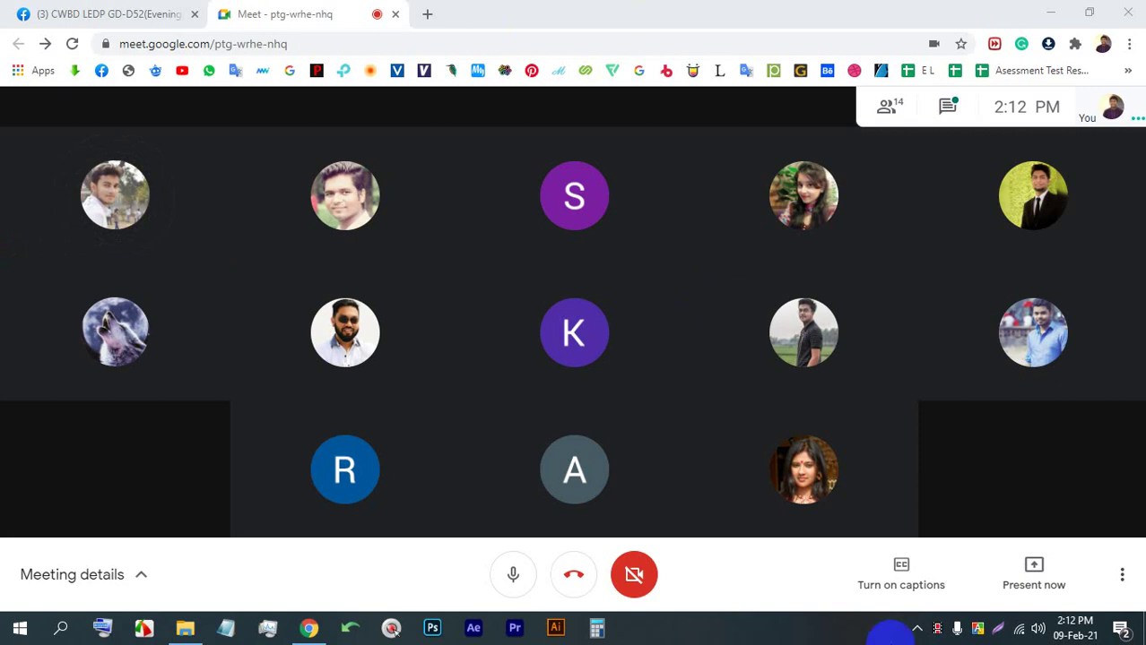
Present your entire screen to everyone in the Meet call
{"action": "left_click", "coordinate": [1018, 563]}
{"action": "left_click", "coordinate": [1023, 427]}
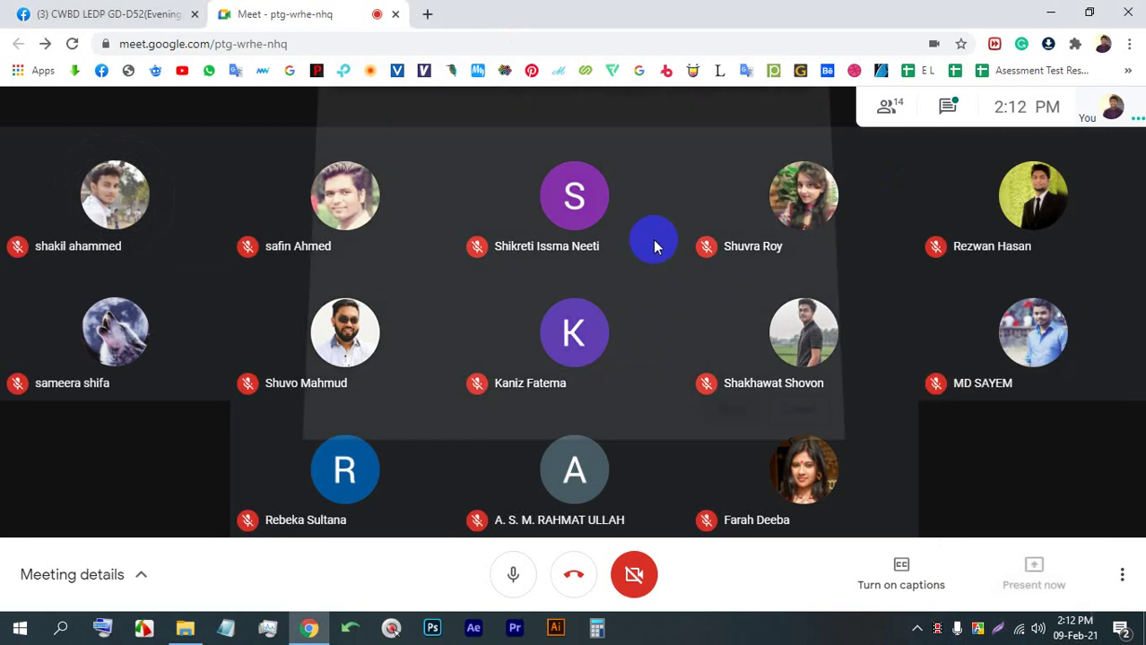
{"action": "left_click", "coordinate": [705, 405]}
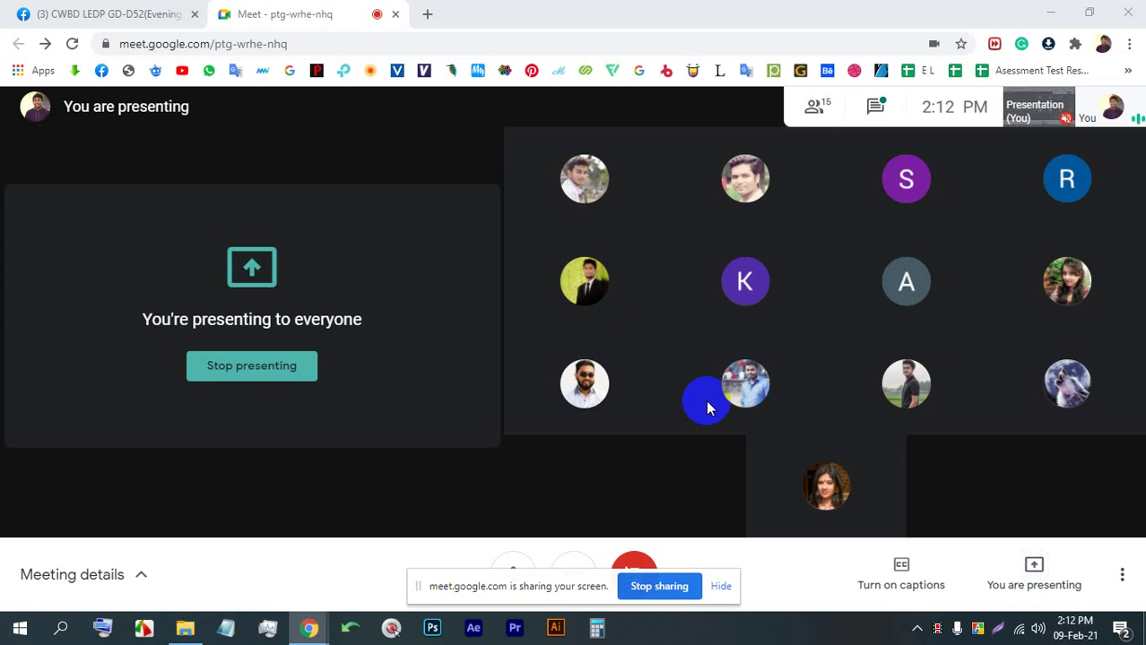
Dismiss the sharing notice, check the chat and participant list, then switch to Adobe Illustrator
{"action": "left_click", "coordinate": [721, 586]}
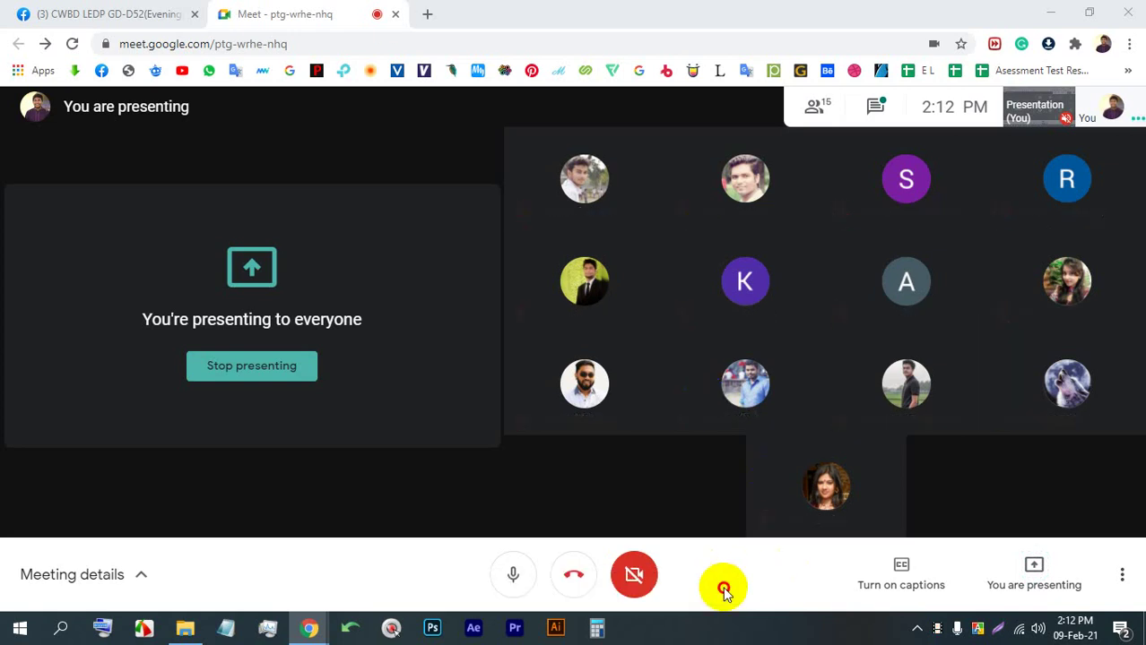
{"action": "left_click", "coordinate": [893, 105]}
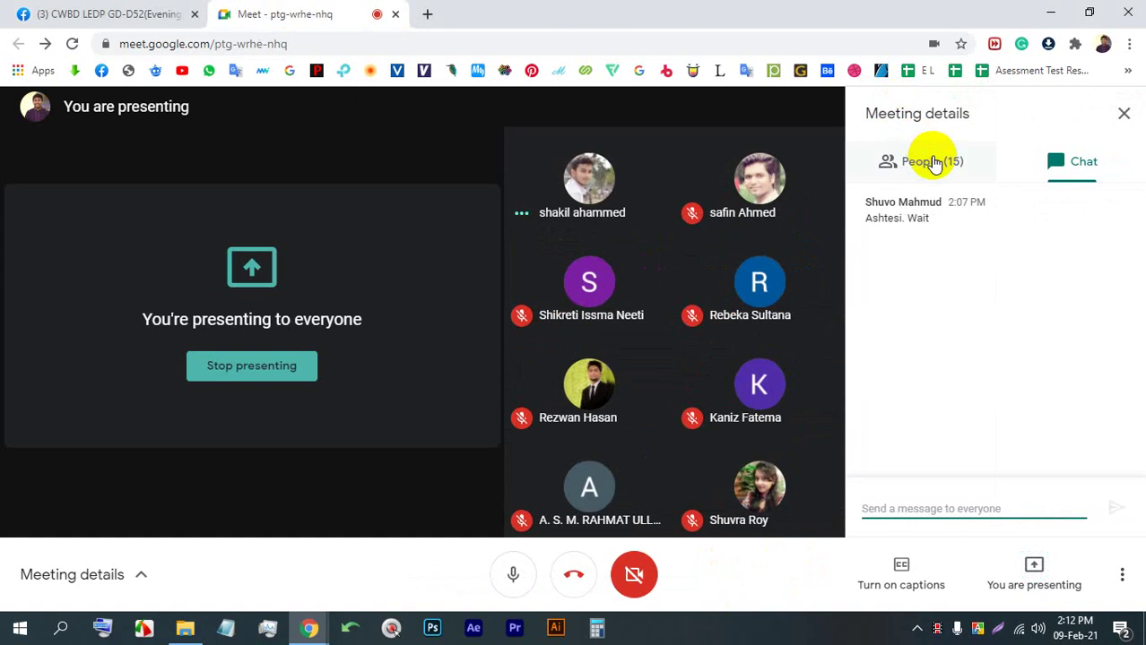
{"action": "left_click", "coordinate": [934, 163]}
{"action": "left_click", "coordinate": [1124, 114]}
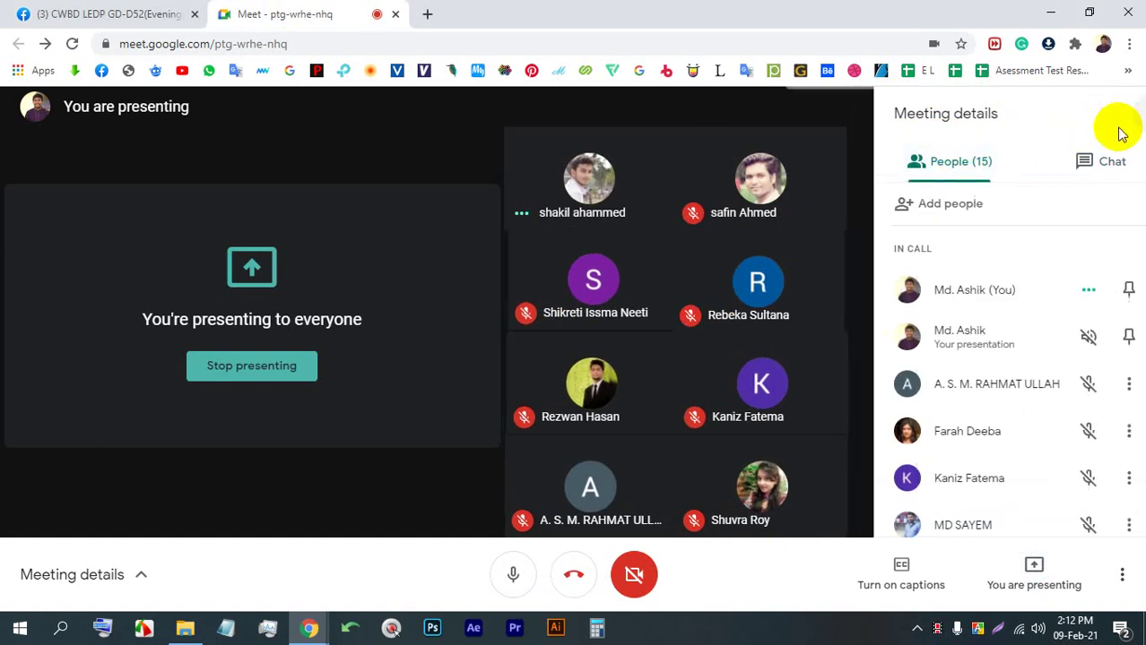
{"action": "left_click", "coordinate": [548, 626]}
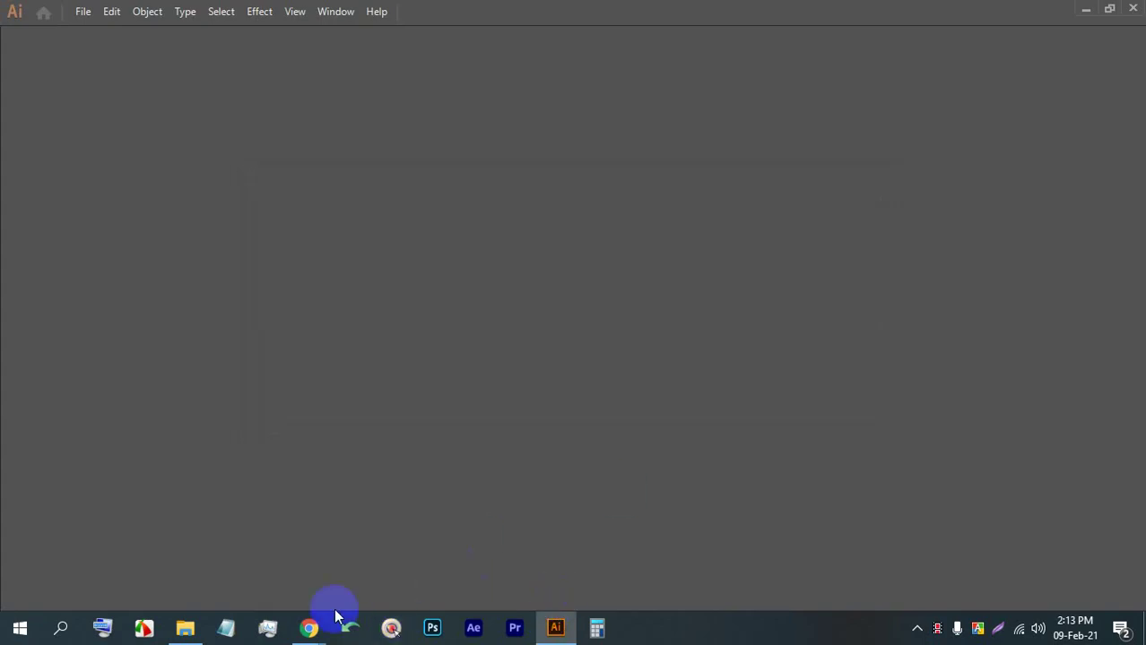
Switch from Illustrator back to the Google Meet call window
{"action": "mouse_move", "coordinate": [312, 626]}
{"action": "left_click", "coordinate": [246, 538]}
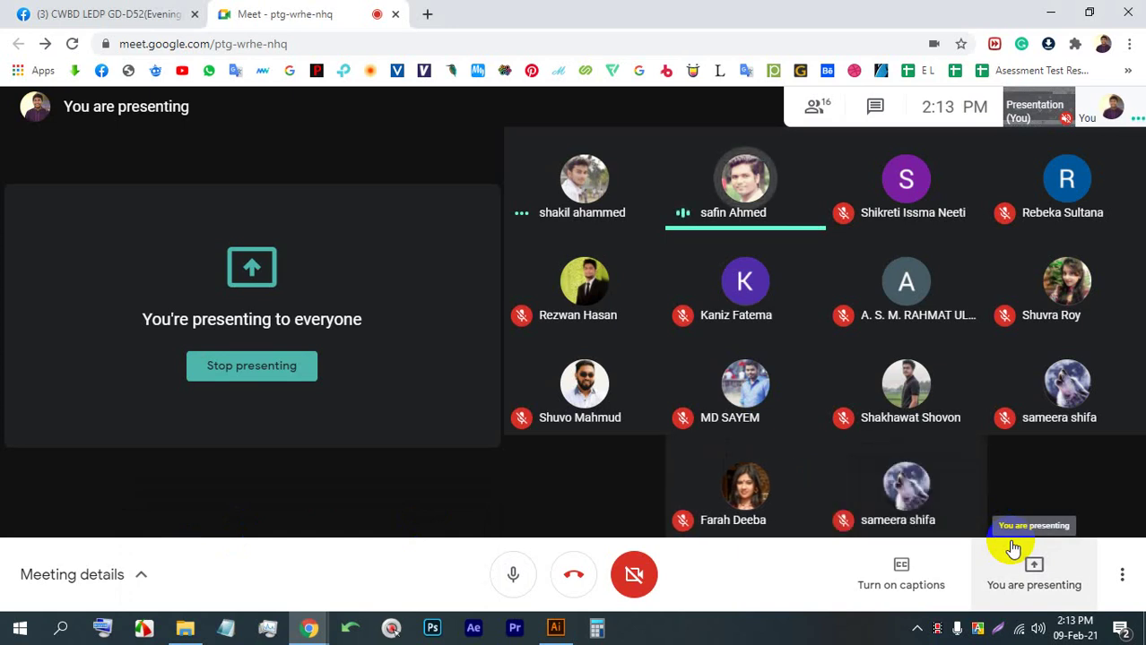
Stop presenting so the participant's shared Illustrator screen is displayed
{"action": "left_click", "coordinate": [212, 367]}
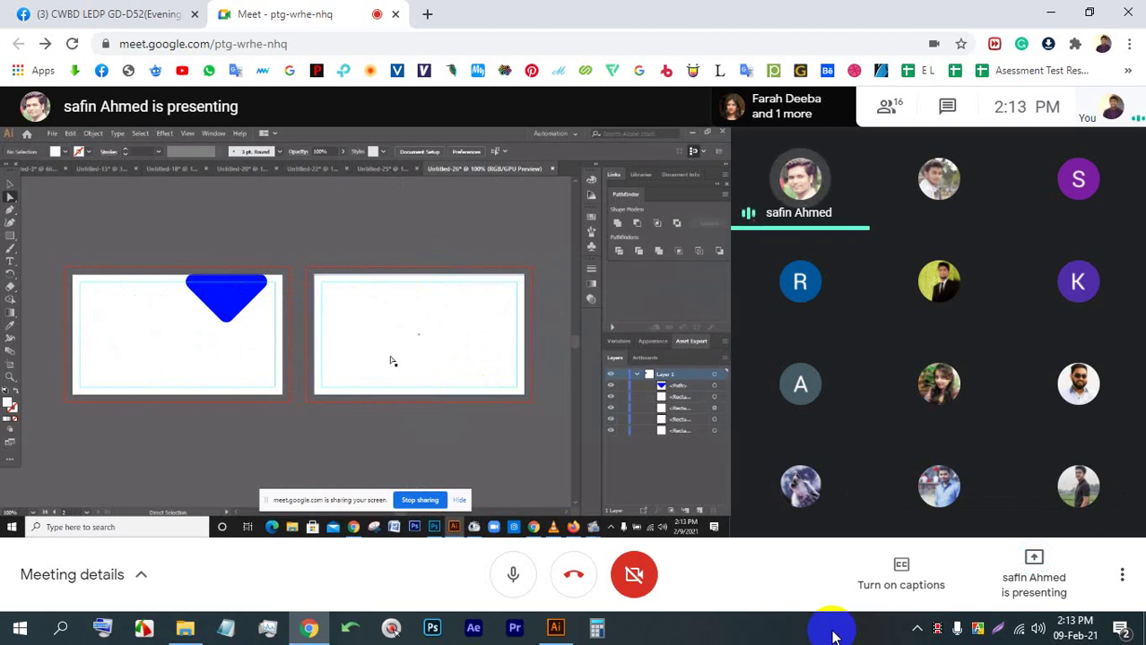
Pin the participant's Illustrator presentation and make the call full screen
{"action": "mouse_move", "coordinate": [567, 327]}
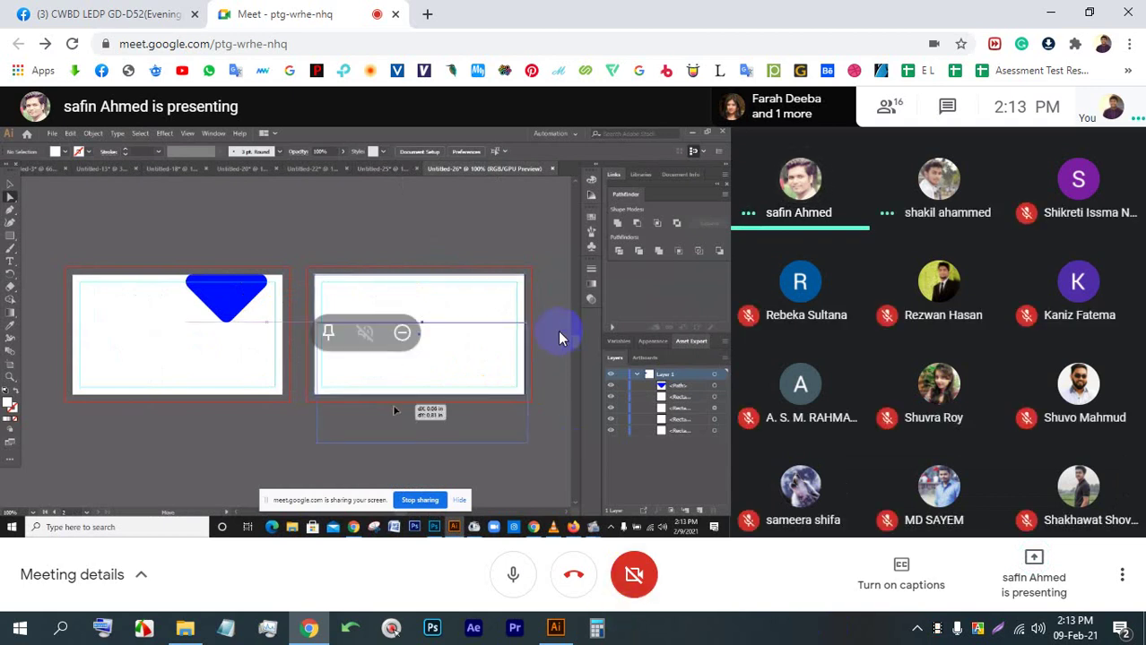
{"action": "left_click", "coordinate": [328, 333]}
{"action": "double_click", "coordinate": [683, 238]}
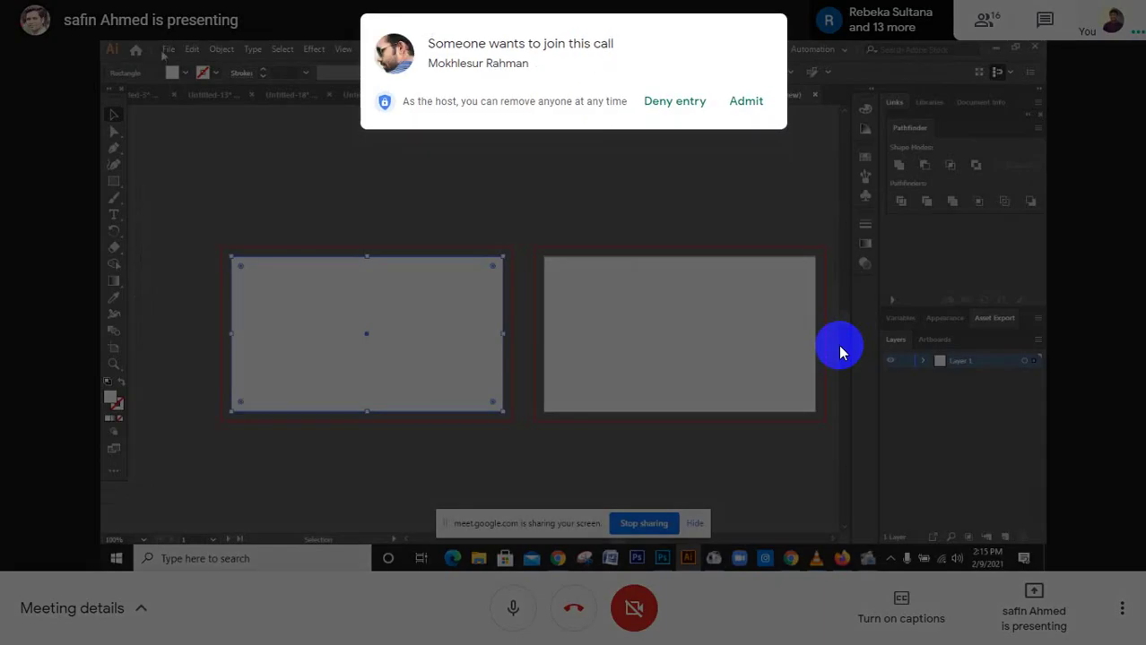
Admit both people waiting to join the call
{"action": "left_click", "coordinate": [747, 100]}
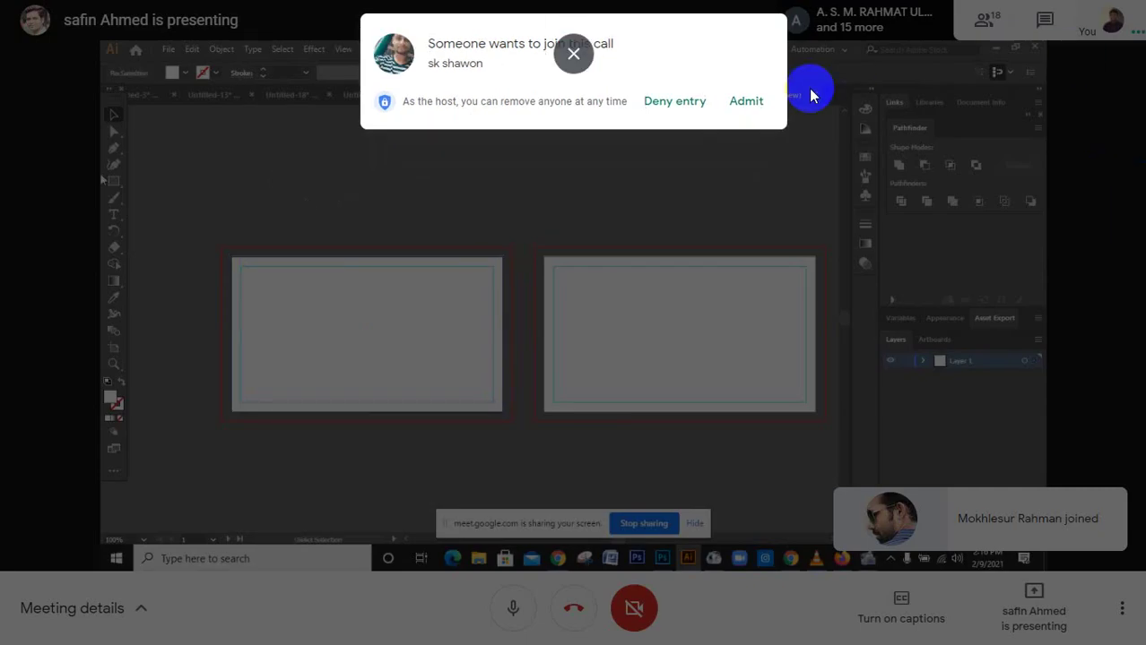
{"action": "left_click", "coordinate": [744, 101]}
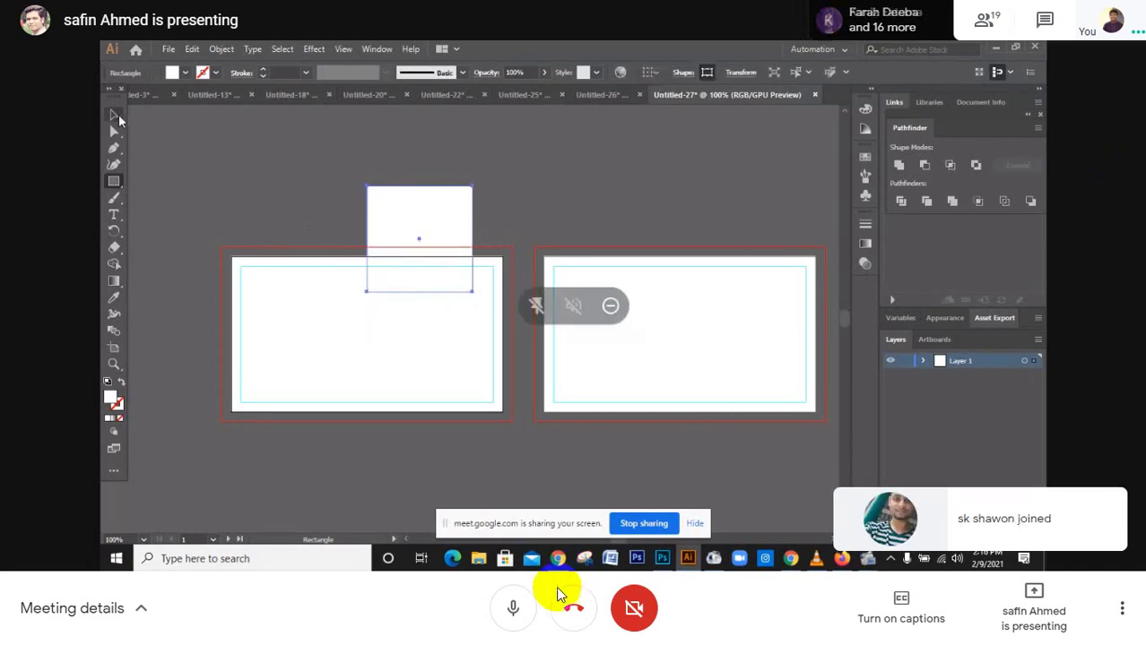
{"action": "left_click", "coordinate": [513, 608]}
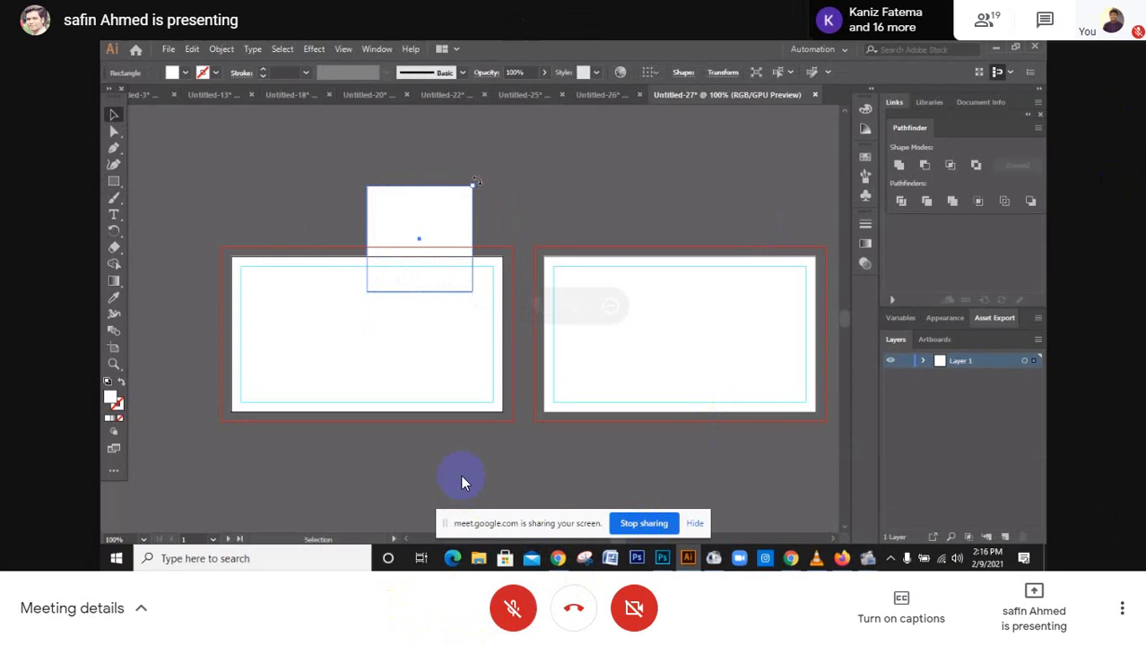
{"action": "left_click", "coordinate": [513, 608]}
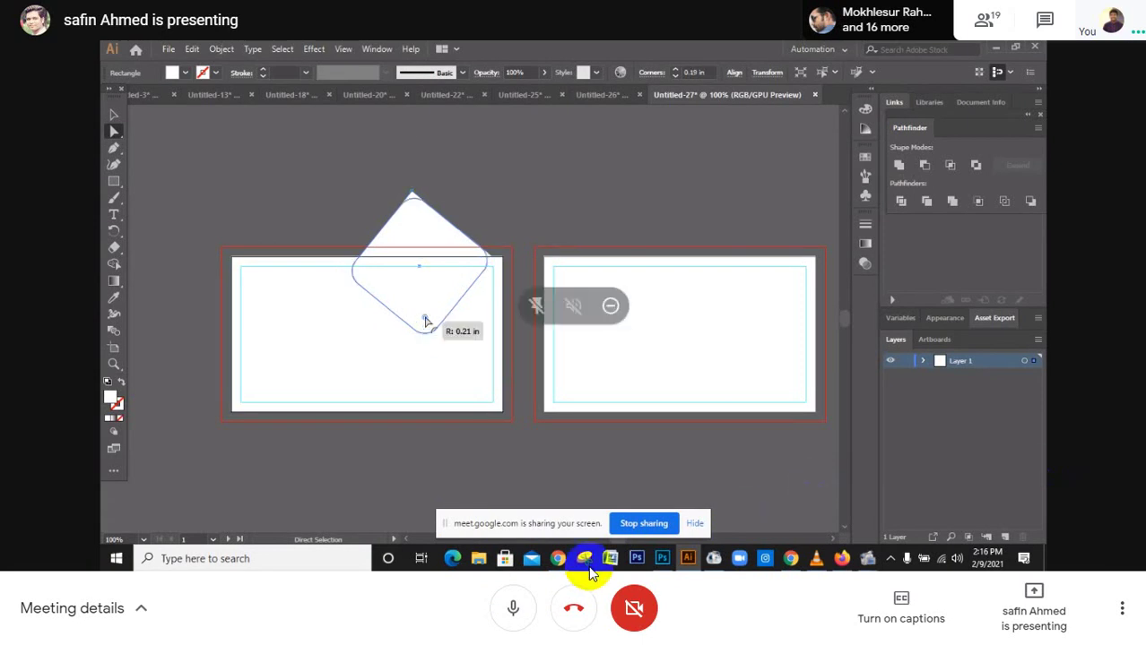
{"action": "left_click", "coordinate": [515, 600]}
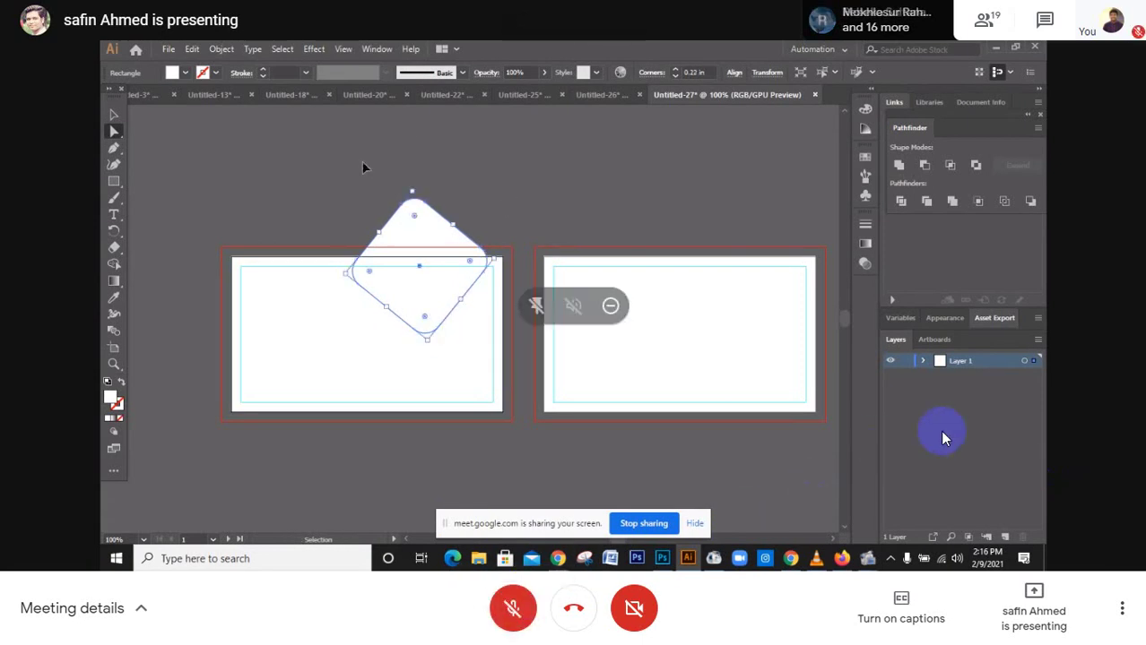
{"action": "left_click", "coordinate": [527, 611]}
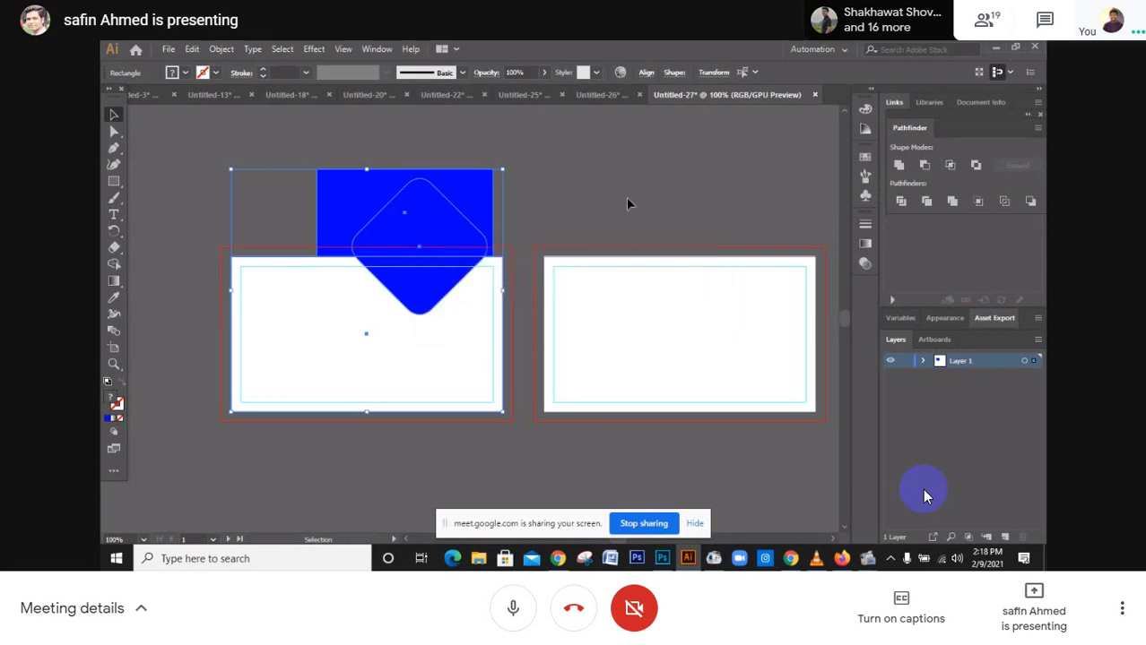
{"action": "left_click", "coordinate": [535, 306]}
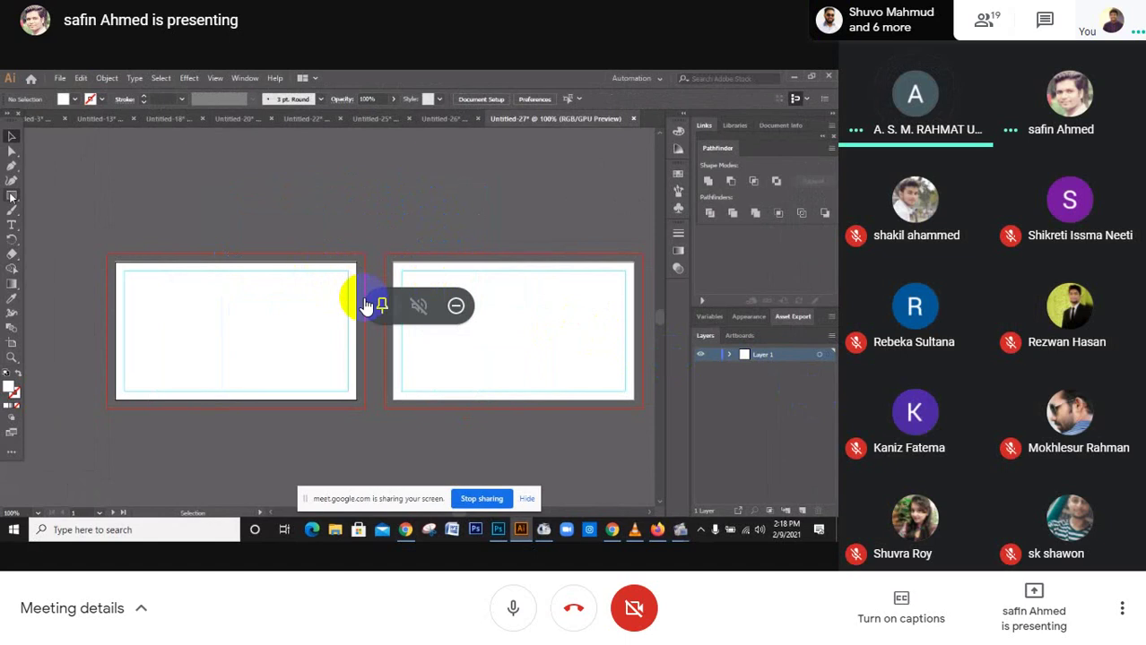
{"action": "left_click", "coordinate": [381, 306]}
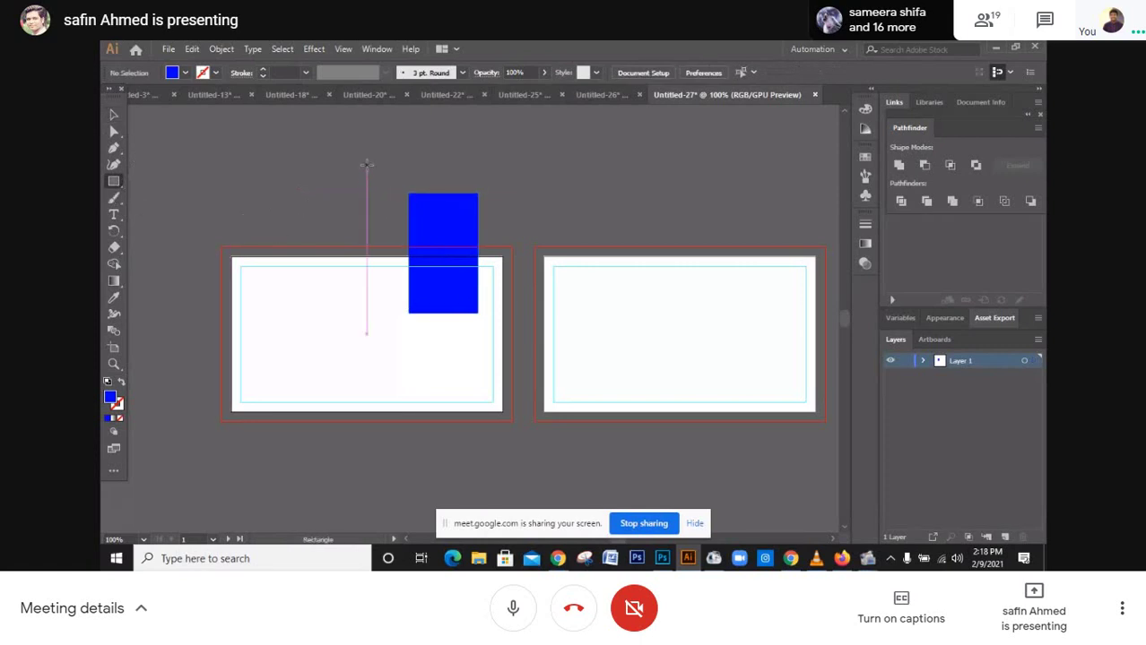
Draw a wider 1.51 × 1.15 in rectangle overlapping the first, then select all objects
{"action": "left_click_drag", "start_coordinate": [367, 167], "coordinate": [485, 256]}
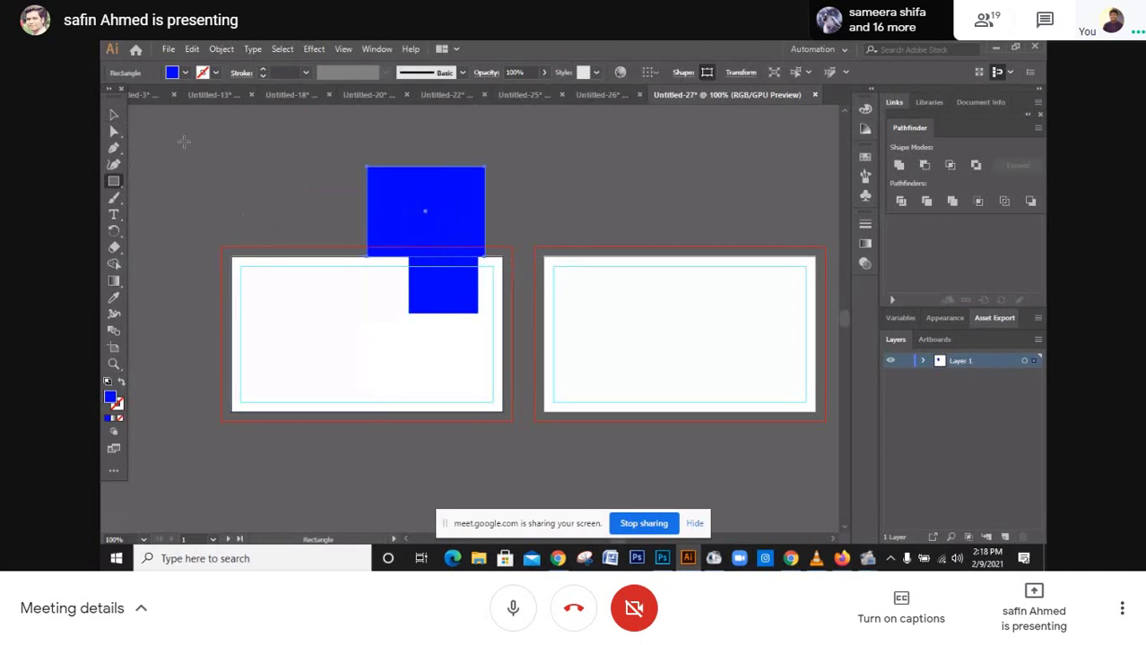
{"action": "left_click", "coordinate": [114, 115]}
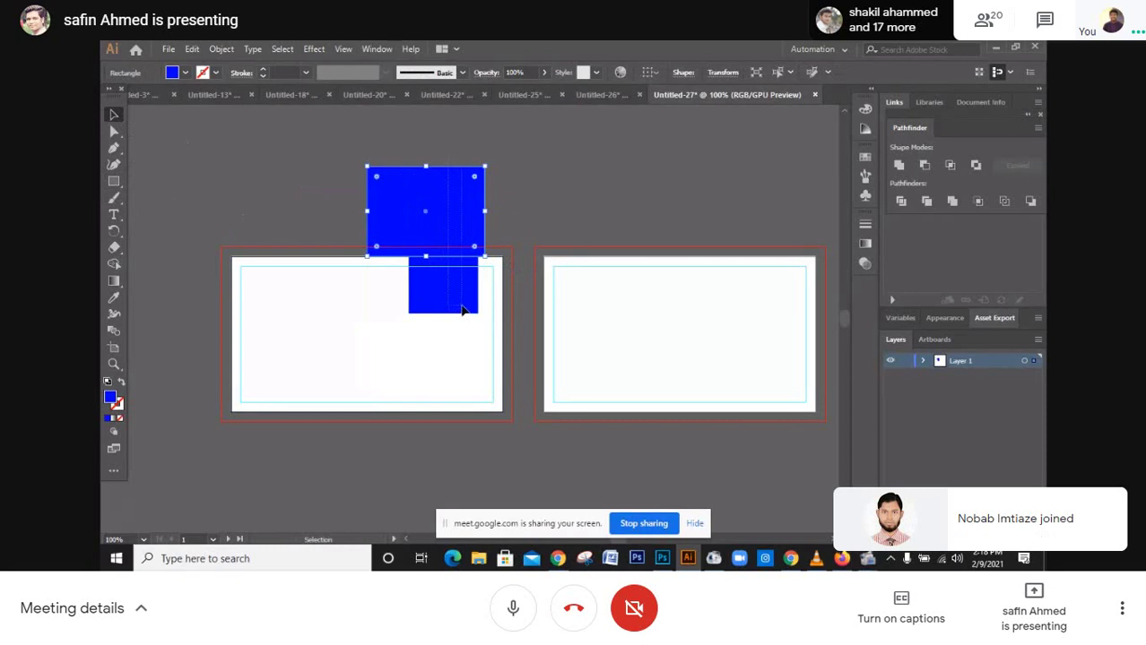
{"action": "key", "text": "ctrl+a"}
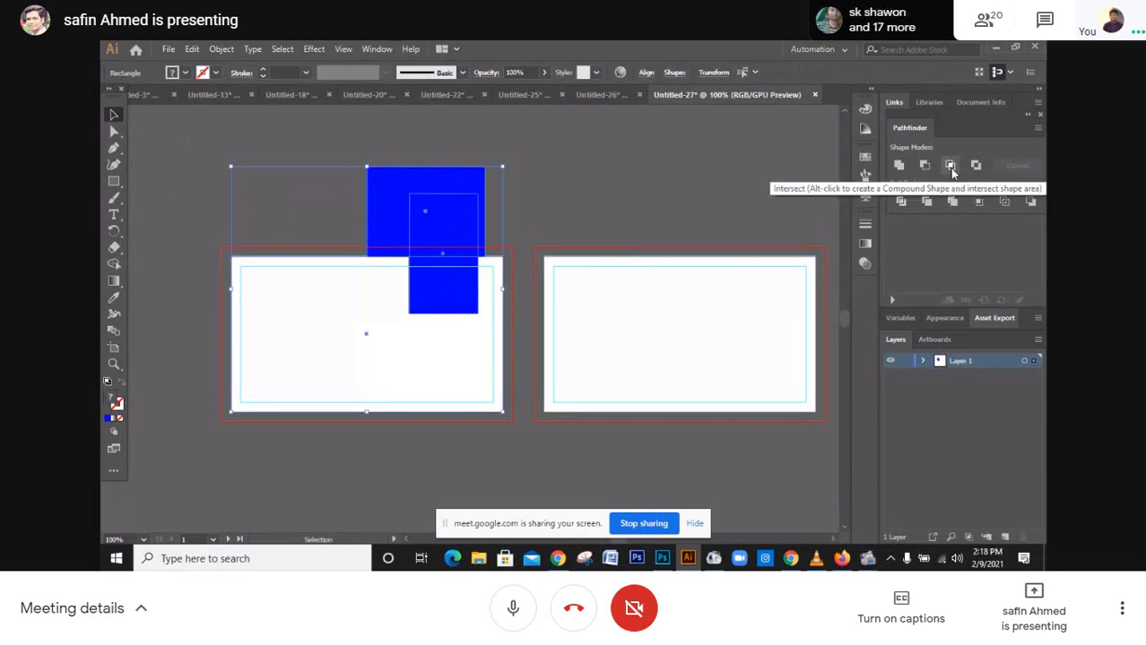
{"action": "left_click", "coordinate": [950, 167]}
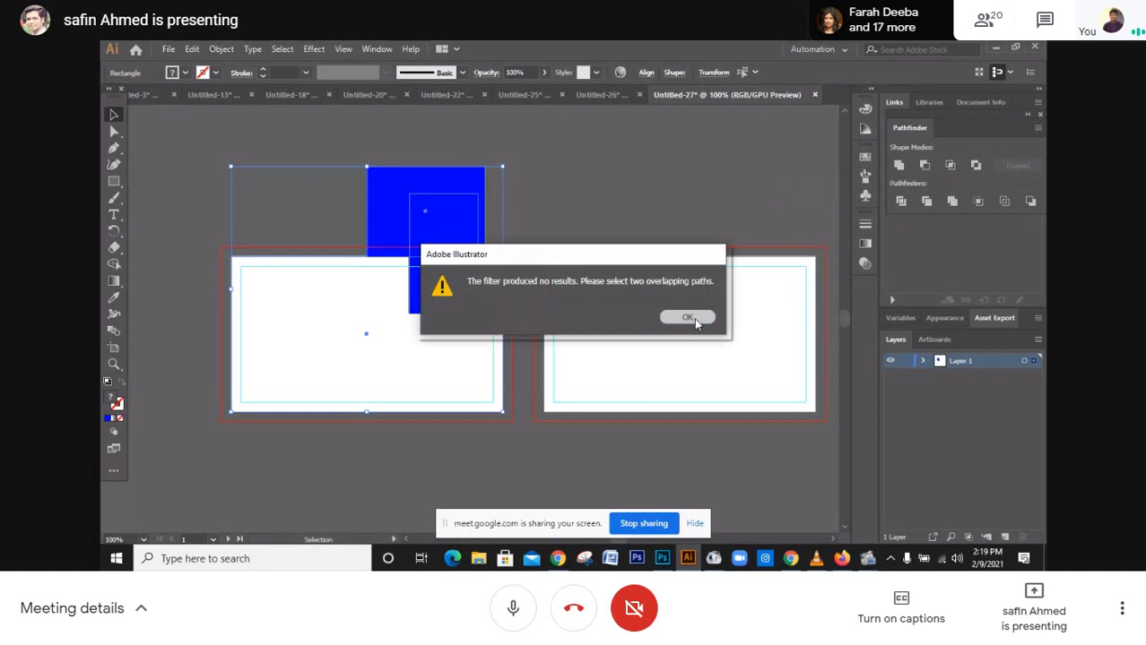
{"action": "left_click", "coordinate": [688, 318]}
{"action": "left_click", "coordinate": [634, 201]}
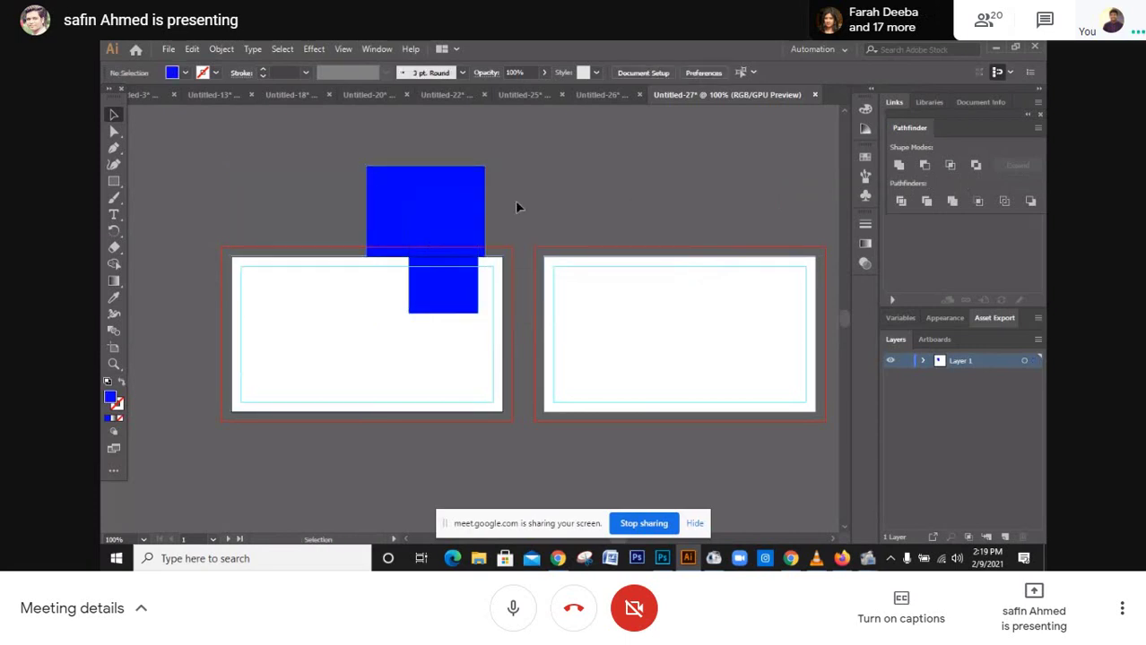
{"action": "mouse_move", "coordinate": [425, 328]}
{"action": "left_mouse_down"}
{"action": "mouse_move", "coordinate": [457, 276]}
{"action": "mouse_move", "coordinate": [427, 321]}
{"action": "left_mouse_up"}
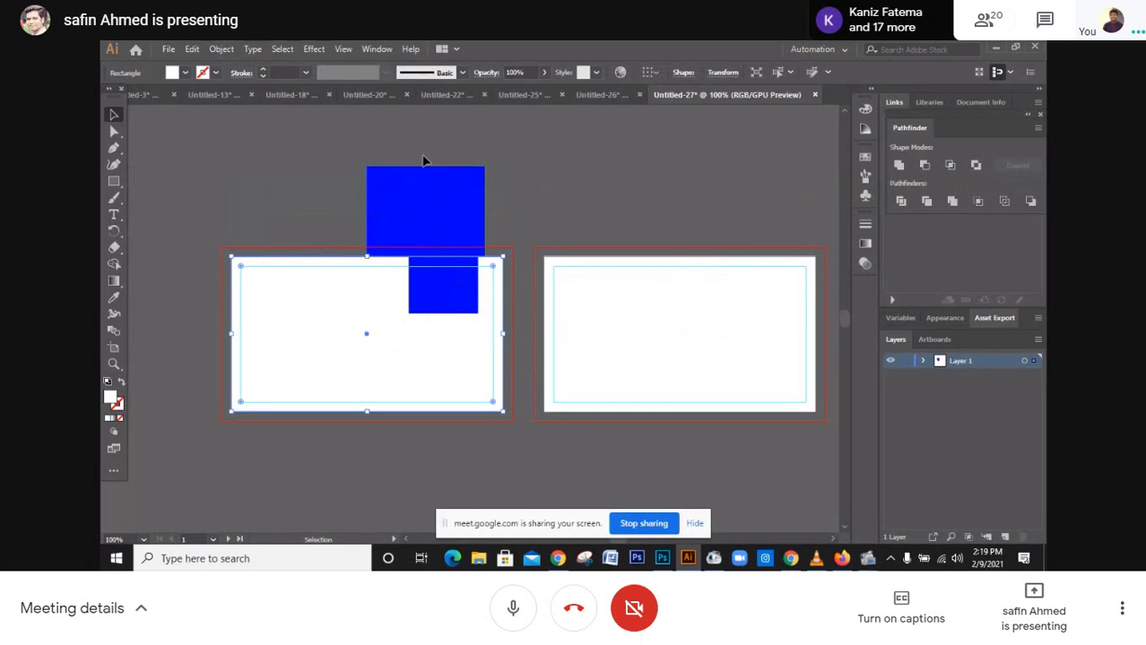
{"action": "left_click", "coordinate": [466, 314], "text": "shift"}
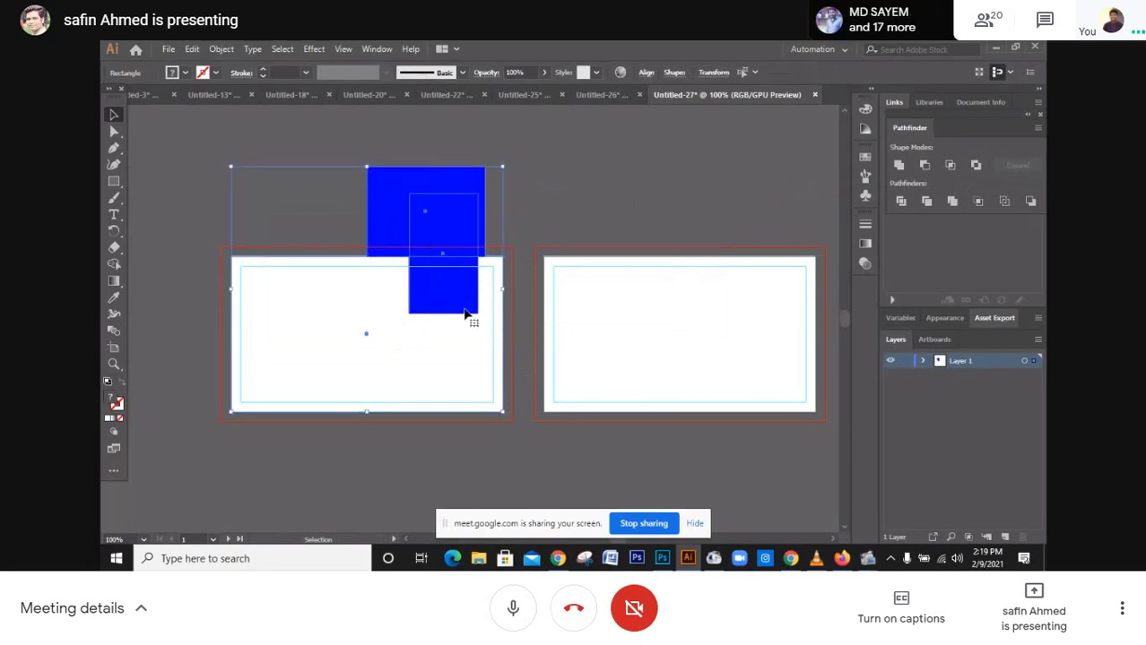
{"action": "left_click", "coordinate": [950, 166]}
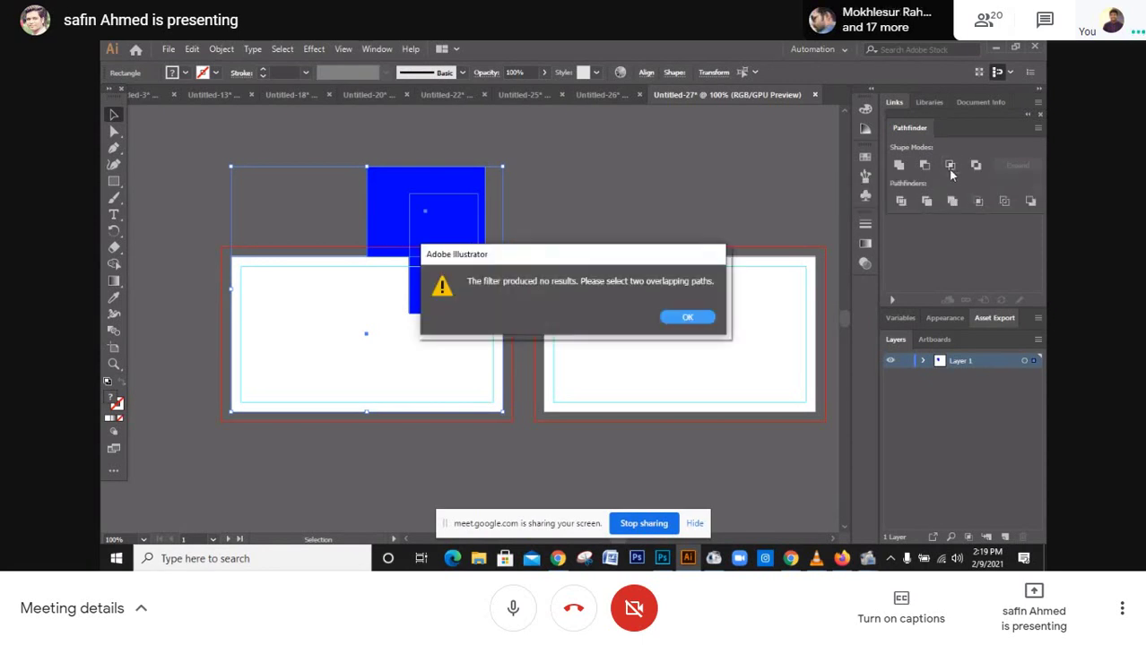
{"action": "left_click", "coordinate": [695, 320]}
{"action": "left_click", "coordinate": [604, 229]}
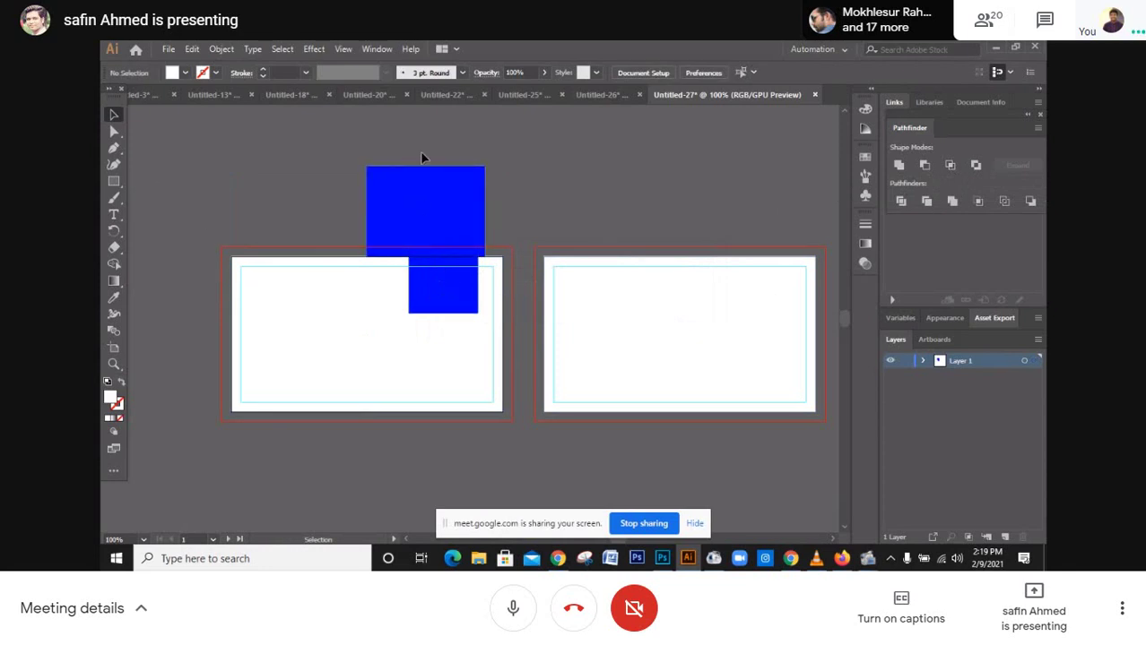
{"action": "left_click", "coordinate": [450, 307]}
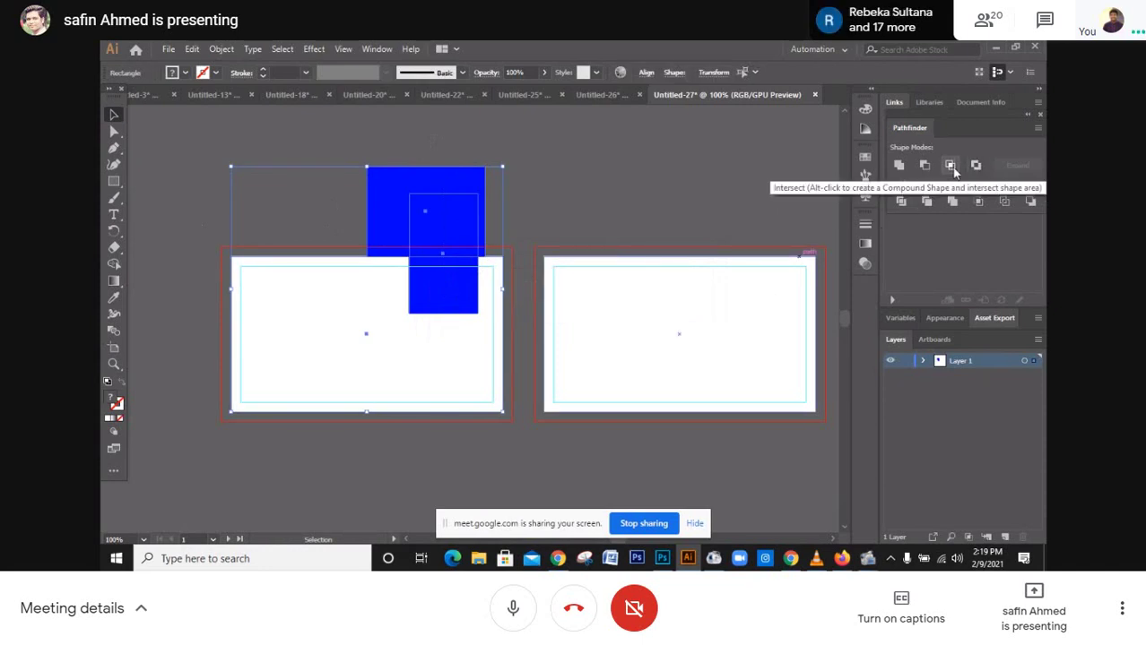
{"action": "left_click", "coordinate": [640, 160]}
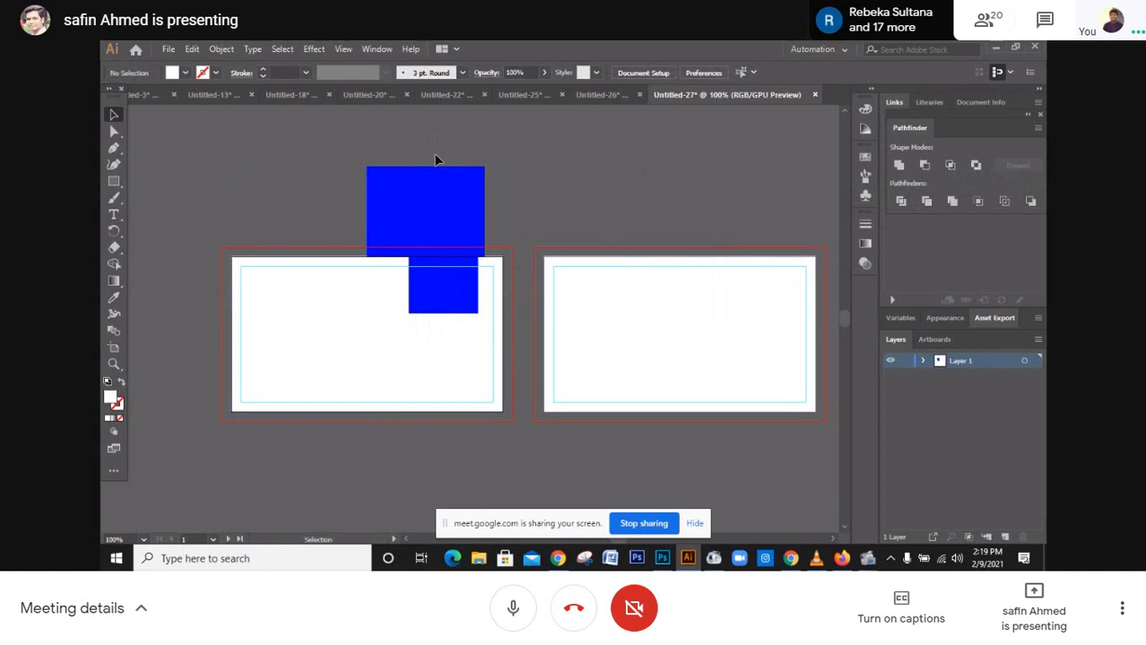
Try moving the lower blue rectangle up, undo it, then switch to Untitled-26
{"action": "left_click", "coordinate": [464, 286]}
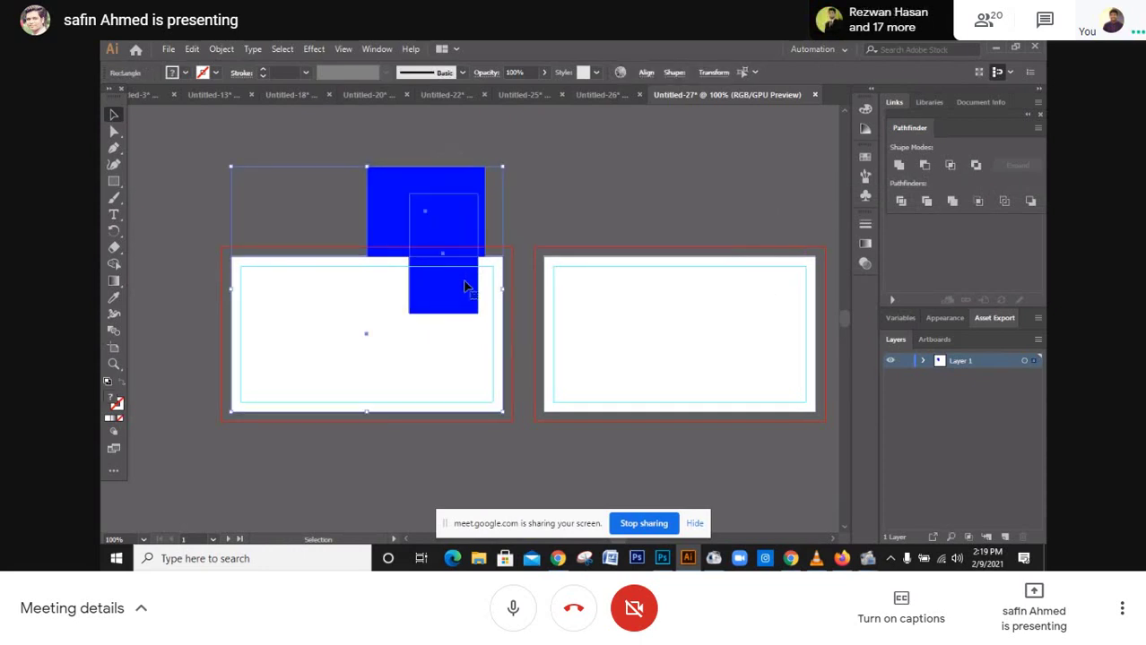
{"action": "left_click", "coordinate": [579, 201]}
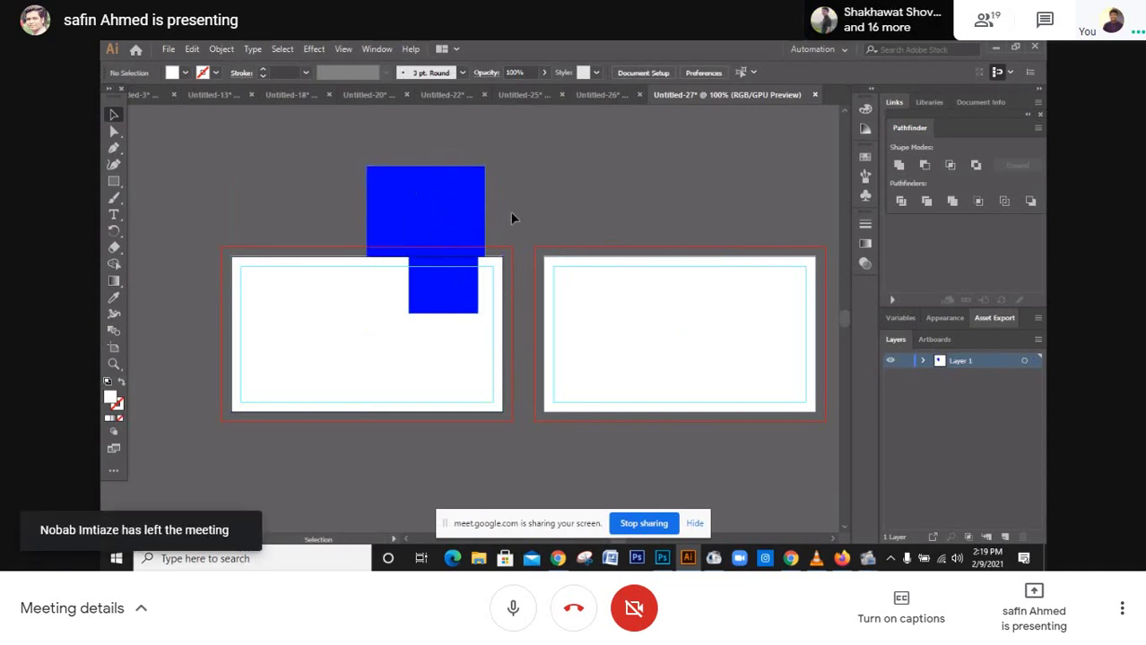
{"action": "left_click_drag", "start_coordinate": [451, 289], "coordinate": [451, 264]}
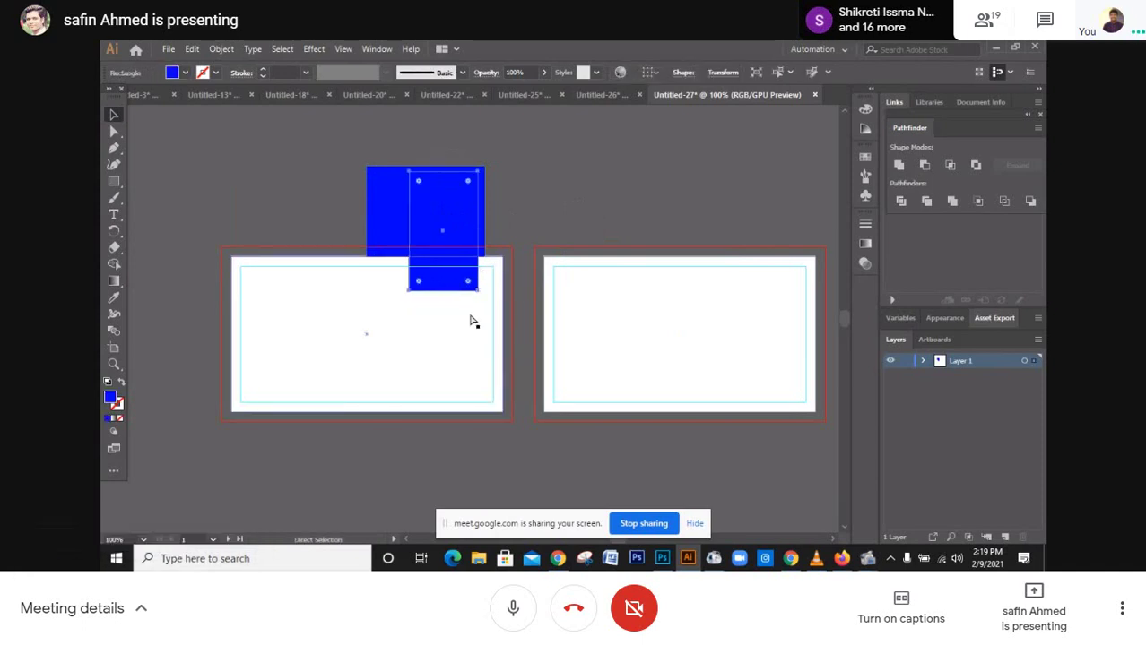
{"action": "key", "text": "ctrl+z"}
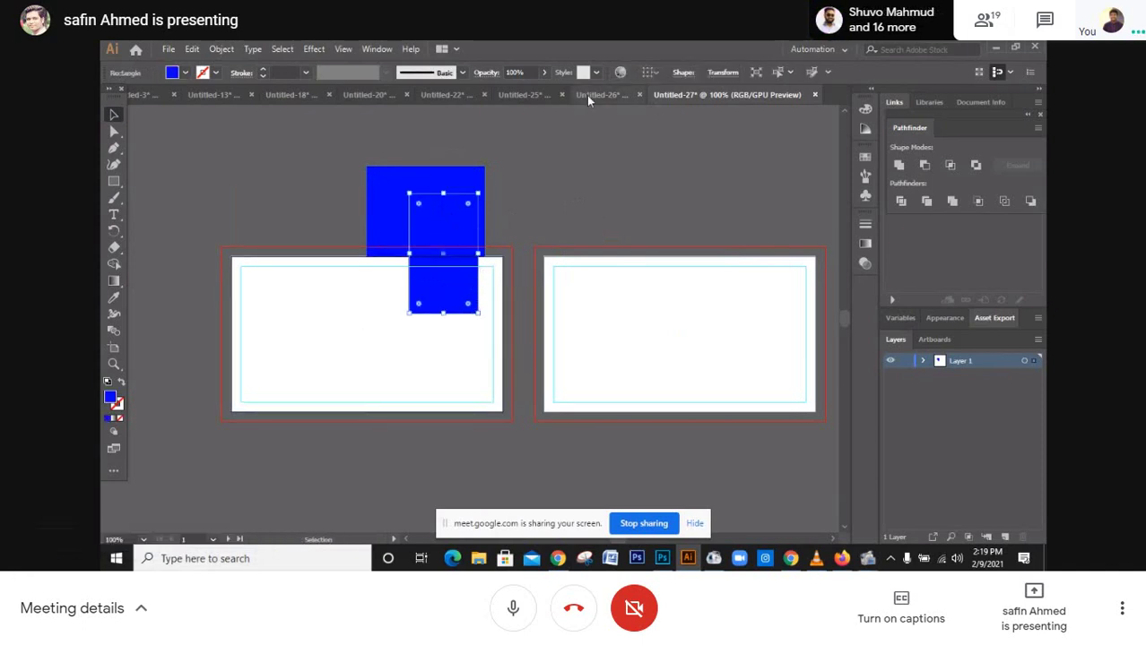
{"action": "left_click", "coordinate": [588, 95]}
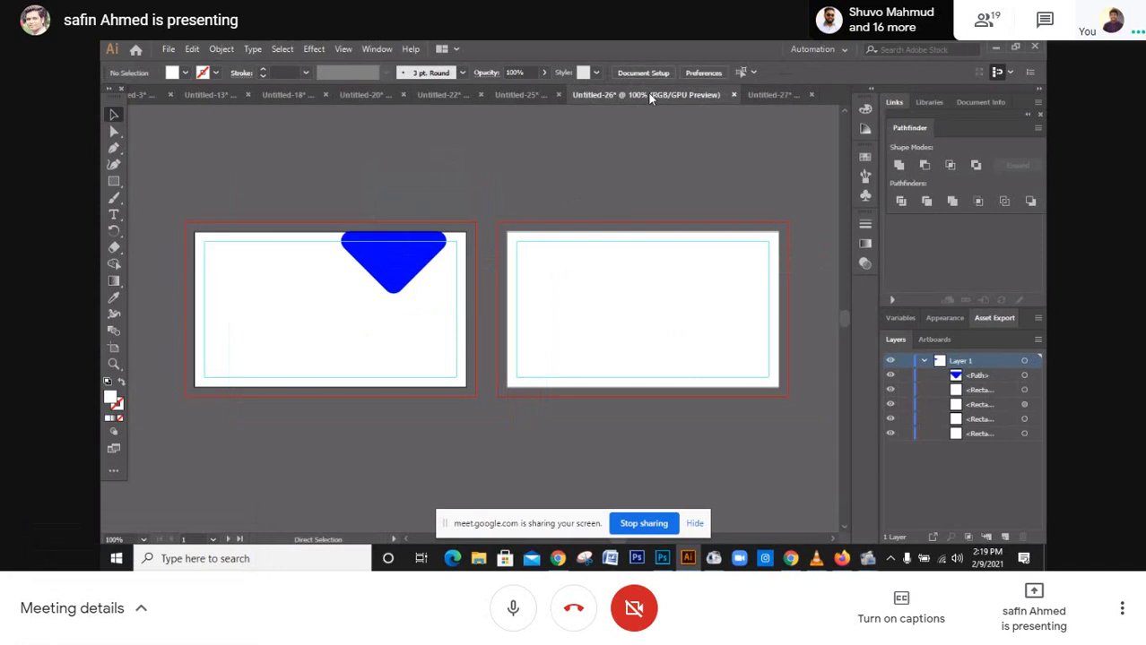
Switch through Untitled-27 to the finished Untitled-25 business card document
{"action": "left_click", "coordinate": [762, 94]}
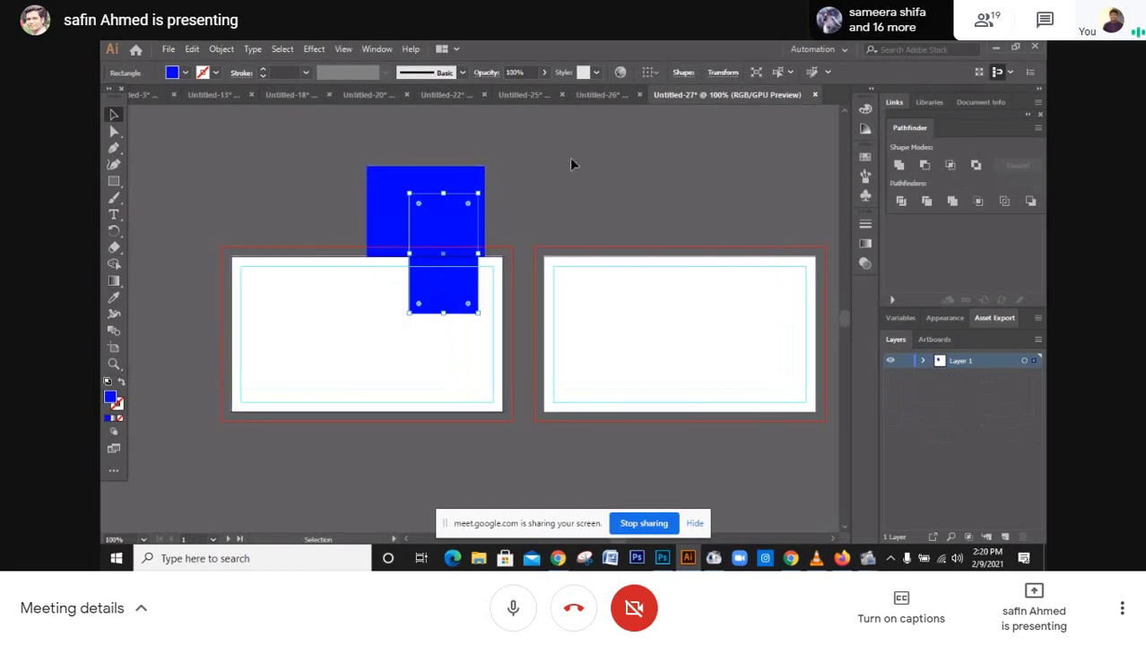
{"action": "left_click", "coordinate": [527, 93]}
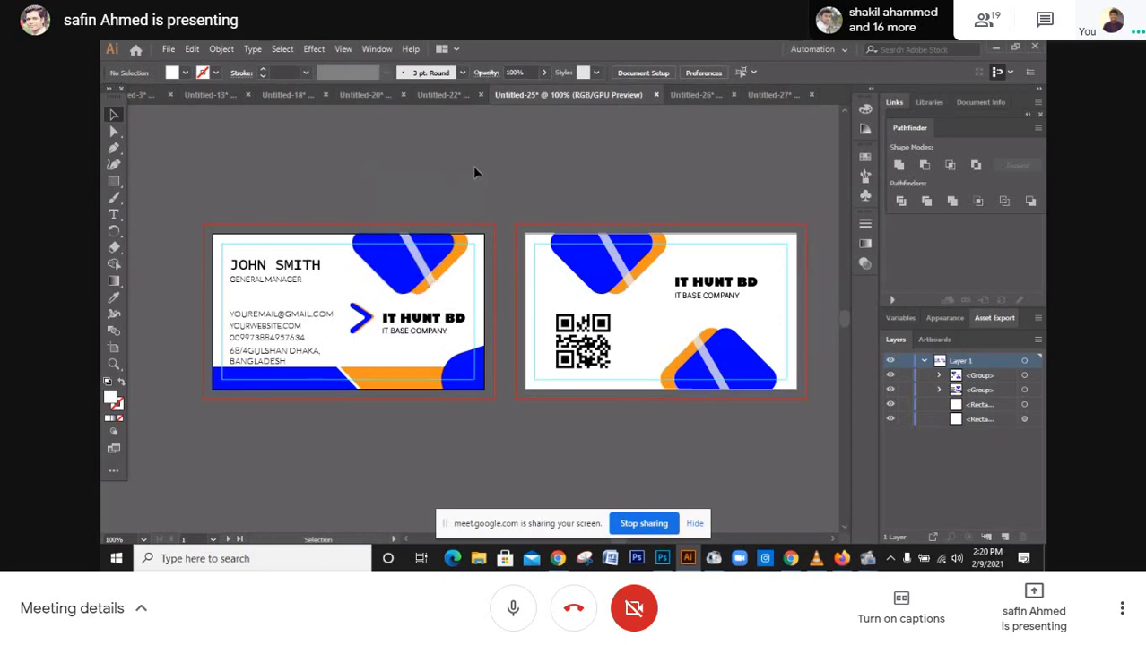
{"action": "left_click", "coordinate": [292, 96]}
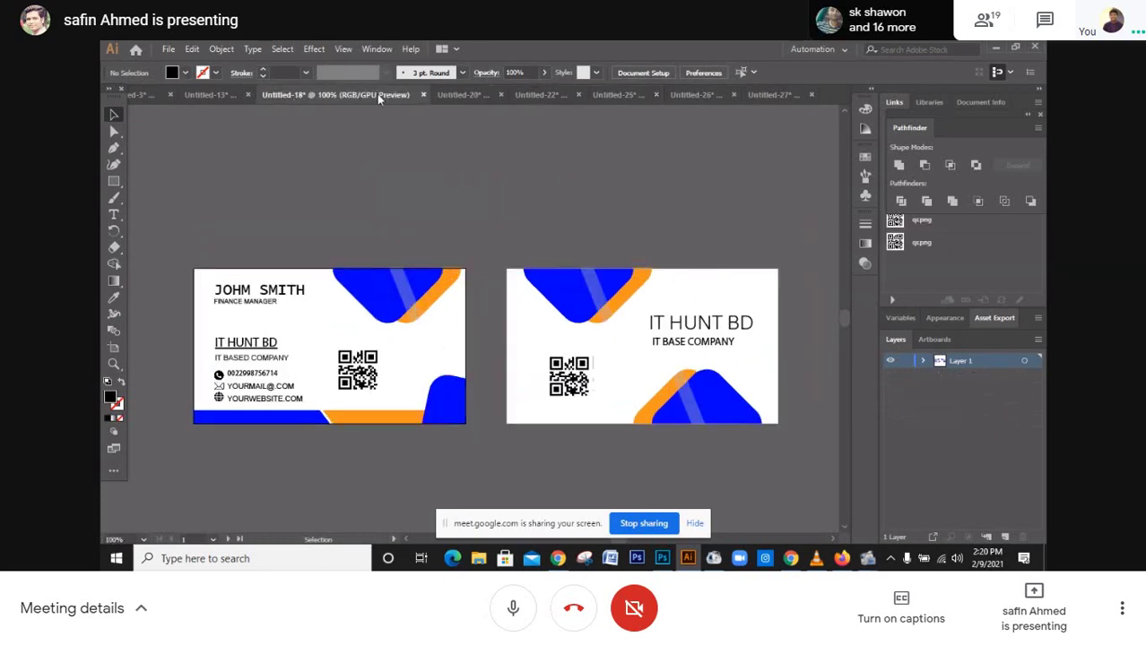
{"action": "left_click", "coordinate": [465, 96]}
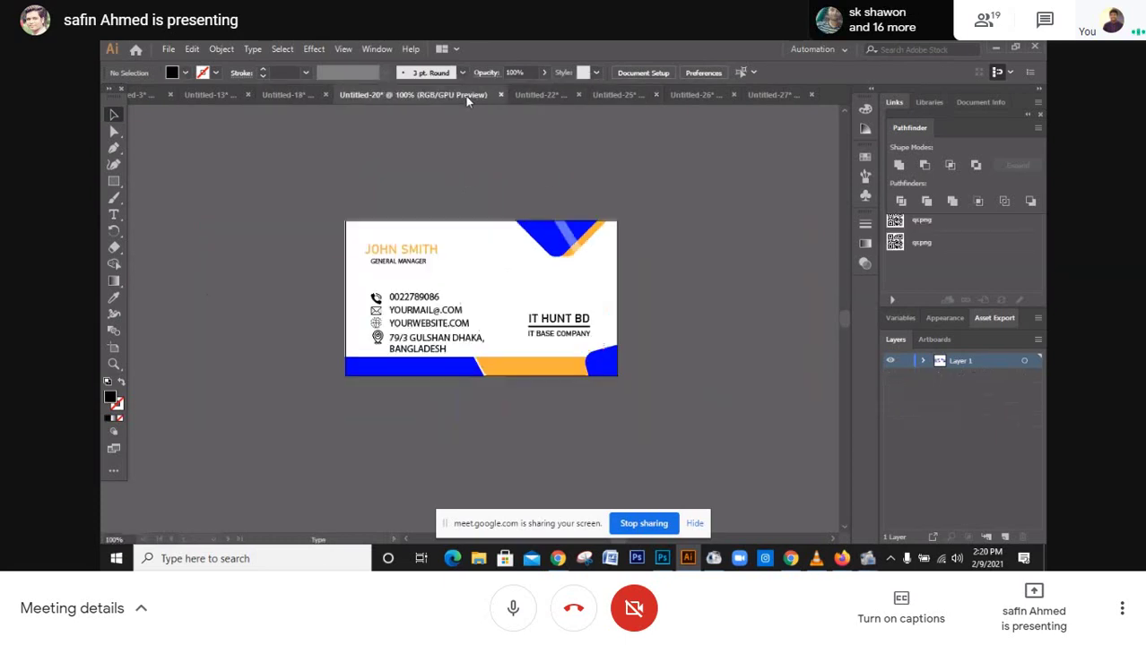
{"action": "left_click", "coordinate": [532, 95]}
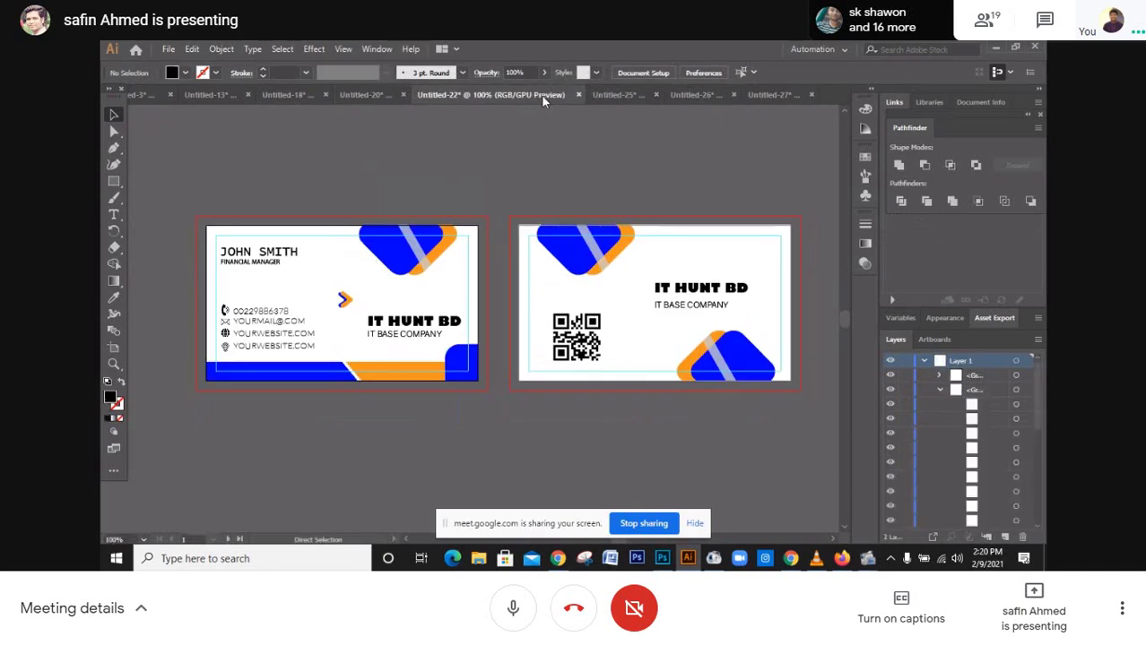
{"action": "left_click", "coordinate": [607, 95]}
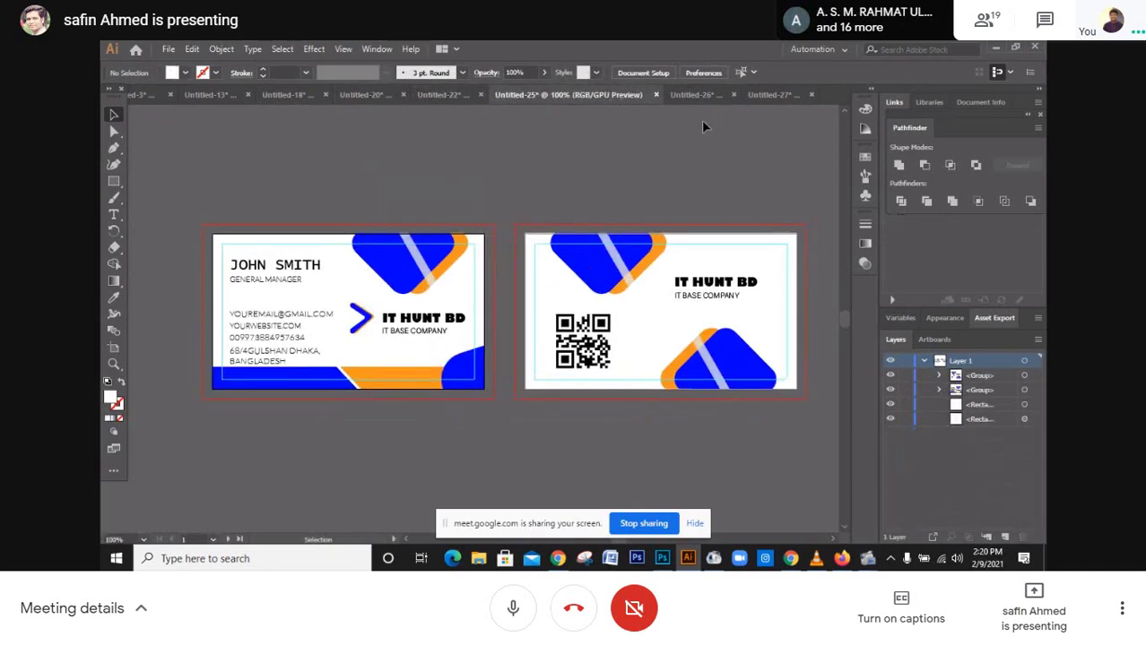
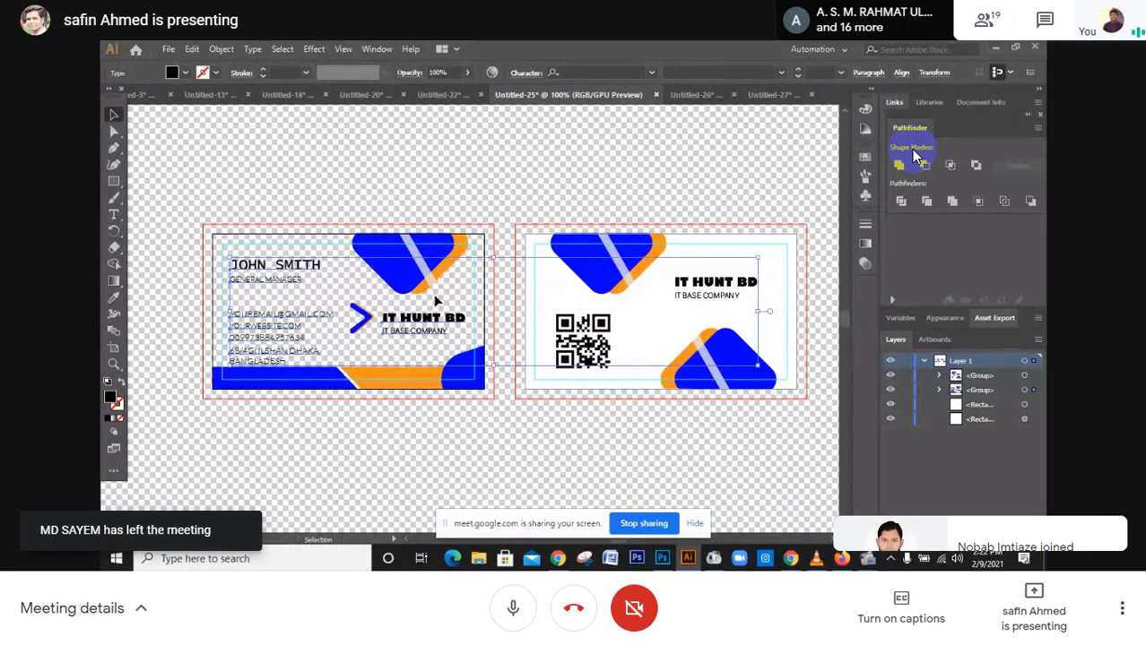
Clear the selection on the shared business-card artwork
{"action": "key", "text": "ctrl+shift+a"}
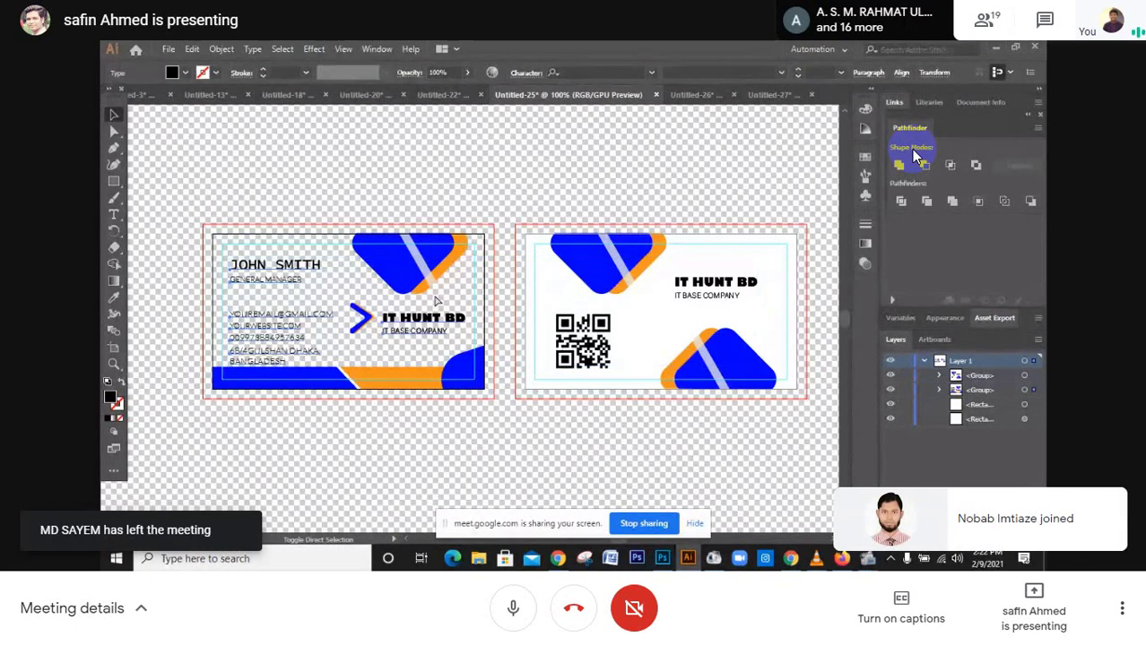
{"action": "key", "text": "ctrl+shift+d"}
{"action": "key", "text": "ctrl+z"}
{"action": "left_click", "coordinate": [450, 190]}
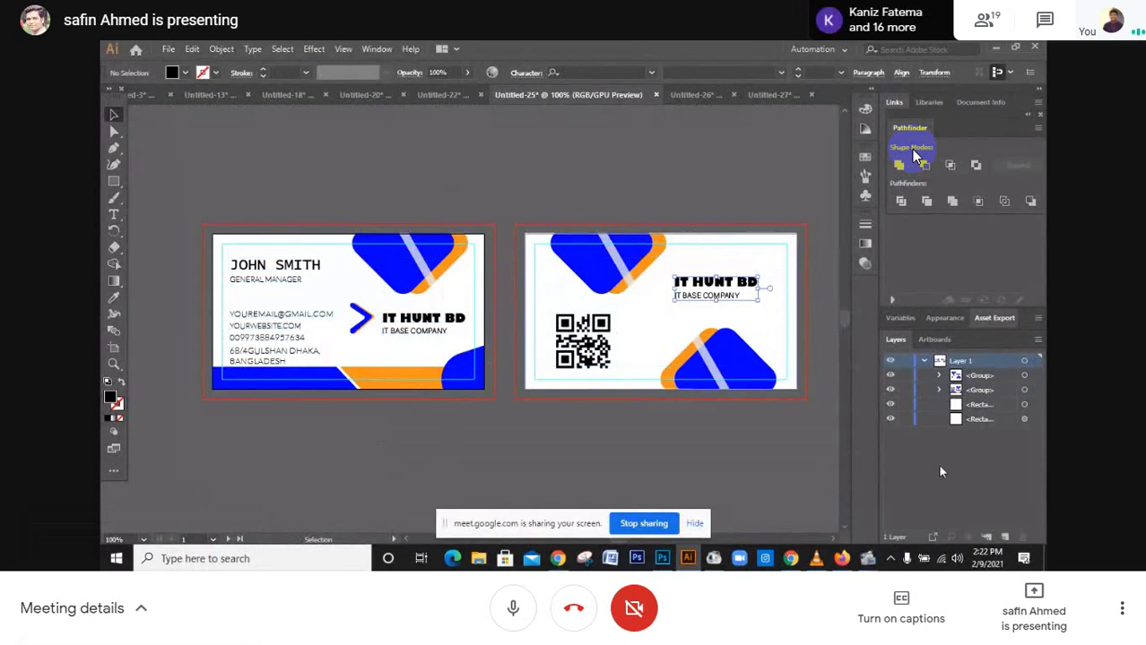
Expand the first <Group> in the Layers panel and delete the extra Layer 2
{"action": "left_click", "coordinate": [938, 375]}
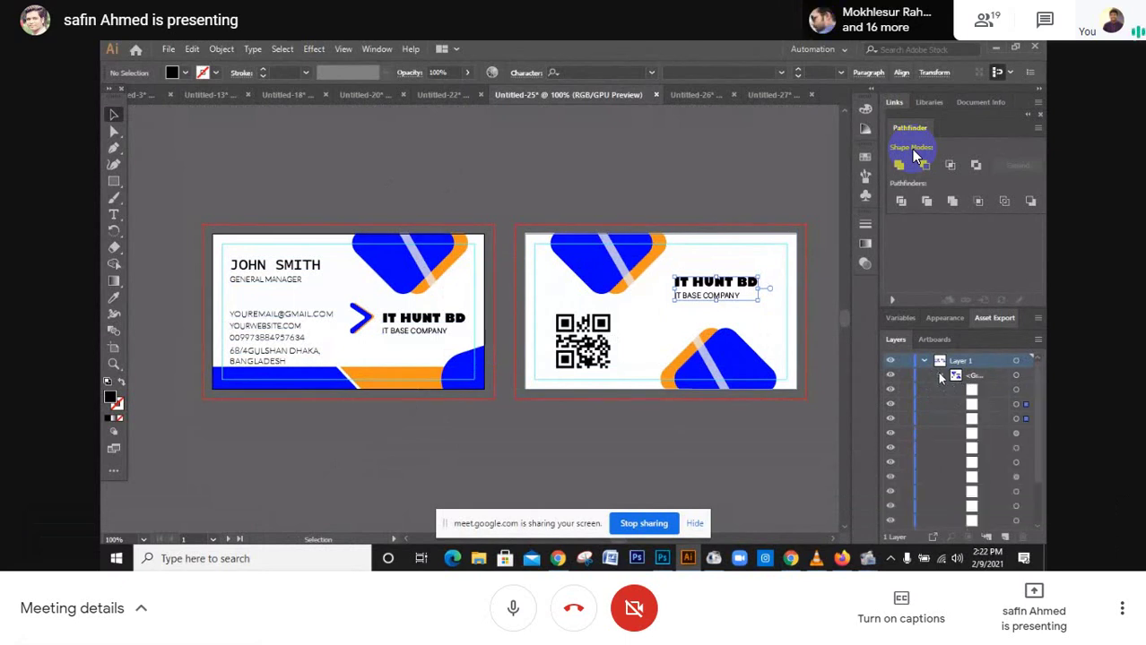
{"action": "scroll", "coordinate": [941, 449], "scroll_direction": "down", "scroll_amount": 3}
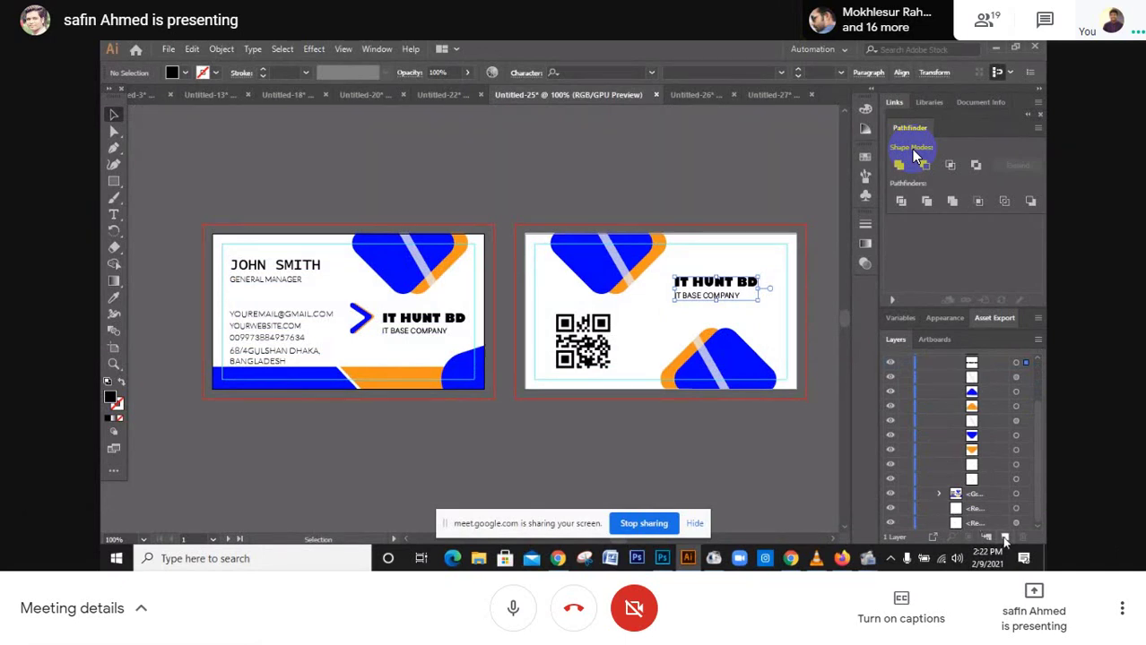
{"action": "scroll", "coordinate": [993, 394], "scroll_direction": "up", "scroll_amount": 3}
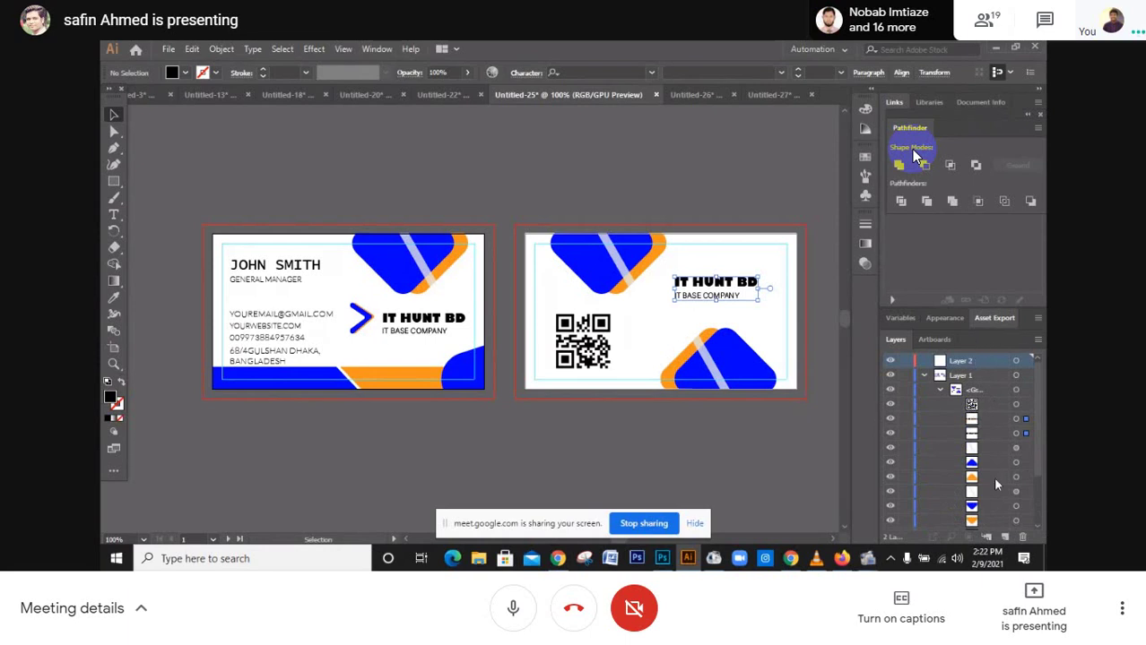
{"action": "left_click", "coordinate": [1023, 538]}
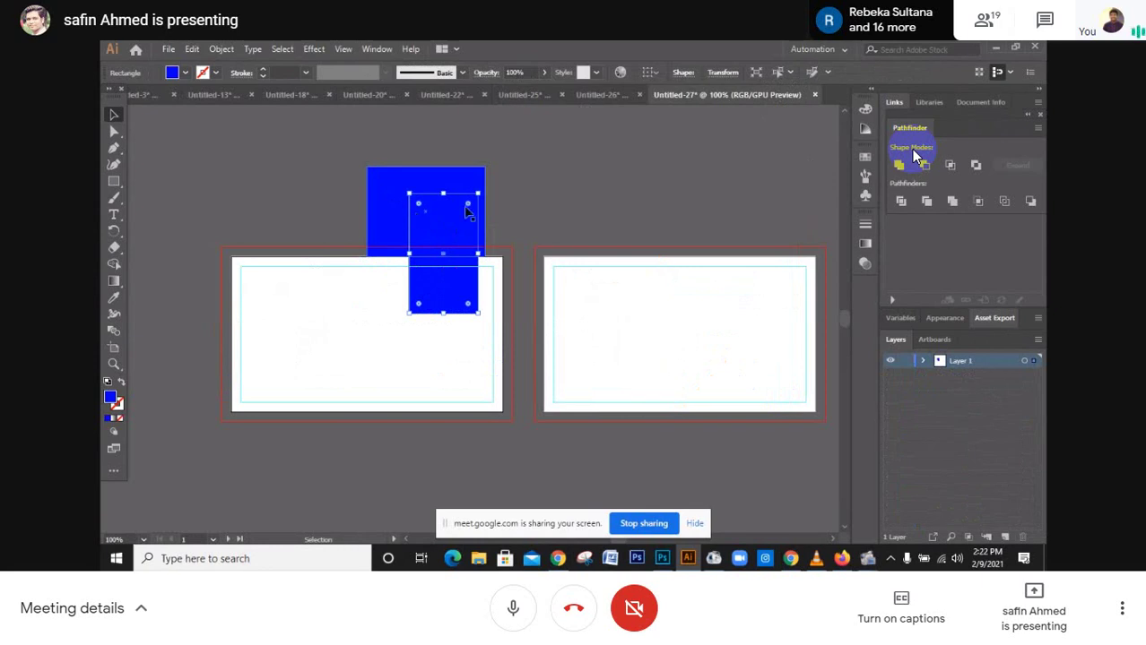
Deselect the blue rectangle, leave fullscreen and bring up Google Meet's Present now options
{"action": "left_click", "coordinate": [540, 189]}
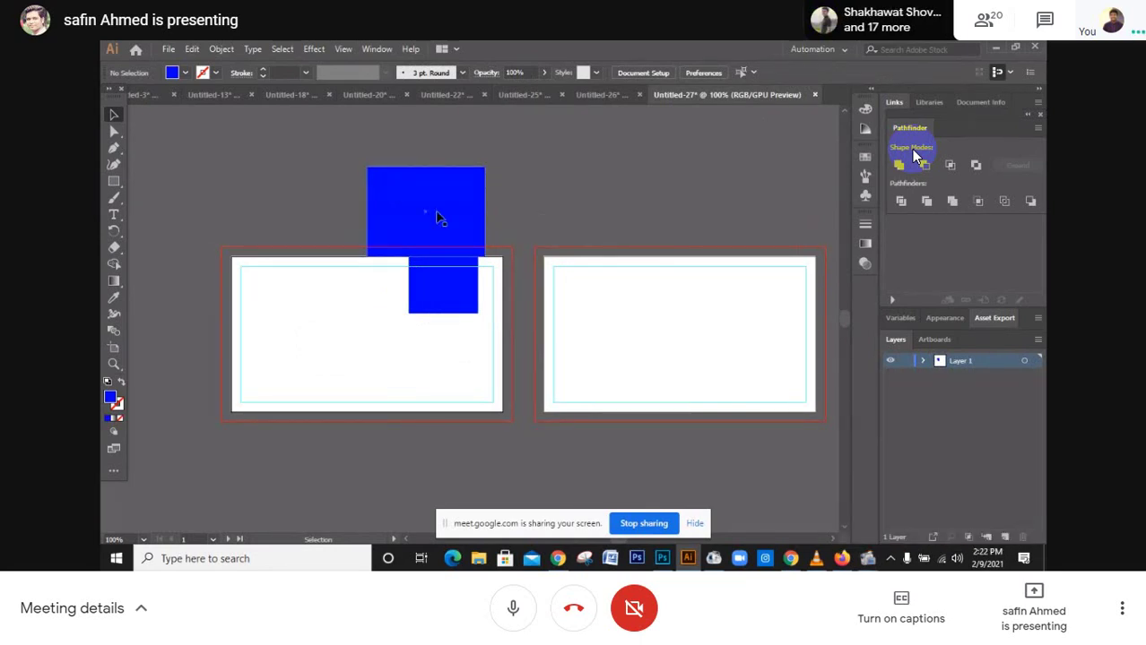
{"action": "left_click", "coordinate": [573, 57]}
{"action": "left_click", "coordinate": [1033, 551]}
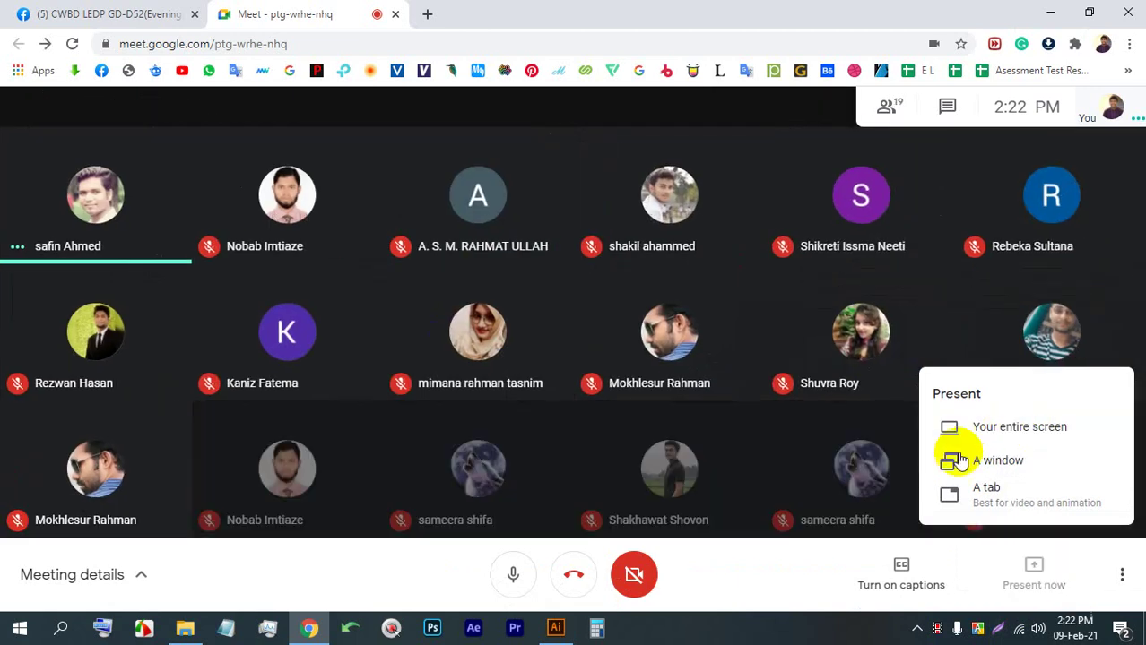
Share the entire screen in Google Meet and bring Illustrator to the front
{"action": "left_click", "coordinate": [986, 428]}
{"action": "left_click", "coordinate": [471, 230]}
{"action": "left_click", "coordinate": [723, 405]}
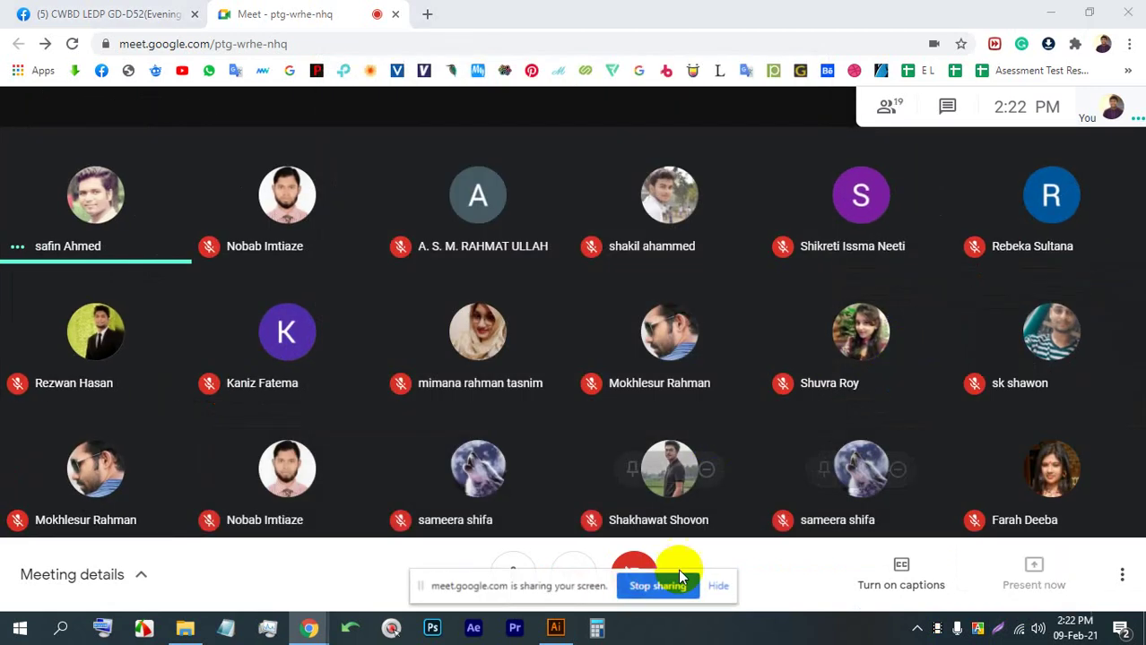
{"action": "left_click", "coordinate": [553, 629]}
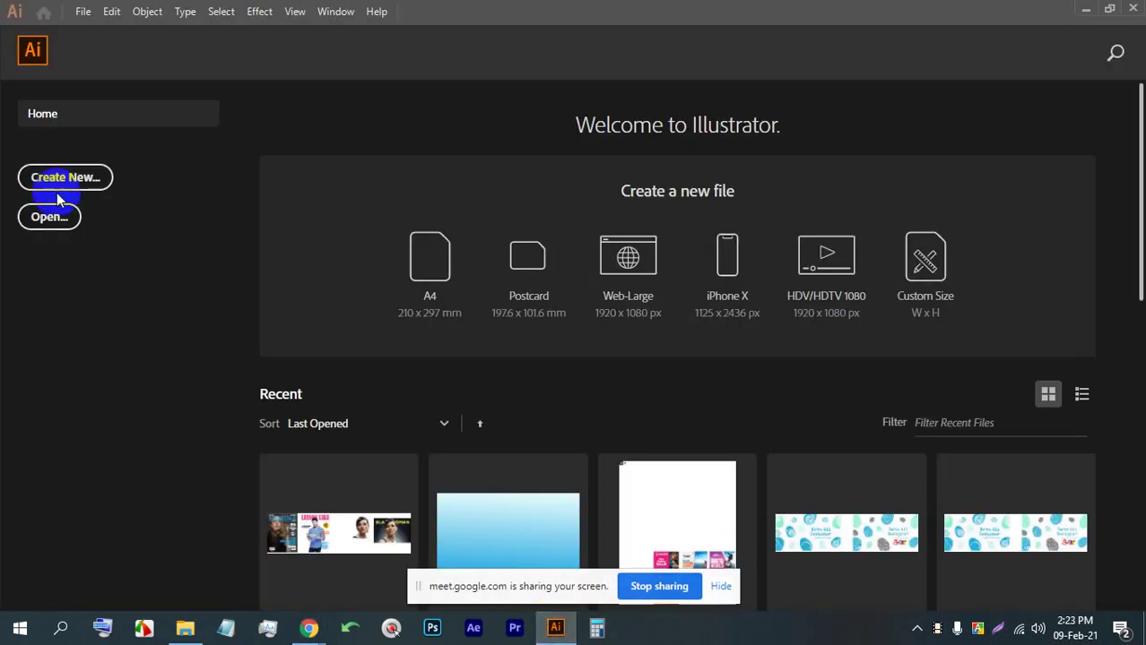
Create a new 3.5 × 2 inch document with units set to Inches
{"action": "left_click", "coordinate": [97, 179]}
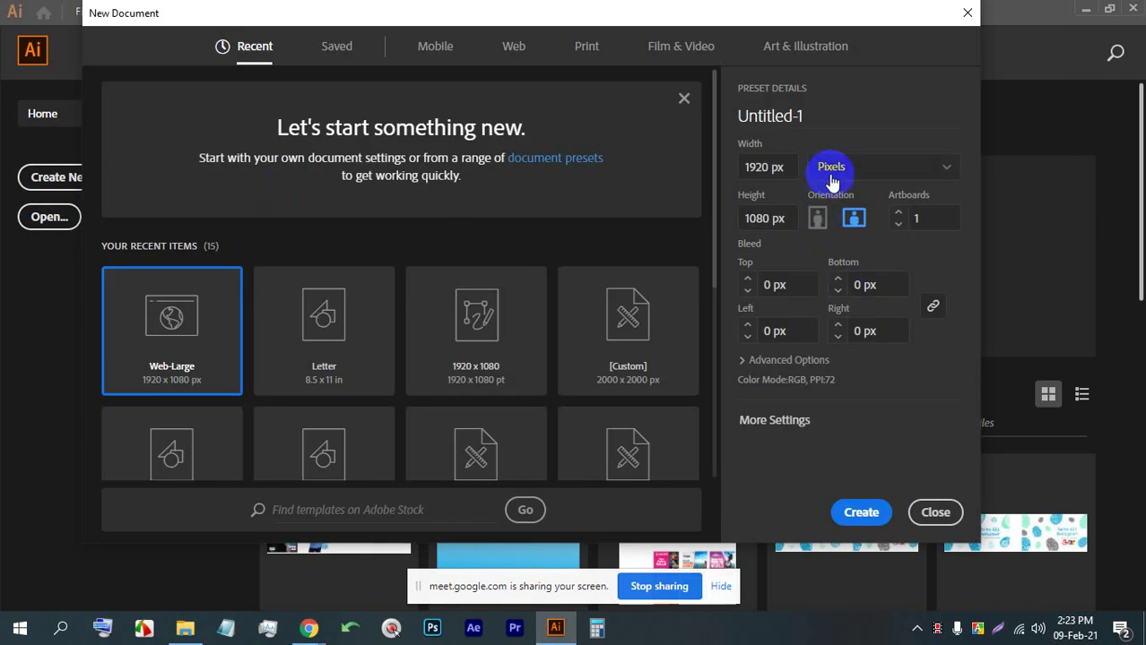
{"action": "left_click", "coordinate": [830, 170]}
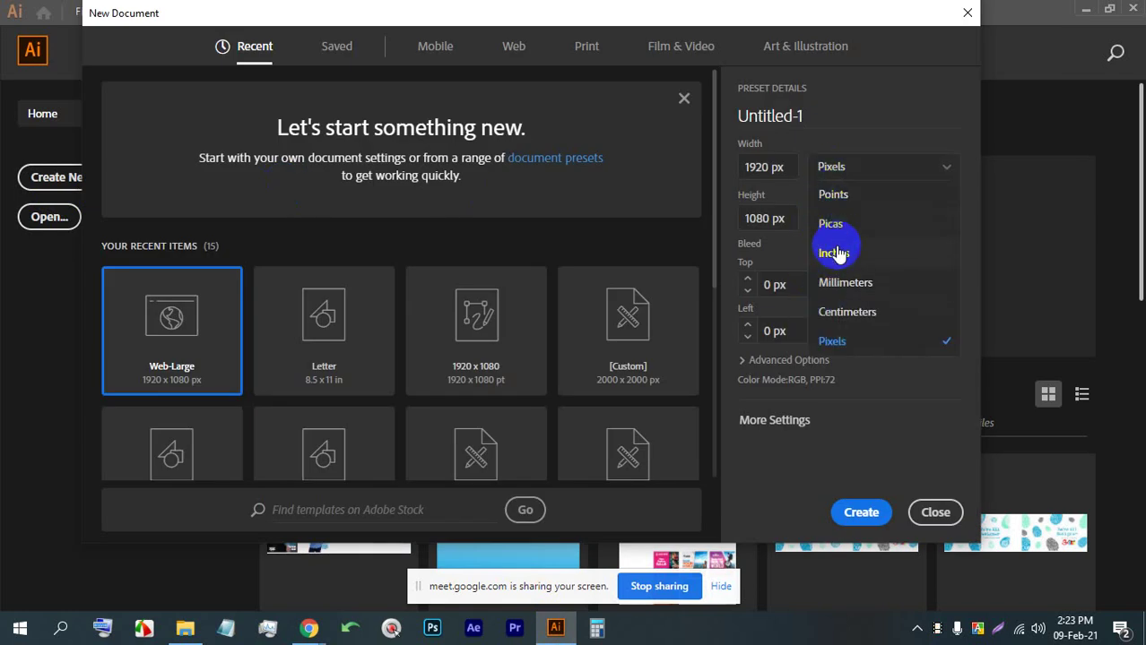
{"action": "left_click", "coordinate": [846, 255]}
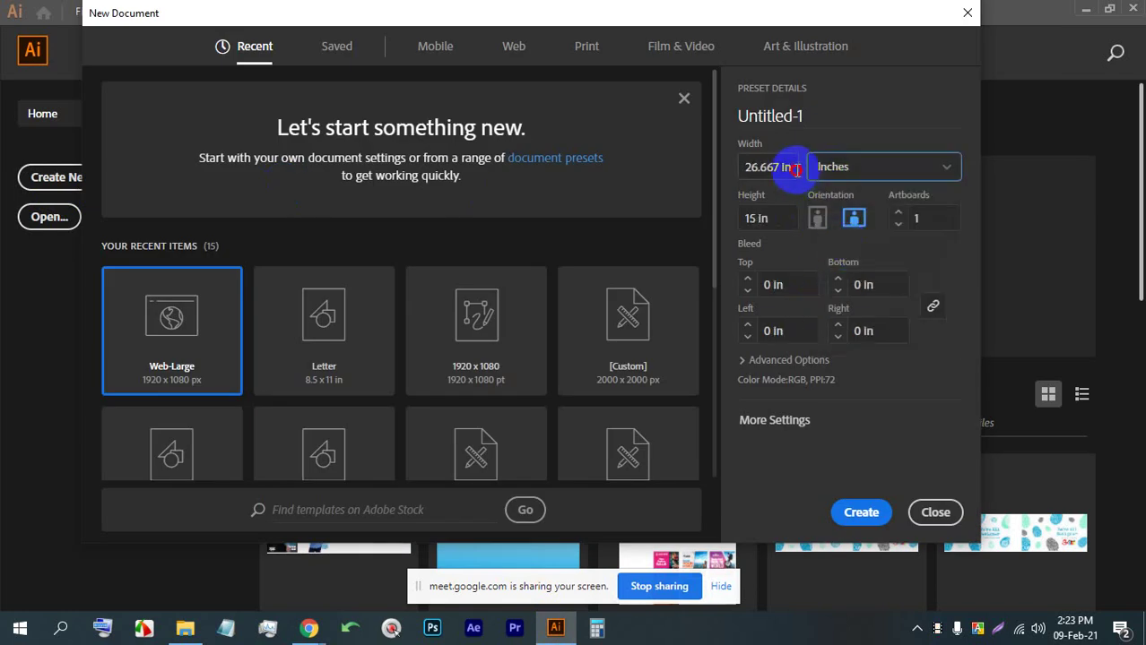
{"action": "left_click", "coordinate": [795, 171]}
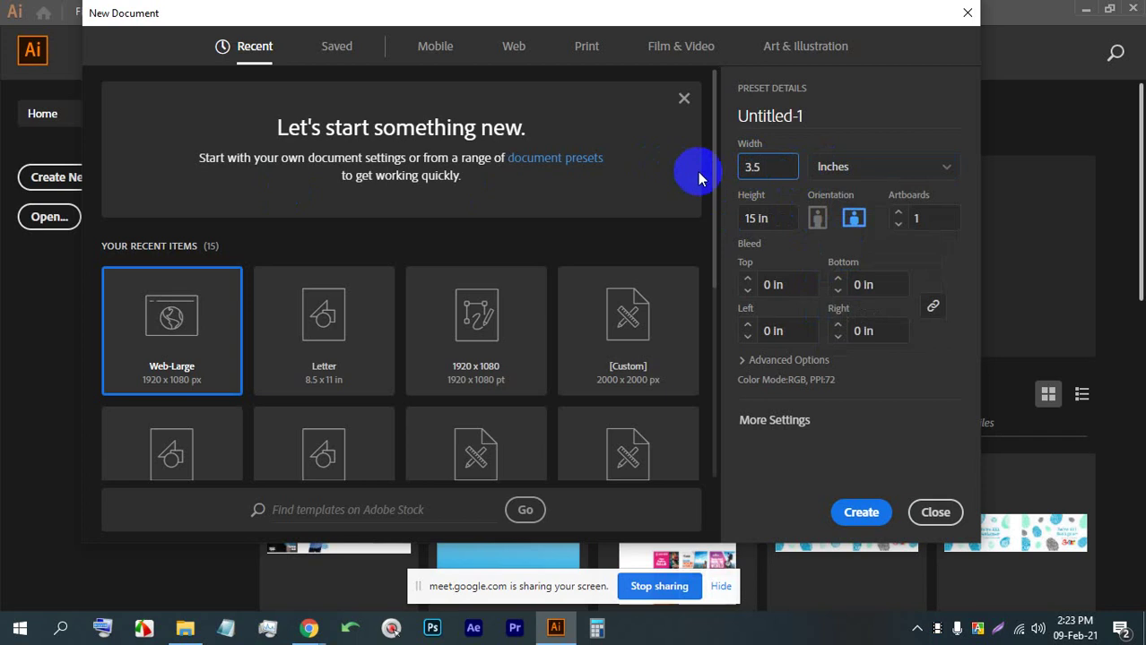
{"action": "left_click", "coordinate": [764, 221]}
{"action": "type", "text": "2"}
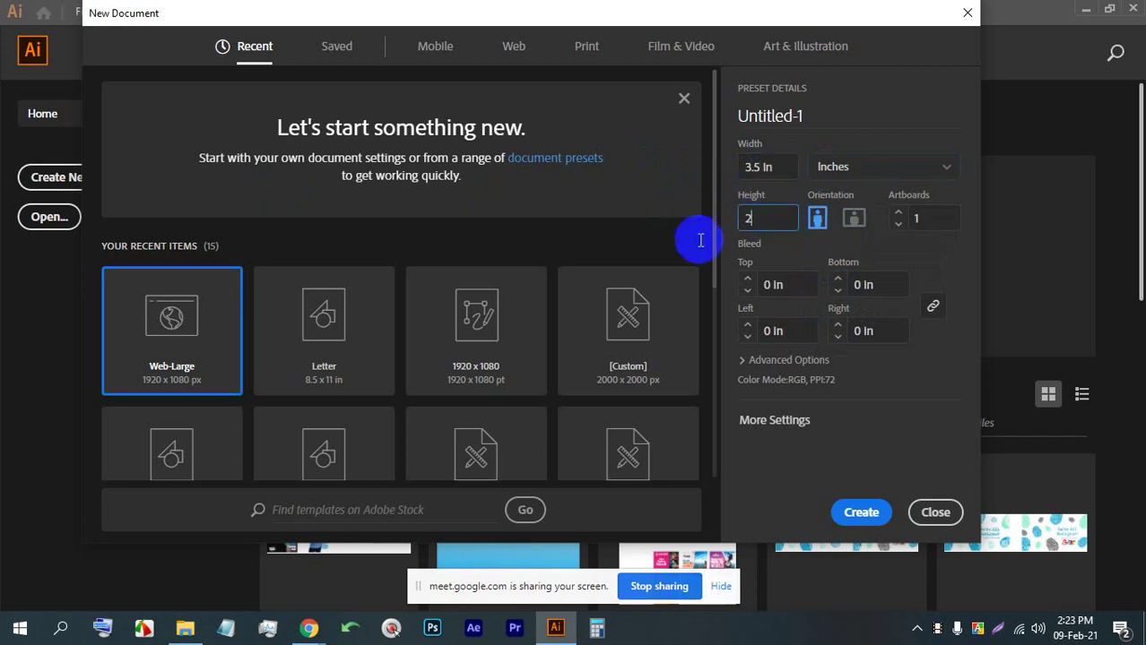
{"action": "left_click", "coordinate": [861, 513]}
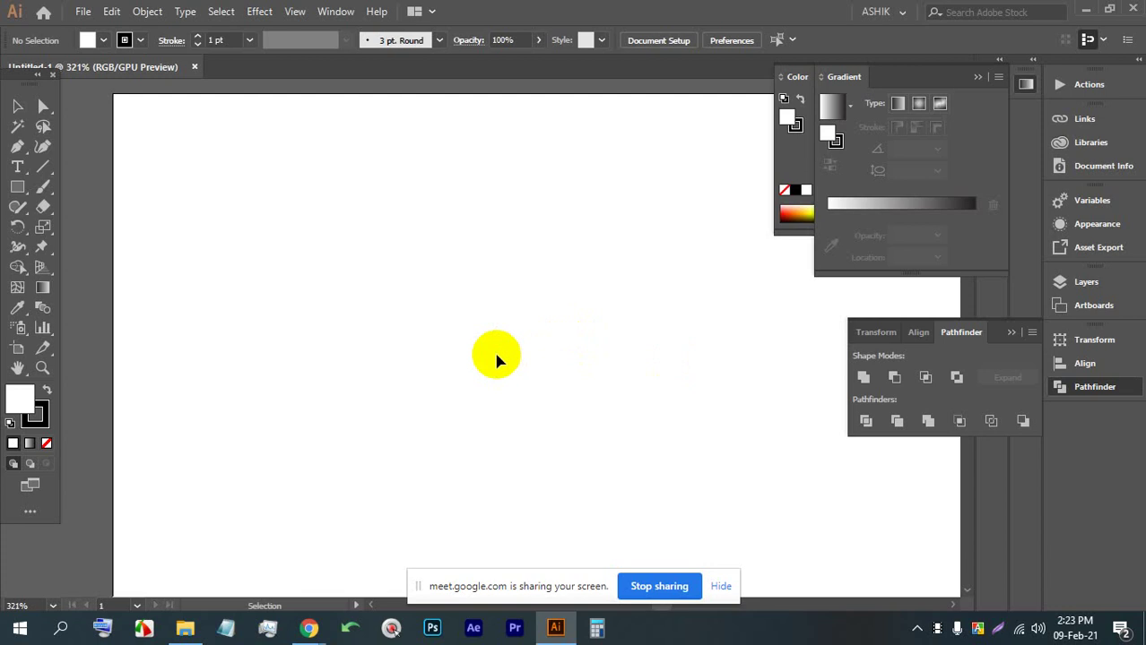
Draw a card-sized rectangle over the artboard and set its stroke to None
{"action": "scroll", "coordinate": [471, 342], "scroll_direction": "down", "scroll_amount": 2}
{"action": "left_click_drag", "start_coordinate": [665, 328], "coordinate": [524, 287]}
{"action": "left_click", "coordinate": [17, 187]}
{"action": "left_click_drag", "start_coordinate": [118, 153], "coordinate": [670, 468]}
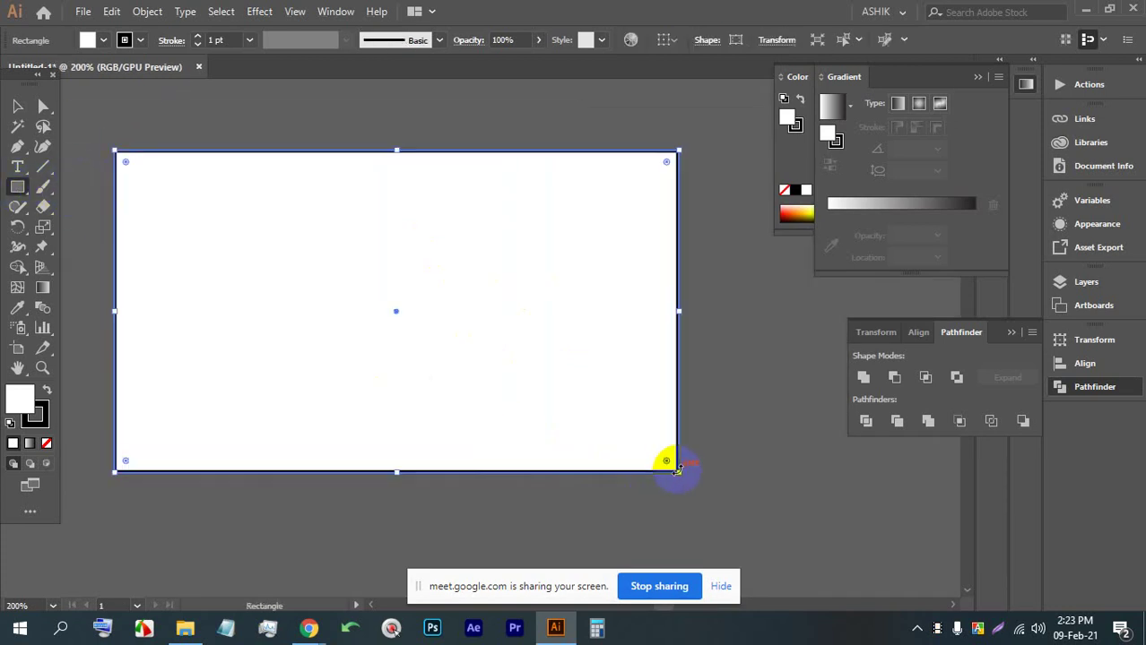
{"action": "scroll", "coordinate": [105, 161], "scroll_direction": "up", "scroll_amount": 1}
{"action": "left_click", "coordinate": [124, 39]}
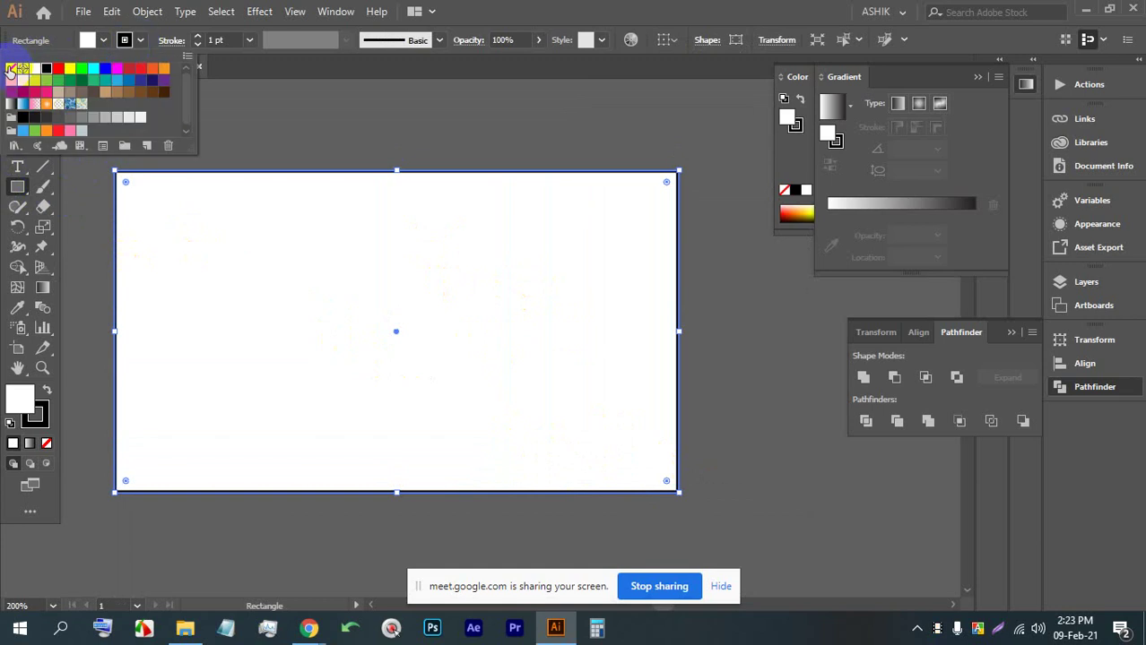
{"action": "left_click", "coordinate": [10, 69]}
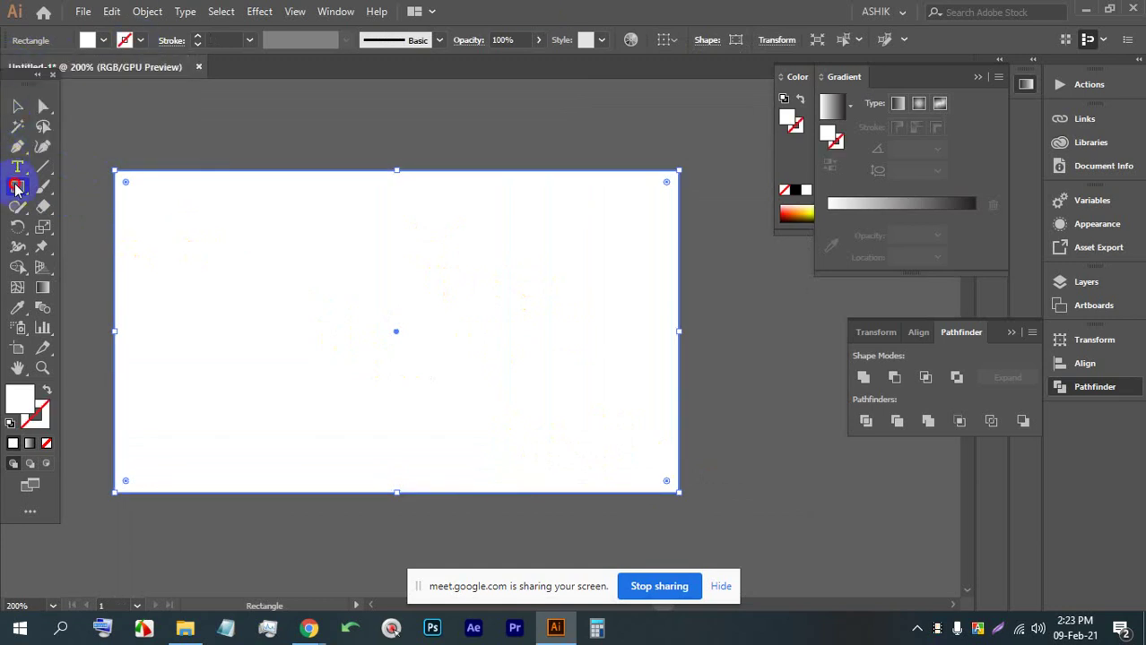
Draw a narrow rectangle over the top edge, widen it and fill it blue
{"action": "mouse_move", "coordinate": [474, 133]}
{"action": "left_mouse_down"}
{"action": "mouse_move", "coordinate": [596, 233]}
{"action": "mouse_move", "coordinate": [537, 243]}
{"action": "mouse_move", "coordinate": [527, 298]}
{"action": "left_mouse_up"}
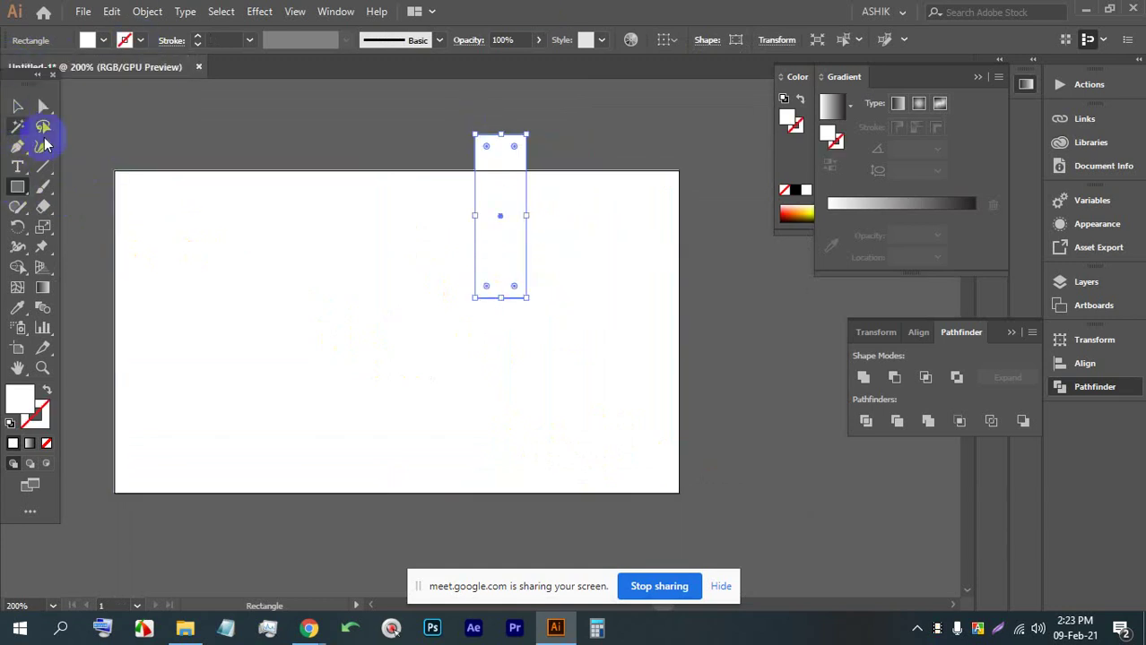
{"action": "left_click", "coordinate": [17, 106]}
{"action": "left_click_drag", "start_coordinate": [486, 174], "coordinate": [503, 122]}
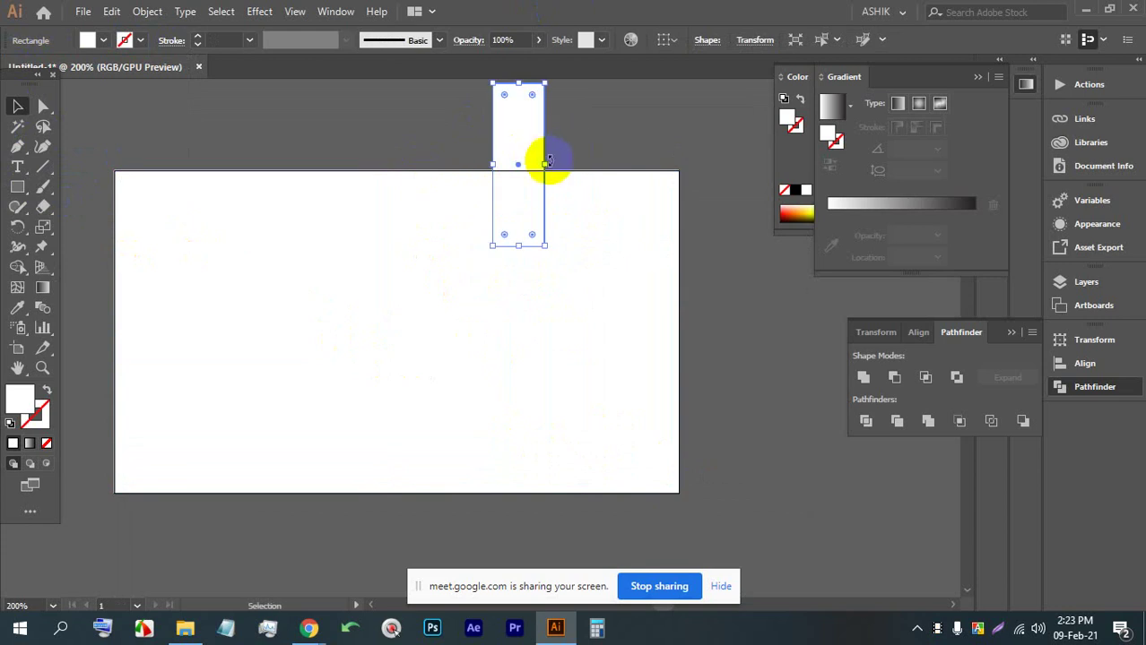
{"action": "left_click_drag", "start_coordinate": [548, 161], "coordinate": [586, 174]}
{"action": "scroll", "coordinate": [130, 110], "scroll_direction": "up", "scroll_amount": 2}
{"action": "left_click", "coordinate": [87, 40]}
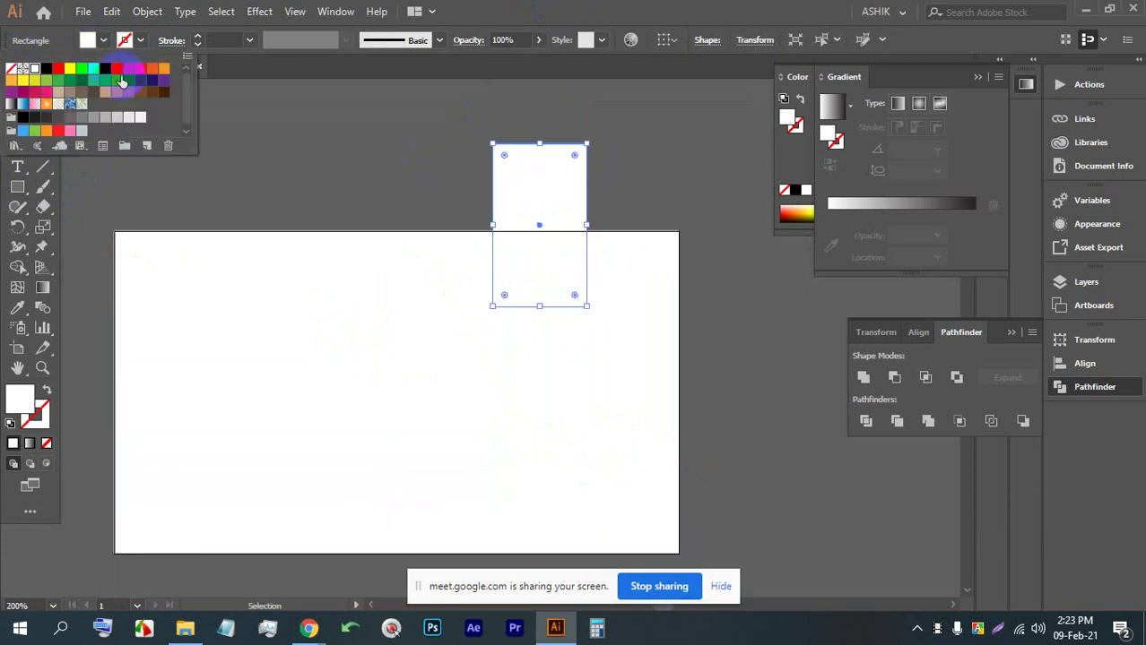
{"action": "left_click", "coordinate": [149, 95]}
{"action": "left_click", "coordinate": [289, 146]}
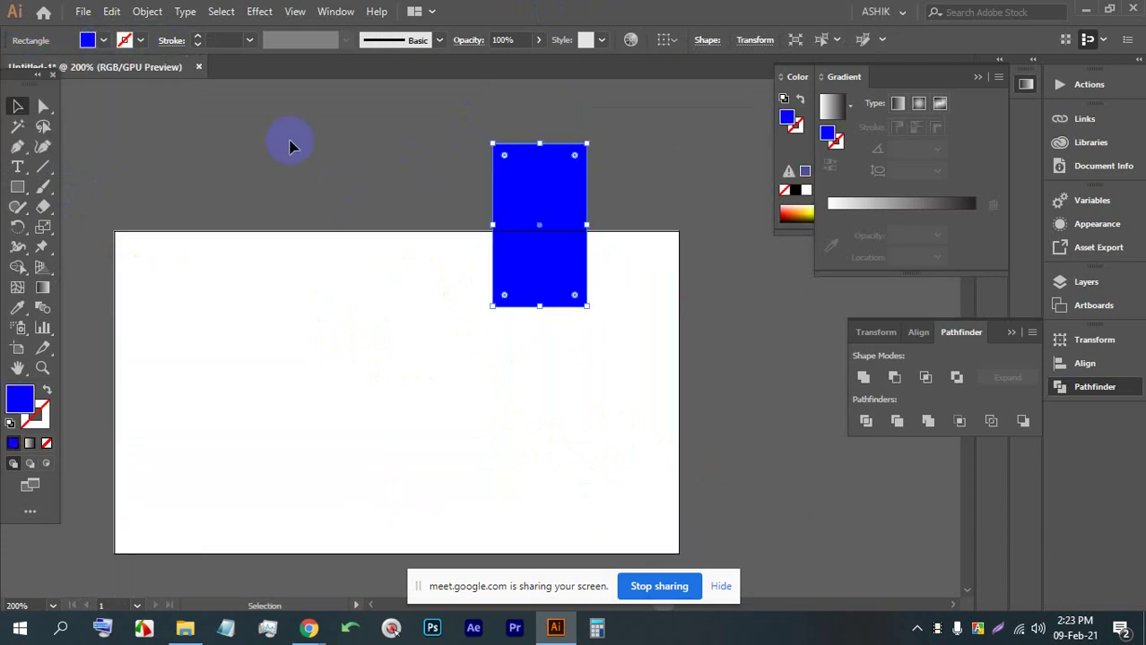
{"action": "scroll", "coordinate": [288, 146], "scroll_direction": "up", "scroll_amount": 2}
Draw a wider 2.14 × 0.96 in blue rectangle along the top edge and select the shapes
{"action": "left_click", "coordinate": [17, 186]}
{"action": "left_click_drag", "start_coordinate": [439, 223], "coordinate": [664, 311]}
{"action": "left_click", "coordinate": [17, 107]}
{"action": "left_click", "coordinate": [503, 112]}
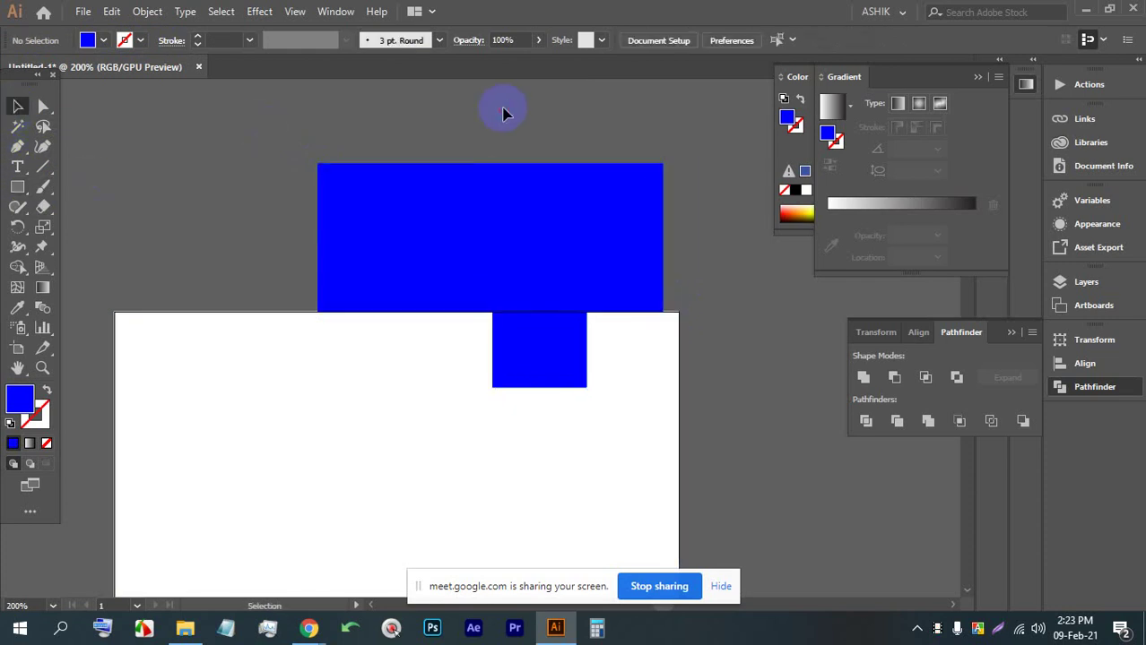
{"action": "left_click_drag", "start_coordinate": [539, 327], "coordinate": [560, 502]}
{"action": "left_click", "coordinate": [356, 94]}
{"action": "left_click_drag", "start_coordinate": [453, 319], "coordinate": [513, 475]}
Admit the waiting person in Google Meet, close the mouse-tracking utility, and clear Illustrator's selection
{"action": "left_click", "coordinate": [308, 629]}
{"action": "left_click", "coordinate": [216, 538]}
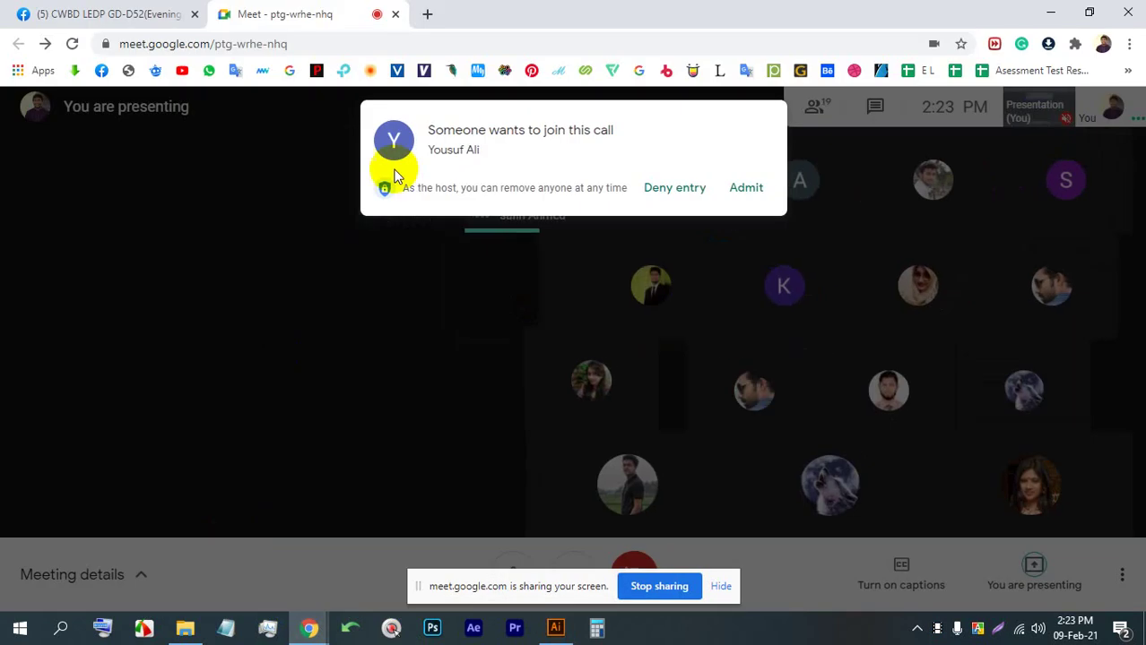
{"action": "left_click", "coordinate": [736, 186]}
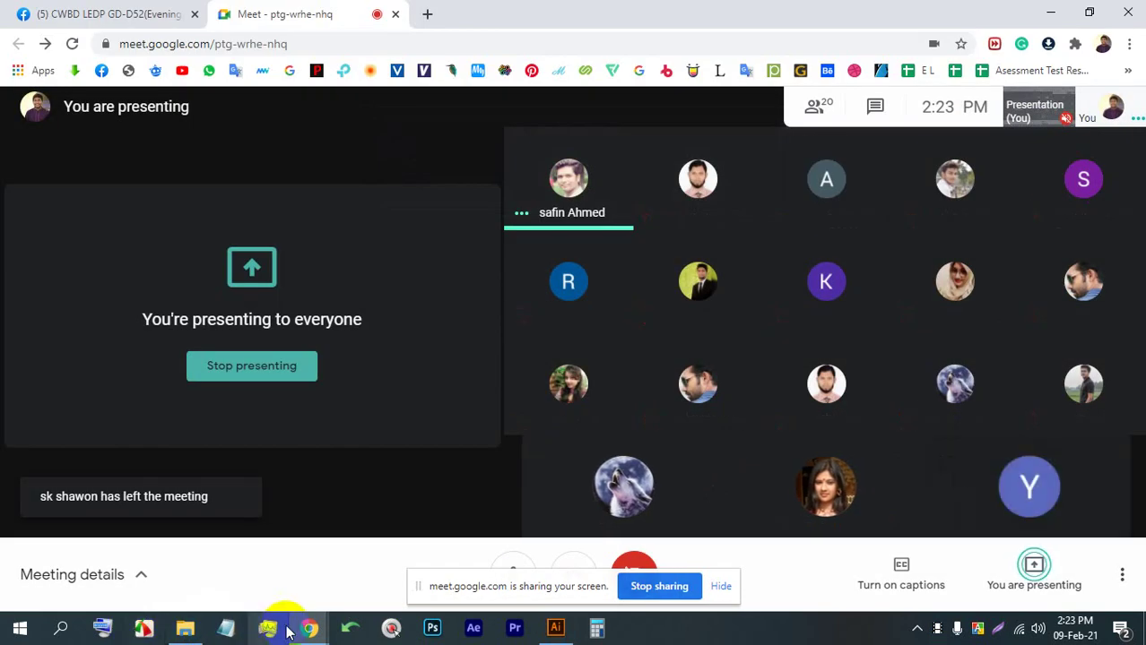
{"action": "left_click", "coordinate": [392, 629]}
{"action": "left_click", "coordinate": [720, 586]}
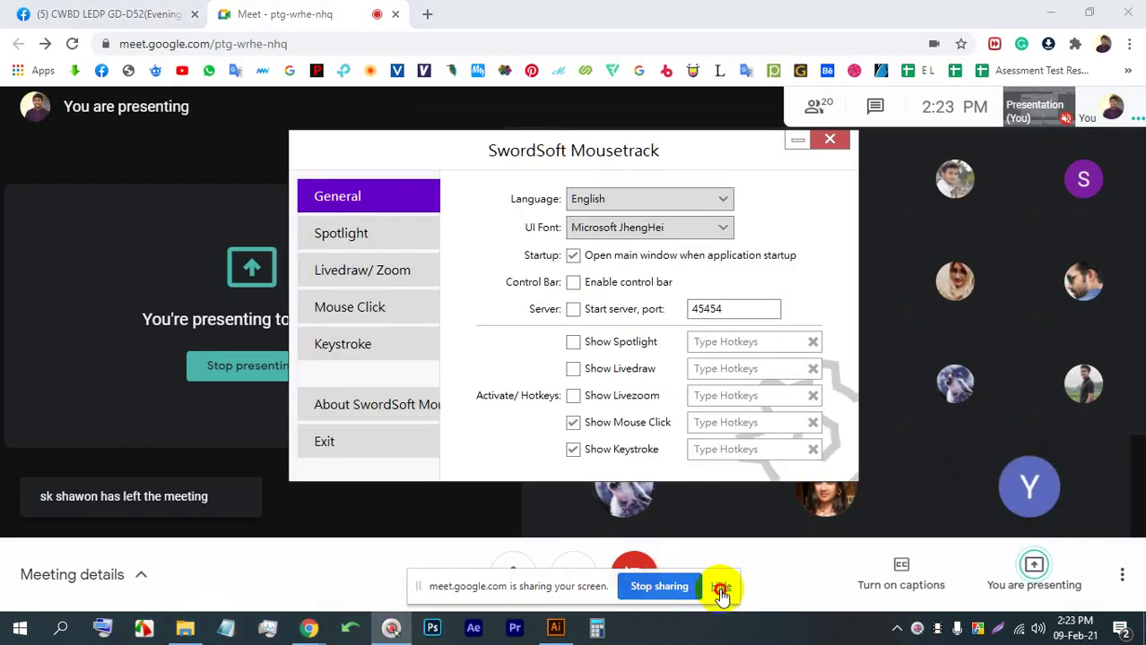
{"action": "left_click", "coordinate": [788, 136]}
{"action": "left_click", "coordinate": [555, 628]}
{"action": "left_click", "coordinate": [579, 112]}
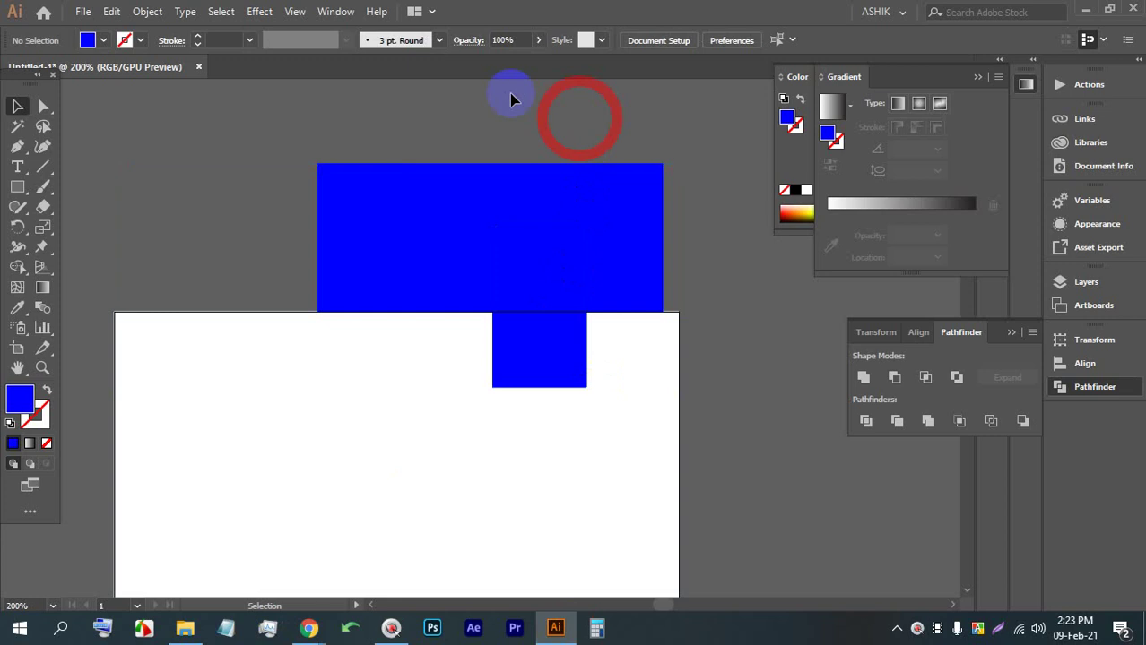
{"action": "left_click", "coordinate": [571, 444]}
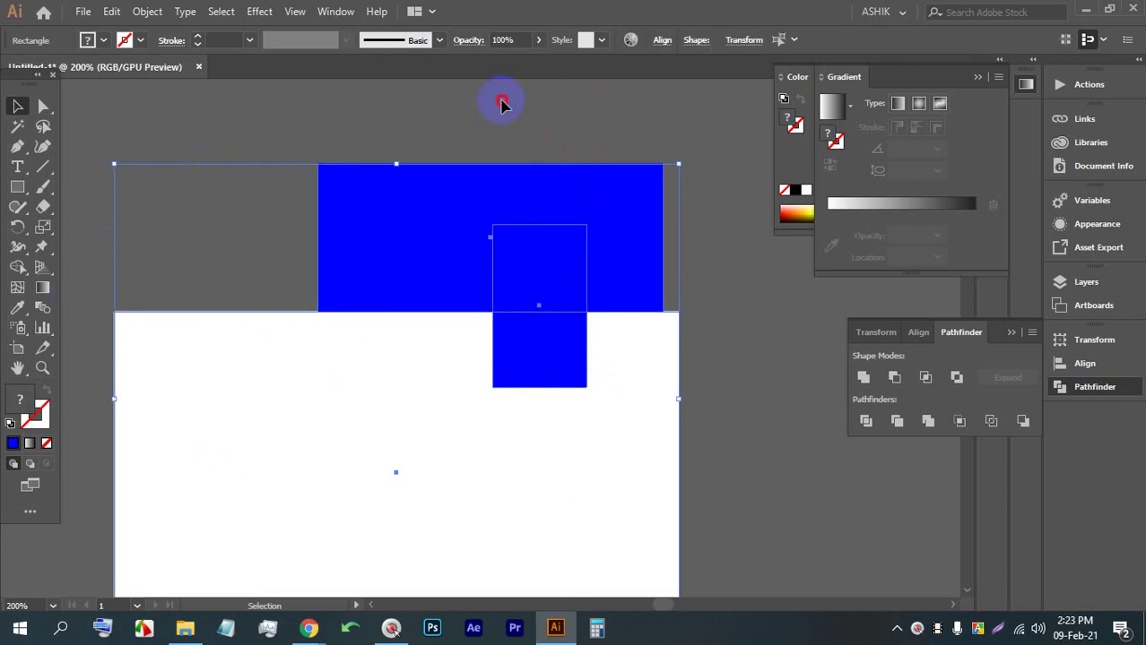
{"action": "left_click_drag", "start_coordinate": [500, 103], "coordinate": [563, 289]}
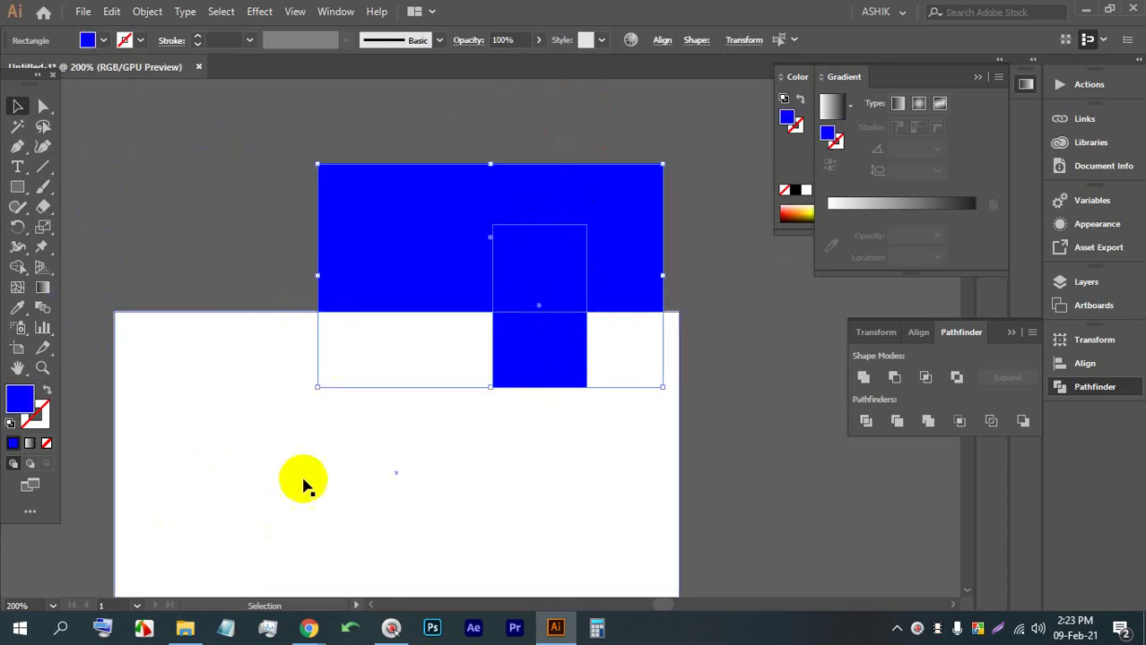
{"action": "left_click_drag", "start_coordinate": [494, 120], "coordinate": [528, 279]}
{"action": "left_click", "coordinate": [582, 335]}
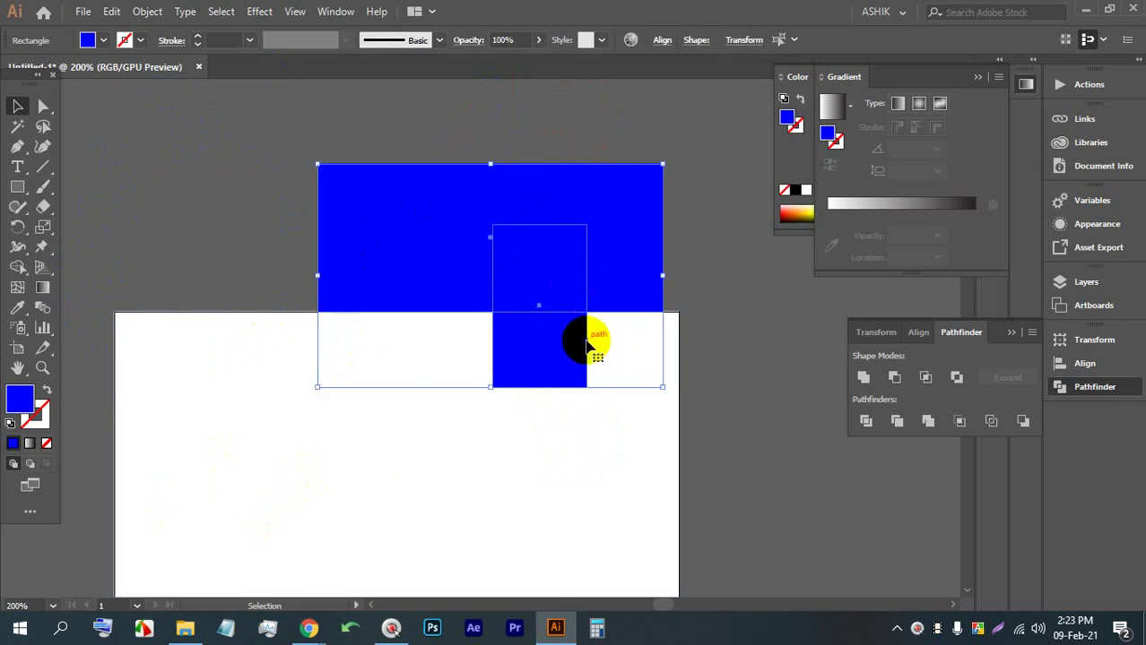
{"action": "left_click", "coordinate": [704, 251]}
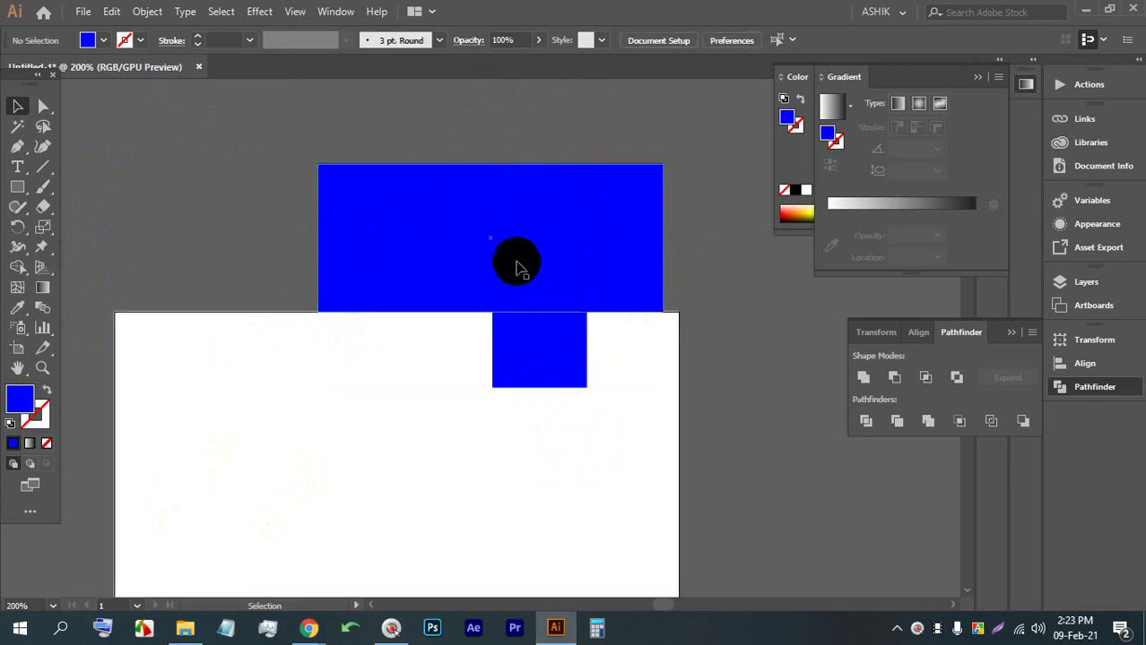
{"action": "left_click", "coordinate": [609, 202]}
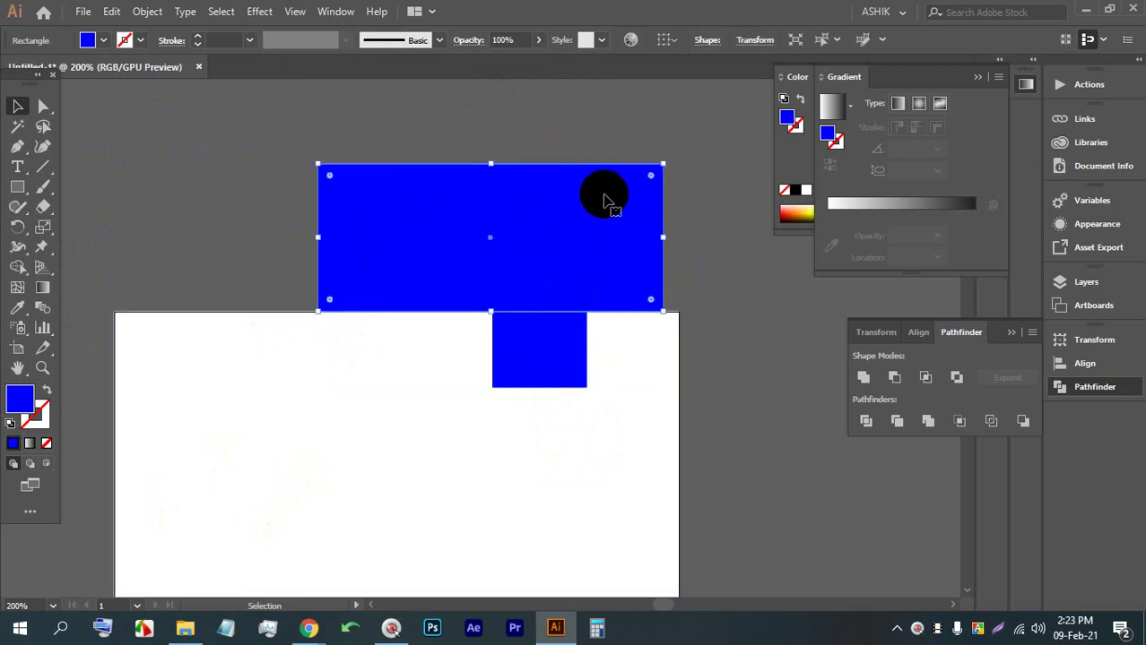
{"action": "left_click", "coordinate": [545, 348], "text": "shift"}
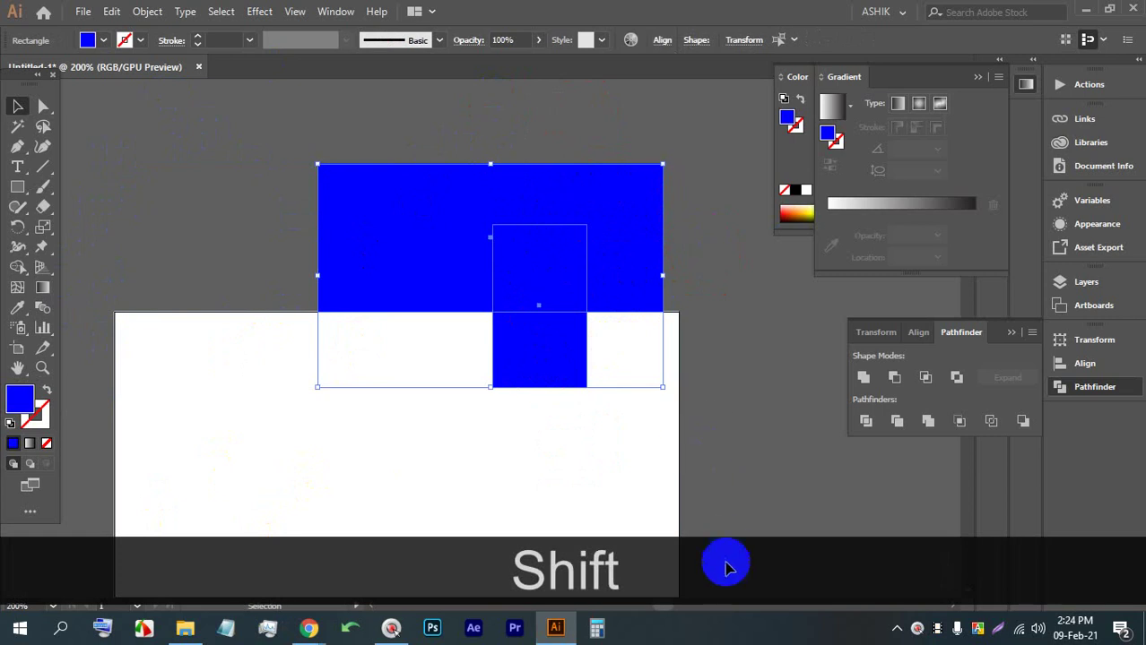
{"action": "left_click", "coordinate": [703, 243]}
{"action": "key", "text": "ctrl+z"}
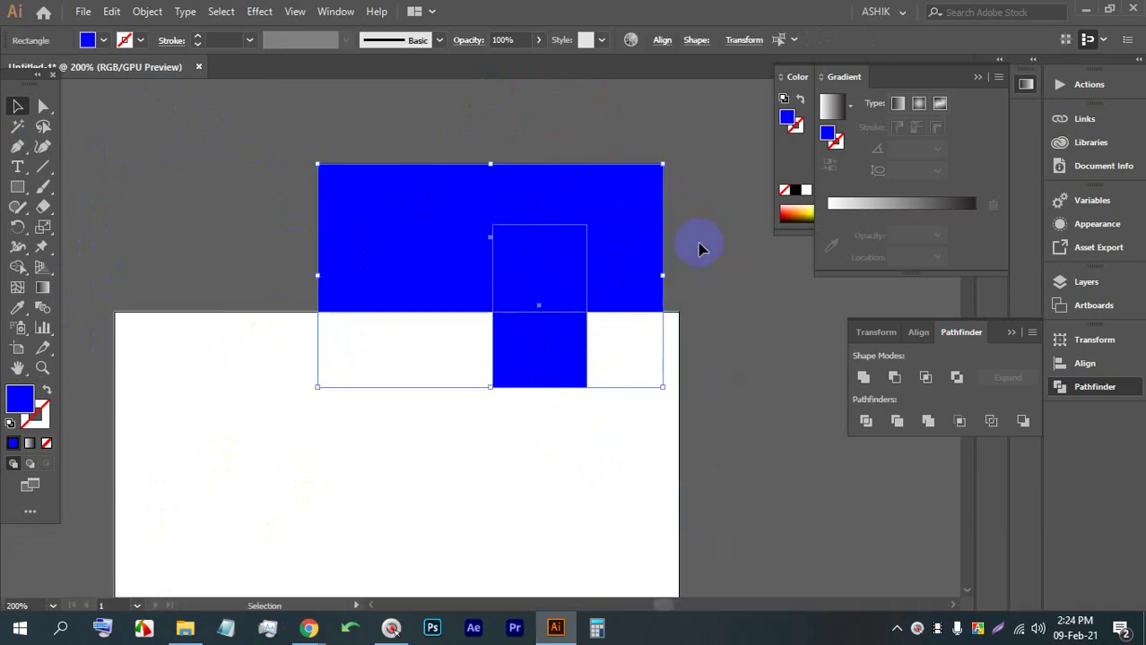
{"action": "left_click", "coordinate": [700, 243]}
{"action": "left_click_drag", "start_coordinate": [715, 347], "coordinate": [184, 94]}
{"action": "left_click", "coordinate": [697, 304]}
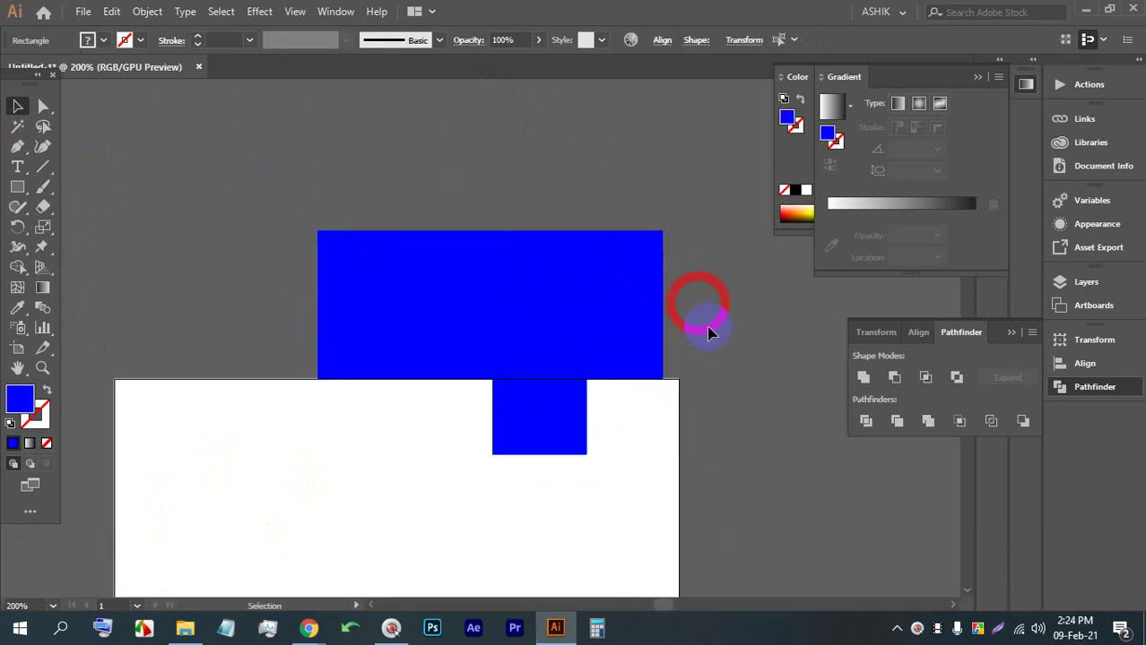
{"action": "left_click", "coordinate": [476, 300]}
{"action": "key", "text": "alt"}
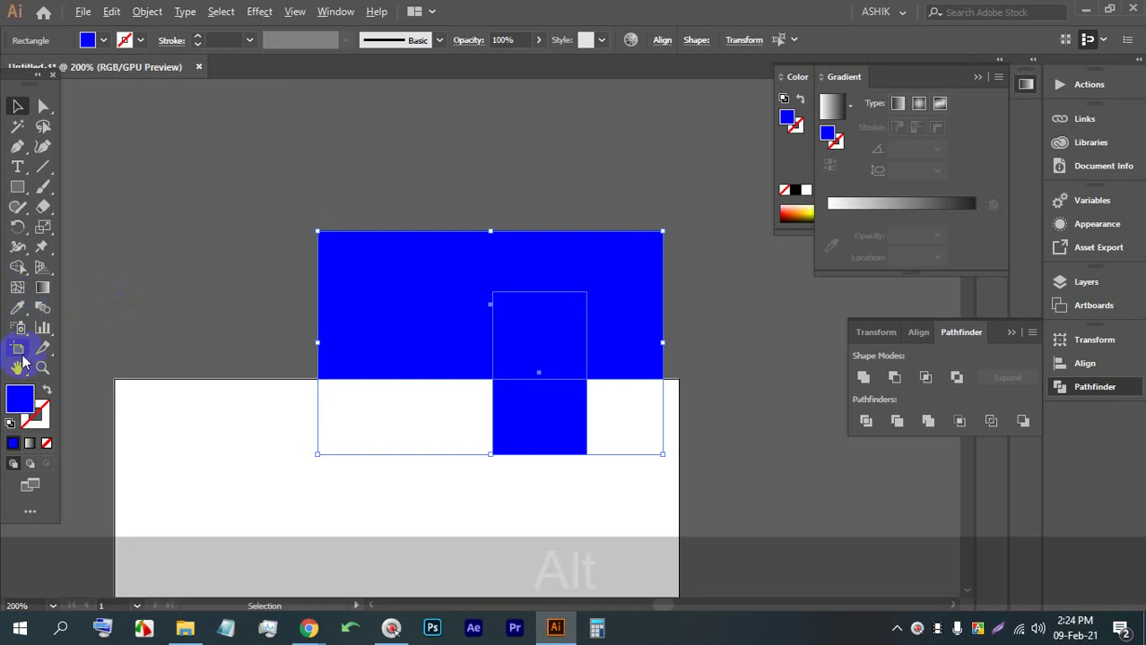
Try the Shape Builder with Alt, undo it, then apply Pathfinder Divide to the blue rectangles
{"action": "left_click", "coordinate": [19, 267], "text": "alt"}
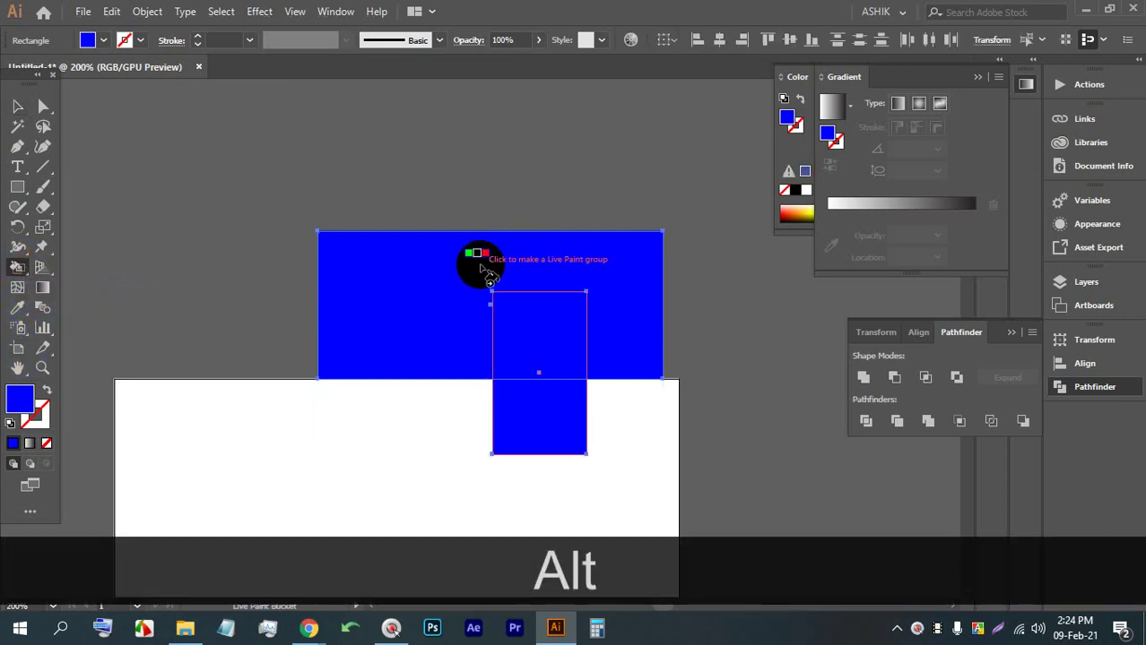
{"action": "left_click", "coordinate": [18, 267]}
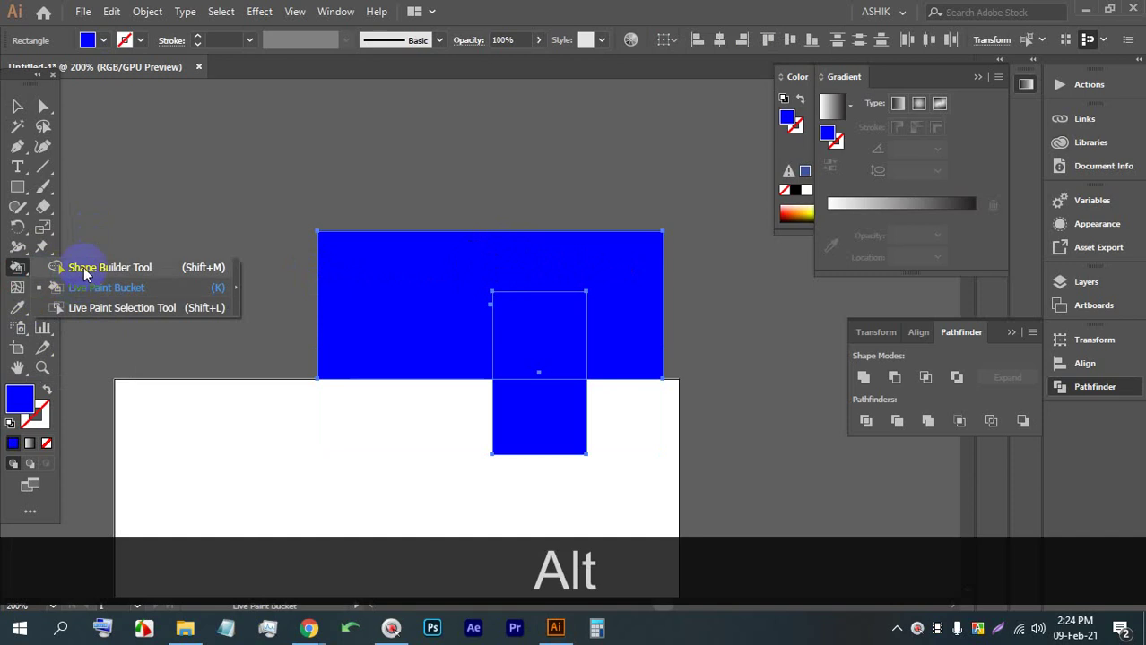
{"action": "left_click", "coordinate": [85, 267]}
{"action": "left_click_drag", "start_coordinate": [558, 266], "coordinate": [558, 333]}
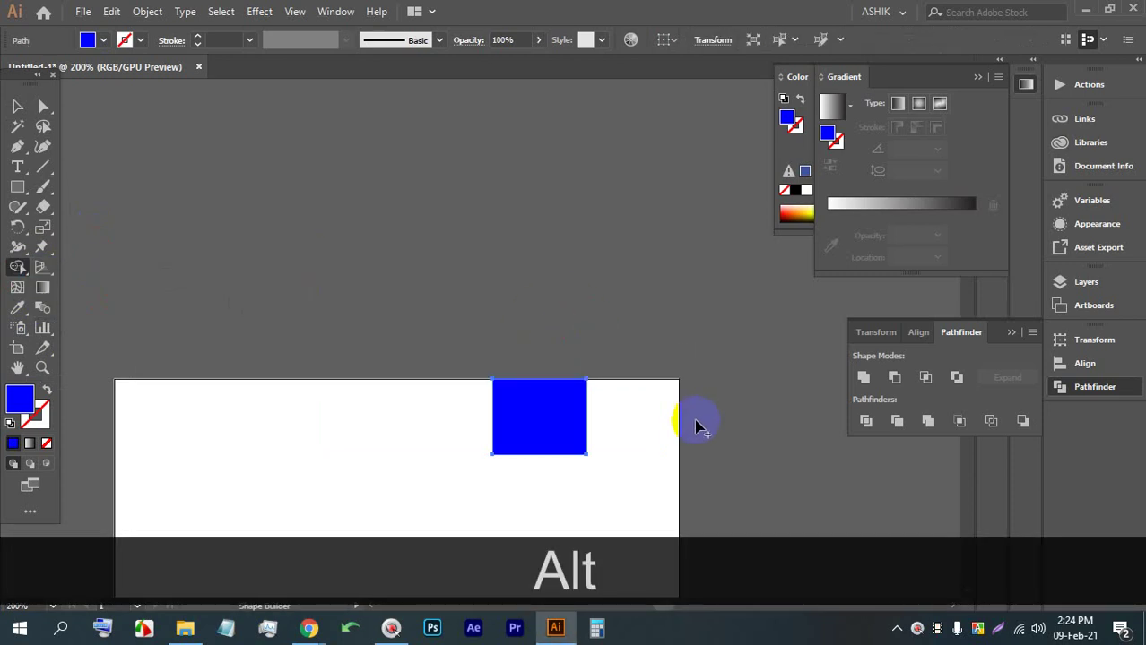
{"action": "scroll", "coordinate": [561, 359], "scroll_direction": "down", "scroll_amount": 3}
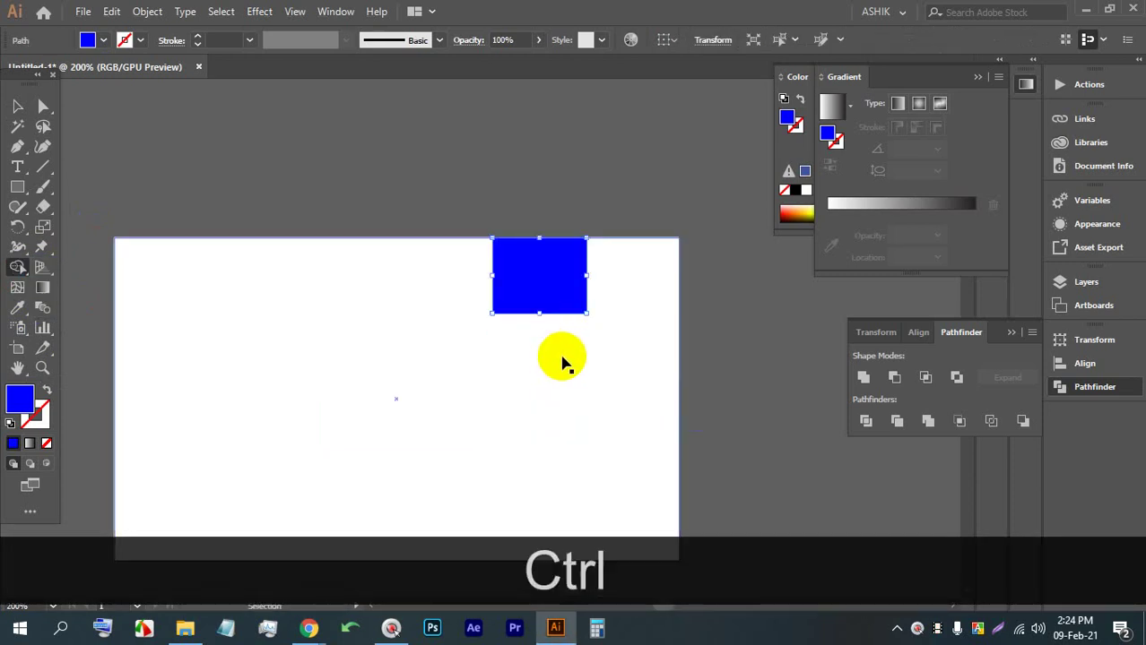
{"action": "key", "text": "ctrl+z"}
{"action": "key", "text": "ctrl+z"}
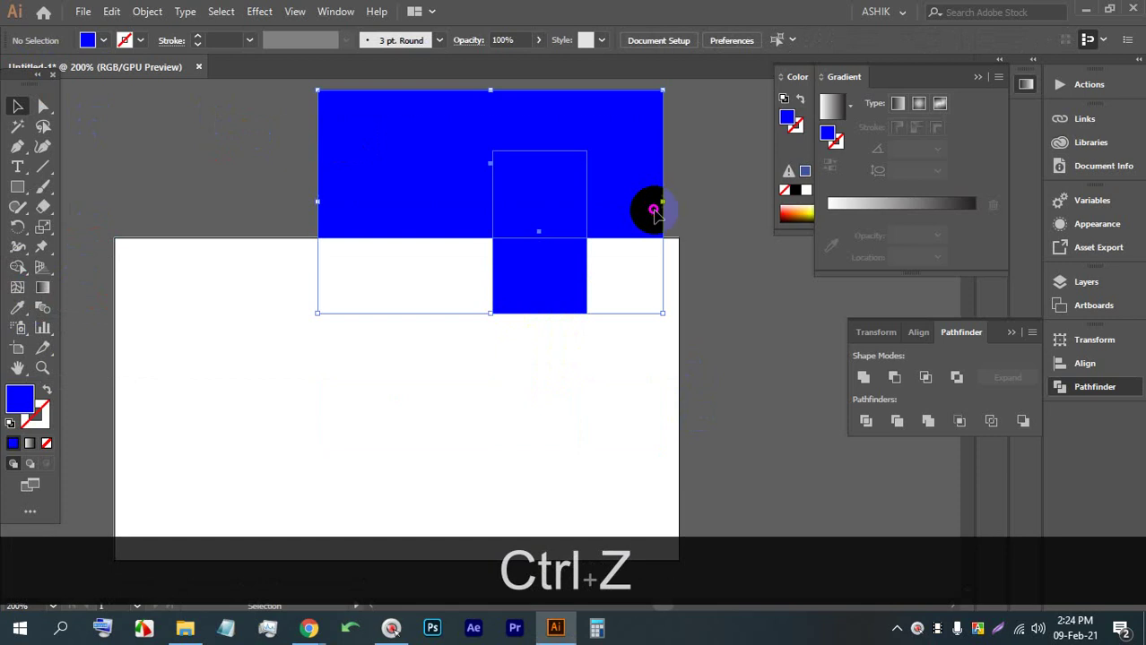
{"action": "scroll", "coordinate": [654, 247], "scroll_direction": "up", "scroll_amount": 1}
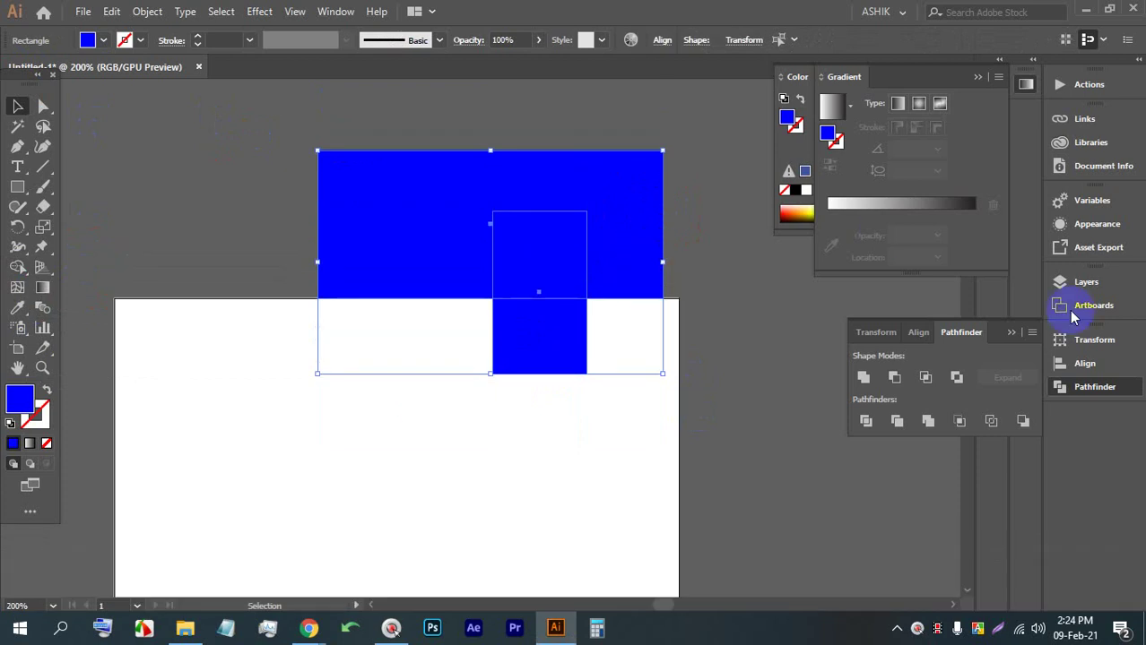
{"action": "left_click", "coordinate": [866, 422]}
Admit the person waiting to join the Google Meet call
{"action": "mouse_move", "coordinate": [309, 627]}
{"action": "left_click", "coordinate": [399, 560]}
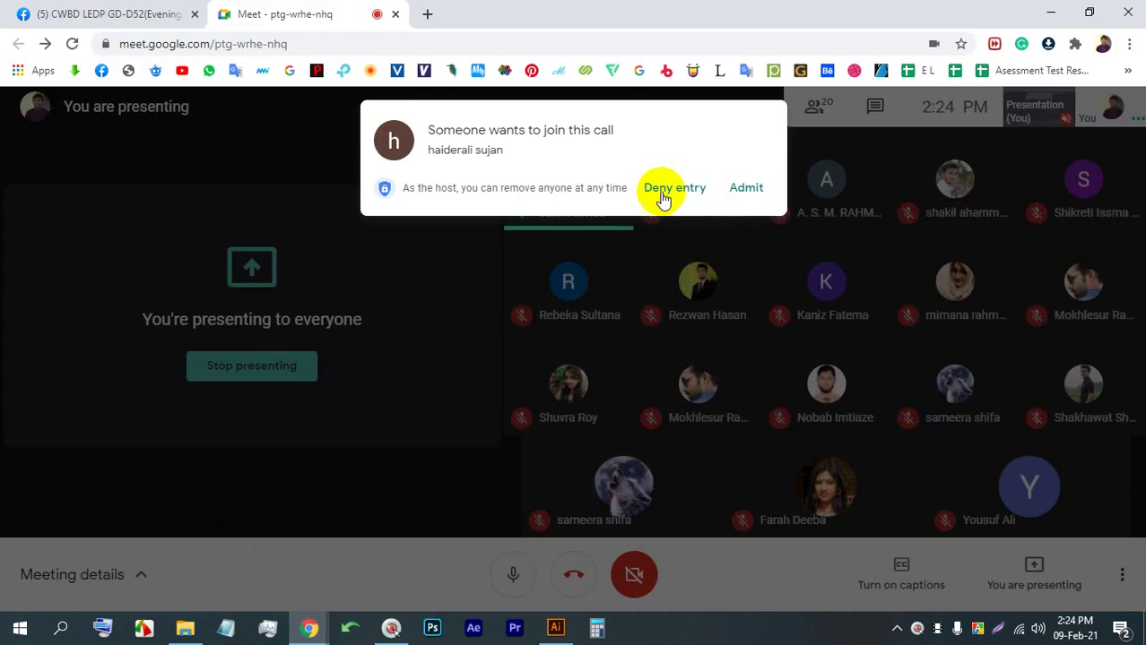
{"action": "left_click", "coordinate": [758, 190]}
Ungroup the divided pieces and delete the top blue rectangle and square pieces
{"action": "left_click", "coordinate": [555, 627]}
{"action": "right_click", "coordinate": [537, 258]}
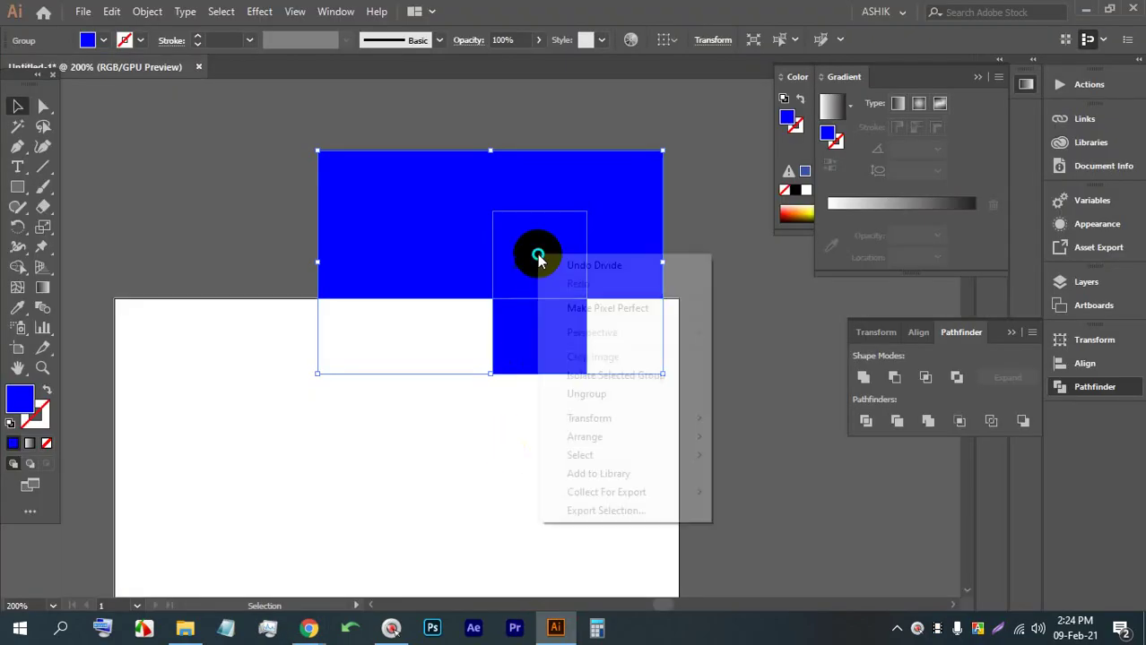
{"action": "left_click", "coordinate": [586, 394]}
{"action": "left_click", "coordinate": [739, 322]}
{"action": "left_click", "coordinate": [589, 215]}
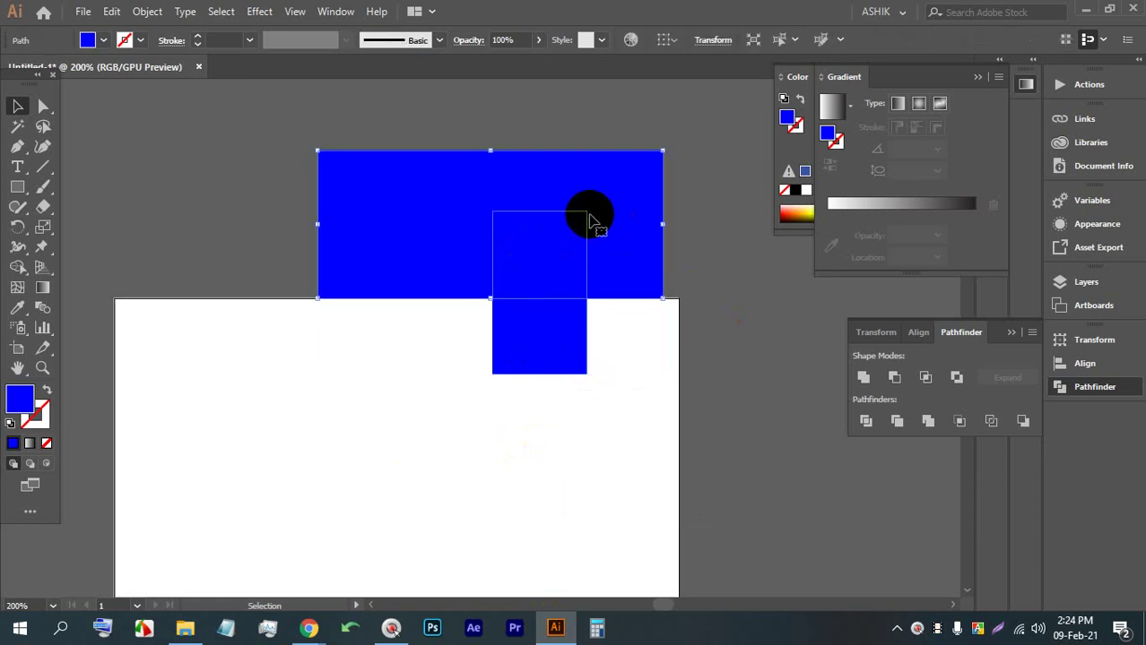
{"action": "key", "text": "BackSpace"}
{"action": "left_click", "coordinate": [542, 235]}
{"action": "key", "text": "BackSpace"}
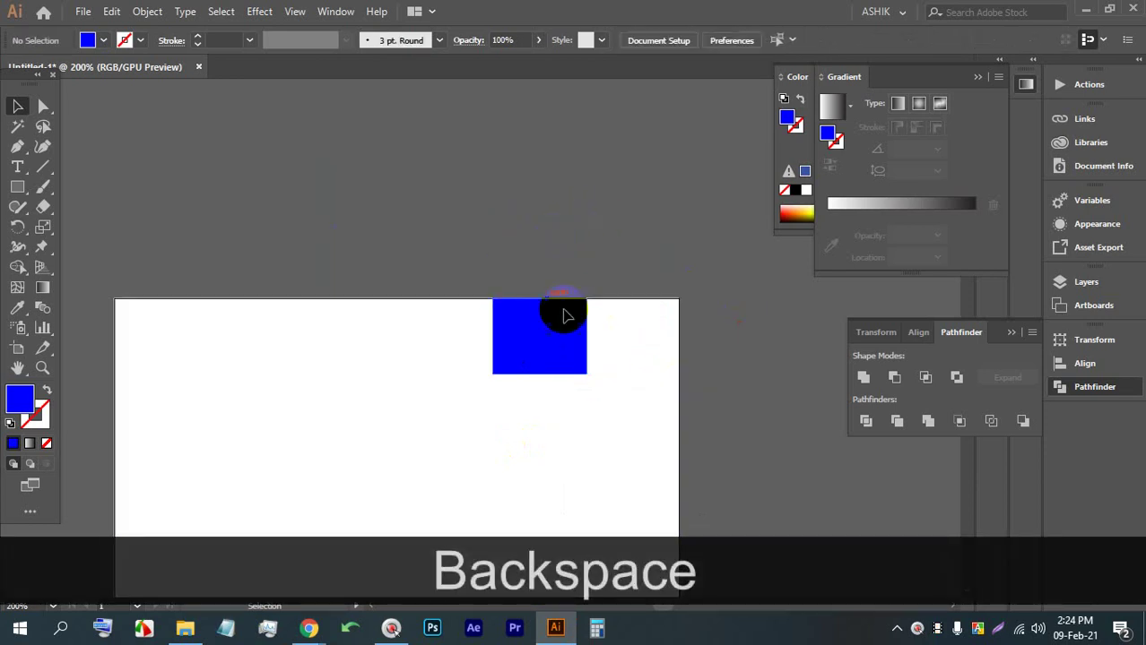
Duplicate the artboard to the right of the original with the Artboard tool
{"action": "scroll", "coordinate": [564, 316], "scroll_direction": "down", "scroll_amount": 2}
{"action": "scroll", "coordinate": [548, 315], "scroll_direction": "up", "scroll_amount": 1}
{"action": "left_click_drag", "start_coordinate": [363, 248], "coordinate": [353, 286]}
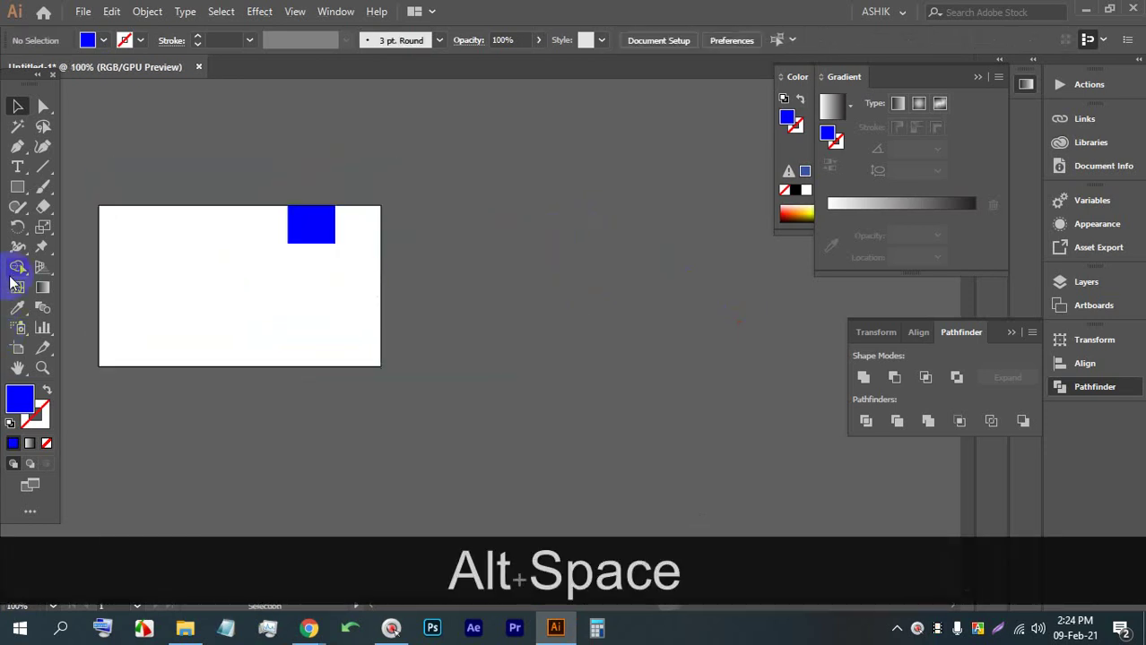
{"action": "left_click", "coordinate": [18, 346]}
{"action": "left_click_drag", "start_coordinate": [249, 241], "coordinate": [547, 240]}
Delete the blue square on each artboard and select both white background rectangles
{"action": "left_click", "coordinate": [18, 108]}
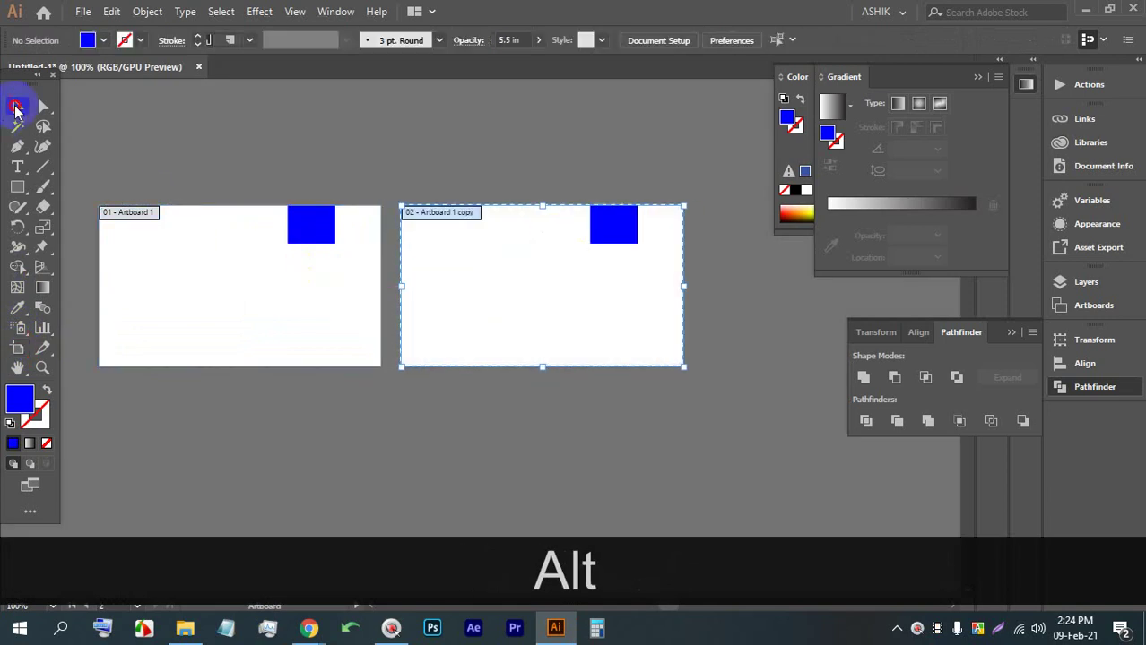
{"action": "left_click", "coordinate": [304, 220]}
{"action": "key", "text": "BackSpace"}
{"action": "left_click", "coordinate": [603, 221]}
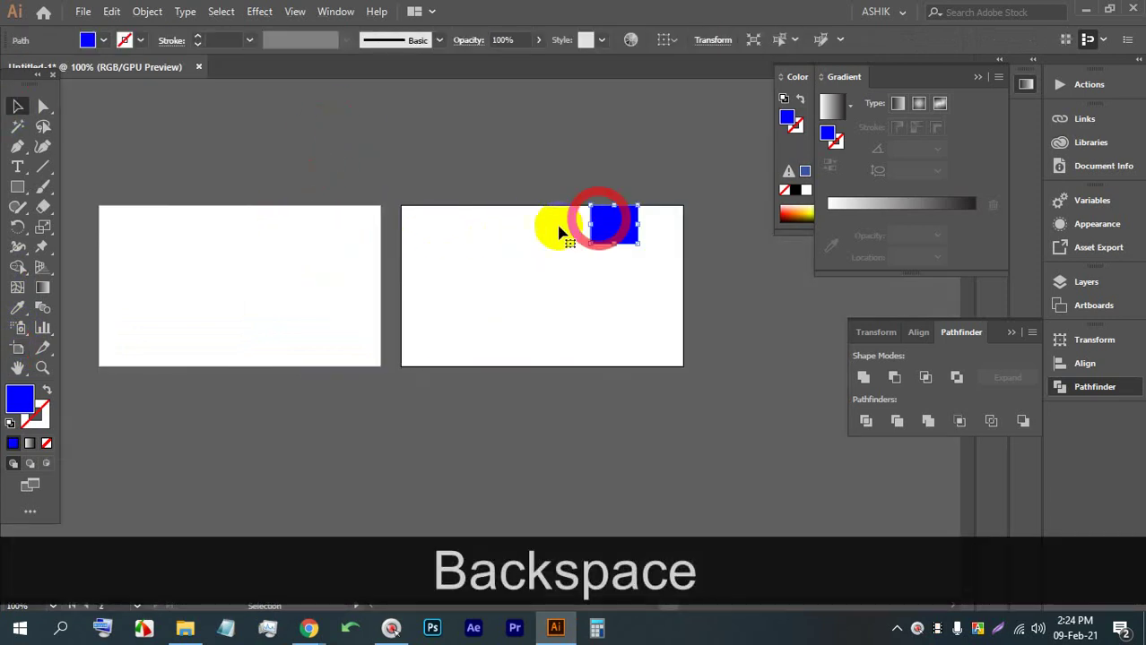
{"action": "key", "text": "BackSpace"}
{"action": "left_click_drag", "start_coordinate": [404, 146], "coordinate": [339, 244]}
Fill both background rectangles with teal from the Fill swatches
{"action": "left_click", "coordinate": [103, 39]}
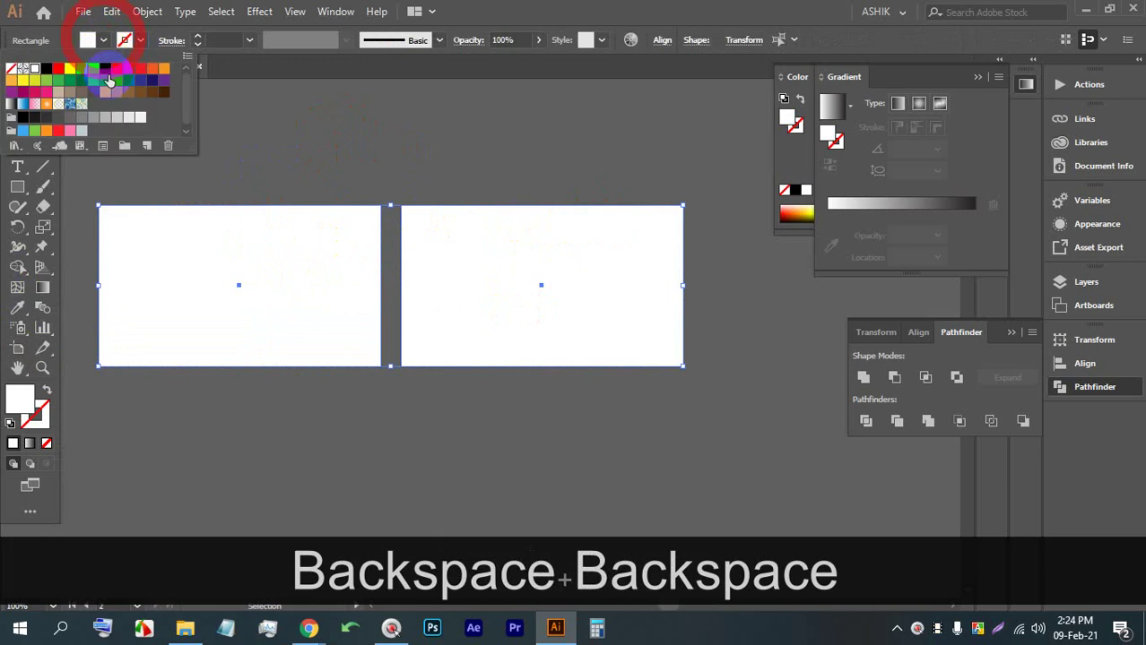
{"action": "left_click", "coordinate": [126, 83]}
{"action": "left_click", "coordinate": [323, 126]}
{"action": "left_click", "coordinate": [381, 229]}
Draw a tall rectangle across the left teal card's top edge
{"action": "scroll", "coordinate": [282, 225], "scroll_direction": "up", "scroll_amount": 3}
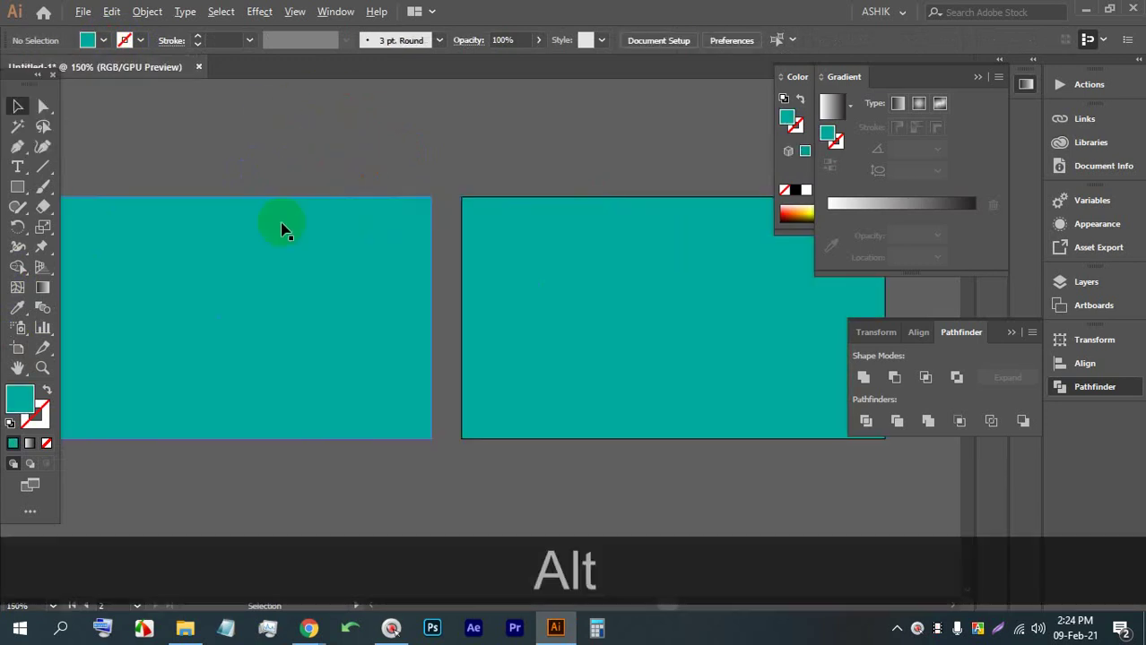
{"action": "left_click_drag", "start_coordinate": [241, 216], "coordinate": [331, 237]}
{"action": "left_click", "coordinate": [18, 186]}
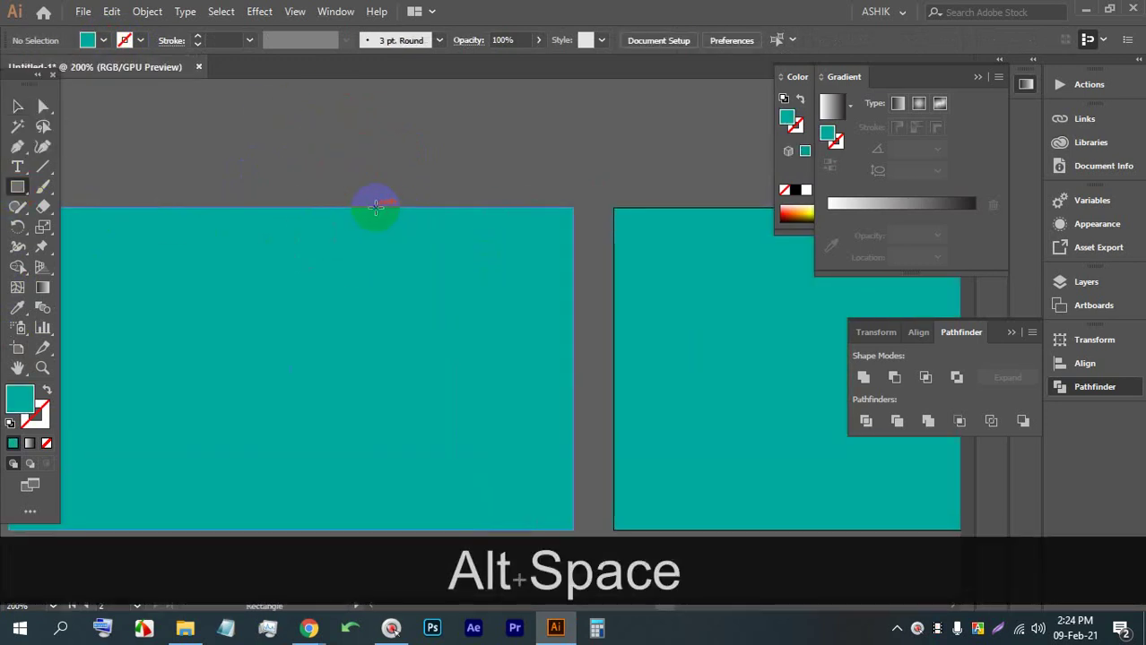
{"action": "left_click_drag", "start_coordinate": [355, 132], "coordinate": [434, 341]}
{"action": "scroll", "coordinate": [235, 239], "scroll_direction": "up", "scroll_amount": 3}
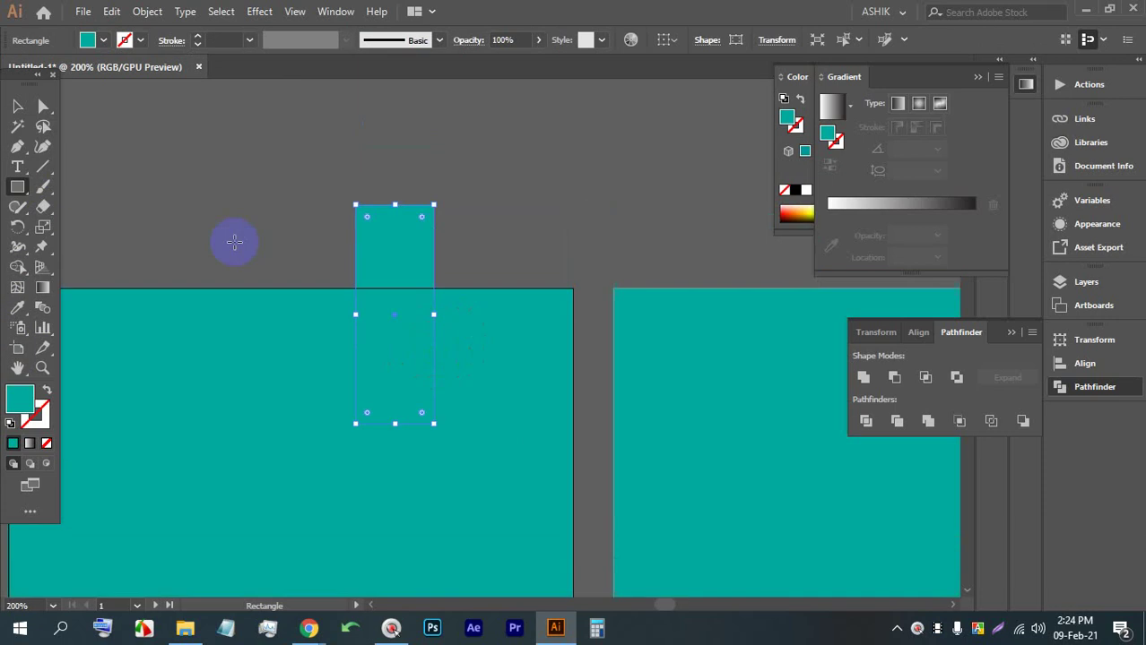
{"action": "left_click", "coordinate": [104, 40]}
Make the tall rectangle magenta, draw a wide magenta rectangle along the top, and reposition the teal rectangle
{"action": "left_click", "coordinate": [126, 69]}
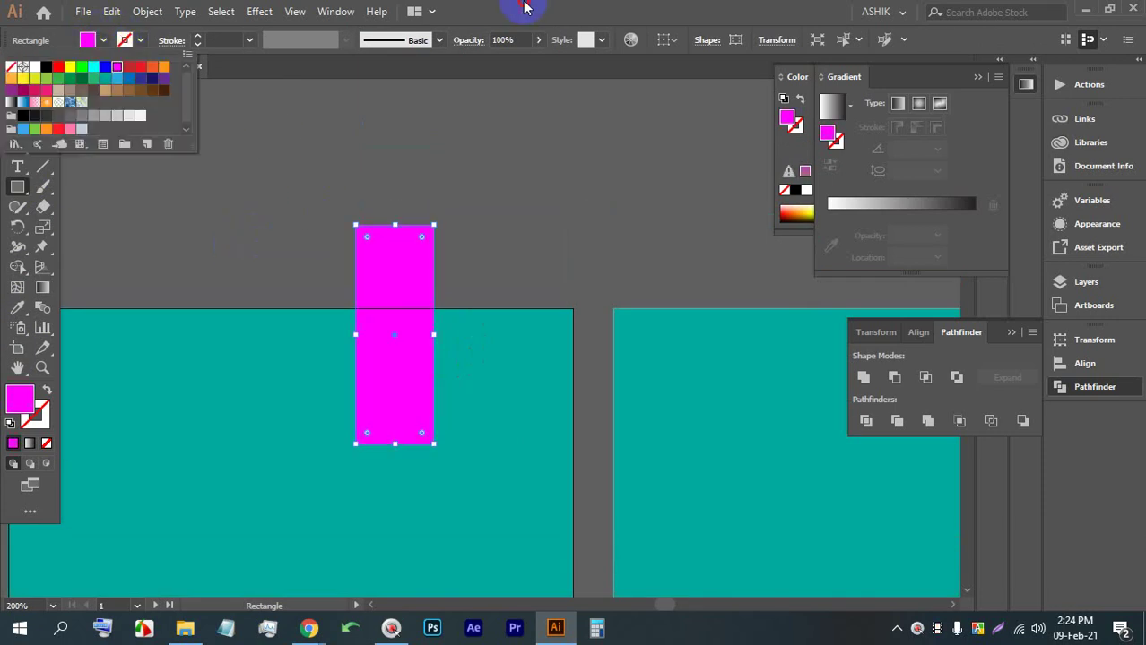
{"action": "left_click_drag", "start_coordinate": [147, 167], "coordinate": [534, 307]}
{"action": "left_click", "coordinate": [18, 107]}
{"action": "scroll", "coordinate": [602, 170], "scroll_direction": "down", "scroll_amount": 2}
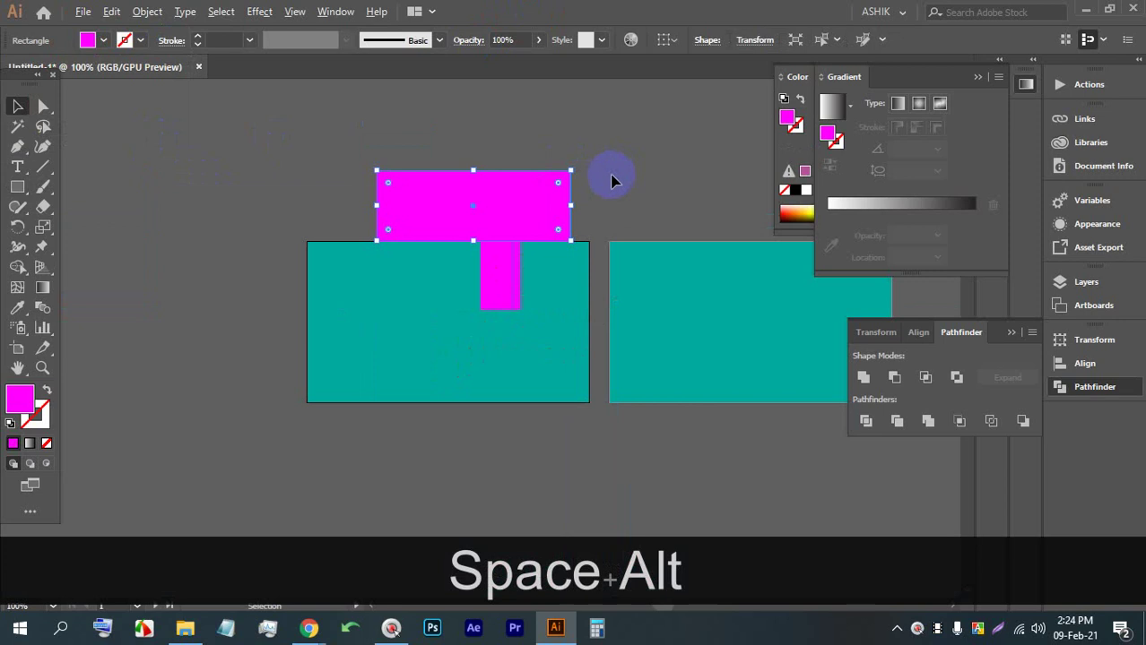
{"action": "scroll", "coordinate": [306, 305], "scroll_direction": "up", "scroll_amount": 1}
{"action": "left_click", "coordinate": [363, 309]}
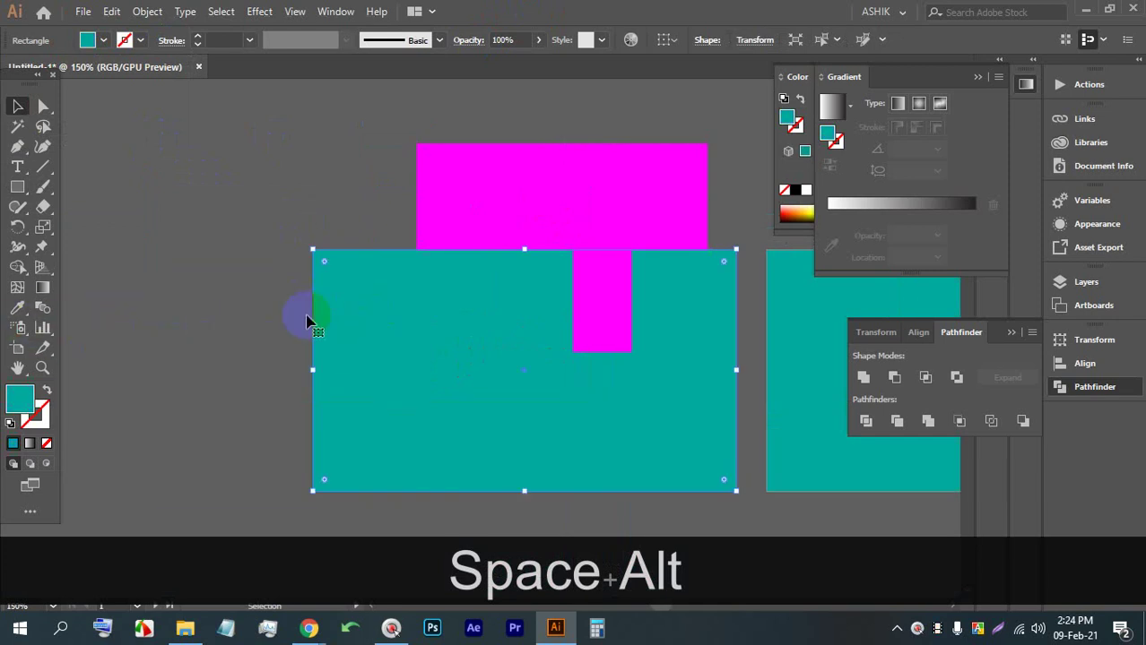
{"action": "left_click_drag", "start_coordinate": [309, 320], "coordinate": [355, 411]}
{"action": "left_click_drag", "start_coordinate": [478, 453], "coordinate": [476, 309]}
Select the small magenta rectangle and Shift-add the large one to the selection
{"action": "scroll", "coordinate": [619, 375], "scroll_direction": "up", "scroll_amount": 1}
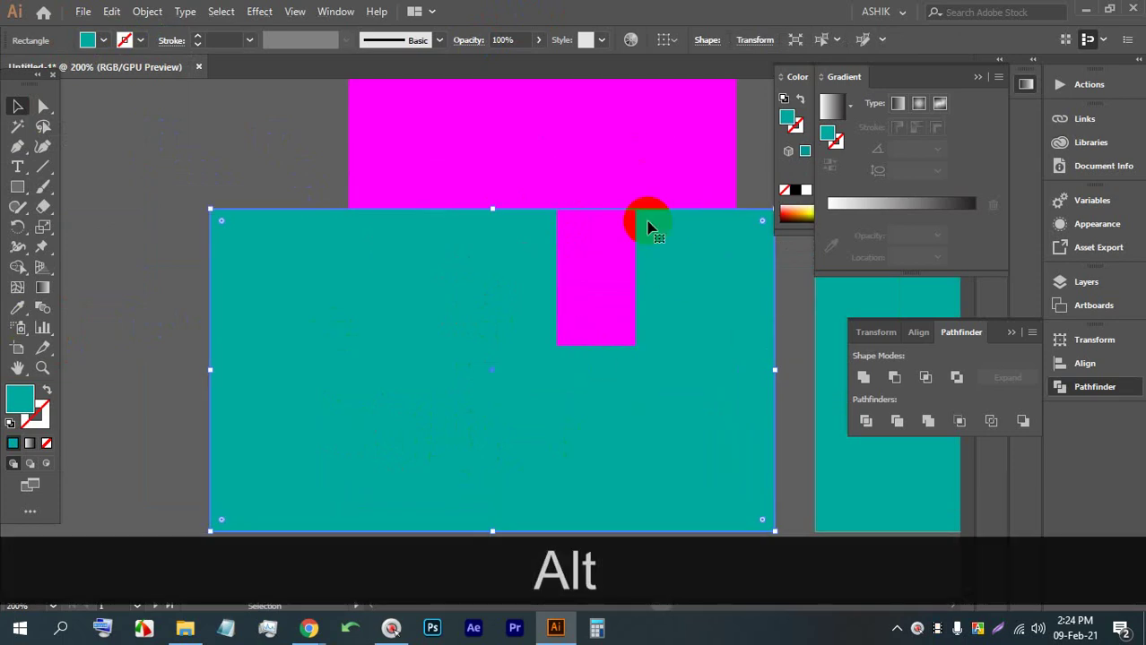
{"action": "scroll", "coordinate": [555, 295], "scroll_direction": "down", "scroll_amount": 2}
{"action": "left_click", "coordinate": [476, 147]}
{"action": "left_click", "coordinate": [596, 199]}
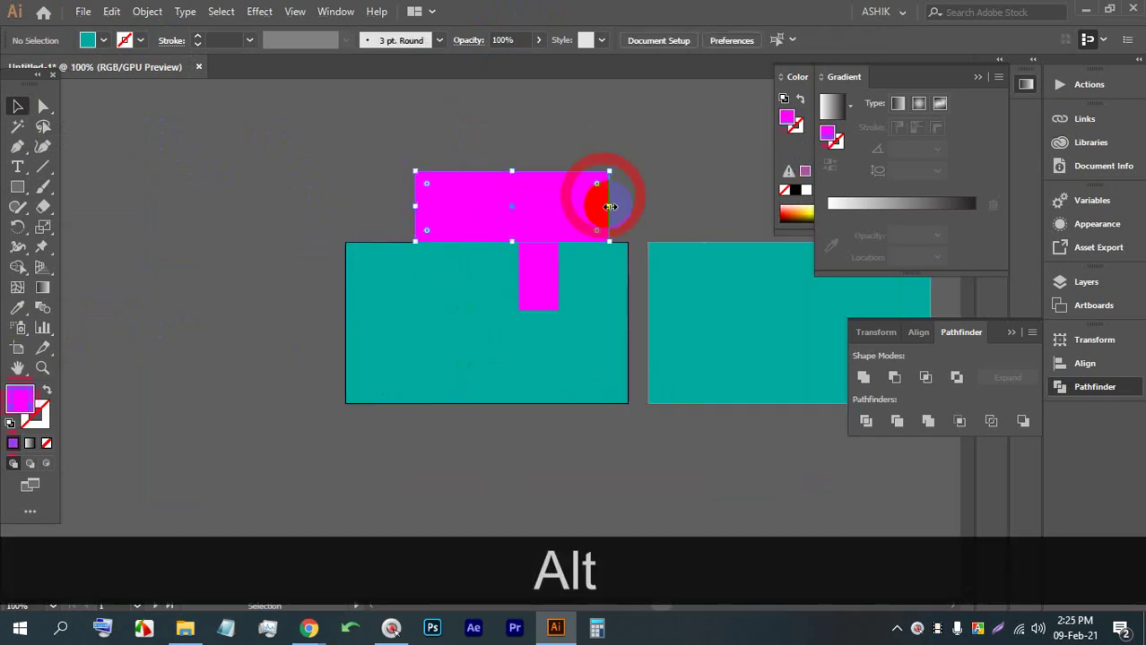
{"action": "left_click", "coordinate": [536, 143]}
{"action": "left_click", "coordinate": [532, 267]}
{"action": "left_click", "coordinate": [591, 215]}
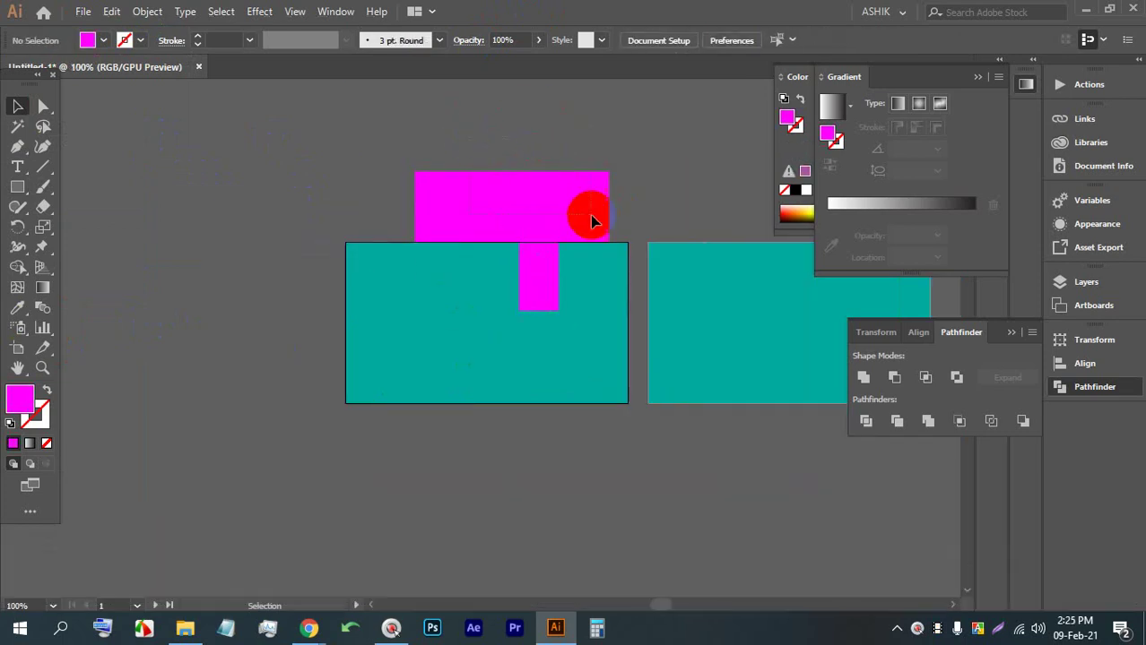
{"action": "left_click", "coordinate": [527, 242], "text": "shift"}
{"action": "scroll", "coordinate": [527, 242], "scroll_direction": "up", "scroll_amount": 1}
{"action": "left_click", "coordinate": [588, 126]}
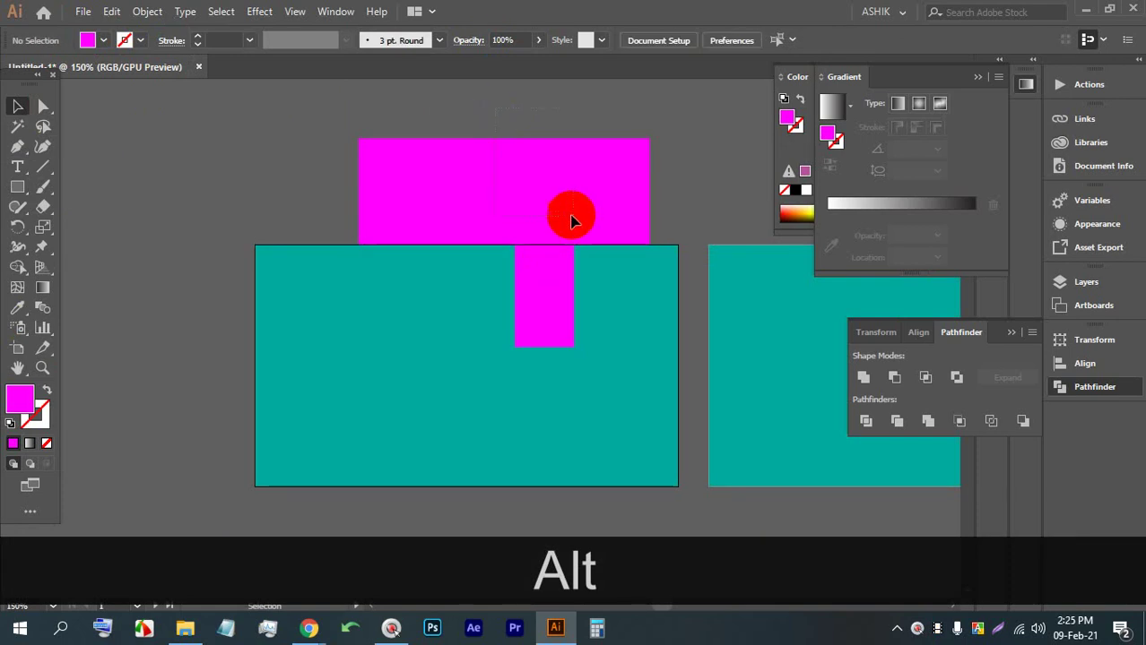
{"action": "left_click", "coordinate": [578, 240]}
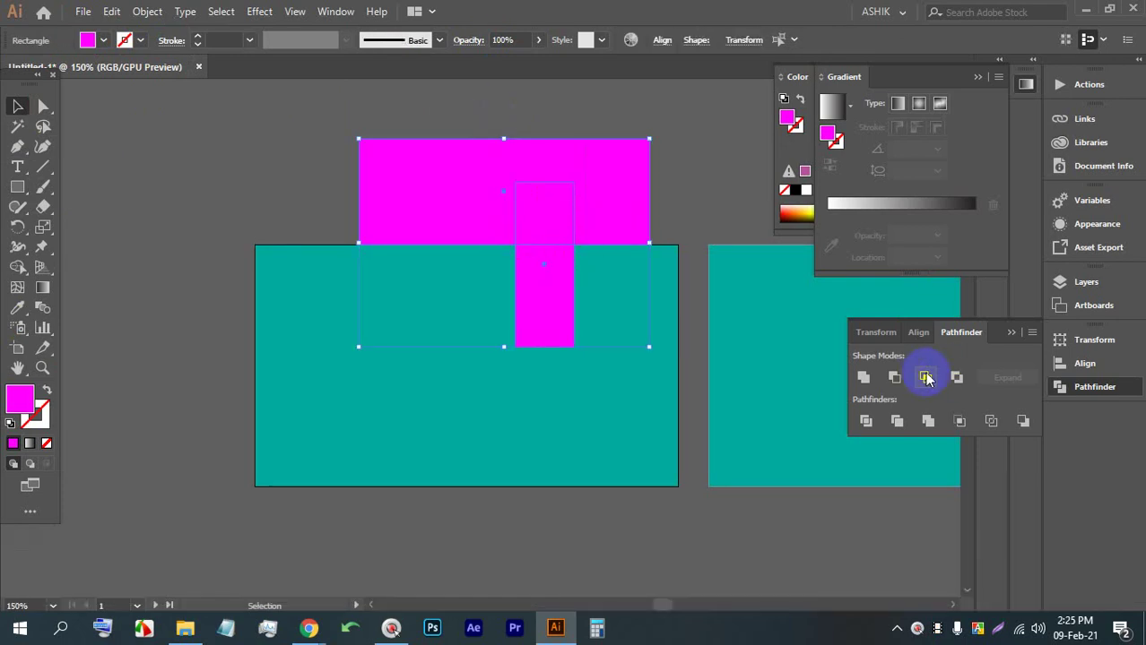
Try Pathfinder Intersect and Minus Front on the magenta rectangles, then undo them
{"action": "left_click", "coordinate": [926, 378]}
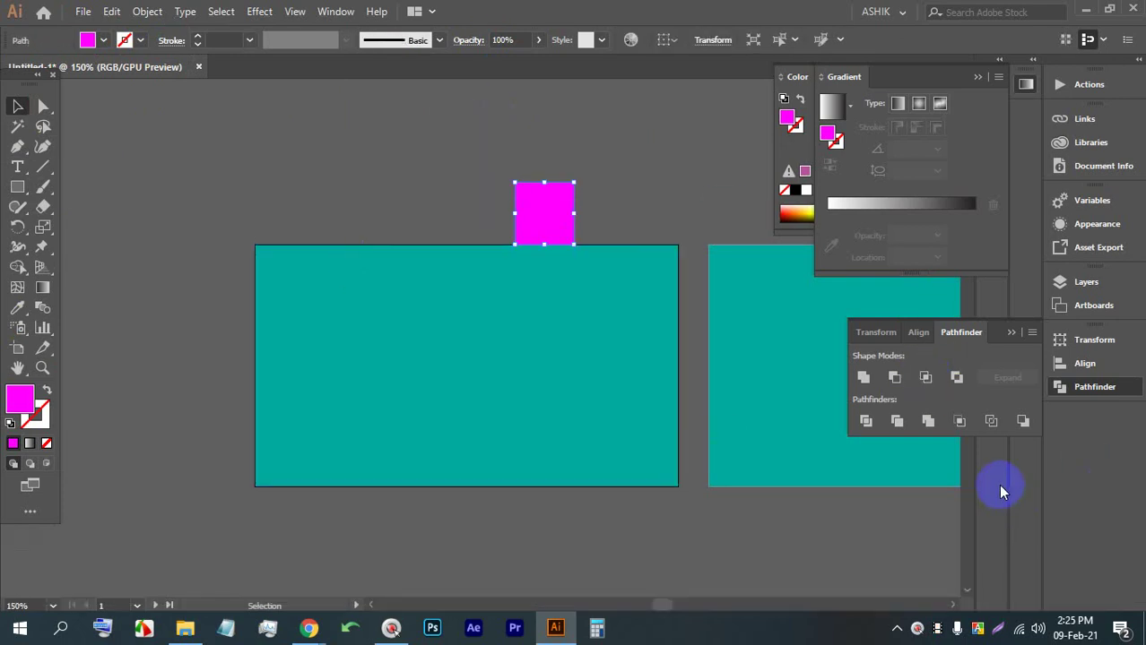
{"action": "key", "text": "ctrl+z"}
{"action": "left_click", "coordinate": [894, 378]}
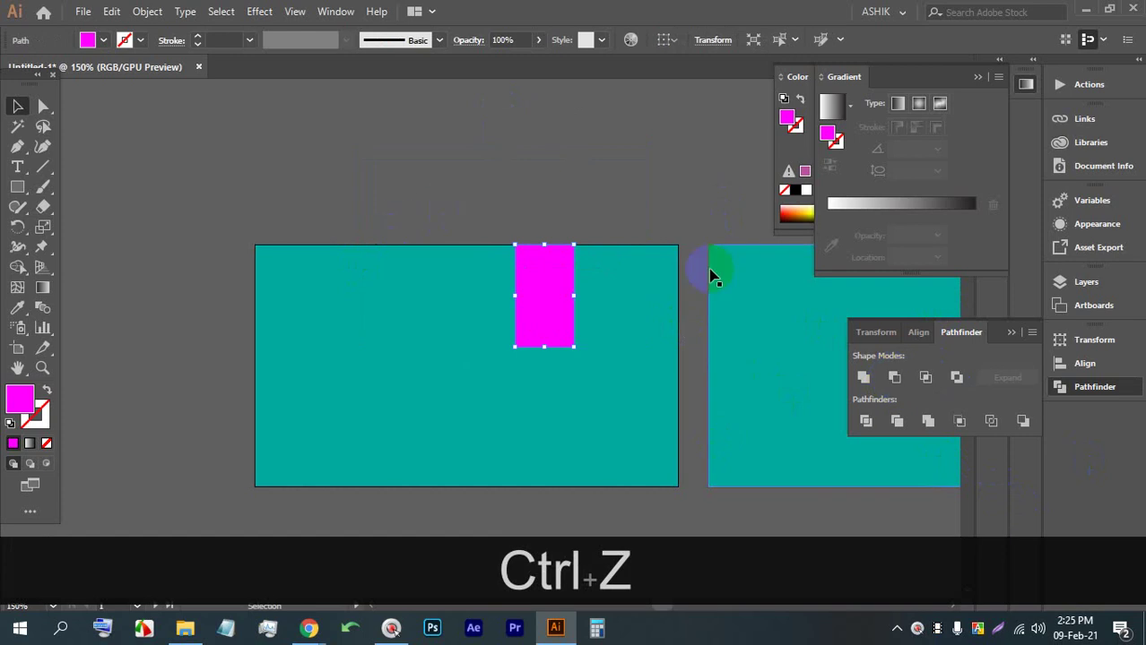
{"action": "left_click", "coordinate": [555, 177]}
{"action": "left_click", "coordinate": [563, 269]}
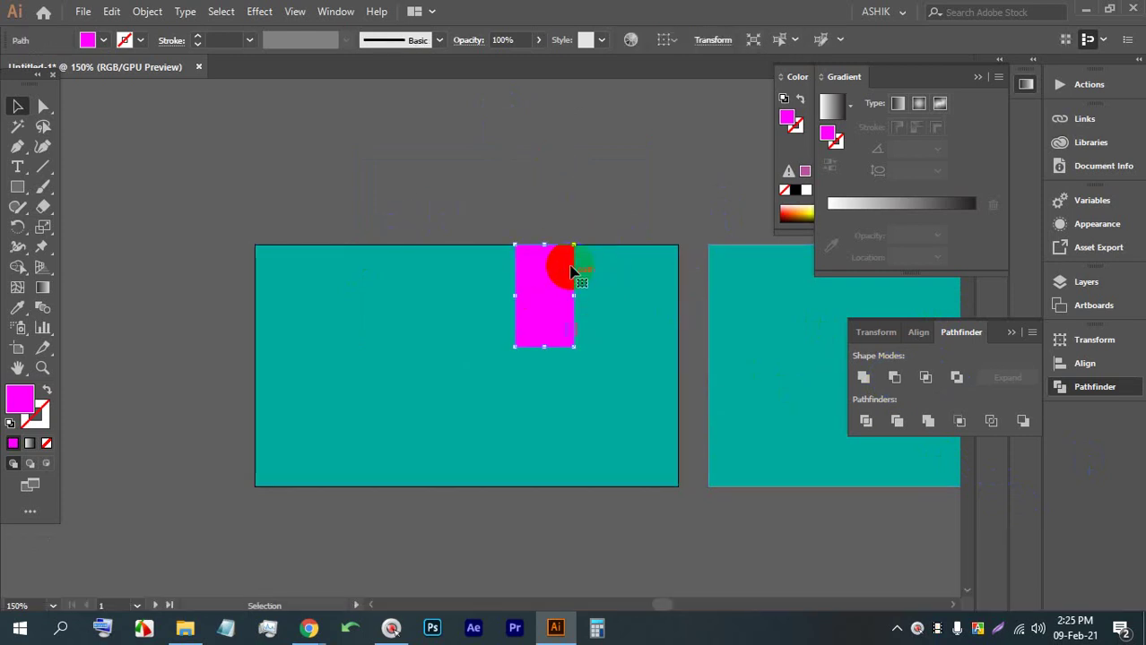
{"action": "left_click_drag", "start_coordinate": [569, 272], "coordinate": [387, 178]}
{"action": "key", "text": "ctrl+z"}
{"action": "key", "text": "ctrl+z"}
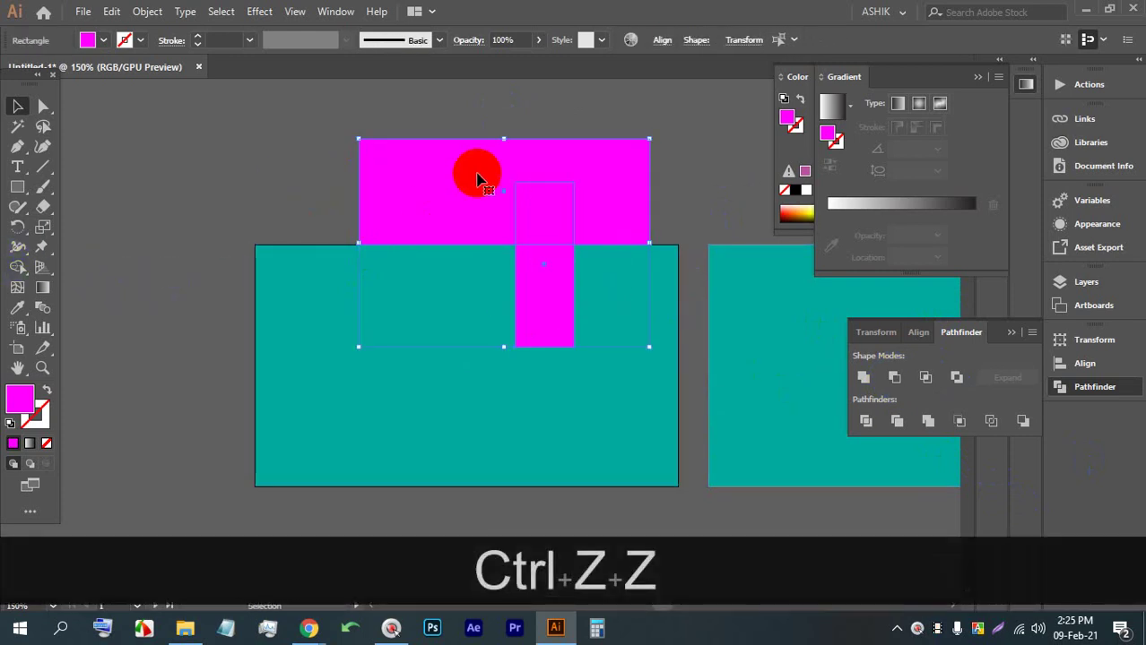
Try Intersect and Minus Front on the teal and magenta shapes together, then undo
{"action": "left_click", "coordinate": [517, 105]}
{"action": "left_click", "coordinate": [594, 410]}
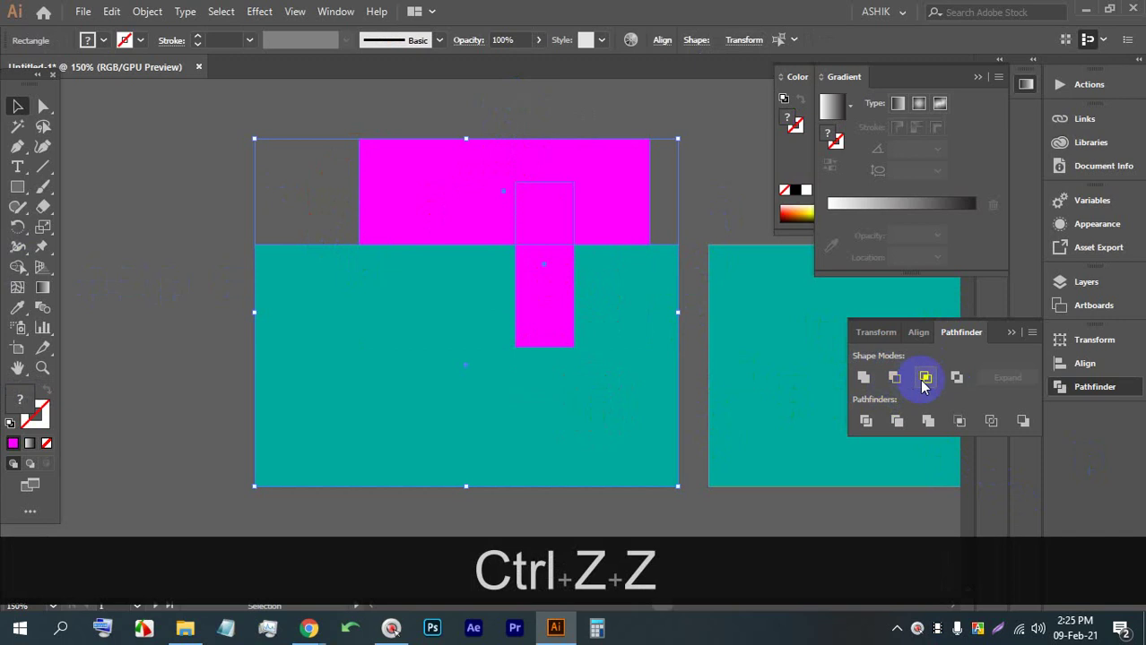
{"action": "left_click", "coordinate": [925, 378]}
{"action": "left_click", "coordinate": [708, 334]}
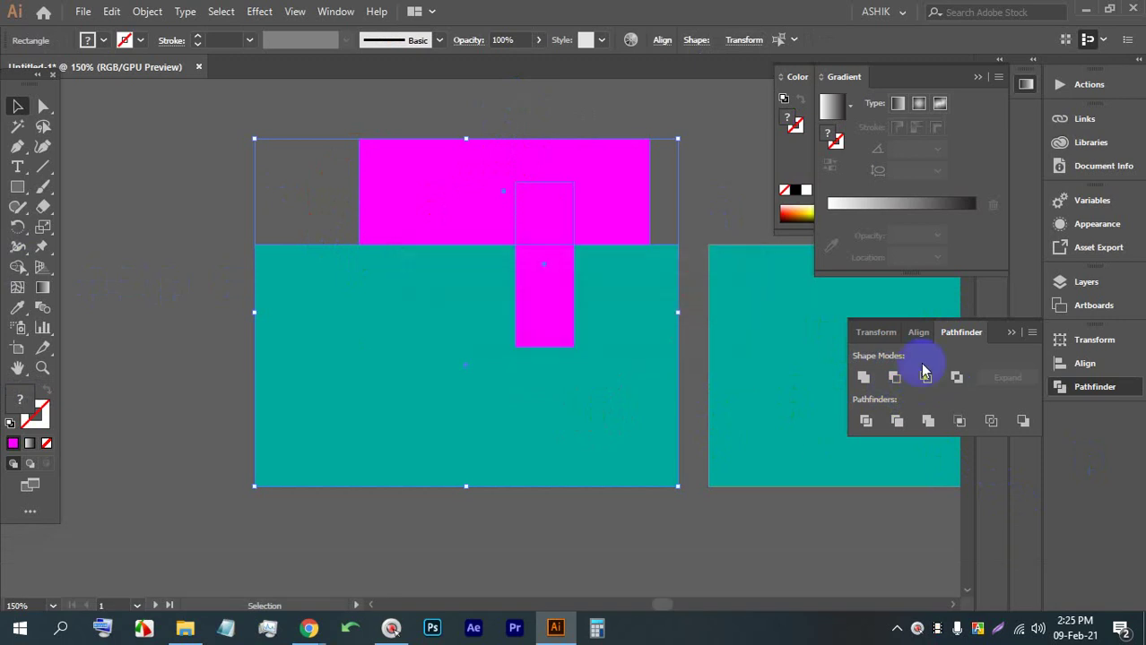
{"action": "left_click", "coordinate": [894, 378]}
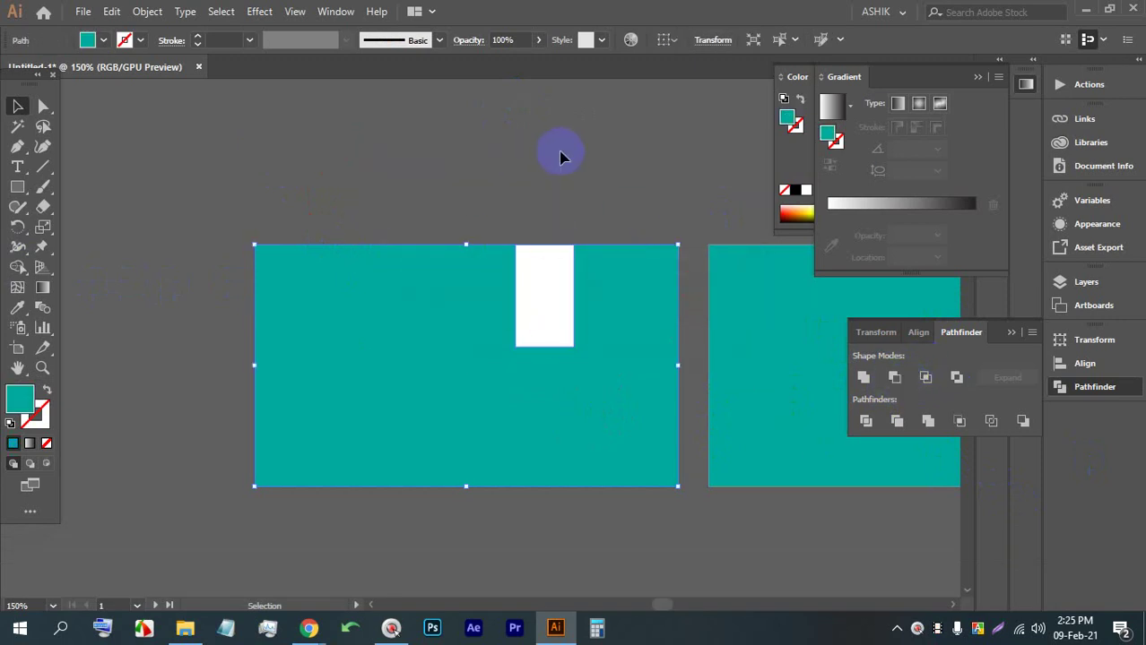
{"action": "left_click", "coordinate": [543, 261]}
{"action": "key", "text": "ctrl+z"}
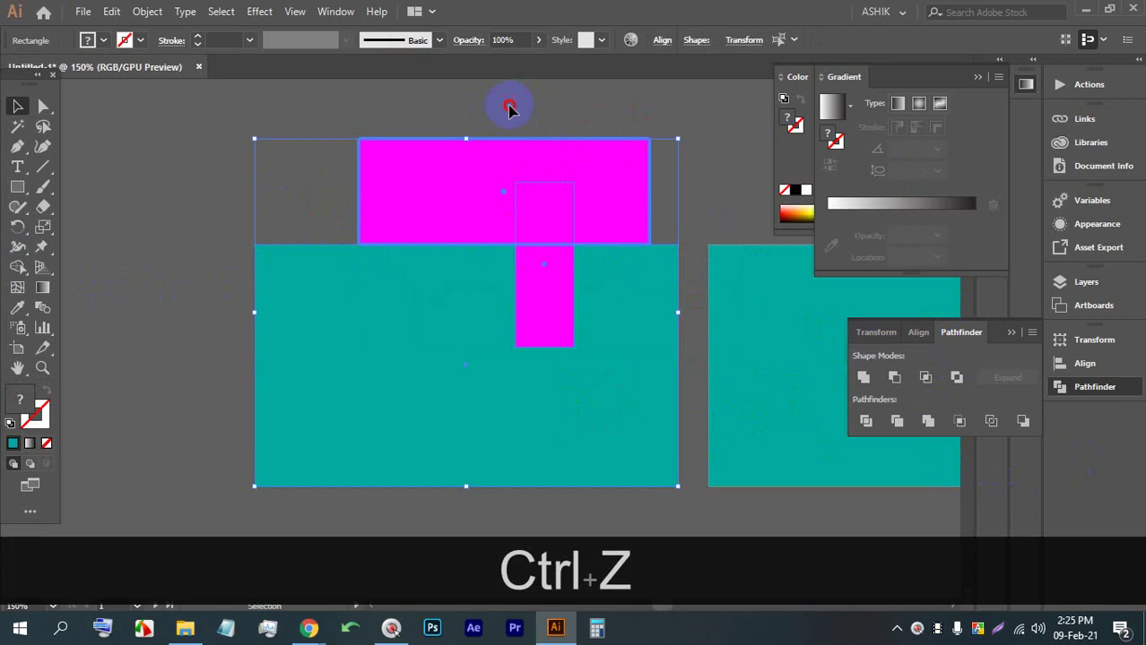
Select only the two magenta rectangles with a marquee
{"action": "left_click_drag", "start_coordinate": [509, 108], "coordinate": [659, 186]}
{"action": "left_click", "coordinate": [529, 204]}
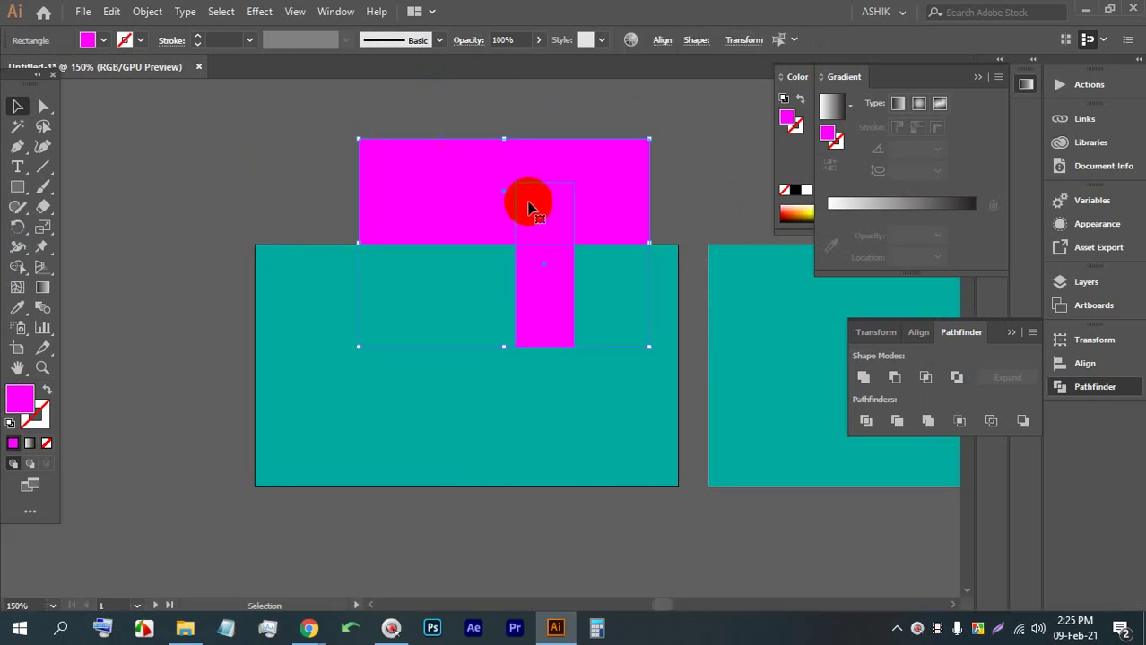
{"action": "left_click", "coordinate": [683, 218]}
{"action": "left_click", "coordinate": [596, 224]}
{"action": "left_click_drag", "start_coordinate": [676, 199], "coordinate": [574, 203]}
Apply Pathfinder Divide, ungroup the pieces, and delete the top magenta piece
{"action": "left_click", "coordinate": [865, 422]}
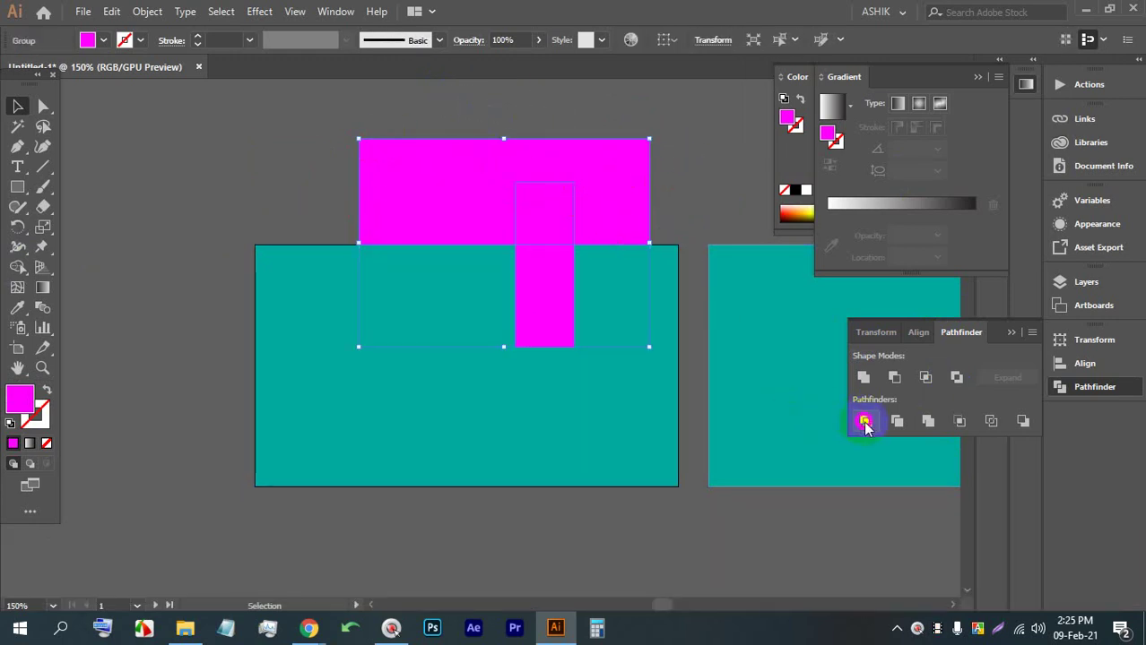
{"action": "right_click", "coordinate": [487, 187]}
{"action": "left_click", "coordinate": [529, 325]}
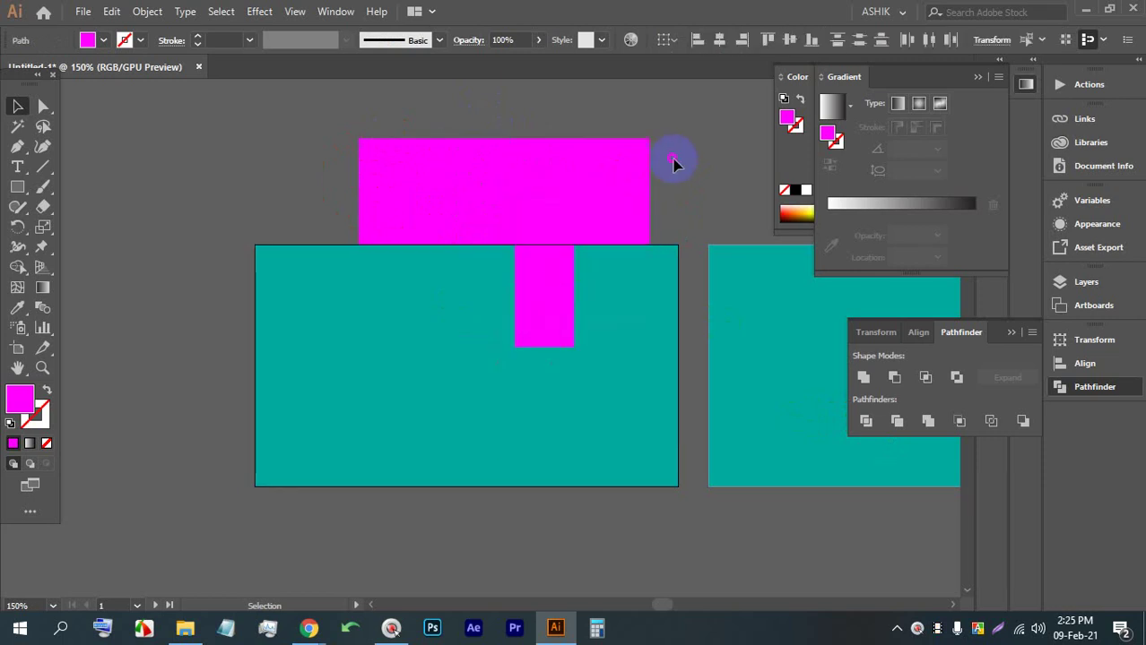
{"action": "left_click", "coordinate": [576, 187]}
{"action": "key", "text": "BackSpace"}
{"action": "key", "text": "BackSpace"}
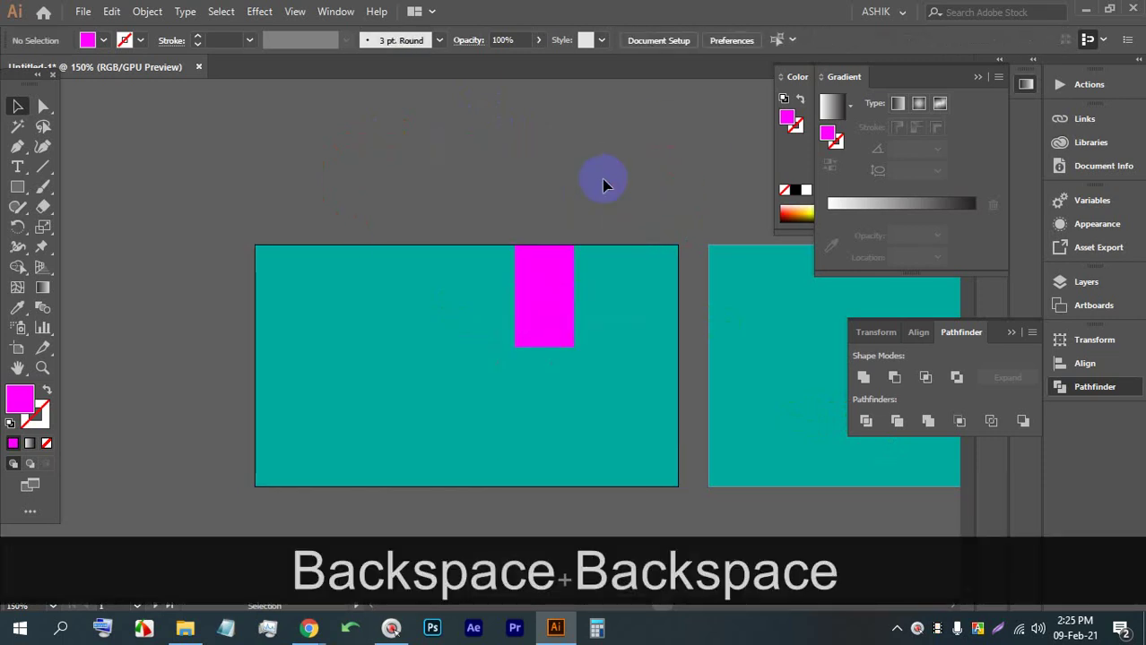
Give the middle magenta column a dark blue fill from the control-bar swatches
{"action": "left_click", "coordinate": [537, 299]}
{"action": "left_click", "coordinate": [97, 43]}
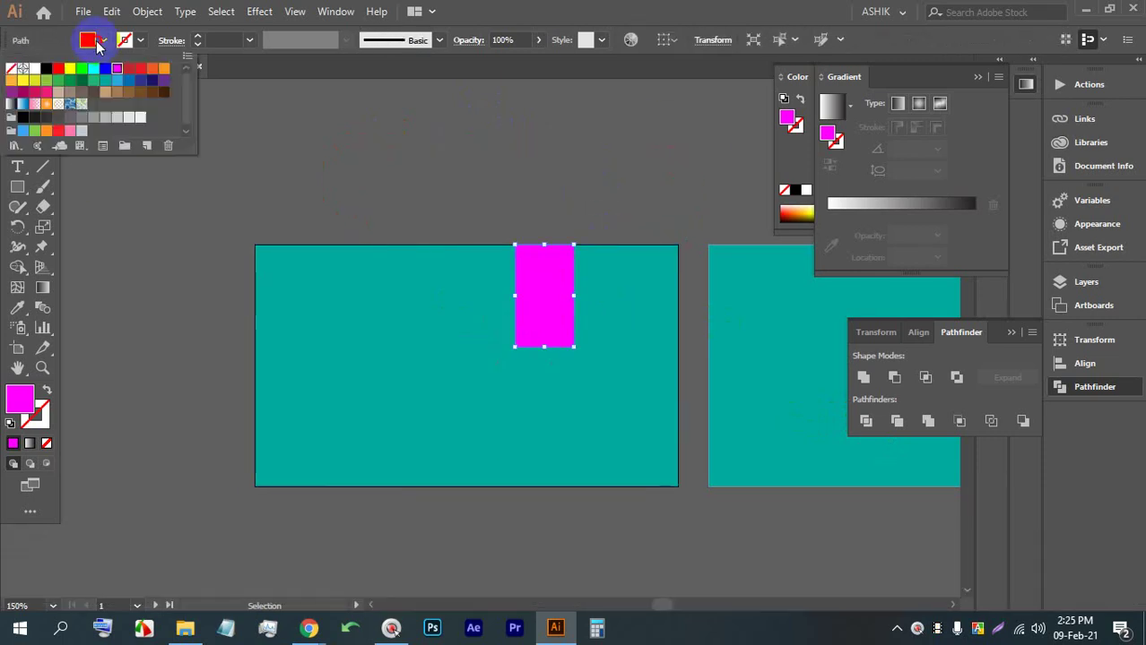
{"action": "left_click", "coordinate": [130, 81]}
{"action": "left_click", "coordinate": [141, 80]}
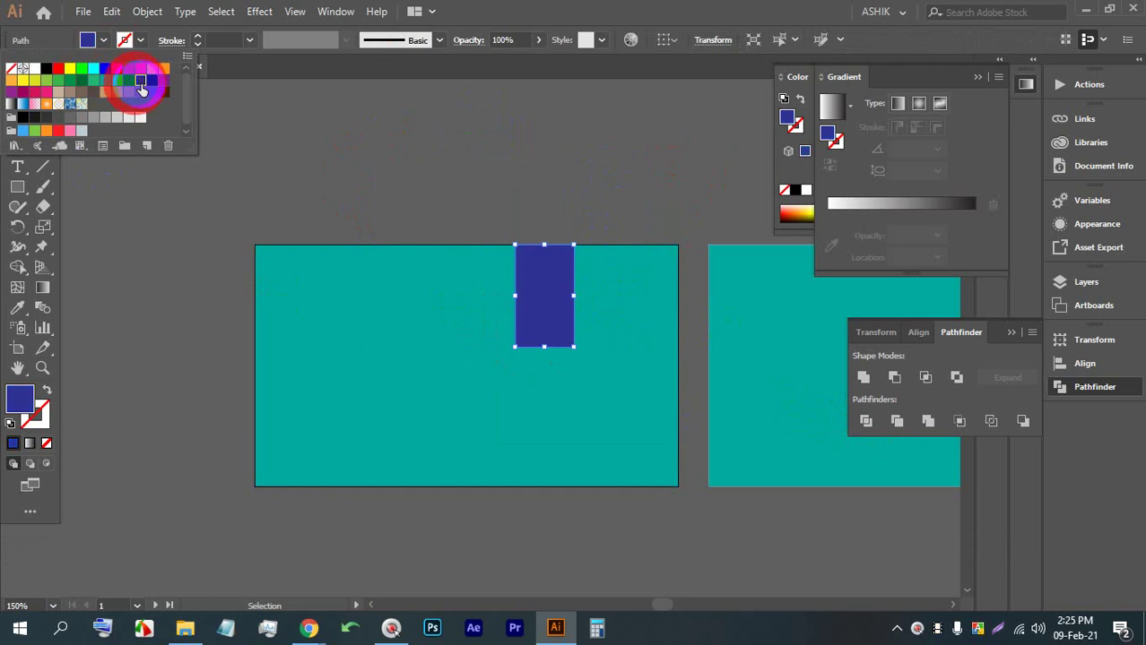
{"action": "left_click", "coordinate": [531, 192]}
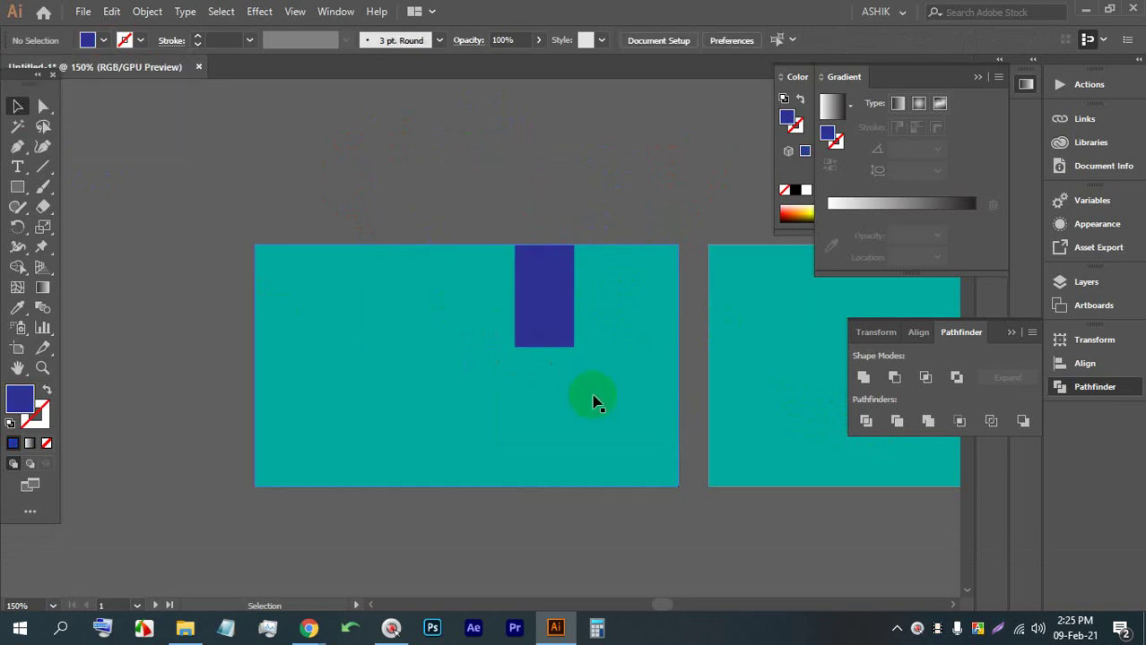
{"action": "left_click", "coordinate": [568, 294]}
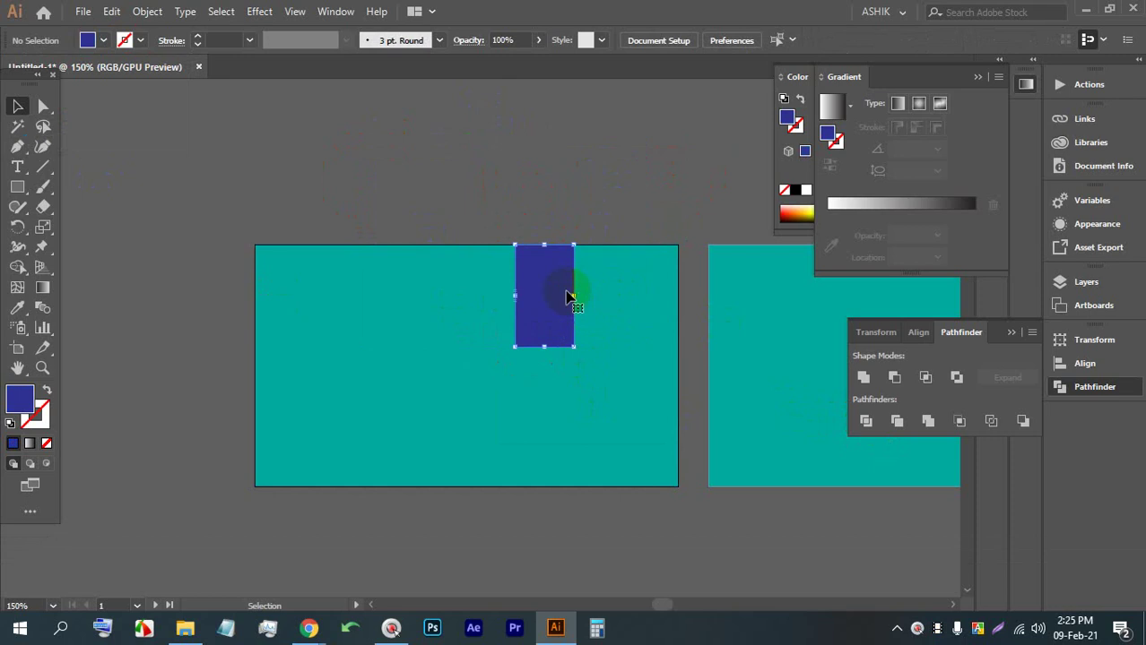
{"action": "left_click", "coordinate": [540, 182]}
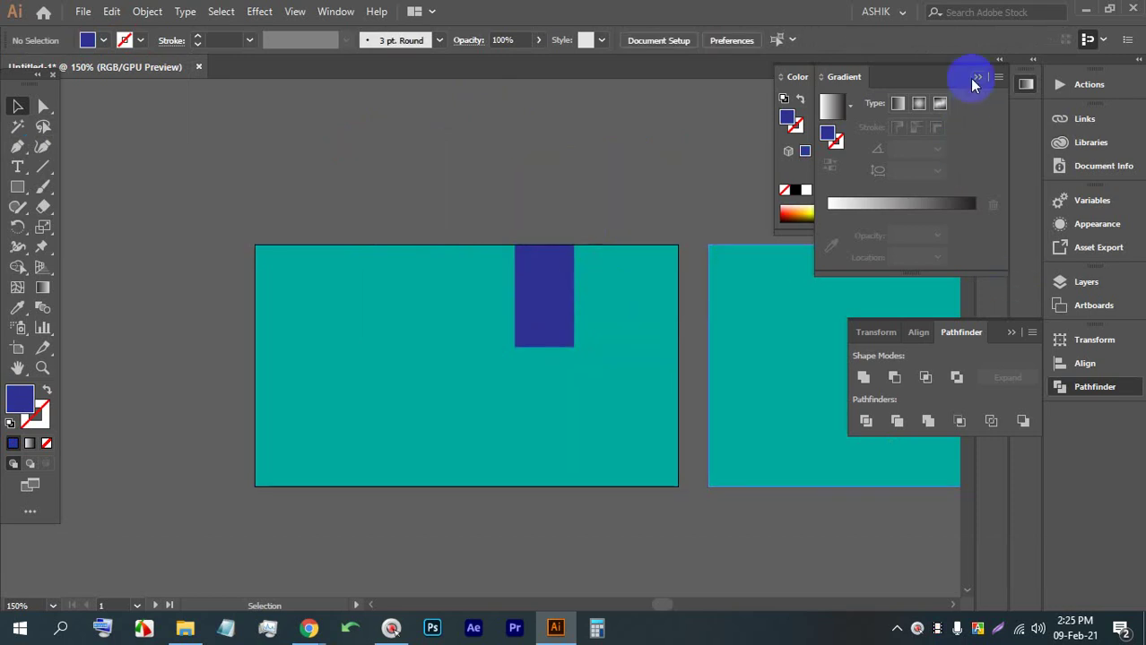
Move the gradient panel aside and close Untitled-1 without saving
{"action": "left_click_drag", "start_coordinate": [920, 82], "coordinate": [977, 87]}
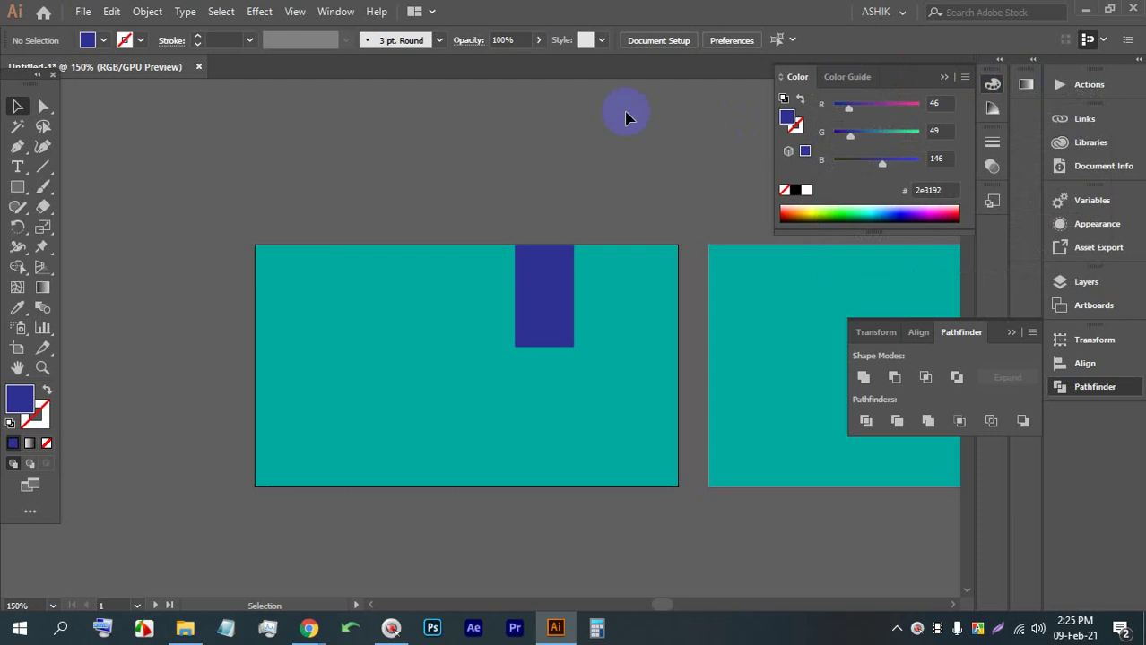
{"action": "left_click", "coordinate": [198, 66]}
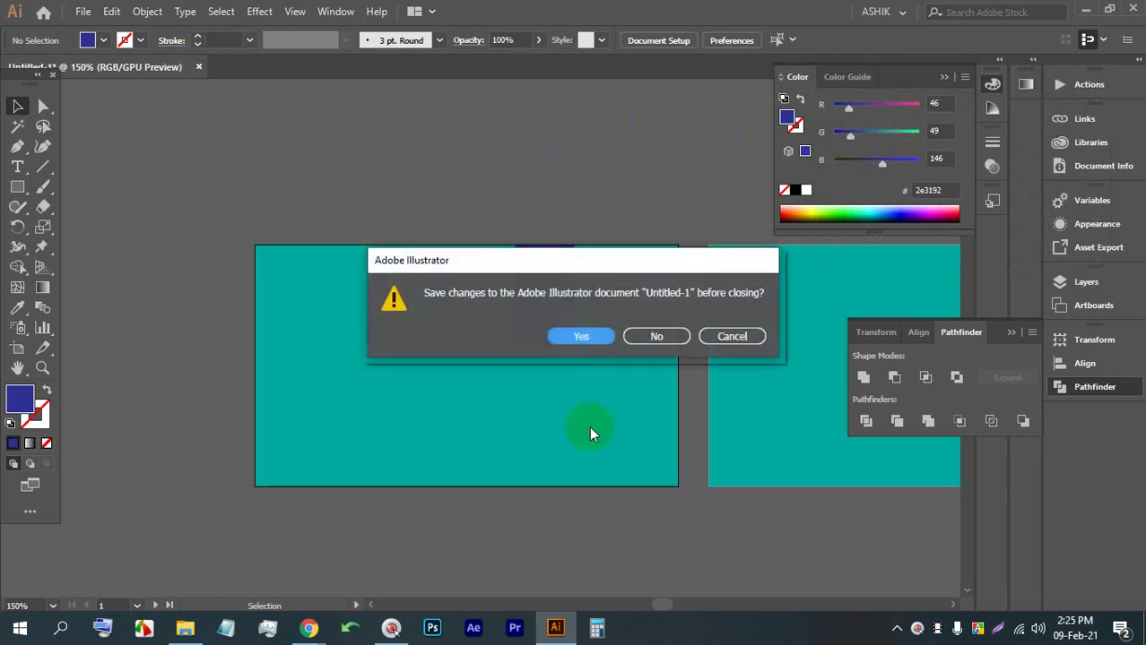
{"action": "left_click", "coordinate": [631, 336]}
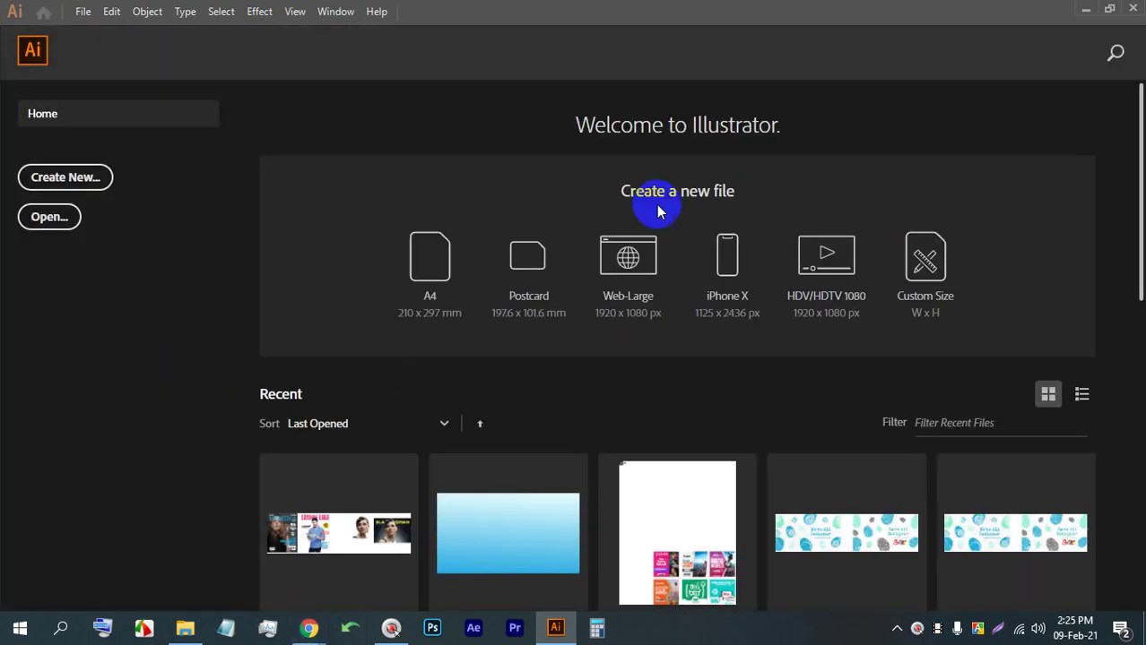
Create a new Web-Large document and glance through the Effect and View menus
{"action": "left_click", "coordinate": [628, 257]}
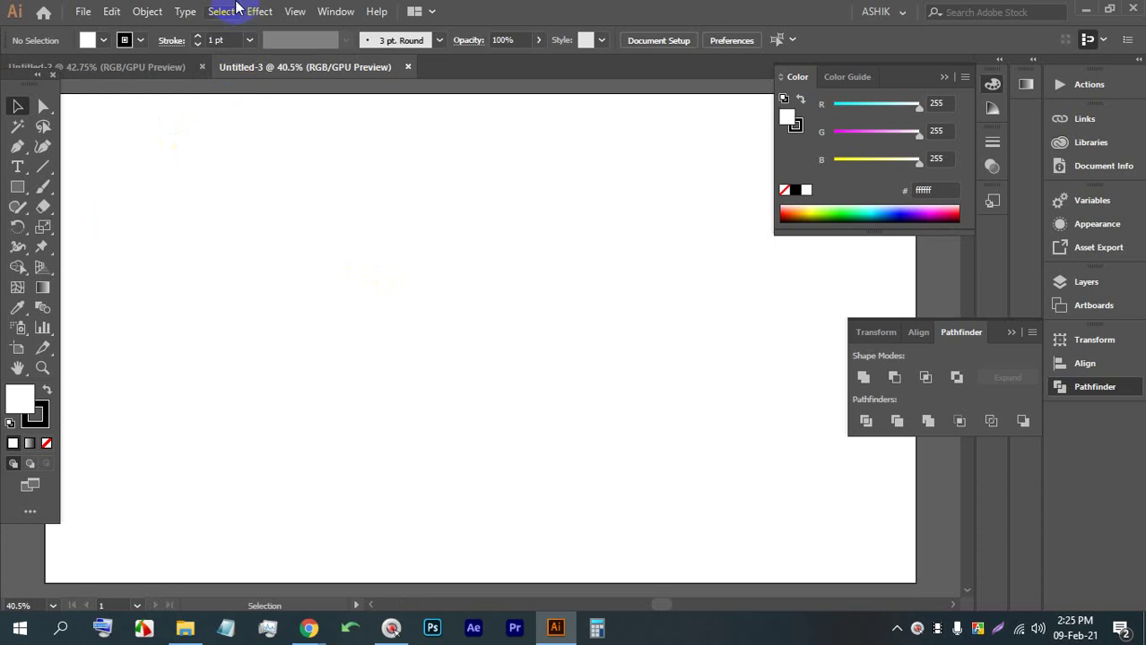
{"action": "left_click", "coordinate": [244, 9]}
{"action": "left_click", "coordinate": [294, 10]}
{"action": "left_click", "coordinate": [298, 11]}
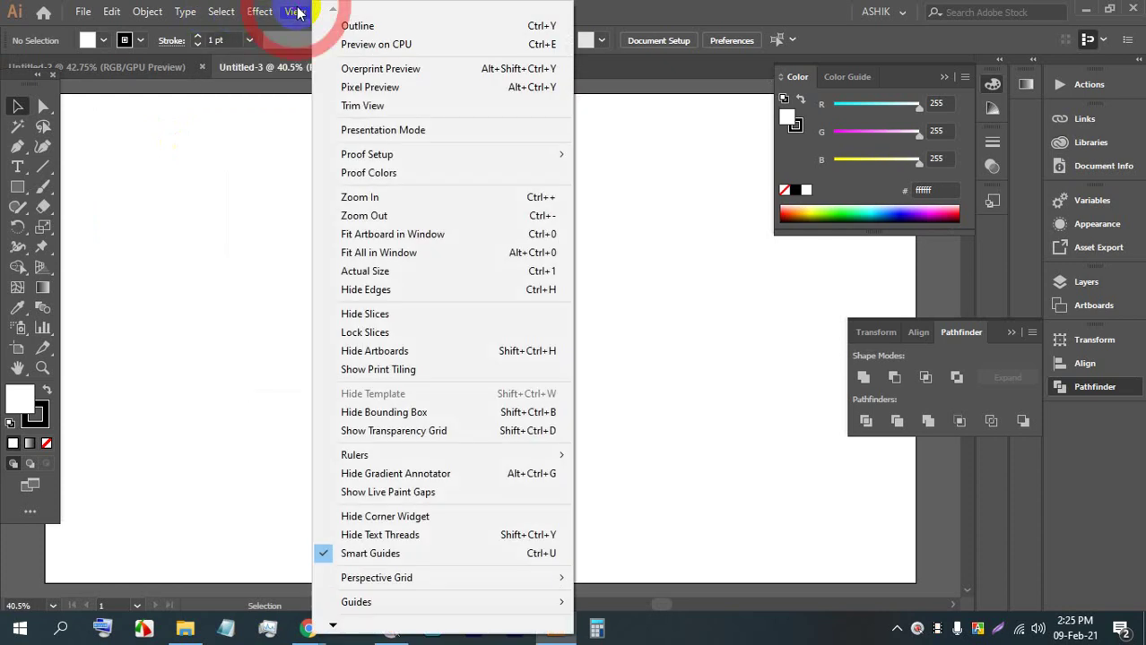
Switch to Chrome and show the Facebook group tab
{"action": "left_click", "coordinate": [312, 629]}
{"action": "left_click", "coordinate": [254, 555]}
{"action": "left_click", "coordinate": [97, 10]}
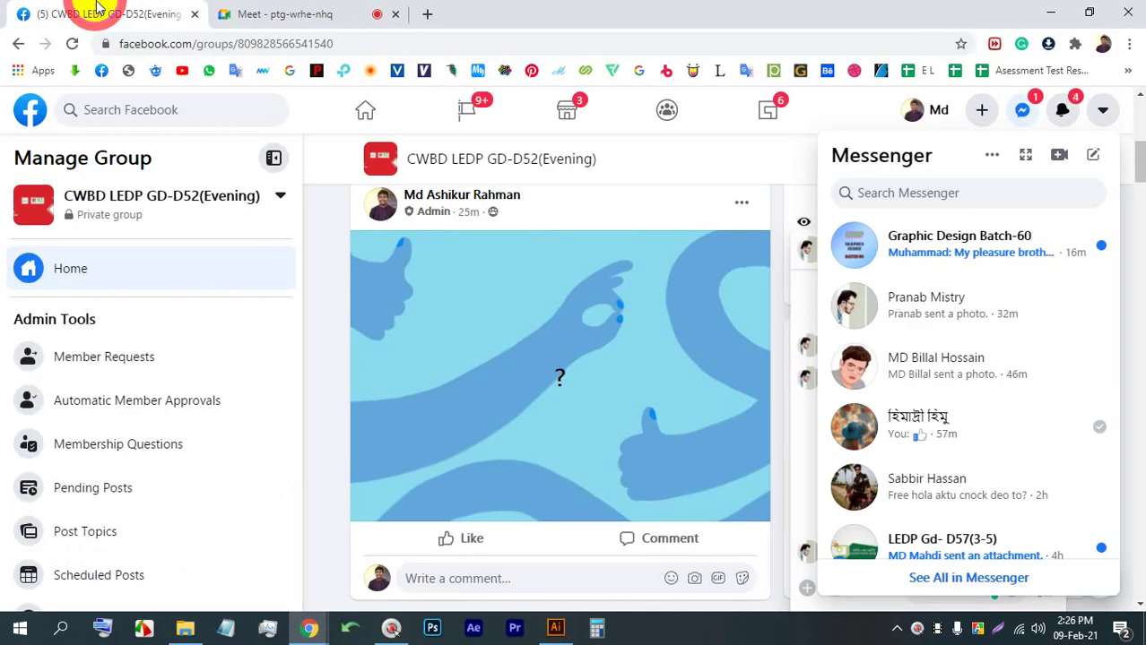
{"action": "scroll", "coordinate": [589, 384], "scroll_direction": "up", "scroll_amount": 5}
Close the Messenger conversations list and the open chat on the group page
{"action": "left_click", "coordinate": [697, 495]}
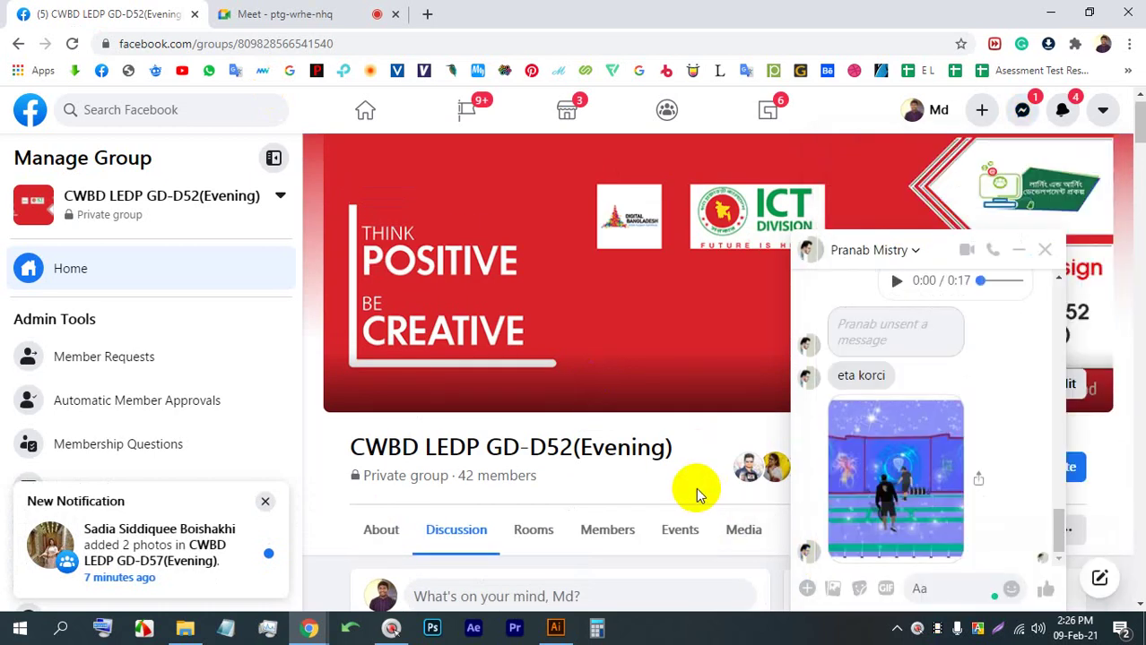
{"action": "scroll", "coordinate": [697, 495], "scroll_direction": "down", "scroll_amount": 5}
{"action": "left_click", "coordinate": [1042, 250]}
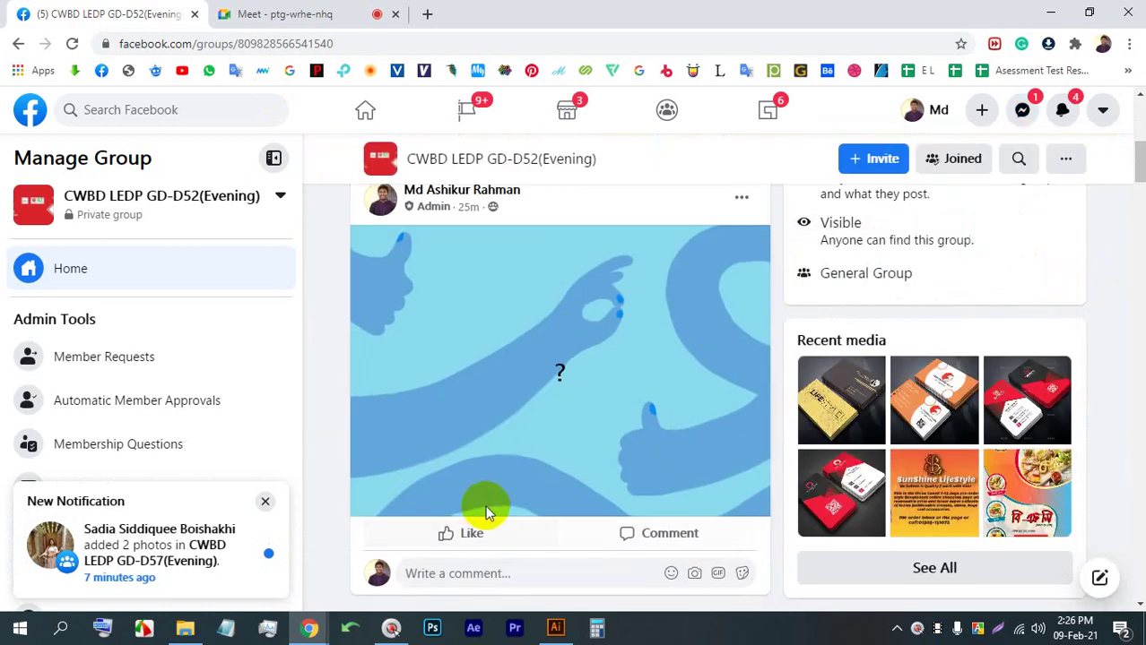
{"action": "scroll", "coordinate": [485, 513], "scroll_direction": "down", "scroll_amount": 5}
{"action": "scroll", "coordinate": [473, 486], "scroll_direction": "up", "scroll_amount": 4}
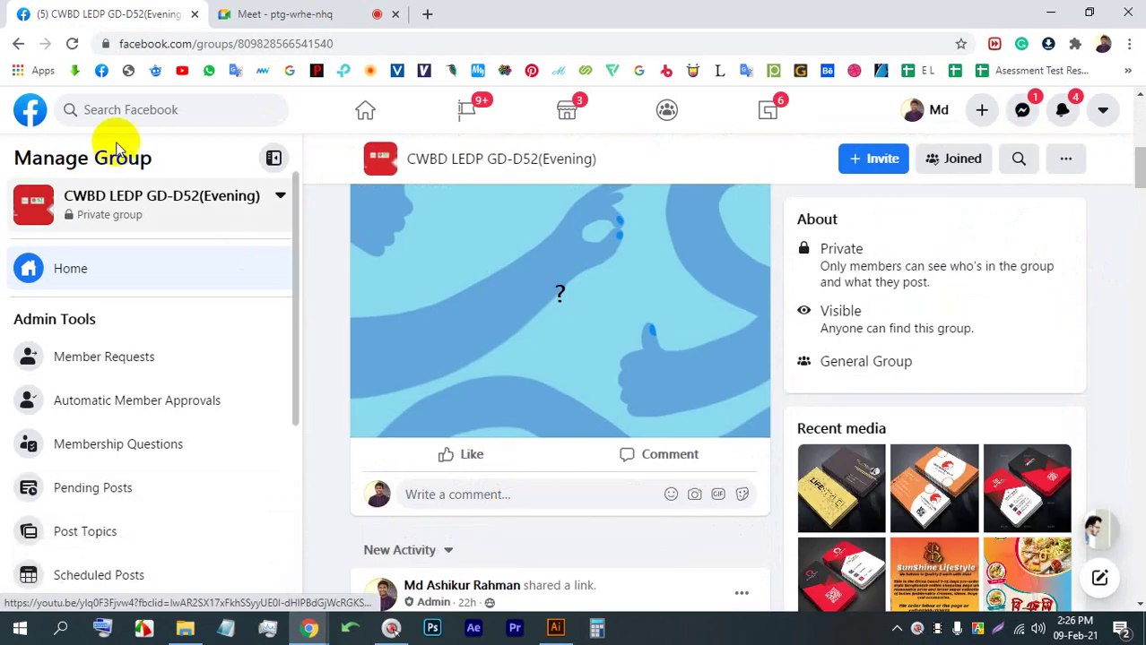
Reload the group page, briefly view the post's image, and scroll the feed
{"action": "left_click", "coordinate": [70, 44]}
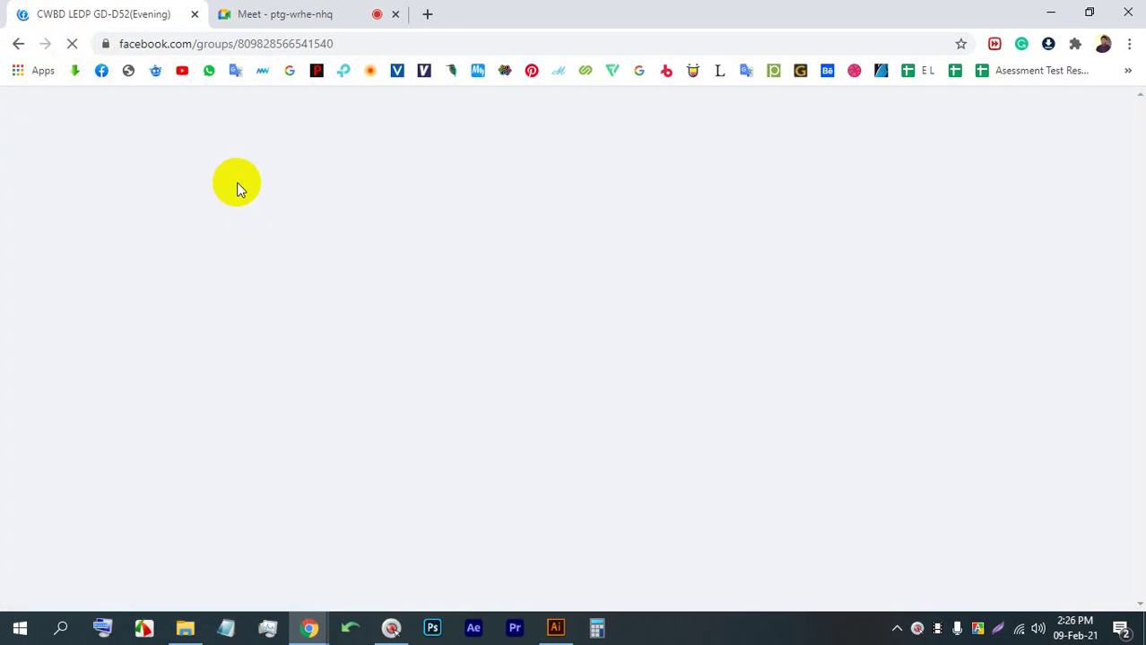
{"action": "scroll", "coordinate": [489, 347], "scroll_direction": "down", "scroll_amount": 3}
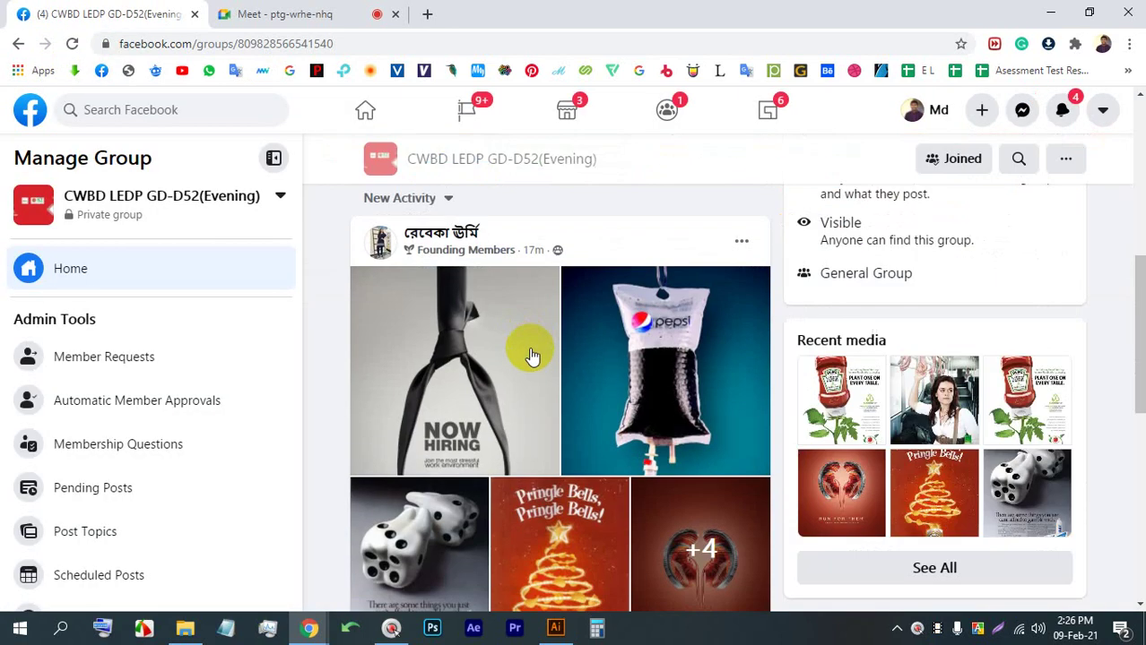
{"action": "left_click", "coordinate": [504, 325]}
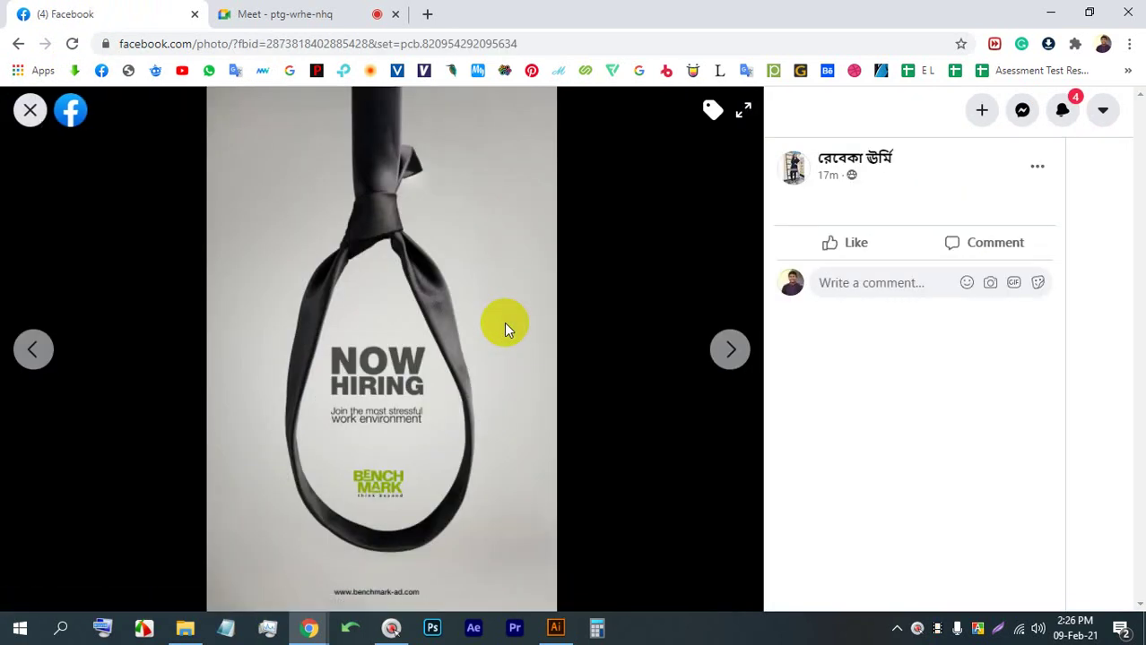
{"action": "left_click", "coordinate": [29, 110]}
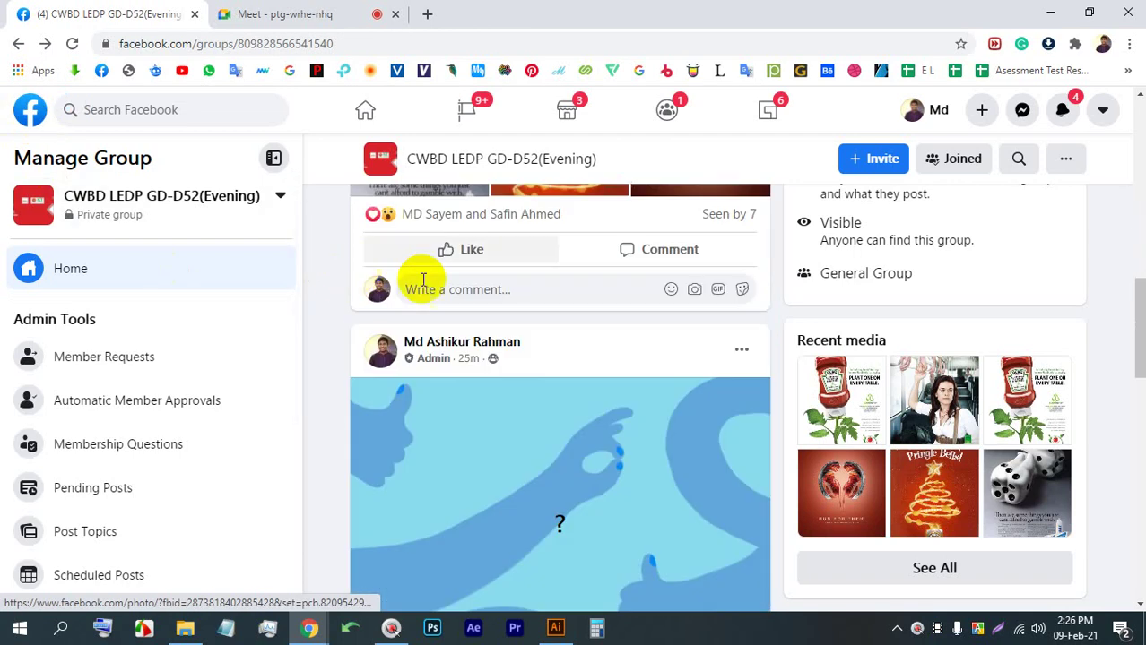
{"action": "scroll", "coordinate": [558, 332], "scroll_direction": "down", "scroll_amount": 15}
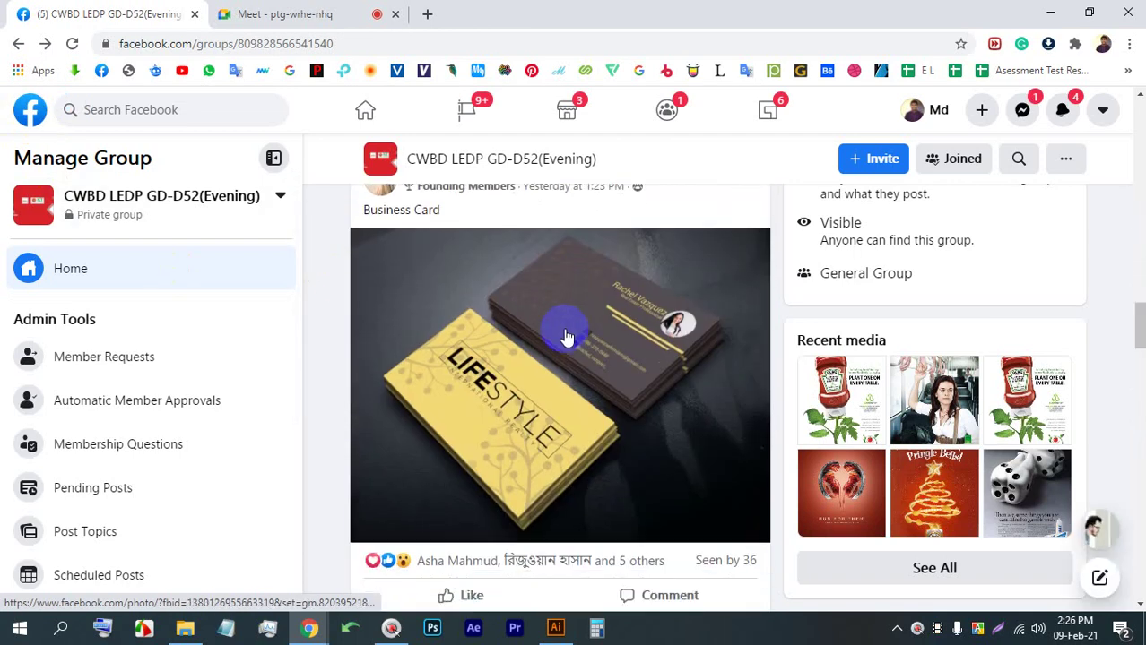
{"action": "scroll", "coordinate": [565, 336], "scroll_direction": "down", "scroll_amount": 10}
{"action": "scroll", "coordinate": [566, 333], "scroll_direction": "up", "scroll_amount": 20}
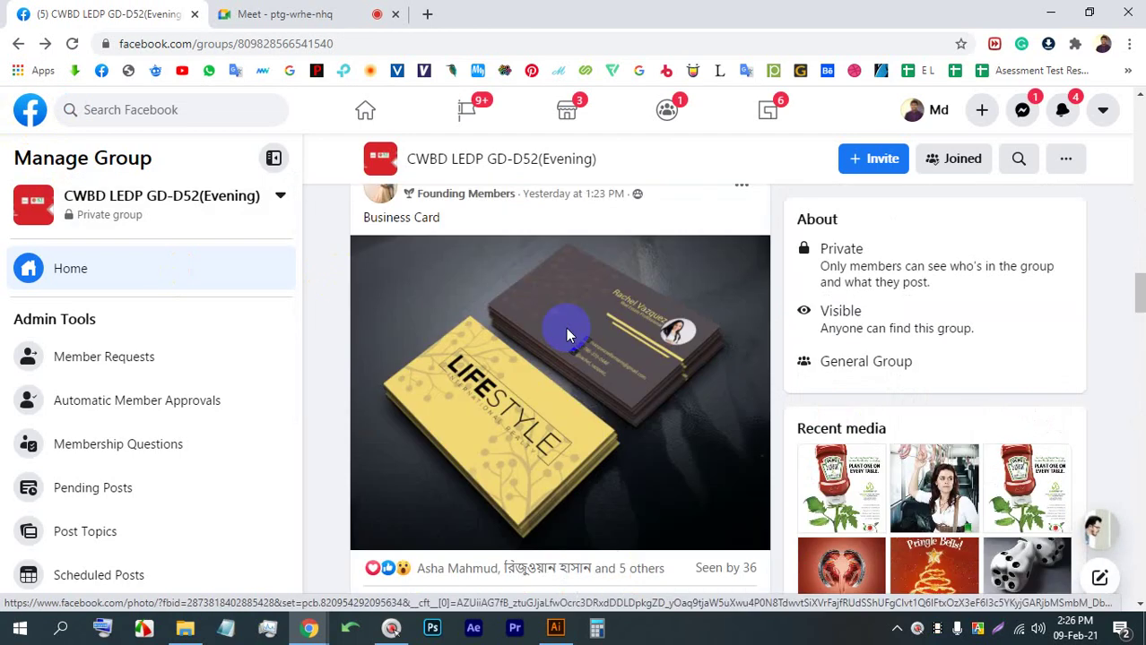
{"action": "scroll", "coordinate": [565, 332], "scroll_direction": "down", "scroll_amount": 10}
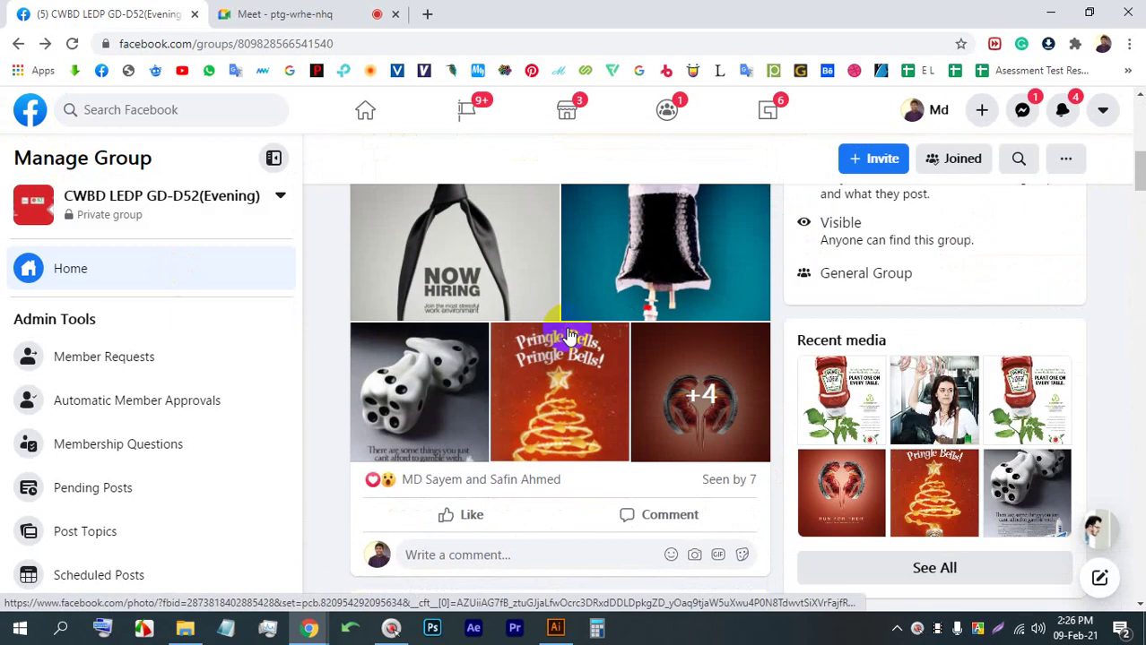
Reload the group page again and open the NOW HIRING ad in the photo viewer
{"action": "left_click", "coordinate": [72, 44]}
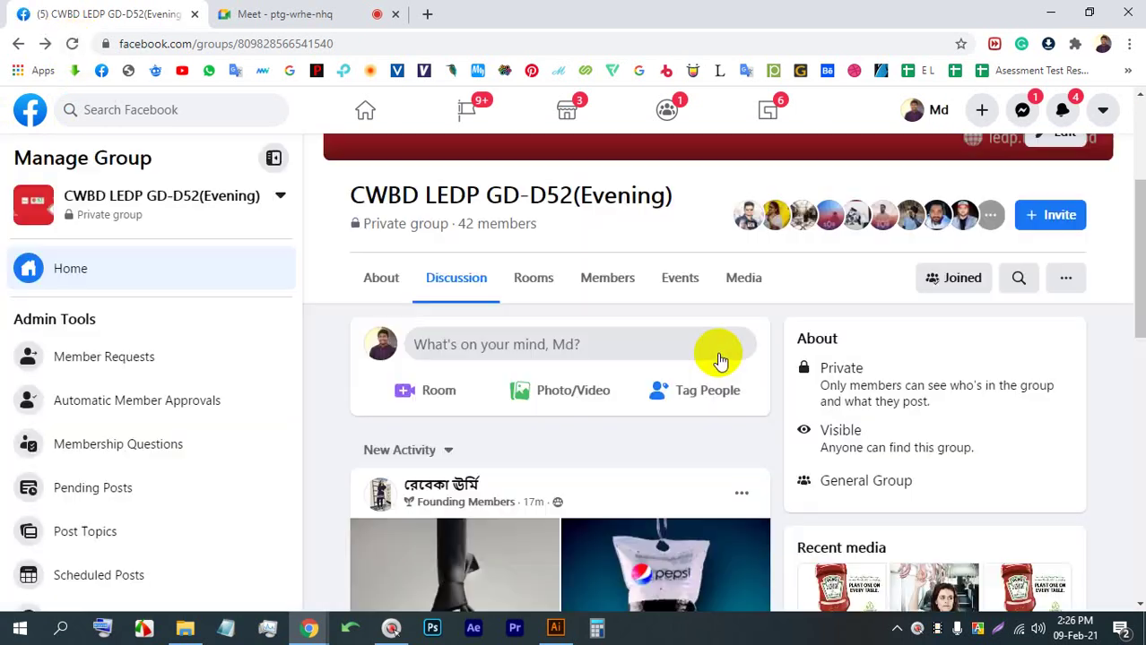
{"action": "scroll", "coordinate": [690, 341], "scroll_direction": "down", "scroll_amount": 5}
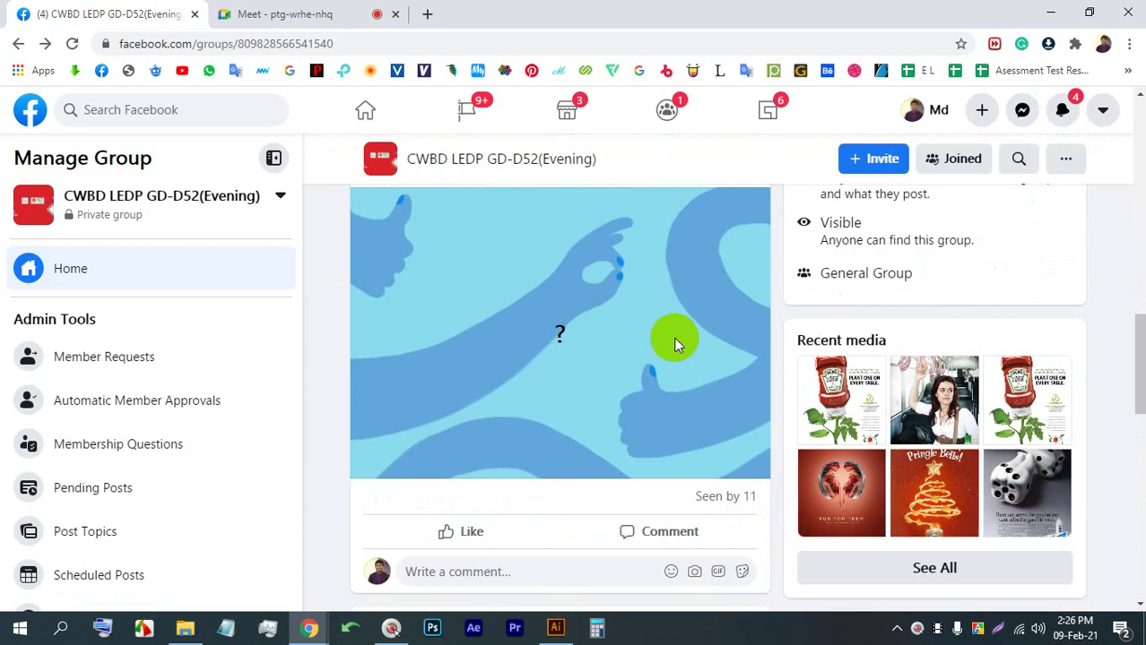
{"action": "scroll", "coordinate": [674, 344], "scroll_direction": "down", "scroll_amount": 9}
{"action": "scroll", "coordinate": [674, 343], "scroll_direction": "up", "scroll_amount": 6}
{"action": "scroll", "coordinate": [663, 336], "scroll_direction": "up", "scroll_amount": 10}
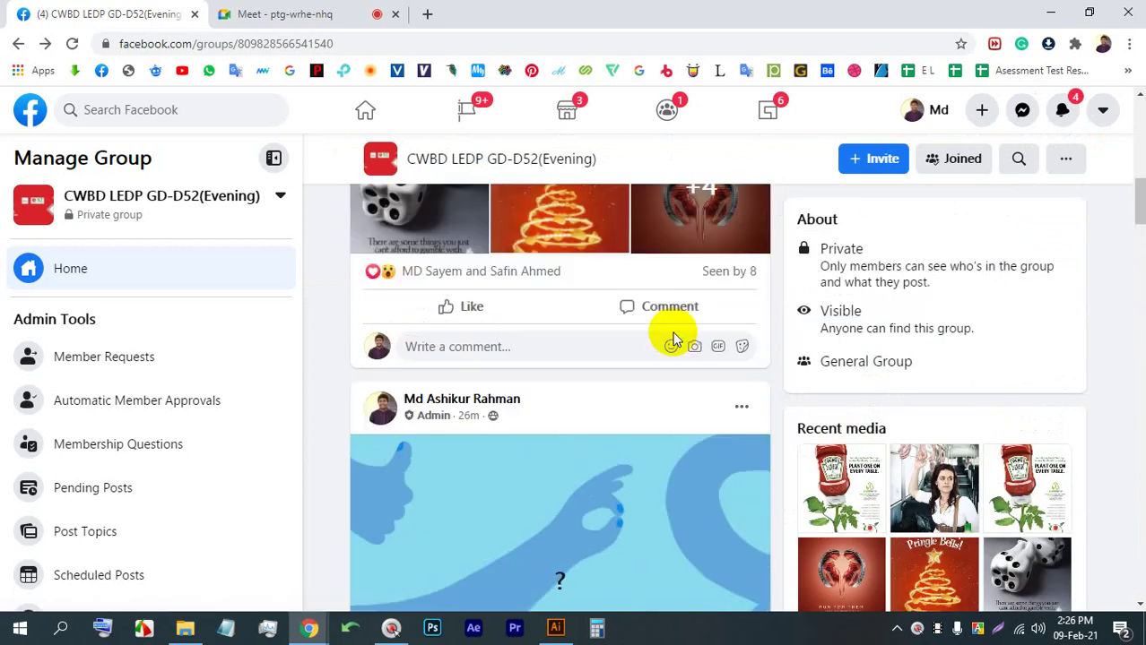
{"action": "left_click", "coordinate": [400, 359]}
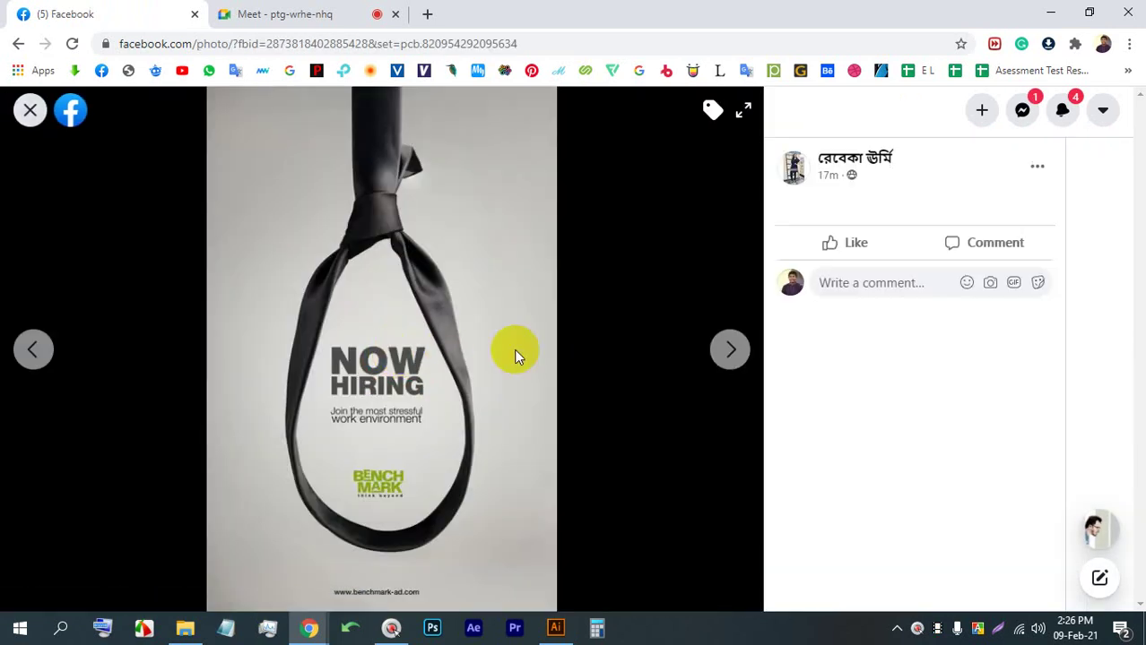
Page forward through the Crest dice, Pringles and Run for them kidney ads
{"action": "left_click", "coordinate": [715, 356]}
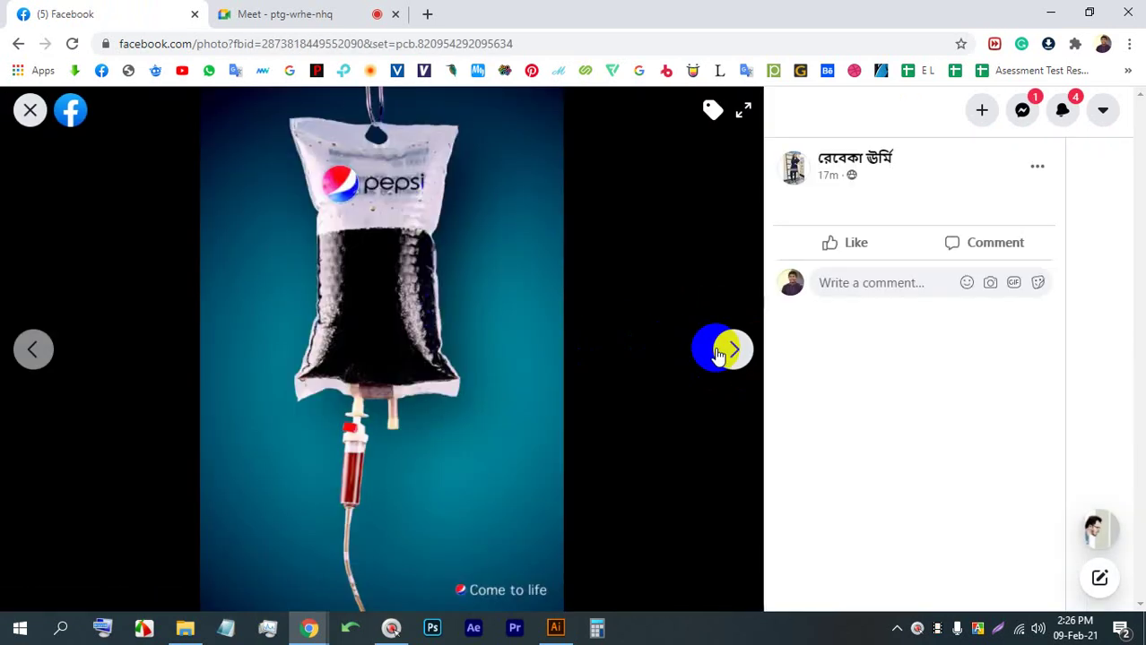
{"action": "left_click", "coordinate": [716, 354]}
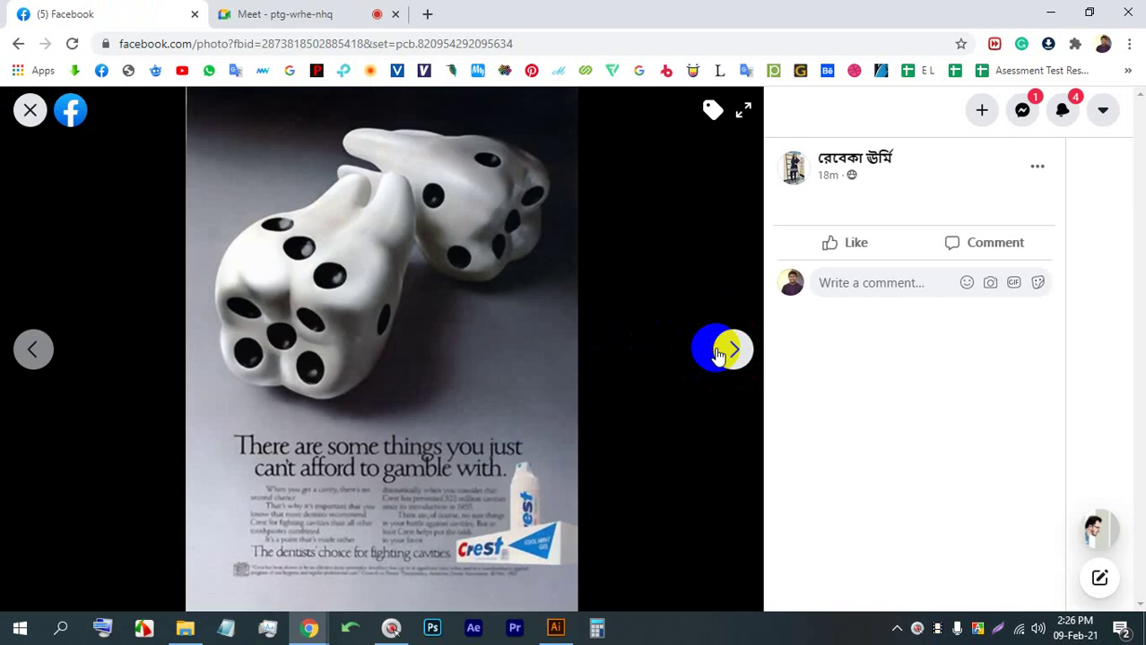
{"action": "left_click", "coordinate": [716, 354]}
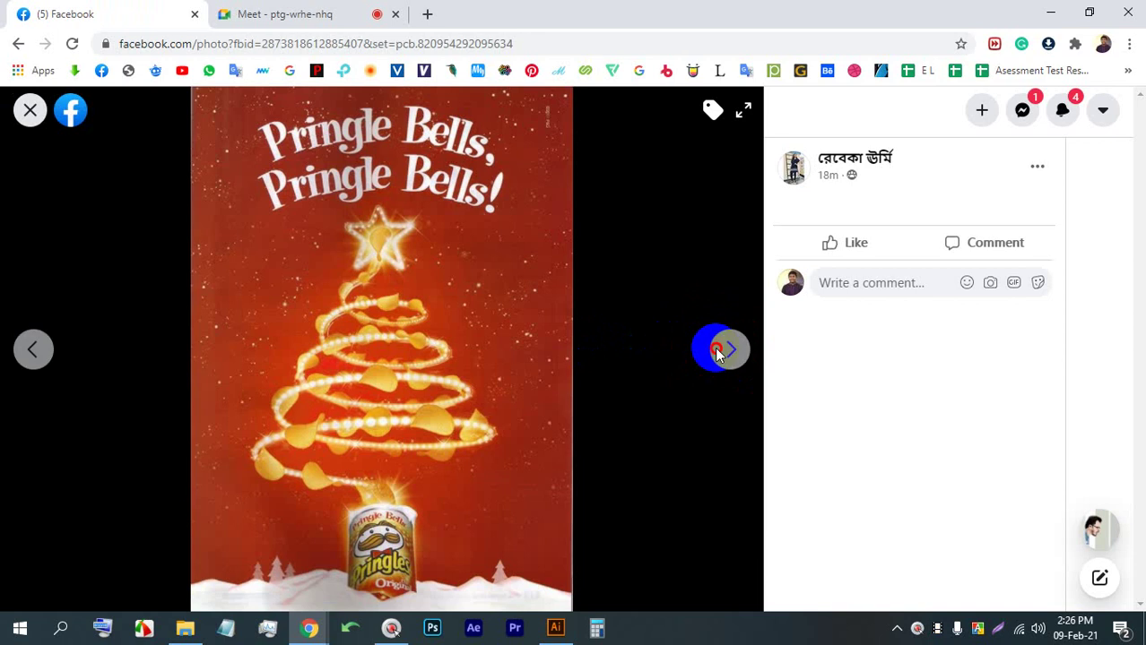
{"action": "left_click", "coordinate": [717, 354]}
{"action": "left_click", "coordinate": [717, 354]}
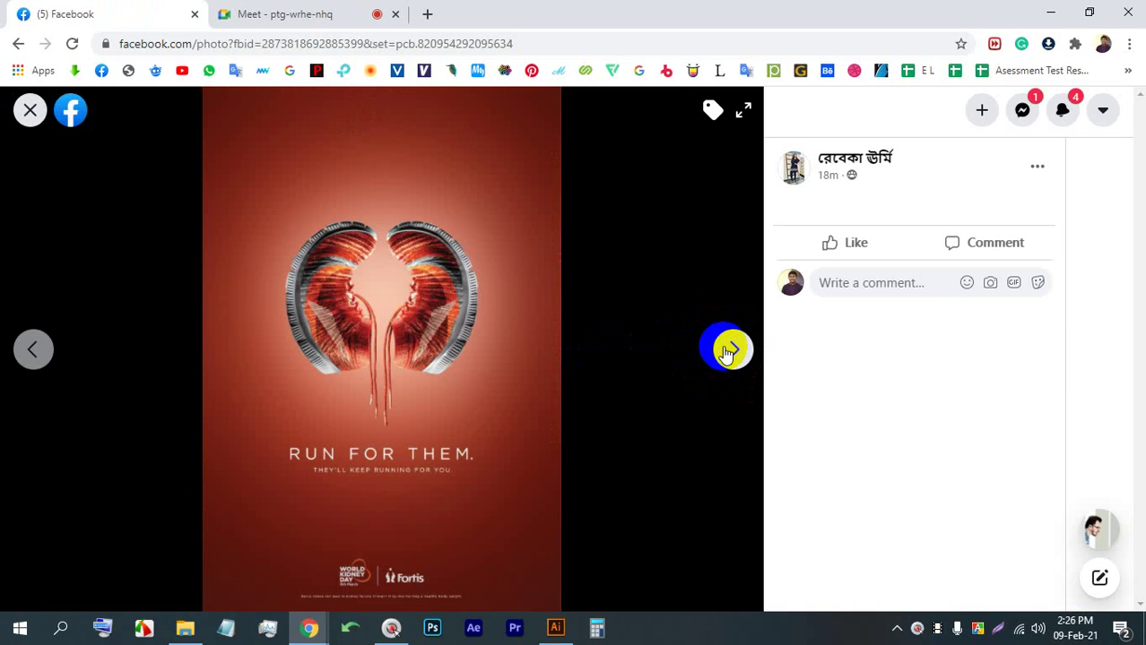
Continue through the Heinz ketchup, Dettol and Pepsi ads, then close the viewer
{"action": "left_click", "coordinate": [728, 352]}
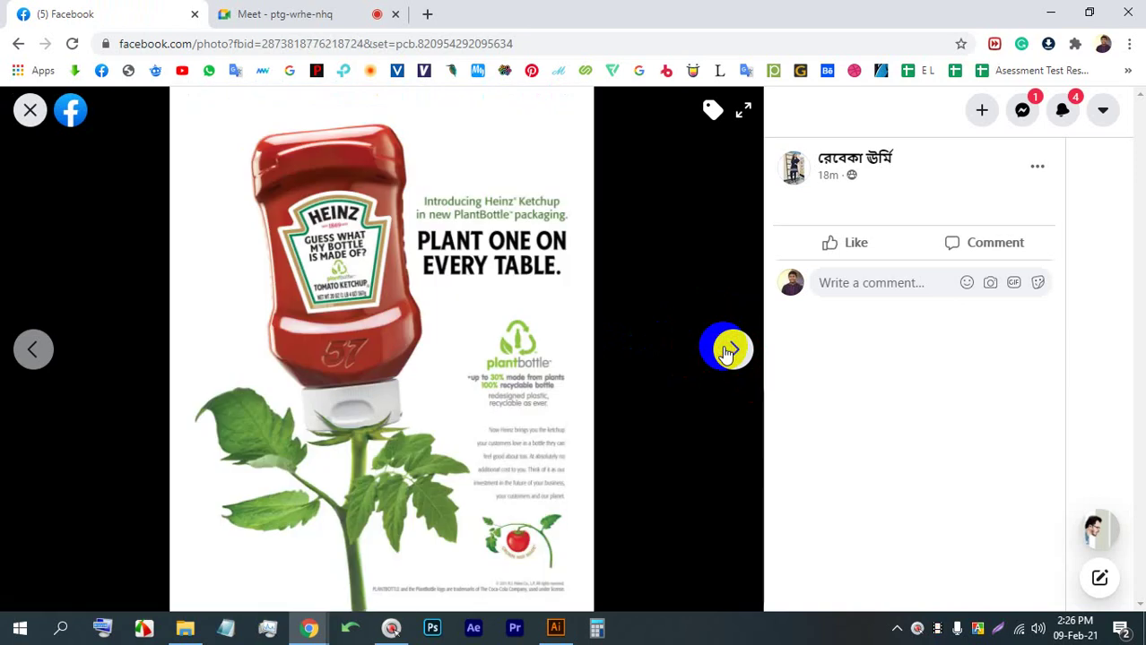
{"action": "left_click", "coordinate": [726, 349]}
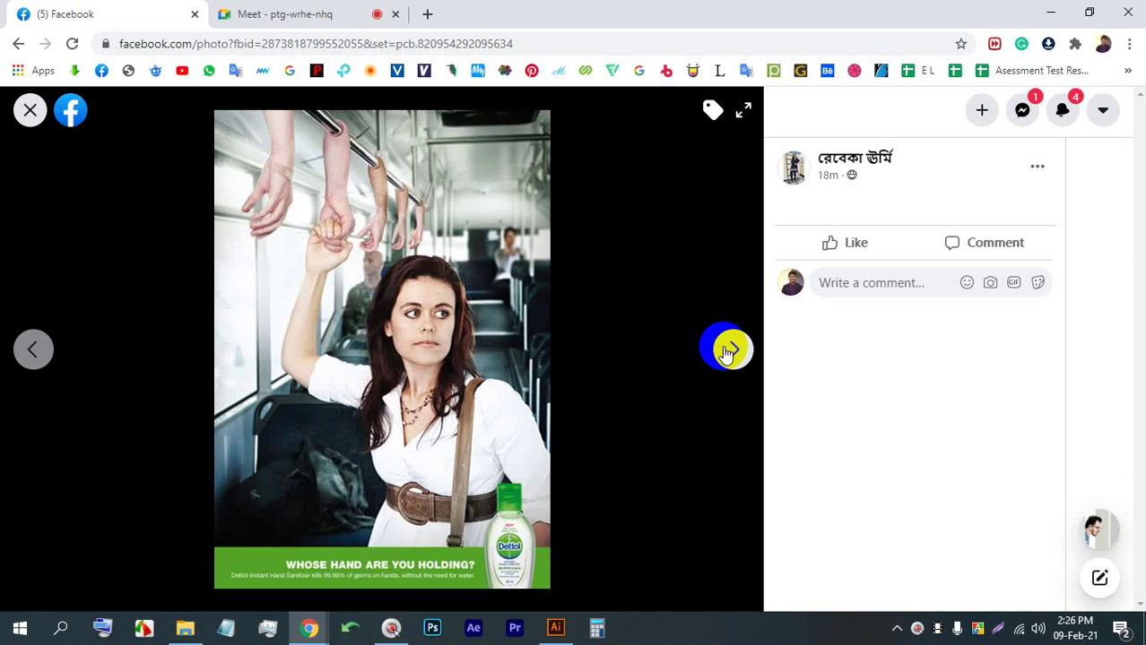
{"action": "left_click", "coordinate": [726, 351]}
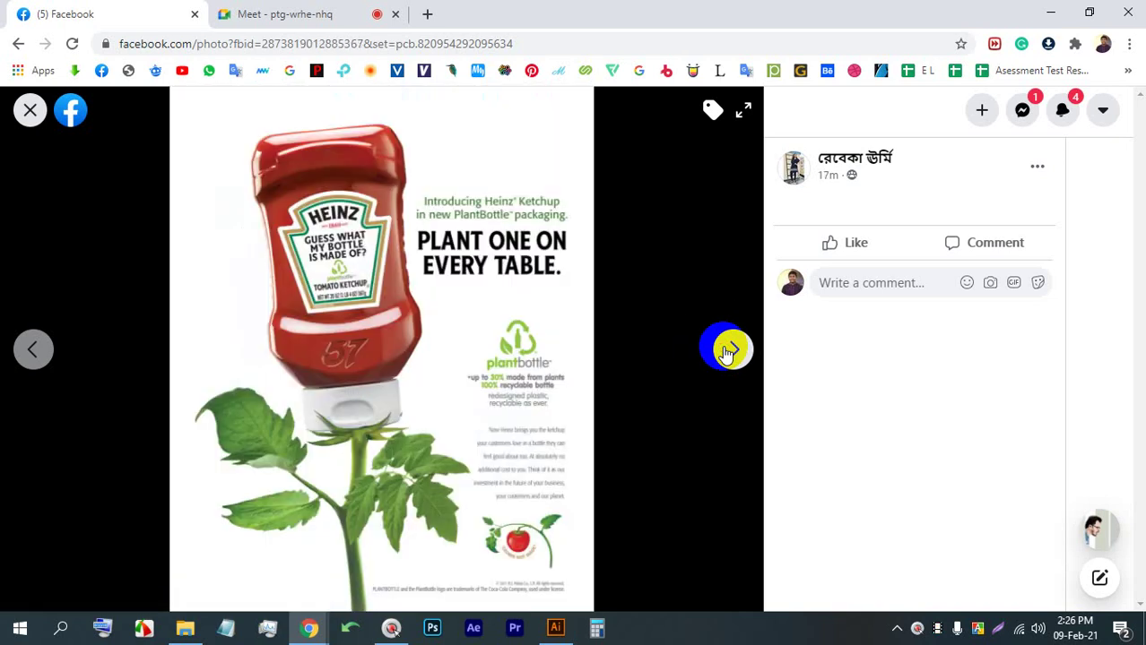
{"action": "left_click", "coordinate": [726, 349]}
{"action": "left_click", "coordinate": [726, 350]}
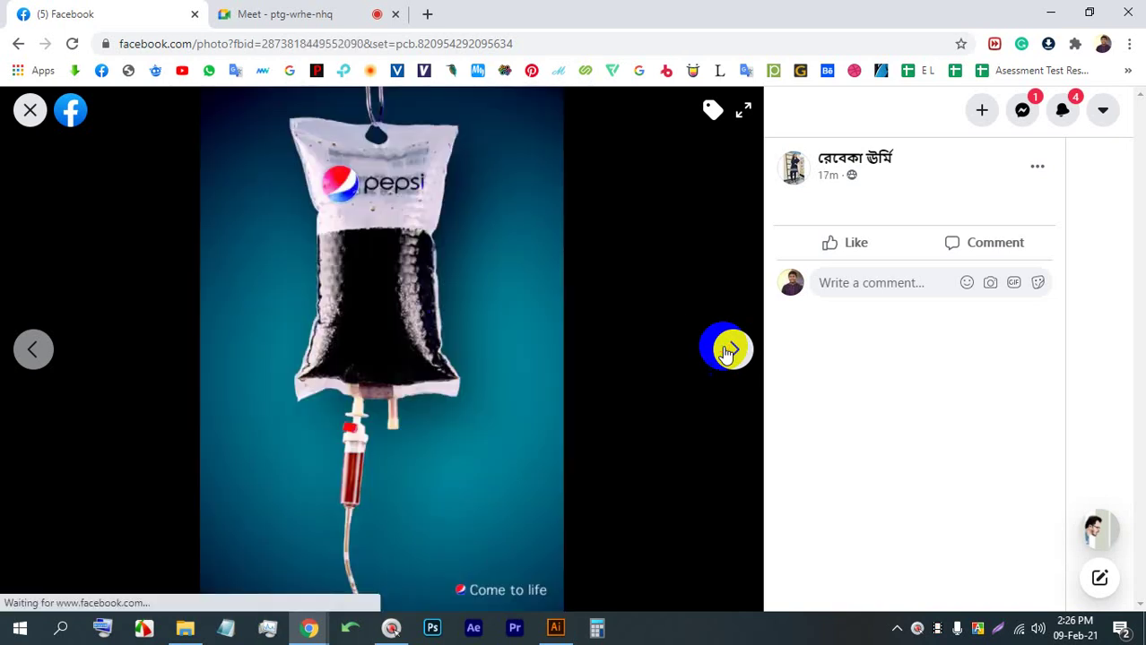
{"action": "left_click", "coordinate": [29, 110]}
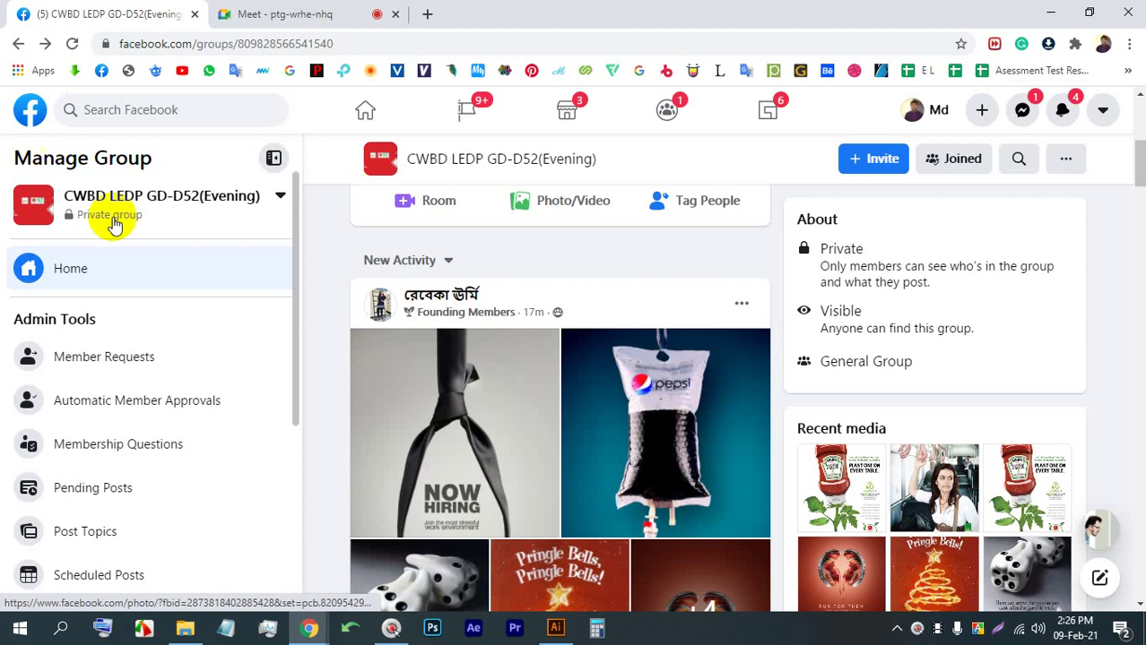
Glance at the Meet tab, then return to and reload the Facebook group page
{"action": "scroll", "coordinate": [527, 578], "scroll_direction": "down", "scroll_amount": 4}
{"action": "left_click", "coordinate": [372, 13]}
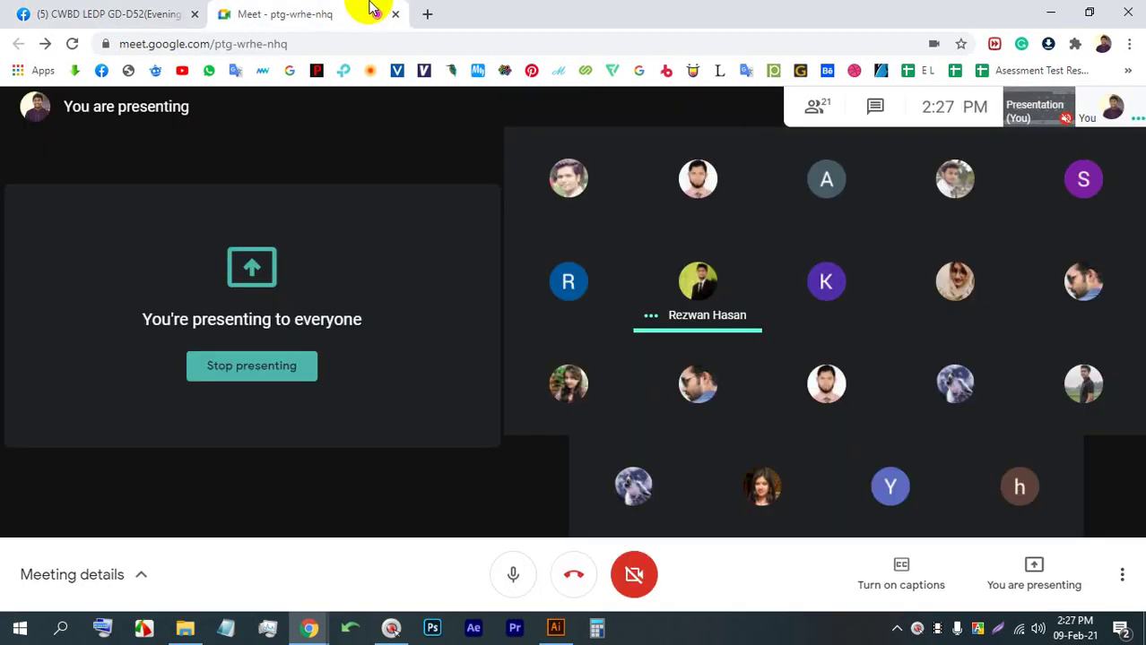
{"action": "left_click", "coordinate": [121, 12]}
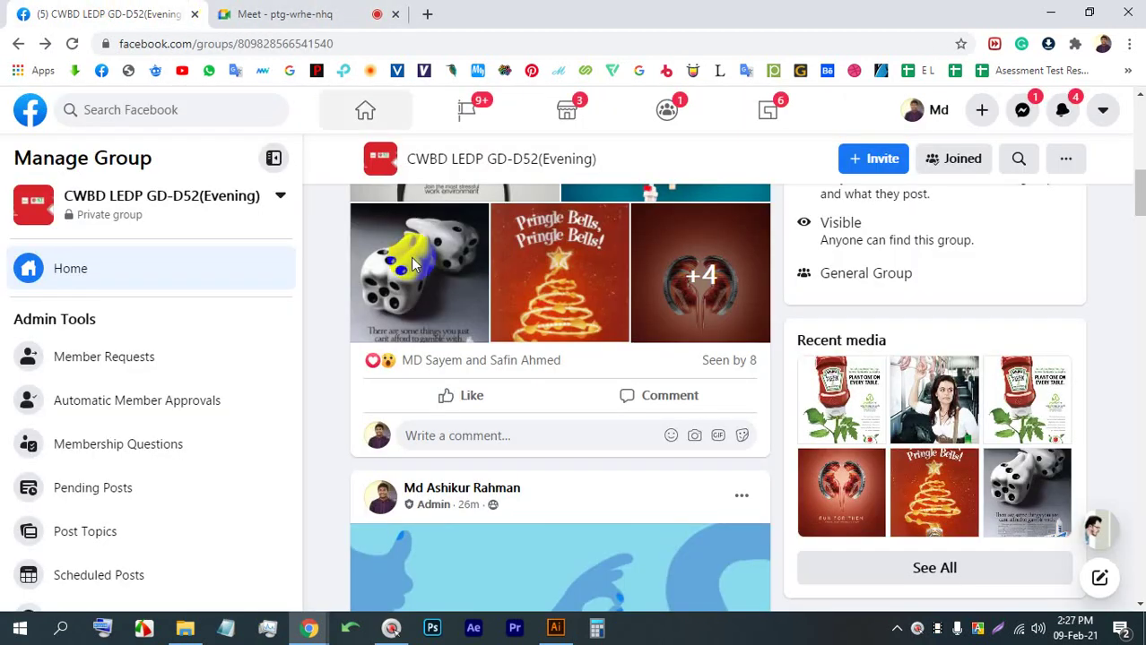
{"action": "scroll", "coordinate": [410, 257], "scroll_direction": "down", "scroll_amount": 5}
{"action": "left_click", "coordinate": [73, 44]}
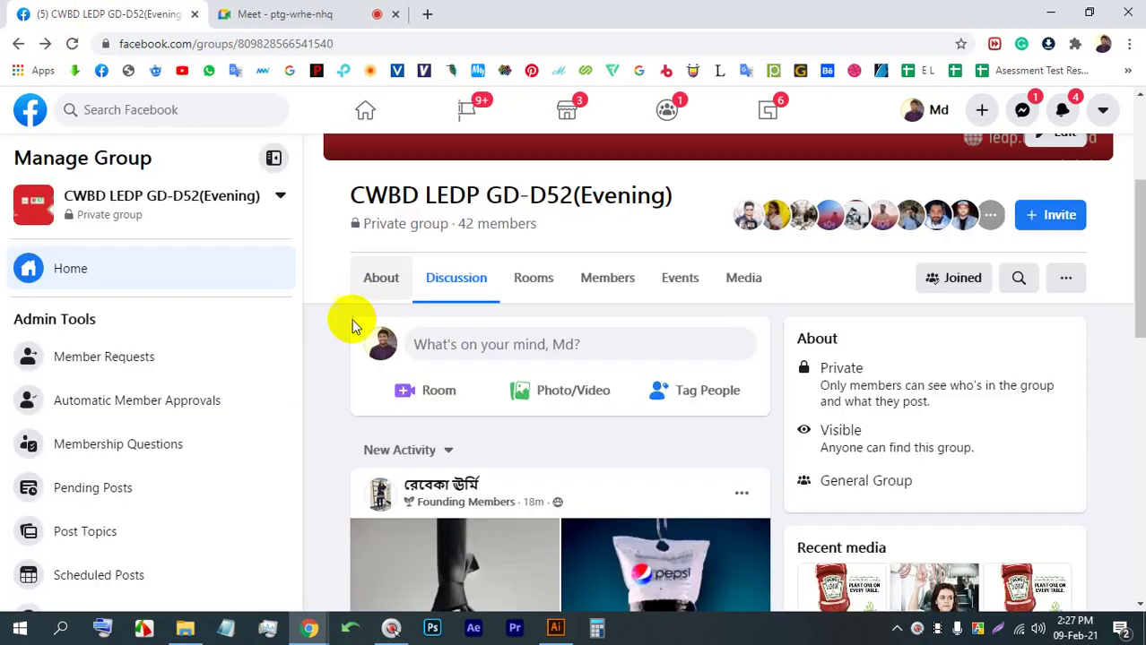
{"action": "scroll", "coordinate": [573, 409], "scroll_direction": "down", "scroll_amount": 10}
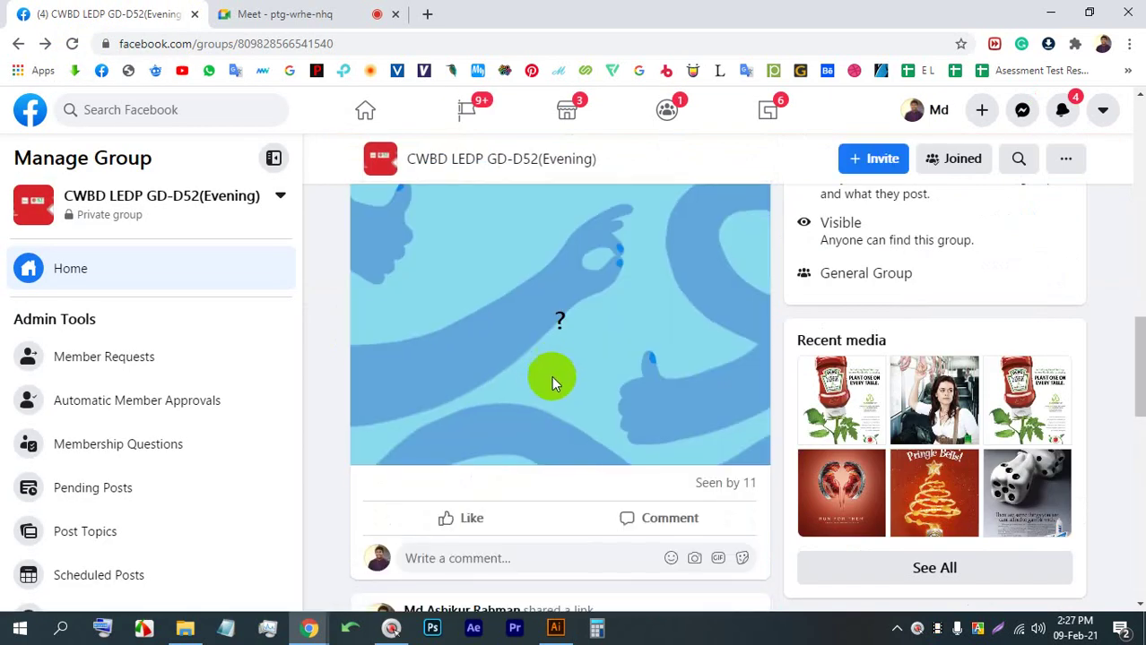
Stop presenting in Meet and pin the other participant's shared screen as main view
{"action": "left_click", "coordinate": [243, 11]}
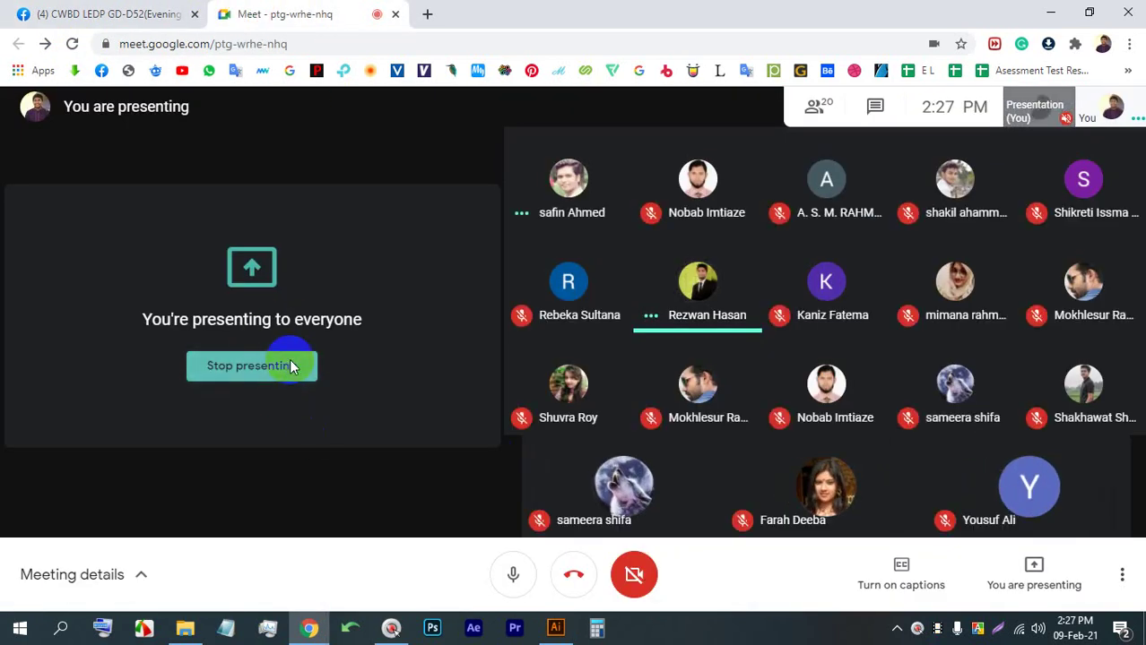
{"action": "left_click", "coordinate": [251, 366]}
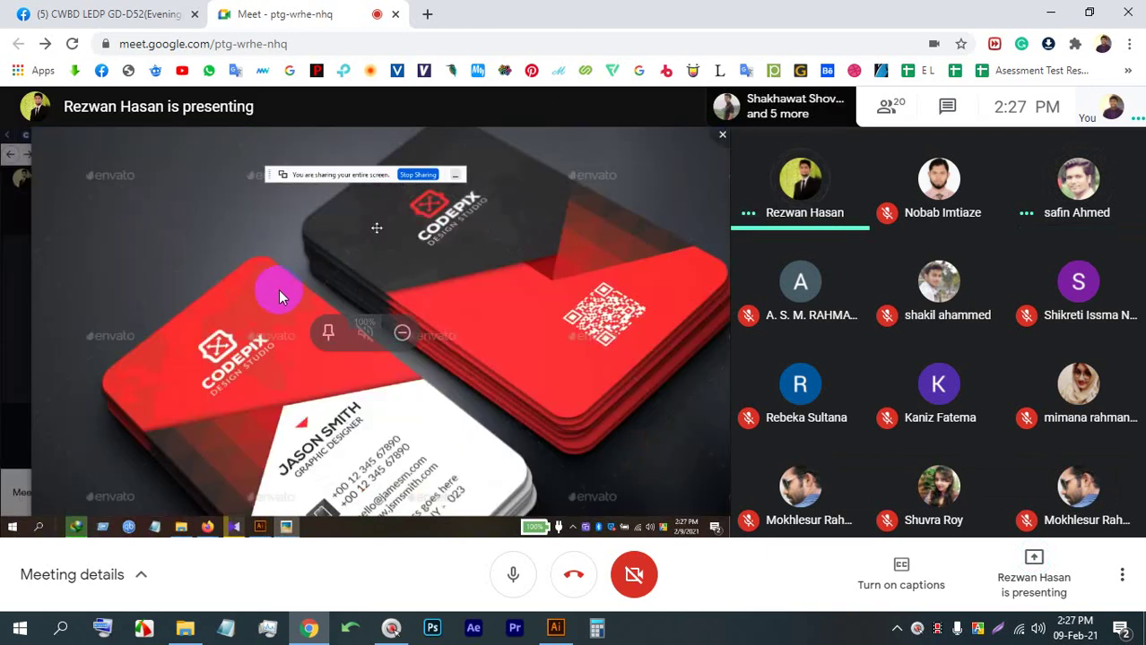
{"action": "left_click", "coordinate": [324, 331]}
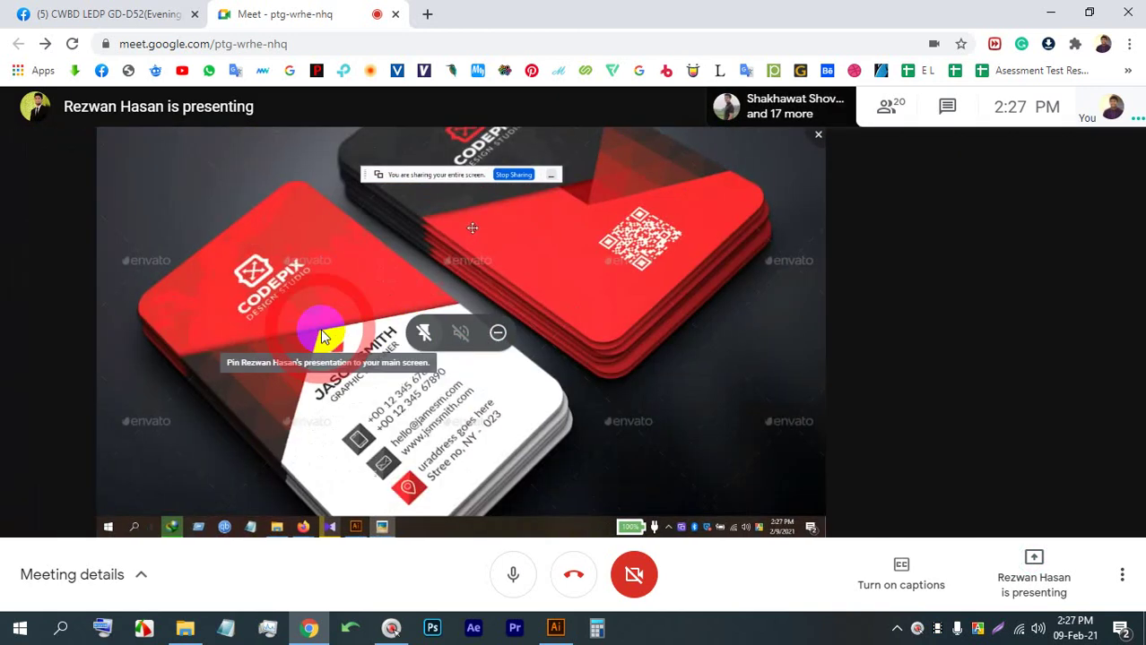
Put Chrome in full screen with F11 so the CODEPIX card presentation fills the display
{"action": "key", "text": "F11"}
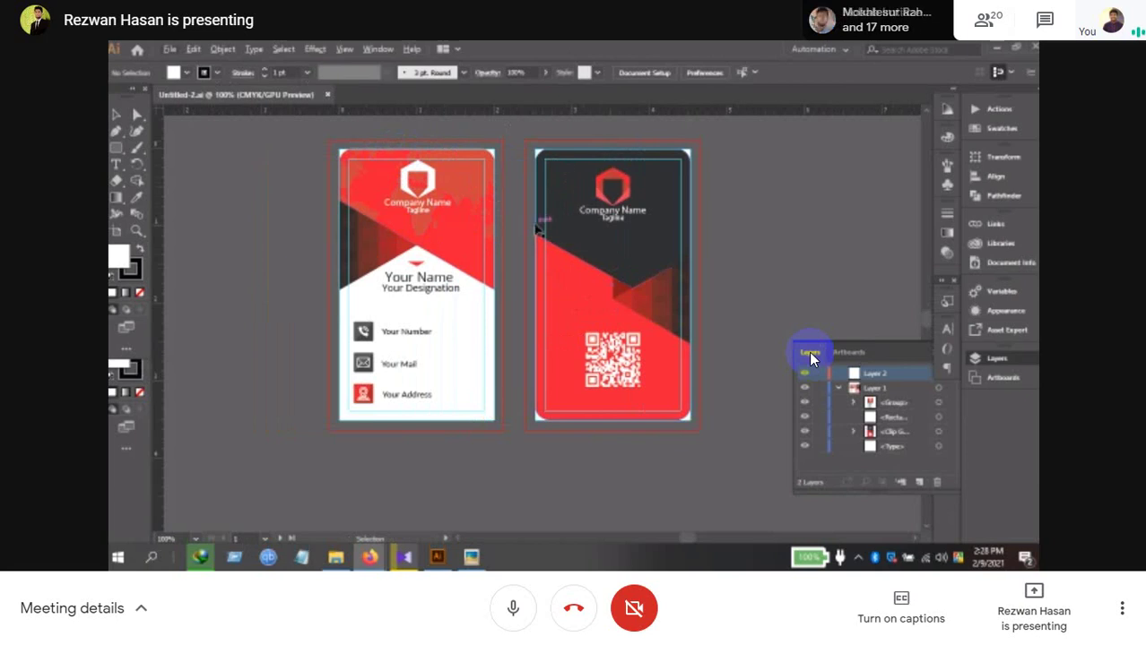
{"action": "scroll", "coordinate": [571, 206], "scroll_direction": "down", "scroll_amount": 1}
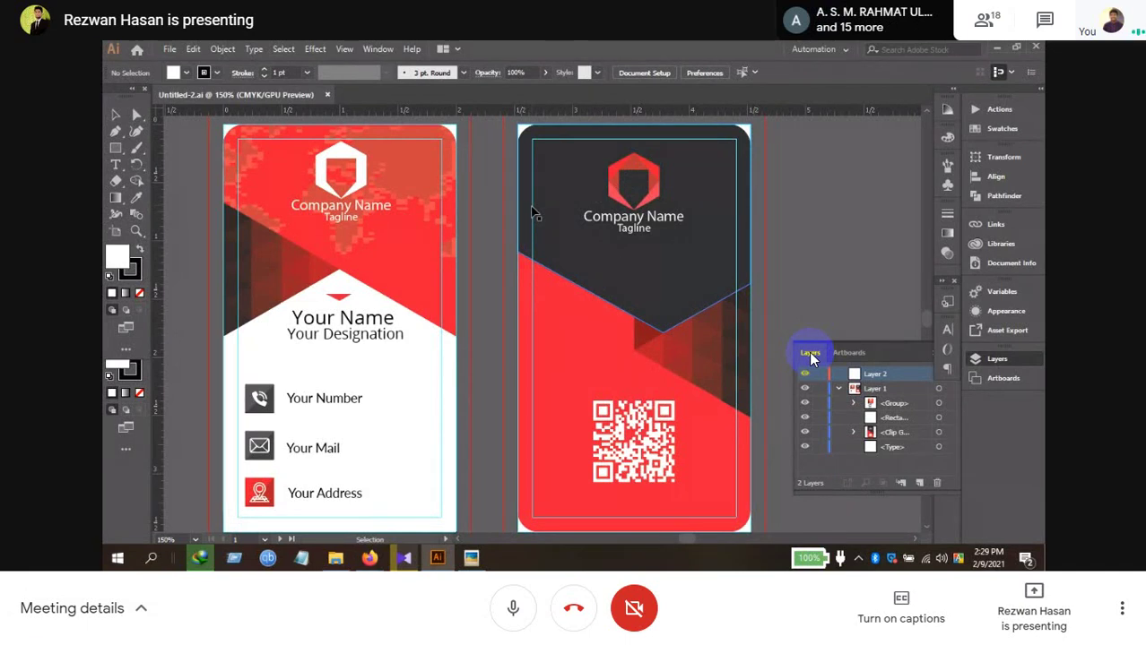
{"action": "key", "text": "alt+Tab"}
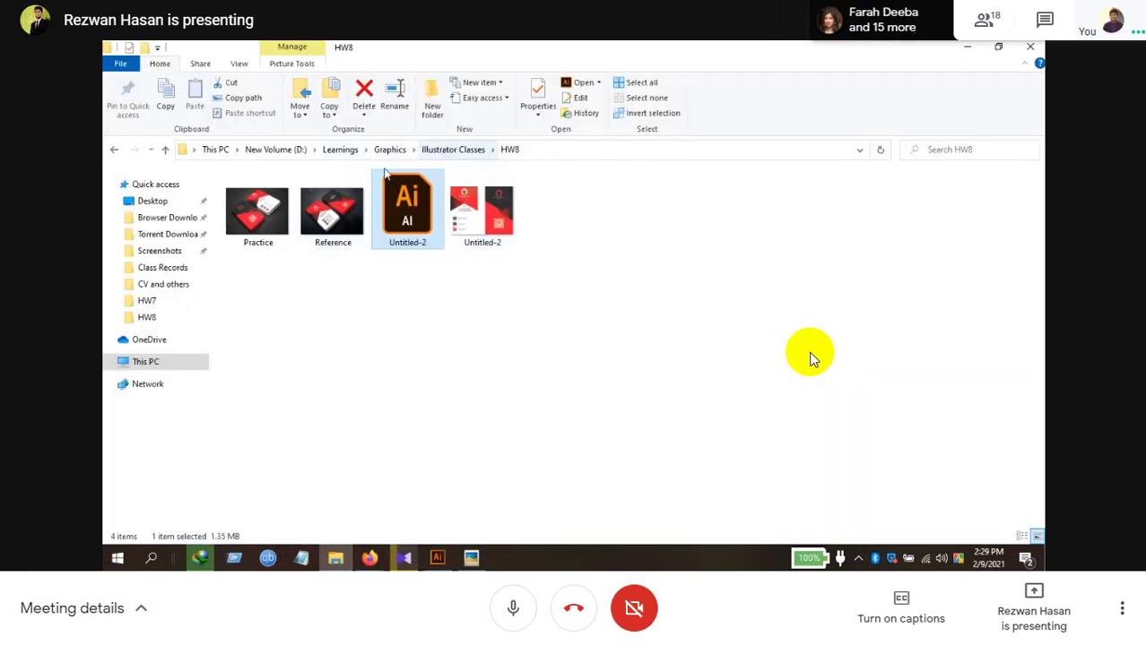
Click and double-click in the Meet window while the presenter's screen share ends
{"action": "left_click", "coordinate": [389, 150]}
{"action": "left_click", "coordinate": [468, 249]}
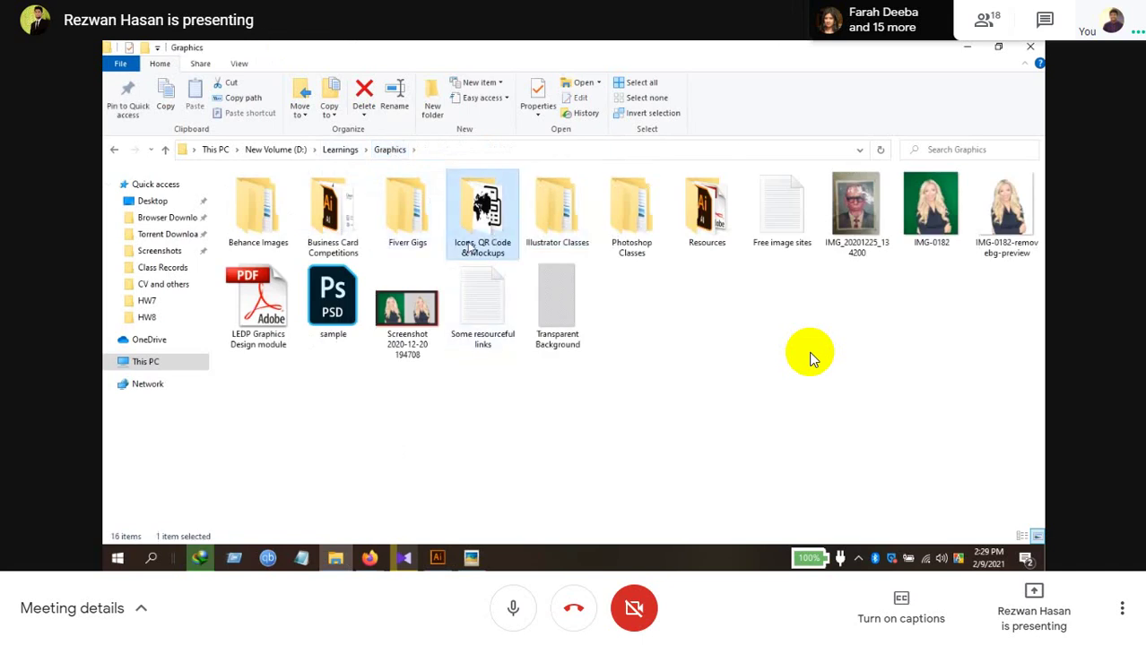
{"action": "double_click", "coordinate": [468, 249]}
{"action": "scroll", "coordinate": [606, 386], "scroll_direction": "down", "scroll_amount": 8}
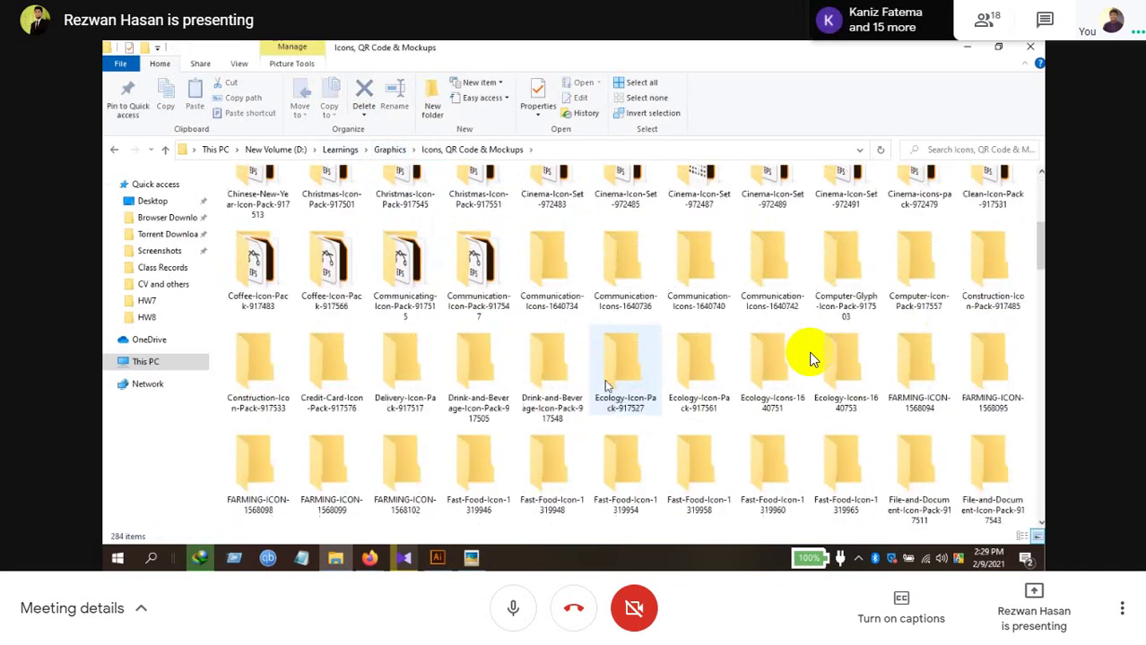
{"action": "scroll", "coordinate": [606, 385], "scroll_direction": "down", "scroll_amount": 15}
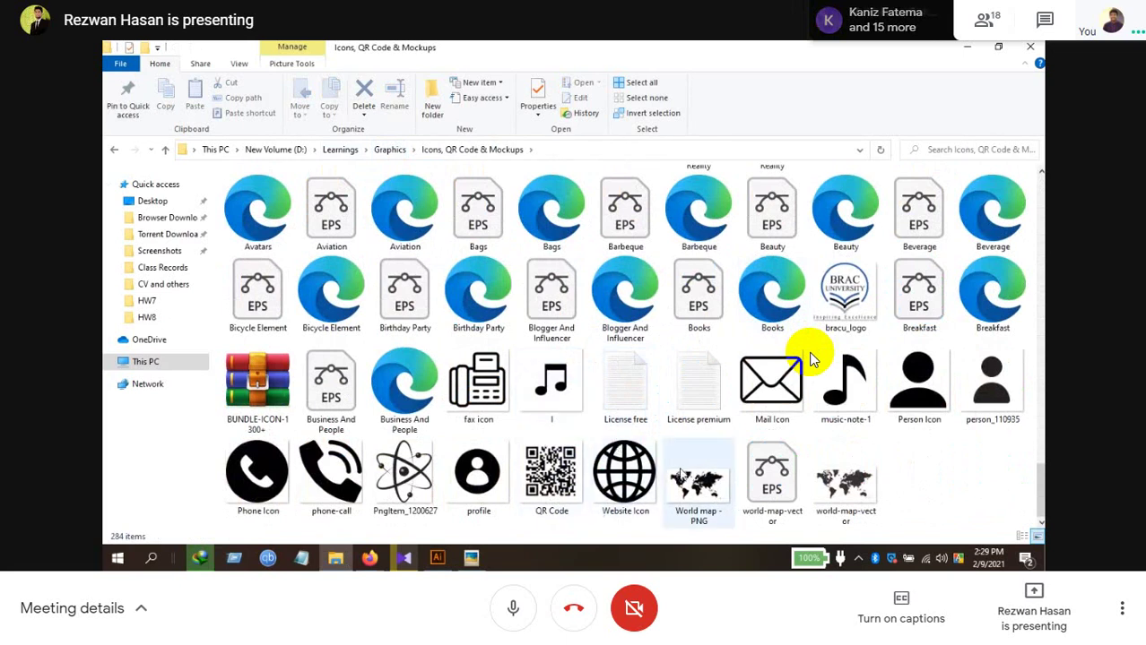
{"action": "double_click", "coordinate": [769, 461]}
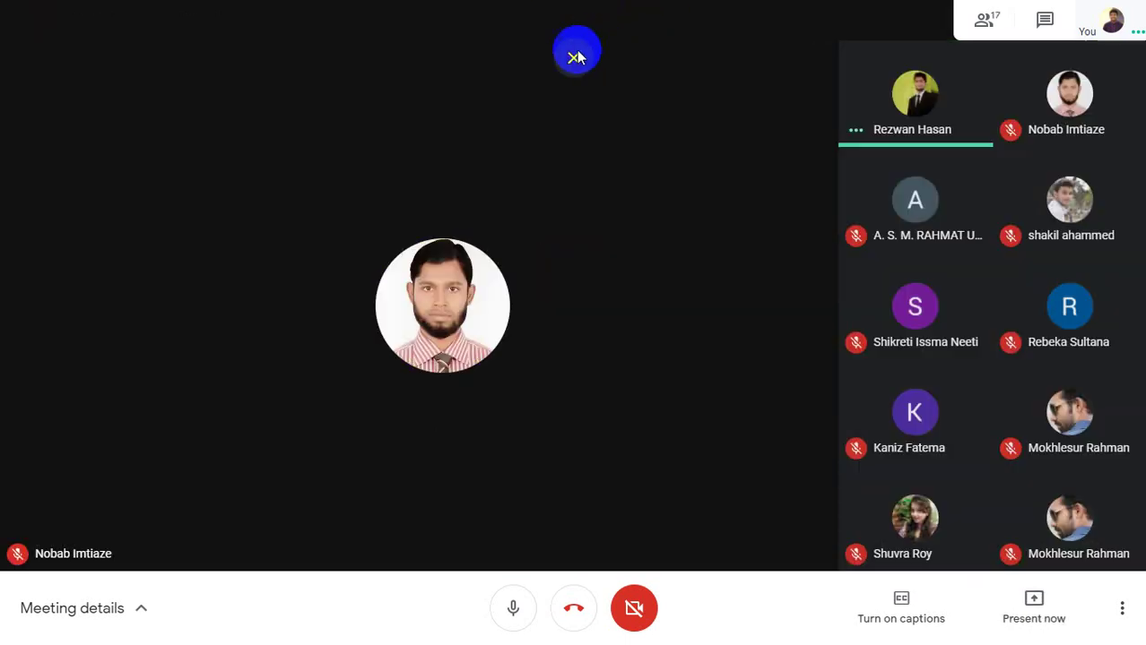
Present your entire screen to the Meet call and hide the sharing notice
{"action": "left_click", "coordinate": [577, 49]}
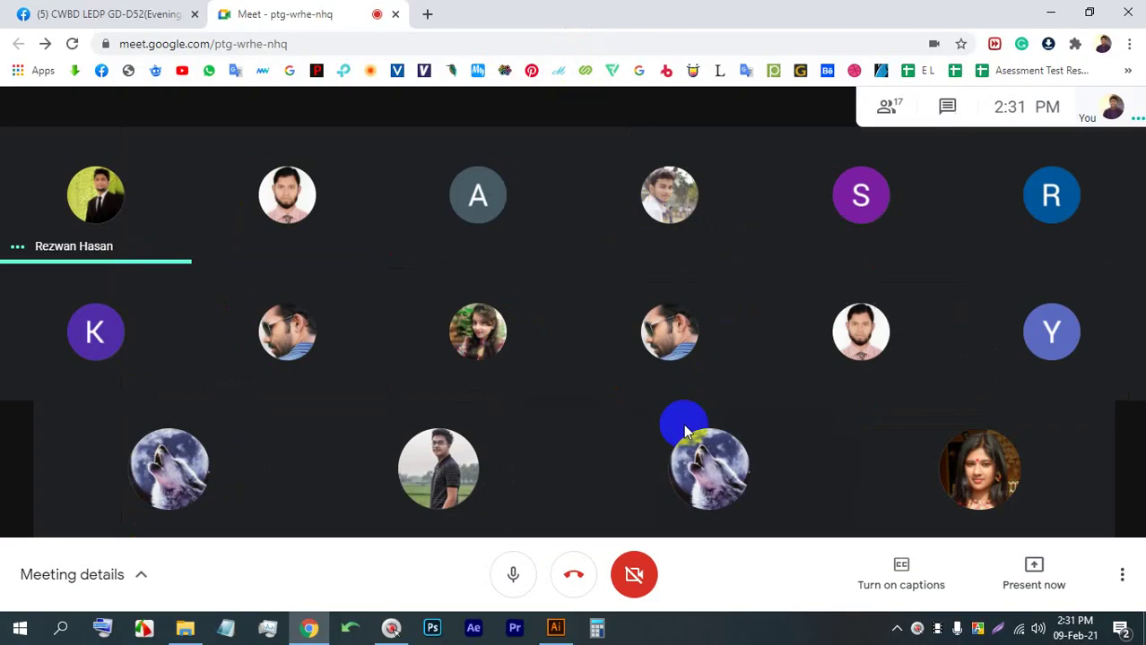
{"action": "left_click", "coordinate": [1033, 565]}
{"action": "left_click", "coordinate": [952, 429]}
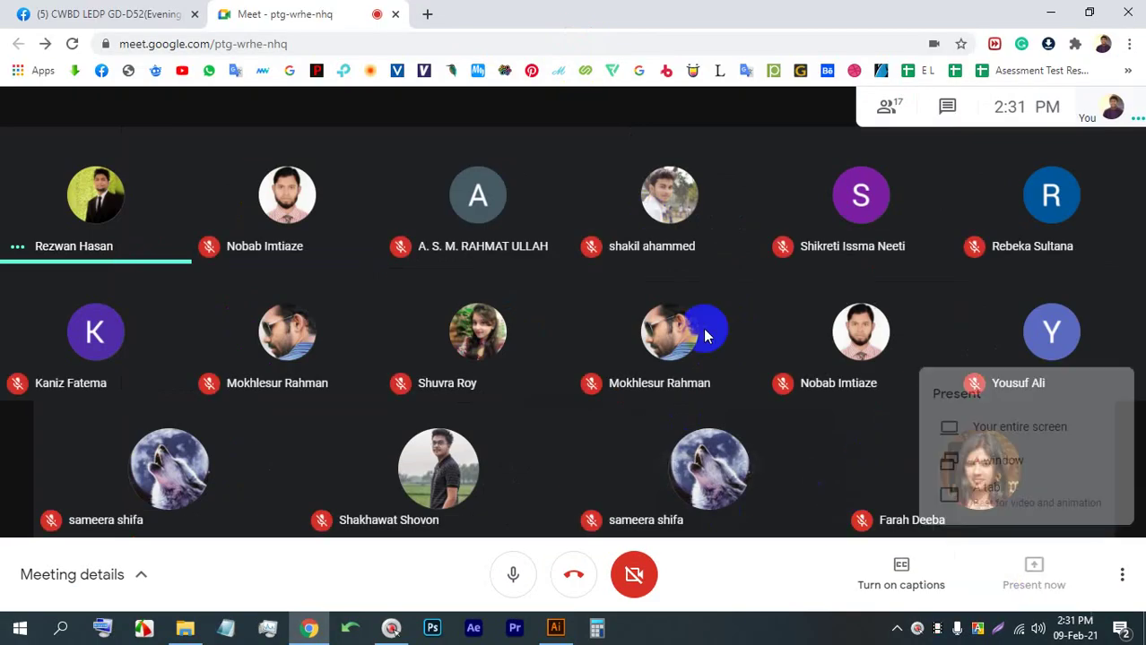
{"action": "left_click", "coordinate": [717, 405]}
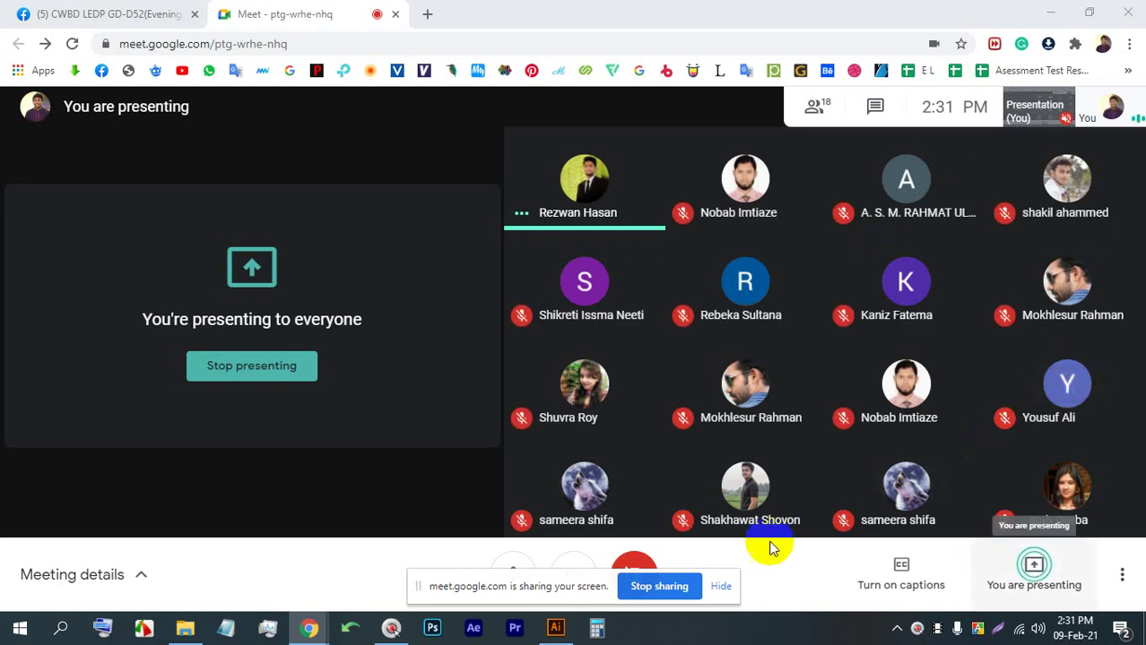
{"action": "left_click", "coordinate": [720, 584]}
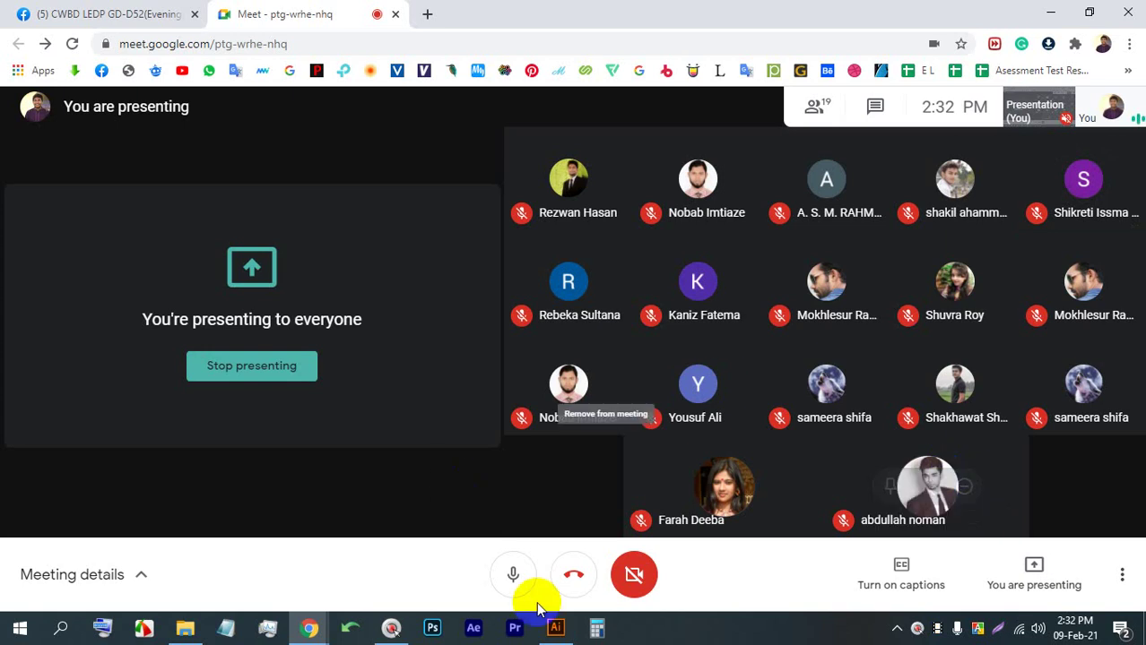
Close the Untitled-3 and Untitled-2 documents in Illustrator, then show the Facebook group tab
{"action": "left_click", "coordinate": [556, 628]}
{"action": "scroll", "coordinate": [427, 215], "scroll_direction": "down", "scroll_amount": 3}
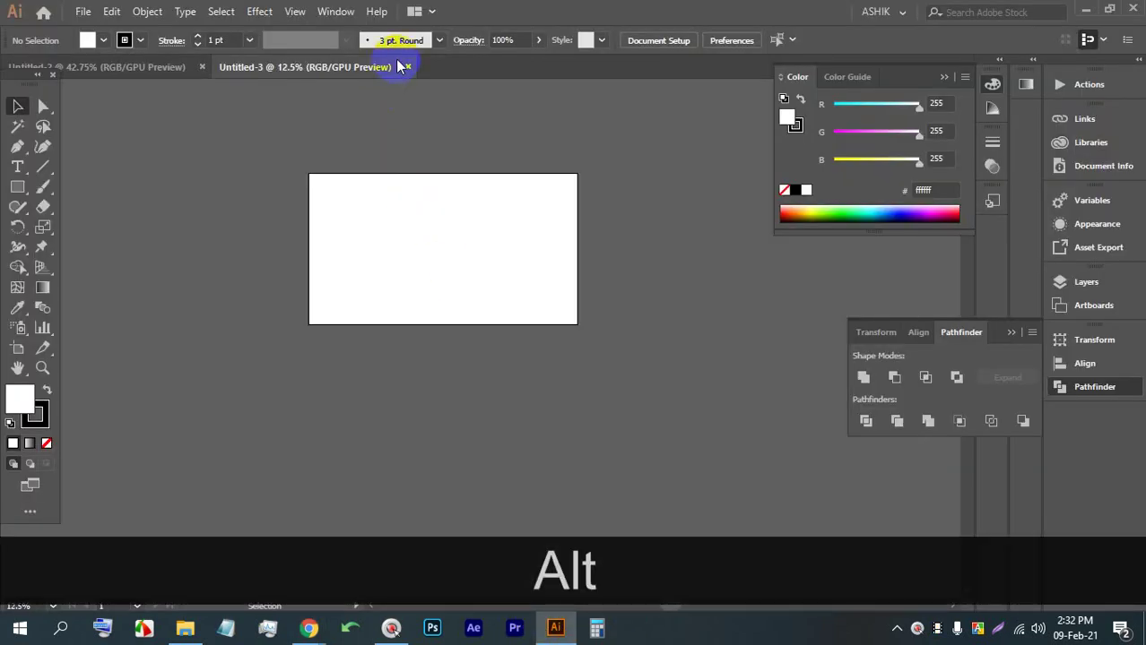
{"action": "left_click", "coordinate": [407, 66]}
{"action": "left_click", "coordinate": [201, 66]}
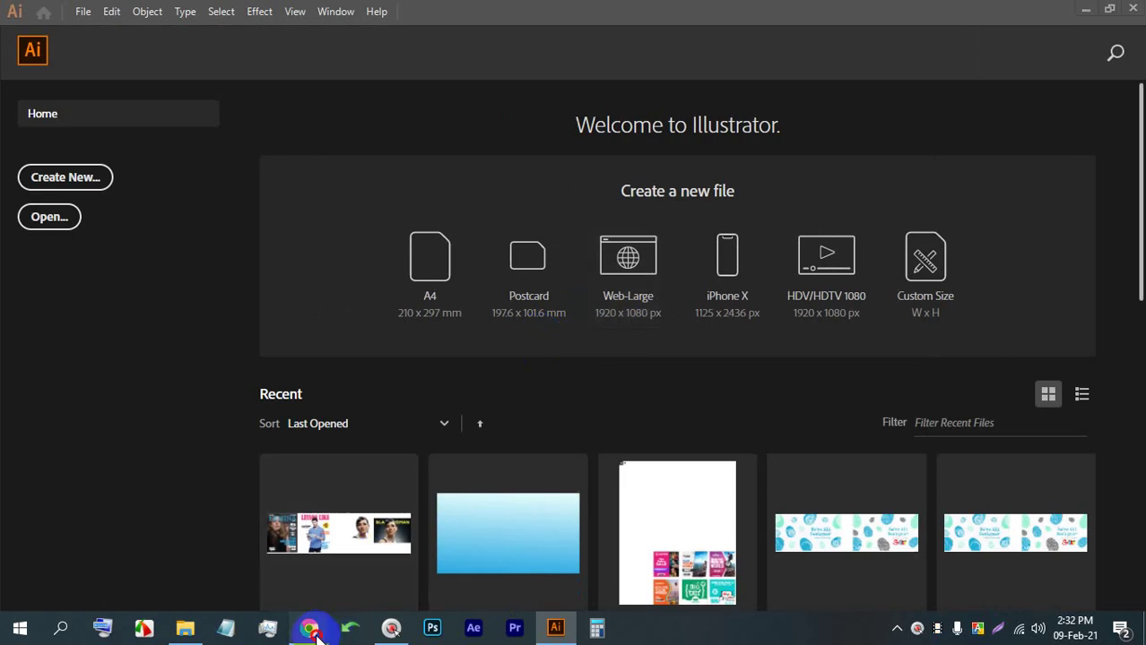
{"action": "left_click", "coordinate": [309, 627]}
{"action": "left_click", "coordinate": [90, 10]}
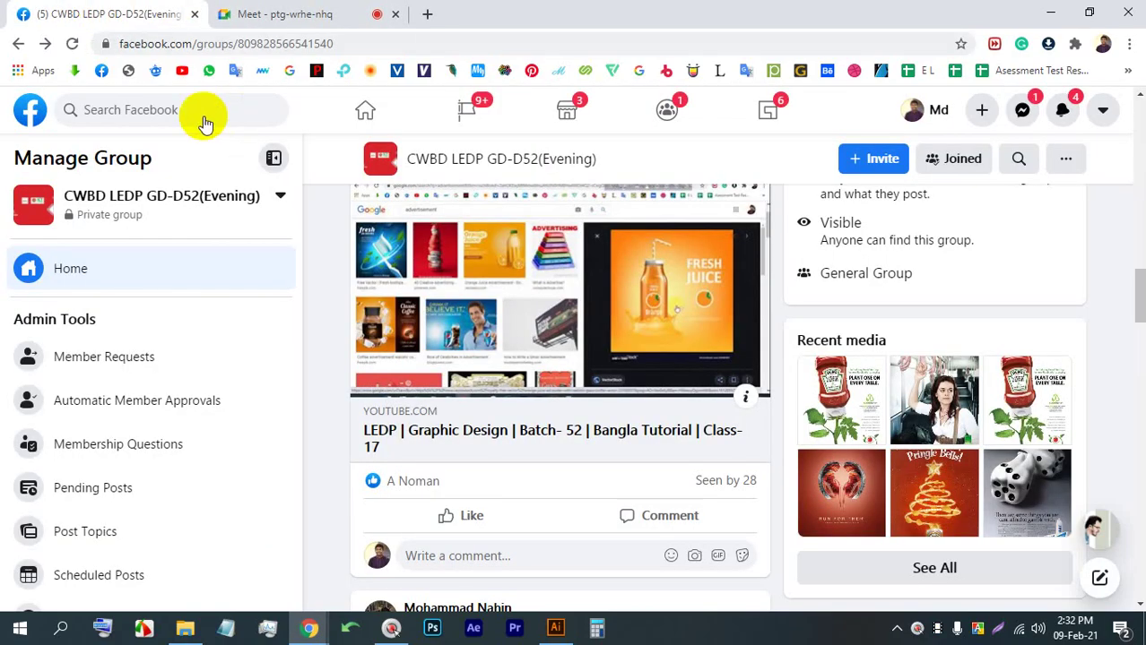
Open the Facebook home feed in a new tab, scroll through it, and return to Meet
{"action": "left_click", "coordinate": [269, 14]}
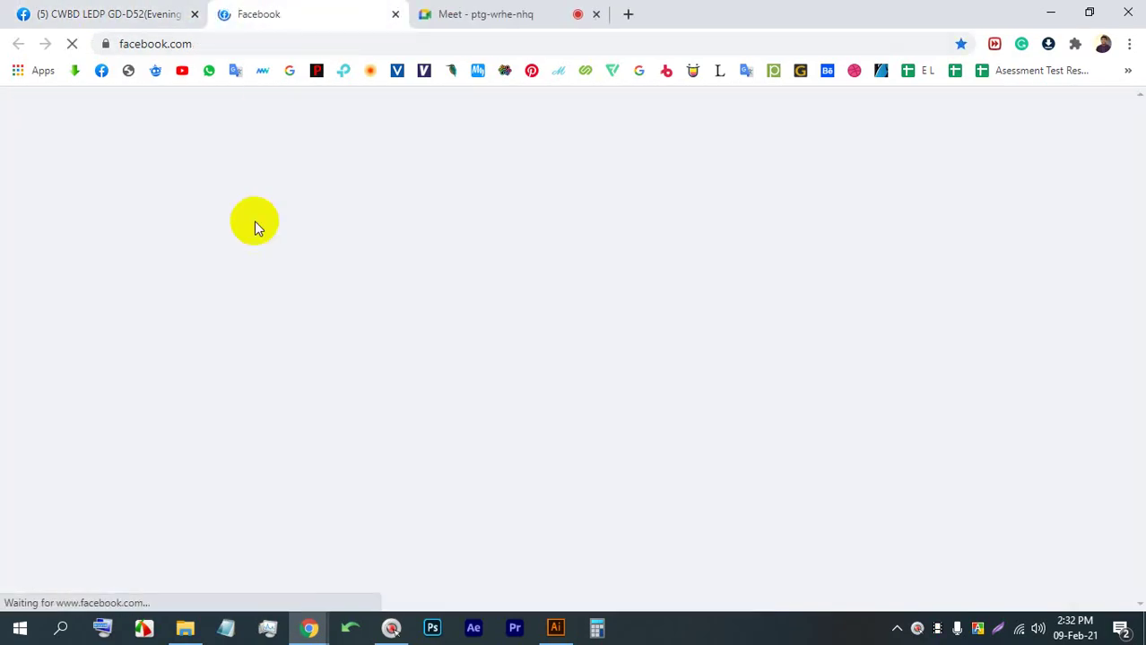
{"action": "scroll", "coordinate": [449, 305], "scroll_direction": "down", "scroll_amount": 15}
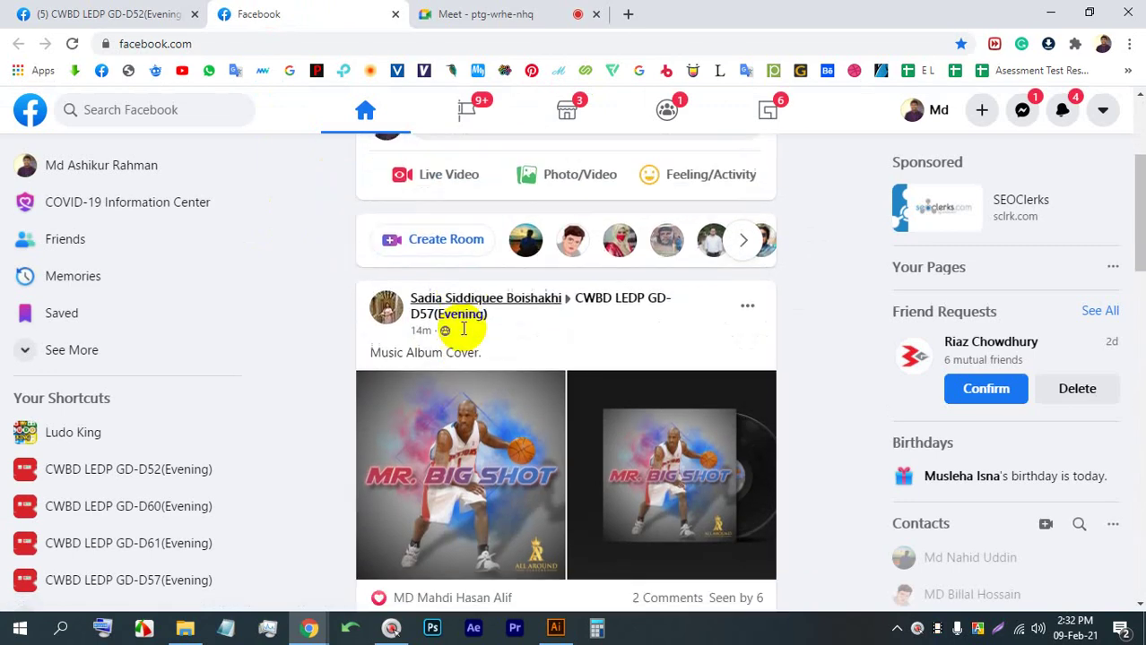
{"action": "scroll", "coordinate": [538, 345], "scroll_direction": "down", "scroll_amount": 2}
{"action": "scroll", "coordinate": [652, 399], "scroll_direction": "down", "scroll_amount": 10}
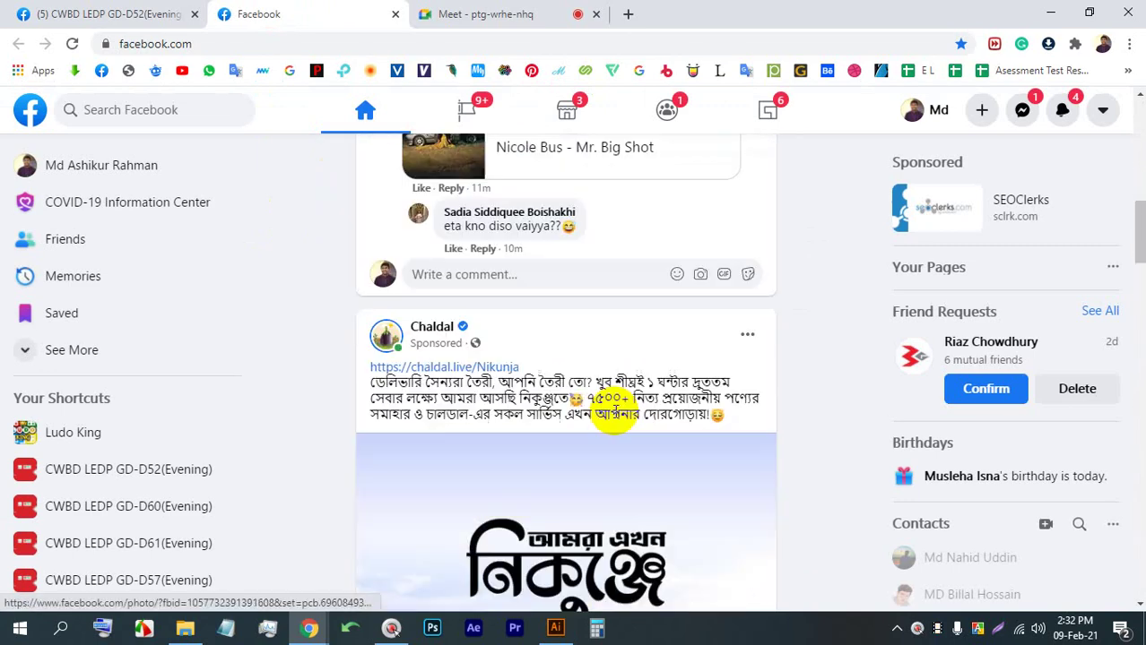
{"action": "scroll", "coordinate": [654, 395], "scroll_direction": "up", "scroll_amount": 4}
{"action": "scroll", "coordinate": [657, 385], "scroll_direction": "down", "scroll_amount": 2}
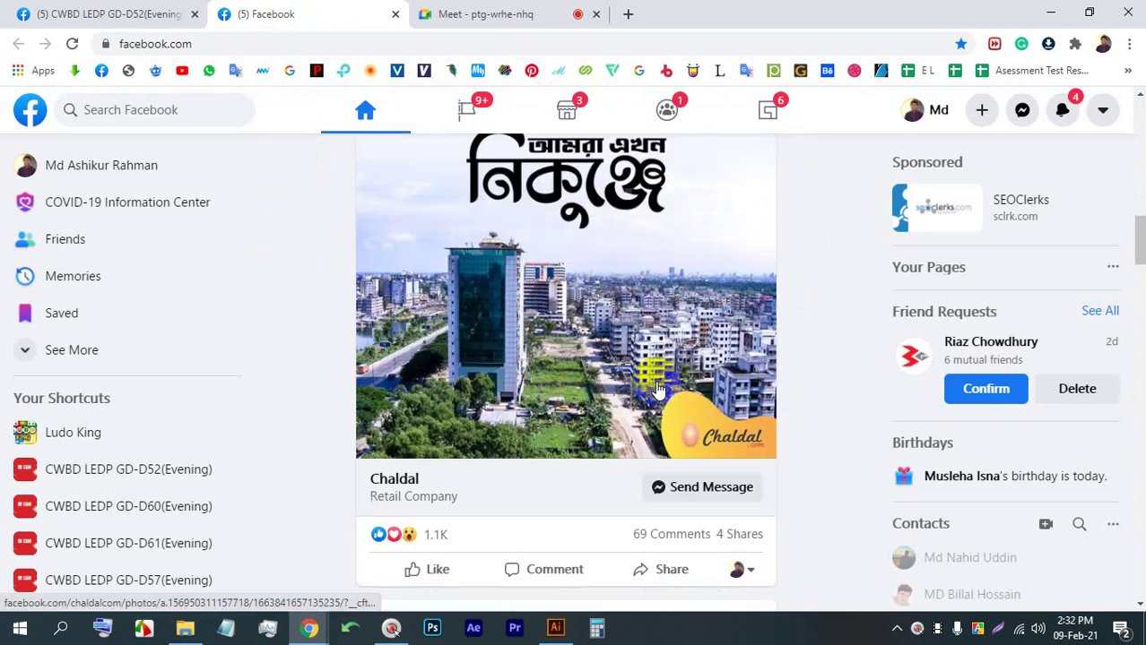
{"action": "scroll", "coordinate": [576, 363], "scroll_direction": "up", "scroll_amount": 3}
{"action": "left_click", "coordinate": [468, 13]}
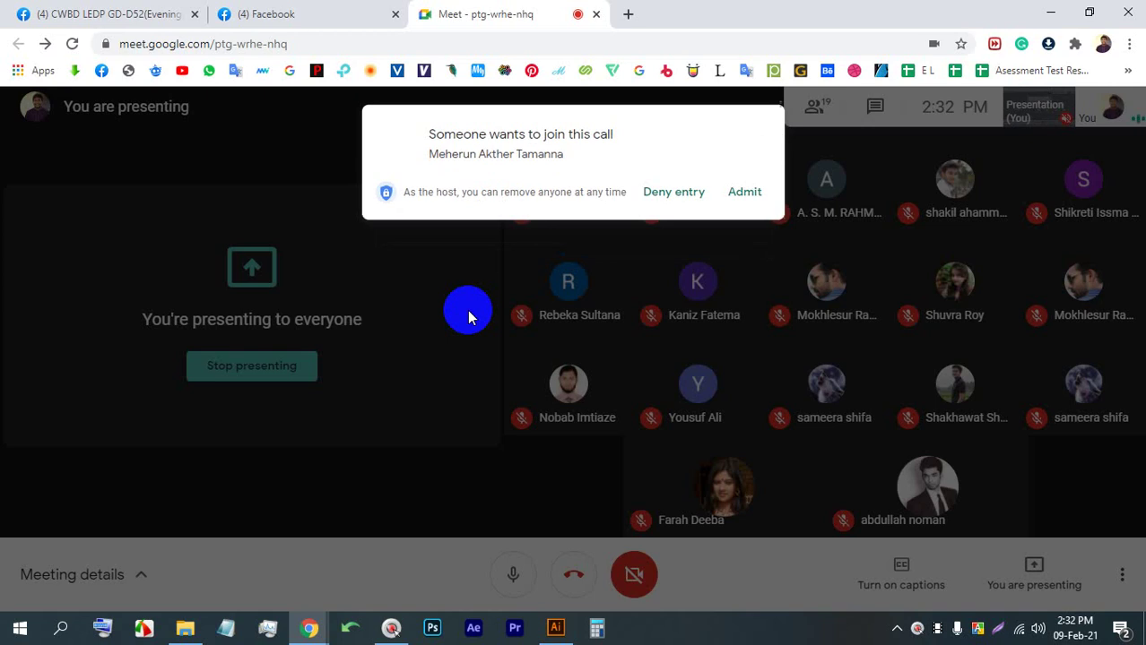
Admit the join request, glance at the Facebook tab, then bring up Illustrator's Welcome screen
{"action": "left_click", "coordinate": [758, 192]}
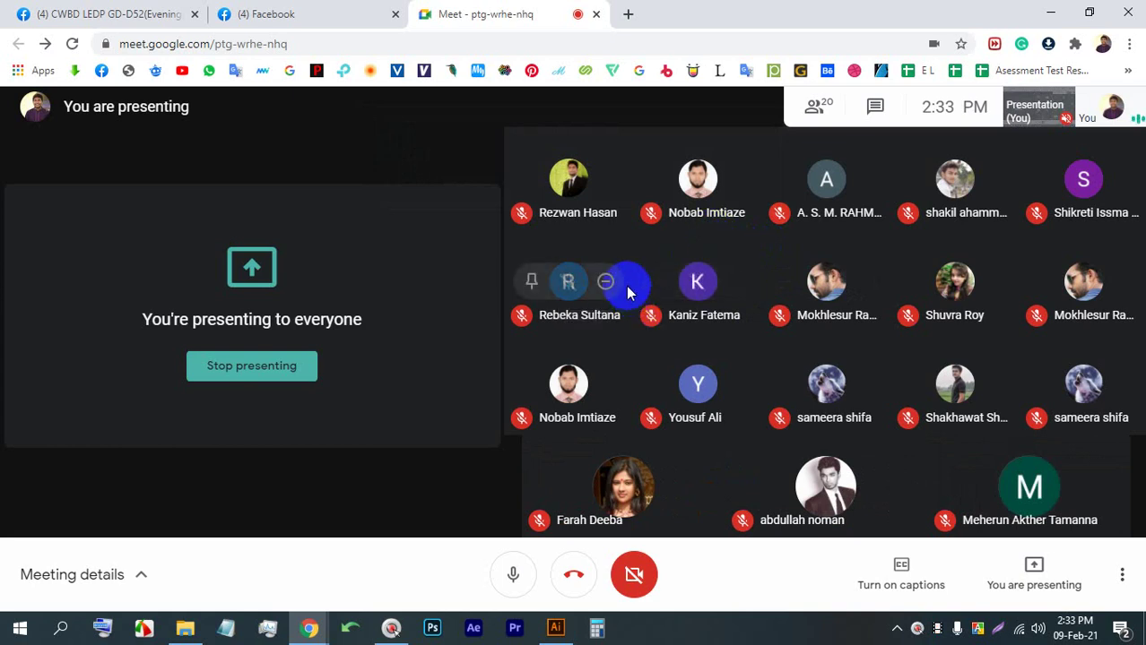
{"action": "left_click", "coordinate": [244, 9]}
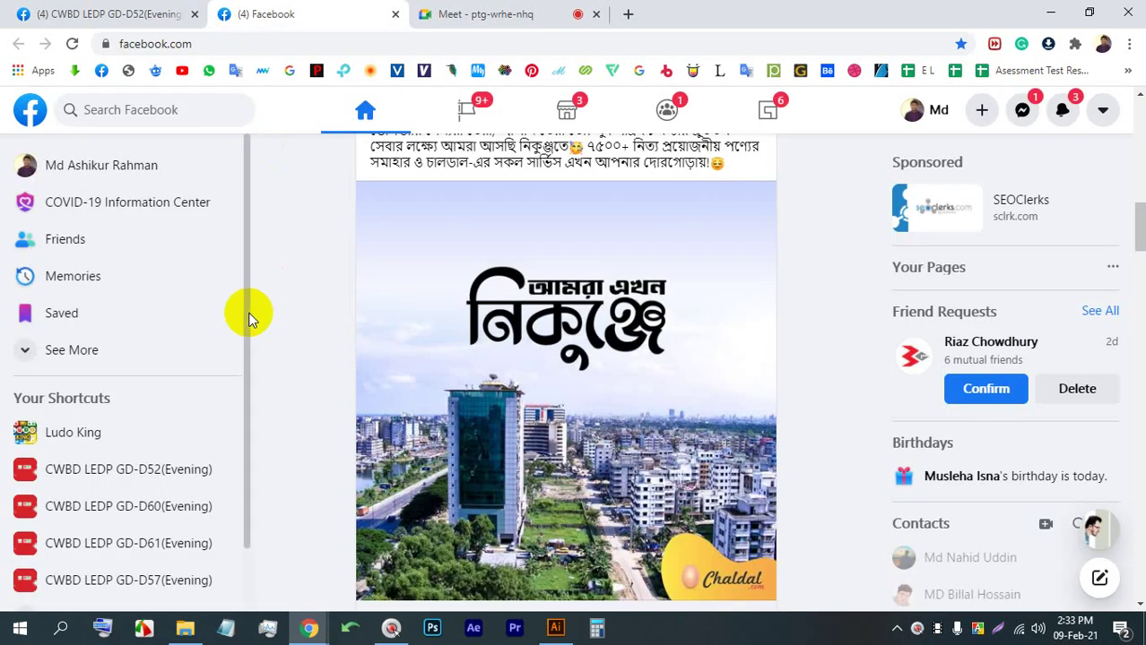
{"action": "left_click", "coordinate": [502, 13]}
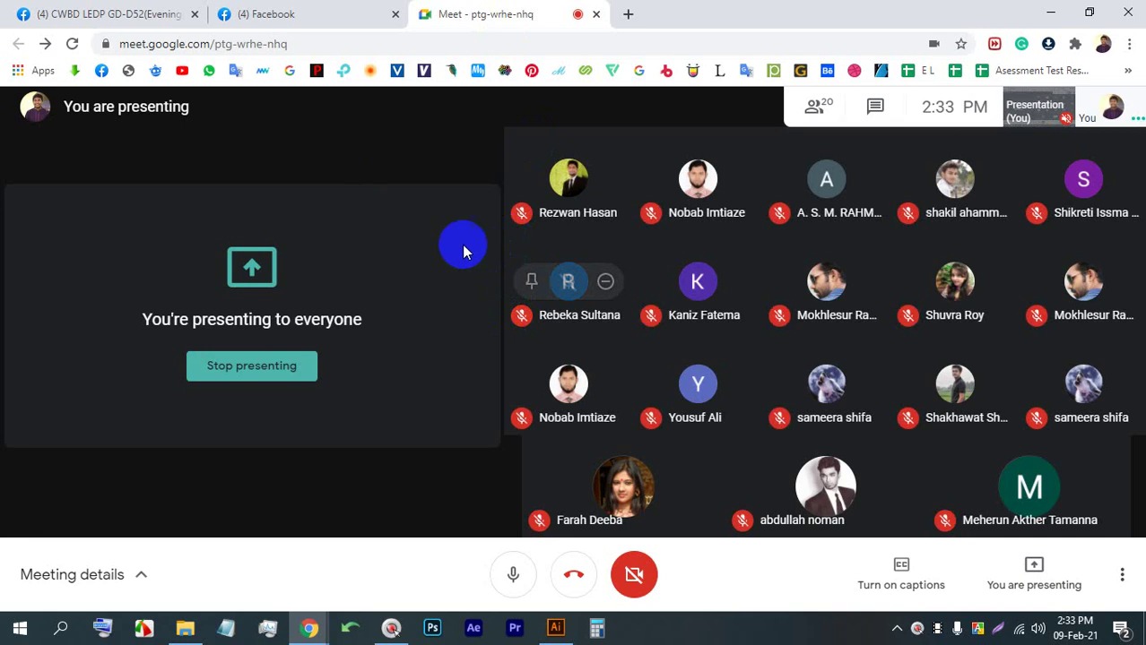
{"action": "left_click", "coordinate": [556, 627]}
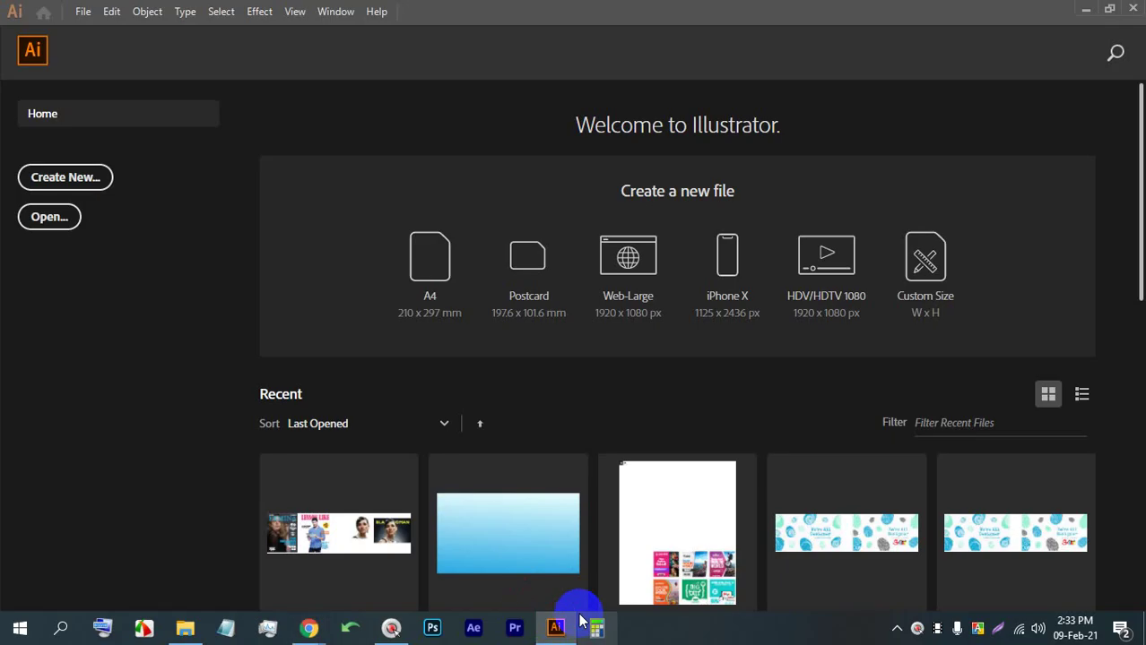
Bring the Google Meet window forward while presenting the screen
{"action": "mouse_move", "coordinate": [574, 621]}
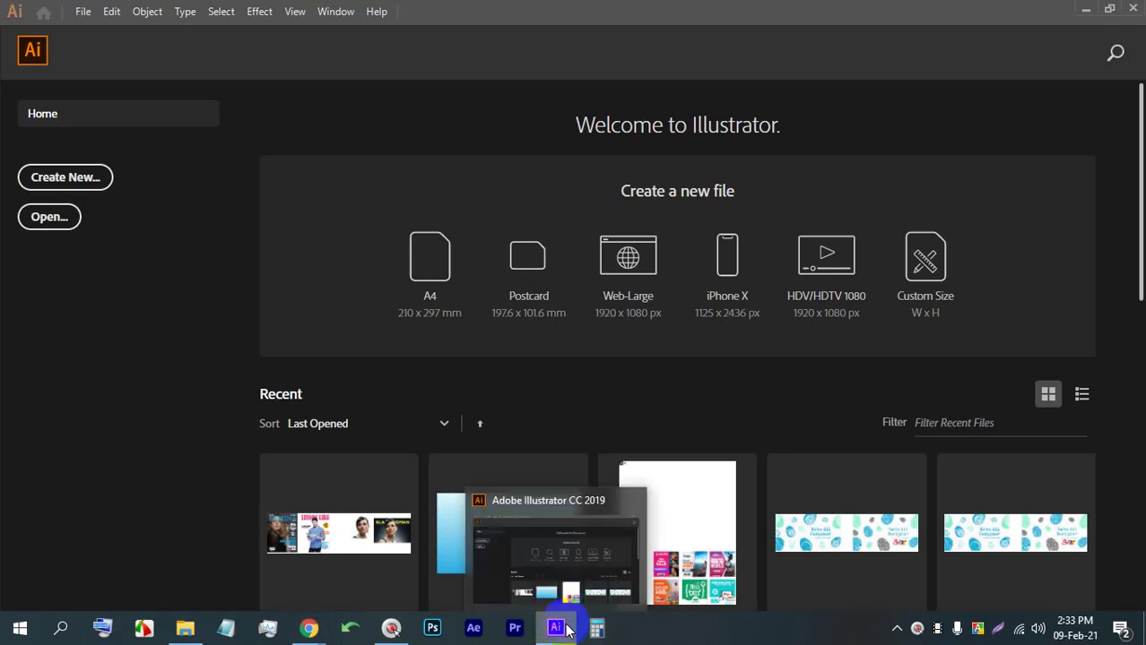
{"action": "mouse_move", "coordinate": [309, 625]}
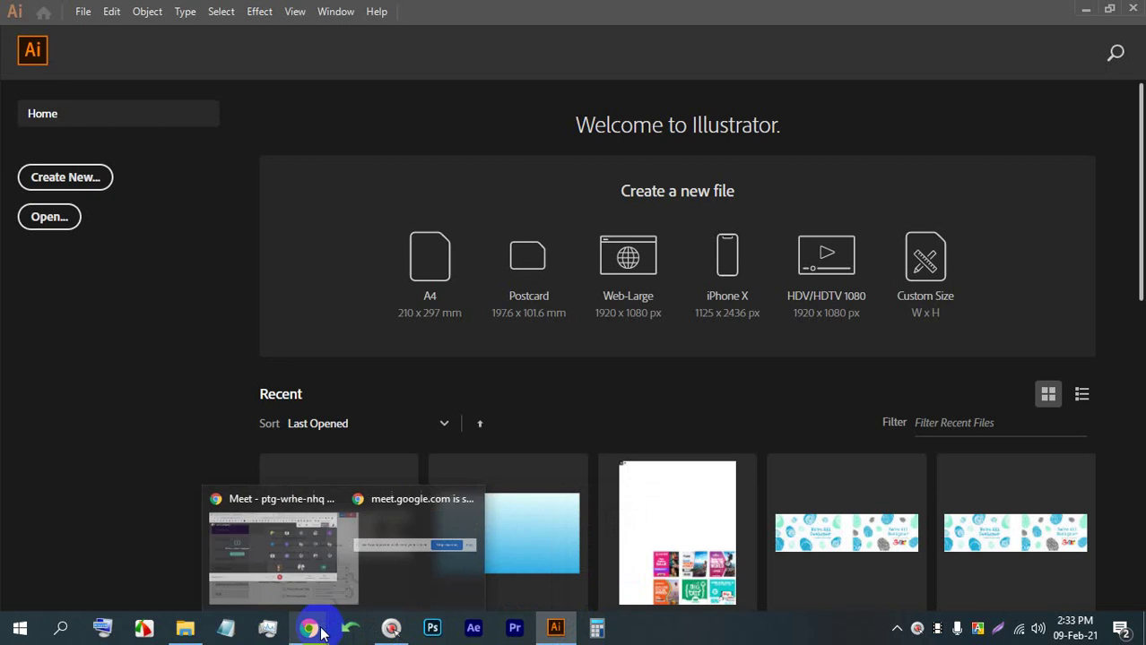
{"action": "left_click", "coordinate": [262, 557]}
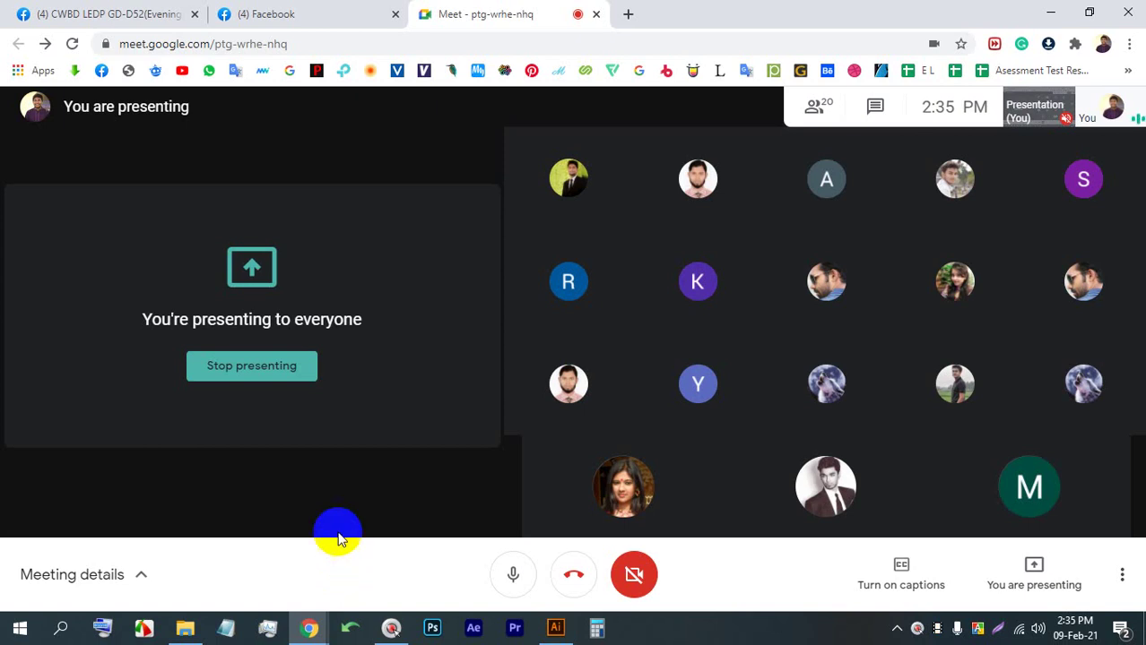
{"action": "left_click", "coordinate": [559, 421]}
{"action": "left_click", "coordinate": [773, 621]}
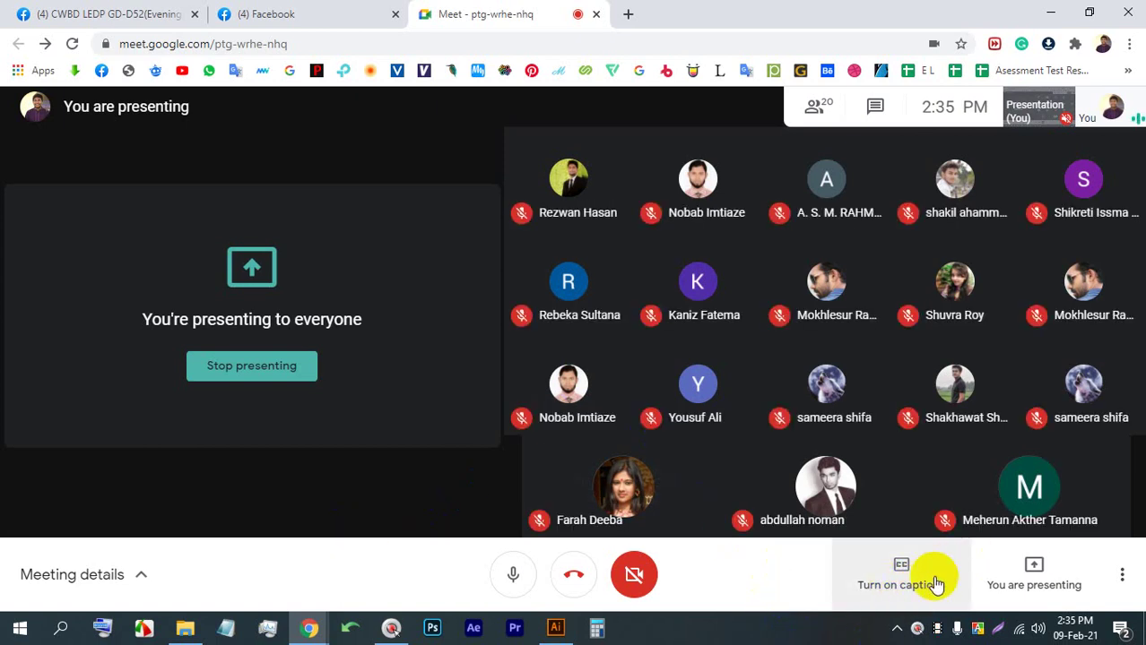
{"action": "left_click", "coordinate": [820, 632]}
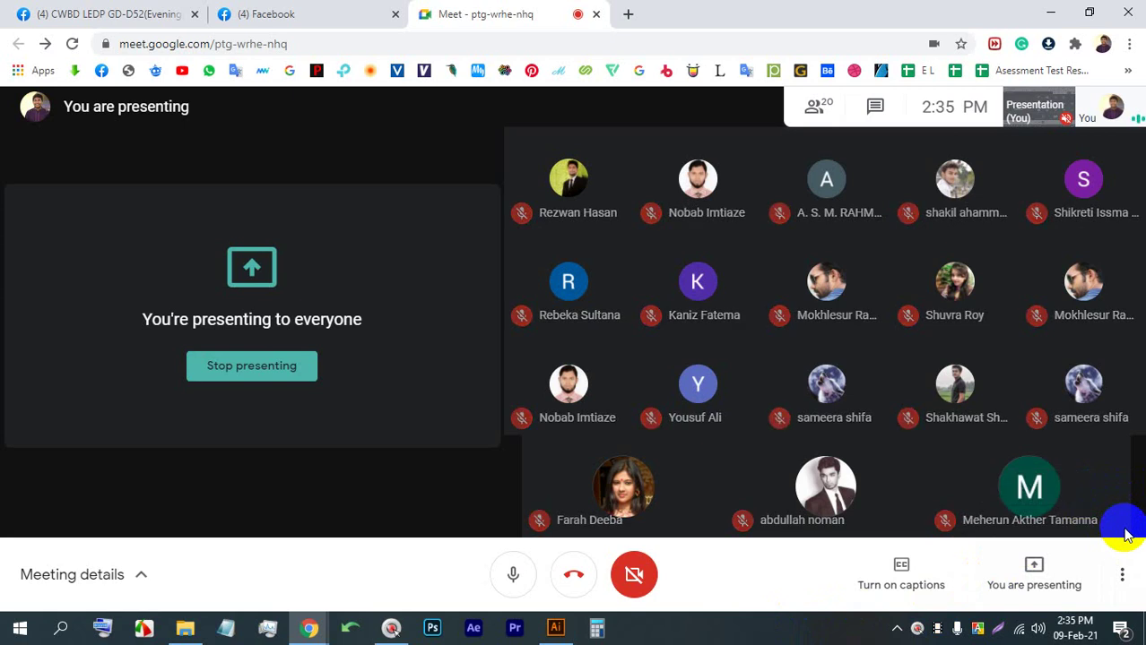
Switch to Illustrator, showing the New Document dialog for Untitled-4 at 1920 × 1080 px
{"action": "mouse_move", "coordinate": [1099, 502]}
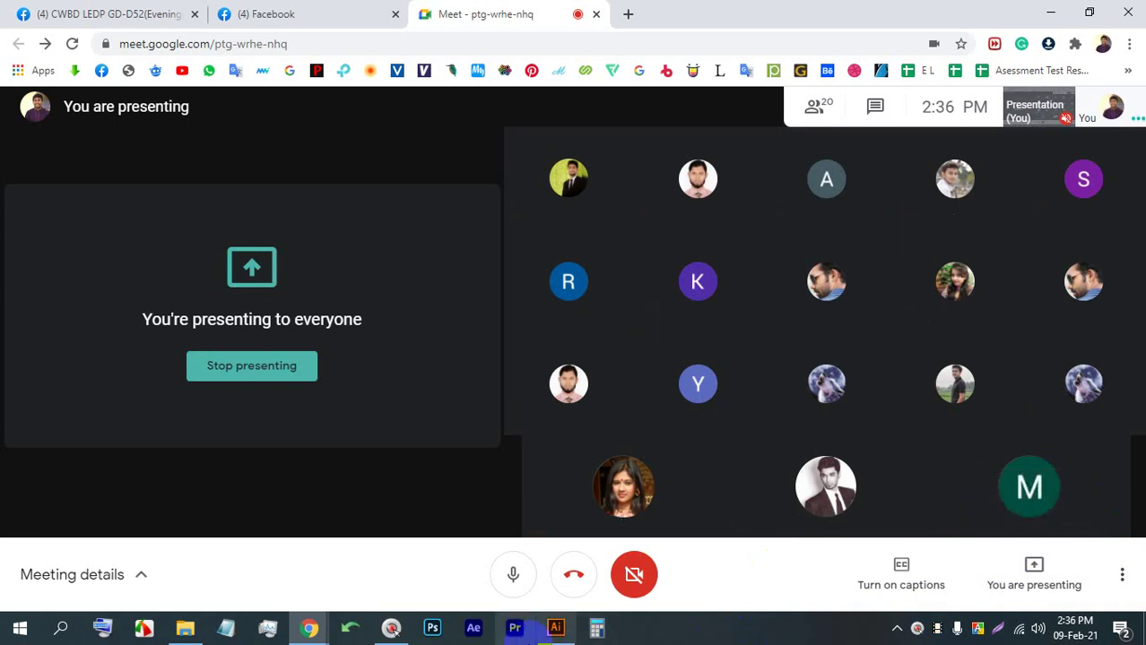
{"action": "left_click", "coordinate": [555, 630]}
{"action": "mouse_move", "coordinate": [561, 635]}
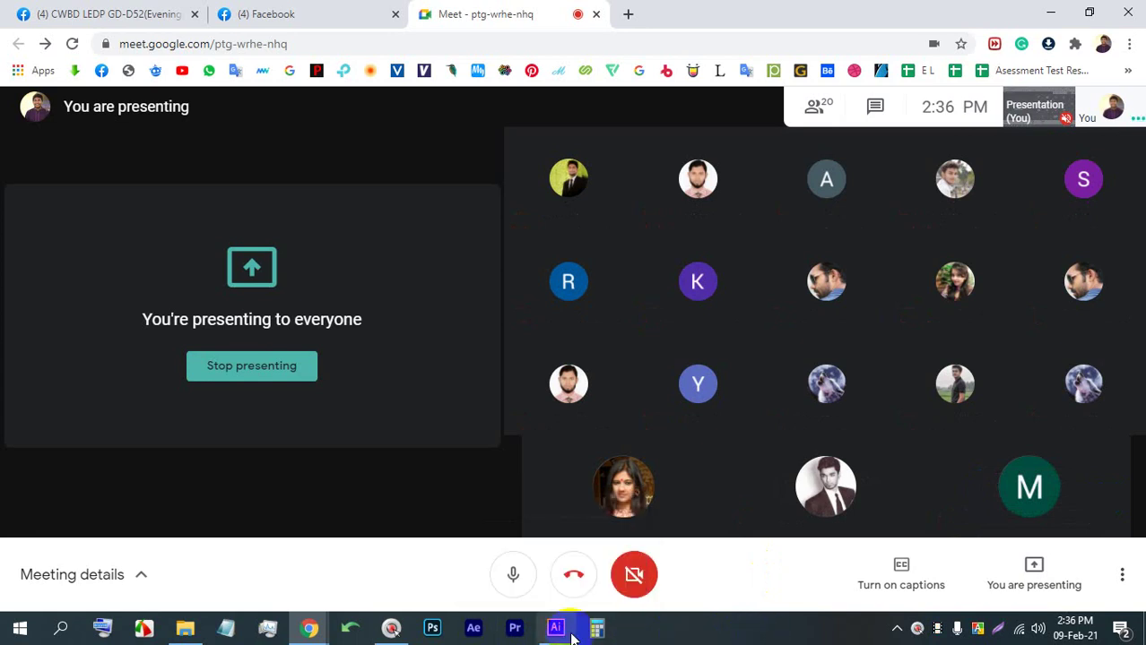
{"action": "left_click", "coordinate": [555, 628]}
Start a new document and change its size from 1920 × 1080 to 2000 × 2000 px
{"action": "left_click", "coordinate": [76, 178]}
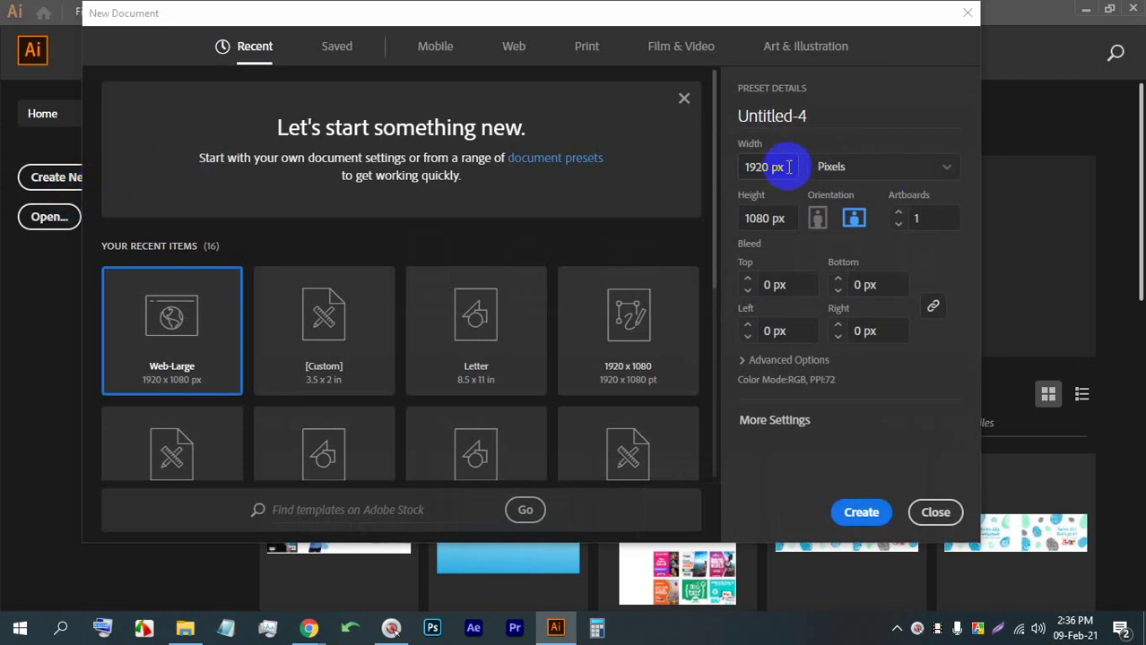
{"action": "left_click_drag", "start_coordinate": [766, 171], "coordinate": [735, 174]}
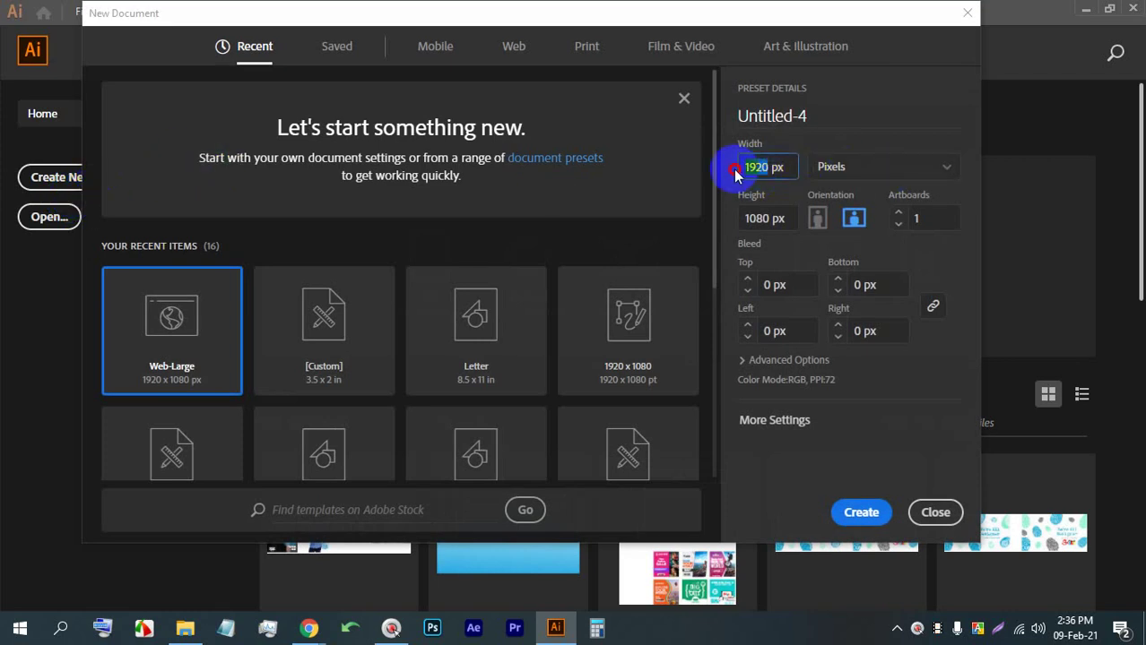
{"action": "type", "text": "2000"}
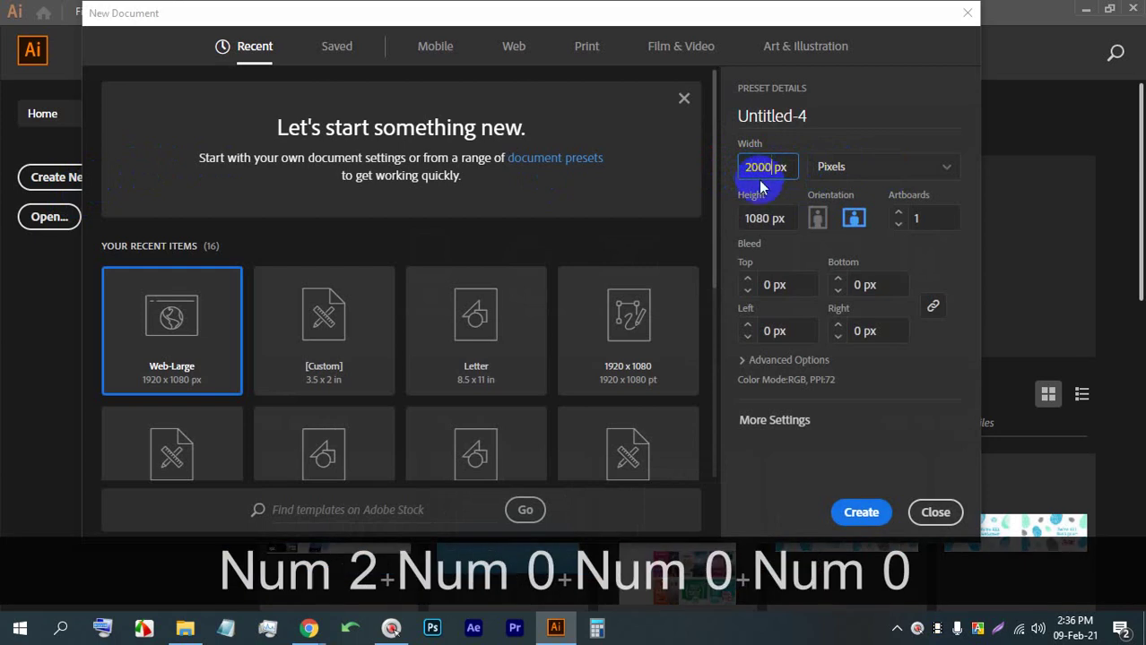
{"action": "left_click_drag", "start_coordinate": [762, 218], "coordinate": [734, 218]}
{"action": "type", "text": "2000"}
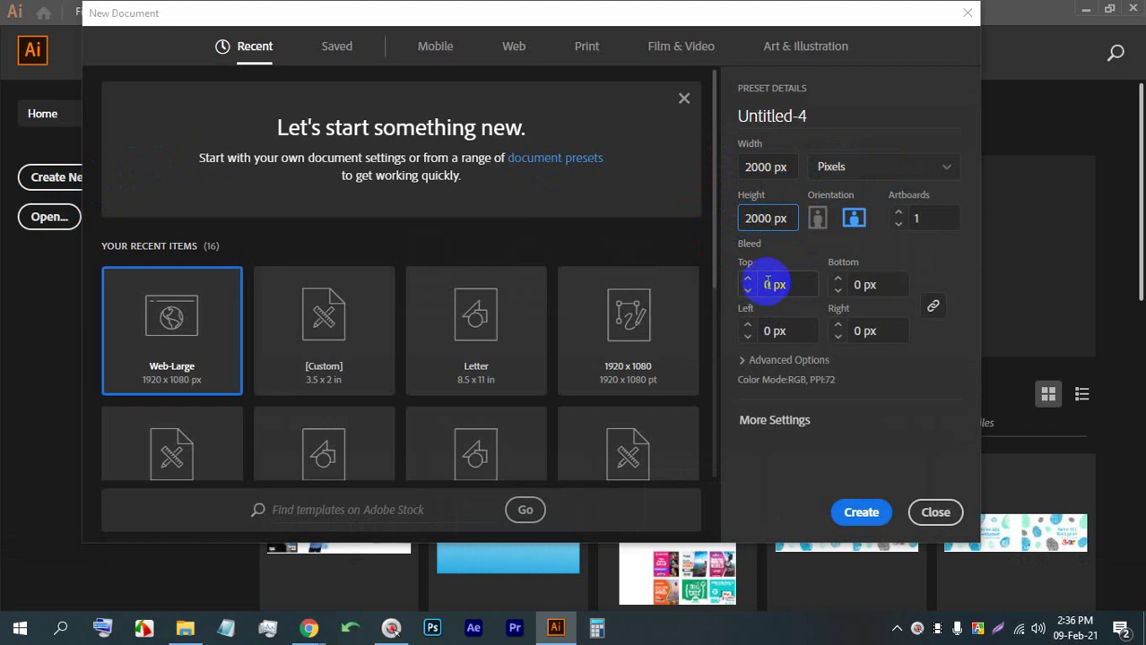
Set Raster Effects to High (300 ppi) under Advanced Options and create the document
{"action": "left_click", "coordinate": [749, 359]}
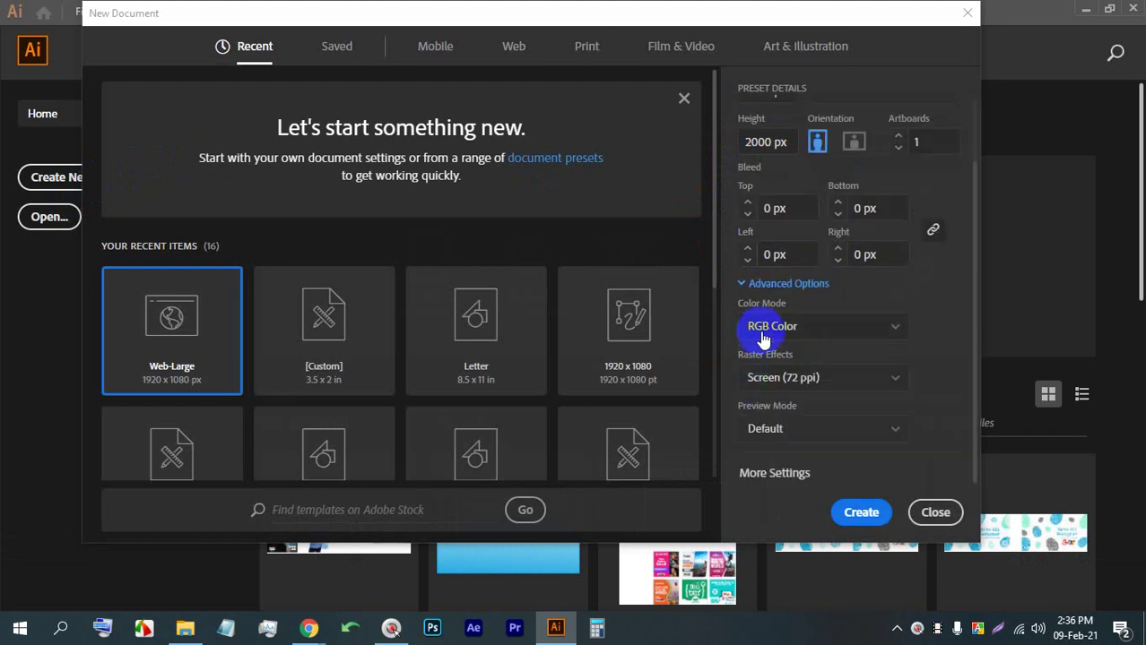
{"action": "left_click", "coordinate": [791, 377]}
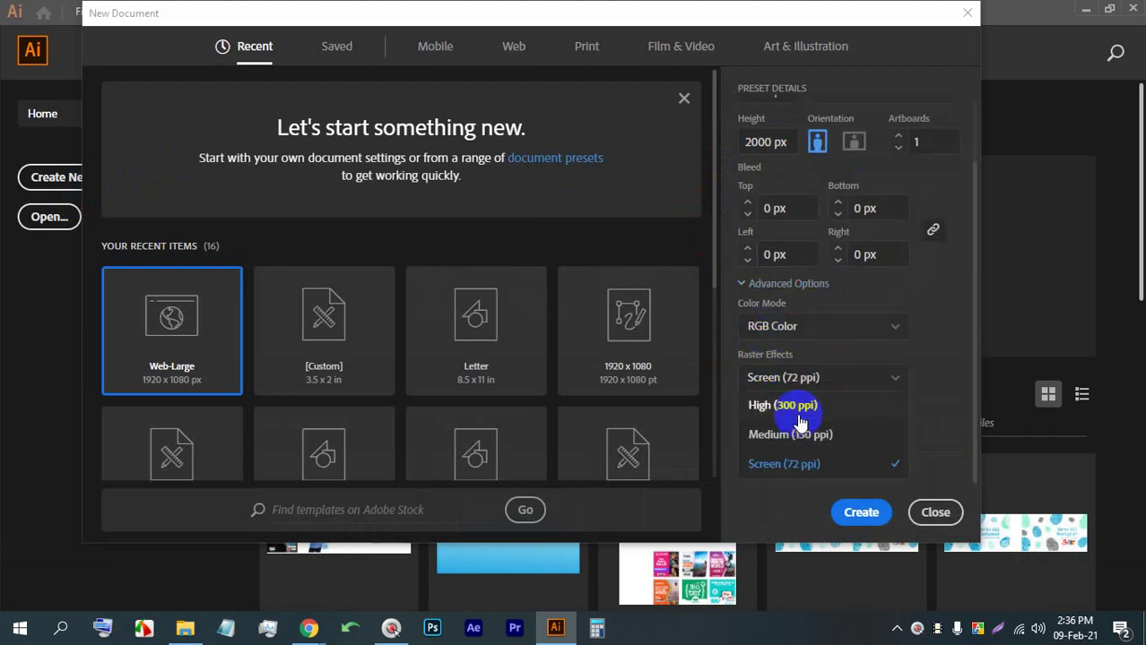
{"action": "left_click", "coordinate": [780, 408]}
{"action": "scroll", "coordinate": [782, 404], "scroll_direction": "up", "scroll_amount": 1}
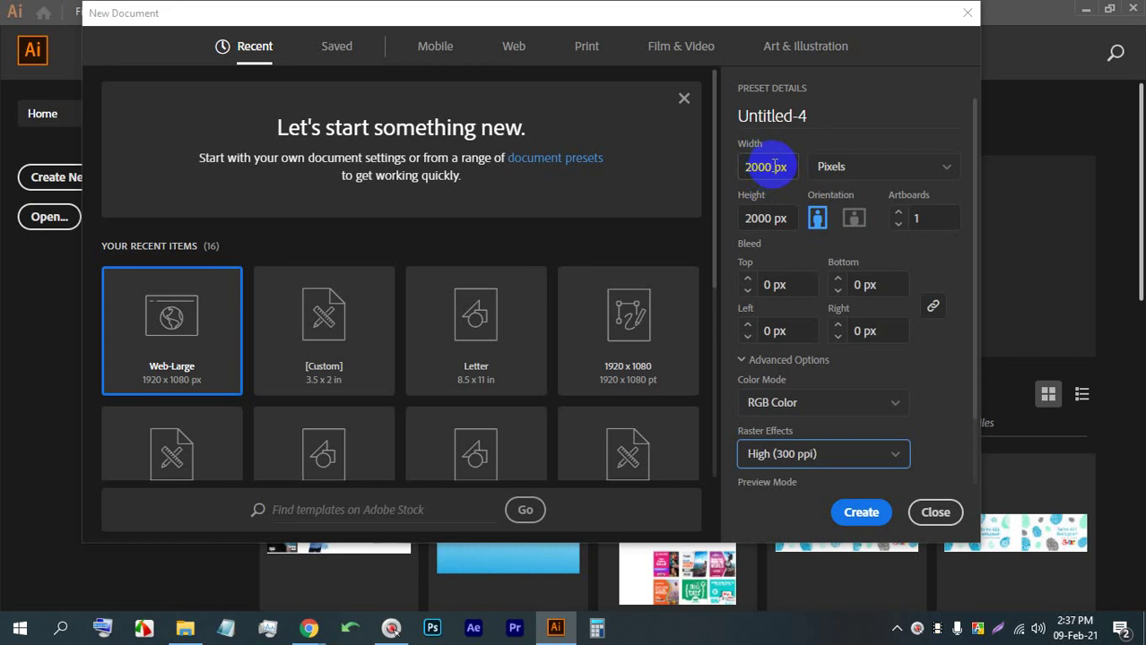
{"action": "left_click", "coordinate": [742, 166]}
{"action": "left_click", "coordinate": [745, 167]}
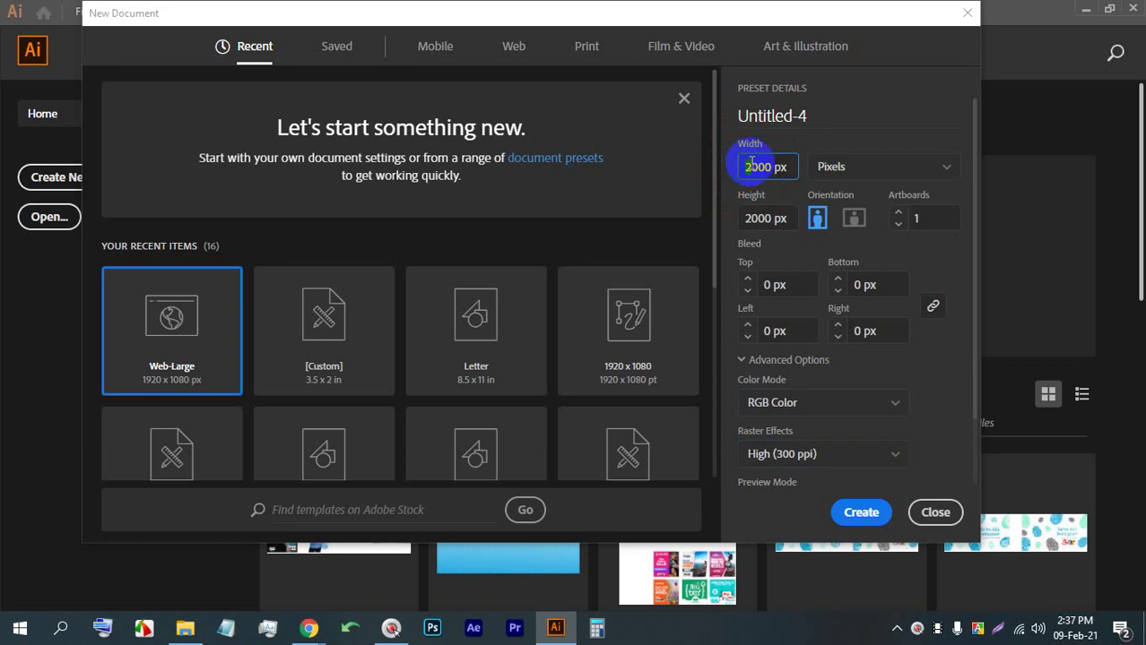
{"action": "left_click_drag", "start_coordinate": [743, 167], "coordinate": [751, 167]}
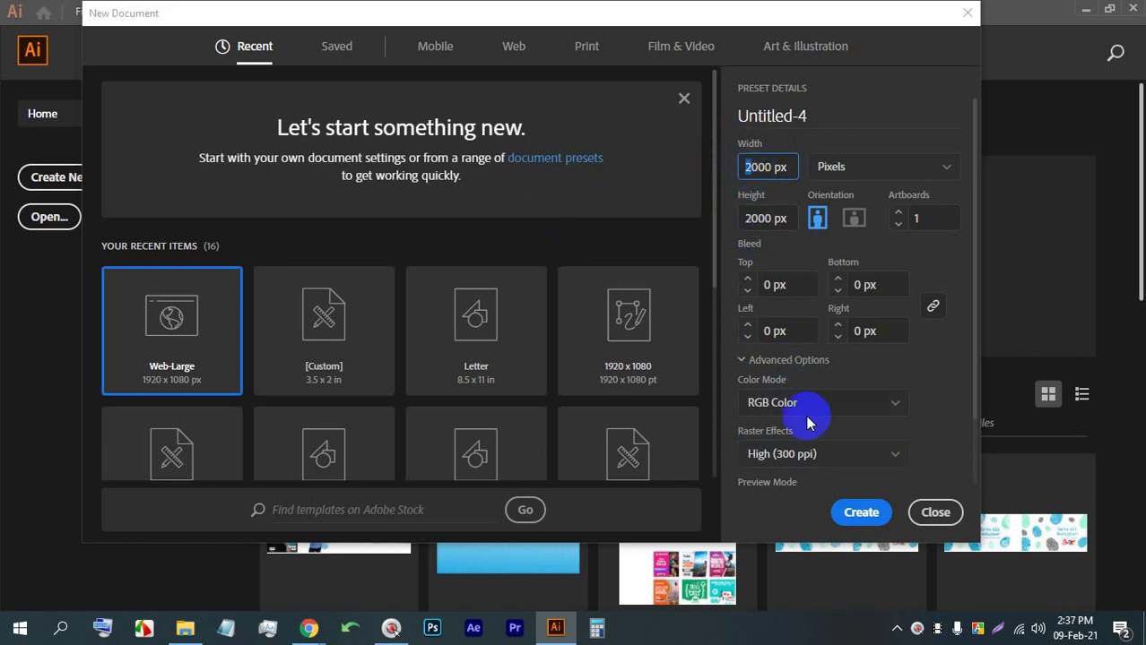
{"action": "left_click", "coordinate": [847, 518]}
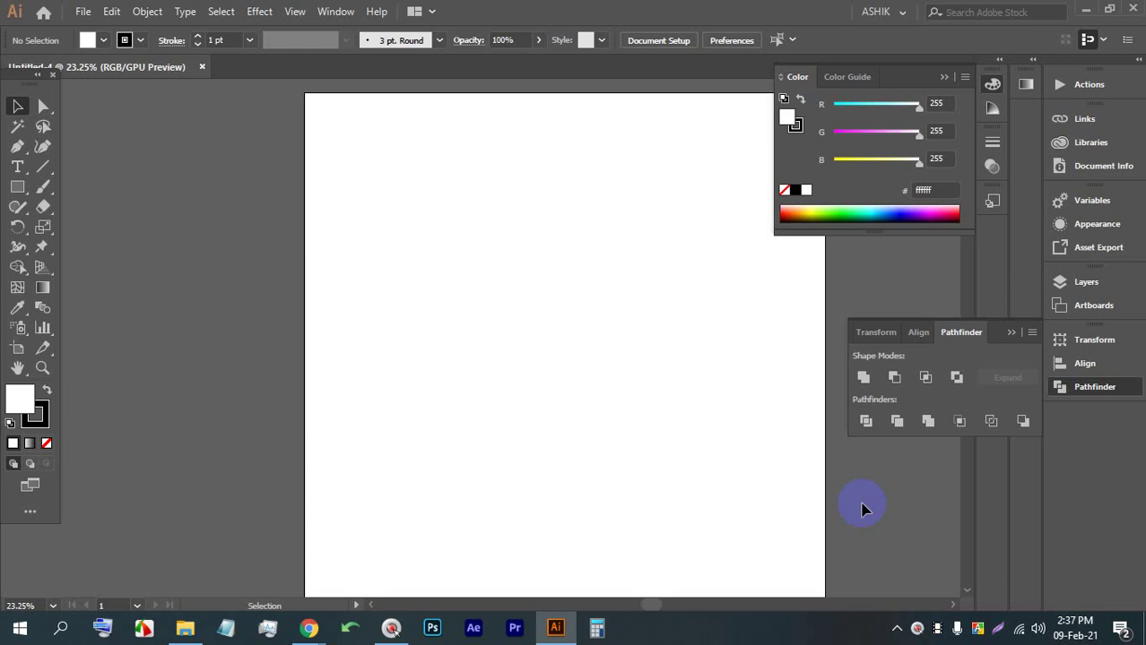
Dock the Color panel on the right and pan the artboard further left
{"action": "left_click_drag", "start_coordinate": [883, 79], "coordinate": [934, 81]}
{"action": "scroll", "coordinate": [741, 153], "scroll_direction": "down", "scroll_amount": 2}
{"action": "scroll", "coordinate": [711, 154], "scroll_direction": "up", "scroll_amount": 1}
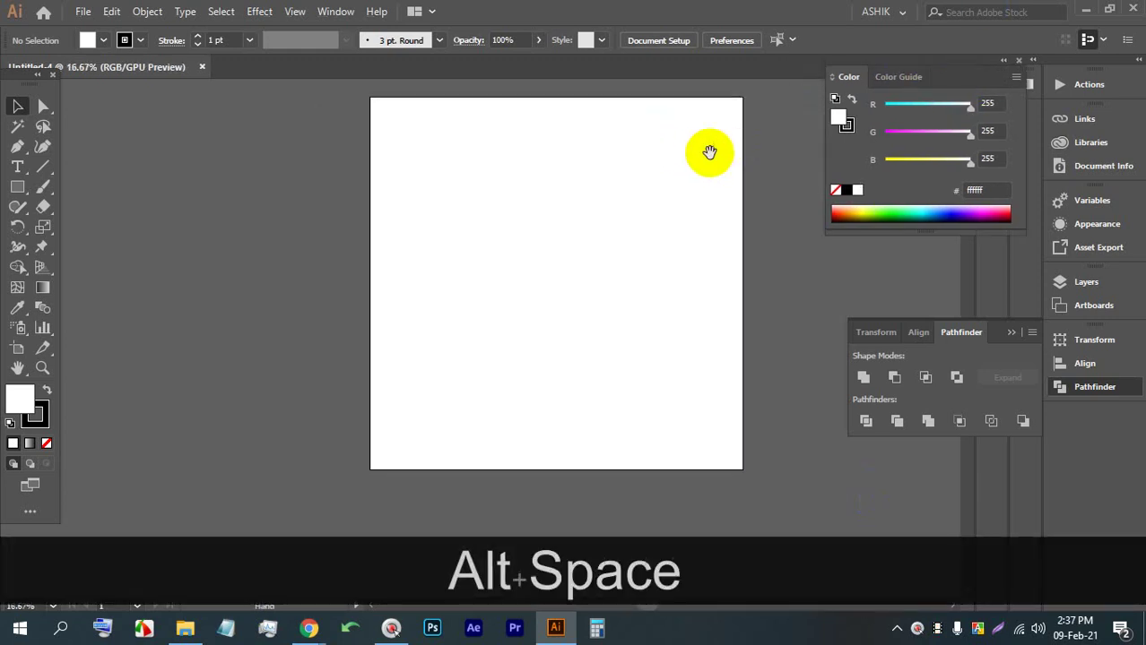
{"action": "left_click_drag", "start_coordinate": [711, 153], "coordinate": [581, 160]}
{"action": "key", "text": "alt"}
{"action": "key", "text": "alt"}
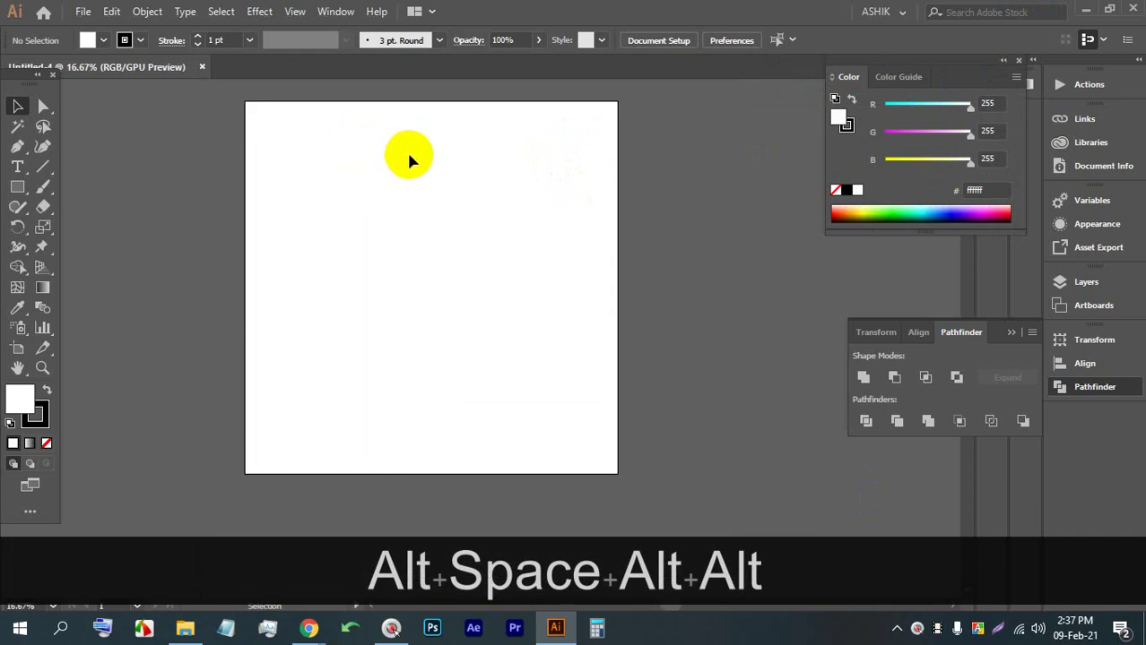
Turn on the transparency grid with Ctrl+Shift+D
{"action": "key", "text": "ctrl"}
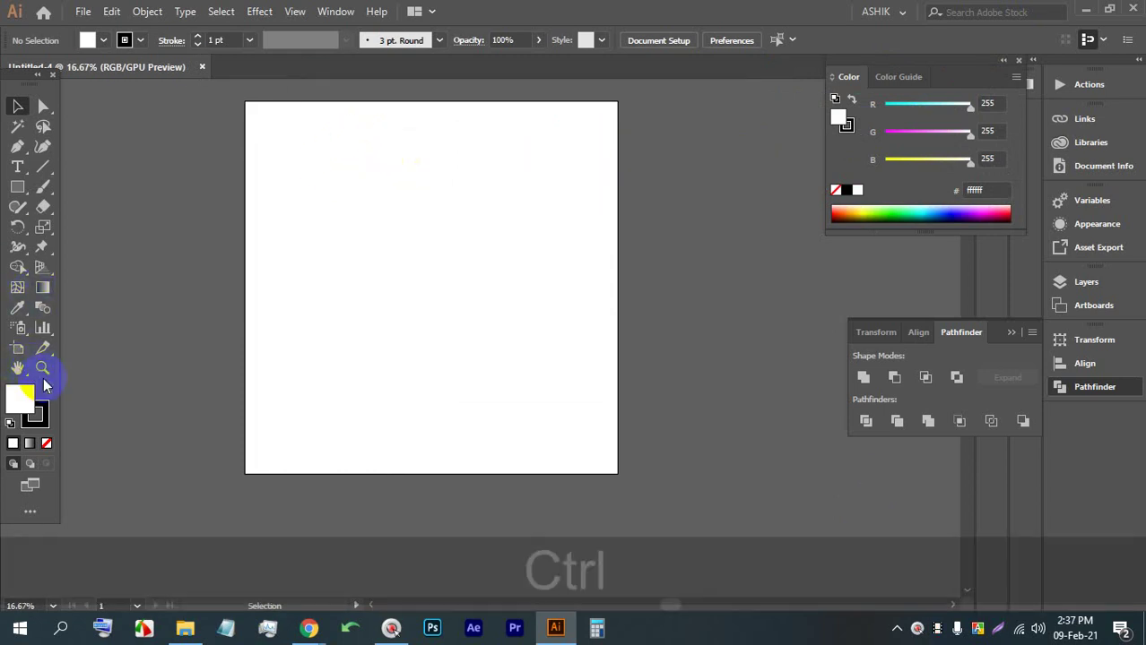
{"action": "key", "text": "shift"}
{"action": "key", "text": "ctrl+shift+d"}
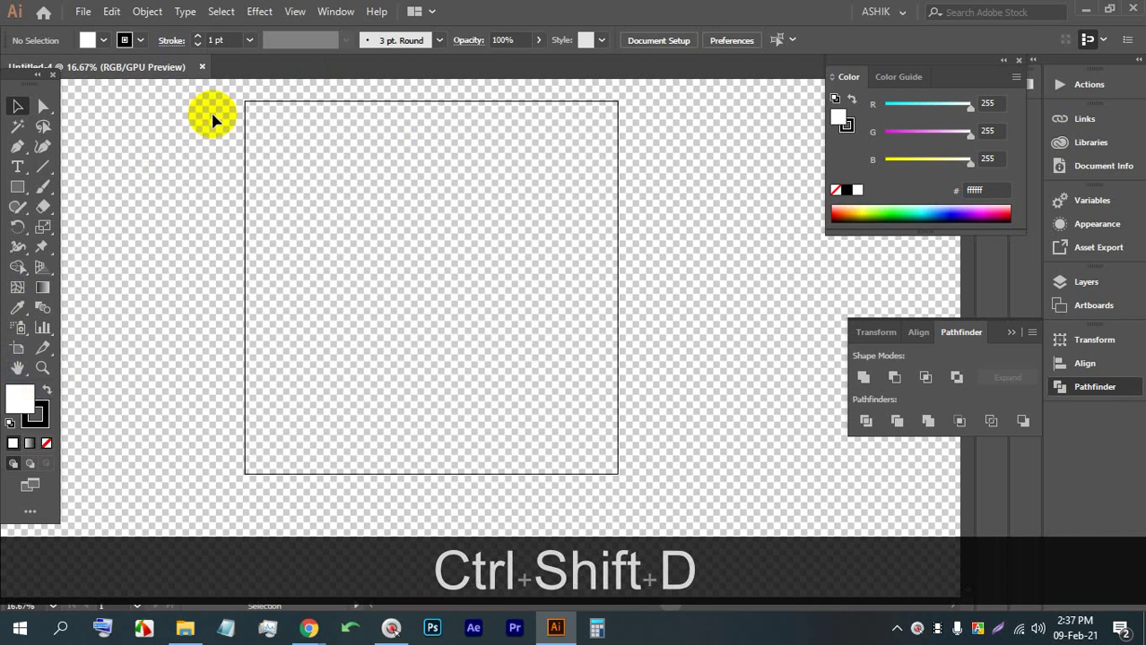
Draw a rectangle from the artboard's top-left corner, sizing it to 2000 px wide
{"action": "left_click", "coordinate": [18, 187]}
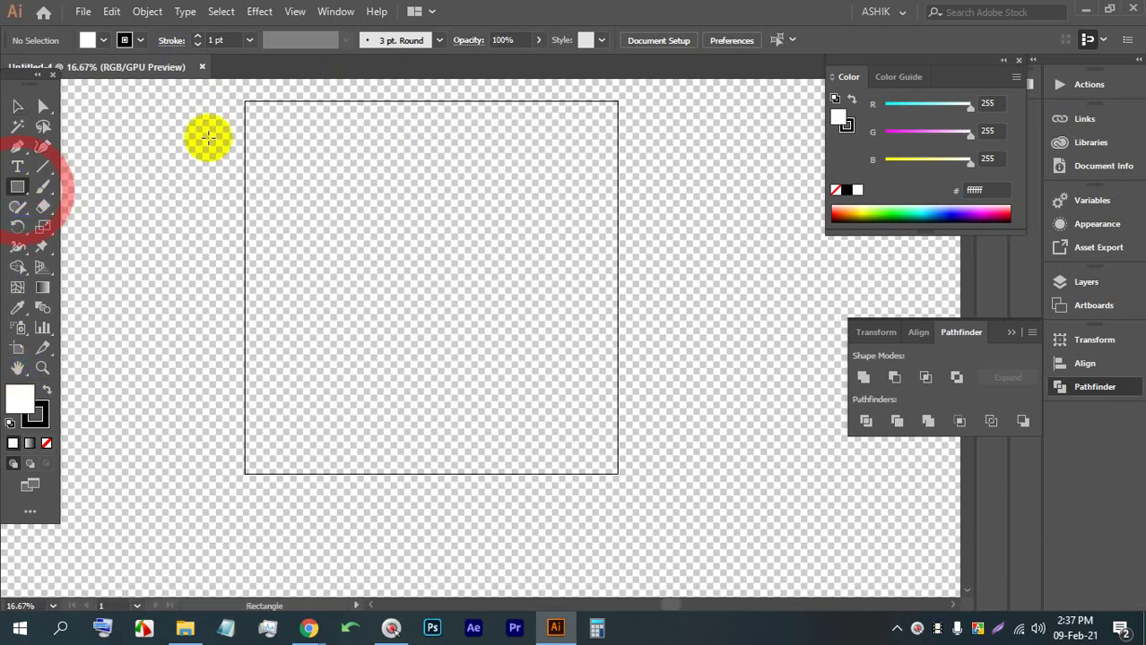
{"action": "left_click_drag", "start_coordinate": [241, 101], "coordinate": [615, 471]}
{"action": "left_click_drag", "start_coordinate": [233, 293], "coordinate": [243, 283]}
{"action": "scroll", "coordinate": [231, 281], "scroll_direction": "up", "scroll_amount": 10}
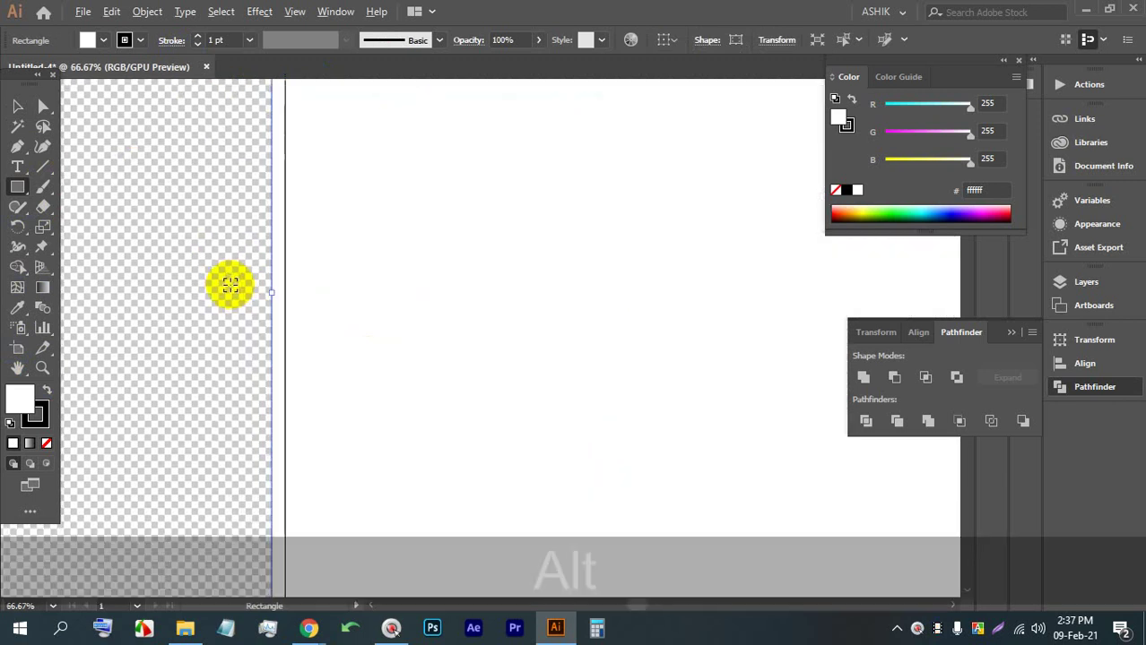
{"action": "mouse_move", "coordinate": [320, 307]}
{"action": "left_mouse_down"}
{"action": "mouse_move", "coordinate": [351, 310]}
{"action": "mouse_move", "coordinate": [336, 308]}
{"action": "left_mouse_up"}
{"action": "scroll", "coordinate": [303, 285], "scroll_direction": "down", "scroll_amount": 4}
{"action": "scroll", "coordinate": [338, 195], "scroll_direction": "down", "scroll_amount": 3}
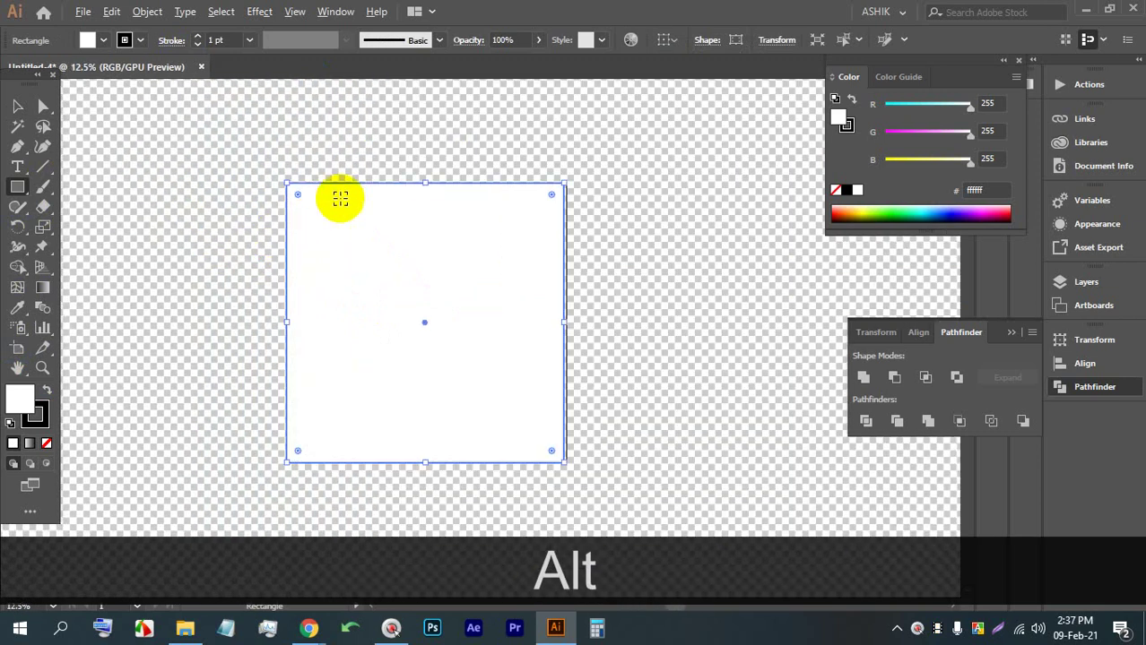
{"action": "scroll", "coordinate": [243, 167], "scroll_direction": "up", "scroll_amount": 2}
Set the rectangle's stroke to None
{"action": "left_click", "coordinate": [141, 40]}
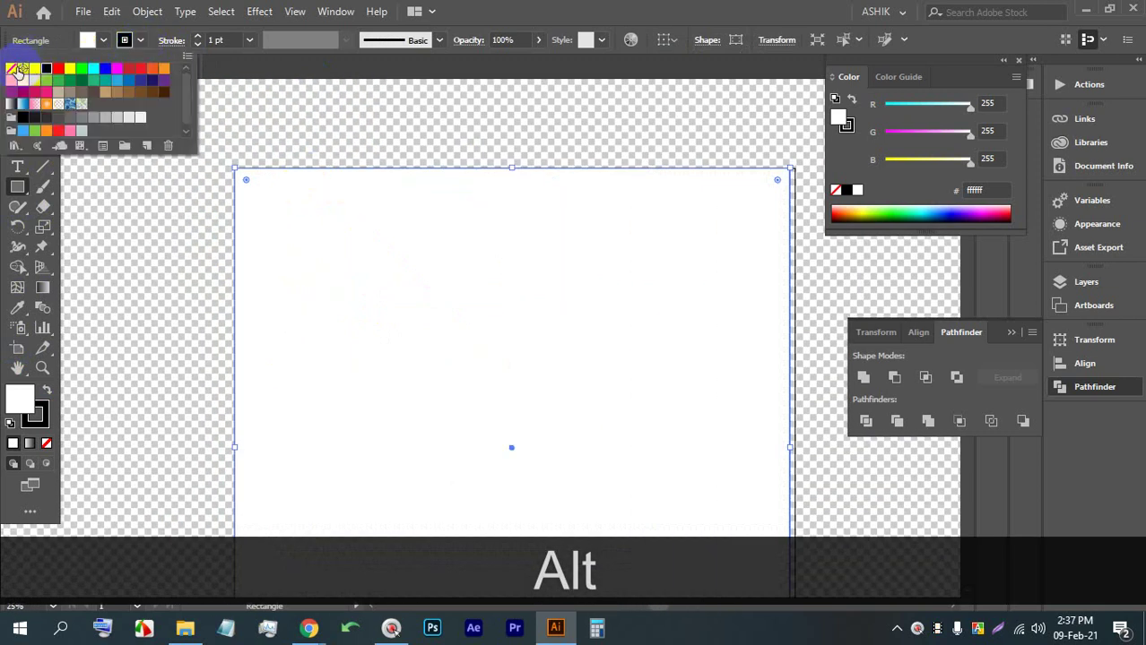
{"action": "left_click", "coordinate": [11, 68]}
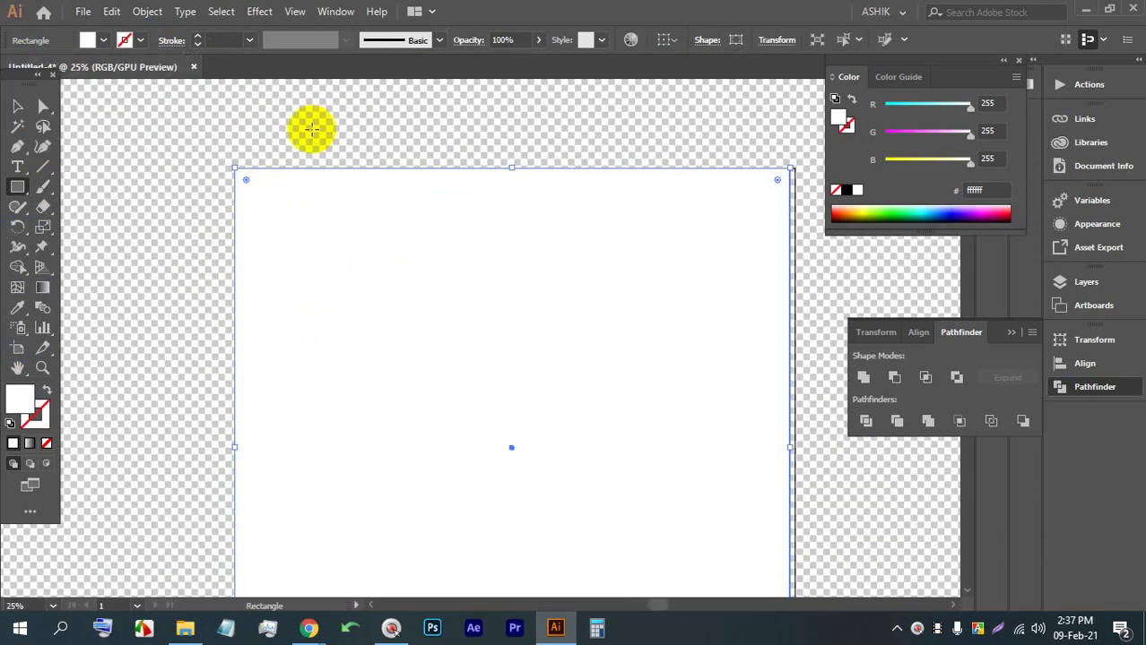
{"action": "key", "text": "alt"}
{"action": "scroll", "coordinate": [308, 118], "scroll_direction": "down", "scroll_amount": 1}
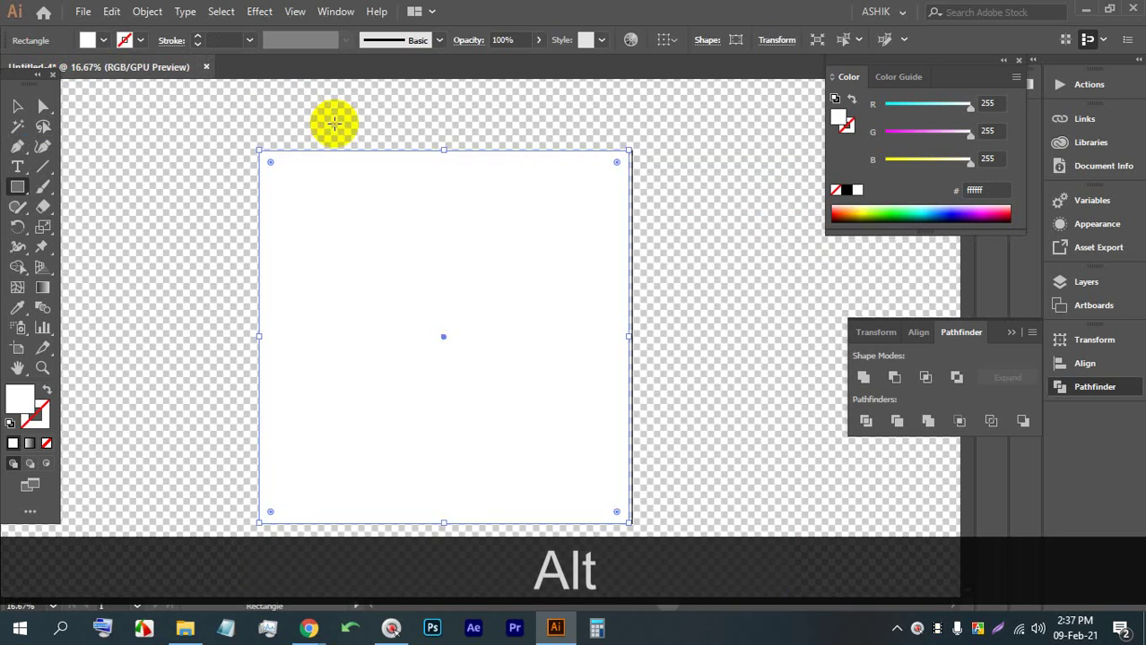
{"action": "key", "text": "alt"}
Snap the rectangle's right edge to the artboard and keep its fill white
{"action": "key", "text": "alt"}
{"action": "scroll", "coordinate": [591, 285], "scroll_direction": "up", "scroll_amount": 5}
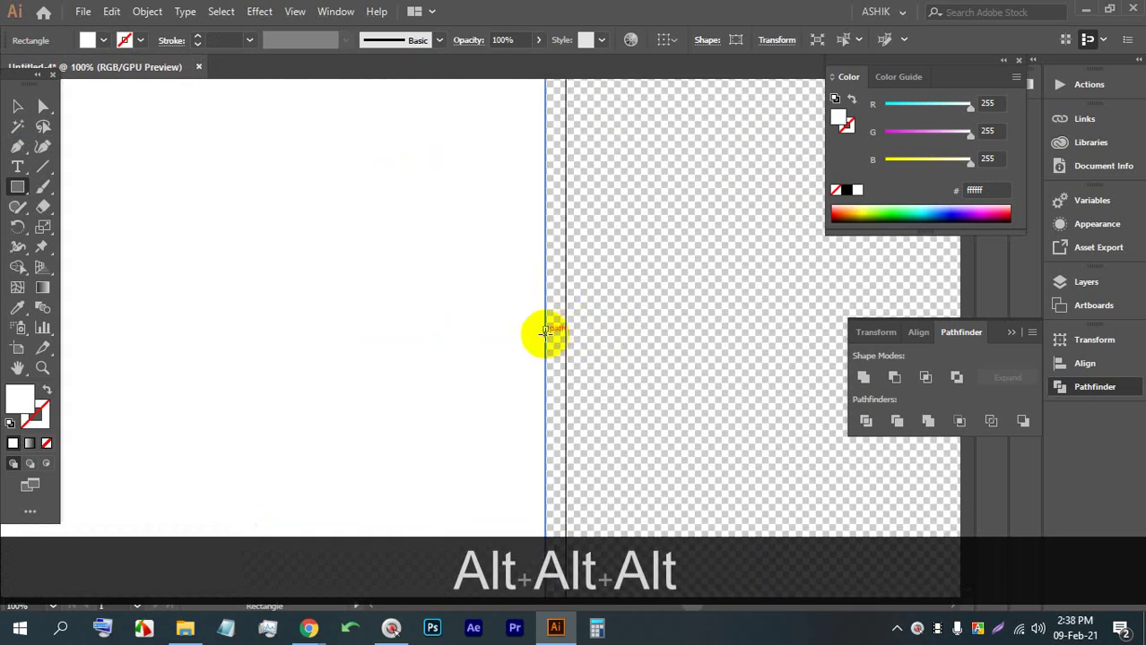
{"action": "left_click_drag", "start_coordinate": [546, 328], "coordinate": [565, 328]}
{"action": "key", "text": "alt"}
{"action": "scroll", "coordinate": [402, 281], "scroll_direction": "down", "scroll_amount": 7}
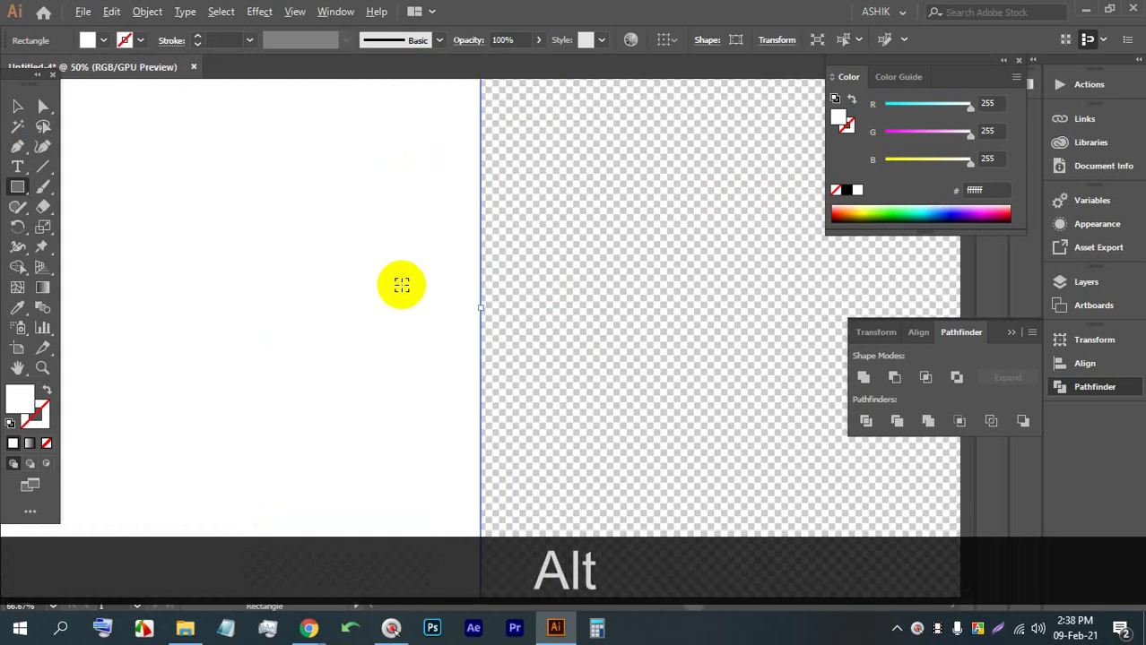
{"action": "scroll", "coordinate": [351, 289], "scroll_direction": "up", "scroll_amount": 7}
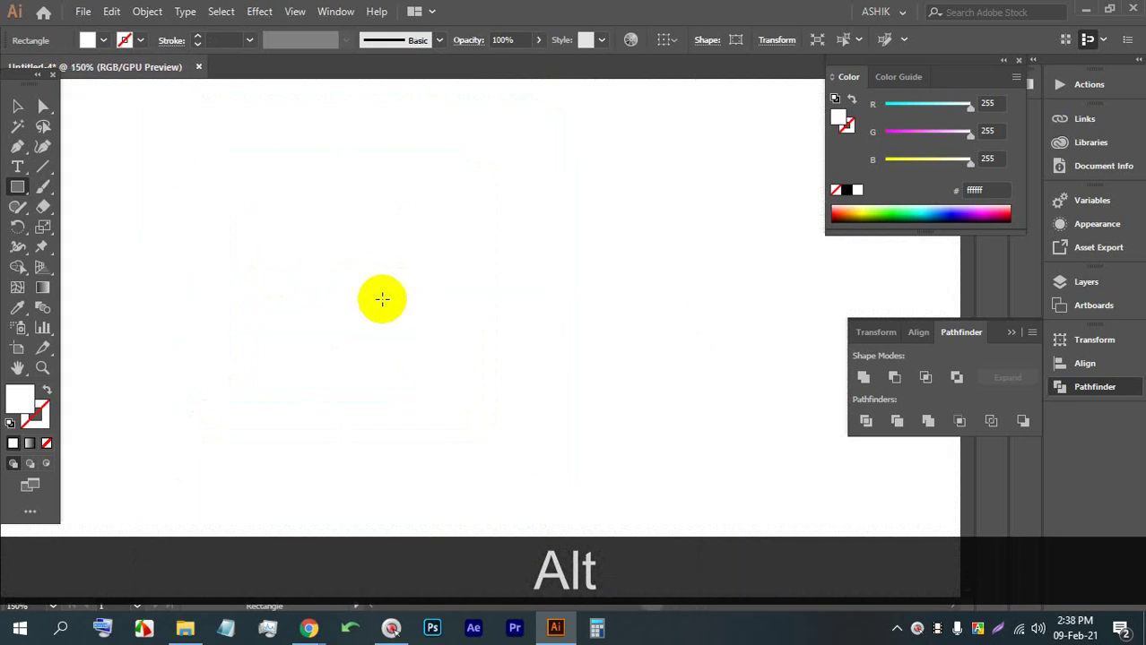
{"action": "scroll", "coordinate": [382, 298], "scroll_direction": "down", "scroll_amount": 4}
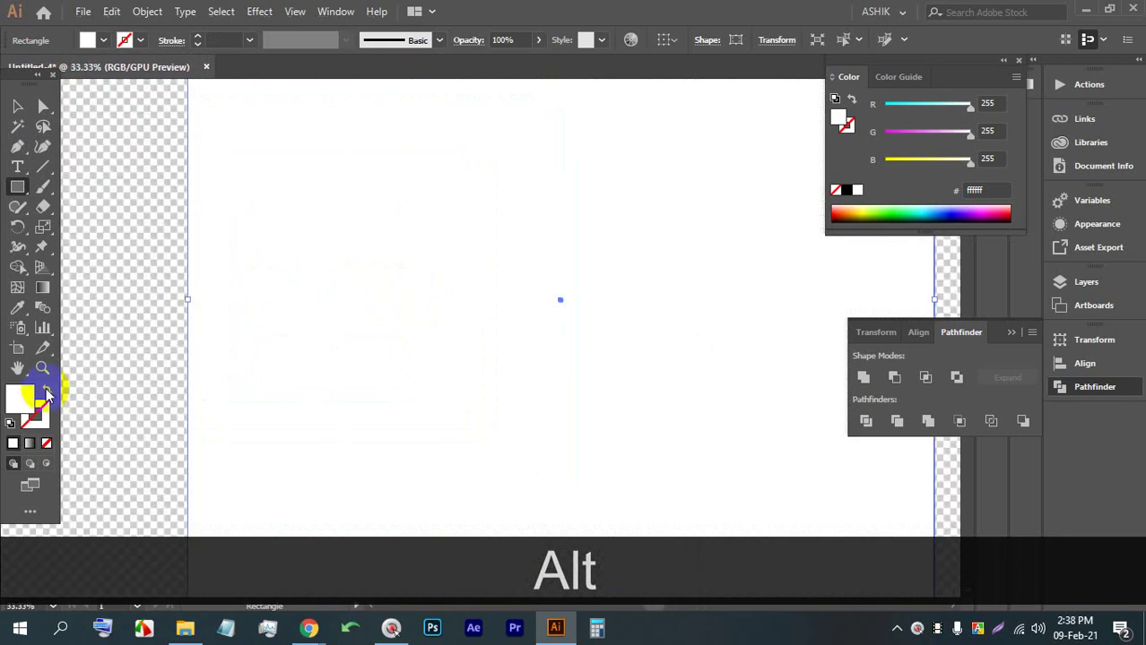
{"action": "double_click", "coordinate": [20, 397]}
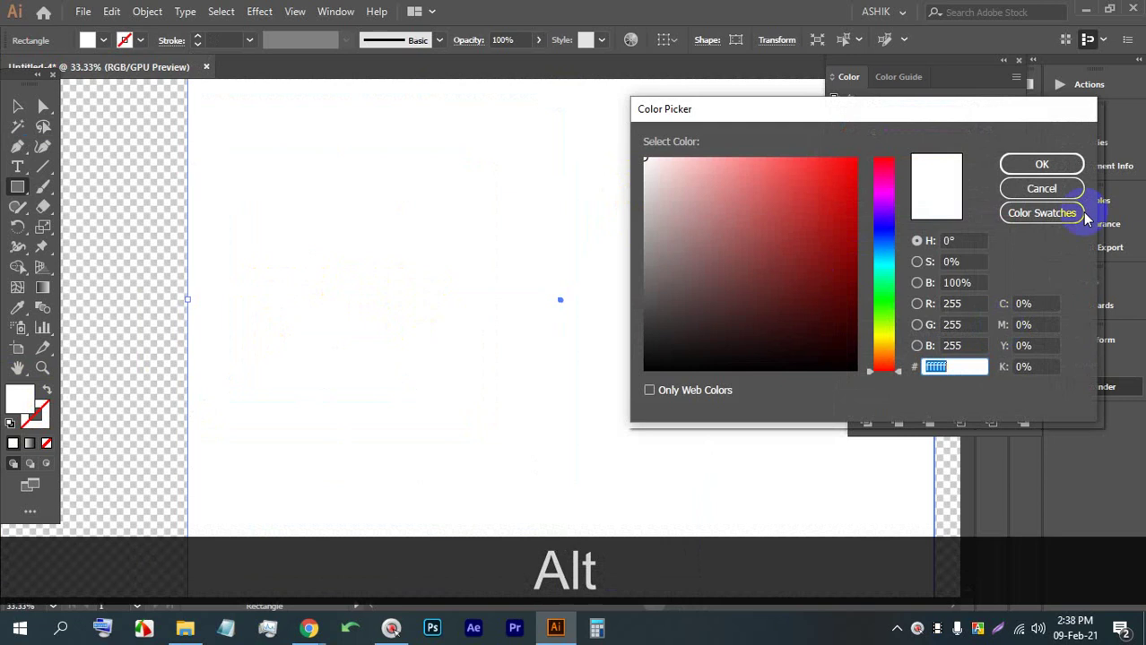
{"action": "left_click", "coordinate": [1043, 186]}
{"action": "scroll", "coordinate": [314, 244], "scroll_direction": "down", "scroll_amount": 4}
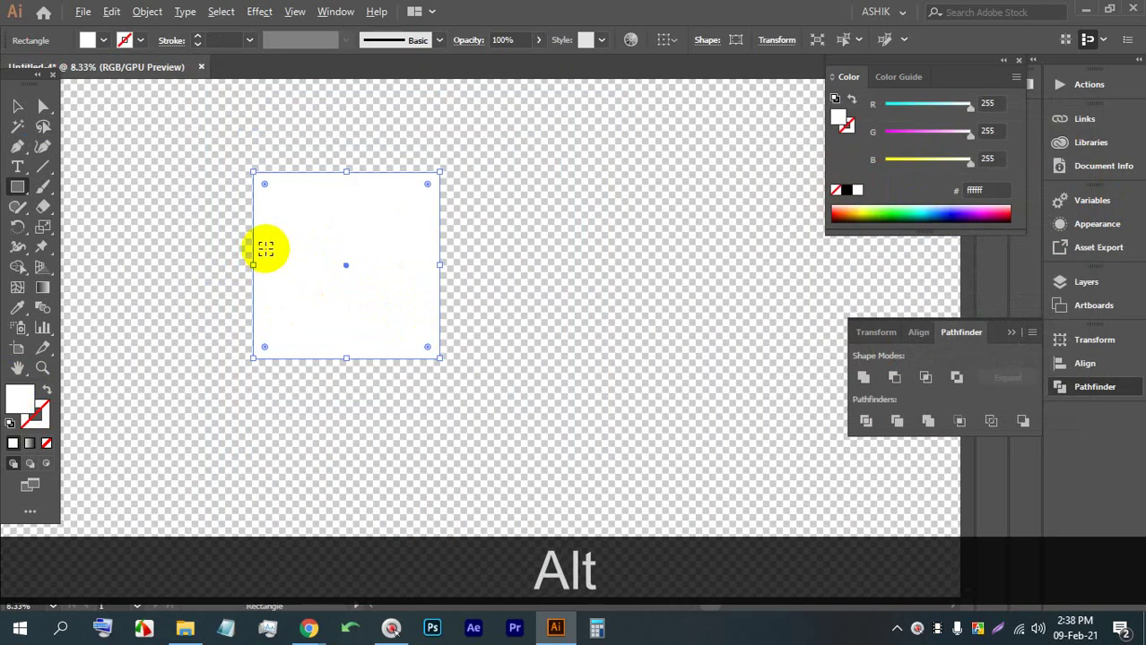
{"action": "scroll", "coordinate": [204, 237], "scroll_direction": "up", "scroll_amount": 1}
Add a placeholder text object inside the rectangle, enlarge it and move it toward the top
{"action": "left_click", "coordinate": [17, 166]}
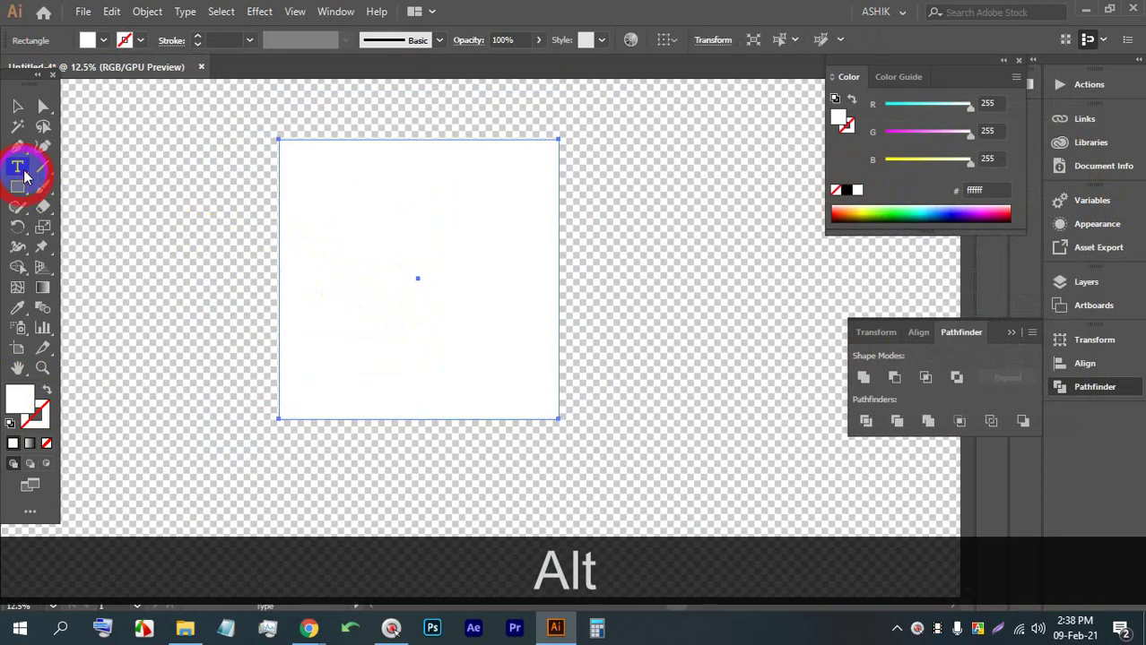
{"action": "left_click", "coordinate": [367, 198]}
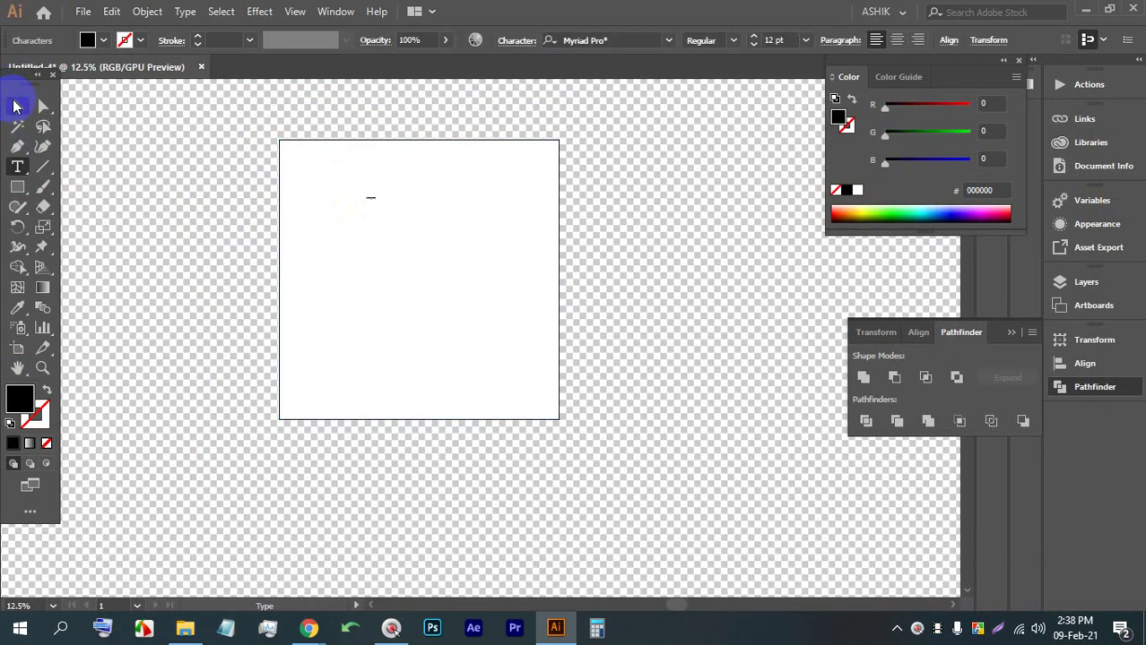
{"action": "left_click", "coordinate": [17, 106]}
{"action": "left_click_drag", "start_coordinate": [384, 206], "coordinate": [706, 448]}
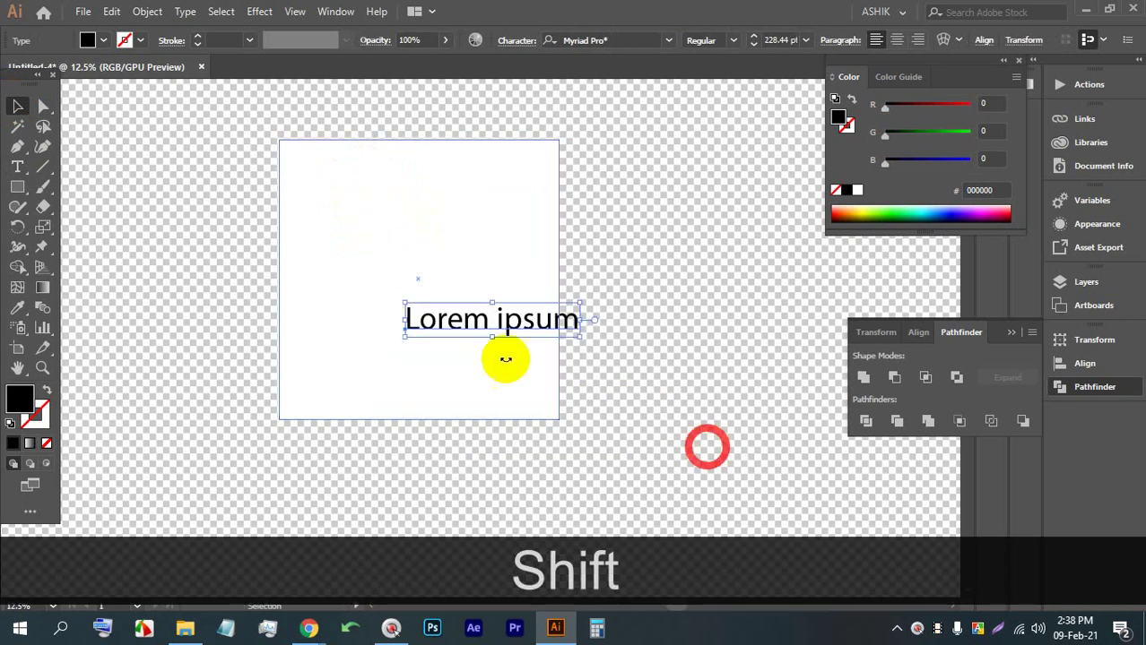
{"action": "left_click_drag", "start_coordinate": [450, 310], "coordinate": [417, 313]}
{"action": "left_click_drag", "start_coordinate": [399, 243], "coordinate": [581, 201]}
Replace the placeholder text with 'JV' and move it to the artboard's top-left
{"action": "triple_click", "coordinate": [473, 202]}
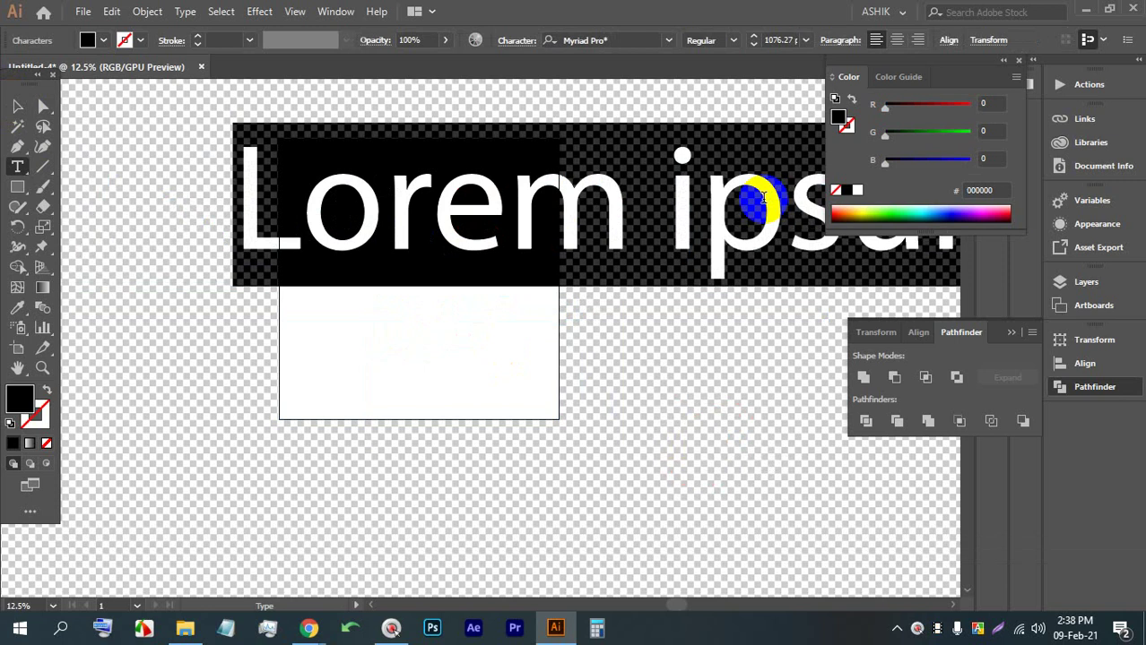
{"action": "type", "text": "j"}
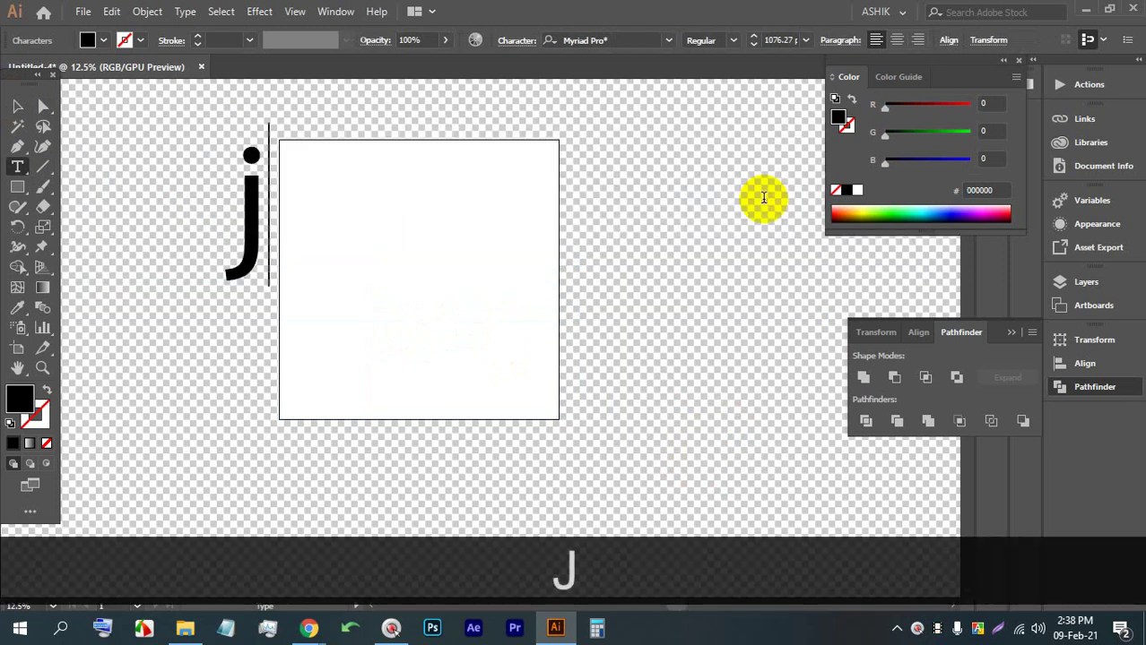
{"action": "key", "text": "BackSpace"}
{"action": "key", "text": "Caps_Lock"}
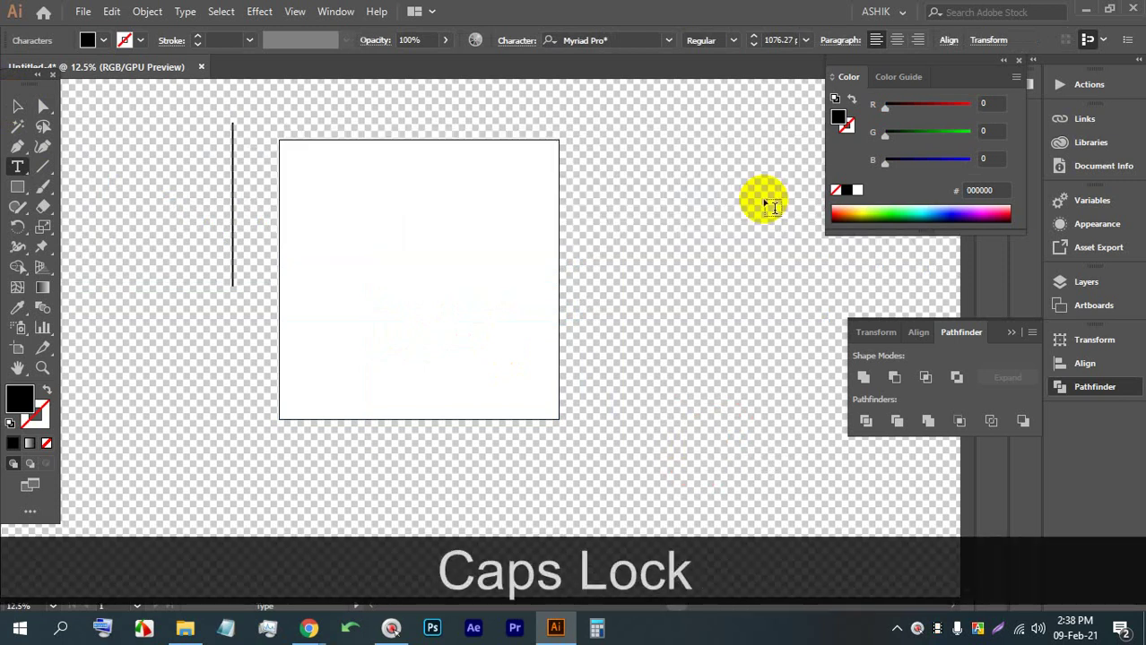
{"action": "type", "text": "JV"}
{"action": "left_click", "coordinate": [17, 106]}
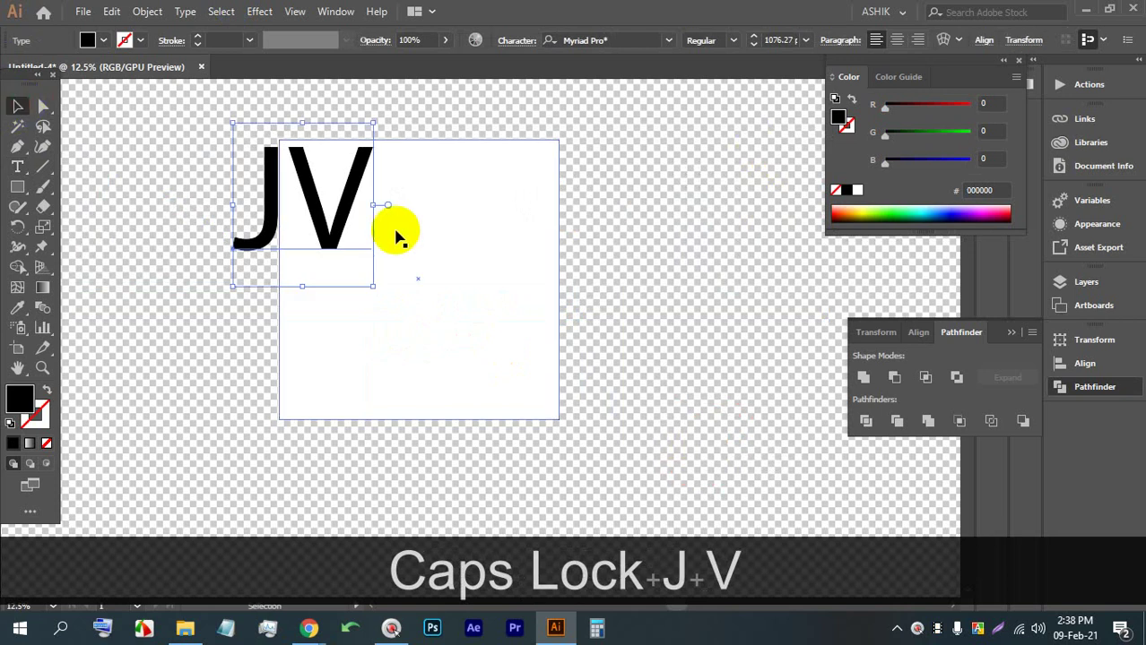
{"action": "left_click_drag", "start_coordinate": [307, 204], "coordinate": [350, 200]}
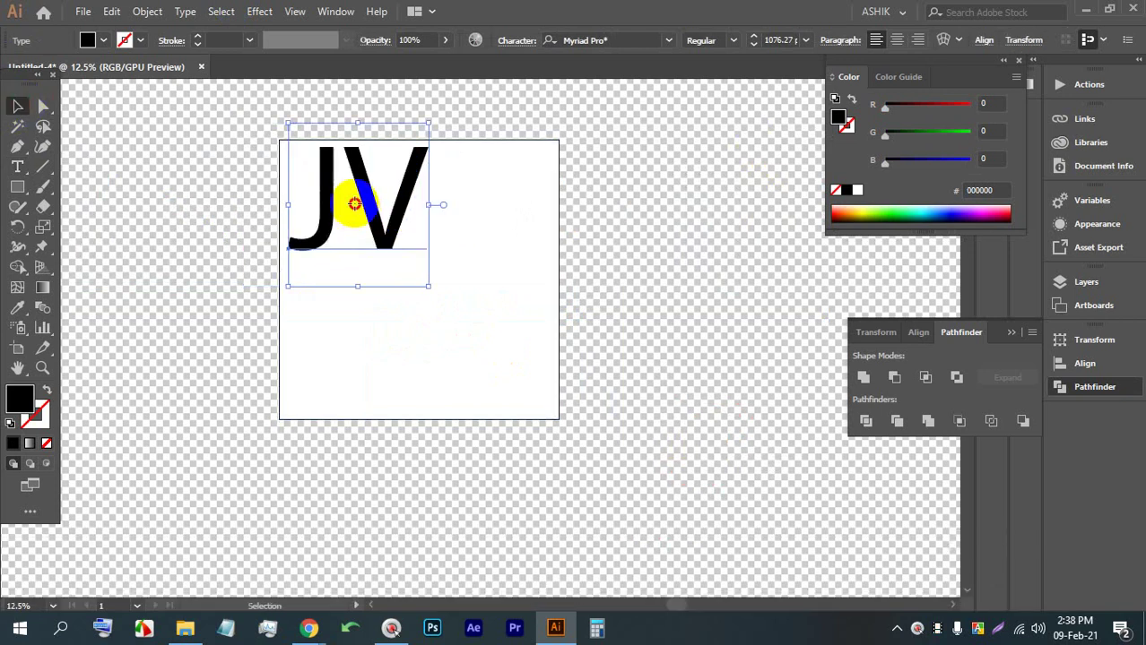
Select the JV letters, briefly check the Google Meet call, and retype them as 'MO'
{"action": "double_click", "coordinate": [346, 193]}
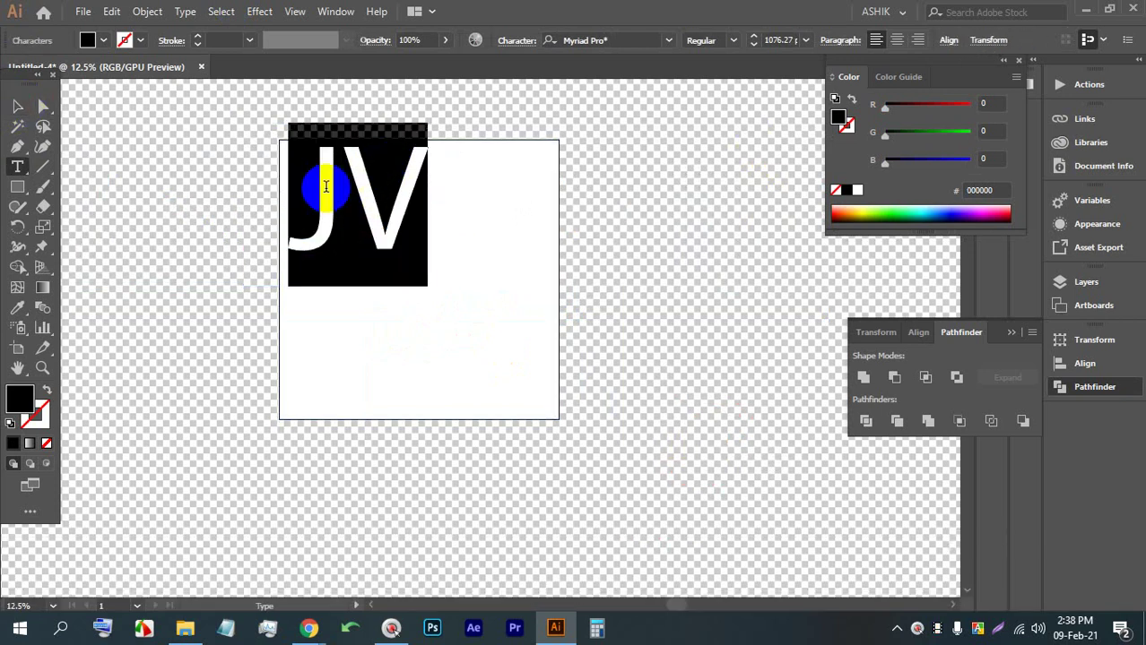
{"action": "left_click", "coordinate": [307, 620]}
{"action": "left_click", "coordinate": [260, 555]}
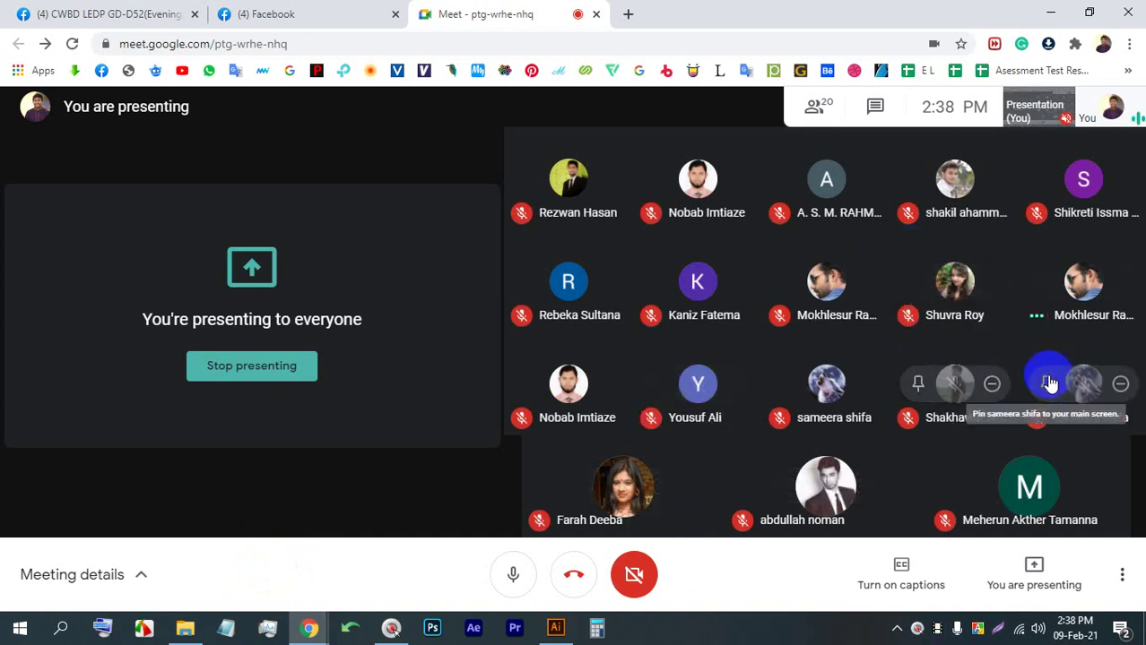
{"action": "left_click", "coordinate": [555, 627]}
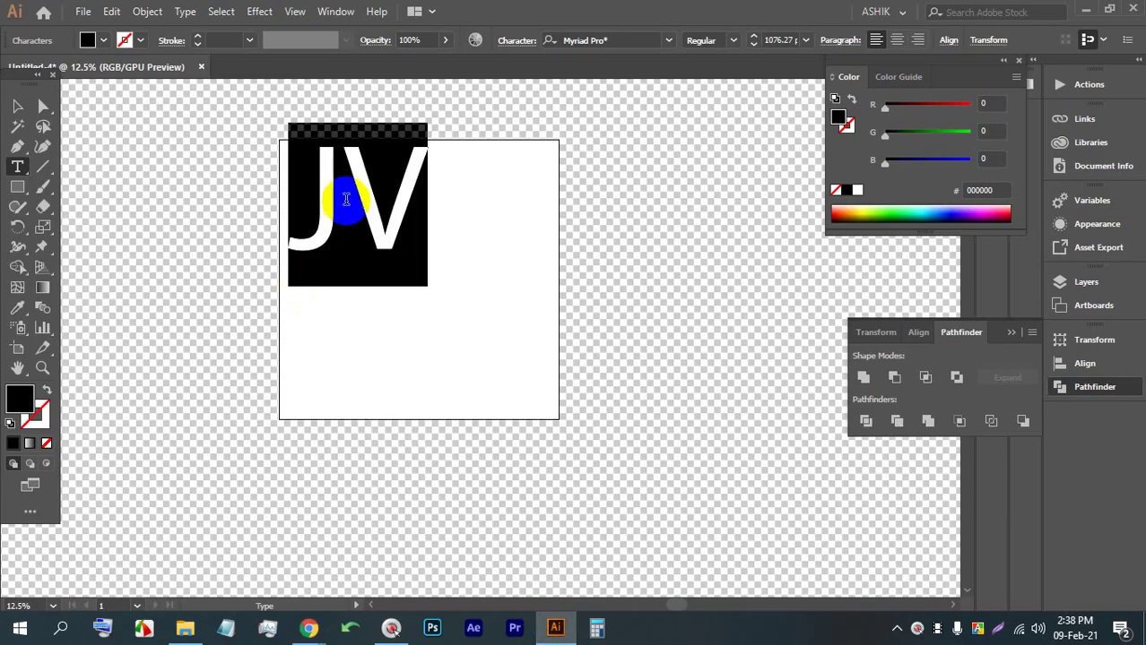
{"action": "type", "text": "MR"}
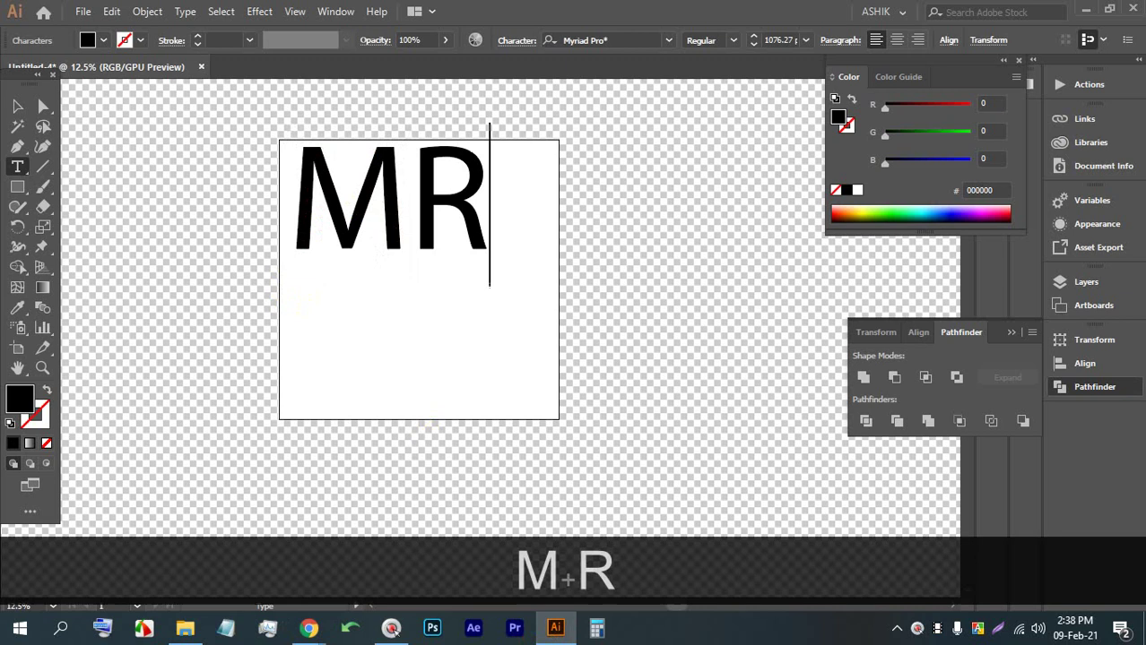
{"action": "type", "text": "O"}
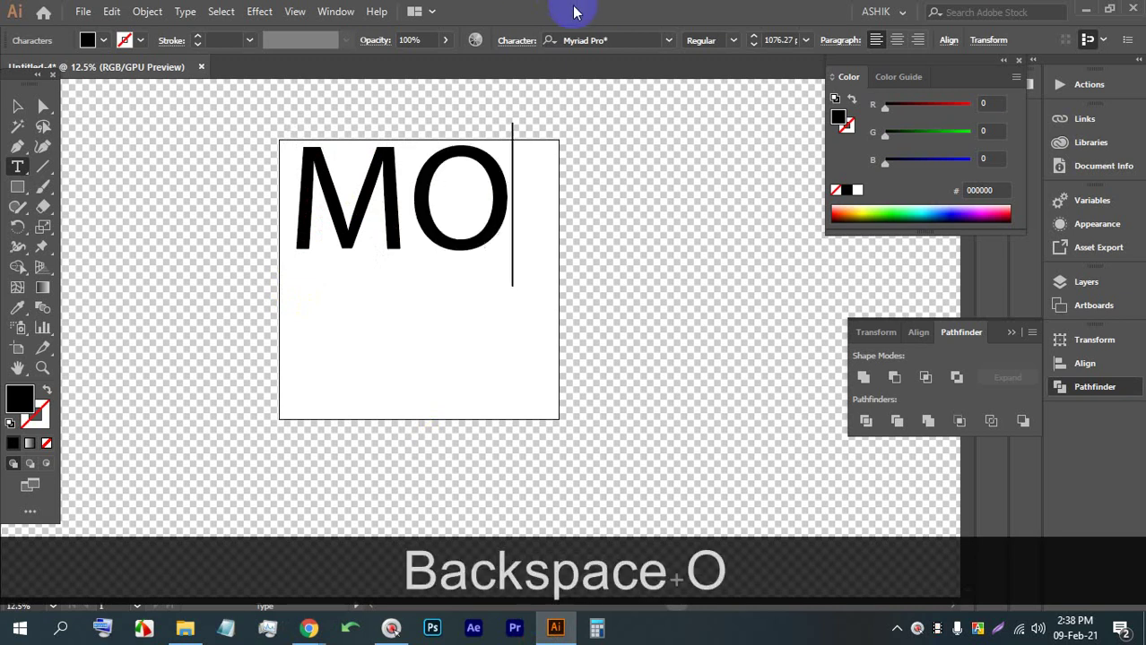
Shrink the MO text slightly and nudge it up and left
{"action": "left_click", "coordinate": [18, 109]}
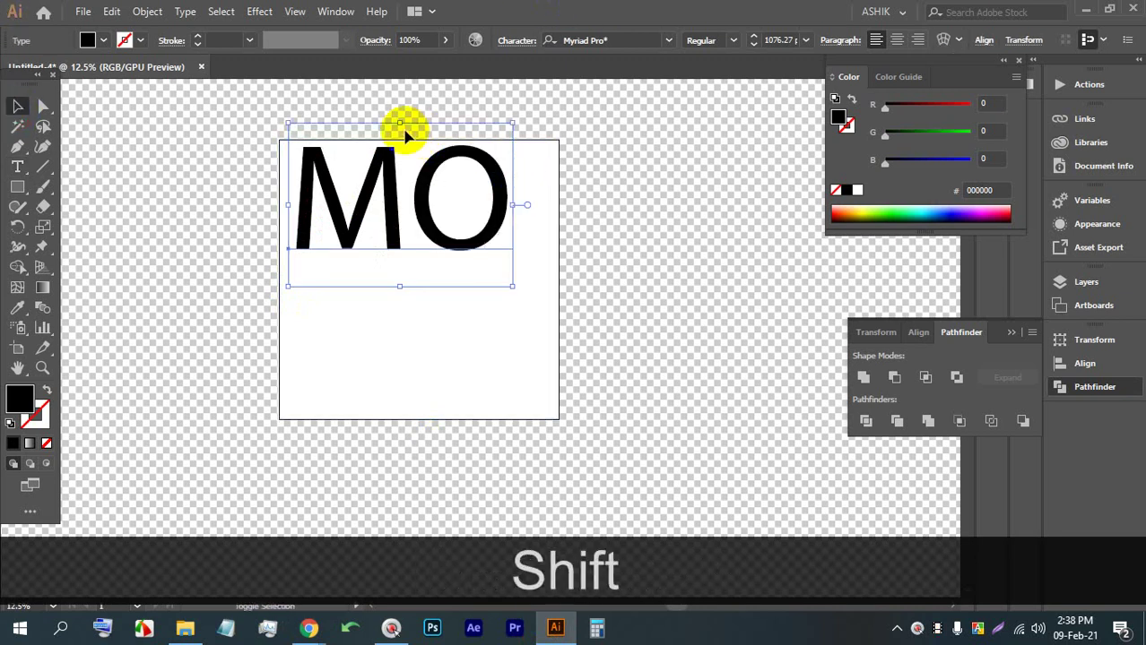
{"action": "left_click_drag", "start_coordinate": [395, 124], "coordinate": [394, 130]}
{"action": "left_click_drag", "start_coordinate": [380, 189], "coordinate": [371, 179]}
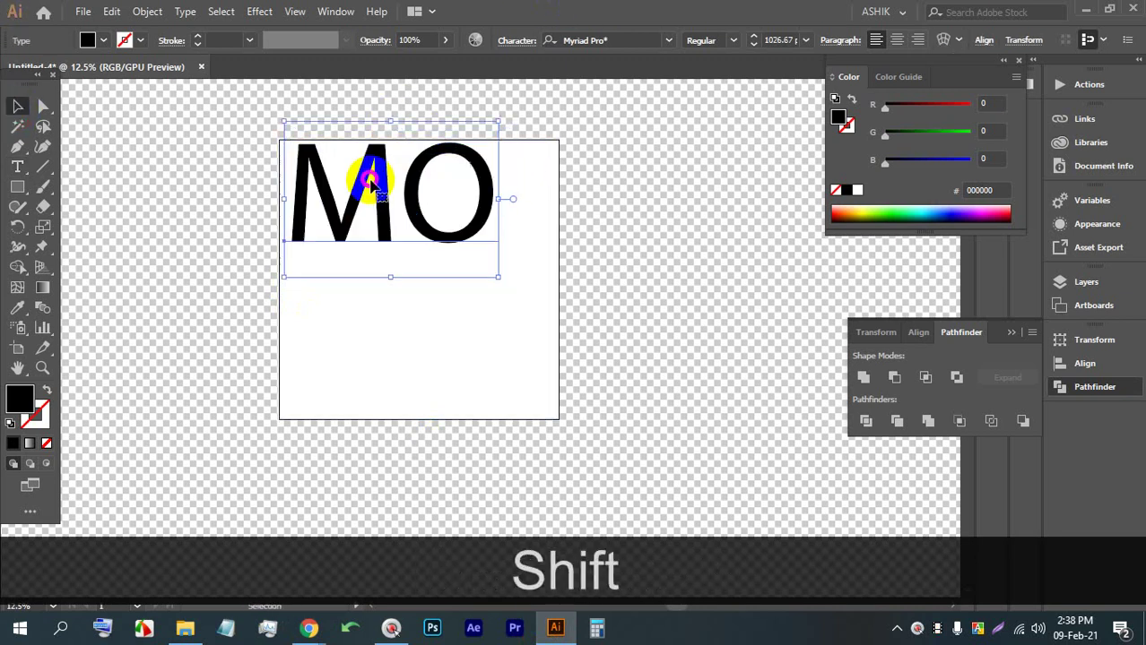
{"action": "scroll", "coordinate": [188, 194], "scroll_direction": "up", "scroll_amount": 3}
{"action": "scroll", "coordinate": [577, 179], "scroll_direction": "down", "scroll_amount": 3}
{"action": "scroll", "coordinate": [577, 149], "scroll_direction": "up", "scroll_amount": 1}
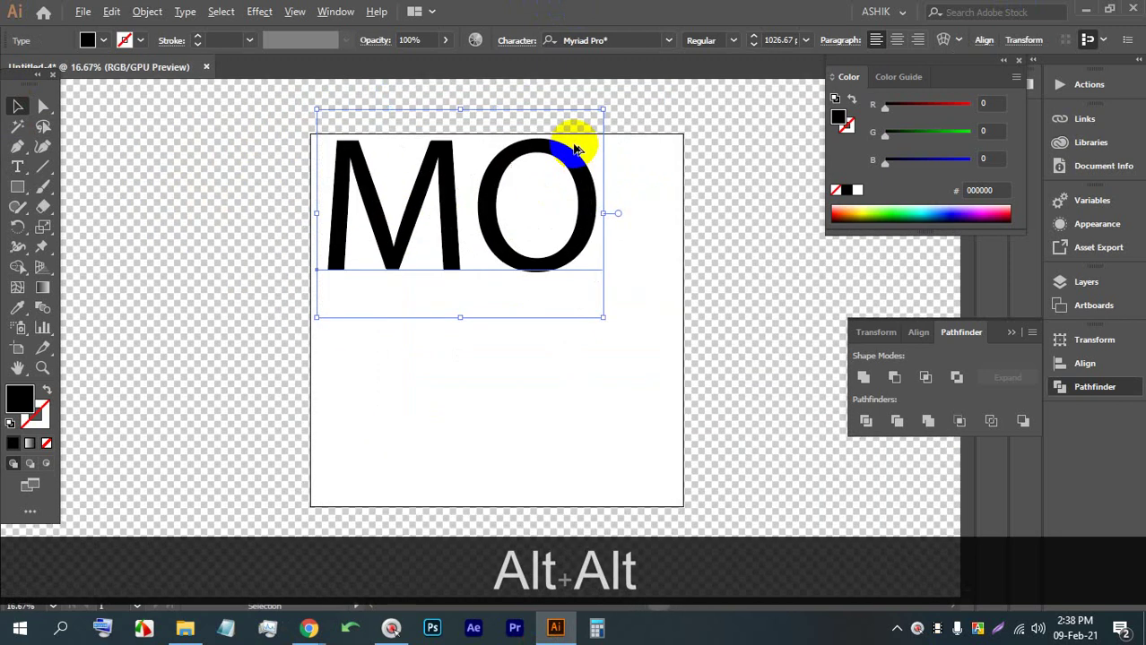
Change the MO text's font to Nexa Heavy
{"action": "left_click", "coordinate": [610, 40]}
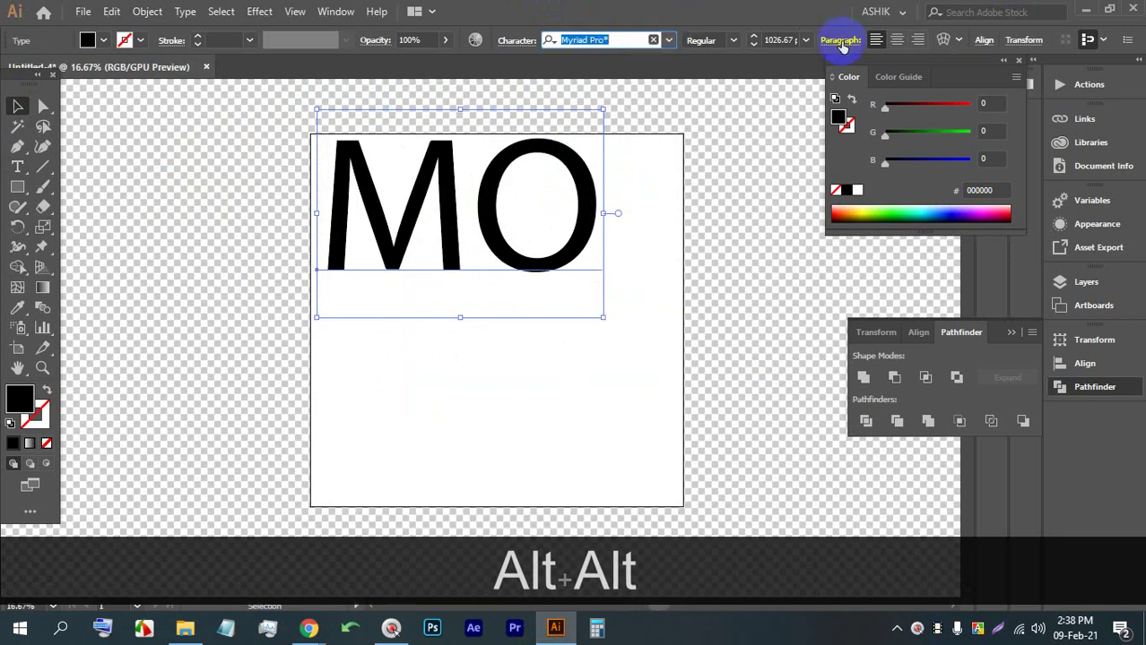
{"action": "type", "text": "NEX"}
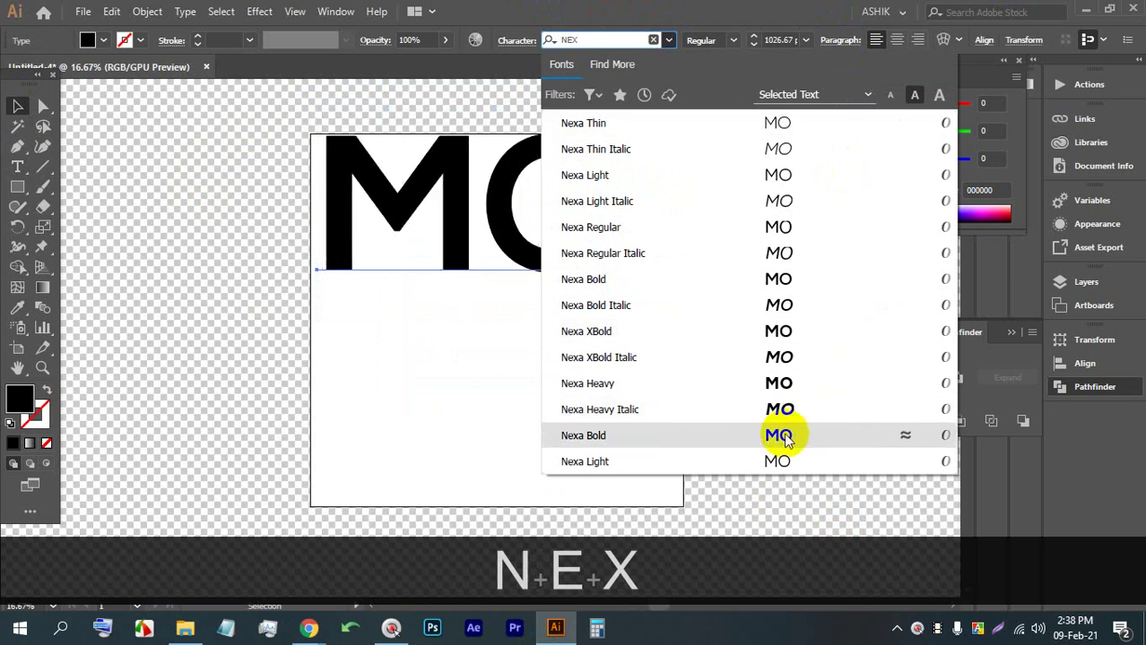
{"action": "left_click", "coordinate": [768, 383]}
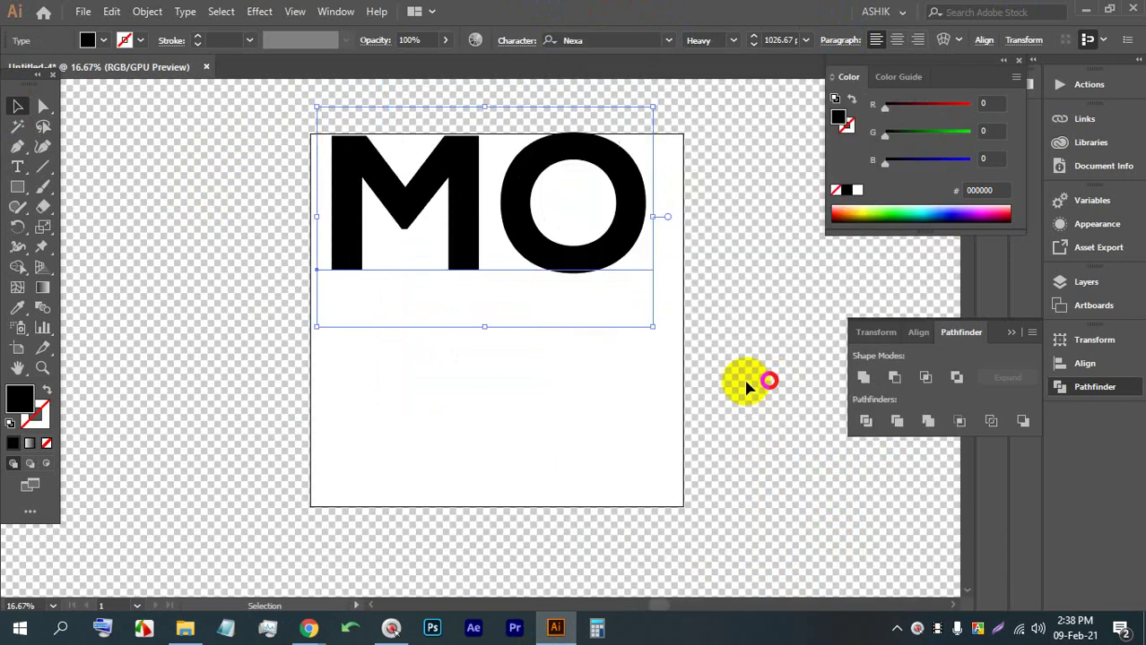
{"action": "scroll", "coordinate": [430, 112], "scroll_direction": "up", "scroll_amount": 2}
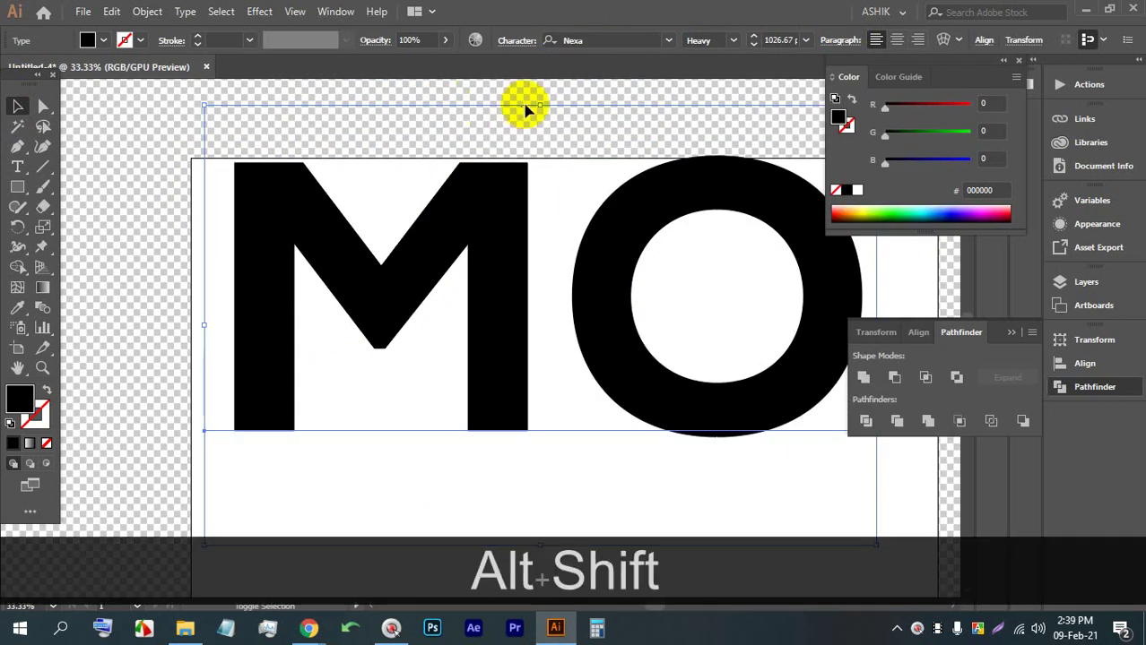
Rescale the MO text around its centre to about 865 pt, spanning the artboard top, and deselect
{"action": "left_click_drag", "start_coordinate": [527, 110], "coordinate": [537, 174]}
{"action": "left_click_drag", "start_coordinate": [511, 258], "coordinate": [492, 190]}
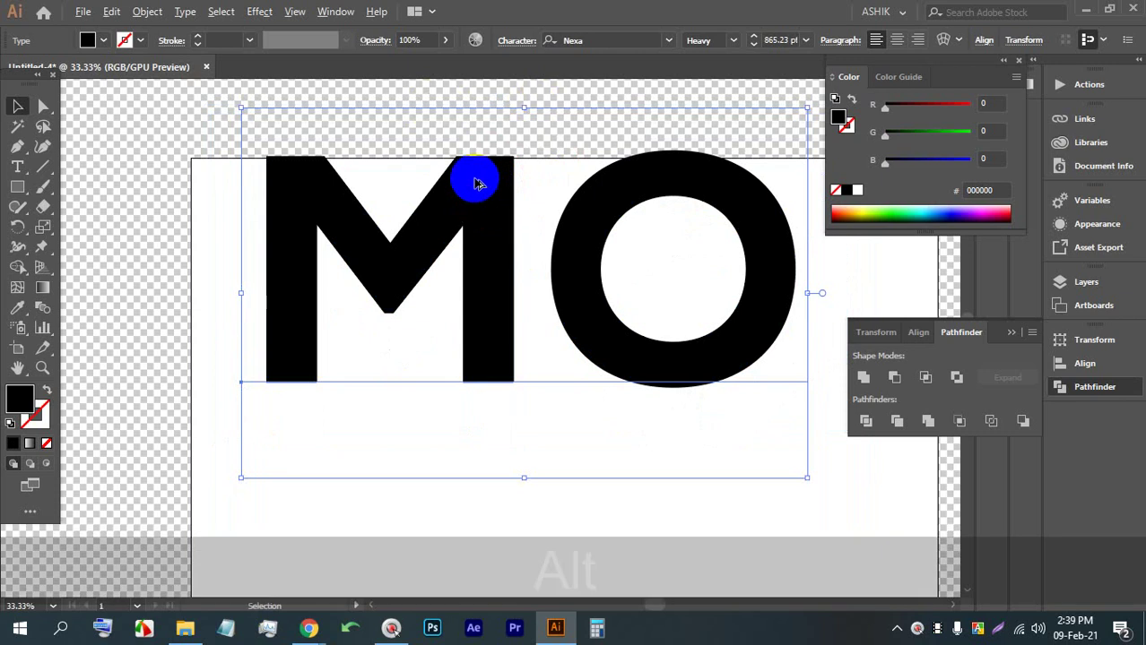
{"action": "scroll", "coordinate": [473, 178], "scroll_direction": "down", "scroll_amount": 1}
{"action": "scroll", "coordinate": [493, 134], "scroll_direction": "up", "scroll_amount": 1}
{"action": "left_click_drag", "start_coordinate": [517, 119], "coordinate": [517, 126]}
{"action": "left_click", "coordinate": [526, 109]}
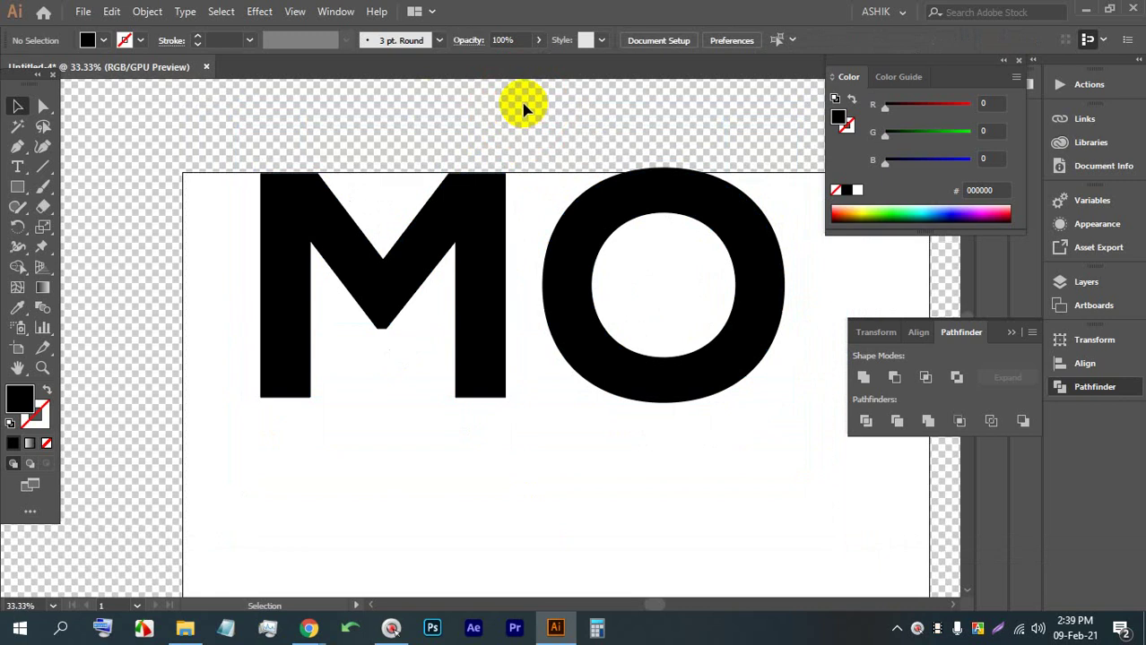
{"action": "scroll", "coordinate": [473, 126], "scroll_direction": "down", "scroll_amount": 2}
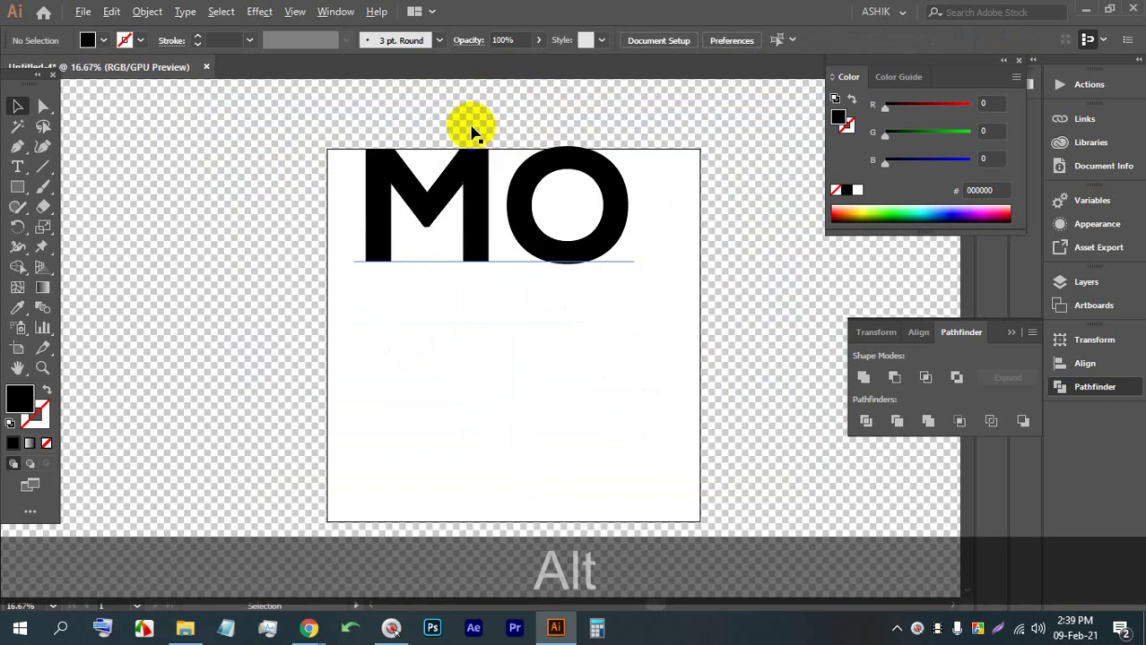
Save as Untitled-4.ai into a new folder '18' created inside LEDP (E:)\52
{"action": "key", "text": "ctrl+alt+s"}
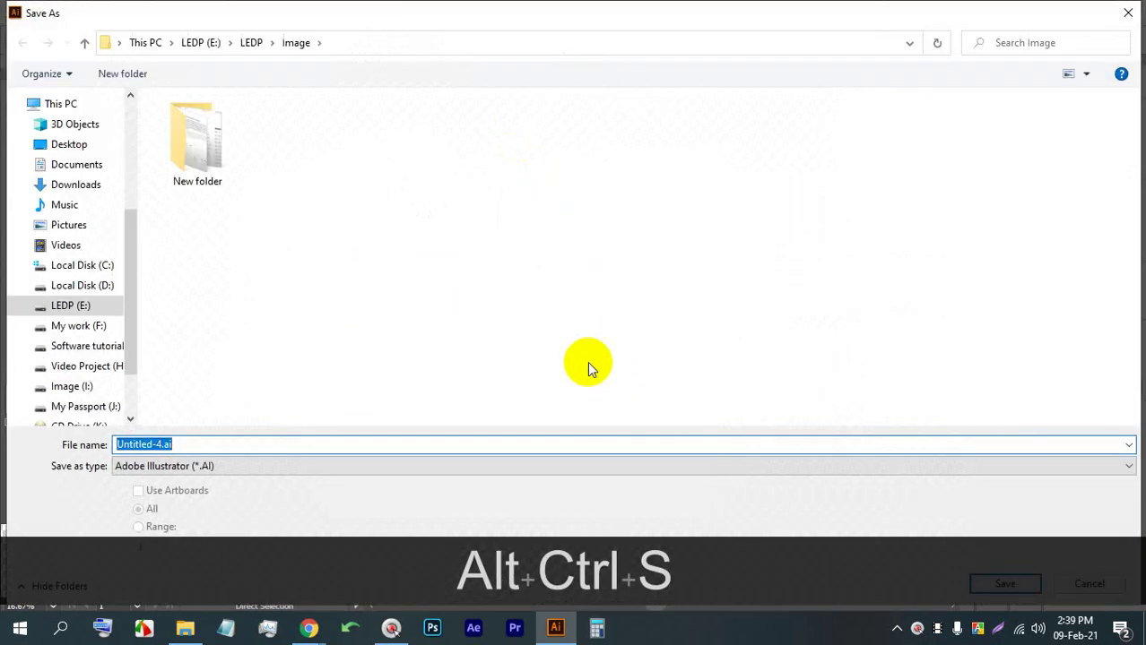
{"action": "left_click", "coordinate": [79, 306]}
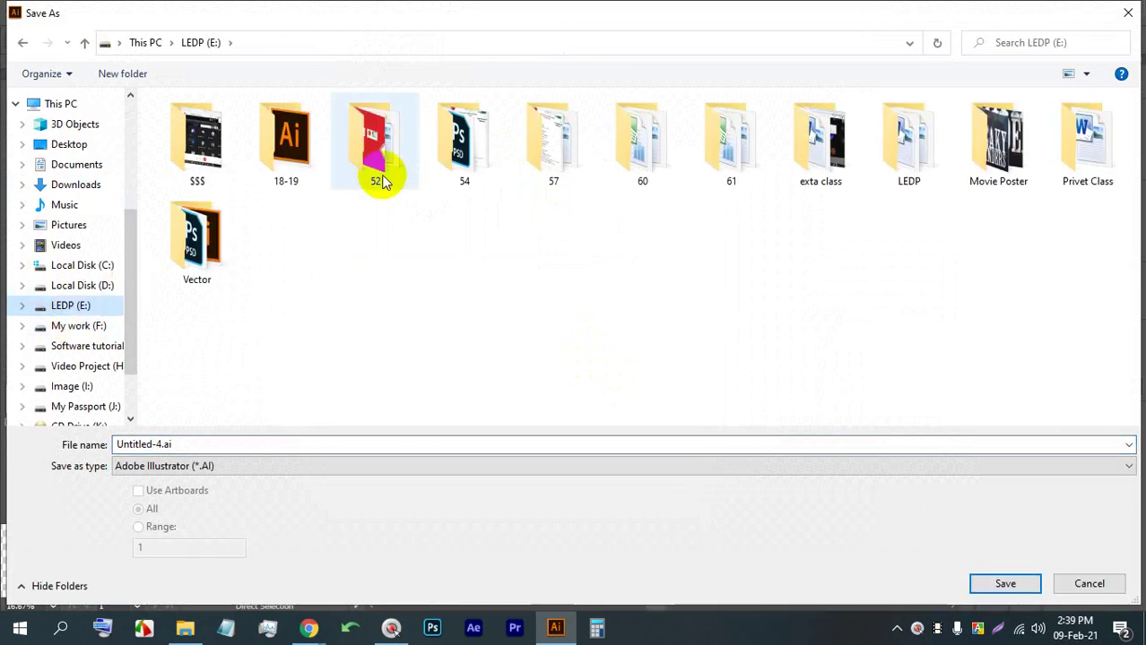
{"action": "double_click", "coordinate": [408, 153]}
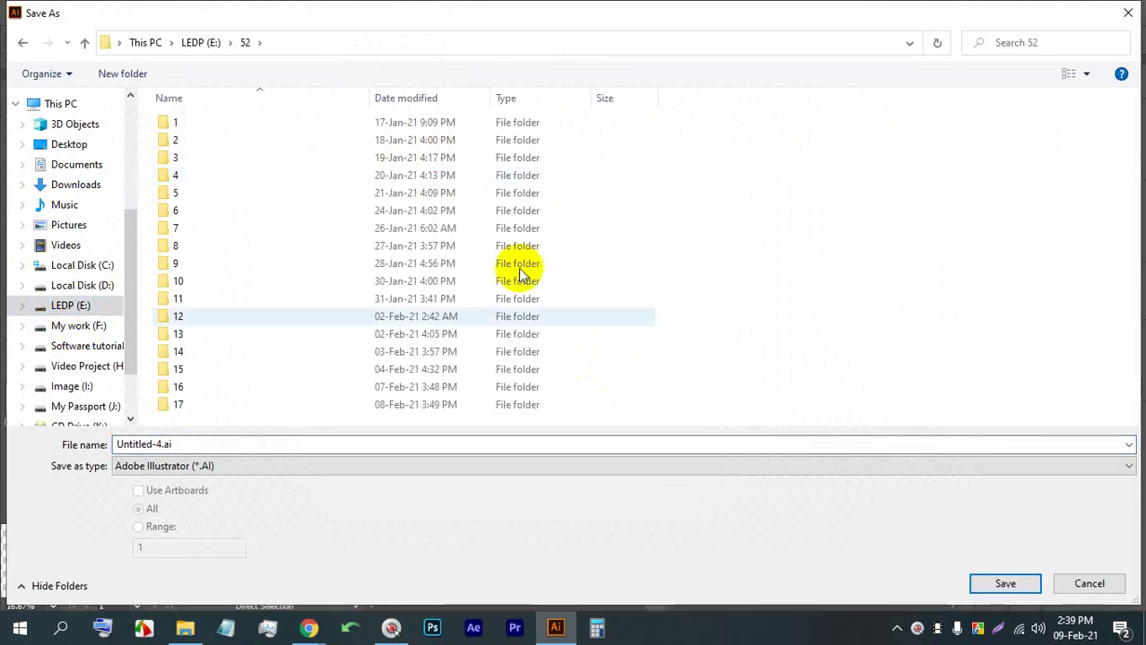
{"action": "right_click", "coordinate": [704, 273]}
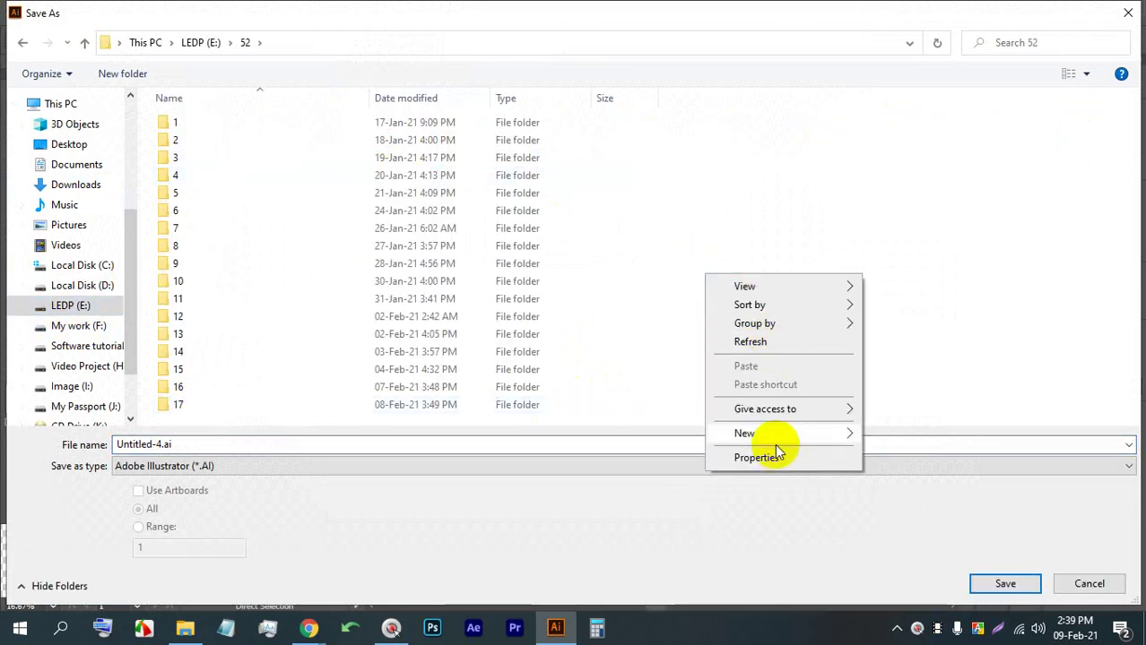
{"action": "mouse_move", "coordinate": [774, 434]}
{"action": "left_click", "coordinate": [900, 436]}
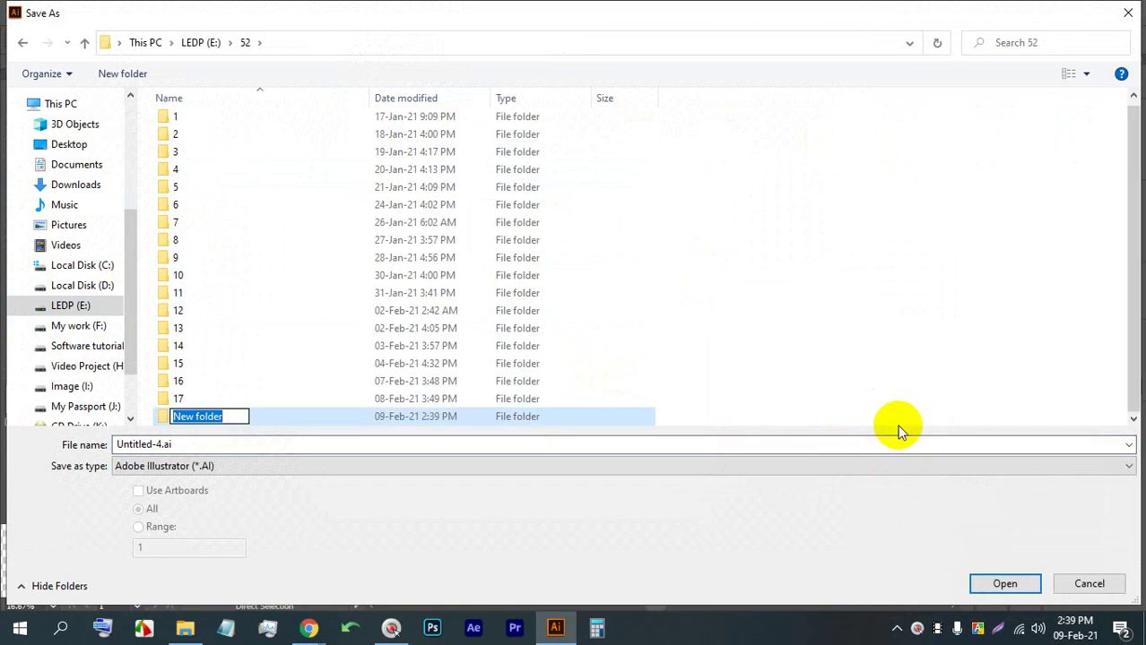
{"action": "type", "text": "18"}
{"action": "key", "text": "Return"}
{"action": "key", "text": "Return"}
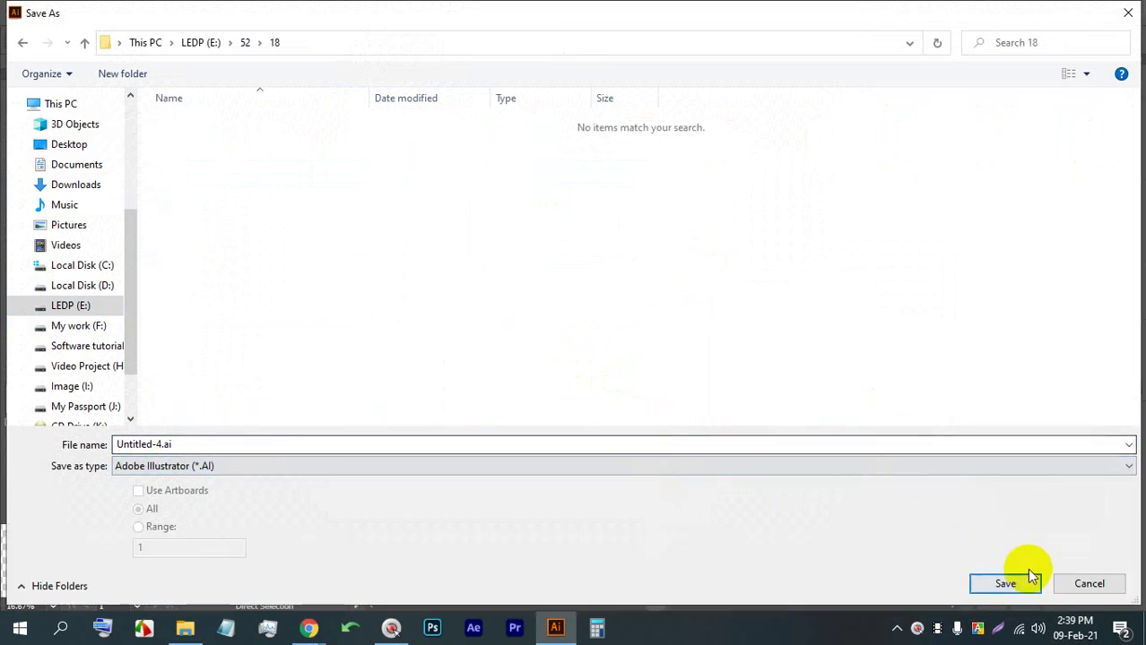
{"action": "left_click", "coordinate": [993, 584]}
Accept the default save options and select the MO lettering together with the white rectangle
{"action": "left_click", "coordinate": [647, 549]}
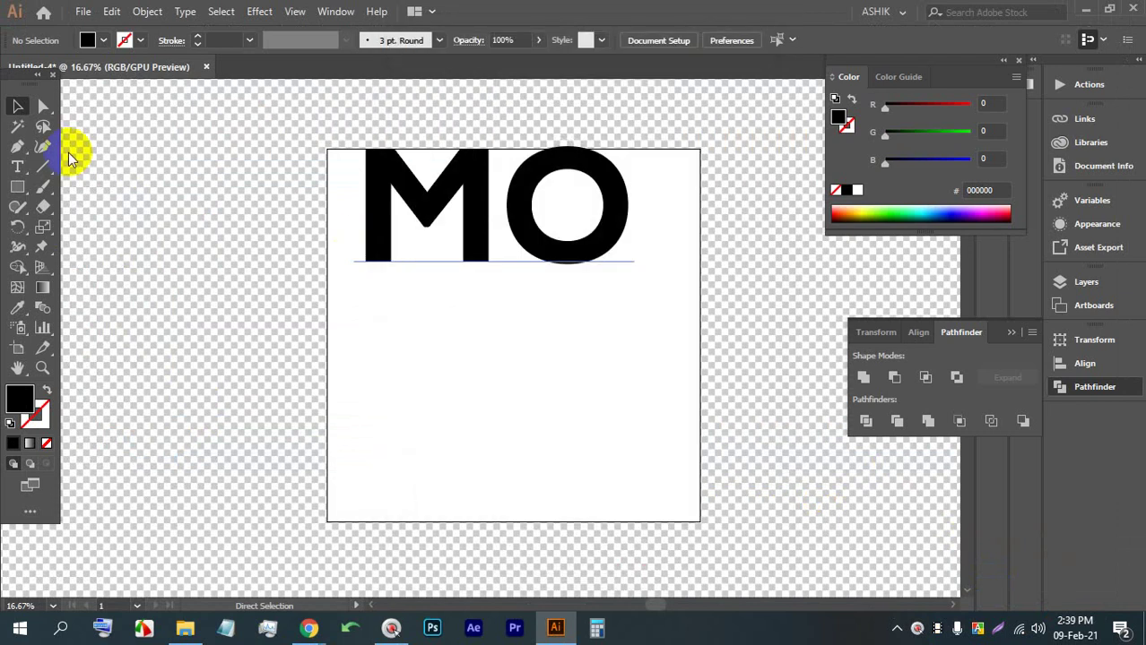
{"action": "scroll", "coordinate": [435, 161], "scroll_direction": "up", "scroll_amount": 2}
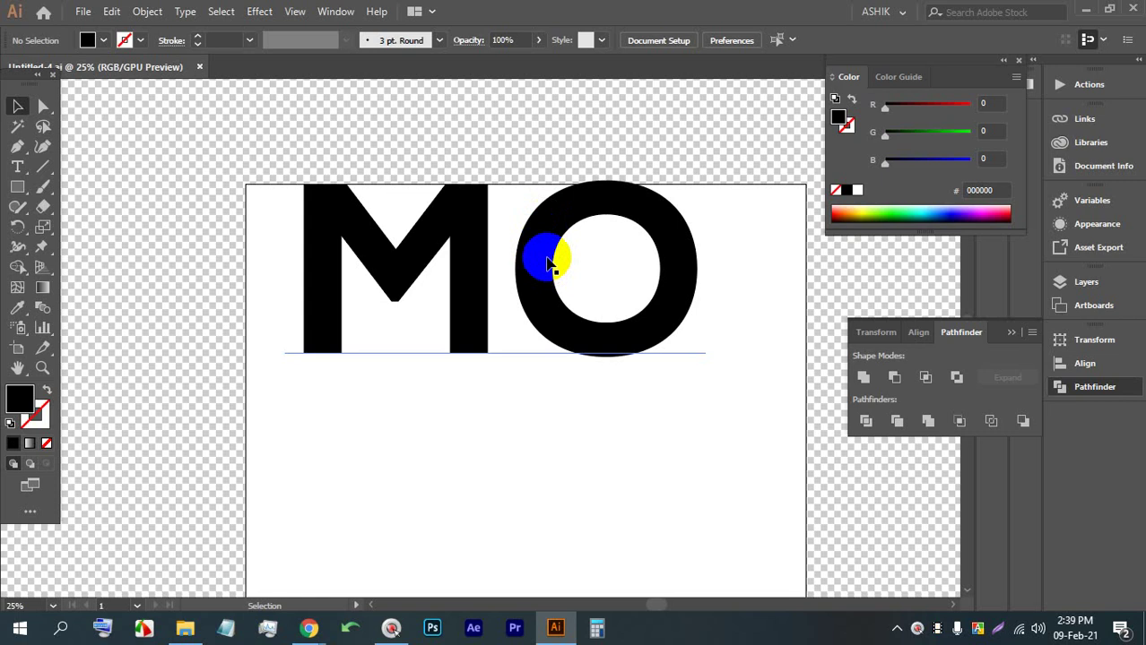
{"action": "scroll", "coordinate": [529, 230], "scroll_direction": "down", "scroll_amount": 1}
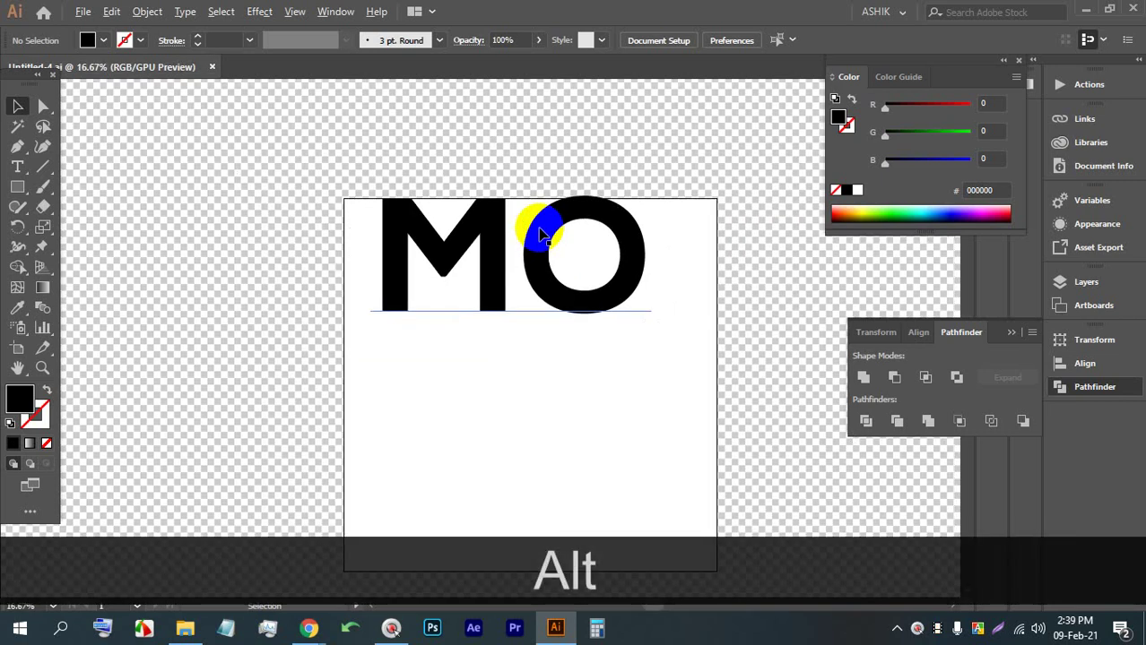
{"action": "scroll", "coordinate": [529, 230], "scroll_direction": "up", "scroll_amount": 1}
{"action": "left_click_drag", "start_coordinate": [381, 125], "coordinate": [533, 306]}
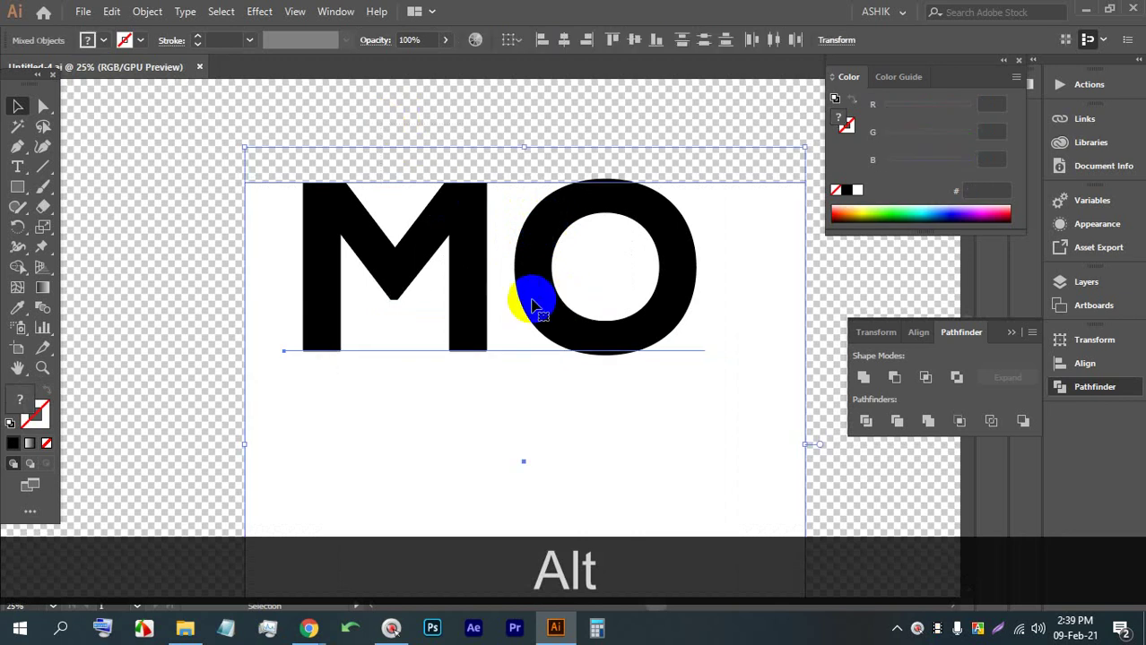
{"action": "left_click", "coordinate": [147, 7]}
{"action": "left_click", "coordinate": [205, 234]}
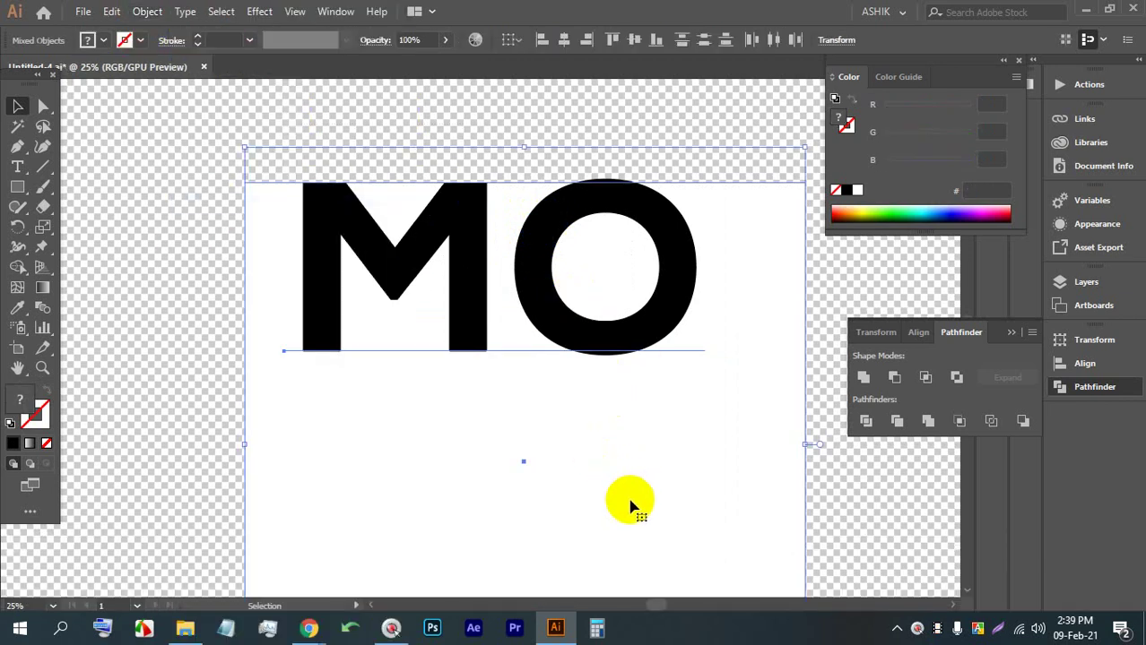
{"action": "left_click", "coordinate": [170, 253]}
{"action": "left_click", "coordinate": [320, 287]}
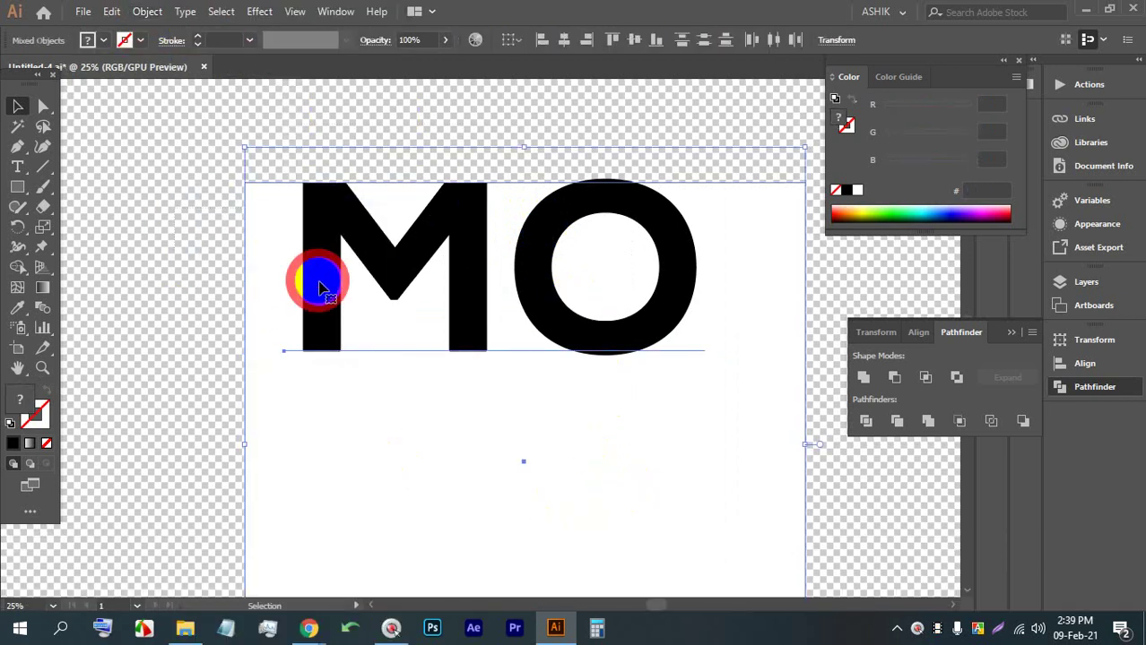
Expand the MO letters into outlines with Object > Expand
{"action": "left_click", "coordinate": [867, 423]}
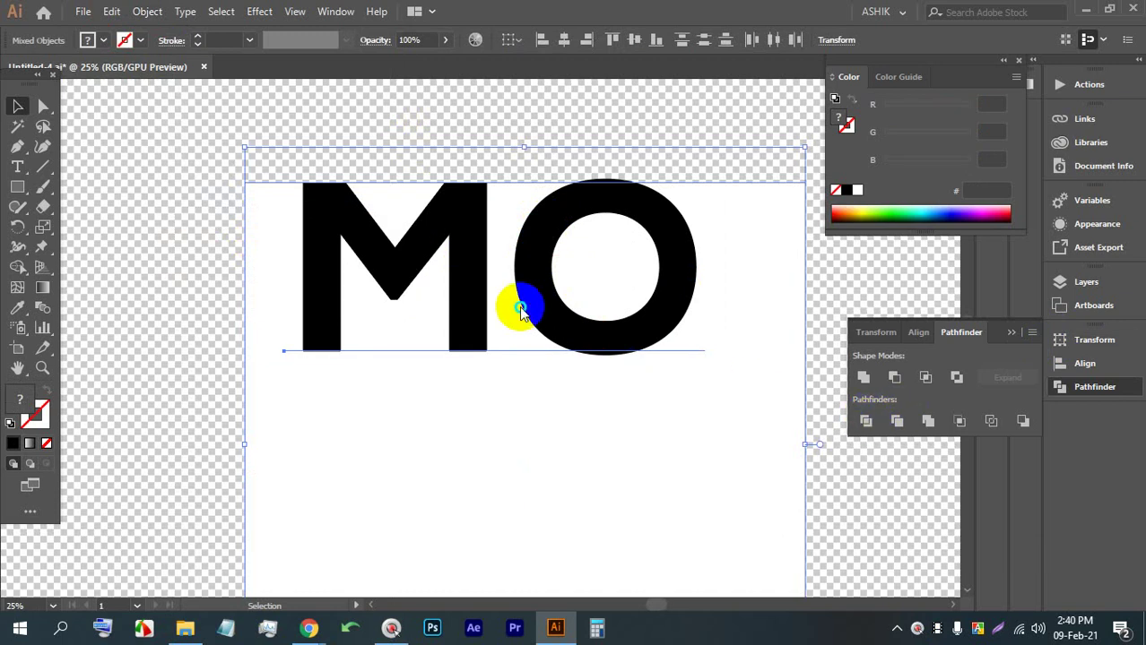
{"action": "right_click", "coordinate": [524, 306]}
{"action": "left_click", "coordinate": [224, 235]}
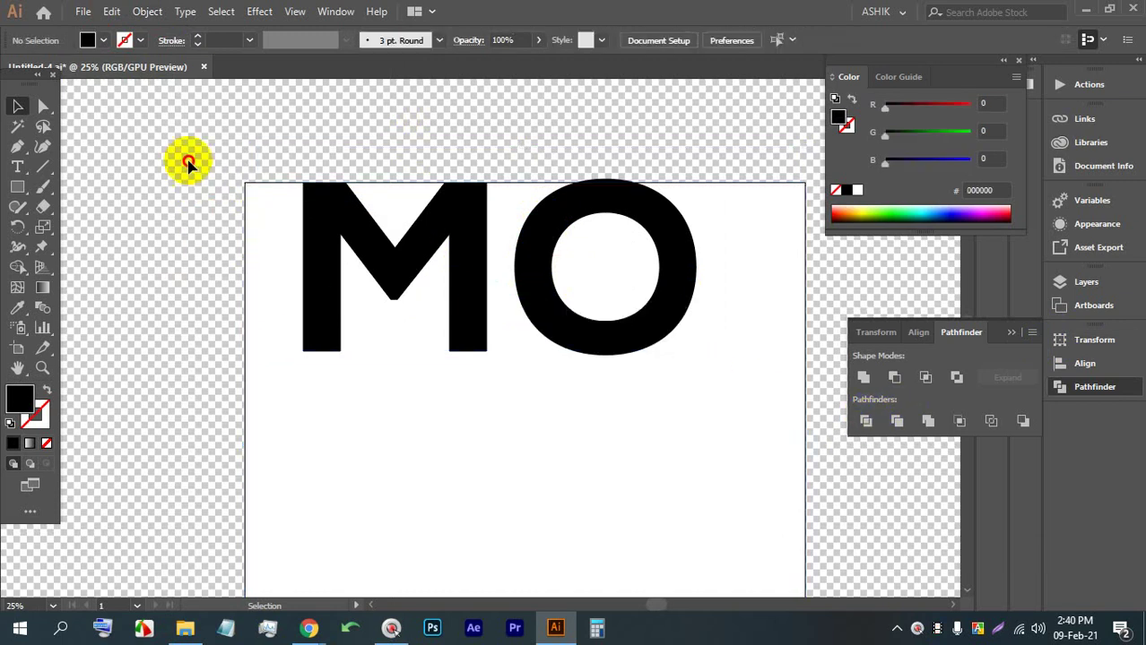
{"action": "left_click", "coordinate": [417, 309]}
{"action": "left_click", "coordinate": [159, 16]}
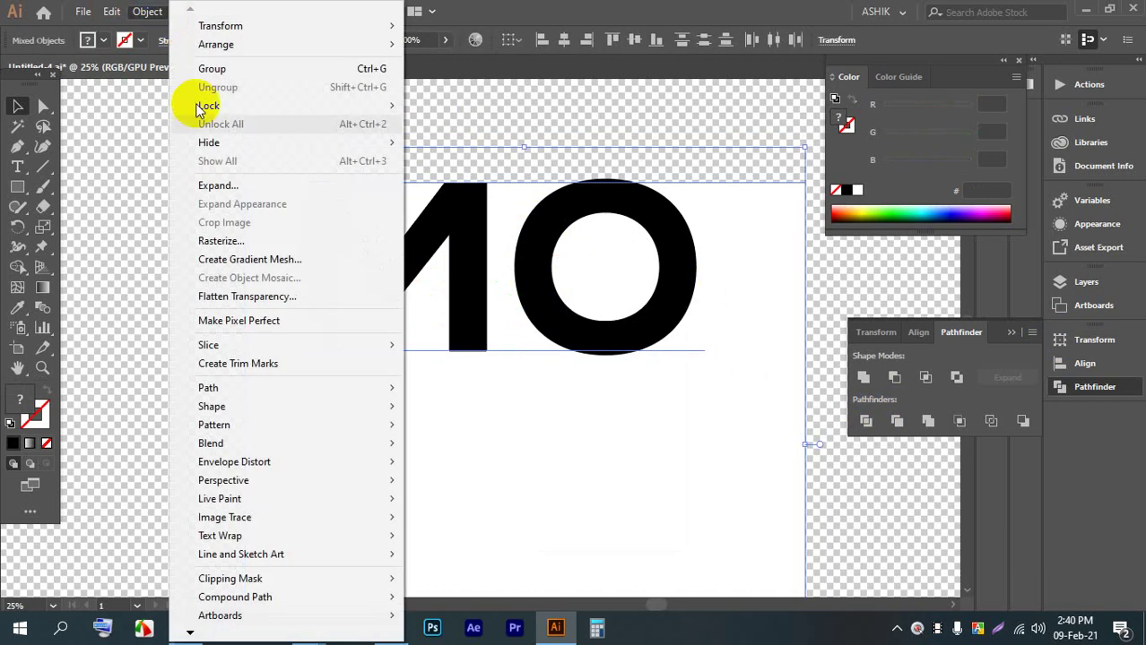
{"action": "left_click", "coordinate": [218, 184]}
{"action": "left_click", "coordinate": [542, 410]}
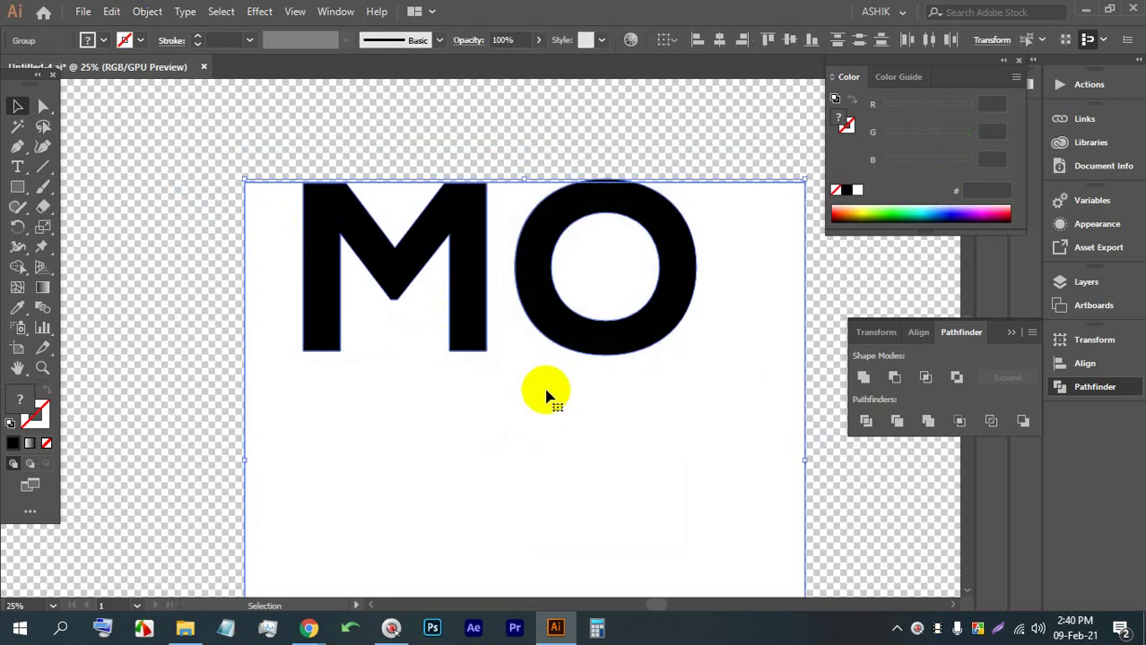
Divide the rectangle by the letter shapes with Pathfinder and ungroup the pieces
{"action": "left_click", "coordinate": [866, 423]}
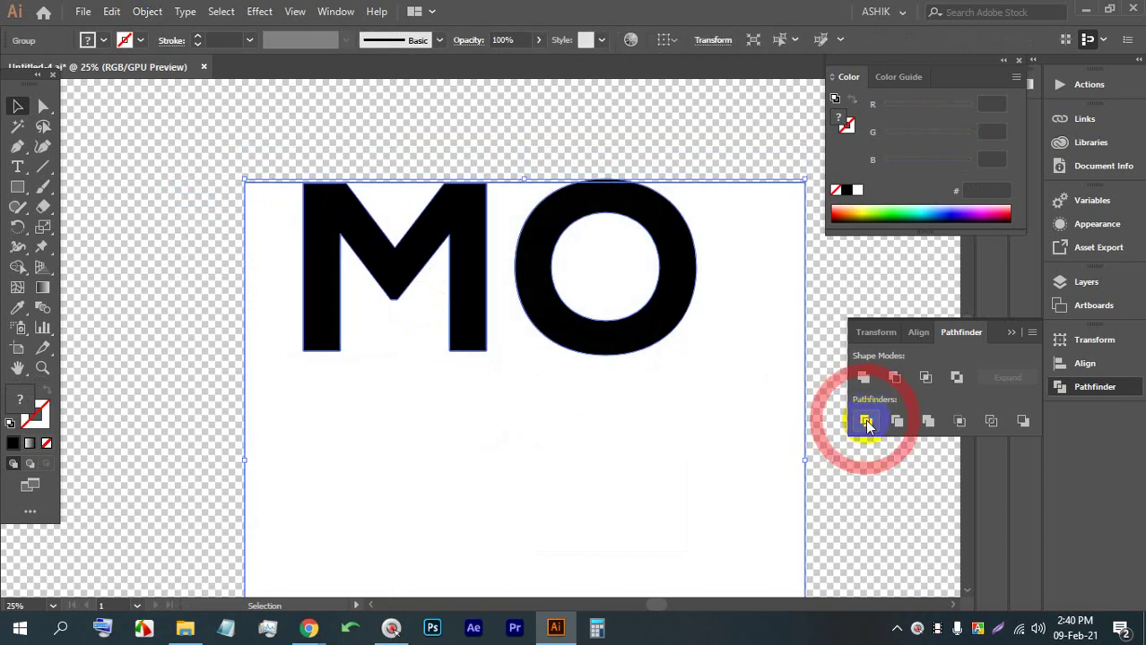
{"action": "right_click", "coordinate": [445, 155]}
{"action": "left_click", "coordinate": [481, 290]}
Delete the M and O pieces to leave see-through holes, then select the leftover arc
{"action": "left_click", "coordinate": [459, 237]}
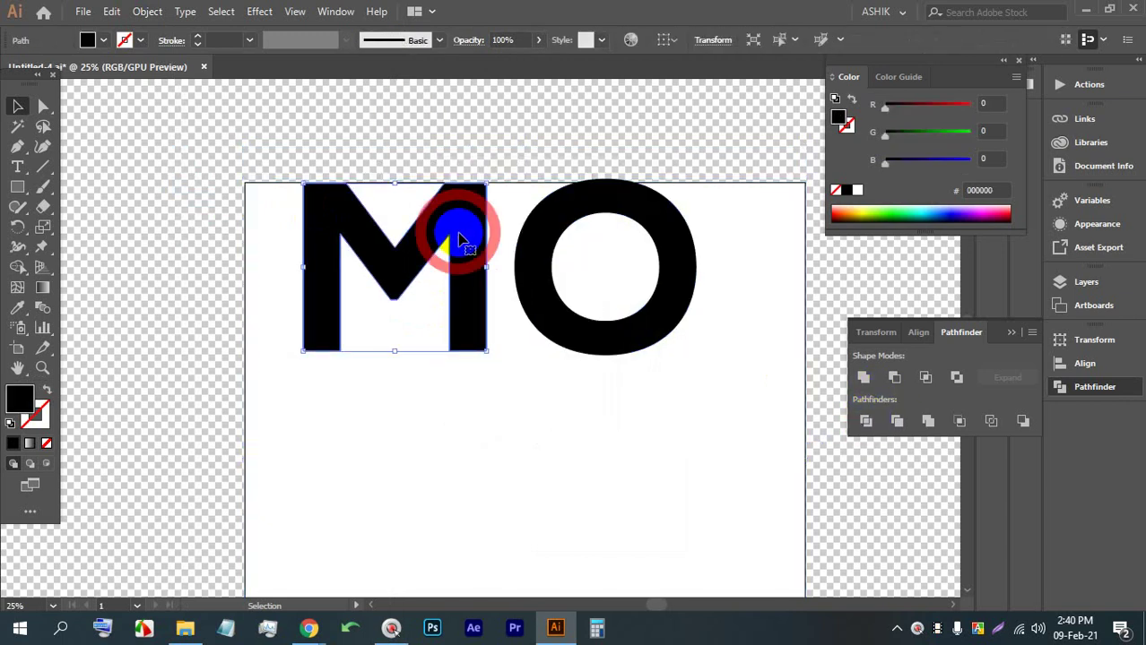
{"action": "key", "text": "BackSpace"}
{"action": "left_click", "coordinate": [541, 229]}
{"action": "key", "text": "BackSpace"}
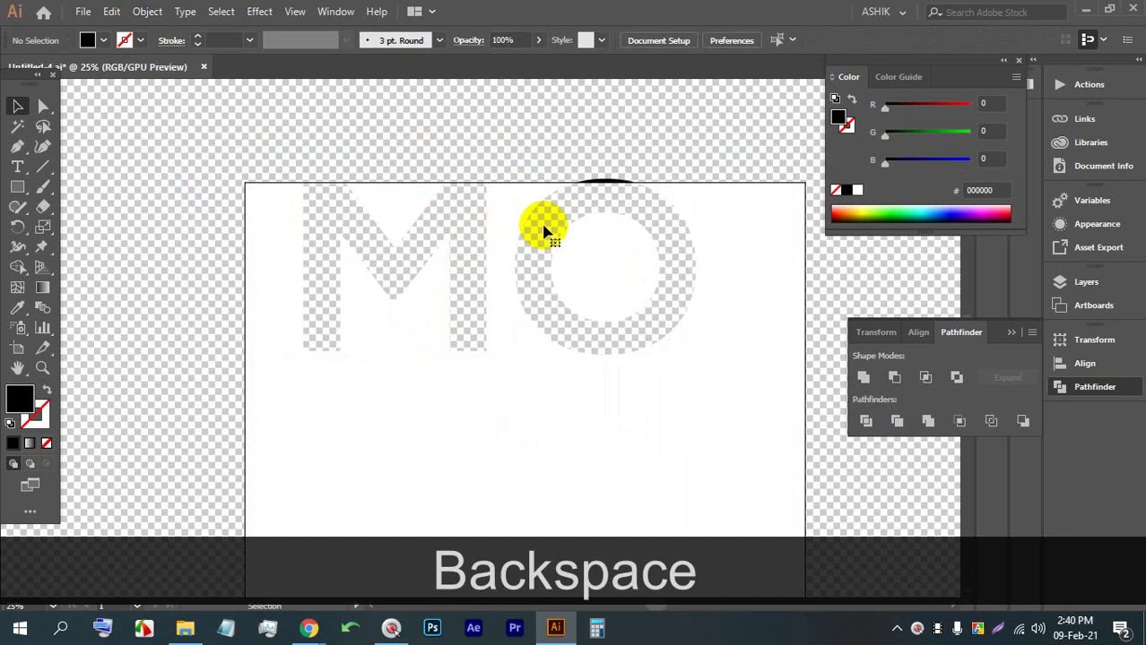
{"action": "left_click", "coordinate": [609, 186]}
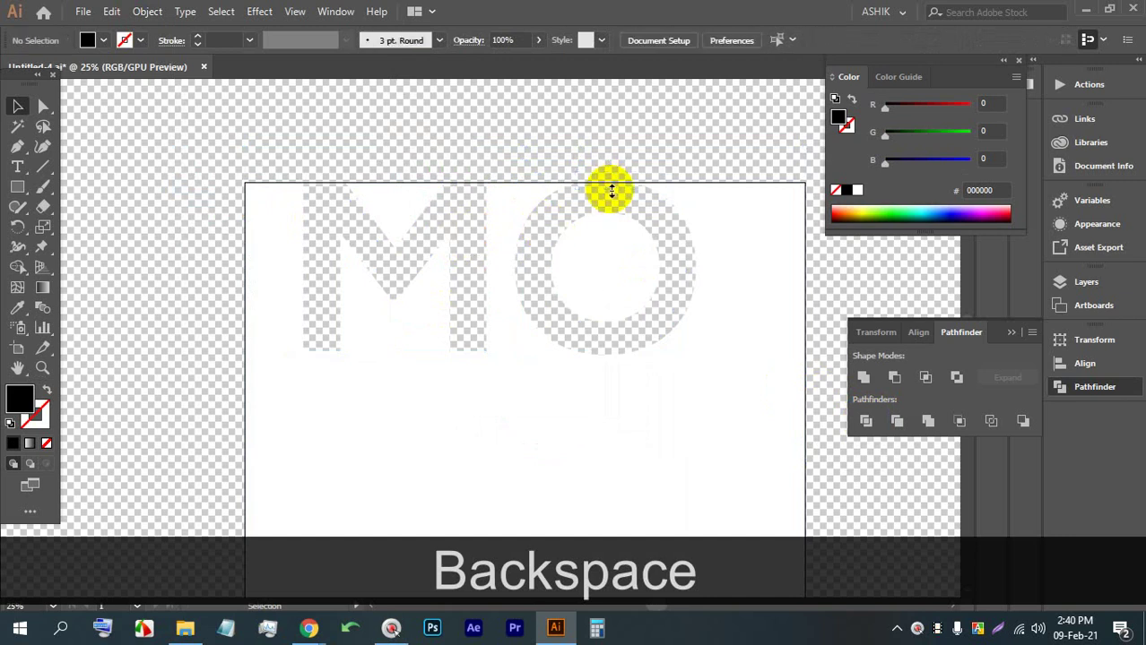
{"action": "scroll", "coordinate": [396, 179], "scroll_direction": "down", "scroll_amount": 2}
Hide the transparency grid and admit the first waiting participant in Google Meet
{"action": "scroll", "coordinate": [408, 188], "scroll_direction": "up", "scroll_amount": 1}
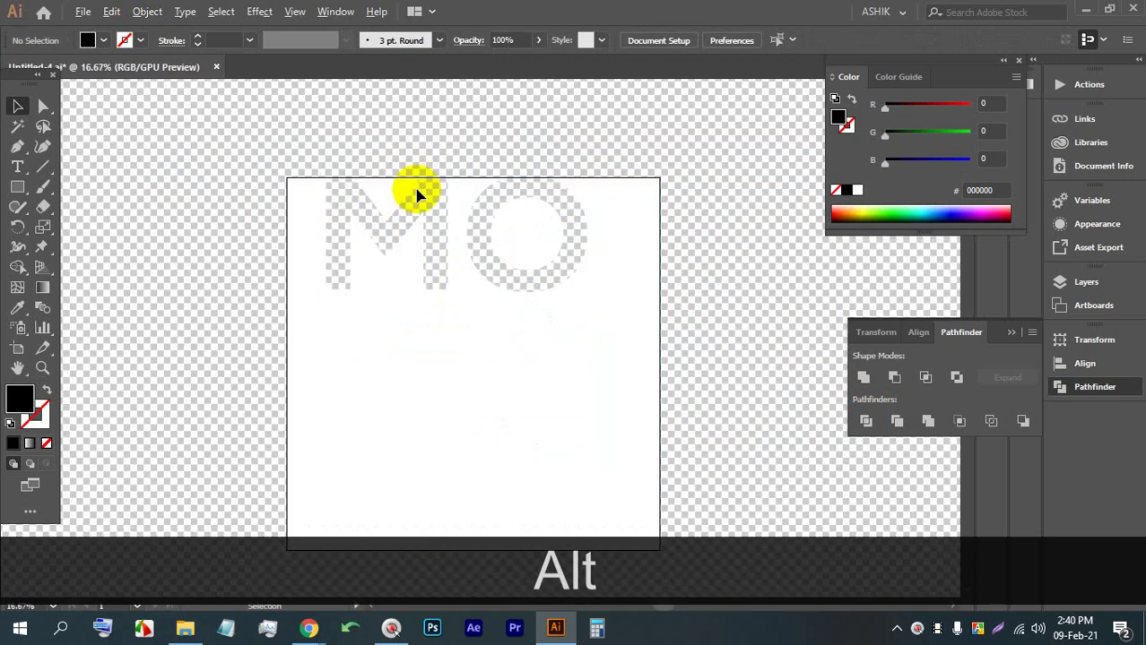
{"action": "key", "text": "ctrl+shift+d"}
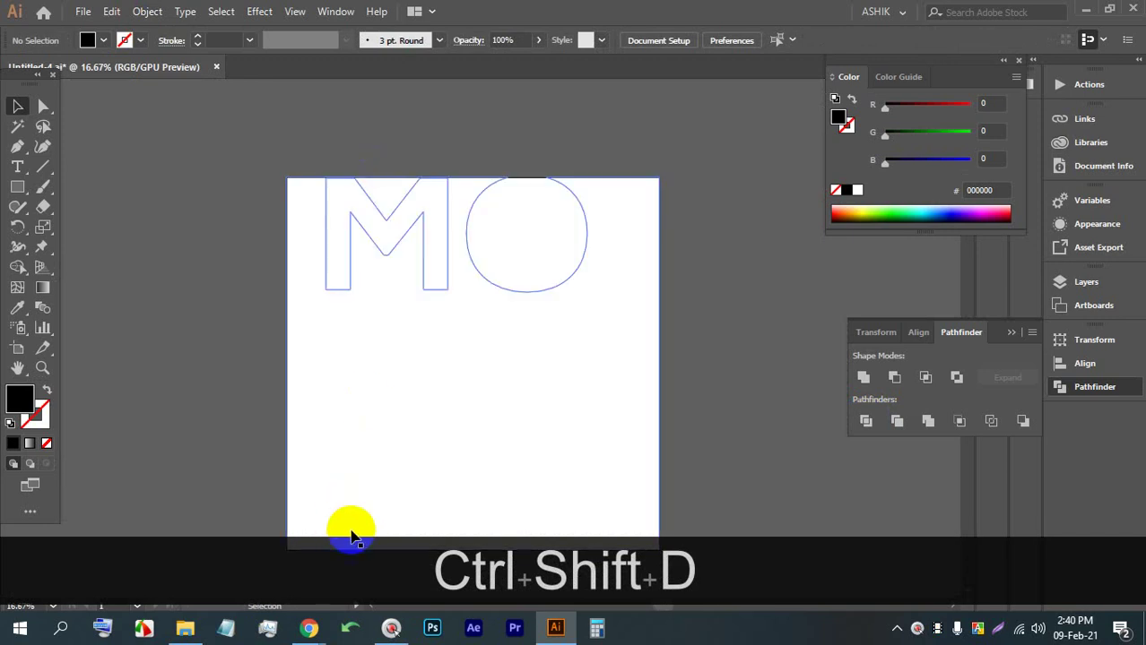
{"action": "left_click", "coordinate": [308, 628]}
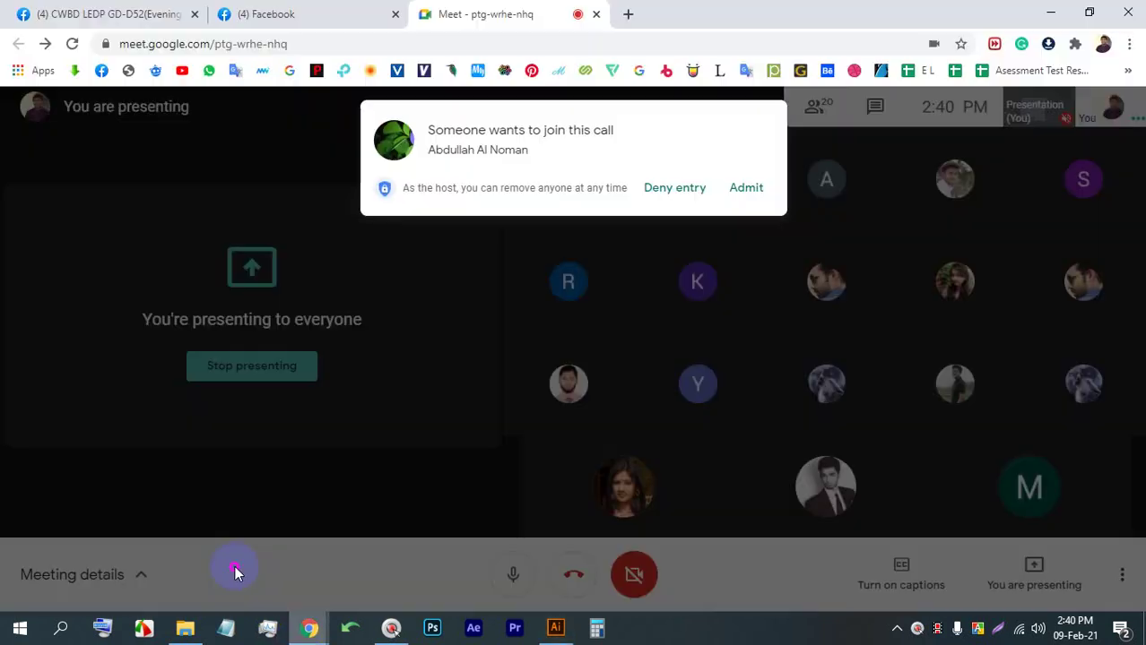
{"action": "left_click", "coordinate": [747, 190]}
Admit the next waiting participant and open a new blank Chrome tab
{"action": "left_click", "coordinate": [555, 627]}
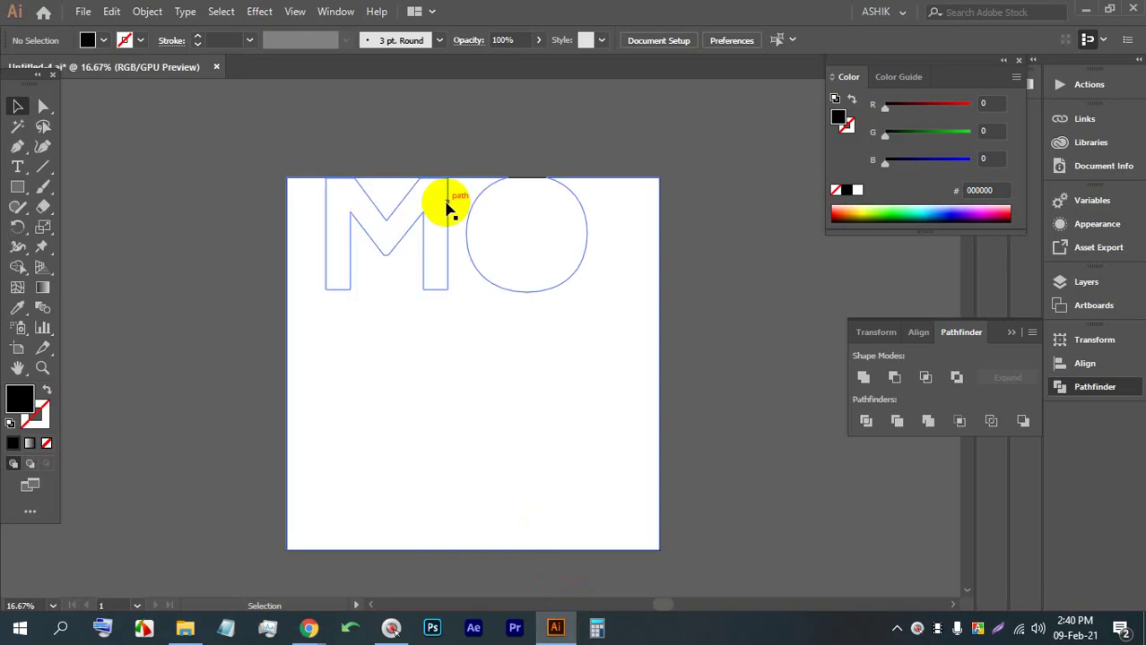
{"action": "mouse_move", "coordinate": [309, 628]}
{"action": "left_click", "coordinate": [273, 553]}
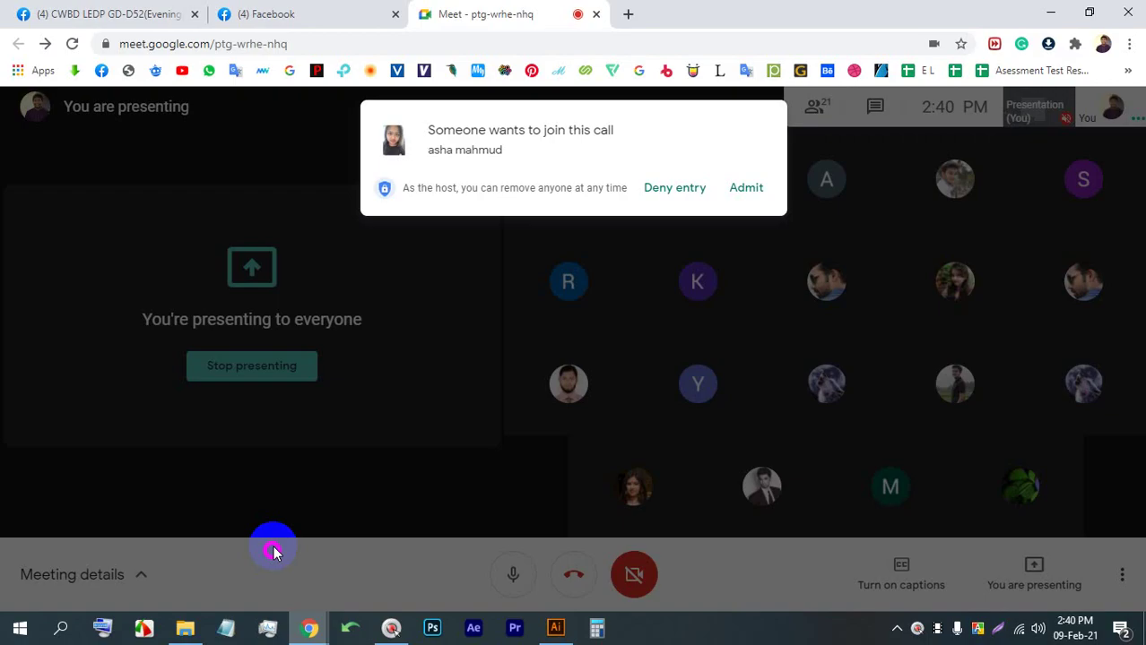
{"action": "left_click", "coordinate": [743, 190]}
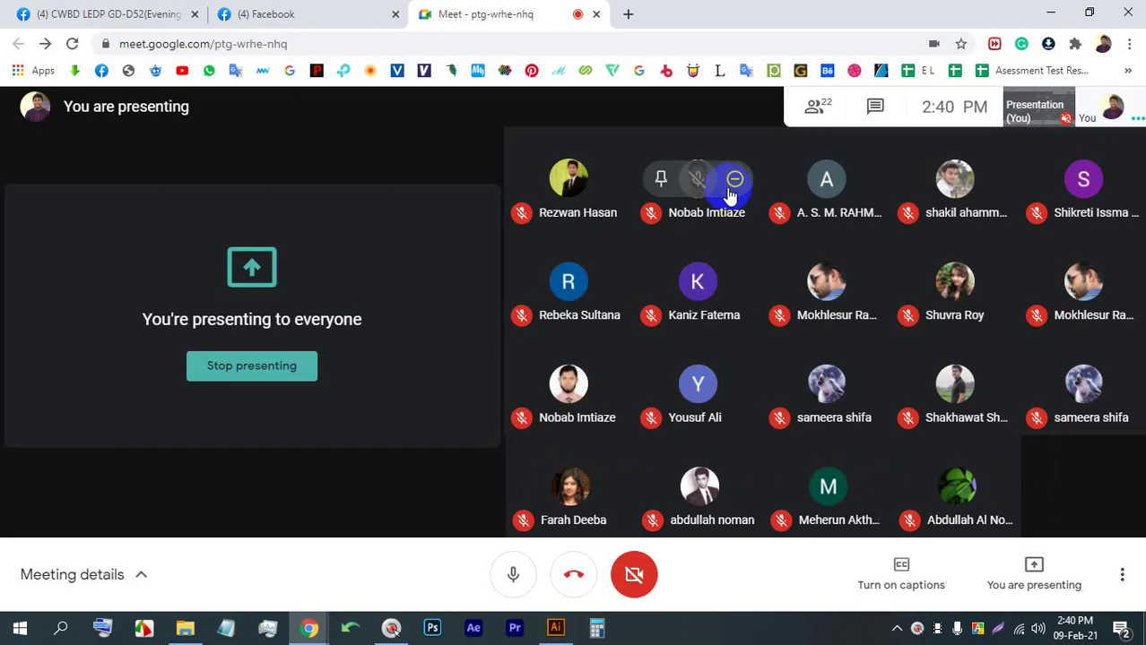
{"action": "left_click", "coordinate": [628, 13]}
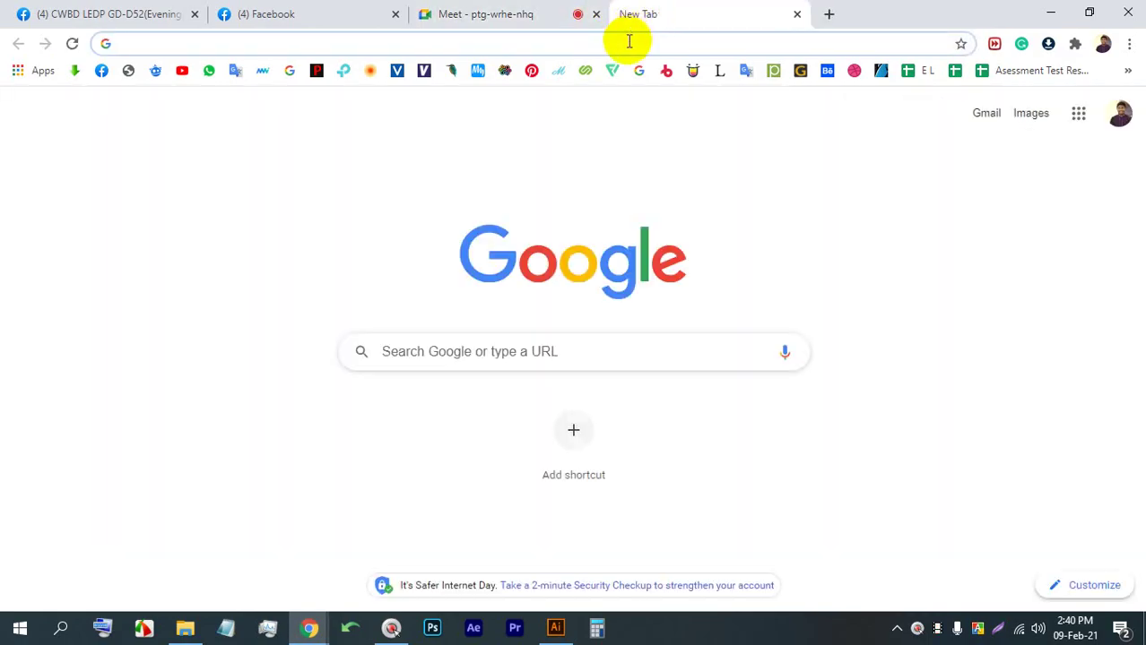
Search Google for imagesbazaar and open the Imagesbazaar website
{"action": "left_click", "coordinate": [627, 41]}
{"action": "type", "text": "IM"}
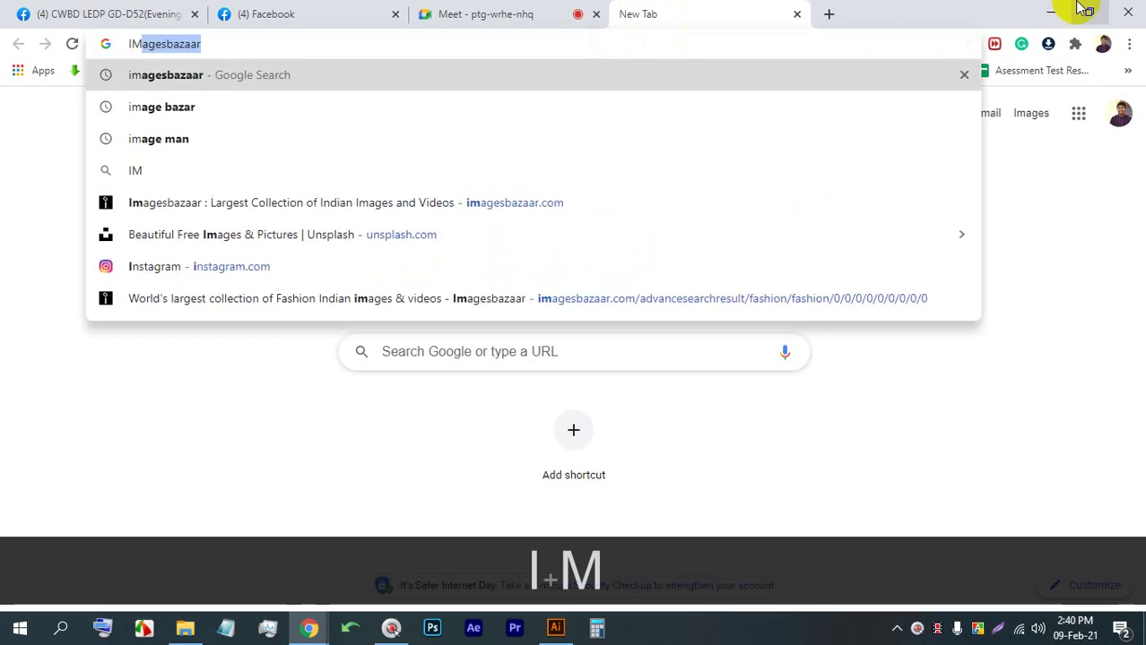
{"action": "key", "text": "Return"}
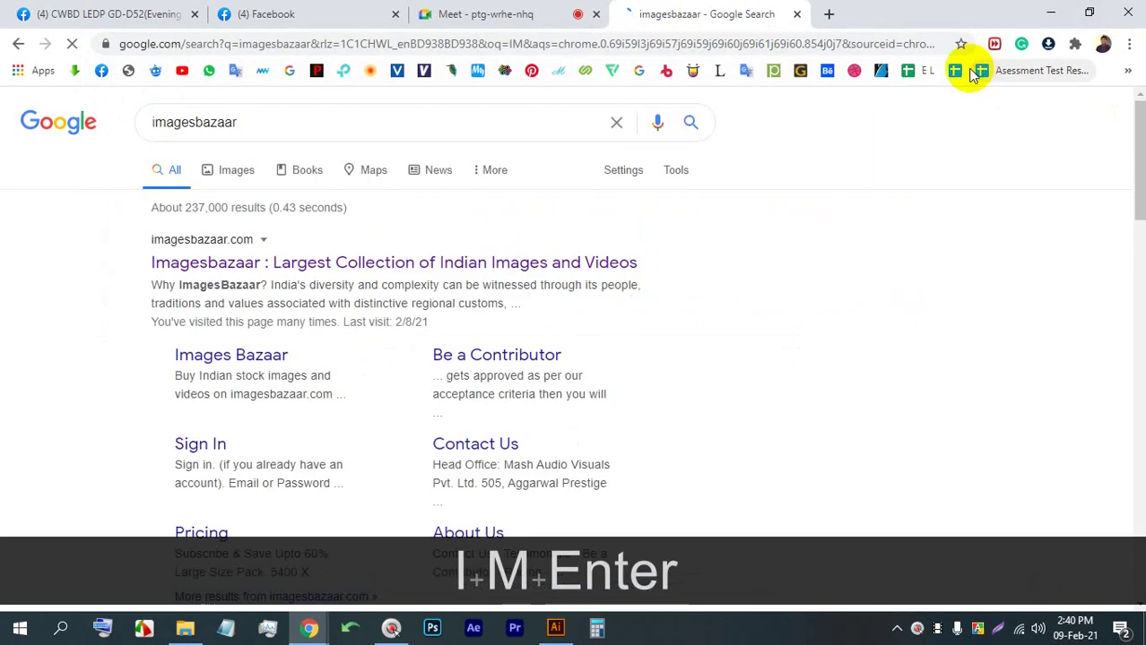
{"action": "left_click", "coordinate": [232, 264]}
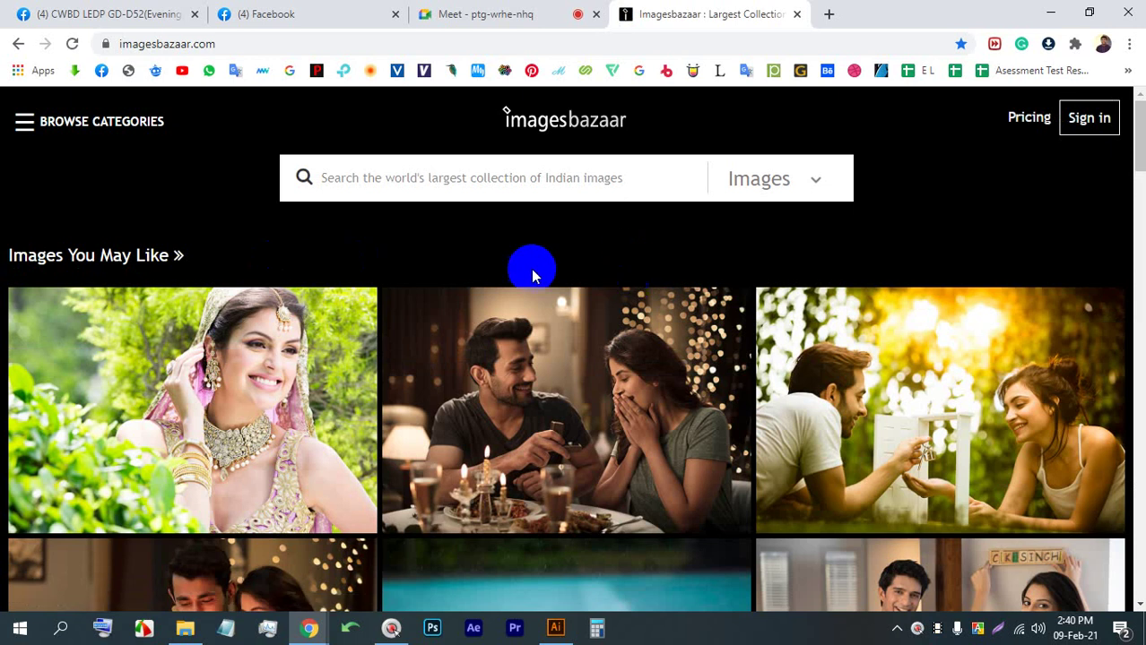
Search Imagesbazaar for modeling photos and browse the results
{"action": "left_click", "coordinate": [503, 172]}
{"action": "type", "text": "MODE"}
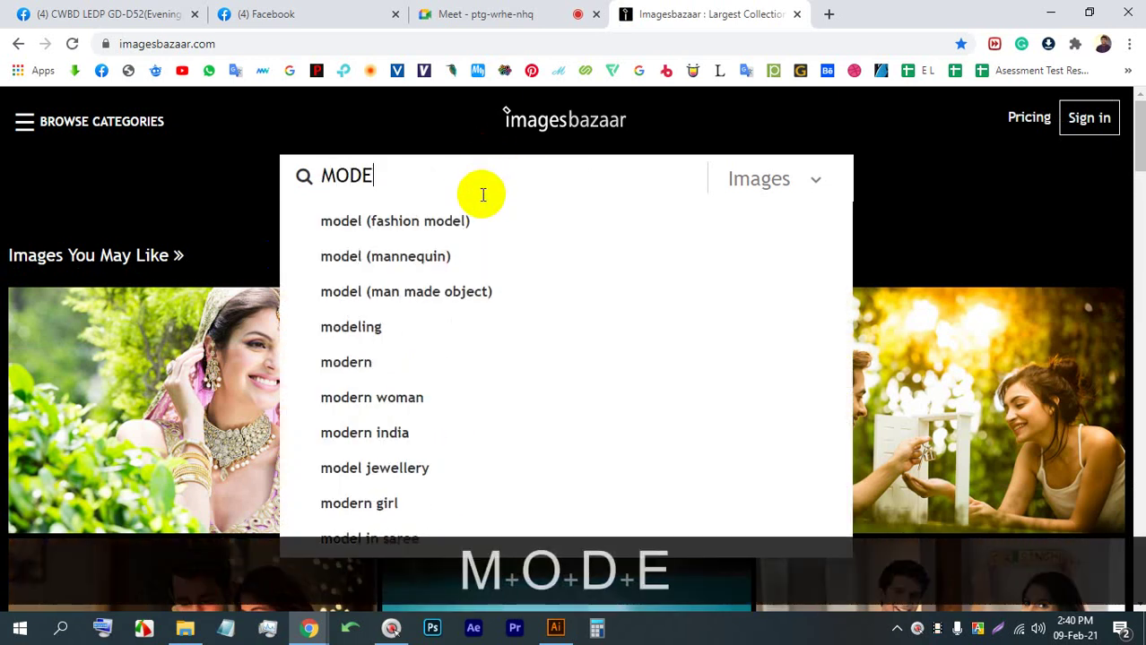
{"action": "left_click", "coordinate": [458, 332]}
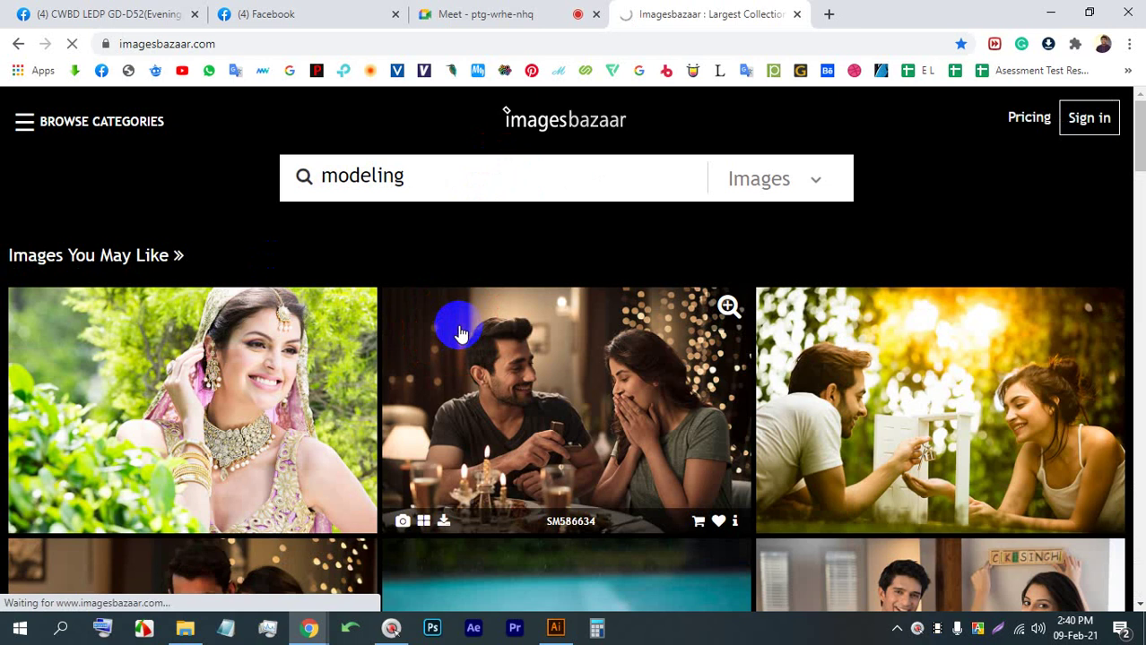
{"action": "scroll", "coordinate": [517, 325], "scroll_direction": "down", "scroll_amount": 2}
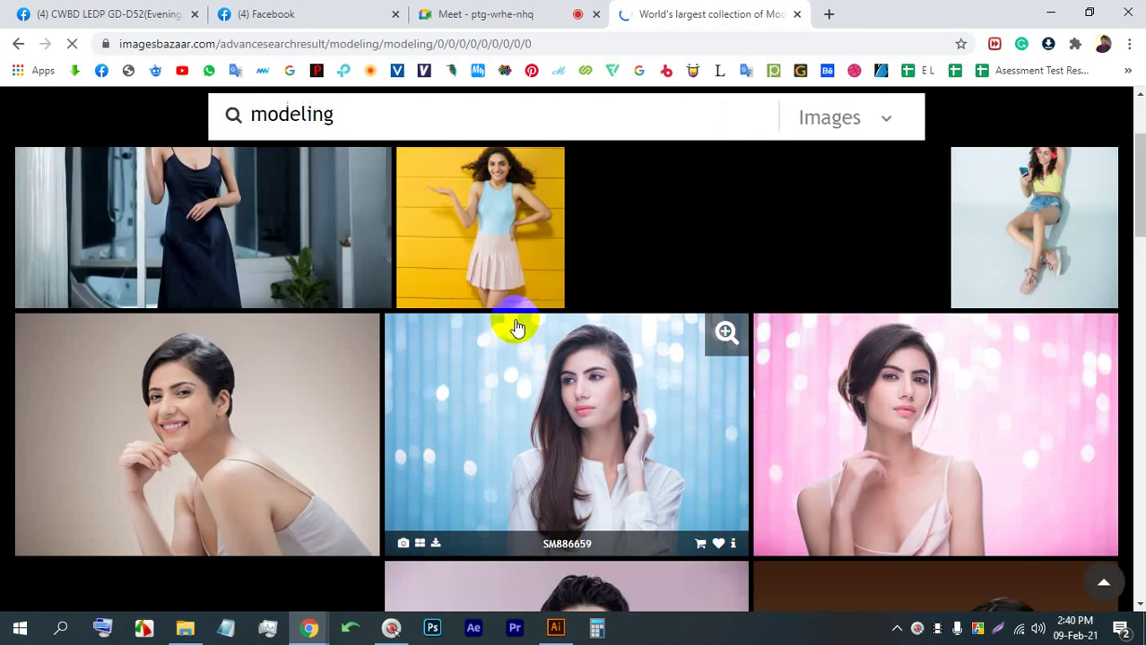
{"action": "scroll", "coordinate": [516, 326], "scroll_direction": "down", "scroll_amount": 5}
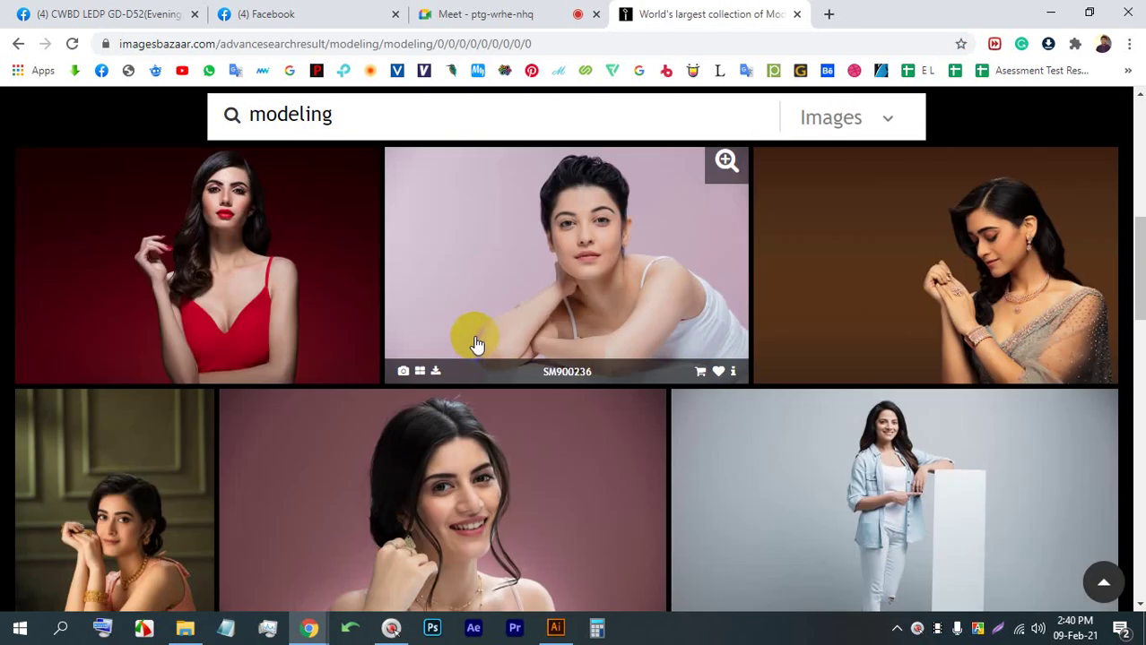
{"action": "left_click", "coordinate": [355, 350]}
{"action": "scroll", "coordinate": [332, 346], "scroll_direction": "down", "scroll_amount": 4}
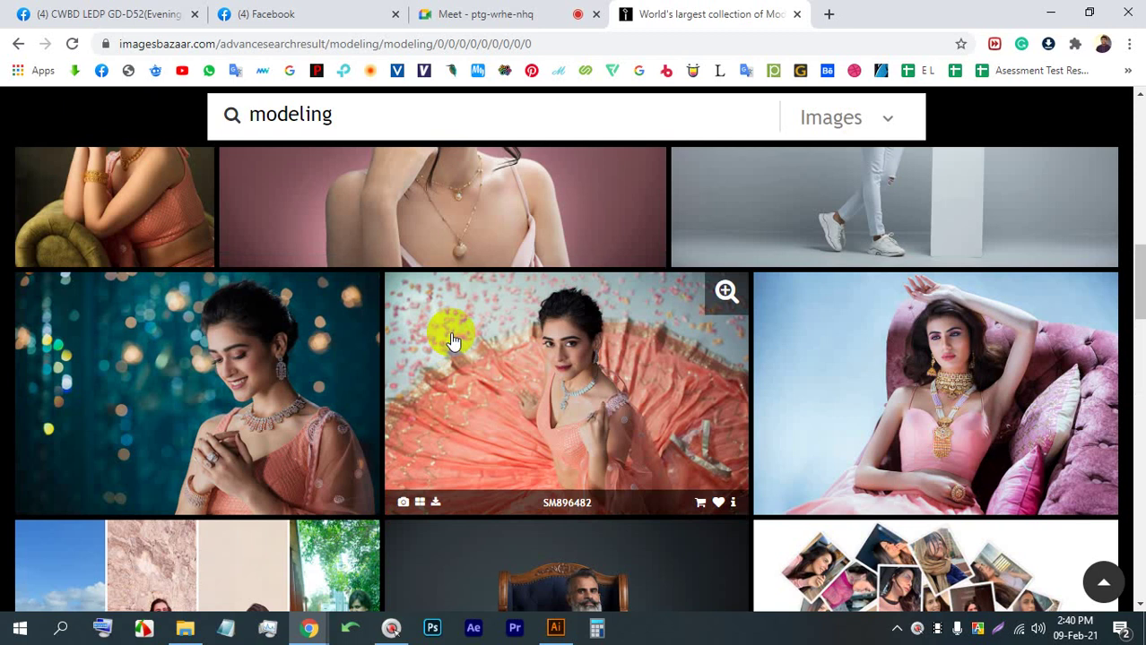
{"action": "scroll", "coordinate": [453, 336], "scroll_direction": "down", "scroll_amount": 4}
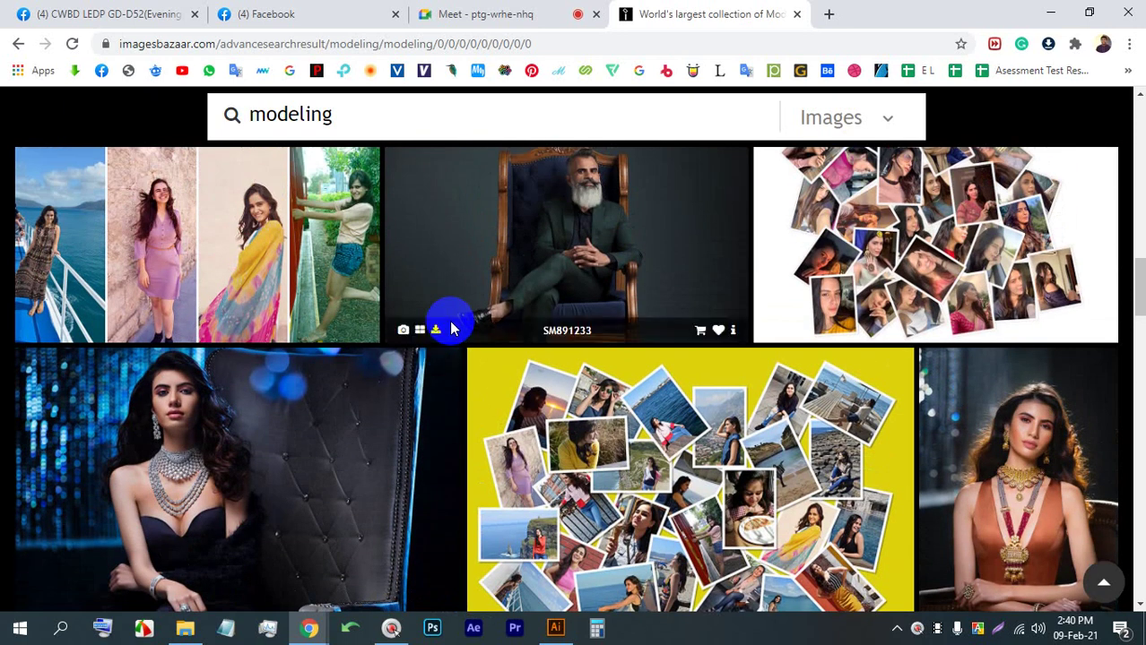
{"action": "scroll", "coordinate": [453, 332], "scroll_direction": "down", "scroll_amount": 7}
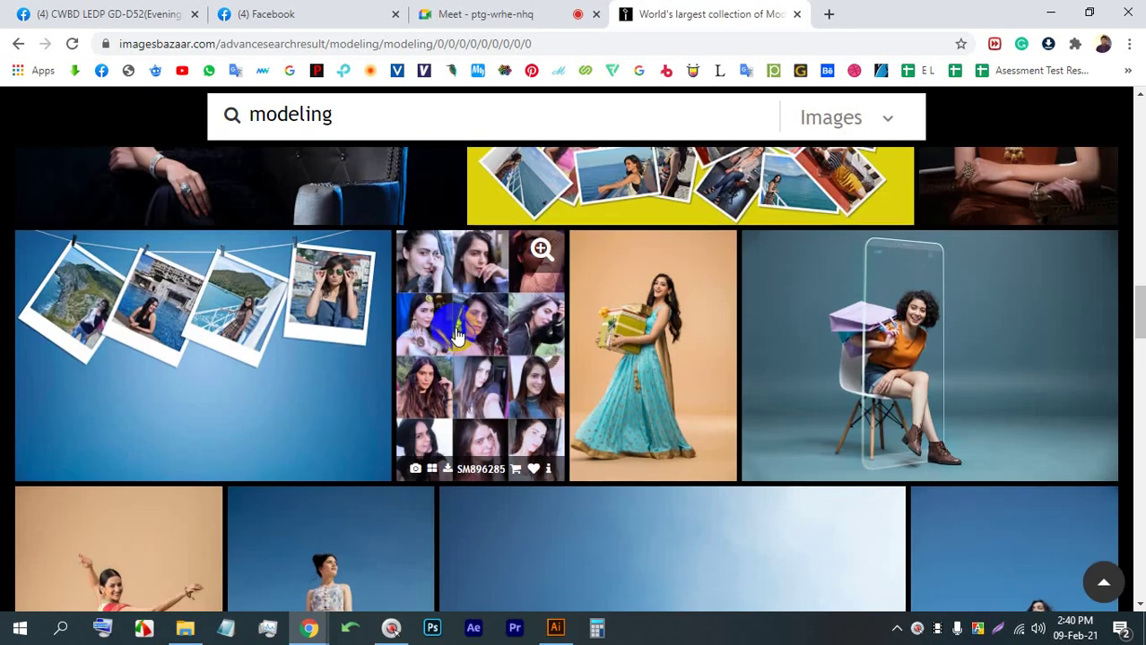
{"action": "scroll", "coordinate": [453, 333], "scroll_direction": "up", "scroll_amount": 2}
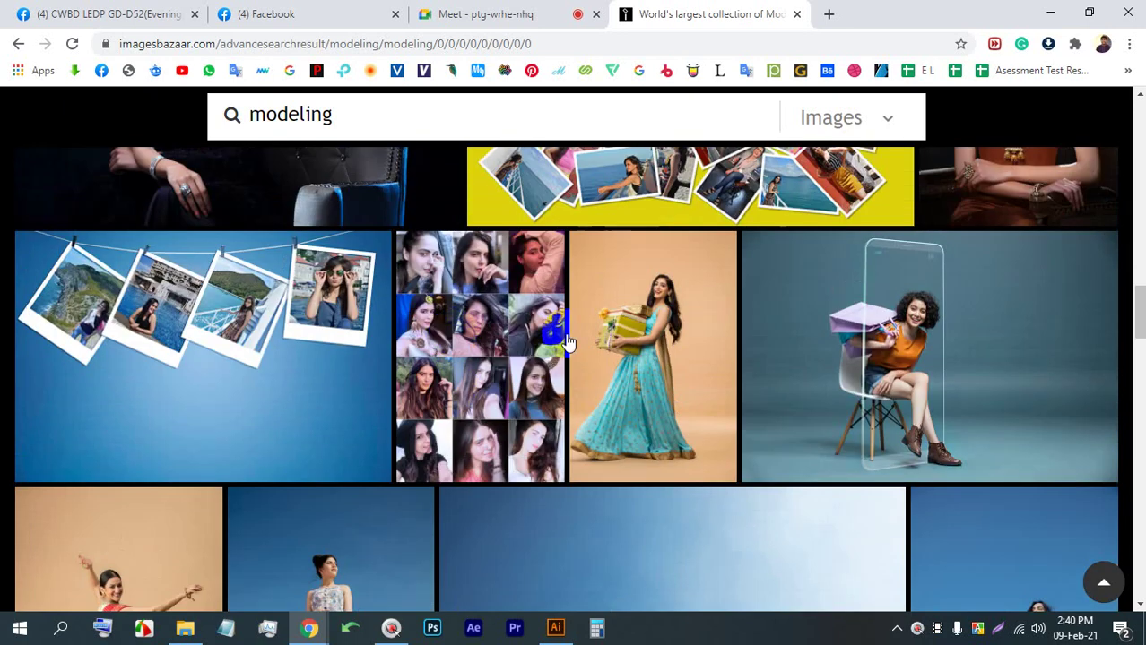
{"action": "scroll", "coordinate": [658, 356], "scroll_direction": "down", "scroll_amount": 4}
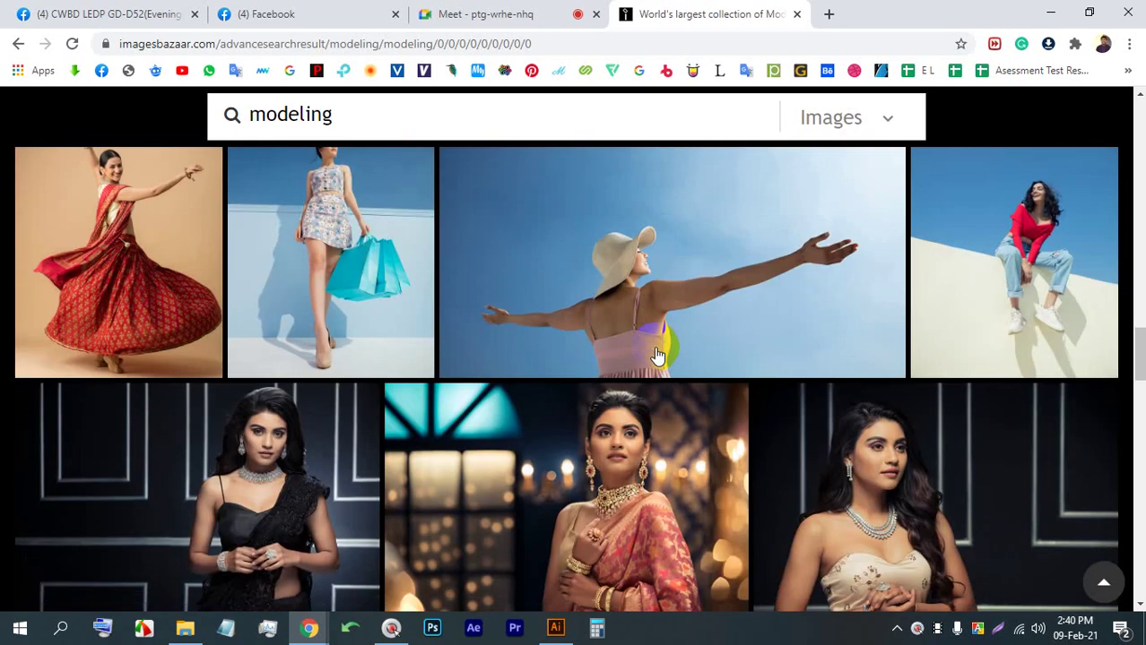
{"action": "scroll", "coordinate": [657, 354], "scroll_direction": "up", "scroll_amount": 4}
{"action": "scroll", "coordinate": [657, 354], "scroll_direction": "down", "scroll_amount": 3}
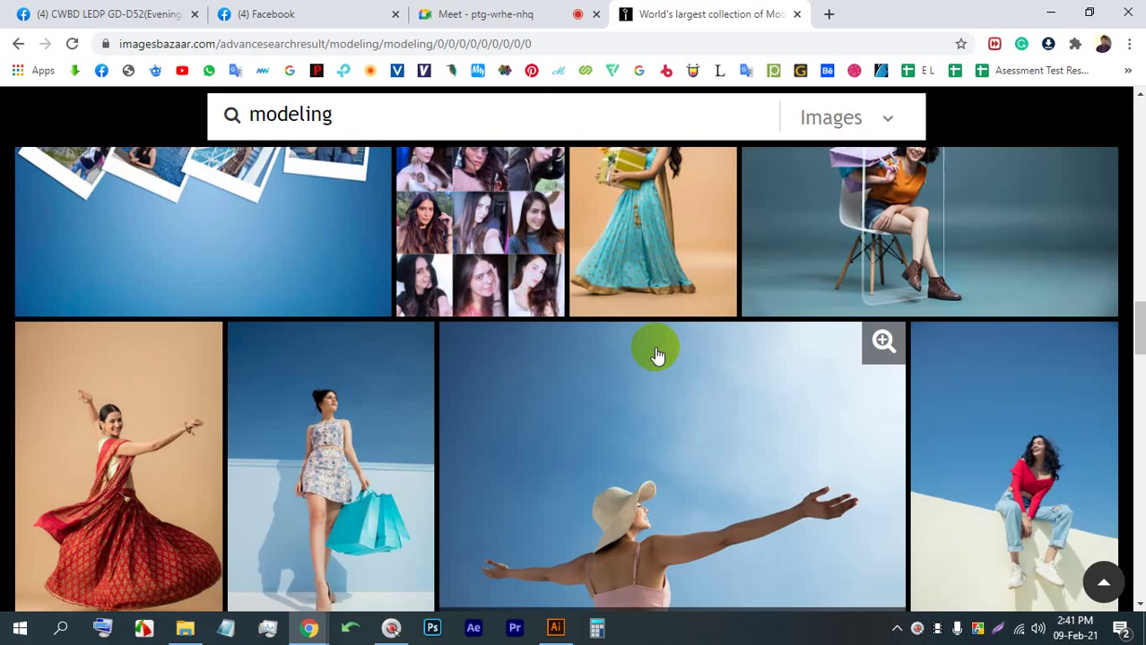
Save the photo of the woman in the red top as 220-SM867613.jpg
{"action": "left_click", "coordinate": [986, 354]}
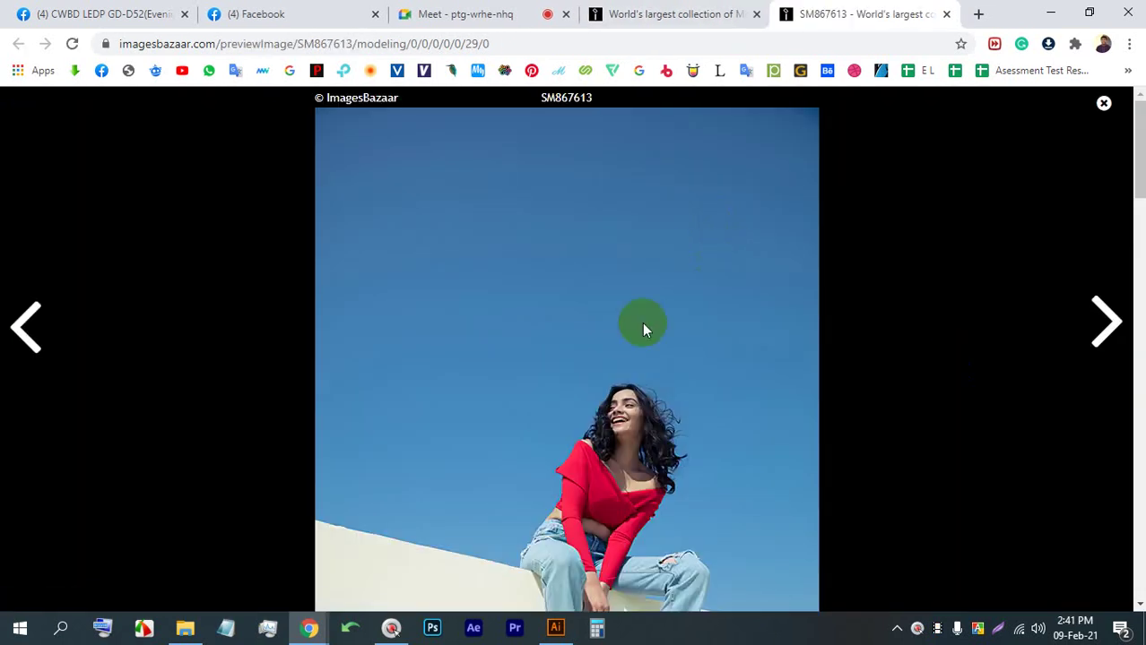
{"action": "scroll", "coordinate": [715, 331], "scroll_direction": "down", "scroll_amount": 2}
{"action": "right_click", "coordinate": [533, 212]}
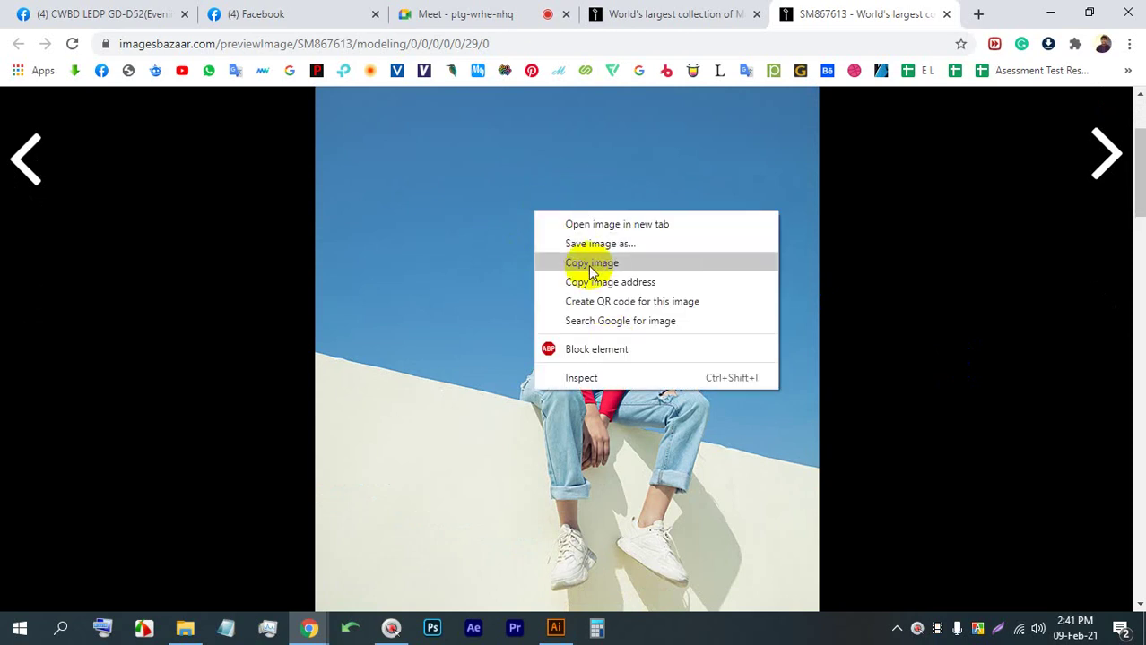
{"action": "left_click", "coordinate": [585, 242]}
{"action": "key", "text": "Return"}
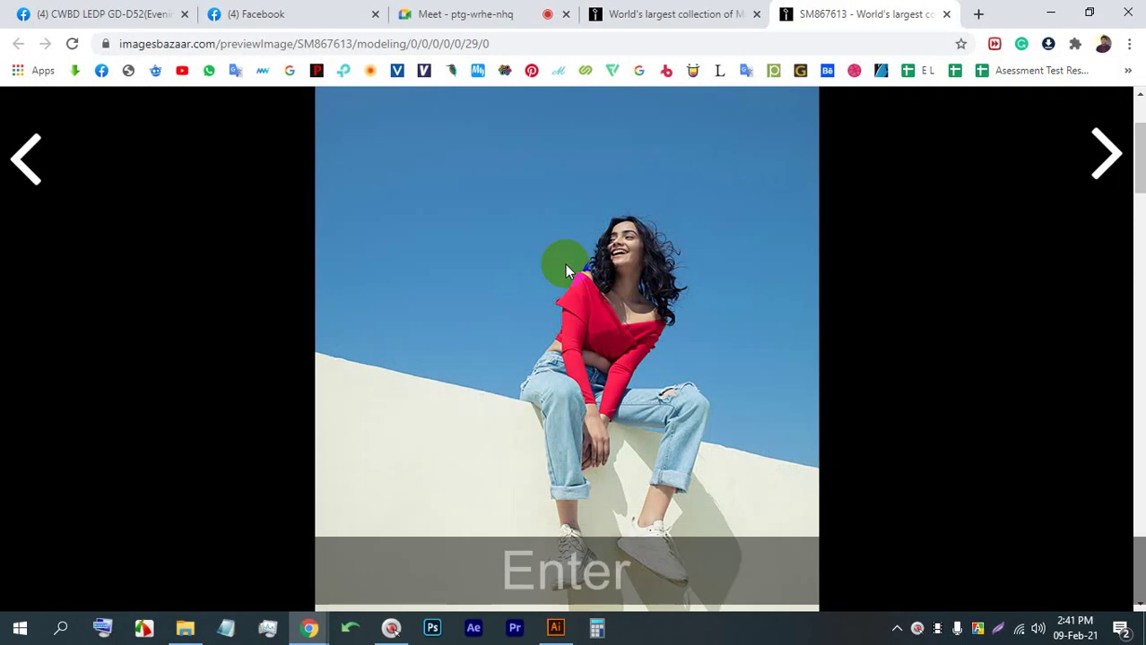
{"action": "left_click", "coordinate": [556, 627]}
Place the model photo on the artboard, scale it up to cover it, and embed it
{"action": "left_click_drag", "start_coordinate": [429, 363], "coordinate": [396, 341]}
{"action": "scroll", "coordinate": [421, 376], "scroll_direction": "down", "scroll_amount": 2}
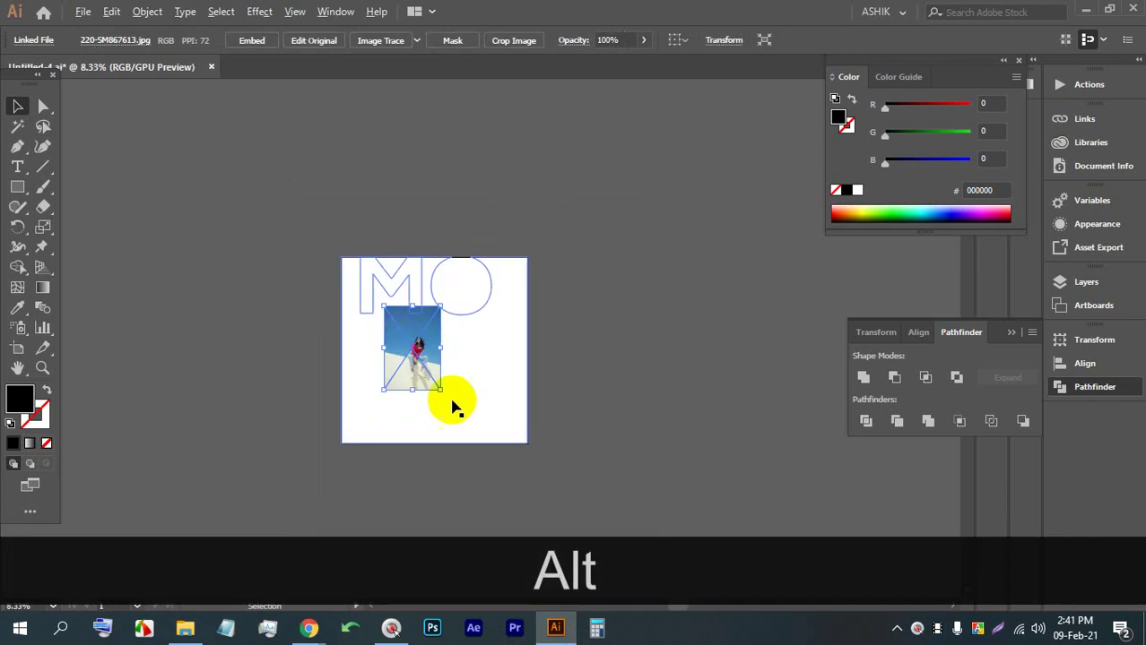
{"action": "left_click_drag", "start_coordinate": [450, 404], "coordinate": [514, 498]}
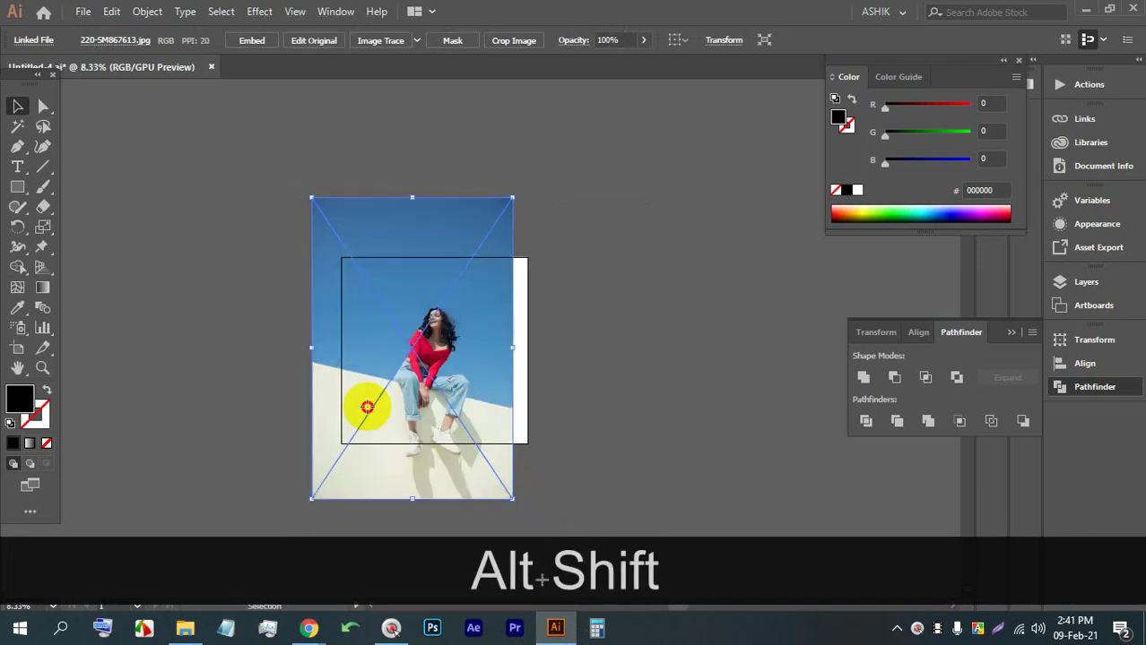
{"action": "left_click_drag", "start_coordinate": [368, 408], "coordinate": [354, 379]}
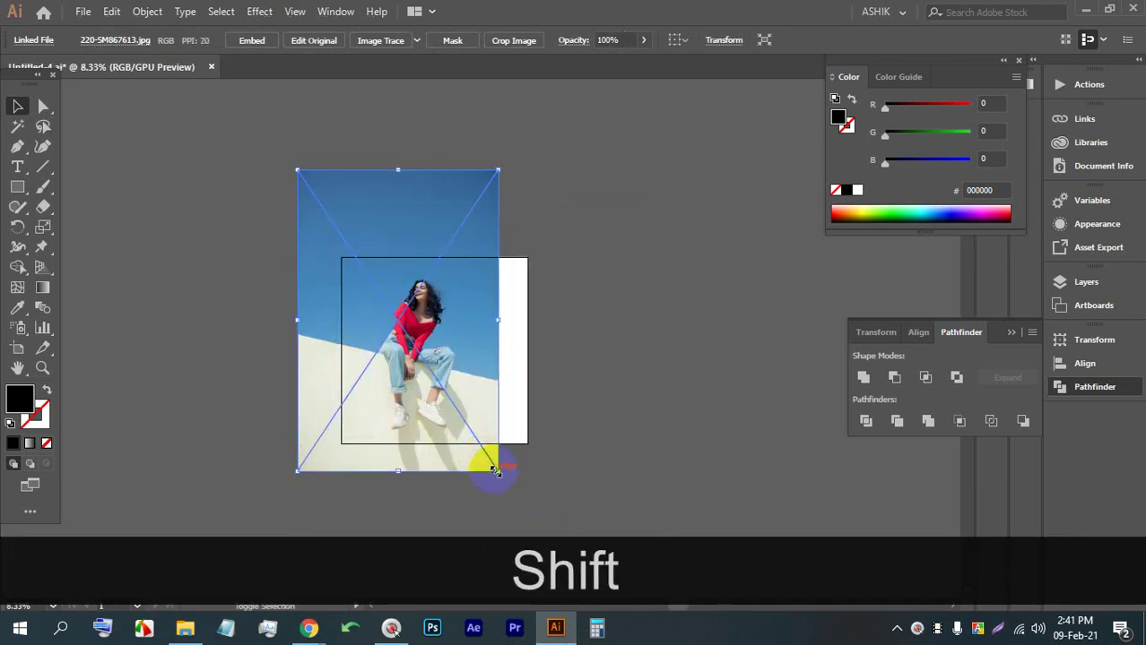
{"action": "left_click_drag", "start_coordinate": [499, 473], "coordinate": [537, 528]}
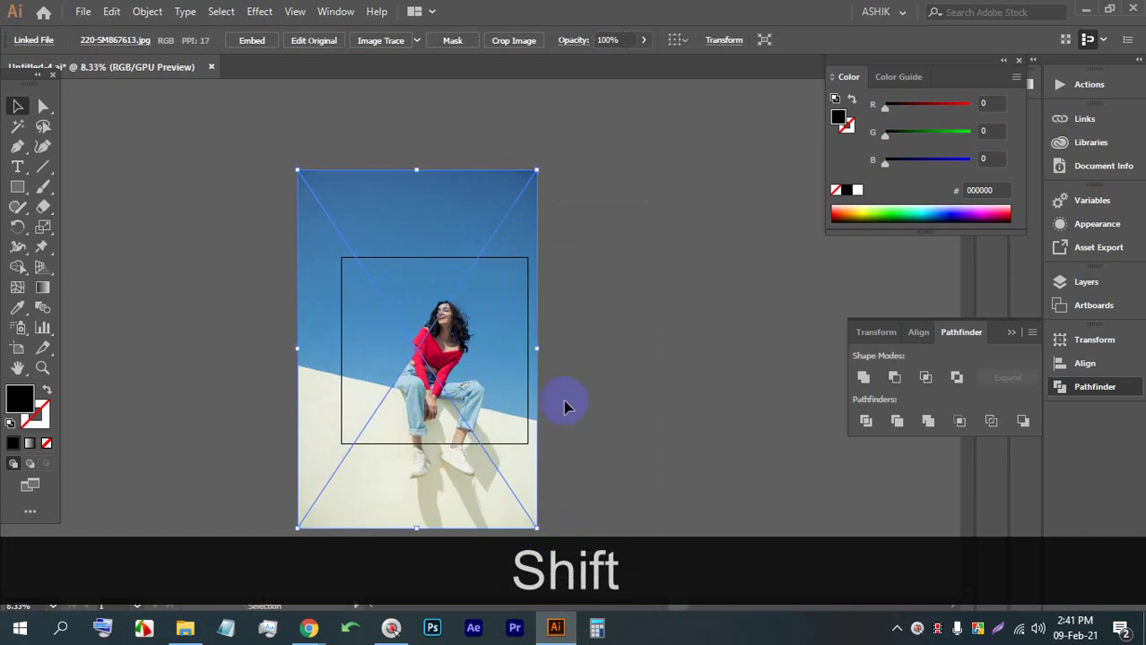
{"action": "left_click", "coordinate": [256, 41]}
Send the photo behind the white box and position the model within the MO letters
{"action": "left_click", "coordinate": [447, 237], "text": "shift"}
{"action": "left_click", "coordinate": [448, 239], "text": "ctrl"}
{"action": "key", "text": "ctrl+bracketleft"}
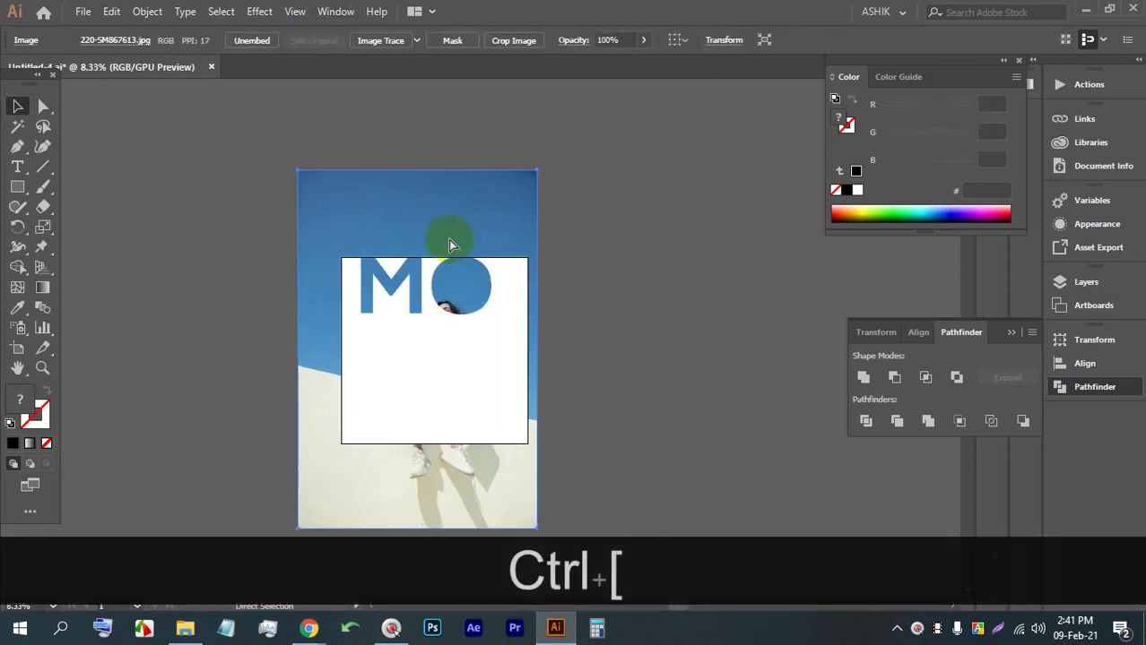
{"action": "left_click", "coordinate": [614, 258]}
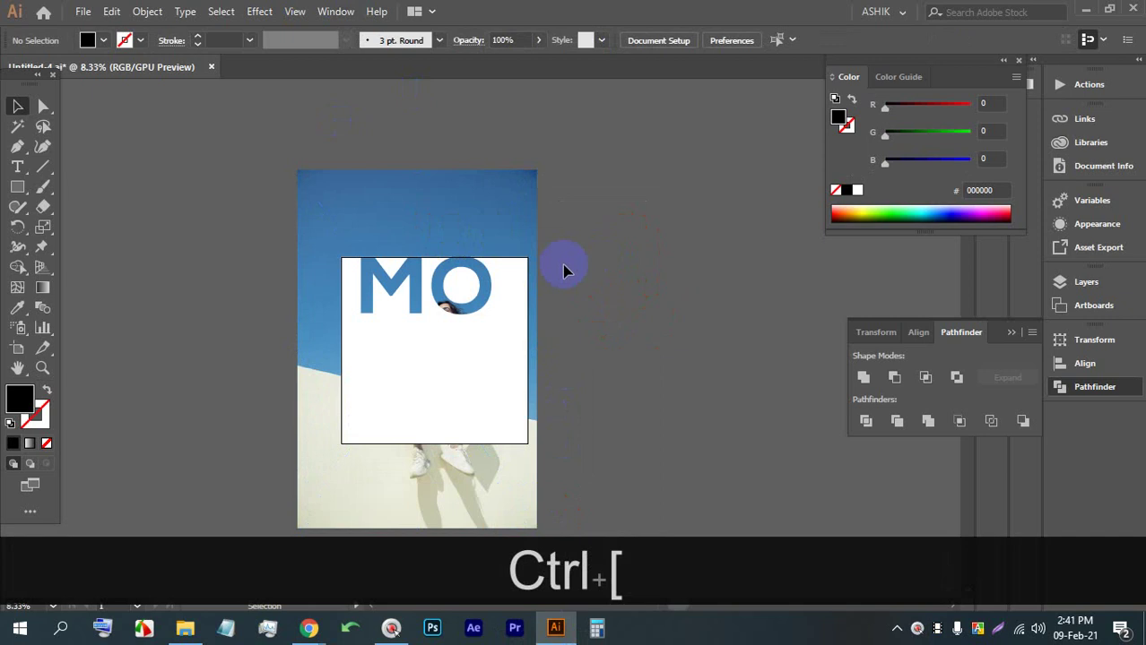
{"action": "scroll", "coordinate": [504, 208], "scroll_direction": "up", "scroll_amount": 1}
{"action": "left_click_drag", "start_coordinate": [472, 242], "coordinate": [427, 243]}
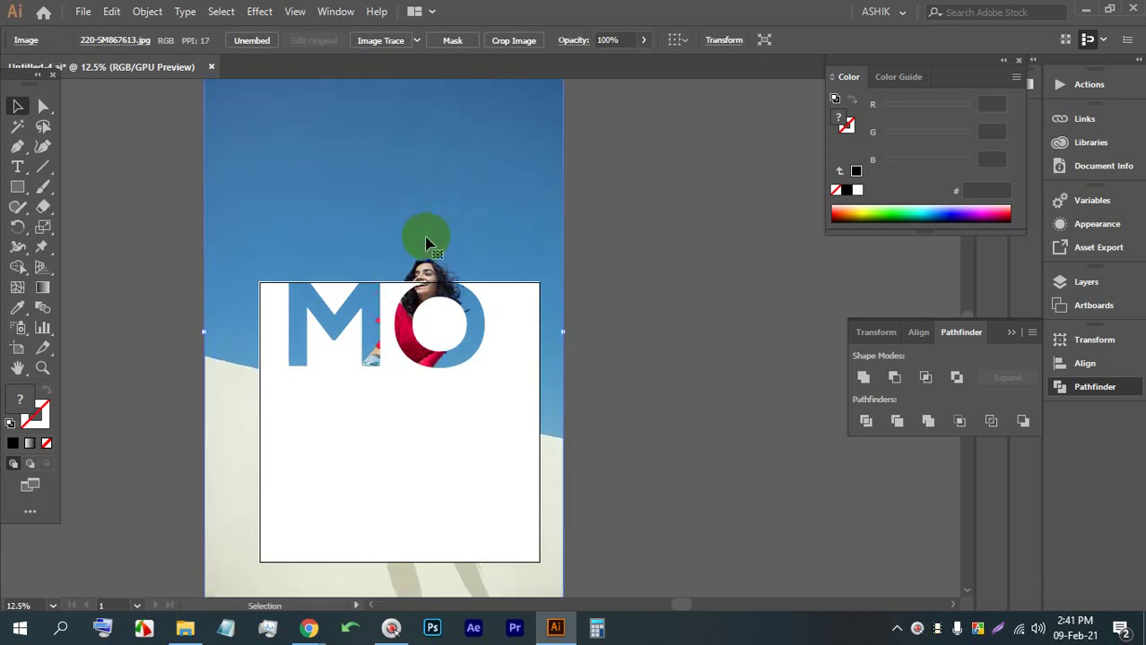
{"action": "left_click", "coordinate": [657, 294]}
{"action": "scroll", "coordinate": [312, 330], "scroll_direction": "up", "scroll_amount": 1}
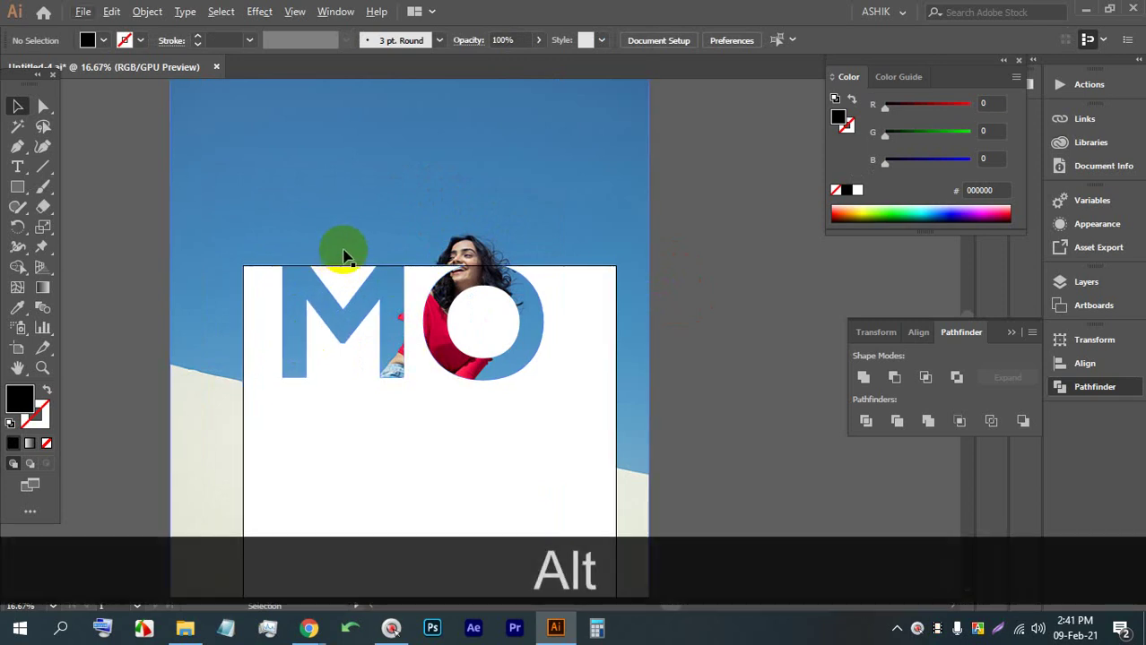
{"action": "scroll", "coordinate": [346, 256], "scroll_direction": "down", "scroll_amount": 1}
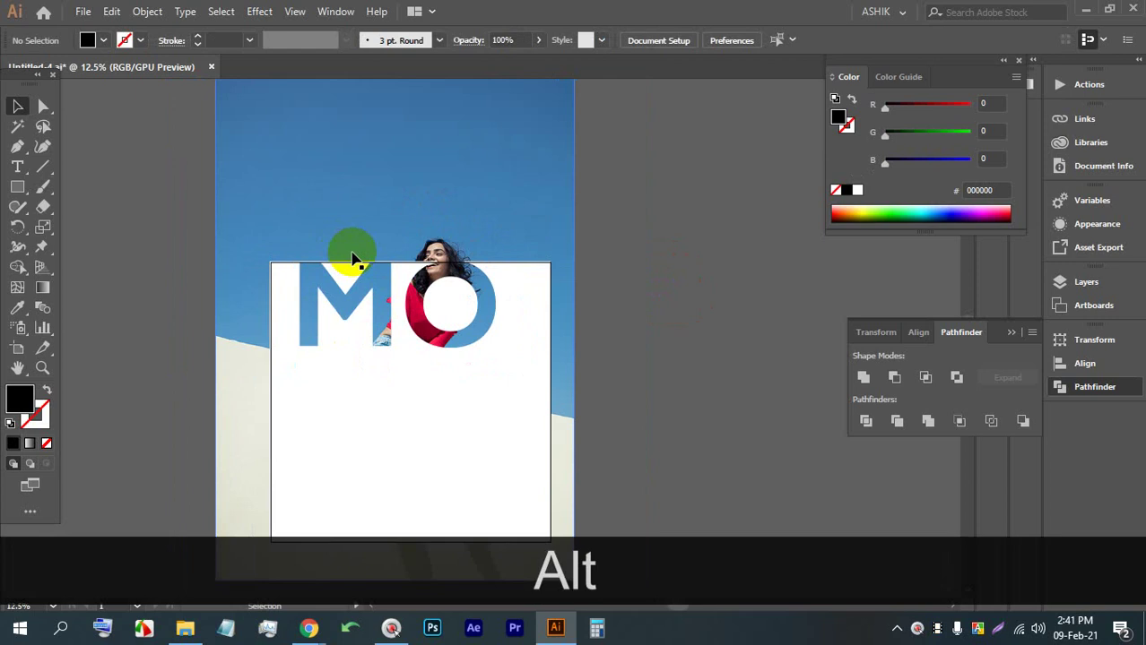
{"action": "left_click_drag", "start_coordinate": [372, 260], "coordinate": [368, 322]}
{"action": "scroll", "coordinate": [367, 321], "scroll_direction": "up", "scroll_amount": 1}
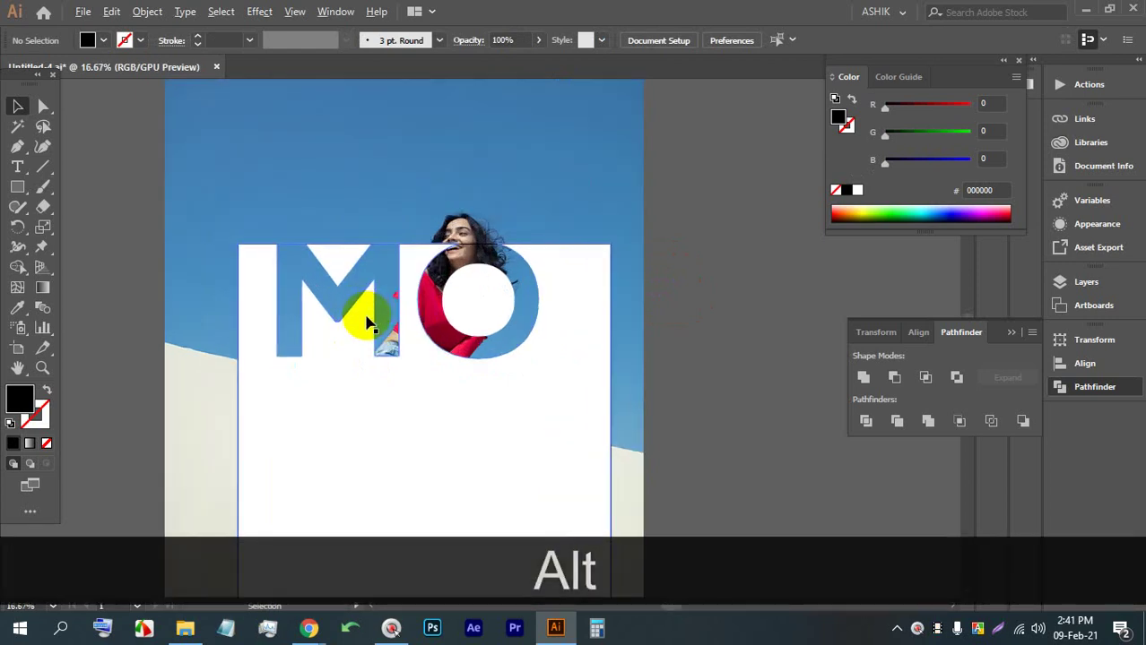
{"action": "scroll", "coordinate": [332, 243], "scroll_direction": "down", "scroll_amount": 3}
{"action": "scroll", "coordinate": [425, 287], "scroll_direction": "up", "scroll_amount": 2}
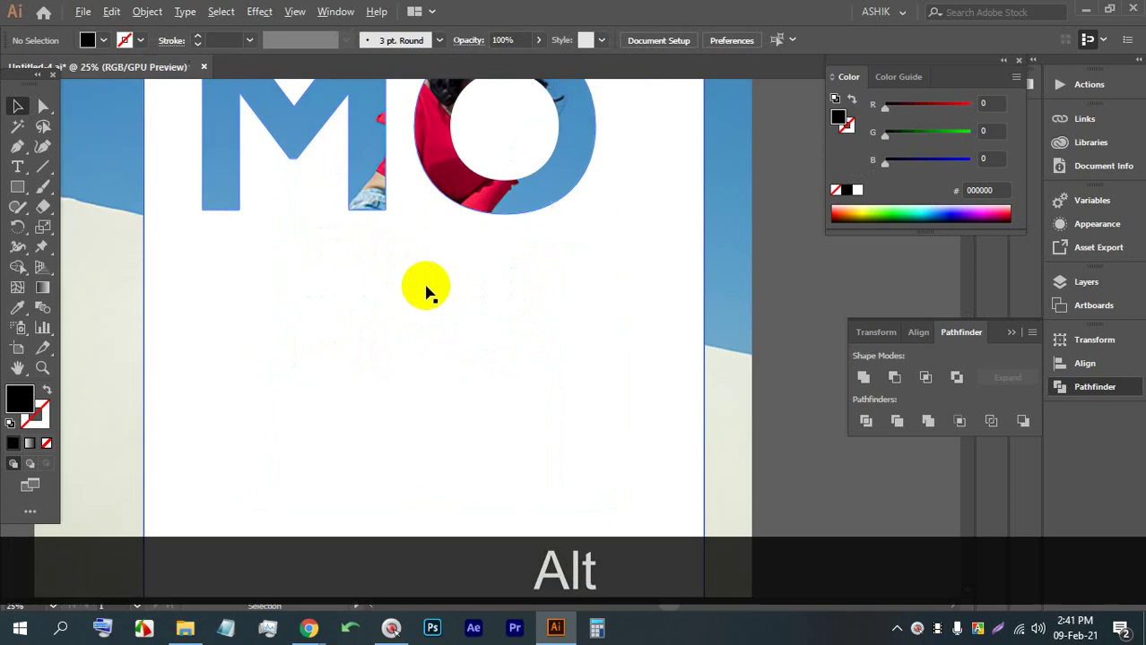
Add a text object on the white rectangle reading NEW ARRIVAL
{"action": "left_click", "coordinate": [17, 167]}
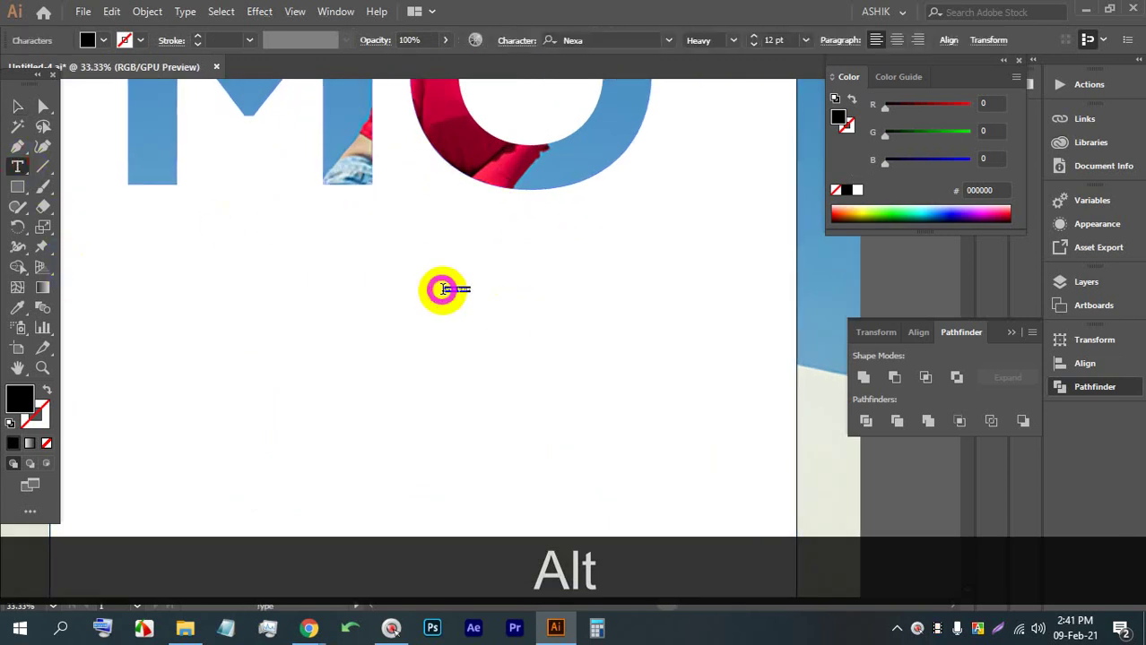
{"action": "left_click", "coordinate": [20, 108]}
{"action": "left_click", "coordinate": [459, 303], "text": "shift"}
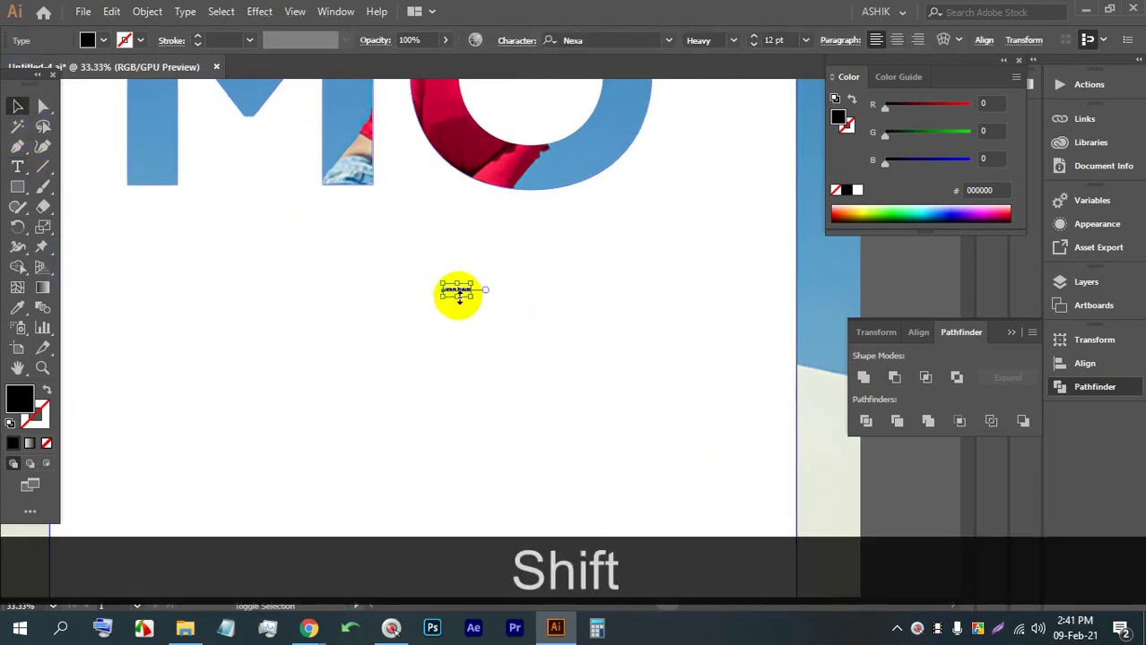
{"action": "left_click_drag", "start_coordinate": [459, 296], "coordinate": [414, 299]}
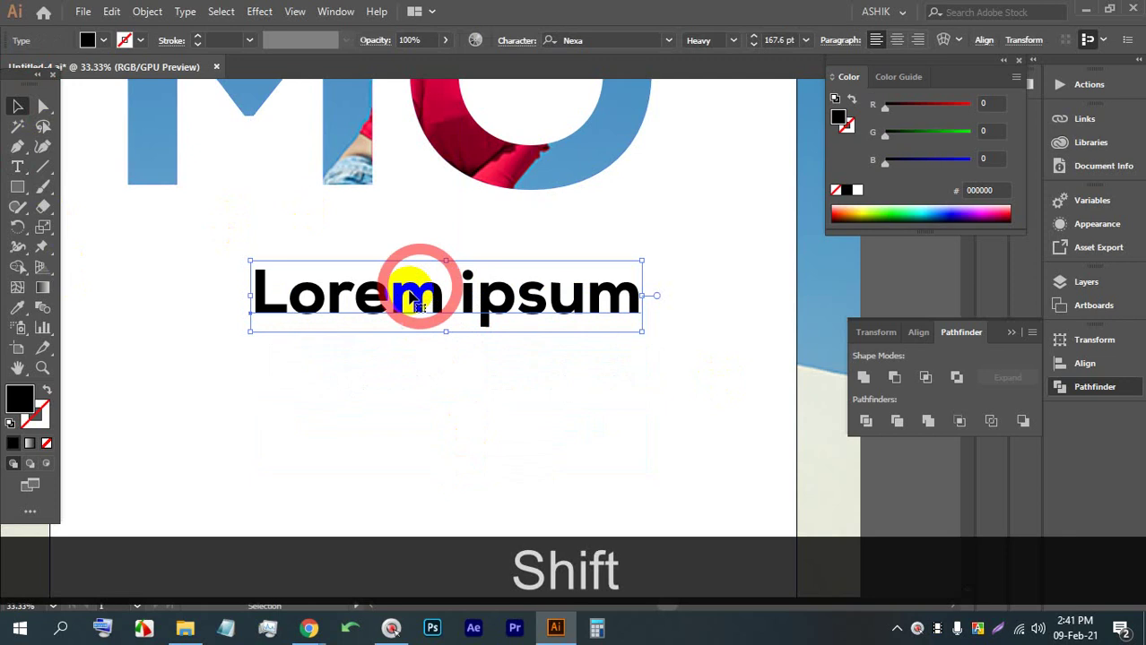
{"action": "double_click", "coordinate": [414, 299]}
{"action": "triple_click", "coordinate": [408, 296]}
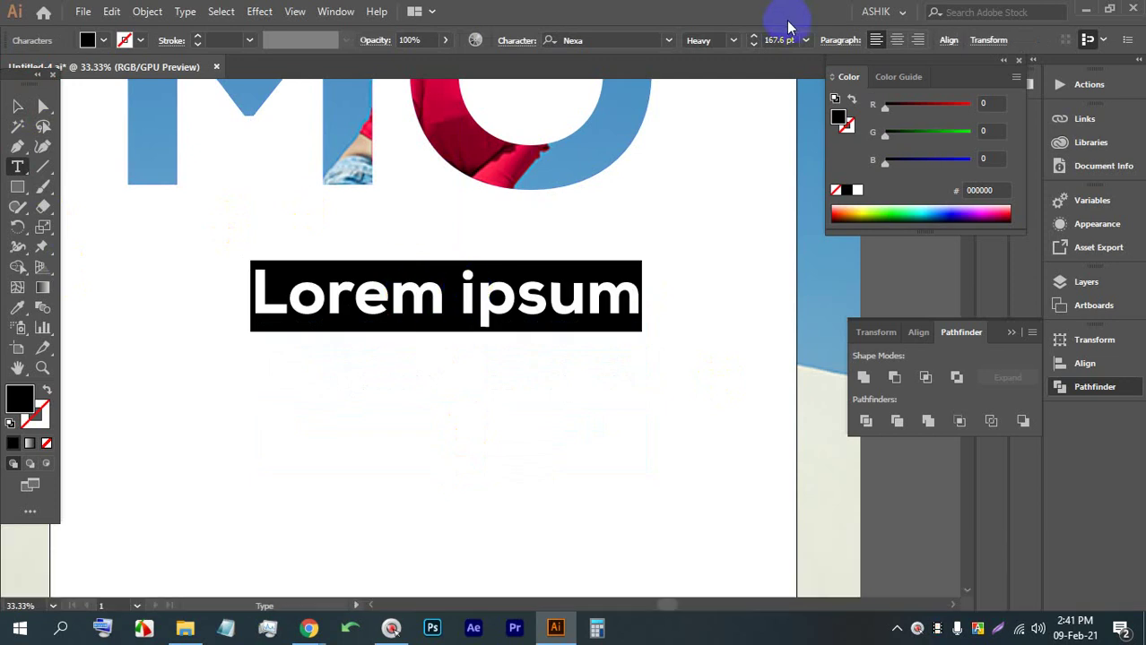
{"action": "type", "text": "NEW"}
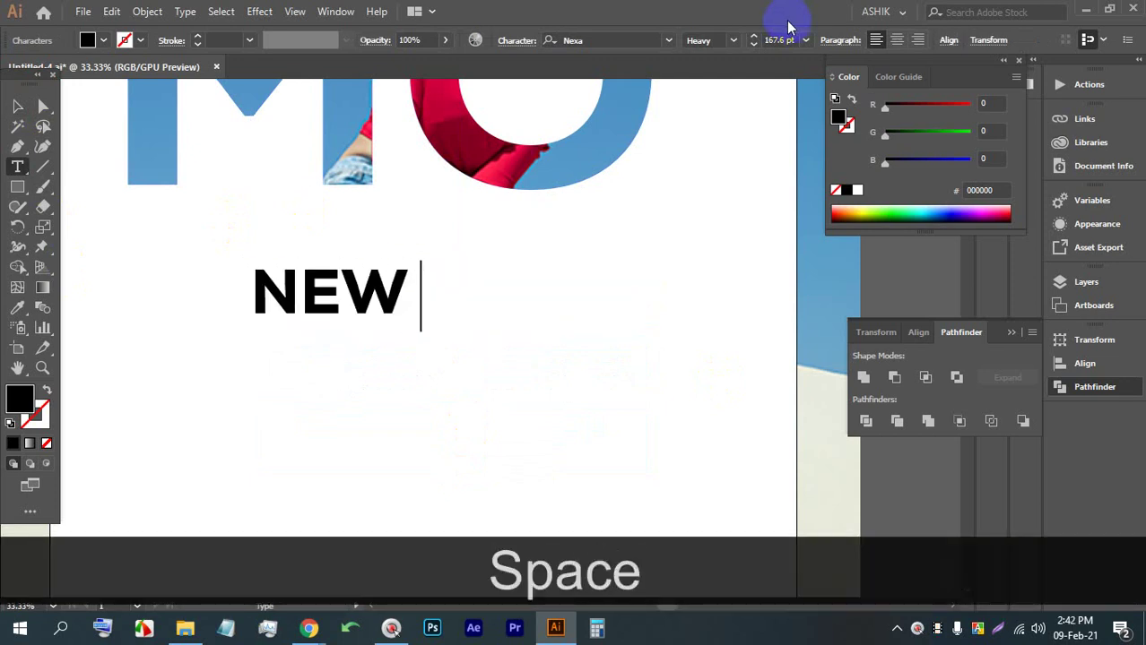
{"action": "type", "text": " ARRI"}
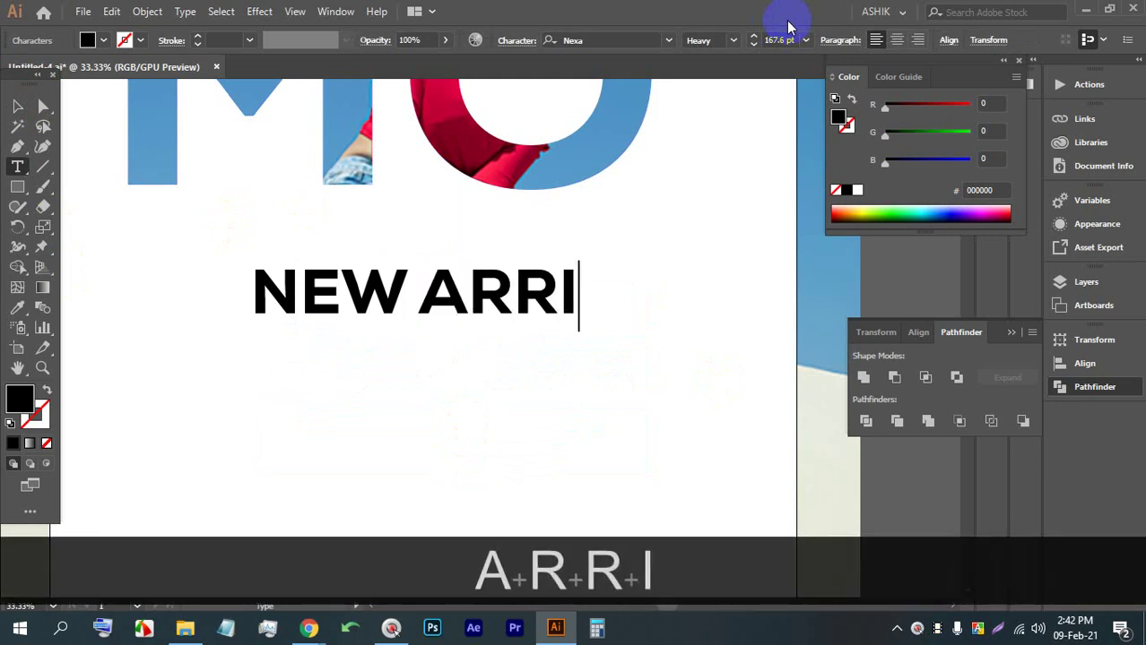
{"action": "type", "text": "V"}
{"action": "type", "text": "AL"}
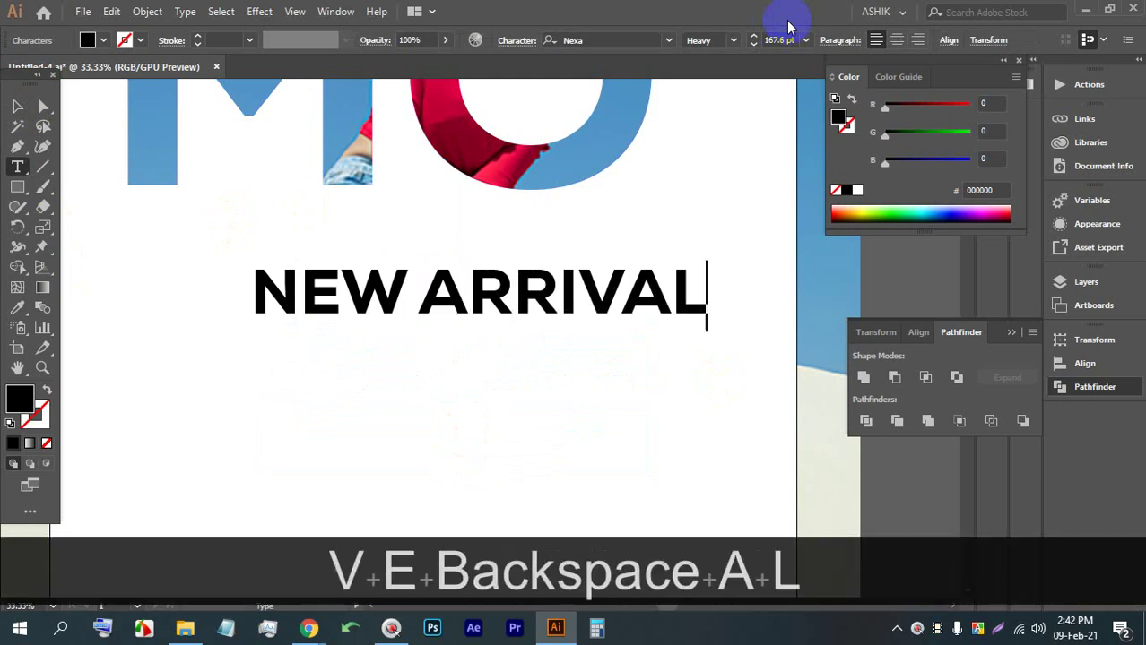
Shrink NEW ARRIVAL and set it to Regular weight
{"action": "left_click", "coordinate": [18, 106]}
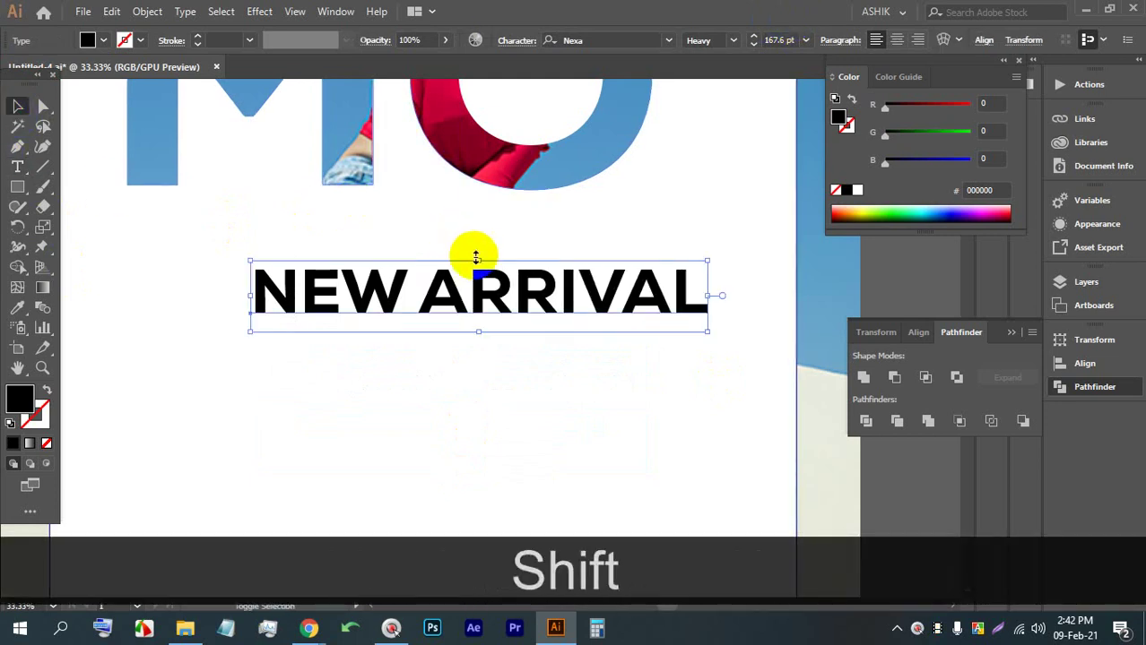
{"action": "left_click_drag", "start_coordinate": [475, 256], "coordinate": [450, 269]}
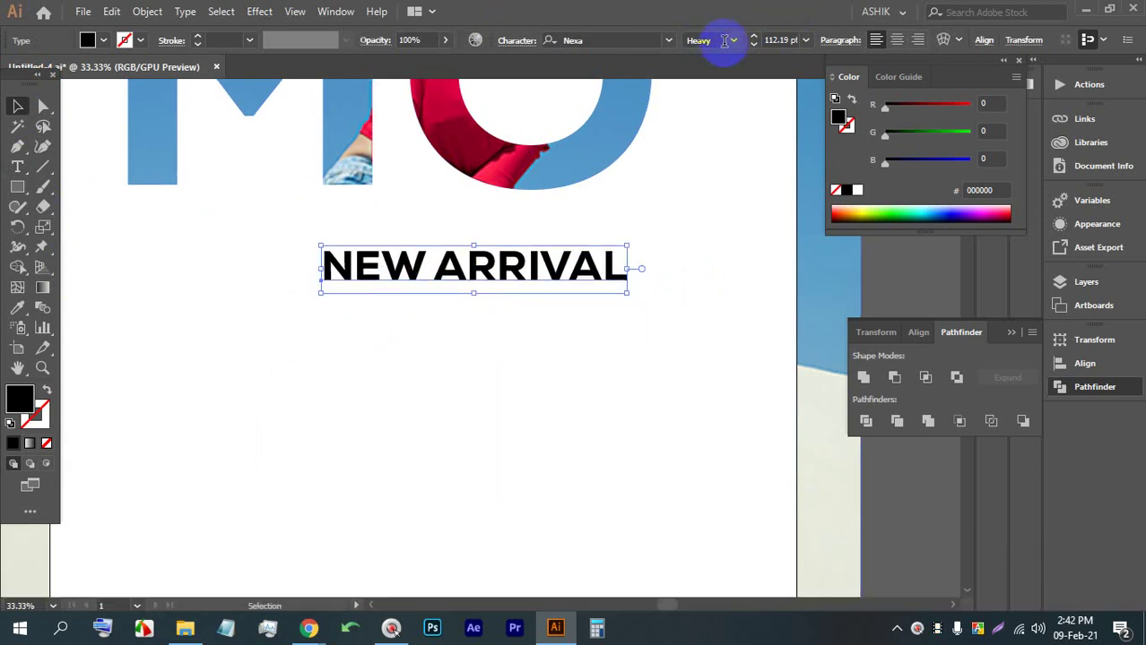
{"action": "left_click", "coordinate": [732, 40]}
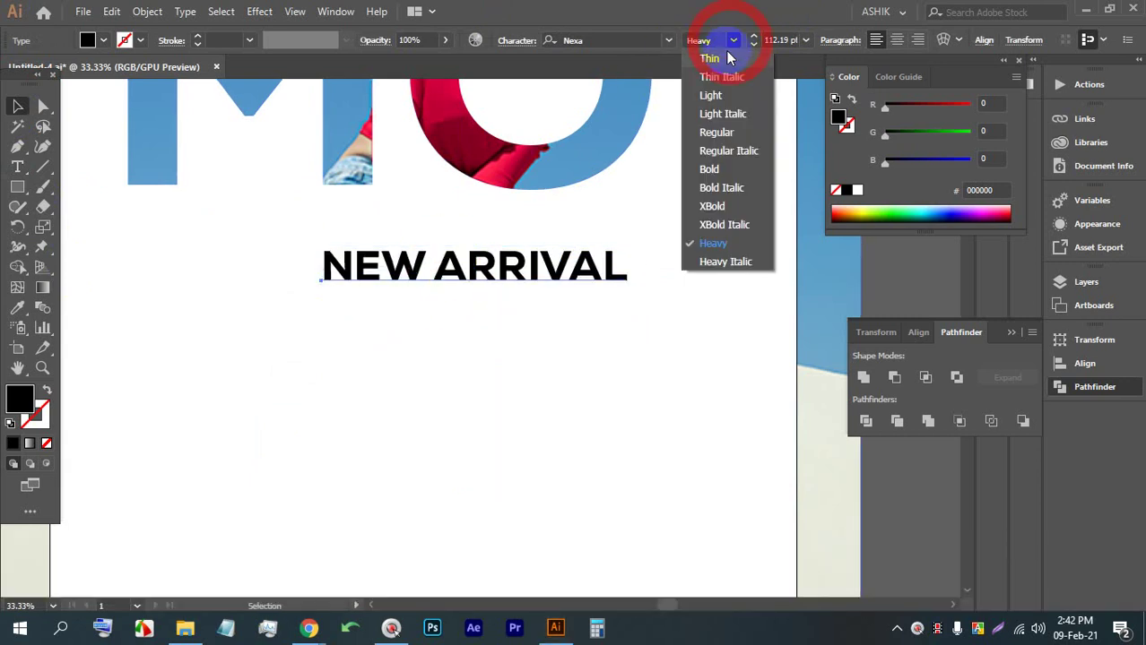
{"action": "left_click", "coordinate": [717, 133]}
Duplicate NEW ARRIVAL just below and retype the copy as JAST FOR
{"action": "left_click_drag", "start_coordinate": [458, 272], "coordinate": [415, 325]}
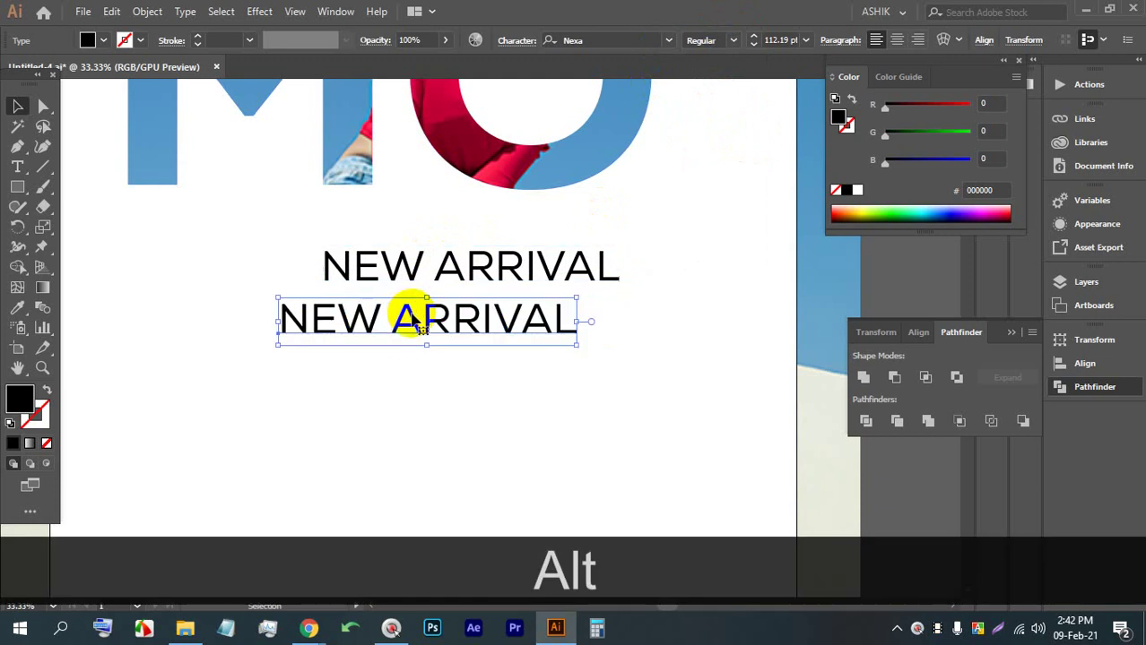
{"action": "double_click", "coordinate": [415, 325]}
{"action": "triple_click", "coordinate": [411, 330]}
{"action": "type", "text": "JAS"}
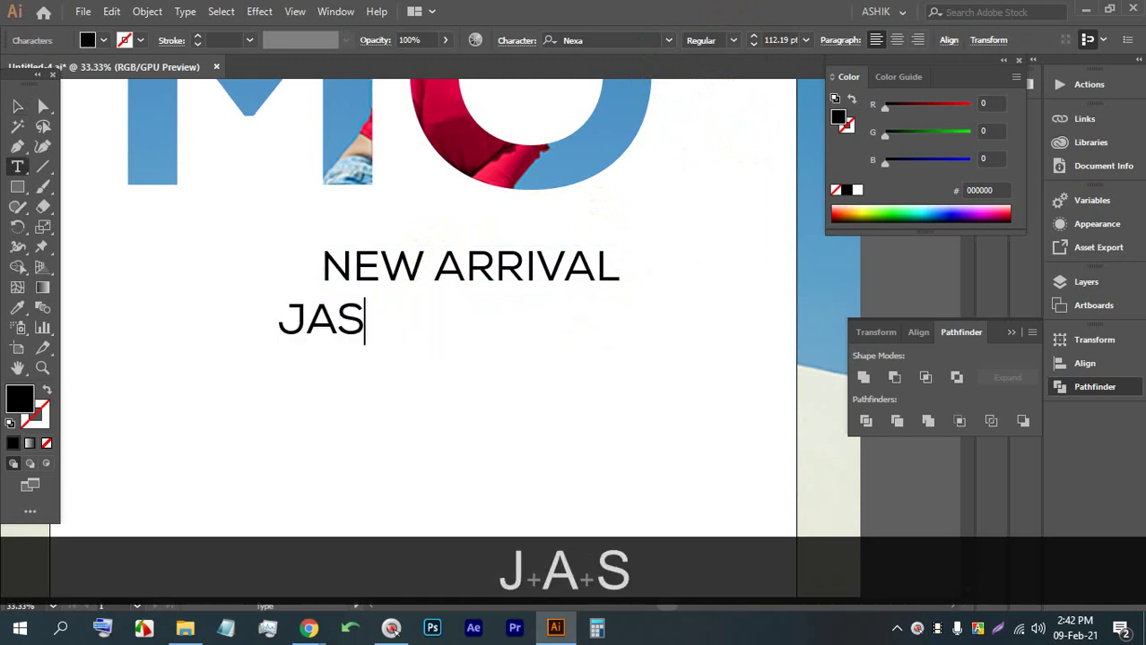
{"action": "type", "text": "T FOR"}
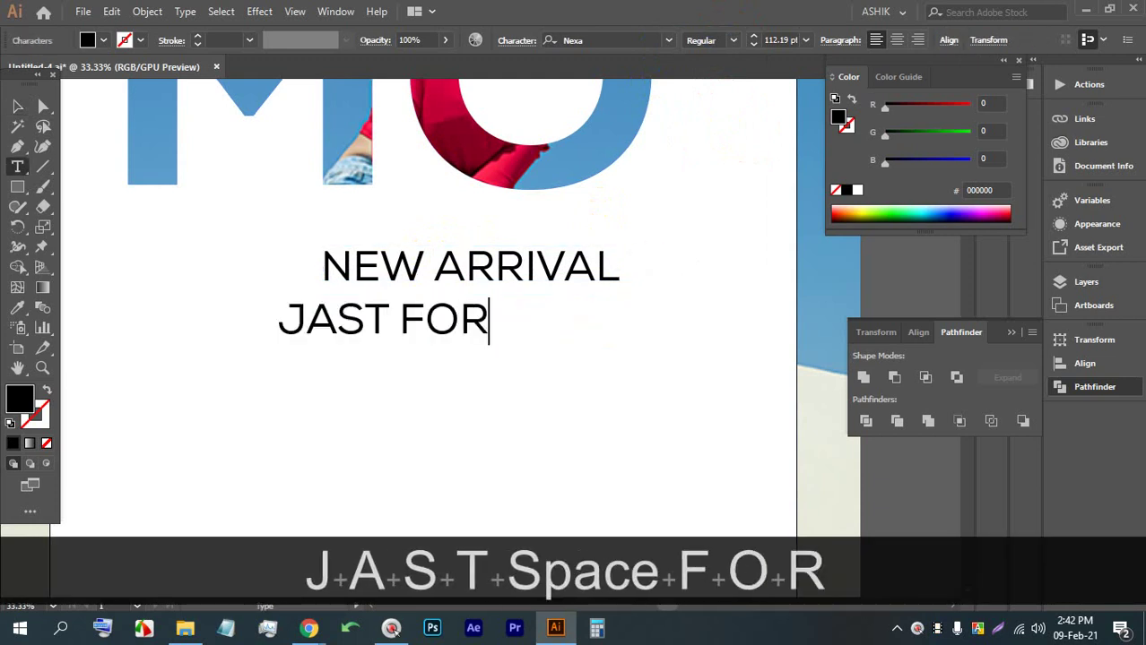
{"action": "left_click", "coordinate": [18, 107]}
Make JAST FOR extra bold (XBold) and align it under NEW ARRIVAL
{"action": "scroll", "coordinate": [461, 290], "scroll_direction": "down", "scroll_amount": 2}
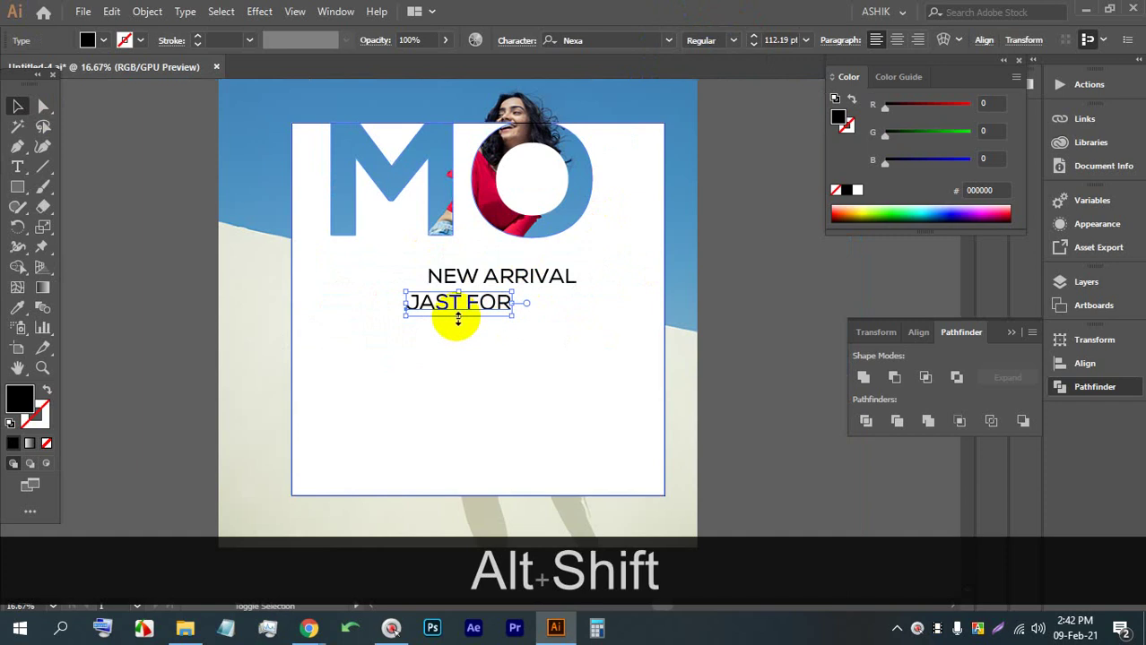
{"action": "left_click_drag", "start_coordinate": [456, 315], "coordinate": [477, 343]}
{"action": "key", "text": "ctrl+z"}
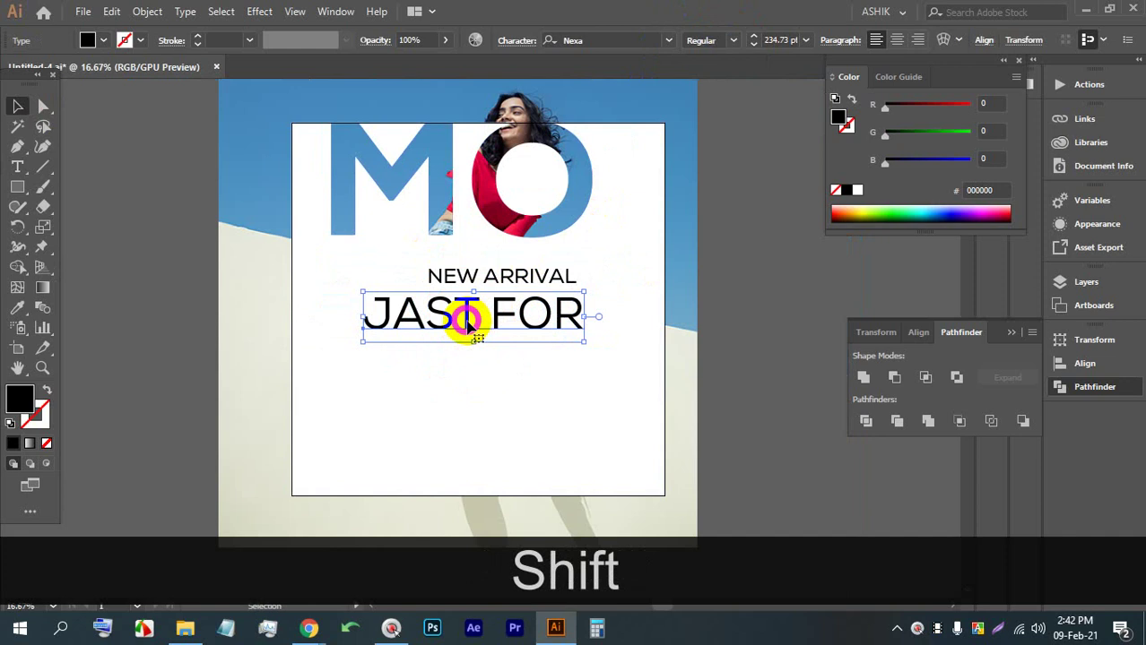
{"action": "left_click", "coordinate": [732, 39]}
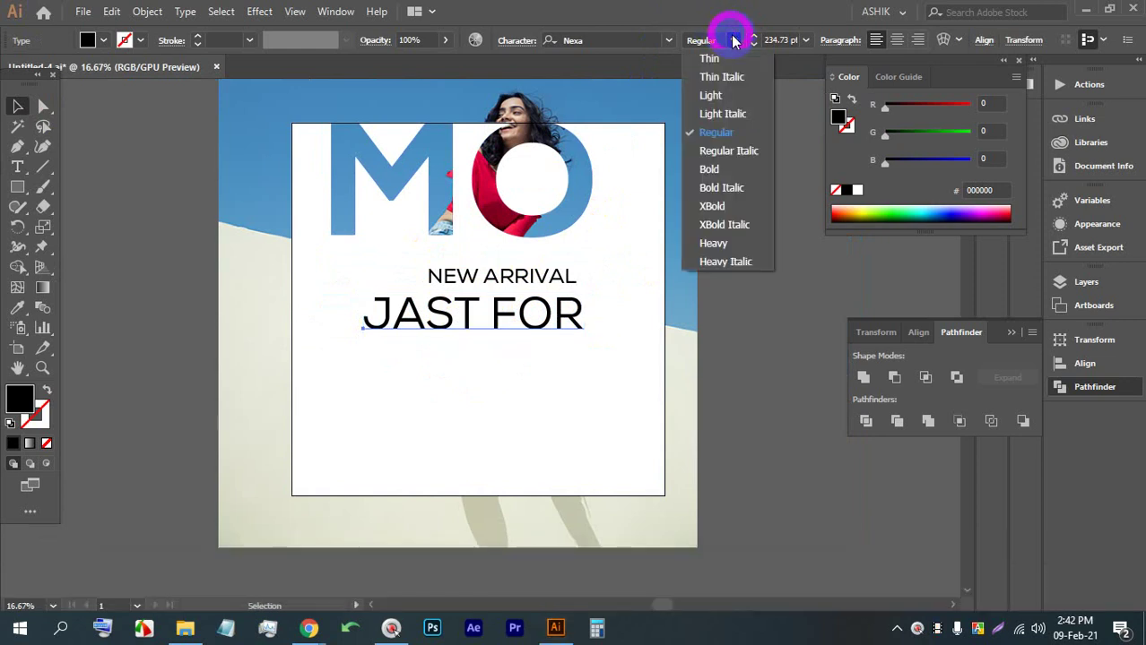
{"action": "left_click", "coordinate": [721, 206]}
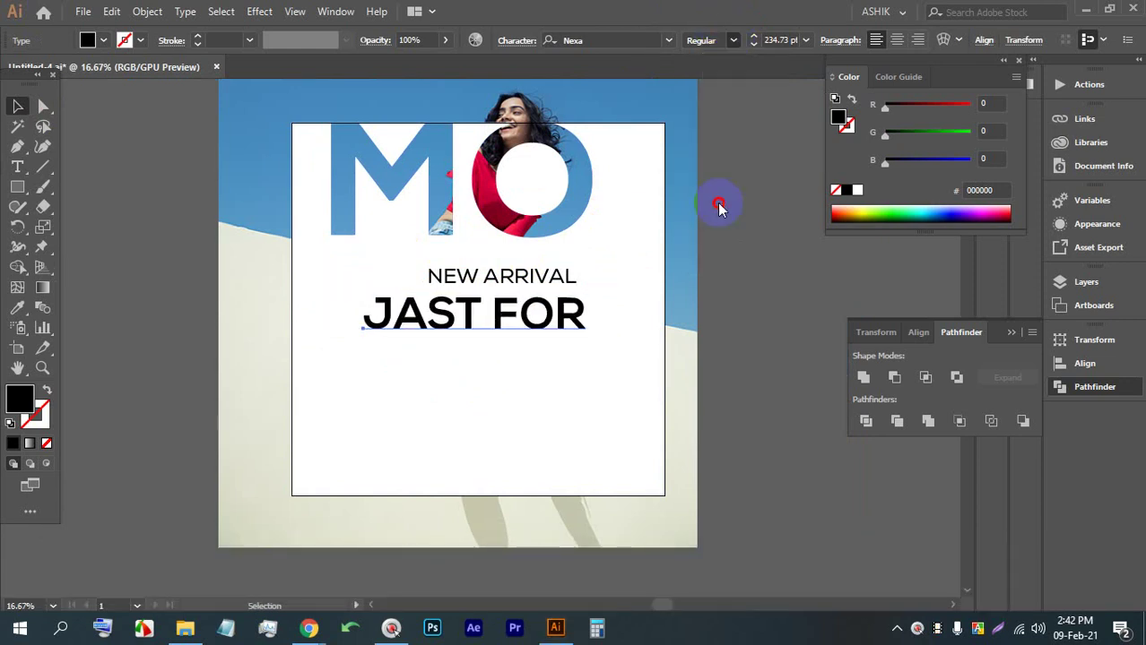
{"action": "left_click_drag", "start_coordinate": [515, 309], "coordinate": [507, 308]}
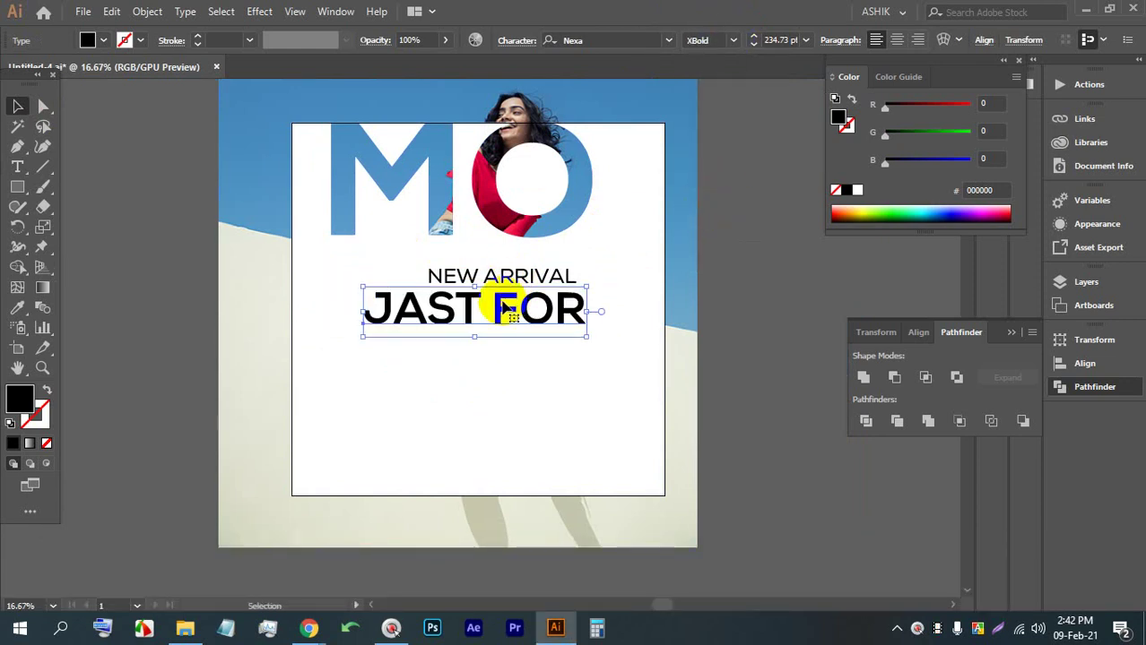
{"action": "key", "text": "Up"}
{"action": "key", "text": "Up"}
{"action": "key", "text": "Left"}
{"action": "key", "text": "Up"}
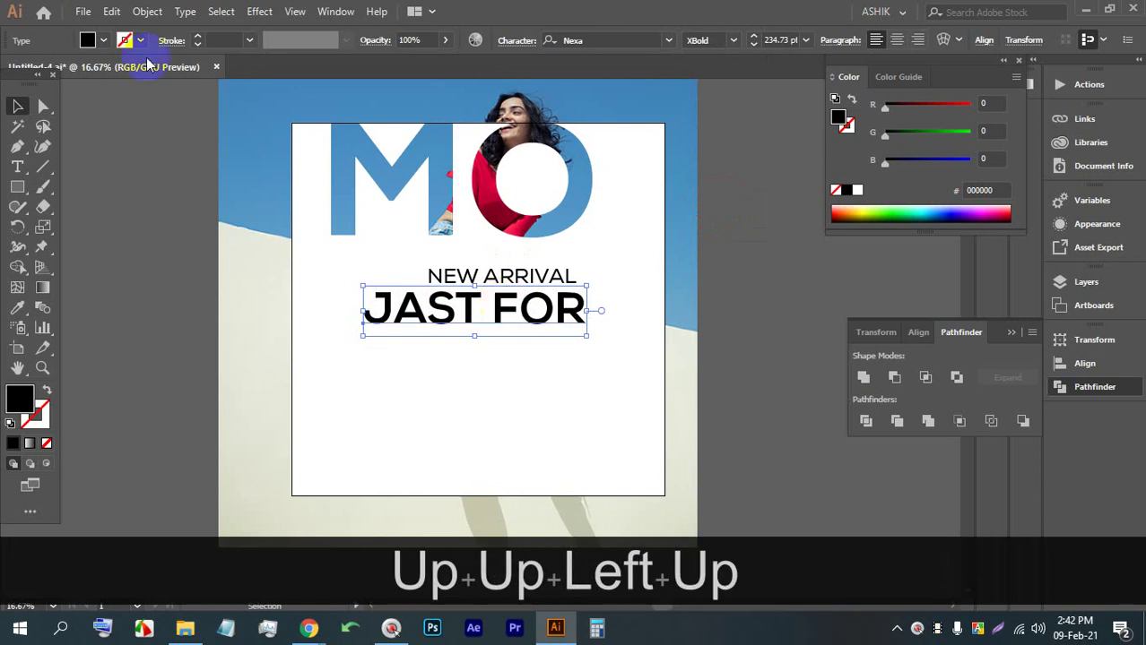
Fill JAST FOR with yellow-green (d8df21) after comparing orange and yellow swatches
{"action": "left_click", "coordinate": [103, 42]}
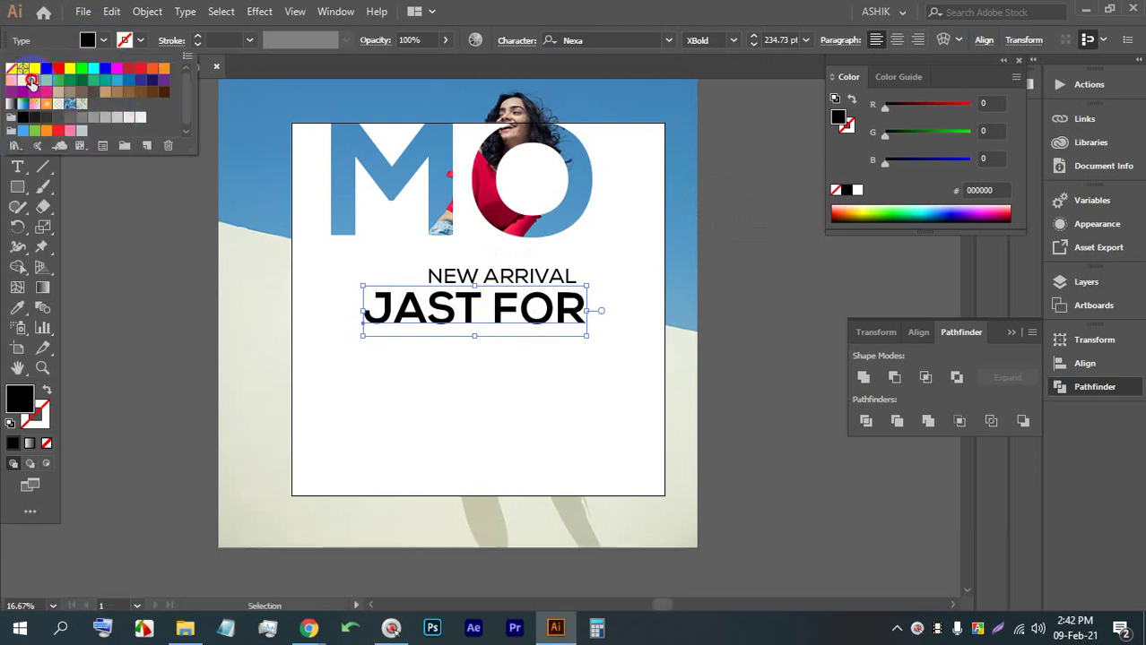
{"action": "left_click", "coordinate": [46, 102]}
{"action": "left_click", "coordinate": [12, 81]}
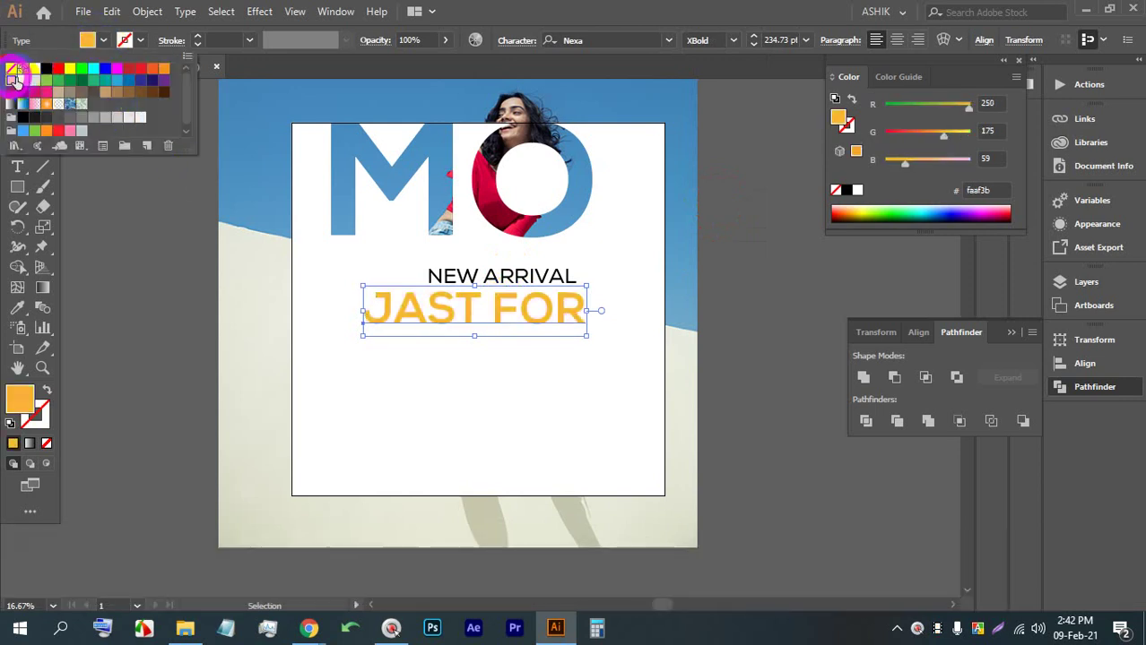
{"action": "left_click", "coordinate": [24, 83]}
{"action": "left_click", "coordinate": [38, 86]}
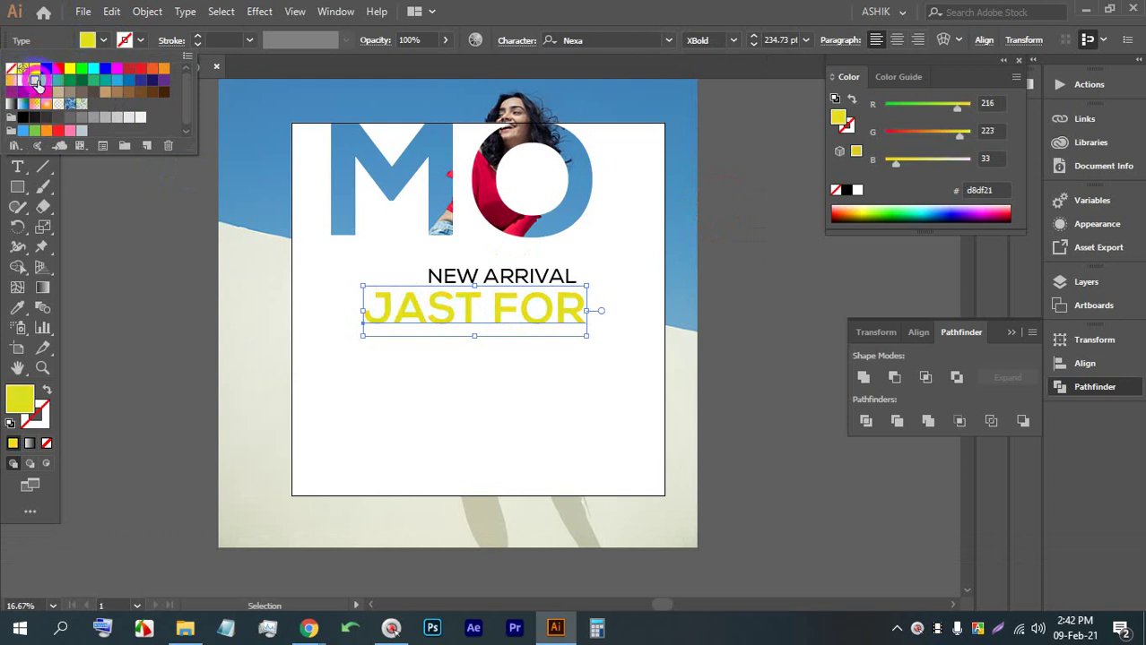
{"action": "left_click", "coordinate": [25, 83]}
{"action": "left_click", "coordinate": [36, 83]}
{"action": "left_click", "coordinate": [724, 314]}
{"action": "scroll", "coordinate": [634, 302], "scroll_direction": "up", "scroll_amount": 2}
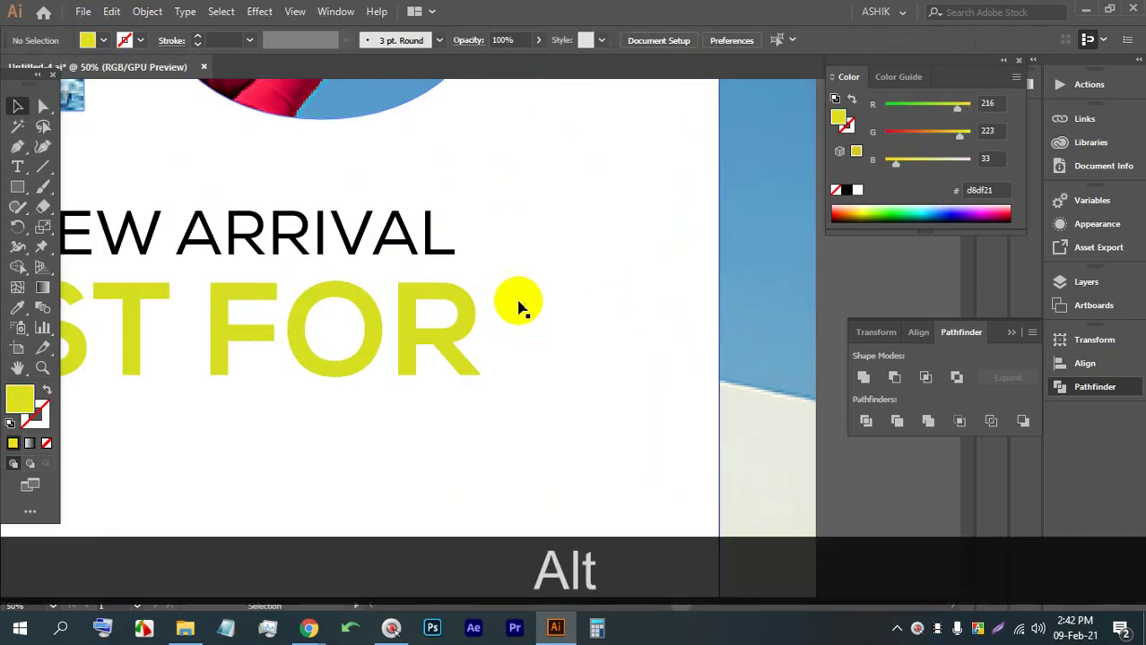
{"action": "scroll", "coordinate": [519, 307], "scroll_direction": "down", "scroll_amount": 2}
{"action": "scroll", "coordinate": [494, 312], "scroll_direction": "up", "scroll_amount": 1}
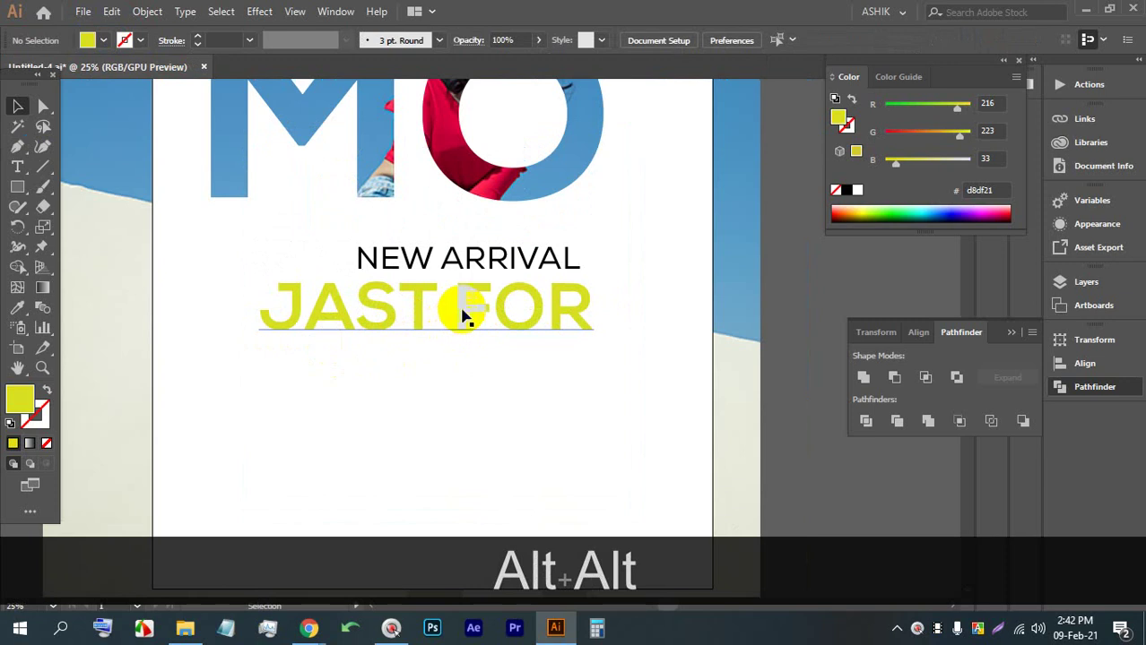
{"action": "left_click", "coordinate": [18, 166]}
Add a new enlarged text line below JAST FOR reading YOU
{"action": "left_click", "coordinate": [488, 359]}
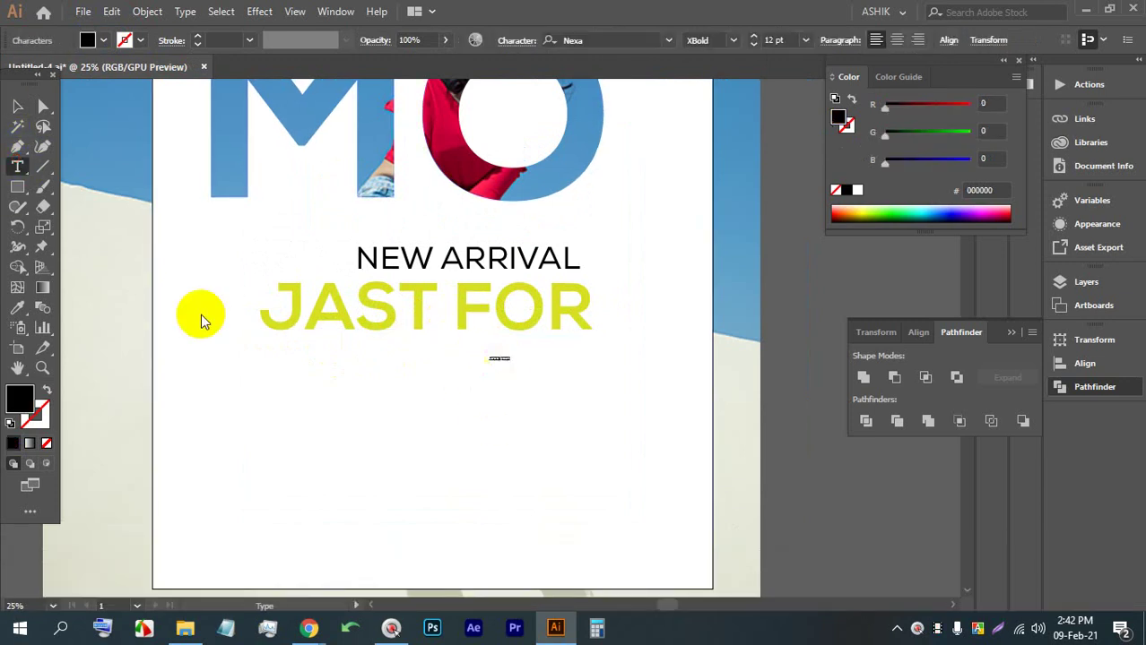
{"action": "left_click", "coordinate": [17, 107]}
{"action": "left_click_drag", "start_coordinate": [504, 366], "coordinate": [534, 354]}
{"action": "double_click", "coordinate": [545, 359]}
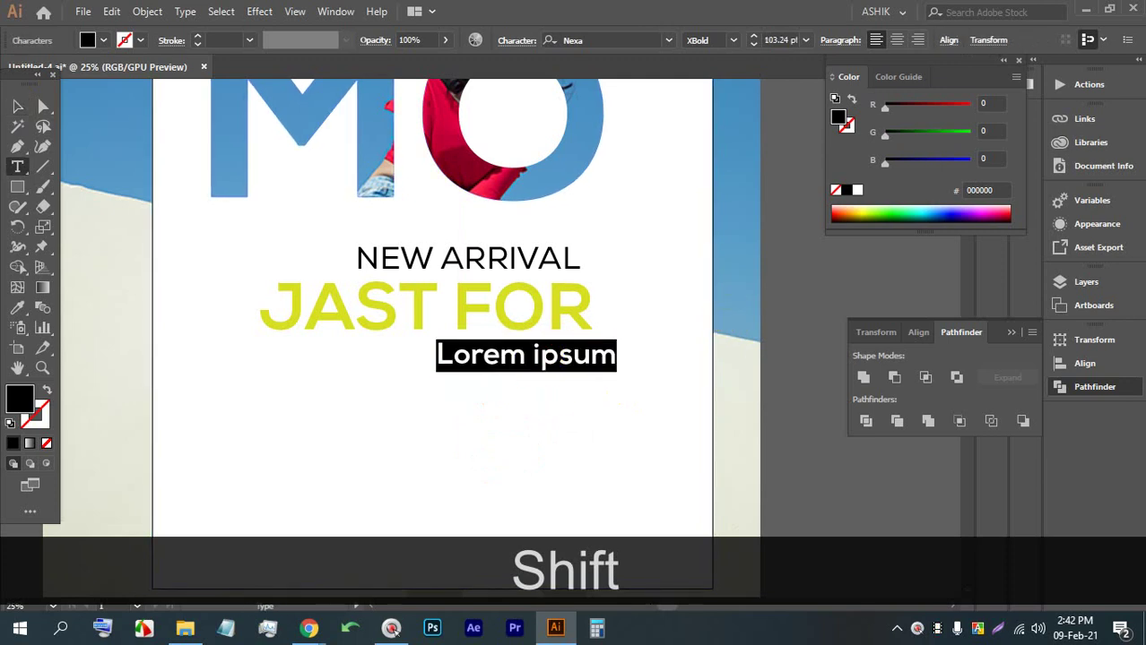
{"action": "type", "text": "YOUR"}
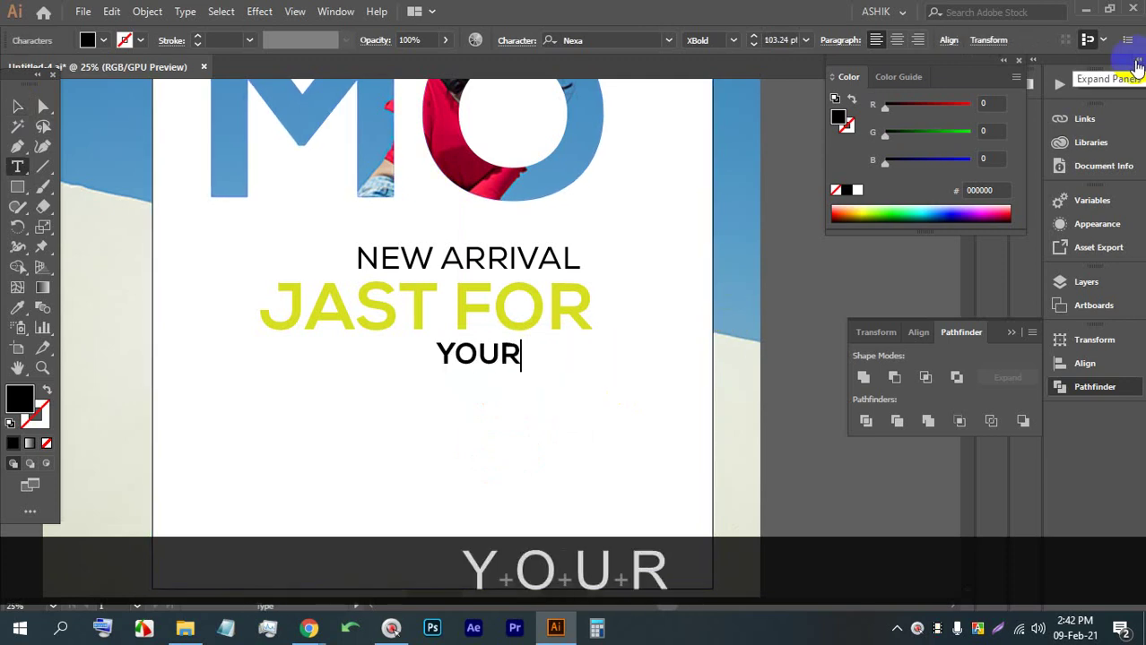
{"action": "key", "text": "BackSpace"}
Enlarge YOU to about 169 pt under FOR and select its letters
{"action": "left_click", "coordinate": [454, 356], "text": "shift"}
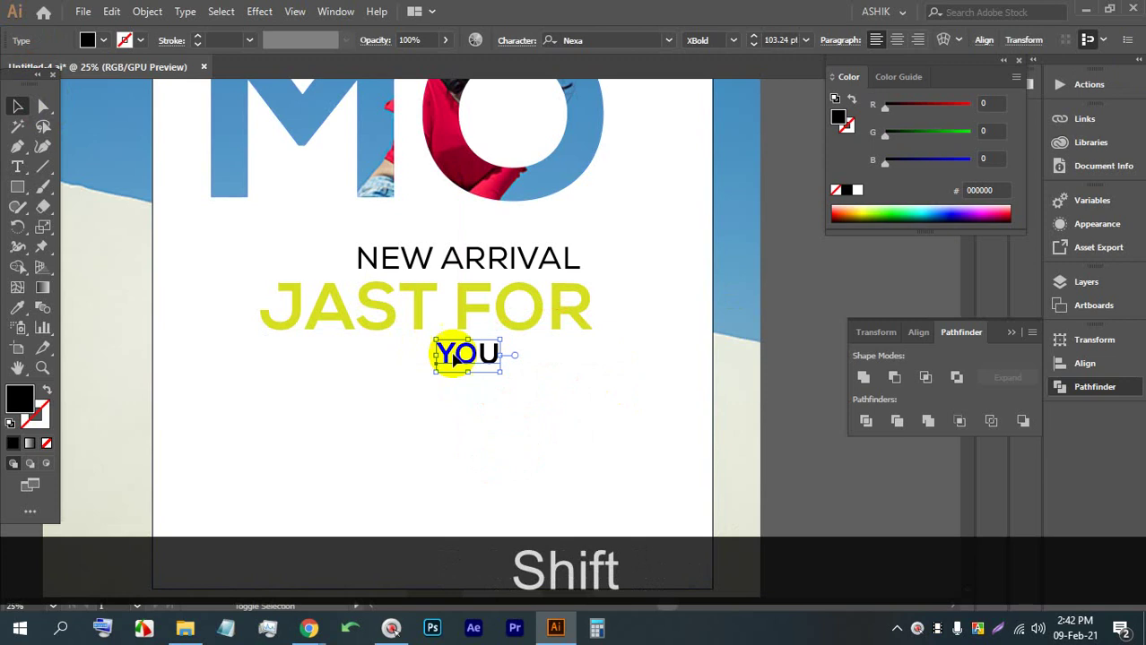
{"action": "left_click_drag", "start_coordinate": [462, 372], "coordinate": [547, 373]}
{"action": "double_click", "coordinate": [542, 362]}
{"action": "double_click", "coordinate": [565, 365]}
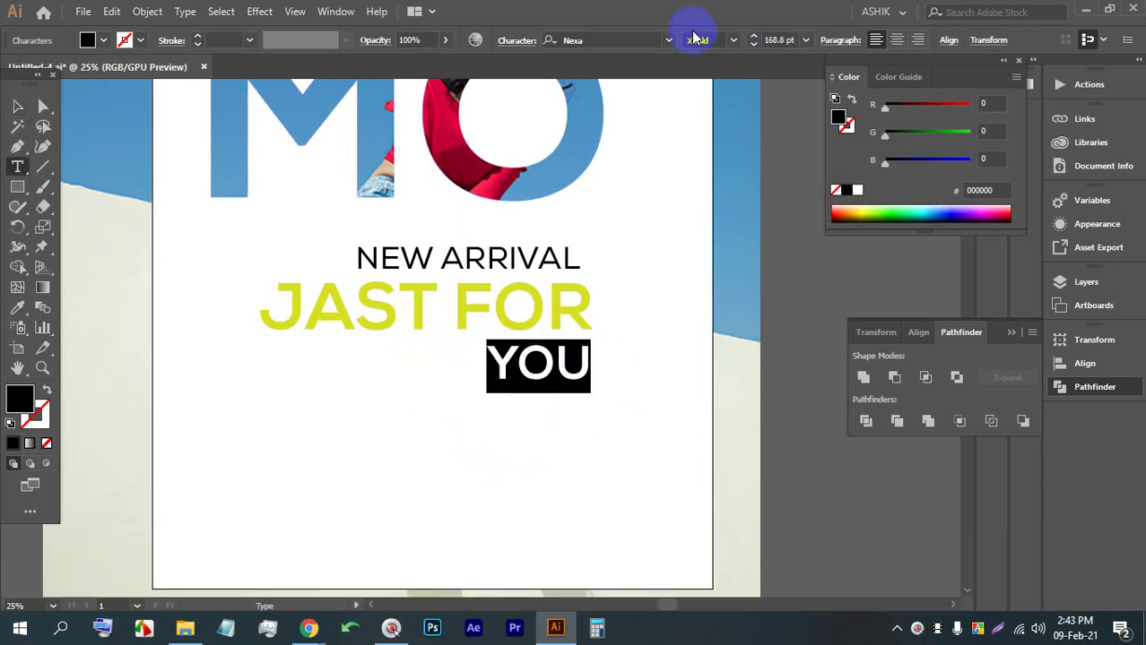
Set YOU in the Cinderela Personal Use Regular script font
{"action": "left_click", "coordinate": [668, 40]}
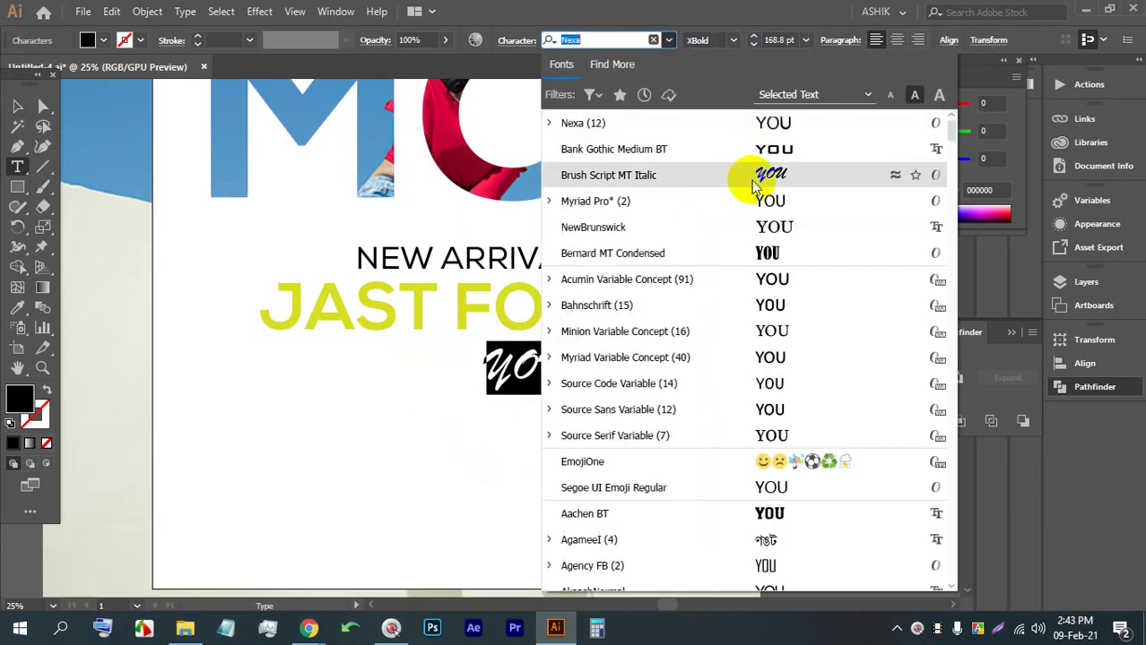
{"action": "scroll", "coordinate": [762, 296], "scroll_direction": "down", "scroll_amount": 20}
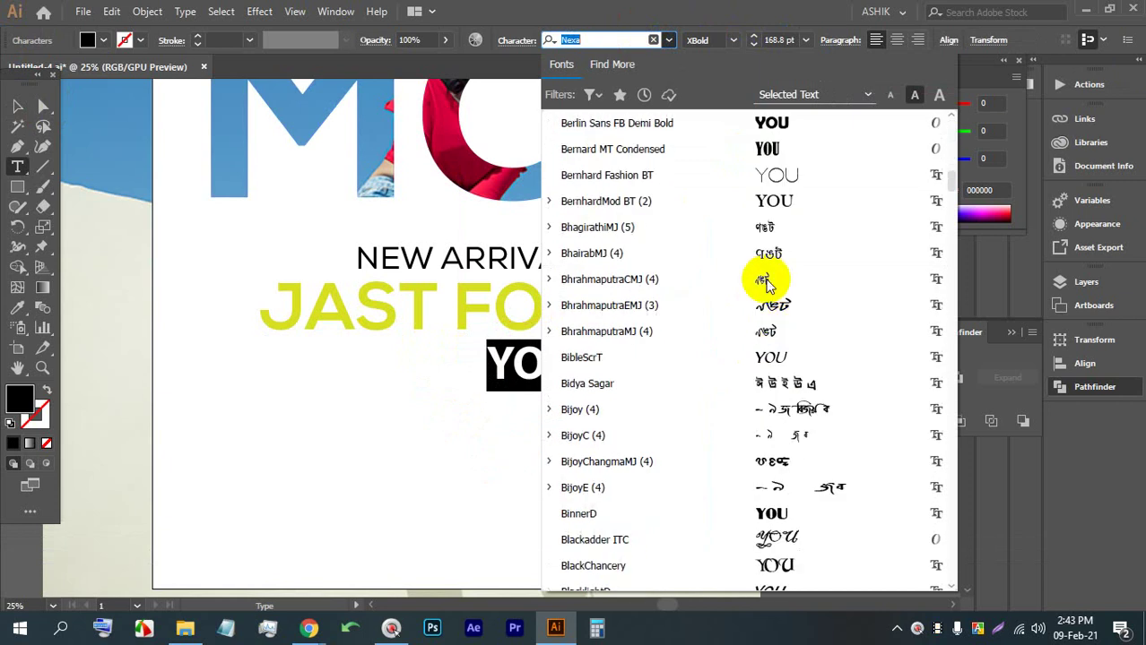
{"action": "scroll", "coordinate": [780, 283], "scroll_direction": "down", "scroll_amount": 3}
{"action": "scroll", "coordinate": [796, 314], "scroll_direction": "down", "scroll_amount": 5}
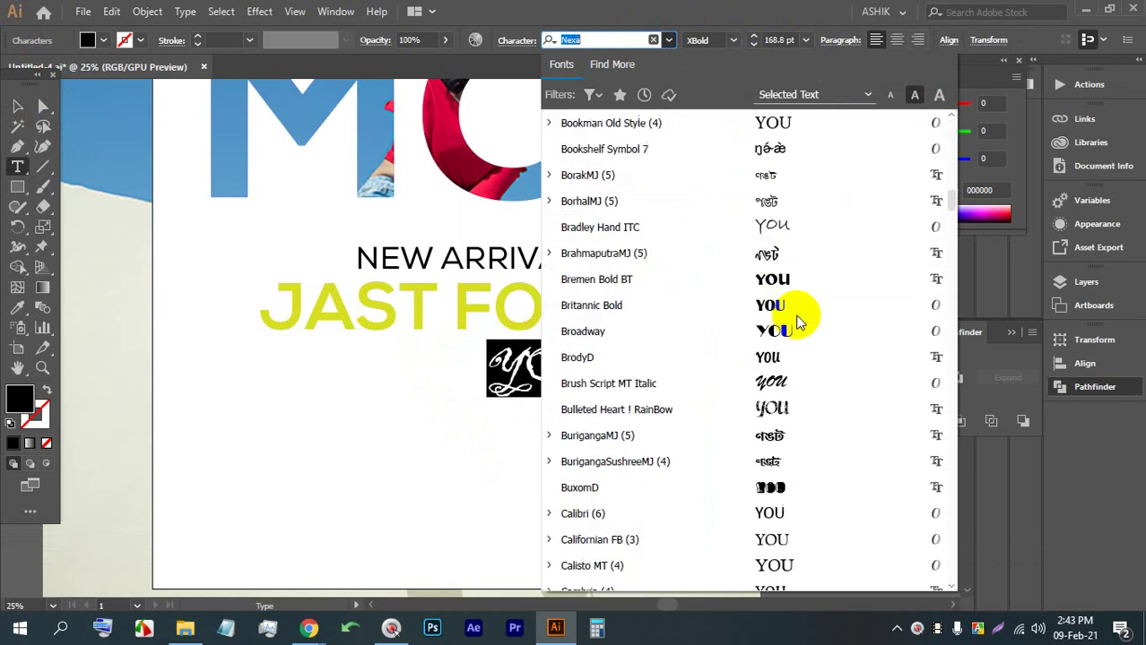
{"action": "scroll", "coordinate": [786, 405], "scroll_direction": "down", "scroll_amount": 8}
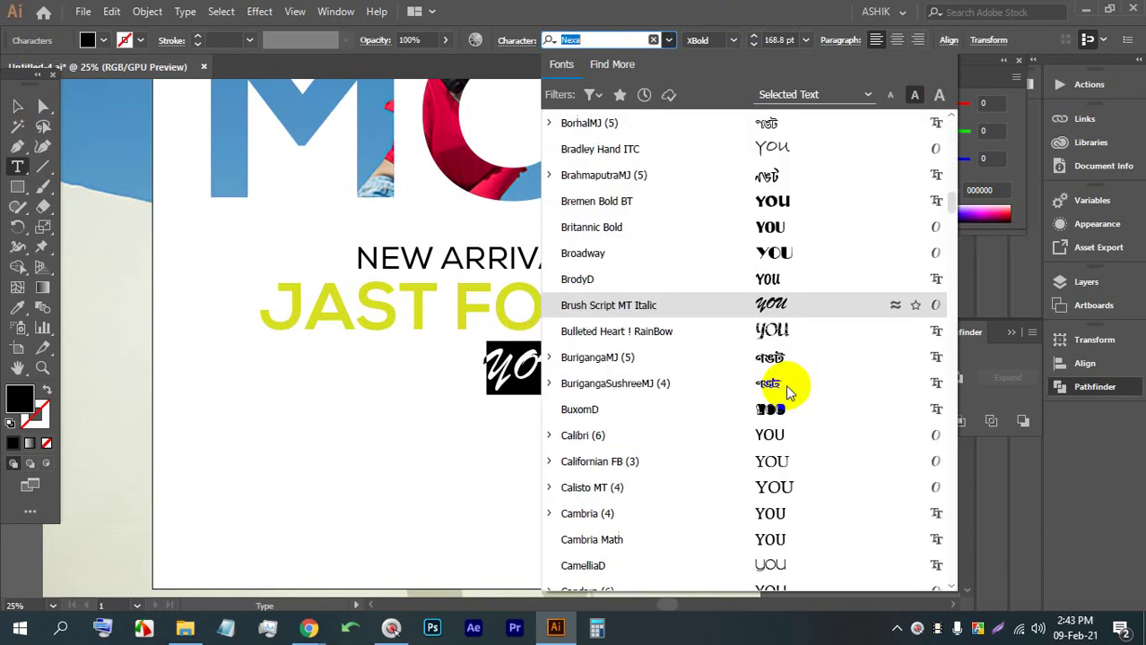
{"action": "scroll", "coordinate": [789, 340], "scroll_direction": "down", "scroll_amount": 4}
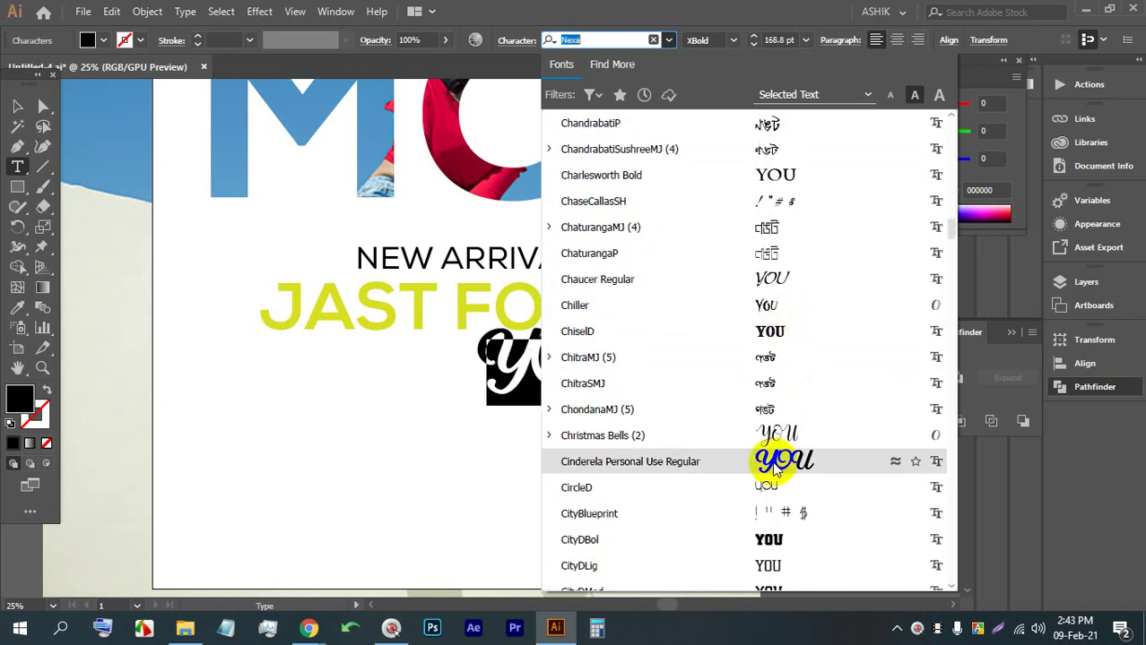
{"action": "left_click", "coordinate": [774, 466]}
Select the misspelled A in JAST for correction
{"action": "left_click", "coordinate": [583, 342]}
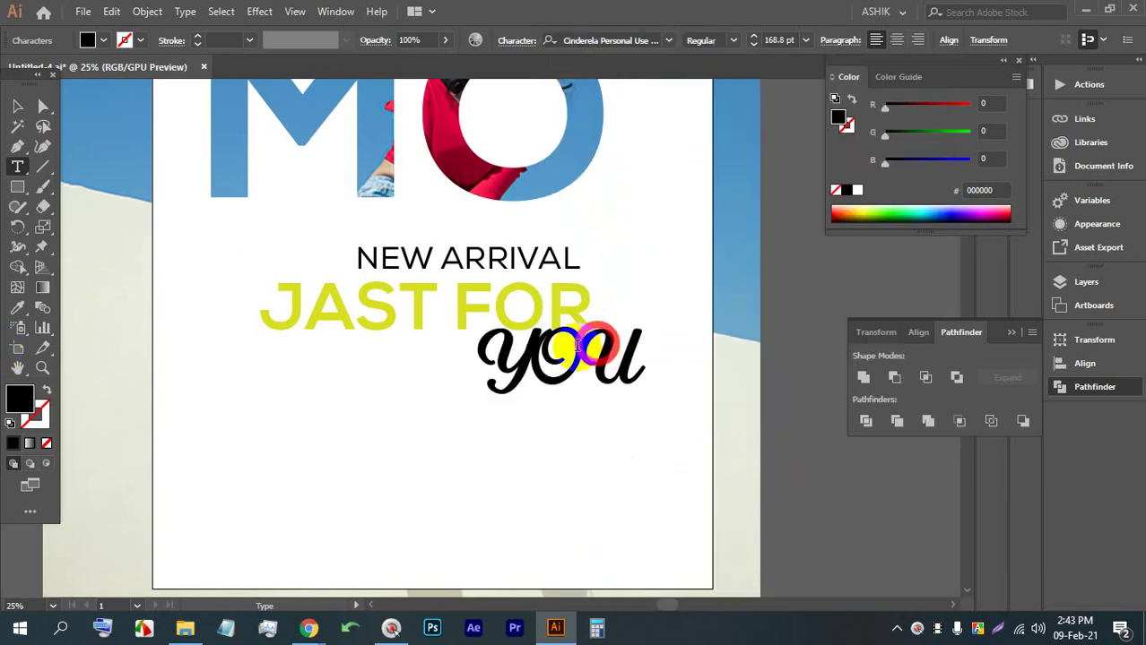
{"action": "left_click_drag", "start_coordinate": [536, 351], "coordinate": [620, 347]}
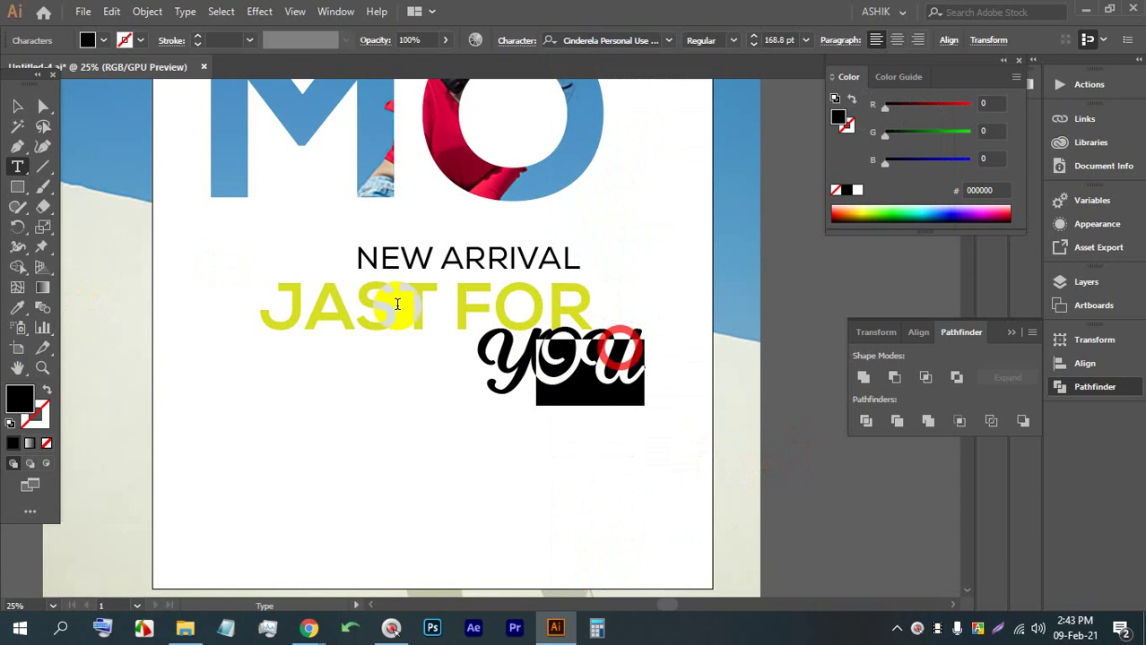
{"action": "left_click_drag", "start_coordinate": [354, 303], "coordinate": [320, 303]}
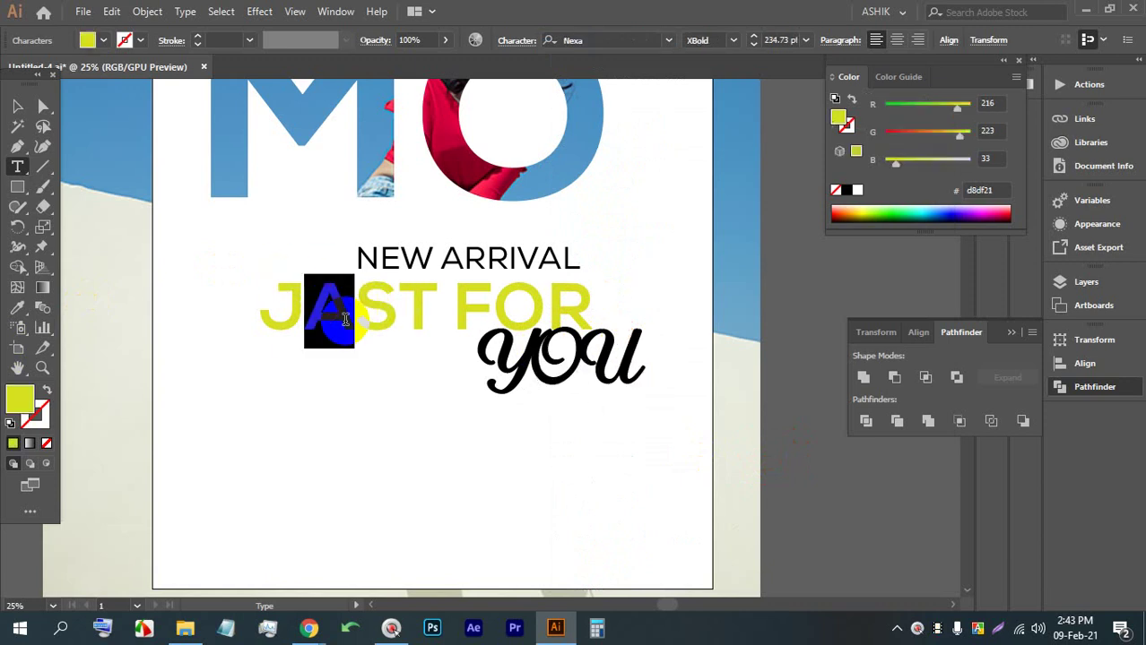
Correct JAST to JUST and retype the script word's last letters as lowercase 'ou'
{"action": "type", "text": "U"}
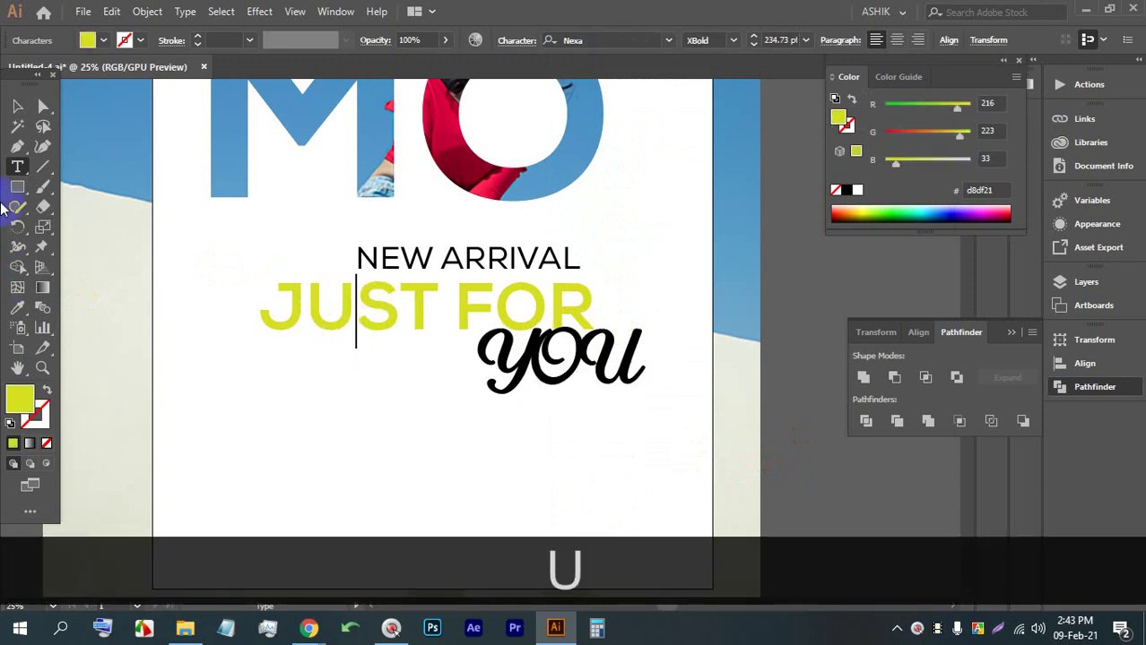
{"action": "left_click", "coordinate": [17, 106]}
{"action": "left_click", "coordinate": [566, 363]}
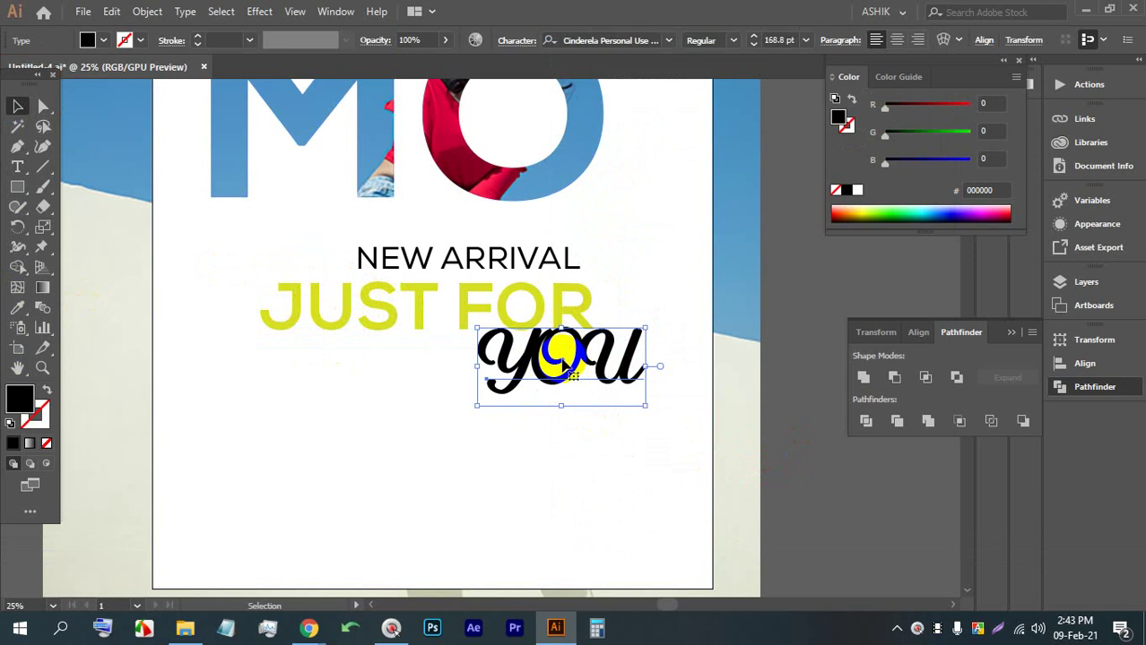
{"action": "double_click", "coordinate": [562, 363]}
{"action": "double_click", "coordinate": [556, 385]}
{"action": "left_click", "coordinate": [529, 354]}
{"action": "left_click_drag", "start_coordinate": [536, 358], "coordinate": [657, 360]}
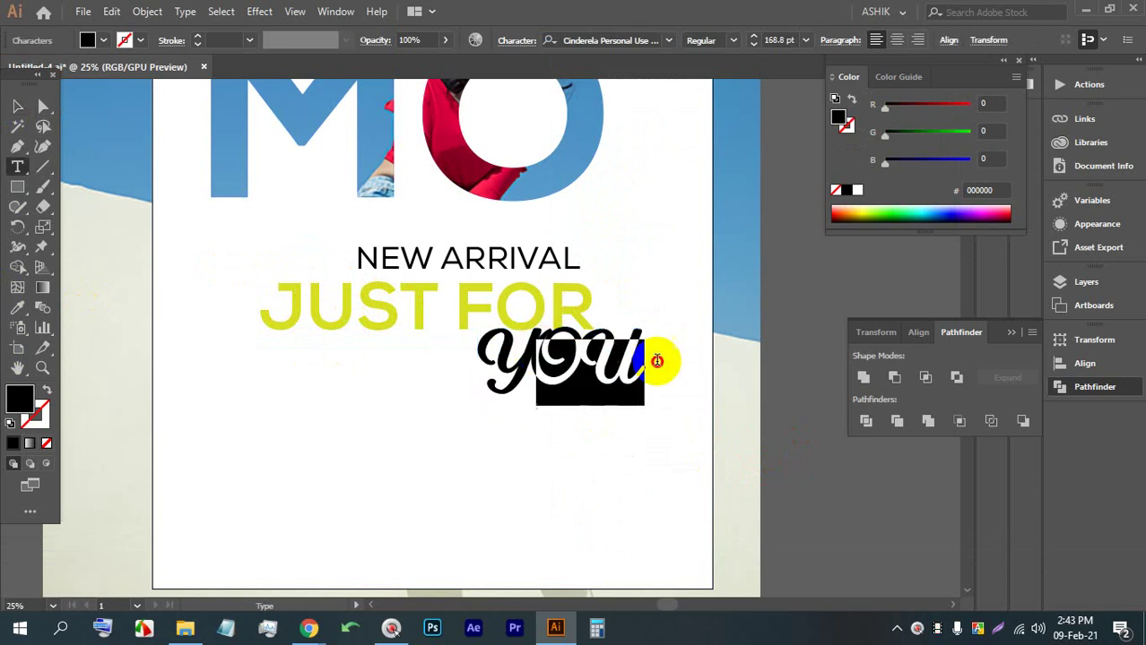
{"action": "type", "text": "OU"}
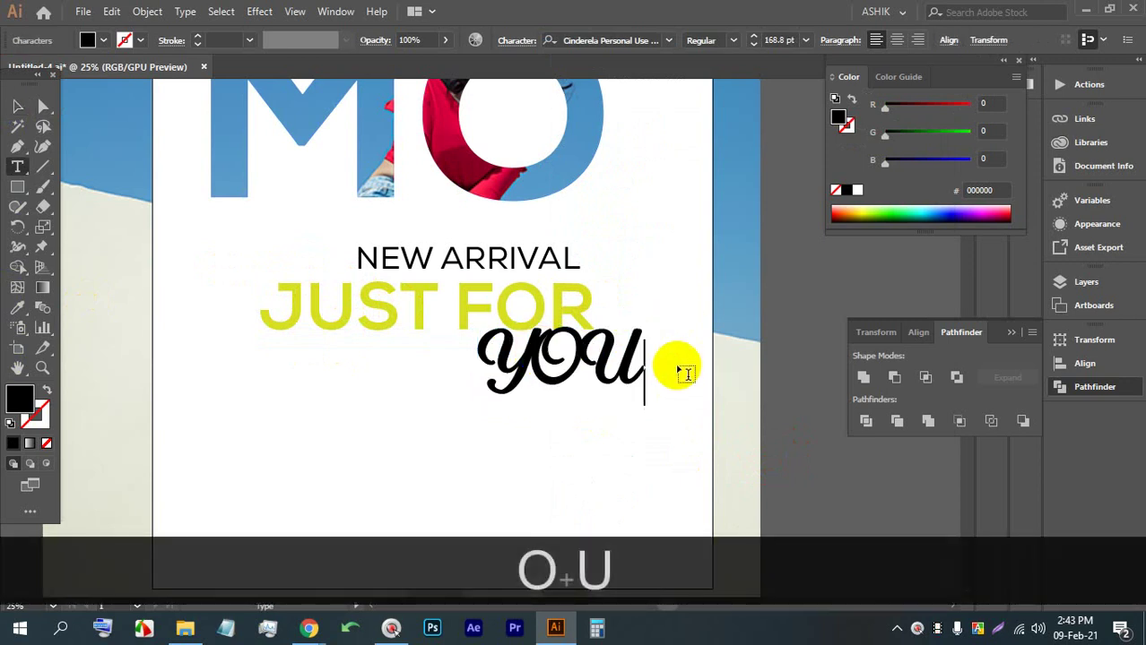
{"action": "key", "text": "BackSpace"}
{"action": "key", "text": "BackSpace"}
{"action": "key", "text": "Caps_Lock"}
{"action": "type", "text": "ou"}
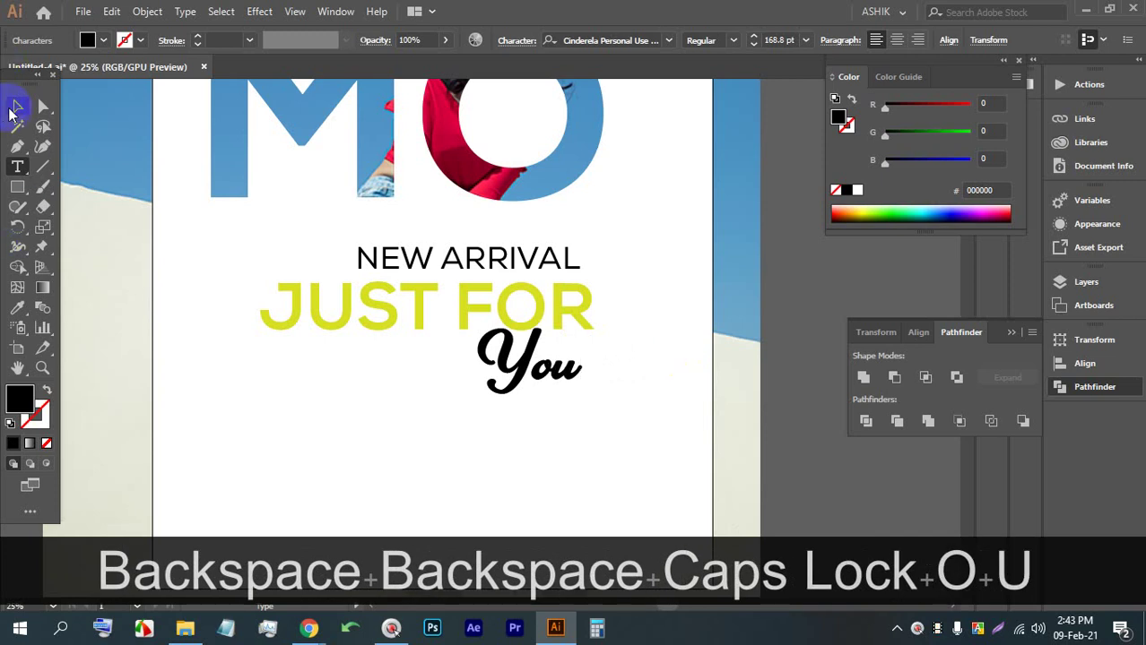
Enlarge You to about 192.52 pt beneath JUST FOR
{"action": "left_click", "coordinate": [16, 107]}
{"action": "left_click", "coordinate": [495, 336]}
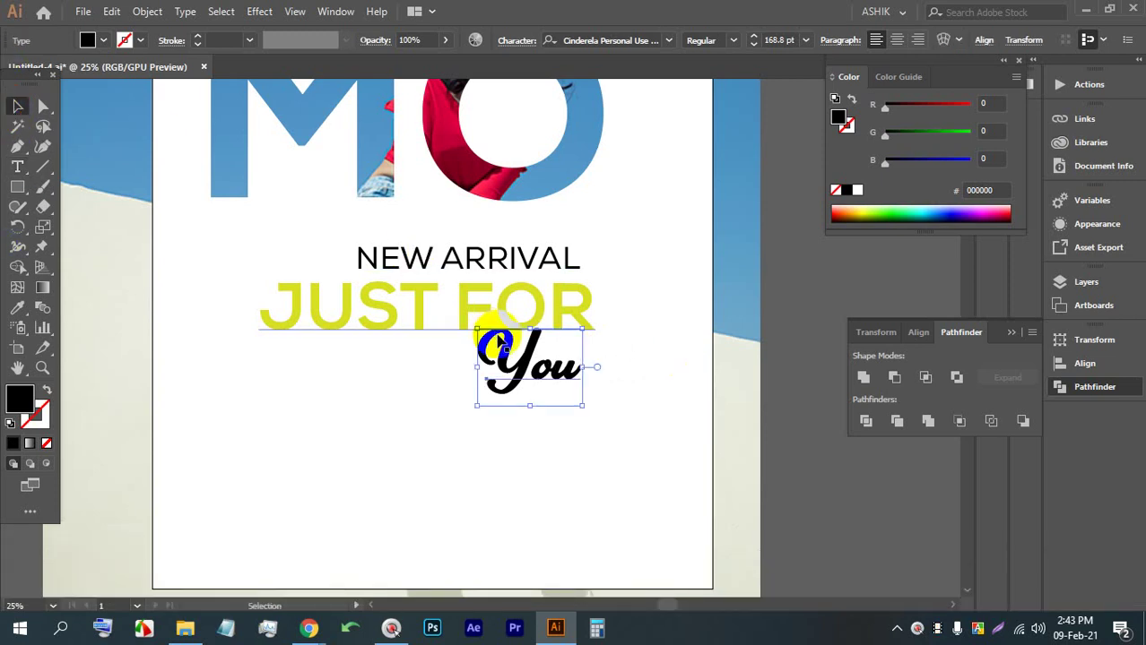
{"action": "left_click_drag", "start_coordinate": [529, 405], "coordinate": [516, 374]}
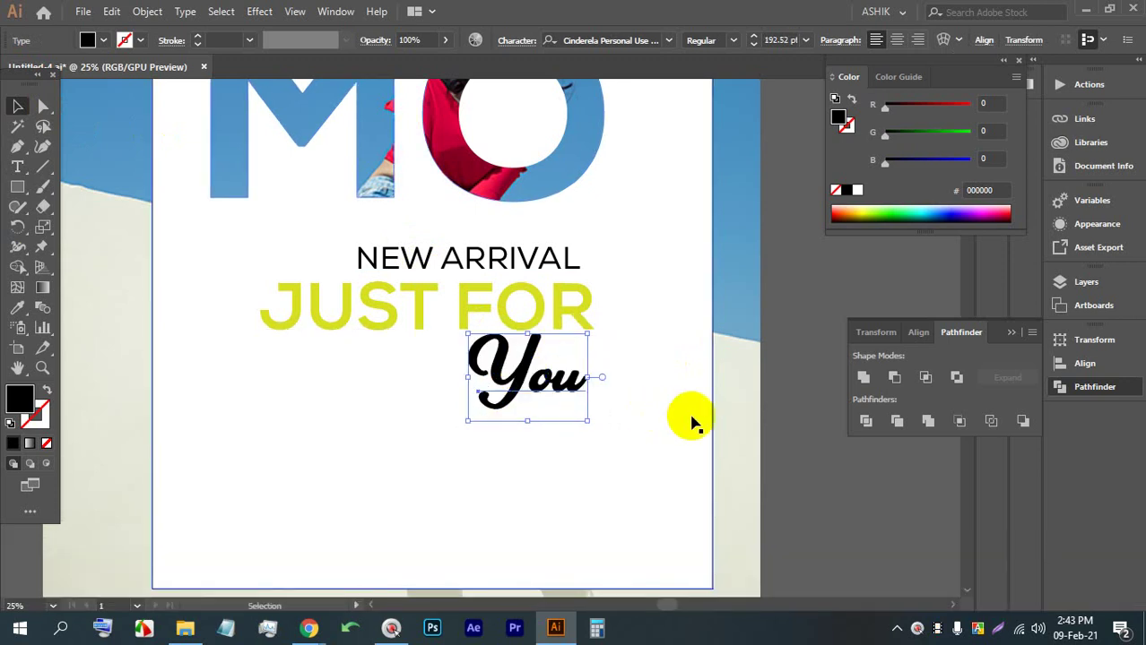
{"action": "left_click", "coordinate": [782, 392]}
{"action": "scroll", "coordinate": [614, 379], "scroll_direction": "down", "scroll_amount": 3}
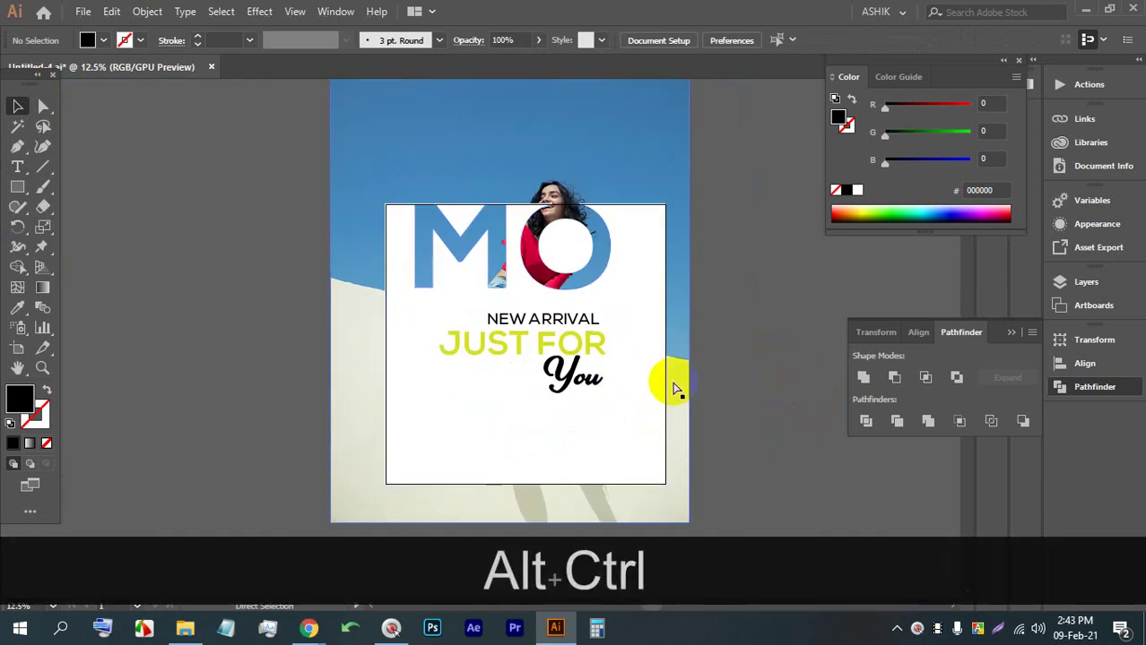
{"action": "key", "text": "ctrl+alt+a"}
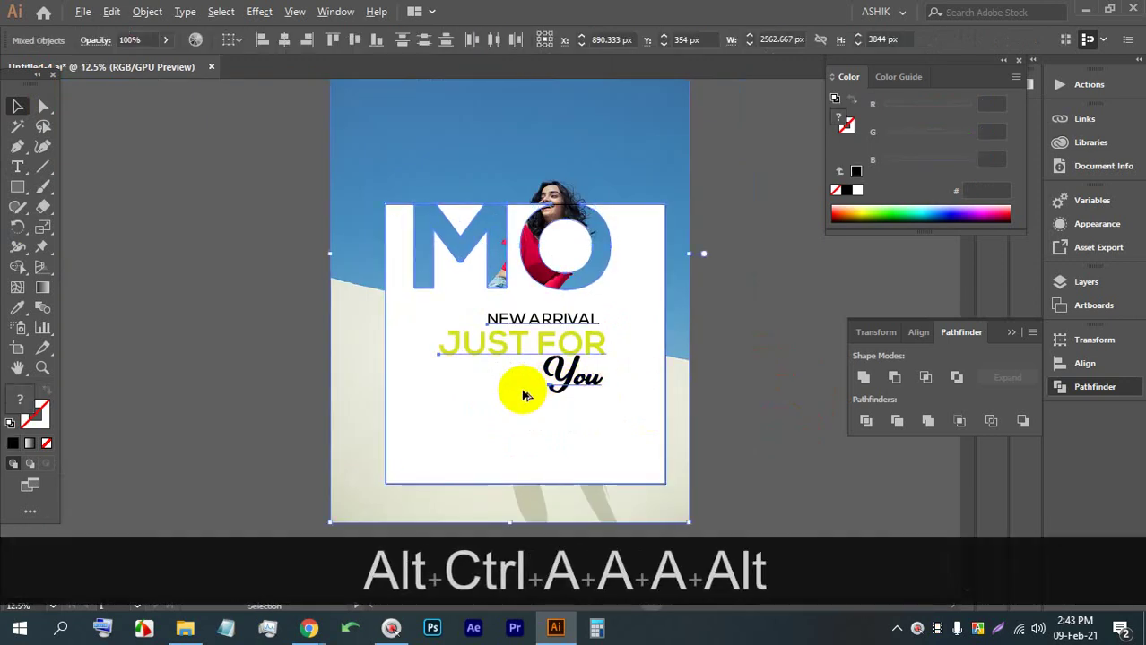
{"action": "scroll", "coordinate": [516, 394], "scroll_direction": "up", "scroll_amount": 1}
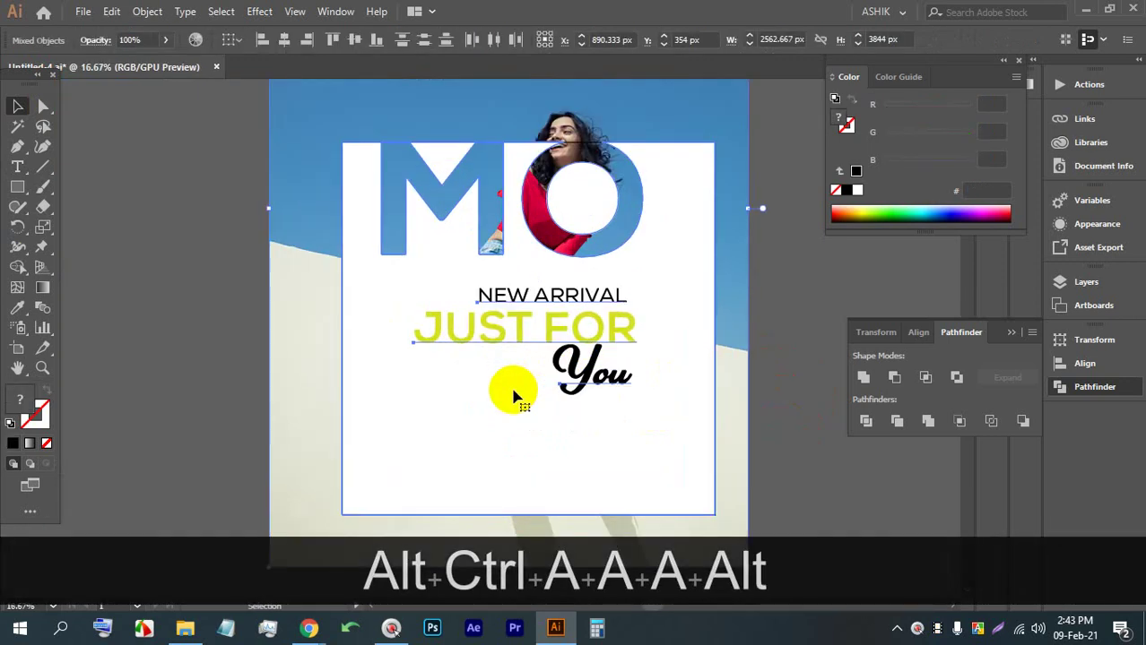
{"action": "scroll", "coordinate": [443, 399], "scroll_direction": "up", "scroll_amount": 2}
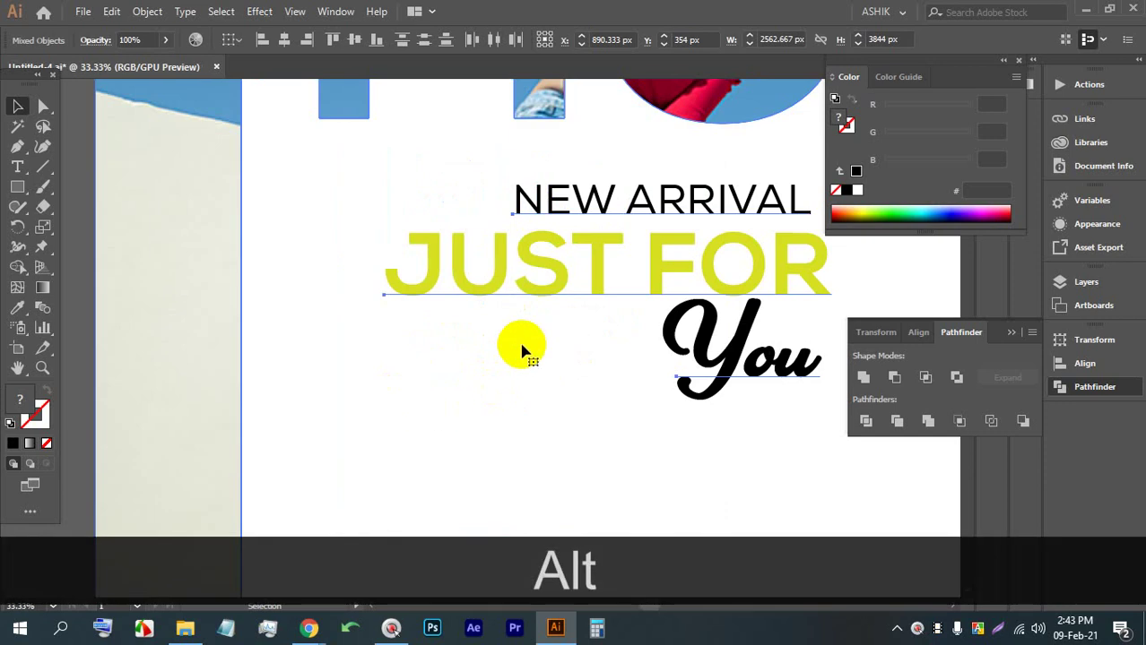
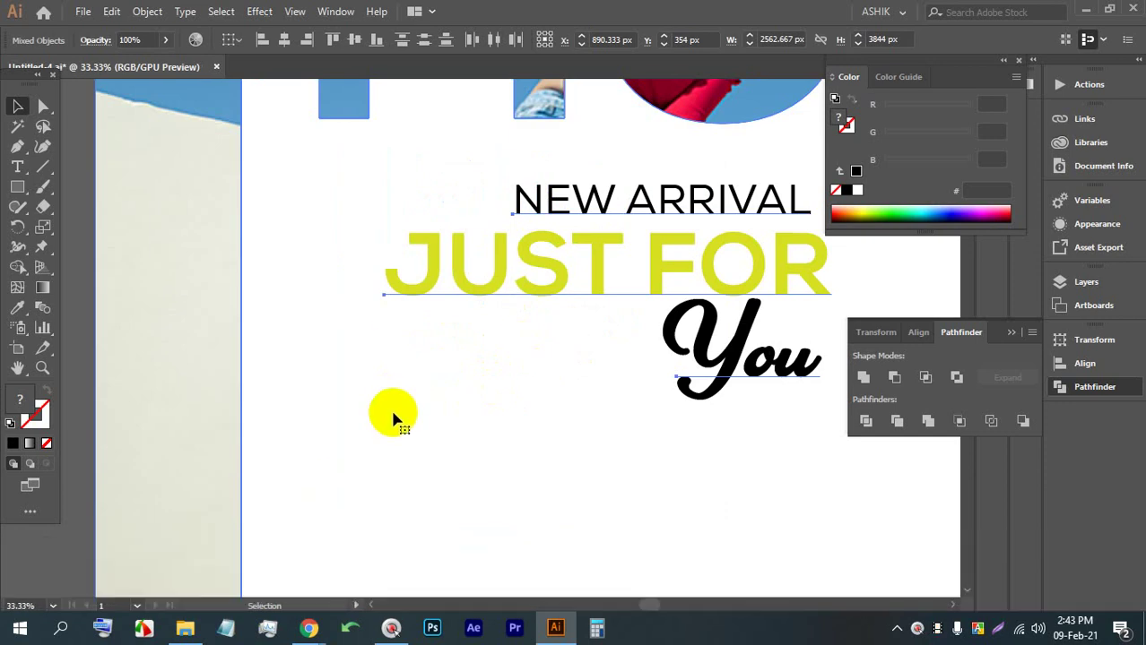
Draw a square below the JUST FOR headline with the Rectangle tool
{"action": "left_click", "coordinate": [27, 192]}
{"action": "left_click", "coordinate": [92, 185]}
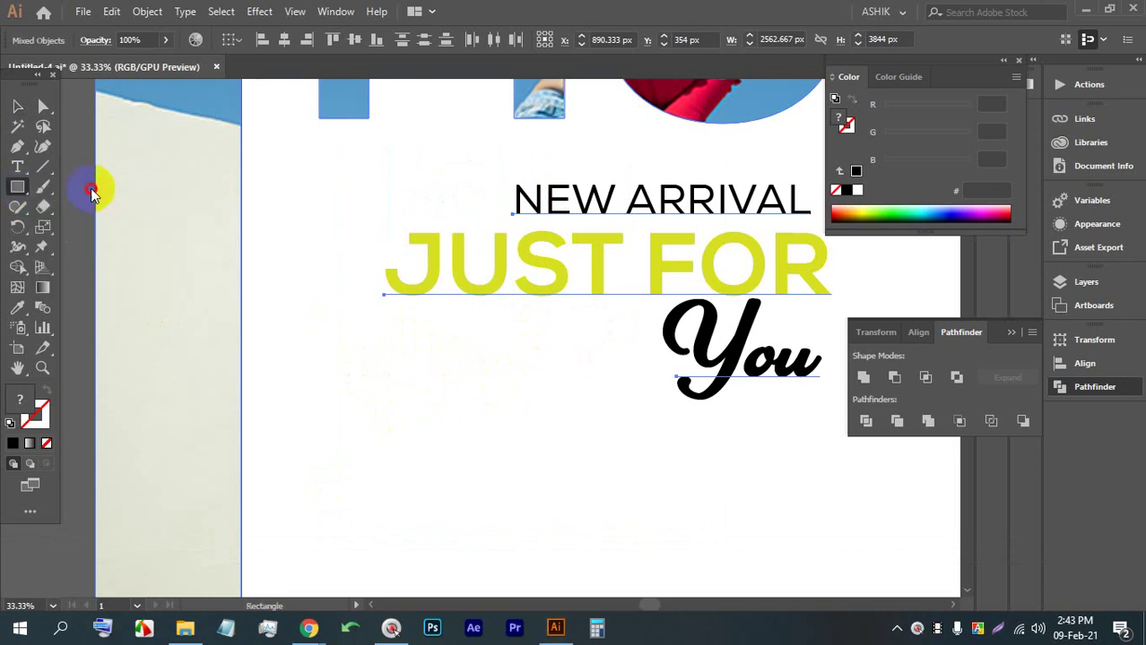
{"action": "key", "text": "shift"}
{"action": "left_click_drag", "start_coordinate": [394, 341], "coordinate": [511, 459]}
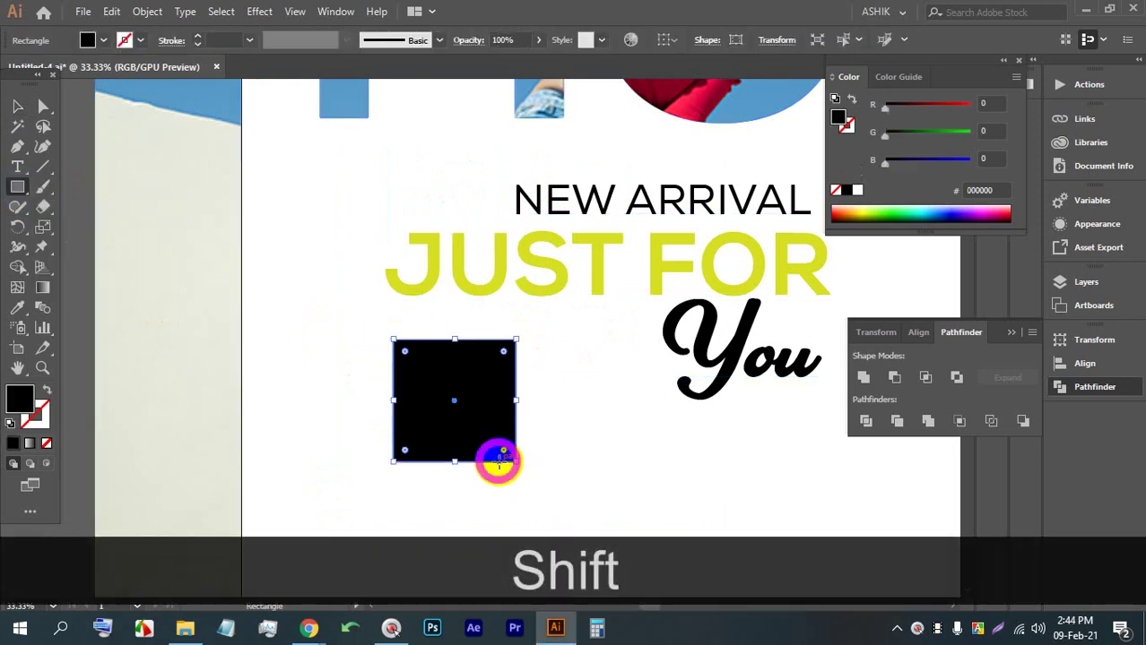
{"action": "scroll", "coordinate": [482, 450], "scroll_direction": "up", "scroll_amount": 2}
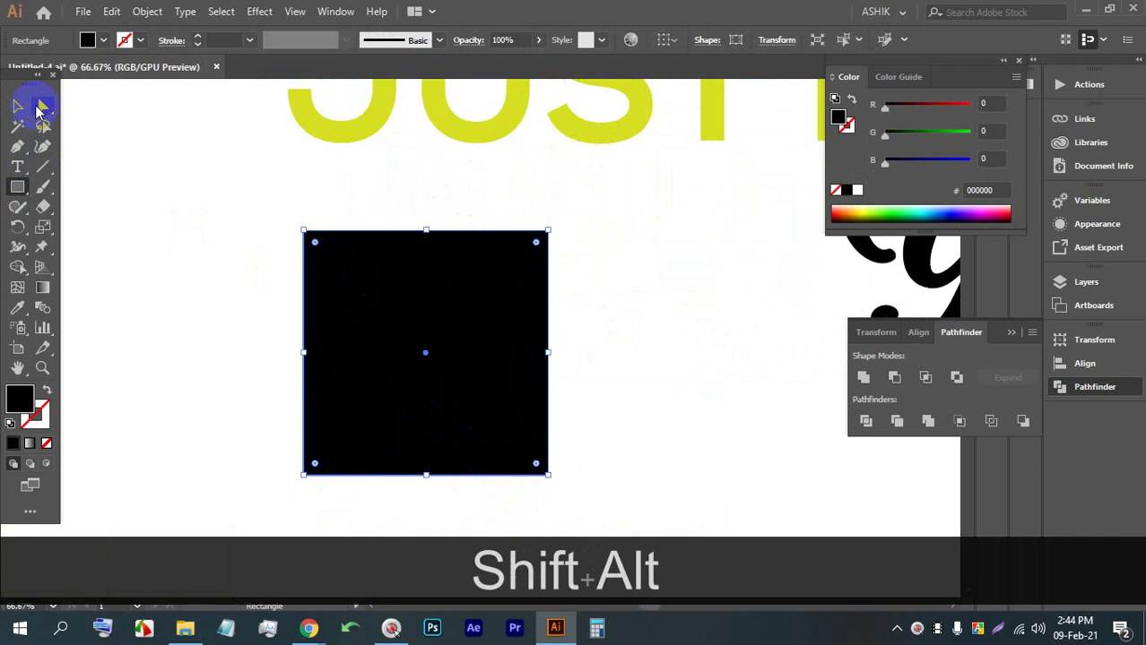
Round the square's top-left, top-right and bottom-right corners into a leaf shape
{"action": "left_click", "coordinate": [43, 108]}
{"action": "left_click", "coordinate": [327, 269]}
{"action": "left_click_drag", "start_coordinate": [316, 248], "coordinate": [447, 328]}
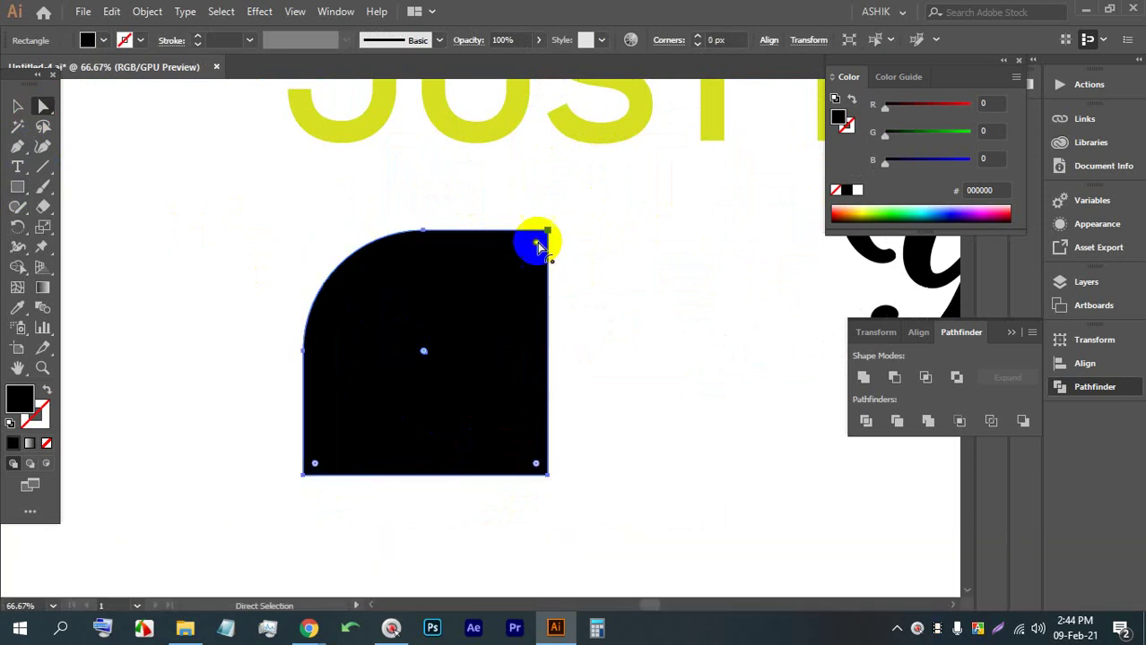
{"action": "left_click_drag", "start_coordinate": [537, 244], "coordinate": [478, 272]}
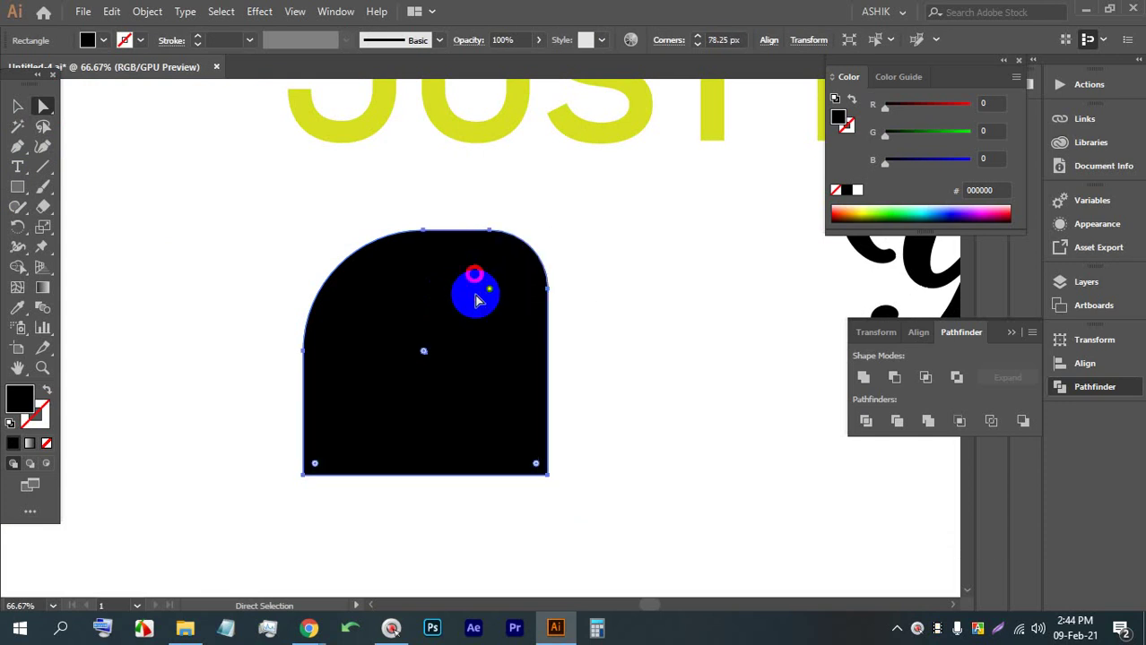
{"action": "left_click_drag", "start_coordinate": [536, 465], "coordinate": [440, 366]}
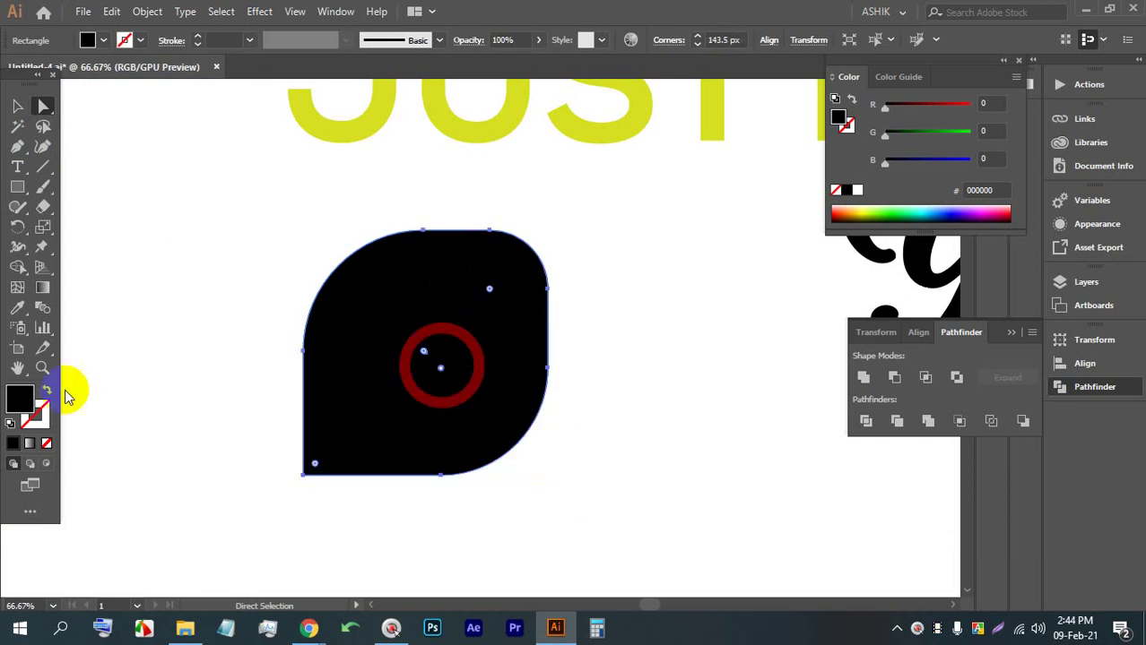
Fill the leaf shape with yellow
{"action": "left_click", "coordinate": [42, 107]}
{"action": "left_click", "coordinate": [14, 107]}
{"action": "left_click", "coordinate": [328, 389]}
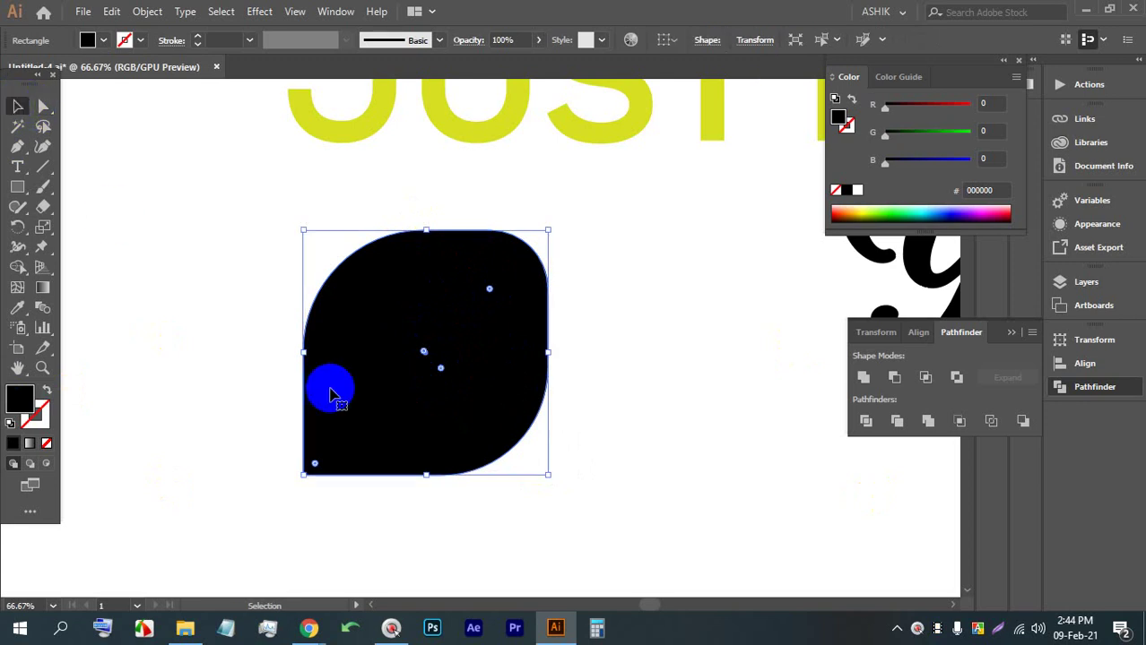
{"action": "left_click", "coordinate": [101, 40]}
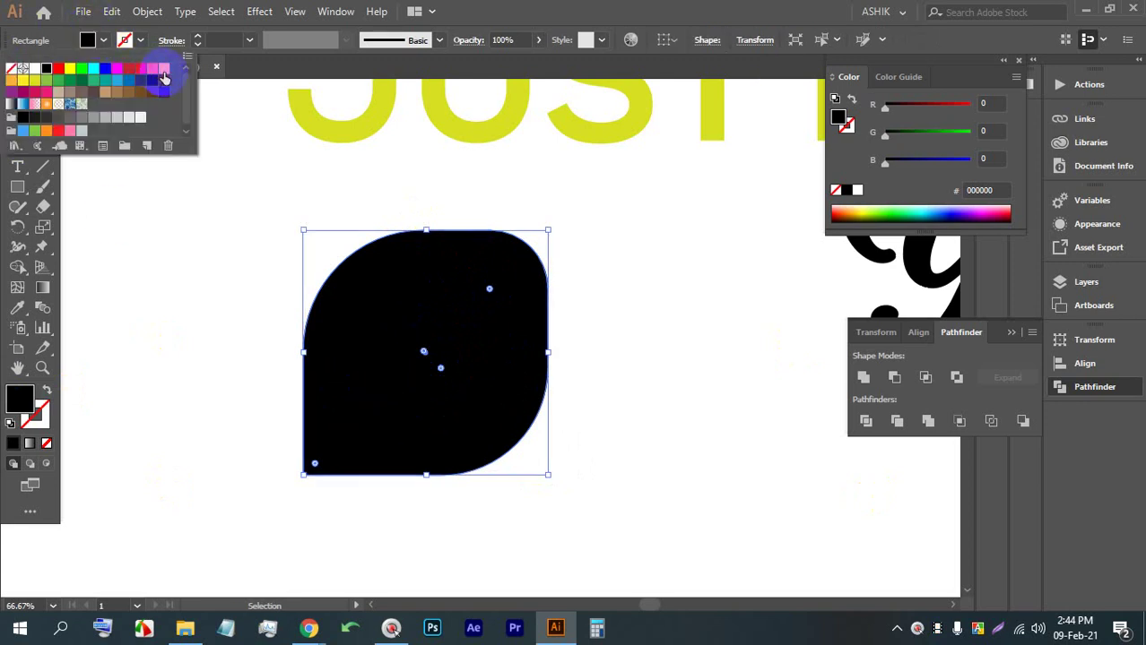
{"action": "left_click", "coordinate": [68, 70]}
{"action": "double_click", "coordinate": [26, 408]}
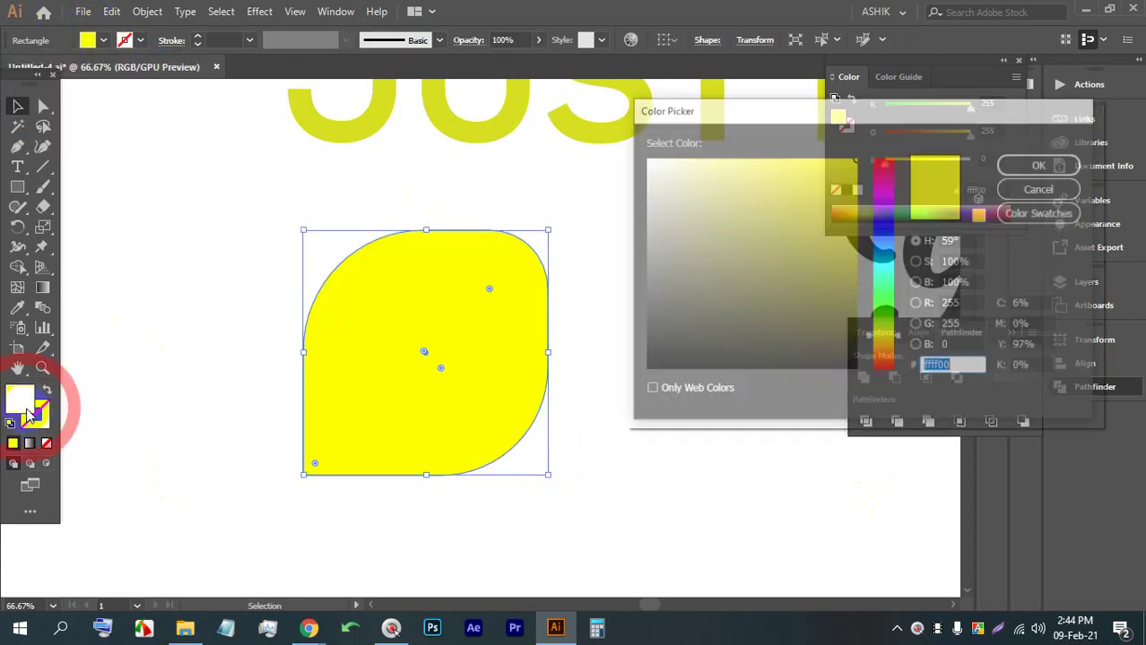
{"action": "left_click", "coordinate": [1059, 167]}
Lighten the leaf's fill to pale yellow #f7f06d in the Color Picker
{"action": "double_click", "coordinate": [620, 372]}
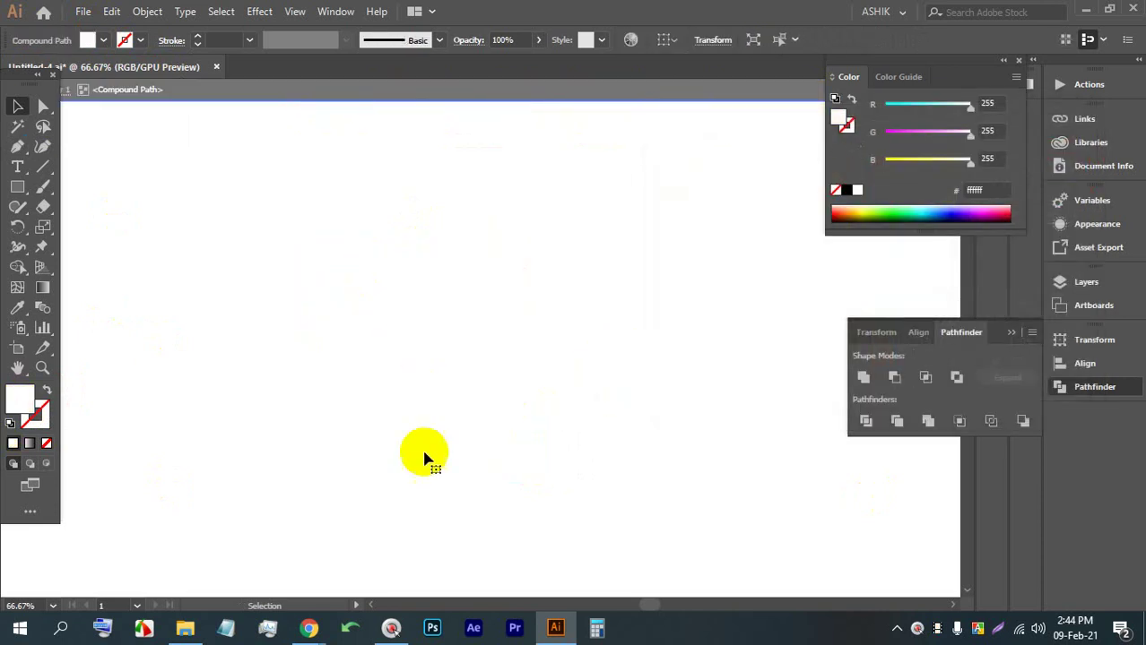
{"action": "scroll", "coordinate": [422, 404], "scroll_direction": "down", "scroll_amount": 5}
{"action": "double_click", "coordinate": [215, 405]}
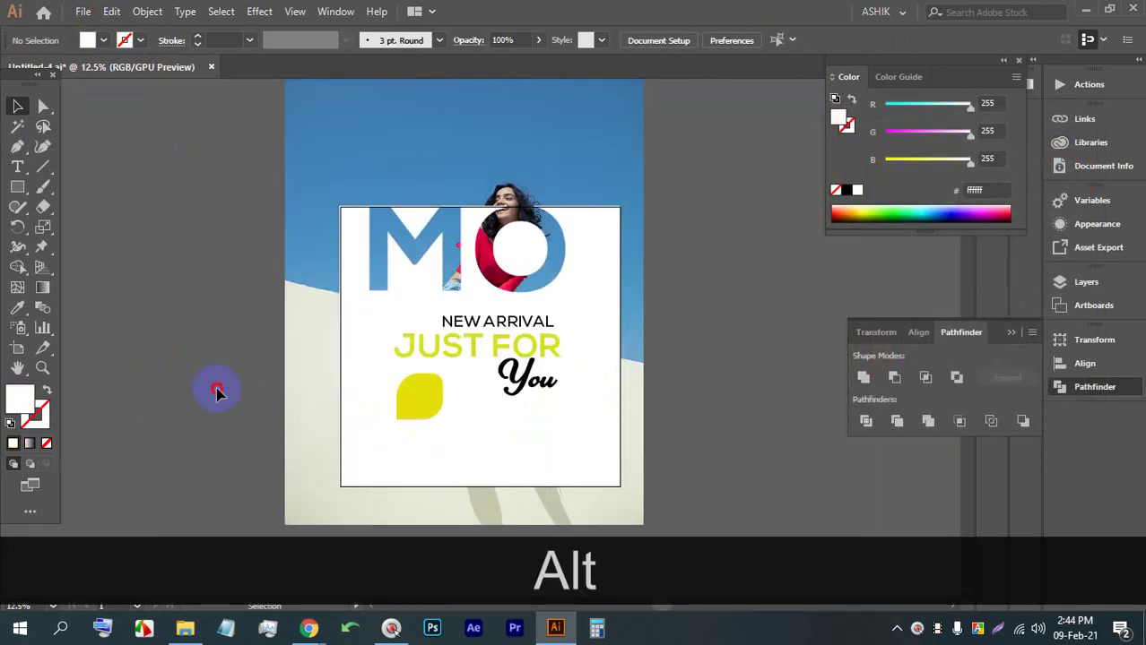
{"action": "scroll", "coordinate": [440, 430], "scroll_direction": "up", "scroll_amount": 3}
{"action": "left_click", "coordinate": [467, 453]}
{"action": "scroll", "coordinate": [468, 455], "scroll_direction": "up", "scroll_amount": 2}
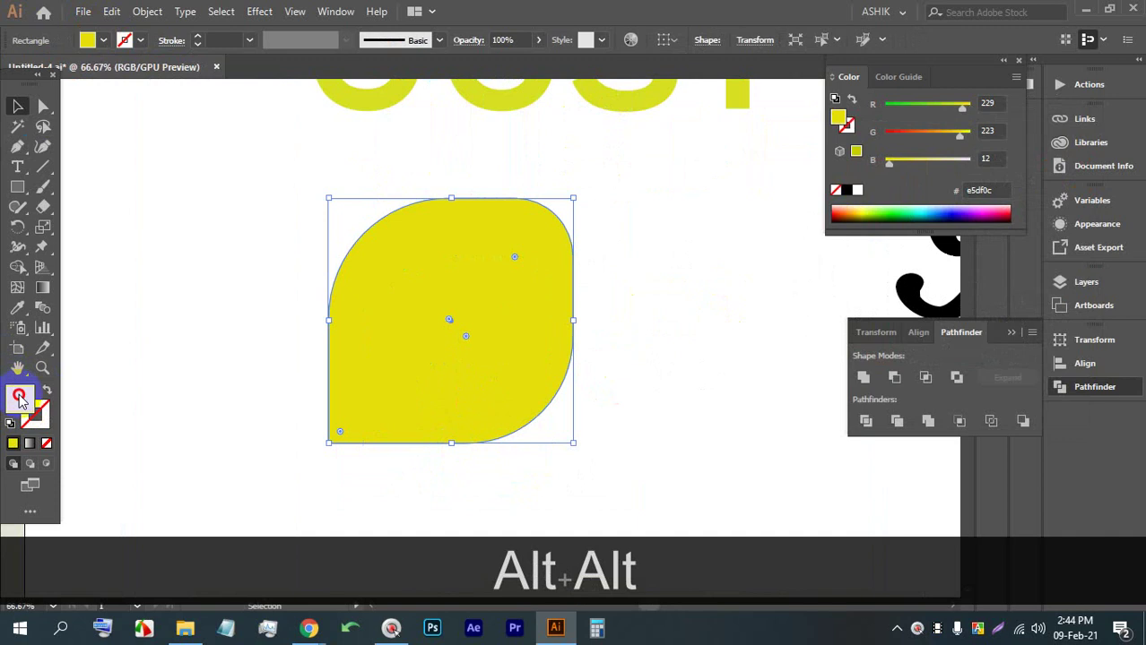
{"action": "double_click", "coordinate": [20, 399]}
{"action": "left_click", "coordinate": [832, 175]}
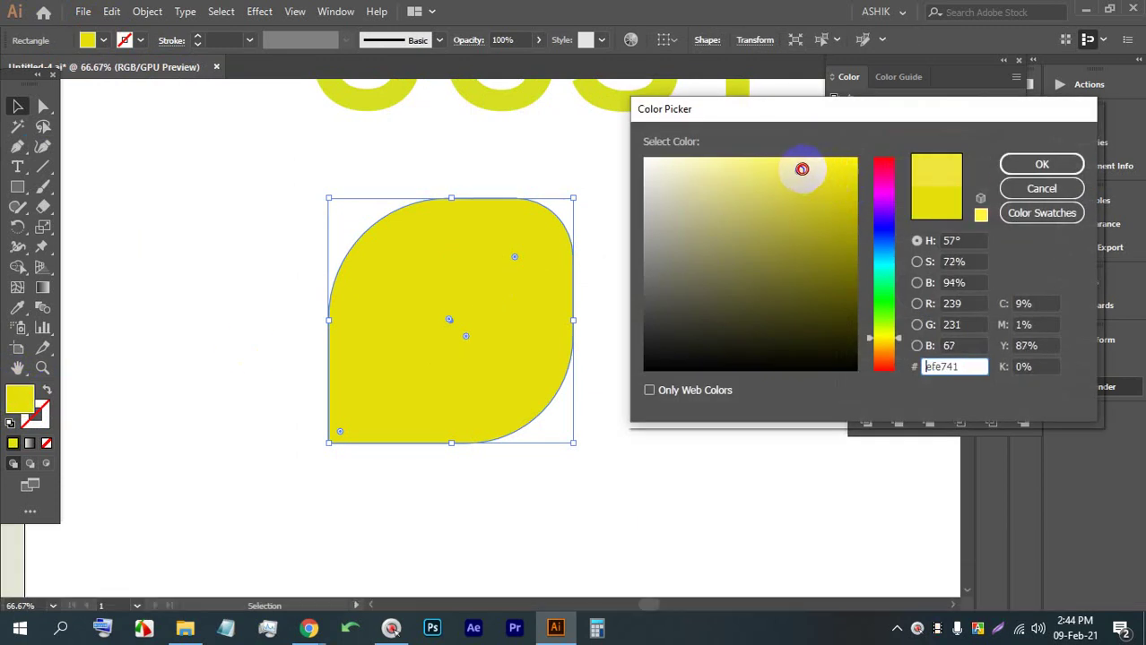
{"action": "left_click_drag", "start_coordinate": [801, 169], "coordinate": [764, 163]}
{"action": "left_click", "coordinate": [1041, 165]}
{"action": "scroll", "coordinate": [552, 255], "scroll_direction": "down", "scroll_amount": 3}
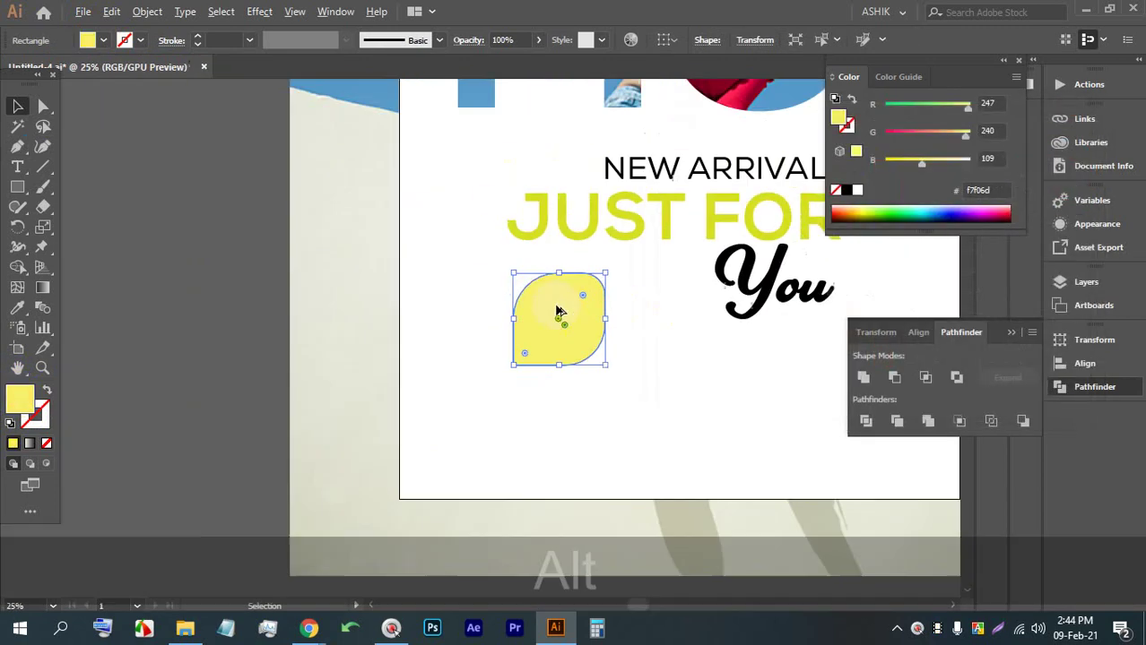
{"action": "left_click", "coordinate": [614, 401]}
{"action": "left_click_drag", "start_coordinate": [614, 402], "coordinate": [459, 355]}
{"action": "scroll", "coordinate": [417, 322], "scroll_direction": "up", "scroll_amount": 3}
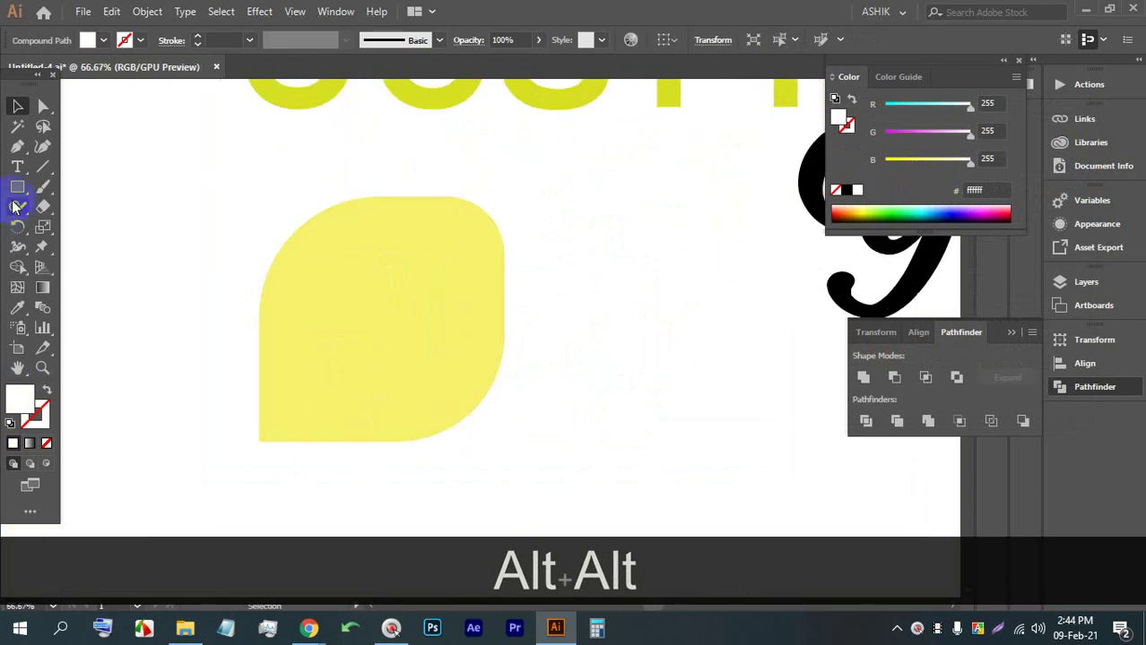
Add an enlarged text line by the leaf and replace its placeholder with '50%'
{"action": "left_click", "coordinate": [17, 165]}
{"action": "left_click", "coordinate": [198, 284]}
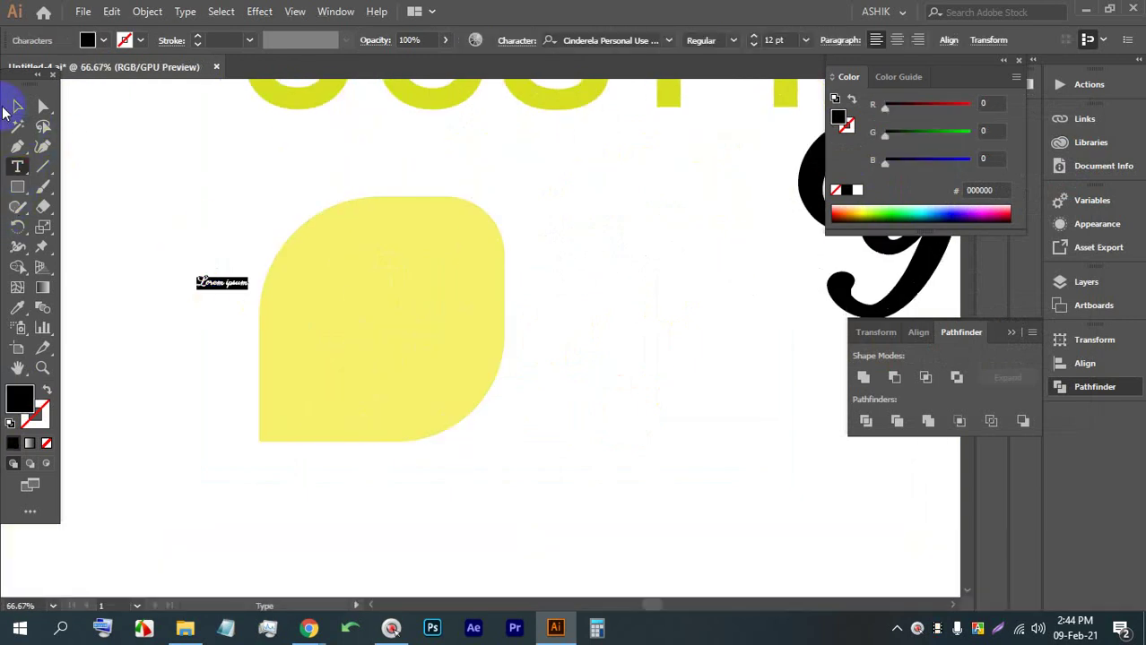
{"action": "left_click", "coordinate": [15, 106]}
{"action": "left_click_drag", "start_coordinate": [225, 288], "coordinate": [401, 331]}
{"action": "double_click", "coordinate": [401, 332]}
{"action": "triple_click", "coordinate": [386, 327]}
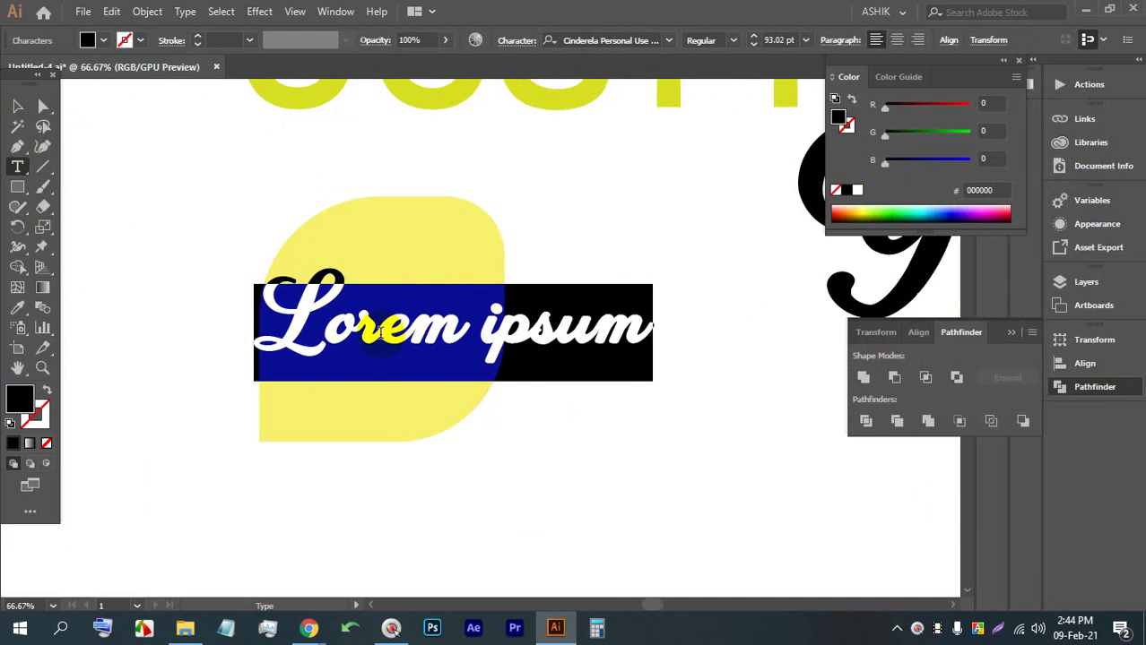
{"action": "left_click", "coordinate": [401, 332]}
{"action": "triple_click", "coordinate": [405, 332]}
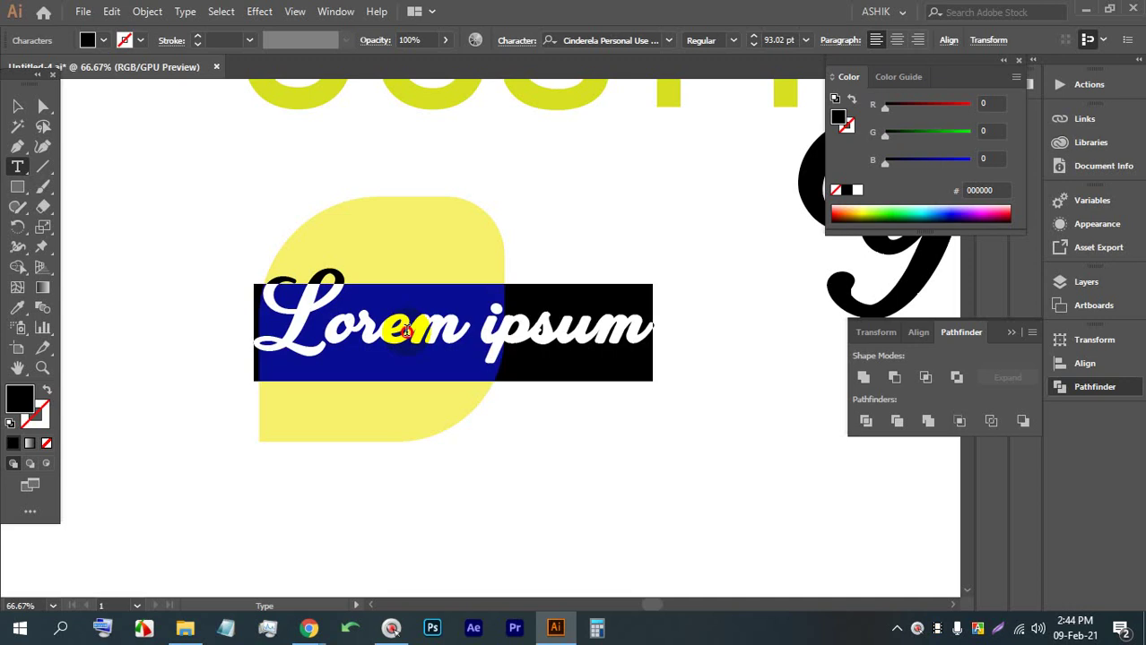
{"action": "type", "text": "50"}
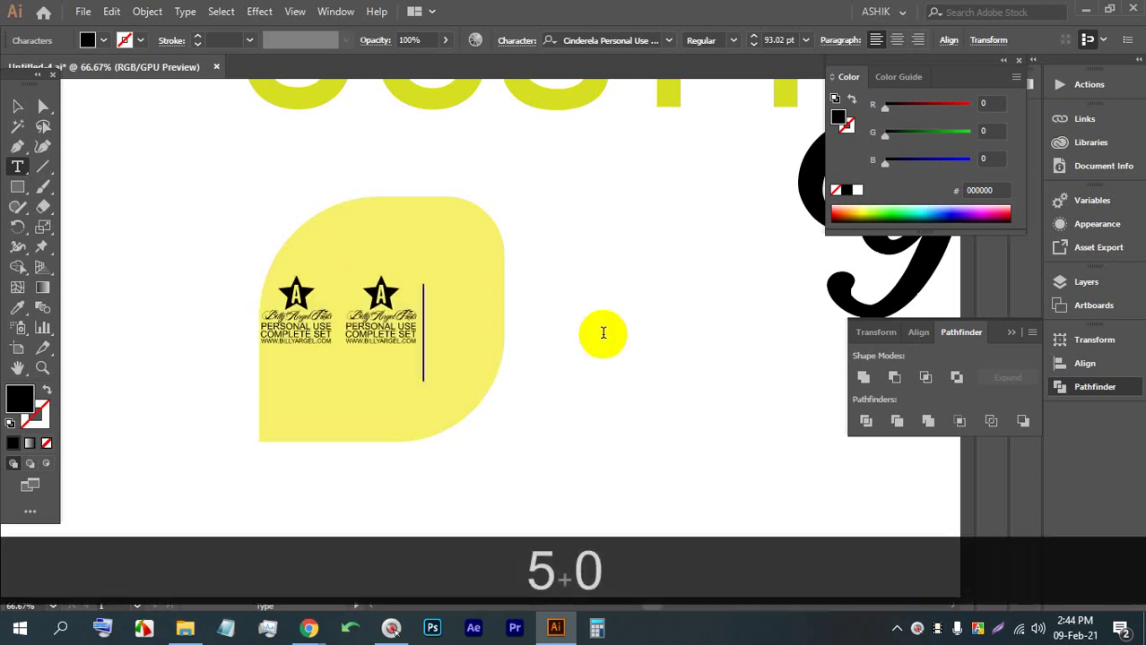
{"action": "key", "text": "BackSpace"}
{"action": "key", "text": "BackSpace"}
{"action": "type", "text": "50%"}
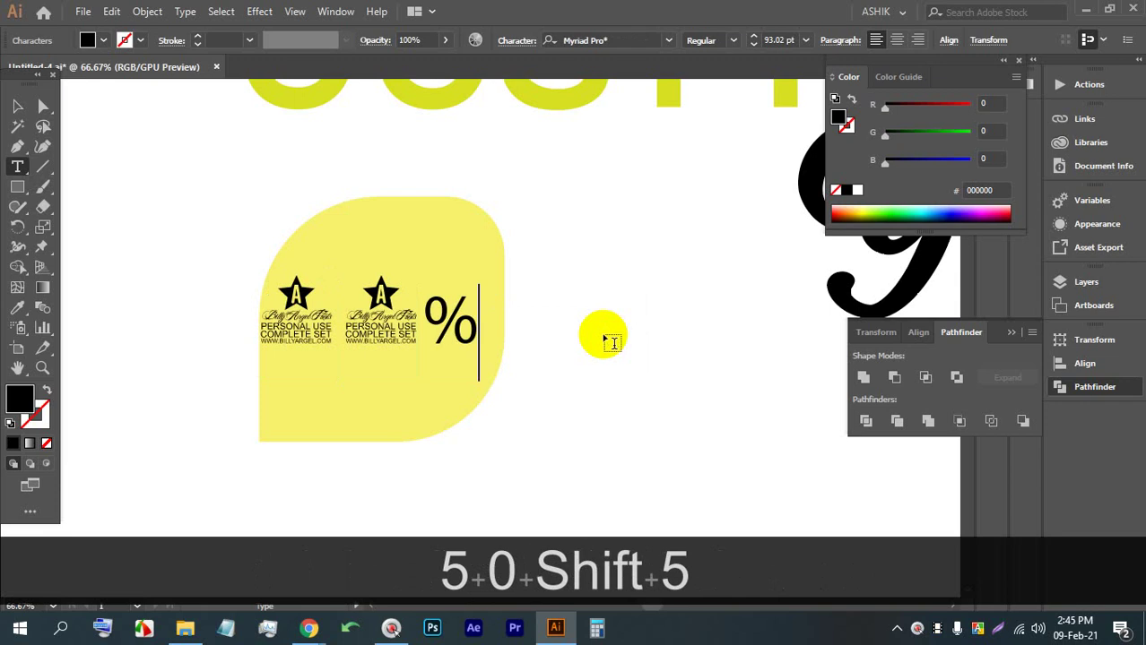
Set the 50% text in Bahnschrift and bring it onto the yellow leaf
{"action": "left_click", "coordinate": [18, 106]}
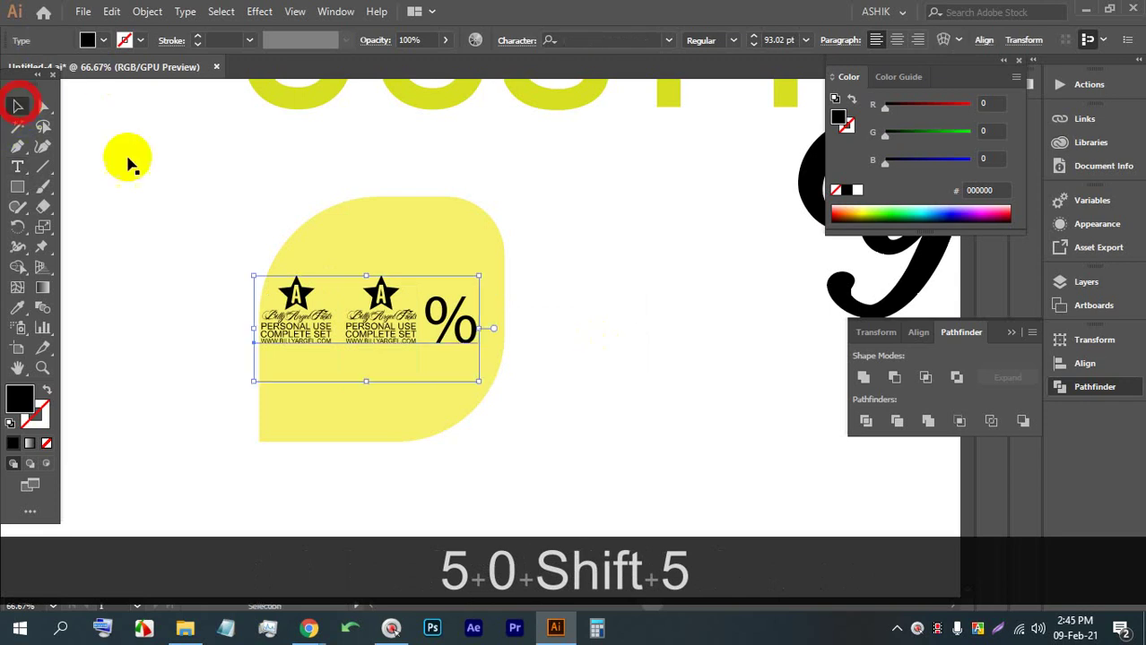
{"action": "left_click", "coordinate": [665, 40]}
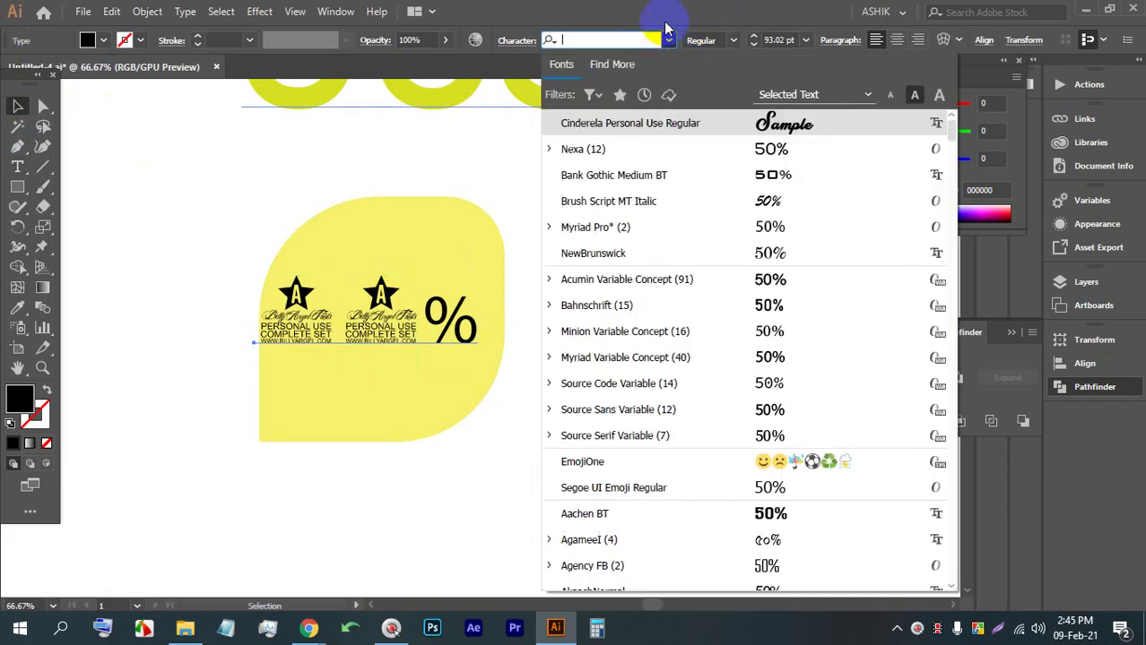
{"action": "left_click", "coordinate": [752, 305]}
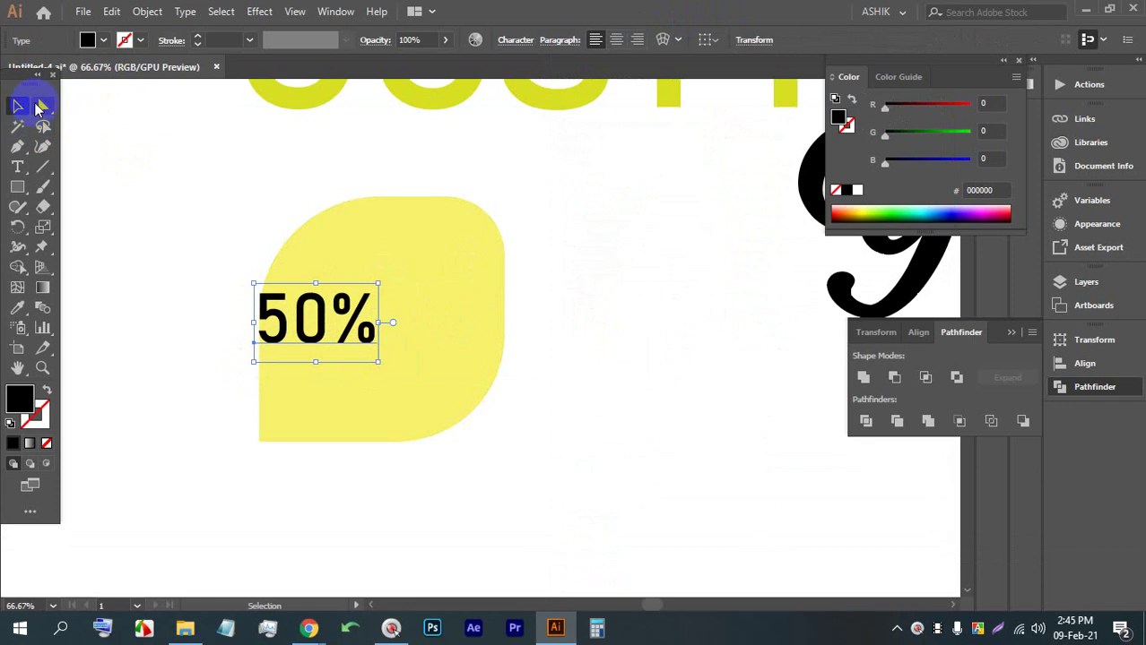
{"action": "left_click_drag", "start_coordinate": [379, 323], "coordinate": [378, 396]}
Retype the duplicate as 'off', shrink it and tuck it under 50%
{"action": "scroll", "coordinate": [372, 287], "scroll_direction": "up", "scroll_amount": 2}
{"action": "double_click", "coordinate": [376, 397]}
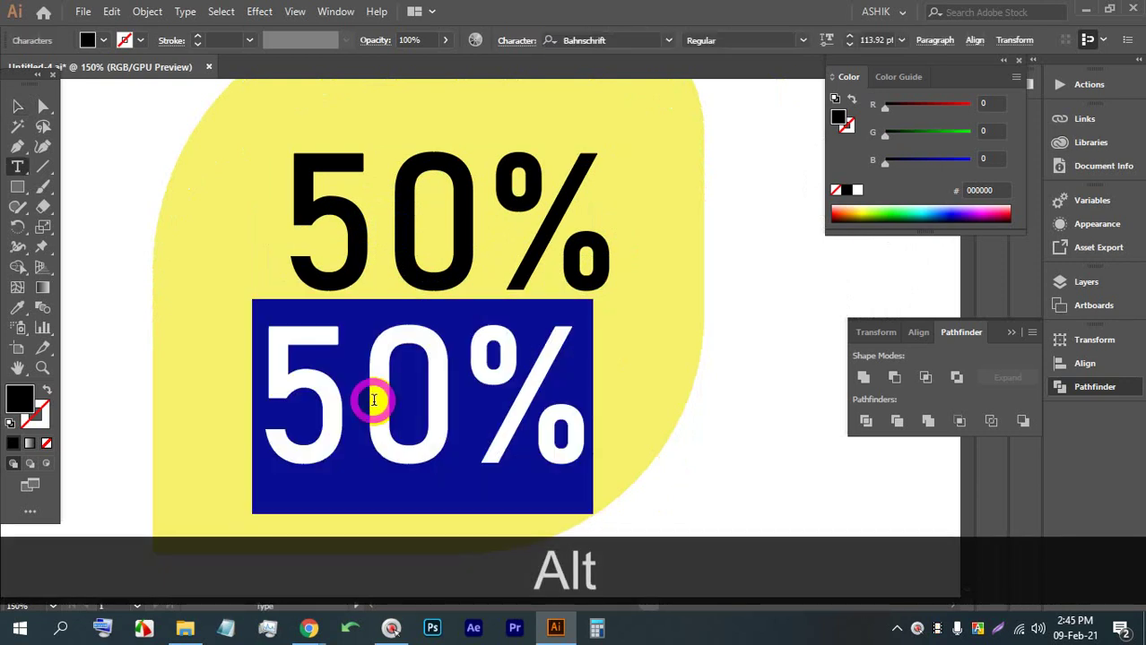
{"action": "type", "text": "forr"}
{"action": "key", "text": "BackSpace"}
{"action": "key", "text": "BackSpace"}
{"action": "key", "text": "BackSpace"}
{"action": "key", "text": "BackSpace"}
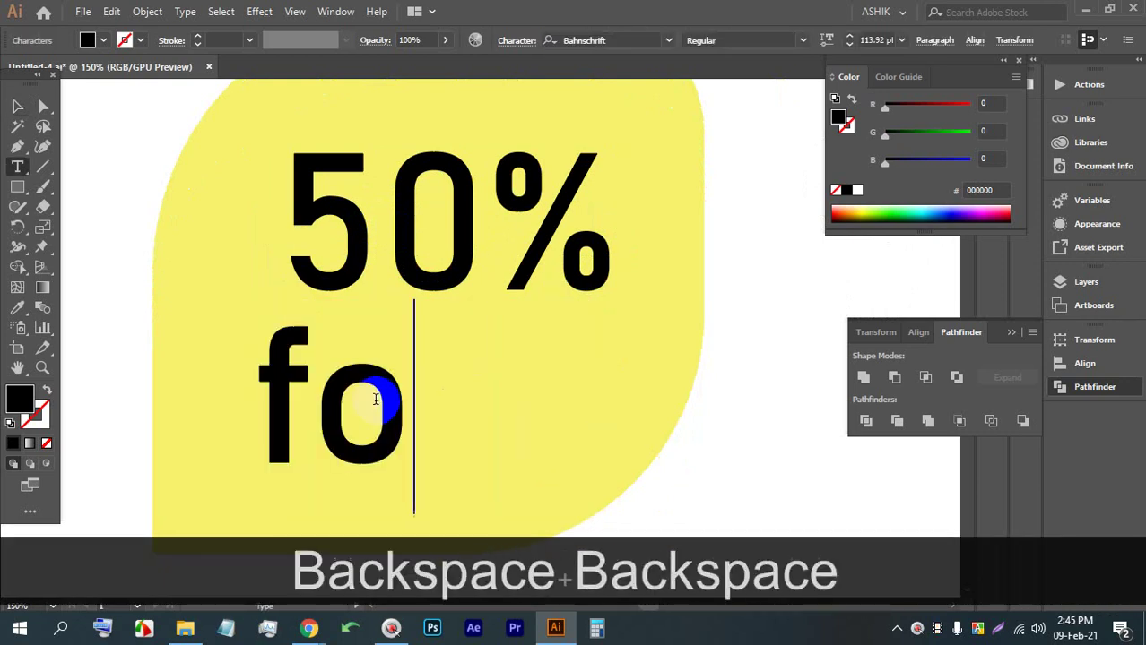
{"action": "type", "text": "off"}
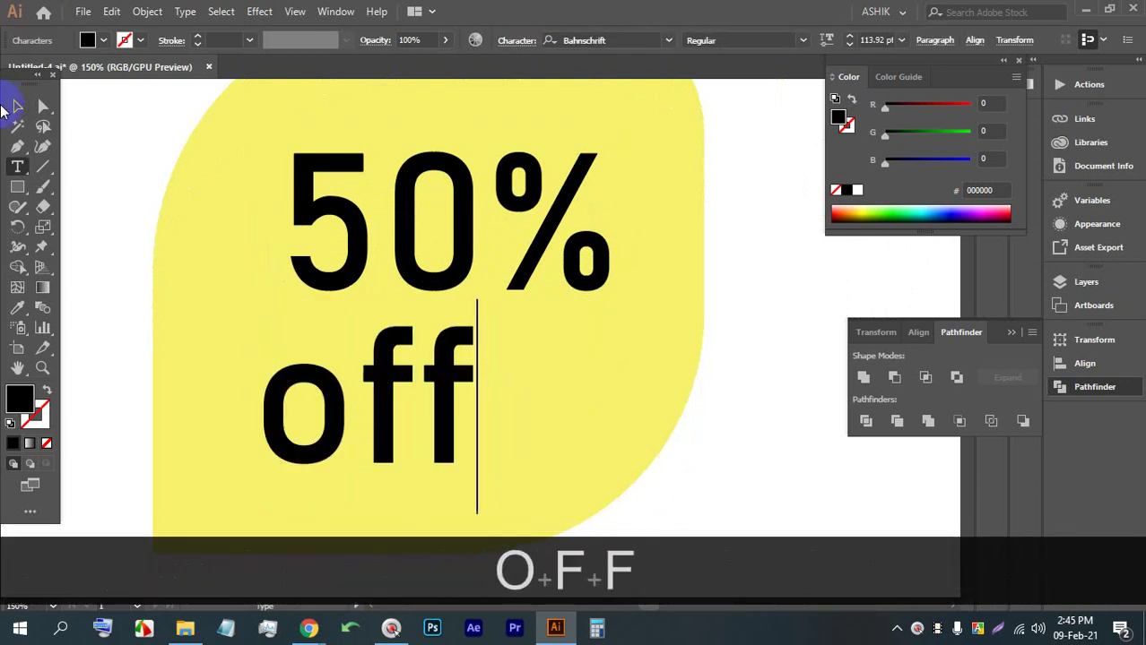
{"action": "left_click", "coordinate": [15, 107]}
{"action": "left_click_drag", "start_coordinate": [269, 346], "coordinate": [410, 350]}
{"action": "left_click_drag", "start_coordinate": [435, 422], "coordinate": [458, 363]}
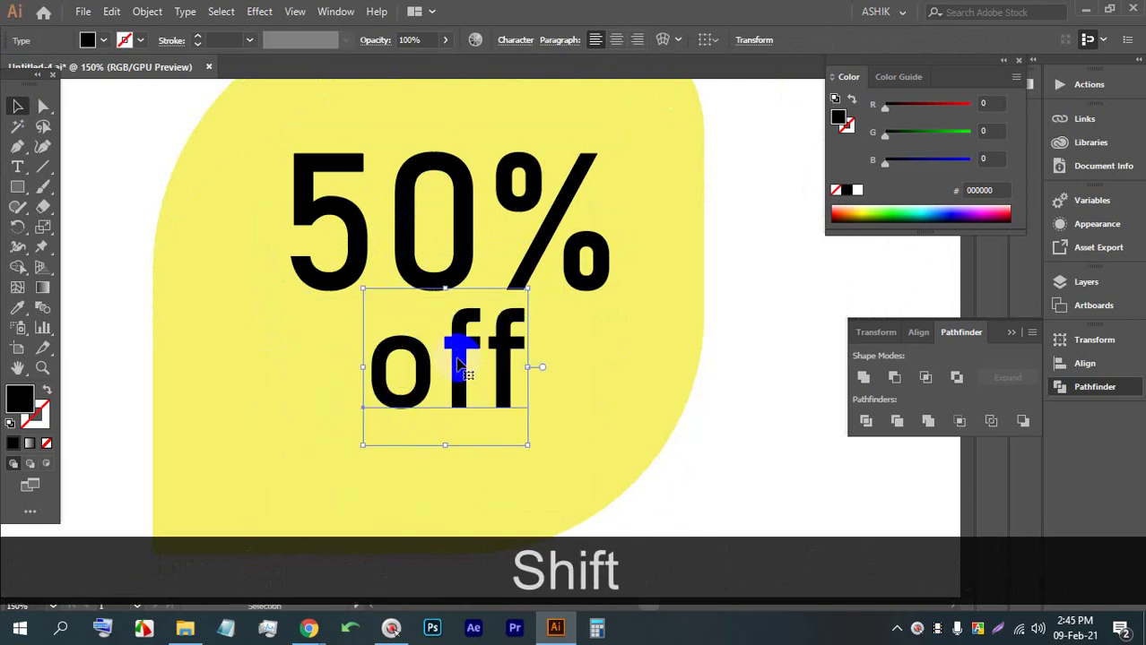
{"action": "scroll", "coordinate": [459, 363], "scroll_direction": "down", "scroll_amount": 4}
{"action": "left_click", "coordinate": [511, 401]}
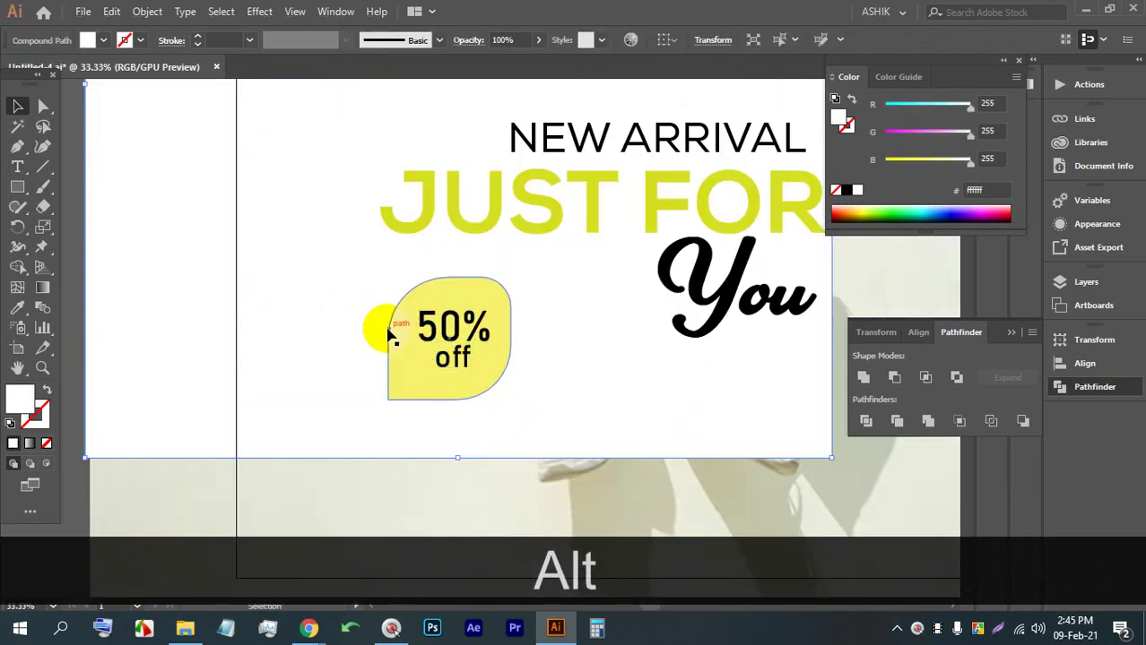
Lock the background photo in place with Ctrl+2
{"action": "key", "text": "ctrl+z"}
{"action": "key", "text": "ctrl+2"}
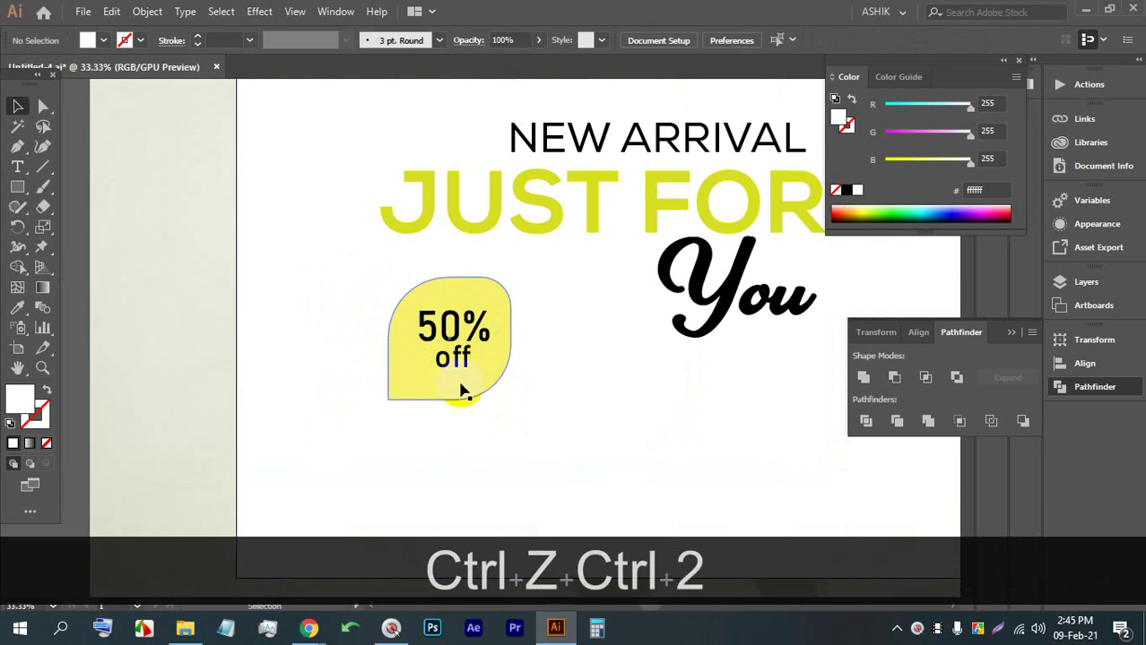
{"action": "left_click", "coordinate": [387, 310]}
{"action": "key", "text": "ctrl+z"}
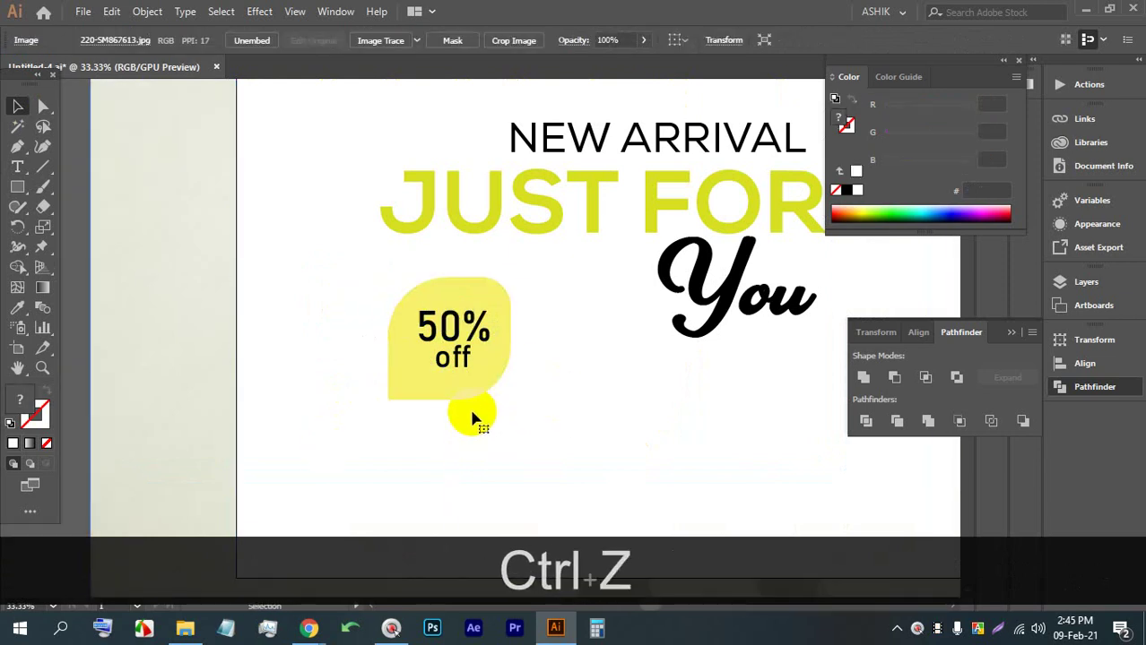
{"action": "key", "text": "ctrl+2"}
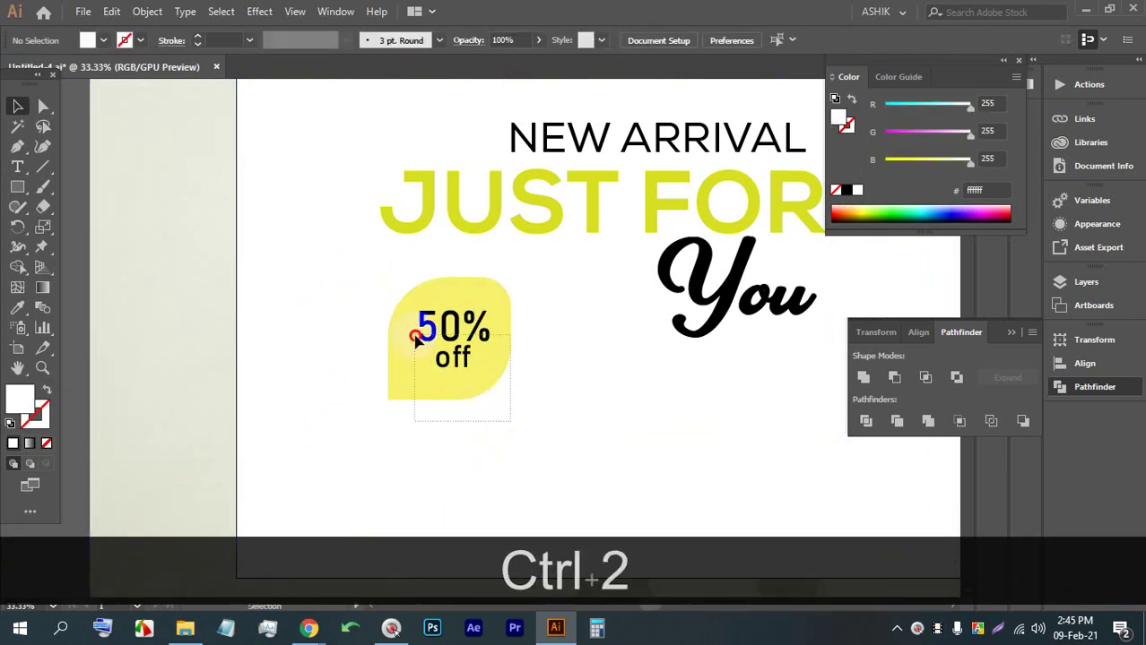
Centre the 50% off text horizontally on the badge and nudge both up and right
{"action": "left_click", "coordinate": [415, 339]}
{"action": "scroll", "coordinate": [447, 324], "scroll_direction": "up", "scroll_amount": 1}
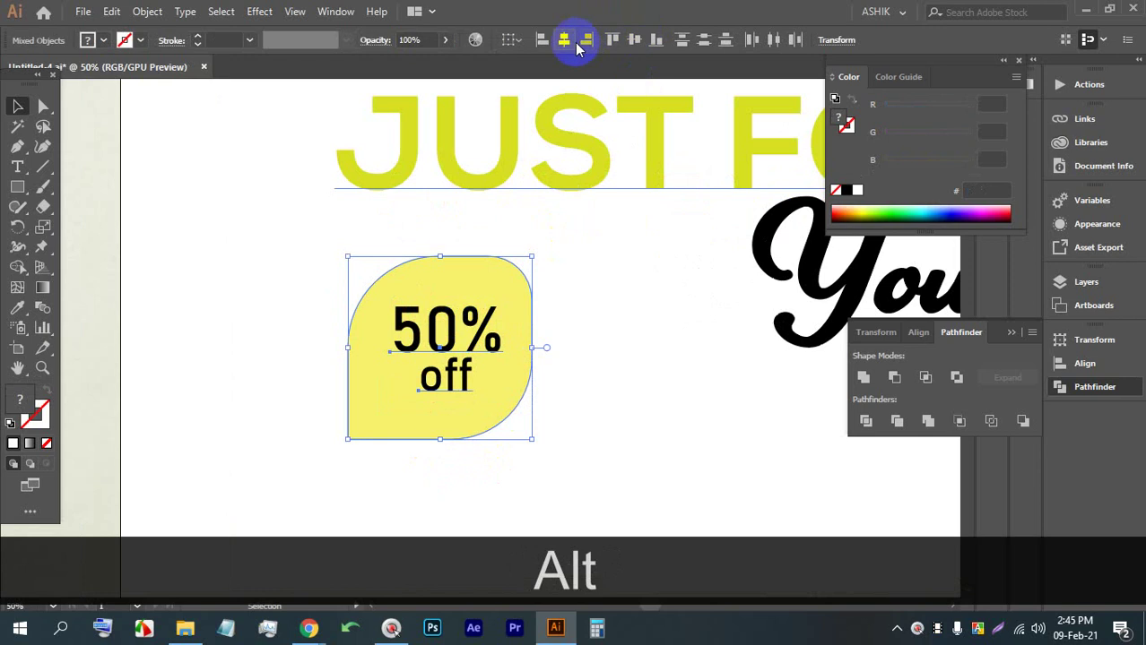
{"action": "left_click", "coordinate": [564, 41]}
{"action": "left_click", "coordinate": [618, 371]}
{"action": "scroll", "coordinate": [354, 272], "scroll_direction": "down", "scroll_amount": 2}
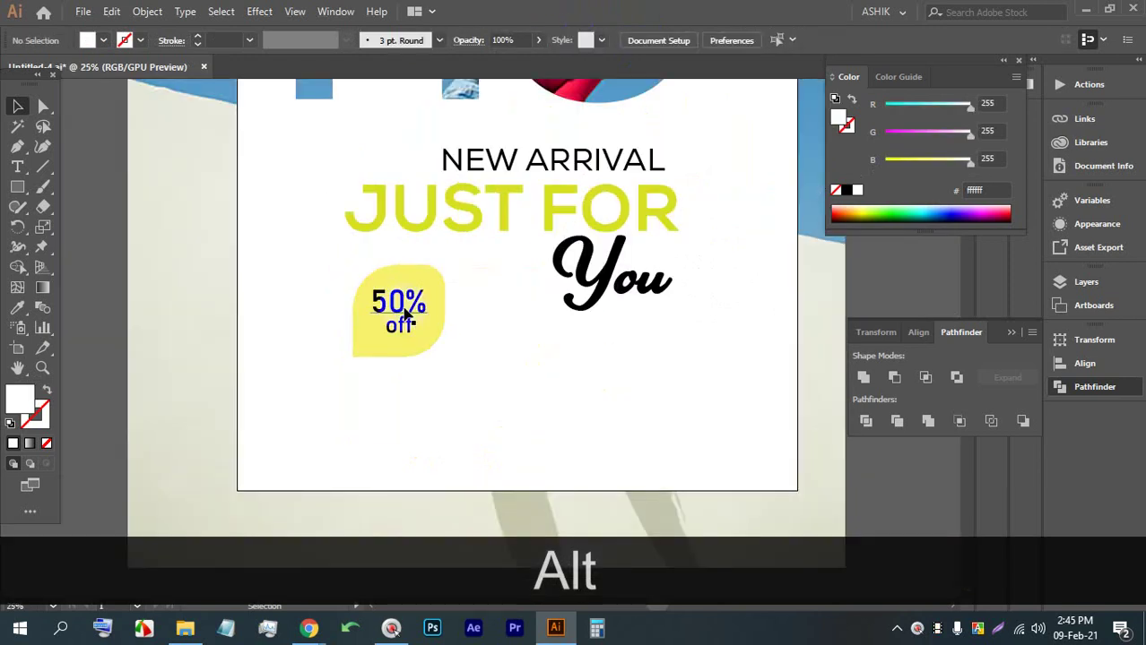
{"action": "left_click_drag", "start_coordinate": [434, 383], "coordinate": [364, 283]}
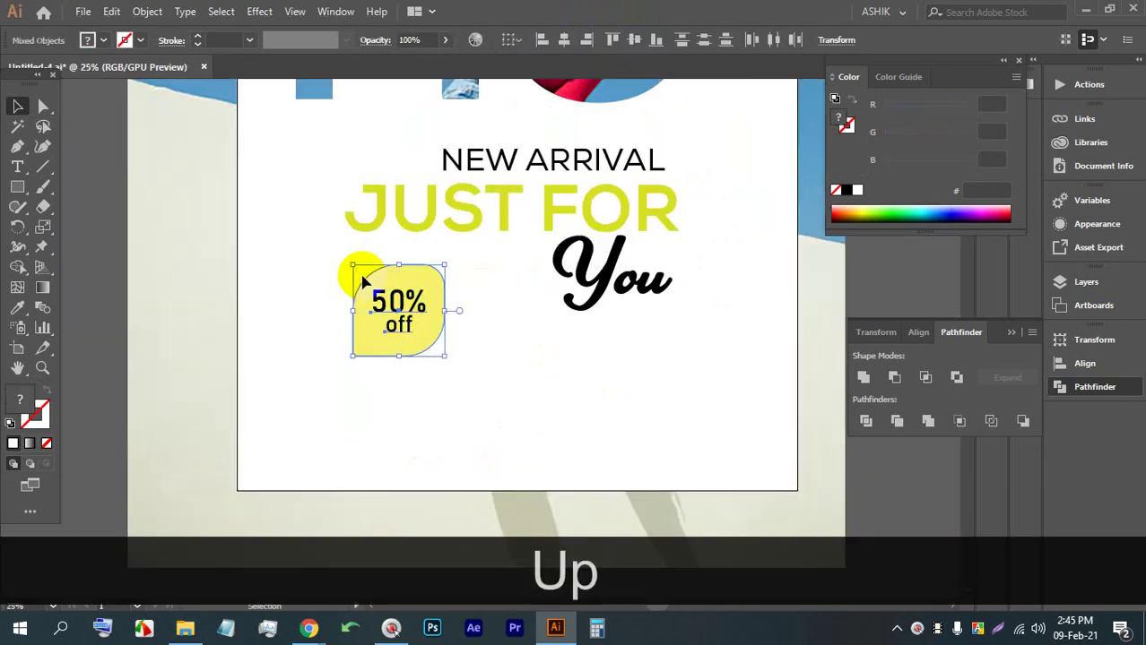
{"action": "key", "text": "Up"}
{"action": "key", "text": "Up"}
{"action": "key", "text": "Up"}
{"action": "key", "text": "Up"}
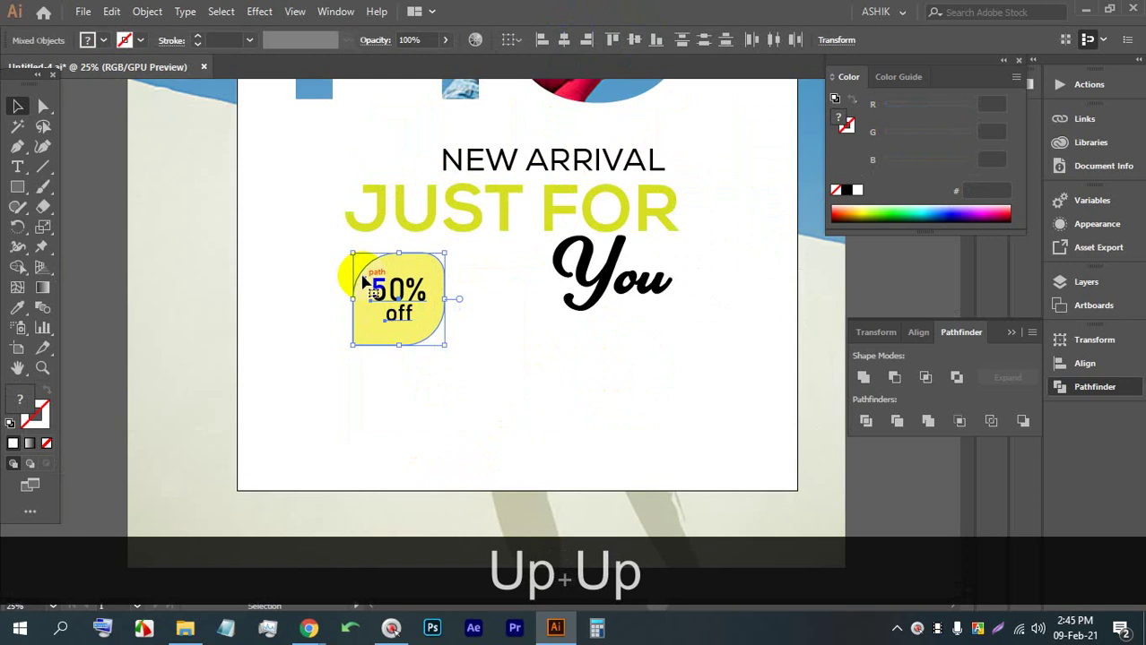
{"action": "key", "text": "Right"}
{"action": "scroll", "coordinate": [382, 278], "scroll_direction": "down", "scroll_amount": 1}
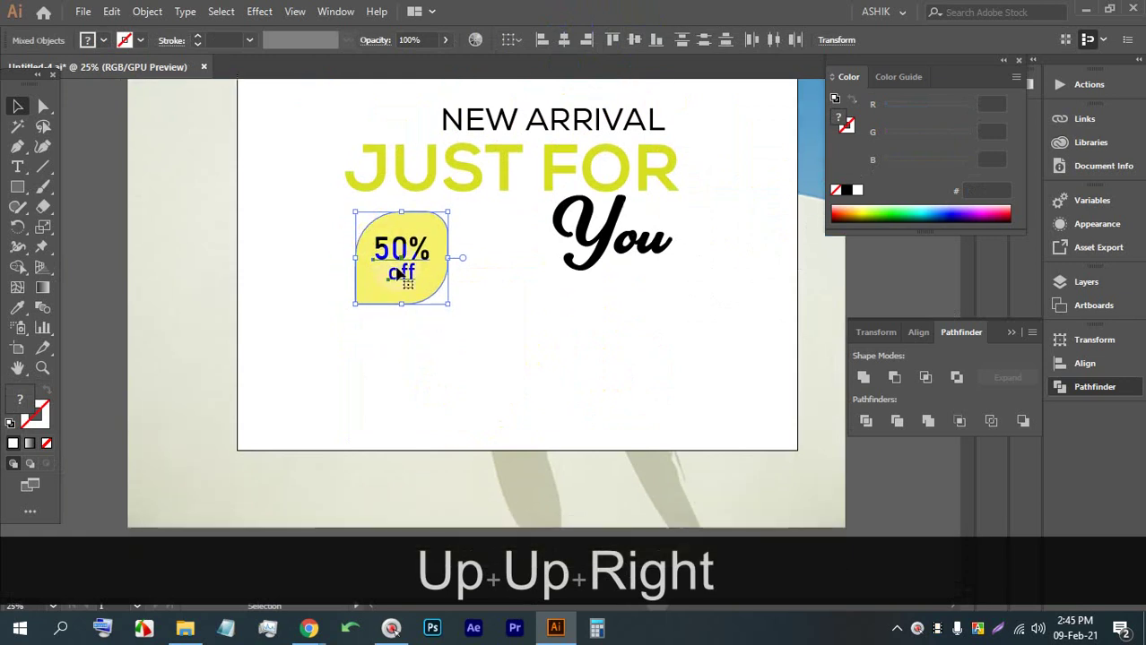
{"action": "scroll", "coordinate": [395, 305], "scroll_direction": "down", "scroll_amount": 2}
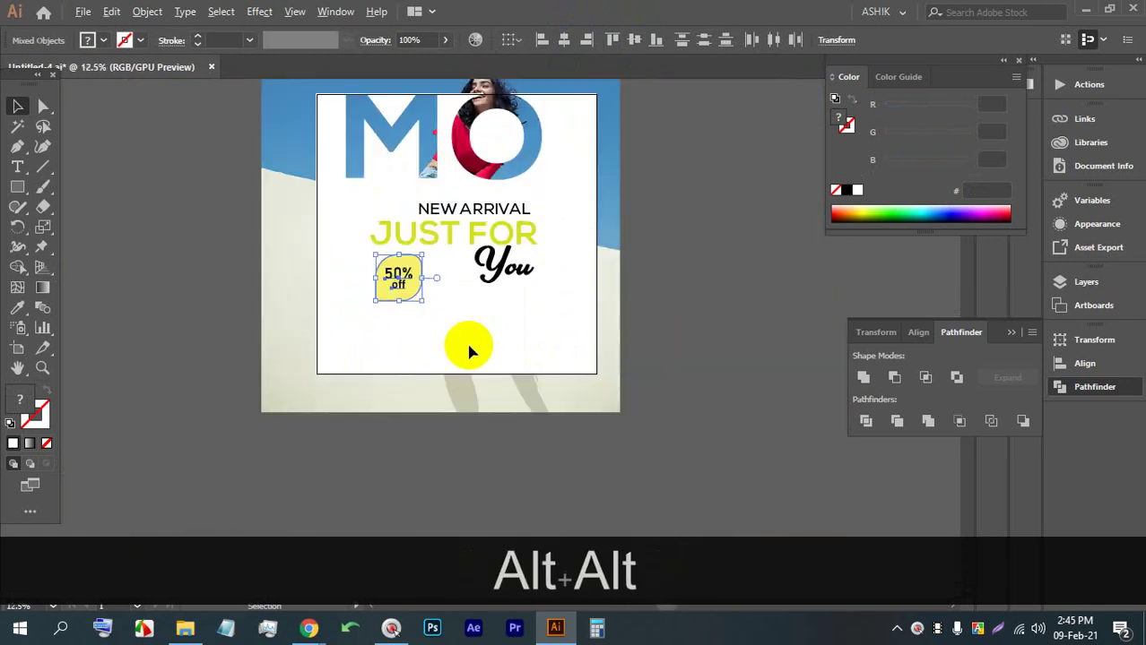
{"action": "scroll", "coordinate": [375, 375], "scroll_direction": "up", "scroll_amount": 2}
{"action": "left_click", "coordinate": [18, 167]}
Place a placeholder text line, enlarge it and move it below the badge
{"action": "left_click", "coordinate": [375, 326]}
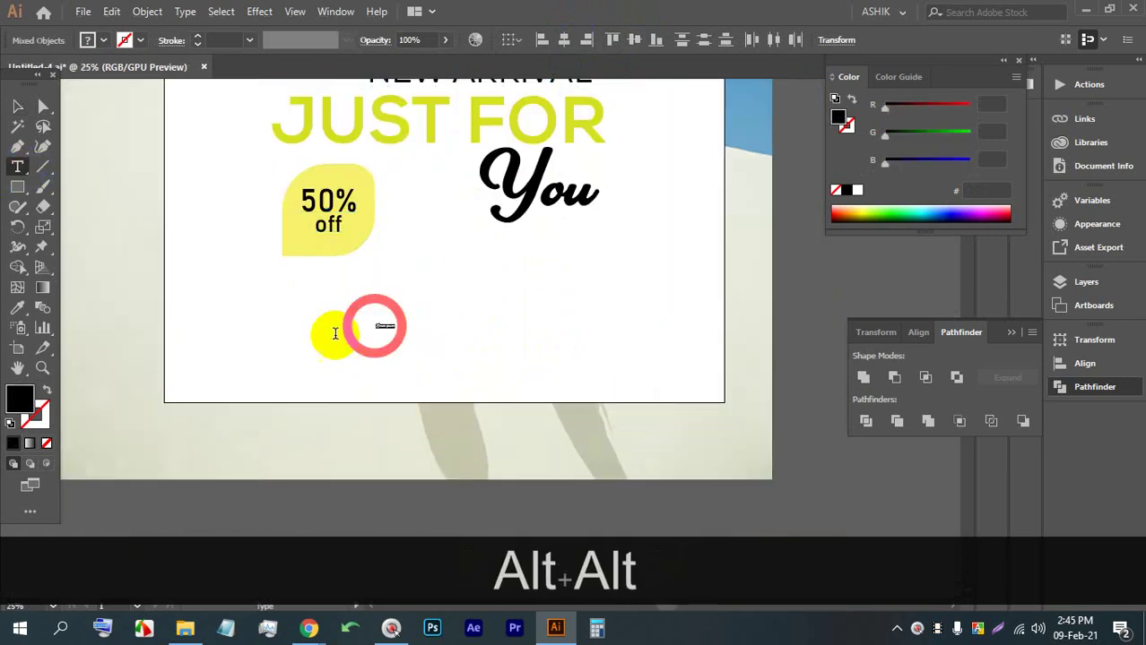
{"action": "left_click", "coordinate": [16, 108]}
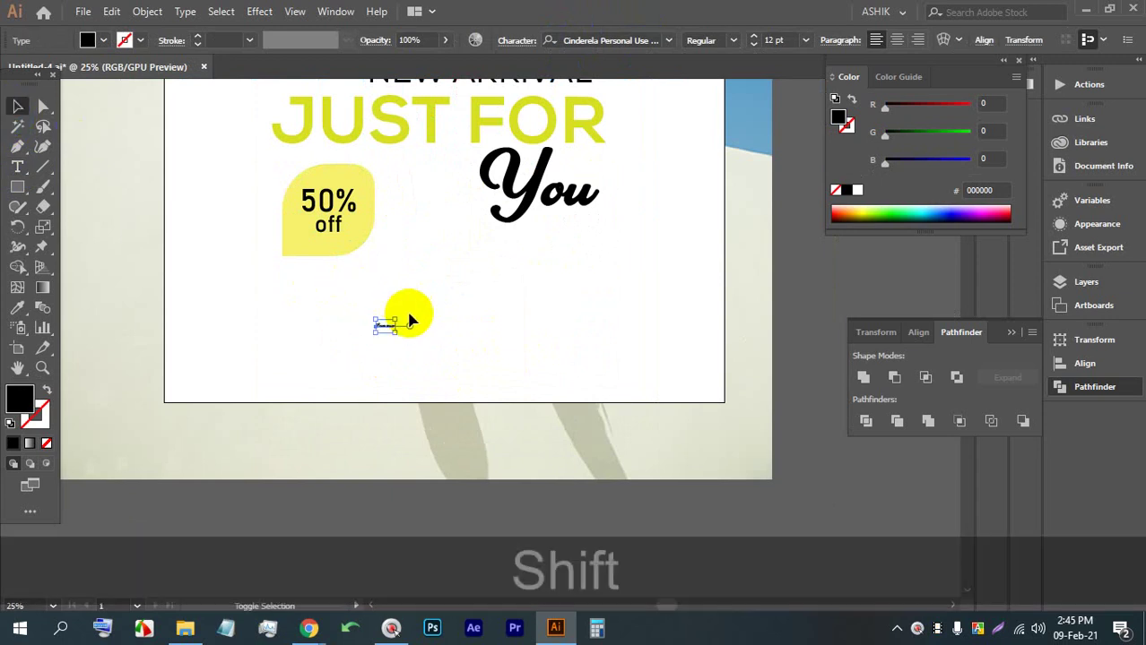
{"action": "left_click_drag", "start_coordinate": [397, 320], "coordinate": [719, 221]}
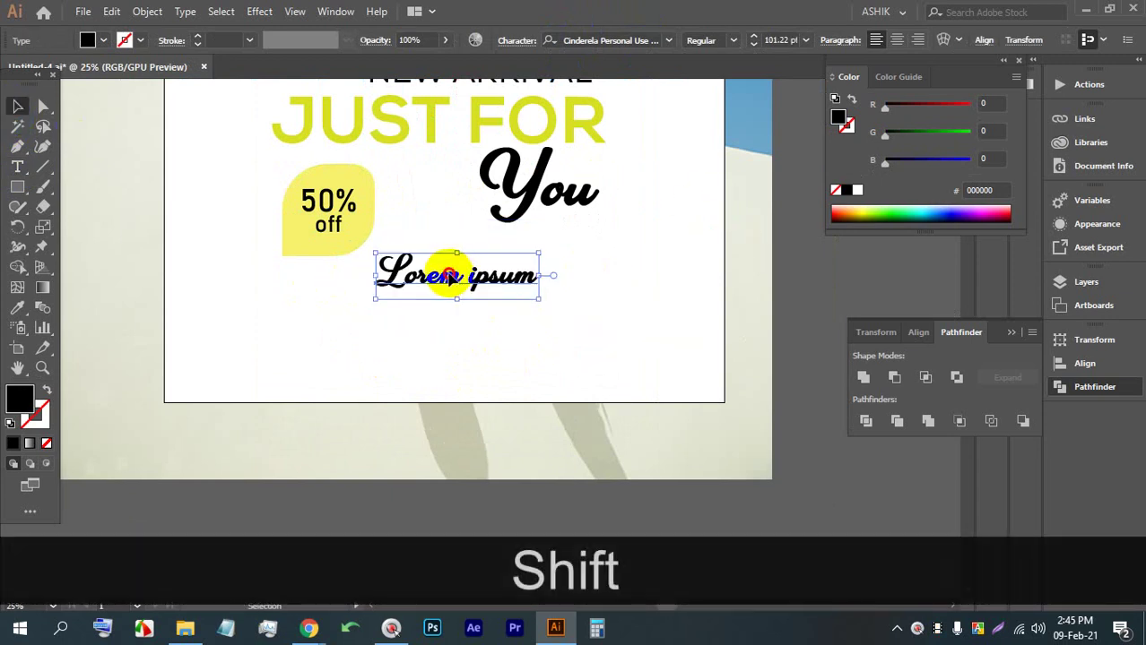
{"action": "left_click_drag", "start_coordinate": [450, 274], "coordinate": [425, 318]}
Replace the placeholder with 'Your Location Here, Bangladesh.' and shift the line left
{"action": "triple_click", "coordinate": [420, 319]}
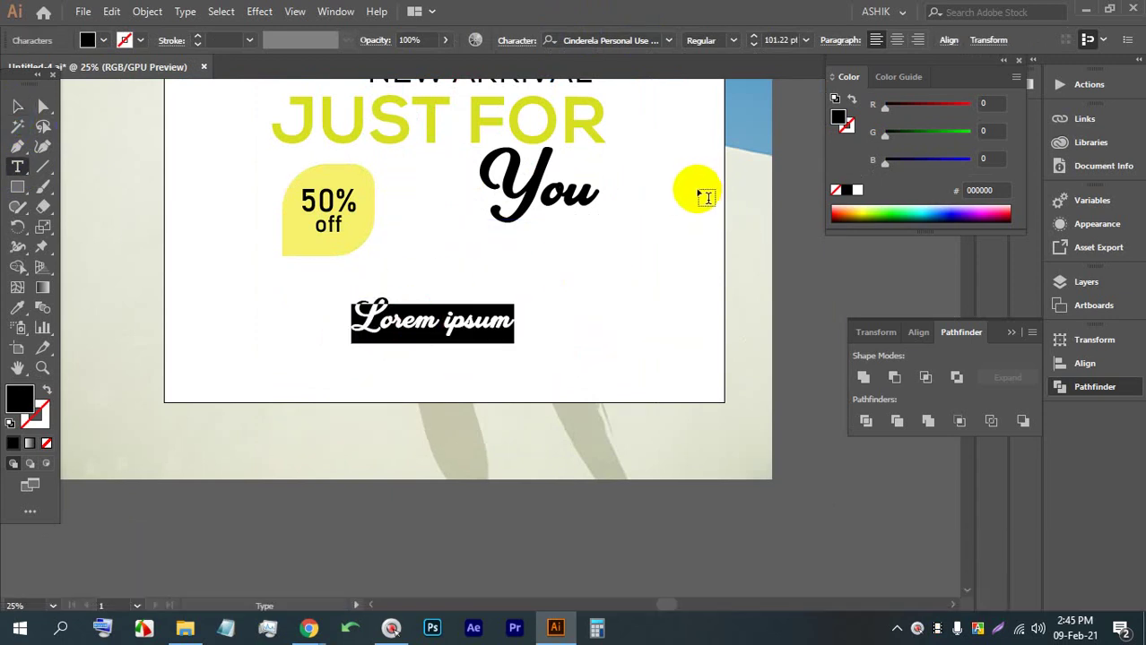
{"action": "type", "text": "Your"}
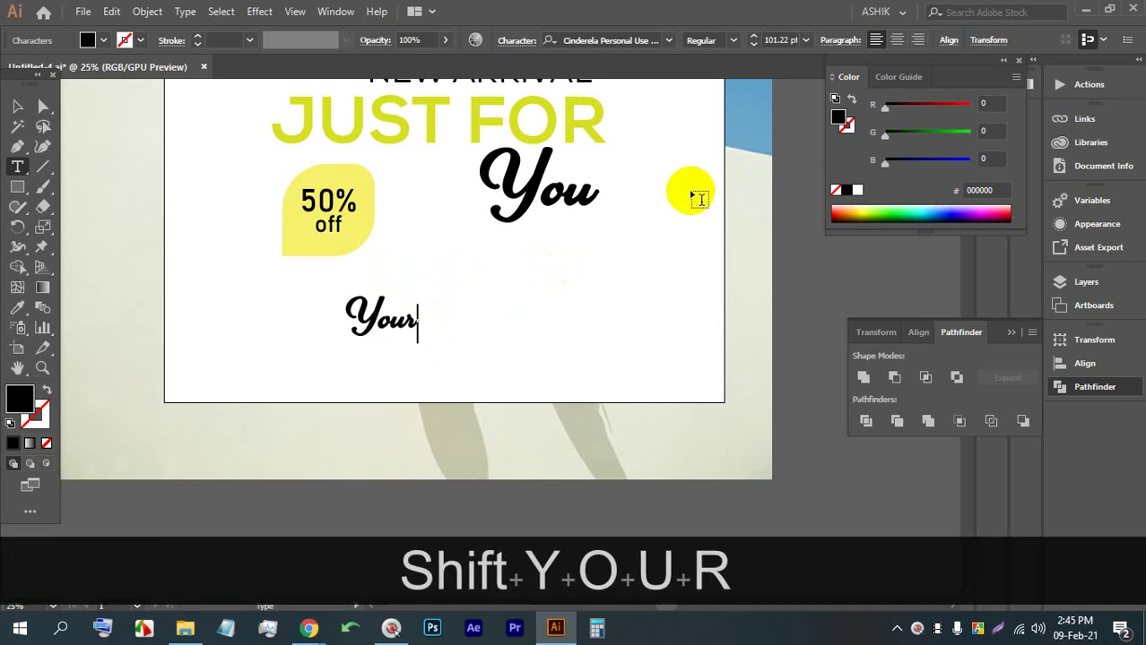
{"action": "type", "text": " lOca"}
{"action": "key", "text": "BackSpace"}
{"action": "key", "text": "BackSpace"}
{"action": "key", "text": "BackSpace"}
{"action": "key", "text": "BackSpace"}
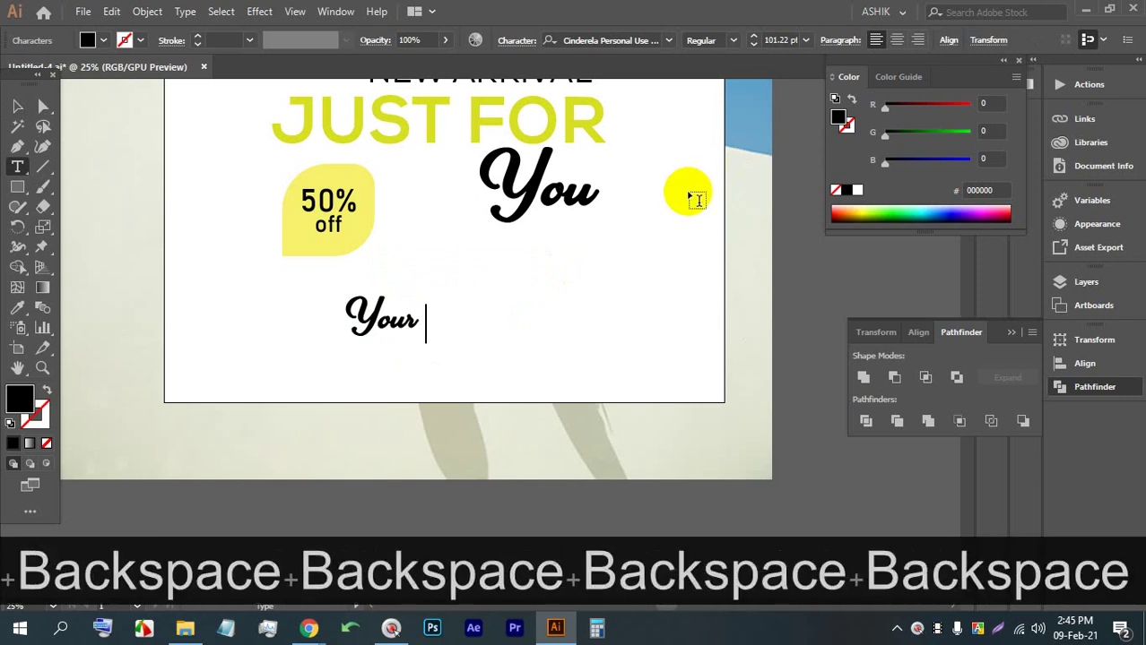
{"action": "type", "text": "Locatio"}
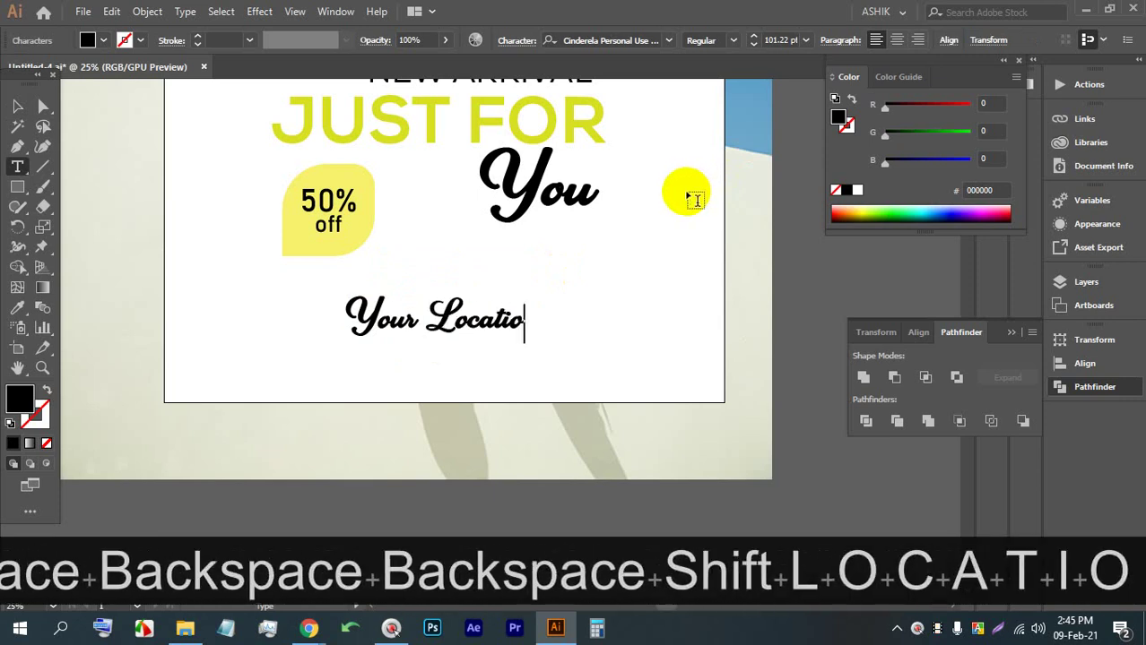
{"action": "type", "text": "n Herem"}
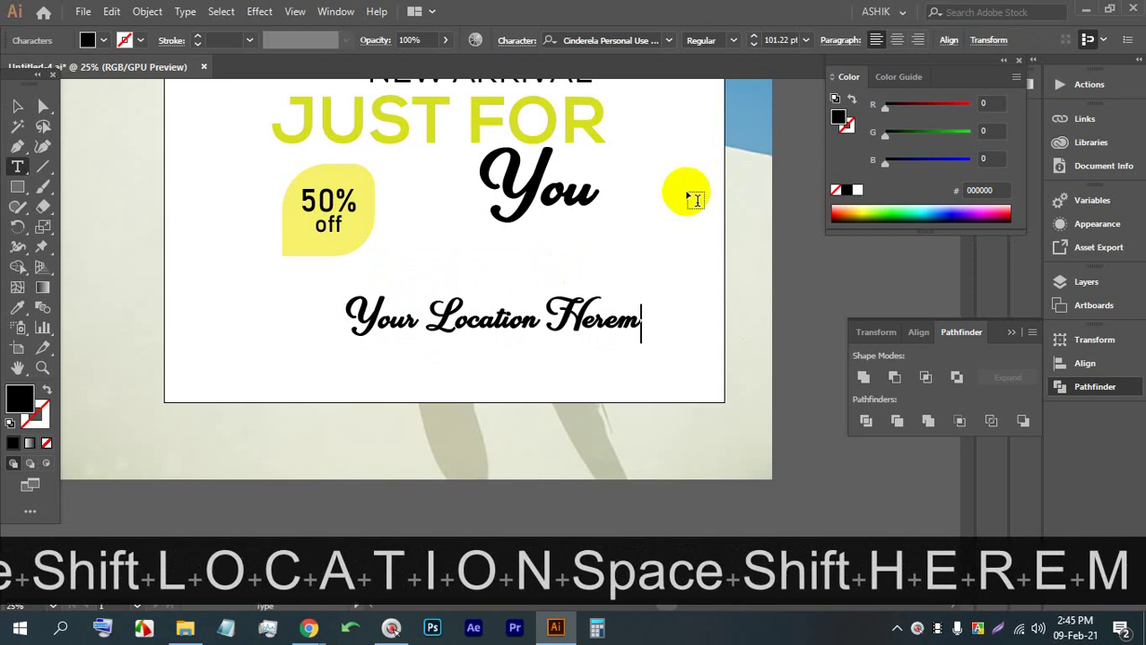
{"action": "key", "text": "BackSpace"}
{"action": "type", "text": ", "}
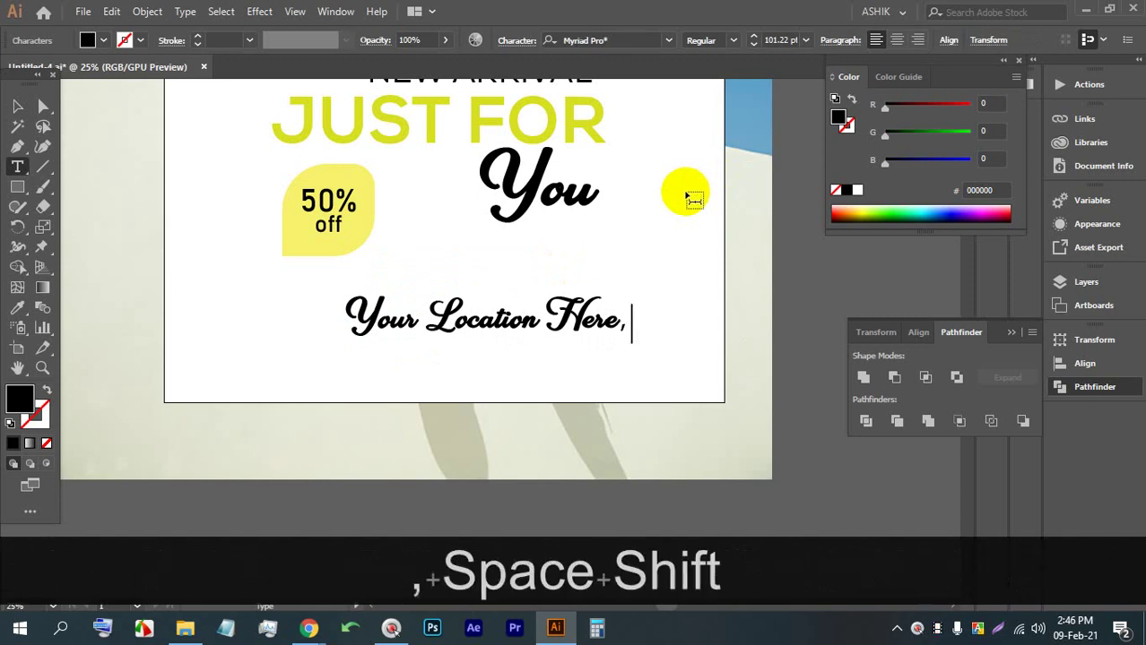
{"action": "type", "text": "ba"}
{"action": "key", "text": "BackSpace"}
{"action": "key", "text": "BackSpace"}
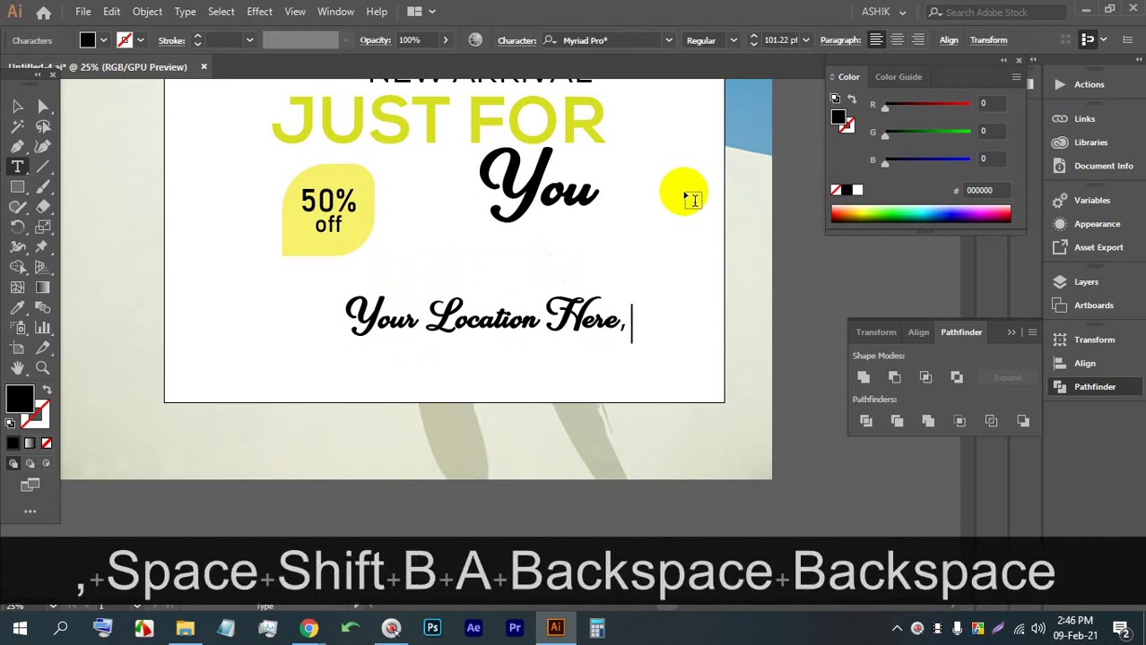
{"action": "type", "text": "Bangla"}
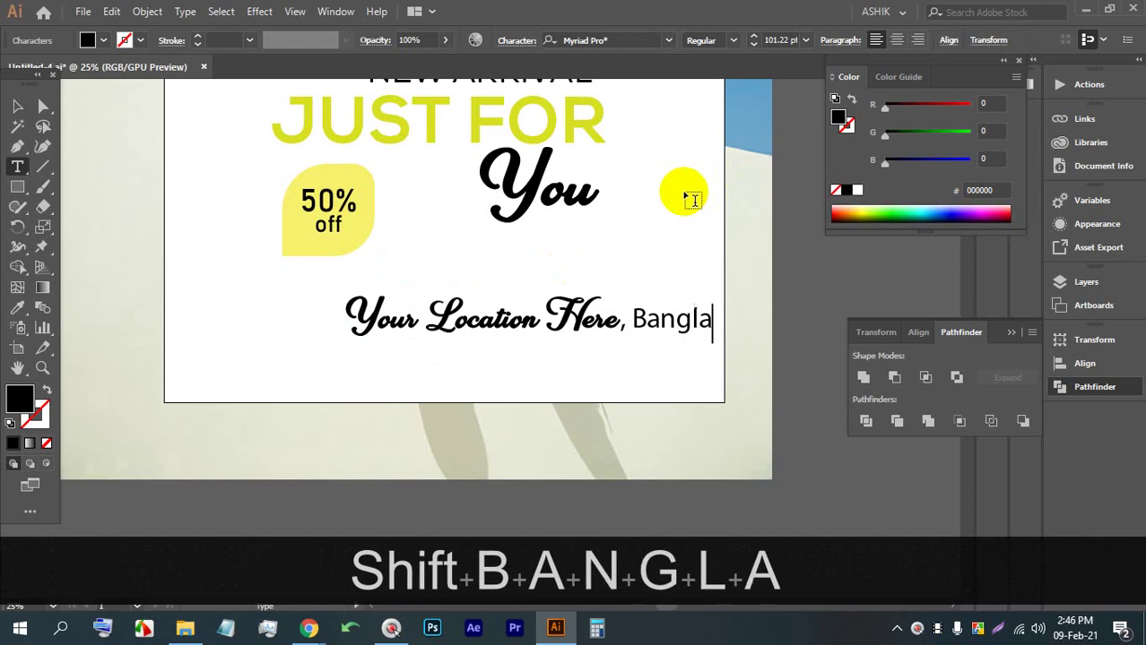
{"action": "type", "text": "desh."}
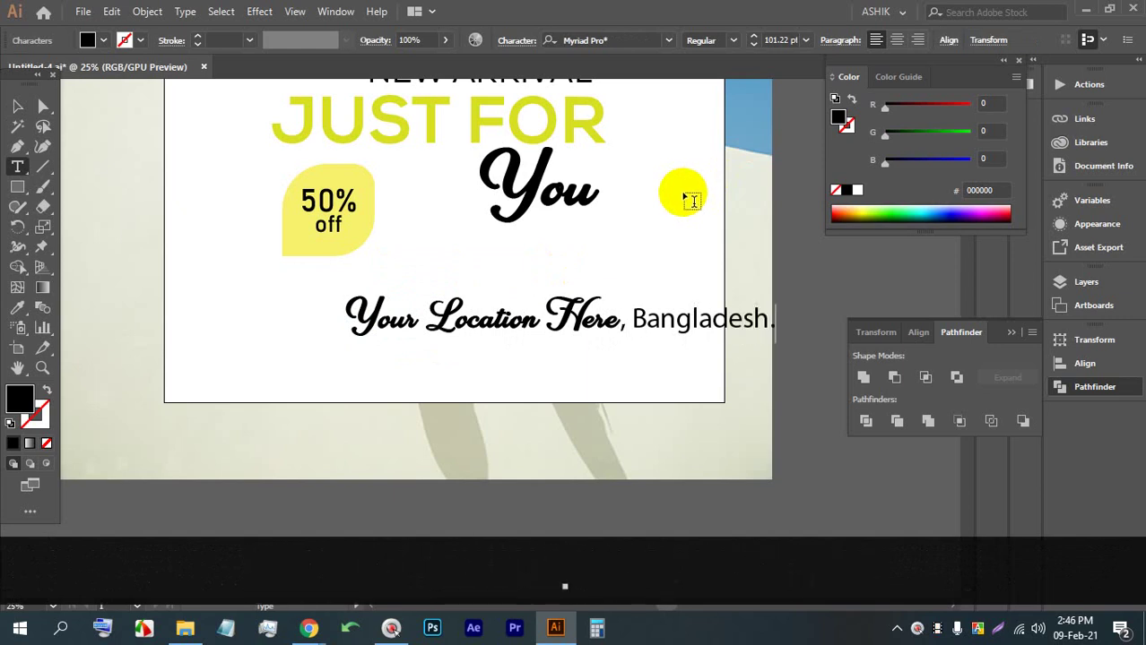
{"action": "left_click", "coordinate": [12, 107]}
{"action": "left_click_drag", "start_coordinate": [506, 321], "coordinate": [406, 343]}
Set the location line in Minion Variable Concept, shrink it, and edit its lower duplicate
{"action": "left_click", "coordinate": [667, 39]}
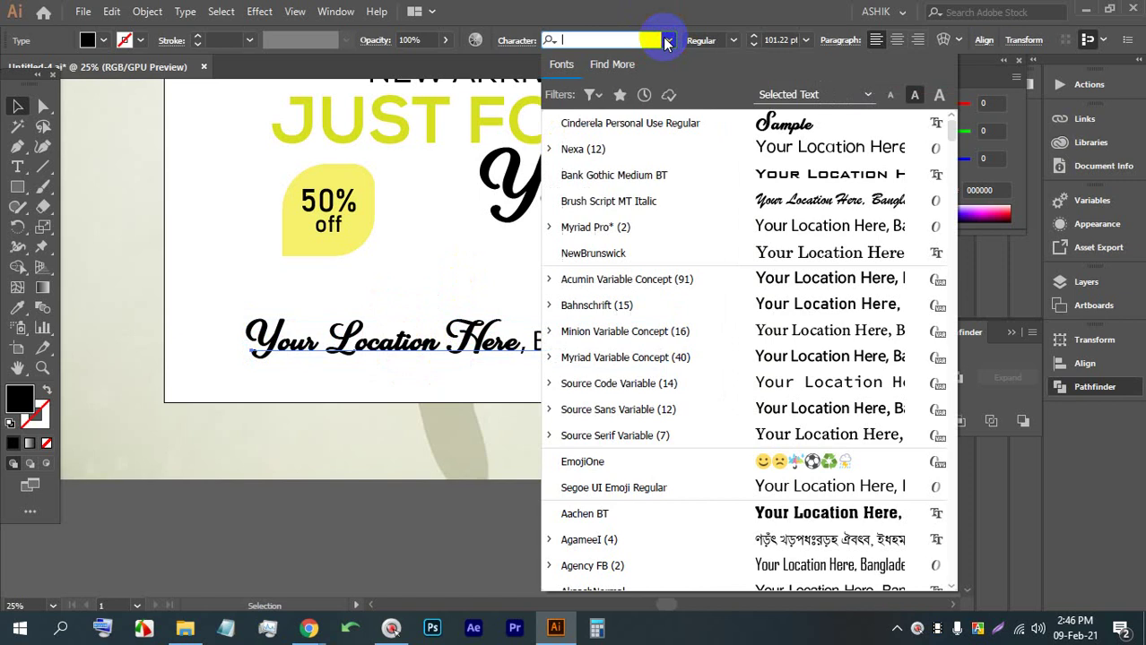
{"action": "left_click", "coordinate": [762, 330]}
{"action": "scroll", "coordinate": [463, 348], "scroll_direction": "up", "scroll_amount": 1, "text": "alt"}
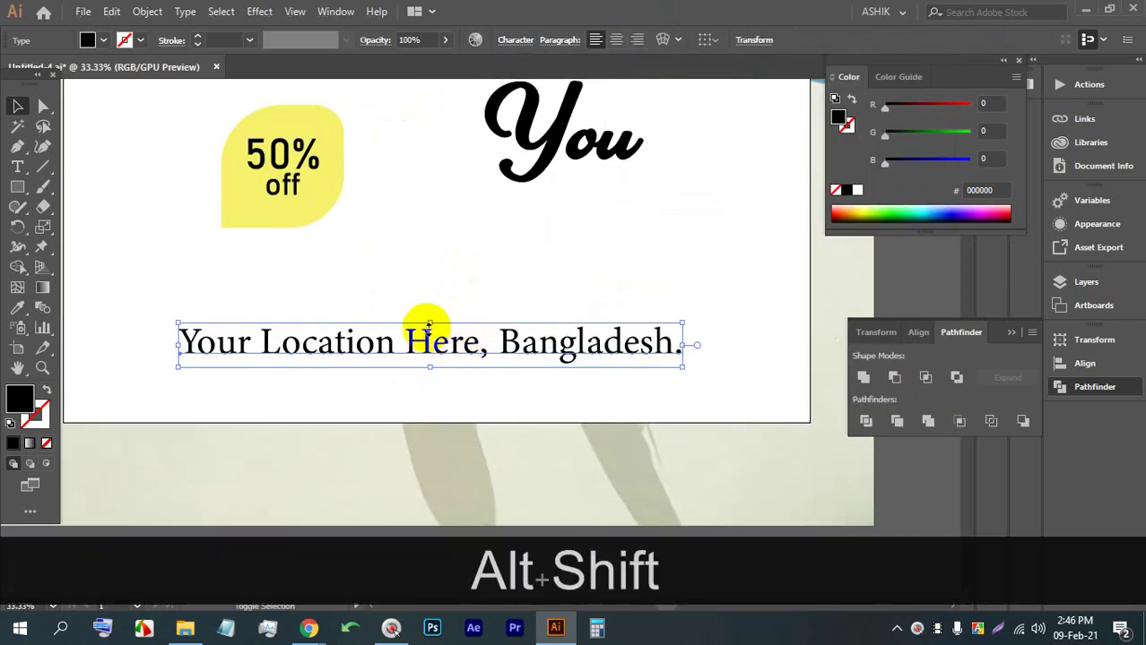
{"action": "left_click_drag", "start_coordinate": [430, 324], "coordinate": [430, 348], "text": "alt+shift"}
{"action": "scroll", "coordinate": [429, 338], "scroll_direction": "down", "scroll_amount": 1, "text": "alt"}
{"action": "scroll", "coordinate": [432, 386], "scroll_direction": "up", "scroll_amount": 1, "text": "alt"}
{"action": "double_click", "coordinate": [422, 380]}
Replace the lower copy with a 'Phone:' line and a sample number, then shrink it
{"action": "triple_click", "coordinate": [427, 382]}
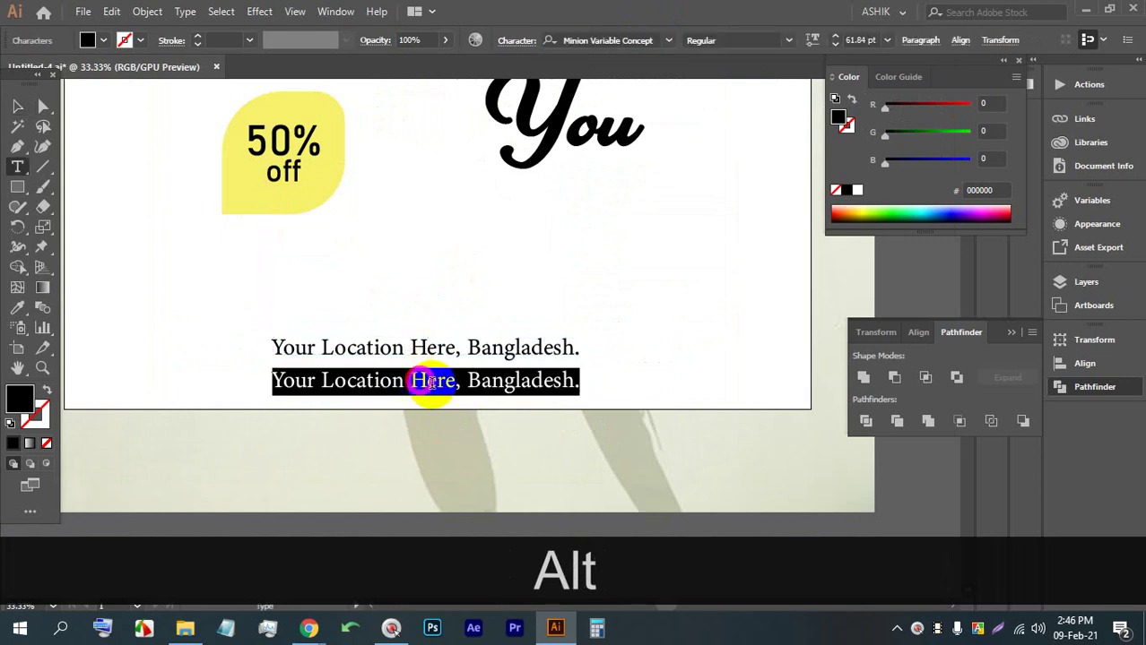
{"action": "type", "text": "Phone"}
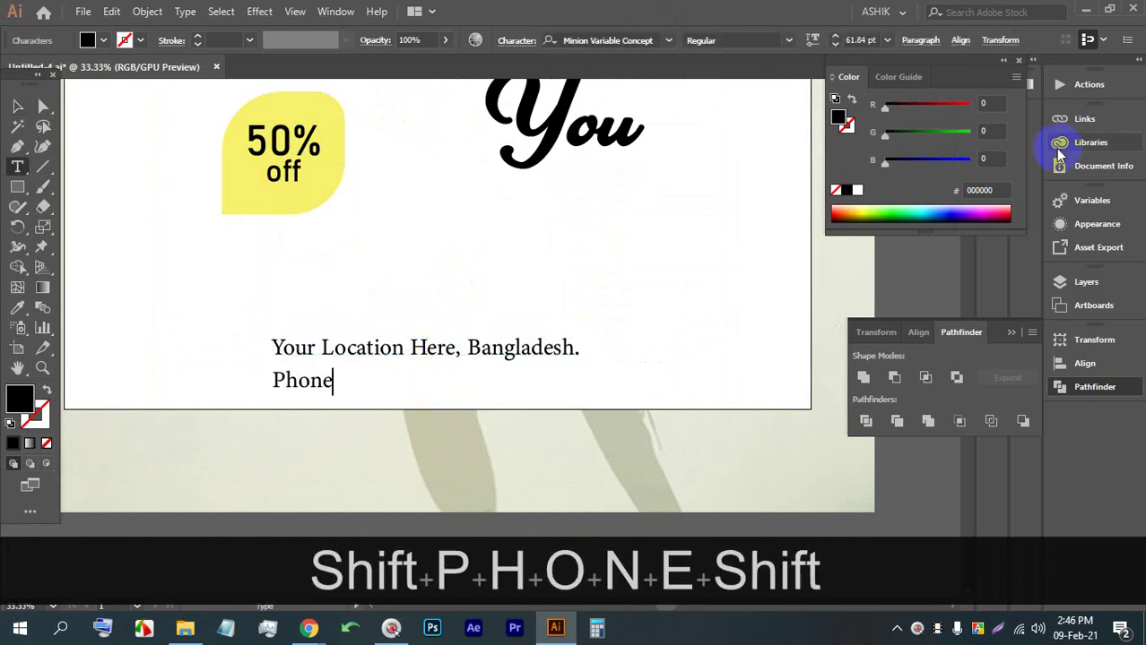
{"action": "type", "text": ": +"}
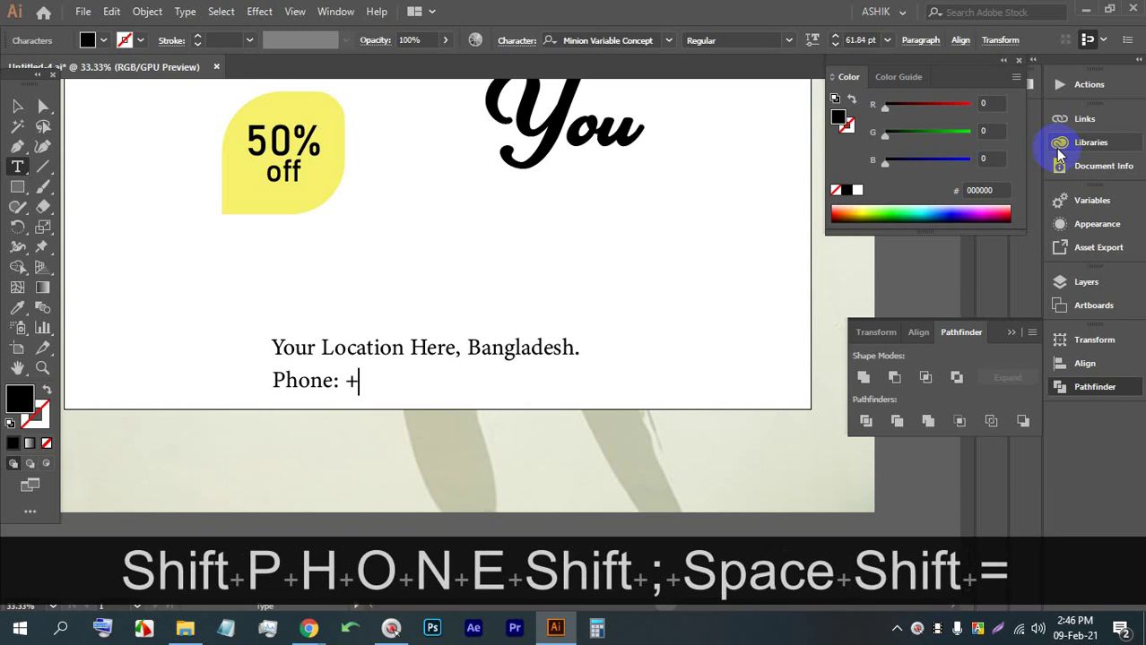
{"action": "type", "text": "*88"}
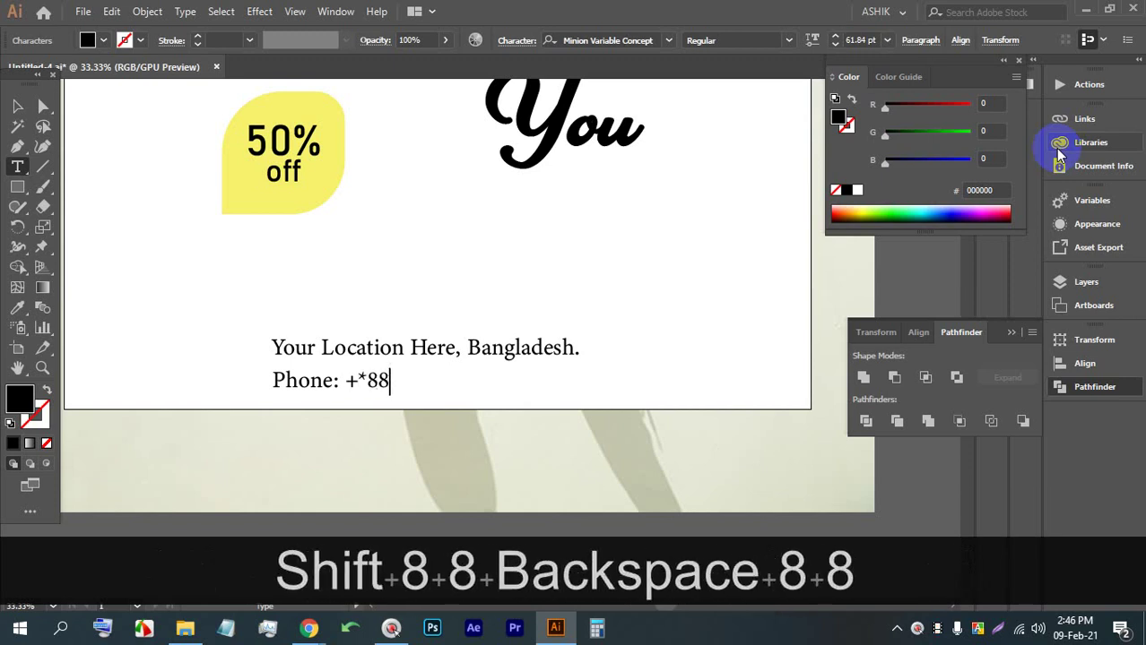
{"action": "key", "text": "BackSpace"}
{"action": "key", "text": "BackSpace"}
{"action": "key", "text": "BackSpace"}
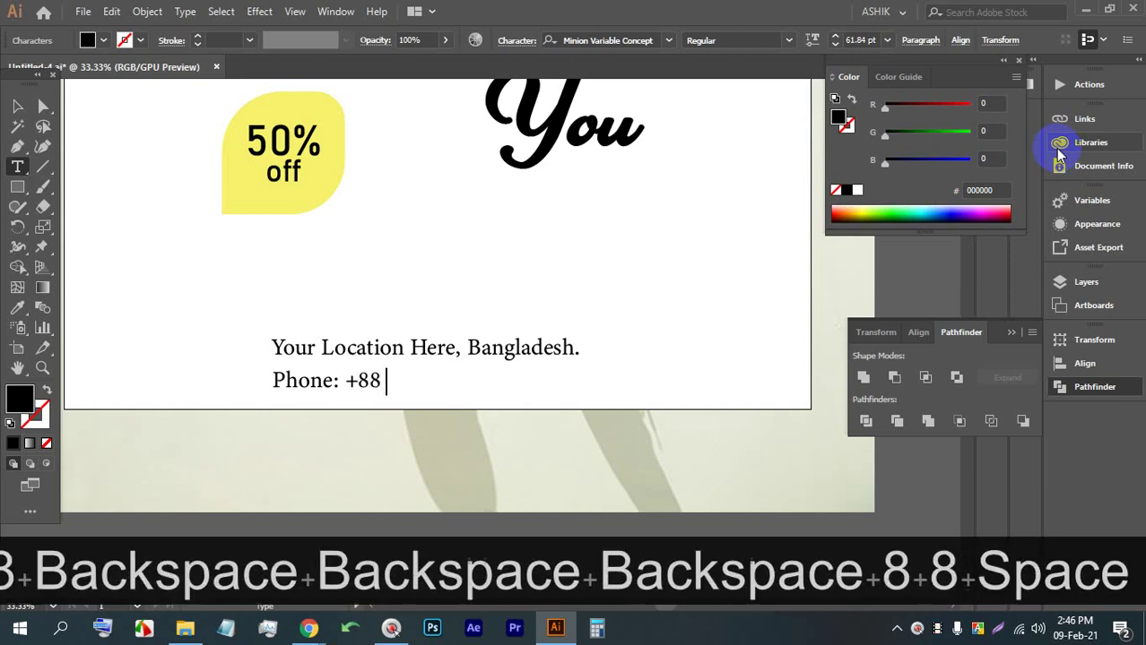
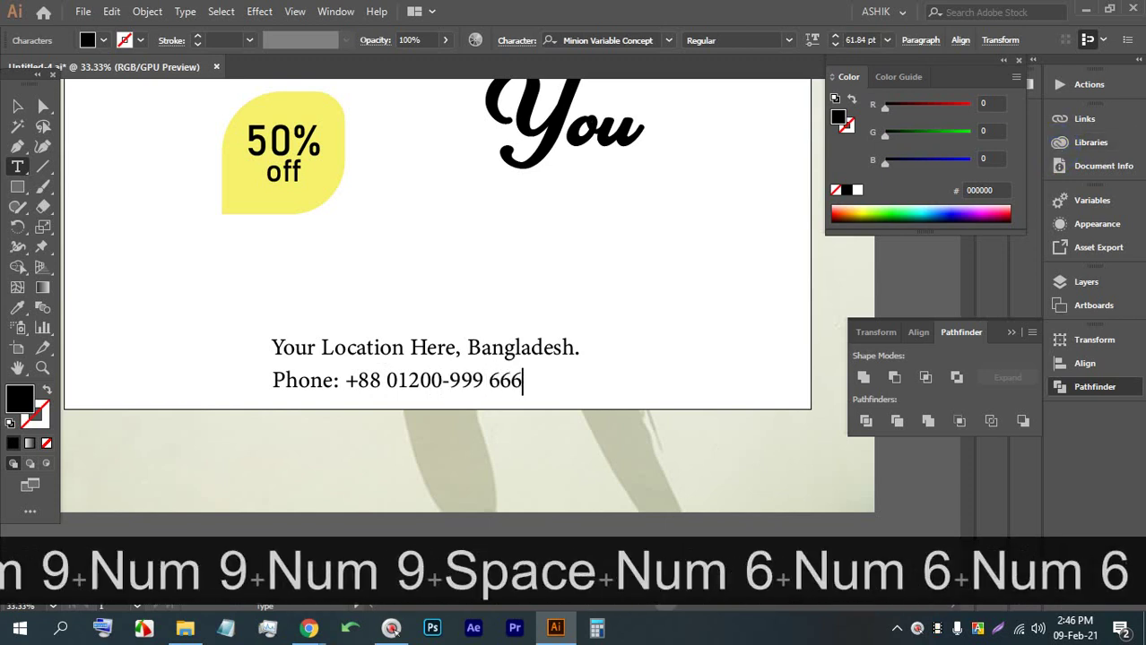
{"action": "left_click", "coordinate": [17, 105]}
{"action": "scroll", "coordinate": [409, 383], "scroll_direction": "up", "scroll_amount": 2, "text": "alt"}
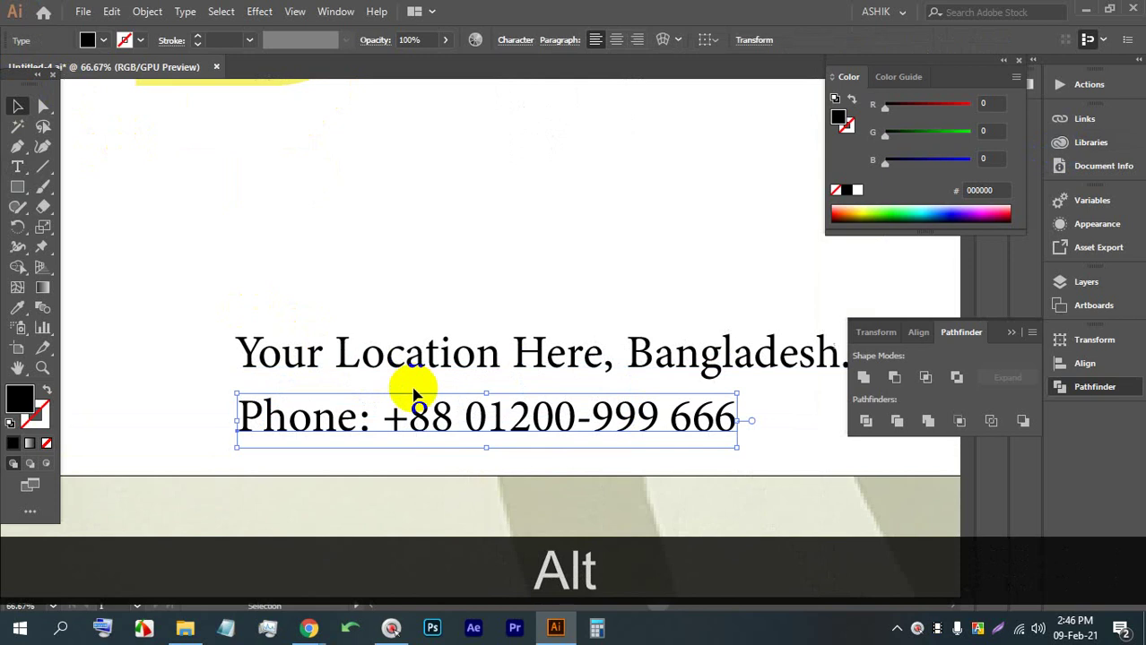
{"action": "left_click_drag", "start_coordinate": [484, 390], "coordinate": [384, 417]}
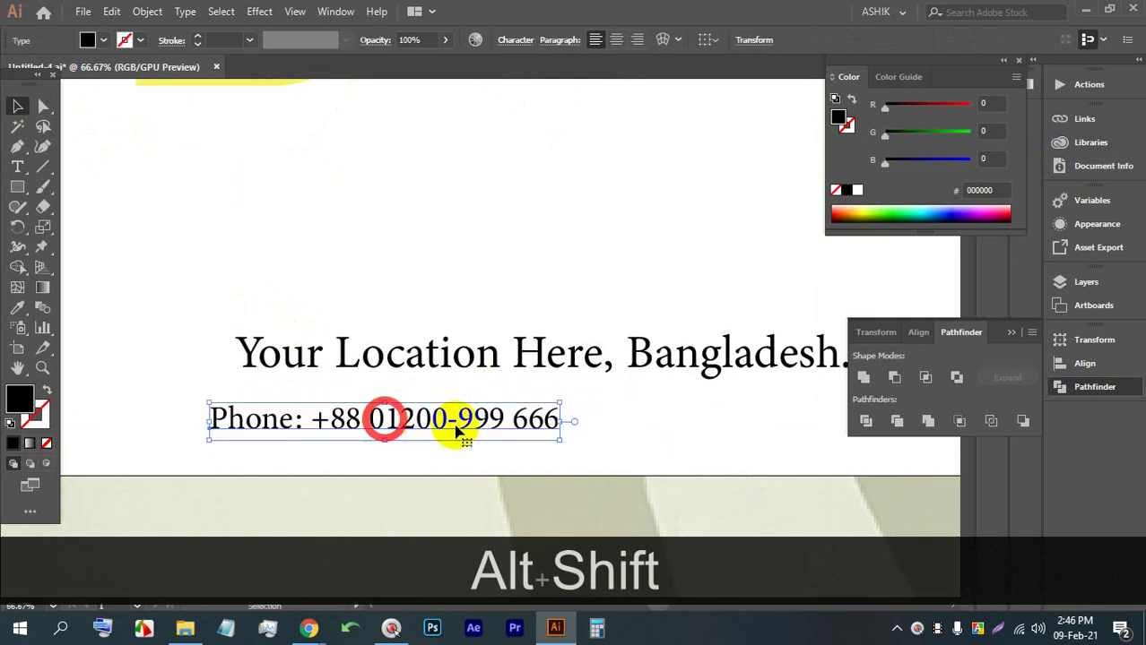
Append ', E-mail:' and a placeholder e-mail address after the phone number
{"action": "triple_click", "coordinate": [547, 417]}
{"action": "left_click", "coordinate": [547, 417]}
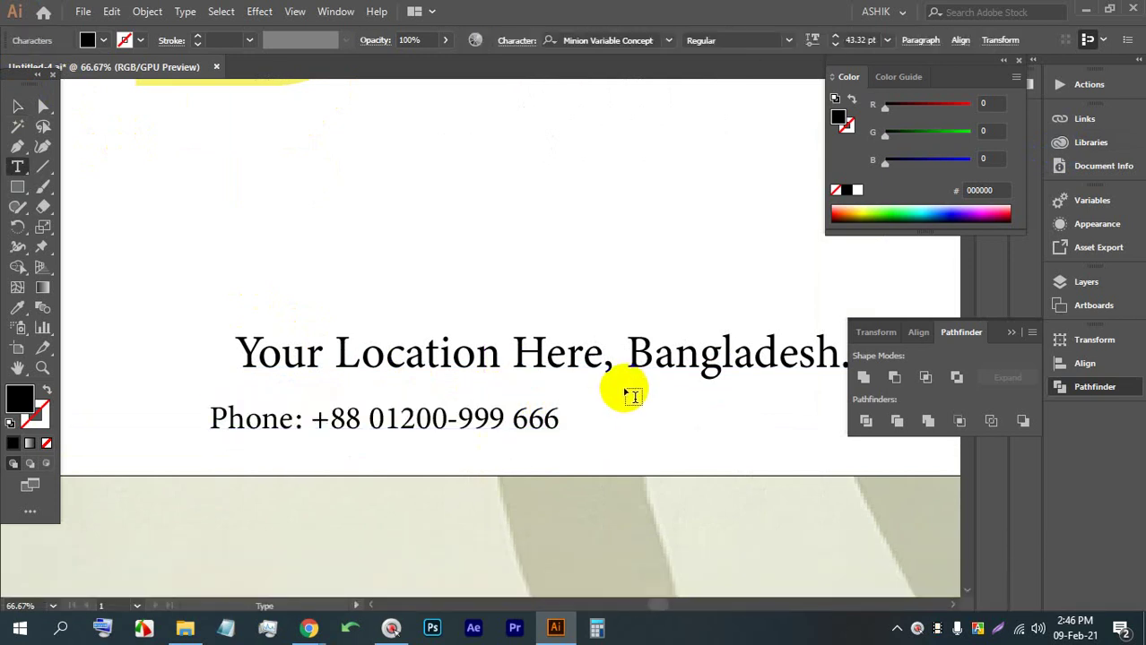
{"action": "type", "text": ", Em"}
{"action": "key", "text": "BackSpace"}
{"action": "type", "text": "-"}
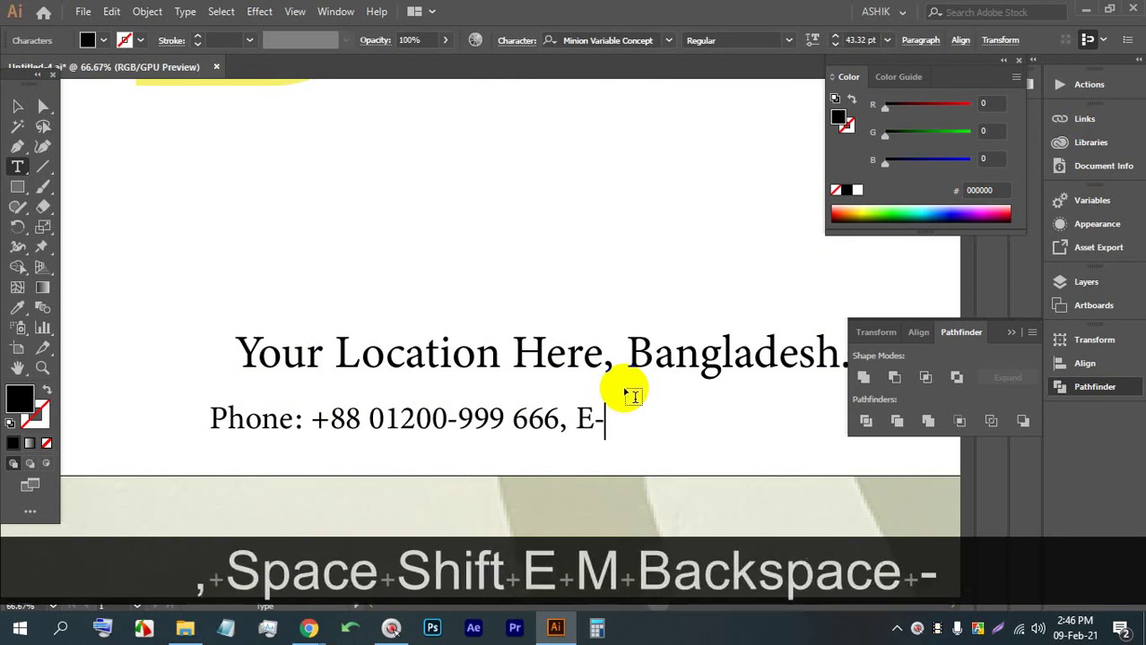
{"action": "type", "text": "mail\""}
{"action": "key", "text": "BackSpace"}
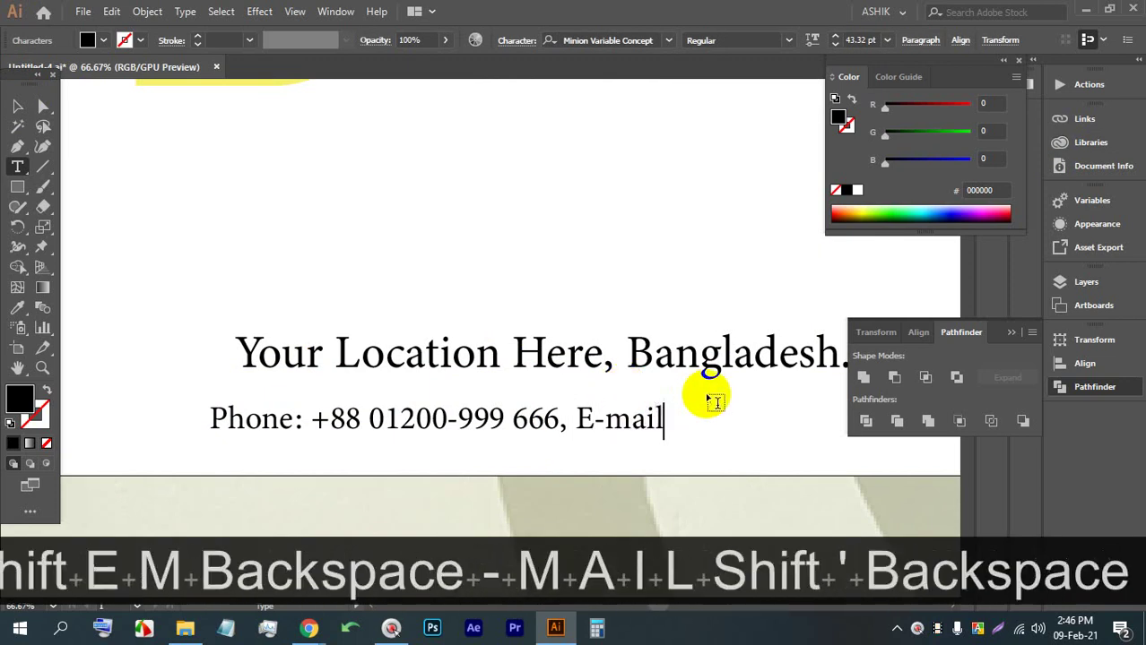
{"action": "type", "text": ": your"}
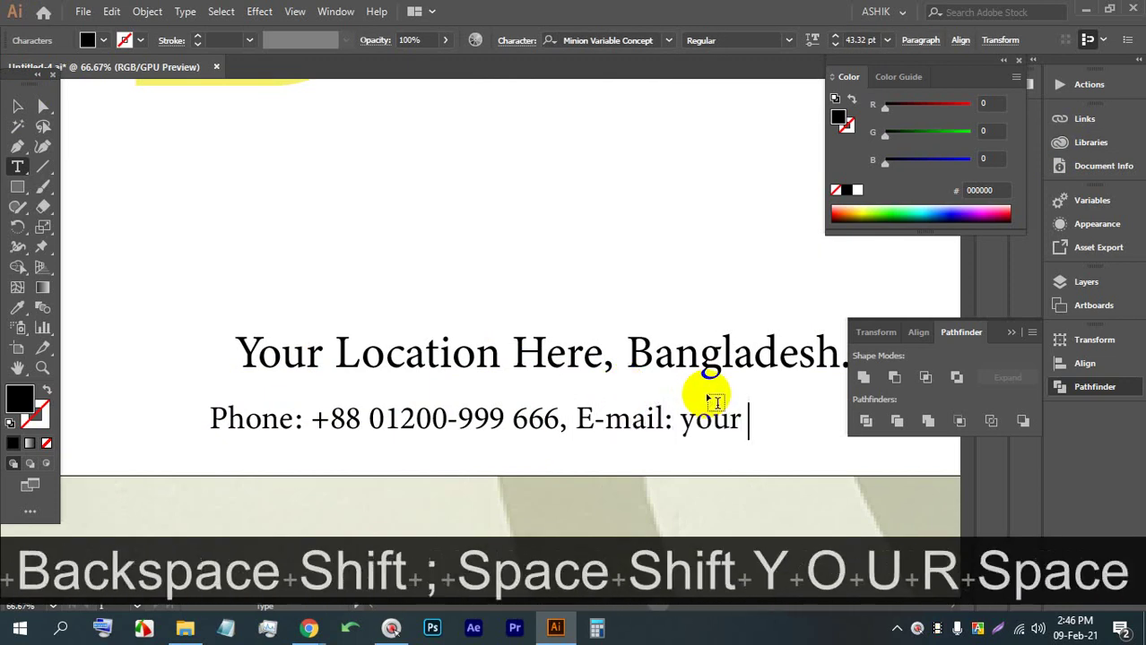
{"action": "key", "text": "BackSpace"}
{"action": "type", "text": "mail"}
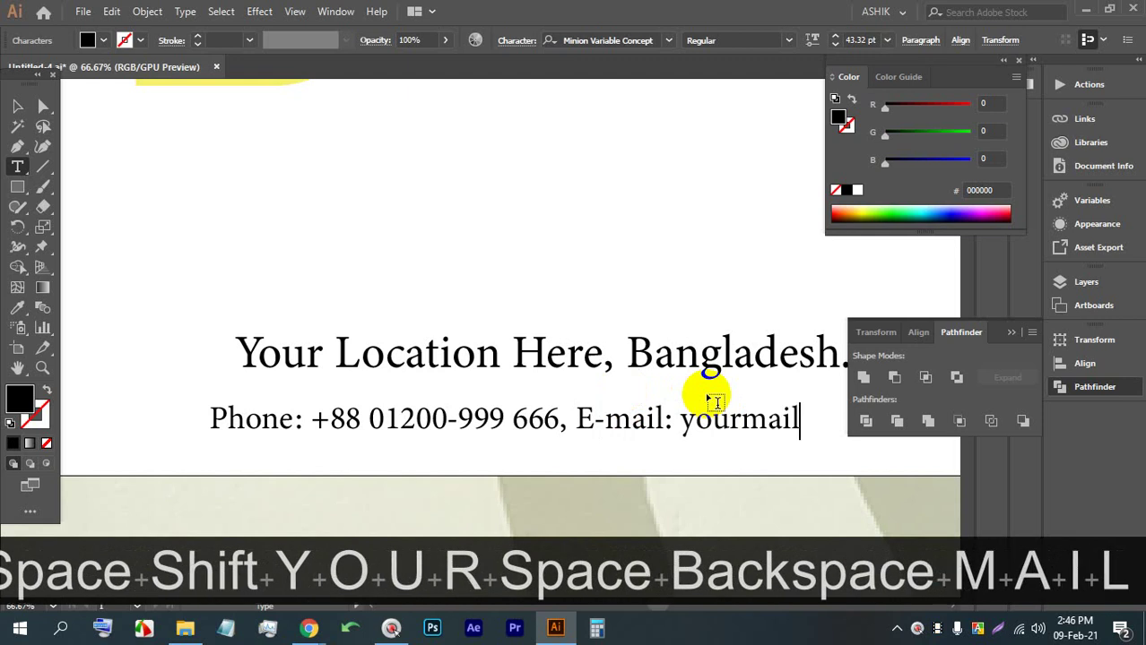
{"action": "type", "text": "@g"}
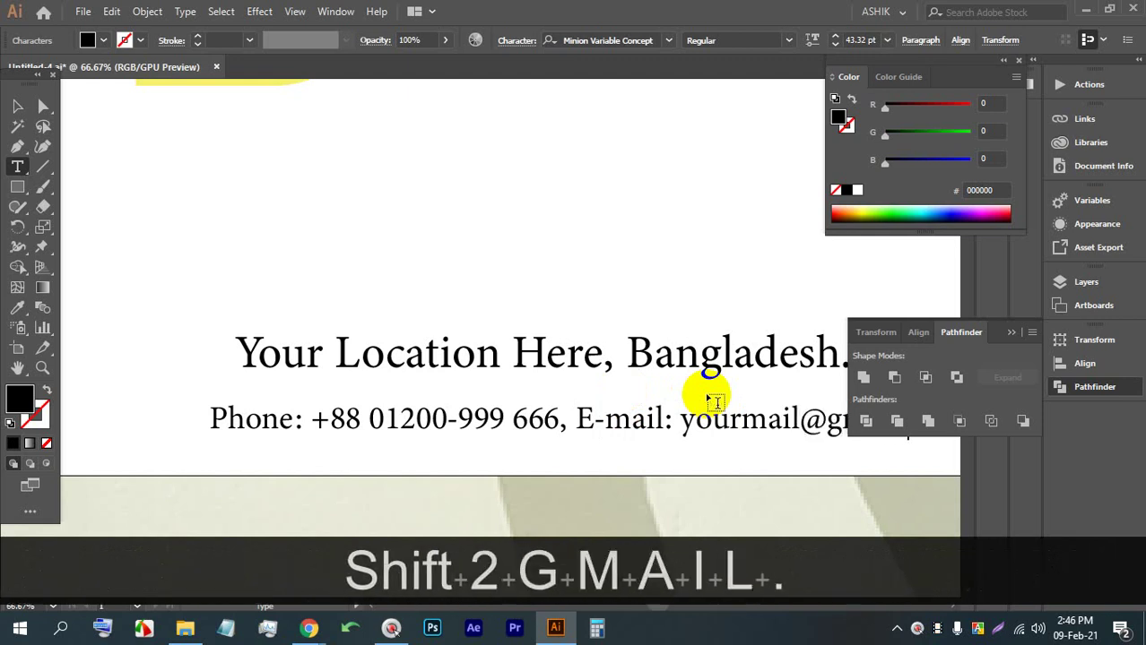
{"action": "type", "text": "mail.com"}
Nudge the contact line, then horizontally centre it with the location line via Align
{"action": "left_click", "coordinate": [17, 108]}
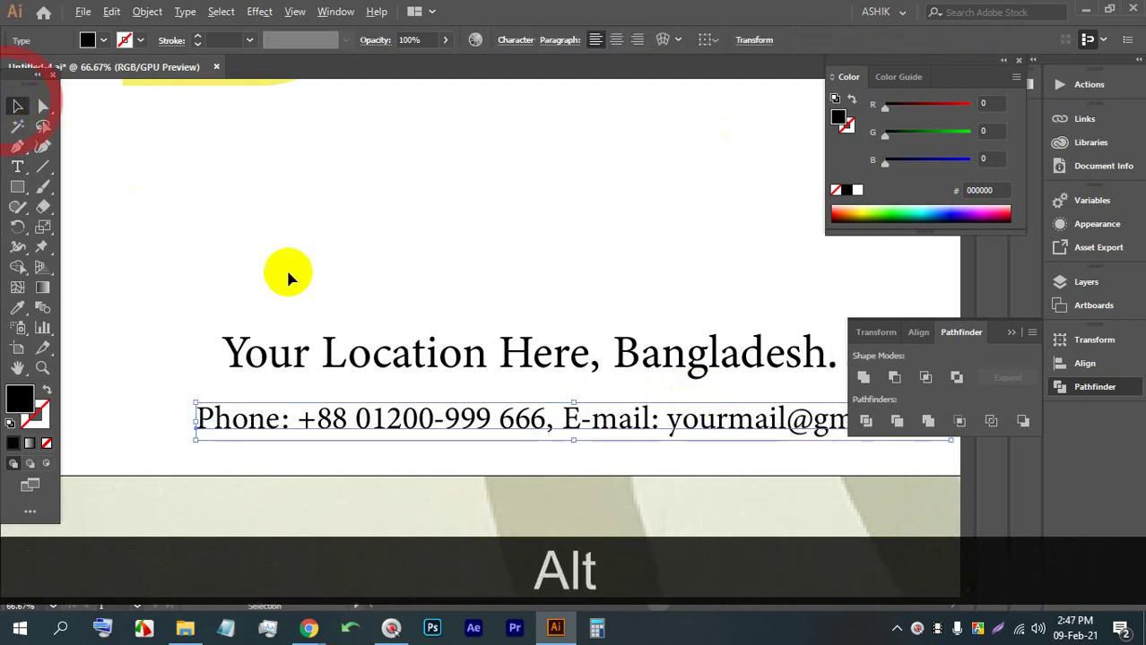
{"action": "scroll", "coordinate": [409, 289], "scroll_direction": "down", "scroll_amount": 1}
{"action": "scroll", "coordinate": [409, 333], "scroll_direction": "up", "scroll_amount": 1}
{"action": "scroll", "coordinate": [419, 339], "scroll_direction": "down", "scroll_amount": 1}
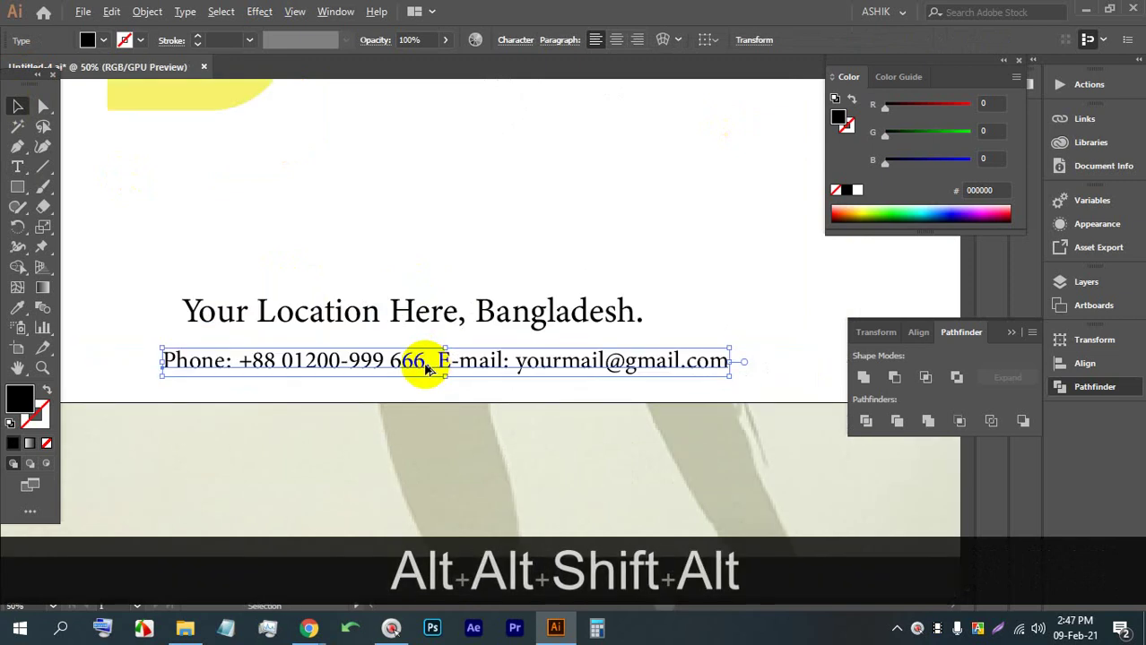
{"action": "left_click_drag", "start_coordinate": [409, 361], "coordinate": [363, 348]}
{"action": "left_click", "coordinate": [407, 318]}
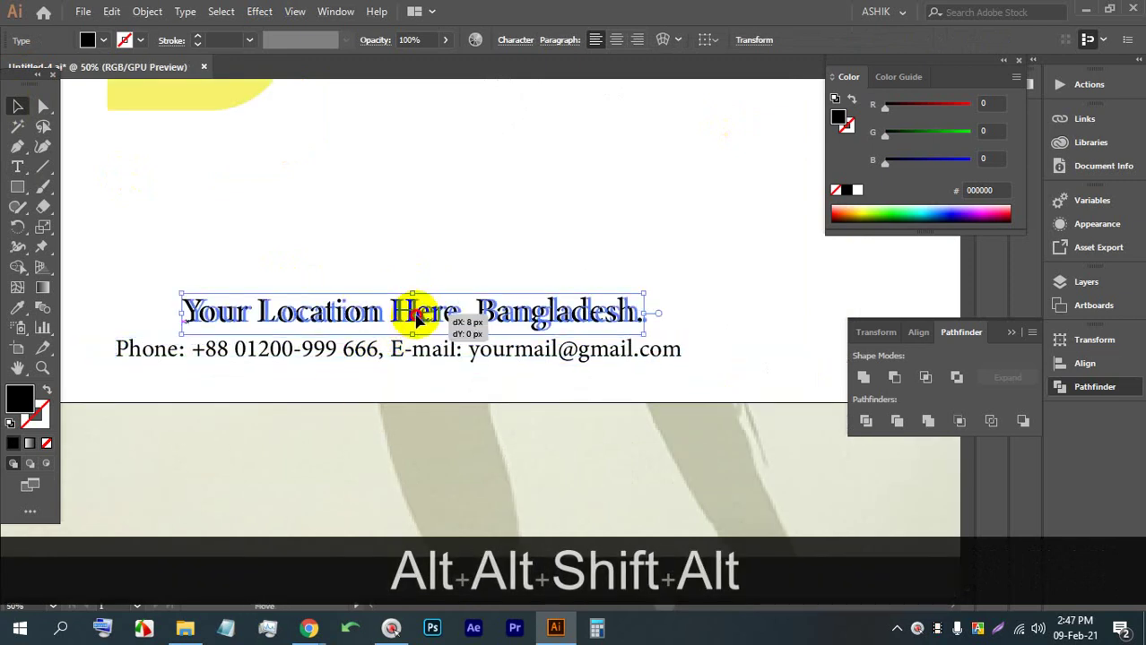
{"action": "scroll", "coordinate": [425, 303], "scroll_direction": "down", "scroll_amount": 2}
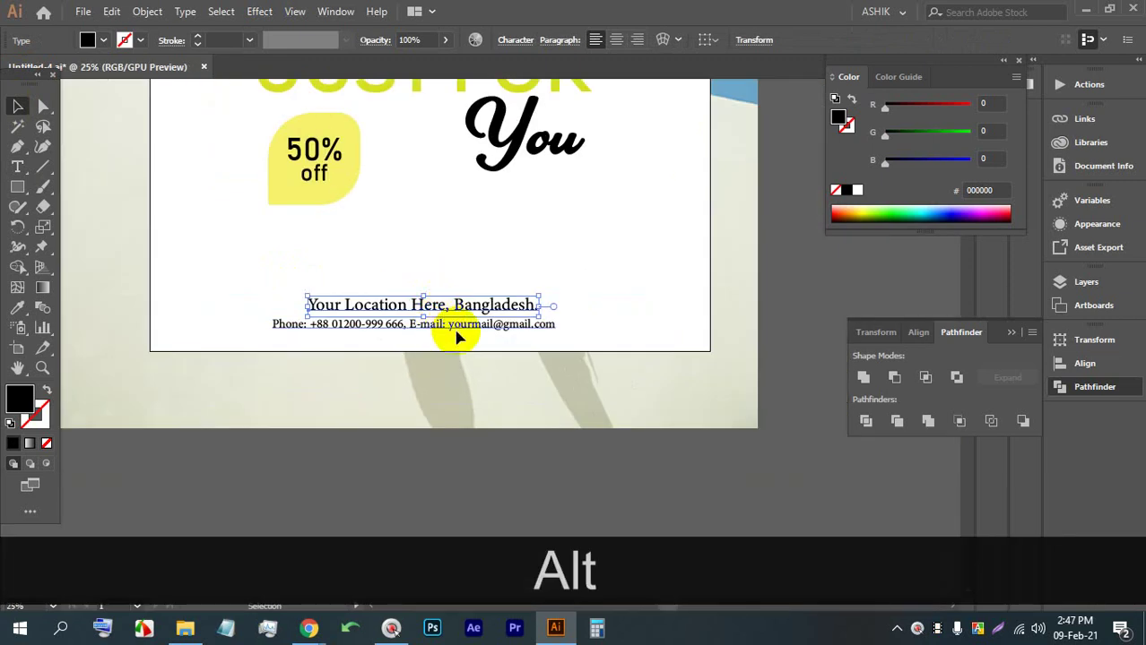
{"action": "left_click", "coordinate": [435, 321], "text": "shift"}
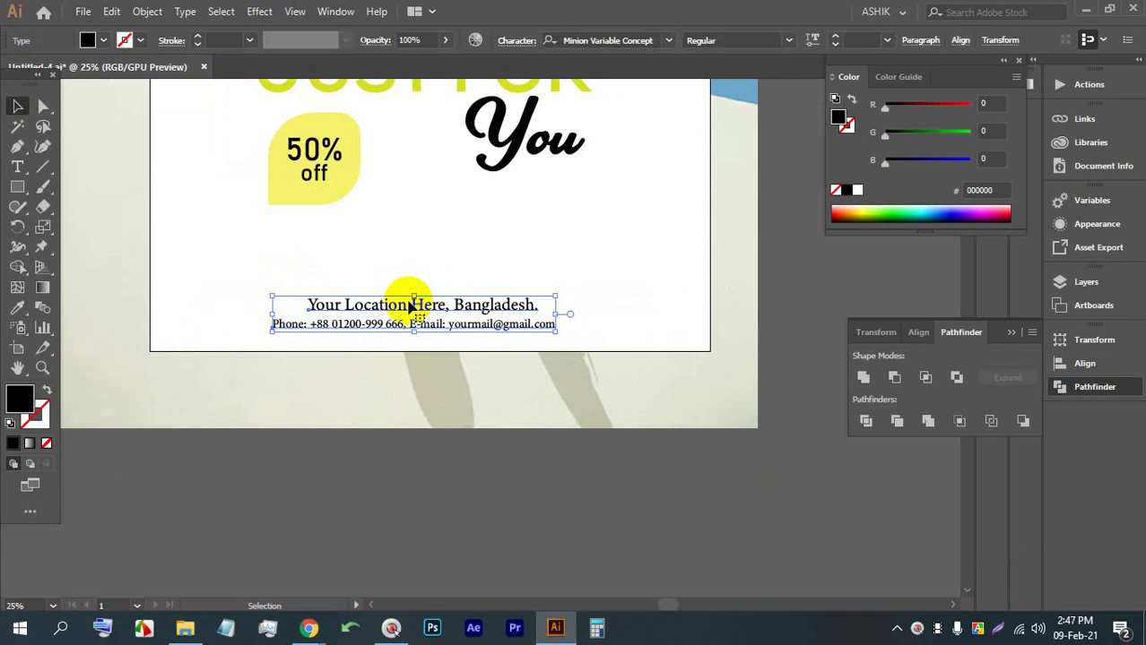
{"action": "left_click", "coordinate": [961, 42]}
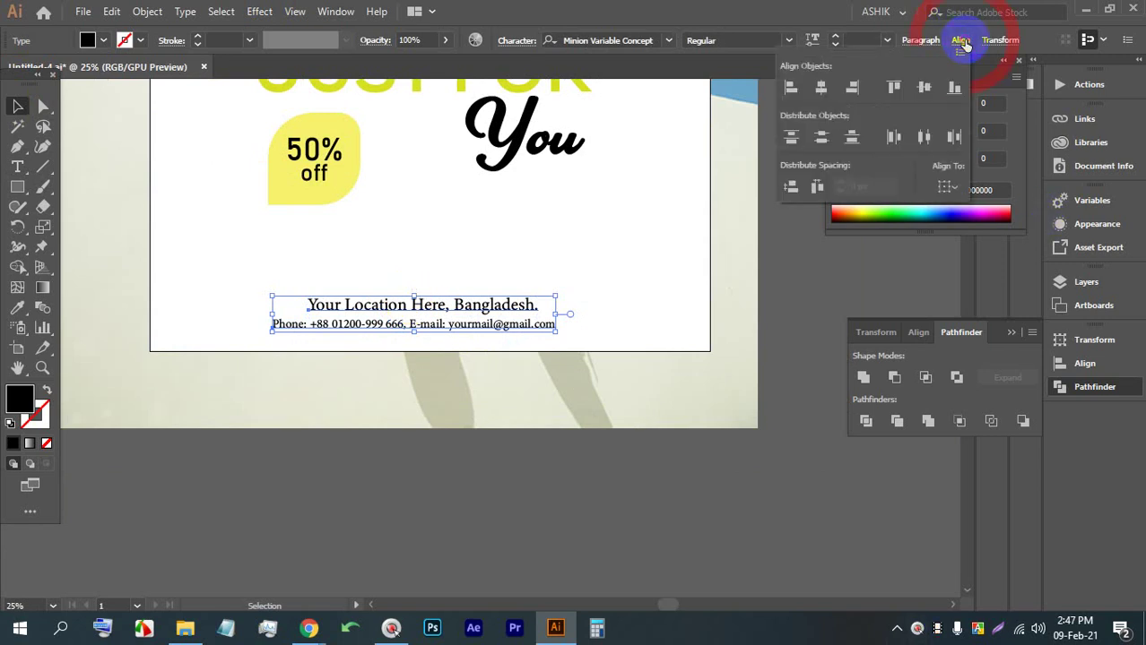
{"action": "left_click", "coordinate": [820, 87]}
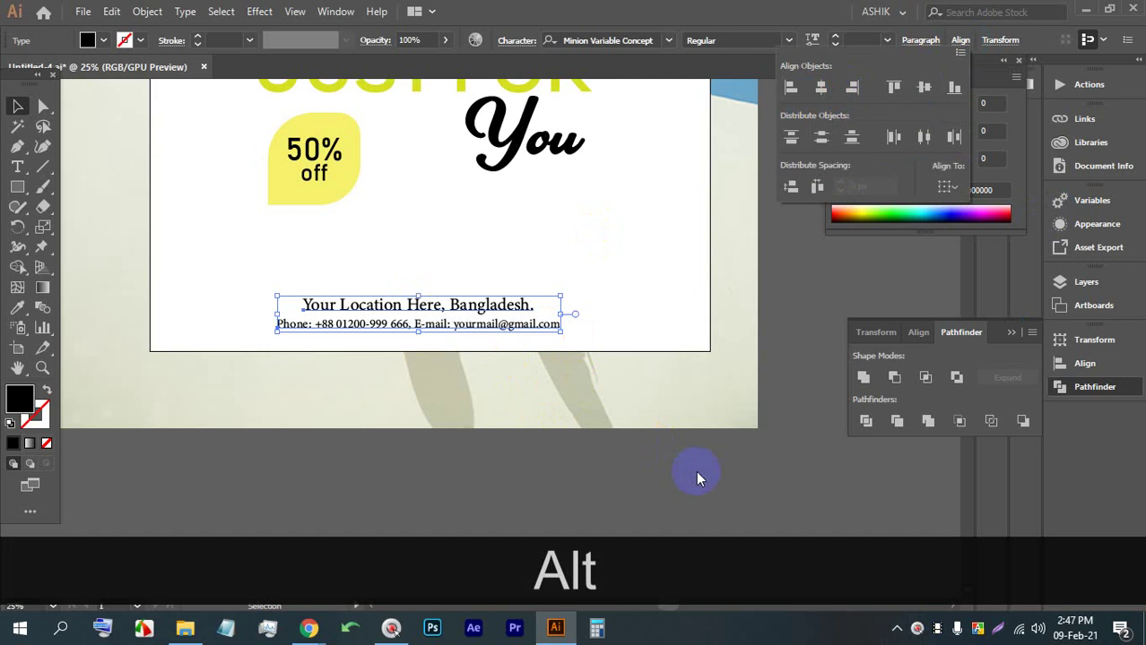
{"action": "scroll", "coordinate": [539, 416], "scroll_direction": "down", "scroll_amount": 2}
{"action": "scroll", "coordinate": [493, 231], "scroll_direction": "down", "scroll_amount": 1}
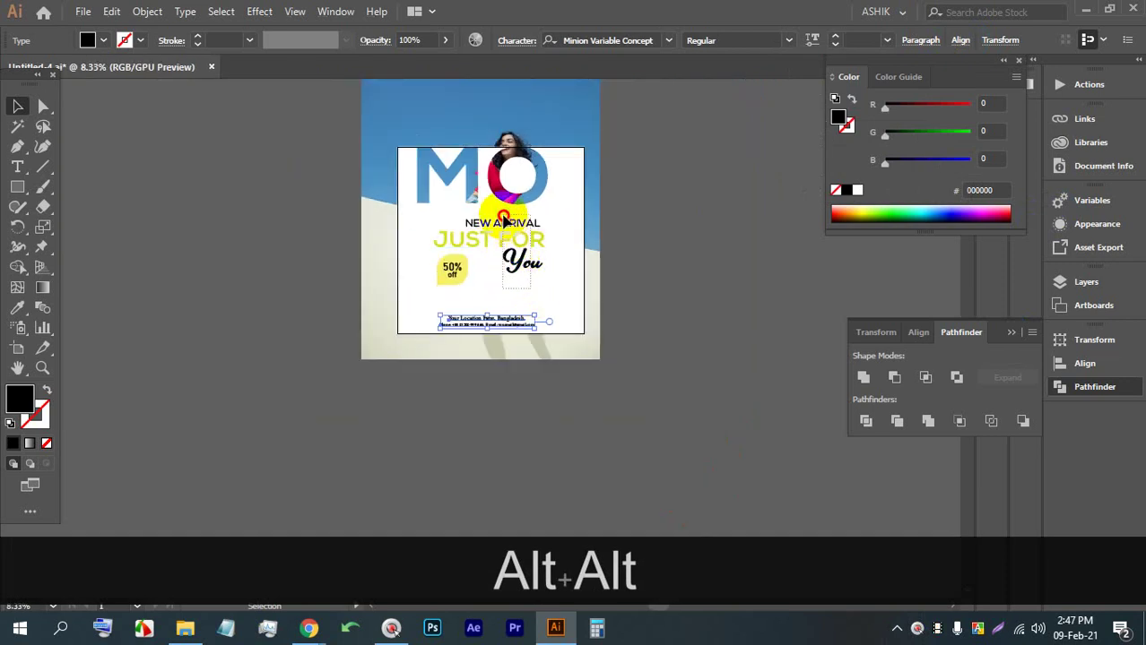
Shift the 50% off badge down and to the left
{"action": "left_click", "coordinate": [511, 237]}
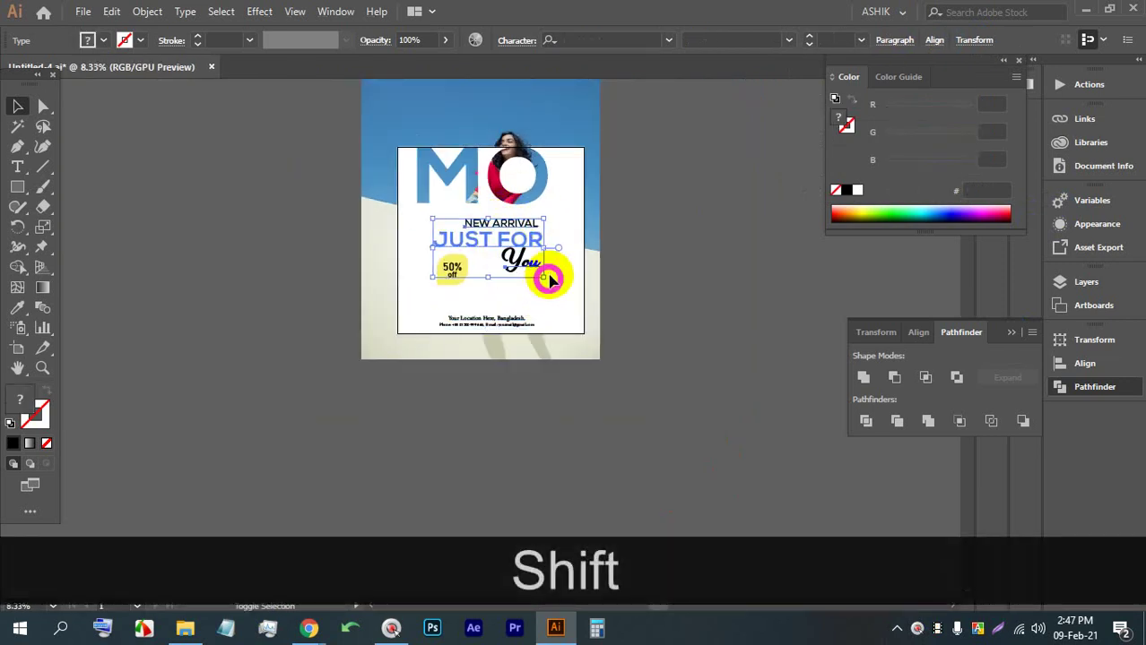
{"action": "left_click", "coordinate": [698, 258]}
{"action": "scroll", "coordinate": [459, 149], "scroll_direction": "up", "scroll_amount": 2}
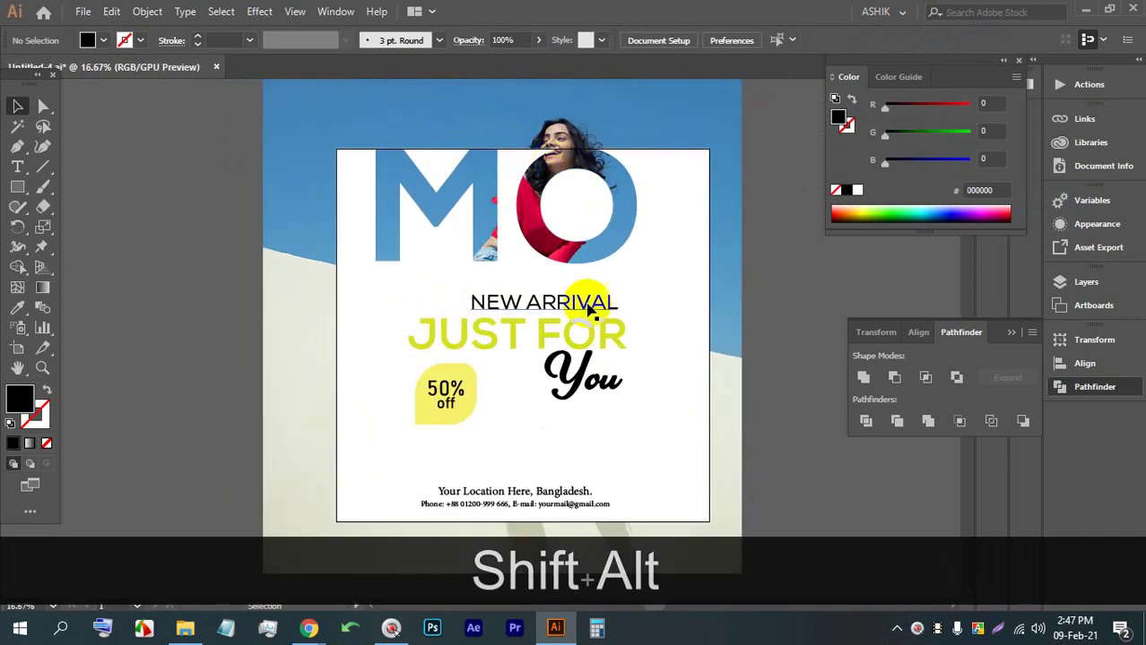
{"action": "scroll", "coordinate": [478, 213], "scroll_direction": "down", "scroll_amount": 2}
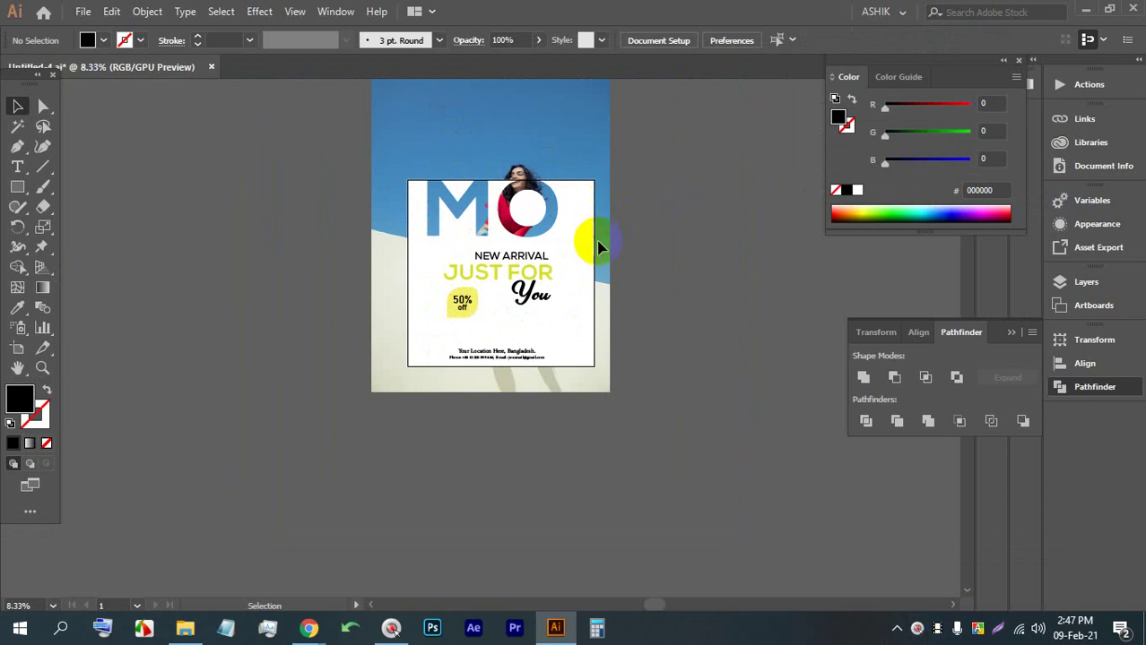
{"action": "scroll", "coordinate": [578, 273], "scroll_direction": "down", "scroll_amount": 1}
{"action": "scroll", "coordinate": [538, 309], "scroll_direction": "up", "scroll_amount": 1}
{"action": "left_click_drag", "start_coordinate": [517, 338], "coordinate": [471, 335]}
Scale up the NEW ARRIVAL / JUST FOR / You headline texts and move them up-left
{"action": "scroll", "coordinate": [475, 305], "scroll_direction": "up", "scroll_amount": 1}
{"action": "left_click_drag", "start_coordinate": [597, 319], "coordinate": [504, 225]}
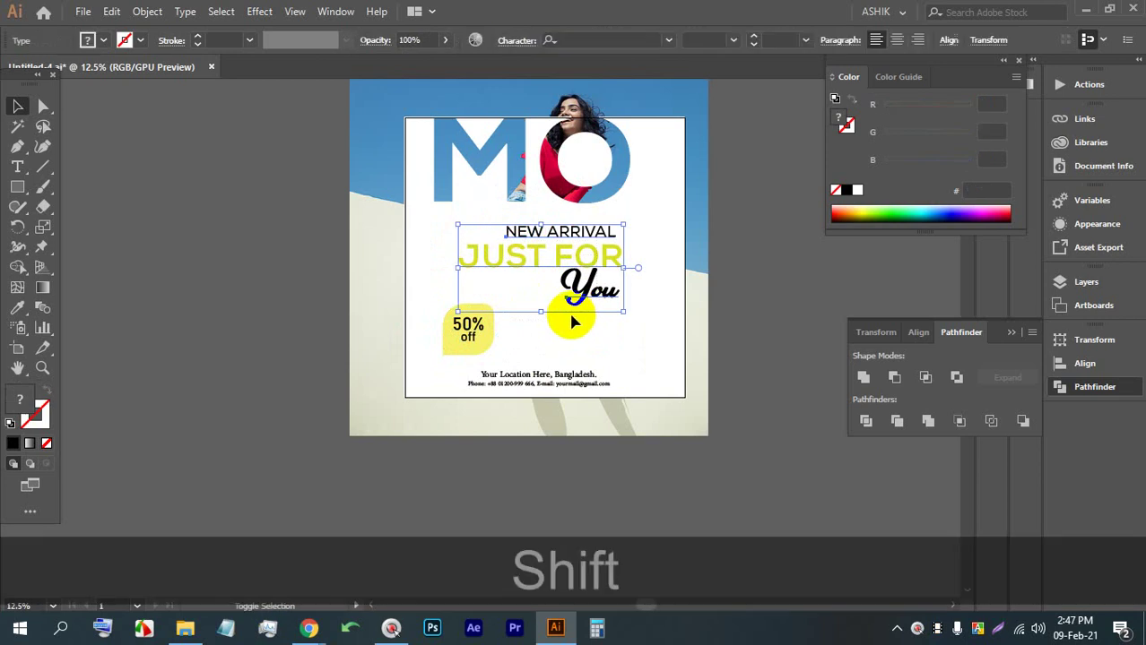
{"action": "left_click_drag", "start_coordinate": [569, 320], "coordinate": [541, 358]}
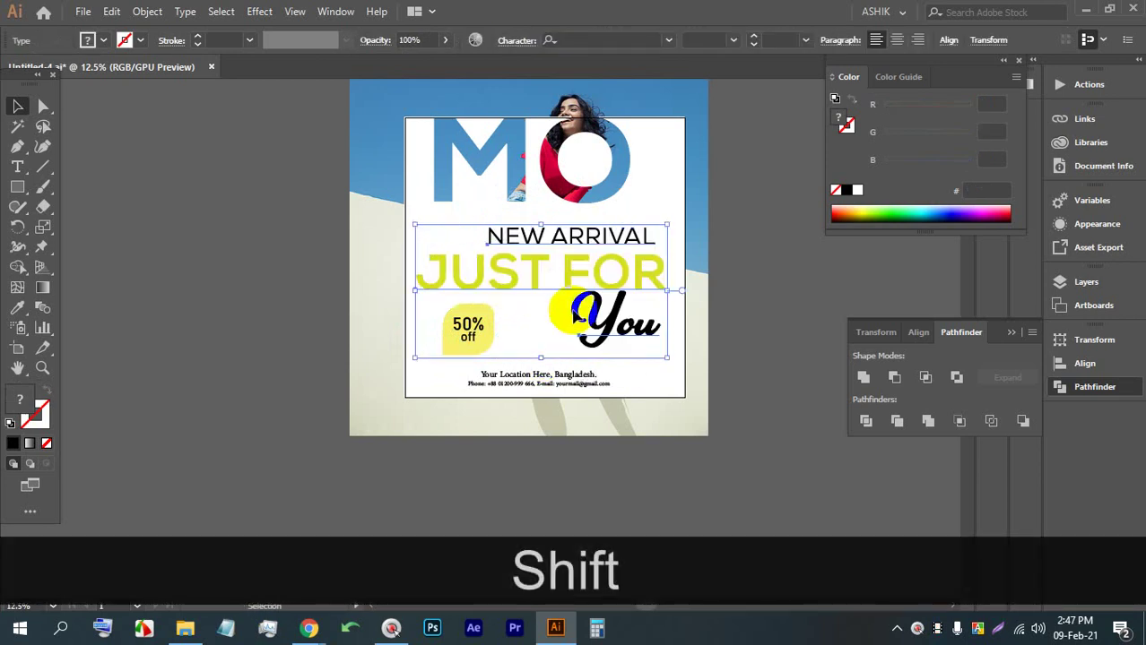
{"action": "left_click_drag", "start_coordinate": [579, 278], "coordinate": [584, 260]}
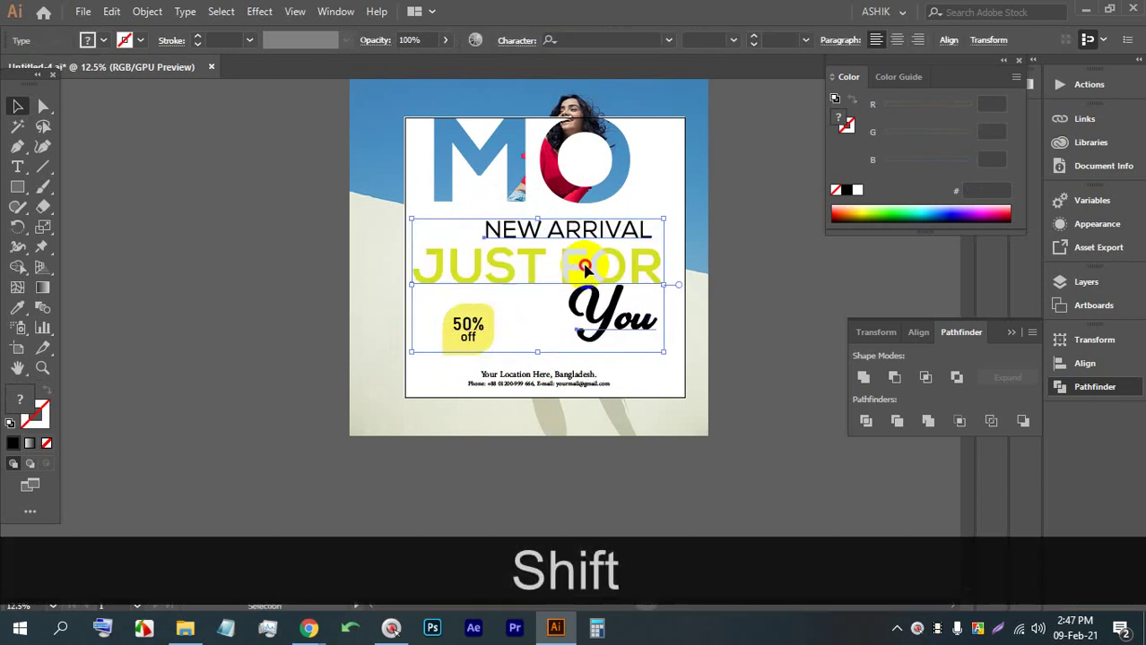
{"action": "left_click", "coordinate": [728, 294]}
{"action": "left_click_drag", "start_coordinate": [728, 294], "coordinate": [683, 304]}
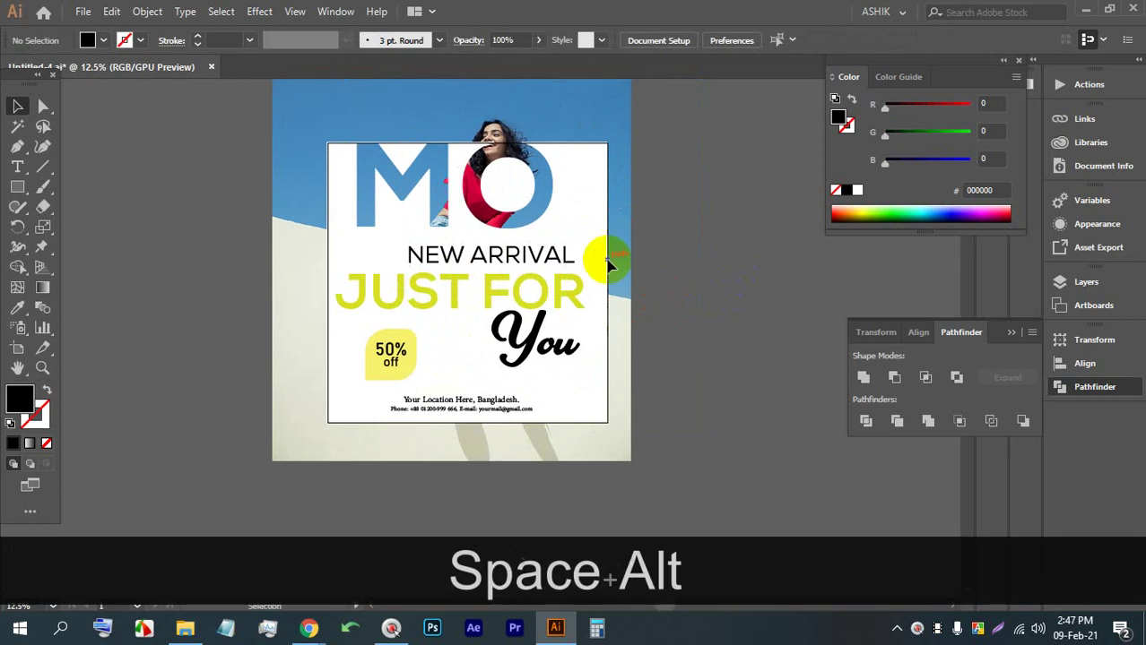
{"action": "scroll", "coordinate": [606, 251], "scroll_direction": "up", "scroll_amount": 2}
{"action": "scroll", "coordinate": [349, 201], "scroll_direction": "down", "scroll_amount": 2}
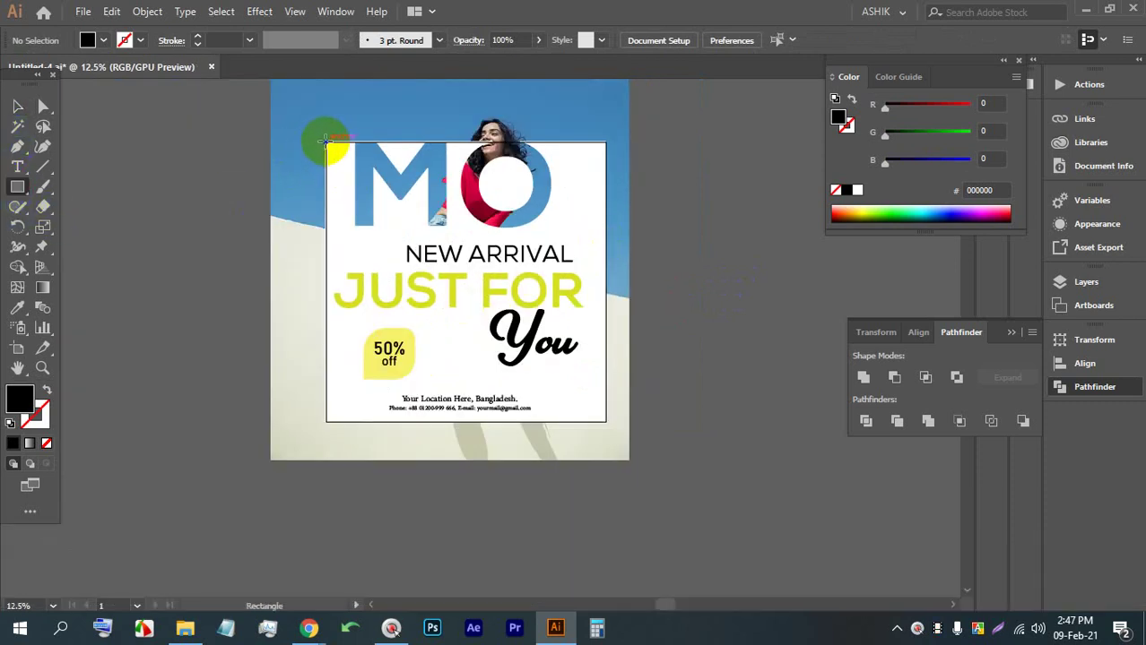
Cover the artboard with a rectangle, unlock all artwork, trial a clipping mask, then undo it
{"action": "left_click_drag", "start_coordinate": [327, 141], "coordinate": [605, 420]}
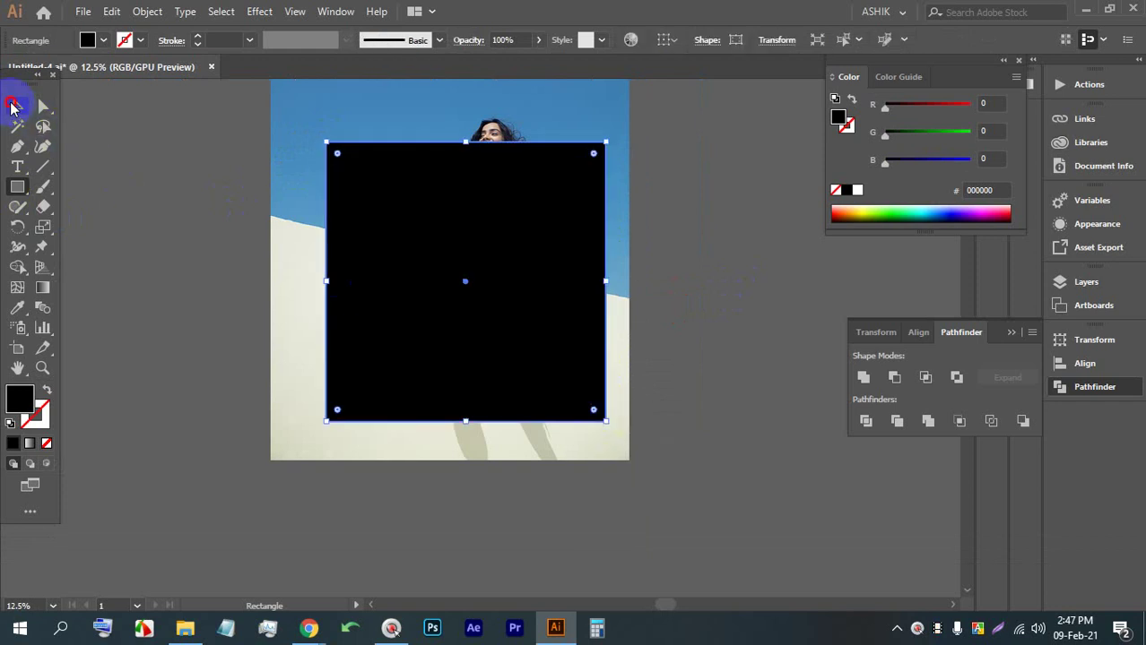
{"action": "key", "text": "ctrl+alt+2"}
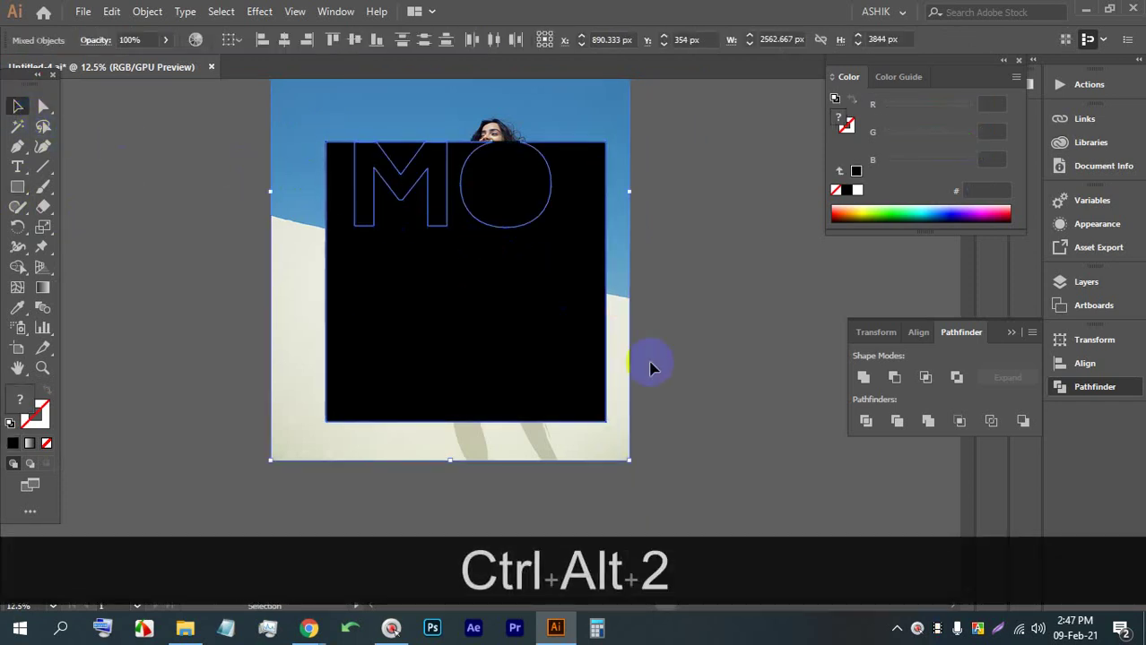
{"action": "left_click", "coordinate": [678, 421]}
{"action": "scroll", "coordinate": [365, 129], "scroll_direction": "up", "scroll_amount": 3}
{"action": "left_click", "coordinate": [299, 225]}
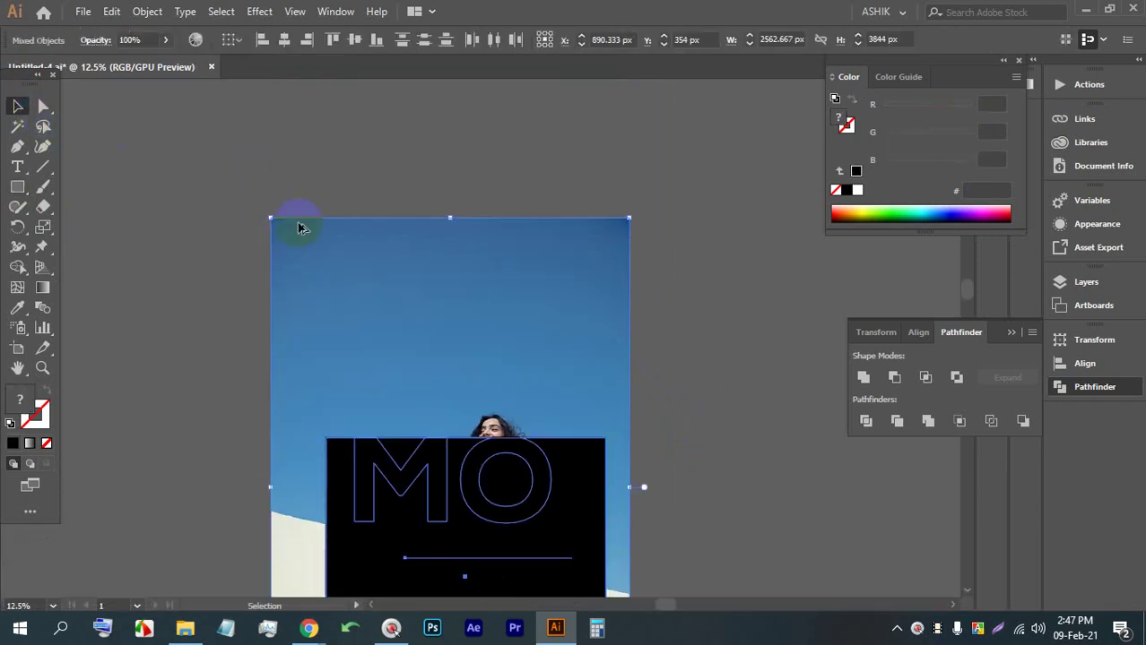
{"action": "scroll", "coordinate": [357, 229], "scroll_direction": "down", "scroll_amount": 2}
{"action": "key", "text": "ctrl+alt+7"}
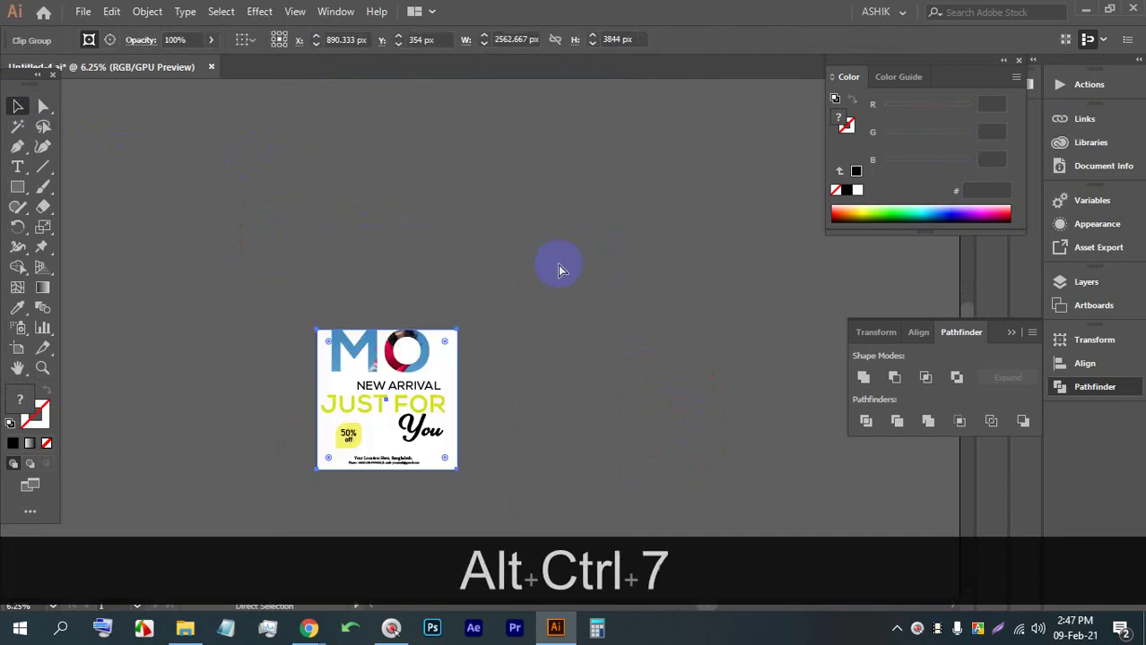
{"action": "scroll", "coordinate": [405, 302], "scroll_direction": "up", "scroll_amount": 3}
{"action": "left_click_drag", "start_coordinate": [405, 302], "coordinate": [408, 274]}
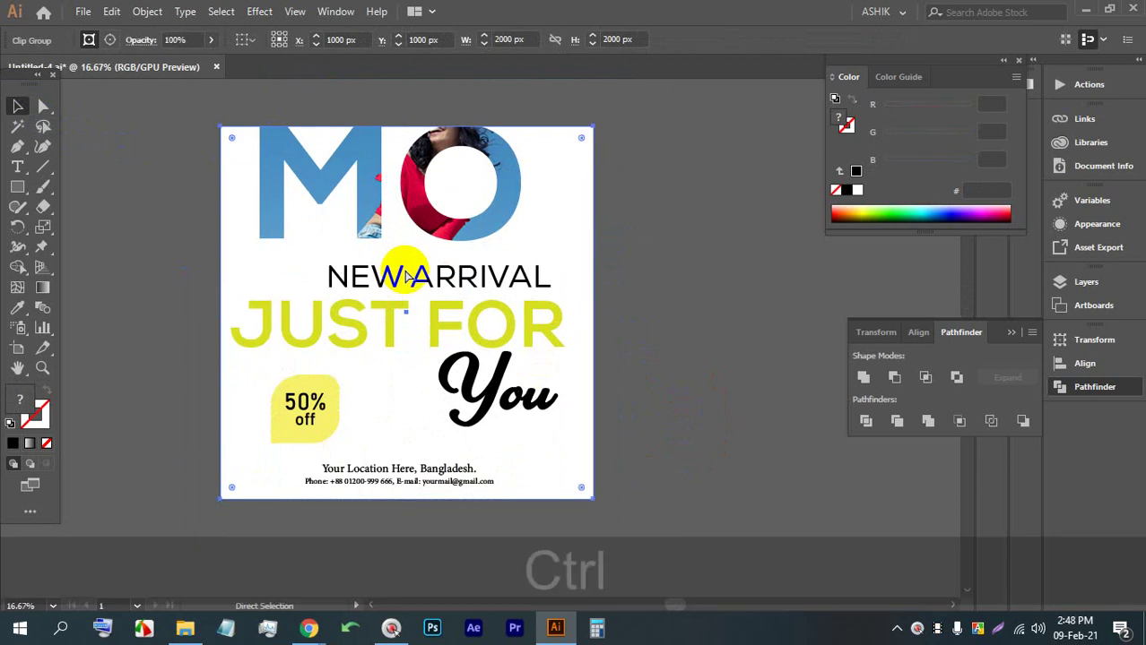
{"action": "key", "text": "ctrl+z"}
Reposition the black rectangle over the poster and scale it from the centre to cover it
{"action": "scroll", "coordinate": [605, 258], "scroll_direction": "down", "scroll_amount": 2}
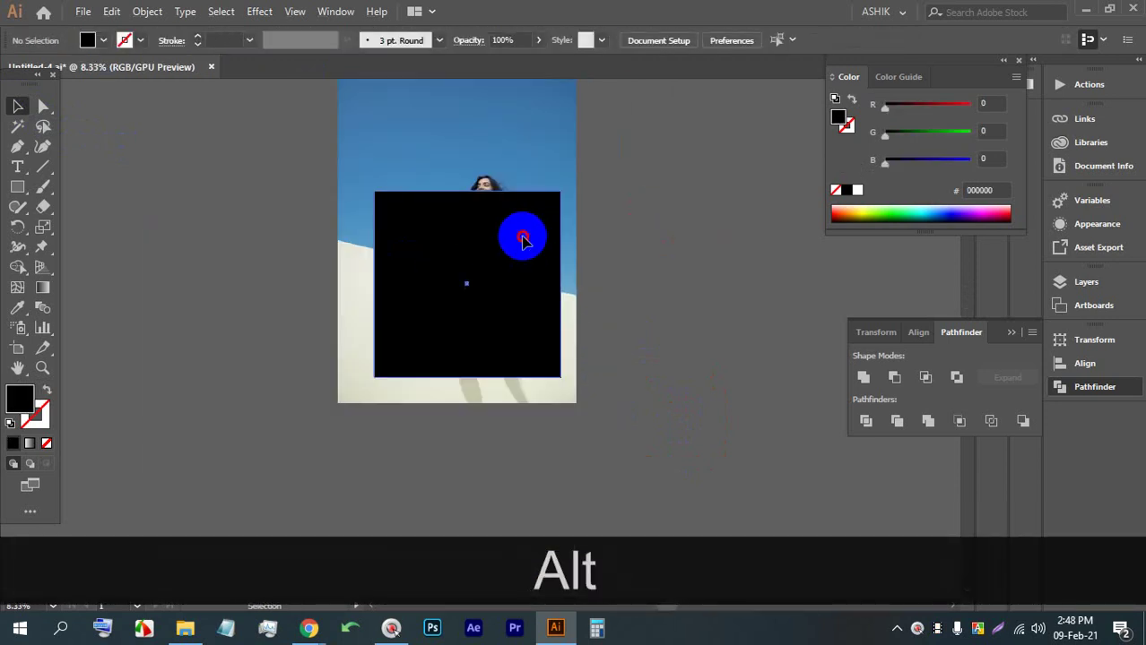
{"action": "left_click_drag", "start_coordinate": [519, 235], "coordinate": [184, 225]}
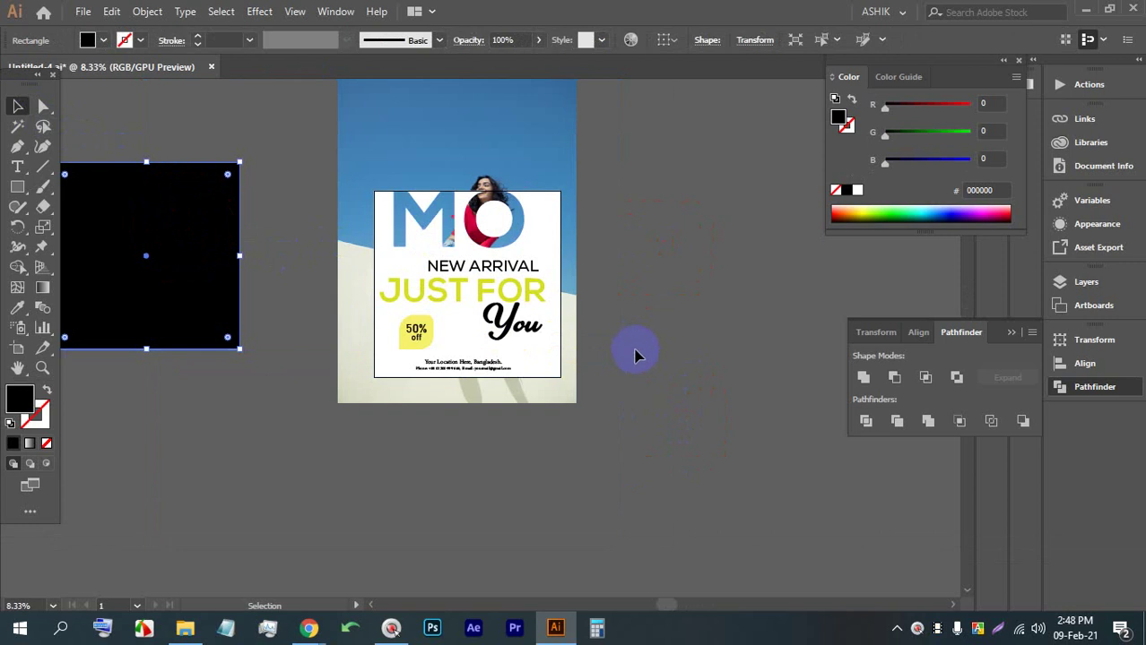
{"action": "scroll", "coordinate": [623, 339], "scroll_direction": "down", "scroll_amount": 2}
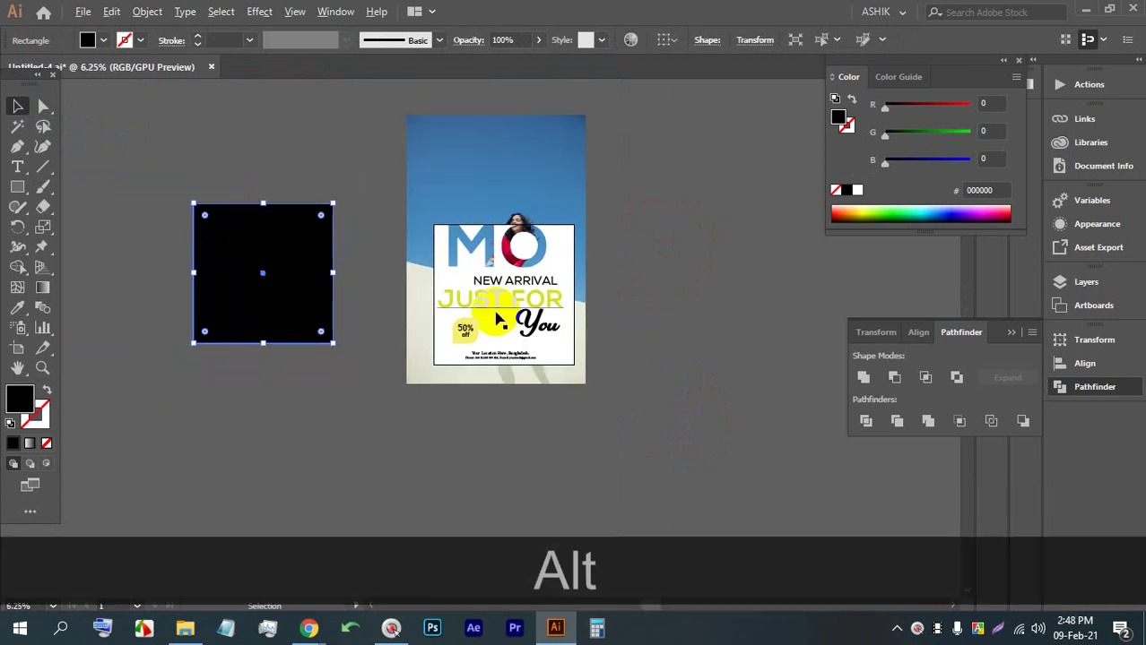
{"action": "left_click_drag", "start_coordinate": [552, 281], "coordinate": [476, 287]}
{"action": "scroll", "coordinate": [476, 287], "scroll_direction": "up", "scroll_amount": 2}
{"action": "left_click_drag", "start_coordinate": [77, 263], "coordinate": [453, 320]}
{"action": "key", "text": "shift+alt"}
{"action": "left_click_drag", "start_coordinate": [487, 400], "coordinate": [540, 451]}
Select the black square with all poster artwork and clip it with Ctrl+7
{"action": "left_click", "coordinate": [614, 330]}
{"action": "left_click", "coordinate": [440, 120]}
{"action": "left_click", "coordinate": [604, 373]}
{"action": "left_click", "coordinate": [473, 333], "text": "shift"}
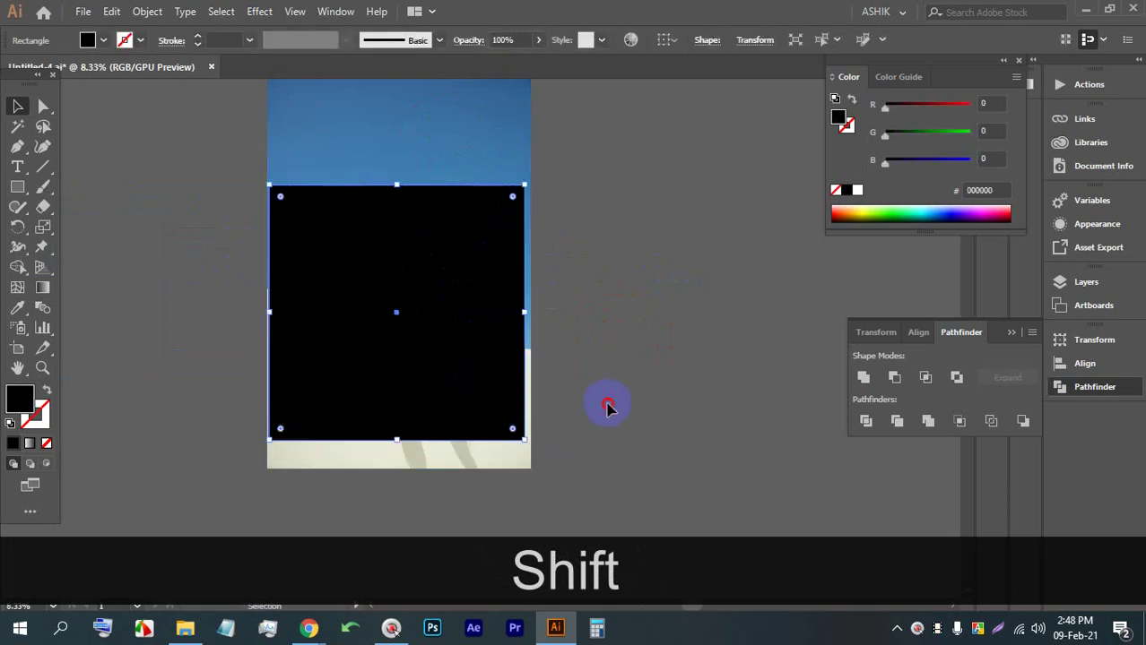
{"action": "left_click", "coordinate": [601, 400]}
{"action": "left_click", "coordinate": [473, 337]}
{"action": "left_click", "coordinate": [614, 401]}
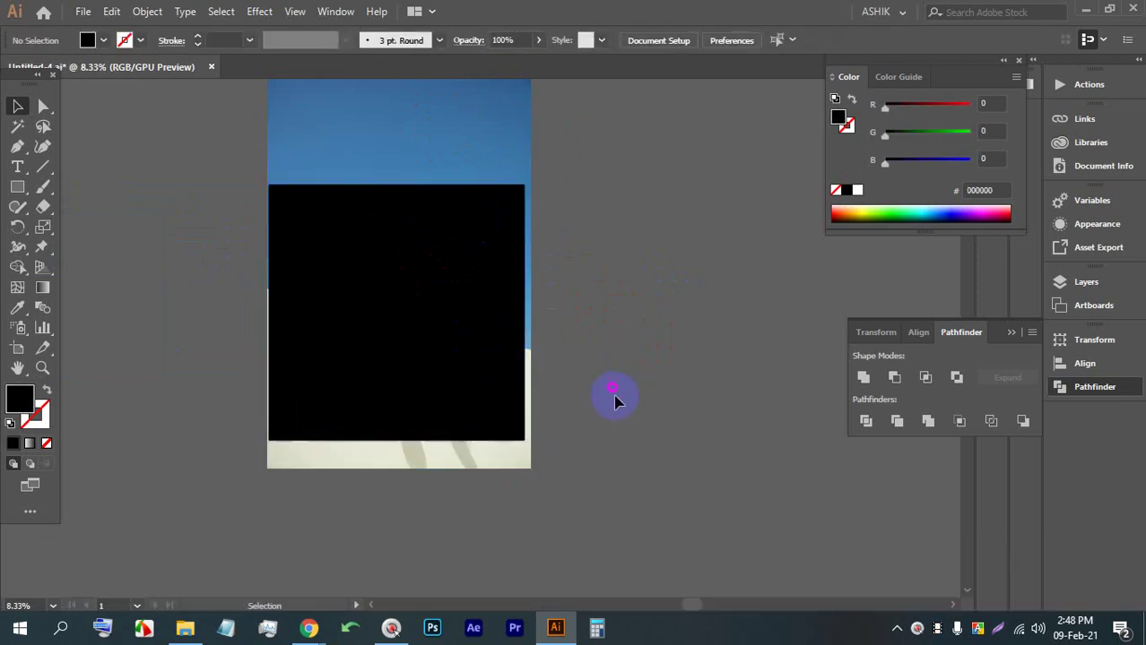
{"action": "left_click_drag", "start_coordinate": [306, 228], "coordinate": [292, 173]}
{"action": "key", "text": "ctrl+7"}
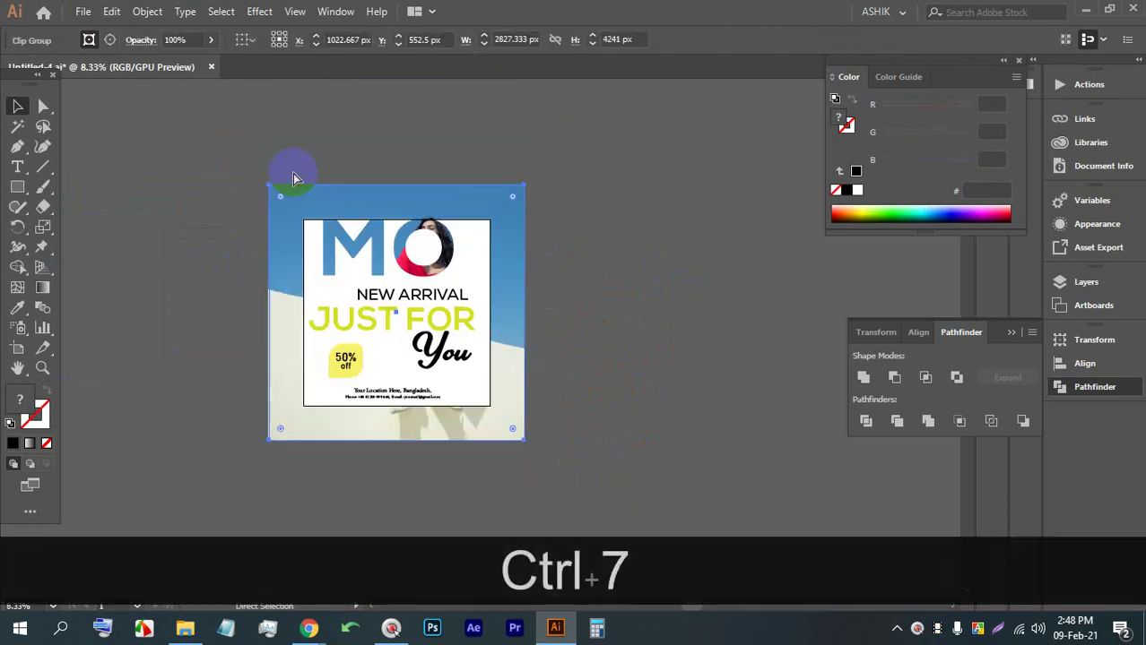
Save the document with Ctrl+S and accept the CinderelaPersonalUse-Regular font-embedding warning
{"action": "left_click", "coordinate": [594, 271]}
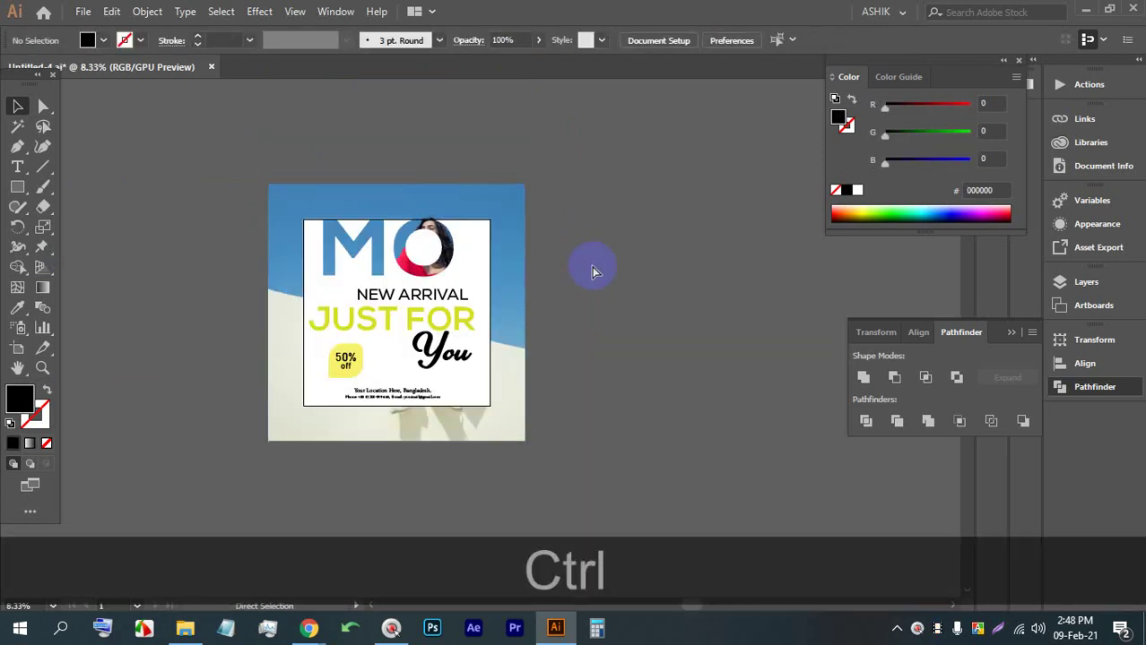
{"action": "key", "text": "ctrl+s"}
{"action": "key", "text": "ctrl+s"}
{"action": "key", "text": "ctrl+s"}
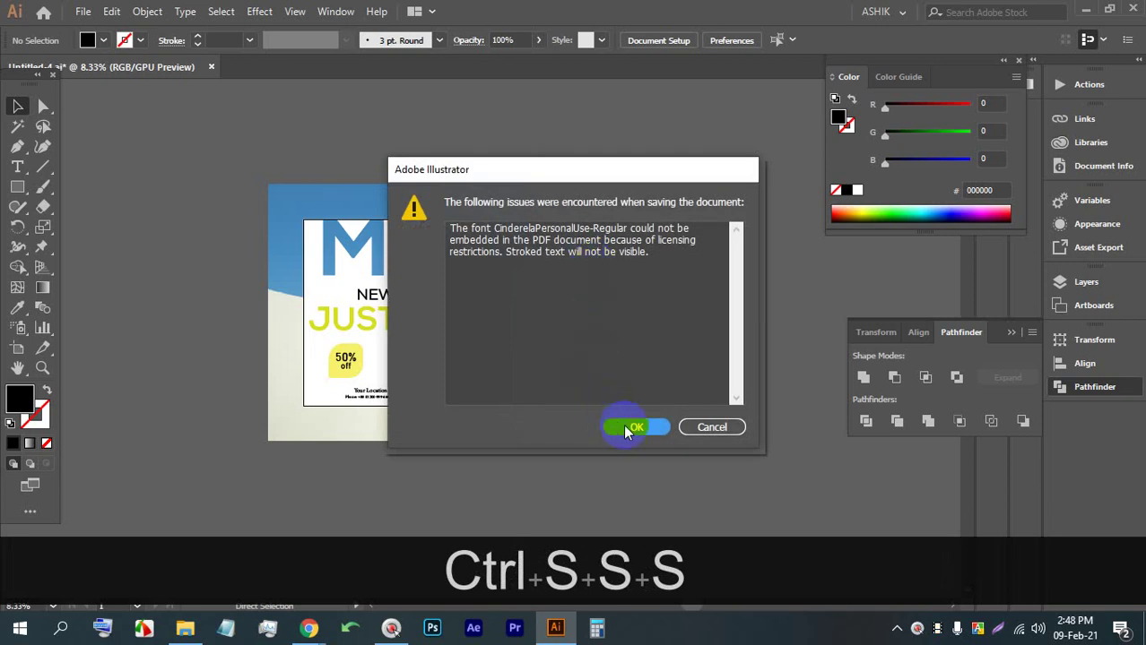
{"action": "left_click", "coordinate": [628, 427]}
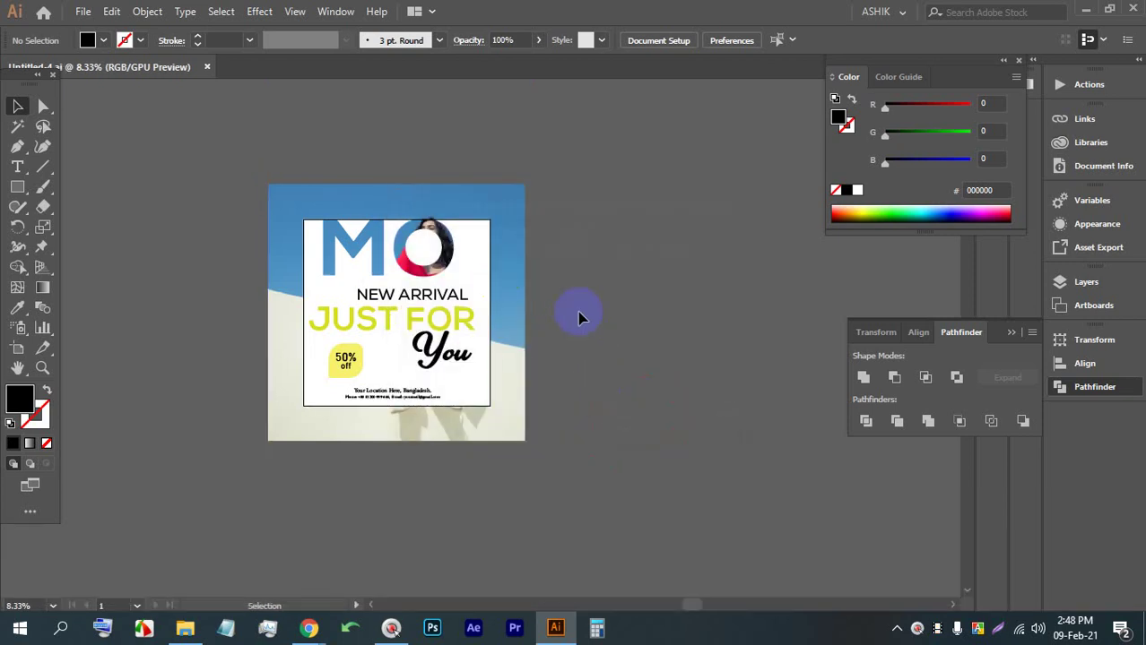
{"action": "scroll", "coordinate": [556, 346], "scroll_direction": "up", "scroll_amount": 1}
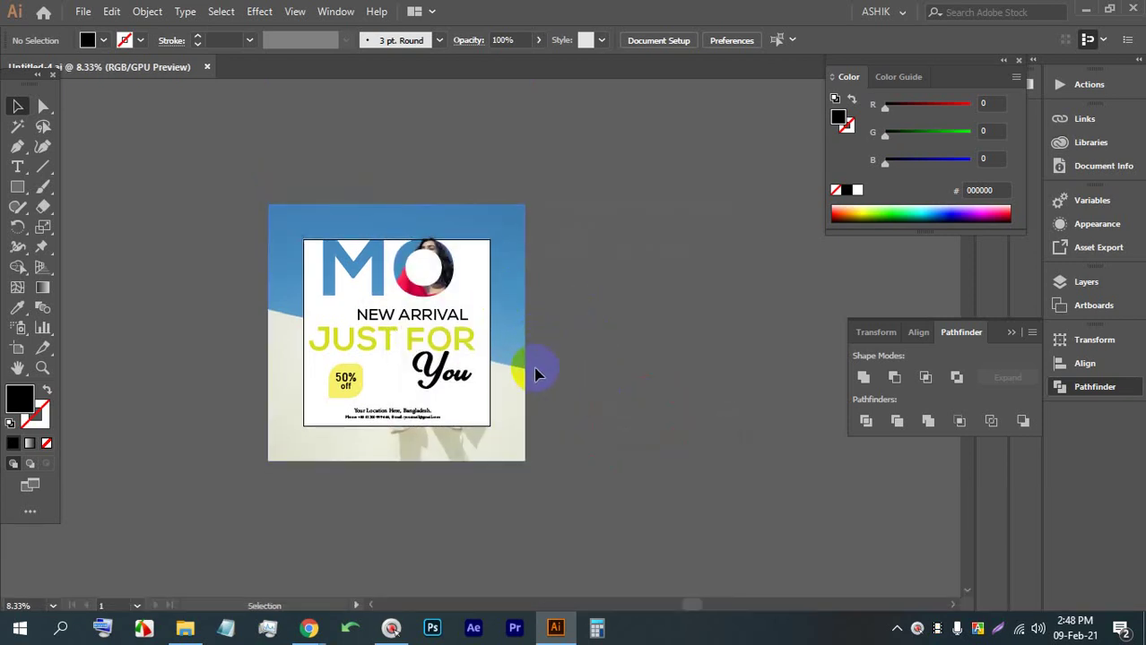
{"action": "scroll", "coordinate": [536, 364], "scroll_direction": "down", "scroll_amount": 1}
{"action": "scroll", "coordinate": [538, 377], "scroll_direction": "up", "scroll_amount": 1, "text": "alt"}
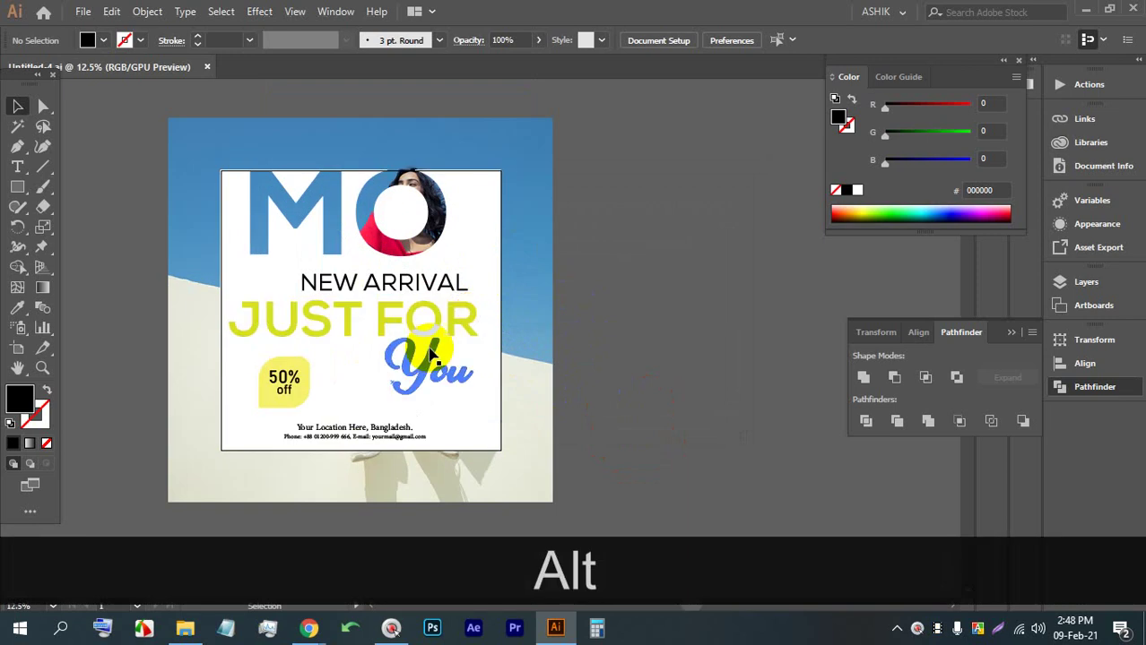
{"action": "scroll", "coordinate": [432, 332], "scroll_direction": "down", "scroll_amount": 6}
{"action": "scroll", "coordinate": [358, 345], "scroll_direction": "up", "scroll_amount": 6}
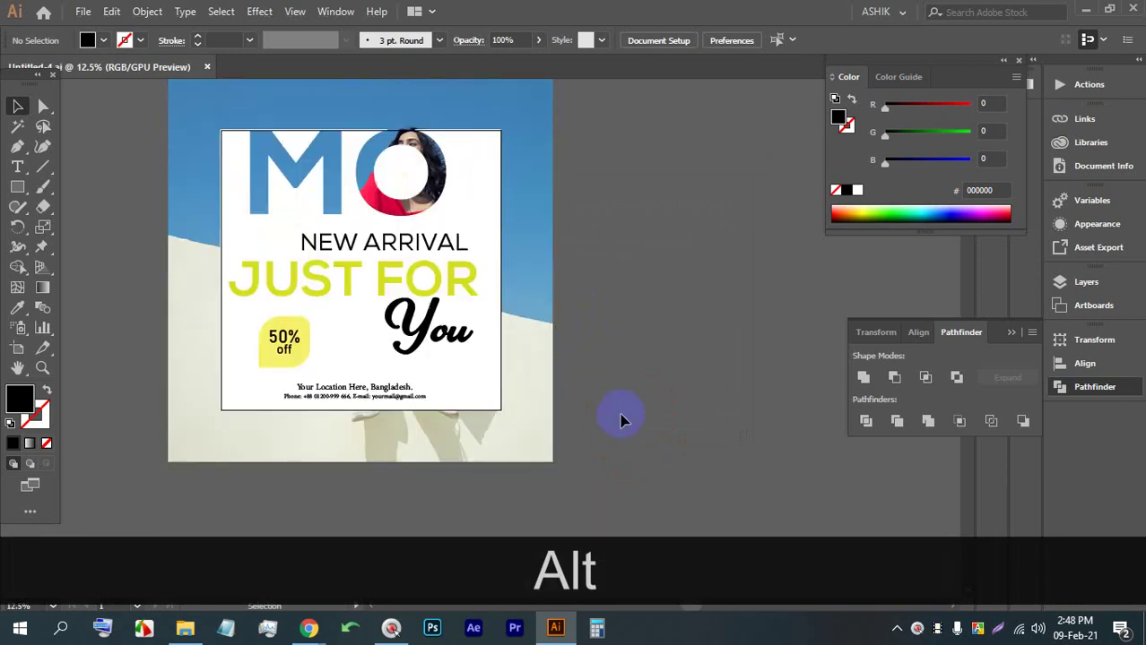
{"action": "scroll", "coordinate": [341, 498], "scroll_direction": "up", "scroll_amount": 1, "text": "alt"}
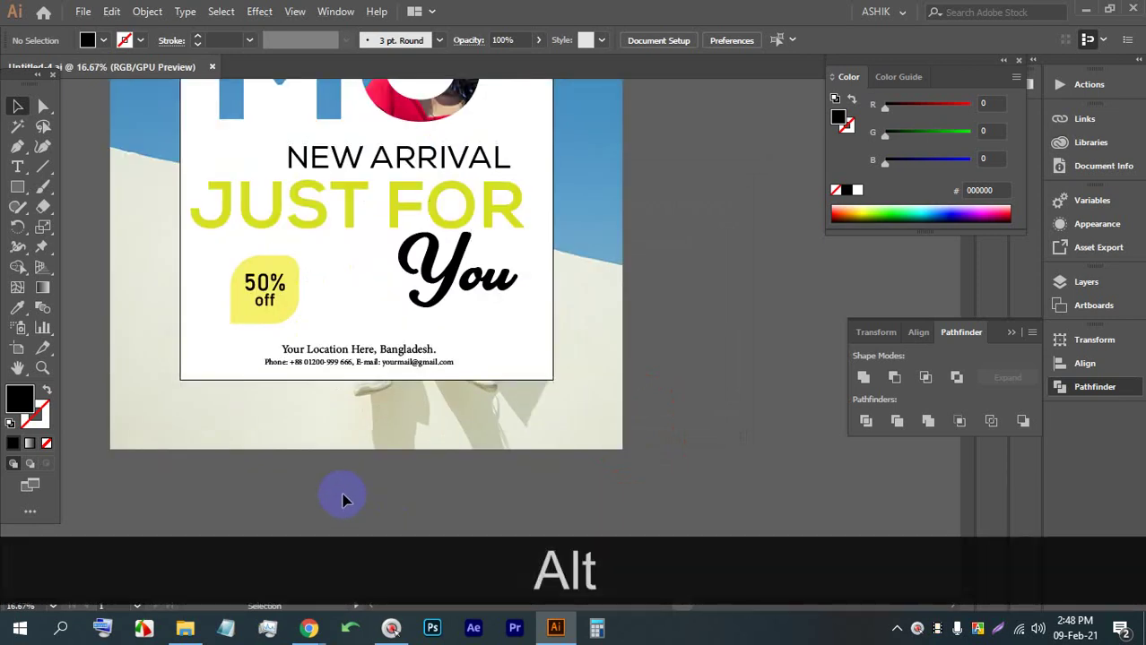
{"action": "scroll", "coordinate": [351, 481], "scroll_direction": "down", "scroll_amount": 2}
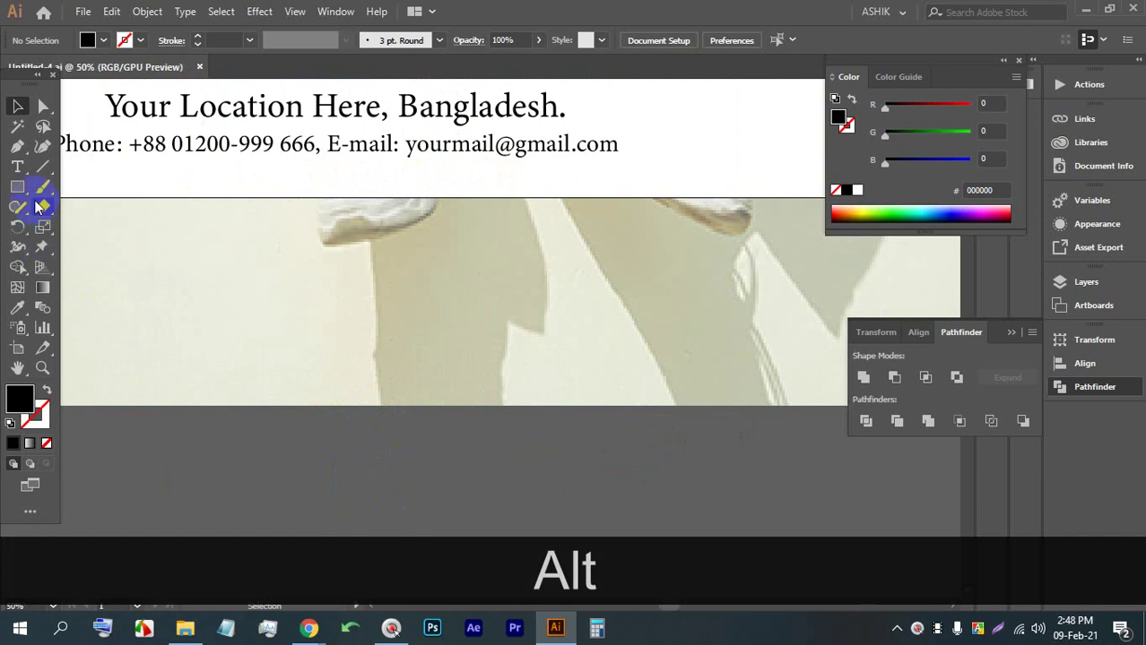
Draw a black rounded rectangle below the contact details and make its corners rounder
{"action": "left_click_drag", "start_coordinate": [27, 197], "coordinate": [95, 203]}
{"action": "left_click_drag", "start_coordinate": [283, 301], "coordinate": [606, 363]}
{"action": "left_click", "coordinate": [43, 106]}
{"action": "left_click_drag", "start_coordinate": [295, 311], "coordinate": [306, 321]}
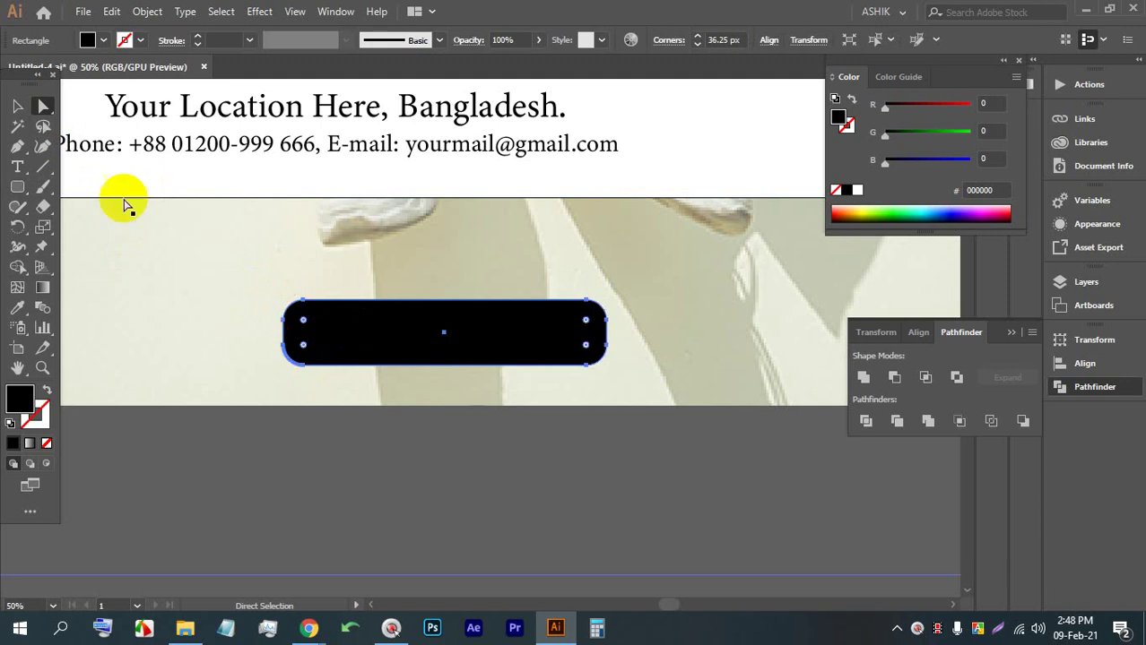
Place a placeholder text object, enlarge it and move it into the button
{"action": "left_click", "coordinate": [20, 166]}
{"action": "left_click", "coordinate": [370, 478]}
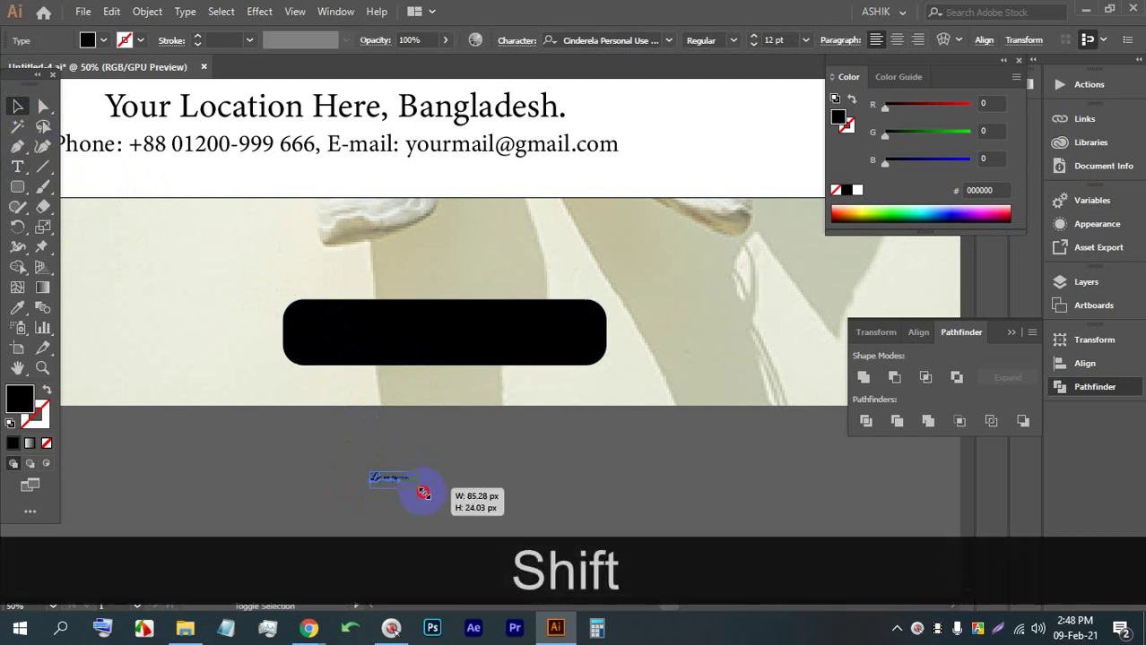
{"action": "left_click_drag", "start_coordinate": [423, 493], "coordinate": [639, 534]}
{"action": "left_click_drag", "start_coordinate": [486, 525], "coordinate": [392, 352]}
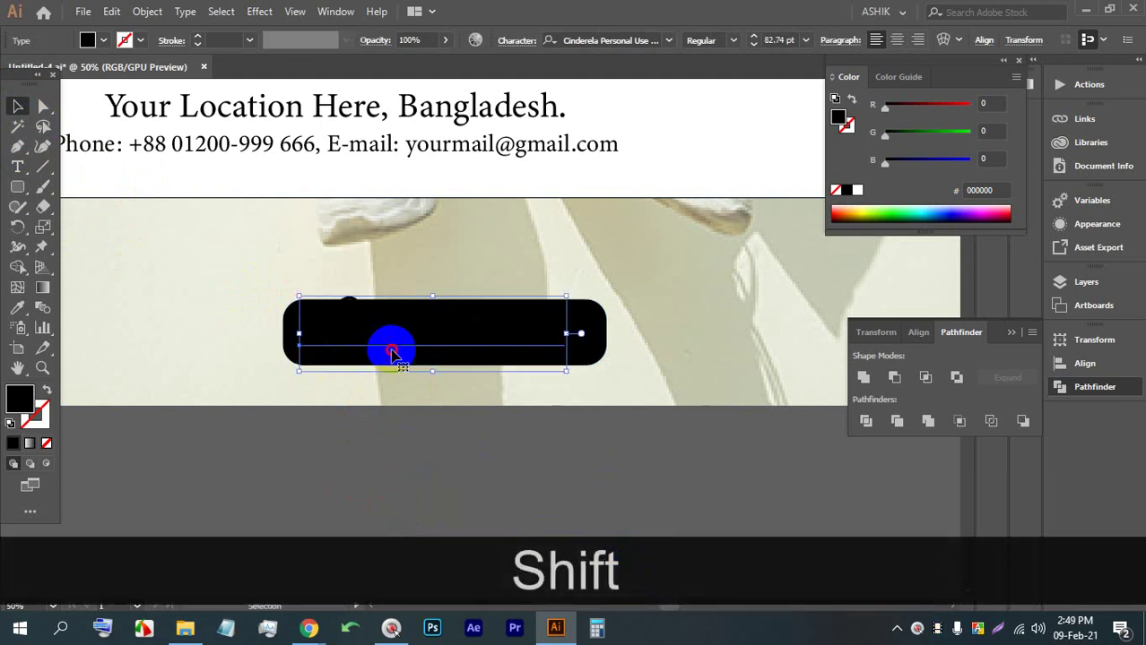
Make the button text white and replace it with 'Click Here'
{"action": "triple_click", "coordinate": [392, 351]}
{"action": "left_click", "coordinate": [97, 40]}
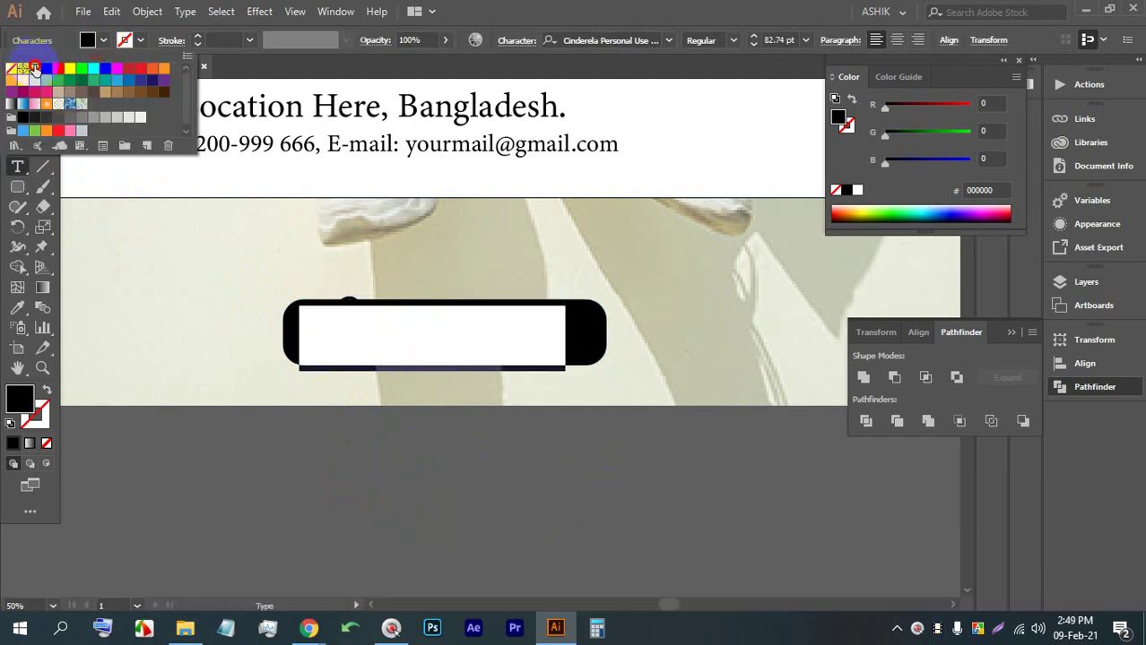
{"action": "left_click", "coordinate": [34, 69]}
{"action": "left_click", "coordinate": [399, 328]}
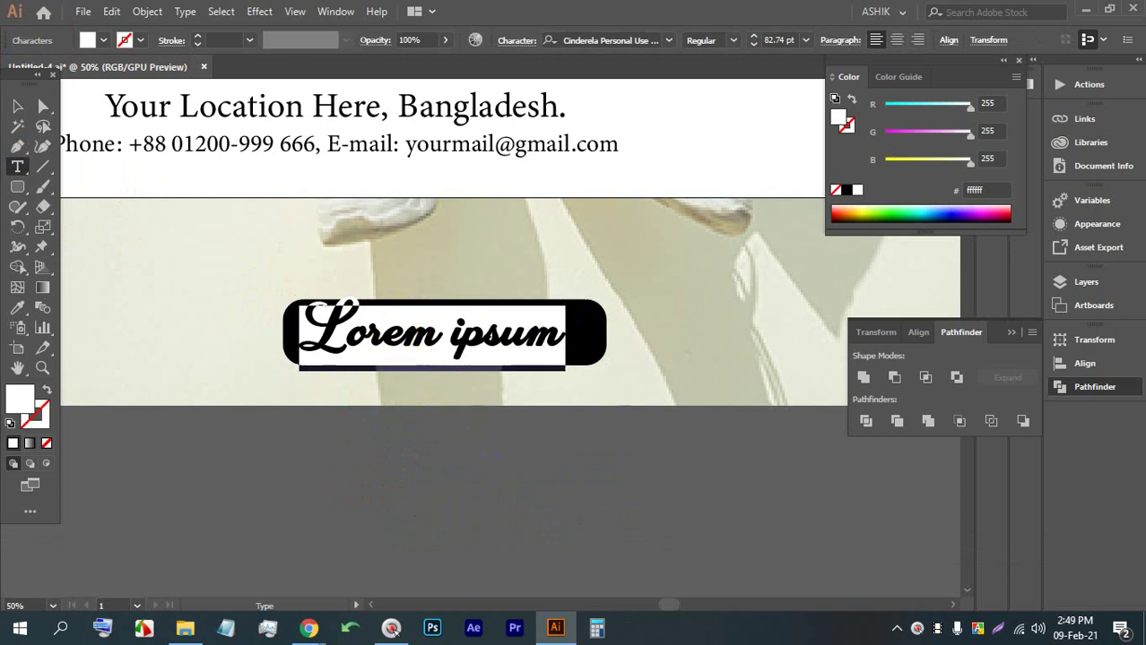
{"action": "type", "text": "c"}
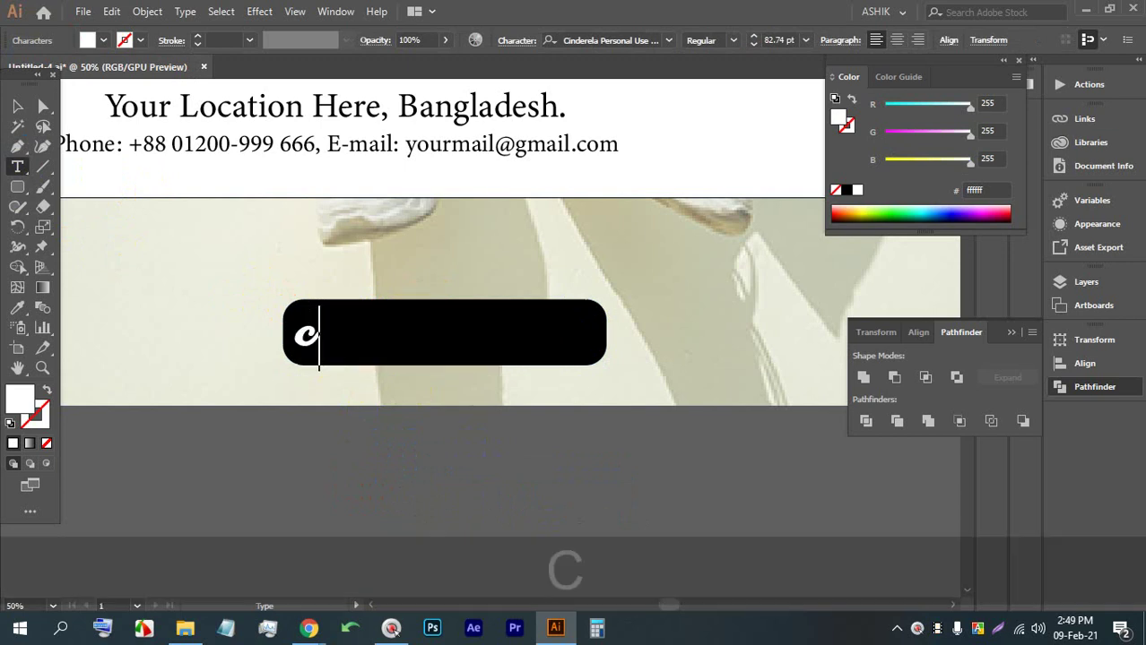
{"action": "key", "text": "BackSpace"}
{"action": "type", "text": "Cli"}
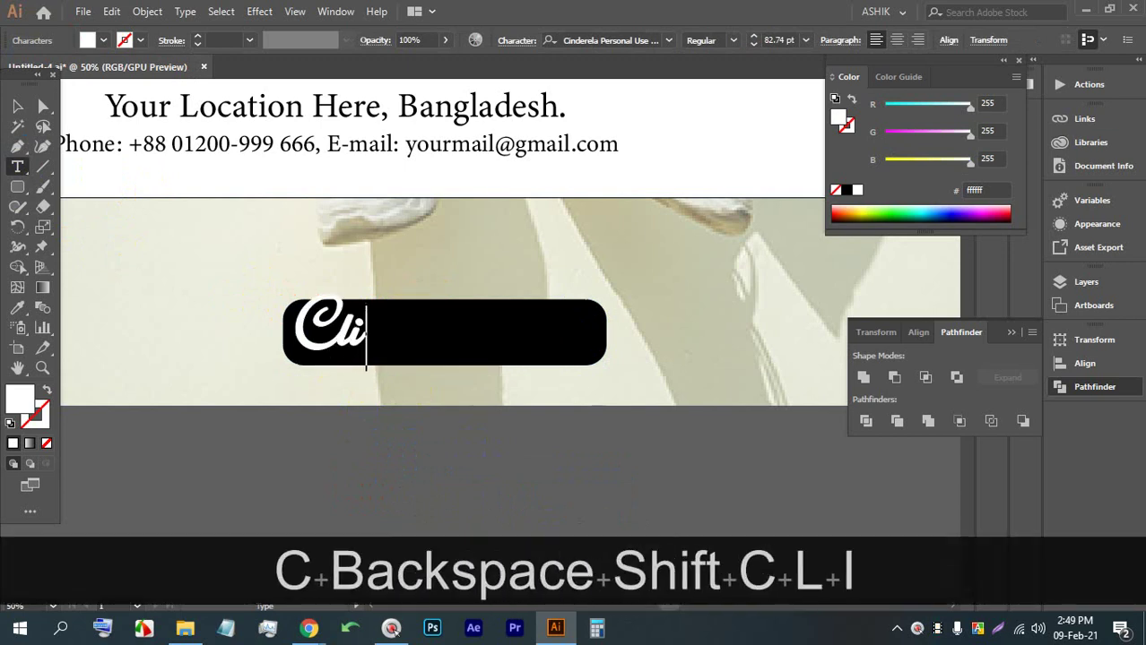
{"action": "type", "text": "ck Here"}
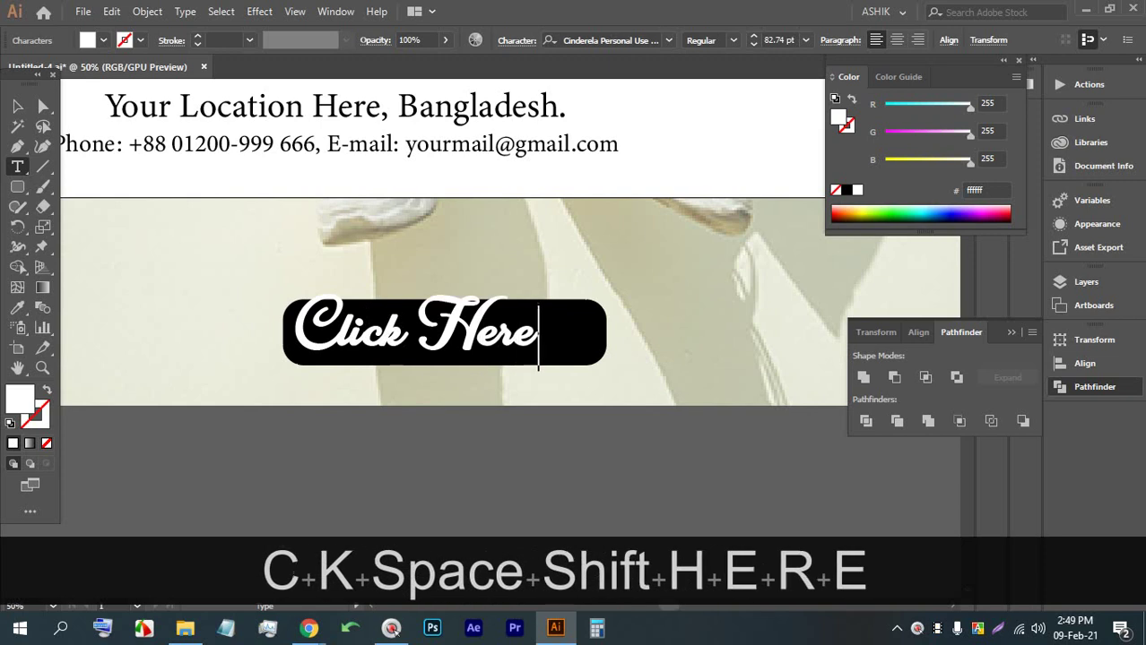
{"action": "left_click", "coordinate": [18, 106]}
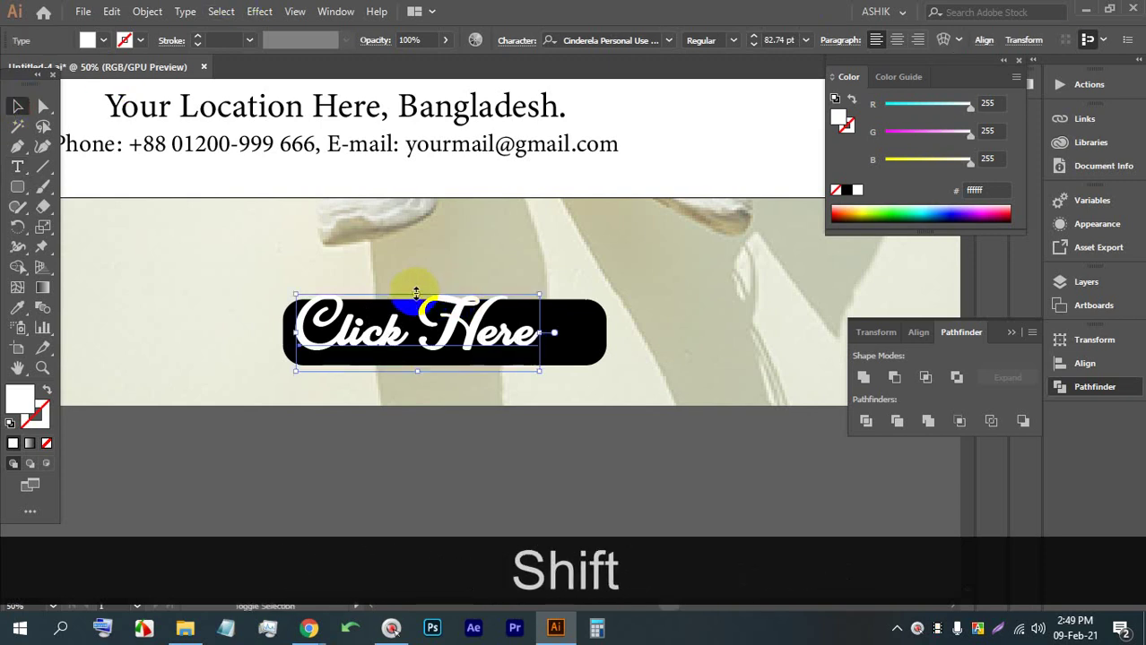
Shrink the Click Here text and position it within the button
{"action": "left_click", "coordinate": [414, 298], "text": "shift"}
{"action": "left_click_drag", "start_coordinate": [414, 303], "coordinate": [440, 332]}
{"action": "scroll", "coordinate": [445, 339], "scroll_direction": "down", "scroll_amount": 2, "text": "alt"}
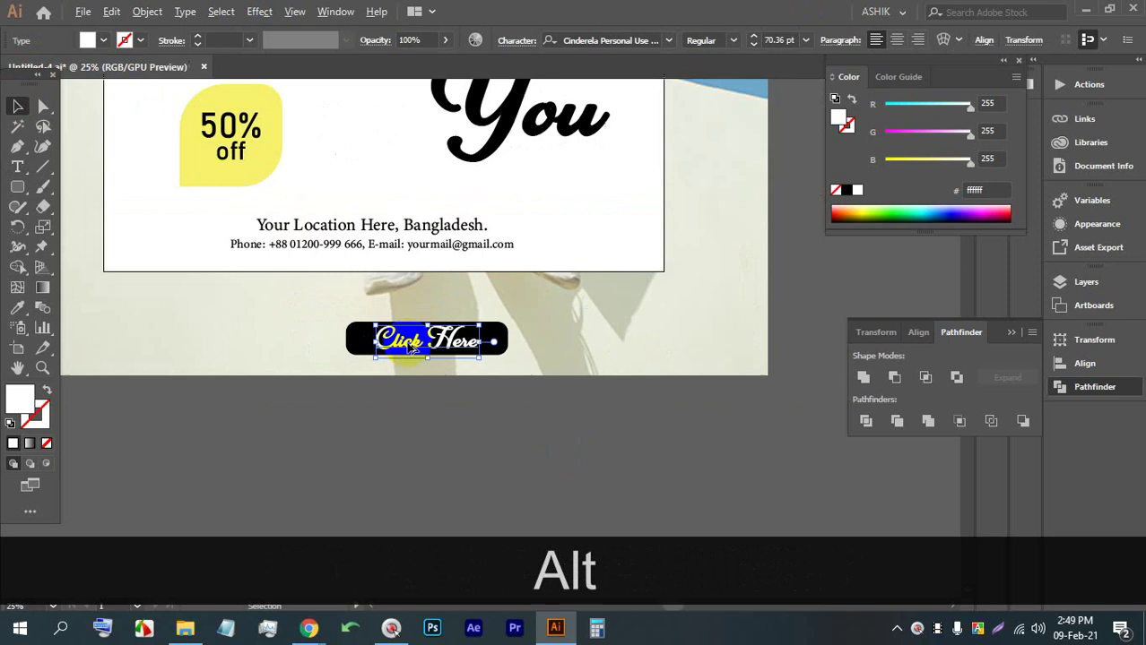
{"action": "left_click", "coordinate": [459, 413]}
{"action": "scroll", "coordinate": [459, 413], "scroll_direction": "up", "scroll_amount": 2, "text": "alt"}
Make the button white and set Click Here in black Minion Variable Concept
{"action": "left_click", "coordinate": [484, 340]}
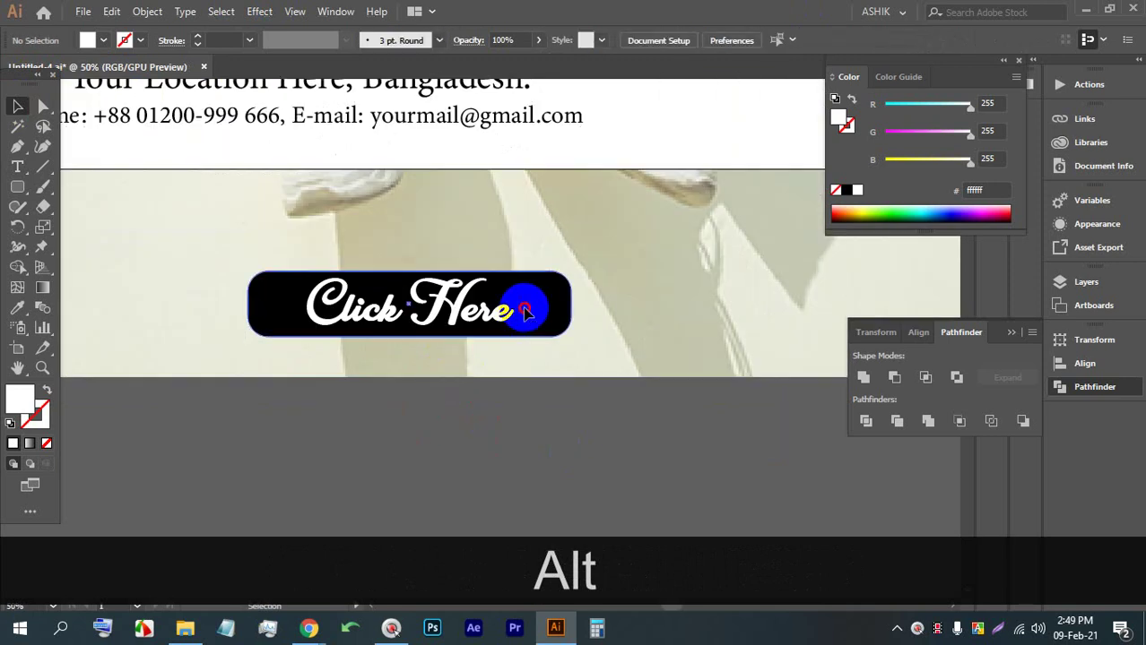
{"action": "left_click", "coordinate": [102, 43]}
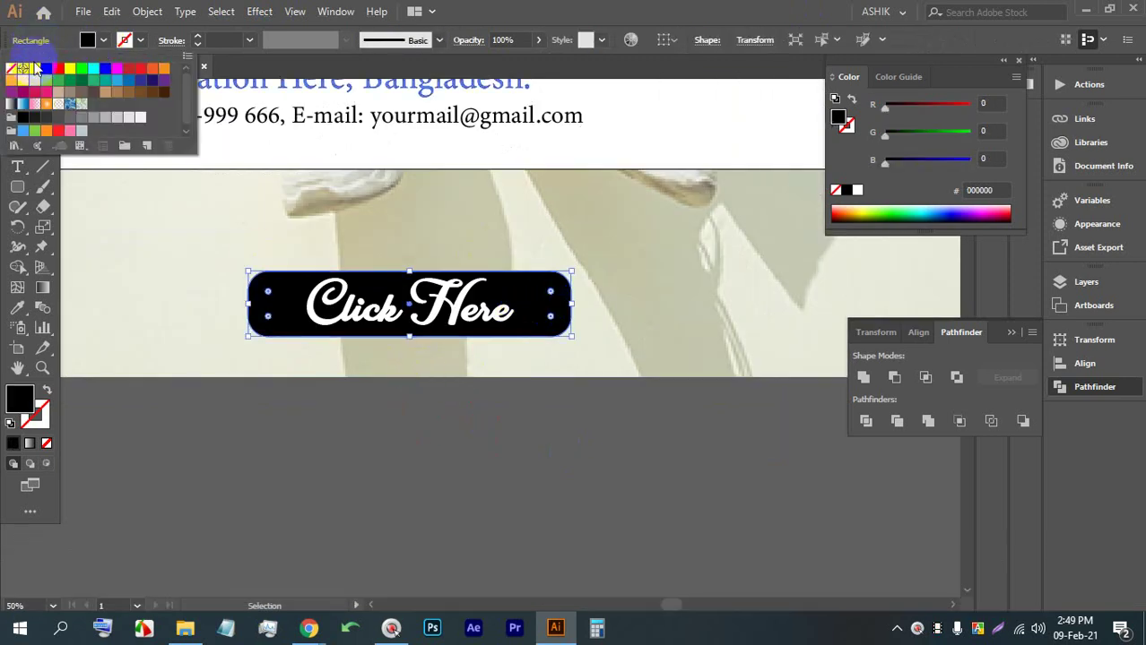
{"action": "left_click", "coordinate": [36, 68]}
{"action": "left_click", "coordinate": [507, 448]}
{"action": "key", "text": "t"}
{"action": "left_click", "coordinate": [395, 309]}
{"action": "key", "text": "Escape"}
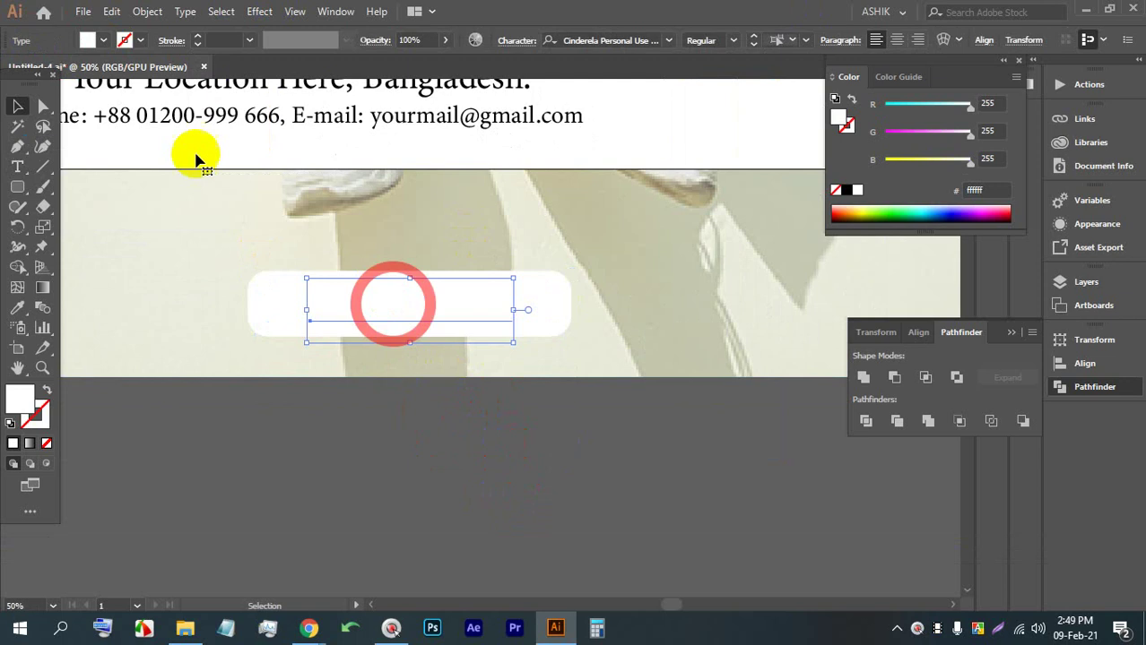
{"action": "left_click", "coordinate": [103, 40]}
{"action": "left_click", "coordinate": [37, 71]}
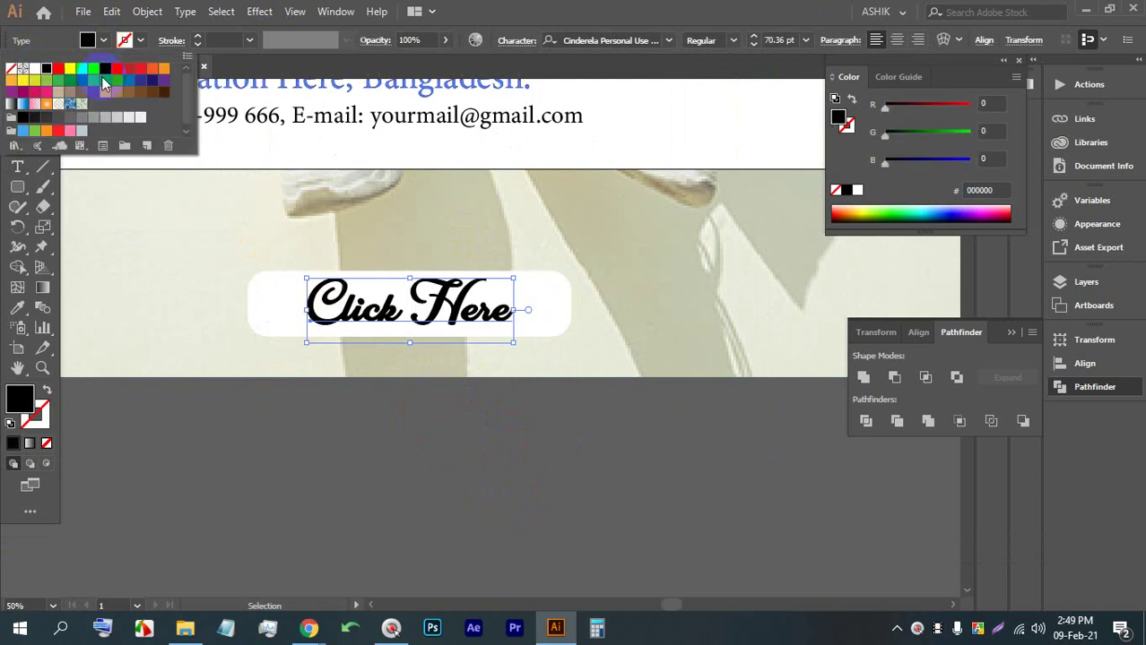
{"action": "left_click", "coordinate": [669, 40]}
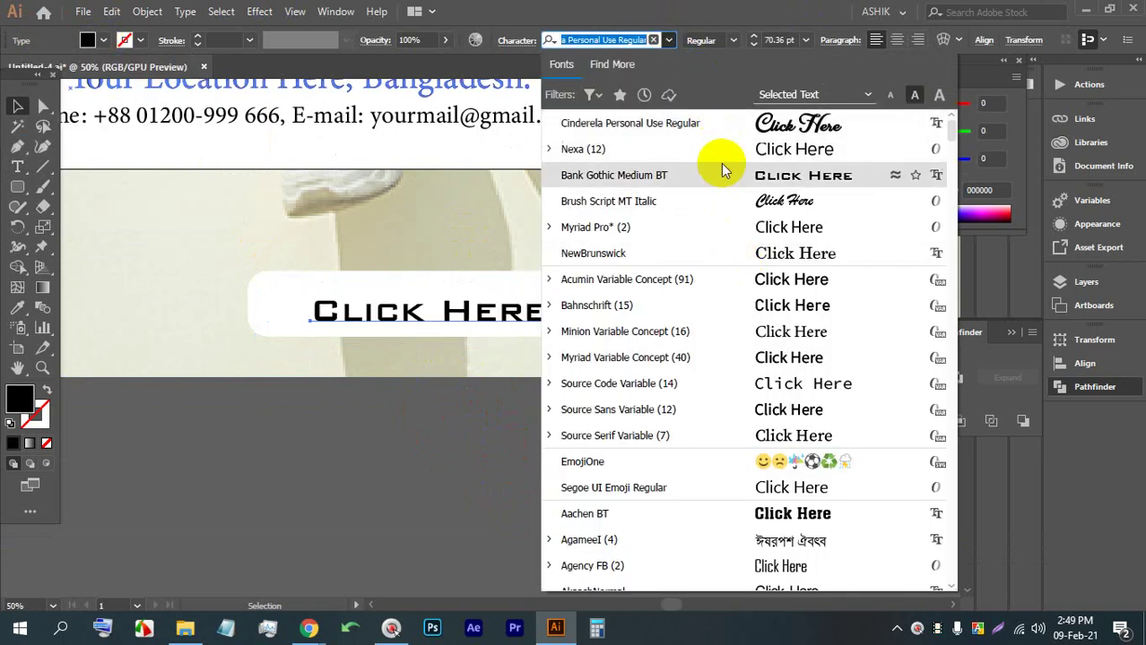
{"action": "left_click", "coordinate": [762, 331]}
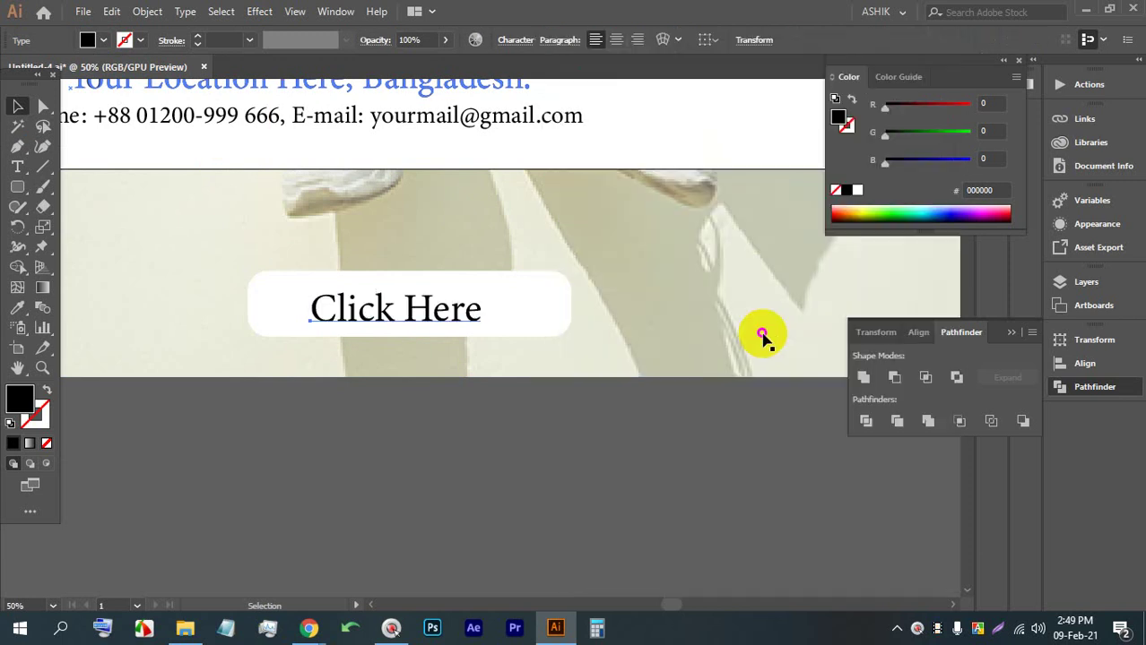
Enlarge Click Here and horizontally centre it on the button
{"action": "left_click", "coordinate": [437, 481]}
{"action": "left_click", "coordinate": [378, 302]}
{"action": "left_click_drag", "start_coordinate": [484, 292], "coordinate": [534, 285]}
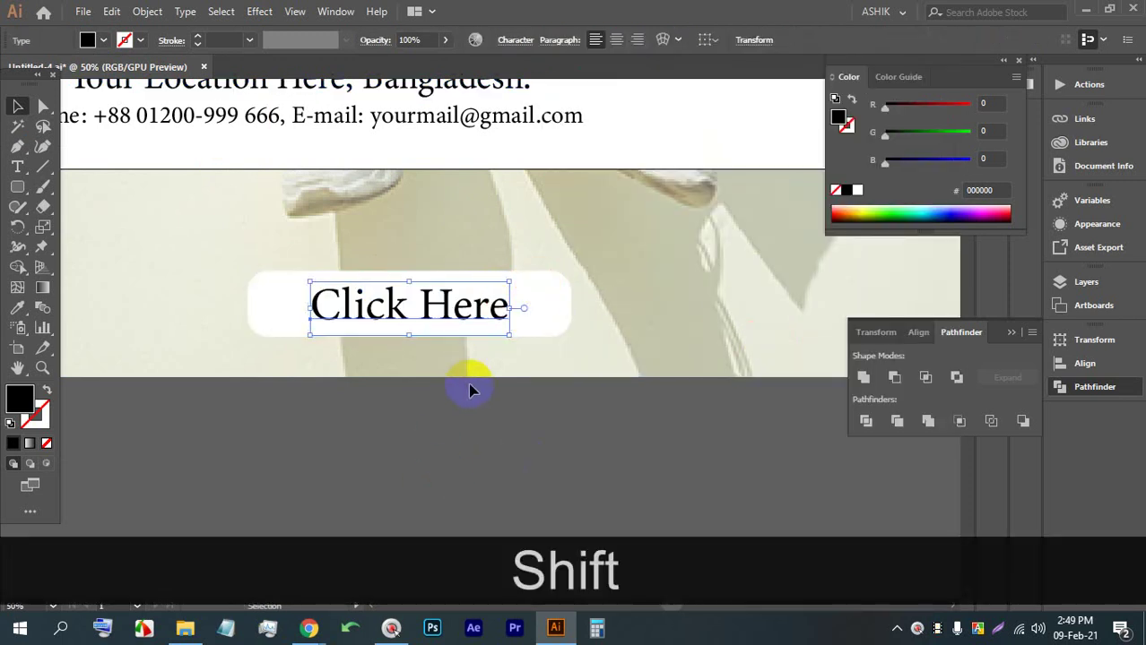
{"action": "left_click", "coordinate": [452, 387]}
{"action": "left_click", "coordinate": [478, 302], "text": "shift"}
{"action": "left_click", "coordinate": [468, 307], "text": "shift"}
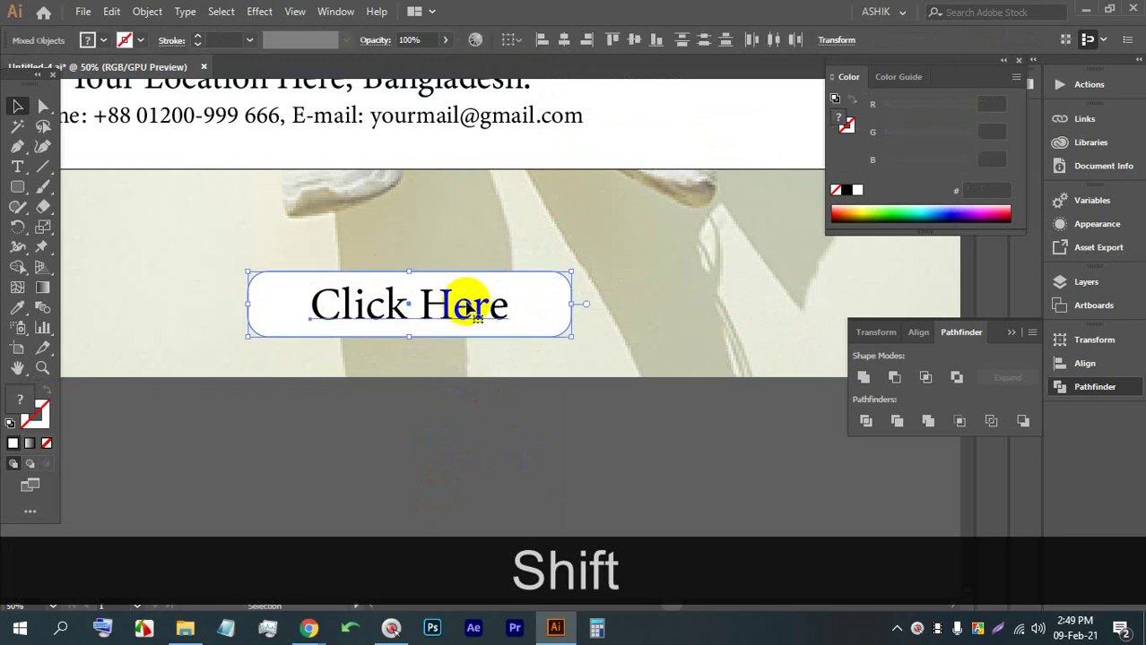
{"action": "left_click", "coordinate": [559, 40]}
Lock the background photo in place with Ctrl+2
{"action": "left_click", "coordinate": [506, 435]}
{"action": "scroll", "coordinate": [451, 397], "scroll_direction": "down", "scroll_amount": 4}
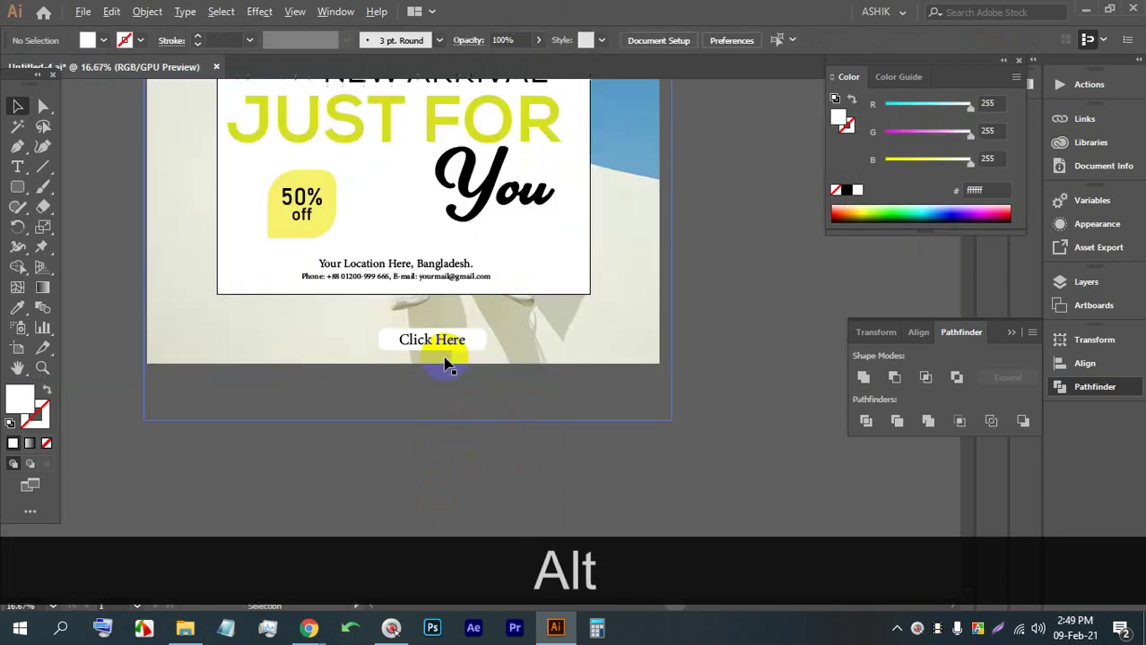
{"action": "scroll", "coordinate": [399, 348], "scroll_direction": "up", "scroll_amount": 4}
{"action": "left_click", "coordinate": [512, 408]}
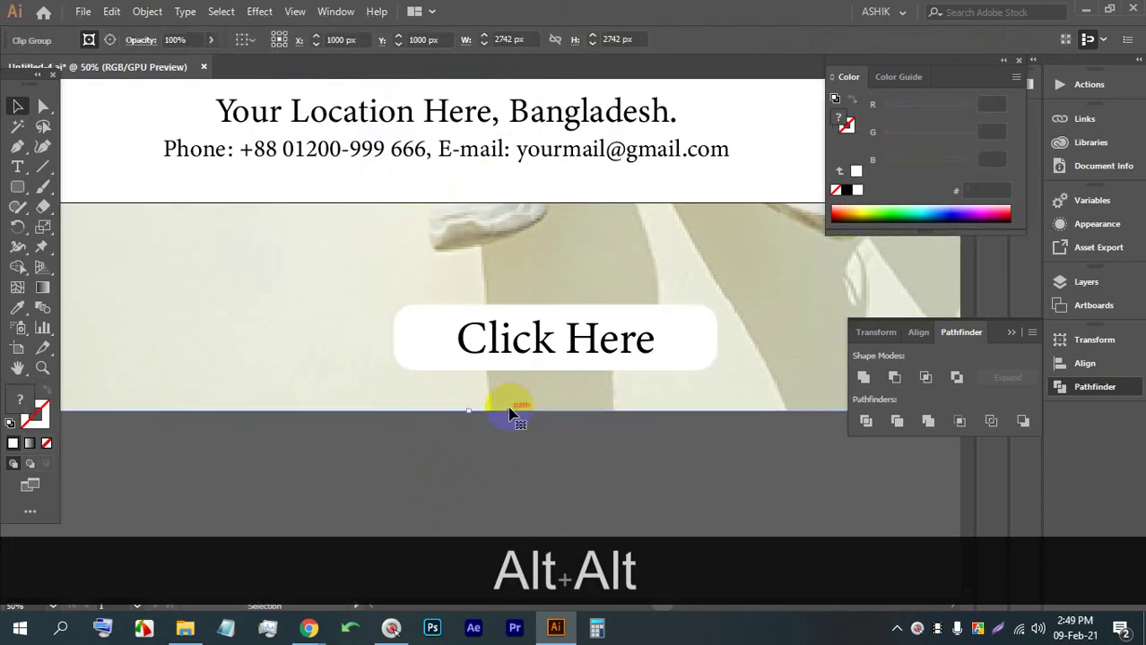
{"action": "key", "text": "ctrl+2"}
Move the Click Here button up-left and enlarge it proportionally
{"action": "left_click_drag", "start_coordinate": [386, 261], "coordinate": [450, 311]}
{"action": "left_click_drag", "start_coordinate": [565, 320], "coordinate": [491, 298]}
{"action": "left_click_drag", "start_coordinate": [628, 354], "coordinate": [721, 377]}
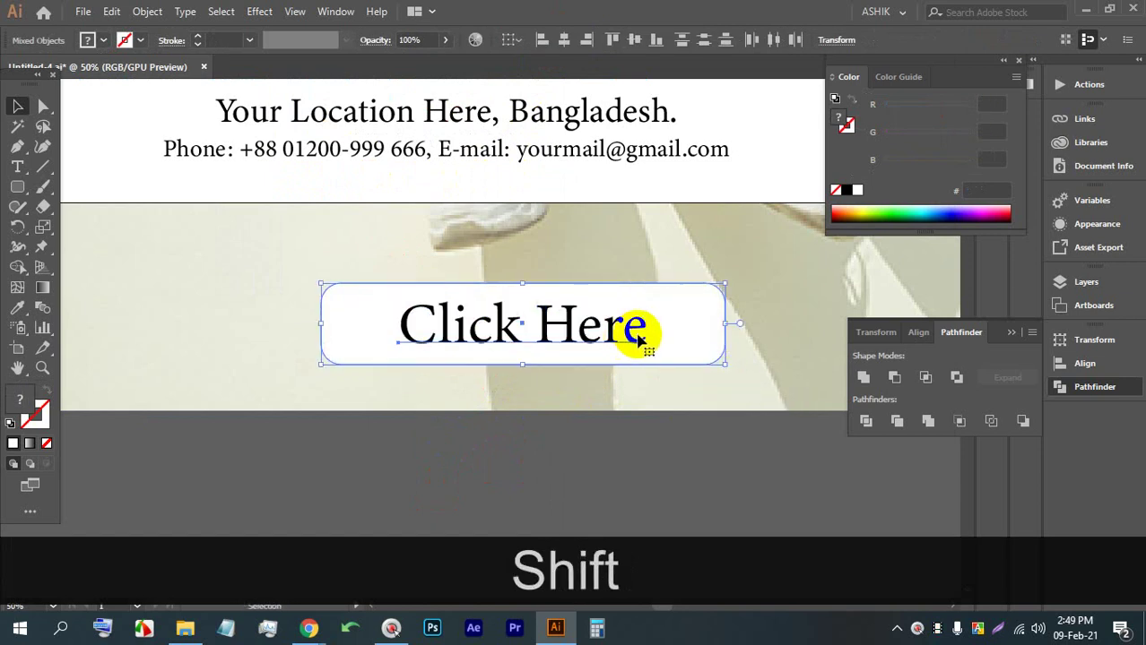
{"action": "left_click", "coordinate": [411, 403]}
{"action": "left_click", "coordinate": [354, 301]}
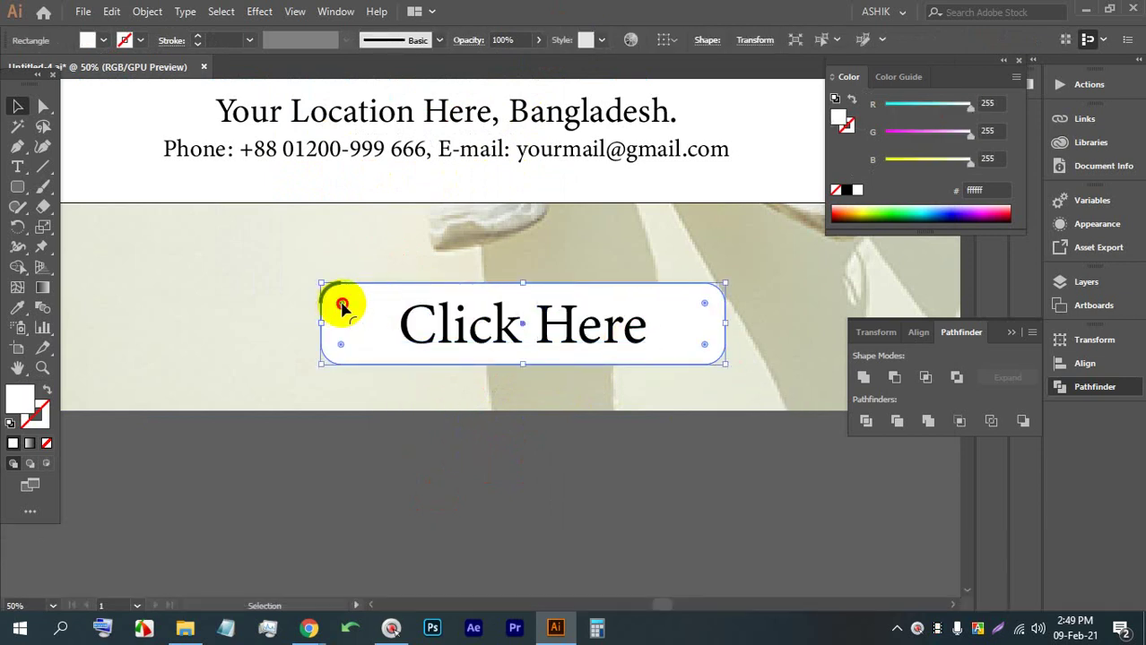
{"action": "left_click", "coordinate": [591, 451]}
{"action": "scroll", "coordinate": [510, 374], "scroll_direction": "down", "scroll_amount": 4}
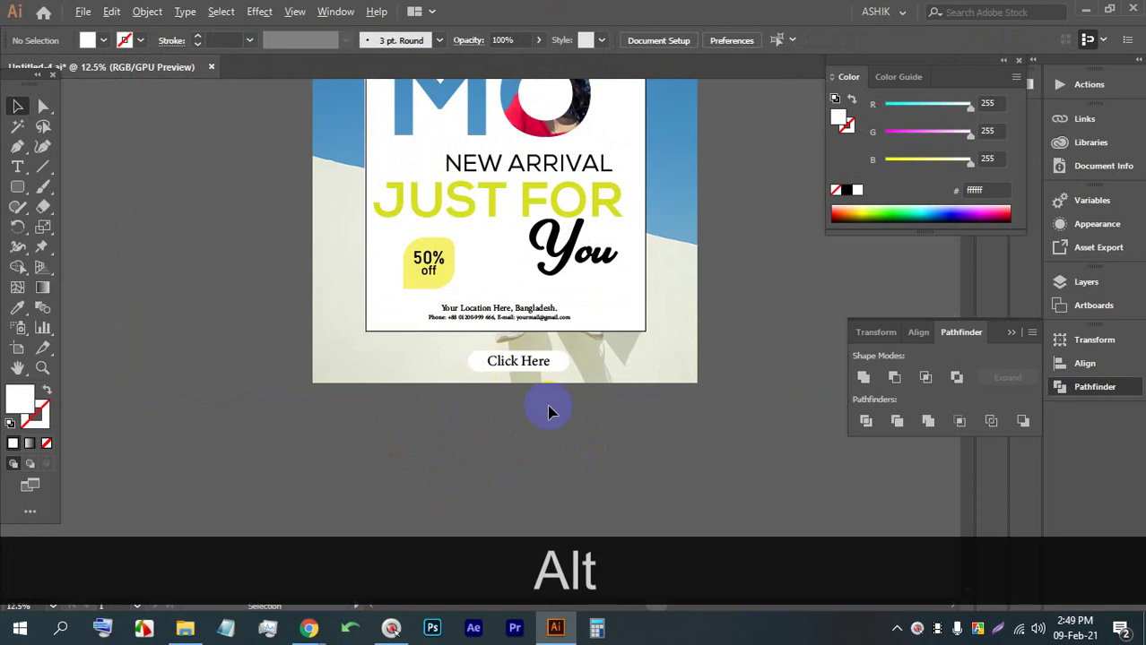
{"action": "scroll", "coordinate": [534, 386], "scroll_direction": "up", "scroll_amount": 3}
{"action": "left_click", "coordinate": [527, 371]}
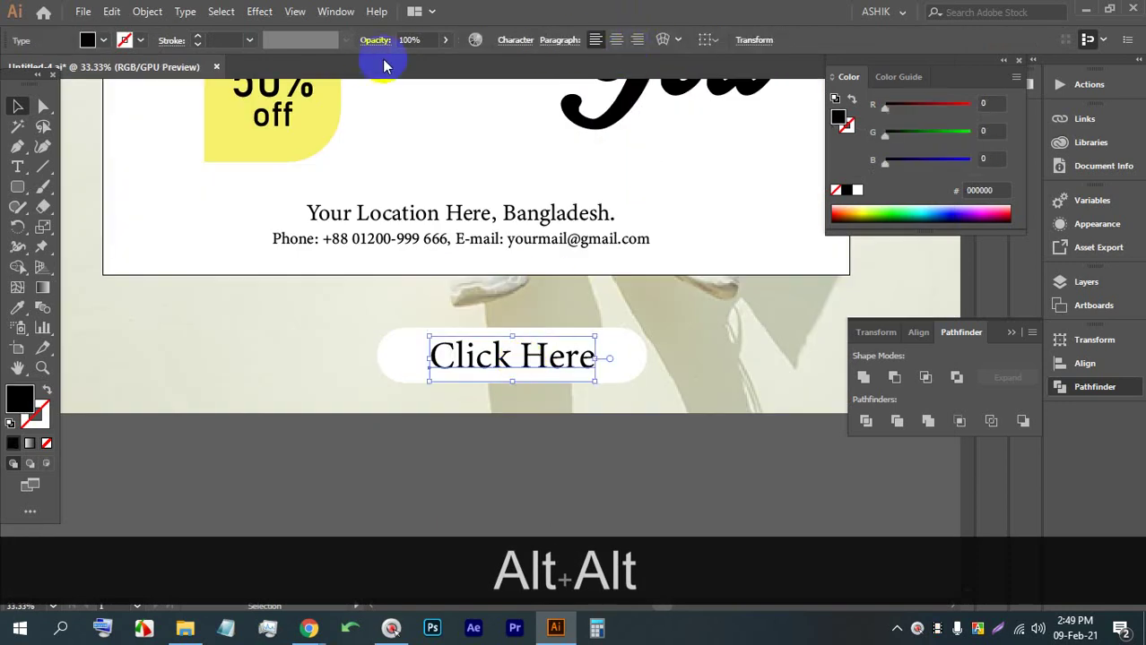
Set the Click Here label font to Nexa Bold in the character settings
{"action": "left_click", "coordinate": [515, 40]}
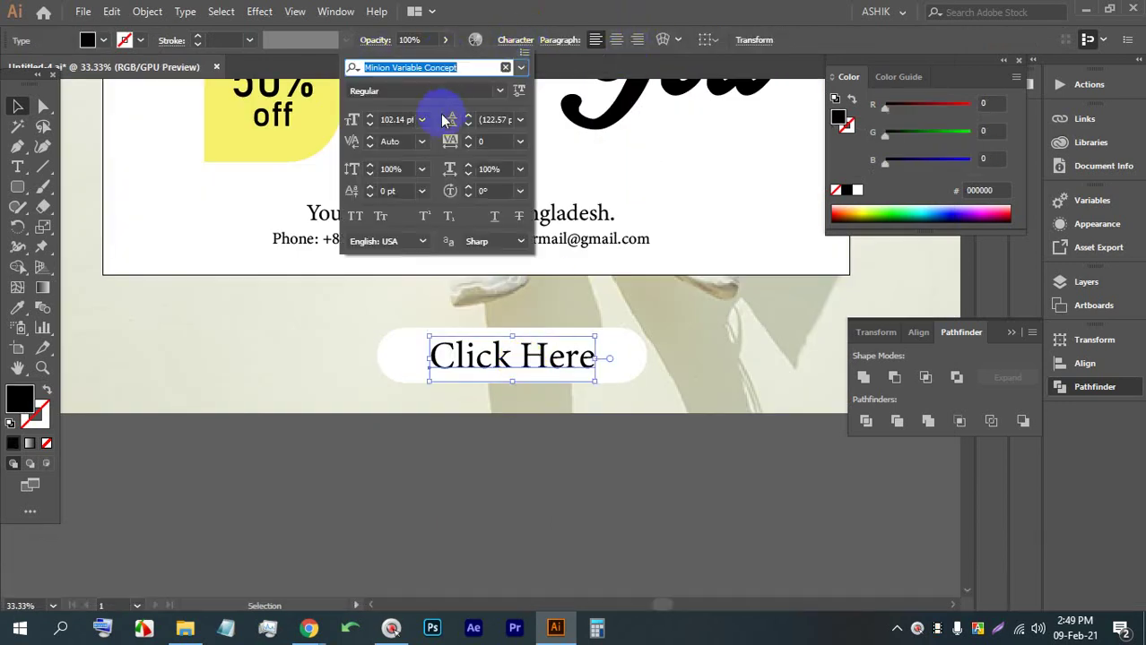
{"action": "type", "text": "nex"}
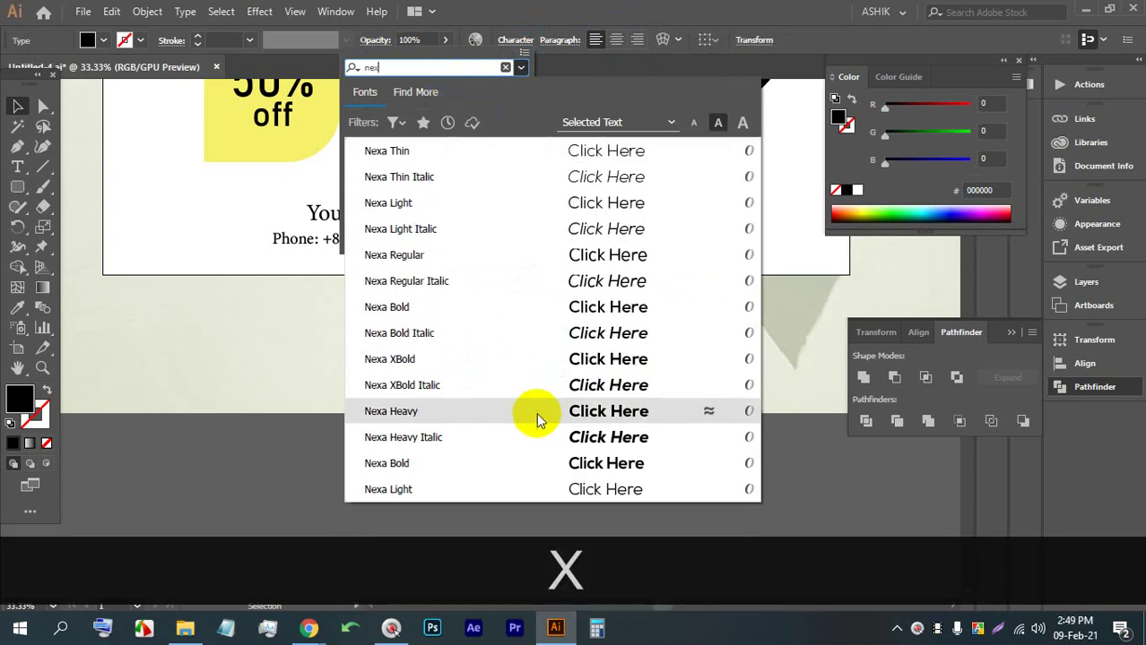
{"action": "left_click", "coordinate": [536, 412]}
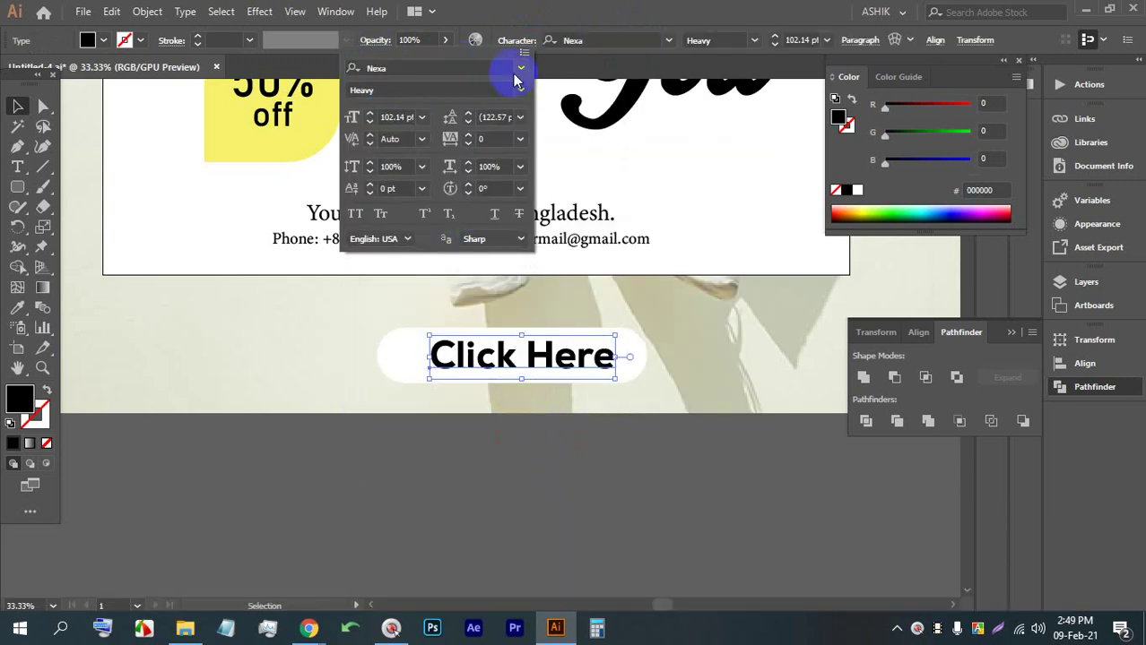
{"action": "left_click", "coordinate": [521, 90]}
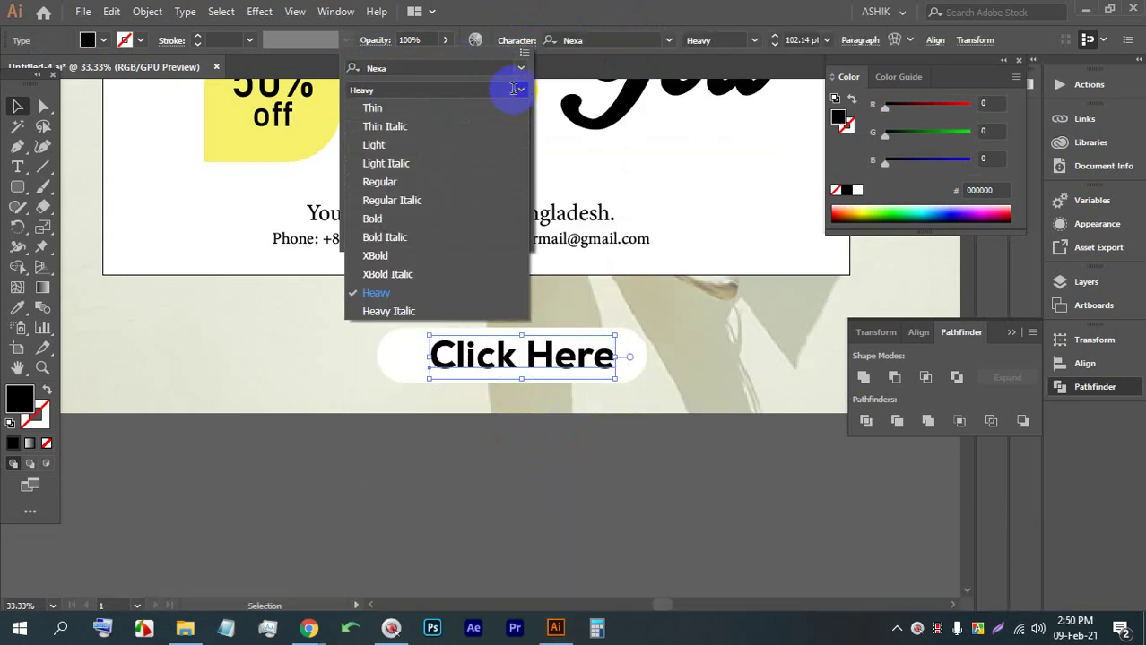
{"action": "left_click", "coordinate": [403, 221]}
{"action": "left_click", "coordinate": [632, 545]}
{"action": "scroll", "coordinate": [416, 422], "scroll_direction": "down", "scroll_amount": 4}
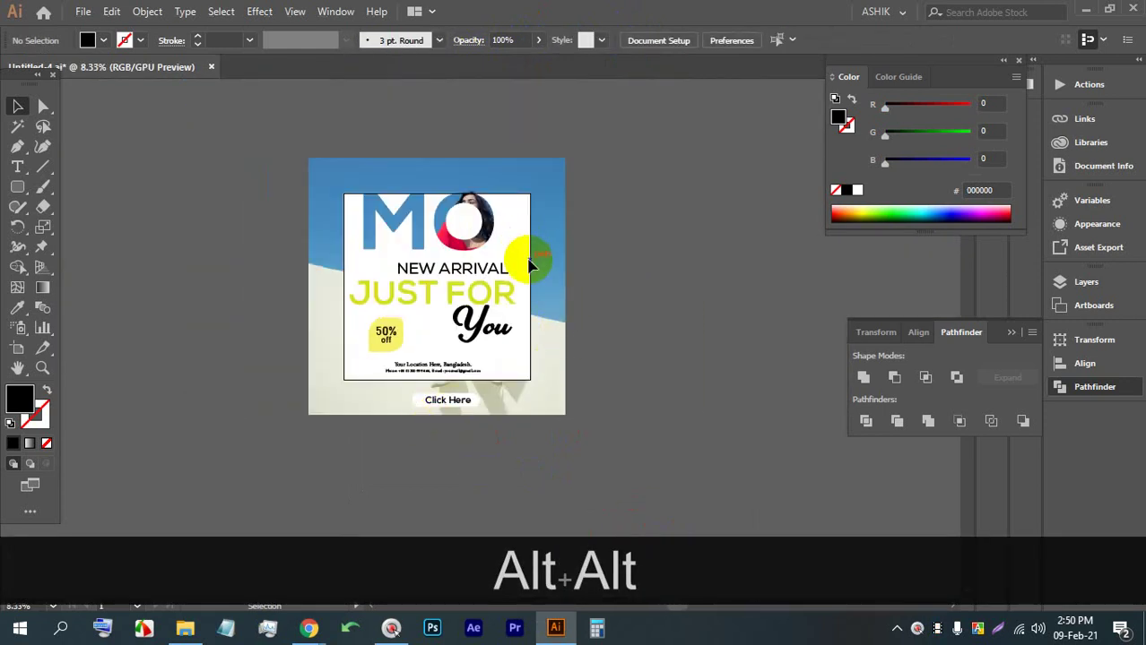
{"action": "scroll", "coordinate": [610, 305], "scroll_direction": "up", "scroll_amount": 1}
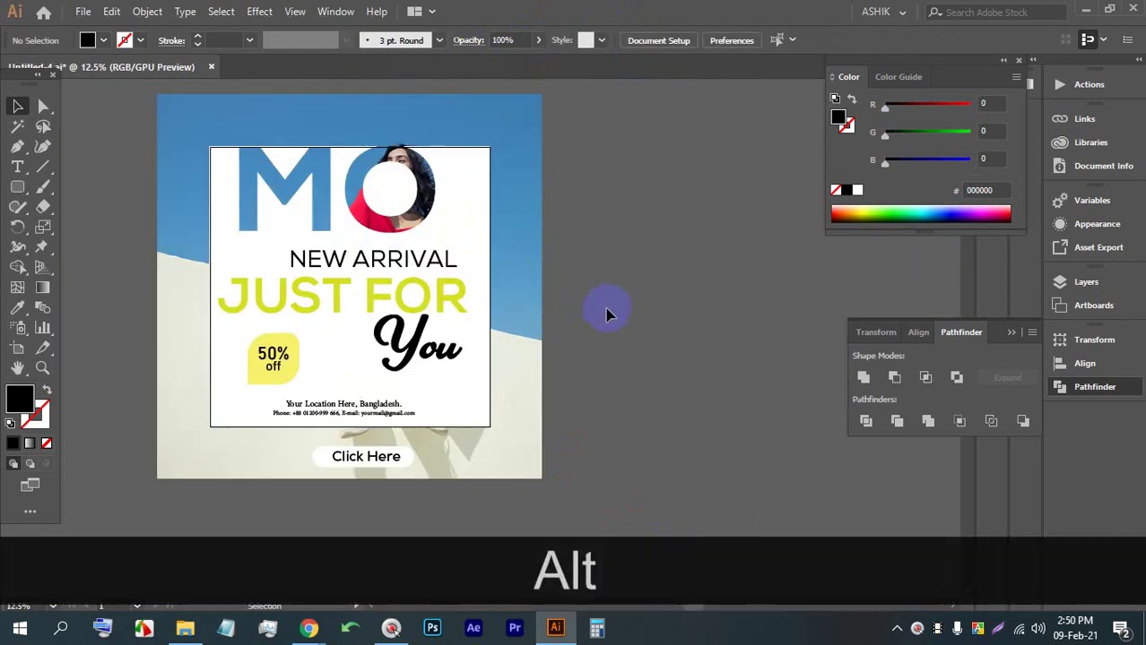
Place a new placeholder text object right of the poster and enlarge it
{"action": "left_click", "coordinate": [21, 168]}
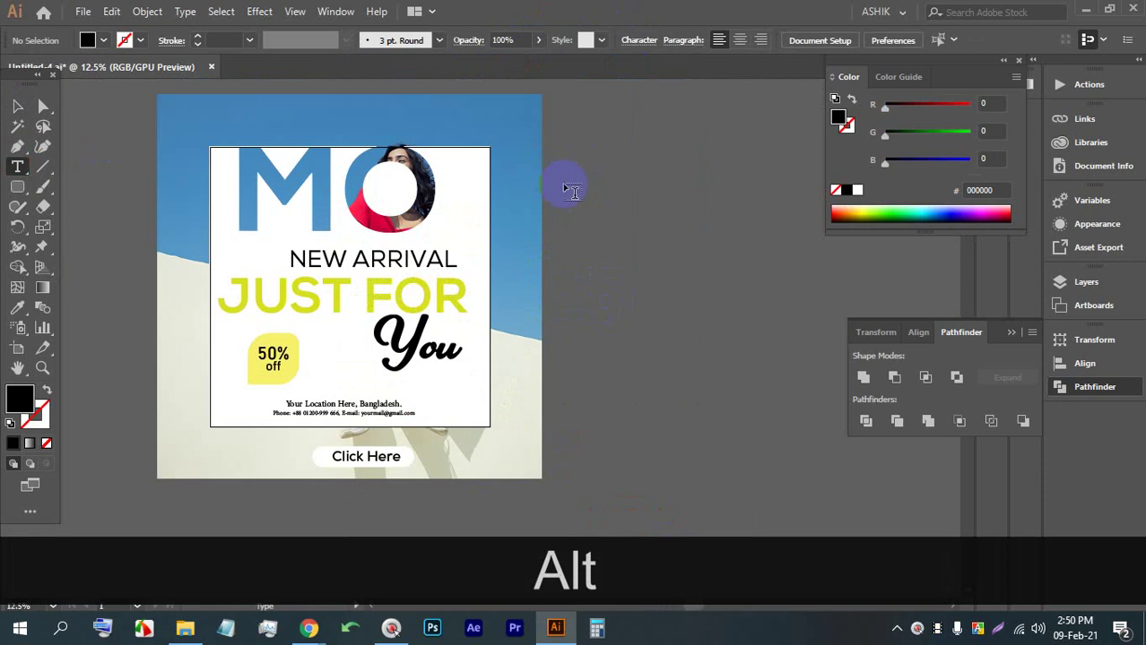
{"action": "left_click", "coordinate": [574, 184]}
{"action": "left_click", "coordinate": [17, 106]}
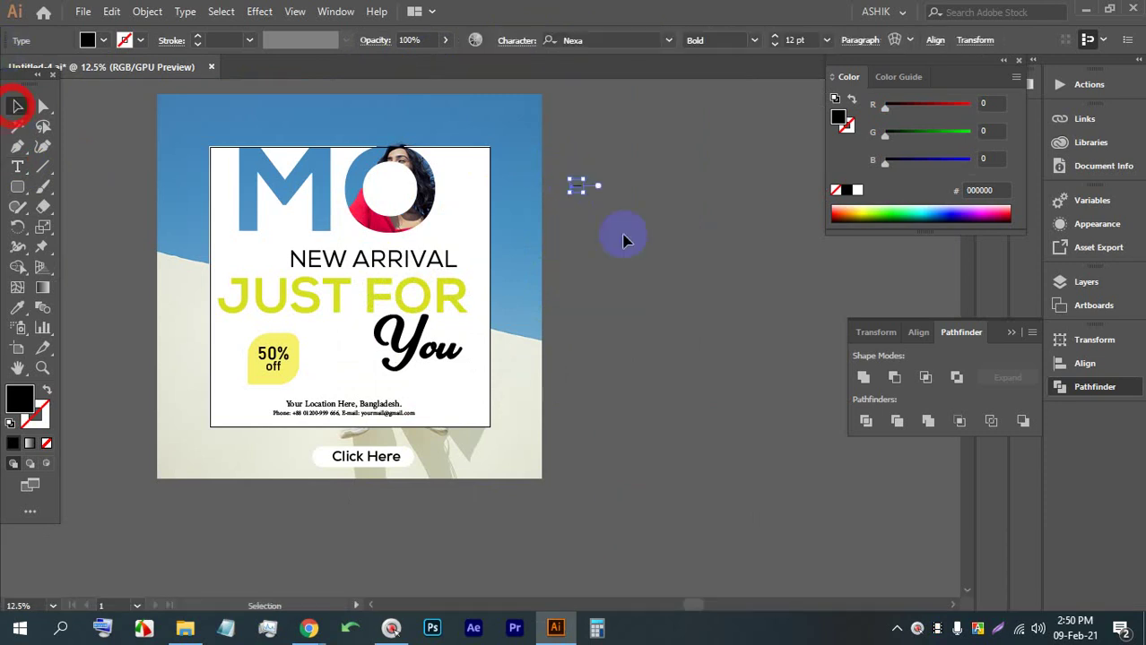
{"action": "left_click_drag", "start_coordinate": [585, 194], "coordinate": [843, 328]}
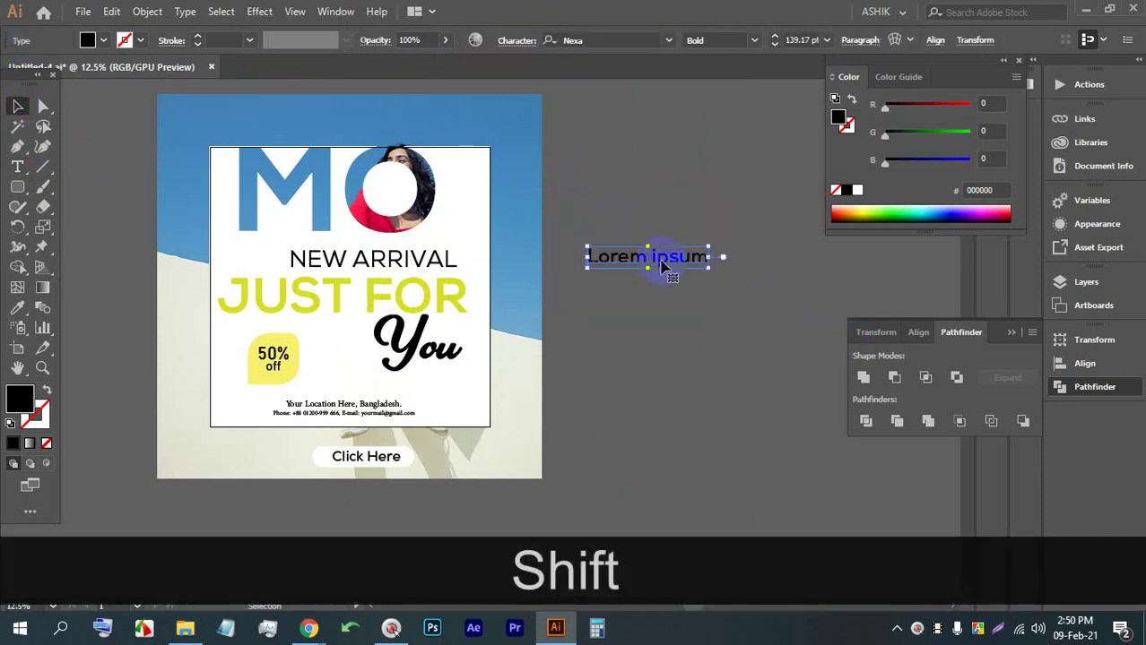
Move the text beside NEW ARRIVAL and replace it with SOCIAL BANNER PACK in capitals
{"action": "left_click_drag", "start_coordinate": [643, 256], "coordinate": [755, 333]}
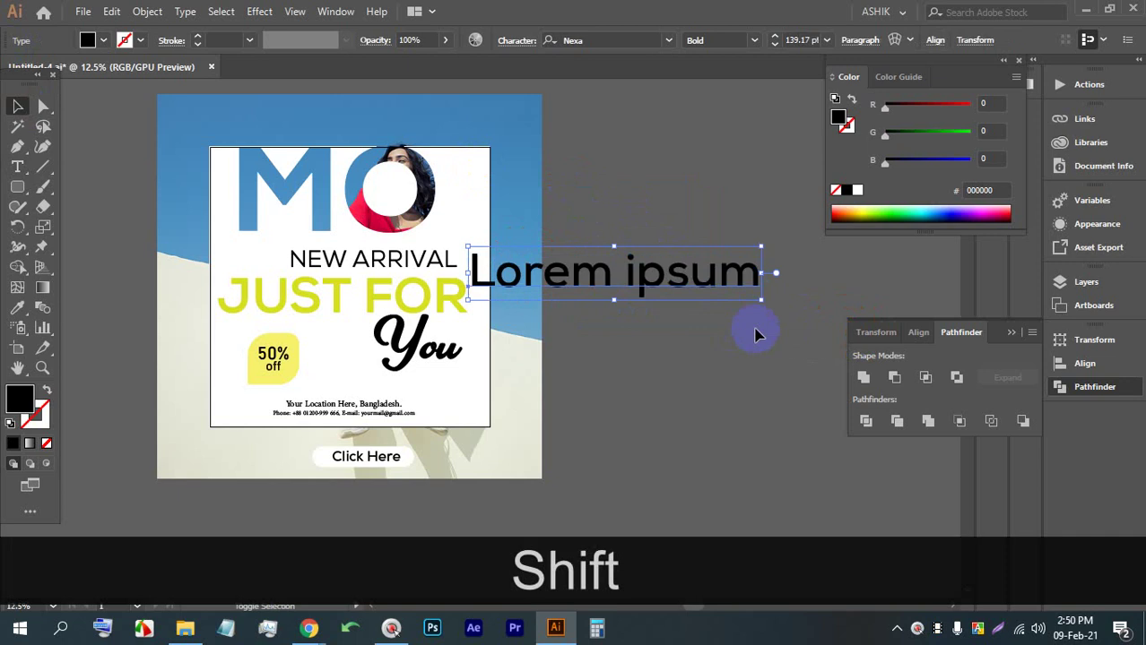
{"action": "triple_click", "coordinate": [625, 278]}
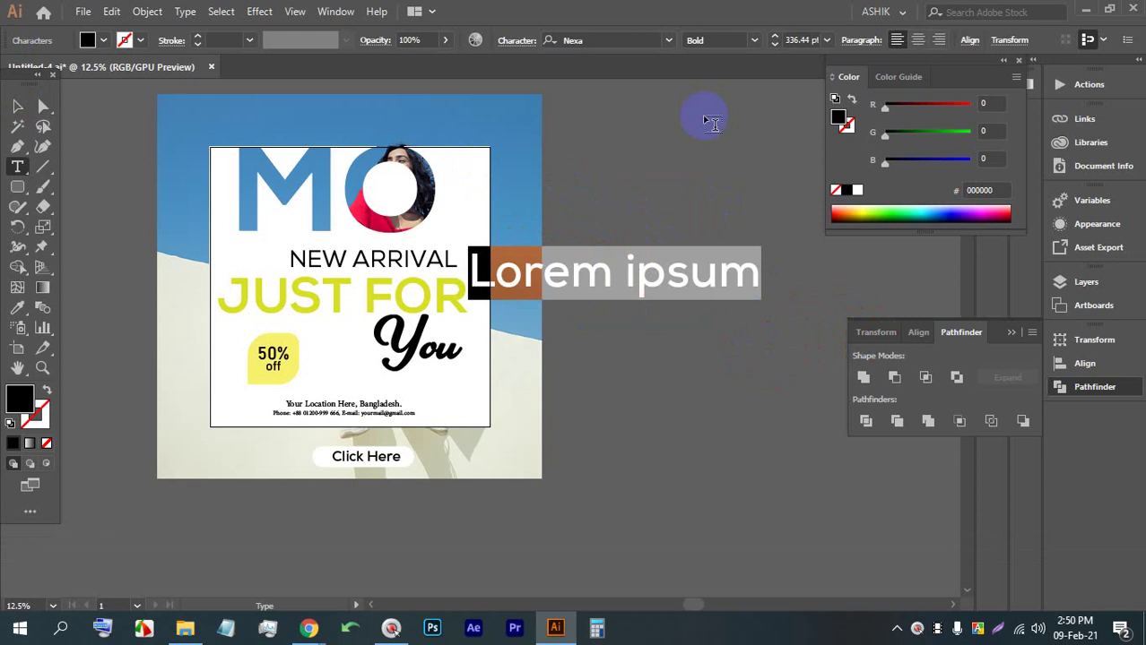
{"action": "type", "text": "S"}
{"action": "key", "text": "BackSpace"}
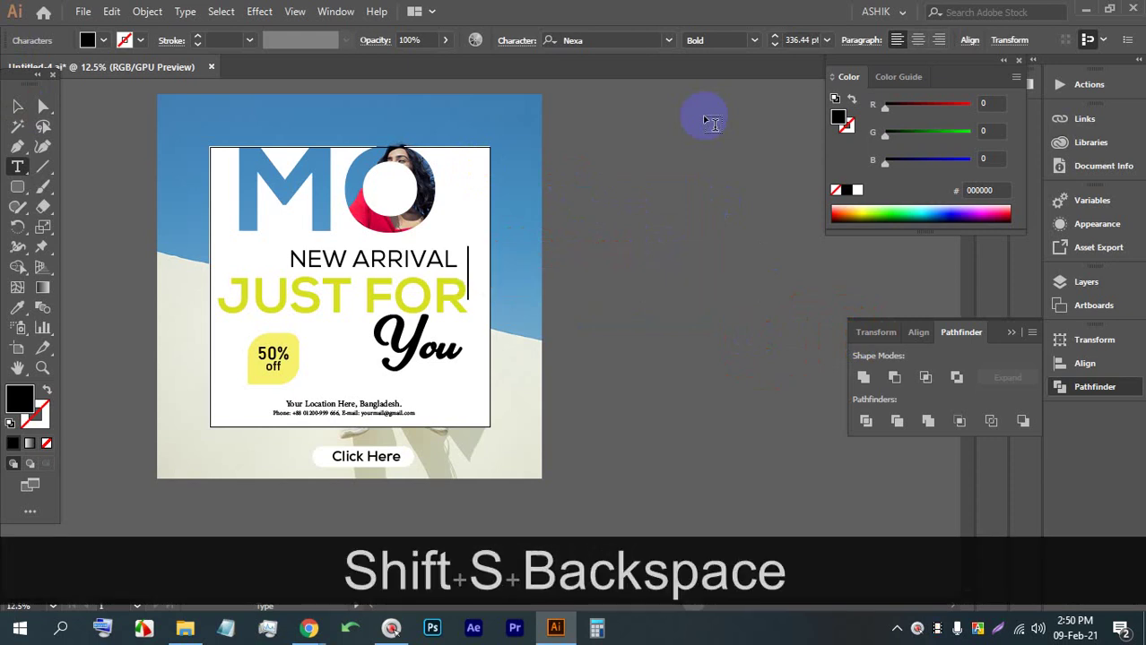
{"action": "key", "text": "Caps_Lock"}
{"action": "type", "text": "SO"}
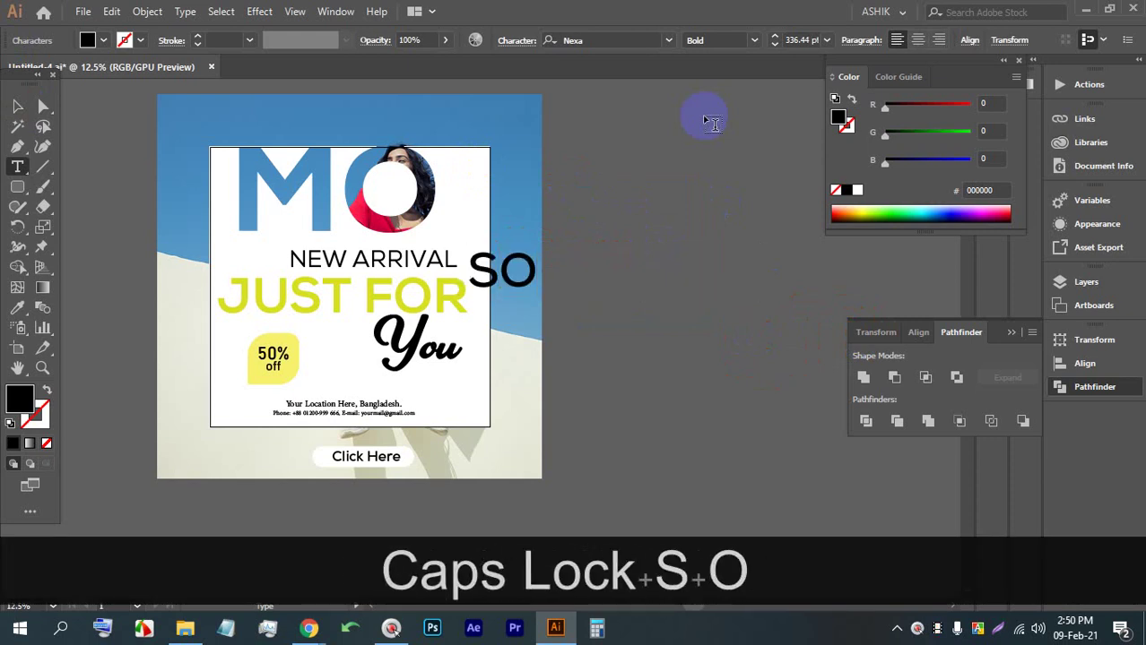
{"action": "type", "text": "CIAL B"}
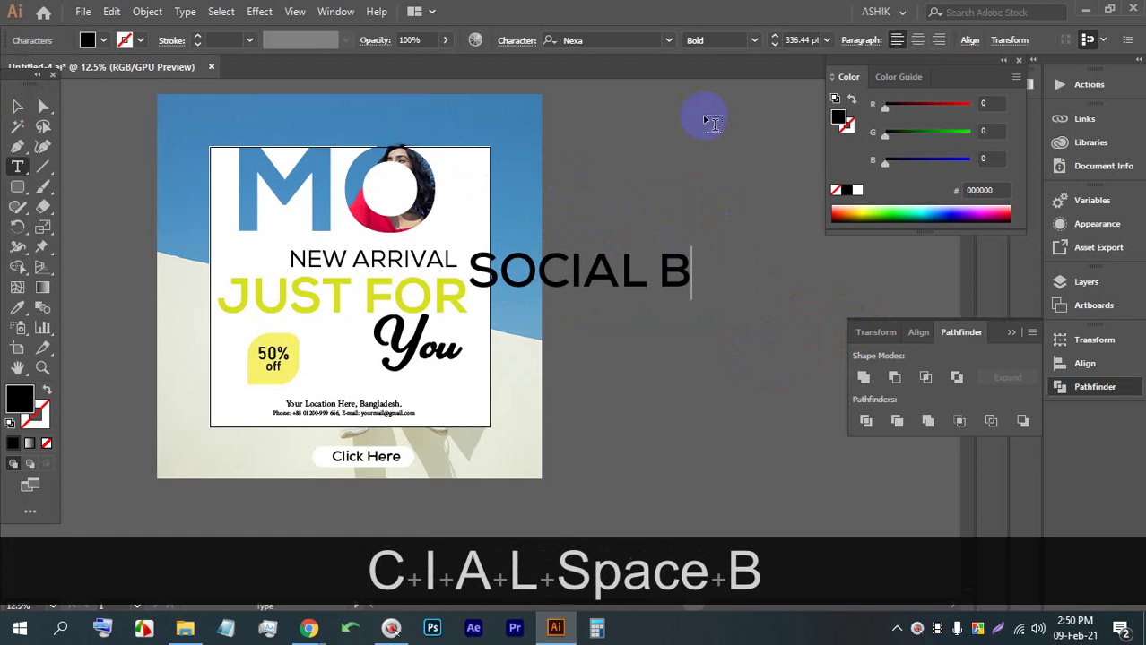
{"action": "type", "text": "ANN"}
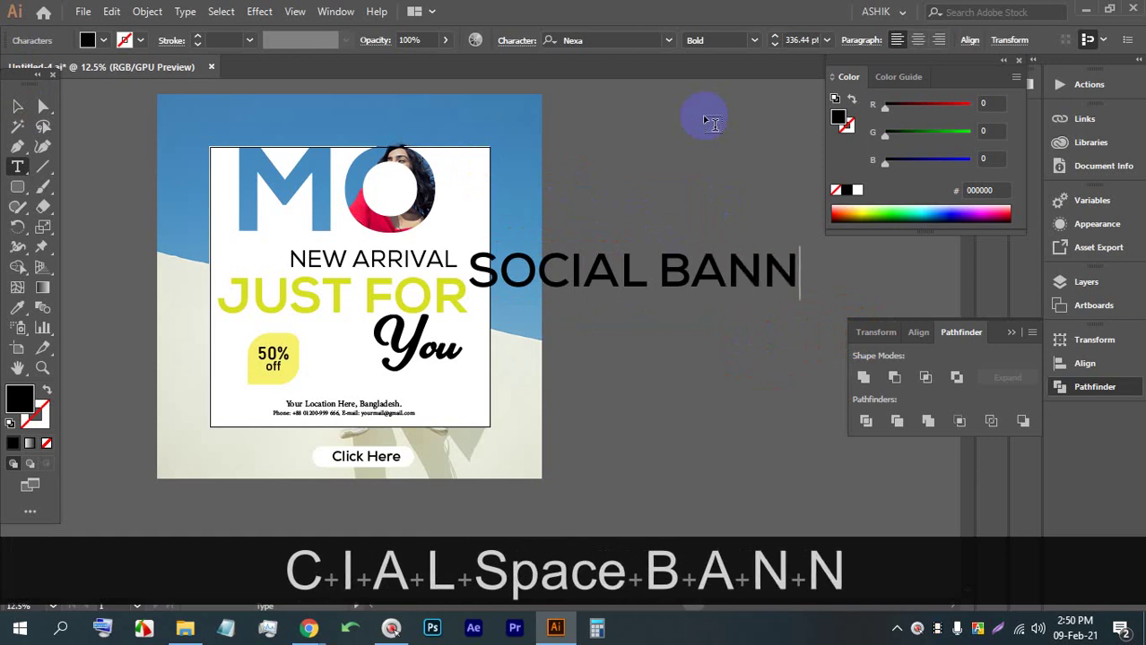
{"action": "type", "text": "ER PACK"}
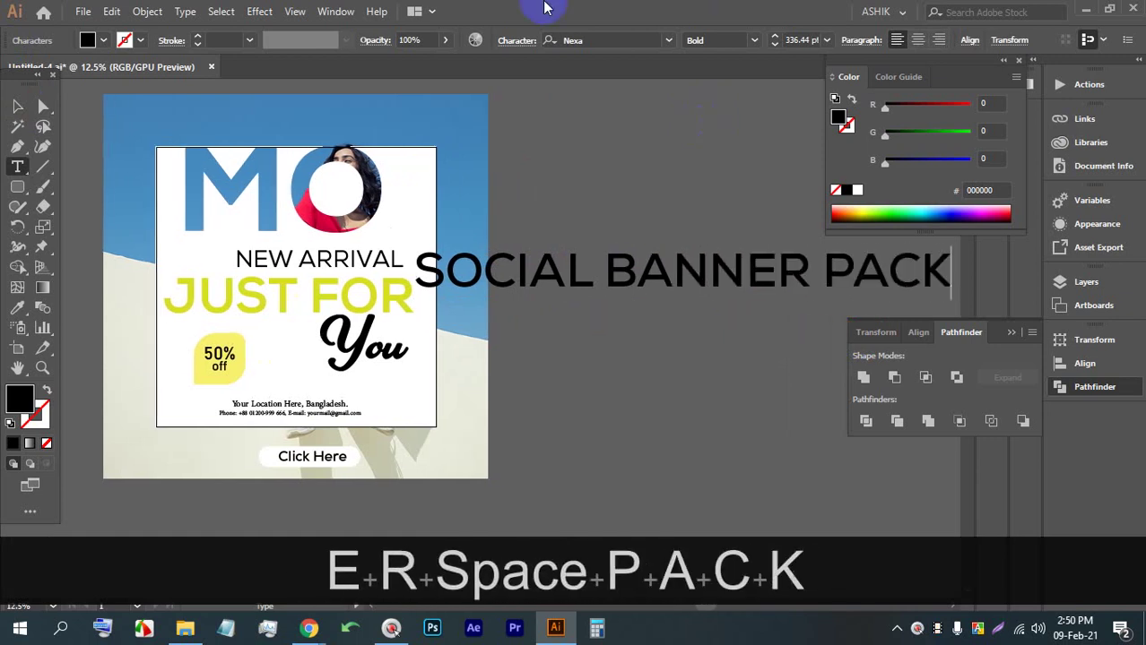
{"action": "left_click", "coordinate": [17, 105]}
Resize the SOCIAL BANNER PACK title and rotate it to run vertically
{"action": "key", "text": "shift"}
{"action": "left_click_drag", "start_coordinate": [683, 247], "coordinate": [682, 265]}
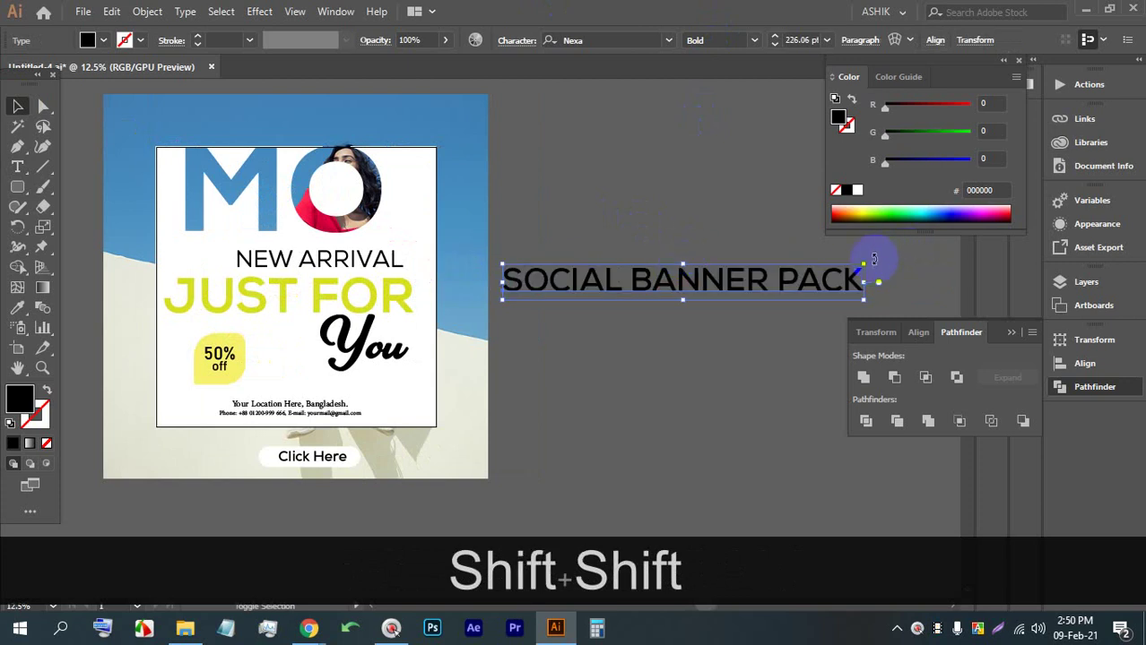
{"action": "left_click_drag", "start_coordinate": [874, 259], "coordinate": [472, 196]}
Place and shrink the vertical title at the poster's right edge, and make it white
{"action": "left_click_drag", "start_coordinate": [468, 98], "coordinate": [468, 231]}
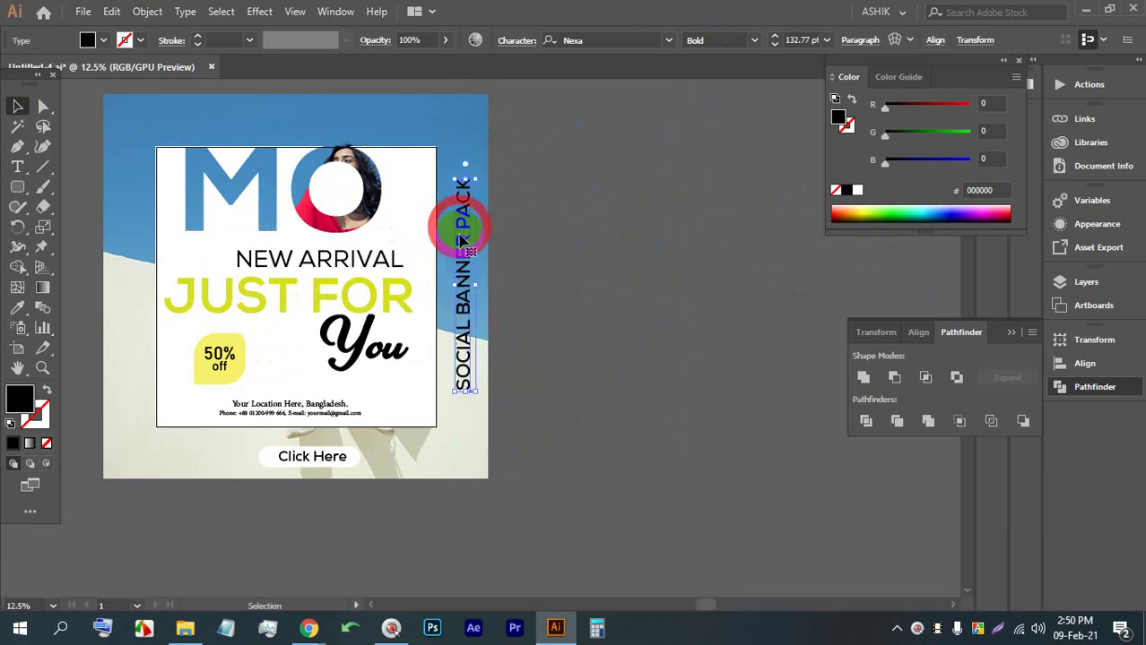
{"action": "scroll", "coordinate": [465, 240], "scroll_direction": "up", "scroll_amount": 1}
{"action": "left_click_drag", "start_coordinate": [465, 159], "coordinate": [467, 235]}
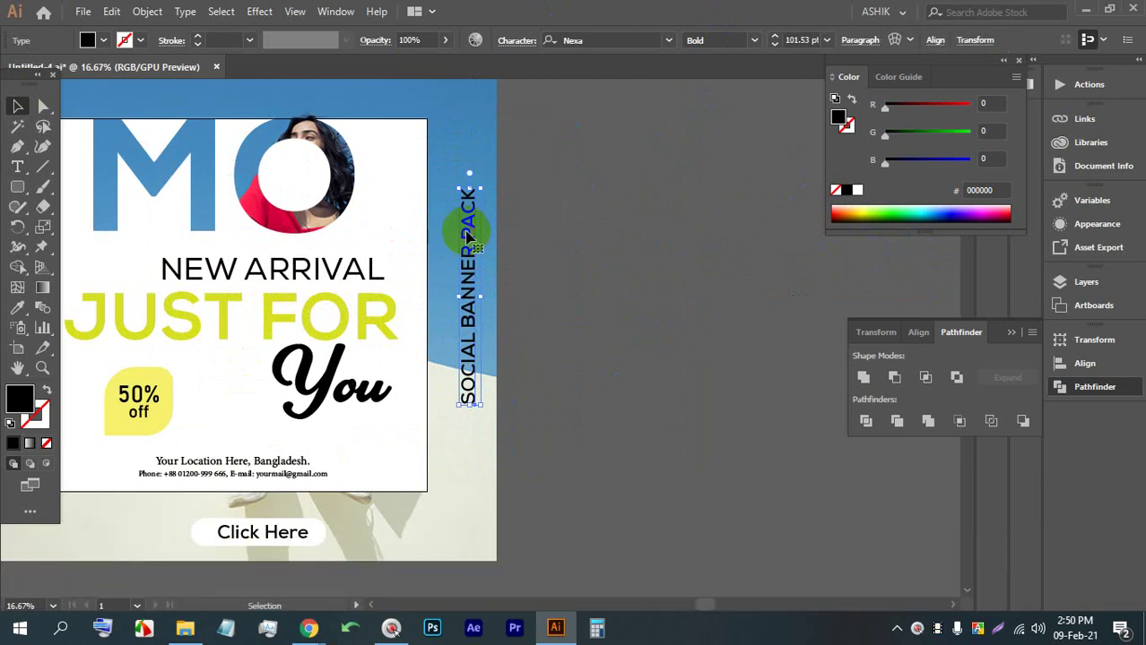
{"action": "left_click_drag", "start_coordinate": [463, 312], "coordinate": [467, 345]}
{"action": "left_click", "coordinate": [87, 39]}
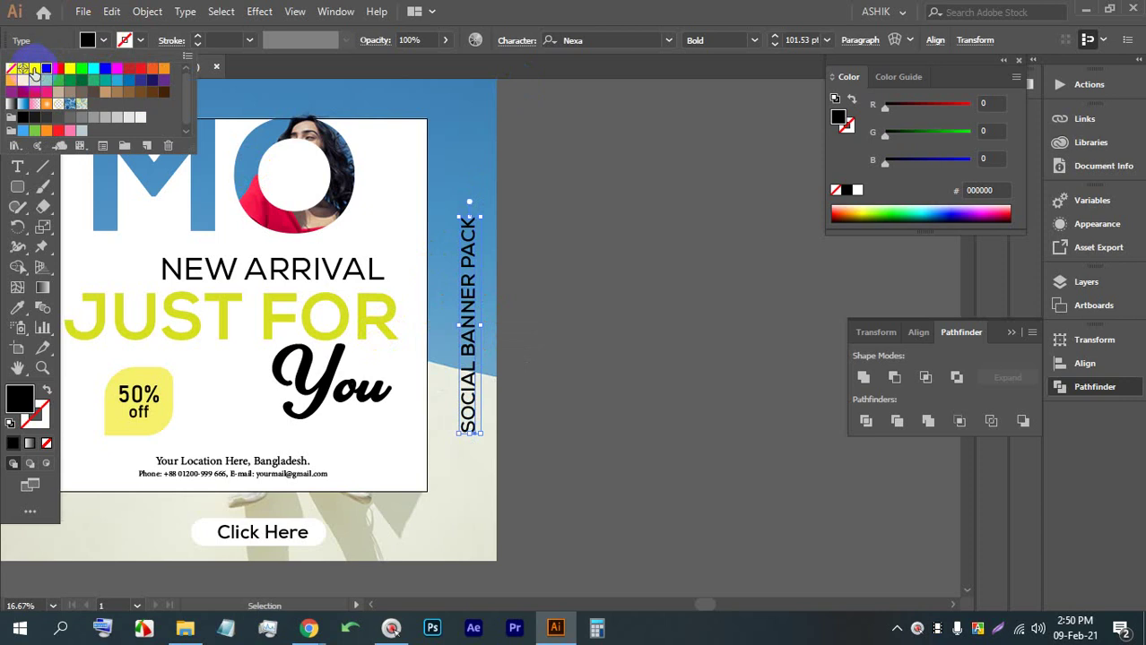
{"action": "left_click", "coordinate": [33, 70]}
{"action": "left_click", "coordinate": [587, 314]}
{"action": "left_click_drag", "start_coordinate": [463, 336], "coordinate": [462, 317]}
Make the lower words of the vertical SOCIAL BANNER PACK title black
{"action": "scroll", "coordinate": [470, 419], "scroll_direction": "down", "scroll_amount": 1}
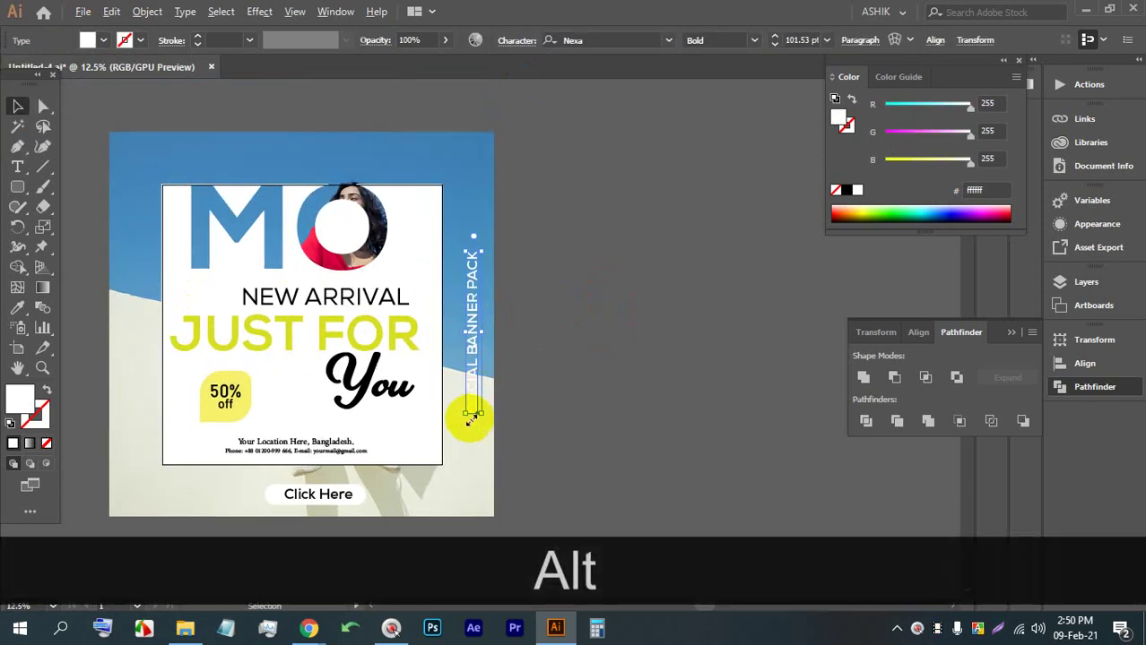
{"action": "scroll", "coordinate": [480, 417], "scroll_direction": "down", "scroll_amount": 2}
{"action": "scroll", "coordinate": [496, 381], "scroll_direction": "up", "scroll_amount": 1}
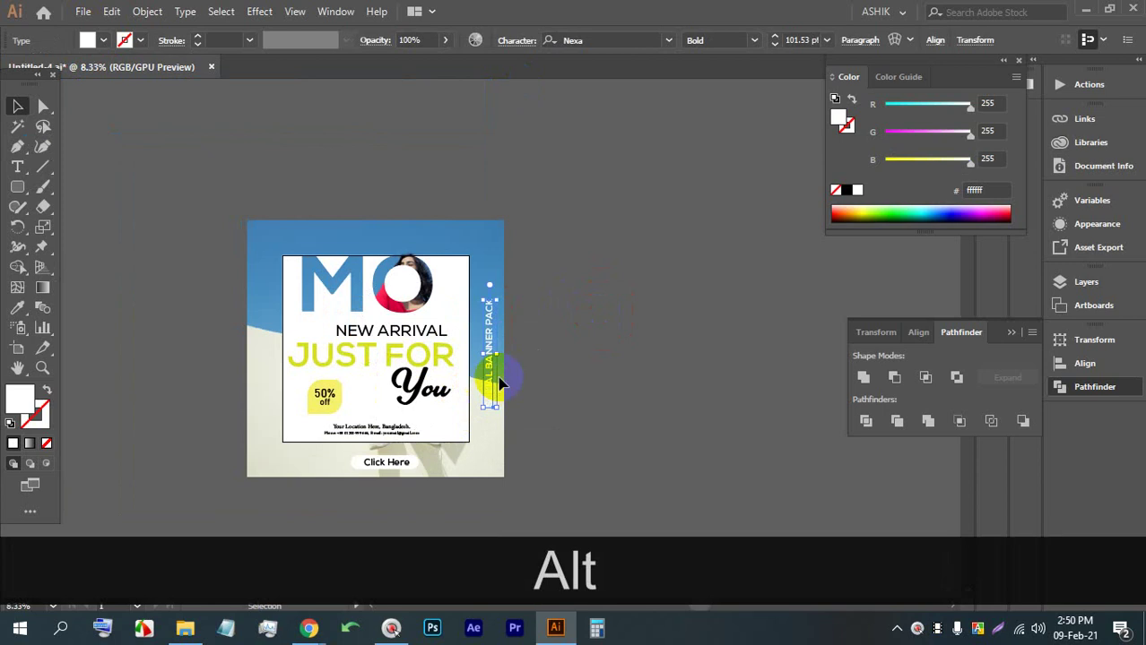
{"action": "scroll", "coordinate": [491, 386], "scroll_direction": "up", "scroll_amount": 1}
{"action": "double_click", "coordinate": [490, 383]}
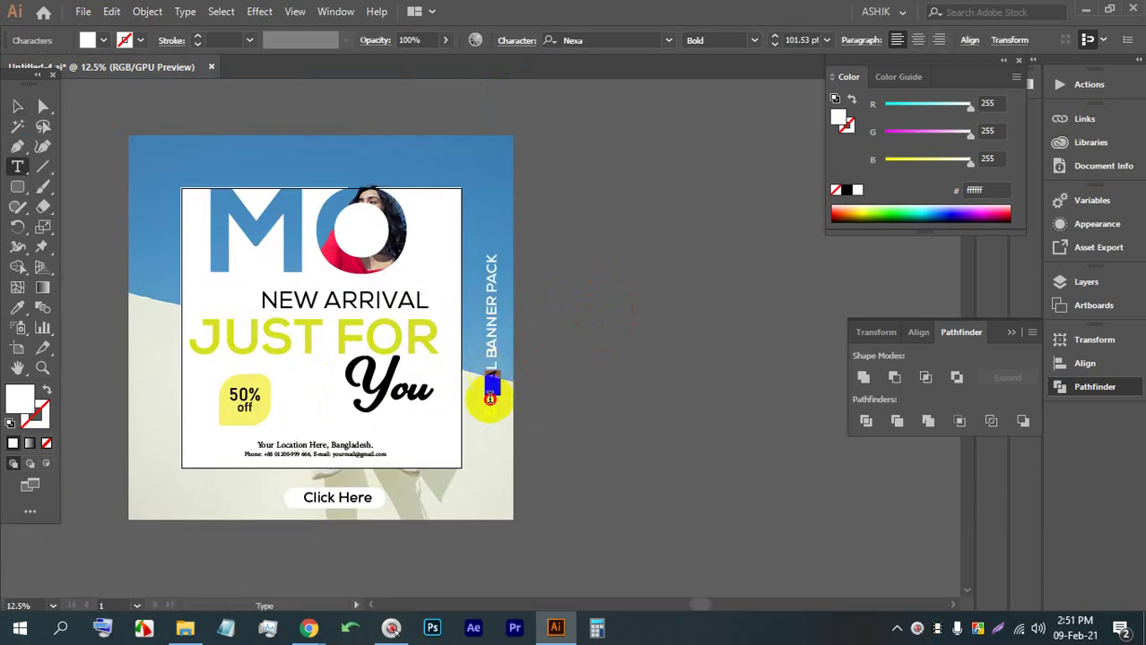
{"action": "left_click_drag", "start_coordinate": [490, 398], "coordinate": [485, 453]}
{"action": "left_click", "coordinate": [106, 40]}
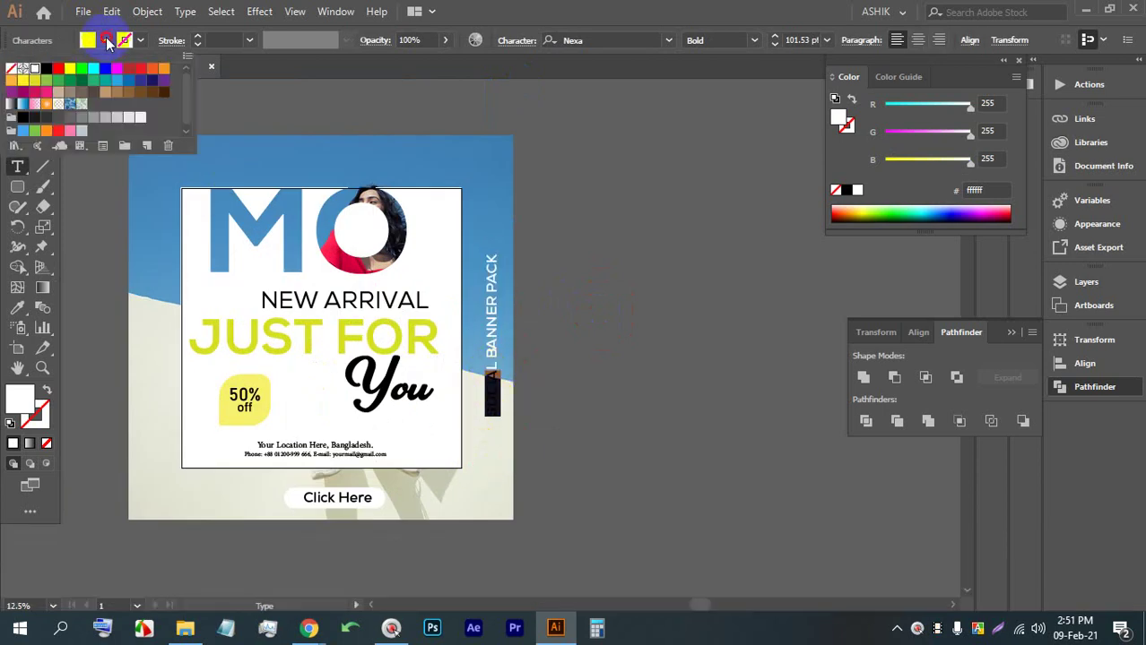
{"action": "left_click", "coordinate": [45, 69]}
{"action": "left_click", "coordinate": [587, 13]}
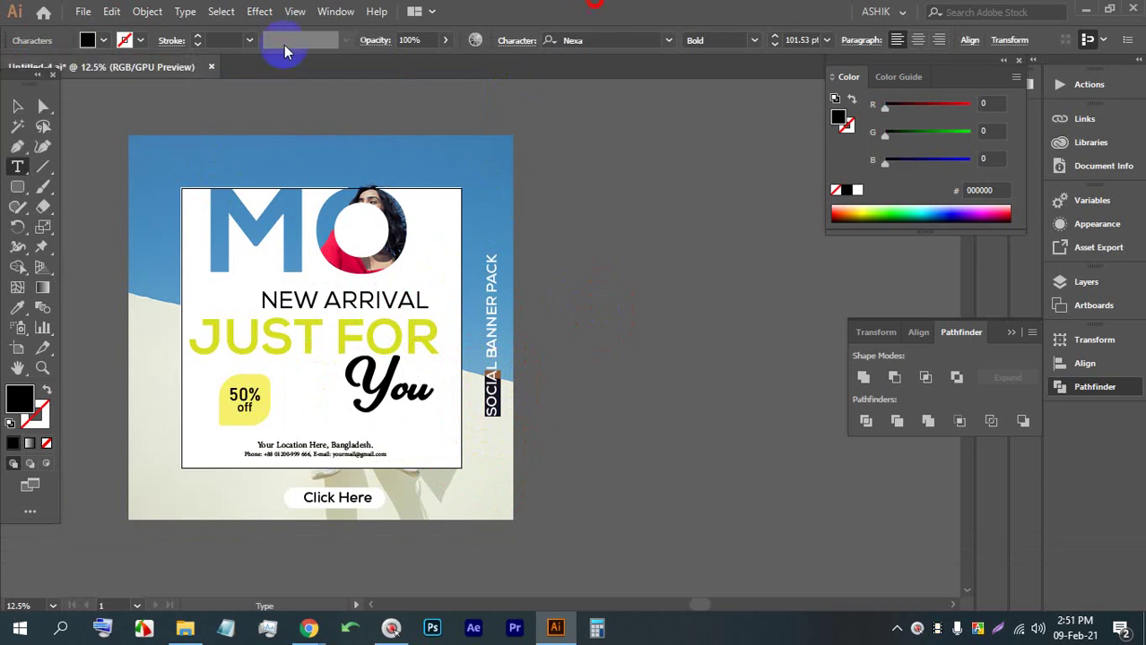
{"action": "left_click", "coordinate": [16, 107]}
{"action": "left_click", "coordinate": [749, 403]}
Select and deselect the vertical title to check it, then pan the poster left
{"action": "scroll", "coordinate": [633, 340], "scroll_direction": "down", "scroll_amount": 2}
{"action": "scroll", "coordinate": [511, 395], "scroll_direction": "up", "scroll_amount": 2}
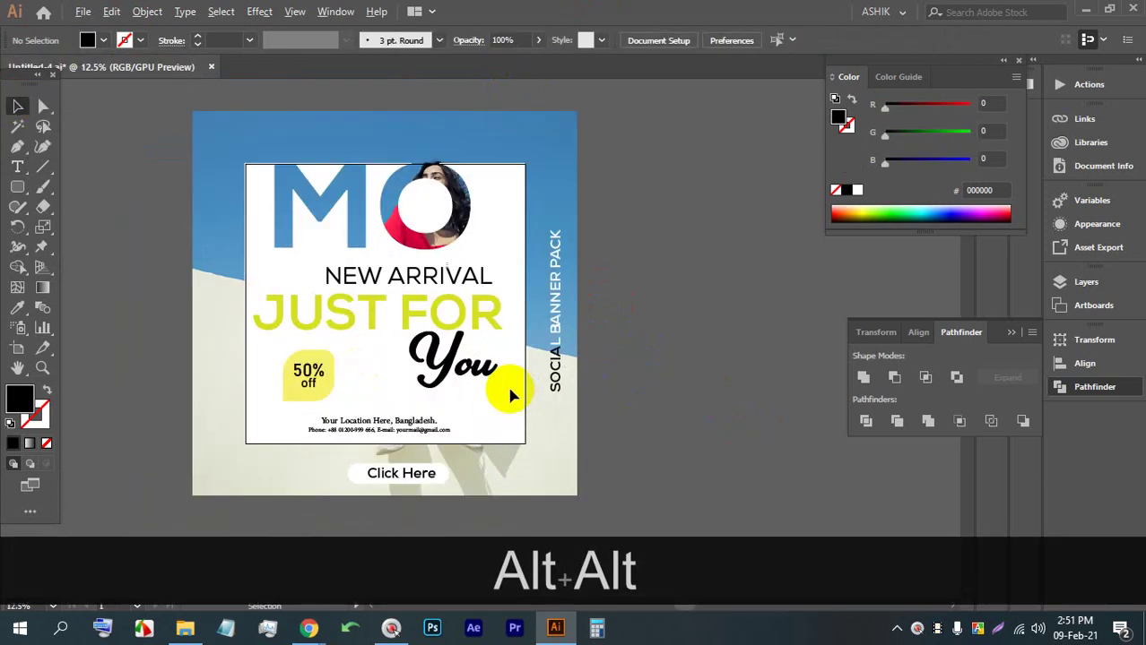
{"action": "left_click", "coordinate": [556, 375]}
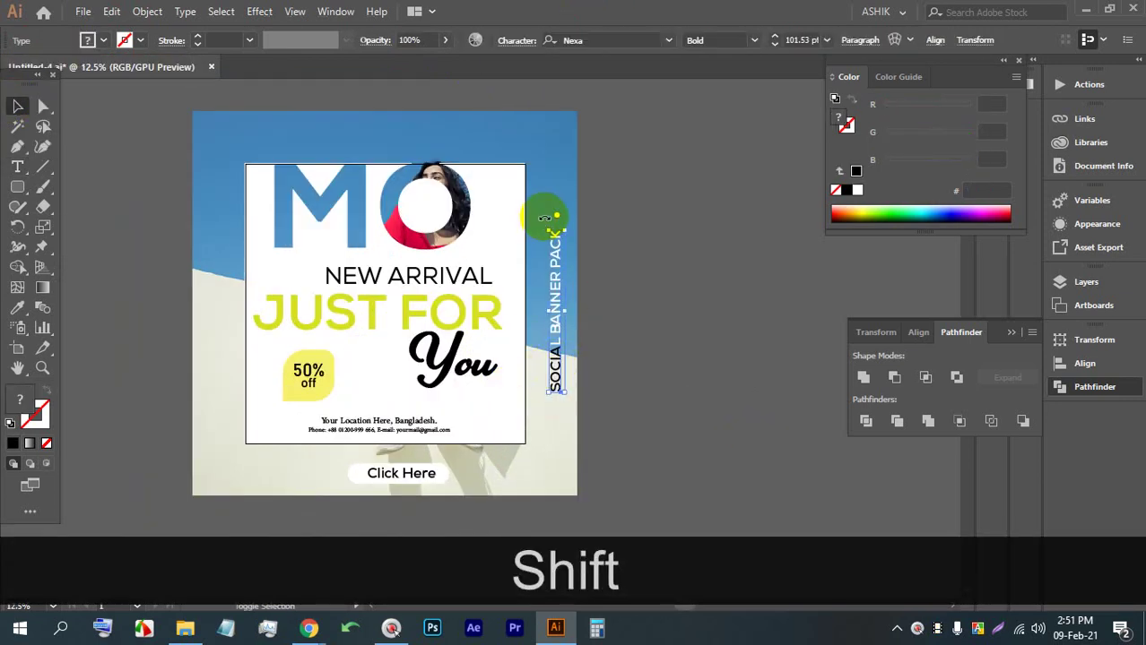
{"action": "left_click", "coordinate": [678, 316]}
{"action": "scroll", "coordinate": [681, 354], "scroll_direction": "down", "scroll_amount": 2}
{"action": "scroll", "coordinate": [682, 354], "scroll_direction": "up", "scroll_amount": 2}
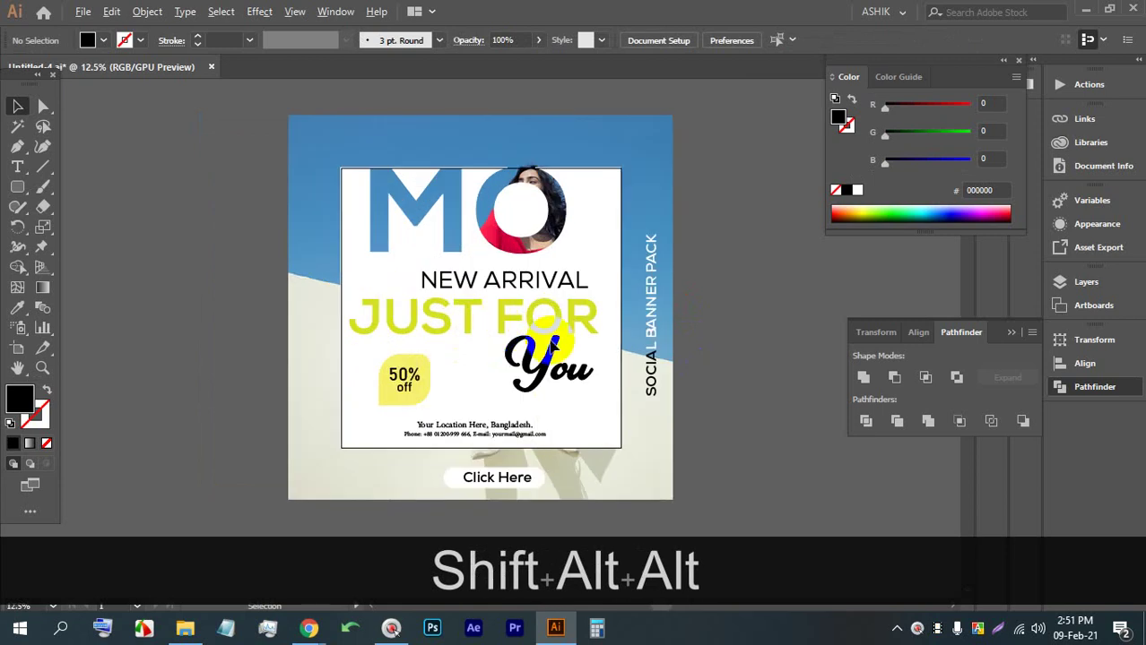
{"action": "key", "text": "space"}
{"action": "left_click_drag", "start_coordinate": [551, 345], "coordinate": [456, 331]}
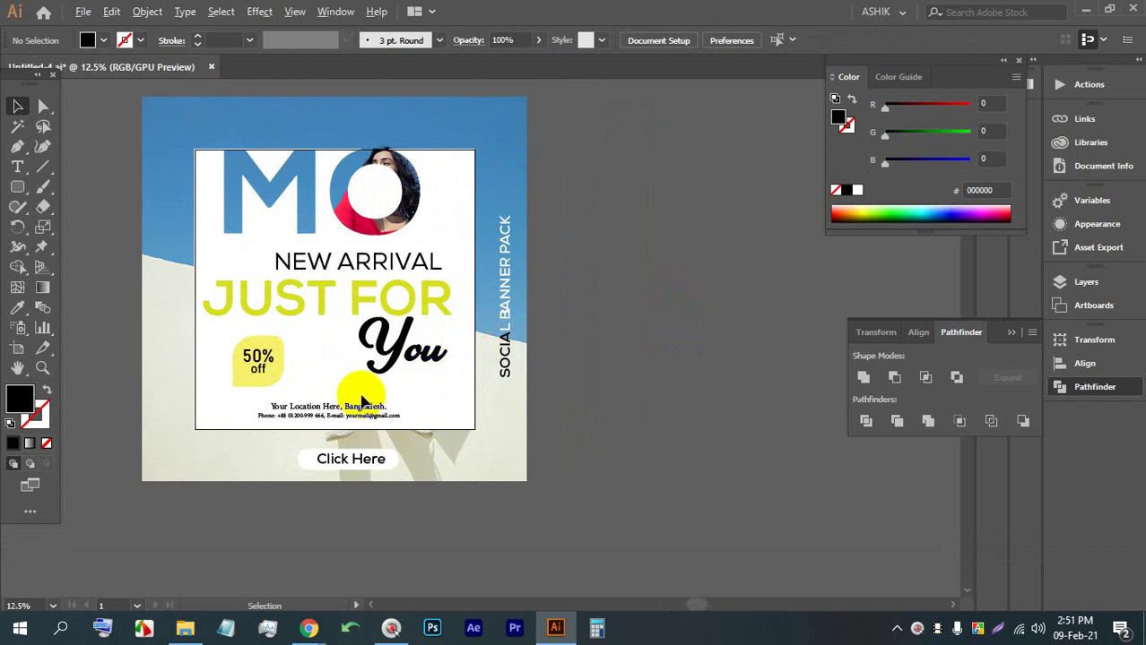
Add a new text object below You, scale it up and retype it as MEDIA
{"action": "scroll", "coordinate": [361, 401], "scroll_direction": "up", "scroll_amount": 1, "text": "alt"}
{"action": "scroll", "coordinate": [396, 411], "scroll_direction": "up", "scroll_amount": 2, "text": "alt"}
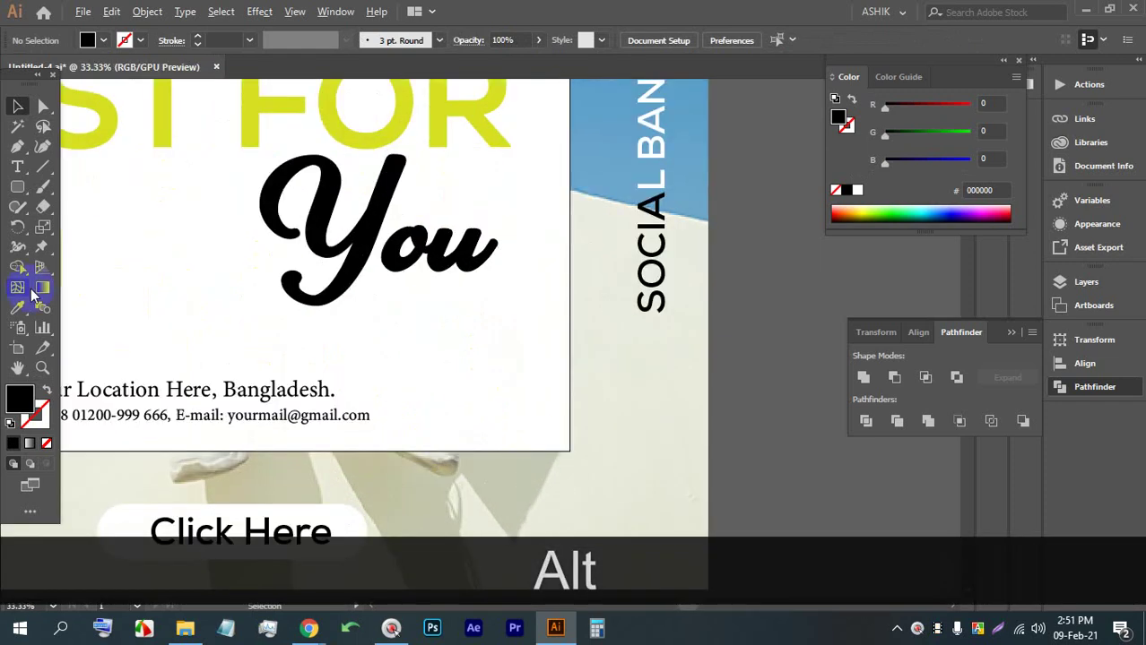
{"action": "left_click", "coordinate": [18, 167]}
{"action": "left_click", "coordinate": [365, 336]}
{"action": "left_click", "coordinate": [18, 107]}
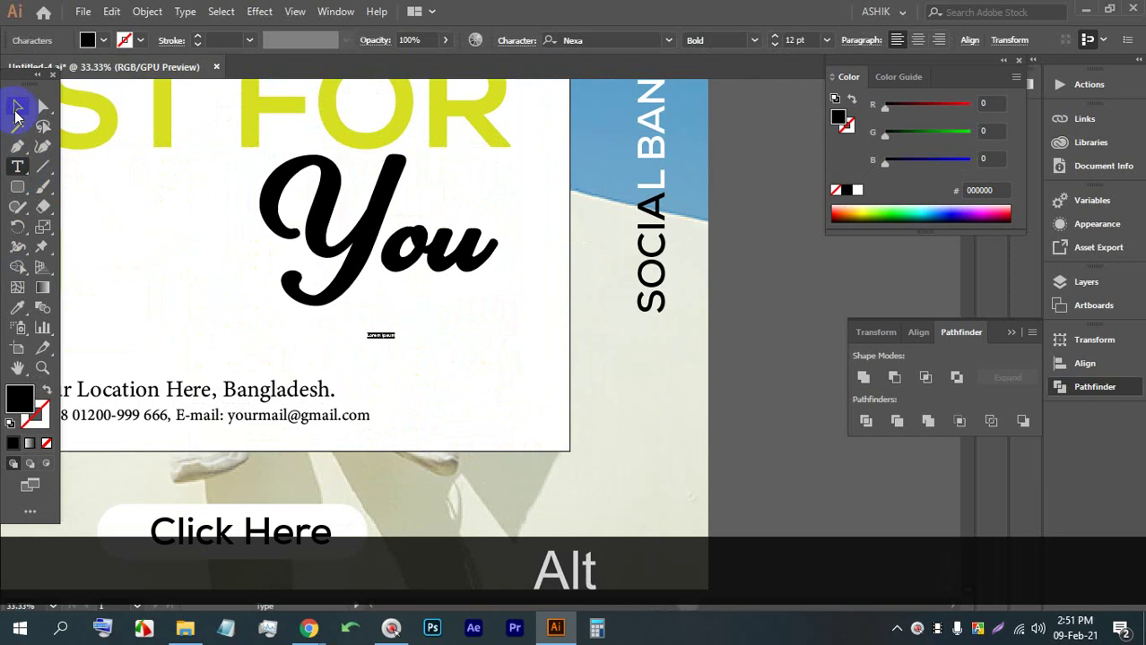
{"action": "mouse_move", "coordinate": [380, 344]}
{"action": "left_mouse_down"}
{"action": "mouse_move", "coordinate": [378, 404]}
{"action": "mouse_move", "coordinate": [381, 312]}
{"action": "mouse_move", "coordinate": [363, 456]}
{"action": "mouse_move", "coordinate": [363, 401]}
{"action": "mouse_move", "coordinate": [396, 332]}
{"action": "left_mouse_up"}
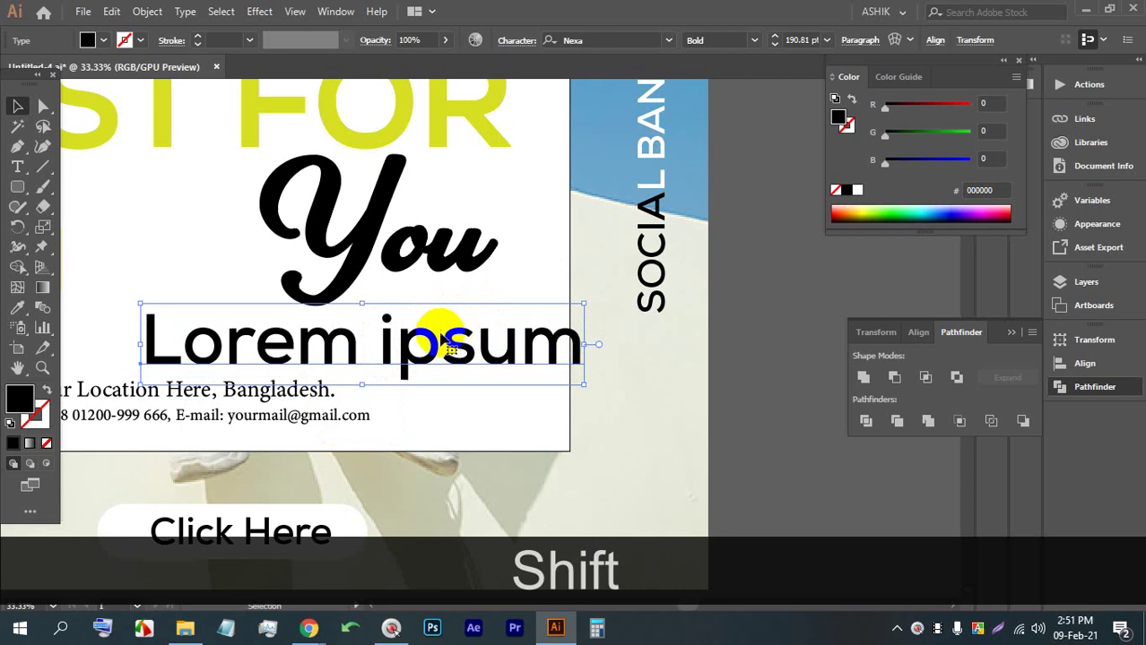
{"action": "scroll", "coordinate": [445, 346], "scroll_direction": "down", "scroll_amount": 2, "text": "alt"}
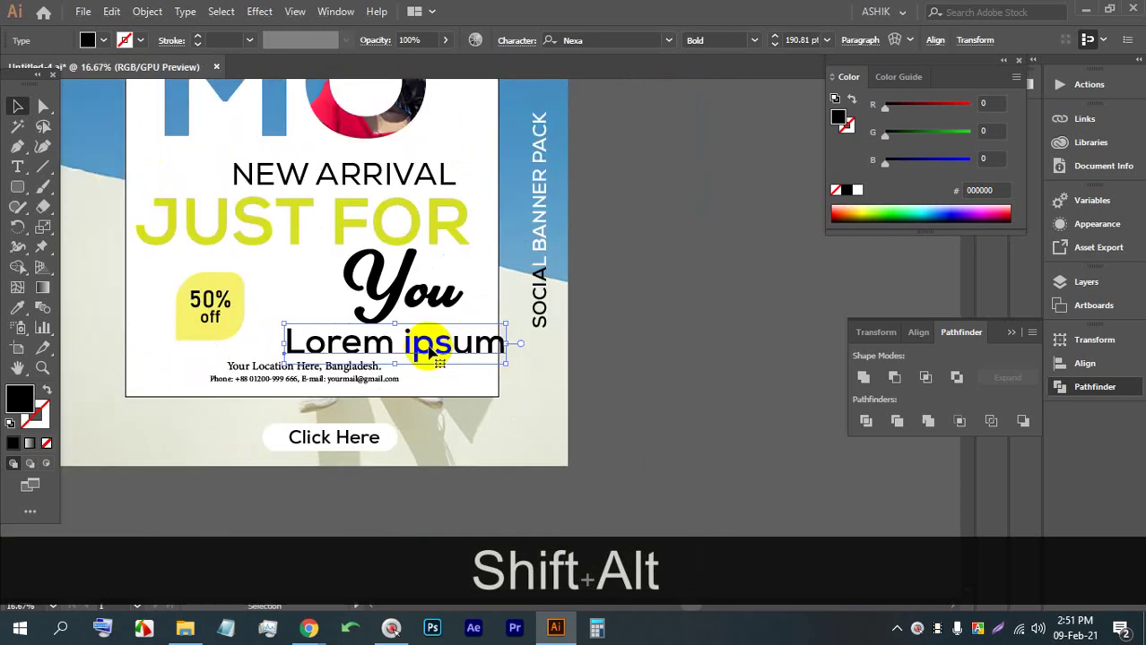
{"action": "double_click", "coordinate": [380, 341]}
{"action": "triple_click", "coordinate": [379, 342]}
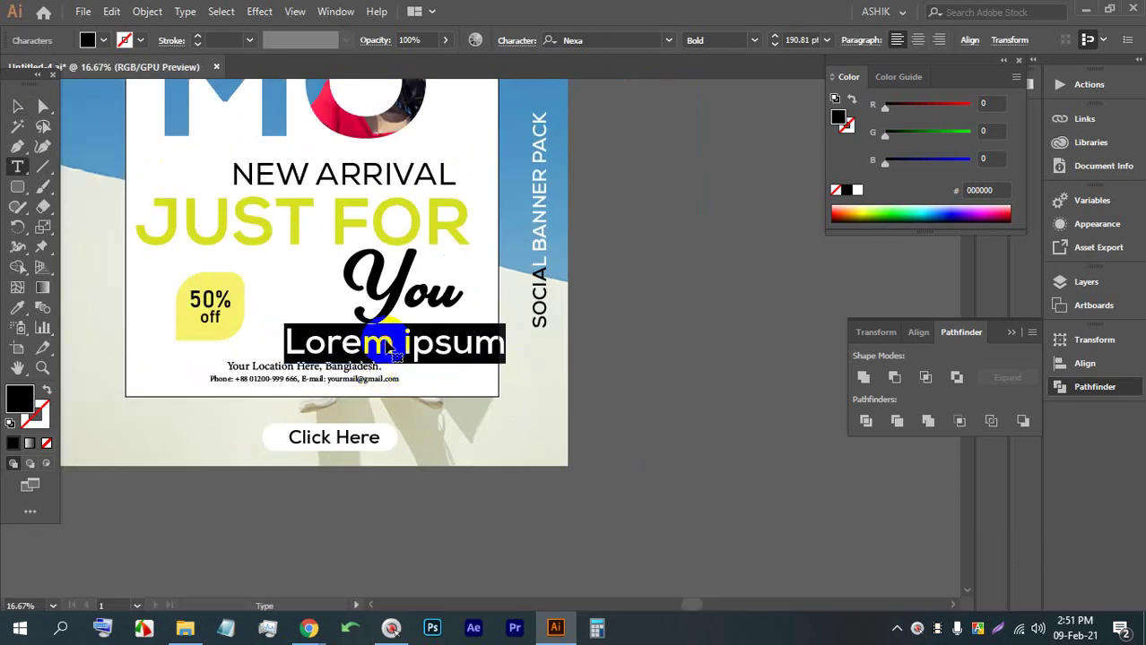
{"action": "type", "text": "MEDOA"}
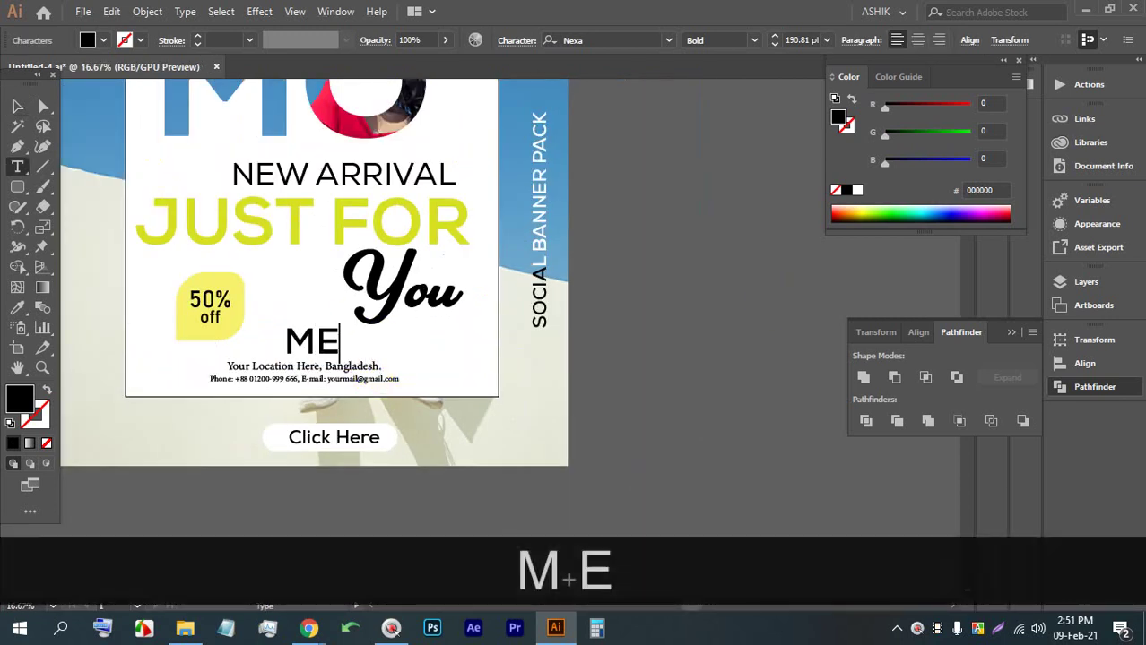
{"action": "key", "text": "BackSpace"}
{"action": "key", "text": "BackSpace"}
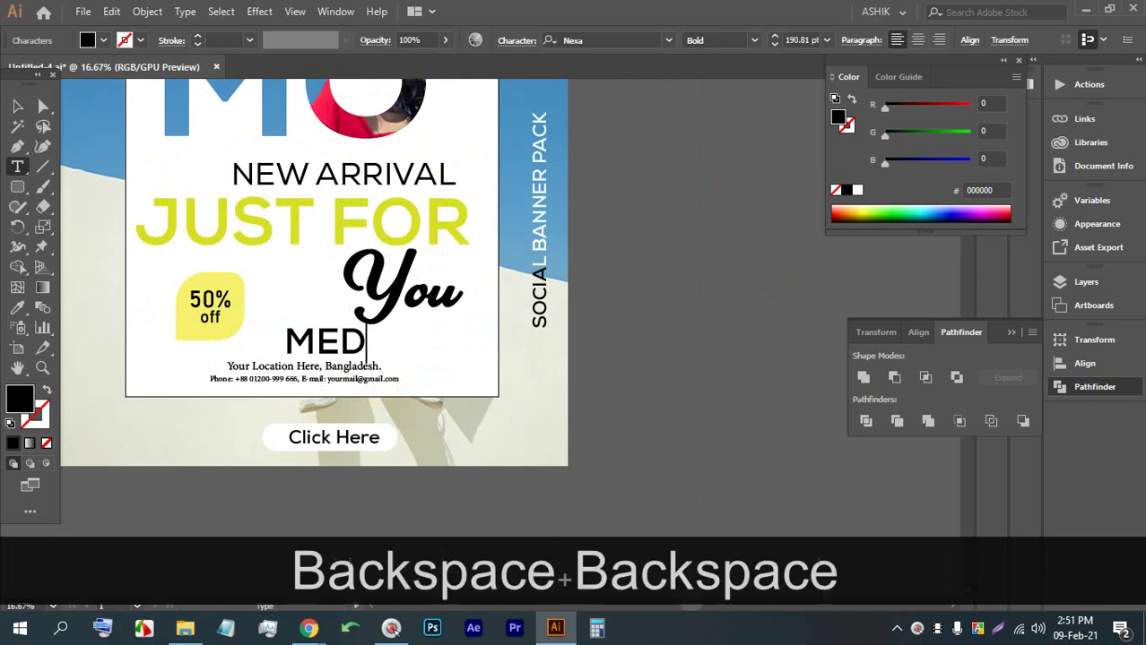
{"action": "type", "text": "IA"}
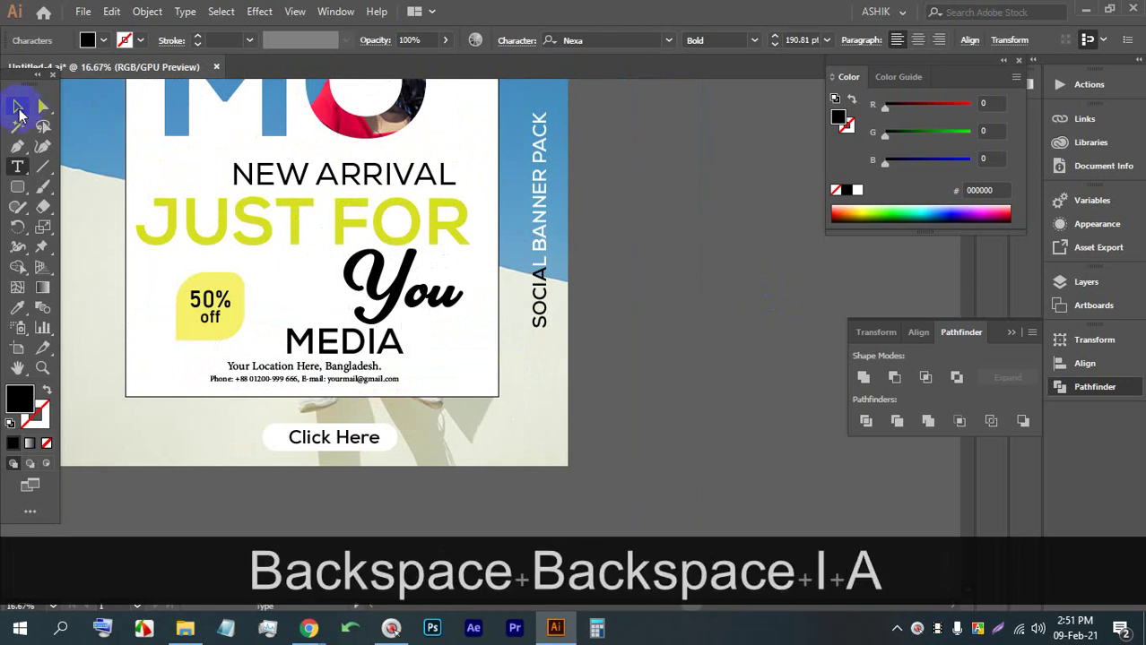
Enlarge MEDIA further, set its opacity to 3% and nudge it up slightly
{"action": "left_click", "coordinate": [17, 106]}
{"action": "scroll", "coordinate": [386, 350], "scroll_direction": "up", "scroll_amount": 2}
{"action": "left_click_drag", "start_coordinate": [389, 366], "coordinate": [581, 434]}
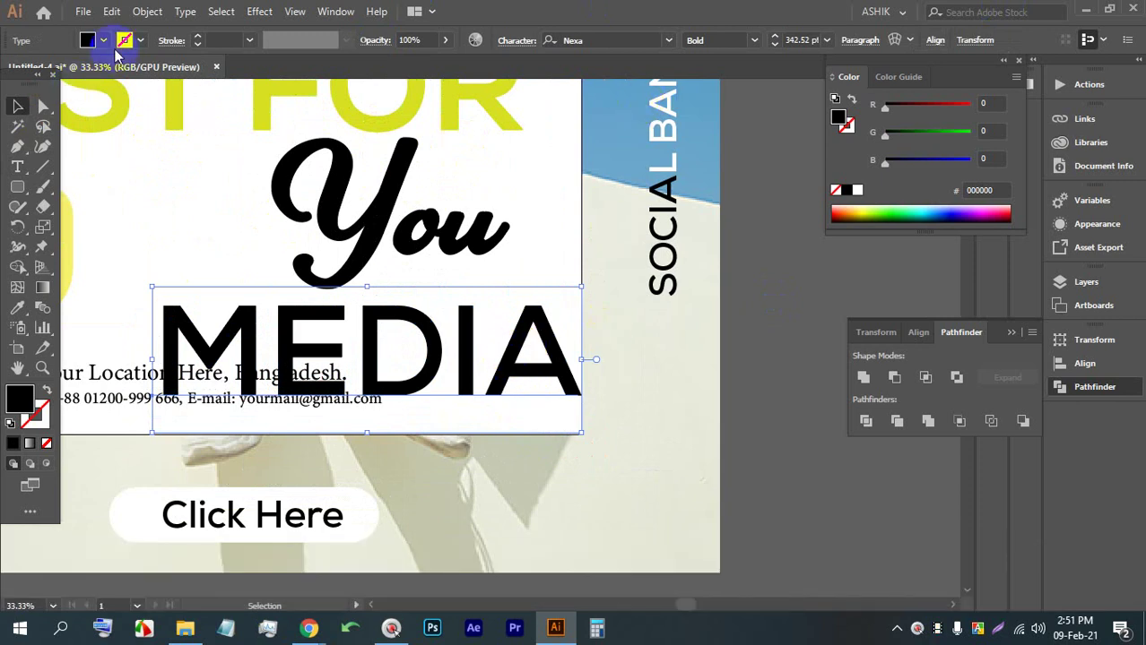
{"action": "left_click", "coordinate": [106, 42]}
{"action": "left_click", "coordinate": [683, 29]}
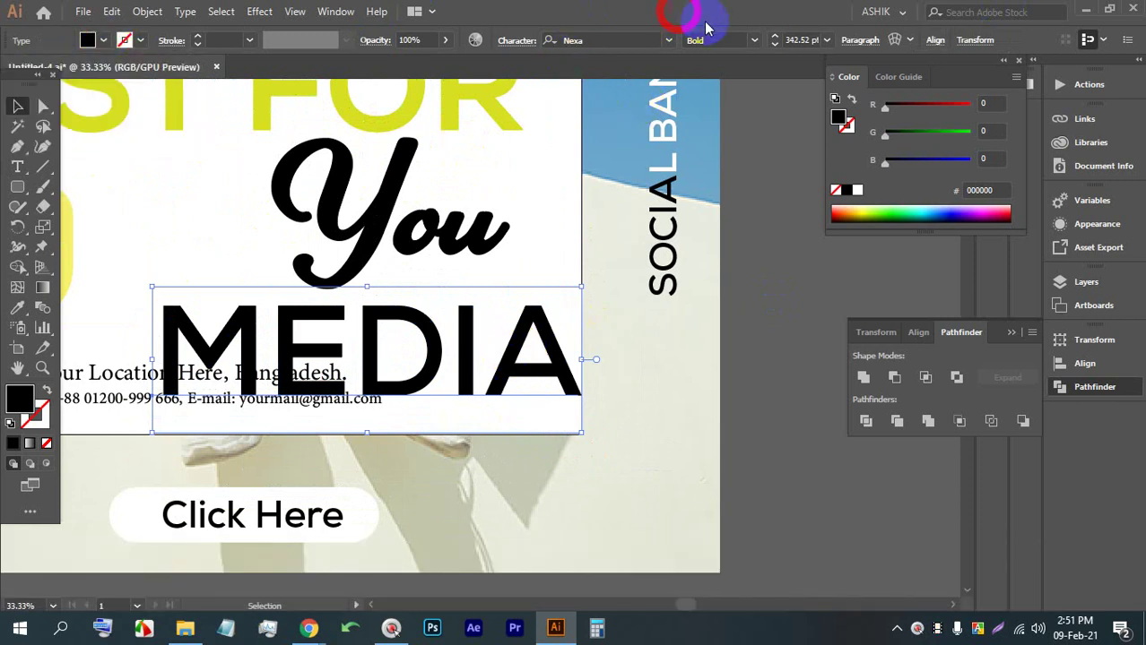
{"action": "left_click_drag", "start_coordinate": [446, 45], "coordinate": [382, 59]}
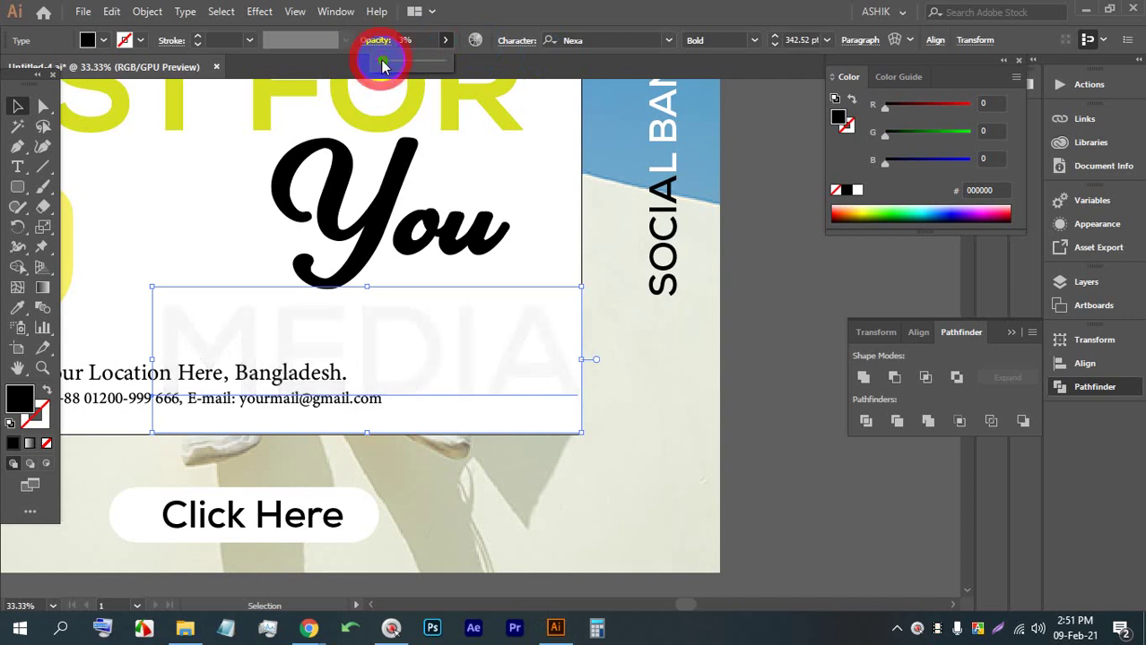
{"action": "left_click", "coordinate": [775, 300]}
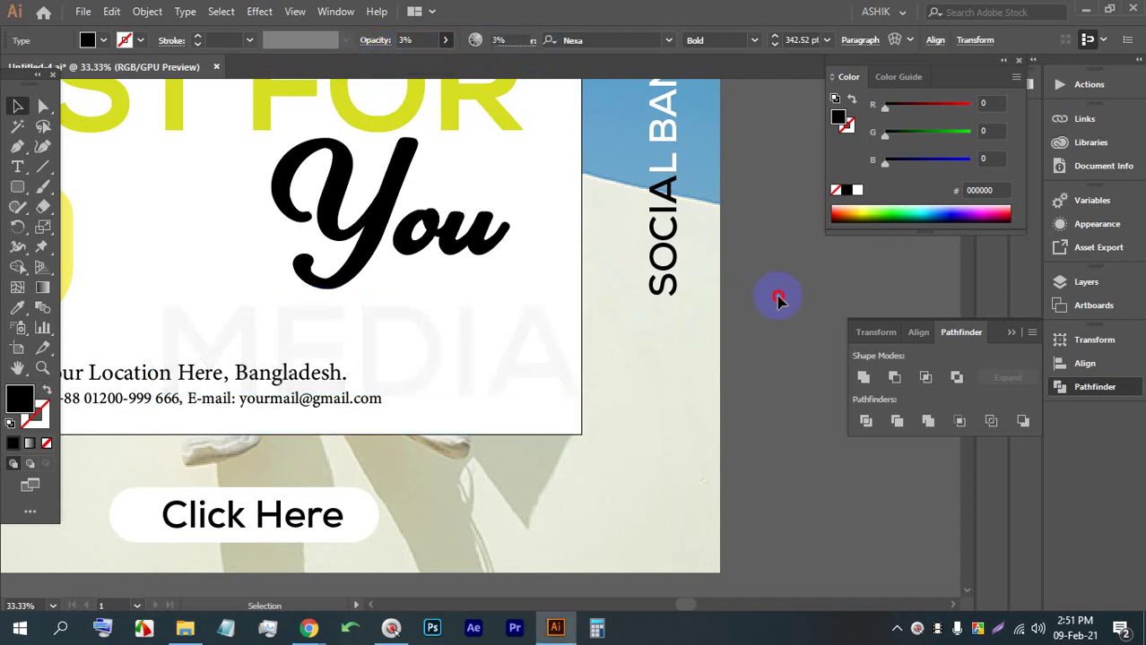
{"action": "left_click", "coordinate": [484, 341]}
{"action": "key", "text": "Up"}
{"action": "key", "text": "Up"}
{"action": "key", "text": "Up"}
{"action": "key", "text": "Up"}
{"action": "key", "text": "Up"}
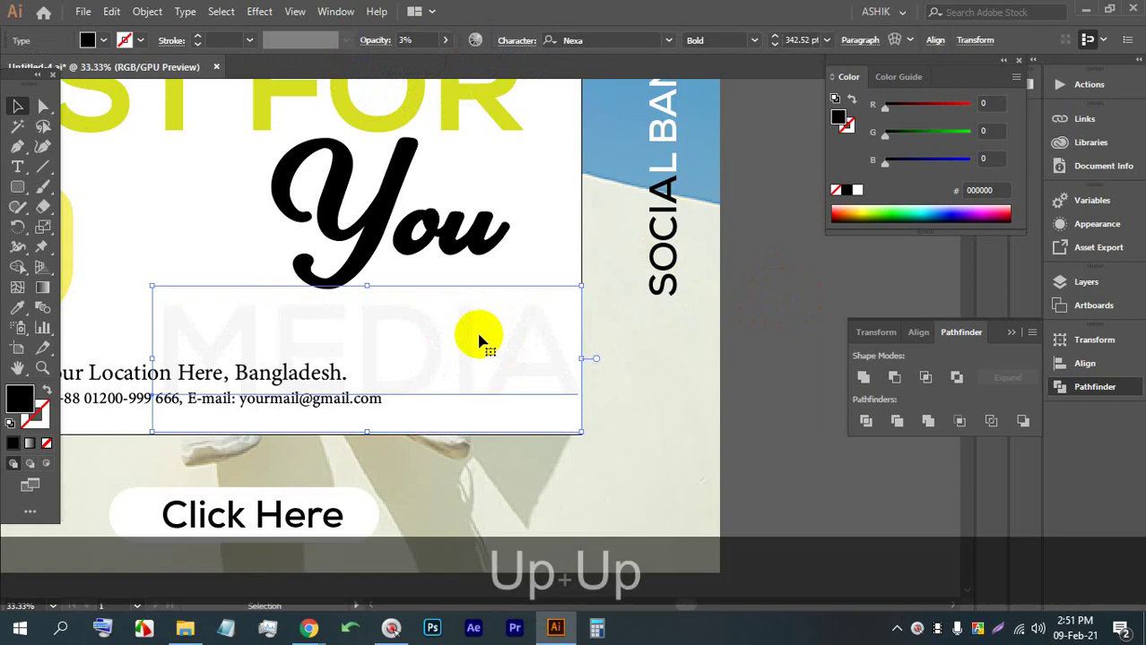
{"action": "left_click", "coordinate": [750, 276]}
Save the poster with Ctrl+S, dismissing the font embedding warning
{"action": "scroll", "coordinate": [711, 287], "scroll_direction": "down", "scroll_amount": 2}
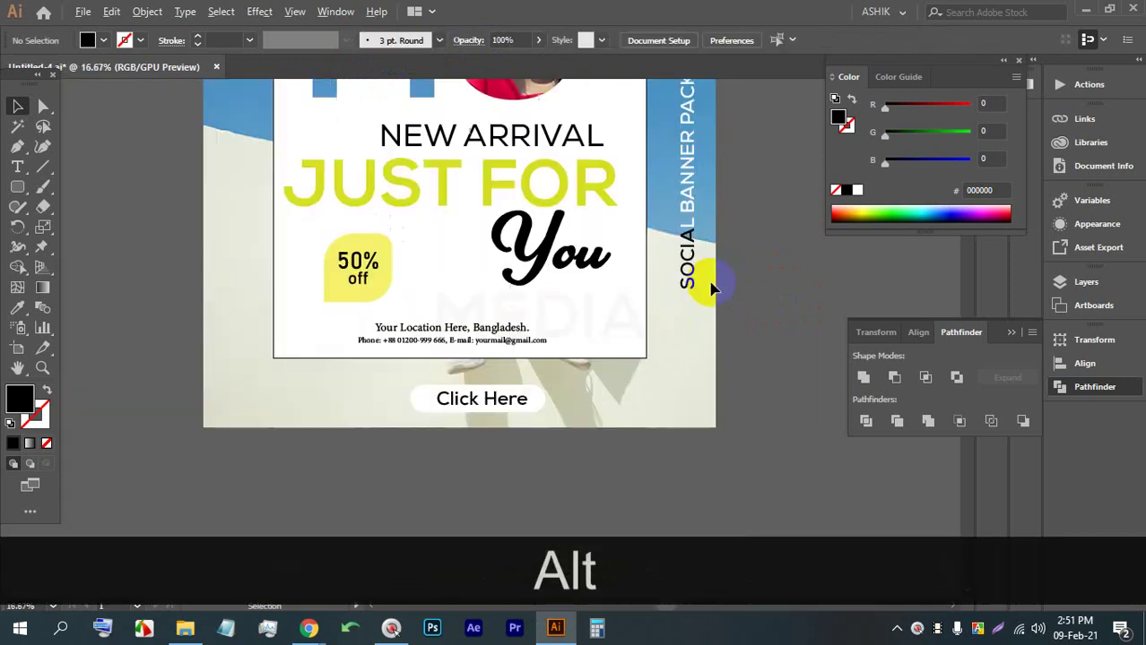
{"action": "scroll", "coordinate": [717, 296], "scroll_direction": "up", "scroll_amount": 3}
{"action": "scroll", "coordinate": [679, 449], "scroll_direction": "down", "scroll_amount": 1}
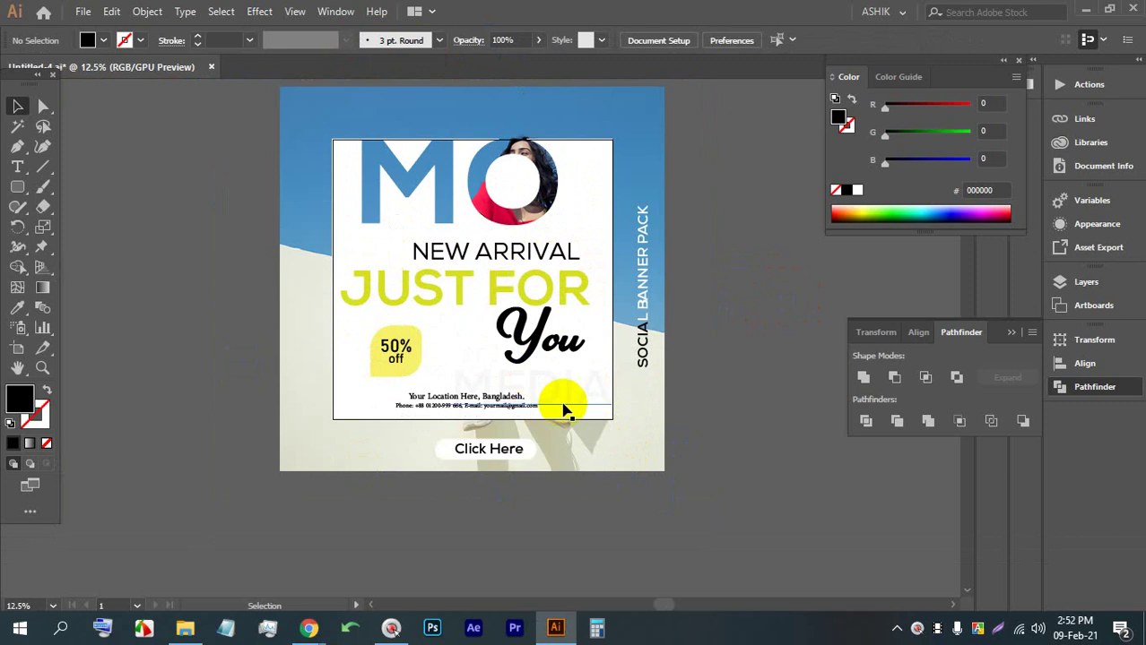
{"action": "scroll", "coordinate": [556, 403], "scroll_direction": "up", "scroll_amount": 2}
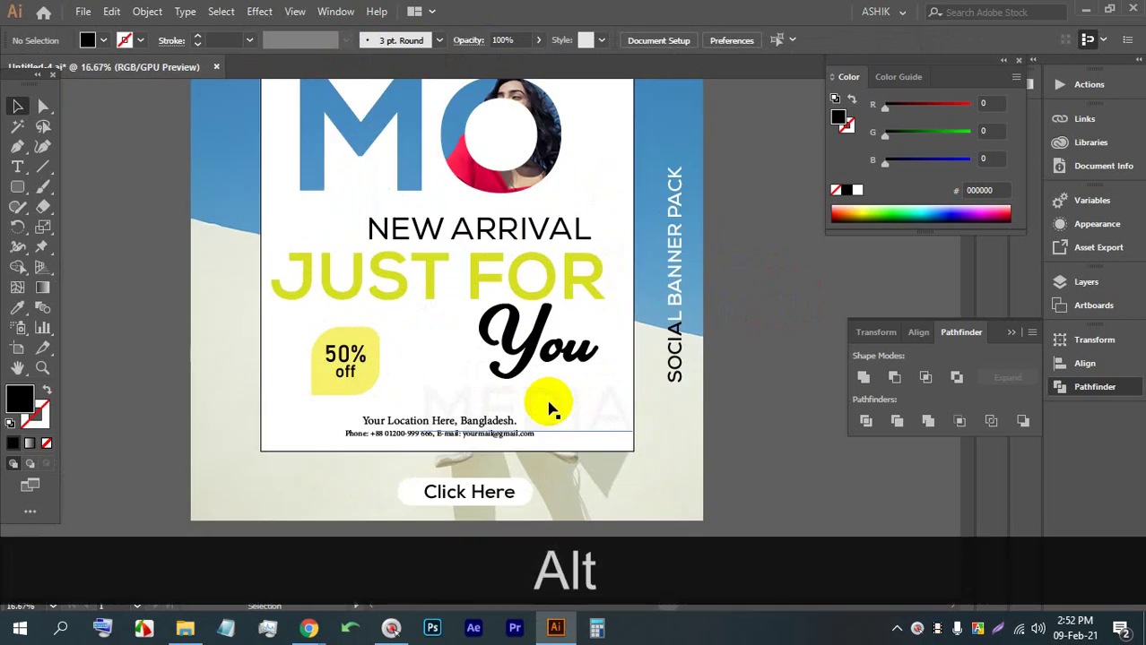
{"action": "scroll", "coordinate": [551, 409], "scroll_direction": "up", "scroll_amount": 3}
{"action": "scroll", "coordinate": [429, 338], "scroll_direction": "down", "scroll_amount": 4}
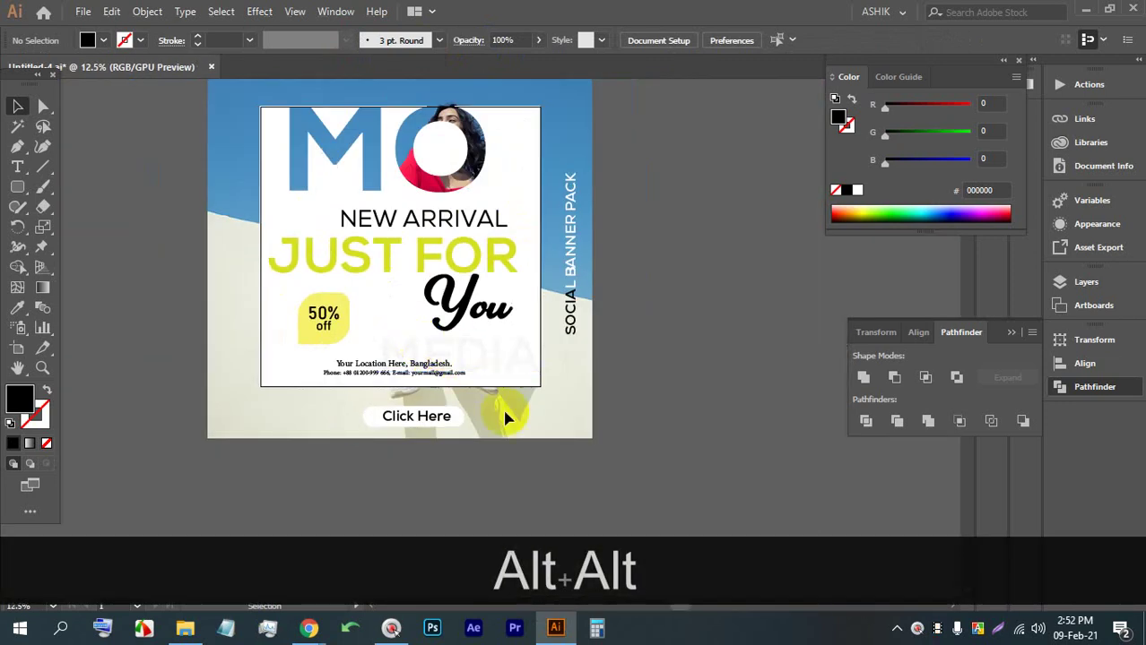
{"action": "scroll", "coordinate": [476, 394], "scroll_direction": "up", "scroll_amount": 3}
{"action": "scroll", "coordinate": [449, 422], "scroll_direction": "up", "scroll_amount": 3}
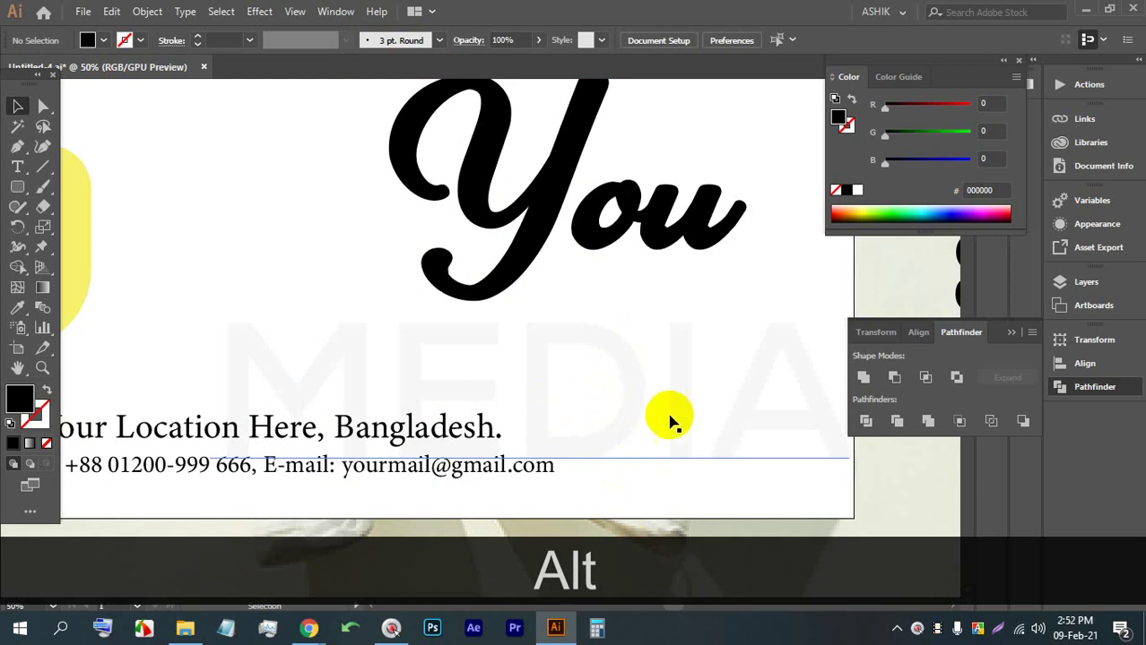
{"action": "scroll", "coordinate": [514, 274], "scroll_direction": "down", "scroll_amount": 4}
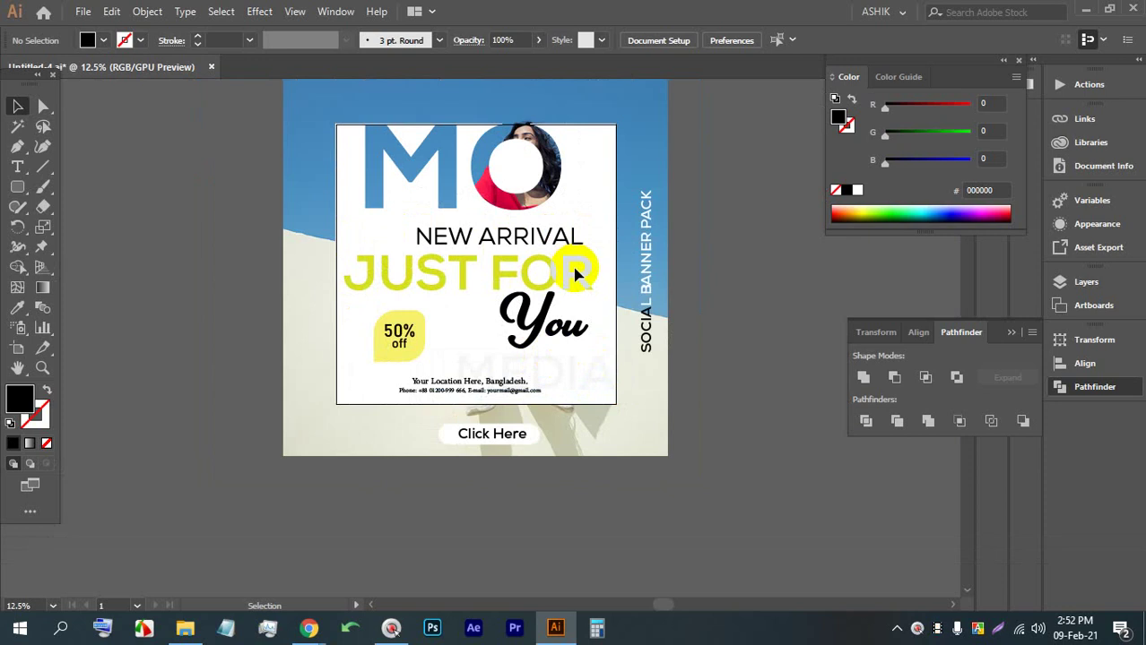
{"action": "scroll", "coordinate": [576, 275], "scroll_direction": "down", "scroll_amount": 3}
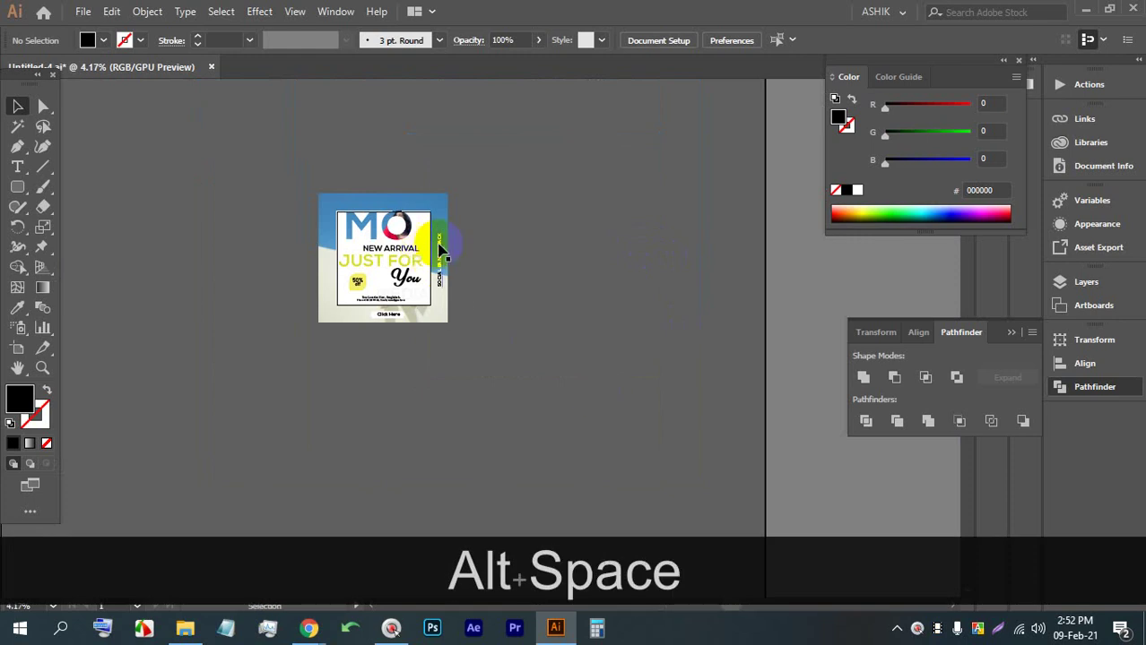
{"action": "scroll", "coordinate": [410, 256], "scroll_direction": "up", "scroll_amount": 3}
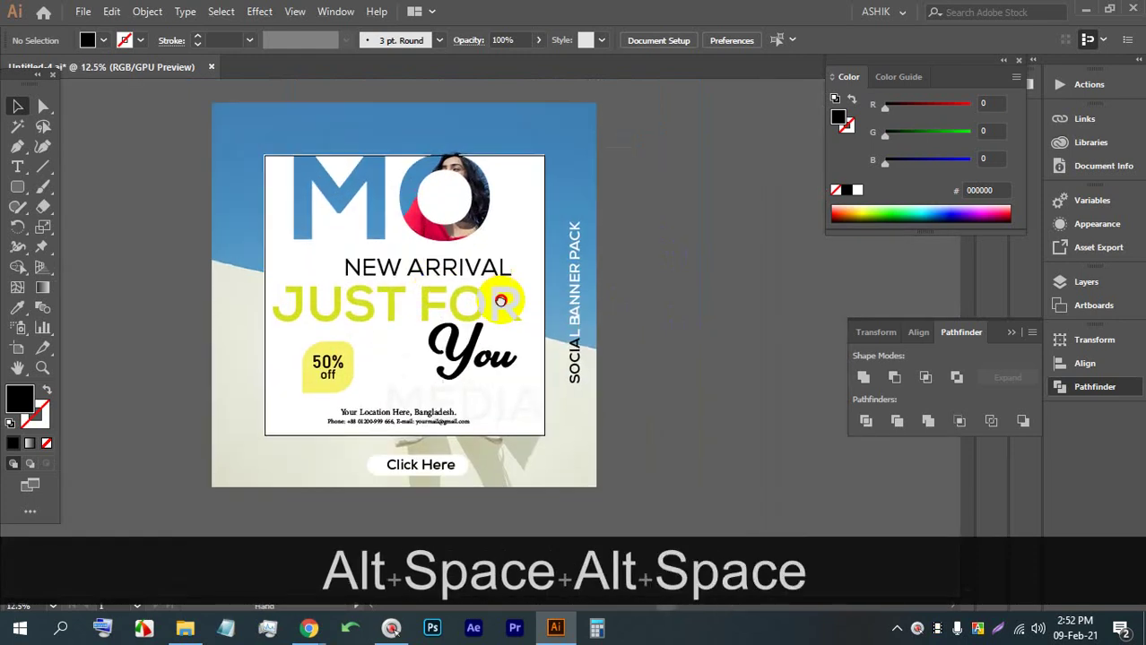
{"action": "left_click_drag", "start_coordinate": [494, 281], "coordinate": [397, 290]}
{"action": "key", "text": "ctrl+s"}
{"action": "key", "text": "ctrl+s"}
{"action": "key", "text": "ctrl+s"}
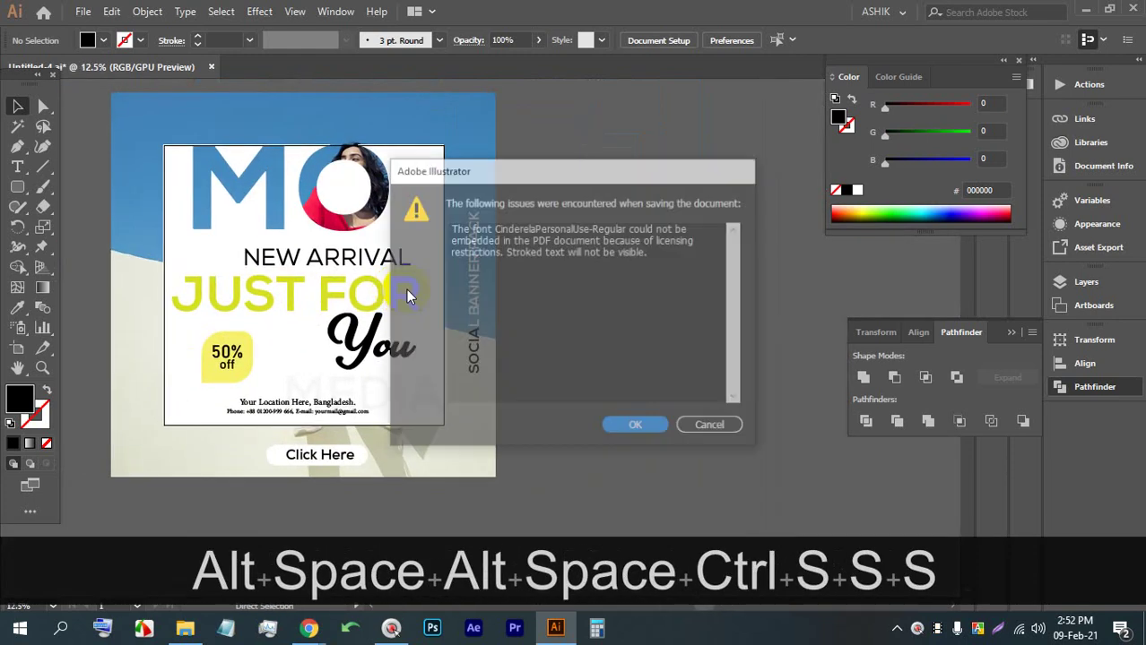
{"action": "left_click", "coordinate": [637, 427]}
Alt-drag Artboard 1 to the right to create a duplicate artboard
{"action": "scroll", "coordinate": [414, 248], "scroll_direction": "down", "scroll_amount": 1}
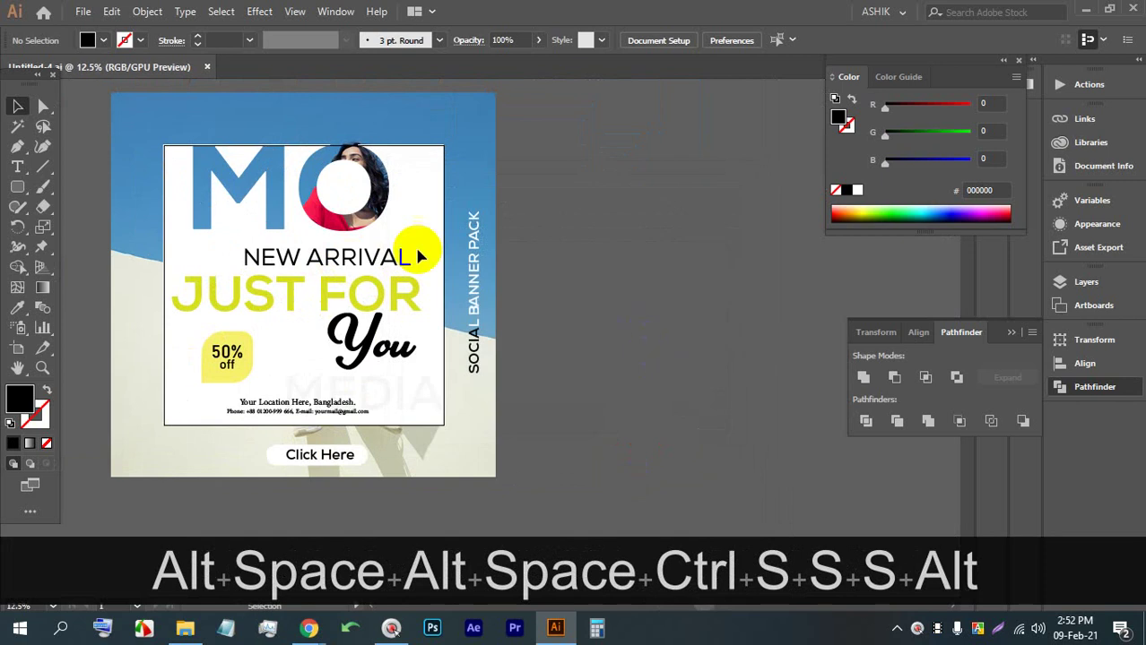
{"action": "key", "text": "alt+space"}
{"action": "left_click_drag", "start_coordinate": [519, 273], "coordinate": [386, 294]}
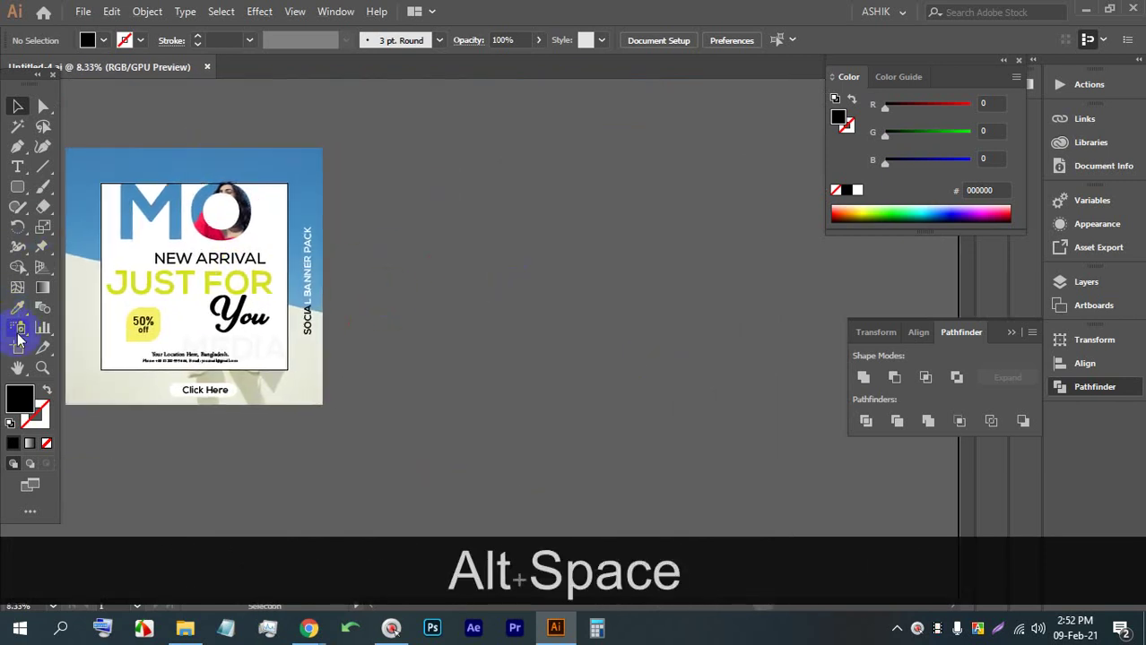
{"action": "left_click", "coordinate": [18, 346]}
{"action": "left_click_drag", "start_coordinate": [218, 240], "coordinate": [519, 253]}
Delete the leftover MEDIA text from the copied artboard
{"action": "scroll", "coordinate": [520, 253], "scroll_direction": "up", "scroll_amount": 2}
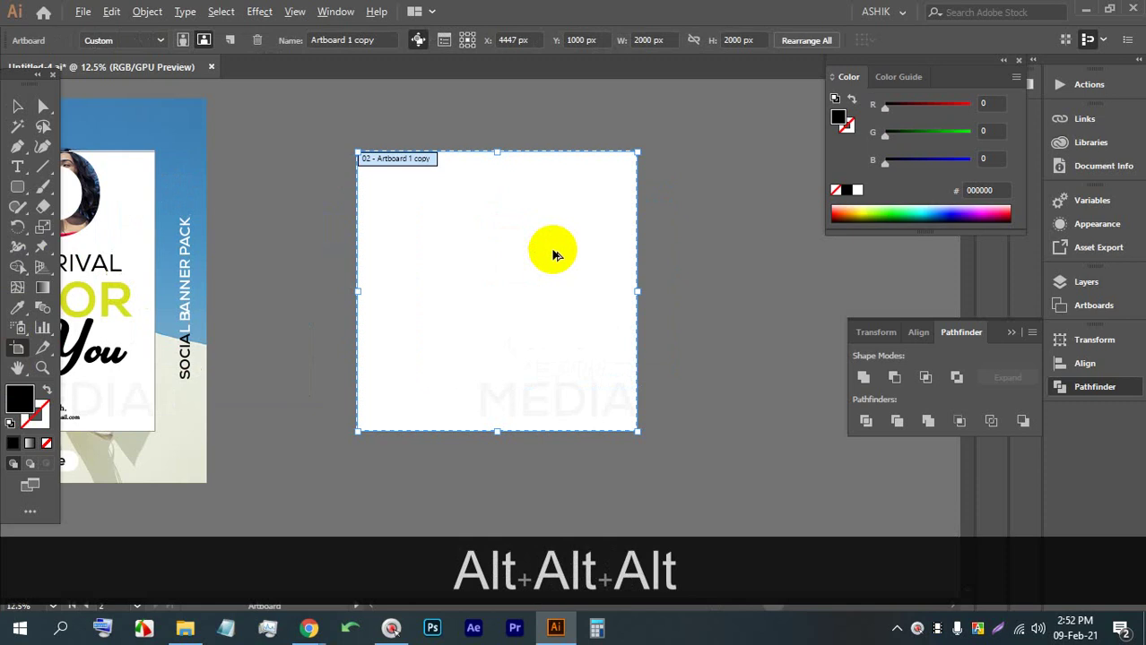
{"action": "left_click", "coordinate": [30, 110]}
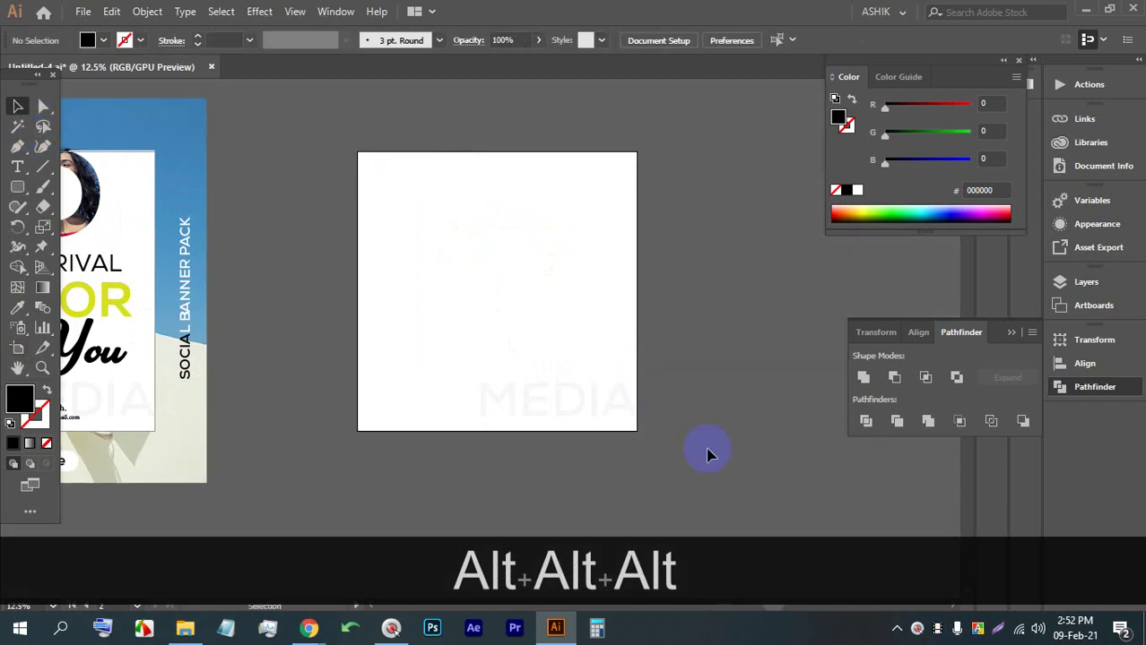
{"action": "left_click_drag", "start_coordinate": [706, 453], "coordinate": [351, 218]}
{"action": "key", "text": "BackSpace"}
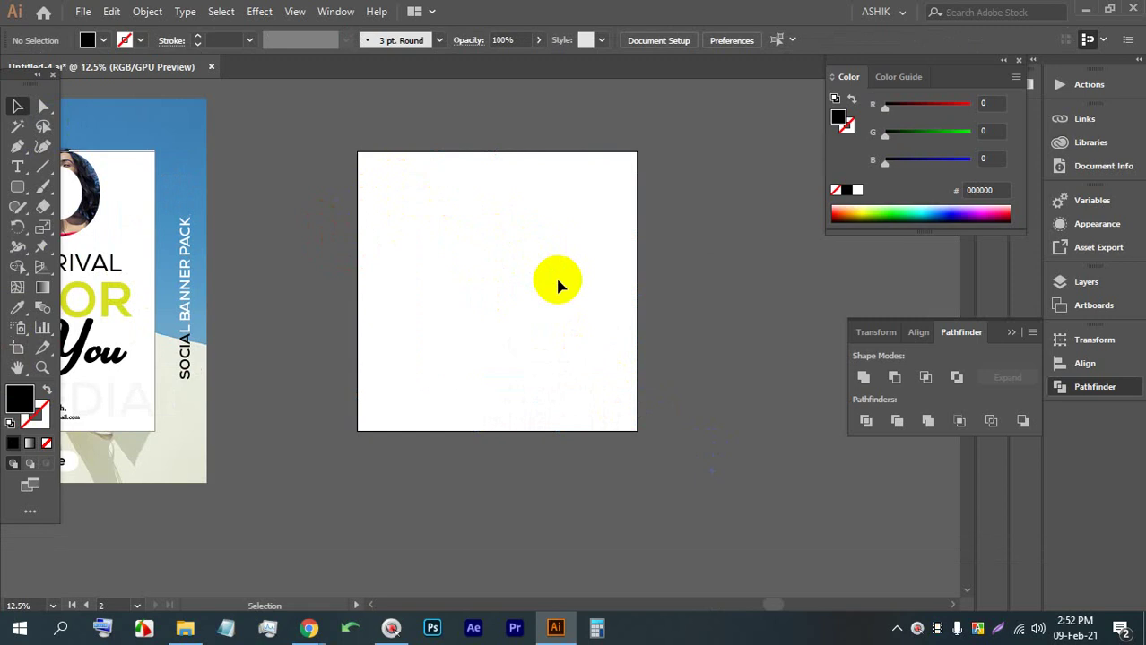
Draw a rectangle covering the whole second artboard
{"action": "scroll", "coordinate": [471, 206], "scroll_direction": "up", "scroll_amount": 1}
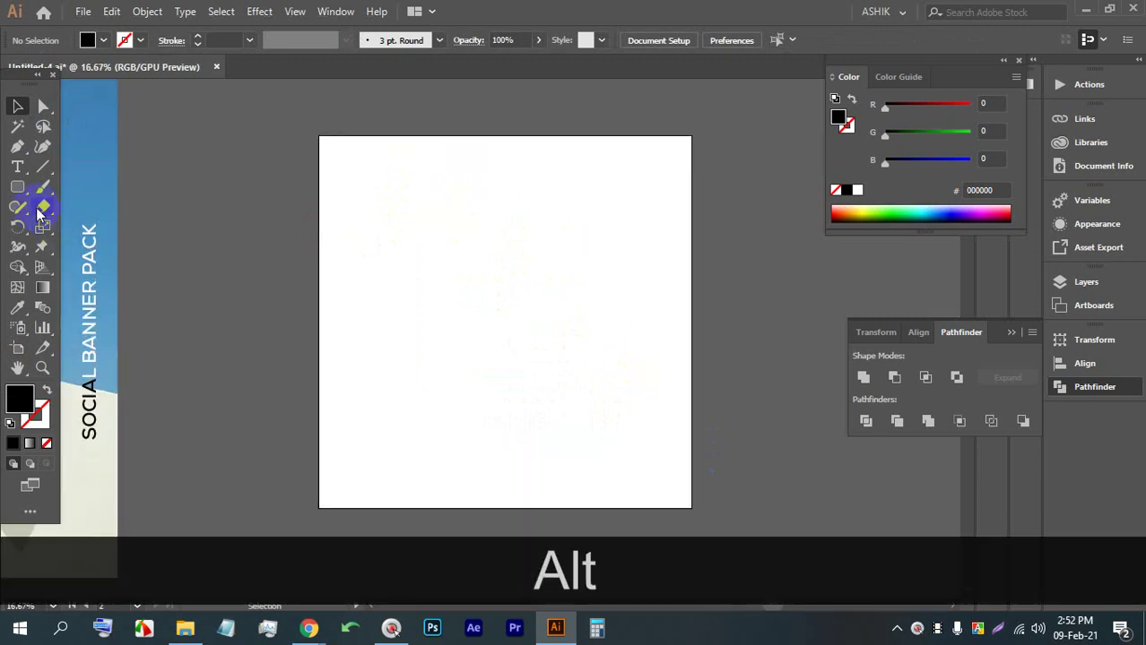
{"action": "left_click_drag", "start_coordinate": [17, 186], "coordinate": [103, 186]}
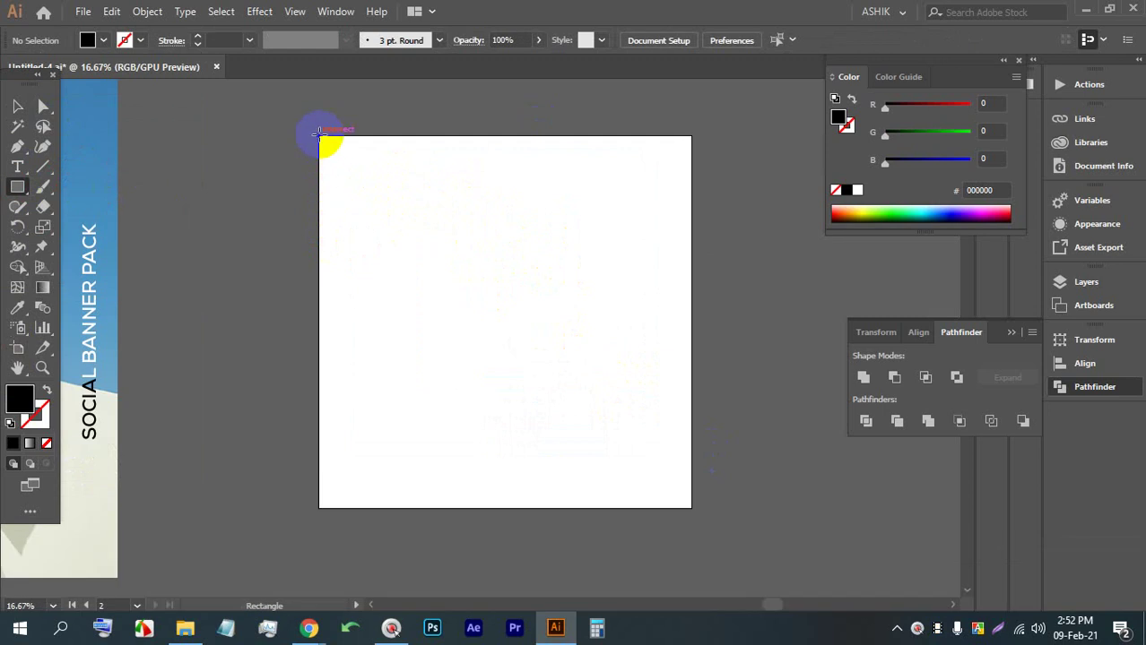
{"action": "left_click_drag", "start_coordinate": [319, 133], "coordinate": [679, 490]}
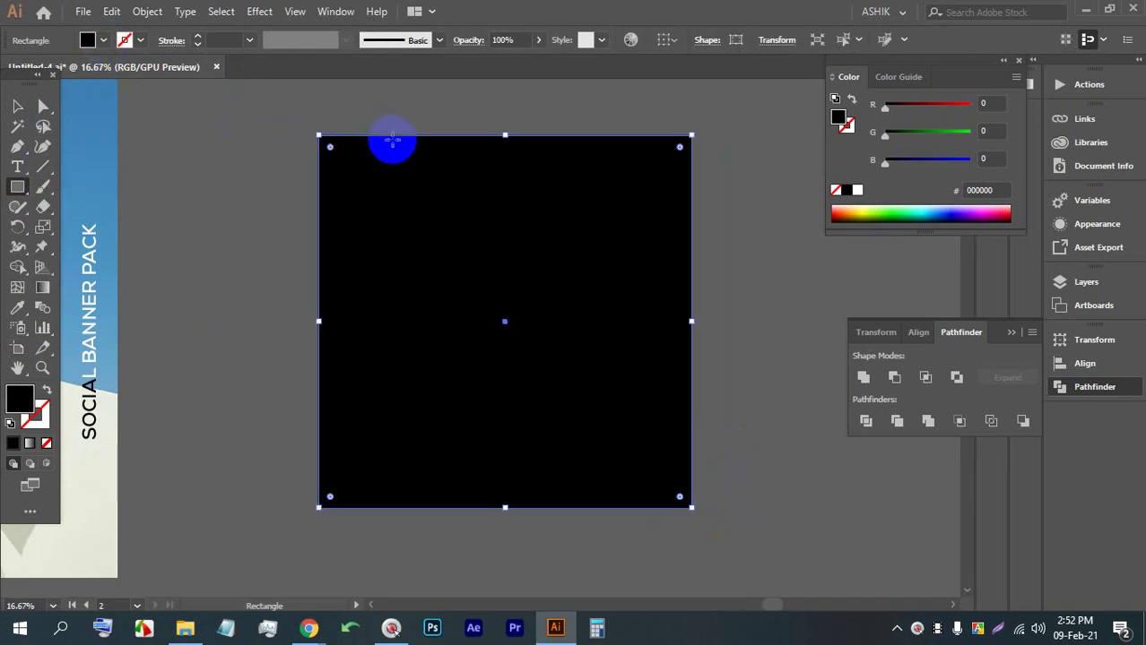
Fill the rectangle with a medium green and convert the fill to a gradient
{"action": "double_click", "coordinate": [20, 399]}
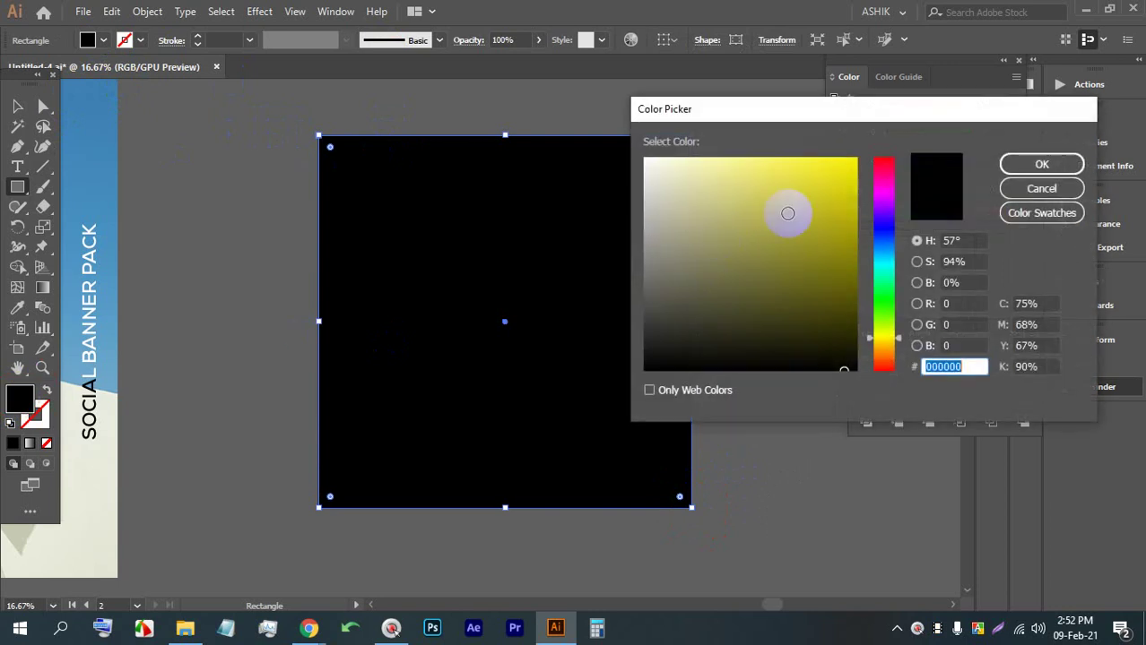
{"action": "left_click_drag", "start_coordinate": [884, 305], "coordinate": [892, 287]}
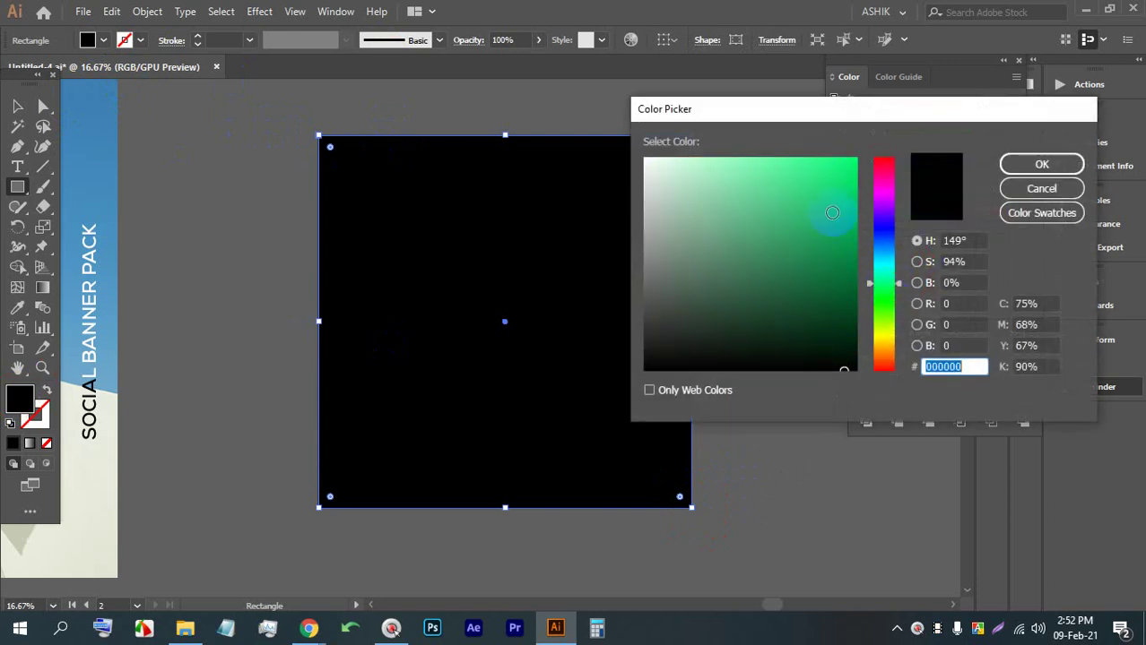
{"action": "left_click", "coordinate": [832, 212]}
{"action": "left_click", "coordinate": [1041, 164]}
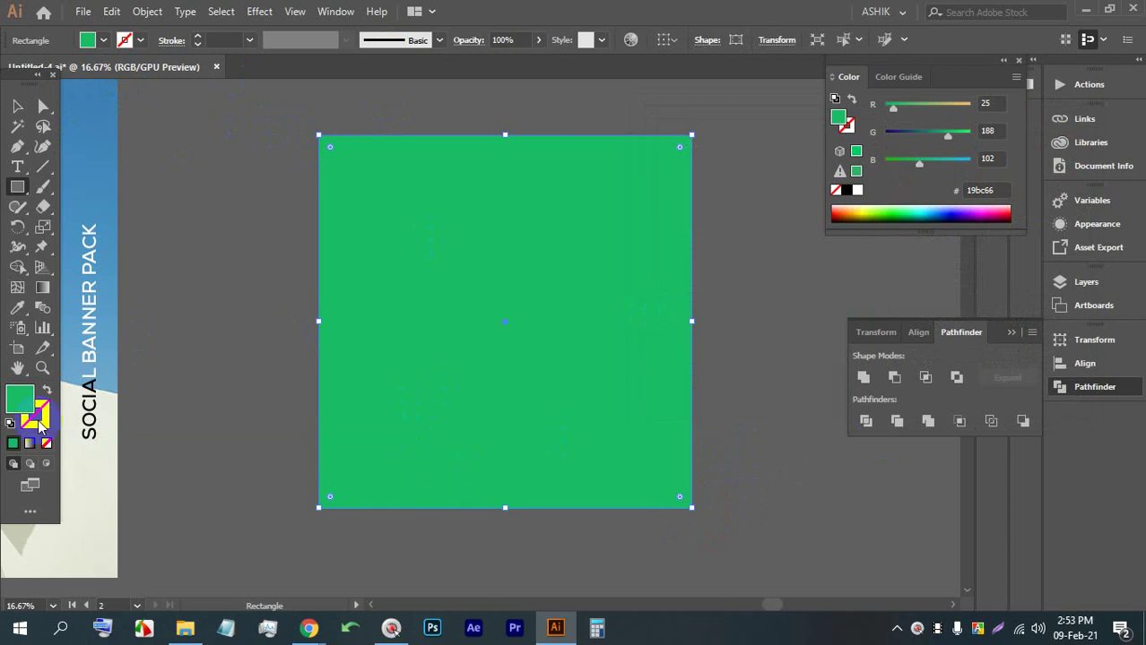
{"action": "left_click", "coordinate": [30, 443]}
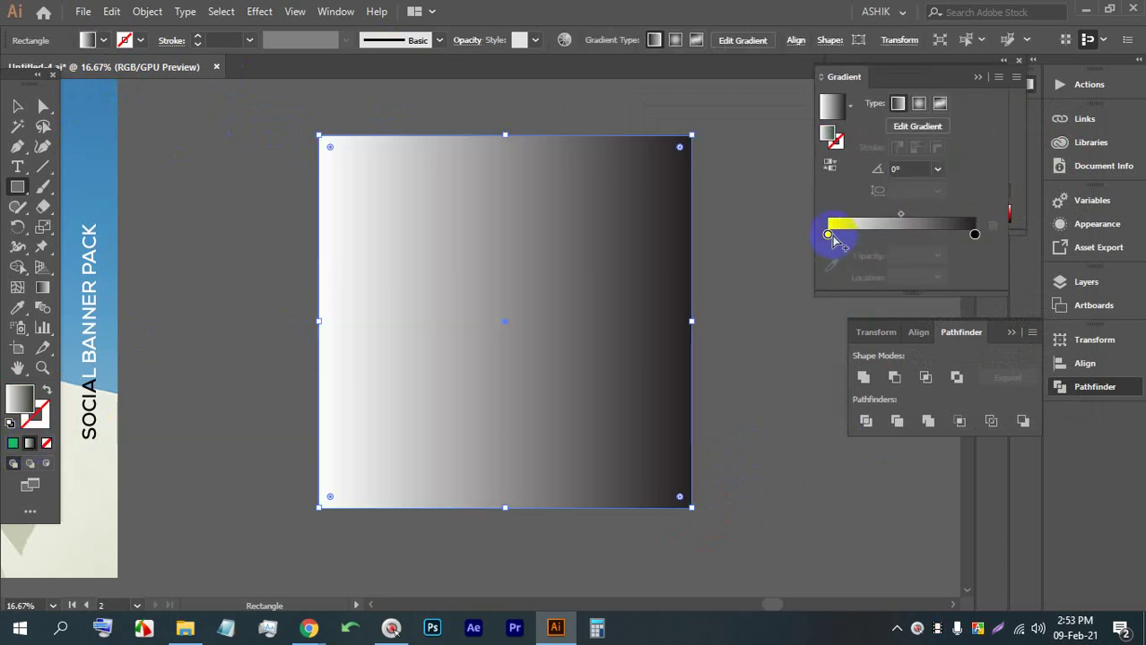
Open the left gradient stop's colour settings, then reselect the gradient rectangle
{"action": "double_click", "coordinate": [827, 235]}
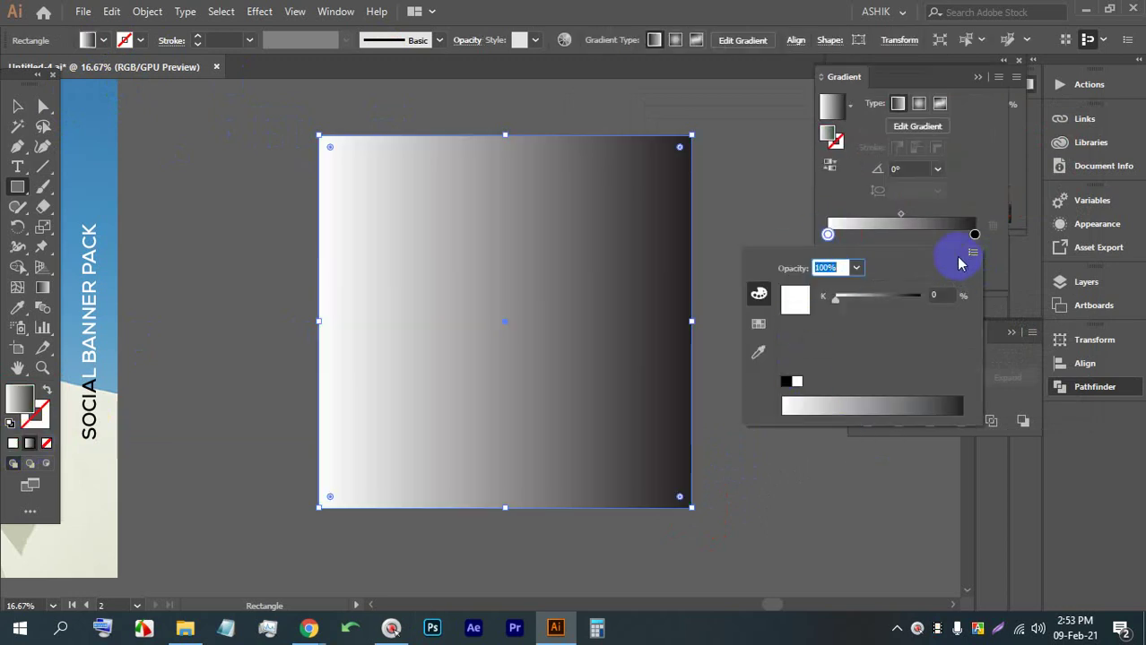
{"action": "left_click", "coordinate": [827, 234]}
{"action": "double_click", "coordinate": [830, 235]}
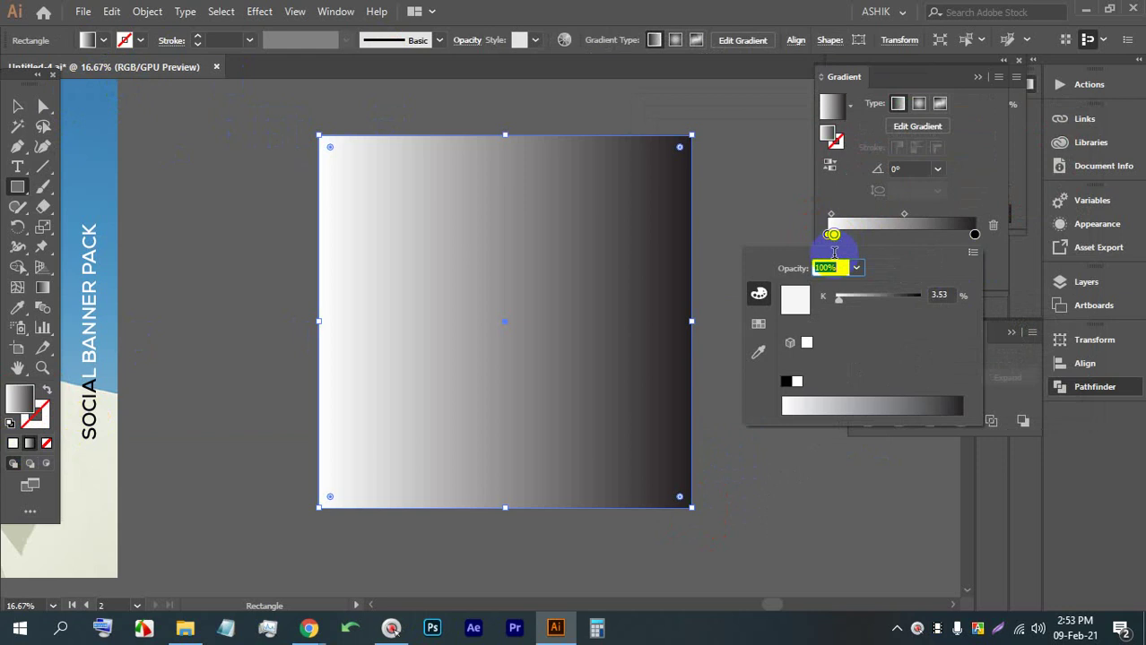
{"action": "left_click", "coordinate": [972, 259]}
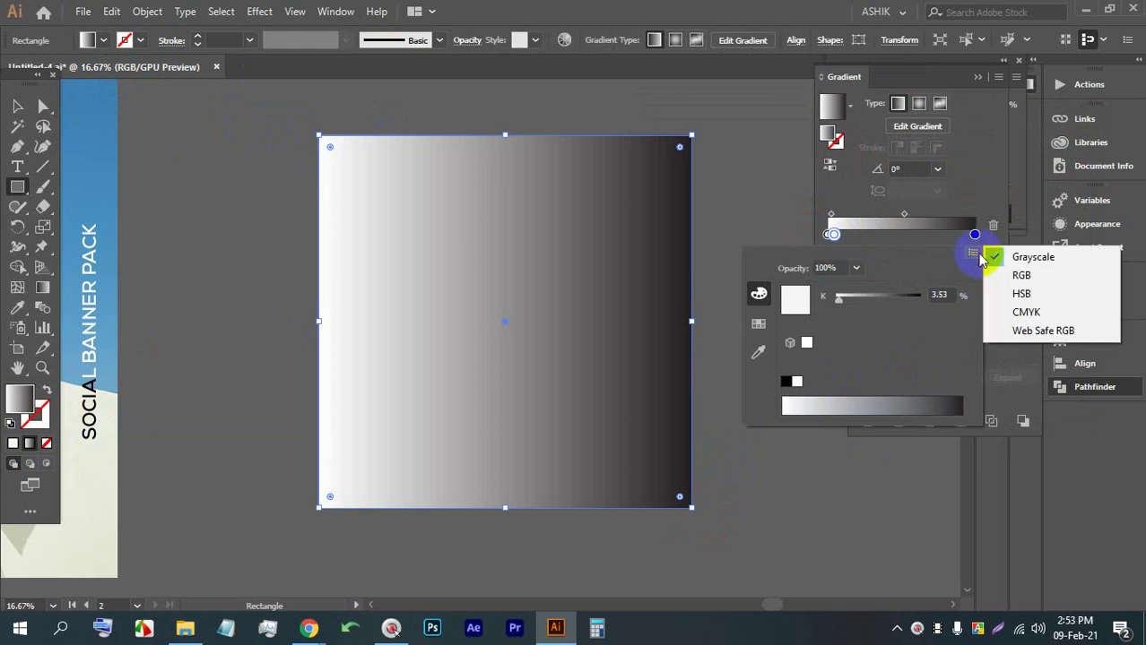
{"action": "left_click", "coordinate": [849, 207]}
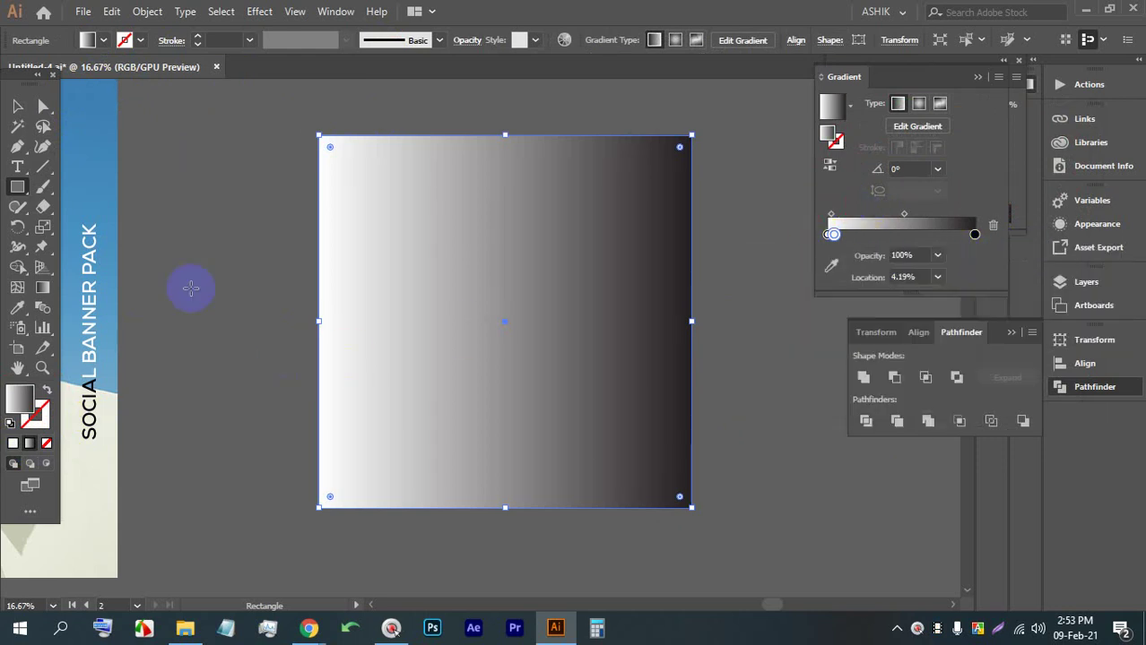
{"action": "left_click", "coordinate": [17, 106]}
{"action": "left_click", "coordinate": [147, 161]}
{"action": "left_click", "coordinate": [389, 204]}
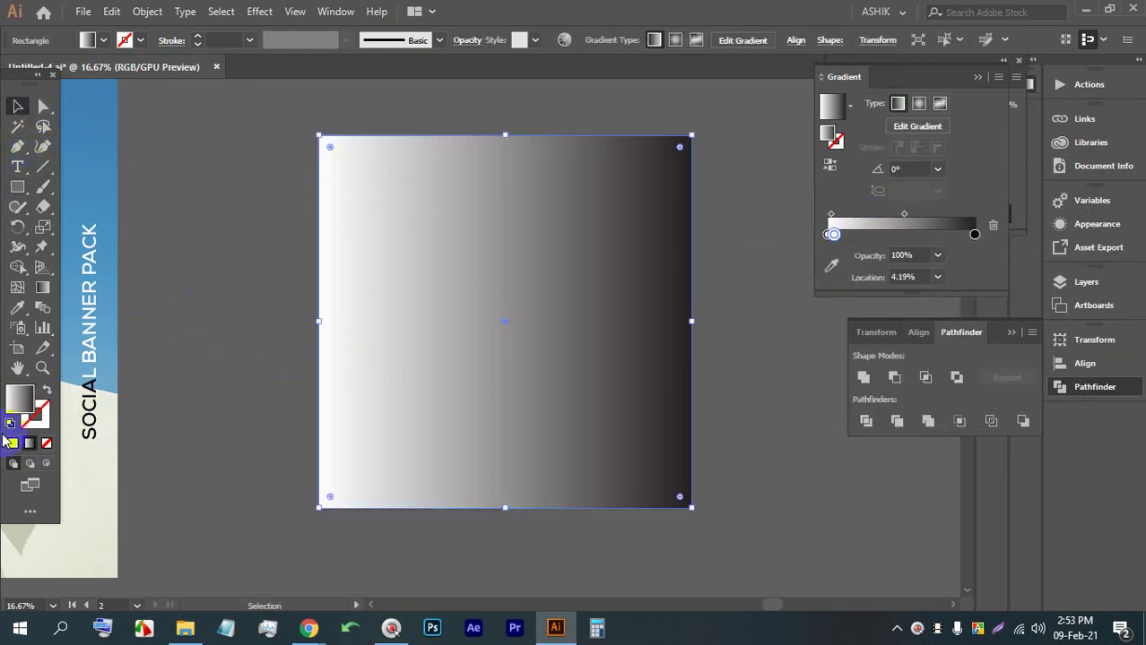
Try darker and green colours on the left stop, then switch it to Grayscale
{"action": "double_click", "coordinate": [829, 235]}
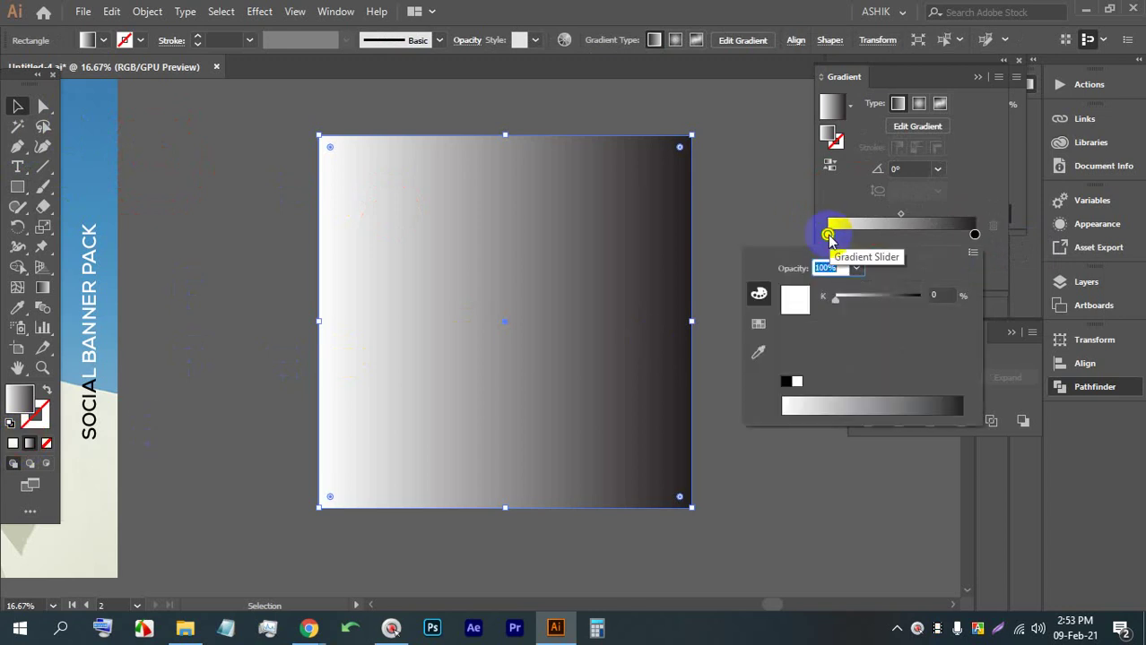
{"action": "mouse_move", "coordinate": [801, 405]}
{"action": "left_mouse_down"}
{"action": "mouse_move", "coordinate": [908, 401]}
{"action": "mouse_move", "coordinate": [793, 406]}
{"action": "left_mouse_up"}
{"action": "left_click", "coordinate": [758, 323]}
{"action": "left_click", "coordinate": [828, 287]}
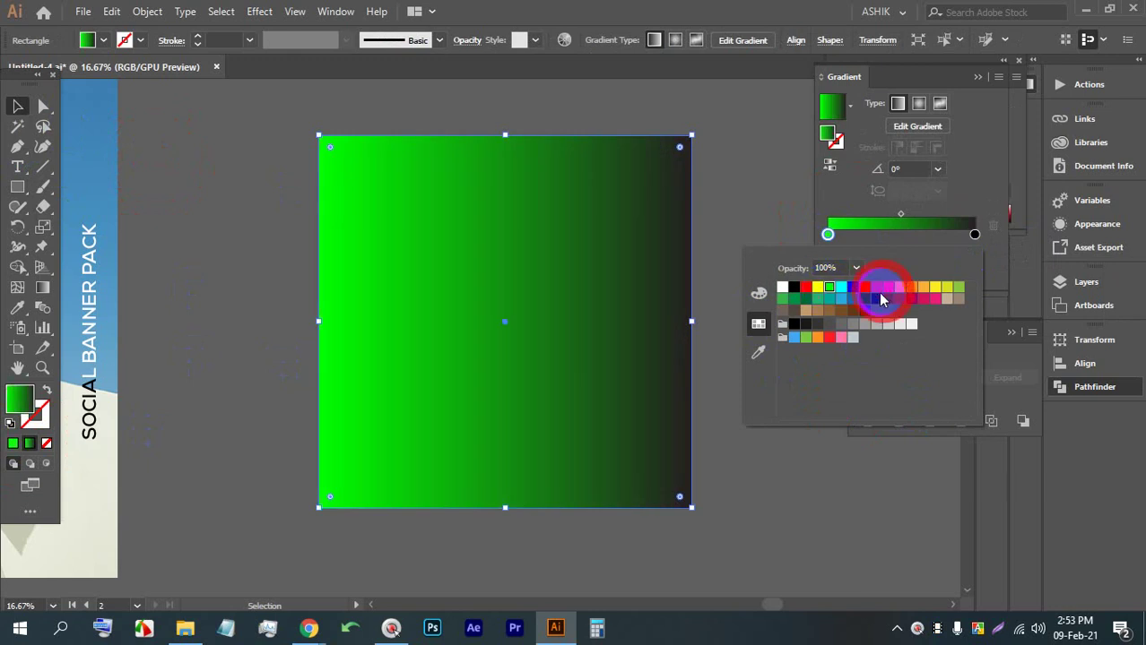
{"action": "left_click", "coordinate": [759, 294]}
{"action": "left_click", "coordinate": [967, 257]}
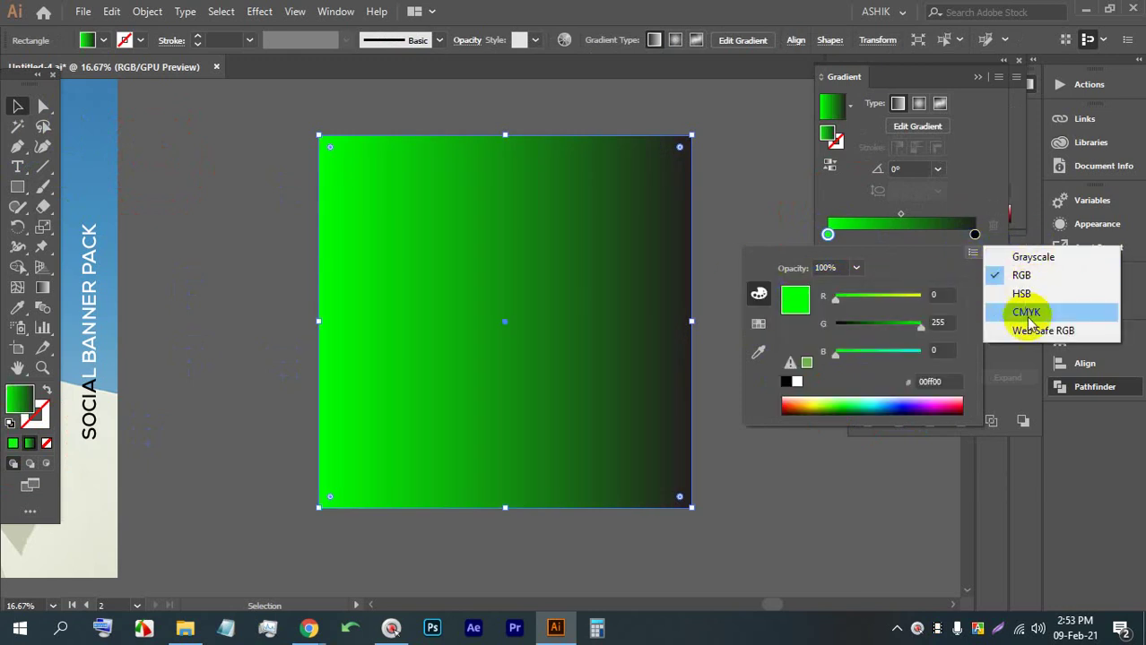
{"action": "left_click", "coordinate": [1031, 258]}
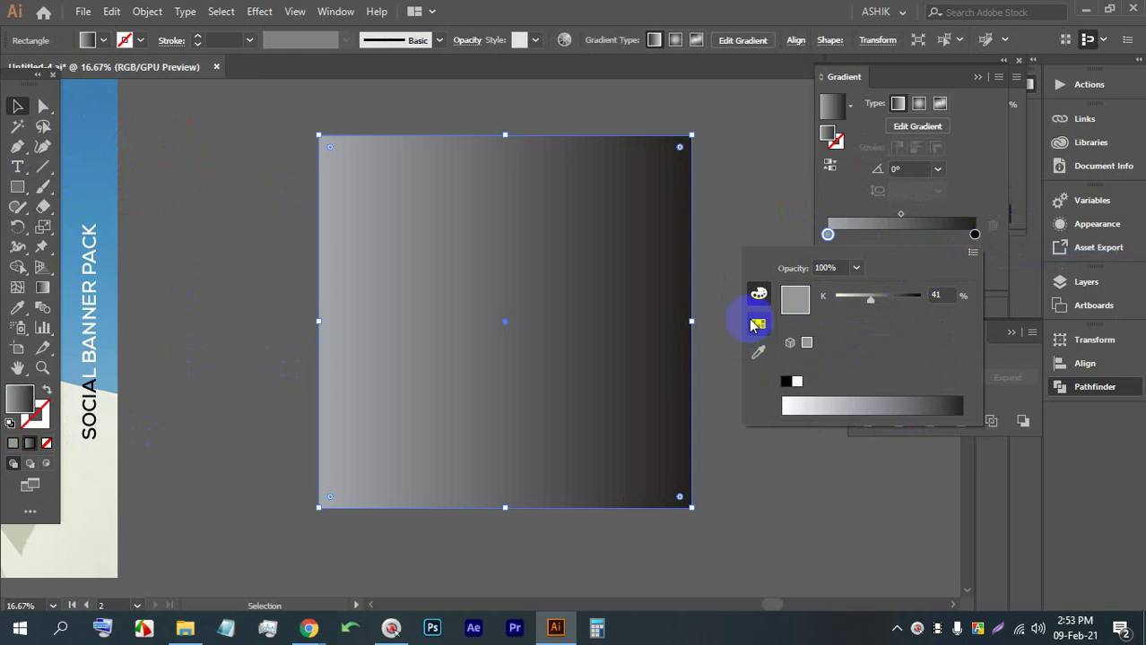
{"action": "left_click", "coordinate": [758, 323]}
{"action": "left_click", "coordinate": [758, 292]}
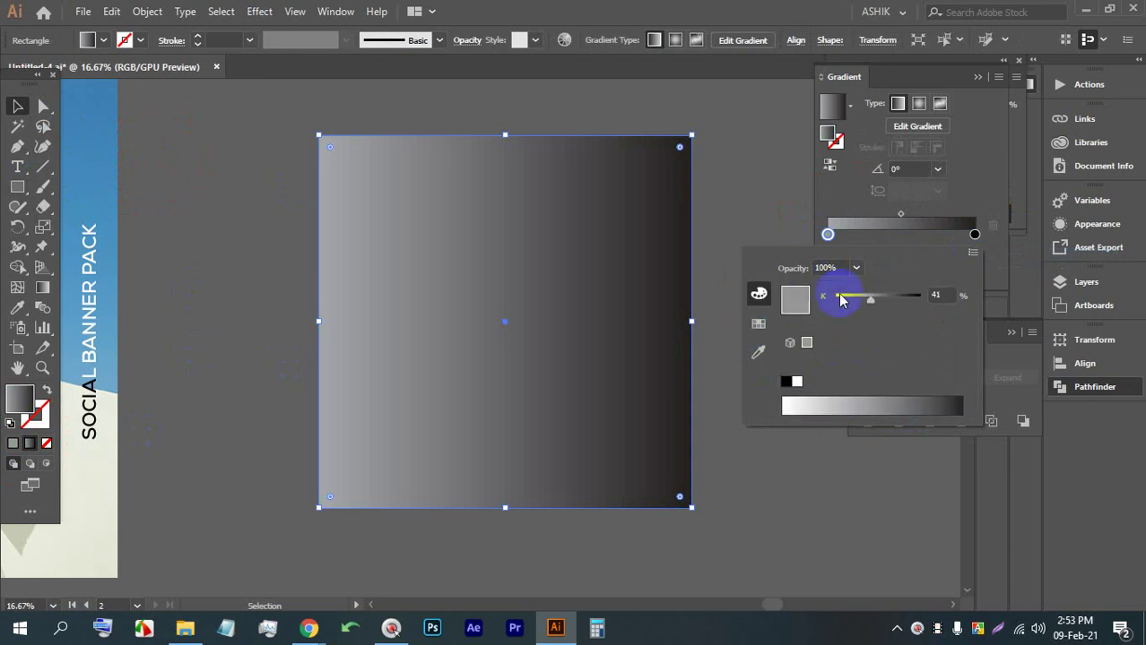
Try purple and magenta on the left stop, settle on Grayscale, and start a new document
{"action": "left_click", "coordinate": [973, 253]}
{"action": "left_click", "coordinate": [759, 321]}
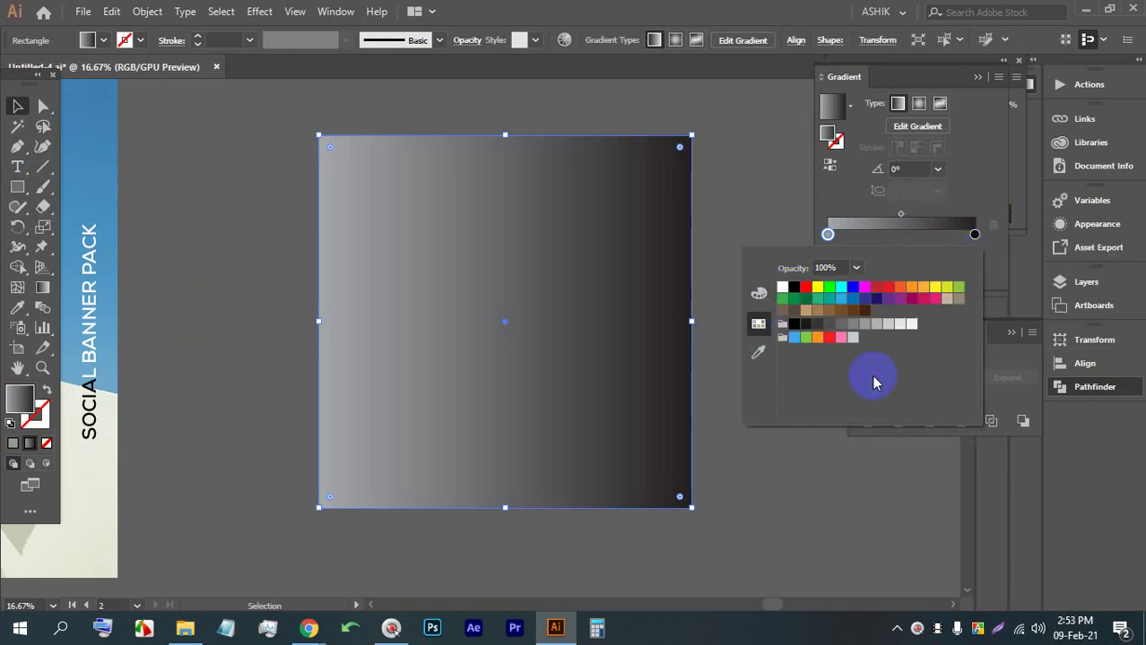
{"action": "left_click", "coordinate": [892, 299]}
{"action": "left_click", "coordinate": [912, 298]}
{"action": "left_click", "coordinate": [758, 292]}
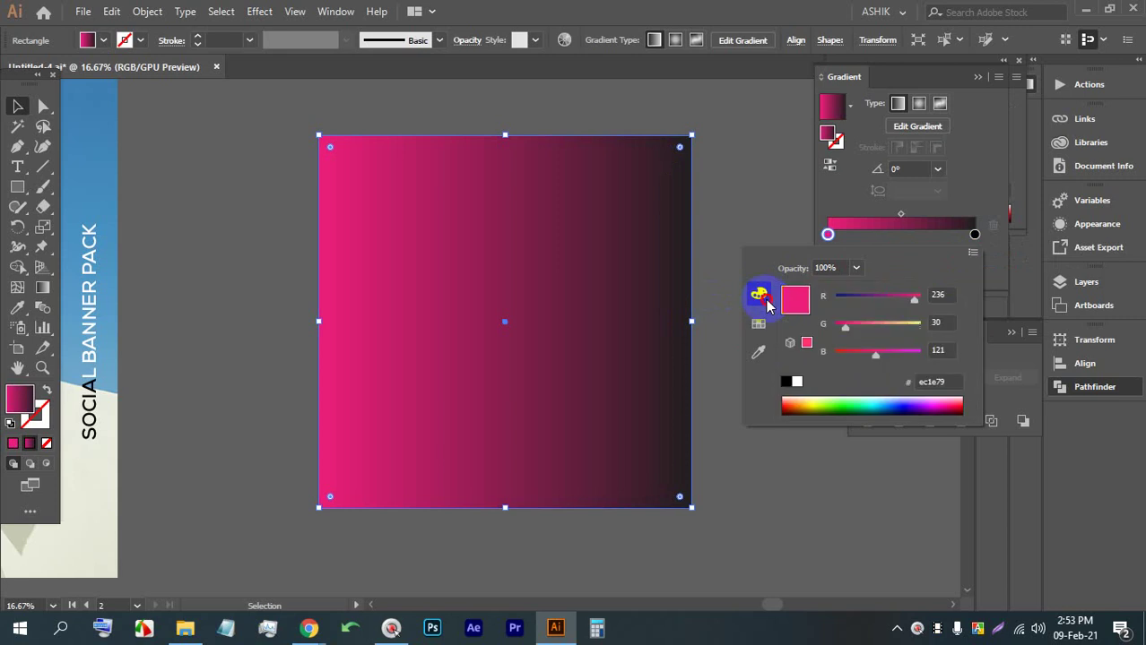
{"action": "left_click", "coordinate": [972, 253]}
{"action": "left_click", "coordinate": [1002, 258]}
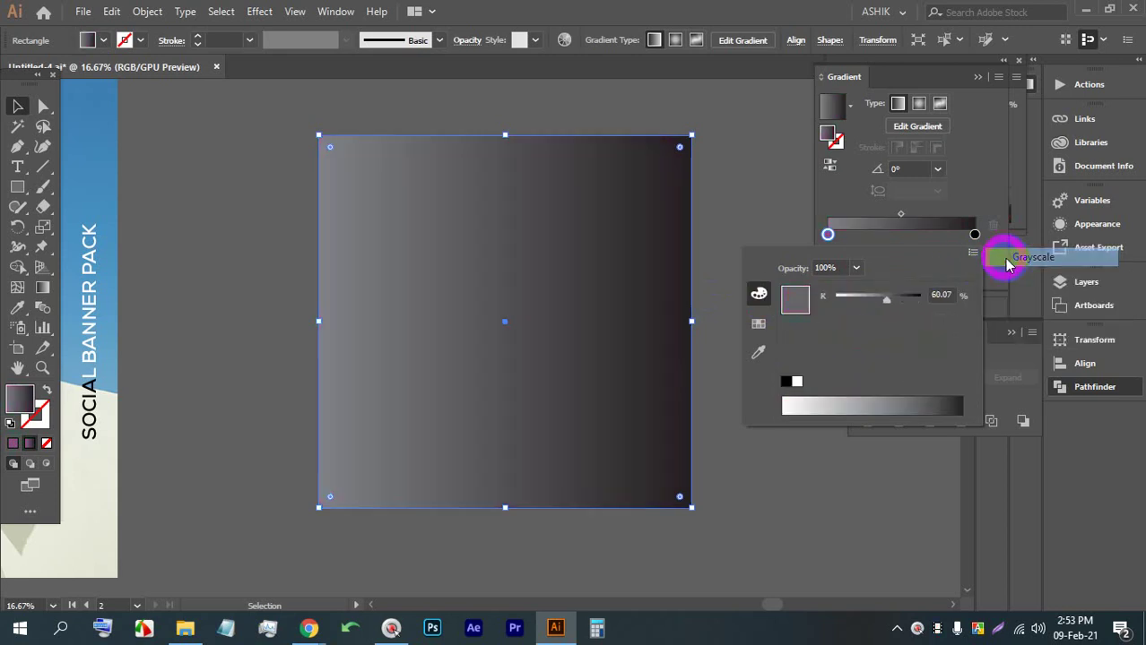
{"action": "left_click", "coordinate": [664, 130]}
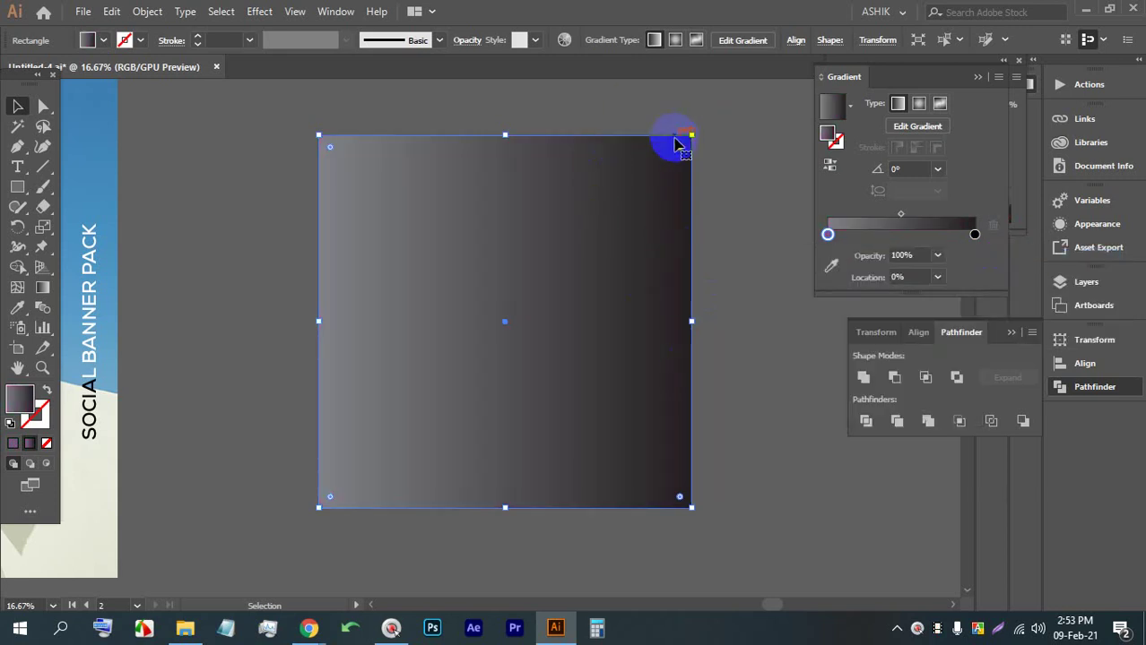
{"action": "key", "text": "ctrl+n"}
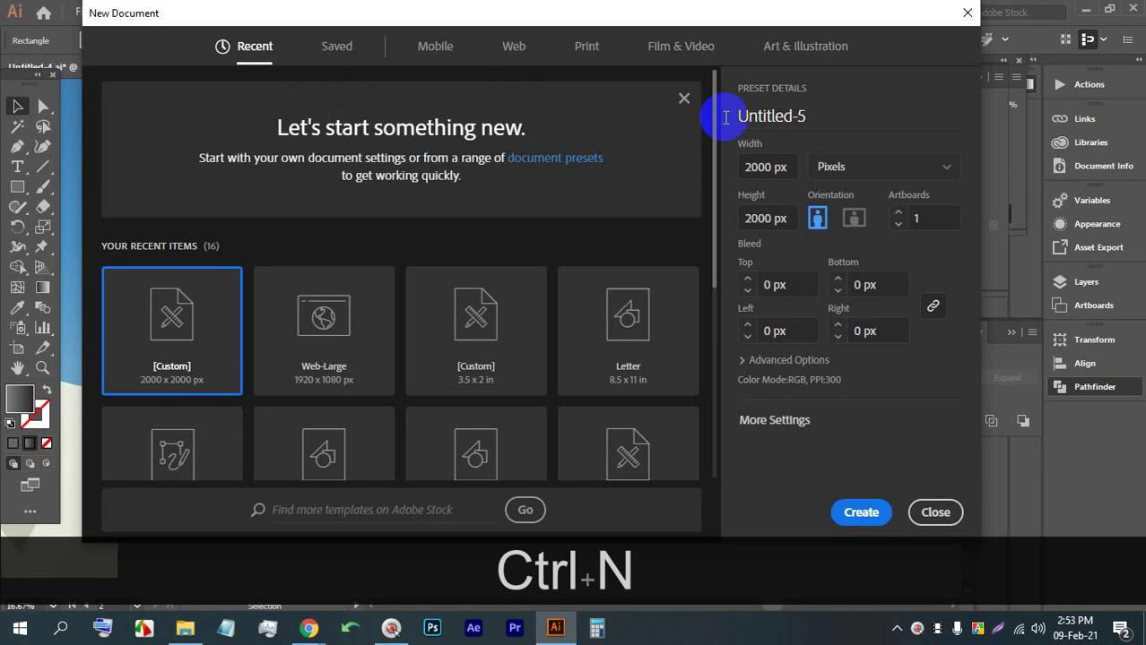
{"action": "left_click", "coordinate": [790, 421]}
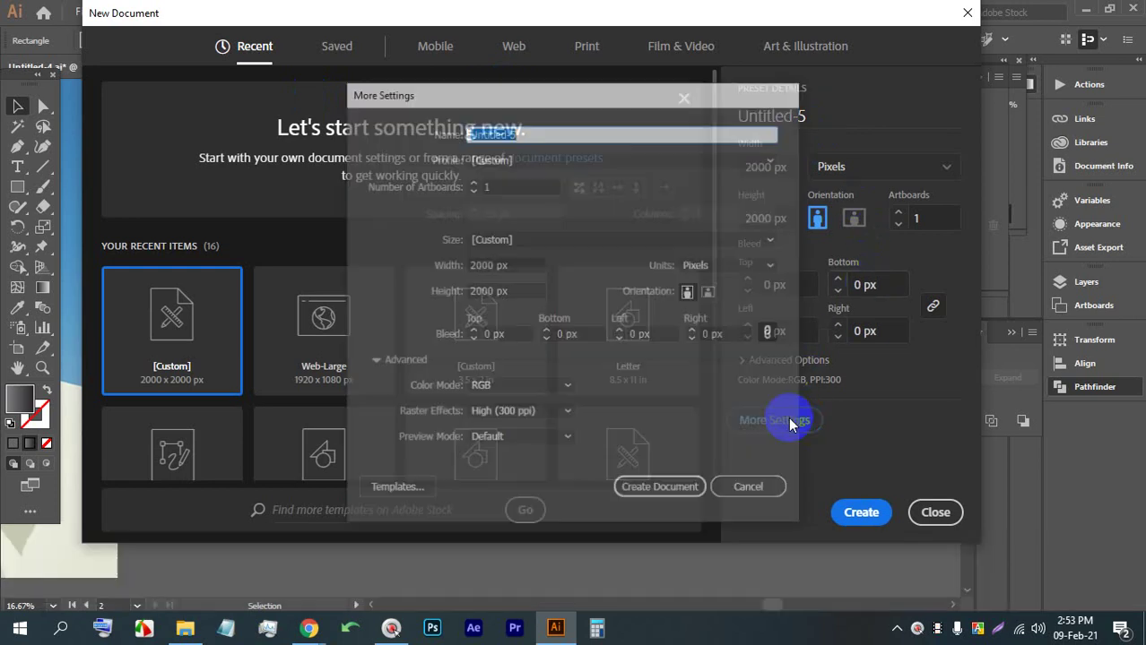
{"action": "left_click", "coordinate": [757, 486]}
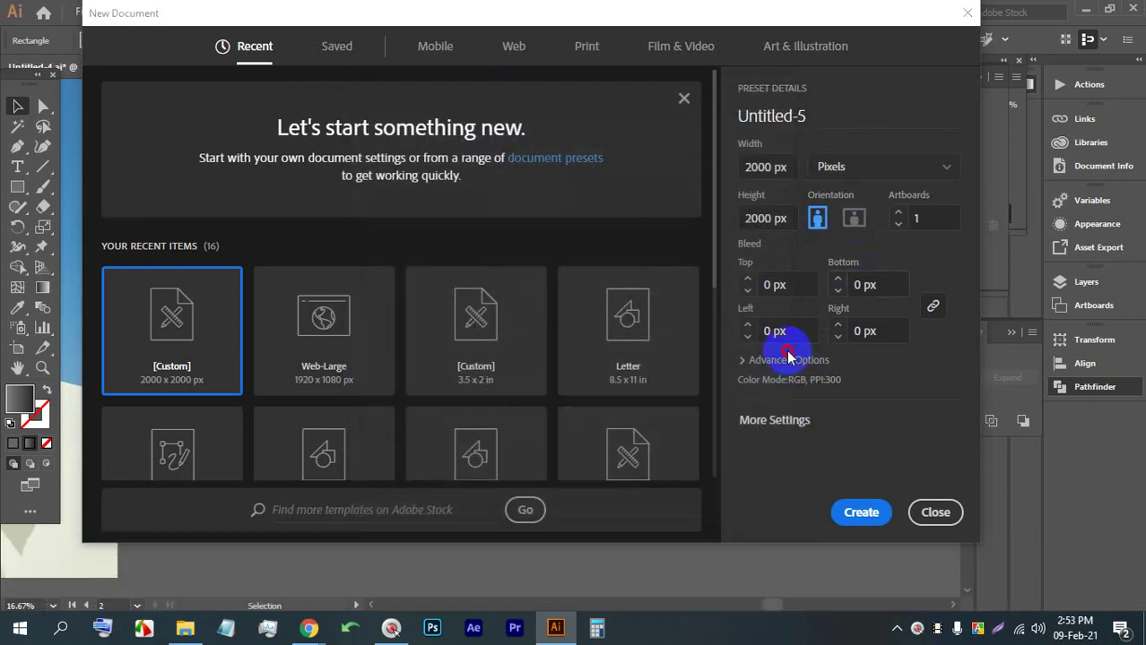
{"action": "left_click", "coordinate": [788, 359]}
{"action": "left_click", "coordinate": [804, 326]}
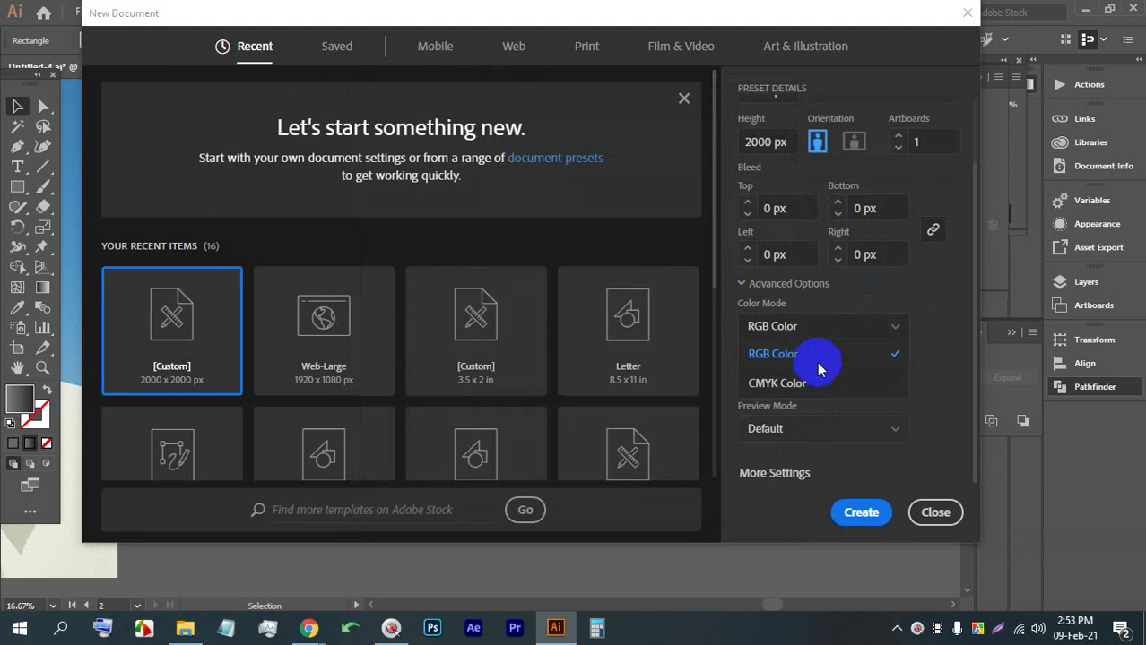
{"action": "left_click", "coordinate": [934, 511]}
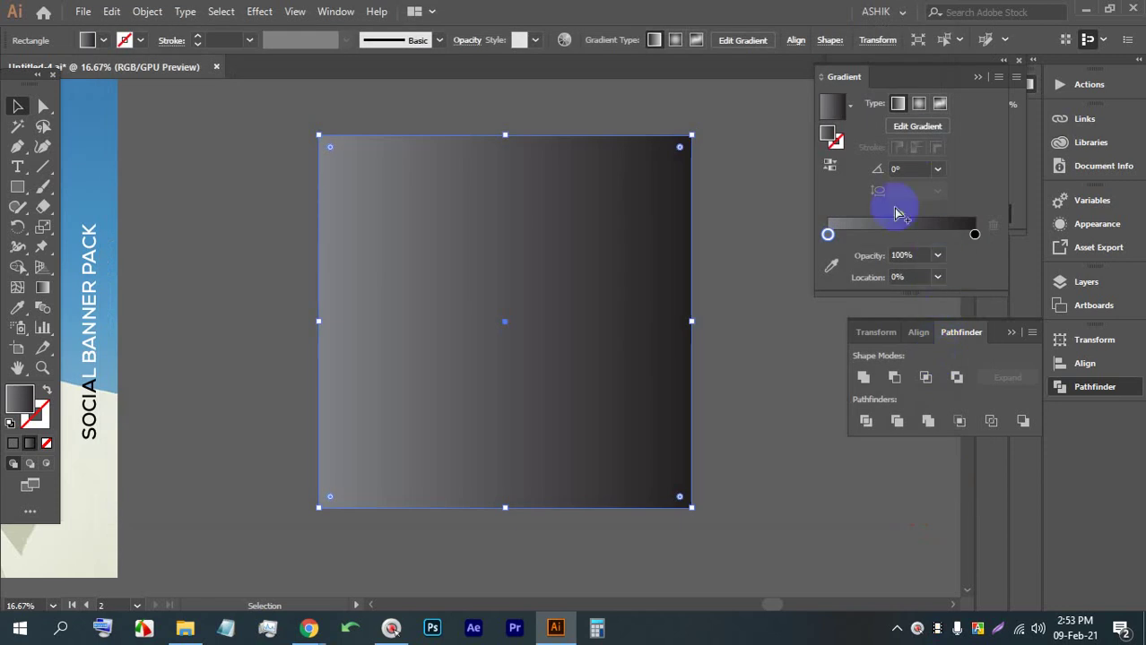
Switch the left gradient stop to RGB mode and try out colours for it
{"action": "double_click", "coordinate": [827, 235]}
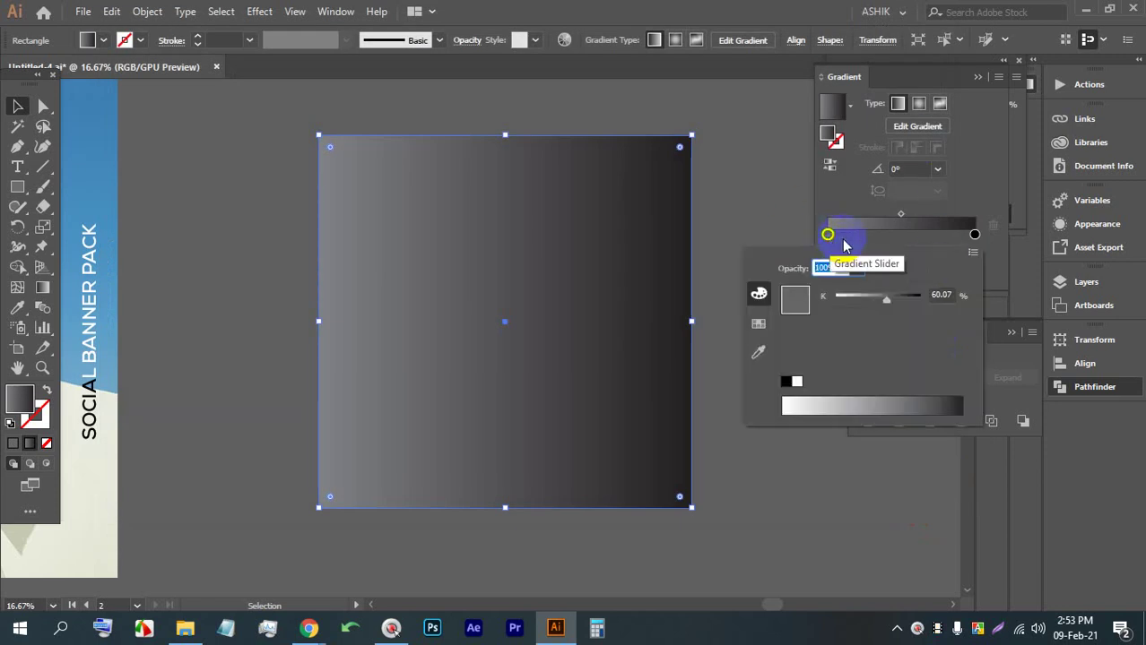
{"action": "left_click", "coordinate": [973, 253]}
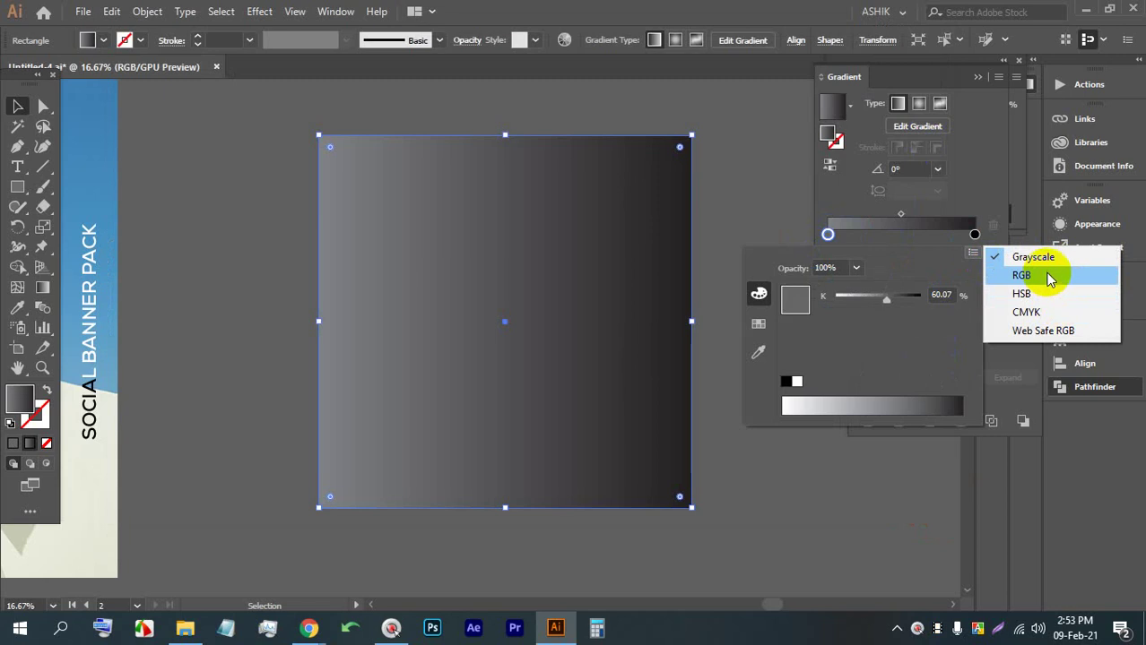
{"action": "left_click", "coordinate": [1021, 275]}
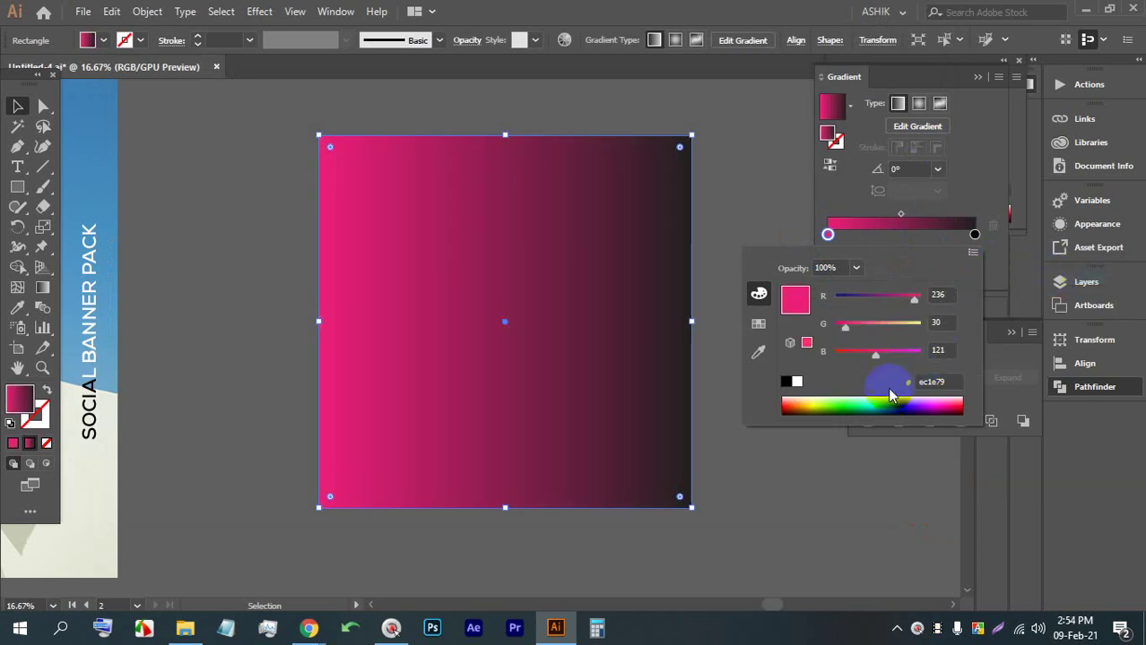
{"action": "left_click_drag", "start_coordinate": [874, 402], "coordinate": [801, 236]}
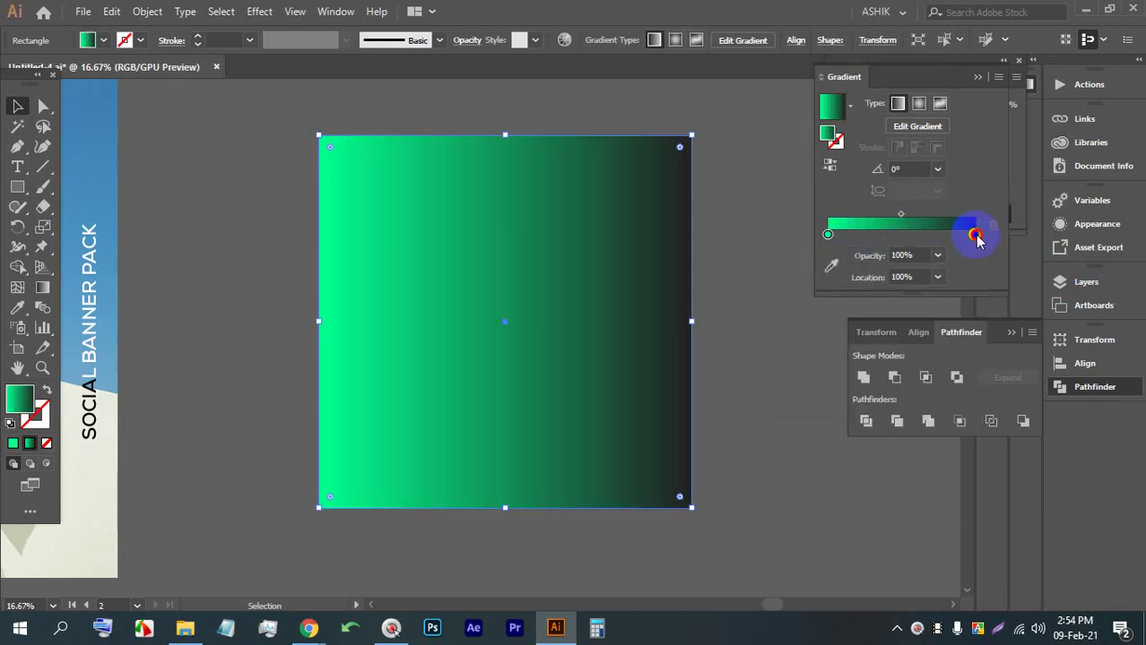
Set the right gradient stop to RGB and give it a deeper green between green and cyan
{"action": "double_click", "coordinate": [975, 235]}
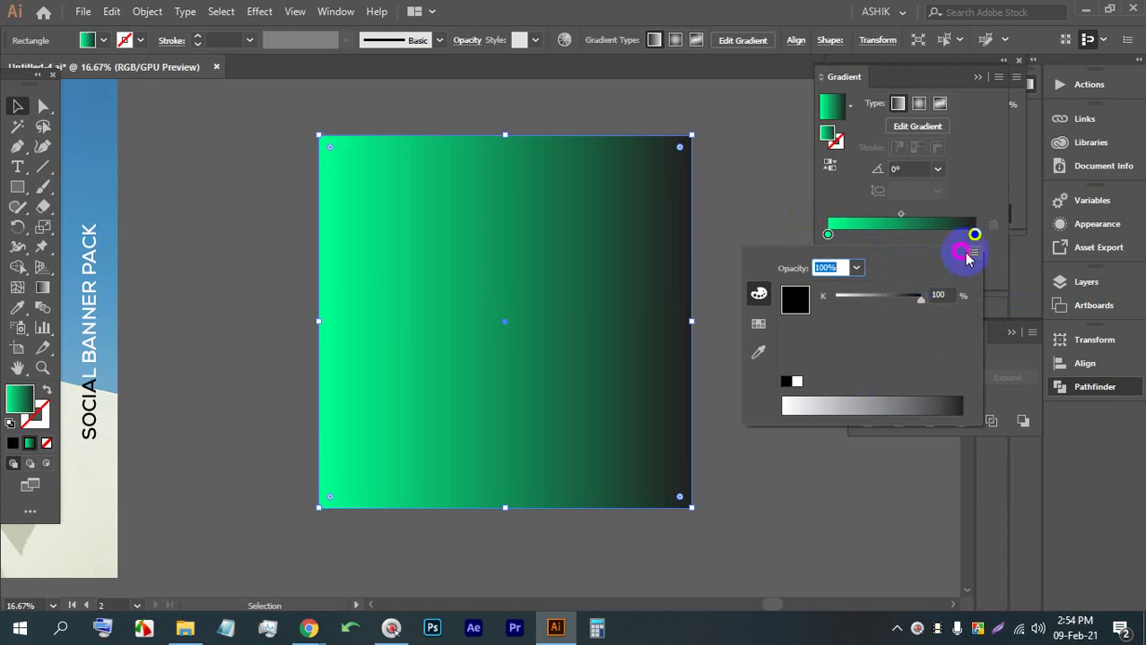
{"action": "left_click", "coordinate": [973, 253]}
{"action": "left_click", "coordinate": [1003, 275]}
{"action": "left_click", "coordinate": [847, 404]}
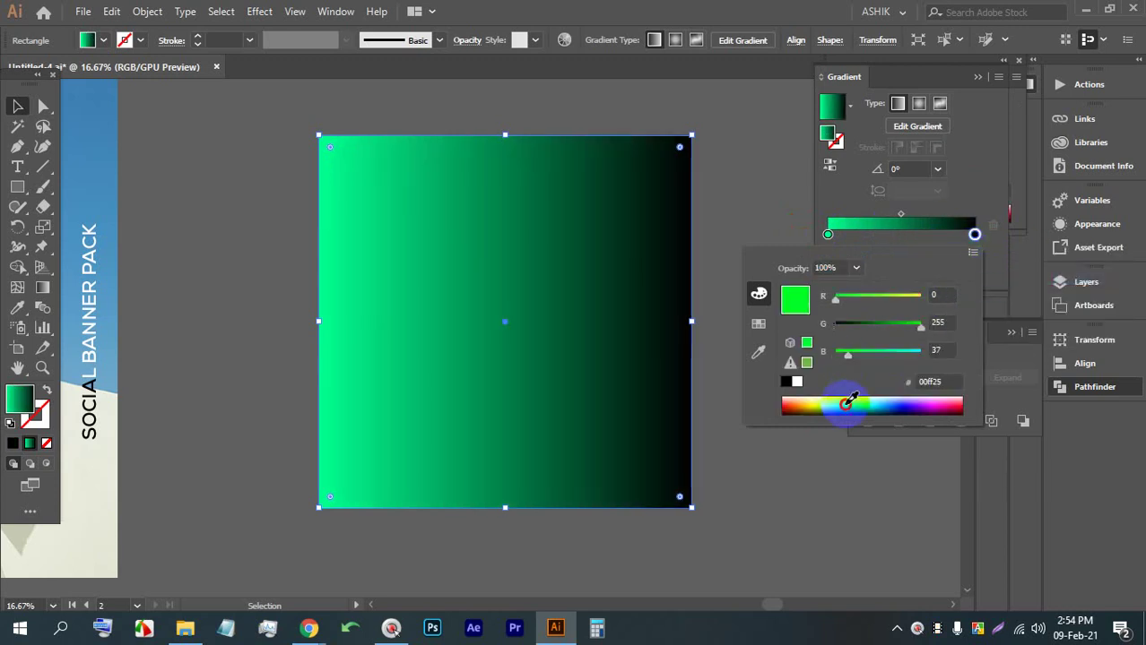
{"action": "left_click", "coordinate": [870, 397]}
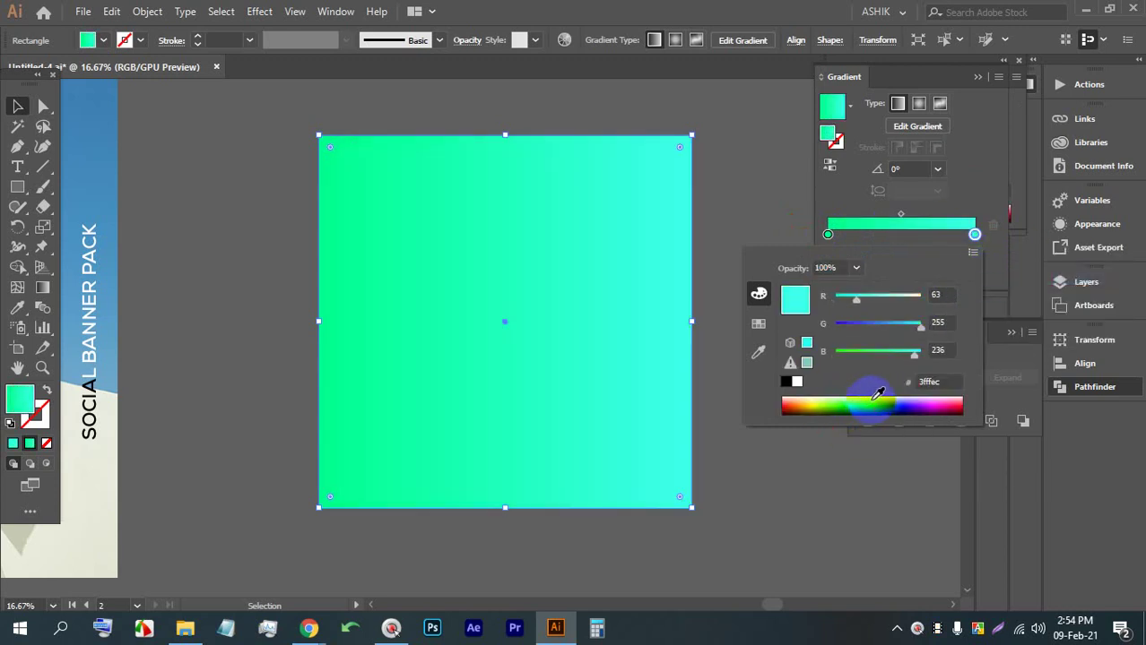
{"action": "mouse_move", "coordinate": [863, 395]}
{"action": "left_mouse_down"}
{"action": "mouse_move", "coordinate": [843, 403]}
{"action": "mouse_move", "coordinate": [867, 403]}
{"action": "left_mouse_up"}
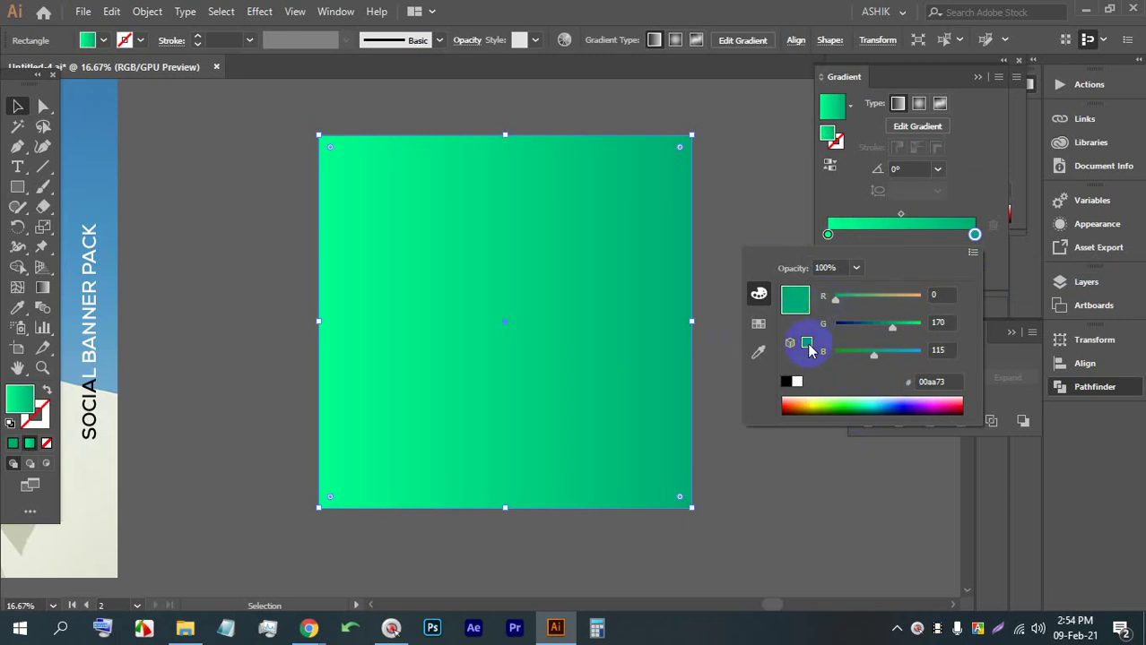
Give the left gradient stop a medium green from the full colour picker
{"action": "left_click", "coordinate": [827, 235]}
{"action": "left_click", "coordinate": [827, 235]}
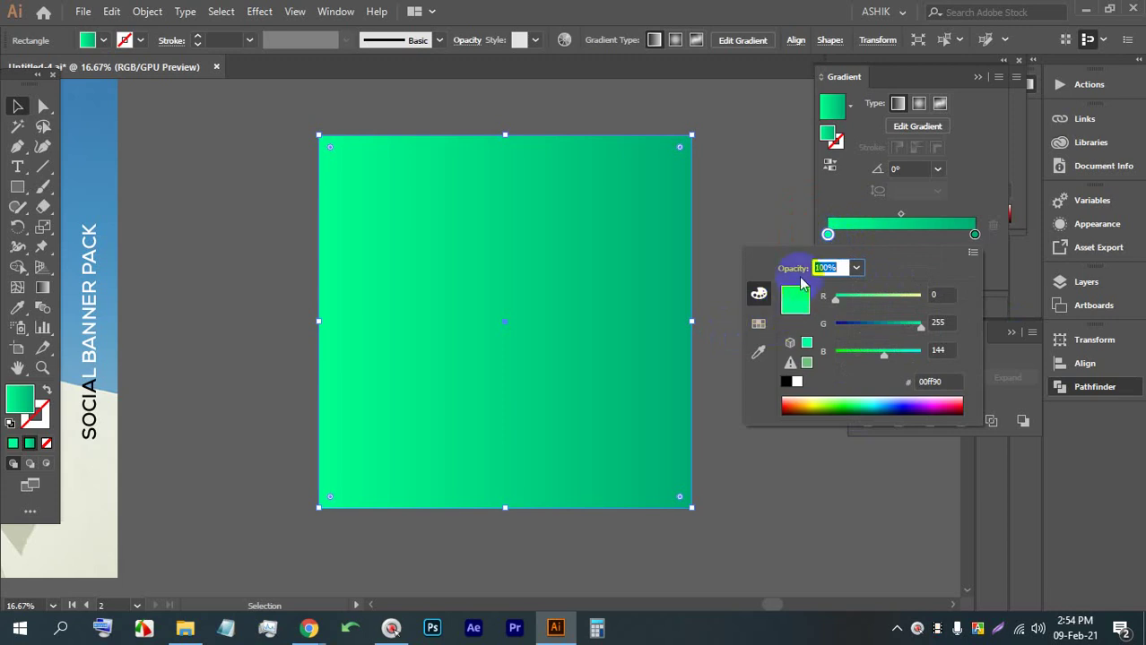
{"action": "double_click", "coordinate": [826, 132]}
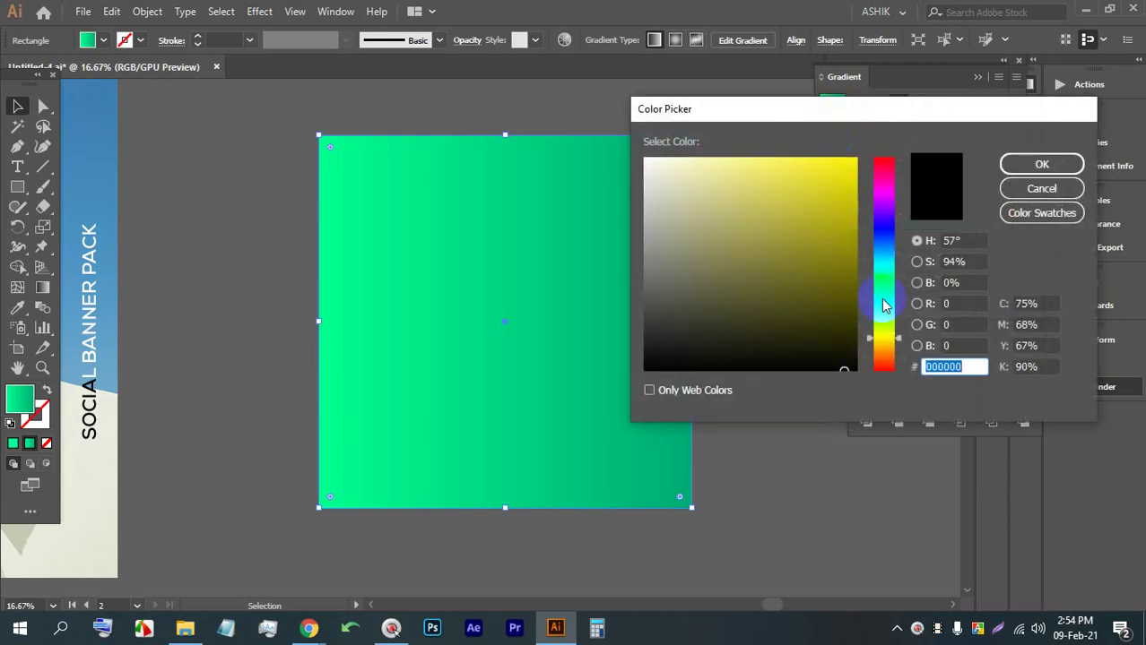
{"action": "left_click", "coordinate": [885, 311]}
{"action": "left_click_drag", "start_coordinate": [886, 309], "coordinate": [885, 302]}
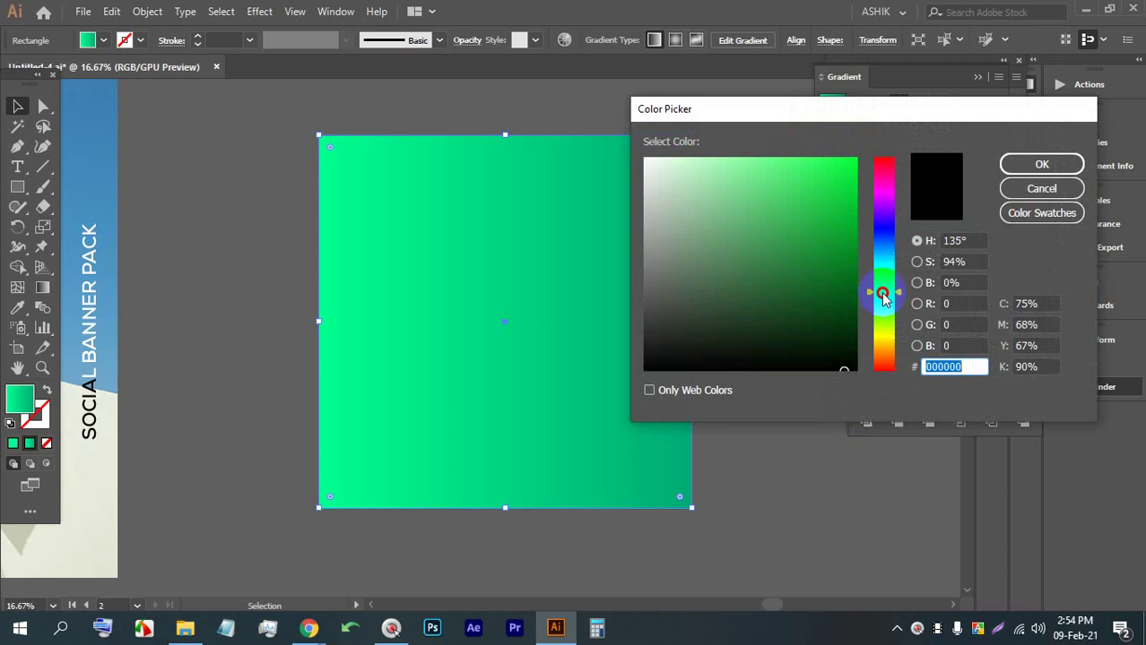
{"action": "mouse_move", "coordinate": [837, 197]}
{"action": "left_mouse_down"}
{"action": "mouse_move", "coordinate": [831, 273]}
{"action": "mouse_move", "coordinate": [788, 260]}
{"action": "left_mouse_up"}
{"action": "left_click", "coordinate": [1016, 162]}
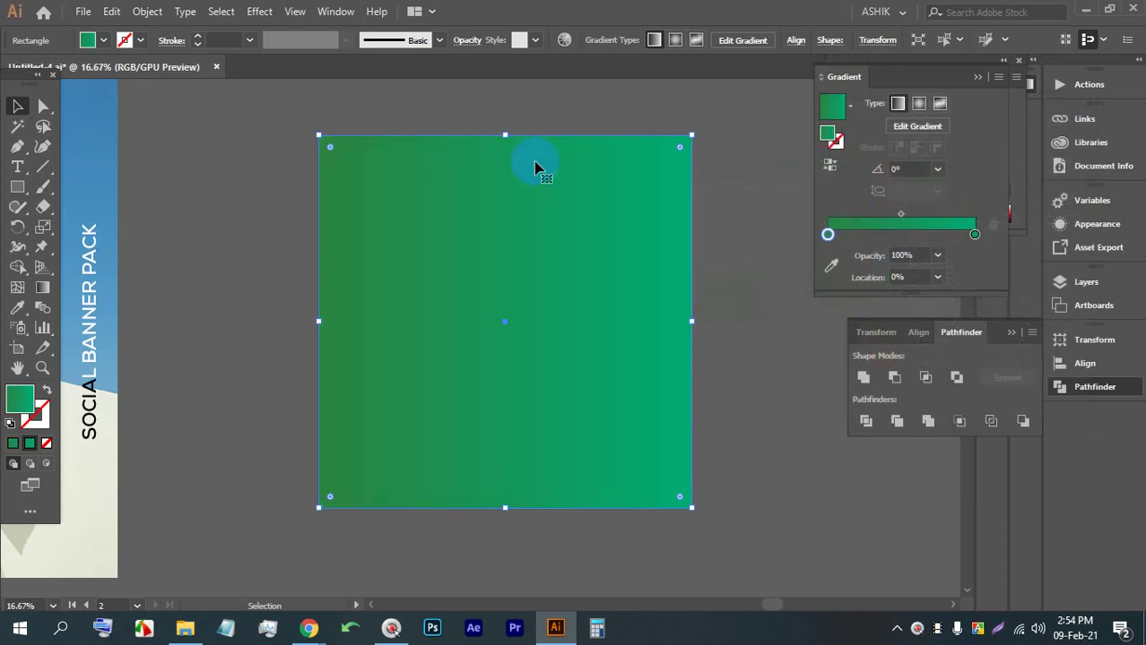
Try a radial gradient on the rectangle, then keep it Linear
{"action": "left_click", "coordinate": [721, 251]}
{"action": "left_click", "coordinate": [635, 208]}
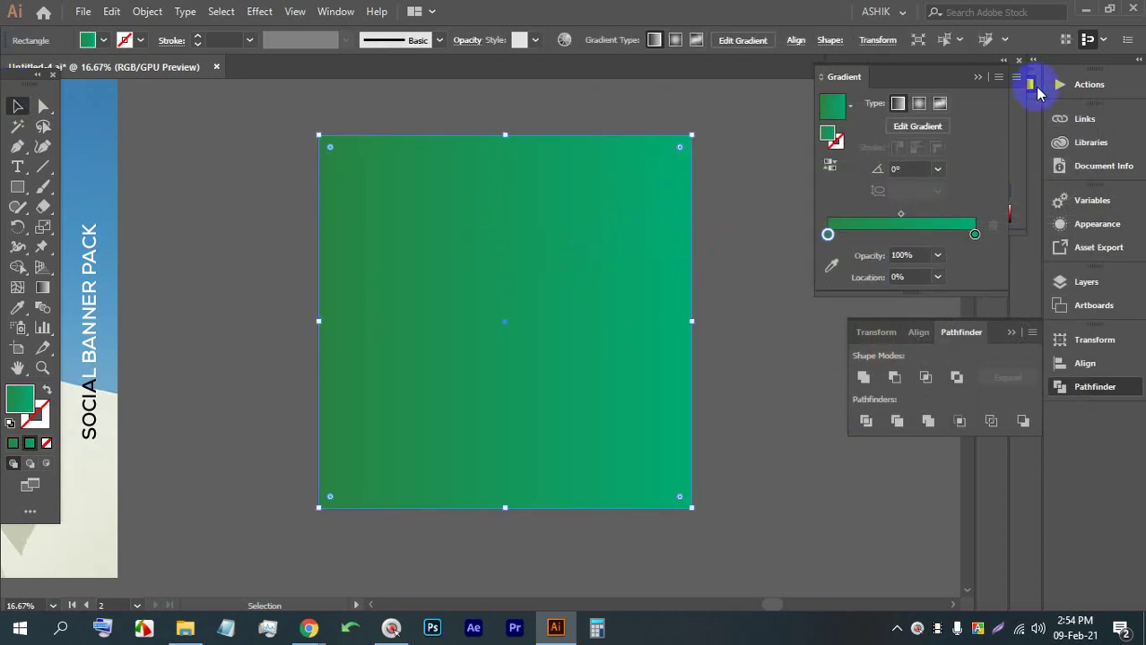
{"action": "left_click", "coordinate": [898, 108]}
{"action": "left_click", "coordinate": [917, 105]}
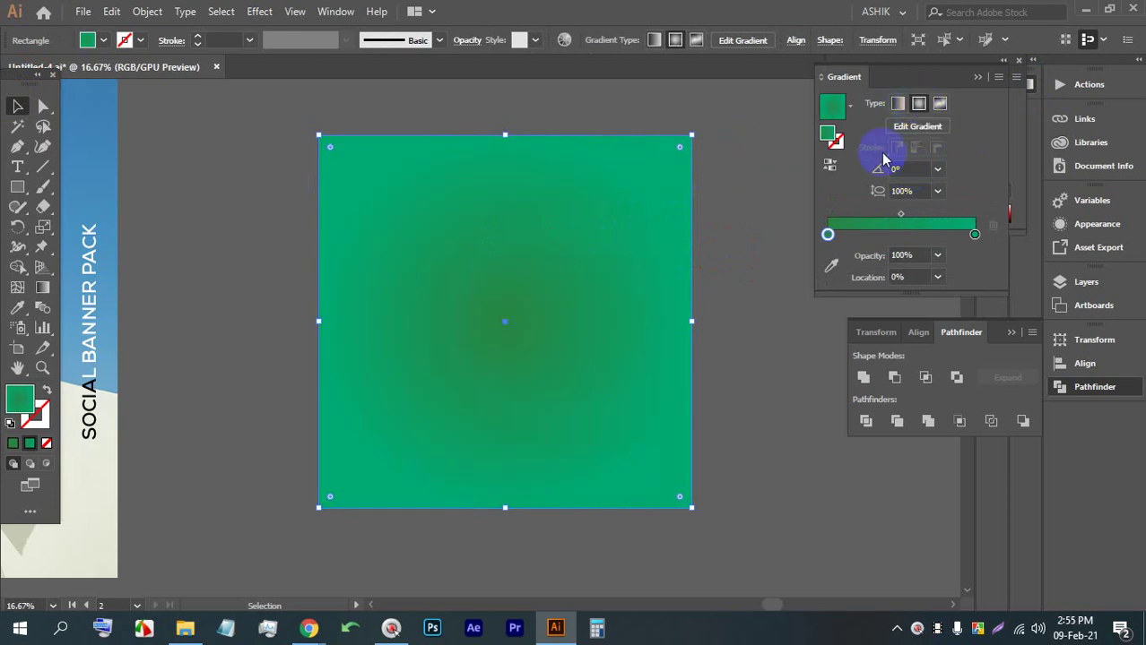
{"action": "left_click", "coordinate": [900, 105]}
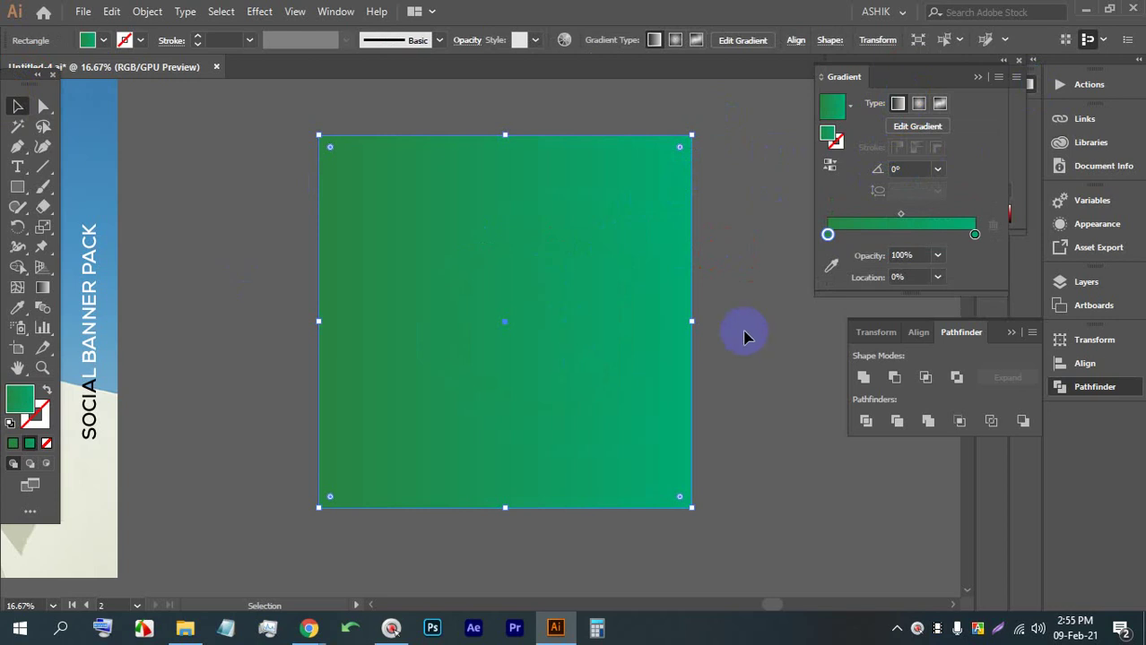
{"action": "left_click", "coordinate": [828, 234]}
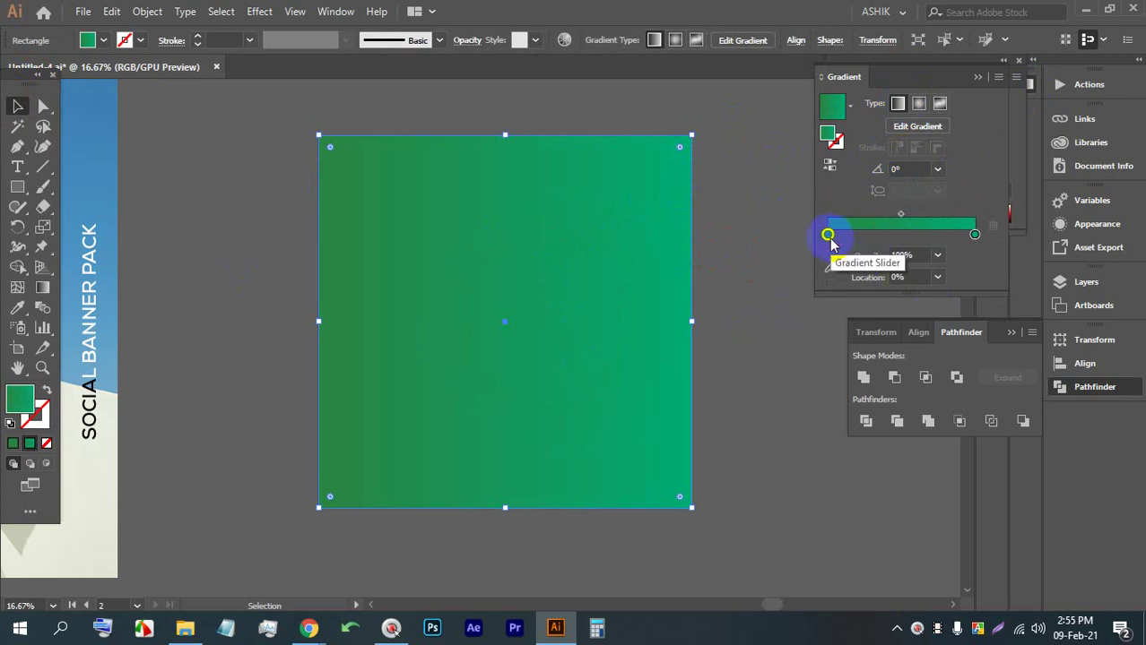
Switch to Chrome and open a new browser tab
{"action": "mouse_move", "coordinate": [308, 627]}
{"action": "left_click", "coordinate": [215, 551]}
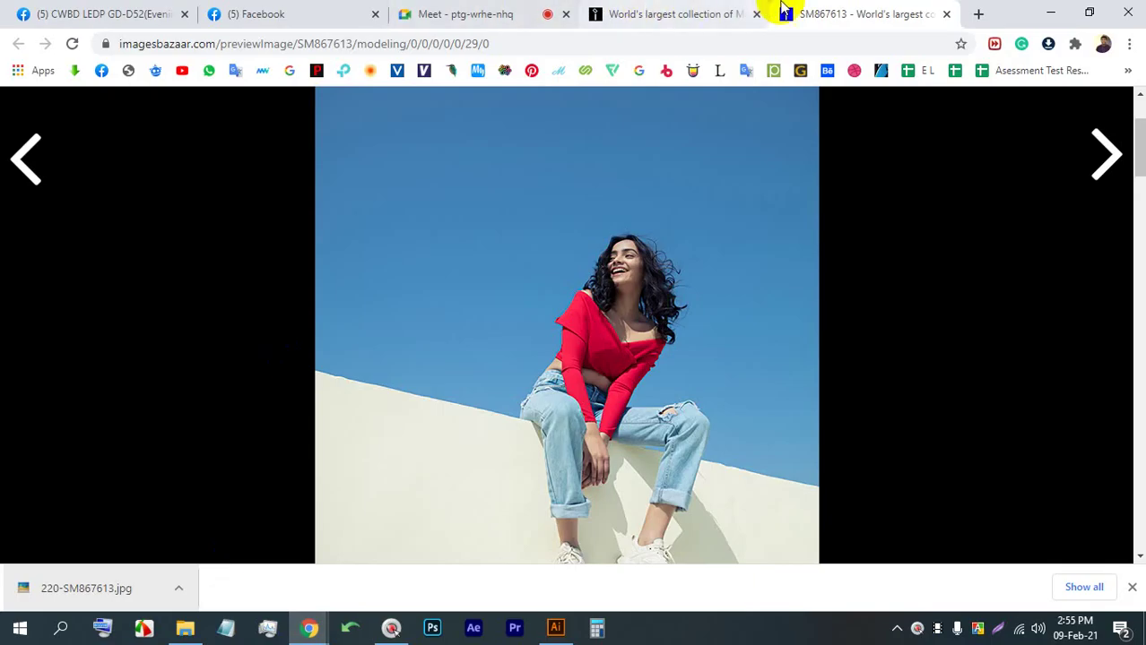
{"action": "left_click", "coordinate": [978, 13]}
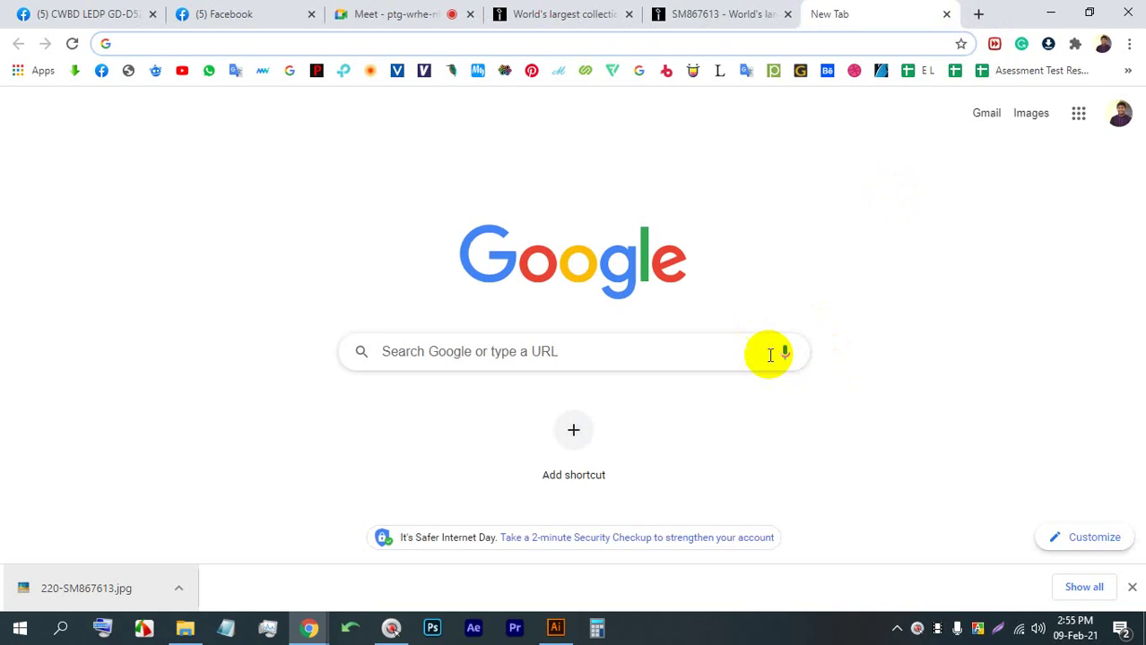
Voice-search 'green gradient colour' in Google and show the image results
{"action": "left_click", "coordinate": [785, 355]}
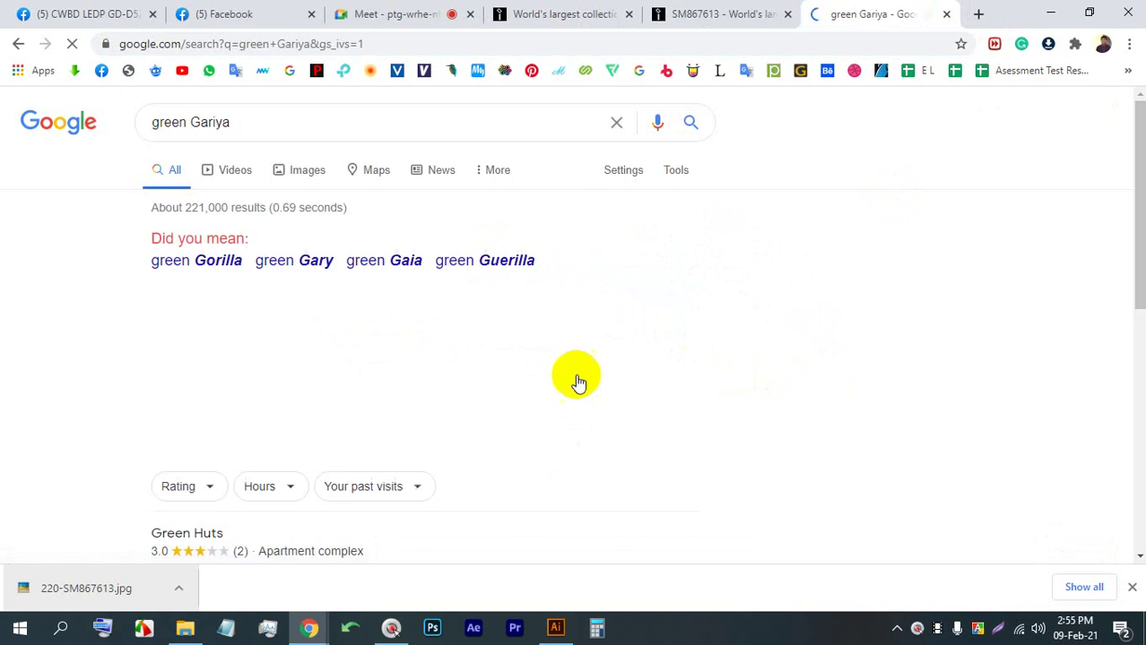
{"action": "left_click", "coordinate": [305, 168]}
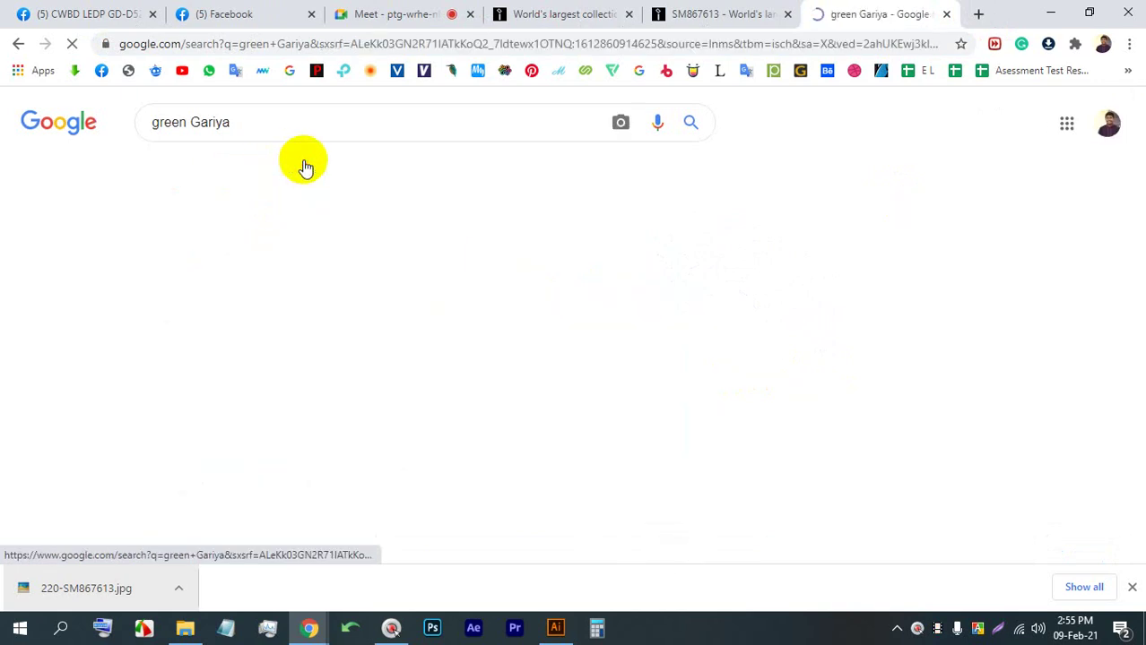
{"action": "left_click", "coordinate": [332, 112]}
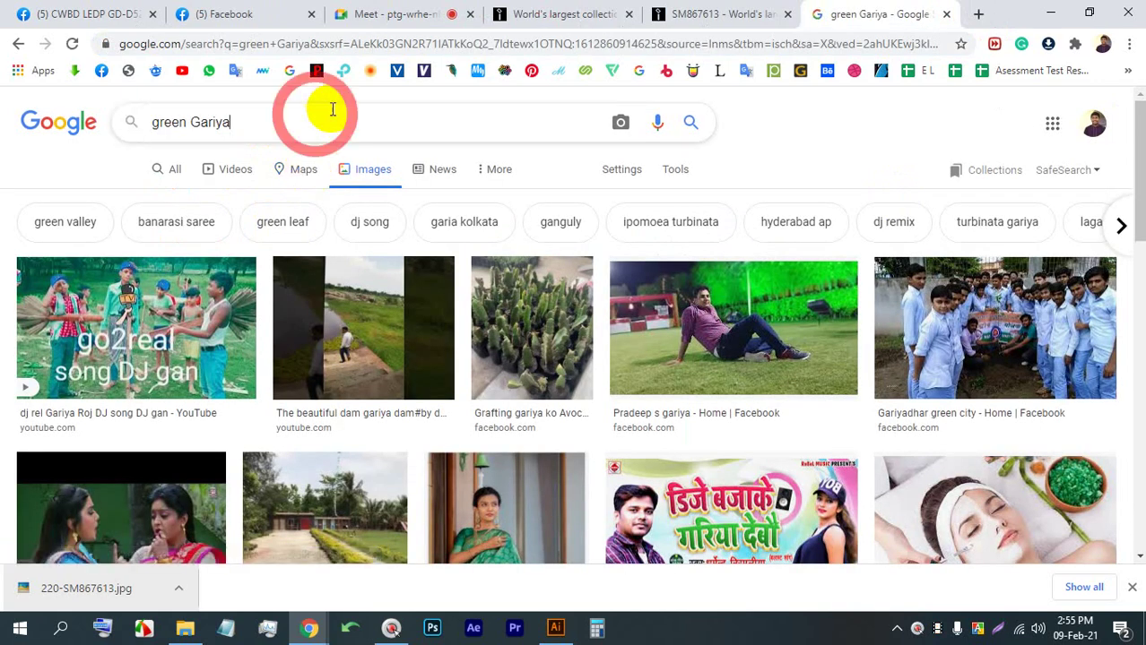
{"action": "left_click", "coordinate": [657, 122]}
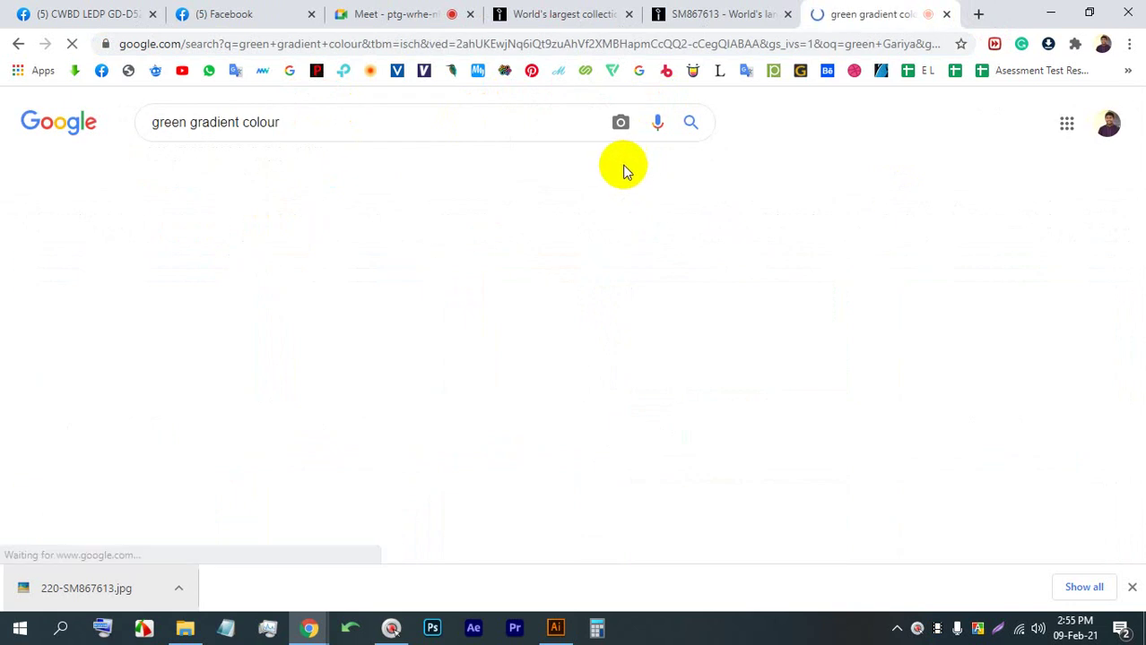
Copy the Green Gradient Wallpapers image and return to Illustrator
{"action": "scroll", "coordinate": [544, 377], "scroll_direction": "down", "scroll_amount": 2}
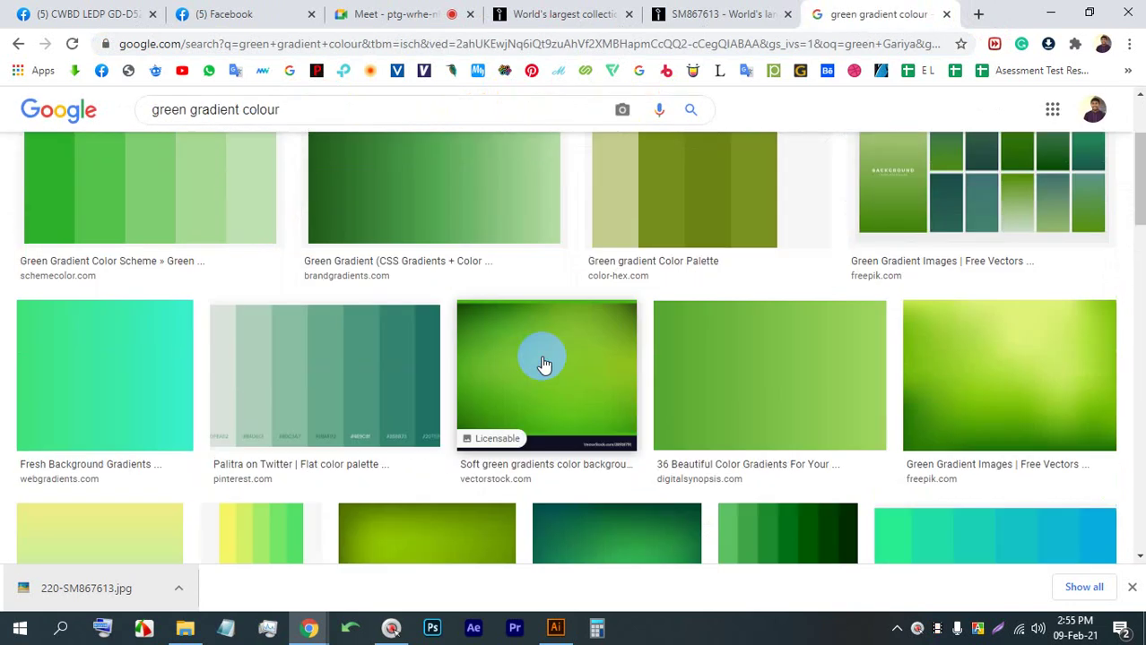
{"action": "scroll", "coordinate": [579, 417], "scroll_direction": "down", "scroll_amount": 4}
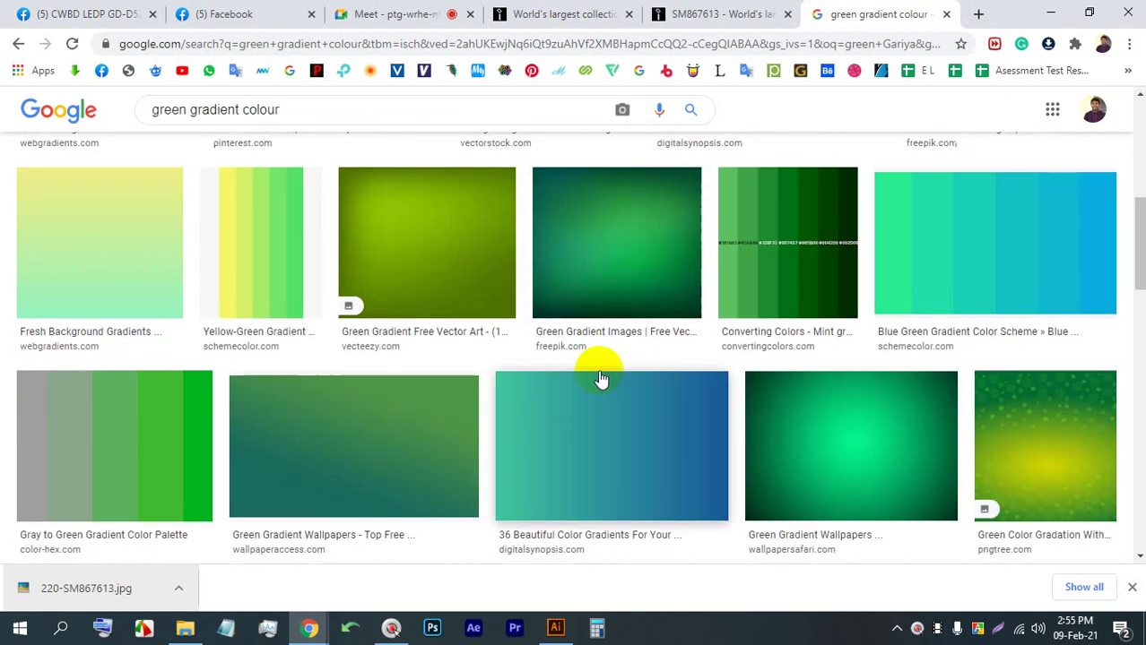
{"action": "scroll", "coordinate": [638, 334], "scroll_direction": "down", "scroll_amount": 10}
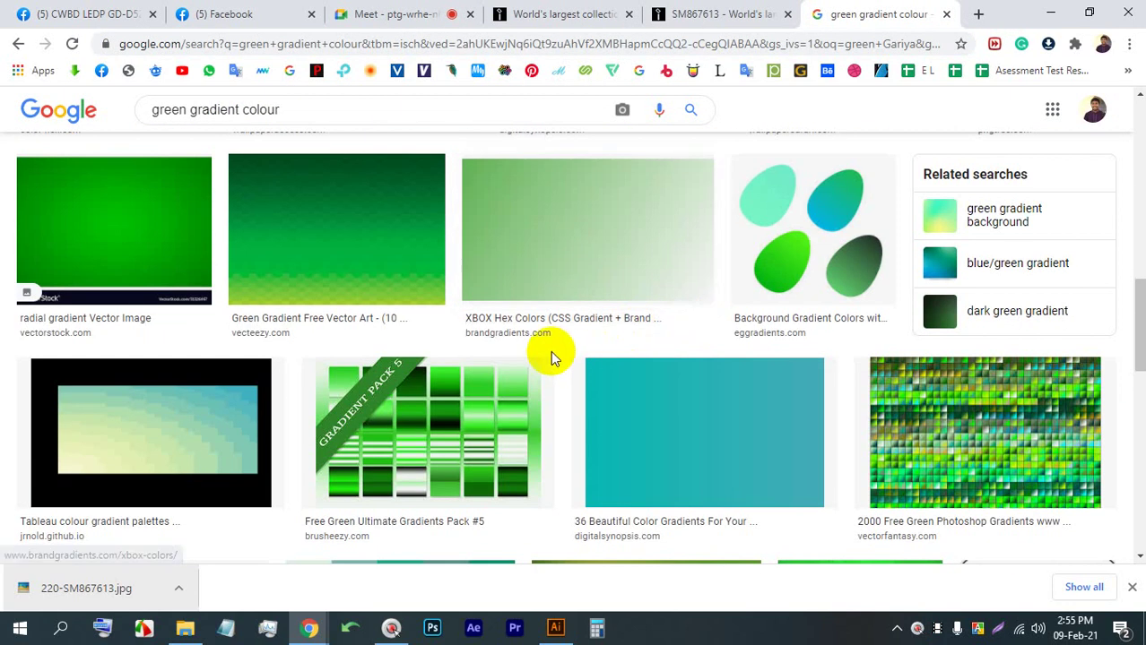
{"action": "scroll", "coordinate": [553, 359], "scroll_direction": "down", "scroll_amount": 8}
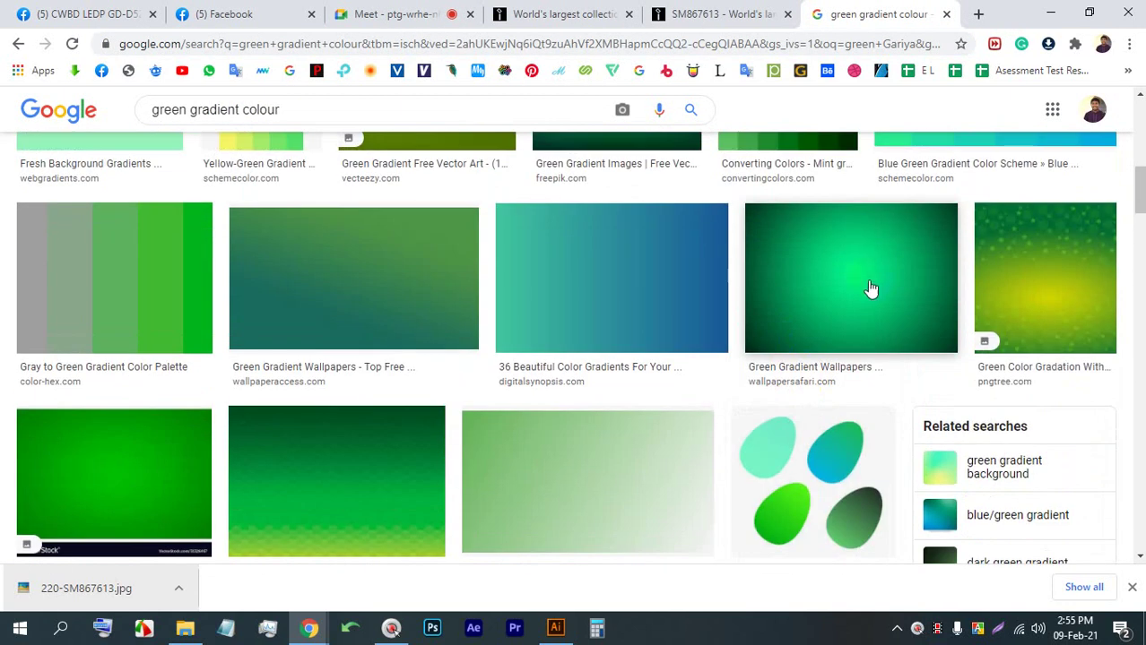
{"action": "left_click", "coordinate": [869, 289]}
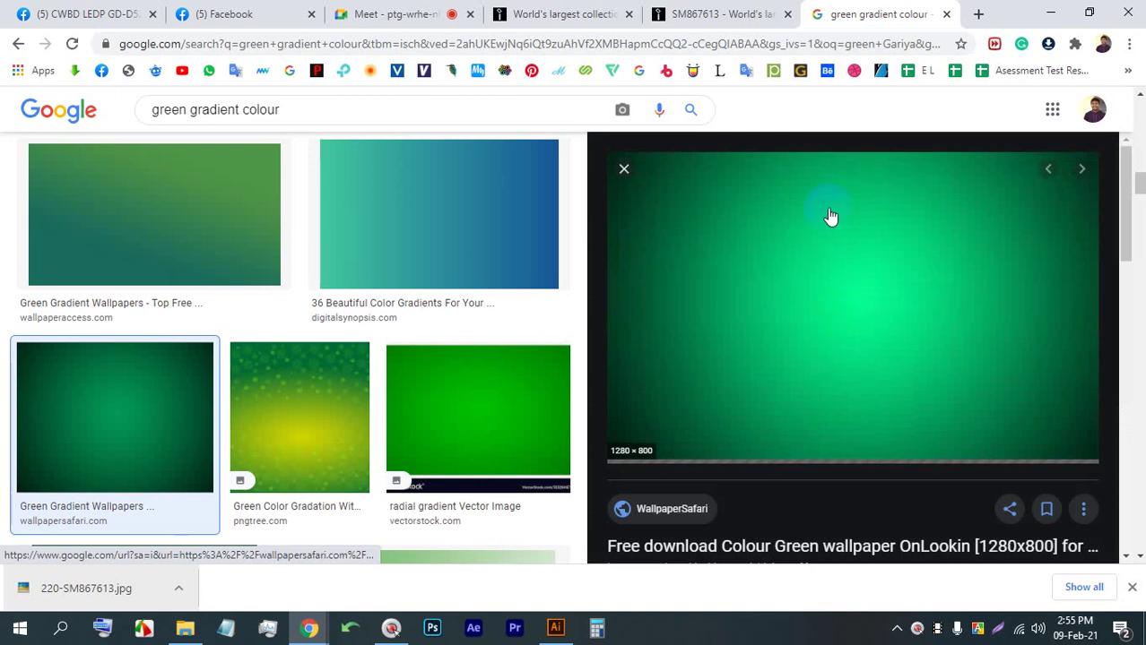
{"action": "right_click", "coordinate": [789, 287]}
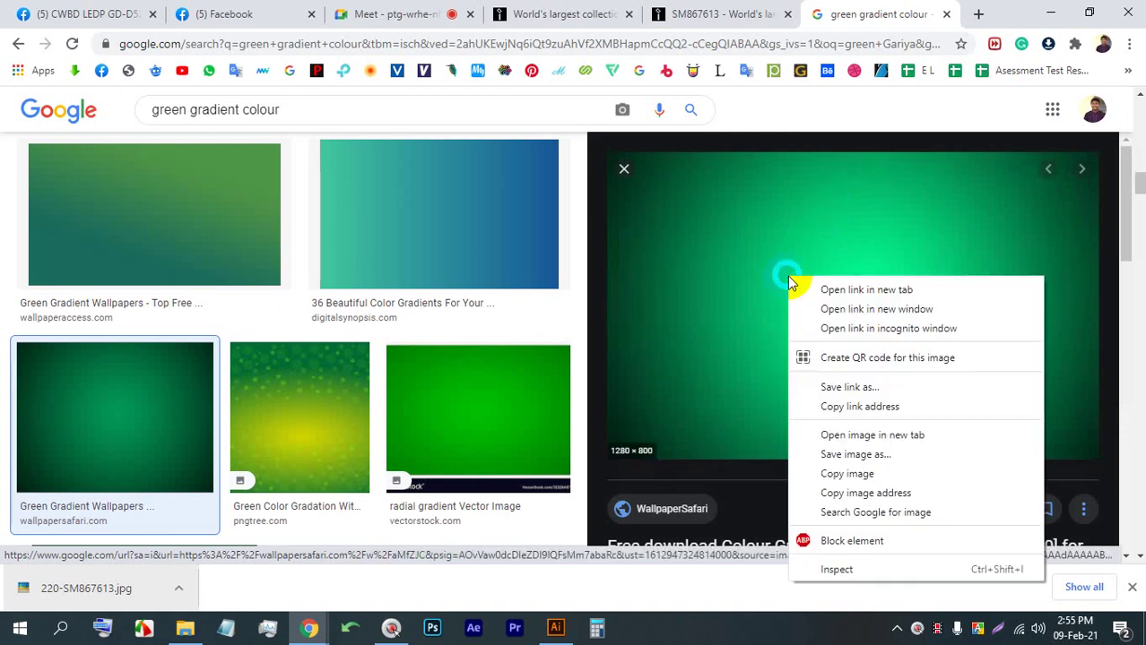
{"action": "left_click", "coordinate": [846, 474]}
{"action": "left_click", "coordinate": [556, 628]}
Paste the wallpaper reference image above the green square, then reselect the square
{"action": "left_click", "coordinate": [717, 305]}
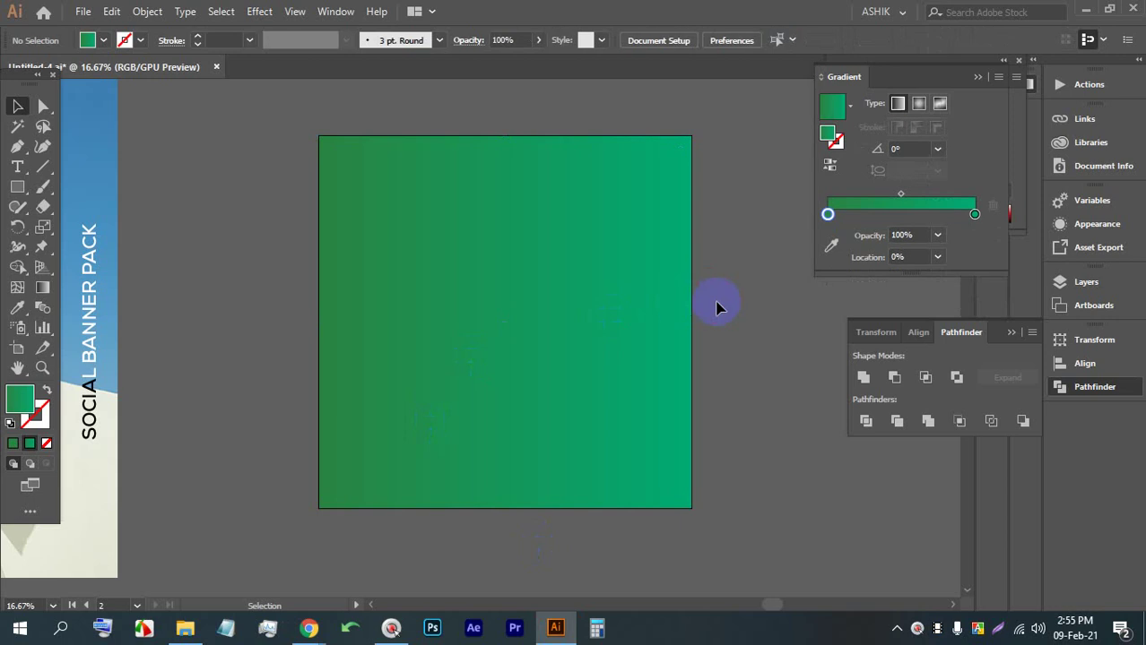
{"action": "key", "text": "ctrl+v"}
{"action": "scroll", "coordinate": [718, 307], "scroll_direction": "down", "scroll_amount": 1}
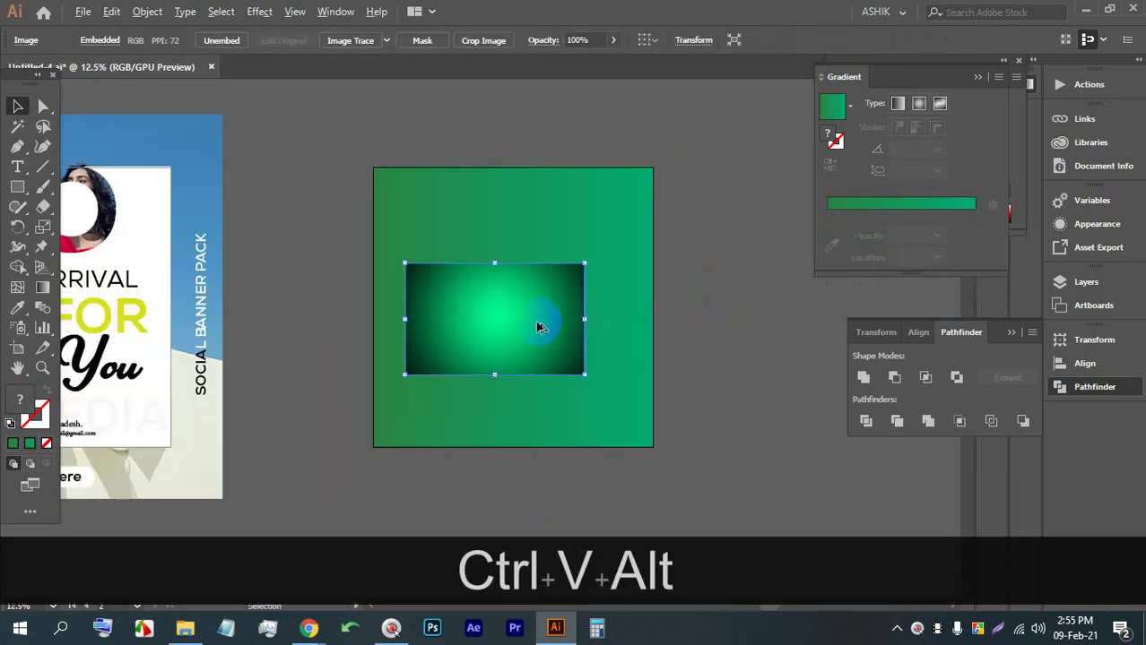
{"action": "scroll", "coordinate": [523, 325], "scroll_direction": "up", "scroll_amount": 2}
{"action": "left_click_drag", "start_coordinate": [500, 439], "coordinate": [527, 215]}
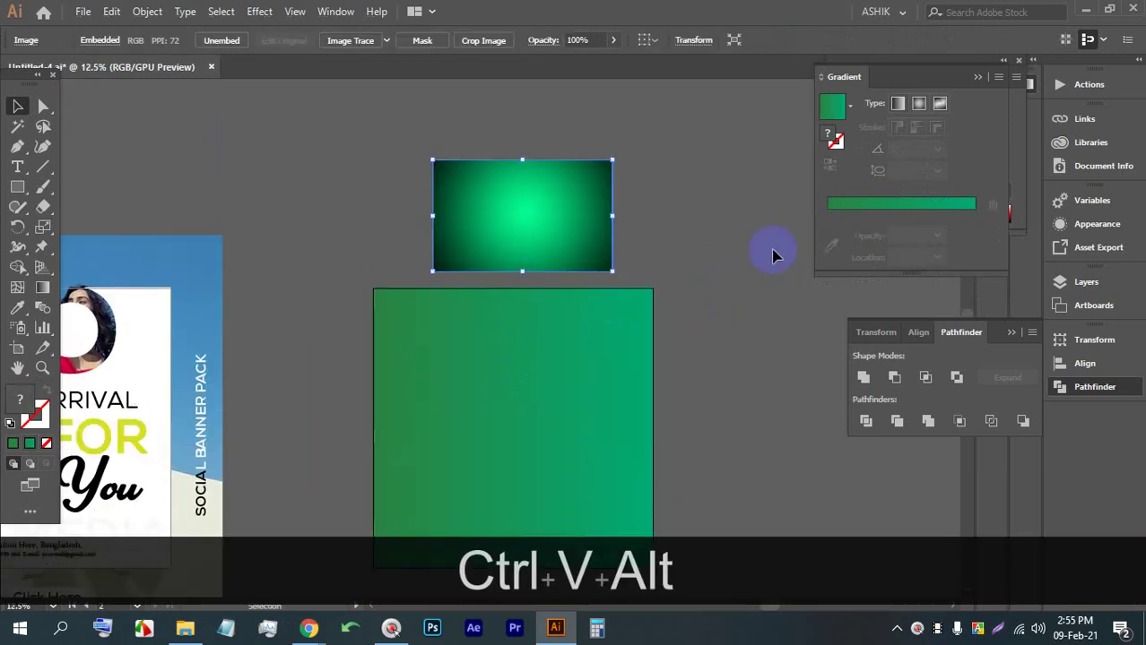
{"action": "left_click", "coordinate": [478, 449]}
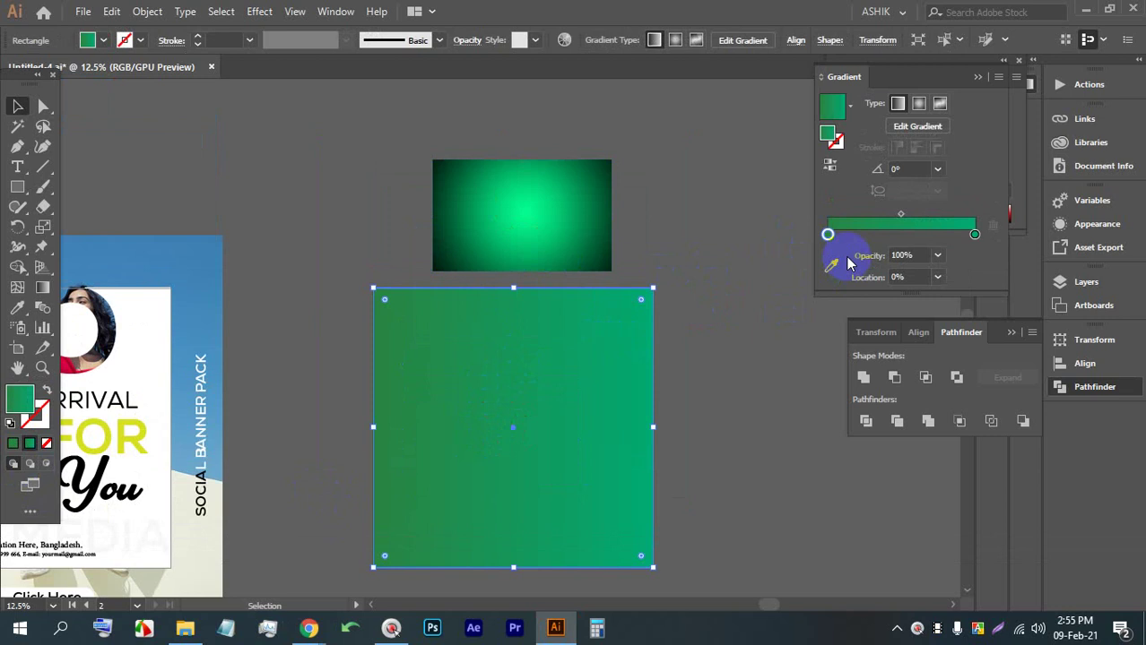
Recolour the gradient's left stop with a green sampled from the reference image
{"action": "double_click", "coordinate": [827, 236]}
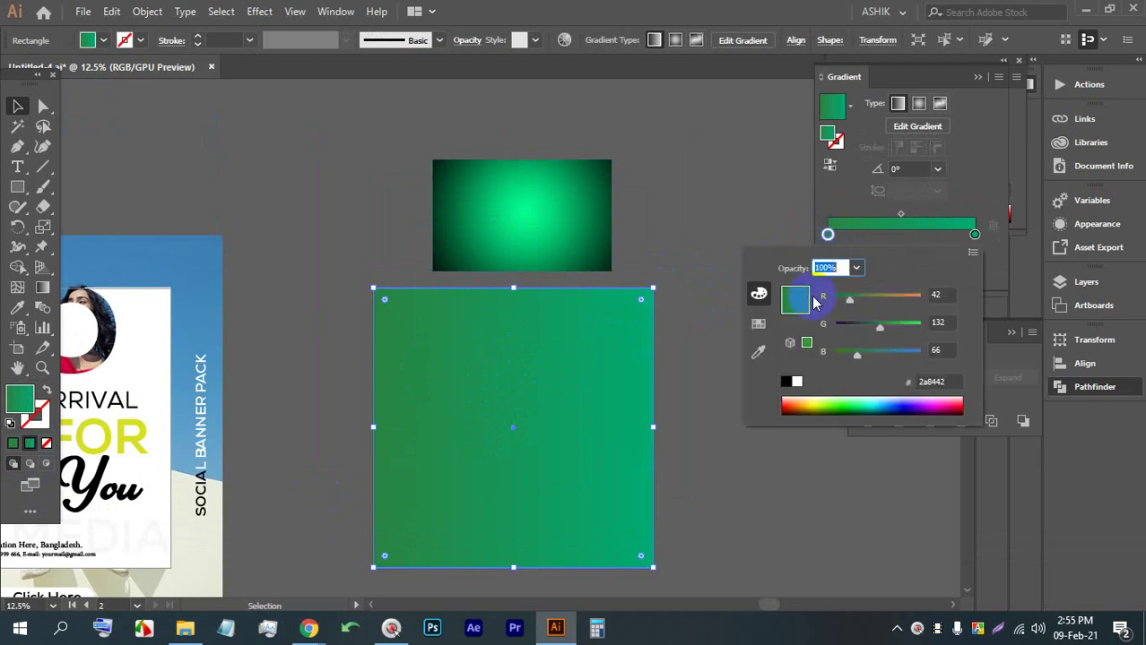
{"action": "left_click", "coordinate": [759, 356]}
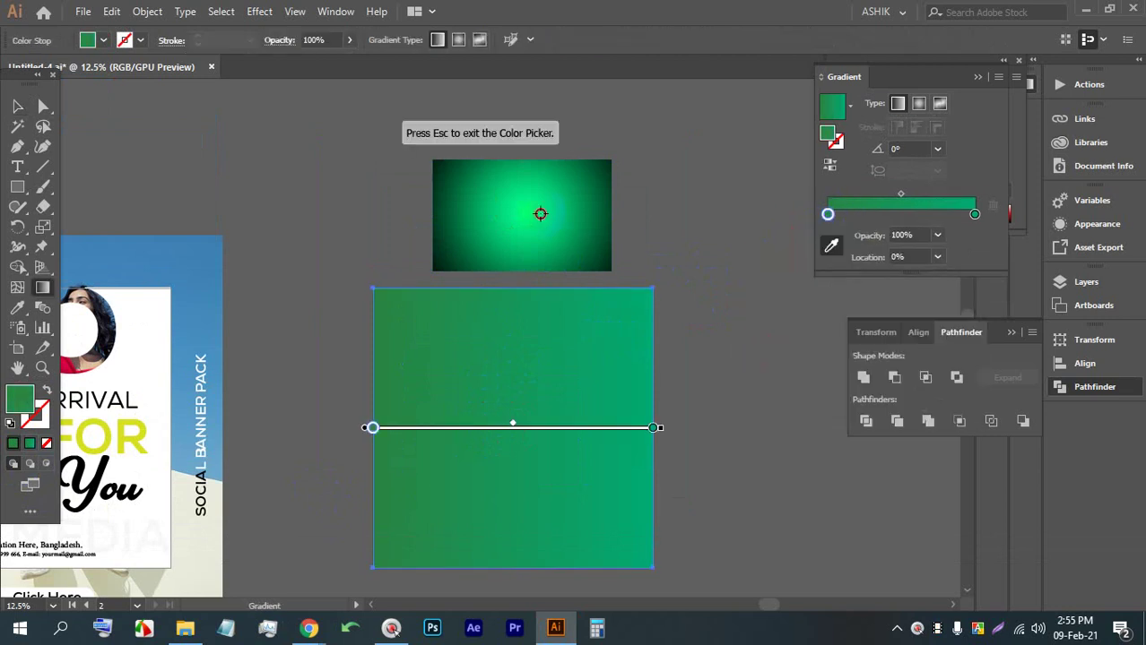
{"action": "left_click", "coordinate": [539, 213]}
{"action": "left_click", "coordinate": [559, 227]}
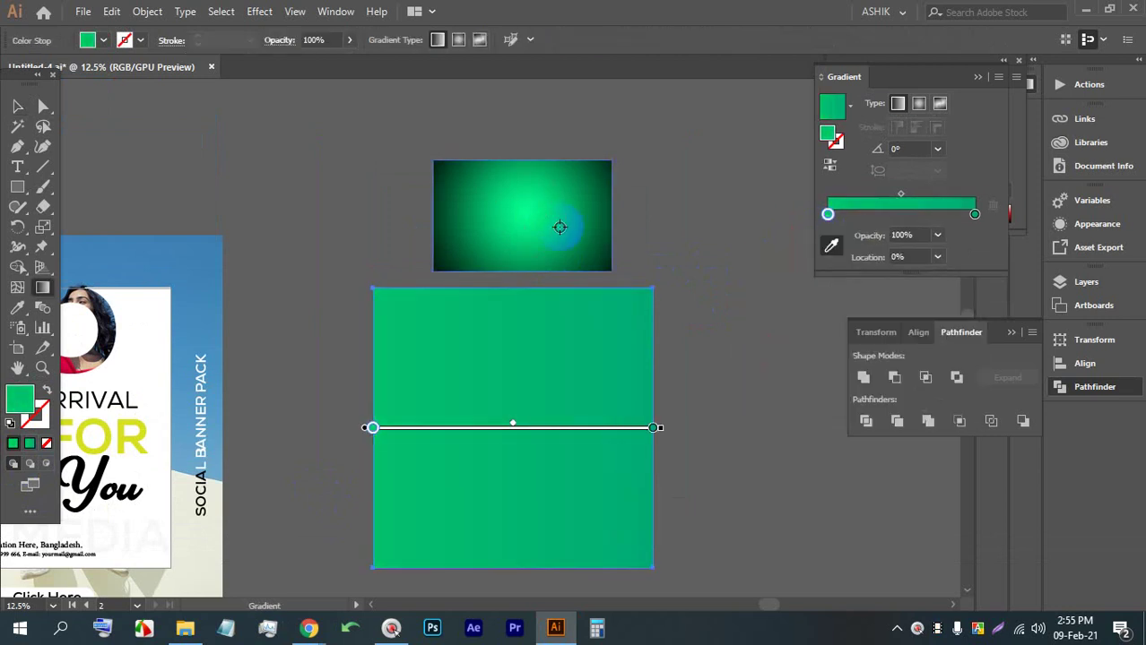
{"action": "left_click", "coordinate": [577, 229]}
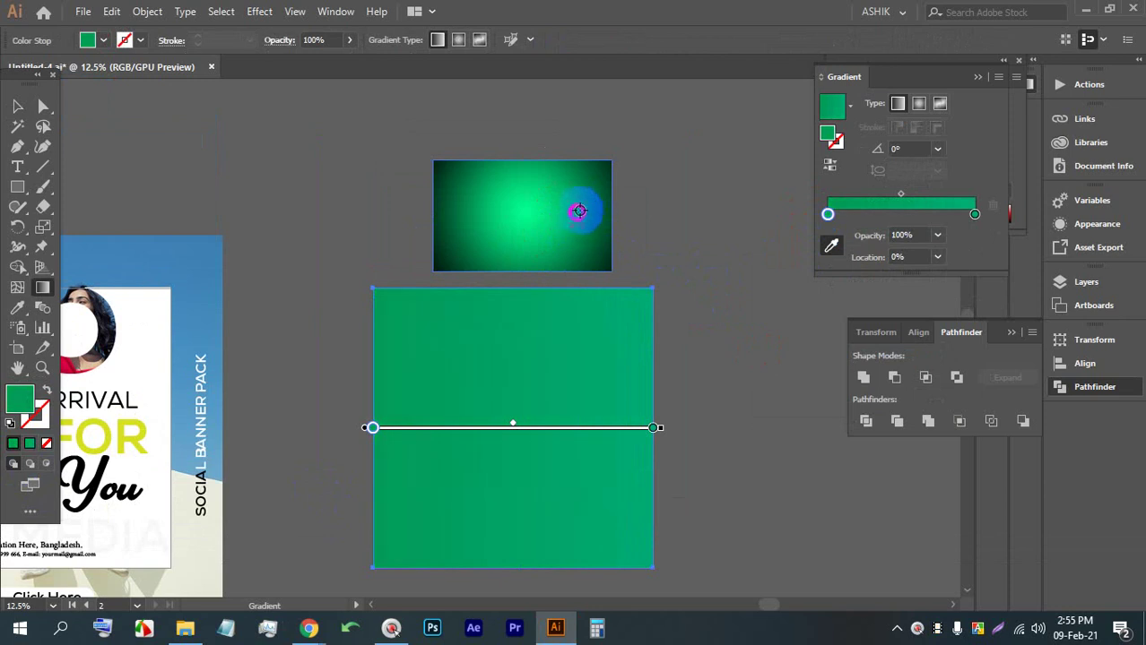
{"action": "left_click", "coordinate": [594, 184]}
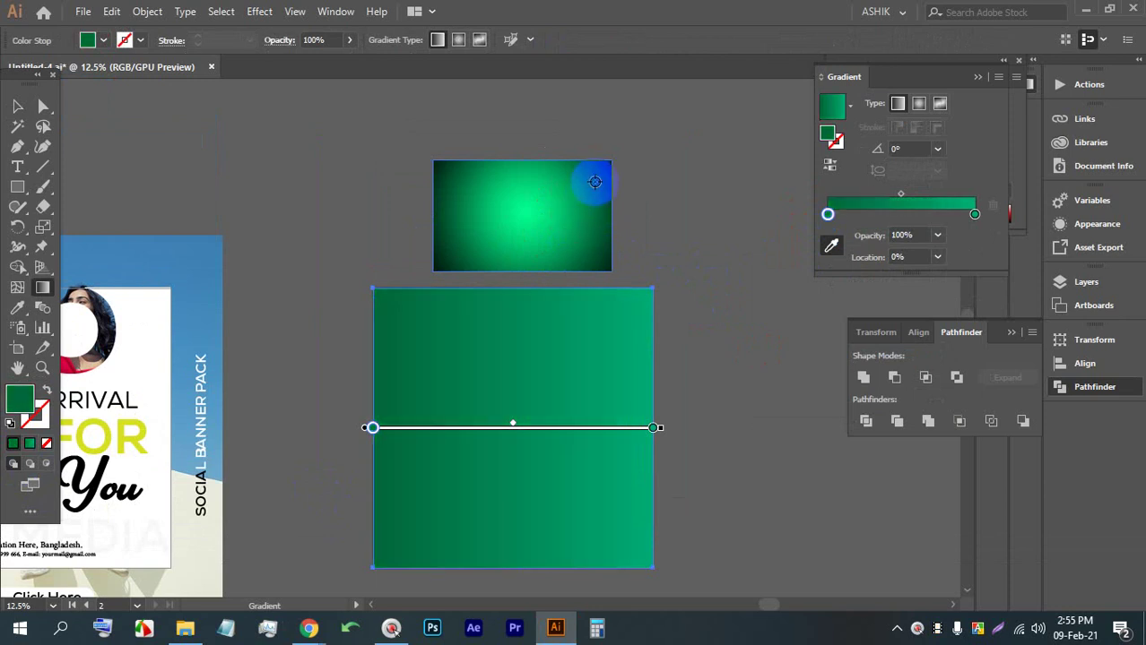
{"action": "left_click", "coordinate": [578, 199]}
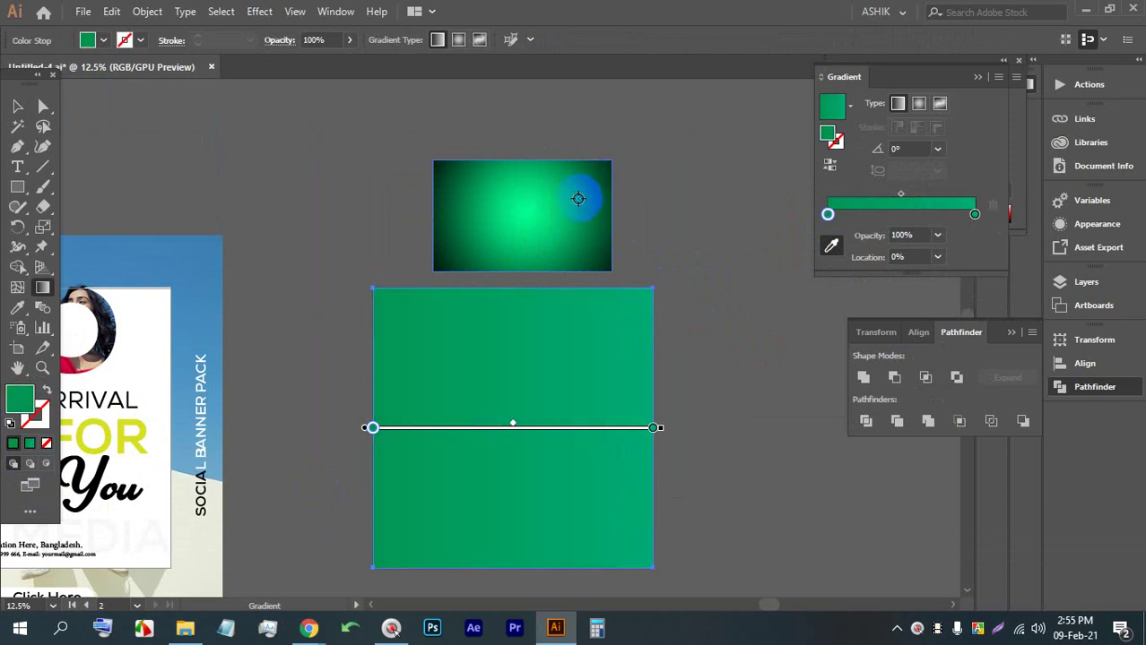
{"action": "left_click", "coordinate": [588, 204]}
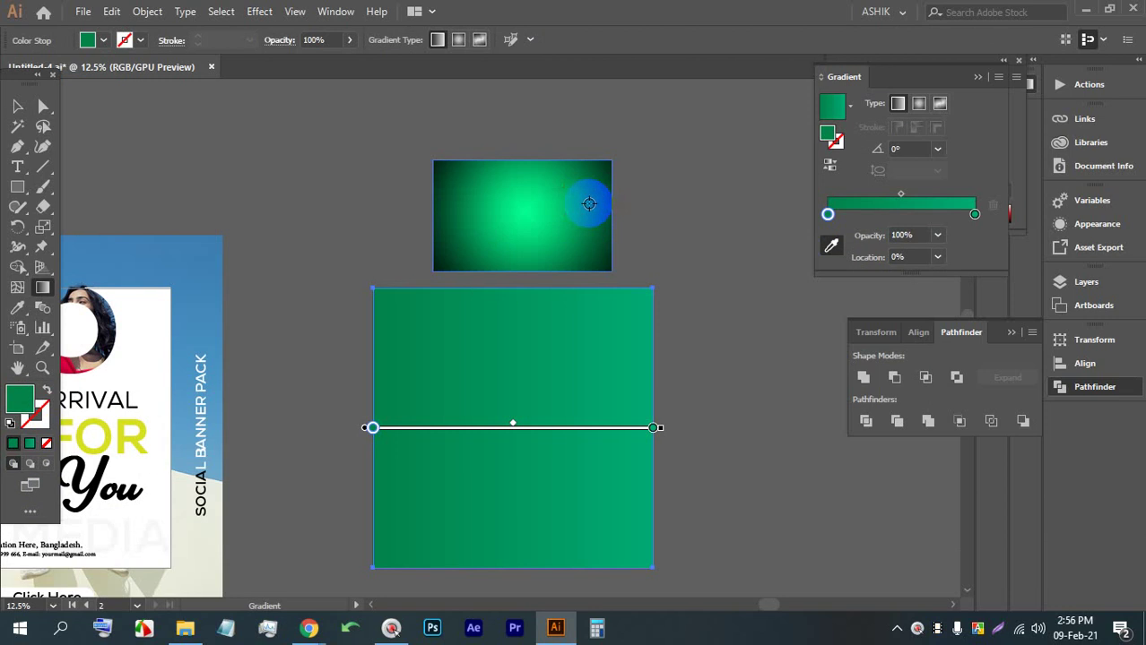
{"action": "left_click", "coordinate": [571, 216]}
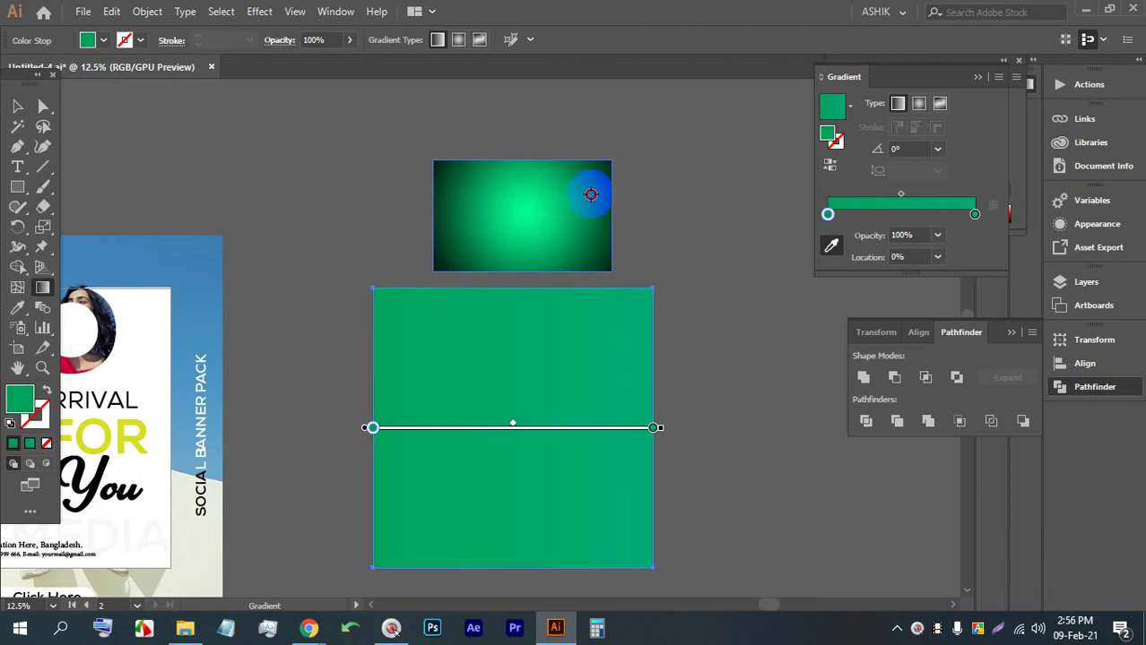
{"action": "left_click", "coordinate": [591, 193]}
{"action": "left_click", "coordinate": [586, 193]}
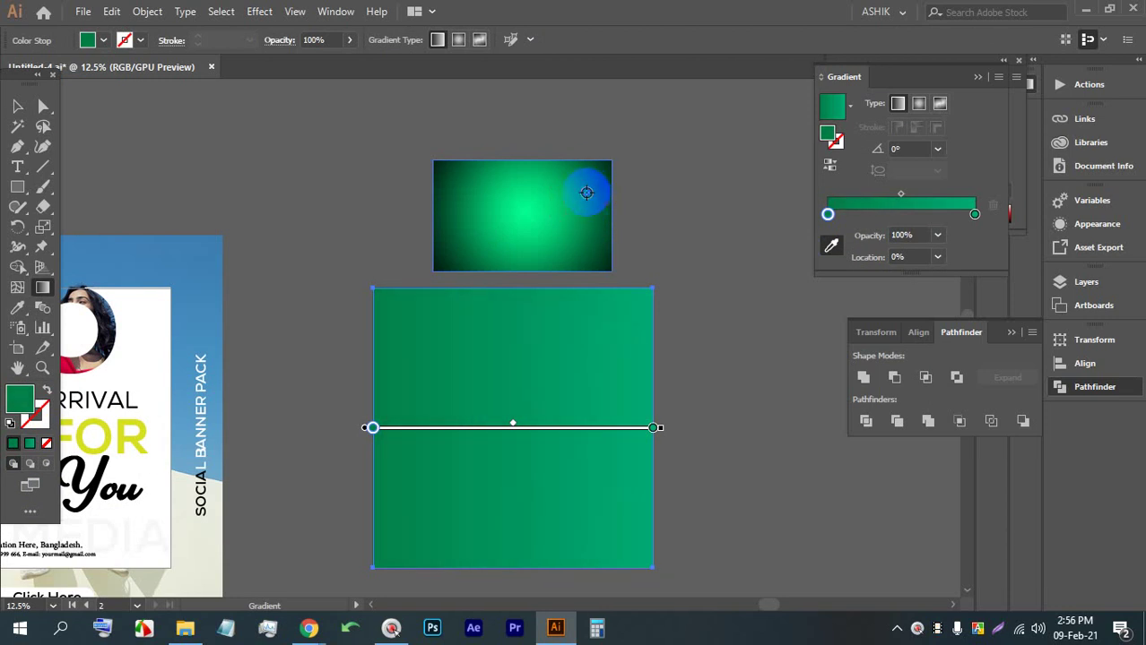
Redraw the square's gradient from bottom to top at 62.7°, darker green at the bottom
{"action": "left_click", "coordinate": [17, 106]}
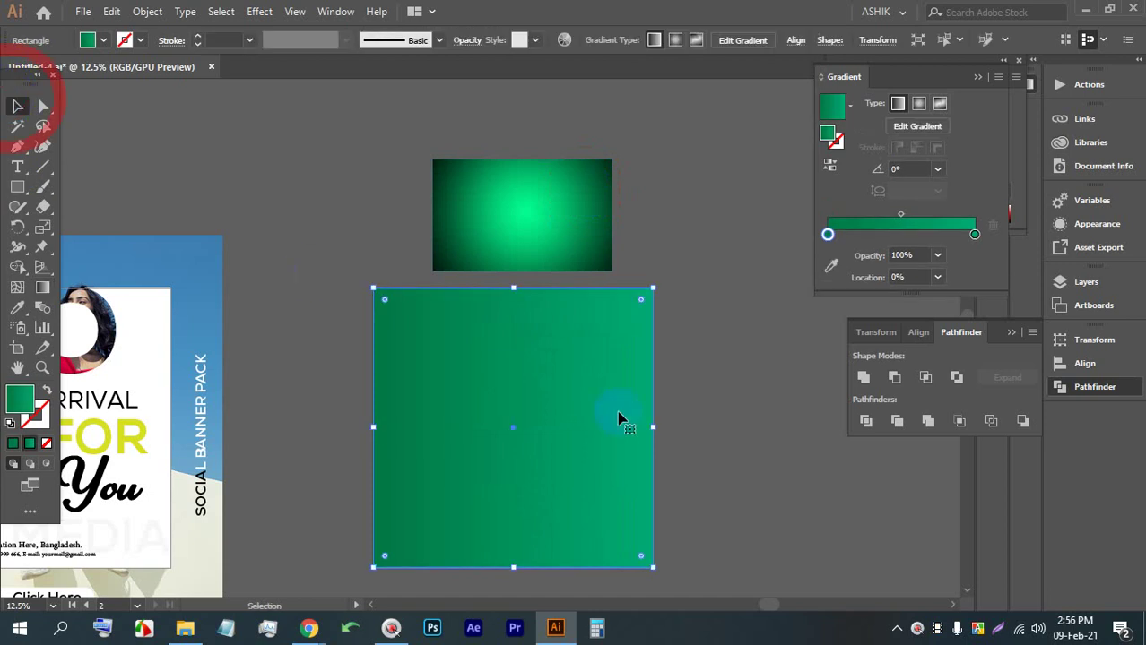
{"action": "left_click", "coordinate": [708, 398]}
{"action": "scroll", "coordinate": [710, 397], "scroll_direction": "up", "scroll_amount": 2}
{"action": "left_click_drag", "start_coordinate": [639, 386], "coordinate": [673, 314]}
{"action": "scroll", "coordinate": [673, 323], "scroll_direction": "down", "scroll_amount": 1}
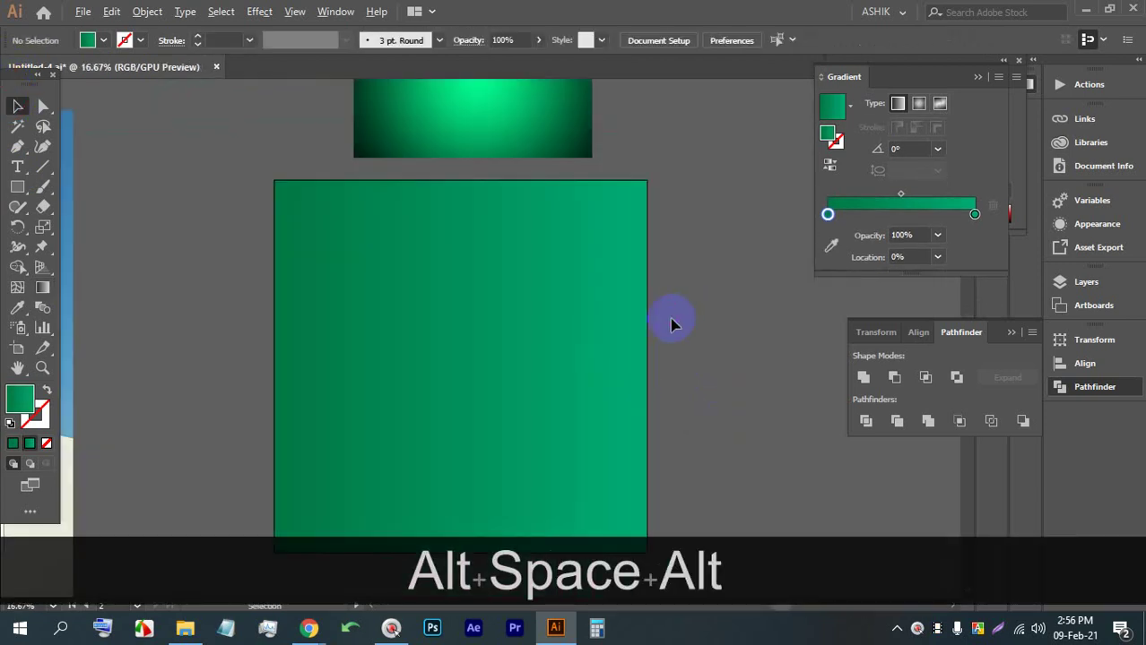
{"action": "left_click", "coordinate": [522, 373]}
{"action": "left_click", "coordinate": [43, 287]}
{"action": "left_click_drag", "start_coordinate": [276, 238], "coordinate": [465, 463]}
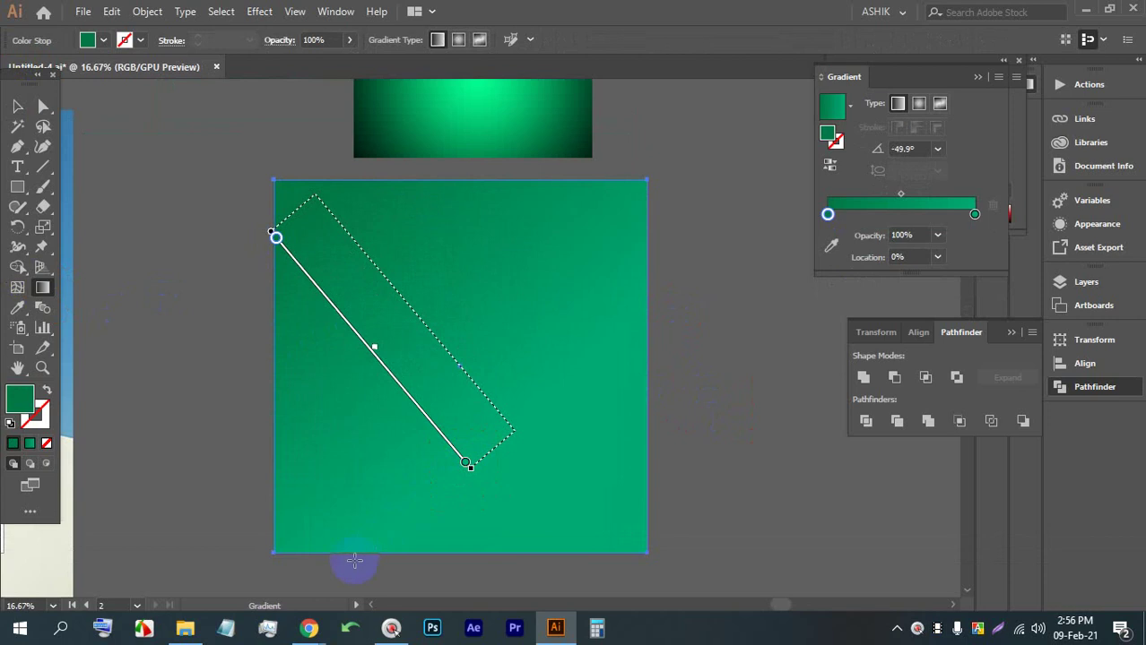
{"action": "left_click_drag", "start_coordinate": [353, 563], "coordinate": [488, 320]}
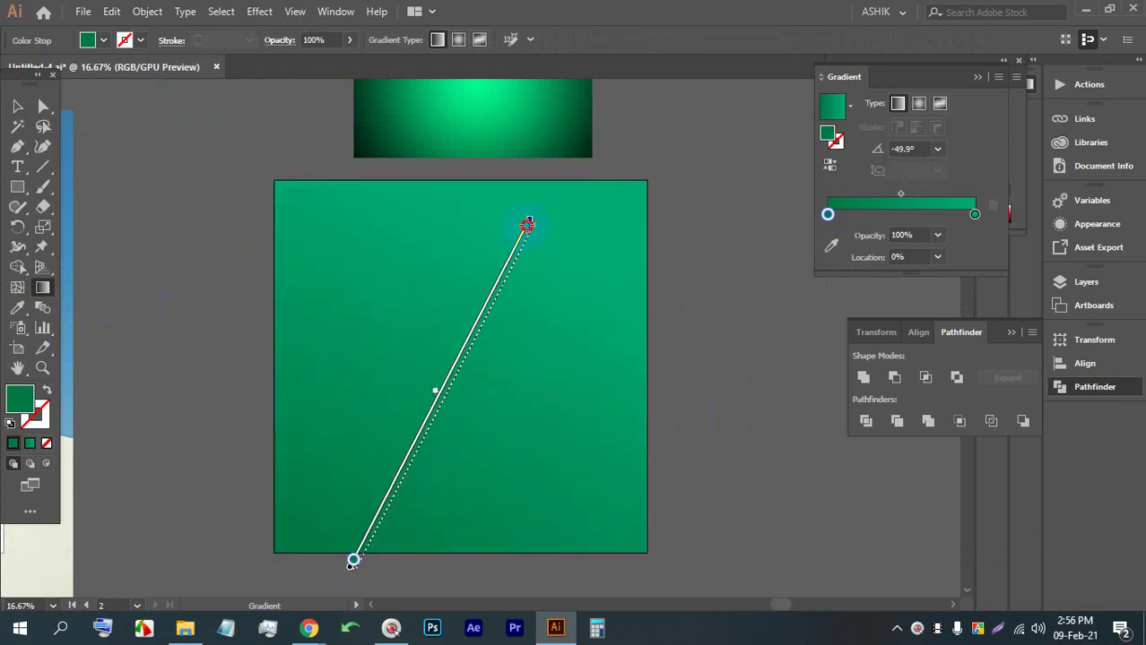
{"action": "left_click_drag", "start_coordinate": [528, 223], "coordinate": [528, 222]}
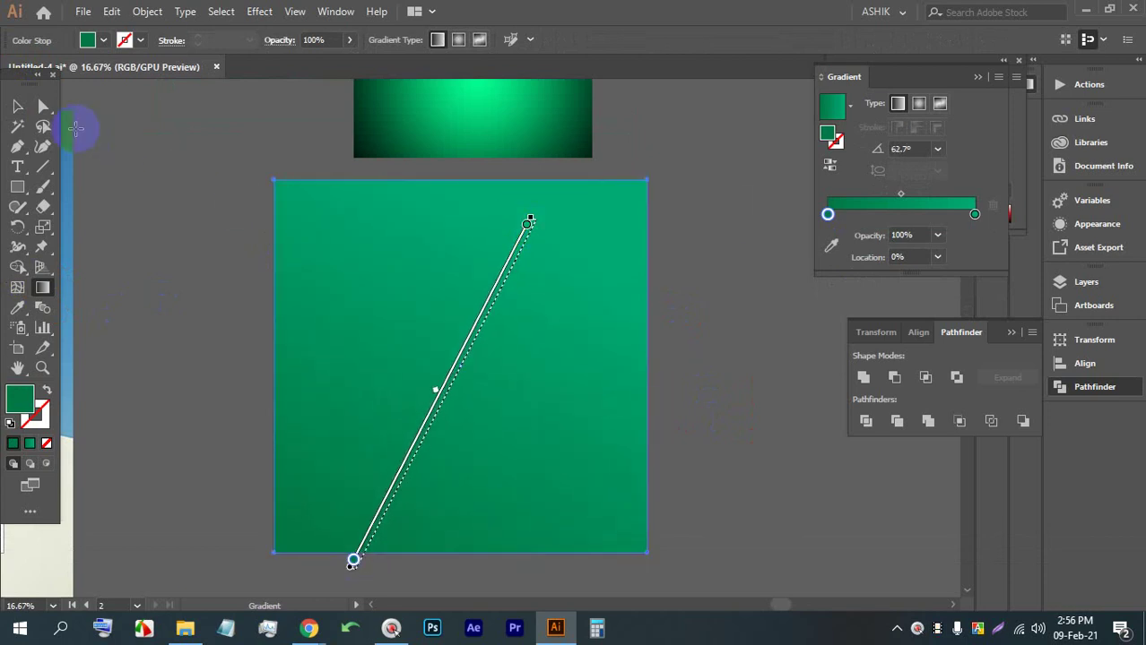
Delete the pasted wallpaper reference image
{"action": "left_click", "coordinate": [12, 109]}
{"action": "left_click", "coordinate": [678, 311]}
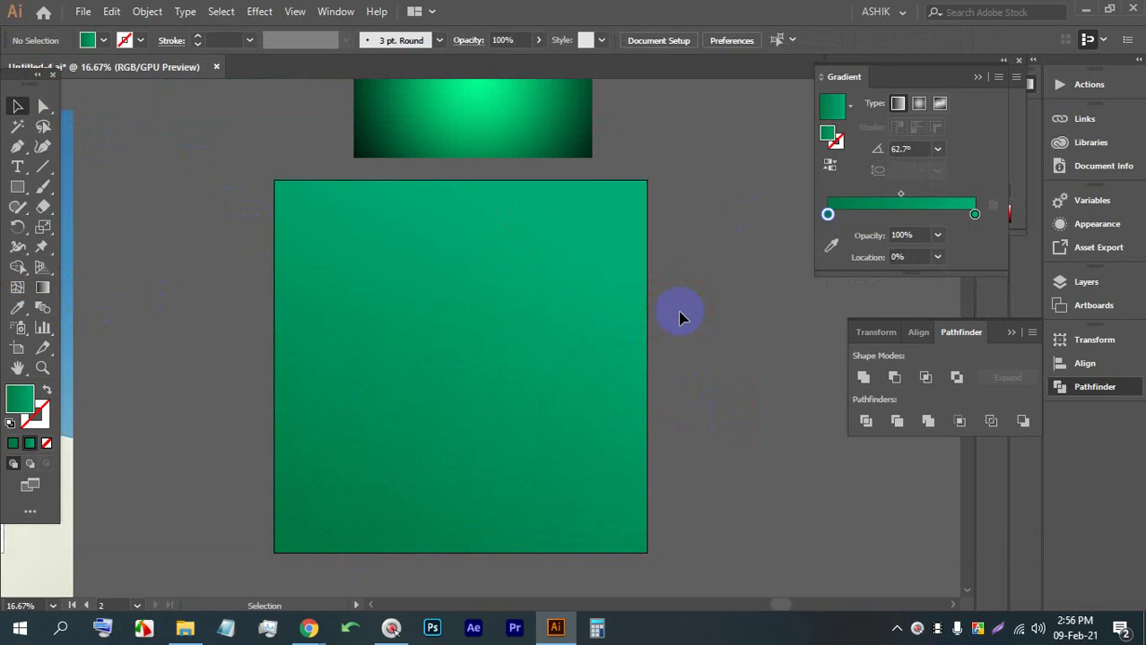
{"action": "scroll", "coordinate": [654, 278], "scroll_direction": "up", "scroll_amount": 2}
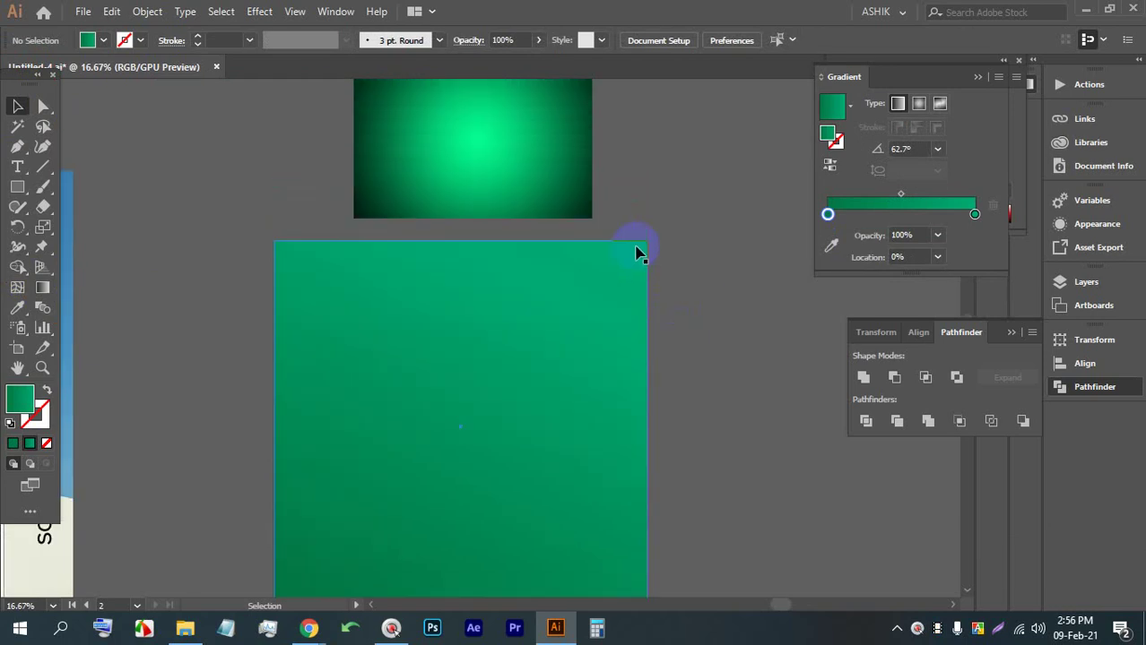
{"action": "left_click", "coordinate": [473, 146]}
{"action": "key", "text": "BackSpace"}
{"action": "scroll", "coordinate": [480, 359], "scroll_direction": "down", "scroll_amount": 2}
{"action": "scroll", "coordinate": [481, 359], "scroll_direction": "down", "scroll_amount": 2}
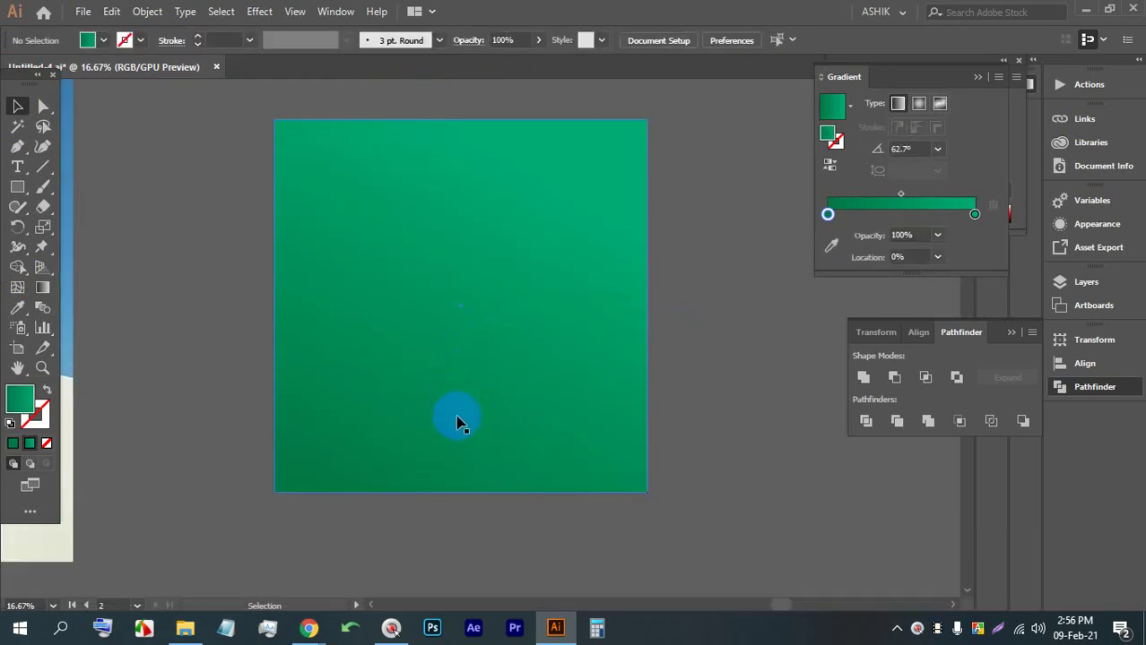
Add a text object at the top of the square reading 'F'
{"action": "left_click", "coordinate": [18, 166]}
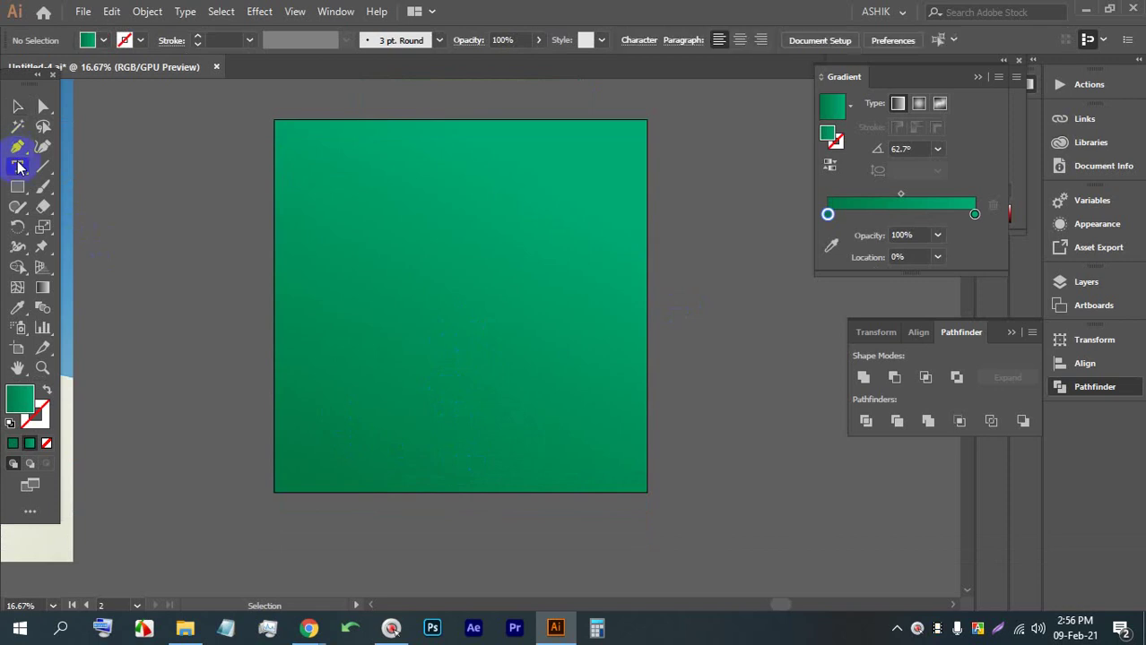
{"action": "left_click", "coordinate": [255, 187]}
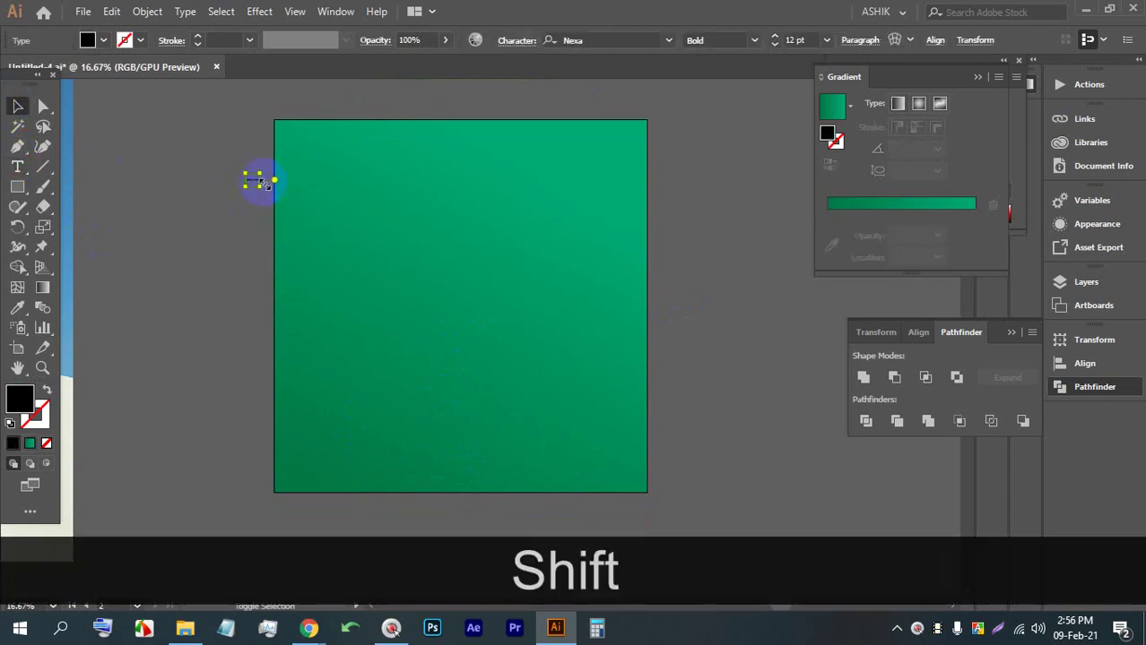
{"action": "left_click_drag", "start_coordinate": [259, 184], "coordinate": [567, 575]}
{"action": "left_click_drag", "start_coordinate": [332, 324], "coordinate": [381, 166]}
{"action": "scroll", "coordinate": [320, 171], "scroll_direction": "up", "scroll_amount": 2}
{"action": "triple_click", "coordinate": [337, 177]}
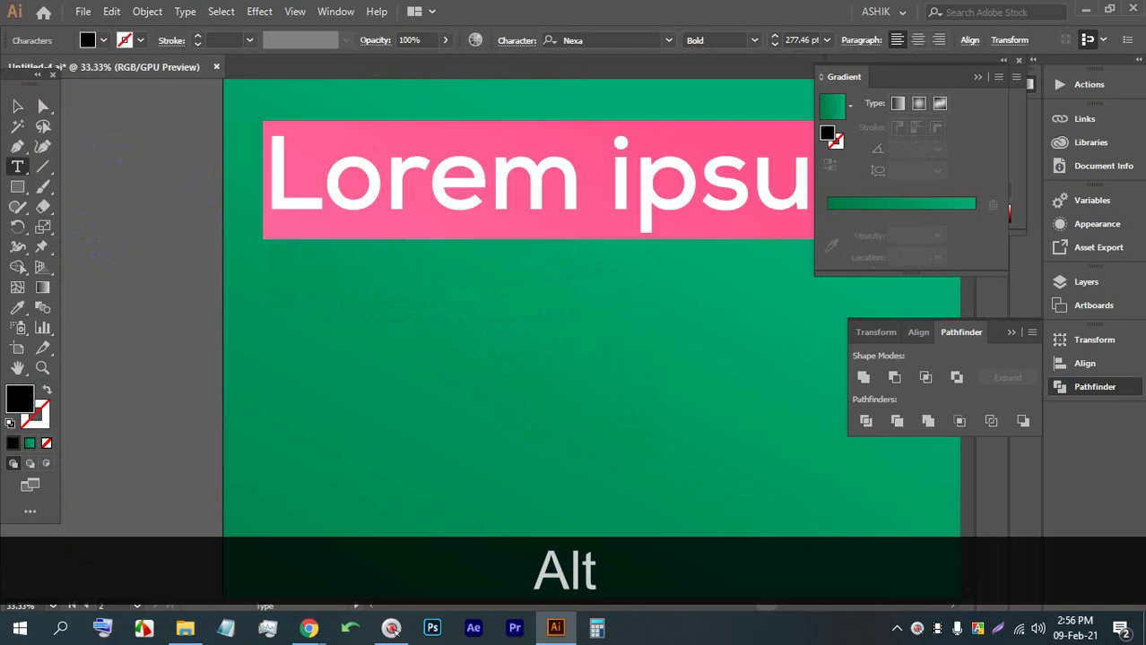
{"action": "type", "text": "F"}
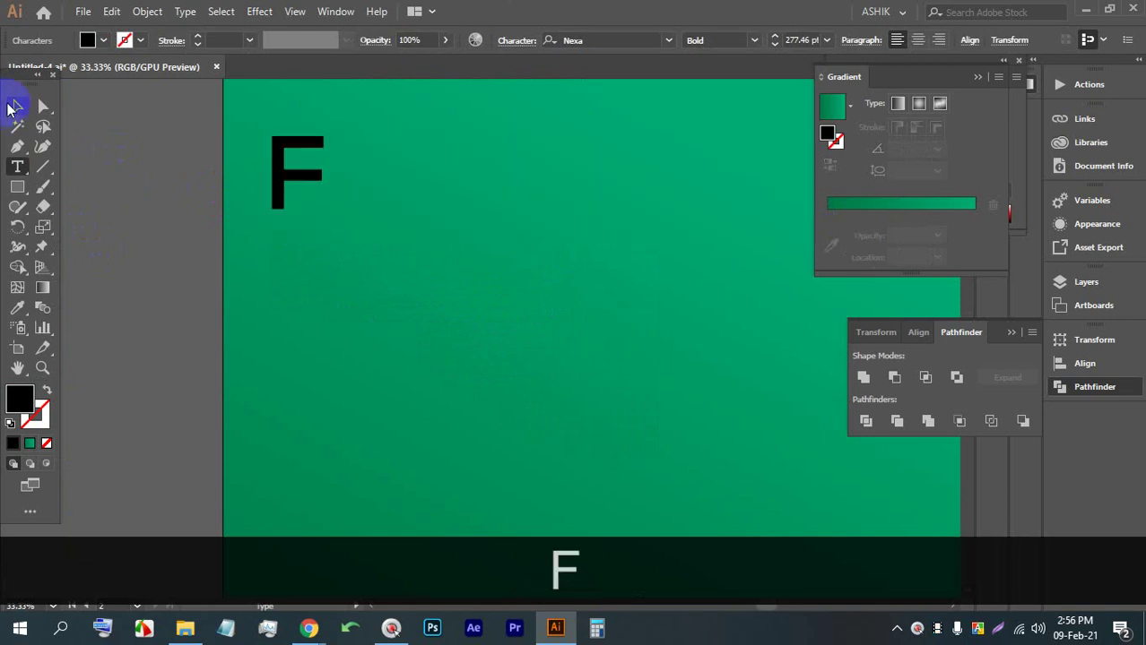
Make the F Nexa XBold and enlarge it into the square's upper-left corner
{"action": "left_click", "coordinate": [13, 107]}
{"action": "left_click", "coordinate": [753, 39]}
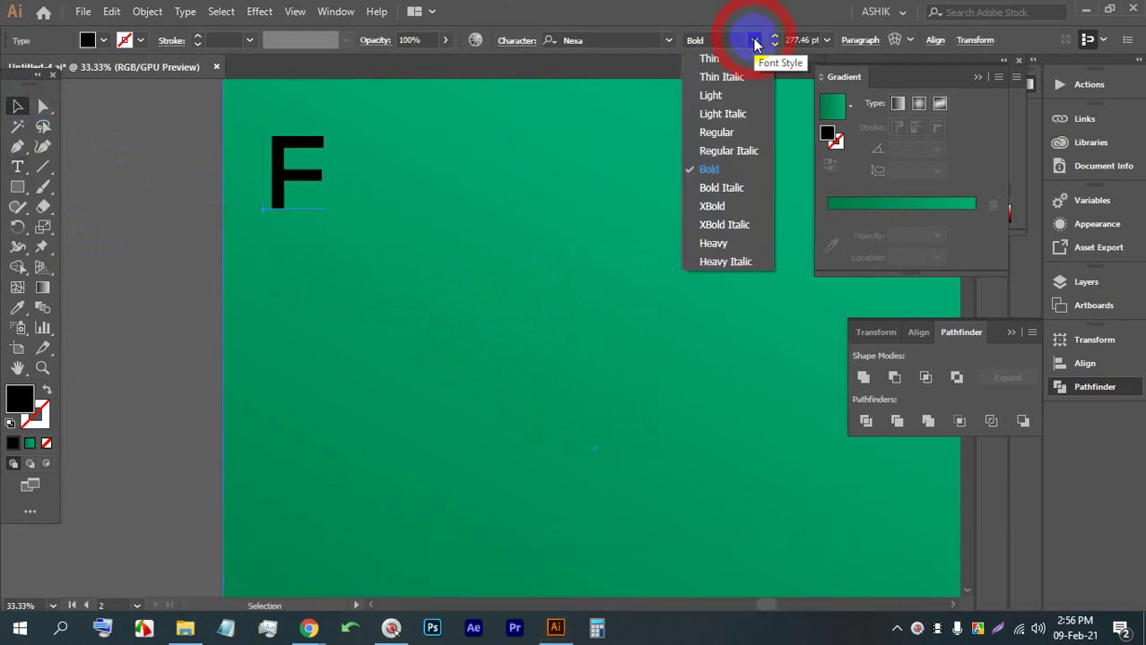
{"action": "left_click", "coordinate": [717, 206]}
{"action": "scroll", "coordinate": [215, 221], "scroll_direction": "down", "scroll_amount": 2}
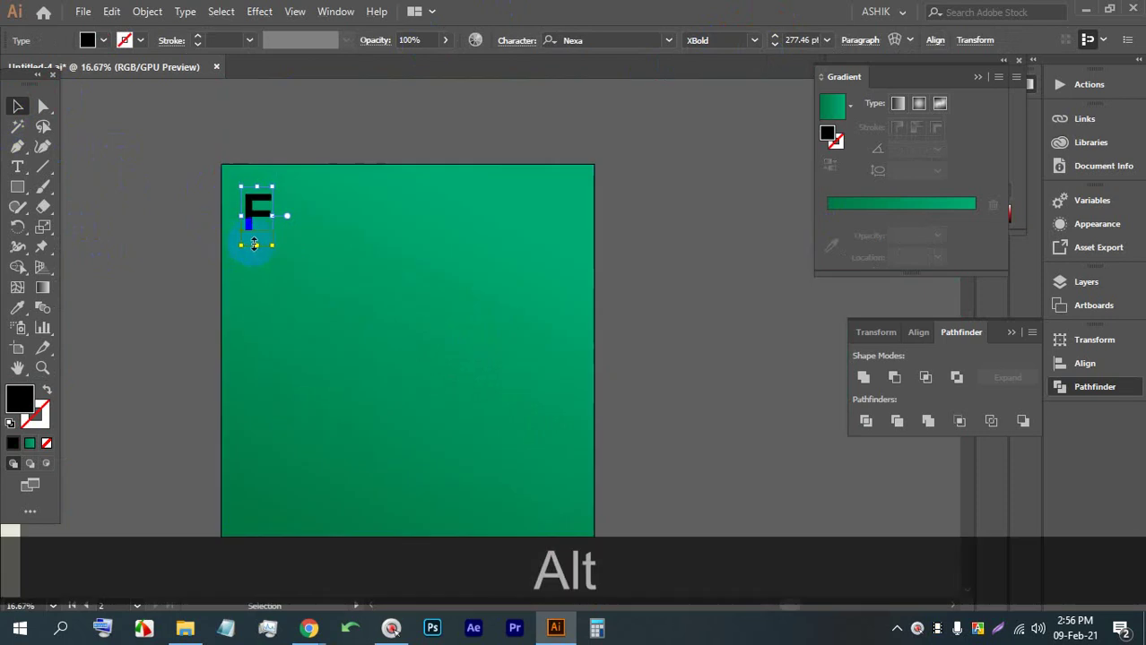
{"action": "left_click_drag", "start_coordinate": [273, 253], "coordinate": [246, 212]}
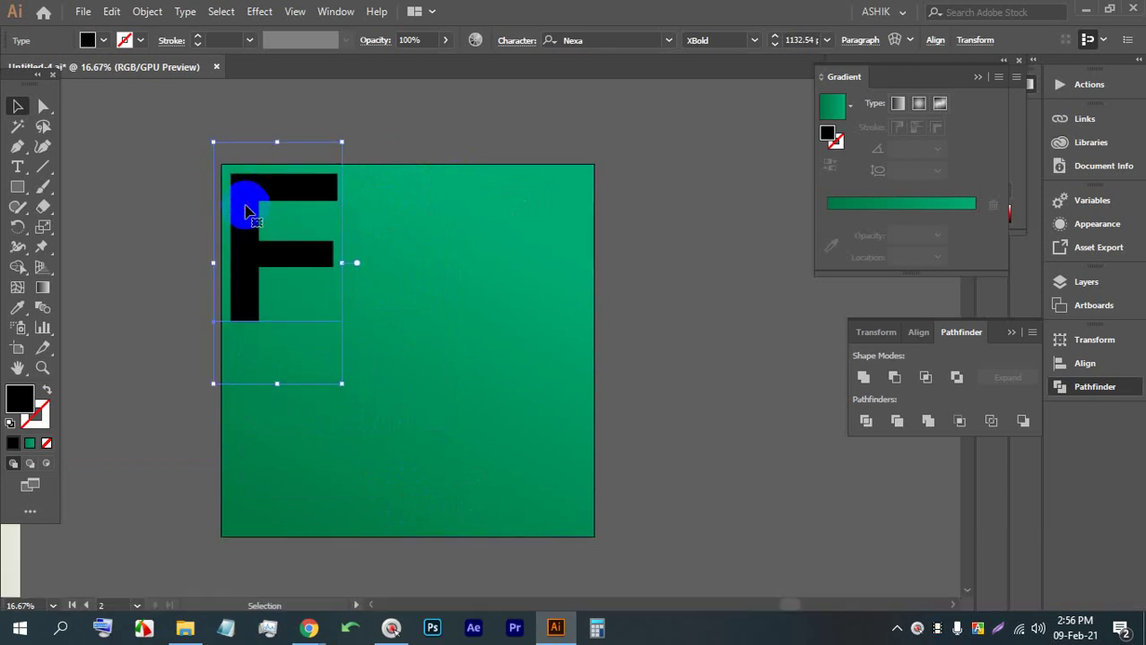
{"action": "left_click_drag", "start_coordinate": [244, 206], "coordinate": [323, 214]}
{"action": "scroll", "coordinate": [188, 173], "scroll_direction": "up", "scroll_amount": 2, "text": "alt"}
{"action": "key", "text": "Up"}
{"action": "key", "text": "Up"}
{"action": "key", "text": "Up"}
{"action": "key", "text": "Up"}
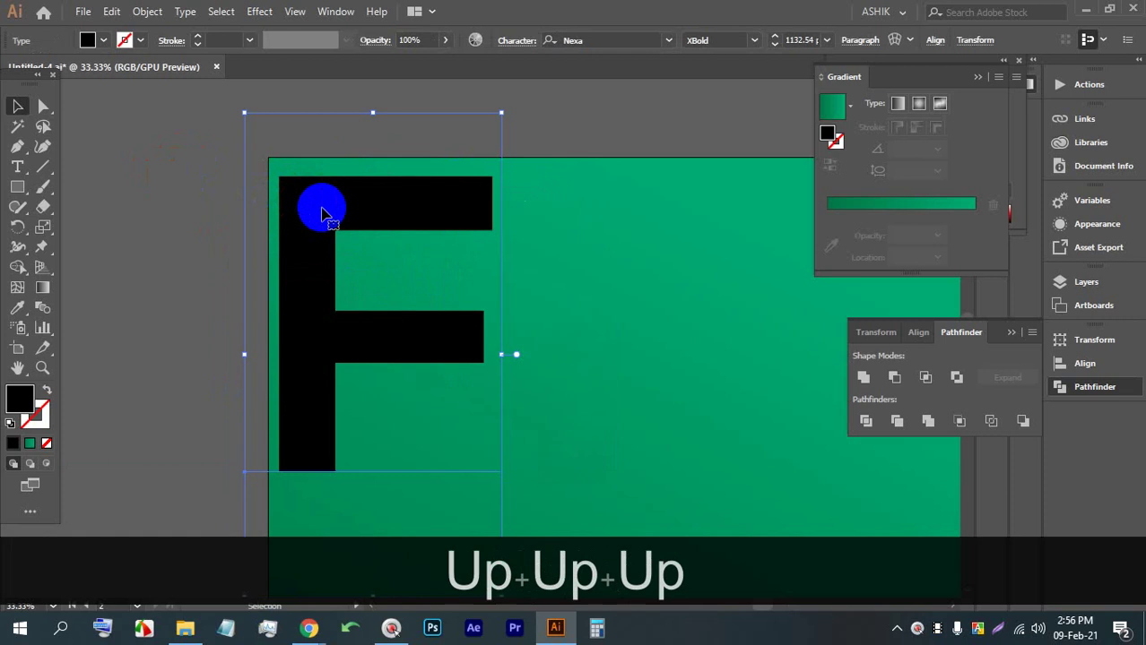
{"action": "left_click", "coordinate": [308, 628]}
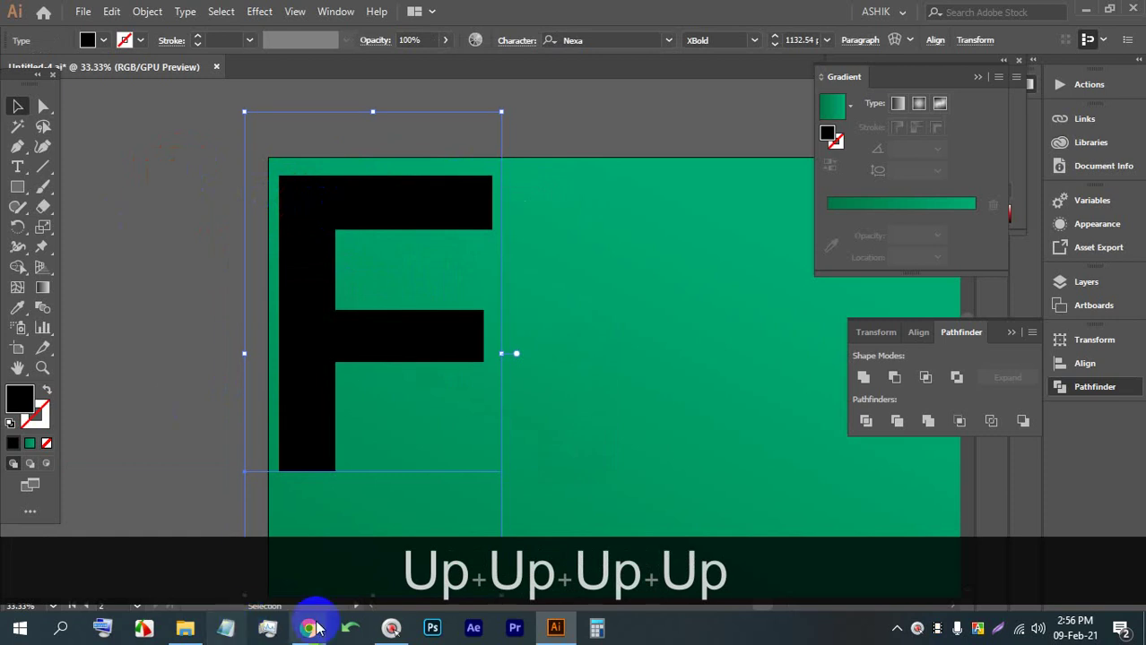
Bring Chrome forward and switch to the Google Meet tab showing the shared screen
{"action": "key", "text": "ctrl+shift+Escape"}
{"action": "left_click", "coordinate": [244, 563]}
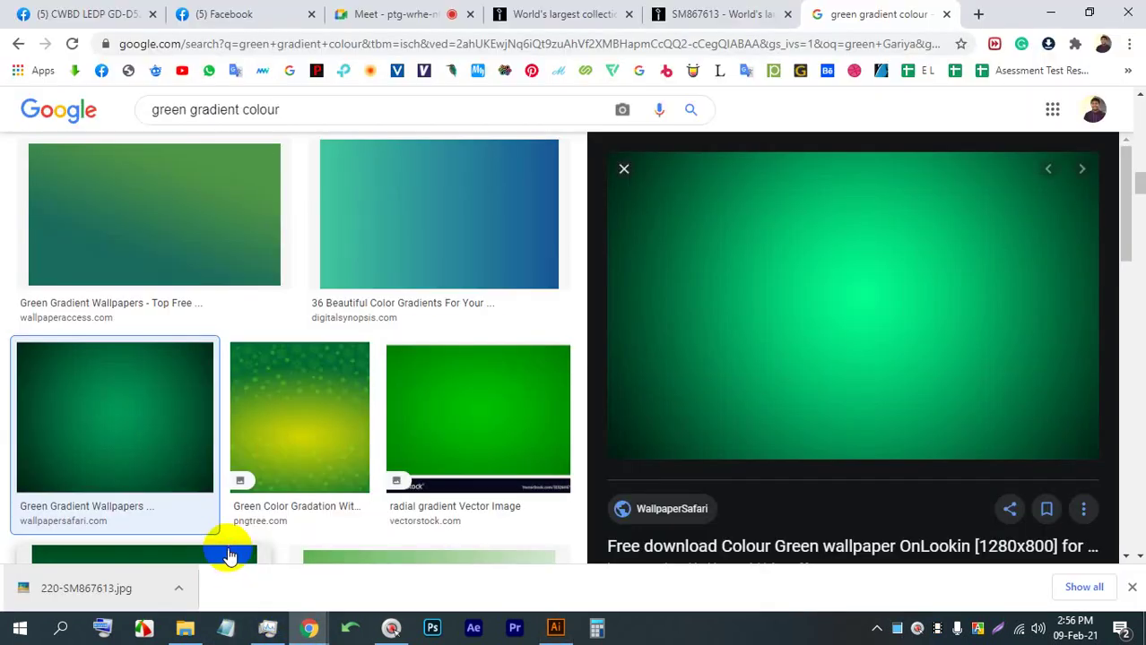
{"action": "left_click", "coordinate": [389, 14]}
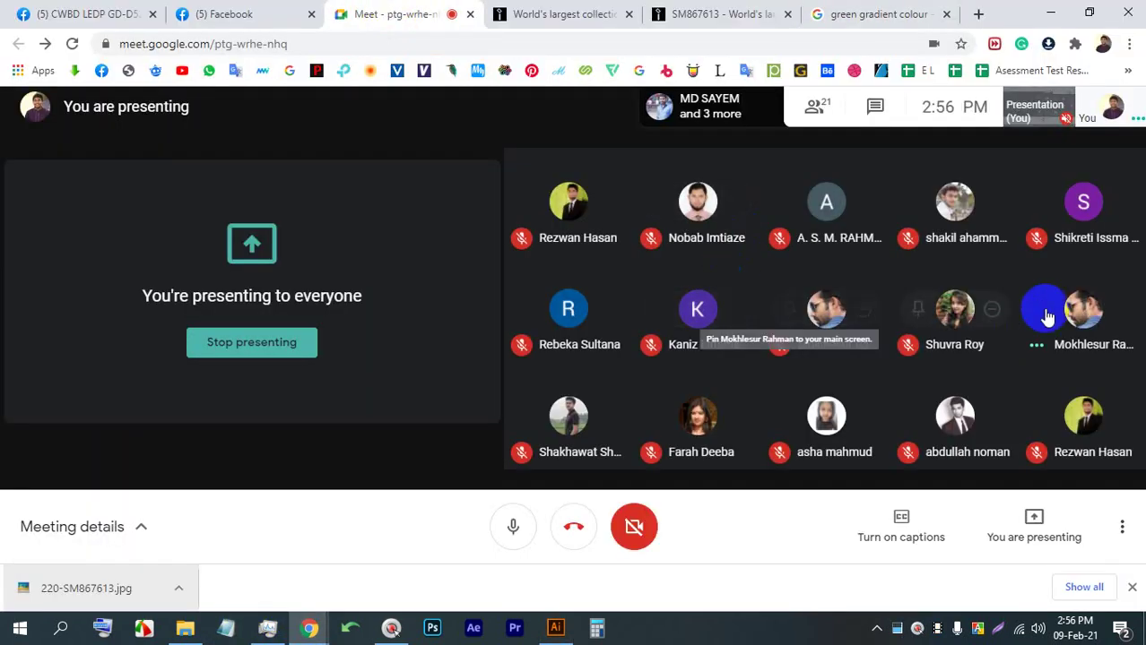
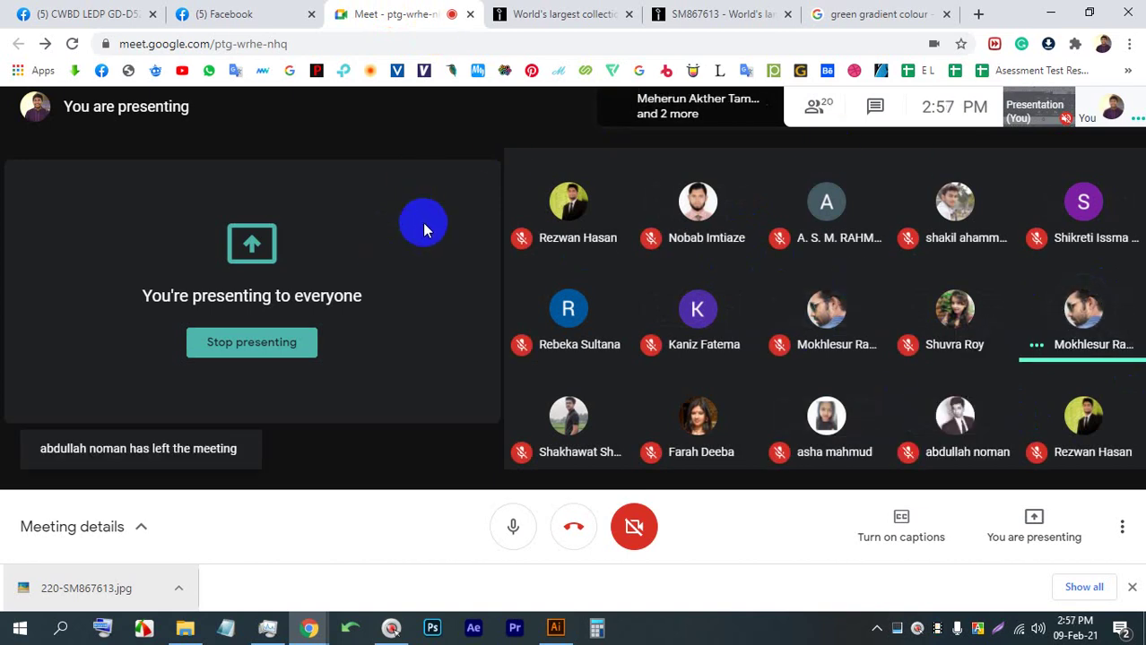
Bring the Illustrator document with the black F back in front of Google Meet
{"action": "left_click", "coordinate": [563, 630]}
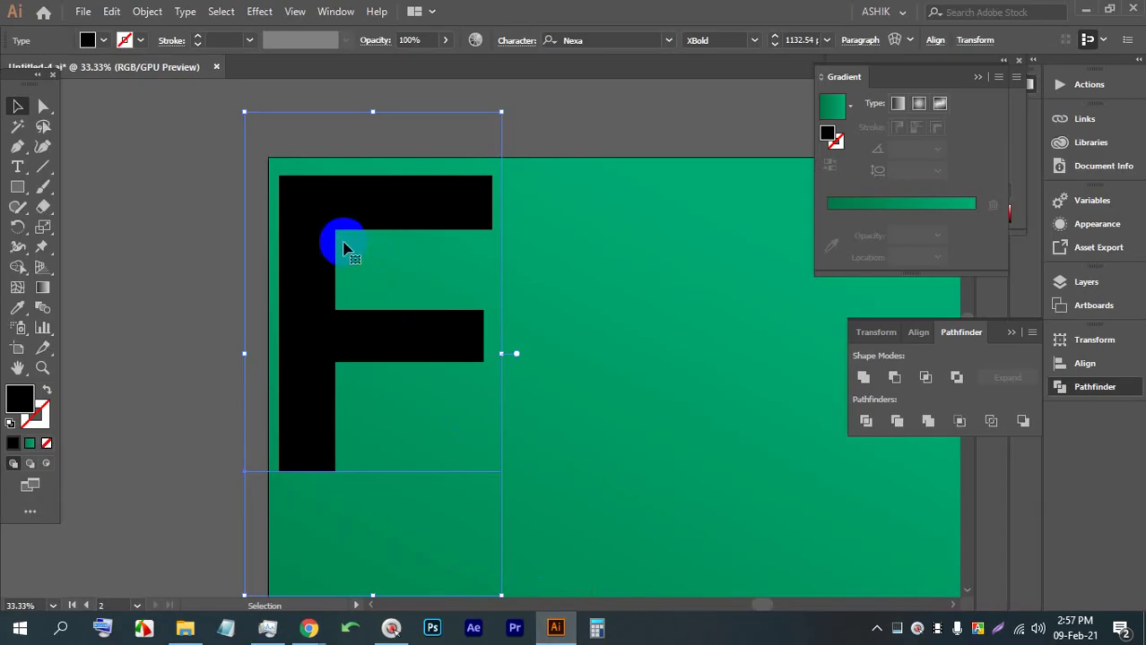
Nudge the F slightly upward with two arrow-key presses
{"action": "left_click", "coordinate": [187, 162]}
{"action": "left_click", "coordinate": [313, 191]}
{"action": "key", "text": "Up"}
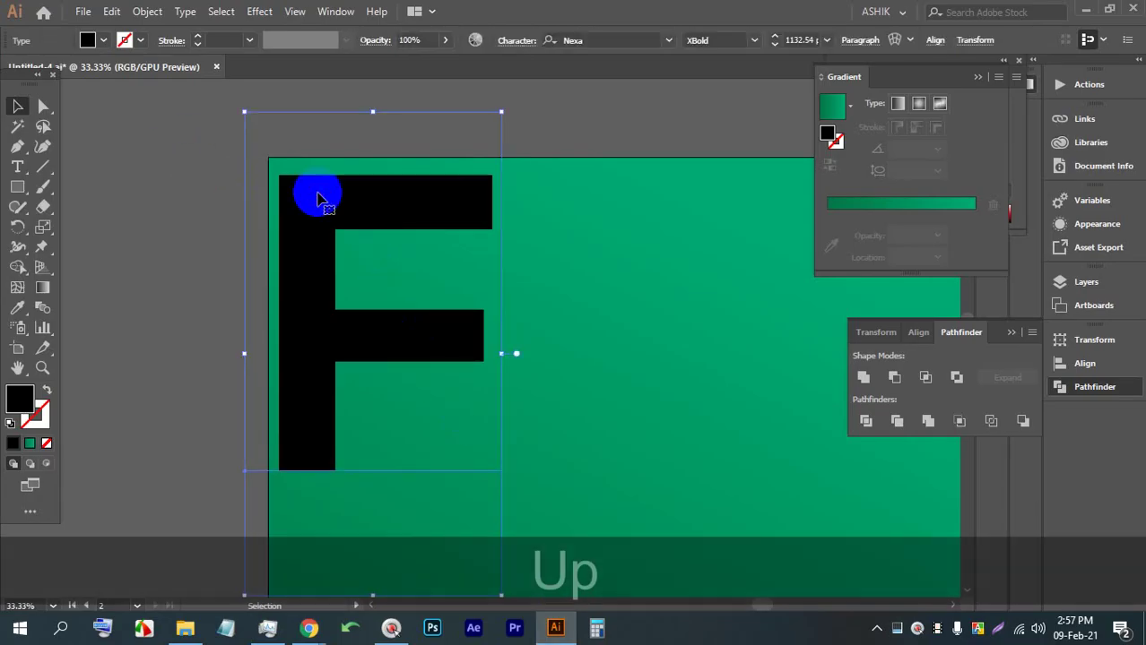
{"action": "key", "text": "Up"}
{"action": "left_click", "coordinate": [181, 244]}
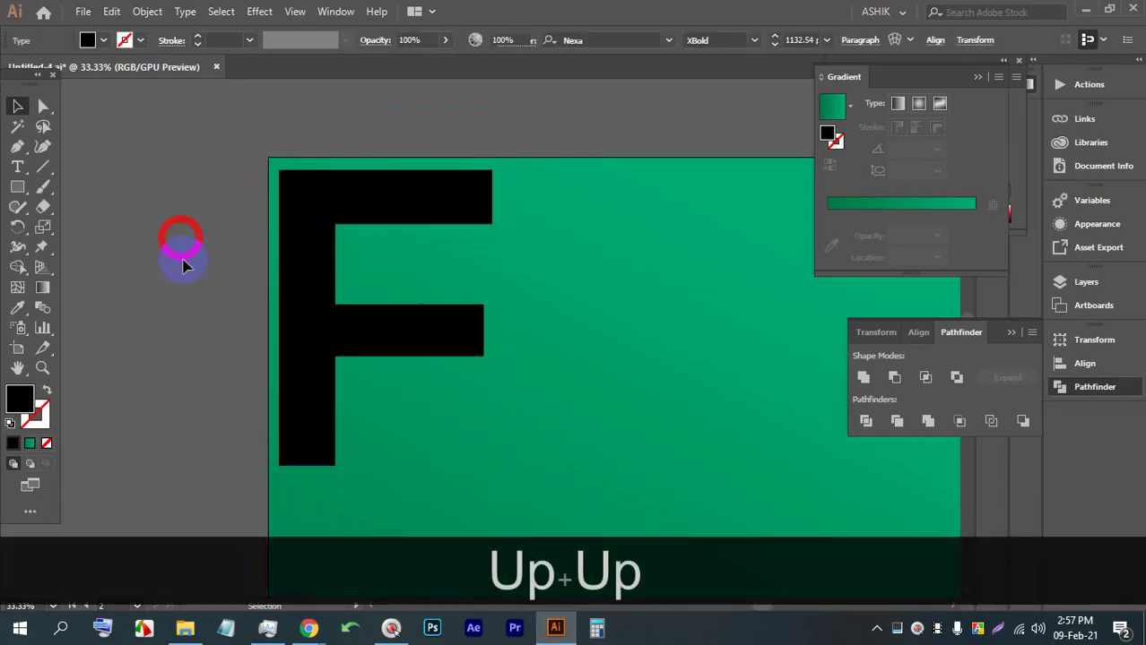
{"action": "scroll", "coordinate": [193, 269], "scroll_direction": "down", "scroll_amount": 2}
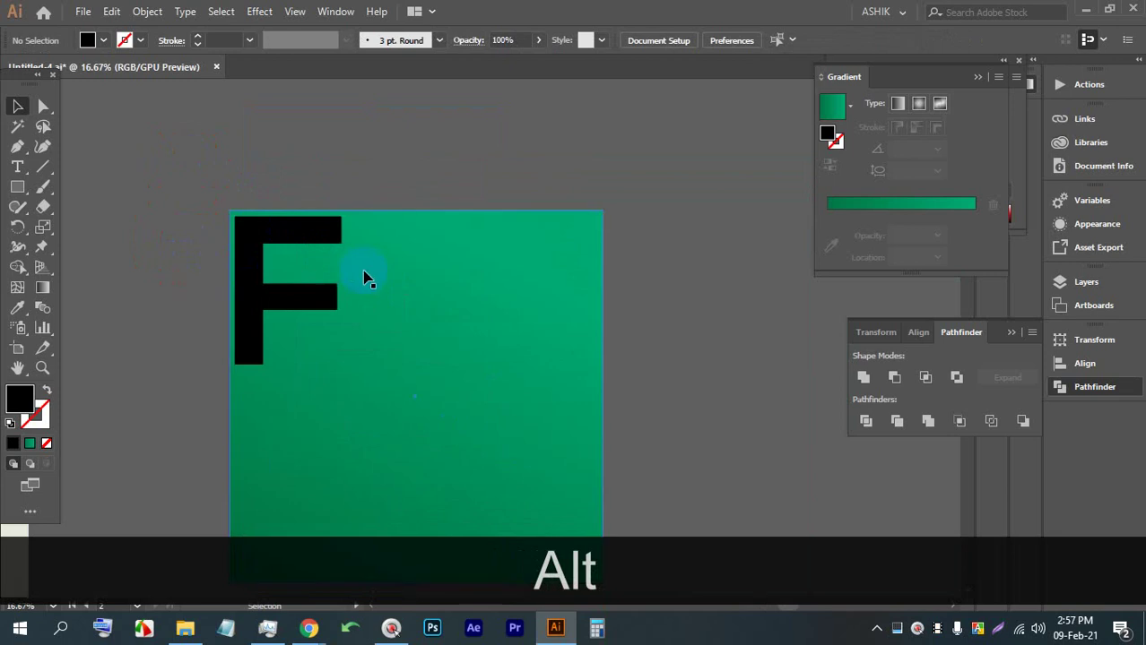
Change the F's font style to Nexa Heavy
{"action": "left_click", "coordinate": [317, 228]}
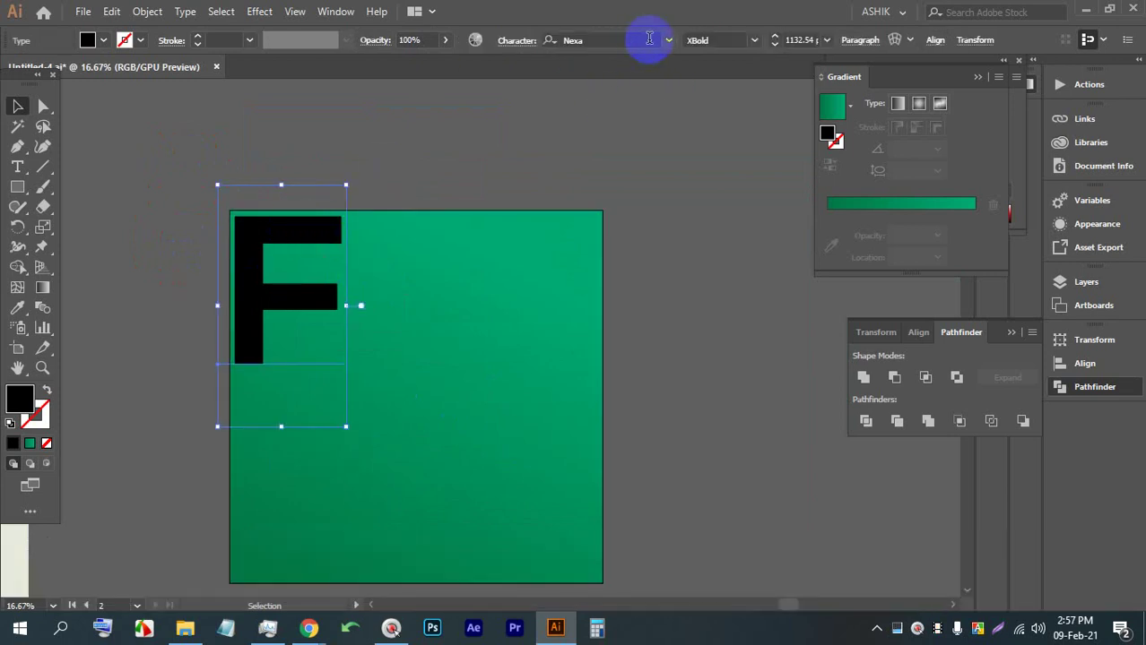
{"action": "left_click", "coordinate": [721, 35]}
{"action": "left_click", "coordinate": [757, 40]}
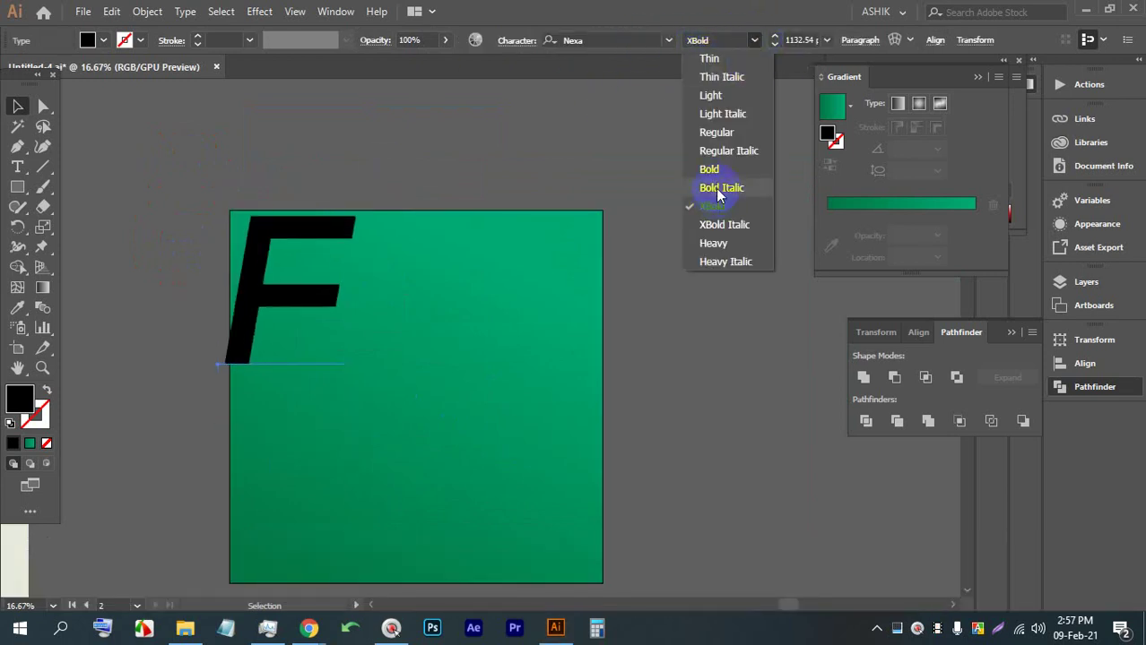
{"action": "left_click", "coordinate": [713, 244]}
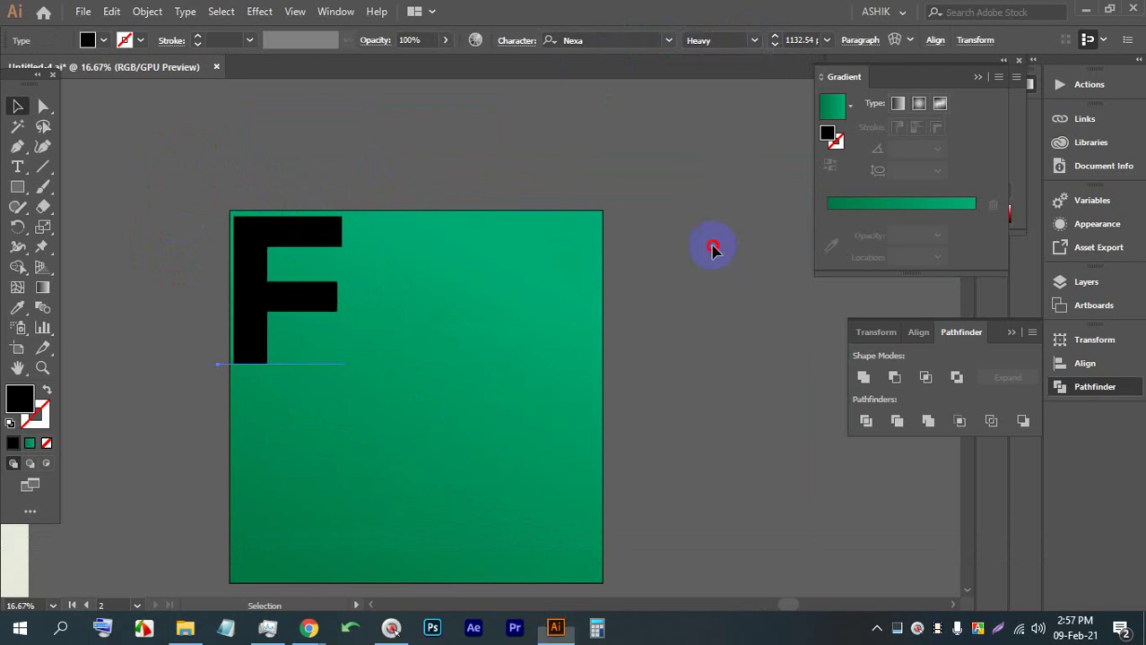
Move the F slightly down and to the right on the green square
{"action": "left_click", "coordinate": [254, 235]}
{"action": "mouse_move", "coordinate": [253, 235]}
{"action": "left_mouse_down"}
{"action": "mouse_move", "coordinate": [260, 243]}
{"action": "mouse_move", "coordinate": [270, 232]}
{"action": "left_mouse_up"}
{"action": "scroll", "coordinate": [255, 239], "scroll_direction": "up", "scroll_amount": 2, "text": "alt"}
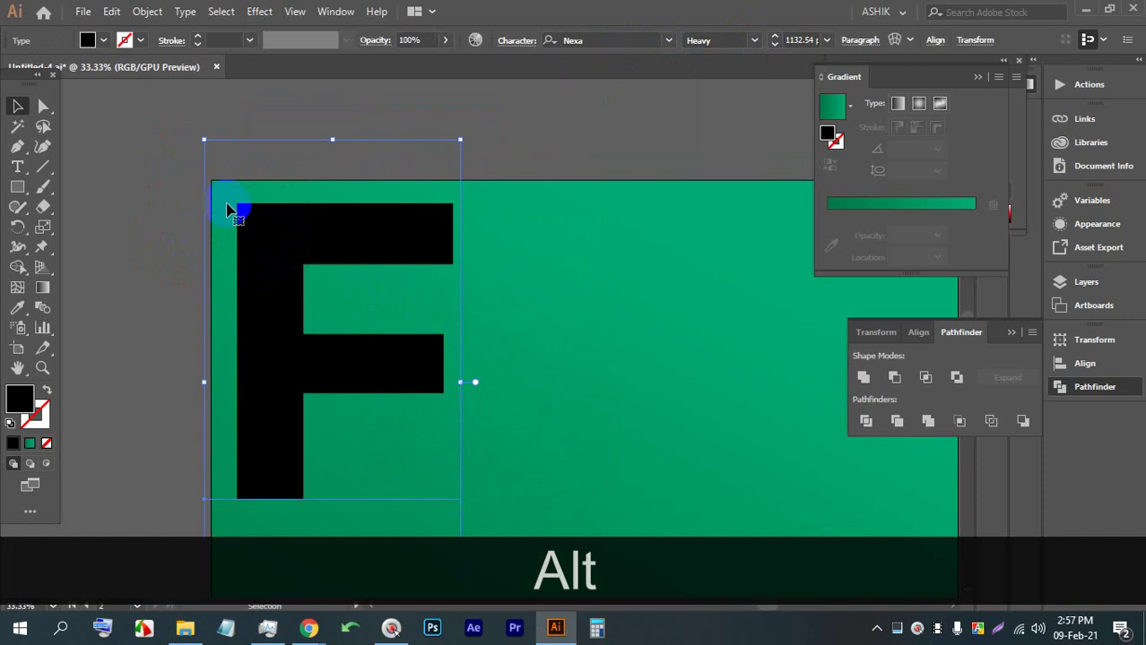
{"action": "left_click", "coordinate": [143, 152]}
{"action": "scroll", "coordinate": [287, 224], "scroll_direction": "down", "scroll_amount": 3, "text": "alt"}
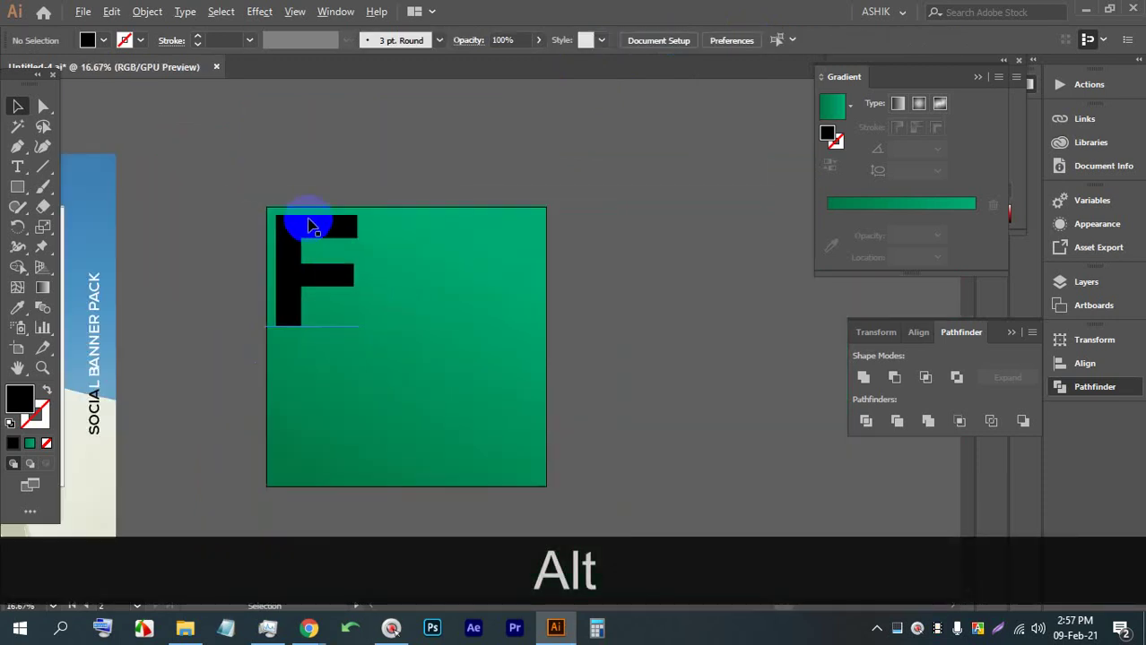
{"action": "scroll", "coordinate": [311, 223], "scroll_direction": "up", "scroll_amount": 1, "text": "alt"}
{"action": "left_click_drag", "start_coordinate": [426, 238], "coordinate": [251, 199]}
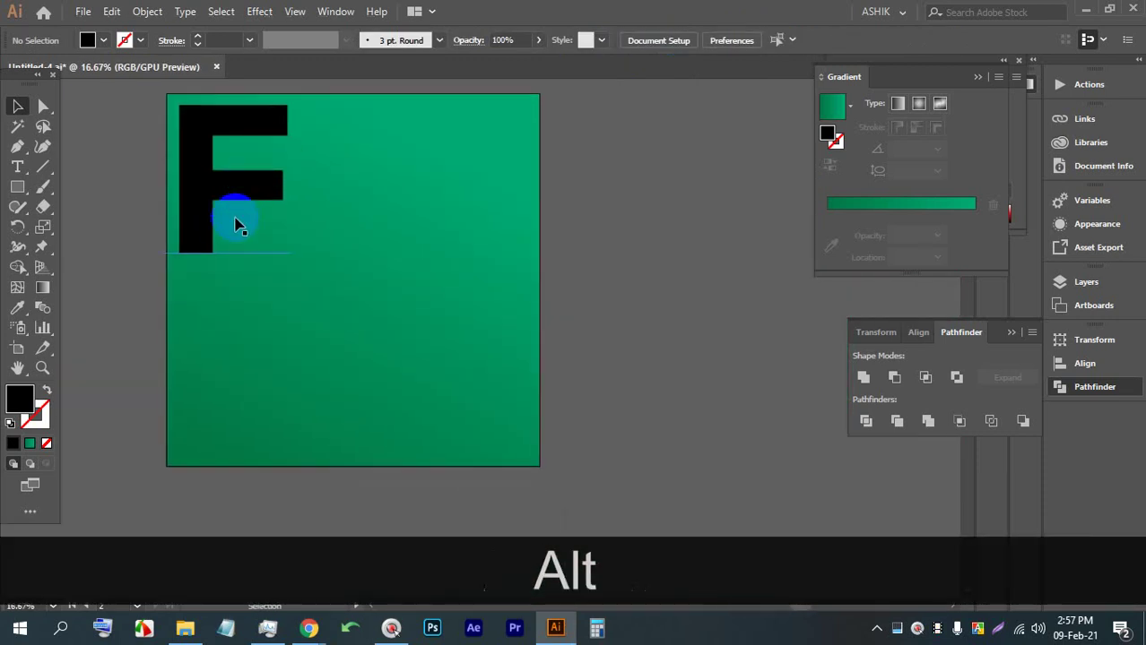
{"action": "scroll", "coordinate": [224, 229], "scroll_direction": "down", "scroll_amount": 1, "text": "alt"}
Enlarge the F proportionally and move it back up into the square's upper-left area
{"action": "left_click", "coordinate": [206, 205]}
{"action": "left_click_drag", "start_coordinate": [275, 296], "coordinate": [296, 330]}
{"action": "left_click_drag", "start_coordinate": [279, 148], "coordinate": [306, 90]}
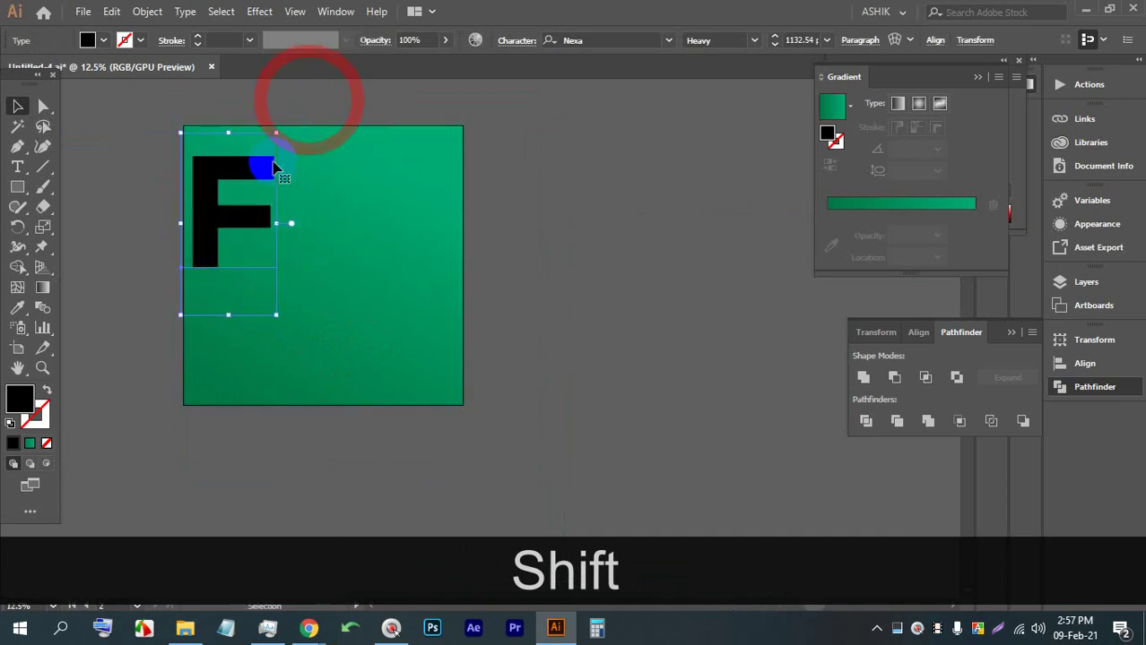
{"action": "left_click_drag", "start_coordinate": [256, 312], "coordinate": [328, 425]}
{"action": "left_click_drag", "start_coordinate": [280, 388], "coordinate": [321, 469]}
{"action": "left_click_drag", "start_coordinate": [233, 332], "coordinate": [215, 217]}
{"action": "scroll", "coordinate": [215, 217], "scroll_direction": "up", "scroll_amount": 2}
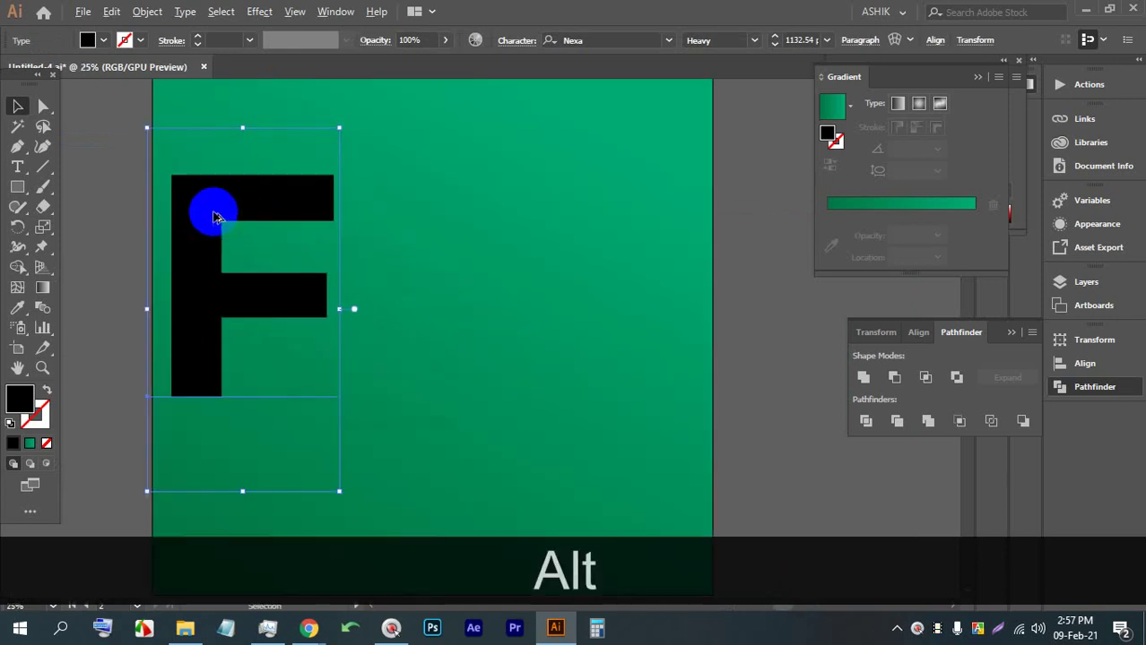
Expand the F into outline shapes with Object > Expand
{"action": "left_click", "coordinate": [147, 12]}
{"action": "left_click", "coordinate": [210, 185]}
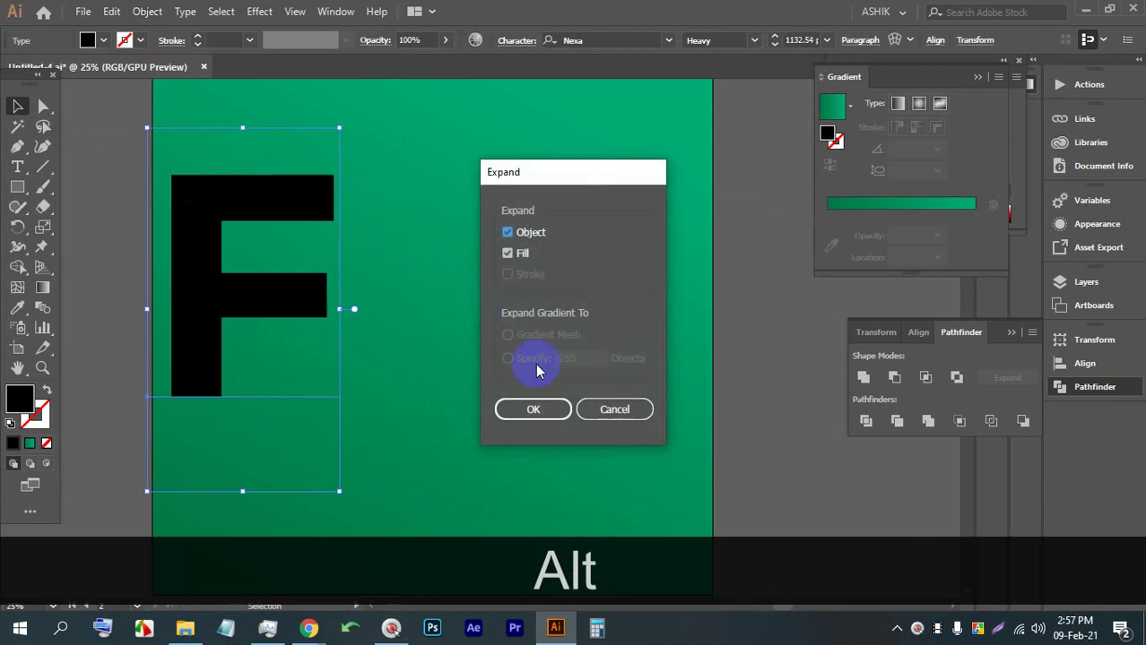
{"action": "left_click", "coordinate": [535, 405]}
Enlarge the expanded F and fit it into the square's top-left corner
{"action": "scroll", "coordinate": [261, 318], "scroll_direction": "down", "scroll_amount": 3}
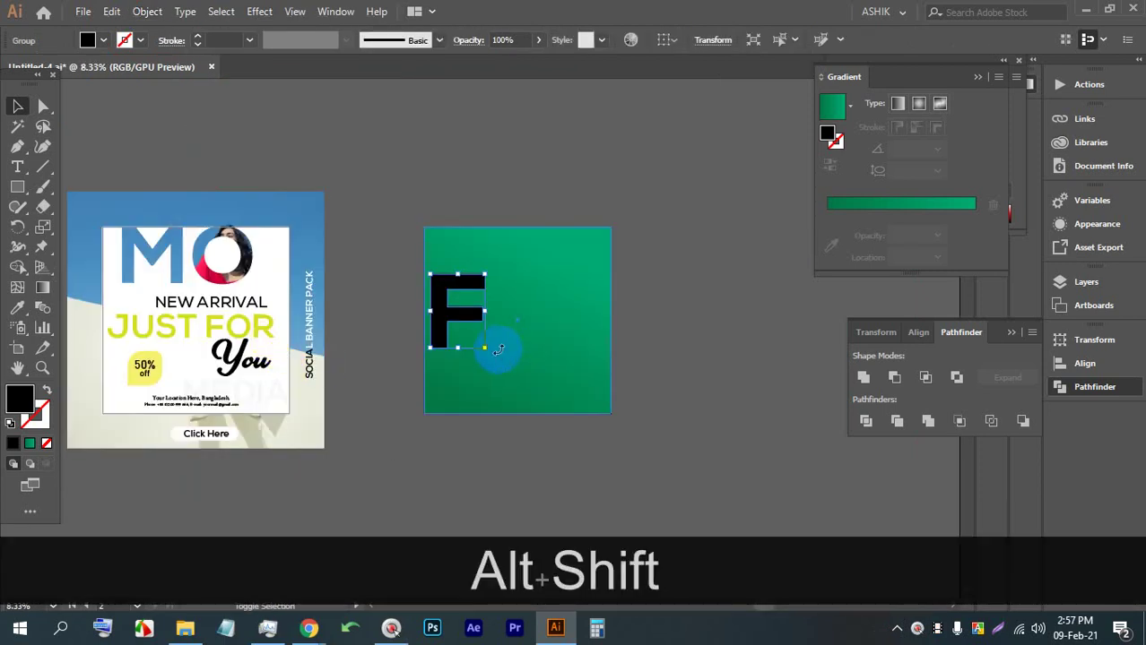
{"action": "left_click_drag", "start_coordinate": [498, 345], "coordinate": [517, 409]}
{"action": "scroll", "coordinate": [532, 276], "scroll_direction": "up", "scroll_amount": 2}
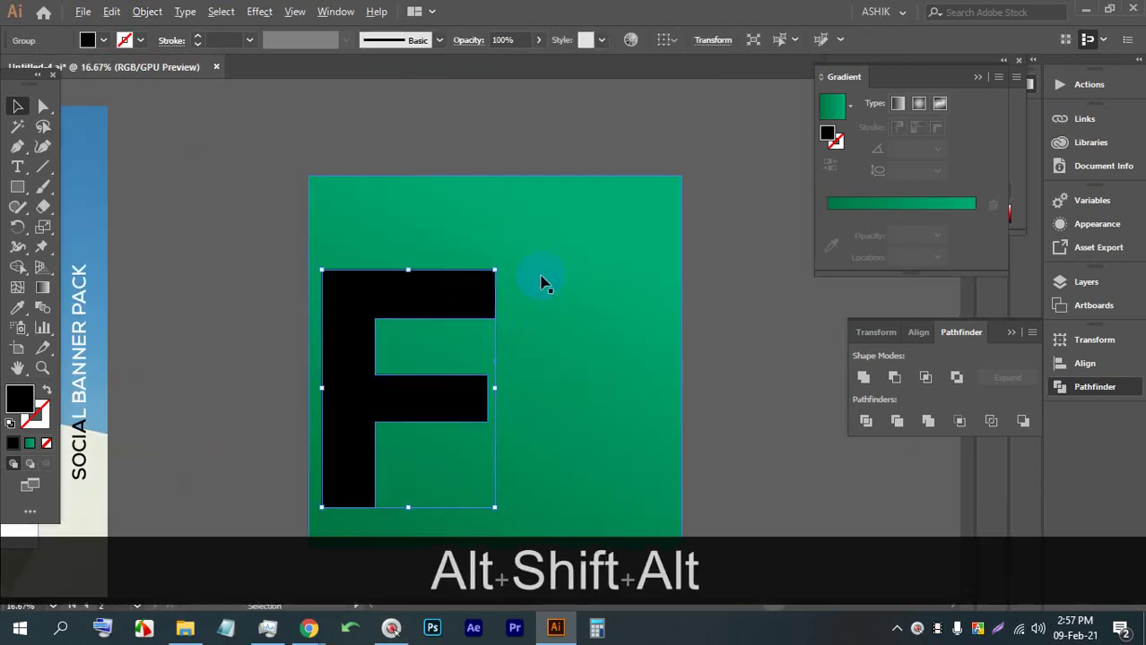
{"action": "left_click_drag", "start_coordinate": [332, 294], "coordinate": [345, 230]}
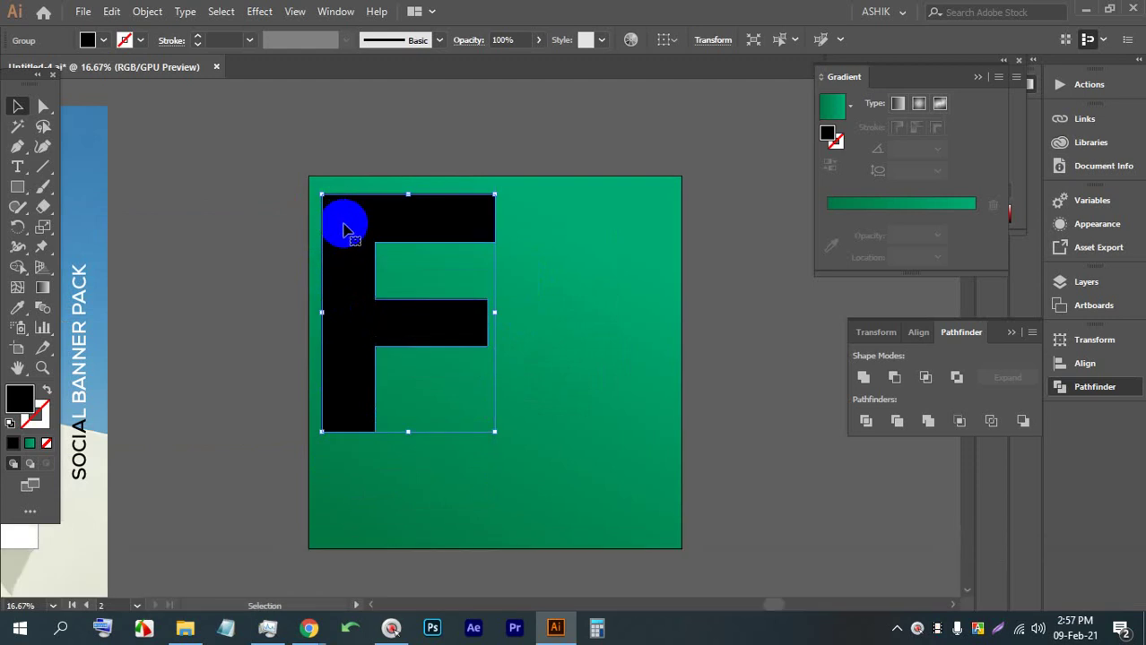
{"action": "left_click_drag", "start_coordinate": [396, 430], "coordinate": [399, 404]}
{"action": "mouse_move", "coordinate": [350, 341]}
{"action": "left_mouse_down"}
{"action": "mouse_move", "coordinate": [341, 315]}
{"action": "mouse_move", "coordinate": [341, 336]}
{"action": "left_mouse_up"}
{"action": "left_click", "coordinate": [619, 305]}
Save the document, accepting the font embedding warning
{"action": "key", "text": "space"}
{"action": "left_click_drag", "start_coordinate": [619, 305], "coordinate": [511, 264]}
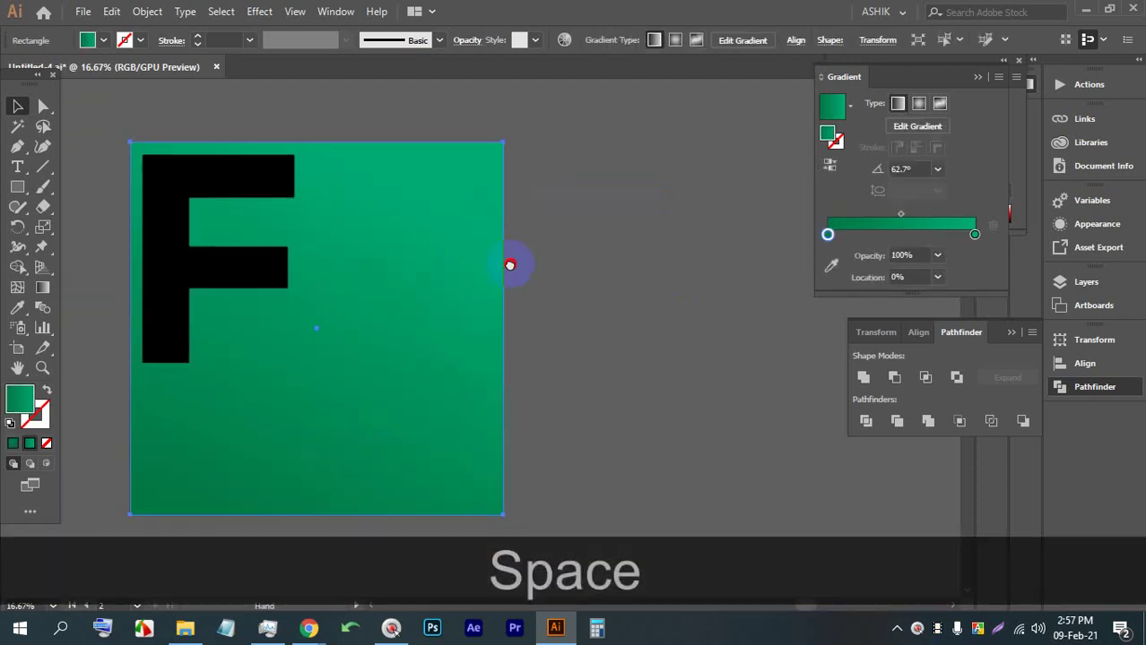
{"action": "key", "text": "ctrl+s"}
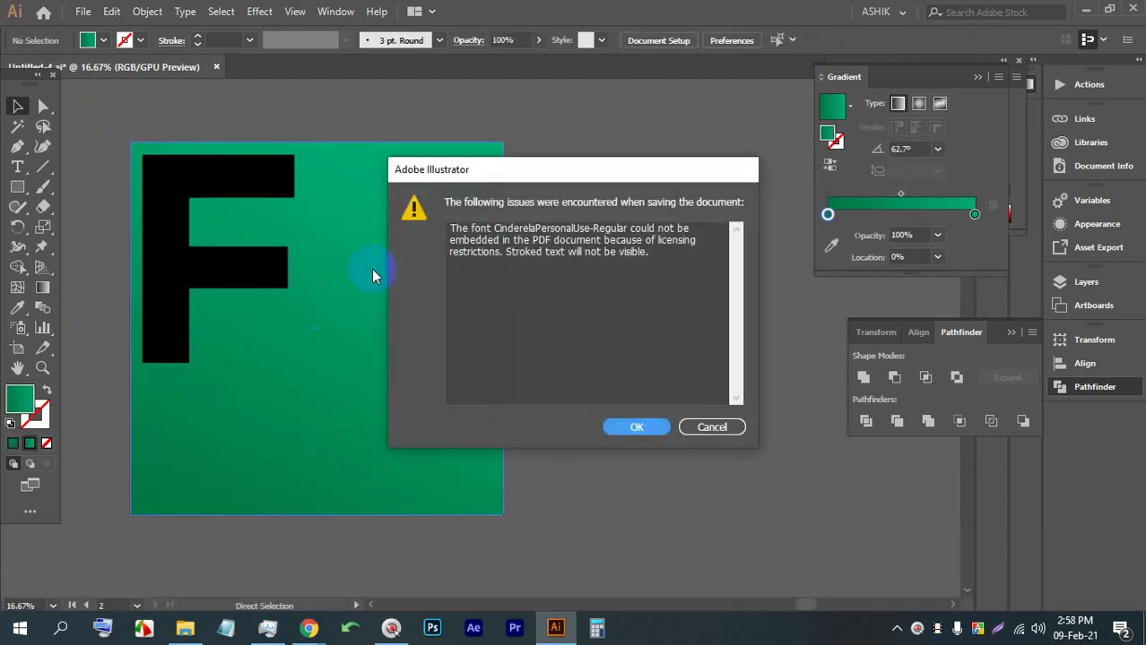
{"action": "left_click", "coordinate": [638, 429]}
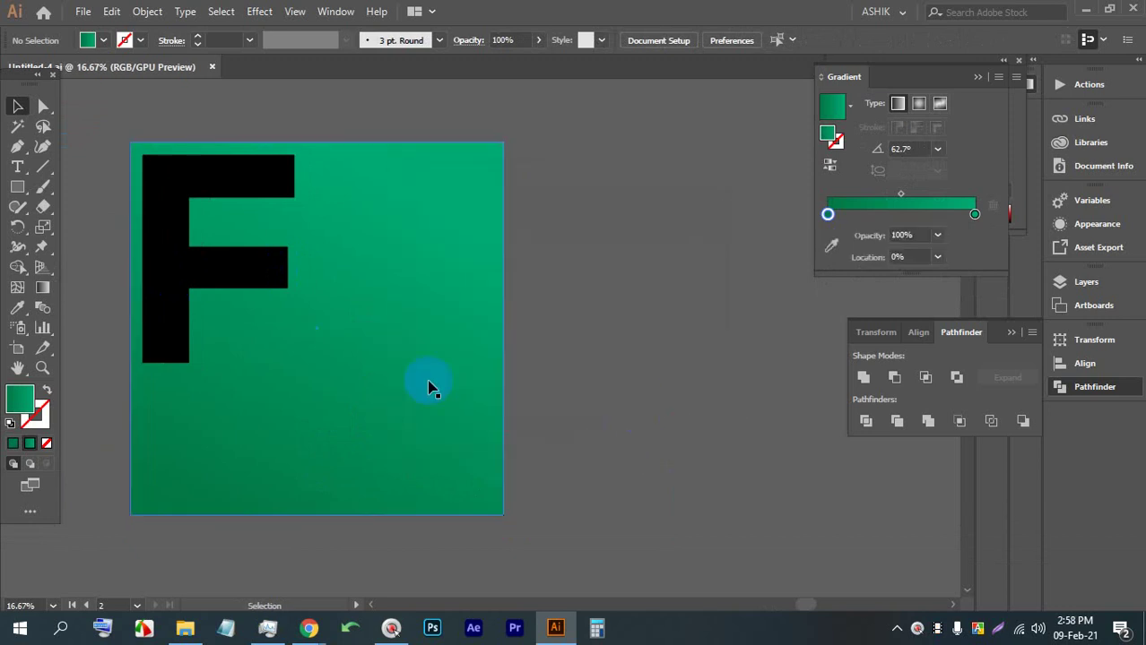
Select the green square and open the left gradient stop's RGB colour settings
{"action": "key", "text": "space"}
{"action": "left_click_drag", "start_coordinate": [430, 389], "coordinate": [389, 363]}
{"action": "left_click", "coordinate": [552, 280]}
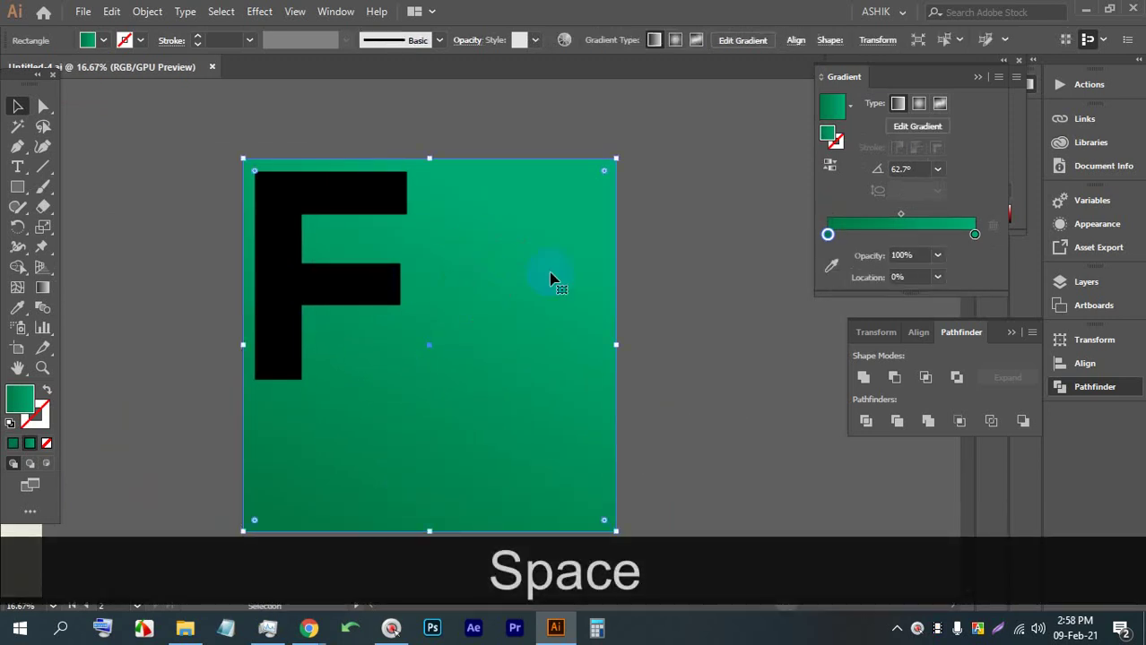
{"action": "double_click", "coordinate": [828, 236]}
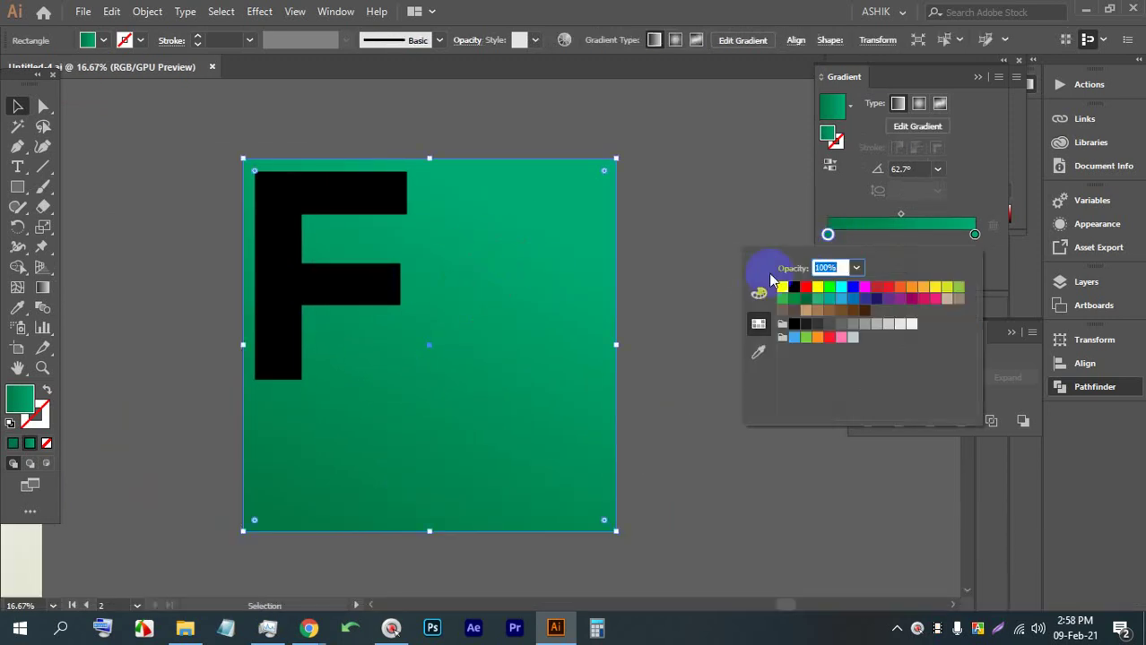
{"action": "left_click", "coordinate": [760, 298]}
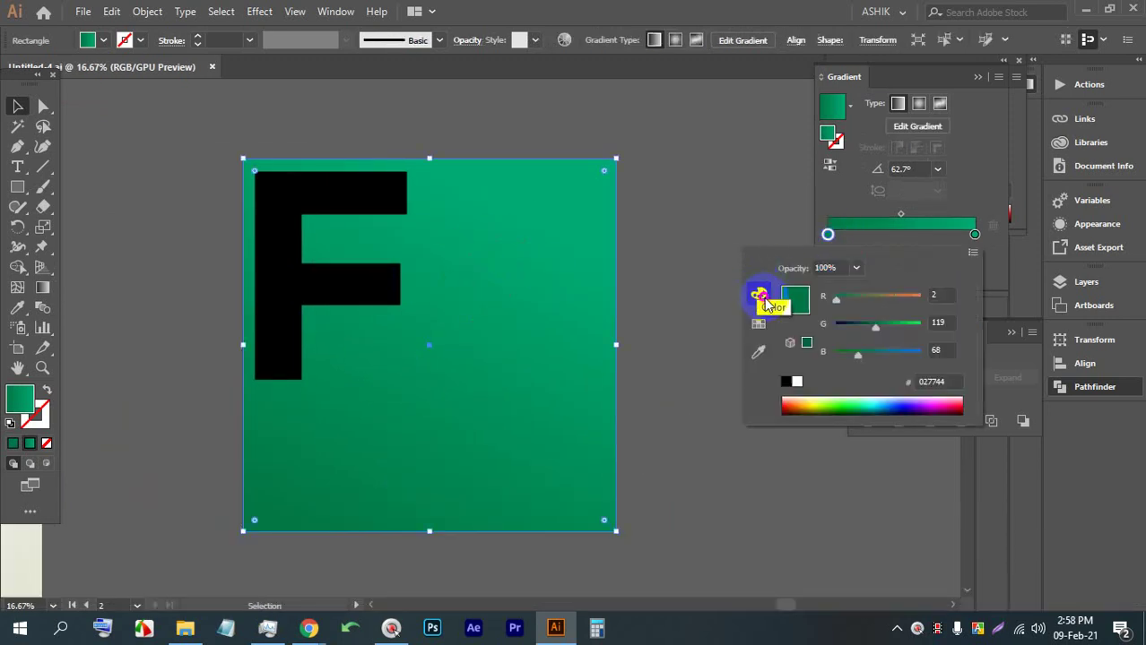
{"action": "left_click", "coordinate": [829, 235]}
{"action": "double_click", "coordinate": [825, 133]}
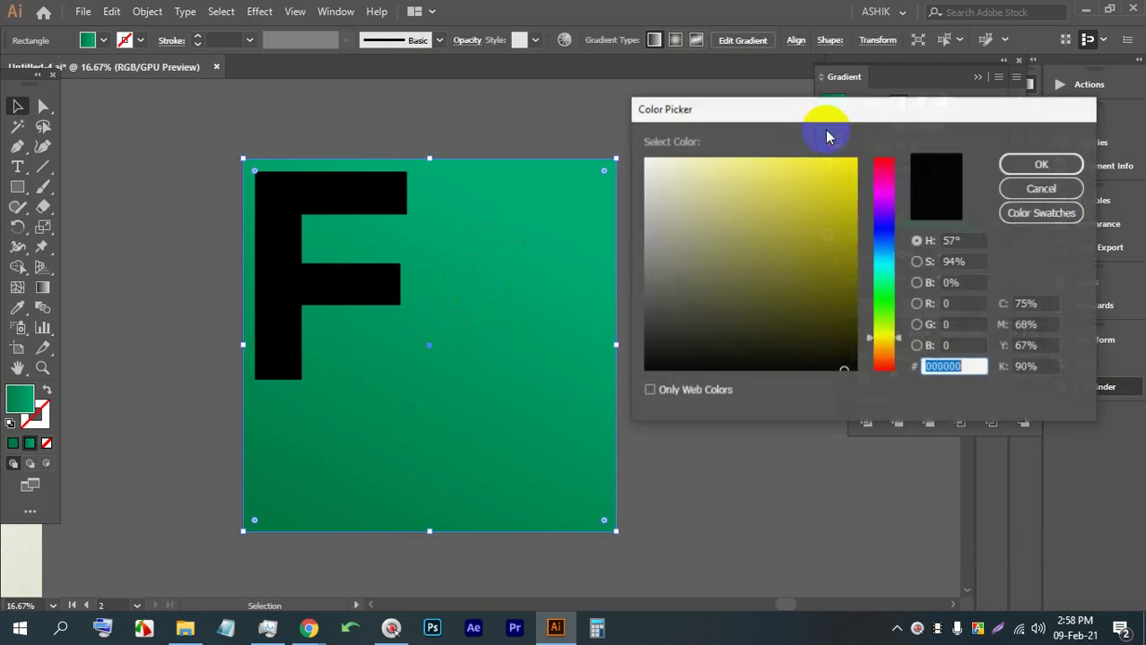
{"action": "left_click", "coordinate": [1029, 190]}
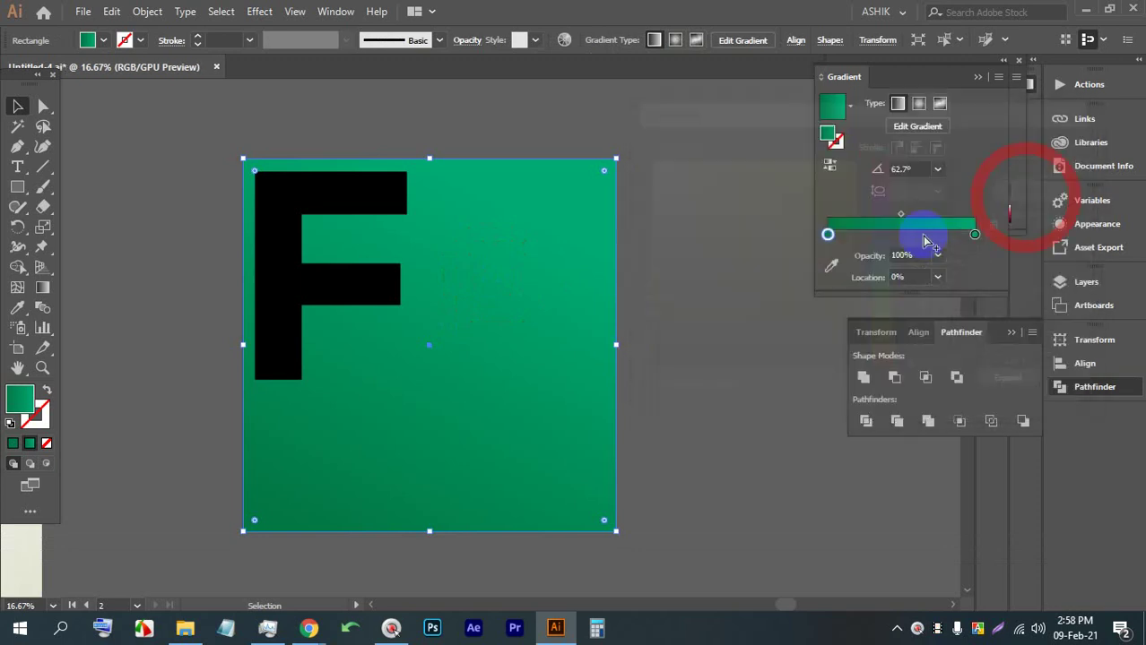
Try several darker greens for the left gradient stop, then undo them
{"action": "double_click", "coordinate": [828, 236]}
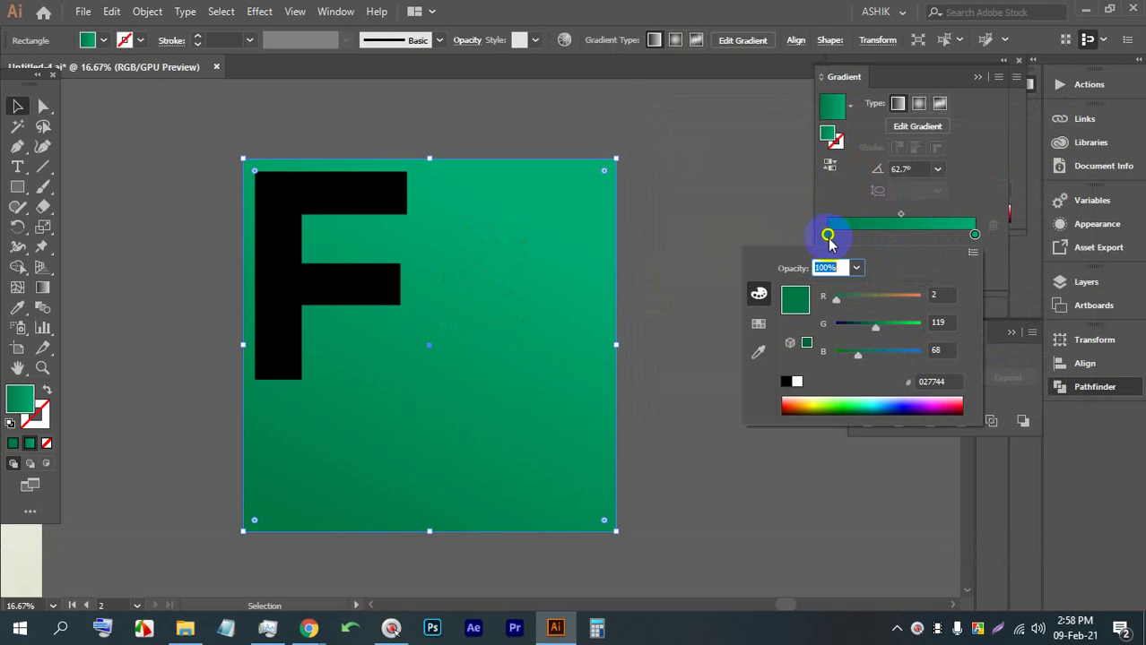
{"action": "left_click", "coordinate": [864, 397]}
{"action": "left_click", "coordinate": [855, 404]}
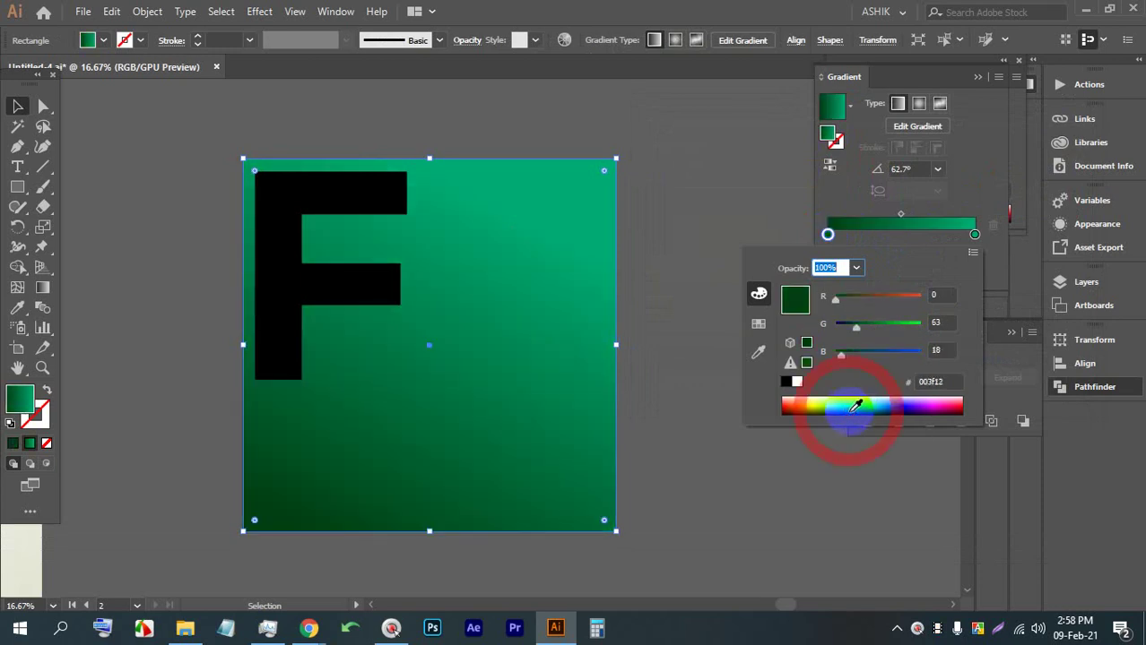
{"action": "left_click", "coordinate": [859, 398]}
{"action": "left_click", "coordinate": [859, 405]}
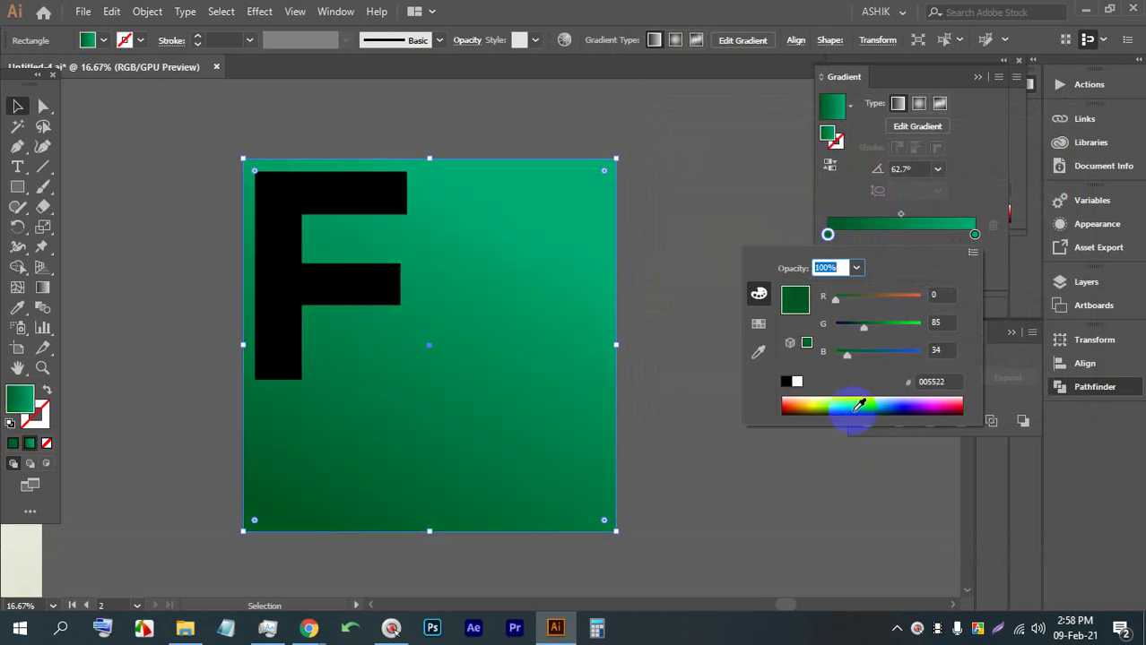
{"action": "left_click", "coordinate": [850, 406]}
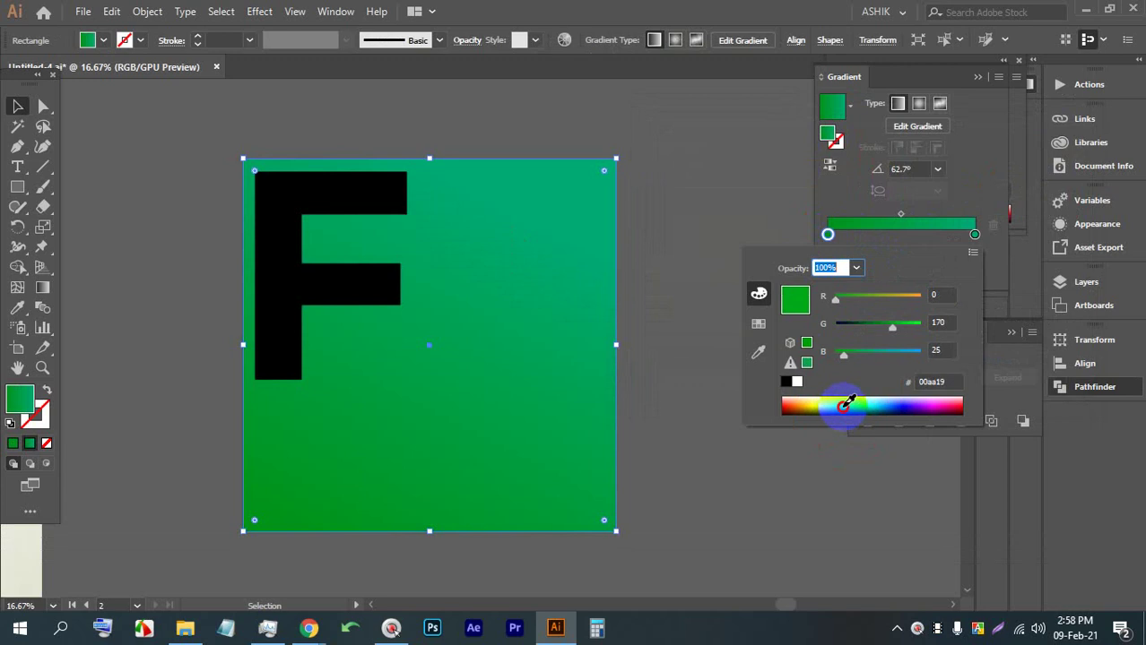
{"action": "left_click", "coordinate": [861, 400]}
{"action": "left_click", "coordinate": [866, 401]}
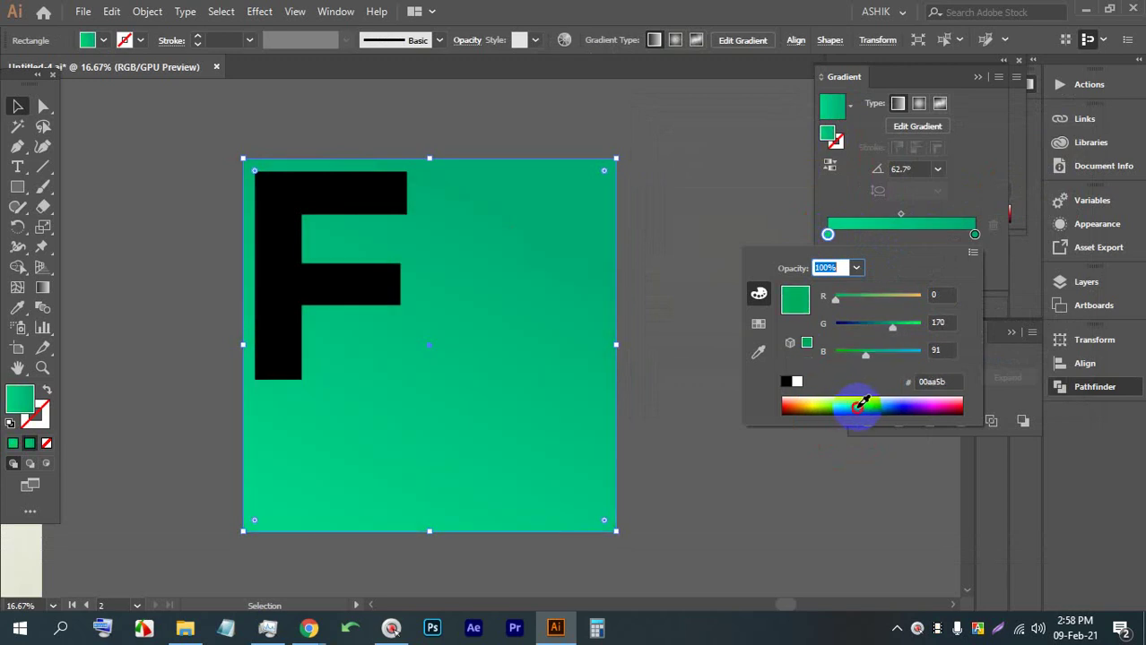
{"action": "key", "text": "ctrl+z"}
{"action": "key", "text": "ctrl+z"}
{"action": "key", "text": "ctrl+z"}
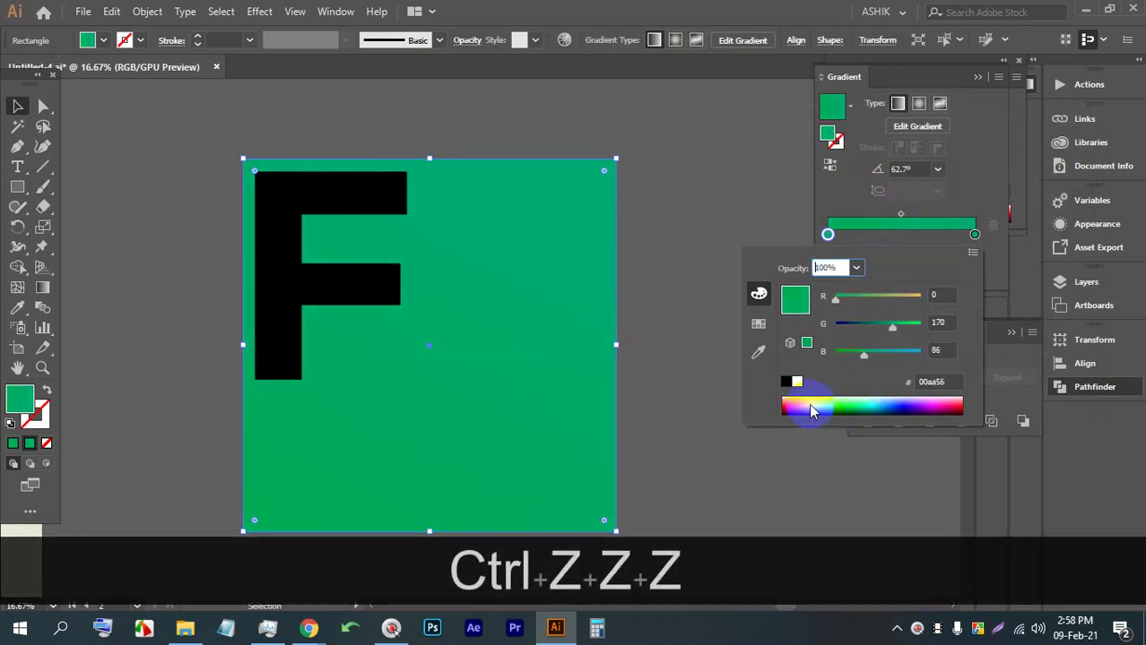
{"action": "left_click", "coordinate": [175, 133]}
{"action": "left_click", "coordinate": [195, 139]}
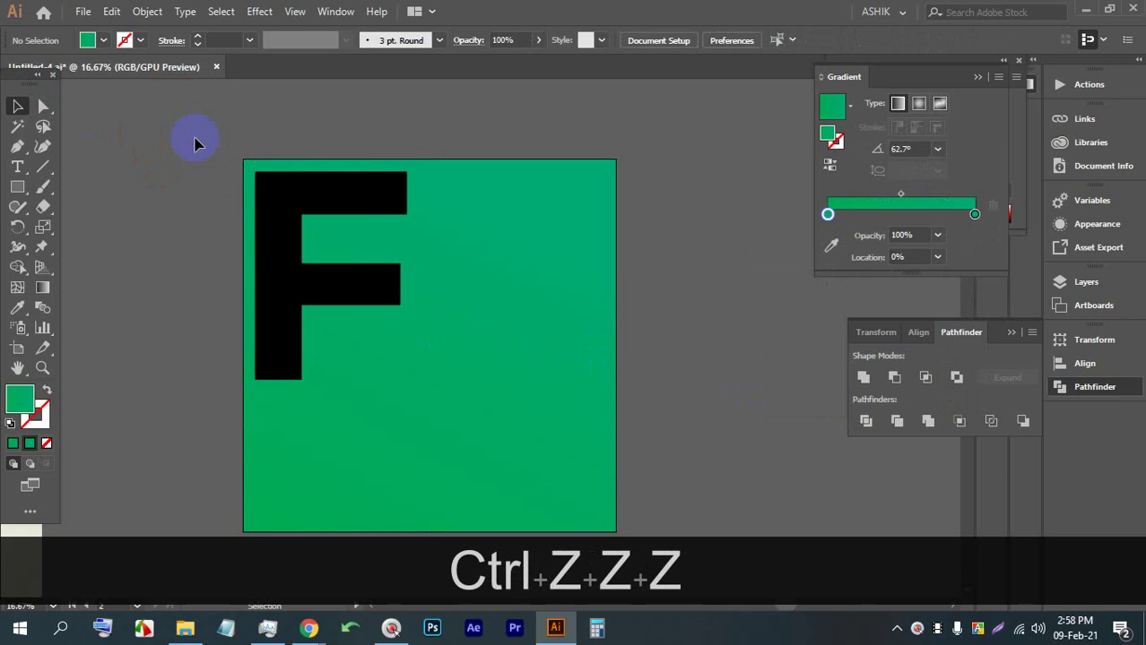
{"action": "key", "text": "ctrl+z"}
Set the left gradient stop to deep green 005526
{"action": "scroll", "coordinate": [345, 173], "scroll_direction": "down", "scroll_amount": 1}
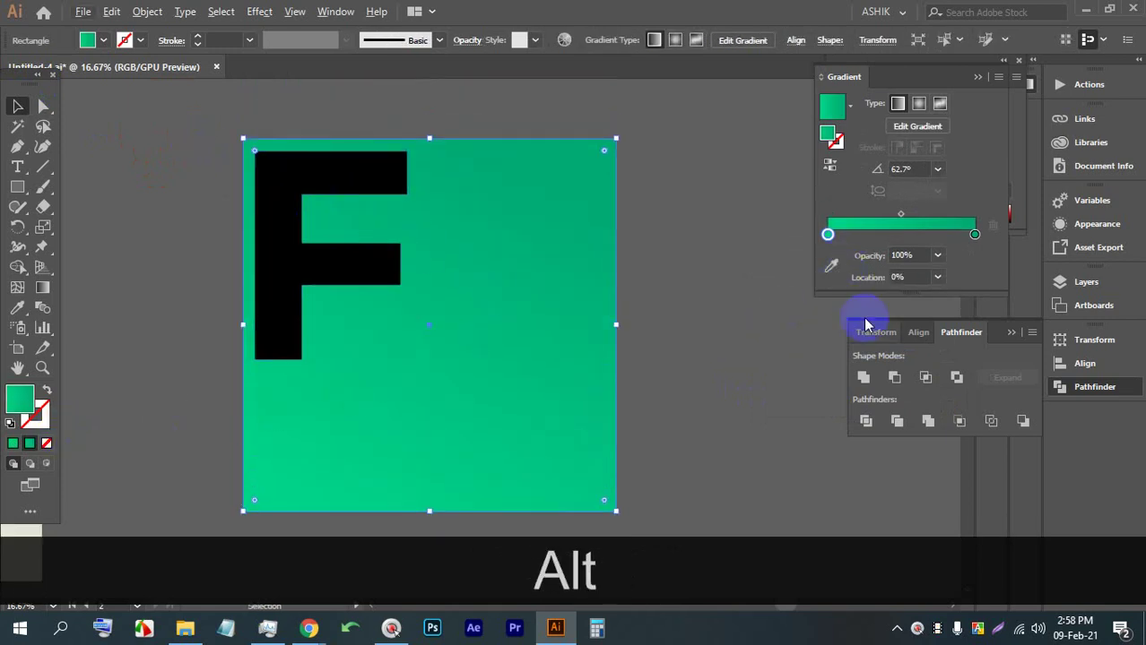
{"action": "left_click", "coordinate": [830, 261]}
{"action": "double_click", "coordinate": [828, 235]}
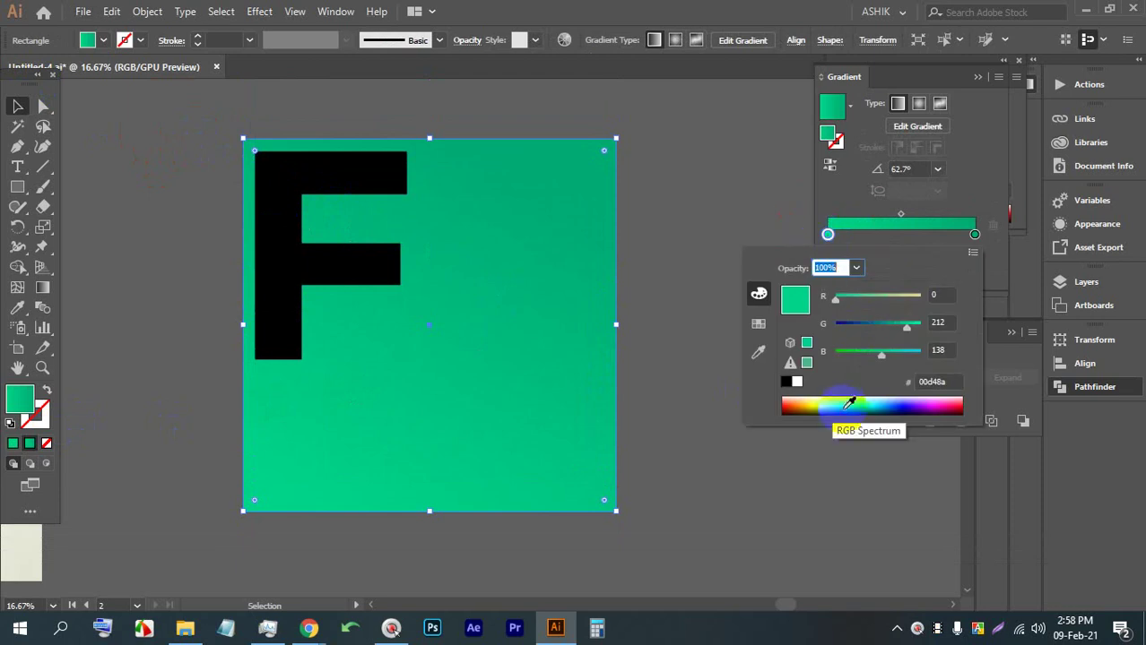
{"action": "left_click_drag", "start_coordinate": [859, 400], "coordinate": [852, 403]}
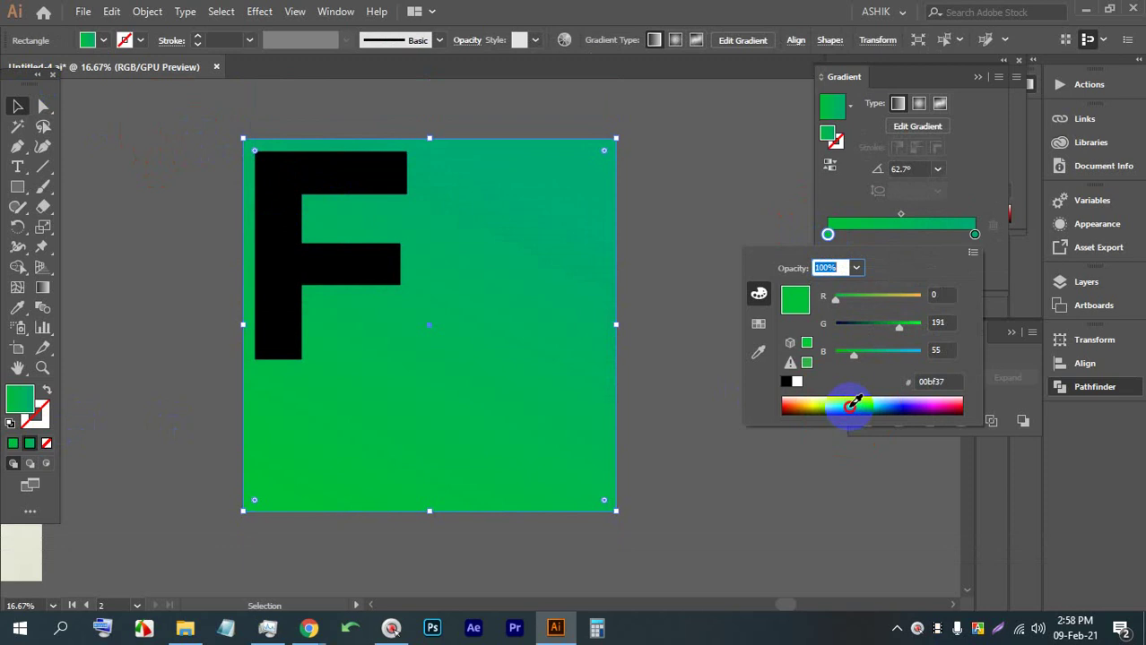
{"action": "left_click_drag", "start_coordinate": [856, 401], "coordinate": [858, 406]}
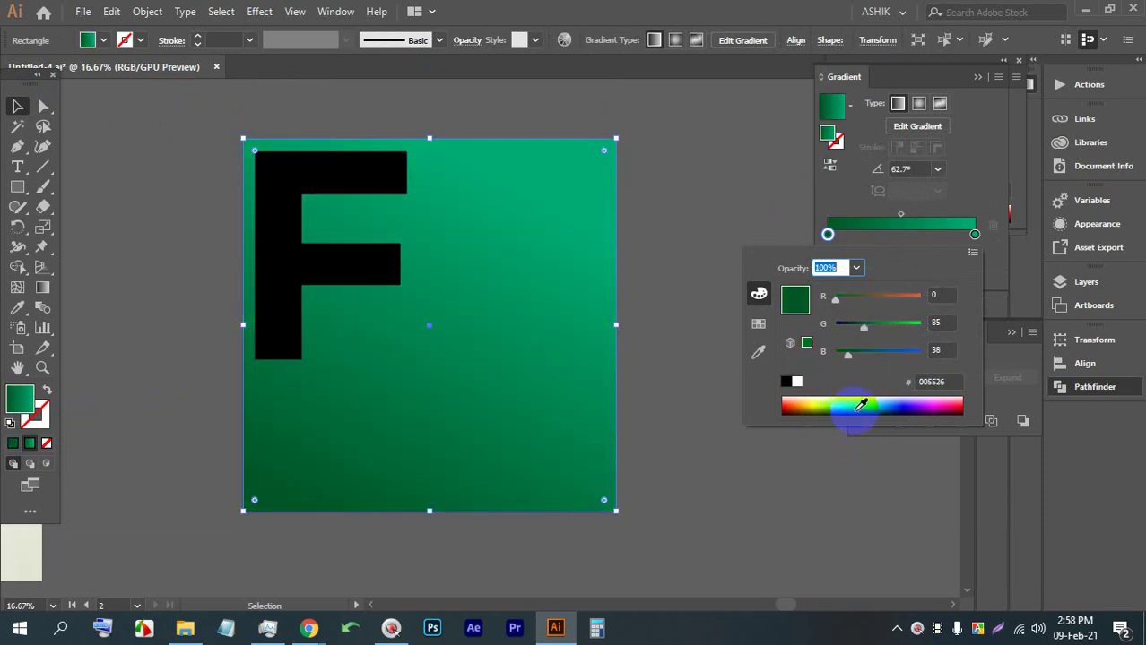
{"action": "left_click", "coordinate": [193, 199]}
{"action": "left_click", "coordinate": [417, 348]}
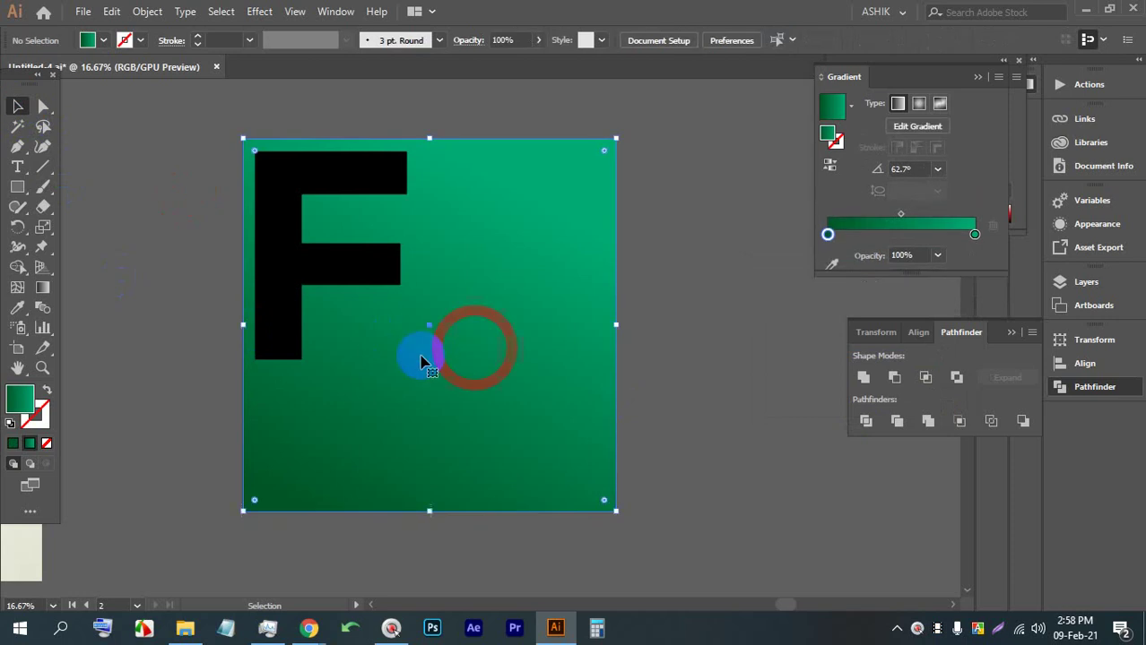
{"action": "left_click", "coordinate": [42, 286]}
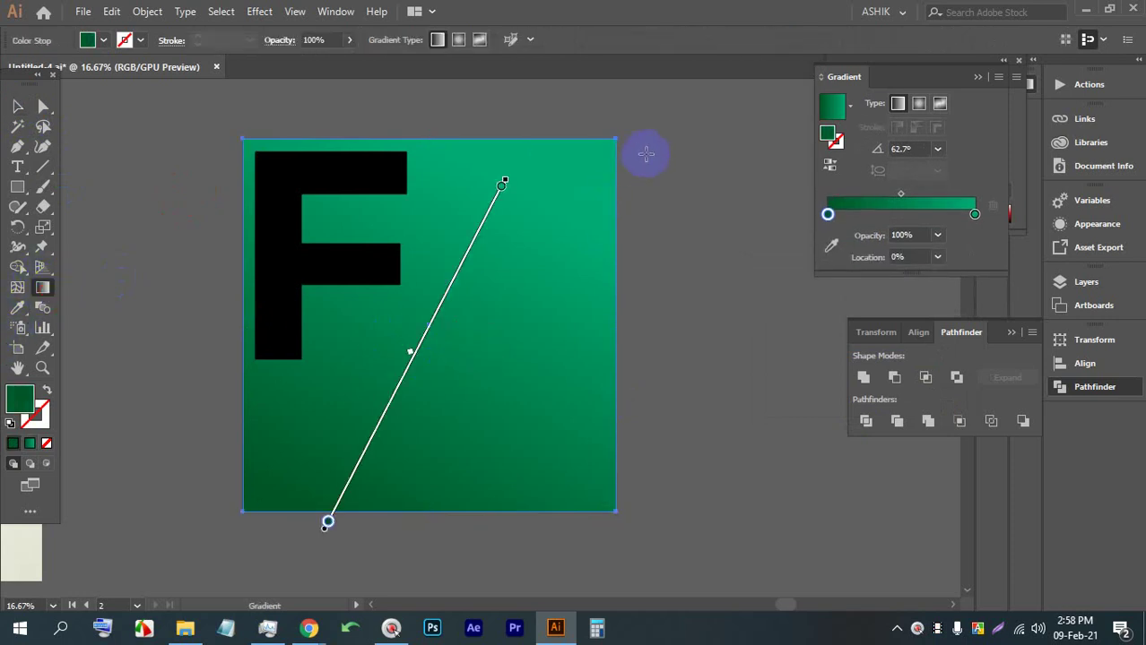
Redraw the gradient diagonally from the bottom-left corner toward the upper right
{"action": "left_click_drag", "start_coordinate": [585, 159], "coordinate": [327, 450]}
{"action": "mouse_move", "coordinate": [281, 512]}
{"action": "left_mouse_down"}
{"action": "mouse_move", "coordinate": [486, 299]}
{"action": "mouse_move", "coordinate": [589, 163]}
{"action": "left_mouse_up"}
{"action": "left_click", "coordinate": [430, 341]}
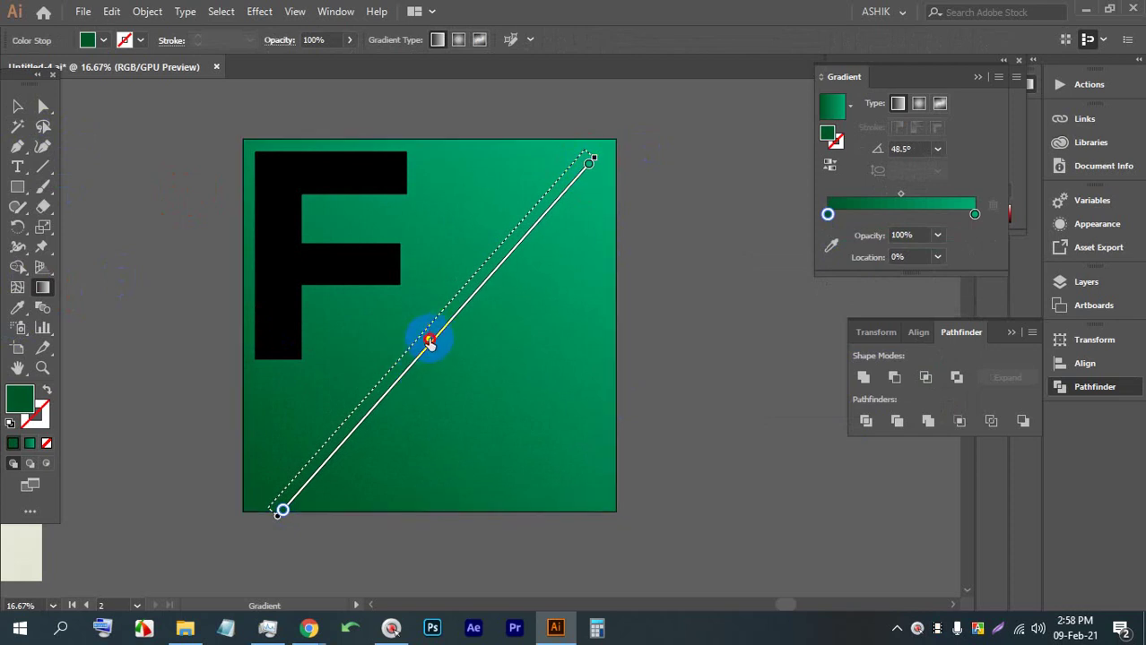
Shift the gradient midpoint toward dark green and start it just beyond the bottom-left corner
{"action": "left_click_drag", "start_coordinate": [398, 399], "coordinate": [380, 396]}
{"action": "left_click", "coordinate": [301, 507]}
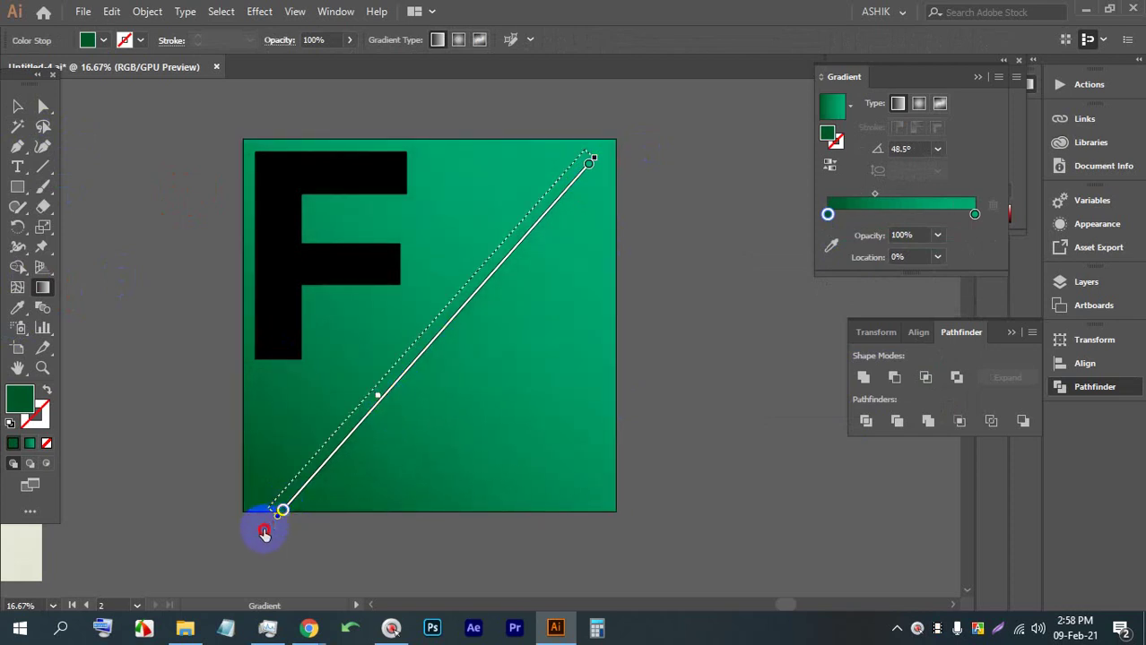
{"action": "left_click", "coordinate": [294, 500]}
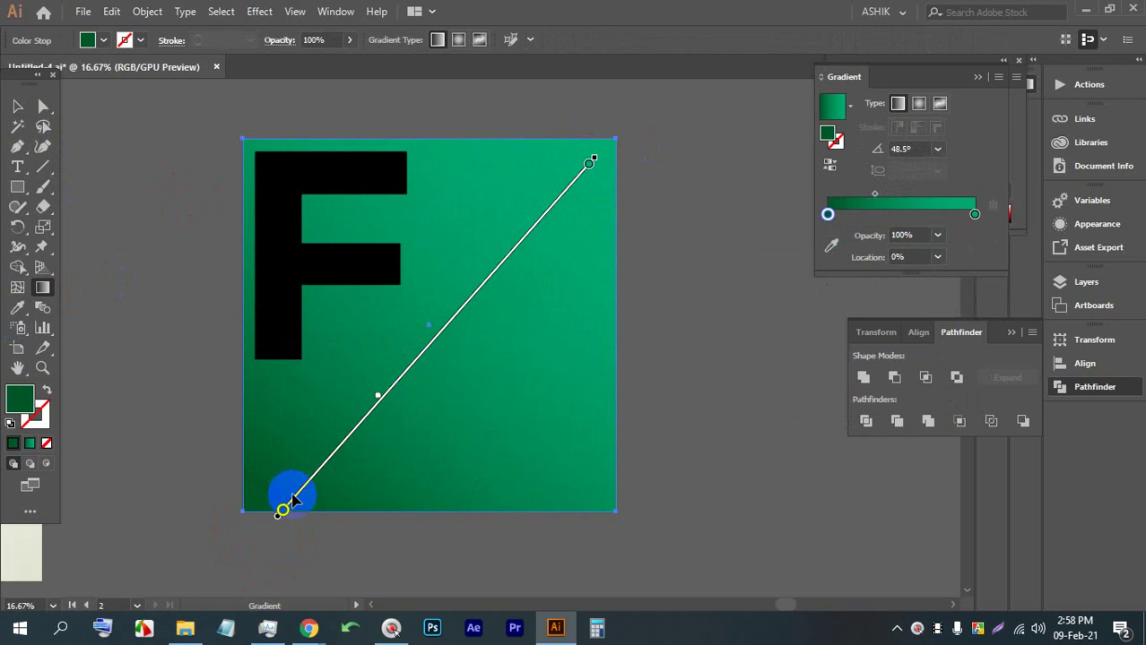
{"action": "left_click_drag", "start_coordinate": [296, 498], "coordinate": [303, 555]}
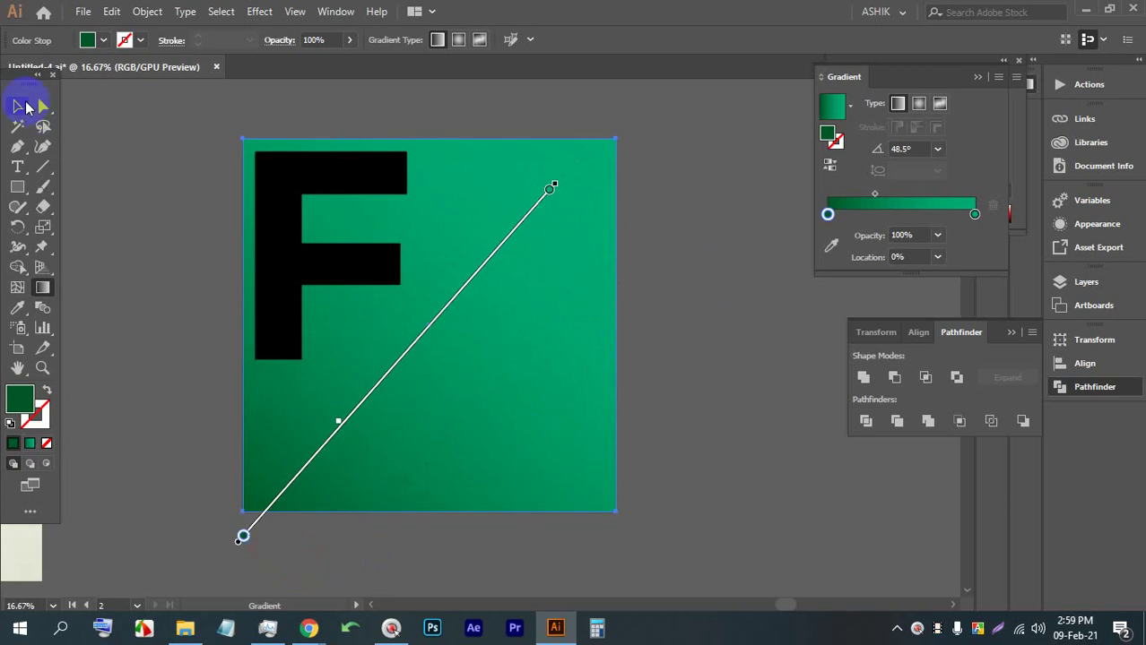
{"action": "left_click", "coordinate": [26, 106]}
{"action": "left_click", "coordinate": [198, 196]}
{"action": "scroll", "coordinate": [274, 290], "scroll_direction": "up", "scroll_amount": 1}
{"action": "scroll", "coordinate": [371, 308], "scroll_direction": "down", "scroll_amount": 1}
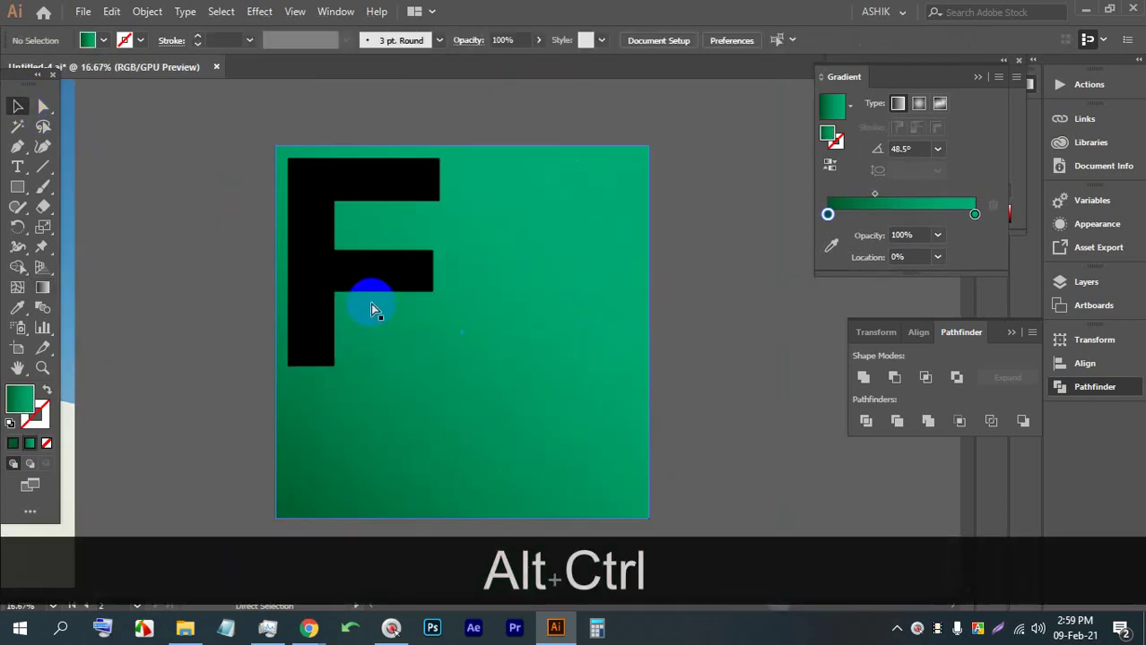
Save the document with Ctrl+Alt+S, accepting the font-embedding warning
{"action": "key", "text": "ctrl+alt+s"}
{"action": "key", "text": "ctrl+alt+s"}
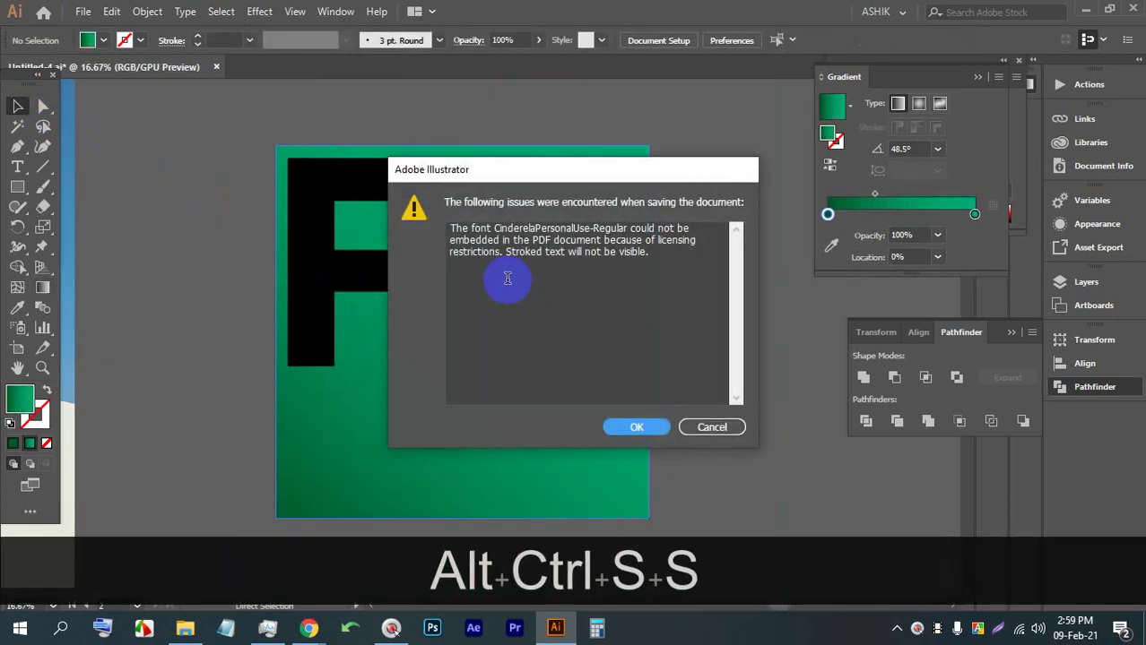
{"action": "left_click", "coordinate": [642, 424]}
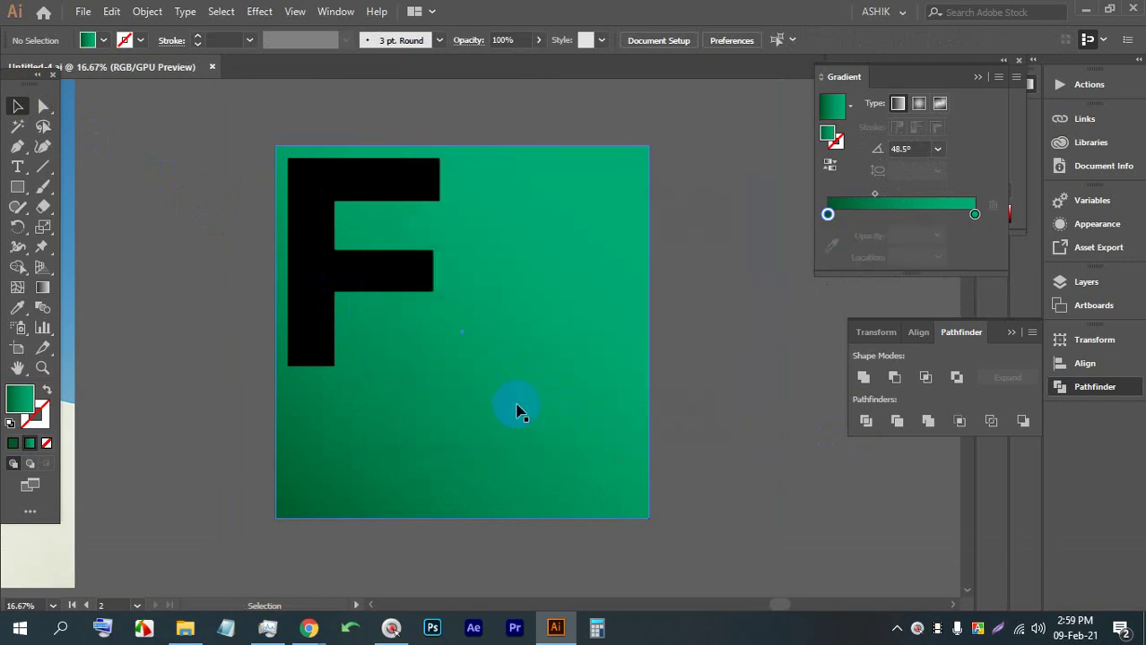
{"action": "left_click_drag", "start_coordinate": [712, 349], "coordinate": [276, 134]}
{"action": "right_click", "coordinate": [480, 203]}
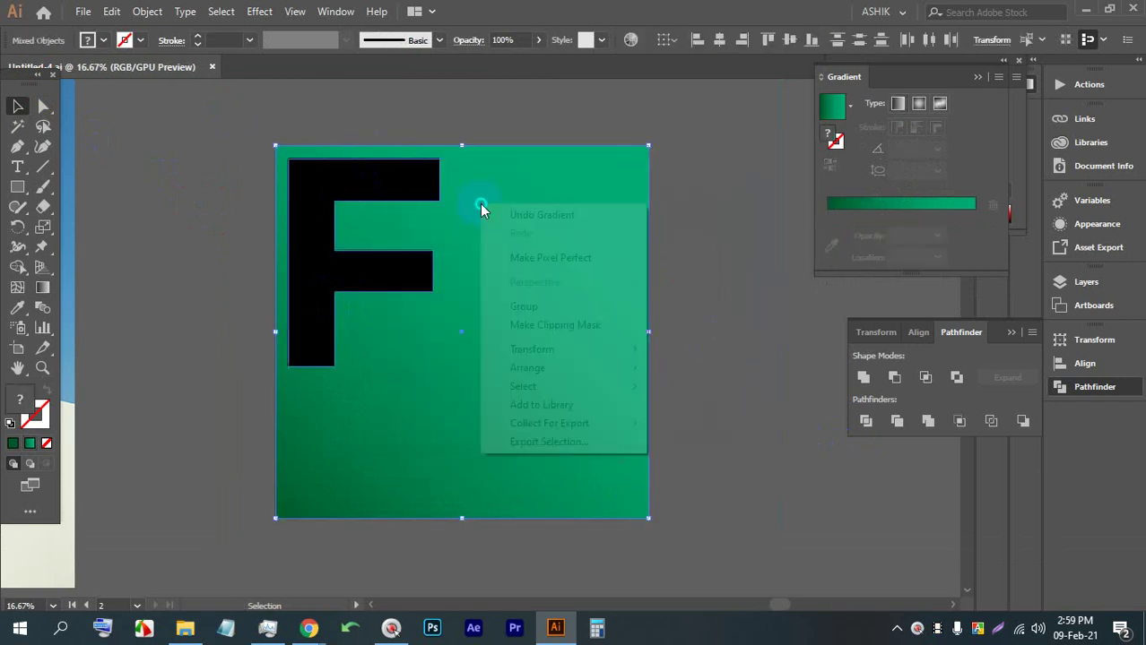
{"action": "left_click", "coordinate": [699, 224]}
Divide the square with the F, ungroup, and delete the F piece to leave an F-shaped hole
{"action": "key", "text": "ctrl+a"}
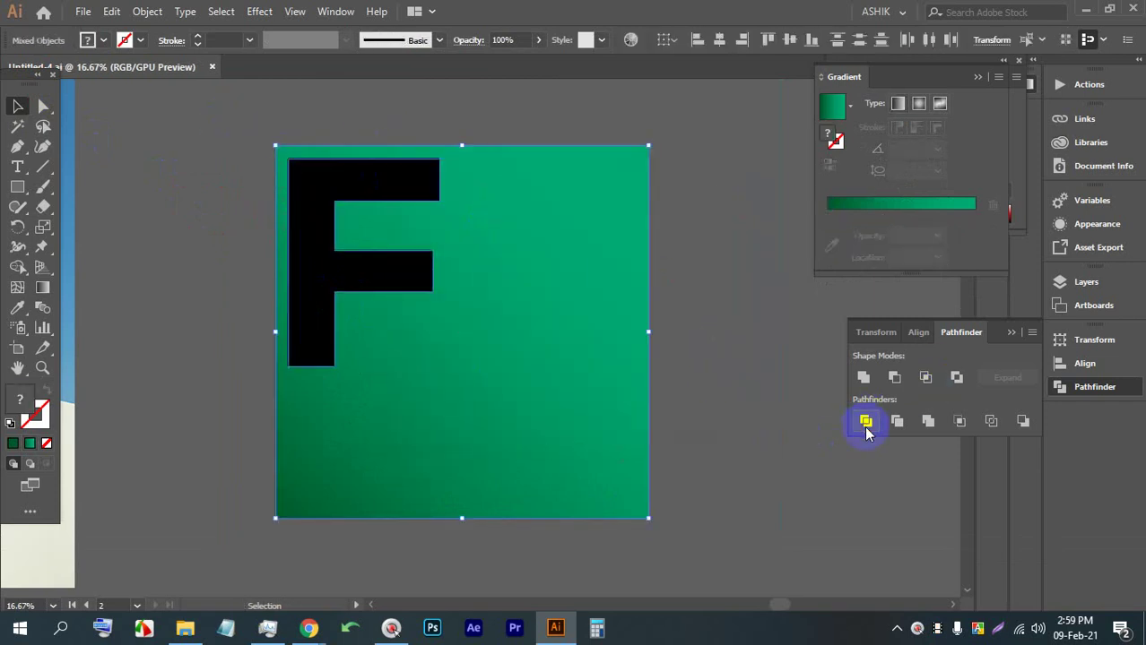
{"action": "left_click", "coordinate": [865, 421]}
{"action": "right_click", "coordinate": [494, 248]}
{"action": "left_click", "coordinate": [585, 392]}
{"action": "left_click", "coordinate": [664, 282]}
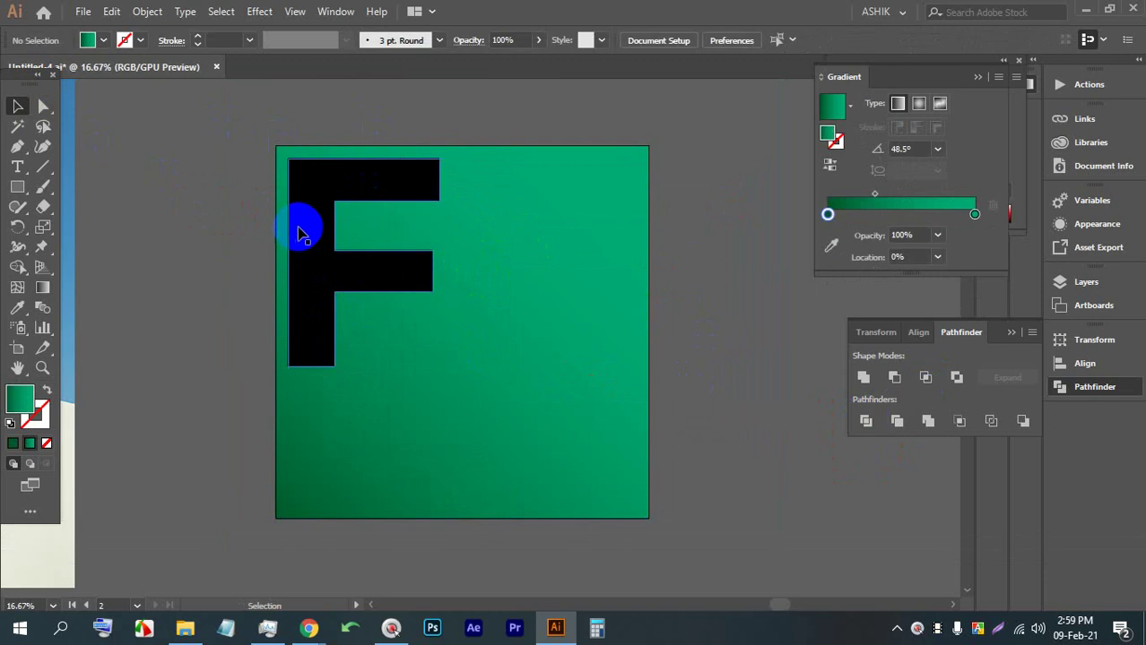
{"action": "left_click", "coordinate": [303, 232]}
{"action": "key", "text": "BackSpace"}
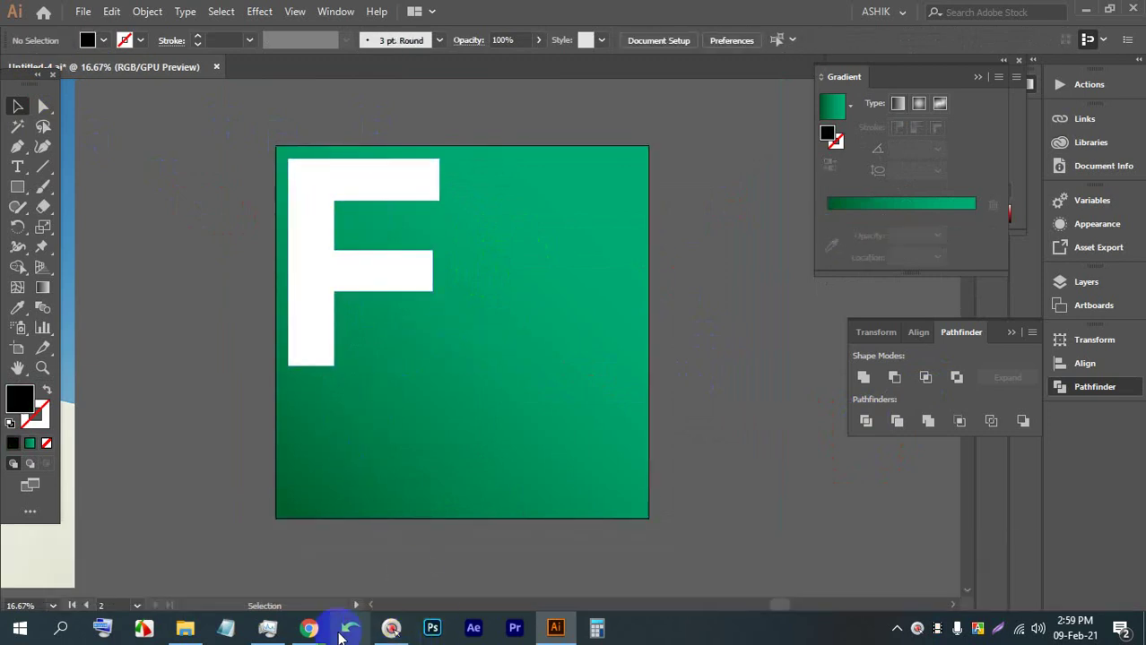
Bring Chrome forward and switch to another browser tab
{"action": "mouse_move", "coordinate": [308, 628]}
{"action": "left_click", "coordinate": [206, 536]}
{"action": "left_click", "coordinate": [768, 9]}
Search ImagesBazaar for 'food (with people)' images
{"action": "key", "text": "ctrl+Tab"}
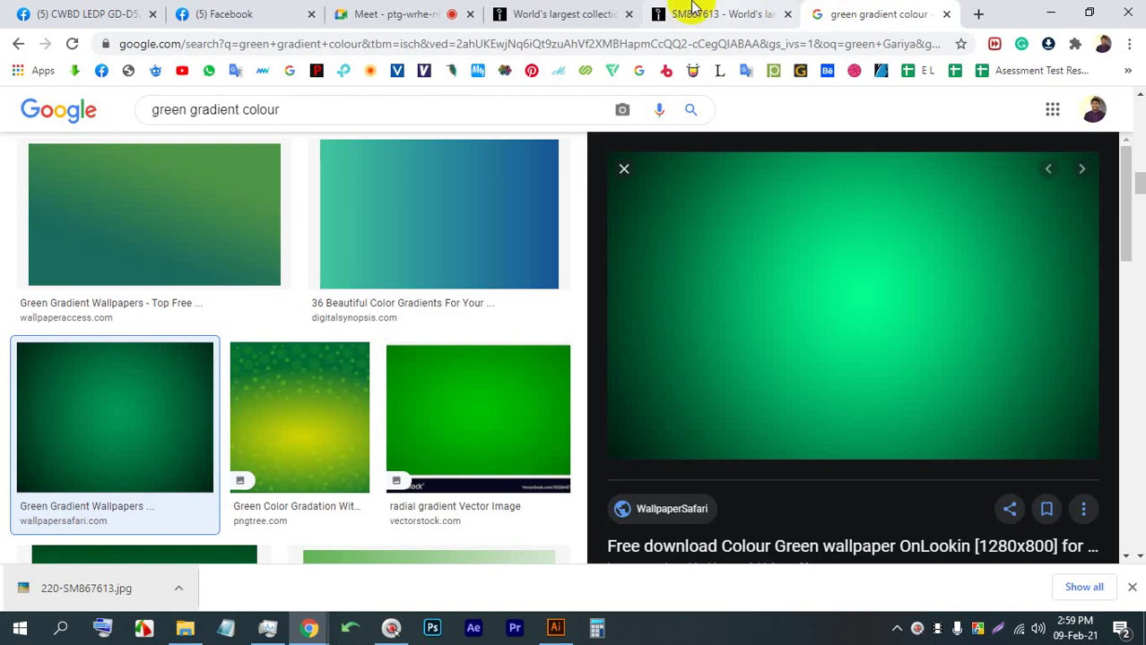
{"action": "left_click", "coordinate": [602, 11]}
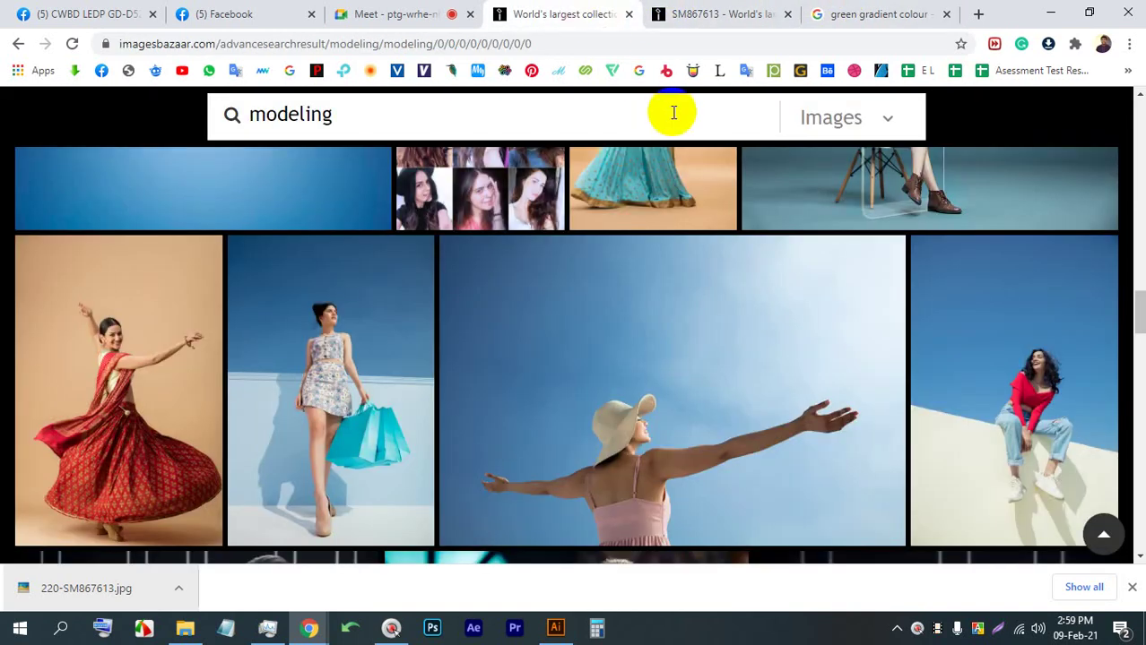
{"action": "scroll", "coordinate": [498, 108], "scroll_direction": "up", "scroll_amount": 3}
{"action": "type", "text": "FOD"}
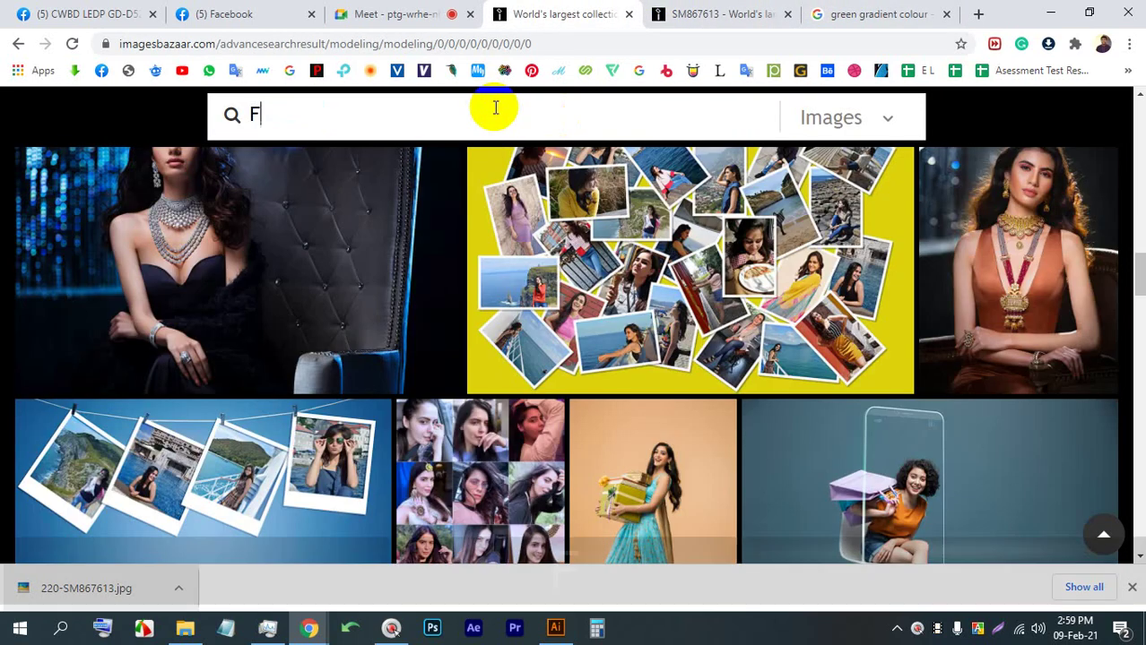
{"action": "key", "text": "BackSpace"}
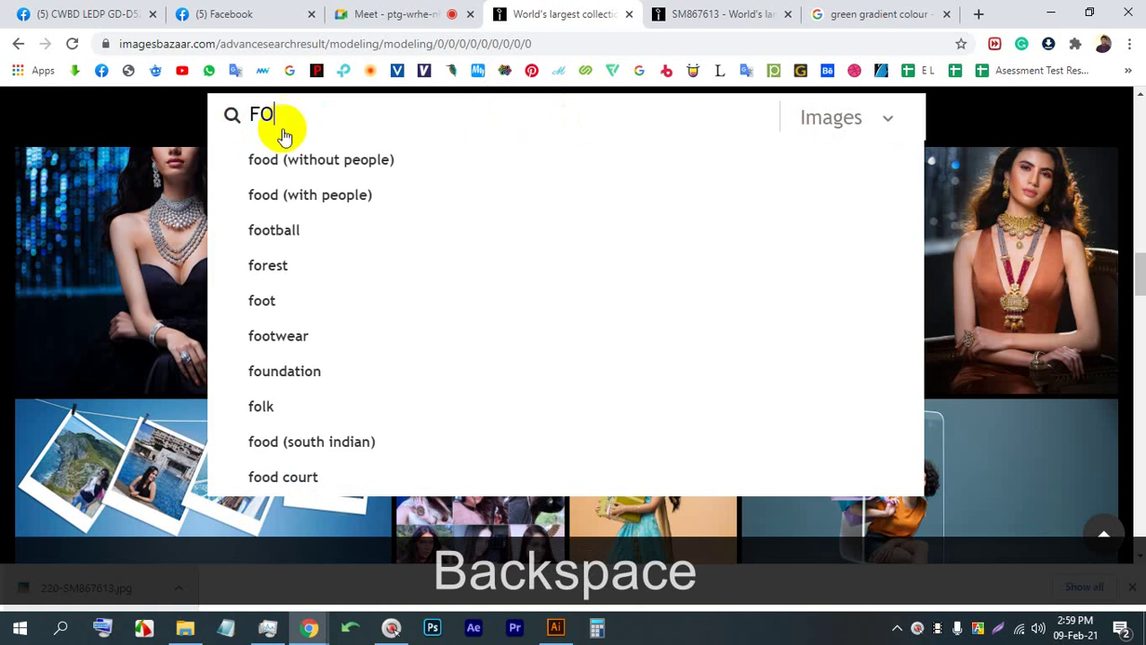
{"action": "left_click", "coordinate": [363, 194]}
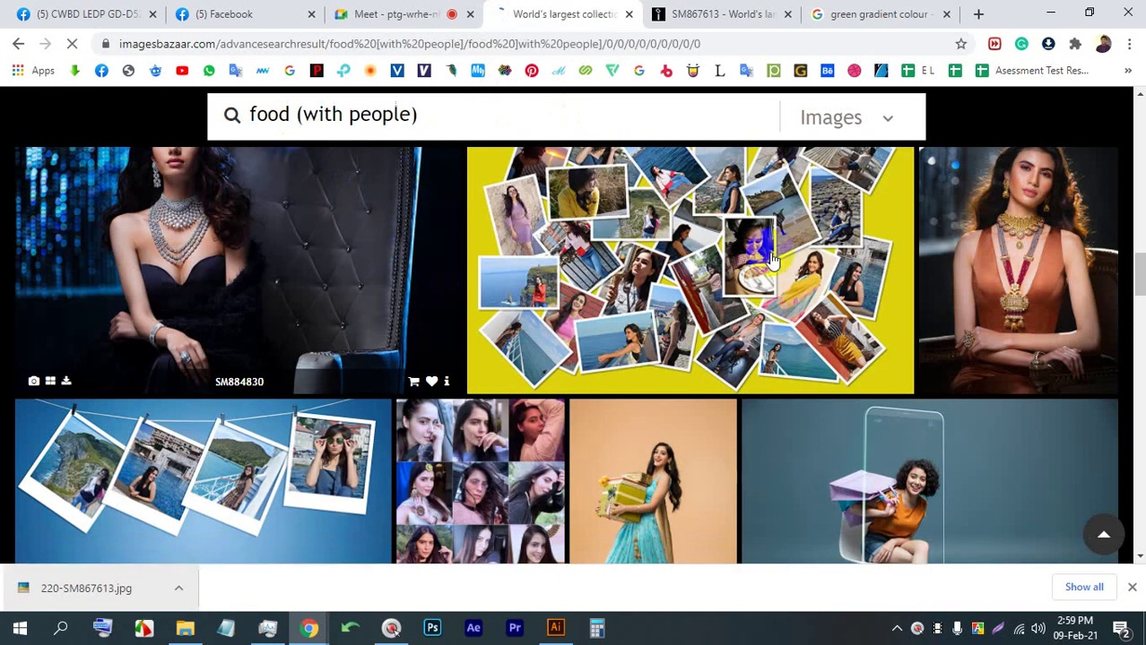
Browse the results and open the SM901427 photo of a woman holding popcorn buckets
{"action": "left_click", "coordinate": [752, 301]}
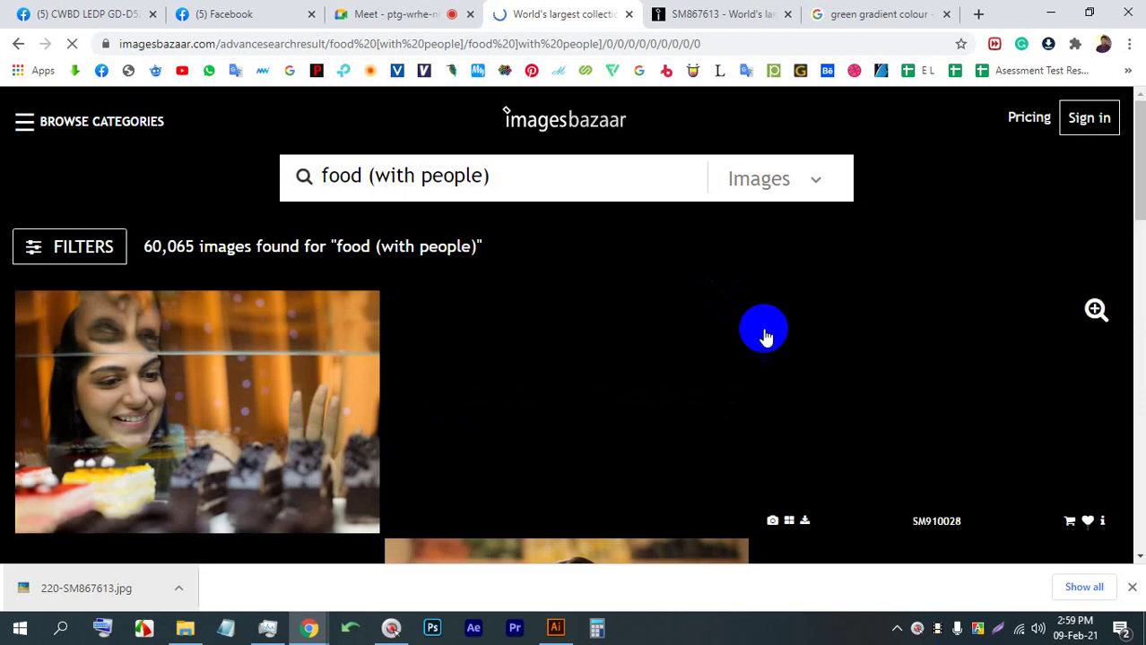
{"action": "scroll", "coordinate": [614, 418], "scroll_direction": "down", "scroll_amount": 3}
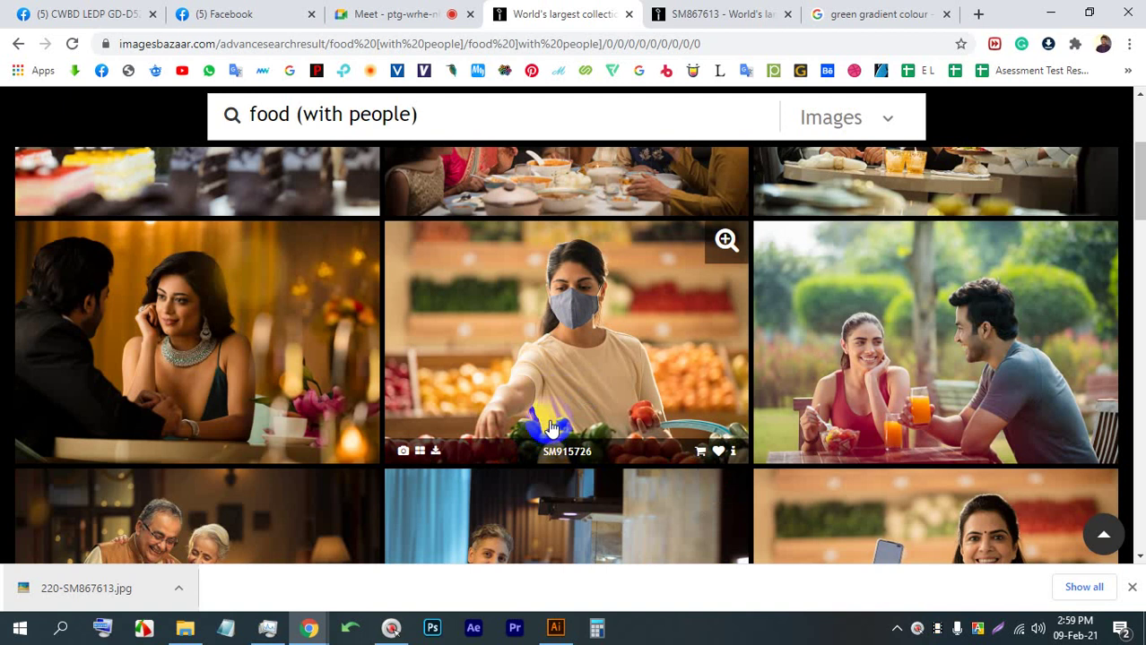
{"action": "scroll", "coordinate": [548, 423], "scroll_direction": "down", "scroll_amount": 3}
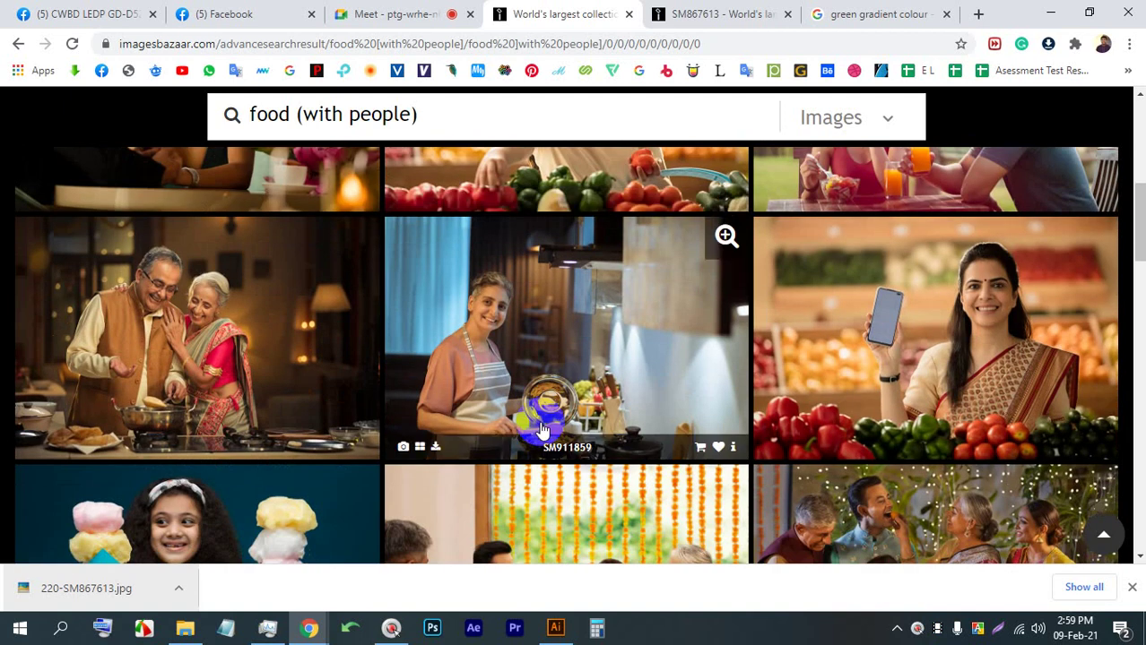
{"action": "scroll", "coordinate": [543, 428], "scroll_direction": "down", "scroll_amount": 3}
{"action": "scroll", "coordinate": [541, 432], "scroll_direction": "down", "scroll_amount": 1}
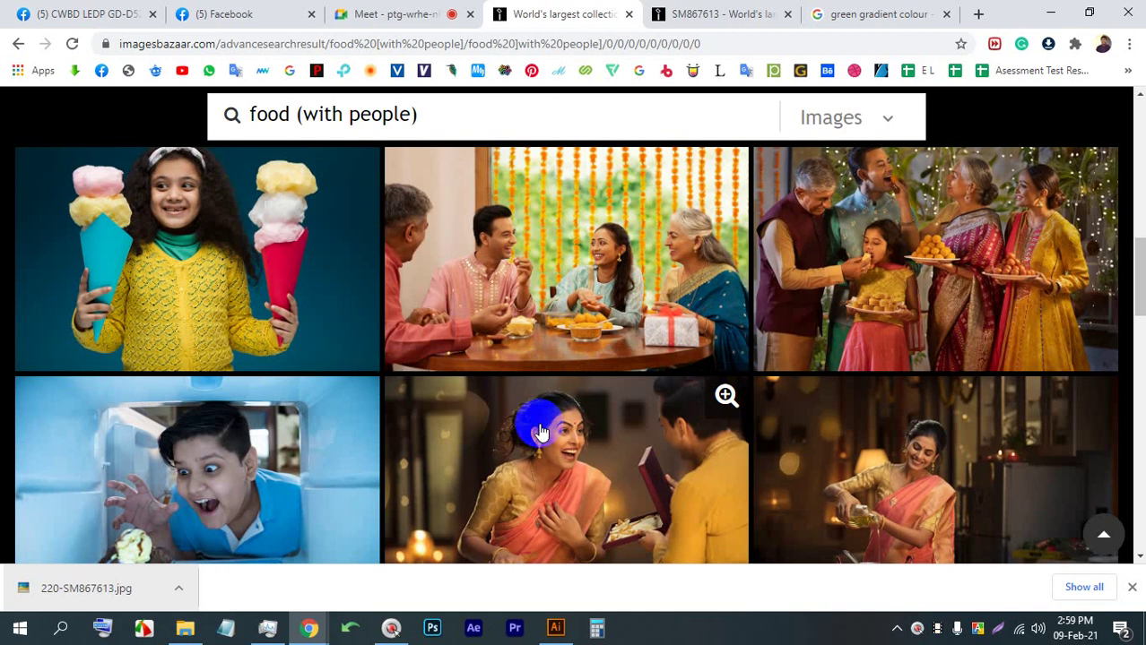
{"action": "scroll", "coordinate": [541, 432], "scroll_direction": "down", "scroll_amount": 3}
{"action": "scroll", "coordinate": [542, 432], "scroll_direction": "down", "scroll_amount": 3}
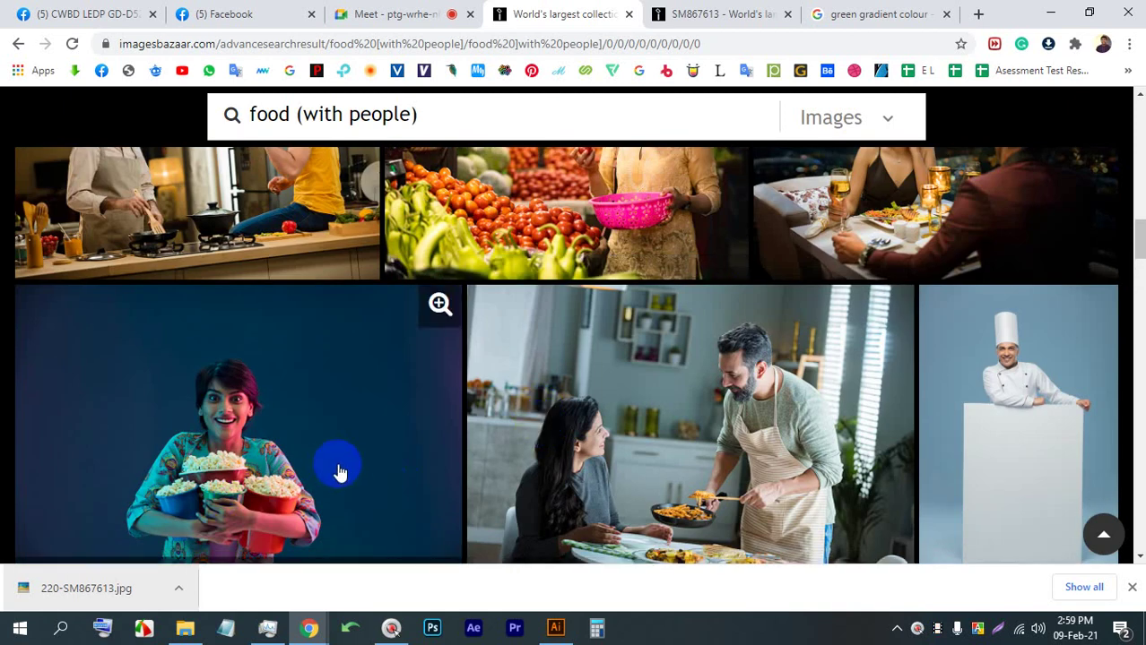
{"action": "scroll", "coordinate": [339, 472], "scroll_direction": "down", "scroll_amount": 5}
{"action": "scroll", "coordinate": [347, 482], "scroll_direction": "down", "scroll_amount": 3}
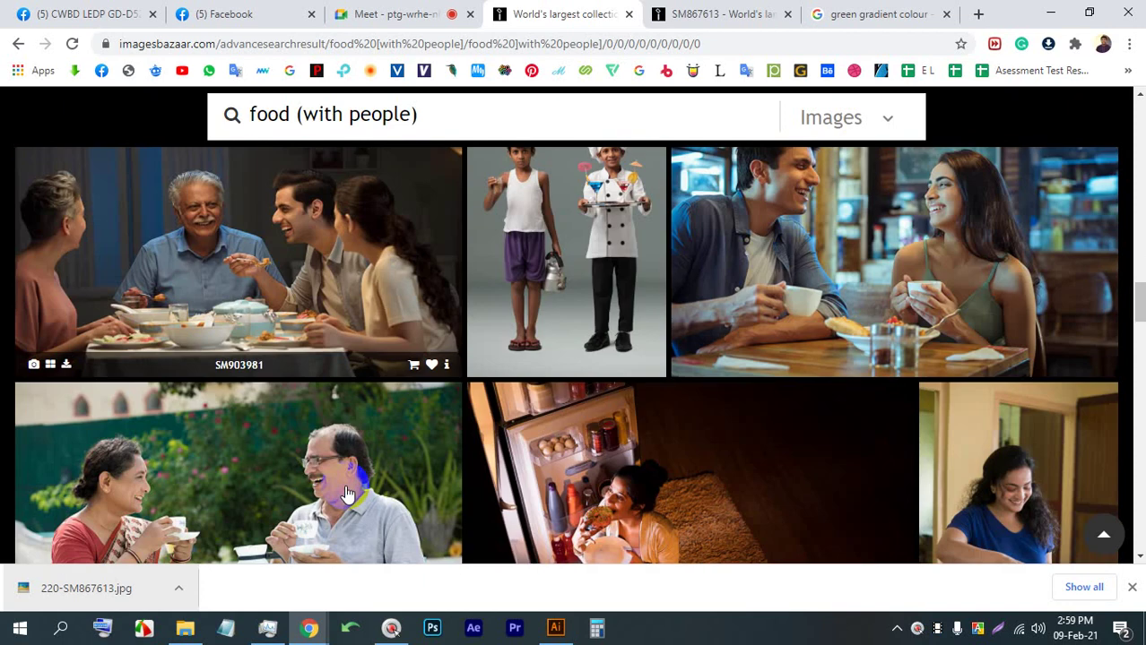
{"action": "scroll", "coordinate": [350, 489], "scroll_direction": "down", "scroll_amount": 3}
{"action": "scroll", "coordinate": [350, 490], "scroll_direction": "up", "scroll_amount": 10}
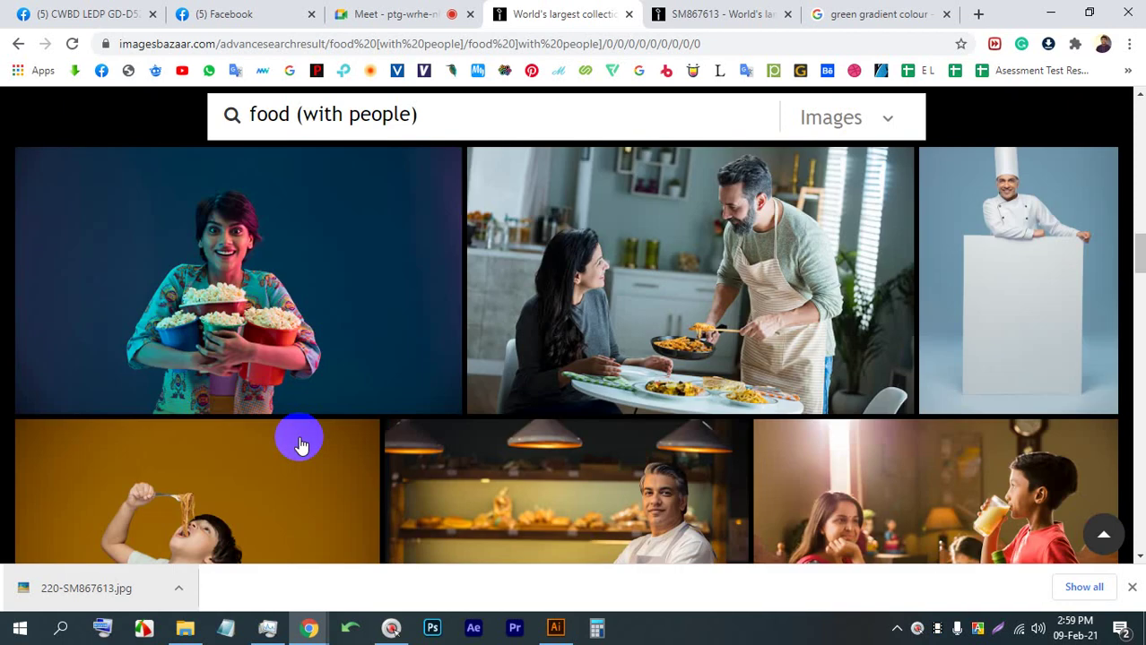
{"action": "left_click", "coordinate": [294, 221]}
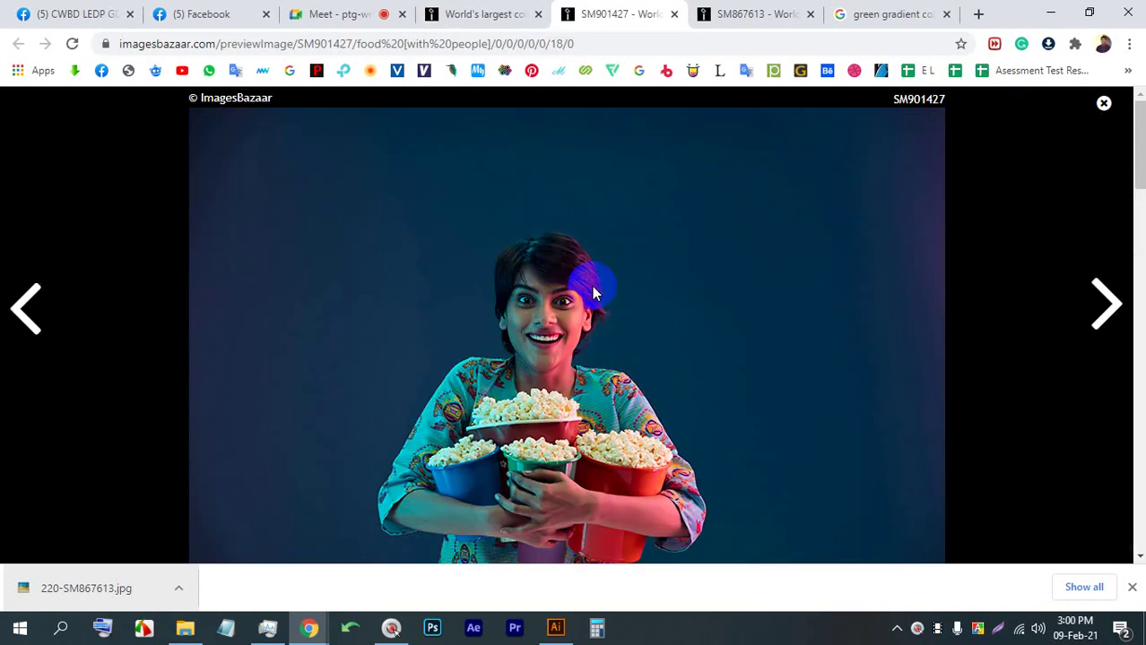
Save 220-SM901427.jpg to Downloads and drag it onto the Illustrator artboard
{"action": "right_click", "coordinate": [579, 284]}
{"action": "left_click", "coordinate": [638, 328]}
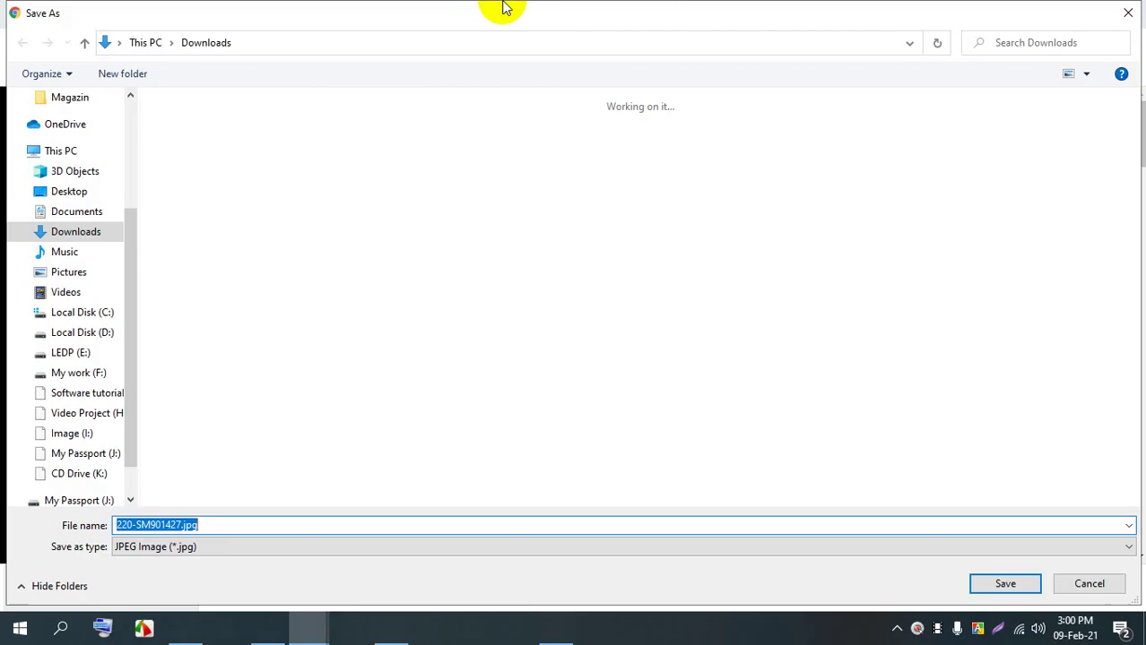
{"action": "key", "text": "Return"}
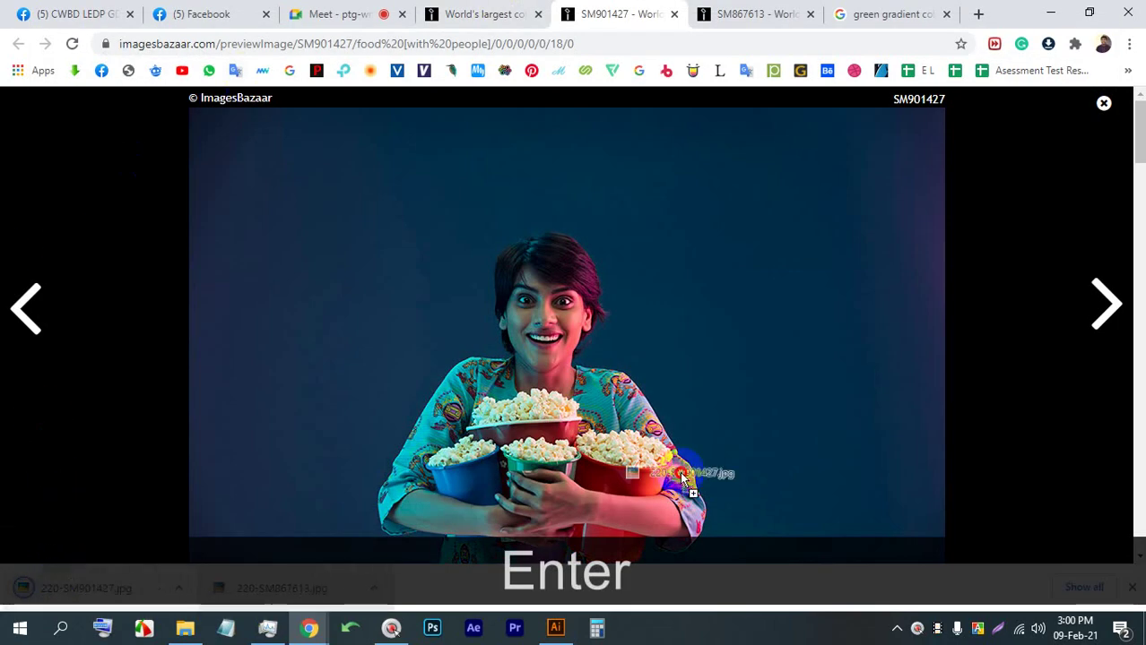
{"action": "left_click_drag", "start_coordinate": [682, 480], "coordinate": [395, 224]}
Scale the placed popcorn photo proportionally from its centre and embed it in the document
{"action": "scroll", "coordinate": [381, 266], "scroll_direction": "down", "scroll_amount": 2}
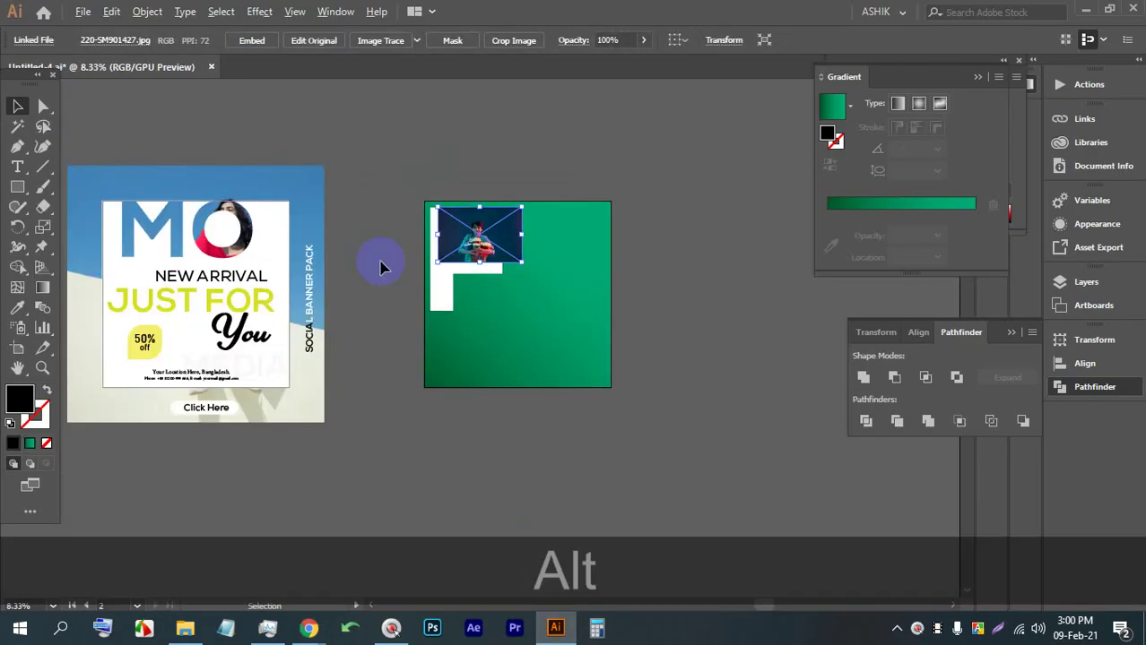
{"action": "key", "text": "shift"}
{"action": "key", "text": "alt"}
{"action": "left_click_drag", "start_coordinate": [482, 263], "coordinate": [415, 330]}
{"action": "left_click", "coordinate": [252, 41]}
Move the second artboard and its photo to the right
{"action": "key", "text": "space"}
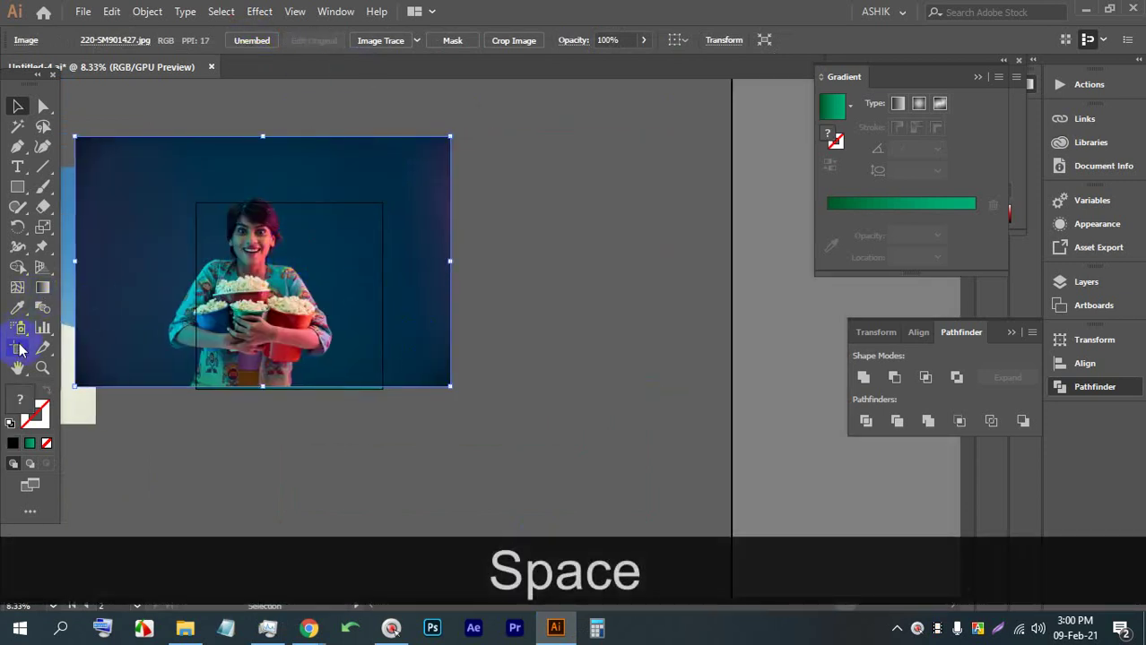
{"action": "left_click", "coordinate": [18, 349]}
{"action": "left_click", "coordinate": [332, 268]}
{"action": "left_click_drag", "start_coordinate": [314, 269], "coordinate": [485, 270]}
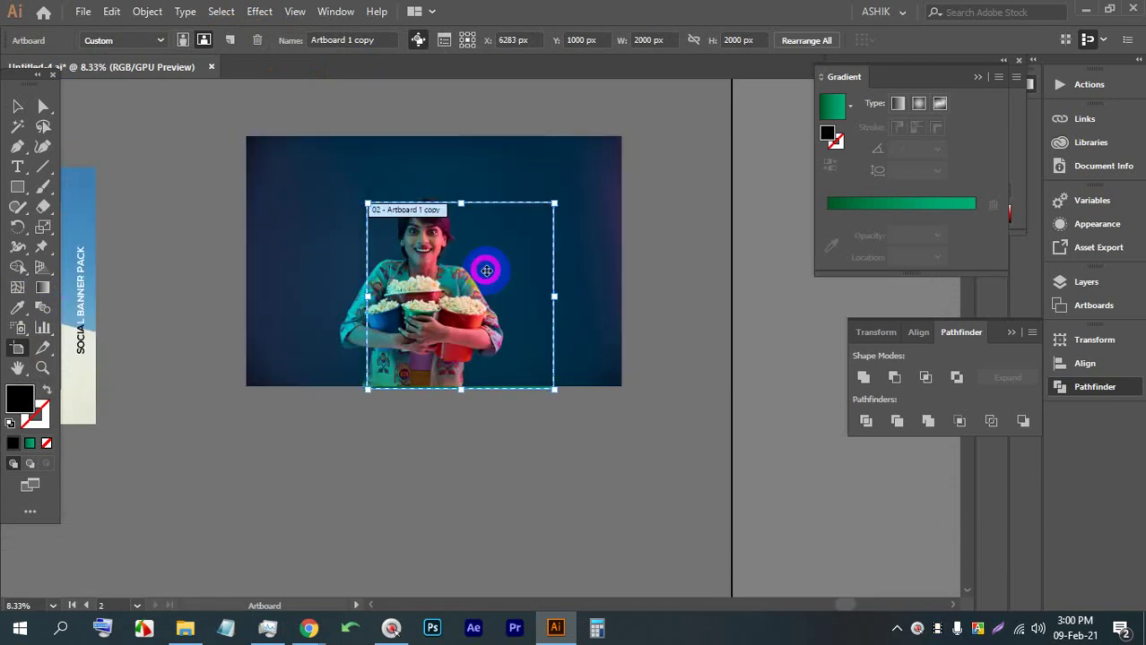
{"action": "left_click", "coordinate": [20, 110]}
Send the popcorn photo backward behind the green square with Ctrl+[
{"action": "scroll", "coordinate": [270, 273], "scroll_direction": "up", "scroll_amount": 1}
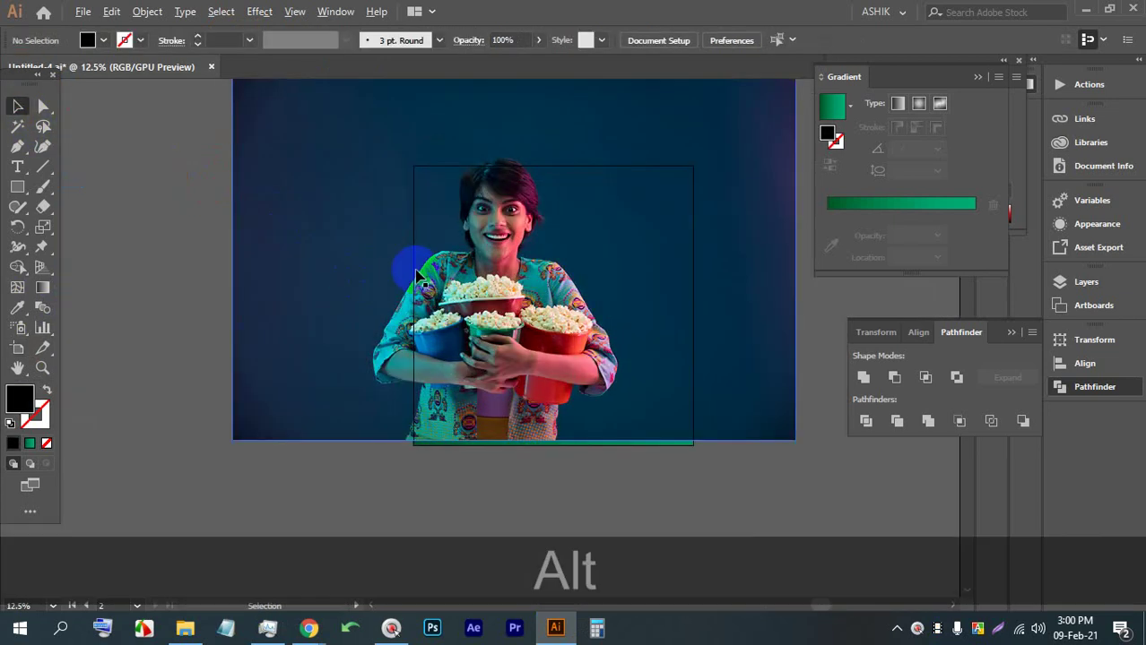
{"action": "left_click", "coordinate": [627, 132]}
{"action": "key", "text": "ctrl+bracketleft"}
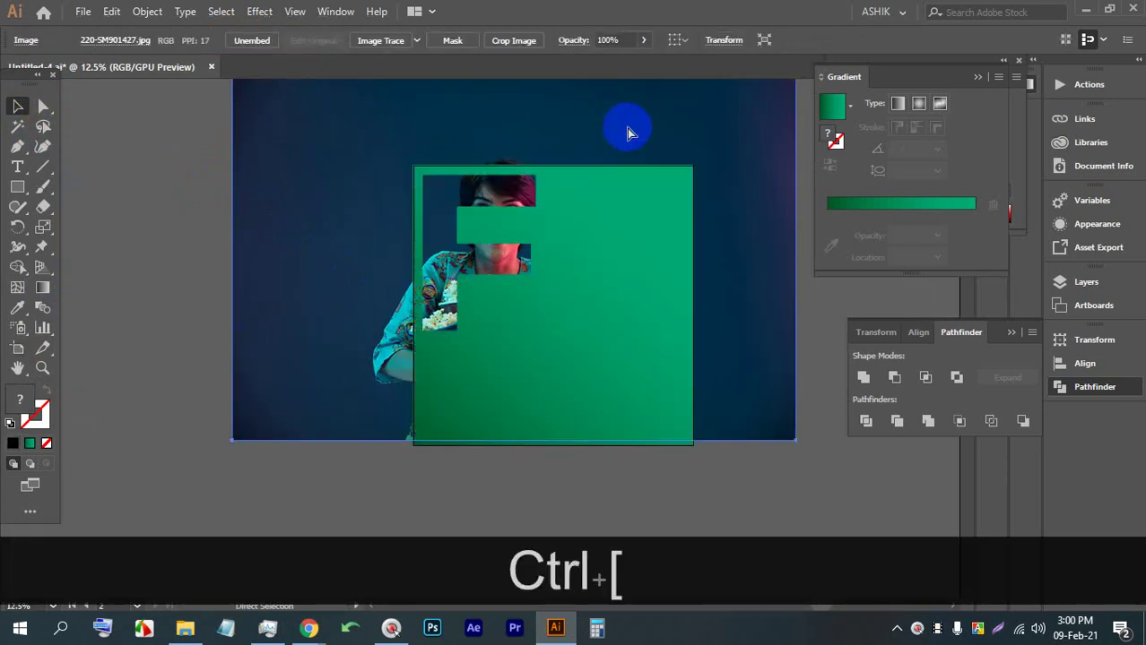
{"action": "scroll", "coordinate": [628, 133], "scroll_direction": "down", "scroll_amount": 2}
{"action": "scroll", "coordinate": [793, 237], "scroll_direction": "up", "scroll_amount": 2}
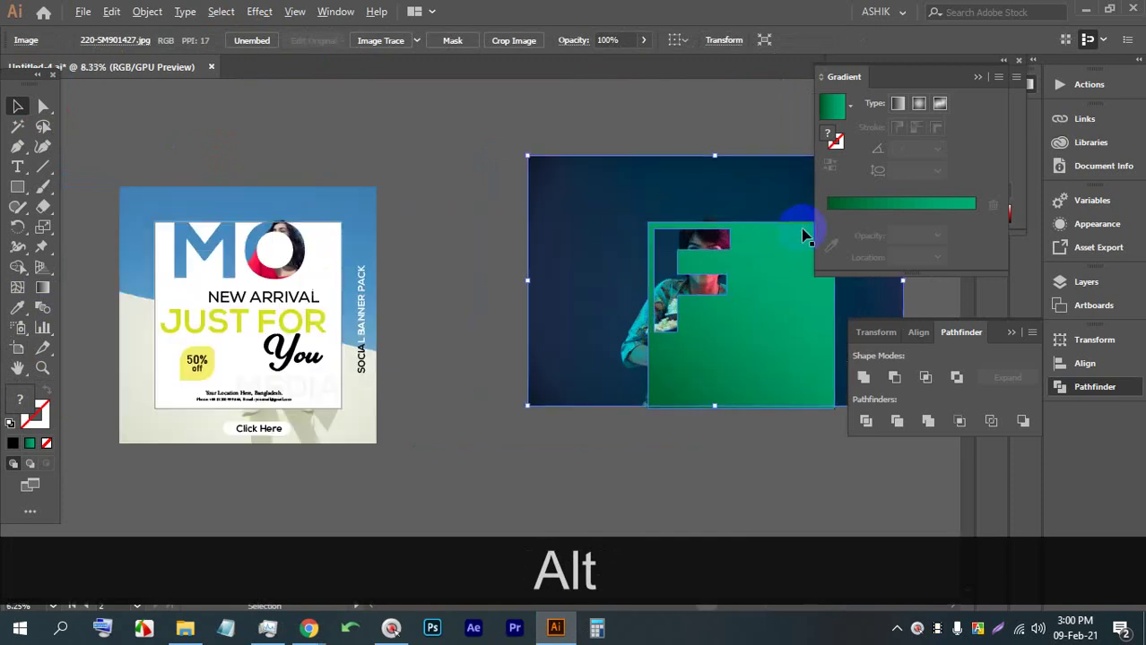
{"action": "left_click_drag", "start_coordinate": [780, 245], "coordinate": [563, 263]}
Enlarge the photo proportionally and shift it slightly up and left behind the F cut-out
{"action": "key", "text": "shift"}
{"action": "left_click_drag", "start_coordinate": [570, 477], "coordinate": [658, 538]}
{"action": "left_click_drag", "start_coordinate": [612, 390], "coordinate": [573, 362]}
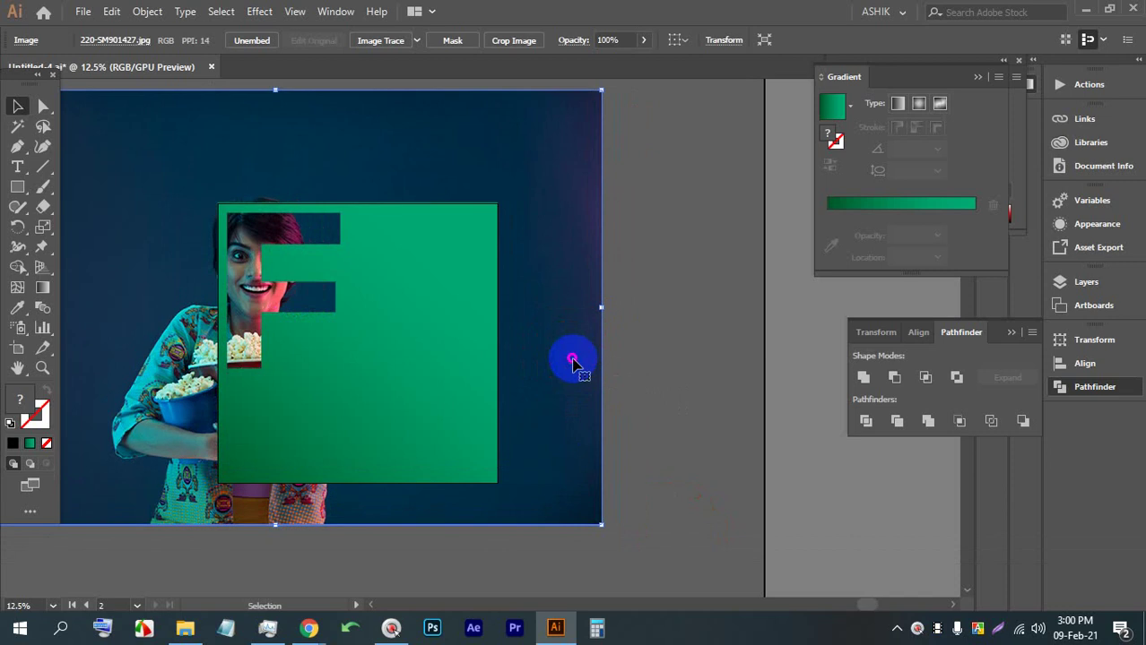
{"action": "scroll", "coordinate": [571, 357], "scroll_direction": "down", "scroll_amount": 2, "text": "alt"}
{"action": "scroll", "coordinate": [601, 296], "scroll_direction": "up", "scroll_amount": 1, "text": "alt"}
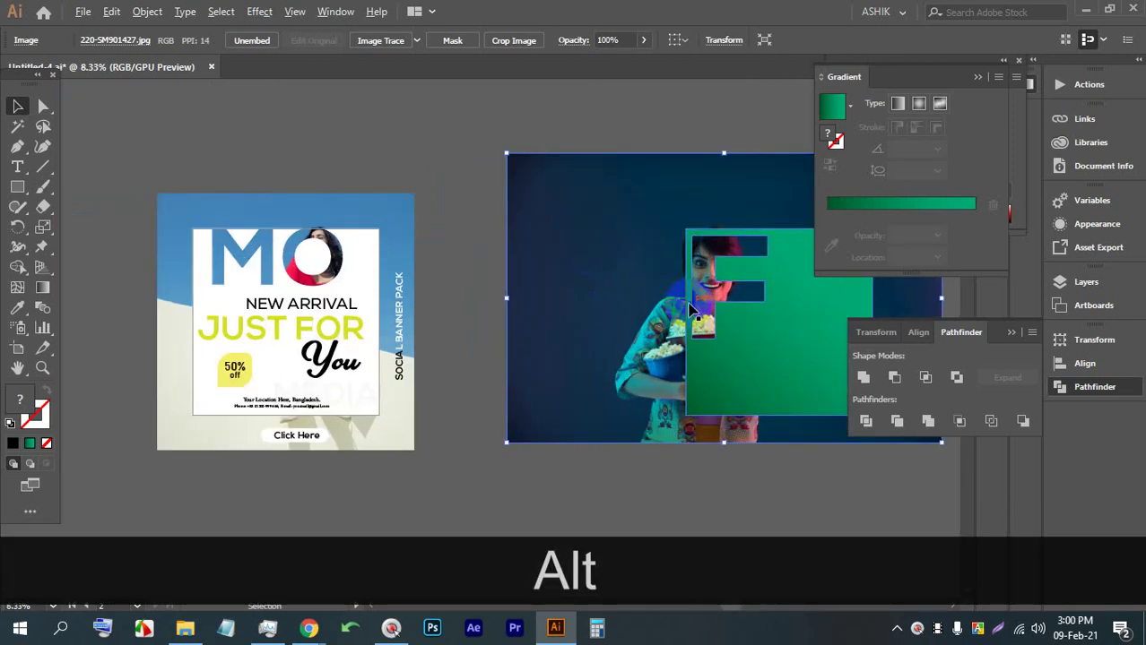
Bring the green square into view and start a text line on it
{"action": "left_click_drag", "start_coordinate": [735, 291], "coordinate": [409, 287]}
{"action": "scroll", "coordinate": [498, 287], "scroll_direction": "up", "scroll_amount": 2, "text": "alt"}
{"action": "left_click_drag", "start_coordinate": [498, 287], "coordinate": [363, 276]}
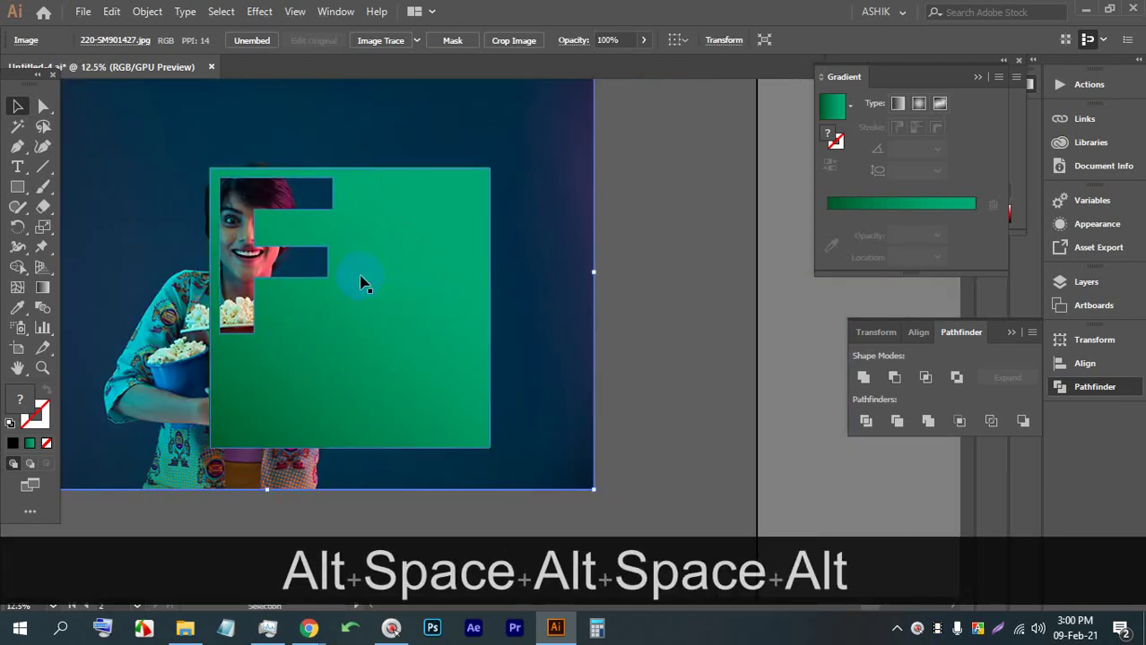
{"action": "scroll", "coordinate": [302, 287], "scroll_direction": "up", "scroll_amount": 1, "text": "alt"}
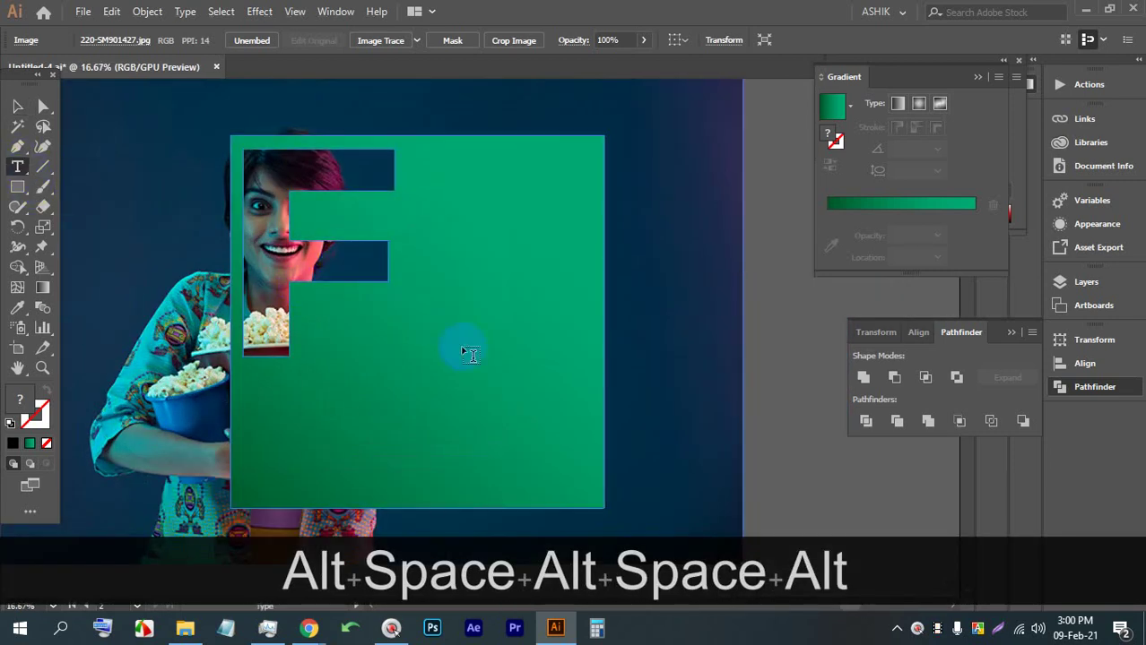
{"action": "left_click", "coordinate": [405, 340]}
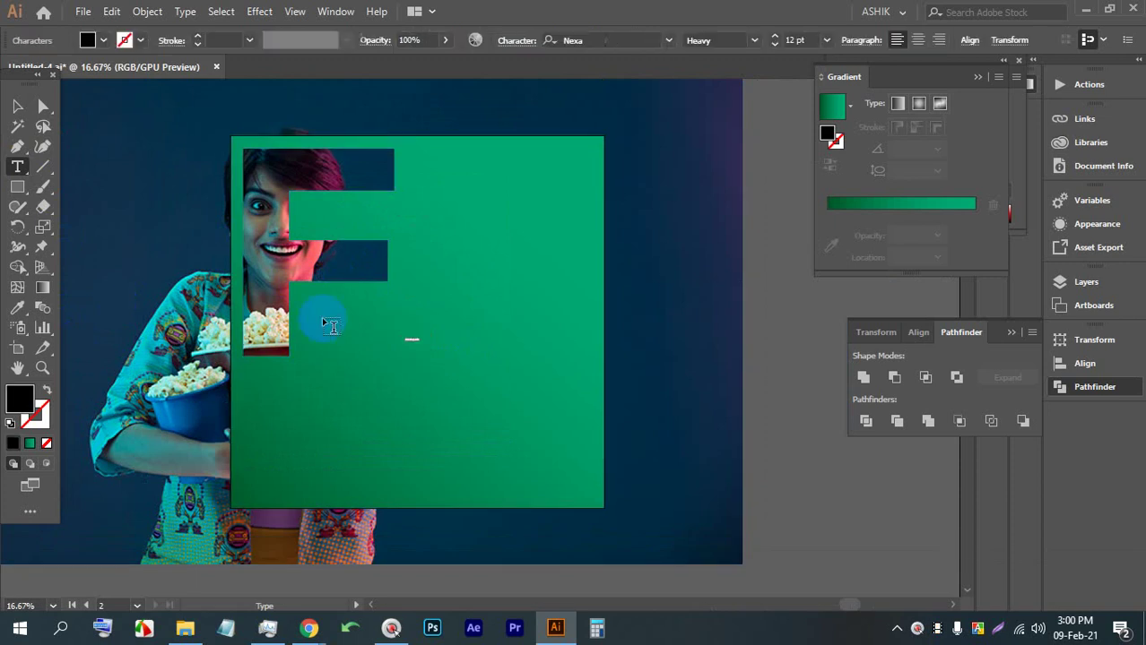
Scale up the Lorem ipsum placeholder text and position it on the green square
{"action": "left_click", "coordinate": [17, 106]}
{"action": "left_click_drag", "start_coordinate": [419, 346], "coordinate": [535, 464]}
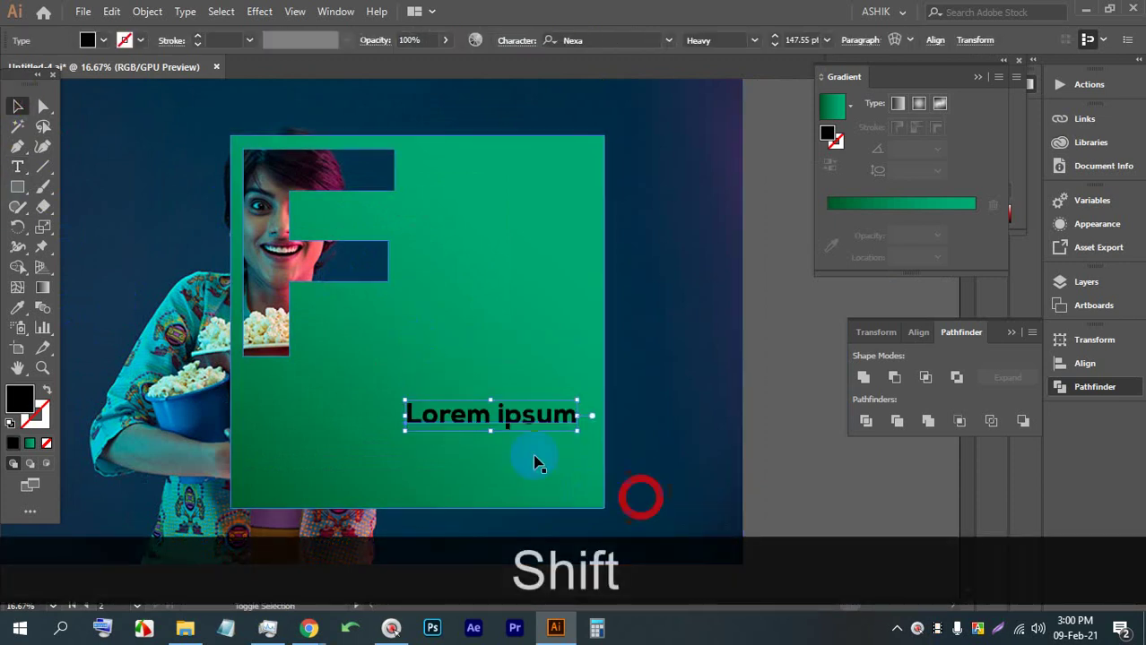
{"action": "left_click_drag", "start_coordinate": [493, 418], "coordinate": [435, 340]}
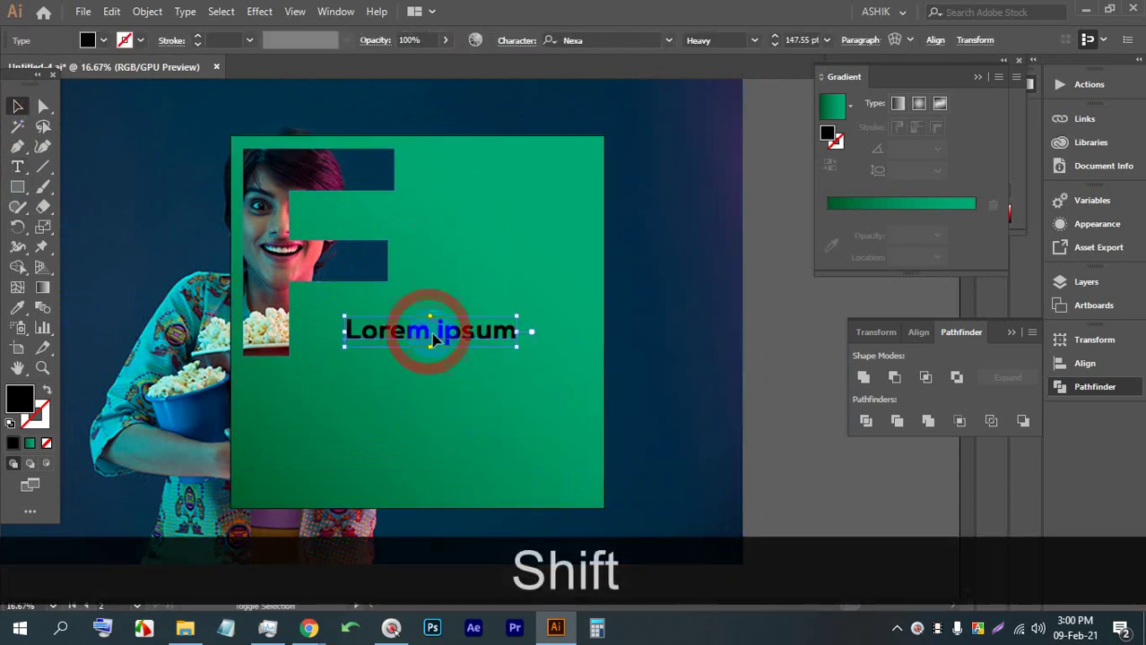
{"action": "left_click_drag", "start_coordinate": [520, 349], "coordinate": [632, 367]}
{"action": "left_click_drag", "start_coordinate": [531, 349], "coordinate": [470, 336]}
Replace the placeholder text with the lowercase word 'healthy'
{"action": "triple_click", "coordinate": [469, 328]}
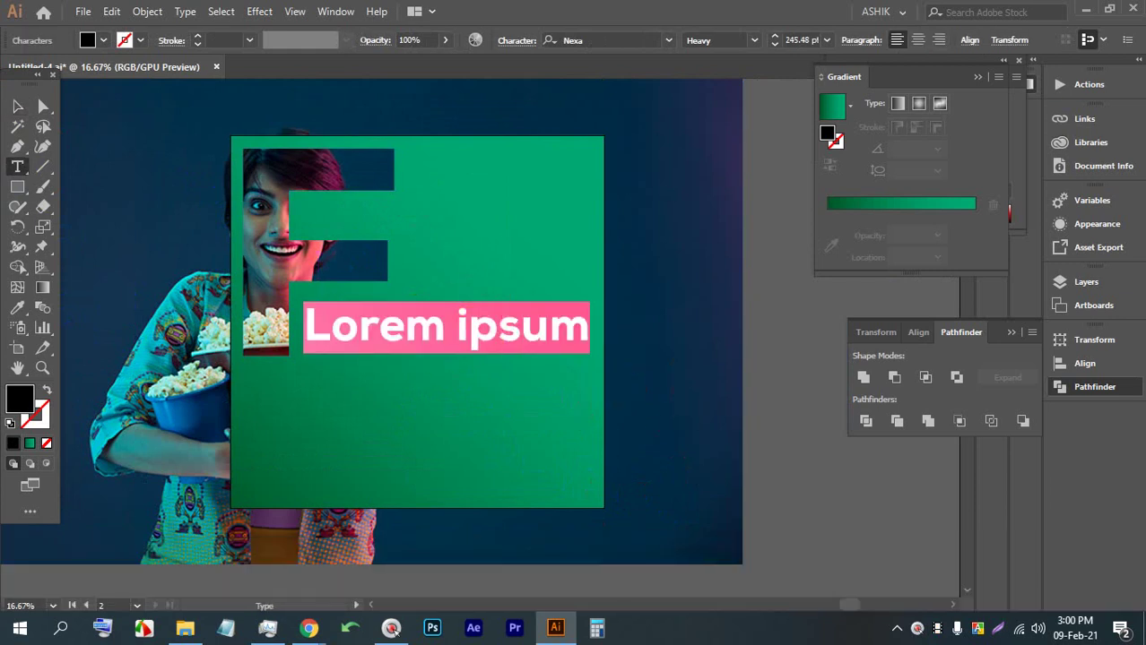
{"action": "key", "text": "Caps_Lock"}
{"action": "key", "text": "Tab"}
{"action": "type", "text": "he"}
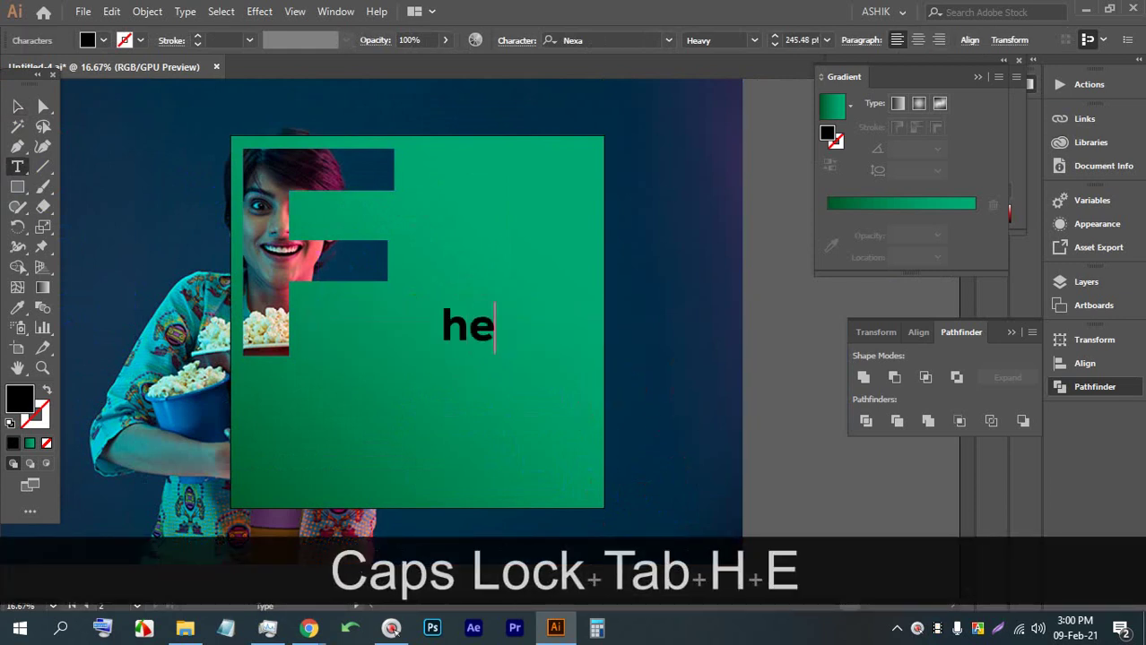
{"action": "type", "text": "a"}
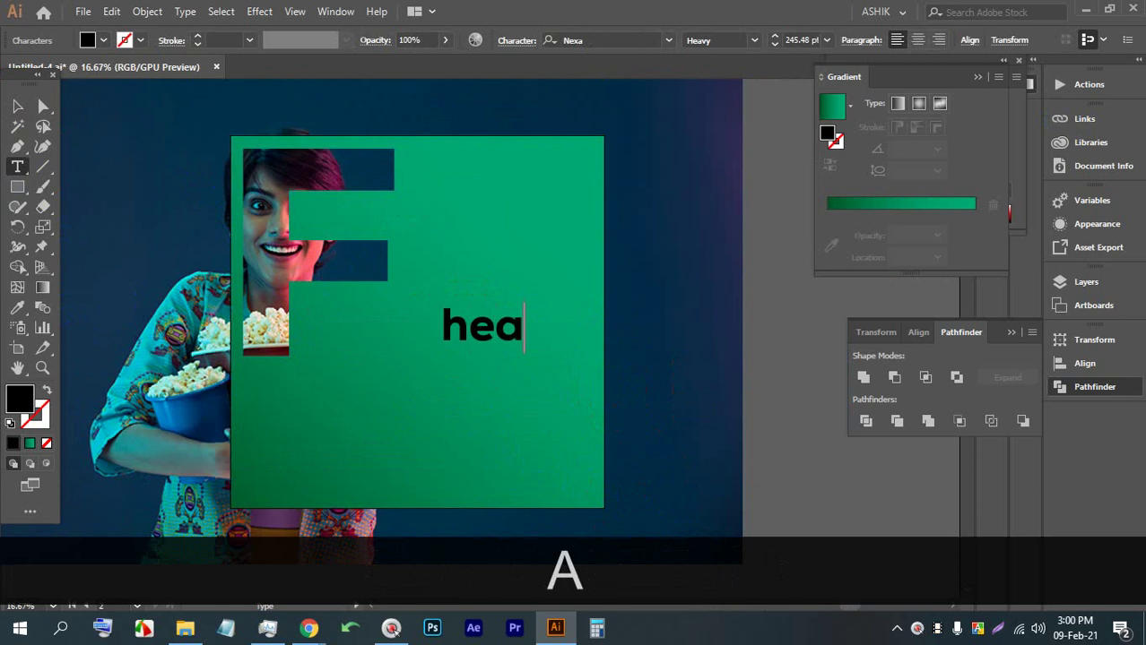
{"action": "type", "text": "lthy"}
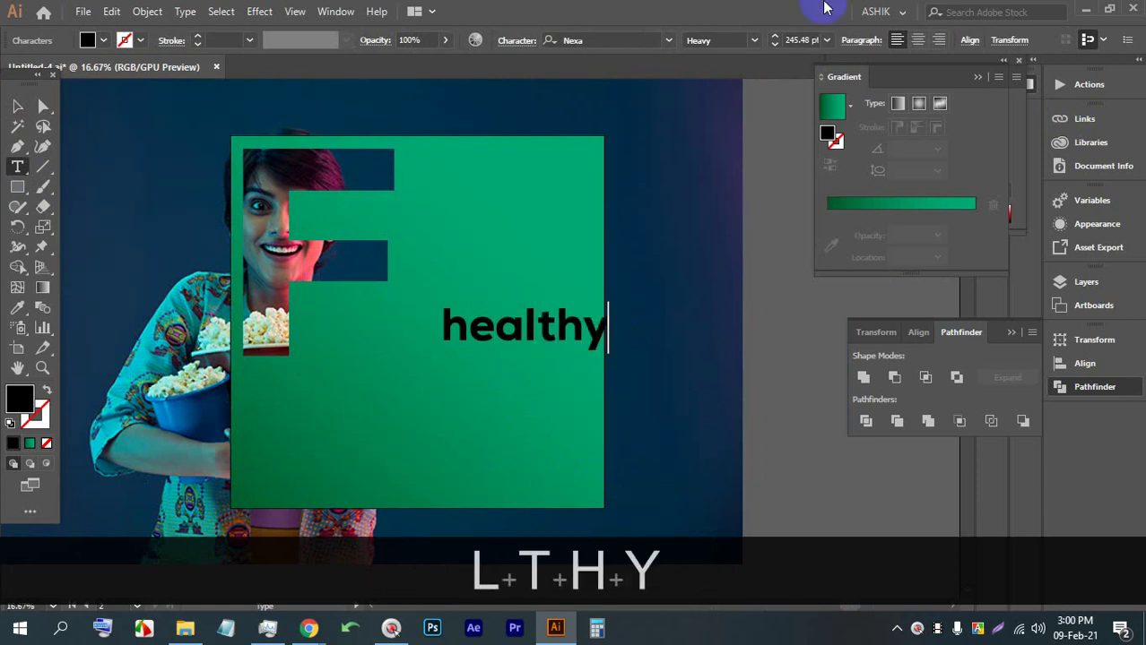
Enlarge 'healthy' to about 281 pt and position it beside the F's middle bar
{"action": "left_click", "coordinate": [18, 106]}
{"action": "left_click_drag", "start_coordinate": [510, 336], "coordinate": [424, 324]}
{"action": "left_click_drag", "start_coordinate": [525, 343], "coordinate": [563, 358]}
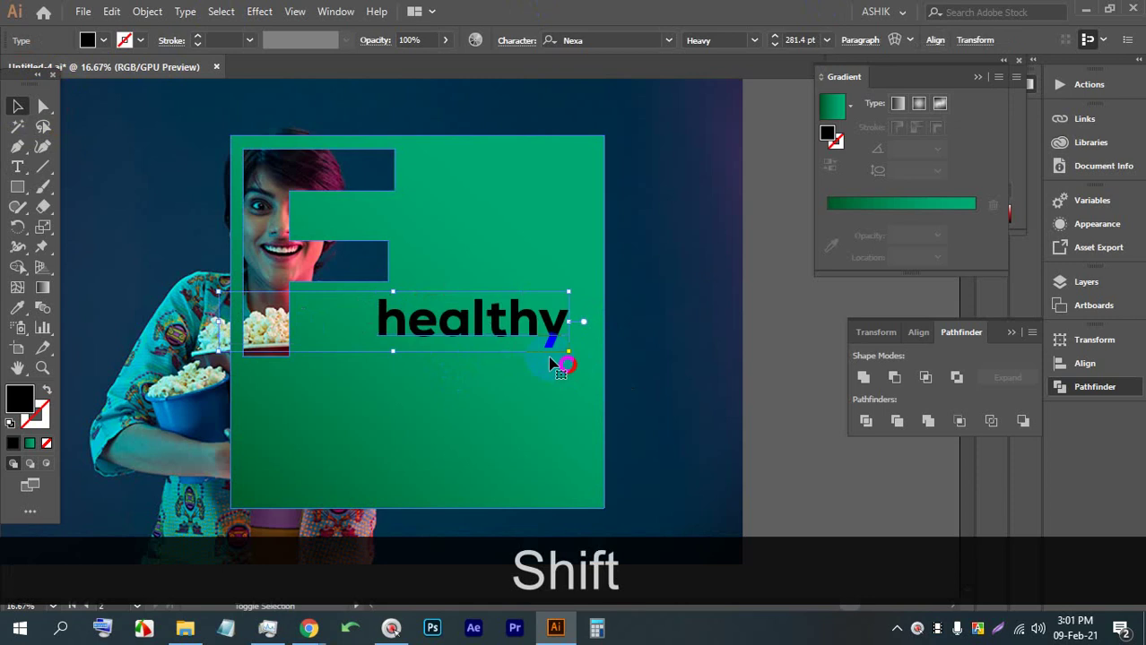
{"action": "left_click_drag", "start_coordinate": [457, 325], "coordinate": [448, 325]}
{"action": "triple_click", "coordinate": [448, 323]}
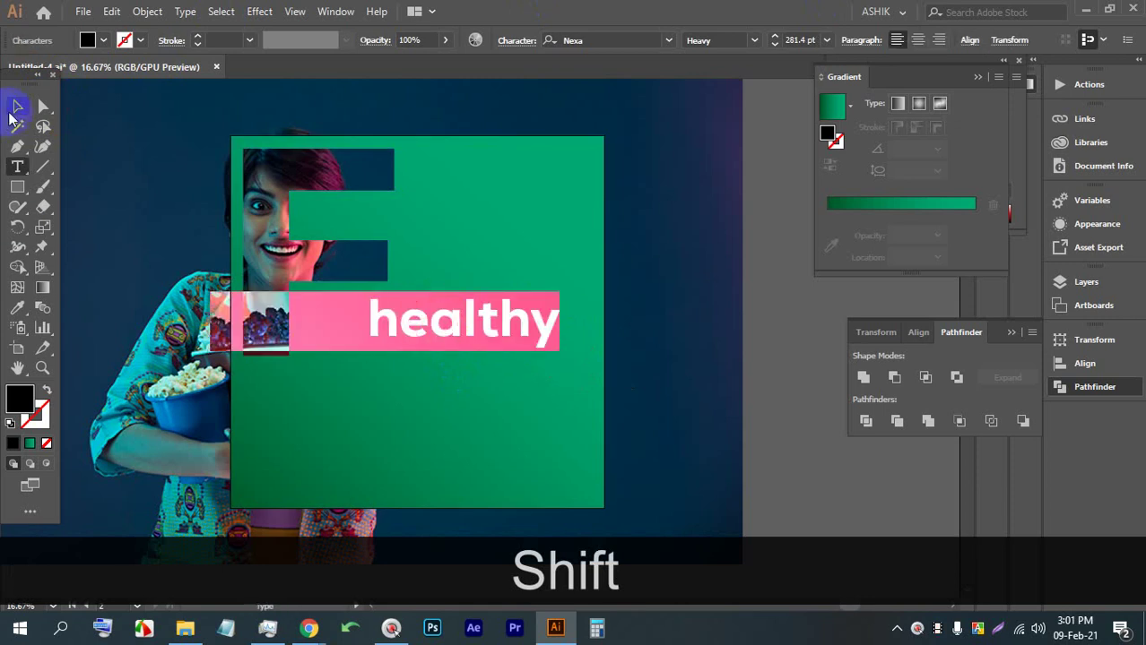
{"action": "left_click", "coordinate": [17, 106]}
{"action": "left_click", "coordinate": [378, 344]}
{"action": "left_click", "coordinate": [792, 326]}
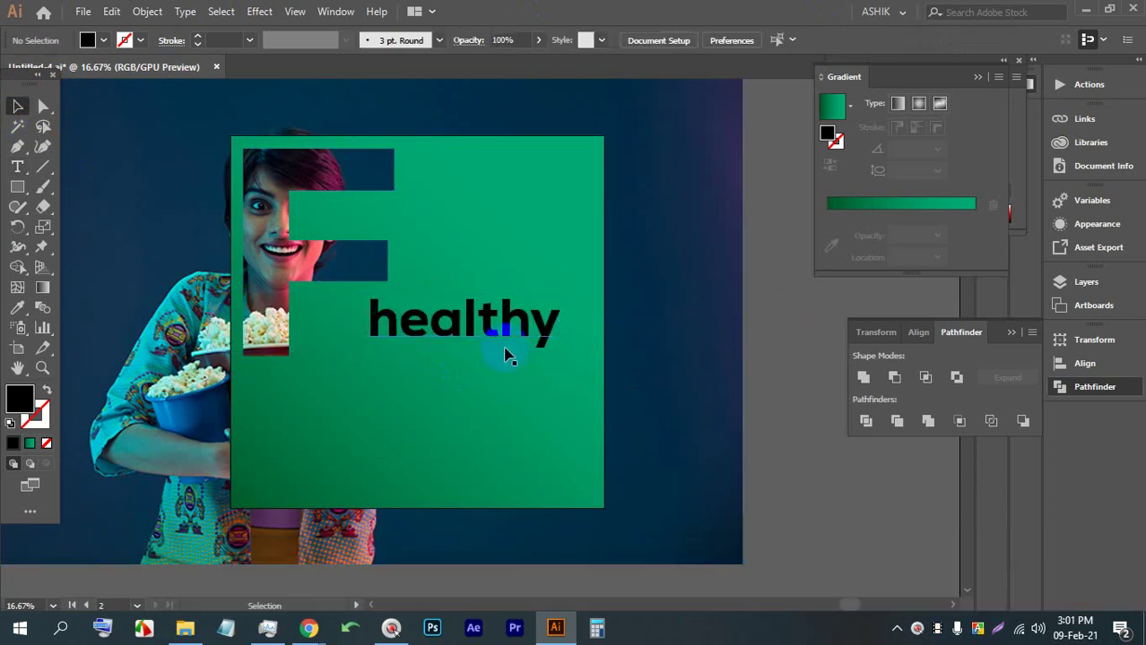
{"action": "left_click", "coordinate": [447, 328]}
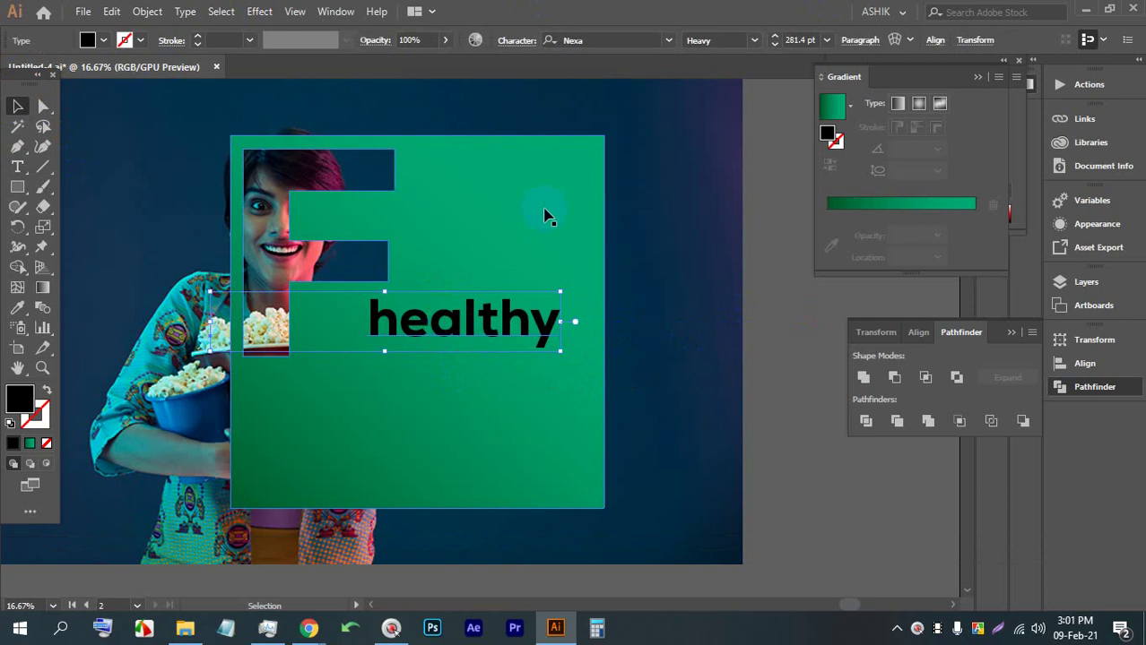
Browse the font list for 'healthy', then switch over to Chrome
{"action": "left_click", "coordinate": [668, 40]}
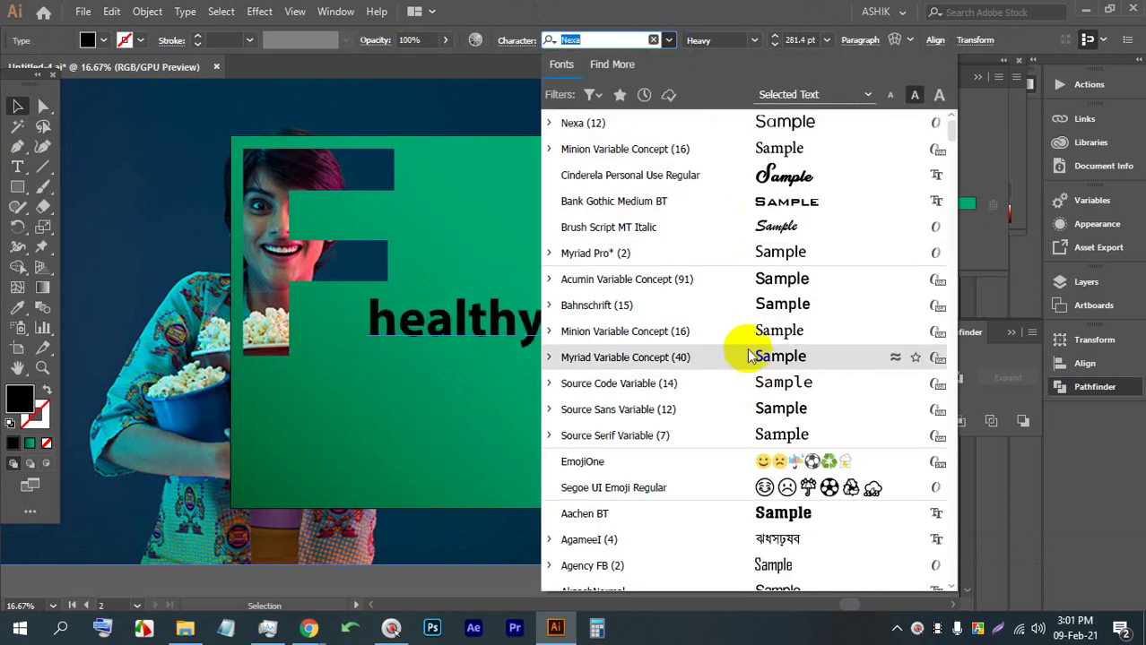
{"action": "scroll", "coordinate": [731, 345], "scroll_direction": "down", "scroll_amount": 5}
{"action": "scroll", "coordinate": [704, 421], "scroll_direction": "down", "scroll_amount": 12}
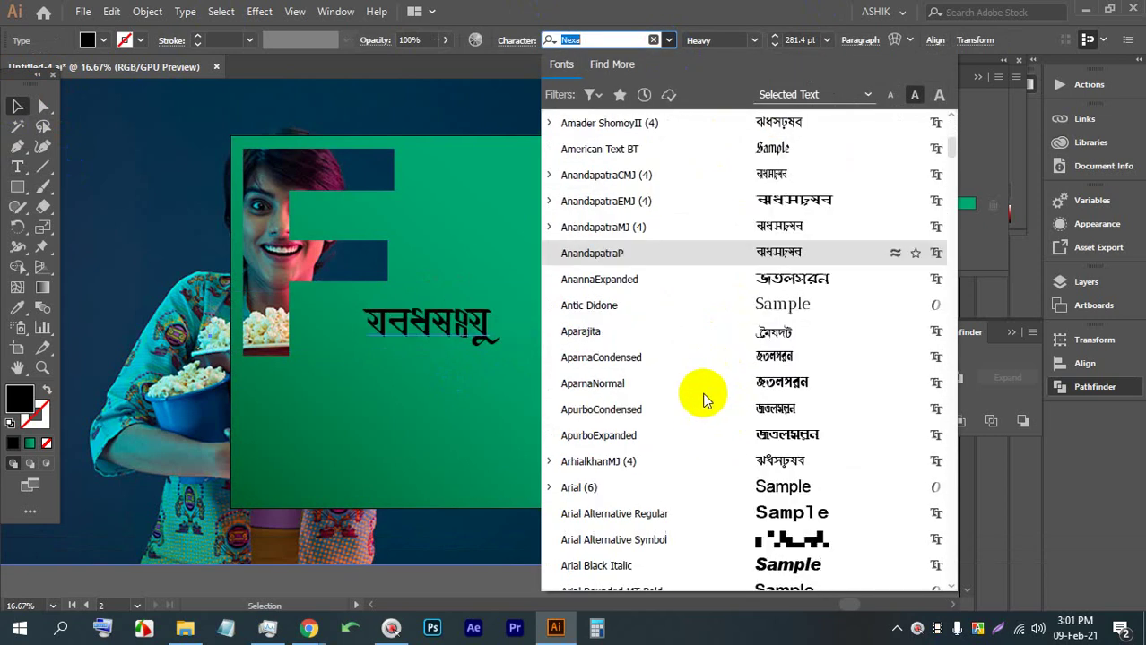
{"action": "scroll", "coordinate": [708, 412], "scroll_direction": "down", "scroll_amount": 6}
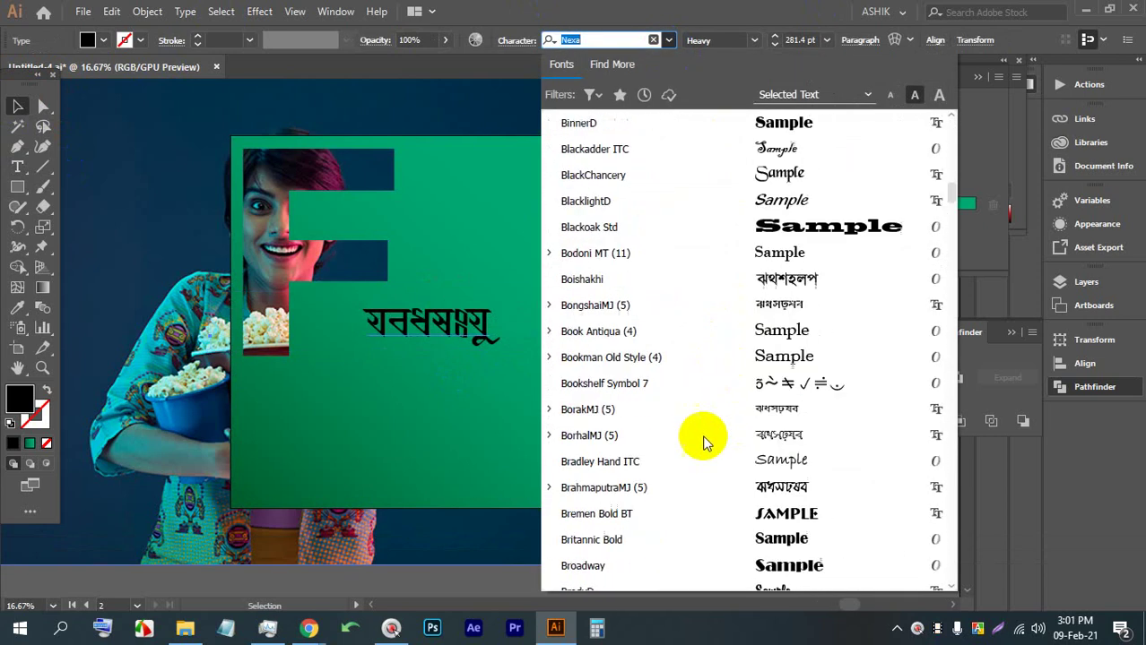
{"action": "left_click", "coordinate": [309, 627]}
Search for signature fonts in a new tab and open the 1001 Fonts result
{"action": "left_click", "coordinate": [287, 607]}
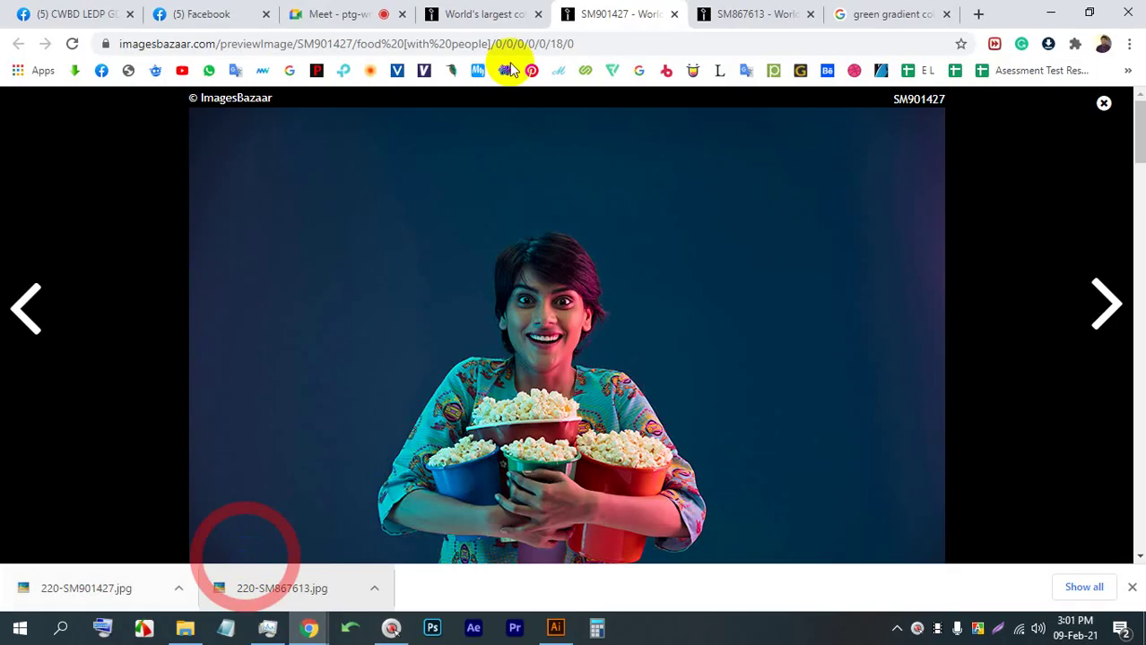
{"action": "left_click", "coordinate": [901, 12]}
{"action": "left_click", "coordinate": [975, 11]}
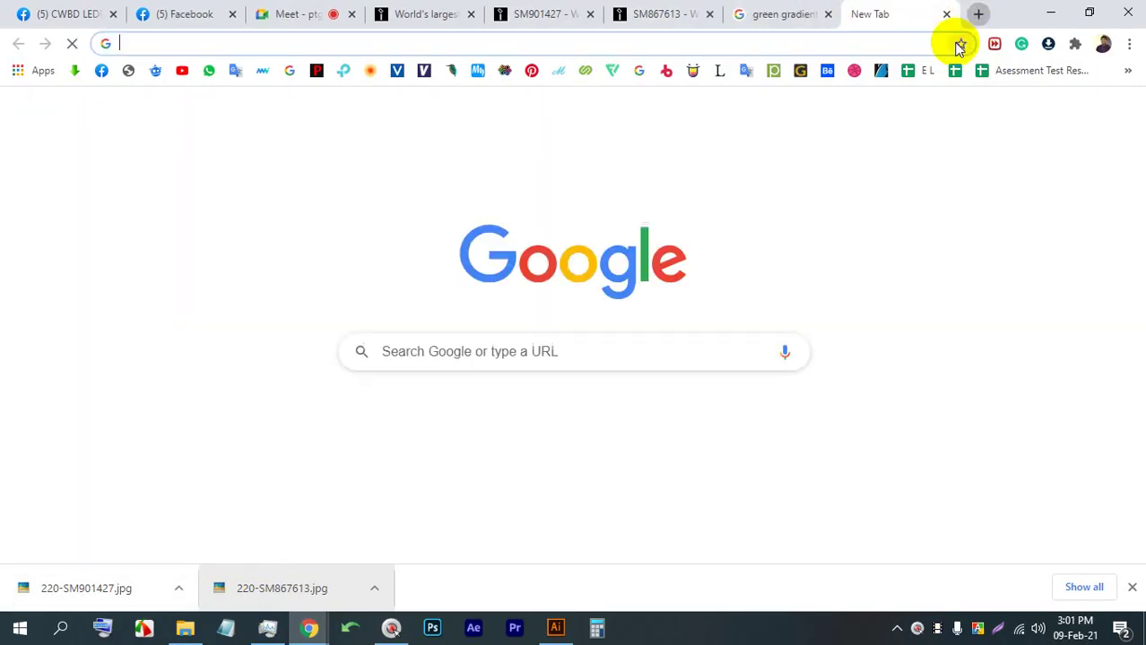
{"action": "left_click", "coordinate": [780, 352]}
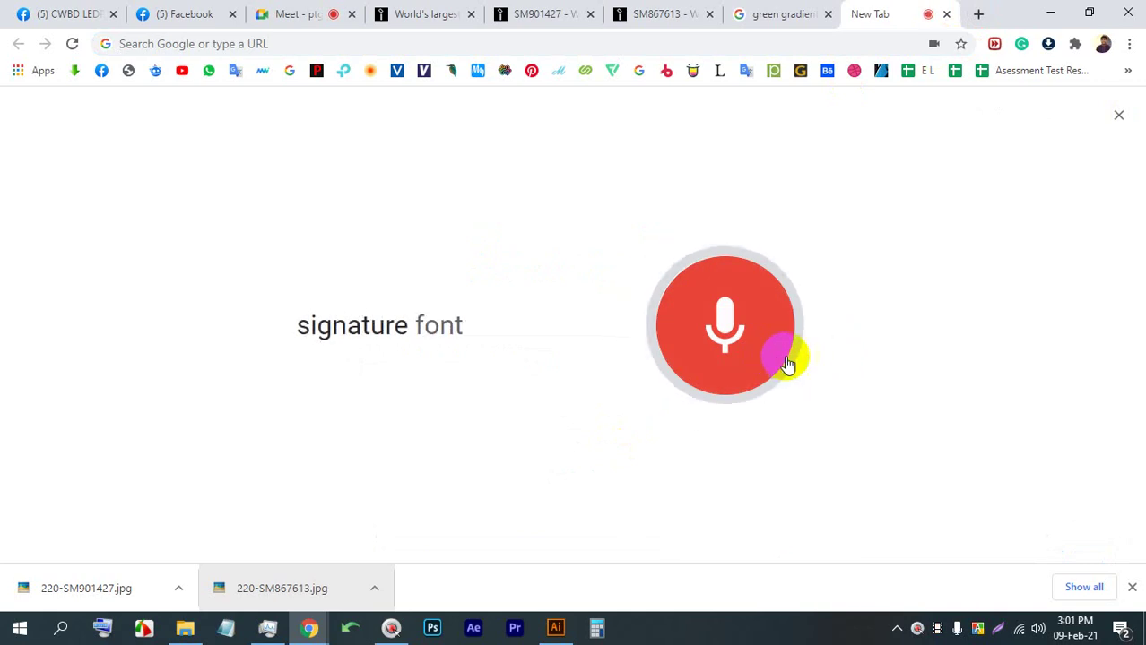
{"action": "left_click", "coordinate": [287, 273], "text": "ctrl"}
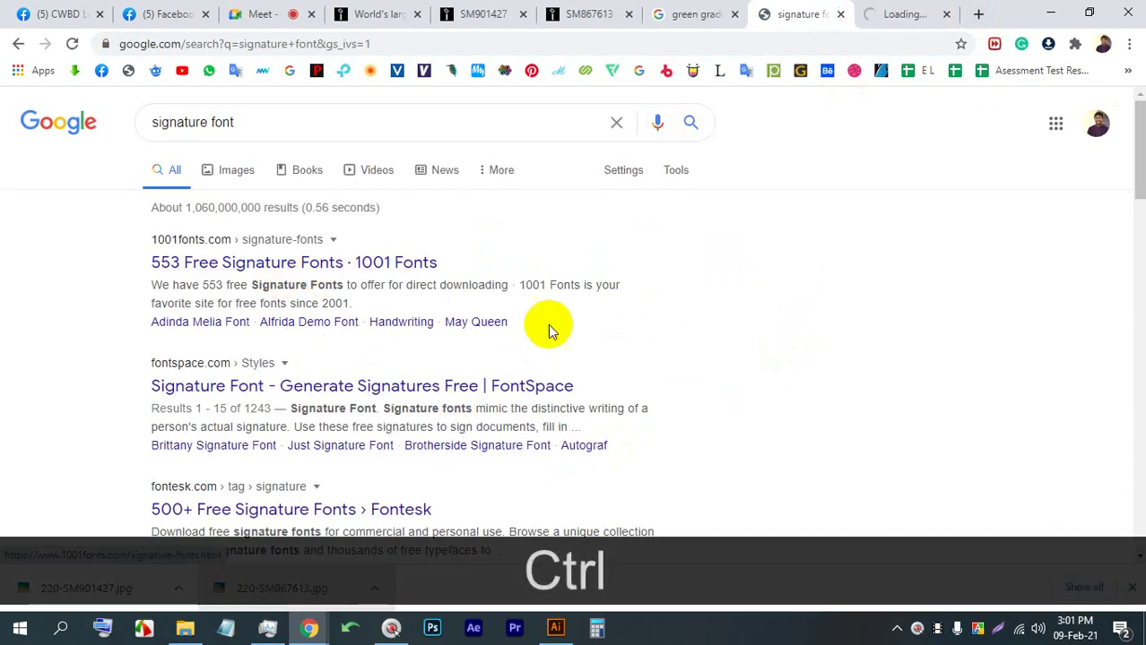
{"action": "left_click", "coordinate": [920, 13]}
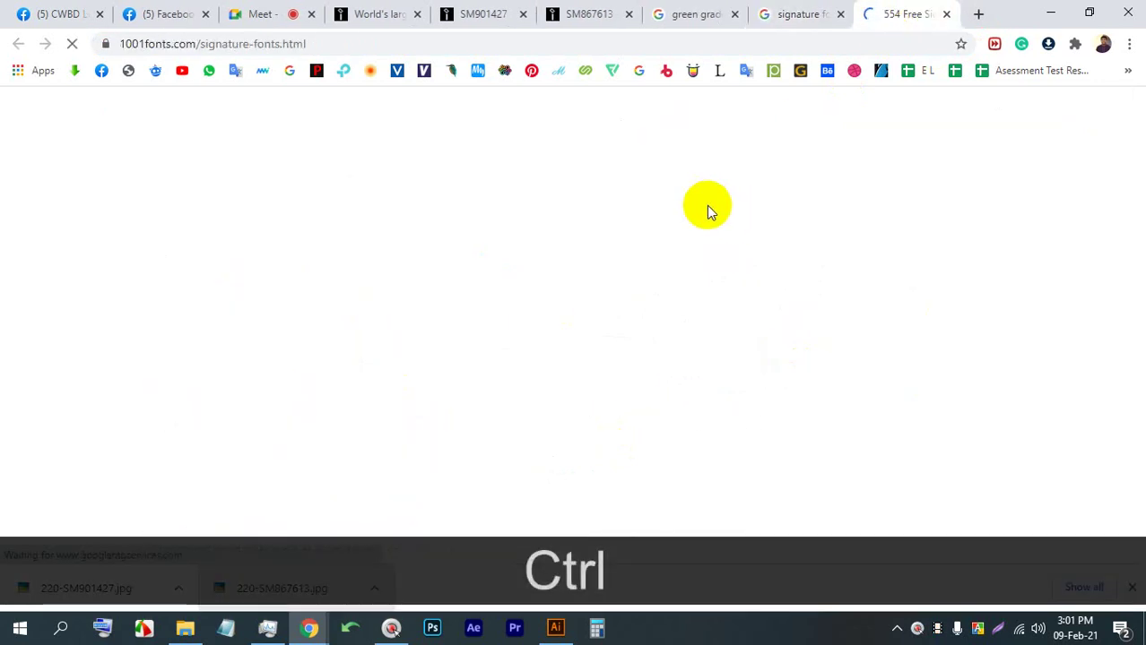
Scroll the 1001 Fonts signature list and download Andina Demo
{"action": "scroll", "coordinate": [65, 345], "scroll_direction": "down", "scroll_amount": 3}
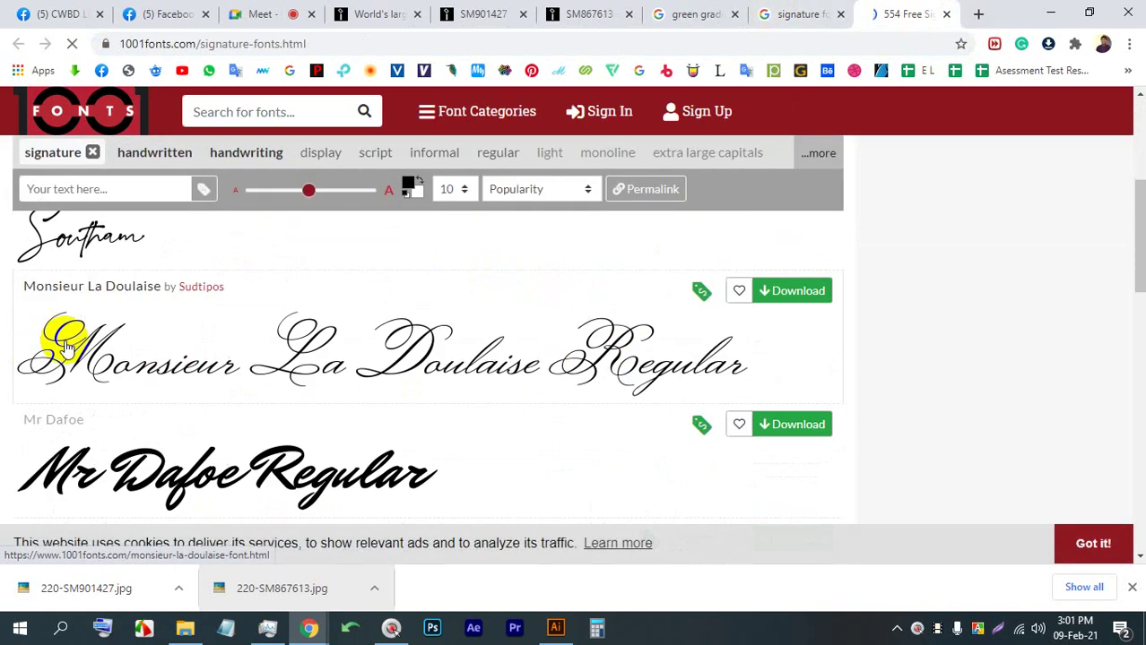
{"action": "scroll", "coordinate": [179, 358], "scroll_direction": "down", "scroll_amount": 1}
{"action": "scroll", "coordinate": [359, 383], "scroll_direction": "down", "scroll_amount": 5}
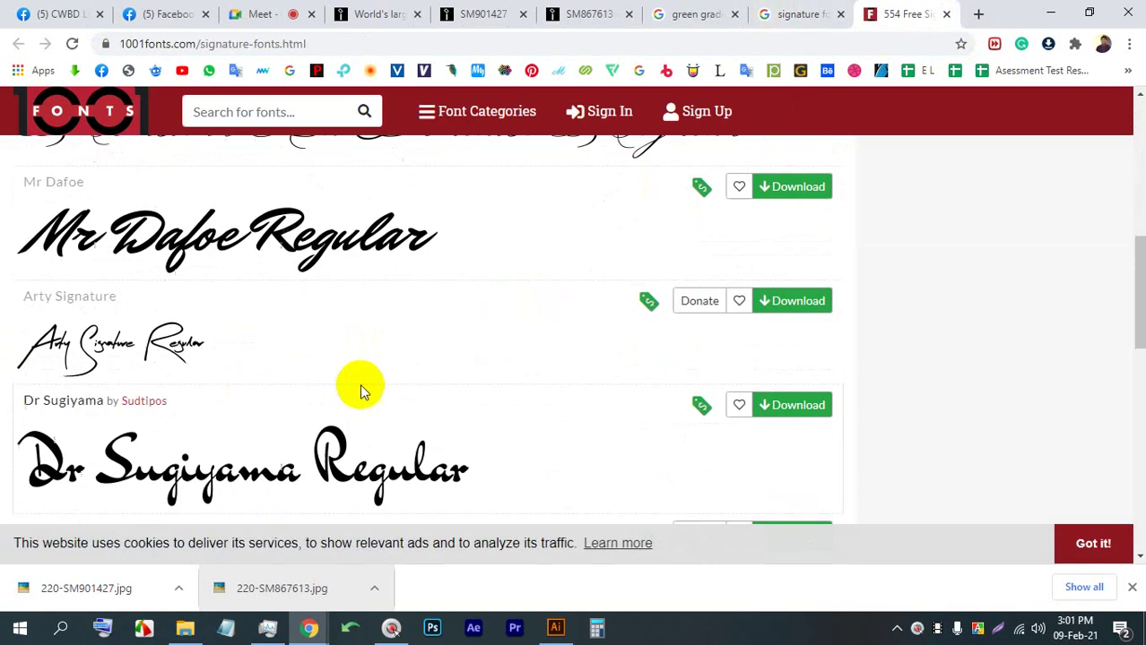
{"action": "scroll", "coordinate": [441, 340], "scroll_direction": "down", "scroll_amount": 2}
{"action": "scroll", "coordinate": [409, 332], "scroll_direction": "up", "scroll_amount": 1}
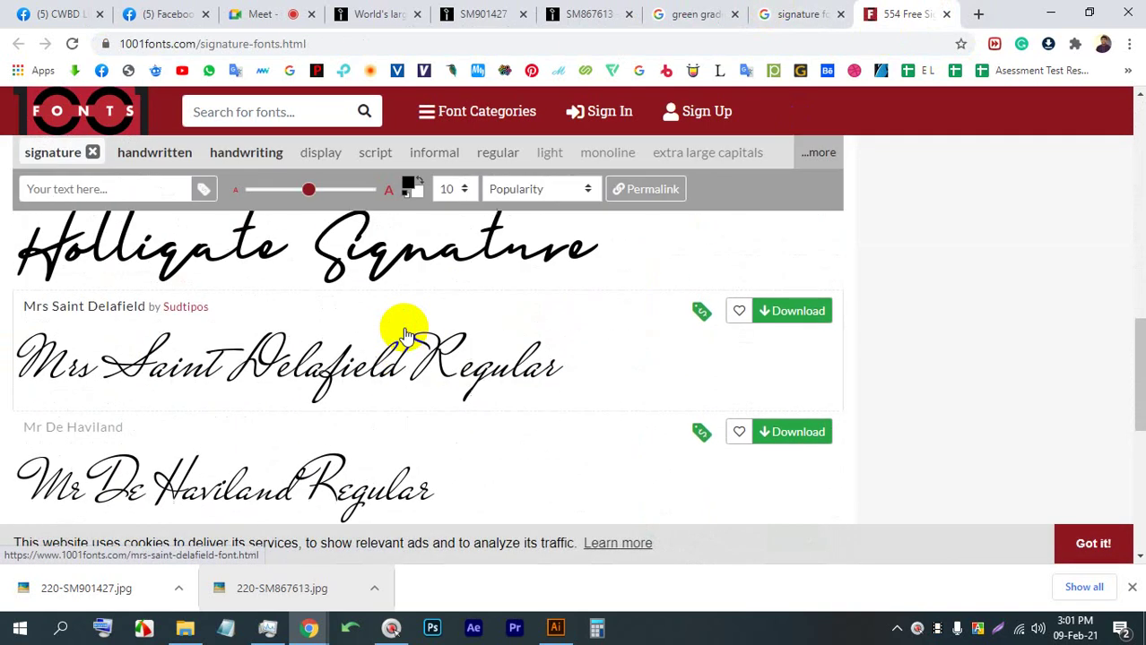
{"action": "scroll", "coordinate": [409, 332], "scroll_direction": "down", "scroll_amount": 3}
{"action": "scroll", "coordinate": [429, 345], "scroll_direction": "down", "scroll_amount": 1}
{"action": "scroll", "coordinate": [210, 394], "scroll_direction": "up", "scroll_amount": 1}
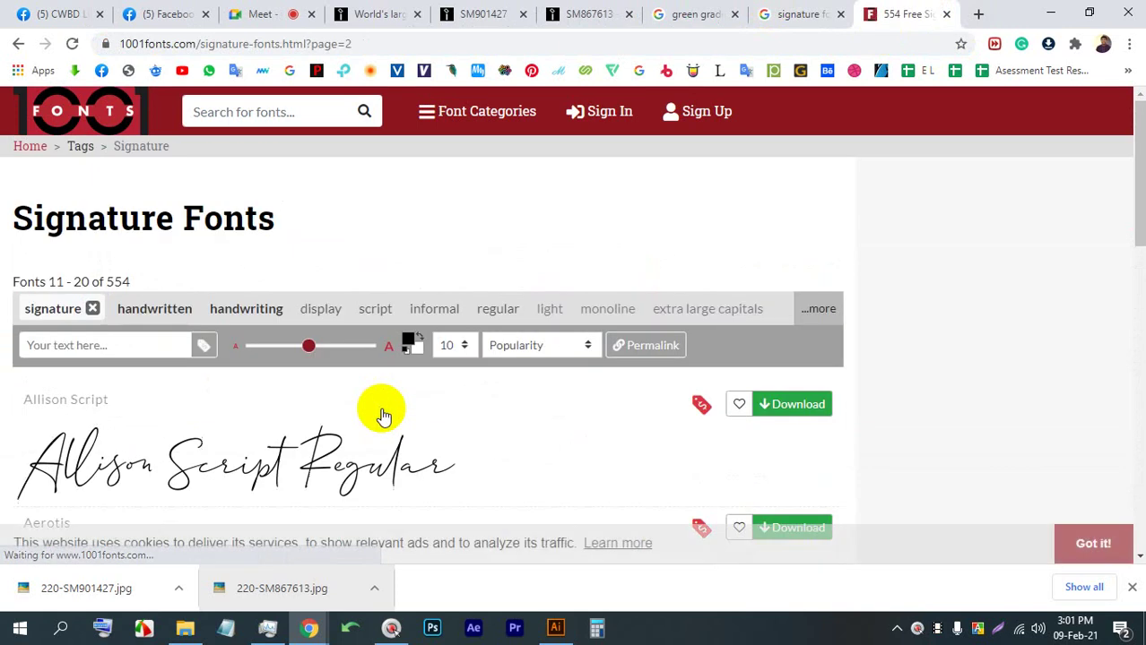
{"action": "scroll", "coordinate": [378, 410], "scroll_direction": "down", "scroll_amount": 8}
{"action": "scroll", "coordinate": [333, 409], "scroll_direction": "down", "scroll_amount": 5}
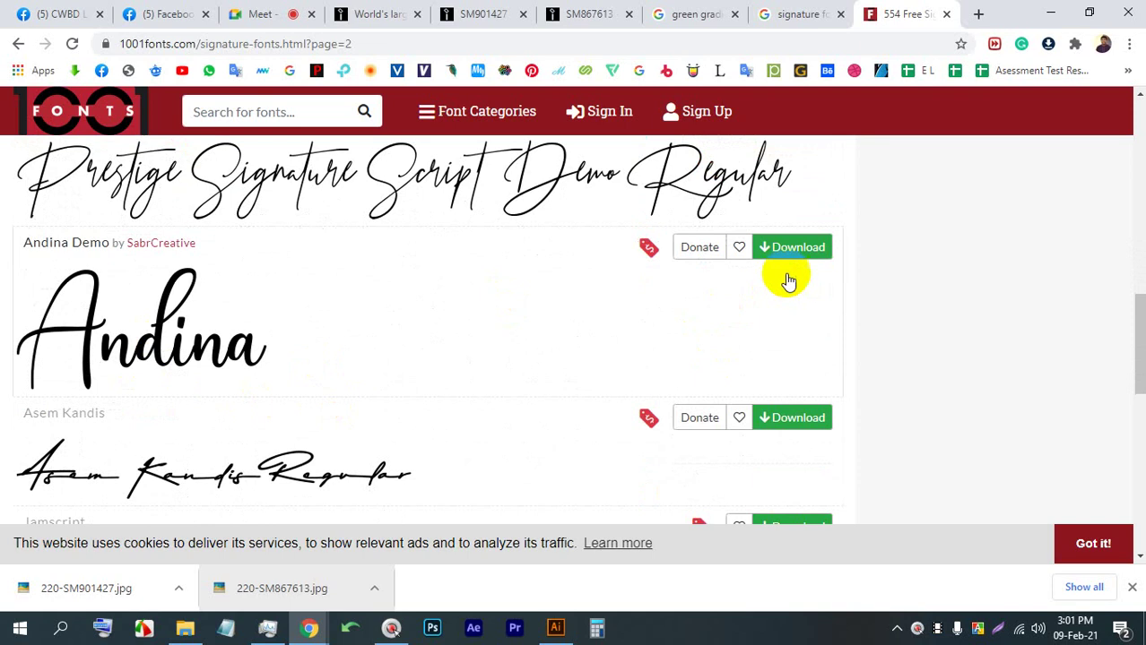
{"action": "left_click", "coordinate": [792, 248]}
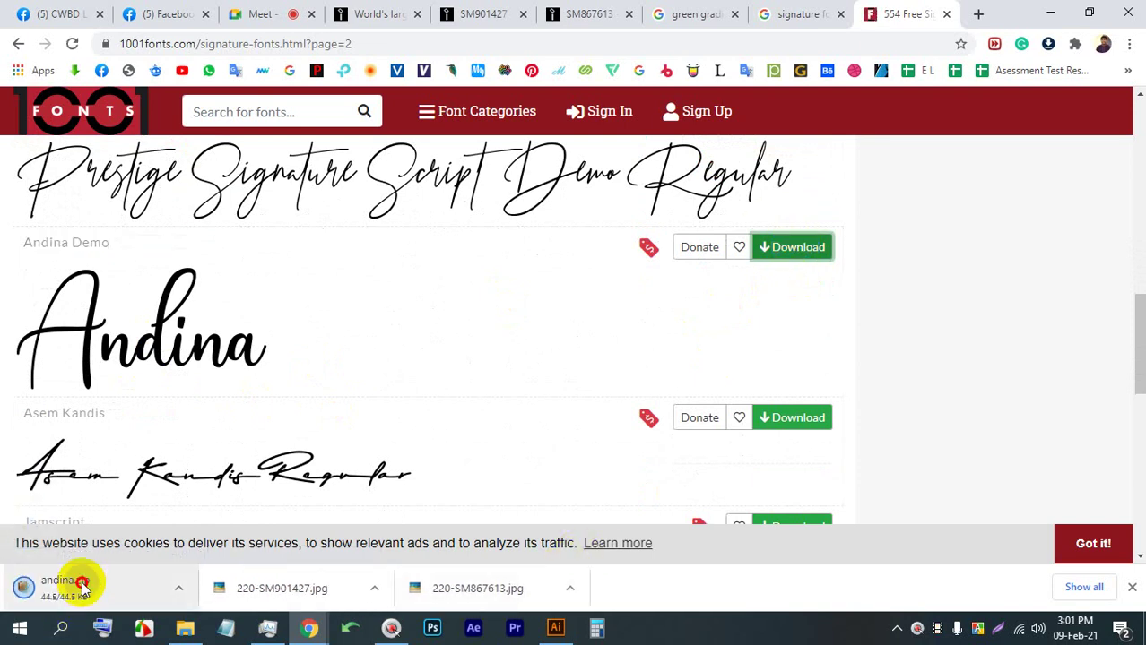
Open andina.zip and install the Andina Demo .ttf font
{"action": "left_click", "coordinate": [81, 585]}
{"action": "double_click", "coordinate": [182, 257]}
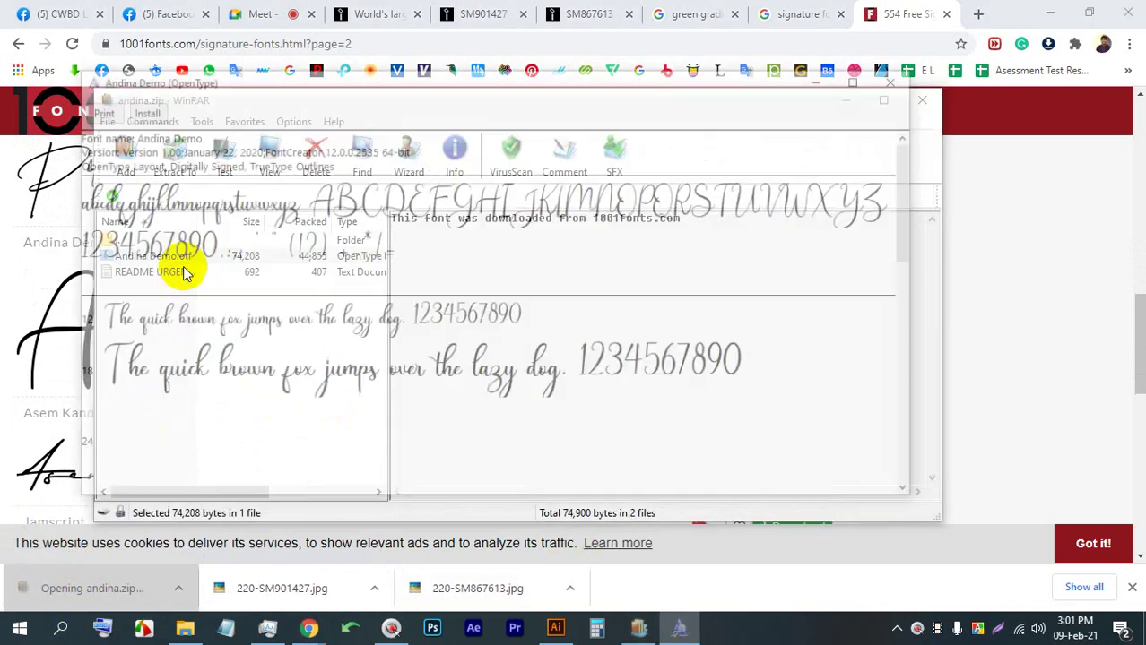
{"action": "left_click", "coordinate": [133, 109]}
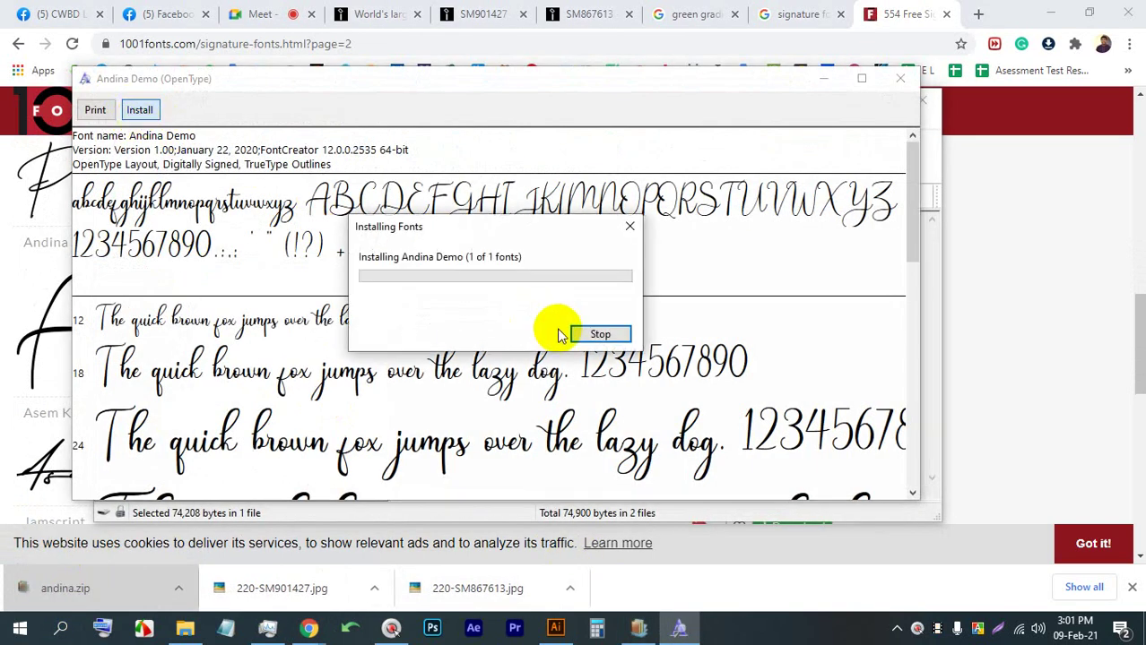
Set the healthy text in the Andina Demo font
{"action": "left_click", "coordinate": [555, 627]}
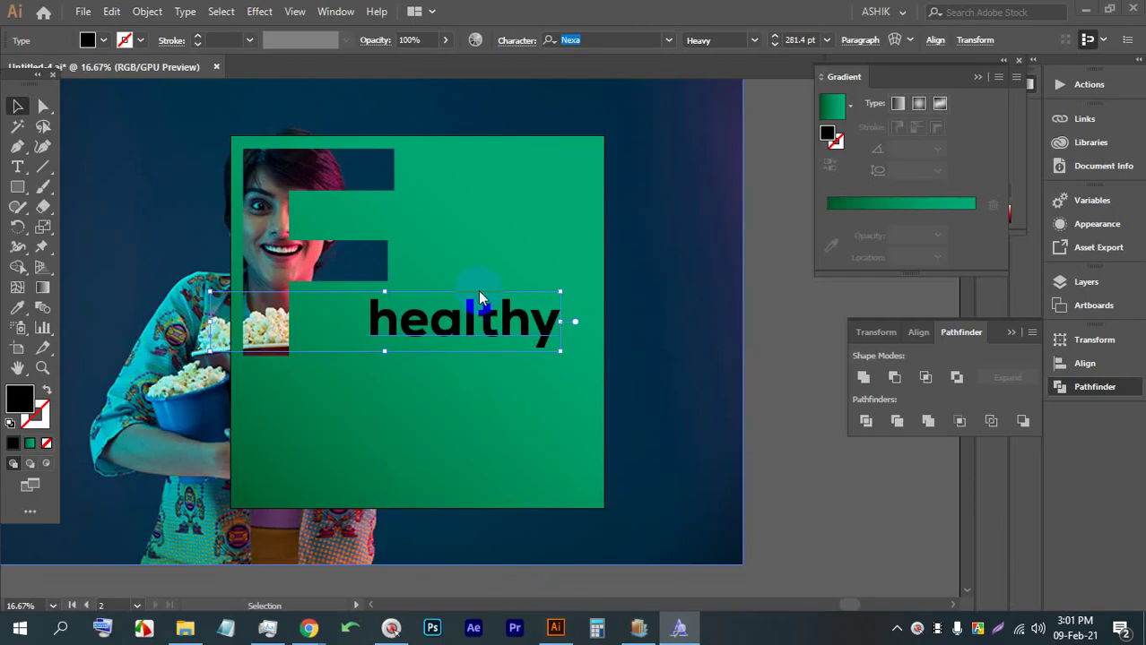
{"action": "triple_click", "coordinate": [454, 327]}
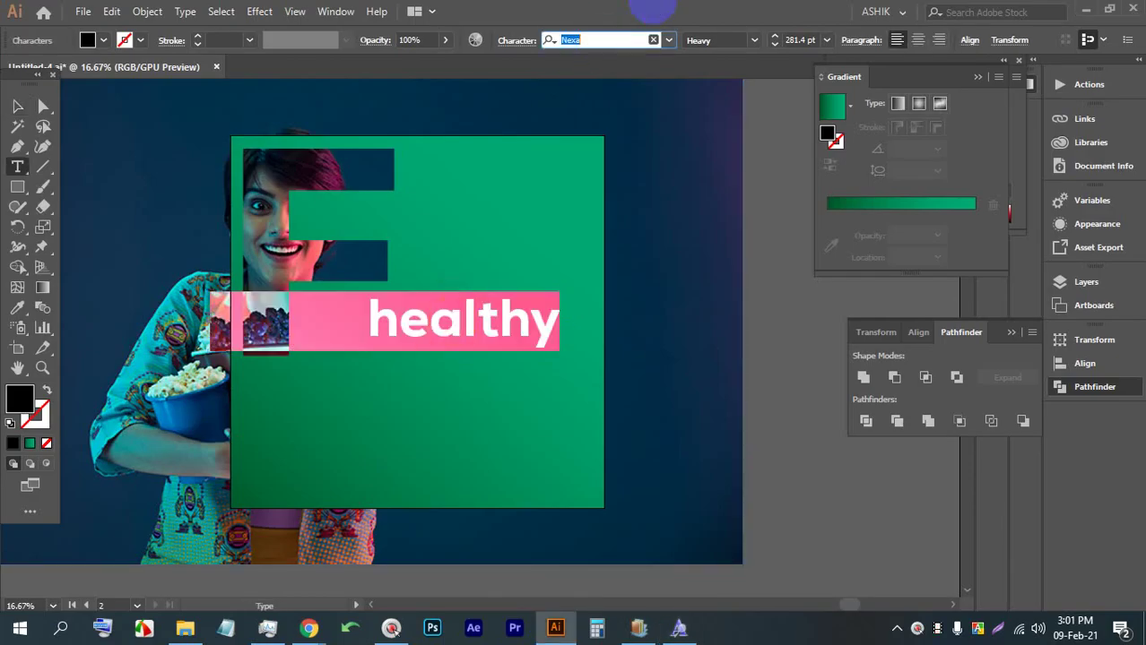
{"action": "type", "text": "and"}
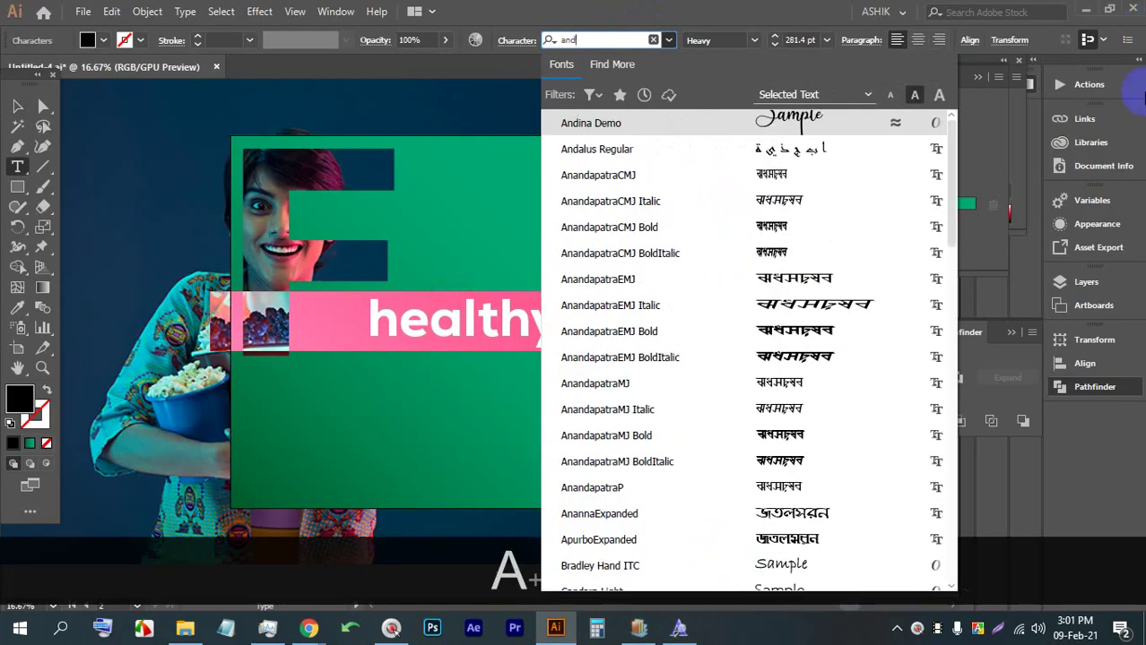
{"action": "left_click", "coordinate": [802, 120]}
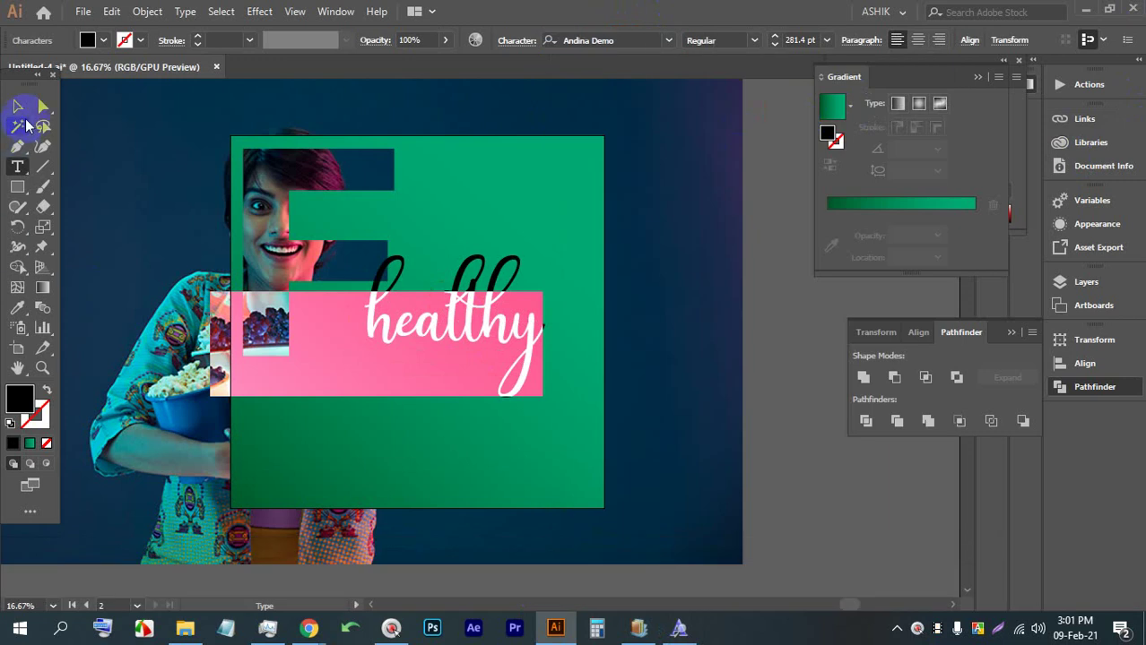
{"action": "left_click", "coordinate": [18, 106]}
Shrink healthy to about 115 pt and colour it yellow after trying red shades
{"action": "scroll", "coordinate": [448, 294], "scroll_direction": "up", "scroll_amount": 1}
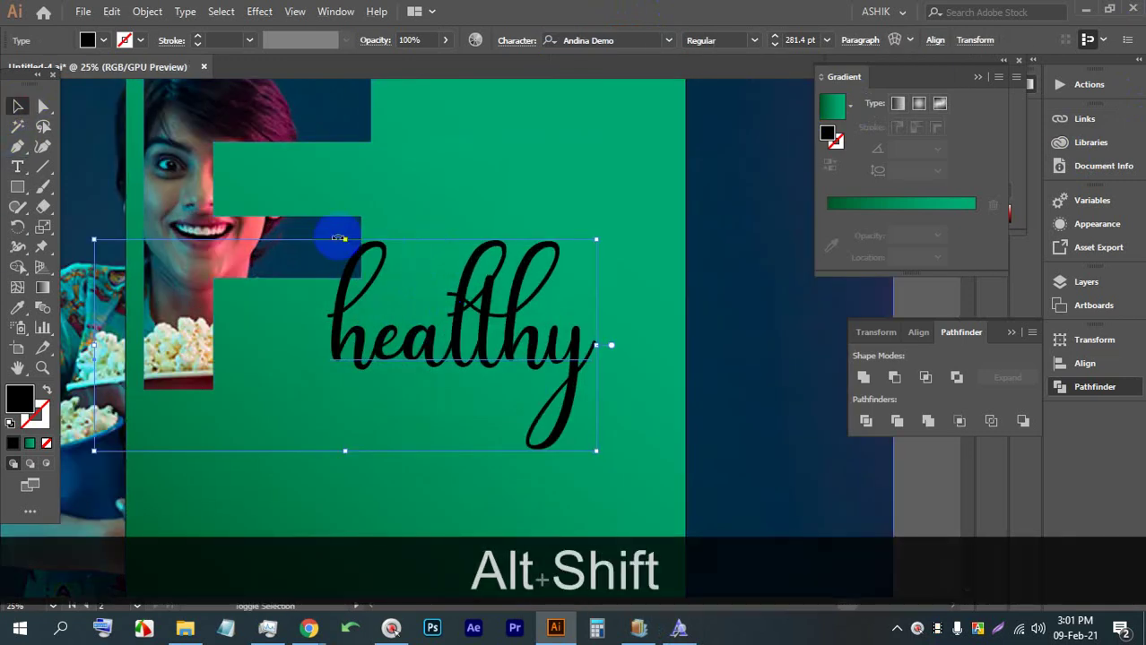
{"action": "mouse_move", "coordinate": [344, 240]}
{"action": "left_mouse_down"}
{"action": "mouse_move", "coordinate": [345, 364]}
{"action": "mouse_move", "coordinate": [395, 375]}
{"action": "mouse_move", "coordinate": [423, 282]}
{"action": "mouse_move", "coordinate": [422, 345]}
{"action": "mouse_move", "coordinate": [430, 357]}
{"action": "mouse_move", "coordinate": [455, 337]}
{"action": "left_mouse_up"}
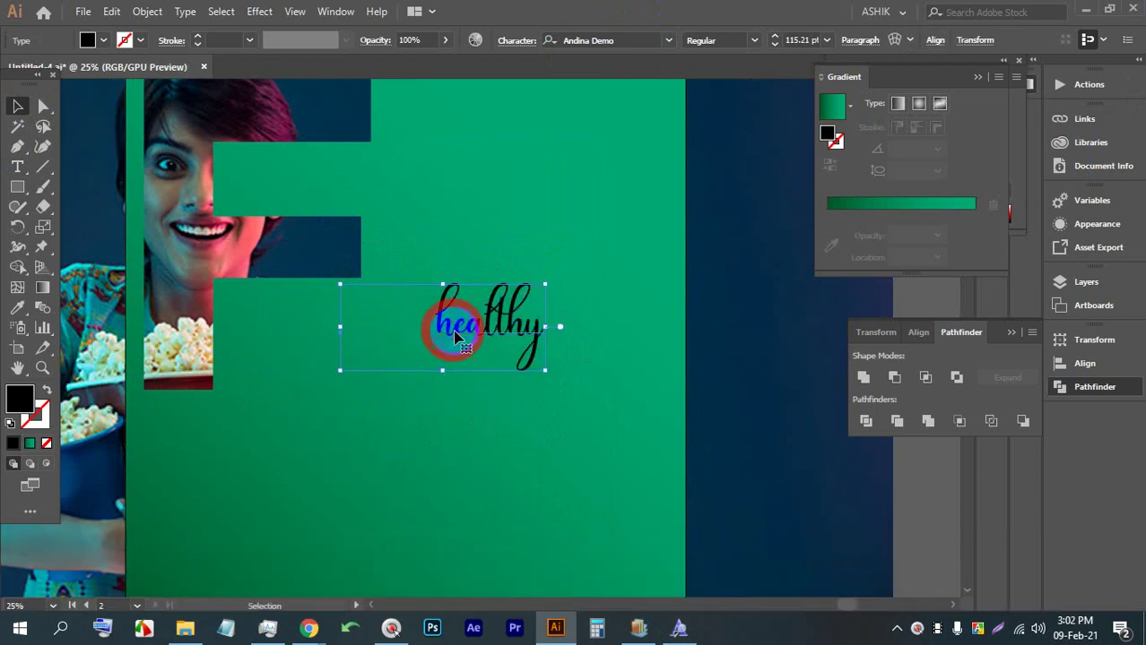
{"action": "left_click", "coordinate": [105, 40]}
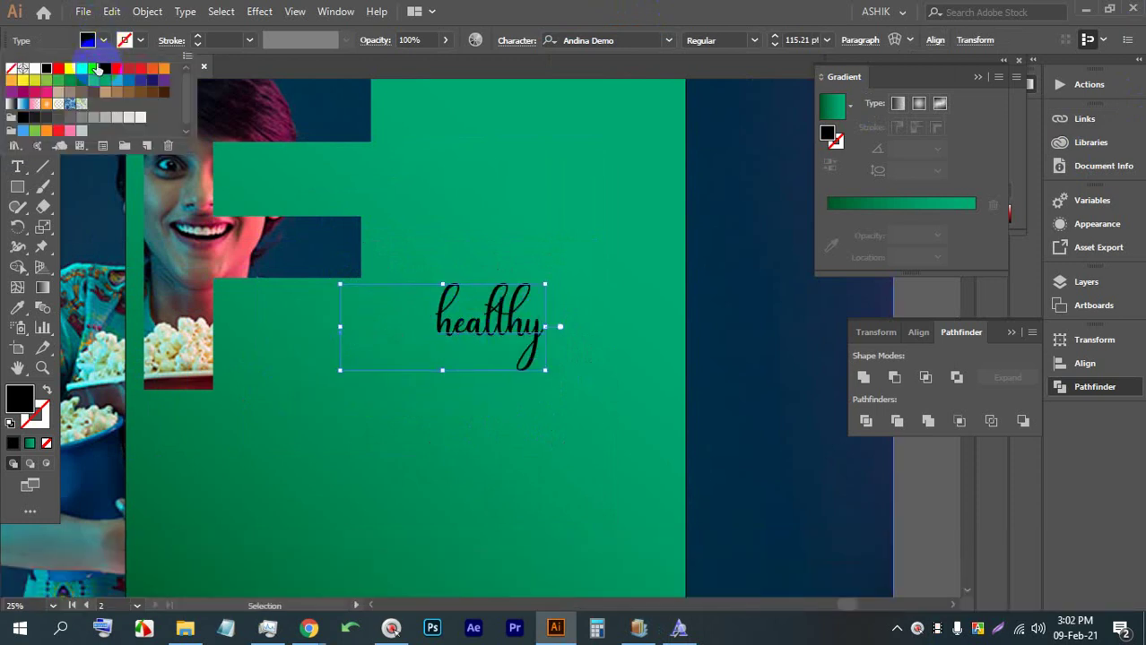
{"action": "left_click", "coordinate": [71, 70]}
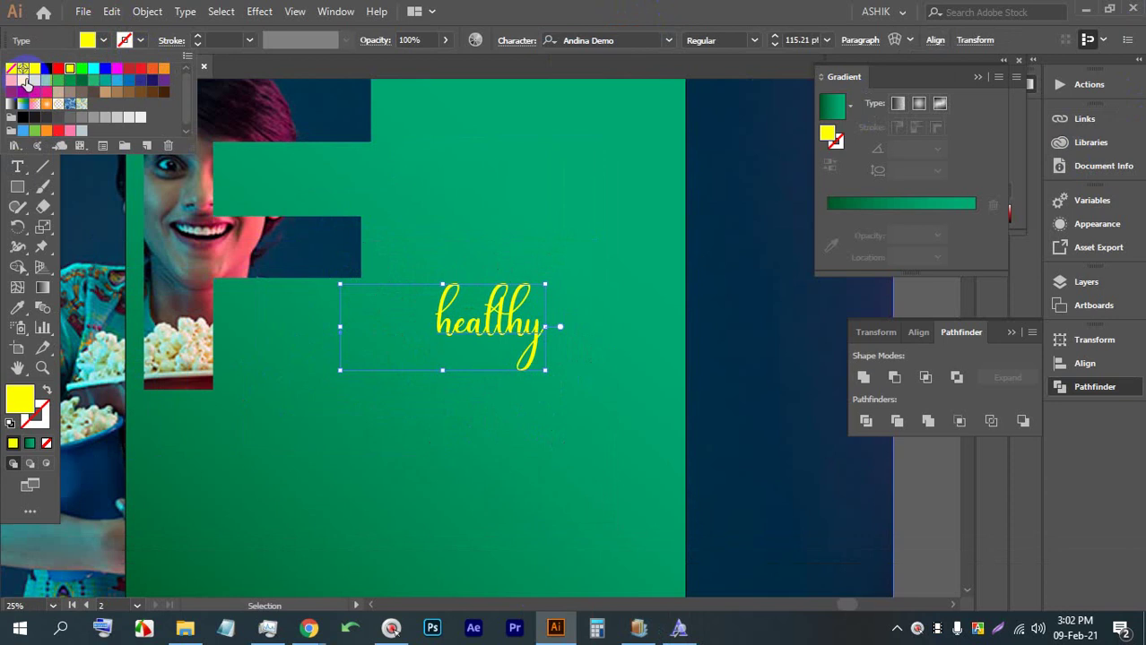
{"action": "left_click", "coordinate": [57, 69]}
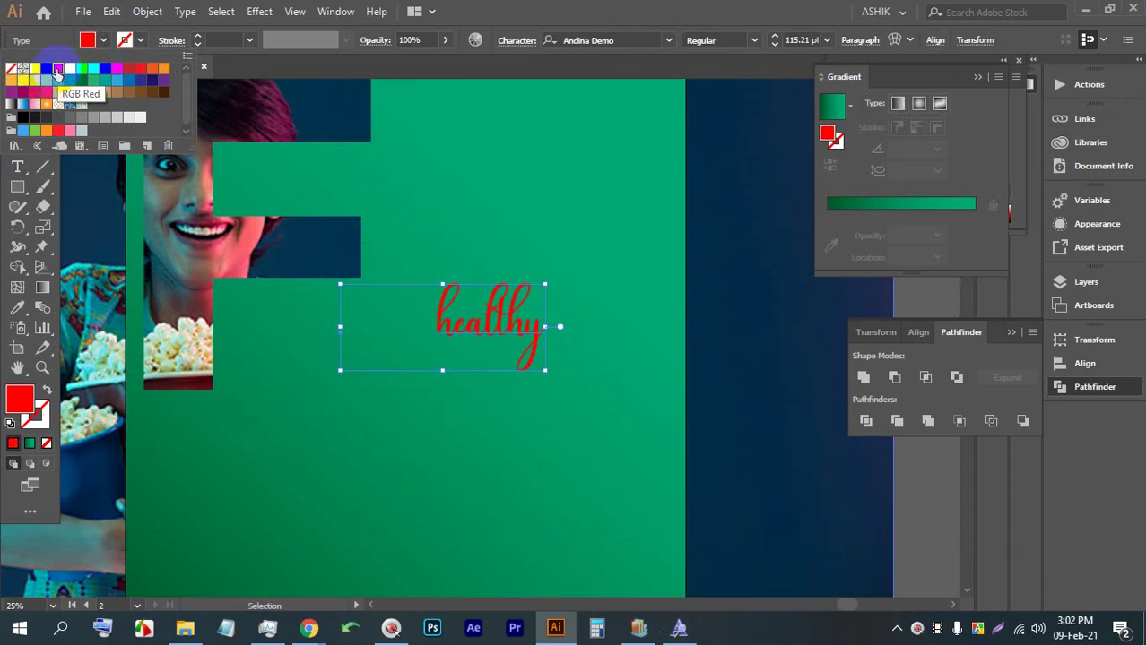
{"action": "left_click", "coordinate": [139, 41]}
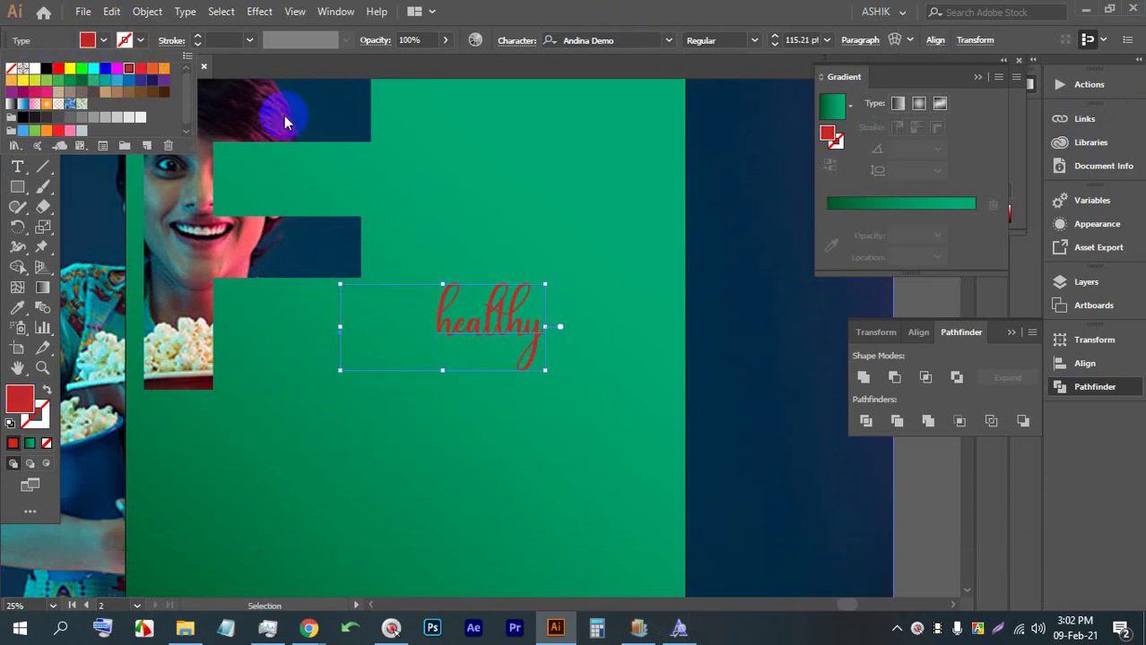
{"action": "left_click", "coordinate": [71, 71]}
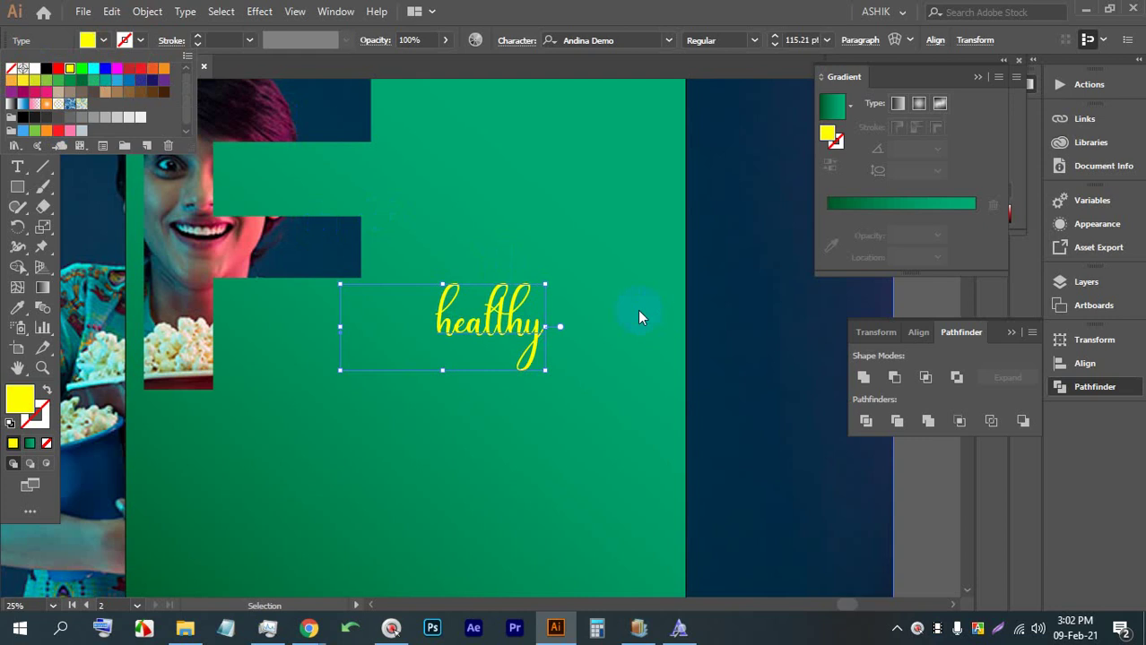
{"action": "left_click", "coordinate": [938, 470]}
Bring the healthy text into closer view and pick the Type tool
{"action": "scroll", "coordinate": [531, 364], "scroll_direction": "down", "scroll_amount": 3}
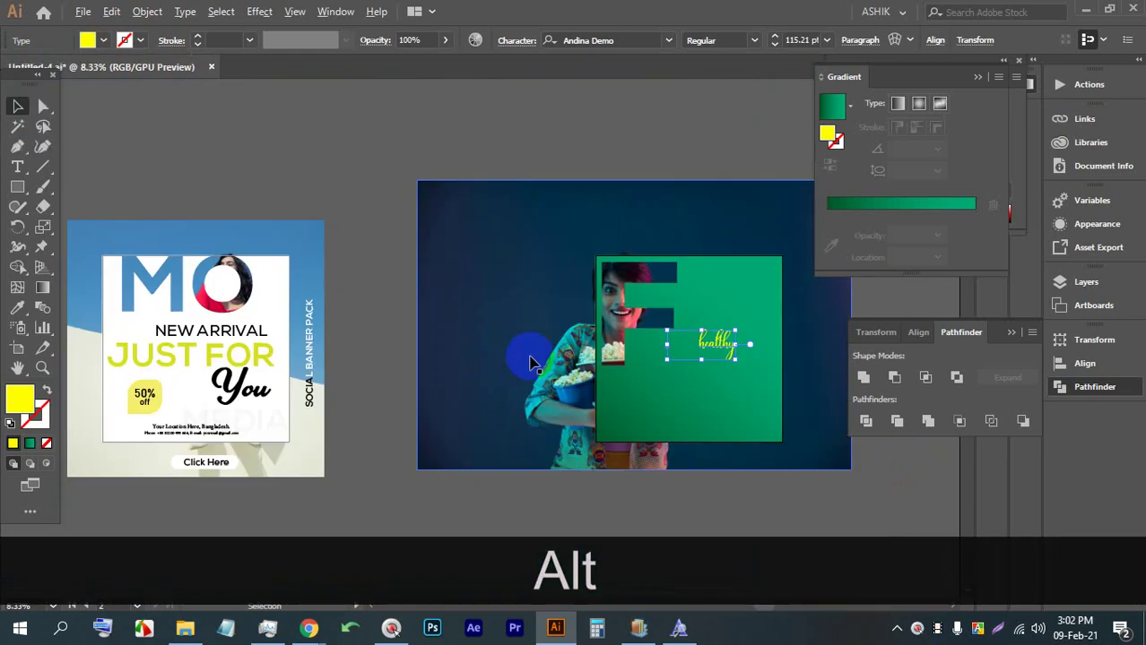
{"action": "scroll", "coordinate": [537, 367], "scroll_direction": "up", "scroll_amount": 1}
{"action": "mouse_move", "coordinate": [565, 386]}
{"action": "left_mouse_down"}
{"action": "mouse_move", "coordinate": [341, 300]}
{"action": "mouse_move", "coordinate": [309, 355]}
{"action": "left_mouse_up"}
{"action": "scroll", "coordinate": [377, 309], "scroll_direction": "up", "scroll_amount": 2}
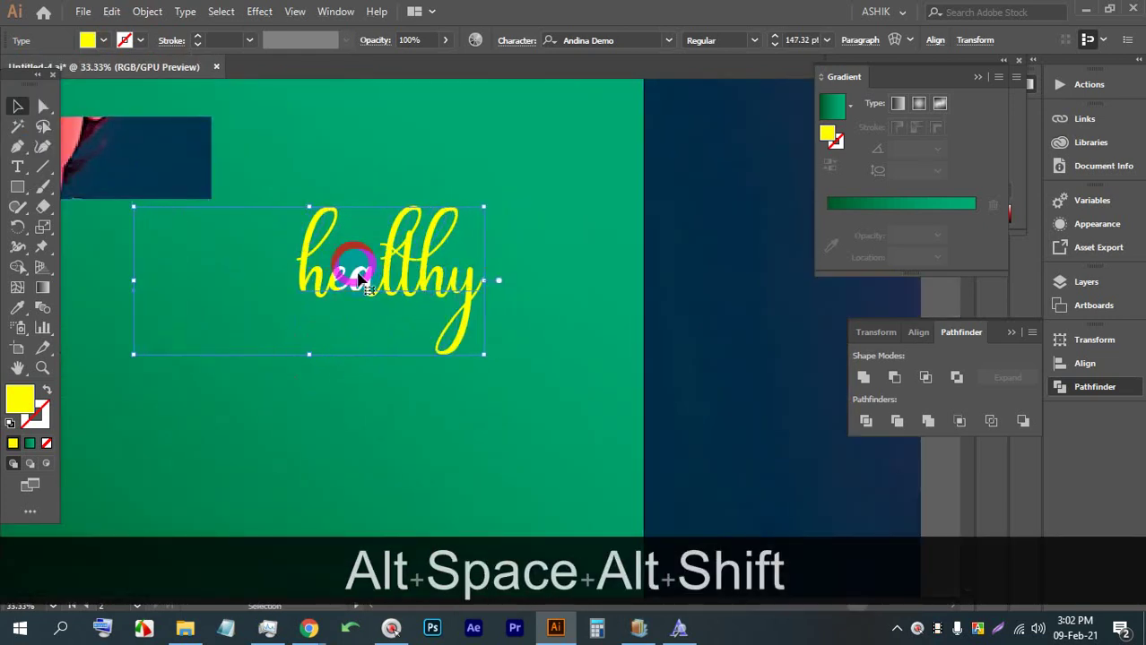
{"action": "scroll", "coordinate": [376, 277], "scroll_direction": "down", "scroll_amount": 2}
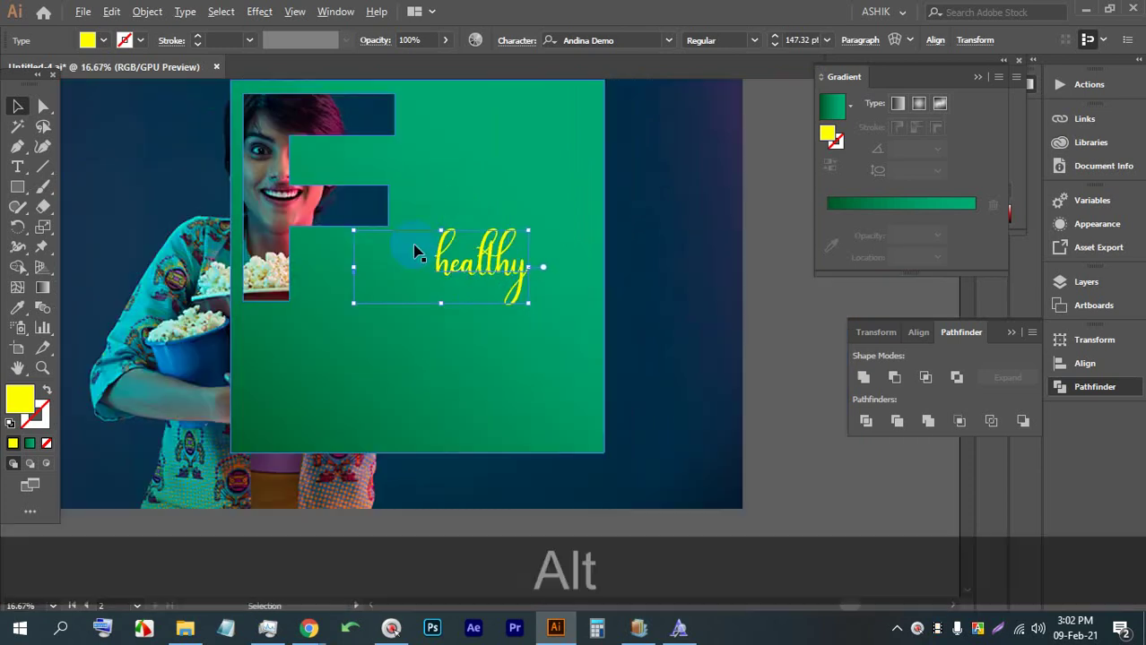
{"action": "left_click", "coordinate": [17, 167]}
Add a new placeholder text below the F, enlarged to about 179 pt
{"action": "left_click", "coordinate": [373, 346]}
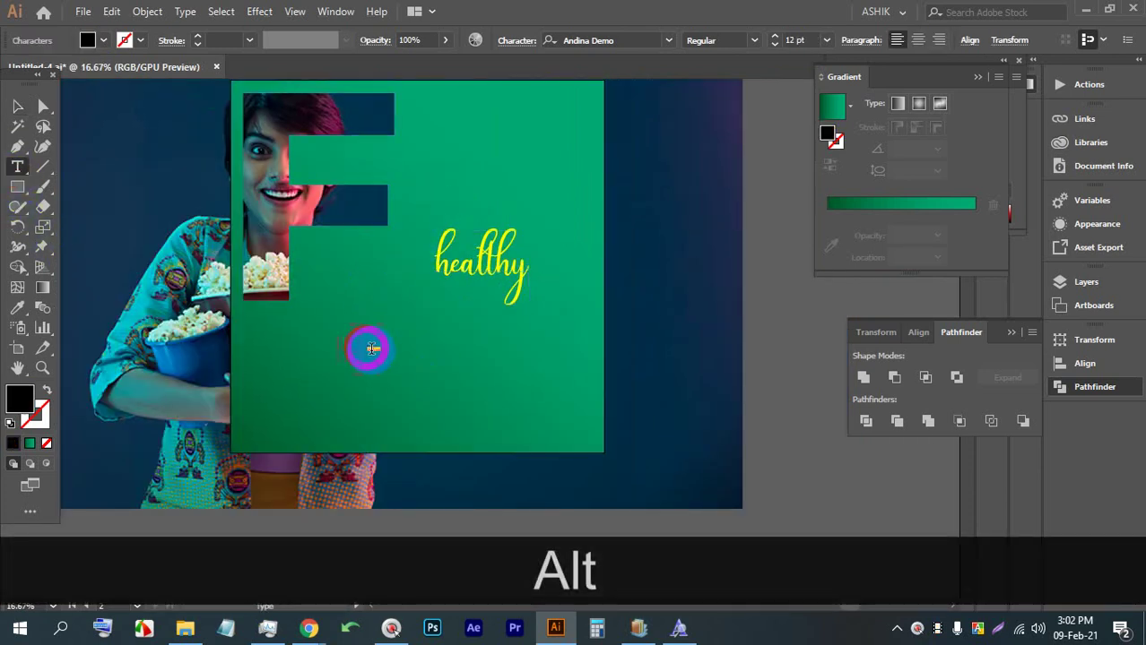
{"action": "left_click", "coordinate": [16, 106]}
{"action": "left_click_drag", "start_coordinate": [379, 358], "coordinate": [504, 468]}
{"action": "left_click_drag", "start_coordinate": [466, 435], "coordinate": [414, 335]}
Replace the placeholder words with 'FOOD' in capitals
{"action": "double_click", "coordinate": [374, 330]}
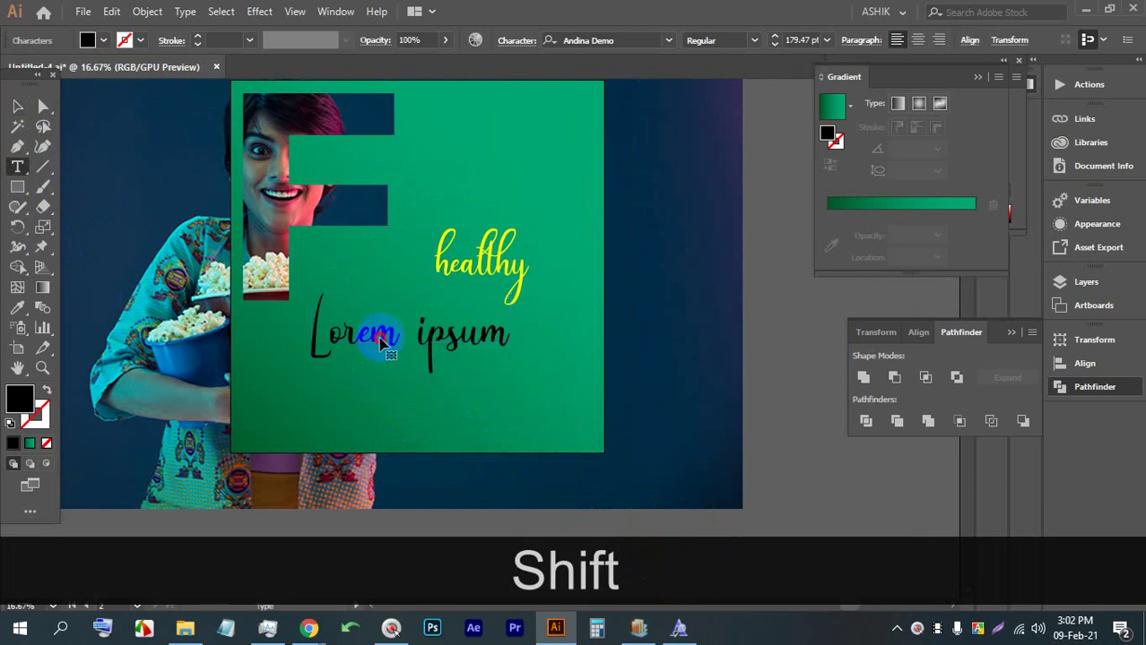
{"action": "triple_click", "coordinate": [365, 333]}
{"action": "key", "text": "Caps_Lock"}
{"action": "type", "text": "FOOD"}
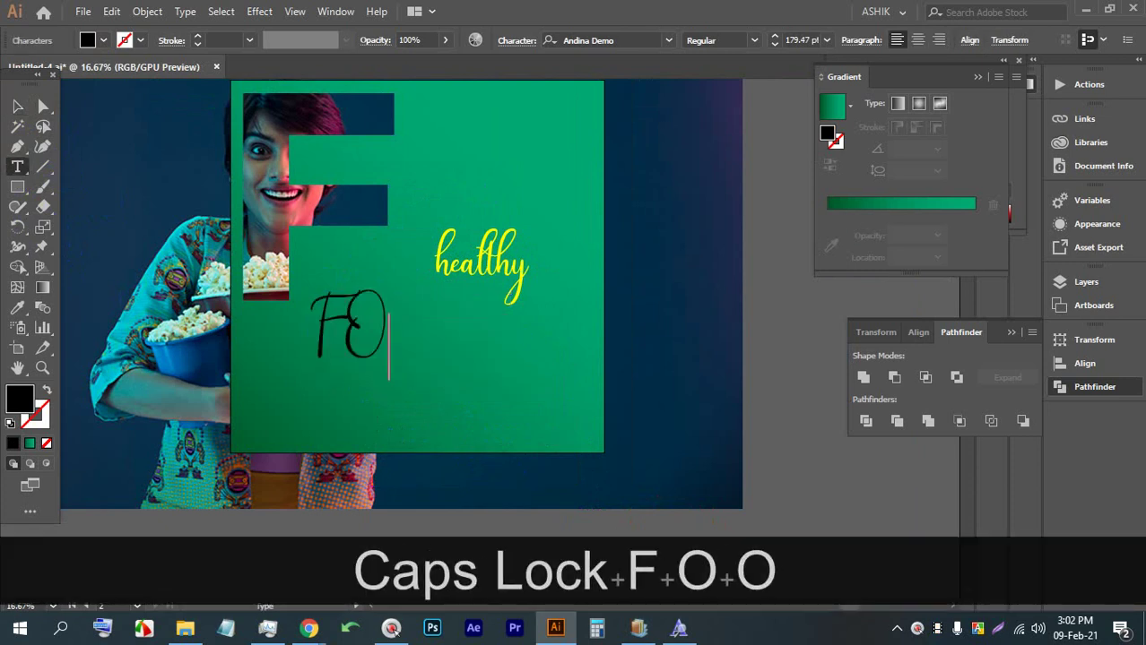
{"action": "left_click", "coordinate": [15, 106]}
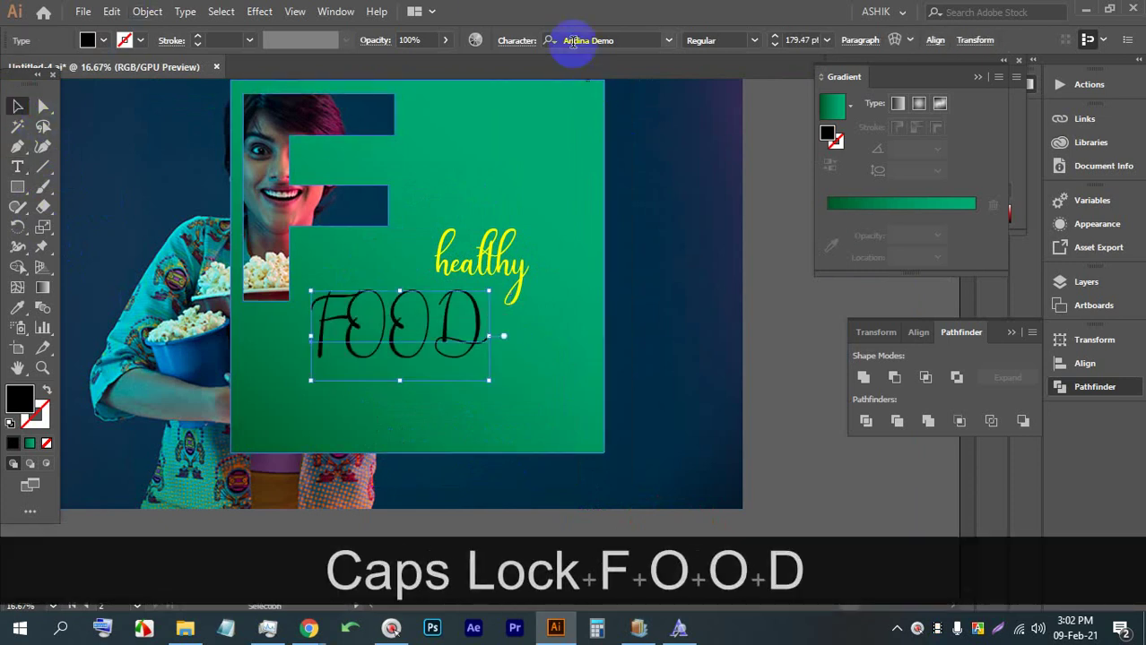
Set FOOD in Nexa Heavy and enlarge it to about 582 pt beneath the F
{"action": "type", "text": "NEX"}
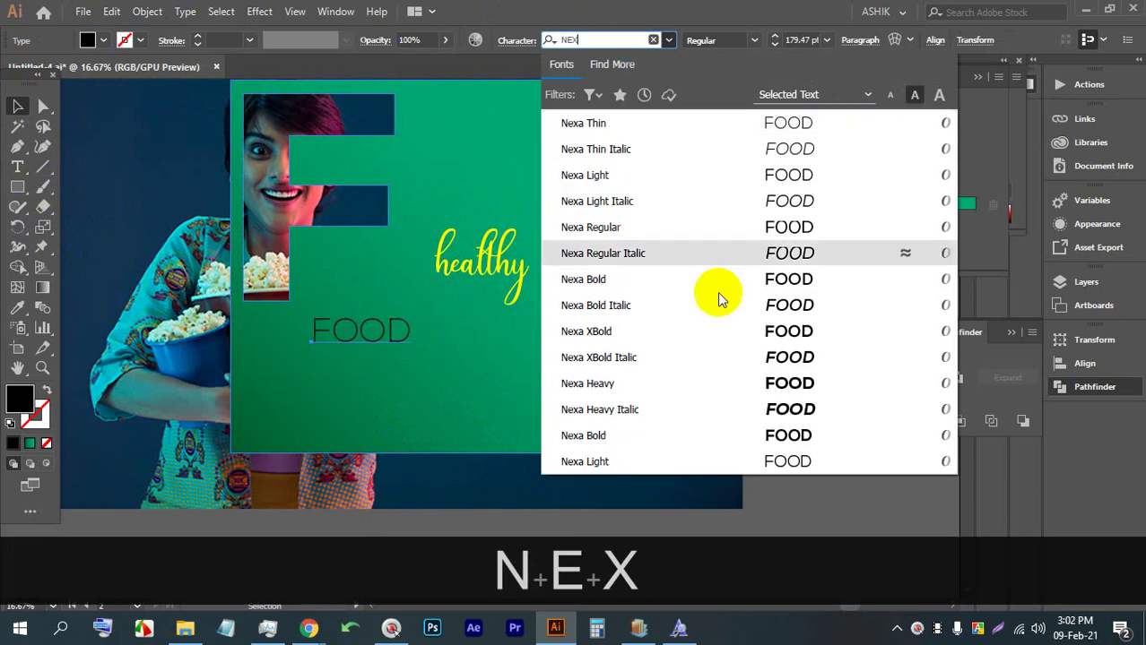
{"action": "left_click", "coordinate": [725, 388]}
{"action": "left_click_drag", "start_coordinate": [412, 351], "coordinate": [563, 424]}
{"action": "left_click_drag", "start_coordinate": [494, 374], "coordinate": [430, 363]}
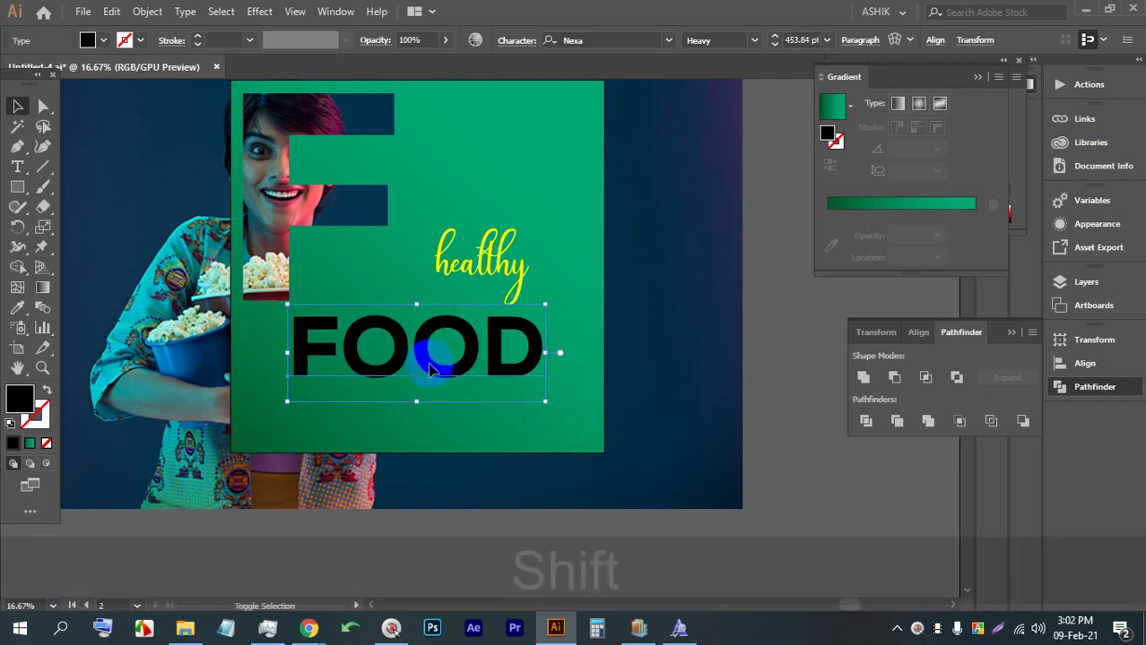
{"action": "left_click_drag", "start_coordinate": [547, 401], "coordinate": [618, 428]}
{"action": "left_click_drag", "start_coordinate": [543, 380], "coordinate": [489, 372]}
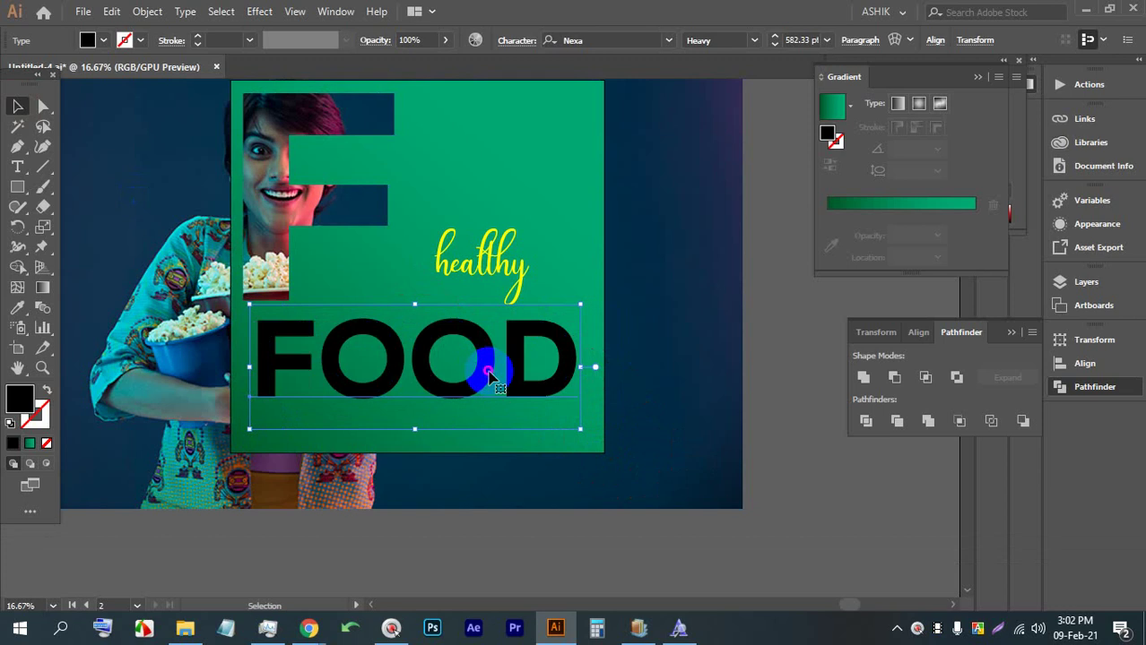
Nudge FOOD upward four times with the Up arrow key
{"action": "key", "text": "Up"}
{"action": "key", "text": "Up"}
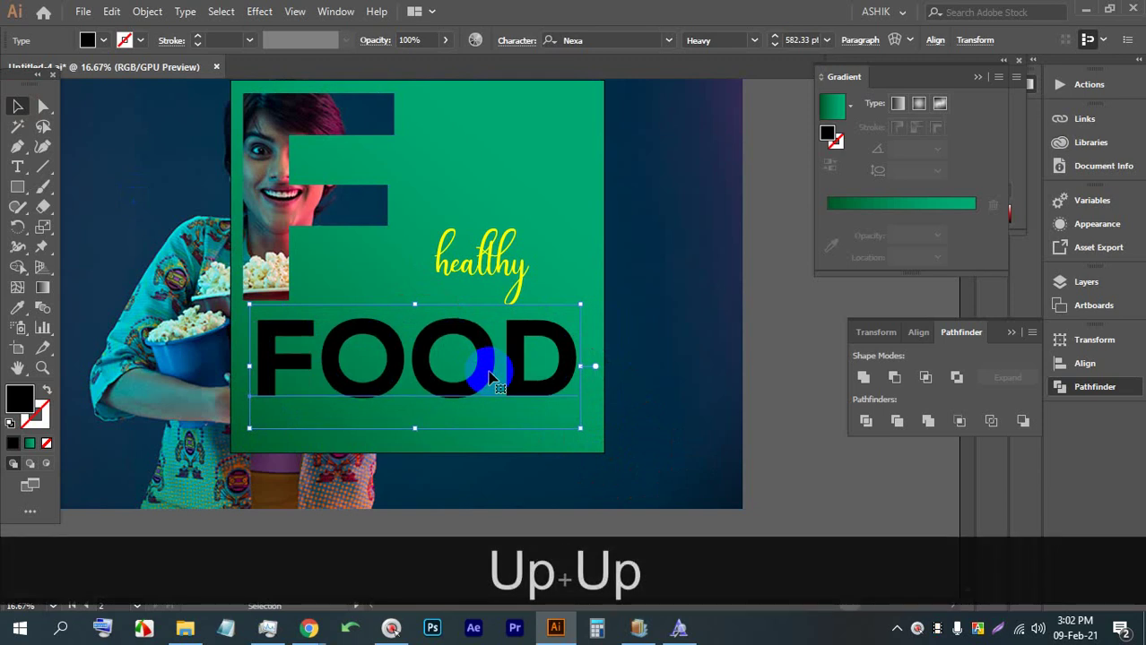
{"action": "key", "text": "Up"}
{"action": "key", "text": "Up"}
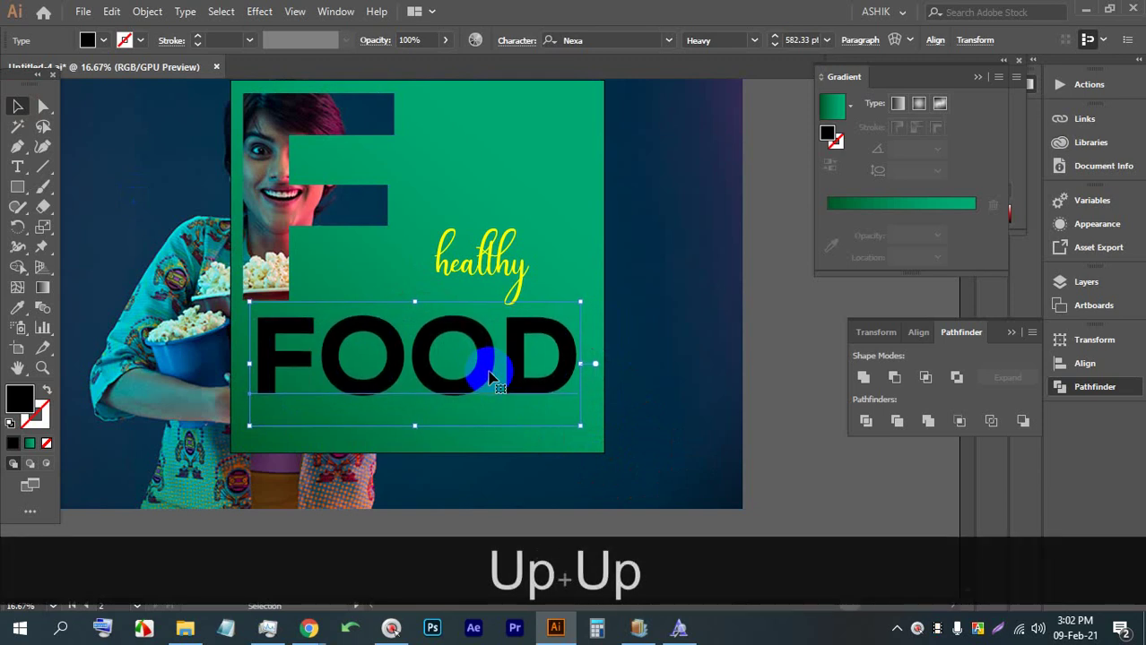
{"action": "key", "text": "Up"}
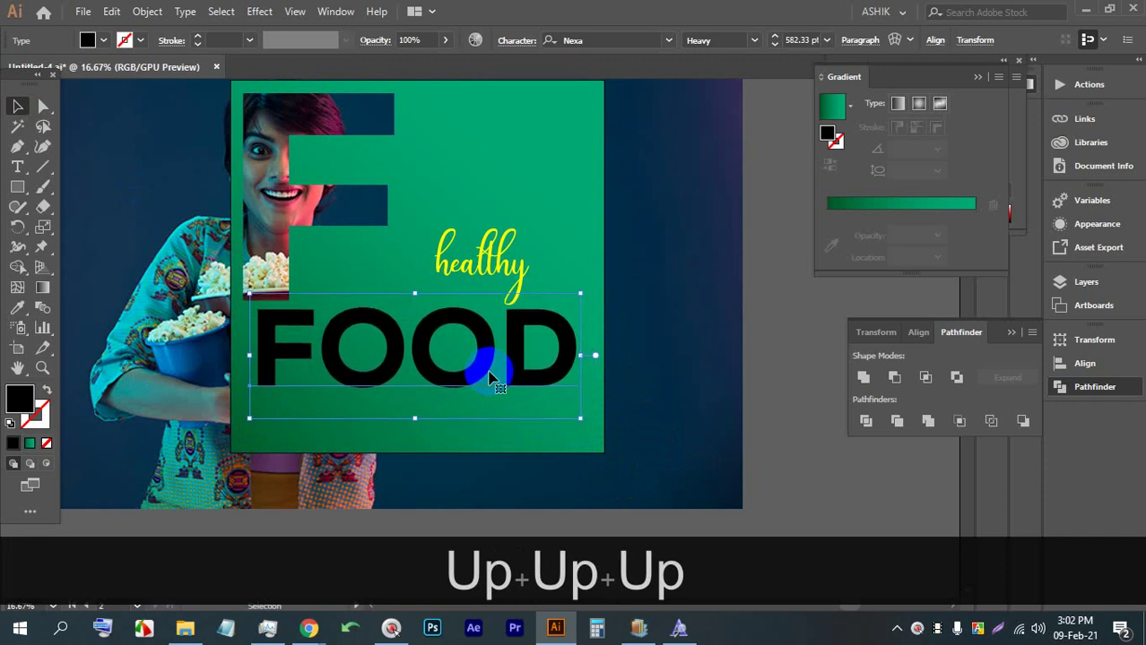
{"action": "key", "text": "Up"}
{"action": "key", "text": "Up"}
Enlarge healthy to about 171 pt and place it above FOOD's right side
{"action": "left_click", "coordinate": [478, 258]}
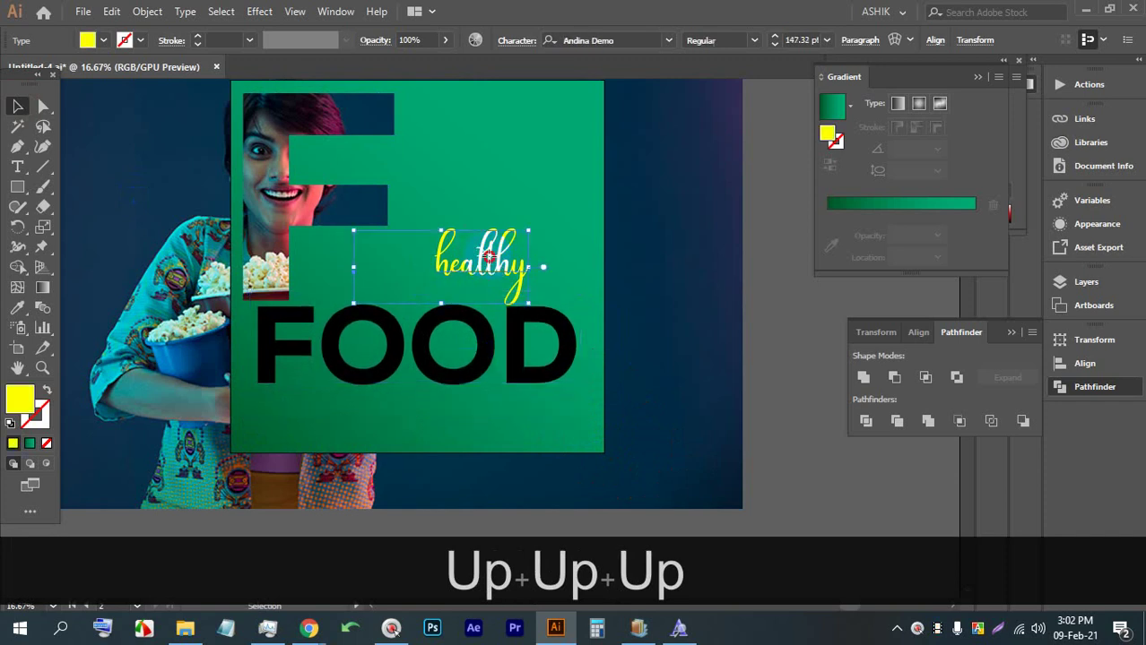
{"action": "mouse_move", "coordinate": [537, 276]}
{"action": "left_mouse_down"}
{"action": "mouse_move", "coordinate": [529, 317]}
{"action": "mouse_move", "coordinate": [556, 327]}
{"action": "left_mouse_up"}
{"action": "left_click_drag", "start_coordinate": [520, 269], "coordinate": [521, 270]}
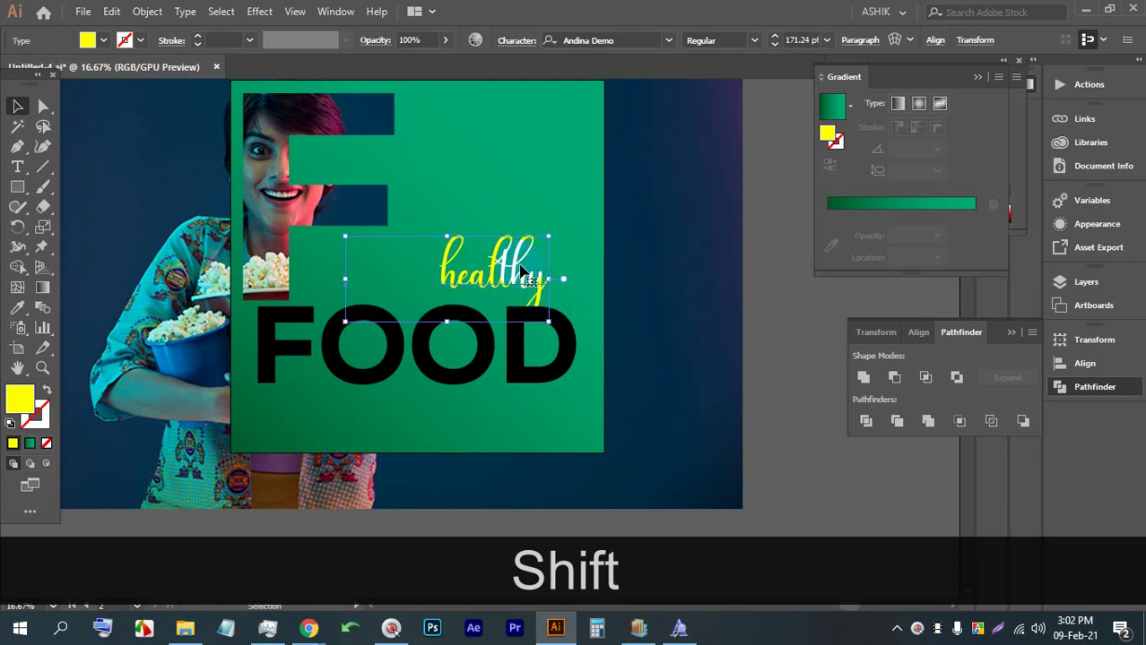
{"action": "left_click", "coordinate": [525, 363]}
Make the FOOD lettering white
{"action": "left_click", "coordinate": [124, 43]}
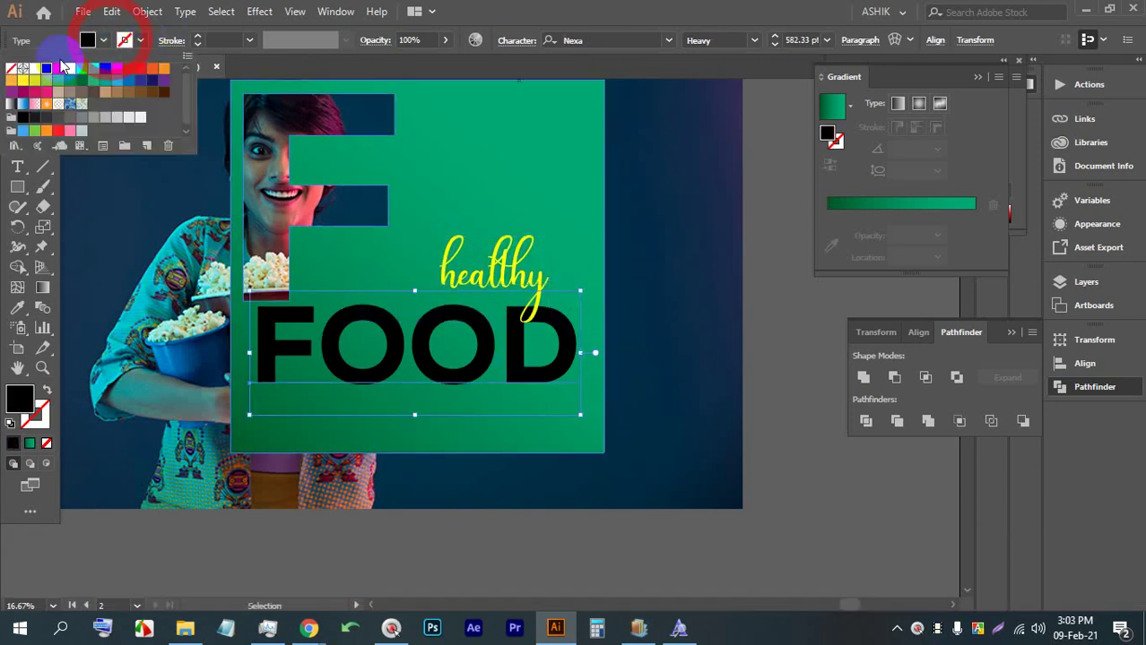
{"action": "left_click", "coordinate": [33, 70]}
{"action": "left_click", "coordinate": [776, 465]}
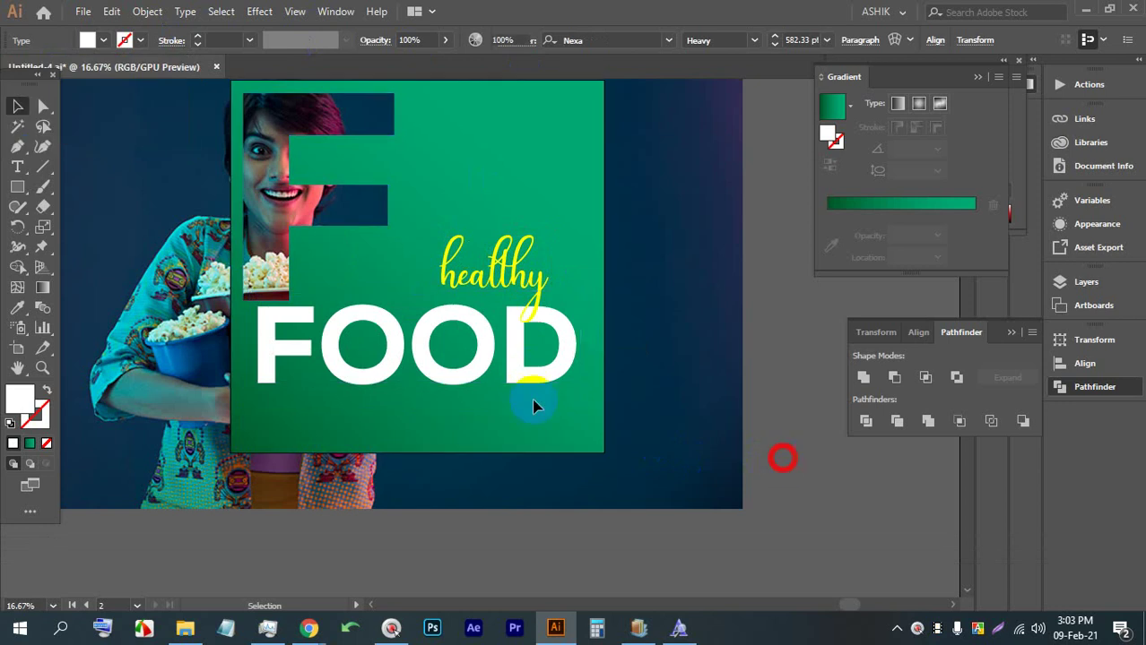
{"action": "scroll", "coordinate": [776, 465], "scroll_direction": "down", "scroll_amount": 2}
{"action": "scroll", "coordinate": [762, 355], "scroll_direction": "up", "scroll_amount": 4}
{"action": "left_click_drag", "start_coordinate": [628, 320], "coordinate": [558, 303]}
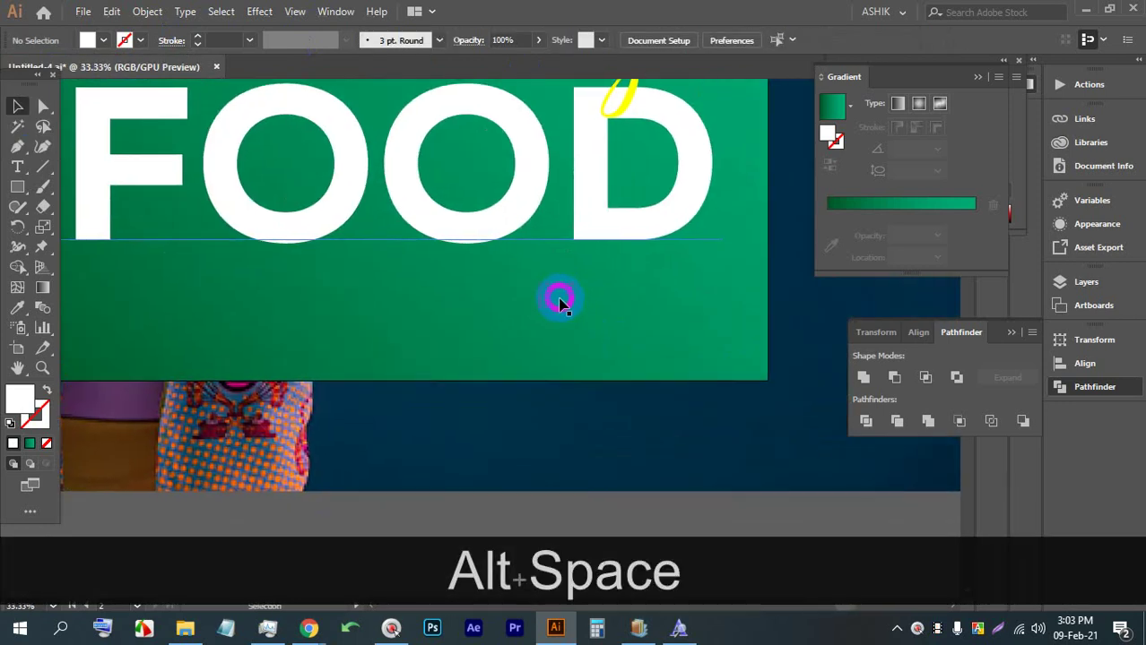
Unlock all locked objects so the contact text can be selected
{"action": "left_click", "coordinate": [16, 167]}
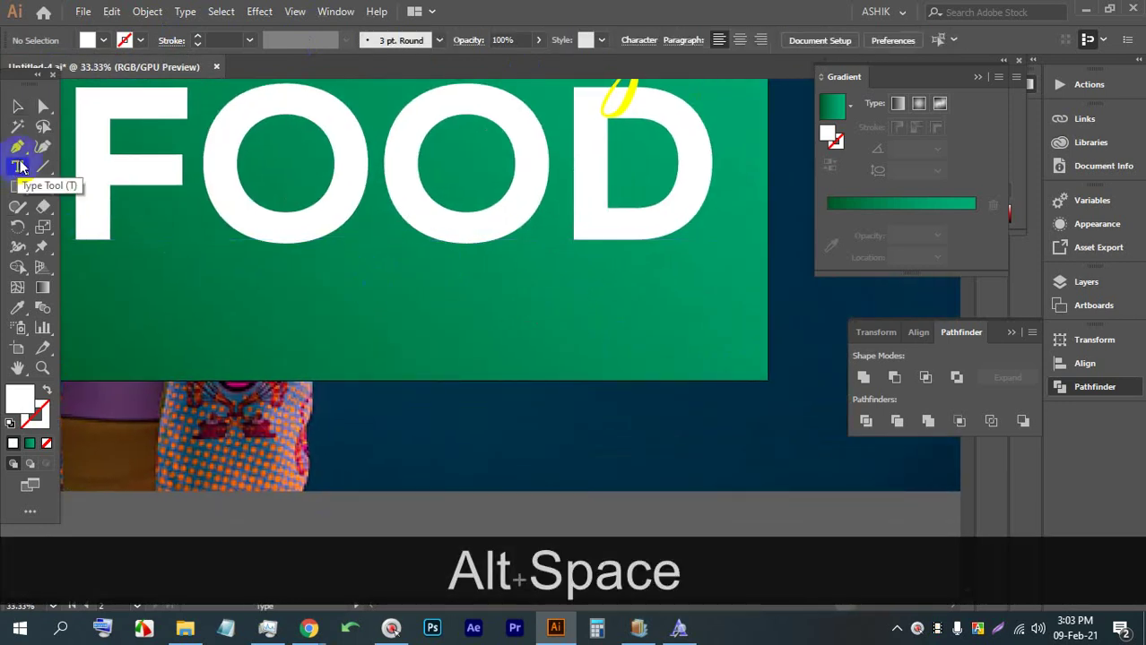
{"action": "scroll", "coordinate": [358, 84], "scroll_direction": "down", "scroll_amount": 5}
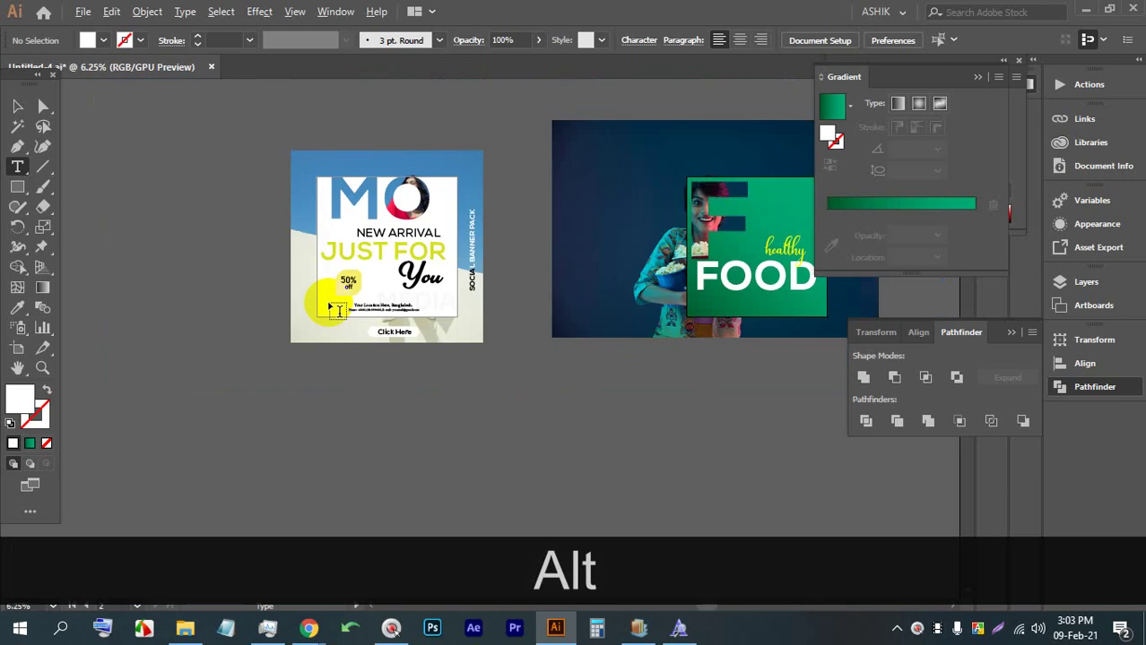
{"action": "left_click", "coordinate": [14, 107]}
{"action": "scroll", "coordinate": [429, 318], "scroll_direction": "up", "scroll_amount": 2}
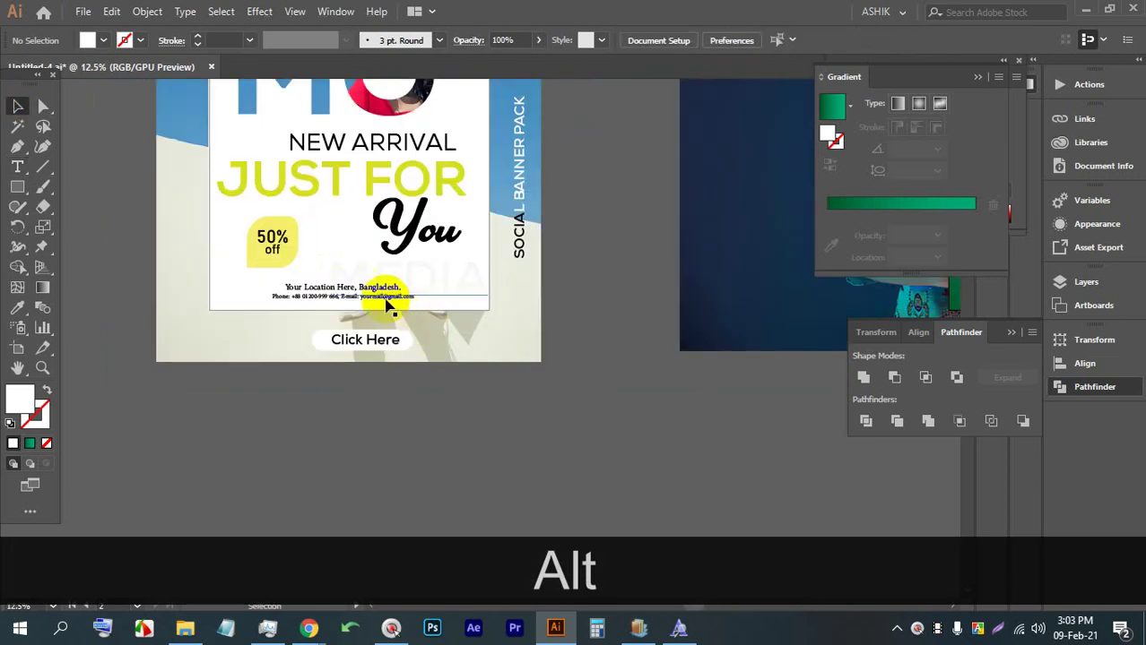
{"action": "left_click", "coordinate": [438, 289]}
{"action": "left_click", "coordinate": [299, 302], "text": "shift"}
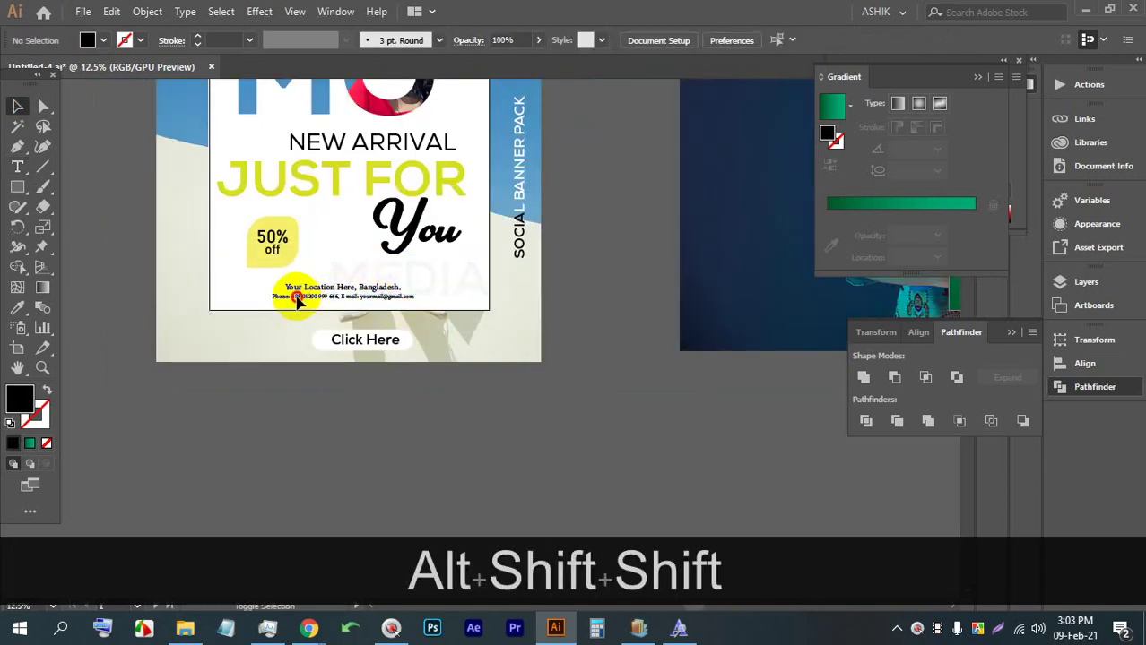
{"action": "scroll", "coordinate": [298, 302], "scroll_direction": "up", "scroll_amount": 3}
{"action": "scroll", "coordinate": [299, 302], "scroll_direction": "down", "scroll_amount": 2}
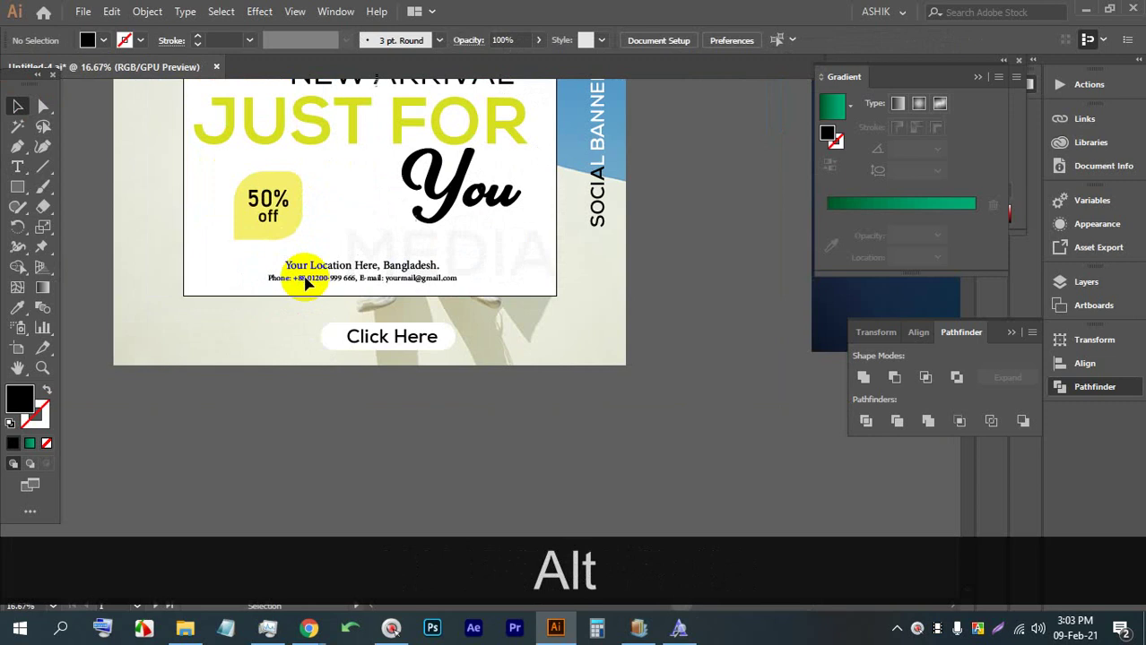
{"action": "key", "text": "ctrl+alt+2"}
Copy the location and phone text lines from the other design
{"action": "left_click", "coordinate": [333, 375]}
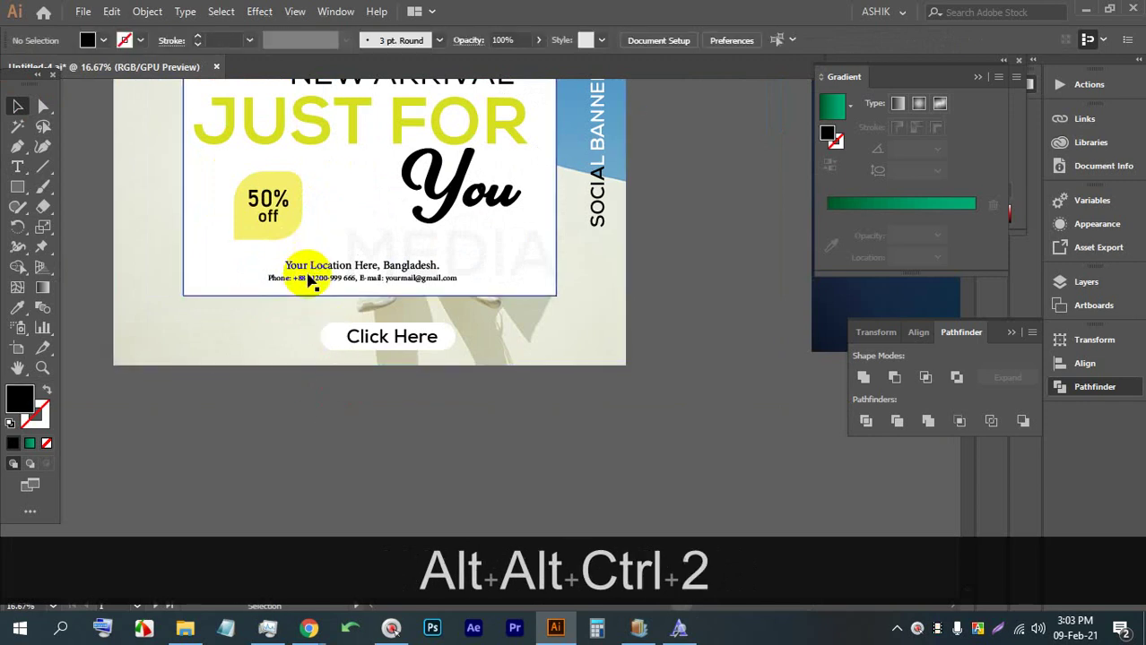
{"action": "left_click", "coordinate": [308, 271]}
{"action": "double_click", "coordinate": [307, 267]}
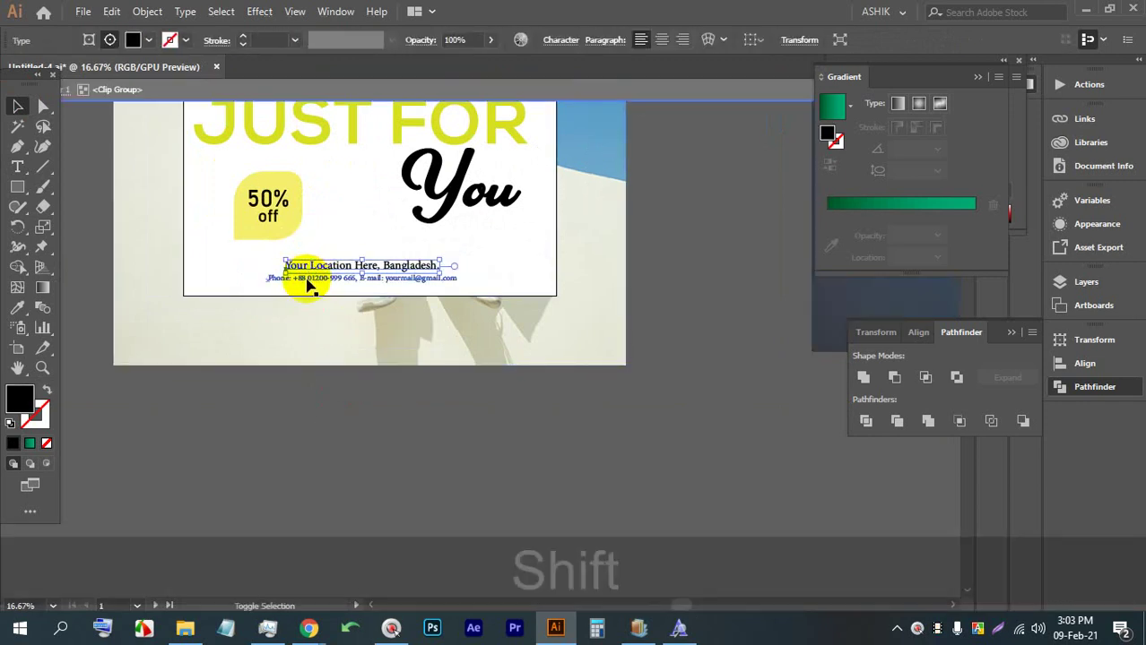
{"action": "left_click", "coordinate": [308, 280], "text": "shift"}
{"action": "key", "text": "ctrl+c"}
Paste the location and phone lines in front on the FOOD design's artboard
{"action": "scroll", "coordinate": [269, 282], "scroll_direction": "down", "scroll_amount": 5}
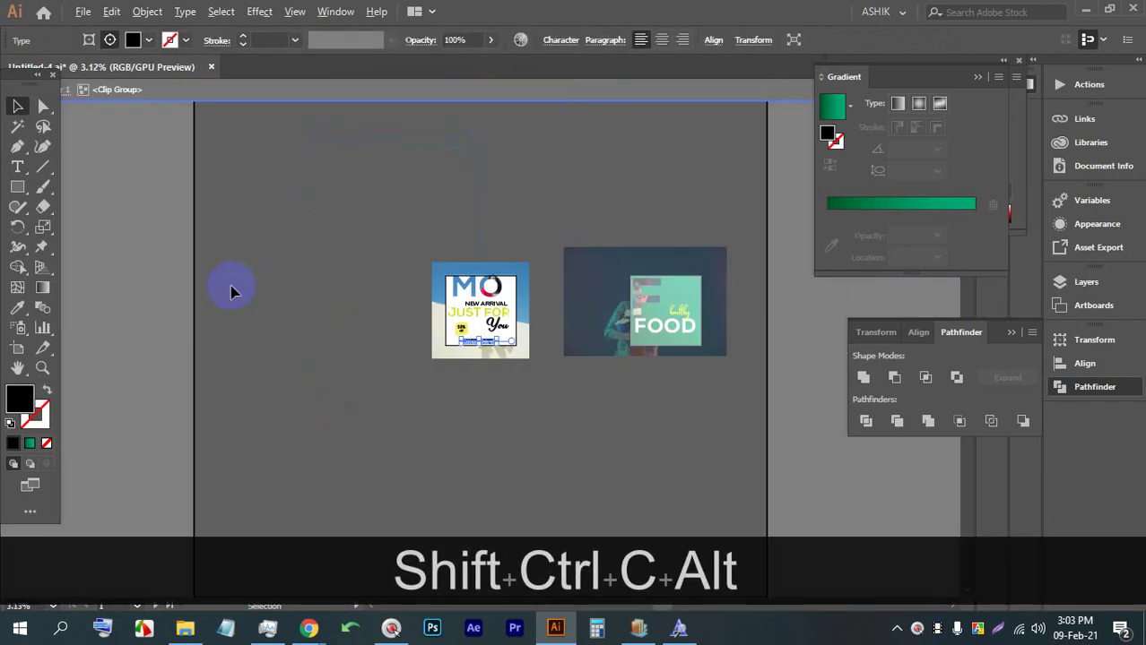
{"action": "scroll", "coordinate": [556, 338], "scroll_direction": "up", "scroll_amount": 3}
{"action": "left_click_drag", "start_coordinate": [778, 341], "coordinate": [304, 270]}
{"action": "scroll", "coordinate": [439, 336], "scroll_direction": "up", "scroll_amount": 1}
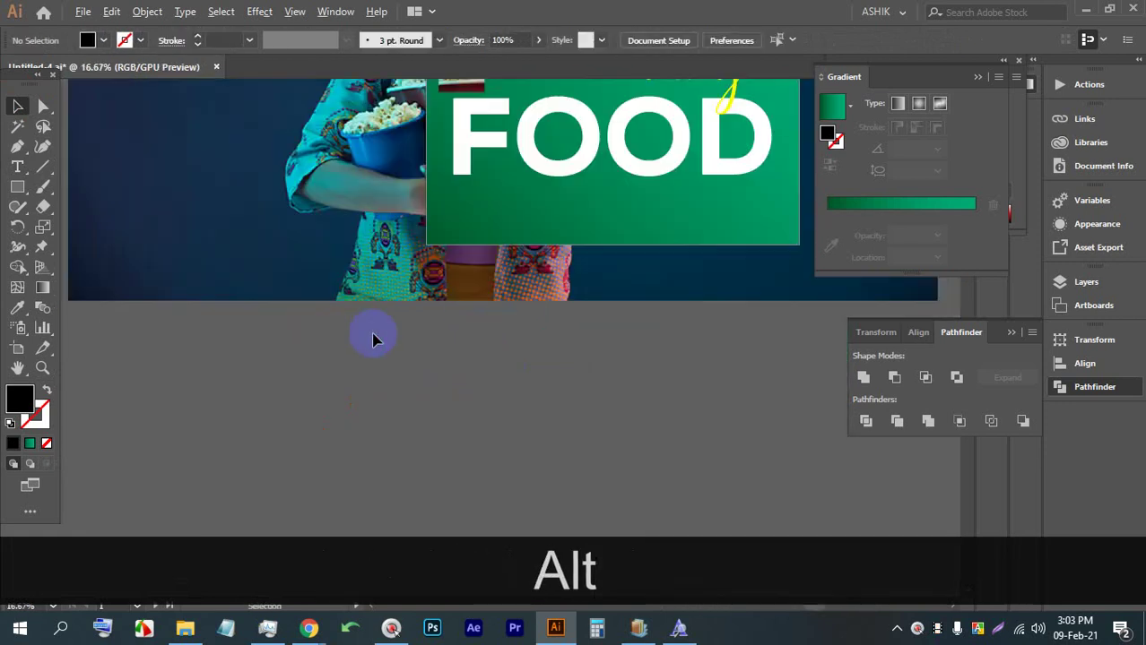
{"action": "key", "text": "ctrl+alt+v"}
{"action": "left_click_drag", "start_coordinate": [470, 351], "coordinate": [468, 359]}
{"action": "key", "text": "ctrl+z"}
Move the contact lines onto the bottom of the green panel
{"action": "key", "text": "space"}
{"action": "left_click_drag", "start_coordinate": [555, 378], "coordinate": [316, 422]}
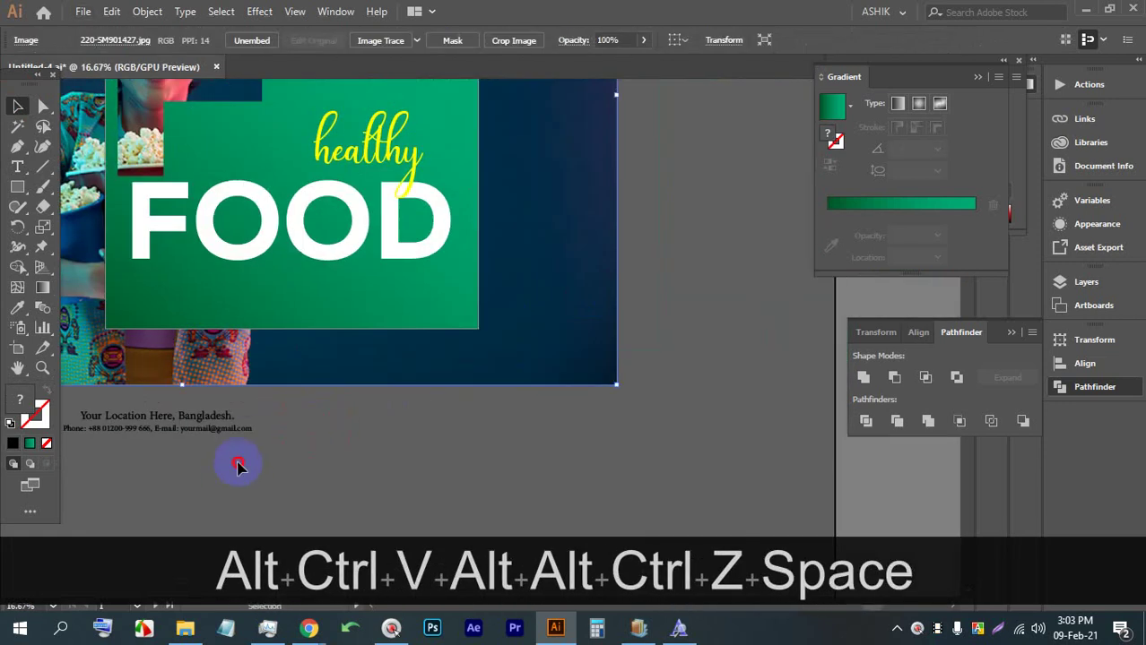
{"action": "left_click_drag", "start_coordinate": [178, 418], "coordinate": [320, 316]}
{"action": "left_click", "coordinate": [315, 305]}
{"action": "key", "text": "ctrl+z"}
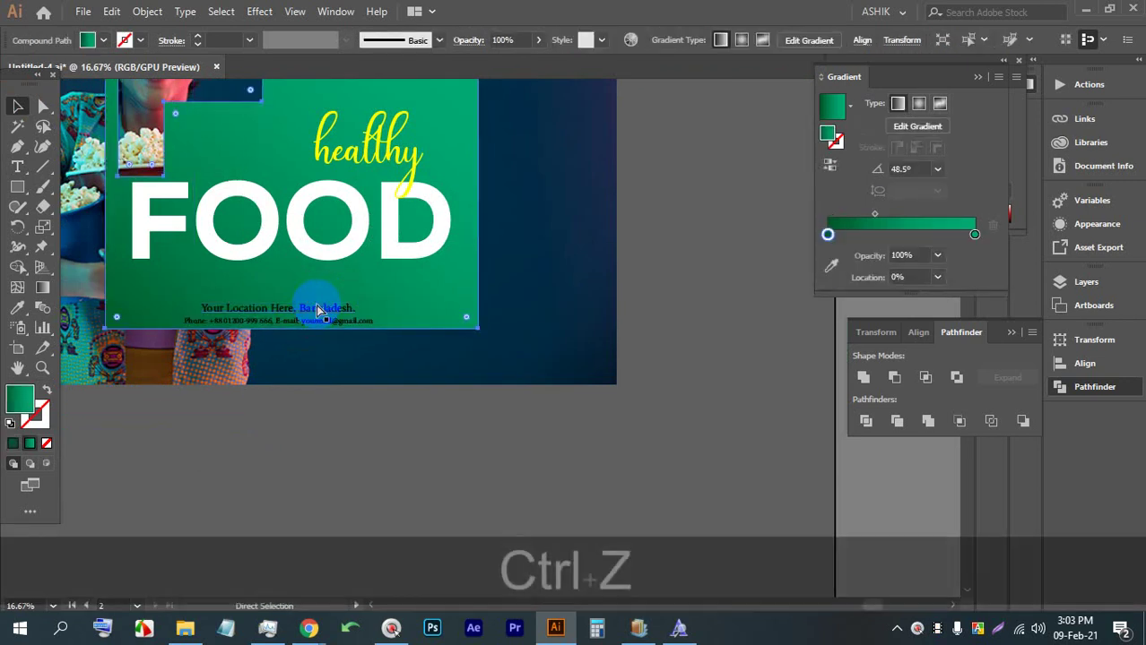
{"action": "left_click", "coordinate": [321, 309], "text": "shift"}
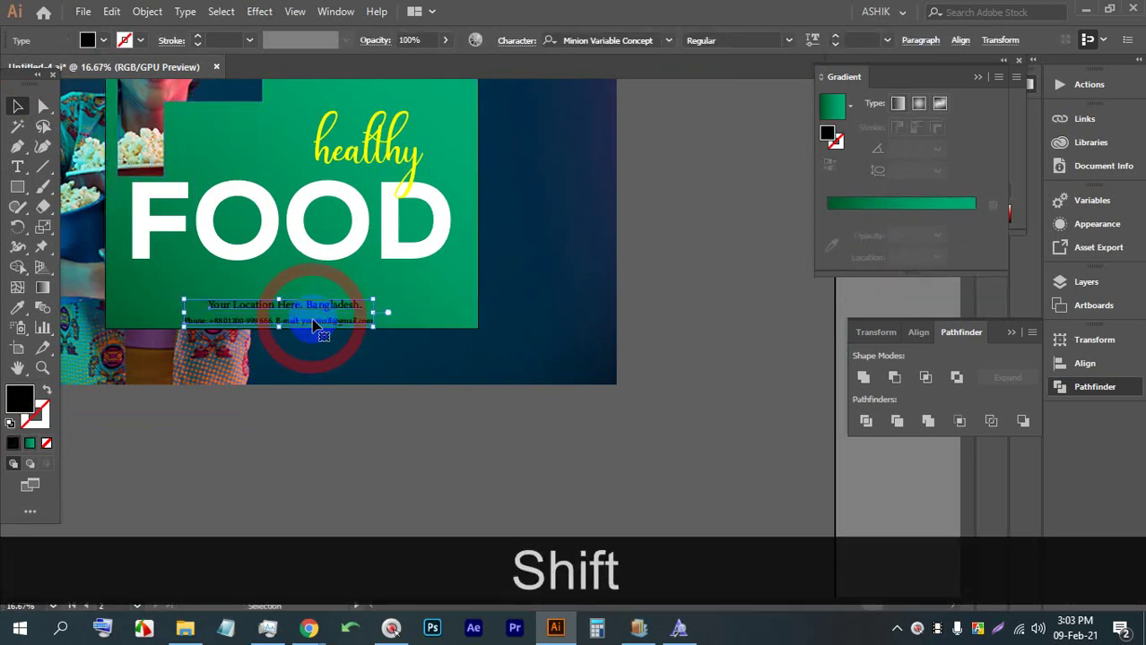
{"action": "key", "text": "ctrl+shift+z"}
{"action": "left_click", "coordinate": [318, 323], "text": "shift"}
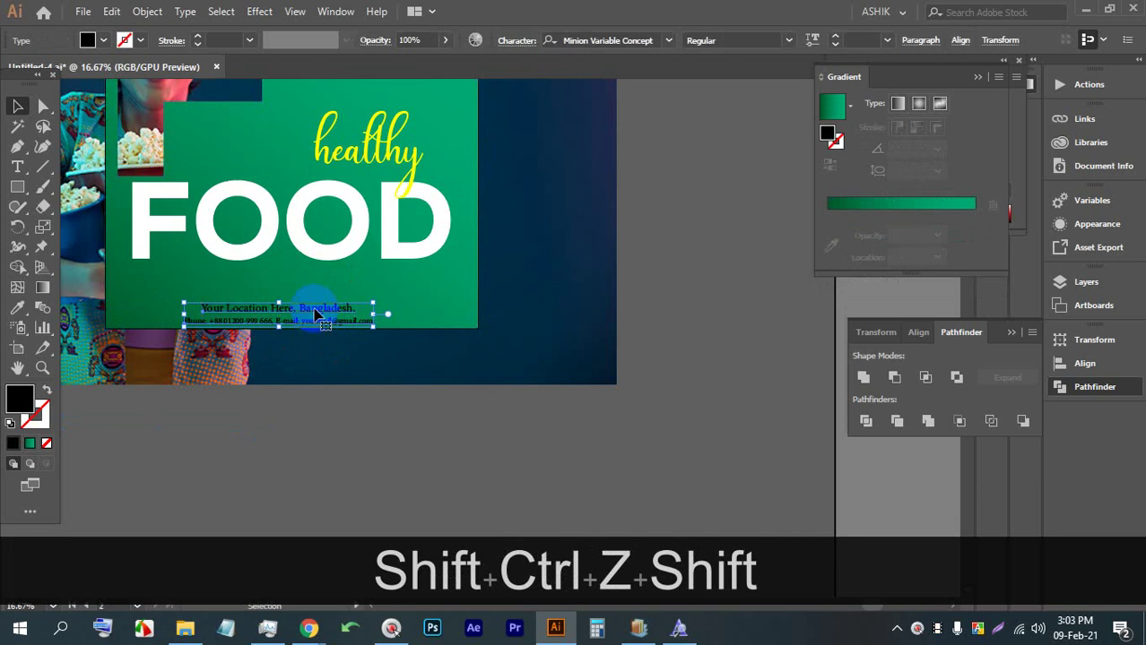
{"action": "left_click_drag", "start_coordinate": [316, 314], "coordinate": [325, 309]}
Make the contact text white and nudge it slightly right
{"action": "left_click", "coordinate": [105, 41]}
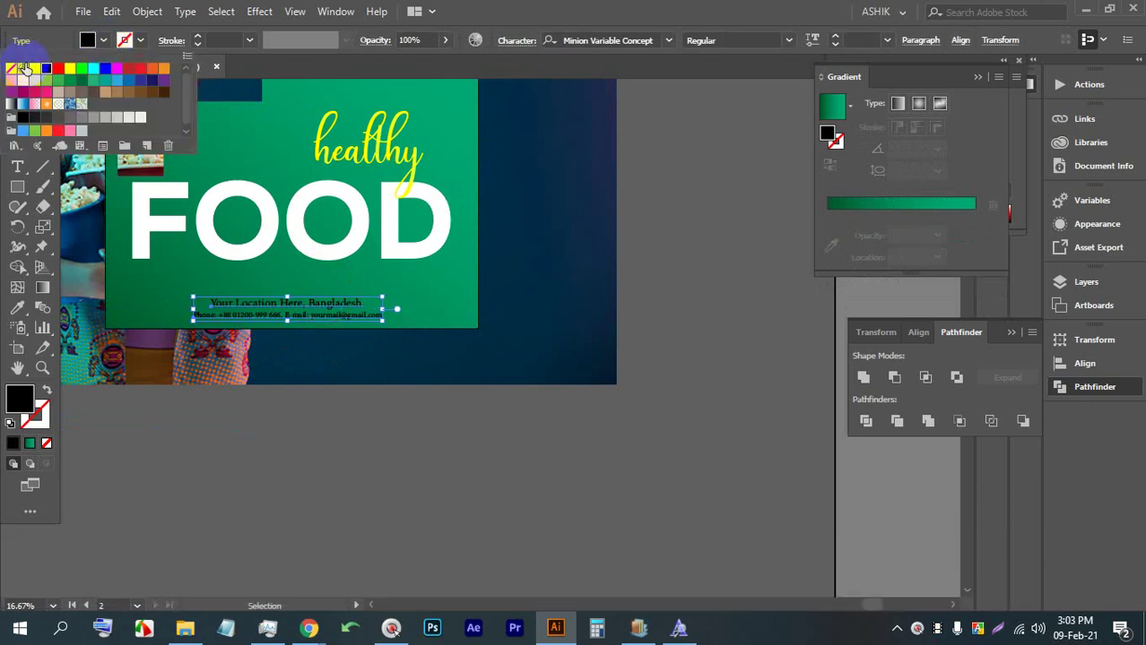
{"action": "left_click", "coordinate": [34, 68]}
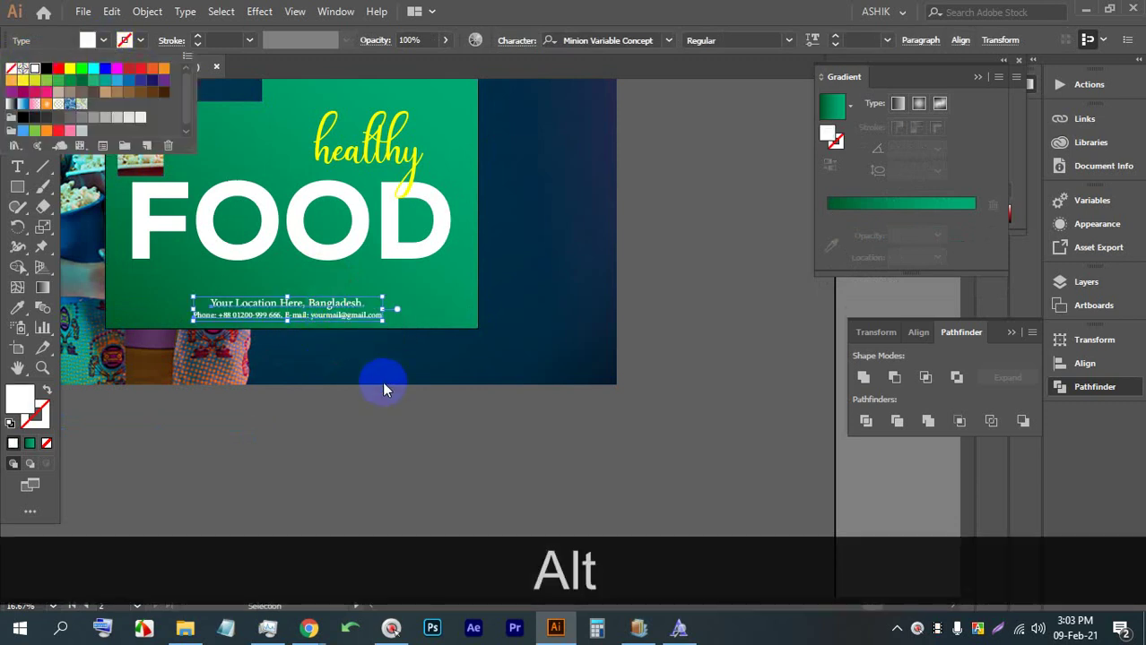
{"action": "key", "text": "Right"}
{"action": "key", "text": "Right"}
{"action": "key", "text": "Right"}
{"action": "key", "text": "Right"}
{"action": "key", "text": "Right"}
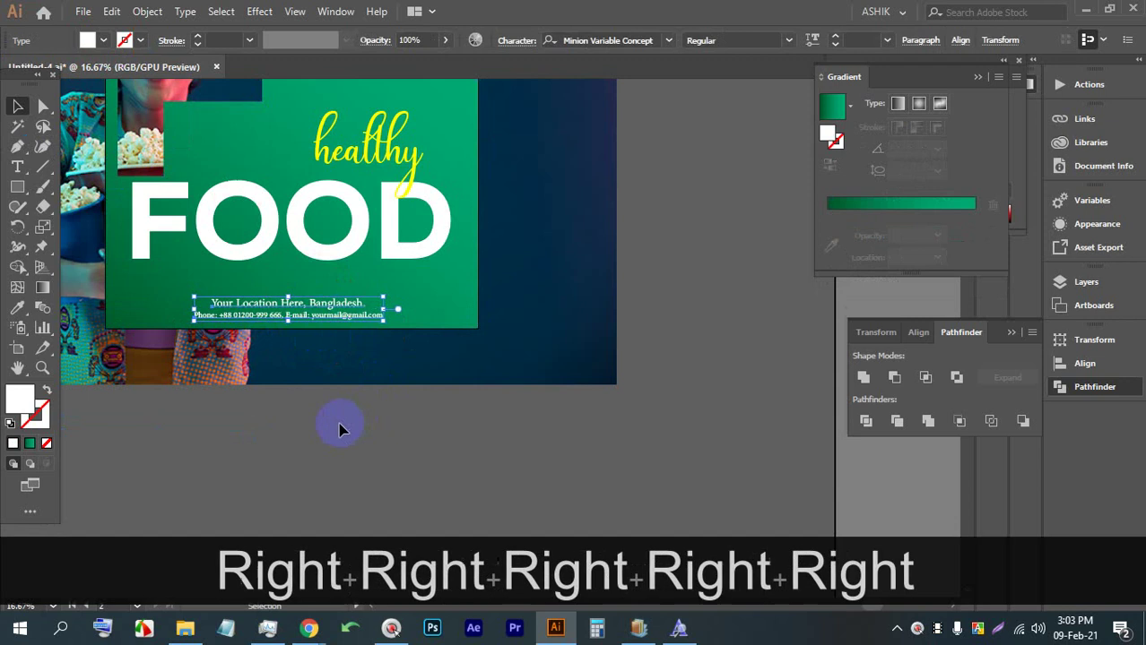
{"action": "left_click", "coordinate": [332, 427]}
{"action": "scroll", "coordinate": [358, 429], "scroll_direction": "down", "scroll_amount": 1}
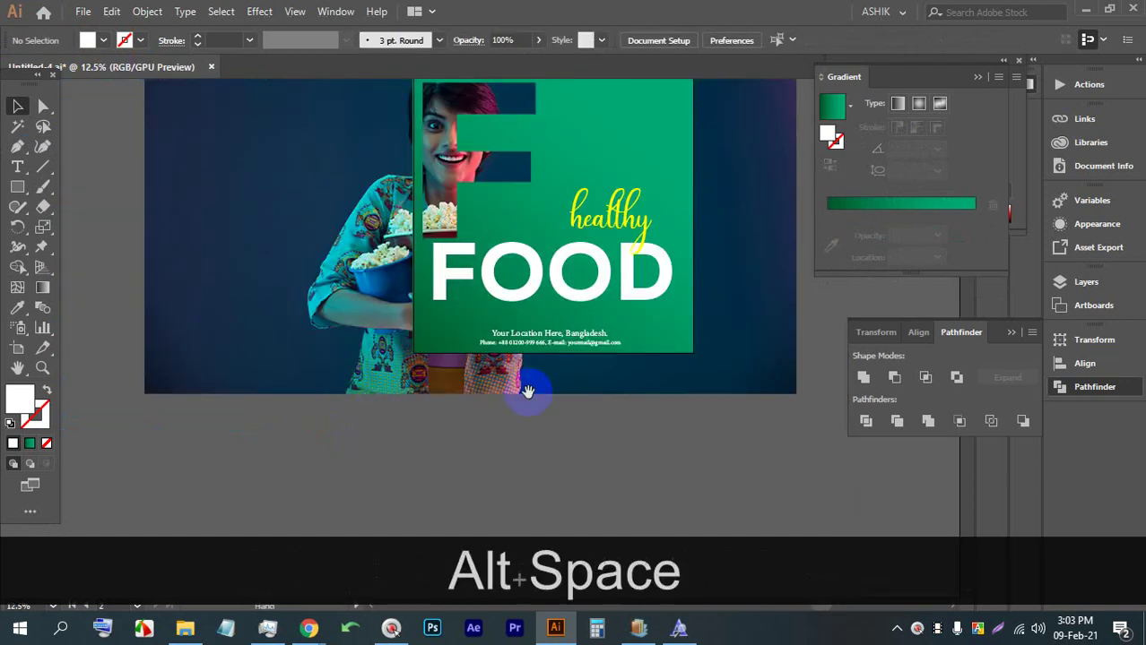
{"action": "left_click_drag", "start_coordinate": [530, 389], "coordinate": [429, 450]}
{"action": "scroll", "coordinate": [430, 450], "scroll_direction": "down", "scroll_amount": 4}
{"action": "scroll", "coordinate": [481, 430], "scroll_direction": "up", "scroll_amount": 5}
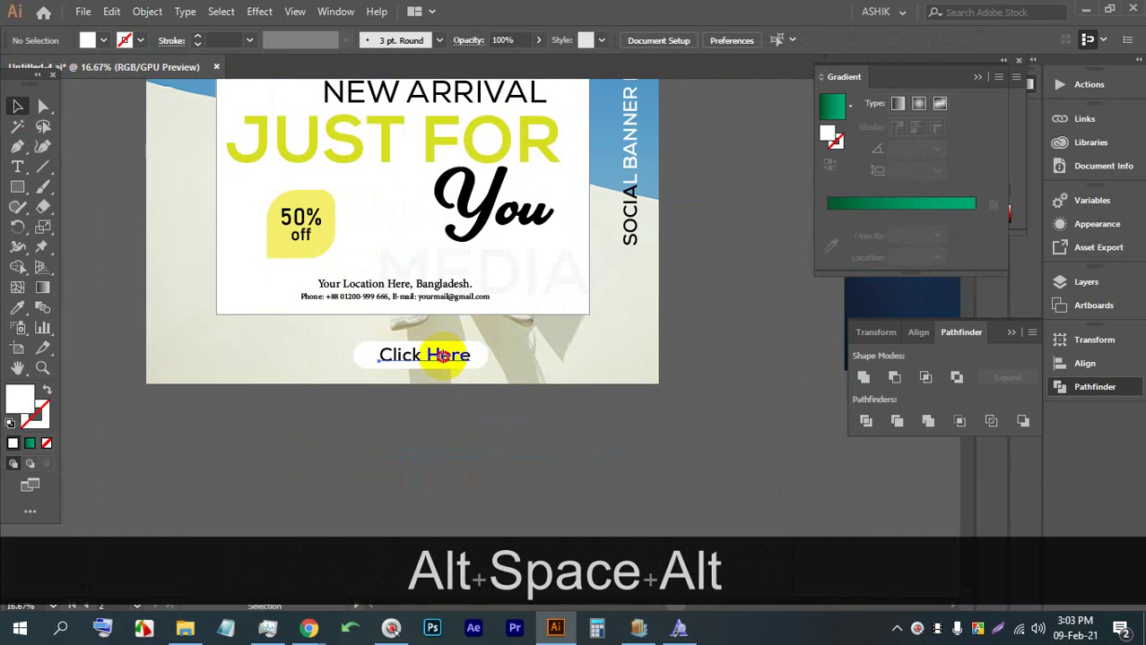
Move the Click Here text and button shape below the green panel
{"action": "left_click", "coordinate": [443, 355]}
{"action": "scroll", "coordinate": [452, 358], "scroll_direction": "up", "scroll_amount": 2}
{"action": "left_click", "coordinate": [510, 361], "text": "shift"}
{"action": "scroll", "coordinate": [504, 366], "scroll_direction": "down", "scroll_amount": 2}
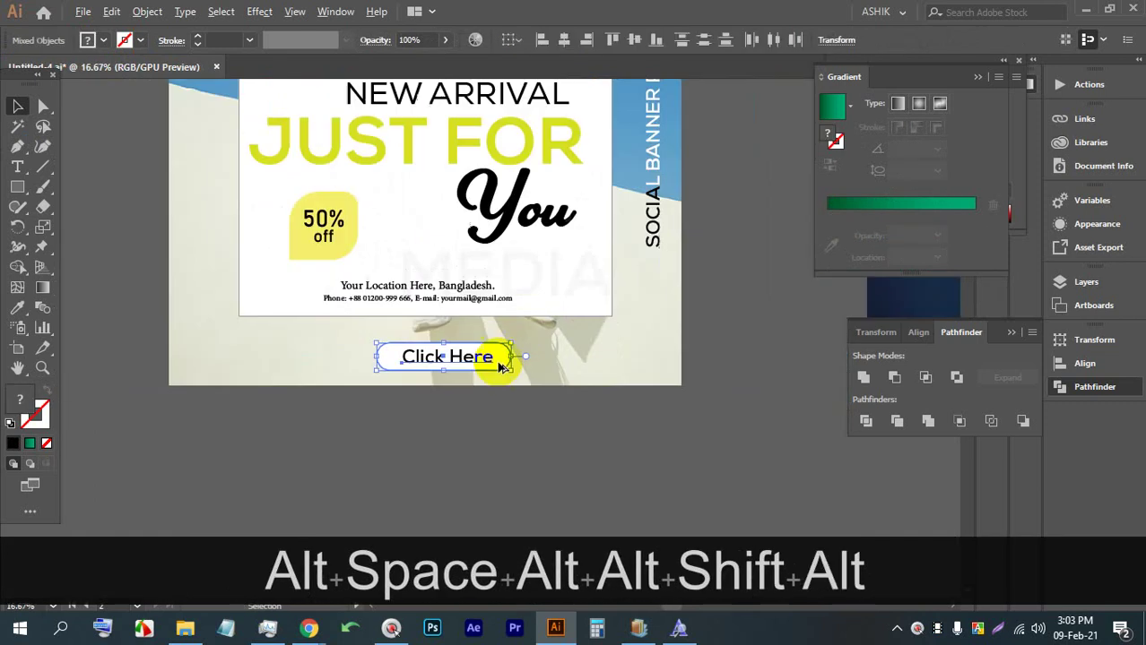
{"action": "scroll", "coordinate": [502, 367], "scroll_direction": "down", "scroll_amount": 2}
{"action": "left_click_drag", "start_coordinate": [503, 348], "coordinate": [261, 333]}
{"action": "left_click_drag", "start_coordinate": [133, 349], "coordinate": [644, 341]}
{"action": "scroll", "coordinate": [644, 340], "scroll_direction": "up", "scroll_amount": 4}
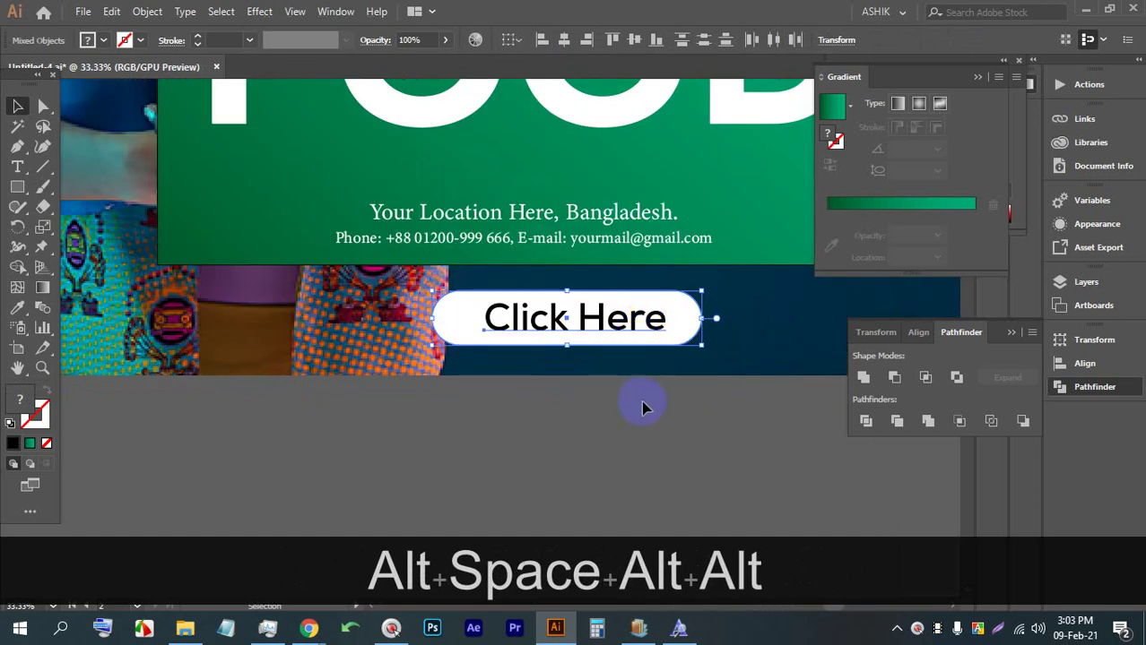
{"action": "left_click_drag", "start_coordinate": [642, 407], "coordinate": [594, 414]}
Eyedrop the panel's green gradient onto the button's rounded shape
{"action": "left_click", "coordinate": [593, 414]}
{"action": "left_click", "coordinate": [609, 337]}
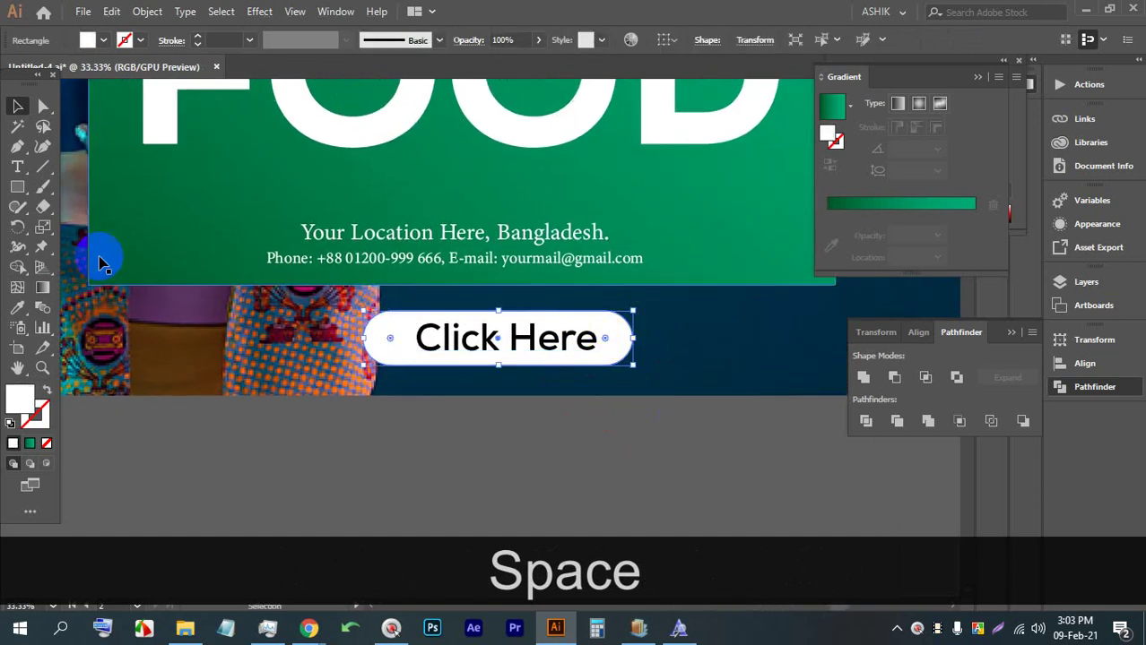
{"action": "left_click", "coordinate": [17, 307]}
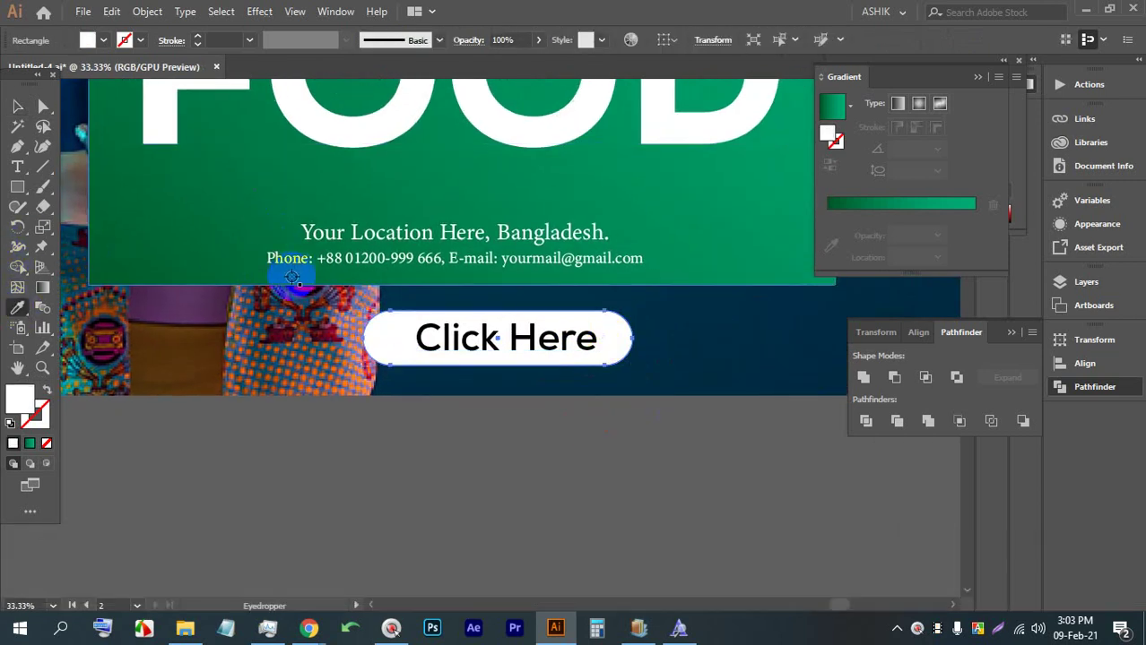
{"action": "left_click", "coordinate": [203, 249]}
Make the Click Here text white
{"action": "left_click", "coordinate": [17, 106]}
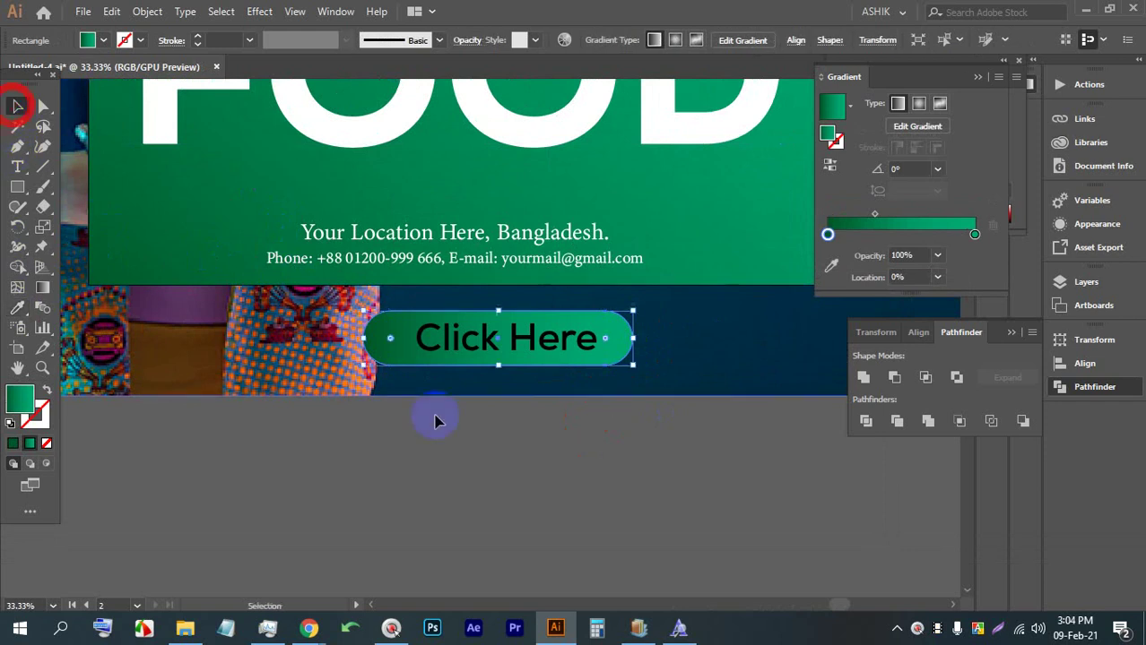
{"action": "left_click", "coordinate": [483, 446]}
{"action": "left_click", "coordinate": [468, 337]}
{"action": "left_click", "coordinate": [103, 39]}
{"action": "left_click", "coordinate": [34, 68]}
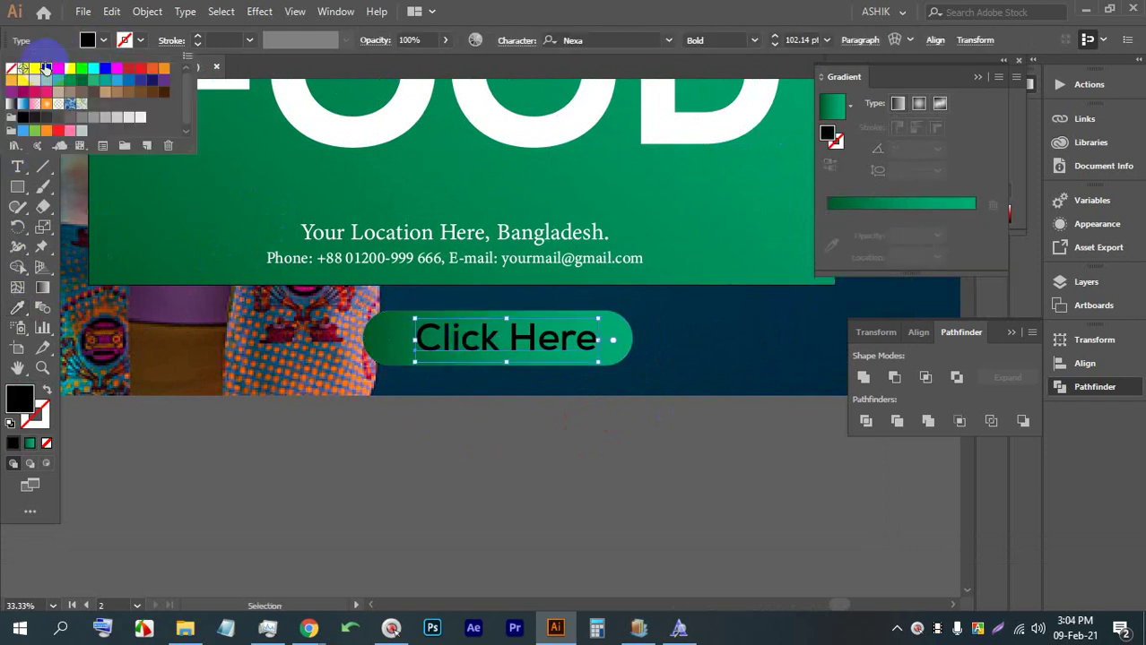
{"action": "left_click", "coordinate": [217, 249]}
{"action": "left_click", "coordinate": [553, 439]}
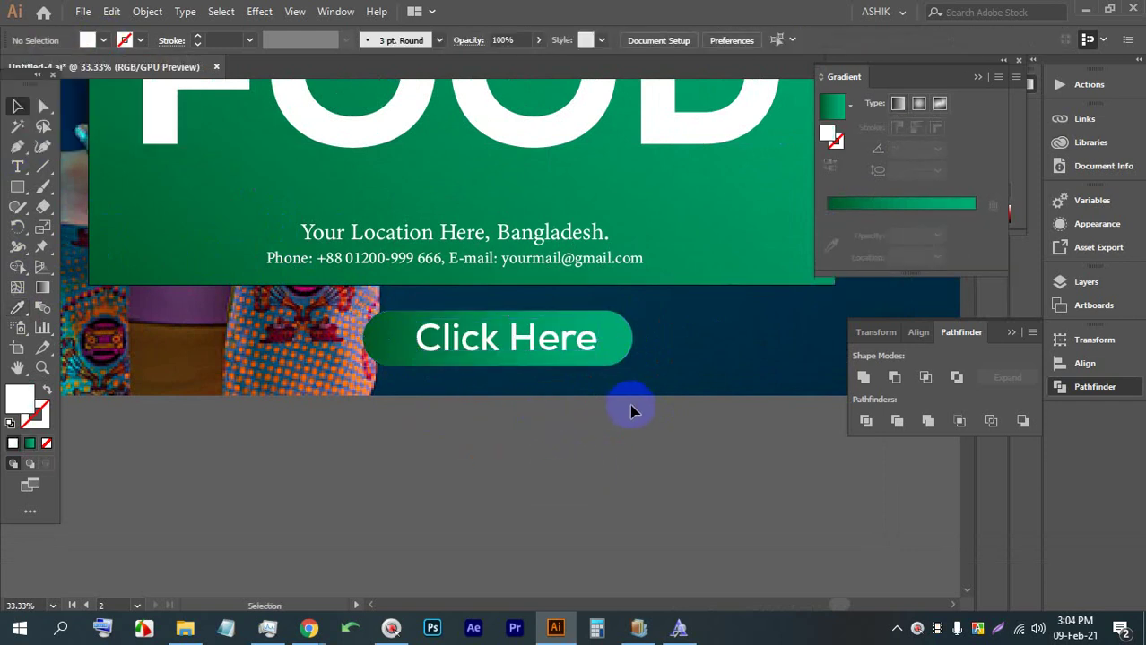
Alt-drag a copy of the button shape slightly to the right
{"action": "key", "text": "space"}
{"action": "left_click_drag", "start_coordinate": [590, 341], "coordinate": [547, 379]}
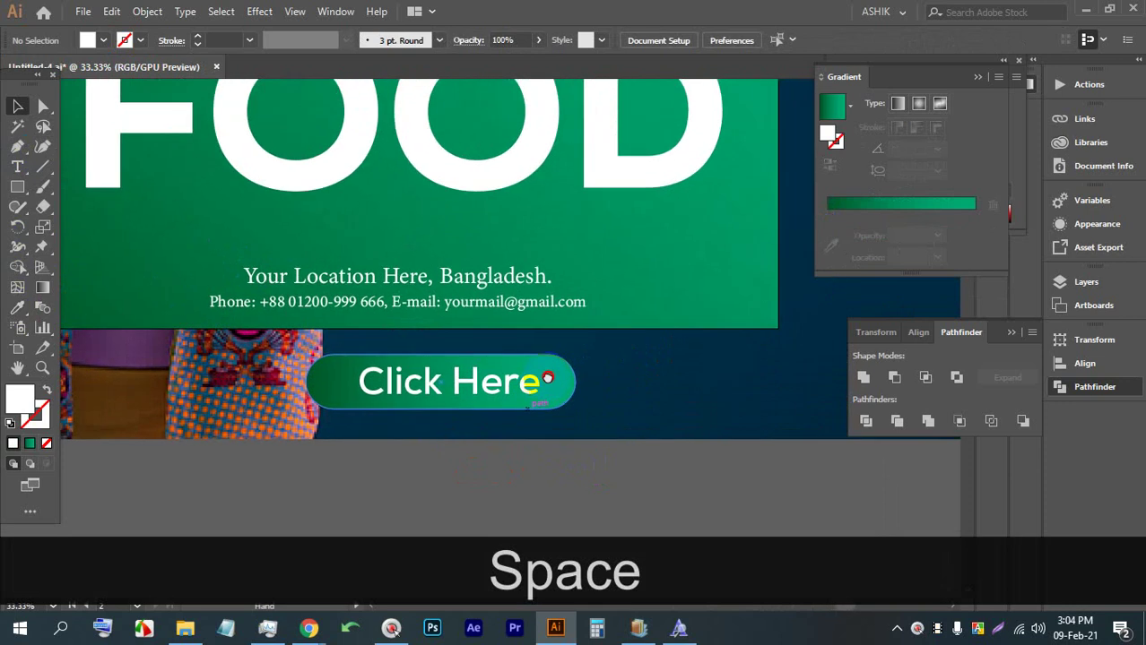
{"action": "scroll", "coordinate": [547, 379], "scroll_direction": "up", "scroll_amount": 2, "text": "alt"}
{"action": "scroll", "coordinate": [583, 391], "scroll_direction": "down", "scroll_amount": 2, "text": "alt"}
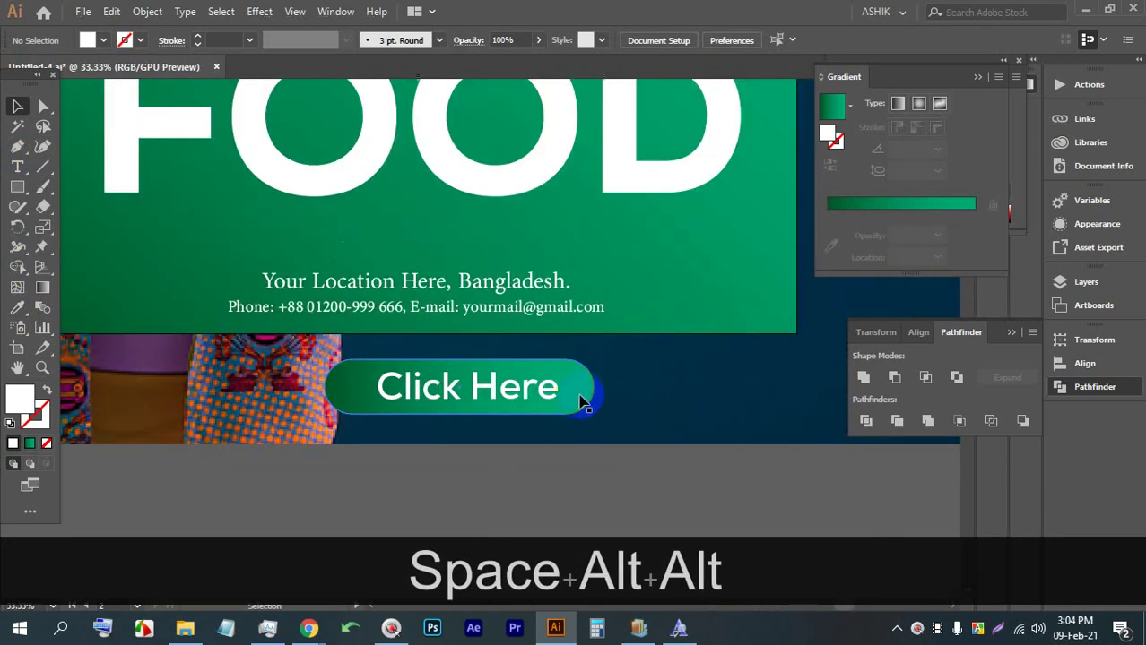
{"action": "scroll", "coordinate": [619, 396], "scroll_direction": "up", "scroll_amount": 2}
{"action": "left_click_drag", "start_coordinate": [393, 370], "coordinate": [549, 371]}
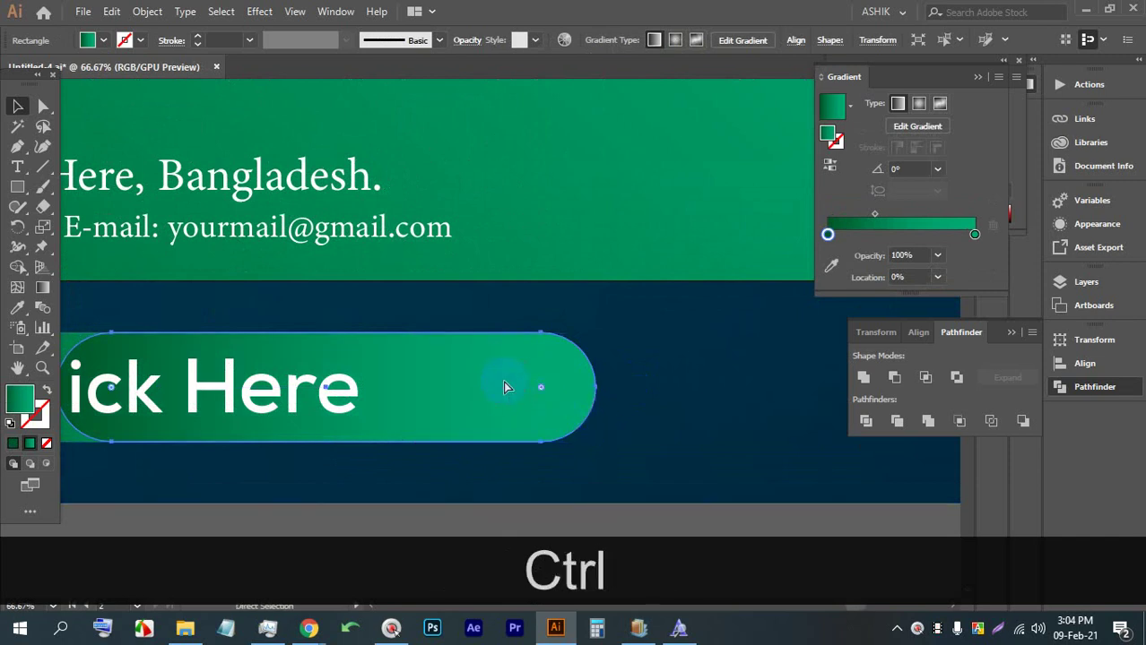
Send the button copy behind the original and fill it white
{"action": "key", "text": "ctrl+bracketleft"}
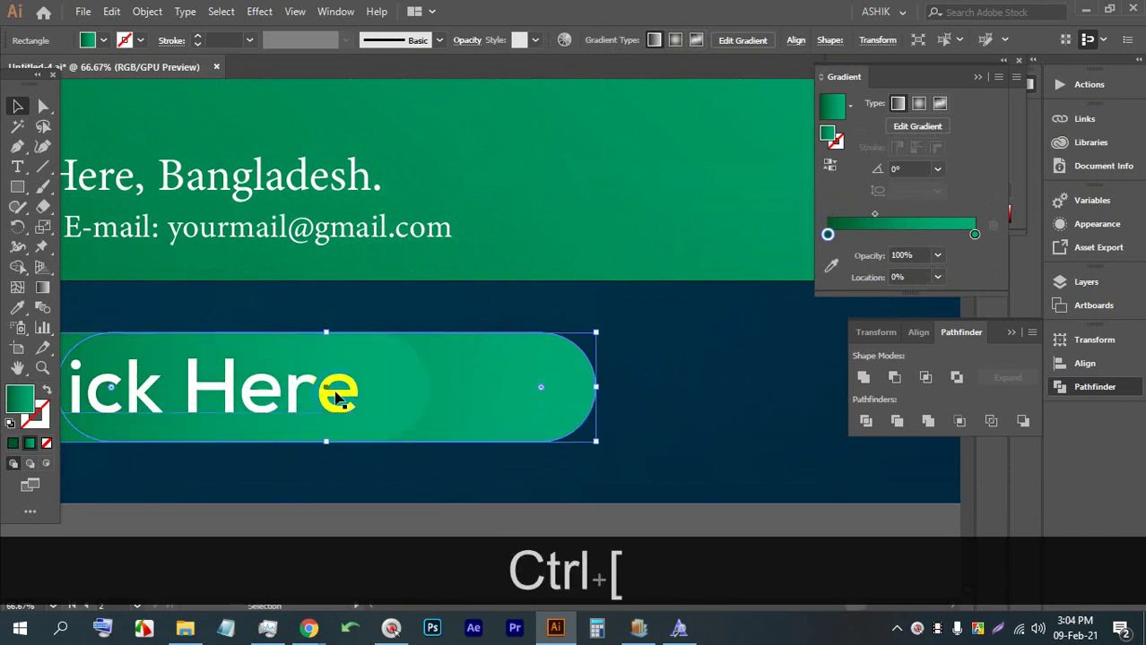
{"action": "left_click", "coordinate": [71, 56]}
{"action": "left_click", "coordinate": [33, 69]}
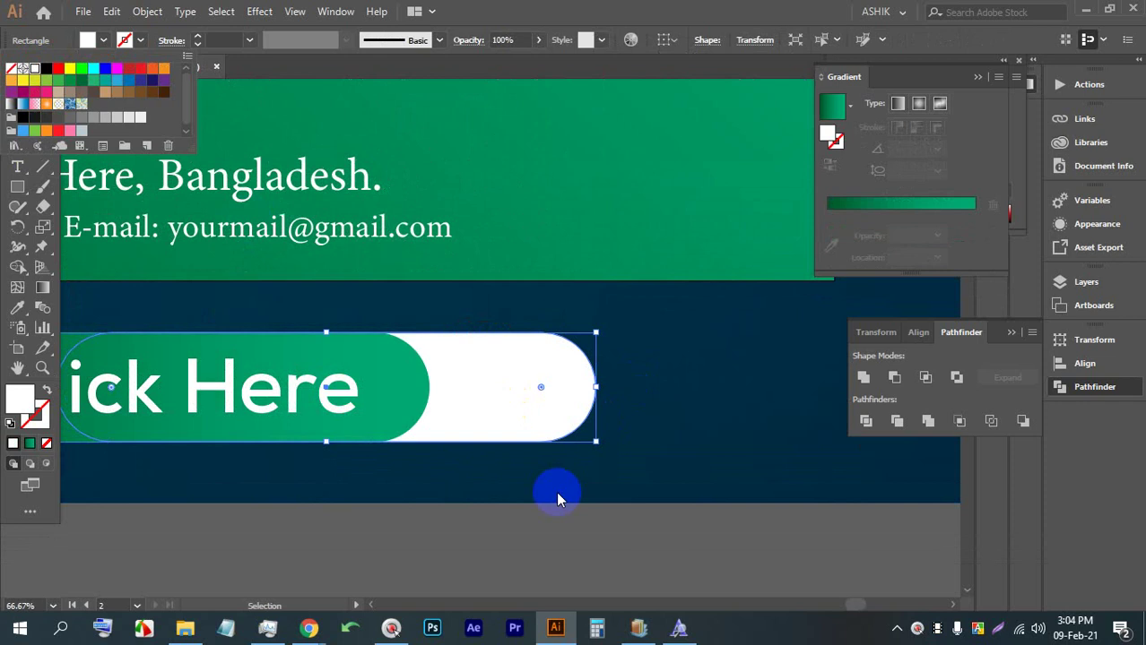
{"action": "left_click", "coordinate": [515, 526]}
Draw a small upright 3-point star triangle on the white button end
{"action": "scroll", "coordinate": [558, 461], "scroll_direction": "down", "scroll_amount": 2}
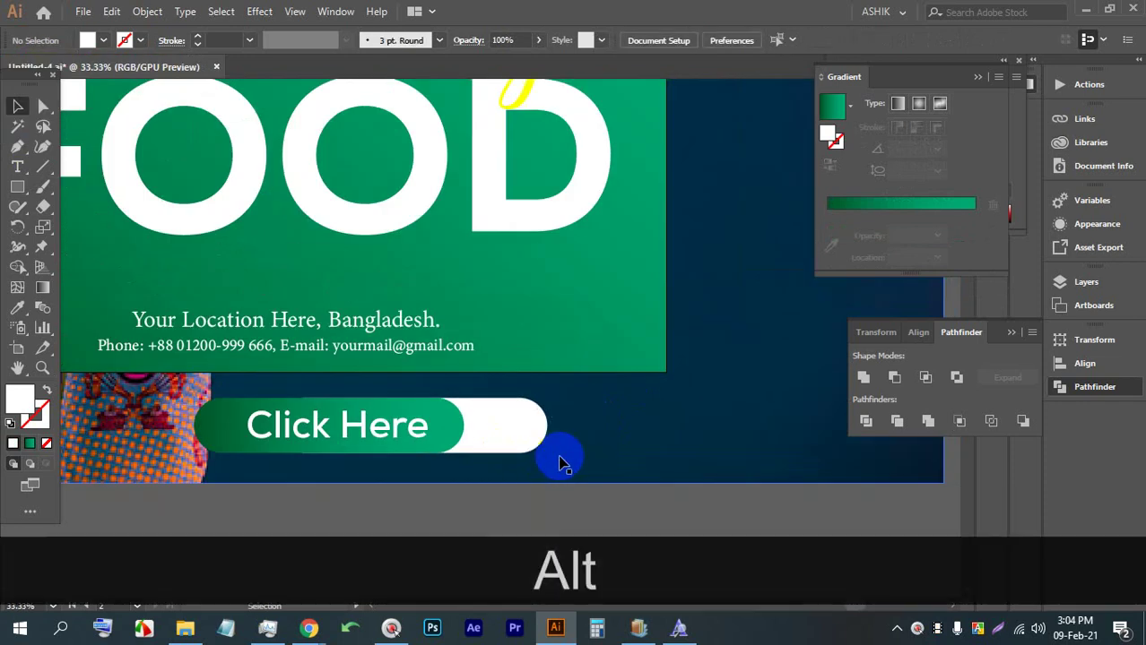
{"action": "scroll", "coordinate": [571, 464], "scroll_direction": "up", "scroll_amount": 4}
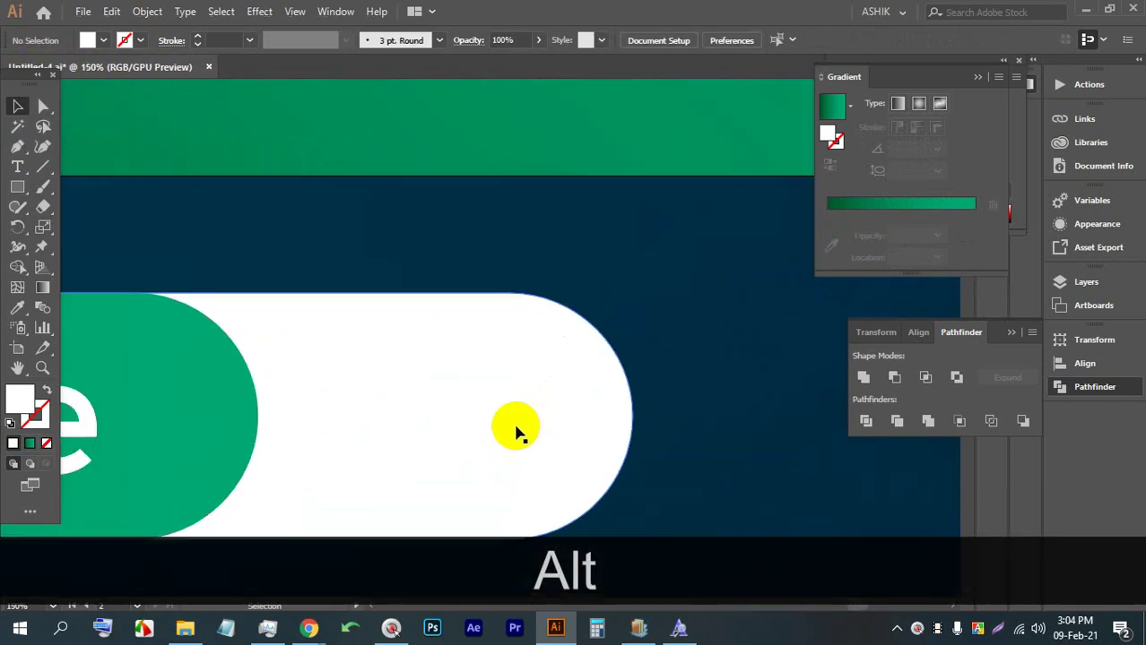
{"action": "scroll", "coordinate": [516, 431], "scroll_direction": "up", "scroll_amount": 2}
{"action": "scroll", "coordinate": [517, 448], "scroll_direction": "down", "scroll_amount": 2}
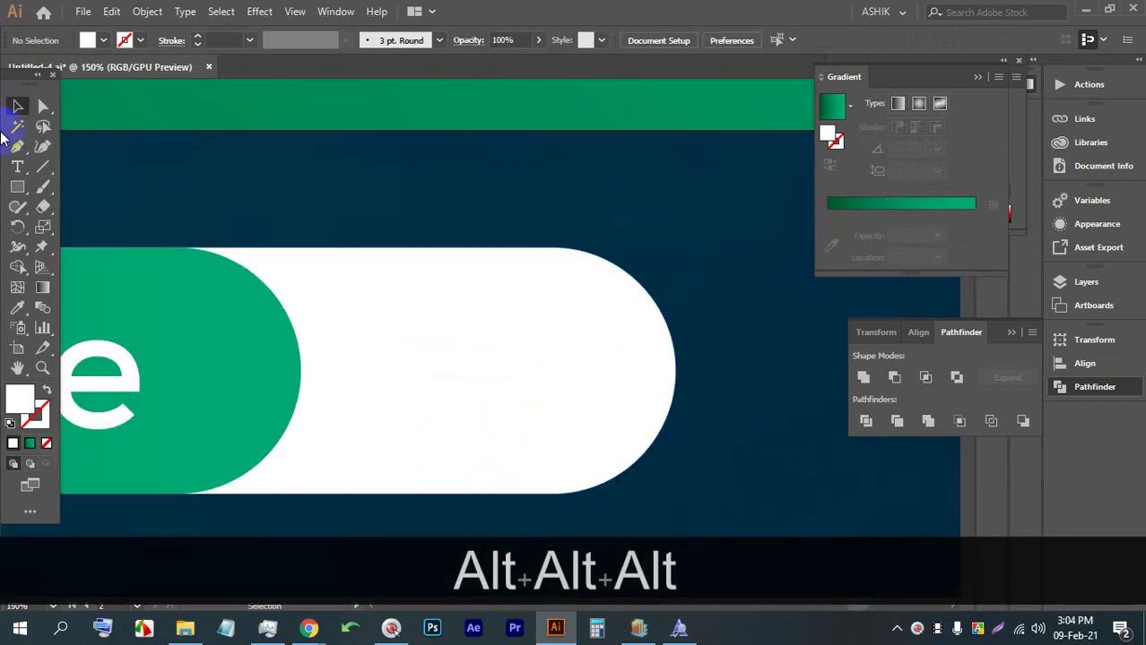
{"action": "left_click_drag", "start_coordinate": [17, 197], "coordinate": [86, 267]}
{"action": "mouse_move", "coordinate": [464, 363]}
{"action": "left_mouse_down"}
{"action": "mouse_move", "coordinate": [473, 404]}
{"action": "mouse_move", "coordinate": [486, 409]}
{"action": "mouse_move", "coordinate": [524, 386]}
{"action": "mouse_move", "coordinate": [512, 396]}
{"action": "left_mouse_up"}
{"action": "key", "text": "Down"}
{"action": "key", "text": "Down"}
{"action": "key", "text": "shift"}
{"action": "left_click", "coordinate": [14, 108]}
Fill the triangle black and twirl it into a spiral with the Twirl Tool
{"action": "left_click_drag", "start_coordinate": [462, 359], "coordinate": [472, 370]}
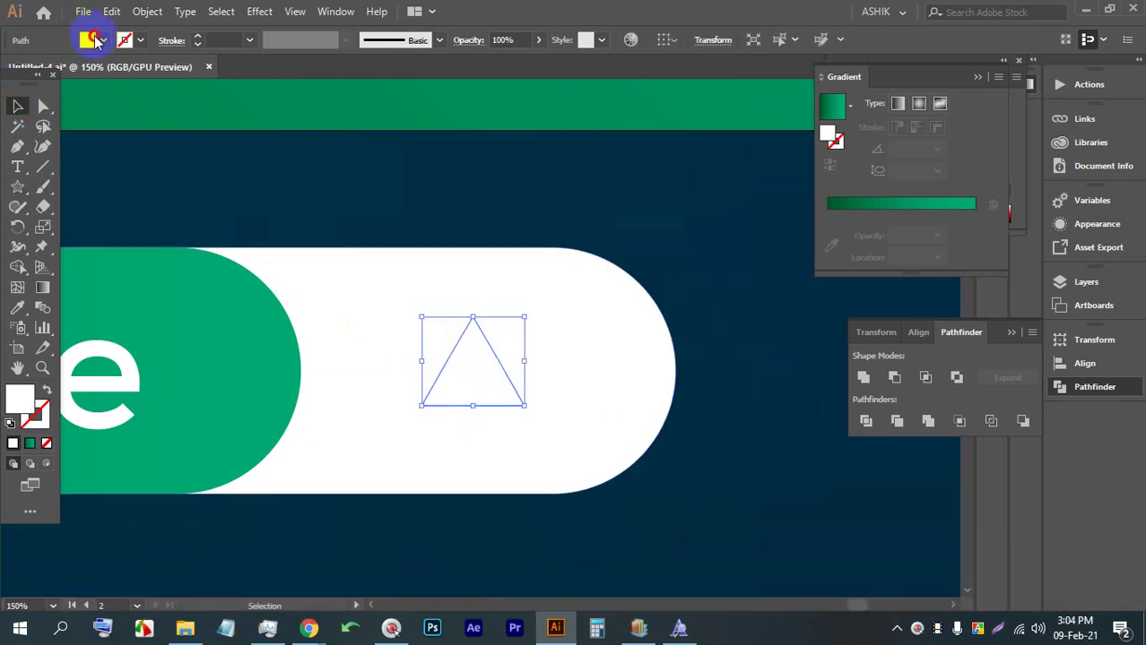
{"action": "left_click", "coordinate": [96, 40]}
{"action": "left_click", "coordinate": [23, 115]}
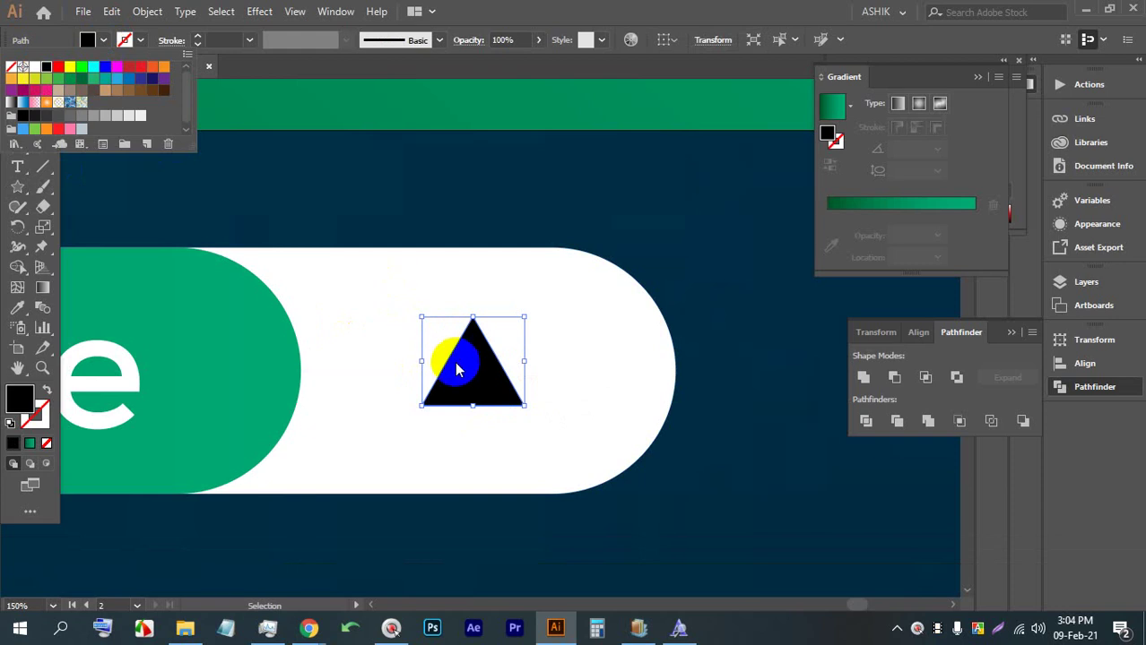
{"action": "left_click", "coordinate": [450, 363]}
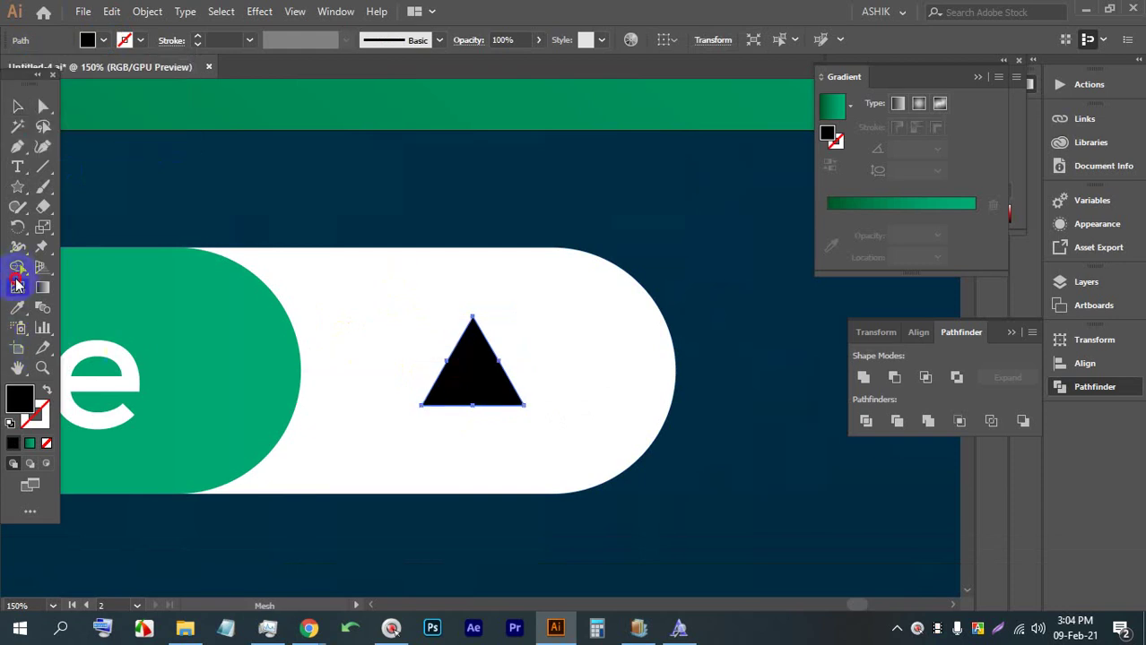
{"action": "left_click", "coordinate": [18, 241]}
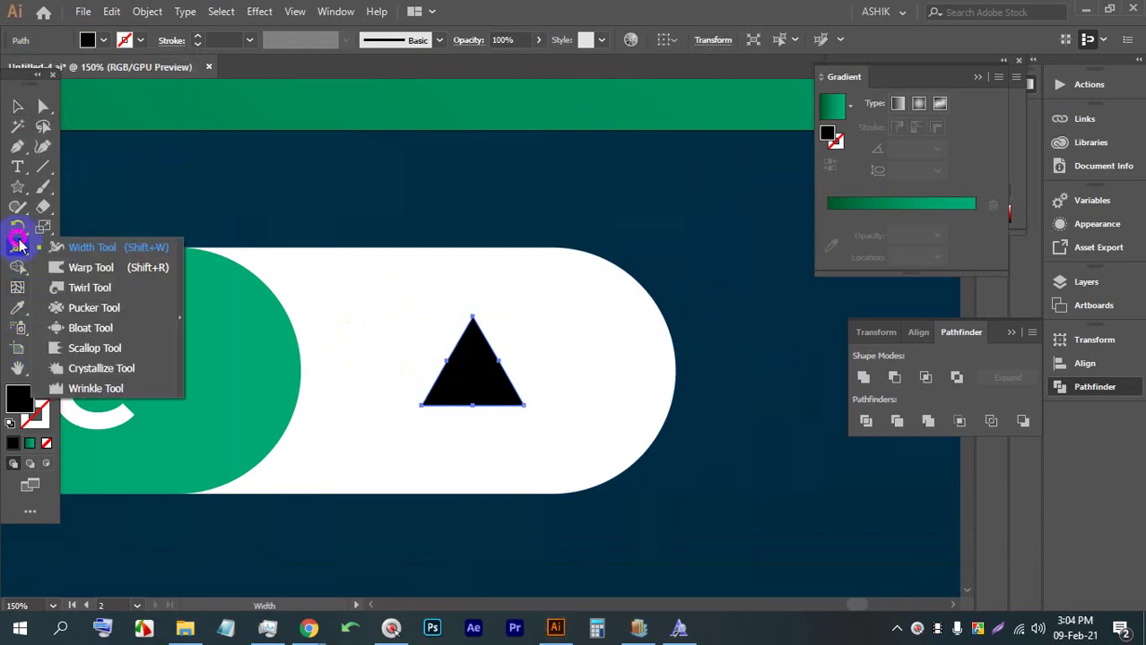
{"action": "left_click", "coordinate": [90, 287]}
{"action": "mouse_move", "coordinate": [501, 350]}
{"action": "left_mouse_down"}
{"action": "mouse_move", "coordinate": [512, 358]}
{"action": "mouse_move", "coordinate": [493, 360]}
{"action": "left_mouse_up"}
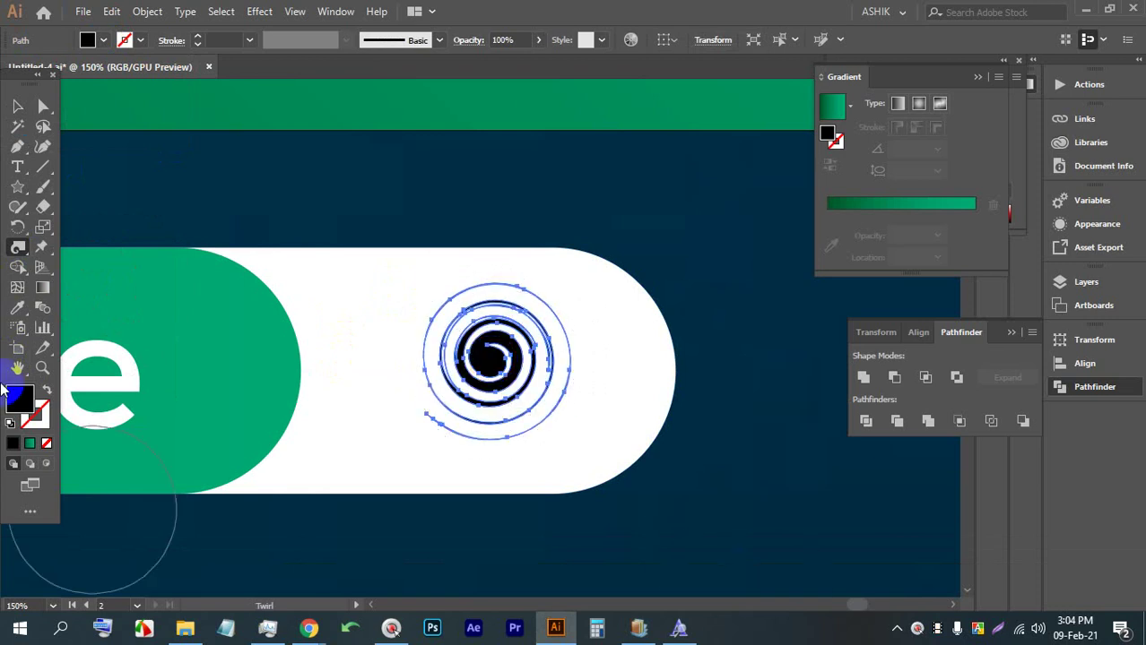
{"action": "left_click", "coordinate": [17, 105]}
Check the spiral in isolation mode, then zoom out to view the whole banner
{"action": "scroll", "coordinate": [623, 475], "scroll_direction": "down", "scroll_amount": 4, "text": "alt"}
{"action": "left_click", "coordinate": [565, 471]}
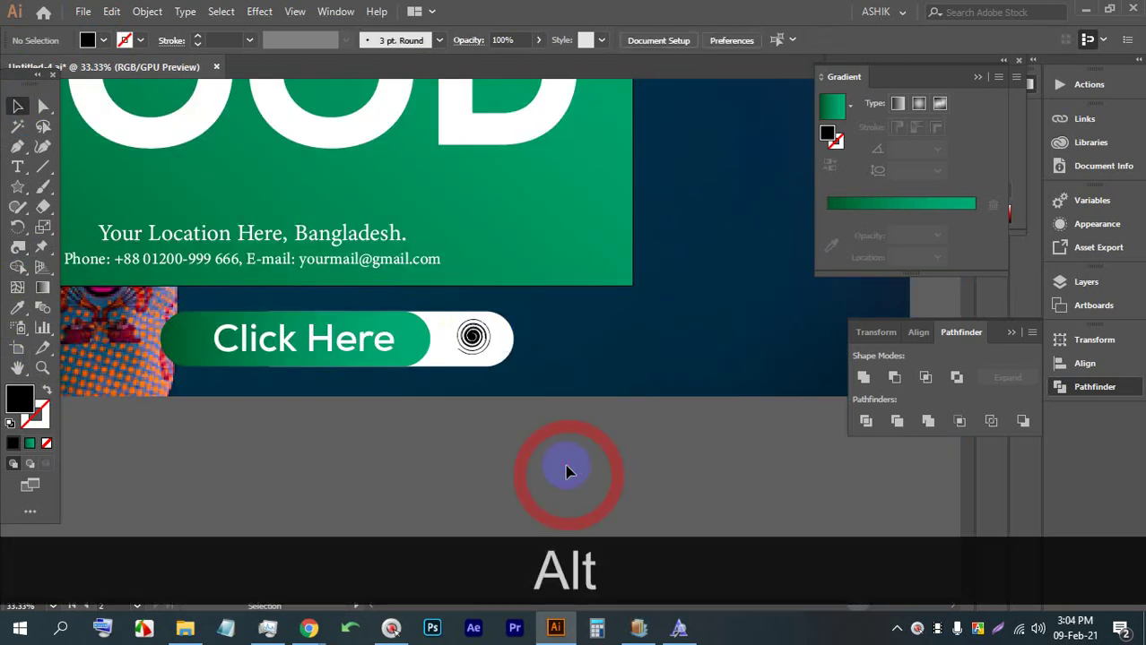
{"action": "scroll", "coordinate": [486, 356], "scroll_direction": "up", "scroll_amount": 5, "text": "alt"}
{"action": "left_click", "coordinate": [397, 257]}
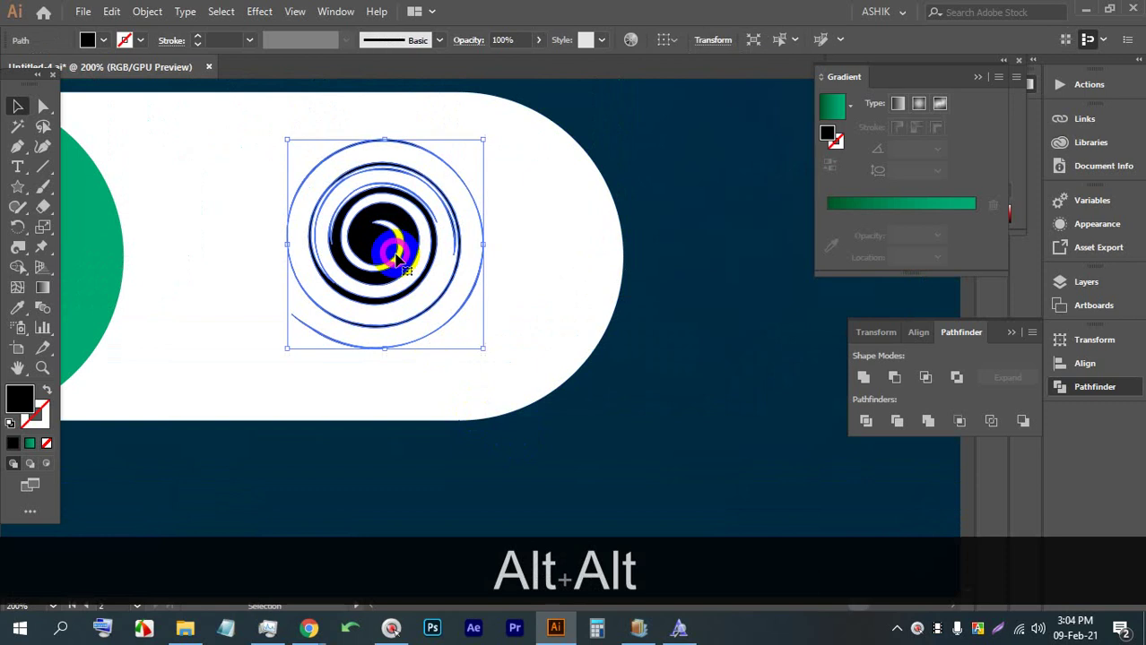
{"action": "double_click", "coordinate": [397, 257]}
{"action": "scroll", "coordinate": [565, 414], "scroll_direction": "down", "scroll_amount": 2, "text": "alt"}
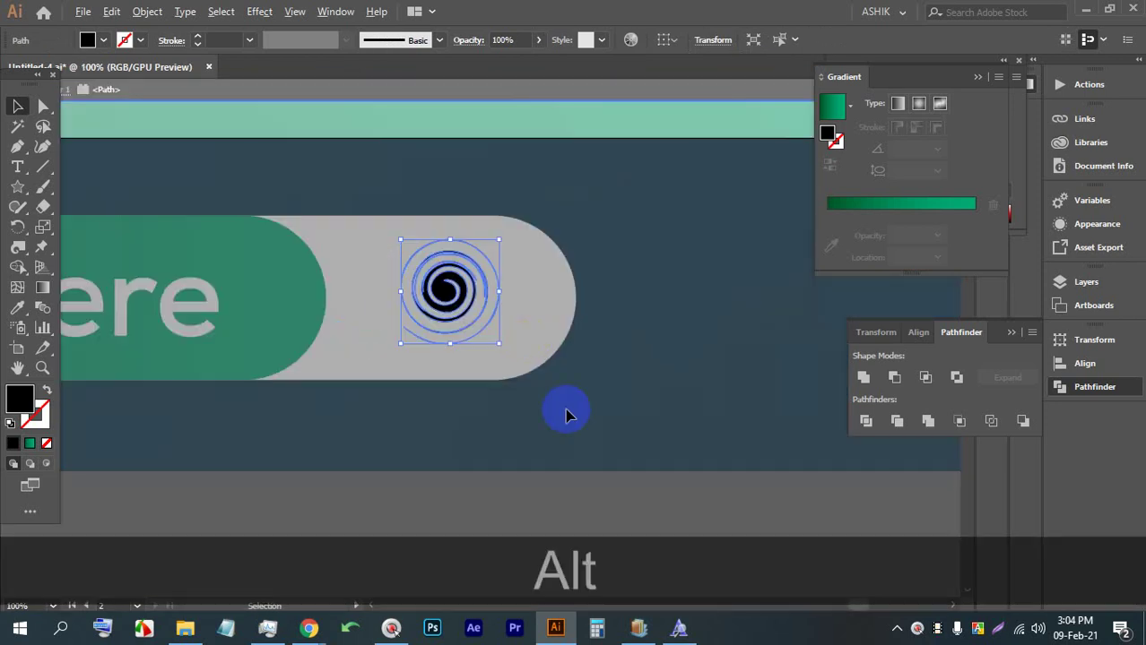
{"action": "double_click", "coordinate": [621, 508]}
{"action": "scroll", "coordinate": [619, 461], "scroll_direction": "down", "scroll_amount": 4, "text": "alt"}
{"action": "scroll", "coordinate": [599, 411], "scroll_direction": "down", "scroll_amount": 2}
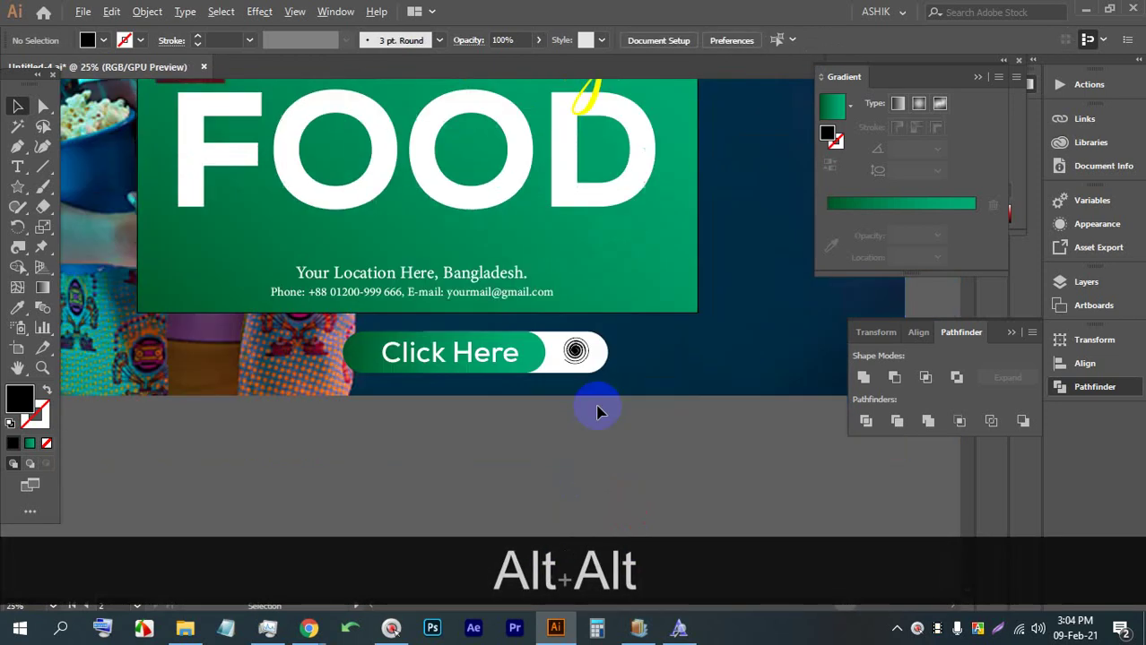
{"action": "scroll", "coordinate": [599, 412], "scroll_direction": "down", "scroll_amount": 1, "text": "alt"}
{"action": "left_click_drag", "start_coordinate": [675, 376], "coordinate": [609, 438]}
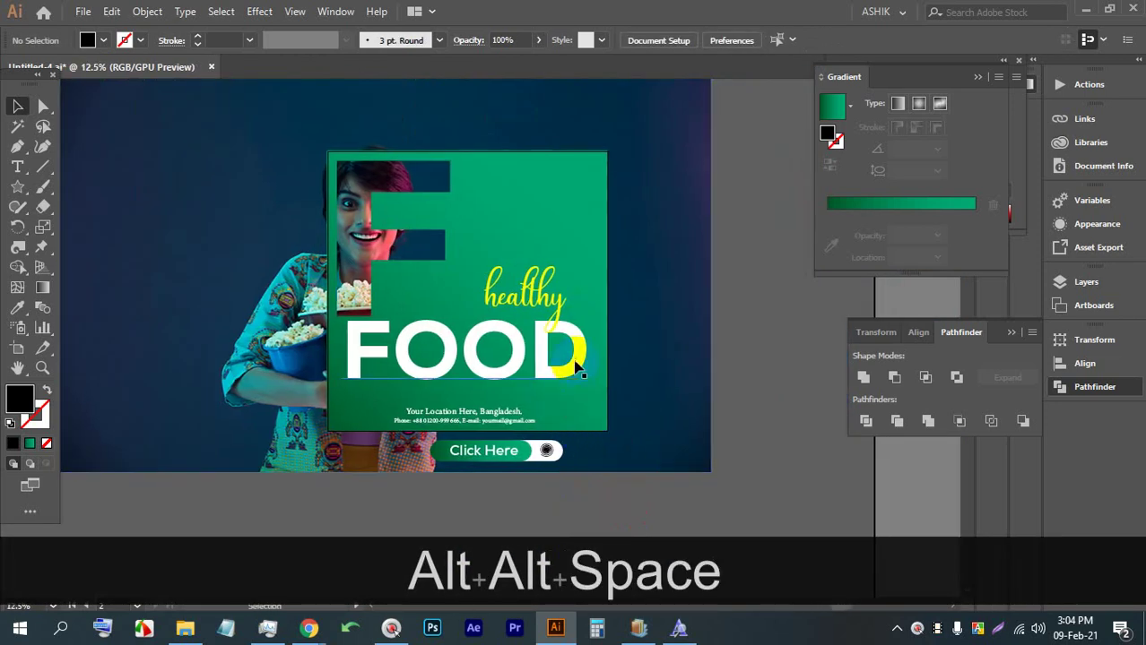
Draw a square over the green card and enlarge it from its centre over the photo
{"action": "left_click_drag", "start_coordinate": [578, 370], "coordinate": [565, 383]}
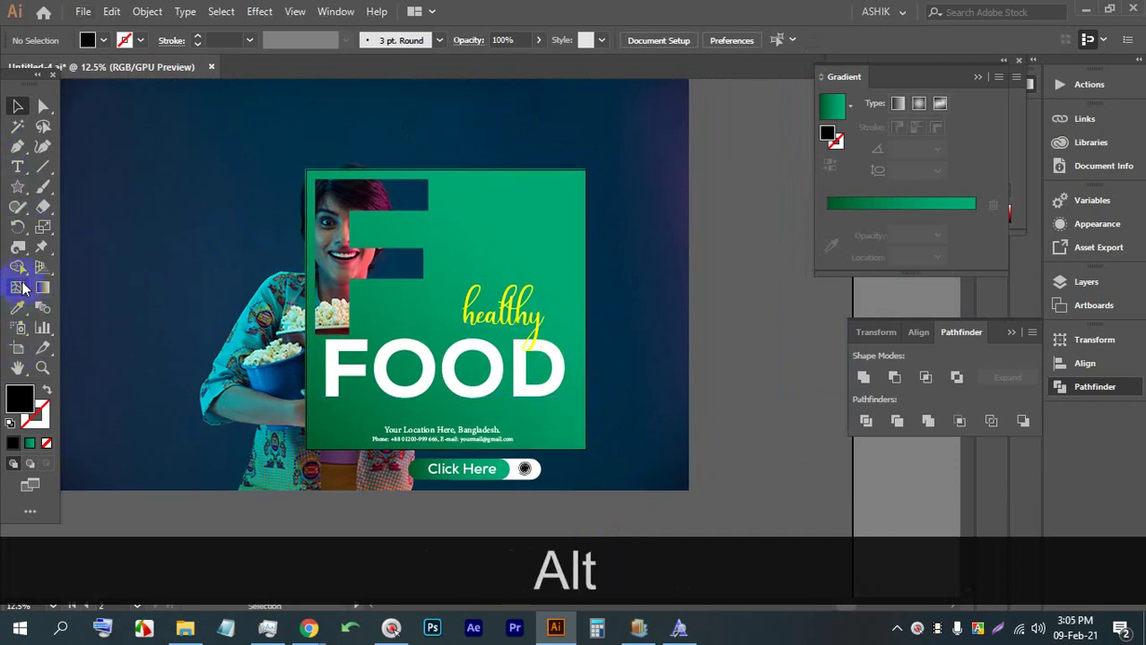
{"action": "left_click_drag", "start_coordinate": [12, 192], "coordinate": [66, 185]}
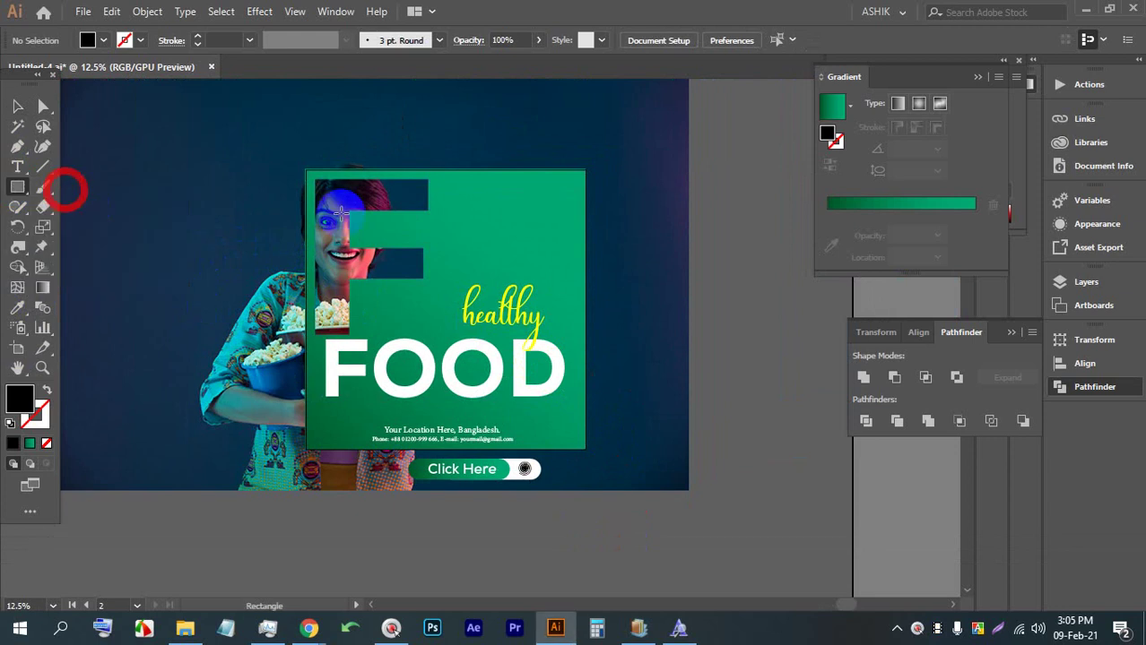
{"action": "mouse_move", "coordinate": [324, 187]}
{"action": "left_mouse_down"}
{"action": "mouse_move", "coordinate": [305, 166]}
{"action": "mouse_move", "coordinate": [586, 449]}
{"action": "left_mouse_up"}
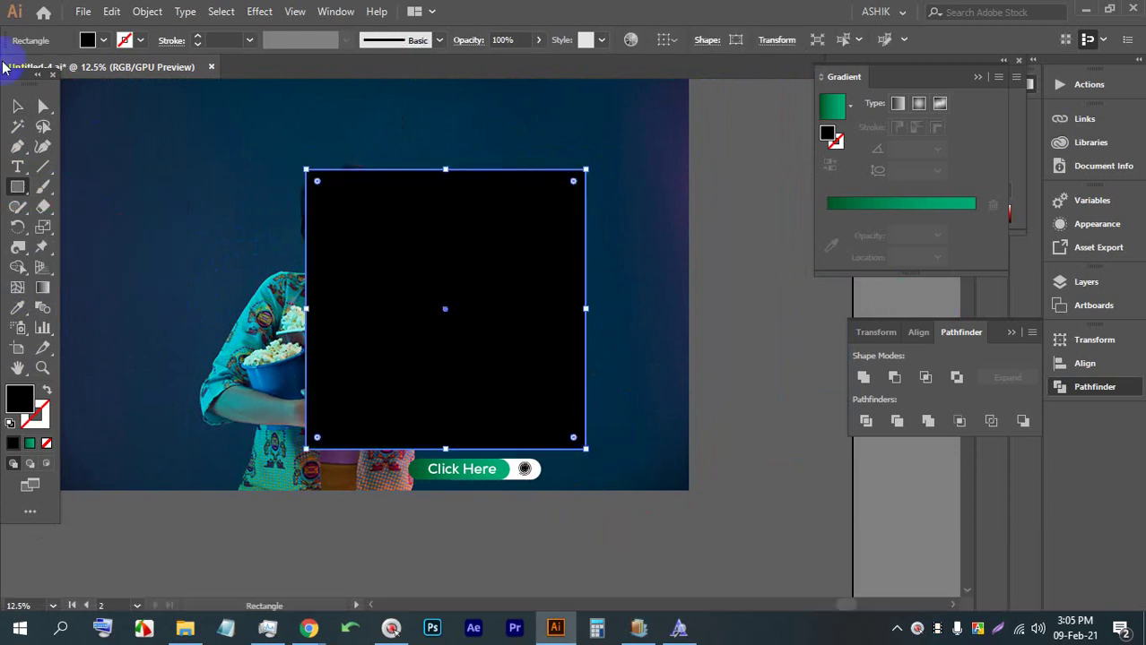
{"action": "left_click", "coordinate": [20, 107]}
{"action": "left_click", "coordinate": [585, 459]}
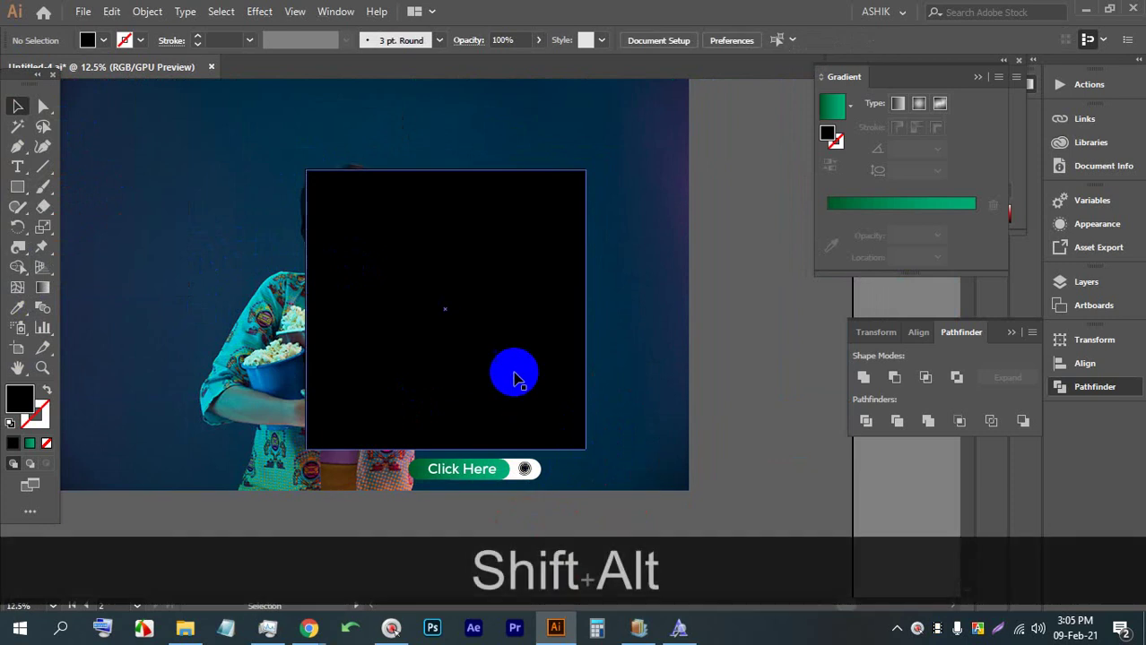
{"action": "left_click", "coordinate": [436, 208], "text": "alt+shift"}
{"action": "left_click_drag", "start_coordinate": [444, 170], "coordinate": [442, 128]}
Select the photo with the square and clip them to the 2594 px square
{"action": "scroll", "coordinate": [331, 309], "scroll_direction": "down", "scroll_amount": 1}
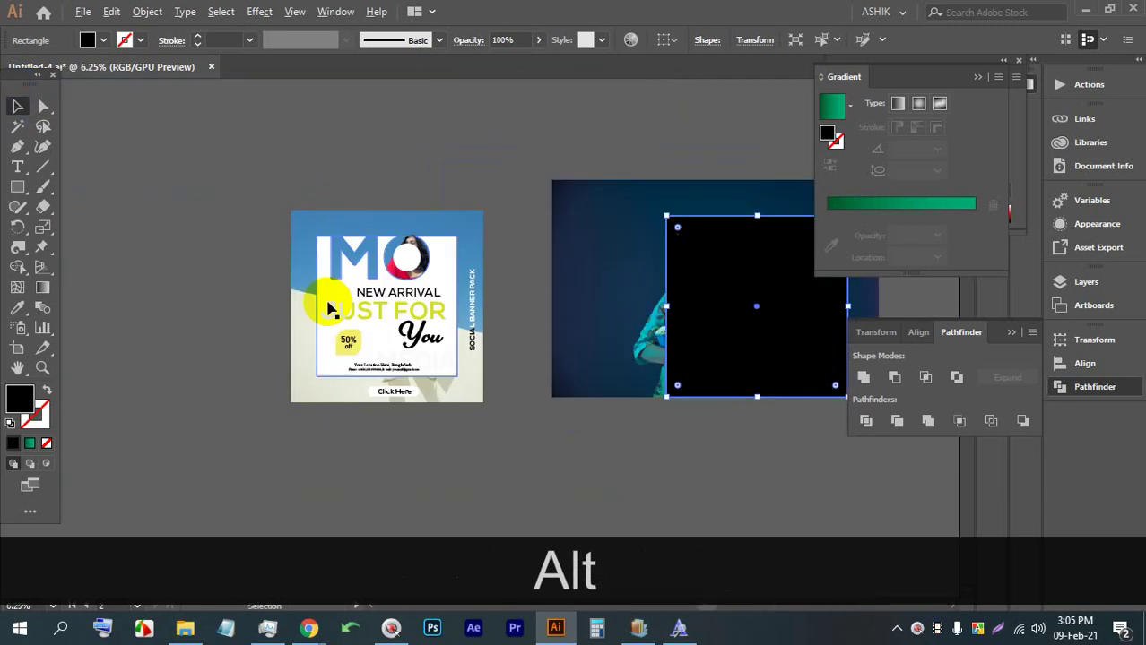
{"action": "key", "text": "alt+space"}
{"action": "left_click_drag", "start_coordinate": [673, 397], "coordinate": [302, 341]}
{"action": "left_click_drag", "start_coordinate": [340, 281], "coordinate": [179, 148]}
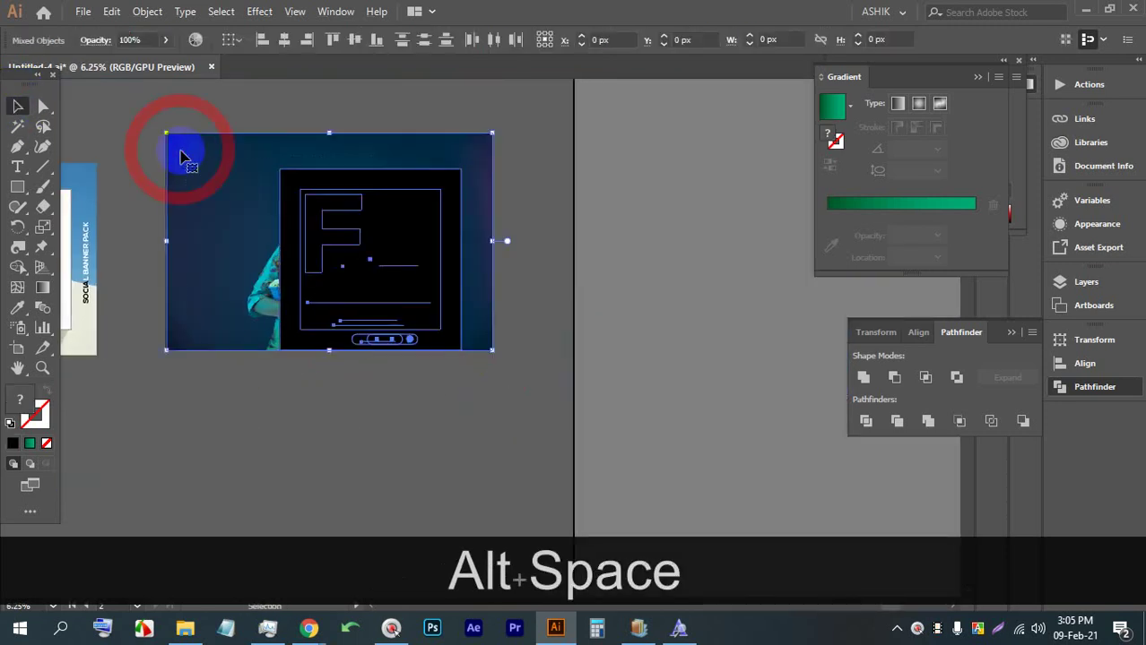
{"action": "key", "text": "ctrl+7"}
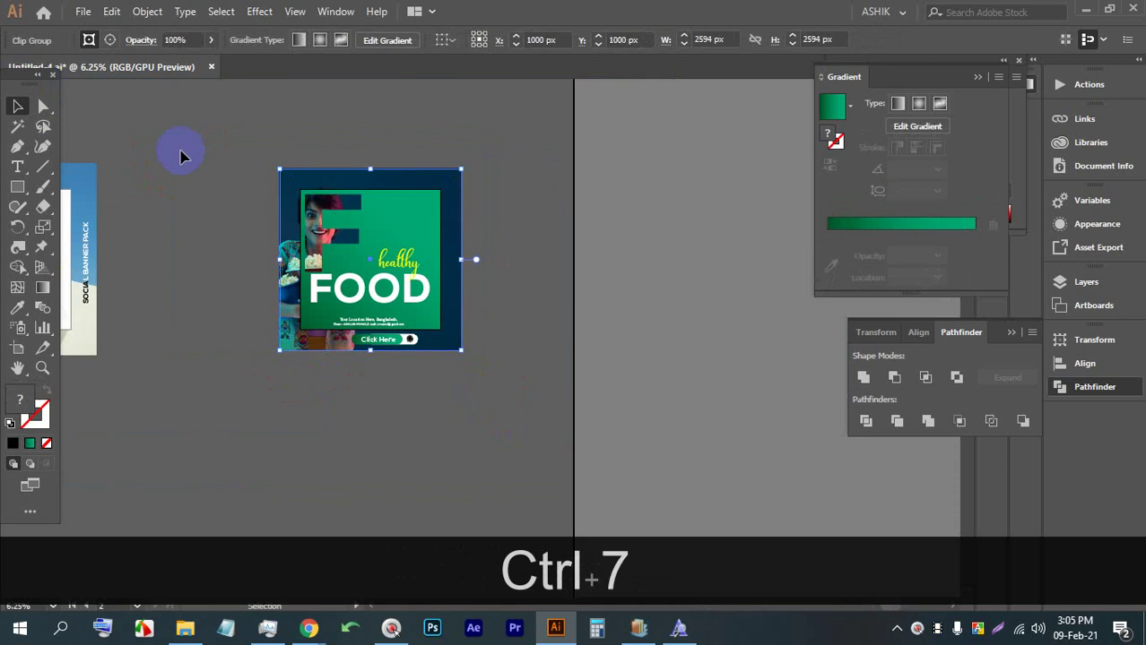
Save the document, dismissing the font-embedding warning
{"action": "key", "text": "alt"}
{"action": "left_click_drag", "start_coordinate": [624, 299], "coordinate": [247, 287]}
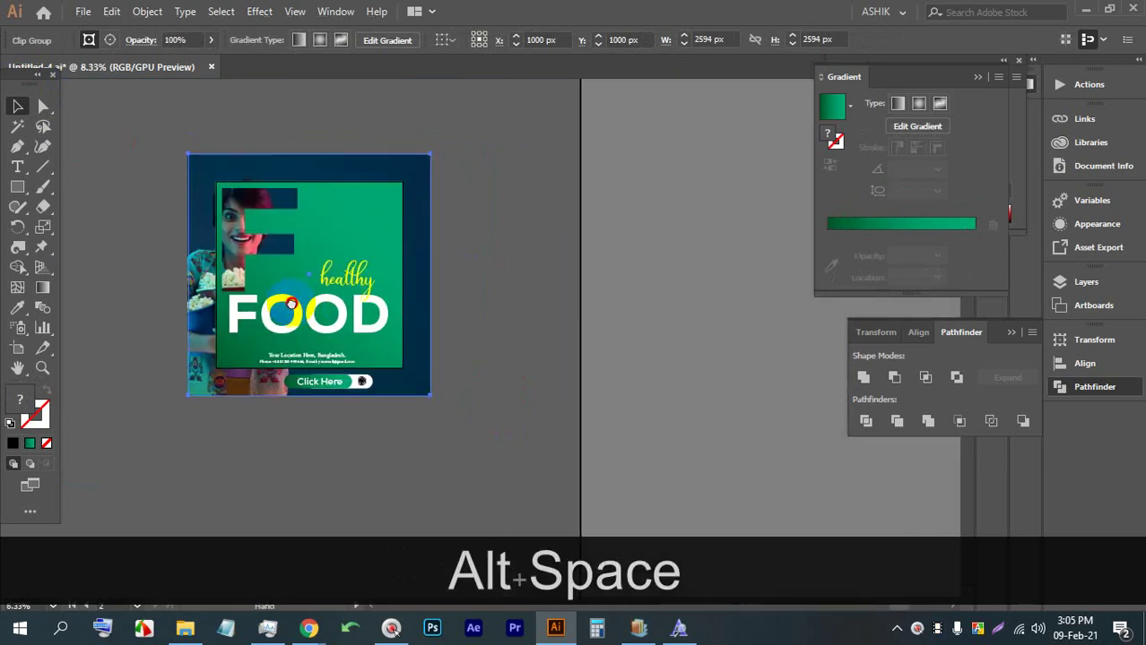
{"action": "scroll", "coordinate": [309, 264], "scroll_direction": "up", "scroll_amount": 1}
{"action": "key", "text": "ctrl+alt+s"}
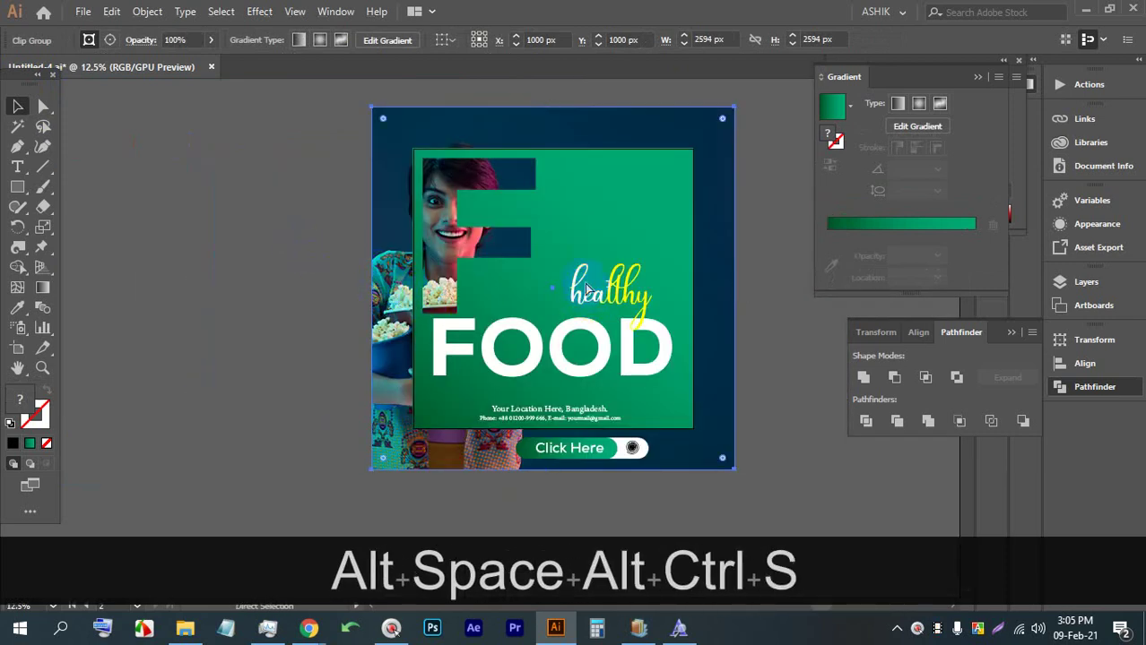
{"action": "key", "text": "space"}
{"action": "left_click", "coordinate": [625, 422]}
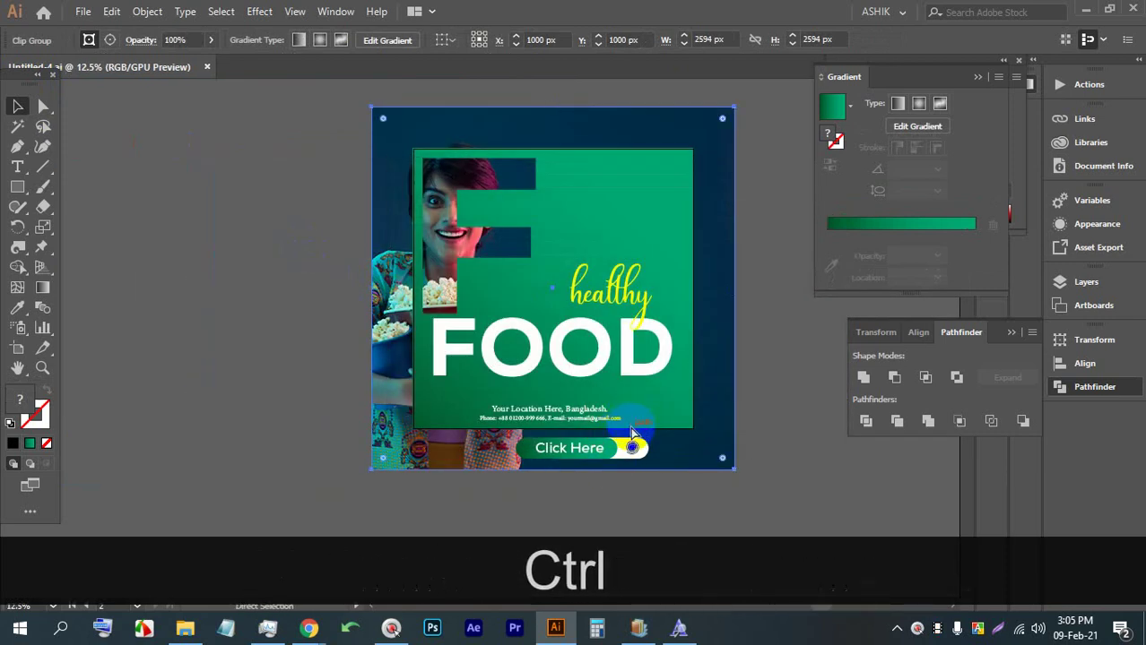
{"action": "key", "text": "ctrl+s"}
{"action": "key", "text": "space"}
{"action": "left_click_drag", "start_coordinate": [765, 357], "coordinate": [729, 342]}
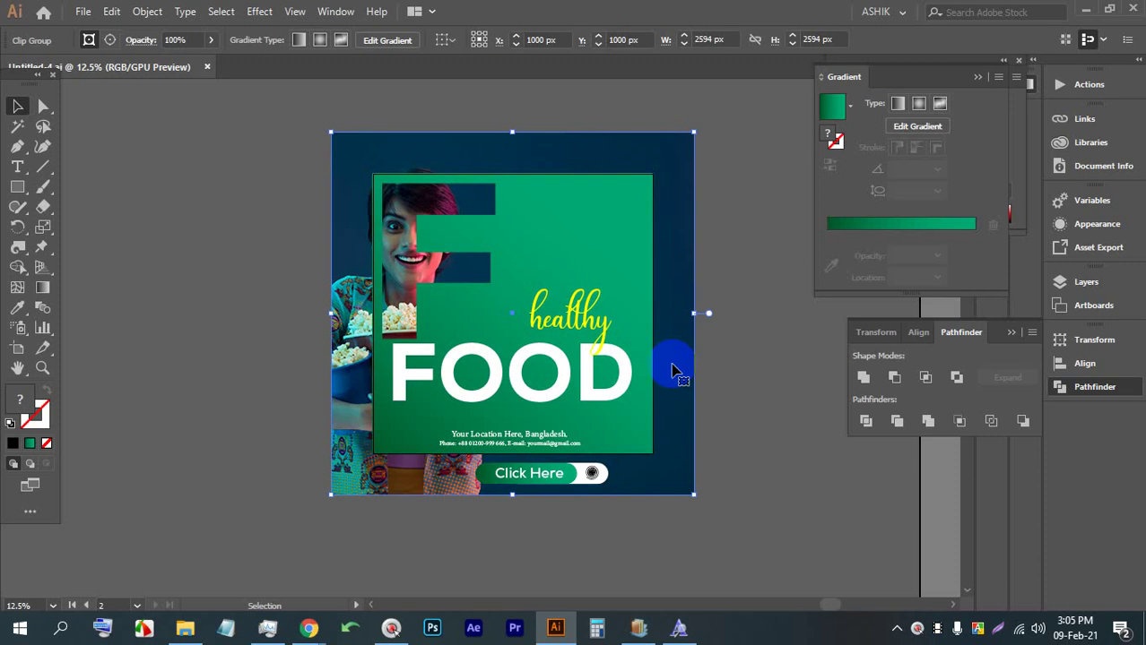
Zoom out to reach the NEW ARRIVAL / JUST FOR You artboard
{"action": "scroll", "coordinate": [573, 369], "scroll_direction": "down", "scroll_amount": 5}
Duplicate the NEW ARRIVAL artboard downward with the Artboard tool
{"action": "scroll", "coordinate": [544, 371], "scroll_direction": "up", "scroll_amount": 3}
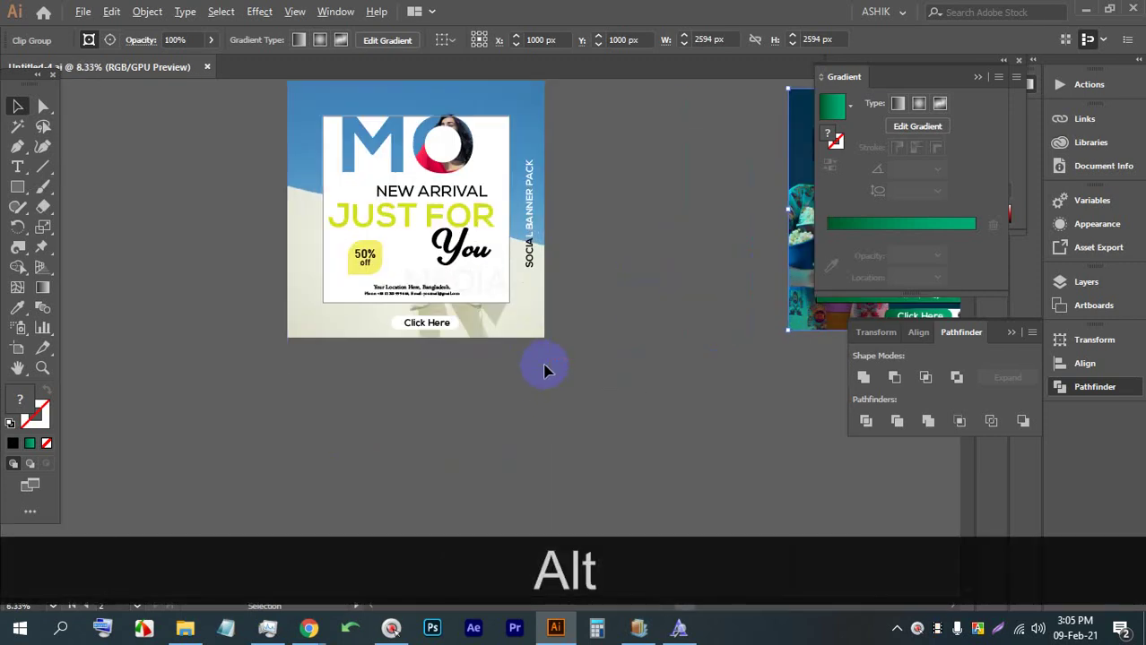
{"action": "scroll", "coordinate": [544, 371], "scroll_direction": "up", "scroll_amount": 1}
{"action": "scroll", "coordinate": [397, 355], "scroll_direction": "down", "scroll_amount": 2}
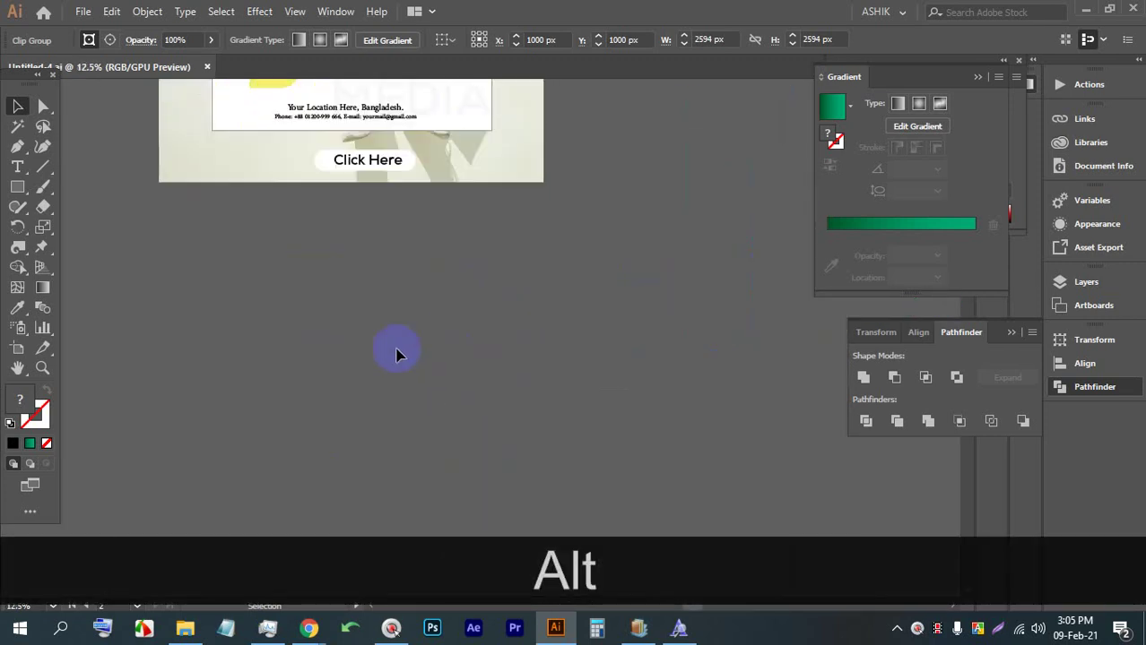
{"action": "left_click", "coordinate": [18, 349]}
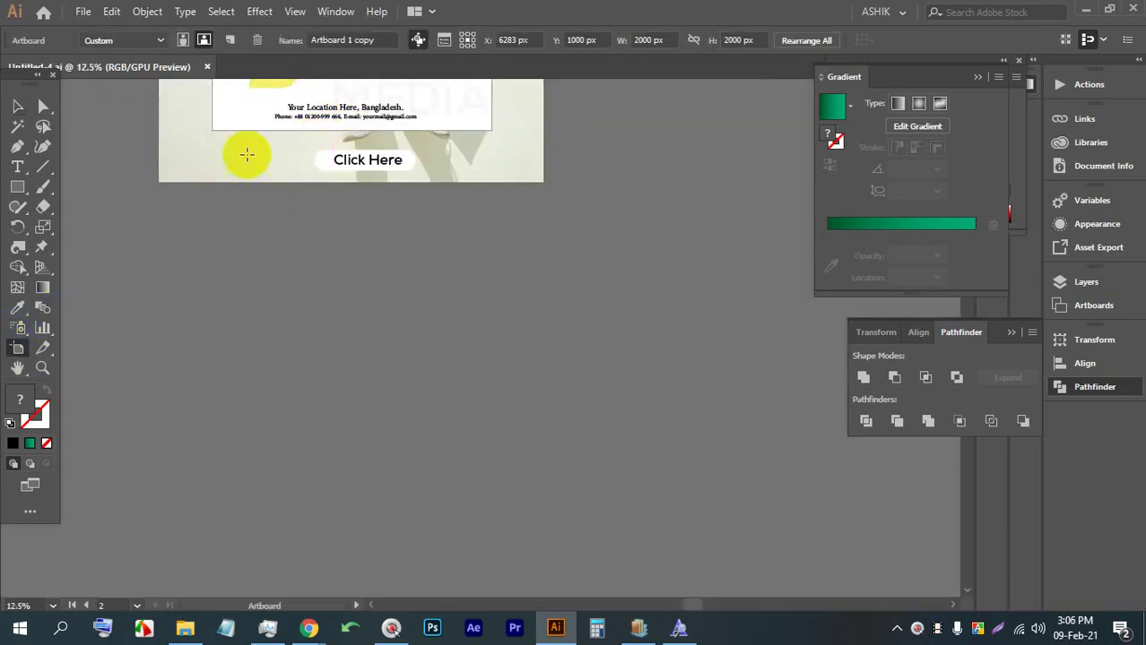
{"action": "left_click_drag", "start_coordinate": [246, 107], "coordinate": [252, 538]}
Delete all artwork from the copied artboard
{"action": "scroll", "coordinate": [253, 502], "scroll_direction": "down", "scroll_amount": 2}
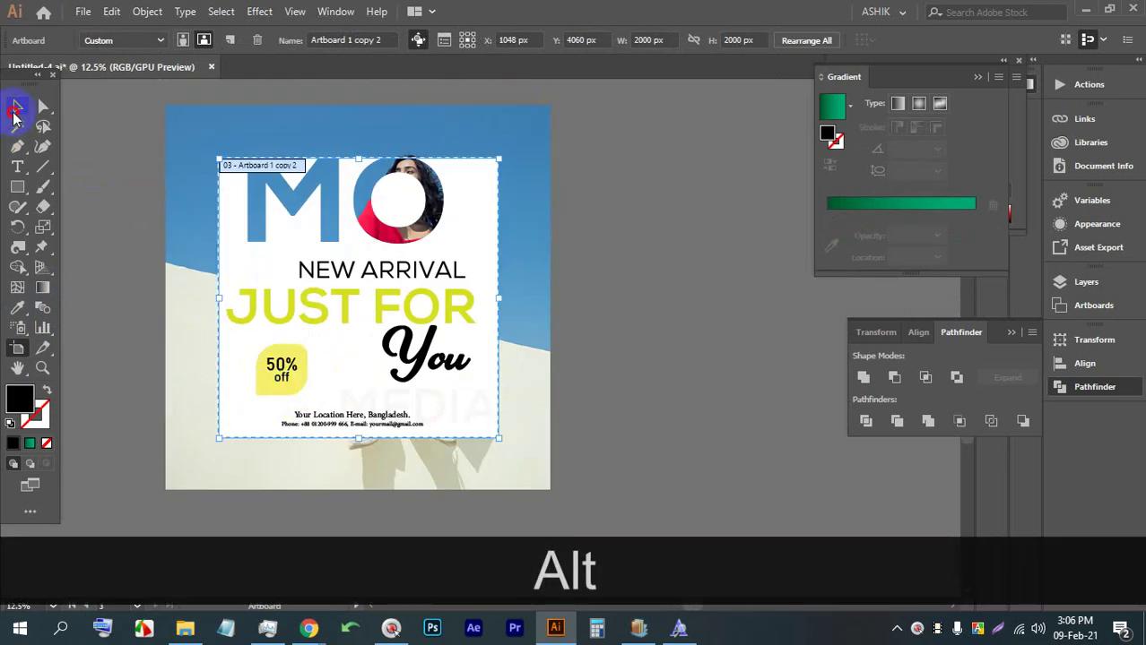
{"action": "left_click", "coordinate": [15, 109]}
{"action": "left_click", "coordinate": [222, 222]}
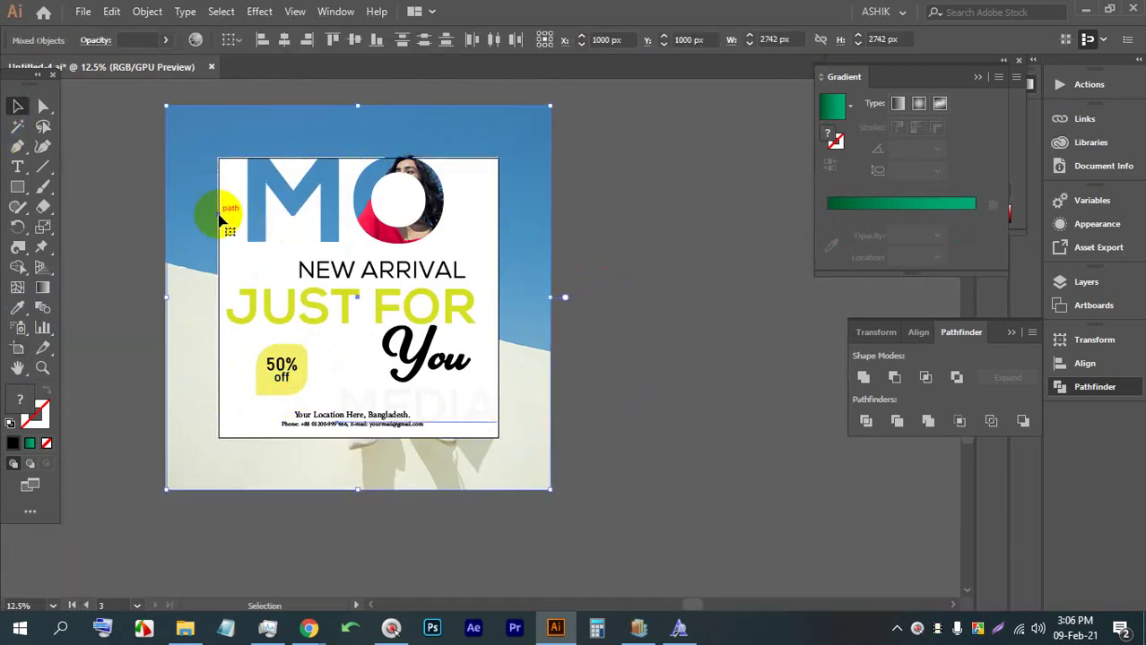
{"action": "key", "text": "BackSpace"}
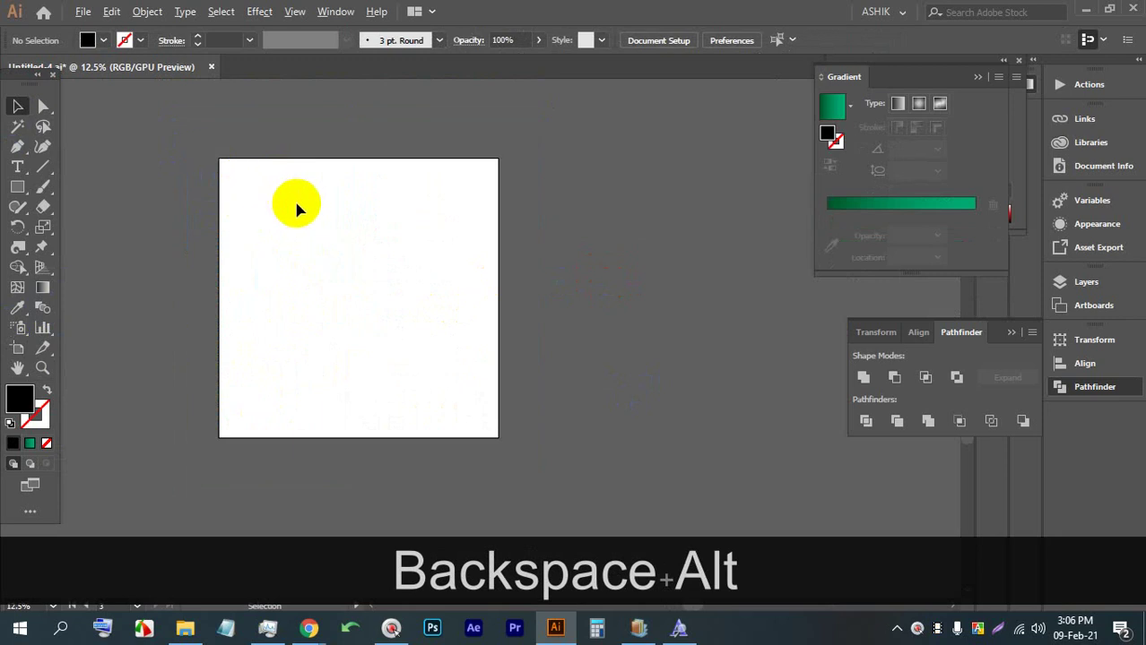
Draw a black rectangle covering the blank artboard
{"action": "scroll", "coordinate": [299, 207], "scroll_direction": "up", "scroll_amount": 1}
{"action": "left_click", "coordinate": [17, 187]}
{"action": "left_click_drag", "start_coordinate": [194, 143], "coordinate": [566, 515]}
Fill the square purple, then apply a gradient whose left stop is deep purple
{"action": "left_click", "coordinate": [29, 405]}
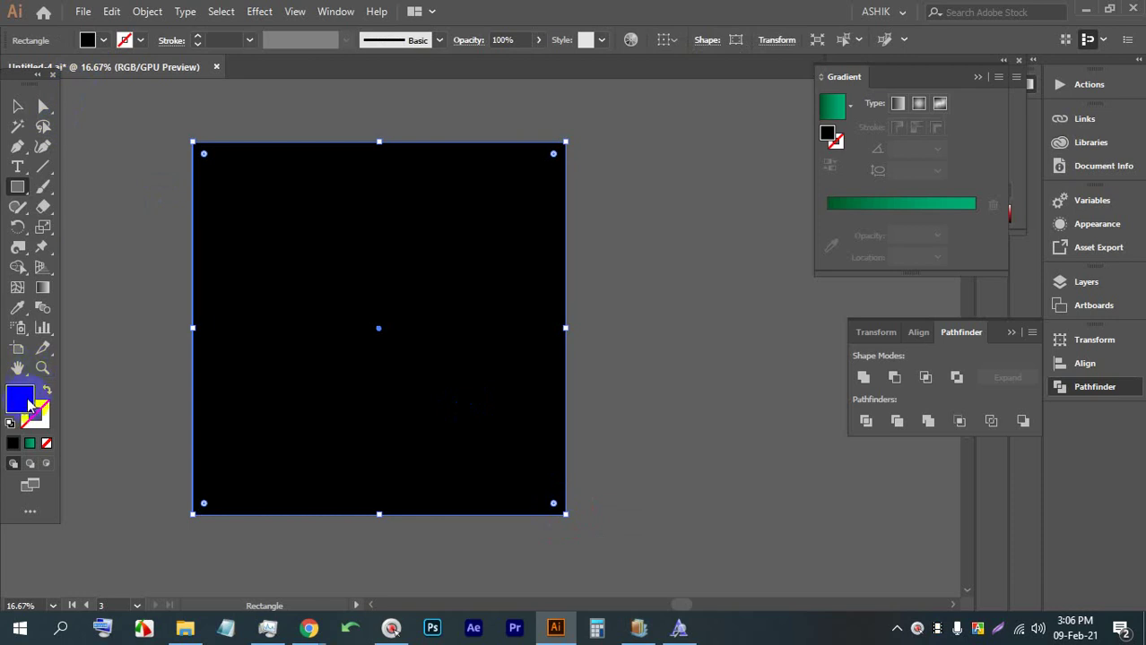
{"action": "left_click", "coordinate": [883, 207]}
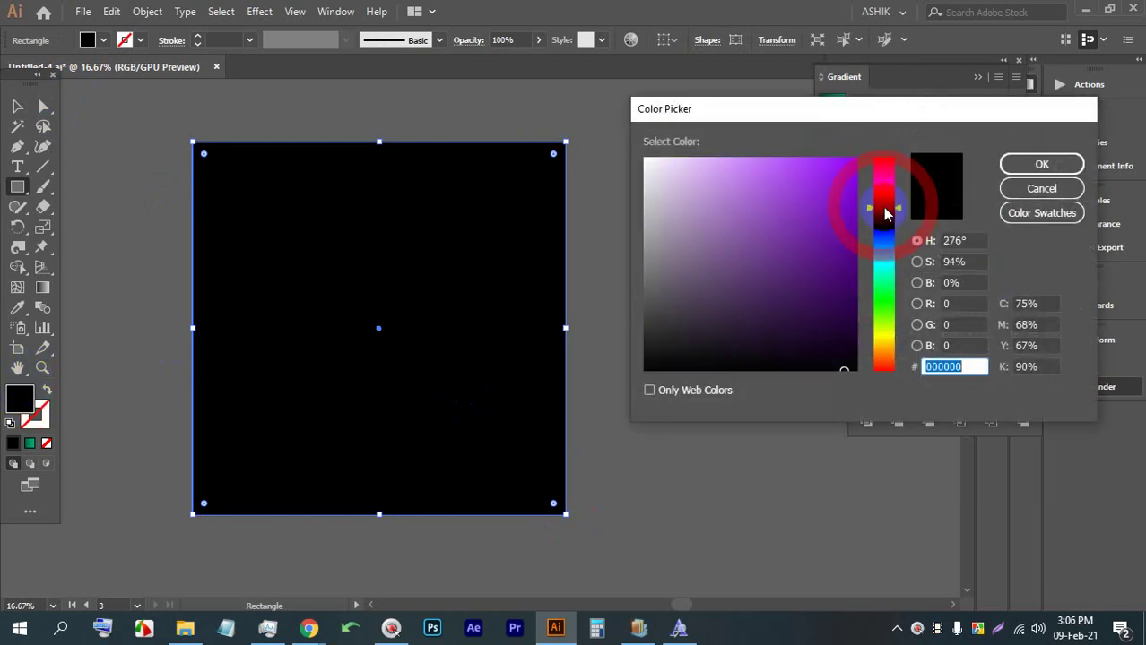
{"action": "left_click", "coordinate": [1018, 161]}
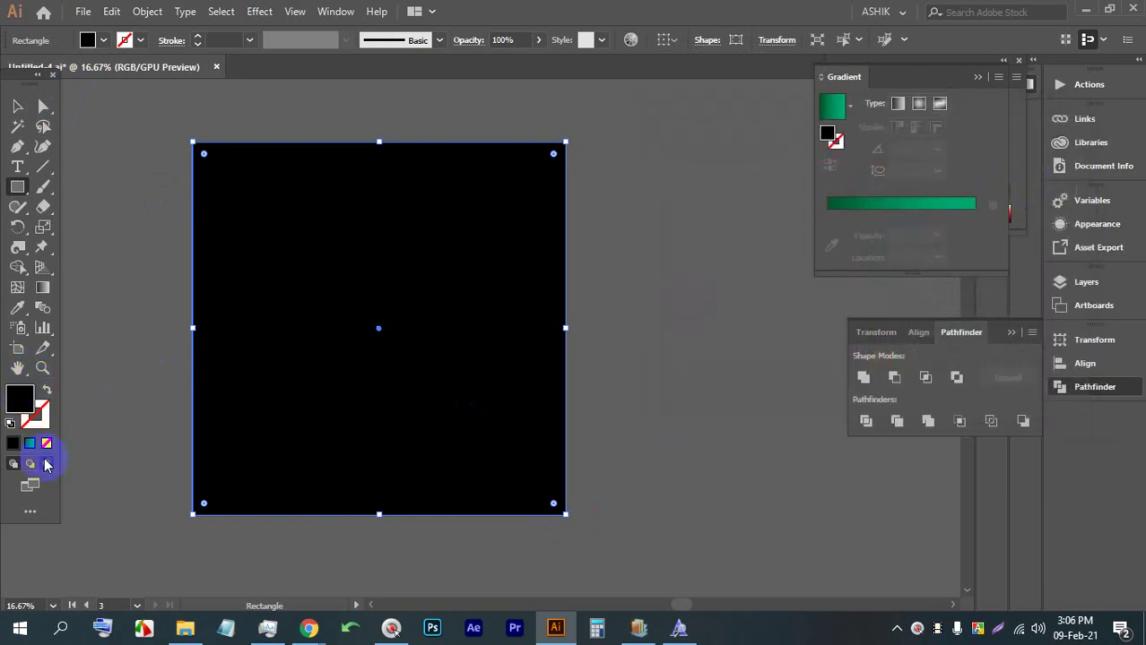
{"action": "left_click", "coordinate": [32, 445]}
{"action": "left_click", "coordinate": [828, 235]}
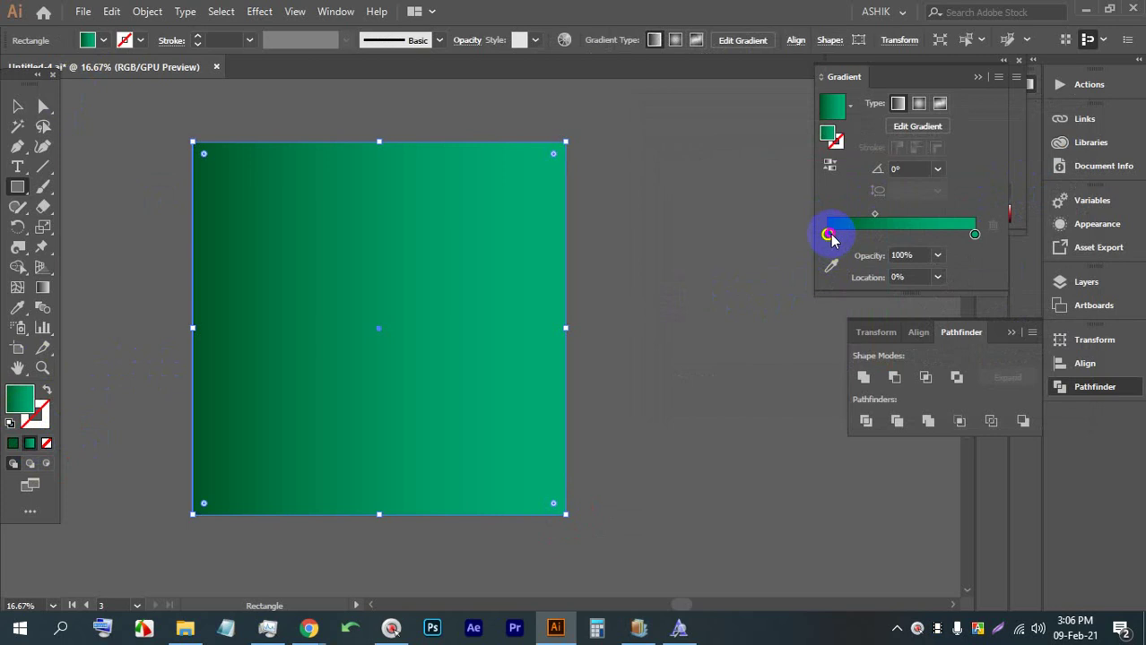
{"action": "double_click", "coordinate": [827, 235]}
{"action": "left_click", "coordinate": [937, 404]}
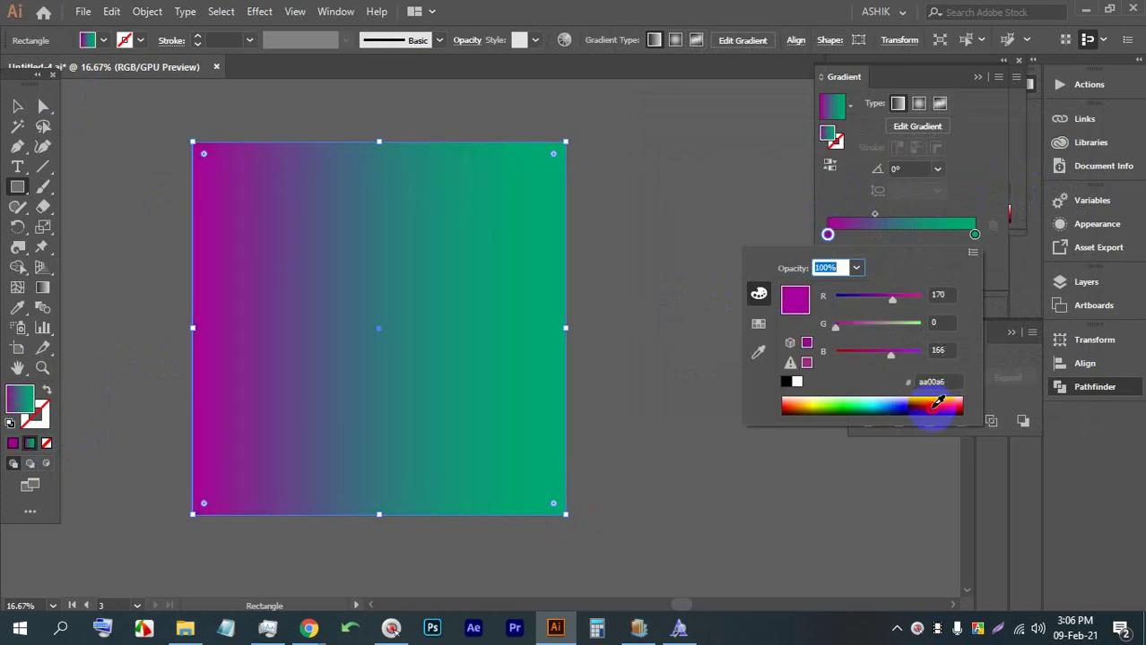
{"action": "left_click_drag", "start_coordinate": [937, 403], "coordinate": [934, 406]}
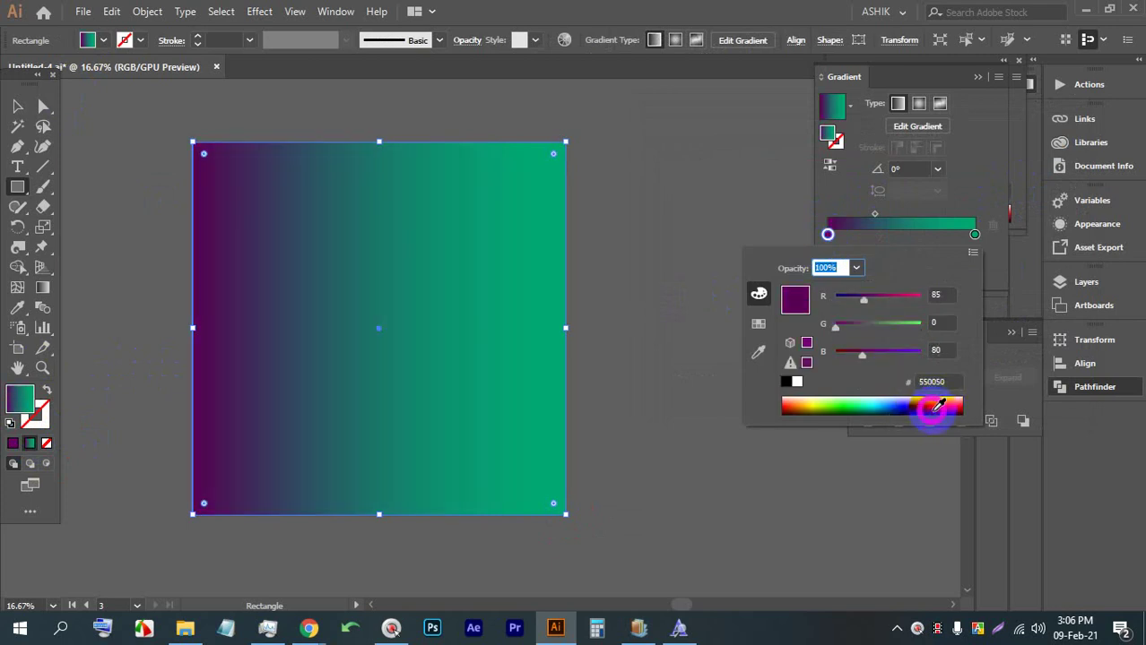
Change the gradient's right stop to #9600aa violet
{"action": "left_click", "coordinate": [976, 235]}
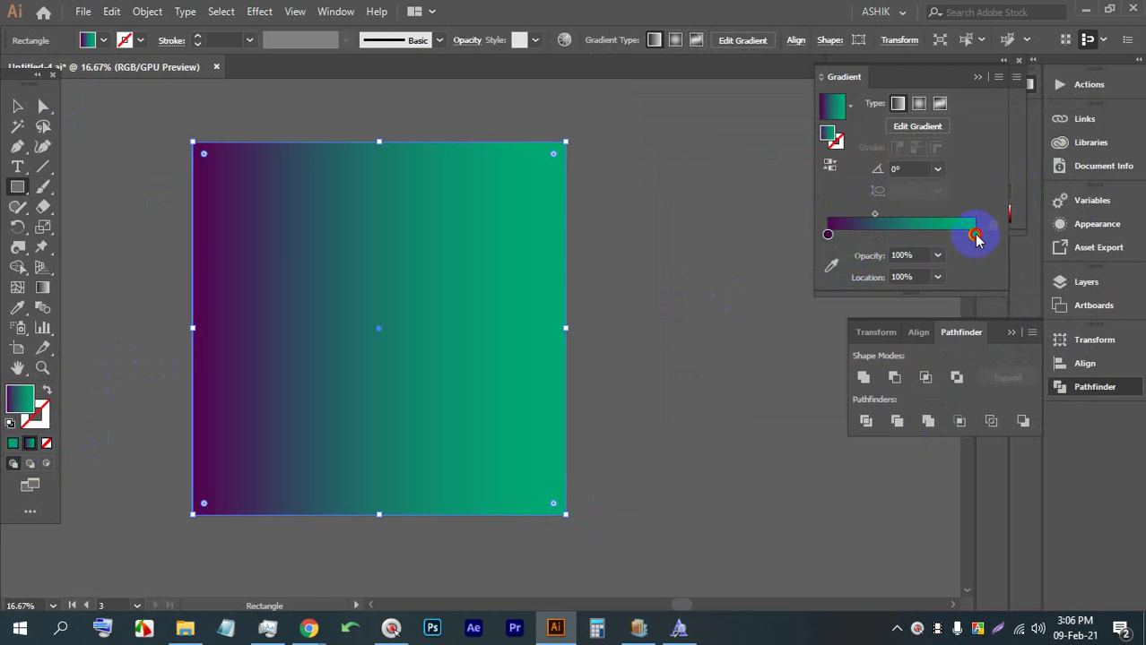
{"action": "double_click", "coordinate": [975, 235]}
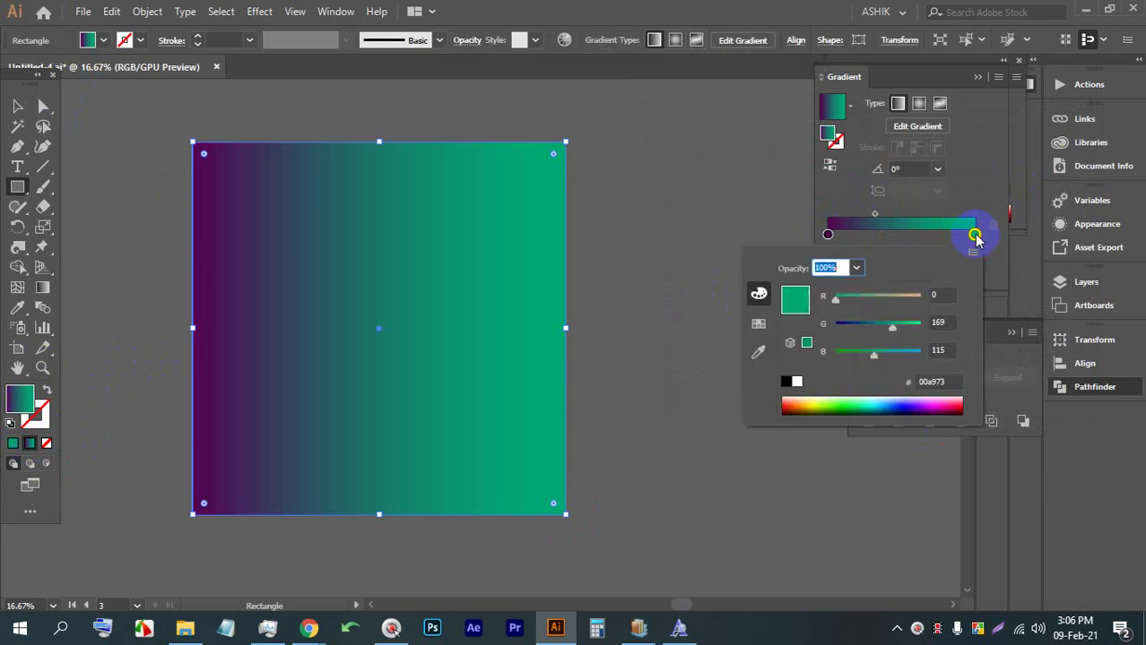
{"action": "left_click", "coordinate": [938, 400]}
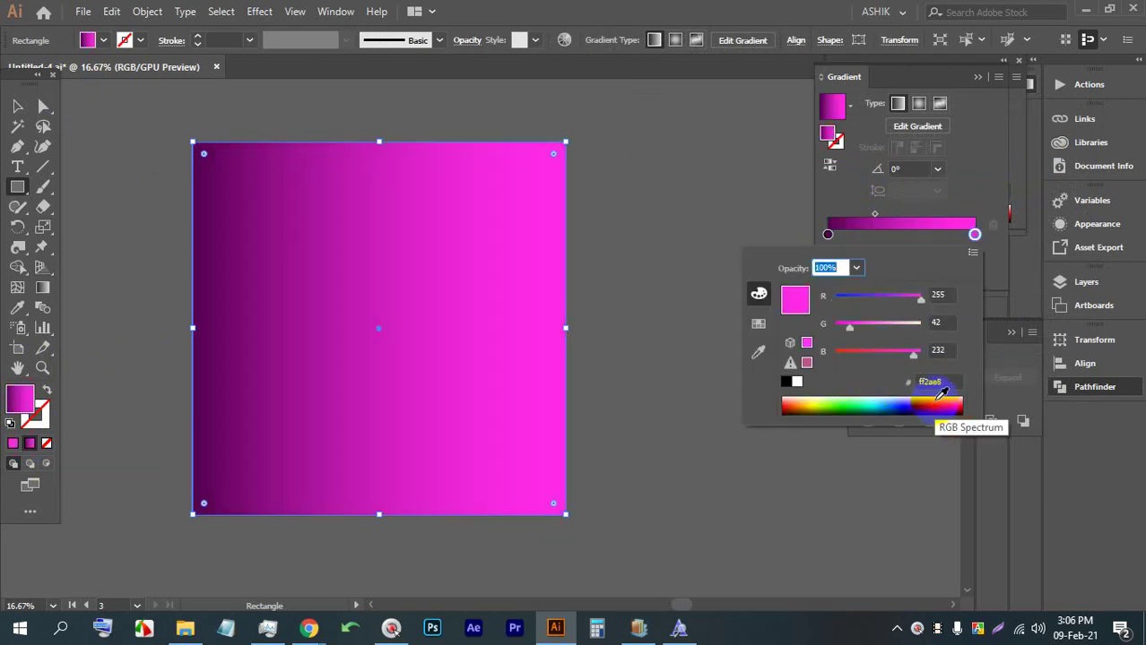
{"action": "mouse_move", "coordinate": [942, 393]}
{"action": "left_mouse_down"}
{"action": "mouse_move", "coordinate": [926, 409]}
{"action": "mouse_move", "coordinate": [936, 401]}
{"action": "left_mouse_up"}
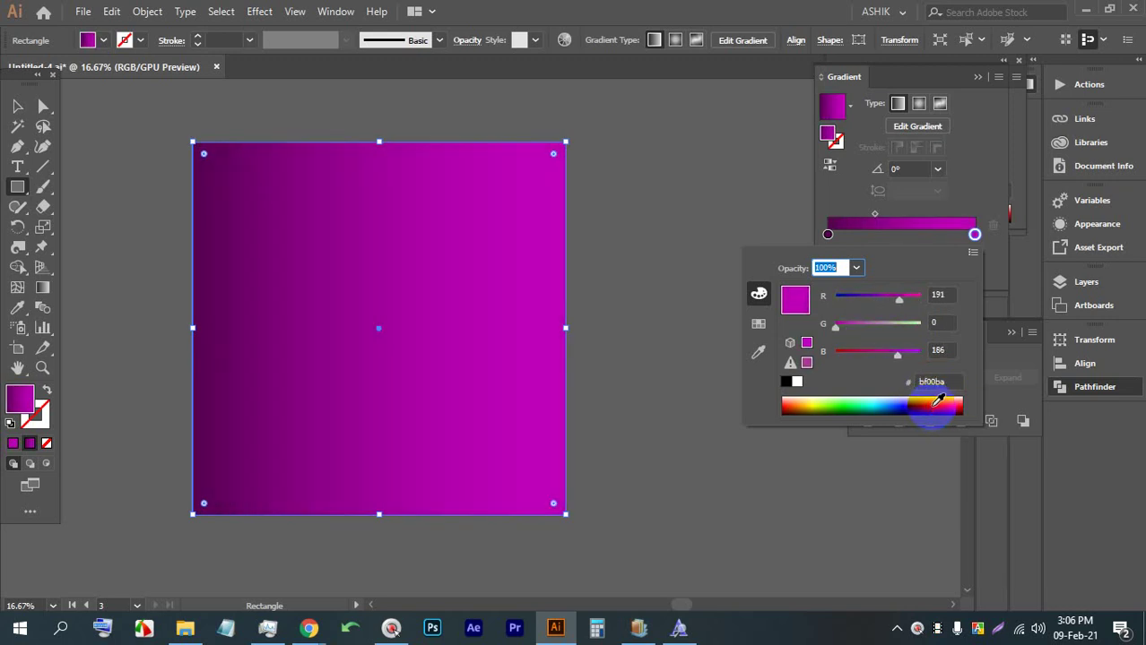
{"action": "left_click_drag", "start_coordinate": [930, 399], "coordinate": [933, 401]}
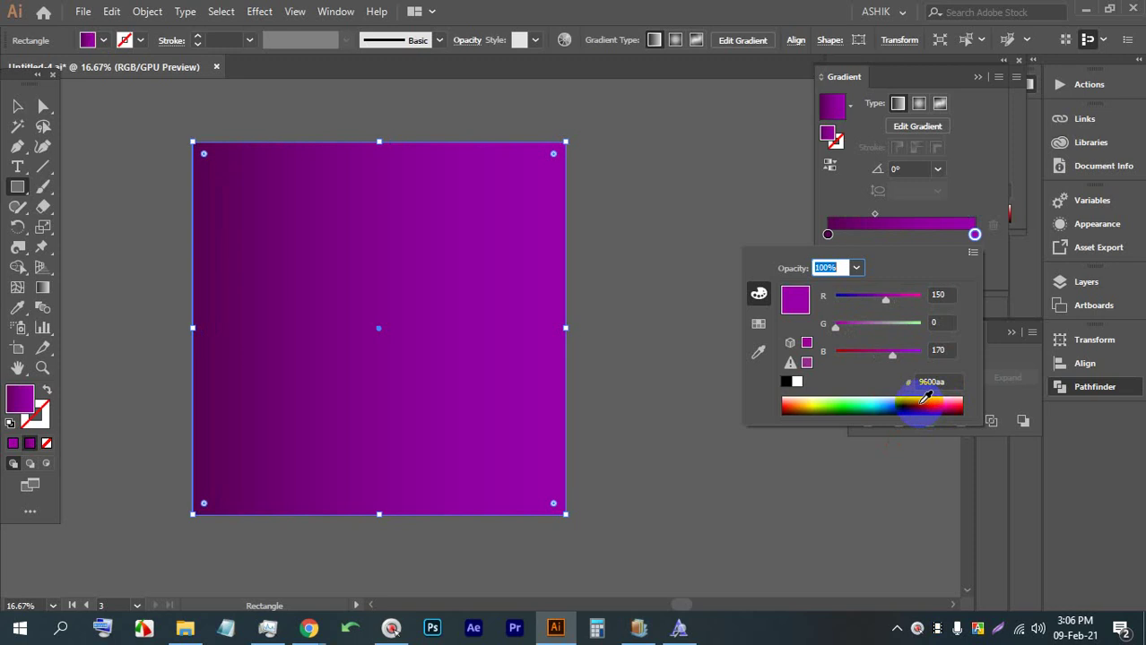
{"action": "left_click", "coordinate": [251, 339]}
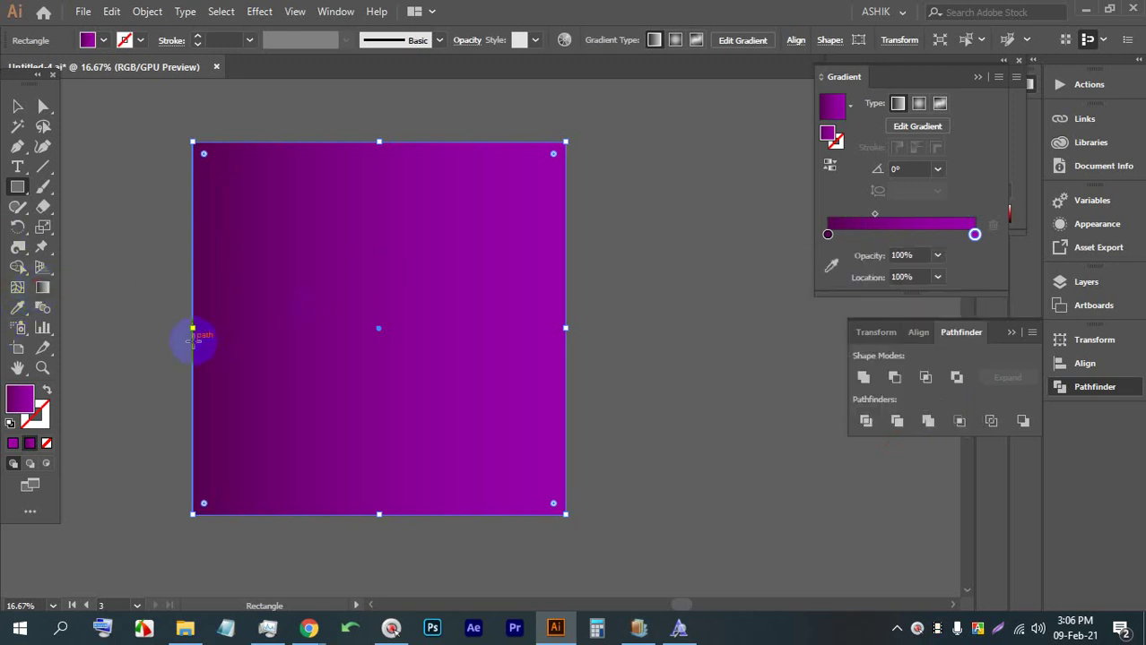
Redraw the gradient vertically so the dark purple end sits at the bottom
{"action": "left_click", "coordinate": [42, 287]}
{"action": "left_click_drag", "start_coordinate": [173, 411], "coordinate": [406, 242]}
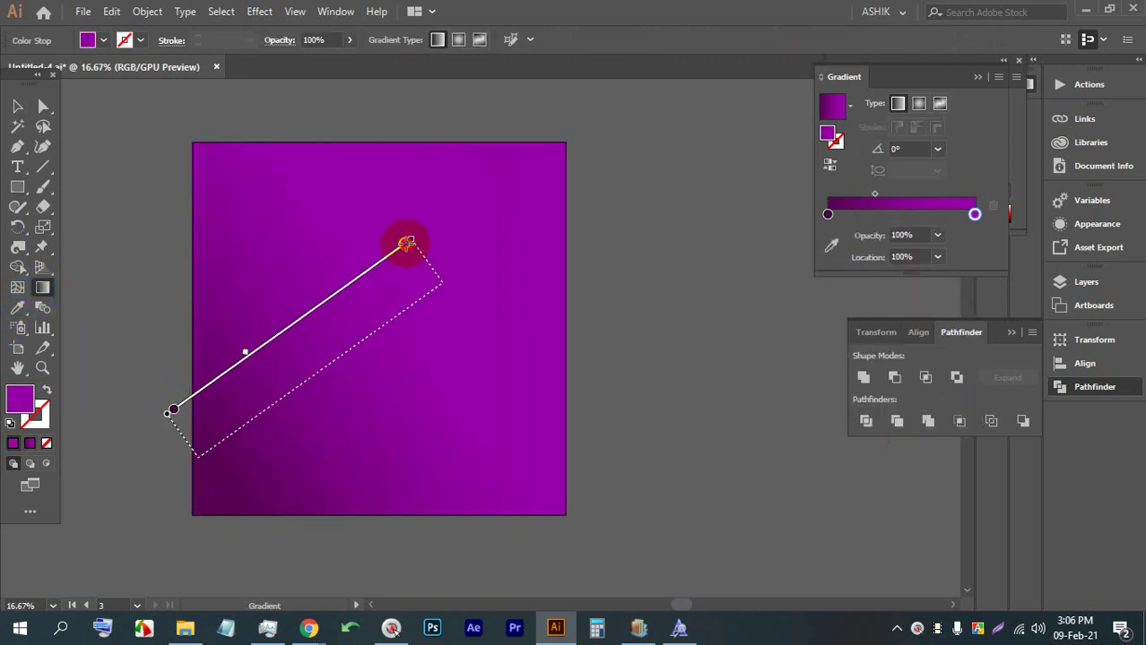
{"action": "mouse_move", "coordinate": [376, 154]}
{"action": "left_mouse_down"}
{"action": "mouse_move", "coordinate": [357, 509]}
{"action": "mouse_move", "coordinate": [377, 295]}
{"action": "mouse_move", "coordinate": [384, 303]}
{"action": "left_mouse_up"}
{"action": "left_click_drag", "start_coordinate": [389, 502], "coordinate": [395, 132]}
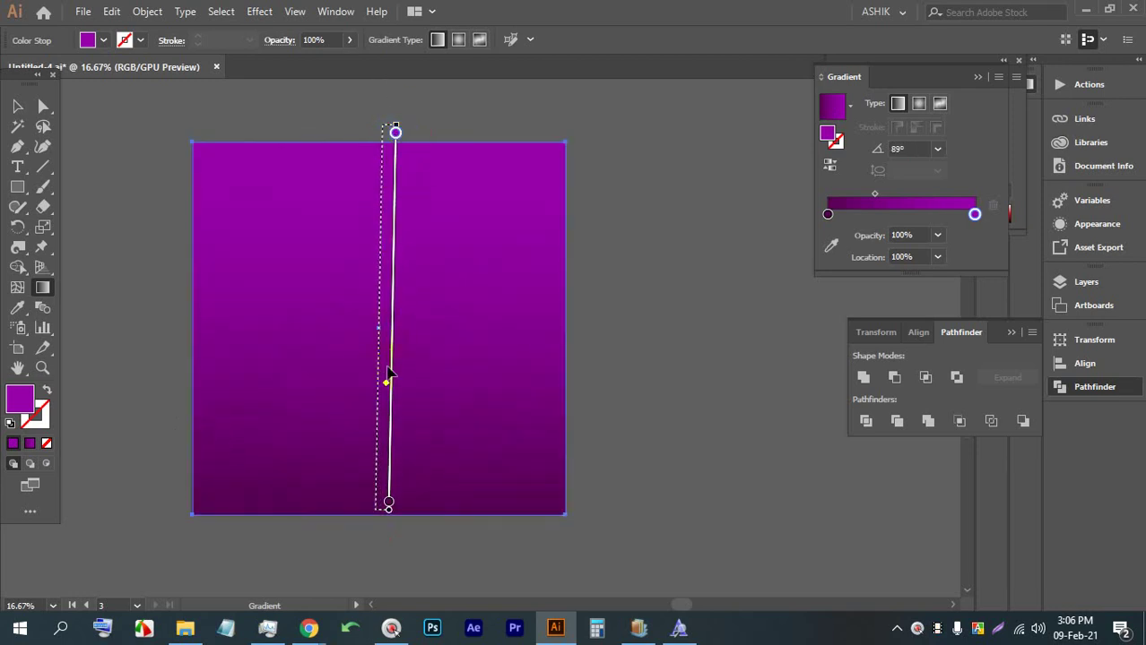
Set the top gradient stop to #ae00bf magenta, then deselect the square
{"action": "double_click", "coordinate": [395, 133]}
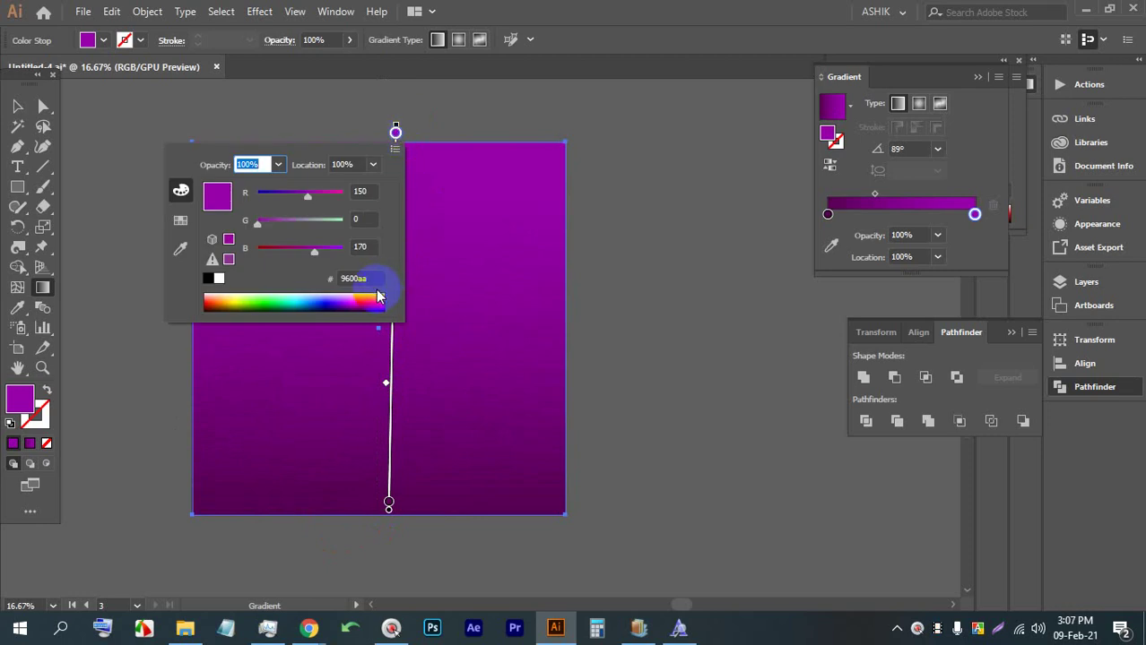
{"action": "left_click", "coordinate": [362, 301]}
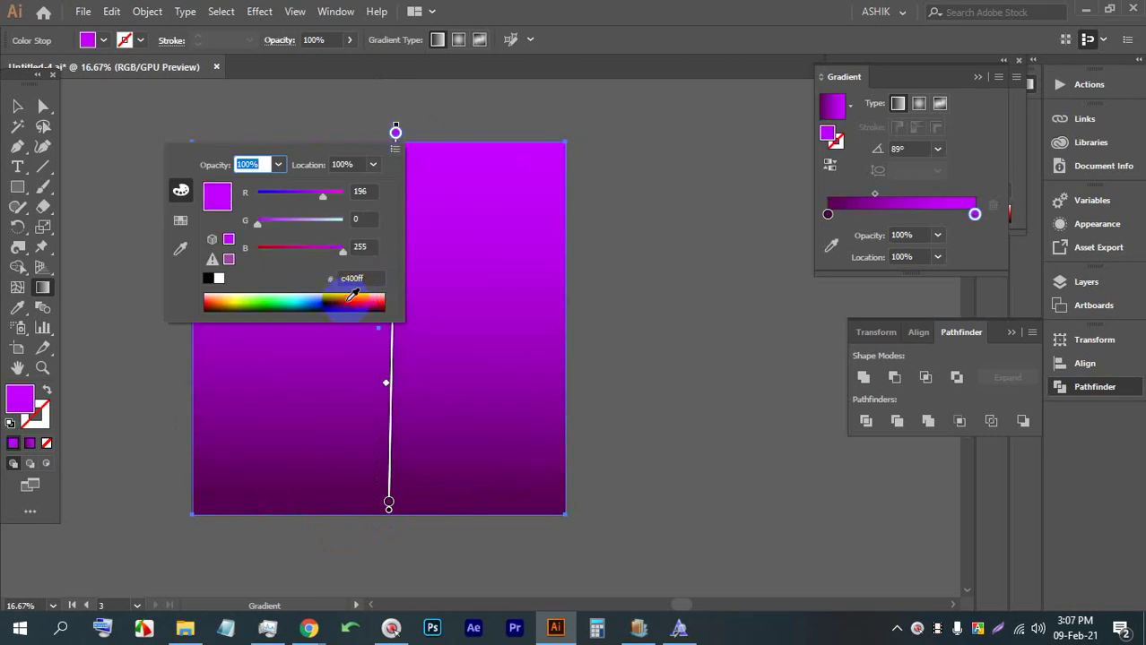
{"action": "left_click", "coordinate": [353, 298]}
{"action": "left_click", "coordinate": [352, 300]}
{"action": "left_click", "coordinate": [352, 299]}
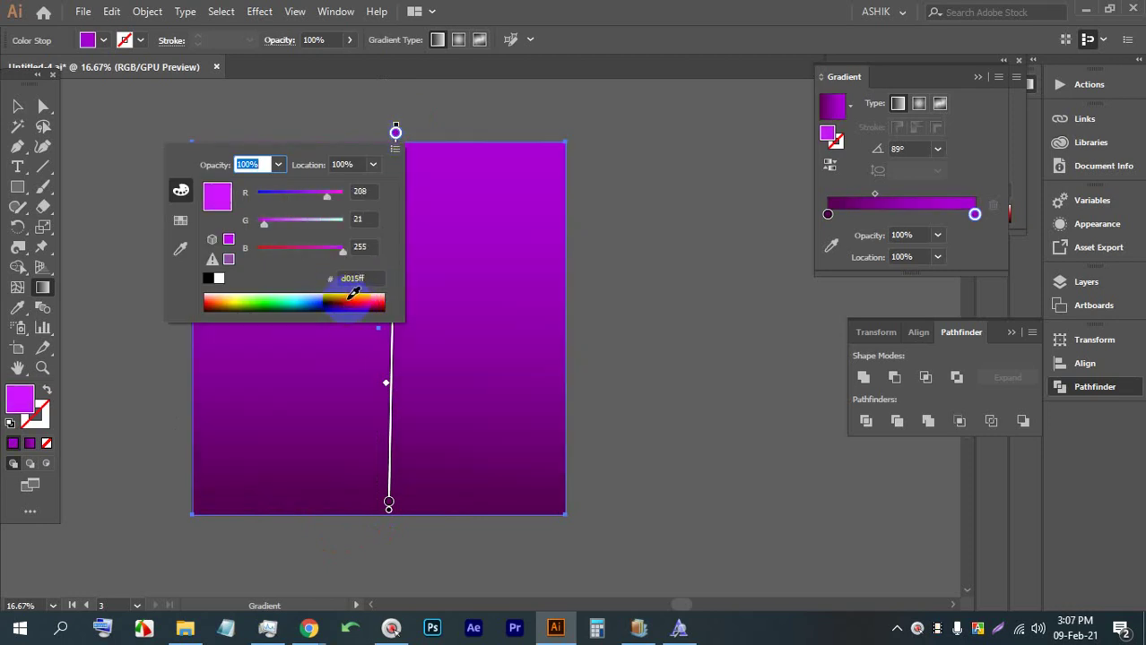
{"action": "left_click", "coordinate": [353, 299]}
{"action": "left_click", "coordinate": [358, 299]}
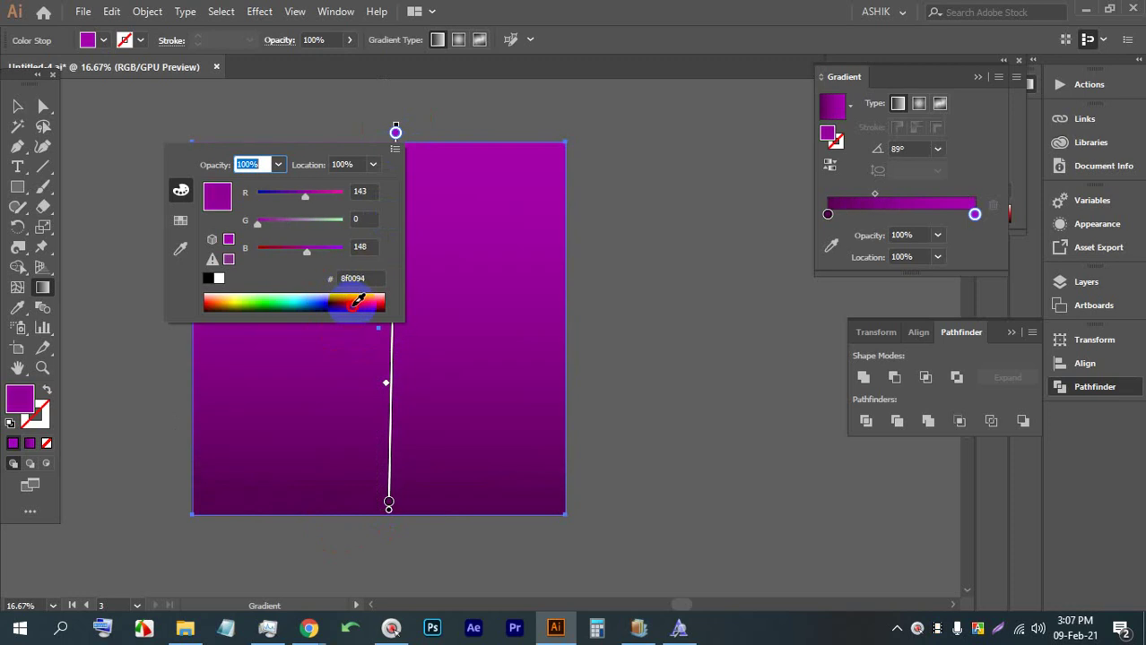
{"action": "left_click", "coordinate": [354, 303]}
{"action": "key", "text": "ctrl+z"}
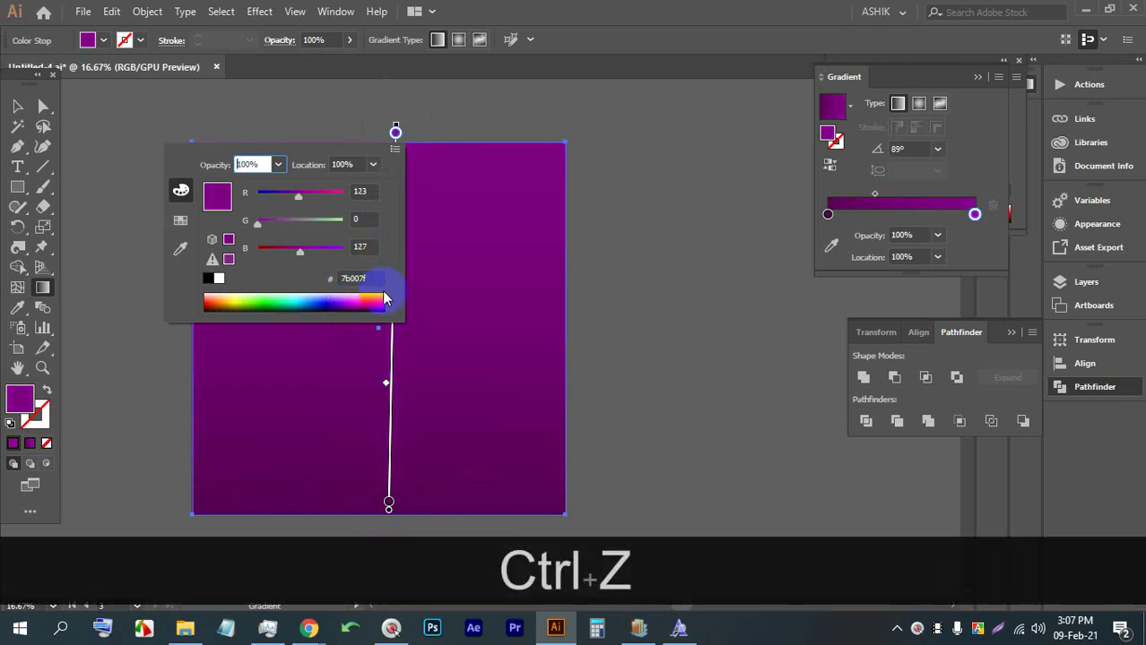
{"action": "left_click", "coordinate": [346, 299]}
{"action": "left_click", "coordinate": [346, 299]}
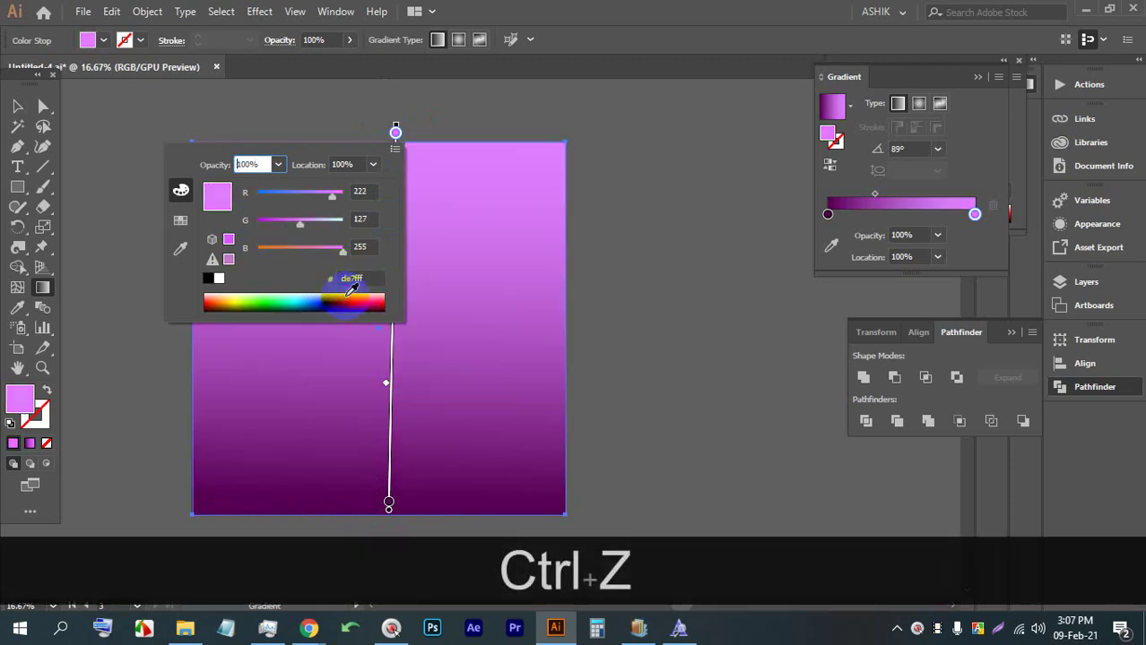
{"action": "left_click", "coordinate": [348, 300]}
{"action": "left_click", "coordinate": [352, 299]}
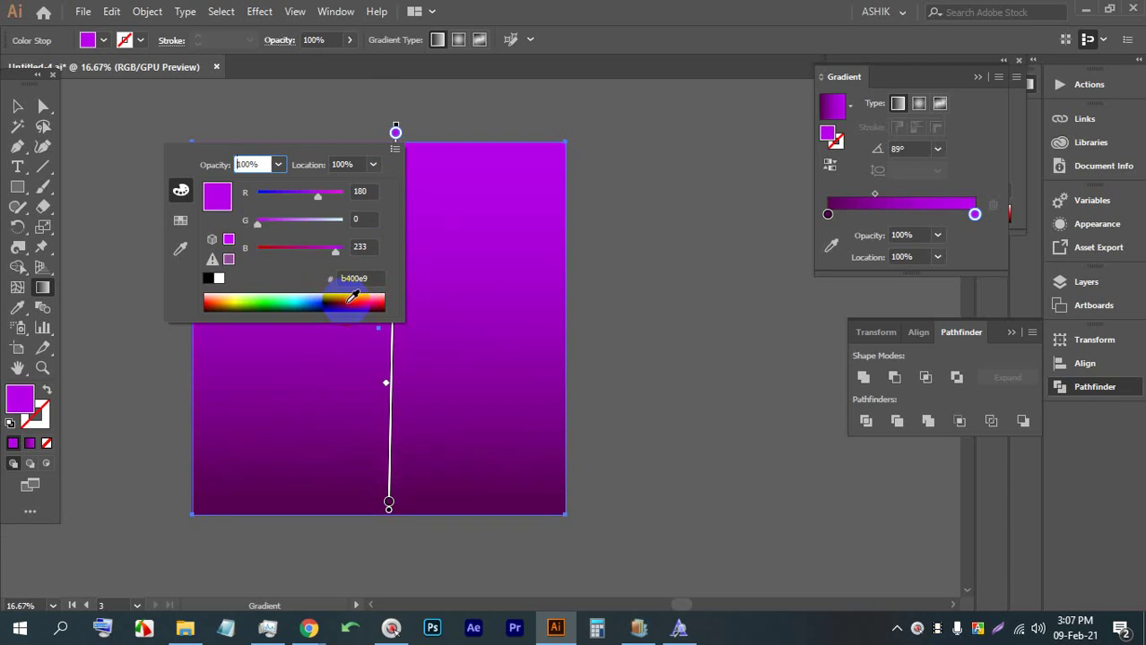
{"action": "left_click", "coordinate": [352, 300]}
{"action": "left_click", "coordinate": [351, 297]}
{"action": "left_click", "coordinate": [352, 295]}
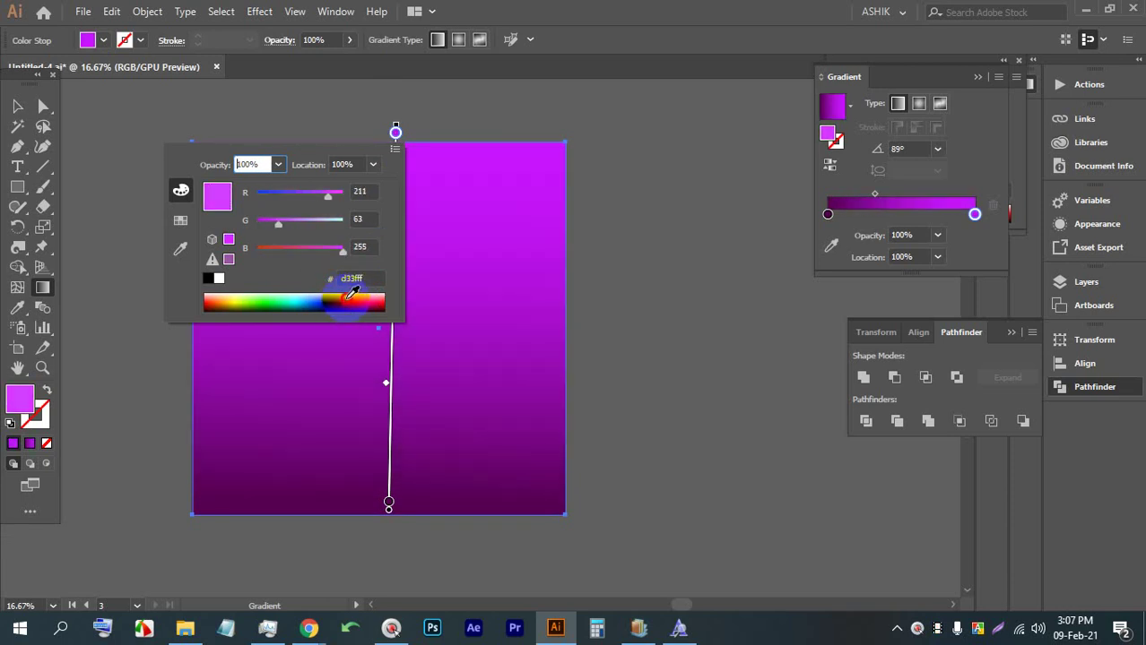
{"action": "left_click", "coordinate": [354, 295]}
{"action": "left_click", "coordinate": [357, 300]}
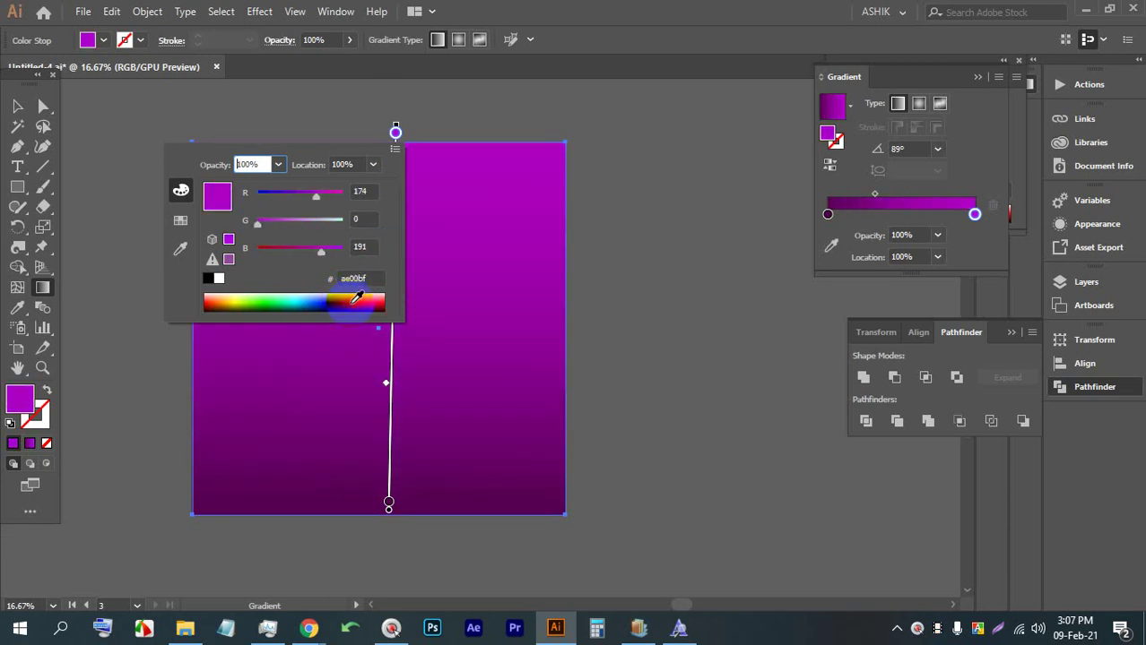
{"action": "left_click", "coordinate": [11, 102]}
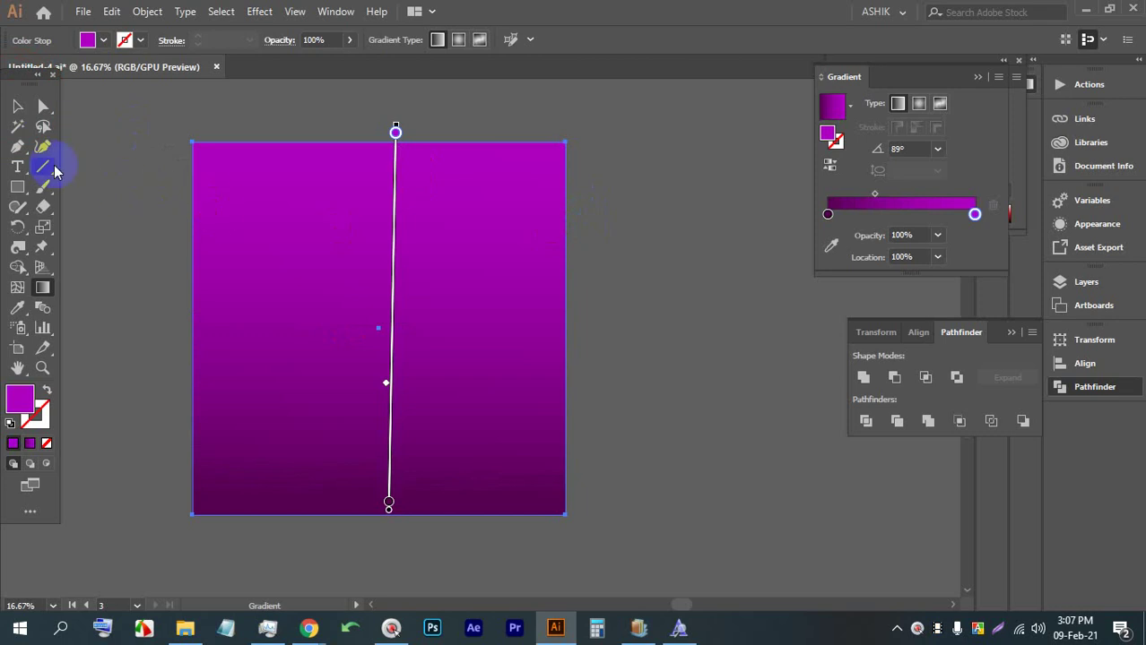
{"action": "left_click", "coordinate": [17, 108]}
{"action": "left_click", "coordinate": [704, 238]}
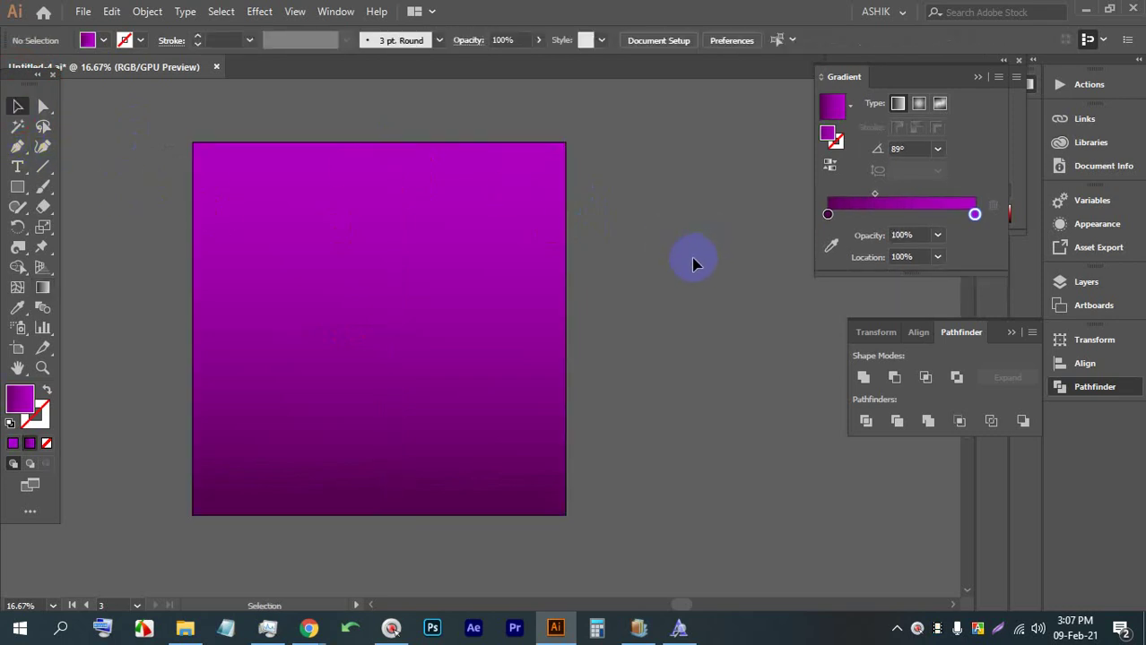
Shift the gradient's blend midpoint toward the dark purple end
{"action": "left_click", "coordinate": [437, 284]}
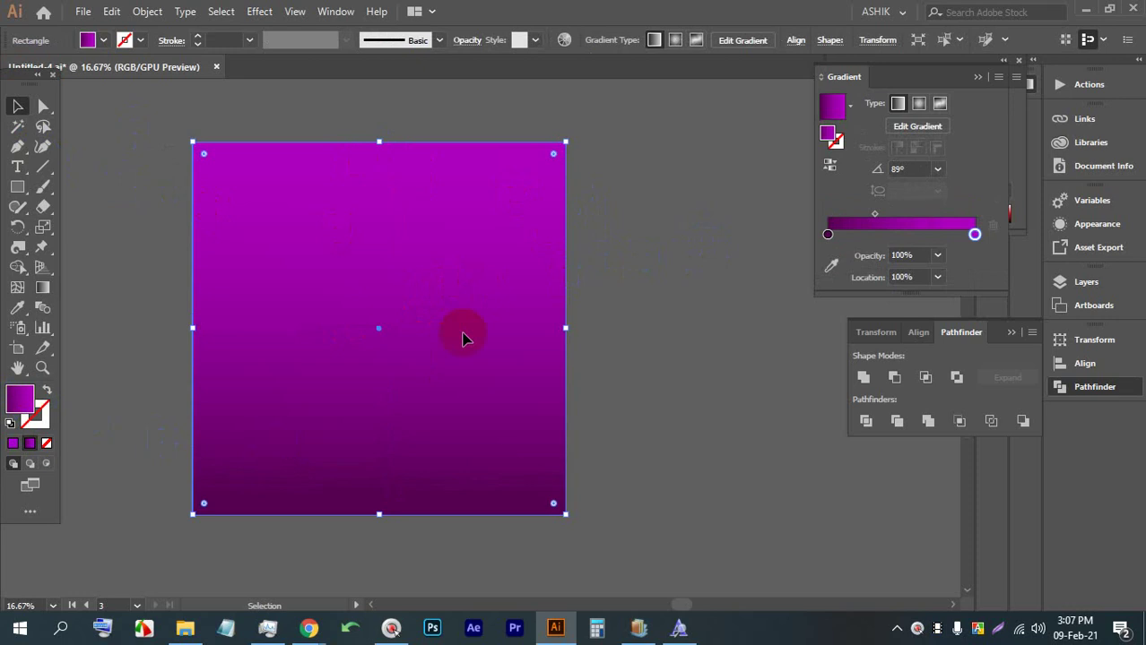
{"action": "left_click", "coordinate": [897, 220]}
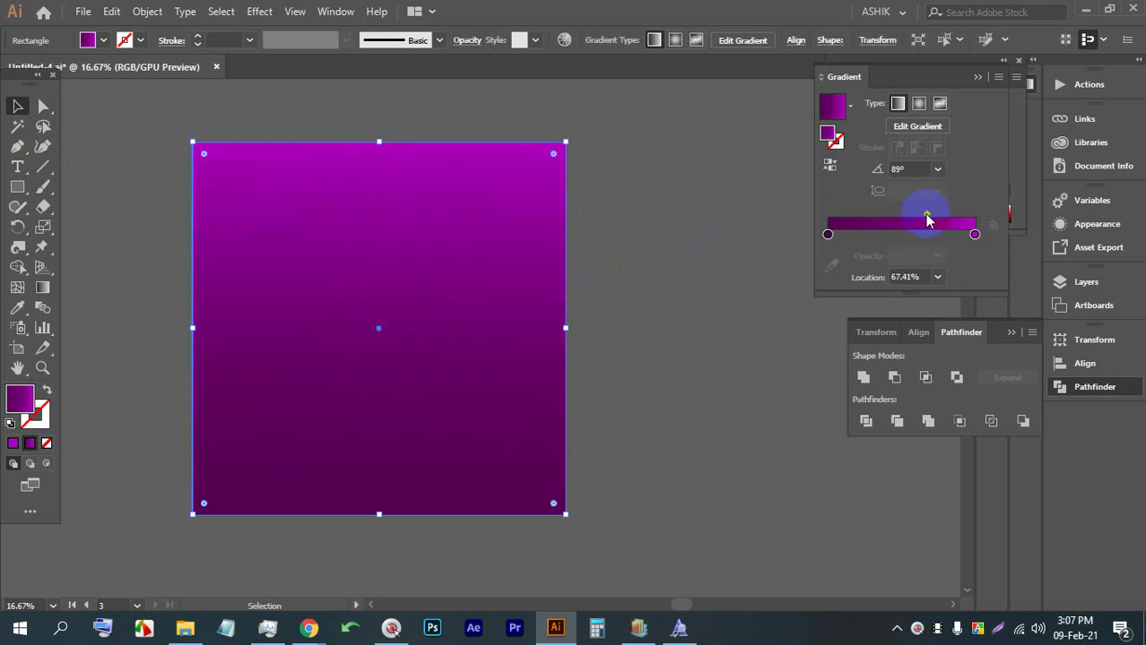
{"action": "left_click_drag", "start_coordinate": [927, 219], "coordinate": [908, 218]}
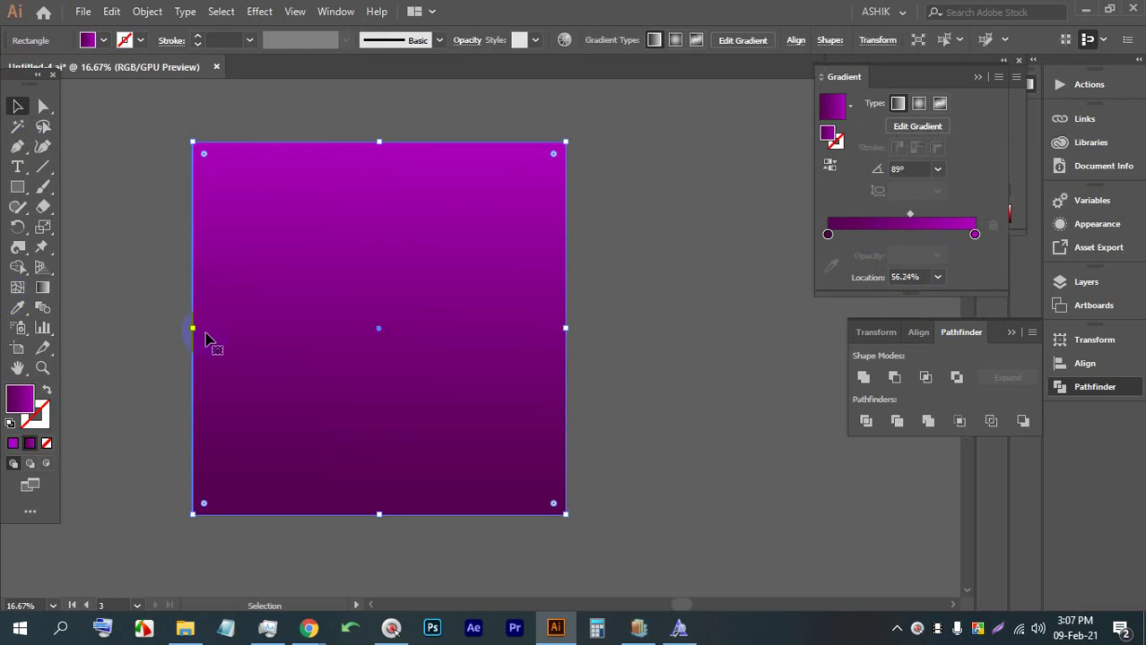
{"action": "left_click", "coordinate": [302, 184]}
Move the top stop to 90.14% and recolour it a brighter pink-magenta
{"action": "left_click", "coordinate": [42, 287]}
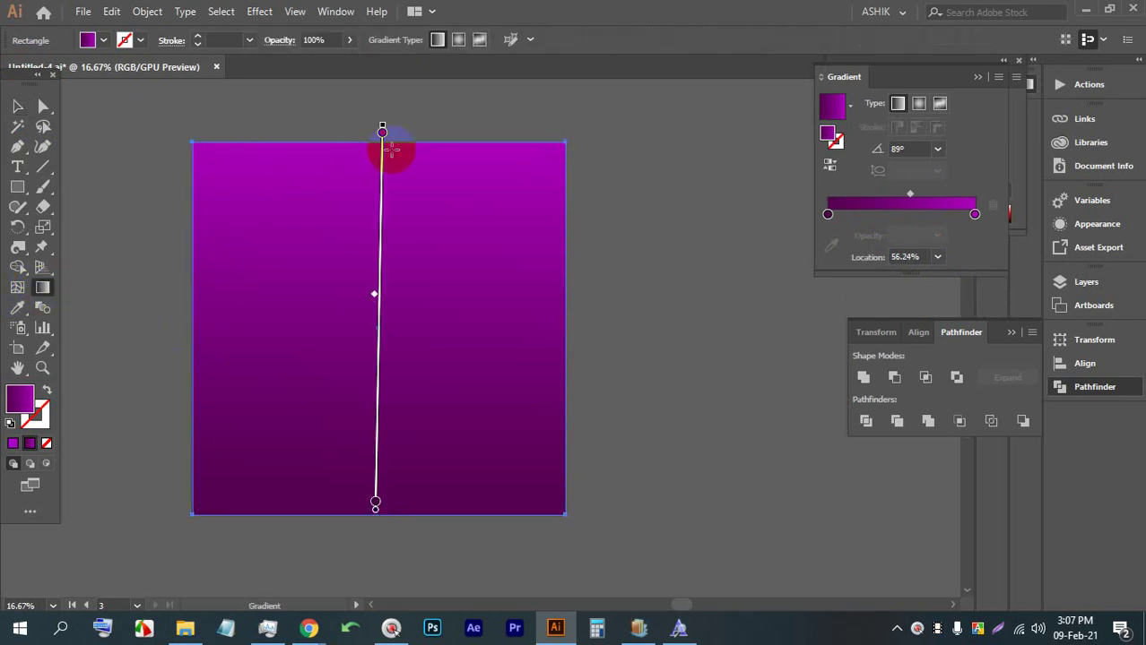
{"action": "left_click_drag", "start_coordinate": [383, 129], "coordinate": [382, 174]}
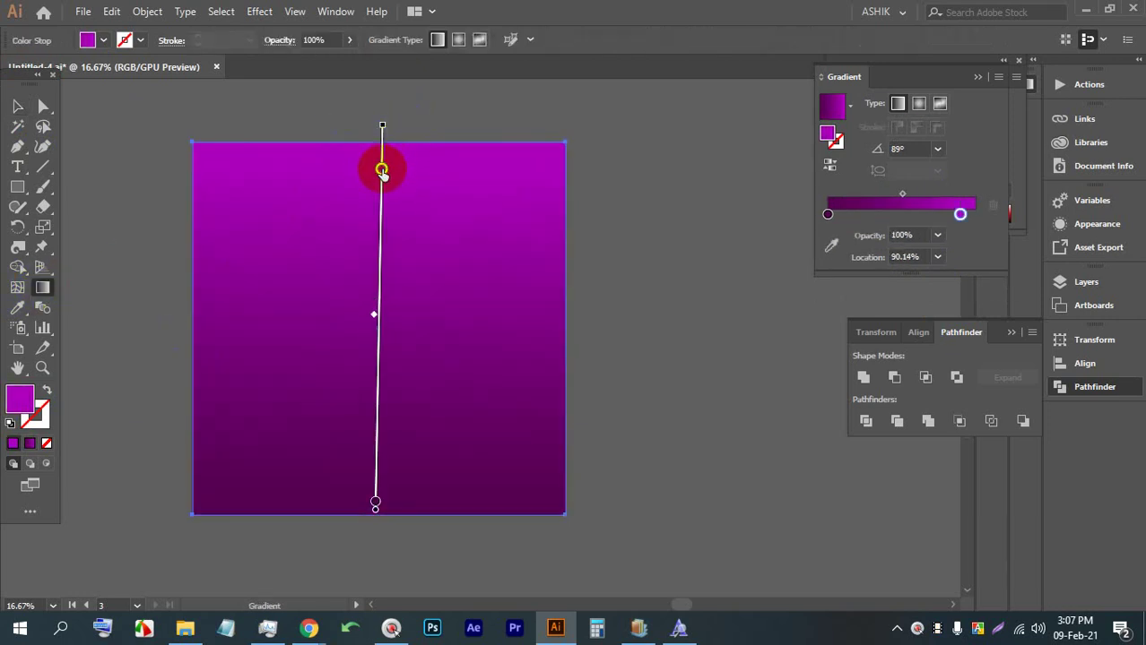
{"action": "double_click", "coordinate": [382, 170]}
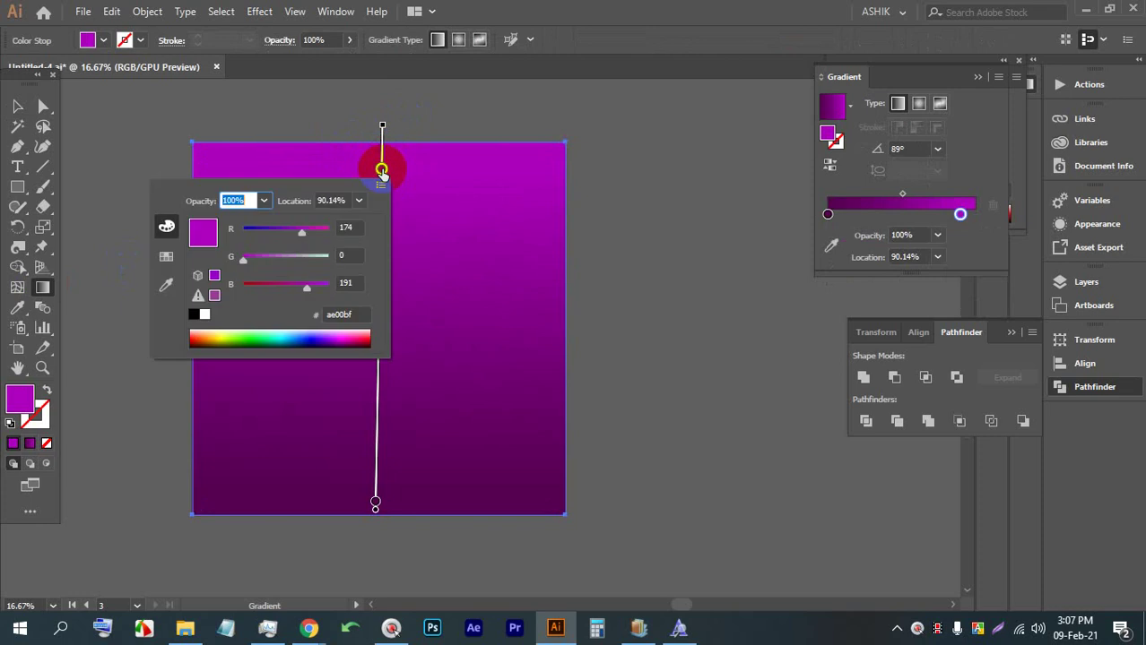
{"action": "left_click", "coordinate": [344, 334]}
{"action": "left_click", "coordinate": [338, 346]}
{"action": "left_click", "coordinate": [345, 333]}
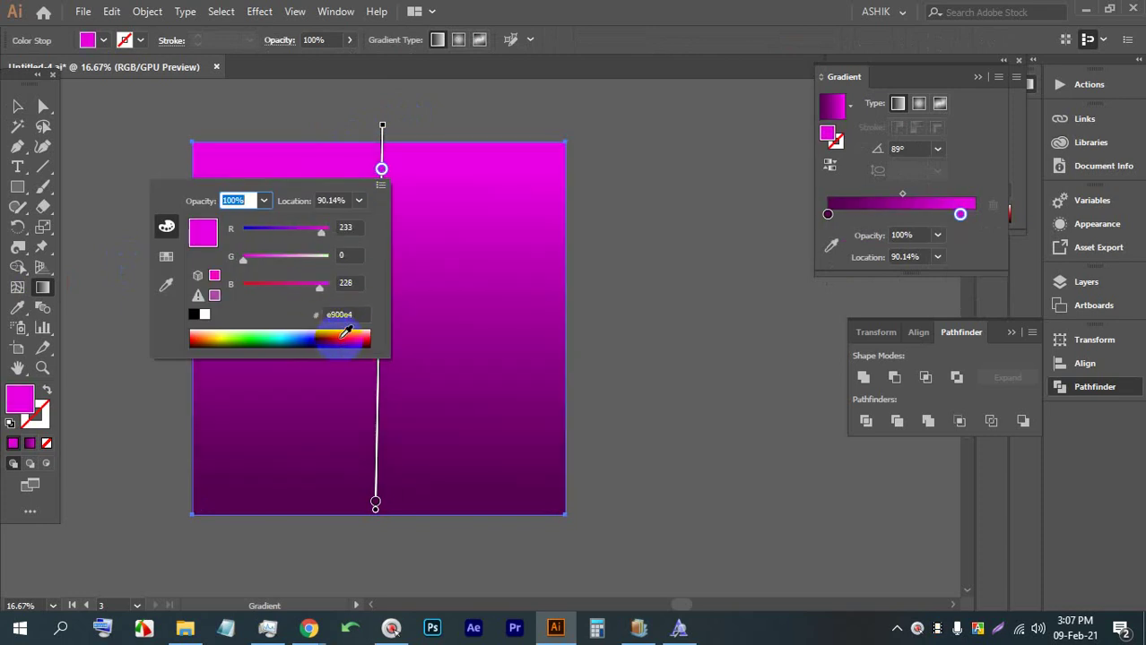
{"action": "left_click_drag", "start_coordinate": [343, 334], "coordinate": [340, 338]}
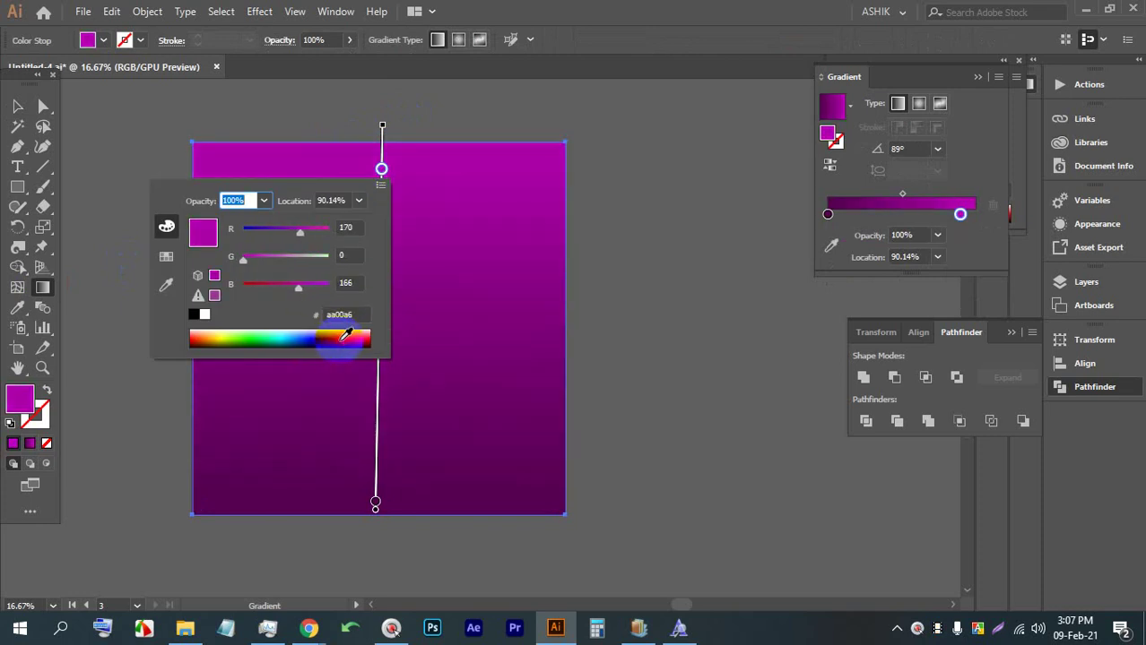
{"action": "left_click", "coordinate": [344, 332]}
{"action": "left_click", "coordinate": [342, 334]}
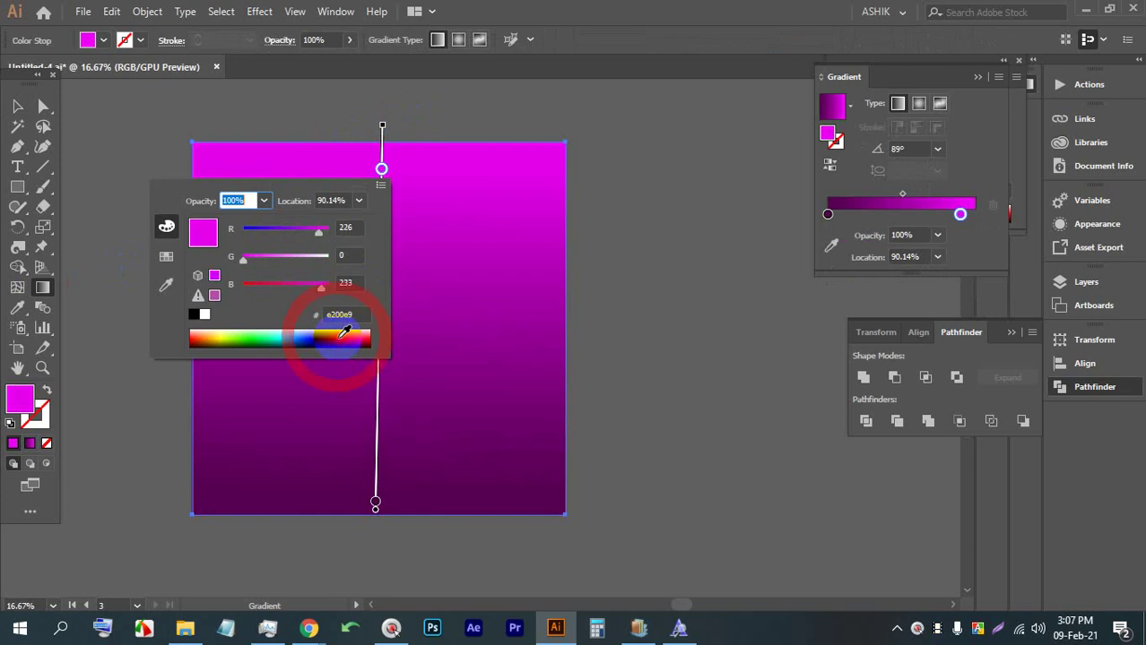
{"action": "left_click", "coordinate": [14, 104]}
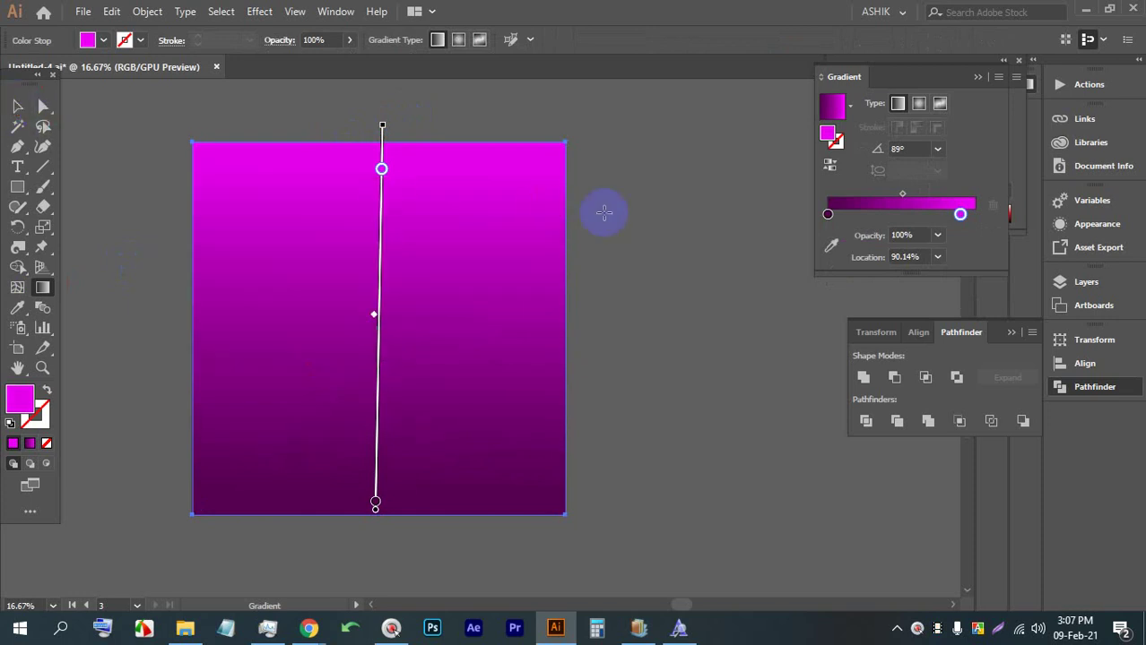
Undo the last gradient change and deselect the square
{"action": "left_click", "coordinate": [559, 212]}
{"action": "left_click", "coordinate": [422, 185]}
{"action": "key", "text": "ctrl+z"}
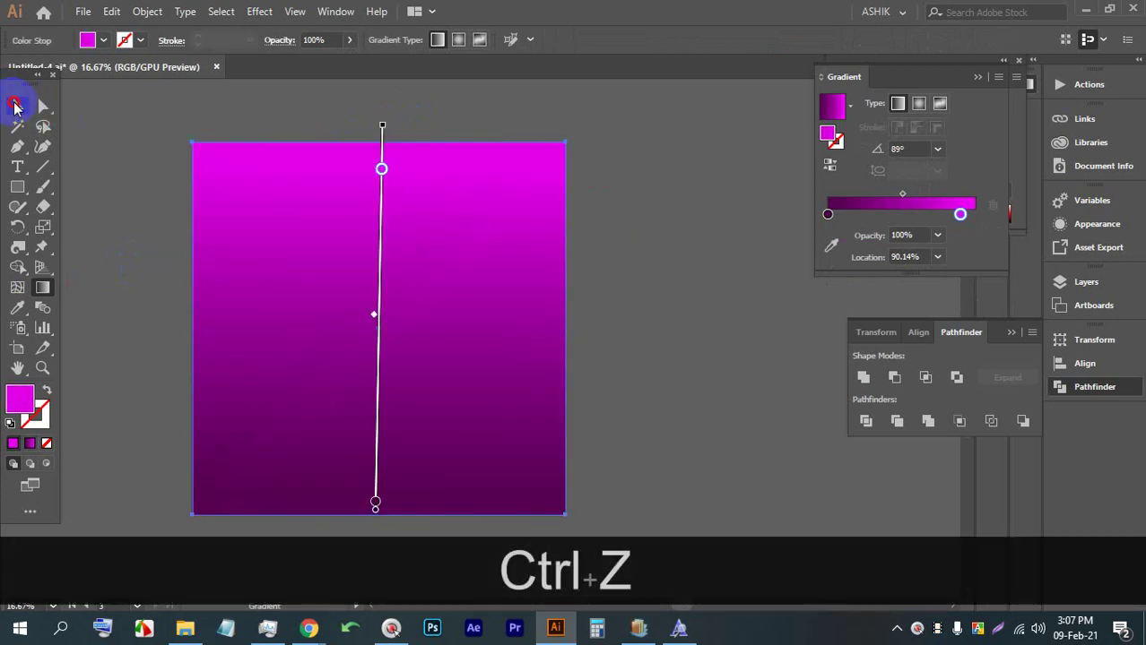
{"action": "left_click", "coordinate": [13, 104]}
{"action": "left_click", "coordinate": [632, 215]}
{"action": "key", "text": "alt"}
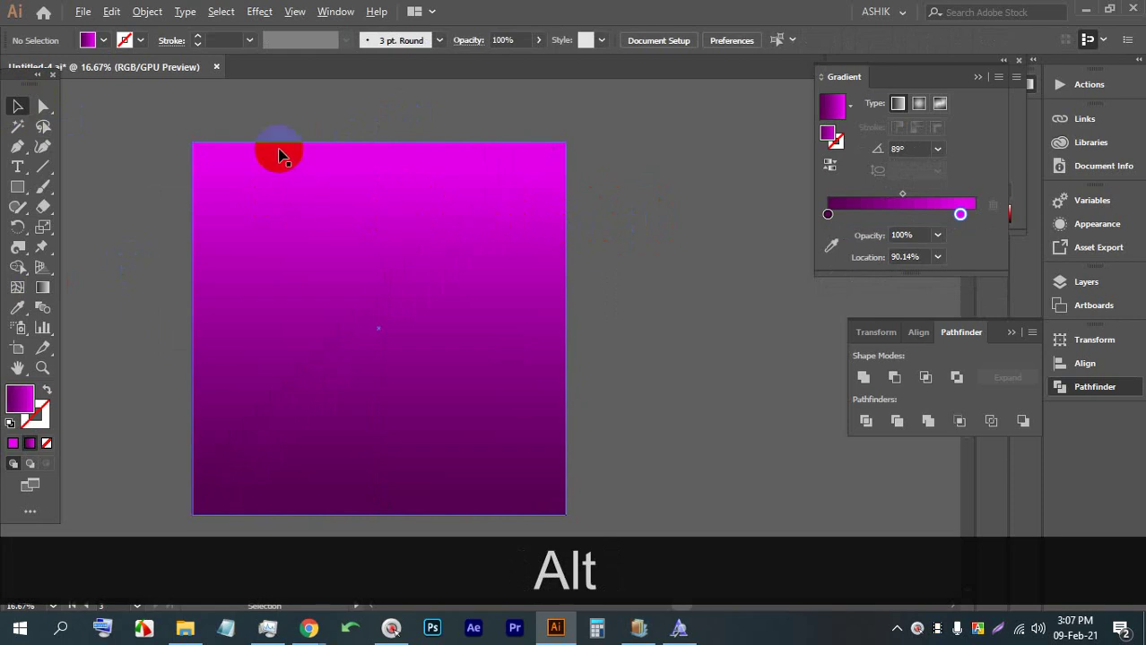
Place a text object on the square's top and replace its placeholder with 'W'
{"action": "scroll", "coordinate": [280, 157], "scroll_direction": "up", "scroll_amount": 1}
{"action": "left_click", "coordinate": [17, 167]}
{"action": "left_click", "coordinate": [254, 204]}
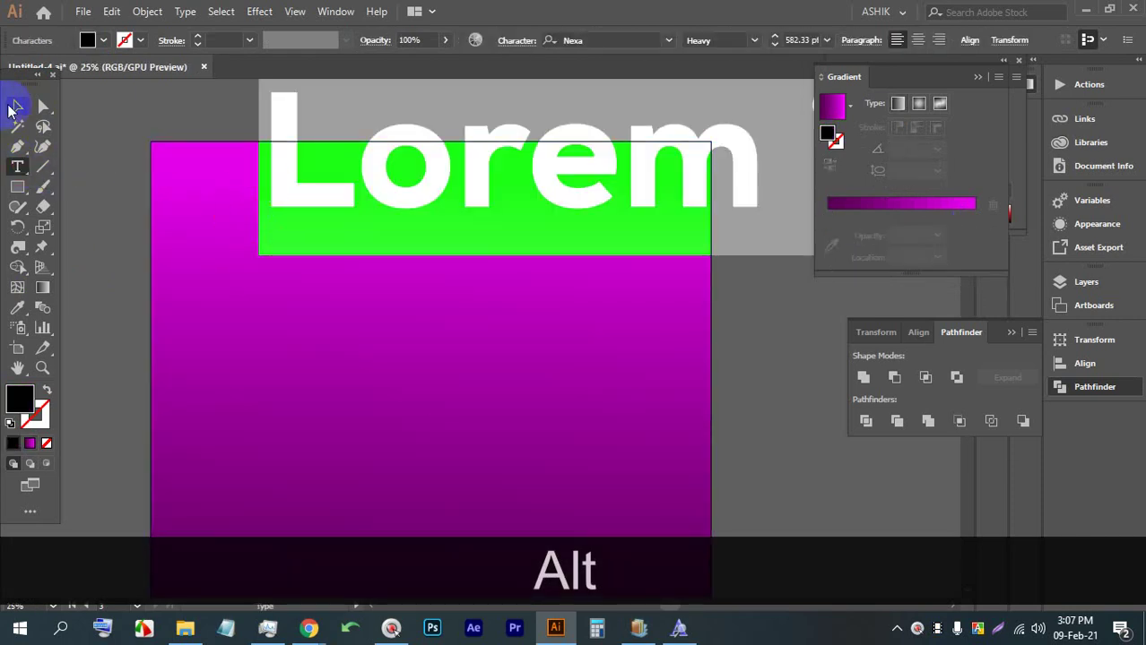
{"action": "left_click", "coordinate": [14, 108]}
{"action": "scroll", "coordinate": [354, 246], "scroll_direction": "down", "scroll_amount": 1}
{"action": "scroll", "coordinate": [391, 232], "scroll_direction": "down", "scroll_amount": 1}
{"action": "left_click_drag", "start_coordinate": [354, 245], "coordinate": [426, 256]}
{"action": "scroll", "coordinate": [391, 232], "scroll_direction": "up", "scroll_amount": 1}
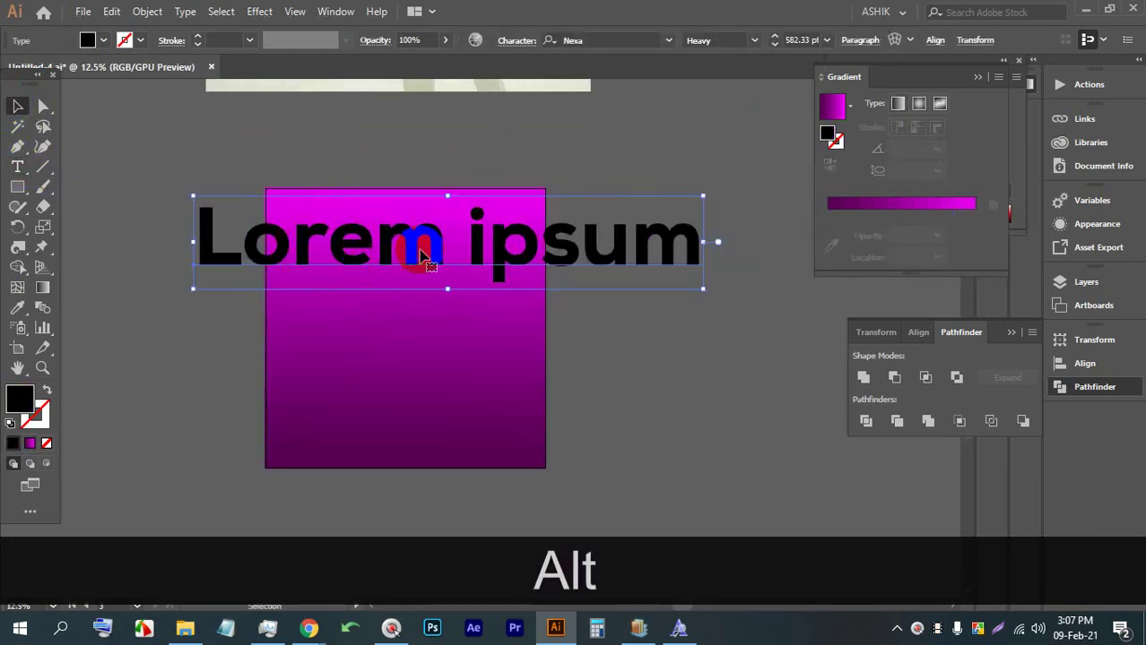
{"action": "double_click", "coordinate": [429, 261]}
{"action": "triple_click", "coordinate": [423, 249]}
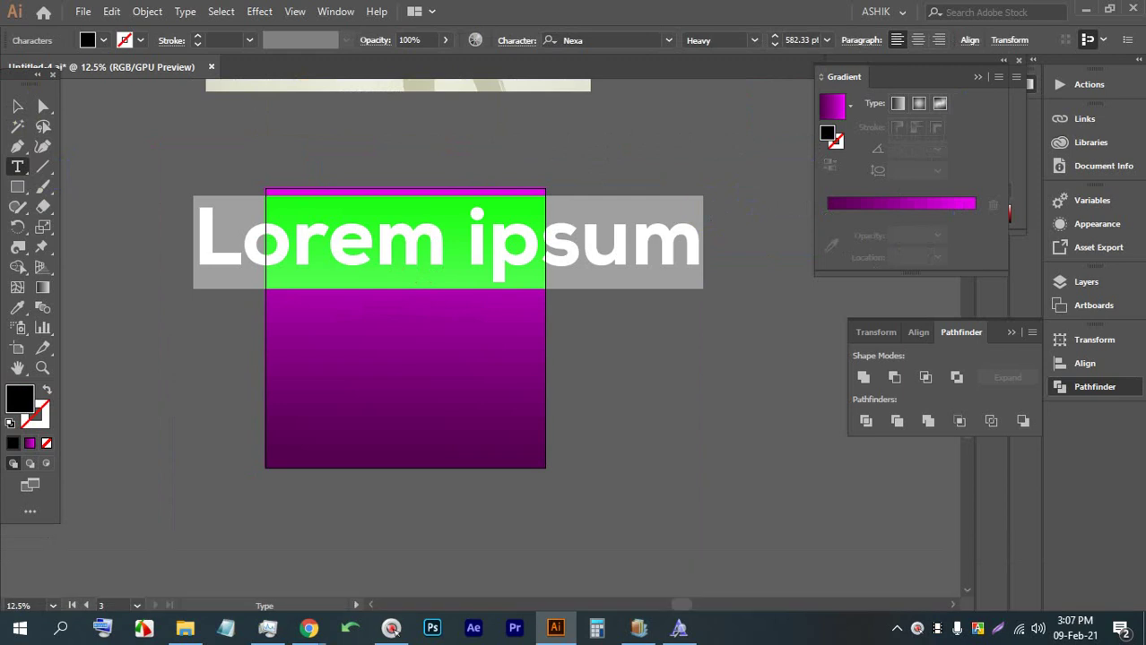
{"action": "type", "text": "W"}
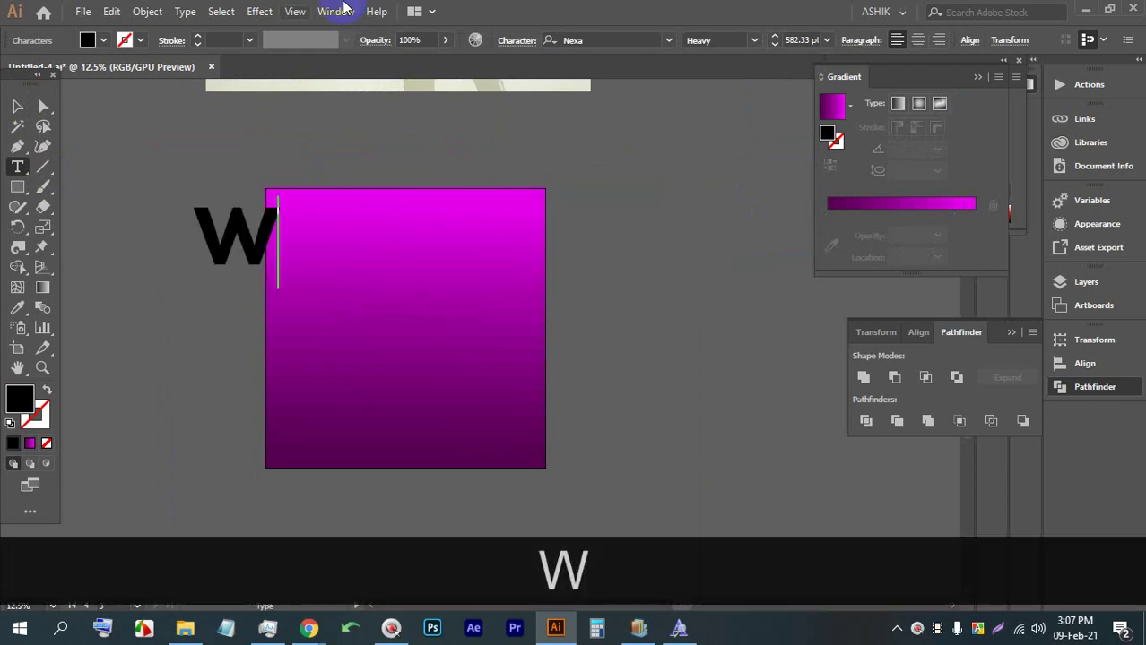
Scale the W to about 1085 pt over the square's top-left corner
{"action": "left_click", "coordinate": [17, 105]}
{"action": "left_click", "coordinate": [277, 273], "text": "shift"}
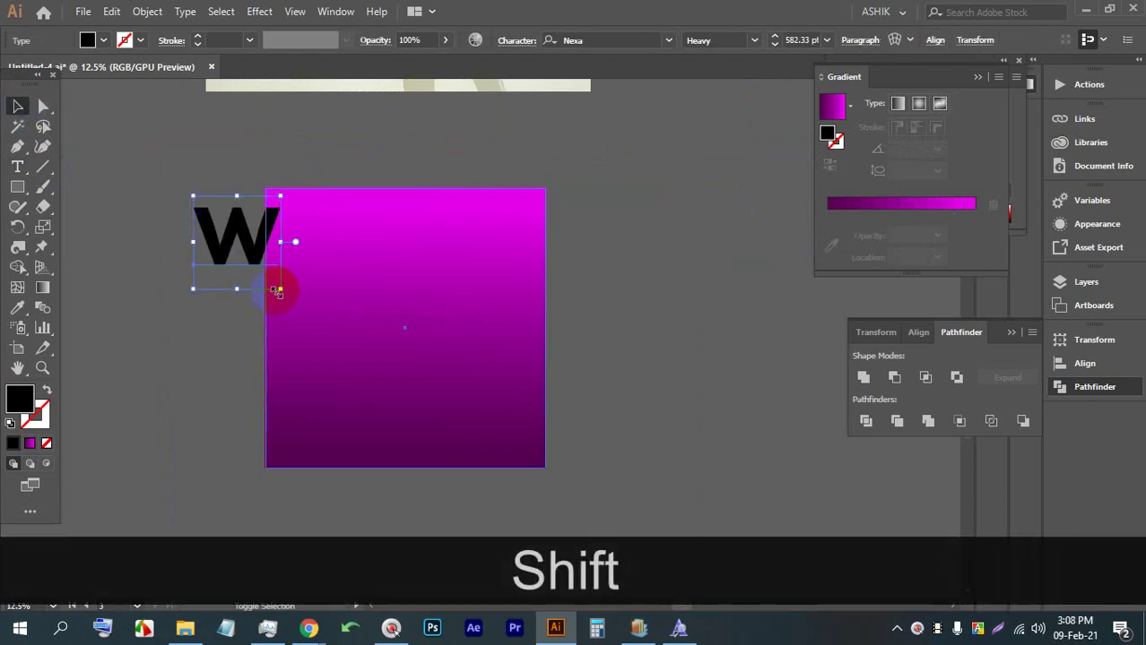
{"action": "left_click_drag", "start_coordinate": [277, 291], "coordinate": [320, 315]}
{"action": "left_click_drag", "start_coordinate": [258, 231], "coordinate": [308, 218]}
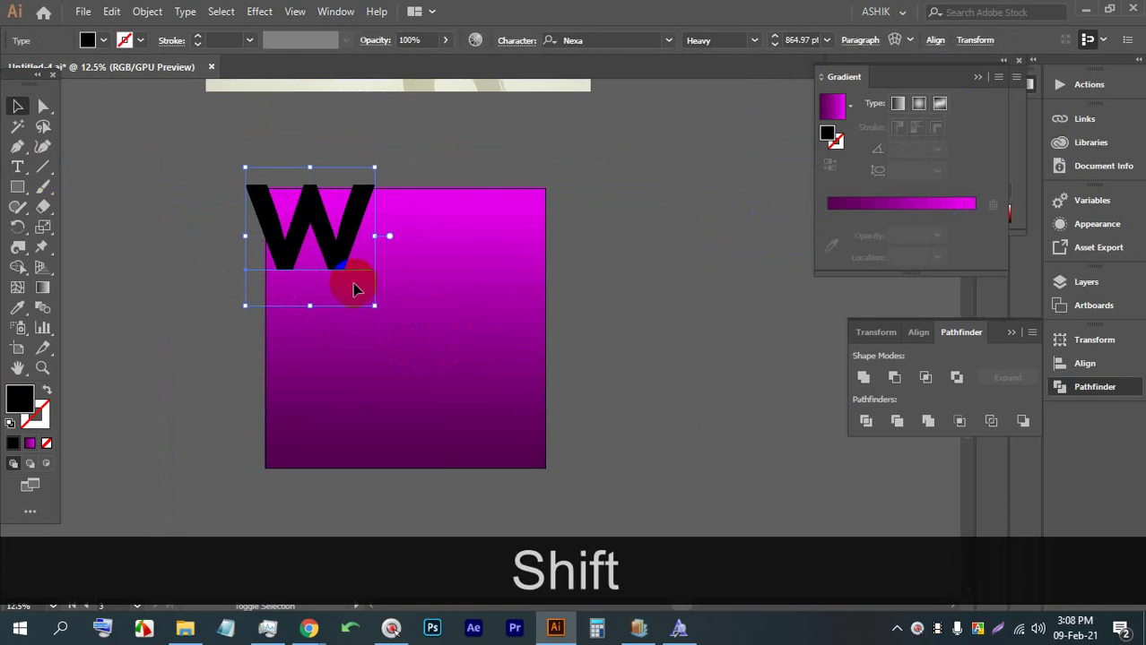
{"action": "left_click", "coordinate": [375, 306], "text": "shift"}
{"action": "left_click_drag", "start_coordinate": [376, 309], "coordinate": [387, 319]}
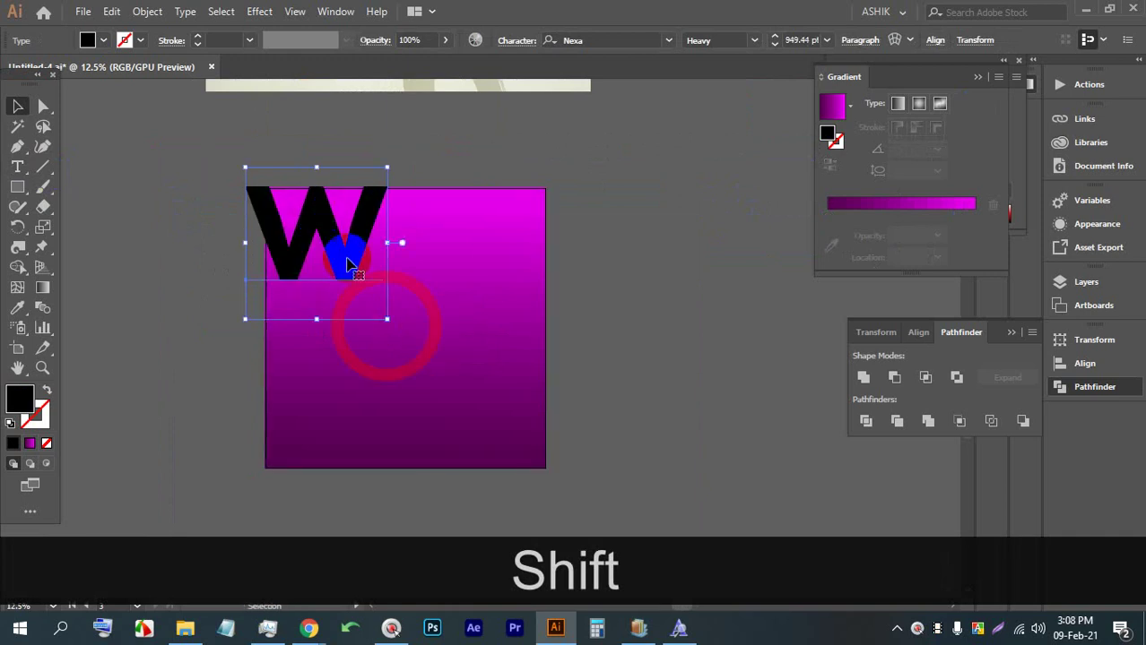
{"action": "left_click_drag", "start_coordinate": [337, 248], "coordinate": [329, 245]}
{"action": "left_click_drag", "start_coordinate": [375, 303], "coordinate": [397, 328]}
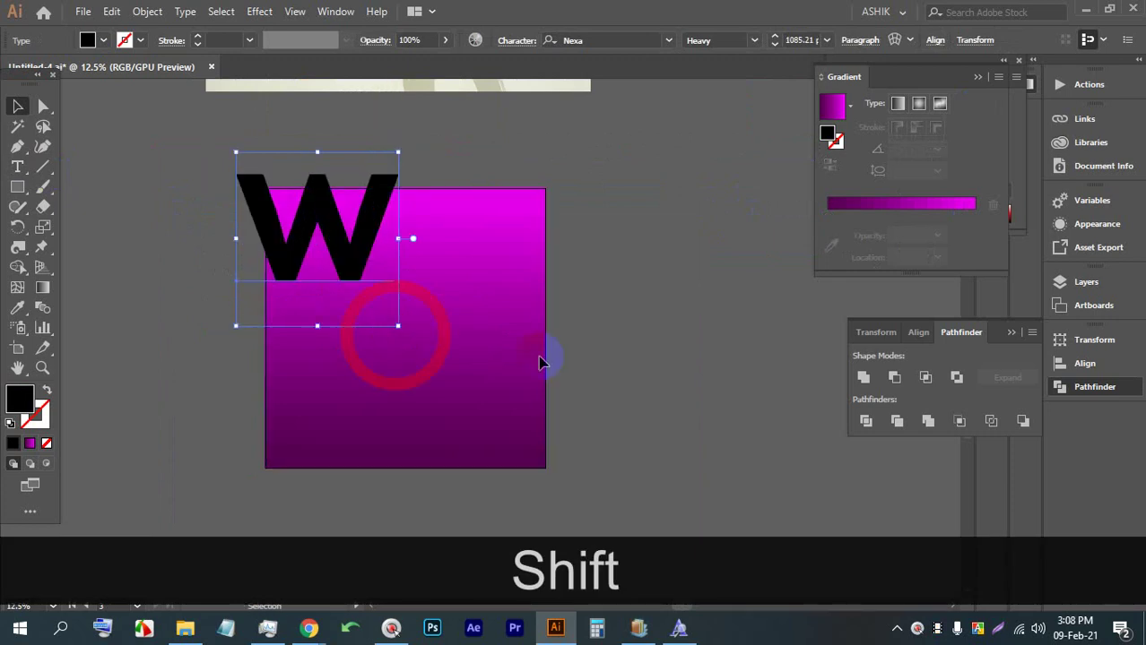
Reposition the artboard around the square and the W
{"action": "left_click_drag", "start_coordinate": [547, 389], "coordinate": [318, 229]}
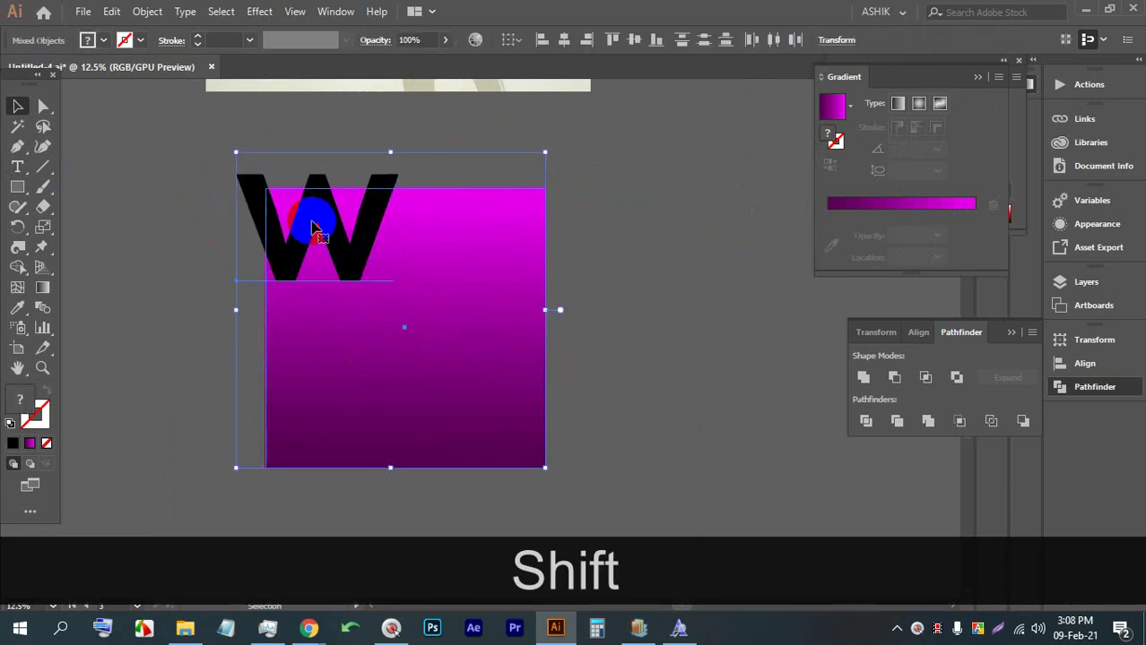
{"action": "left_click", "coordinate": [17, 348]}
{"action": "left_click_drag", "start_coordinate": [437, 279], "coordinate": [389, 299]}
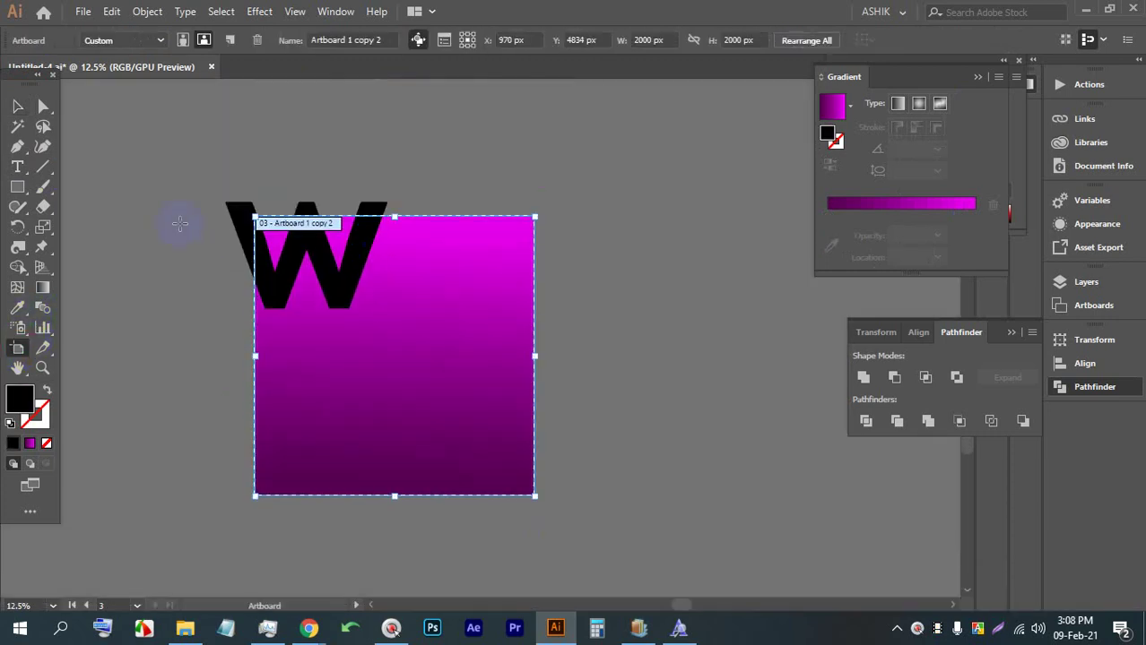
Keep the W's font weight at Heavy
{"action": "left_click", "coordinate": [17, 106]}
{"action": "left_click", "coordinate": [318, 235]}
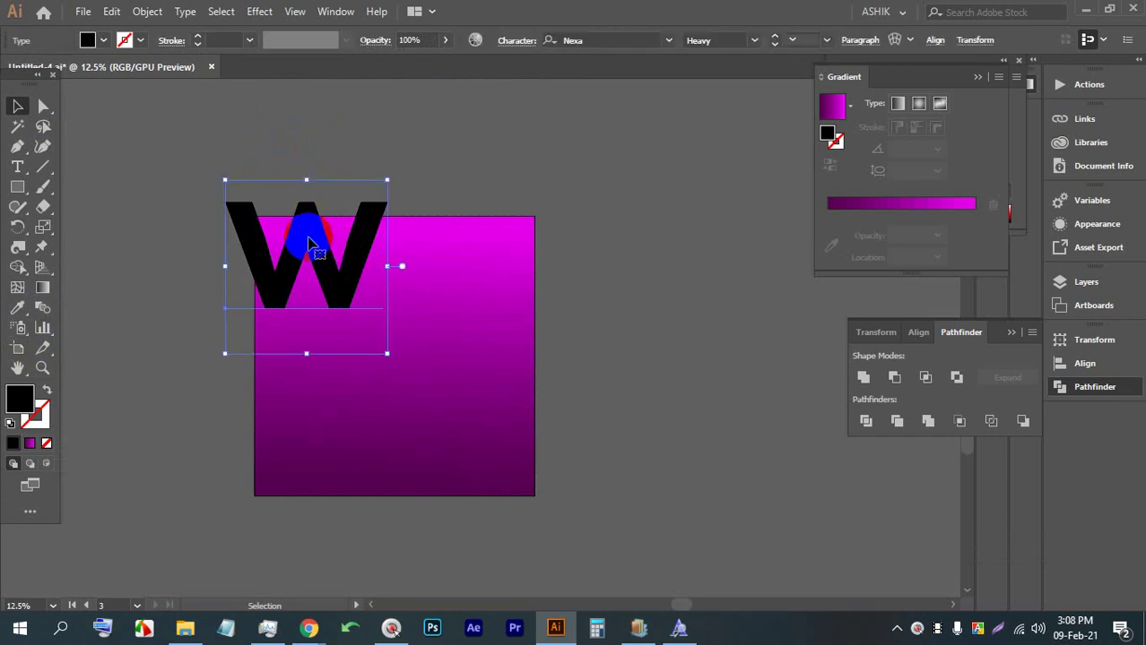
{"action": "left_click", "coordinate": [754, 40]}
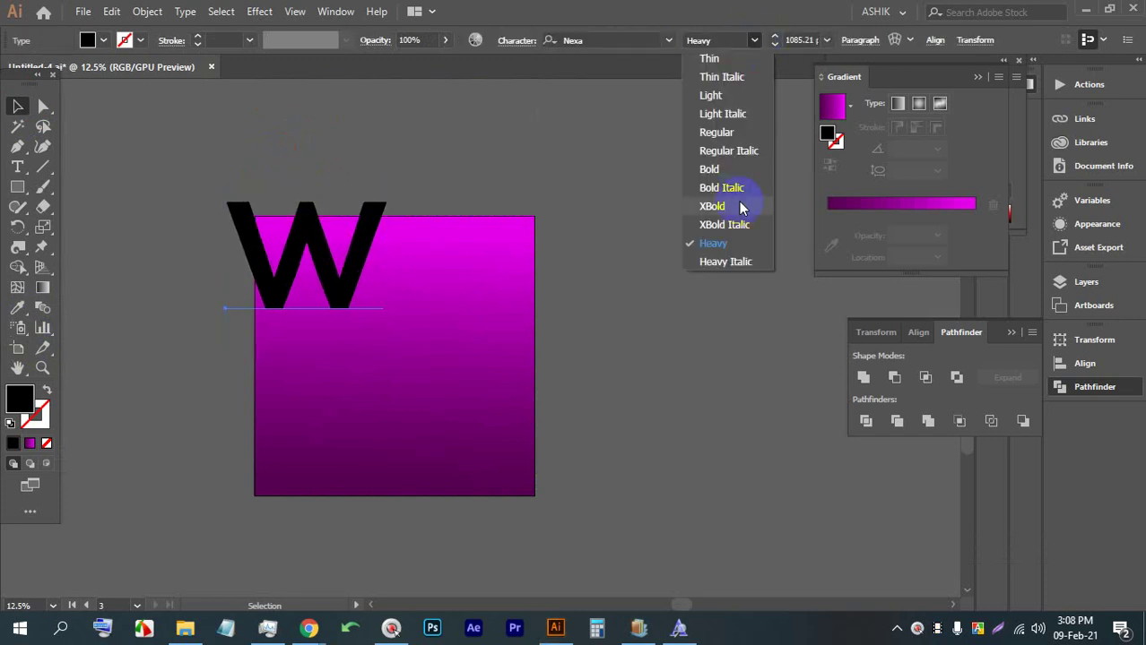
{"action": "left_click", "coordinate": [717, 243]}
{"action": "left_click", "coordinate": [557, 184]}
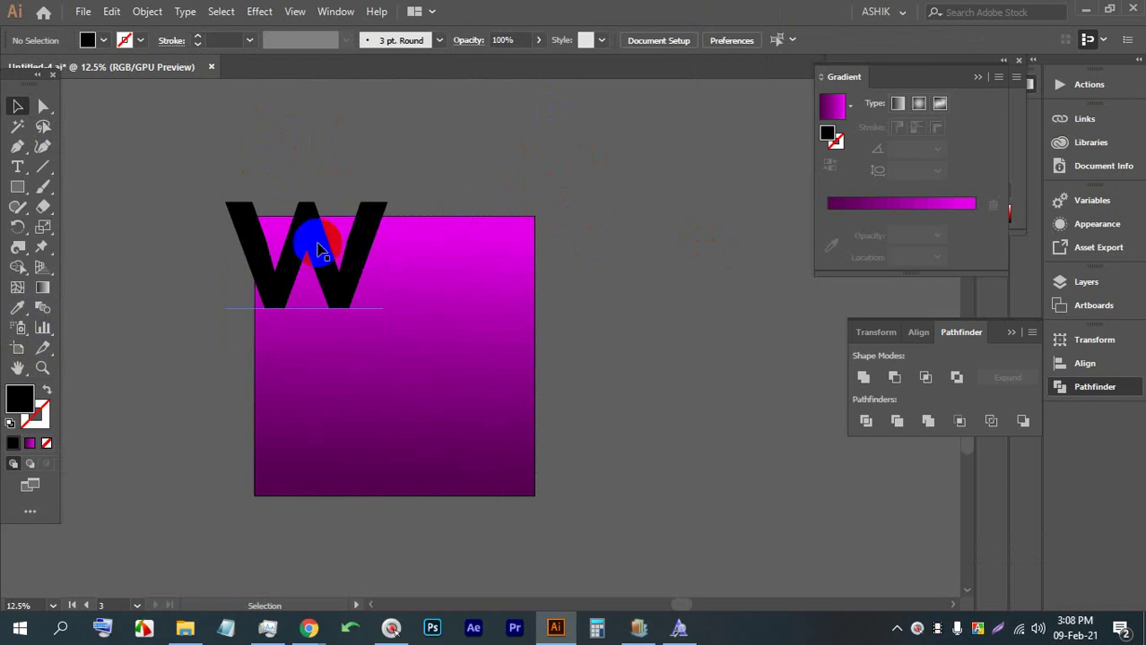
Fill the W with a pink swatch, refined to light pink #fc9ac2
{"action": "left_click", "coordinate": [103, 41]}
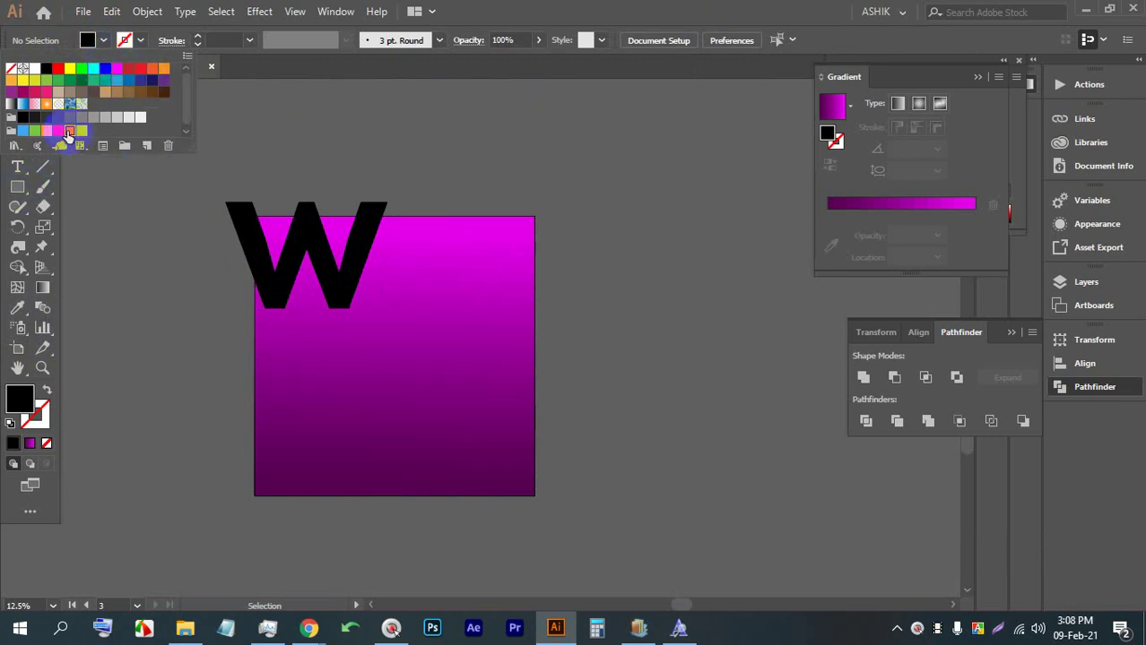
{"action": "left_click", "coordinate": [71, 132]}
{"action": "left_click", "coordinate": [365, 179]}
{"action": "left_click", "coordinate": [302, 225]}
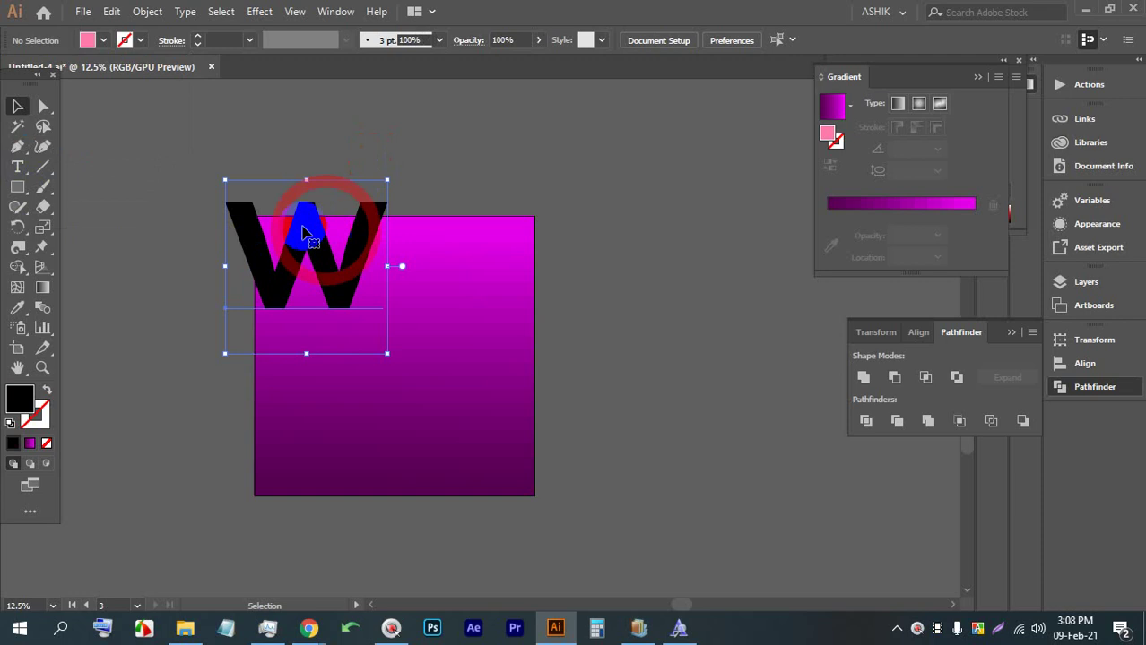
{"action": "left_click", "coordinate": [103, 39]}
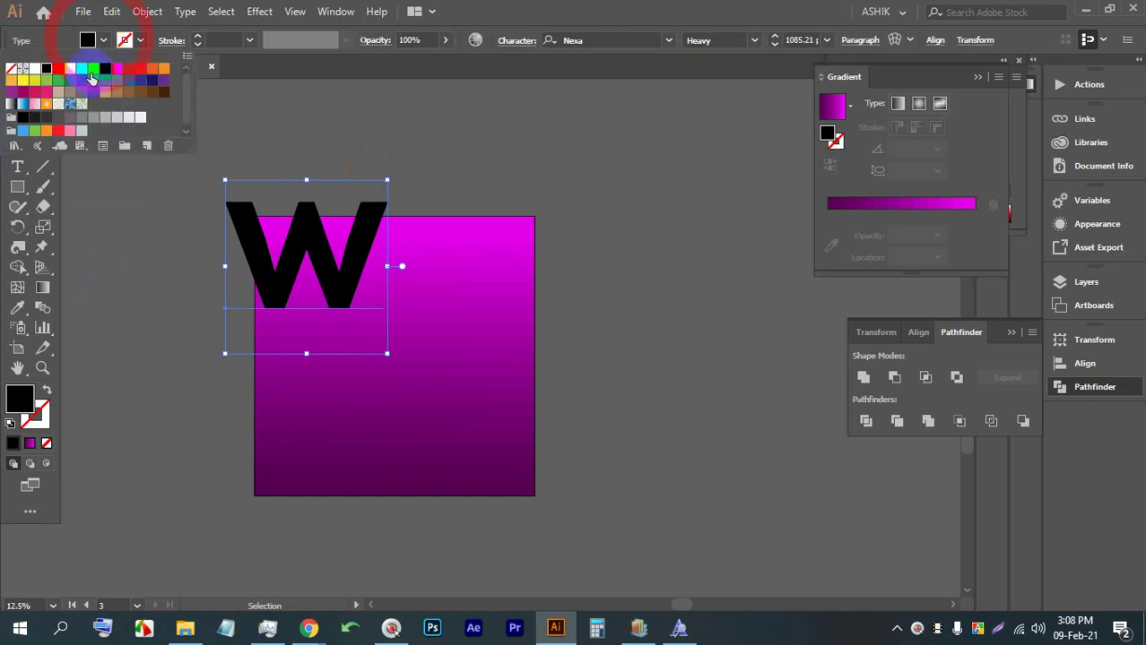
{"action": "left_click", "coordinate": [70, 132]}
{"action": "left_click", "coordinate": [359, 162]}
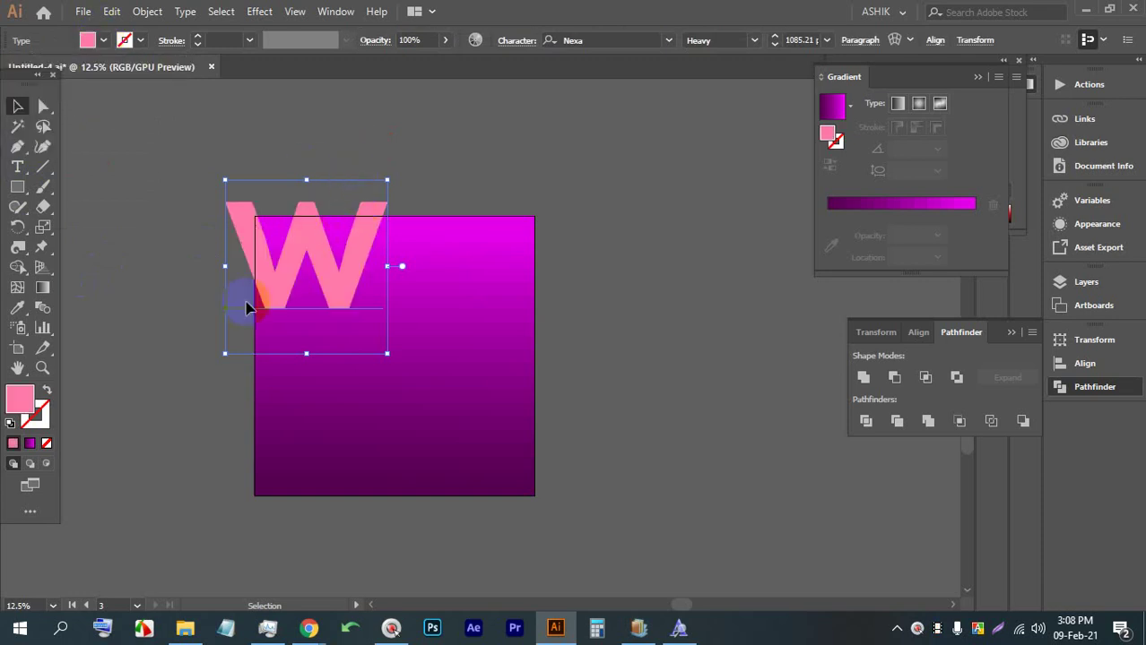
{"action": "double_click", "coordinate": [19, 398]}
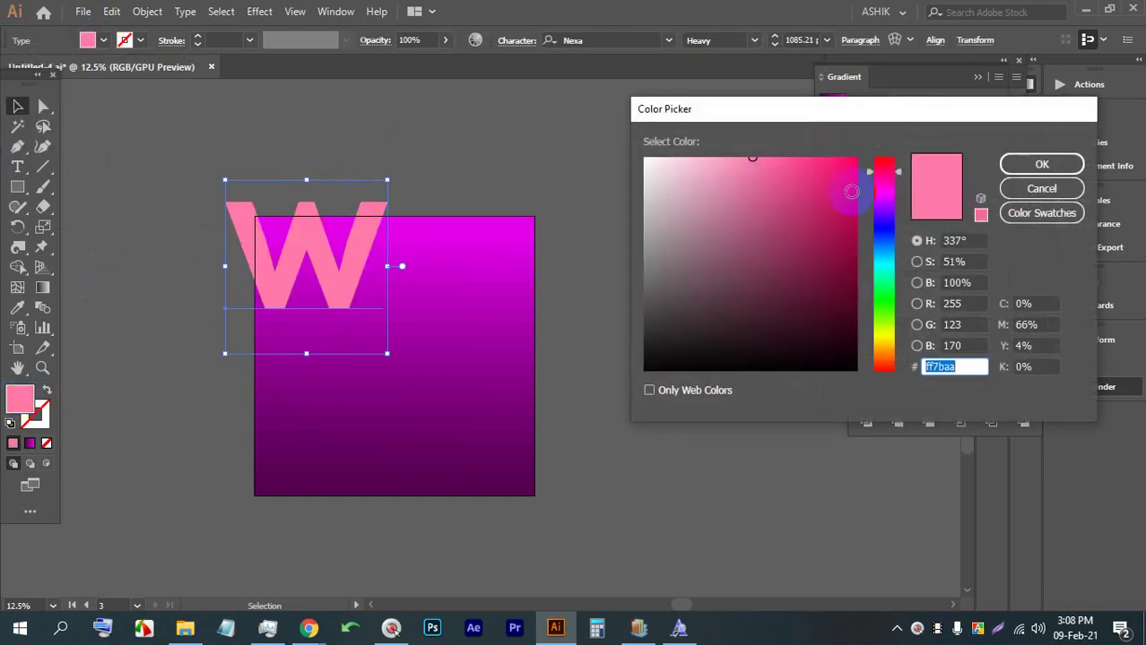
{"action": "left_click", "coordinate": [727, 158]}
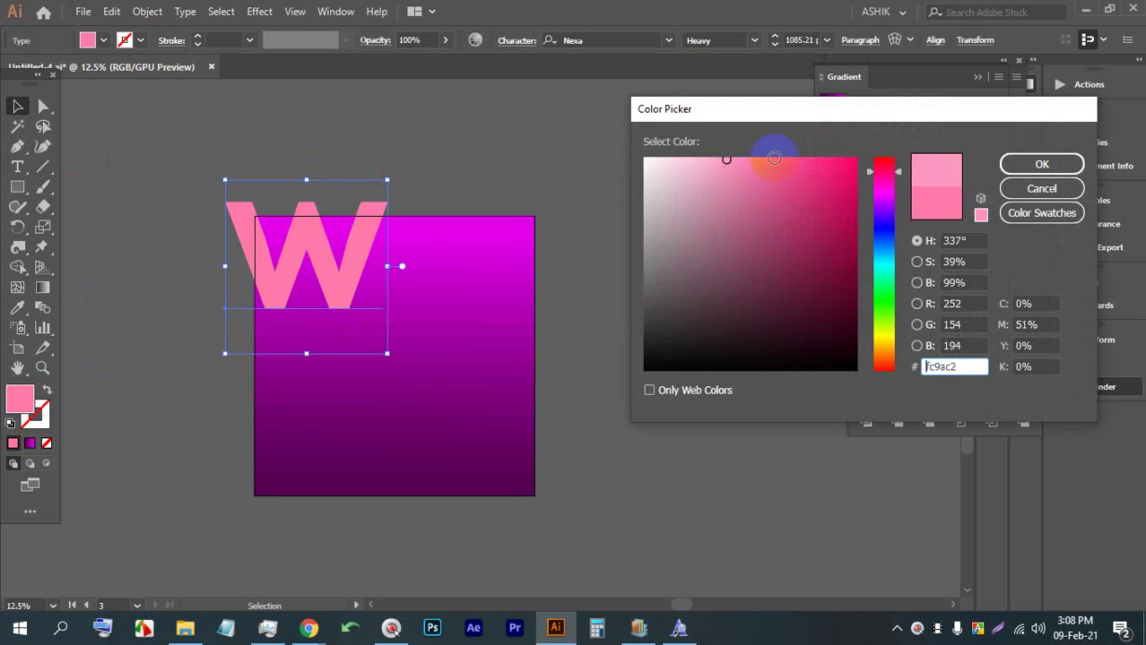
{"action": "left_click", "coordinate": [1038, 163]}
{"action": "left_click", "coordinate": [543, 191]}
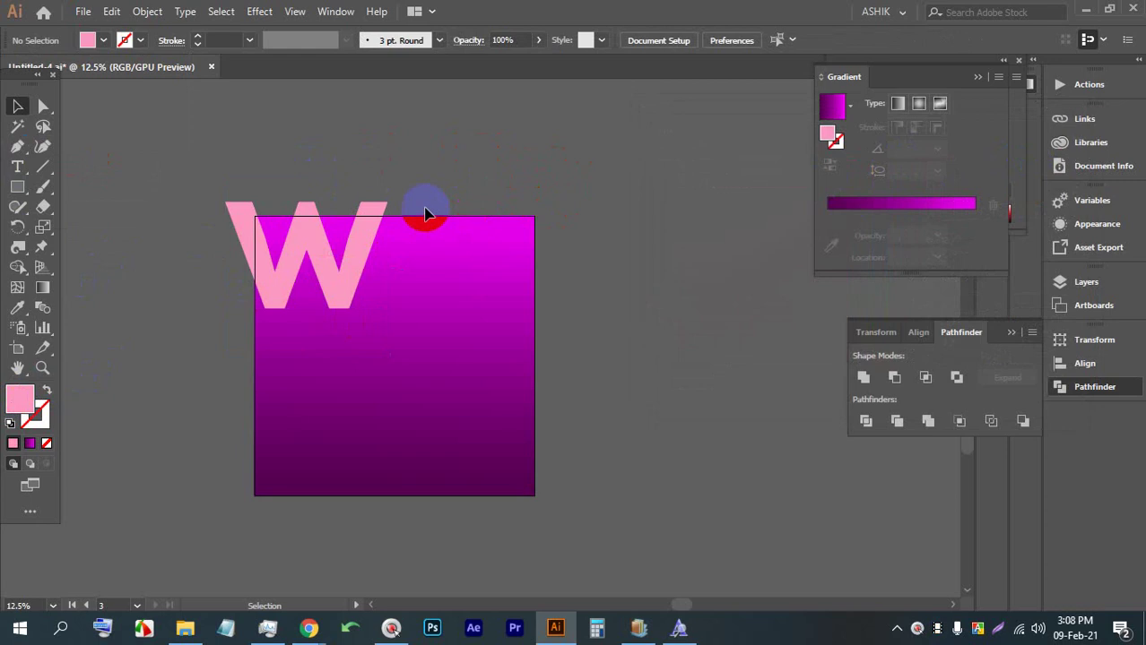
Save the document, then enlarge the gradient square from its centre
{"action": "key", "text": "ctrl+s"}
{"action": "key", "text": "ctrl+s"}
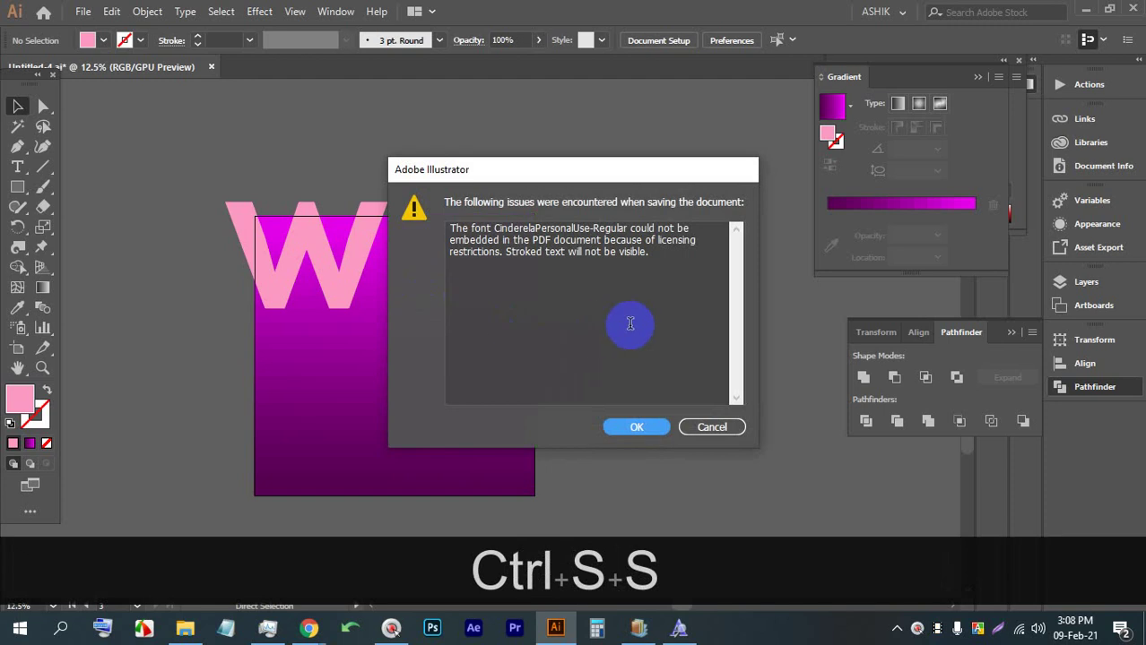
{"action": "left_click", "coordinate": [635, 427]}
{"action": "left_click", "coordinate": [518, 386]}
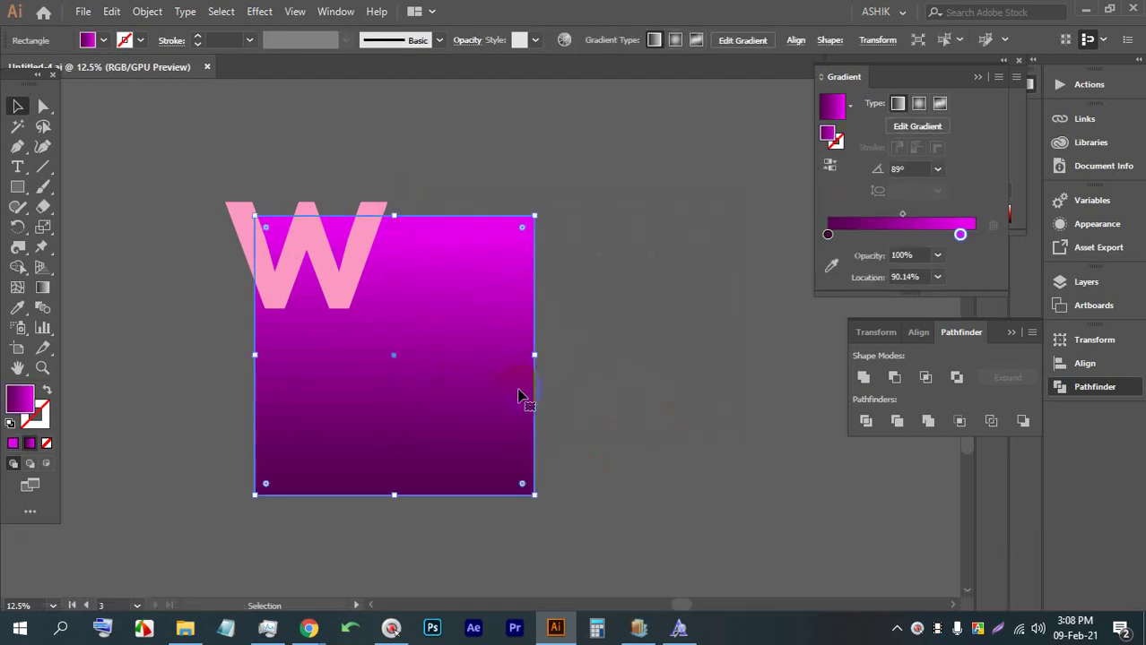
{"action": "key", "text": "ctrl+c"}
{"action": "key", "text": "f"}
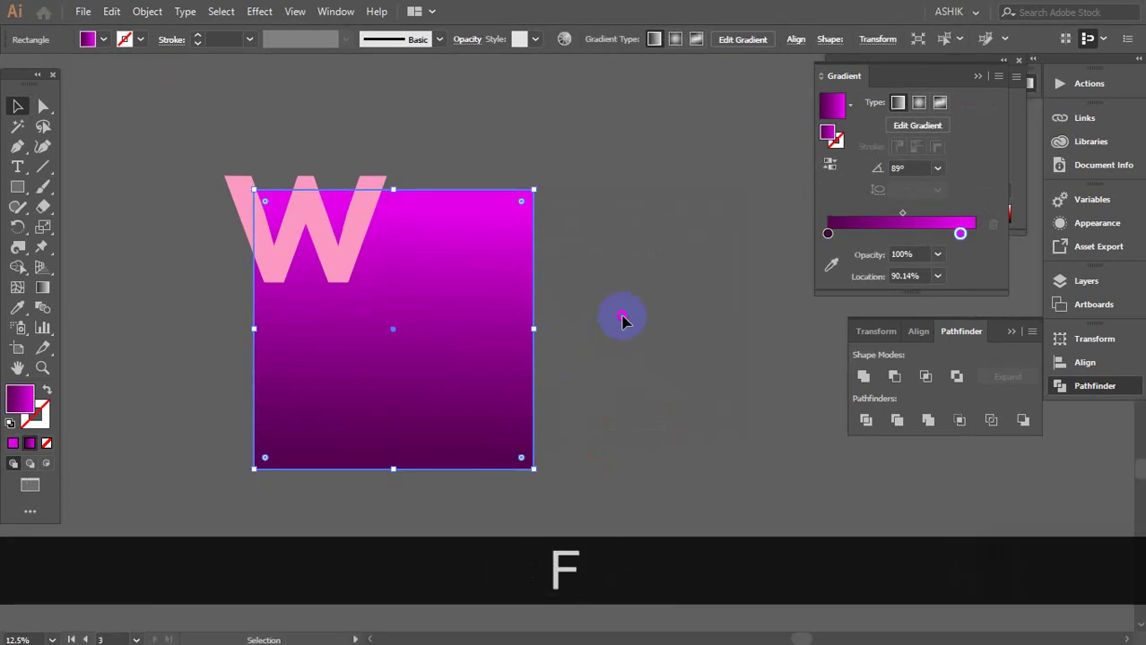
{"action": "left_click", "coordinate": [622, 317]}
{"action": "left_click", "coordinate": [443, 346]}
{"action": "left_click_drag", "start_coordinate": [533, 467], "coordinate": [593, 527]}
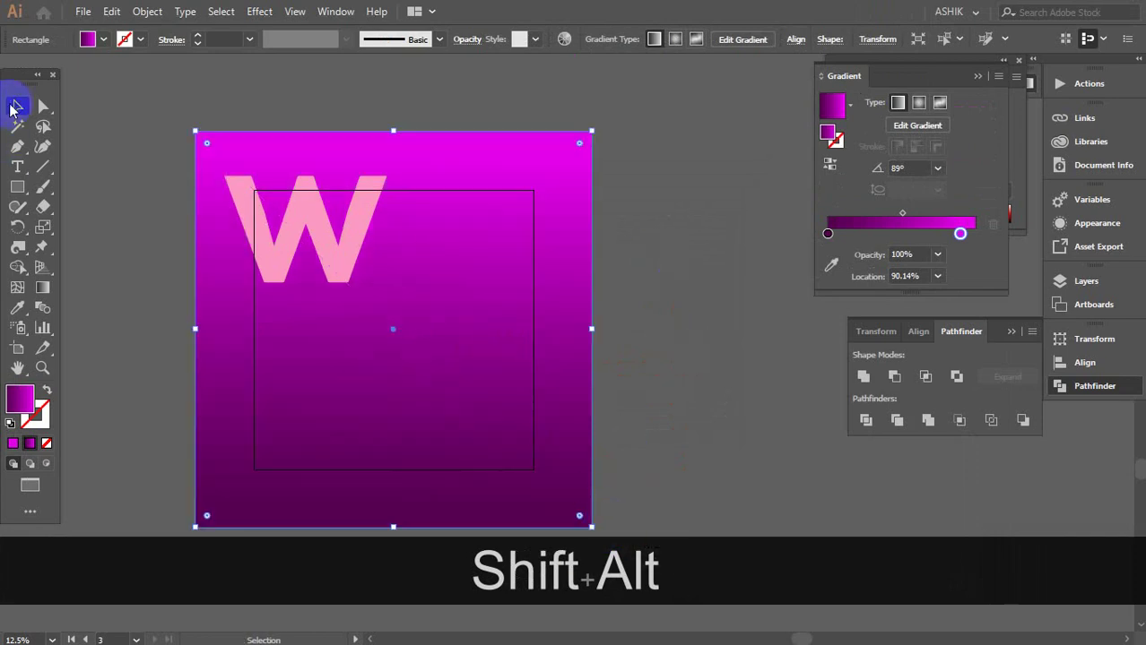
Send the larger square backward and give it a solid dusty-pink fill
{"action": "left_click", "coordinate": [552, 222]}
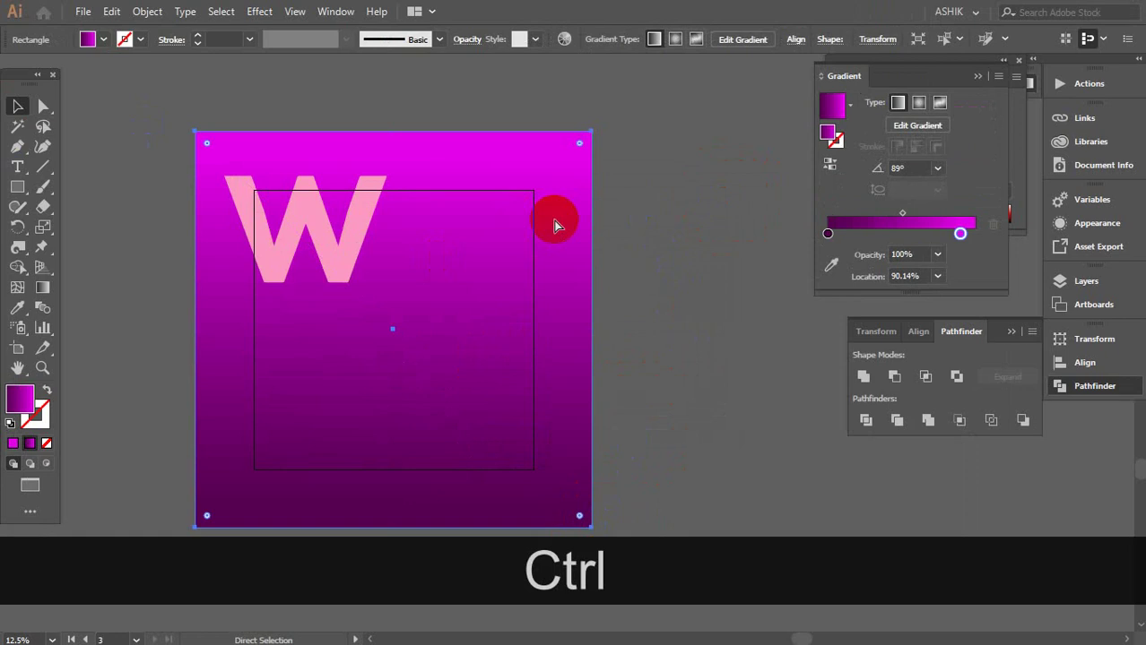
{"action": "key", "text": "ctrl+bracketleft"}
{"action": "key", "text": "ctrl+bracketleft"}
{"action": "key", "text": "ctrl+bracketleft"}
{"action": "key", "text": "ctrl+bracketleft"}
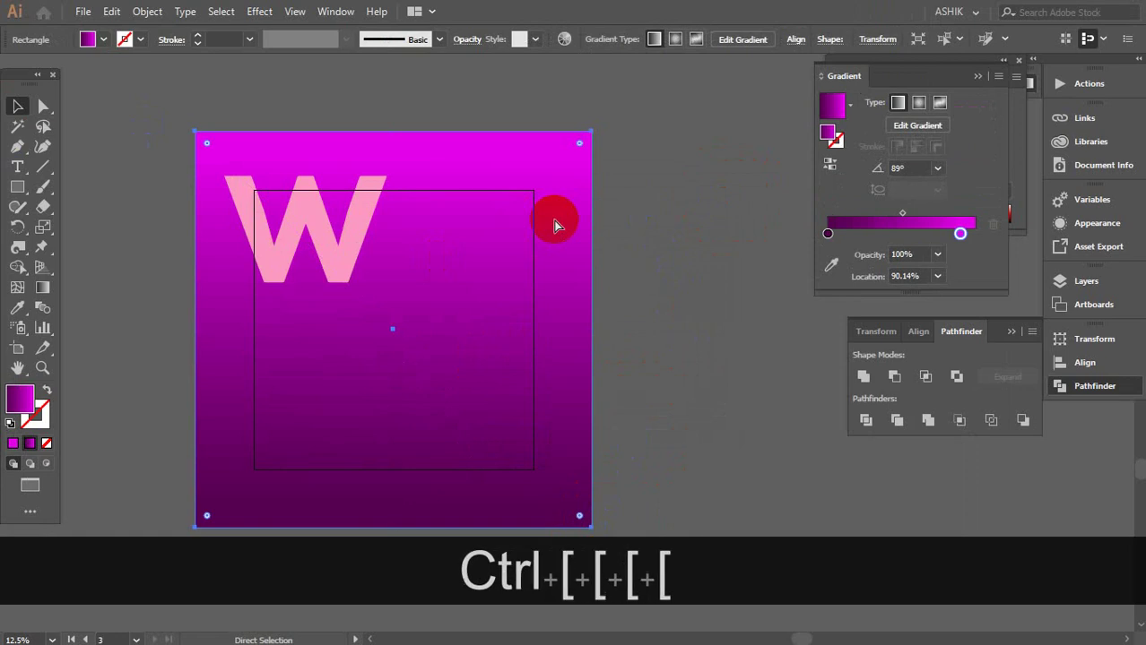
{"action": "left_click", "coordinate": [547, 197]}
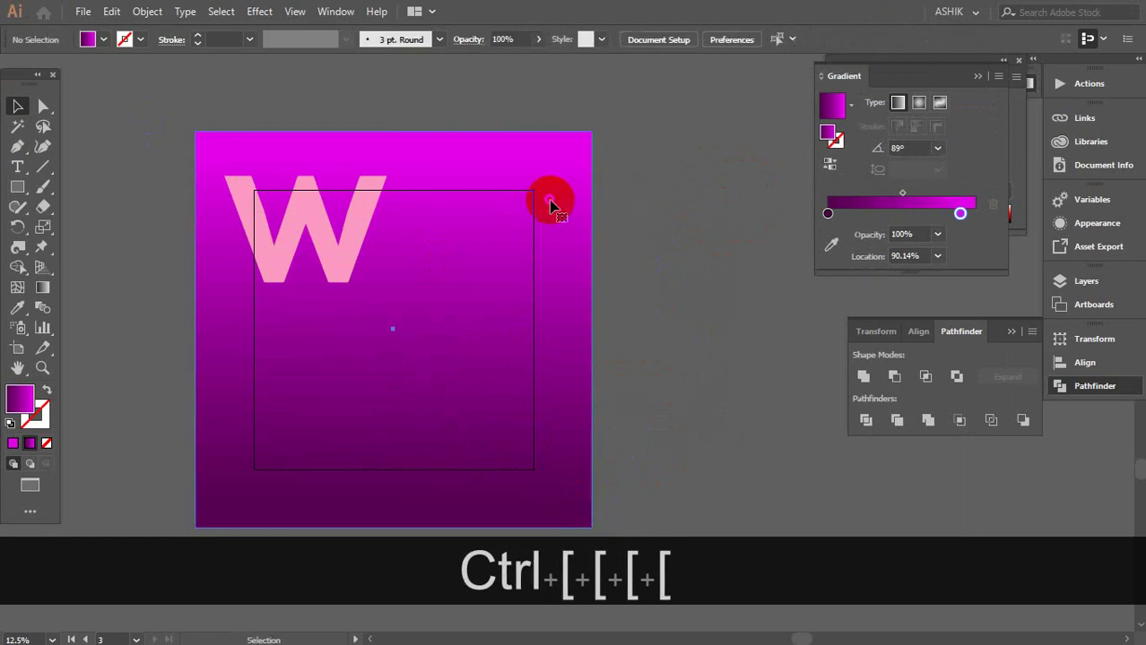
{"action": "double_click", "coordinate": [20, 397]}
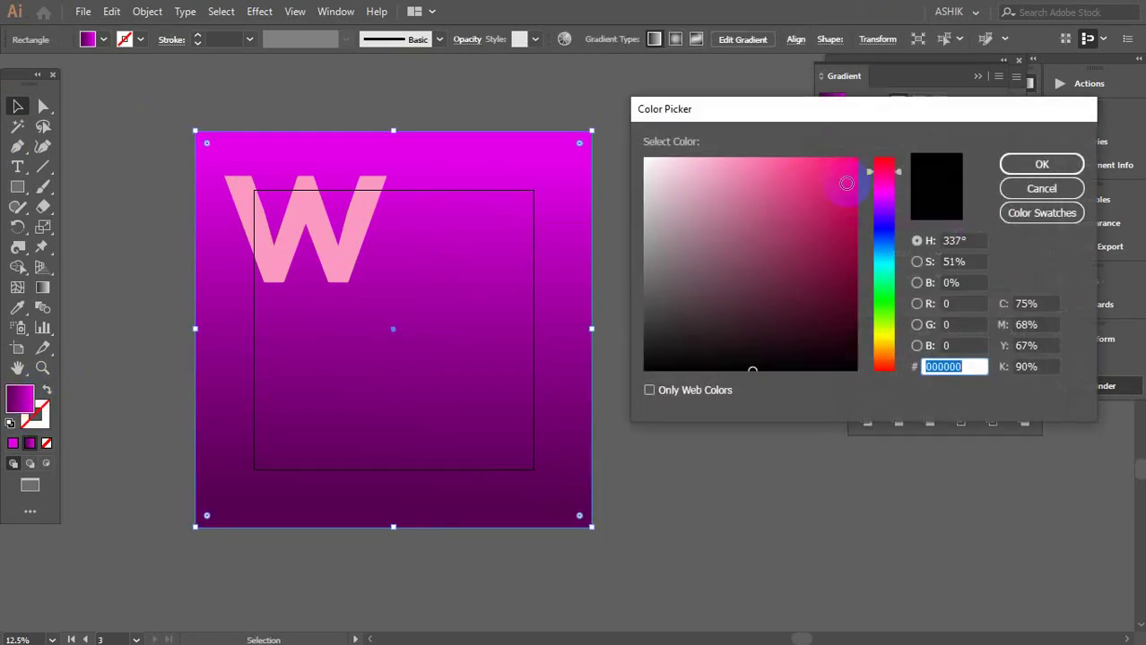
{"action": "left_click", "coordinate": [720, 165]}
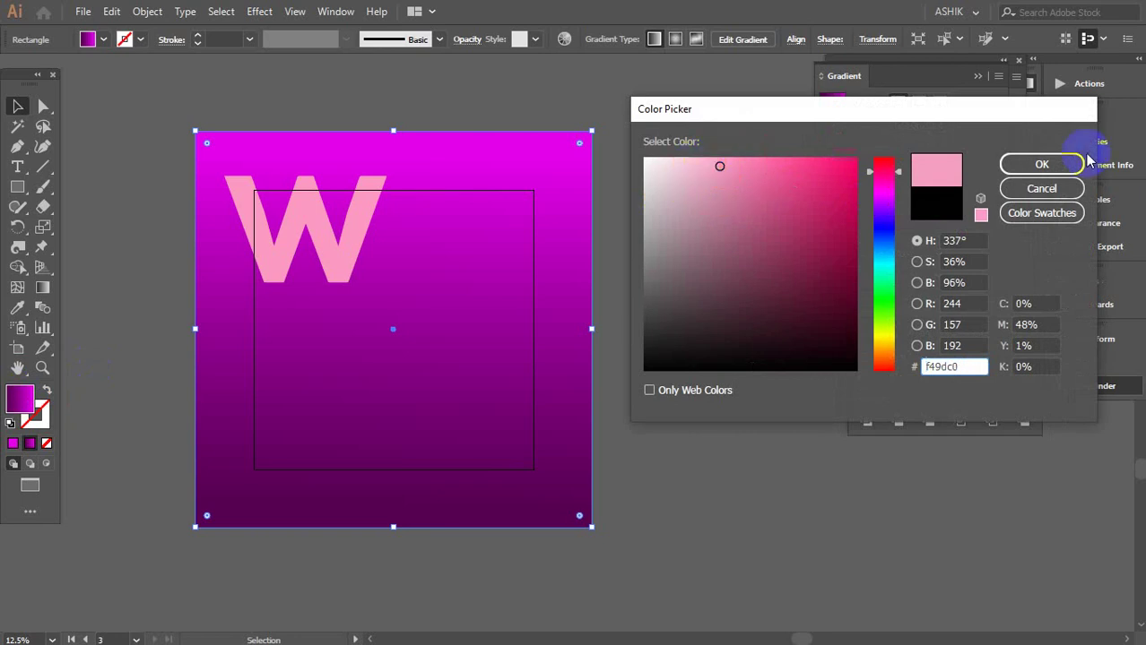
{"action": "left_click", "coordinate": [1049, 164]}
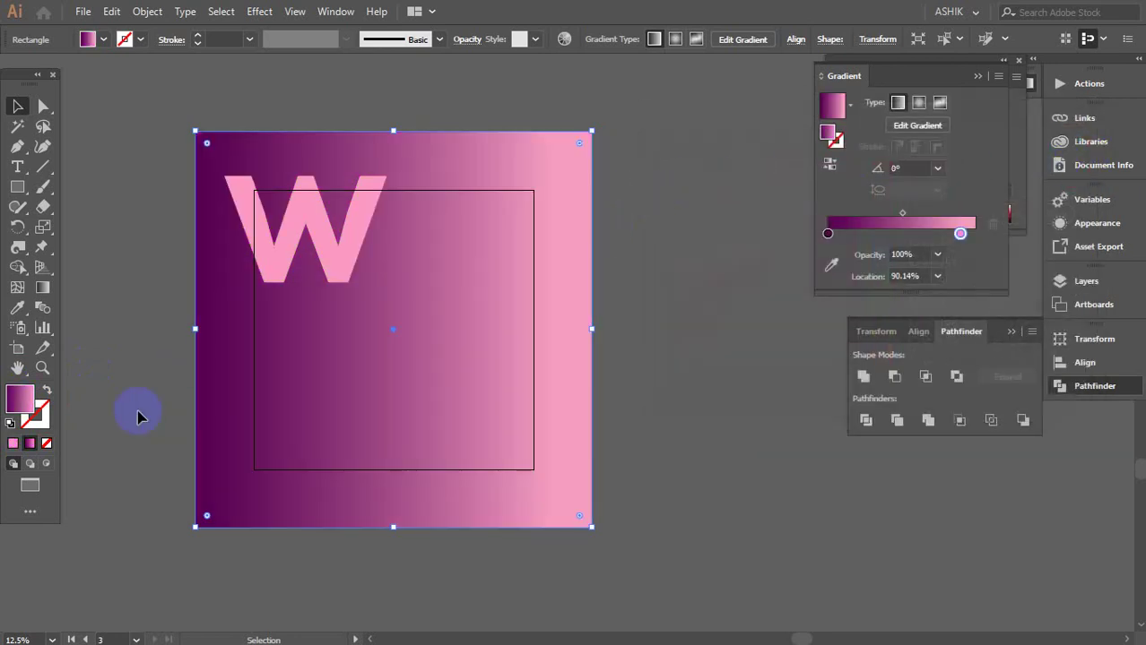
{"action": "left_click", "coordinate": [12, 443]}
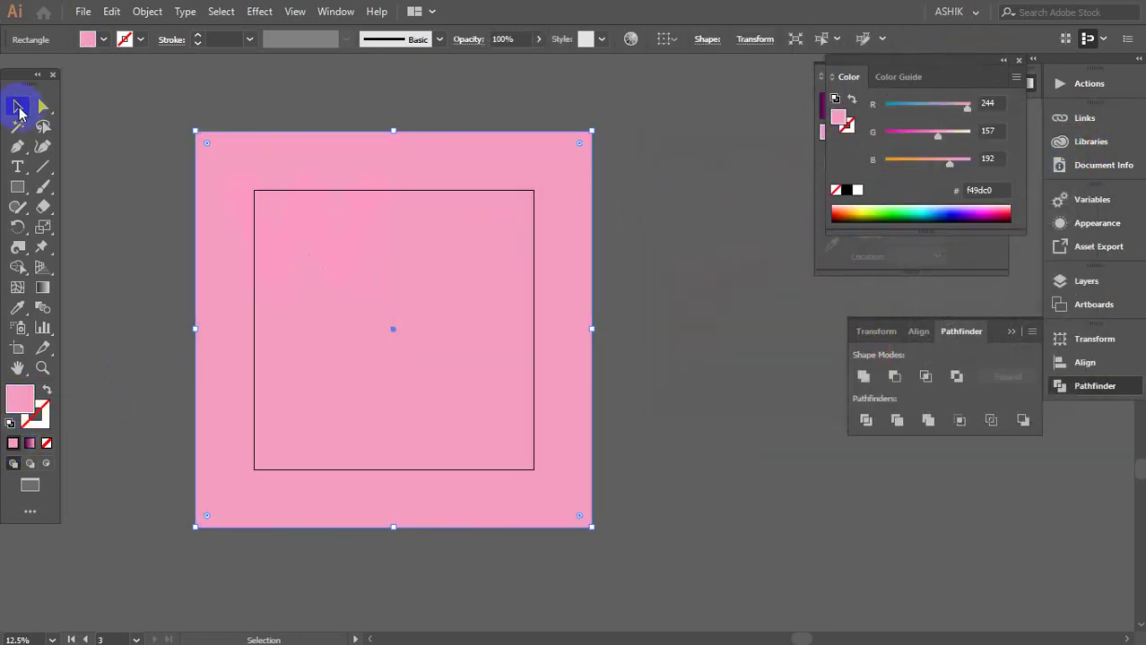
{"action": "left_click", "coordinate": [559, 176]}
{"action": "key", "text": "ctrl+bracketleft"}
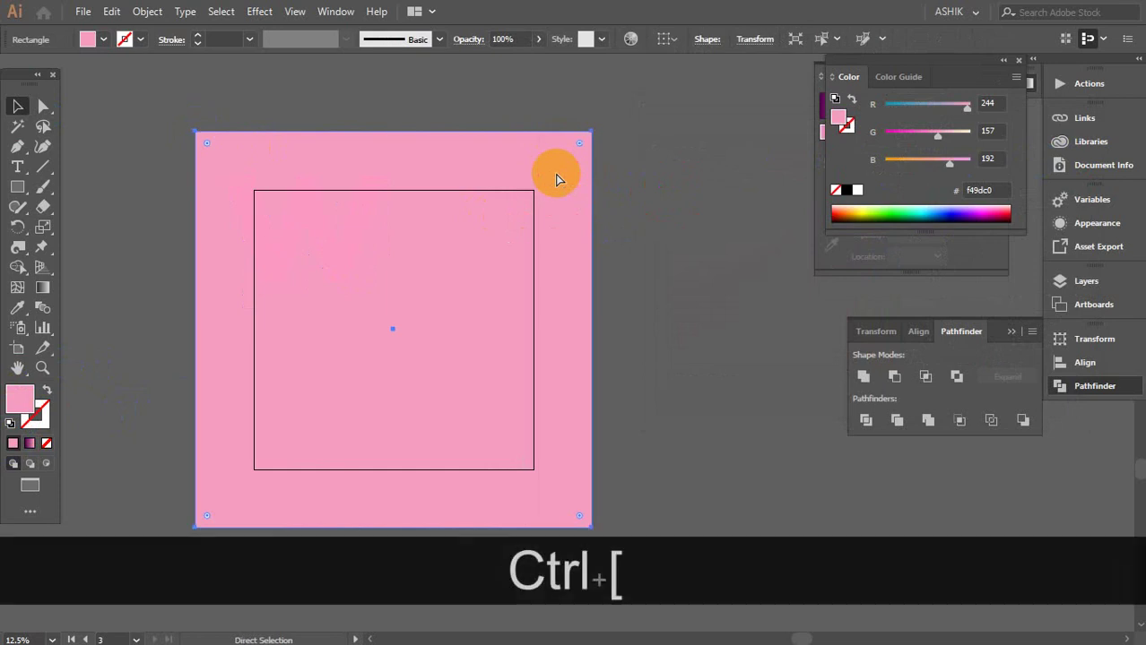
{"action": "left_click", "coordinate": [634, 239]}
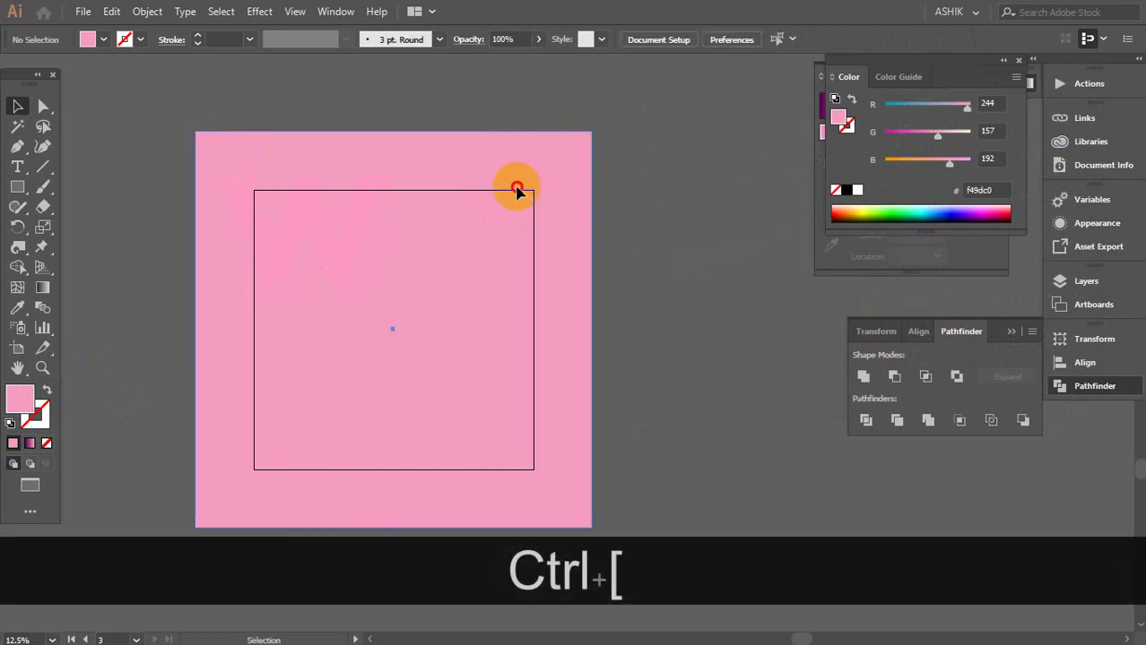
Undo back to the magenta gradient square, then copy it and paste in front
{"action": "left_click_drag", "start_coordinate": [517, 186], "coordinate": [668, 224]}
{"action": "key", "text": "ctrl+z"}
{"action": "key", "text": "ctrl+z"}
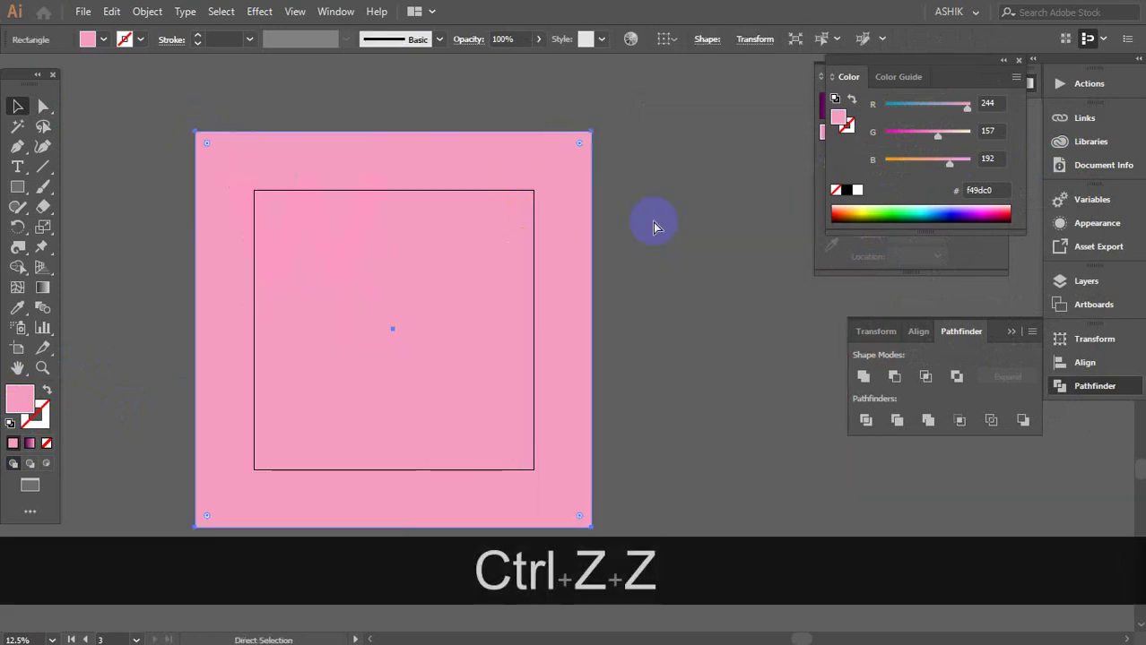
{"action": "key", "text": "ctrl+z"}
{"action": "key", "text": "ctrl+z"}
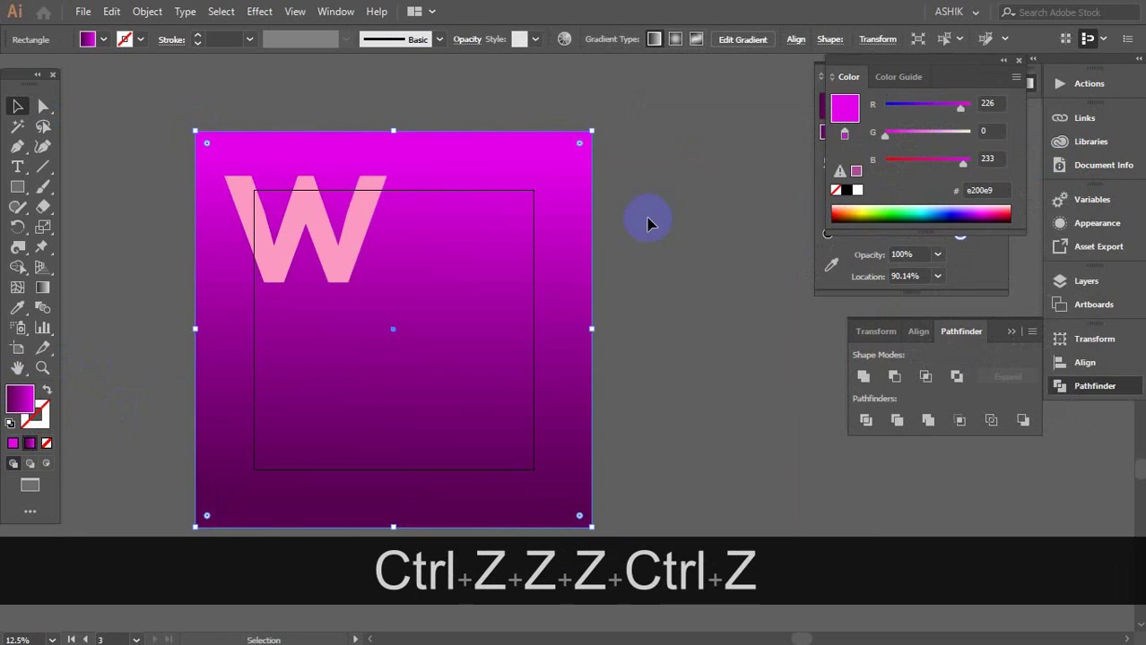
{"action": "key", "text": "ctrl+z"}
{"action": "key", "text": "ctrl+z"}
{"action": "key", "text": "ctrl+z"}
{"action": "key", "text": "ctrl+z"}
{"action": "key", "text": "ctrl+z"}
{"action": "key", "text": "ctrl+z"}
{"action": "key", "text": "ctrl+z"}
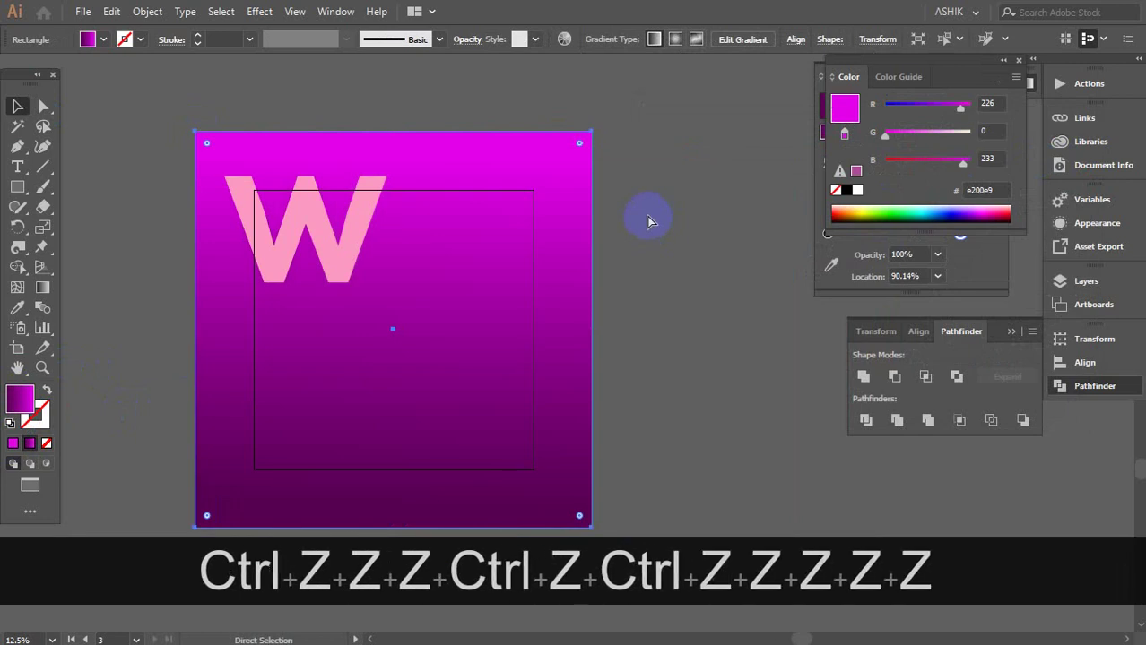
{"action": "left_click", "coordinate": [501, 244]}
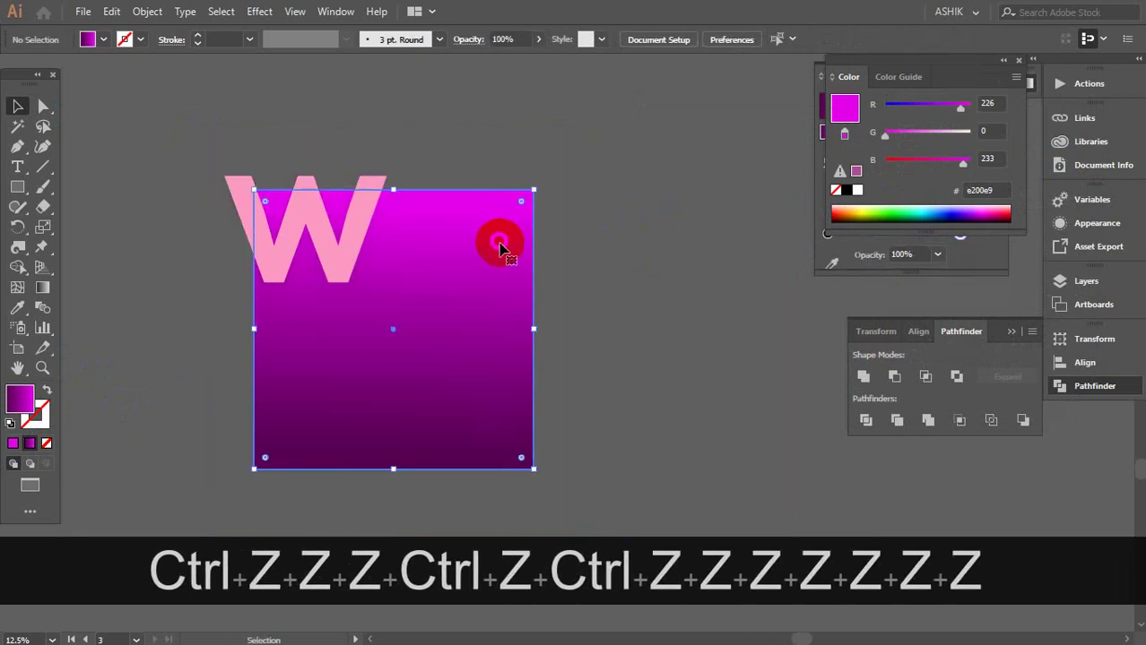
{"action": "key", "text": "ctrl+c"}
{"action": "key", "text": "ctrl+f"}
Enlarge the pasted square copy evenly around its centre and send it behind the gradient square
{"action": "left_click", "coordinate": [634, 225]}
{"action": "left_click", "coordinate": [456, 269]}
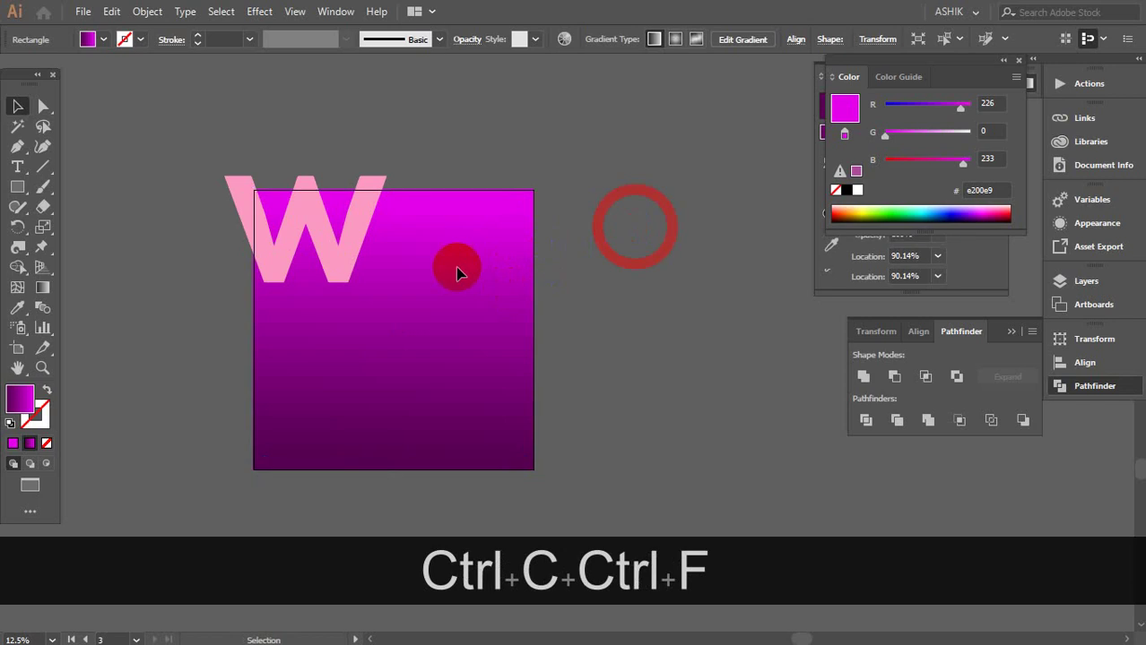
{"action": "left_click_drag", "start_coordinate": [533, 469], "coordinate": [599, 534]}
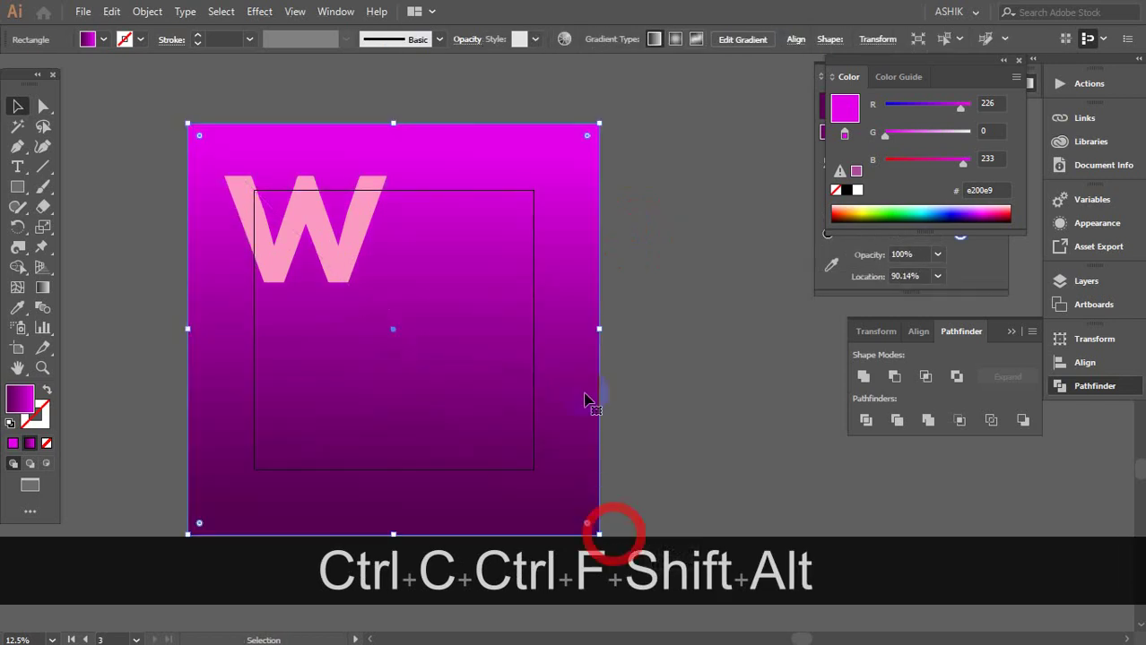
{"action": "key", "text": "ctrl+bracketleft"}
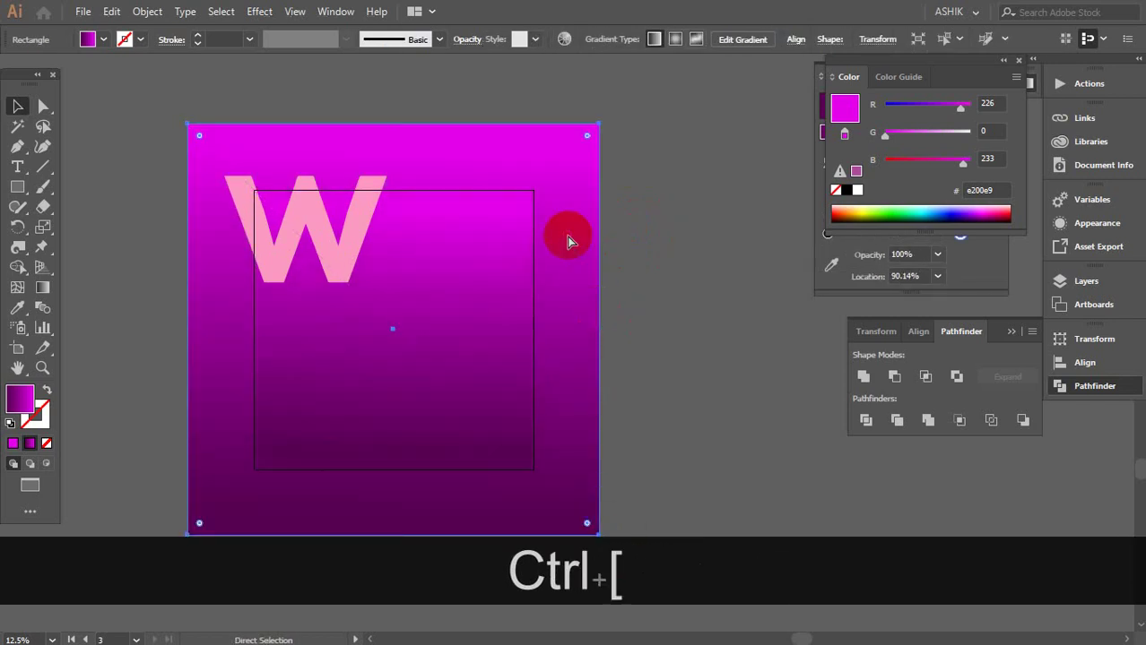
Give the large square a solid fill sampled from the W's pink with the Eyedropper
{"action": "left_click", "coordinate": [668, 205]}
{"action": "left_click", "coordinate": [549, 184]}
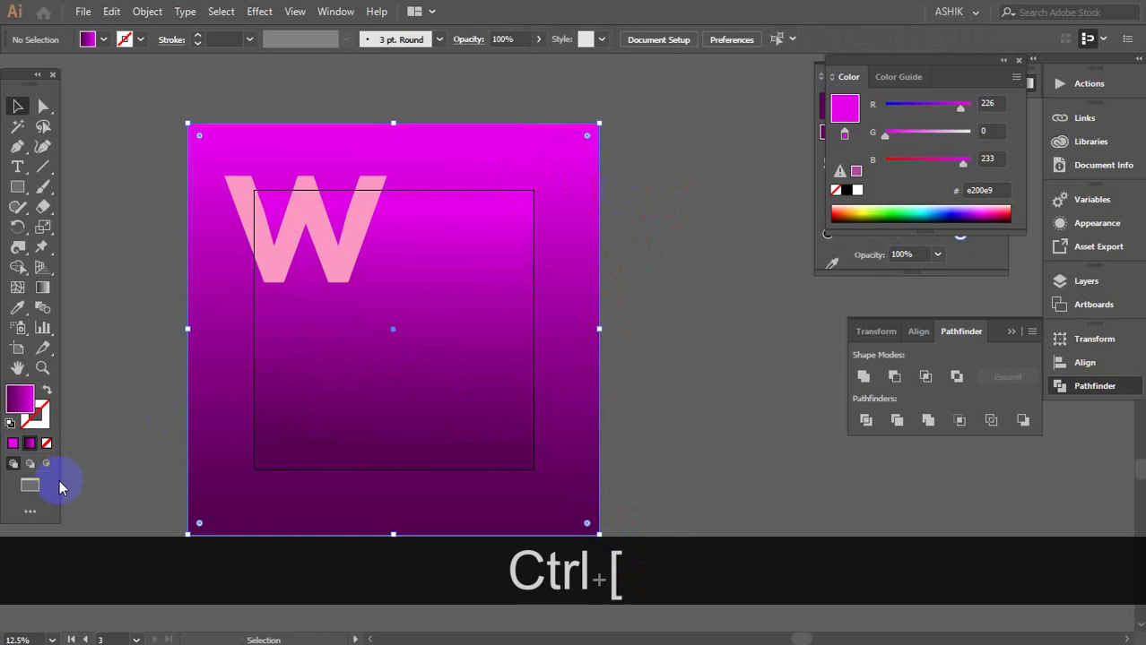
{"action": "left_click", "coordinate": [13, 444]}
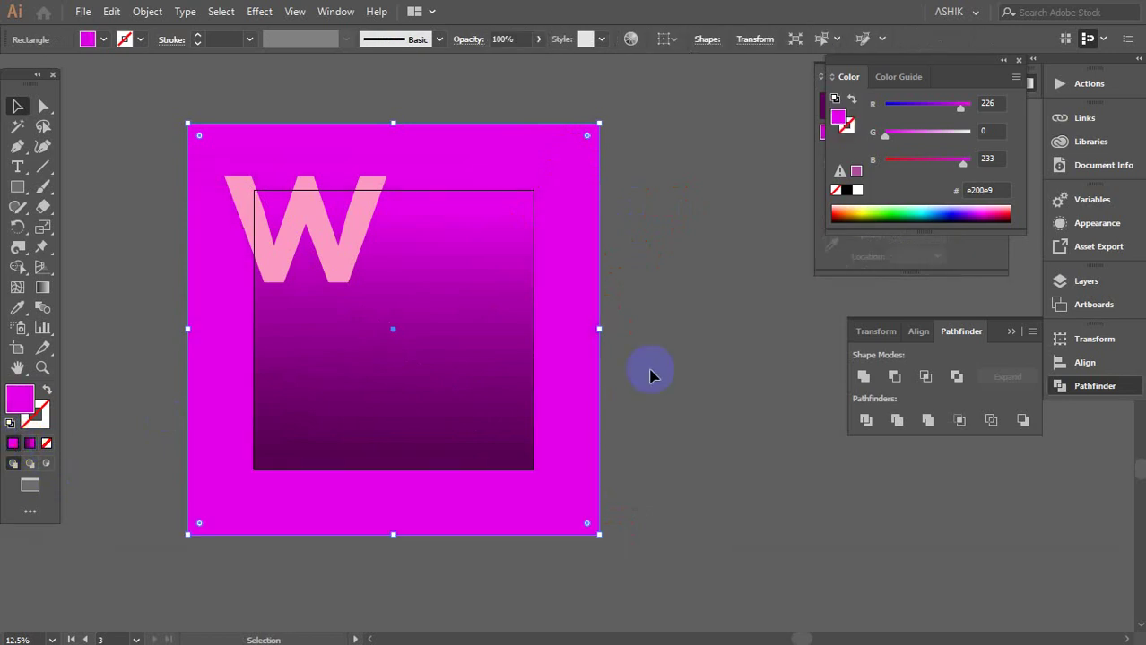
{"action": "double_click", "coordinate": [19, 408]}
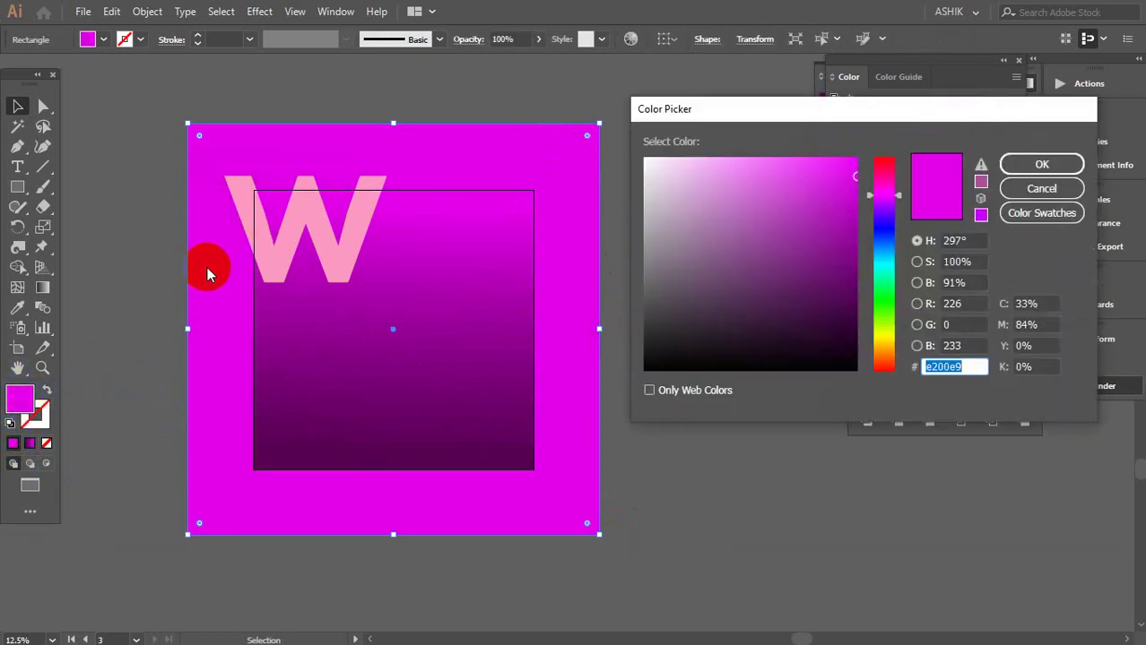
{"action": "left_click", "coordinate": [1040, 188]}
{"action": "left_click", "coordinate": [19, 308]}
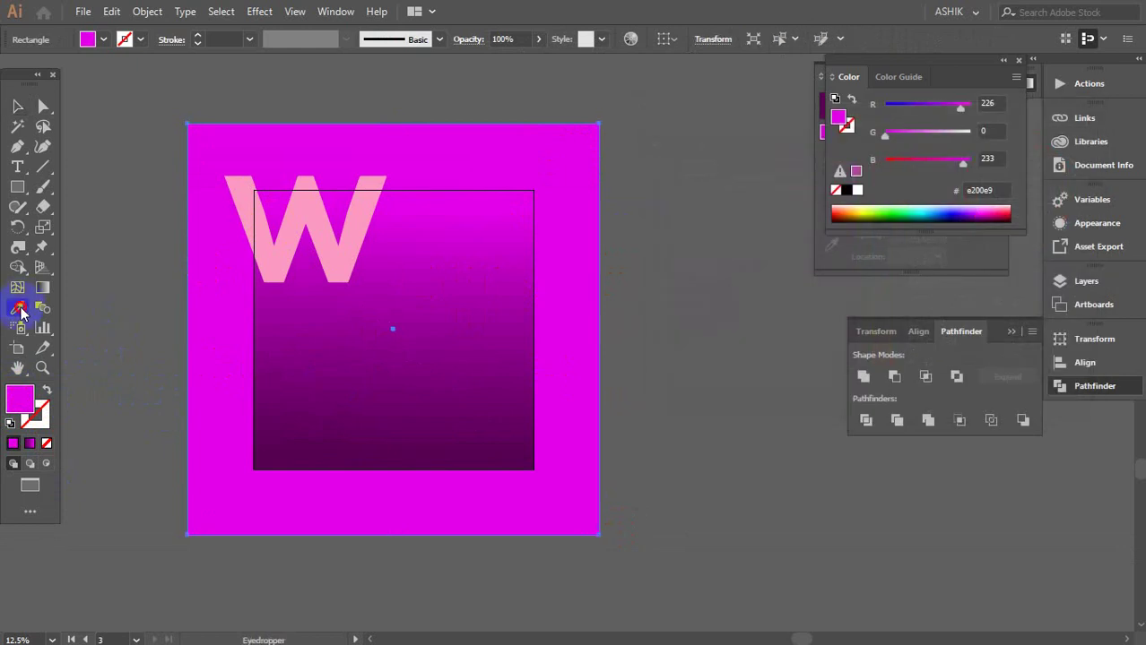
{"action": "left_click", "coordinate": [245, 210]}
Change the background square's fill to dusty pink c4749c
{"action": "double_click", "coordinate": [19, 398]}
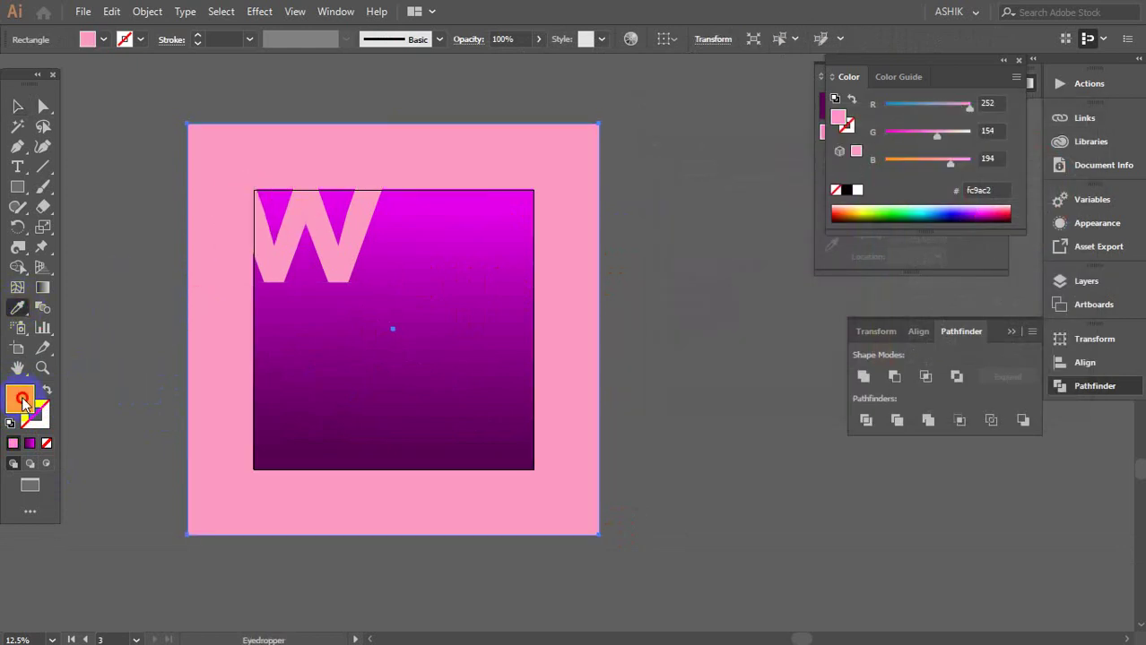
{"action": "left_click_drag", "start_coordinate": [722, 171], "coordinate": [686, 162]}
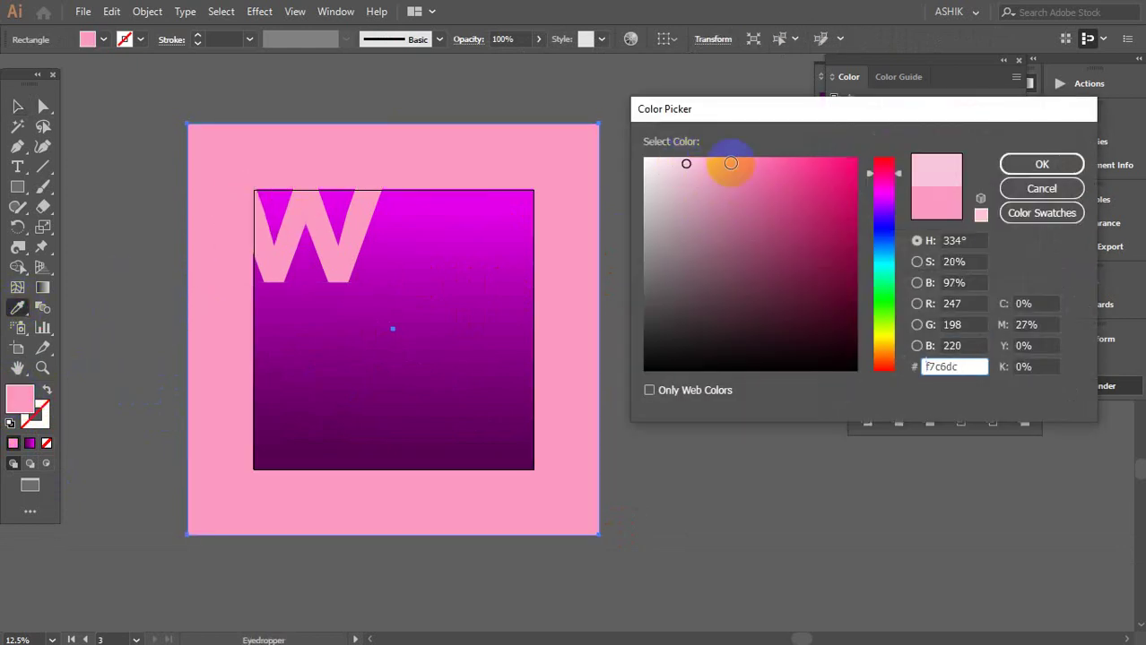
{"action": "left_click", "coordinate": [1013, 164]}
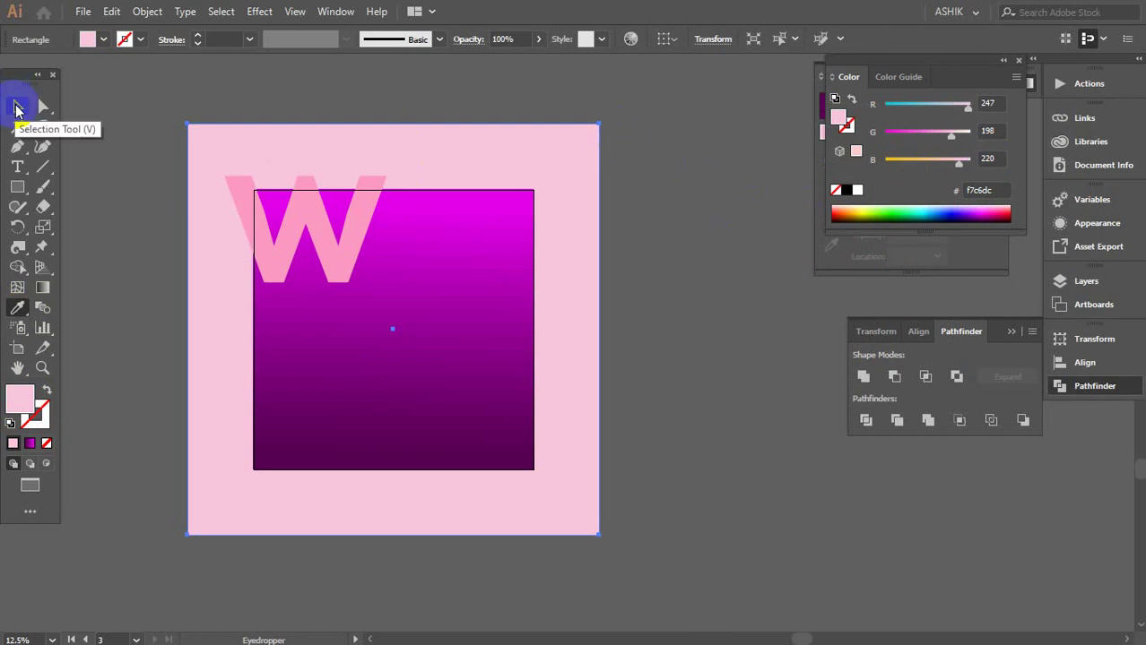
{"action": "left_click", "coordinate": [16, 109]}
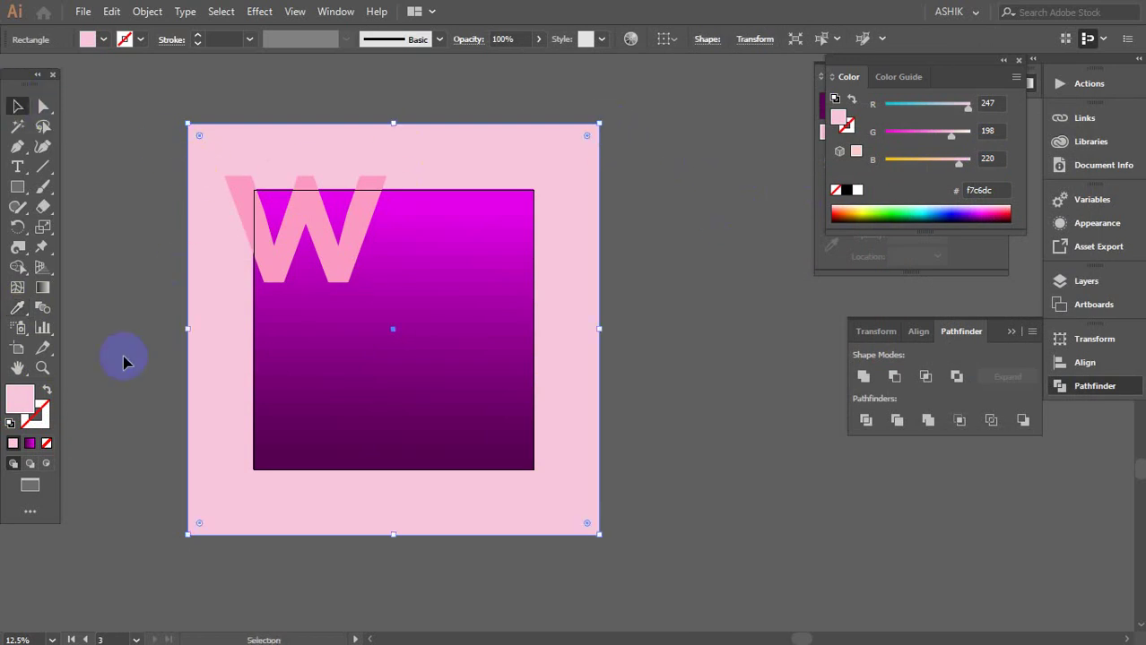
{"action": "double_click", "coordinate": [21, 397]}
{"action": "left_click", "coordinate": [730, 207]}
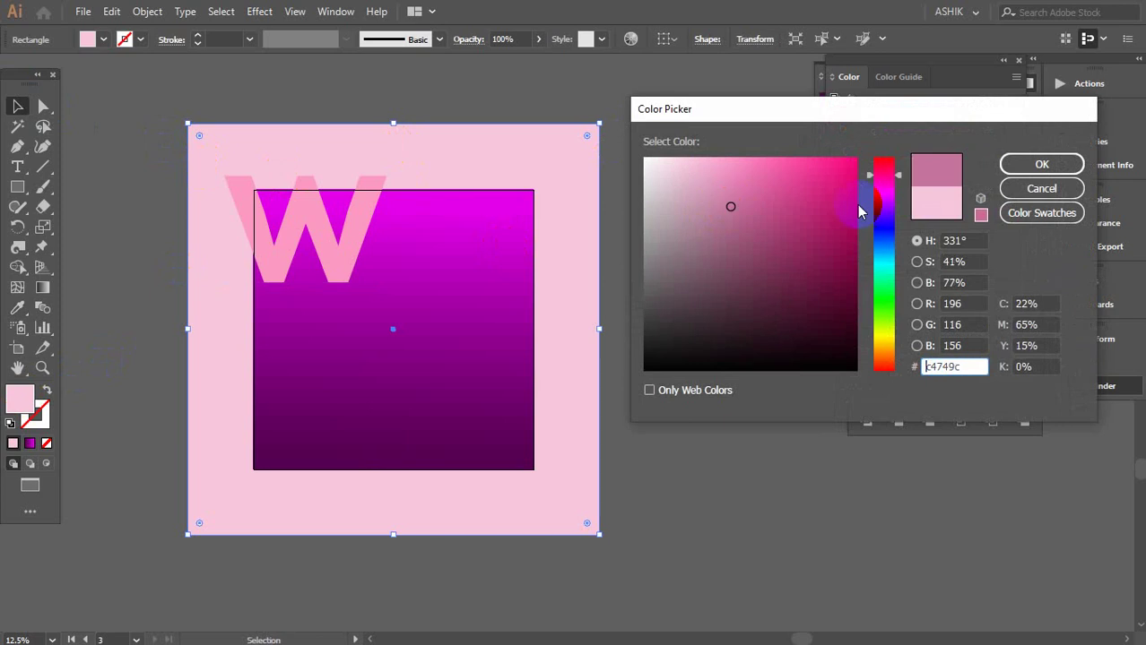
{"action": "left_click", "coordinate": [1033, 163]}
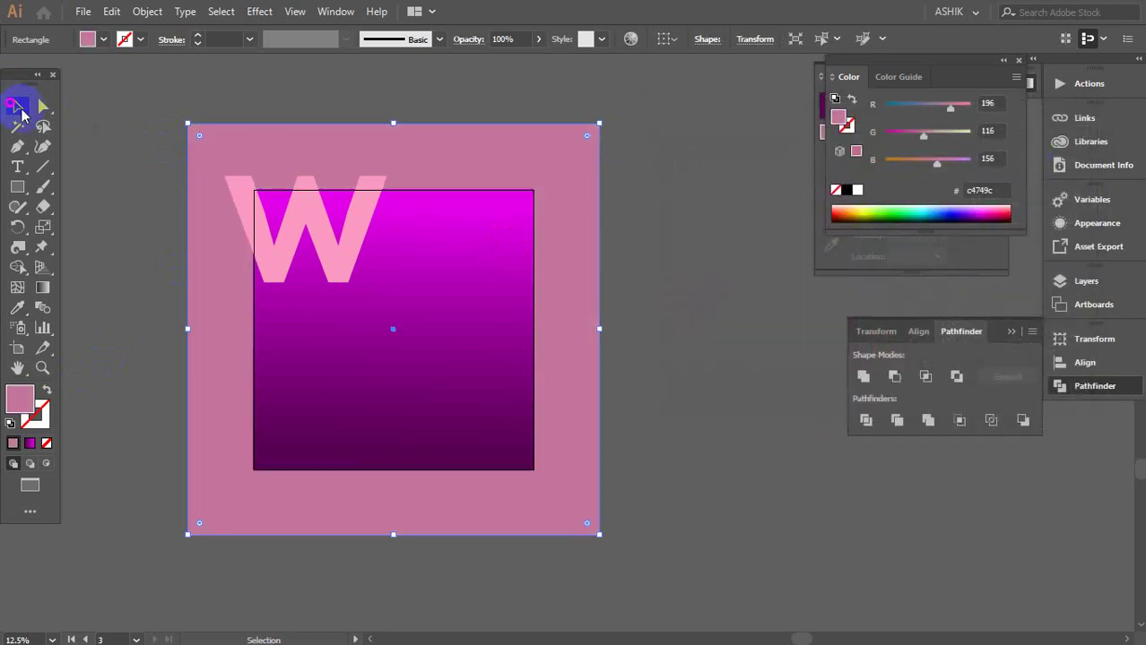
Move the gradient square's top magenta stop up to 100% location
{"action": "left_click", "coordinate": [655, 233]}
{"action": "left_click", "coordinate": [467, 269]}
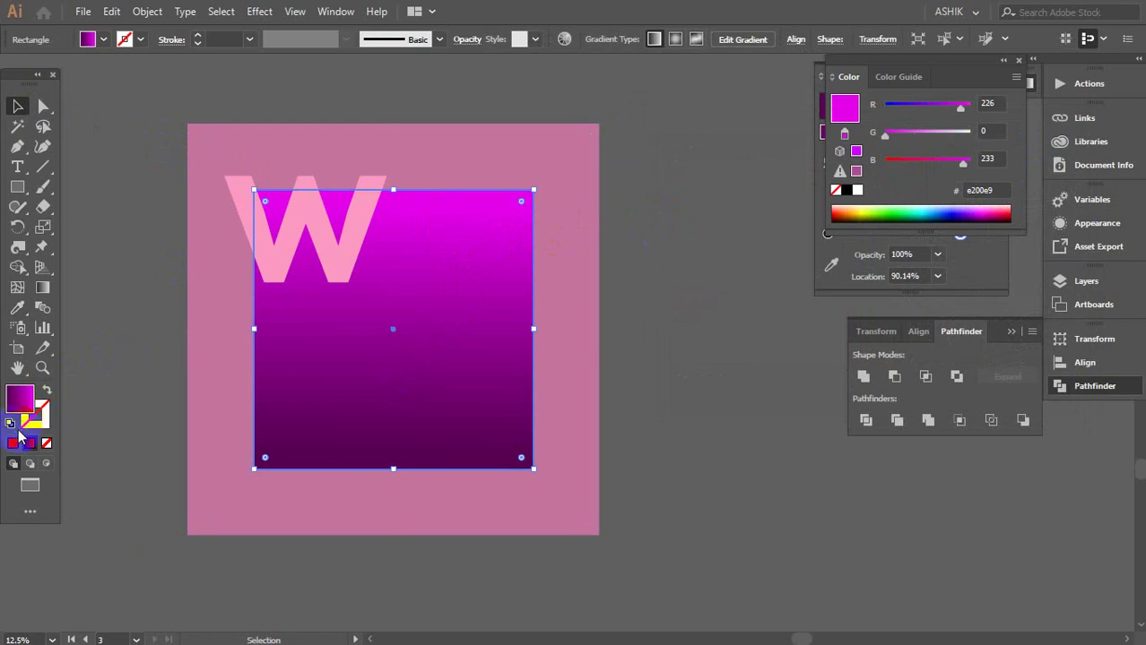
{"action": "left_click", "coordinate": [42, 287]}
{"action": "left_click_drag", "start_coordinate": [378, 255], "coordinate": [397, 173]}
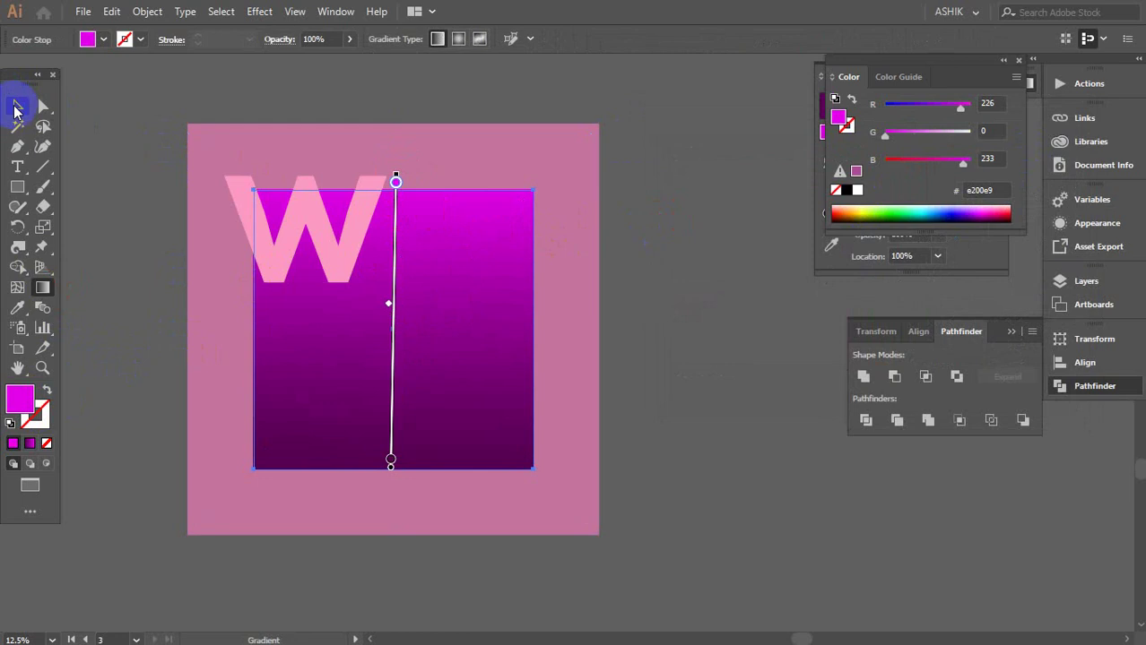
{"action": "left_click", "coordinate": [17, 106]}
{"action": "left_click", "coordinate": [525, 210]}
{"action": "left_click", "coordinate": [662, 254]}
Select the gradient square together with the W
{"action": "scroll", "coordinate": [422, 359], "scroll_direction": "up", "scroll_amount": 2}
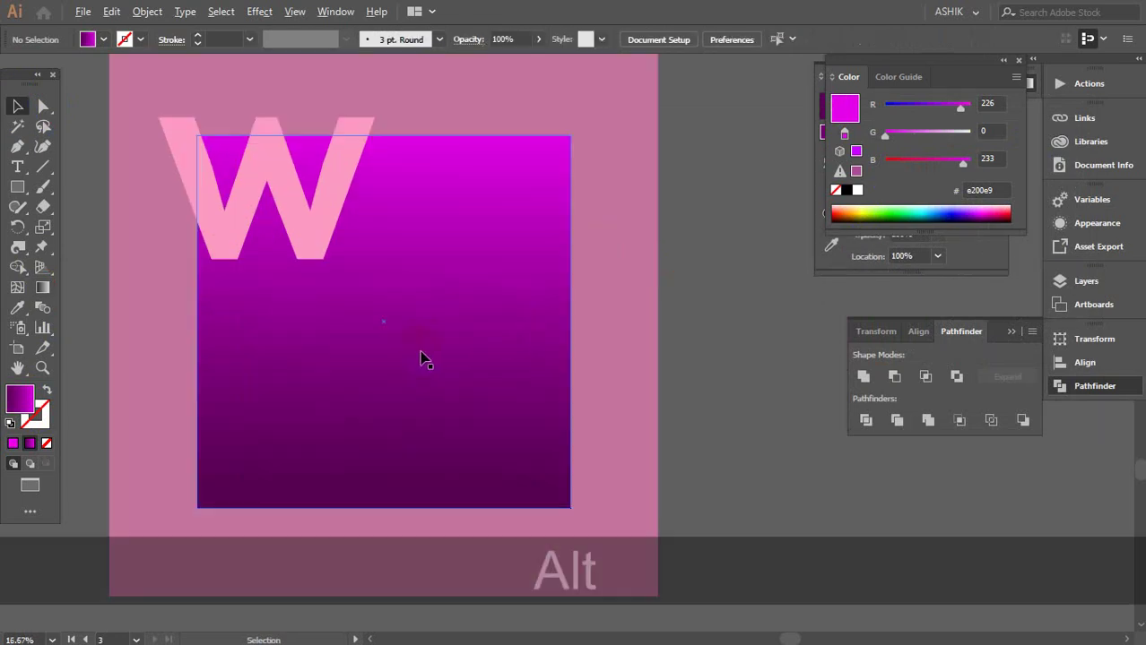
{"action": "left_click", "coordinate": [432, 284]}
{"action": "left_click", "coordinate": [320, 184], "text": "shift"}
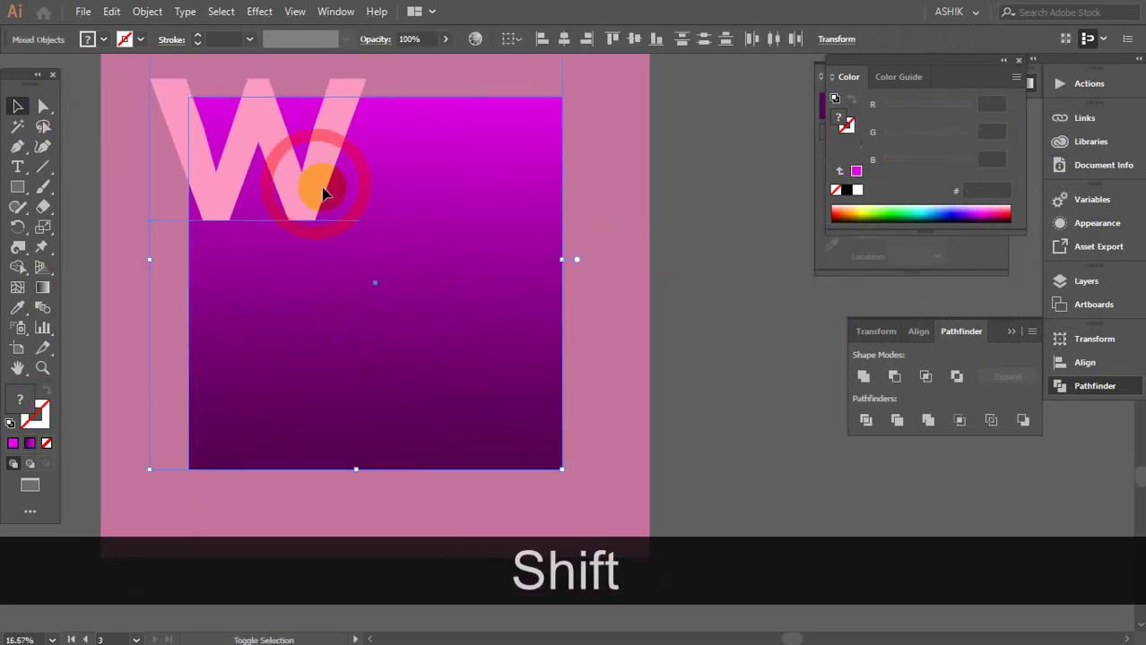
{"action": "scroll", "coordinate": [371, 255], "scroll_direction": "up", "scroll_amount": 2}
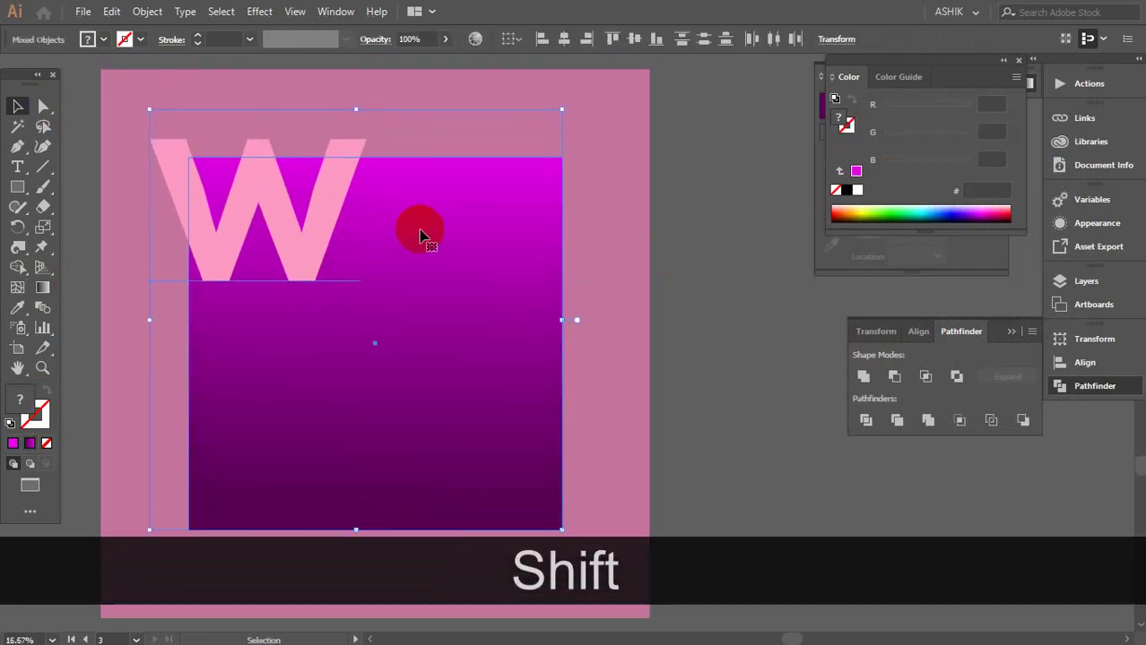
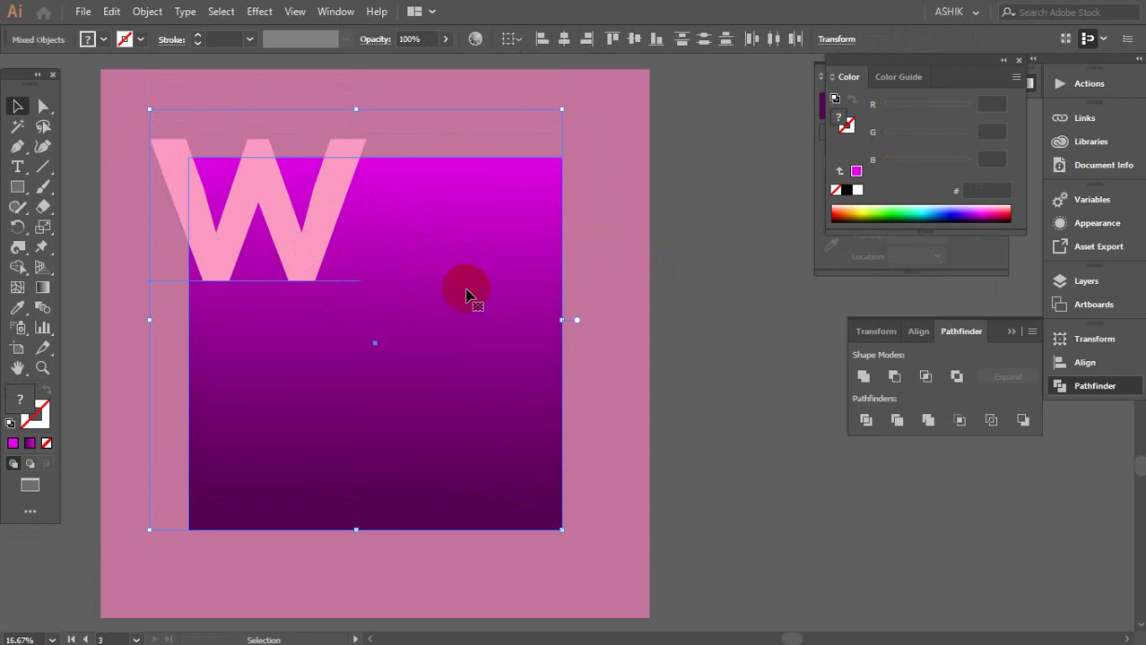
Reselect the pink W together with the gradient square and zoom out and back in
{"action": "left_click", "coordinate": [726, 275]}
{"action": "left_click", "coordinate": [256, 243]}
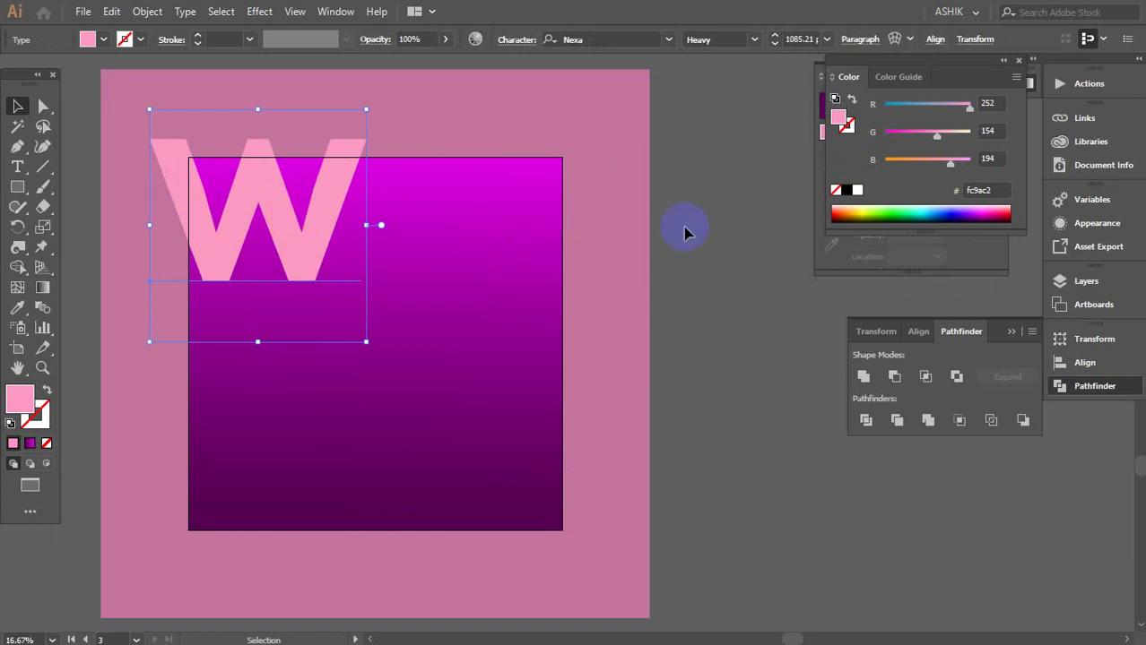
{"action": "left_click", "coordinate": [704, 217]}
{"action": "left_click", "coordinate": [281, 231]}
{"action": "left_click", "coordinate": [345, 419], "text": "shift"}
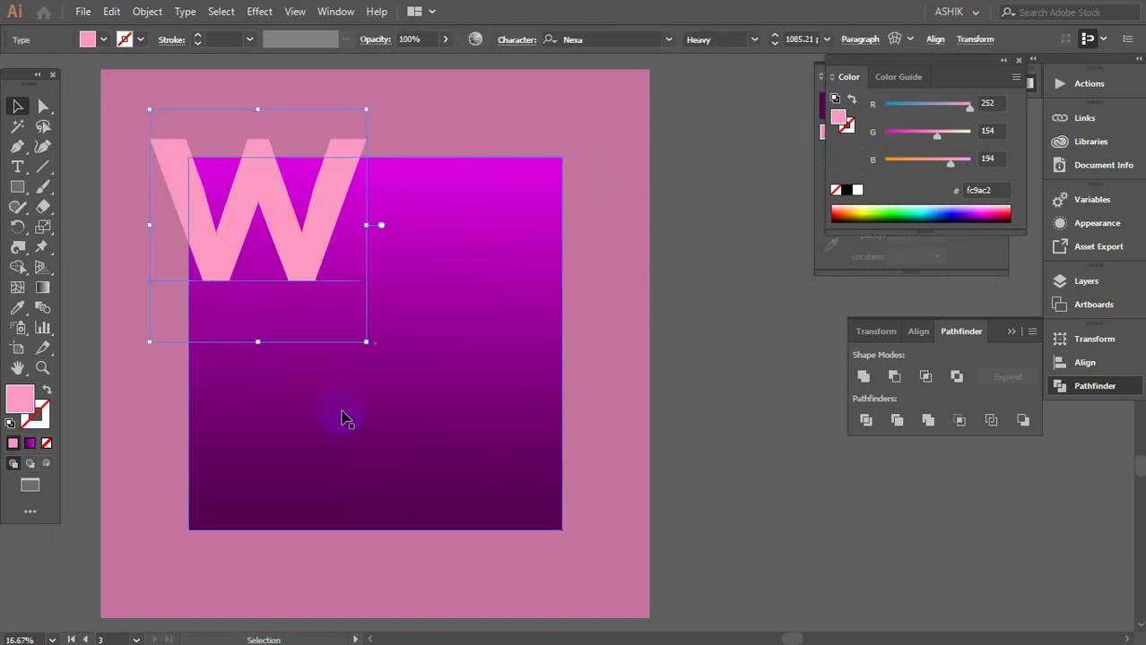
{"action": "scroll", "coordinate": [632, 256], "scroll_direction": "down", "scroll_amount": 5, "text": "alt"}
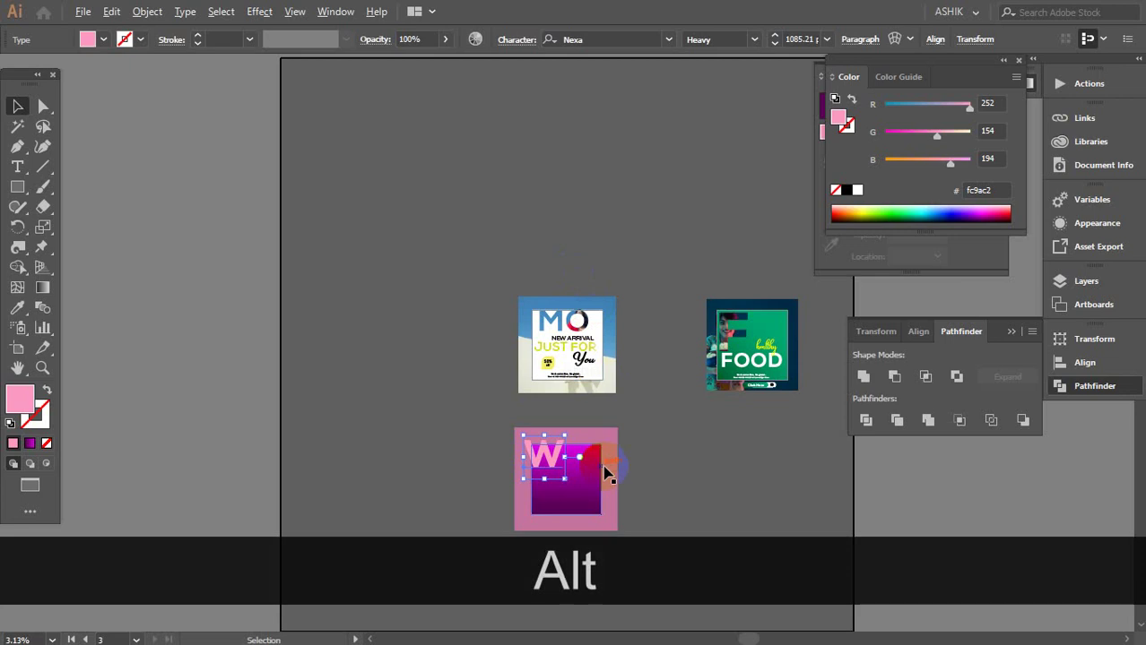
{"action": "scroll", "coordinate": [600, 484], "scroll_direction": "up", "scroll_amount": 2, "text": "alt"}
{"action": "scroll", "coordinate": [600, 485], "scroll_direction": "up", "scroll_amount": 3, "text": "alt"}
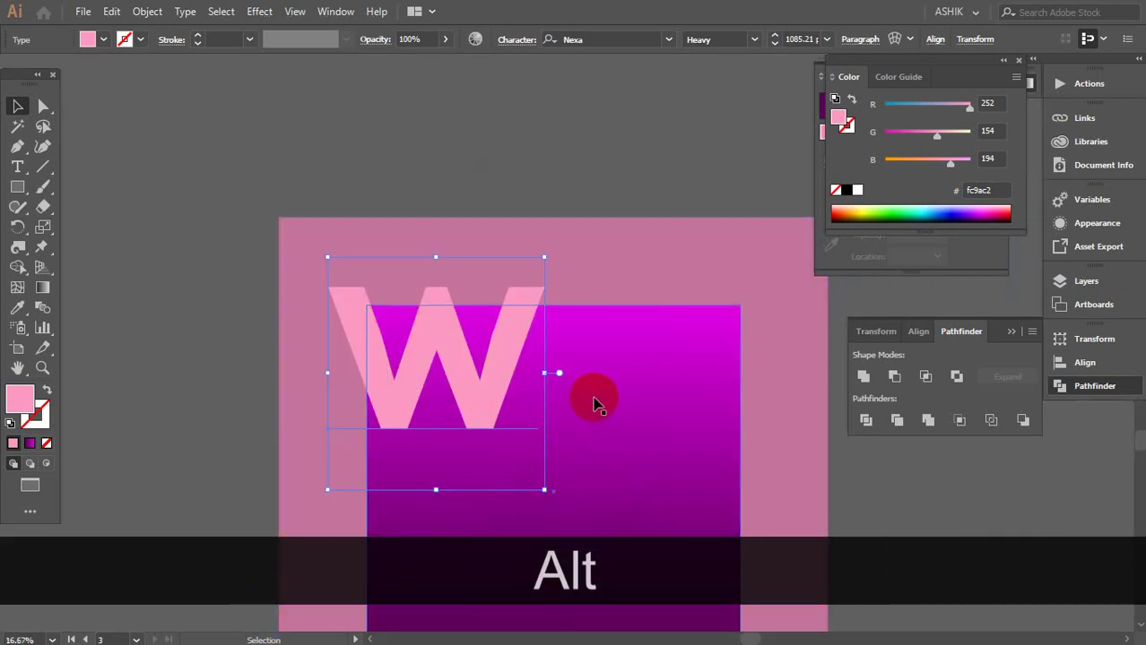
Exit full-screen mode with F and bring the Chrome browser window forward
{"action": "key", "text": "f"}
{"action": "key", "text": "f"}
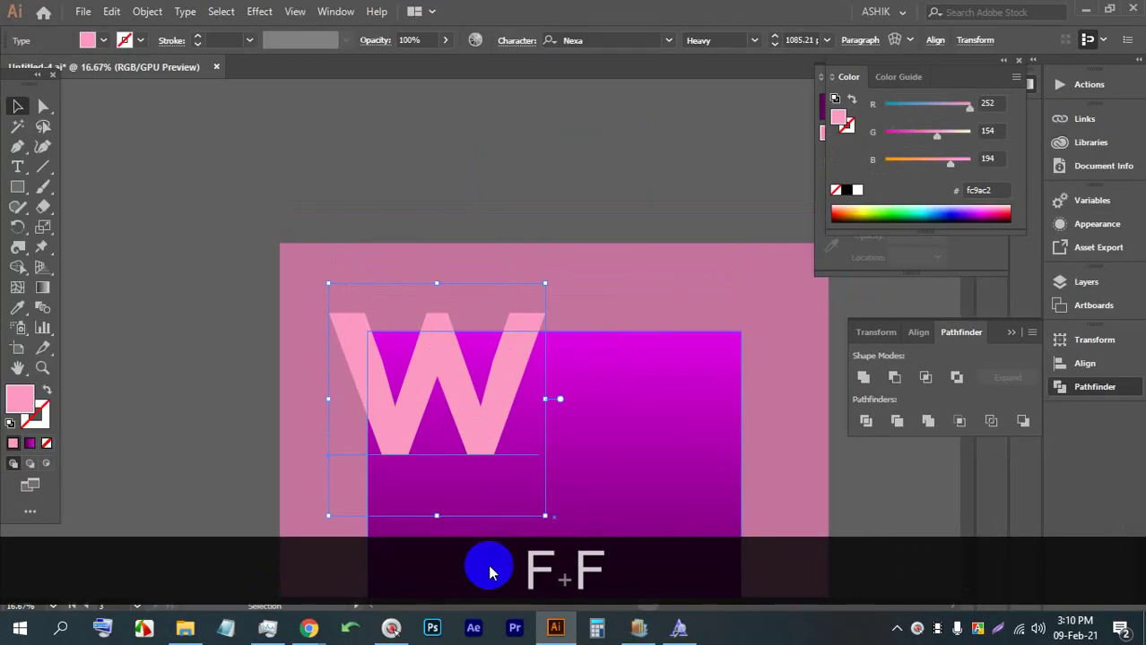
{"action": "mouse_move", "coordinate": [310, 628]}
{"action": "left_click", "coordinate": [218, 538]}
{"action": "left_click", "coordinate": [287, 13]}
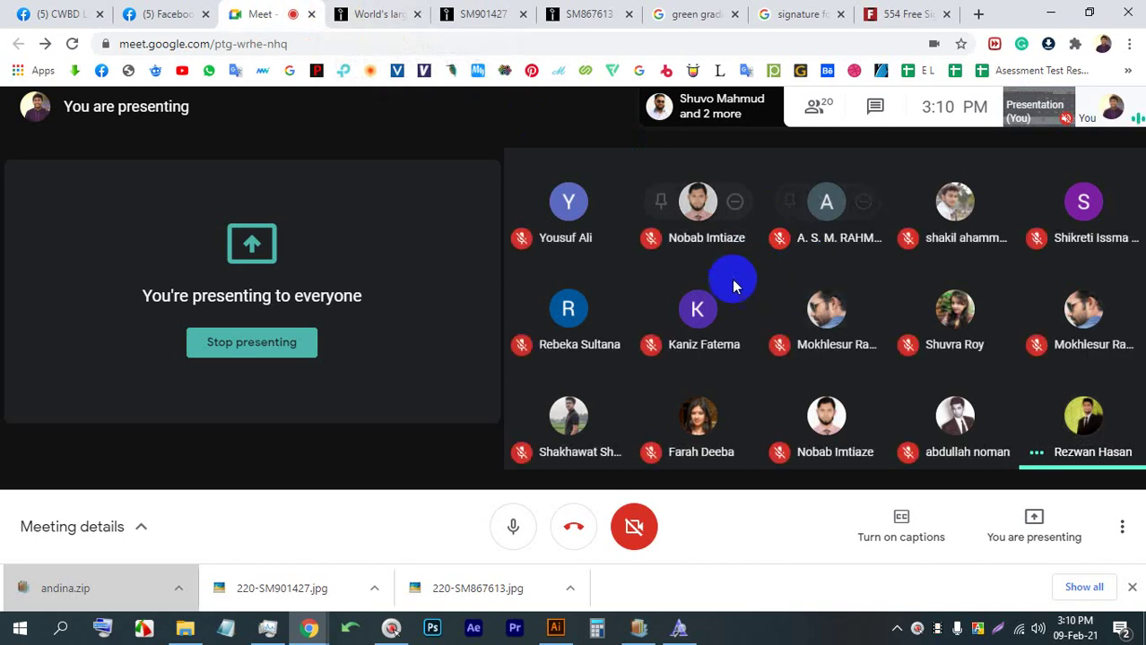
{"action": "mouse_move", "coordinate": [753, 315]}
{"action": "mouse_move", "coordinate": [823, 324]}
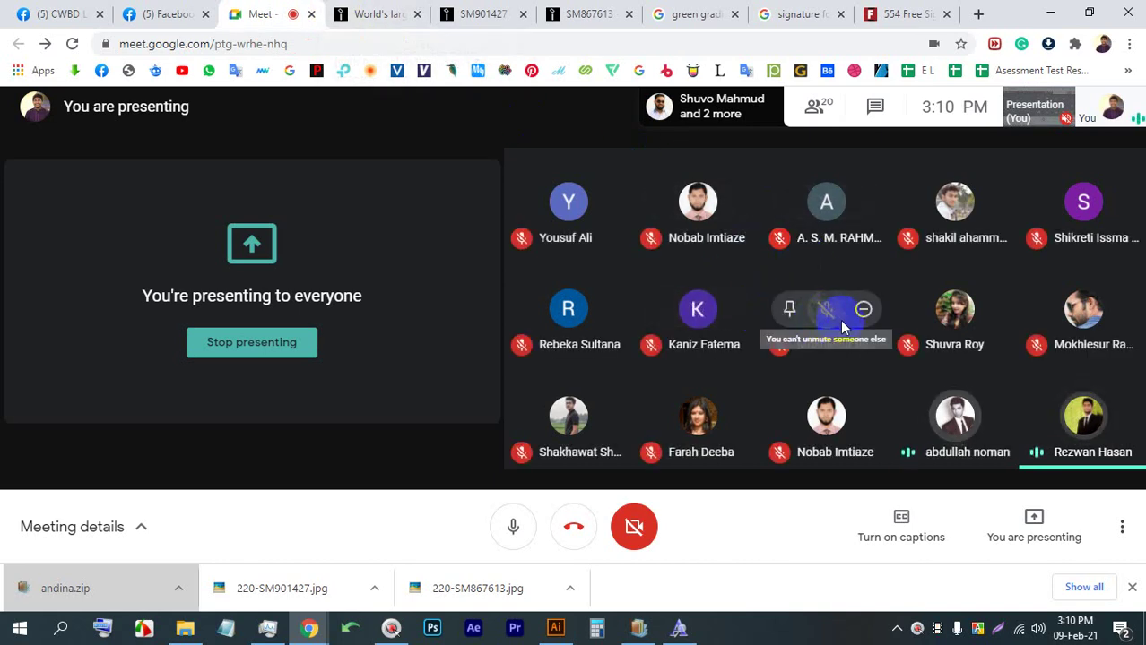
{"action": "left_click", "coordinate": [556, 628]}
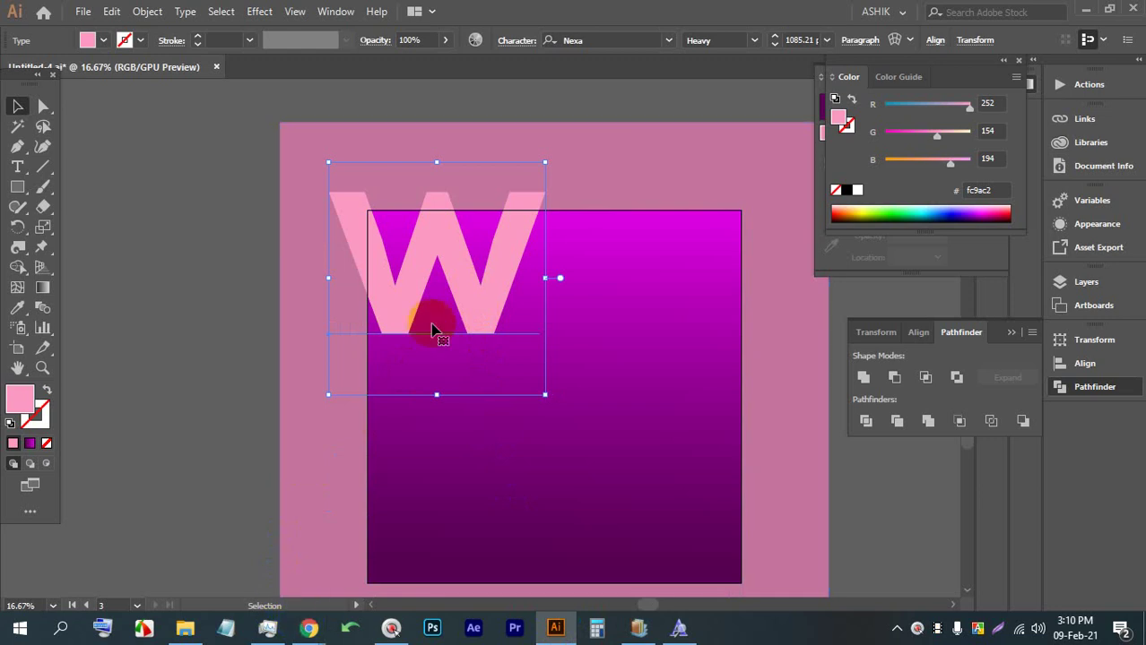
{"action": "left_click", "coordinate": [652, 269]}
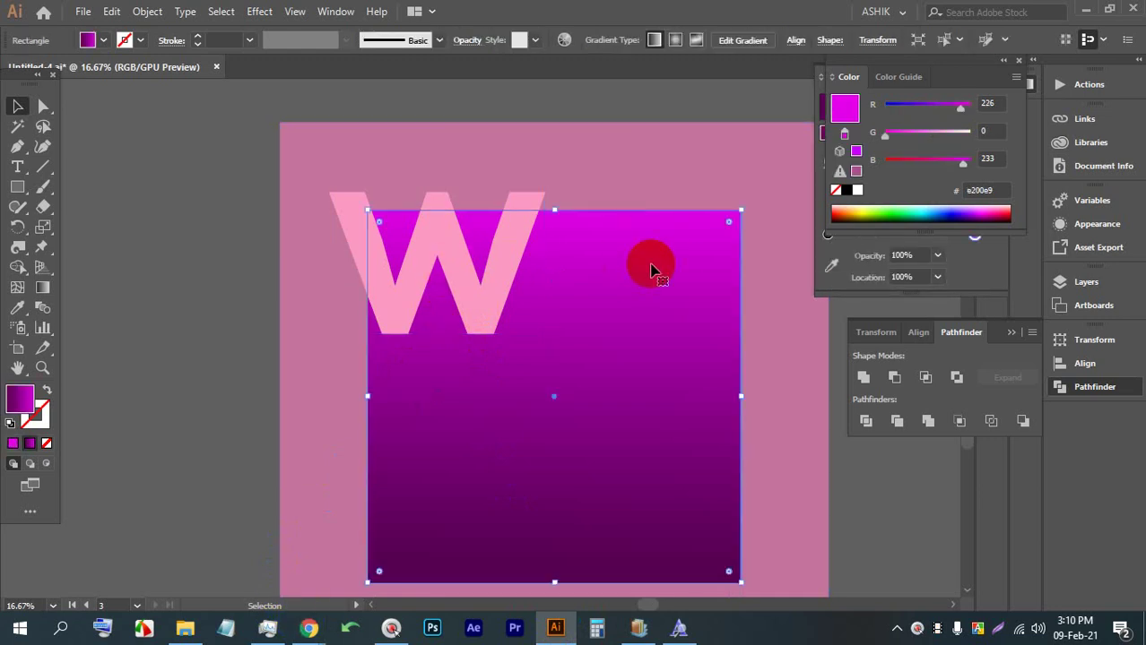
{"action": "left_click", "coordinate": [496, 274]}
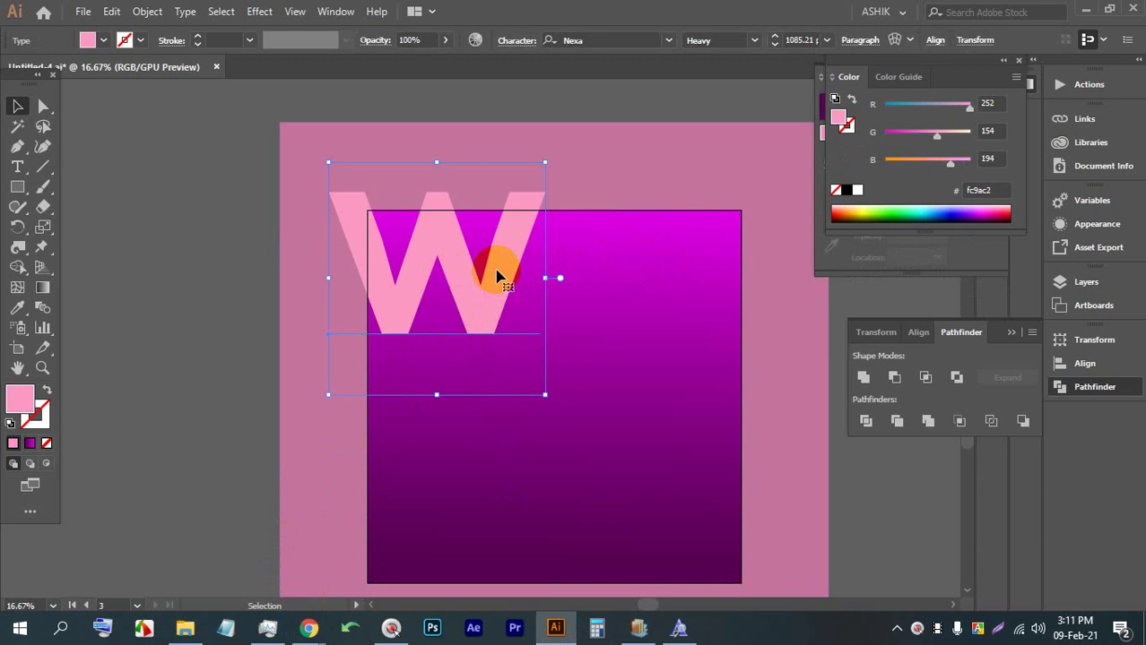
{"action": "mouse_move", "coordinate": [309, 626]}
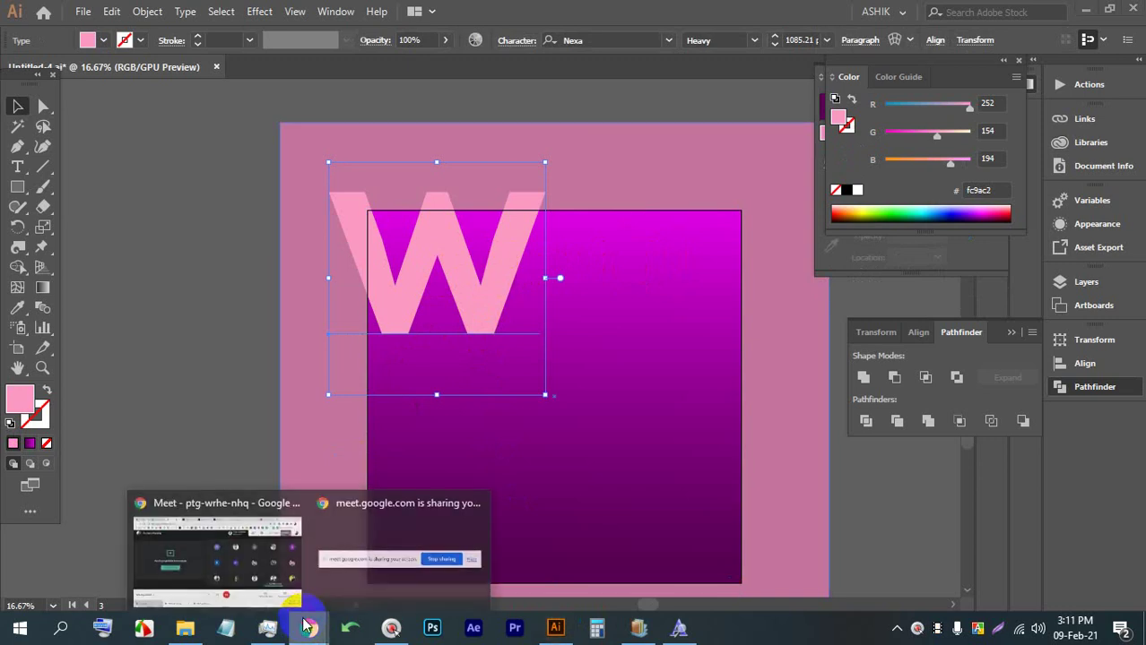
{"action": "left_click", "coordinate": [242, 527]}
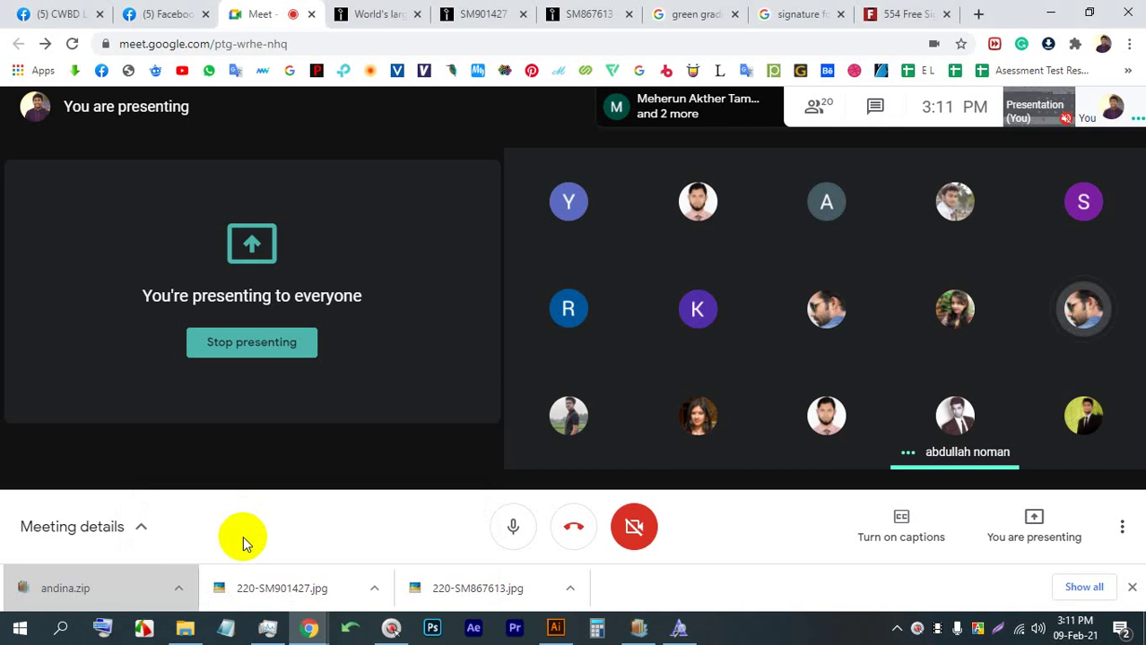
{"action": "mouse_move", "coordinate": [305, 623]}
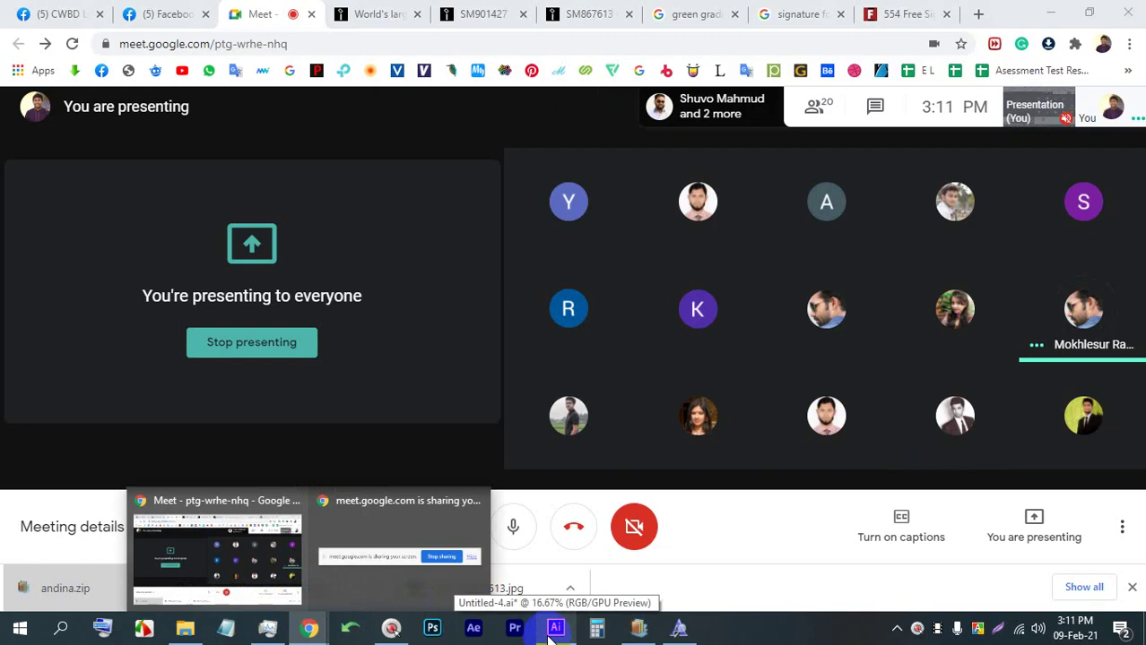
{"action": "left_click", "coordinate": [550, 631]}
{"action": "left_click", "coordinate": [545, 632]}
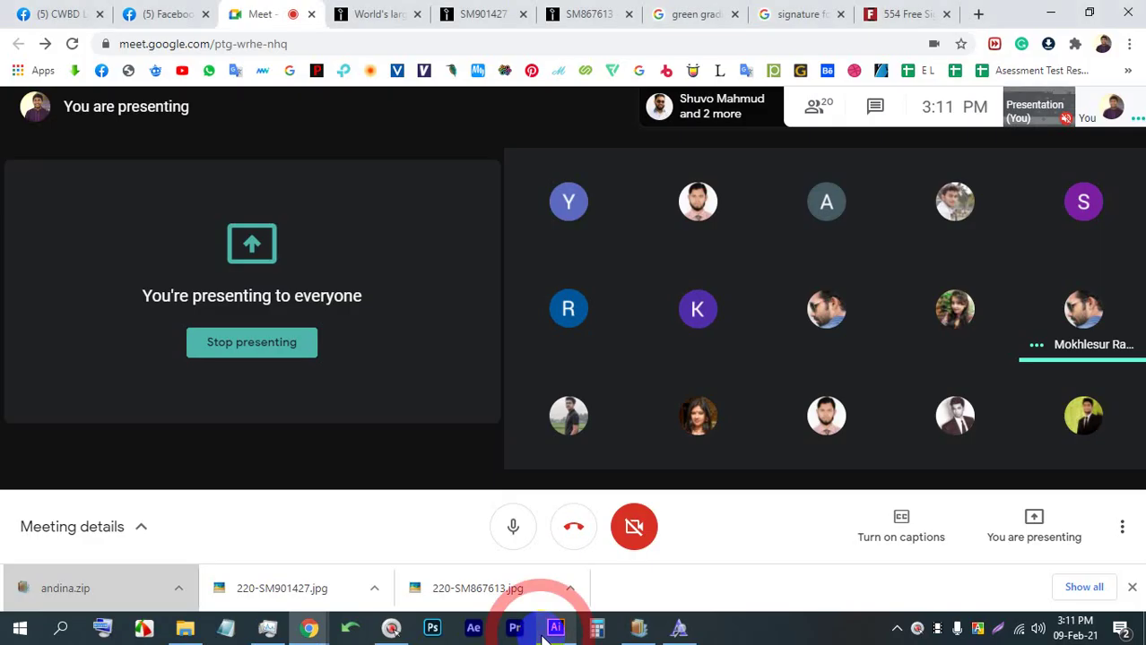
{"action": "left_click", "coordinate": [551, 629]}
Expand the pink W into vector shapes with Object > Expand
{"action": "left_click", "coordinate": [396, 255]}
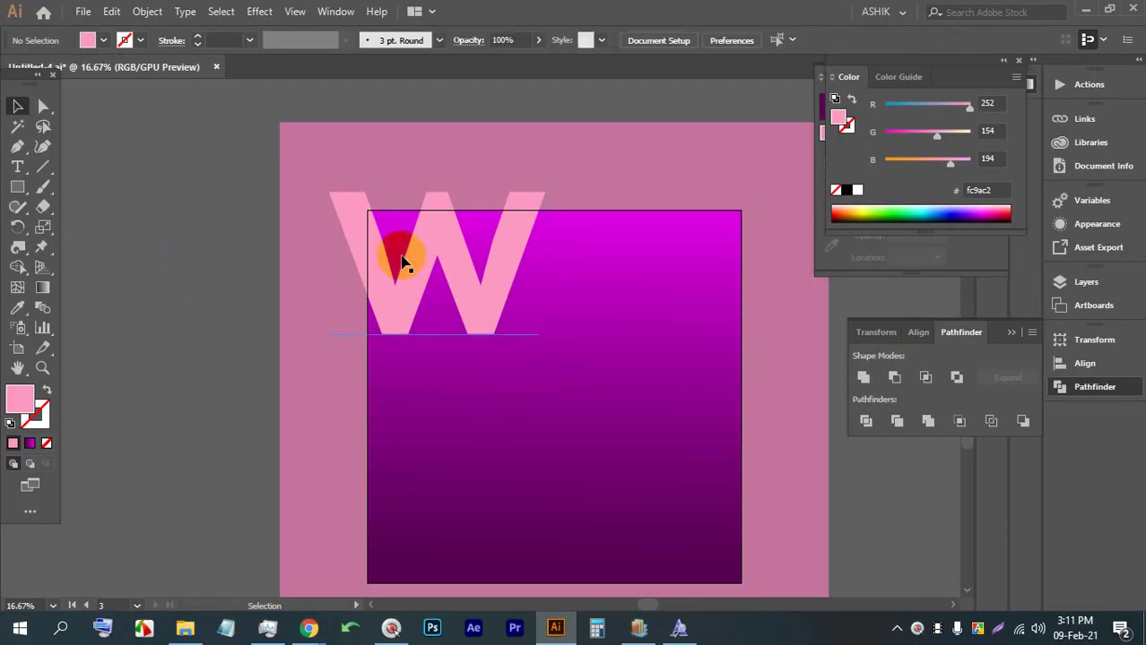
{"action": "left_click", "coordinate": [427, 225]}
{"action": "left_click", "coordinate": [151, 12]}
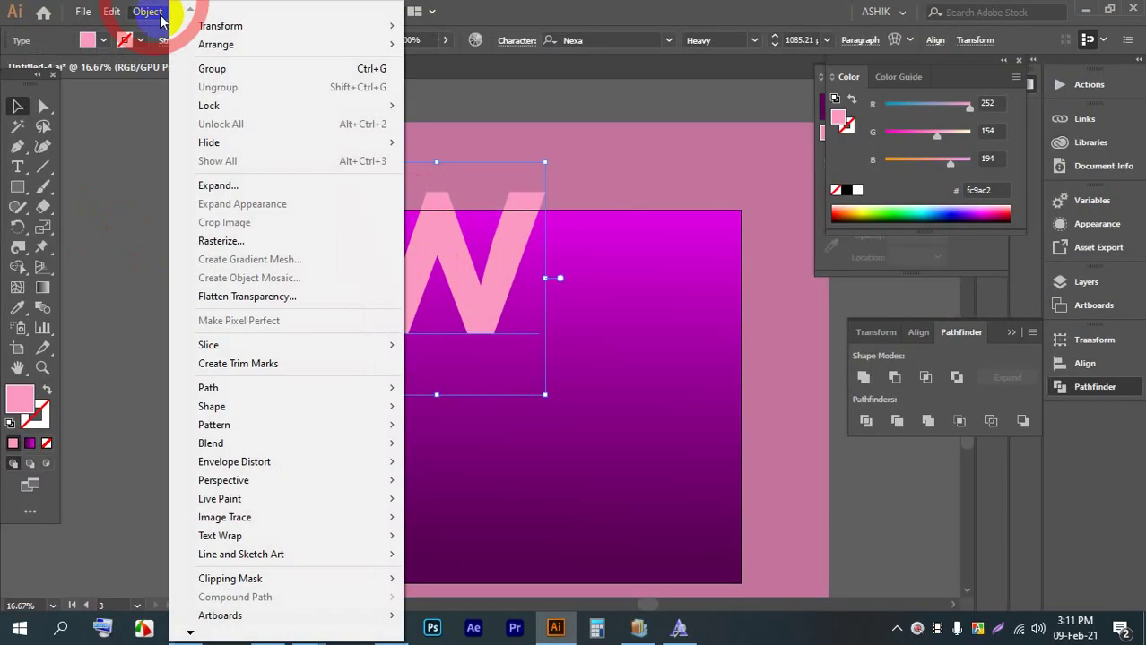
{"action": "left_click", "coordinate": [218, 185]}
{"action": "left_click", "coordinate": [533, 405]}
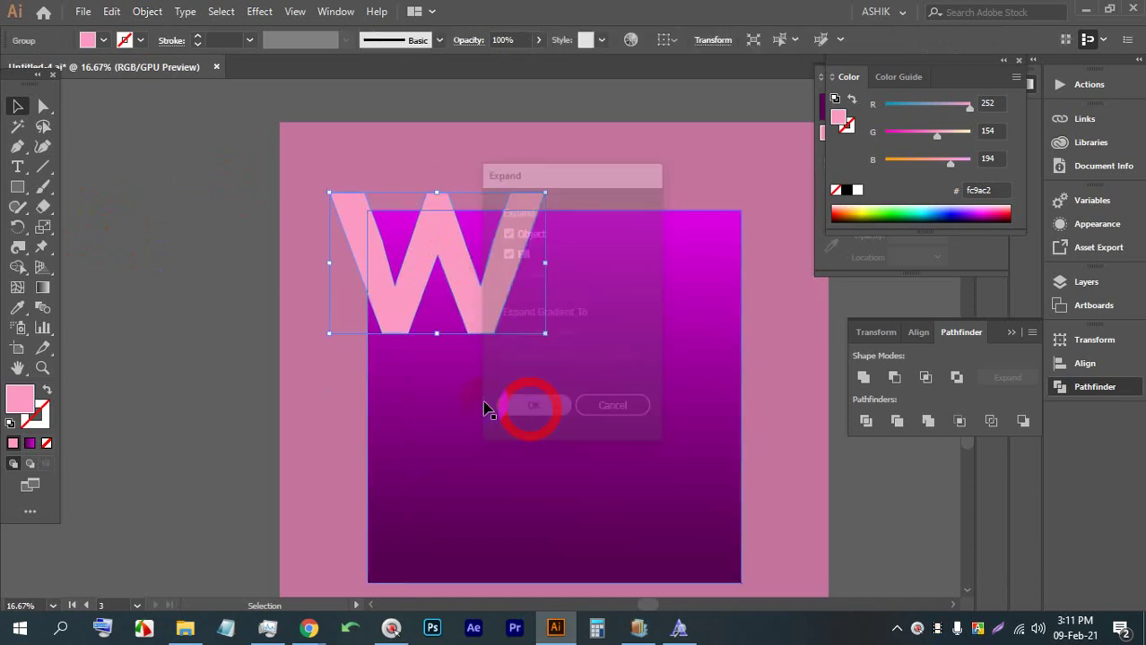
{"action": "left_click", "coordinate": [184, 344]}
Place Lorem ipsum placeholder text and convert it to outlines
{"action": "left_click", "coordinate": [20, 170]}
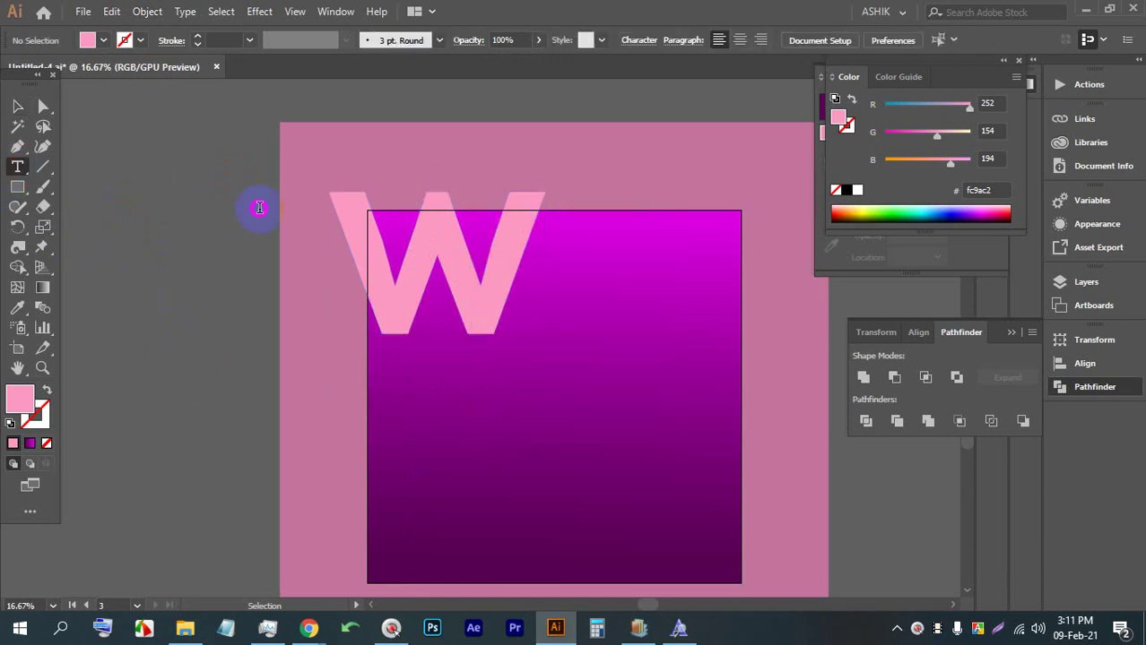
{"action": "left_click", "coordinate": [258, 206]}
{"action": "scroll", "coordinate": [280, 228], "scroll_direction": "down", "scroll_amount": 3}
{"action": "left_click", "coordinate": [12, 106]}
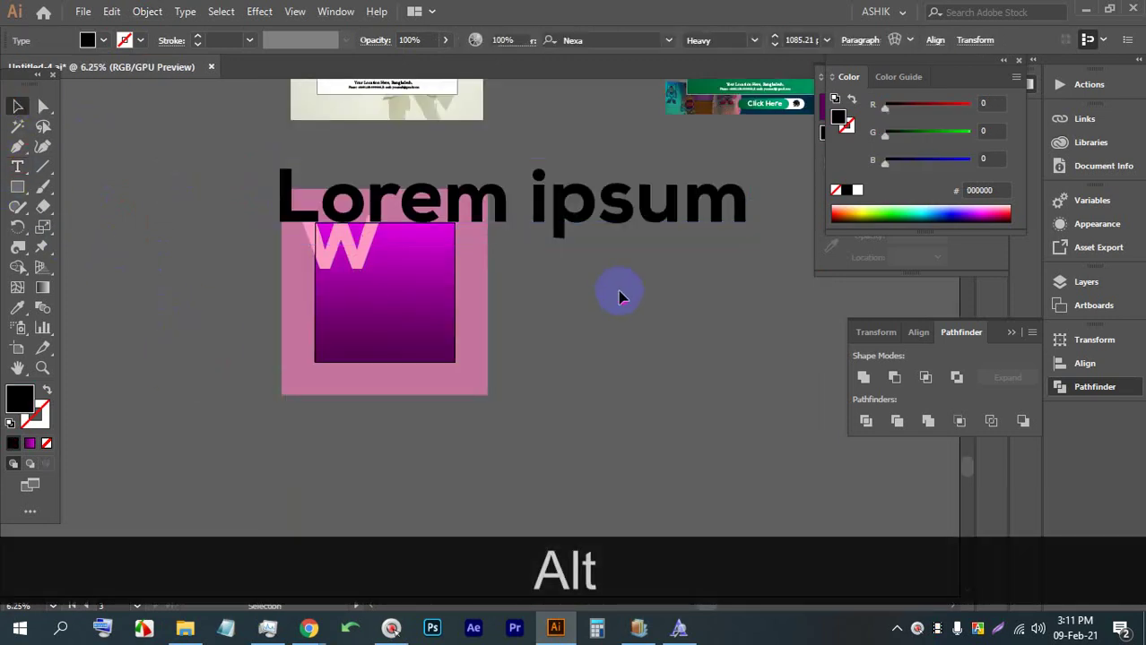
{"action": "right_click", "coordinate": [576, 204]}
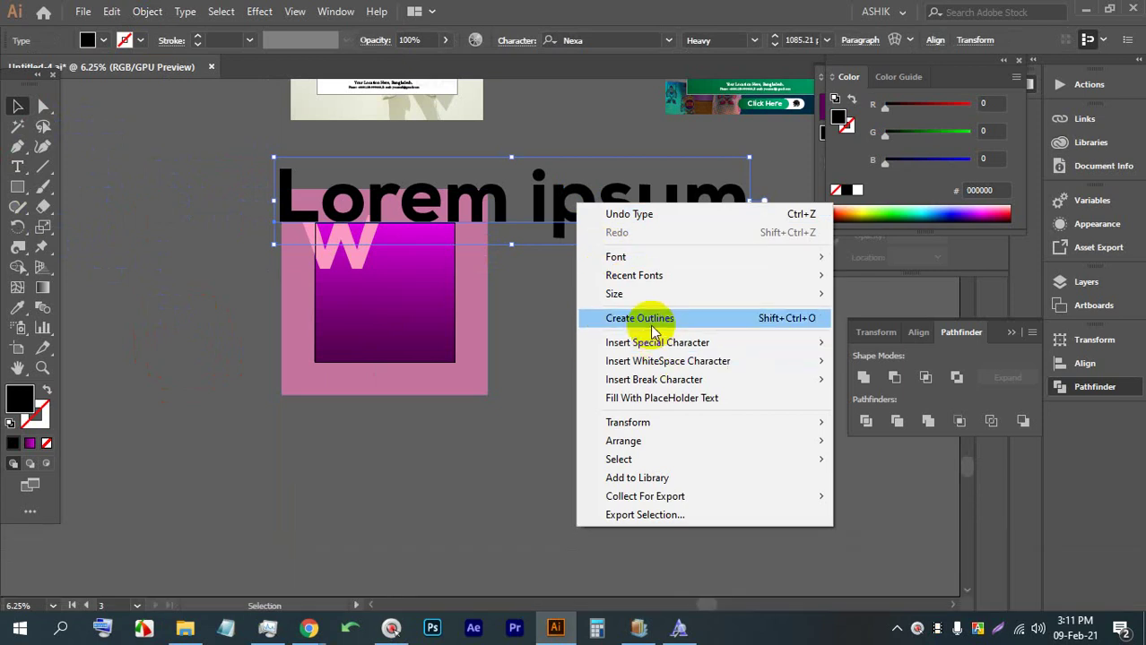
{"action": "left_click", "coordinate": [652, 318]}
{"action": "left_click", "coordinate": [645, 320]}
Ungroup the outlined Lorem ipsum letters and drag the p of ipsum onto the m
{"action": "left_click", "coordinate": [592, 205]}
{"action": "right_click", "coordinate": [591, 205]}
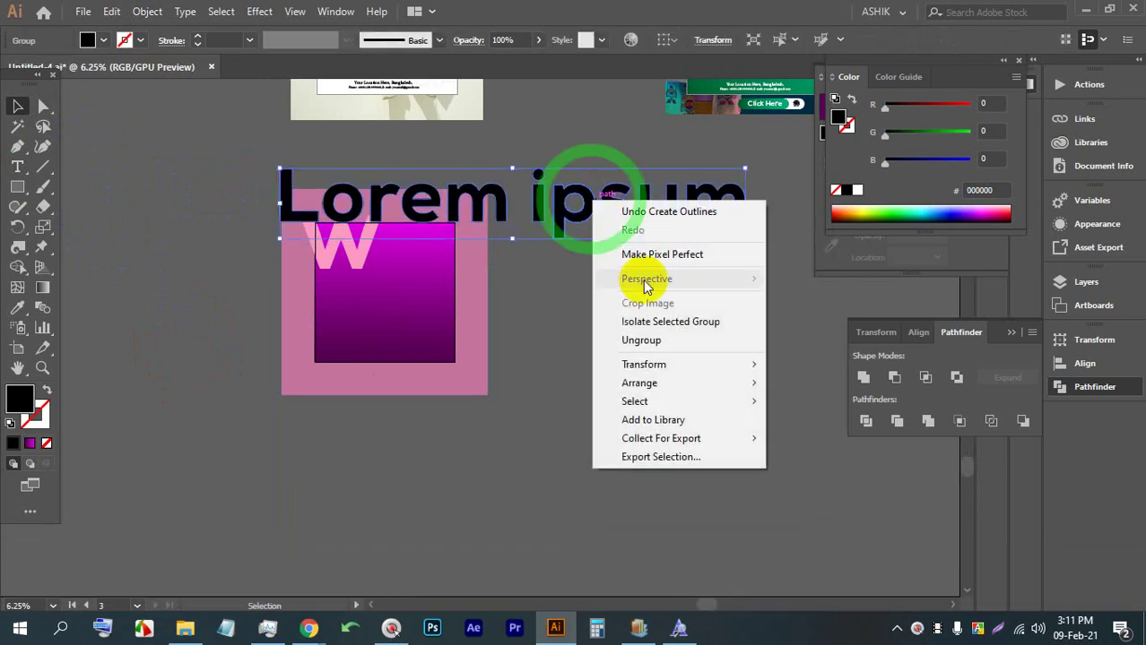
{"action": "left_click", "coordinate": [639, 339]}
{"action": "left_click", "coordinate": [578, 205]}
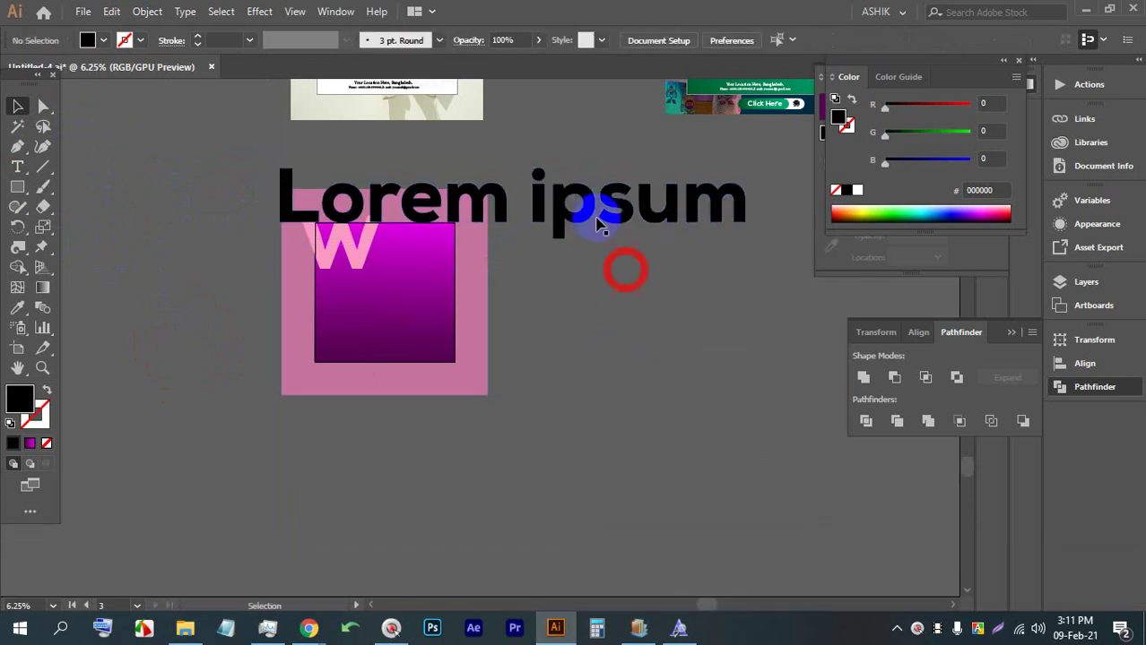
{"action": "left_click_drag", "start_coordinate": [578, 205], "coordinate": [436, 161]}
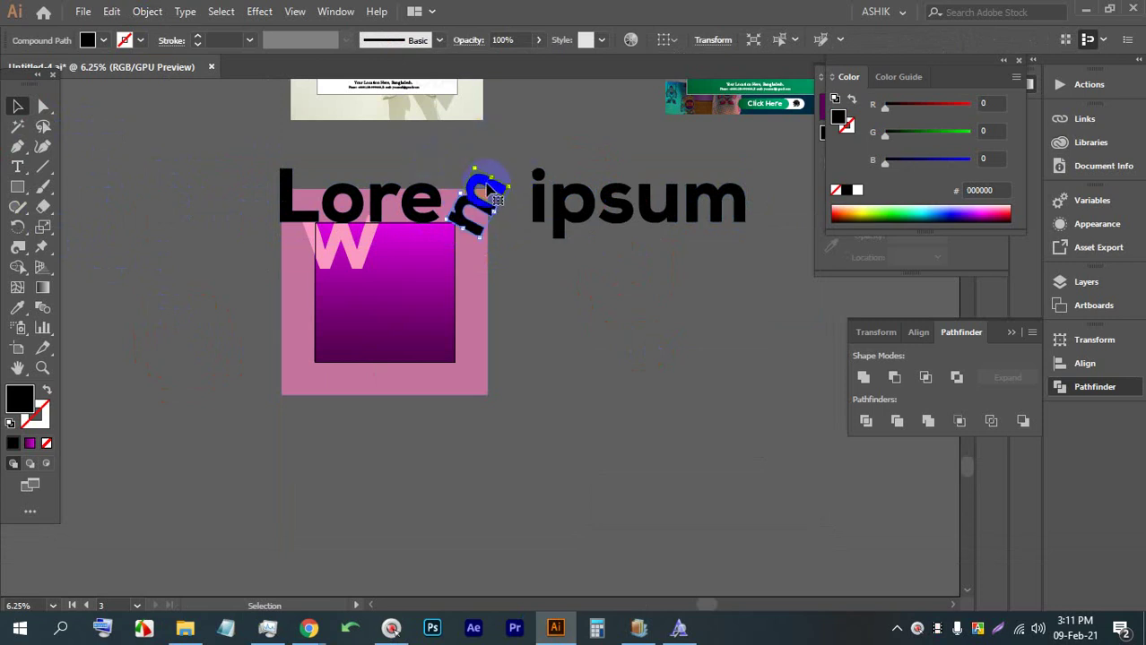
Undo the letter move and delete the Lorem ipsum test text
{"action": "key", "text": "ctrl+z"}
{"action": "key", "text": "ctrl+z"}
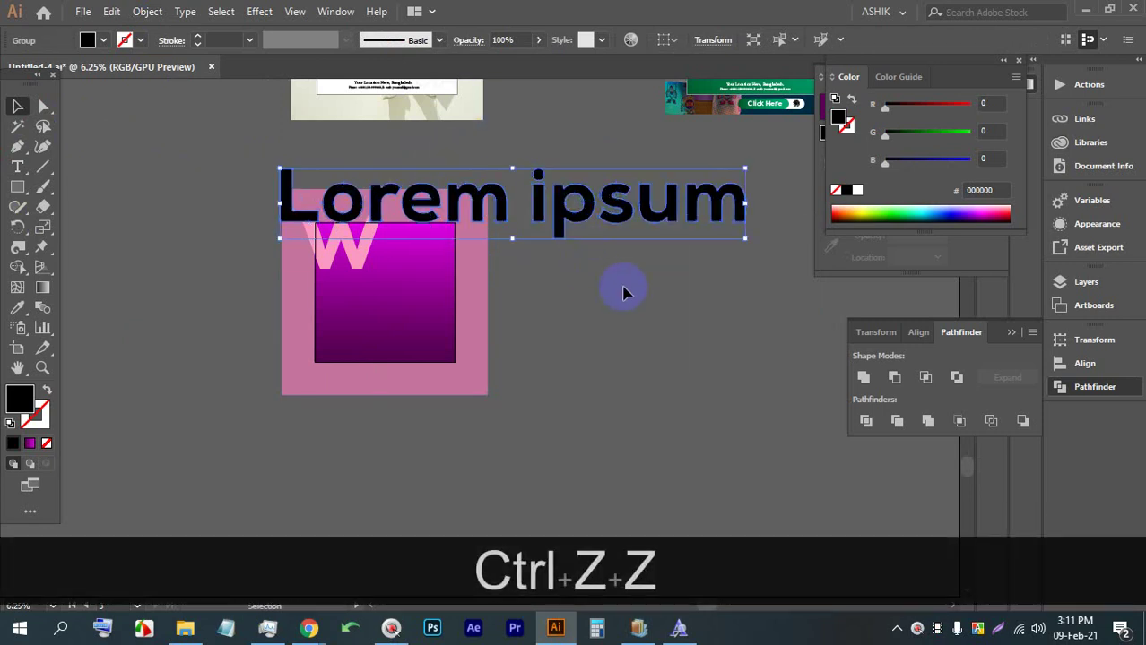
{"action": "key", "text": "BackSpace"}
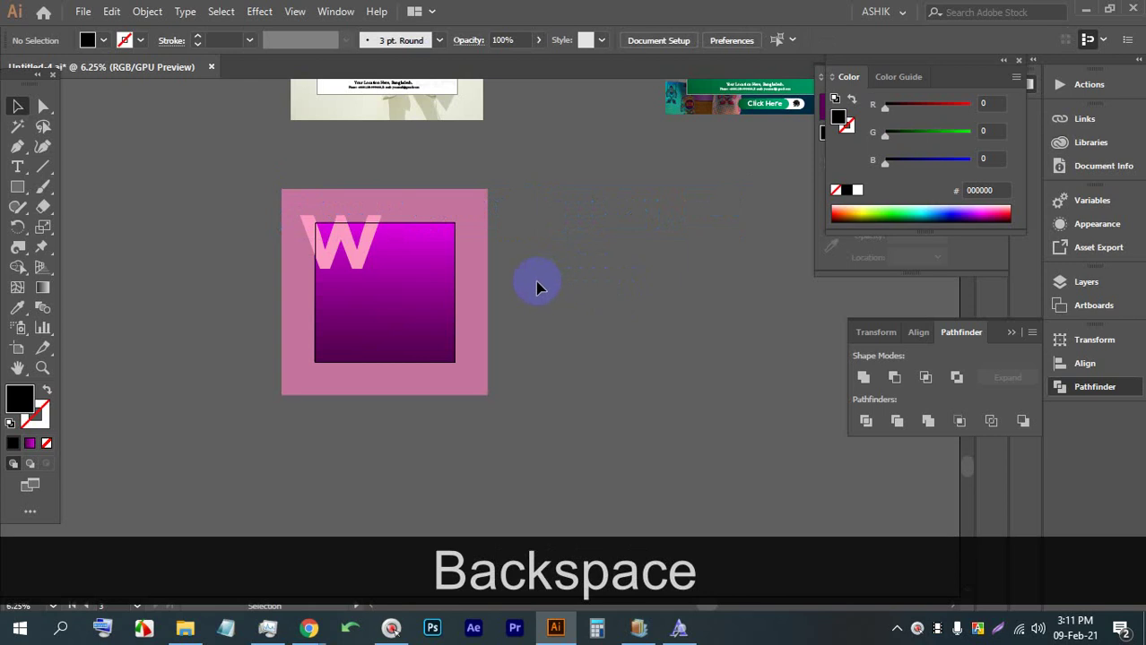
{"action": "scroll", "coordinate": [354, 240], "scroll_direction": "up", "scroll_amount": 3}
{"action": "left_click", "coordinate": [349, 238]}
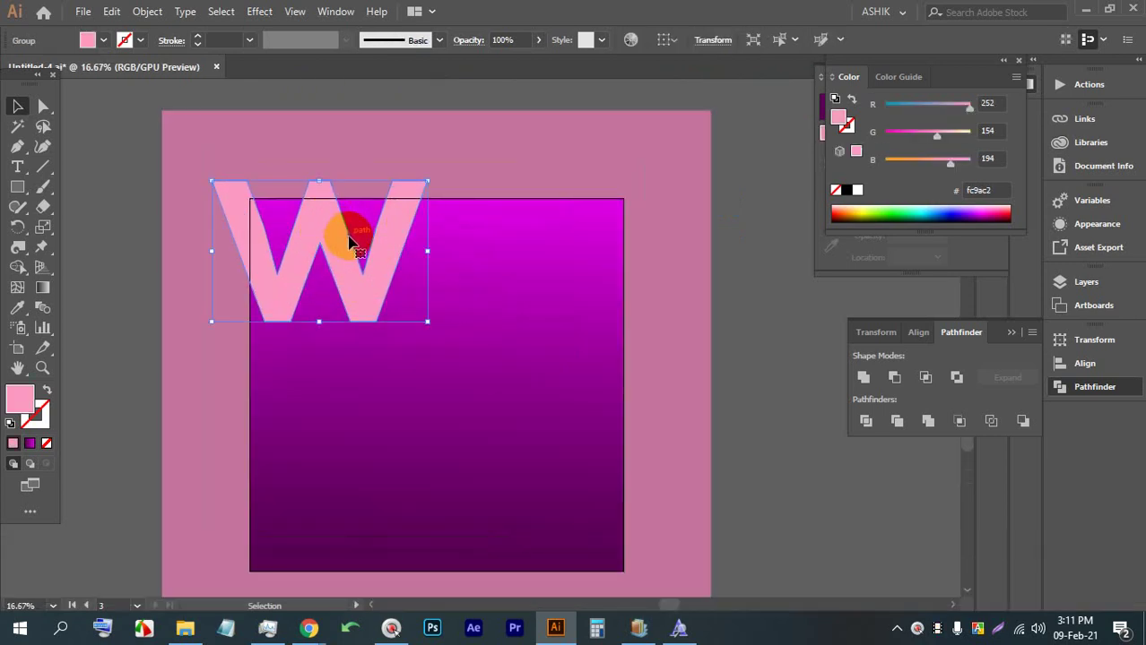
{"action": "left_click", "coordinate": [753, 287]}
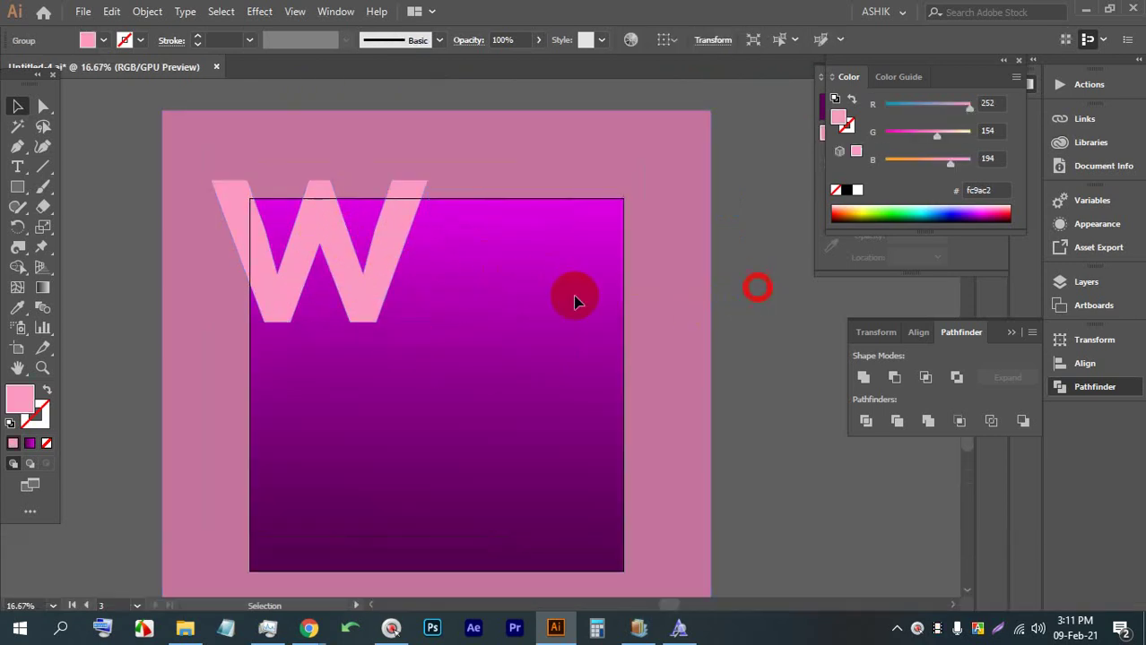
{"action": "left_click", "coordinate": [324, 254]}
{"action": "right_click", "coordinate": [327, 215]}
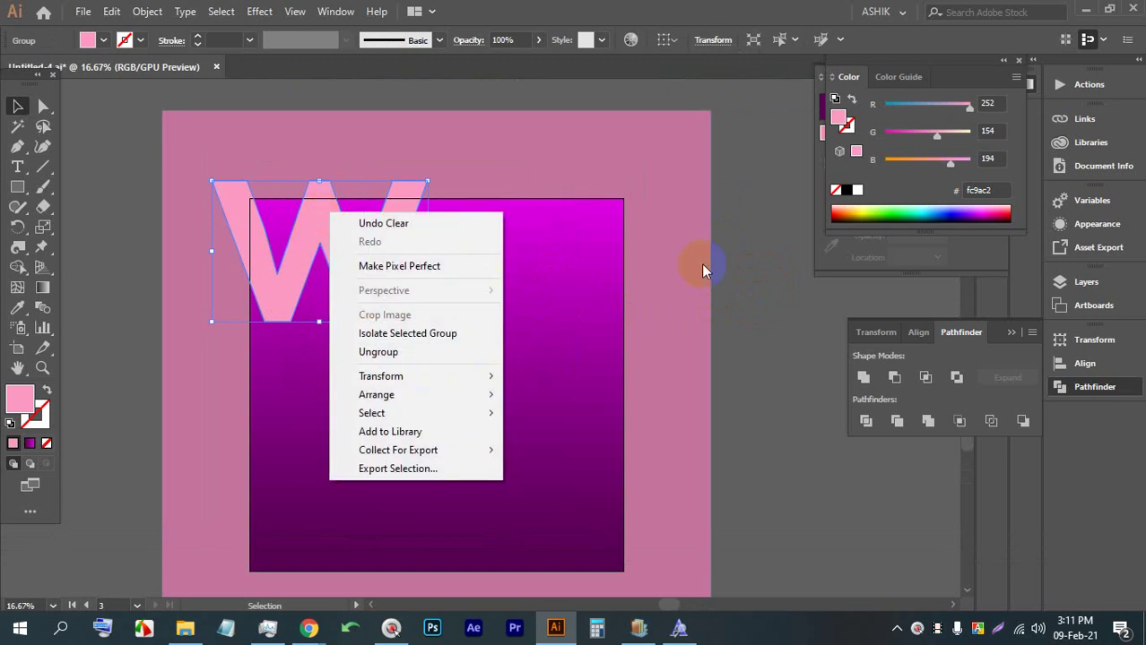
{"action": "left_click", "coordinate": [742, 255]}
{"action": "scroll", "coordinate": [203, 234], "scroll_direction": "up", "scroll_amount": 1}
{"action": "left_click", "coordinate": [422, 241]}
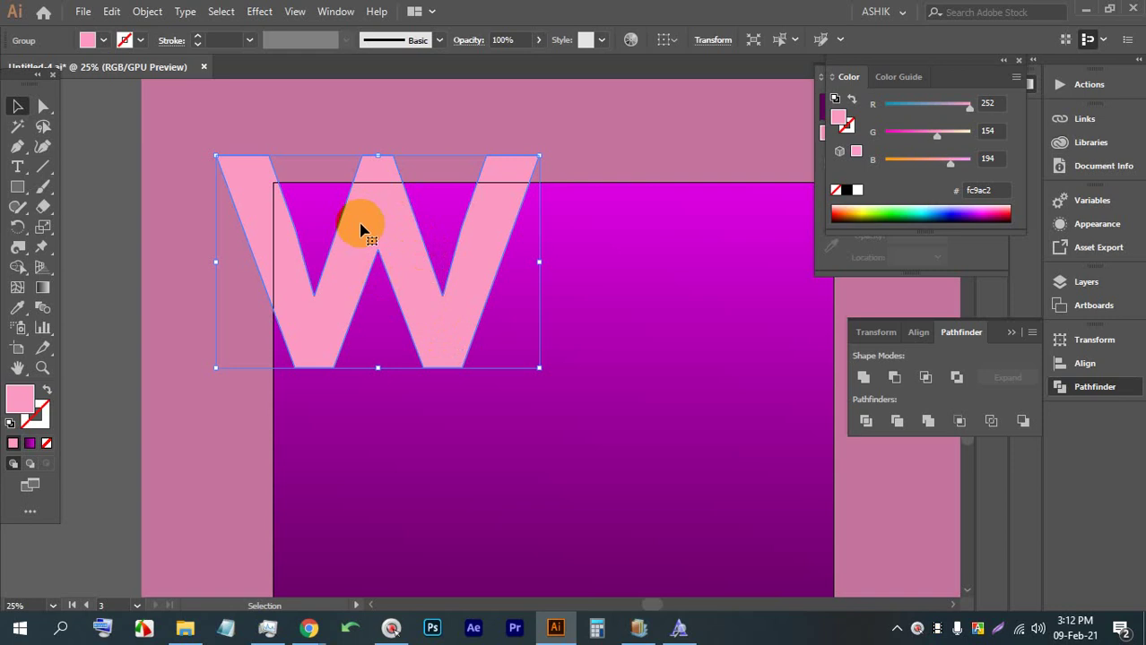
{"action": "scroll", "coordinate": [359, 231], "scroll_direction": "down", "scroll_amount": 2, "text": "alt"}
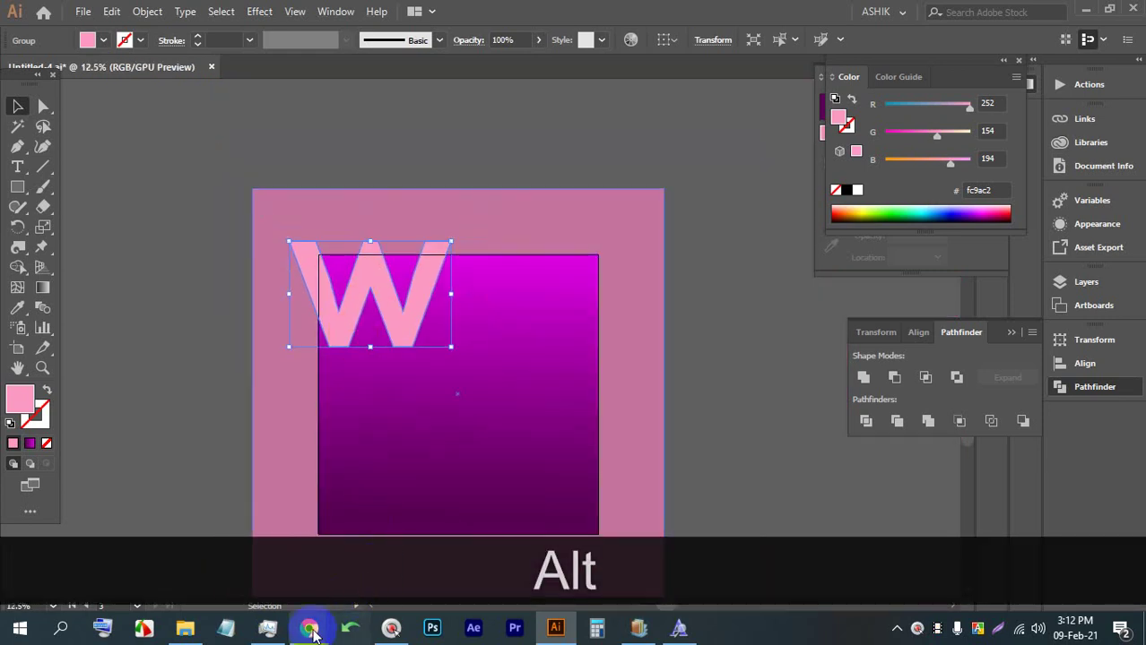
Close the popcorn and other saved-image preview tabs, returning to the stock photo results
{"action": "mouse_move", "coordinate": [309, 630]}
{"action": "left_click", "coordinate": [218, 527]}
{"action": "left_click", "coordinate": [685, 13]}
{"action": "left_click", "coordinate": [812, 12]}
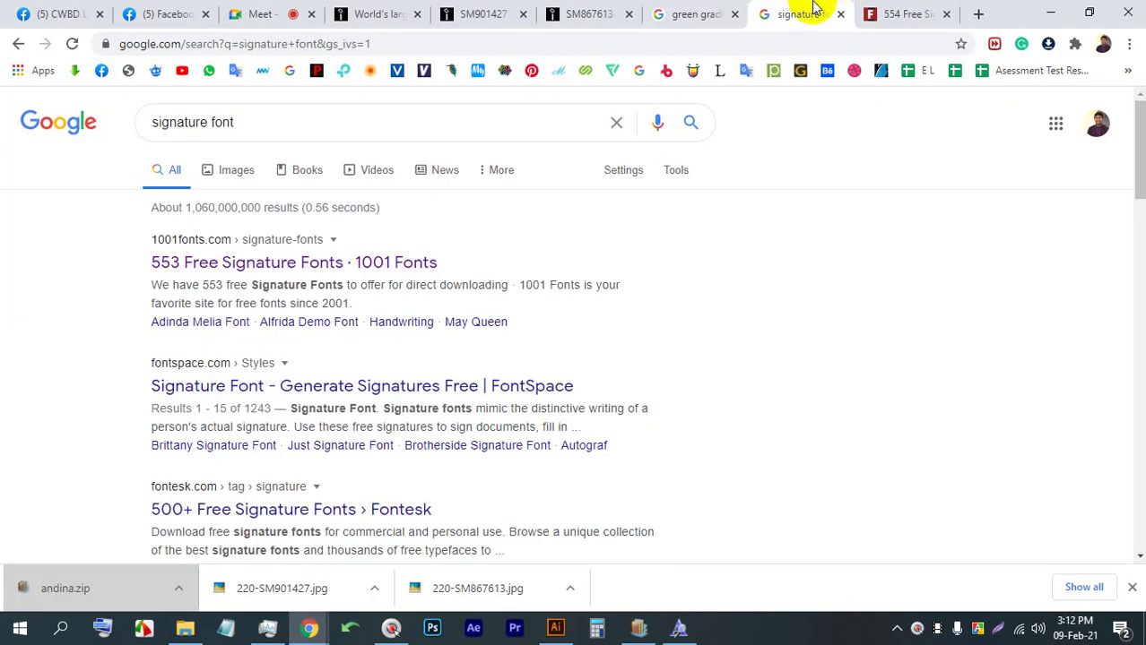
{"action": "left_click", "coordinate": [489, 13]}
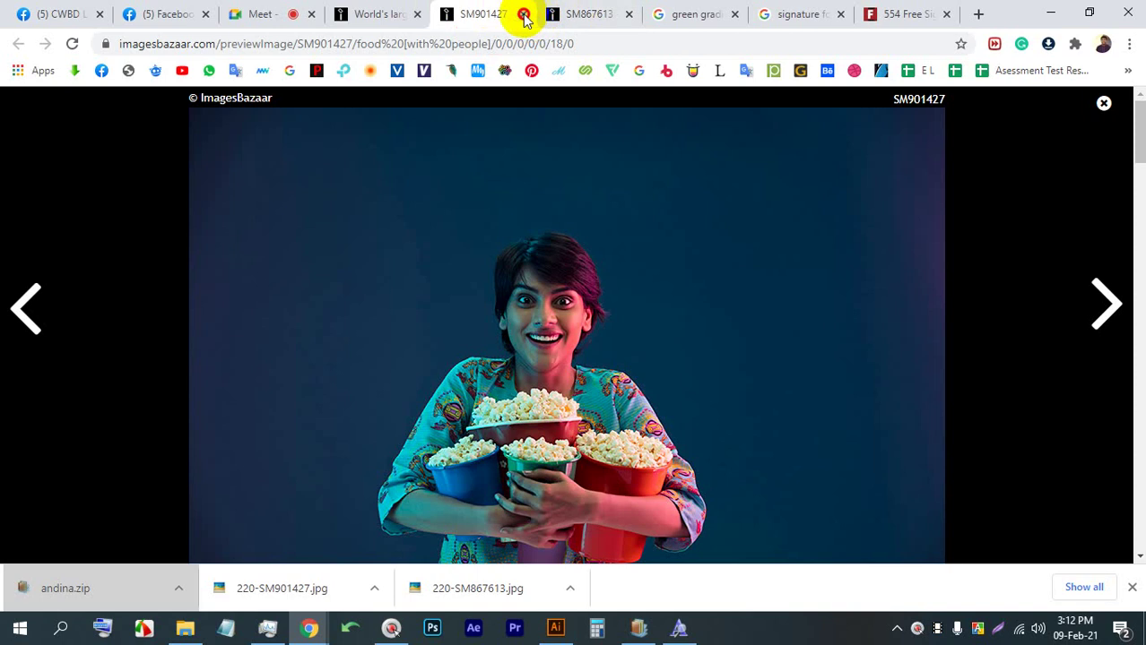
{"action": "left_click", "coordinate": [524, 15]}
{"action": "left_click", "coordinate": [524, 14]}
{"action": "left_click", "coordinate": [377, 13]}
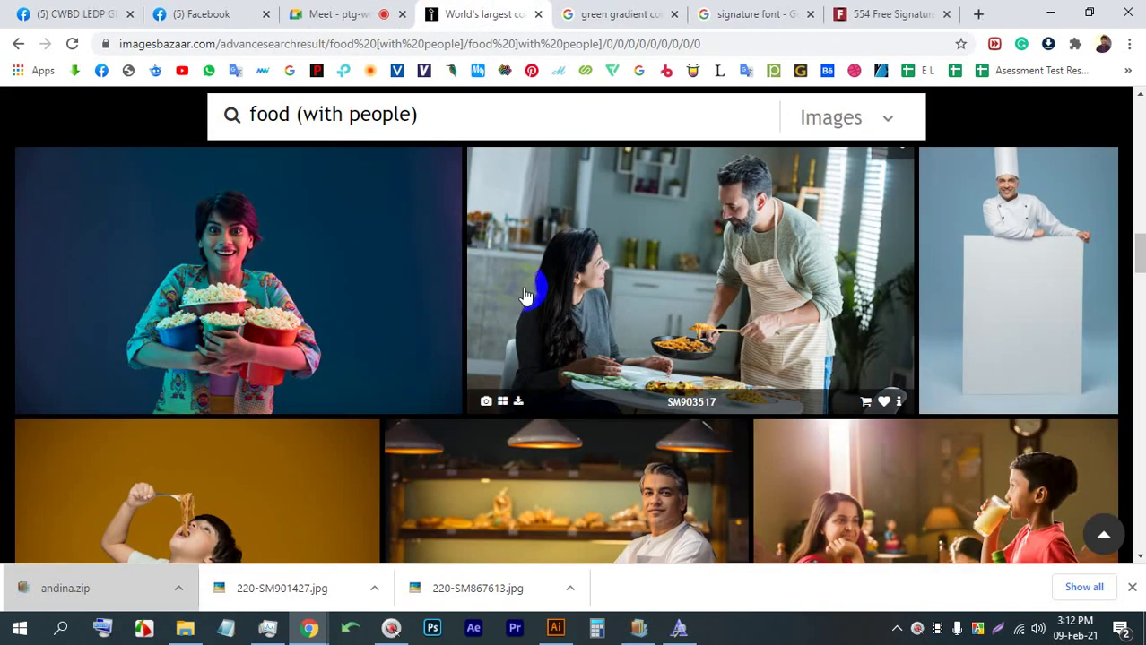
{"action": "scroll", "coordinate": [526, 296], "scroll_direction": "down", "scroll_amount": 5}
{"action": "scroll", "coordinate": [404, 135], "scroll_direction": "up", "scroll_amount": 3}
Search ImagesBazaar for 'MODEL' and browse the results
{"action": "triple_click", "coordinate": [433, 122]}
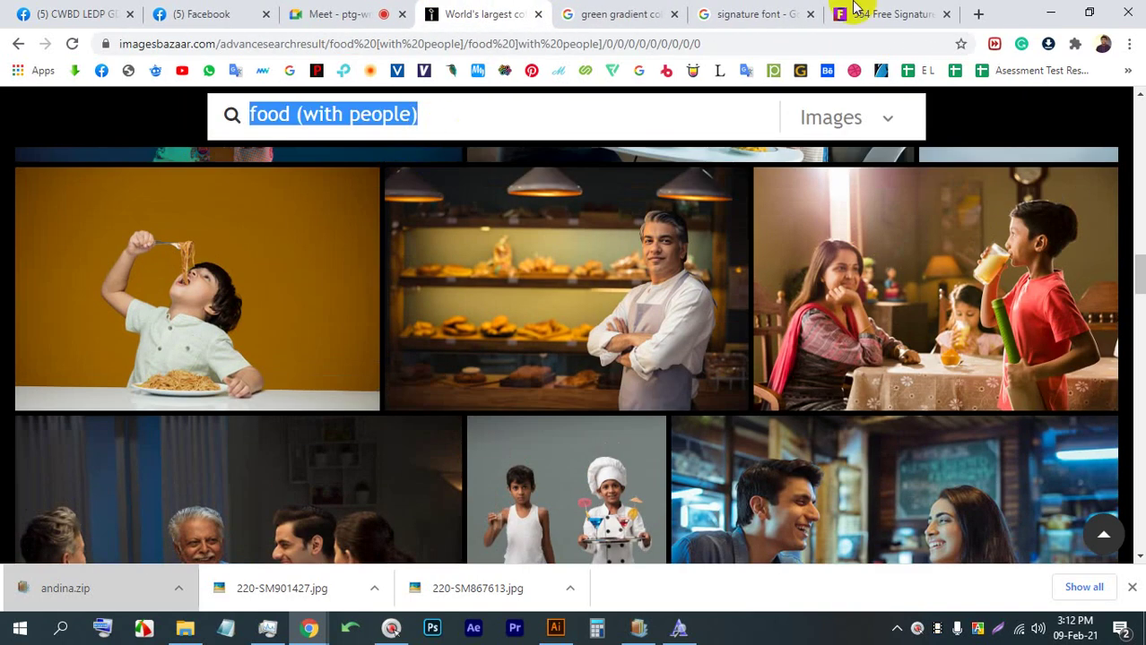
{"action": "type", "text": "MODEL"}
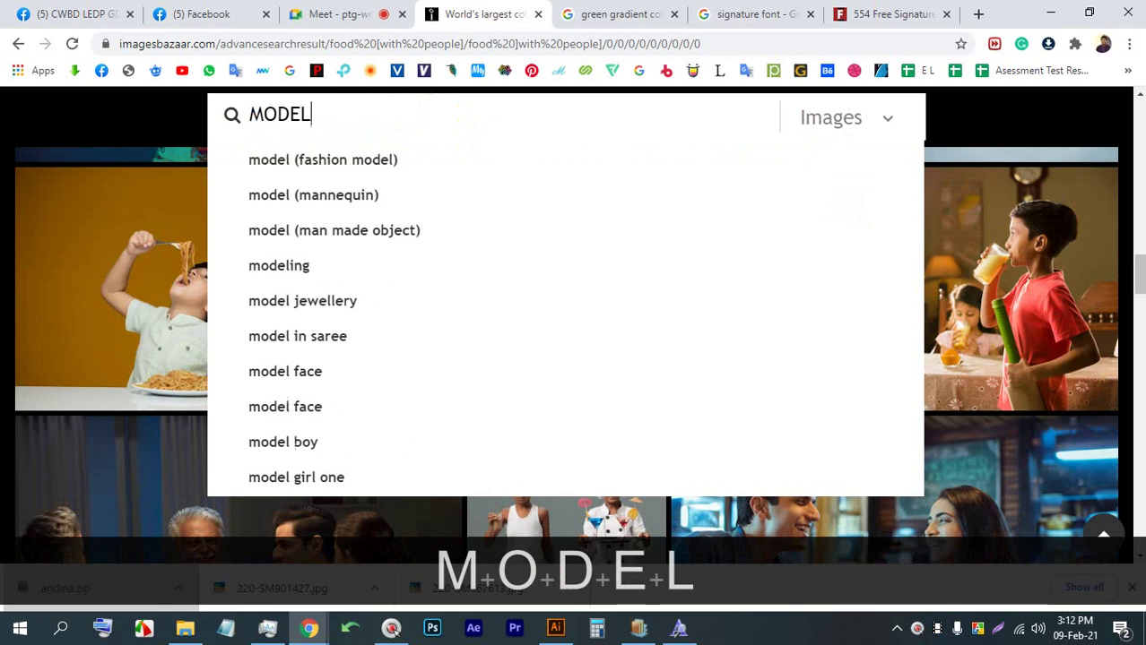
{"action": "key", "text": "Return"}
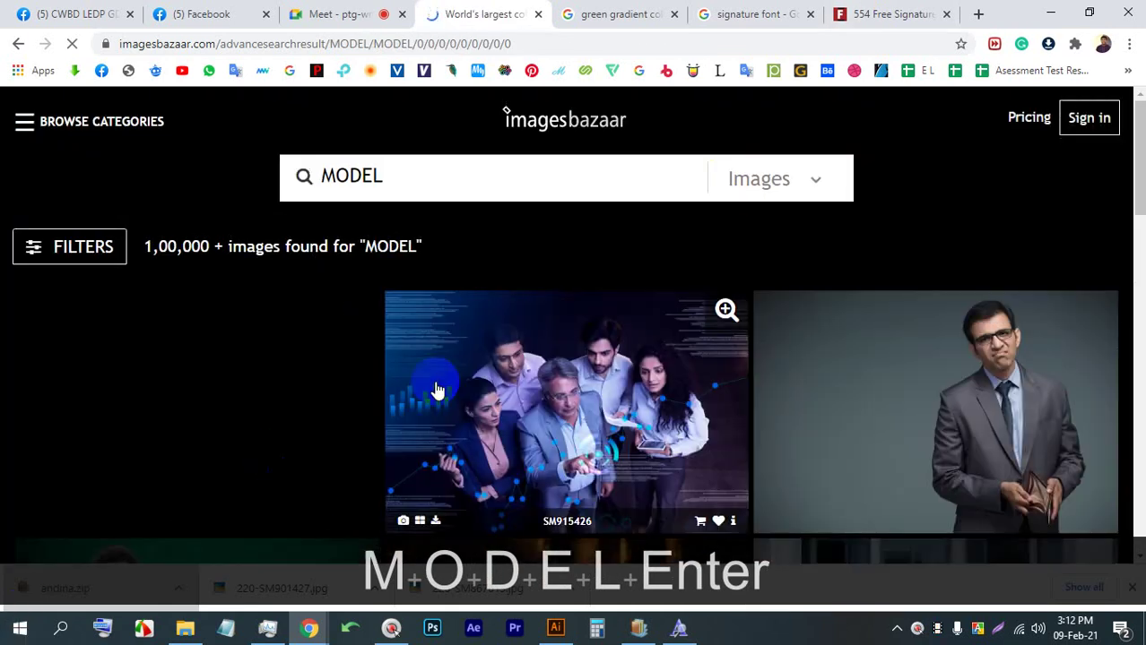
{"action": "scroll", "coordinate": [454, 370], "scroll_direction": "down", "scroll_amount": 5}
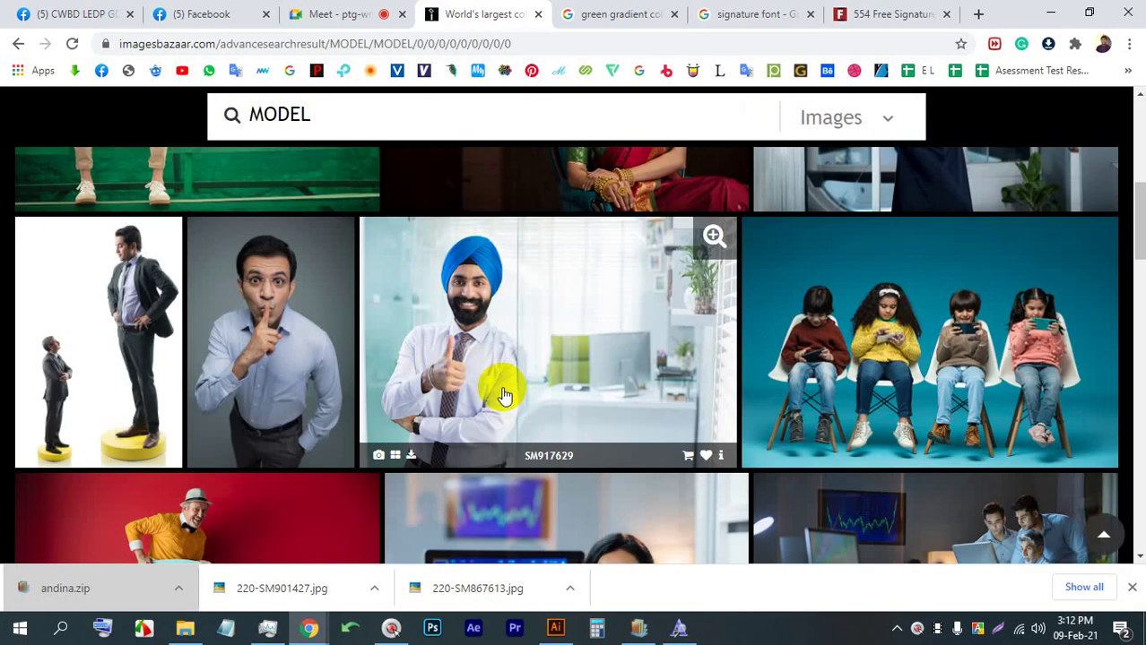
{"action": "scroll", "coordinate": [504, 393], "scroll_direction": "down", "scroll_amount": 5}
{"action": "scroll", "coordinate": [504, 395], "scroll_direction": "down", "scroll_amount": 10}
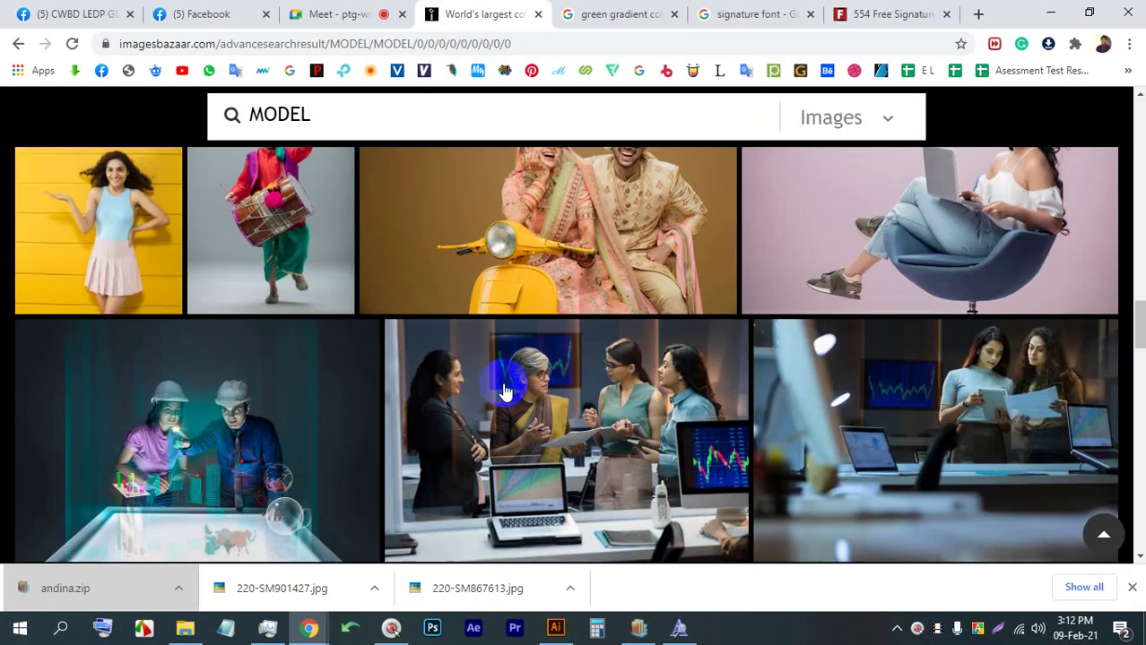
{"action": "scroll", "coordinate": [503, 399], "scroll_direction": "down", "scroll_amount": 4}
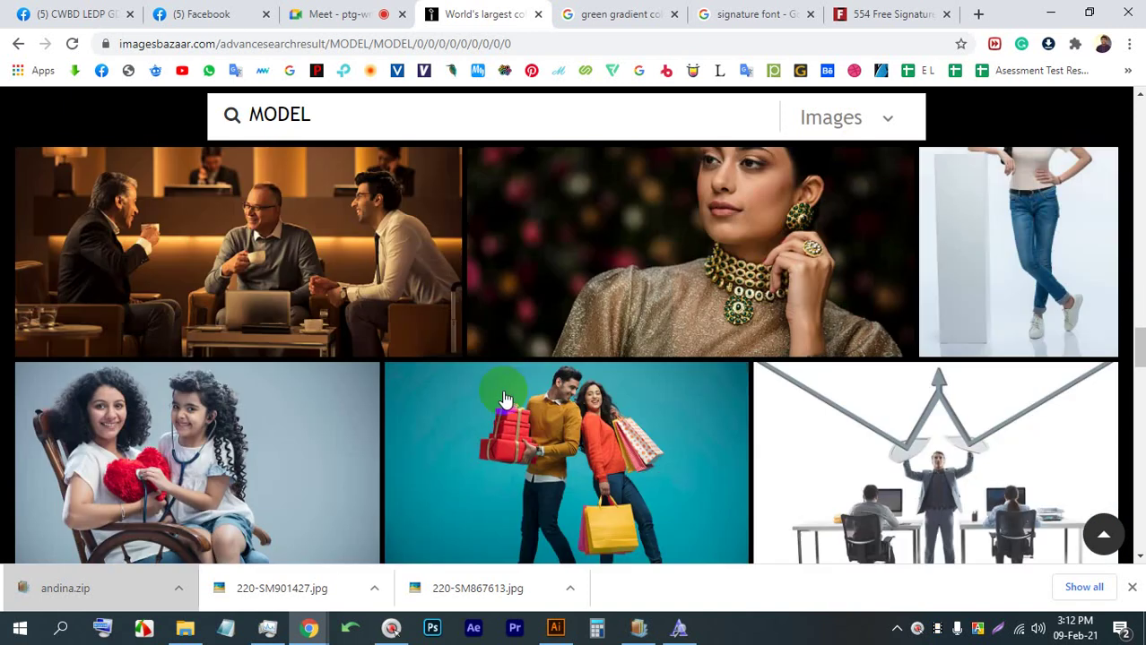
{"action": "scroll", "coordinate": [504, 399], "scroll_direction": "up", "scroll_amount": 5}
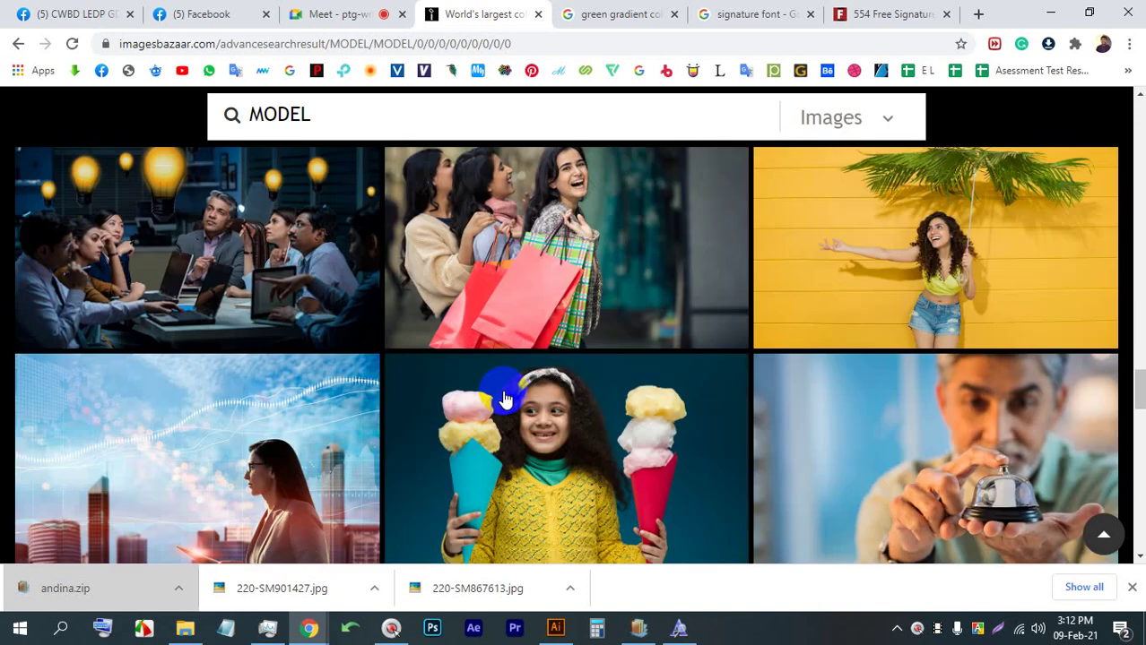
{"action": "scroll", "coordinate": [633, 436], "scroll_direction": "up", "scroll_amount": 6}
{"action": "scroll", "coordinate": [857, 458], "scroll_direction": "down", "scroll_amount": 5}
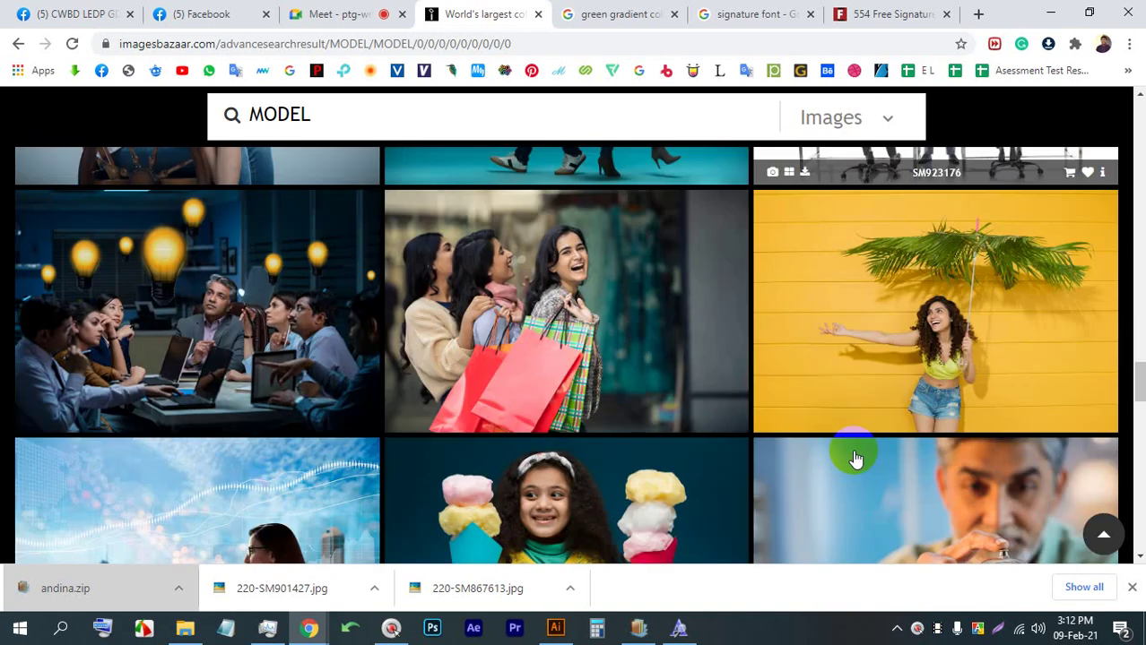
{"action": "scroll", "coordinate": [874, 444], "scroll_direction": "up", "scroll_amount": 6}
Preview the standing woman photo, then go back and browse further through the MODEL results
{"action": "left_click", "coordinate": [1037, 328]}
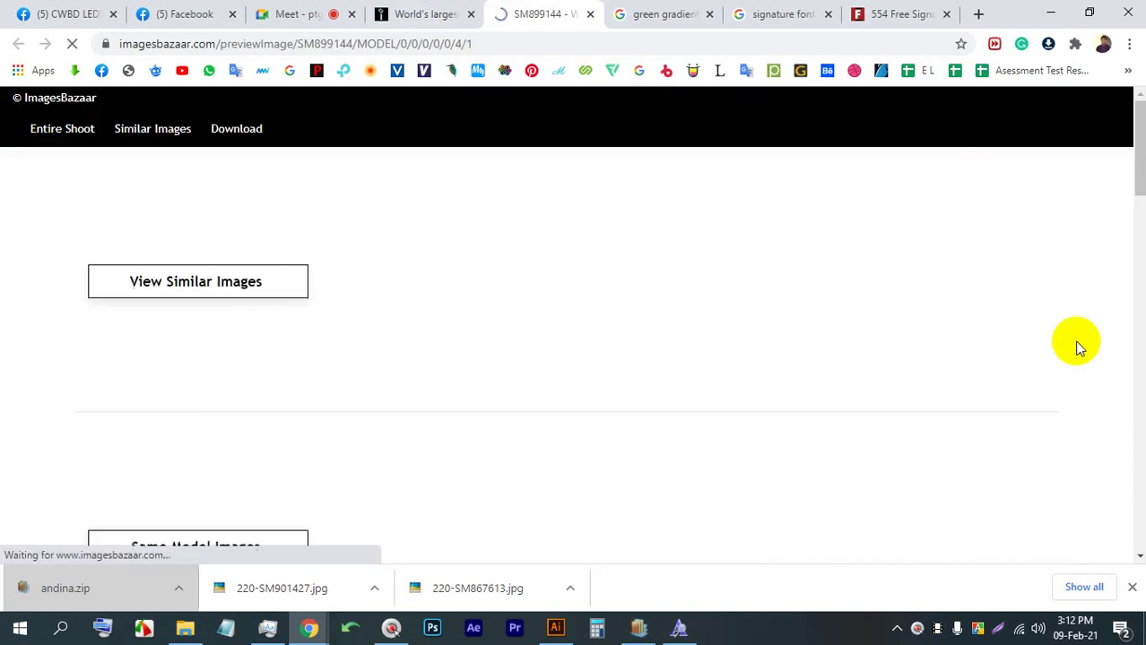
{"action": "right_click", "coordinate": [508, 249]}
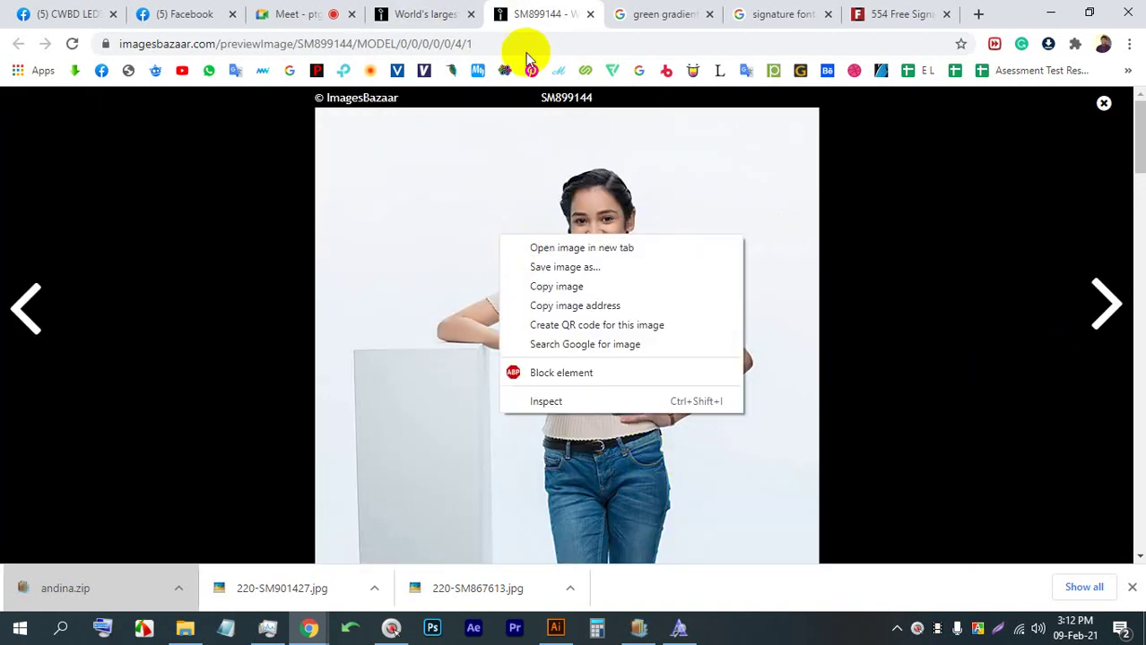
{"action": "left_click", "coordinate": [409, 12]}
{"action": "scroll", "coordinate": [675, 480], "scroll_direction": "down", "scroll_amount": 5}
{"action": "scroll", "coordinate": [654, 473], "scroll_direction": "down", "scroll_amount": 5}
{"action": "scroll", "coordinate": [632, 465], "scroll_direction": "up", "scroll_amount": 3}
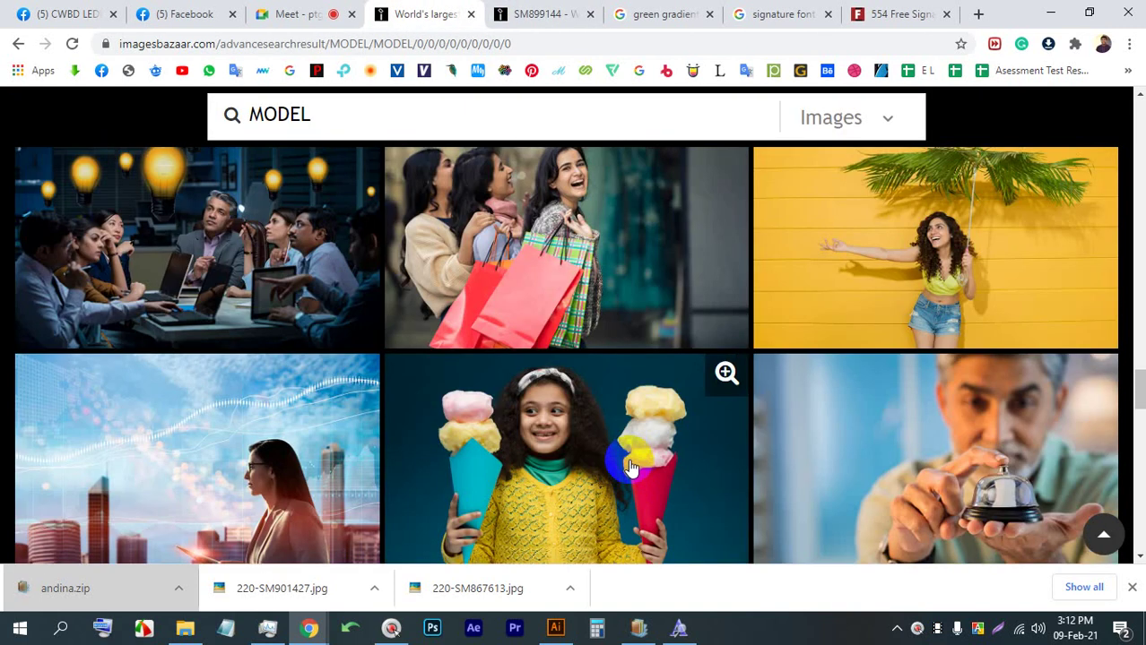
{"action": "scroll", "coordinate": [529, 431], "scroll_direction": "down", "scroll_amount": 5}
{"action": "scroll", "coordinate": [519, 422], "scroll_direction": "down", "scroll_amount": 8}
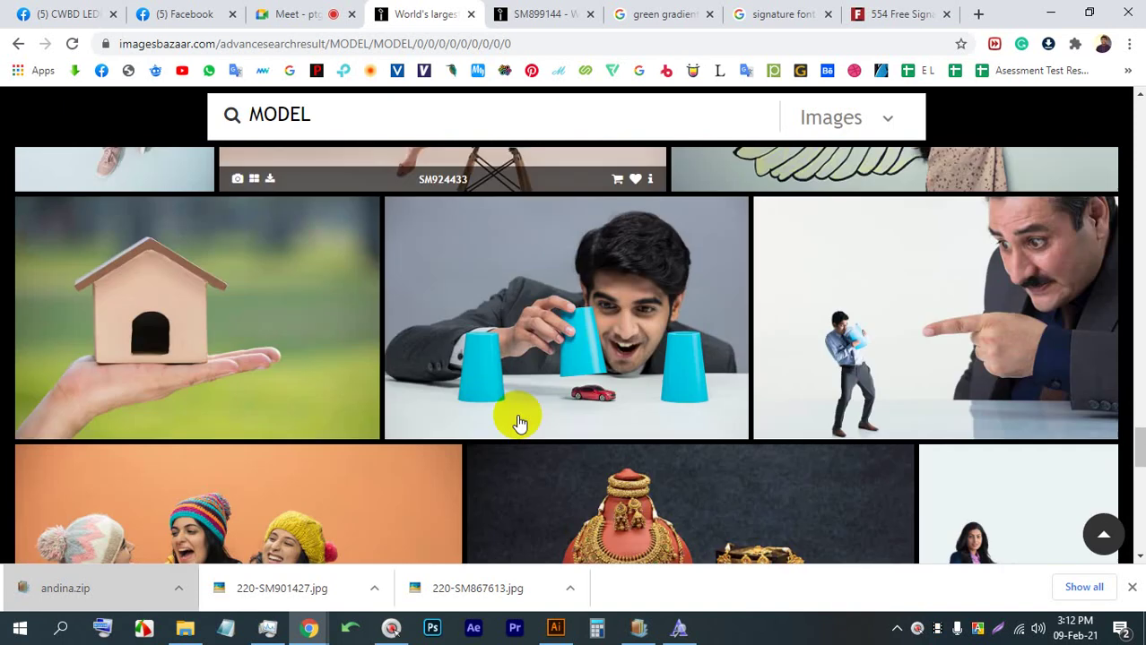
{"action": "scroll", "coordinate": [516, 419], "scroll_direction": "down", "scroll_amount": 8}
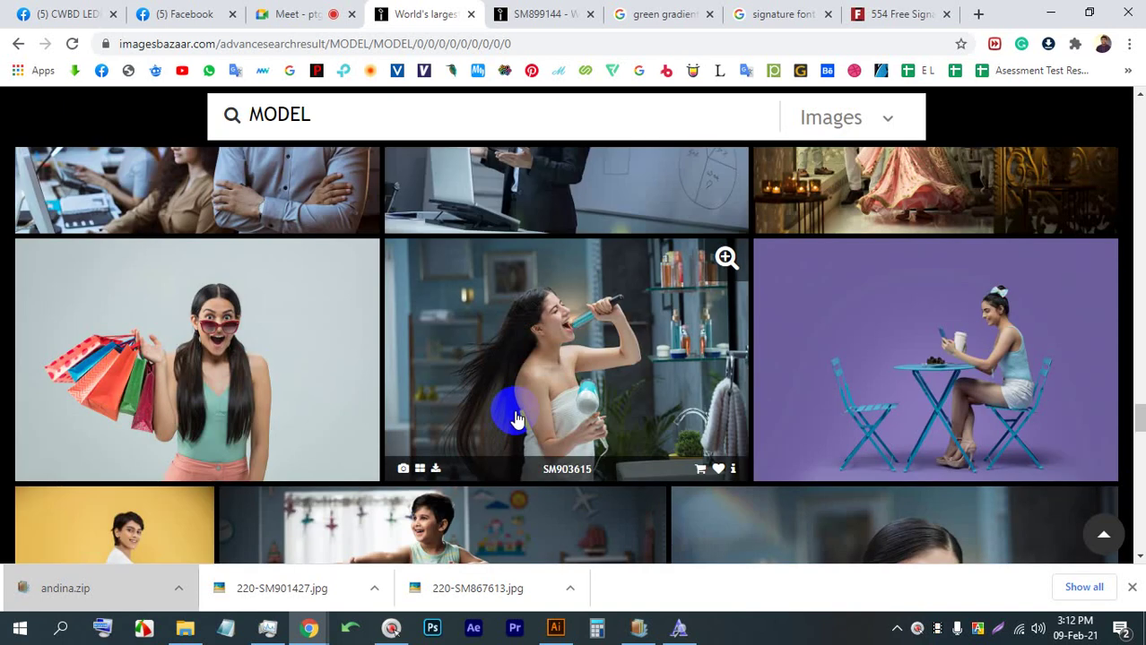
{"action": "scroll", "coordinate": [515, 414], "scroll_direction": "down", "scroll_amount": 1}
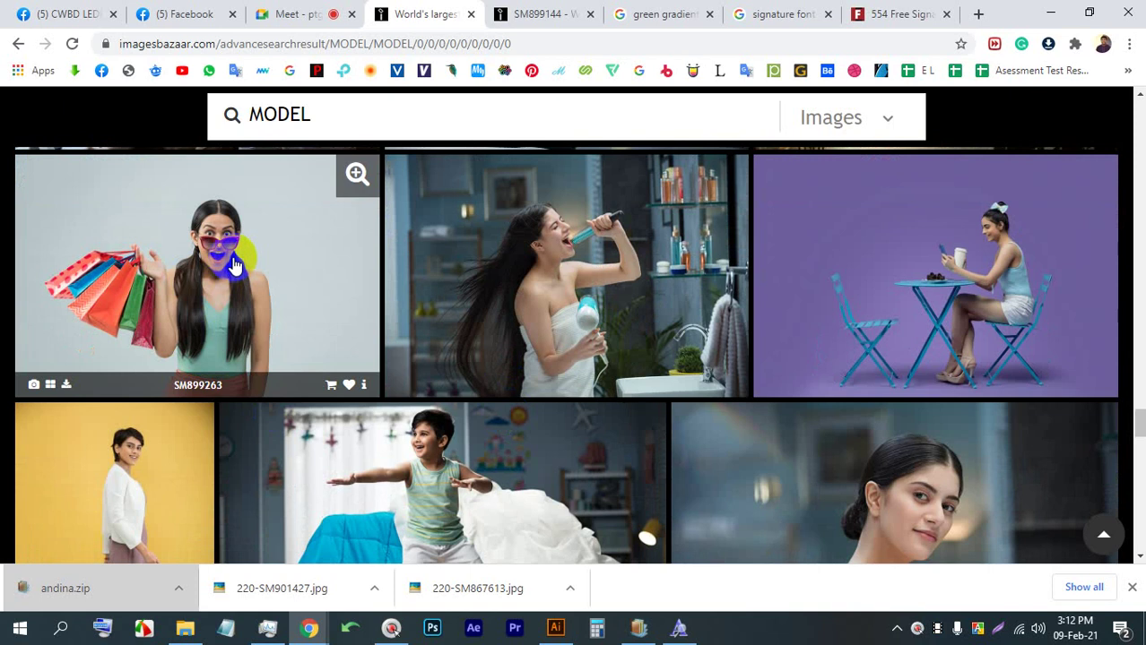
Save the shopping-bag woman photo as 220-SM899263.jpg to Downloads
{"action": "left_click", "coordinate": [233, 264]}
{"action": "right_click", "coordinate": [512, 211]}
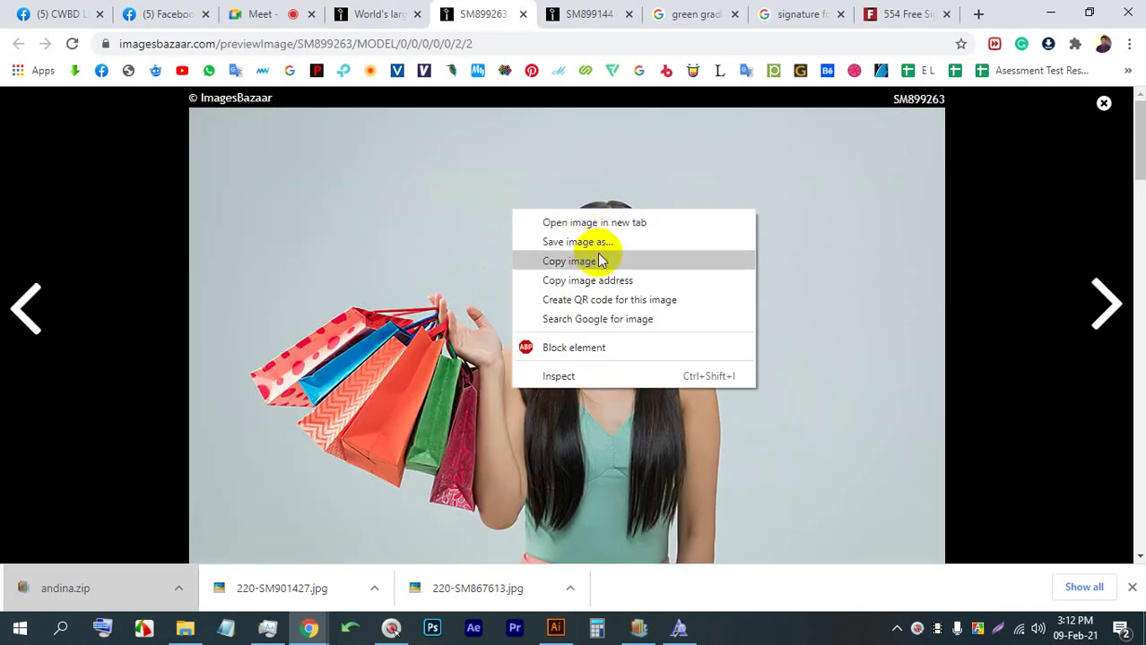
{"action": "left_click", "coordinate": [601, 261]}
{"action": "right_click", "coordinate": [571, 212]}
{"action": "left_click", "coordinate": [590, 248]}
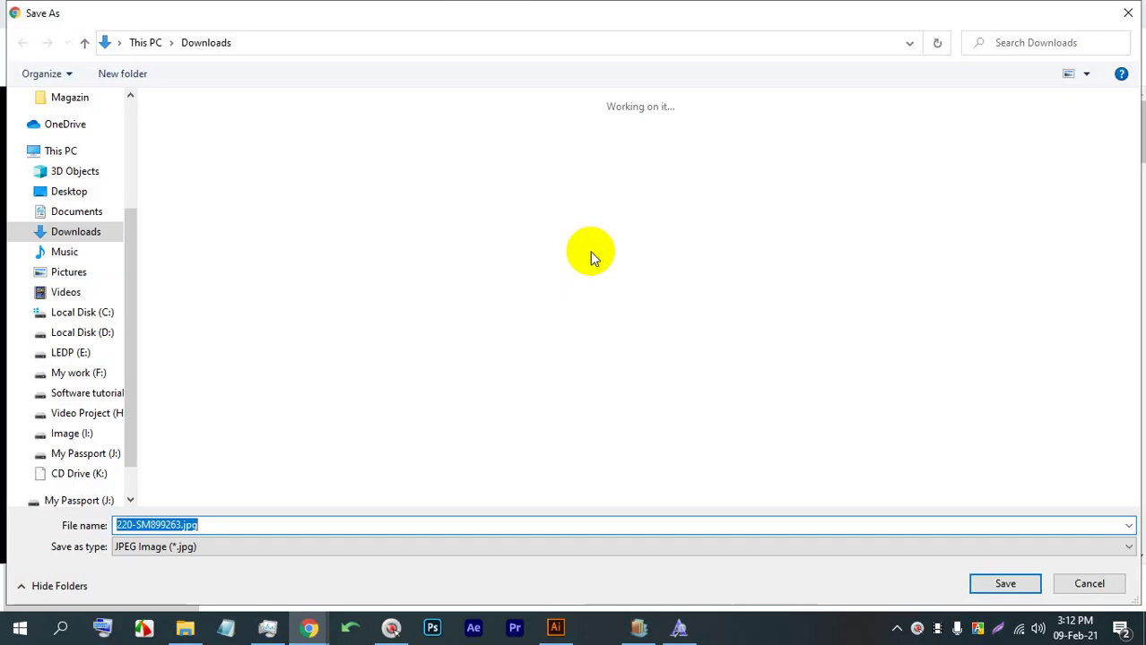
{"action": "key", "text": "Return"}
Place the downloaded photo on the poster near the W and enlarge it proportionally
{"action": "left_click_drag", "start_coordinate": [77, 584], "coordinate": [558, 574]}
{"action": "left_click_drag", "start_coordinate": [379, 339], "coordinate": [379, 337]}
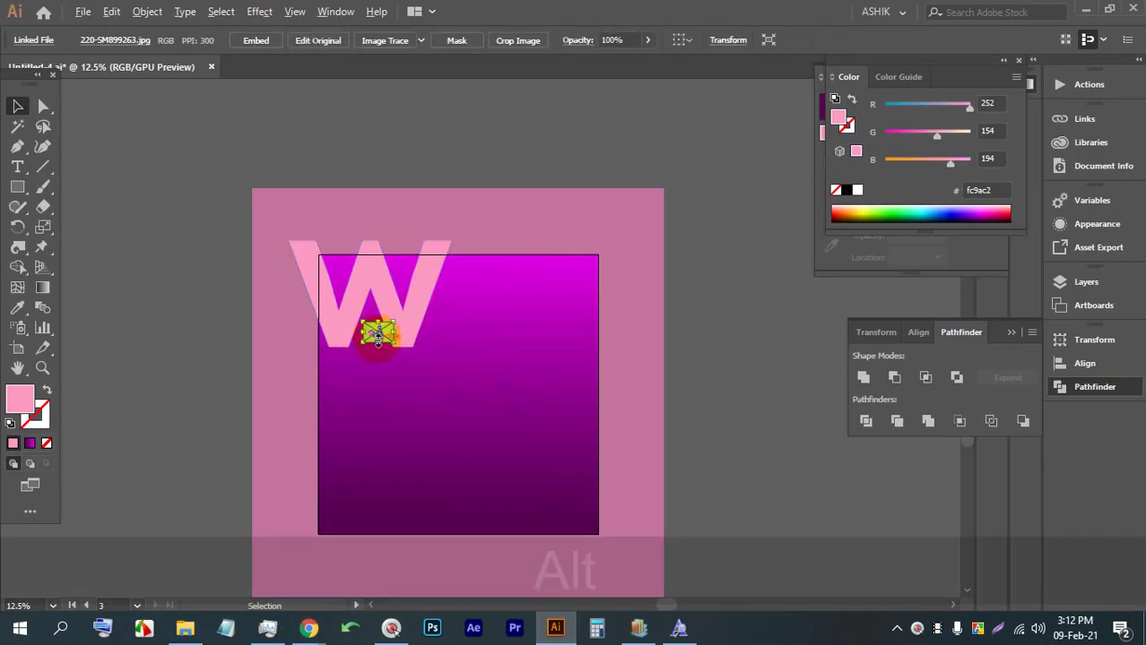
{"action": "scroll", "coordinate": [379, 332], "scroll_direction": "up", "scroll_amount": 3}
{"action": "left_click_drag", "start_coordinate": [381, 291], "coordinate": [306, 199]}
{"action": "key", "text": "shift"}
Embed the placed photo, then duplicate it beside the artboard and delete the copy
{"action": "scroll", "coordinate": [388, 167], "scroll_direction": "down", "scroll_amount": 2}
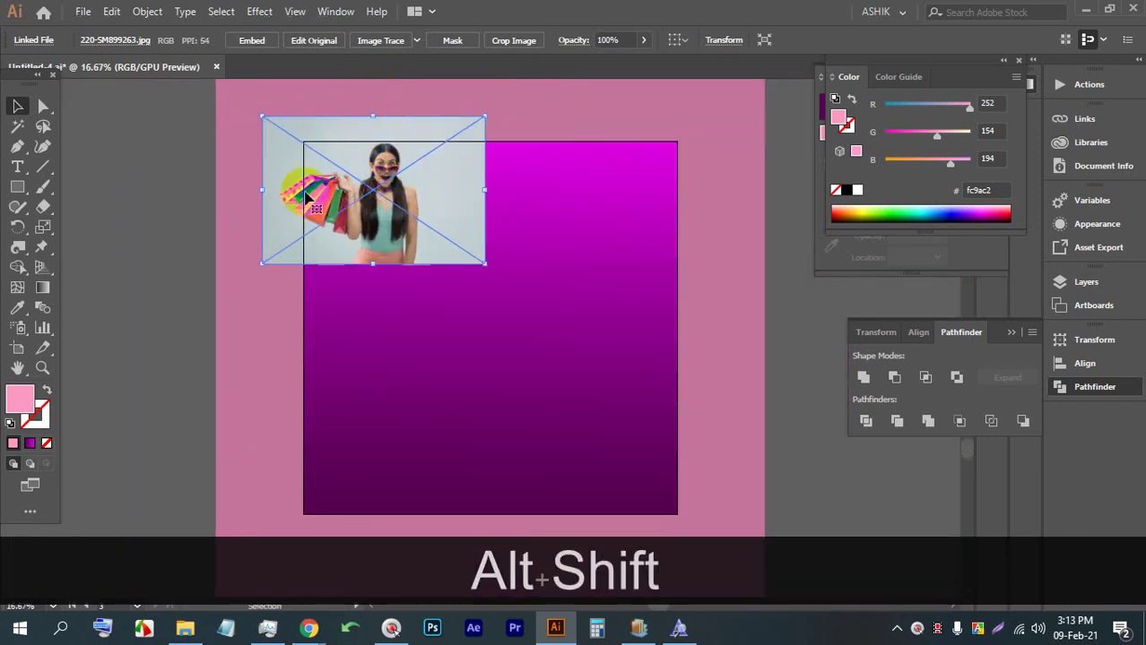
{"action": "left_click", "coordinate": [256, 42]}
{"action": "scroll", "coordinate": [382, 168], "scroll_direction": "down", "scroll_amount": 2}
{"action": "left_click_drag", "start_coordinate": [391, 190], "coordinate": [384, 238]}
{"action": "scroll", "coordinate": [341, 244], "scroll_direction": "up", "scroll_amount": 5}
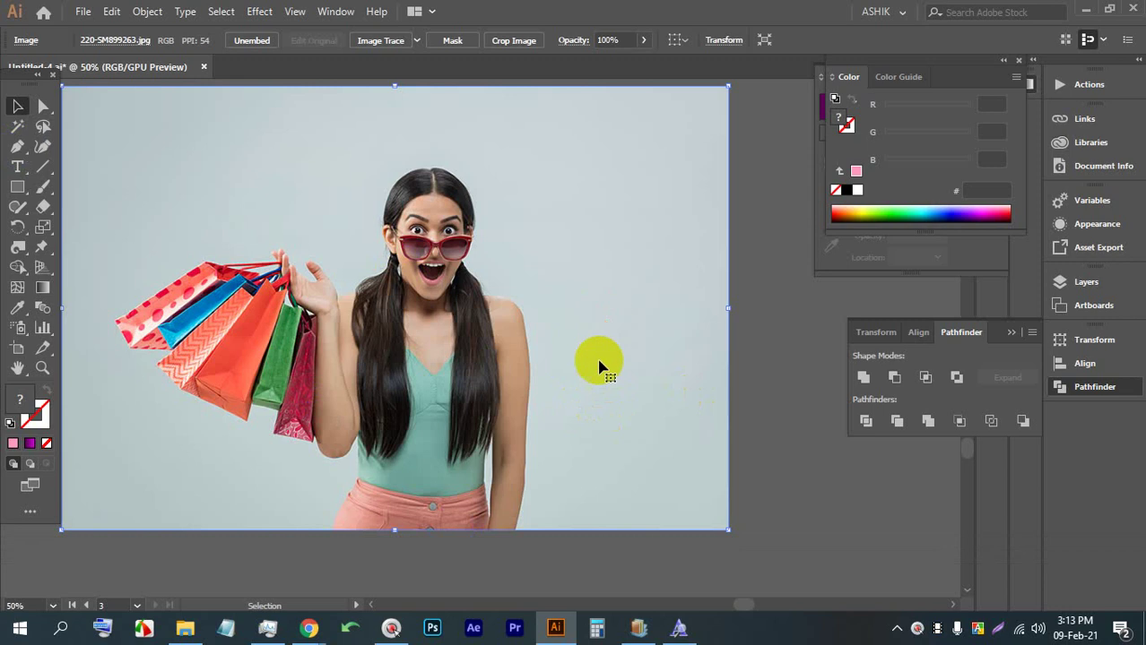
{"action": "key", "text": "BackSpace"}
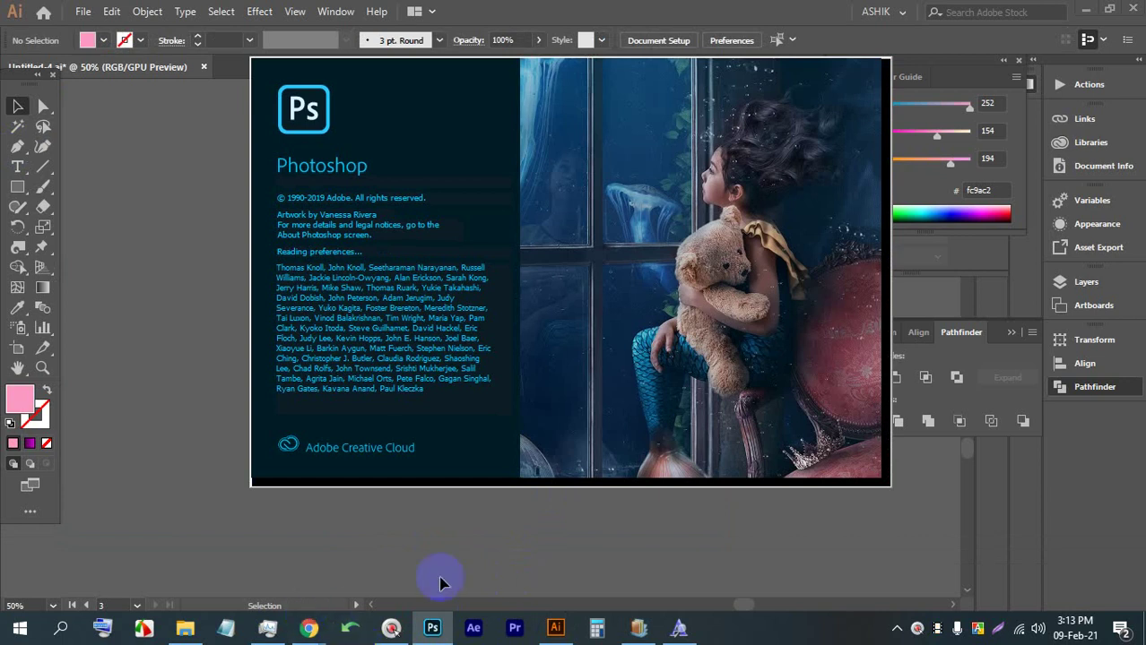
Close the settings window over Photoshop, check the video meeting, and return to Photoshop
{"action": "left_click", "coordinate": [391, 629]}
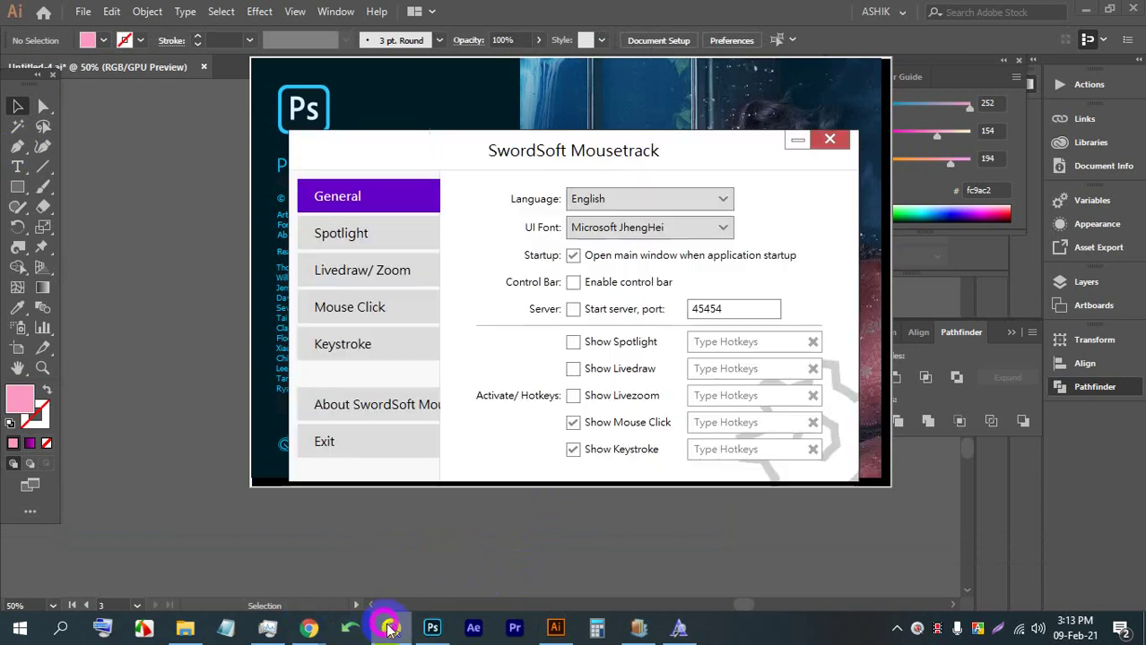
{"action": "left_click", "coordinate": [826, 144]}
{"action": "mouse_move", "coordinate": [308, 629]}
{"action": "left_click", "coordinate": [210, 563]}
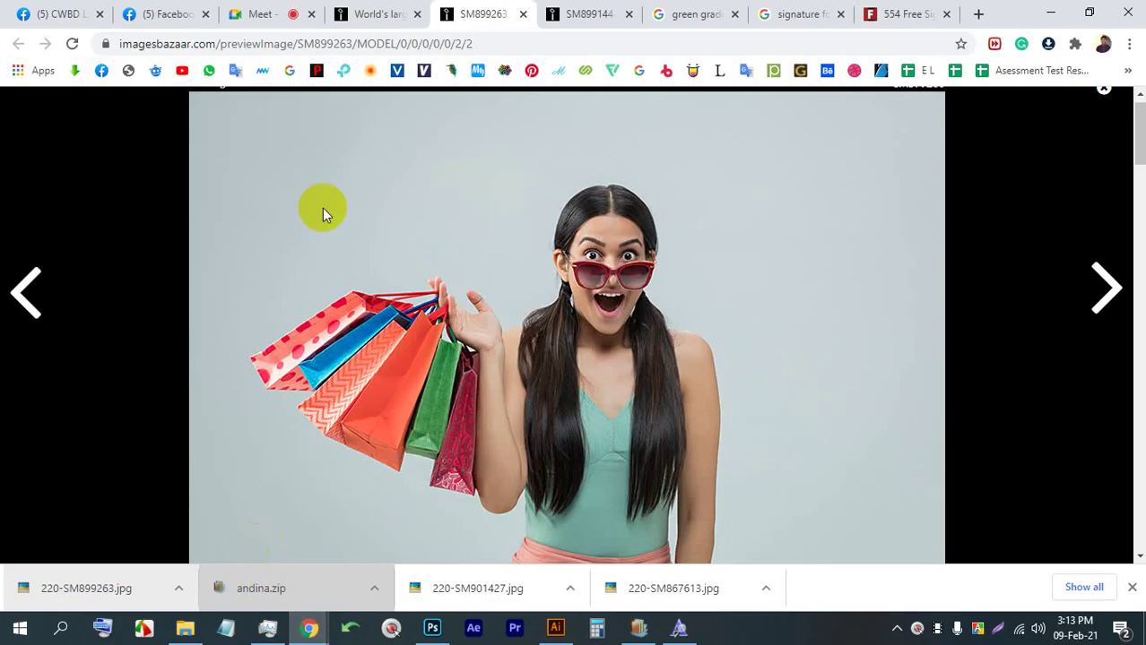
{"action": "left_click", "coordinate": [260, 13]}
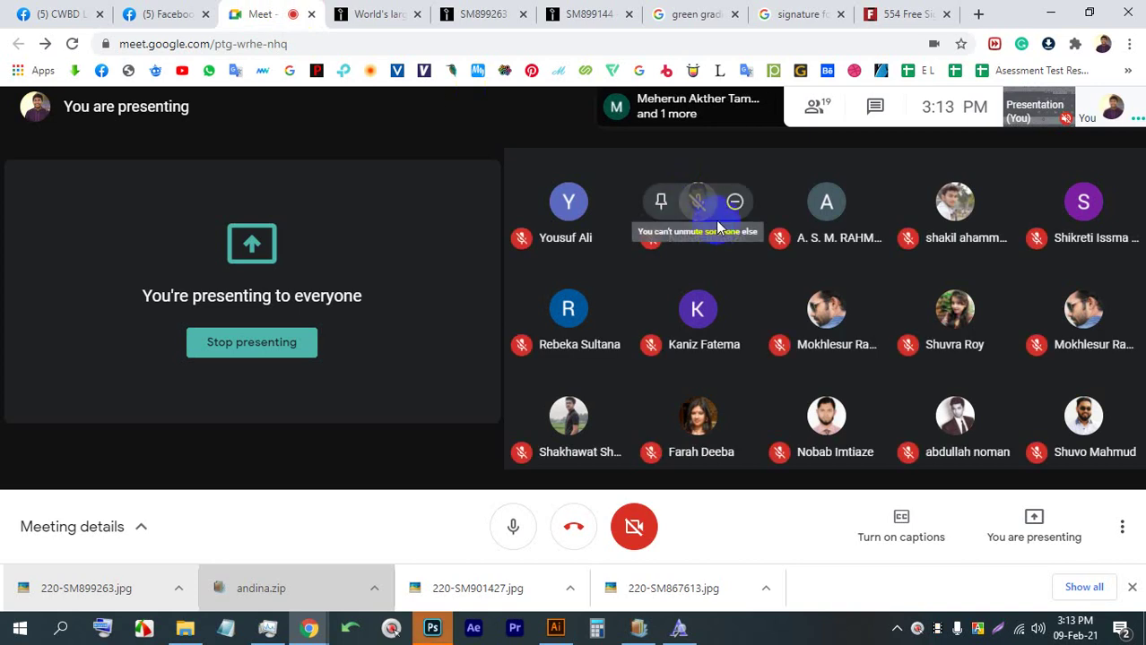
{"action": "left_click", "coordinate": [425, 635]}
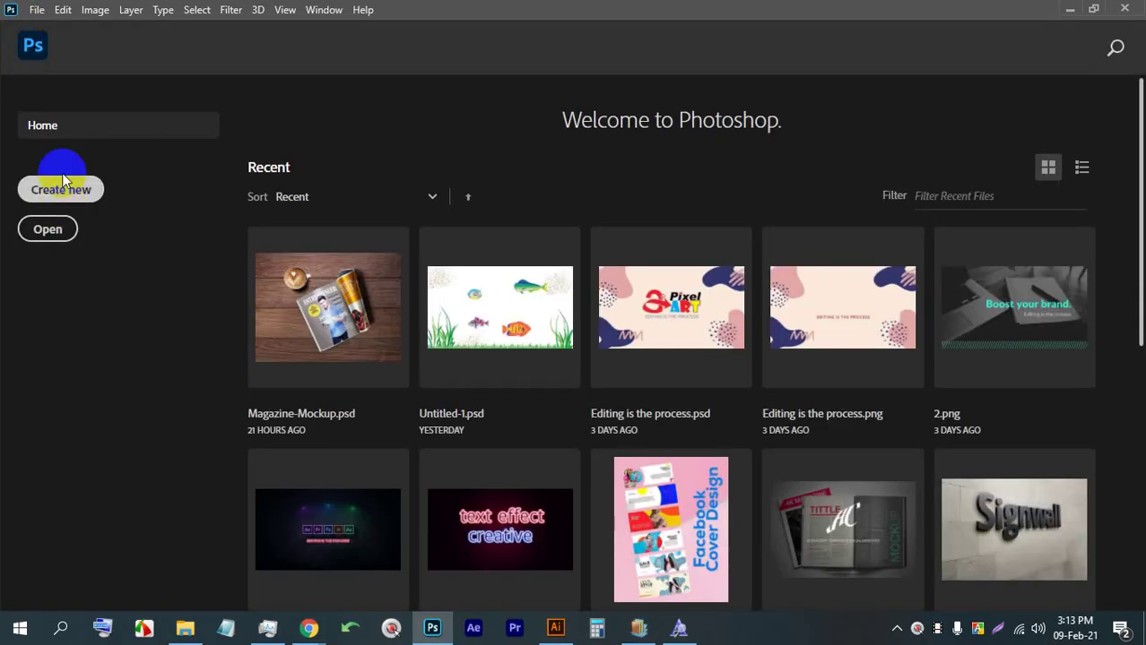
Open 220-SM899263.jpg from the Downloads folder via File > Open
{"action": "left_click", "coordinate": [37, 10]}
{"action": "left_click", "coordinate": [36, 43]}
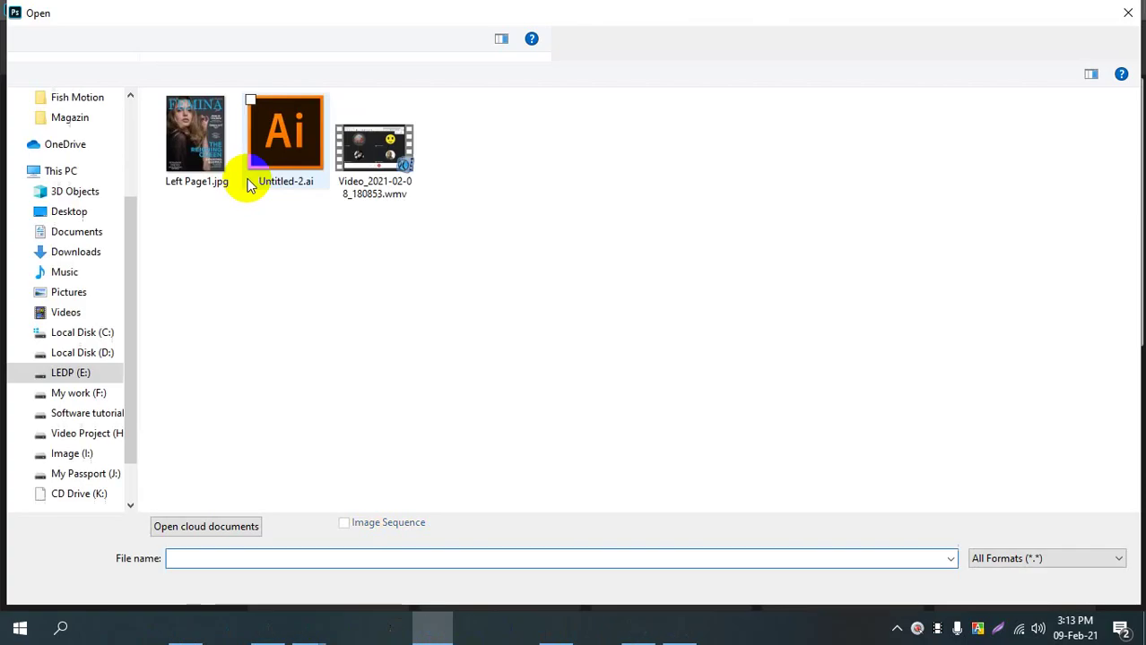
{"action": "left_click", "coordinate": [63, 252]}
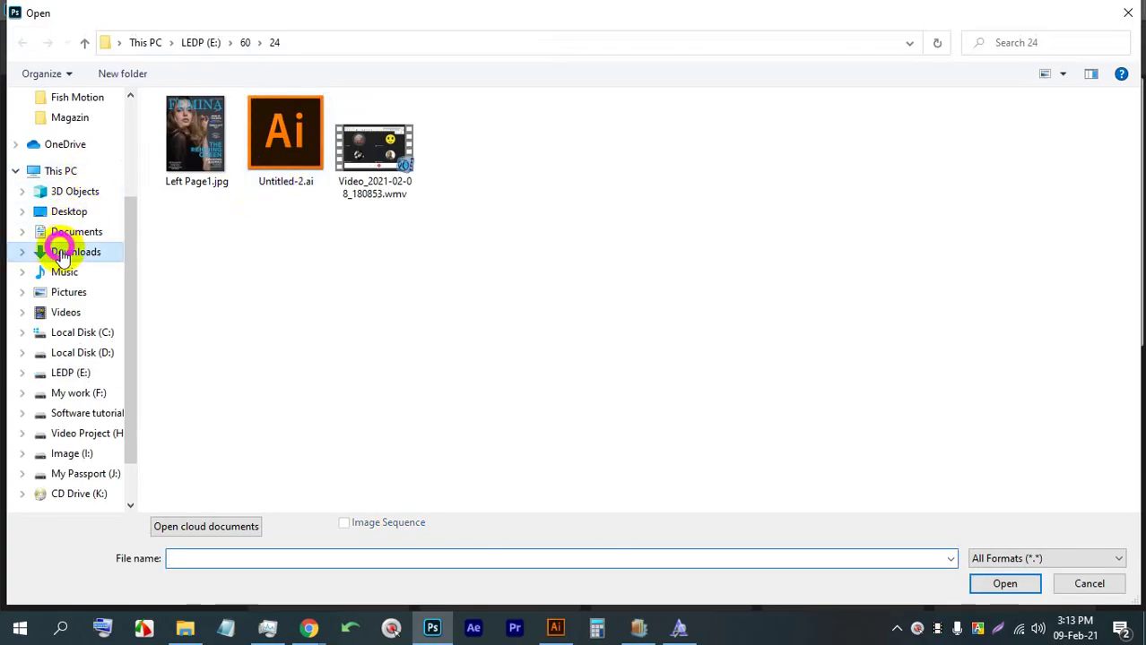
{"action": "key", "text": "Escape"}
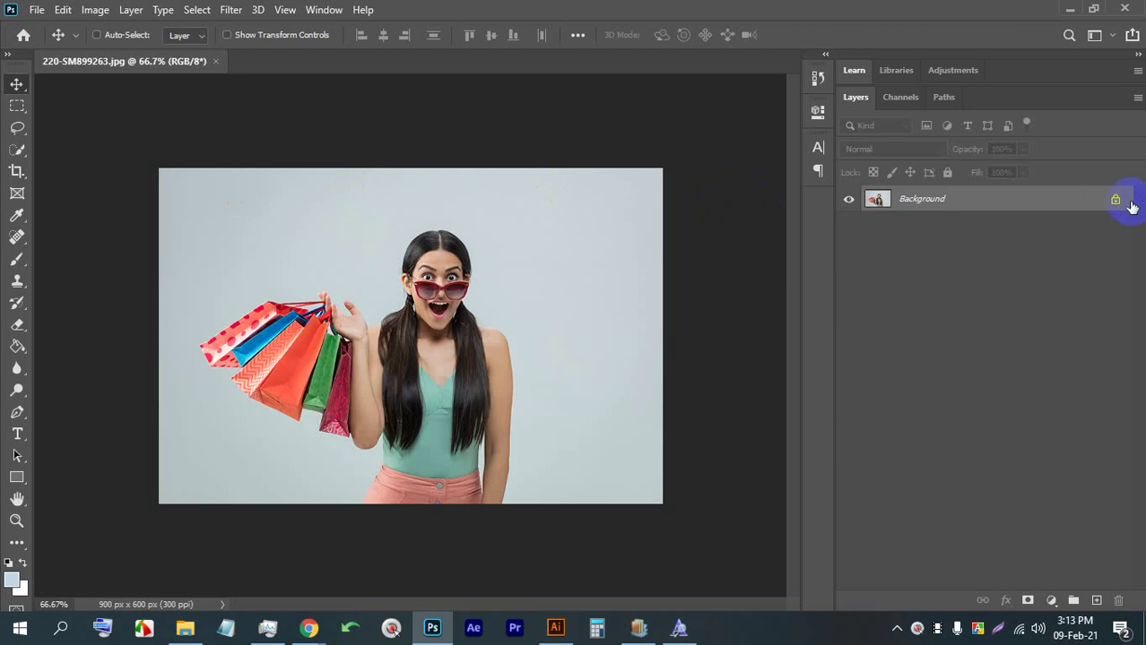
Select the plain grey background around the woman with the Quick Selection tool
{"action": "mouse_move", "coordinate": [13, 152]}
{"action": "left_mouse_down"}
{"action": "mouse_move", "coordinate": [85, 153]}
{"action": "mouse_move", "coordinate": [77, 164]}
{"action": "left_mouse_up"}
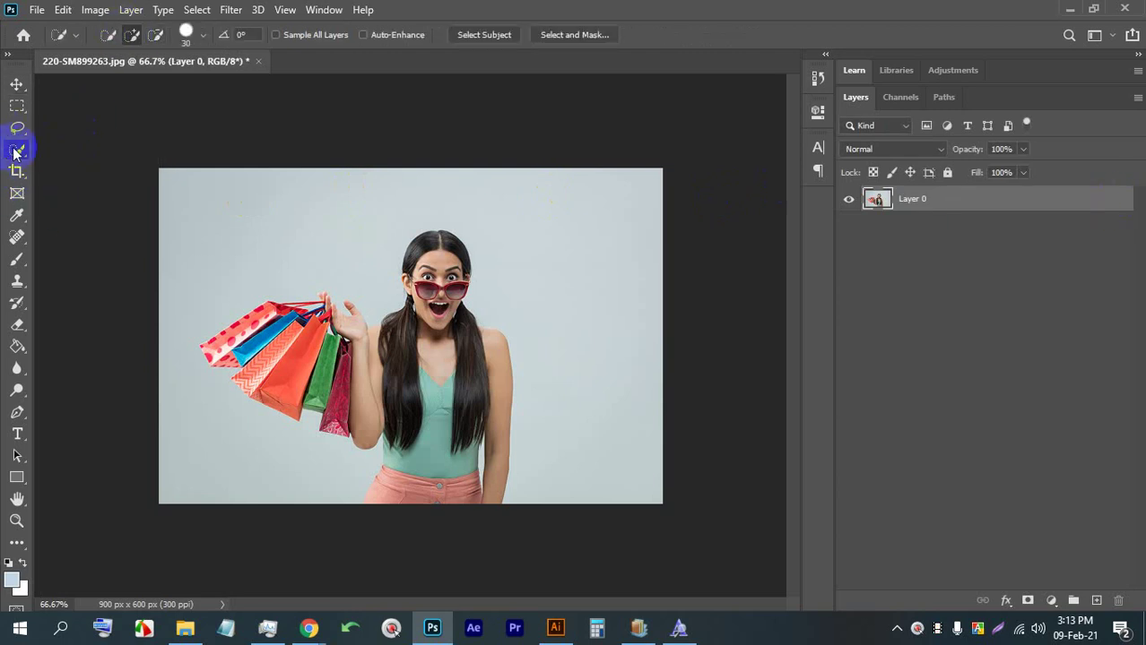
{"action": "mouse_move", "coordinate": [340, 186]}
{"action": "left_mouse_down"}
{"action": "mouse_move", "coordinate": [324, 233]}
{"action": "mouse_move", "coordinate": [218, 235]}
{"action": "mouse_move", "coordinate": [261, 212]}
{"action": "mouse_move", "coordinate": [570, 198]}
{"action": "mouse_move", "coordinate": [623, 372]}
{"action": "left_mouse_up"}
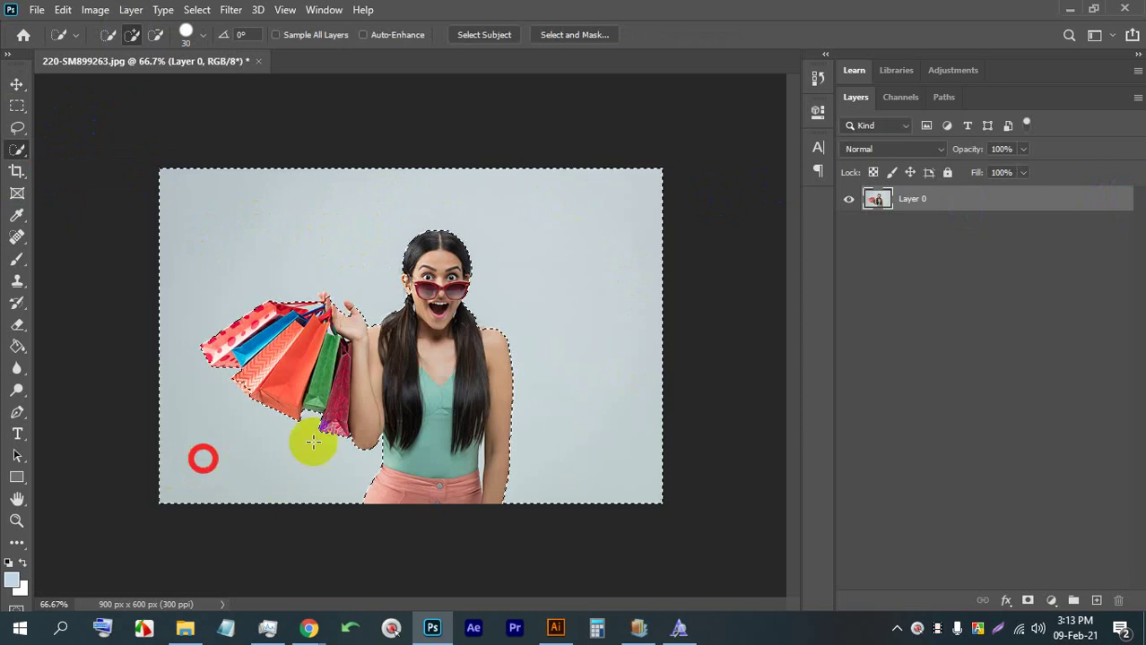
{"action": "scroll", "coordinate": [312, 445], "scroll_direction": "up", "scroll_amount": 5}
{"action": "scroll", "coordinate": [257, 254], "scroll_direction": "up", "scroll_amount": 5}
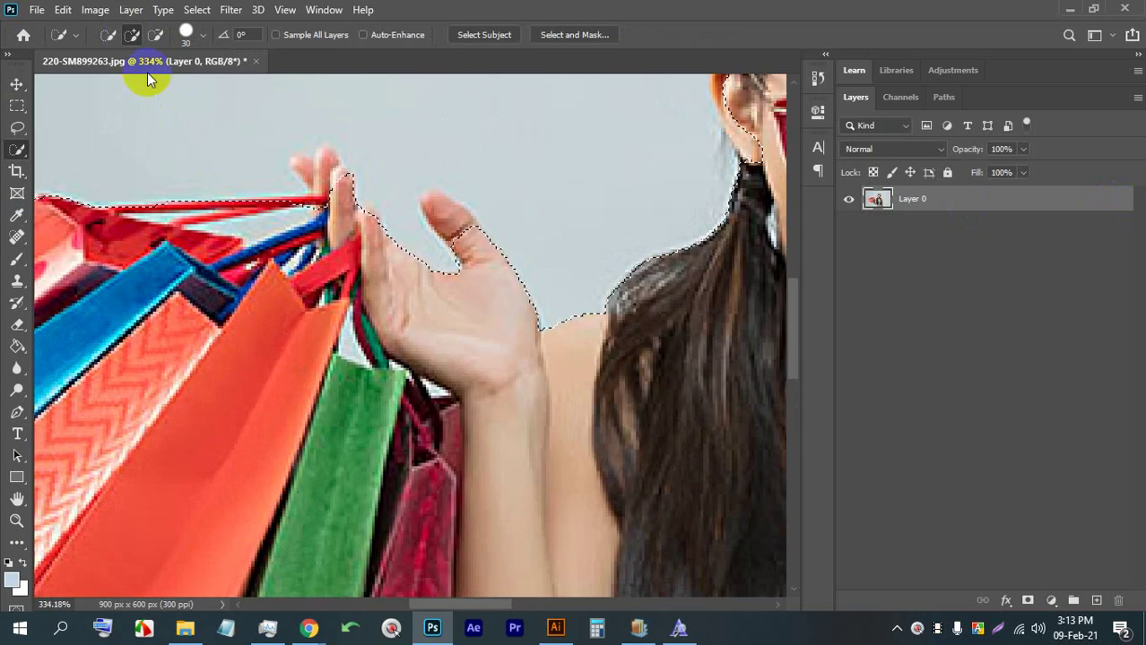
Refine the selection around the raised hand so it hugs the fingertips
{"action": "left_click", "coordinate": [154, 33]}
{"action": "mouse_move", "coordinate": [305, 161]}
{"action": "left_mouse_down"}
{"action": "mouse_move", "coordinate": [346, 182]}
{"action": "mouse_move", "coordinate": [350, 202]}
{"action": "mouse_move", "coordinate": [444, 195]}
{"action": "mouse_move", "coordinate": [461, 260]}
{"action": "left_mouse_up"}
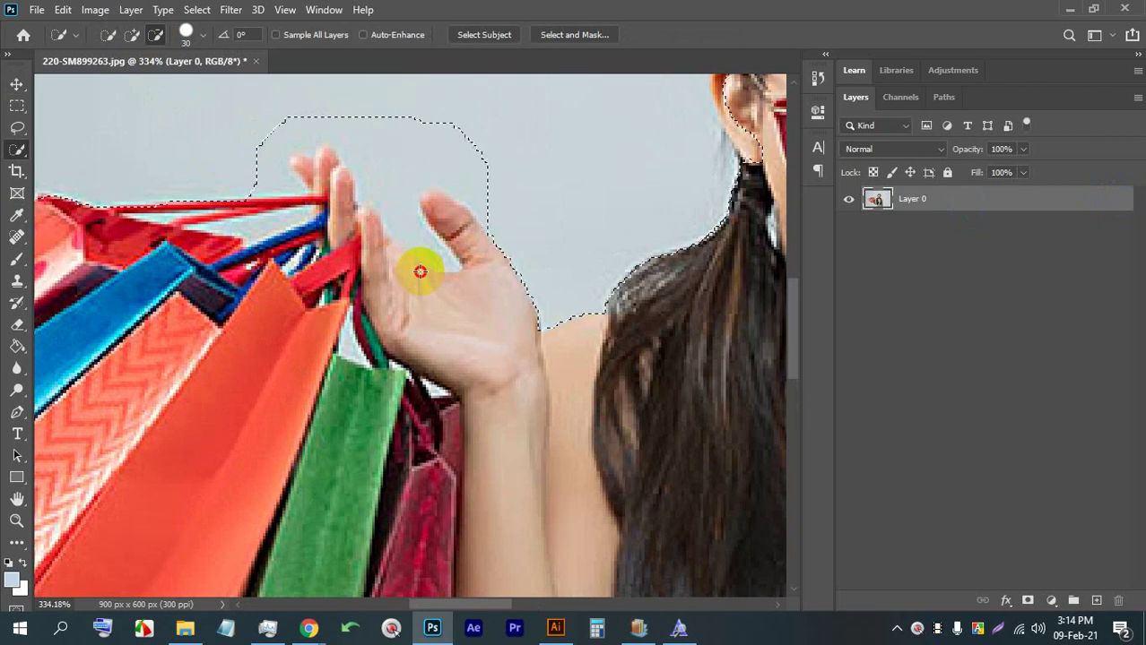
{"action": "scroll", "coordinate": [419, 271], "scroll_direction": "down", "scroll_amount": 2}
{"action": "left_click", "coordinate": [131, 34]}
{"action": "mouse_move", "coordinate": [376, 146]}
{"action": "left_mouse_down"}
{"action": "mouse_move", "coordinate": [440, 201]}
{"action": "mouse_move", "coordinate": [373, 178]}
{"action": "mouse_move", "coordinate": [426, 264]}
{"action": "mouse_move", "coordinate": [339, 220]}
{"action": "left_mouse_up"}
{"action": "scroll", "coordinate": [433, 199], "scroll_direction": "up", "scroll_amount": 2}
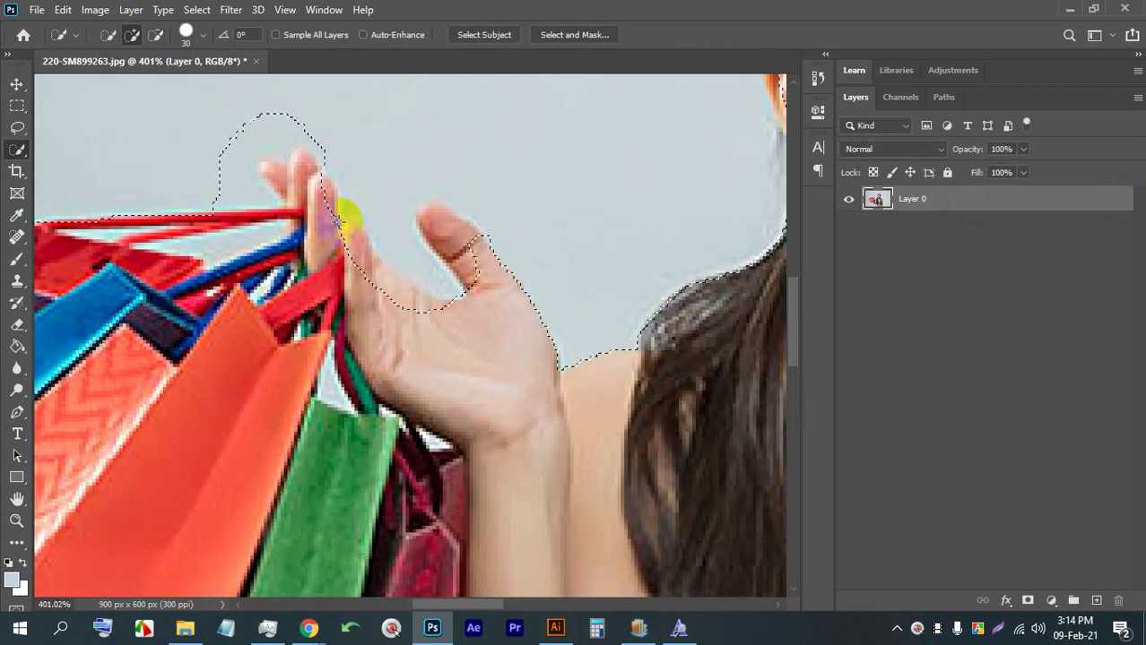
{"action": "mouse_move", "coordinate": [269, 135]}
{"action": "left_mouse_down"}
{"action": "mouse_move", "coordinate": [256, 128]}
{"action": "mouse_move", "coordinate": [243, 166]}
{"action": "left_mouse_up"}
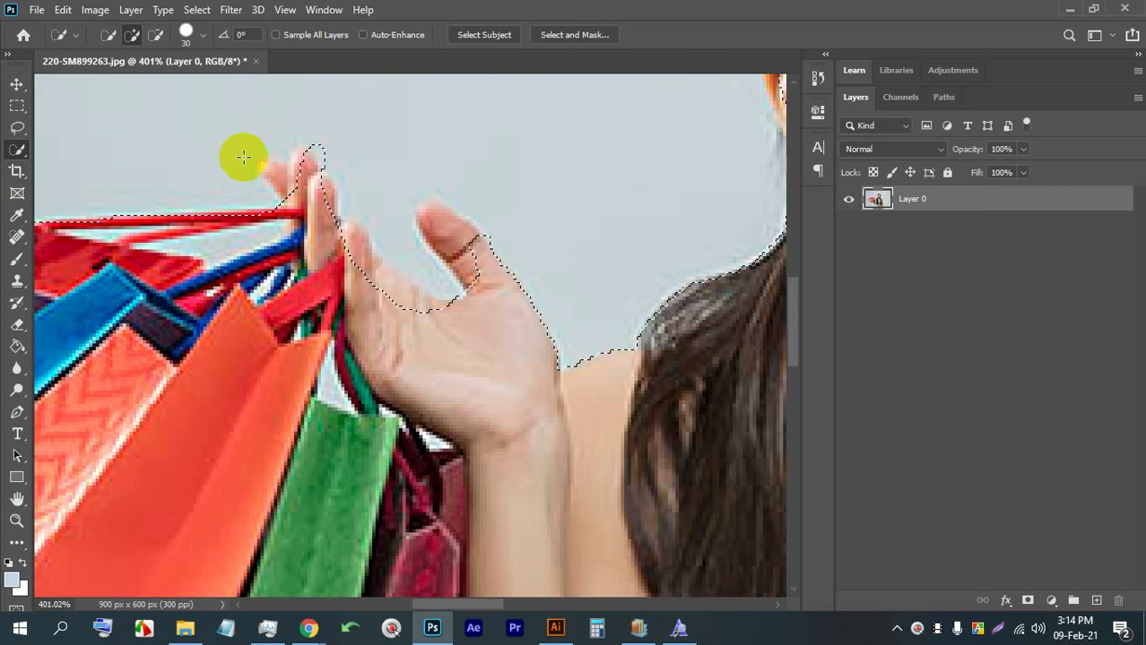
{"action": "key", "text": "bracketleft"}
{"action": "key", "text": "bracketleft"}
{"action": "key", "text": "bracketleft"}
{"action": "key", "text": "bracketright"}
{"action": "key", "text": "bracketright"}
{"action": "key", "text": "bracketright"}
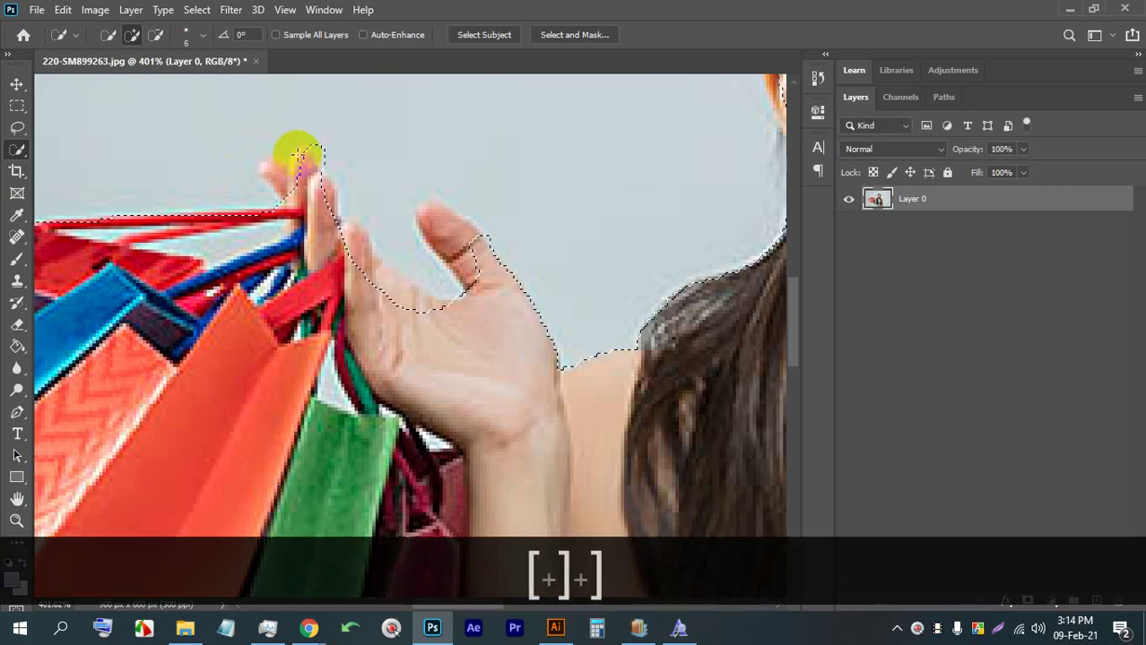
{"action": "left_click", "coordinate": [155, 34]}
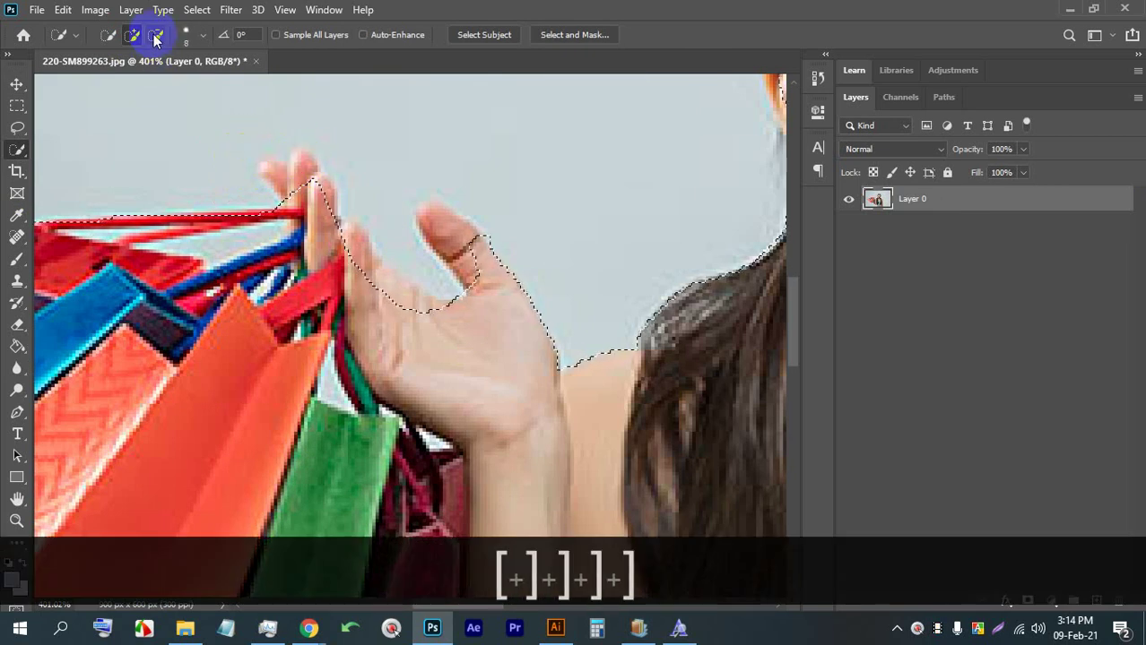
{"action": "left_click_drag", "start_coordinate": [289, 184], "coordinate": [270, 170]}
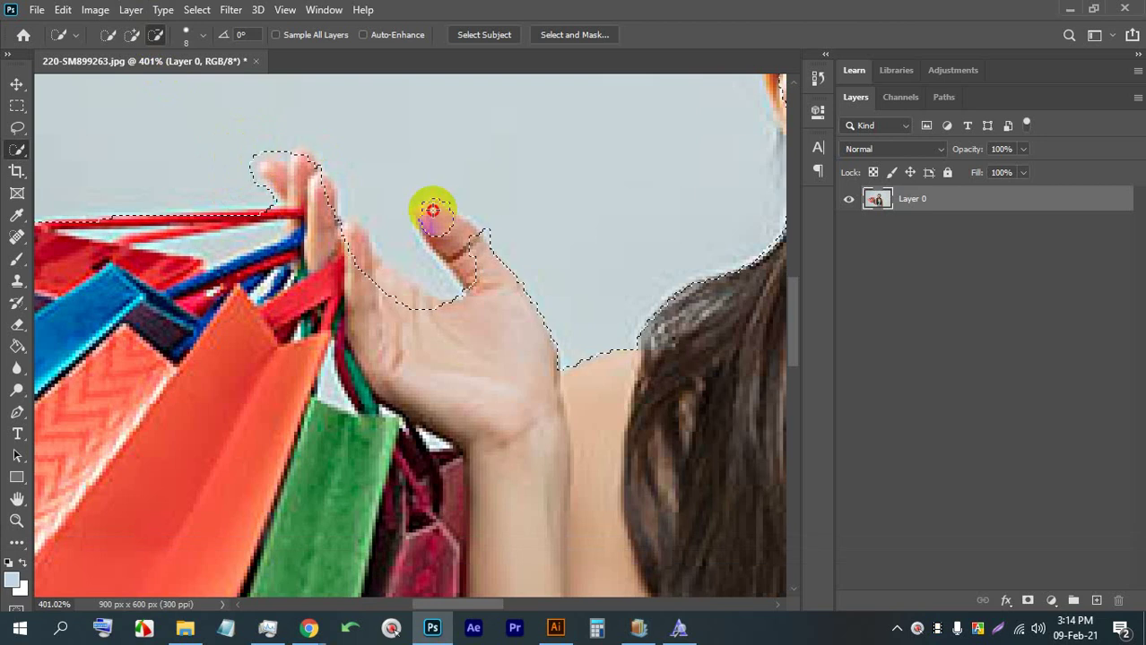
Add the strip between hair and arm, then delete the selected background to transparency
{"action": "scroll", "coordinate": [439, 217], "scroll_direction": "down", "scroll_amount": 6}
{"action": "scroll", "coordinate": [574, 276], "scroll_direction": "up", "scroll_amount": 2}
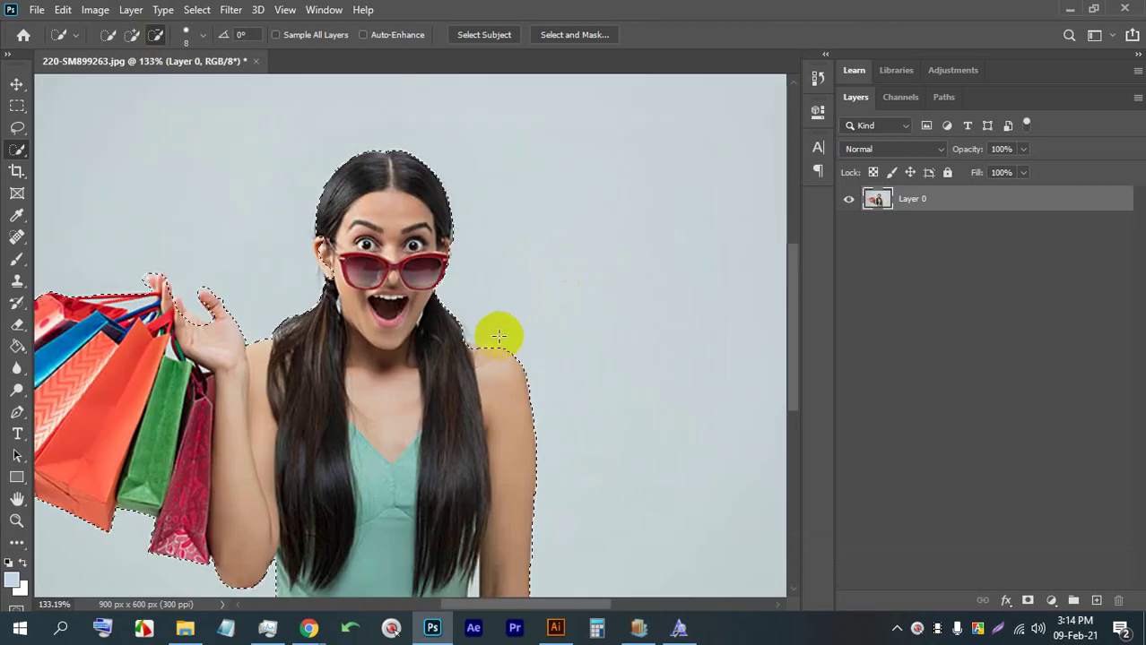
{"action": "scroll", "coordinate": [380, 428], "scroll_direction": "down", "scroll_amount": 2}
{"action": "scroll", "coordinate": [385, 394], "scroll_direction": "down", "scroll_amount": 1}
{"action": "scroll", "coordinate": [448, 395], "scroll_direction": "down", "scroll_amount": 1}
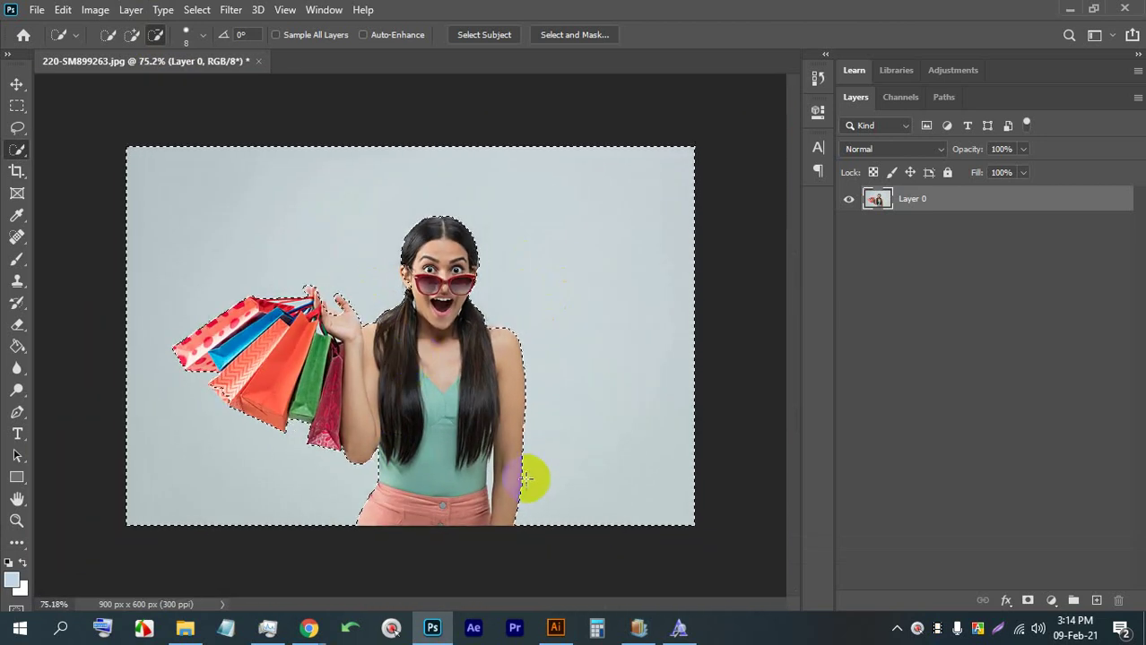
{"action": "scroll", "coordinate": [488, 530], "scroll_direction": "up", "scroll_amount": 5}
{"action": "scroll", "coordinate": [488, 530], "scroll_direction": "down", "scroll_amount": 1}
{"action": "scroll", "coordinate": [537, 500], "scroll_direction": "down", "scroll_amount": 2}
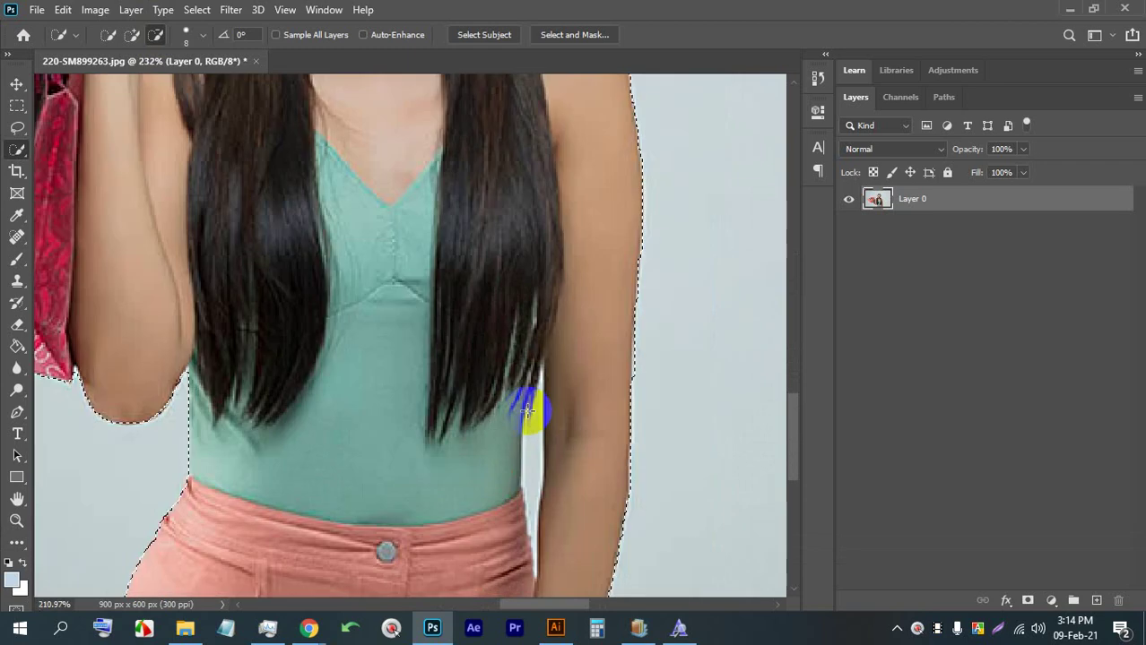
{"action": "scroll", "coordinate": [524, 459], "scroll_direction": "up", "scroll_amount": 2}
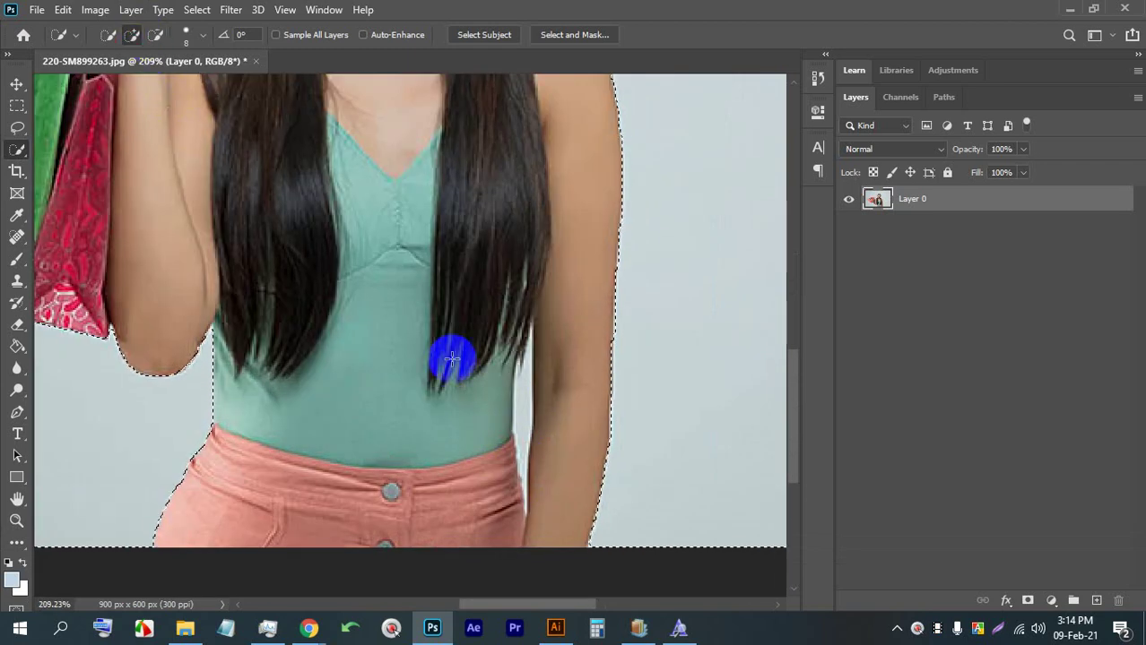
{"action": "left_click_drag", "start_coordinate": [524, 363], "coordinate": [521, 410]}
{"action": "scroll", "coordinate": [502, 376], "scroll_direction": "down", "scroll_amount": 3}
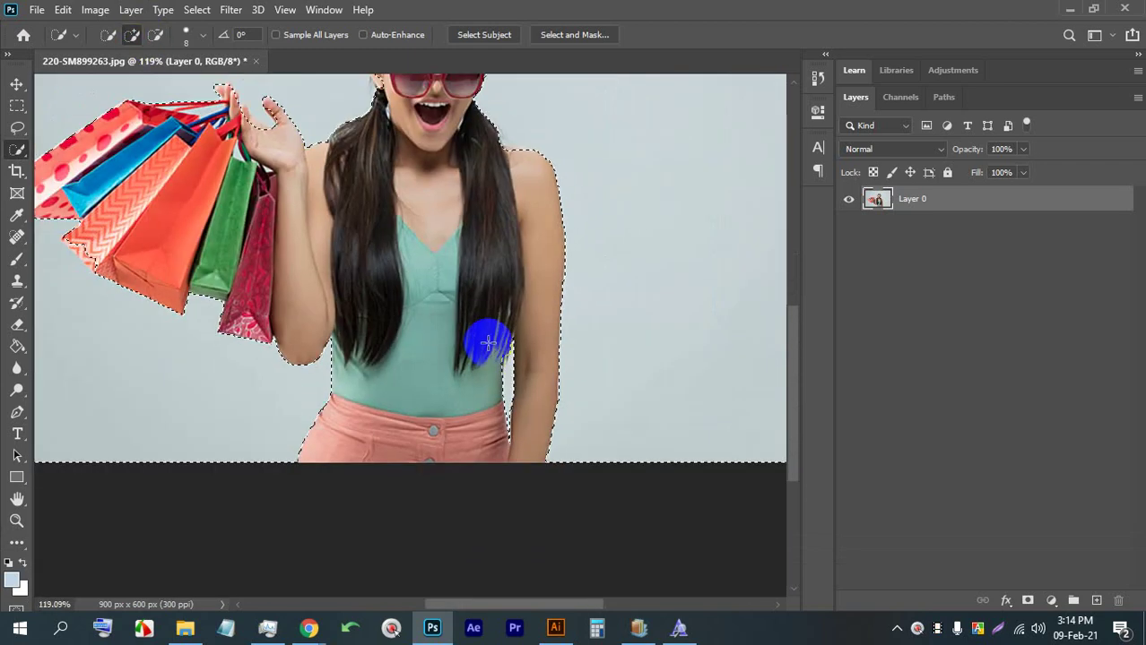
{"action": "key", "text": "BackSpace"}
{"action": "scroll", "coordinate": [459, 311], "scroll_direction": "down", "scroll_amount": 2}
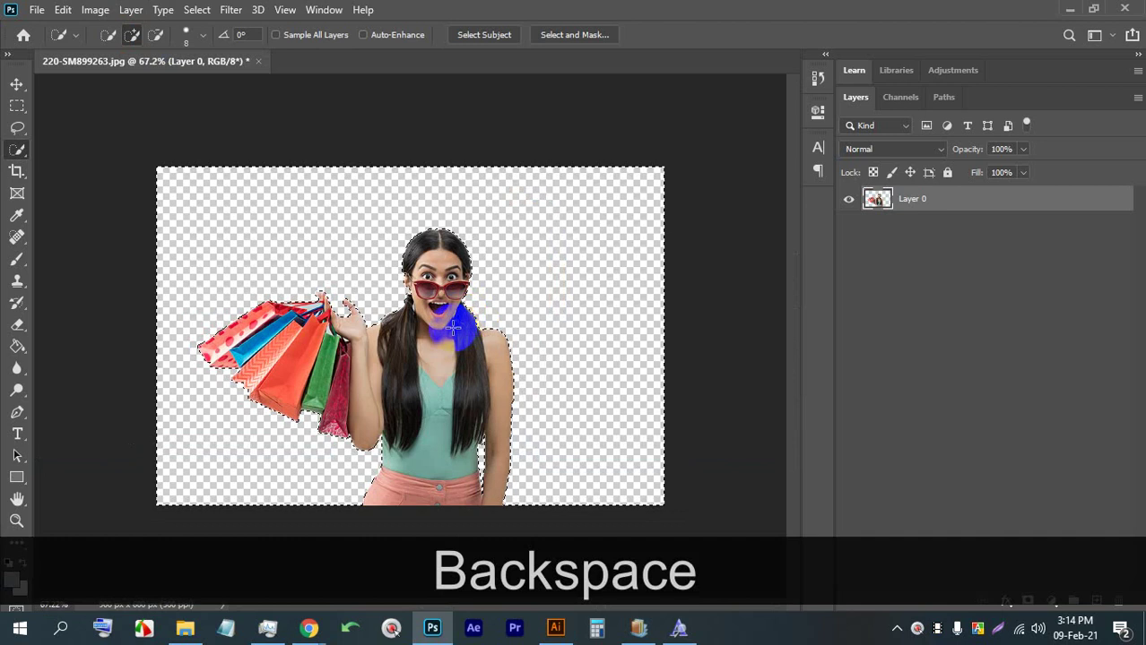
Select the light-blue strip between the bag straps, restoring it after a trial cut
{"action": "scroll", "coordinate": [313, 304], "scroll_direction": "up", "scroll_amount": 5}
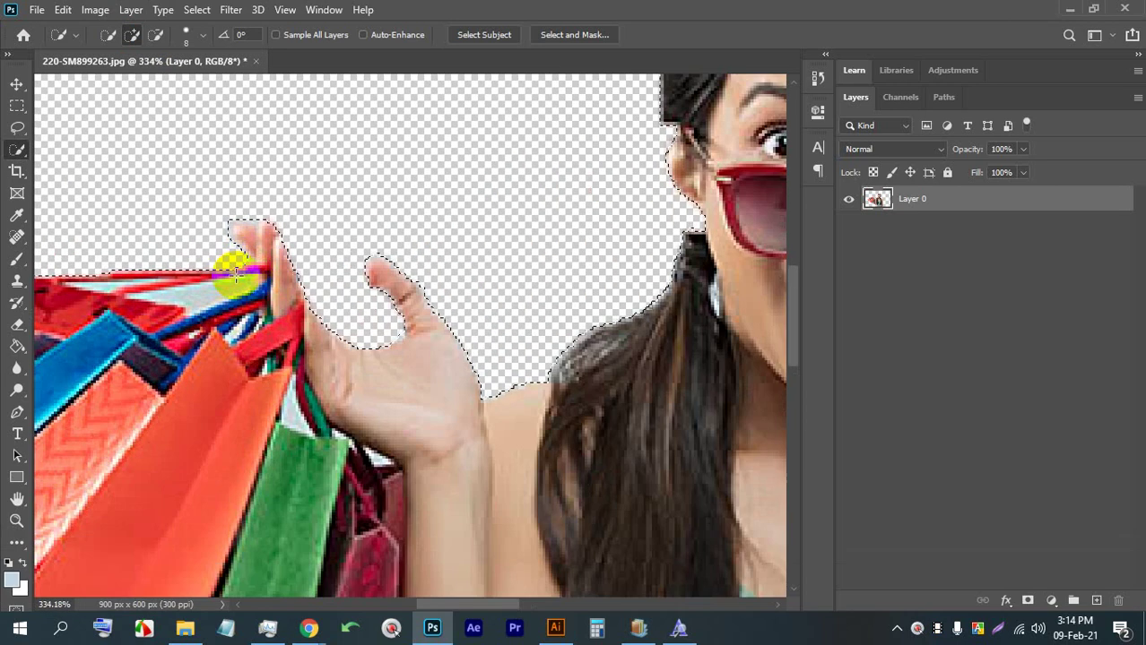
{"action": "key", "text": "ctrl+d"}
{"action": "left_click_drag", "start_coordinate": [235, 273], "coordinate": [207, 285]}
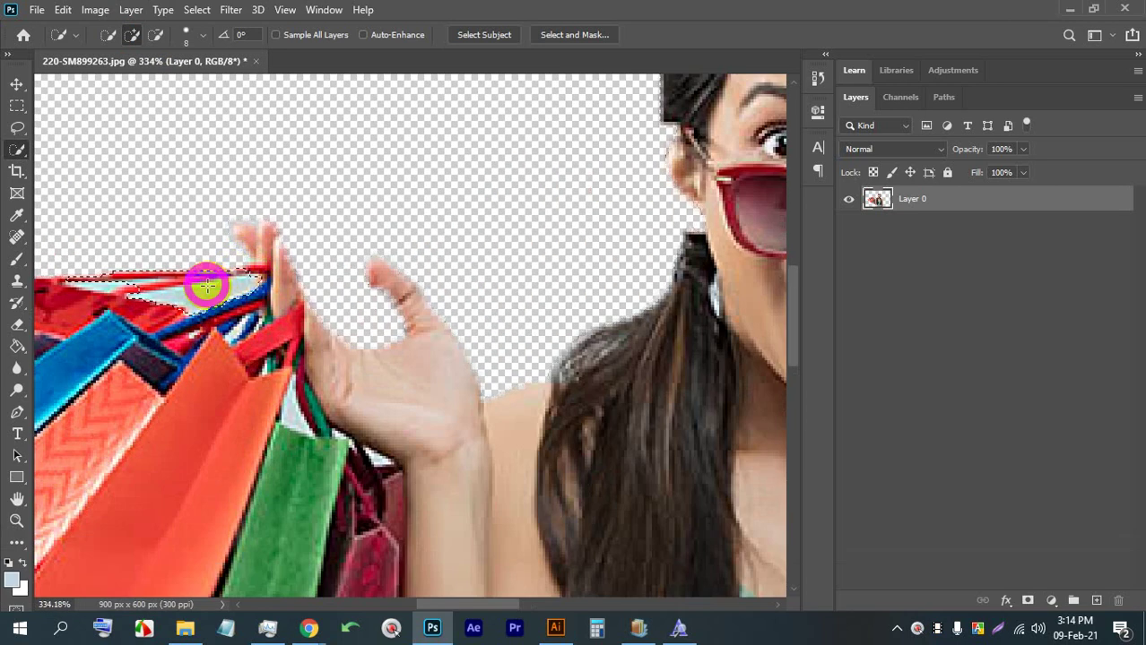
{"action": "key", "text": "ctrl+d"}
{"action": "scroll", "coordinate": [208, 296], "scroll_direction": "up", "scroll_amount": 3}
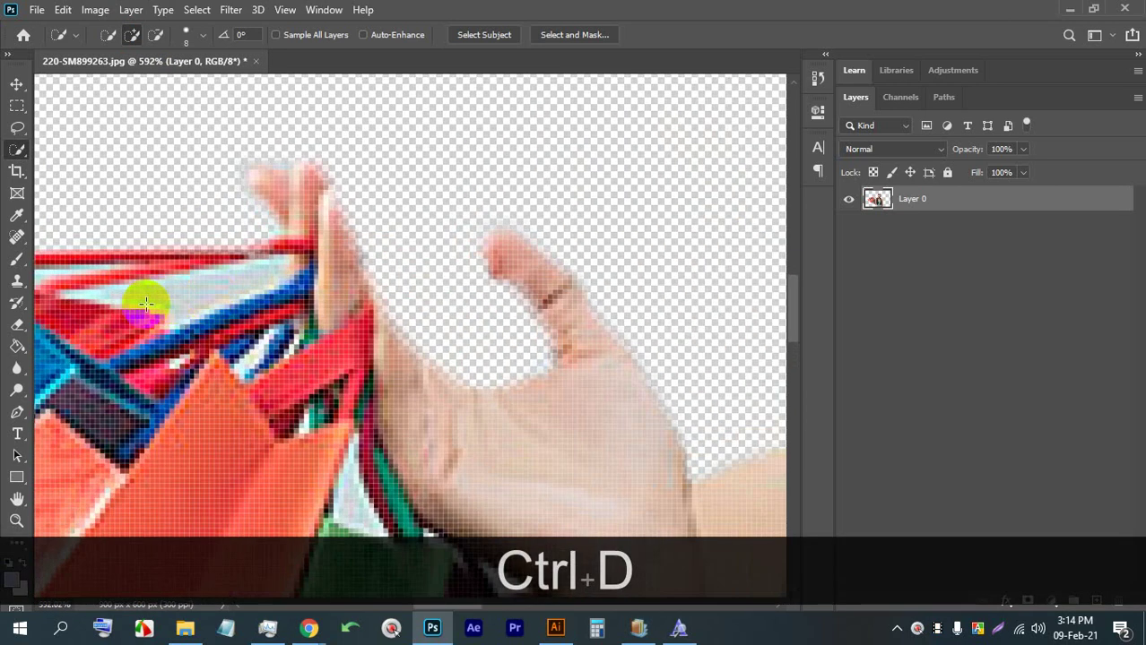
{"action": "left_click_drag", "start_coordinate": [147, 303], "coordinate": [192, 294]}
{"action": "key", "text": "ctrl+x"}
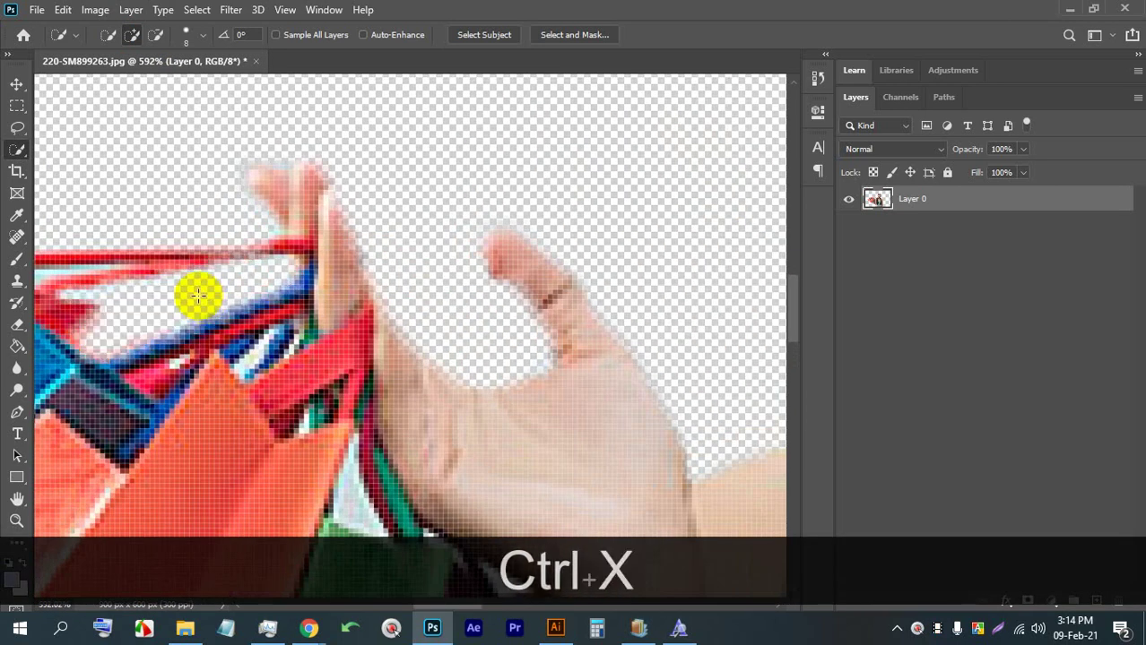
{"action": "key", "text": "ctrl+z"}
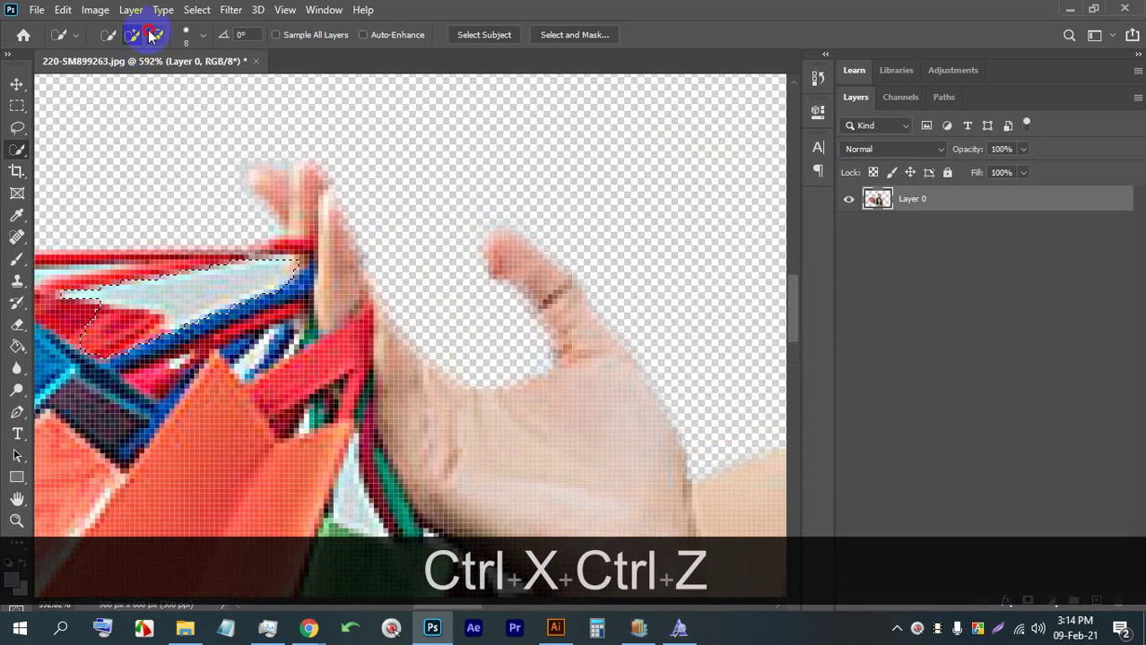
Trim the selection at the strip's left end and delete the light-blue strip
{"action": "left_click", "coordinate": [151, 34]}
{"action": "left_click", "coordinate": [76, 325]}
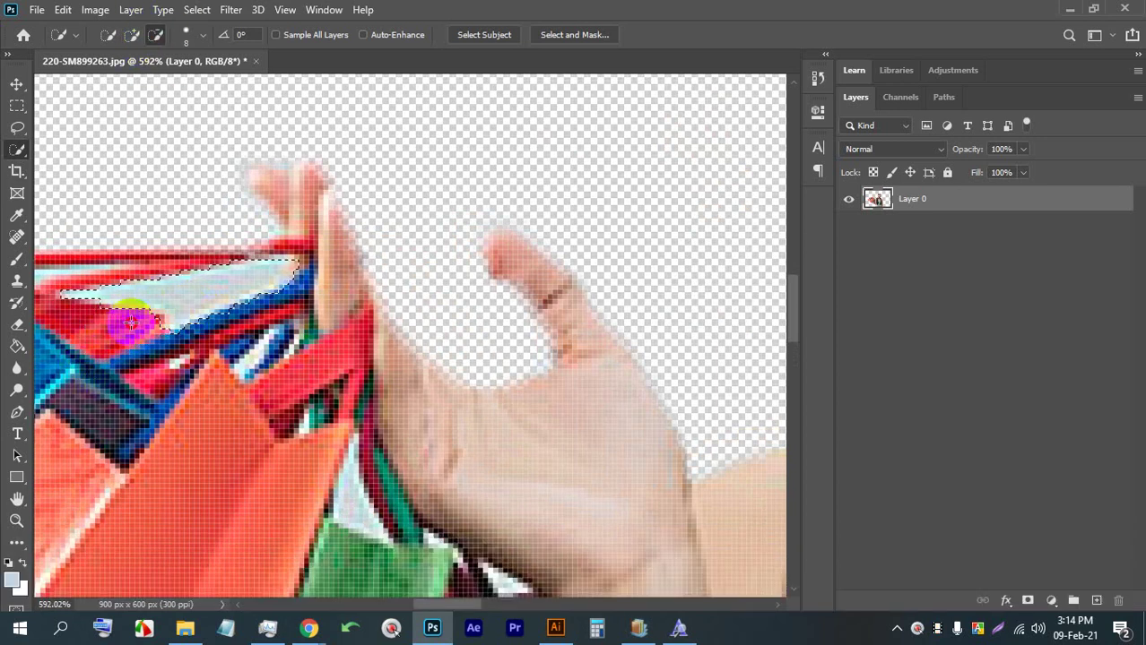
{"action": "scroll", "coordinate": [139, 337], "scroll_direction": "down", "scroll_amount": 3}
{"action": "key", "text": "BackSpace"}
{"action": "scroll", "coordinate": [169, 347], "scroll_direction": "down", "scroll_amount": 5}
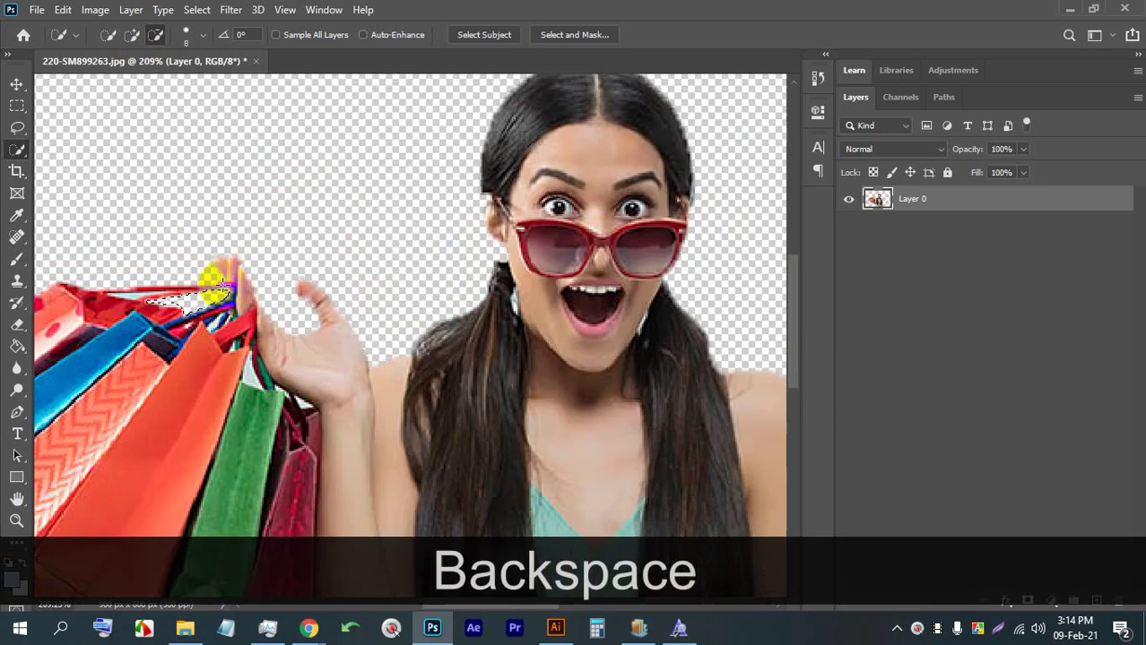
{"action": "scroll", "coordinate": [90, 287], "scroll_direction": "up", "scroll_amount": 5}
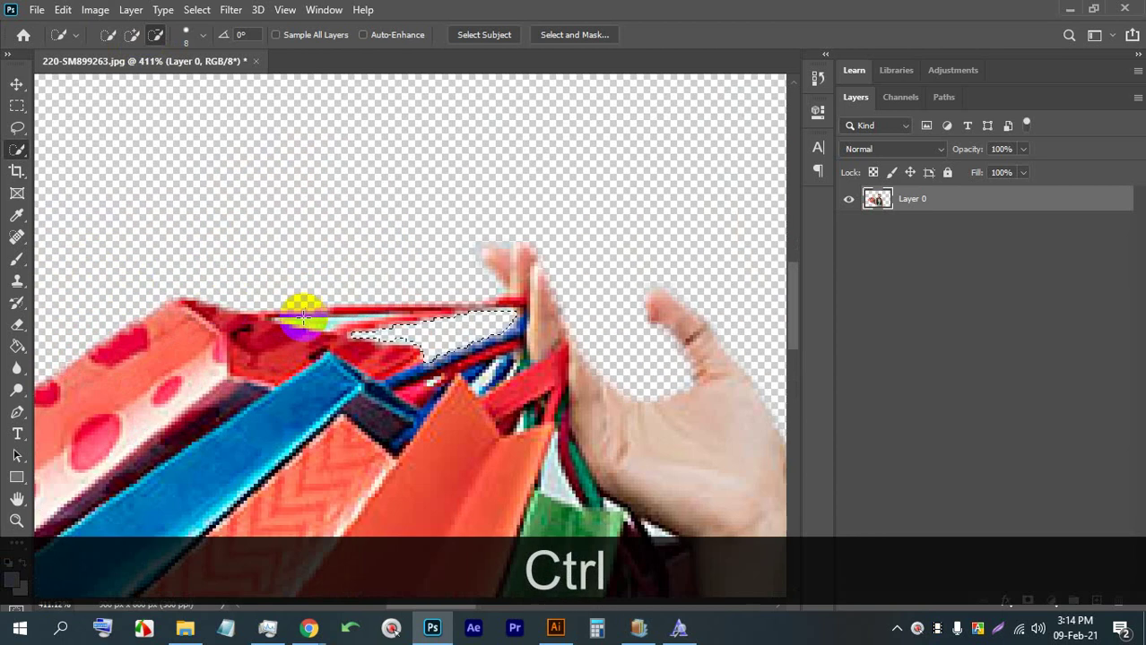
{"action": "scroll", "coordinate": [318, 323], "scroll_direction": "down", "scroll_amount": 6}
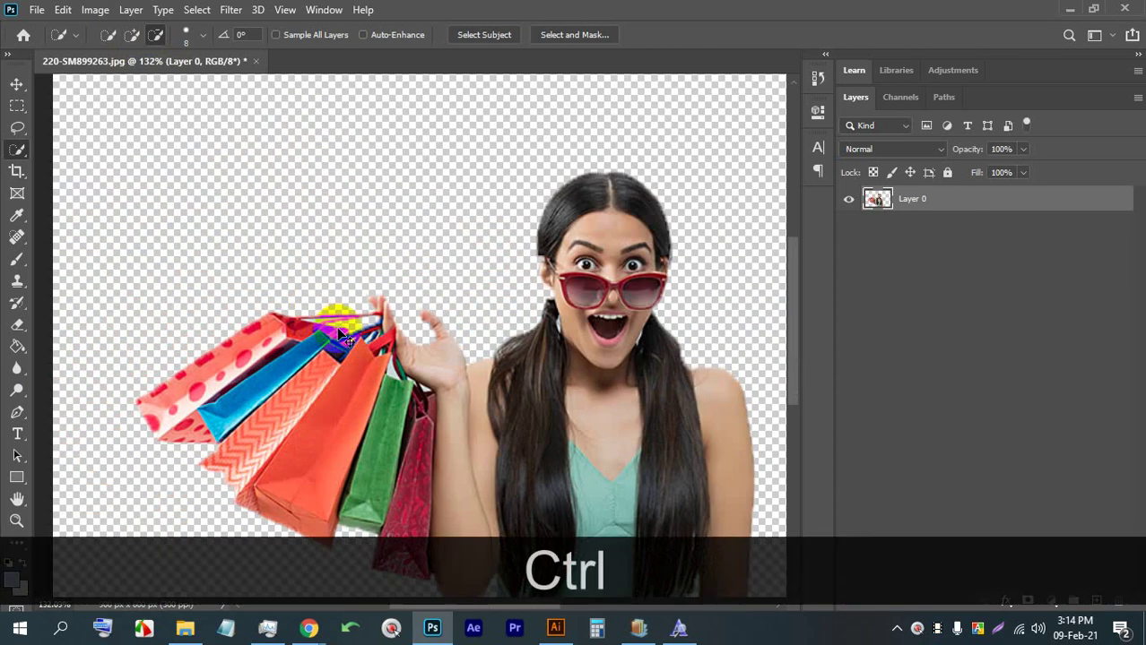
Deselect and start saving the cutout with Ctrl+S
{"action": "key", "text": "ctrl+d"}
{"action": "scroll", "coordinate": [339, 336], "scroll_direction": "down", "scroll_amount": 3}
{"action": "scroll", "coordinate": [478, 333], "scroll_direction": "up", "scroll_amount": 2}
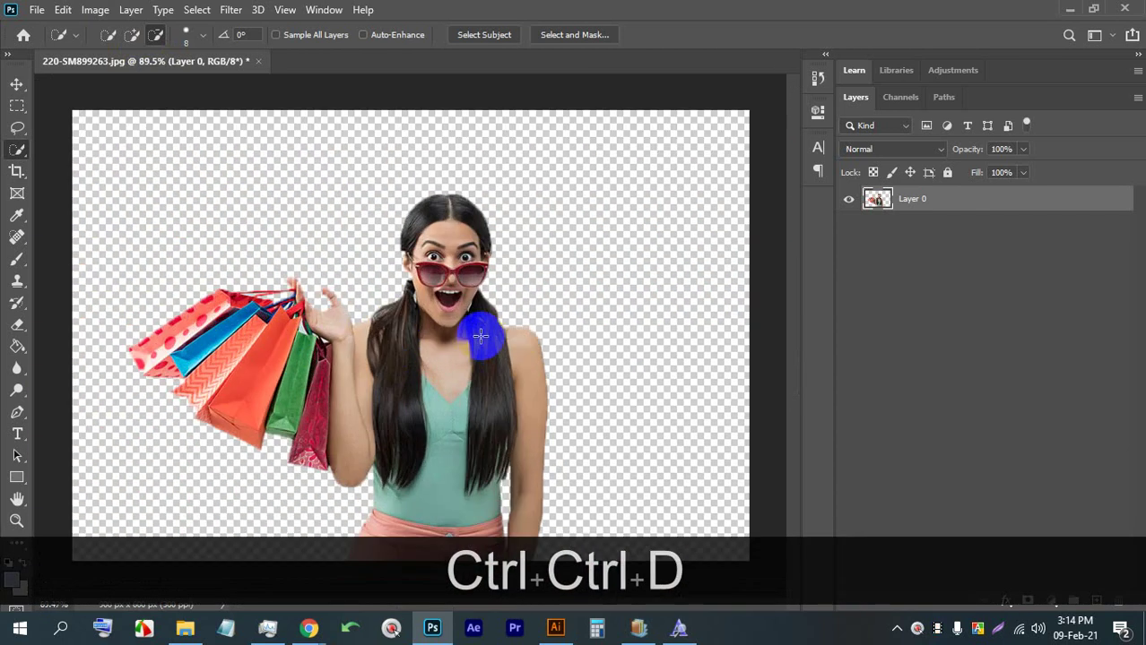
{"action": "scroll", "coordinate": [479, 335], "scroll_direction": "down", "scroll_amount": 2}
{"action": "key", "text": "ctrl+s"}
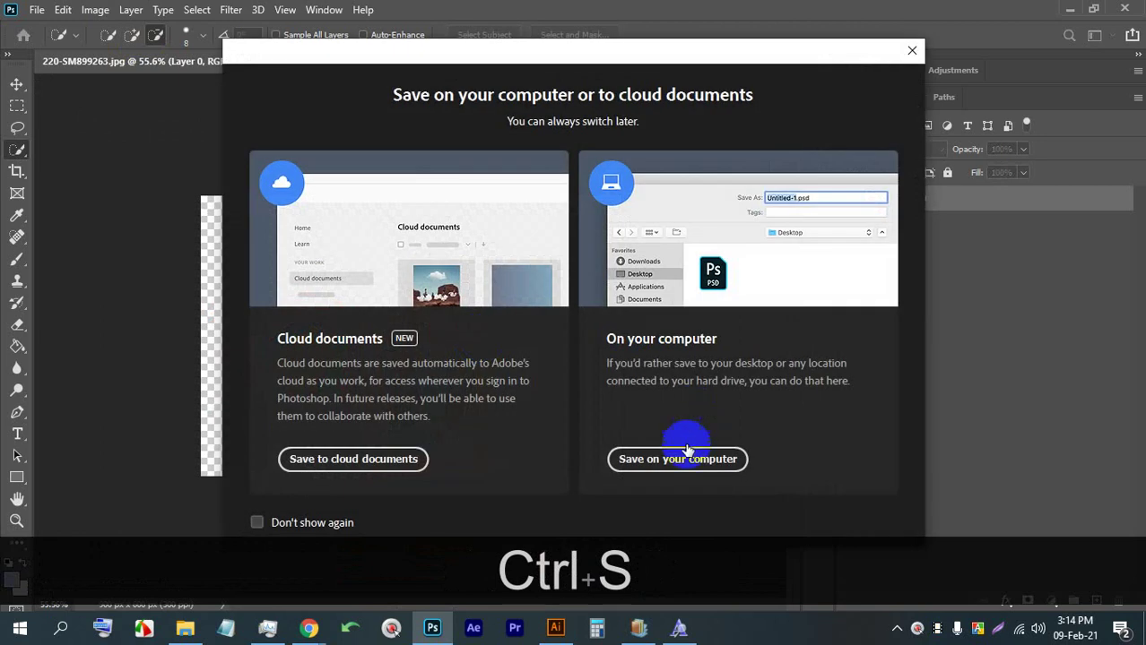
Save the Photoshop cutout to this computer as a PNG, accepting the PNG options
{"action": "left_click", "coordinate": [685, 458]}
{"action": "left_click", "coordinate": [224, 448]}
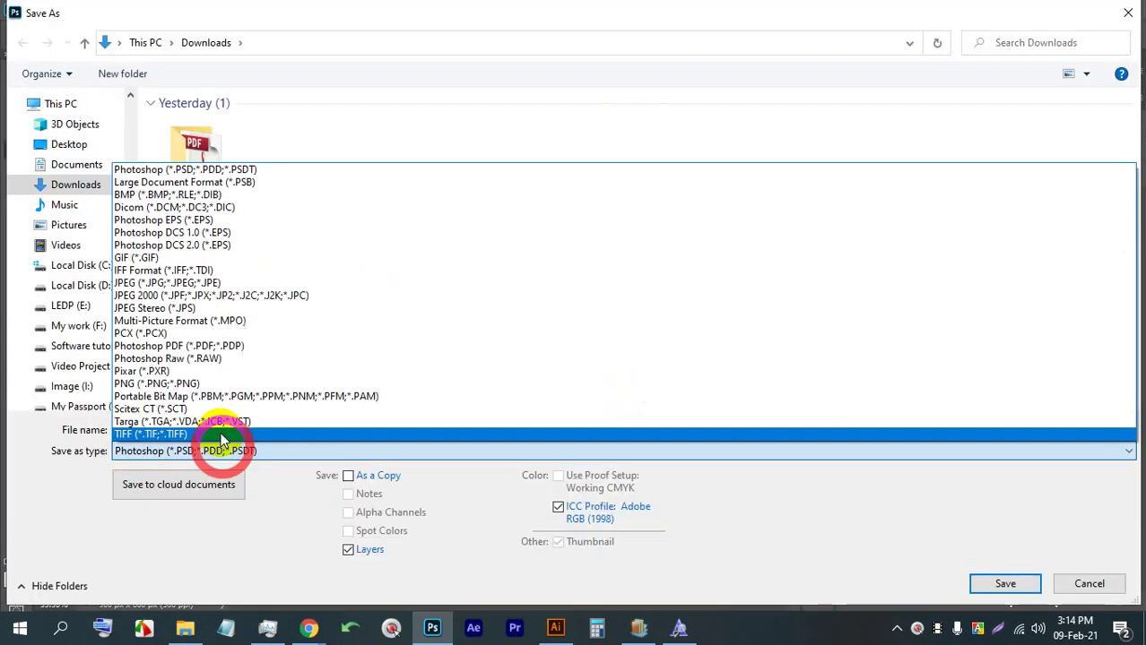
{"action": "left_click", "coordinate": [175, 384]}
{"action": "key", "text": "Return"}
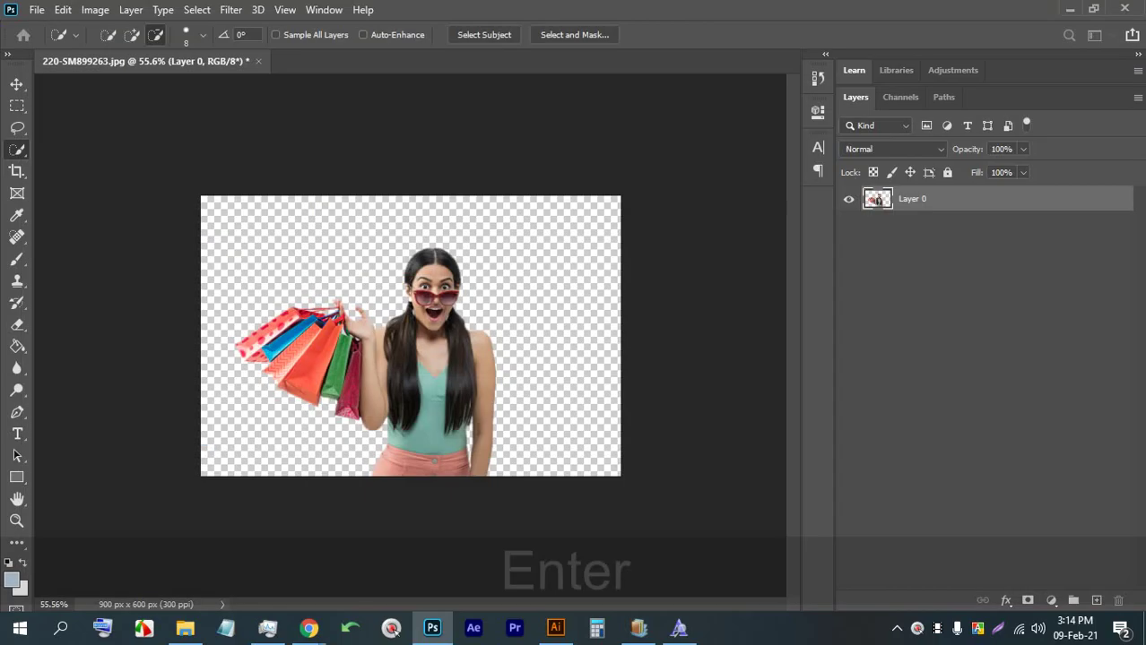
{"action": "key", "text": "Return"}
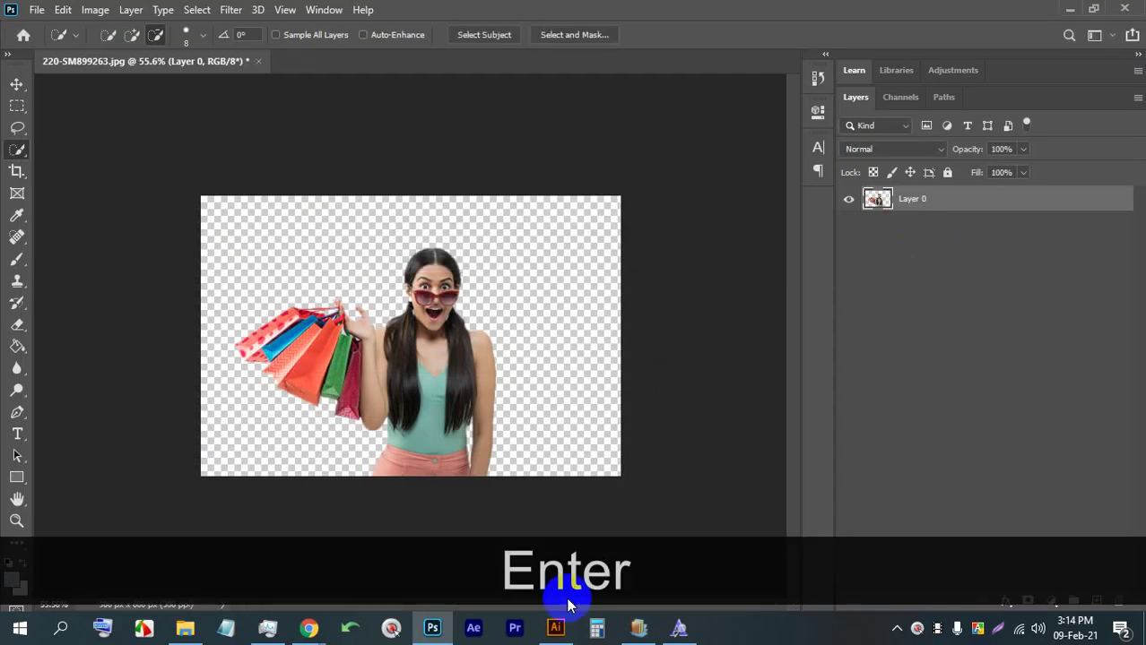
Place the saved 220-SM899263.png from Downloads into the Illustrator poster
{"action": "left_click", "coordinate": [555, 628]}
{"action": "key", "text": "alt"}
{"action": "scroll", "coordinate": [413, 247], "scroll_direction": "down", "scroll_amount": 2}
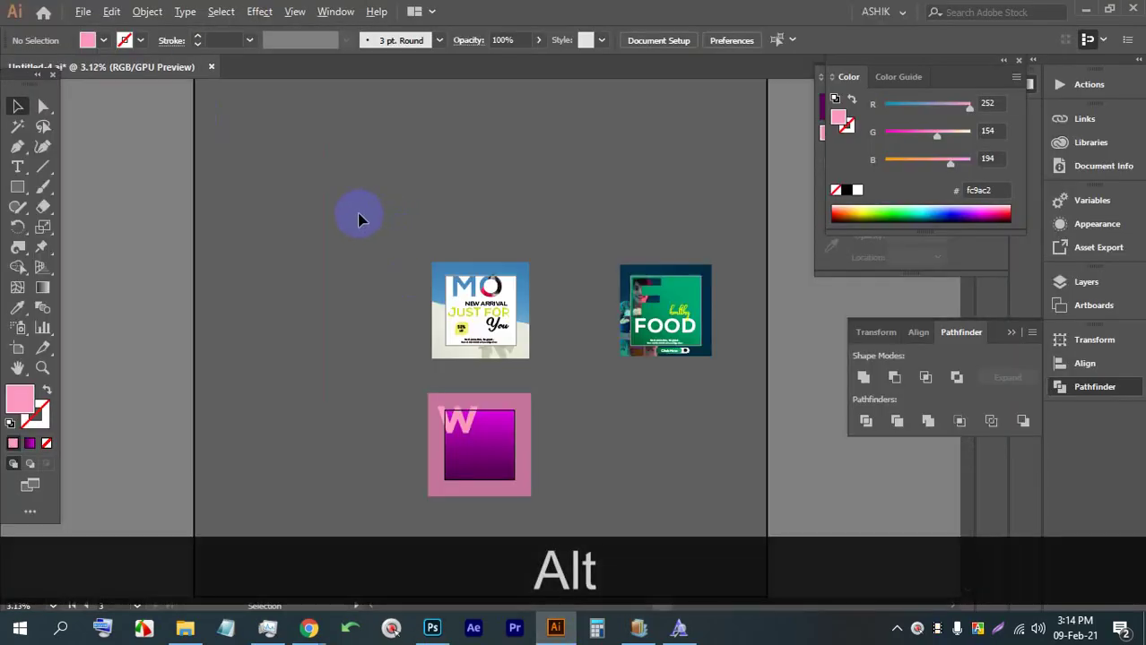
{"action": "left_click", "coordinate": [82, 11]}
{"action": "left_click", "coordinate": [134, 282]}
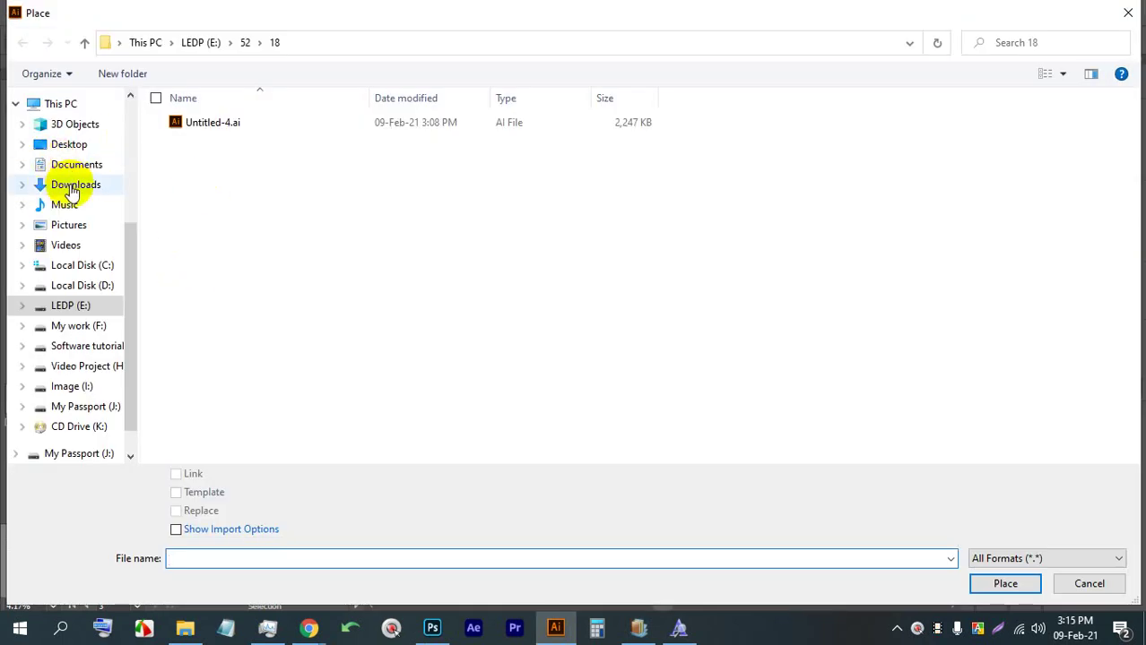
{"action": "left_click", "coordinate": [71, 186]}
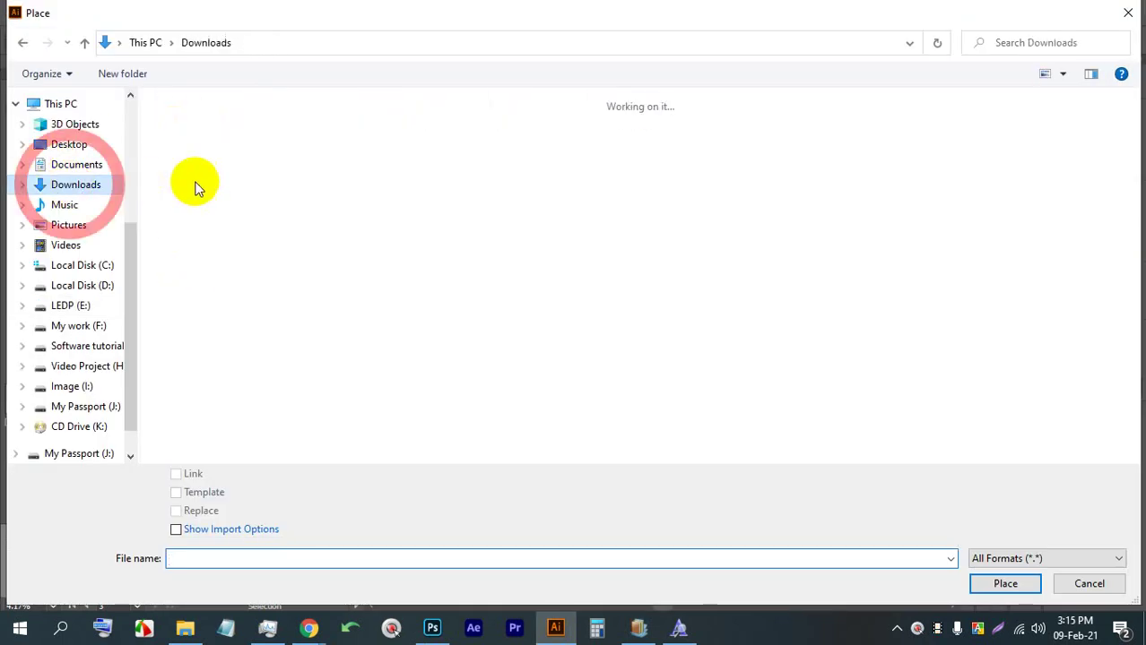
{"action": "double_click", "coordinate": [215, 172]}
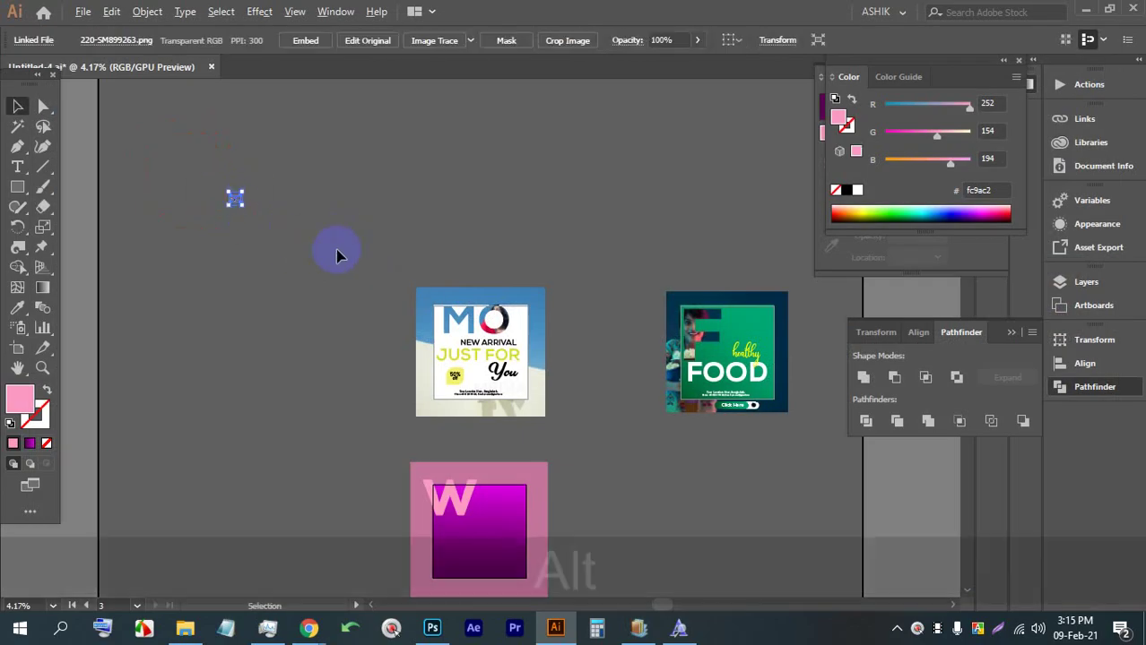
{"action": "scroll", "coordinate": [338, 251], "scroll_direction": "down", "scroll_amount": 1}
Drop the woman-with-bags photo onto the pink W card and embed it
{"action": "left_click_drag", "start_coordinate": [316, 232], "coordinate": [495, 386]}
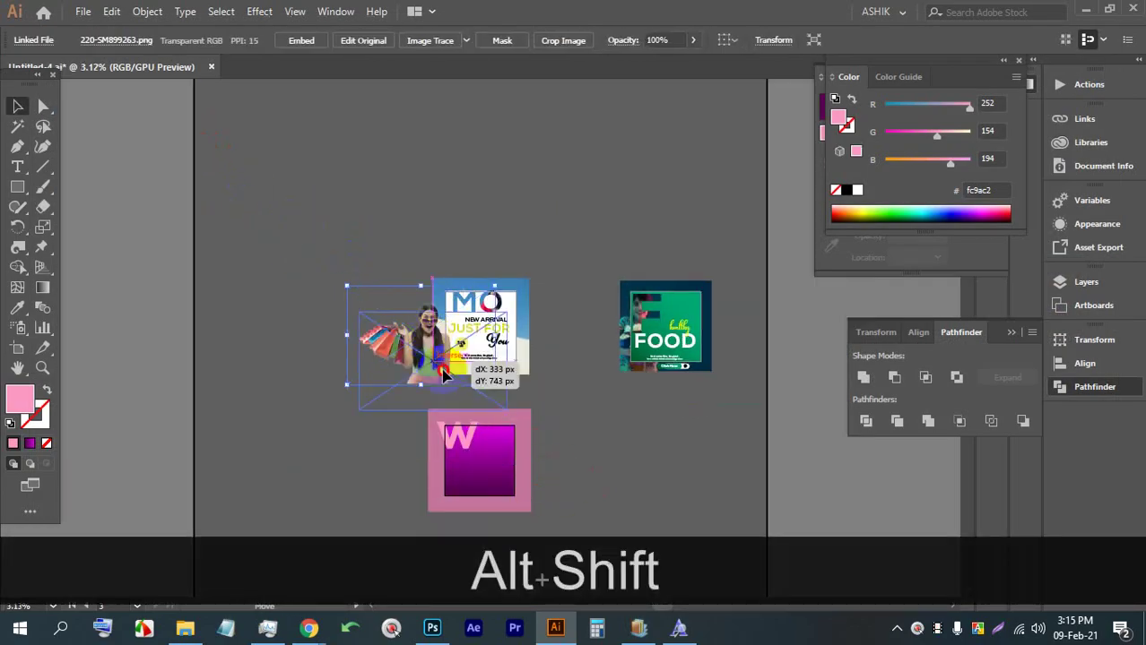
{"action": "left_click_drag", "start_coordinate": [414, 378], "coordinate": [496, 503]}
{"action": "scroll", "coordinate": [495, 503], "scroll_direction": "up", "scroll_amount": 3}
{"action": "left_click_drag", "start_coordinate": [522, 344], "coordinate": [382, 312]}
{"action": "left_click", "coordinate": [302, 39]}
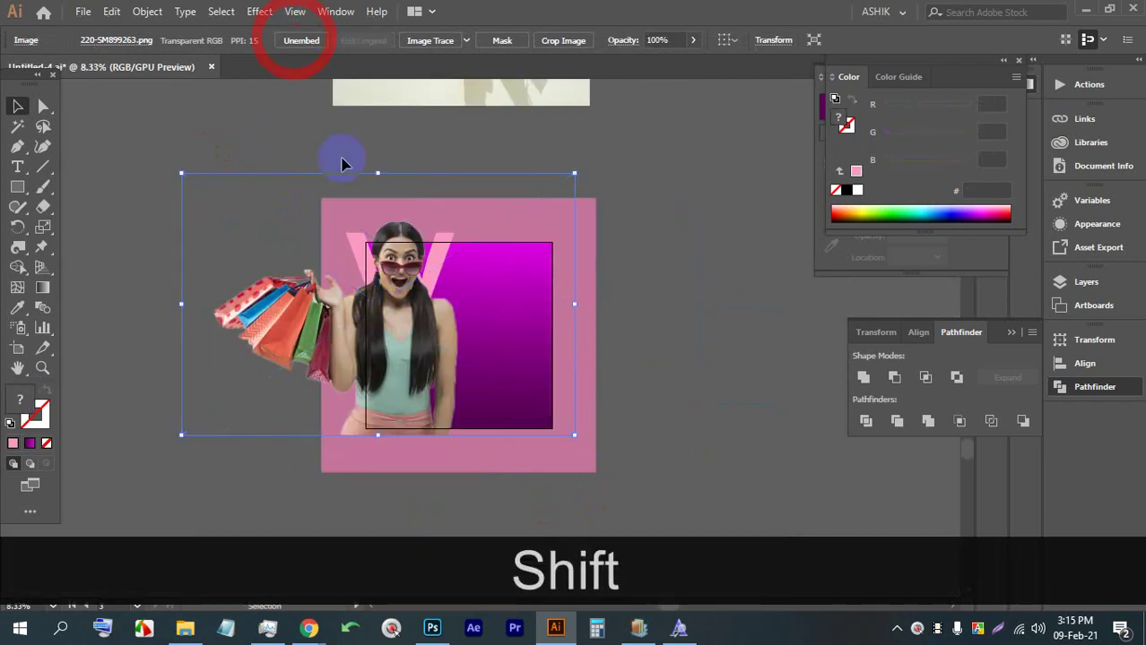
Scale the photo down proportionally and position it over the pink W
{"action": "left_click_drag", "start_coordinate": [374, 177], "coordinate": [378, 305]}
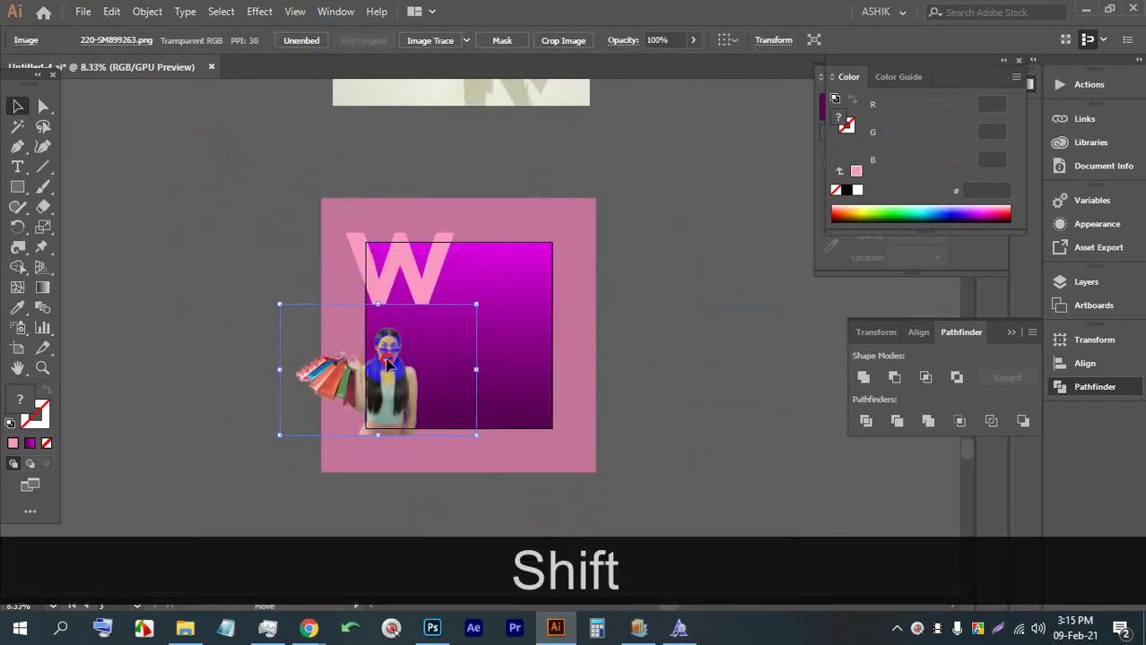
{"action": "left_click_drag", "start_coordinate": [385, 367], "coordinate": [401, 277]}
{"action": "scroll", "coordinate": [398, 269], "scroll_direction": "up", "scroll_amount": 3}
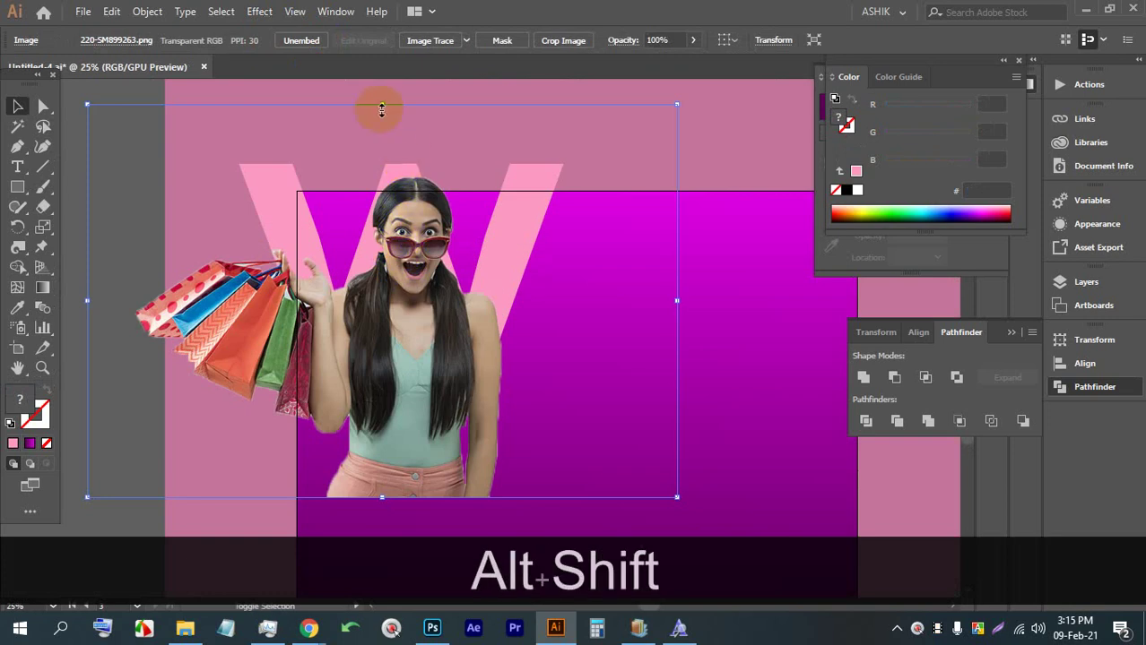
{"action": "left_click_drag", "start_coordinate": [381, 108], "coordinate": [384, 235]}
{"action": "left_click_drag", "start_coordinate": [370, 355], "coordinate": [384, 241]}
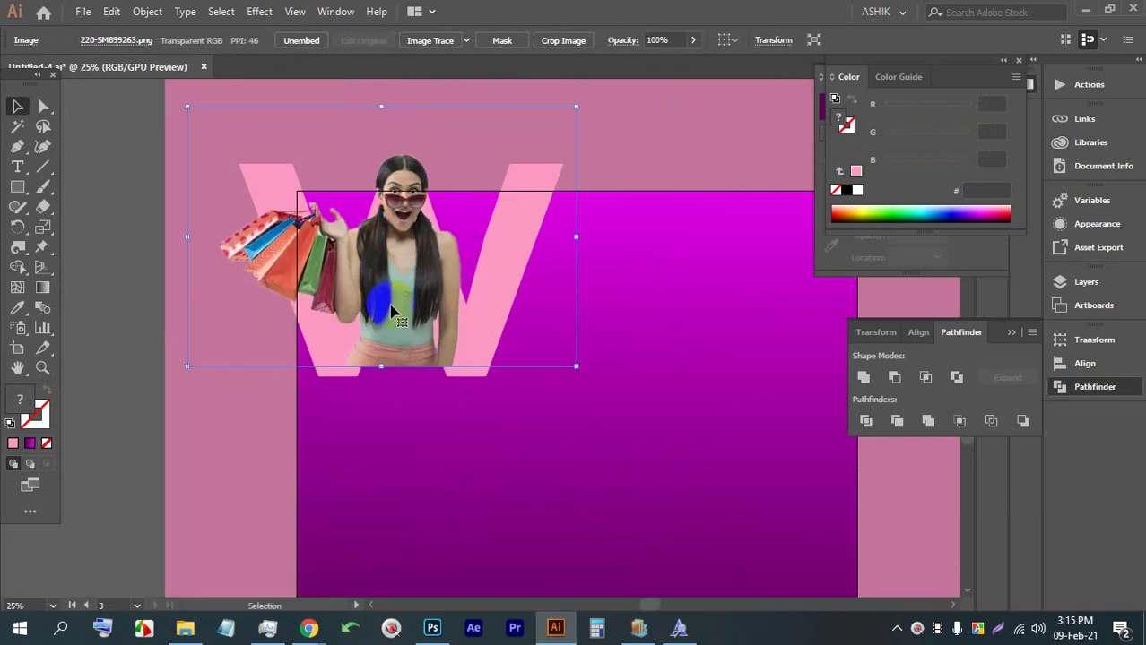
{"action": "left_click_drag", "start_coordinate": [391, 310], "coordinate": [398, 325]}
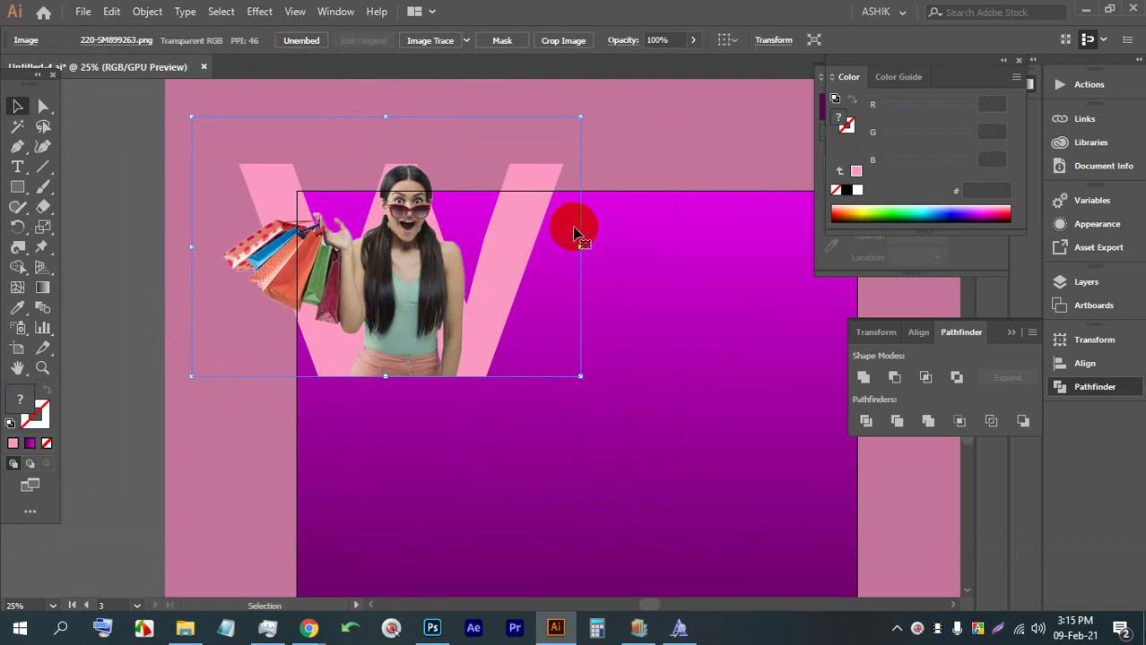
{"action": "scroll", "coordinate": [387, 260], "scroll_direction": "down", "scroll_amount": 2}
{"action": "left_click", "coordinate": [235, 289]}
{"action": "scroll", "coordinate": [401, 284], "scroll_direction": "up", "scroll_amount": 2}
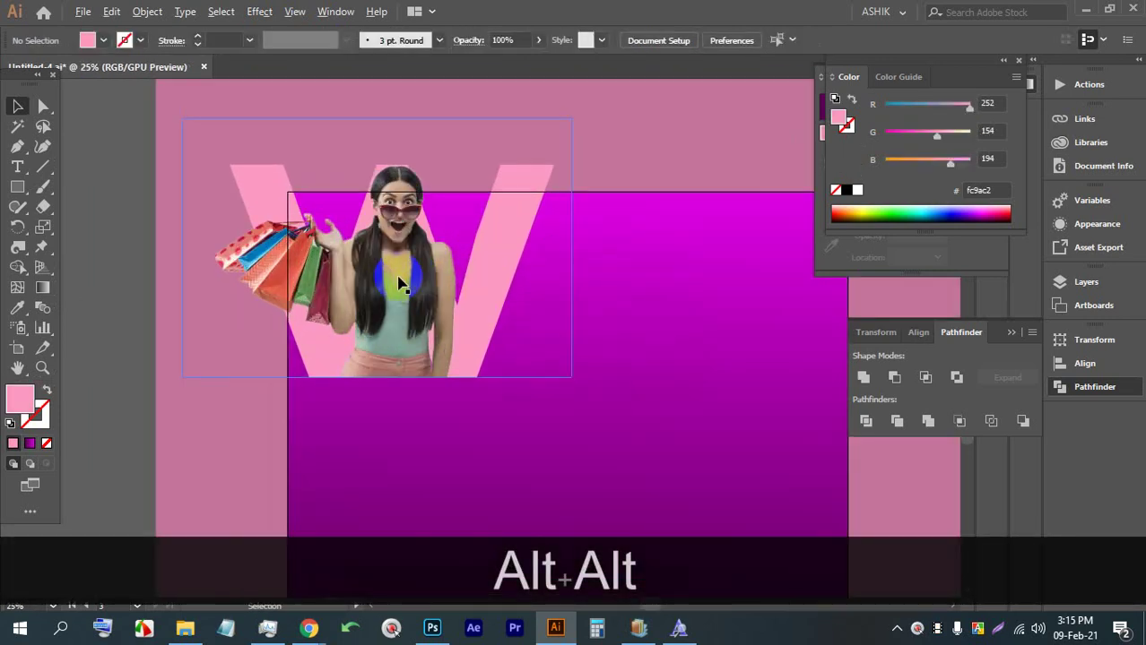
{"action": "scroll", "coordinate": [401, 283], "scroll_direction": "up", "scroll_amount": 1}
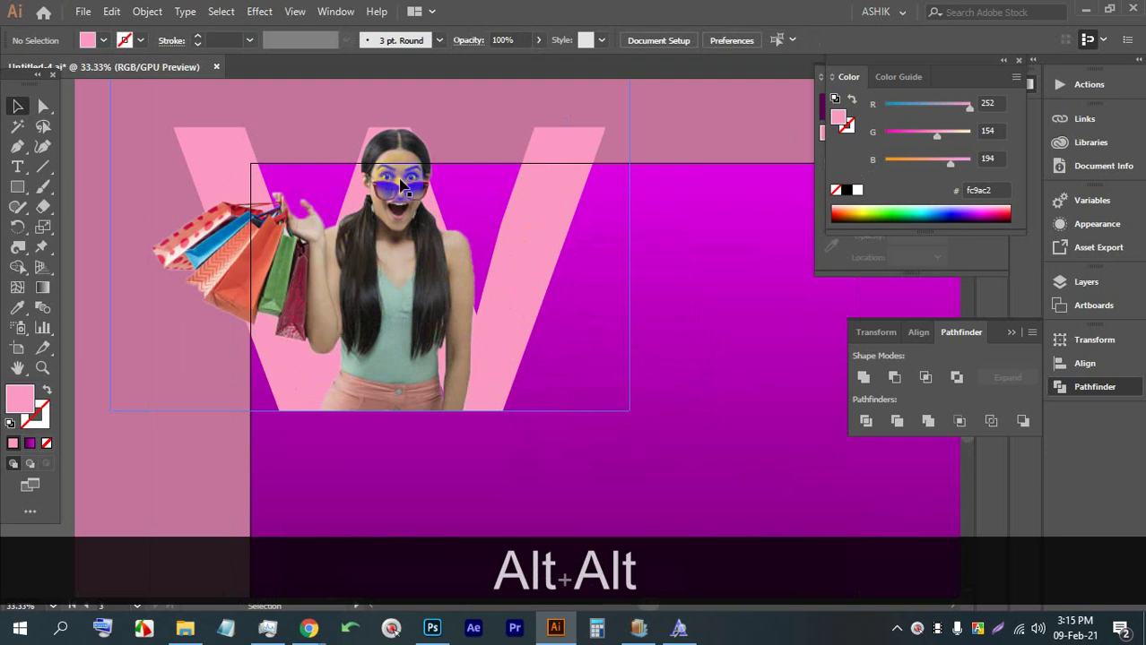
{"action": "scroll", "coordinate": [409, 193], "scroll_direction": "down", "scroll_amount": 3, "text": "alt"}
{"action": "scroll", "coordinate": [408, 218], "scroll_direction": "up", "scroll_amount": 2, "text": "alt"}
{"action": "scroll", "coordinate": [406, 218], "scroll_direction": "up", "scroll_amount": 1}
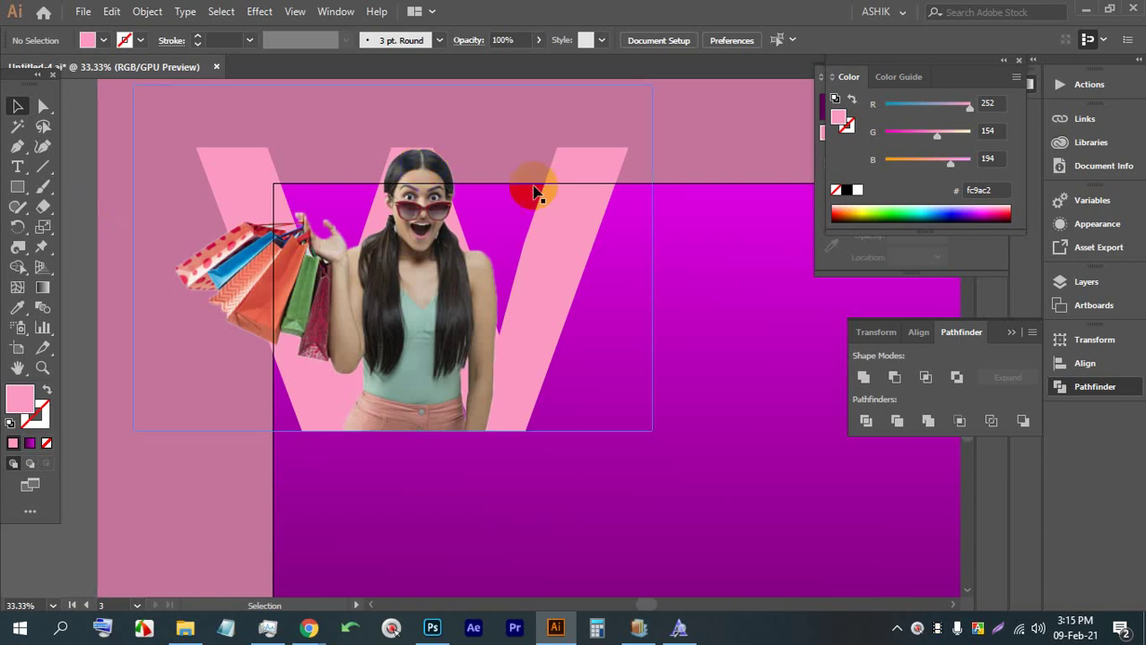
{"action": "left_click", "coordinate": [573, 188]}
{"action": "key", "text": "ctrl"}
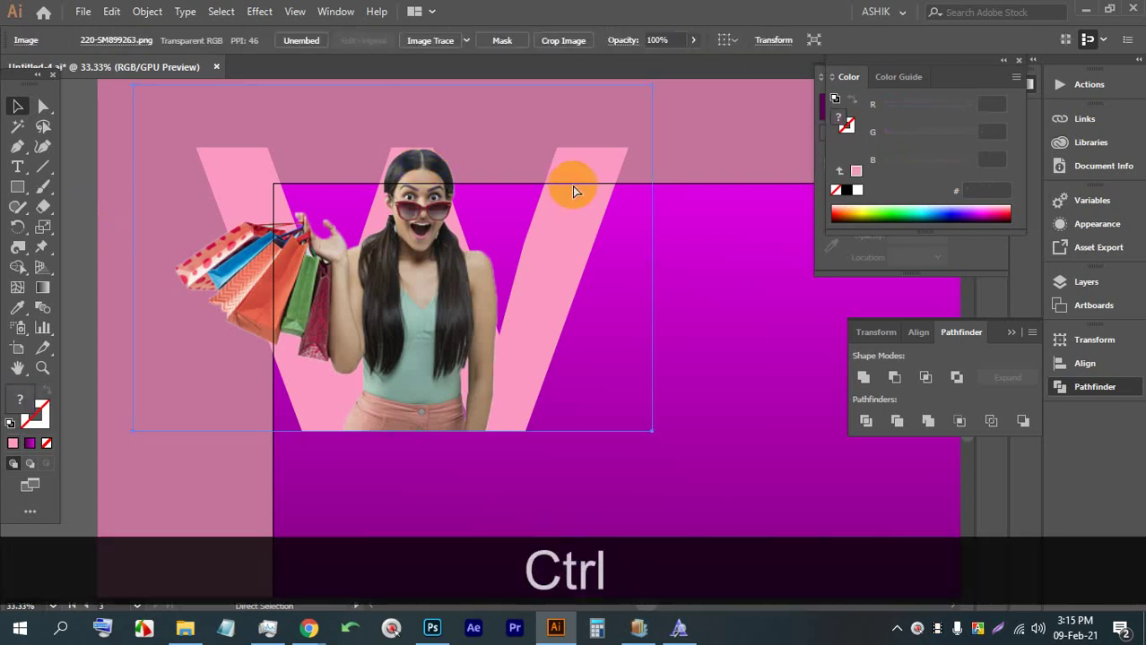
{"action": "key", "text": "ctrl+bracketleft"}
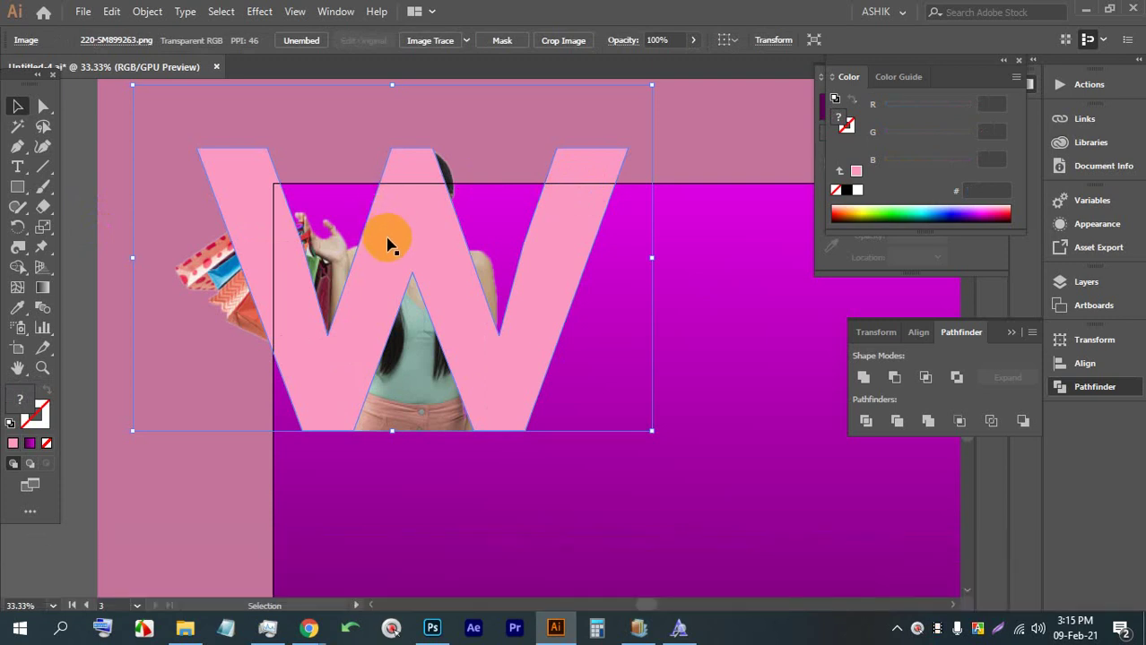
{"action": "left_click", "coordinate": [381, 200]}
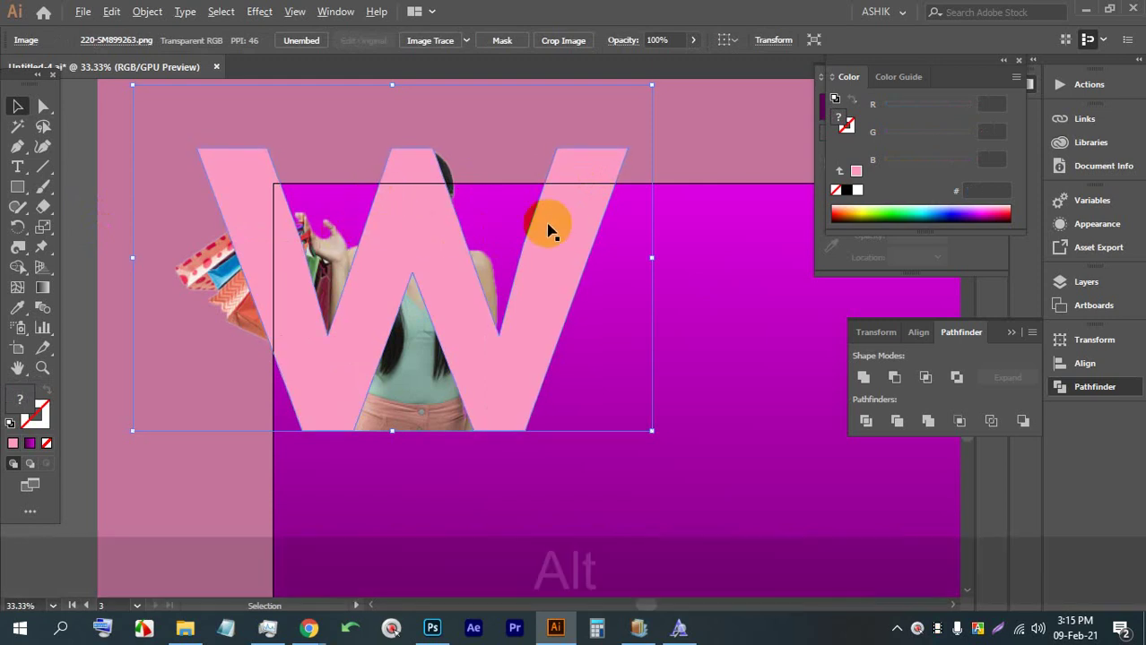
{"action": "scroll", "coordinate": [543, 232], "scroll_direction": "down", "scroll_amount": 2}
{"action": "scroll", "coordinate": [538, 231], "scroll_direction": "up", "scroll_amount": 2}
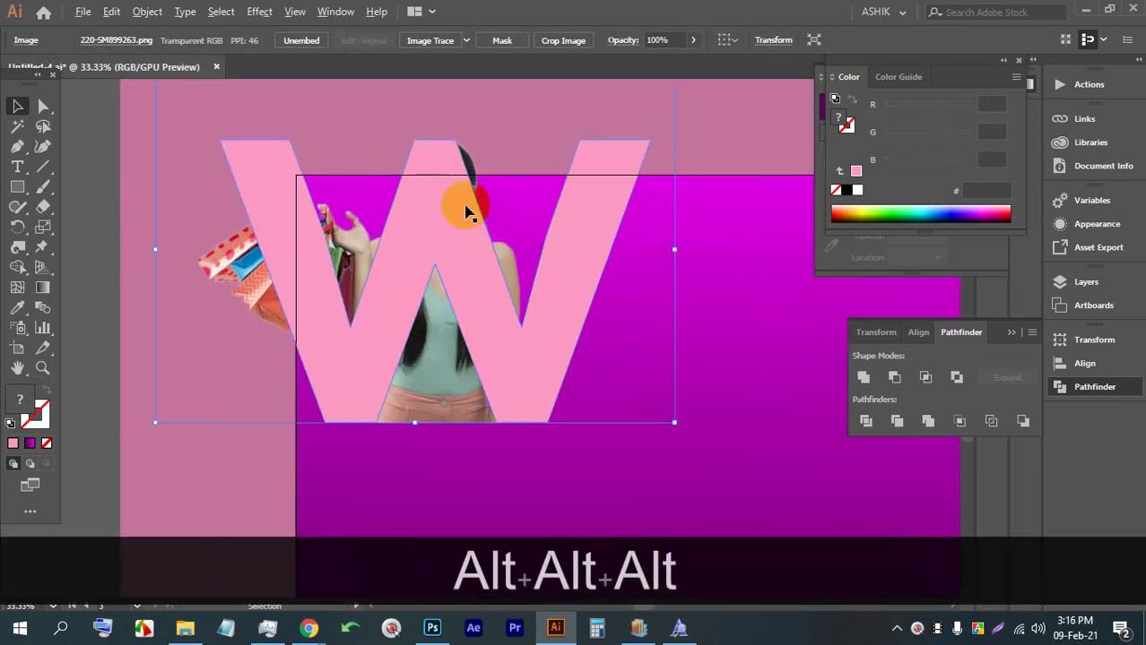
{"action": "key", "text": "ctrl+z"}
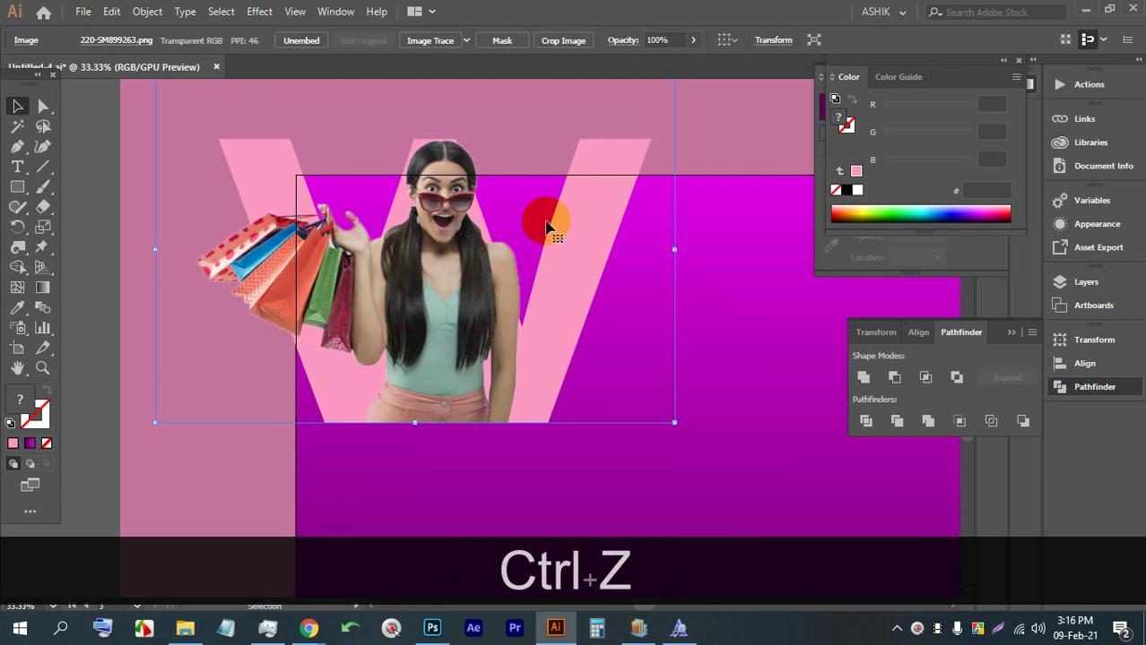
{"action": "key", "text": "ctrl+c"}
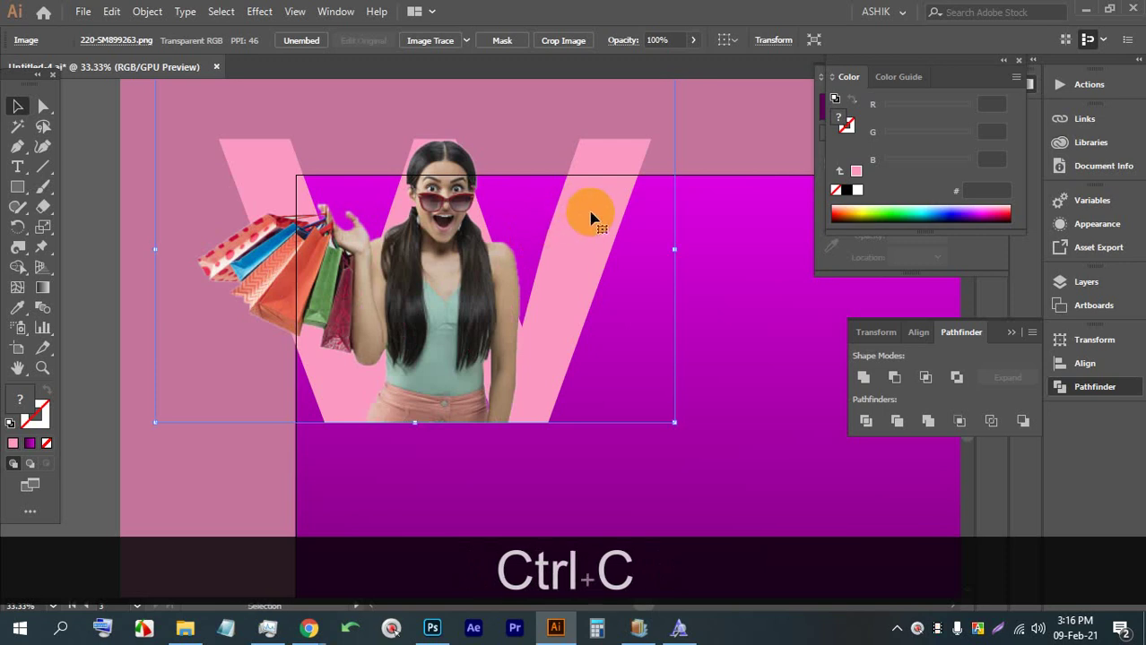
{"action": "key", "text": "ctrl+f"}
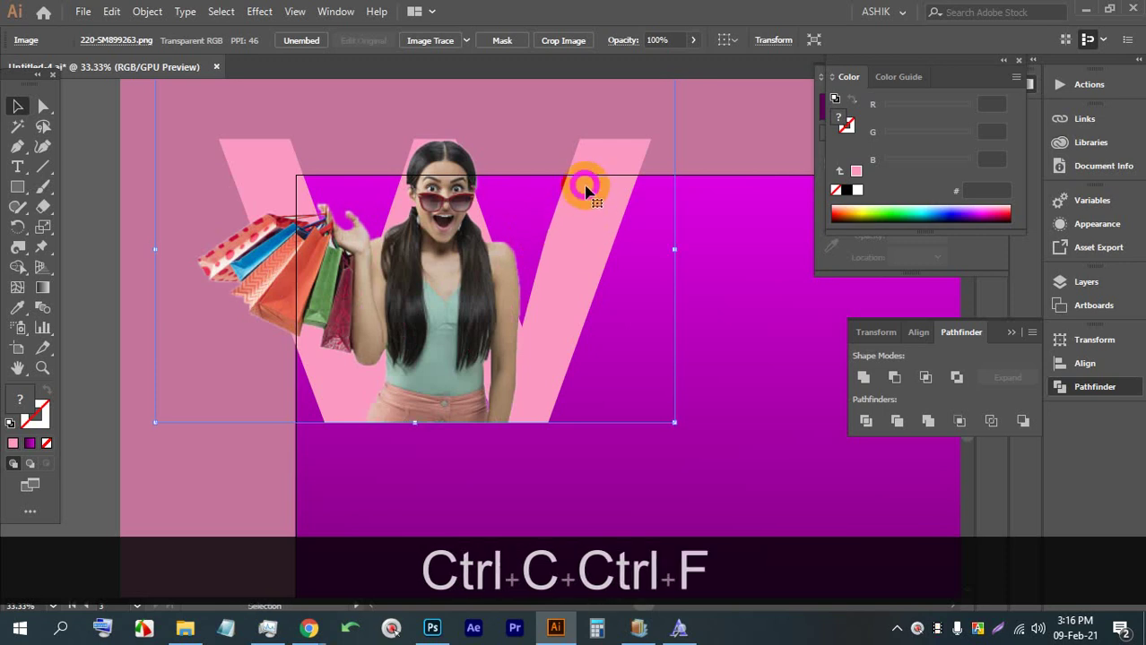
{"action": "key", "text": "ctrl+bracketleft"}
{"action": "key", "text": "ctrl+bracketleft"}
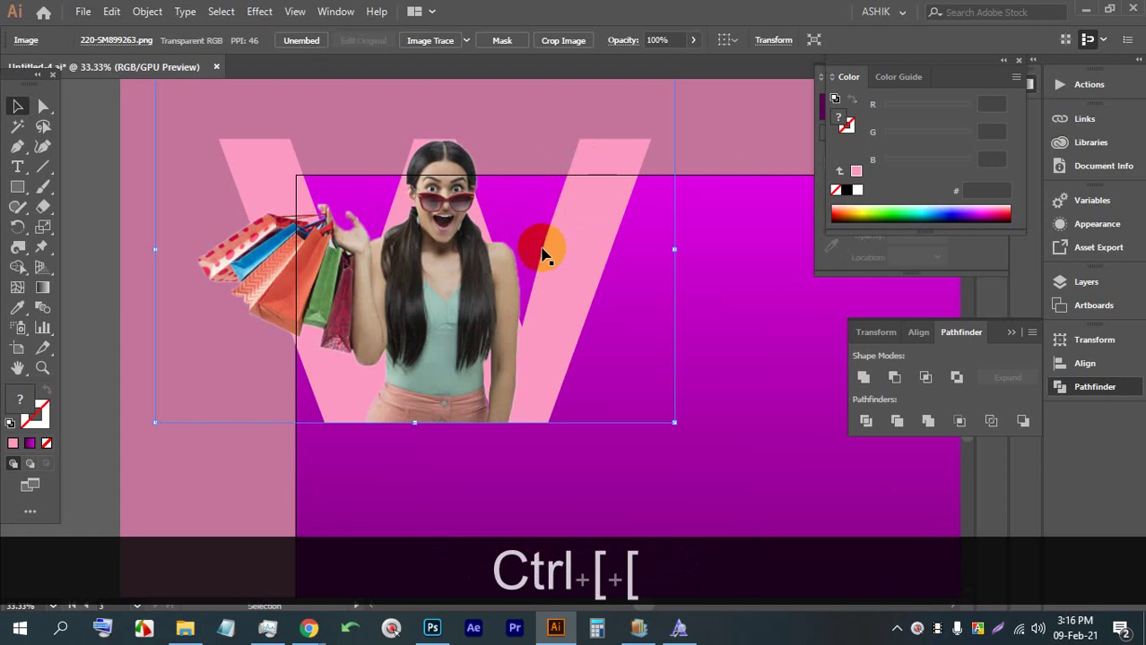
{"action": "key", "text": "ctrl"}
{"action": "key", "text": "ctrl+z"}
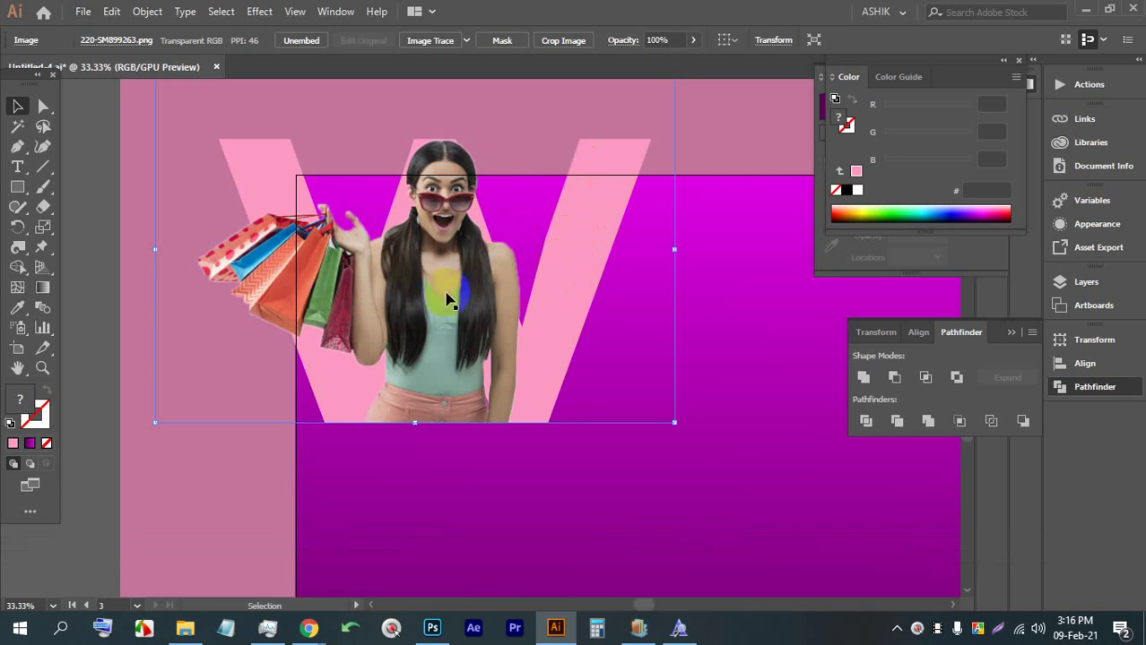
{"action": "scroll", "coordinate": [452, 302], "scroll_direction": "down", "scroll_amount": 4}
{"action": "scroll", "coordinate": [460, 180], "scroll_direction": "up", "scroll_amount": 2}
{"action": "scroll", "coordinate": [478, 315], "scroll_direction": "up", "scroll_amount": 1}
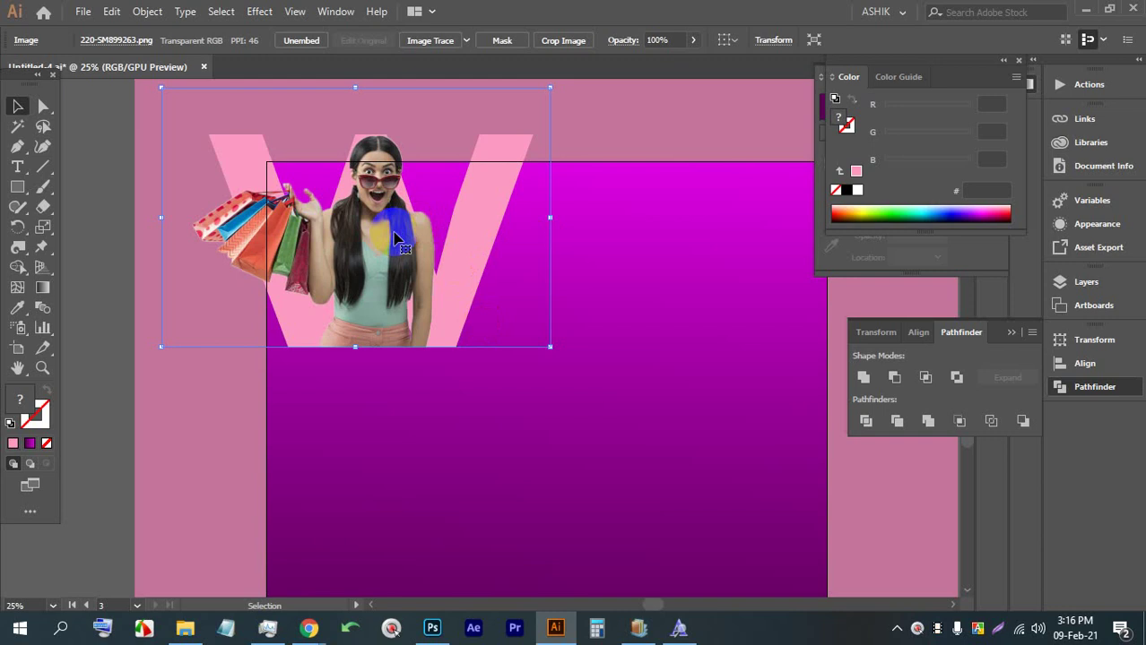
Select all the poster artwork and duplicate it beside the original
{"action": "key", "text": "super"}
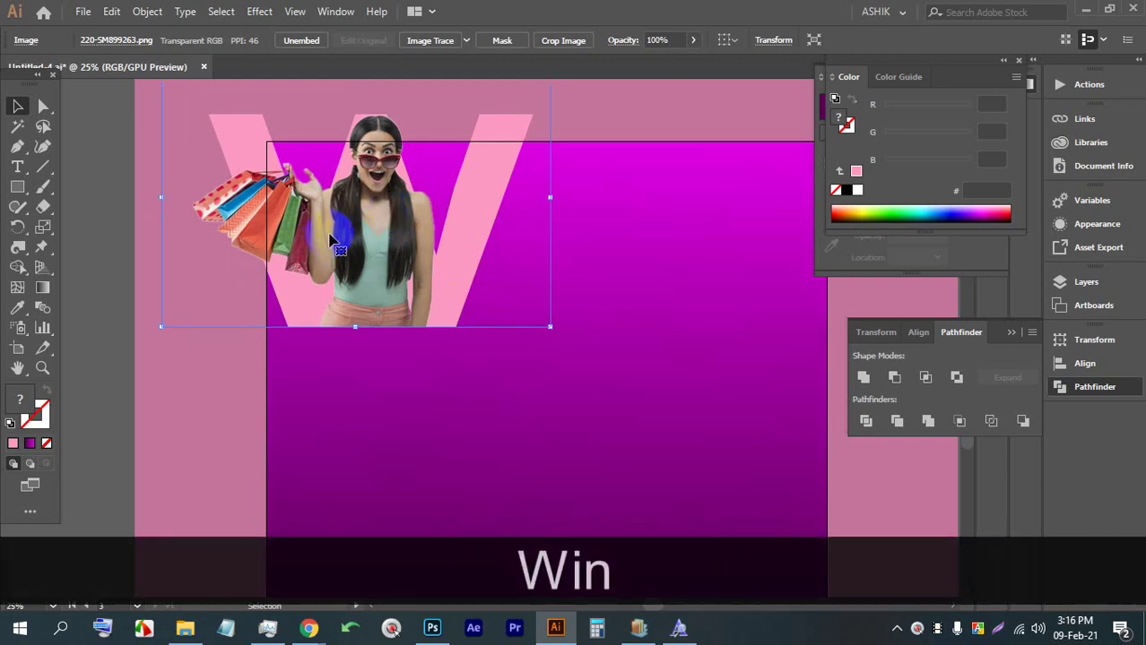
{"action": "key", "text": "super"}
{"action": "scroll", "coordinate": [395, 238], "scroll_direction": "down", "scroll_amount": 2}
{"action": "scroll", "coordinate": [391, 238], "scroll_direction": "down", "scroll_amount": 1}
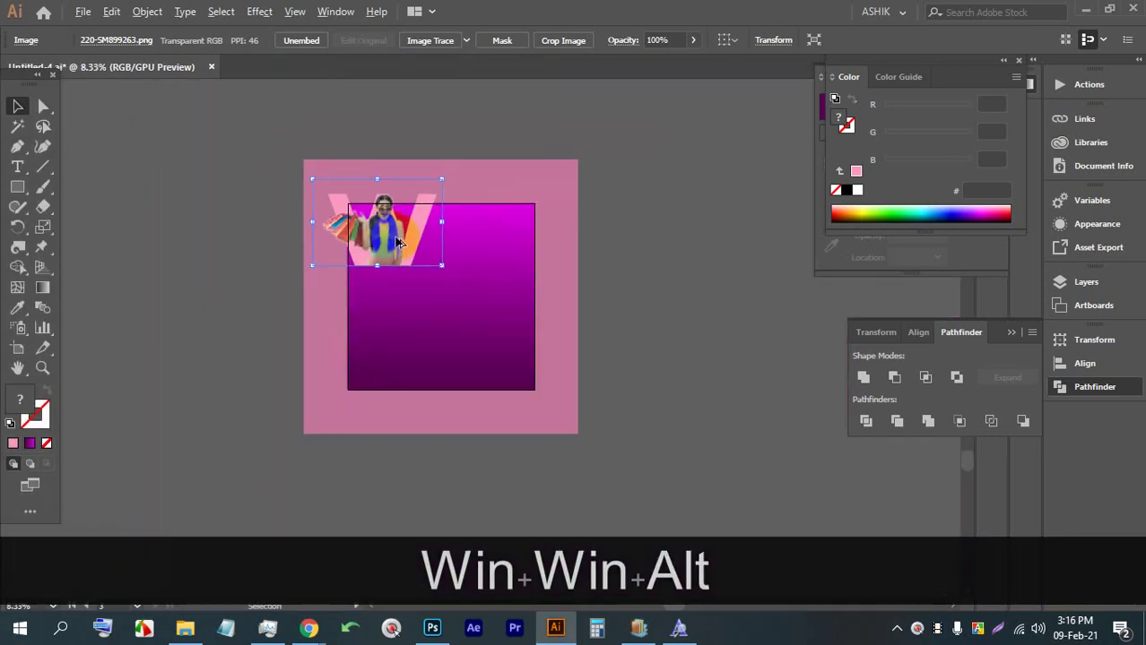
{"action": "left_click_drag", "start_coordinate": [468, 251], "coordinate": [404, 251]}
{"action": "left_click", "coordinate": [522, 334]}
{"action": "left_click_drag", "start_coordinate": [523, 333], "coordinate": [225, 141]}
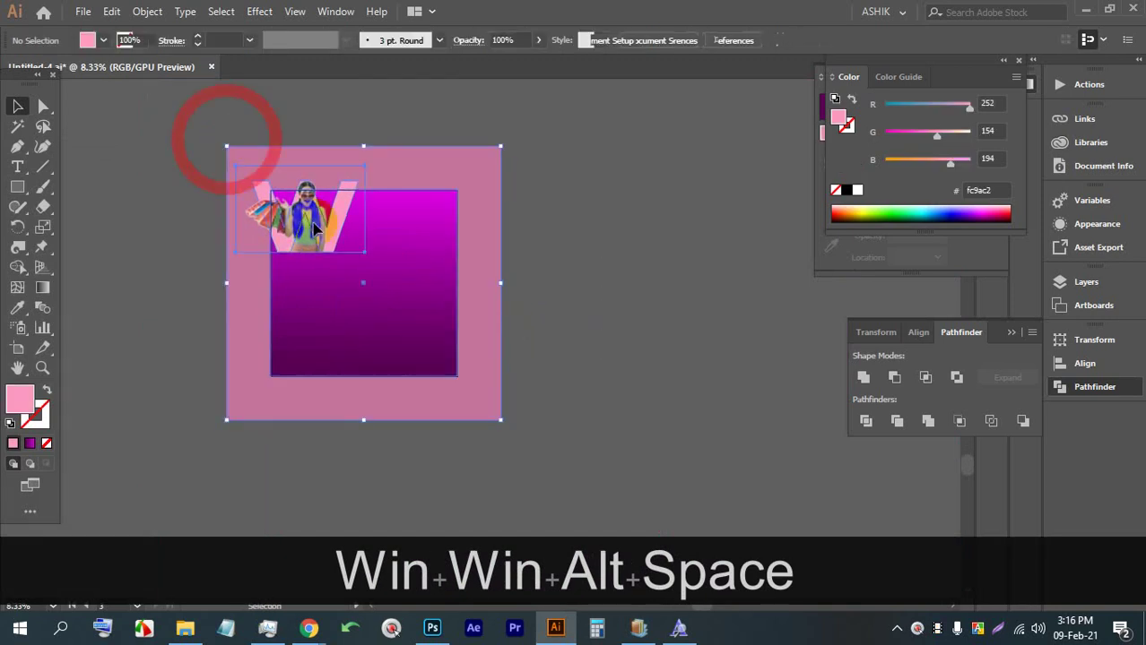
{"action": "left_click_drag", "start_coordinate": [366, 260], "coordinate": [507, 274]}
Select the magenta gradient square with the woman's photo and try the context menu
{"action": "scroll", "coordinate": [473, 248], "scroll_direction": "up", "scroll_amount": 2}
{"action": "scroll", "coordinate": [480, 240], "scroll_direction": "down", "scroll_amount": 1}
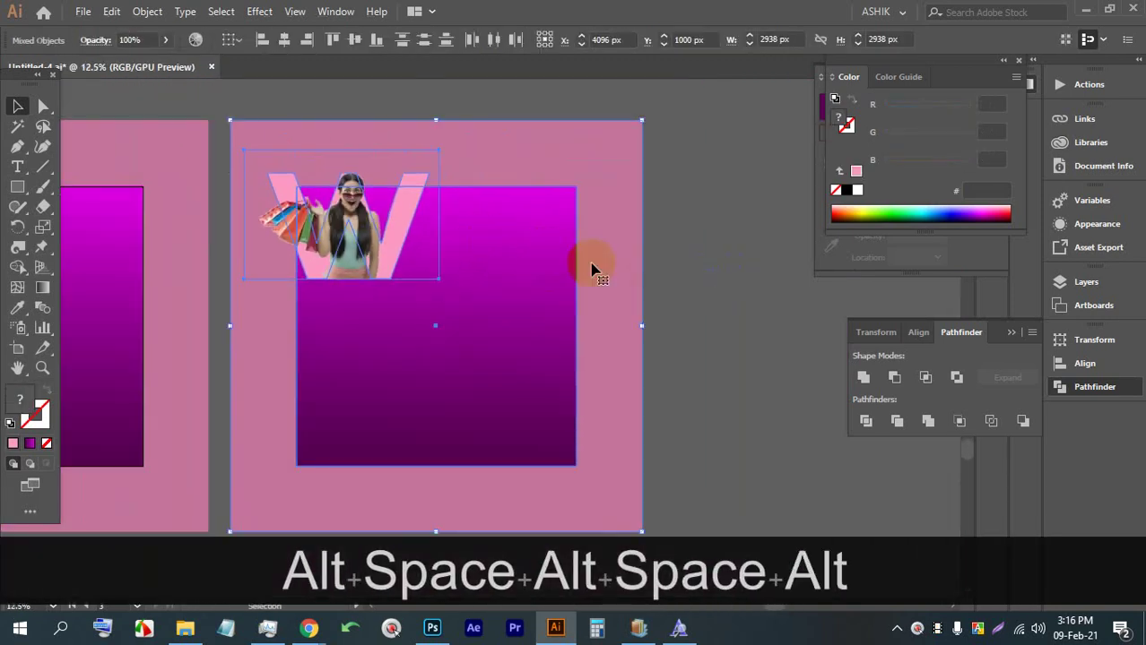
{"action": "left_click", "coordinate": [710, 289]}
{"action": "left_click", "coordinate": [499, 262]}
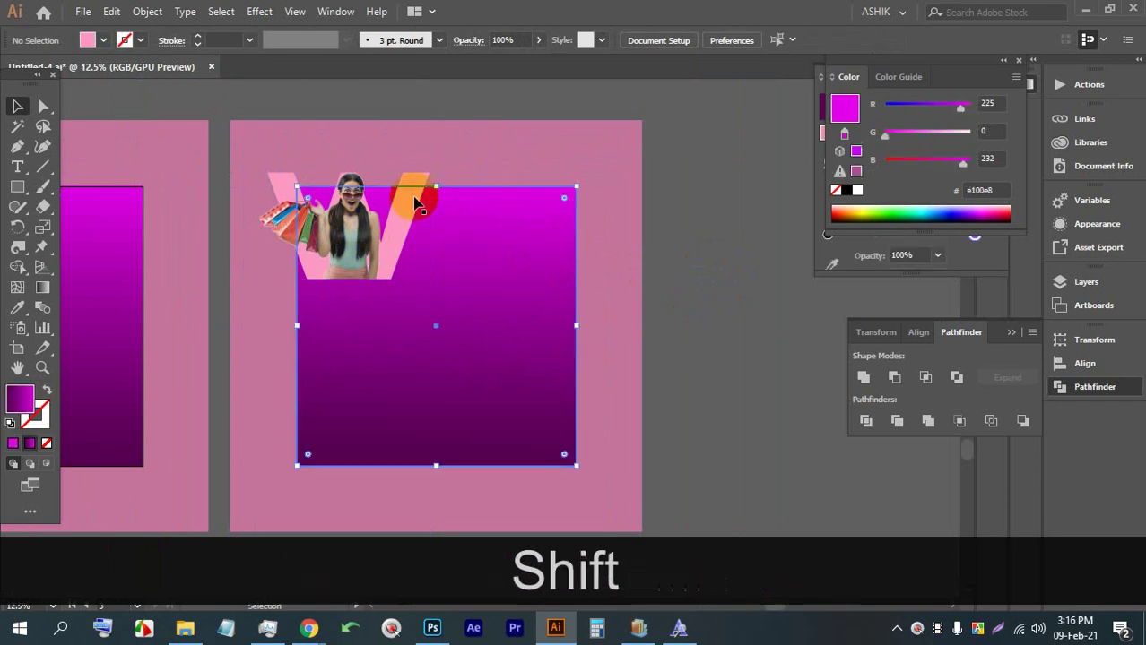
{"action": "left_click", "coordinate": [395, 217], "text": "shift"}
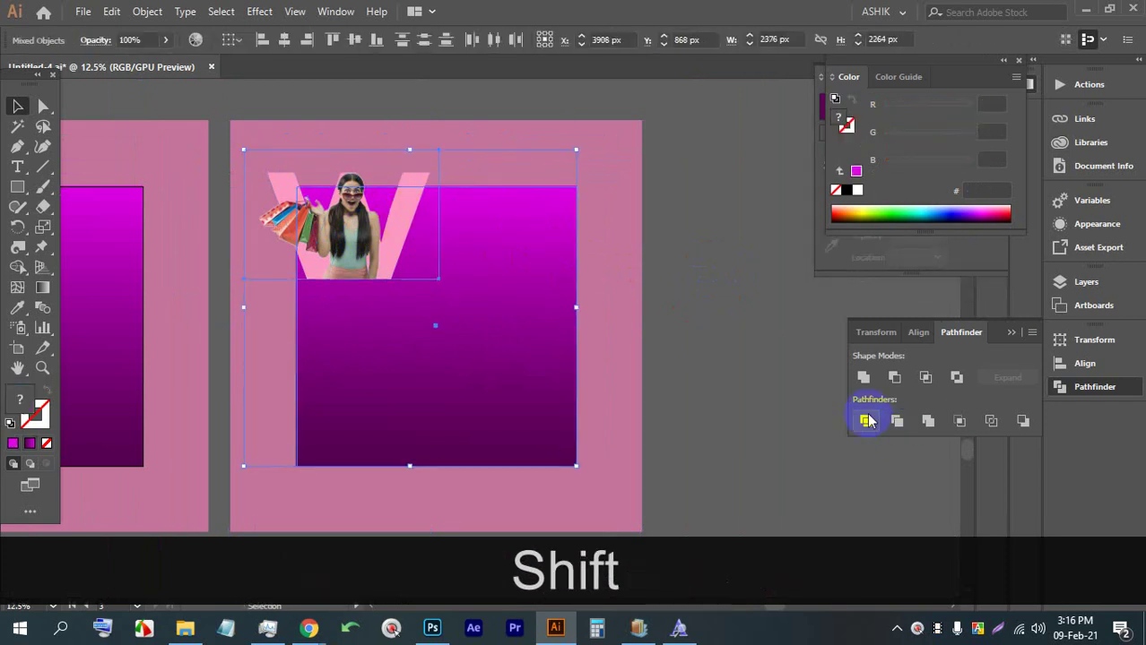
{"action": "right_click", "coordinate": [510, 292]}
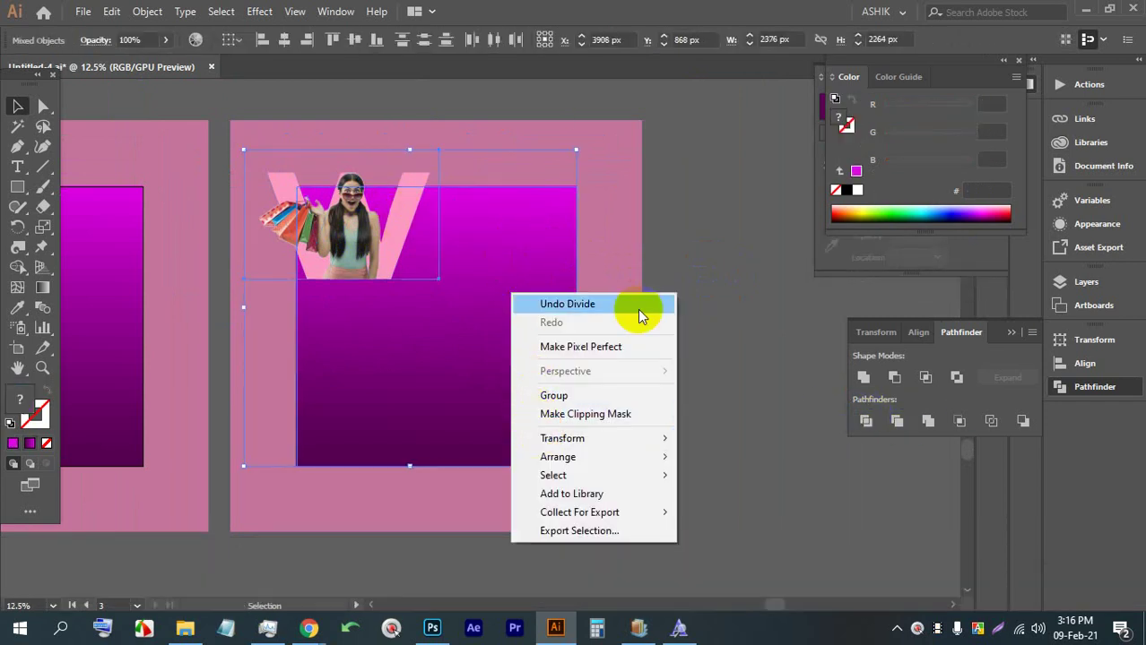
{"action": "left_click", "coordinate": [729, 238]}
Reselect the woman's photo together with the magenta gradient square
{"action": "left_click", "coordinate": [537, 311]}
{"action": "left_click", "coordinate": [392, 237], "text": "shift"}
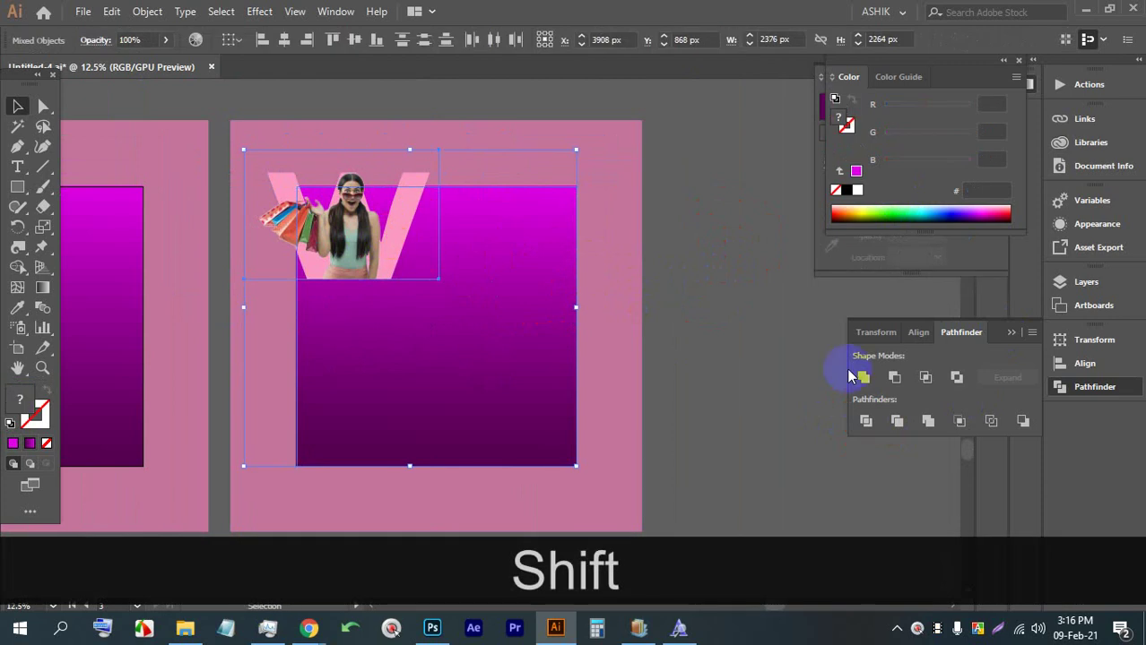
{"action": "right_click", "coordinate": [859, 418]}
{"action": "right_click", "coordinate": [484, 247]}
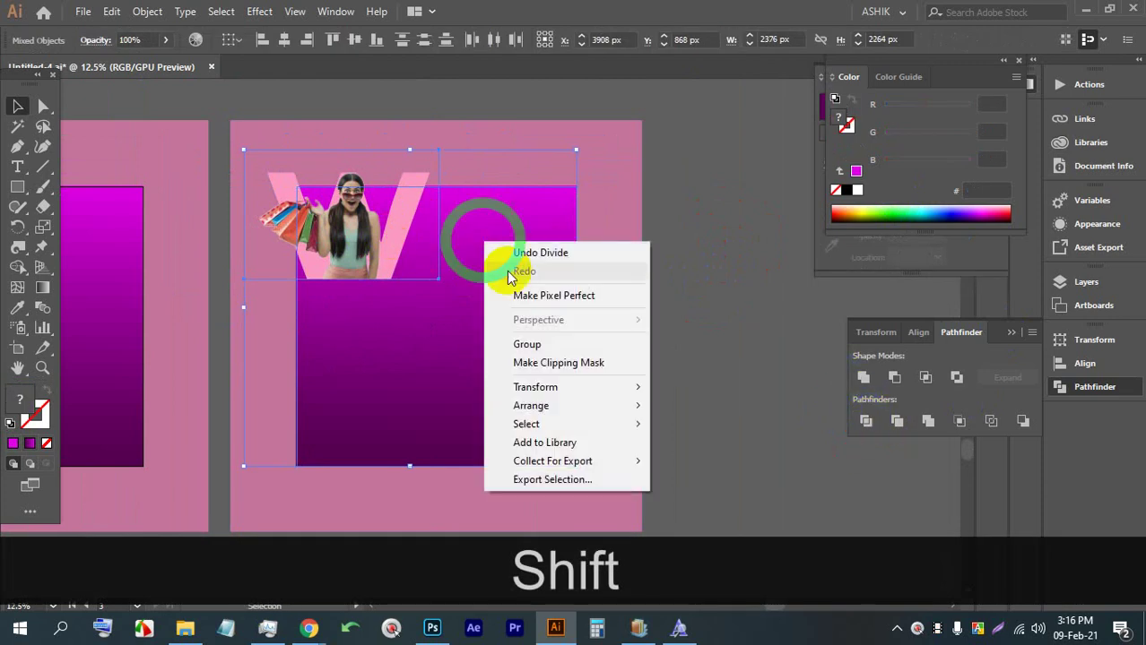
{"action": "left_click", "coordinate": [700, 256]}
{"action": "left_click", "coordinate": [486, 237]}
{"action": "left_click", "coordinate": [399, 230]}
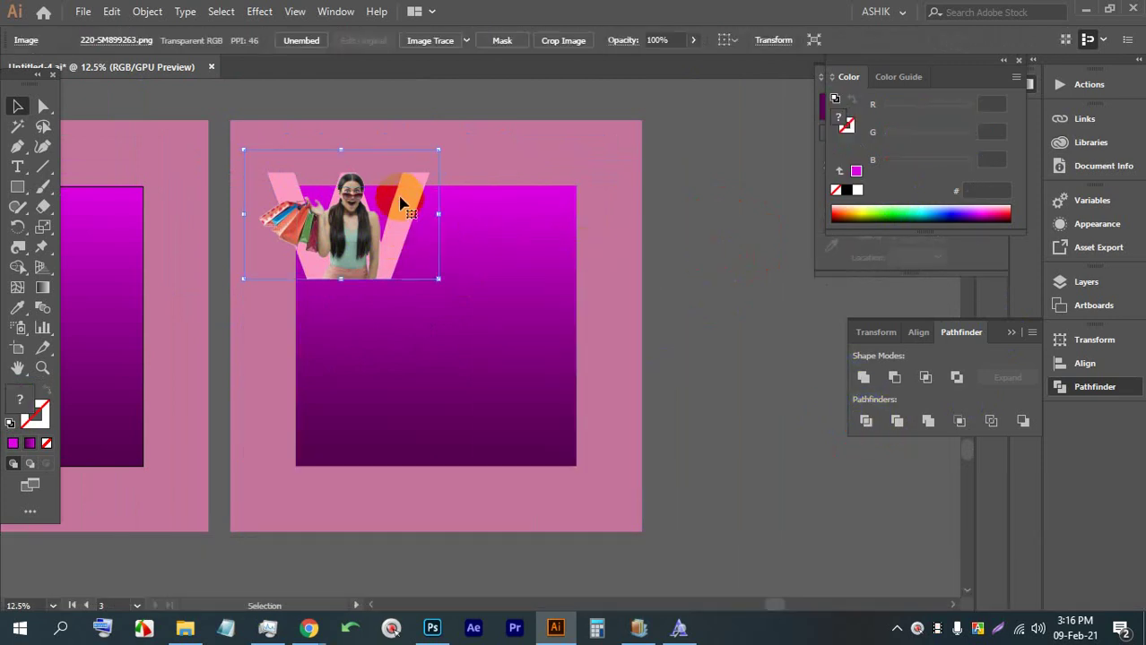
{"action": "left_click", "coordinate": [494, 210], "text": "shift"}
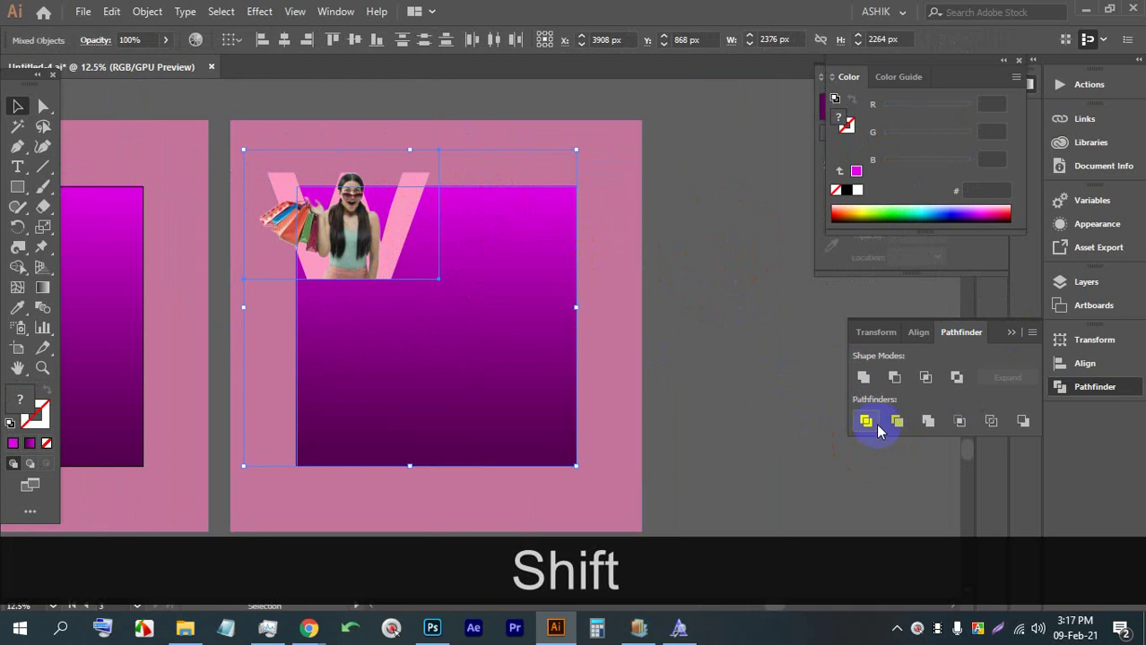
Apply Pathfinder Divide to the photo and gradient square, then unlock all objects
{"action": "left_click", "coordinate": [868, 421]}
{"action": "right_click", "coordinate": [486, 225]}
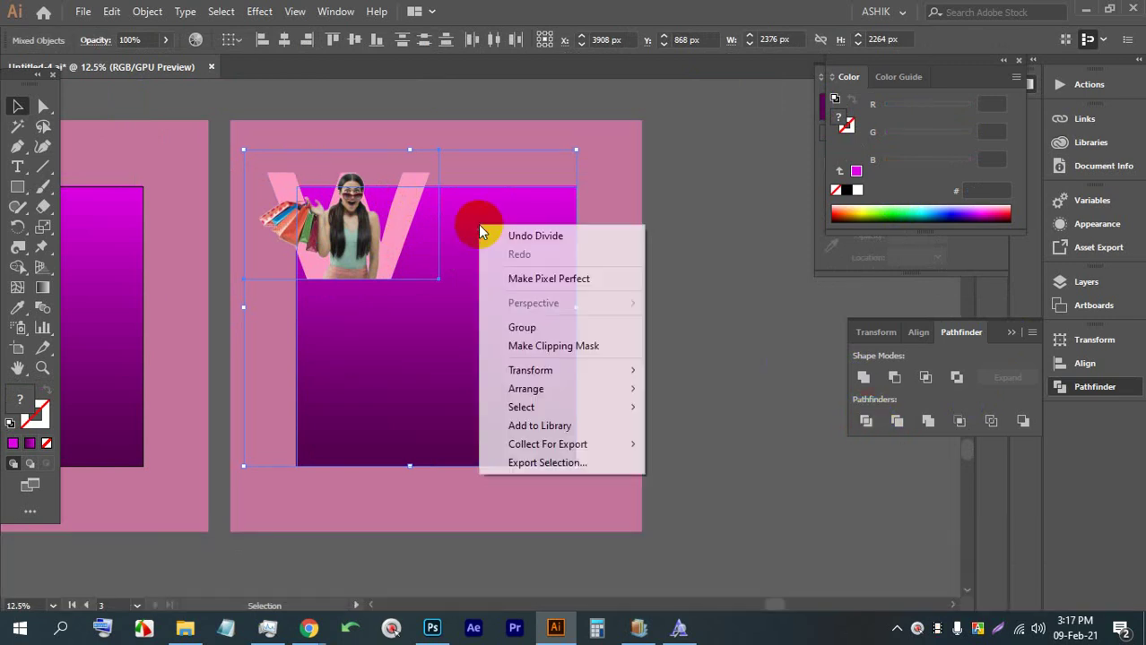
{"action": "left_click", "coordinate": [519, 351]}
{"action": "left_click", "coordinate": [675, 246]}
{"action": "left_click", "coordinate": [562, 238]}
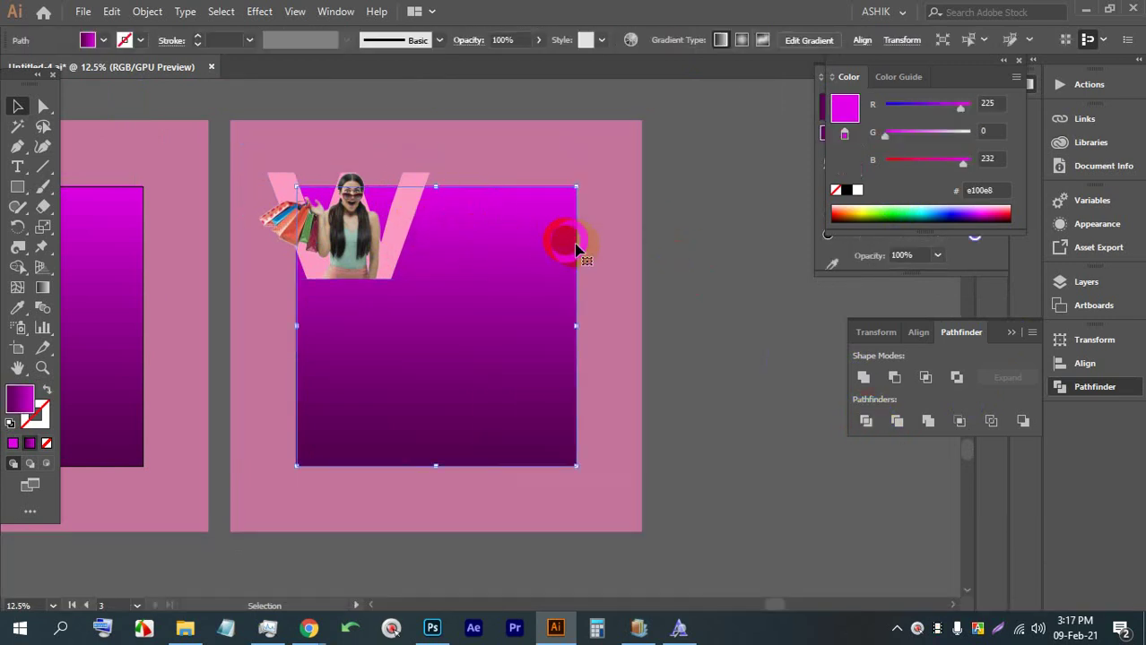
{"action": "left_click", "coordinate": [659, 263]}
{"action": "left_click", "coordinate": [535, 274], "text": "ctrl+alt"}
{"action": "key", "text": "ctrl+alt+2"}
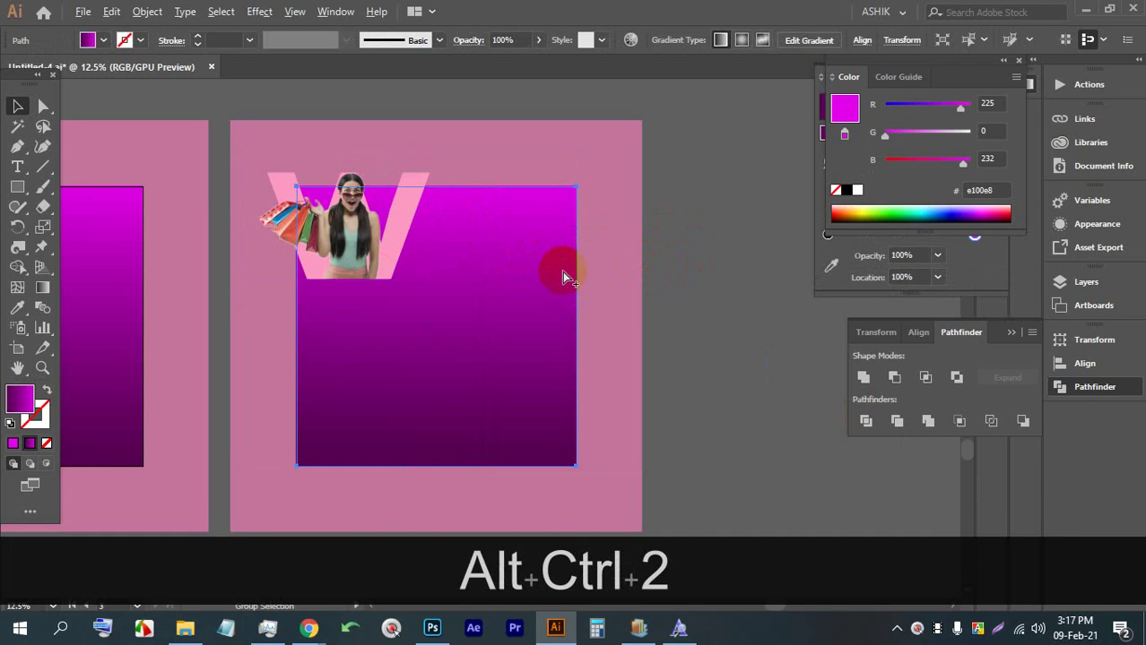
{"action": "left_click", "coordinate": [669, 248]}
Lock the model photo in place with Ctrl+2
{"action": "scroll", "coordinate": [486, 197], "scroll_direction": "up", "scroll_amount": 3}
{"action": "left_click", "coordinate": [428, 120]}
{"action": "scroll", "coordinate": [427, 179], "scroll_direction": "up", "scroll_amount": 3}
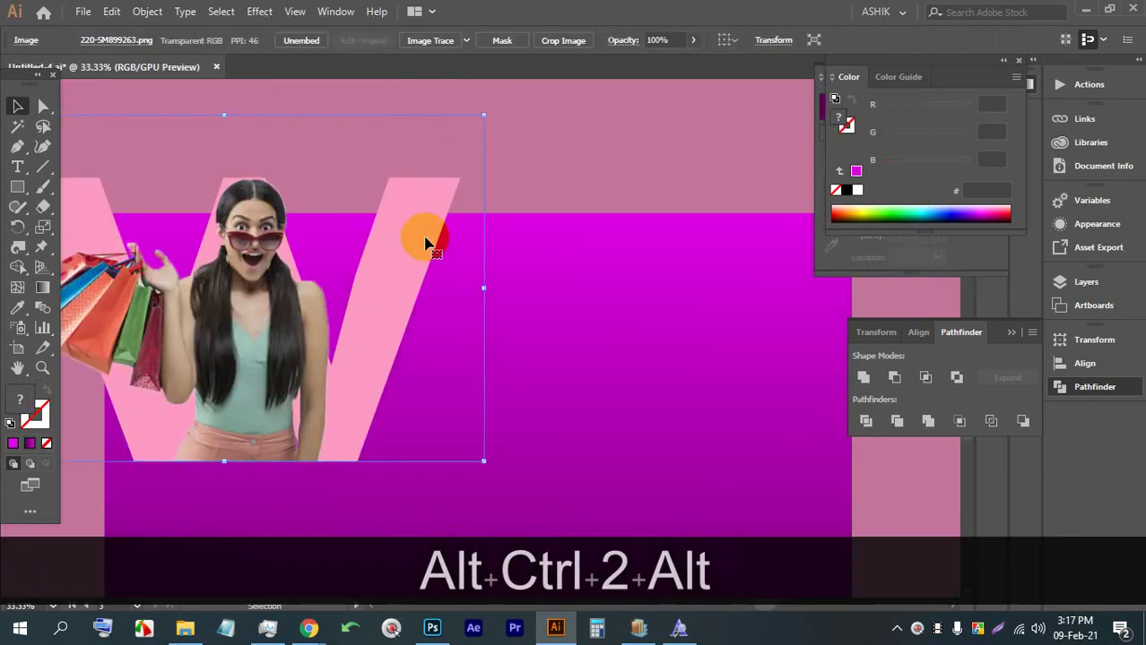
{"action": "left_click", "coordinate": [453, 204]}
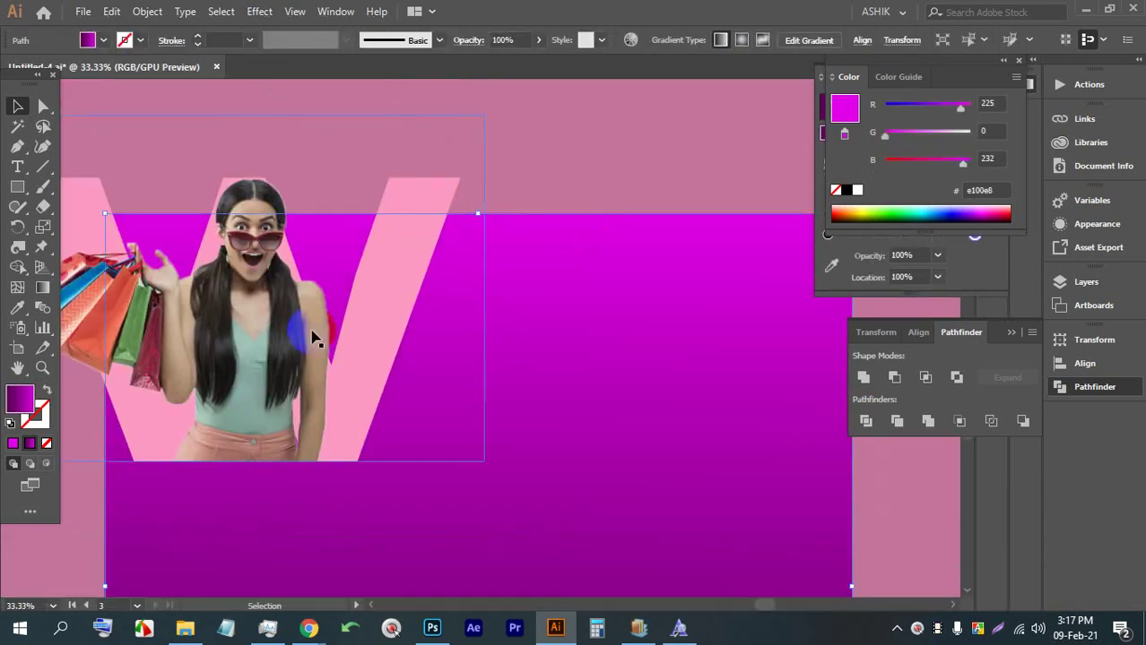
{"action": "left_click", "coordinate": [256, 328]}
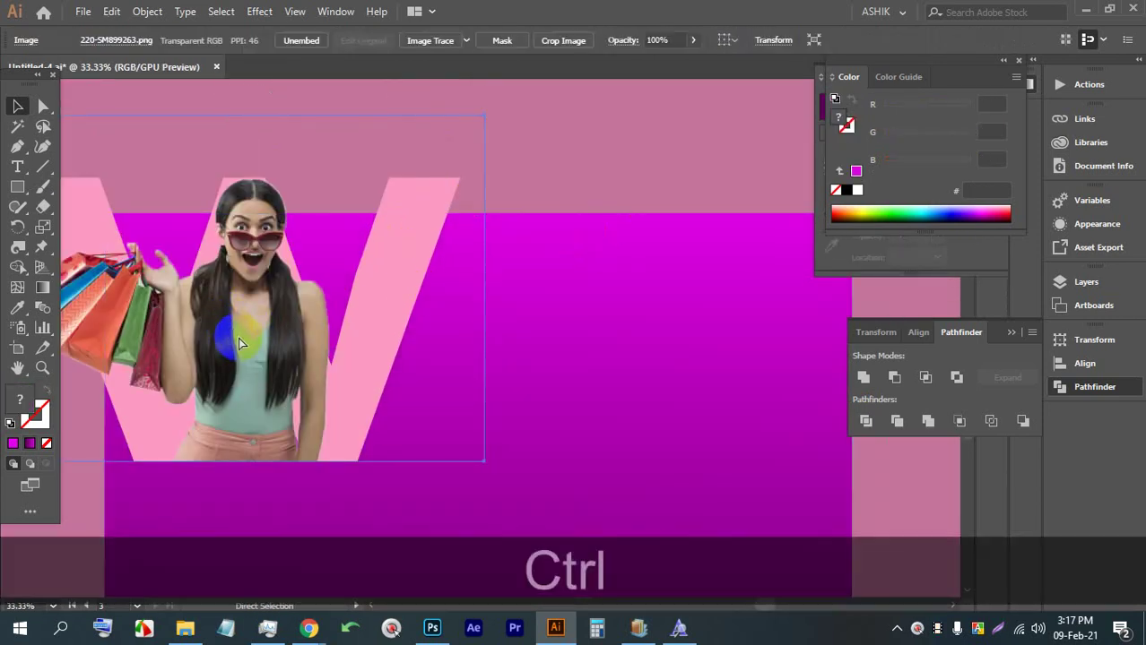
{"action": "key", "text": "ctrl+2"}
Divide the pink W and magenta square with Pathfinder and ungroup the pieces
{"action": "left_click", "coordinate": [435, 200]}
{"action": "scroll", "coordinate": [318, 216], "scroll_direction": "down", "scroll_amount": 1}
{"action": "left_click", "coordinate": [542, 288], "text": "alt+shift"}
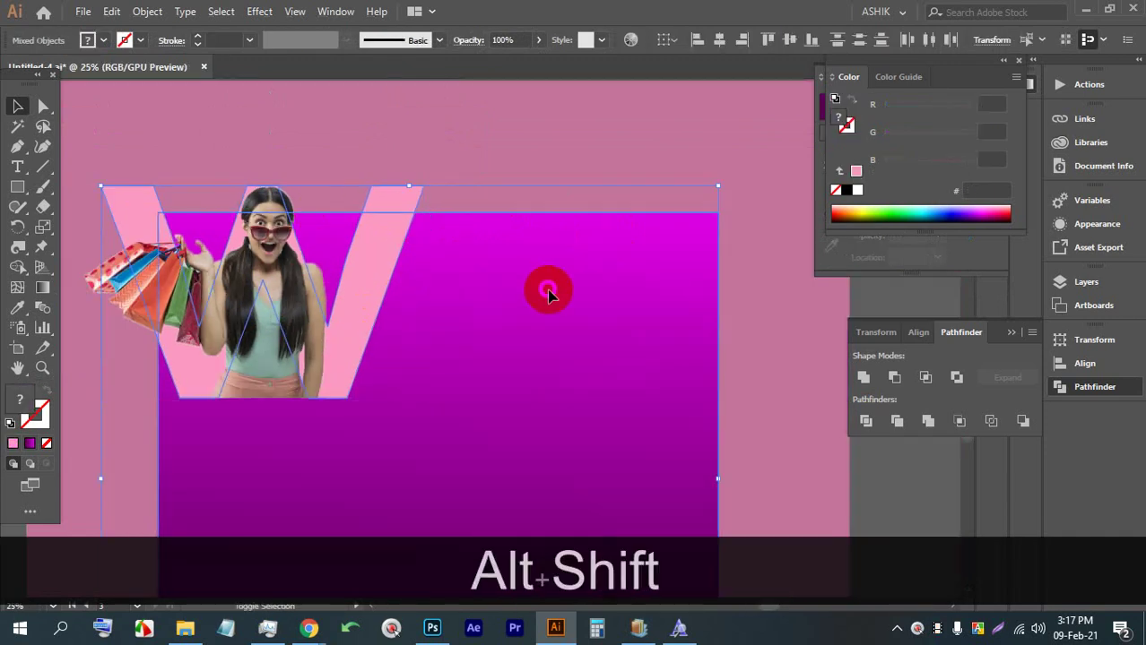
{"action": "left_click", "coordinate": [866, 424]}
{"action": "right_click", "coordinate": [563, 300]}
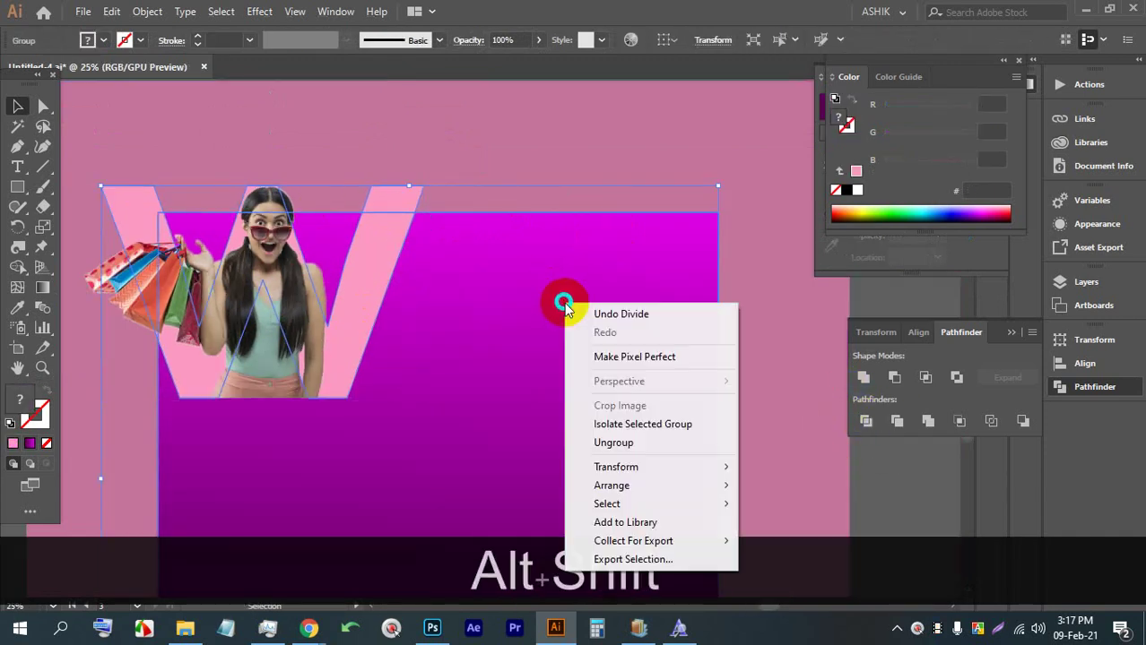
{"action": "left_click", "coordinate": [618, 440]}
{"action": "scroll", "coordinate": [453, 319], "scroll_direction": "down", "scroll_amount": 2}
{"action": "scroll", "coordinate": [453, 318], "scroll_direction": "up", "scroll_amount": 2}
{"action": "right_click", "coordinate": [452, 250]}
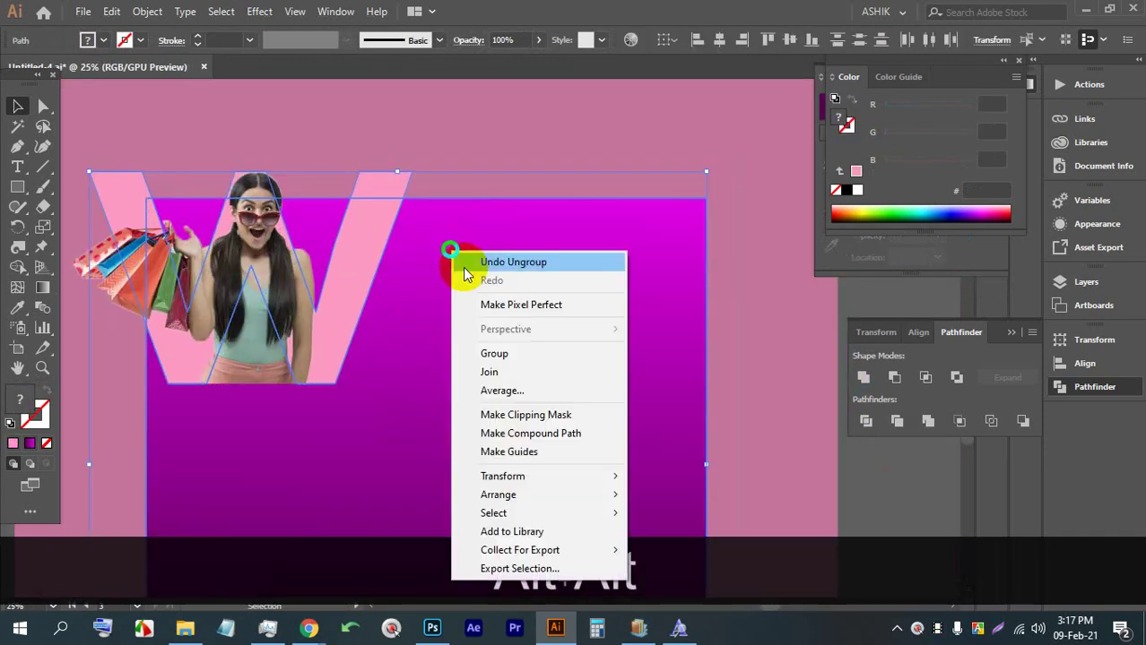
Delete the V piece inside the magenta square
{"action": "left_click", "coordinate": [372, 190]}
{"action": "scroll", "coordinate": [372, 188], "scroll_direction": "down", "scroll_amount": 2}
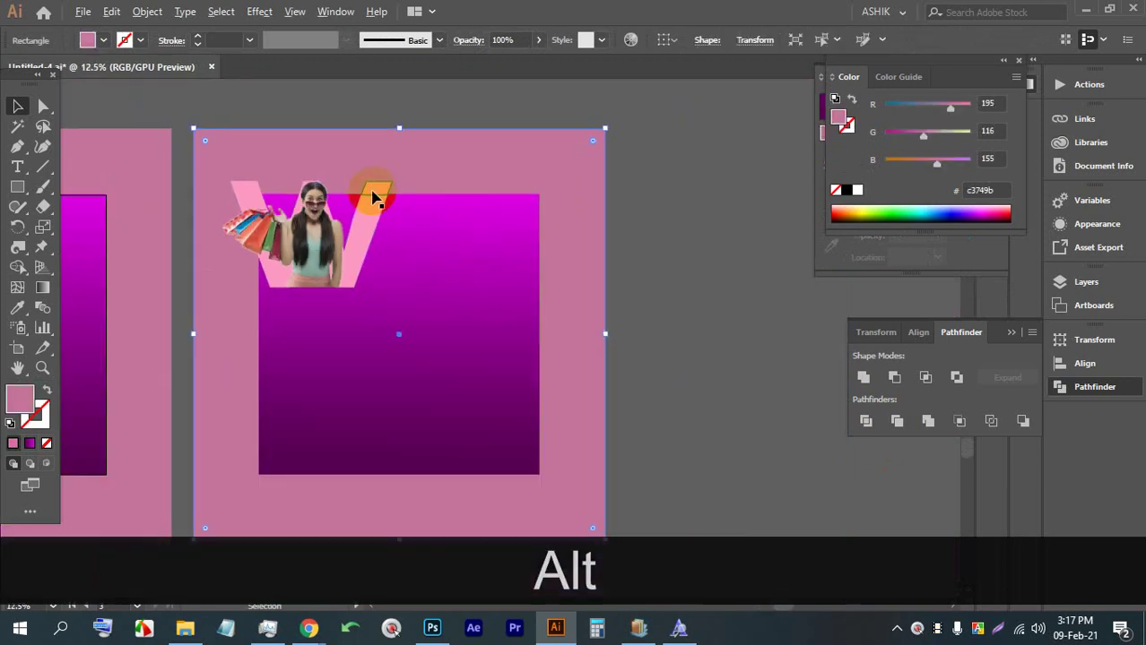
{"action": "left_click", "coordinate": [375, 215]}
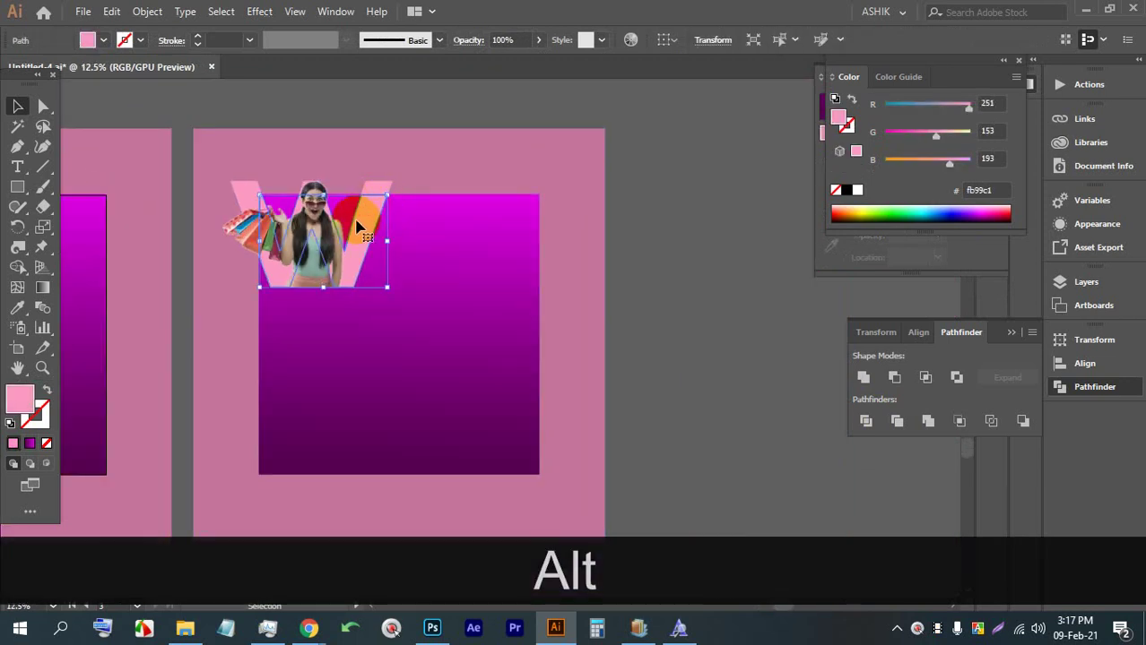
{"action": "key", "text": "BackSpace"}
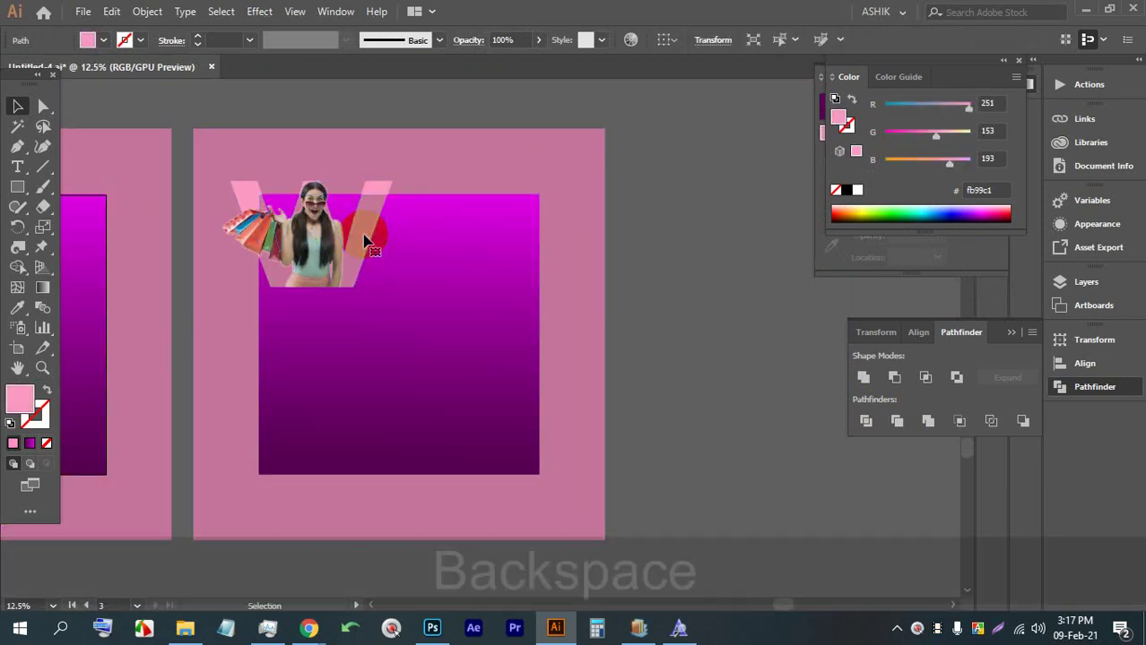
Send the model photo and pink background rectangle two levels backward each
{"action": "left_click", "coordinate": [357, 244]}
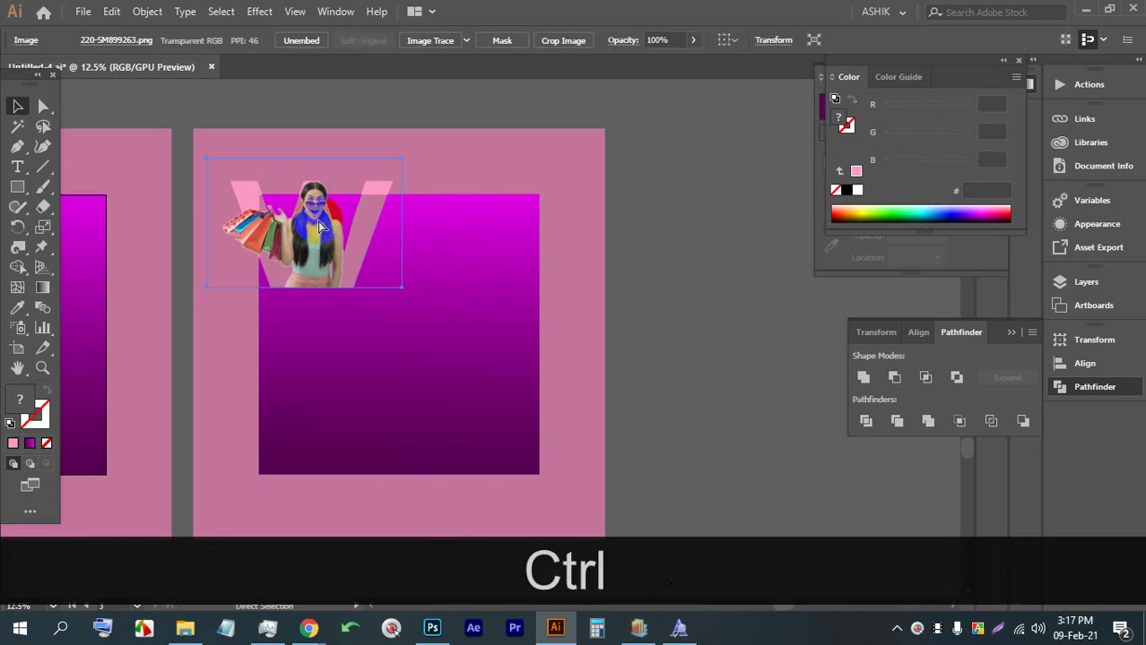
{"action": "key", "text": "ctrl+bracketleft"}
{"action": "key", "text": "ctrl+bracketleft"}
{"action": "key", "text": "ctrl+bracketleft"}
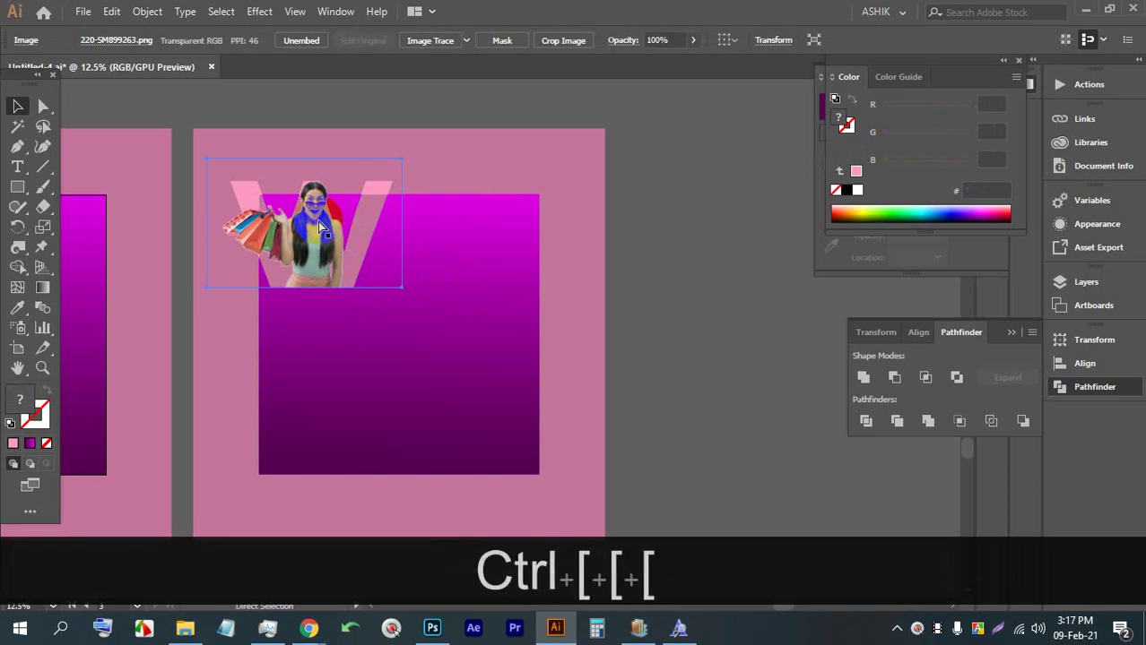
{"action": "key", "text": "ctrl+bracketleft"}
{"action": "scroll", "coordinate": [301, 238], "scroll_direction": "up", "scroll_amount": 2}
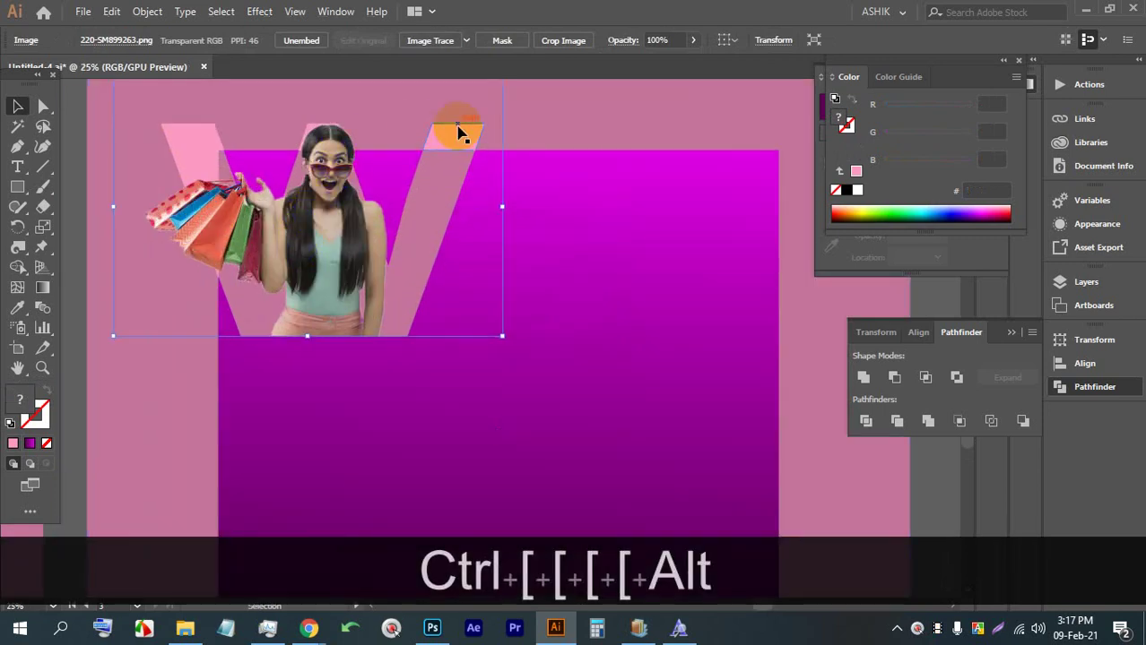
{"action": "left_click", "coordinate": [319, 227]}
{"action": "key", "text": "ctrl+bracketleft"}
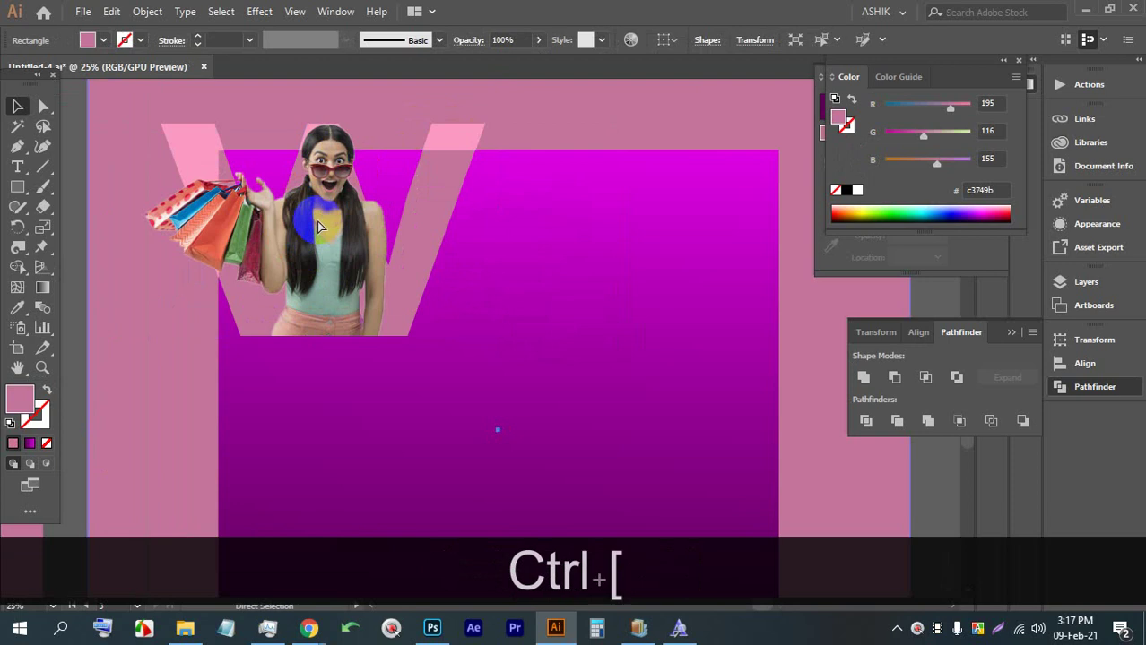
{"action": "key", "text": "ctrl+bracketleft"}
{"action": "key", "text": "ctrl+bracketleft"}
{"action": "key", "text": "ctrl+bracketleft"}
{"action": "key", "text": "ctrl+bracketleft"}
Delete the right-hand poster copy
{"action": "scroll", "coordinate": [451, 333], "scroll_direction": "down", "scroll_amount": 5}
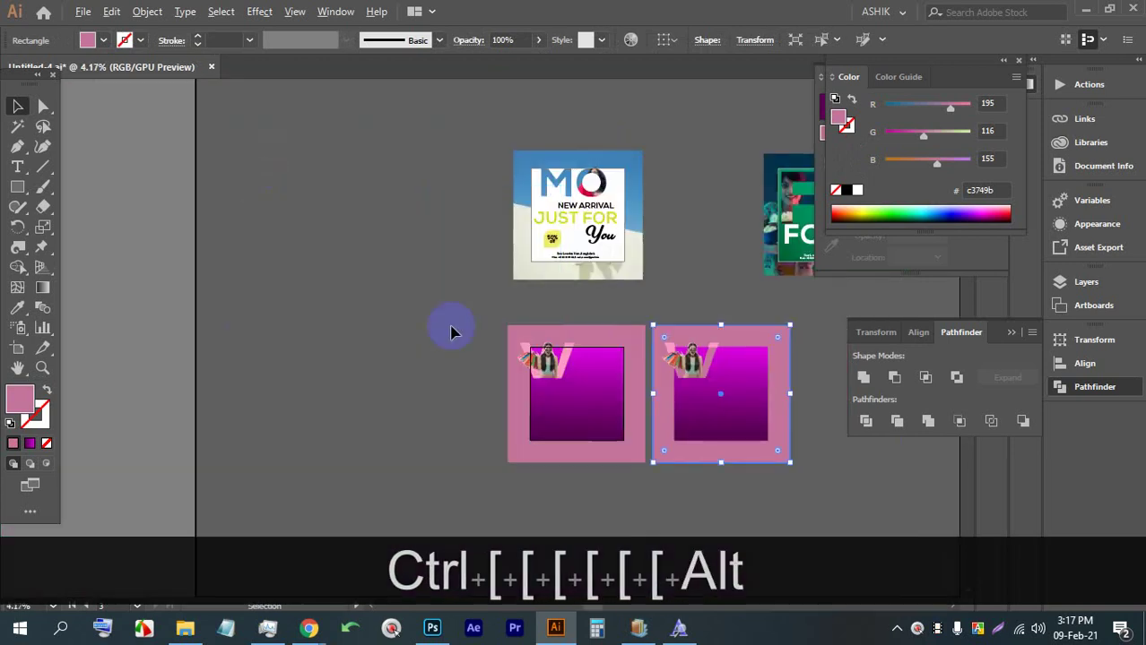
{"action": "left_click_drag", "start_coordinate": [790, 484], "coordinate": [627, 332]}
{"action": "left_click", "coordinate": [626, 333]}
{"action": "left_click", "coordinate": [518, 231]}
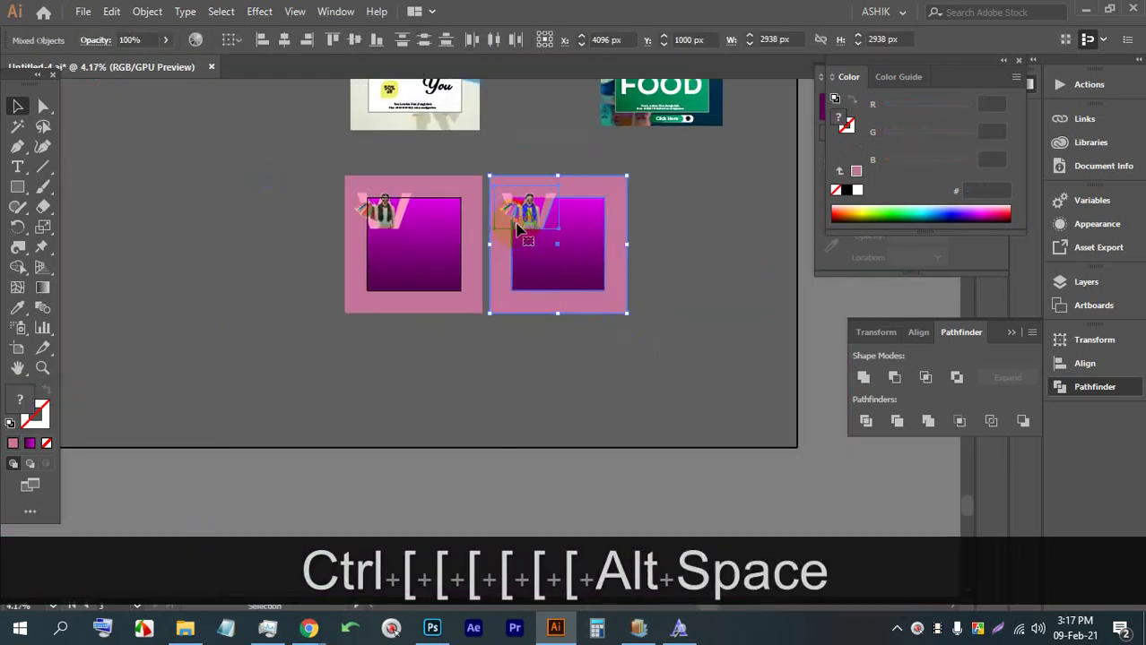
{"action": "key", "text": "BackSpace"}
Unlock all objects with Alt+Ctrl+2 and delete the leftover small photo
{"action": "left_click", "coordinate": [512, 174]}
{"action": "left_click", "coordinate": [553, 261]}
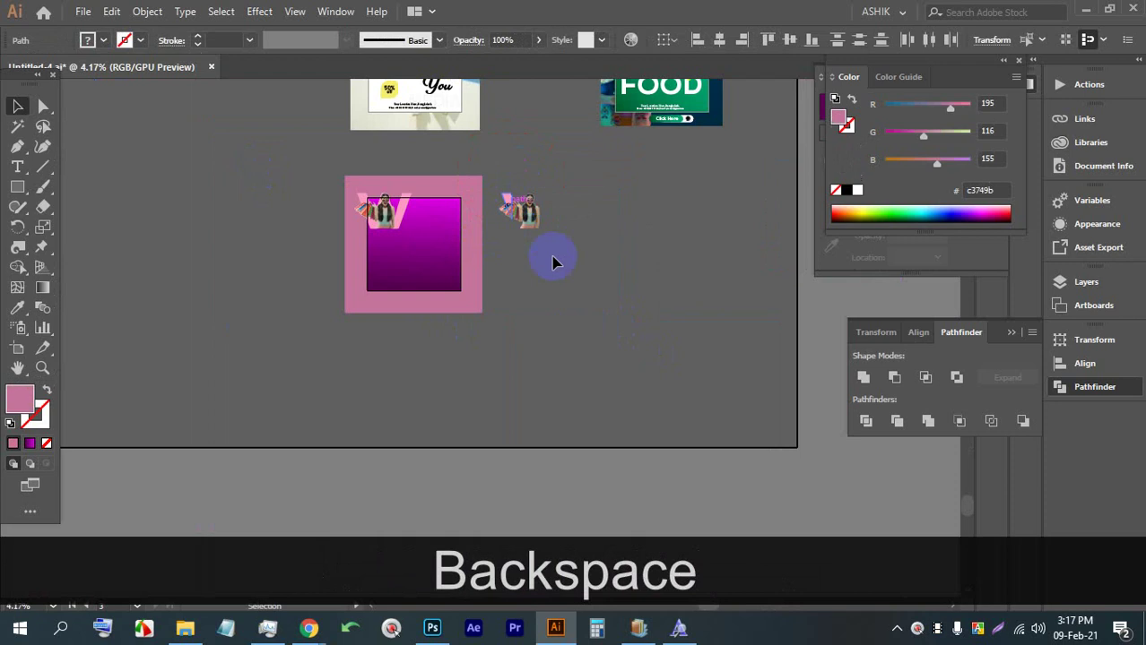
{"action": "left_click", "coordinate": [518, 208]}
{"action": "left_click", "coordinate": [541, 243]}
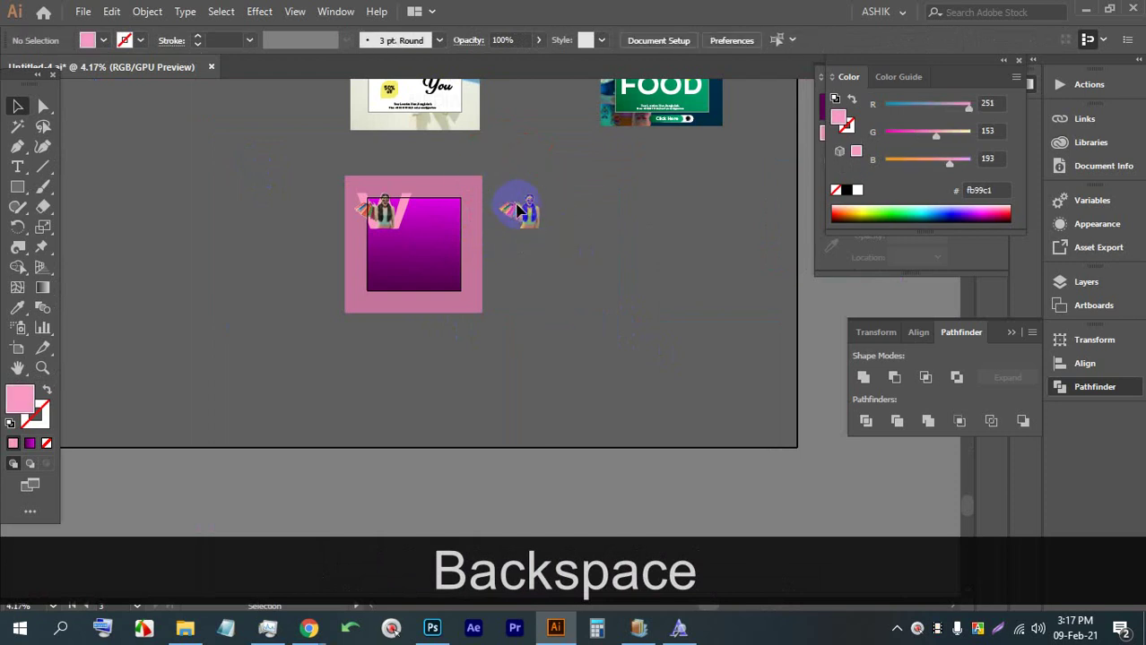
{"action": "key", "text": "ctrl+alt+2"}
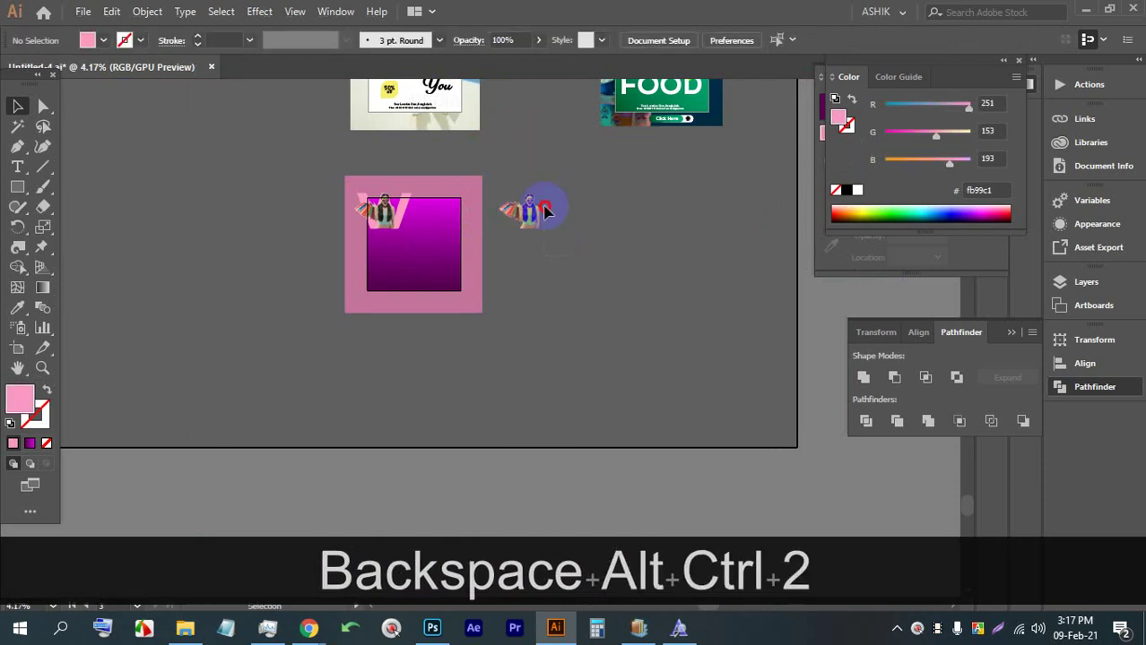
{"action": "key", "text": "BackSpace"}
{"action": "left_click", "coordinate": [515, 195]}
Drag the model photo left, off the artboard
{"action": "scroll", "coordinate": [376, 208], "scroll_direction": "up", "scroll_amount": 5}
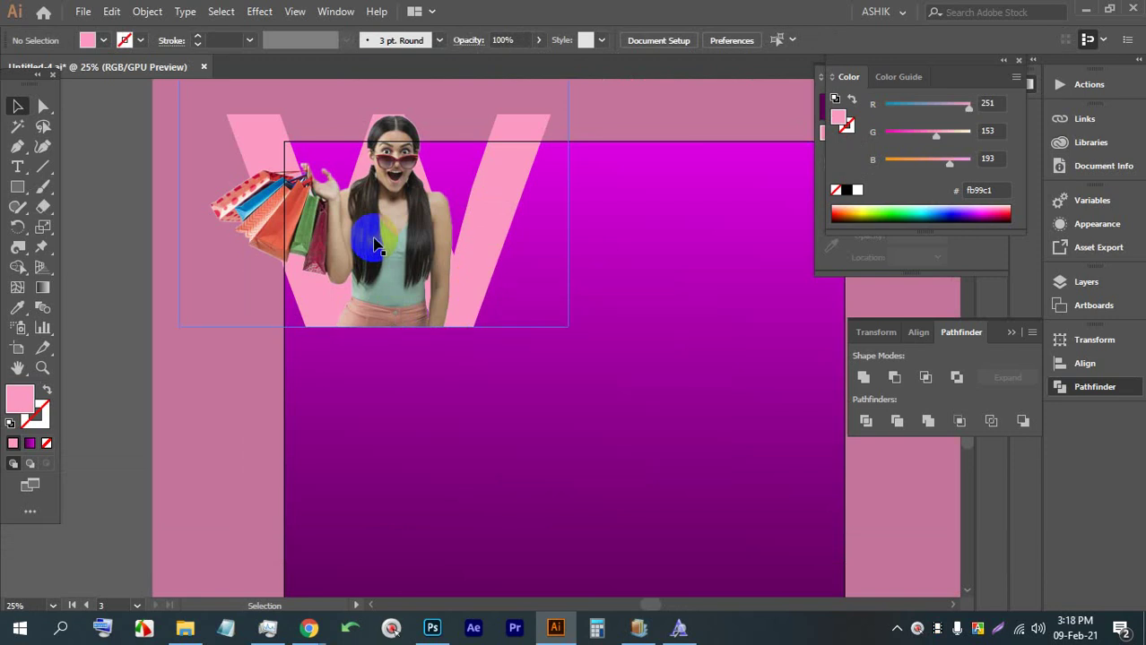
{"action": "left_click", "coordinate": [377, 189]}
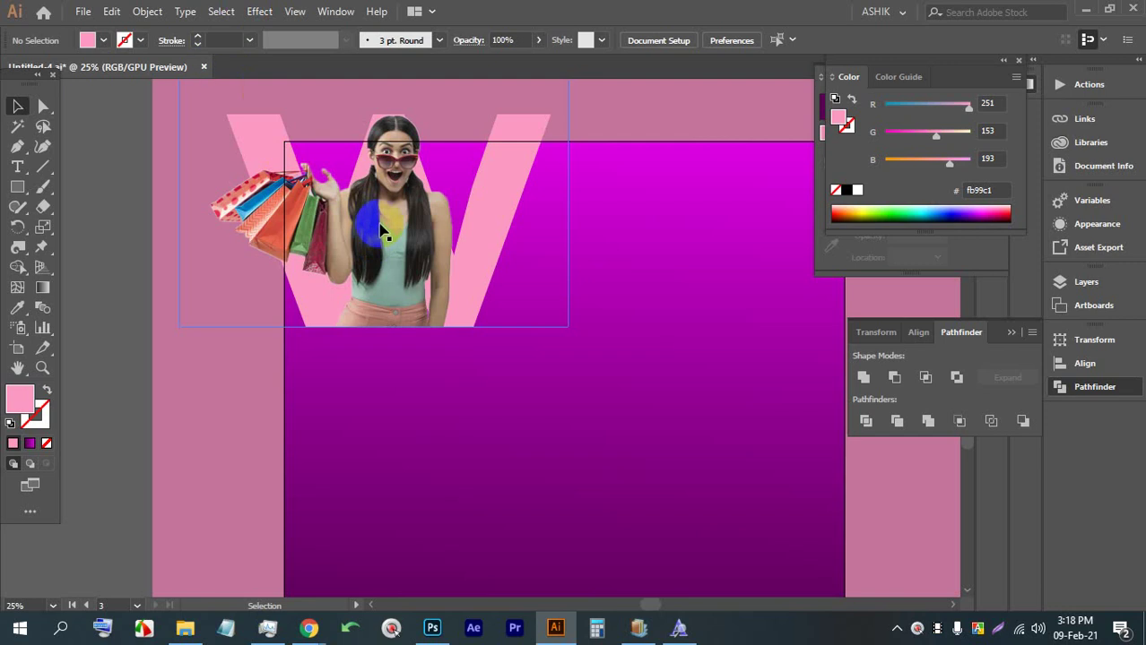
{"action": "left_click_drag", "start_coordinate": [278, 251], "coordinate": [170, 269]}
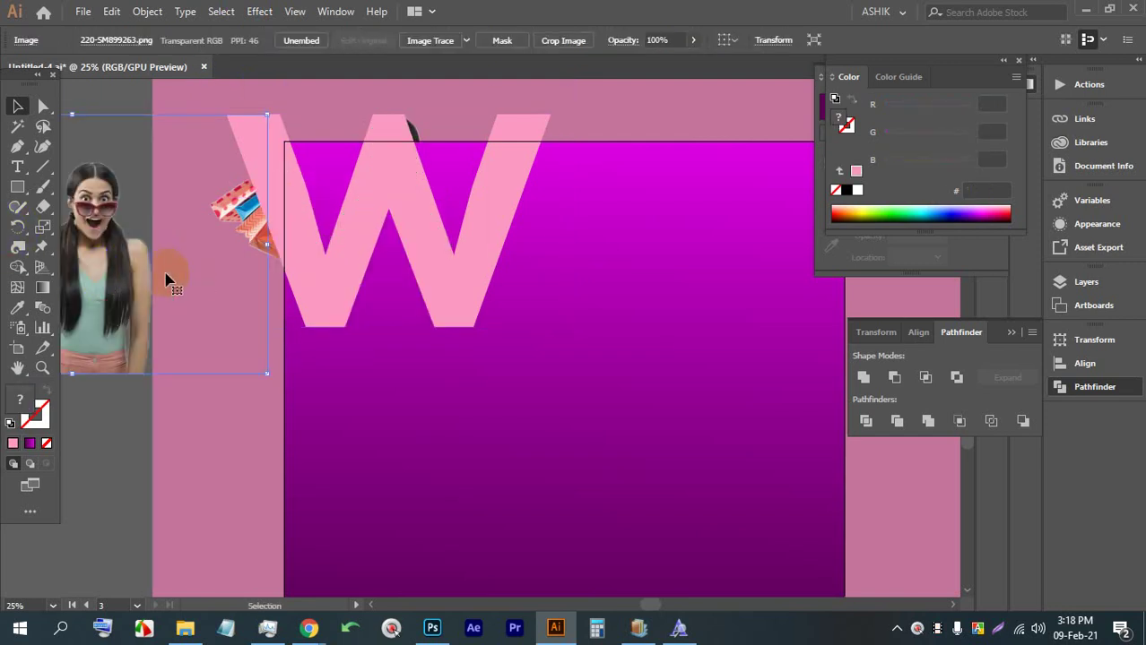
{"action": "scroll", "coordinate": [375, 262], "scroll_direction": "up", "scroll_amount": 2}
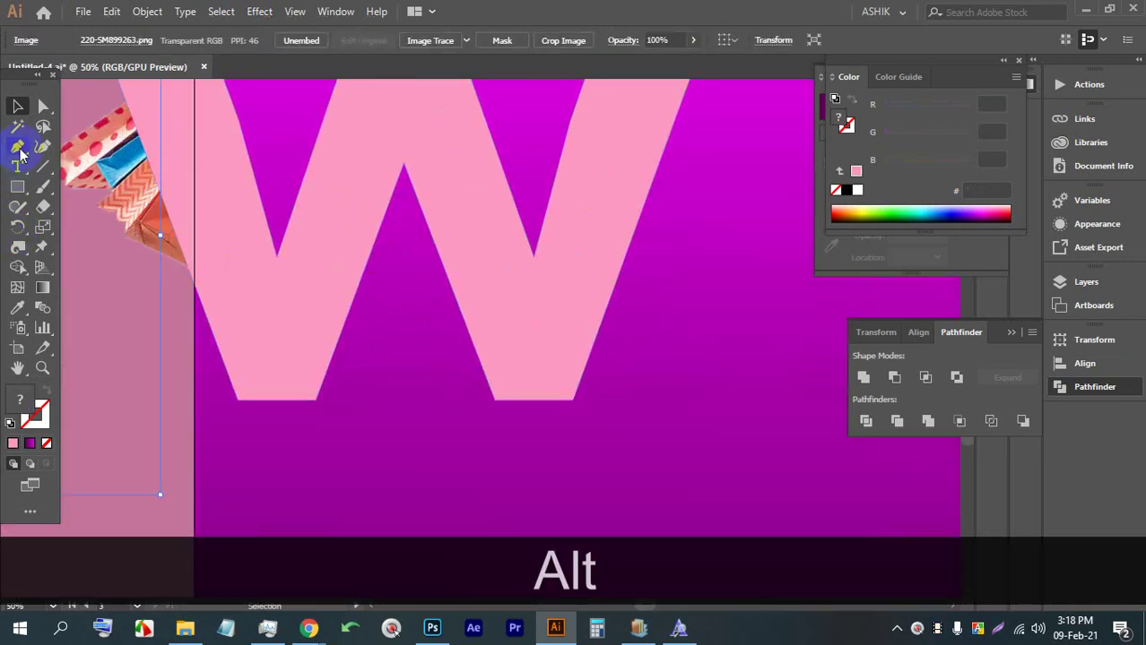
Draw a triangle inside the W from its inner base corners to its apex, filled with the background gradient
{"action": "left_click", "coordinate": [17, 146]}
{"action": "left_click", "coordinate": [317, 400]}
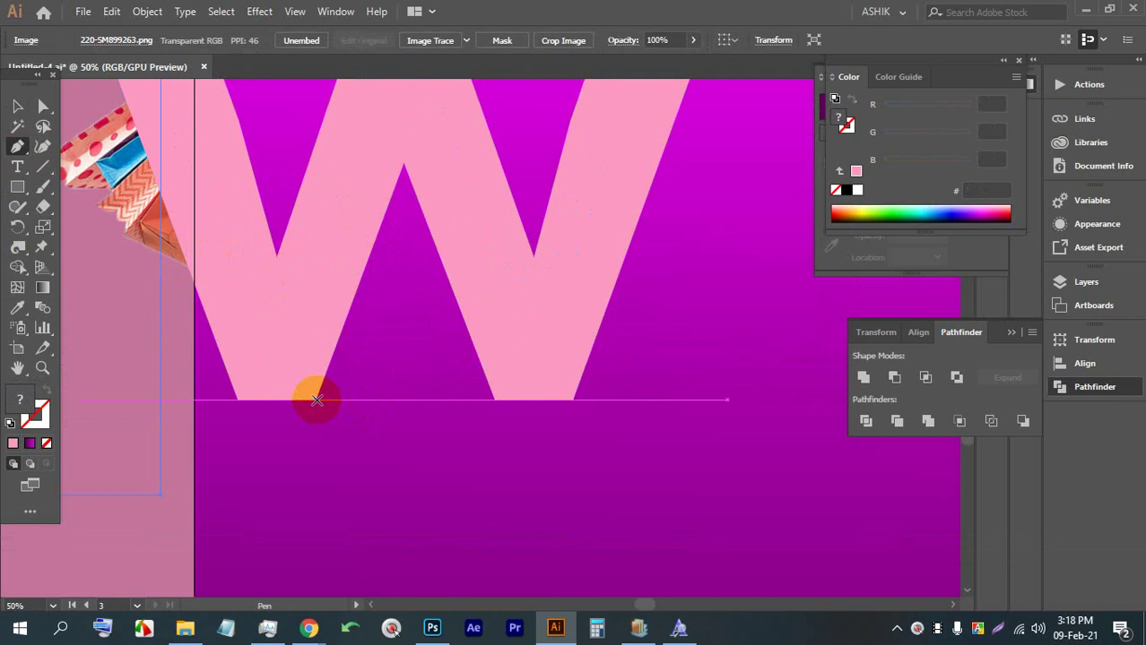
{"action": "left_click", "coordinate": [403, 163]}
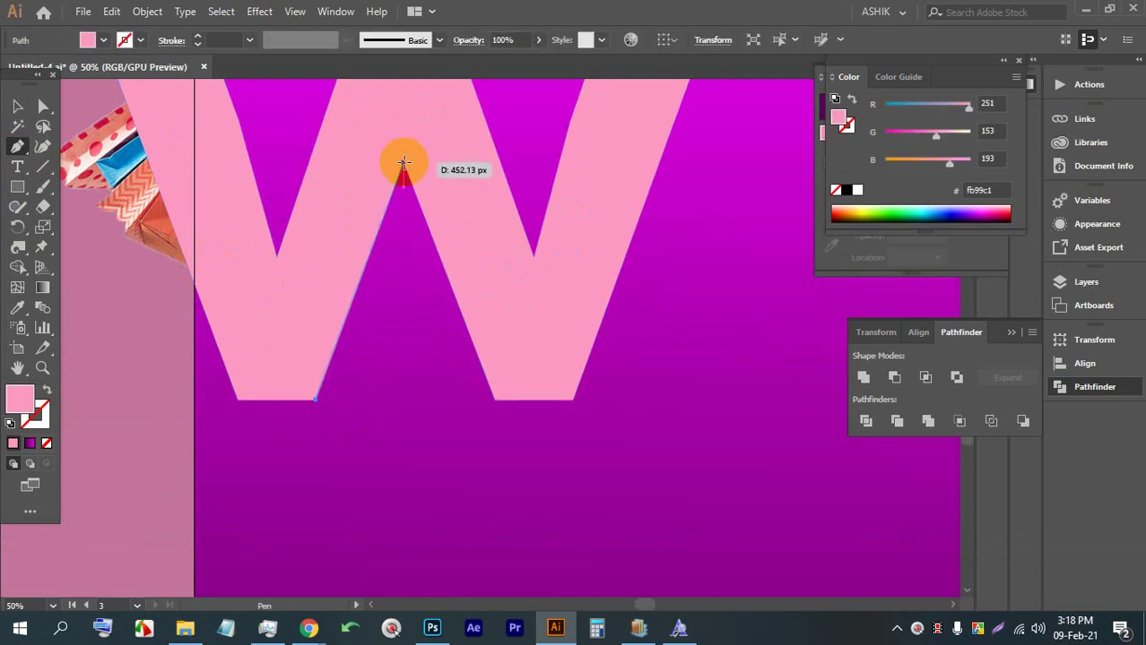
{"action": "left_click", "coordinate": [496, 400]}
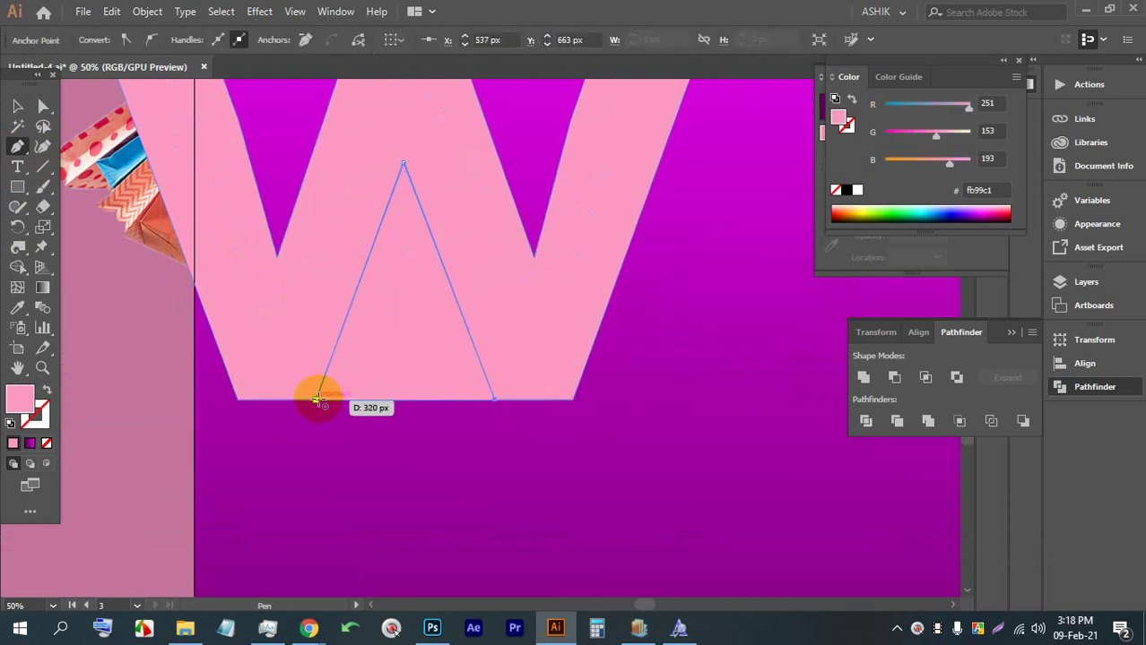
{"action": "left_click", "coordinate": [316, 400]}
{"action": "left_click", "coordinate": [18, 306]}
{"action": "left_click", "coordinate": [396, 438]}
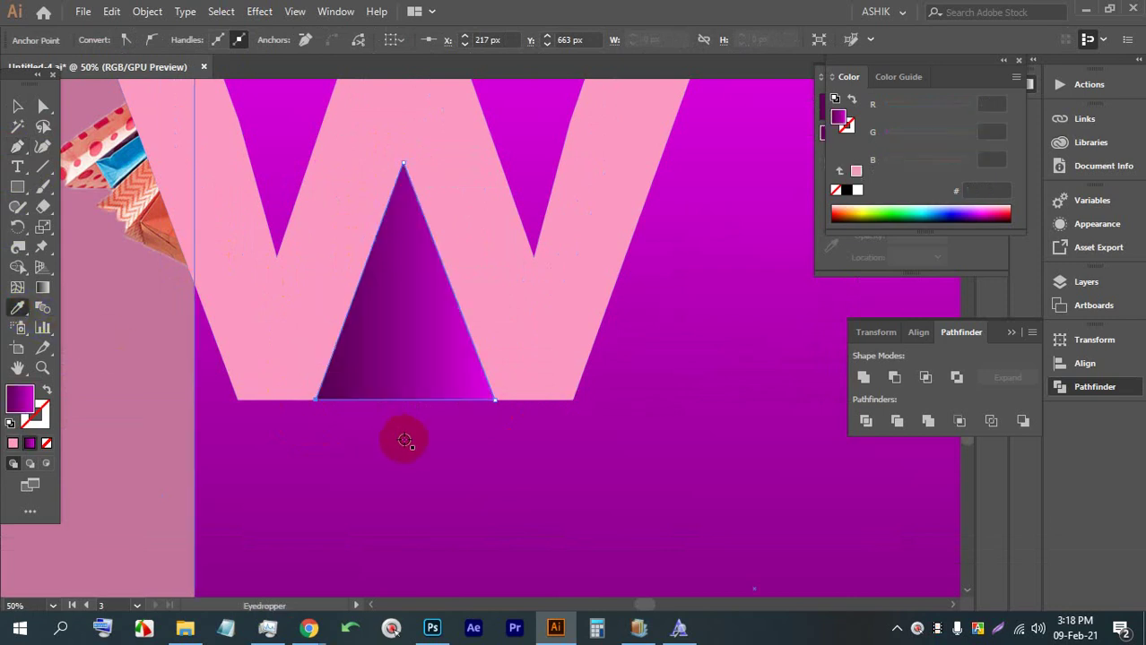
Move the model photo back over the pink W
{"action": "left_click", "coordinate": [17, 105]}
{"action": "scroll", "coordinate": [417, 270], "scroll_direction": "down", "scroll_amount": 3, "text": "alt"}
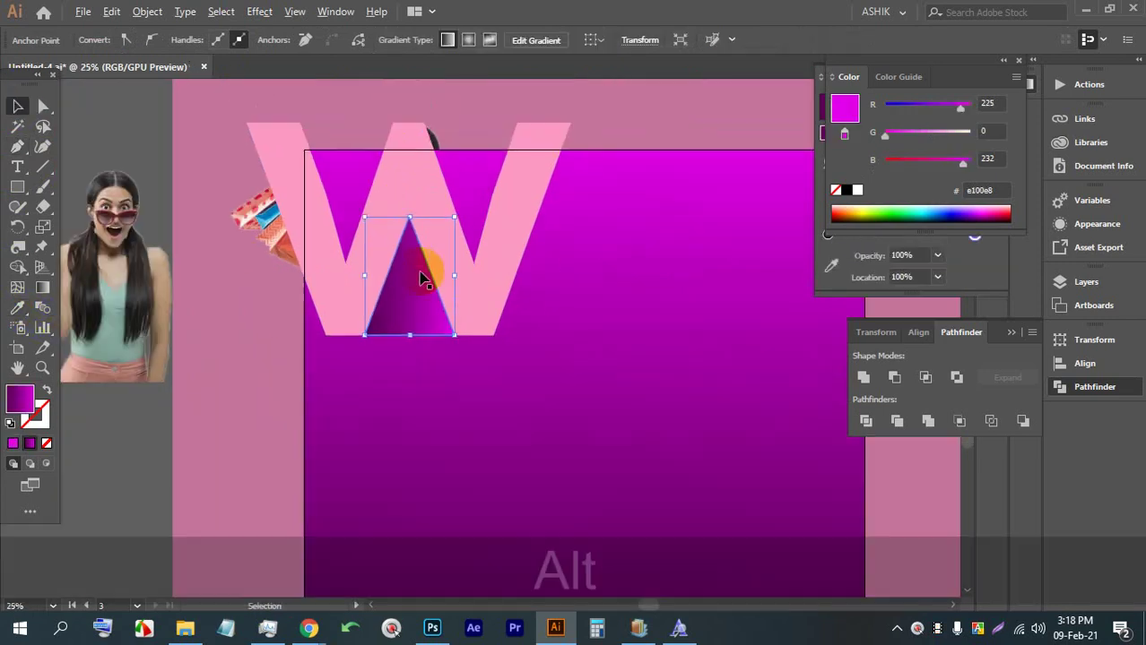
{"action": "left_click", "coordinate": [204, 396]}
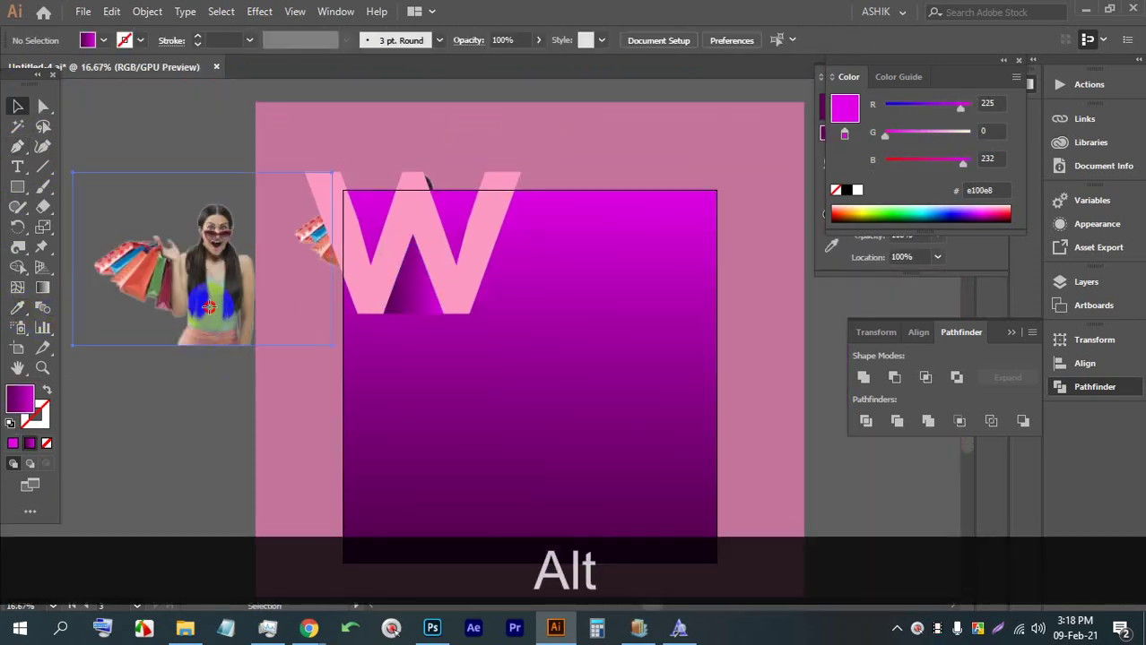
{"action": "left_click_drag", "start_coordinate": [210, 309], "coordinate": [415, 276]}
{"action": "scroll", "coordinate": [415, 278], "scroll_direction": "up", "scroll_amount": 2, "text": "alt"}
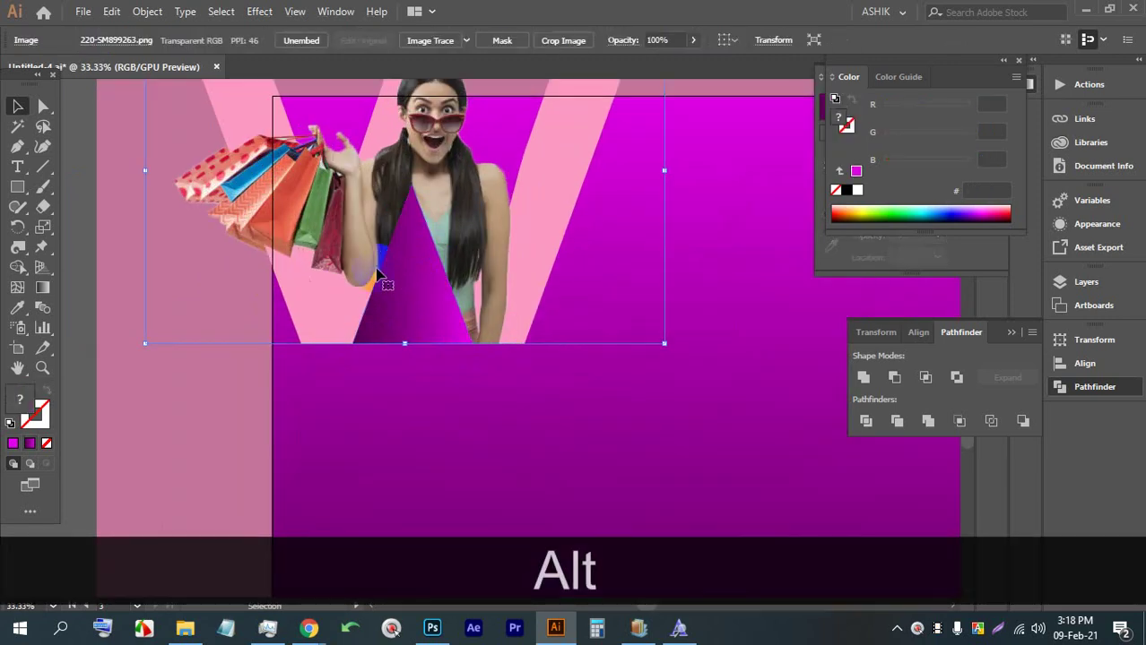
{"action": "scroll", "coordinate": [359, 274], "scroll_direction": "down", "scroll_amount": 2, "text": "alt"}
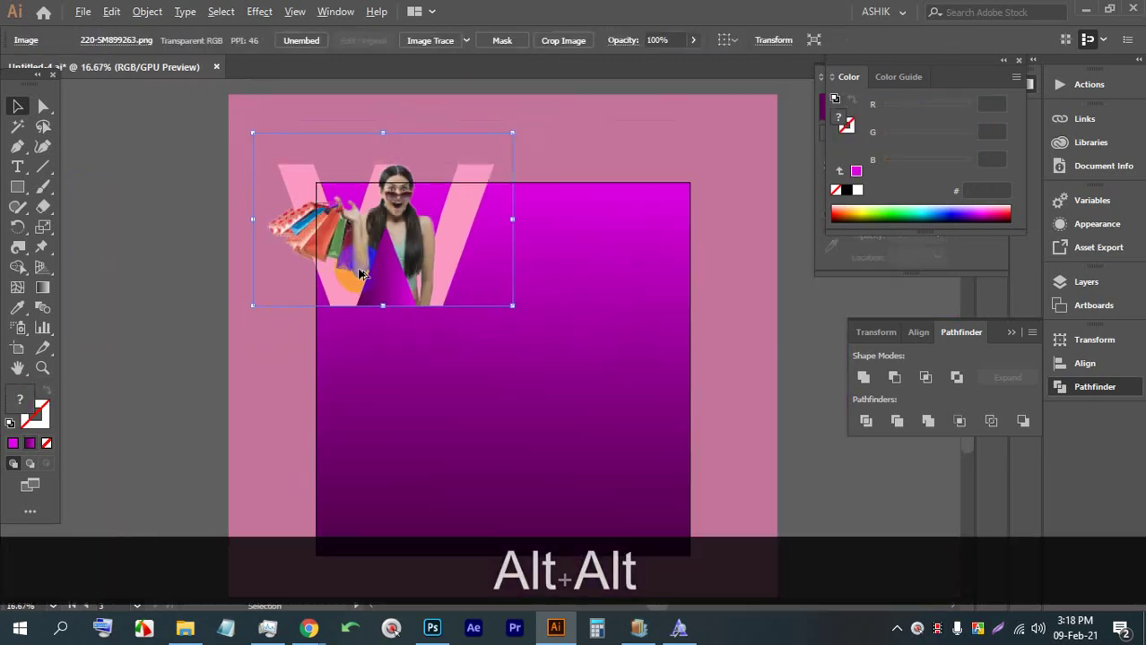
{"action": "left_click", "coordinate": [780, 306]}
{"action": "scroll", "coordinate": [391, 279], "scroll_direction": "up", "scroll_amount": 2, "text": "alt"}
{"action": "scroll", "coordinate": [381, 336], "scroll_direction": "up", "scroll_amount": 2, "text": "alt"}
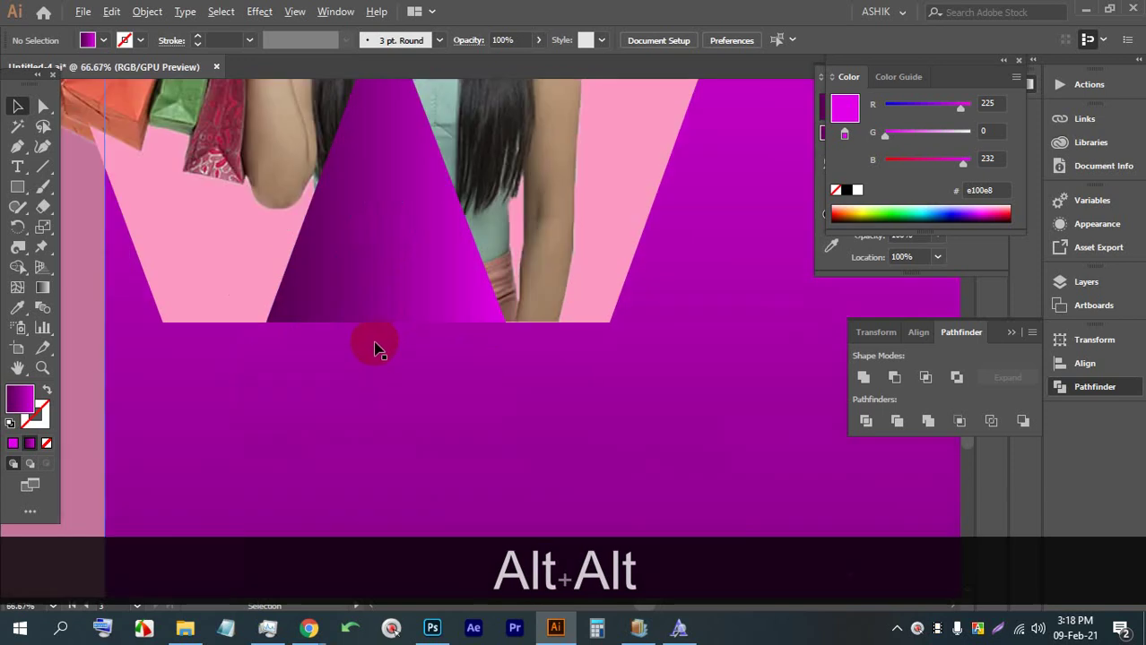
Nudge the middle triangle until its bottom edge sits on the W's base
{"action": "left_click", "coordinate": [379, 276]}
{"action": "scroll", "coordinate": [363, 320], "scroll_direction": "up", "scroll_amount": 2, "text": "alt"}
{"action": "left_click_drag", "start_coordinate": [394, 273], "coordinate": [397, 276]}
{"action": "scroll", "coordinate": [401, 285], "scroll_direction": "down", "scroll_amount": 3, "text": "alt"}
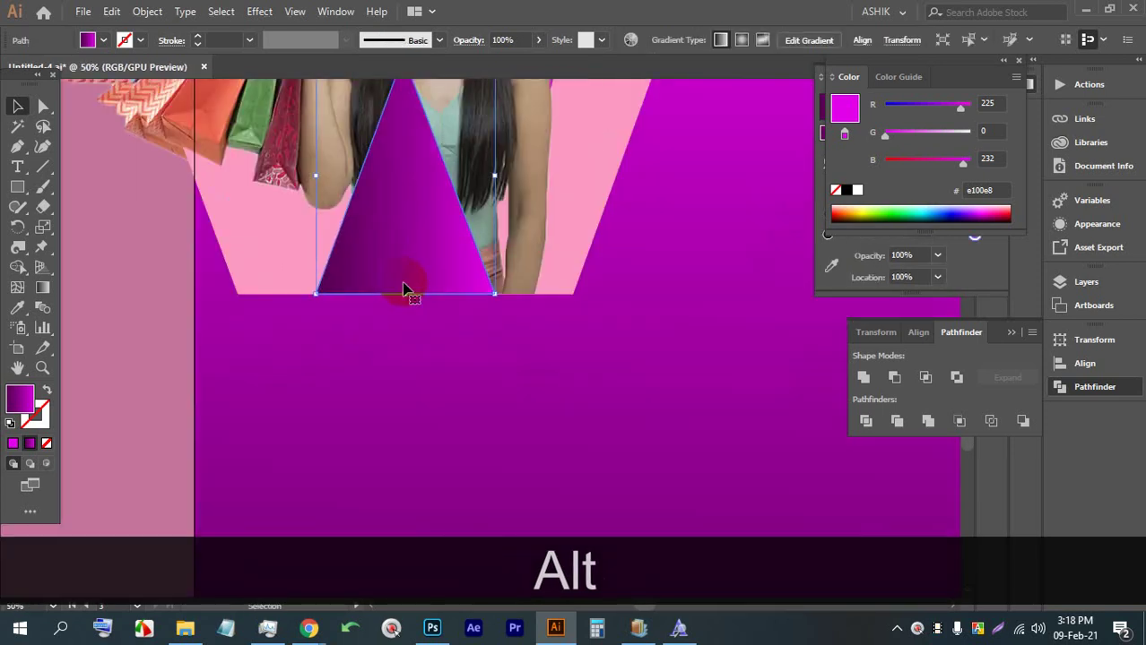
{"action": "key", "text": "Up"}
{"action": "key", "text": "Up"}
{"action": "key", "text": "Down"}
{"action": "key", "text": "Down"}
{"action": "key", "text": "Up"}
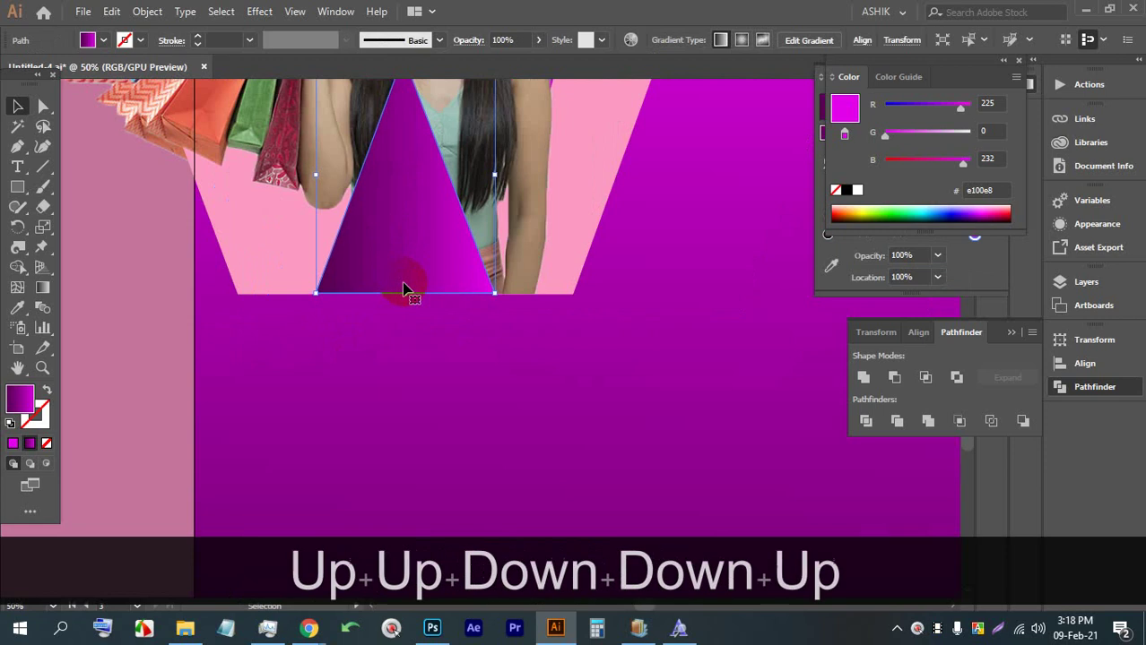
{"action": "key", "text": "Down"}
{"action": "key", "text": "Down"}
{"action": "key", "text": "Up"}
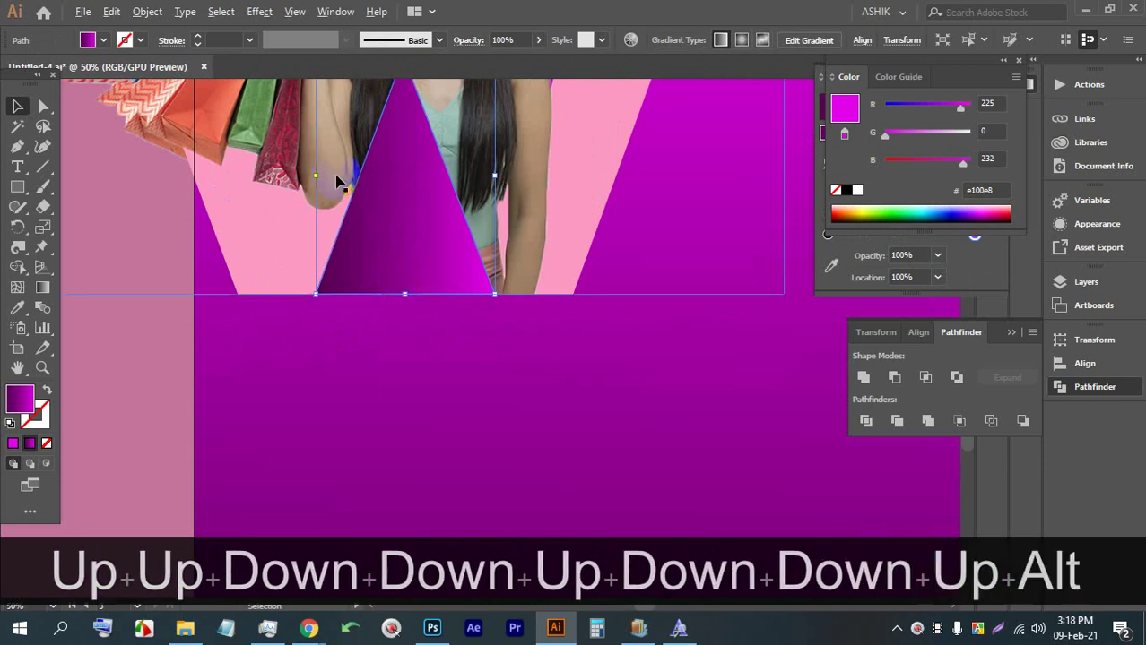
{"action": "scroll", "coordinate": [403, 289], "scroll_direction": "down", "scroll_amount": 1, "text": "alt"}
{"action": "key", "text": "space"}
{"action": "scroll", "coordinate": [373, 289], "scroll_direction": "down", "scroll_amount": 1, "text": "alt"}
{"action": "scroll", "coordinate": [375, 282], "scroll_direction": "up", "scroll_amount": 1, "text": "alt"}
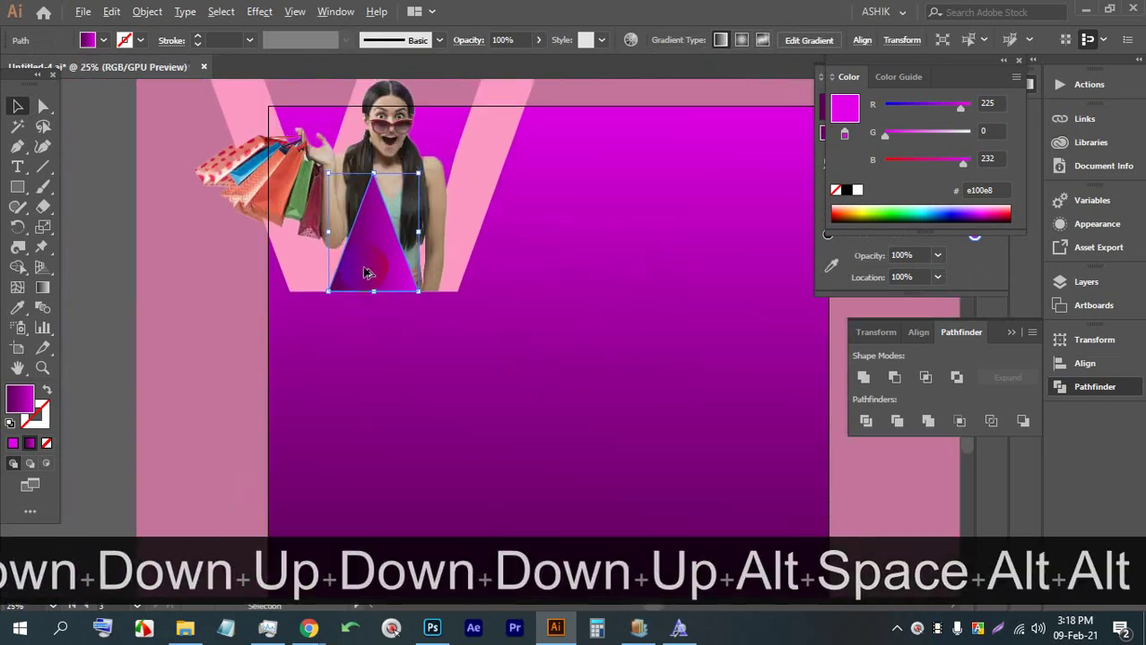
{"action": "scroll", "coordinate": [367, 289], "scroll_direction": "up", "scroll_amount": 1, "text": "alt"}
{"action": "scroll", "coordinate": [356, 312], "scroll_direction": "up", "scroll_amount": 1, "text": "alt"}
Eyedropper the background's purple gradient onto the triangle, make it run top to bottom, then deselect
{"action": "left_click", "coordinate": [18, 306]}
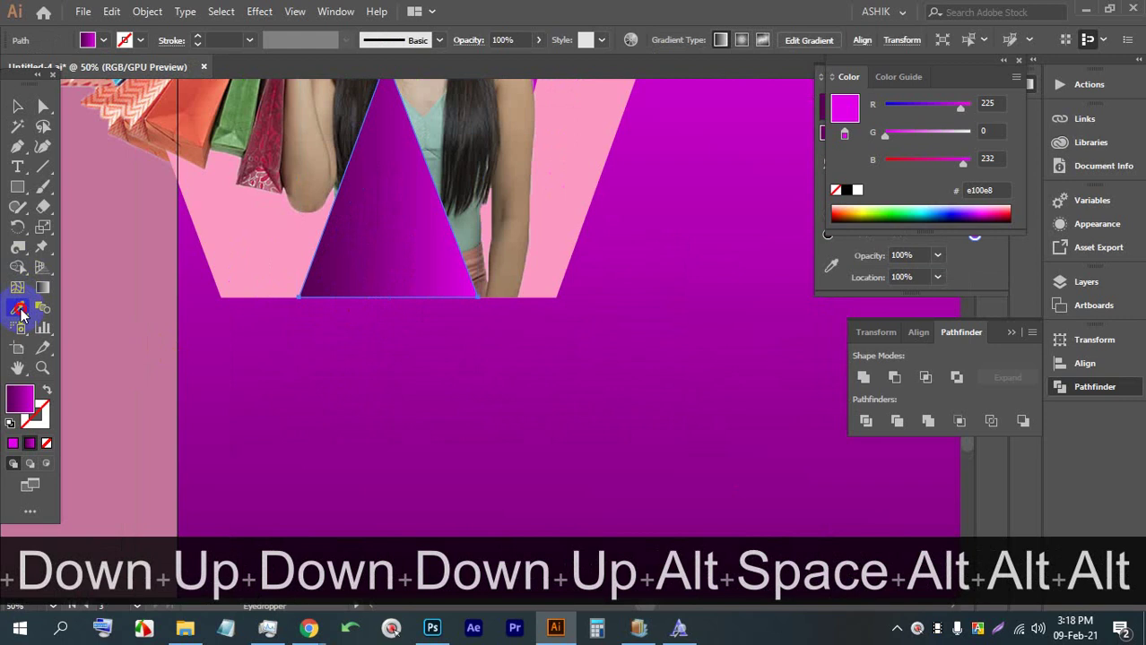
{"action": "left_click", "coordinate": [448, 354]}
{"action": "left_click", "coordinate": [71, 278]}
{"action": "left_click", "coordinate": [41, 287]}
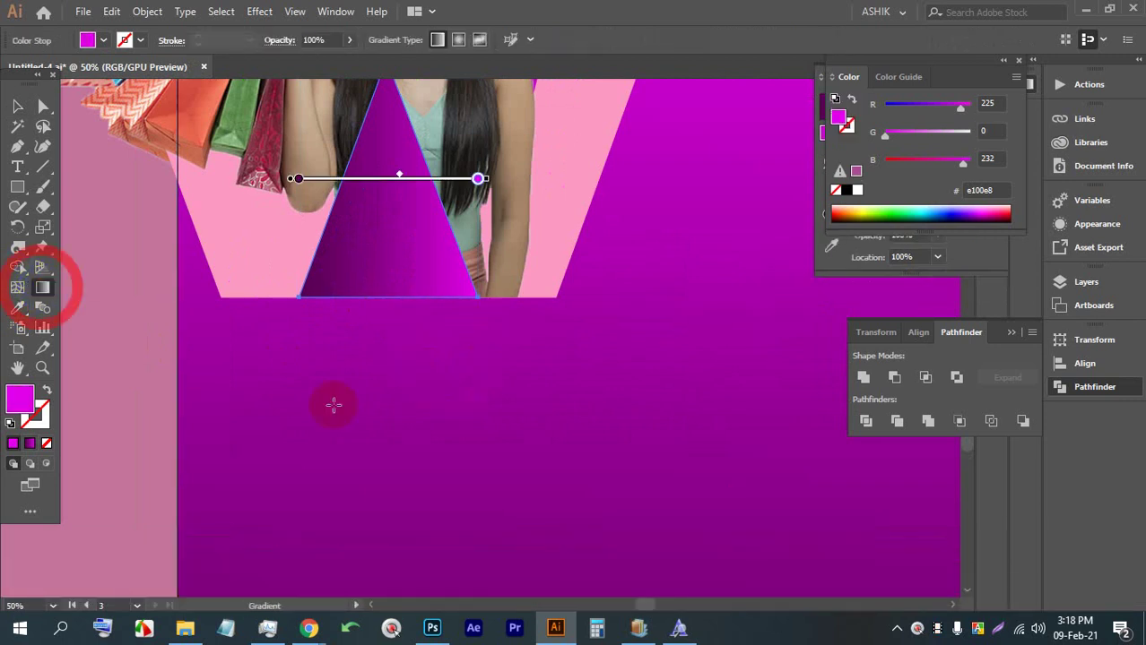
{"action": "scroll", "coordinate": [332, 408], "scroll_direction": "down", "scroll_amount": 2}
{"action": "mouse_move", "coordinate": [354, 263]}
{"action": "left_mouse_down"}
{"action": "mouse_move", "coordinate": [365, 402]}
{"action": "mouse_move", "coordinate": [338, 427]}
{"action": "mouse_move", "coordinate": [373, 240]}
{"action": "mouse_move", "coordinate": [375, 255]}
{"action": "left_mouse_up"}
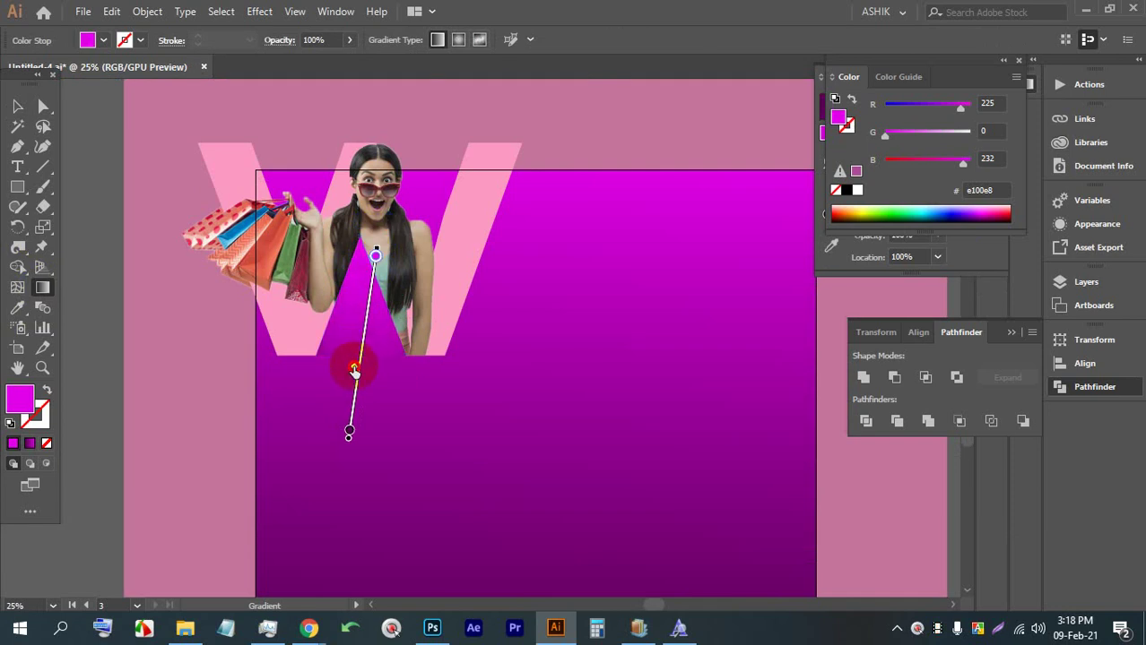
{"action": "left_click", "coordinate": [17, 106]}
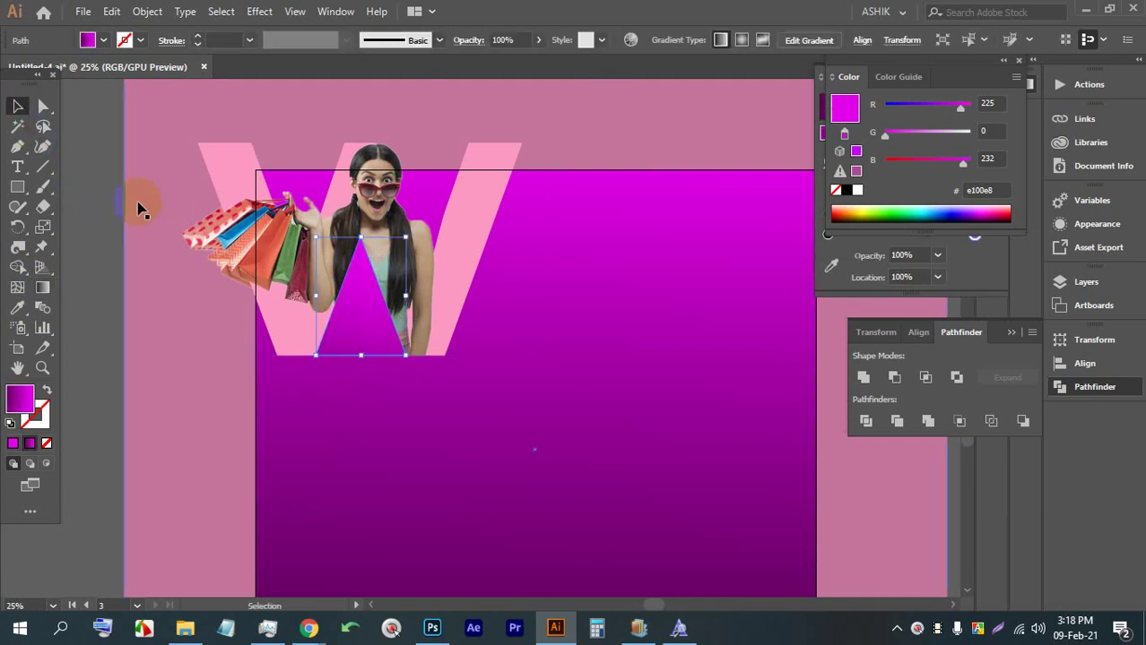
{"action": "left_click", "coordinate": [105, 209]}
{"action": "scroll", "coordinate": [378, 401], "scroll_direction": "down", "scroll_amount": 2, "text": "alt"}
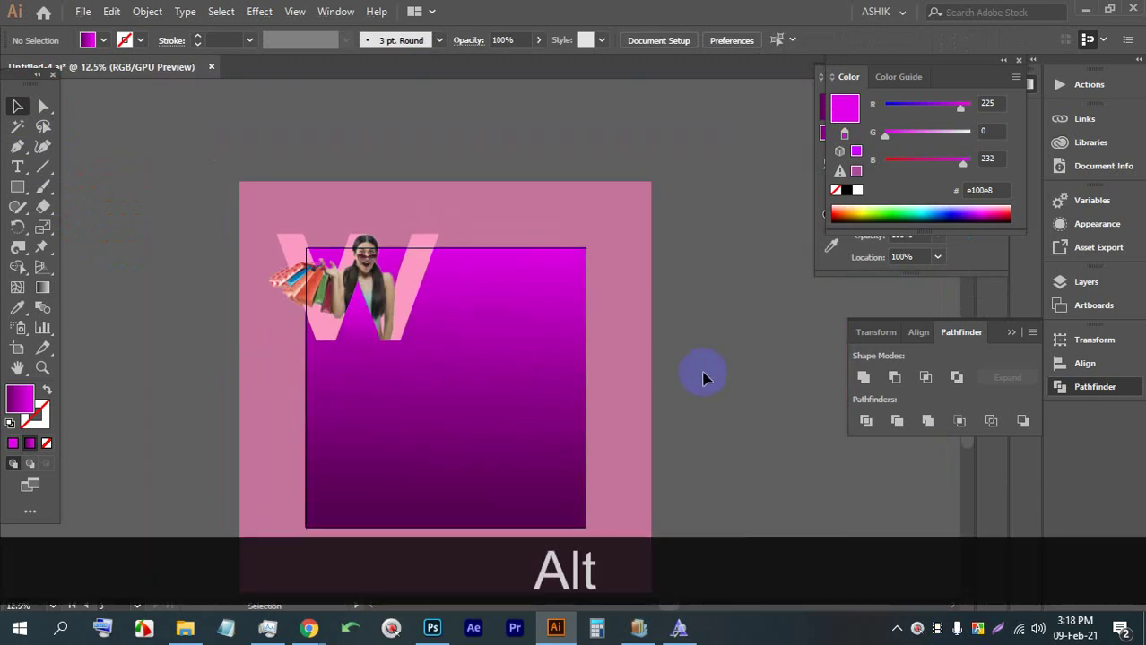
{"action": "scroll", "coordinate": [388, 343], "scroll_direction": "up", "scroll_amount": 2, "text": "alt"}
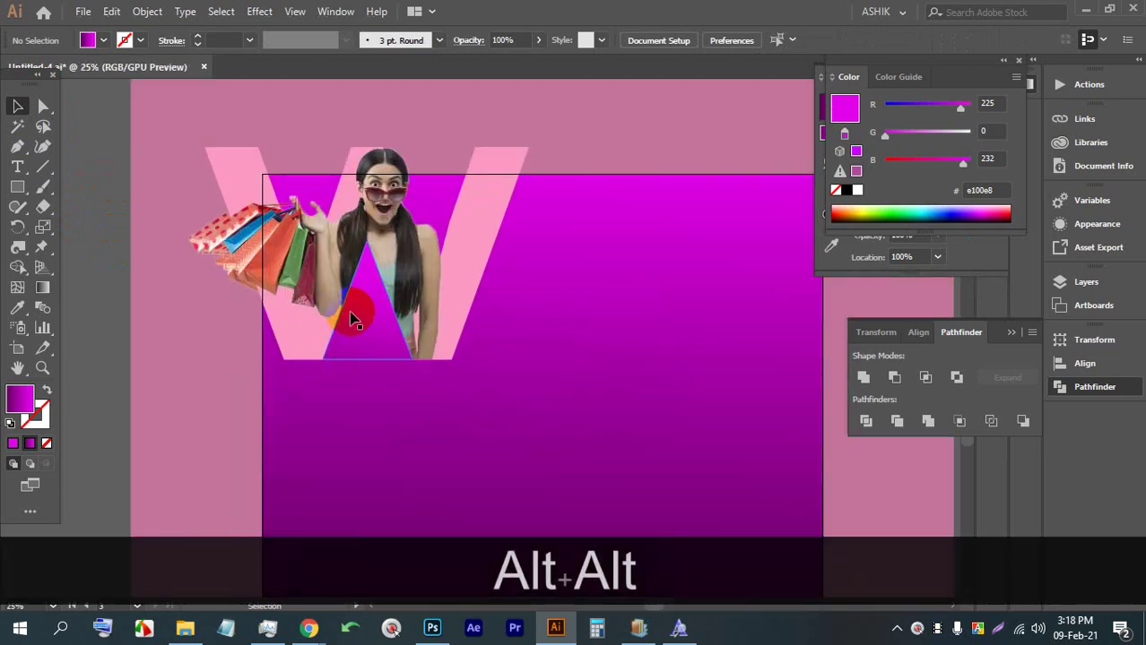
{"action": "scroll", "coordinate": [821, 408], "scroll_direction": "down", "scroll_amount": 2, "text": "alt"}
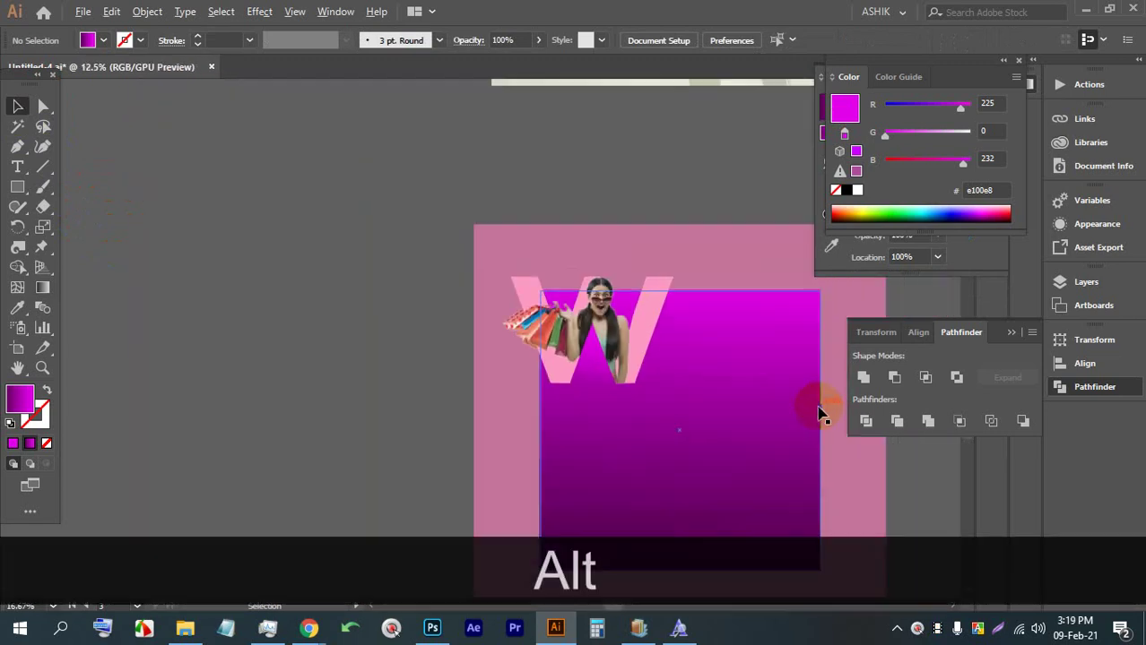
{"action": "left_click_drag", "start_coordinate": [778, 396], "coordinate": [527, 315]}
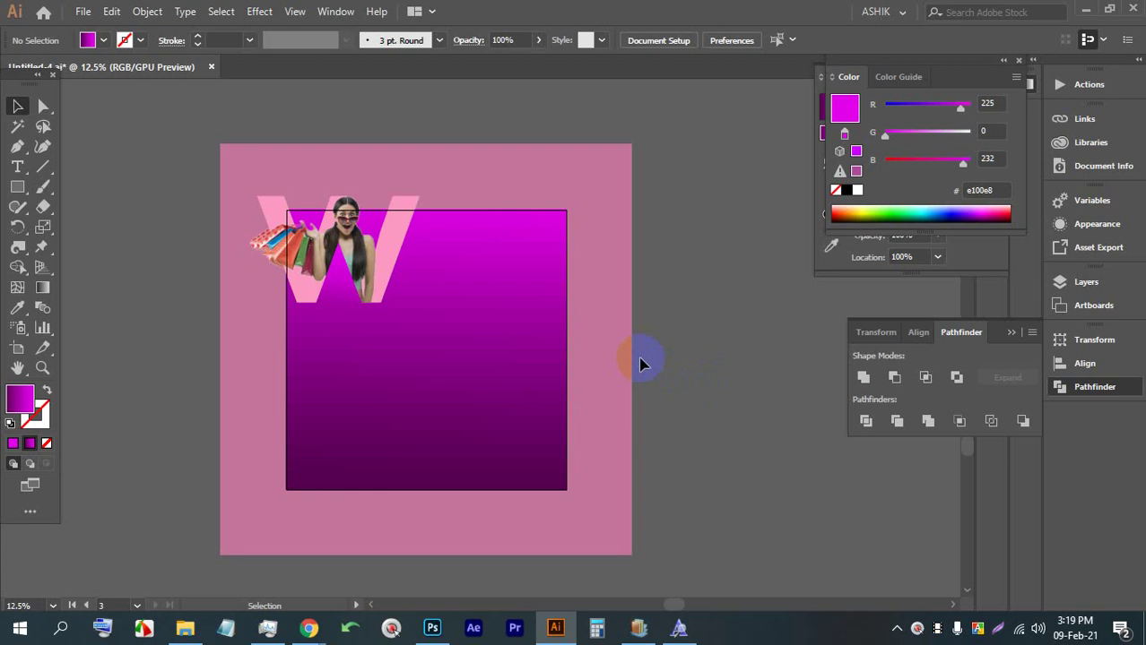
{"action": "left_click", "coordinate": [318, 631]}
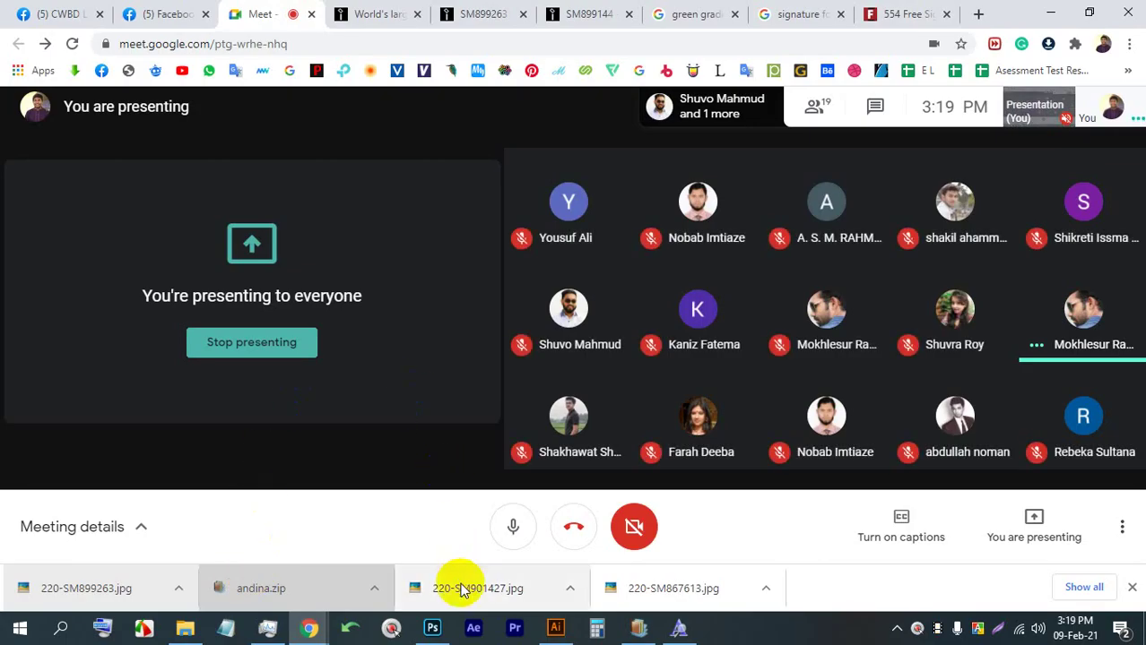
{"action": "left_click", "coordinate": [556, 631]}
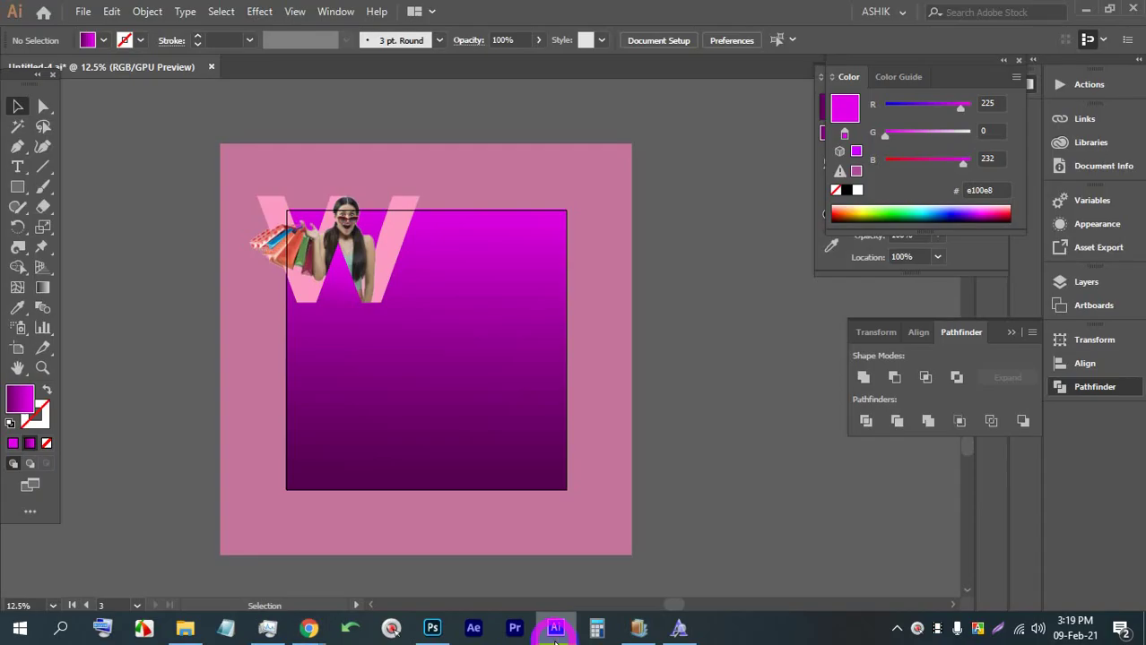
{"action": "scroll", "coordinate": [305, 256], "scroll_direction": "up", "scroll_amount": 2, "text": "alt"}
{"action": "key", "text": "alt"}
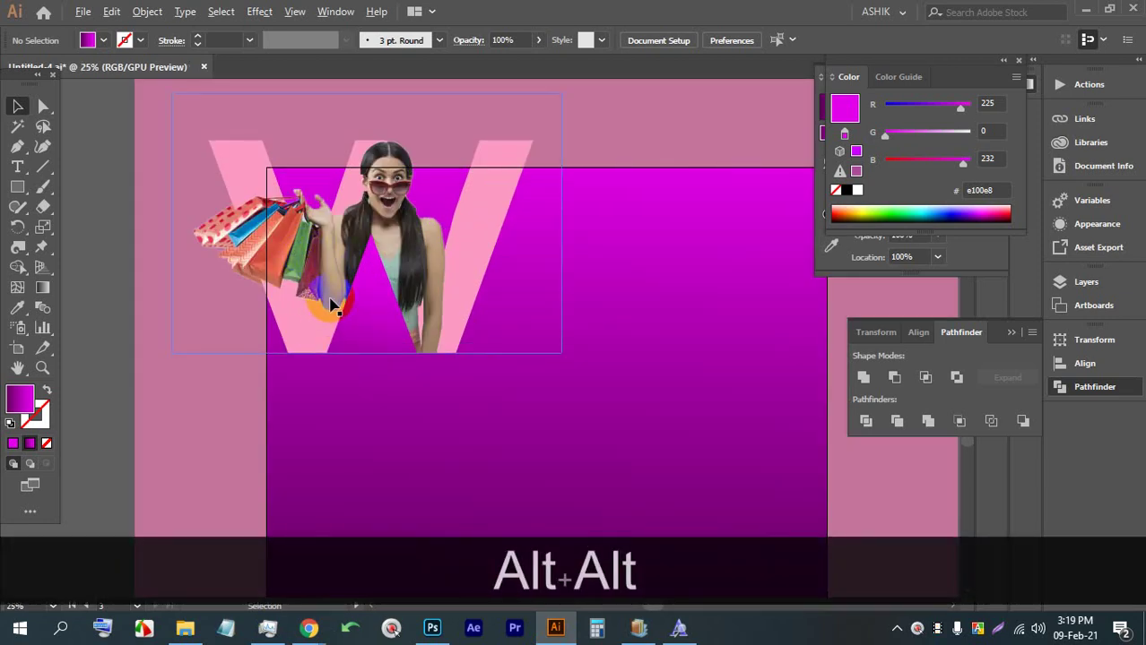
{"action": "left_click", "coordinate": [271, 567]}
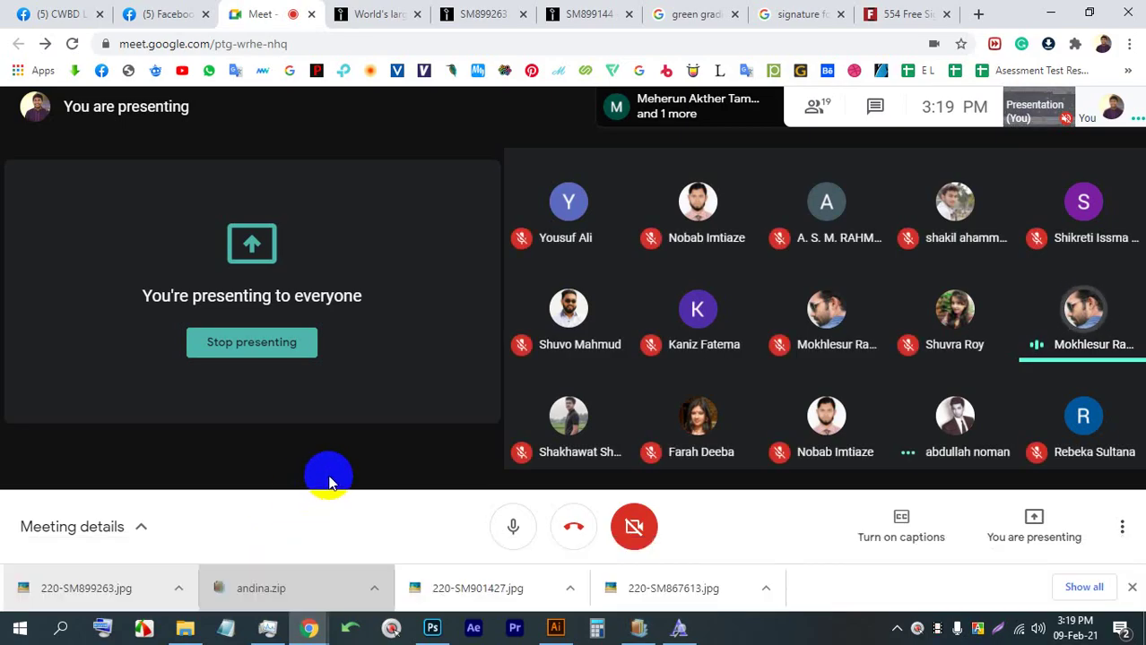
{"action": "left_click", "coordinate": [556, 628]}
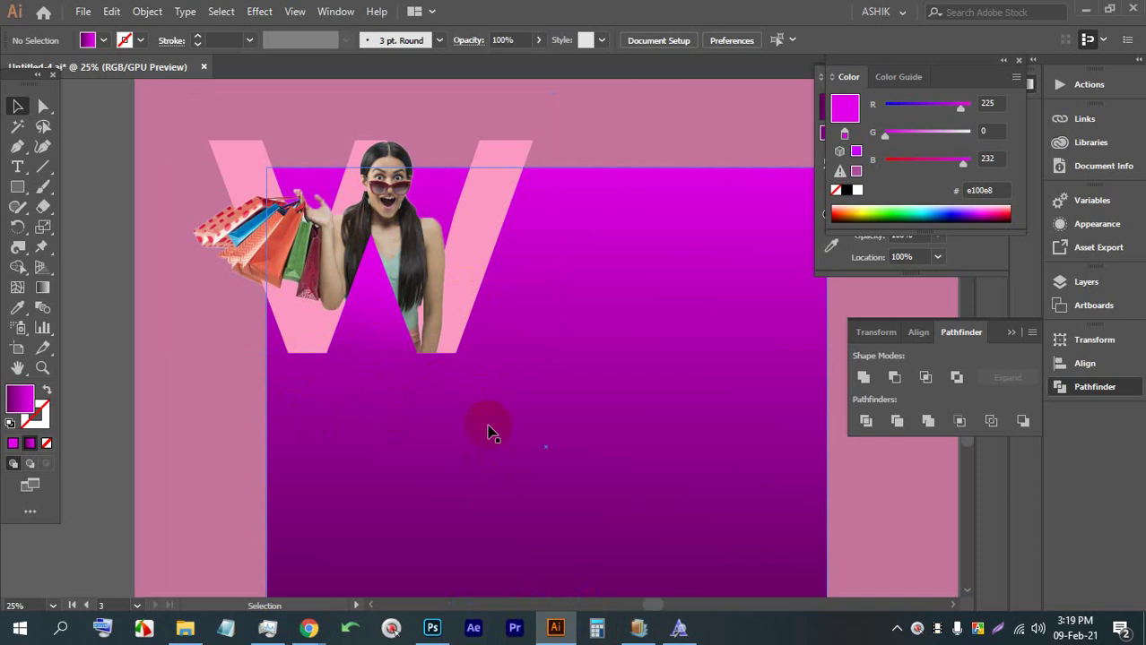
Place a placeholder text object and scale it down onto the gradient square
{"action": "scroll", "coordinate": [468, 448], "scroll_direction": "down", "scroll_amount": 2}
{"action": "scroll", "coordinate": [418, 346], "scroll_direction": "up", "scroll_amount": 1}
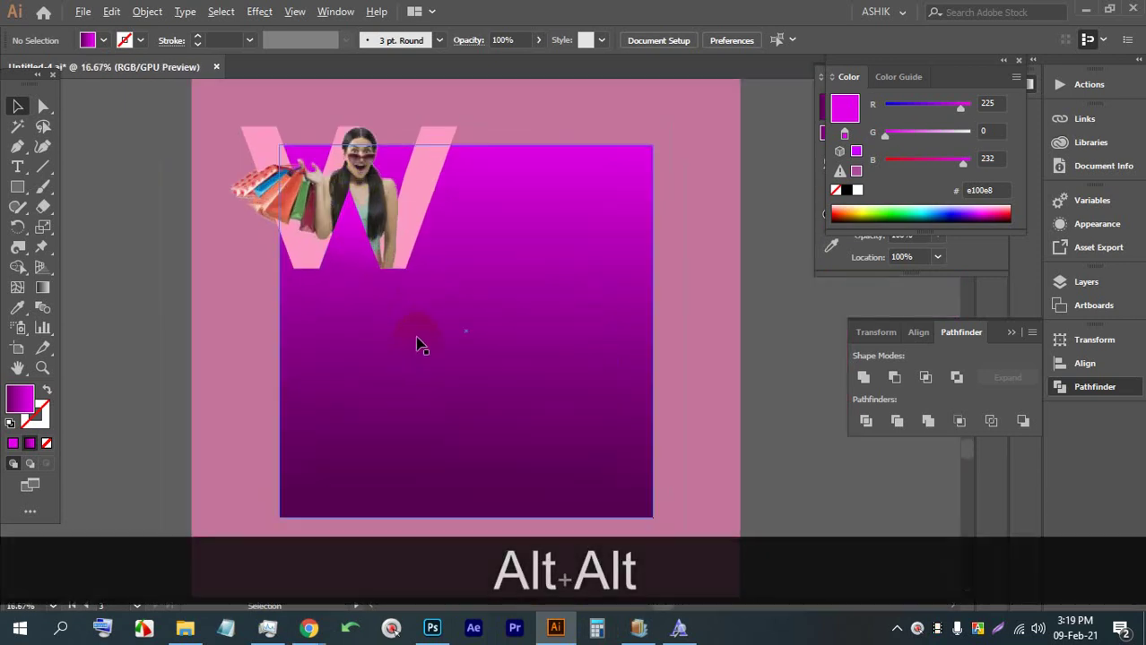
{"action": "scroll", "coordinate": [419, 346], "scroll_direction": "up", "scroll_amount": 1}
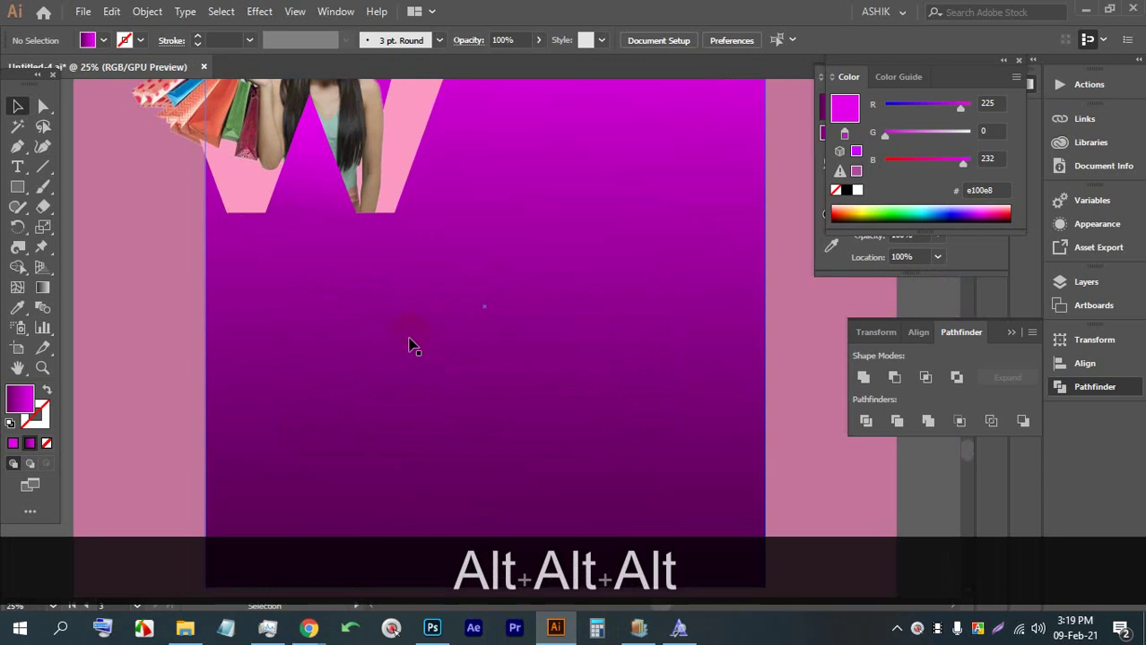
{"action": "left_click", "coordinate": [17, 167]}
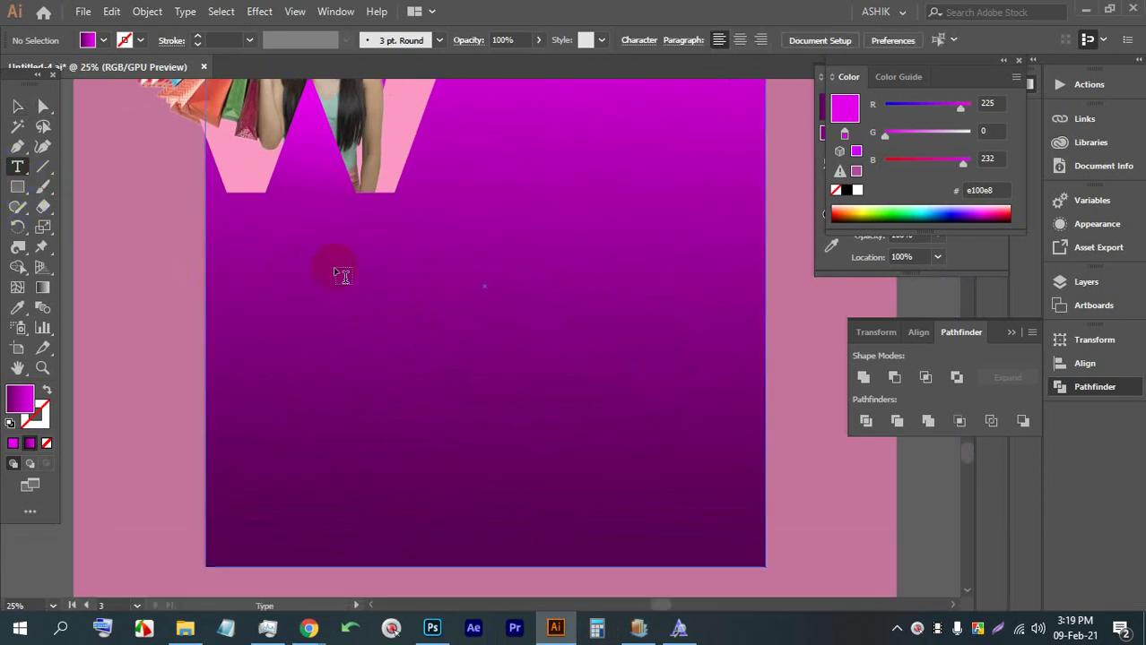
{"action": "left_click", "coordinate": [334, 269]}
{"action": "left_click", "coordinate": [17, 106]}
{"action": "scroll", "coordinate": [222, 243], "scroll_direction": "down", "scroll_amount": 3}
{"action": "left_click_drag", "start_coordinate": [573, 164], "coordinate": [348, 241]}
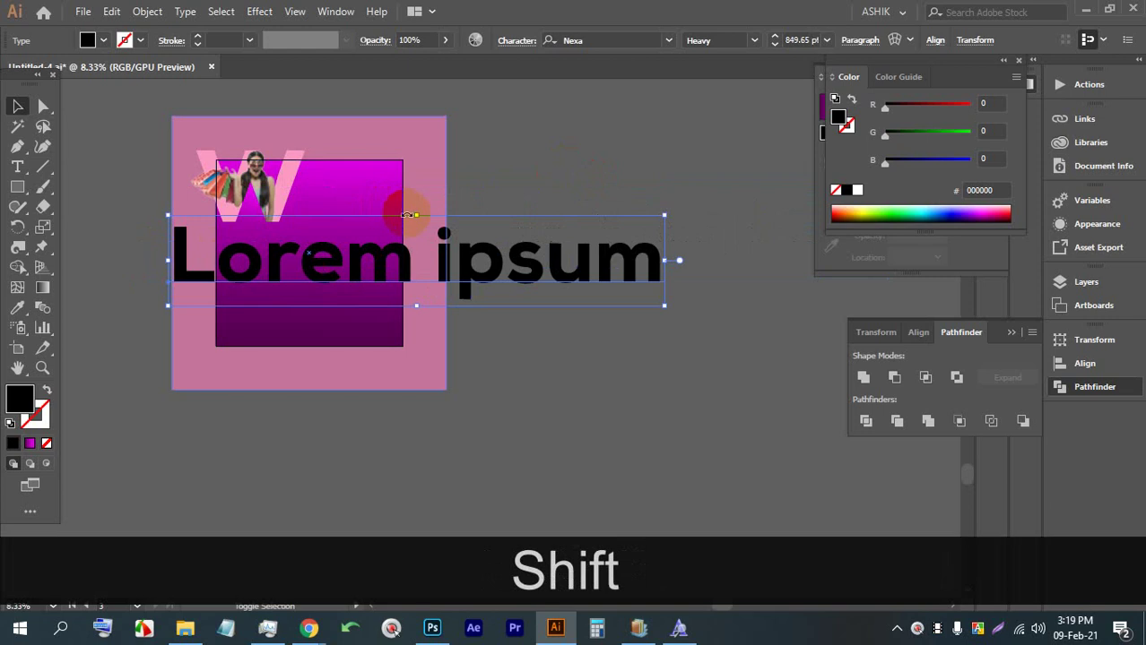
{"action": "left_click_drag", "start_coordinate": [411, 213], "coordinate": [350, 224]}
{"action": "scroll", "coordinate": [351, 224], "scroll_direction": "up", "scroll_amount": 2}
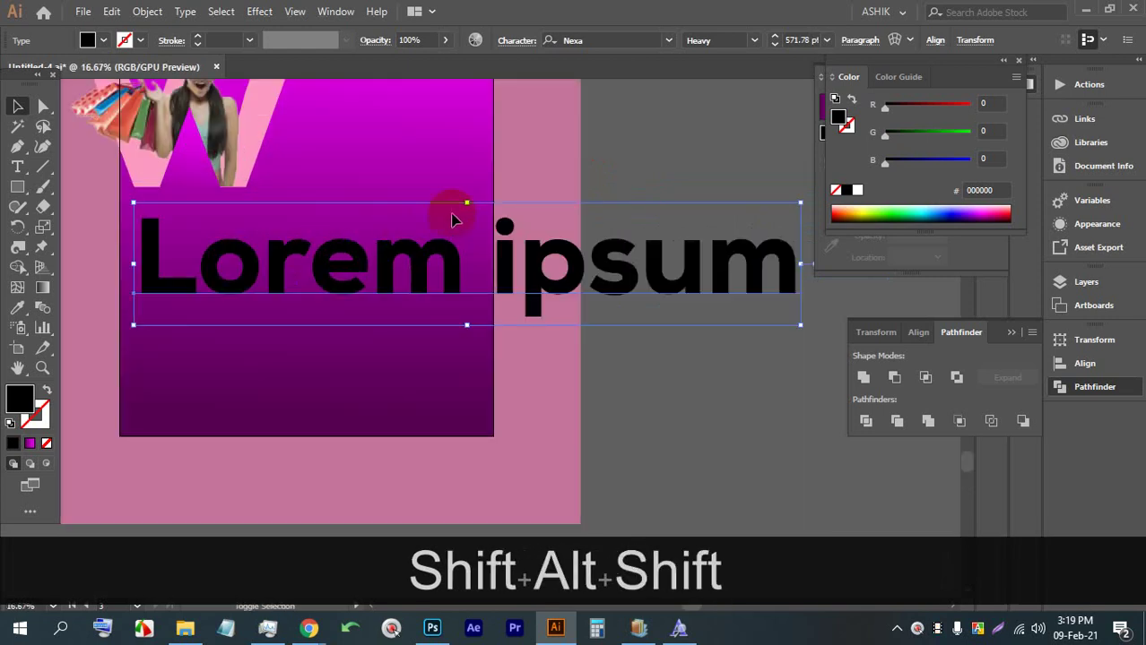
{"action": "left_click_drag", "start_coordinate": [459, 208], "coordinate": [439, 231]}
{"action": "left_click_drag", "start_coordinate": [419, 284], "coordinate": [314, 249]}
Replace the placeholder with lowercase 'total body', then scale it down and shift it left
{"action": "double_click", "coordinate": [315, 248]}
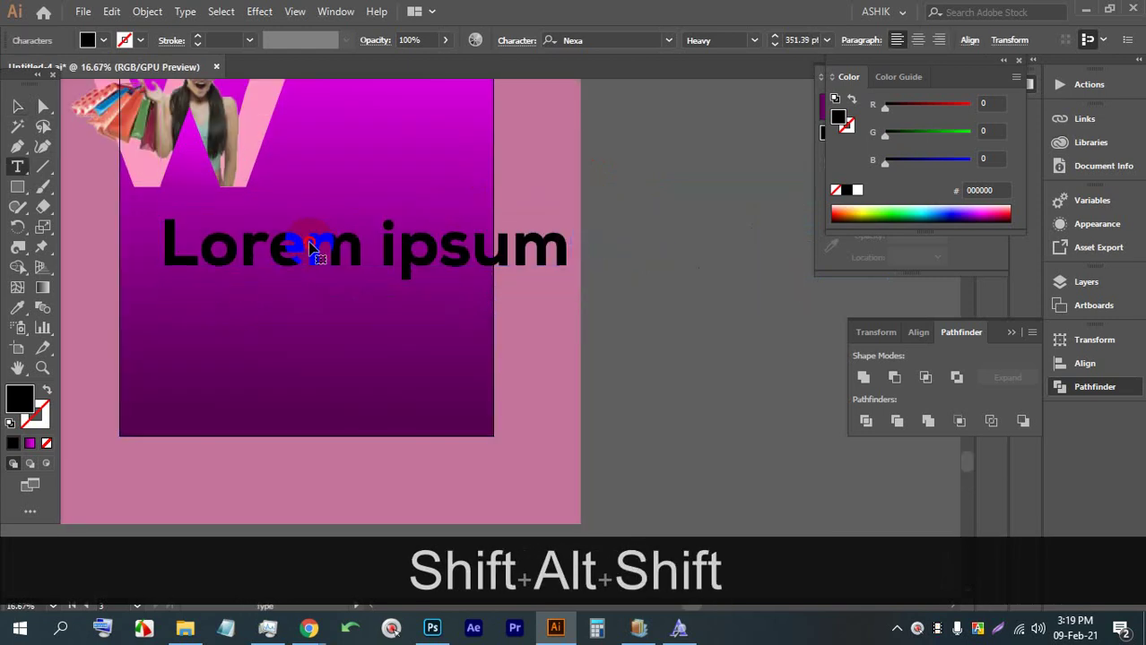
{"action": "key", "text": "ctrl+a"}
{"action": "type", "text": "T"}
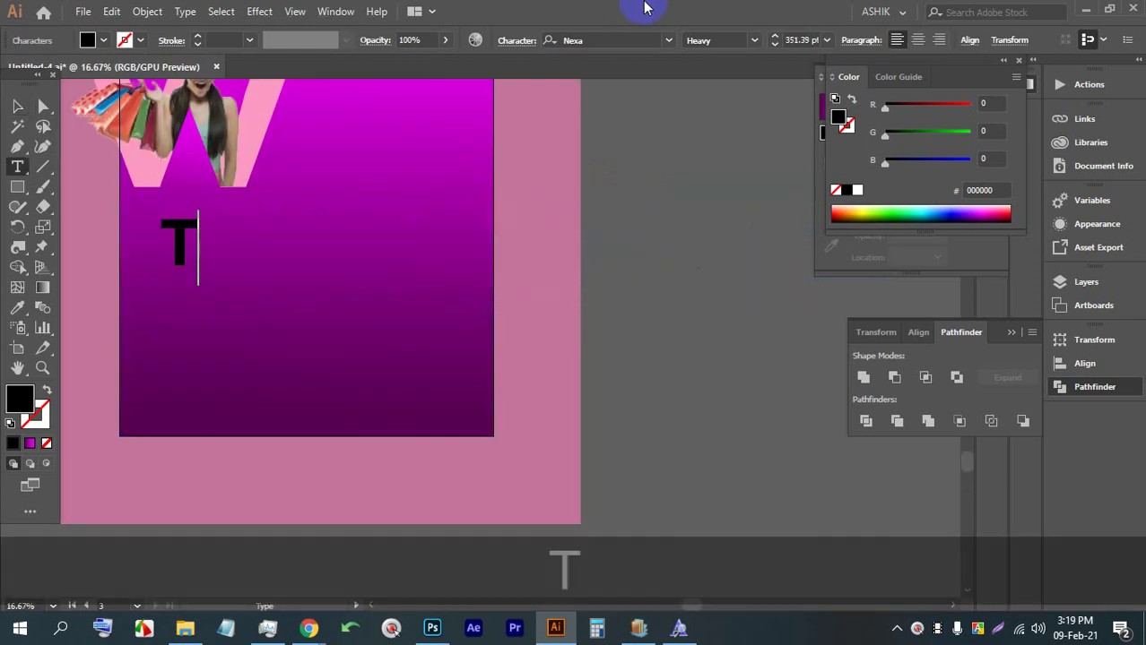
{"action": "key", "text": "BackSpace"}
{"action": "key", "text": "Caps_Lock"}
{"action": "type", "text": "total "}
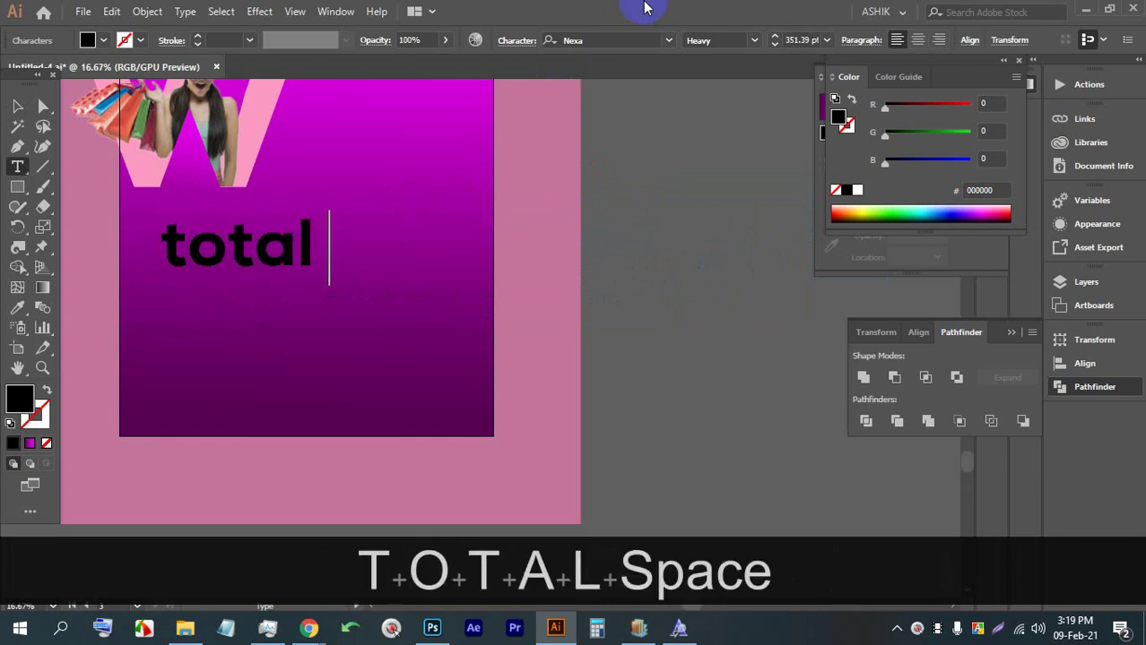
{"action": "type", "text": "body"}
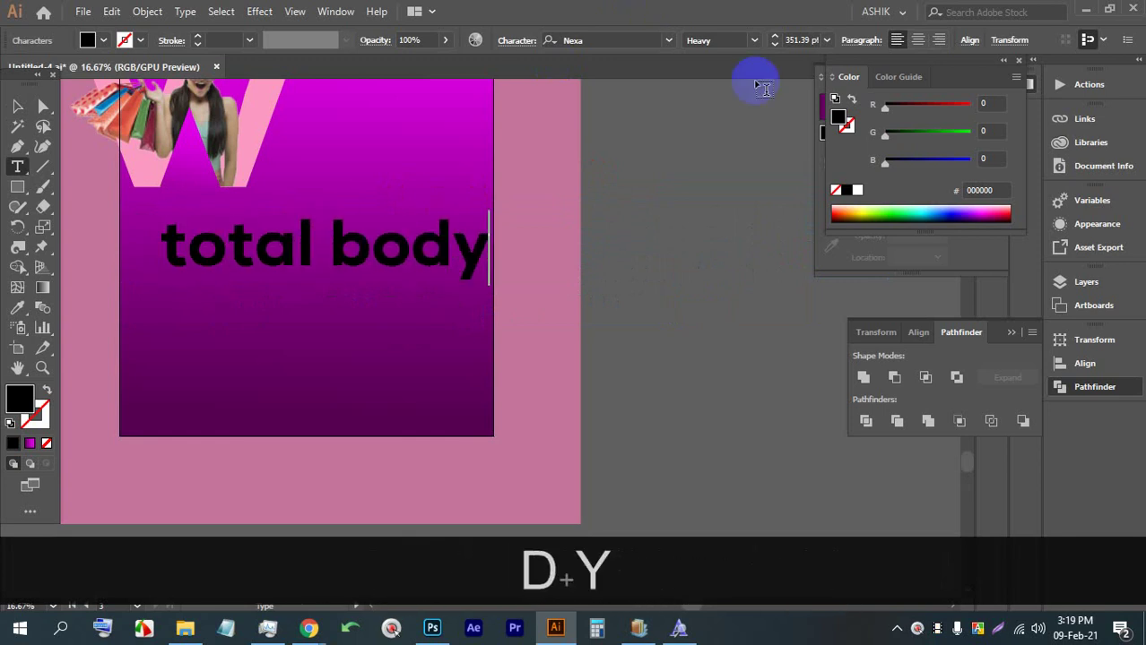
{"action": "left_click", "coordinate": [12, 105]}
{"action": "scroll", "coordinate": [72, 217], "scroll_direction": "up", "scroll_amount": 2}
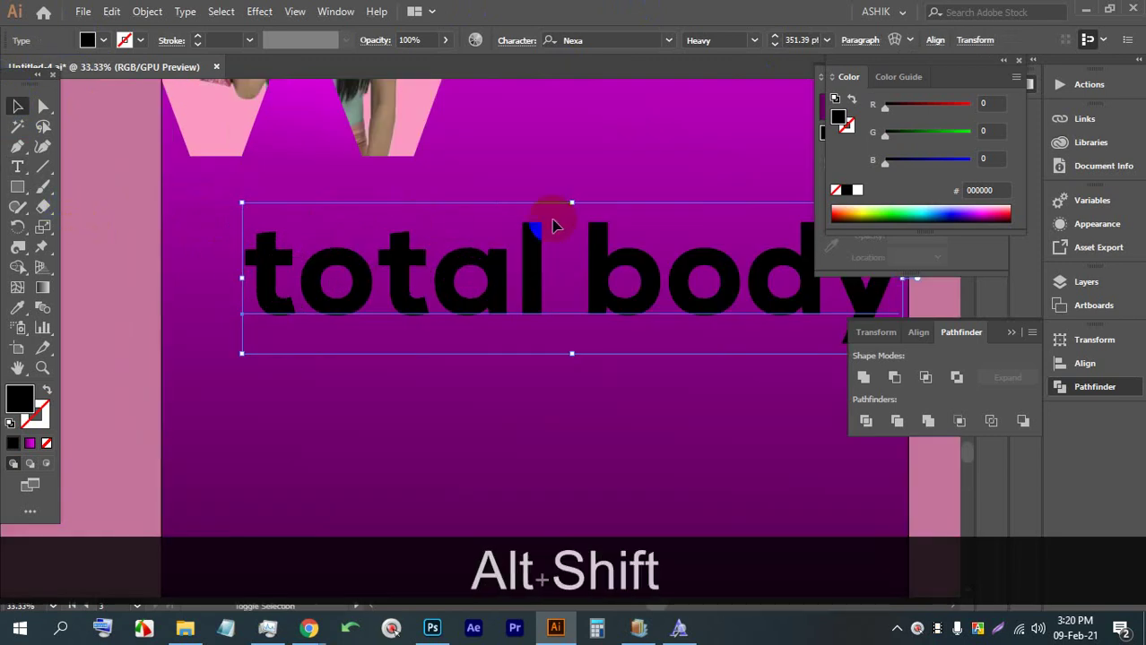
{"action": "left_click_drag", "start_coordinate": [574, 204], "coordinate": [533, 267]}
{"action": "left_click_drag", "start_coordinate": [533, 267], "coordinate": [522, 292]}
{"action": "left_click", "coordinate": [669, 39]}
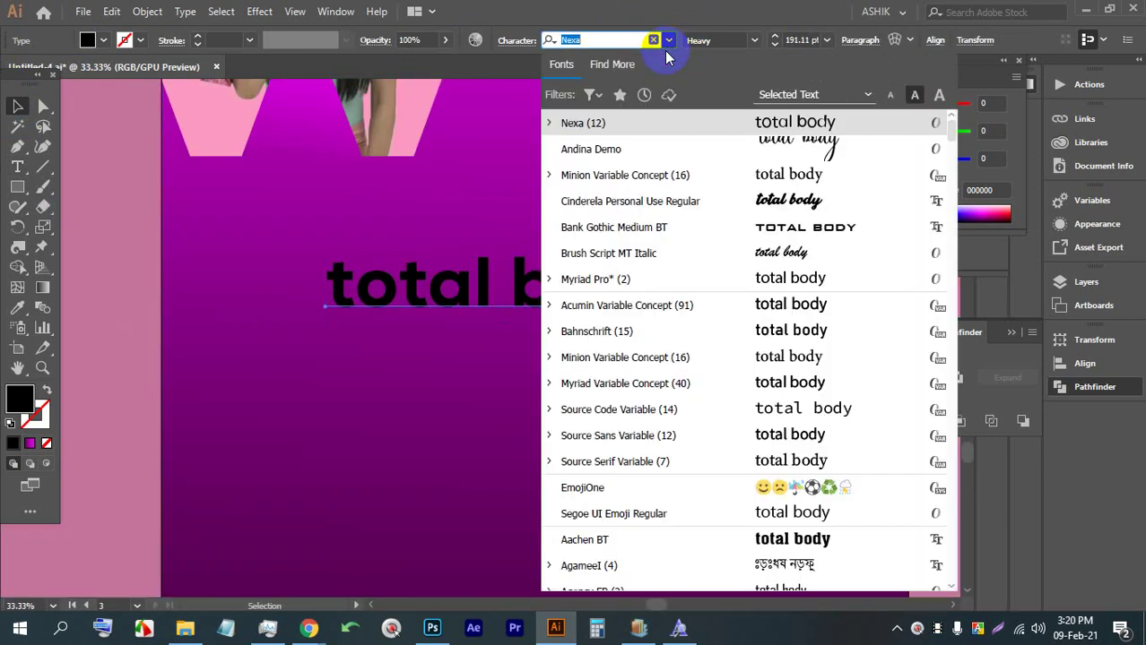
Set 'total body' in the Cinderela script font and enlarge it
{"action": "left_click", "coordinate": [741, 197]}
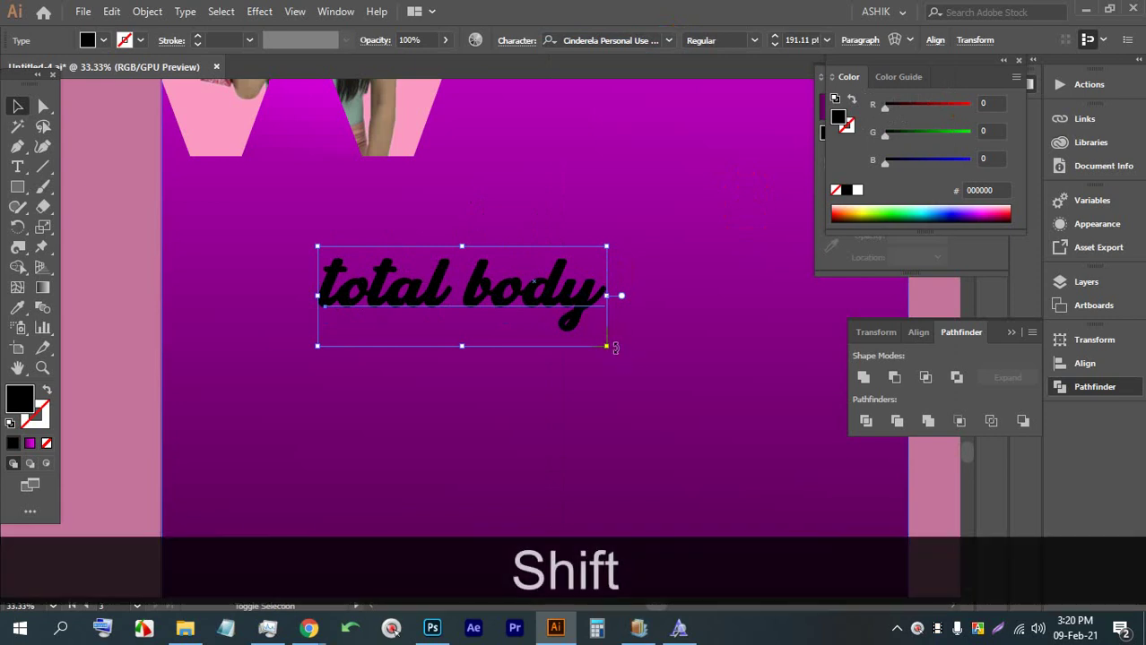
{"action": "left_click_drag", "start_coordinate": [609, 342], "coordinate": [713, 400]}
{"action": "scroll", "coordinate": [486, 312], "scroll_direction": "down", "scroll_amount": 2}
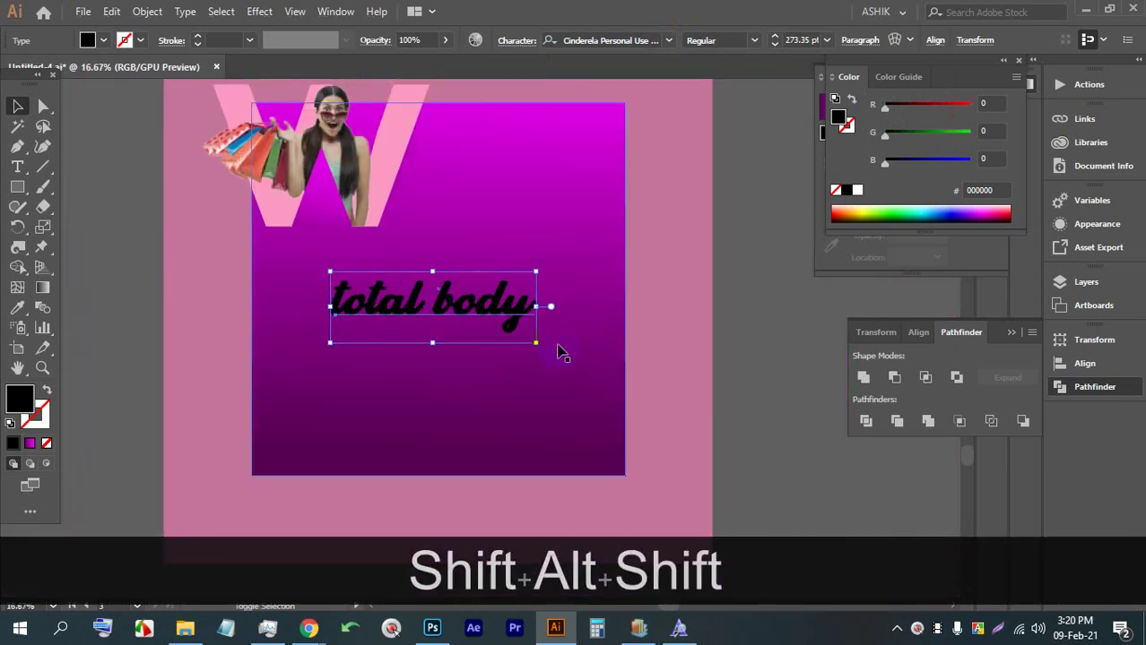
{"action": "left_click_drag", "start_coordinate": [536, 343], "coordinate": [567, 352]}
{"action": "left_click_drag", "start_coordinate": [494, 320], "coordinate": [483, 296]}
Make 'total body' white, shrink it to about 233 pt and move it beneath the W
{"action": "left_click", "coordinate": [134, 41]}
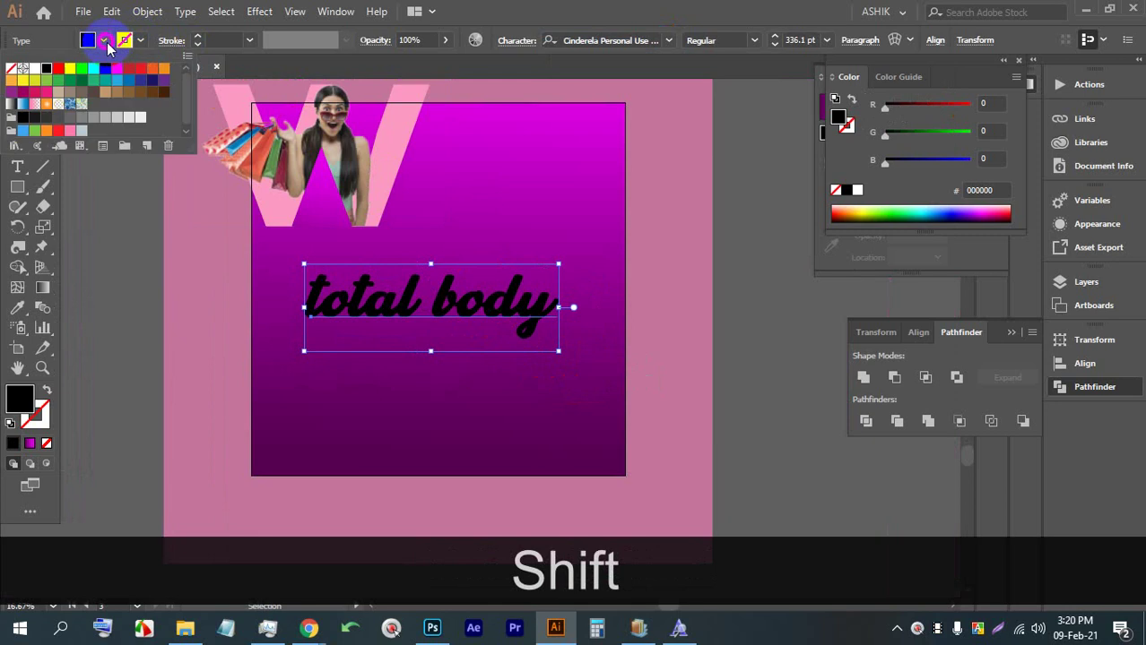
{"action": "left_click", "coordinate": [32, 56]}
{"action": "left_click", "coordinate": [744, 287]}
{"action": "left_click", "coordinate": [450, 296]}
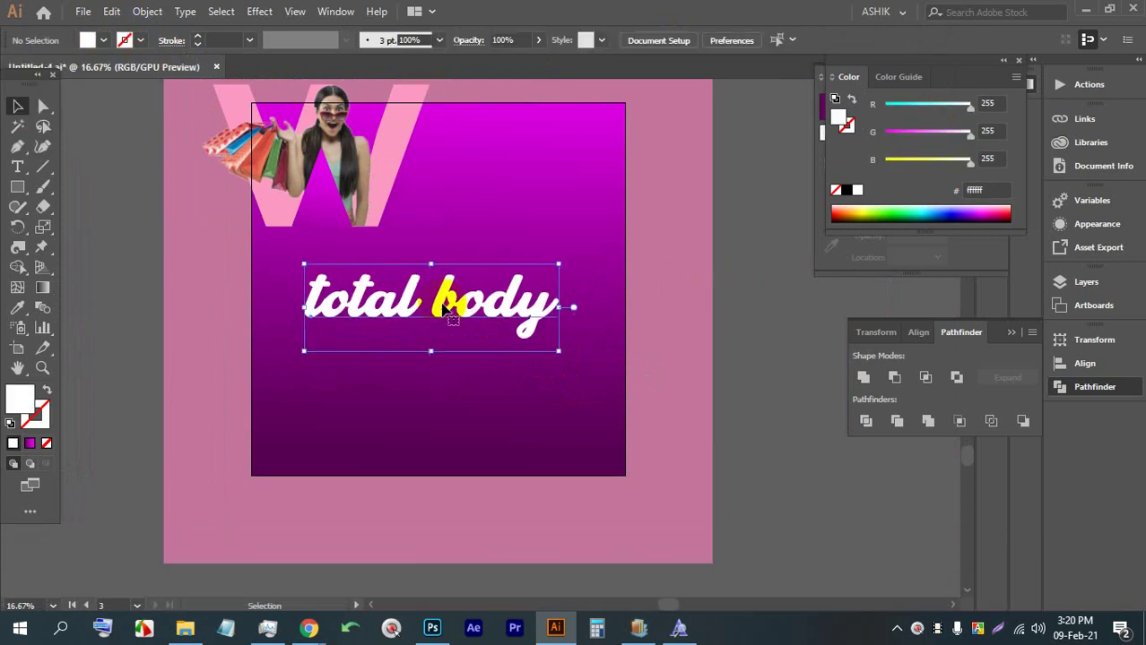
{"action": "mouse_move", "coordinate": [465, 315]}
{"action": "left_mouse_down"}
{"action": "mouse_move", "coordinate": [473, 310]}
{"action": "mouse_move", "coordinate": [460, 312]}
{"action": "mouse_move", "coordinate": [454, 291]}
{"action": "mouse_move", "coordinate": [452, 310]}
{"action": "left_mouse_up"}
{"action": "left_click_drag", "start_coordinate": [561, 258], "coordinate": [481, 285]}
{"action": "left_click_drag", "start_coordinate": [380, 302], "coordinate": [370, 289]}
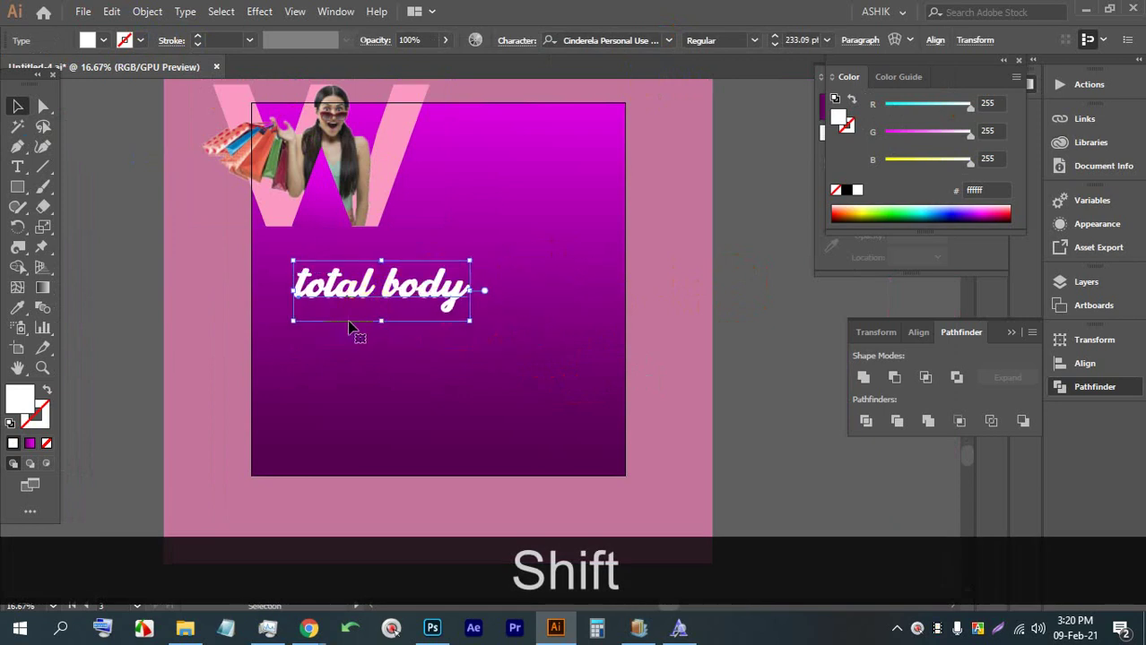
Place a new Lorem ipsum text object, scale it down and move it onto the artboard
{"action": "left_click", "coordinate": [18, 167]}
{"action": "left_click", "coordinate": [333, 355]}
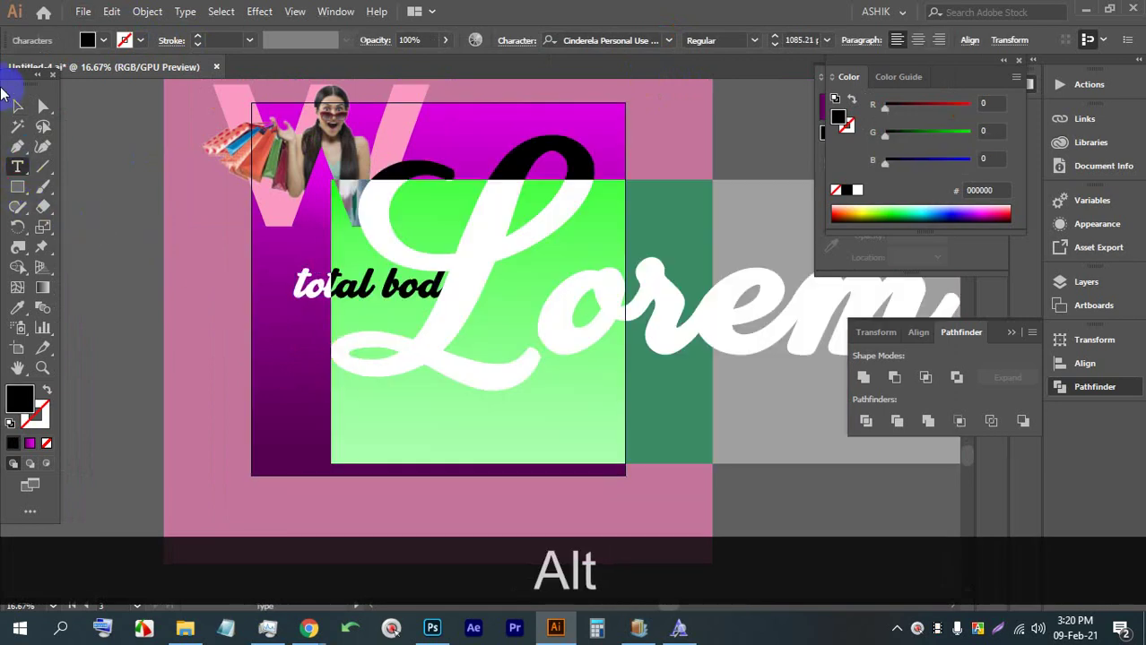
{"action": "left_click", "coordinate": [17, 106]}
{"action": "left_click_drag", "start_coordinate": [511, 146], "coordinate": [783, 310]}
{"action": "left_click_drag", "start_coordinate": [890, 315], "coordinate": [207, 329]}
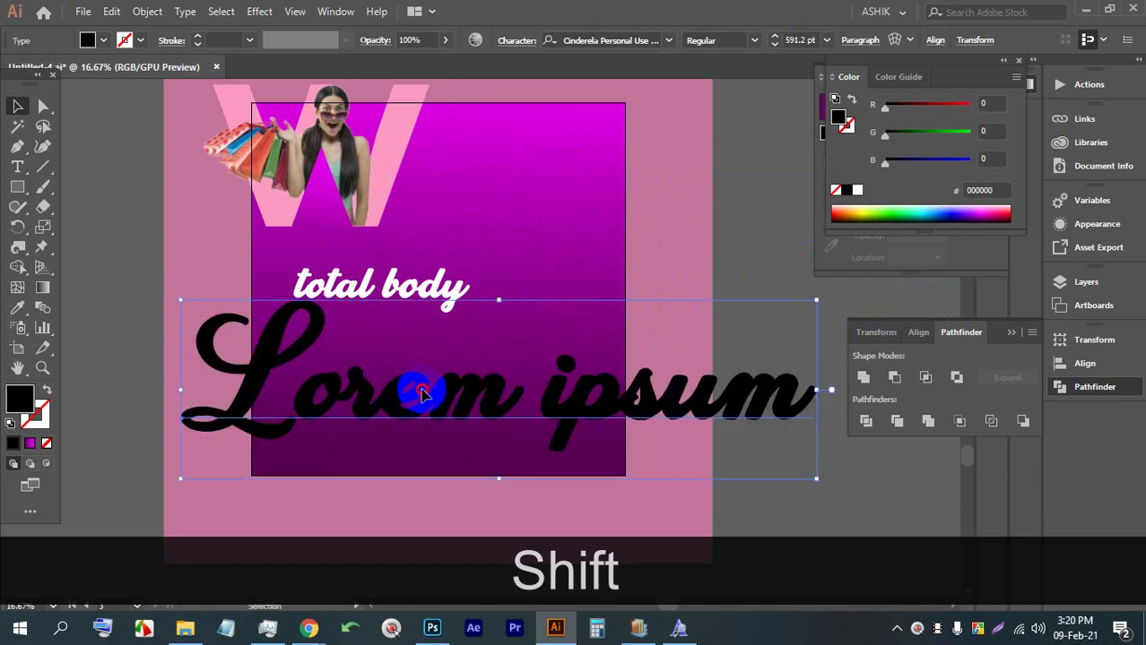
Replace the placeholder with 'workouts', shrink it and set it beneath 'total body'
{"action": "double_click", "coordinate": [430, 389]}
{"action": "triple_click", "coordinate": [429, 389]}
{"action": "type", "text": "wo"}
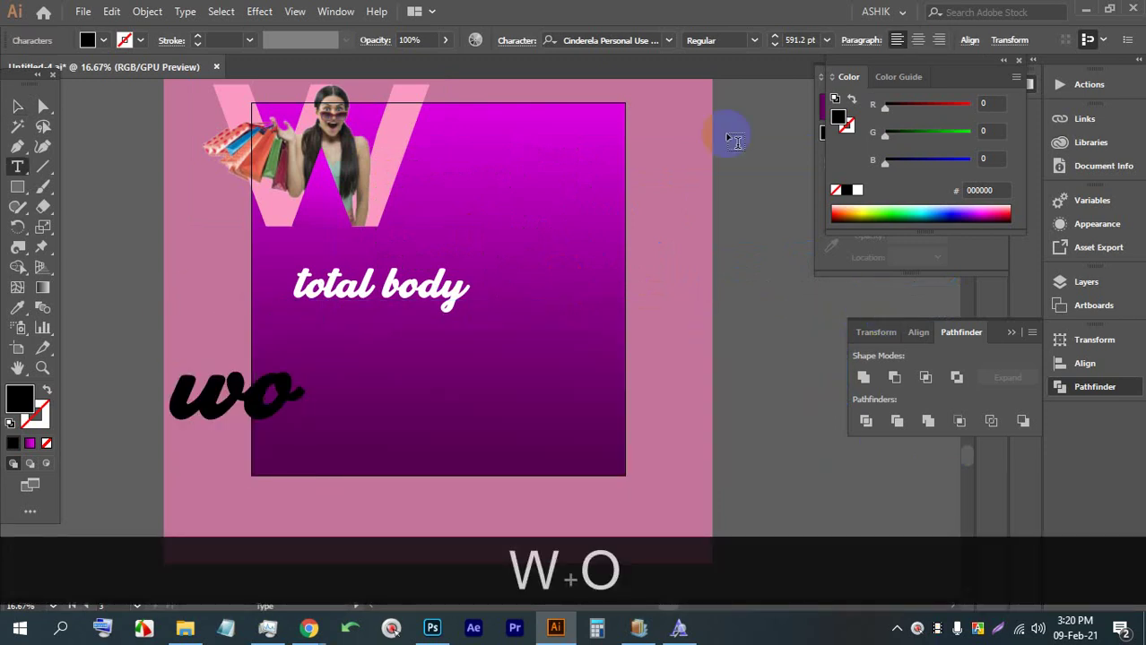
{"action": "type", "text": "rkouts"}
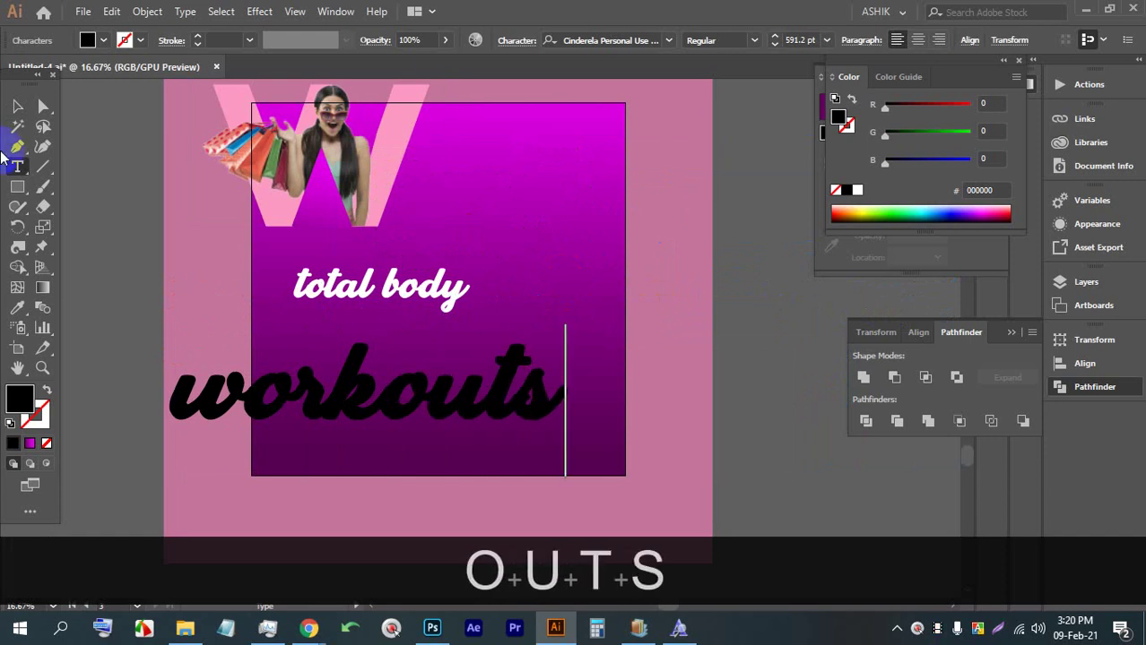
{"action": "left_click", "coordinate": [17, 108]}
{"action": "left_click_drag", "start_coordinate": [366, 329], "coordinate": [349, 374]}
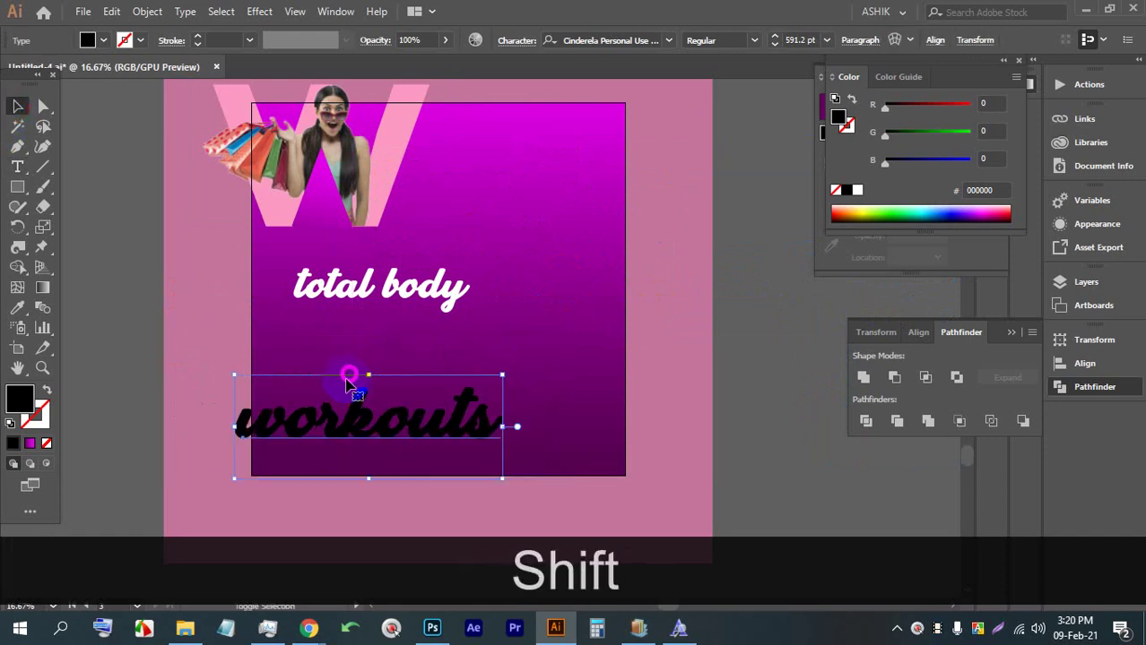
{"action": "left_click_drag", "start_coordinate": [394, 421], "coordinate": [443, 343]}
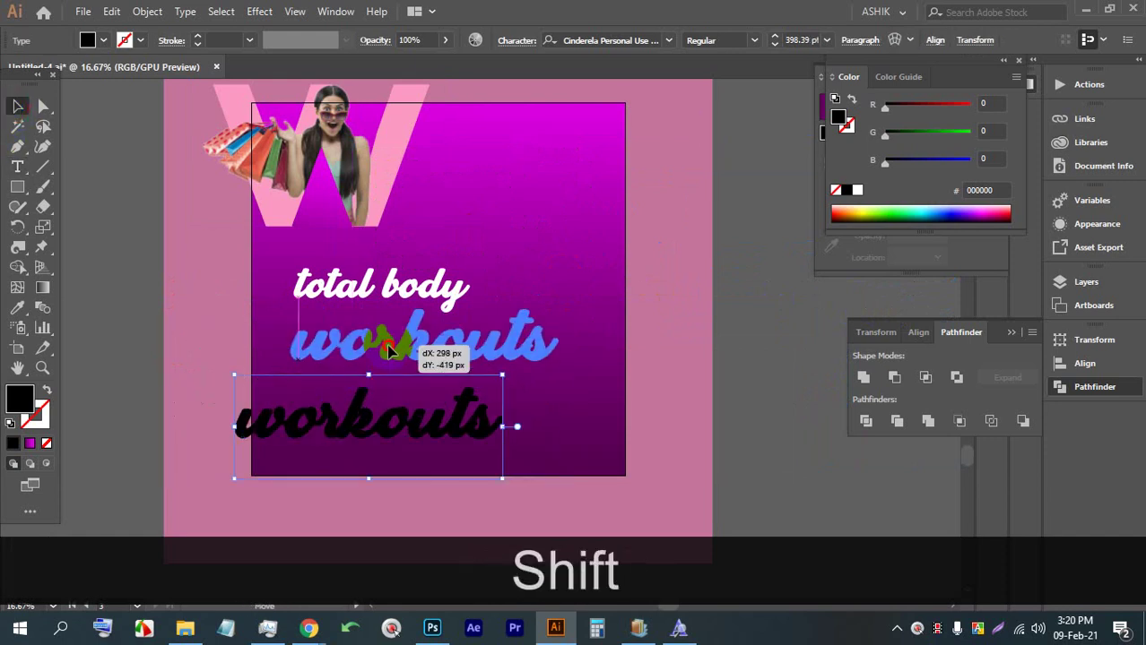
Set 'workouts' in Arial Black Italic and enlarge it to about 333 pt
{"action": "left_click", "coordinate": [668, 39]}
{"action": "scroll", "coordinate": [843, 307], "scroll_direction": "down", "scroll_amount": 4}
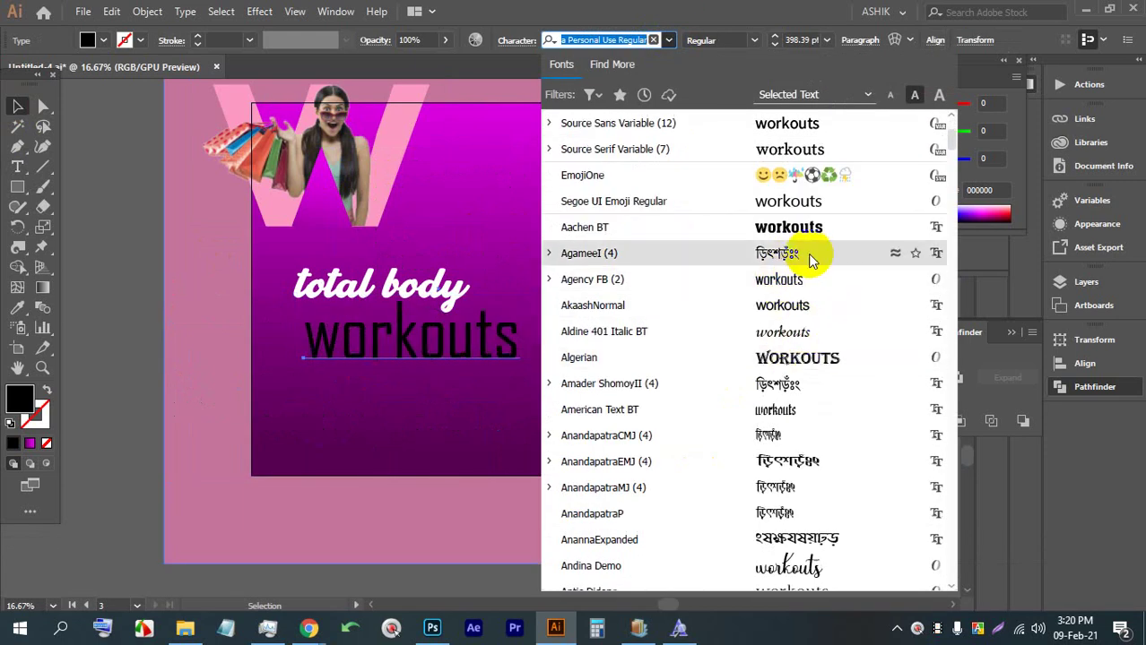
{"action": "scroll", "coordinate": [785, 341], "scroll_direction": "down", "scroll_amount": 2}
{"action": "scroll", "coordinate": [784, 341], "scroll_direction": "down", "scroll_amount": 2}
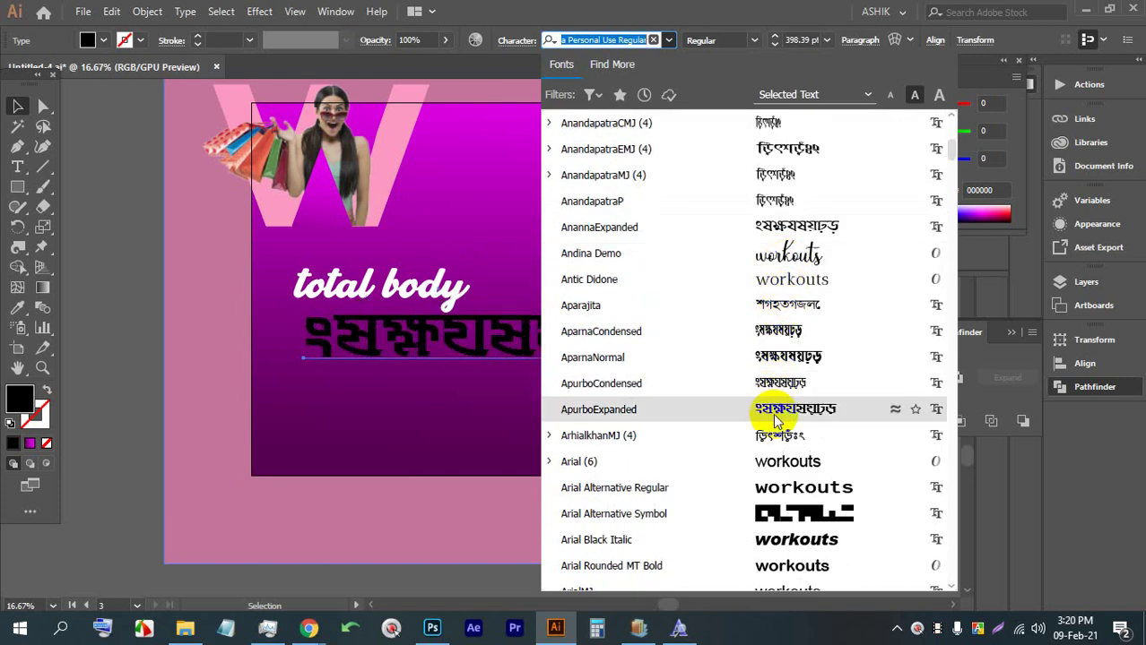
{"action": "scroll", "coordinate": [768, 409], "scroll_direction": "down", "scroll_amount": 3}
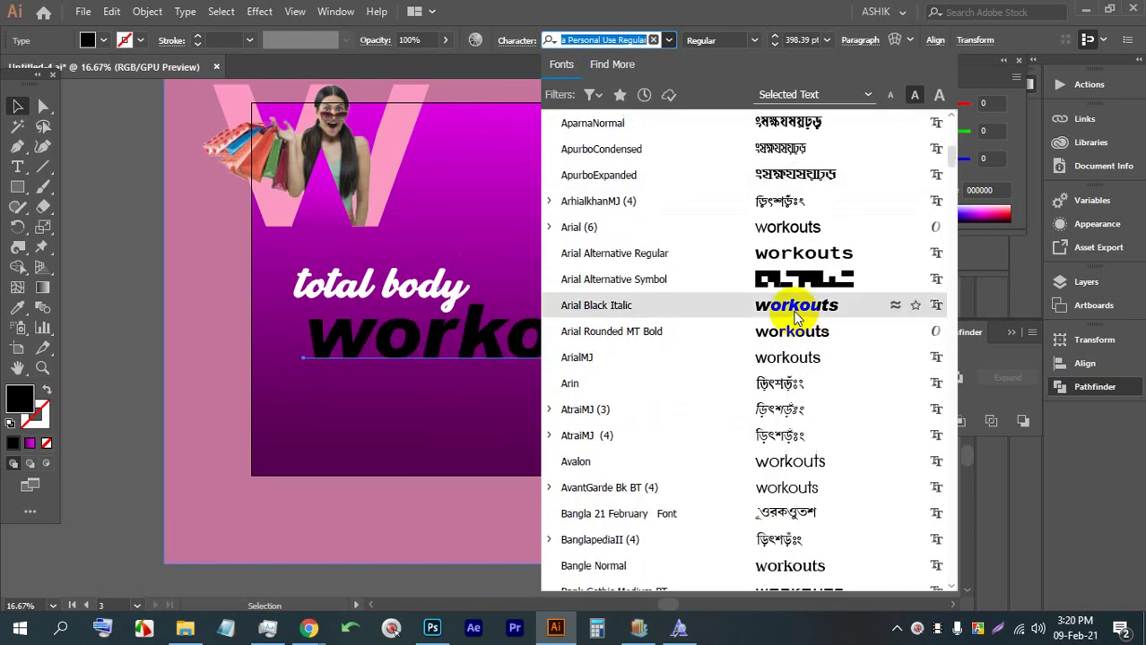
{"action": "left_click", "coordinate": [795, 316]}
{"action": "left_click_drag", "start_coordinate": [675, 305], "coordinate": [628, 313]}
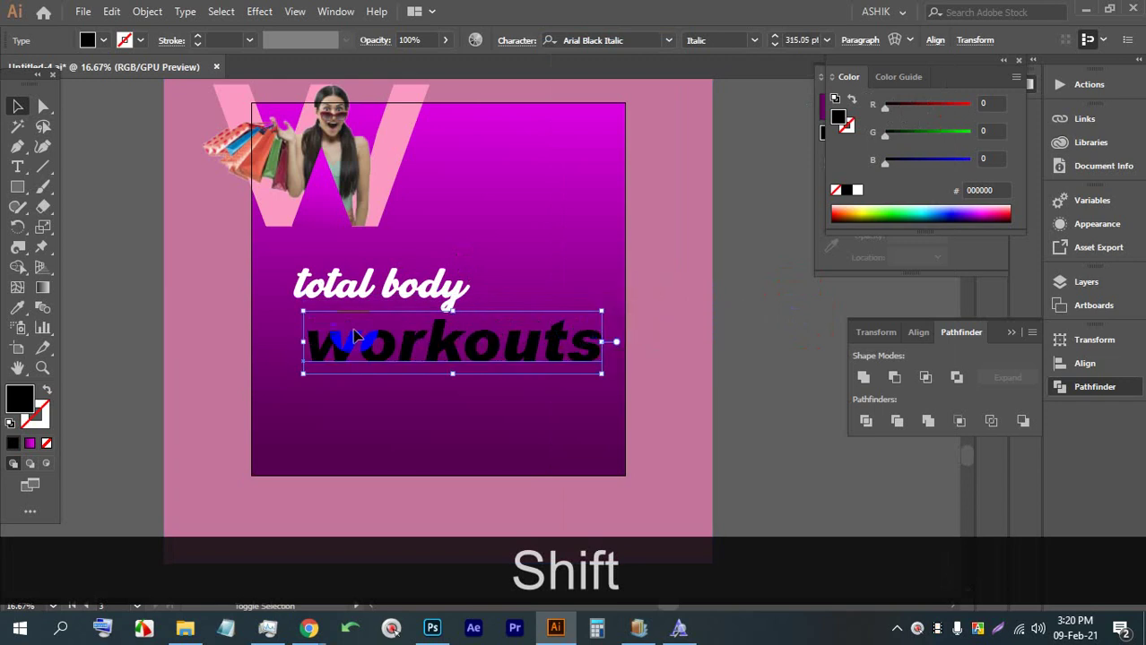
{"action": "left_click_drag", "start_coordinate": [303, 310], "coordinate": [285, 307]}
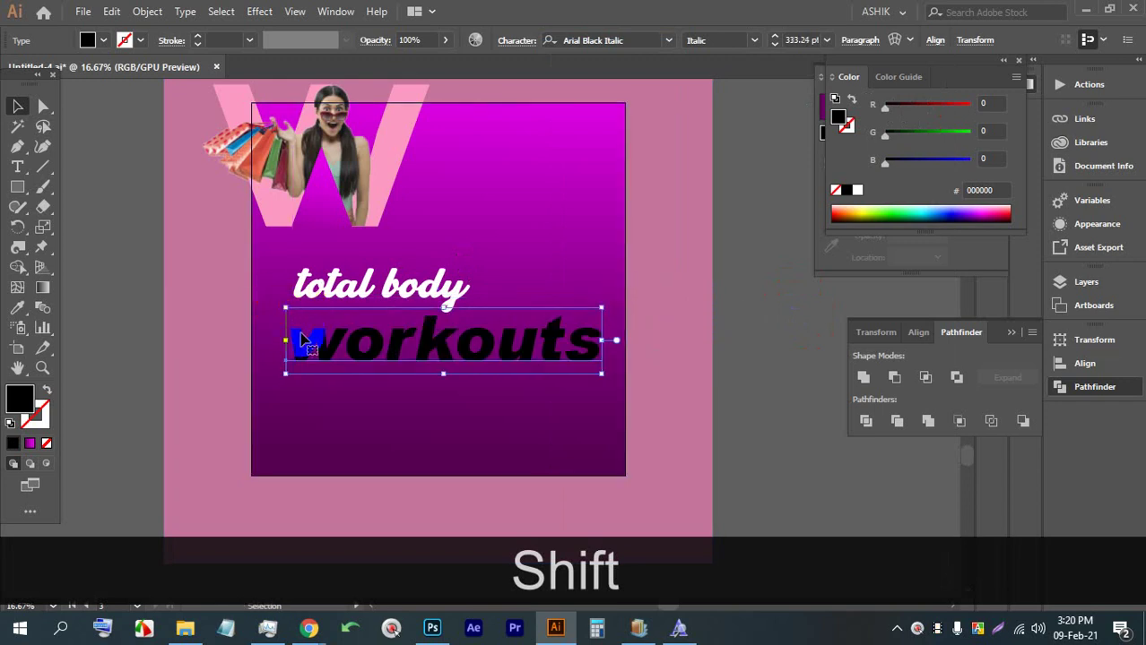
Eyedropper white from the artwork onto 'workouts' and enlarge it slightly
{"action": "left_click", "coordinate": [17, 308]}
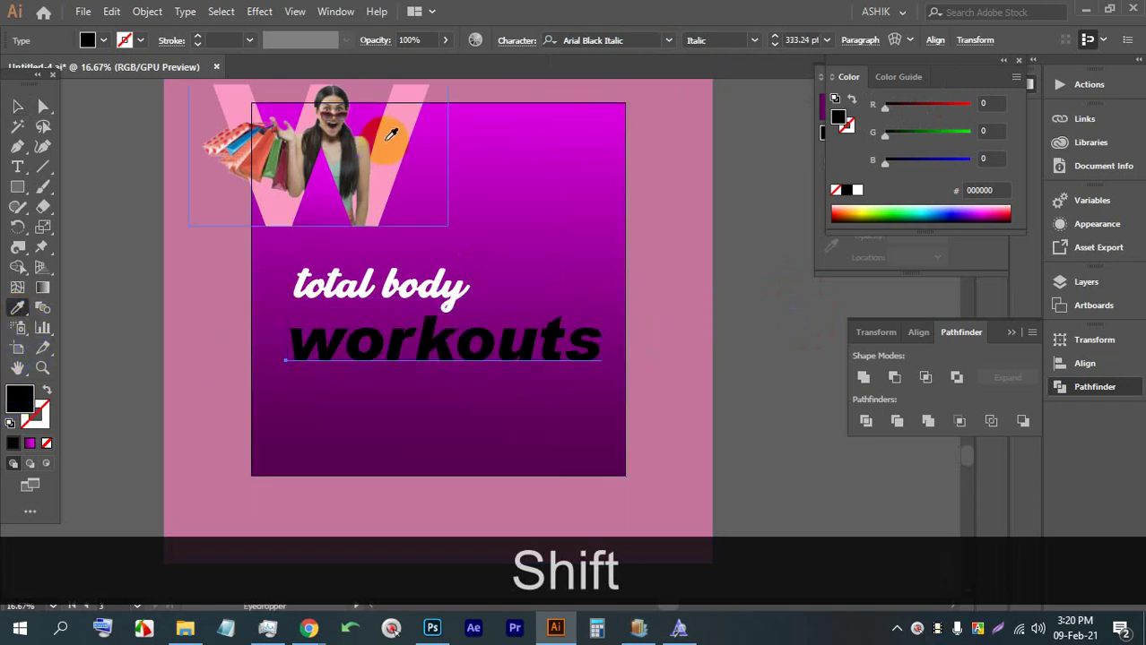
{"action": "left_click", "coordinate": [395, 135]}
{"action": "left_click", "coordinate": [17, 106]}
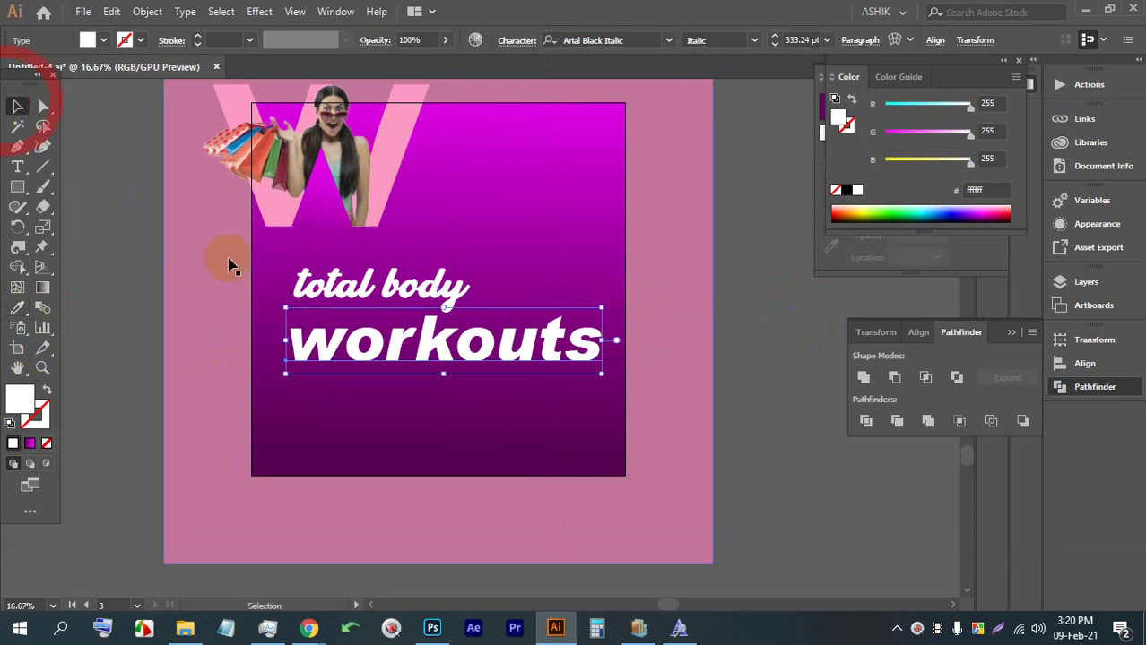
{"action": "mouse_move", "coordinate": [439, 309]}
{"action": "left_mouse_down"}
{"action": "mouse_move", "coordinate": [363, 302]}
{"action": "mouse_move", "coordinate": [468, 292]}
{"action": "mouse_move", "coordinate": [430, 306]}
{"action": "left_mouse_up"}
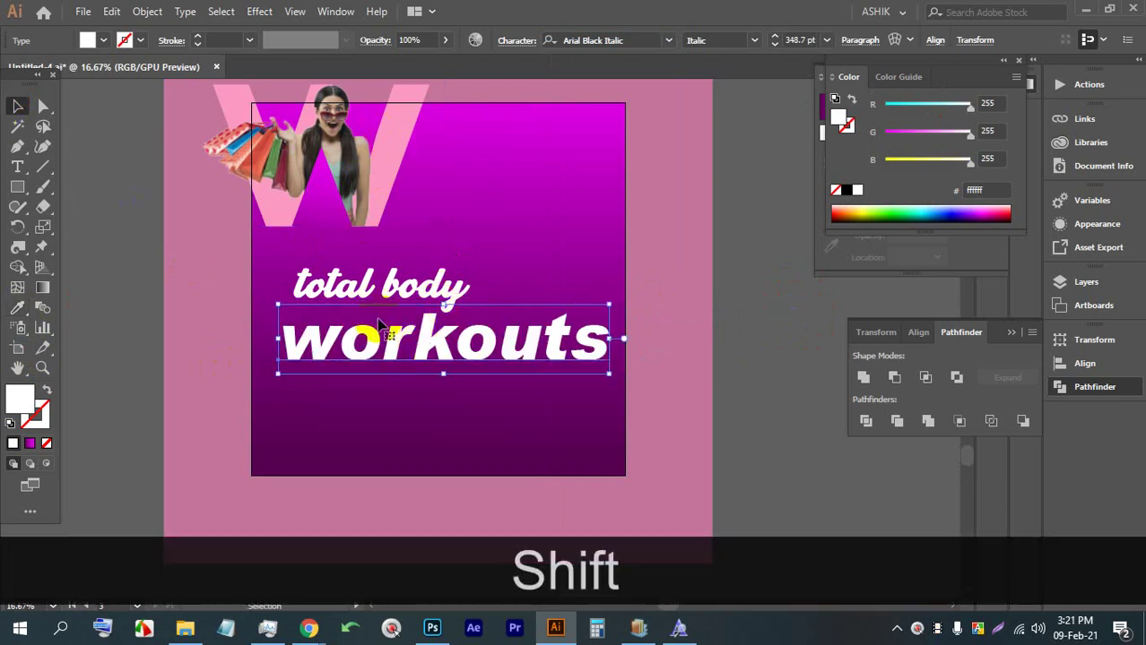
Sample the background pink onto 'workouts', then refine it to light pink #f98cca in the Color Picker
{"action": "left_click", "coordinate": [17, 307]}
{"action": "left_click", "coordinate": [413, 109]}
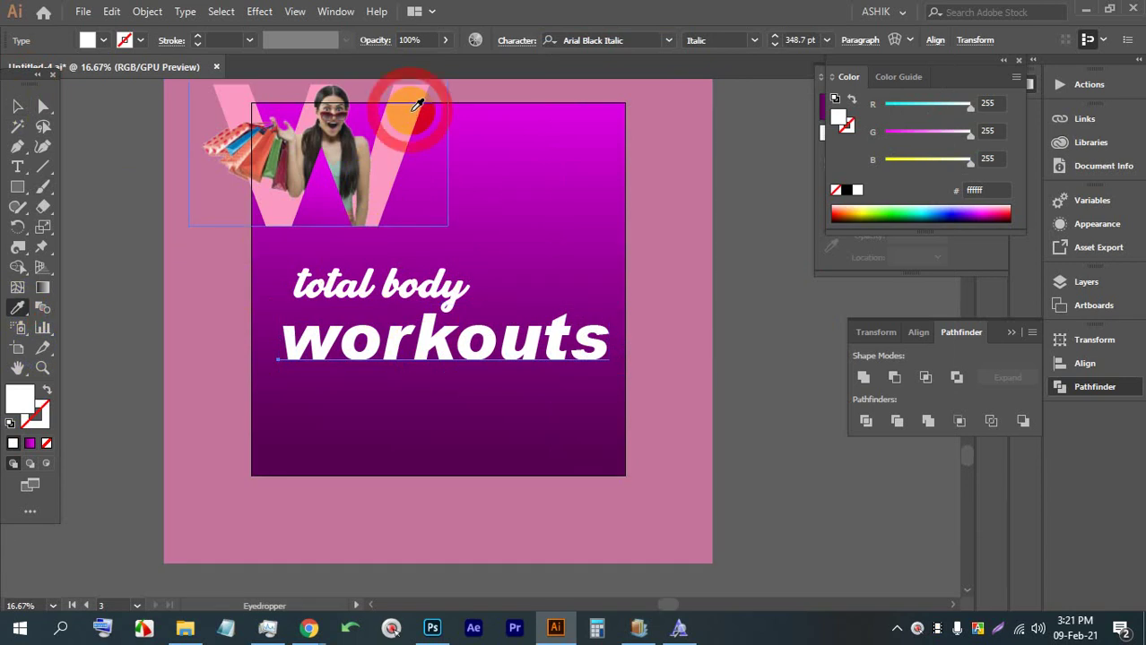
{"action": "left_click", "coordinate": [183, 316]}
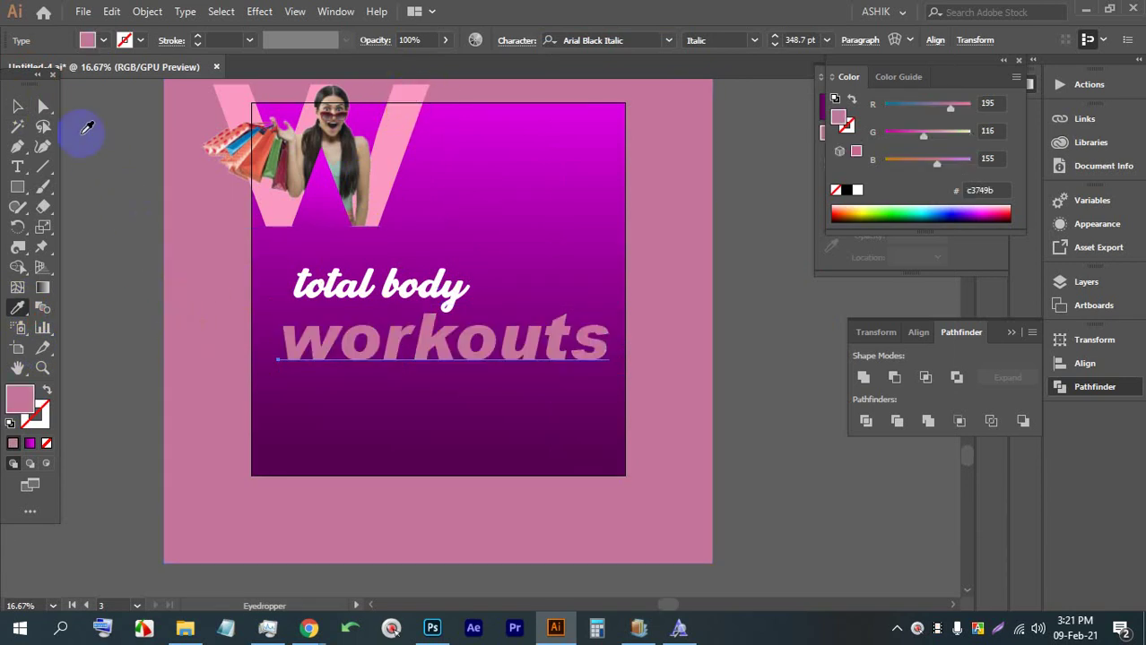
{"action": "double_click", "coordinate": [27, 395]}
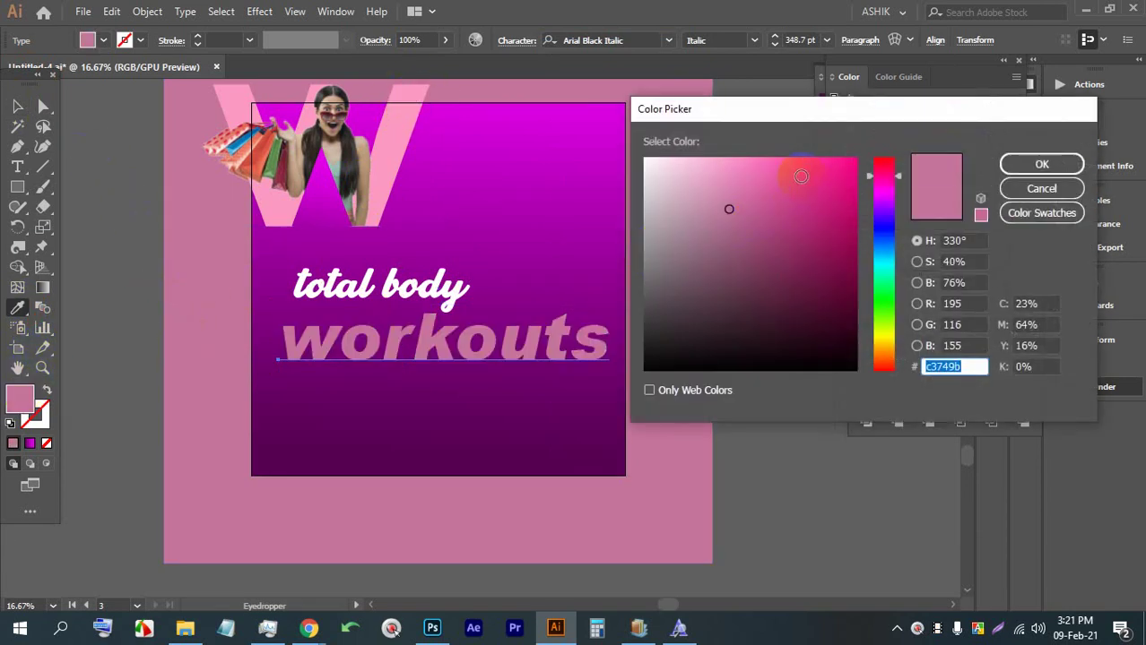
{"action": "left_click", "coordinate": [774, 160]}
{"action": "left_click", "coordinate": [1020, 164]}
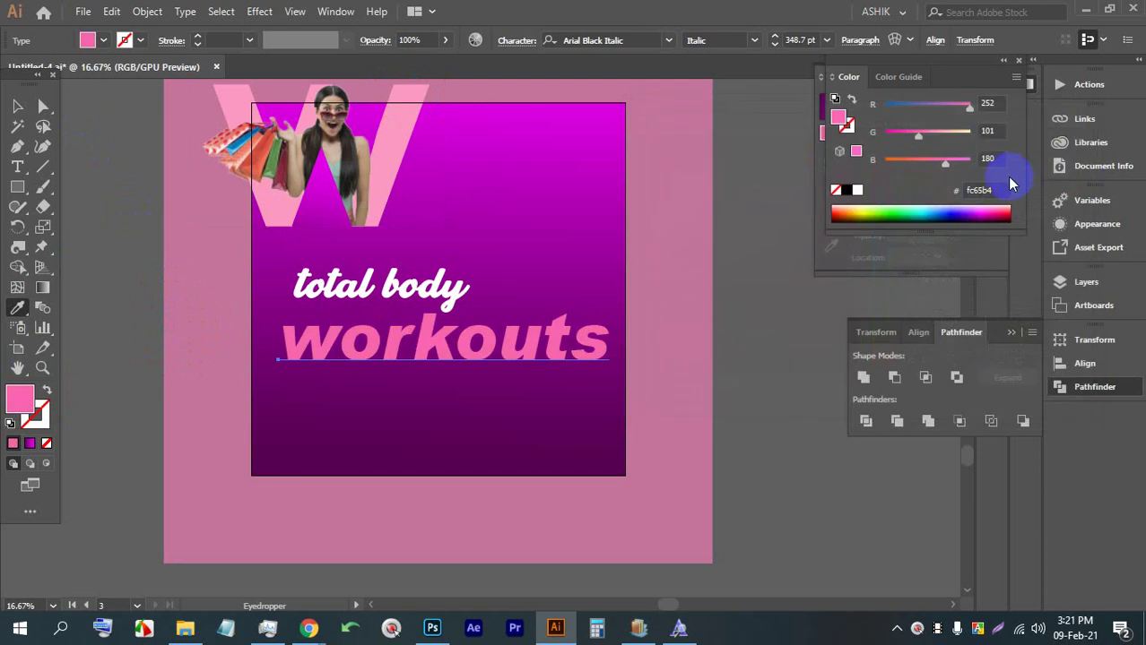
{"action": "double_click", "coordinate": [18, 399]}
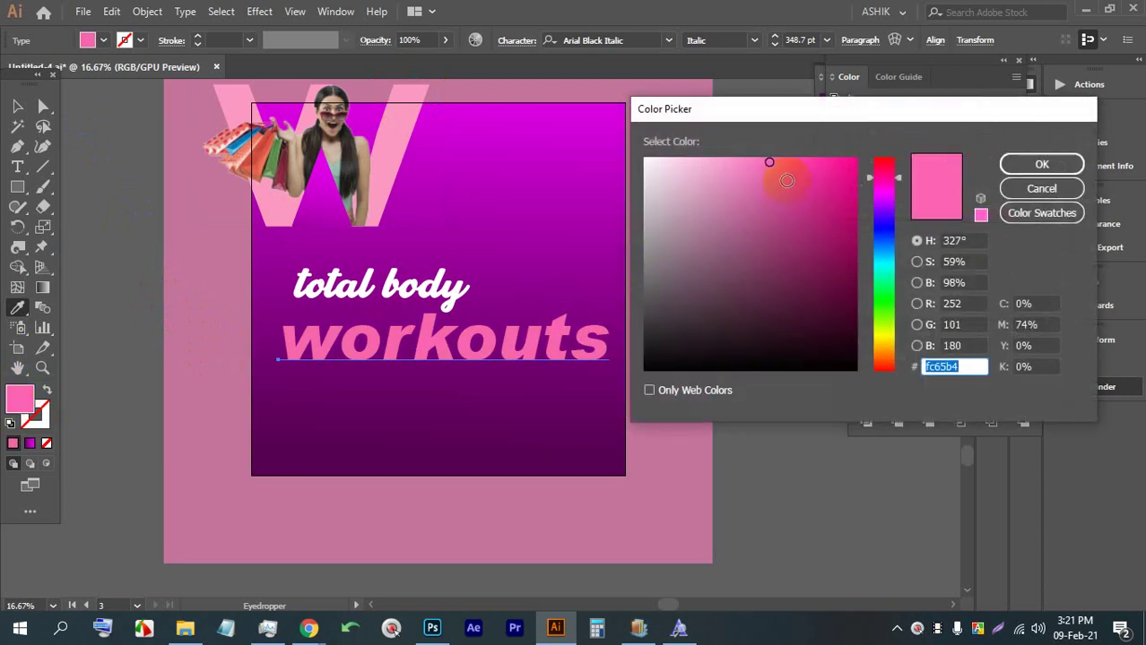
{"action": "left_click", "coordinate": [741, 164]}
{"action": "left_click", "coordinate": [741, 158]}
{"action": "left_click", "coordinate": [1041, 164]}
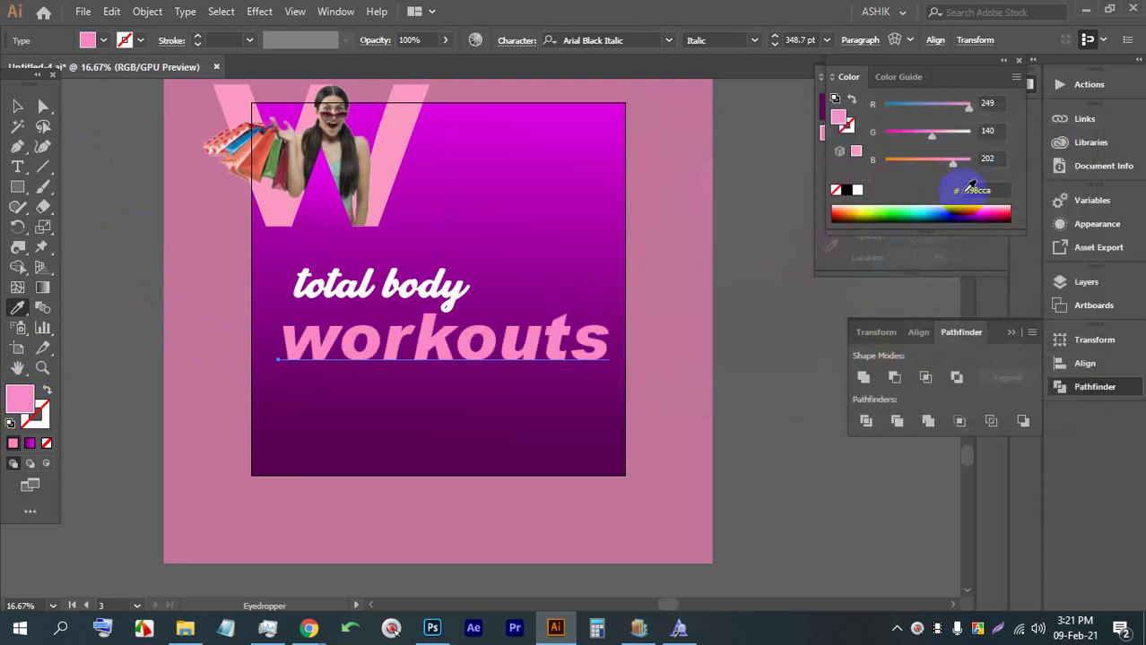
Nudge 'workouts' up and draw an empty text box beneath it
{"action": "left_click", "coordinate": [15, 108]}
{"action": "left_click", "coordinate": [762, 324]}
{"action": "left_click", "coordinate": [504, 340]}
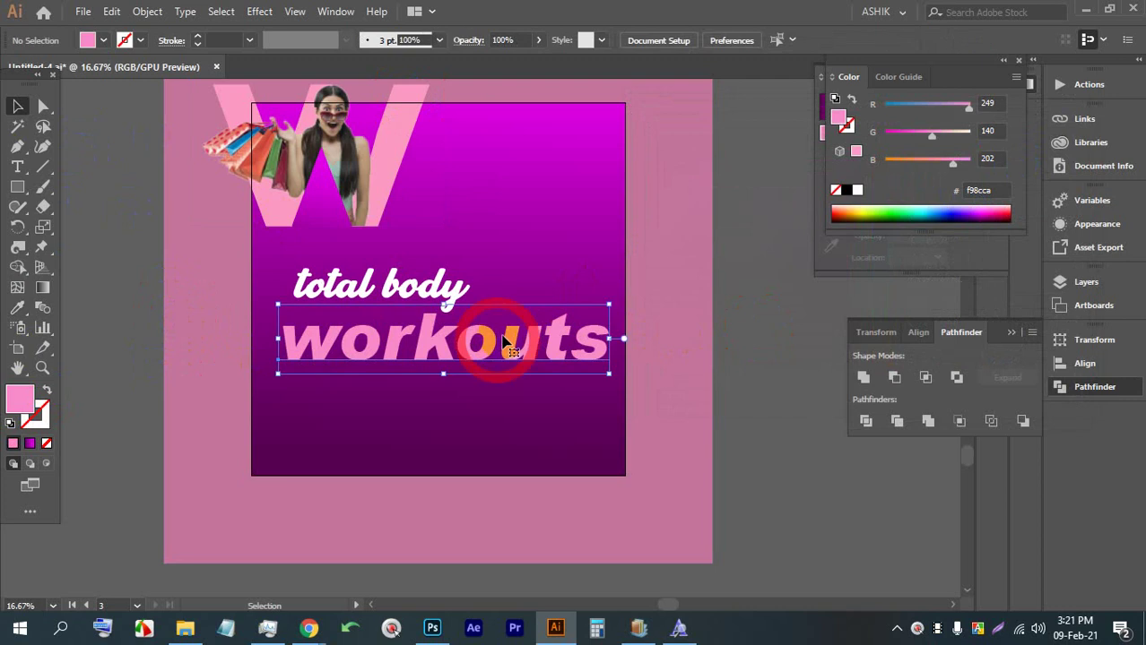
{"action": "key", "text": "Up"}
{"action": "key", "text": "Up"}
{"action": "key", "text": "Up"}
{"action": "scroll", "coordinate": [513, 378], "scroll_direction": "up", "scroll_amount": 1}
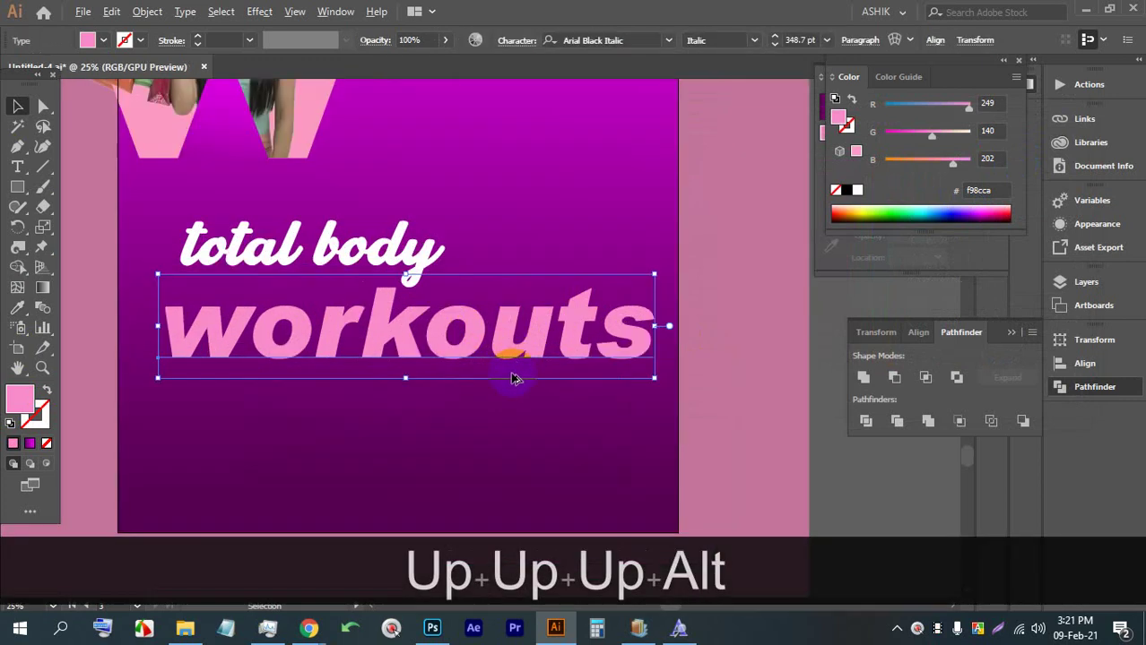
{"action": "left_click", "coordinate": [17, 167]}
{"action": "left_click_drag", "start_coordinate": [242, 389], "coordinate": [657, 406]}
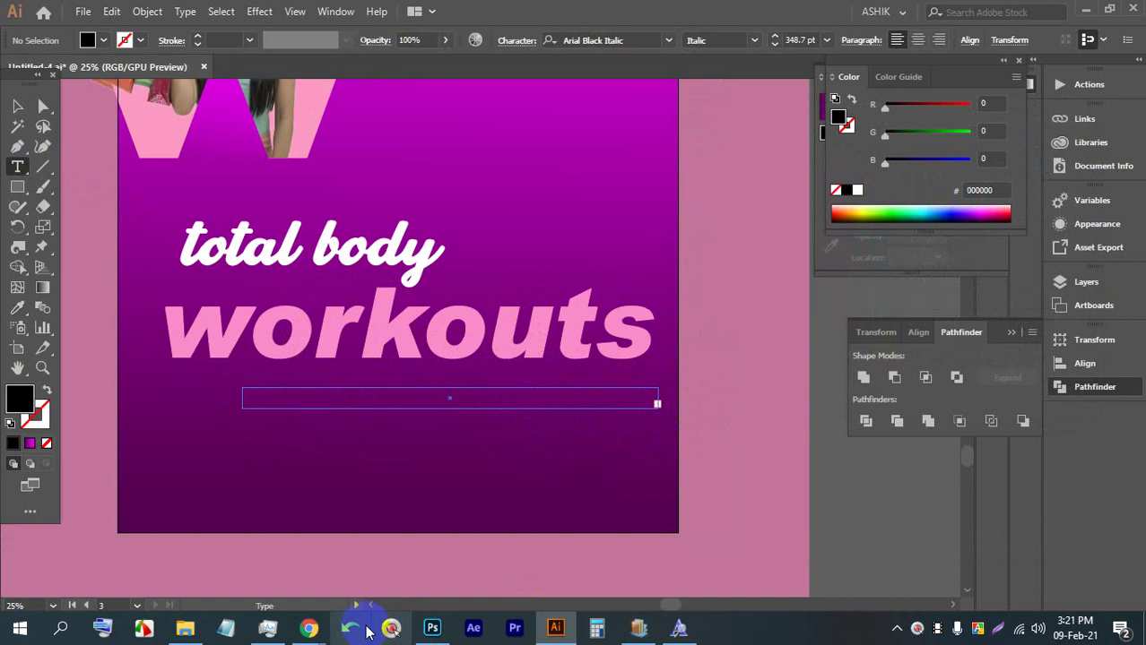
{"action": "mouse_move", "coordinate": [307, 621]}
{"action": "left_click", "coordinate": [159, 519]}
Open the lipsum bookmark, close extra tabs, and copy the first 'Why do we use it?' line
{"action": "left_click", "coordinate": [737, 9]}
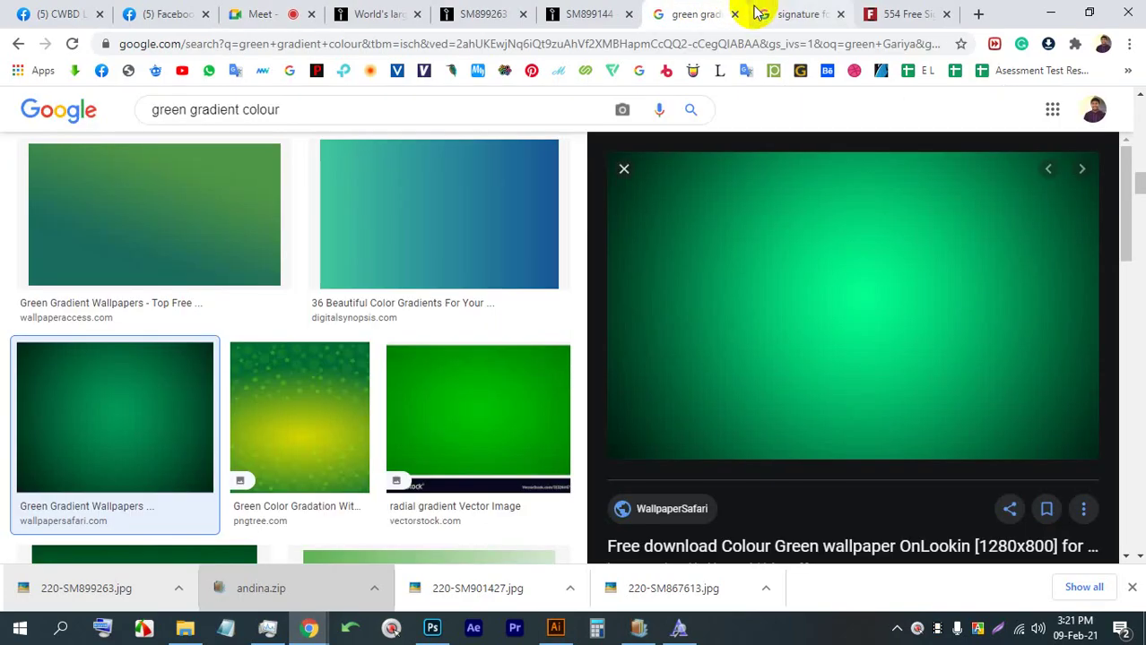
{"action": "left_click", "coordinate": [719, 72]}
{"action": "left_click", "coordinate": [841, 13]}
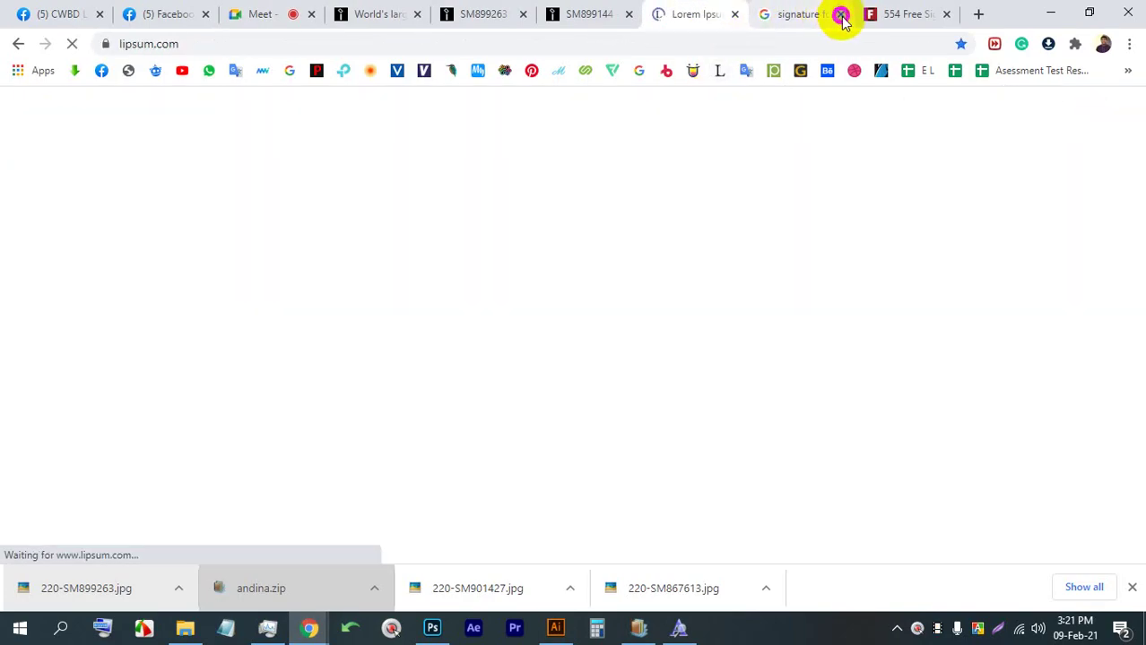
{"action": "left_click", "coordinate": [841, 14]}
{"action": "scroll", "coordinate": [603, 238], "scroll_direction": "down", "scroll_amount": 5}
{"action": "scroll", "coordinate": [602, 238], "scroll_direction": "up", "scroll_amount": 1}
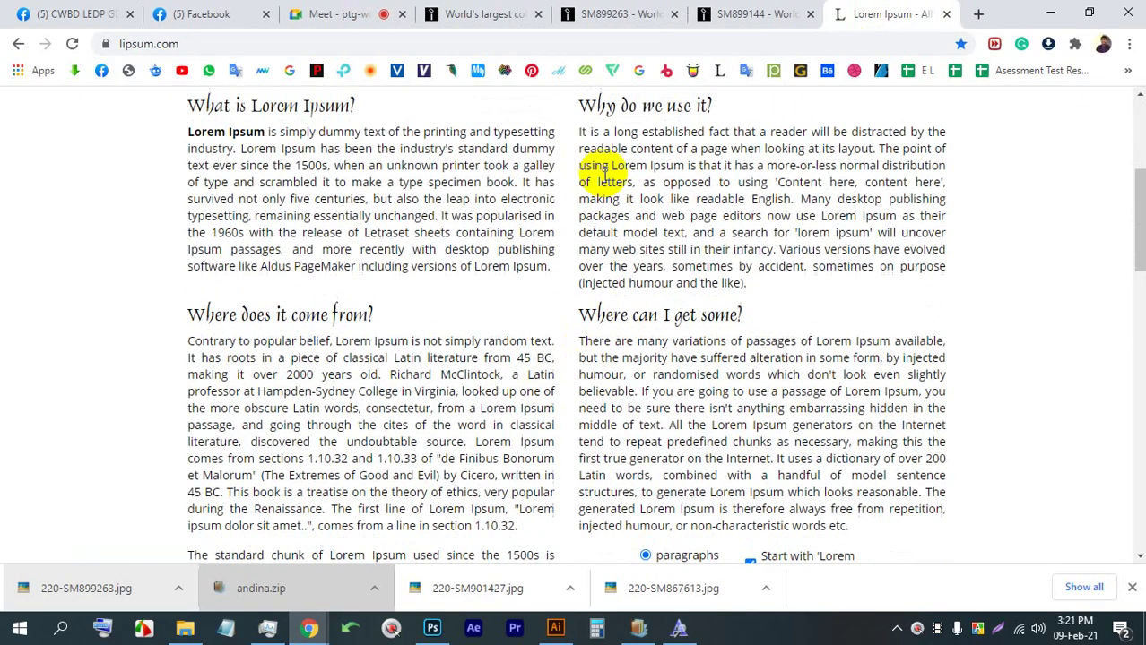
{"action": "left_click_drag", "start_coordinate": [581, 196], "coordinate": [890, 201]}
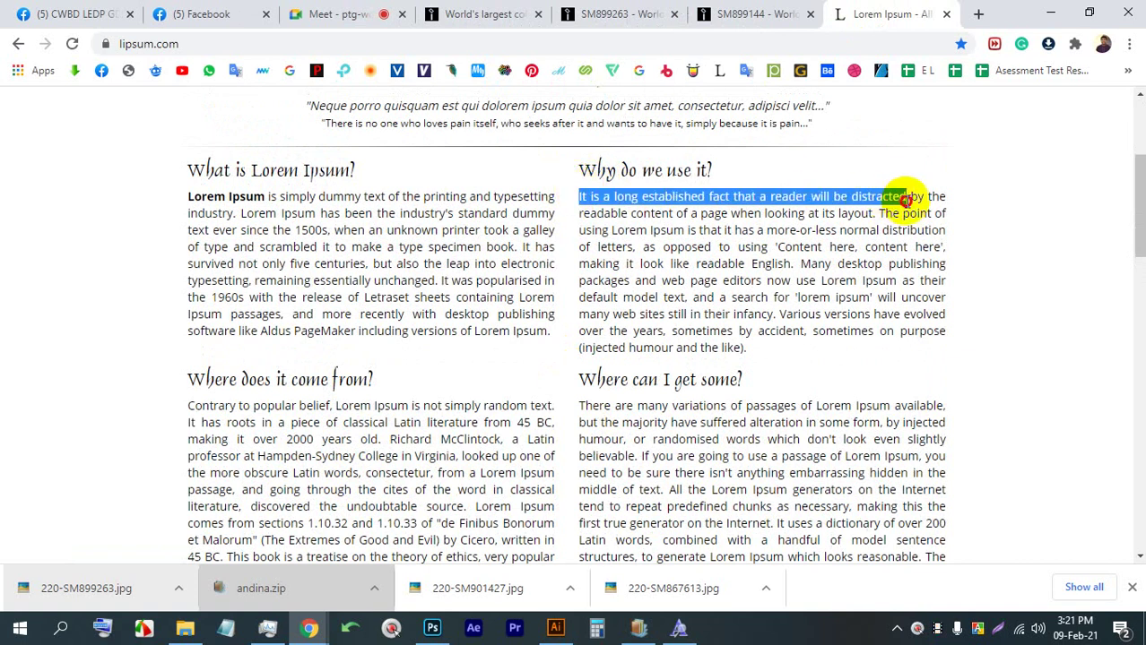
{"action": "key", "text": "ctrl+c"}
{"action": "left_click", "coordinate": [556, 627]}
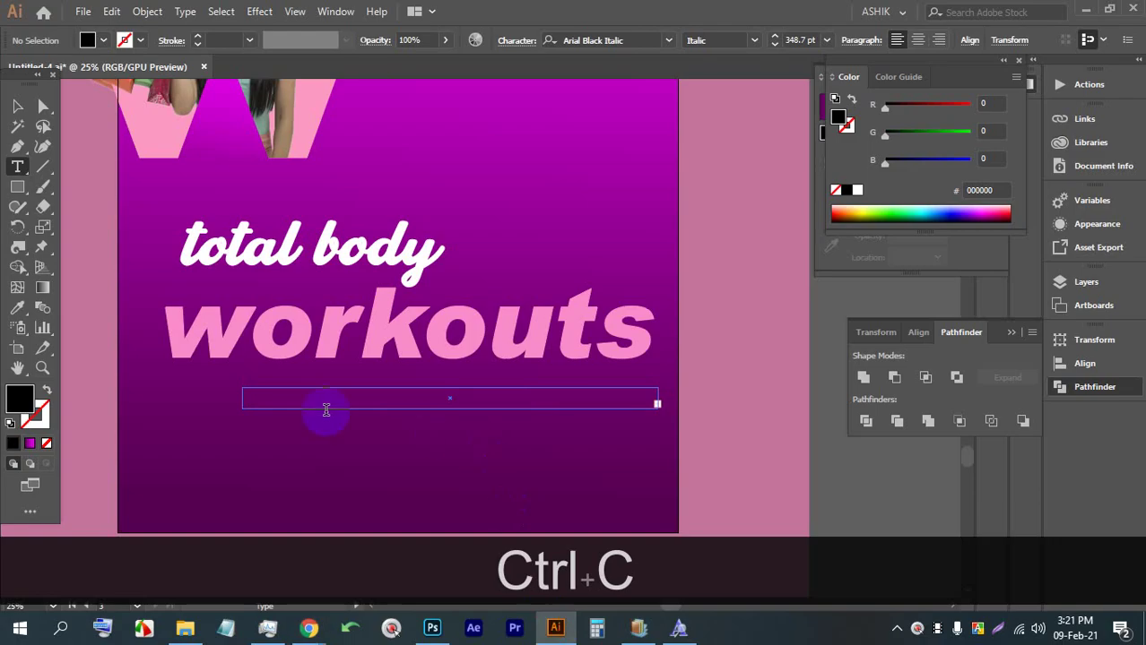
Paste 'It is a long established fact that a reader' into the box and set it to 72 pt
{"action": "key", "text": "ctrl+v"}
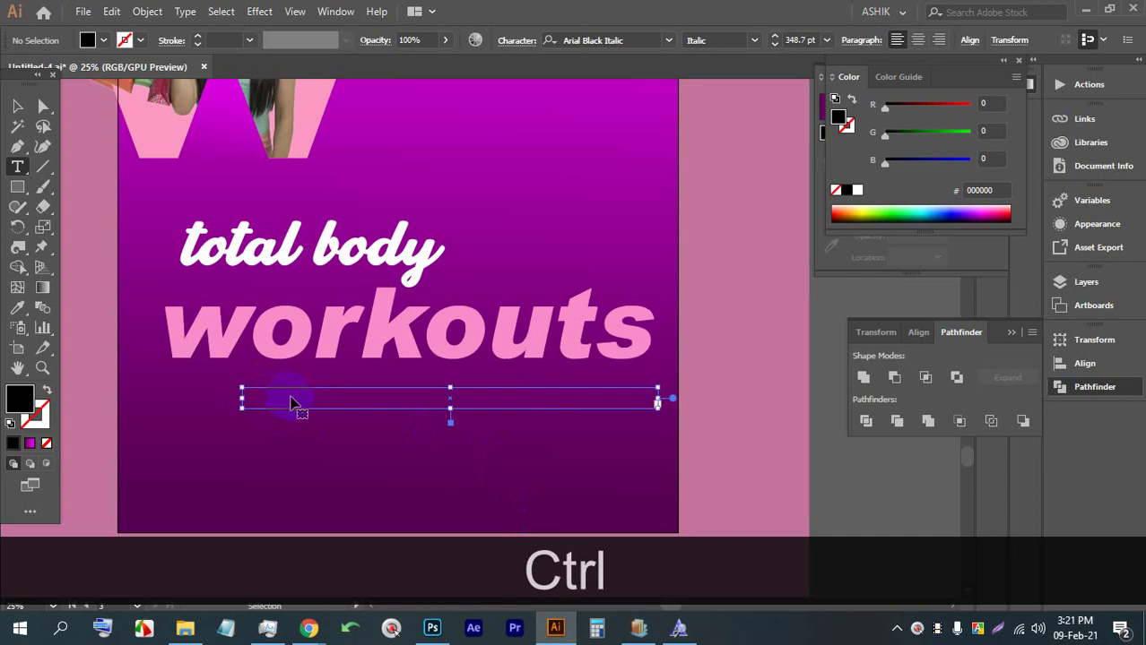
{"action": "key", "text": "ctrl+a"}
{"action": "left_click", "coordinate": [826, 39]}
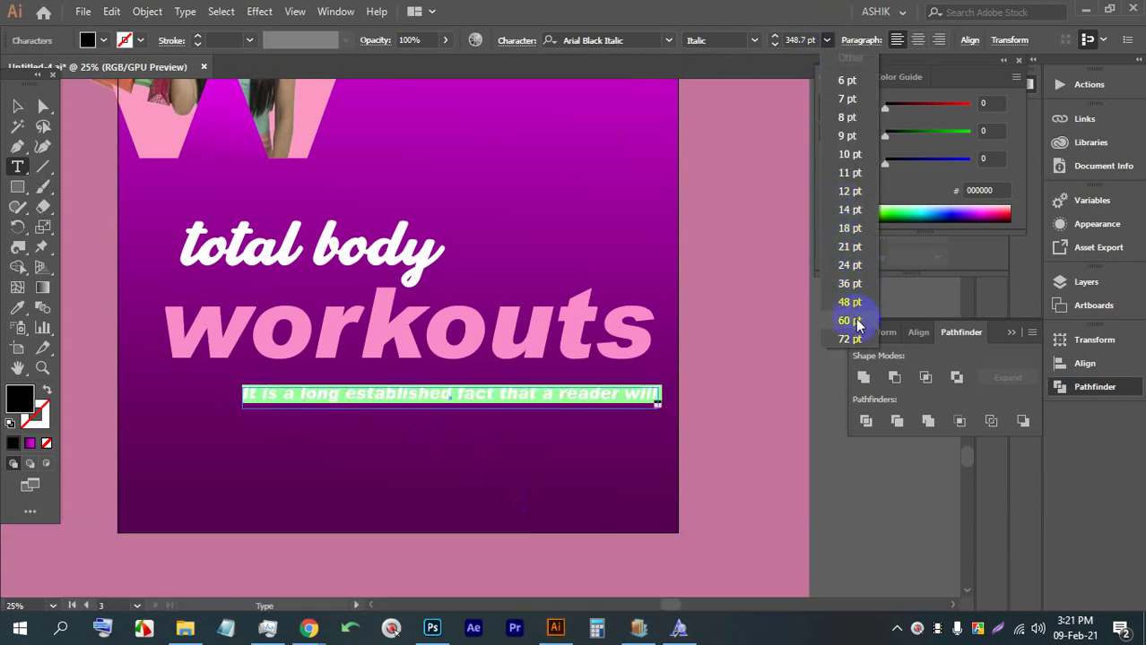
{"action": "left_click", "coordinate": [856, 339]}
{"action": "left_click", "coordinate": [15, 107]}
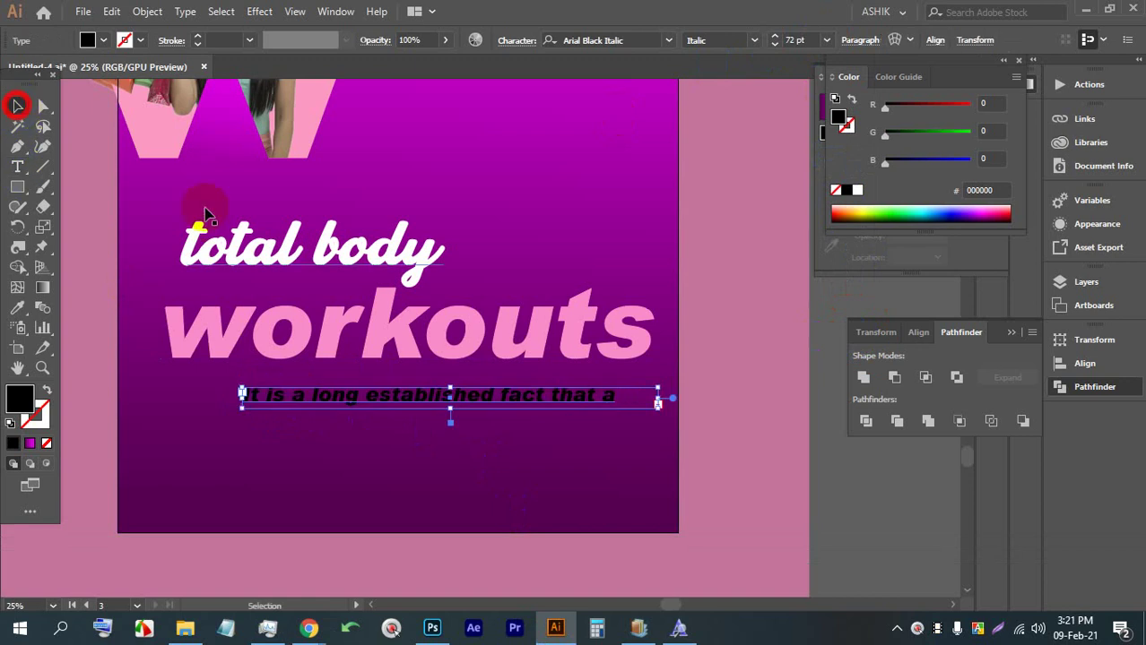
Set the line in Nexa, move it up under 'workouts', and make it white
{"action": "left_click", "coordinate": [673, 42]}
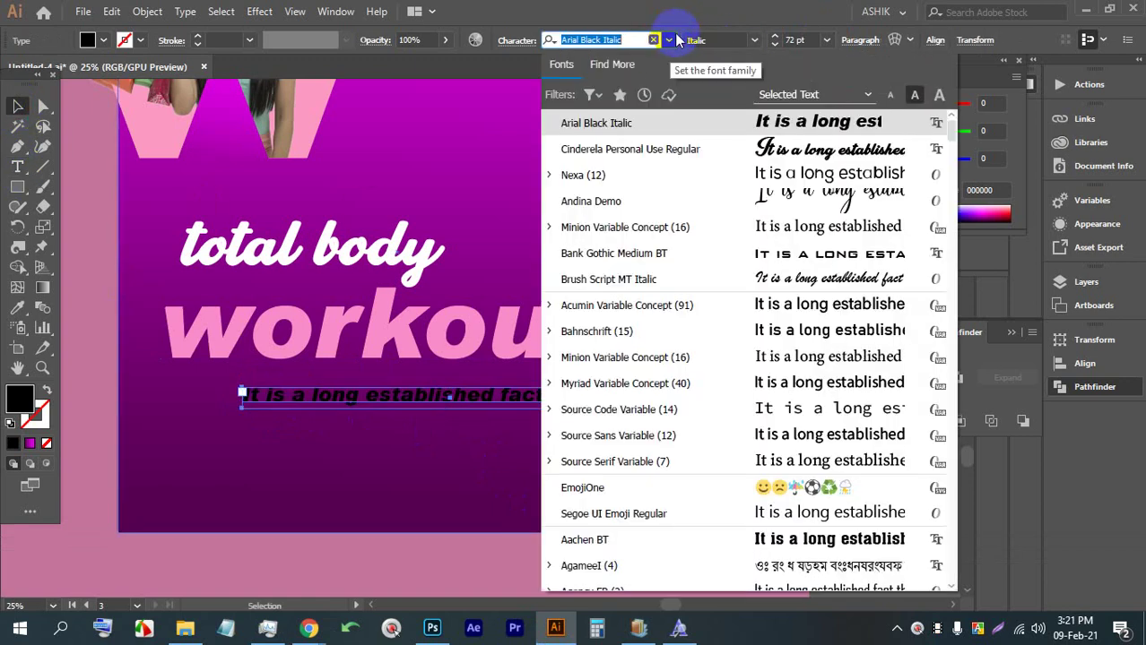
{"action": "left_click", "coordinate": [735, 175]}
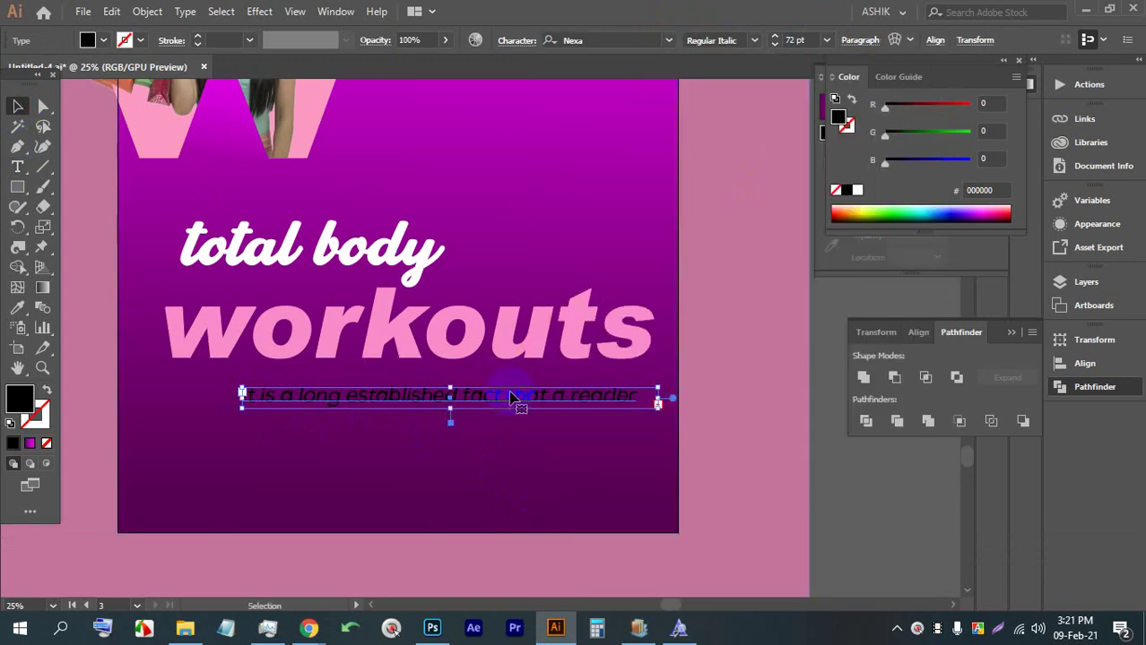
{"action": "left_click_drag", "start_coordinate": [511, 397], "coordinate": [511, 383]}
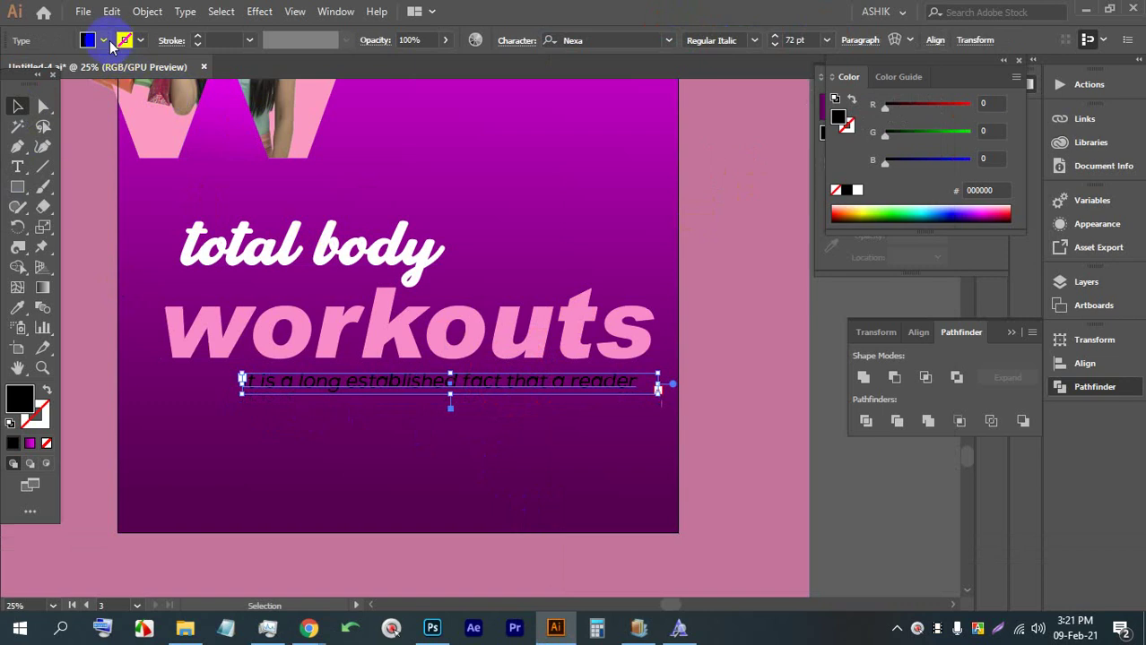
{"action": "left_click", "coordinate": [105, 41]}
{"action": "left_click", "coordinate": [33, 70]}
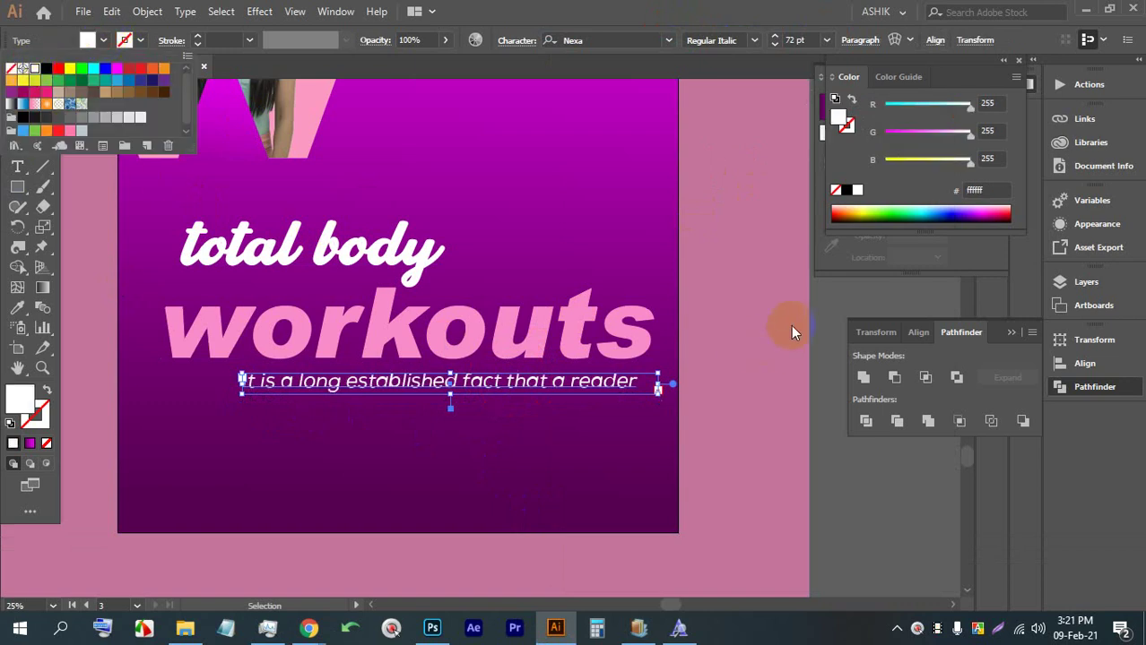
{"action": "left_click", "coordinate": [823, 323]}
{"action": "left_click", "coordinate": [737, 280]}
{"action": "scroll", "coordinate": [532, 250], "scroll_direction": "down", "scroll_amount": 4}
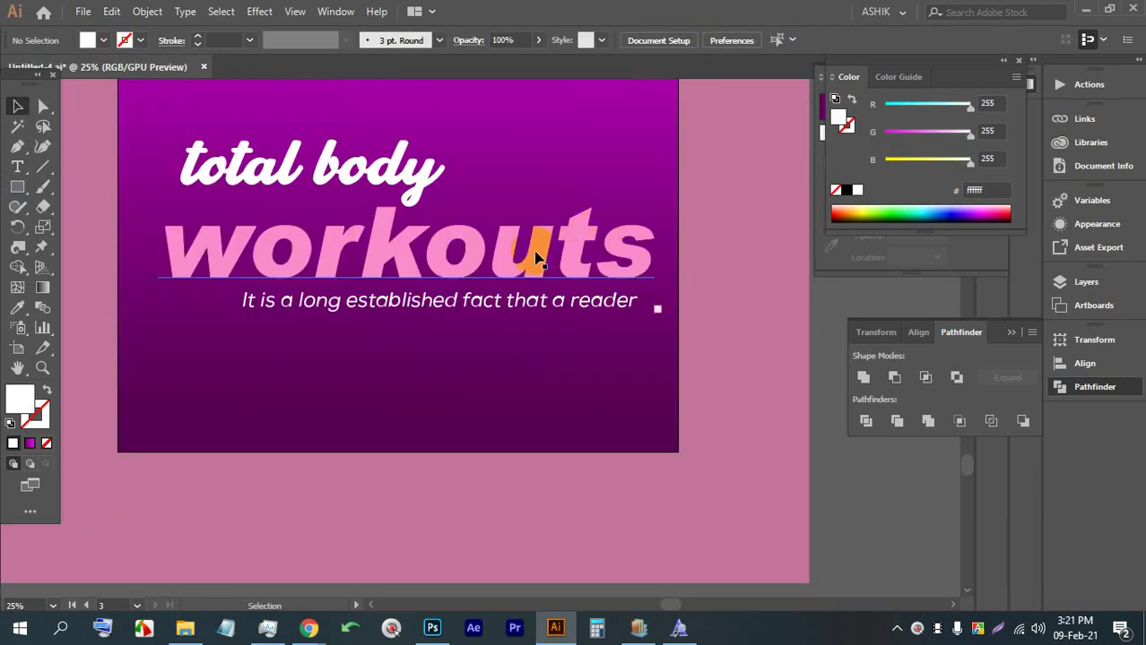
{"action": "left_click", "coordinate": [17, 167]}
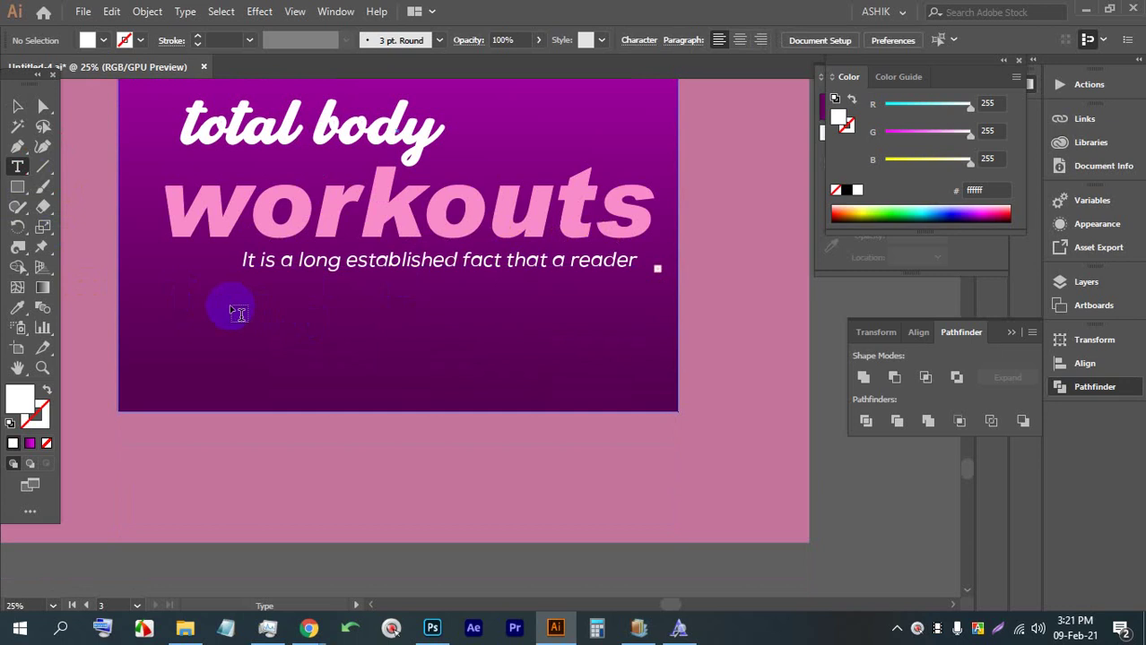
Draw a Lorem ipsum text area in Acumin Variable Concept, centre-aligned and white, nudged slightly higher
{"action": "left_click_drag", "start_coordinate": [229, 308], "coordinate": [571, 357]}
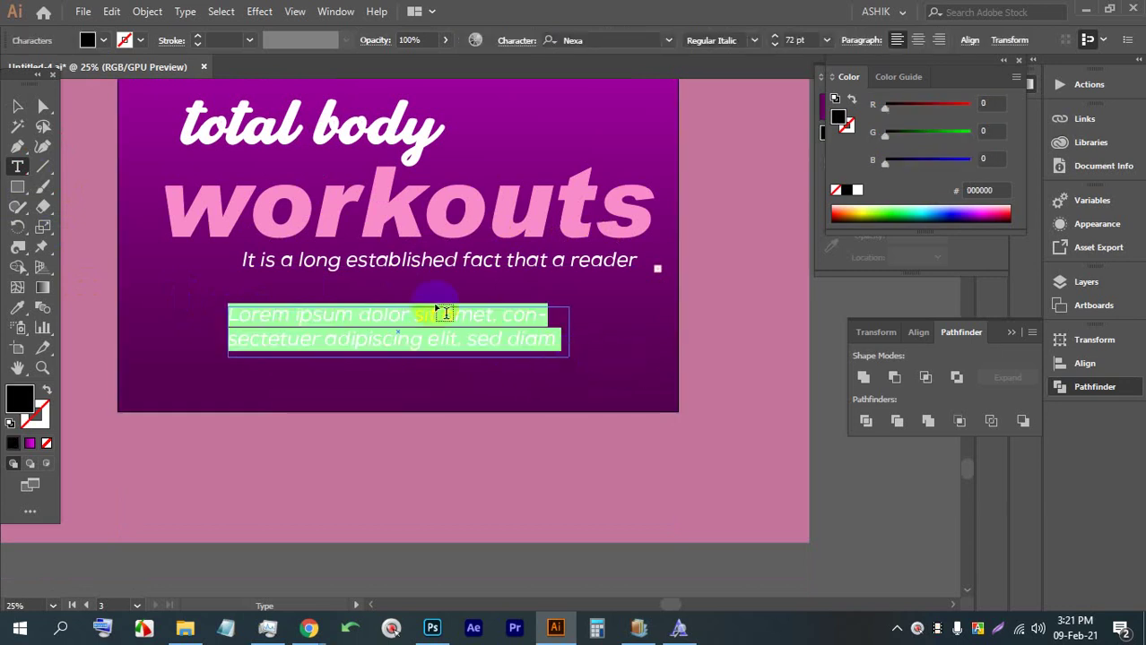
{"action": "left_click", "coordinate": [671, 40]}
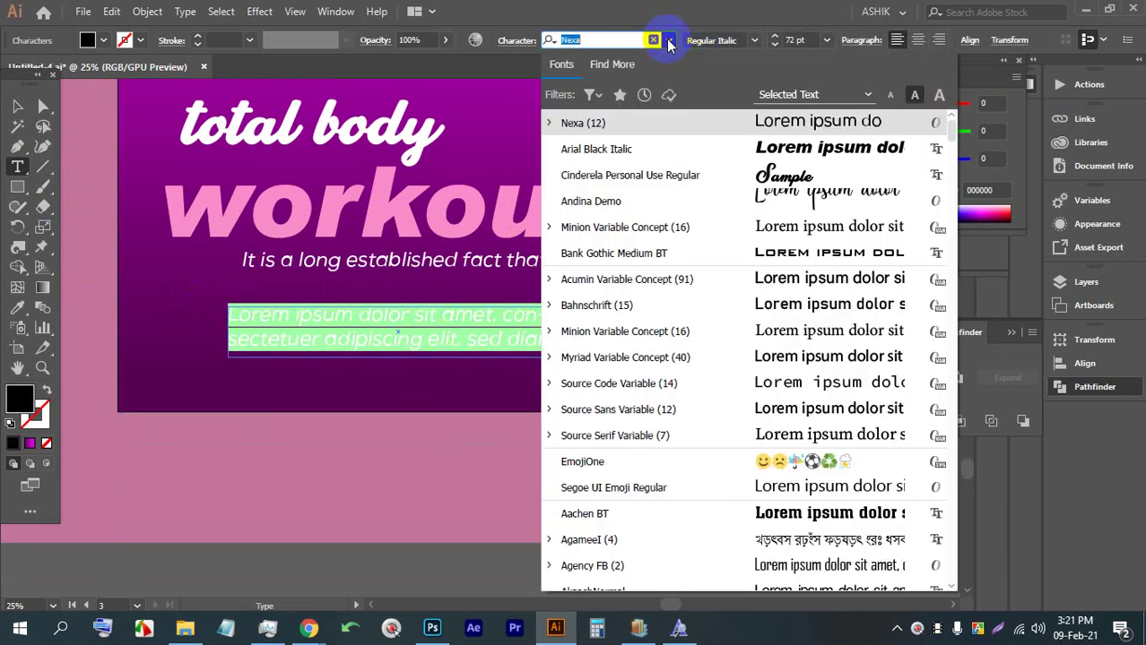
{"action": "left_click", "coordinate": [730, 279]}
{"action": "left_click", "coordinate": [616, 40]}
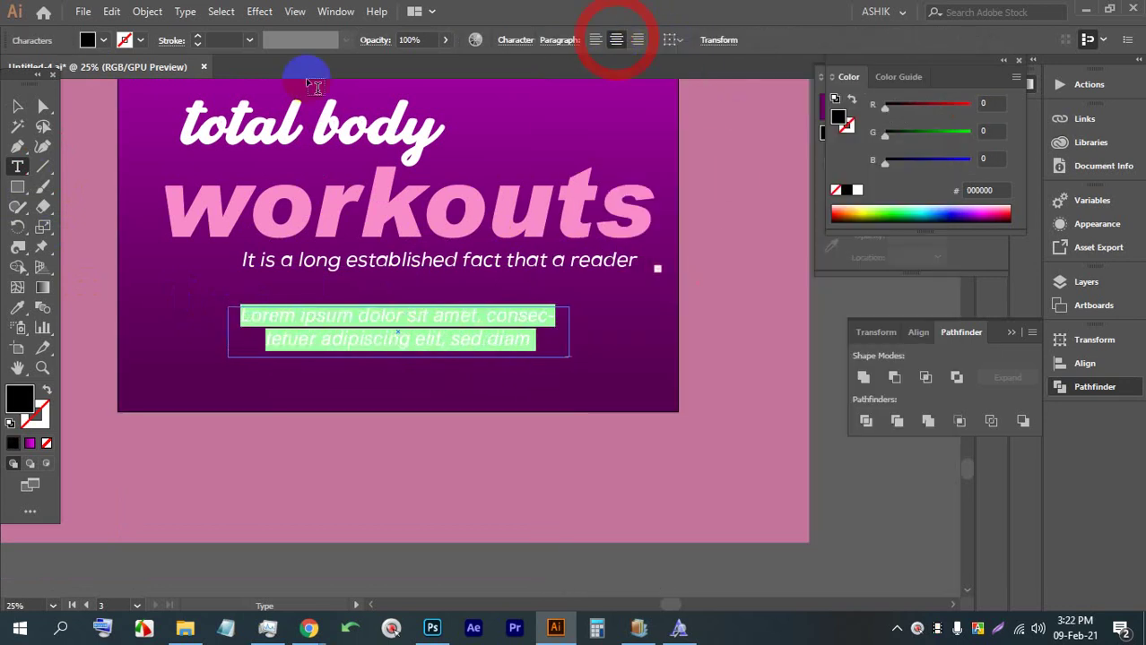
{"action": "left_click", "coordinate": [21, 107]}
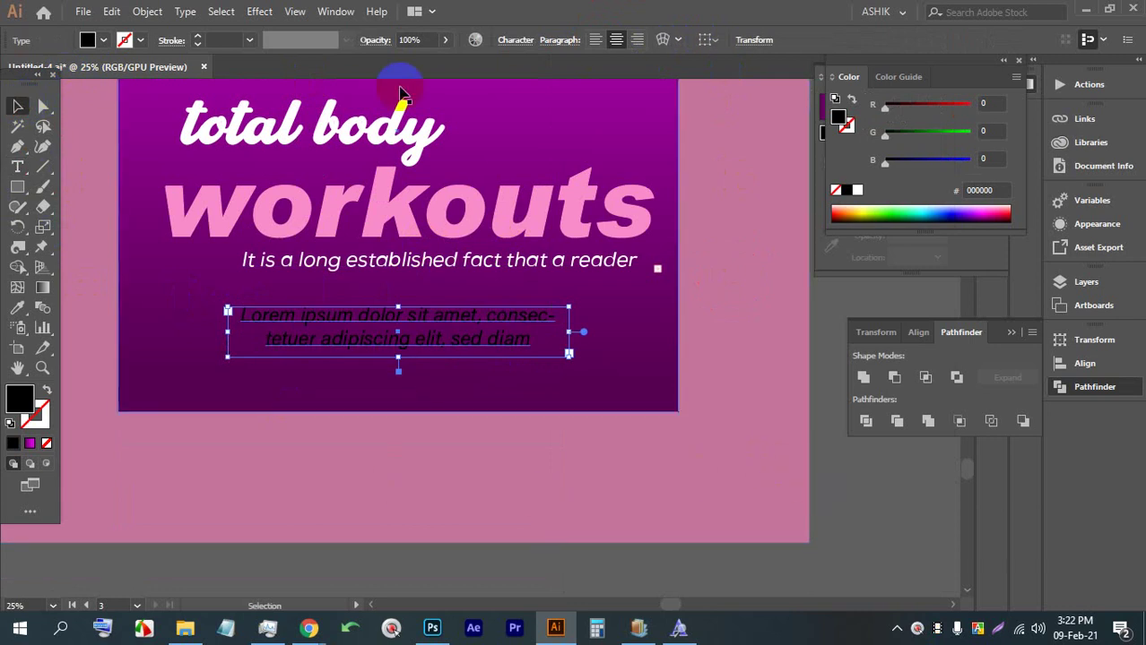
{"action": "left_click", "coordinate": [98, 41]}
{"action": "left_click", "coordinate": [33, 70]}
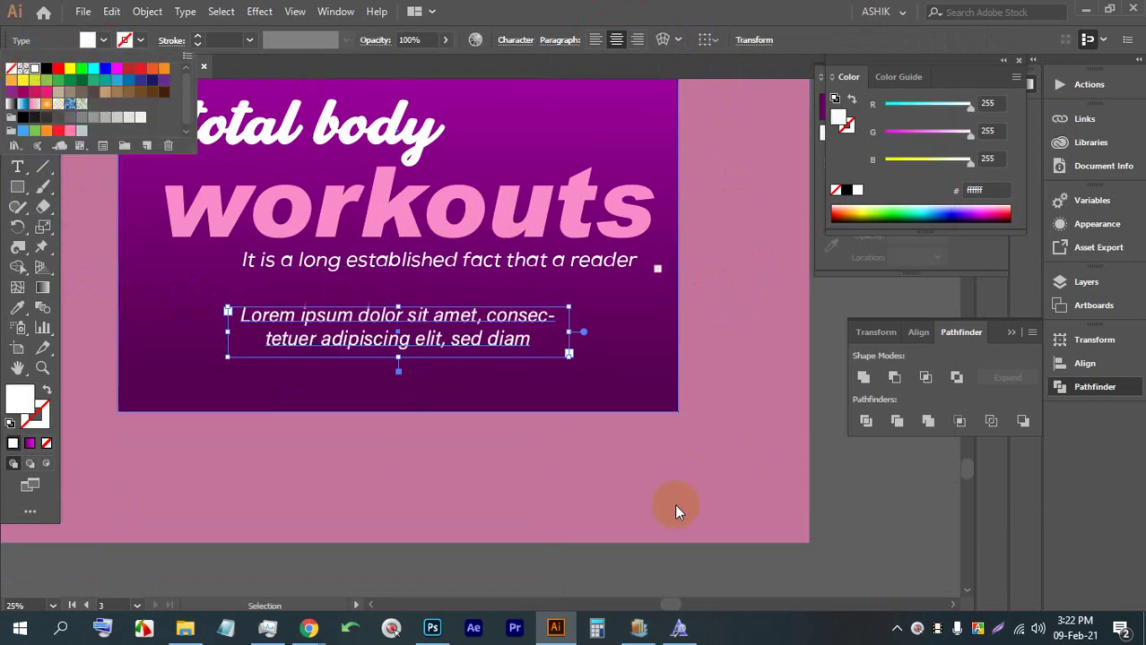
{"action": "key", "text": "Escape"}
{"action": "left_click", "coordinate": [864, 535]}
{"action": "left_click_drag", "start_coordinate": [405, 324], "coordinate": [404, 319]}
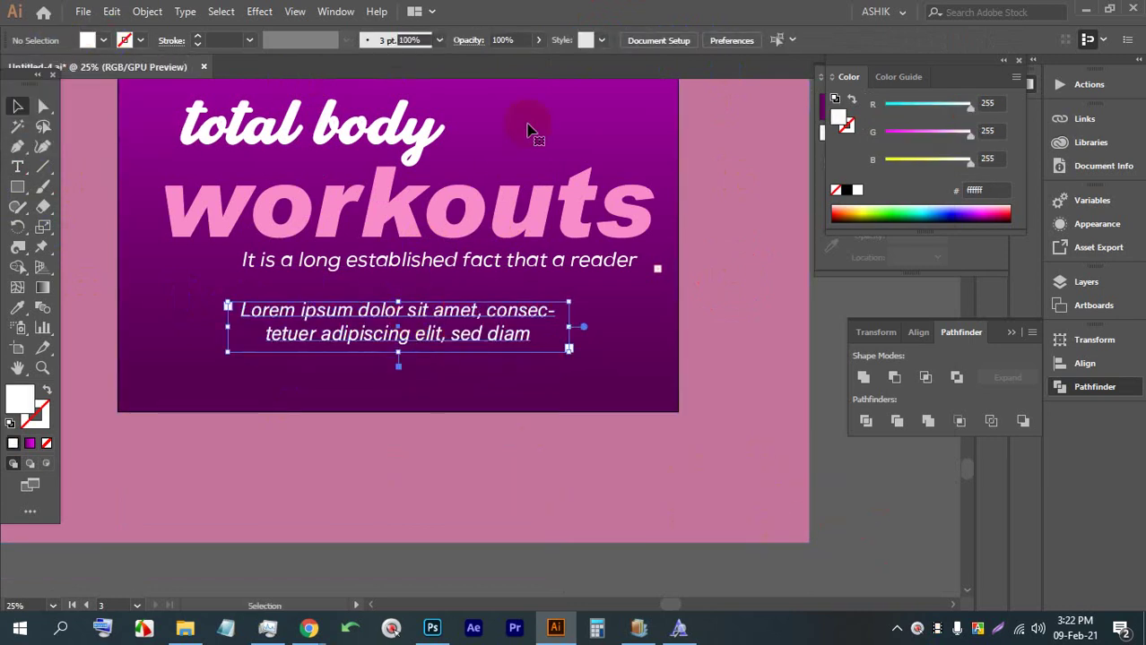
Select the whole Lorem ipsum paragraph and apply Myriad Variable Concept from the Character panel
{"action": "double_click", "coordinate": [433, 325]}
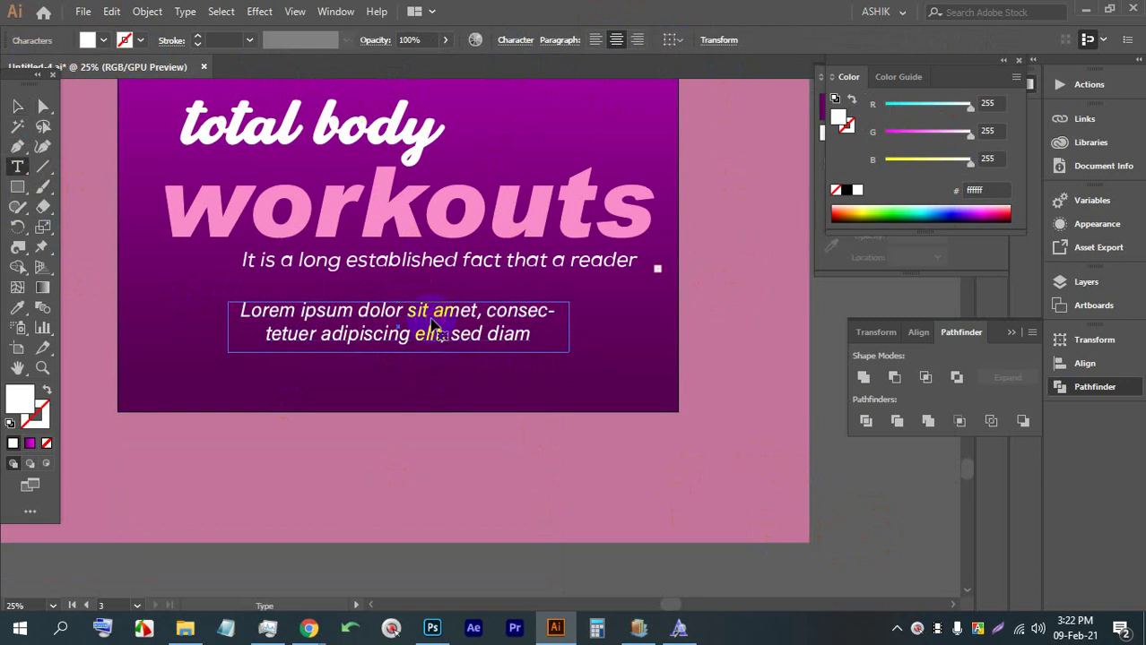
{"action": "triple_click", "coordinate": [422, 309]}
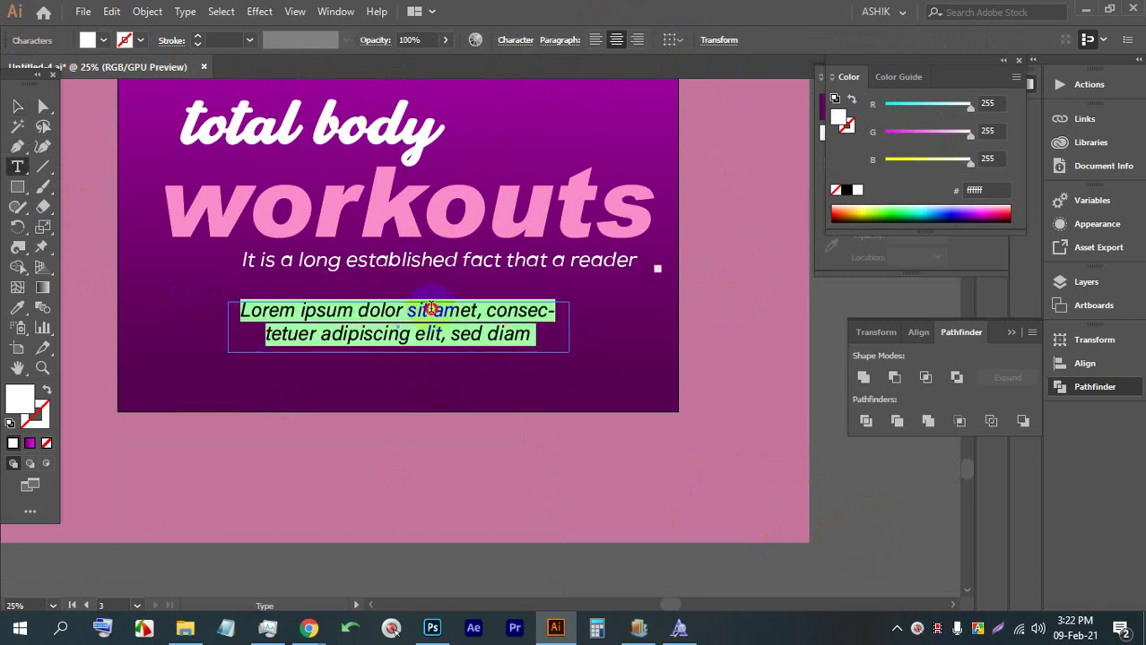
{"action": "left_click", "coordinate": [527, 46]}
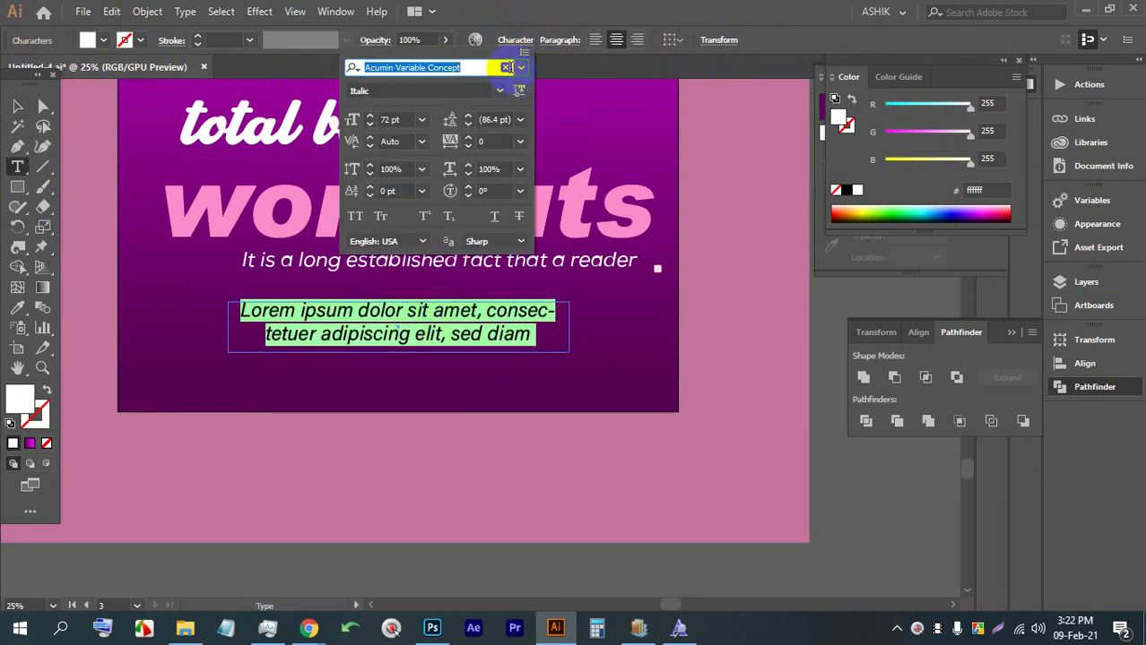
{"action": "left_click", "coordinate": [520, 68]}
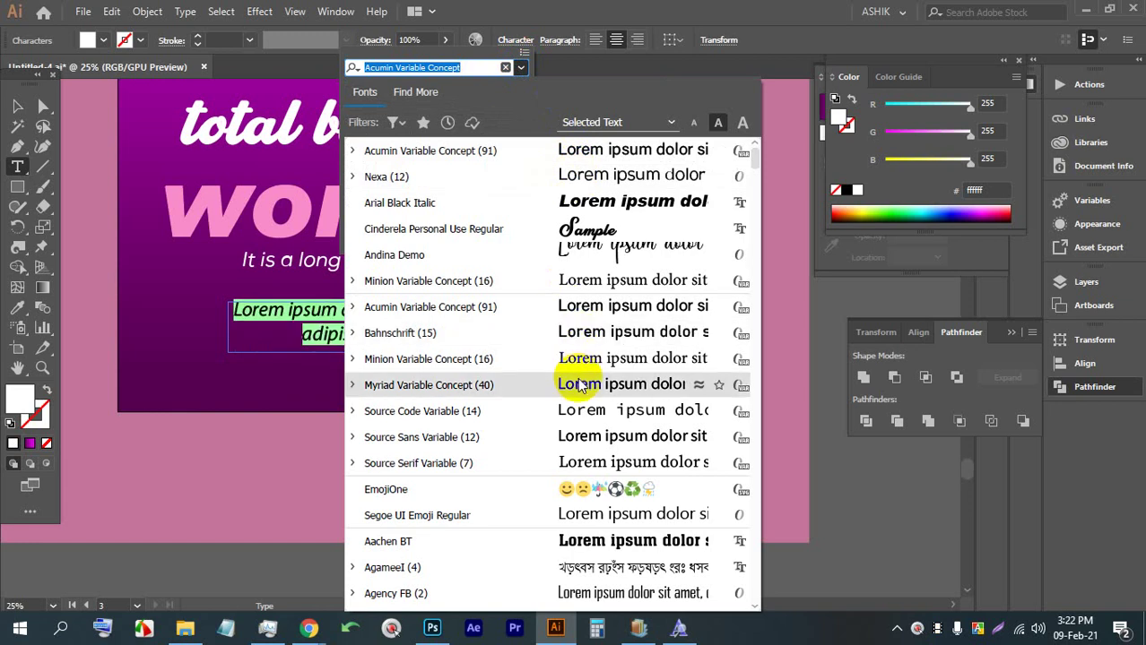
{"action": "left_click", "coordinate": [568, 385]}
{"action": "left_click", "coordinate": [519, 67]}
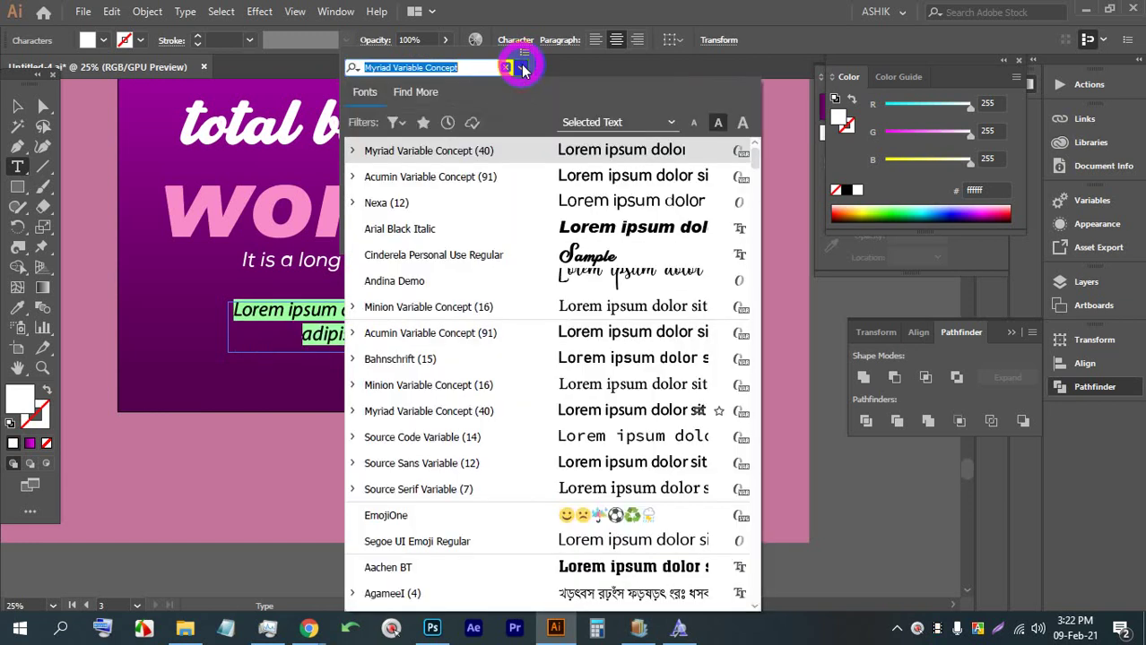
{"action": "left_click", "coordinate": [563, 412]}
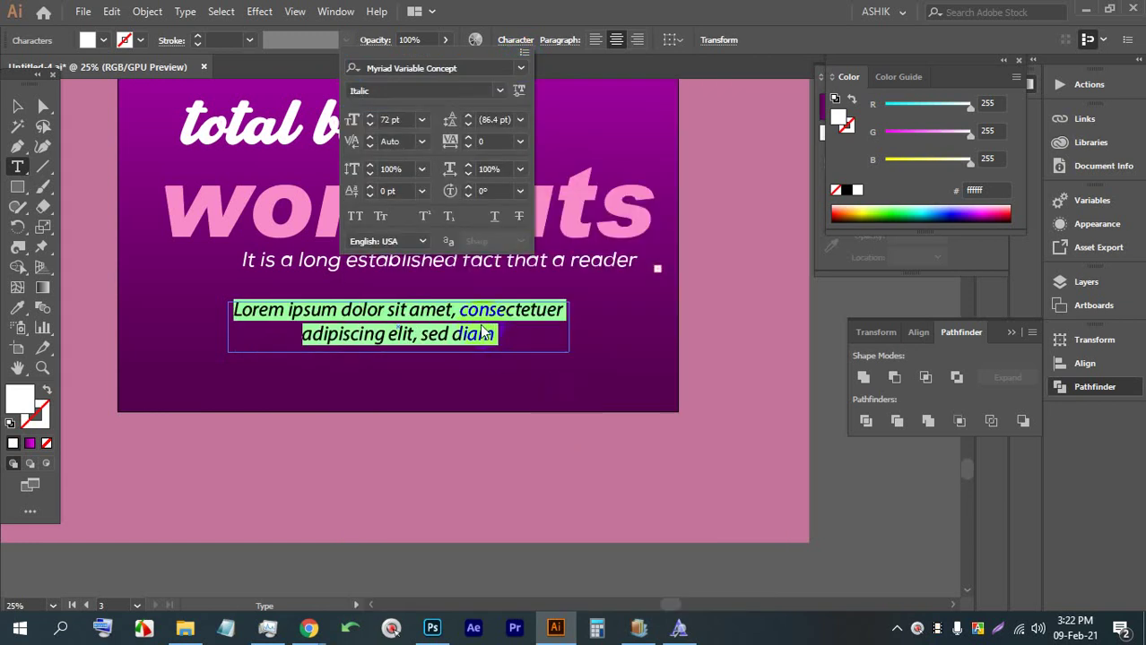
{"action": "left_click", "coordinate": [446, 41]}
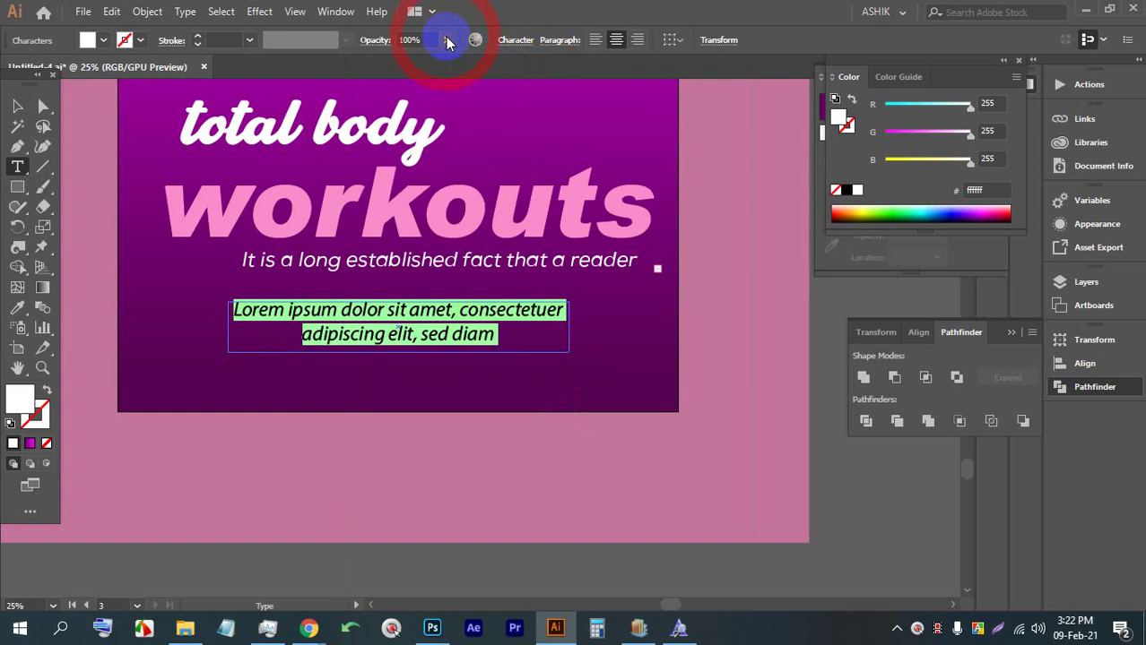
{"action": "left_click", "coordinate": [515, 41]}
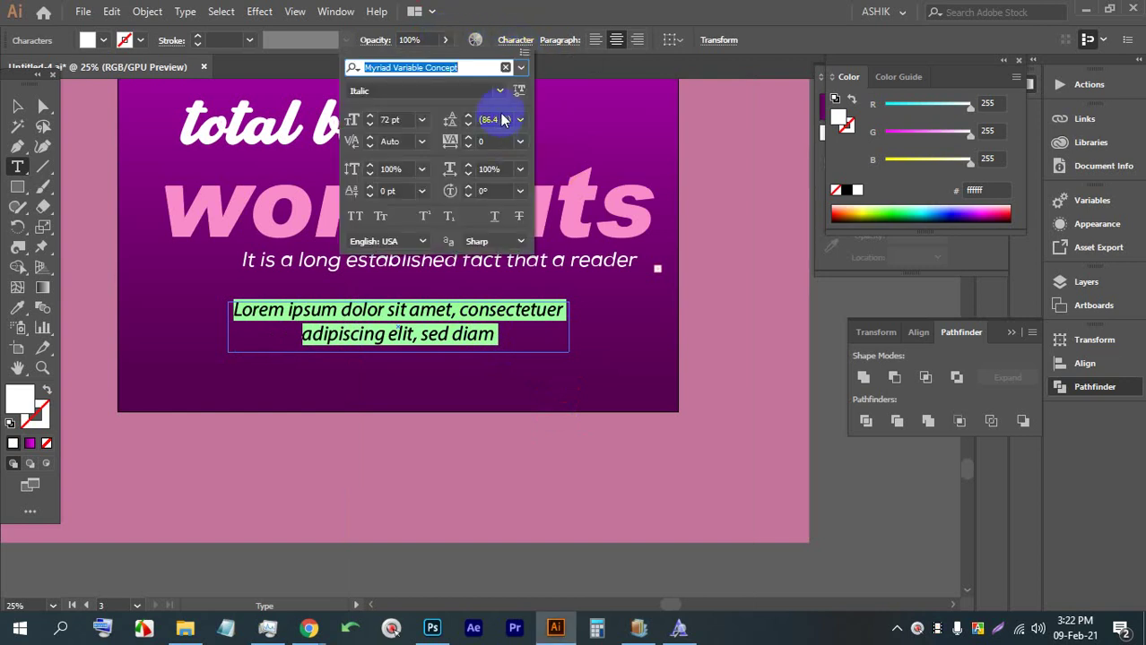
{"action": "left_click", "coordinate": [520, 68]}
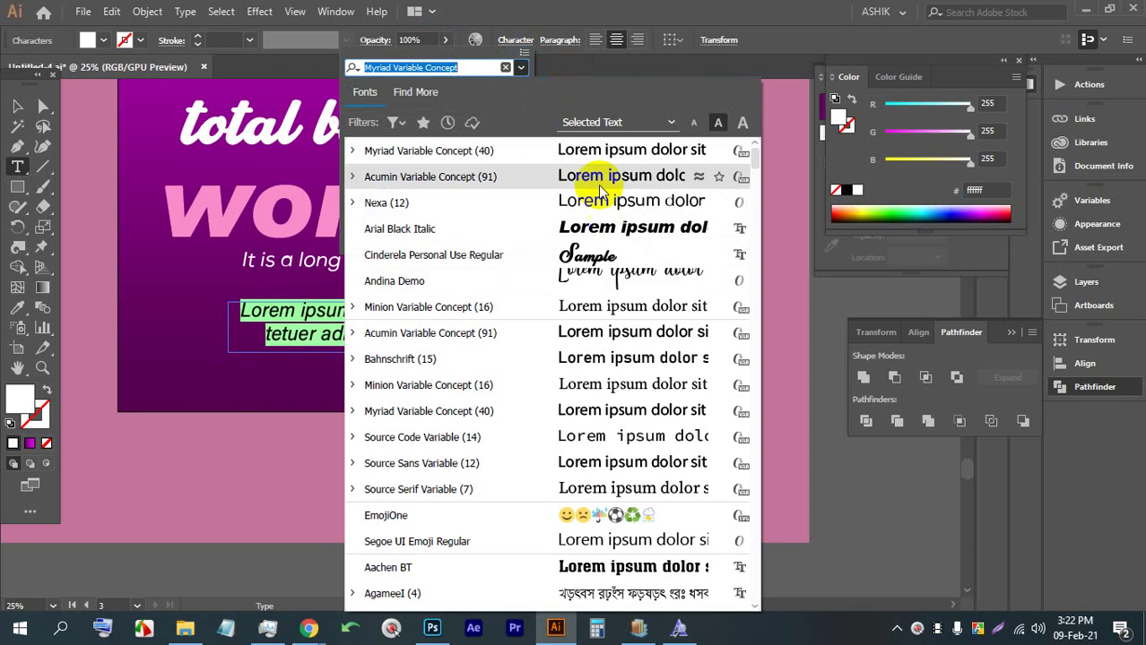
{"action": "left_click", "coordinate": [563, 422]}
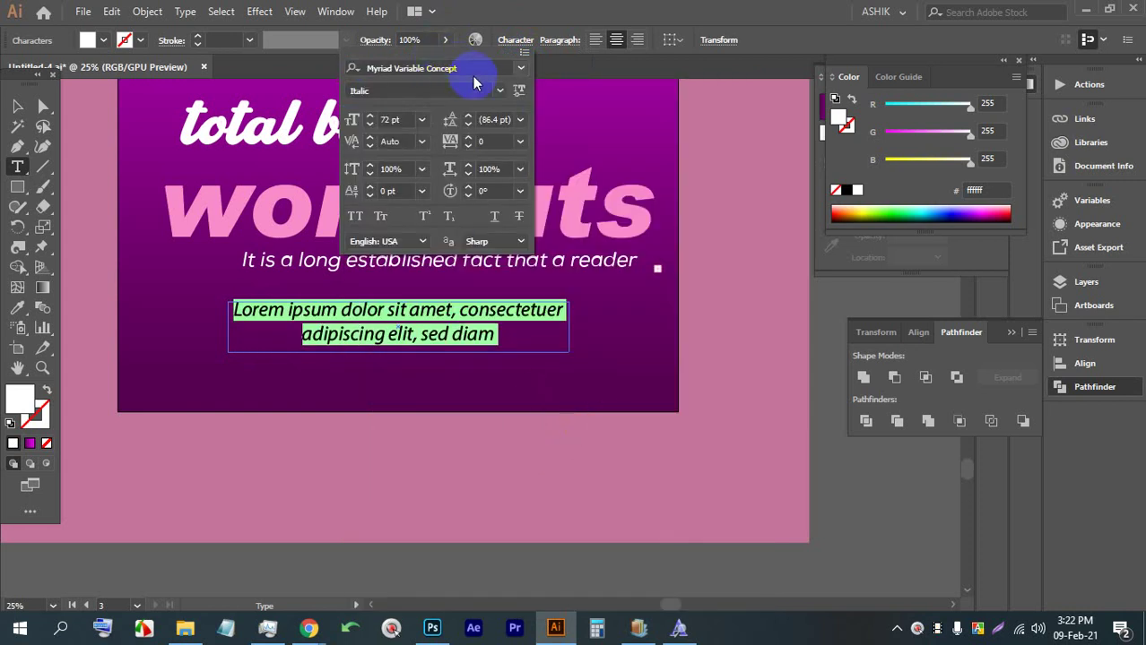
{"action": "left_click", "coordinate": [498, 91]}
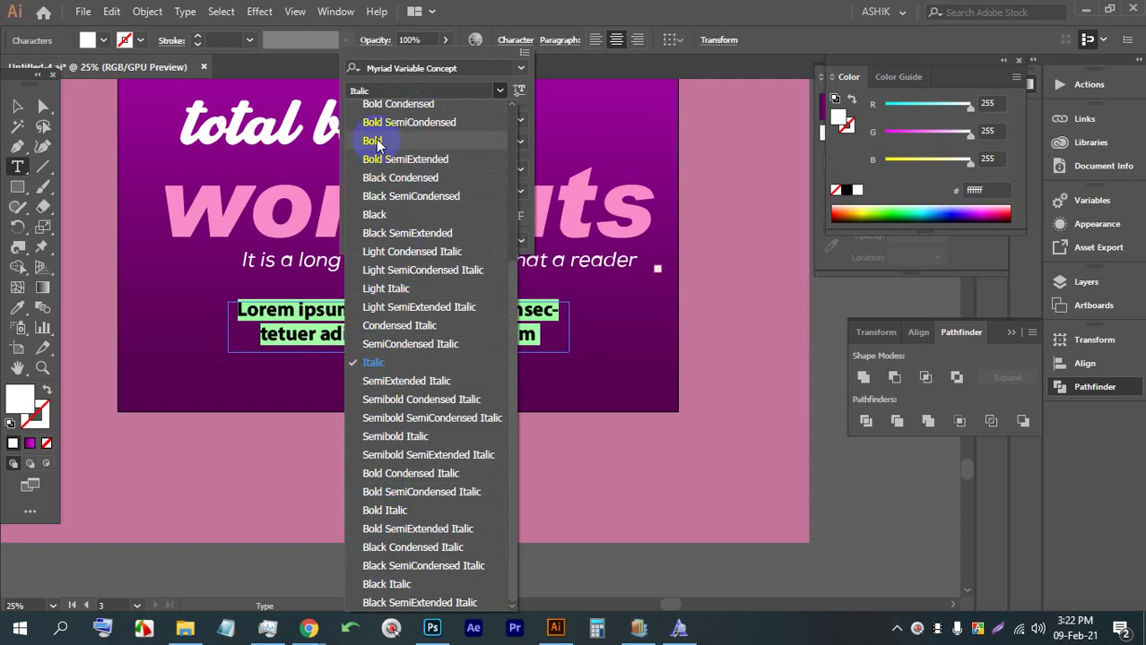
Set the Lorem ipsum paragraph to Myriad Variable Concept Bold Condensed, then switch to Outline view
{"action": "left_click", "coordinate": [374, 92]}
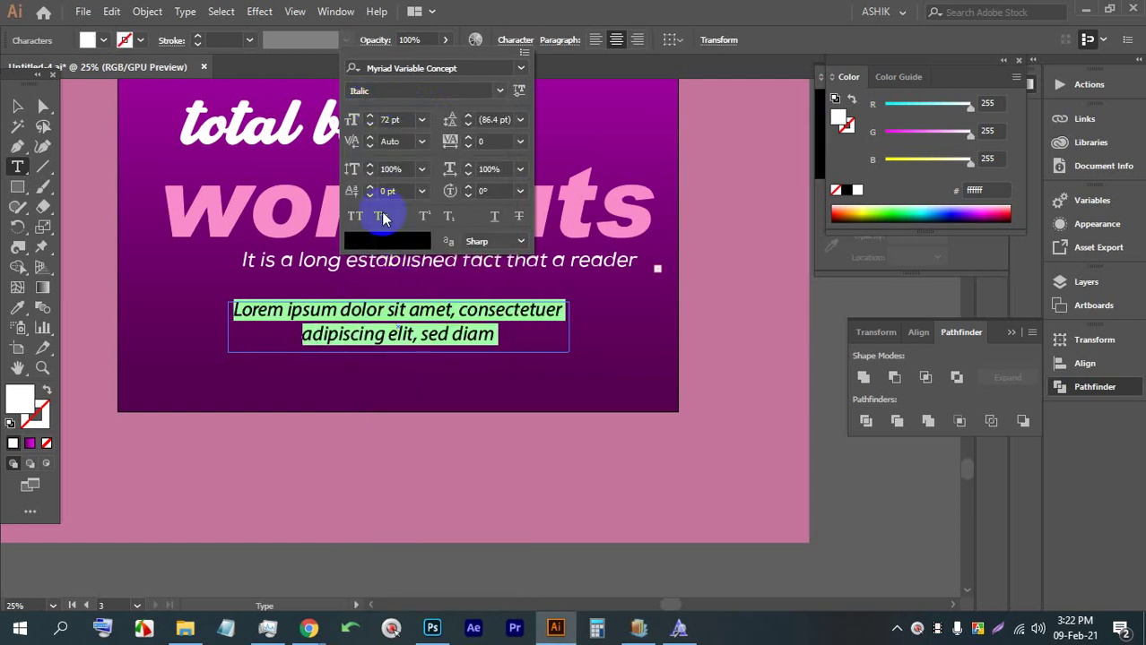
{"action": "left_click", "coordinate": [501, 91]}
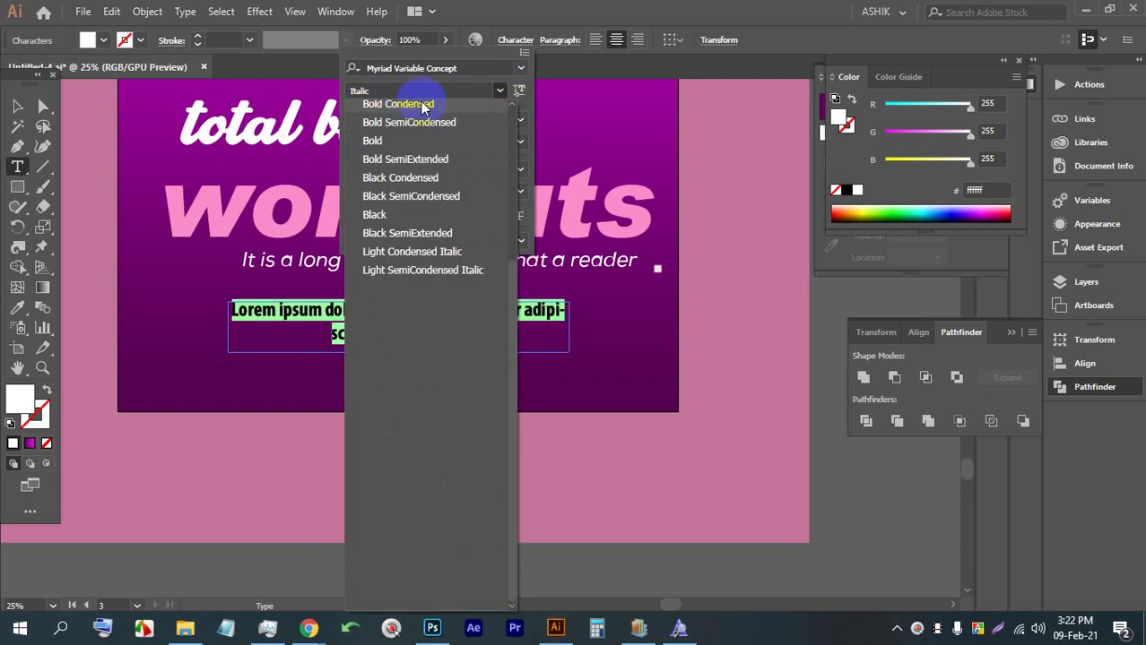
{"action": "left_click", "coordinate": [423, 106]}
{"action": "left_click", "coordinate": [224, 231]}
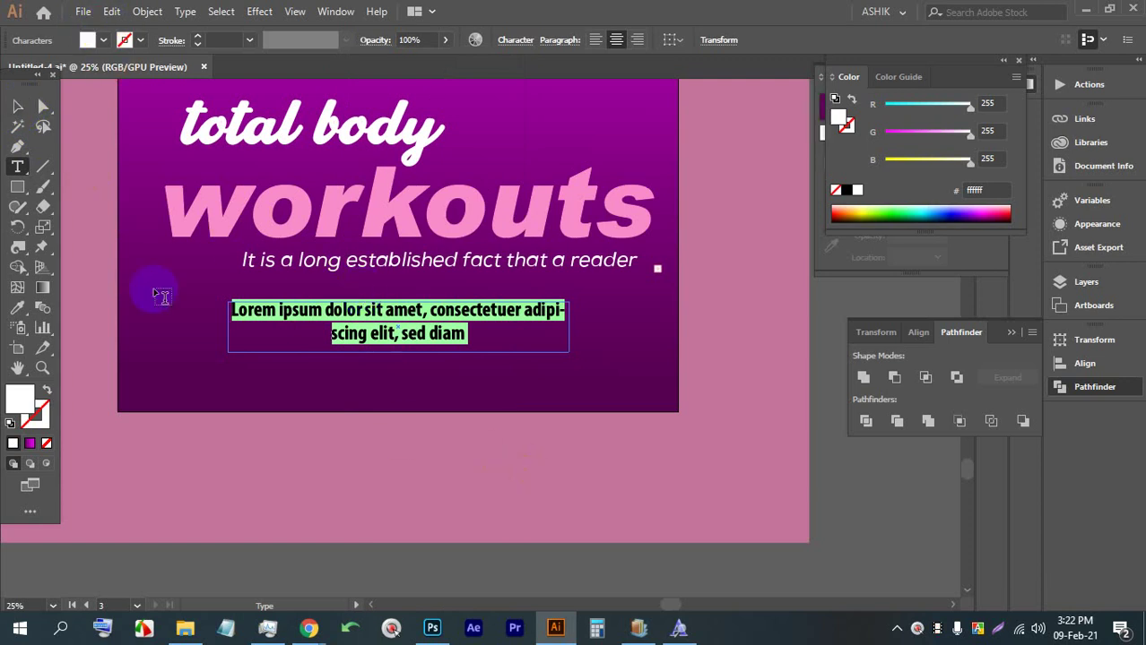
{"action": "left_click", "coordinate": [29, 105]}
{"action": "key", "text": "ctrl+y"}
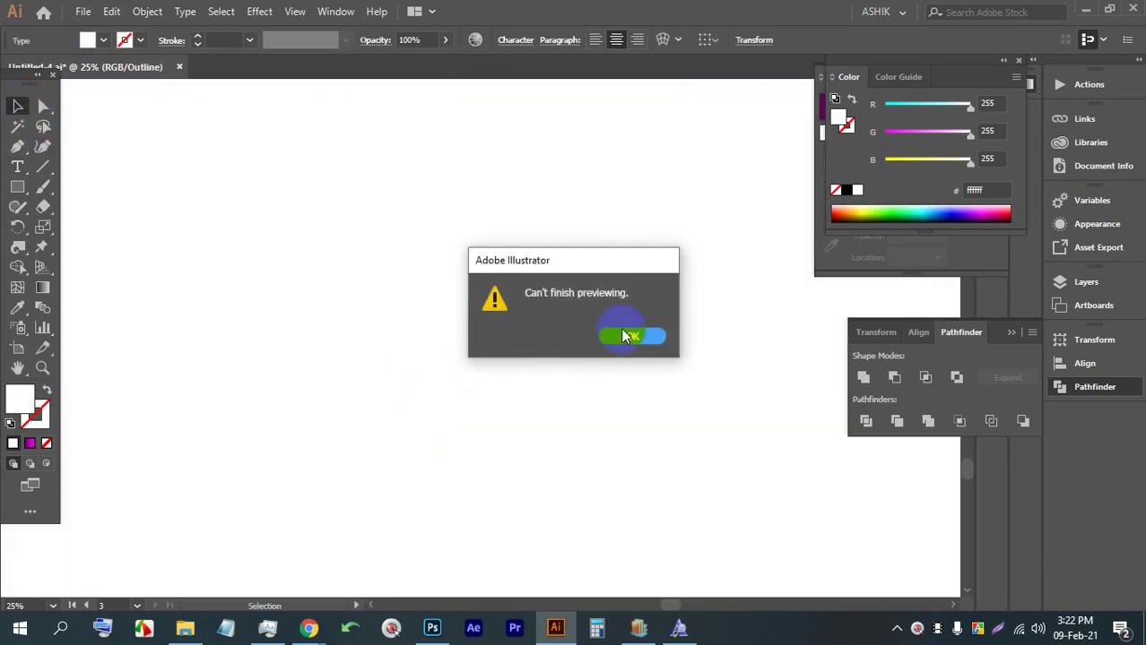
Dismiss the preview alert, save the document with Ctrl+S, and close the unresponsive Illustrator window
{"action": "left_click", "coordinate": [625, 335]}
{"action": "scroll", "coordinate": [520, 359], "scroll_direction": "down", "scroll_amount": 2, "text": "alt"}
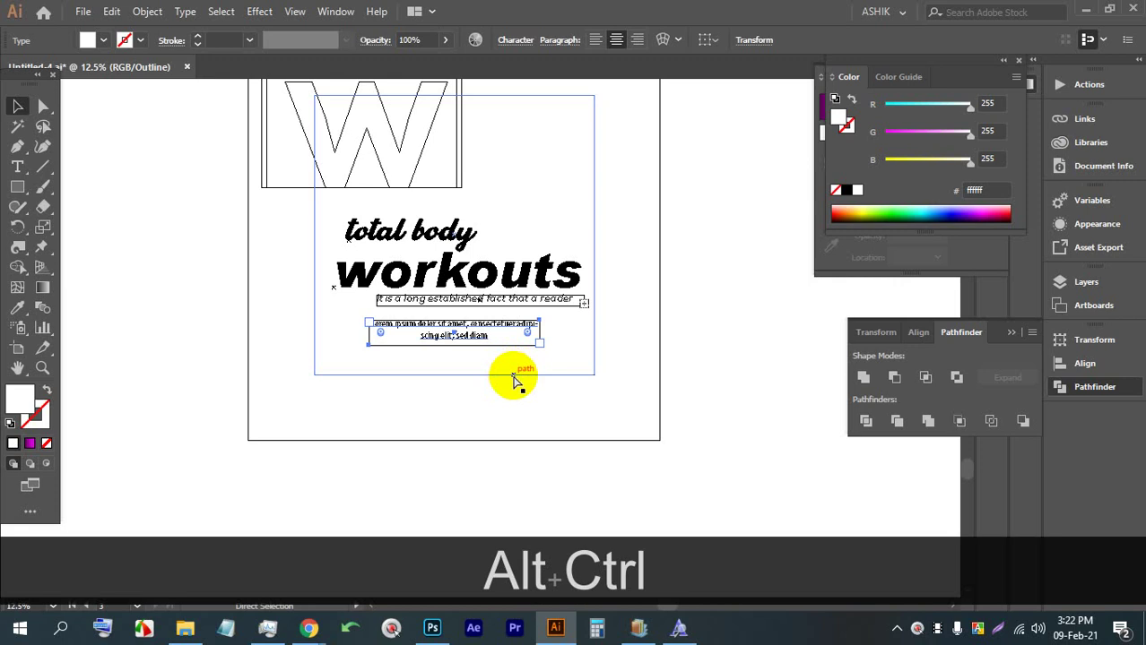
{"action": "key", "text": "ctrl+y"}
{"action": "key", "text": "ctrl+s"}
{"action": "key", "text": "ctrl+s"}
{"action": "key", "text": "ctrl+s"}
{"action": "key", "text": "ctrl+s"}
{"action": "key", "text": "ctrl+s"}
{"action": "key", "text": "ctrl+s"}
{"action": "key", "text": "ctrl+s"}
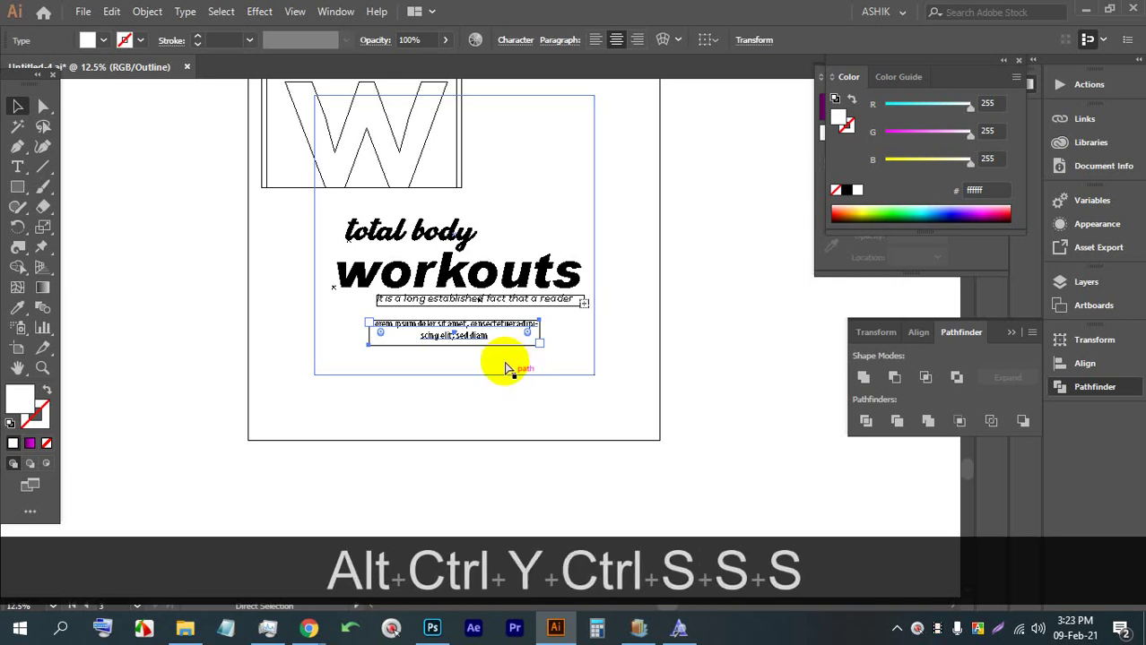
{"action": "left_click", "coordinate": [1136, 10]}
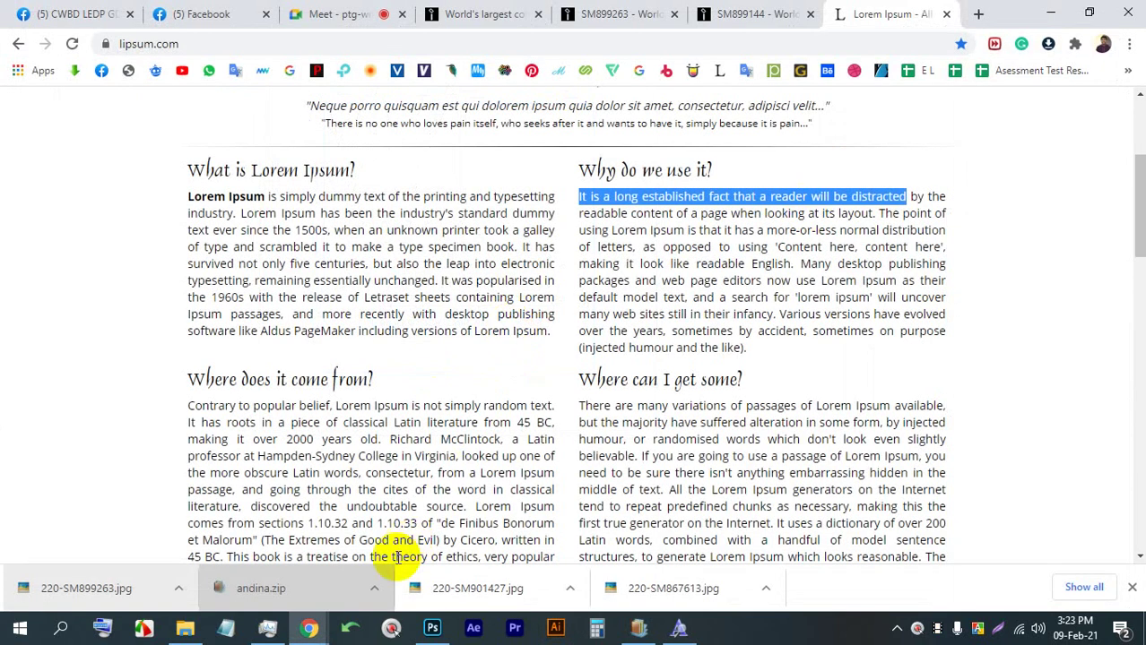
Try relaunching Illustrator, then clear Chrome's cached images and files from the Lorem Ipsum page
{"action": "left_click", "coordinate": [555, 628]}
{"action": "right_click", "coordinate": [555, 628]}
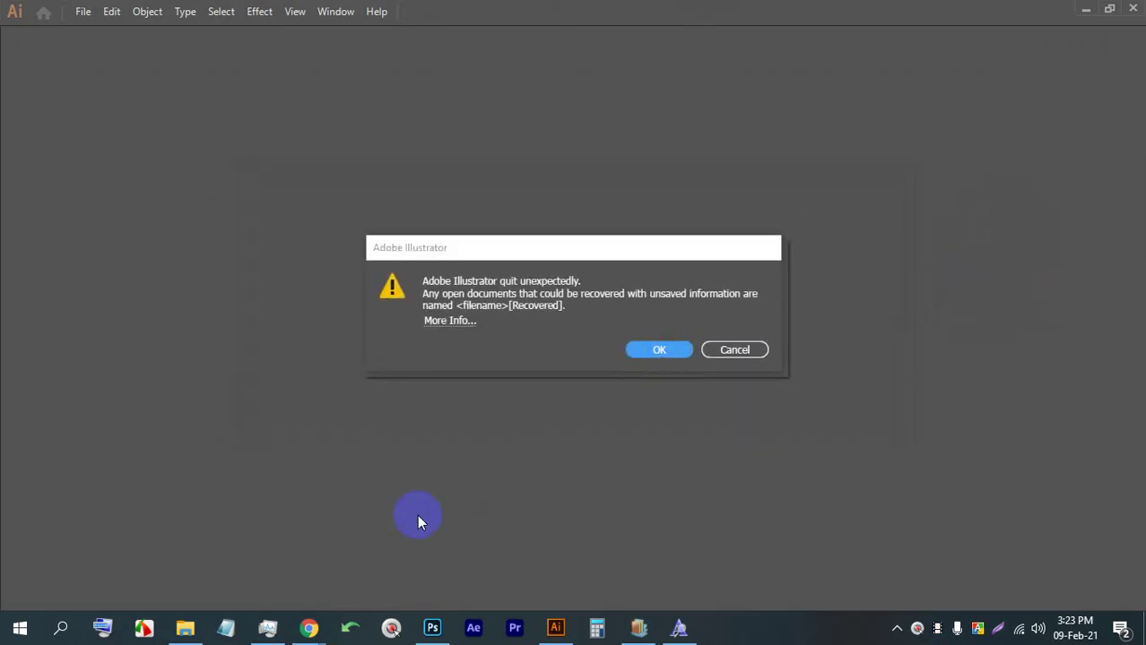
{"action": "mouse_move", "coordinate": [320, 625]}
{"action": "left_click", "coordinate": [289, 584]}
{"action": "left_click", "coordinate": [724, 380]}
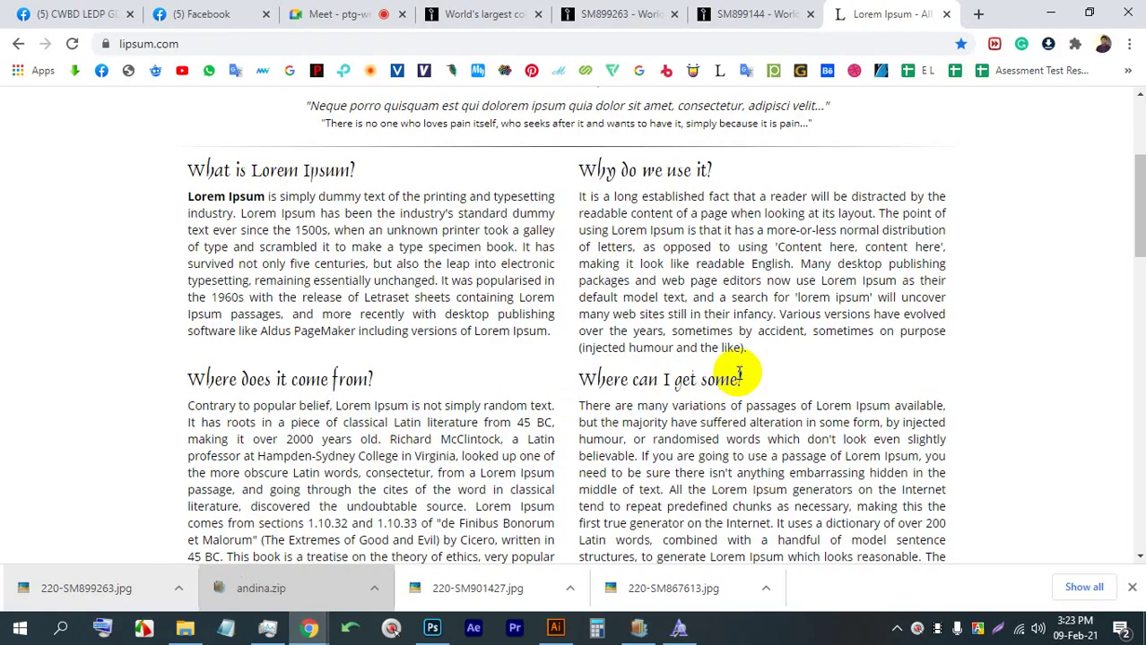
{"action": "key", "text": "ctrl+shift+Delete"}
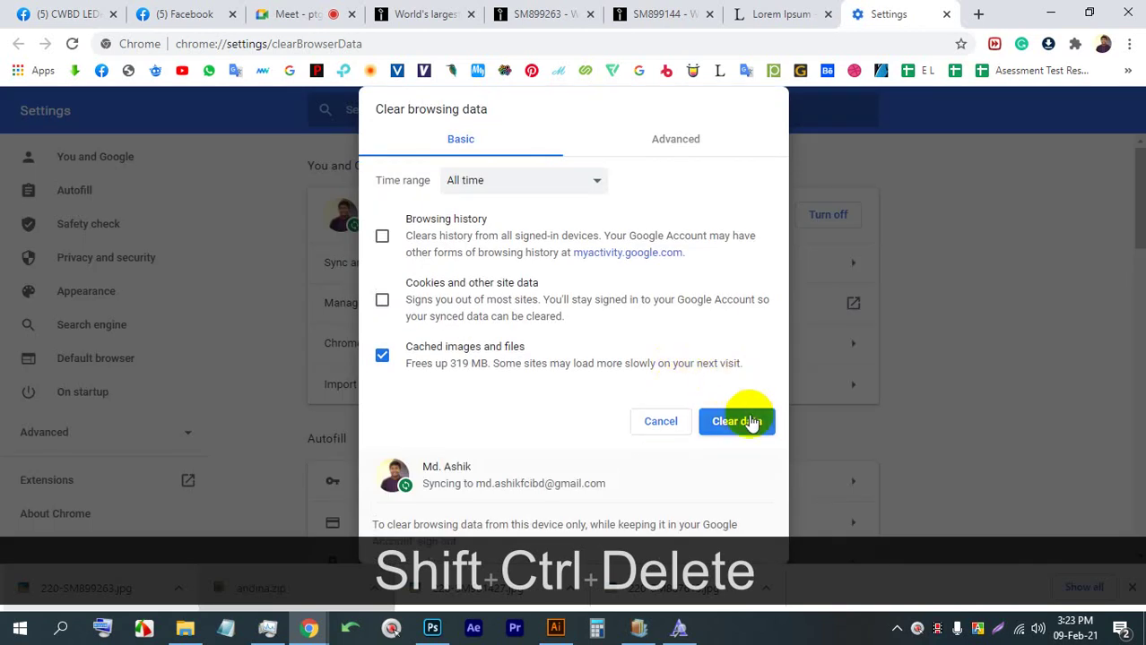
{"action": "left_click", "coordinate": [748, 422]}
Dismiss the crash notice and reopen Untitled-4 [Recovered].ai, zoomed to 25%
{"action": "left_click", "coordinate": [554, 629]}
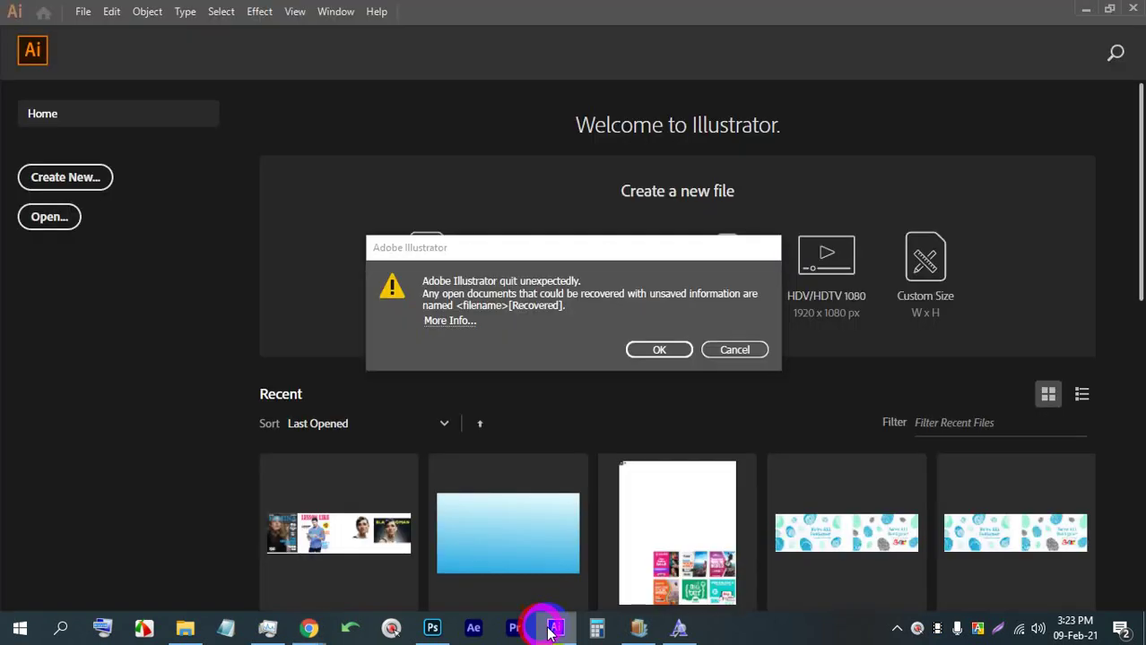
{"action": "left_click", "coordinate": [658, 350]}
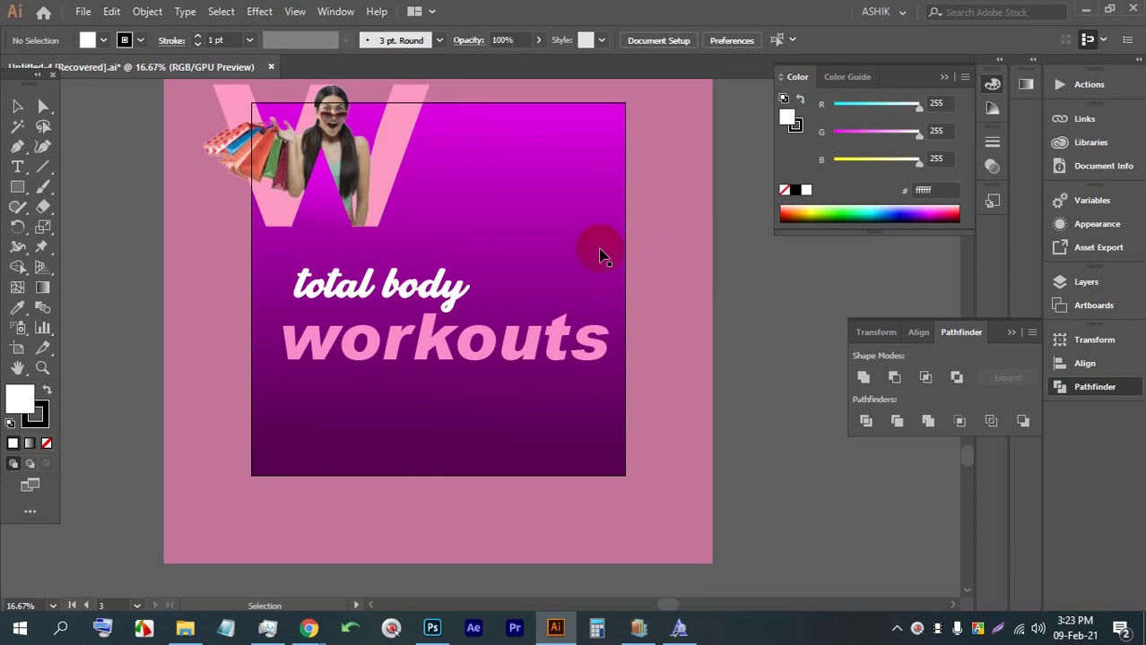
{"action": "key", "text": "alt"}
{"action": "scroll", "coordinate": [443, 238], "scroll_direction": "down", "scroll_amount": 1}
{"action": "scroll", "coordinate": [447, 273], "scroll_direction": "up", "scroll_amount": 1}
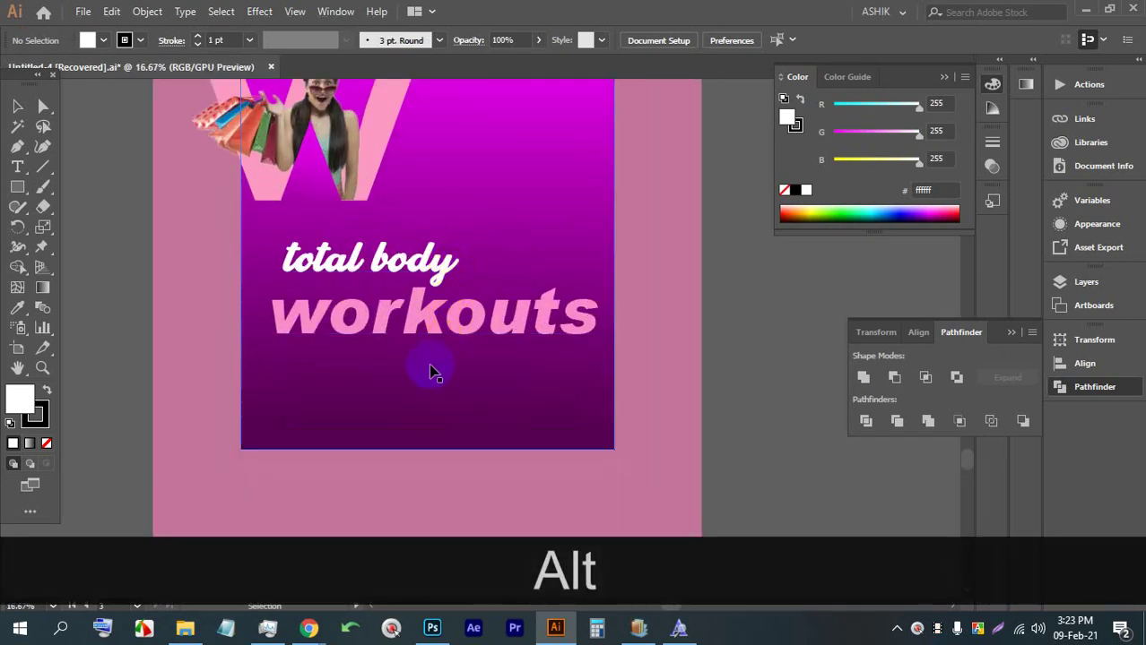
{"action": "scroll", "coordinate": [405, 371], "scroll_direction": "up", "scroll_amount": 1}
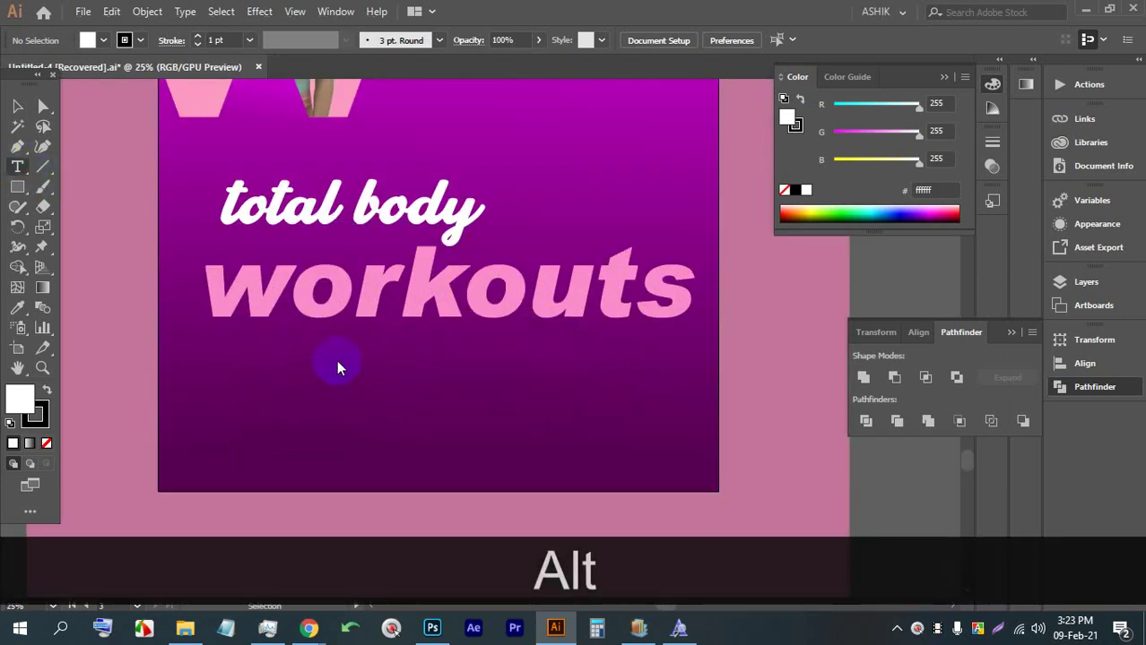
Draw a Lorem ipsum text box under 'workouts' at 45 pt with white fill
{"action": "left_click", "coordinate": [447, 344]}
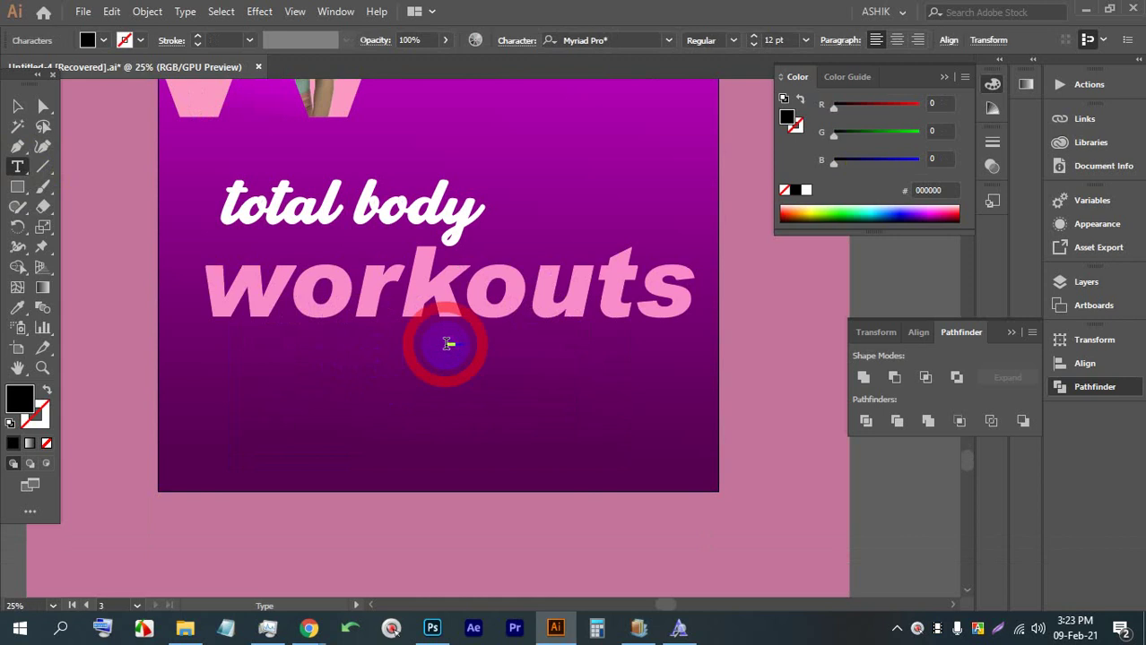
{"action": "key", "text": "ctrl+z"}
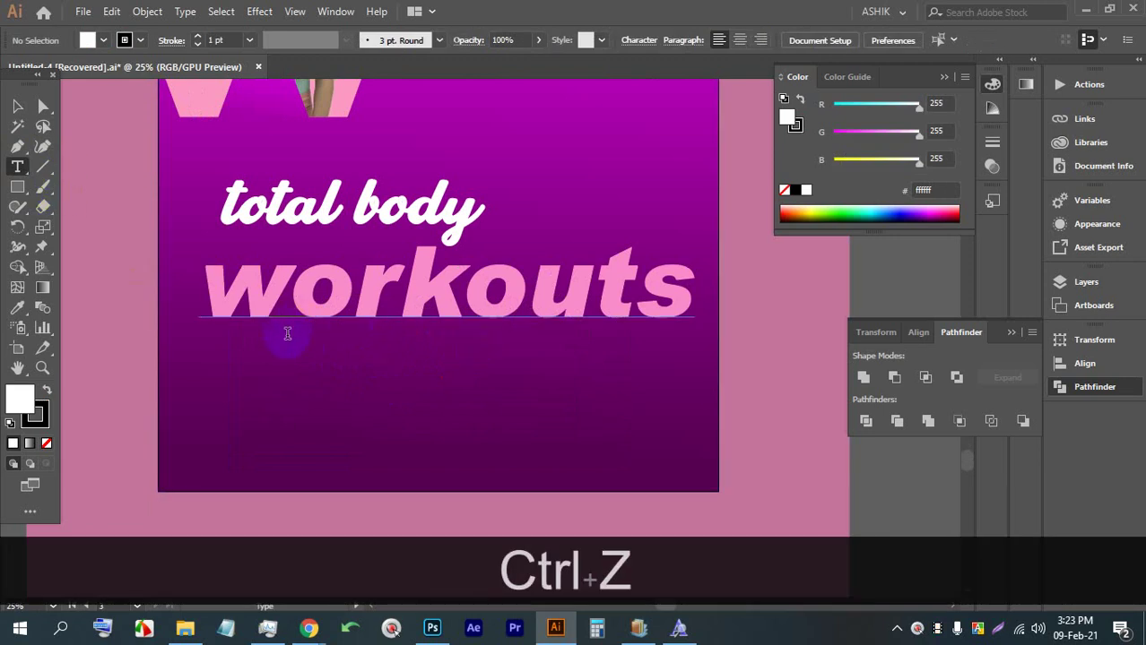
{"action": "left_click_drag", "start_coordinate": [286, 338], "coordinate": [677, 358]}
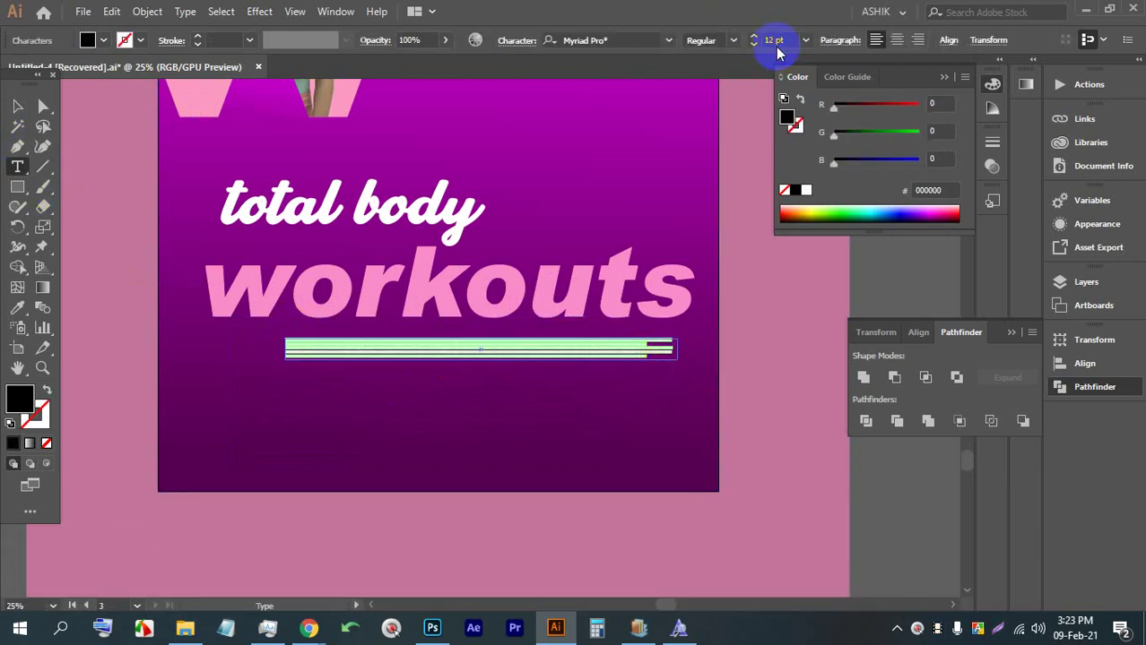
{"action": "left_click_drag", "start_coordinate": [774, 42], "coordinate": [800, 58]}
{"action": "key", "text": "Up"}
{"action": "key", "text": "Up"}
{"action": "key", "text": "Up"}
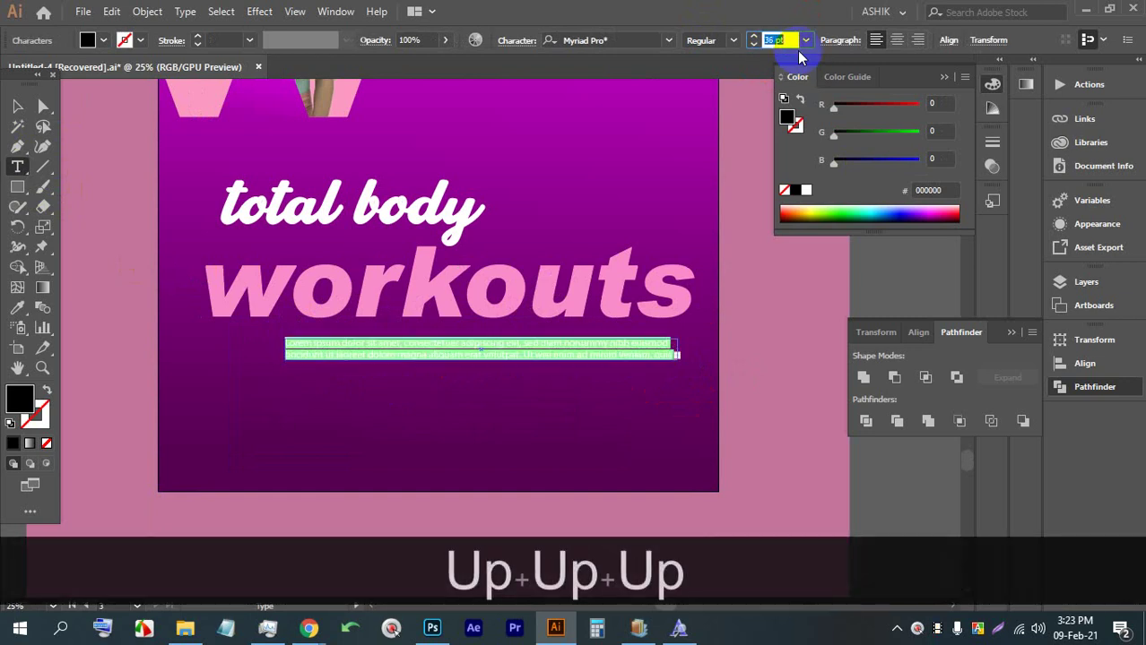
{"action": "key", "text": "Up"}
{"action": "key", "text": "Up"}
{"action": "key", "text": "Up"}
{"action": "key", "text": "Up"}
{"action": "key", "text": "Up"}
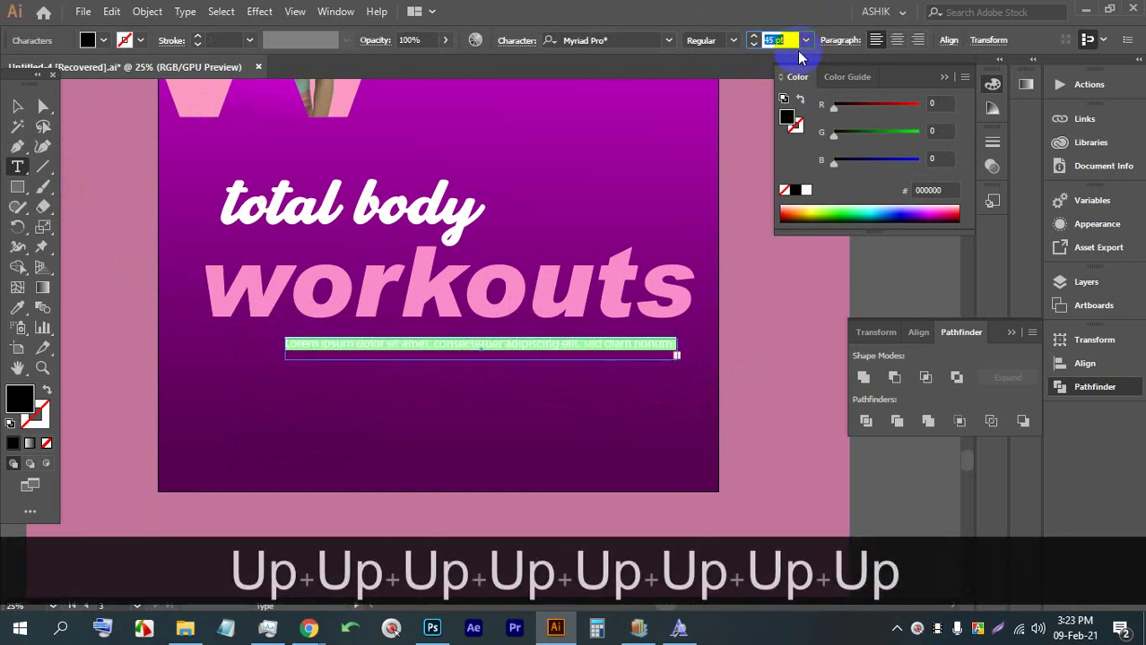
{"action": "left_click", "coordinate": [14, 108]}
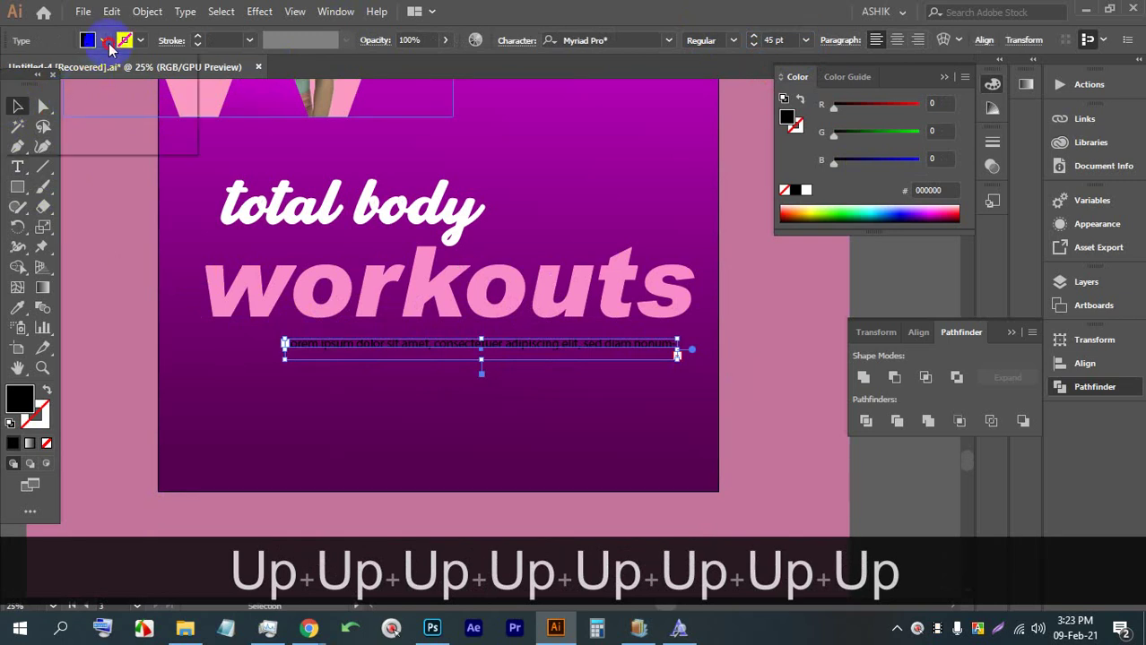
{"action": "left_click", "coordinate": [106, 41]}
{"action": "left_click", "coordinate": [42, 74]}
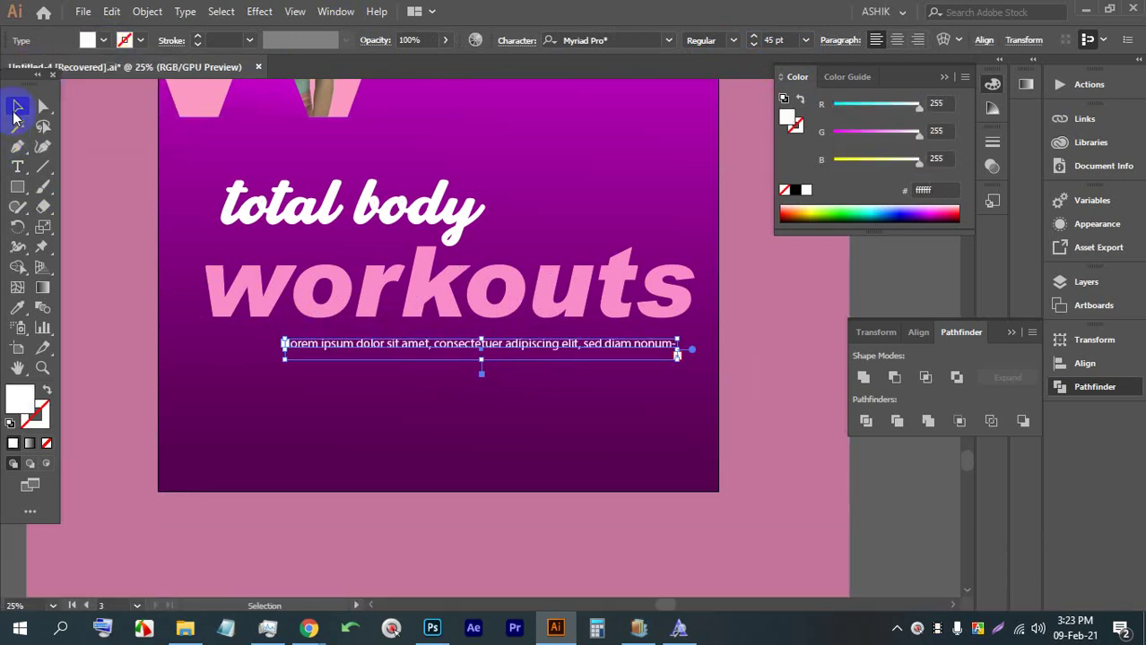
{"action": "left_click_drag", "start_coordinate": [591, 345], "coordinate": [596, 339]}
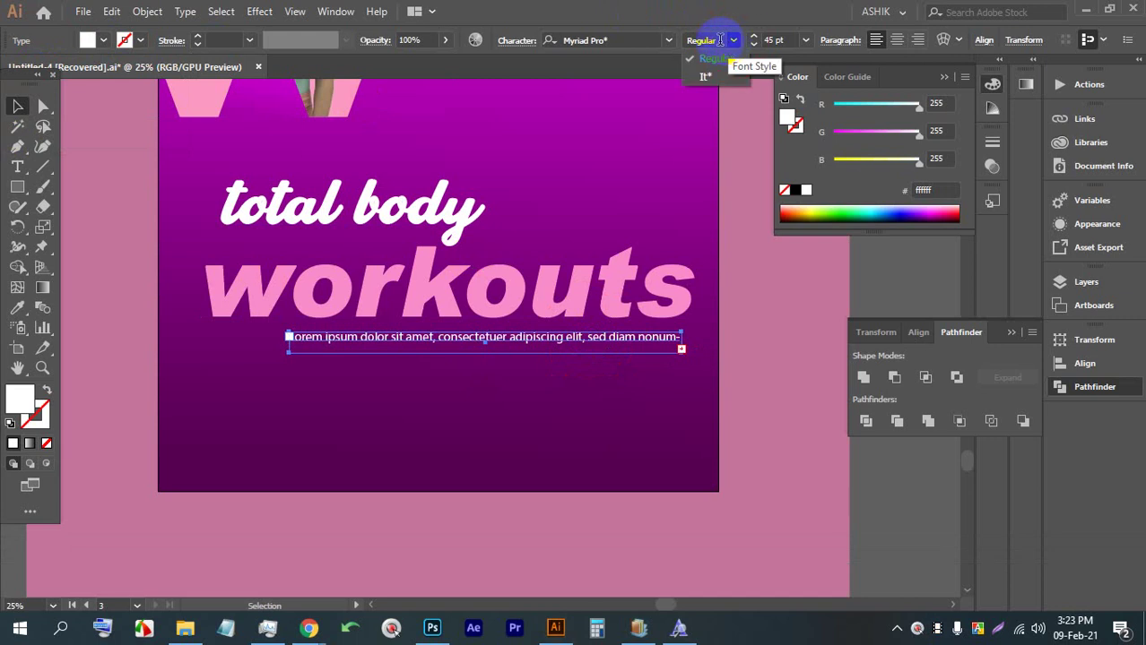
Set the line's leading to 59 pt, shift it slightly left, and deselect
{"action": "left_click", "coordinate": [667, 40]}
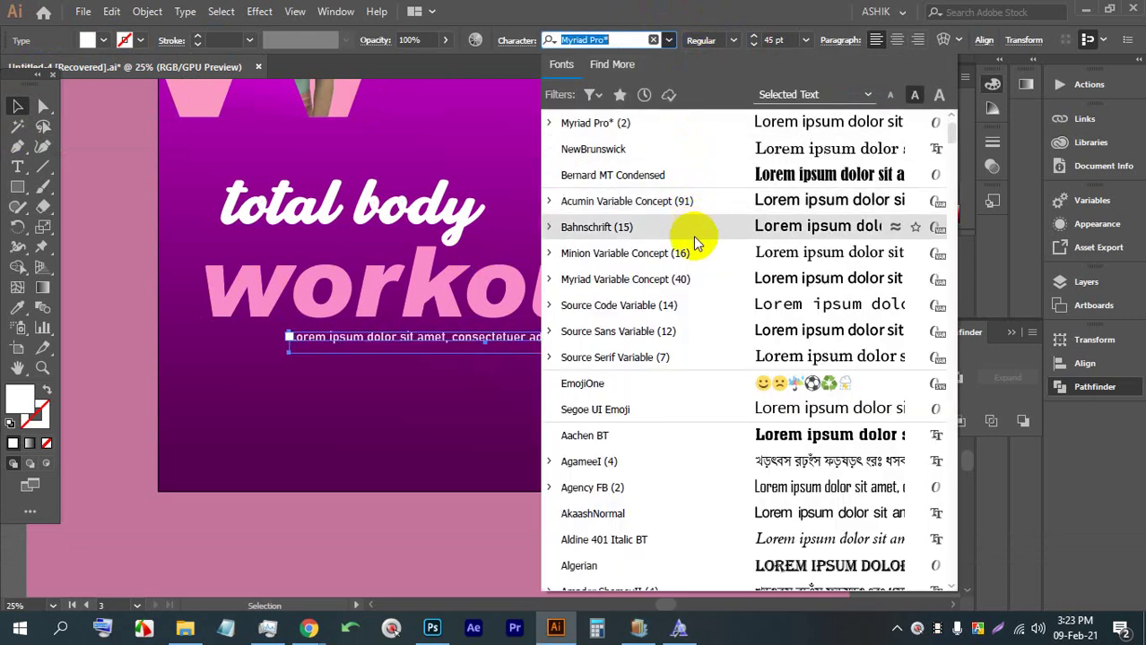
{"action": "left_click", "coordinate": [698, 279]}
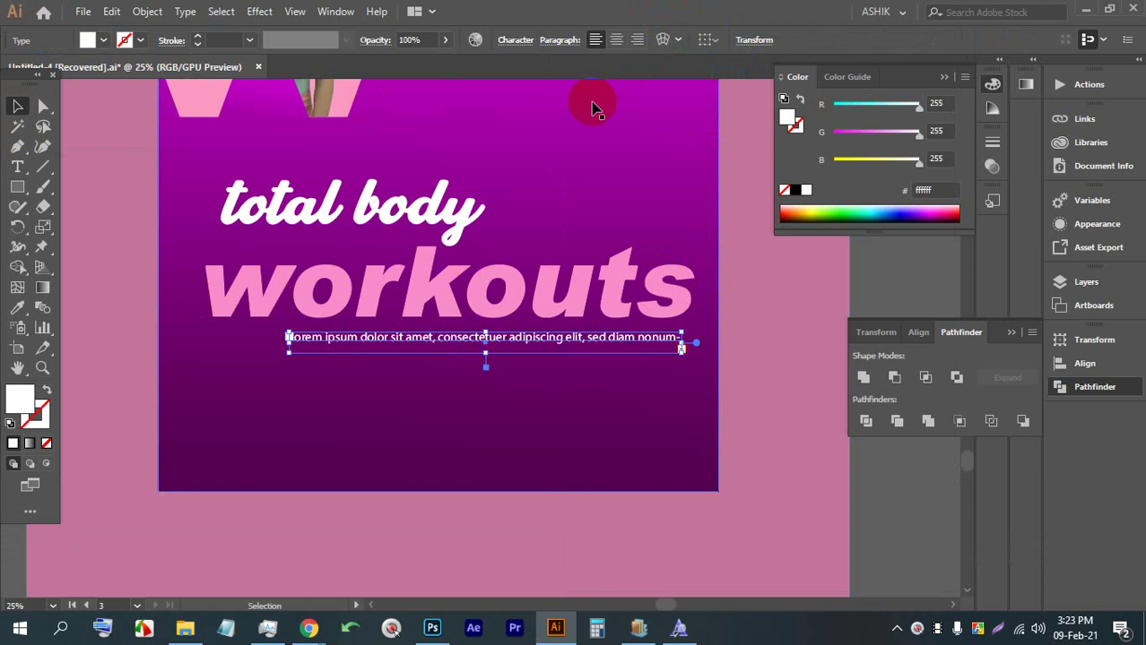
{"action": "triple_click", "coordinate": [414, 344]}
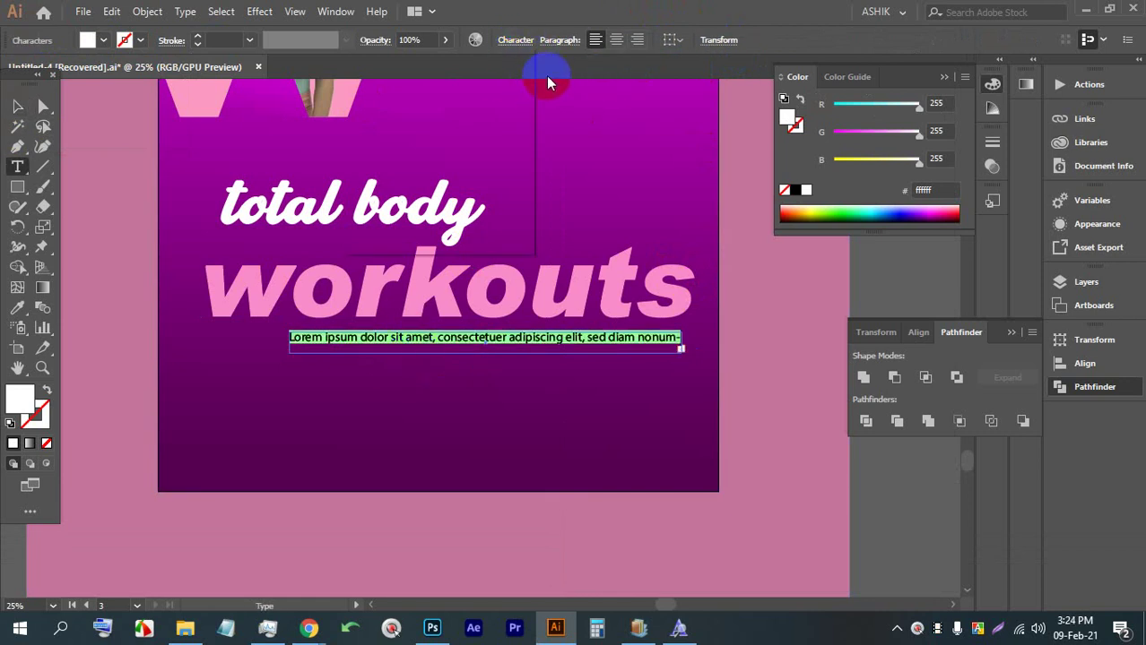
{"action": "key", "text": "ctrl+t"}
{"action": "left_click", "coordinate": [498, 119]}
{"action": "type", "text": "1"}
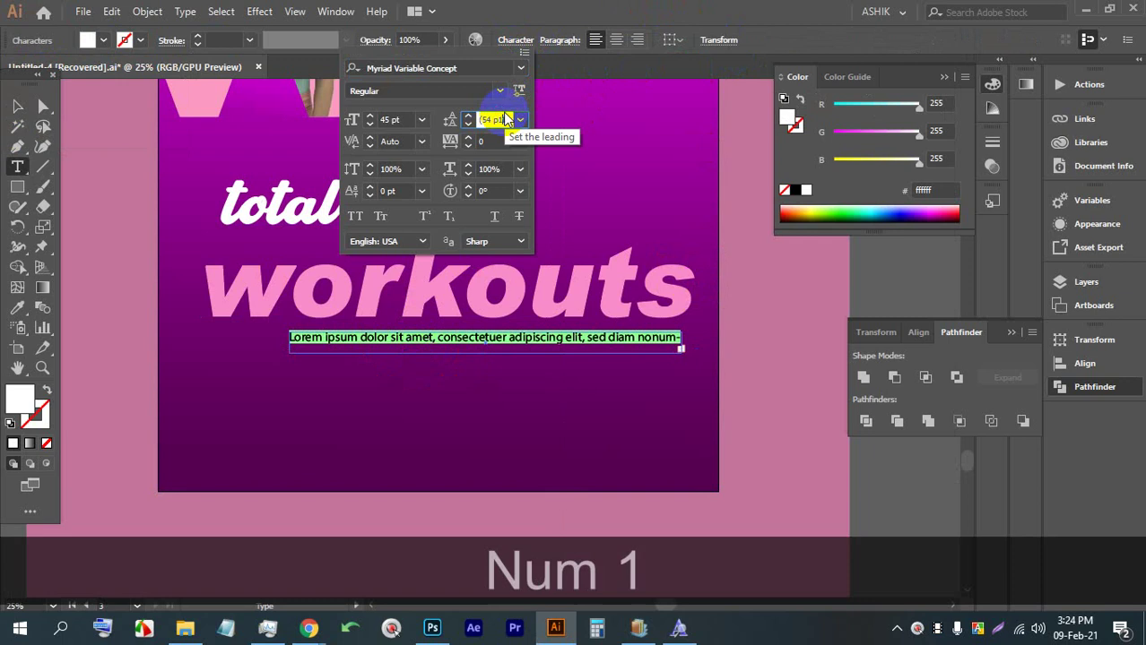
{"action": "key", "text": "Up"}
{"action": "key", "text": "Up"}
{"action": "key", "text": "Up"}
{"action": "key", "text": "Up"}
{"action": "key", "text": "Up"}
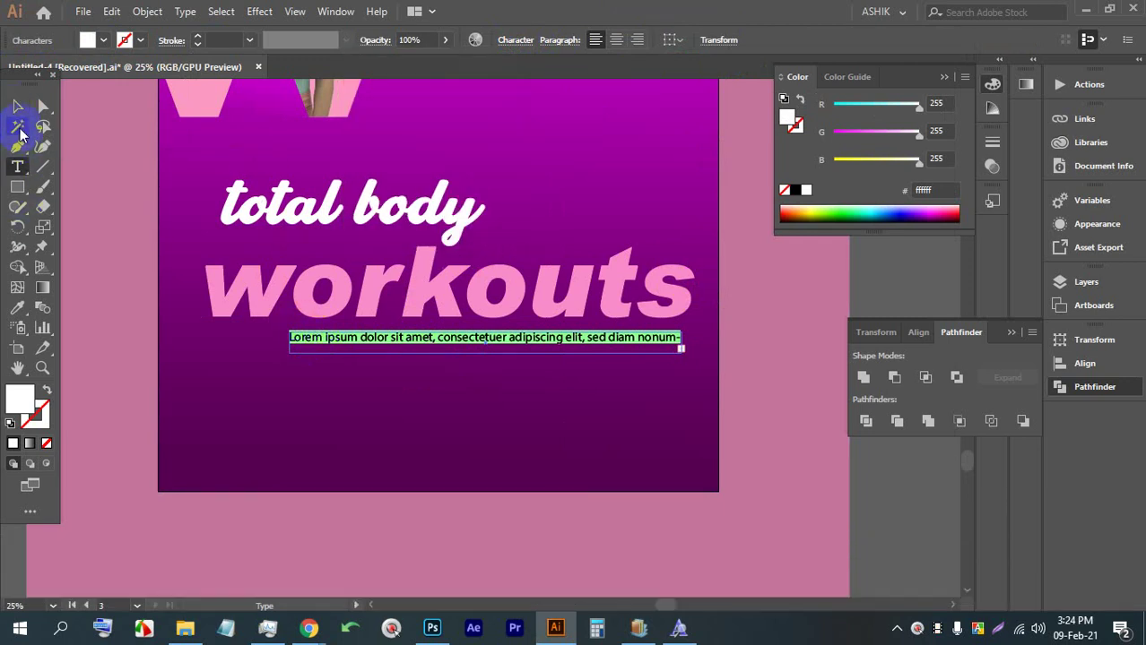
{"action": "left_click", "coordinate": [17, 106]}
{"action": "left_click_drag", "start_coordinate": [289, 335], "coordinate": [266, 347]}
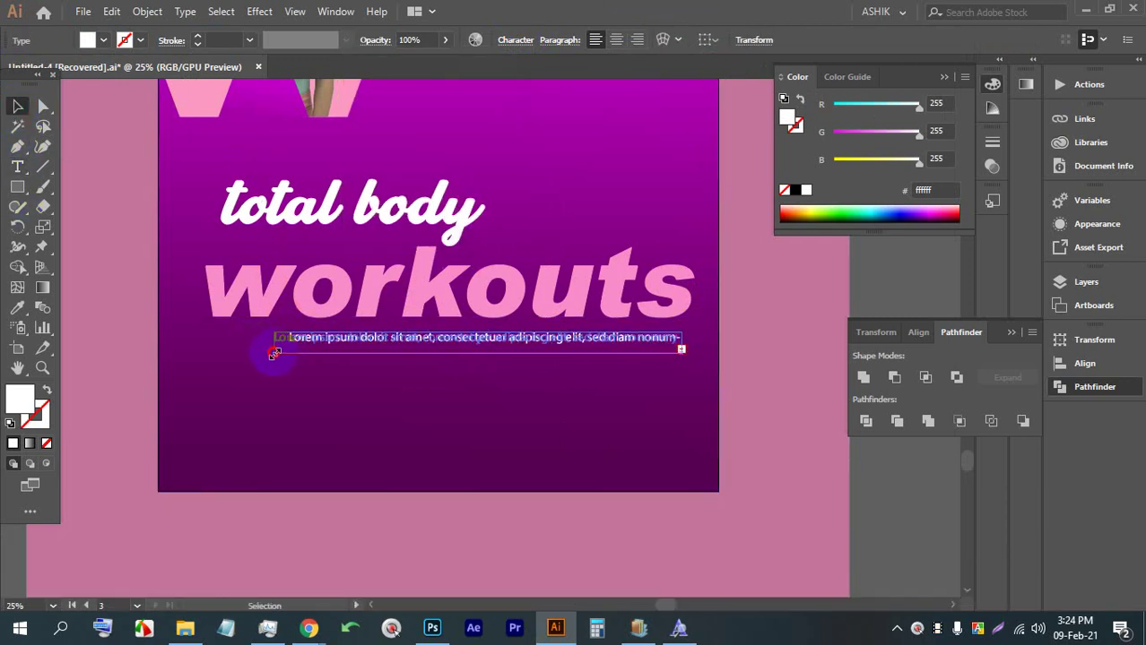
{"action": "left_click", "coordinate": [819, 460]}
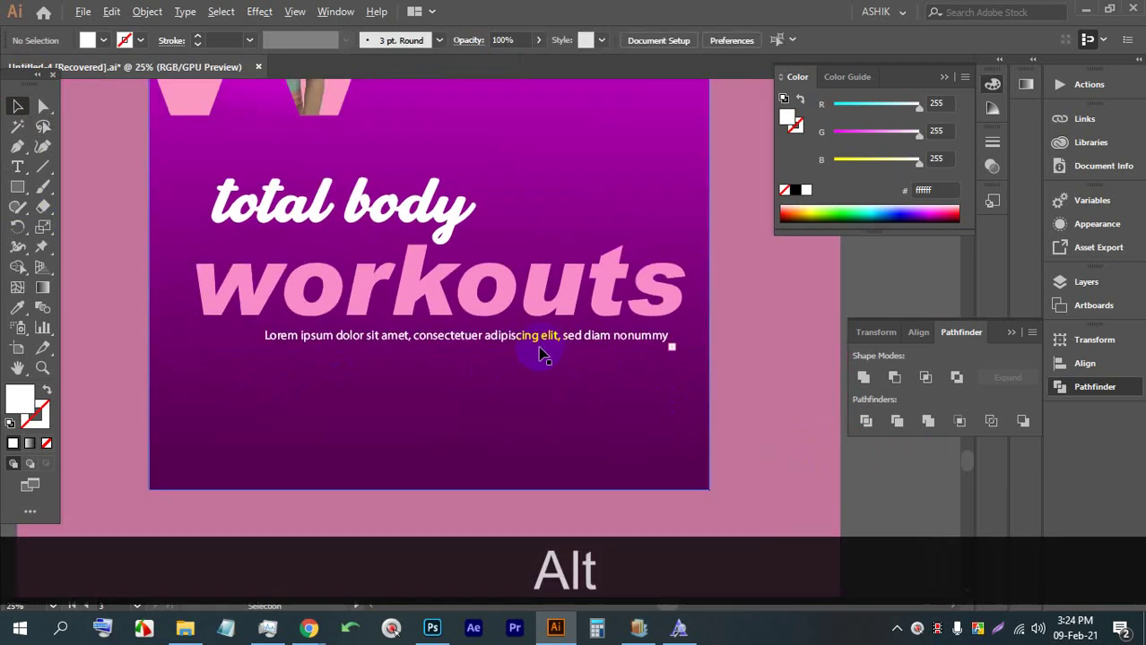
{"action": "scroll", "coordinate": [539, 351], "scroll_direction": "down", "scroll_amount": 3}
Draw a Lorem ipsum text area below the tagline at 53 pt with tighter leading
{"action": "left_click", "coordinate": [17, 168]}
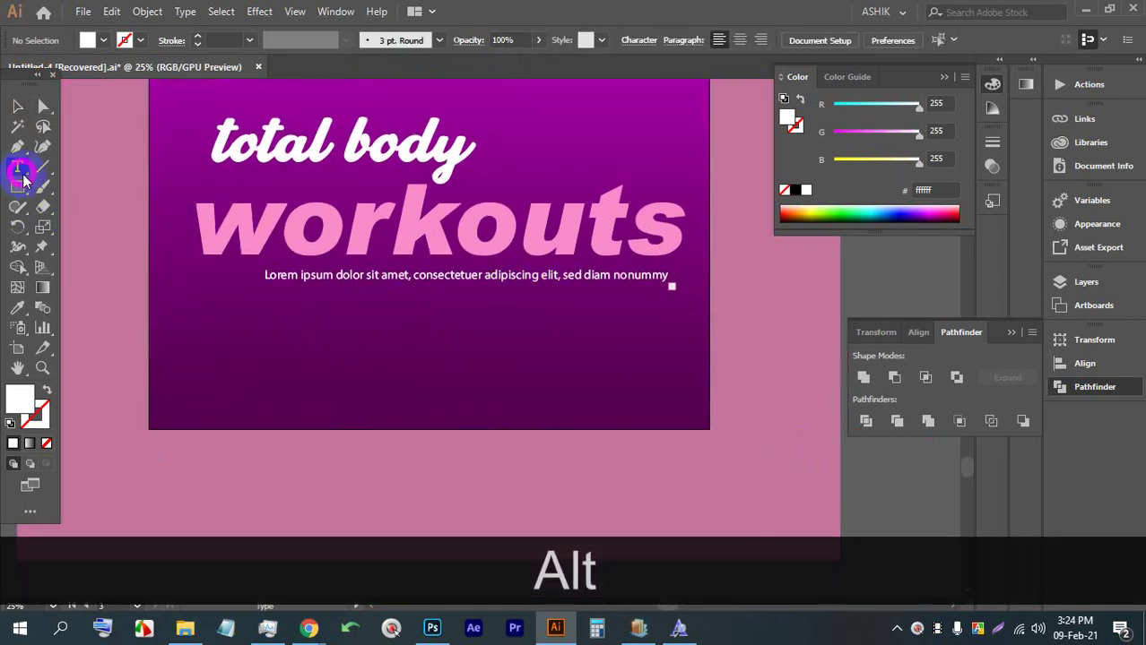
{"action": "left_click_drag", "start_coordinate": [290, 320], "coordinate": [570, 371]}
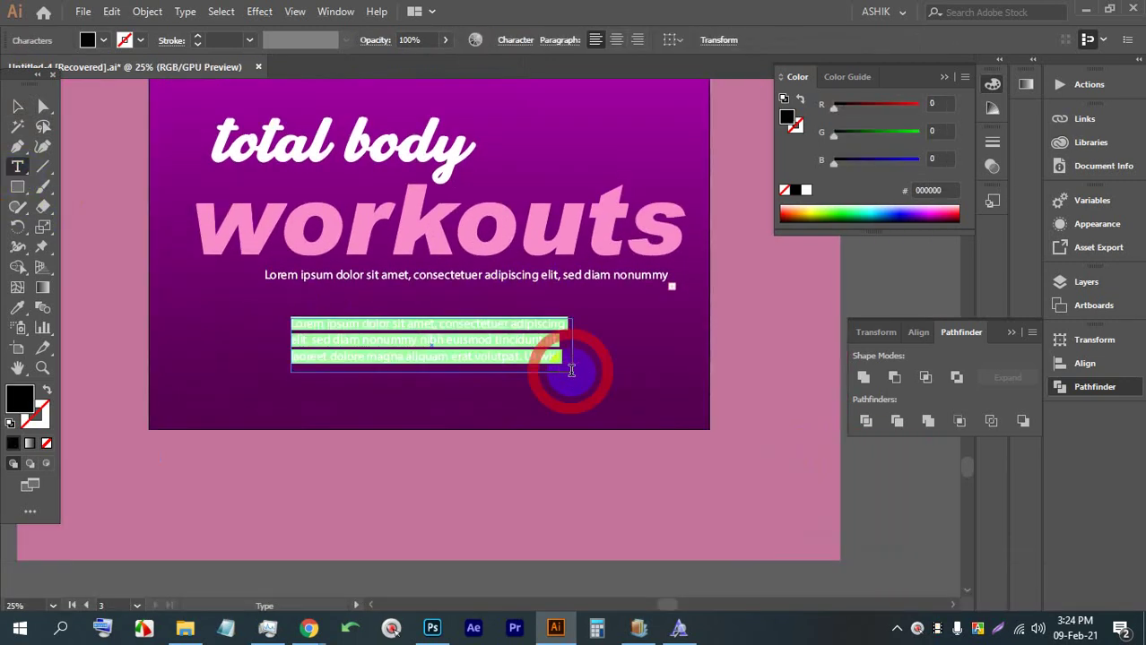
{"action": "left_click", "coordinate": [515, 45]}
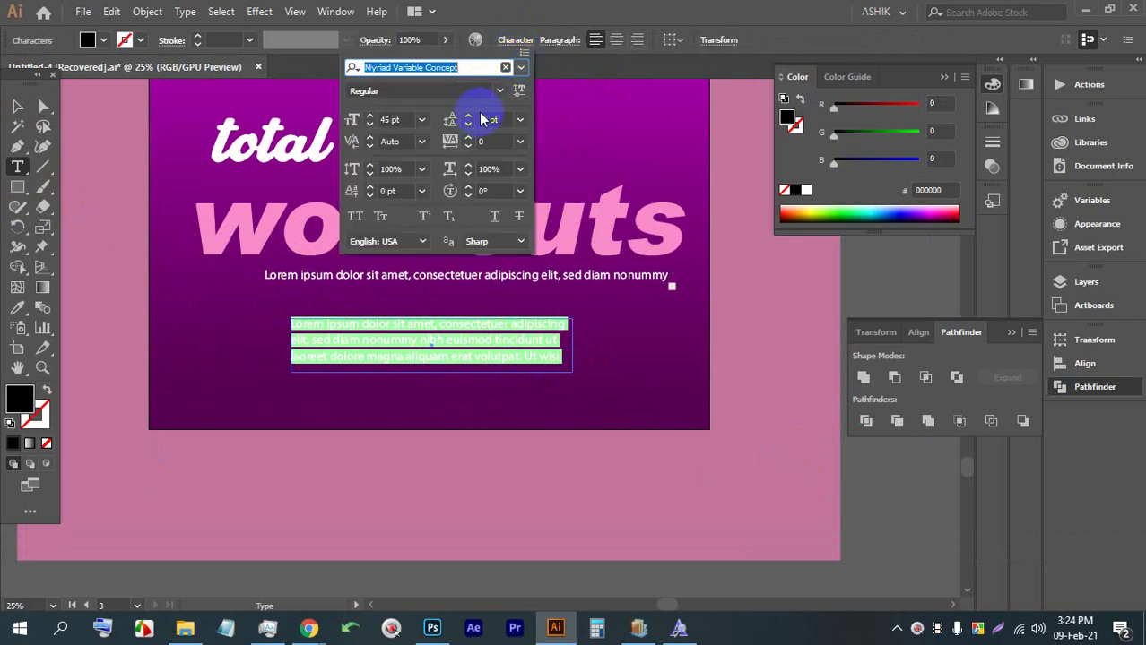
{"action": "left_click", "coordinate": [396, 120]}
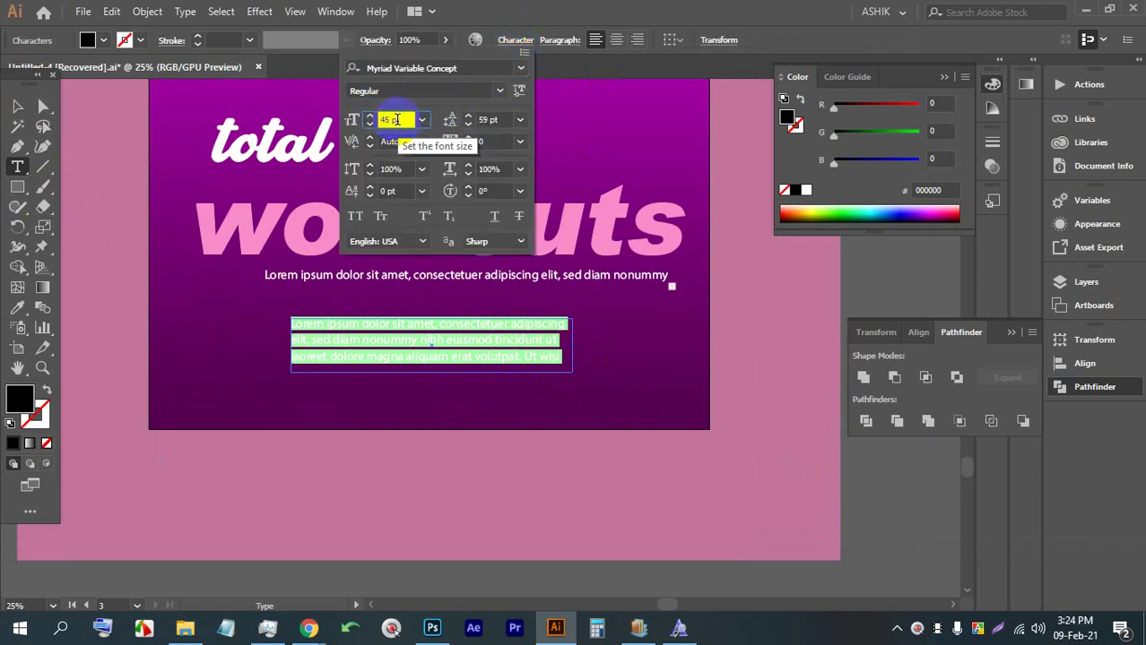
{"action": "key", "text": "Up"}
{"action": "key", "text": "Up"}
{"action": "key", "text": "Up"}
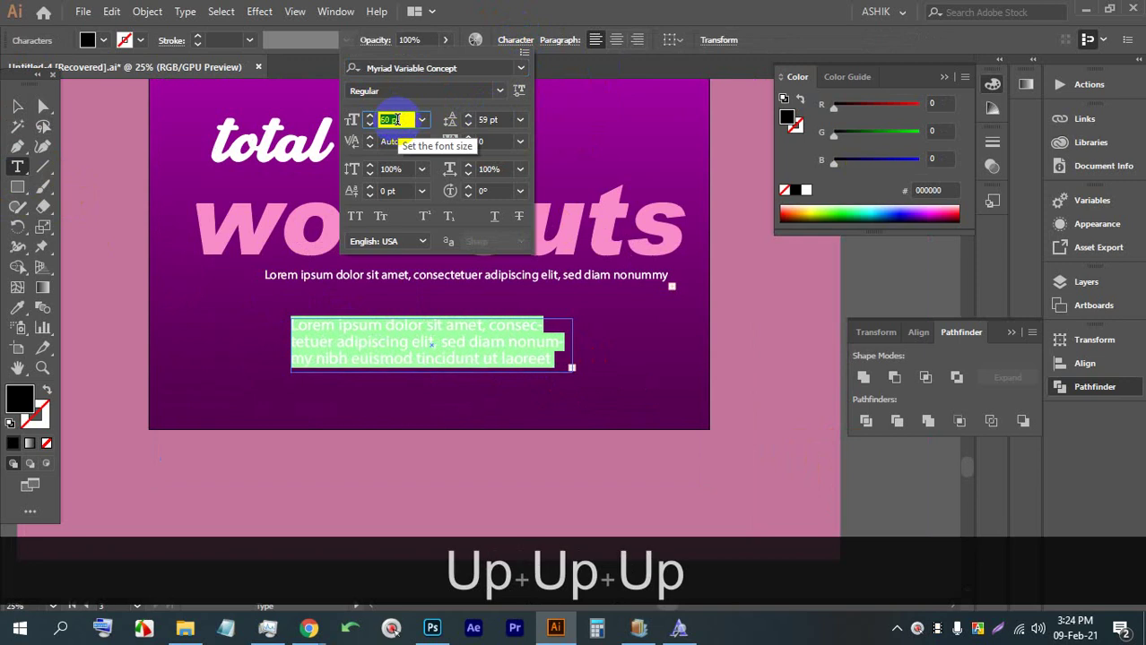
{"action": "key", "text": "Up"}
{"action": "key", "text": "Down"}
{"action": "key", "text": "Down"}
{"action": "key", "text": "Down"}
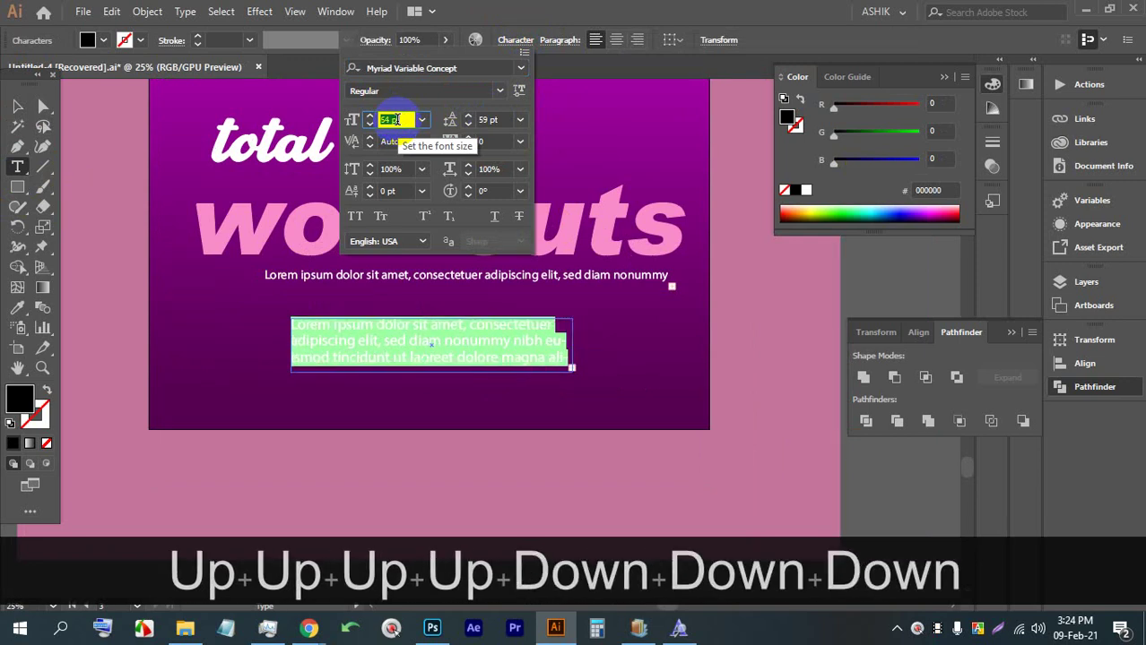
{"action": "key", "text": "Down"}
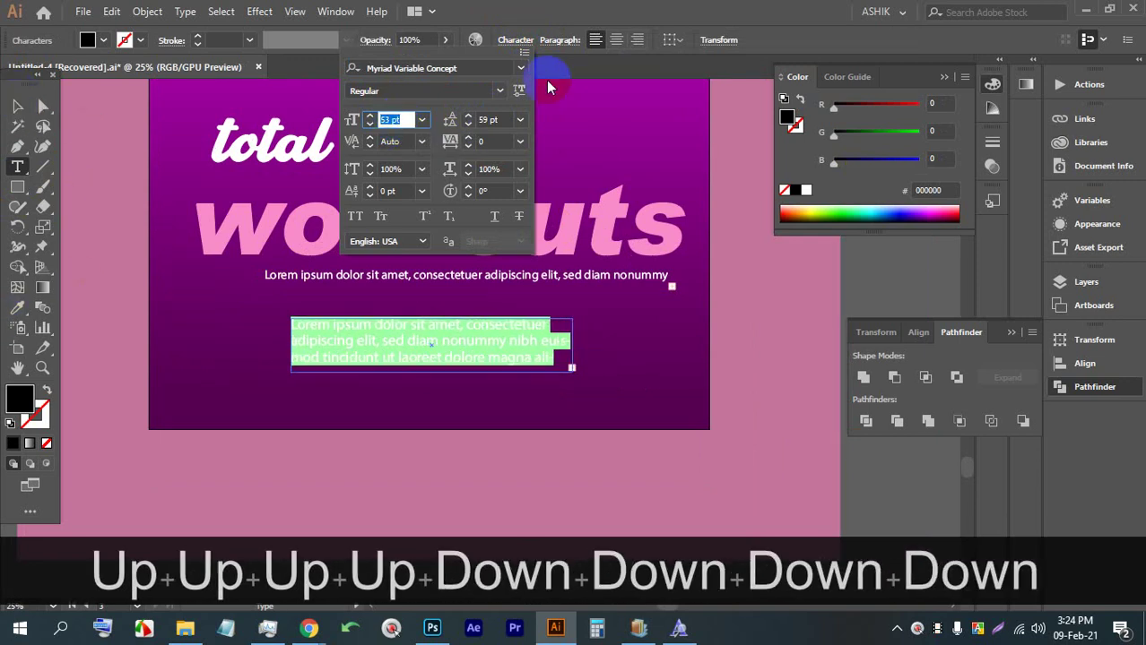
{"action": "left_click", "coordinate": [494, 118]}
{"action": "key", "text": "Down"}
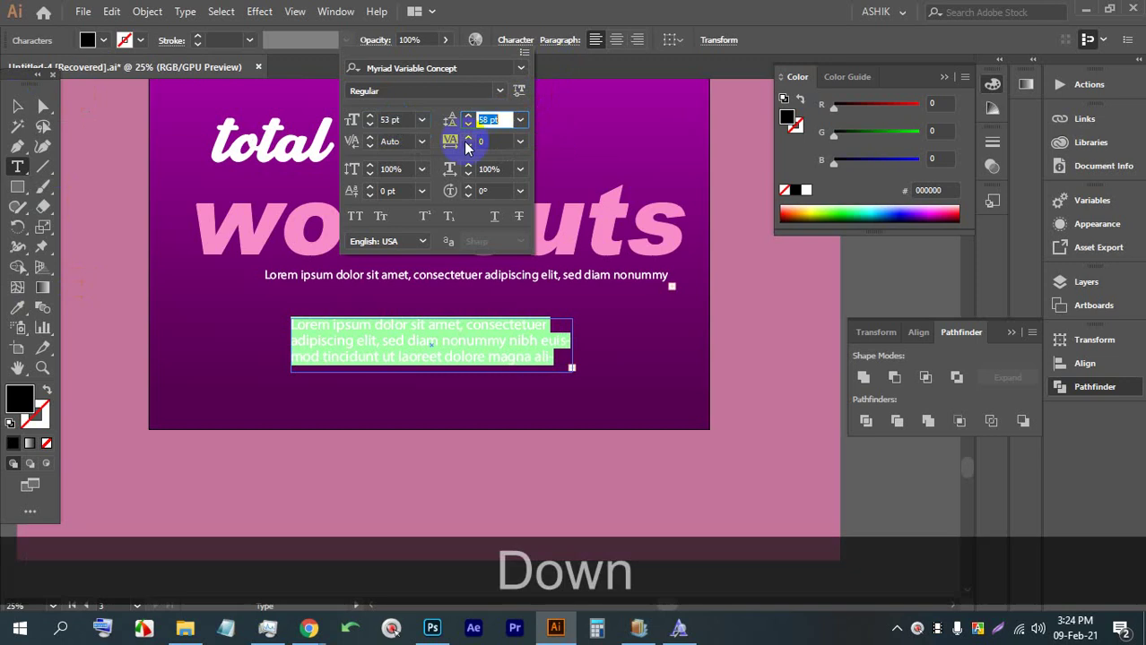
{"action": "key", "text": "Down"}
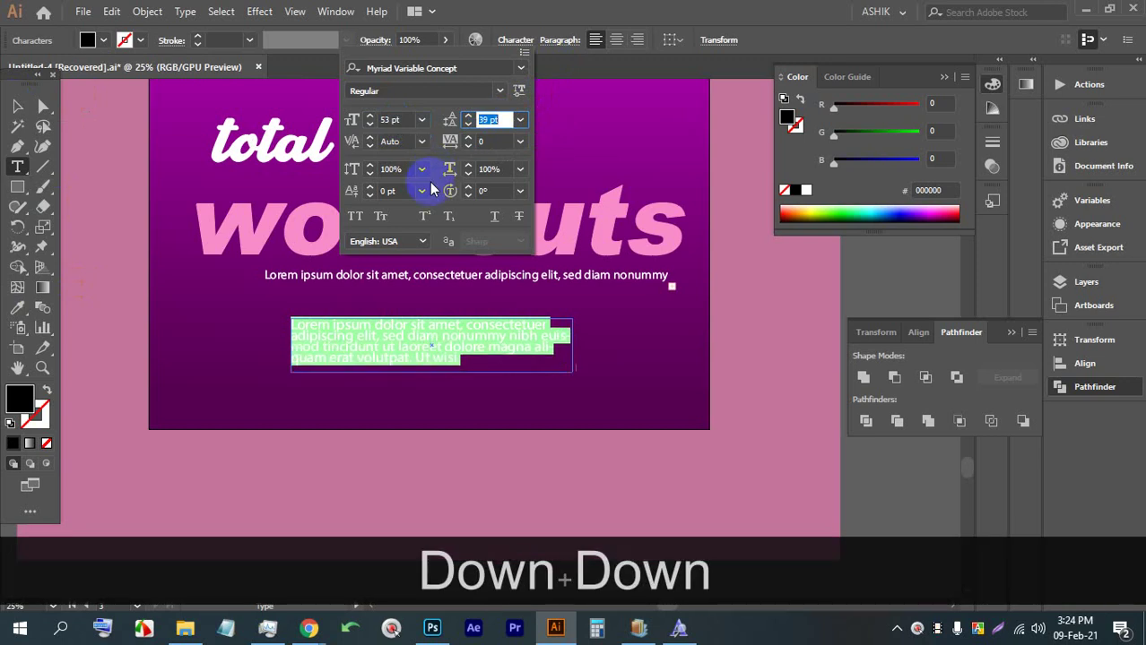
Make the paragraph white, shorten its frame to two lines, and centre-align it
{"action": "left_click", "coordinate": [16, 107]}
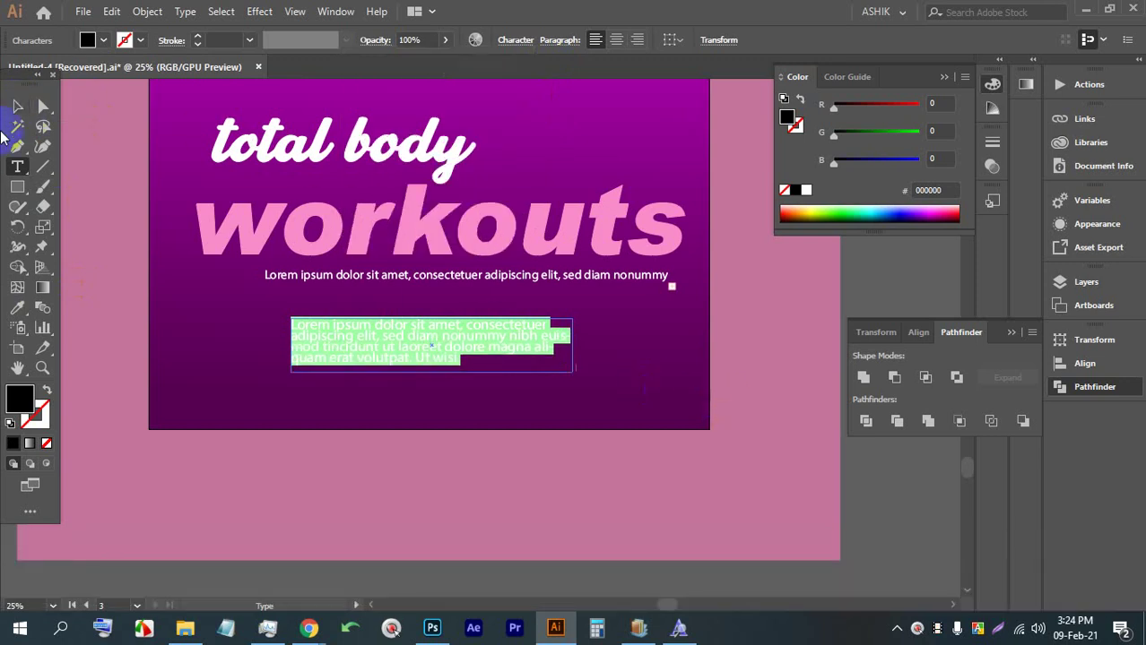
{"action": "left_click", "coordinate": [16, 107]}
{"action": "left_click", "coordinate": [104, 40]}
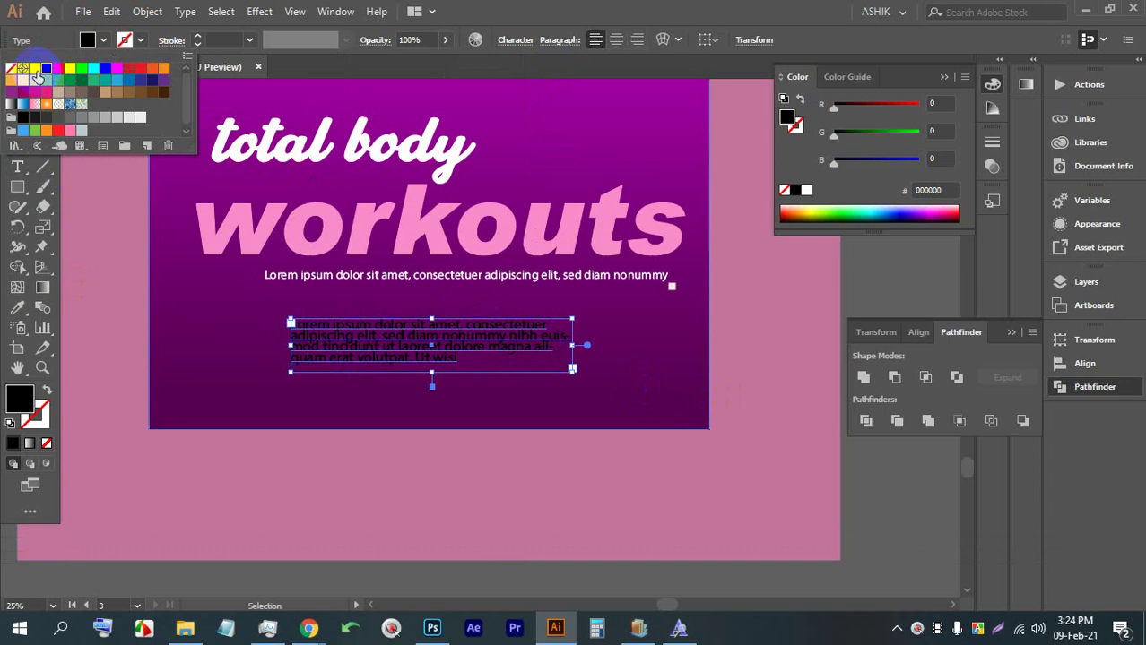
{"action": "left_click", "coordinate": [34, 69]}
{"action": "left_click", "coordinate": [430, 380]}
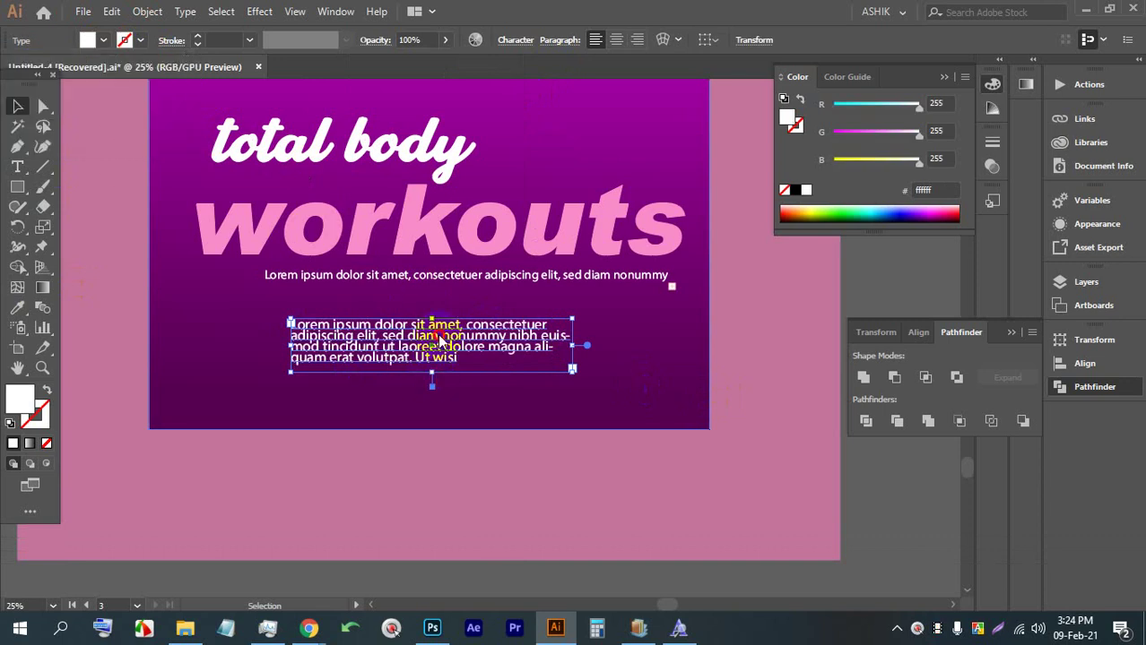
{"action": "left_click_drag", "start_coordinate": [432, 375], "coordinate": [430, 345]}
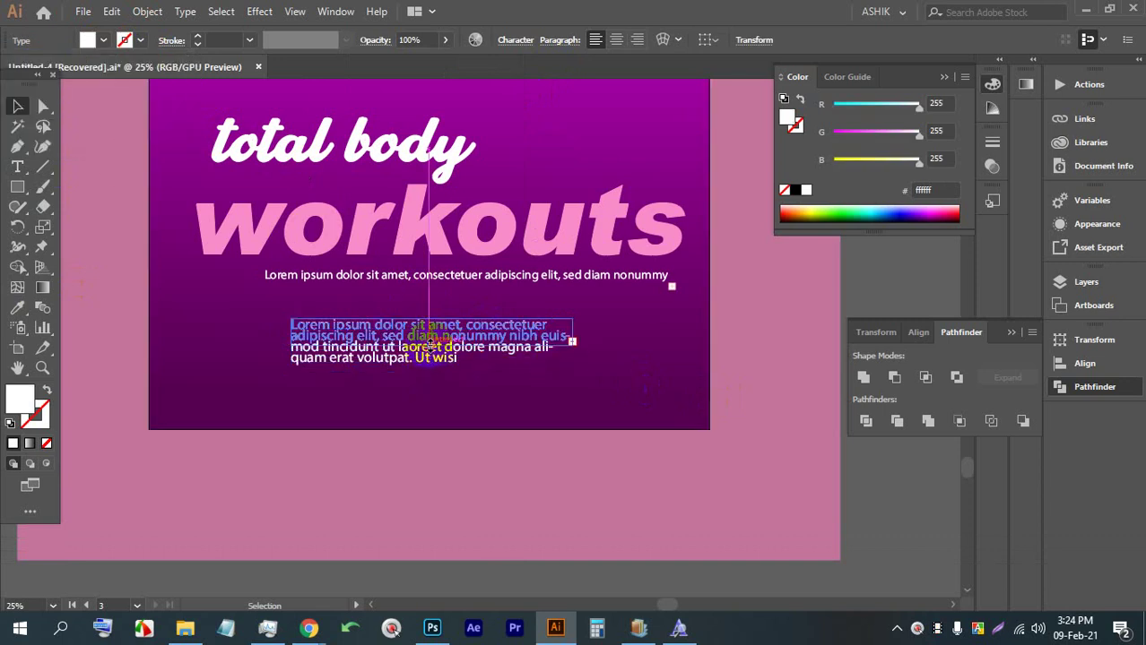
{"action": "left_click", "coordinate": [617, 41]}
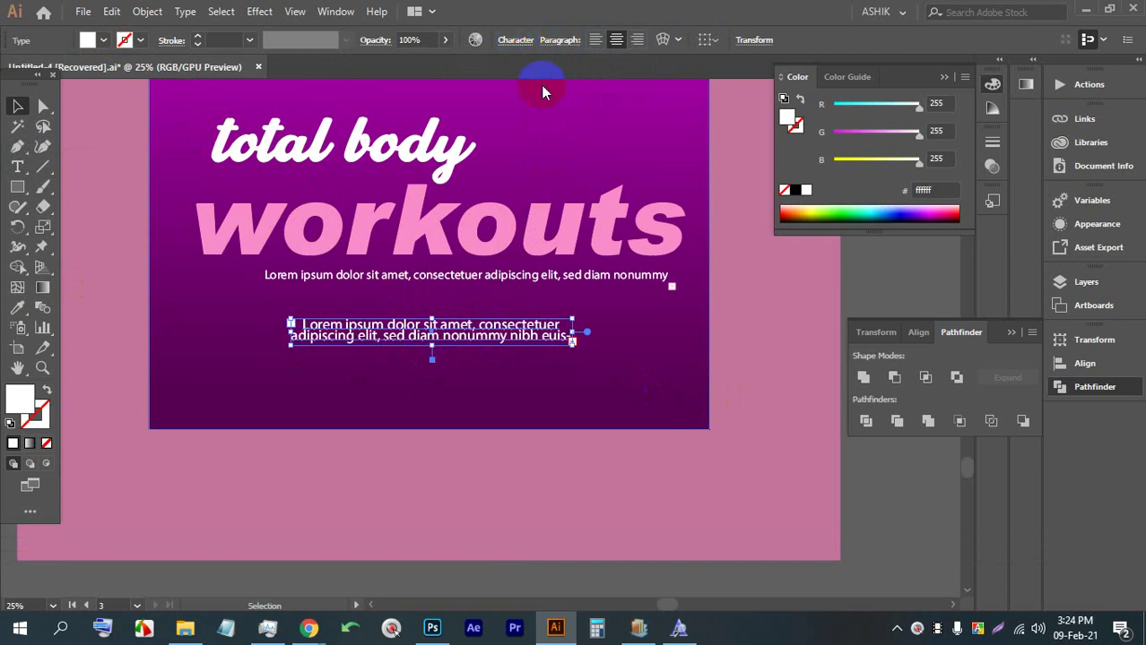
Loosen the paragraph's leading to 51 pt and deselect it
{"action": "left_click", "coordinate": [518, 41]}
{"action": "left_click", "coordinate": [488, 119]}
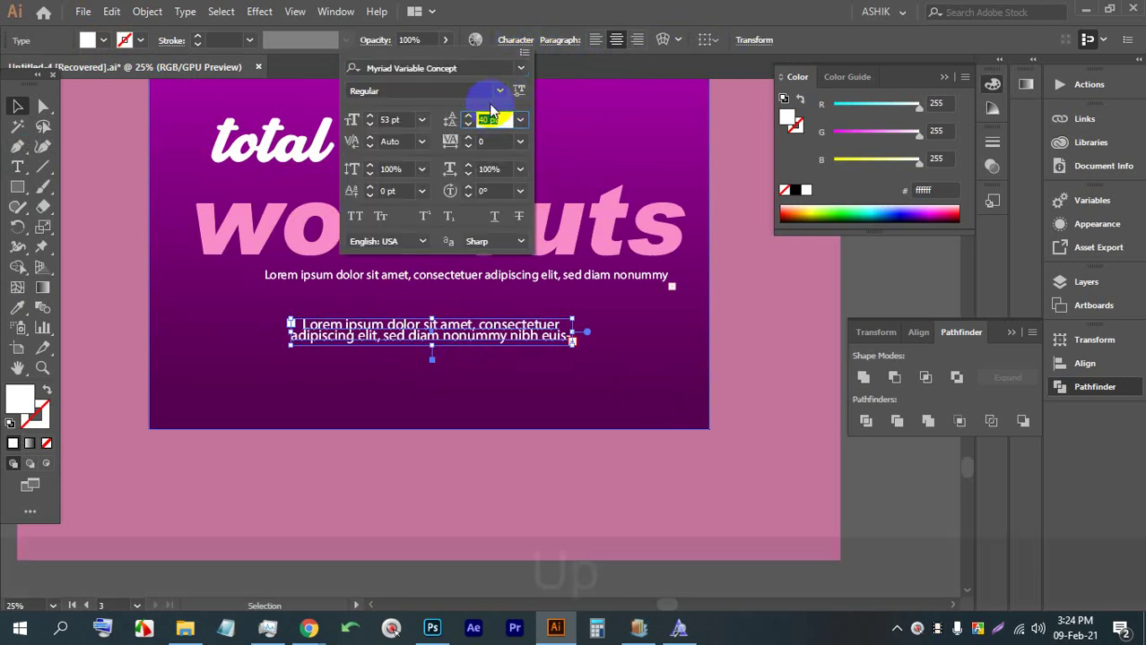
{"action": "key", "text": "Up"}
{"action": "key", "text": "Up"}
{"action": "key", "text": "Up"}
{"action": "key", "text": "Up"}
{"action": "key", "text": "Up"}
{"action": "key", "text": "Up"}
{"action": "key", "text": "Up"}
{"action": "key", "text": "Up"}
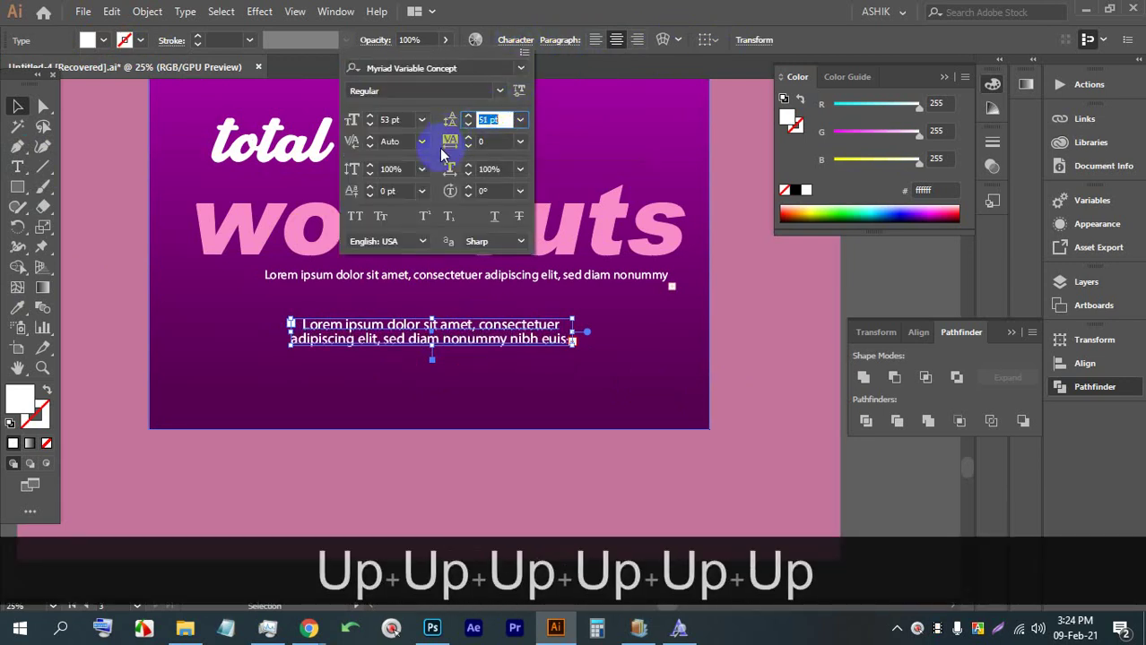
{"action": "left_click", "coordinate": [9, 109]}
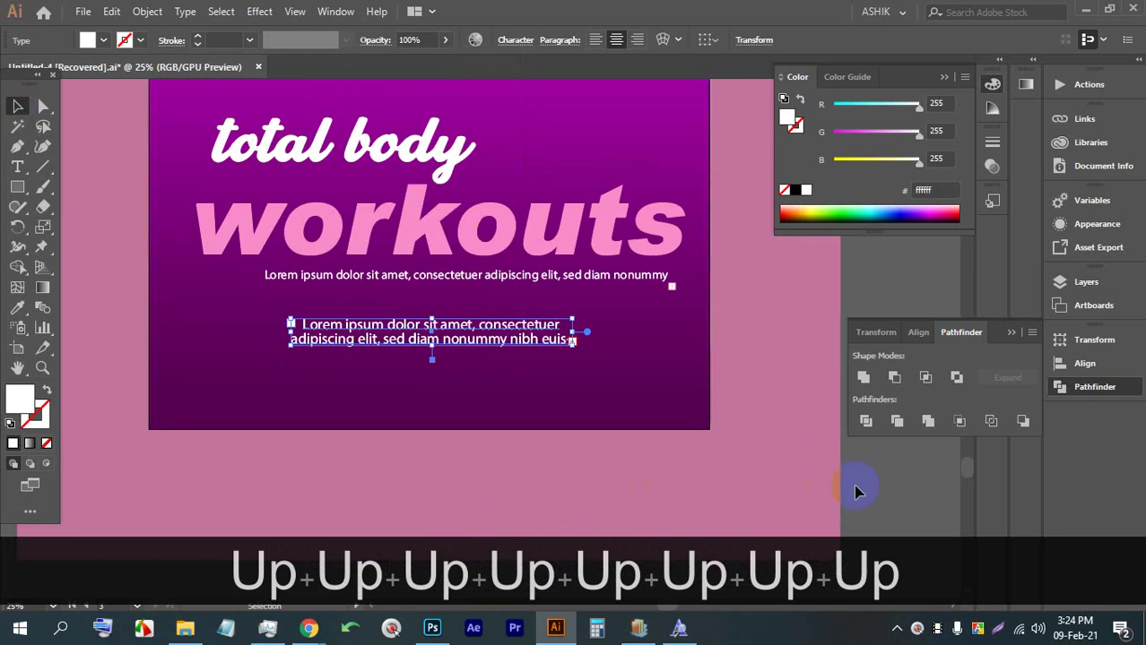
{"action": "left_click", "coordinate": [783, 468]}
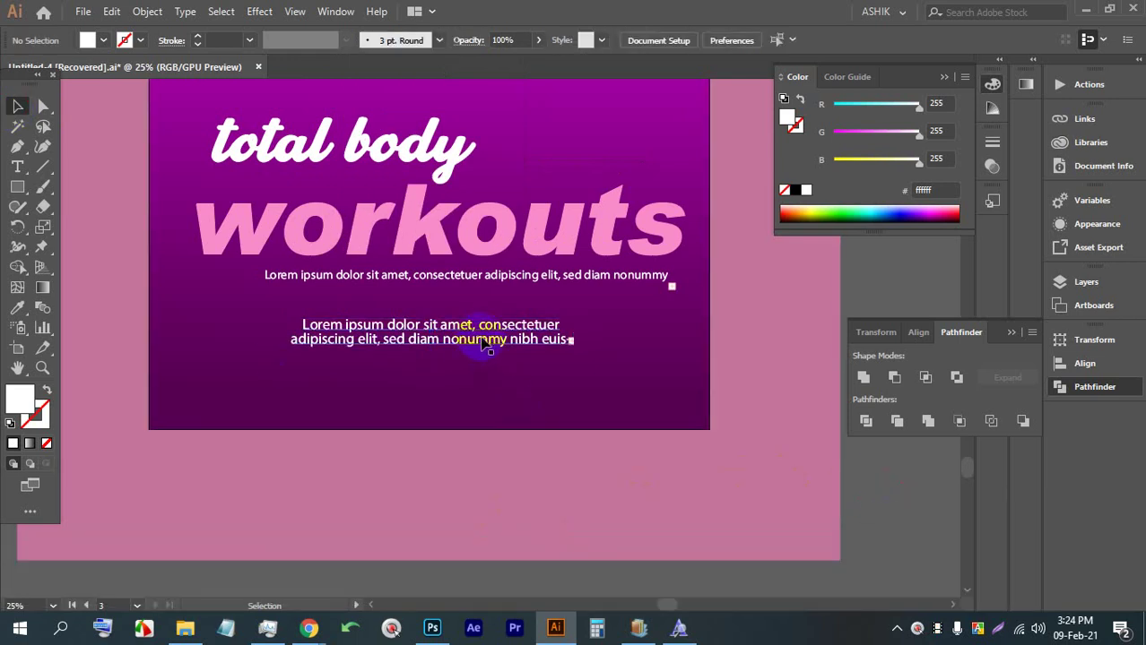
{"action": "scroll", "coordinate": [474, 356], "scroll_direction": "down", "scroll_amount": 2}
{"action": "scroll", "coordinate": [300, 333], "scroll_direction": "up", "scroll_amount": 2, "text": "alt"}
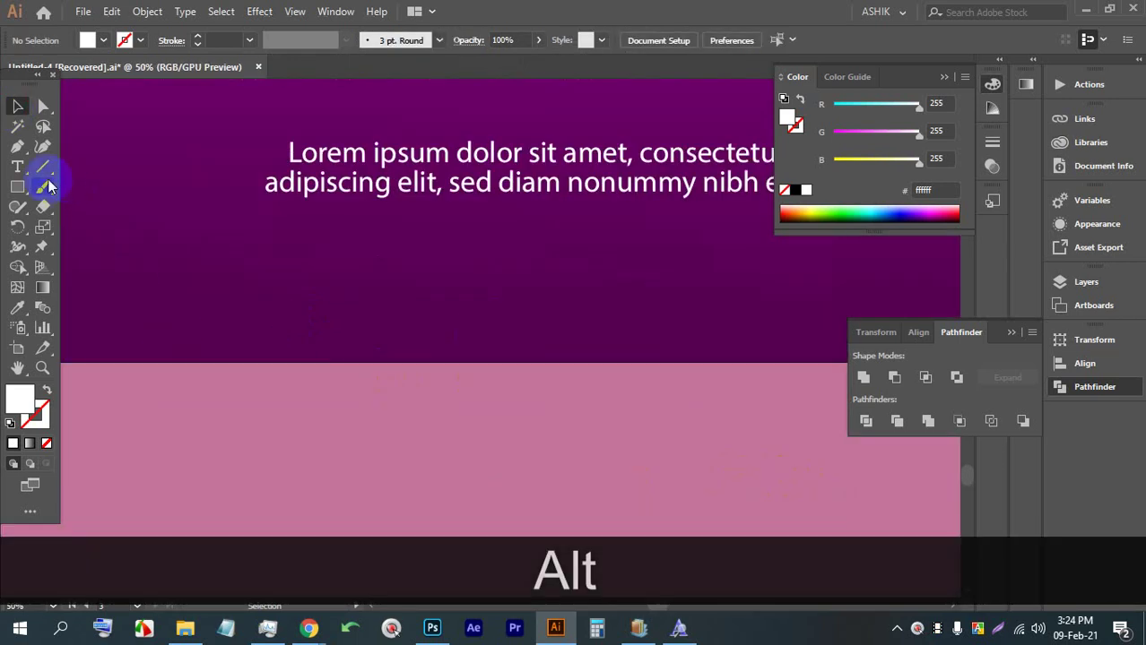
{"action": "left_click", "coordinate": [18, 167]}
{"action": "left_click", "coordinate": [212, 323]}
{"action": "left_click", "coordinate": [18, 107]}
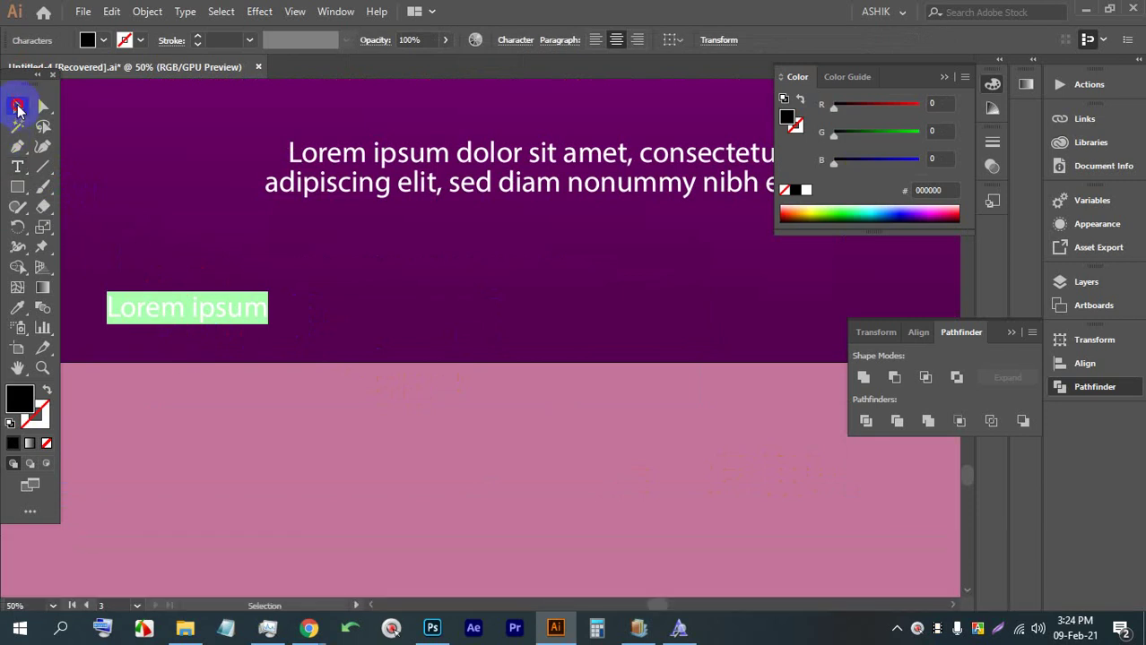
{"action": "double_click", "coordinate": [225, 308]}
{"action": "type", "text": "w"}
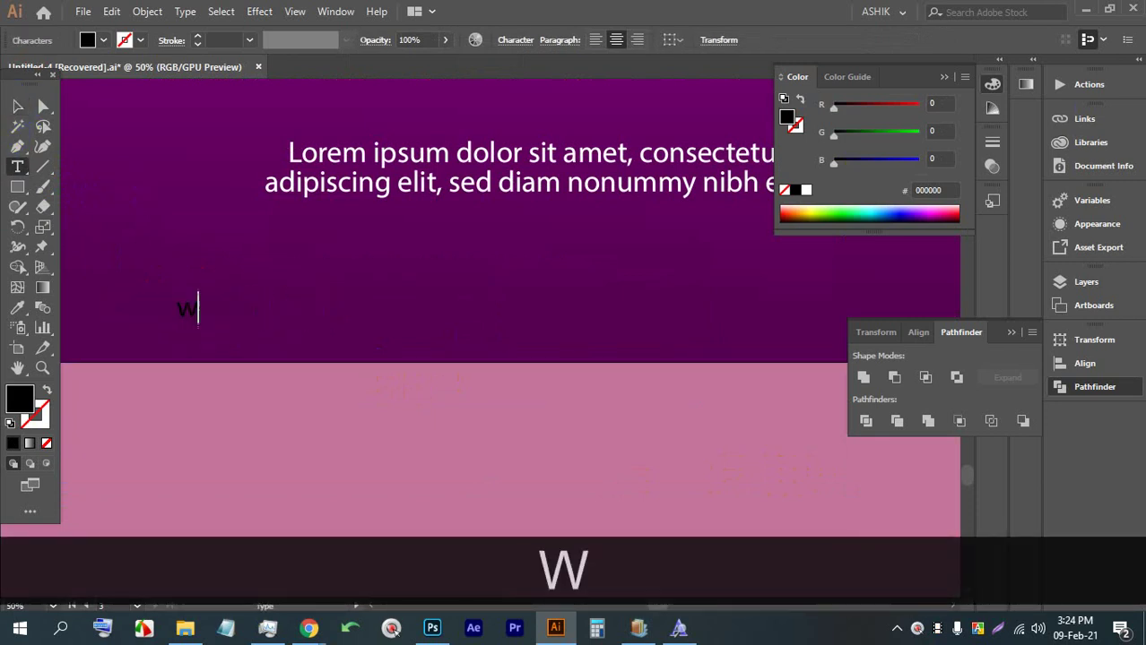
{"action": "type", "text": "ww.yourwe"}
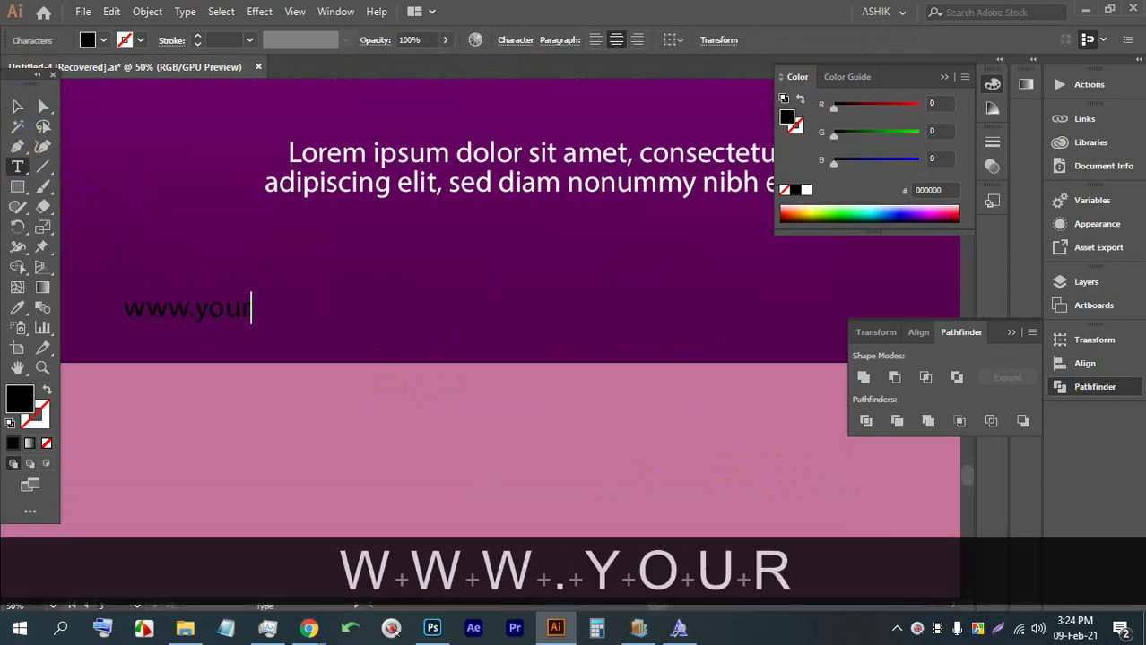
{"action": "key", "text": "BackSpace"}
{"action": "key", "text": "BackSpace"}
{"action": "type", "text": "werb"}
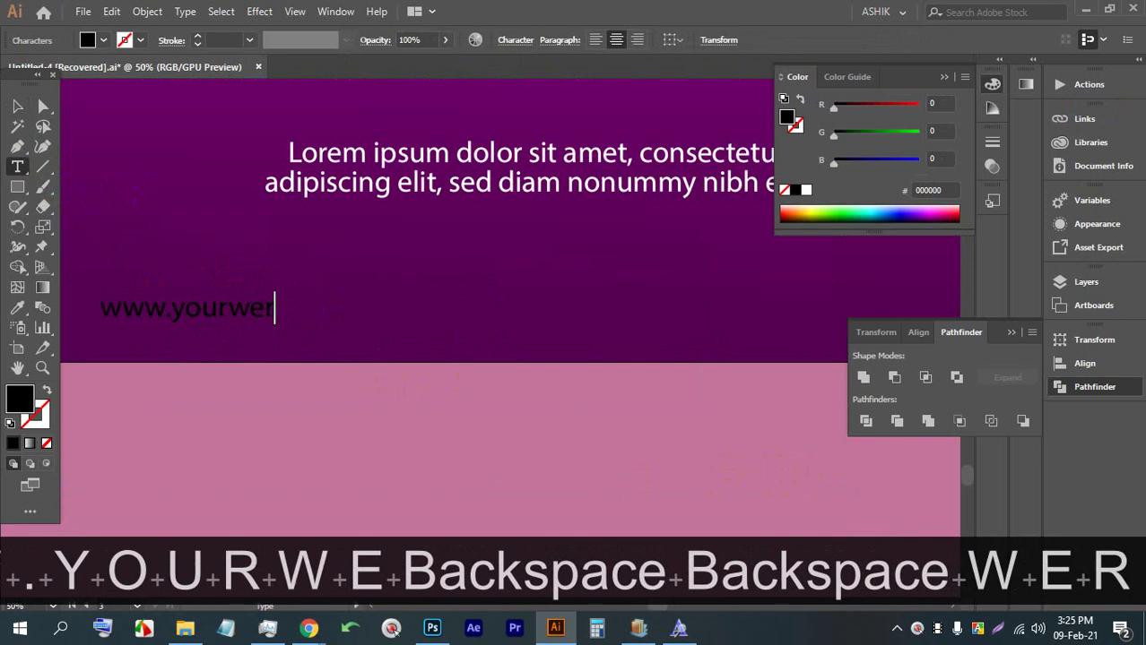
{"action": "key", "text": "BackSpace"}
{"action": "key", "text": "BackSpace"}
{"action": "type", "text": "b,.="}
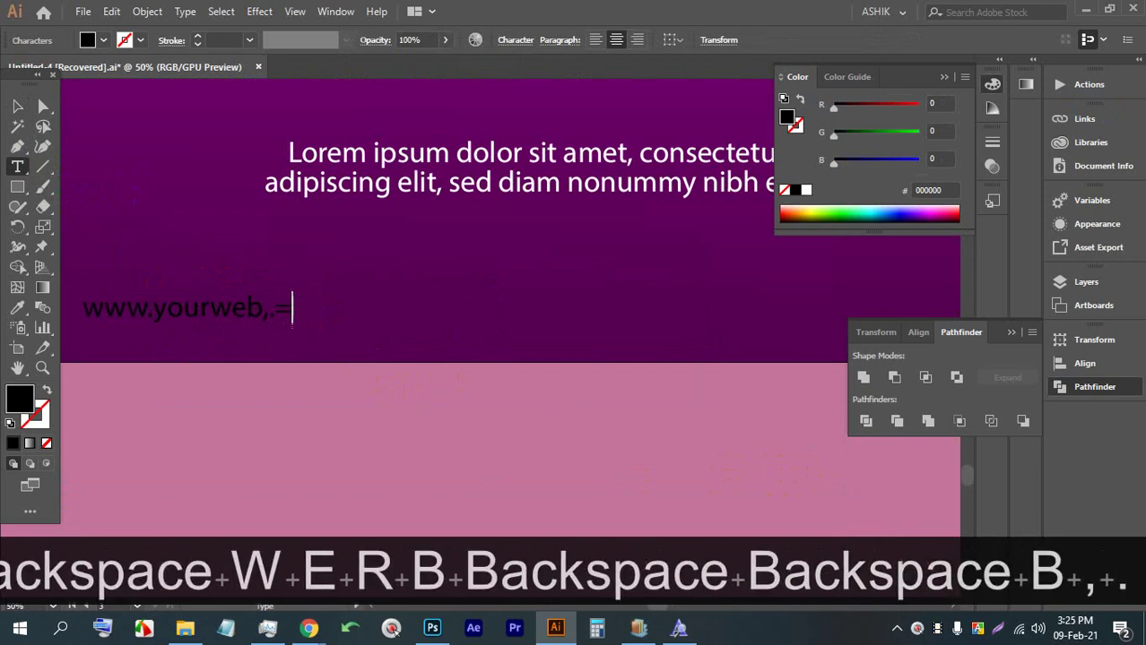
{"action": "key", "text": "BackSpace"}
{"action": "key", "text": "BackSpace"}
{"action": "key", "text": "BackSpace"}
{"action": "type", "text": ".com"}
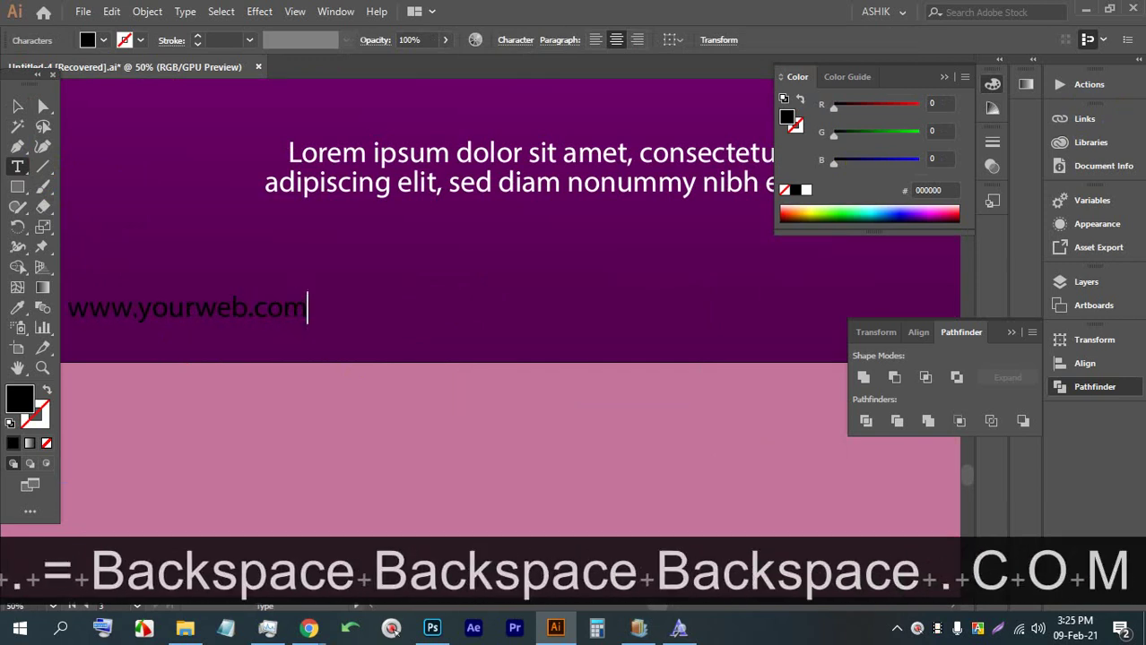
{"action": "left_click", "coordinate": [99, 40]}
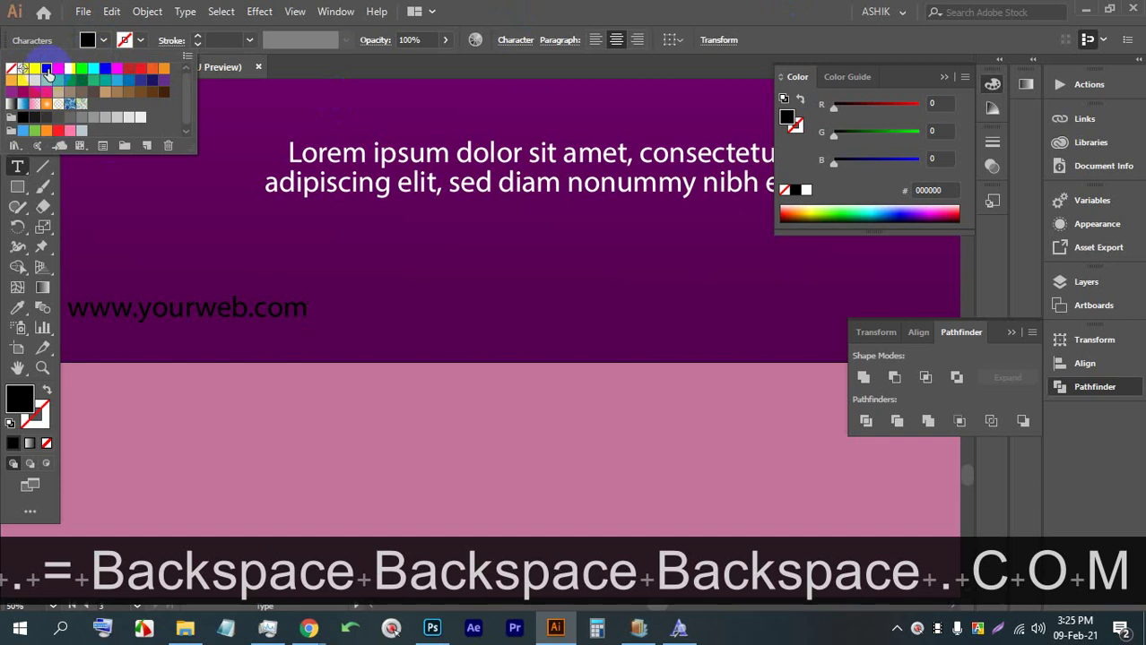
{"action": "left_click", "coordinate": [40, 72]}
{"action": "left_click", "coordinate": [200, 297]}
{"action": "left_click", "coordinate": [197, 299]}
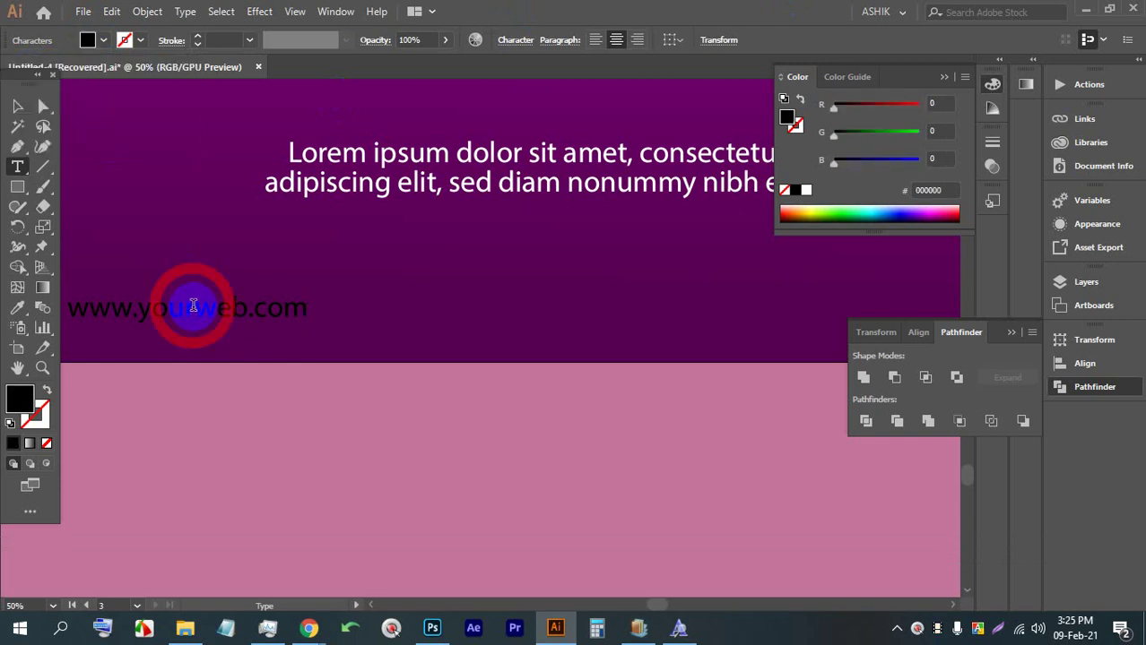
{"action": "left_click", "coordinate": [18, 106]}
{"action": "left_click", "coordinate": [102, 41]}
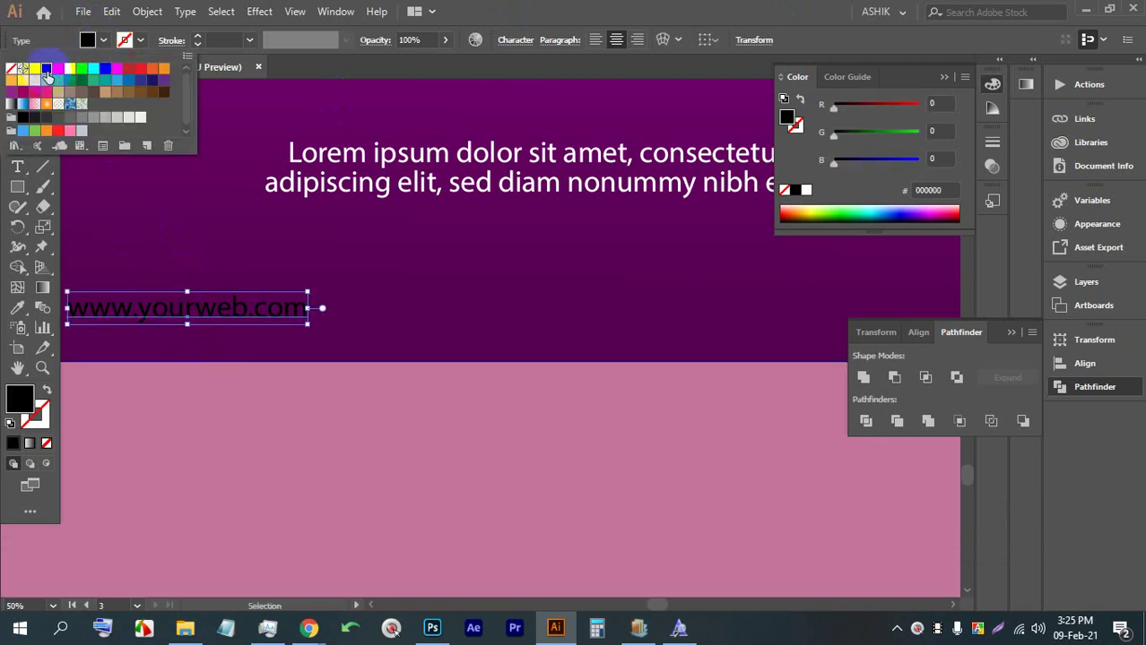
{"action": "left_click", "coordinate": [40, 71]}
{"action": "left_click", "coordinate": [327, 315]}
{"action": "scroll", "coordinate": [339, 435], "scroll_direction": "down", "scroll_amount": 3}
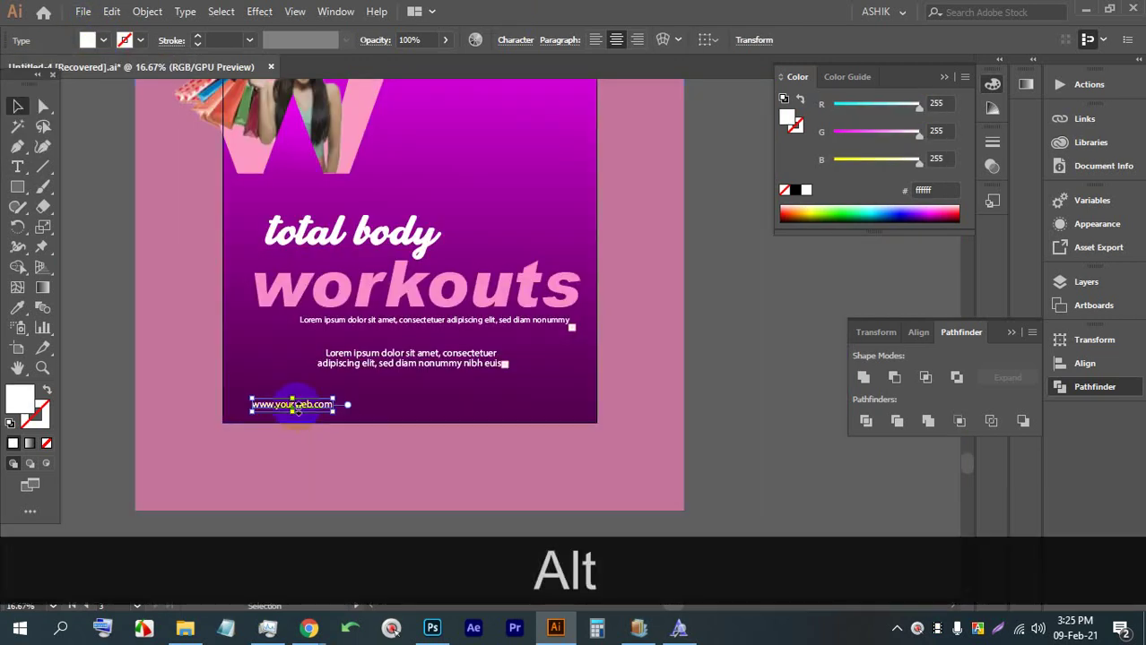
Nudge the web address into position and Alt-drag a copy to the right
{"action": "scroll", "coordinate": [339, 435], "scroll_direction": "up", "scroll_amount": 2}
{"action": "left_click_drag", "start_coordinate": [325, 411], "coordinate": [358, 409]}
{"action": "scroll", "coordinate": [302, 376], "scroll_direction": "down", "scroll_amount": 2}
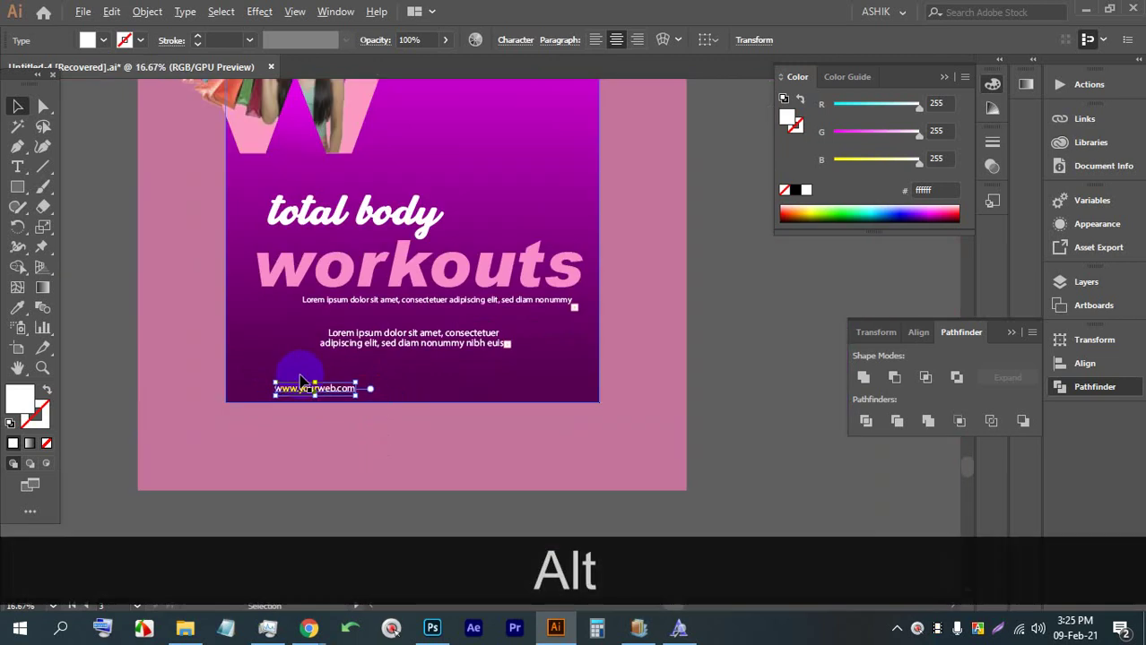
{"action": "left_click_drag", "start_coordinate": [302, 381], "coordinate": [517, 391]}
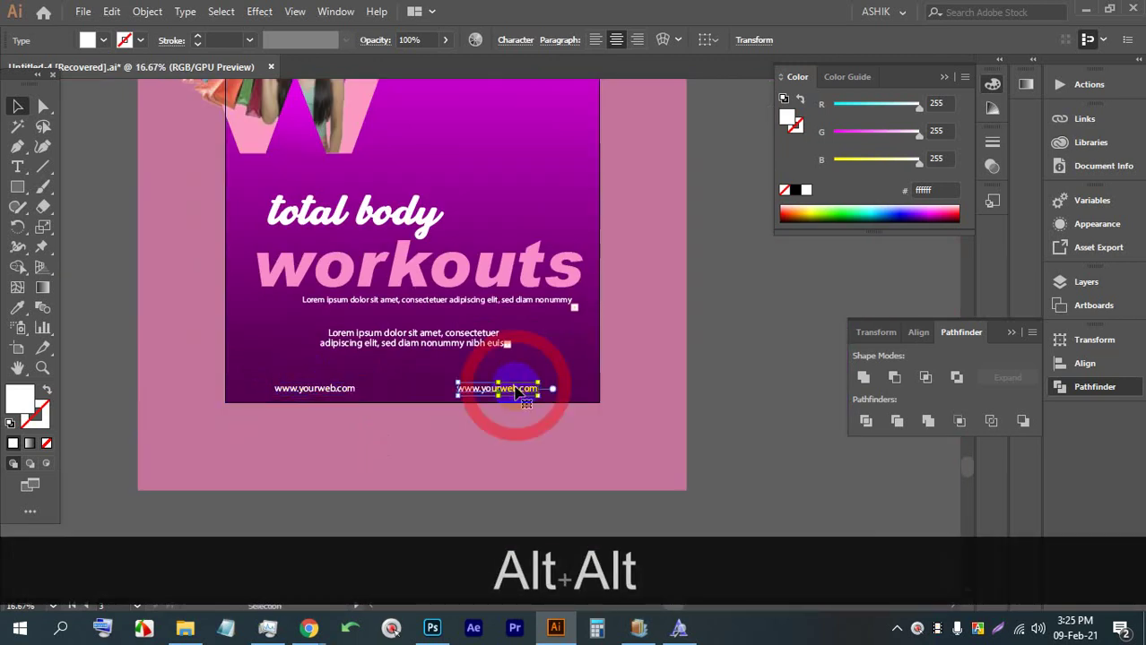
Replace the copy's text with a contact e-mail address and deselect it
{"action": "double_click", "coordinate": [517, 391]}
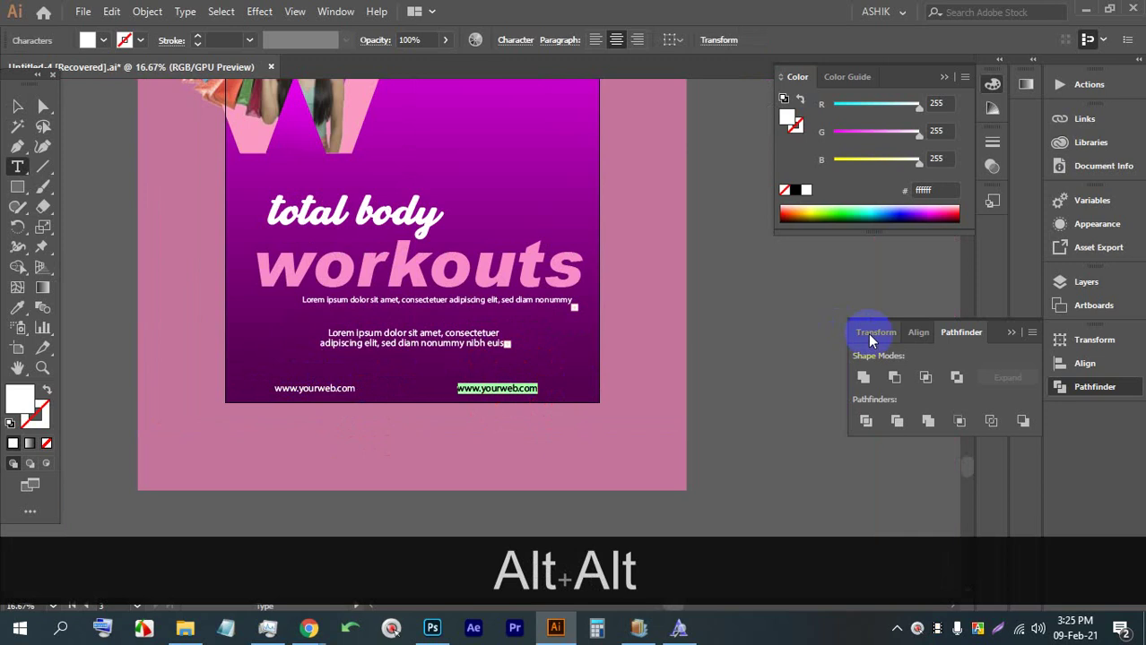
{"action": "type", "text": "yourmail."}
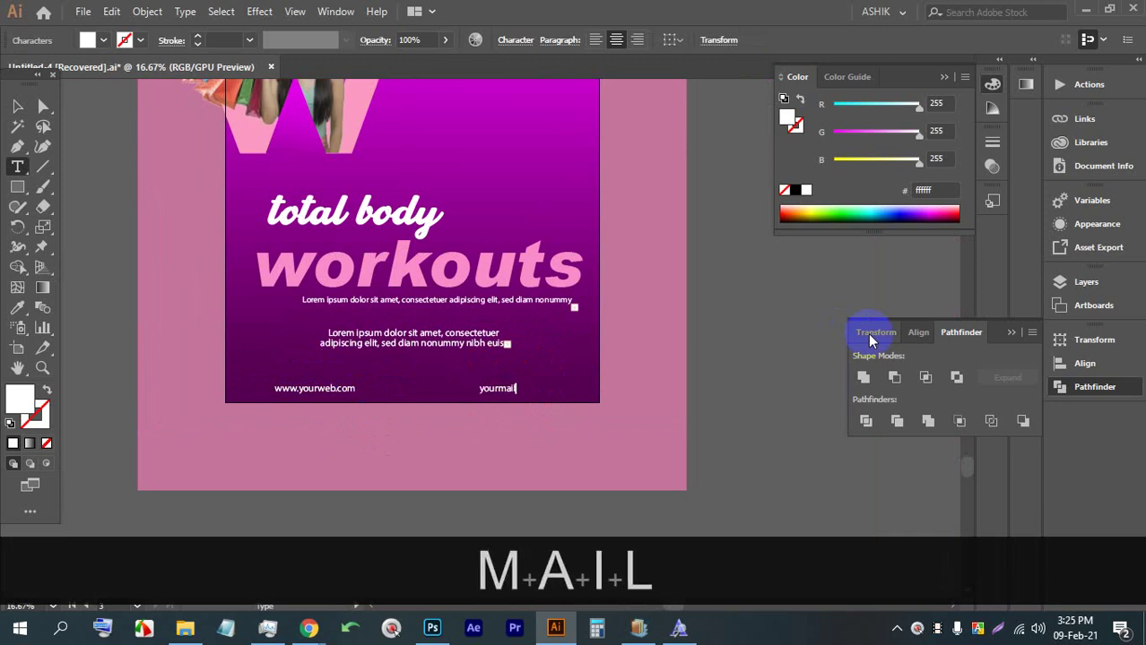
{"action": "type", "text": "#"}
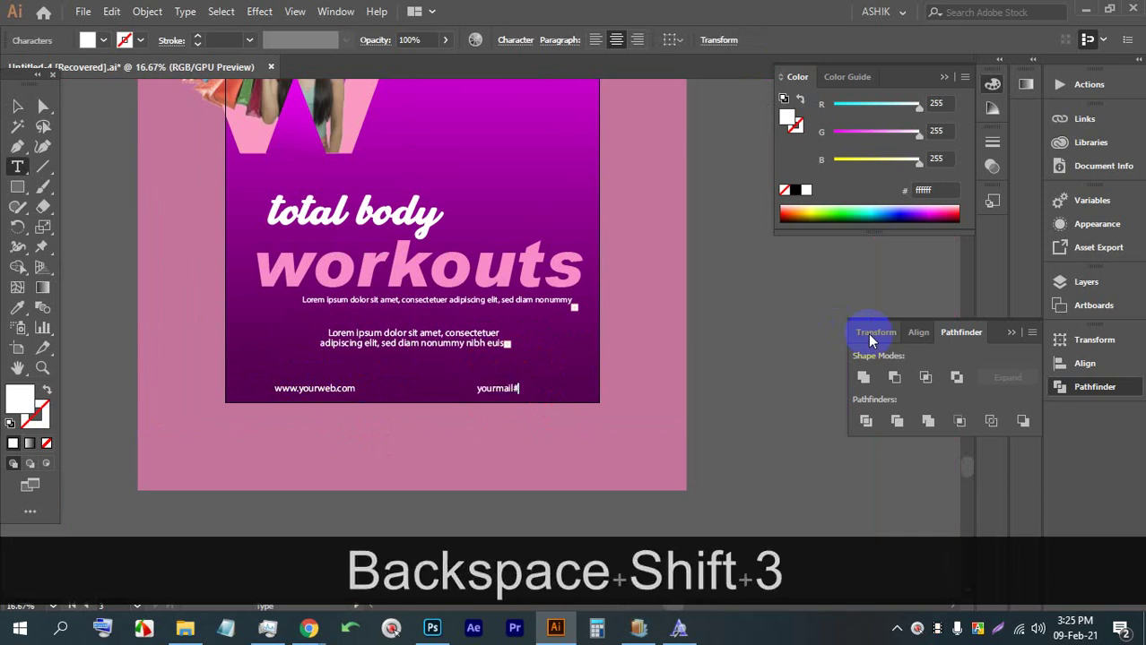
{"action": "key", "text": "BackSpace"}
{"action": "type", "text": "@gmail.com"}
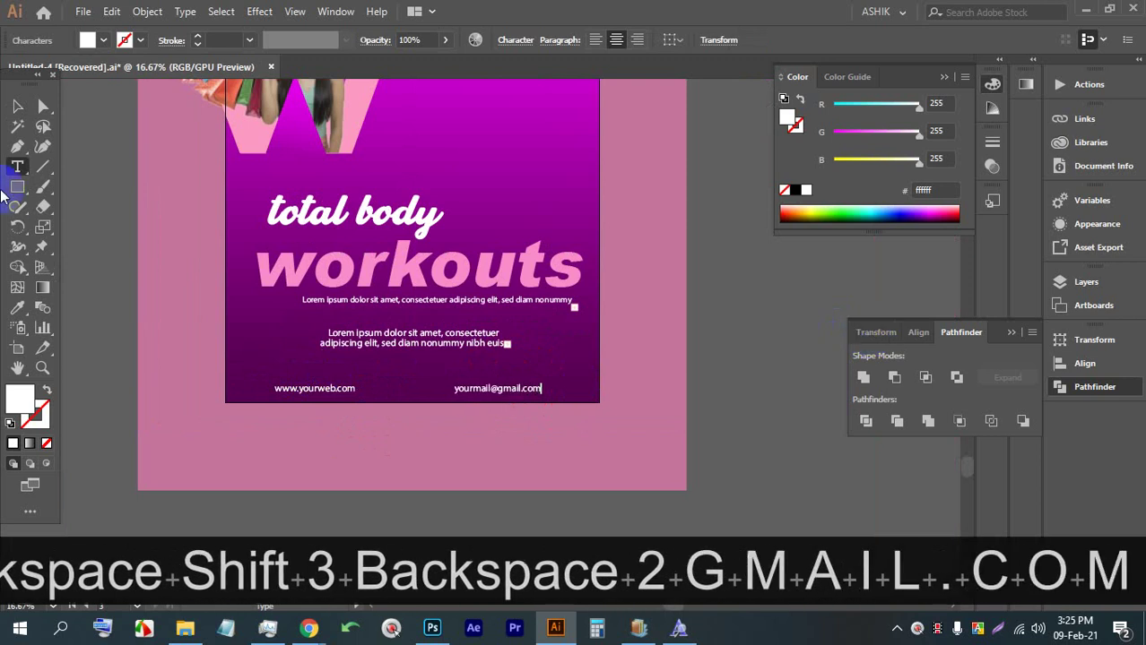
{"action": "left_click", "coordinate": [15, 107]}
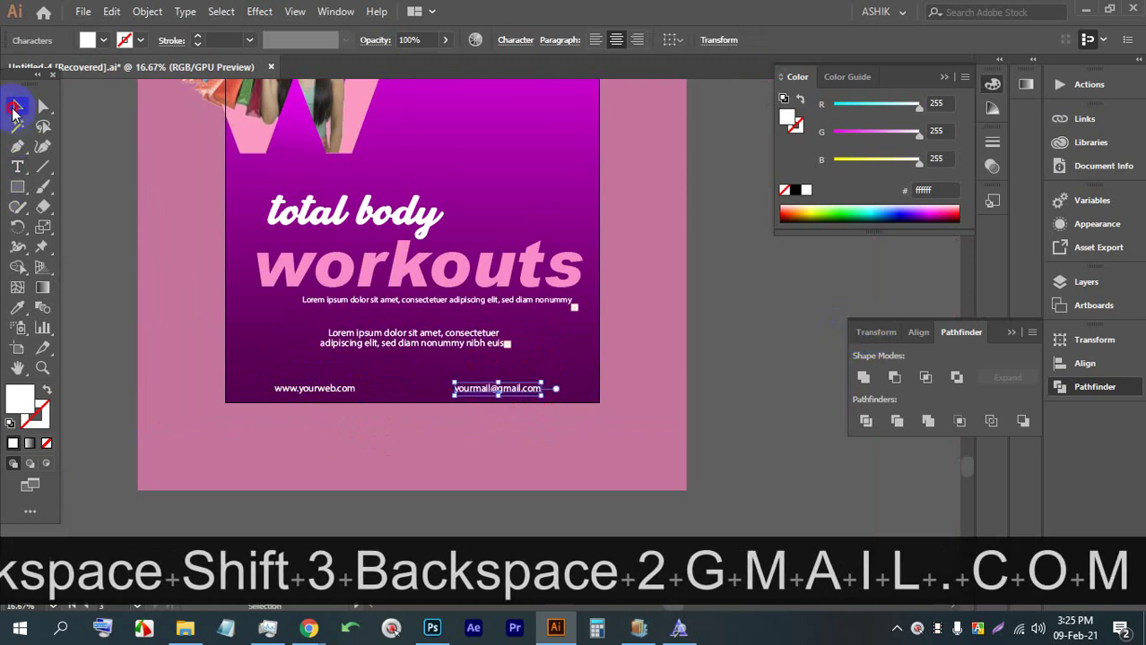
{"action": "left_click", "coordinate": [708, 386]}
{"action": "scroll", "coordinate": [593, 385], "scroll_direction": "down", "scroll_amount": 1}
{"action": "scroll", "coordinate": [581, 404], "scroll_direction": "up", "scroll_amount": 2}
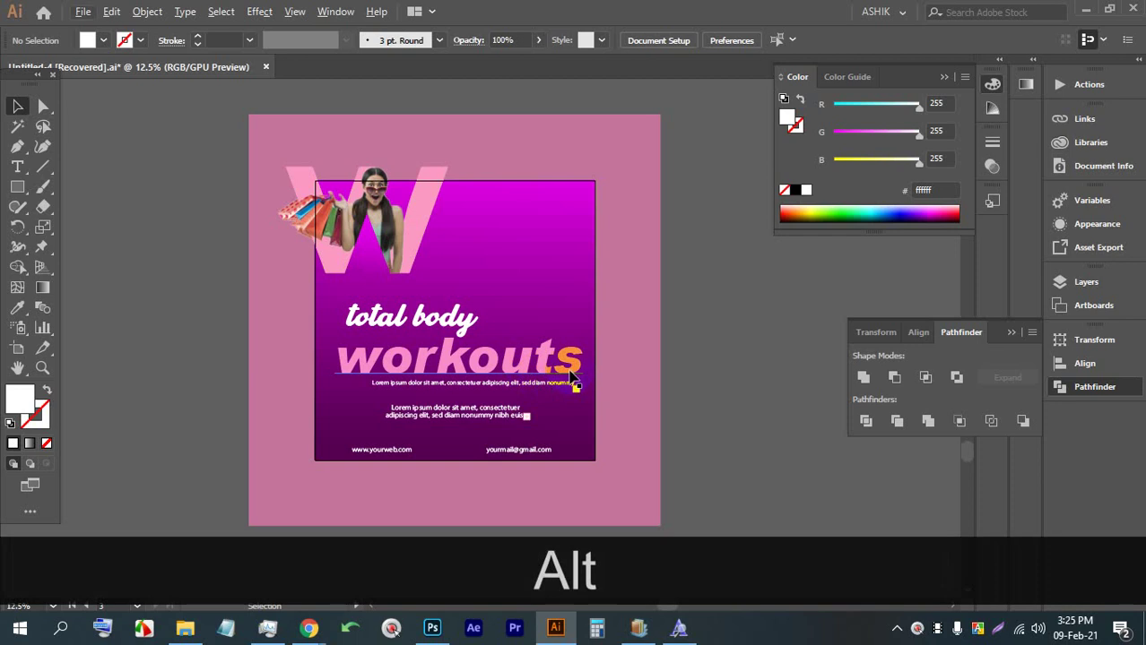
{"action": "scroll", "coordinate": [495, 168], "scroll_direction": "down", "scroll_amount": 2}
{"action": "left_click_drag", "start_coordinate": [713, 189], "coordinate": [443, 247]}
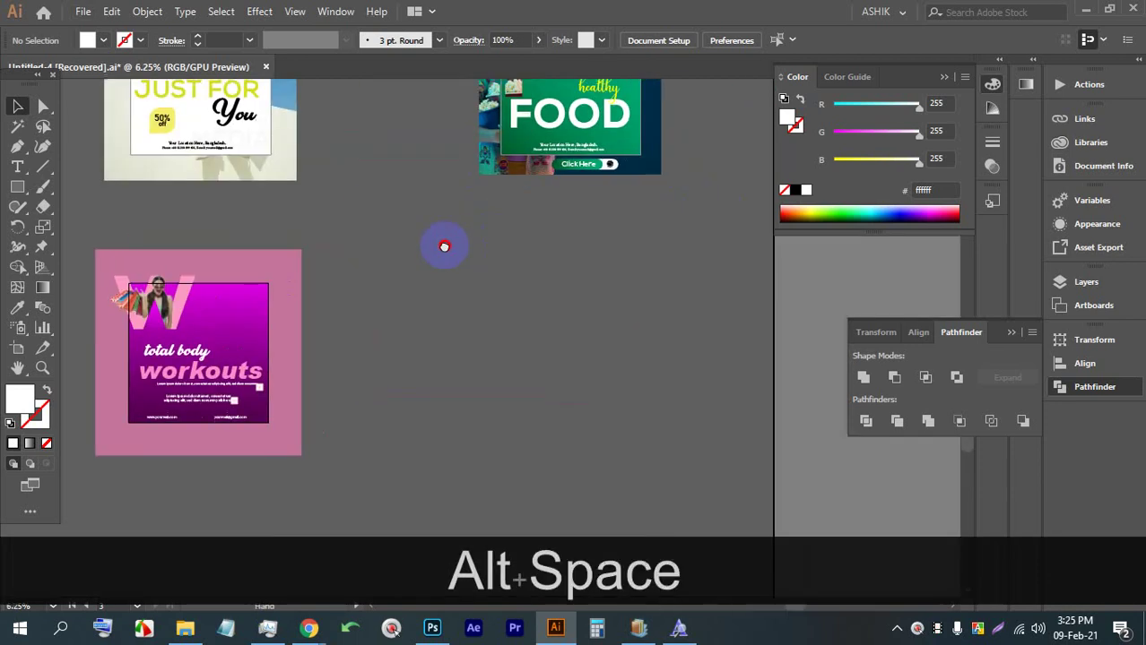
{"action": "scroll", "coordinate": [593, 180], "scroll_direction": "up", "scroll_amount": 5}
{"action": "scroll", "coordinate": [624, 193], "scroll_direction": "down", "scroll_amount": 2}
{"action": "scroll", "coordinate": [601, 179], "scroll_direction": "up", "scroll_amount": 1}
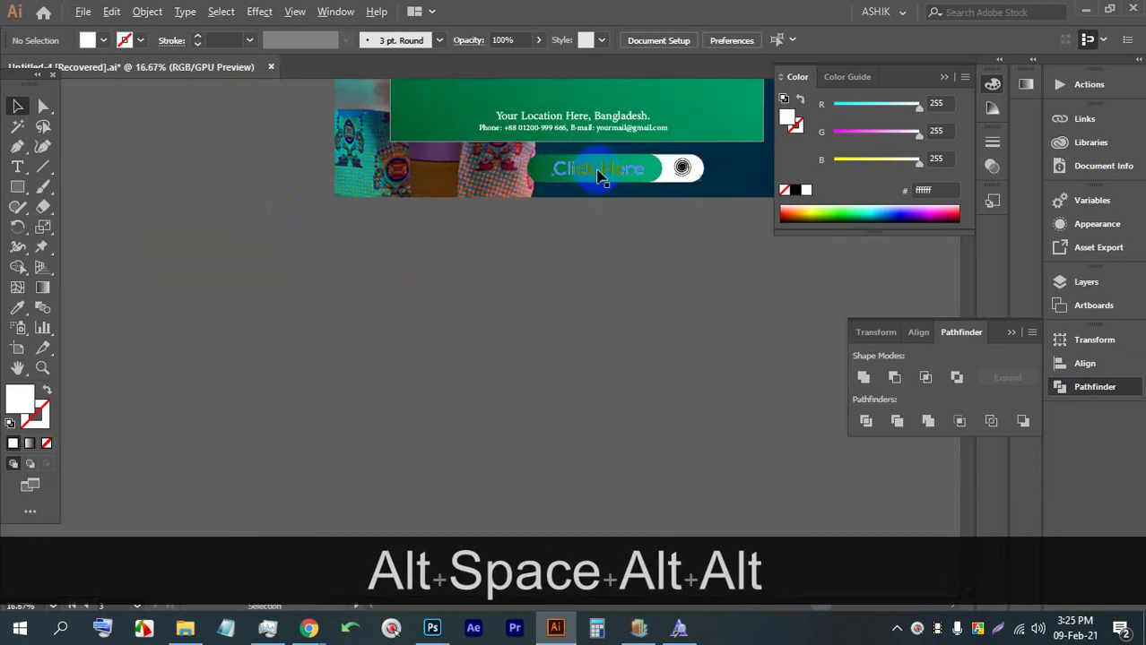
{"action": "left_click", "coordinate": [743, 179], "text": "shift"}
{"action": "left_click", "coordinate": [669, 176], "text": "shift"}
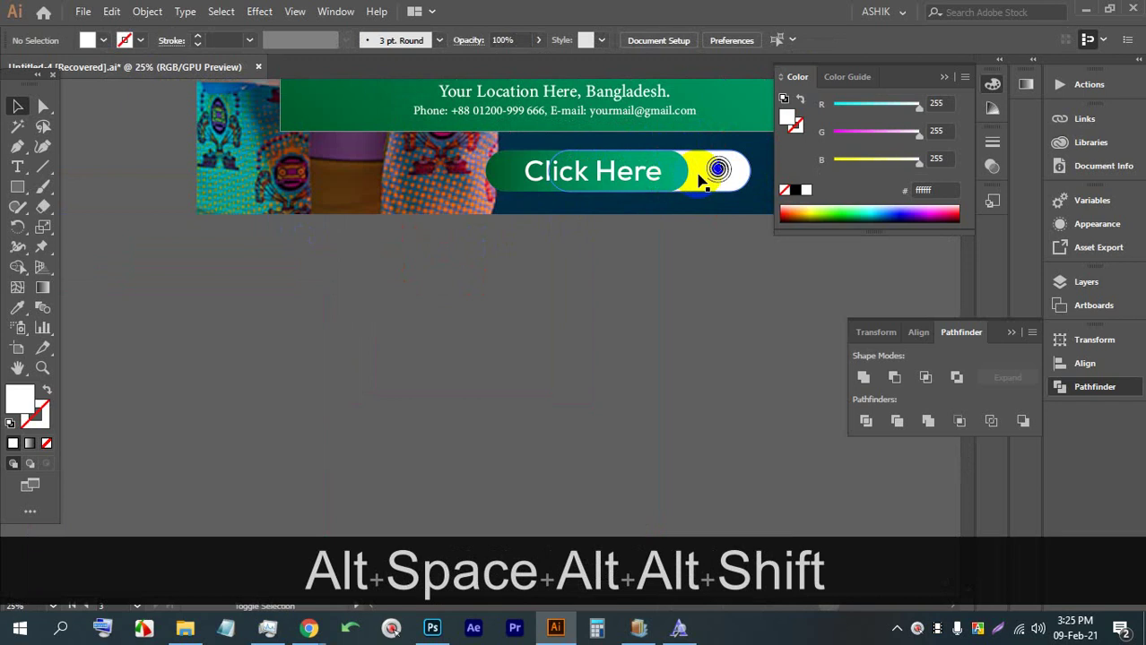
{"action": "left_click", "coordinate": [708, 181], "text": "shift"}
{"action": "left_click", "coordinate": [698, 241]}
{"action": "left_click", "coordinate": [718, 170]}
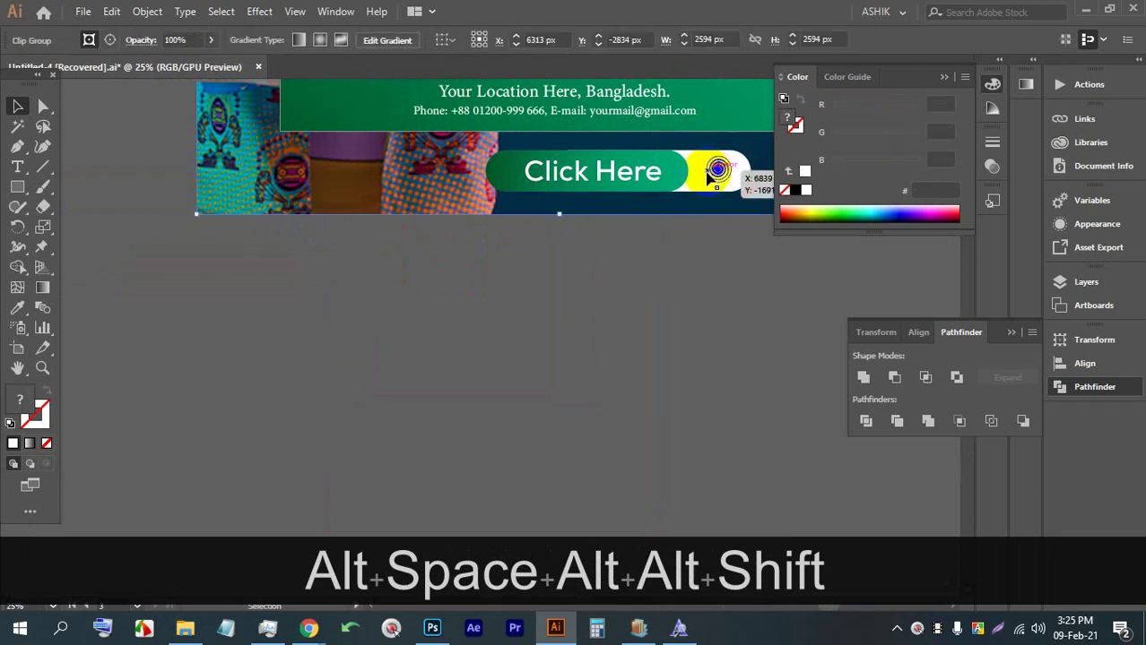
{"action": "left_click", "coordinate": [728, 170]}
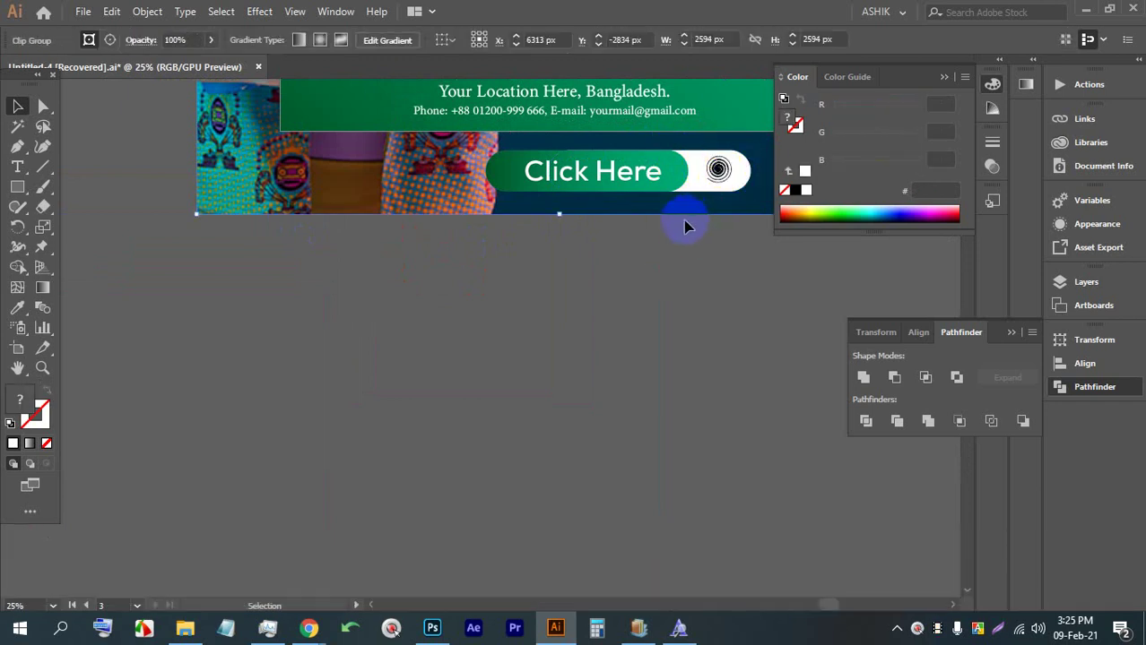
{"action": "key", "text": "ctrl+alt+2"}
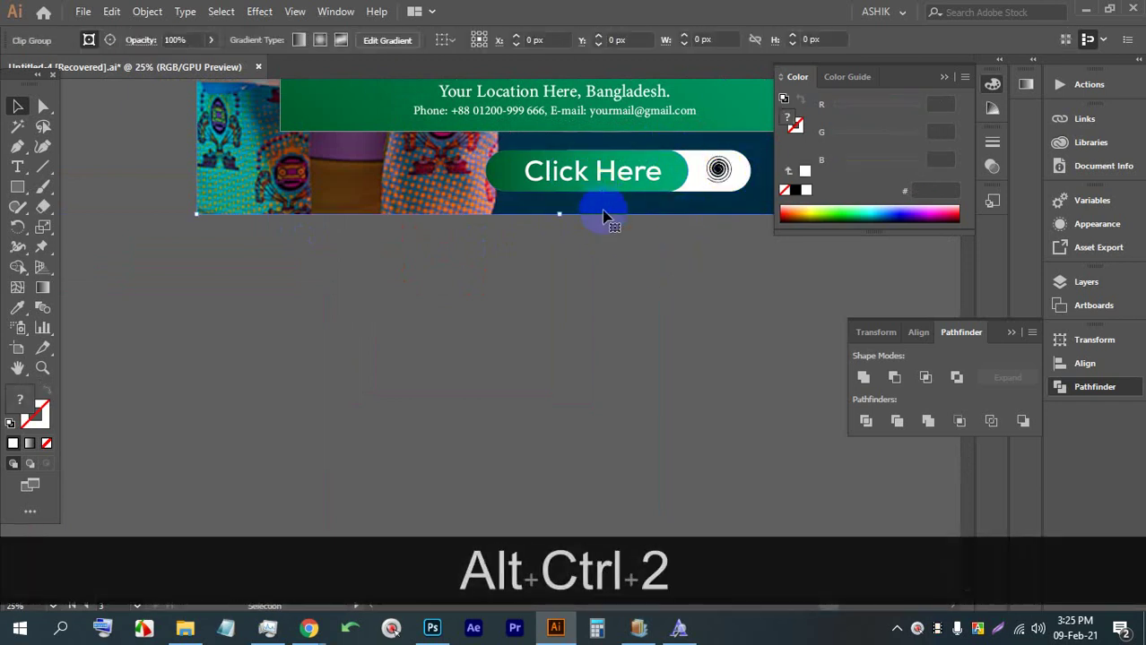
{"action": "scroll", "coordinate": [652, 176], "scroll_direction": "down", "scroll_amount": 4}
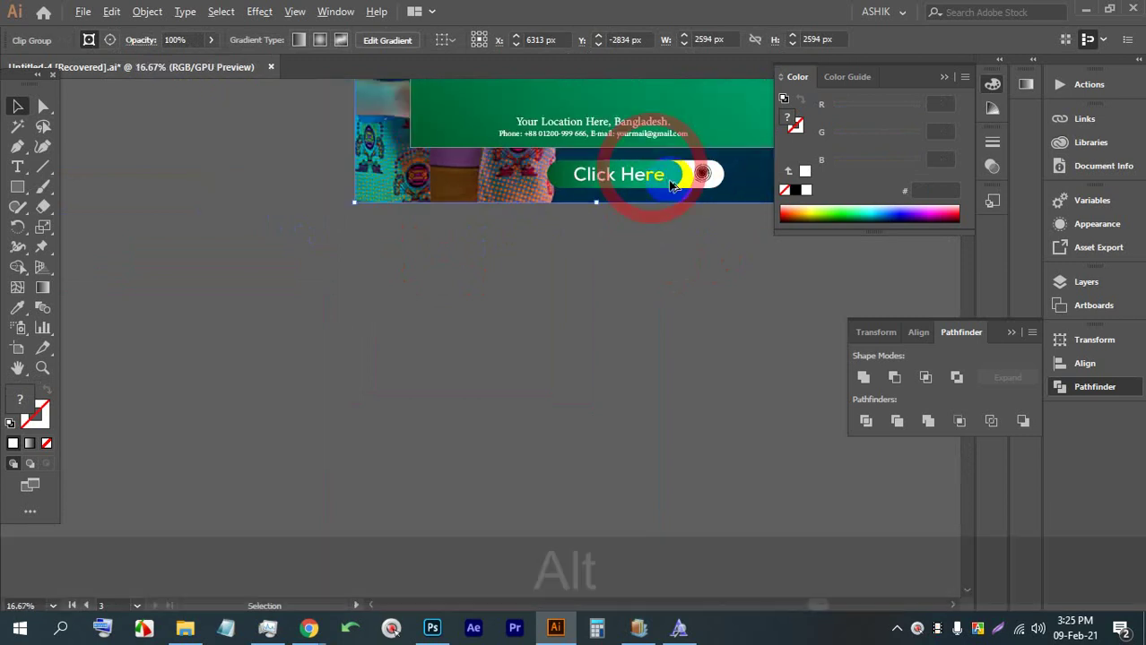
{"action": "scroll", "coordinate": [425, 467], "scroll_direction": "up", "scroll_amount": 2}
{"action": "left_click_drag", "start_coordinate": [409, 468], "coordinate": [381, 397]}
{"action": "scroll", "coordinate": [146, 363], "scroll_direction": "up", "scroll_amount": 2}
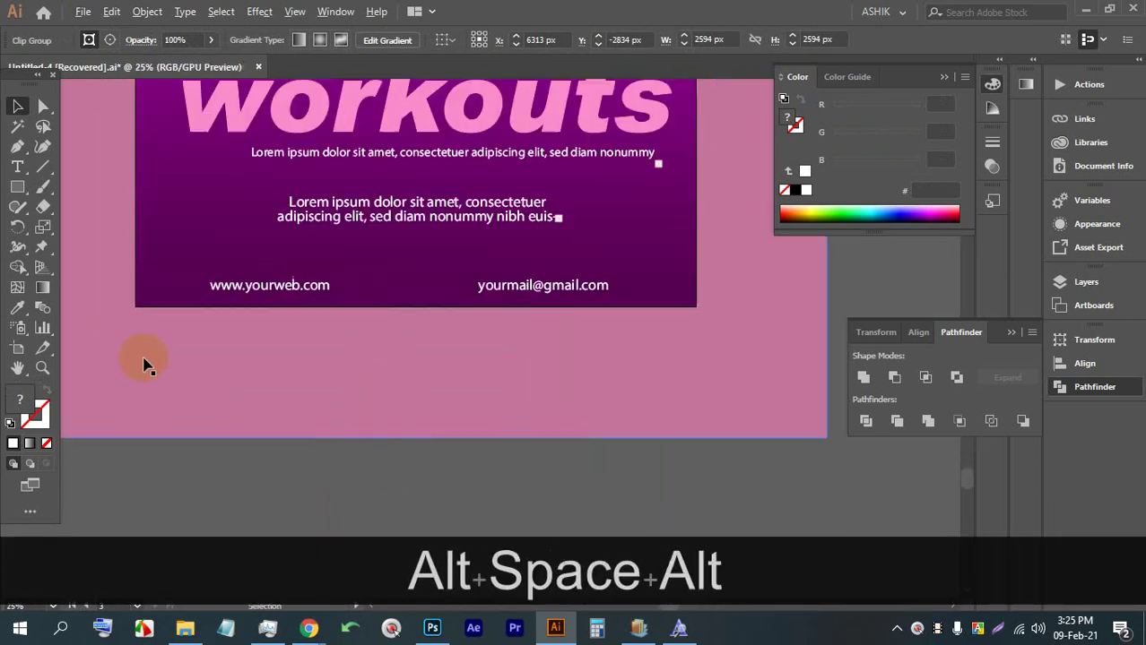
Draw a white rectangle below the poster and round its corners into a pill
{"action": "left_click_drag", "start_coordinate": [304, 370], "coordinate": [511, 401]}
{"action": "scroll", "coordinate": [460, 422], "scroll_direction": "up", "scroll_amount": 1}
{"action": "left_click", "coordinate": [42, 107]}
{"action": "left_click", "coordinate": [43, 106]}
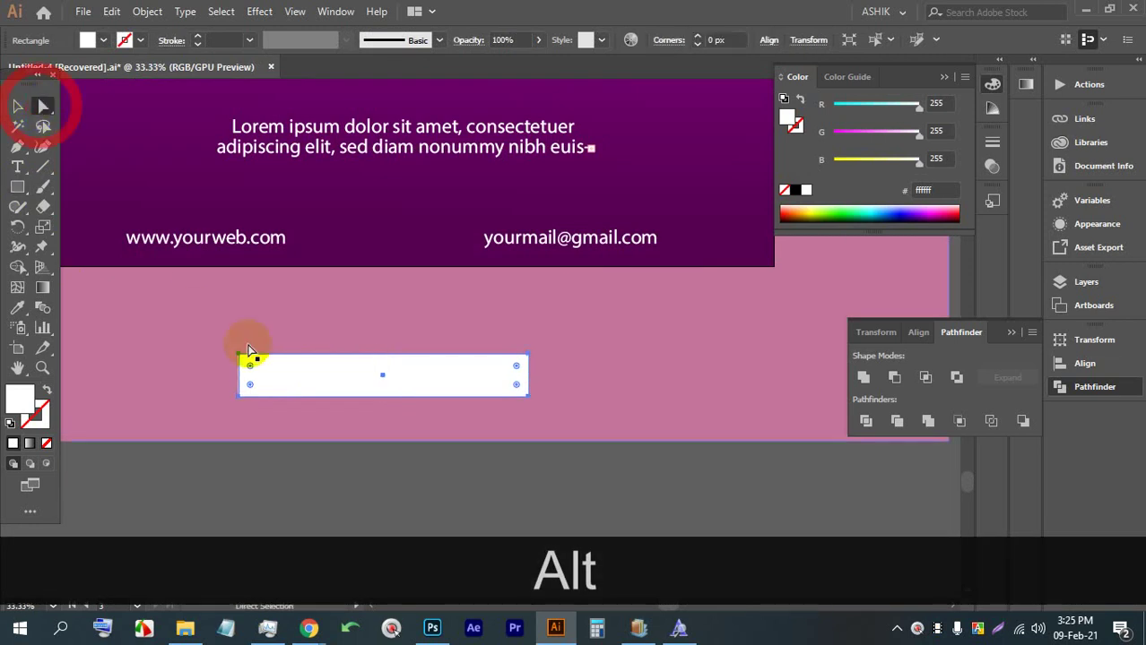
{"action": "left_click_drag", "start_coordinate": [249, 366], "coordinate": [278, 390]}
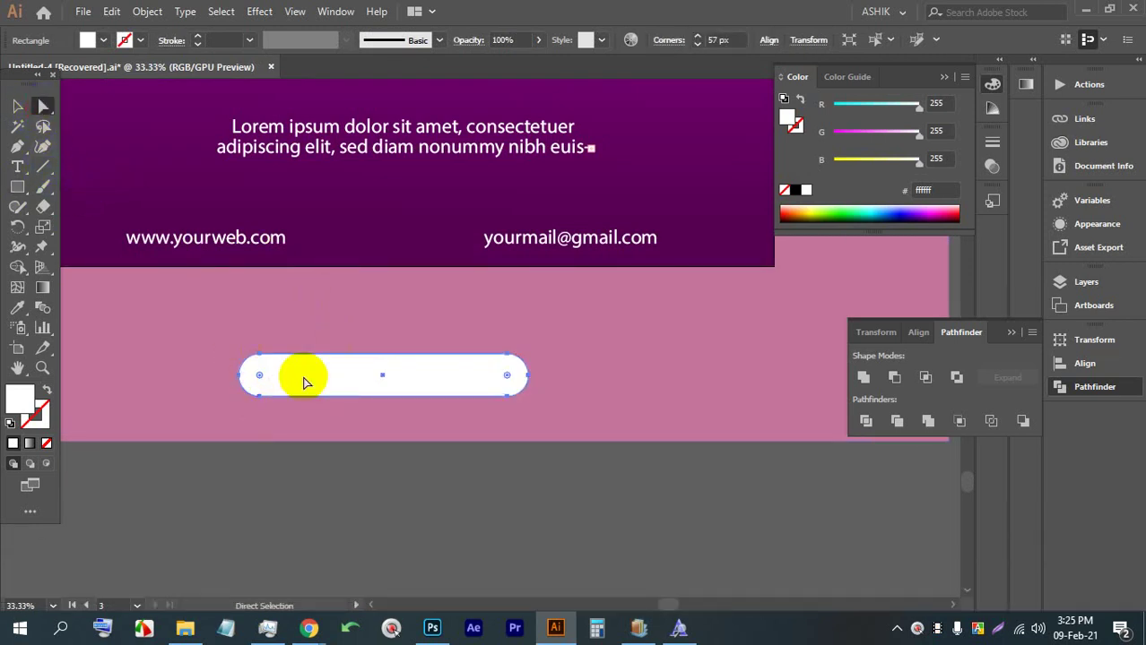
{"action": "left_click", "coordinate": [18, 106]}
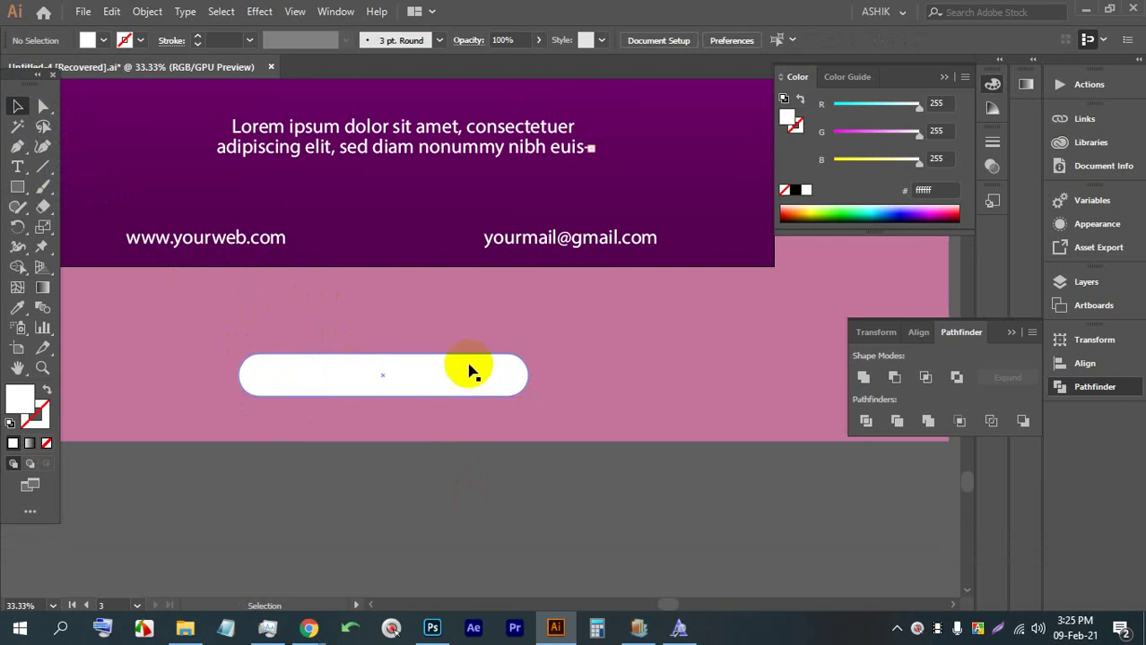
Duplicate the pill to the right and send the copy behind the white one
{"action": "left_click_drag", "start_coordinate": [473, 373], "coordinate": [517, 374]}
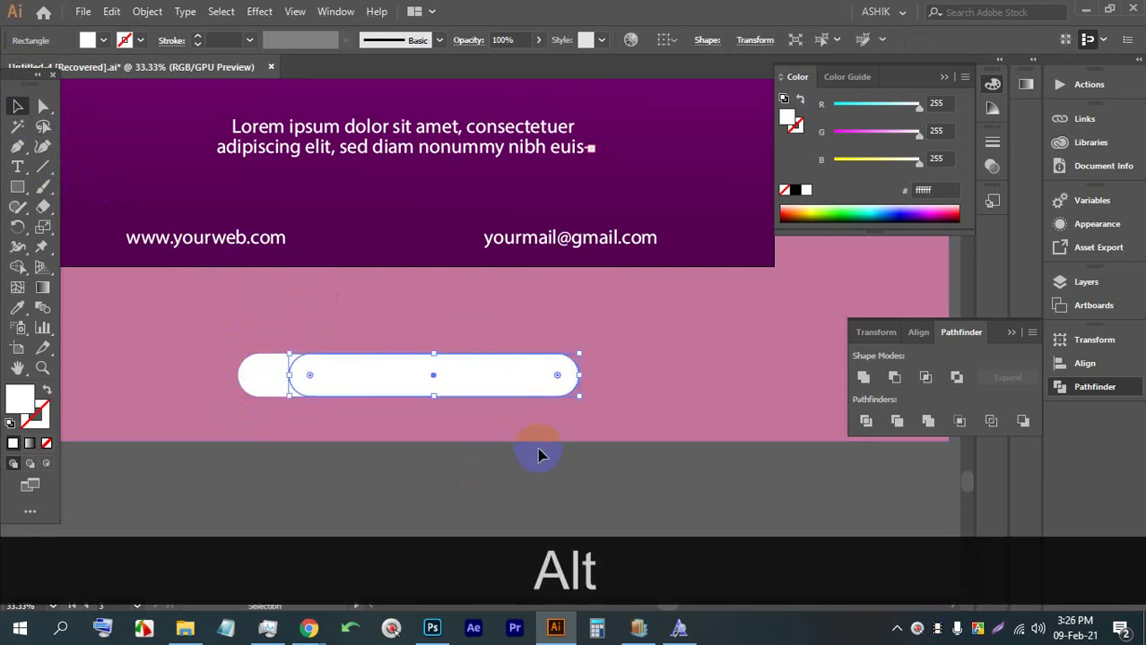
{"action": "left_click", "coordinate": [537, 456]}
{"action": "left_click", "coordinate": [523, 377]}
{"action": "key", "text": "ctrl+bracketleft"}
{"action": "key", "text": "ctrl+bracketleft"}
{"action": "key", "text": "ctrl+bracketleft"}
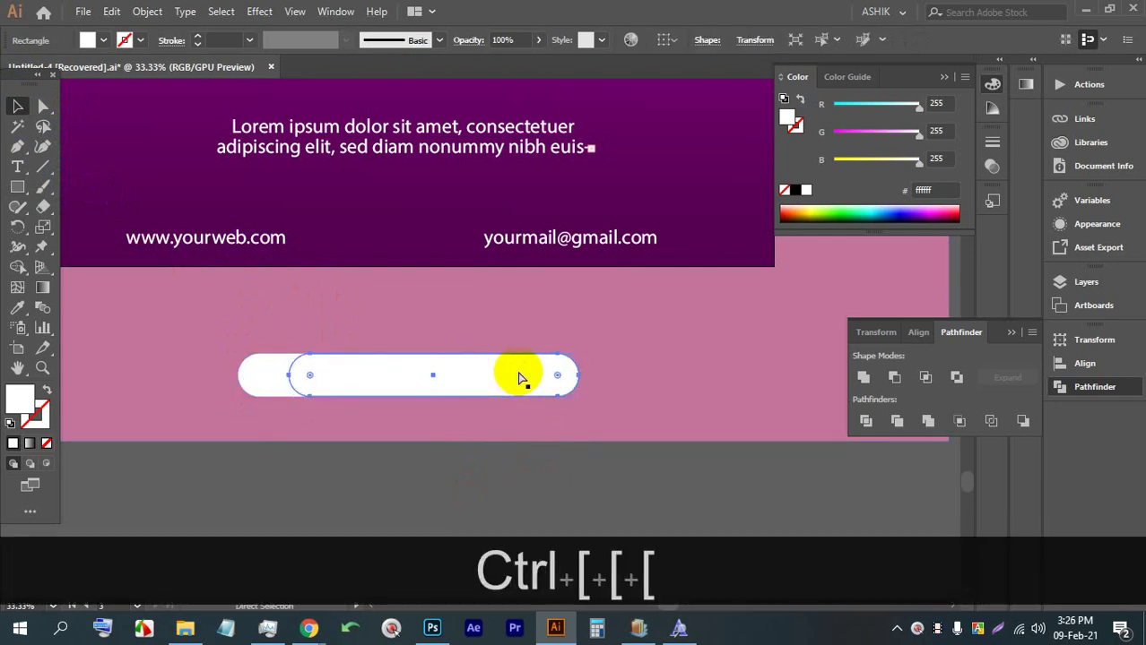
{"action": "key", "text": "ctrl+bracketleft"}
{"action": "key", "text": "ctrl+bracketleft"}
{"action": "left_click", "coordinate": [344, 515]}
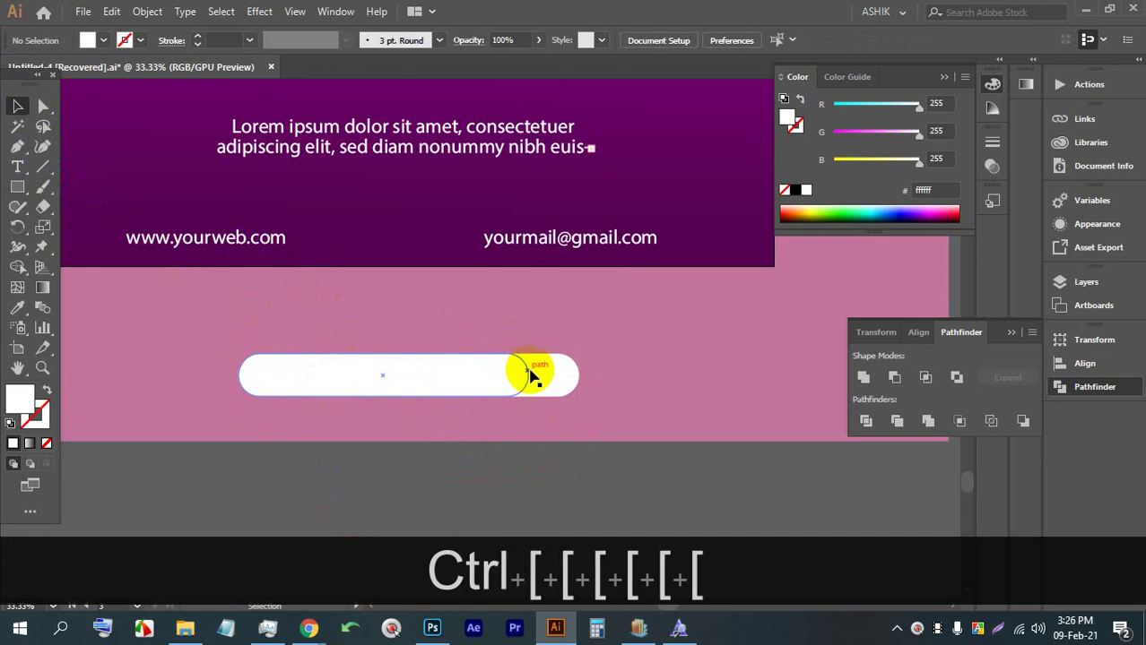
Apply the header's purple gradient to the back pill with the Eyedropper
{"action": "left_click", "coordinate": [555, 374]}
{"action": "left_click", "coordinate": [16, 309]}
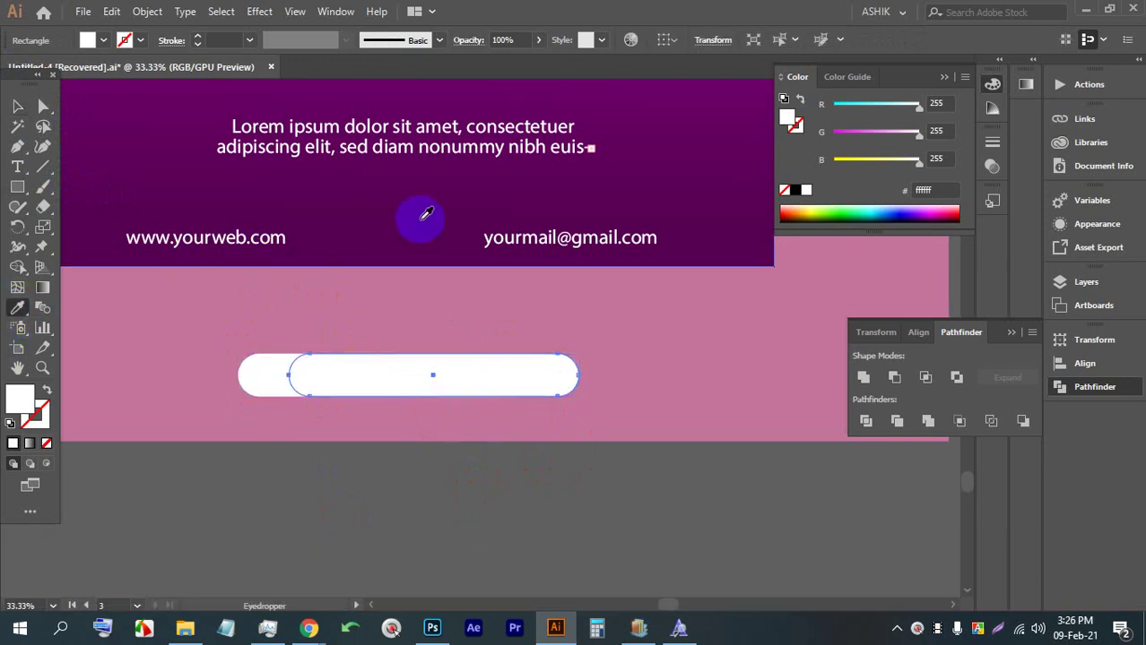
{"action": "left_click", "coordinate": [410, 231]}
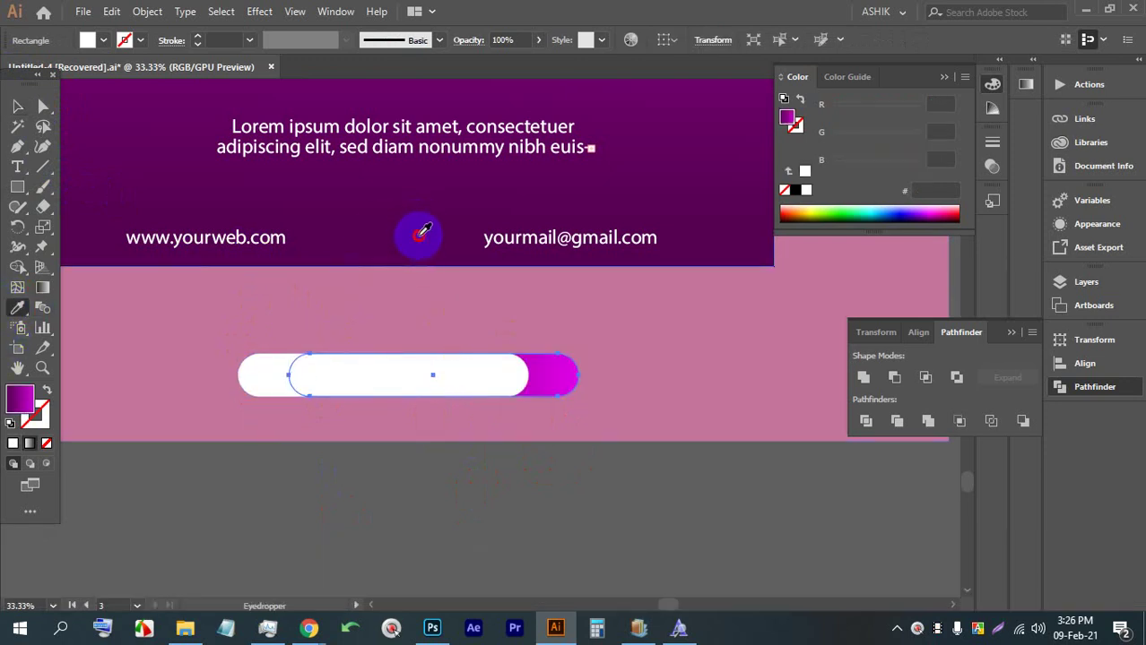
{"action": "left_click", "coordinate": [17, 105]}
{"action": "left_click", "coordinate": [405, 509]}
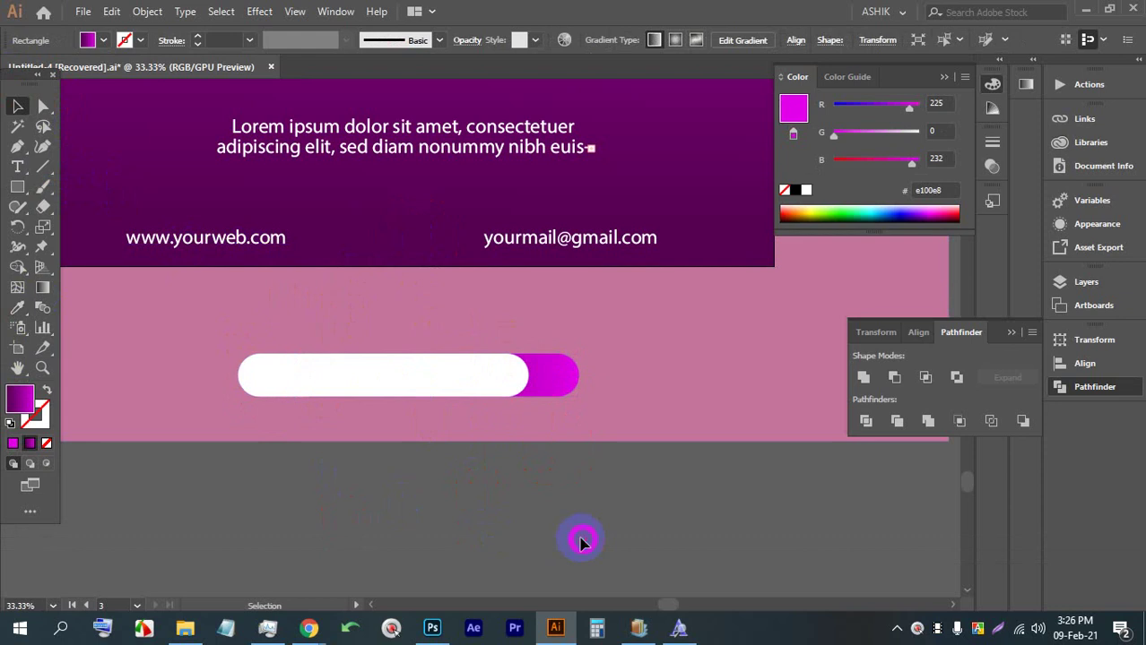
{"action": "scroll", "coordinate": [320, 383], "scroll_direction": "up", "scroll_amount": 2}
Place Lorem ipsum placeholder text and move it into the white pill
{"action": "left_click", "coordinate": [17, 166]}
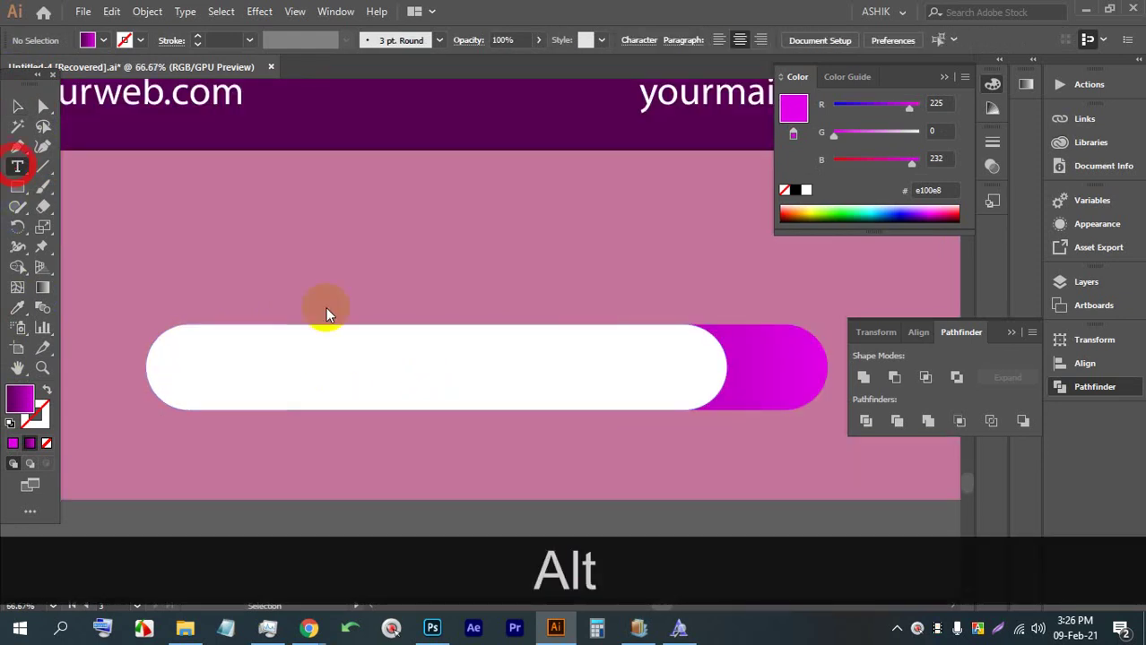
{"action": "left_click", "coordinate": [346, 263]}
{"action": "left_click", "coordinate": [17, 106]}
{"action": "left_click_drag", "start_coordinate": [300, 235], "coordinate": [302, 366]}
Replace the placeholder with 'Join Now', nudge it slightly right, and deselect
{"action": "triple_click", "coordinate": [305, 366]}
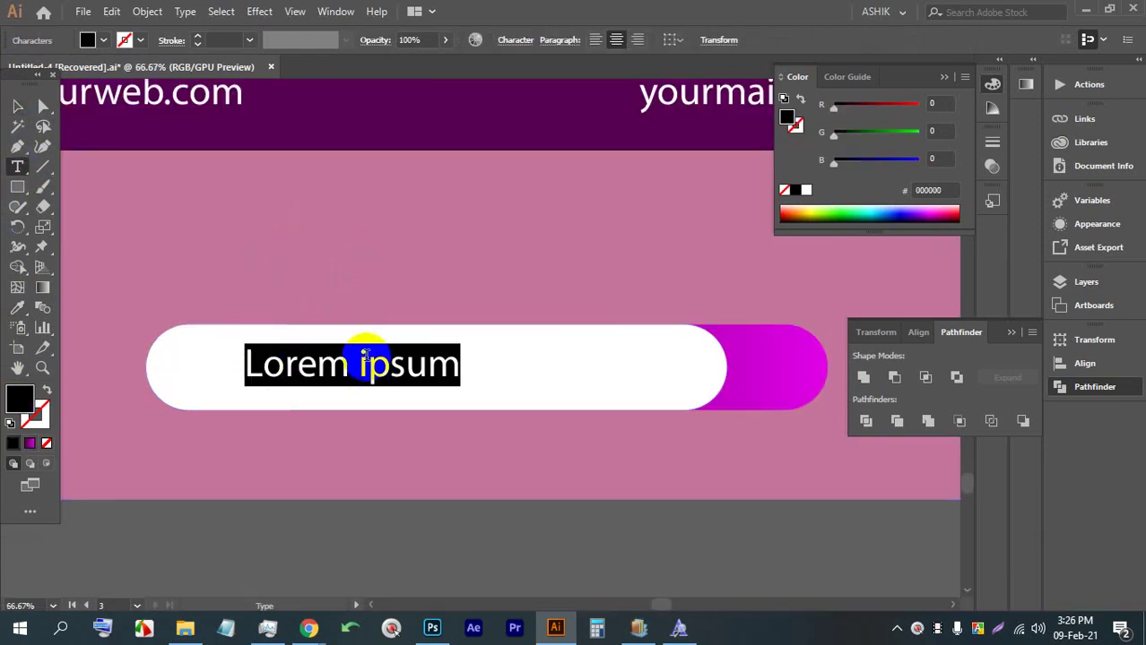
{"action": "type", "text": "J"}
{"action": "key", "text": "BackSpace"}
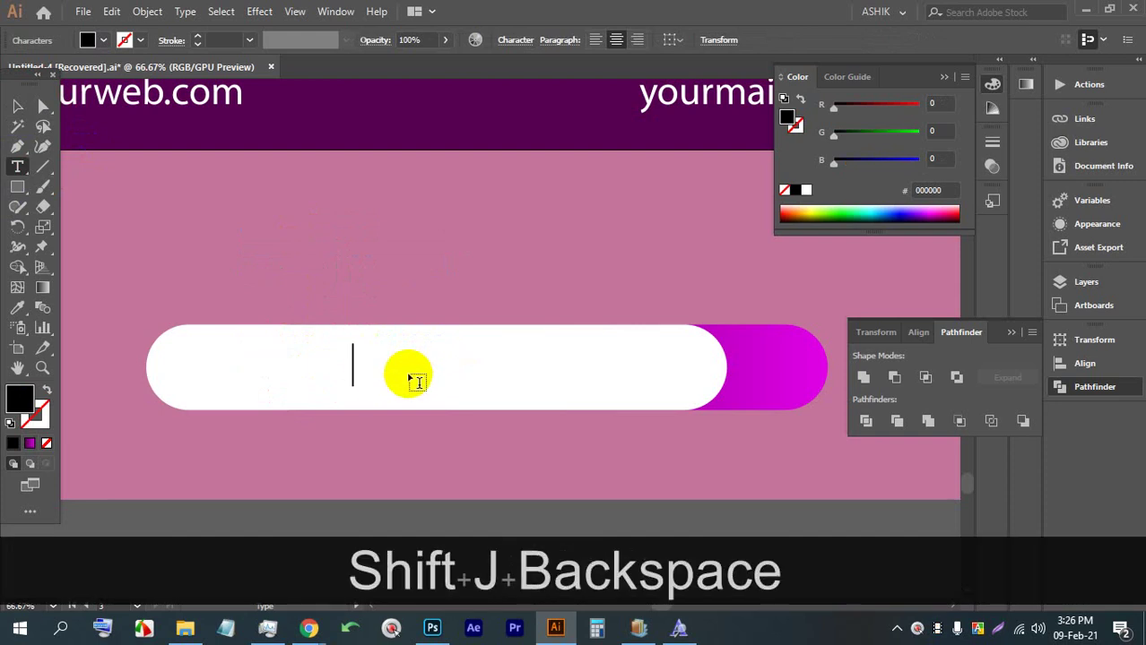
{"action": "type", "text": "Join "}
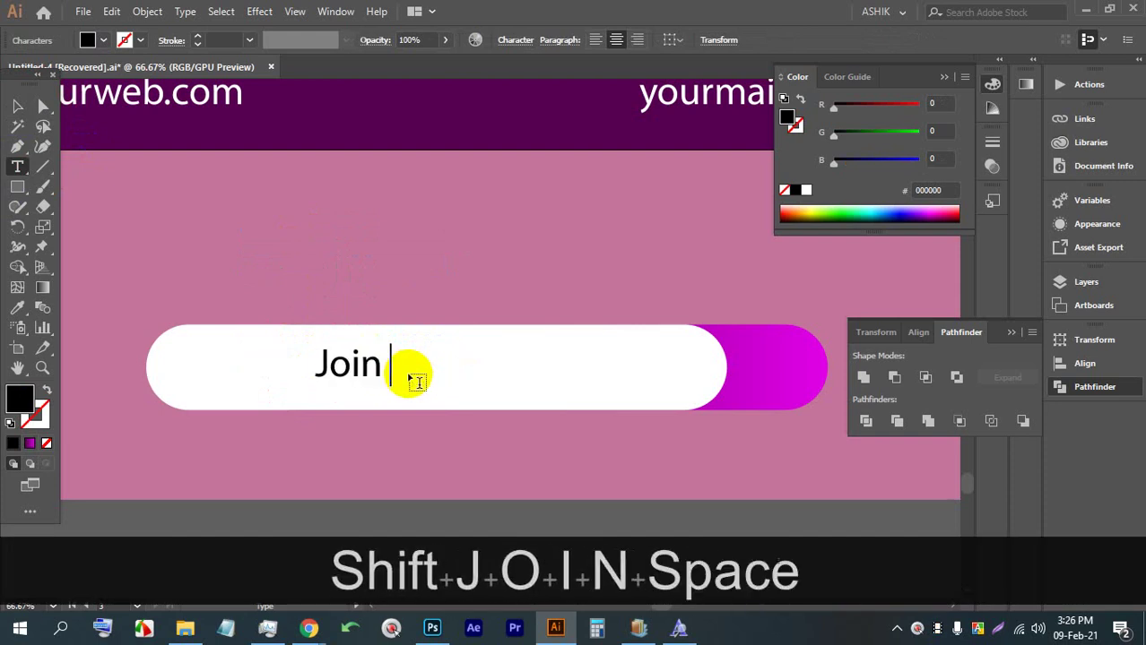
{"action": "type", "text": "Now"}
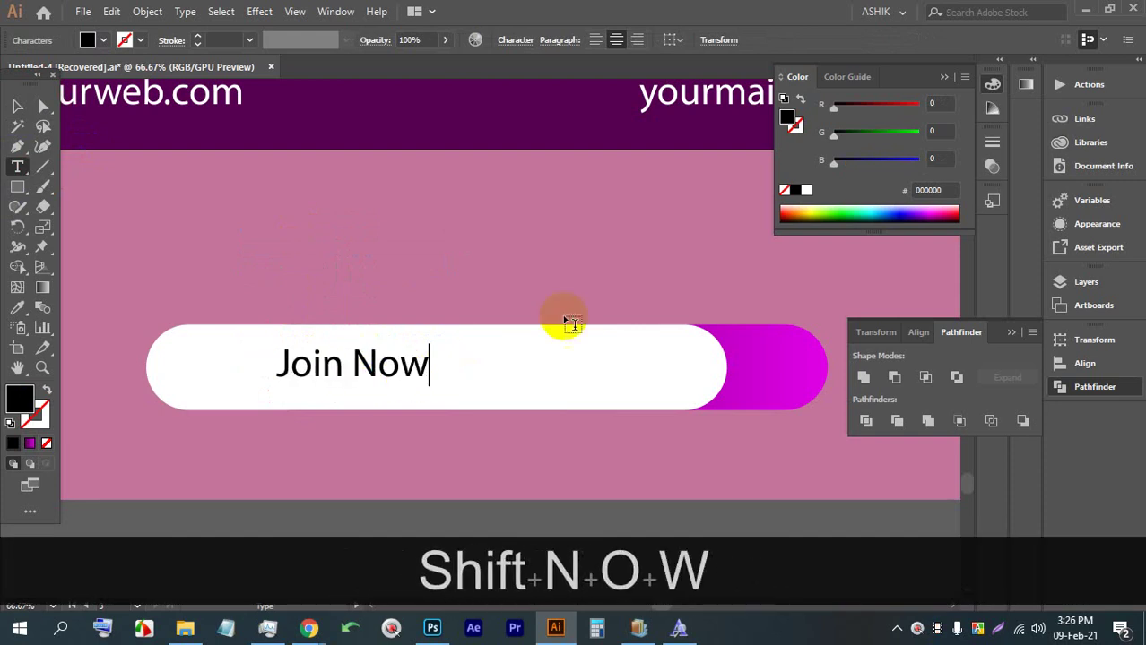
{"action": "left_click", "coordinate": [20, 106]}
{"action": "mouse_move", "coordinate": [422, 363]}
{"action": "left_mouse_down"}
{"action": "mouse_move", "coordinate": [473, 368]}
{"action": "mouse_move", "coordinate": [413, 363]}
{"action": "mouse_move", "coordinate": [429, 360]}
{"action": "left_mouse_up"}
{"action": "scroll", "coordinate": [376, 381], "scroll_direction": "down", "scroll_amount": 6}
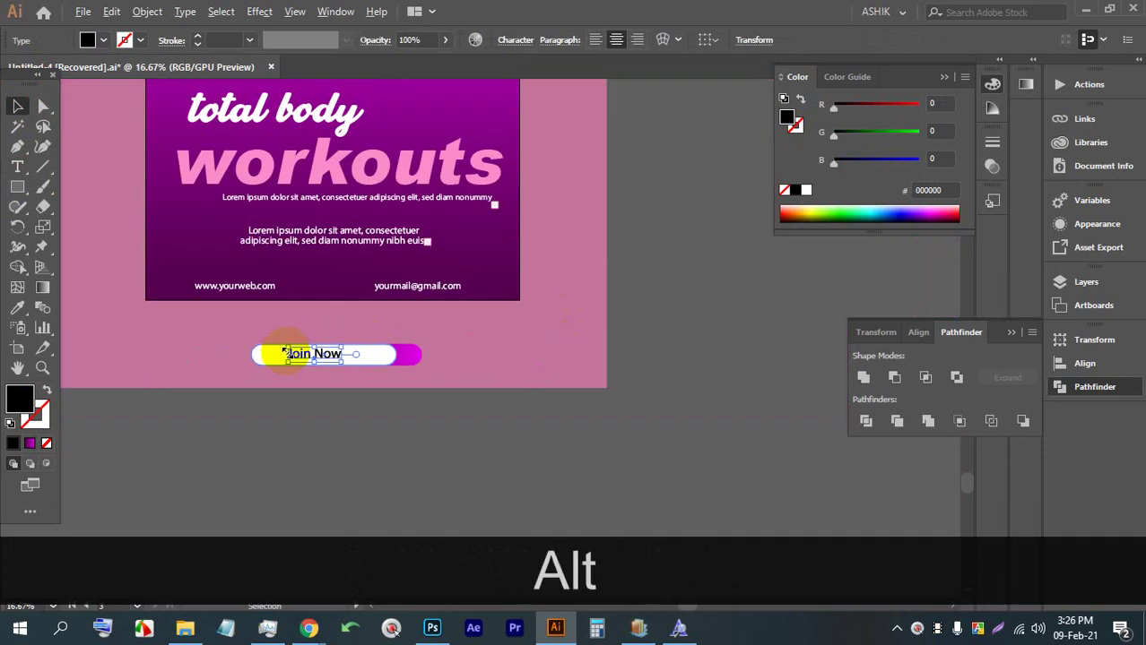
{"action": "left_click", "coordinate": [440, 422]}
{"action": "scroll", "coordinate": [502, 240], "scroll_direction": "up", "scroll_amount": 1}
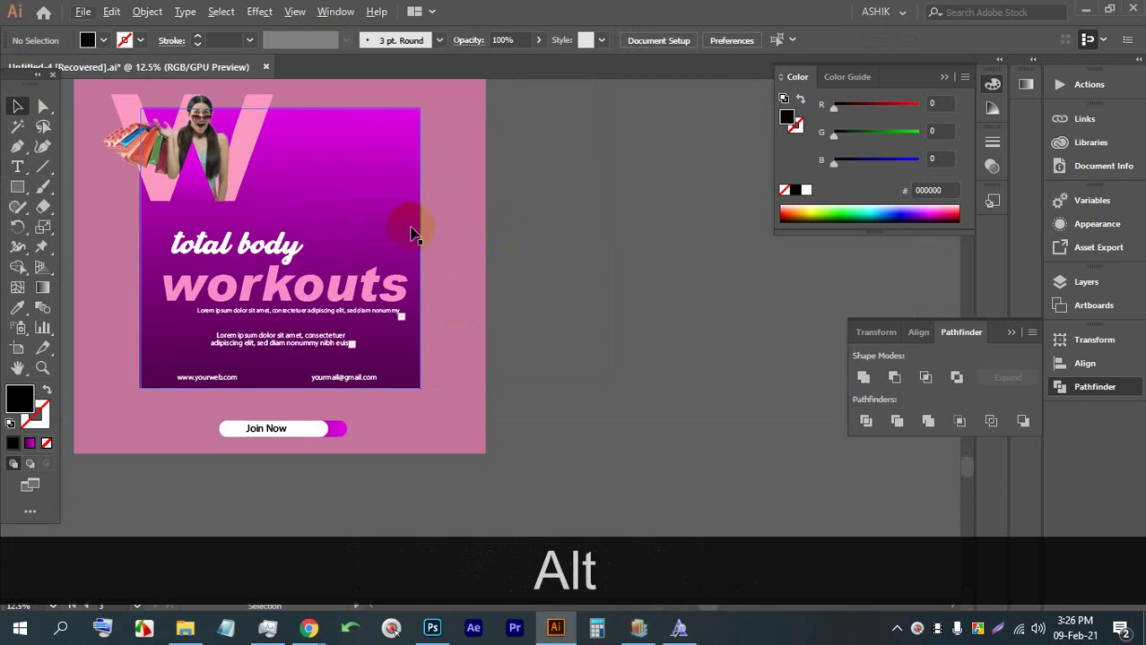
{"action": "left_click", "coordinate": [17, 166]}
{"action": "left_click_drag", "start_coordinate": [497, 212], "coordinate": [852, 256]}
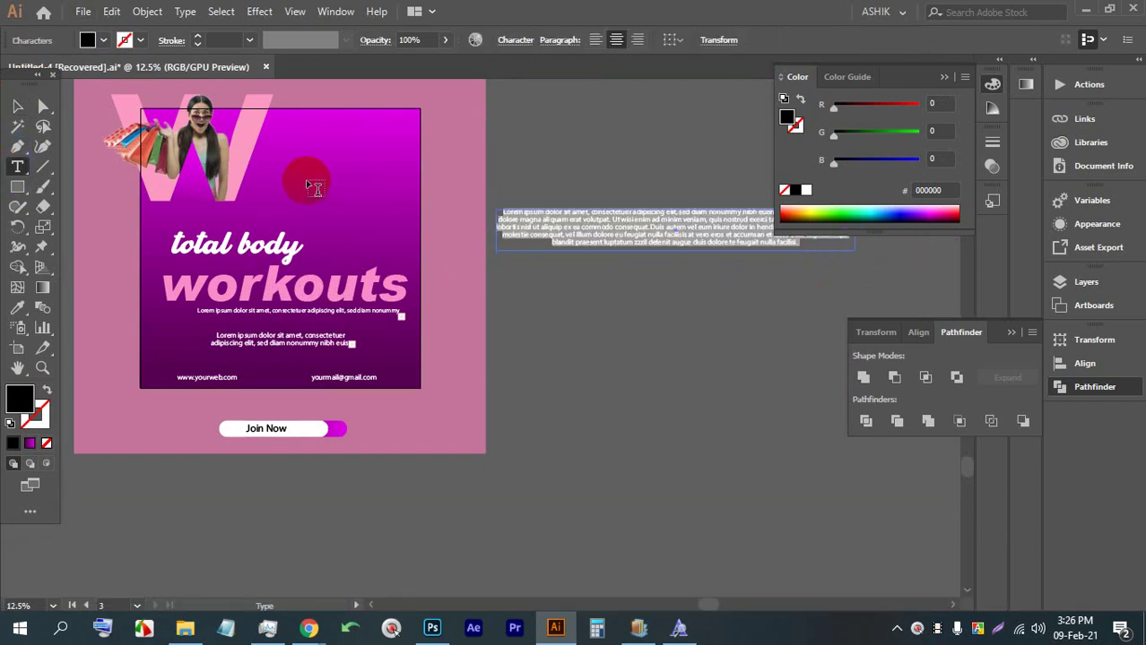
{"action": "left_click", "coordinate": [17, 106]}
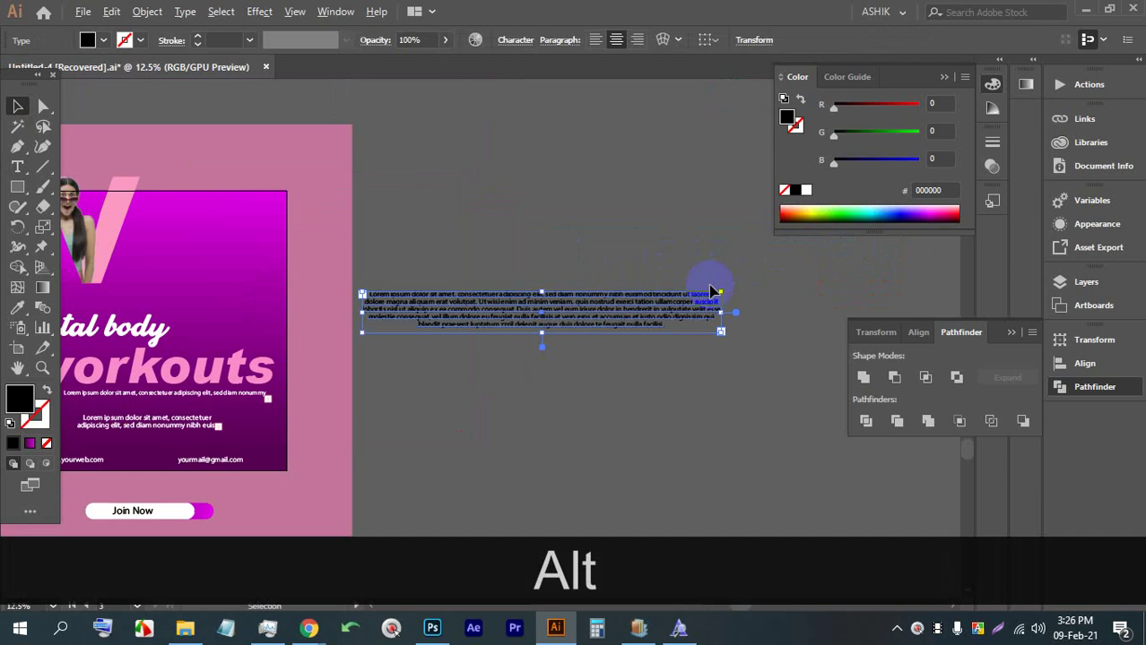
{"action": "double_click", "coordinate": [639, 312]}
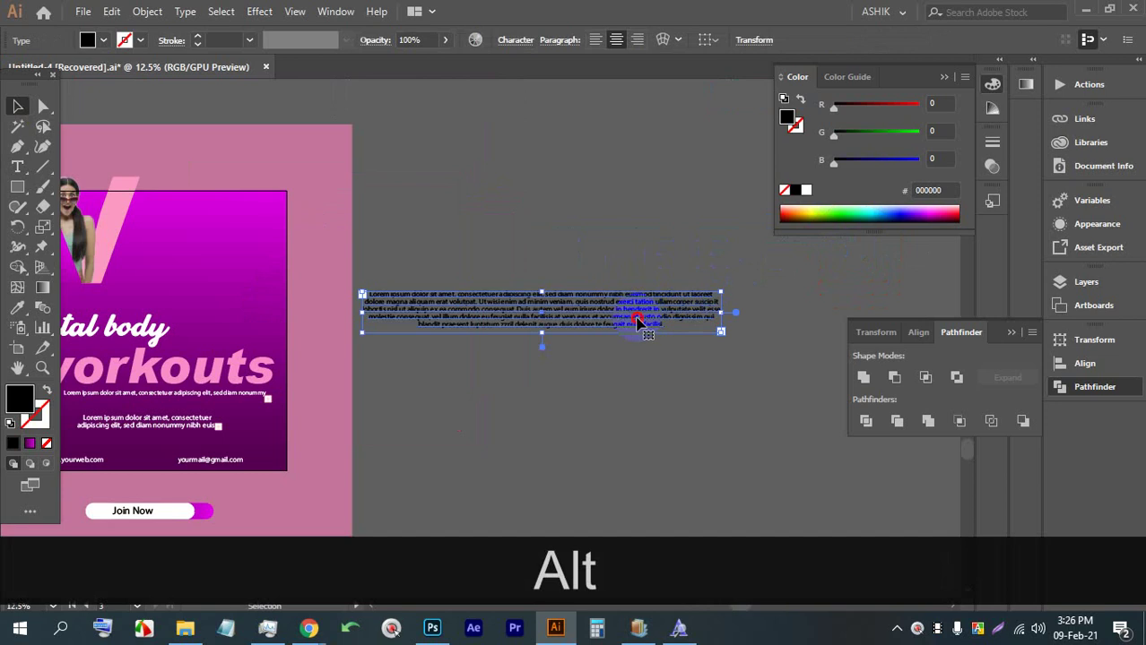
{"action": "left_click", "coordinate": [672, 325]}
{"action": "left_click_drag", "start_coordinate": [673, 325], "coordinate": [533, 292]}
{"action": "key", "text": "BackSpace"}
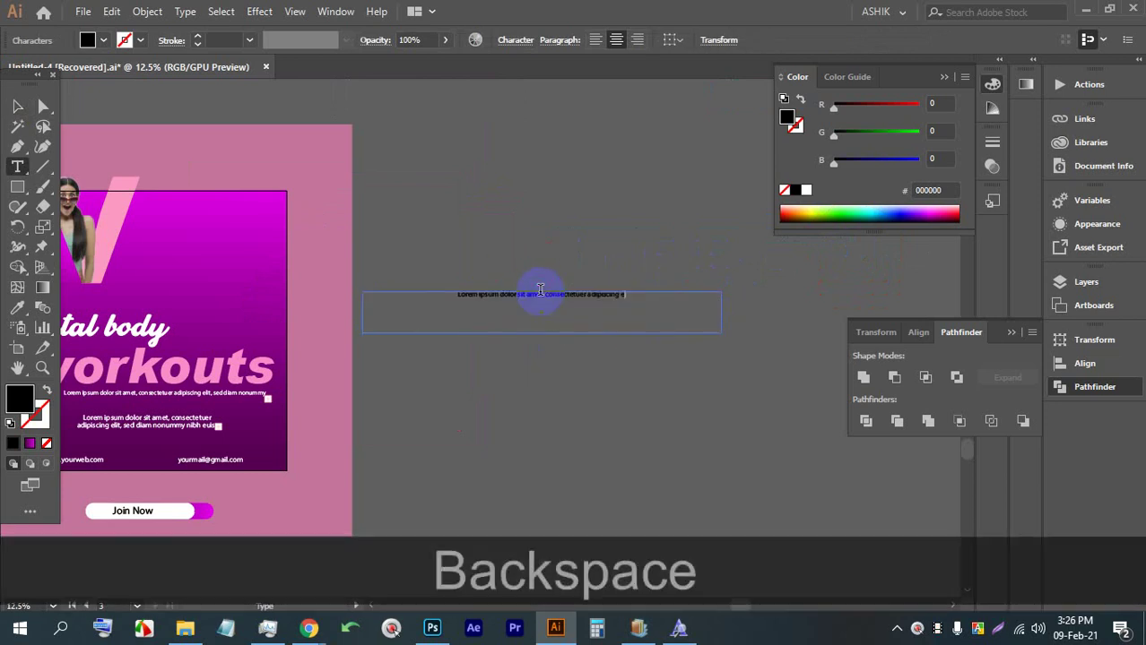
{"action": "left_click", "coordinate": [17, 106]}
{"action": "left_click_drag", "start_coordinate": [541, 333], "coordinate": [543, 309]}
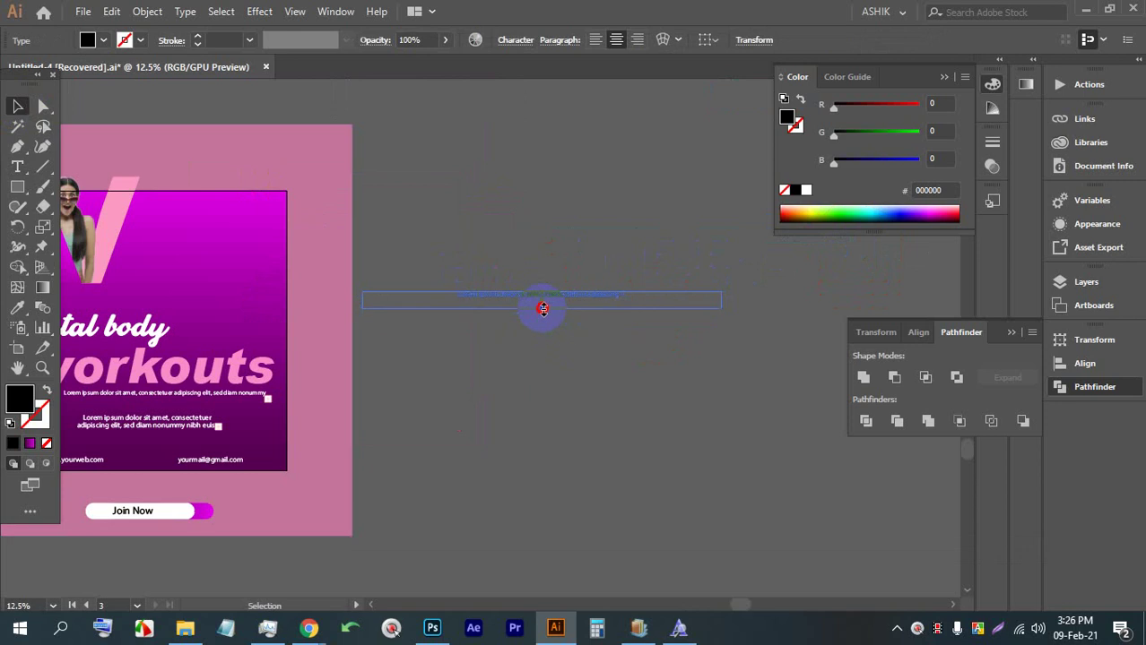
{"action": "left_click", "coordinate": [515, 41]}
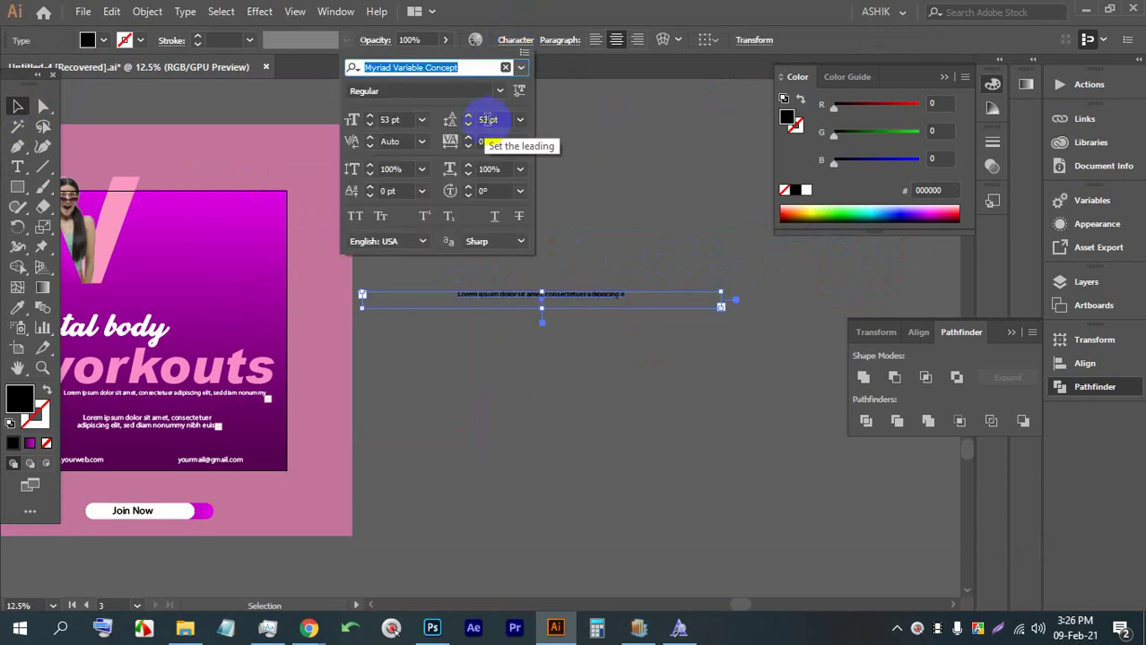
{"action": "left_click", "coordinate": [490, 119]}
{"action": "key", "text": "Up"}
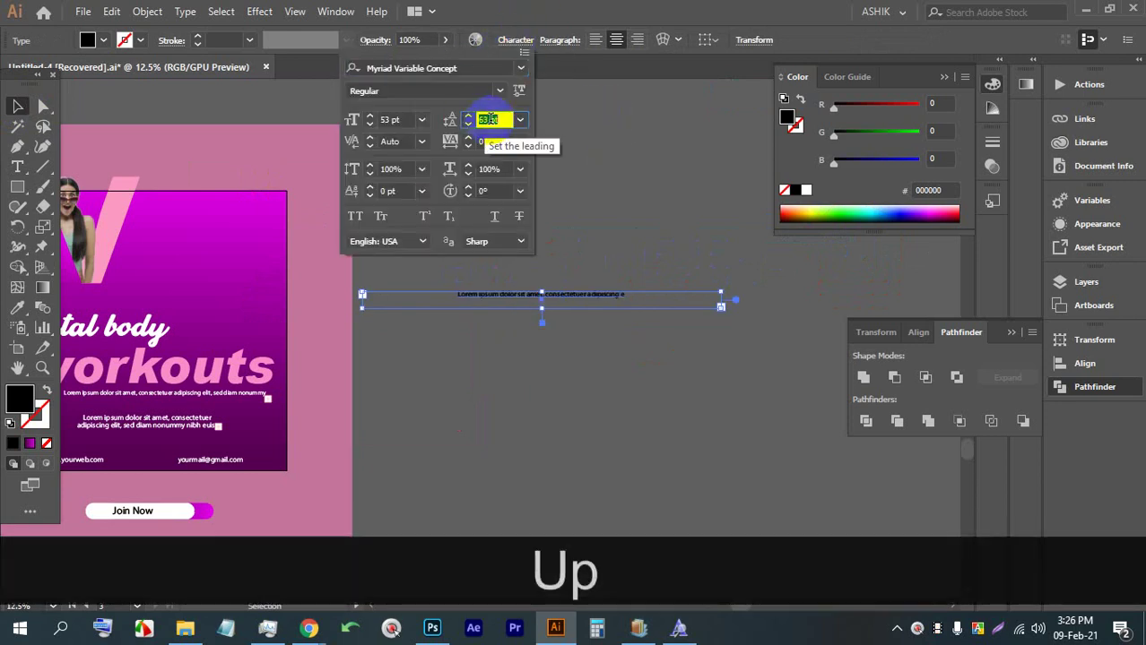
{"action": "left_click", "coordinate": [572, 294]}
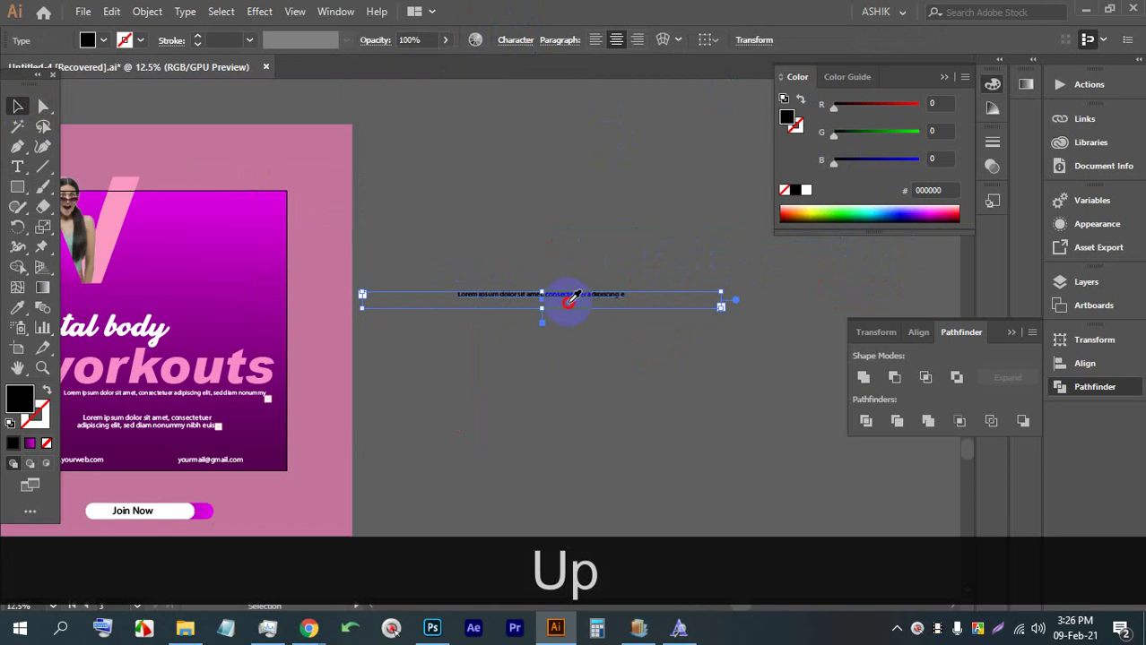
{"action": "double_click", "coordinate": [564, 297]}
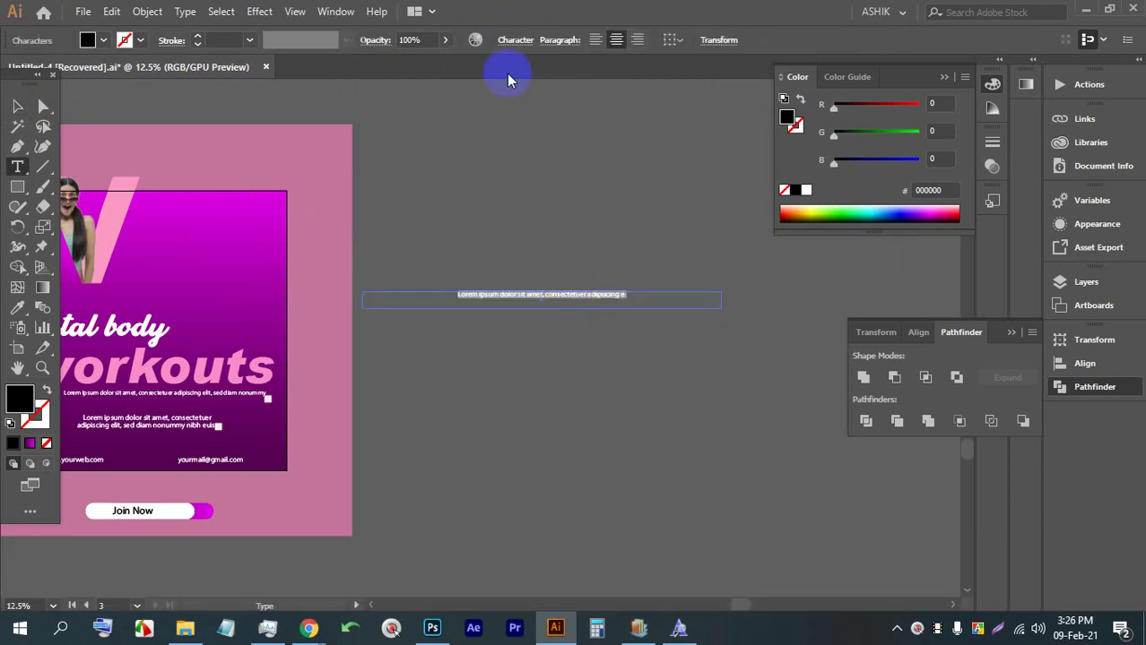
{"action": "left_click", "coordinate": [517, 40]}
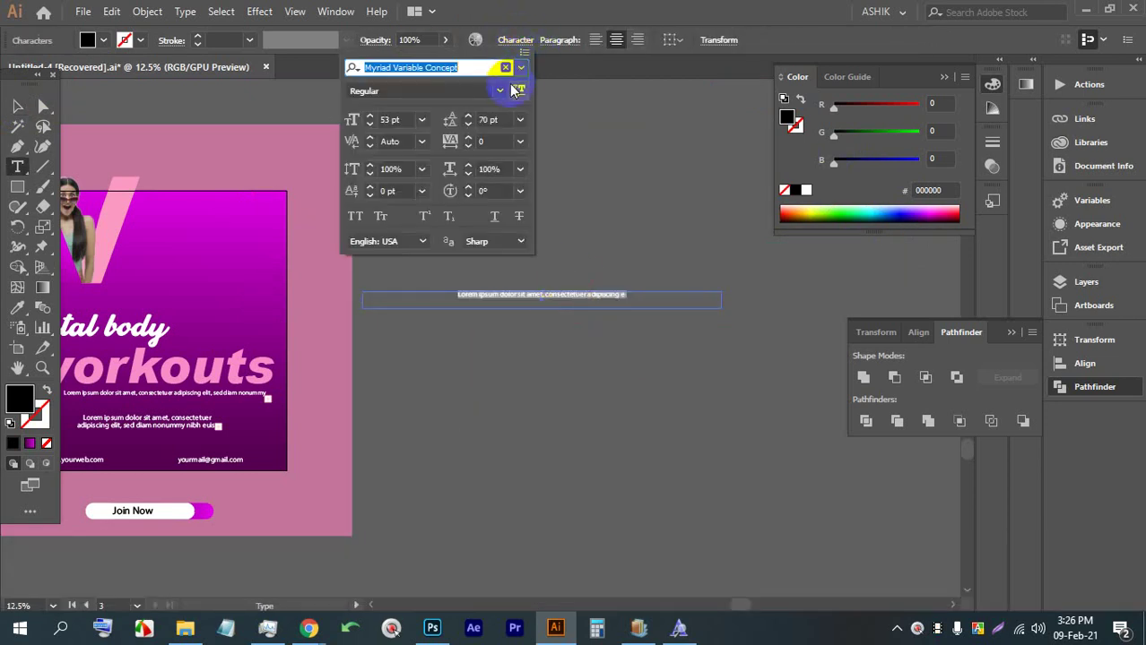
{"action": "left_click", "coordinate": [489, 120]}
{"action": "key", "text": "Up"}
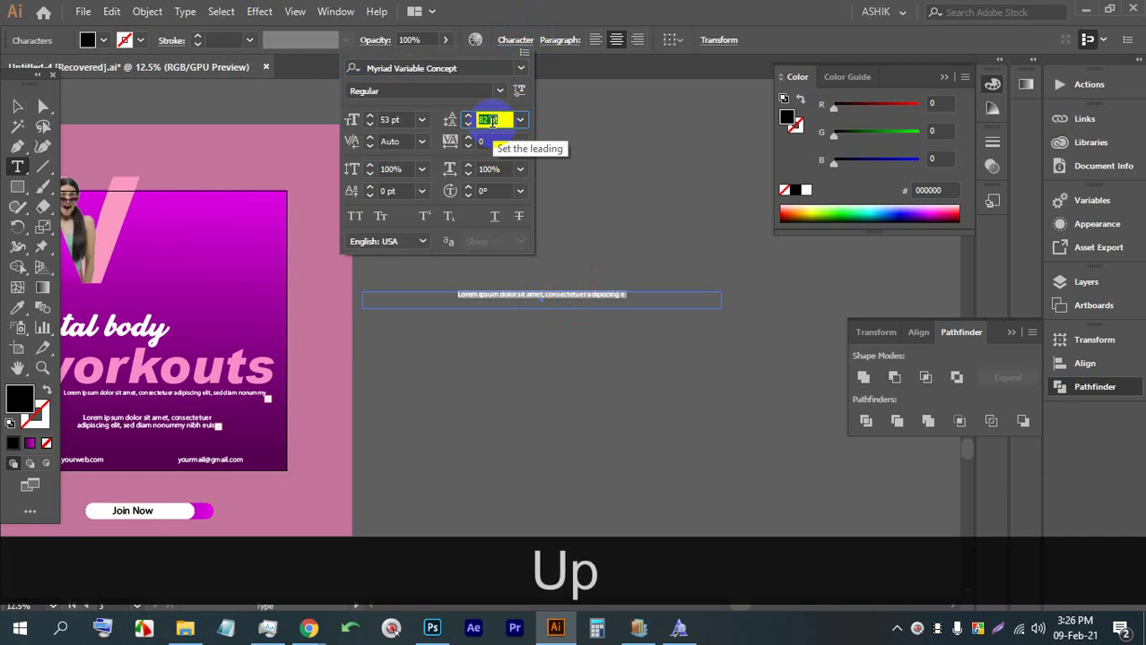
{"action": "key", "text": "Up"}
{"action": "key", "text": "Up"}
{"action": "key", "text": "Up"}
{"action": "left_click", "coordinate": [654, 334]}
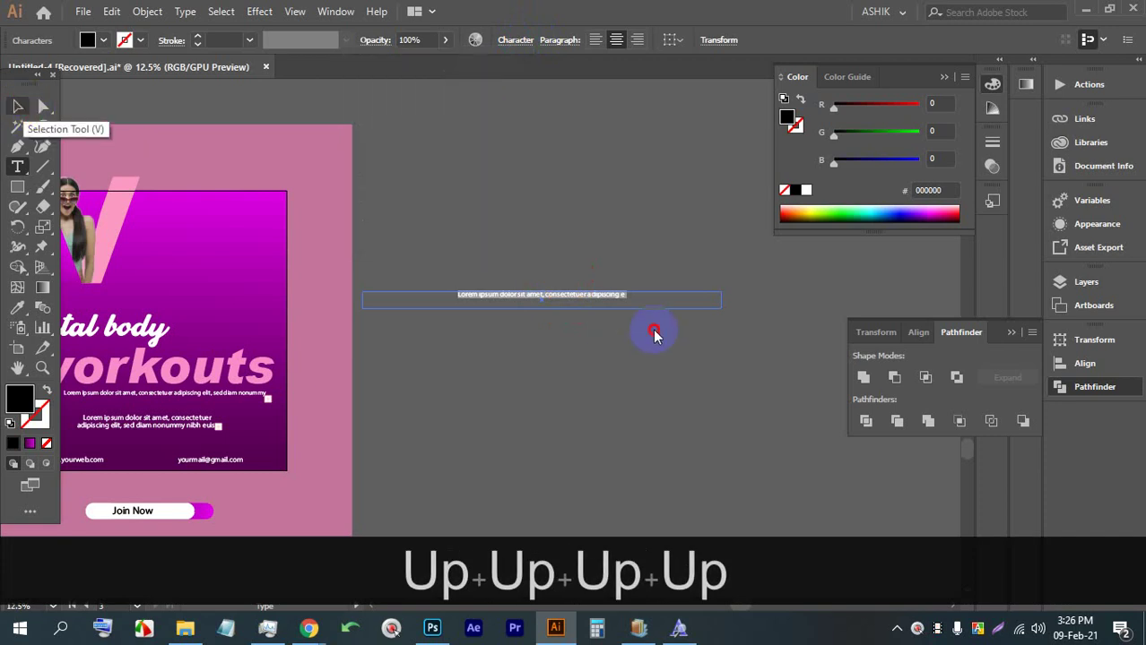
{"action": "left_click", "coordinate": [17, 106]}
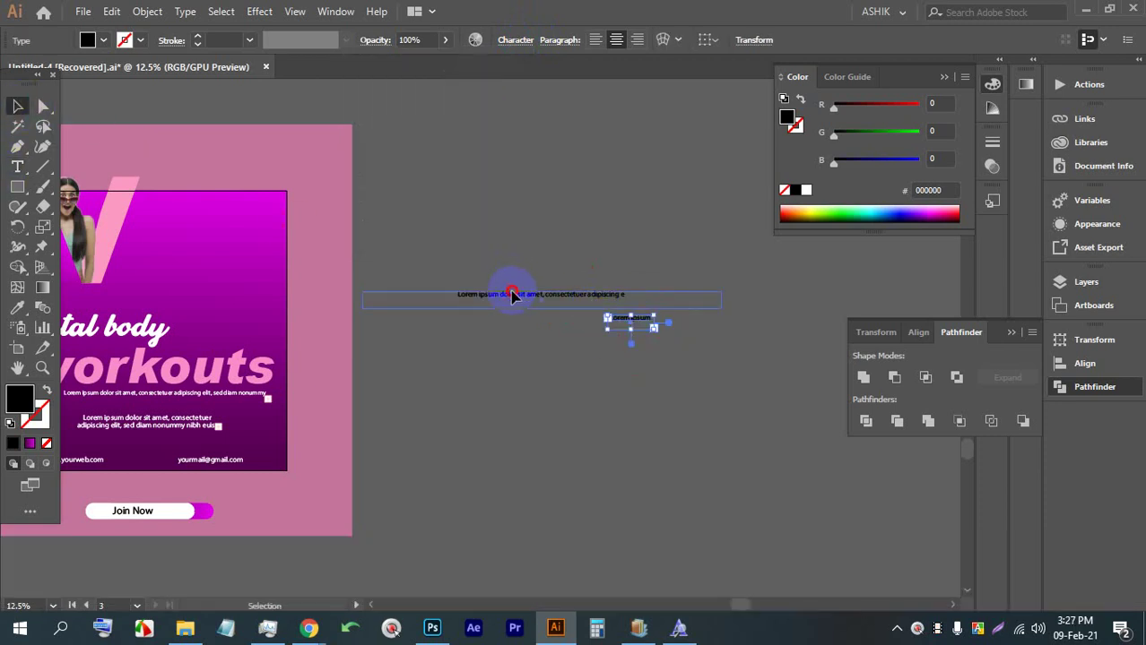
{"action": "left_click_drag", "start_coordinate": [499, 296], "coordinate": [378, 386]}
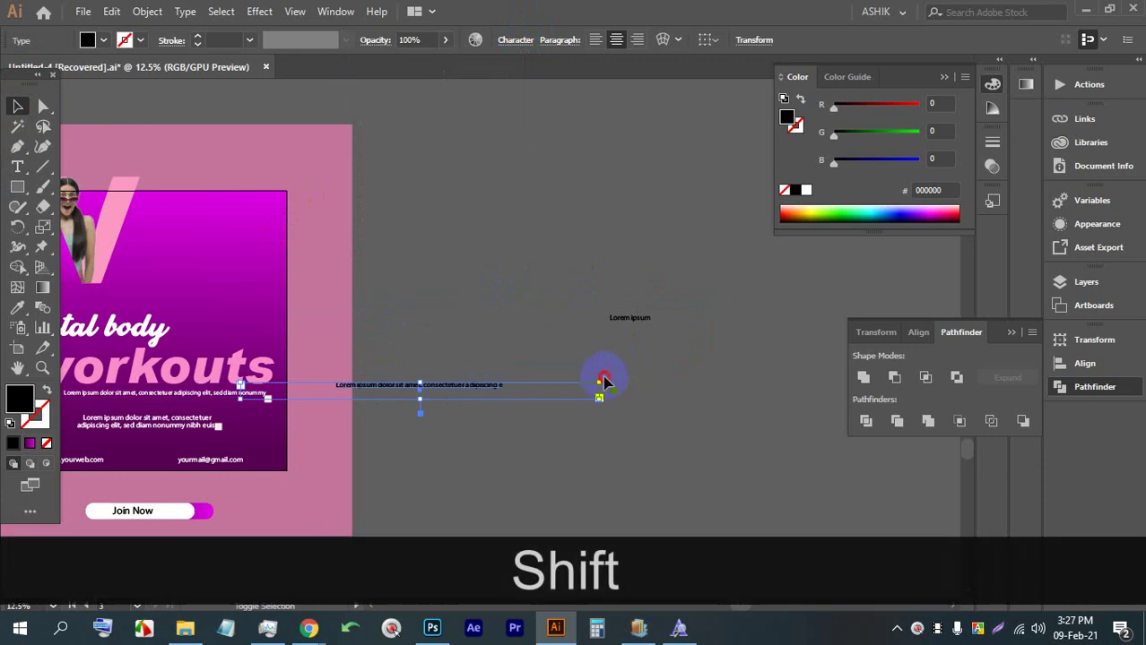
{"action": "mouse_move", "coordinate": [605, 379]}
{"action": "left_mouse_down"}
{"action": "mouse_move", "coordinate": [545, 318]}
{"action": "mouse_move", "coordinate": [453, 285]}
{"action": "mouse_move", "coordinate": [618, 376]}
{"action": "left_mouse_up"}
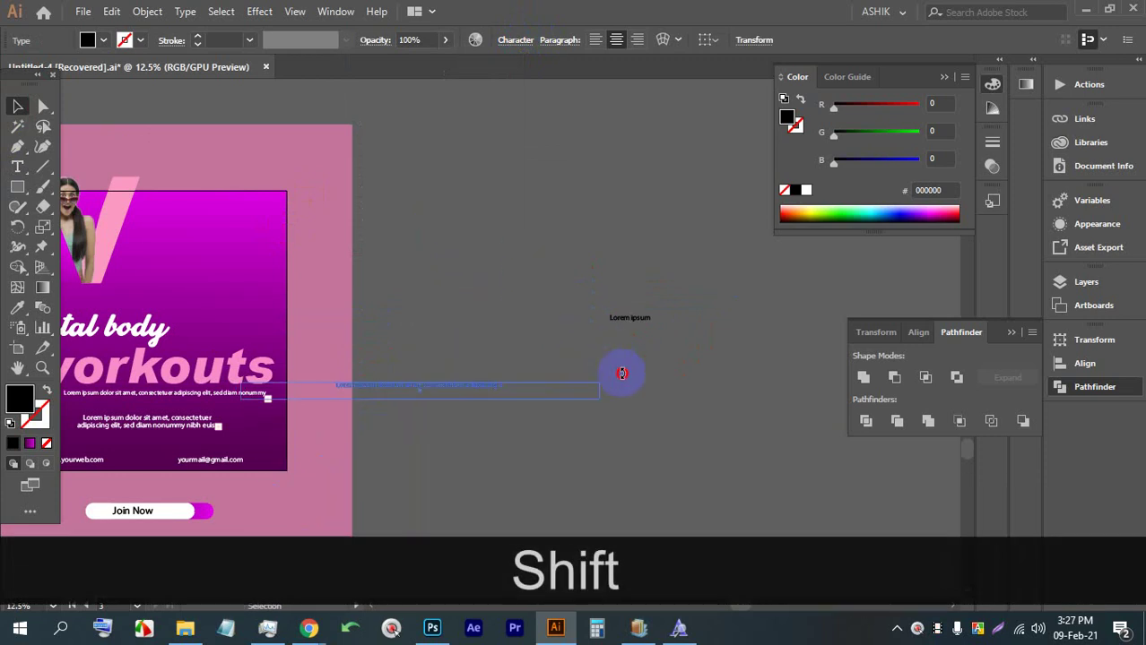
{"action": "left_click", "coordinate": [669, 403]}
{"action": "left_click_drag", "start_coordinate": [421, 238], "coordinate": [501, 324]}
{"action": "key", "text": "BackSpace"}
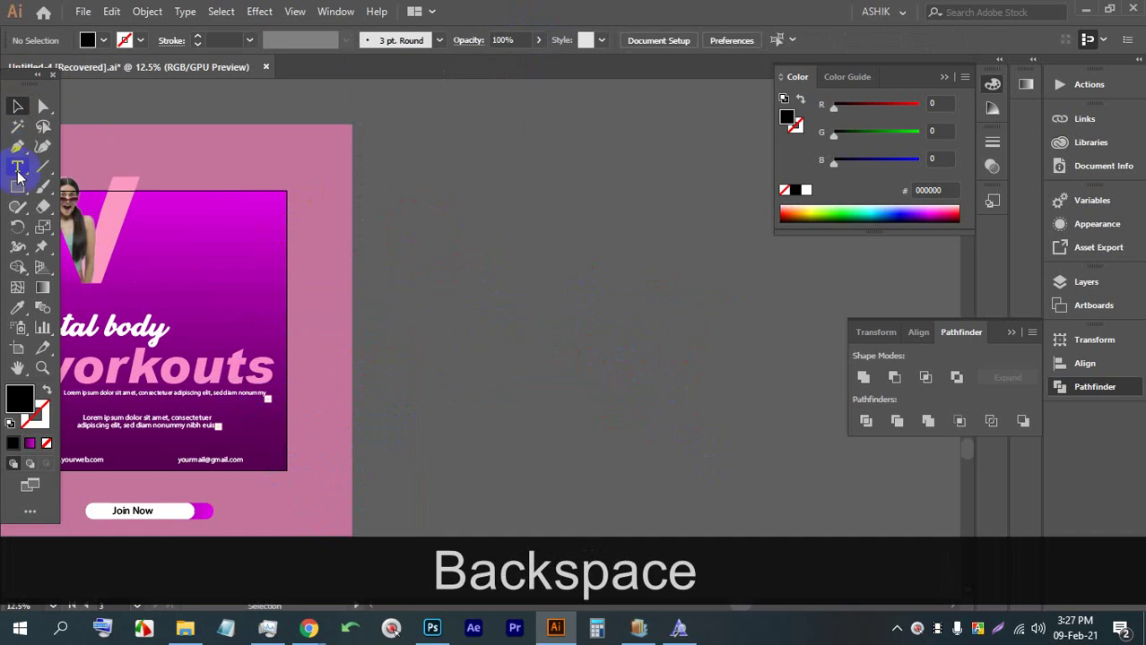
Copy 'It is a long established fact that a reader will be' from lipsum.com and return to Illustrator
{"action": "left_click", "coordinate": [217, 548]}
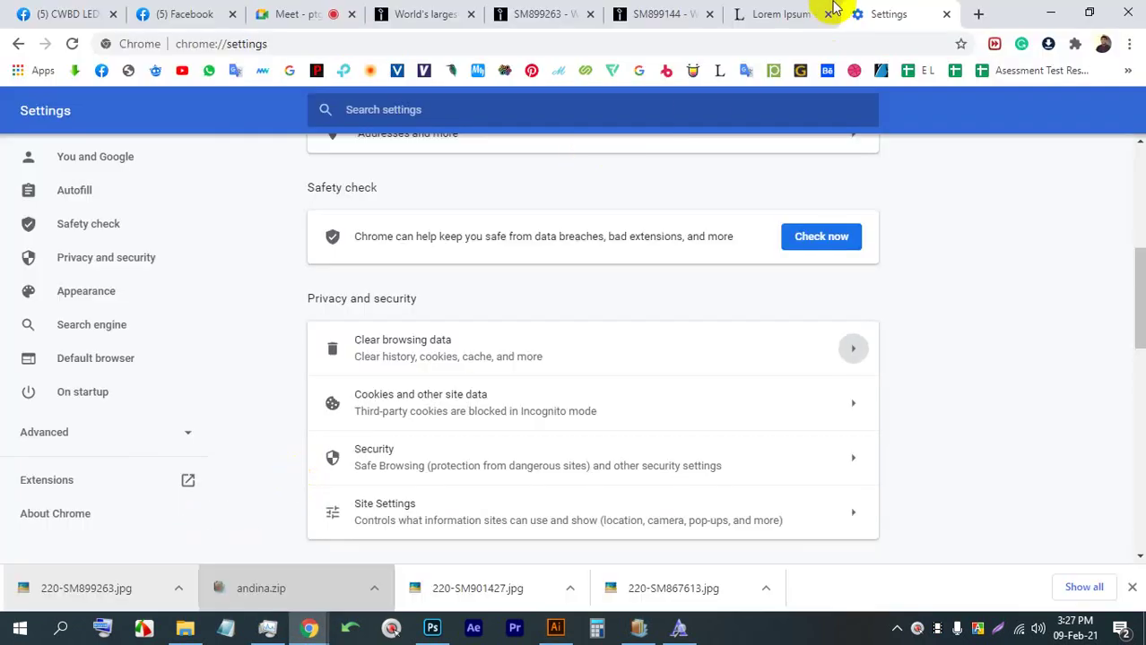
{"action": "left_click", "coordinate": [807, 14]}
{"action": "left_click_drag", "start_coordinate": [580, 196], "coordinate": [851, 191]}
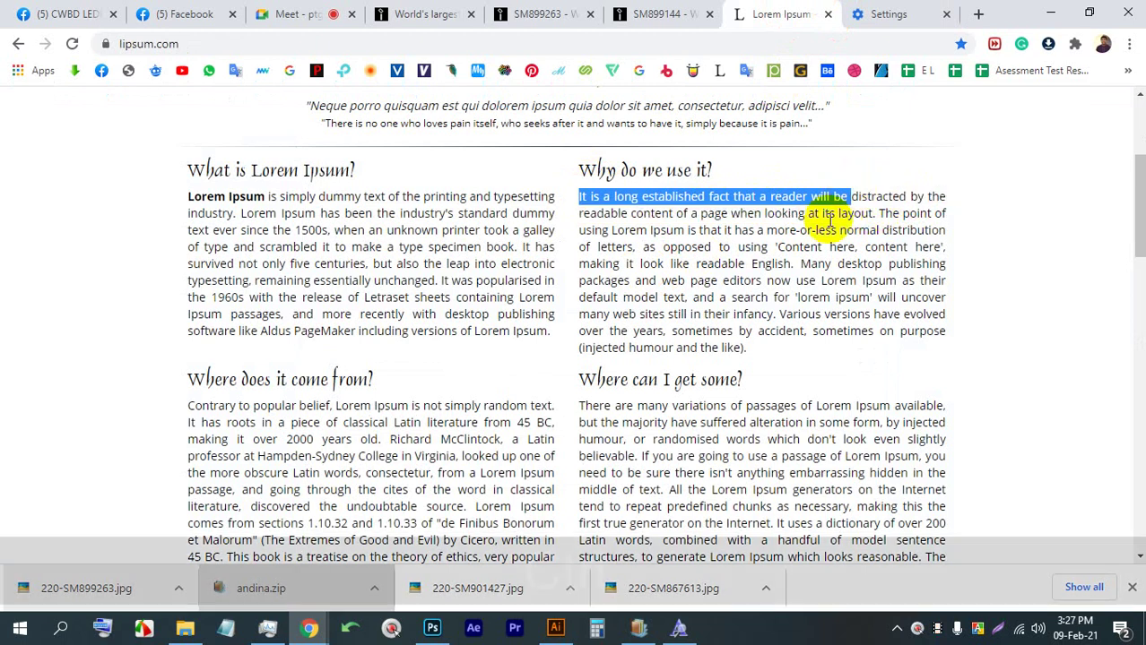
{"action": "key", "text": "ctrl+c"}
{"action": "left_click", "coordinate": [432, 627]}
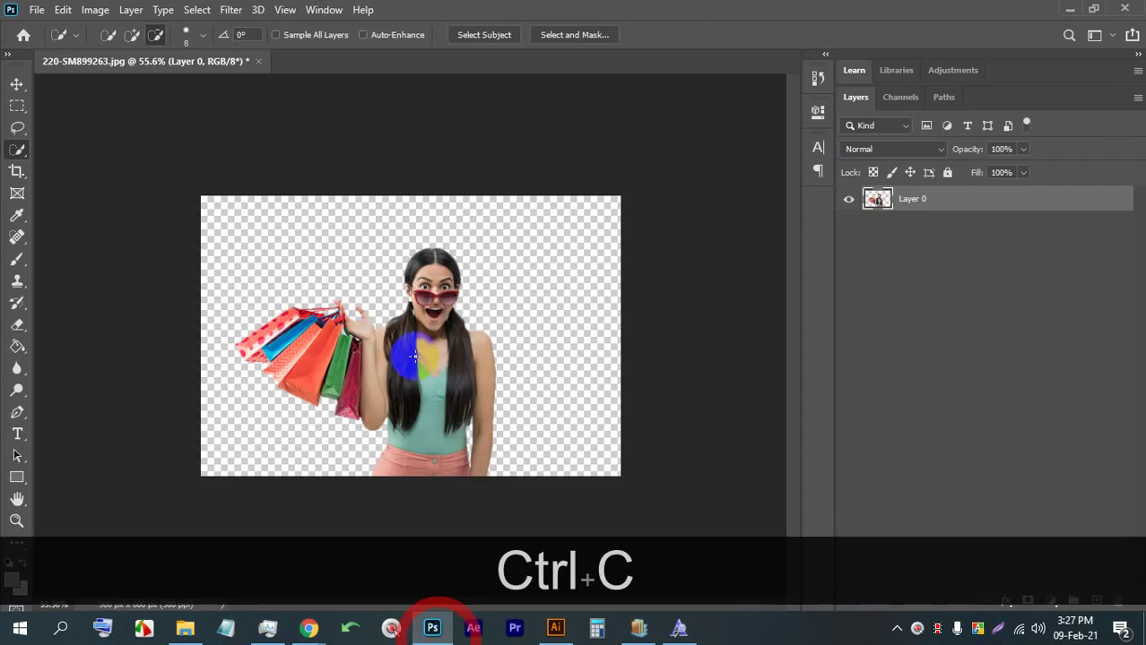
{"action": "left_click", "coordinate": [556, 628]}
{"action": "left_click", "coordinate": [17, 166]}
Paste the sentence as new text, rotate it 90° vertical, enlarge it and place it beside the purple panel
{"action": "left_click", "coordinate": [419, 218]}
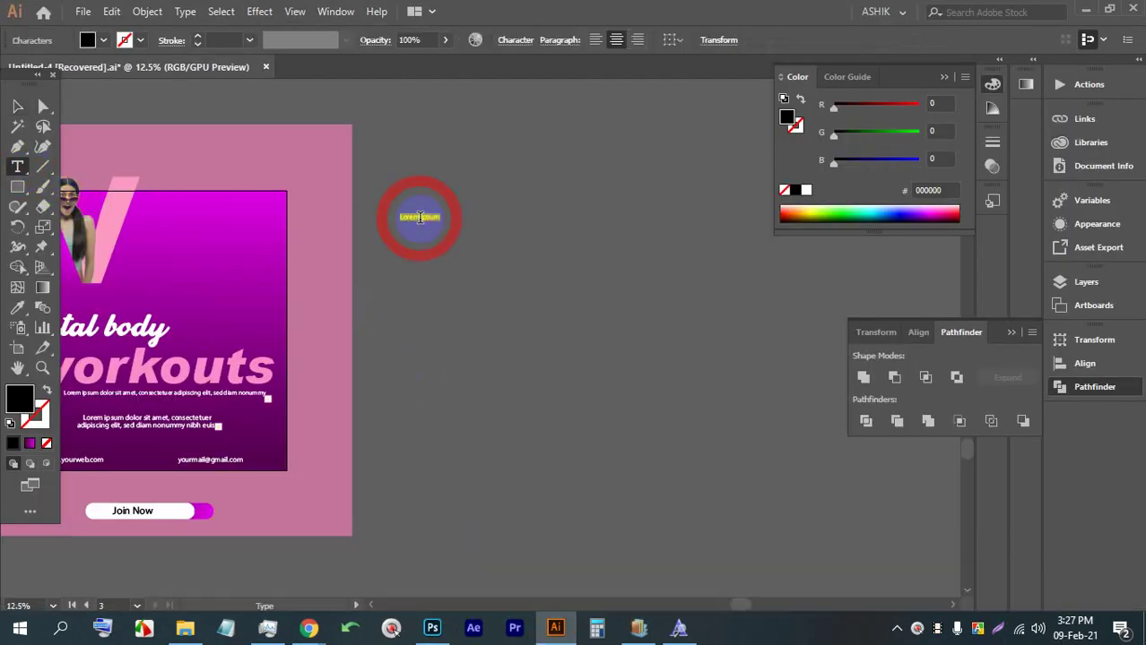
{"action": "key", "text": "ctrl+v"}
{"action": "left_click", "coordinate": [17, 107]}
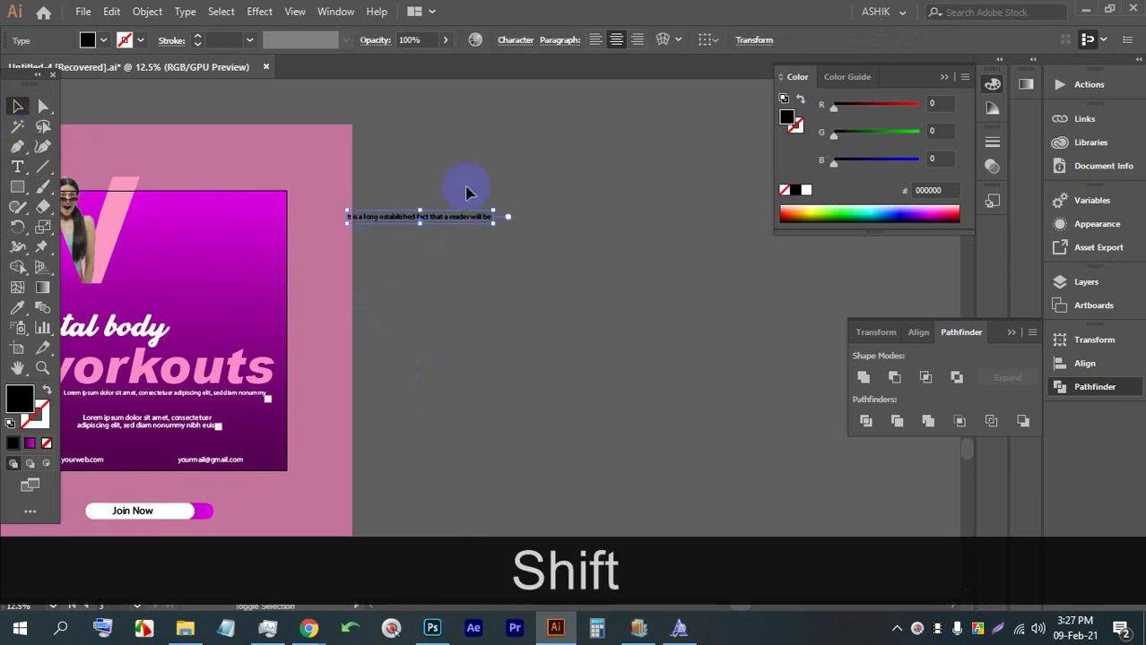
{"action": "left_click_drag", "start_coordinate": [503, 206], "coordinate": [322, 232]}
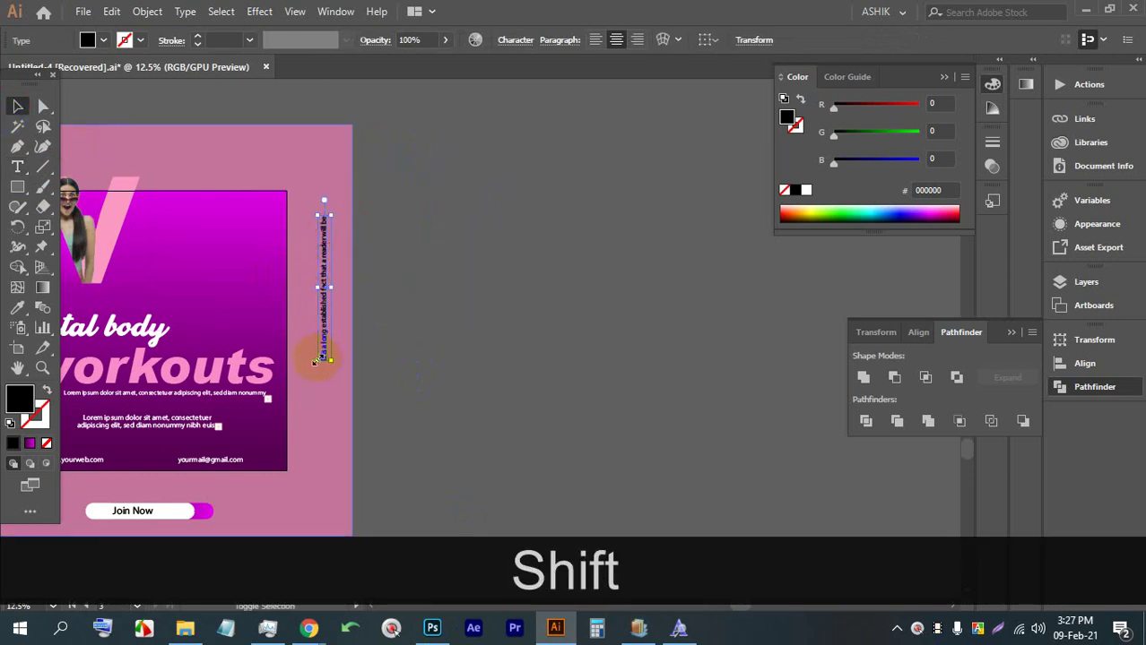
{"action": "left_click_drag", "start_coordinate": [315, 361], "coordinate": [296, 448]}
{"action": "left_click_drag", "start_coordinate": [306, 426], "coordinate": [324, 377]}
Switch to the Google Meet call in Chrome
{"action": "mouse_move", "coordinate": [307, 628]}
{"action": "left_click", "coordinate": [230, 582]}
{"action": "left_click", "coordinate": [287, 9]}
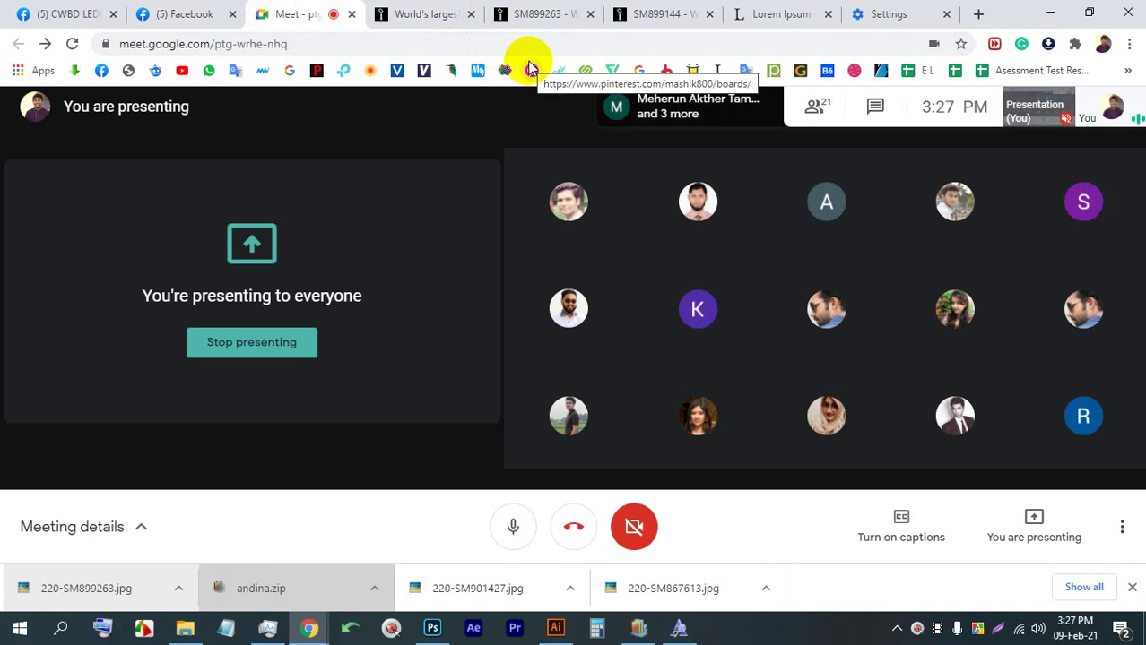
Glance over the Meet participant tiles, then bring Illustrator back to the front
{"action": "mouse_move", "coordinate": [792, 310]}
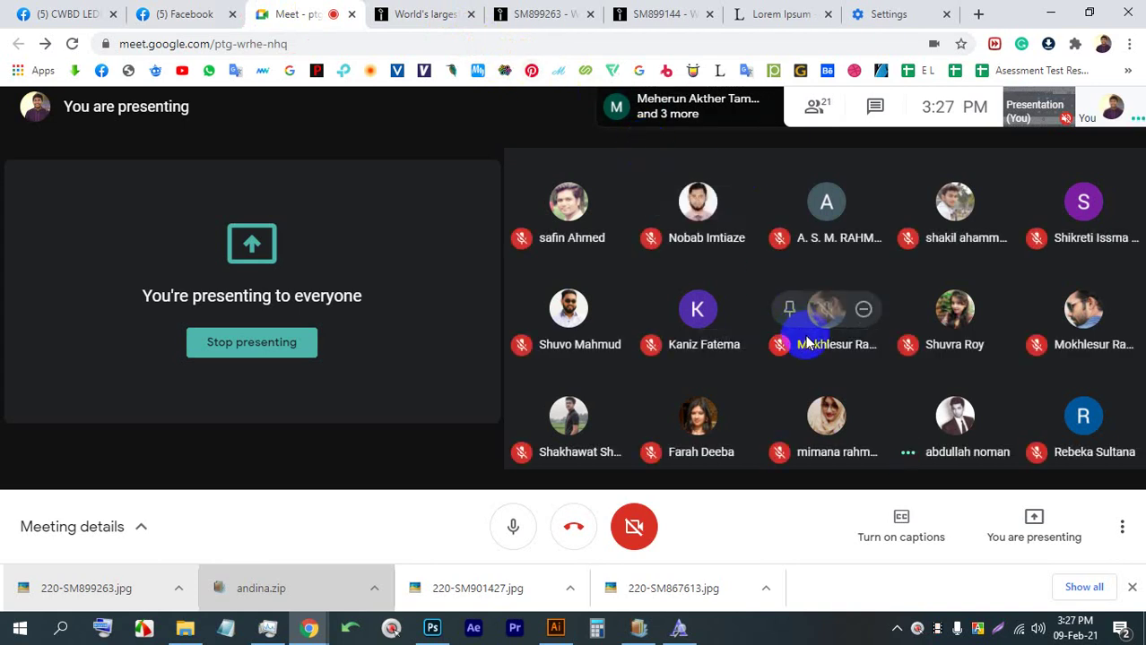
{"action": "mouse_move", "coordinate": [837, 387]}
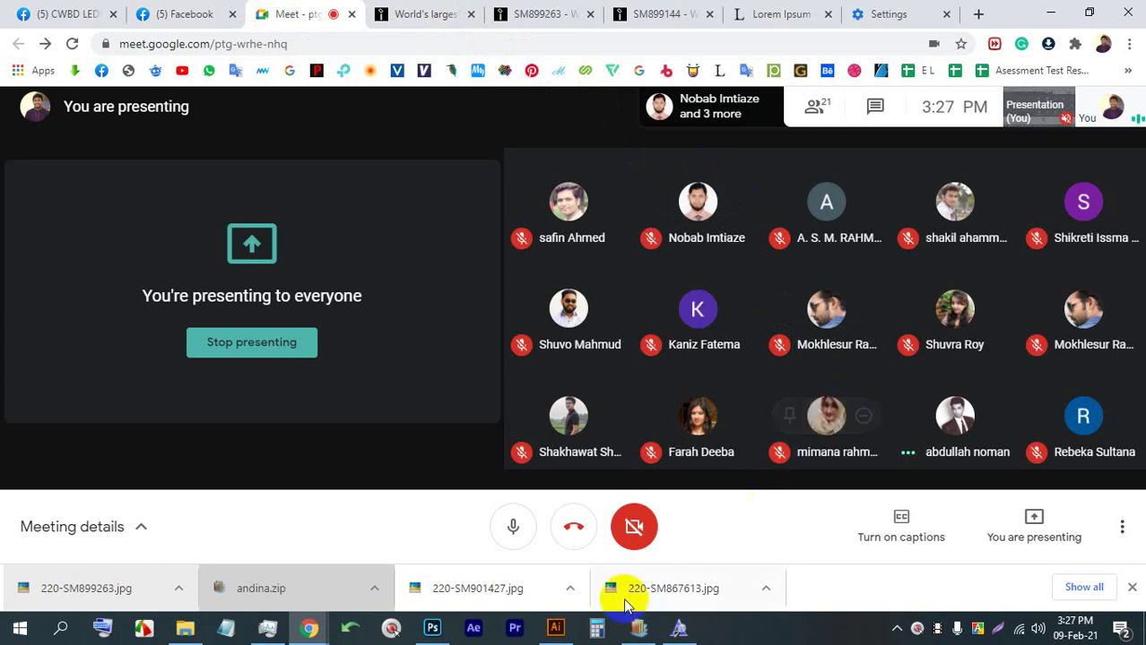
{"action": "left_click", "coordinate": [556, 628]}
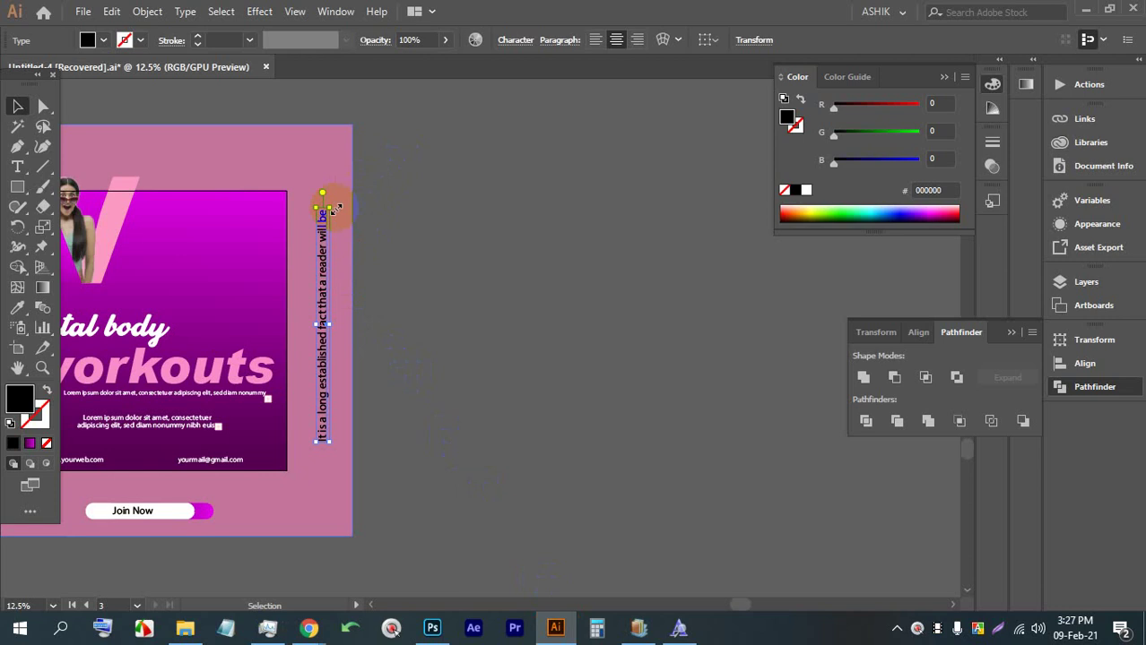
Nudge the vertical text up, apply All Caps in Character settings, and shorten its frame from the top
{"action": "left_click_drag", "start_coordinate": [320, 240], "coordinate": [321, 236]}
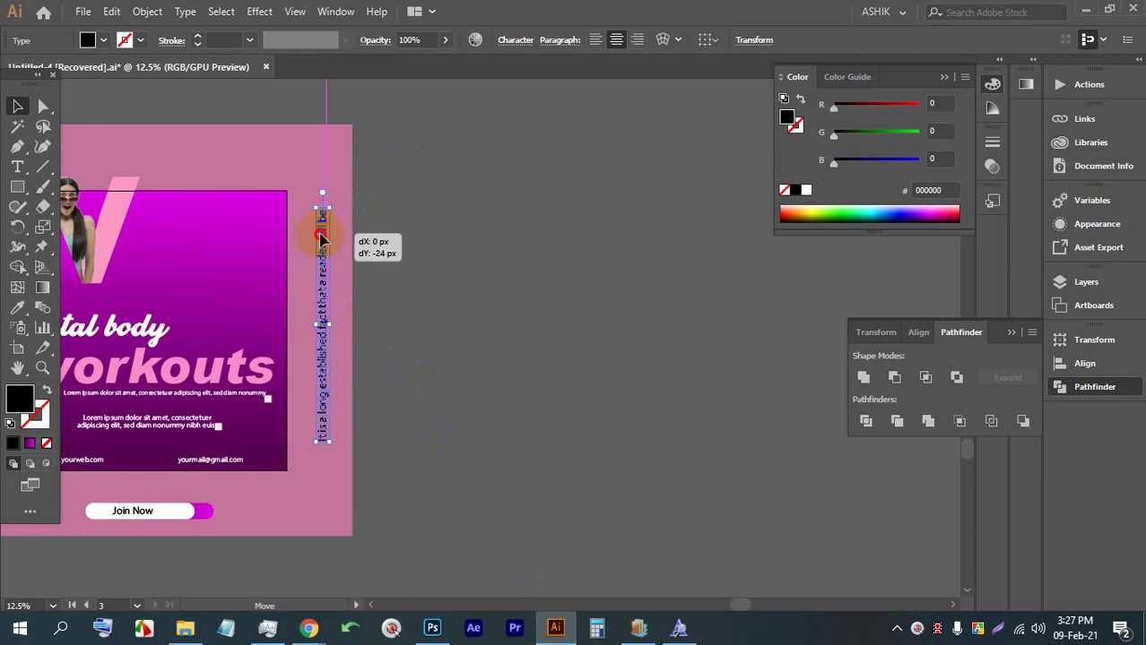
{"action": "left_click", "coordinate": [510, 43]}
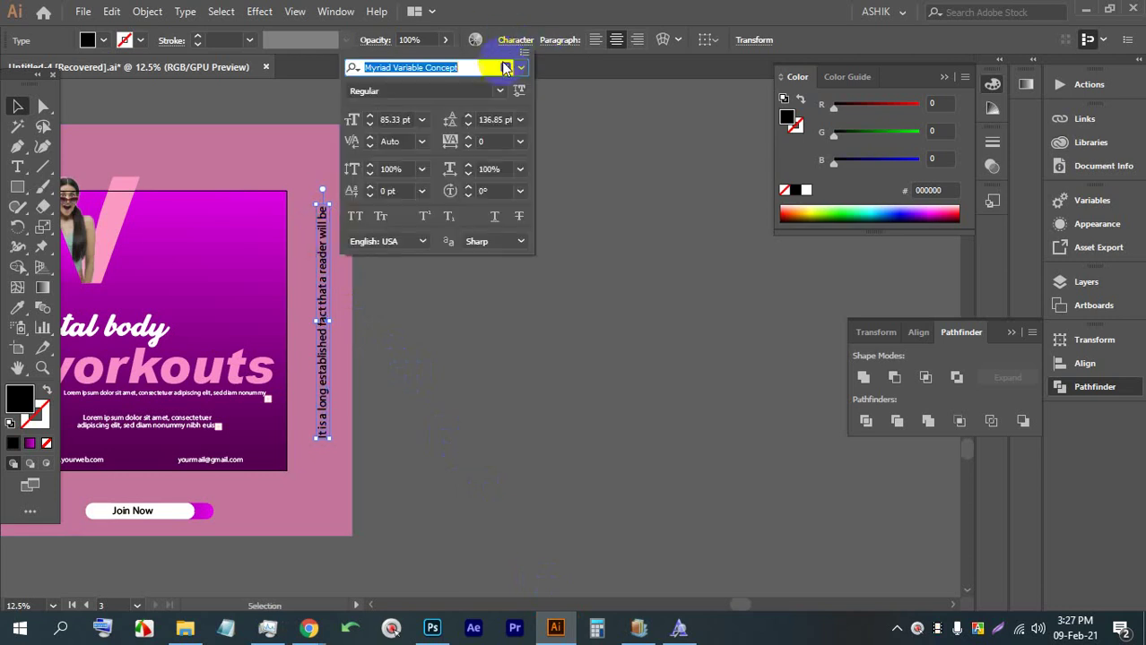
{"action": "left_click", "coordinate": [356, 220]}
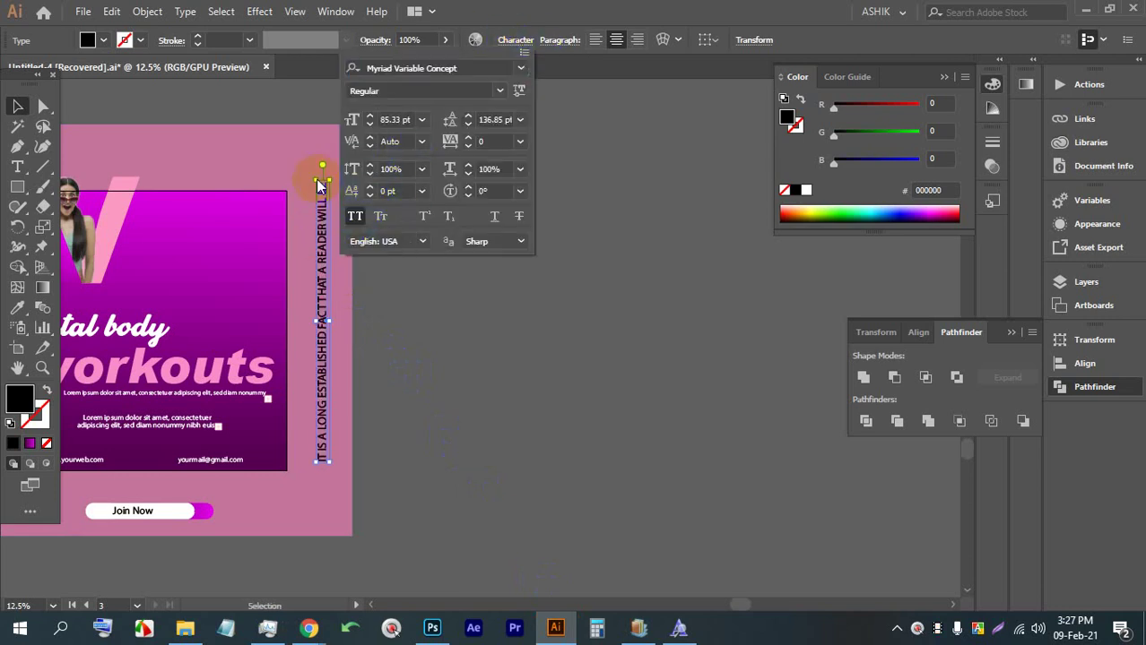
{"action": "left_click", "coordinate": [445, 296]}
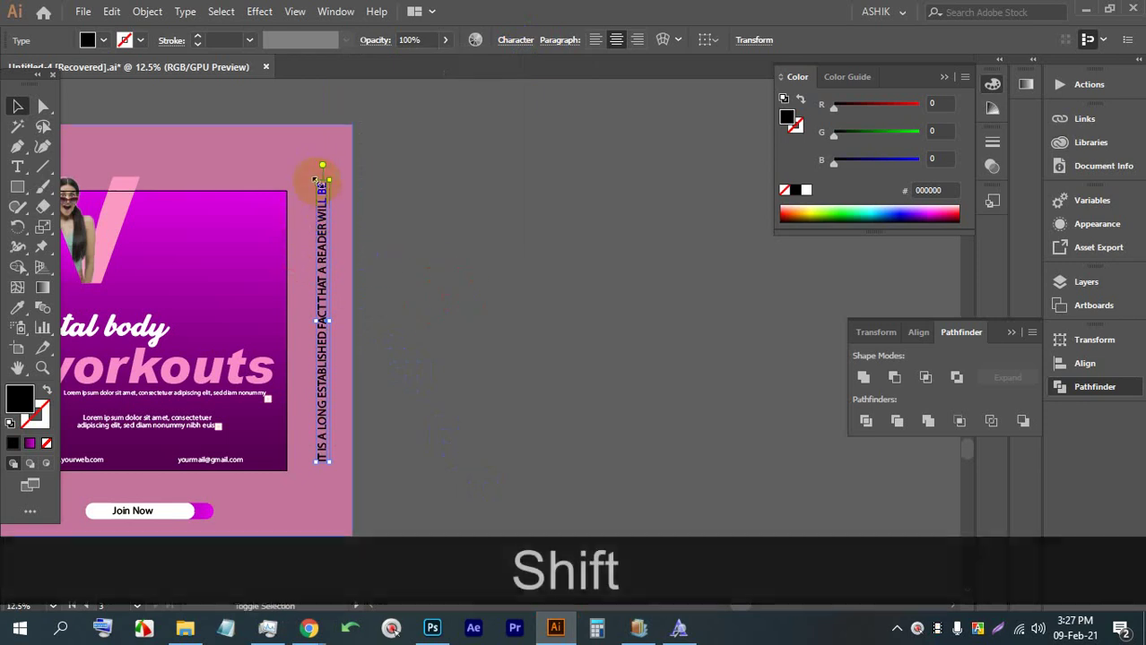
{"action": "left_click_drag", "start_coordinate": [321, 178], "coordinate": [327, 237]}
{"action": "mouse_move", "coordinate": [309, 627]}
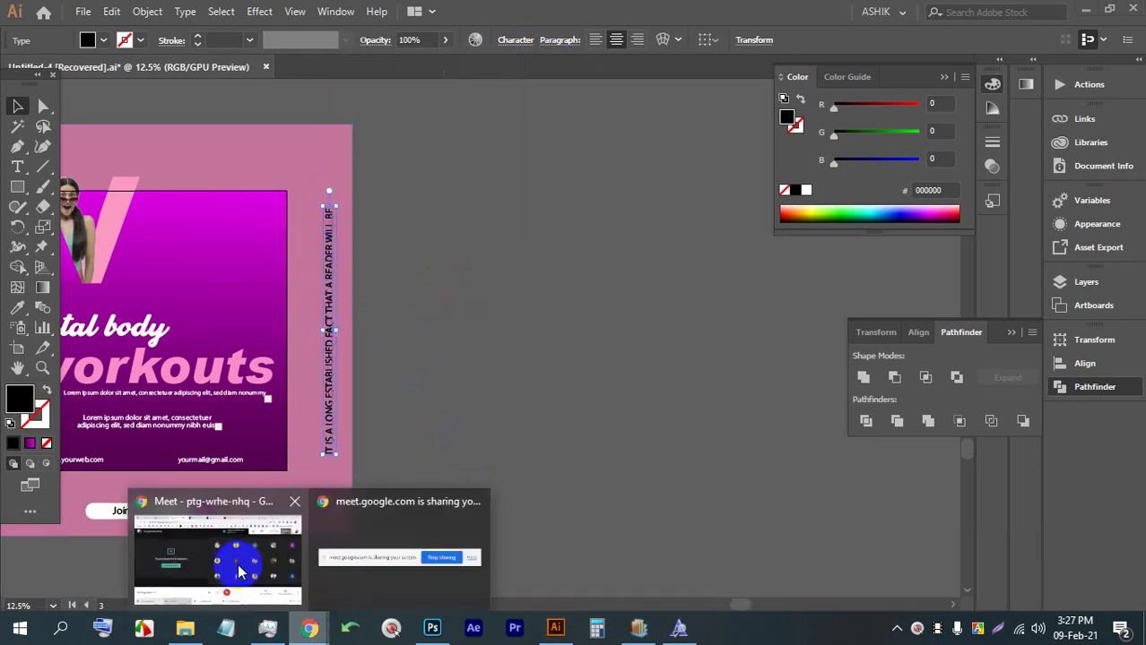
{"action": "left_click", "coordinate": [269, 529]}
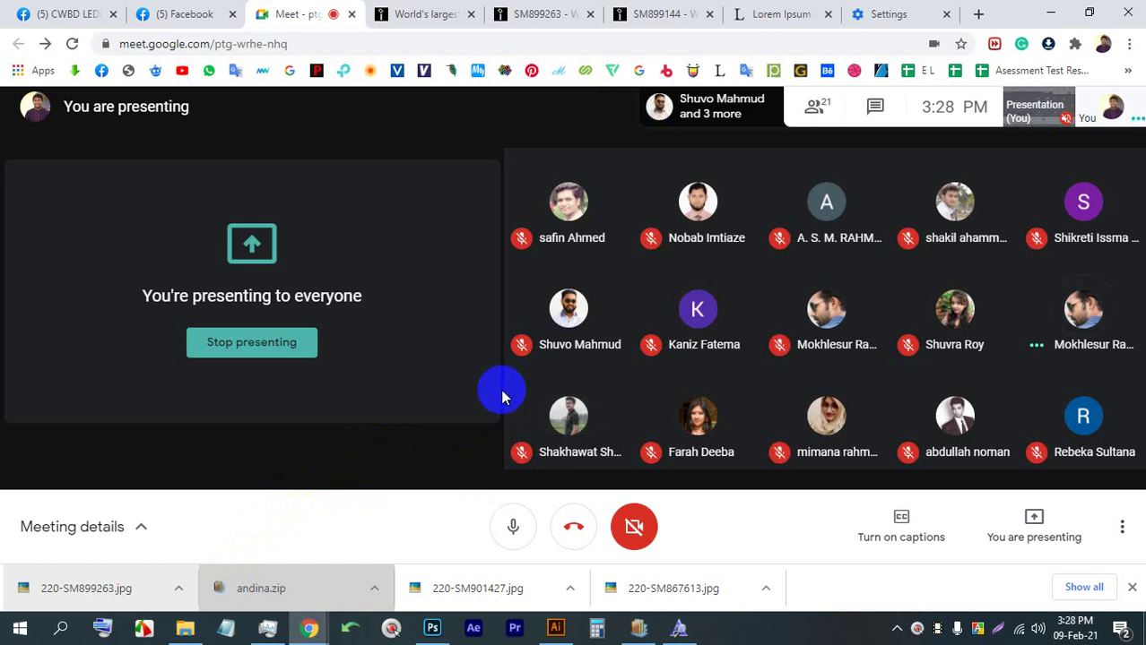
{"action": "left_click", "coordinate": [561, 608]}
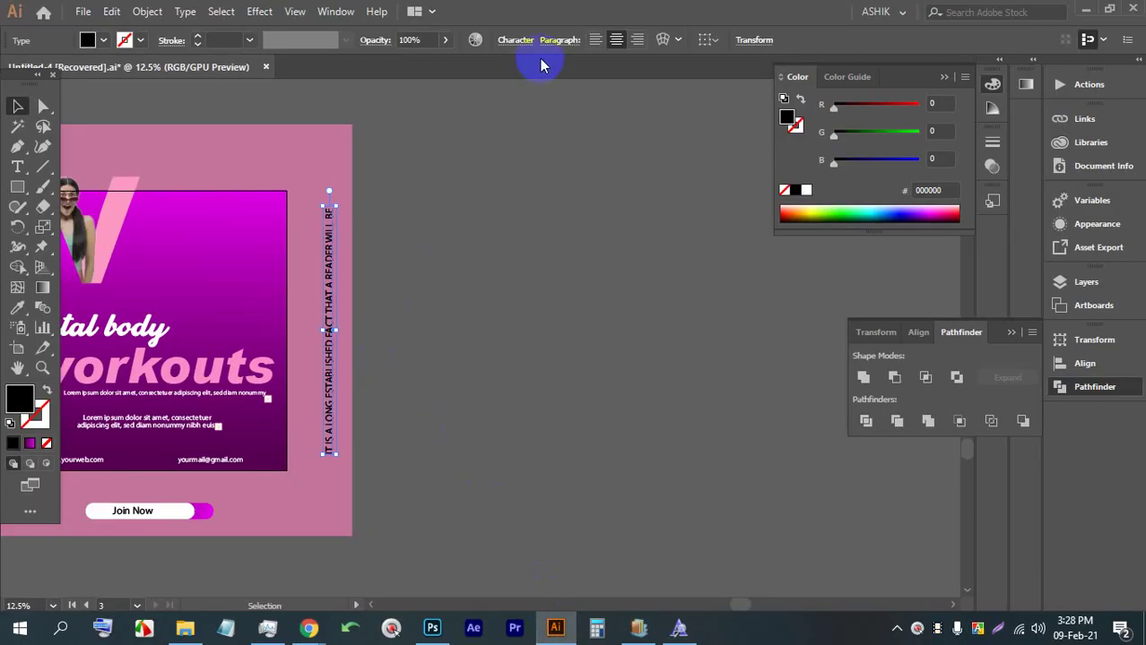
Fill the vertical capitalised text white and nudge it slightly left beside the purple panel
{"action": "left_click", "coordinate": [103, 39]}
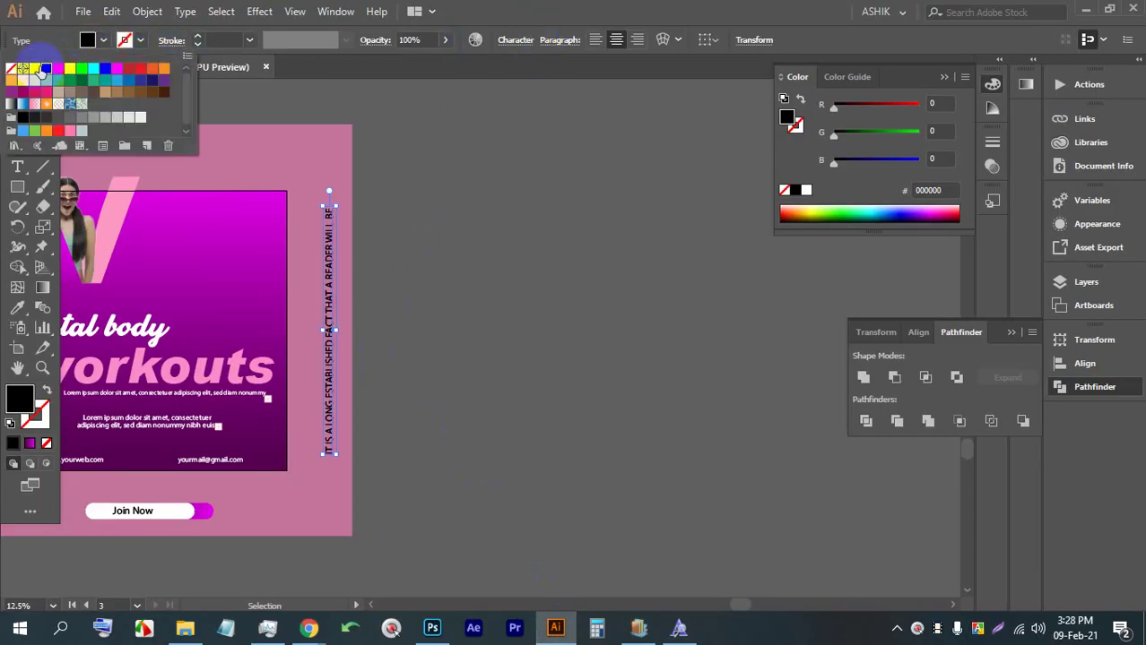
{"action": "left_click", "coordinate": [38, 72]}
{"action": "left_click", "coordinate": [443, 279]}
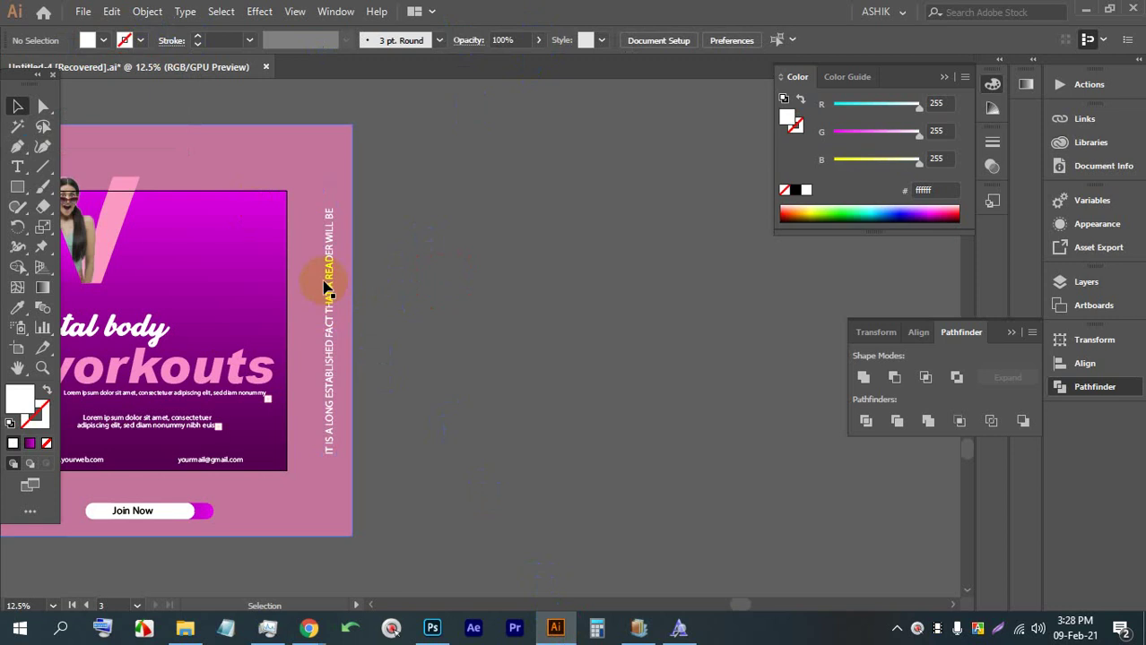
{"action": "left_click_drag", "start_coordinate": [324, 287], "coordinate": [316, 281]}
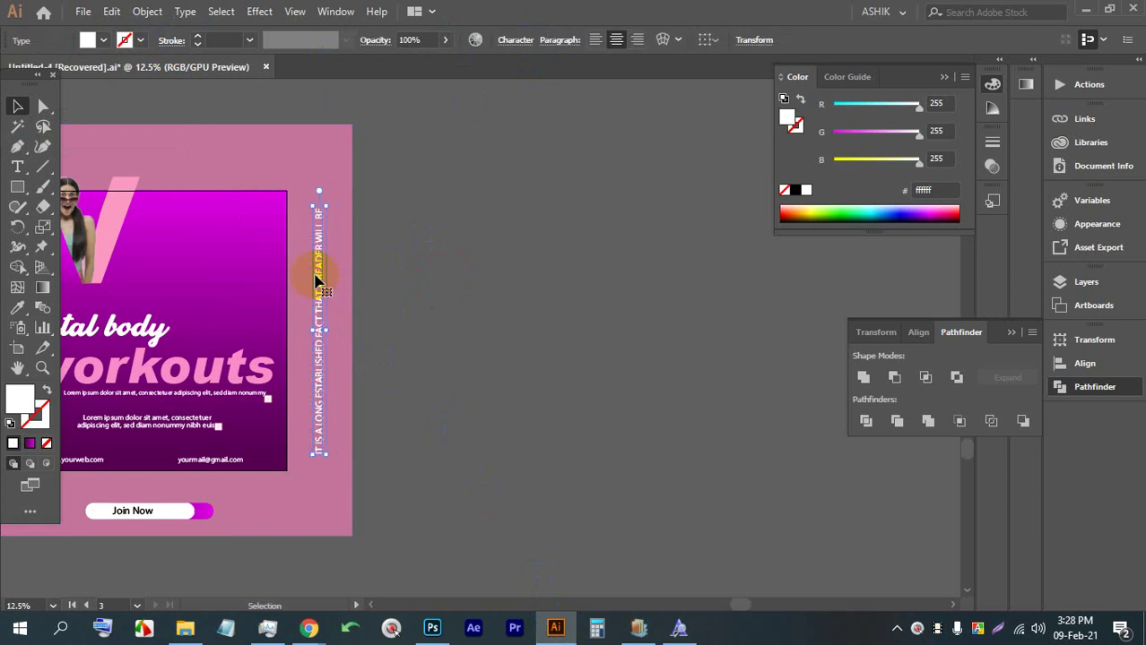
{"action": "left_click_drag", "start_coordinate": [318, 280], "coordinate": [317, 276]}
{"action": "left_click", "coordinate": [492, 302]}
{"action": "scroll", "coordinate": [606, 328], "scroll_direction": "down", "scroll_amount": 1, "text": "alt"}
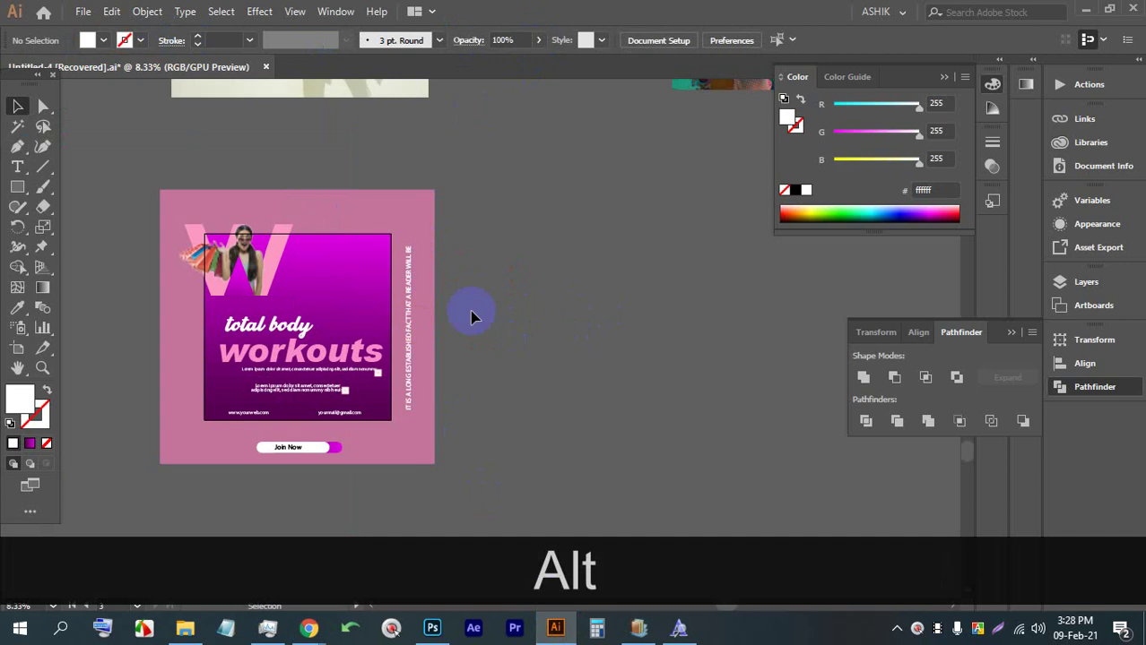
{"action": "left_click_drag", "start_coordinate": [468, 312], "coordinate": [408, 310]}
Save over Untitled-4.ai, confirming the replacement, Illustrator Options and the font warning
{"action": "key", "text": "ctrl+s"}
{"action": "key", "text": "alt"}
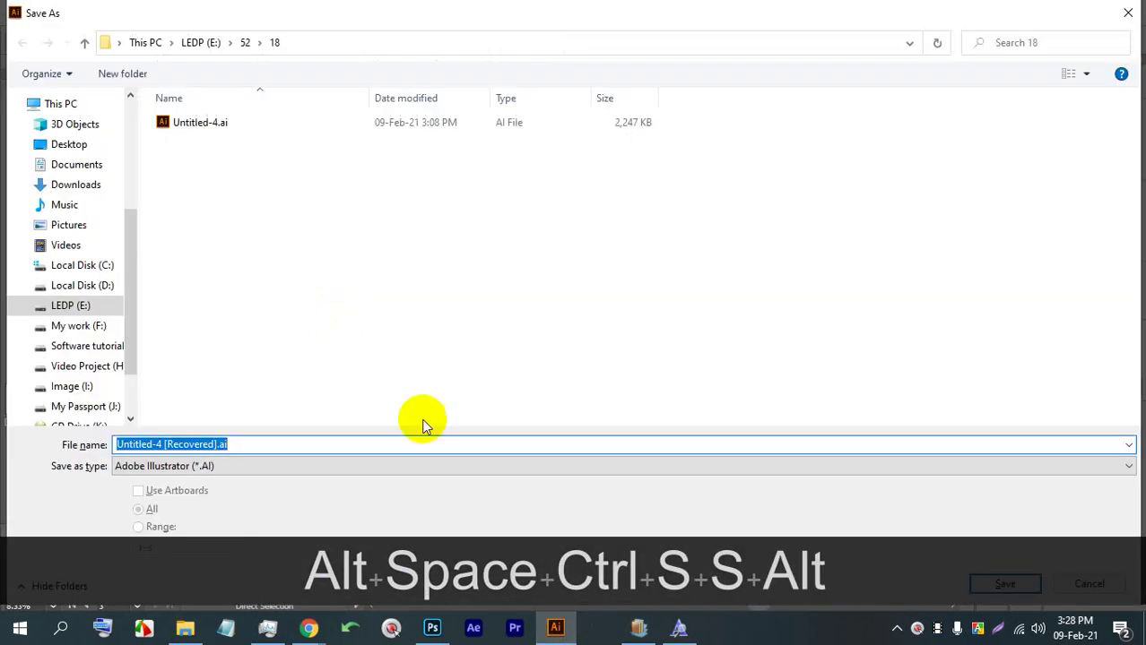
{"action": "left_click", "coordinate": [237, 122]}
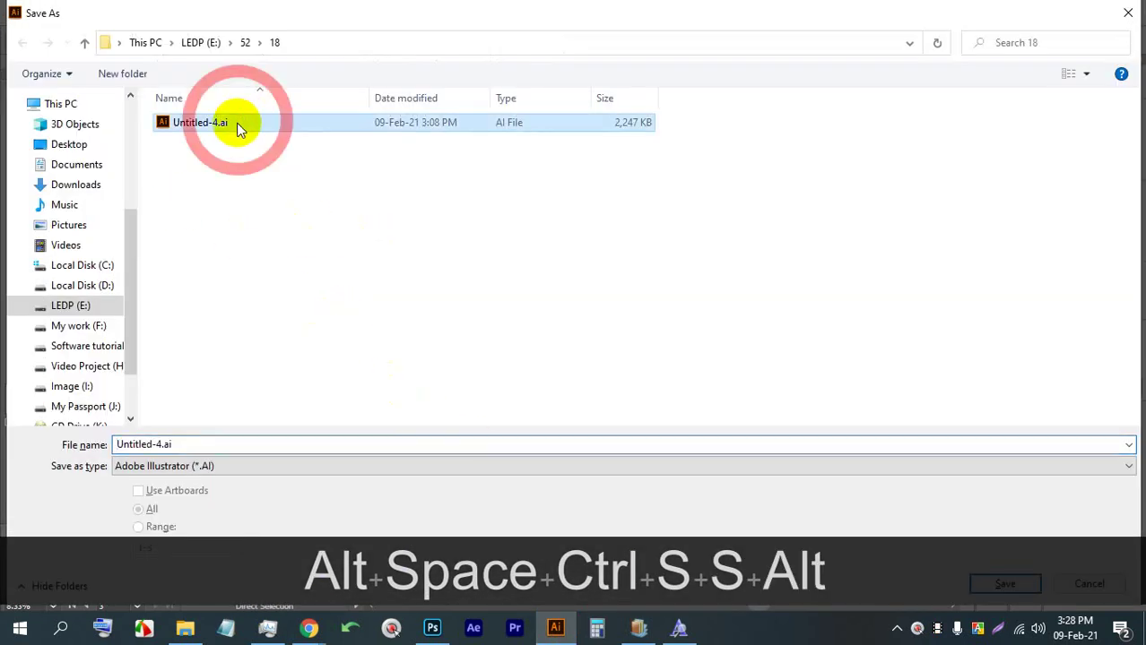
{"action": "left_click", "coordinate": [1004, 584]}
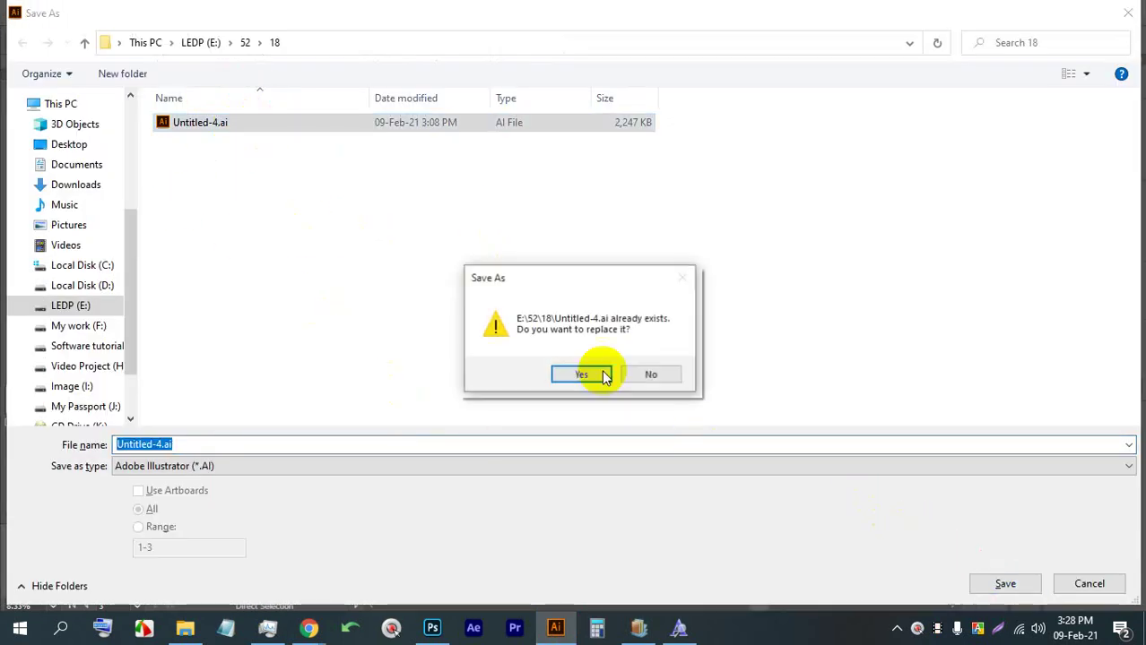
{"action": "left_click", "coordinate": [587, 377]}
{"action": "left_click", "coordinate": [642, 545]}
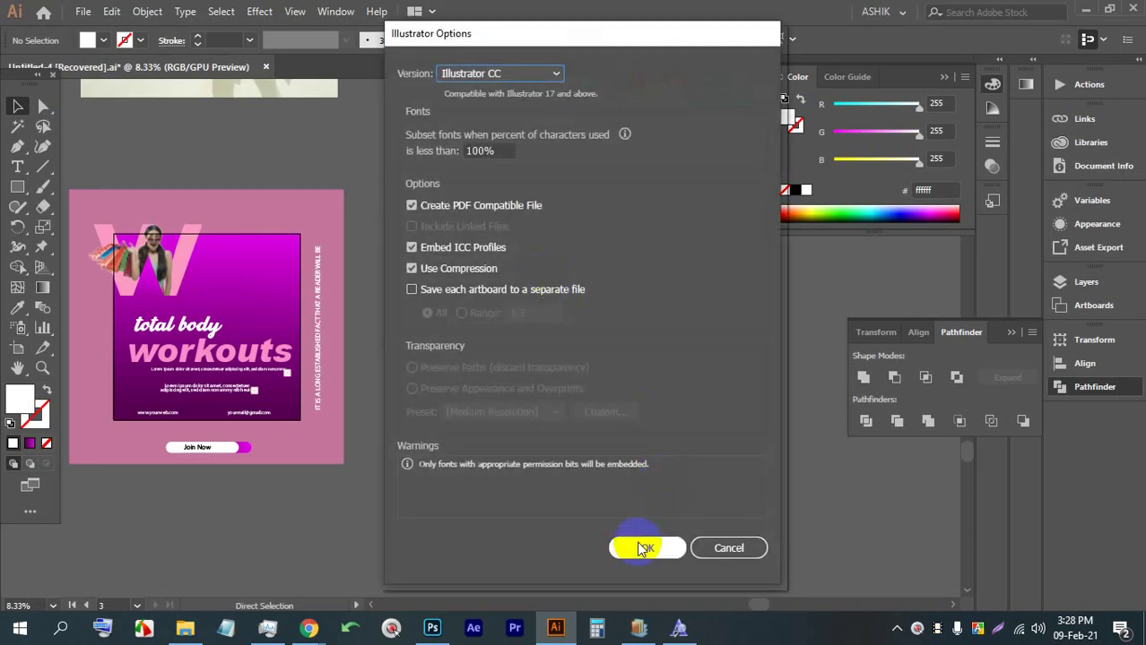
{"action": "key", "text": "ctrl+s"}
{"action": "key", "text": "ctrl+s"}
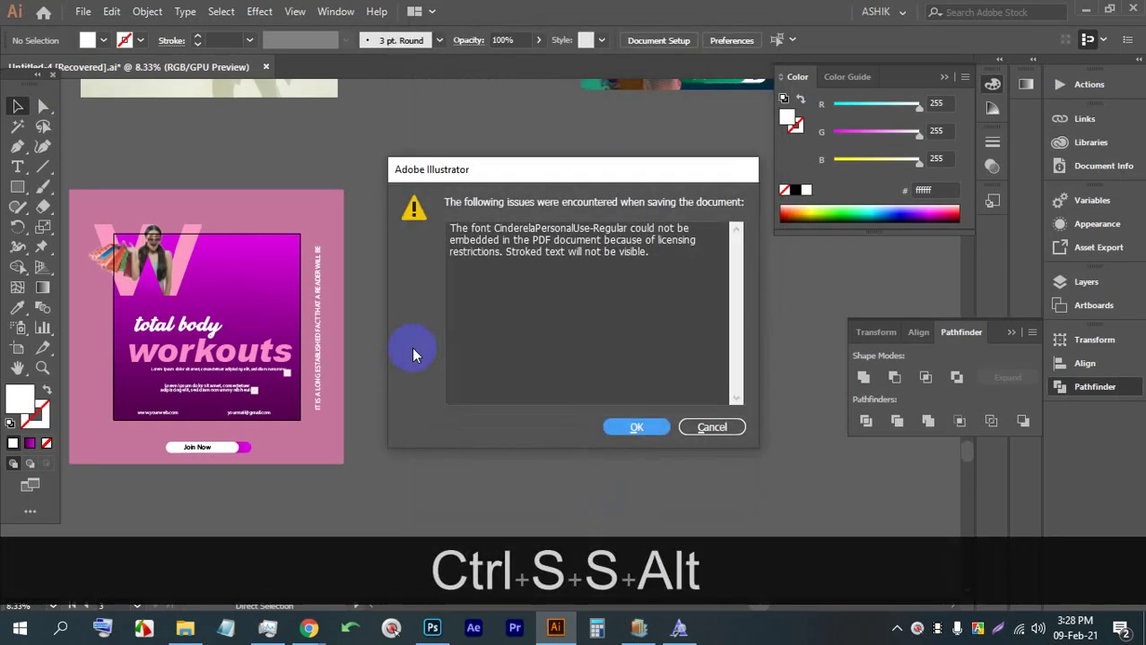
{"action": "left_click", "coordinate": [632, 427]}
Pan and zoom the canvas to bring the pink workouts artboard into view
{"action": "scroll", "coordinate": [459, 376], "scroll_direction": "down", "scroll_amount": 3}
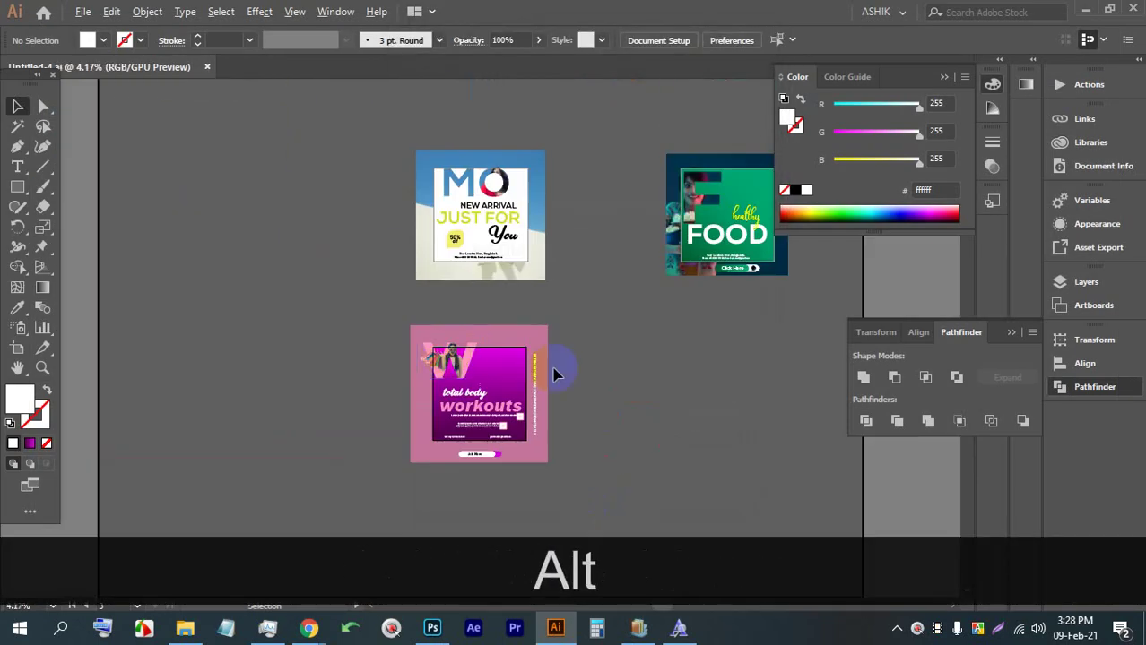
{"action": "scroll", "coordinate": [554, 371], "scroll_direction": "up", "scroll_amount": 3}
{"action": "left_click_drag", "start_coordinate": [621, 389], "coordinate": [427, 366]}
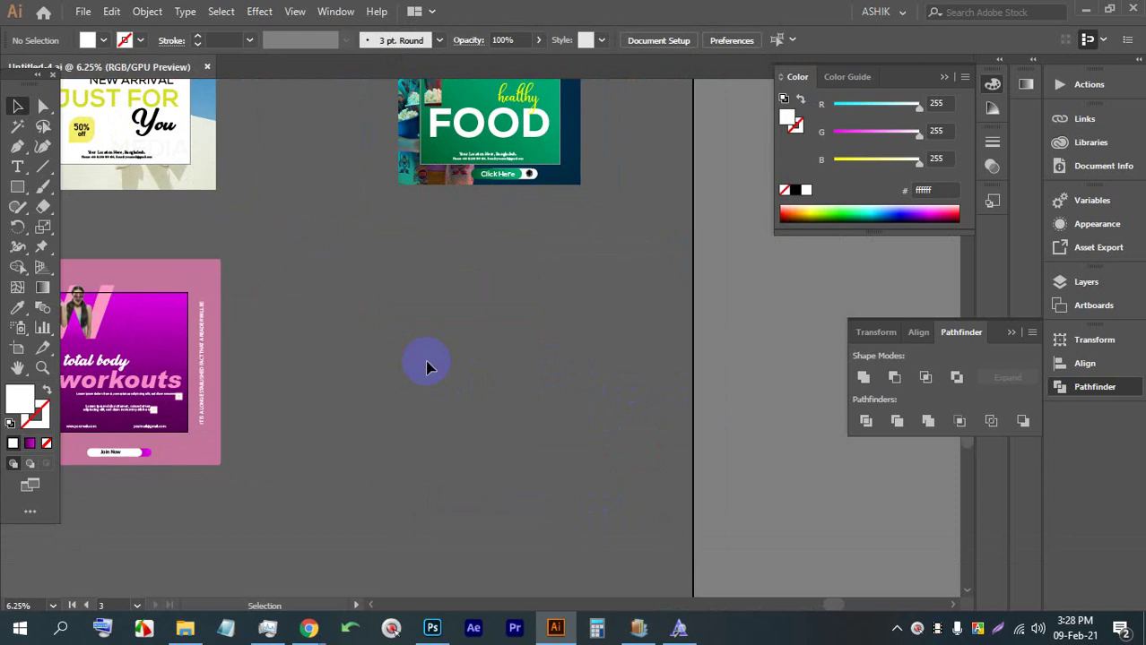
{"action": "key", "text": "alt"}
{"action": "key", "text": "alt"}
{"action": "scroll", "coordinate": [515, 359], "scroll_direction": "up", "scroll_amount": 2}
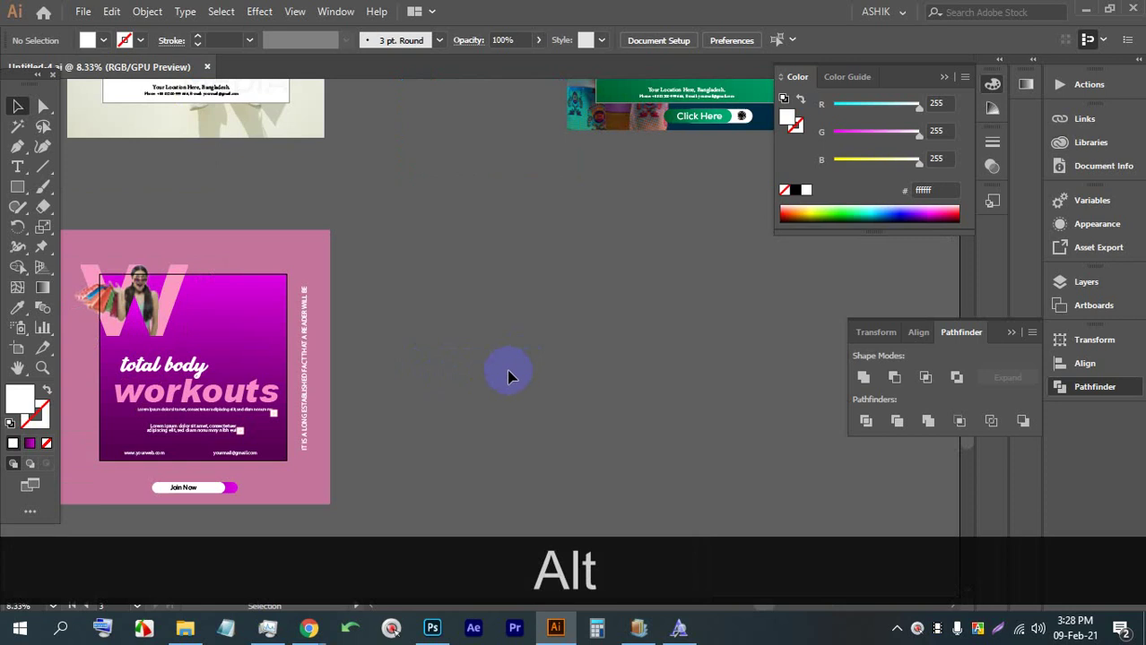
{"action": "key", "text": "space"}
{"action": "left_click_drag", "start_coordinate": [506, 372], "coordinate": [300, 285]}
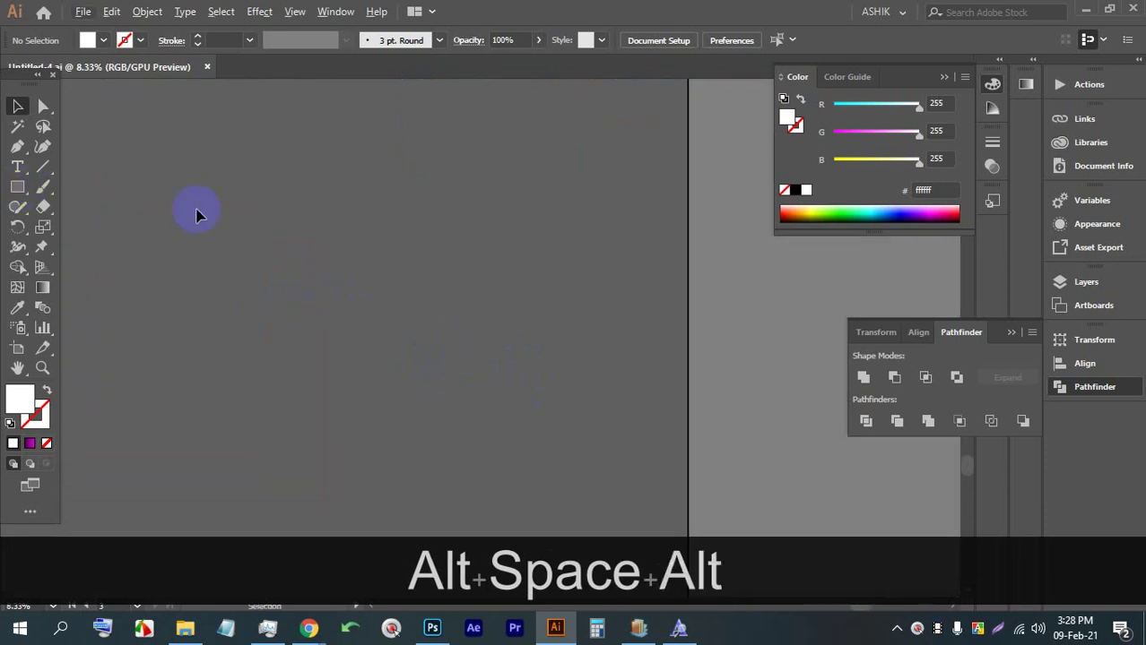
{"action": "key", "text": "alt"}
{"action": "scroll", "coordinate": [677, 396], "scroll_direction": "up", "scroll_amount": 3}
{"action": "key", "text": "space"}
{"action": "left_click_drag", "start_coordinate": [690, 378], "coordinate": [438, 258]}
Alt-drag the workouts artboard with the Artboard tool to duplicate it to the right, then return to Meet
{"action": "left_click", "coordinate": [20, 349]}
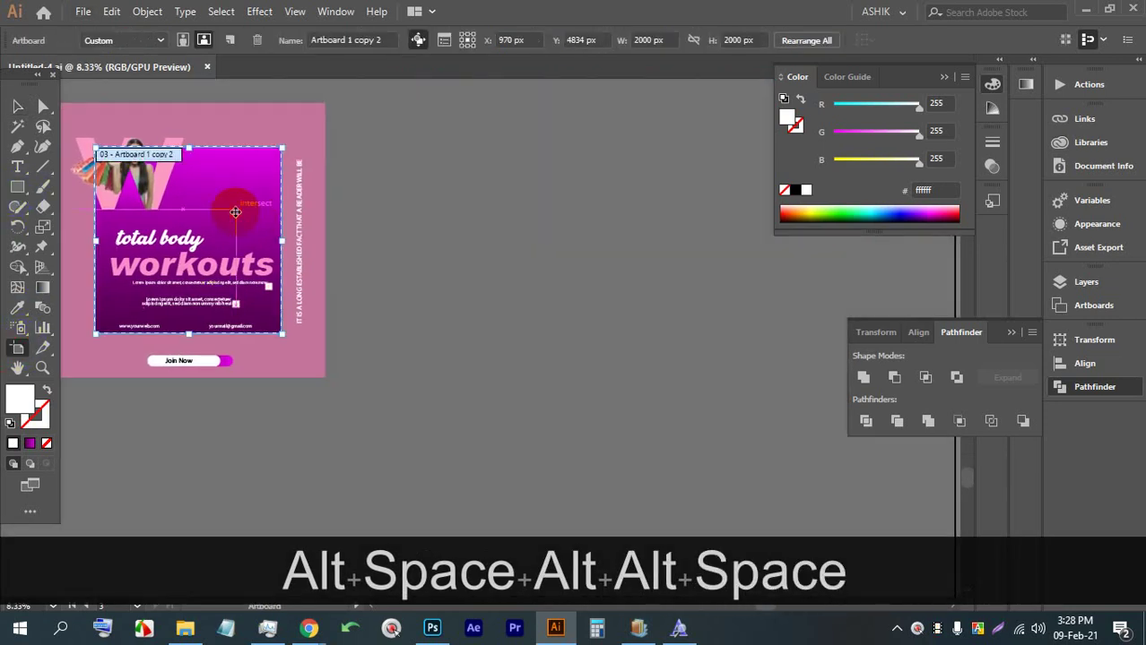
{"action": "key", "text": "alt"}
{"action": "left_click_drag", "start_coordinate": [215, 199], "coordinate": [486, 217]}
{"action": "key", "text": "alt+space"}
{"action": "left_click", "coordinate": [309, 627]}
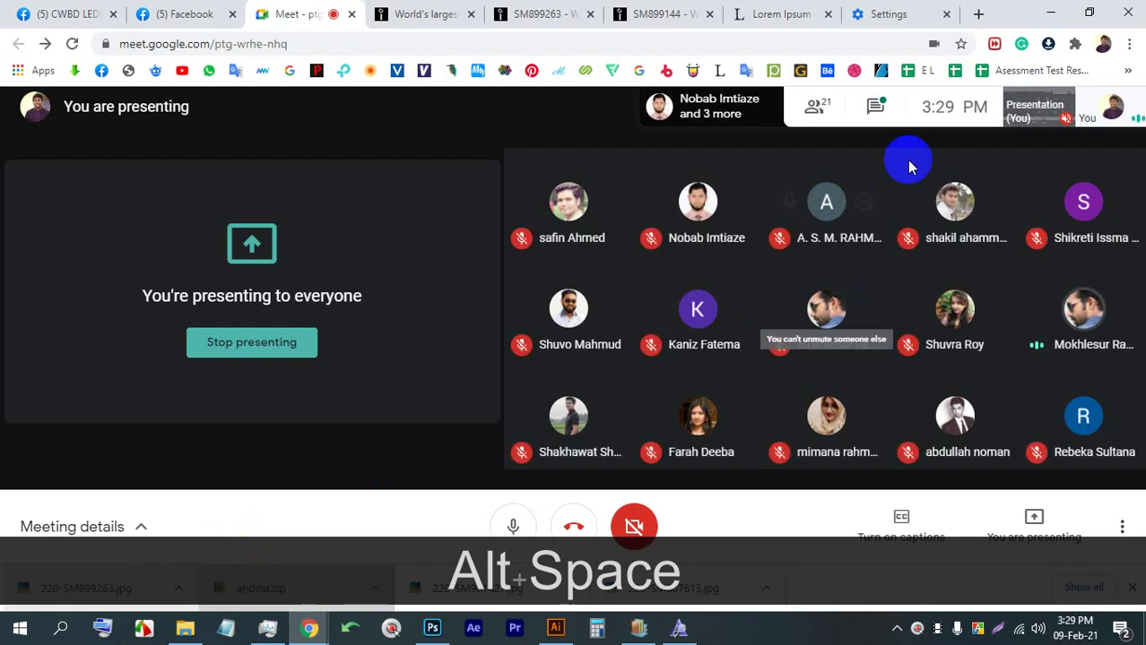
Open the Meet chat in meeting details to read it, then close the panel
{"action": "left_click", "coordinate": [875, 109]}
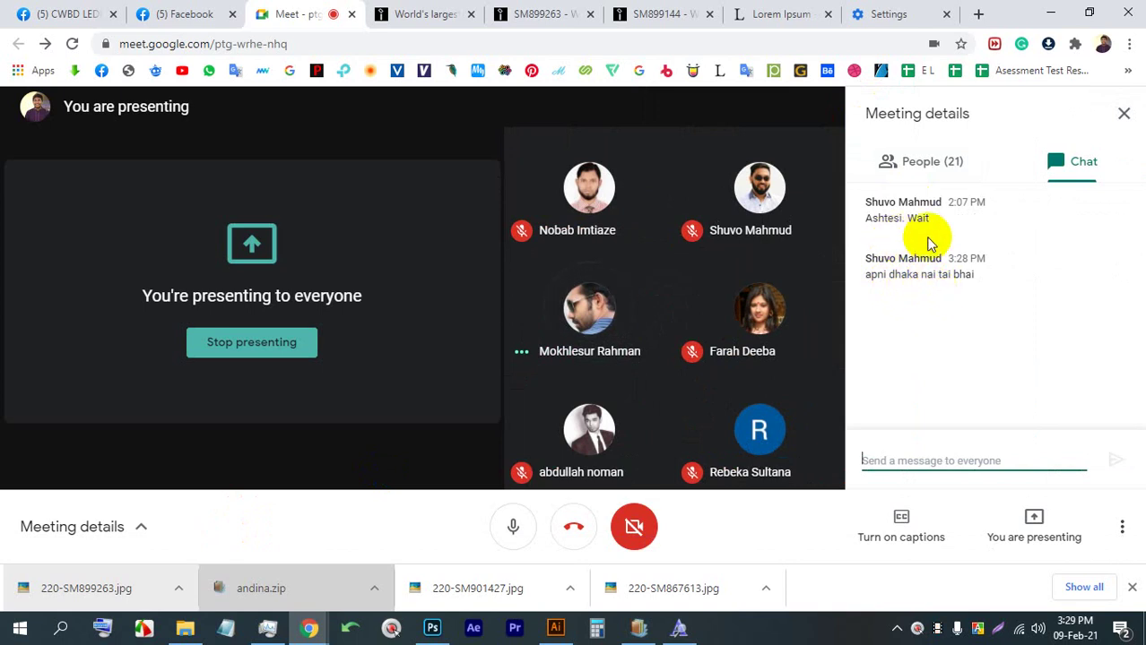
{"action": "left_click", "coordinate": [1123, 114]}
Marquee-select all artwork on the copied artboard and delete it, leaving a blank white square
{"action": "left_click", "coordinate": [548, 629]}
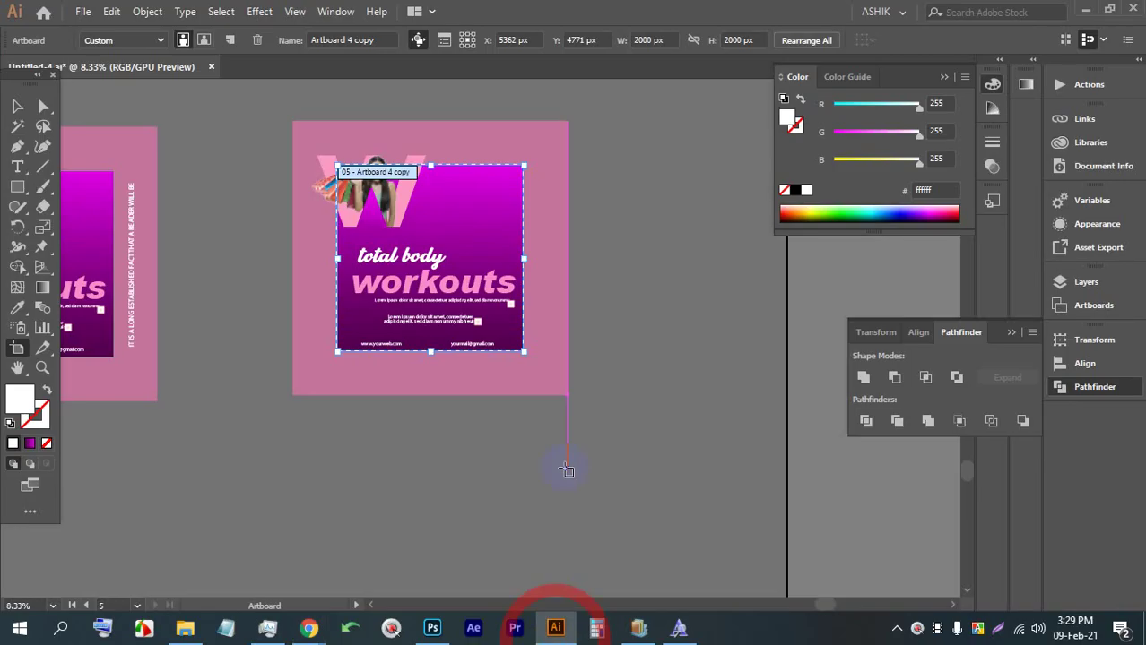
{"action": "scroll", "coordinate": [435, 210], "scroll_direction": "up", "scroll_amount": 3, "text": "alt"}
{"action": "scroll", "coordinate": [787, 301], "scroll_direction": "down", "scroll_amount": 2, "text": "alt"}
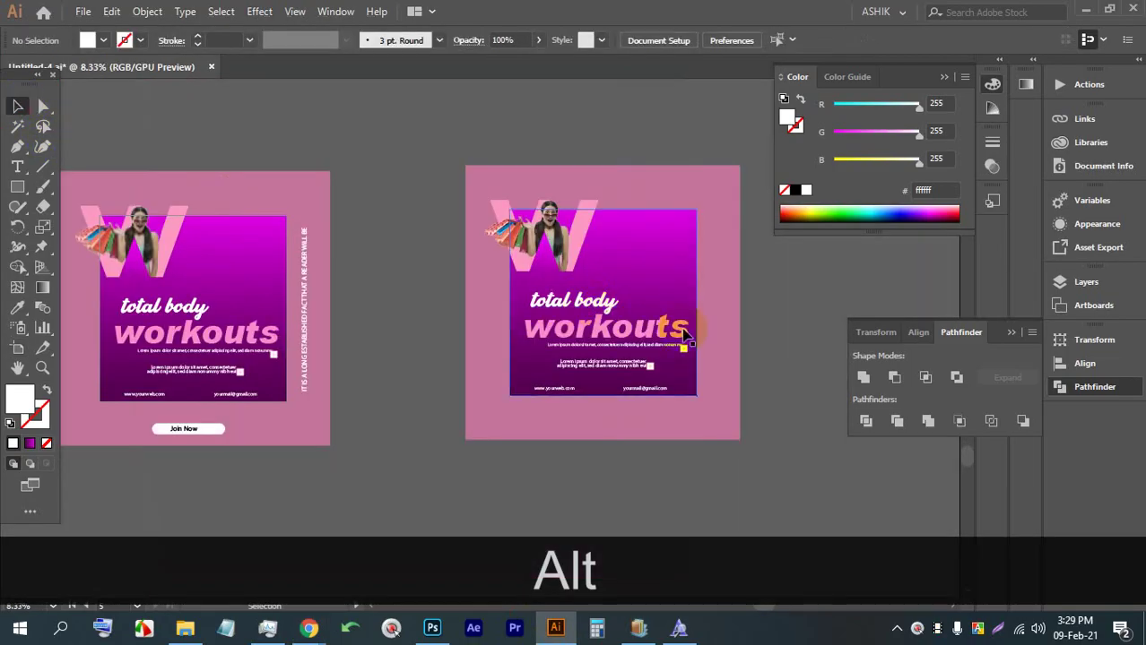
{"action": "left_click", "coordinate": [760, 330]}
{"action": "left_click_drag", "start_coordinate": [767, 440], "coordinate": [494, 197]}
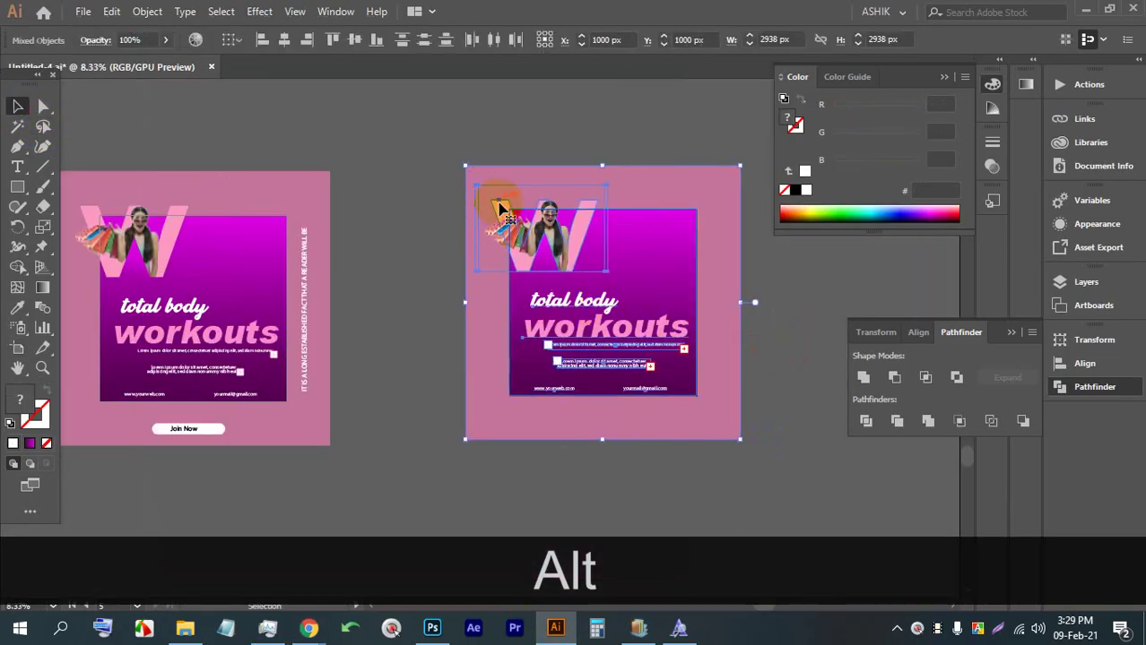
{"action": "key", "text": "BackSpace"}
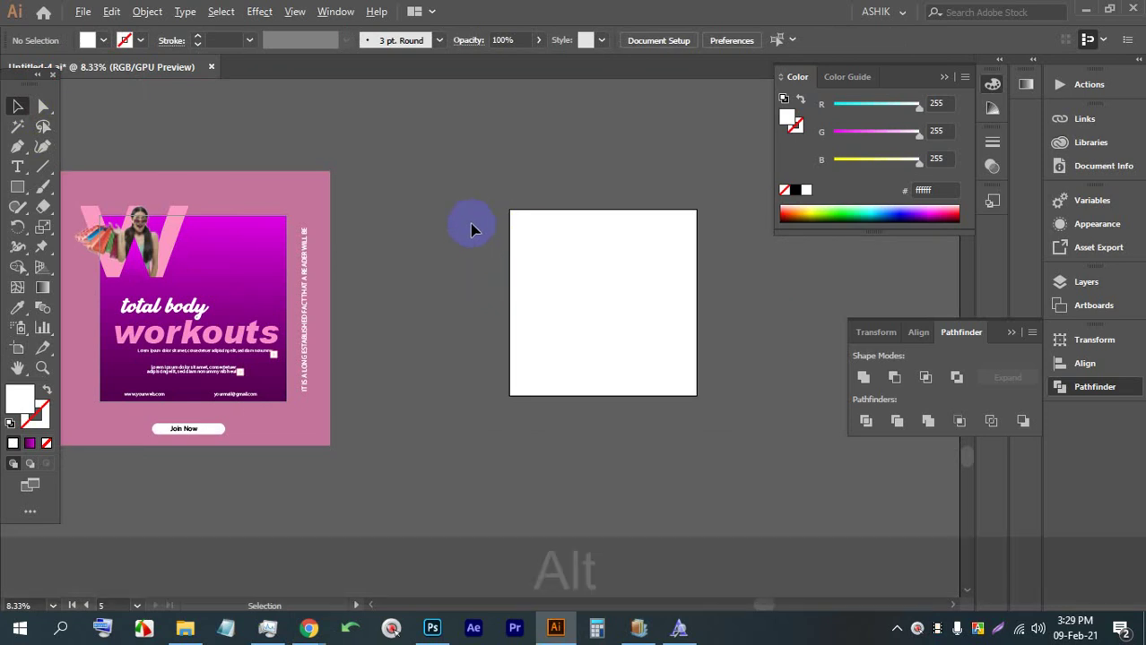
{"action": "scroll", "coordinate": [813, 287], "scroll_direction": "down", "scroll_amount": 1}
{"action": "scroll", "coordinate": [843, 287], "scroll_direction": "up", "scroll_amount": 2}
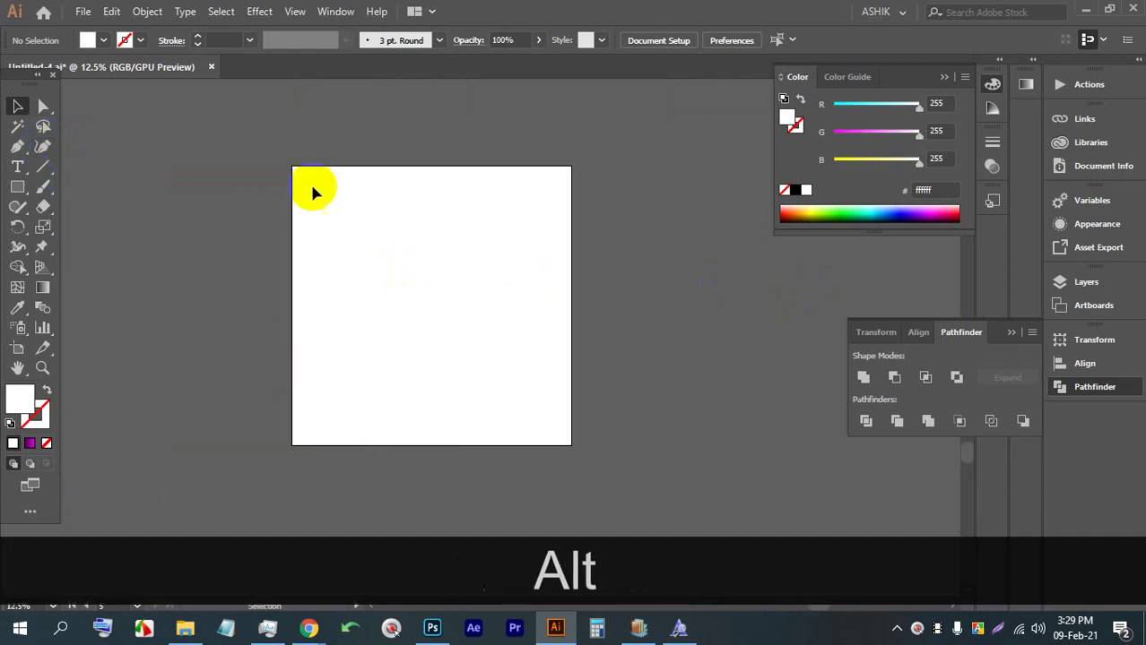
Draw a square covering the whole blank artboard with the Rectangle tool
{"action": "scroll", "coordinate": [510, 226], "scroll_direction": "up", "scroll_amount": 1}
{"action": "left_click", "coordinate": [17, 186]}
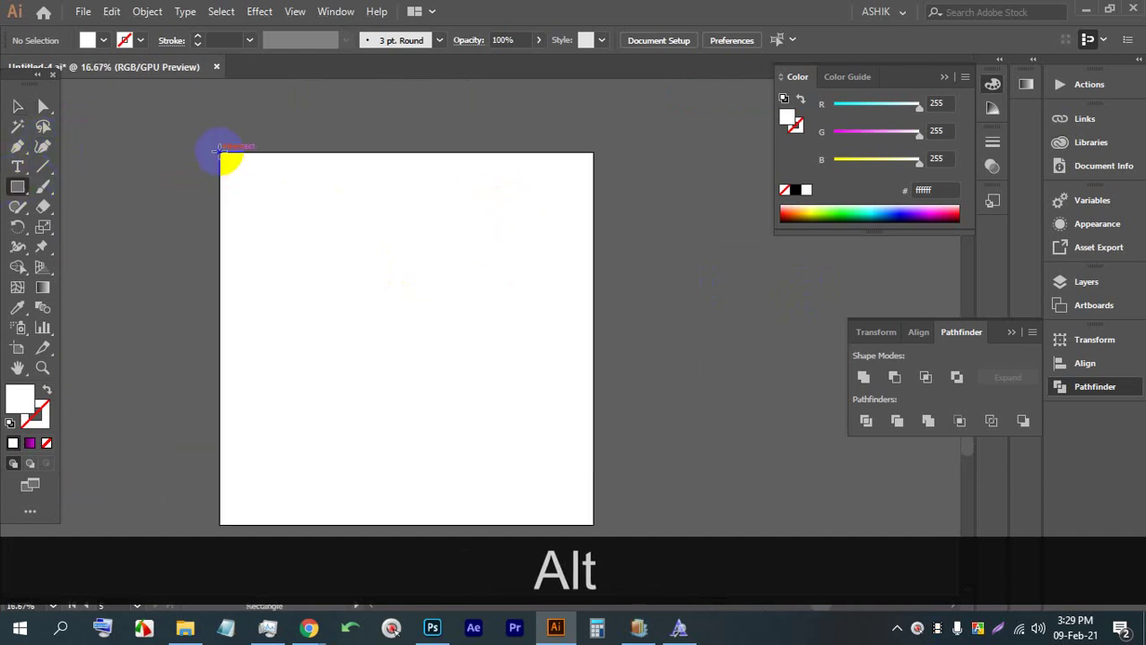
{"action": "left_click_drag", "start_coordinate": [221, 154], "coordinate": [594, 525]}
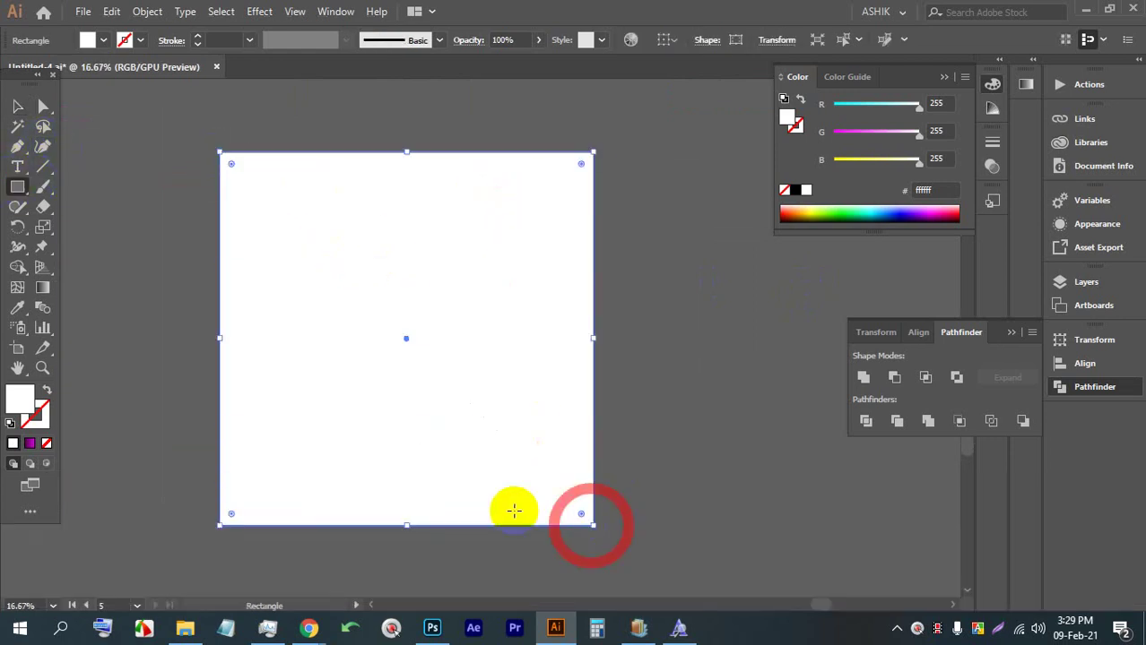
{"action": "left_click", "coordinate": [16, 167]}
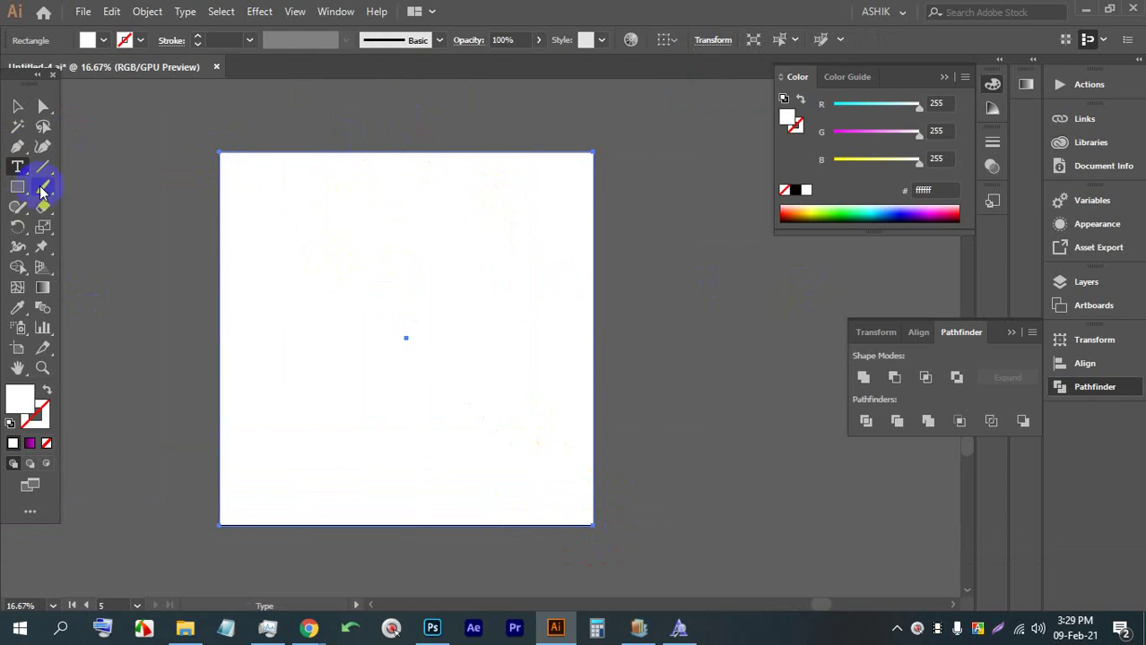
Draw a vertical line through the square and centre it horizontally on the square
{"action": "left_click", "coordinate": [17, 146]}
{"action": "left_click", "coordinate": [401, 115]}
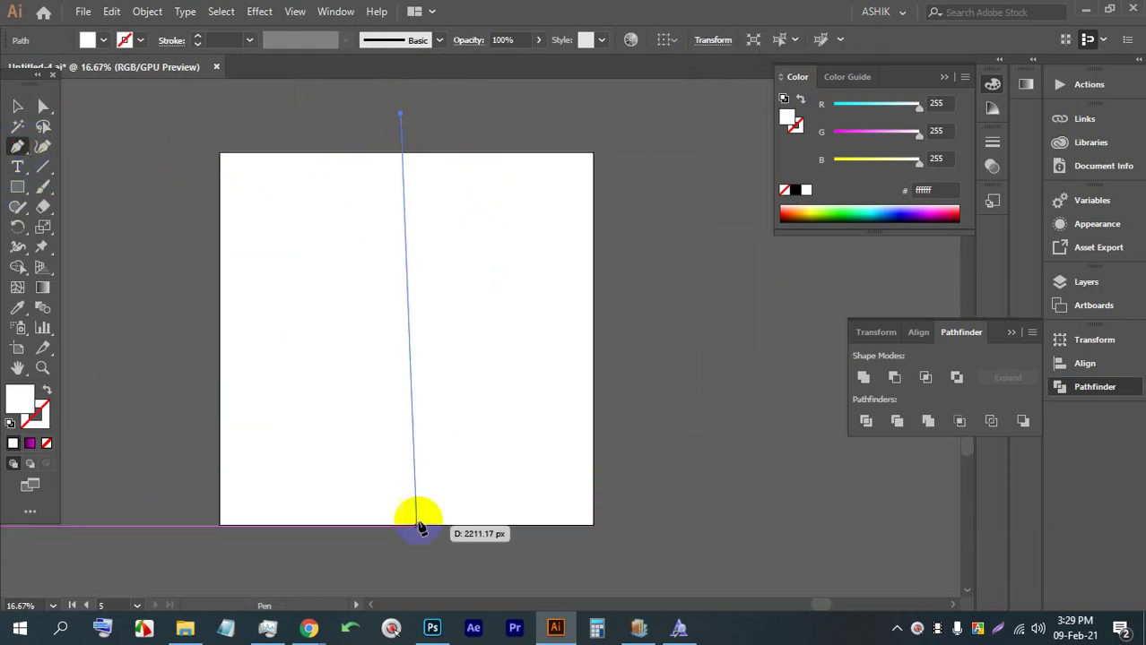
{"action": "left_click", "coordinate": [401, 556], "text": "shift"}
{"action": "left_click", "coordinate": [17, 106]}
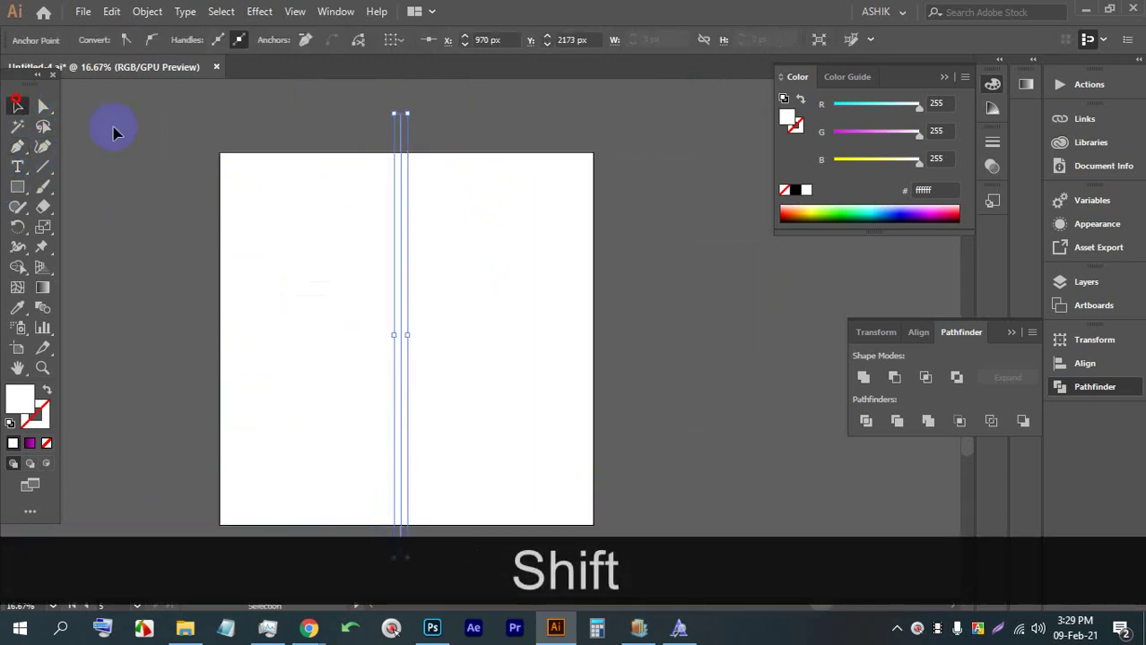
{"action": "left_click_drag", "start_coordinate": [179, 160], "coordinate": [646, 321]}
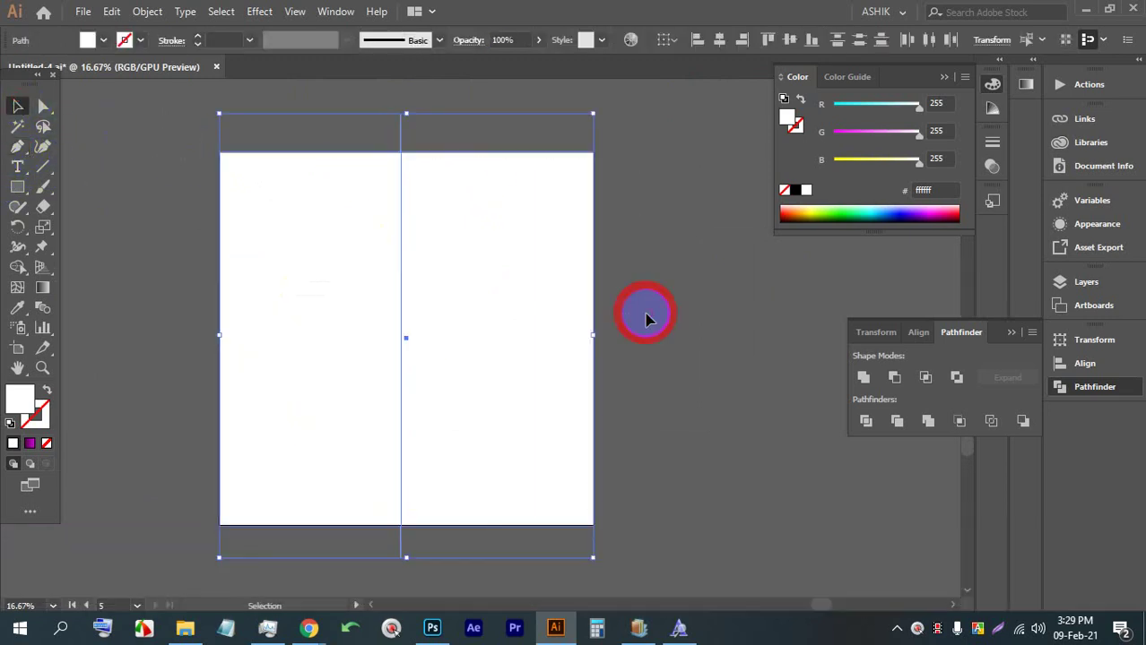
{"action": "left_click", "coordinate": [717, 39]}
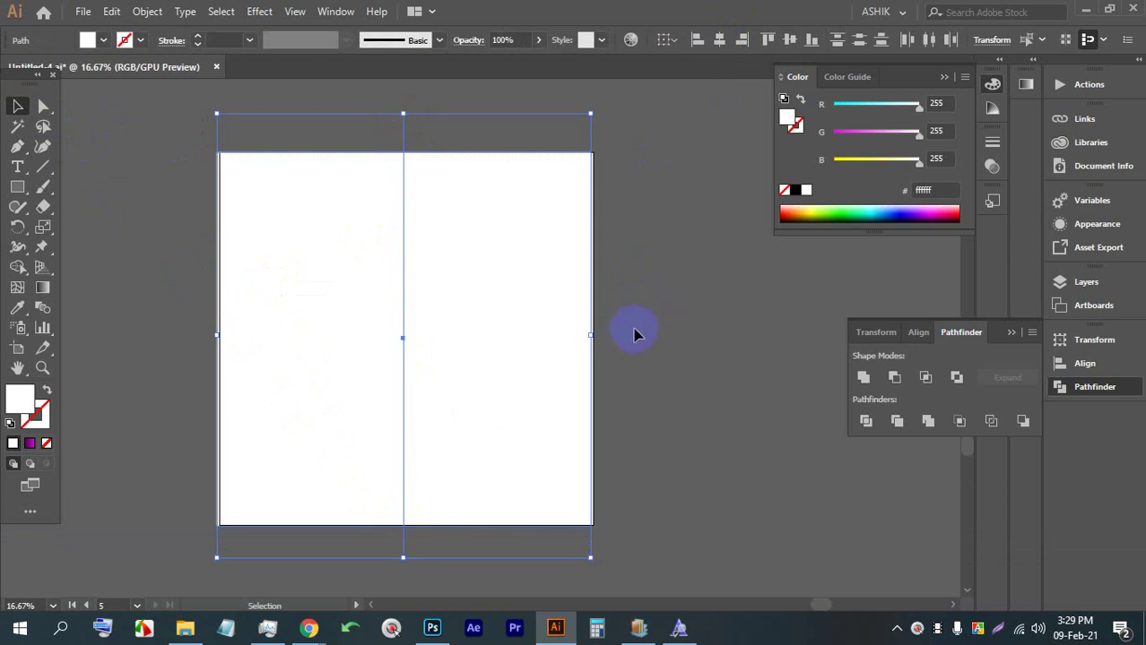
Draw a horizontal line across the square and centre it vertically on the square
{"action": "left_click", "coordinate": [17, 149]}
{"action": "left_click", "coordinate": [140, 328]}
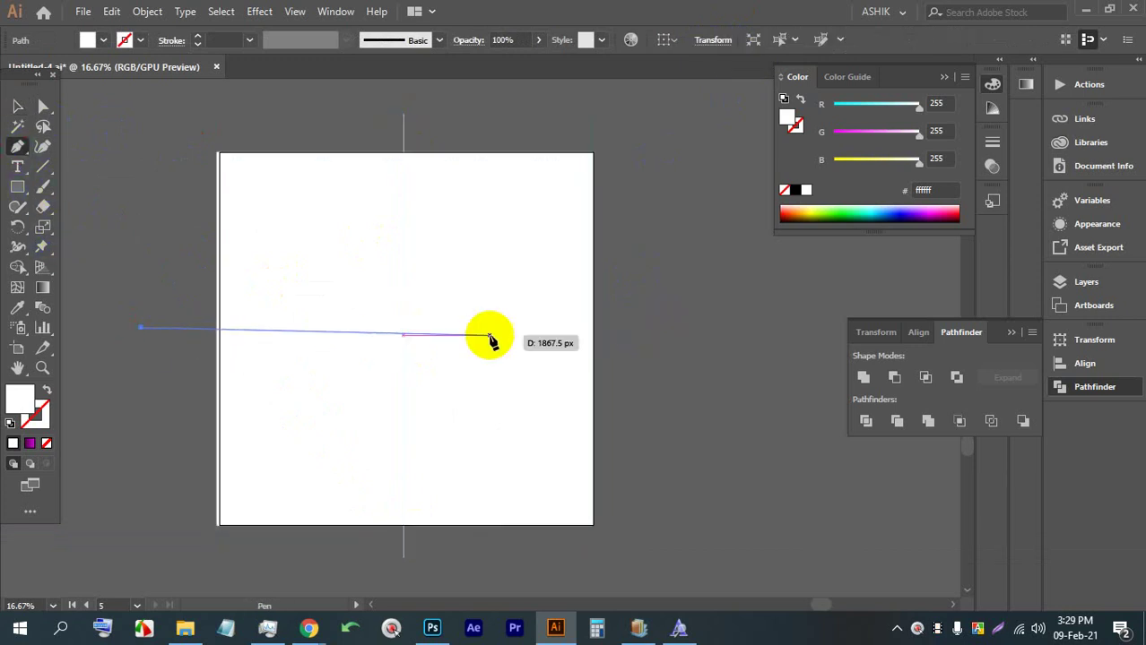
{"action": "left_click", "coordinate": [646, 327], "text": "shift"}
{"action": "left_click", "coordinate": [17, 105]}
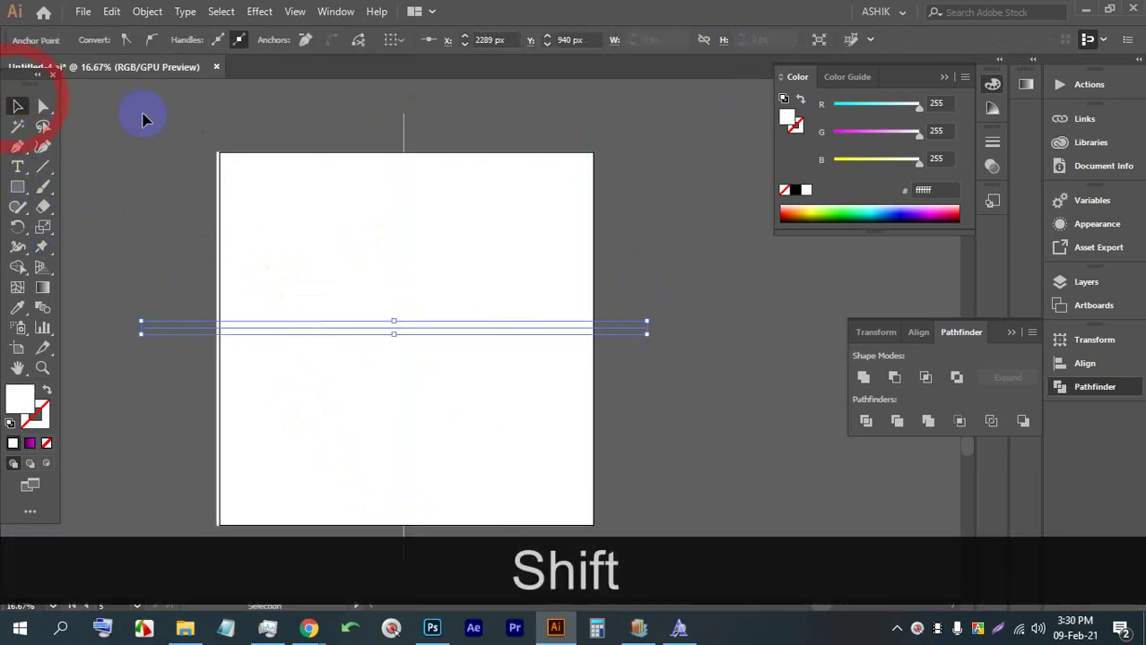
{"action": "left_click_drag", "start_coordinate": [243, 200], "coordinate": [303, 429]}
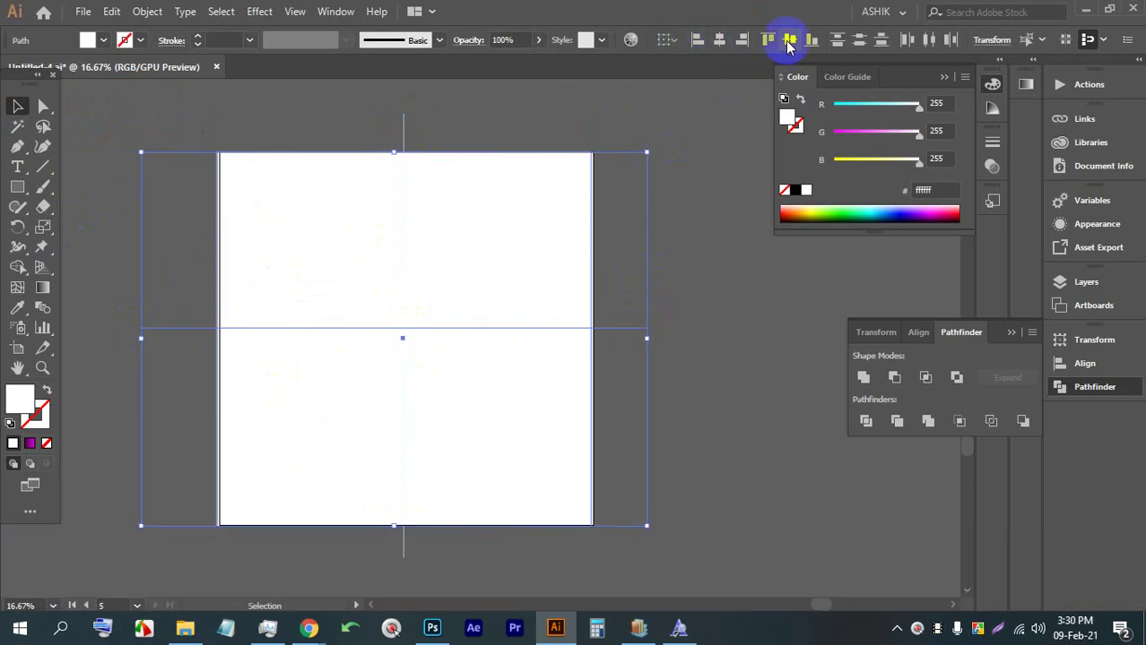
{"action": "left_click", "coordinate": [788, 40]}
Select the horizontal and vertical centre lines together
{"action": "left_click", "coordinate": [651, 360]}
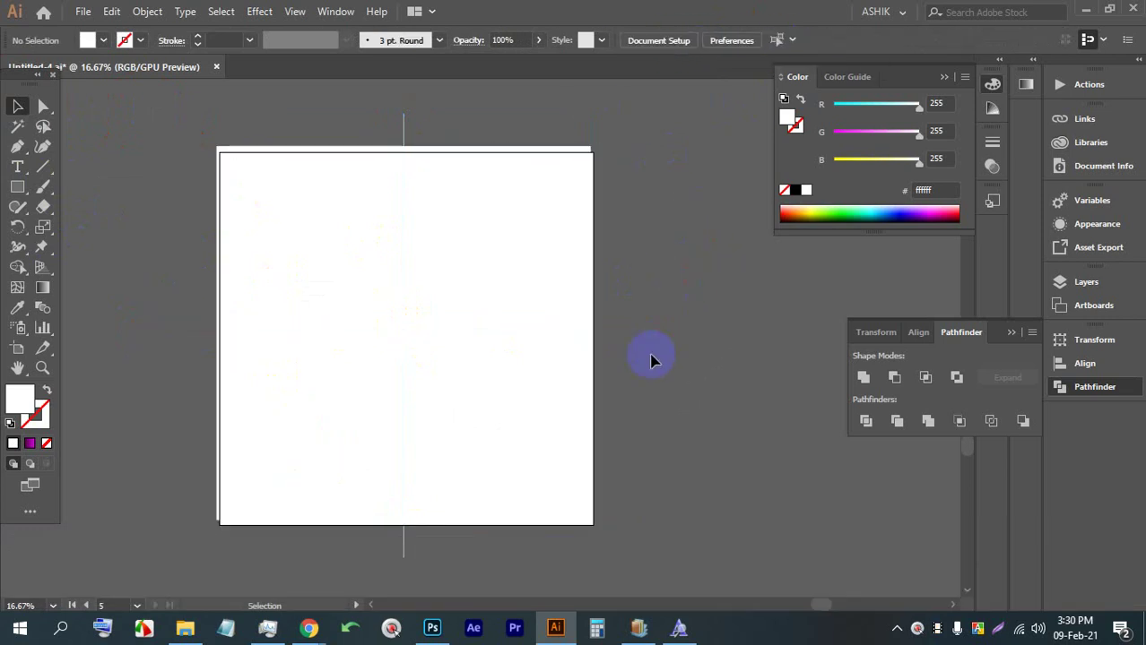
{"action": "left_click", "coordinate": [615, 338]}
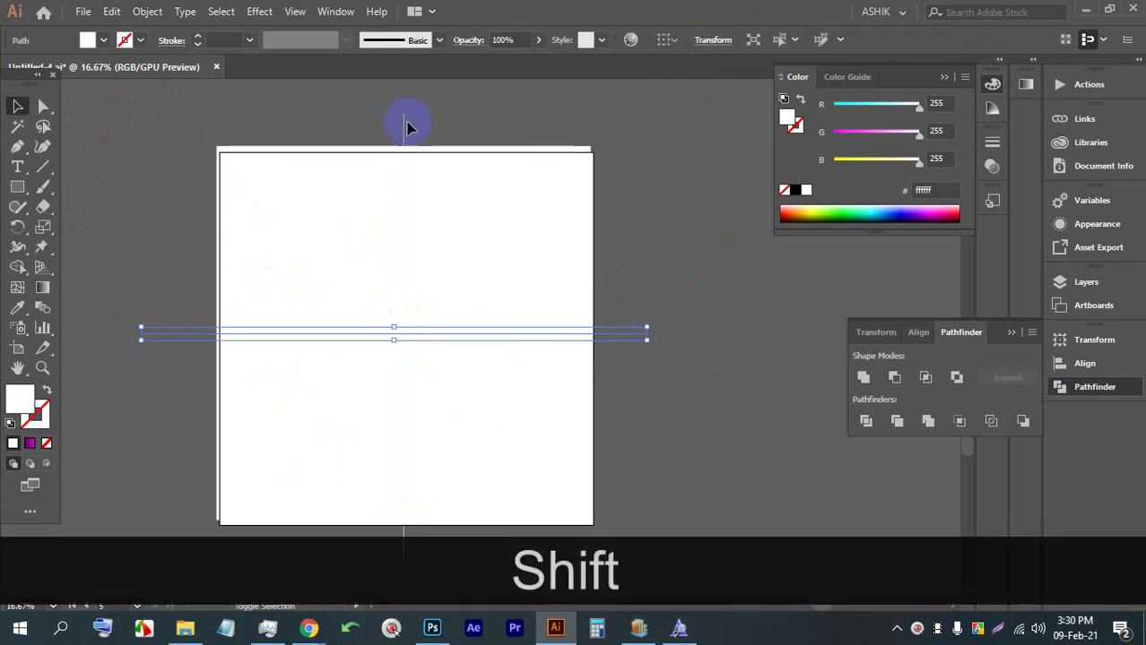
{"action": "left_click", "coordinate": [402, 123], "text": "shift"}
Ungroup the lines, select them with the square, and align their centres vertically and horizontally
{"action": "key", "text": "ctrl+shift+g"}
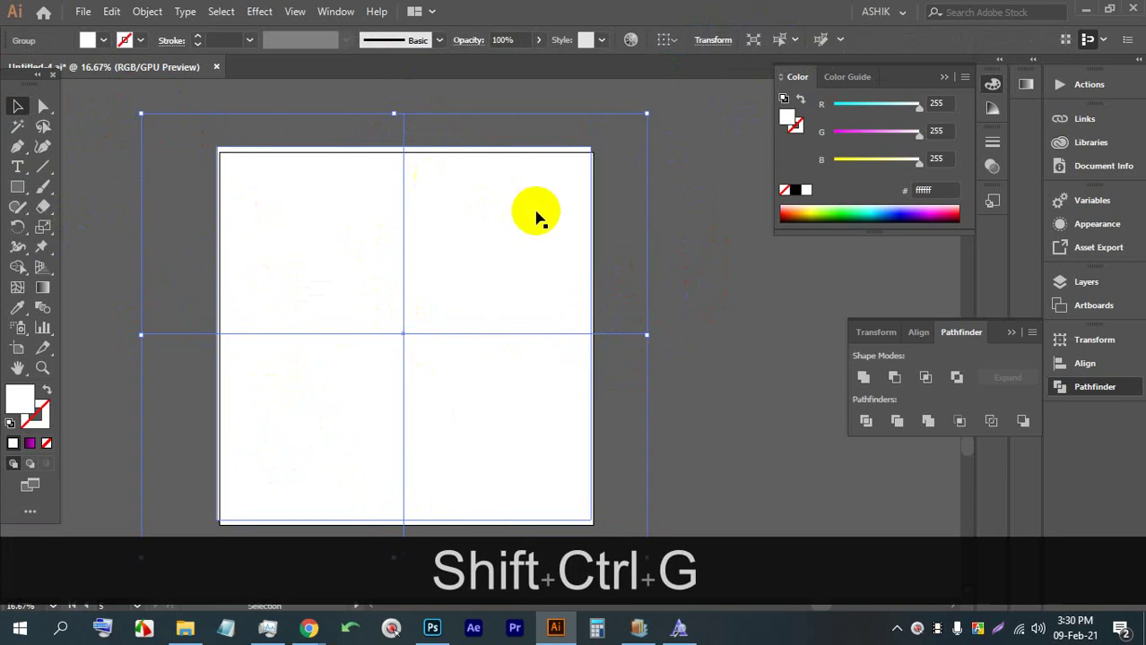
{"action": "left_click", "coordinate": [626, 246]}
{"action": "left_click_drag", "start_coordinate": [668, 406], "coordinate": [298, 242]}
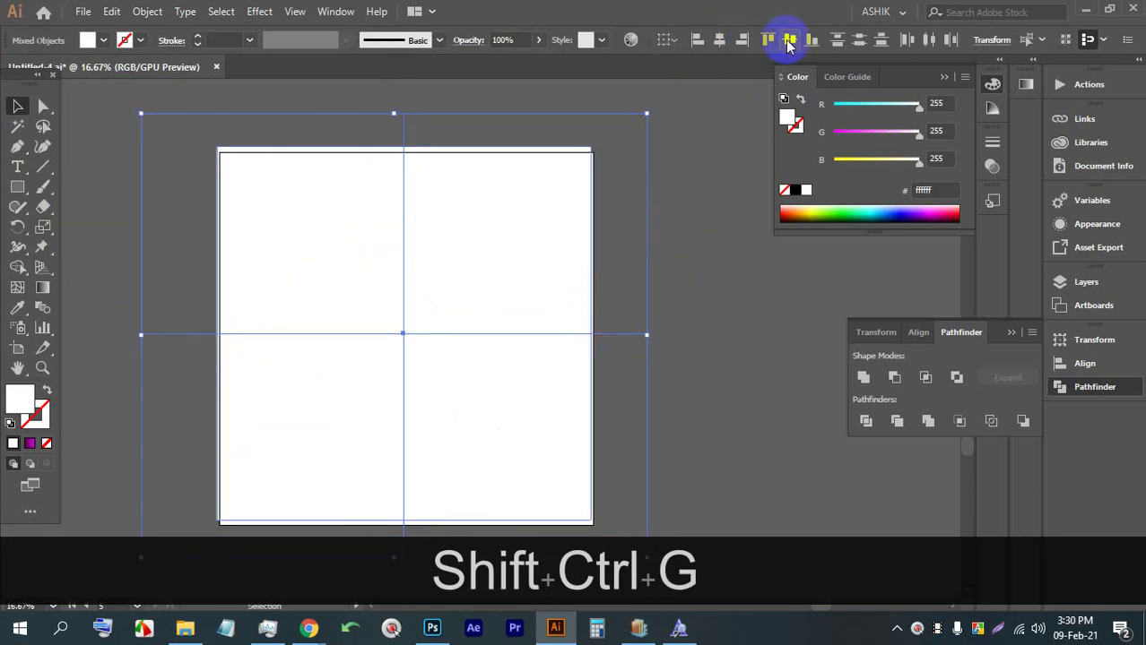
{"action": "left_click", "coordinate": [789, 40]}
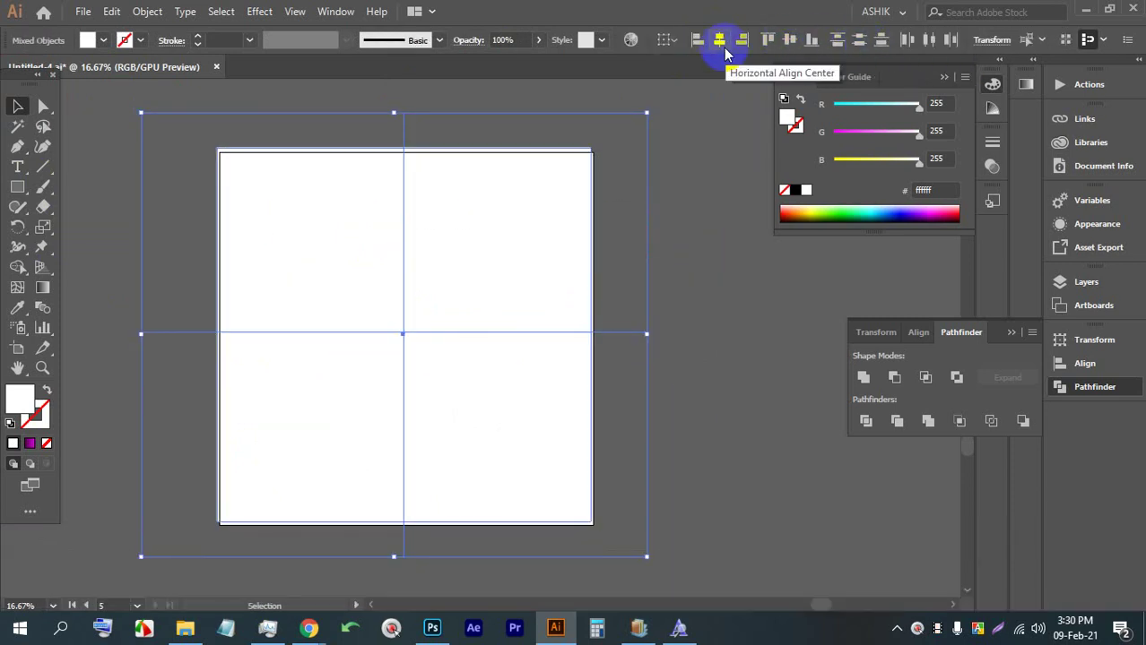
{"action": "left_click", "coordinate": [719, 40]}
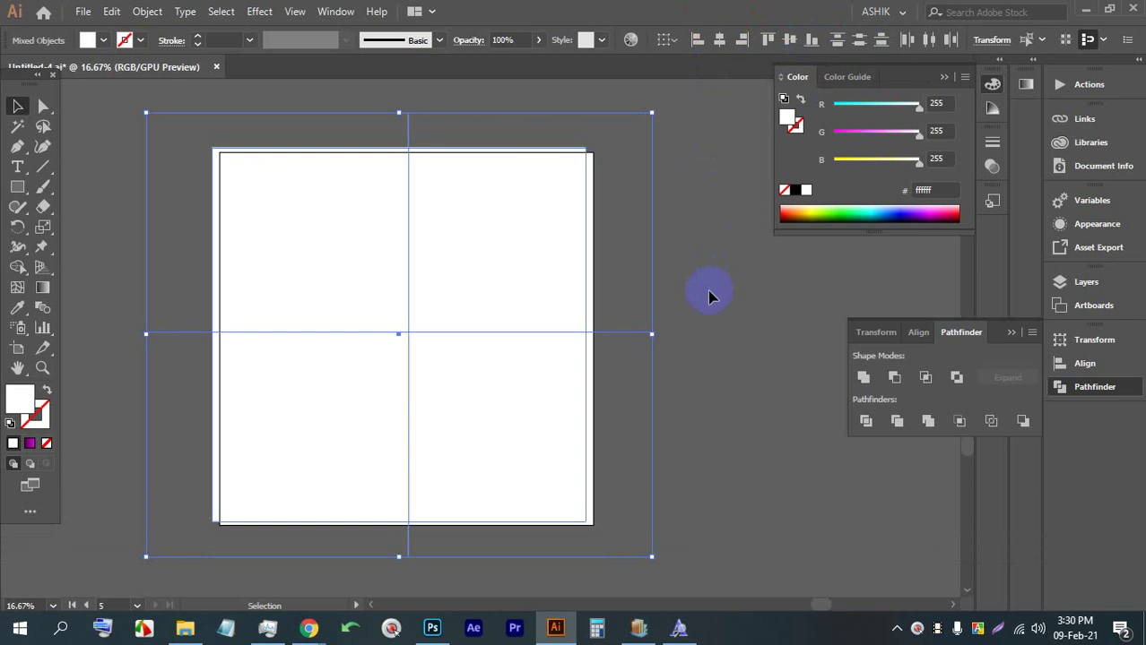
Nudge the crossing lines down and right until they sit squarely on the square
{"action": "key", "text": "Down"}
{"action": "key", "text": "Right"}
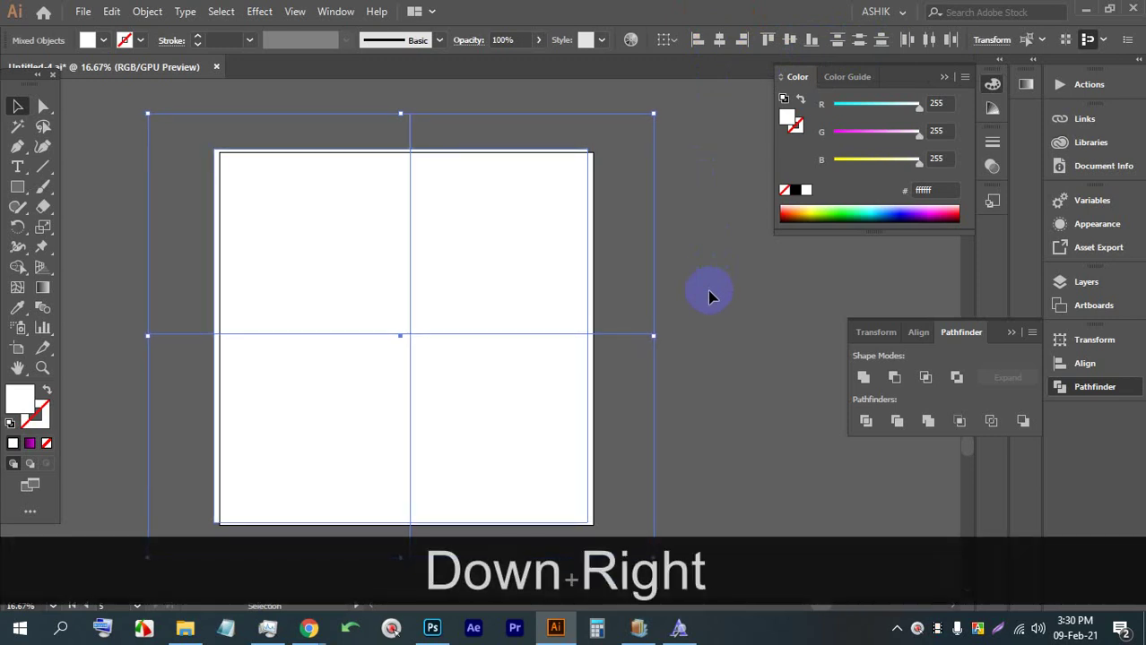
{"action": "key", "text": "Down"}
{"action": "key", "text": "Down"}
{"action": "key", "text": "Down"}
{"action": "key", "text": "Right"}
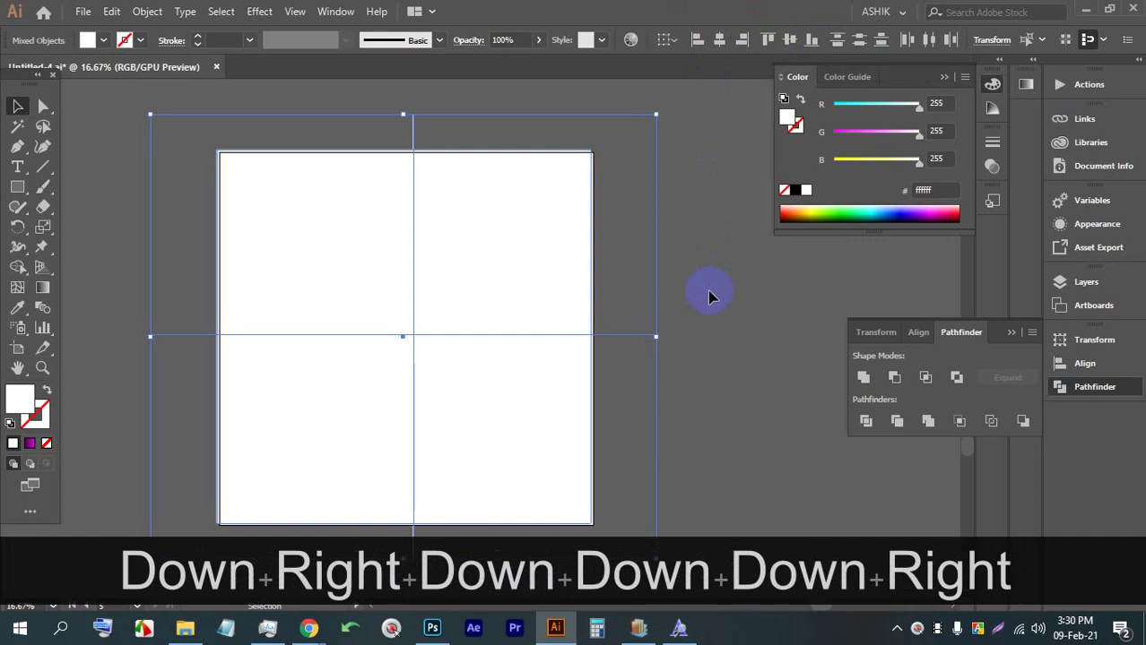
{"action": "key", "text": "Right"}
{"action": "key", "text": "Down"}
{"action": "key", "text": "Down"}
{"action": "key", "text": "Down"}
{"action": "key", "text": "Down"}
{"action": "key", "text": "Down"}
{"action": "key", "text": "Down"}
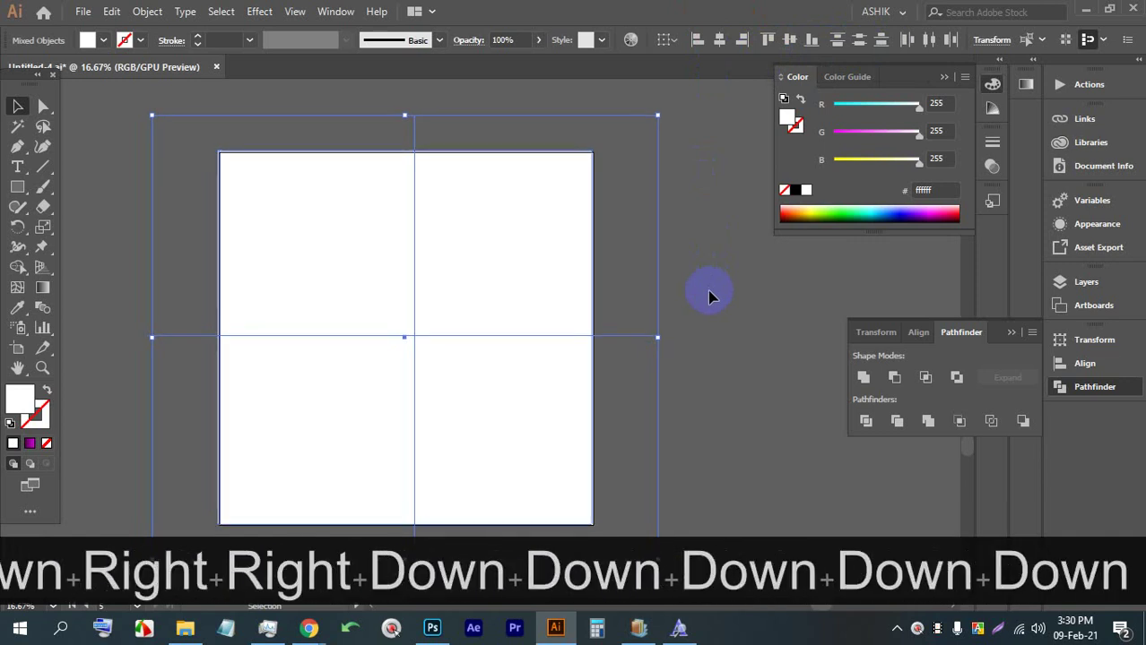
{"action": "key", "text": "Right"}
{"action": "key", "text": "Right"}
{"action": "key", "text": "Right"}
{"action": "key", "text": "Right"}
{"action": "key", "text": "Right"}
{"action": "key", "text": "Down"}
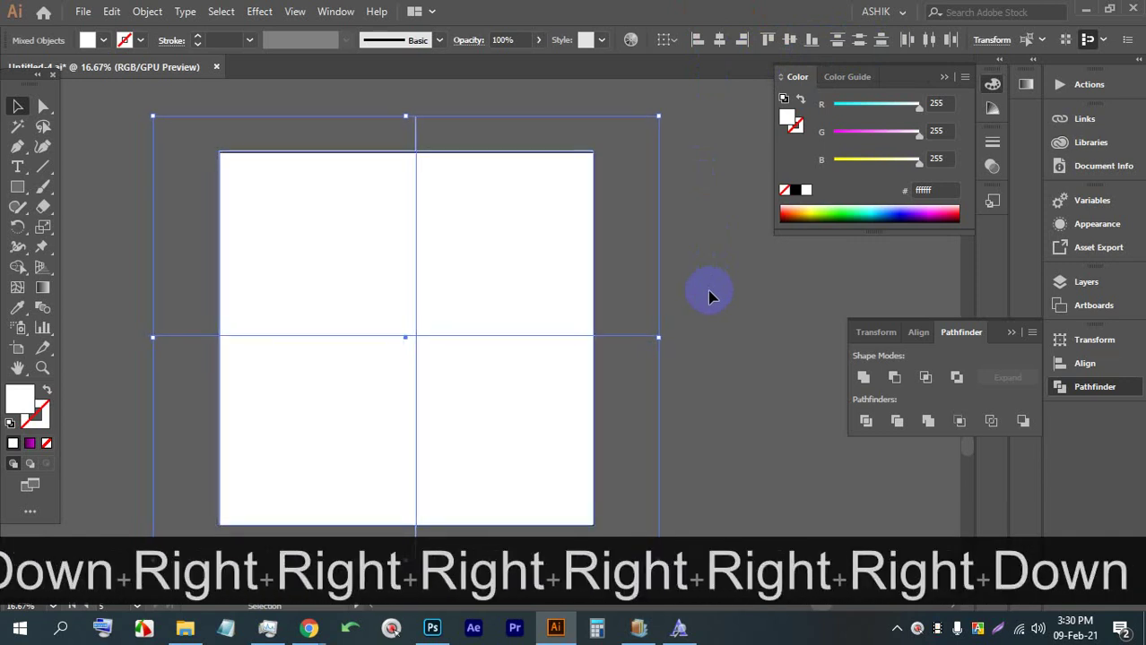
{"action": "key", "text": "Up"}
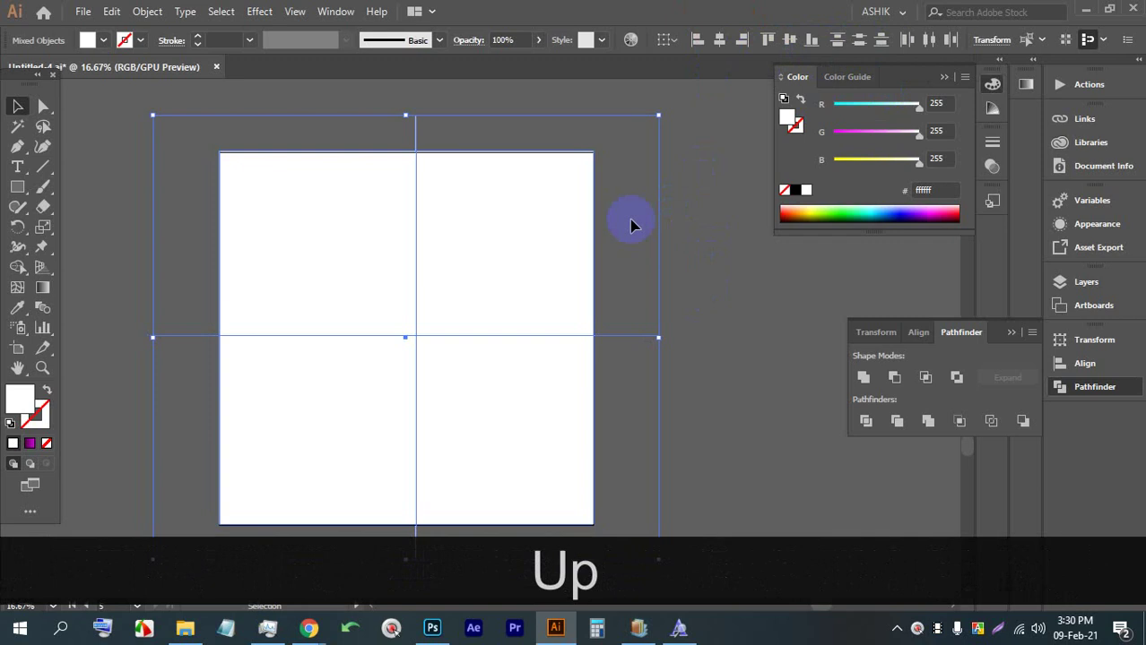
Reselect the square and both lines and apply Pathfinder Divide
{"action": "left_click", "coordinate": [711, 319]}
{"action": "left_click_drag", "start_coordinate": [588, 435], "coordinate": [275, 248]}
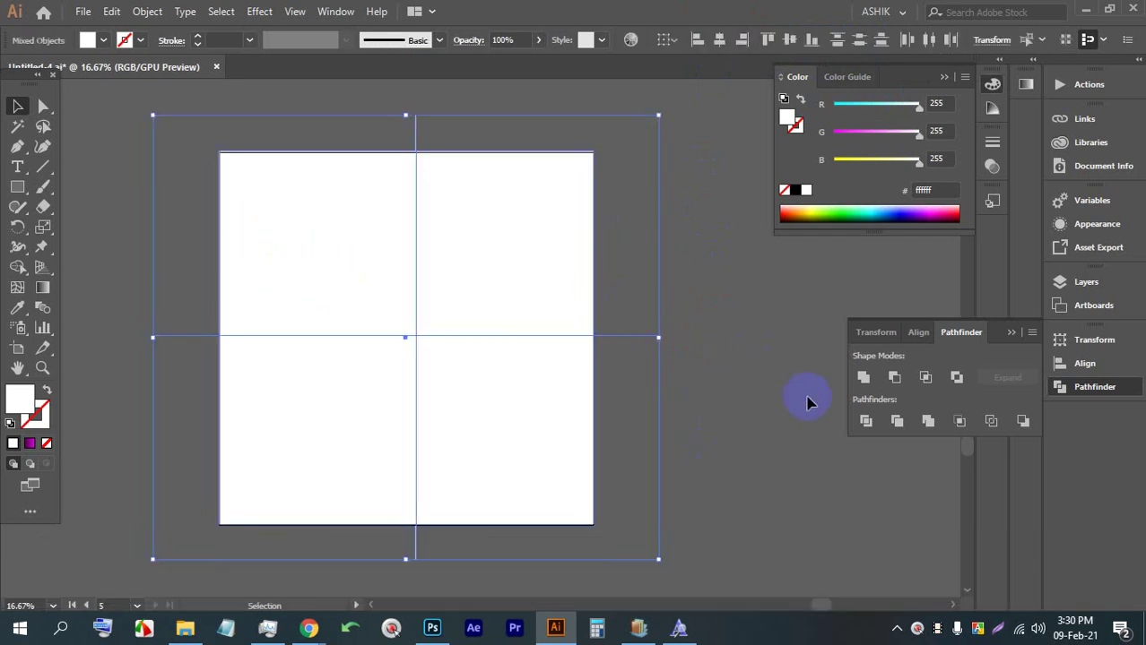
{"action": "left_click", "coordinate": [865, 422]}
{"action": "right_click", "coordinate": [486, 285]}
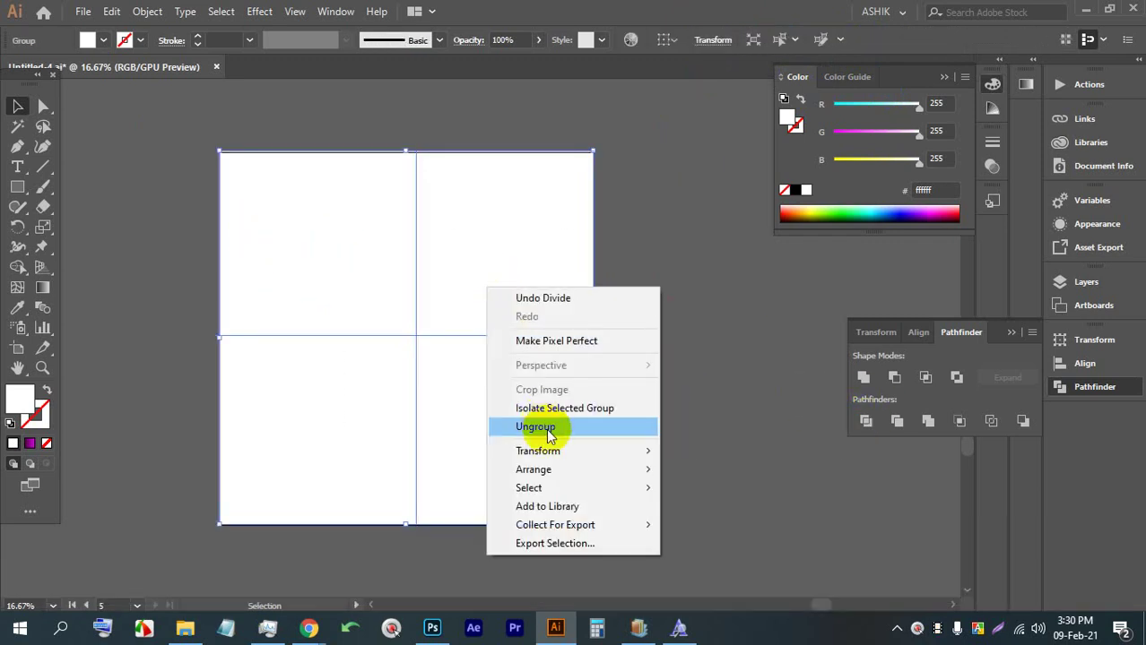
Ungroup the divided square into four separate quarter paths and deselect everything
{"action": "left_click", "coordinate": [508, 424]}
{"action": "left_click", "coordinate": [656, 345]}
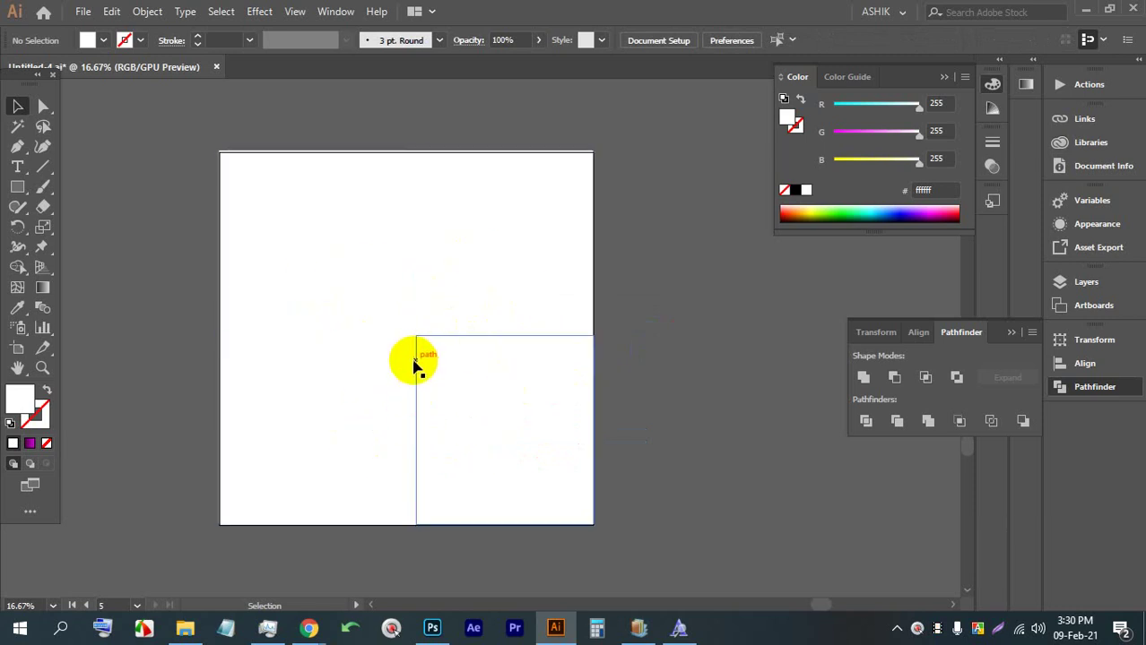
{"action": "key", "text": "Down"}
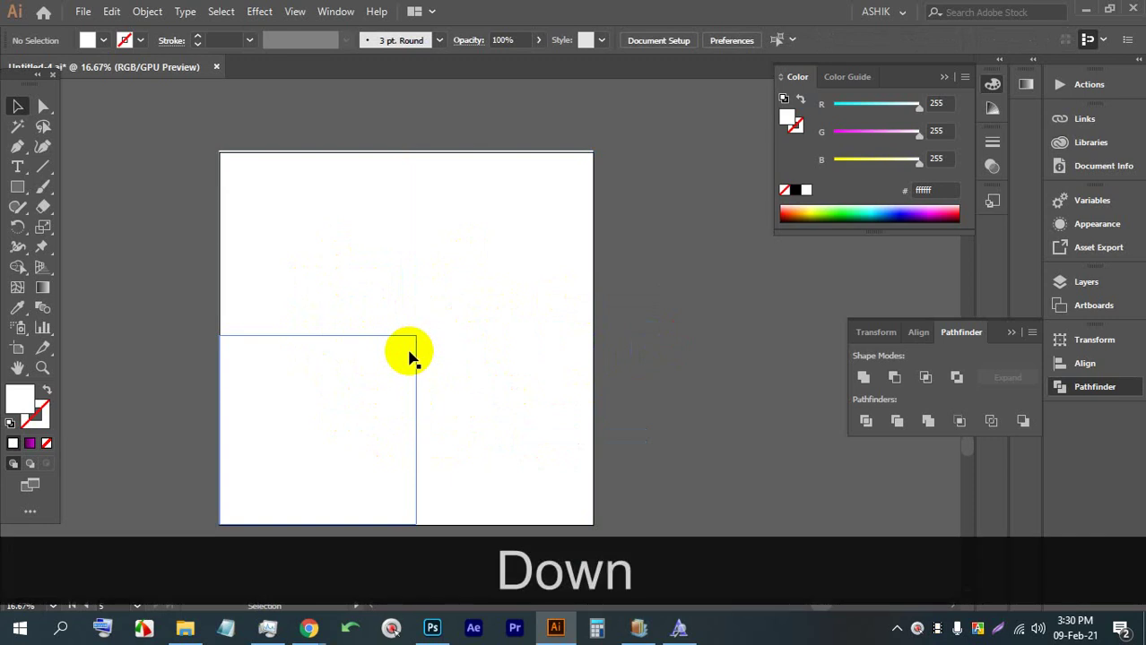
{"action": "key", "text": "Up"}
{"action": "key", "text": "Left"}
{"action": "key", "text": "Right"}
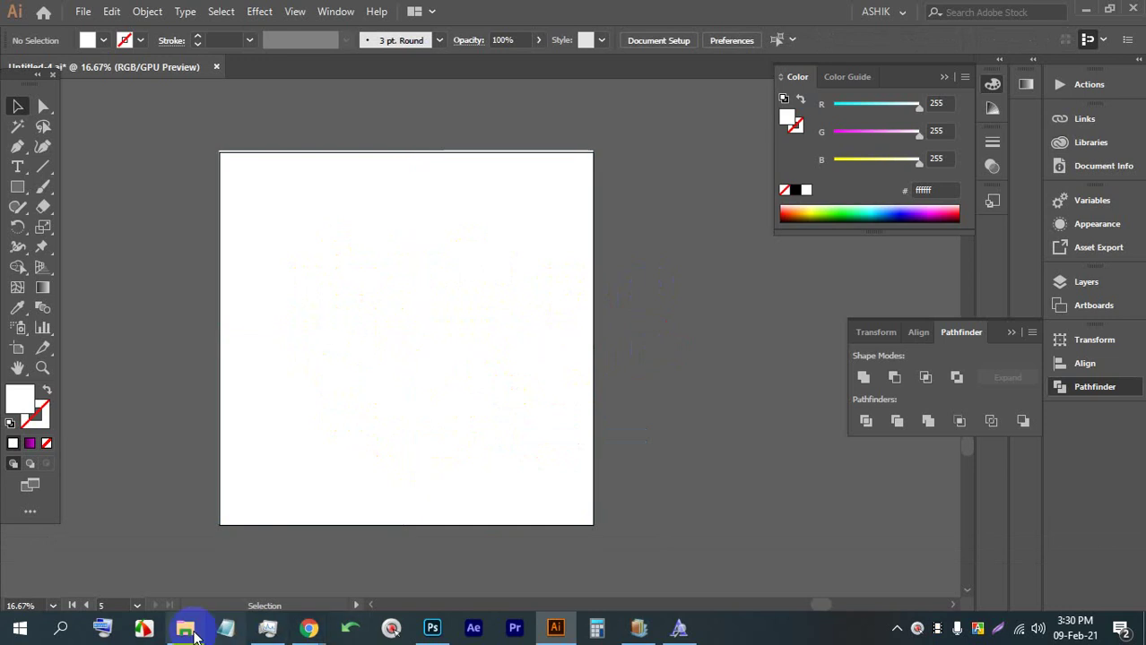
{"action": "left_click", "coordinate": [81, 632]}
{"action": "left_click", "coordinate": [100, 628]}
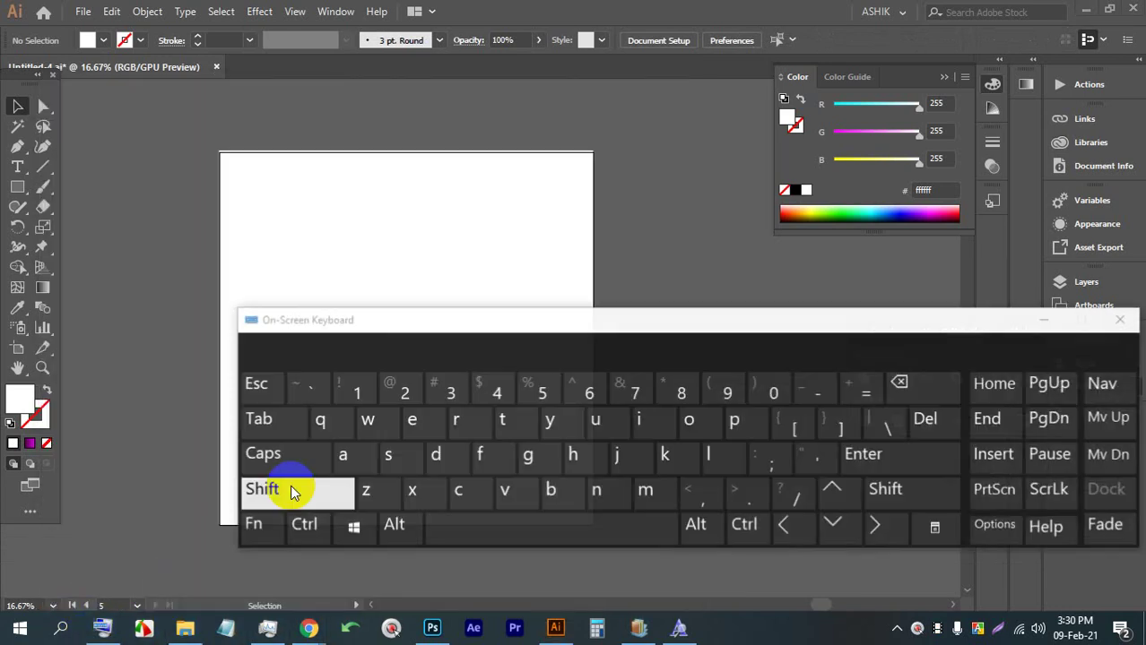
{"action": "left_click", "coordinate": [876, 529]}
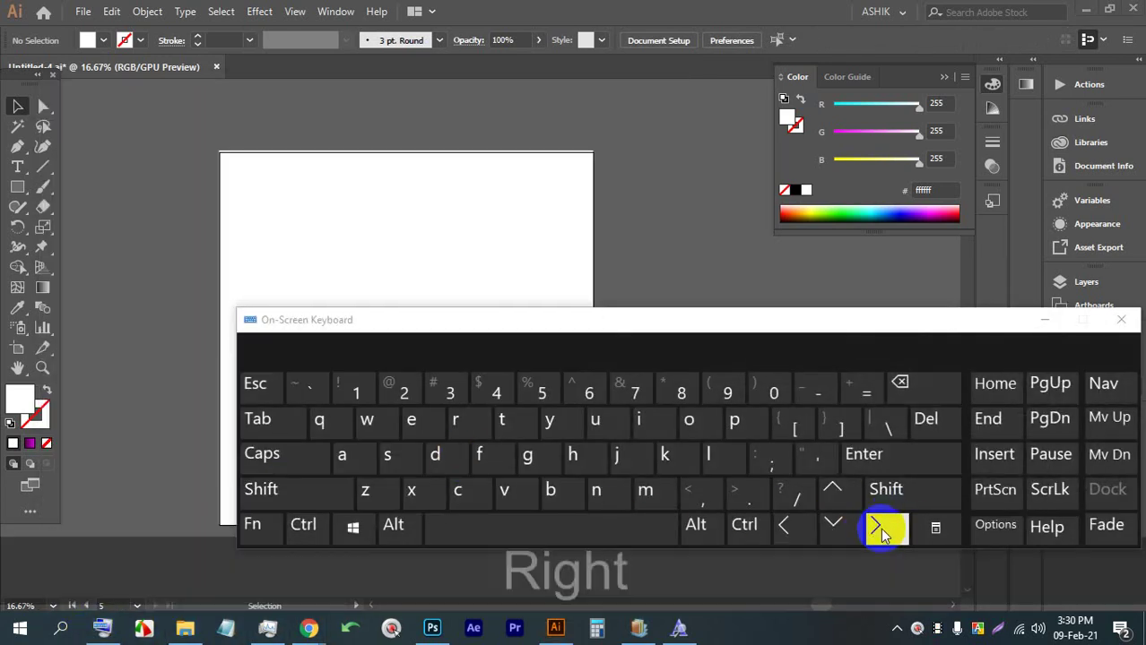
{"action": "left_click", "coordinate": [788, 531]}
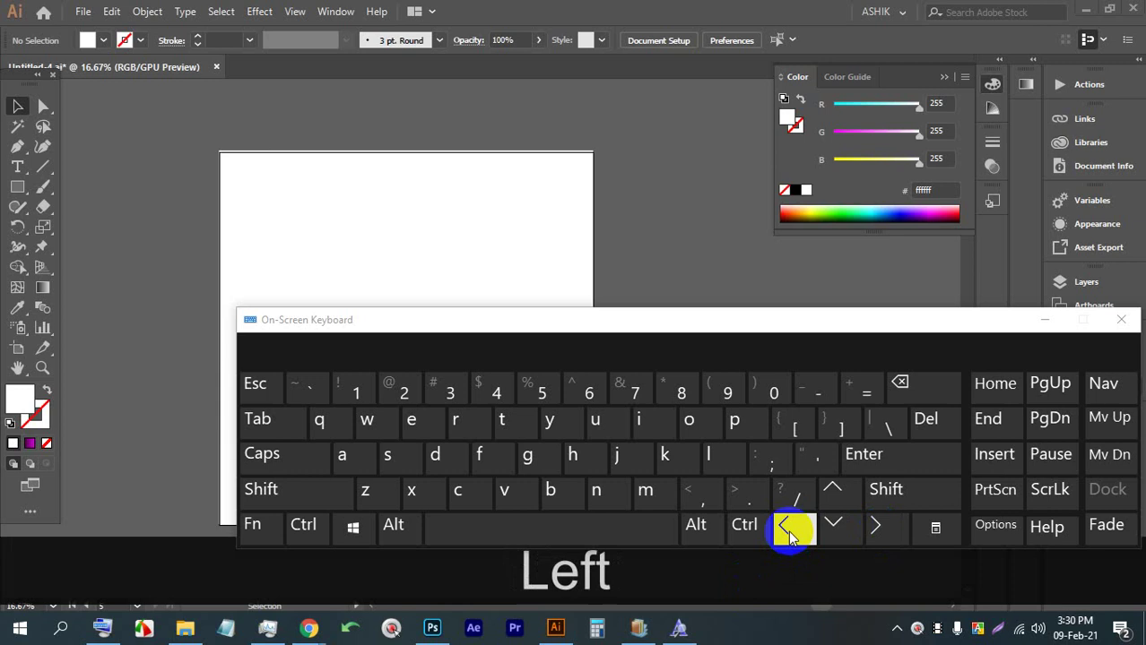
{"action": "left_click", "coordinate": [836, 526]}
{"action": "left_click", "coordinate": [833, 490]}
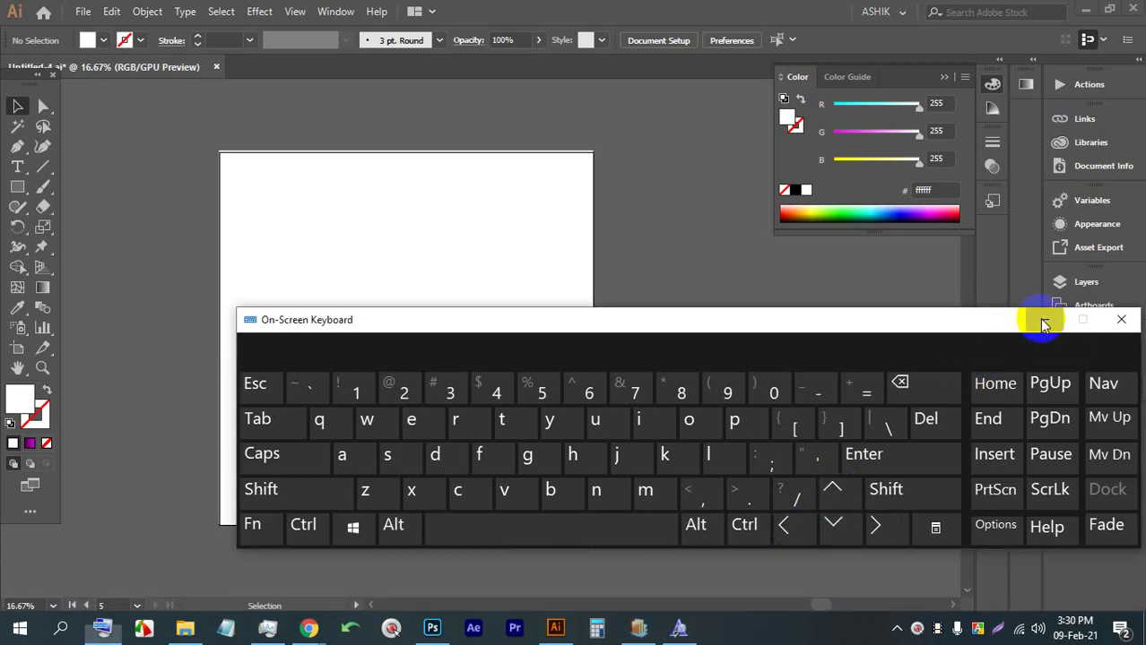
{"action": "left_click", "coordinate": [1043, 320]}
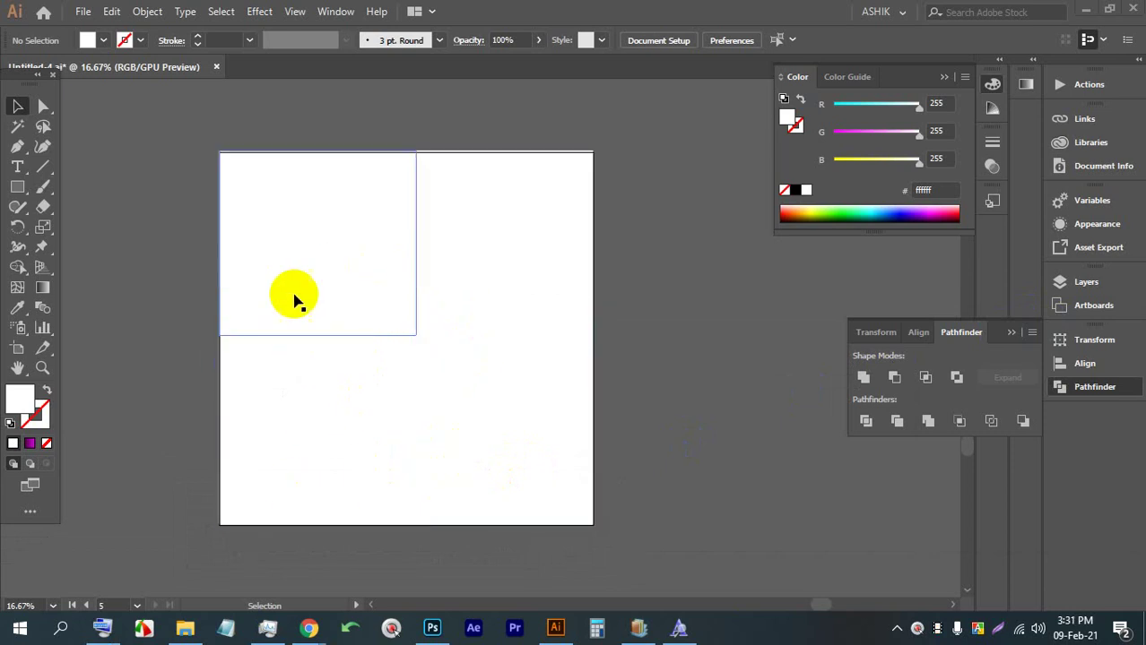
Marquee-select the four quadrant rectangles and nudge them down and right onto the artboard
{"action": "left_click", "coordinate": [330, 323]}
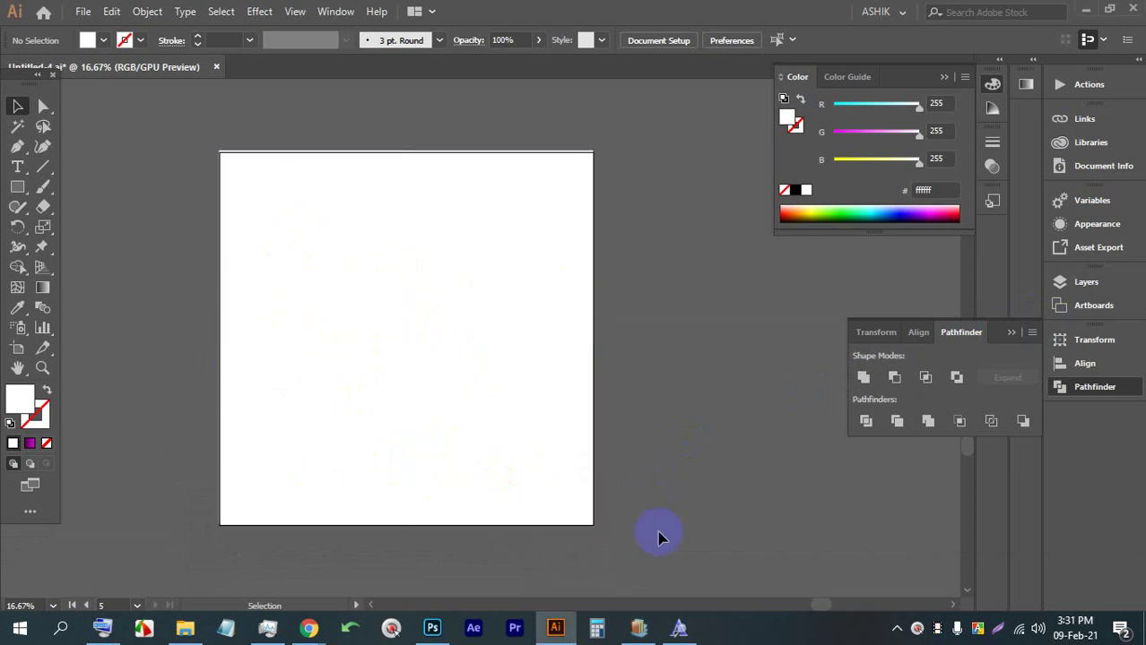
{"action": "scroll", "coordinate": [533, 497], "scroll_direction": "left", "scroll_amount": 5}
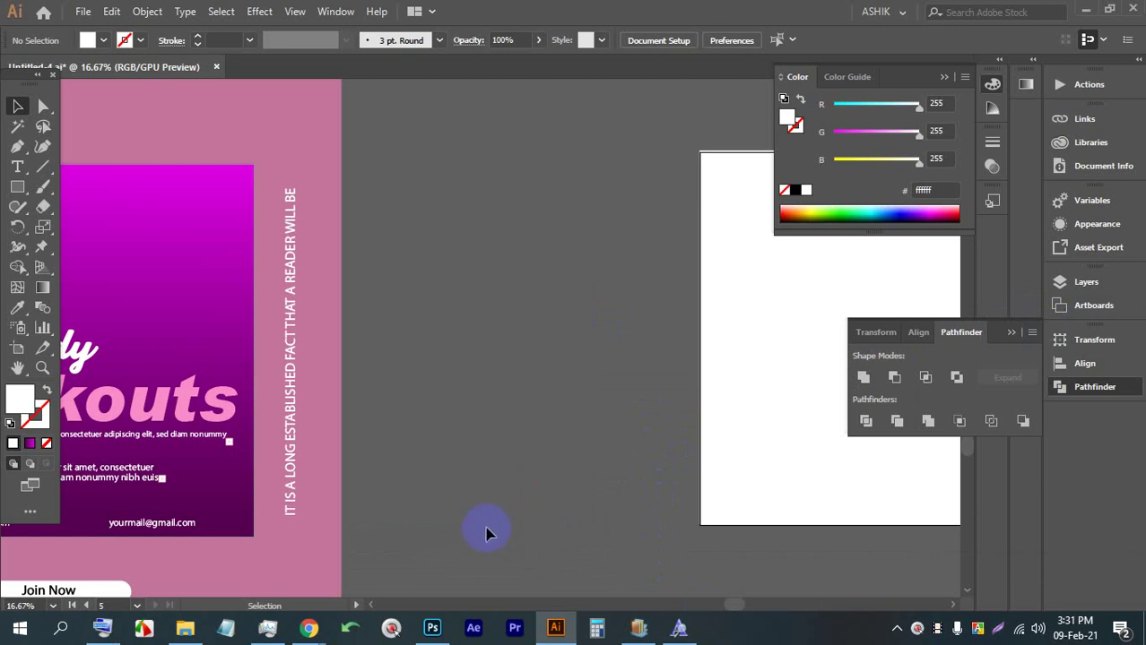
{"action": "scroll", "coordinate": [430, 474], "scroll_direction": "down", "scroll_amount": 1}
{"action": "left_click_drag", "start_coordinate": [703, 418], "coordinate": [511, 394]}
{"action": "left_click_drag", "start_coordinate": [768, 482], "coordinate": [514, 307]}
{"action": "key", "text": "Down"}
{"action": "key", "text": "Down"}
{"action": "key", "text": "Right"}
{"action": "key", "text": "Right"}
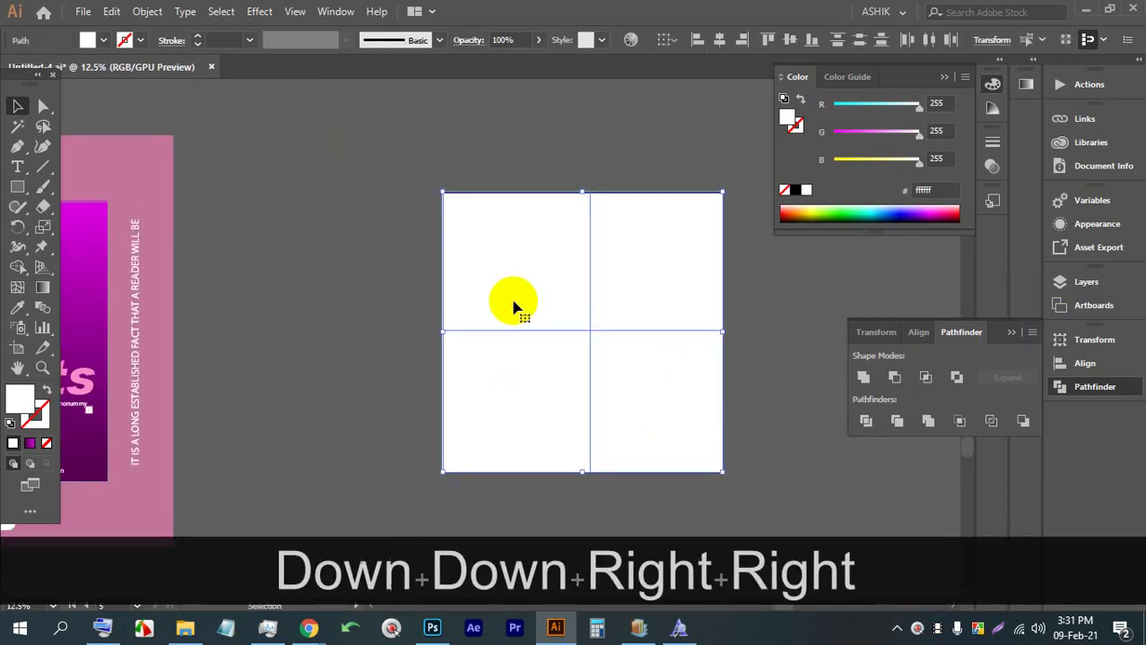
{"action": "key", "text": "Right"}
{"action": "scroll", "coordinate": [627, 323], "scroll_direction": "up", "scroll_amount": 3}
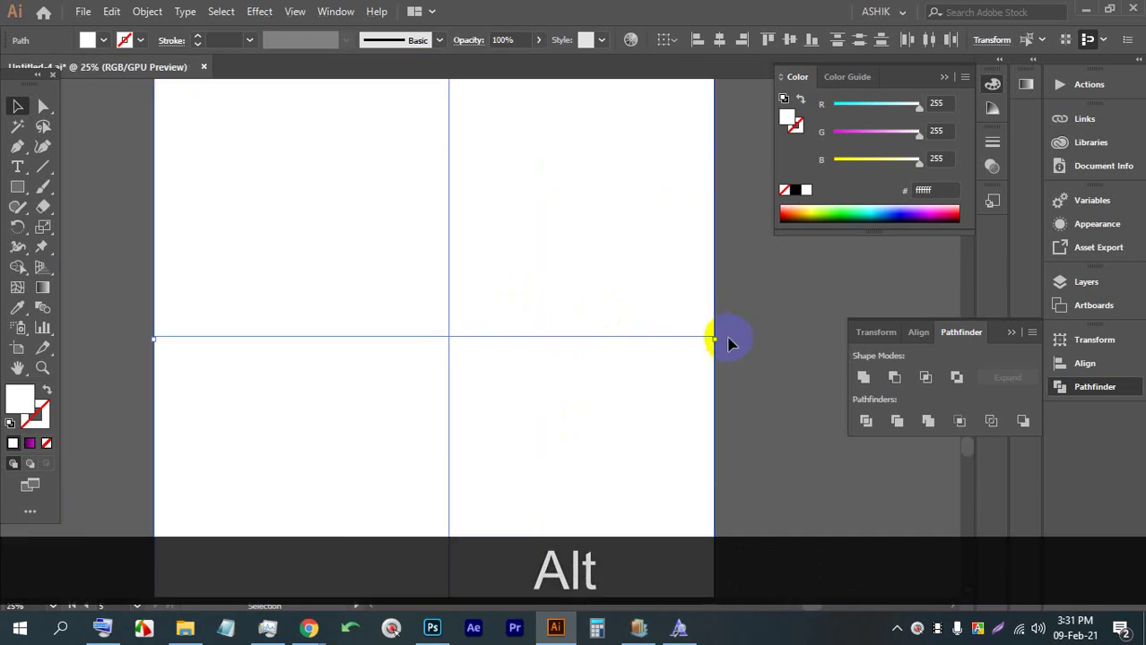
{"action": "scroll", "coordinate": [636, 336], "scroll_direction": "down", "scroll_amount": 2}
{"action": "scroll", "coordinate": [682, 344], "scroll_direction": "up", "scroll_amount": 1}
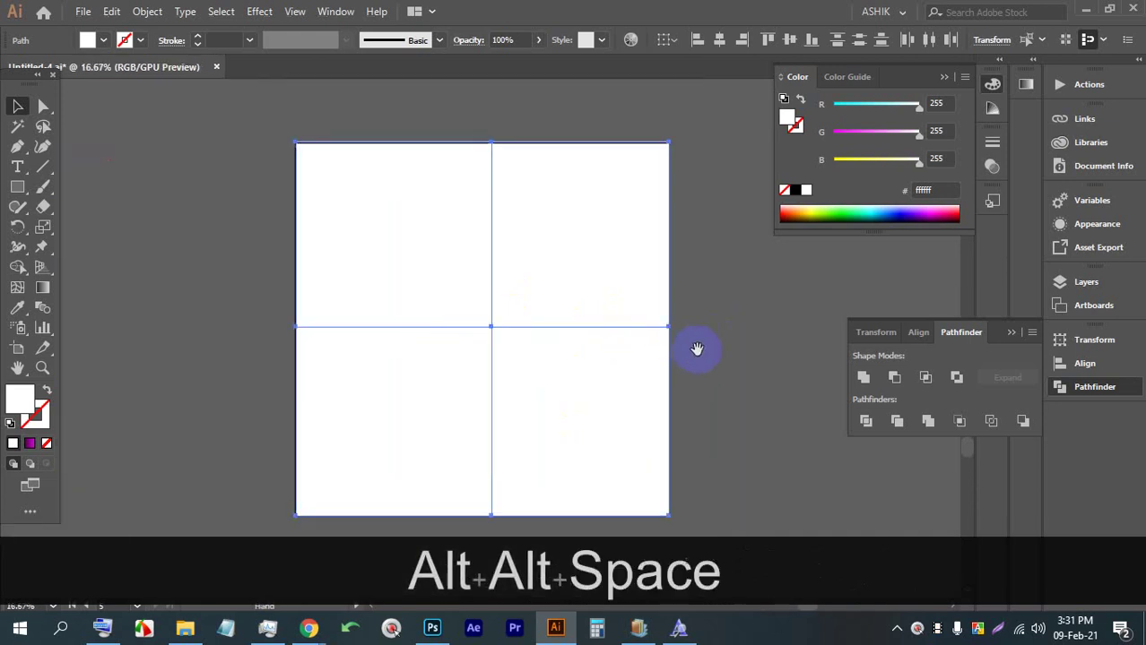
{"action": "left_click_drag", "start_coordinate": [696, 348], "coordinate": [641, 337]}
Fill the bottom-right quadrant with a light purple from the Color Picker
{"action": "left_click", "coordinate": [545, 389]}
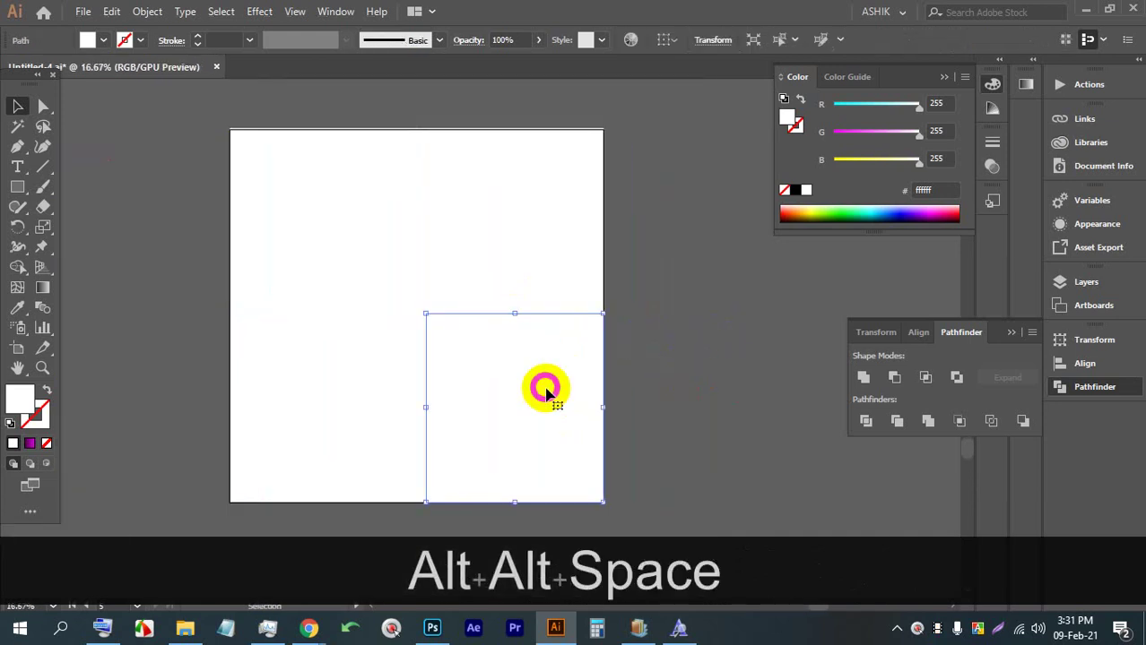
{"action": "left_click", "coordinate": [99, 40]}
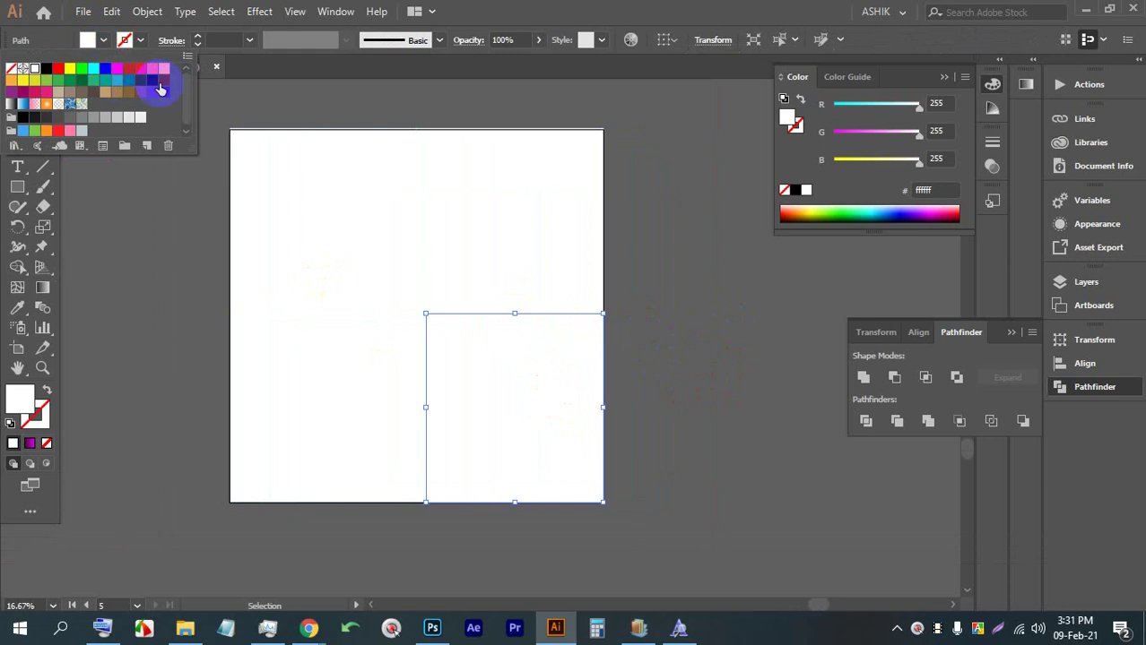
{"action": "left_click", "coordinate": [11, 93]}
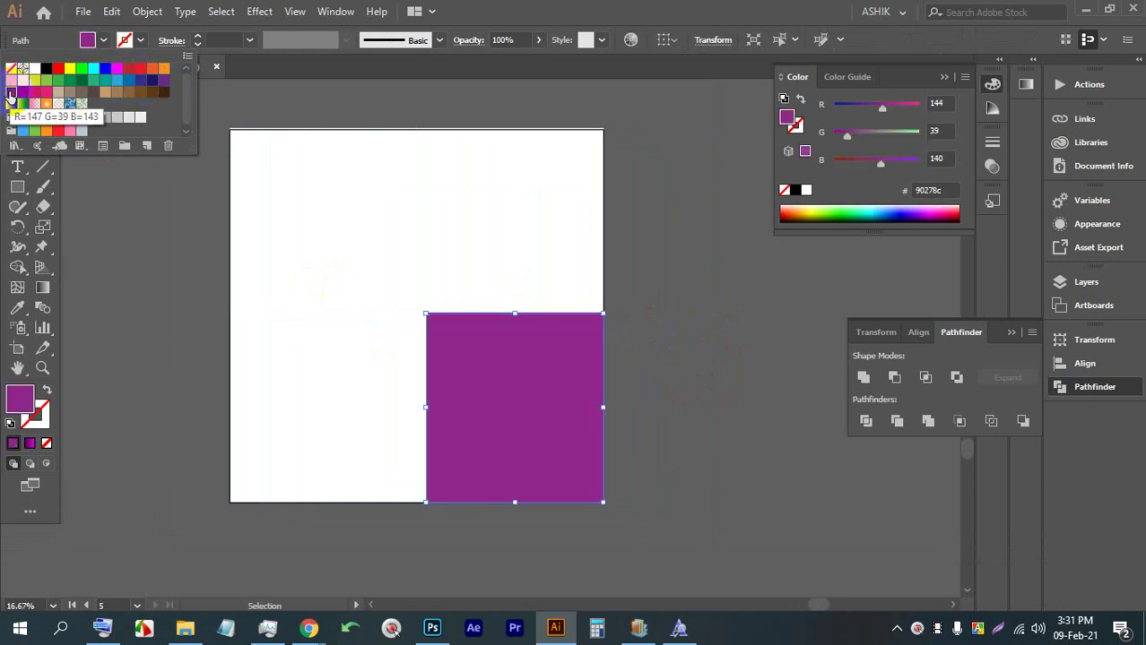
{"action": "double_click", "coordinate": [18, 412]}
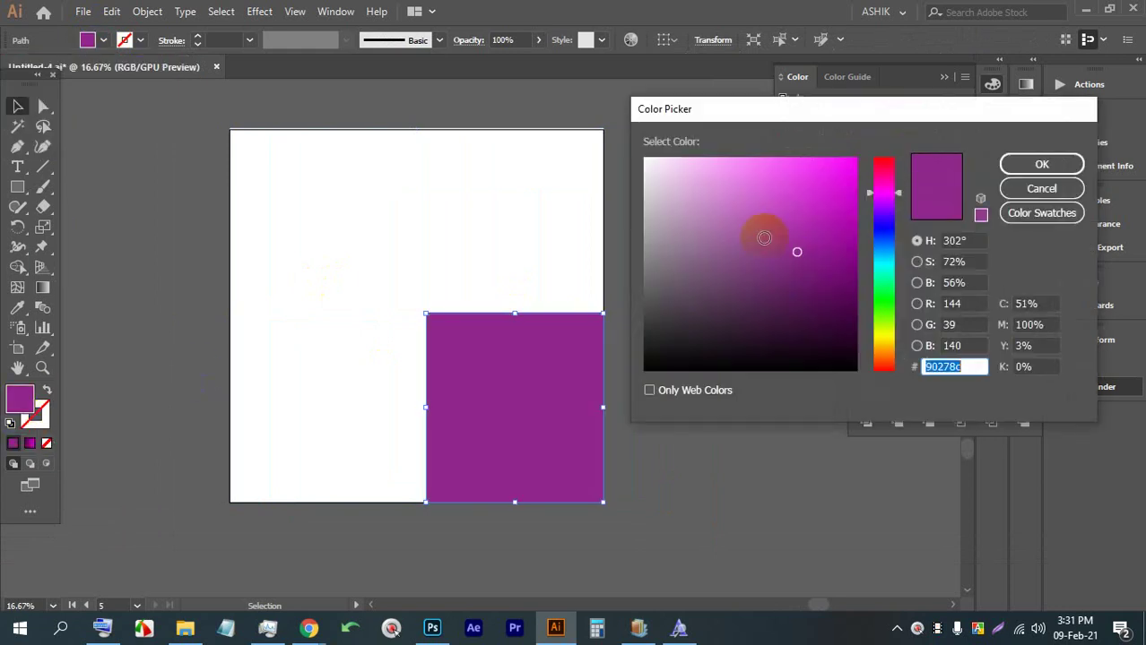
{"action": "mouse_move", "coordinate": [762, 233]}
{"action": "left_mouse_down"}
{"action": "mouse_move", "coordinate": [716, 177]}
{"action": "mouse_move", "coordinate": [801, 174]}
{"action": "mouse_move", "coordinate": [780, 174]}
{"action": "mouse_move", "coordinate": [764, 220]}
{"action": "mouse_move", "coordinate": [727, 227]}
{"action": "left_mouse_up"}
{"action": "left_click", "coordinate": [1011, 165]}
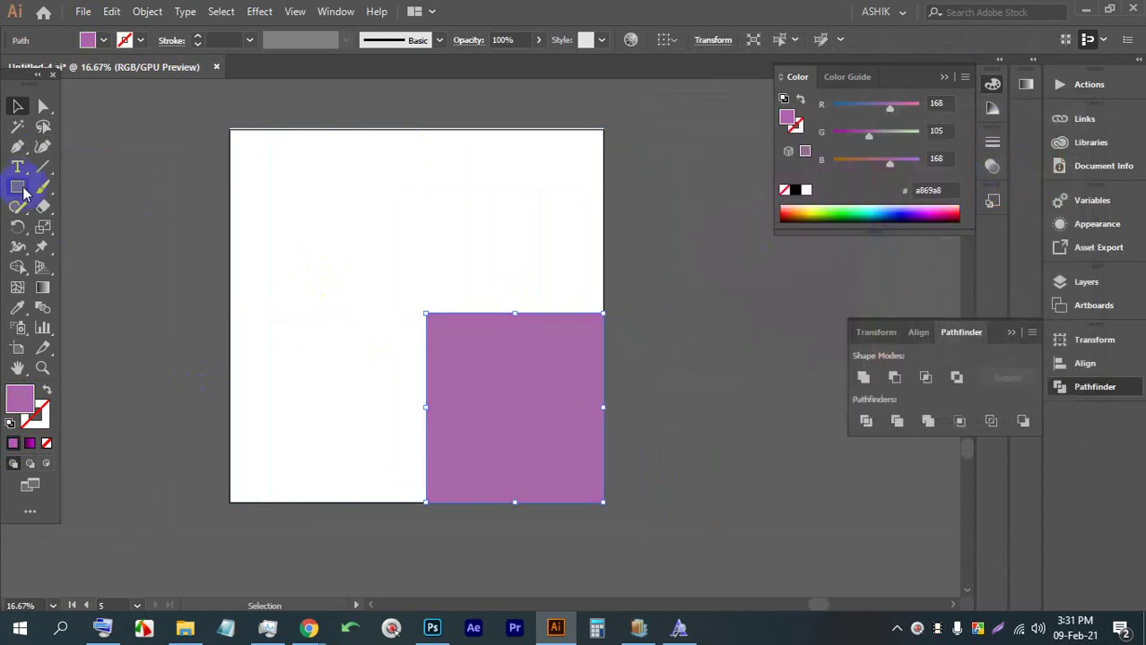
{"action": "left_click", "coordinate": [569, 466]}
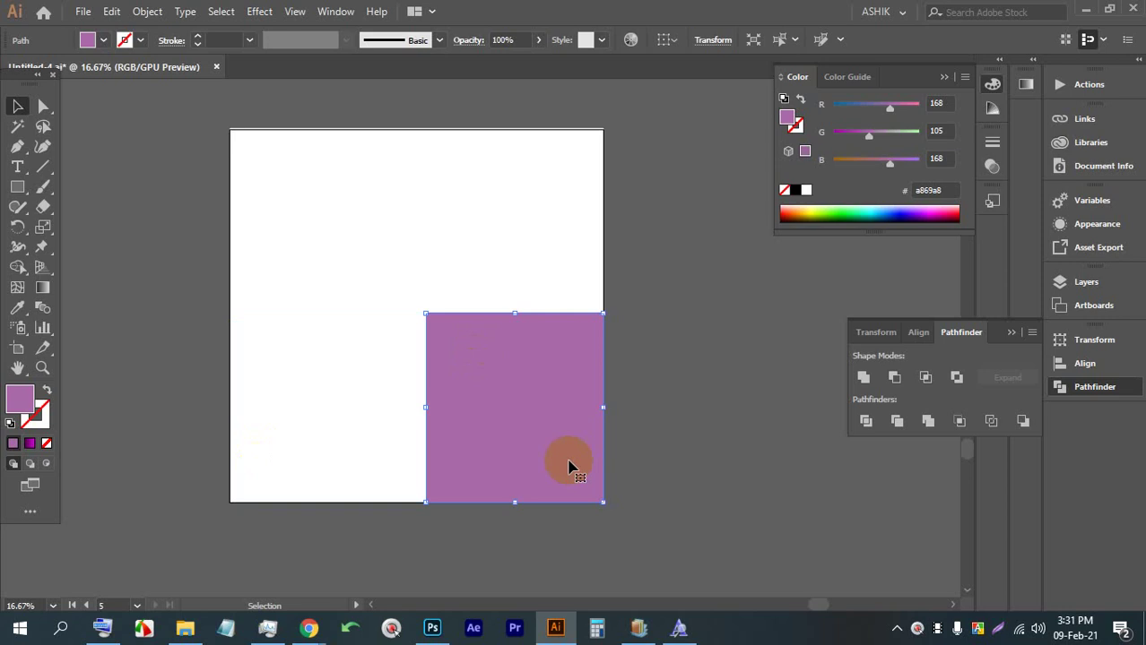
{"action": "left_click", "coordinate": [158, 194]}
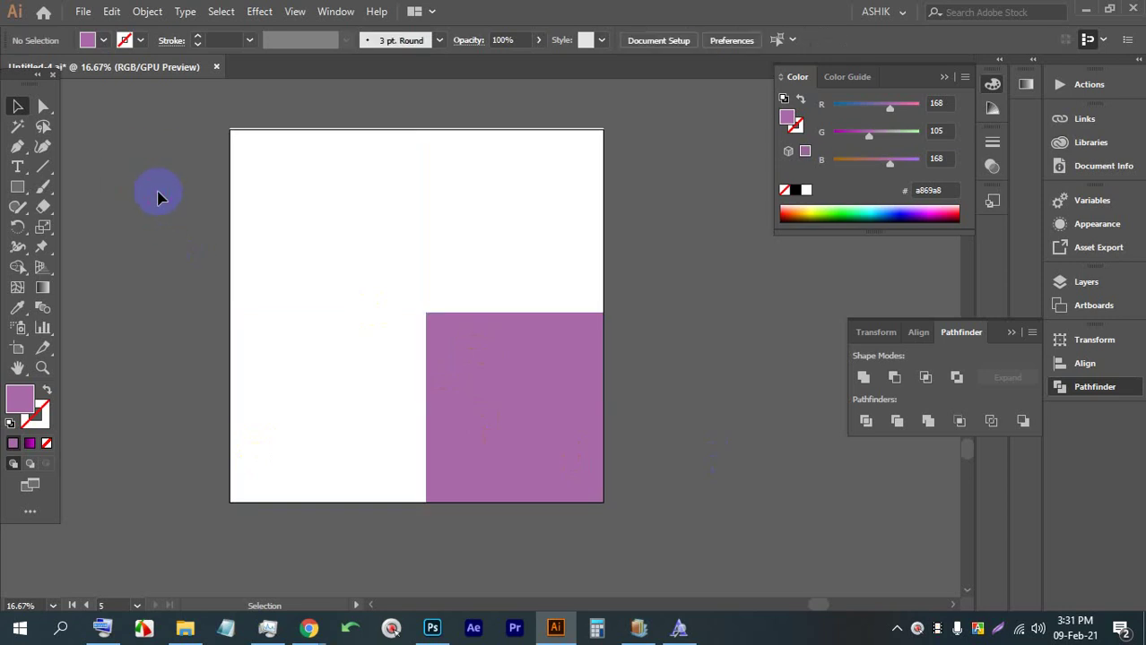
Save the document, dismiss the font embedding warning, and briefly check other windows
{"action": "key", "text": "ctrl+s"}
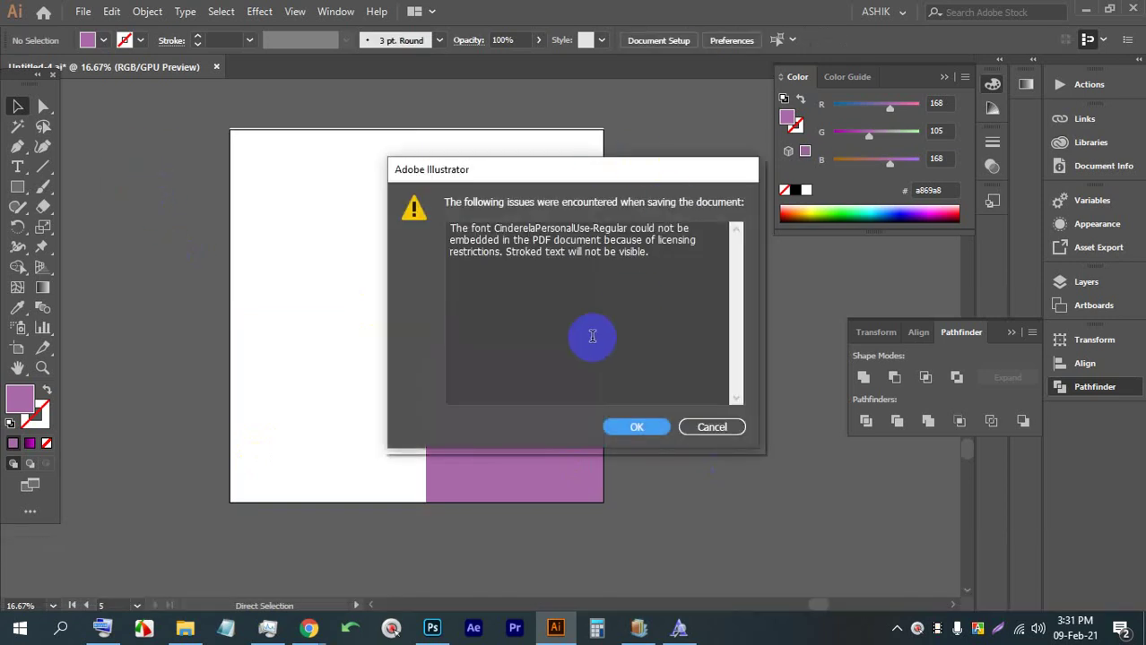
{"action": "left_click", "coordinate": [634, 428]}
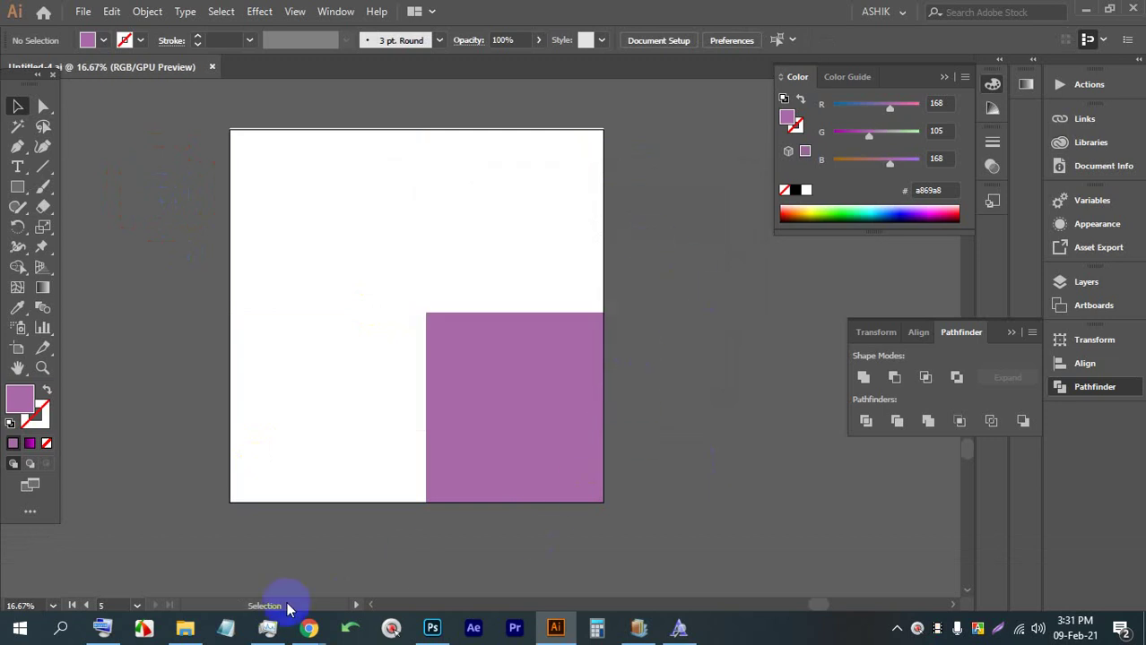
{"action": "left_click", "coordinate": [310, 630]}
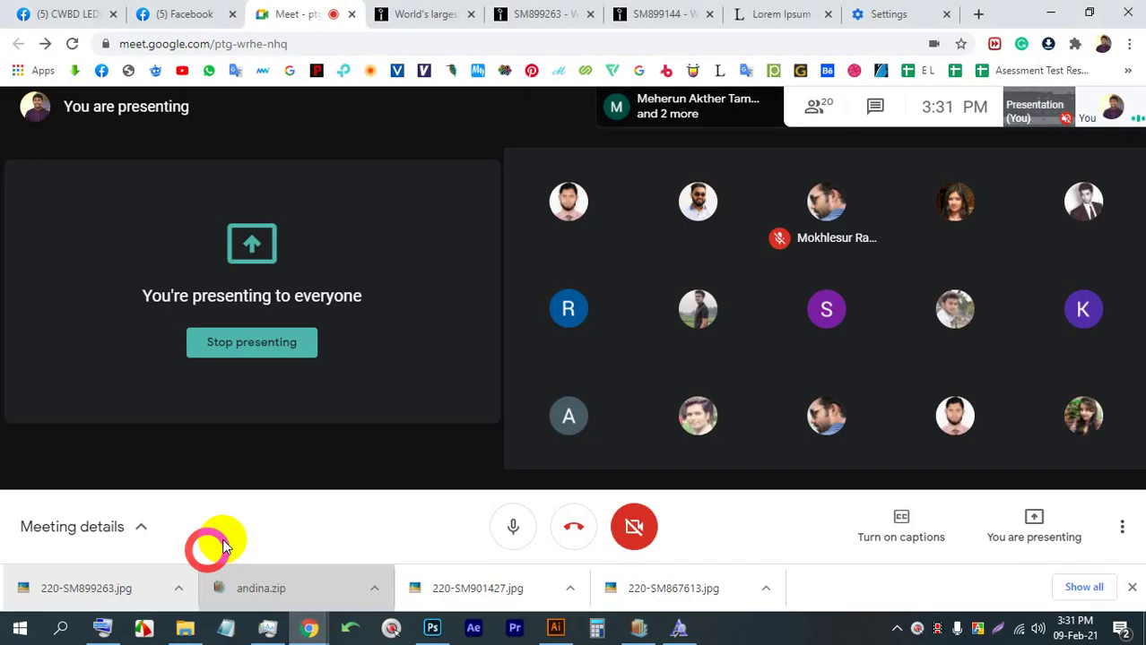
{"action": "left_click", "coordinate": [649, 8]}
{"action": "left_click", "coordinate": [556, 628]}
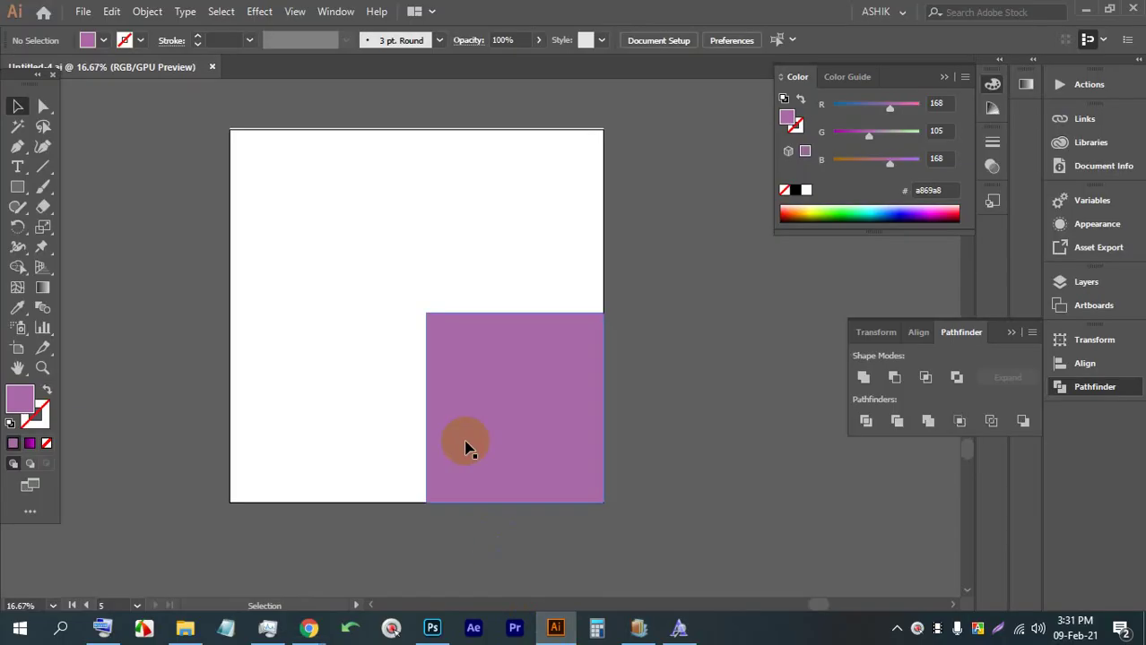
Fill the bottom-left quadrant blue and the top-right quadrant red
{"action": "left_click", "coordinate": [304, 236]}
{"action": "left_click", "coordinate": [296, 359]}
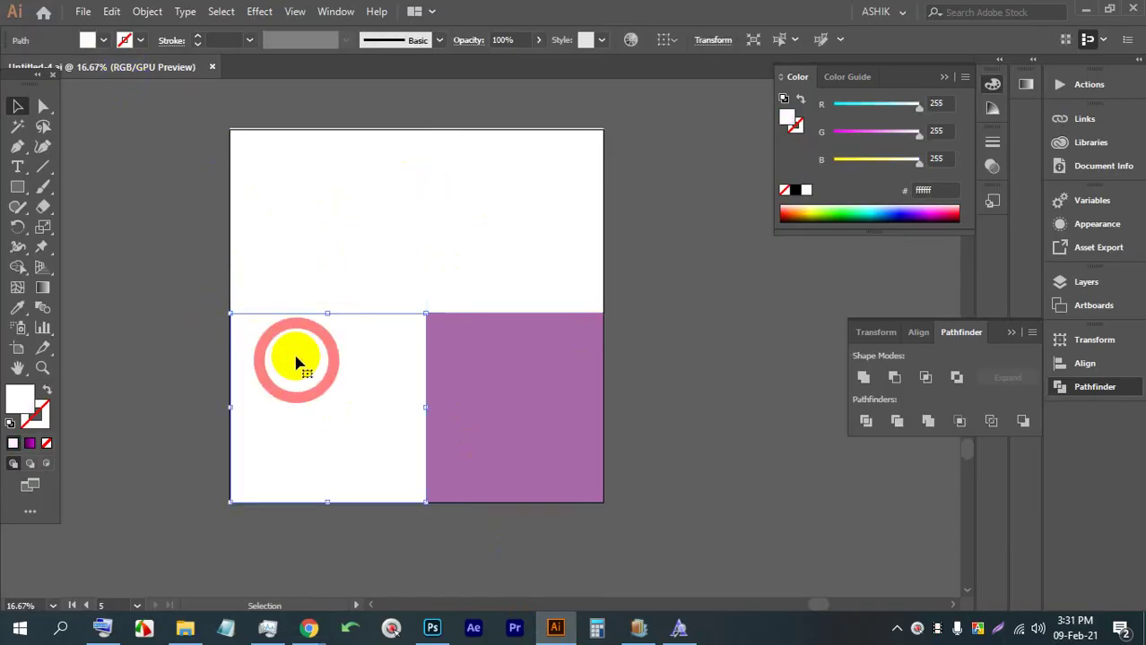
{"action": "left_click", "coordinate": [103, 40]}
{"action": "left_click", "coordinate": [122, 82]}
{"action": "left_click", "coordinate": [691, 199]}
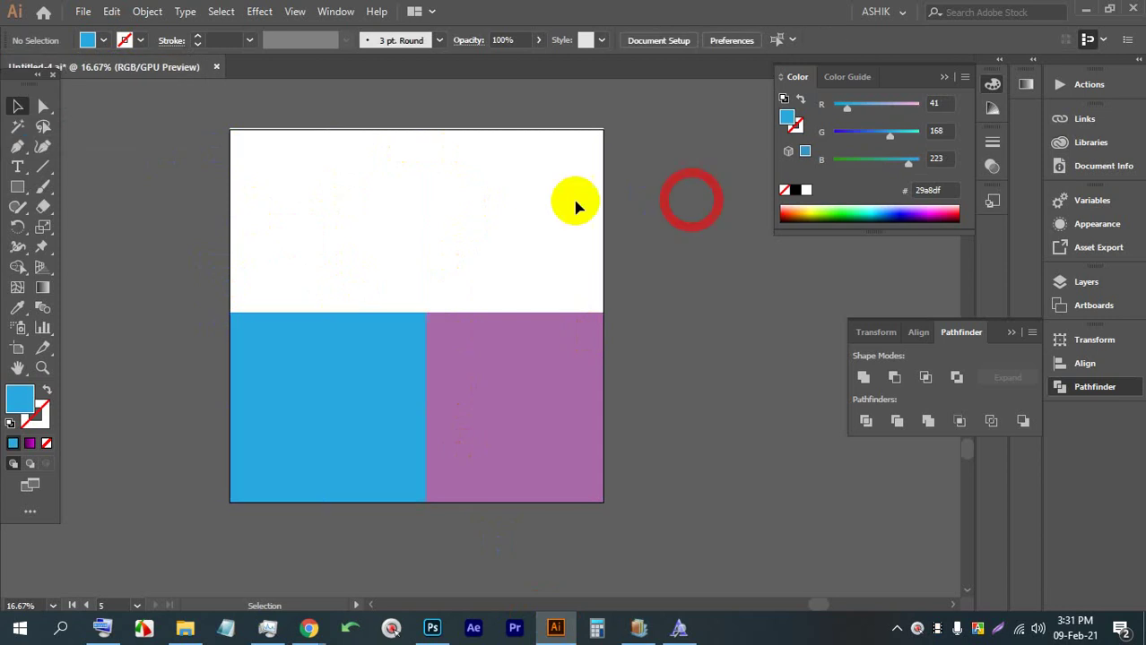
{"action": "left_click", "coordinate": [577, 204]}
{"action": "left_click", "coordinate": [103, 41]}
{"action": "left_click", "coordinate": [143, 70]}
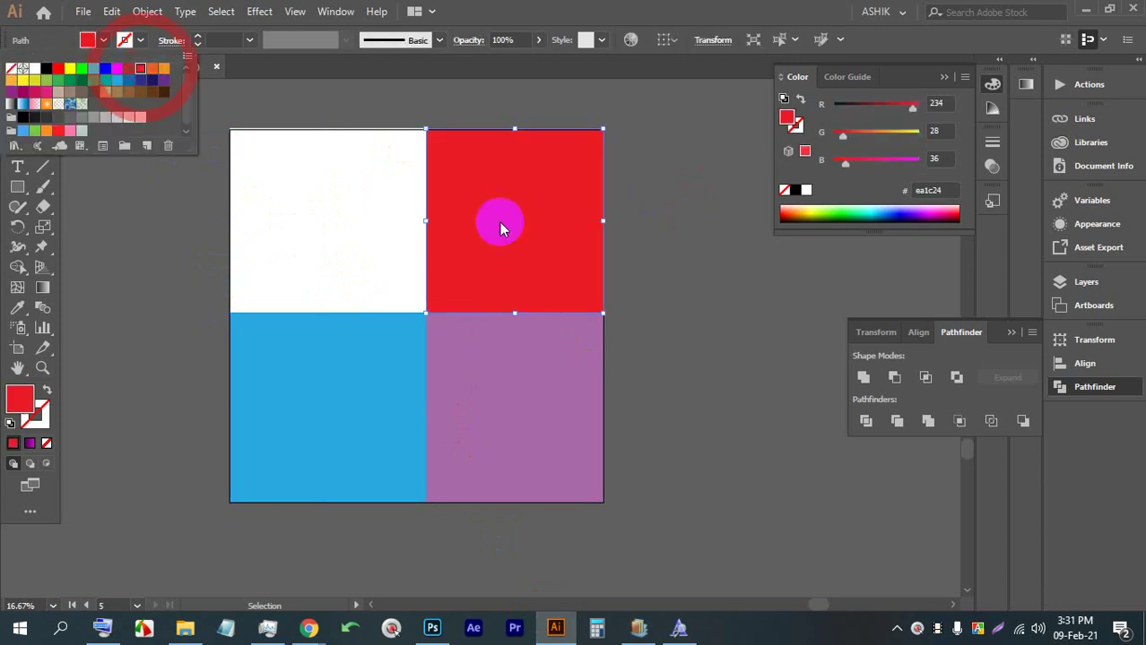
{"action": "left_click", "coordinate": [713, 302]}
Select all four coloured quadrant rectangles
{"action": "scroll", "coordinate": [451, 247], "scroll_direction": "up", "scroll_amount": 1}
{"action": "scroll", "coordinate": [499, 359], "scroll_direction": "down", "scroll_amount": 2}
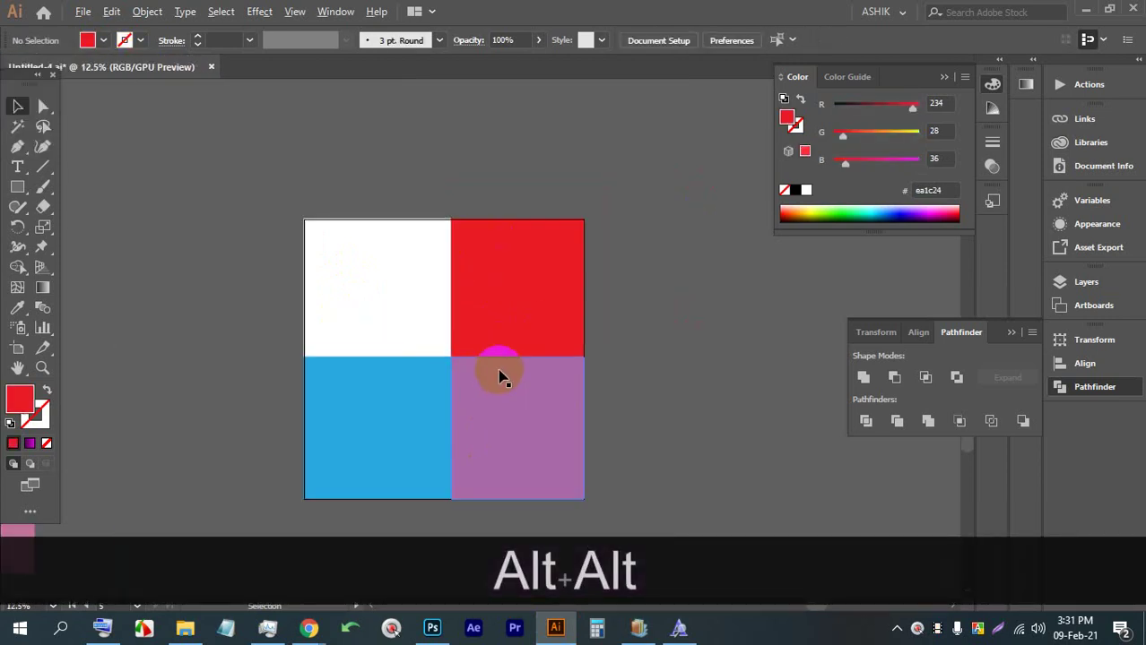
{"action": "scroll", "coordinate": [484, 346], "scroll_direction": "up", "scroll_amount": 1}
{"action": "scroll", "coordinate": [574, 363], "scroll_direction": "down", "scroll_amount": 1}
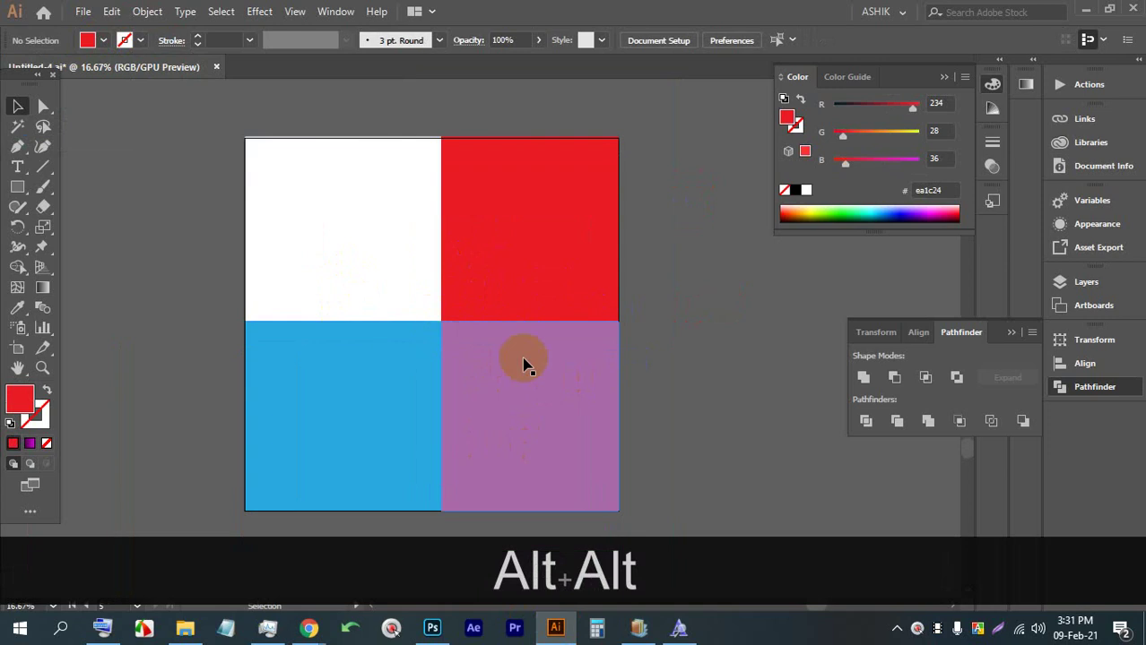
{"action": "left_click_drag", "start_coordinate": [709, 427], "coordinate": [240, 257]}
Delete the coloured rectangles and draw a 2000 x 2000 px square covering the artboard
{"action": "key", "text": "BackSpace"}
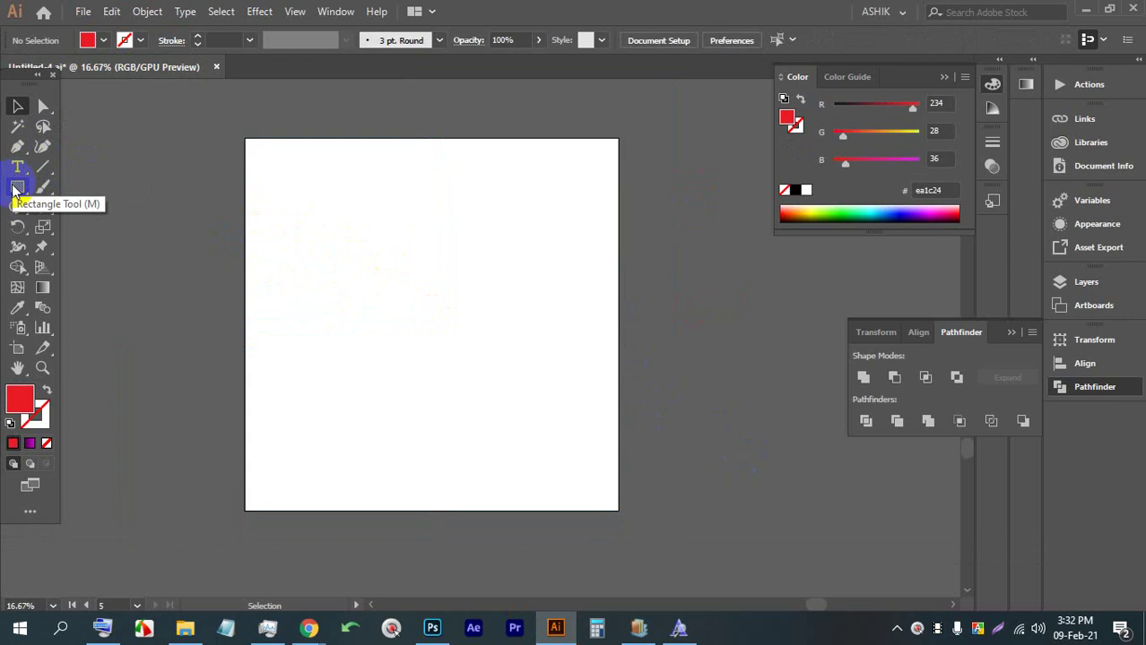
{"action": "left_click", "coordinate": [14, 187]}
{"action": "left_click_drag", "start_coordinate": [244, 136], "coordinate": [618, 509]}
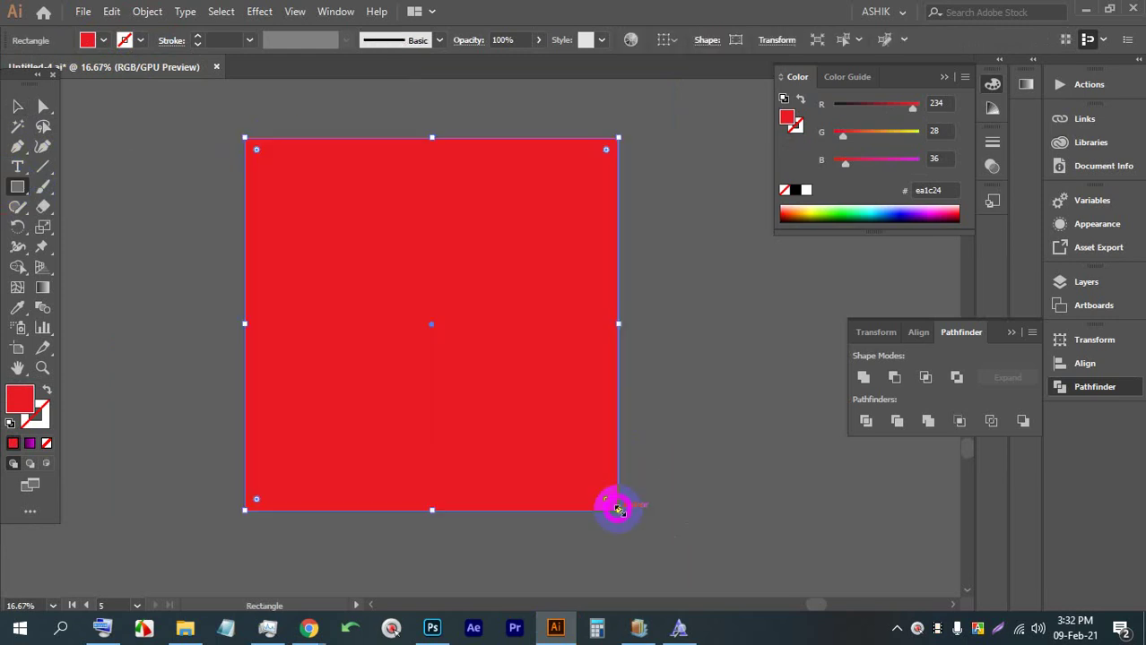
Draw a horizontal line across the artboard and centre it vertically relative to the artboard
{"action": "left_click", "coordinate": [15, 148]}
{"action": "left_click", "coordinate": [184, 317]}
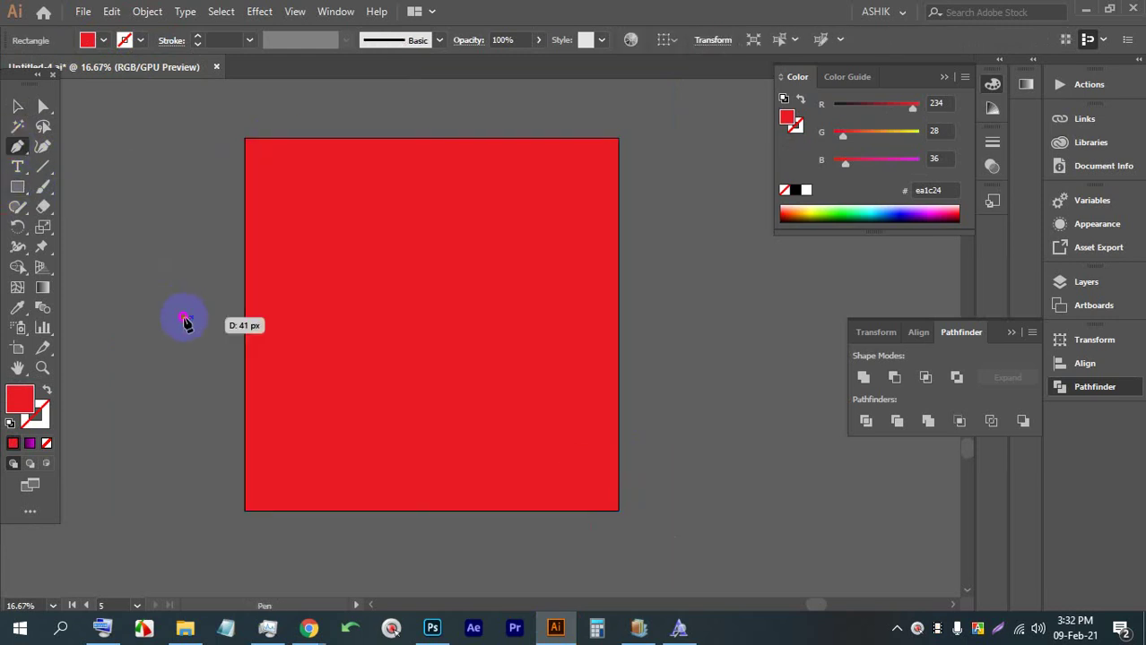
{"action": "left_click", "coordinate": [693, 318]}
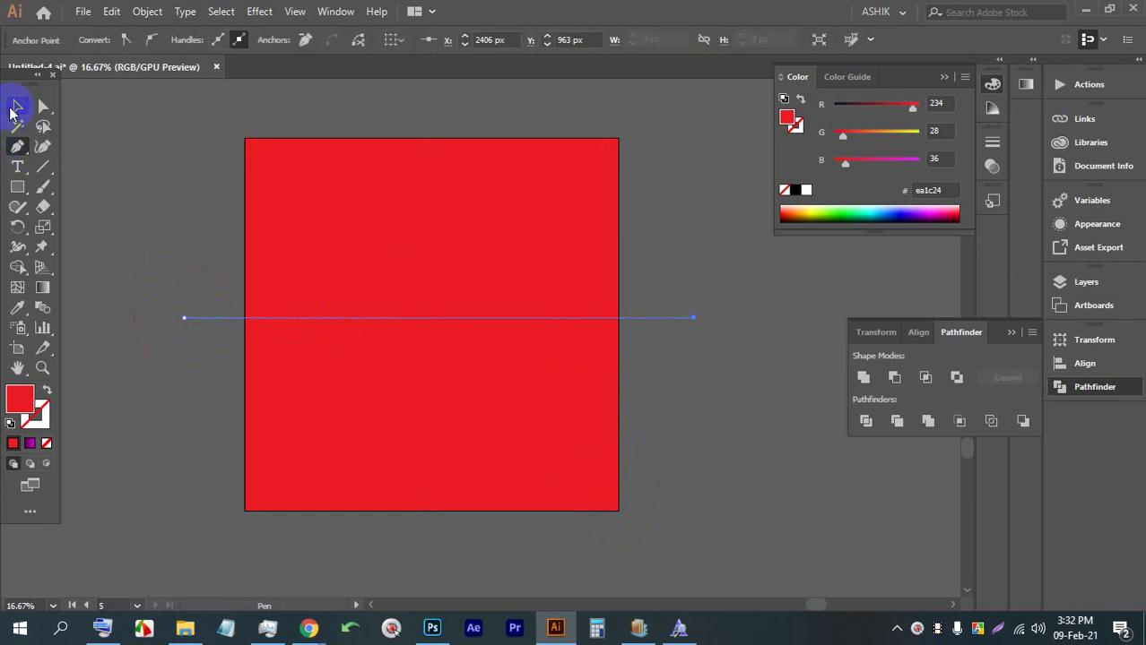
{"action": "left_click", "coordinate": [17, 106]}
{"action": "left_click", "coordinate": [132, 225]}
{"action": "left_click", "coordinate": [192, 317]}
{"action": "left_click", "coordinate": [401, 197], "text": "shift"}
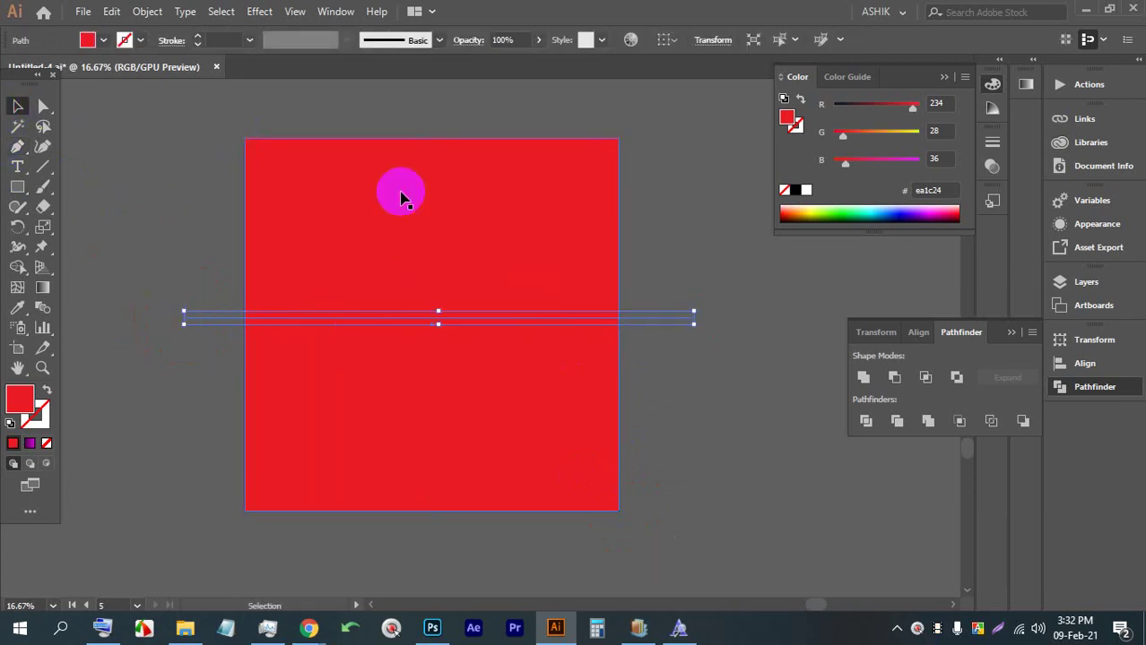
{"action": "left_click", "coordinate": [665, 37]}
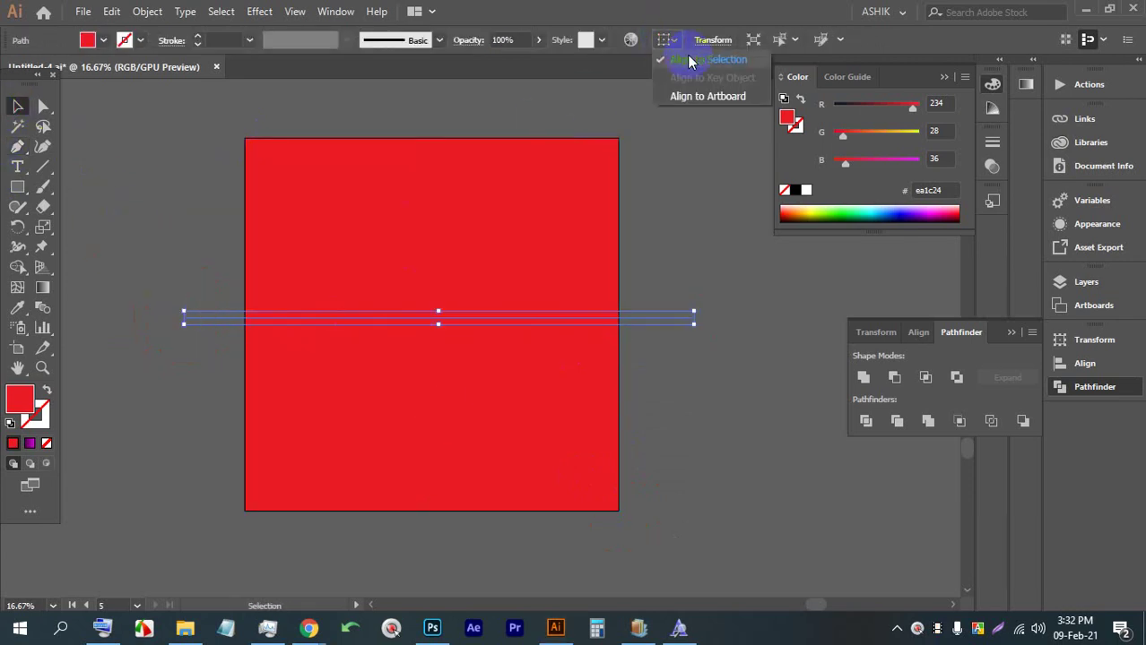
{"action": "left_click", "coordinate": [709, 96]}
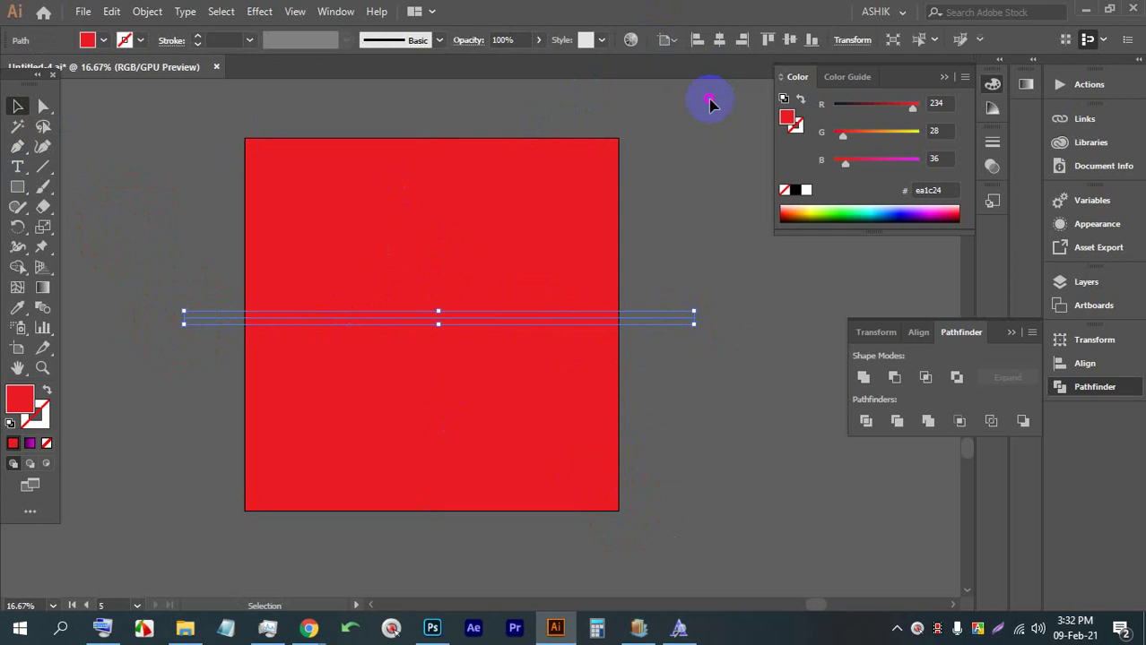
{"action": "left_click", "coordinate": [789, 40]}
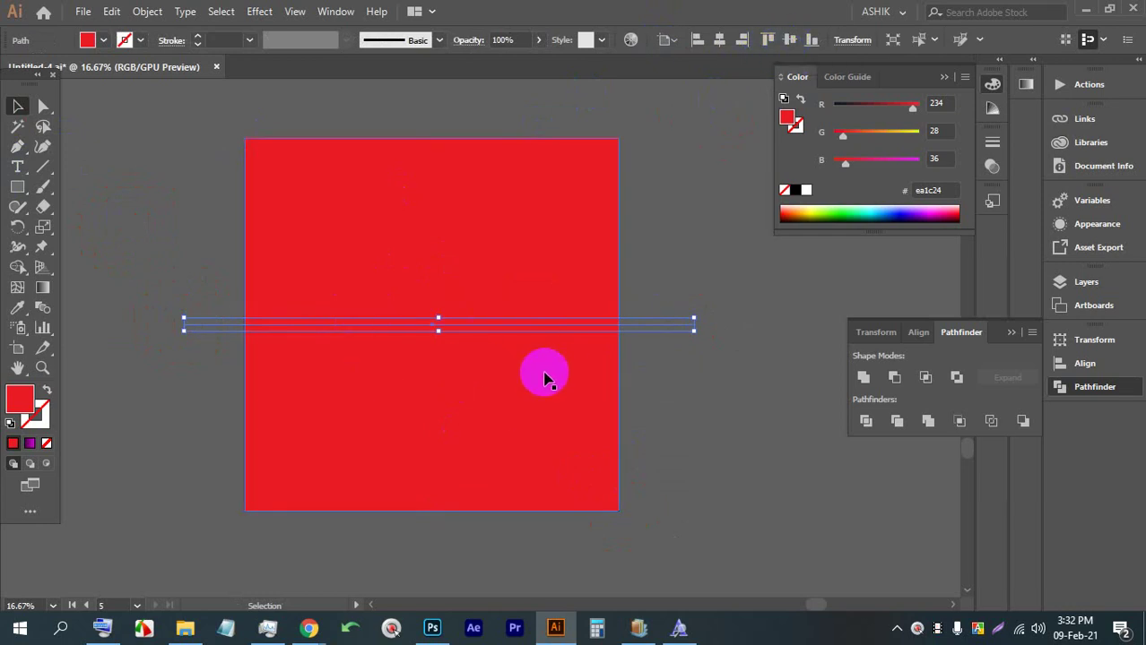
Draw a vertical line across the artboard, centre it horizontally, and select everything
{"action": "left_click", "coordinate": [16, 147]}
{"action": "left_click", "coordinate": [383, 110]}
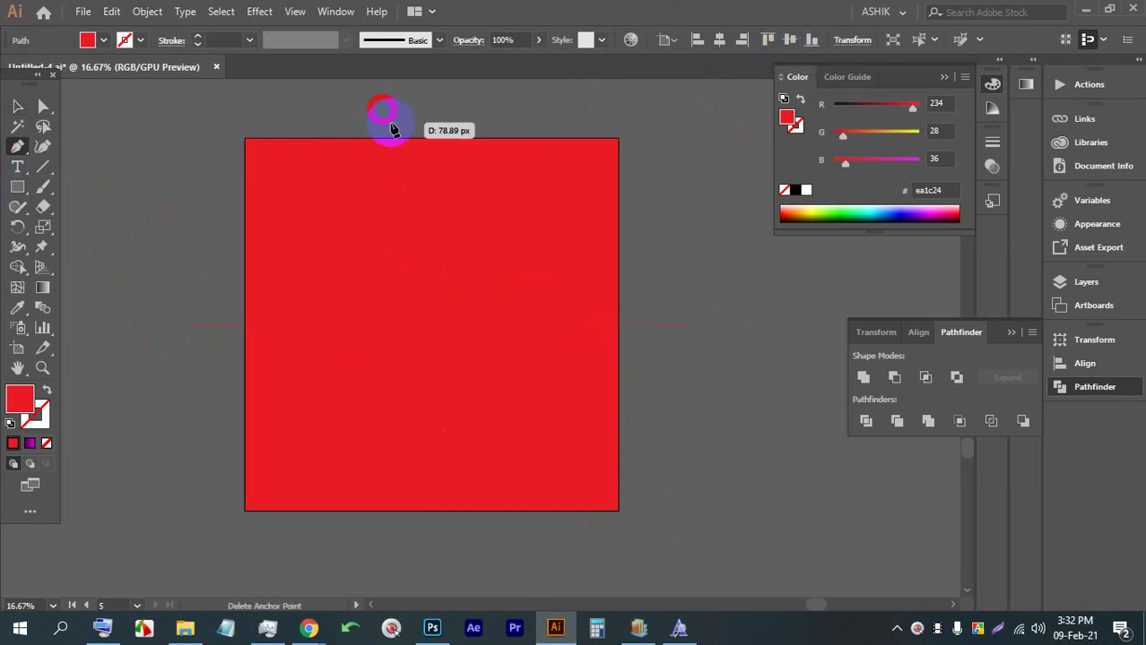
{"action": "left_click", "coordinate": [385, 547], "text": "shift"}
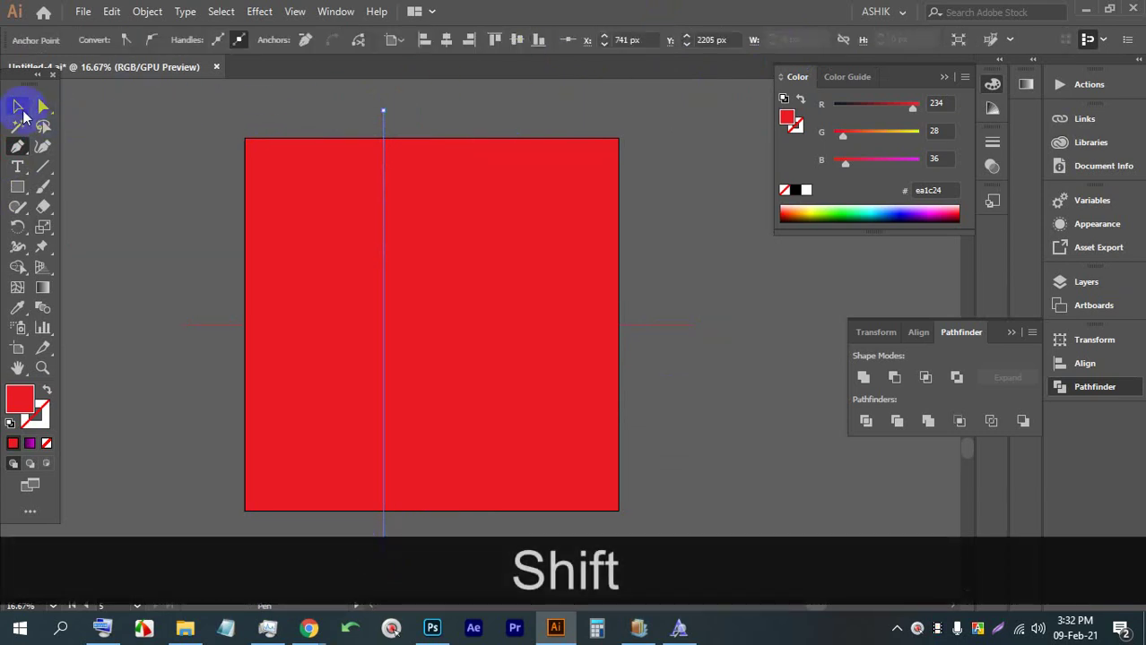
{"action": "left_click_drag", "start_coordinate": [339, 79], "coordinate": [407, 114]}
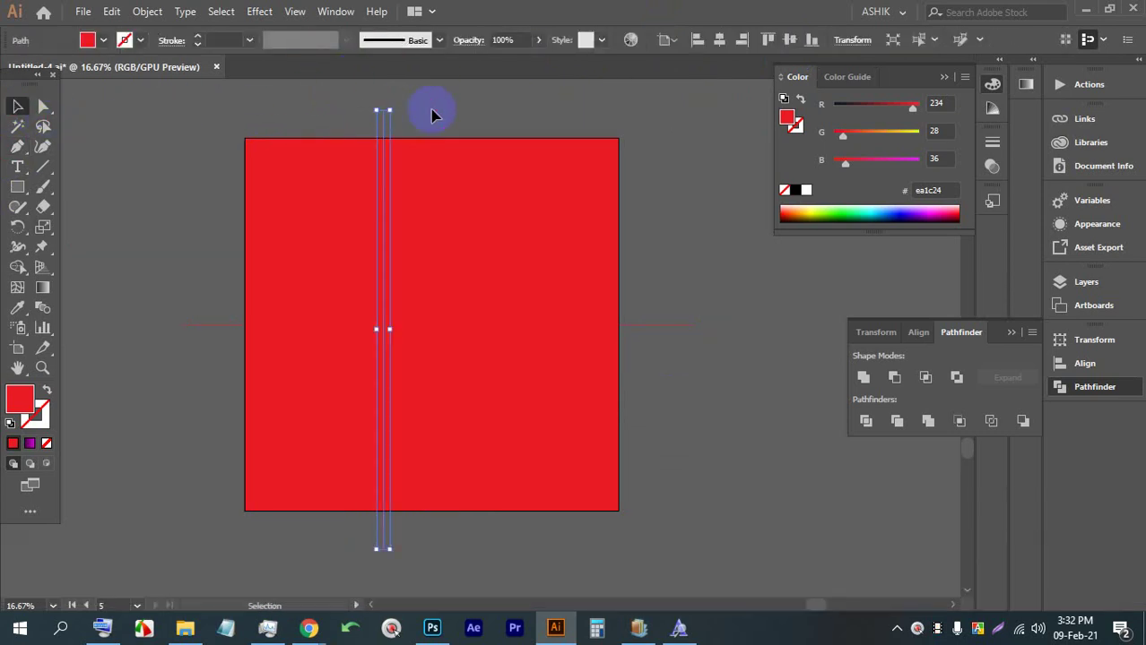
{"action": "left_click", "coordinate": [721, 41]}
{"action": "left_click", "coordinate": [720, 422]}
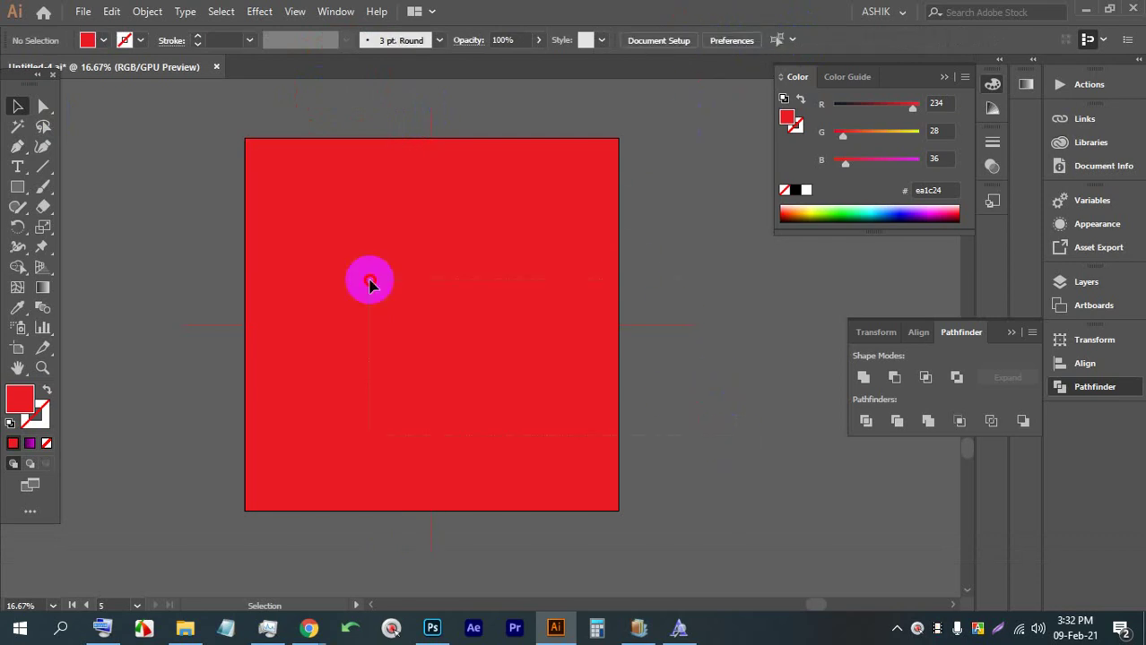
{"action": "key", "text": "ctrl+a"}
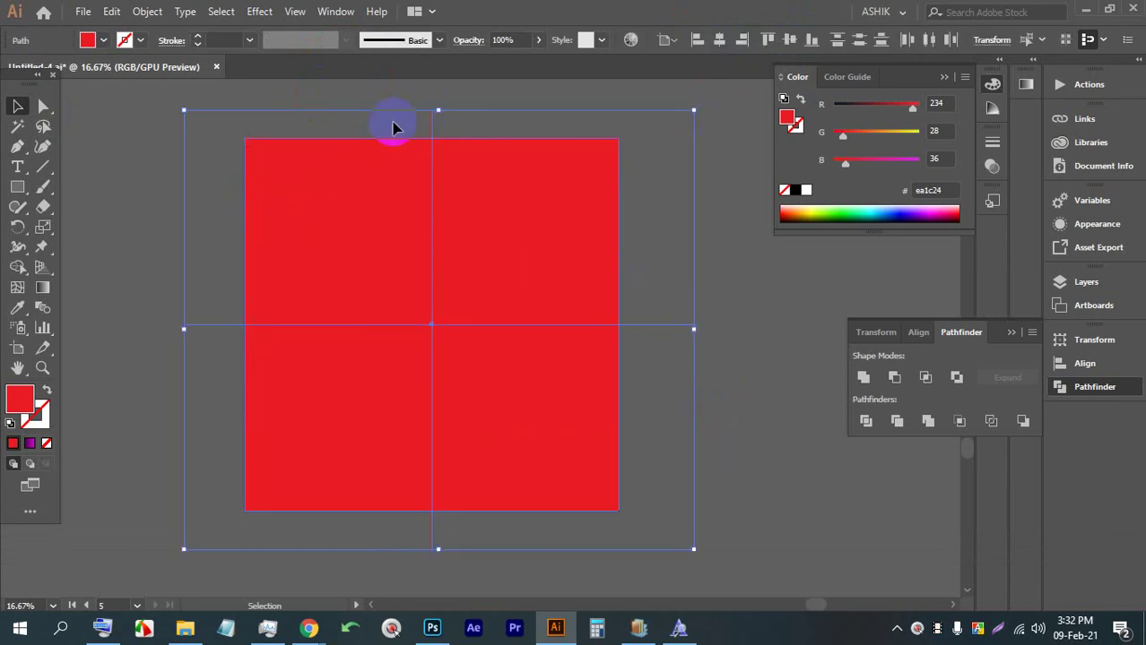
Divide the square along both lines and ungroup the four pieces
{"action": "left_click", "coordinate": [866, 424]}
{"action": "right_click", "coordinate": [486, 244]}
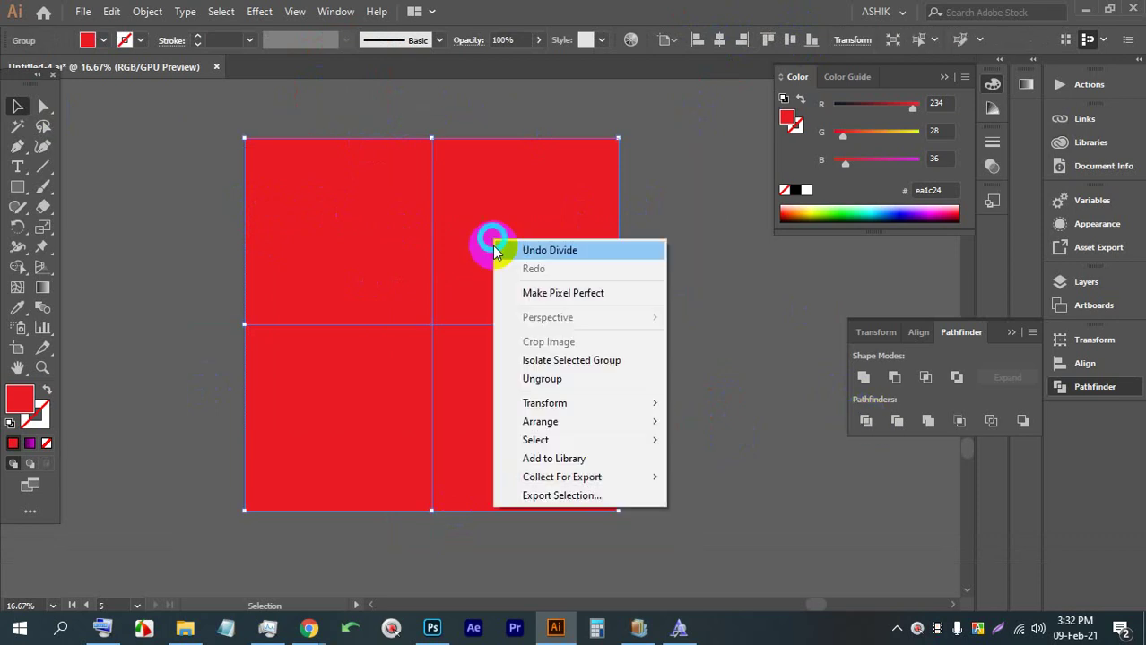
{"action": "left_click", "coordinate": [543, 376]}
Fill the bottom-right quadrant with pink #eb6cef via the Color Picker
{"action": "left_click", "coordinate": [555, 249]}
{"action": "left_click", "coordinate": [438, 384]}
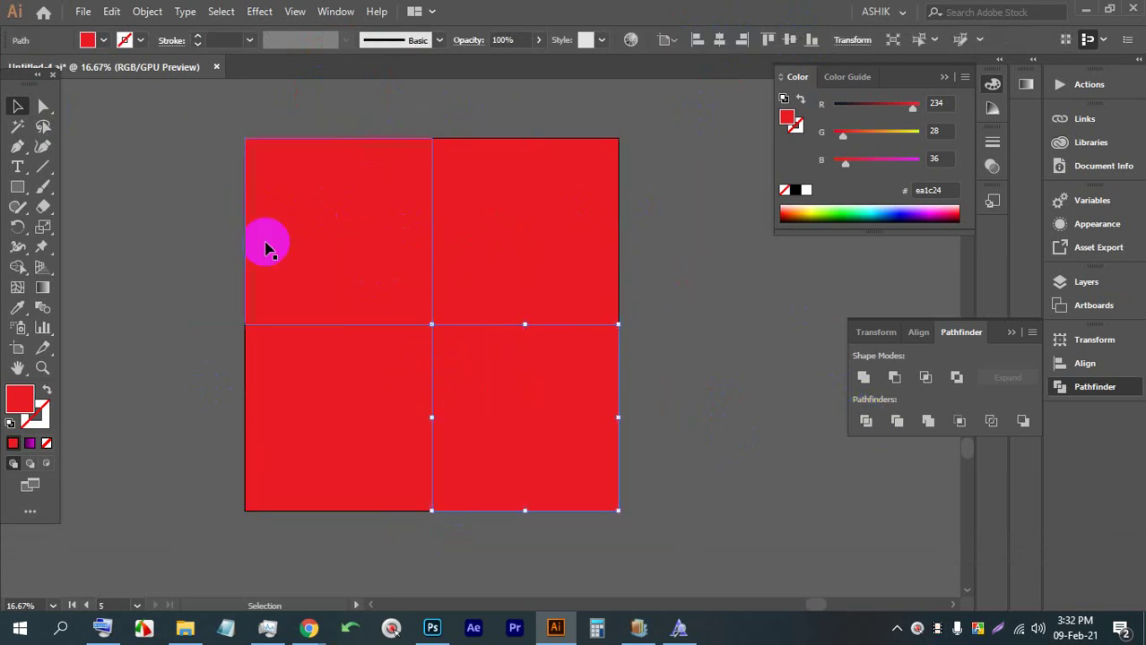
{"action": "double_click", "coordinate": [19, 395]}
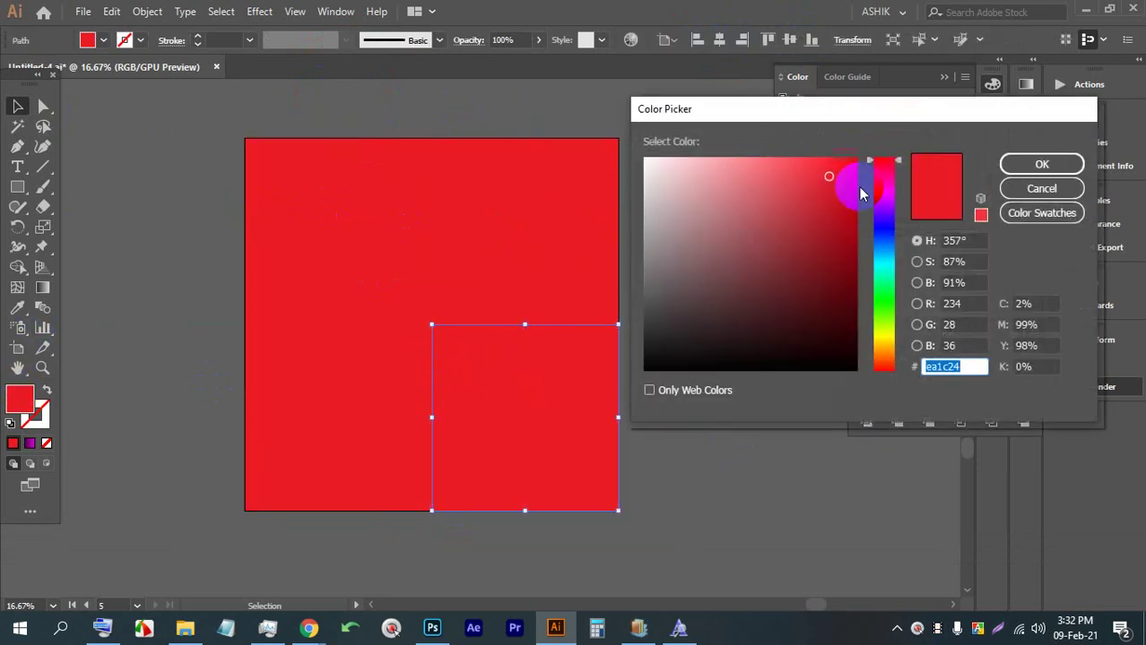
{"action": "left_click", "coordinate": [878, 187]}
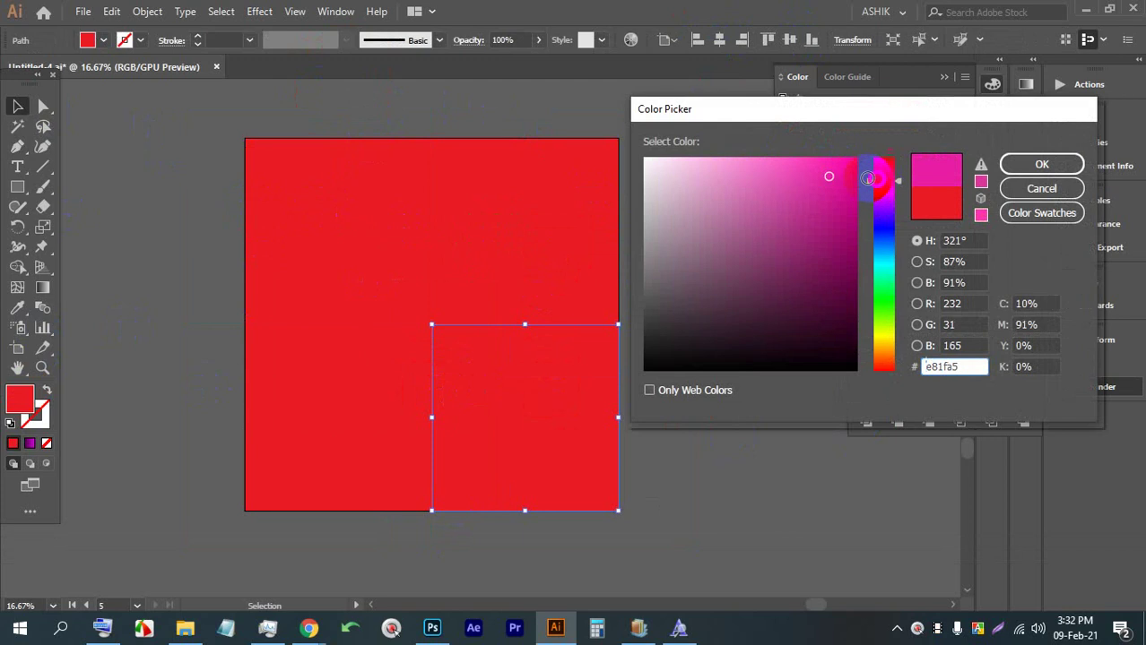
{"action": "left_click", "coordinate": [797, 160]}
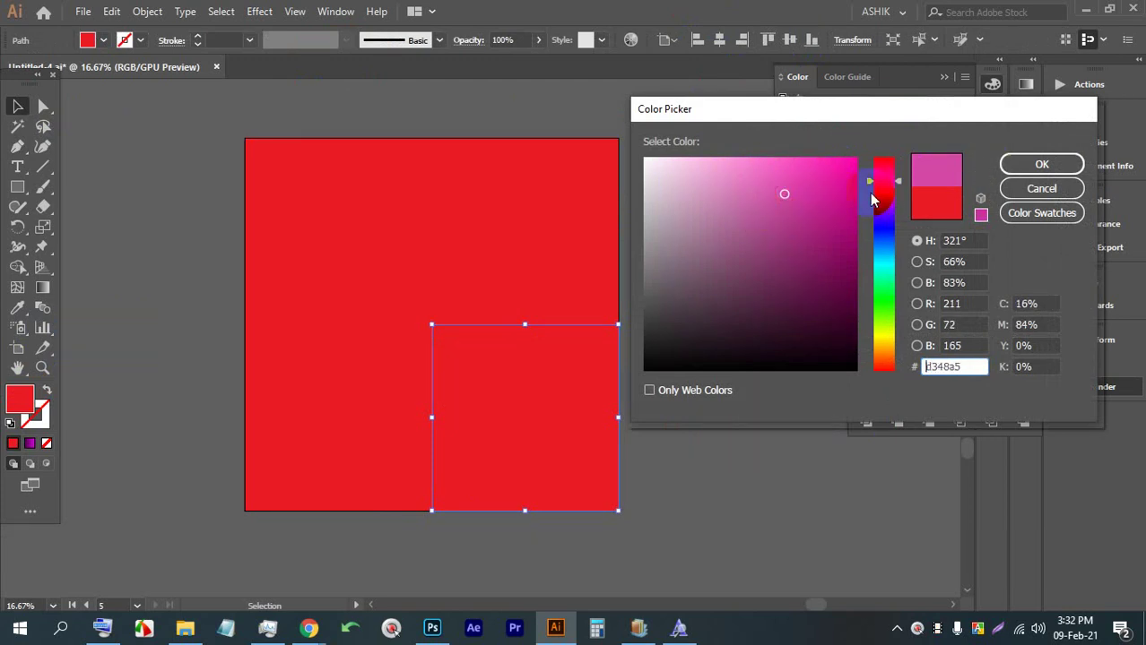
{"action": "left_click_drag", "start_coordinate": [880, 200], "coordinate": [882, 194]}
{"action": "left_click", "coordinate": [800, 176]}
{"action": "left_click", "coordinate": [760, 171]}
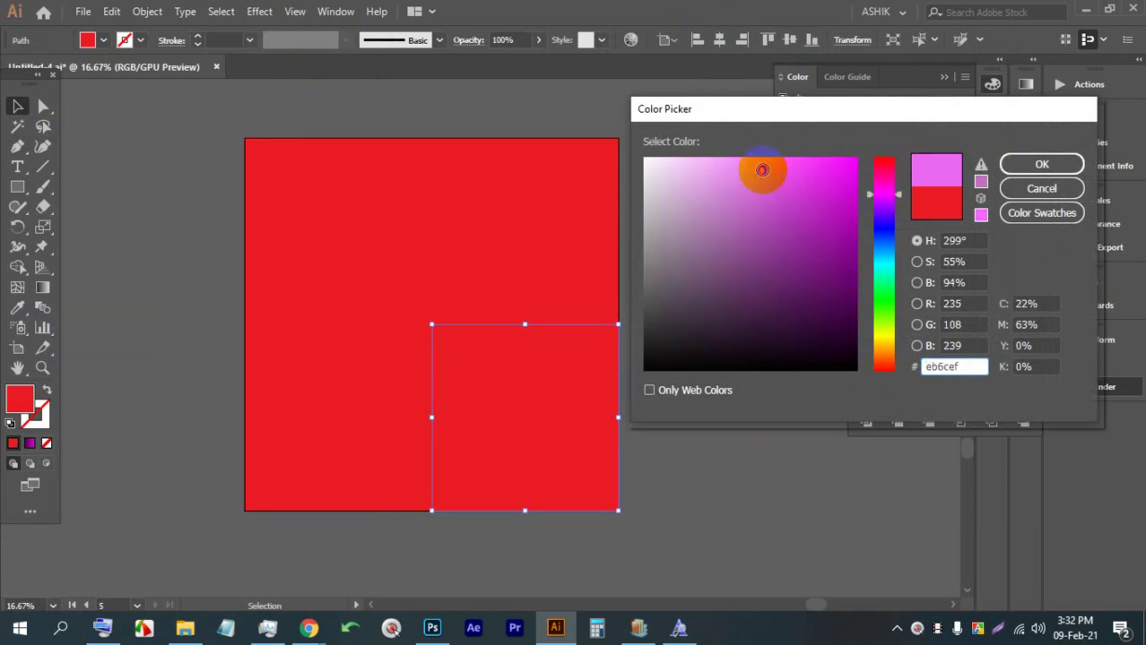
{"action": "left_click", "coordinate": [1032, 165]}
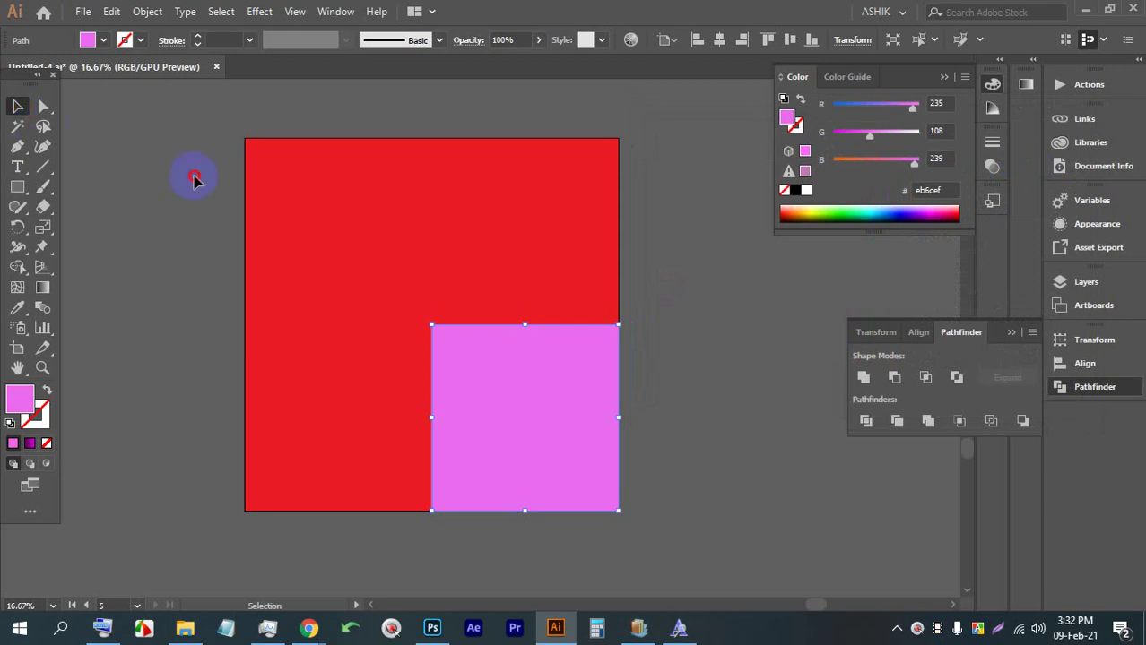
Fill the top-left quadrant white, then save and dismiss the save warning
{"action": "left_click", "coordinate": [340, 180]}
{"action": "left_click", "coordinate": [104, 41]}
{"action": "left_click", "coordinate": [16, 70]}
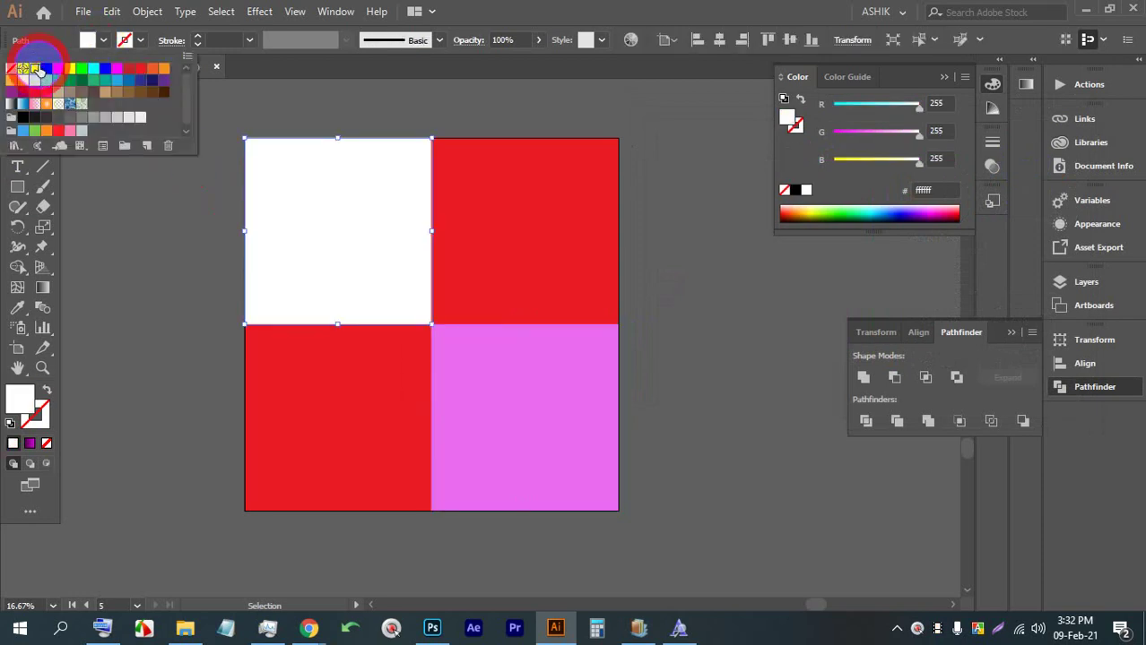
{"action": "left_click", "coordinate": [154, 235]}
{"action": "left_click", "coordinate": [153, 235]}
{"action": "key", "text": "ctrl+s"}
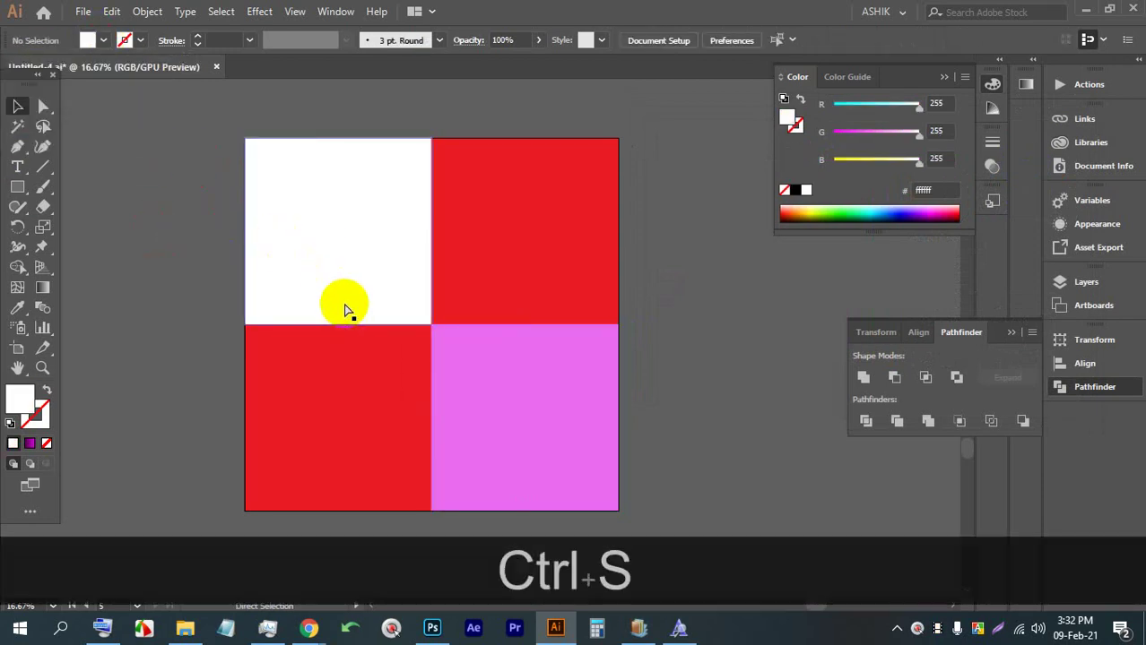
{"action": "key", "text": "ctrl+s"}
{"action": "left_click", "coordinate": [638, 426]}
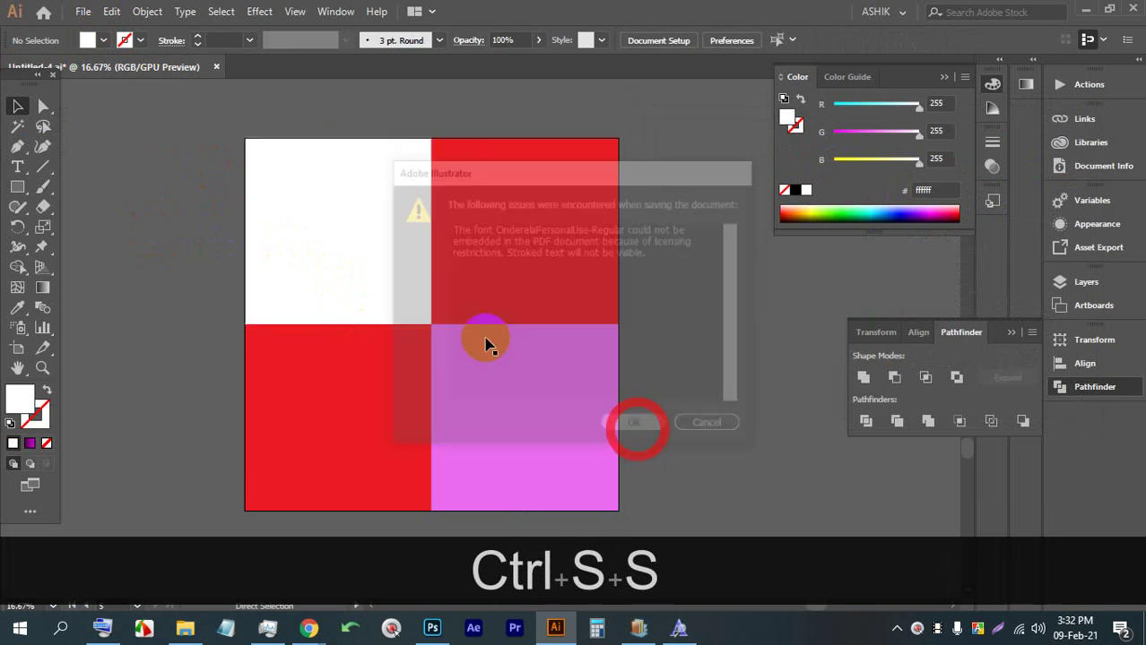
Close the SM899144, Lorem Ipsum, Settings and SM899263 Chrome tabs, glance at Facebook and Meet, and return to Illustrator
{"action": "mouse_move", "coordinate": [308, 628]}
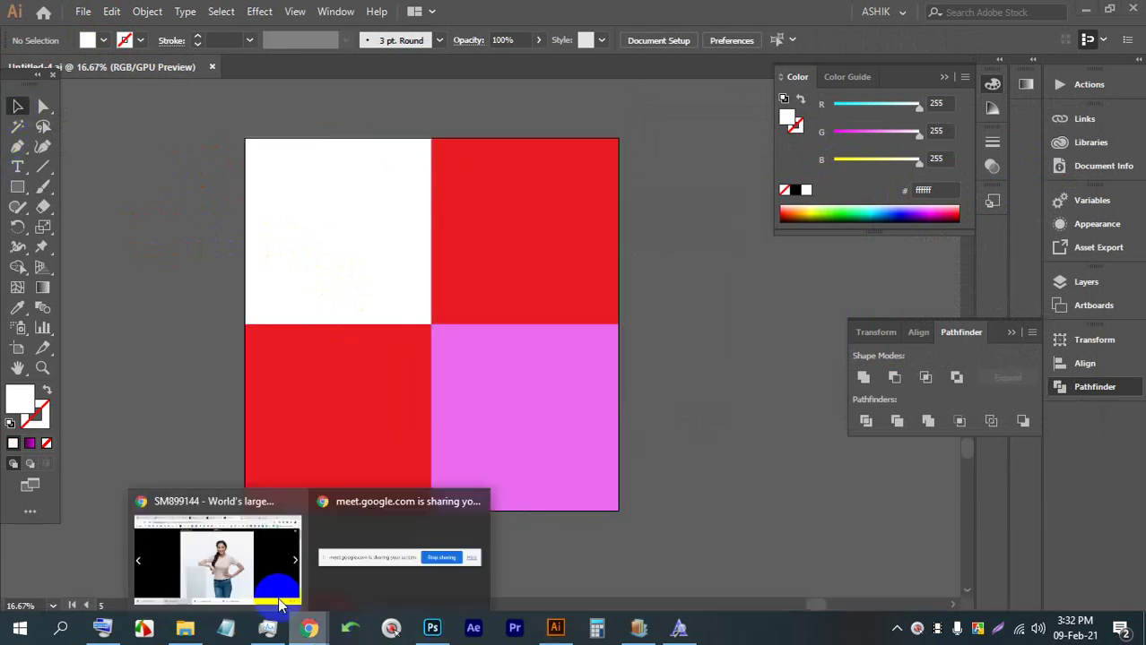
{"action": "left_click", "coordinate": [247, 491]}
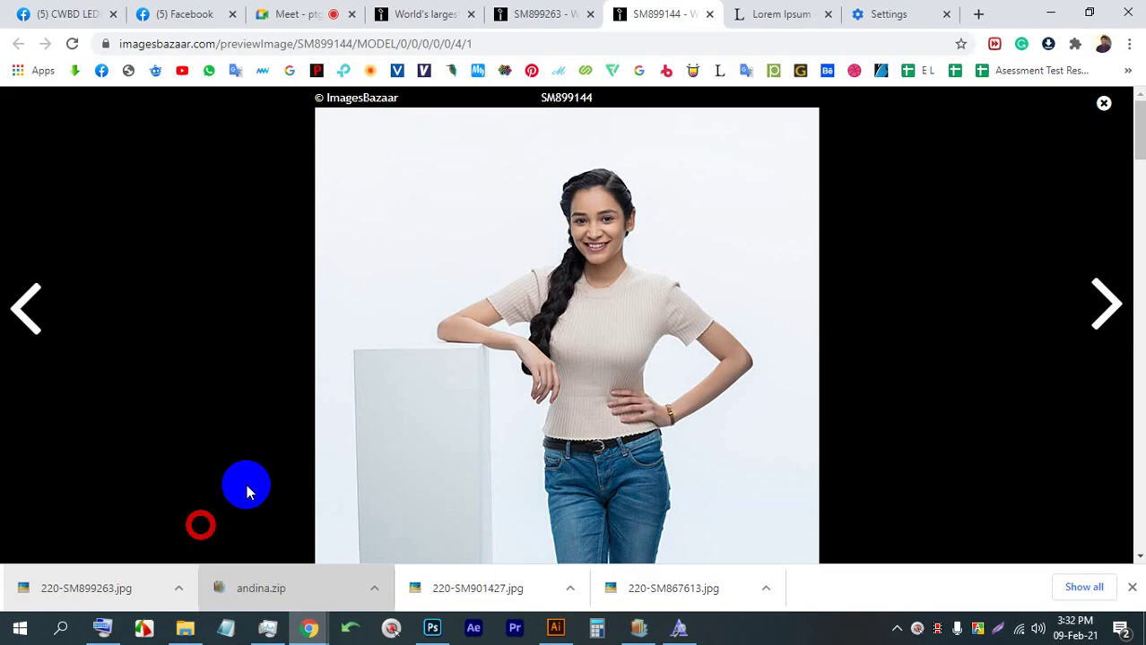
{"action": "left_click", "coordinate": [710, 14]}
{"action": "left_click", "coordinate": [709, 15]}
{"action": "left_click", "coordinate": [709, 15]}
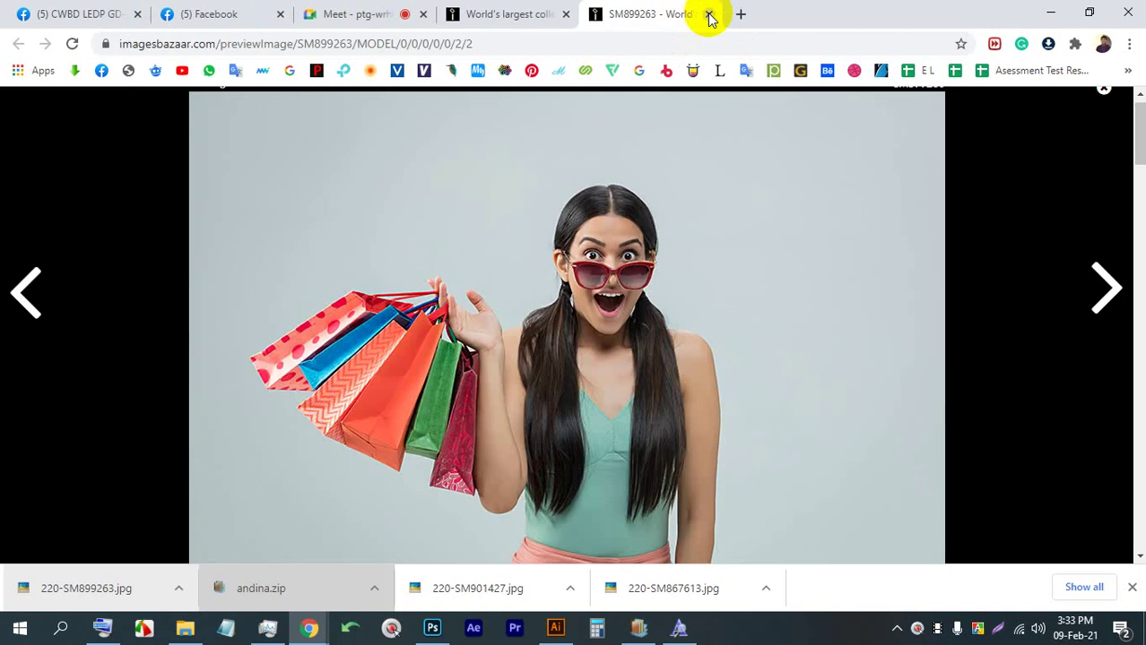
{"action": "left_click", "coordinate": [709, 16]}
{"action": "left_click", "coordinate": [274, 15]}
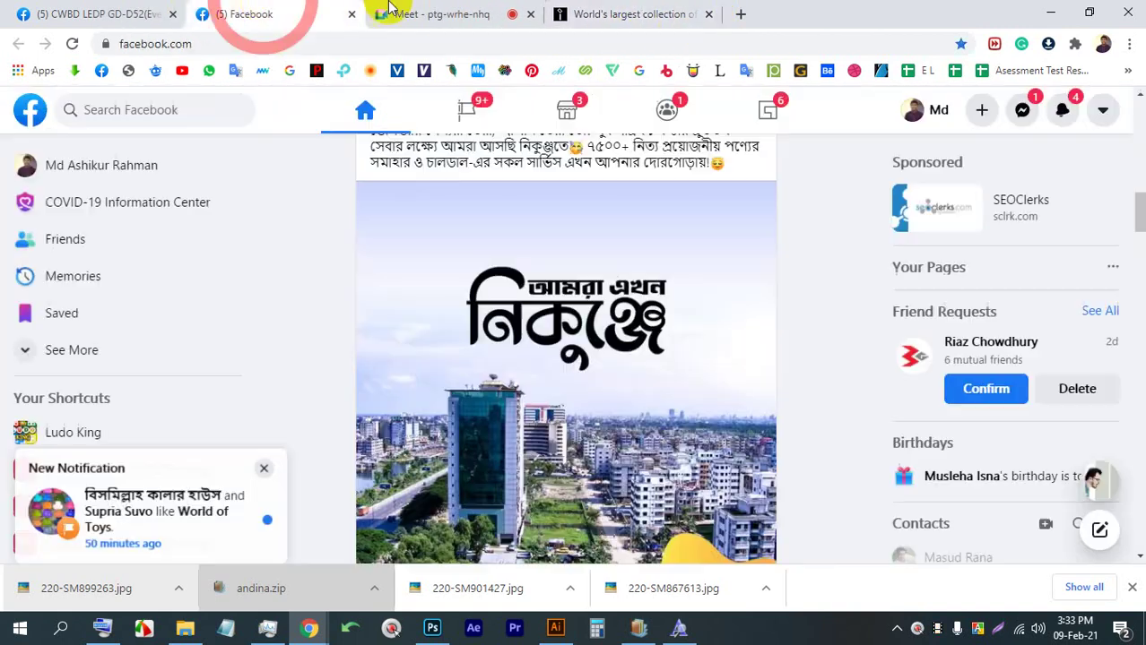
{"action": "left_click", "coordinate": [428, 11]}
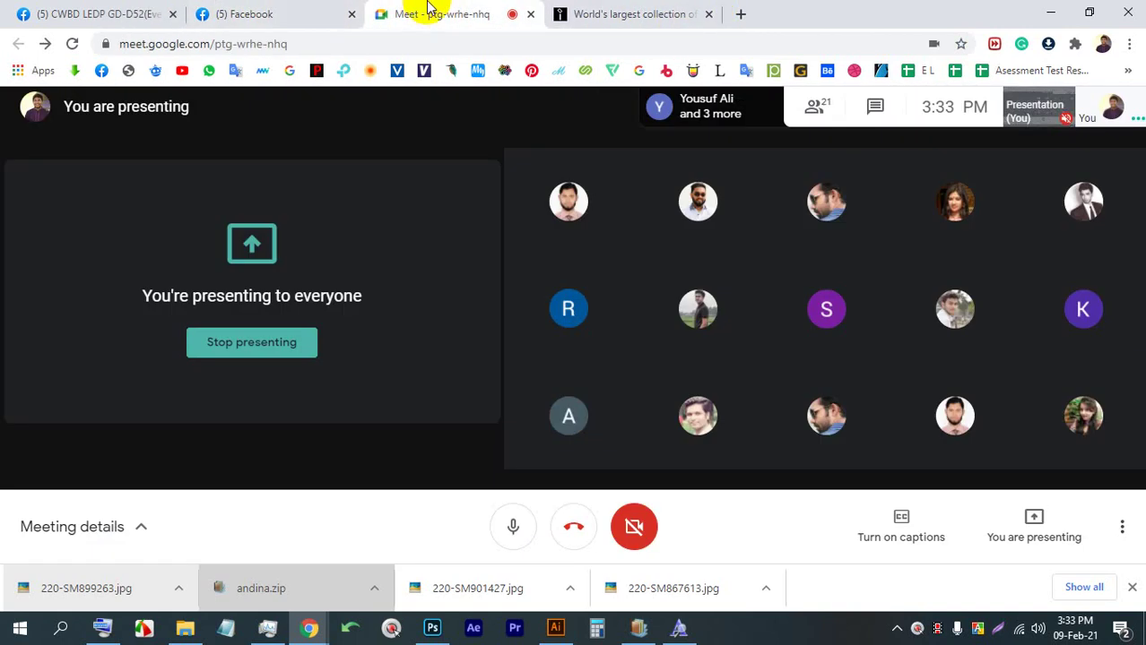
{"action": "left_click", "coordinate": [556, 627]}
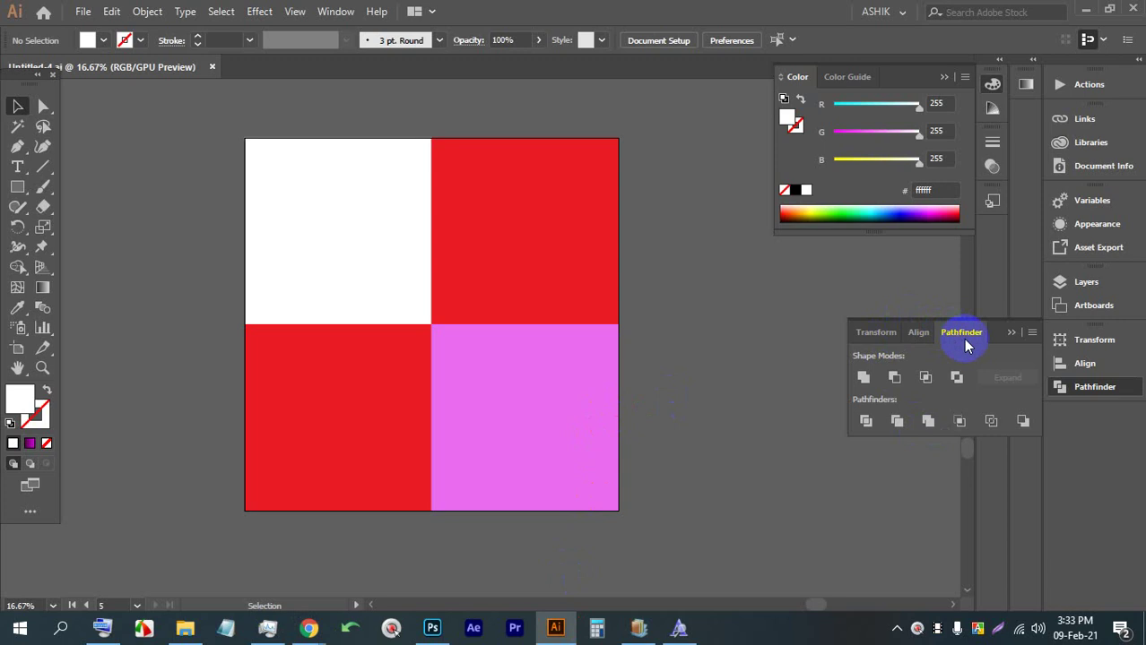
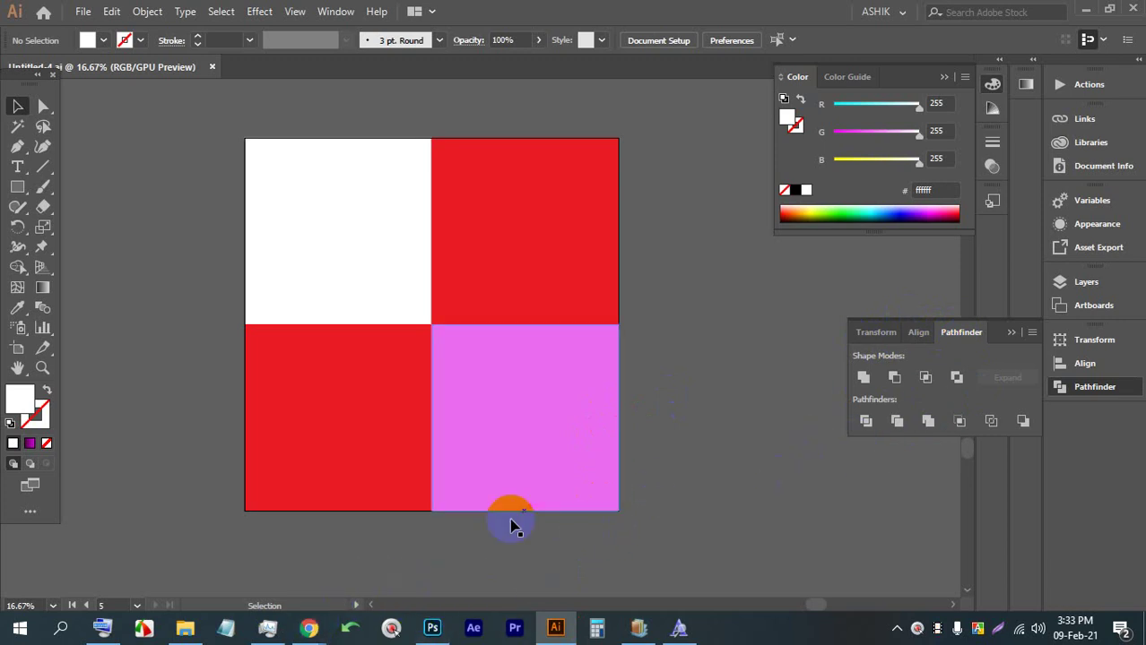
Pan the four-square artwork into view, glance at the Meet call and Photoshop, then return to Illustrator
{"action": "key", "text": "space"}
{"action": "left_click_drag", "start_coordinate": [704, 426], "coordinate": [294, 410]}
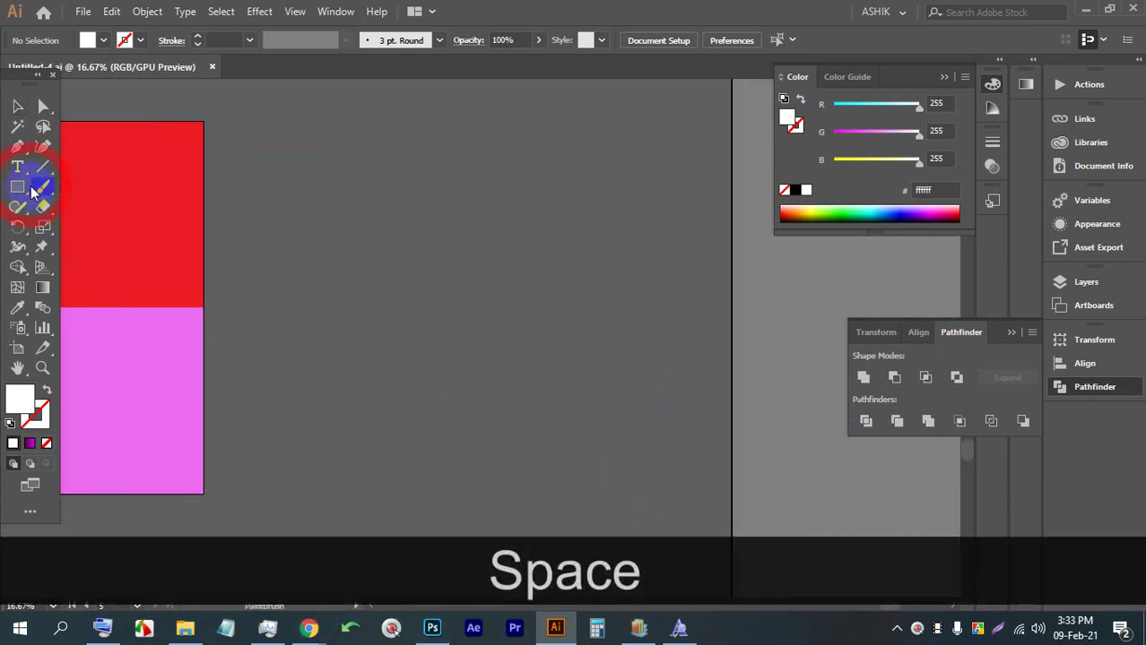
{"action": "left_click_drag", "start_coordinate": [180, 244], "coordinate": [602, 258]}
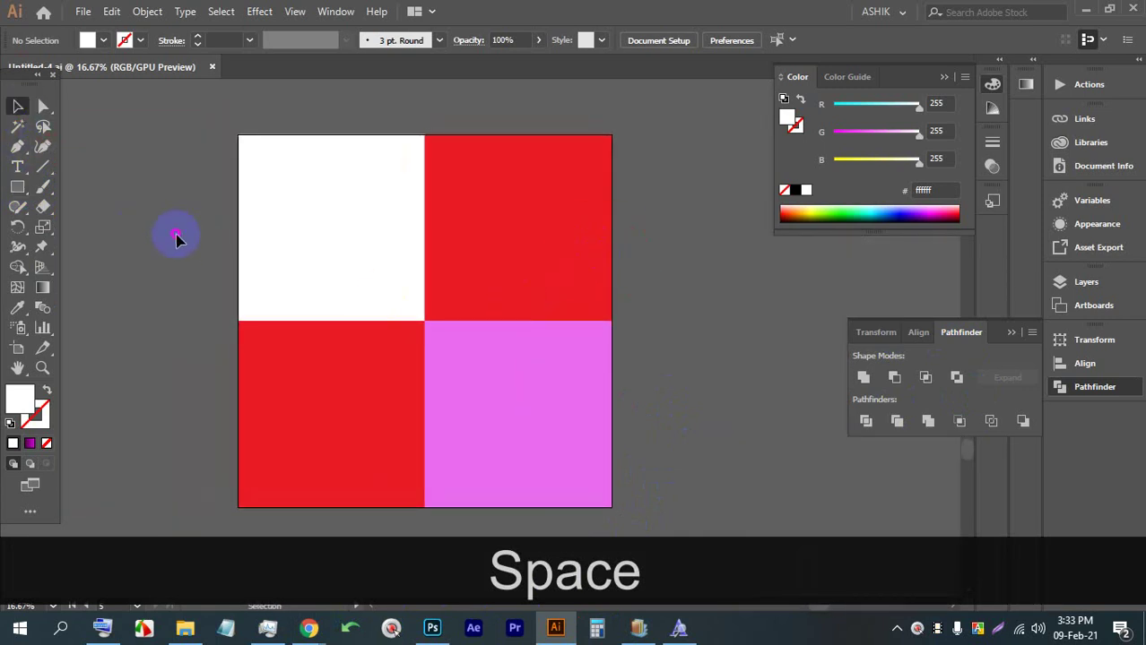
{"action": "mouse_move", "coordinate": [305, 618]}
{"action": "left_click", "coordinate": [240, 537]}
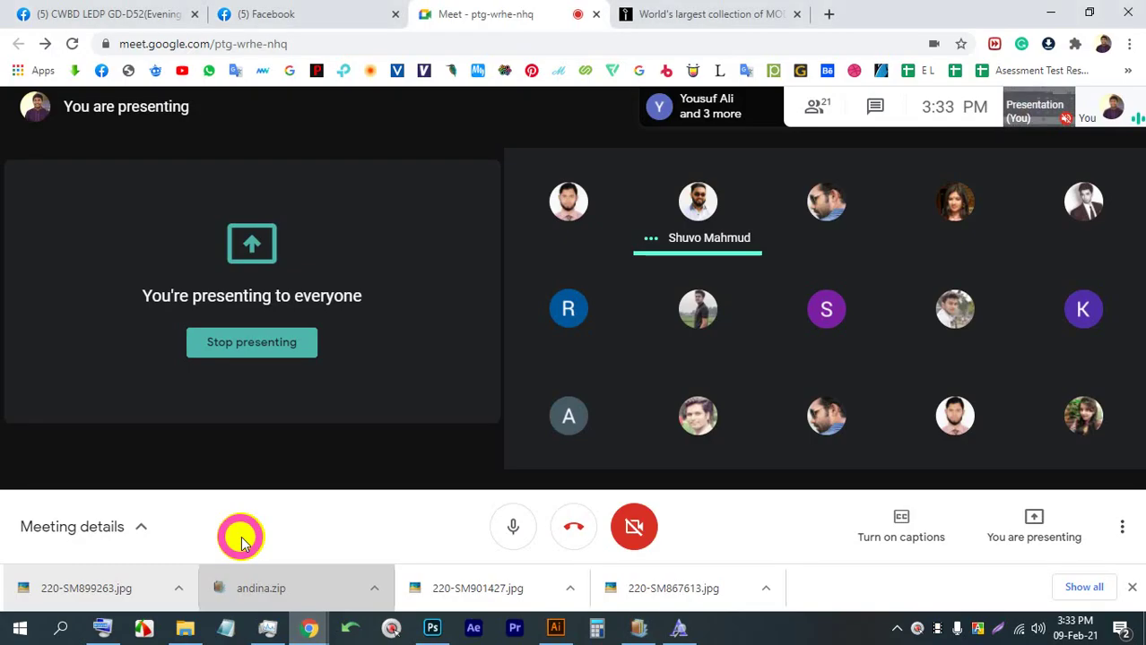
{"action": "left_click", "coordinate": [432, 627]}
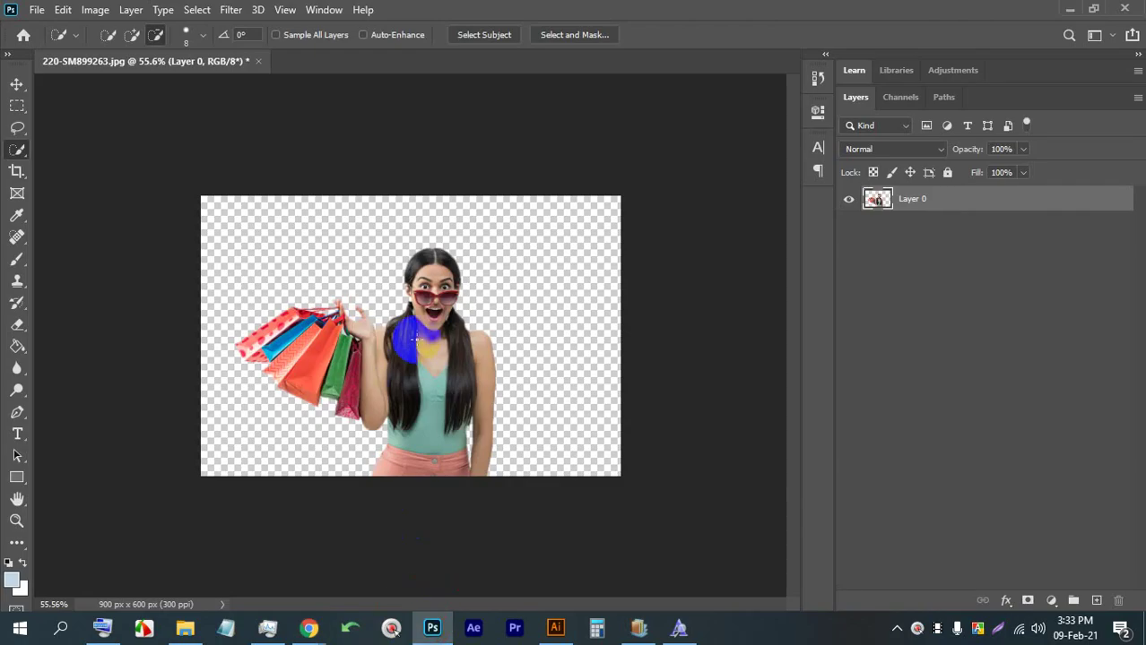
{"action": "left_click", "coordinate": [432, 627]}
{"action": "left_click", "coordinate": [555, 628]}
Alt-drag the four-square artboard to create a copy to the right of the original
{"action": "key", "text": "alt"}
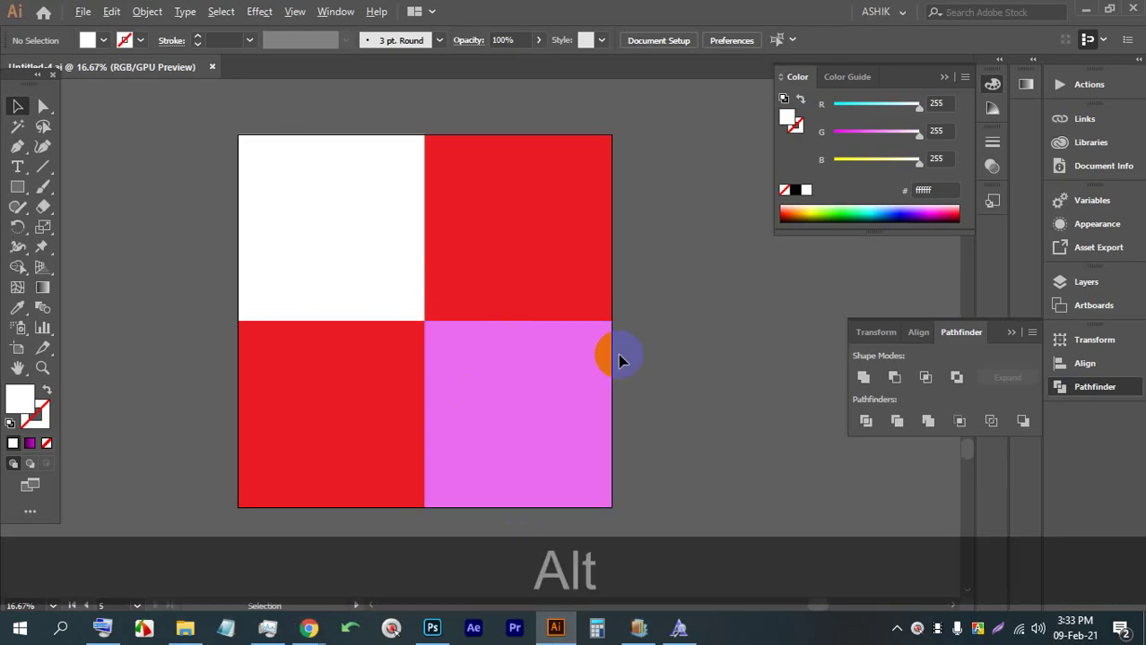
{"action": "left_click_drag", "start_coordinate": [659, 362], "coordinate": [599, 320]}
{"action": "scroll", "coordinate": [600, 320], "scroll_direction": "down", "scroll_amount": 1}
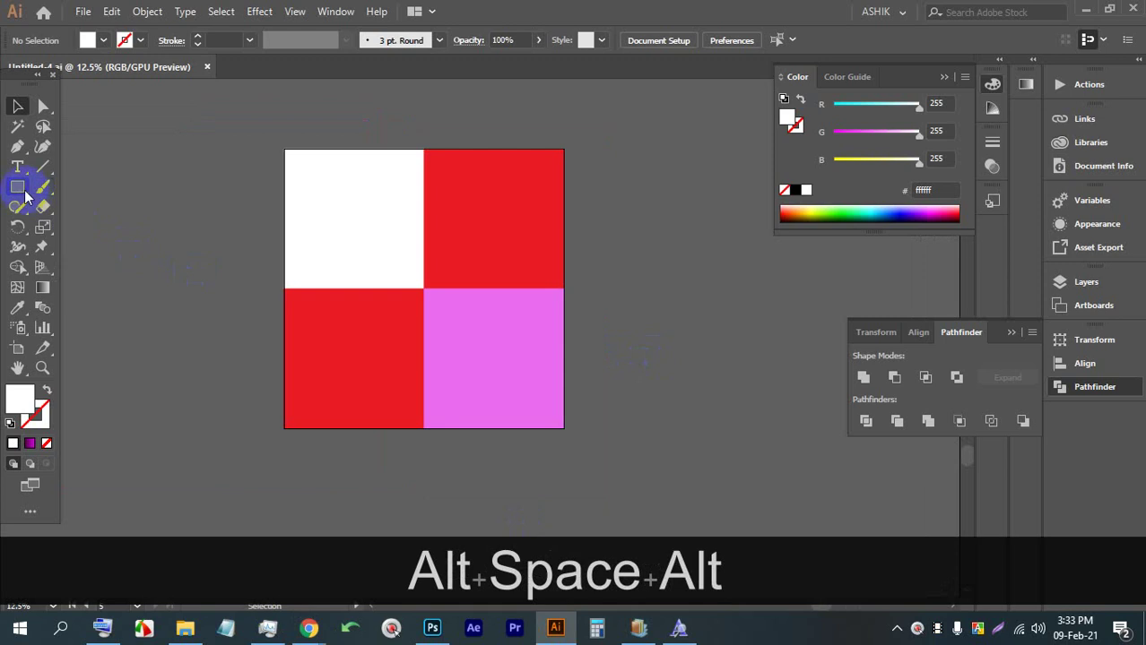
{"action": "left_click_drag", "start_coordinate": [533, 306], "coordinate": [166, 309]}
{"action": "left_click", "coordinate": [20, 348]}
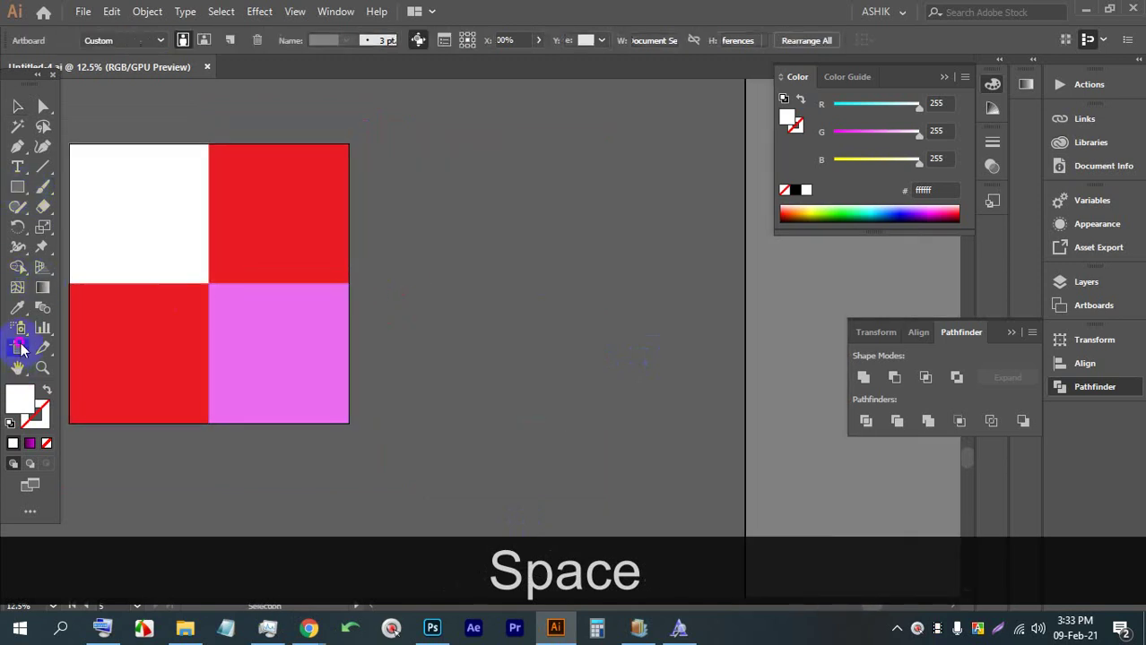
{"action": "left_click_drag", "start_coordinate": [229, 271], "coordinate": [592, 265]}
Marquee-select the four coloured rectangles on the copied artboard
{"action": "scroll", "coordinate": [594, 263], "scroll_direction": "up", "scroll_amount": 1}
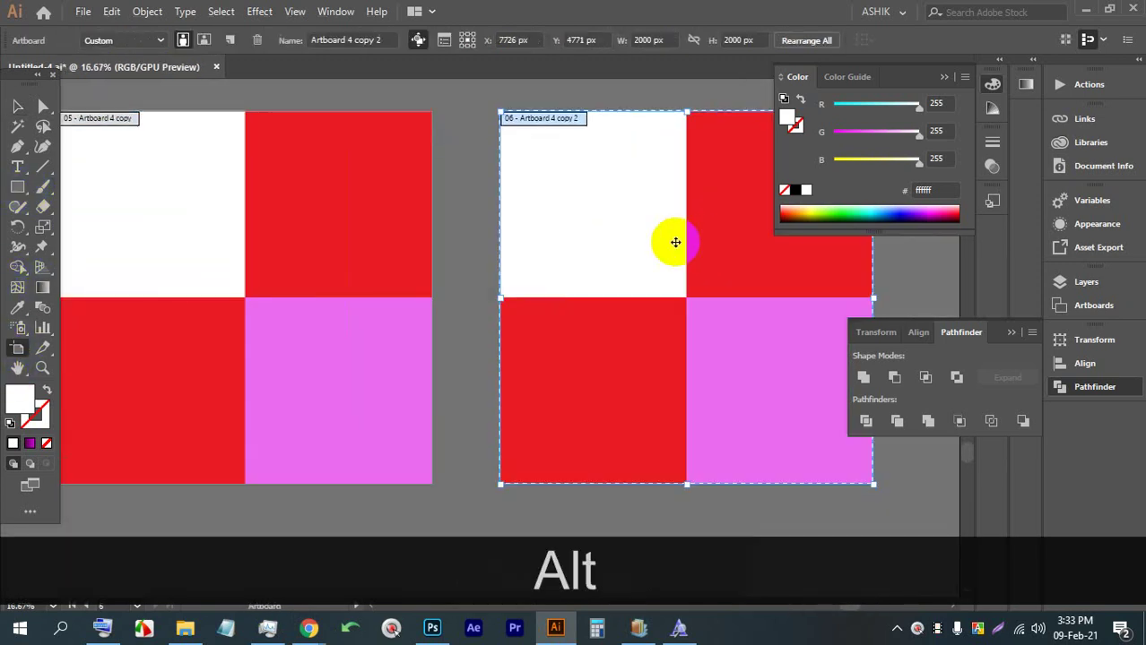
{"action": "left_click", "coordinate": [17, 108]}
{"action": "left_click_drag", "start_coordinate": [664, 345], "coordinate": [464, 338]}
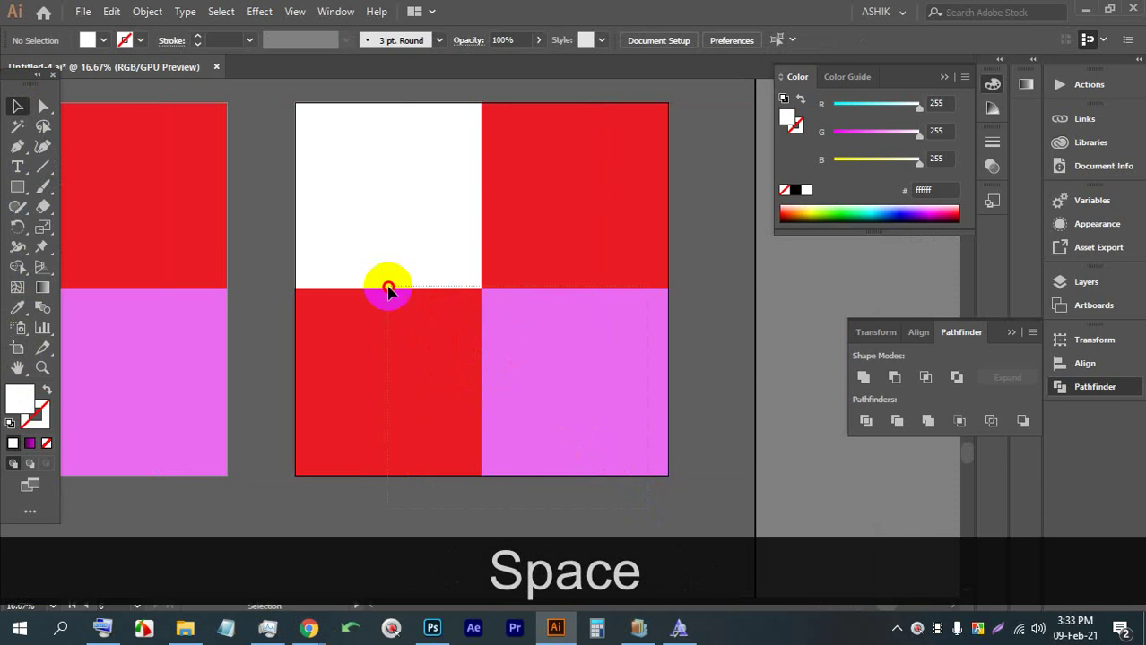
{"action": "left_click_drag", "start_coordinate": [388, 289], "coordinate": [389, 287]}
Cancel the Move dialog and pan to show both artboards
{"action": "key", "text": "Return"}
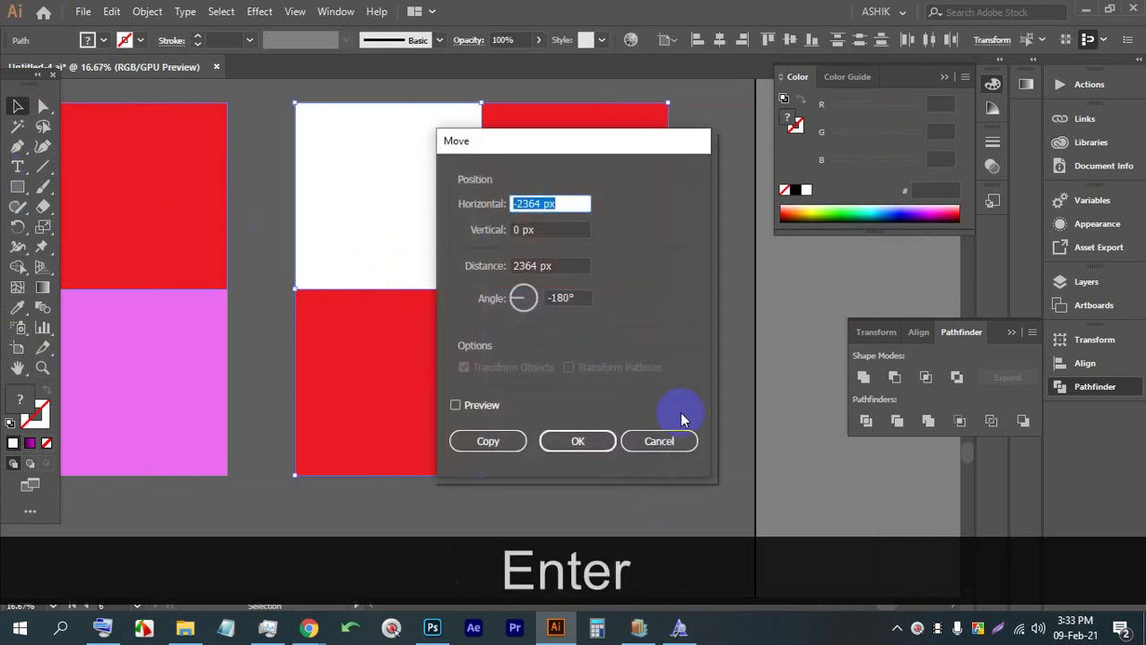
{"action": "left_click", "coordinate": [674, 435]}
{"action": "left_click_drag", "start_coordinate": [314, 212], "coordinate": [601, 246]}
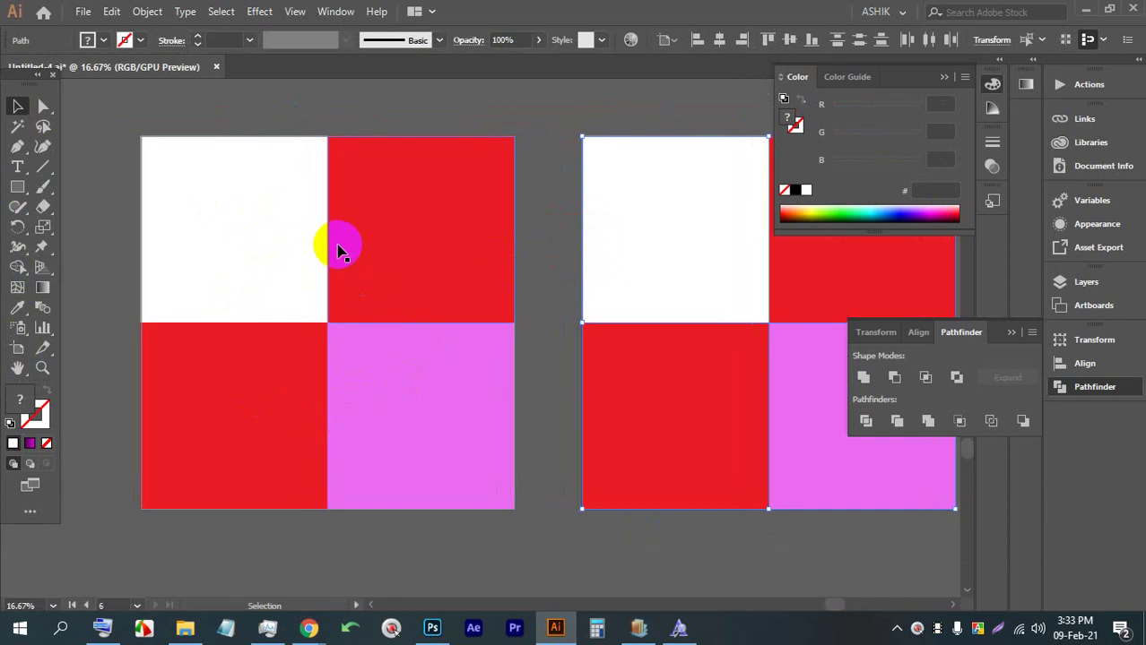
{"action": "left_click_drag", "start_coordinate": [614, 292], "coordinate": [518, 298]}
Delete the copied artboard and one of its coloured squares
{"action": "left_click", "coordinate": [17, 347]}
{"action": "left_click", "coordinate": [478, 287]}
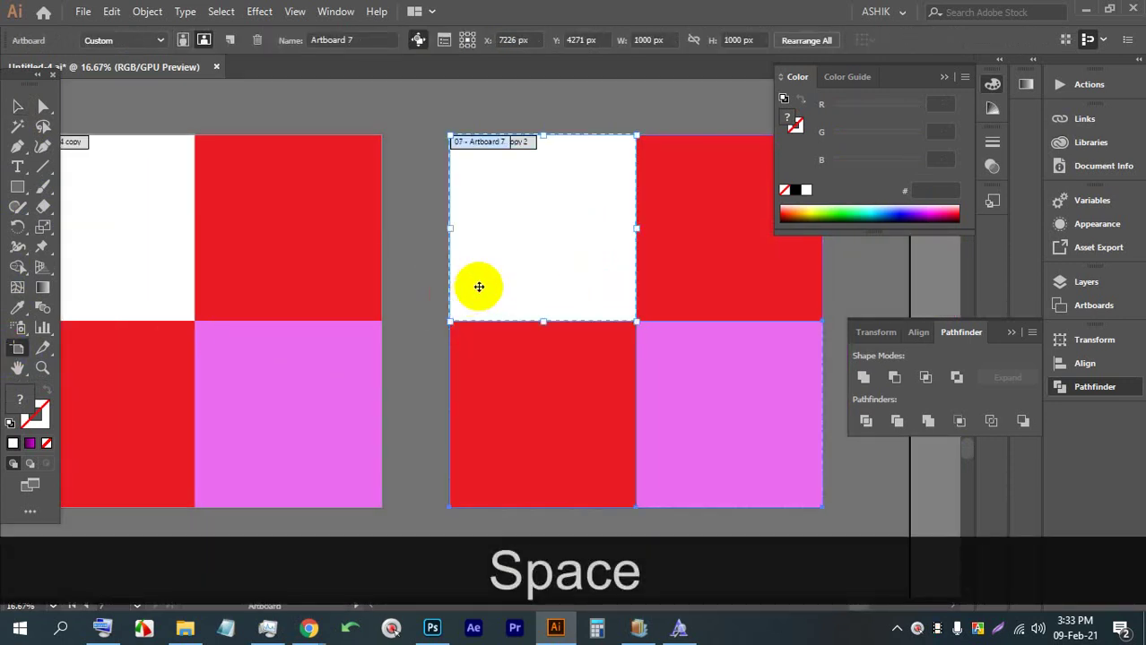
{"action": "key", "text": "BackSpace"}
{"action": "left_click", "coordinate": [652, 385]}
{"action": "key", "text": "BackSpace"}
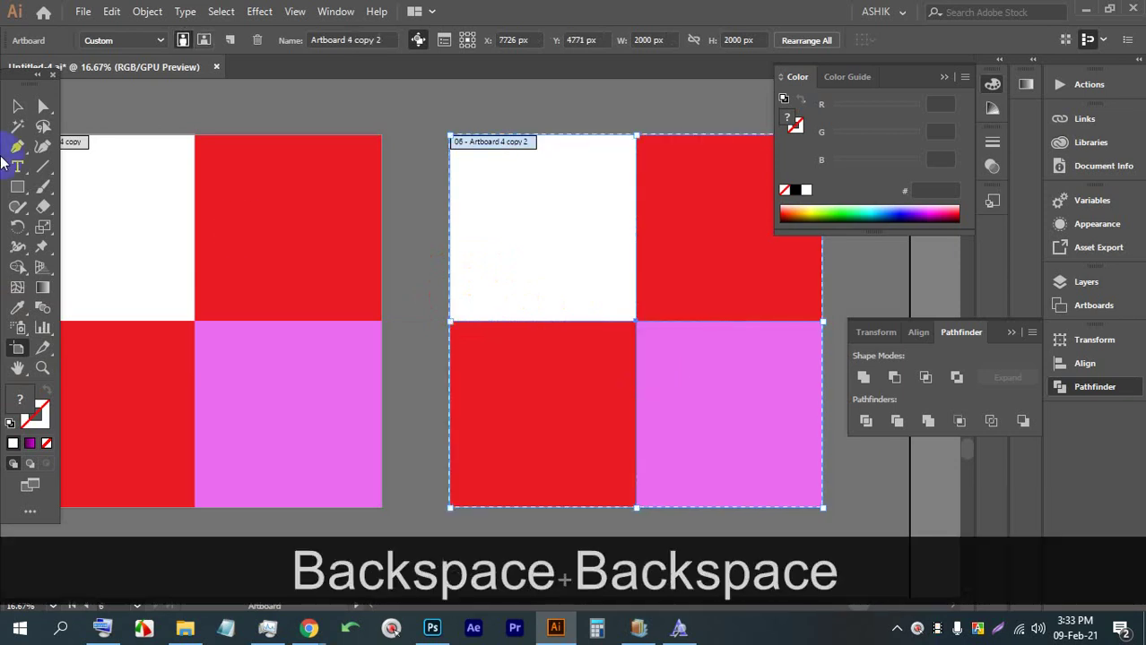
Delete the leftover red and pink shapes and the white artboard, then pan back to the original
{"action": "left_click", "coordinate": [17, 106]}
{"action": "left_click", "coordinate": [557, 240]}
{"action": "key", "text": "BackSpace"}
{"action": "left_click", "coordinate": [460, 177]}
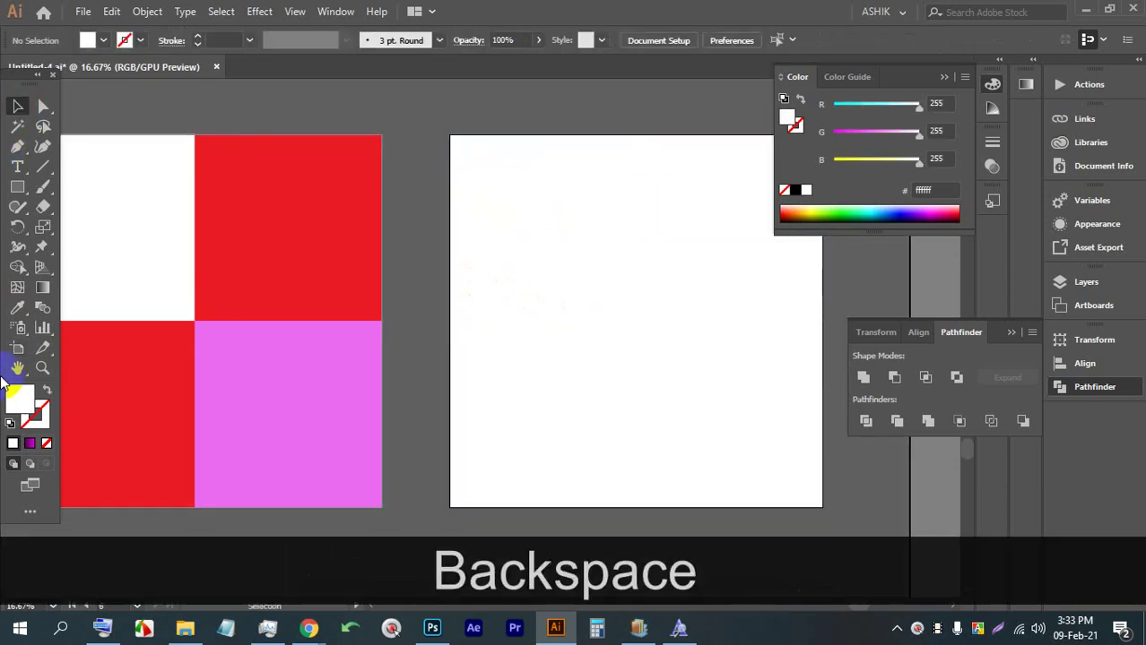
{"action": "left_click", "coordinate": [17, 348]}
{"action": "left_click", "coordinate": [507, 324]}
{"action": "key", "text": "BackSpace"}
{"action": "key", "text": "space"}
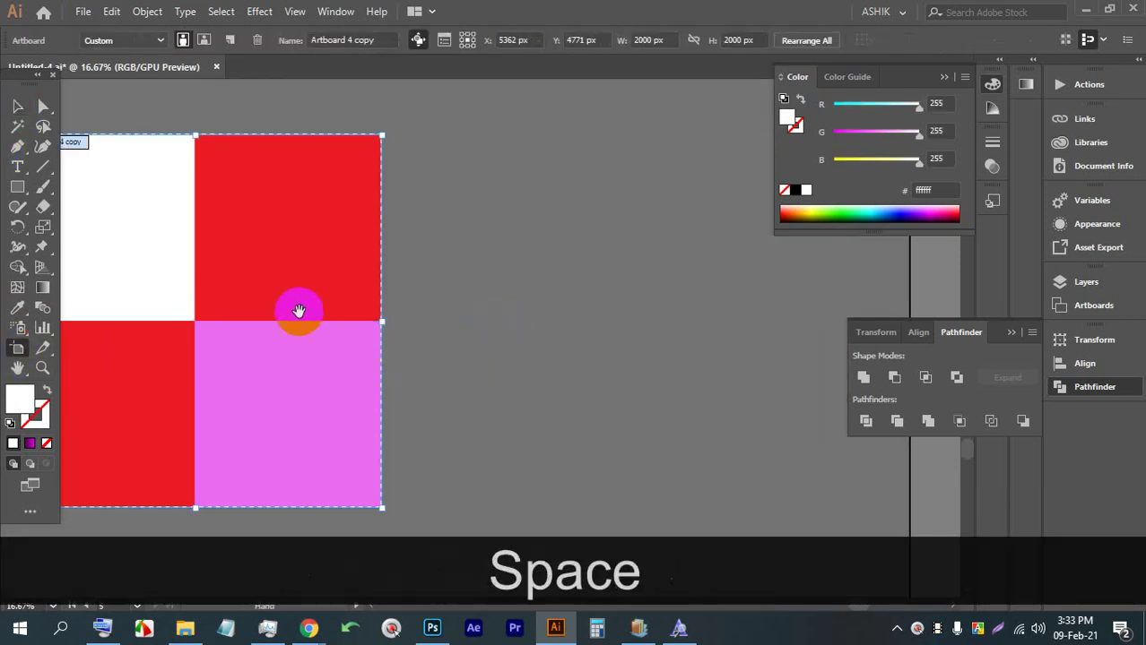
{"action": "left_click_drag", "start_coordinate": [299, 311], "coordinate": [457, 304]}
Switch to the ImagesBazaar tab and search for model images
{"action": "mouse_move", "coordinate": [305, 623]}
{"action": "left_click", "coordinate": [198, 470]}
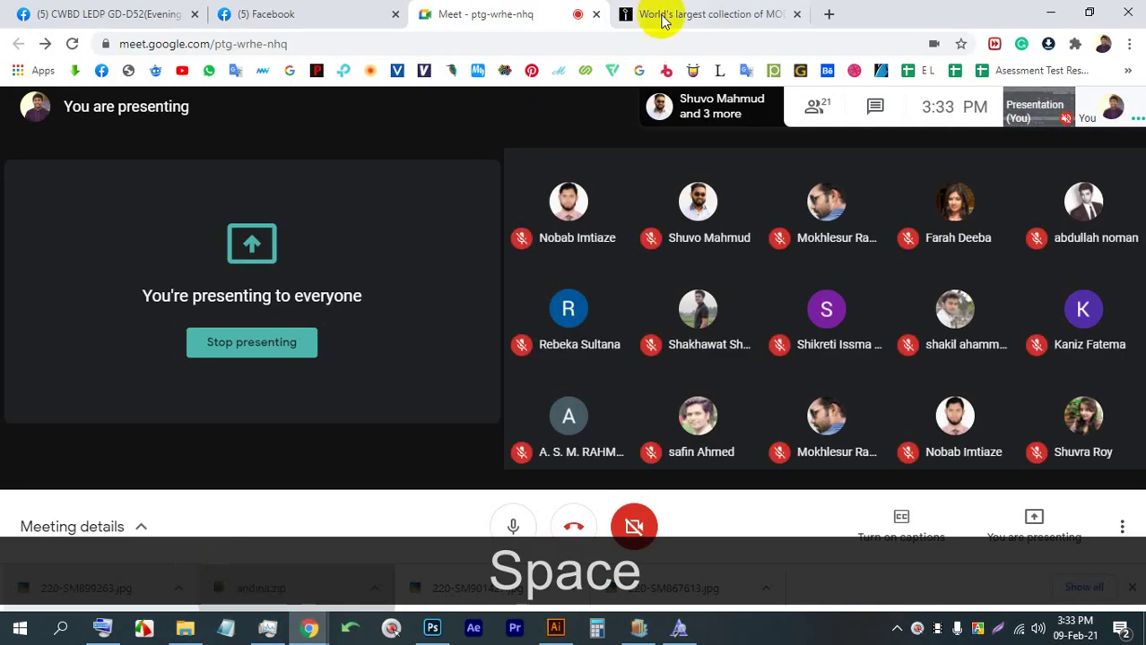
{"action": "left_click", "coordinate": [662, 20]}
{"action": "left_click", "coordinate": [378, 101]}
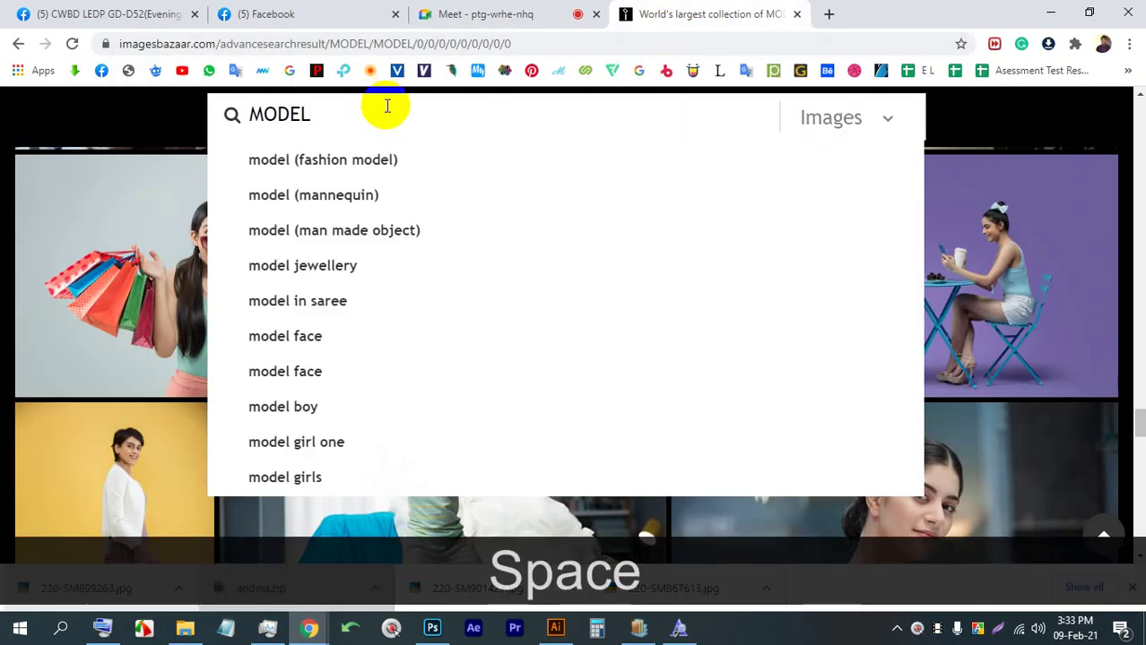
{"action": "left_click", "coordinate": [372, 159]}
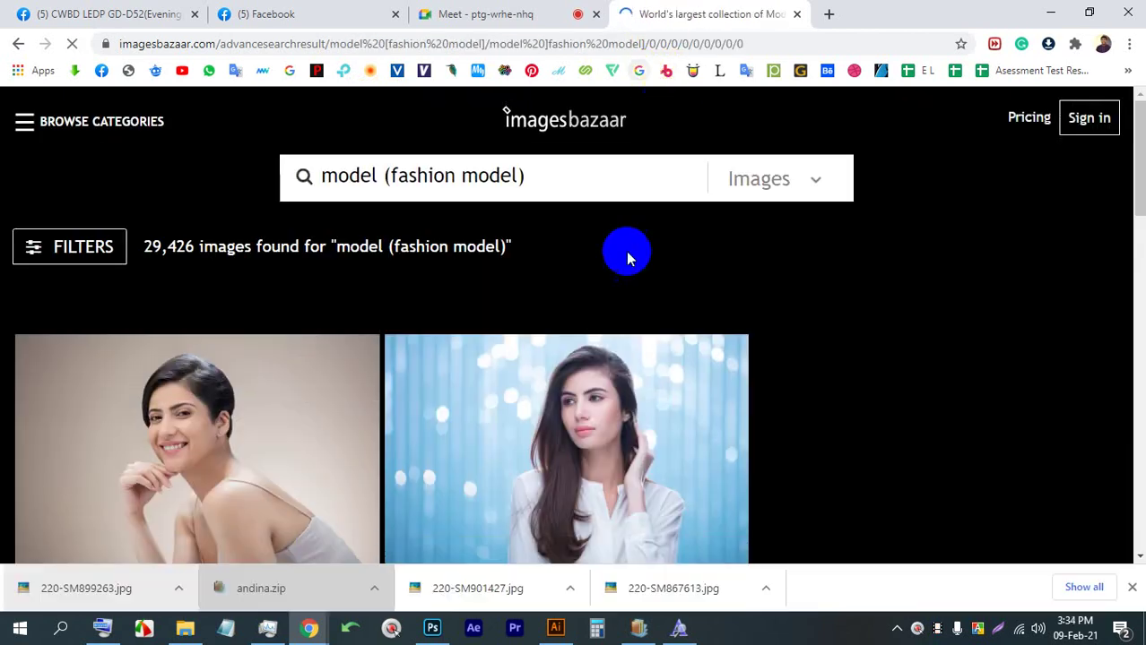
Scroll through the fashion model results, checking the Meet call in between
{"action": "scroll", "coordinate": [633, 289], "scroll_direction": "down", "scroll_amount": 5}
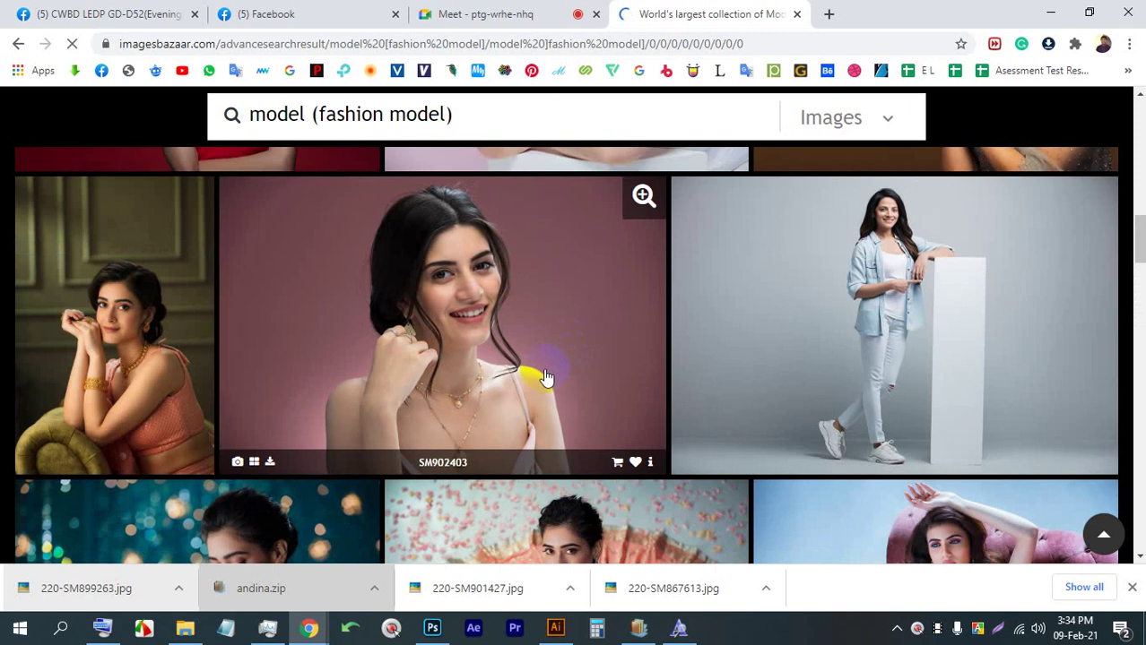
{"action": "scroll", "coordinate": [546, 377], "scroll_direction": "down", "scroll_amount": 6}
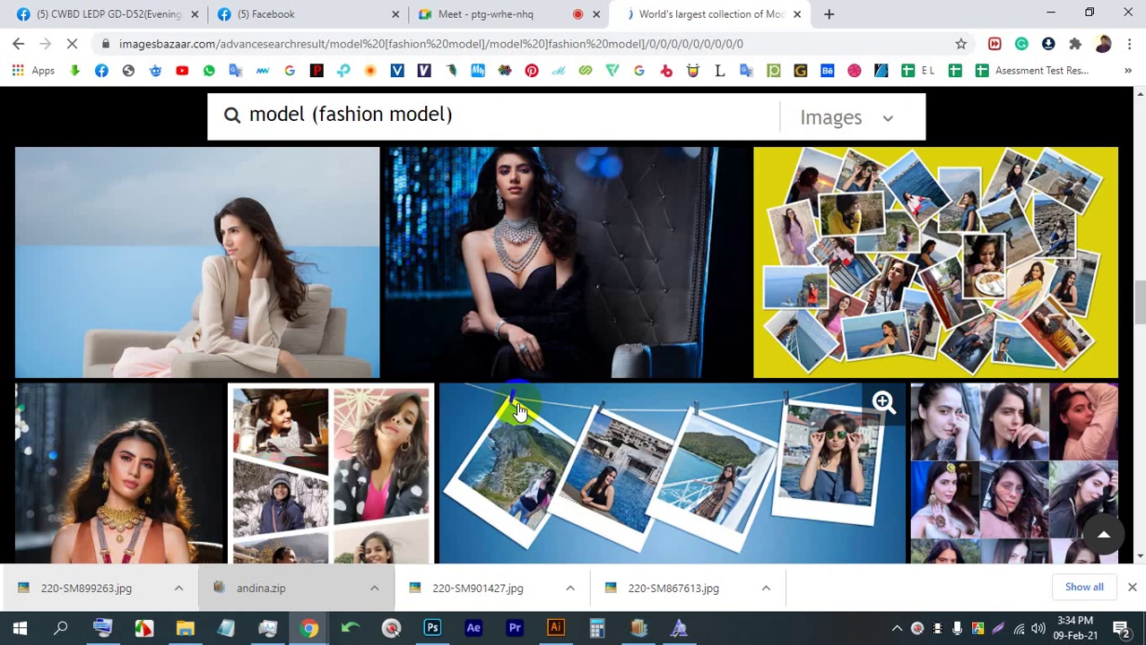
{"action": "left_click", "coordinate": [529, 12]}
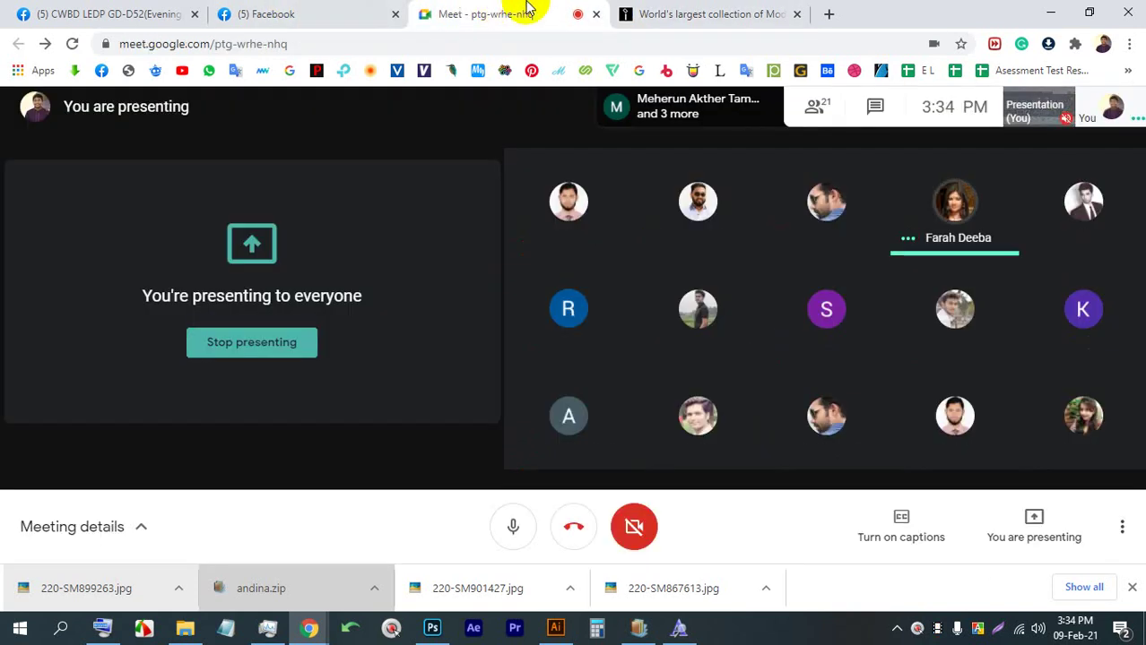
{"action": "left_click", "coordinate": [757, 7]}
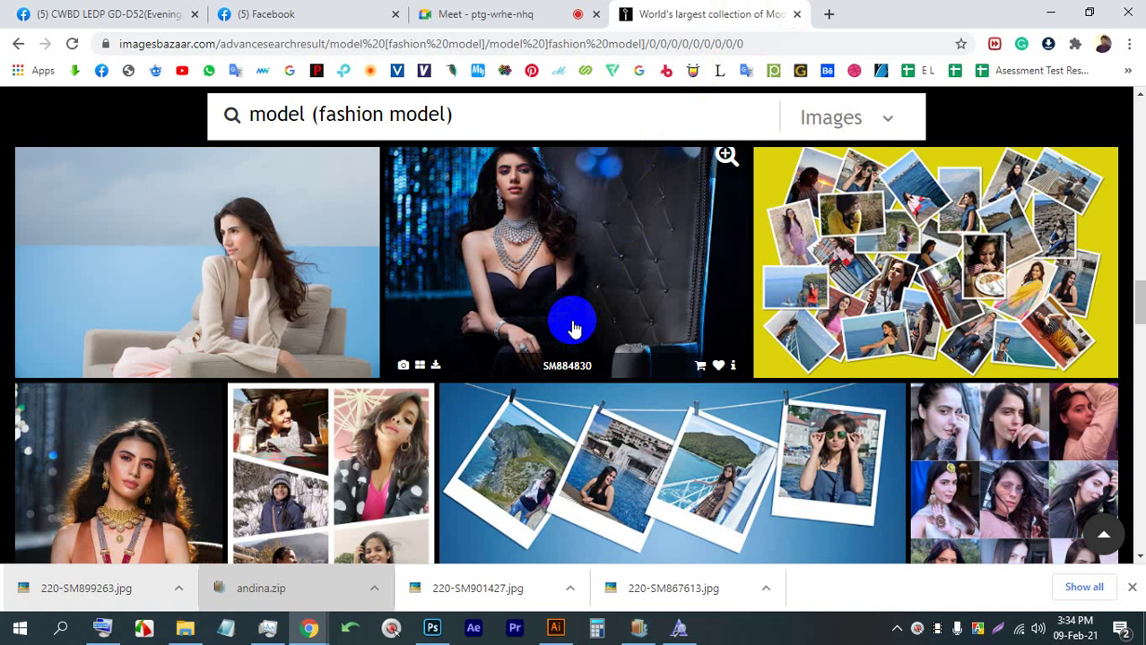
{"action": "scroll", "coordinate": [573, 320], "scroll_direction": "down", "scroll_amount": 10}
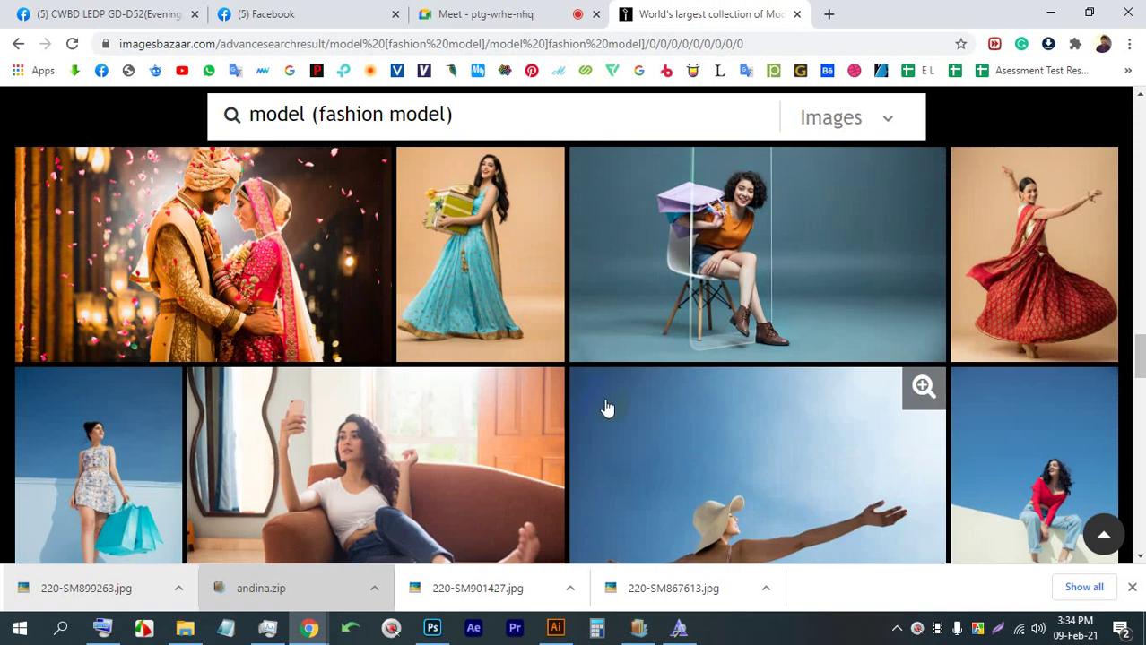
{"action": "scroll", "coordinate": [550, 395], "scroll_direction": "down", "scroll_amount": 3}
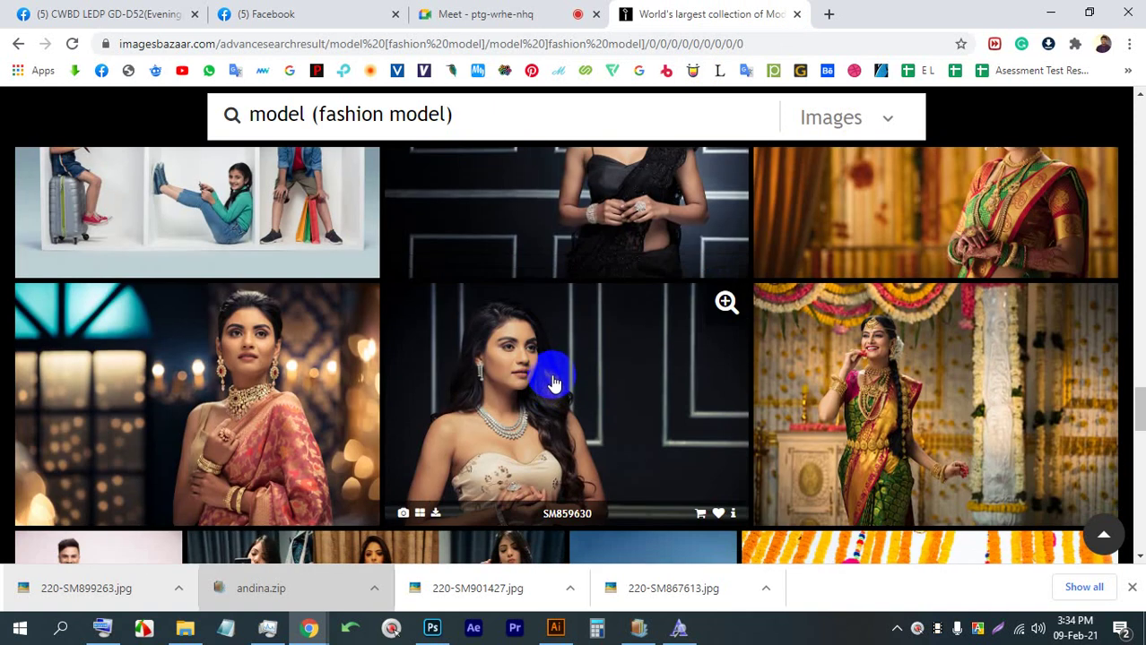
{"action": "left_click", "coordinate": [536, 11]}
{"action": "left_click", "coordinate": [686, 11]}
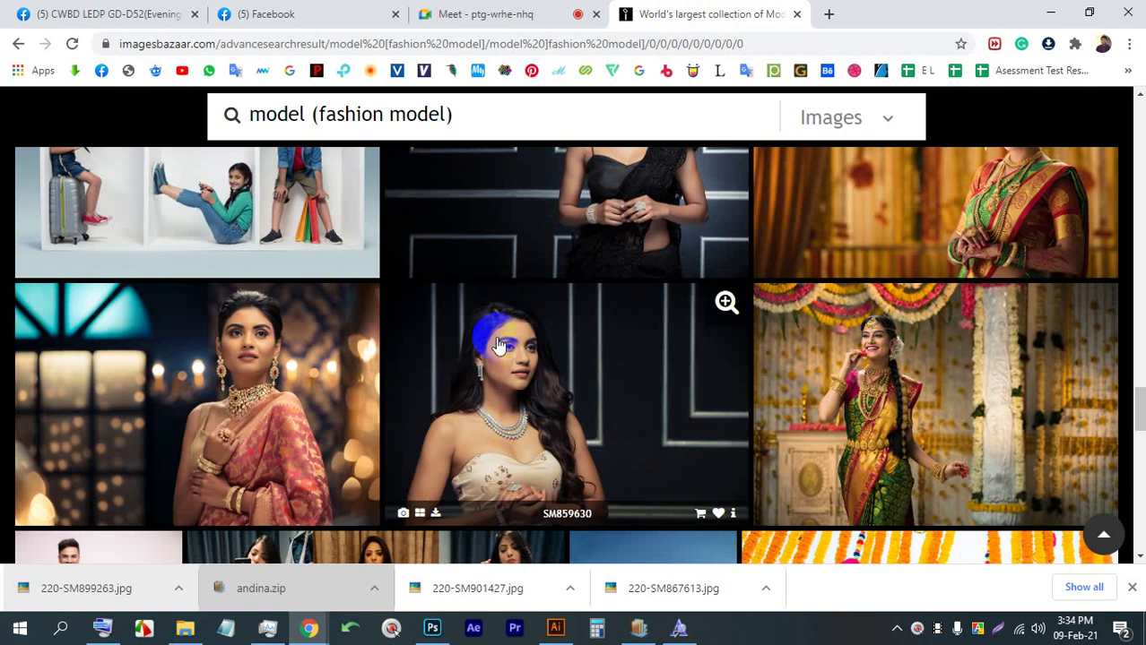
{"action": "scroll", "coordinate": [507, 419], "scroll_direction": "down", "scroll_amount": 10}
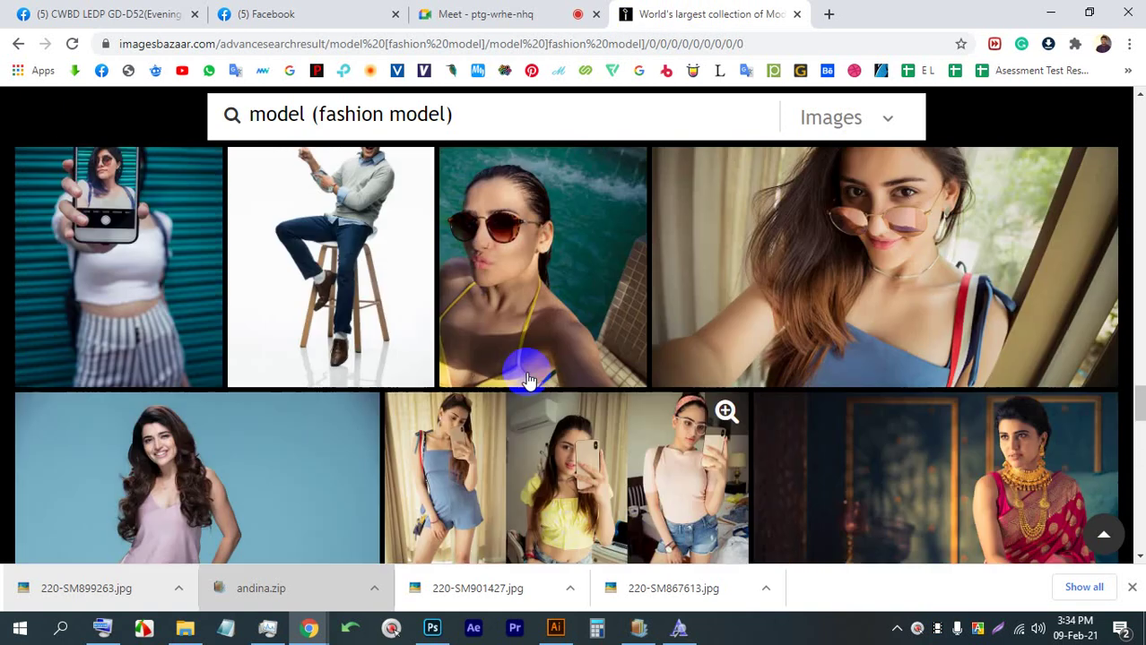
{"action": "scroll", "coordinate": [531, 369], "scroll_direction": "down", "scroll_amount": 5}
{"action": "scroll", "coordinate": [548, 366], "scroll_direction": "up", "scroll_amount": 3}
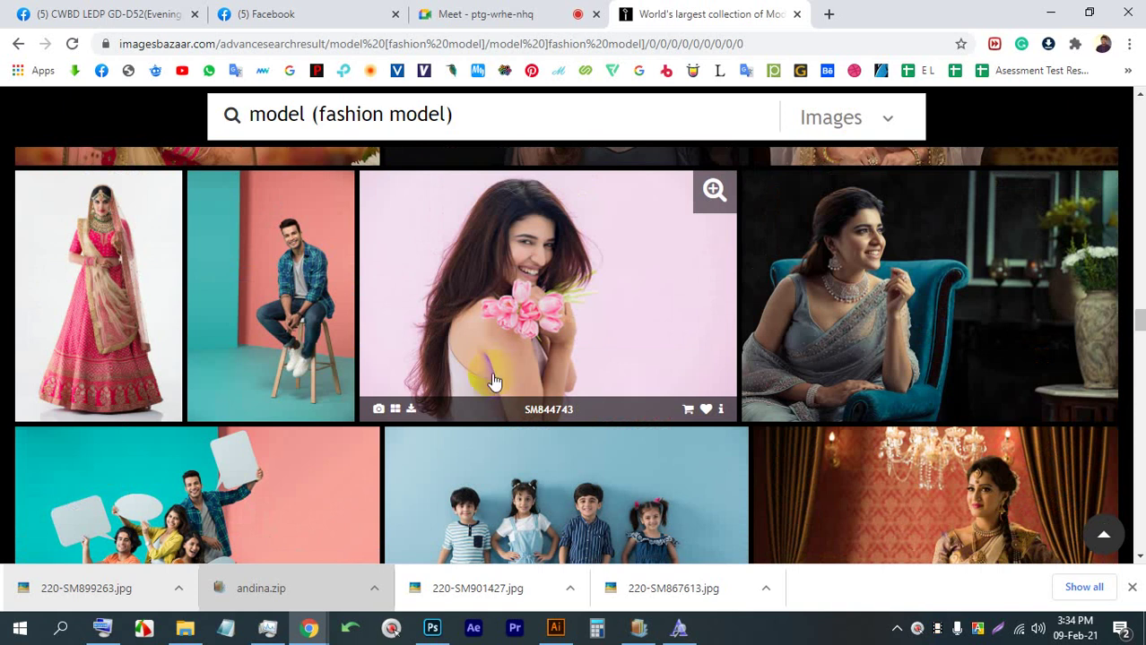
Save photo SM844743 to Downloads and drag it into Illustrator
{"action": "left_click", "coordinate": [505, 227]}
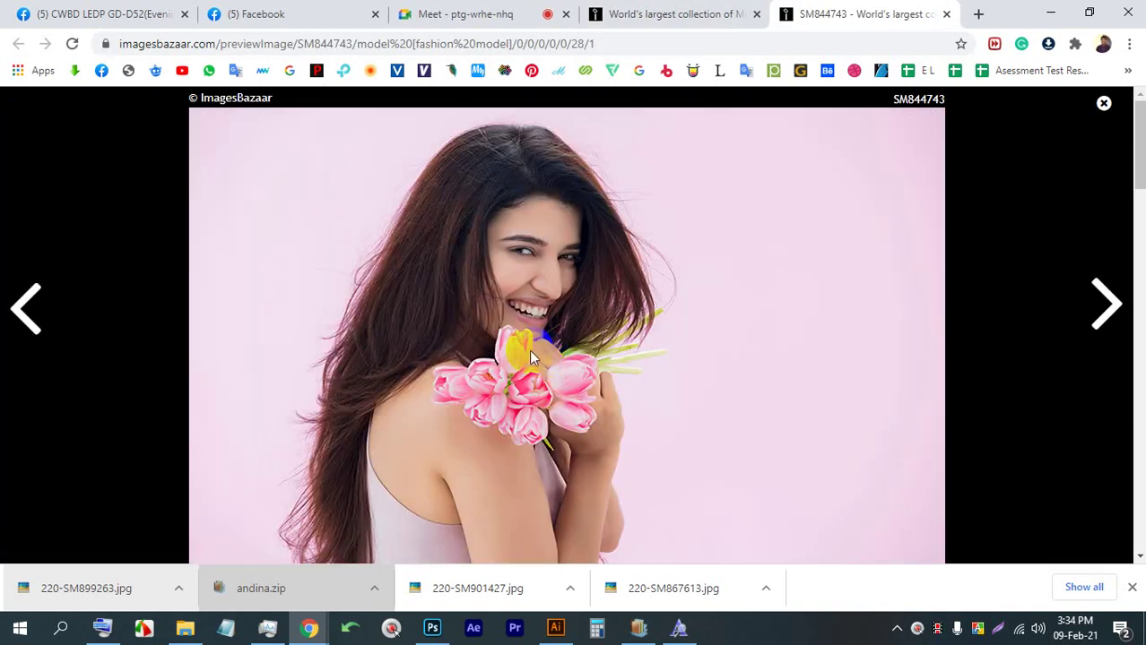
{"action": "right_click", "coordinate": [536, 239]}
{"action": "left_click", "coordinate": [621, 279]}
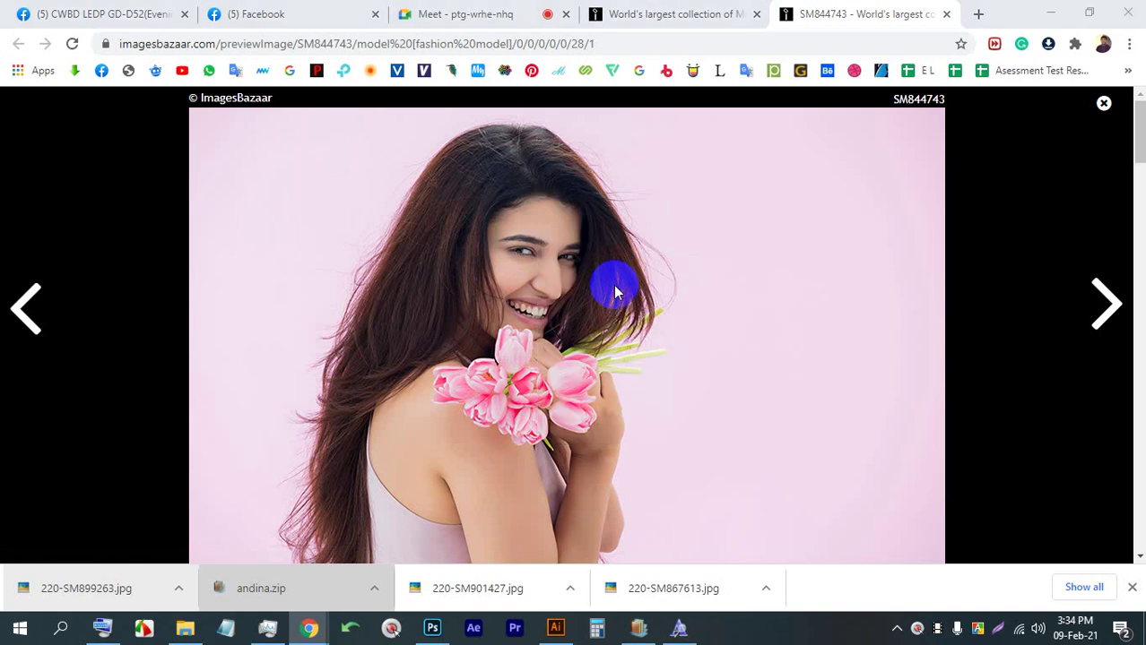
{"action": "key", "text": "Return"}
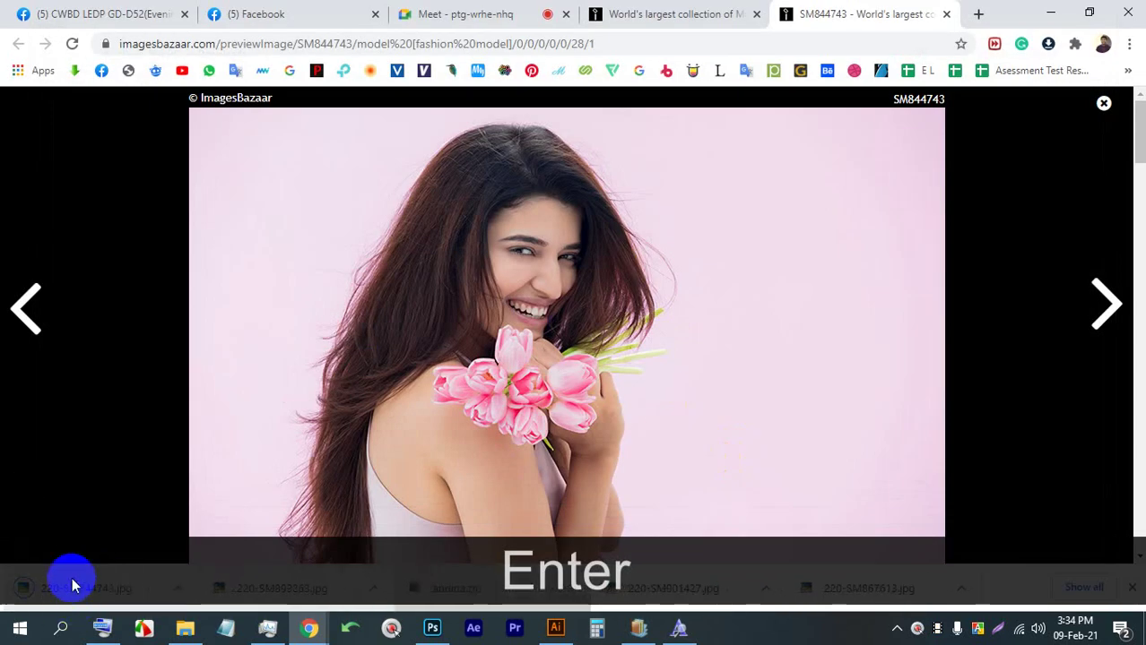
{"action": "left_click_drag", "start_coordinate": [72, 581], "coordinate": [468, 241]}
Scale the placed tulip photo to the artboard's height and embed it
{"action": "key", "text": "shift"}
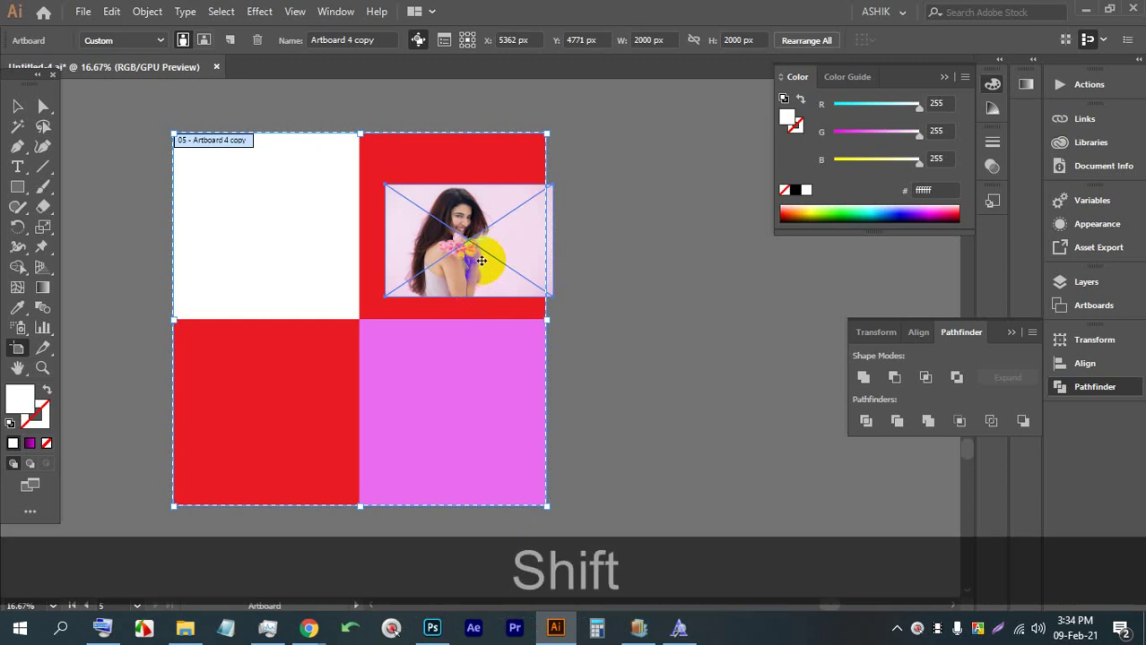
{"action": "left_click", "coordinate": [468, 225]}
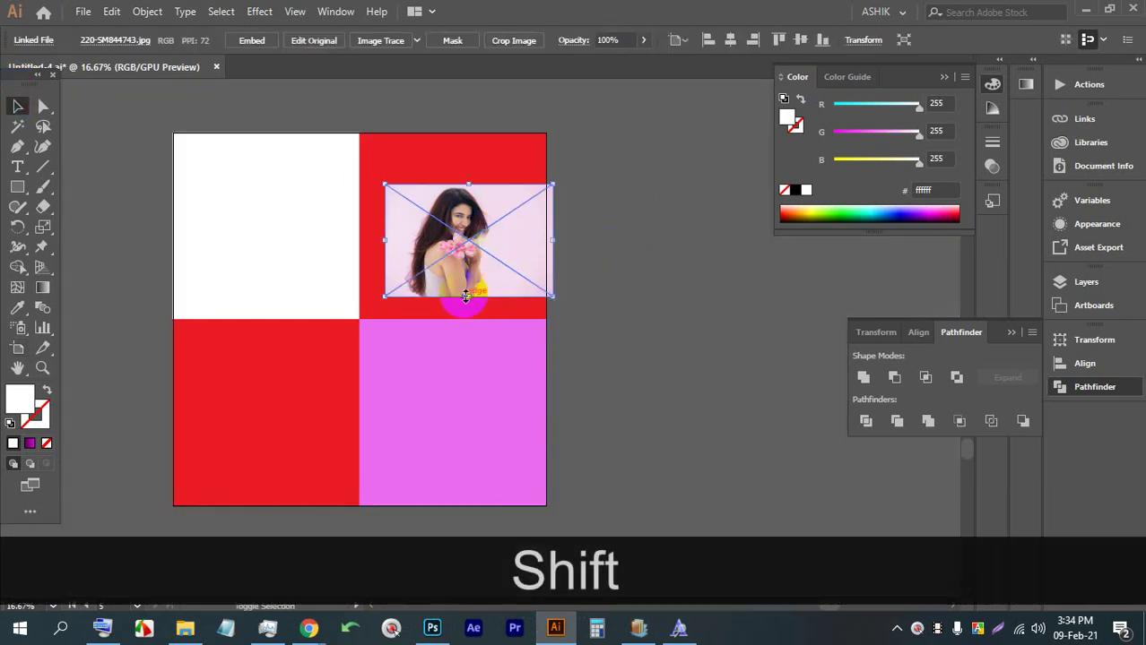
{"action": "left_click", "coordinate": [468, 310]}
{"action": "left_click", "coordinate": [481, 276]}
{"action": "key", "text": "shift"}
{"action": "left_click_drag", "start_coordinate": [469, 296], "coordinate": [491, 507]}
{"action": "left_click_drag", "start_coordinate": [466, 182], "coordinate": [486, 123]}
{"action": "left_click", "coordinate": [252, 41]}
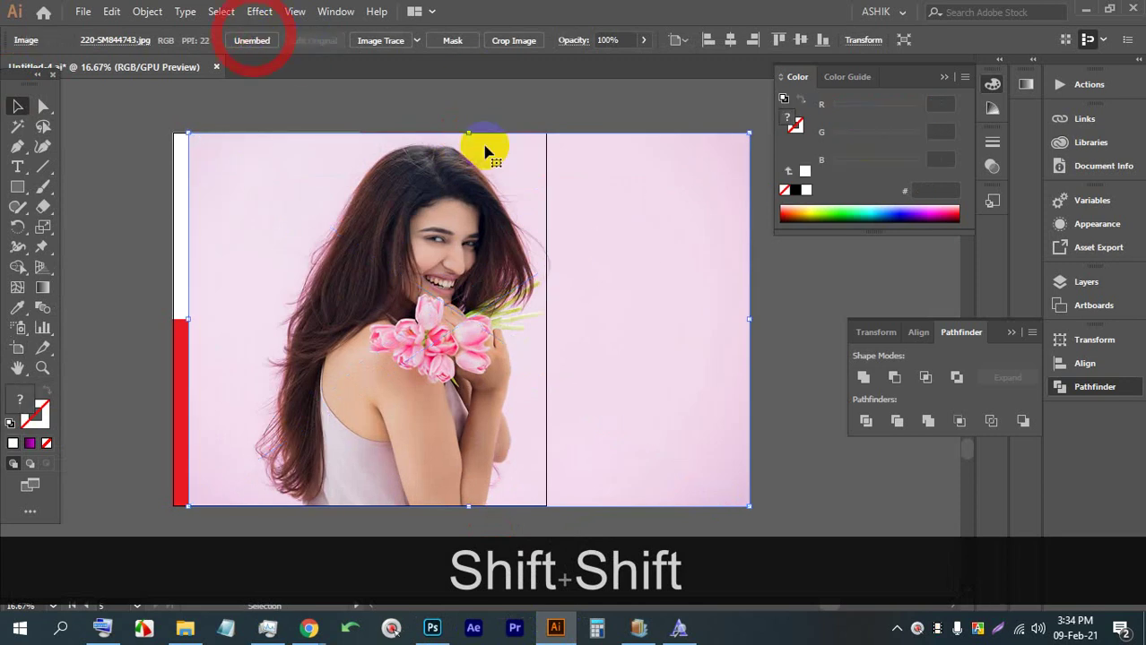
Duplicate the photo, shrink a copy into the top-right quadrant, and send it behind the red square
{"action": "key", "text": "alt"}
{"action": "scroll", "coordinate": [491, 158], "scroll_direction": "down", "scroll_amount": 1}
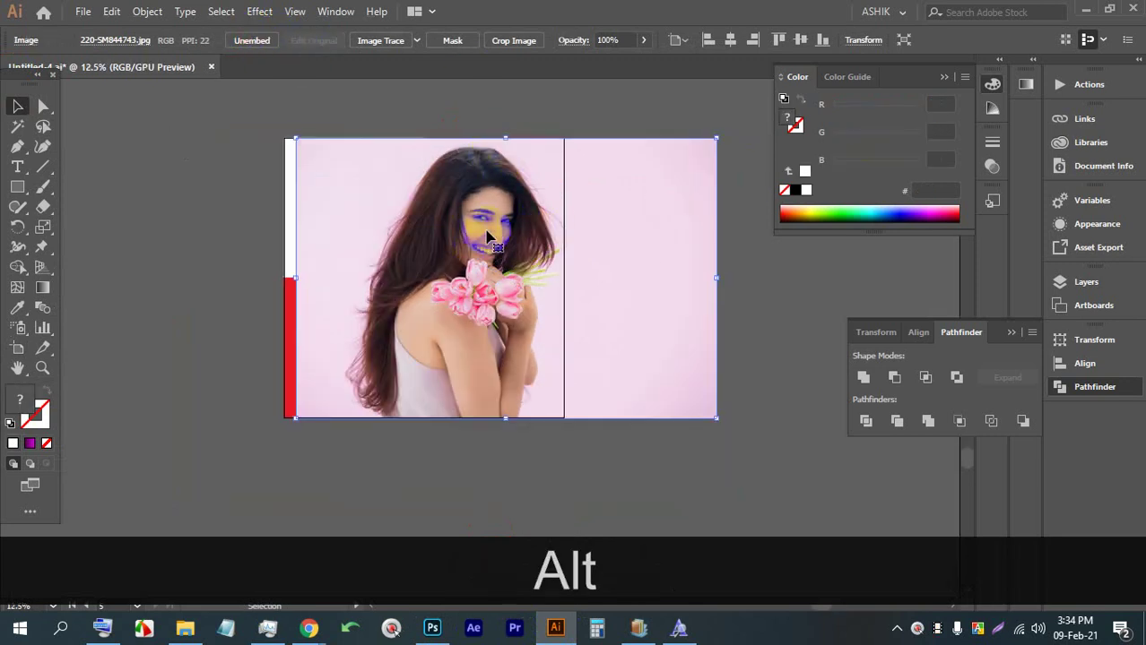
{"action": "left_click_drag", "start_coordinate": [450, 243], "coordinate": [470, 244]}
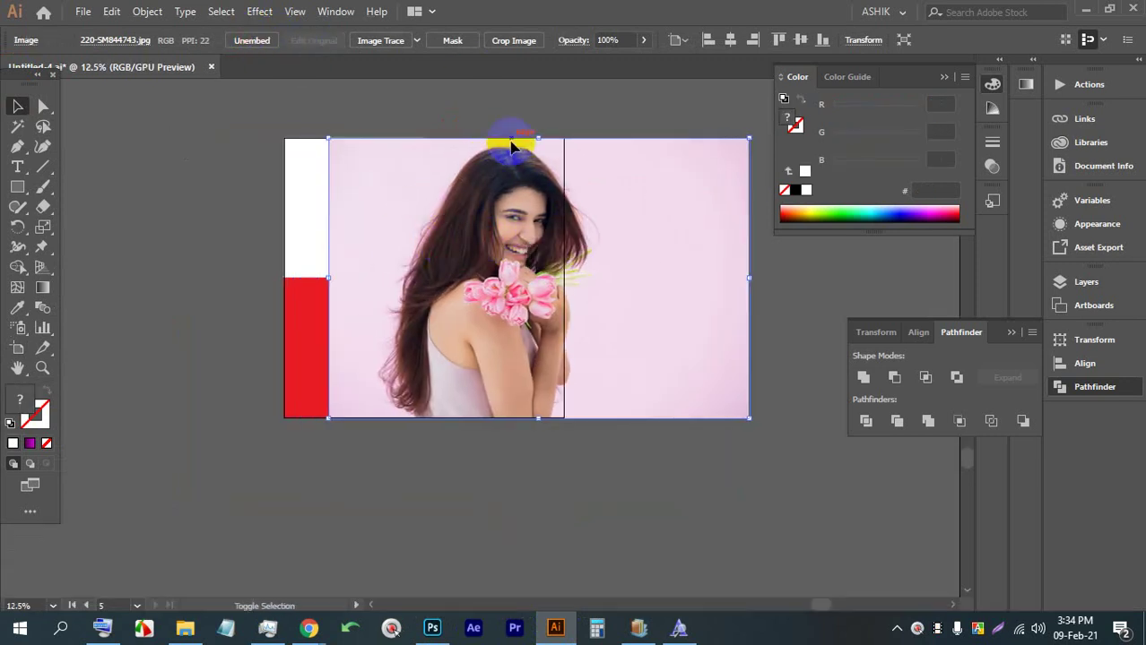
{"action": "left_click_drag", "start_coordinate": [532, 129], "coordinate": [531, 268]}
{"action": "left_click_drag", "start_coordinate": [495, 313], "coordinate": [749, 274]}
{"action": "scroll", "coordinate": [469, 170], "scroll_direction": "up", "scroll_amount": 1}
{"action": "scroll", "coordinate": [481, 183], "scroll_direction": "down", "scroll_amount": 1}
{"action": "left_click", "coordinate": [510, 212]}
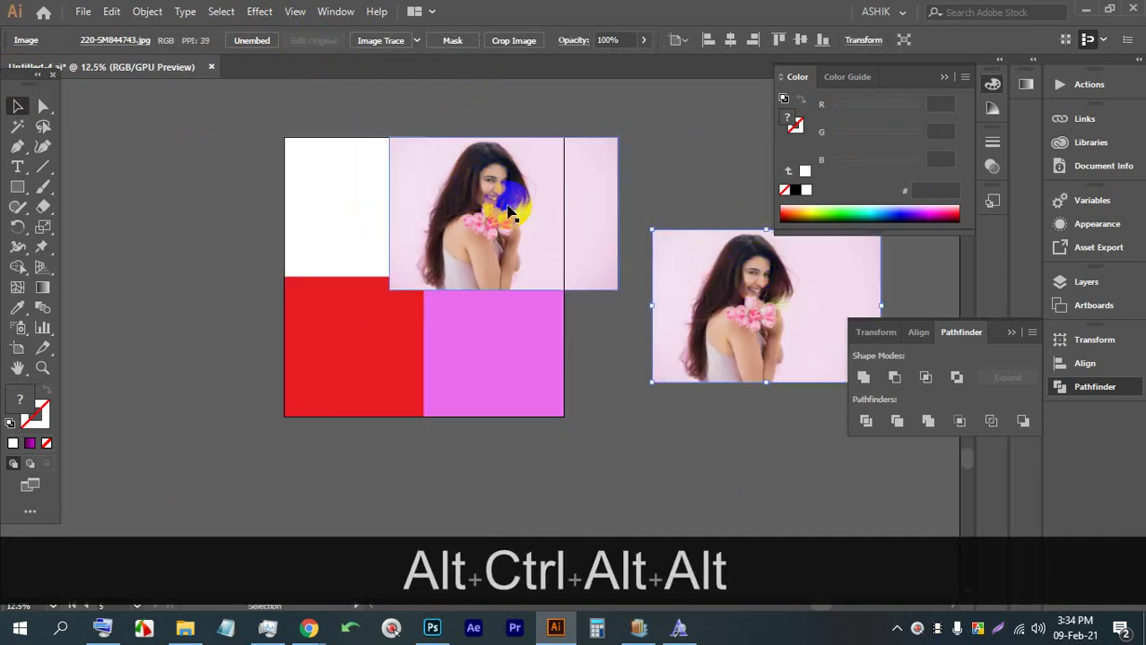
{"action": "key", "text": "ctrl+bracketleft"}
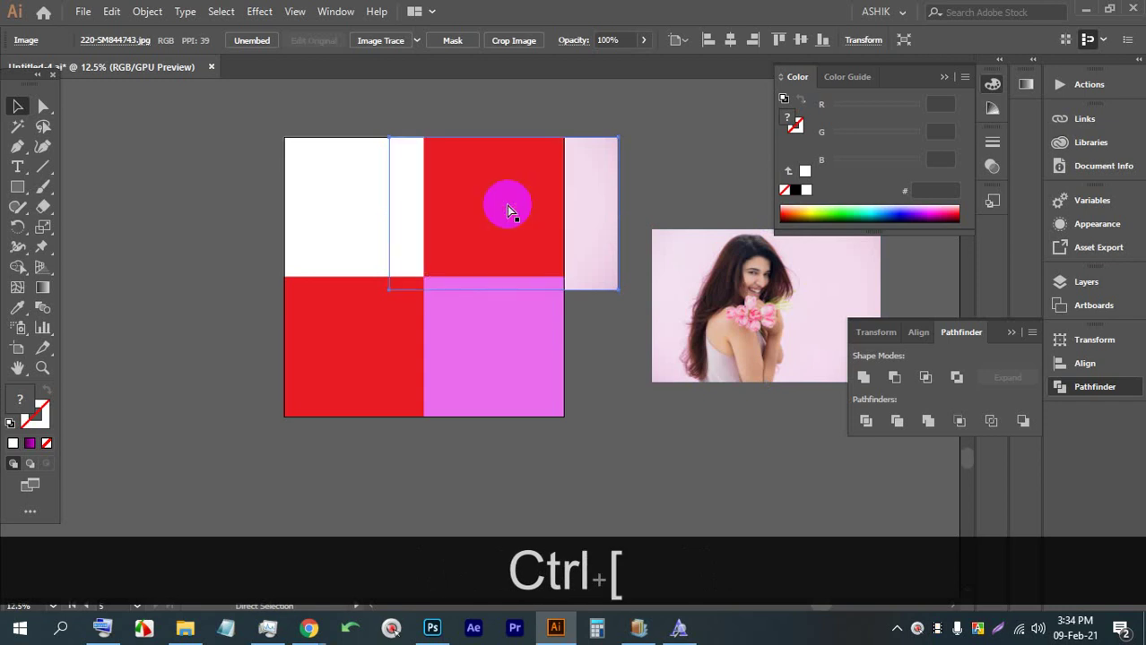
Clip the tulip photo into the top-right red square and enlarge it within the crop
{"action": "left_click", "coordinate": [583, 158], "text": "shift"}
{"action": "left_click", "coordinate": [527, 183], "text": "ctrl+shift"}
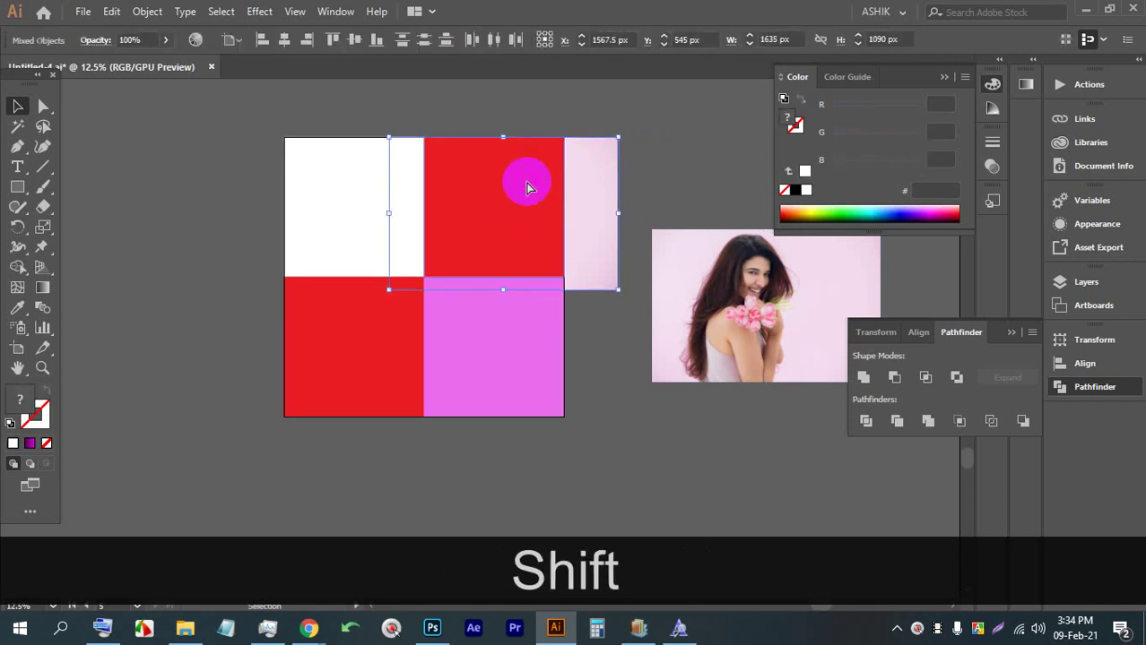
{"action": "key", "text": "ctrl+shift+7"}
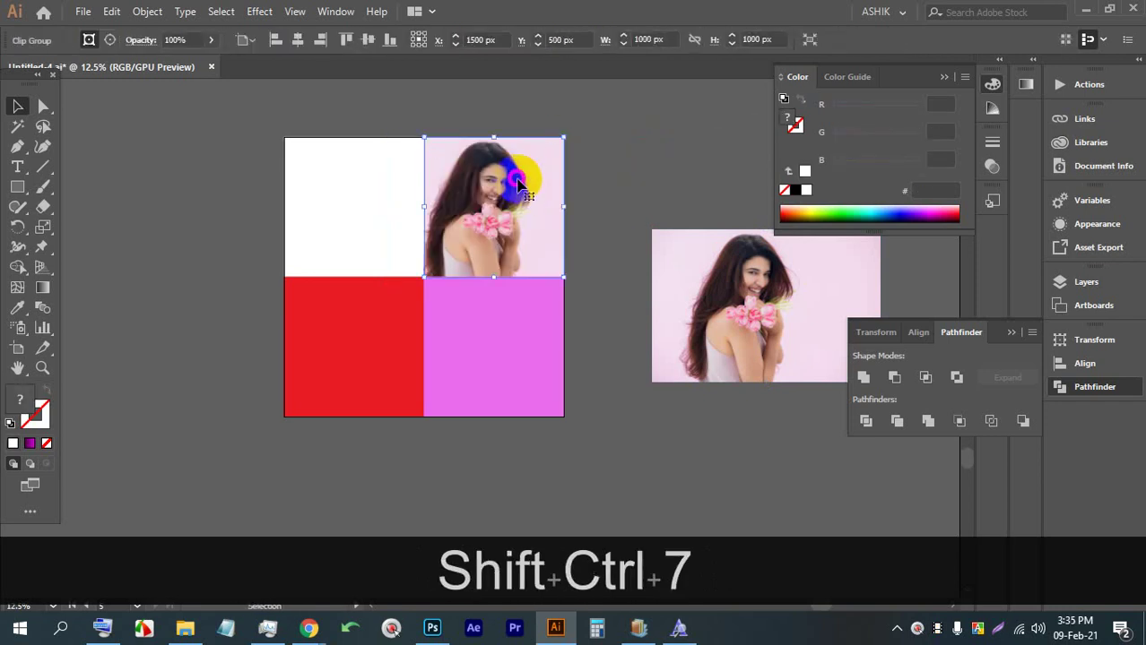
{"action": "double_click", "coordinate": [518, 183]}
{"action": "left_click_drag", "start_coordinate": [503, 279], "coordinate": [511, 345]}
{"action": "left_click_drag", "start_coordinate": [500, 231], "coordinate": [503, 183]}
{"action": "double_click", "coordinate": [705, 153]}
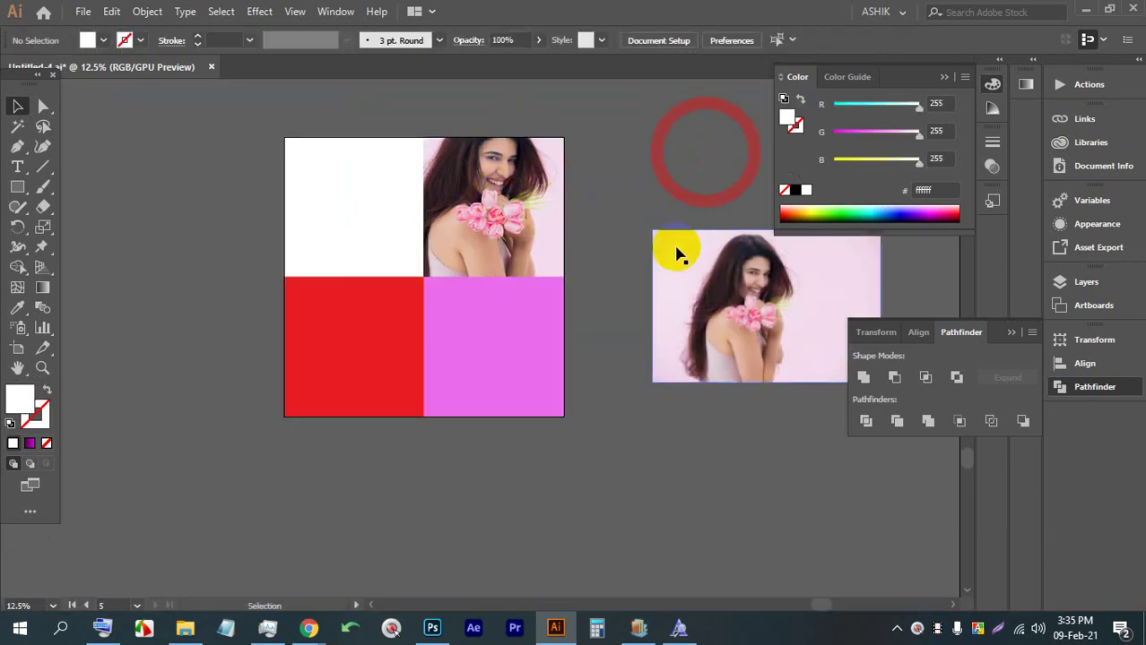
Move the spare photo behind the lower-left red square and clip it to that square
{"action": "left_click", "coordinate": [758, 292]}
{"action": "left_click_drag", "start_coordinate": [758, 293], "coordinate": [363, 337]}
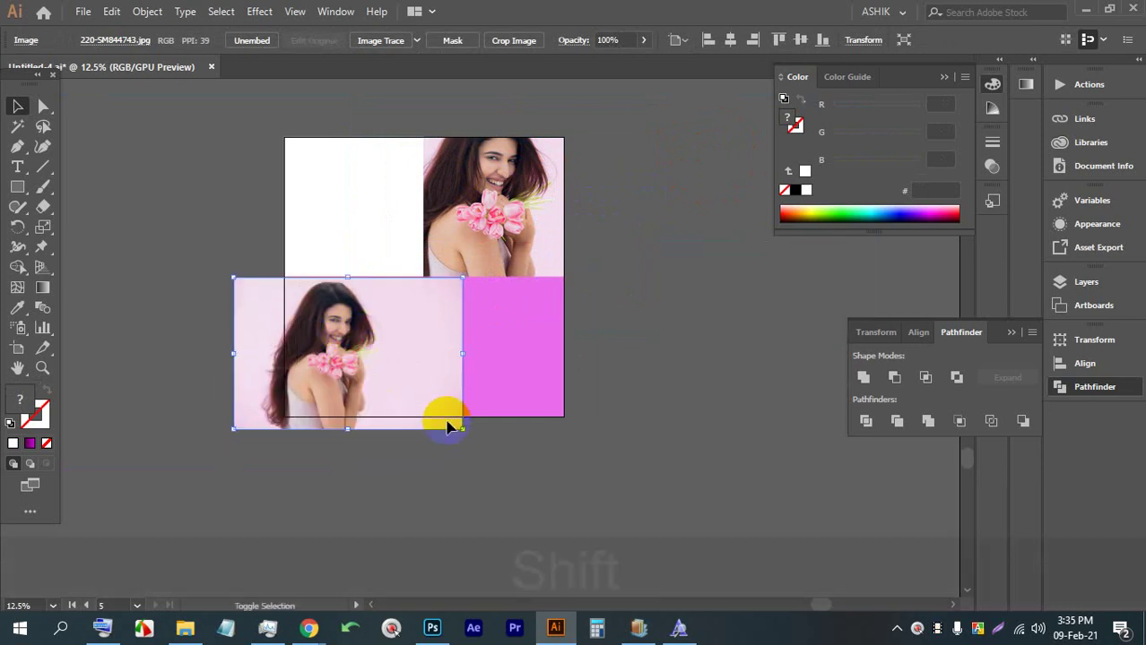
{"action": "key", "text": "ctrl+shift+bracketleft"}
{"action": "key", "text": "ctrl+shift+bracketleft"}
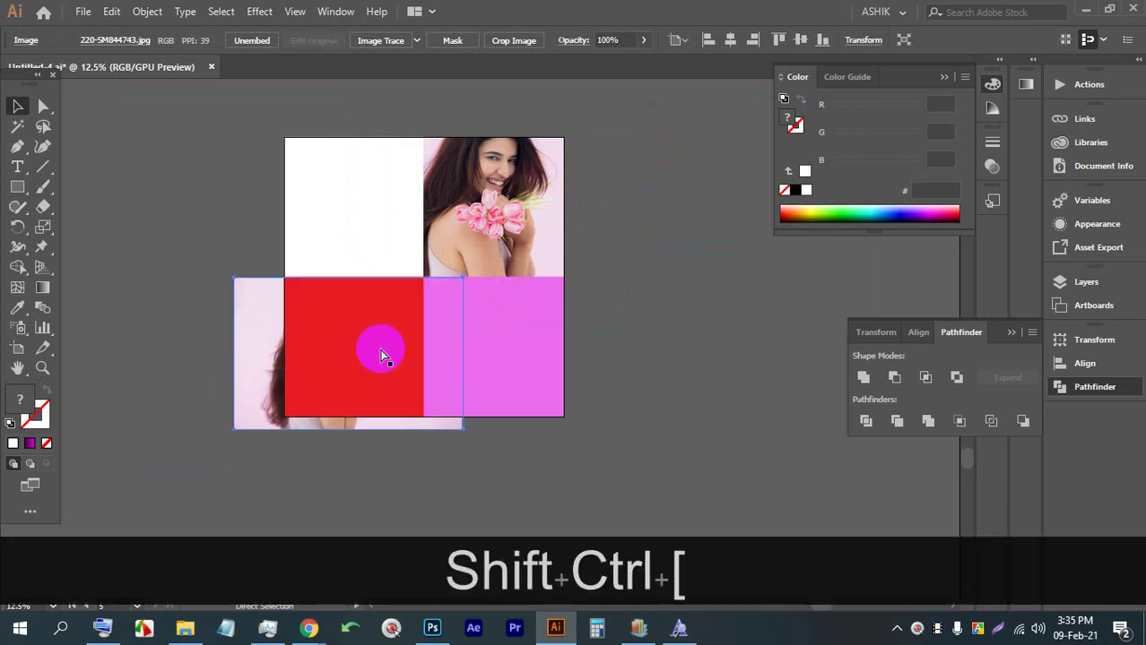
{"action": "left_click", "coordinate": [383, 356]}
{"action": "left_click", "coordinate": [272, 355], "text": "shift"}
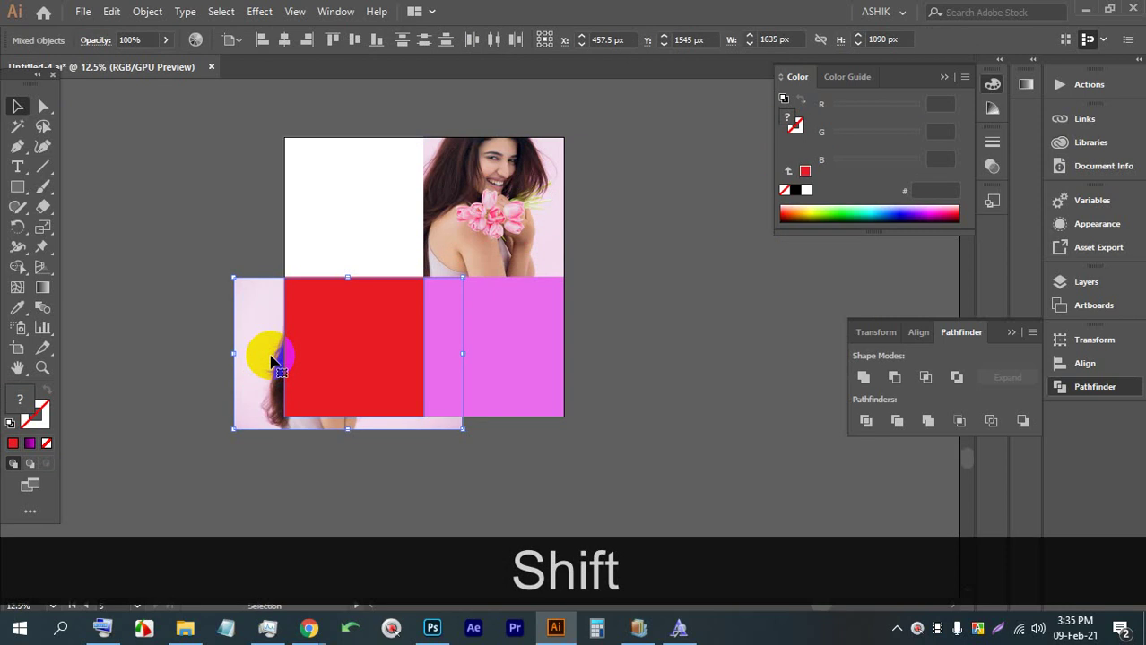
{"action": "key", "text": "ctrl+shift+7"}
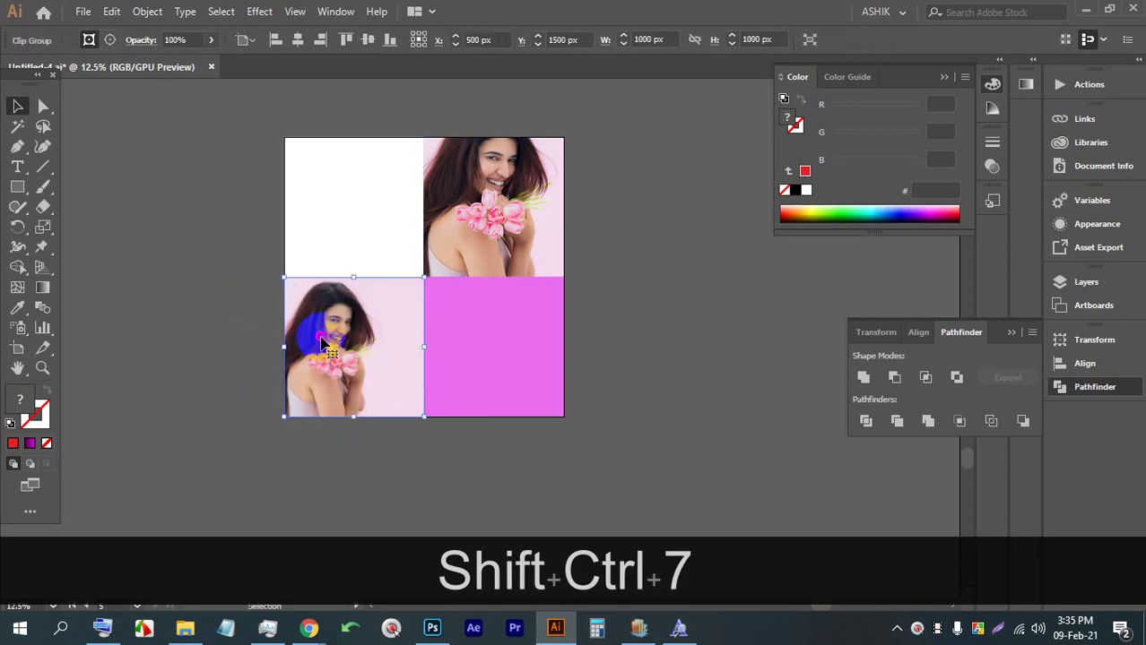
Scale up and reposition the photo inside the lower-left clip group
{"action": "double_click", "coordinate": [302, 319]}
{"action": "left_click", "coordinate": [307, 330]}
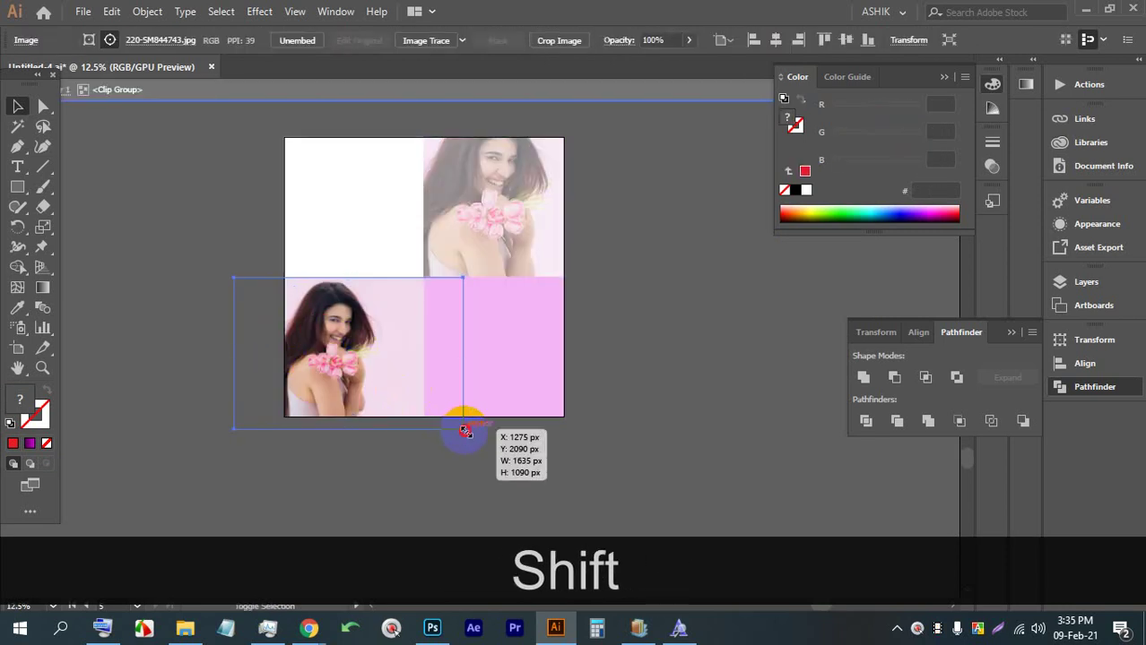
{"action": "left_click_drag", "start_coordinate": [465, 431], "coordinate": [591, 499]}
{"action": "left_click_drag", "start_coordinate": [378, 425], "coordinate": [404, 368]}
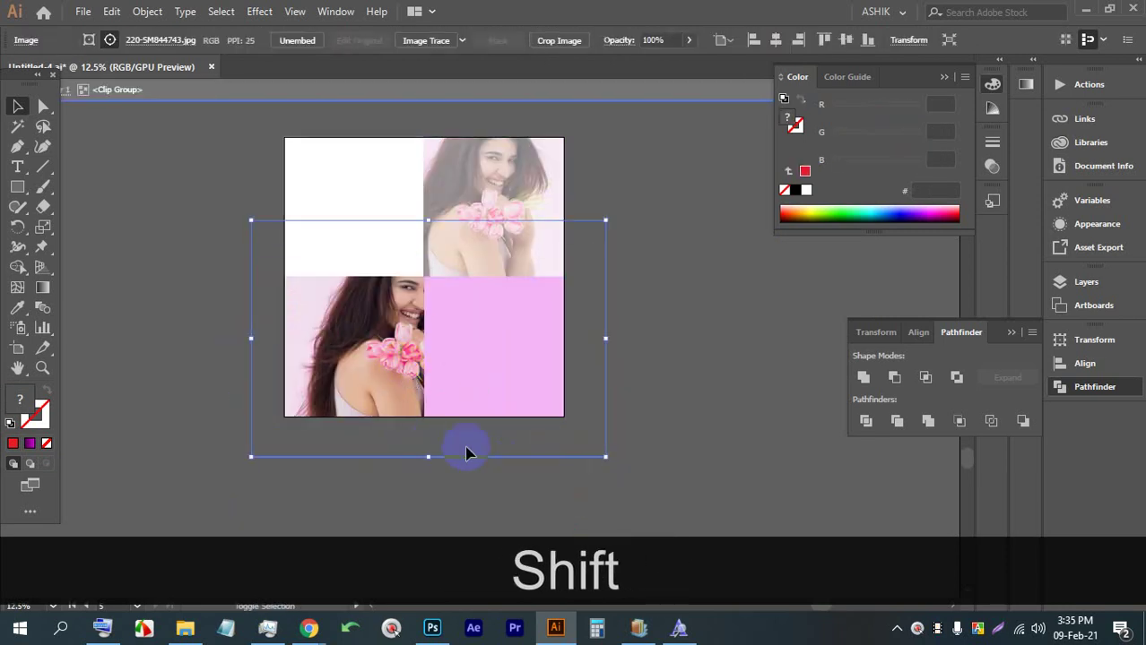
{"action": "left_click_drag", "start_coordinate": [427, 455], "coordinate": [437, 504]}
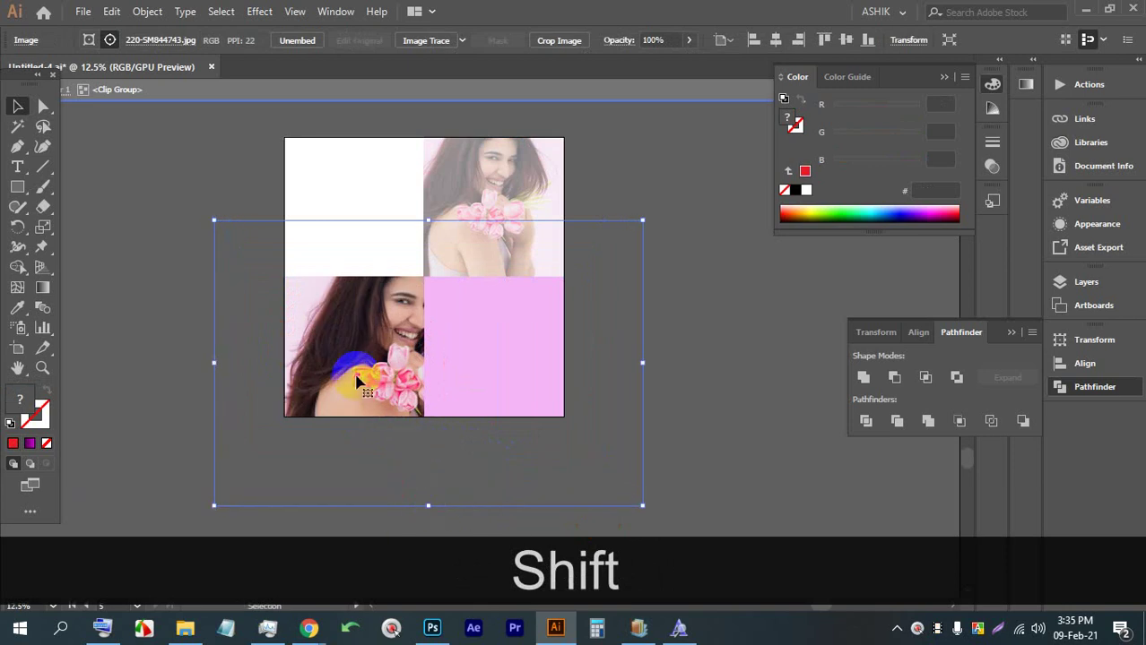
{"action": "left_click_drag", "start_coordinate": [356, 383], "coordinate": [353, 371]}
{"action": "left_click", "coordinate": [435, 480], "text": "shift"}
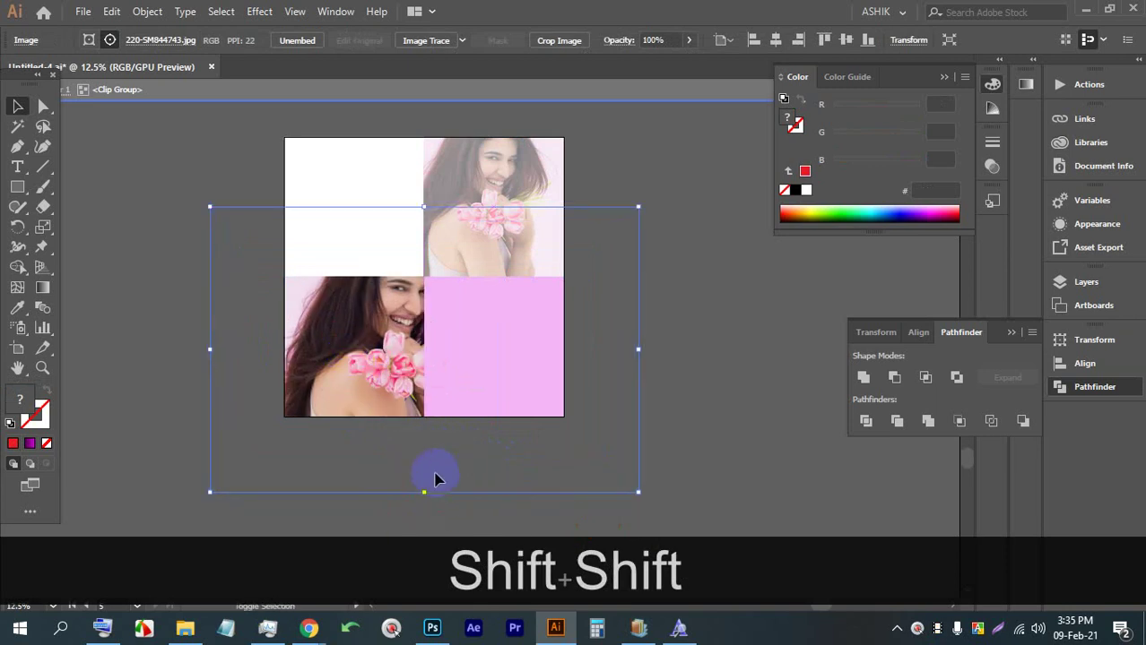
{"action": "left_click_drag", "start_coordinate": [427, 491], "coordinate": [429, 536]}
{"action": "mouse_move", "coordinate": [354, 362]}
{"action": "left_mouse_down"}
{"action": "mouse_move", "coordinate": [362, 342]}
{"action": "mouse_move", "coordinate": [371, 348]}
{"action": "left_mouse_up"}
{"action": "left_click", "coordinate": [740, 312]}
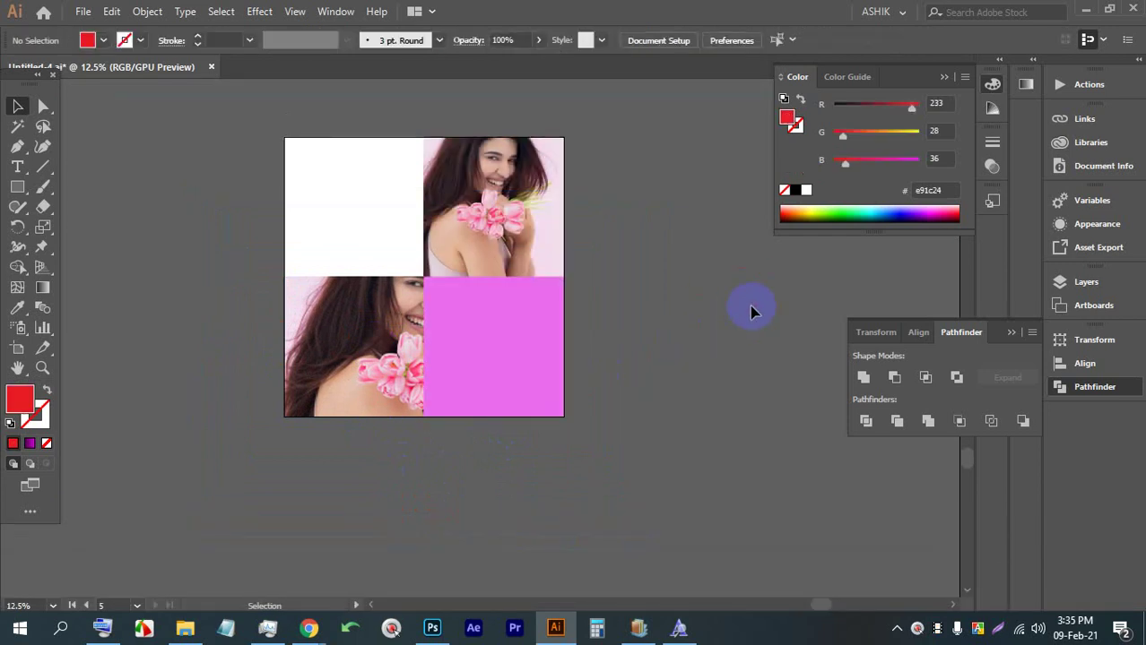
Enlarge the lower-left photo once more and shift it up-left in its square
{"action": "left_click", "coordinate": [396, 321]}
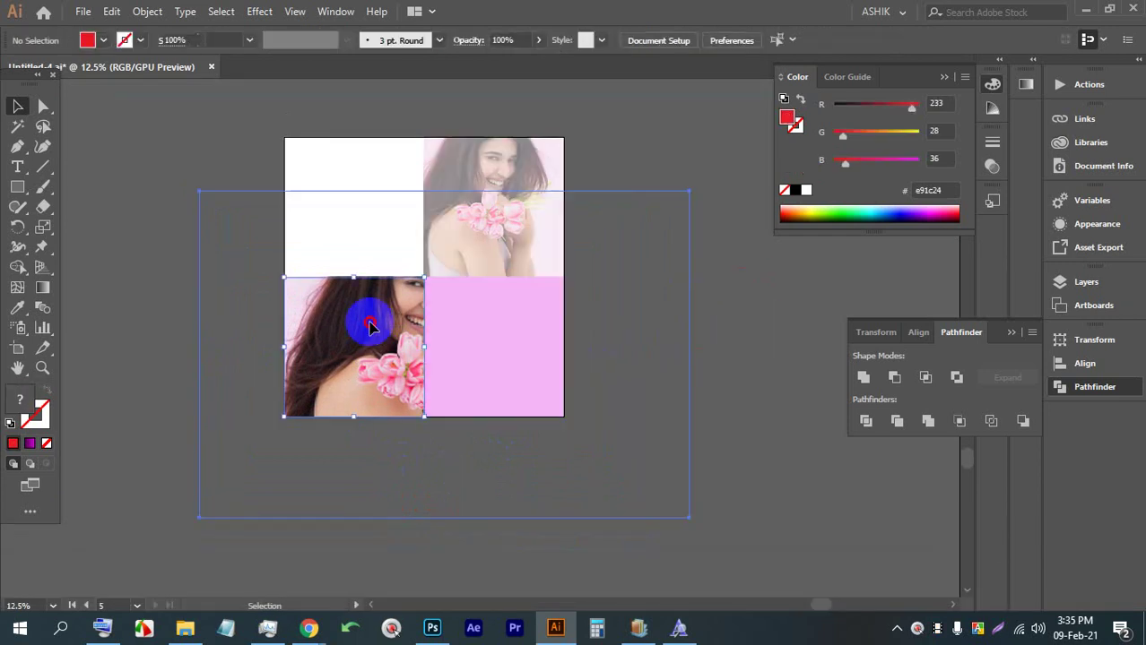
{"action": "left_click_drag", "start_coordinate": [689, 517], "coordinate": [763, 567]}
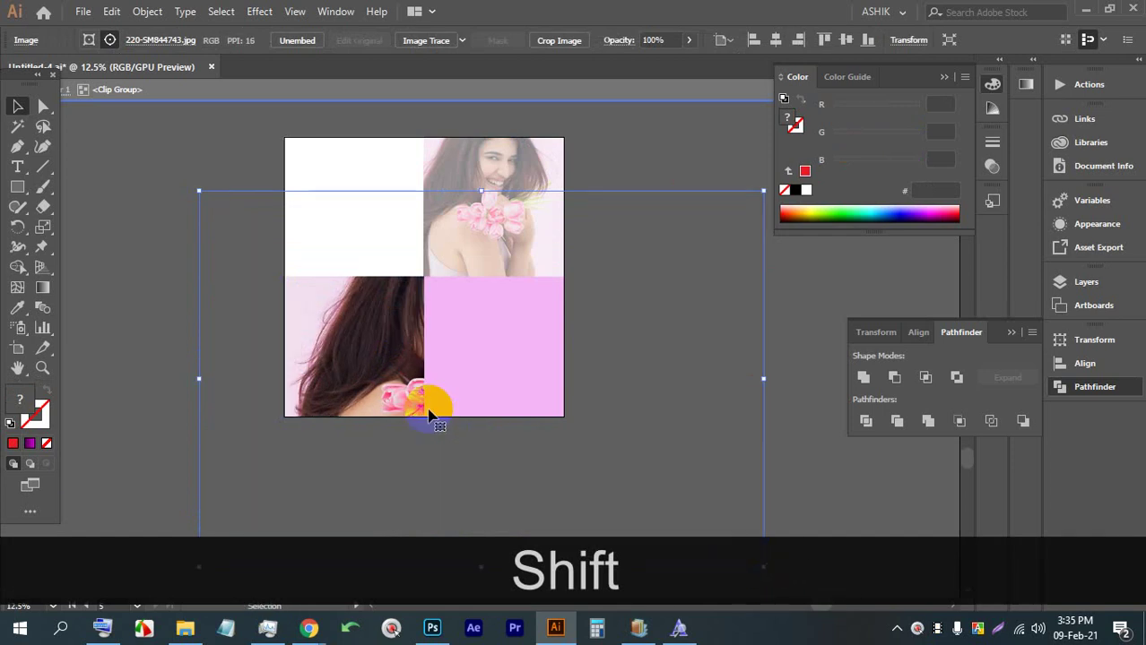
{"action": "left_click_drag", "start_coordinate": [405, 378], "coordinate": [385, 359]}
{"action": "left_click", "coordinate": [753, 350]}
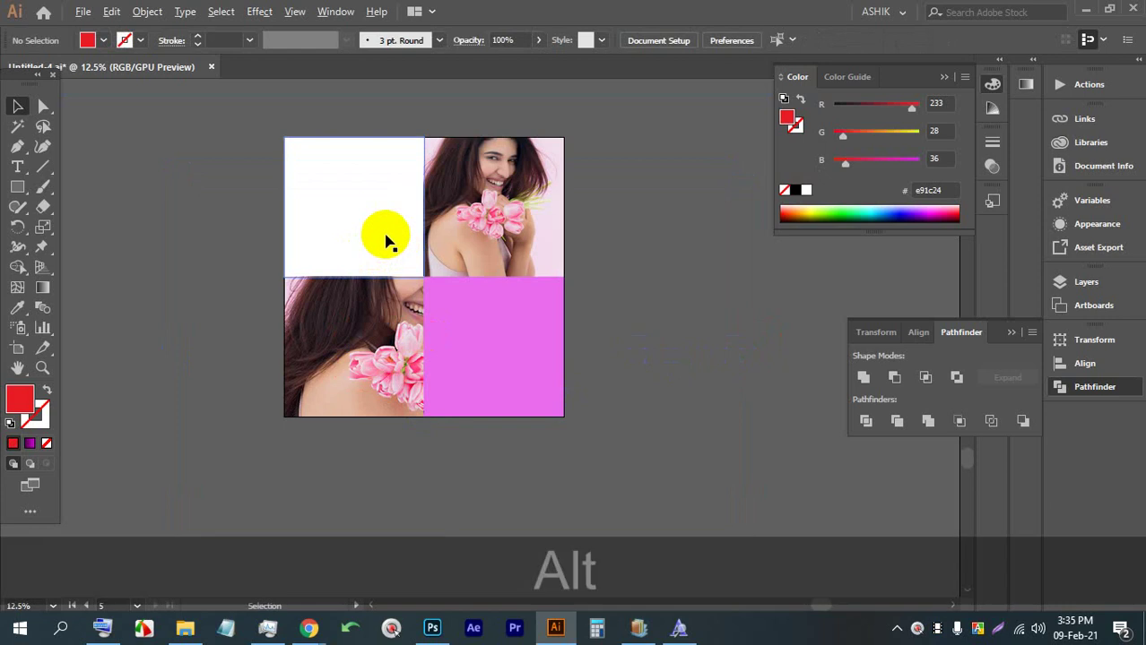
Change the bottom-right square's fill from pink to purple #b15cc6 in the Color Picker
{"action": "left_click", "coordinate": [470, 324], "text": "alt"}
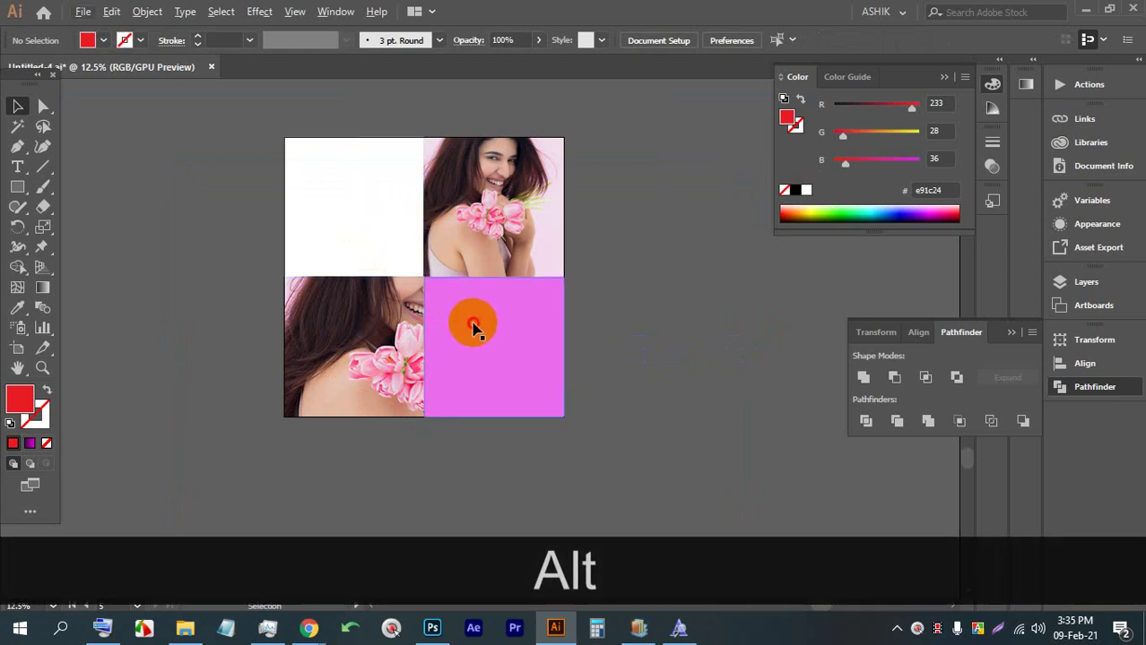
{"action": "double_click", "coordinate": [19, 399]}
{"action": "left_click", "coordinate": [824, 216]}
{"action": "mouse_move", "coordinate": [883, 199]}
{"action": "left_mouse_down"}
{"action": "mouse_move", "coordinate": [883, 240]}
{"action": "mouse_move", "coordinate": [879, 207]}
{"action": "left_mouse_up"}
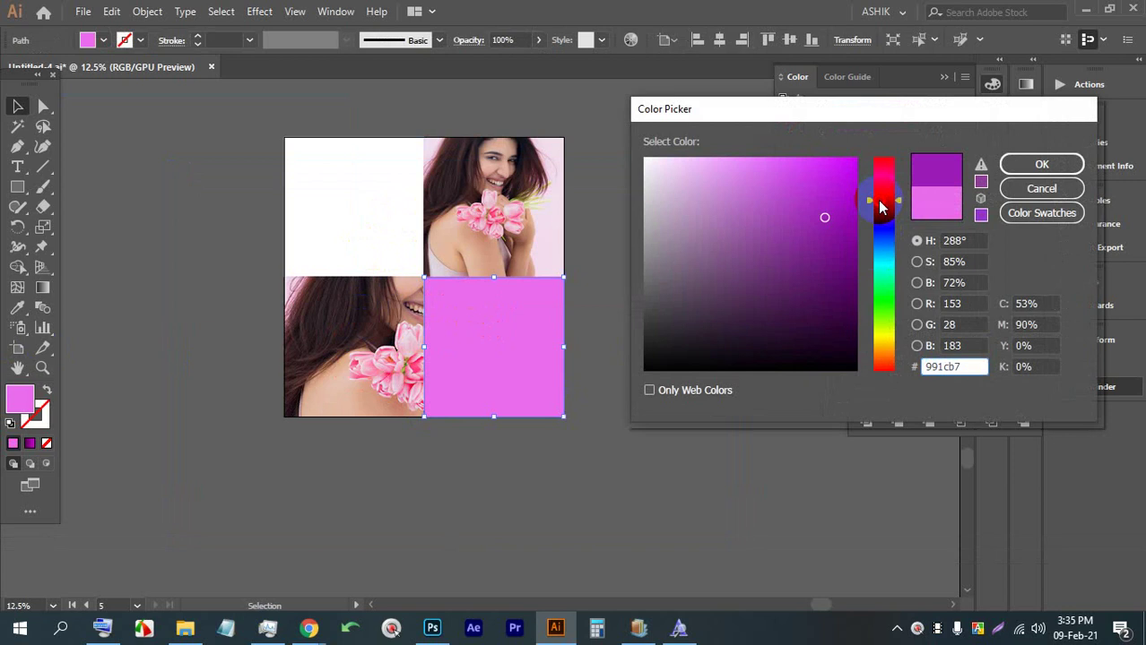
{"action": "left_click", "coordinate": [755, 237]}
{"action": "left_click", "coordinate": [1009, 164]}
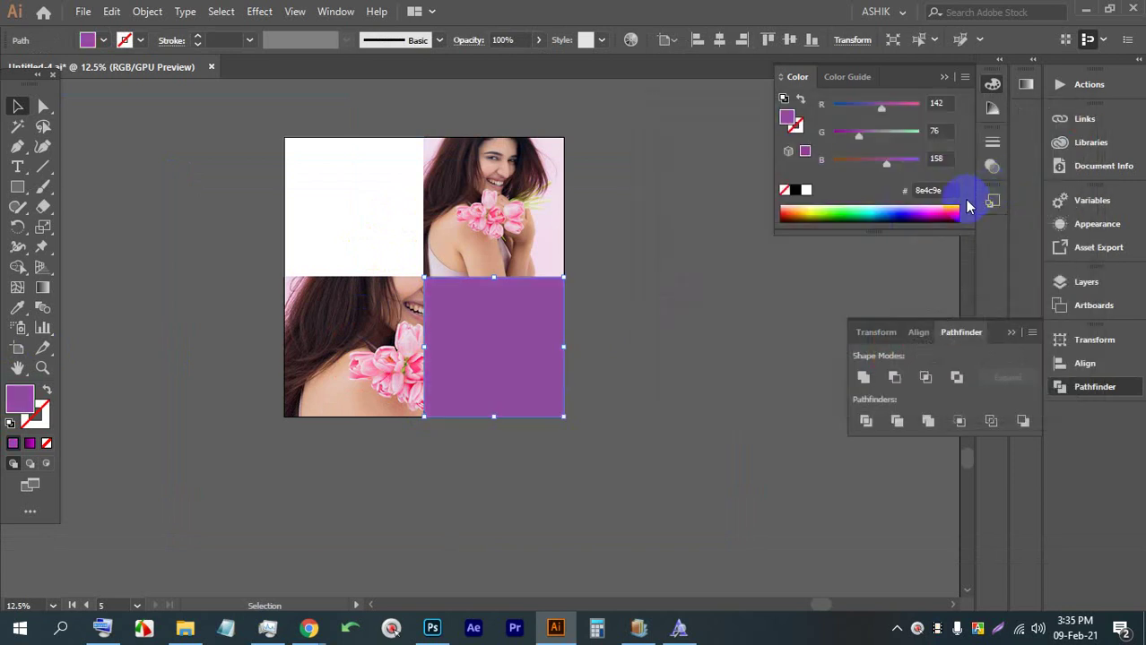
{"action": "double_click", "coordinate": [20, 399]}
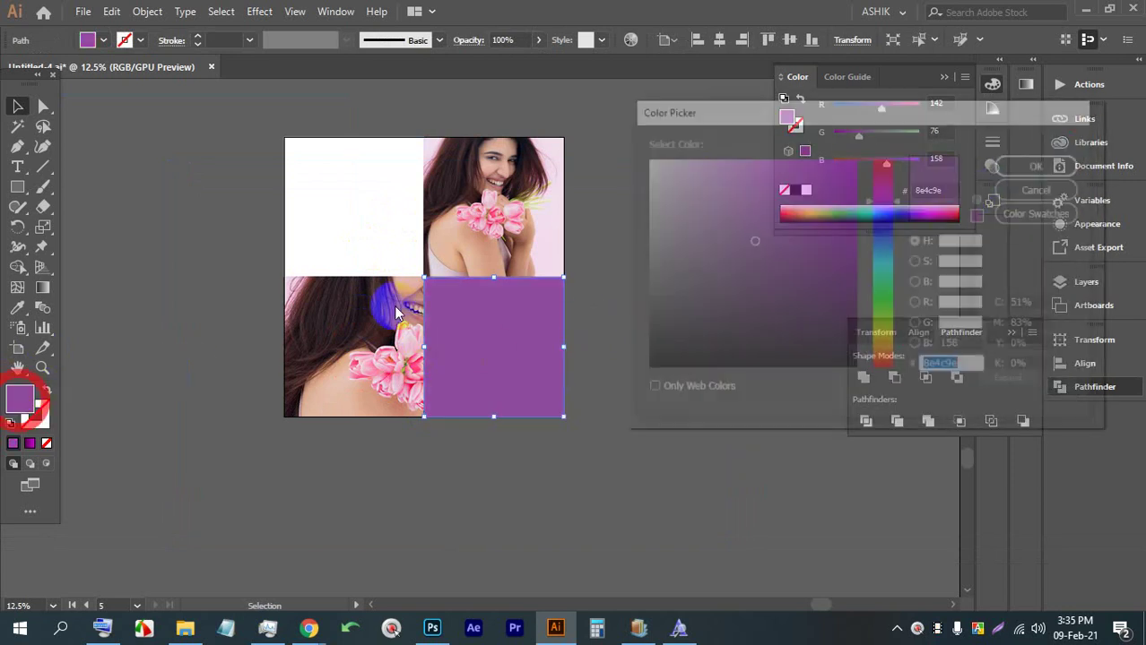
{"action": "left_click", "coordinate": [758, 202]}
{"action": "left_click", "coordinate": [1029, 171]}
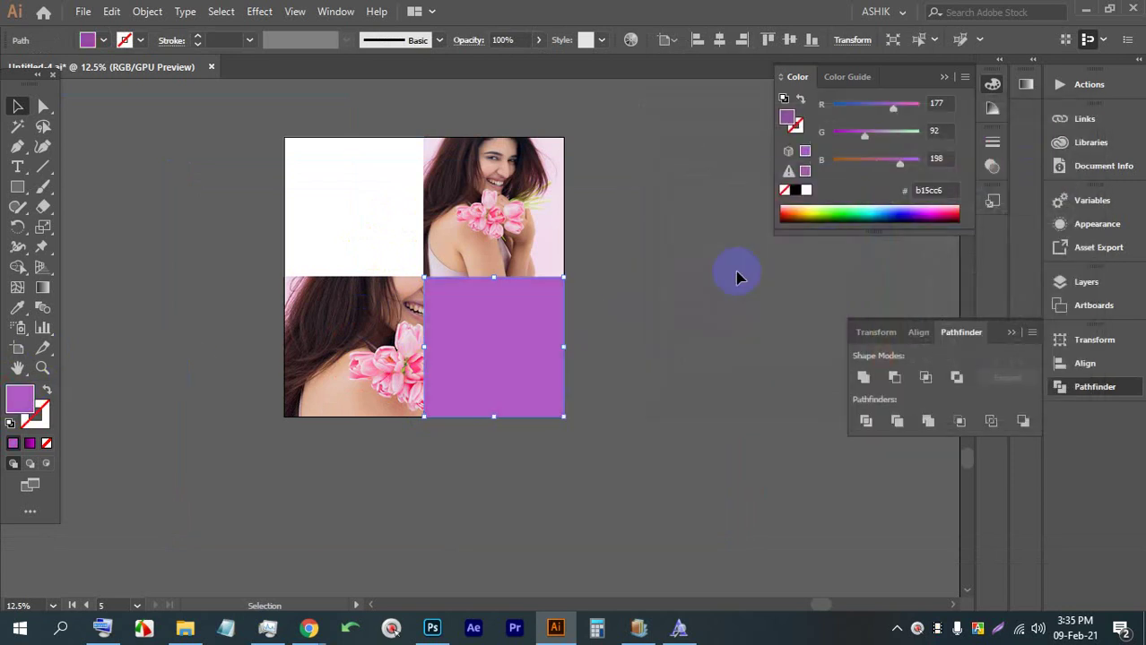
{"action": "left_click", "coordinate": [685, 279]}
{"action": "scroll", "coordinate": [324, 159], "scroll_direction": "up", "scroll_amount": 3, "text": "alt"}
Create an empty text object on the white tile, then delete it
{"action": "left_click", "coordinate": [17, 167]}
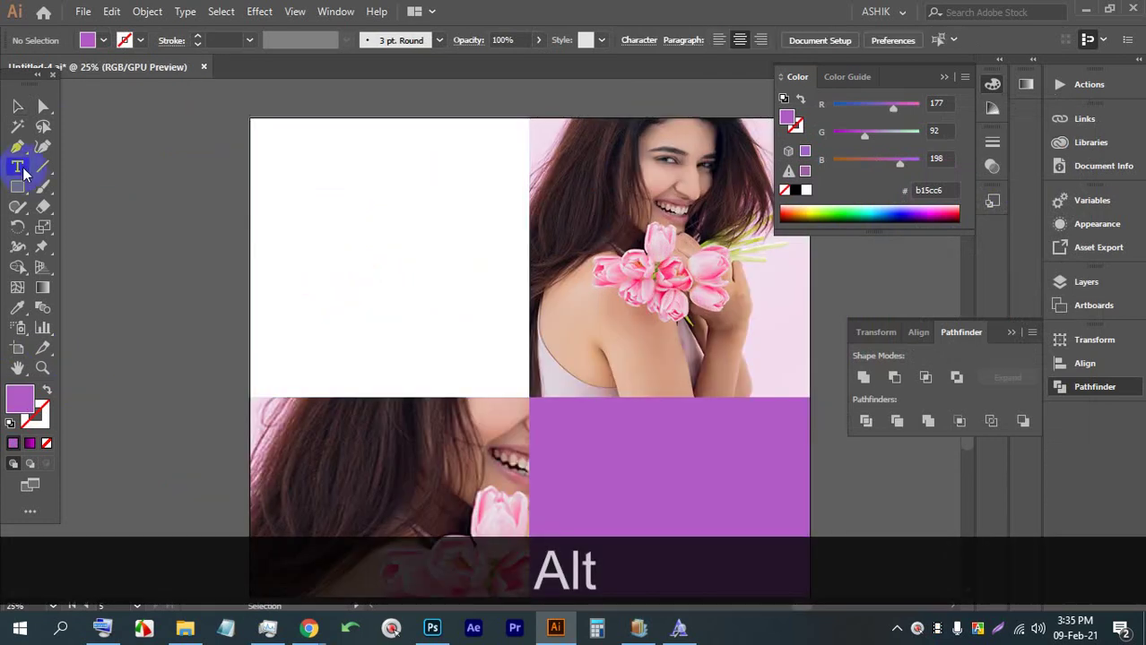
{"action": "left_click", "coordinate": [390, 196]}
{"action": "left_click", "coordinate": [14, 106]}
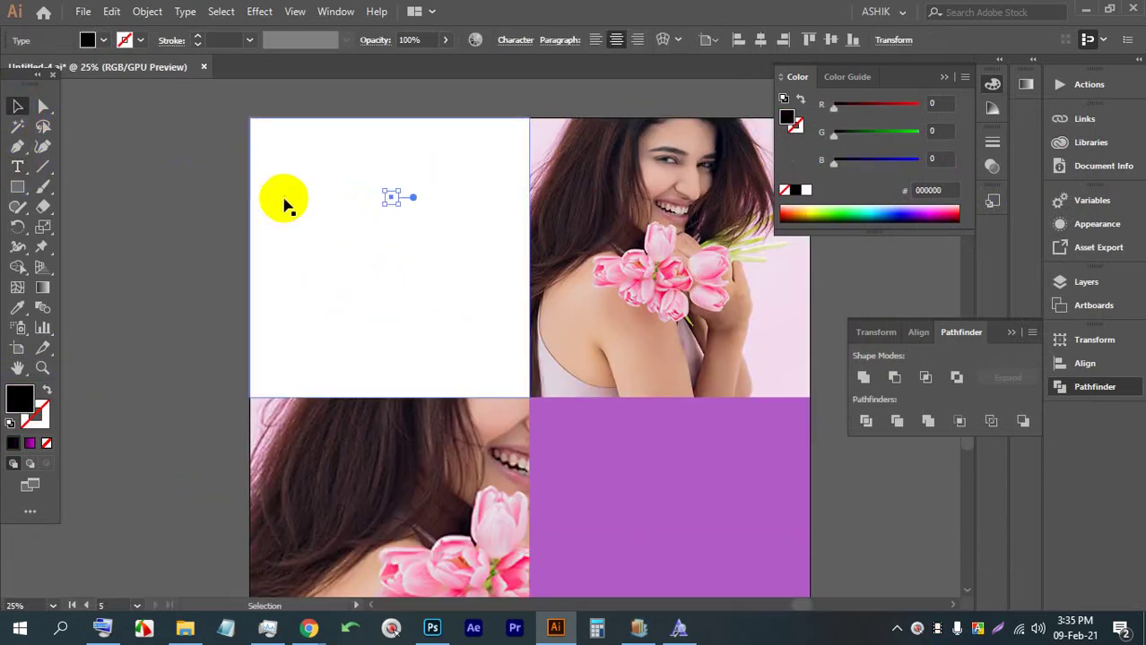
{"action": "key", "text": "BackSpace"}
{"action": "key", "text": "t"}
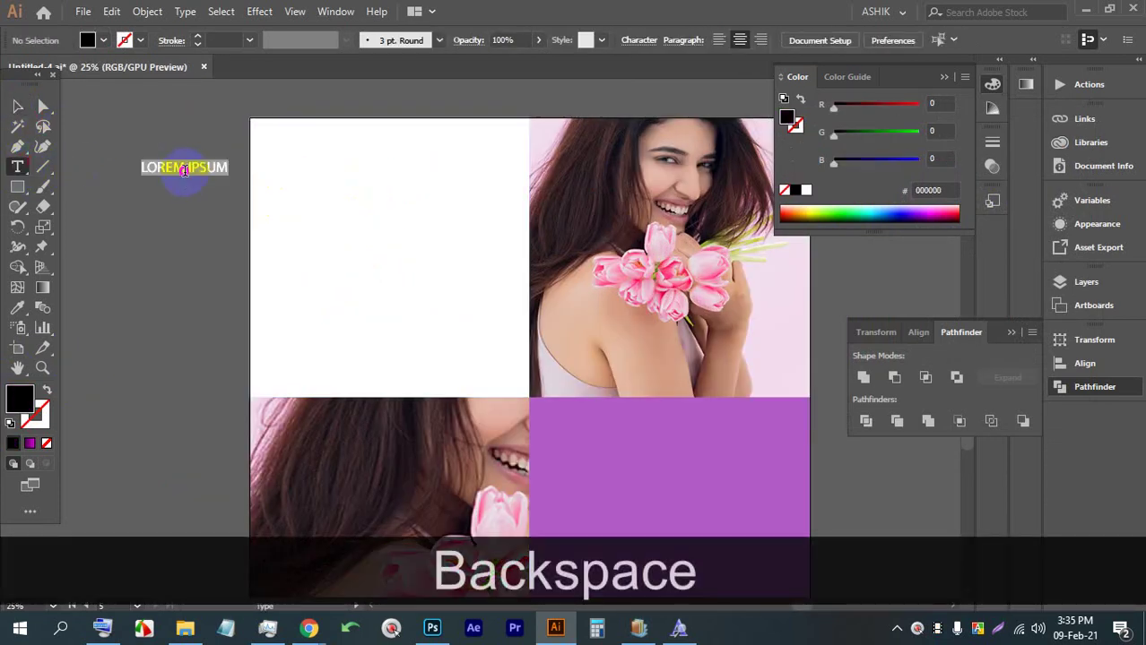
Enlarge the LOREM IPSUM text onto the white tile and retype it as STYLE
{"action": "left_click", "coordinate": [17, 107]}
{"action": "left_click", "coordinate": [224, 170]}
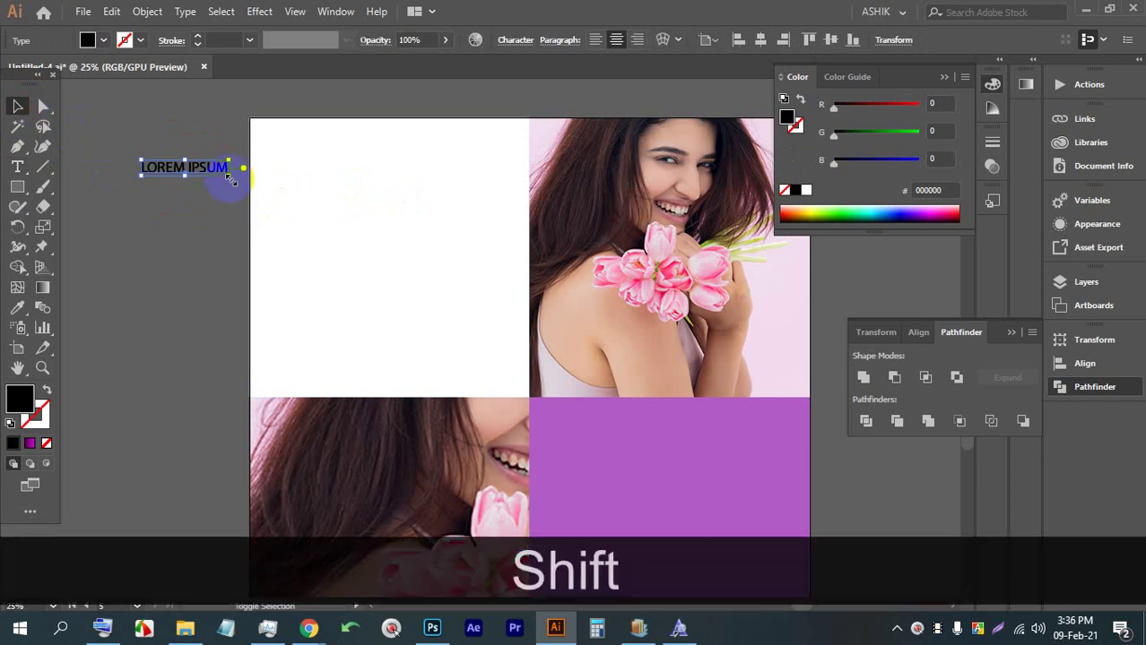
{"action": "left_click_drag", "start_coordinate": [229, 179], "coordinate": [517, 297]}
{"action": "left_click_drag", "start_coordinate": [319, 206], "coordinate": [445, 214]}
{"action": "triple_click", "coordinate": [402, 205]}
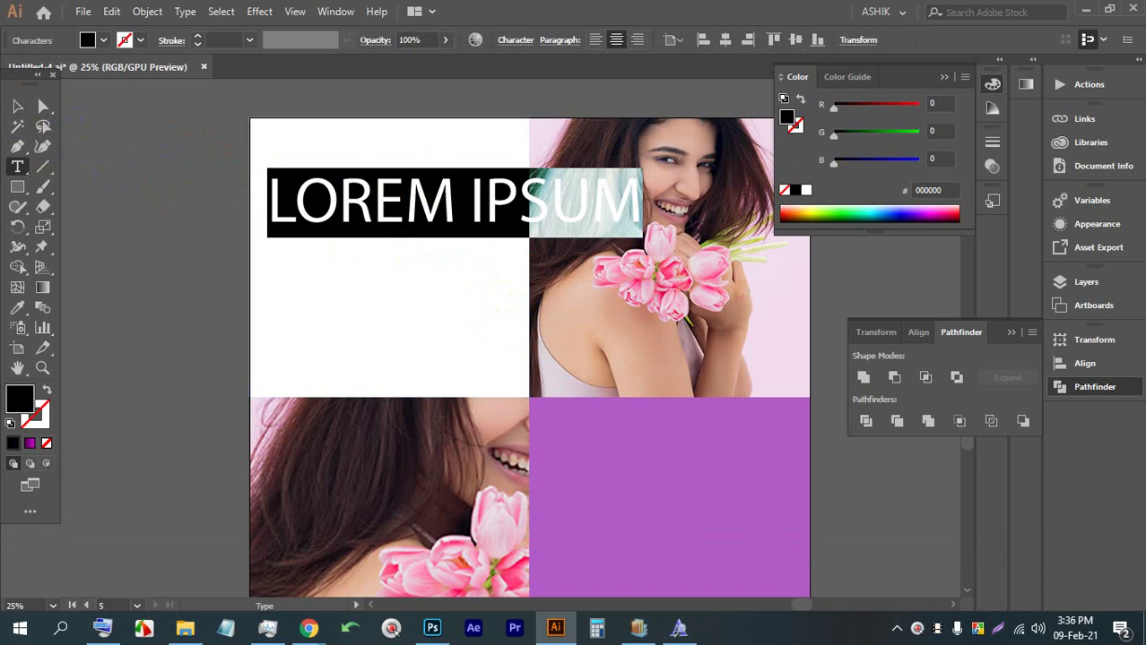
{"action": "type", "text": "STYLE"}
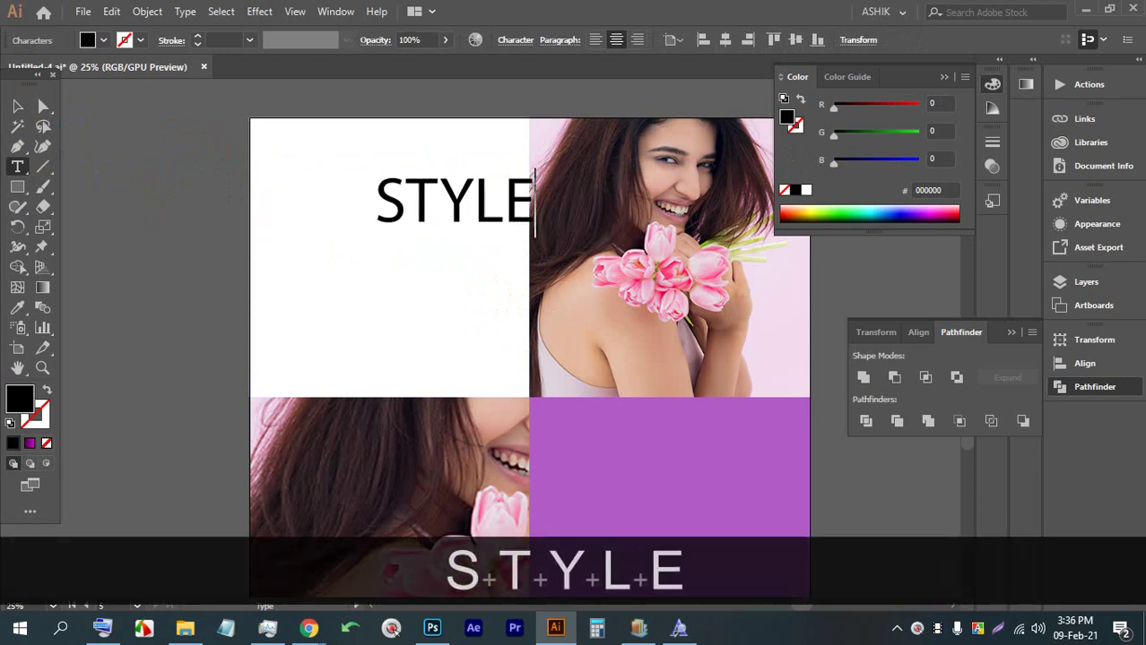
{"action": "left_click", "coordinate": [17, 106]}
{"action": "left_click_drag", "start_coordinate": [447, 193], "coordinate": [381, 231]}
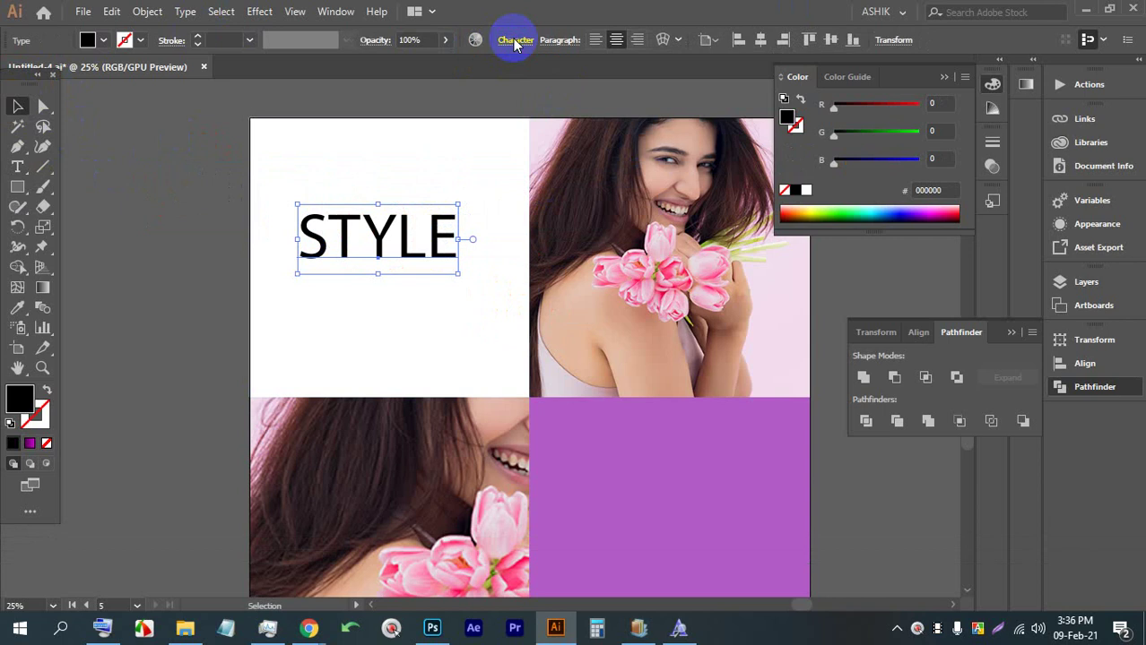
Set the STYLE text in Brush Script MT Italic from the Character panel
{"action": "left_click", "coordinate": [515, 43]}
{"action": "left_click", "coordinate": [519, 69]}
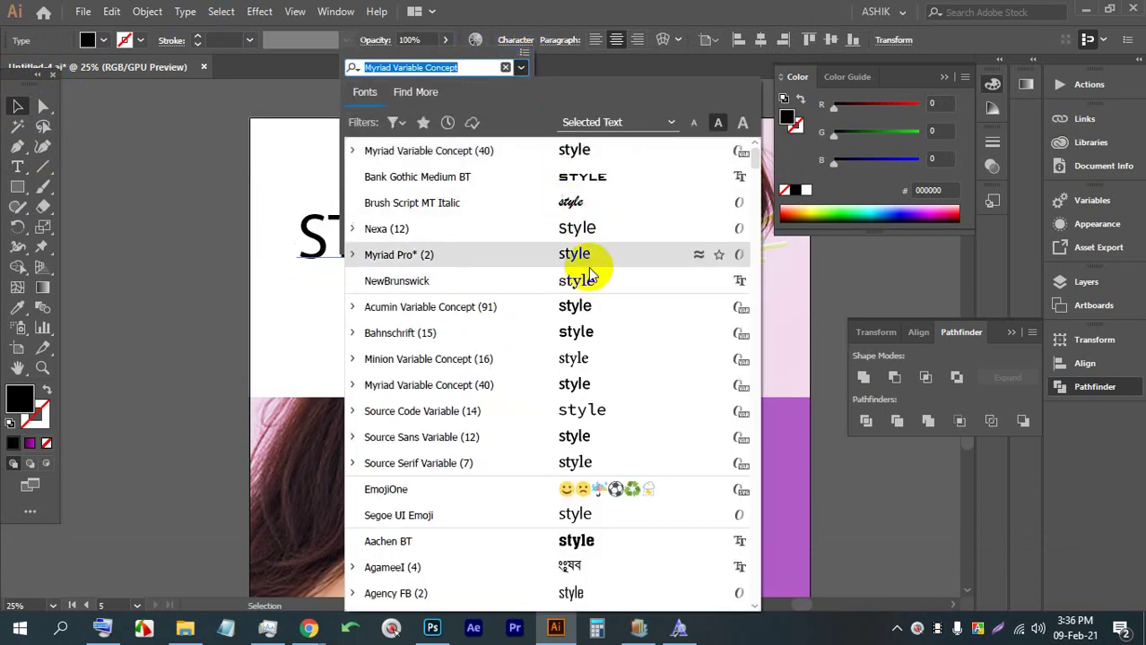
{"action": "left_click", "coordinate": [589, 206]}
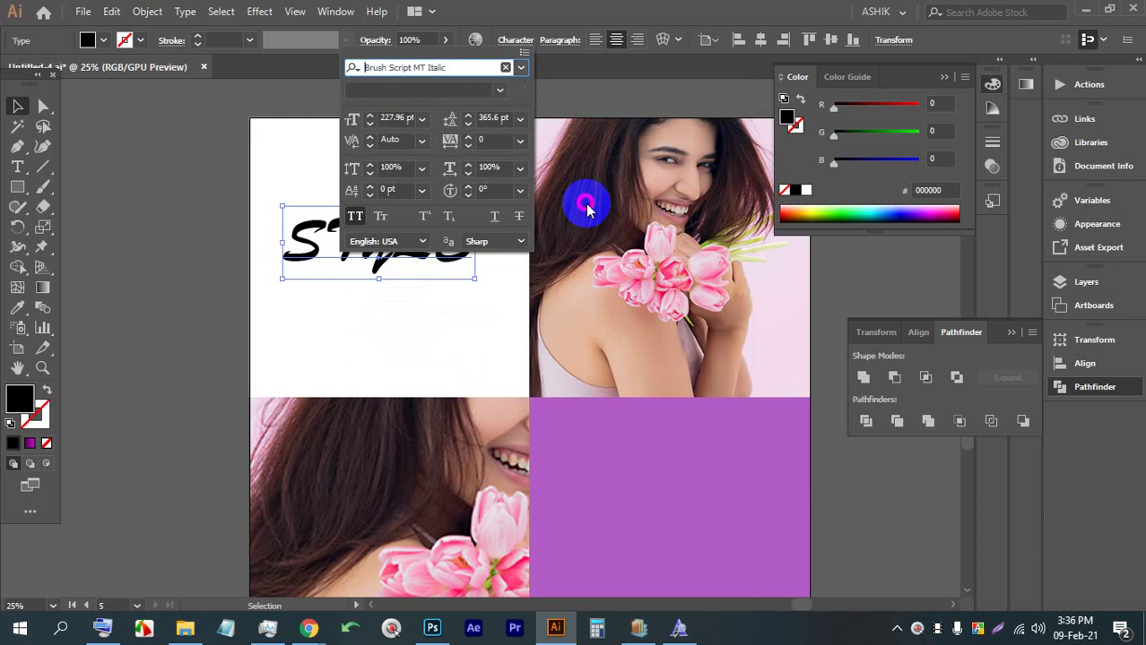
{"action": "left_click", "coordinate": [161, 188]}
{"action": "scroll", "coordinate": [296, 238], "scroll_direction": "down", "scroll_amount": 4, "text": "alt"}
Copy the healthy text's script style onto the 'style' word with the eyedropper
{"action": "scroll", "coordinate": [594, 273], "scroll_direction": "up", "scroll_amount": 3}
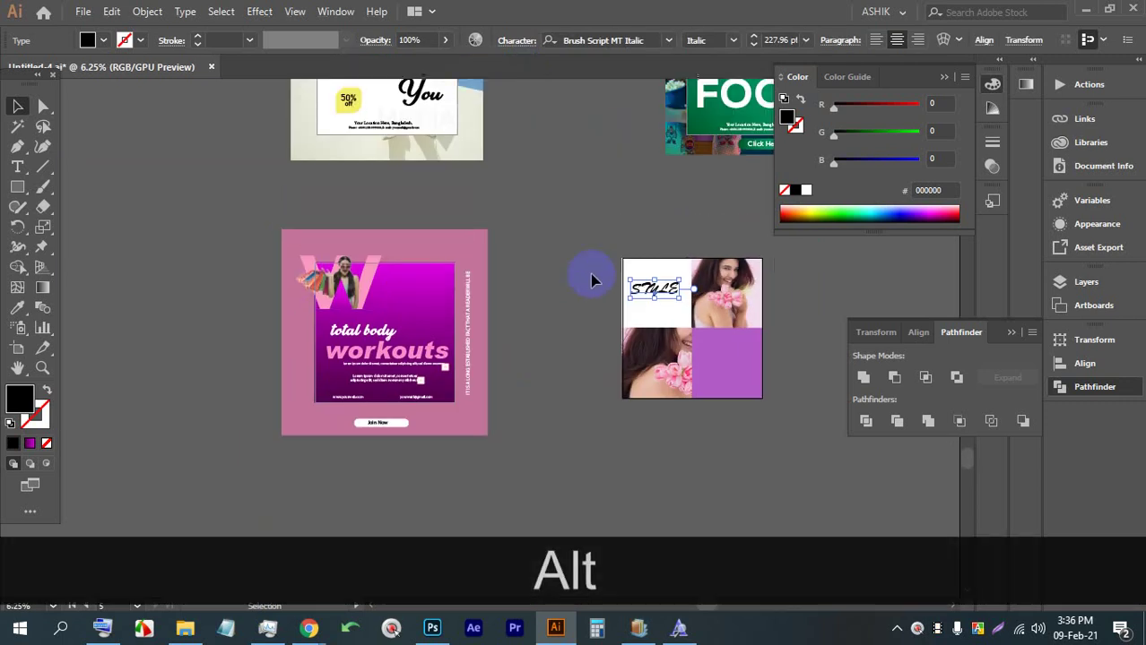
{"action": "scroll", "coordinate": [596, 261], "scroll_direction": "down", "scroll_amount": 1, "text": "alt"}
{"action": "scroll", "coordinate": [670, 266], "scroll_direction": "up", "scroll_amount": 1, "text": "alt"}
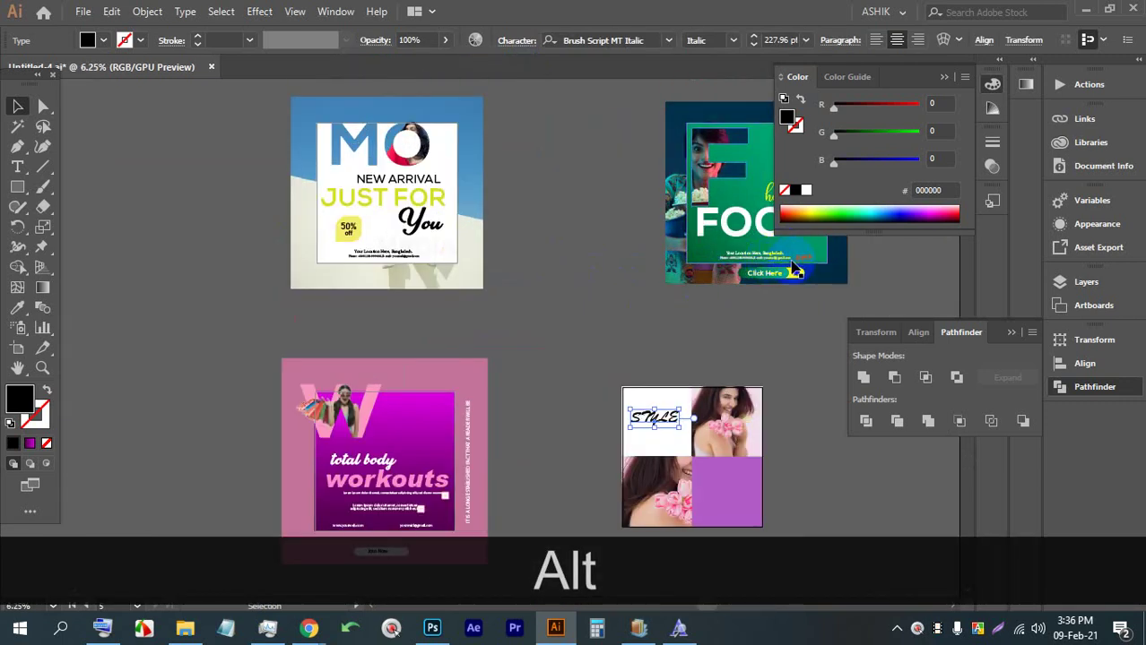
{"action": "left_click", "coordinate": [717, 332]}
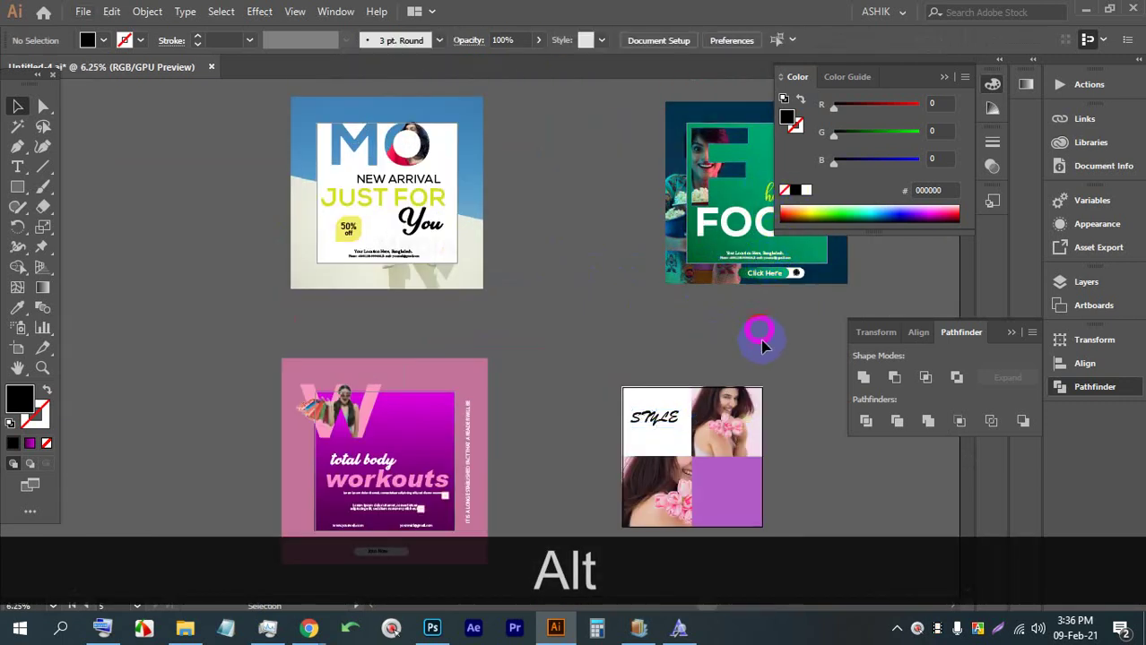
{"action": "left_click_drag", "start_coordinate": [759, 335], "coordinate": [504, 338]}
{"action": "scroll", "coordinate": [368, 442], "scroll_direction": "up", "scroll_amount": 1, "text": "alt"}
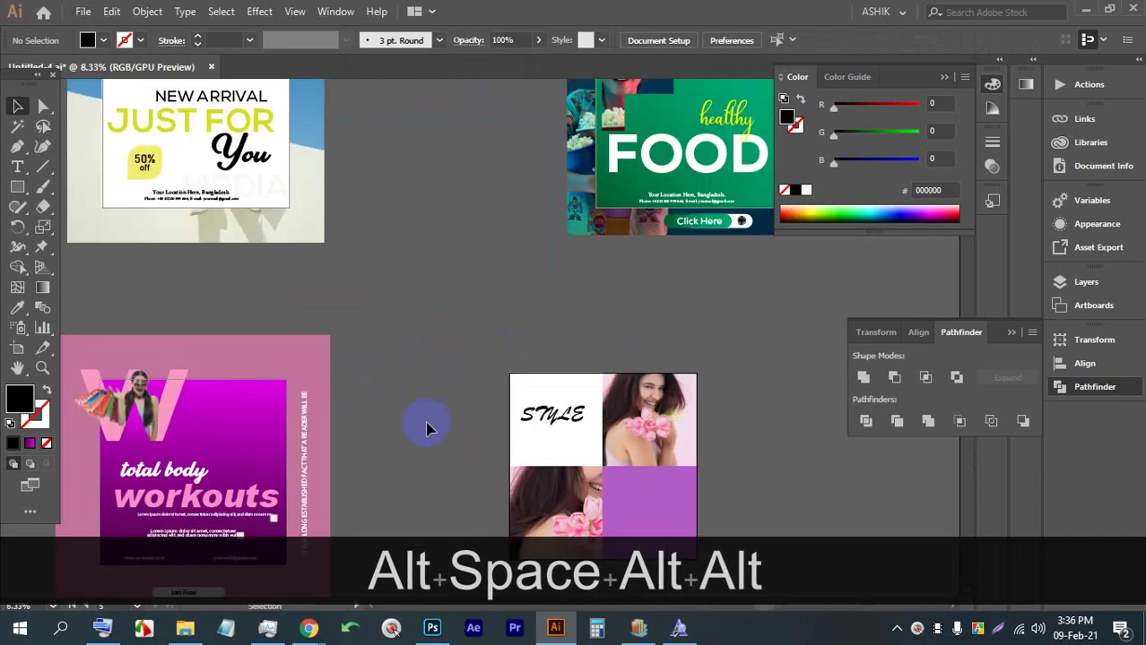
{"action": "left_click", "coordinate": [551, 414]}
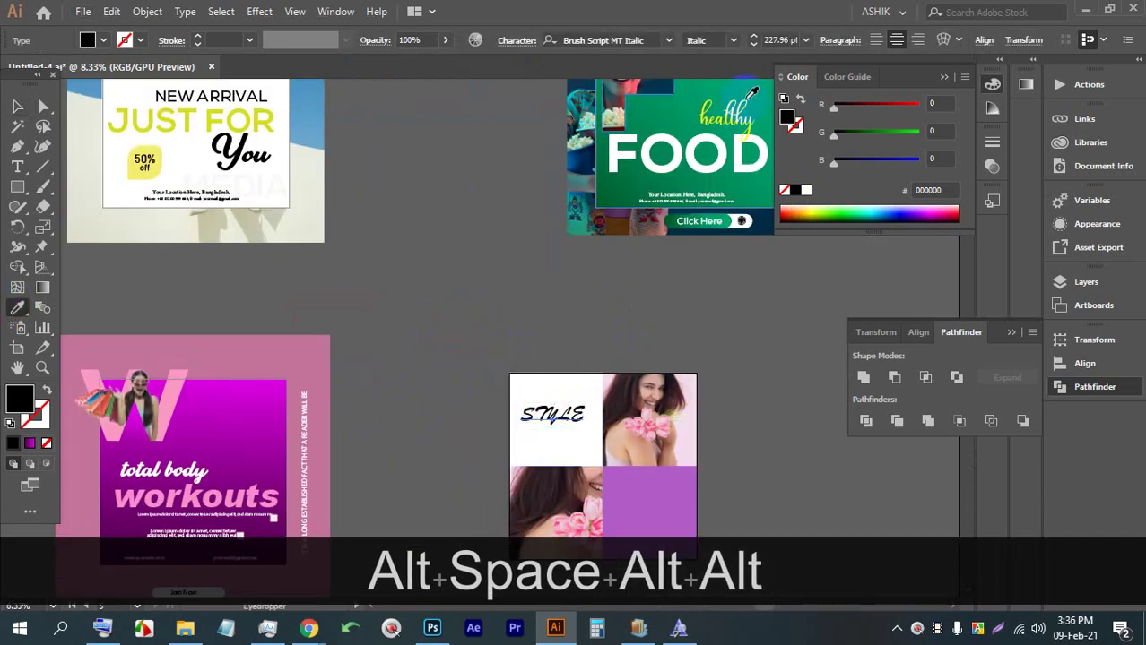
{"action": "left_click", "coordinate": [715, 117], "text": "alt"}
{"action": "left_click", "coordinate": [717, 117]}
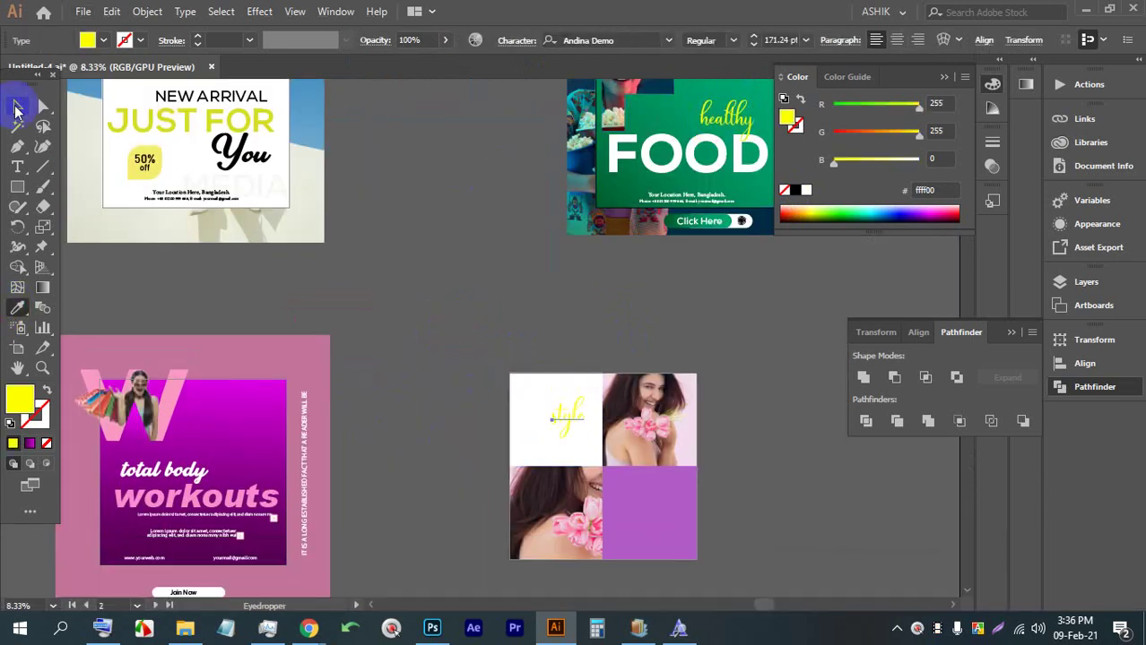
{"action": "left_click", "coordinate": [16, 108]}
Recolour the 'style' text purple #b15cc6, sampled from the purple tile
{"action": "scroll", "coordinate": [591, 448], "scroll_direction": "up", "scroll_amount": 5}
{"action": "scroll", "coordinate": [538, 376], "scroll_direction": "down", "scroll_amount": 3, "text": "alt"}
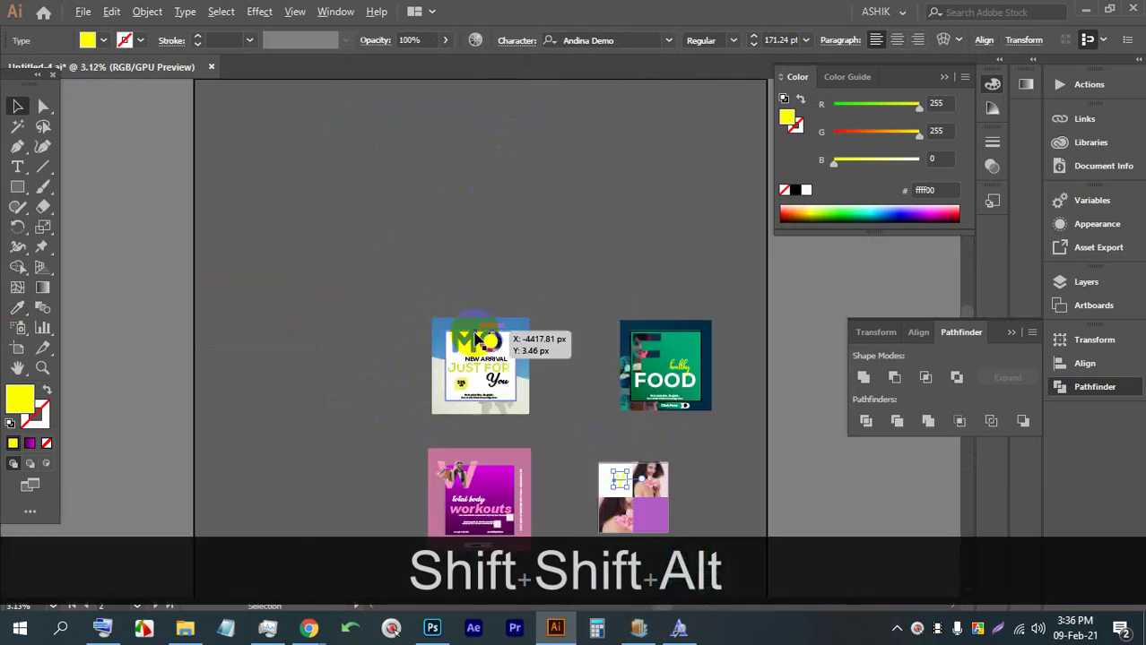
{"action": "scroll", "coordinate": [670, 473], "scroll_direction": "up", "scroll_amount": 2, "text": "alt"}
{"action": "left_click_drag", "start_coordinate": [691, 505], "coordinate": [489, 295]}
{"action": "scroll", "coordinate": [488, 297], "scroll_direction": "up", "scroll_amount": 3, "text": "alt"}
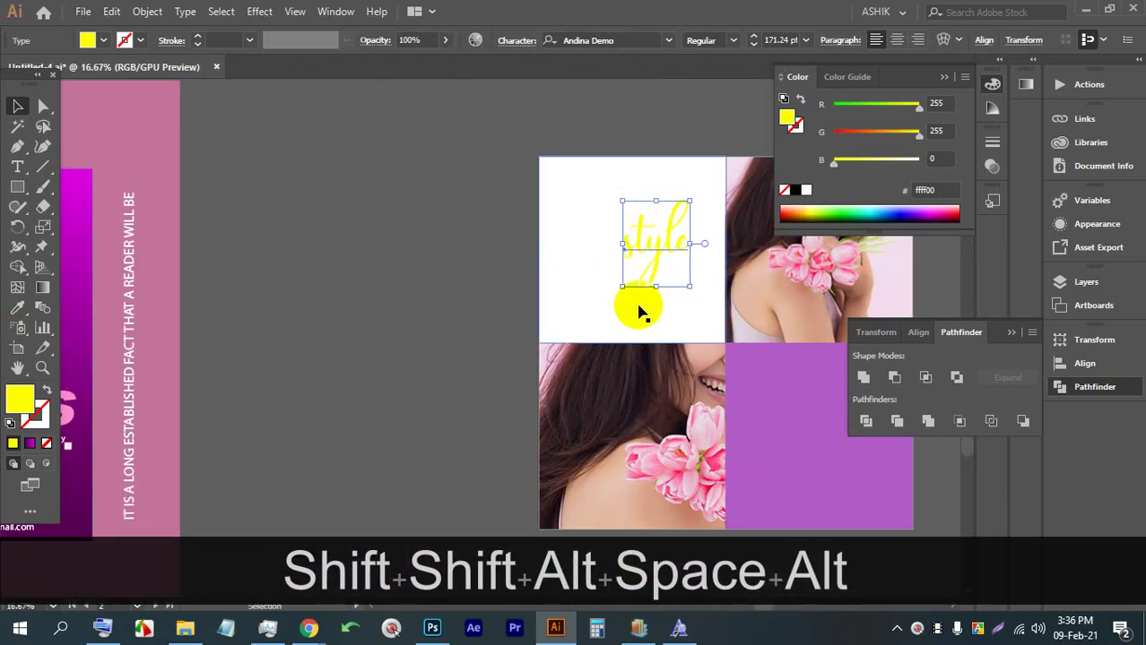
{"action": "left_click_drag", "start_coordinate": [638, 311], "coordinate": [359, 237]}
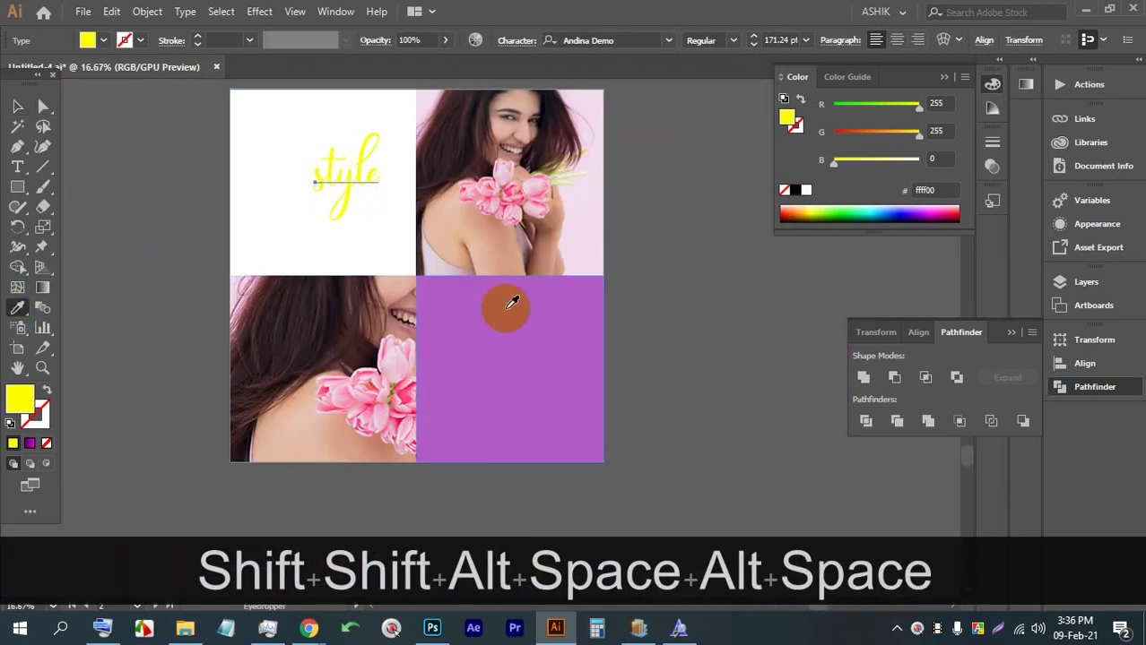
{"action": "left_click", "coordinate": [485, 324]}
{"action": "left_click", "coordinate": [15, 108]}
Enlarge the 'style' text to 317.03 pt and place it in the white tile's top-left
{"action": "scroll", "coordinate": [341, 260], "scroll_direction": "up", "scroll_amount": 2}
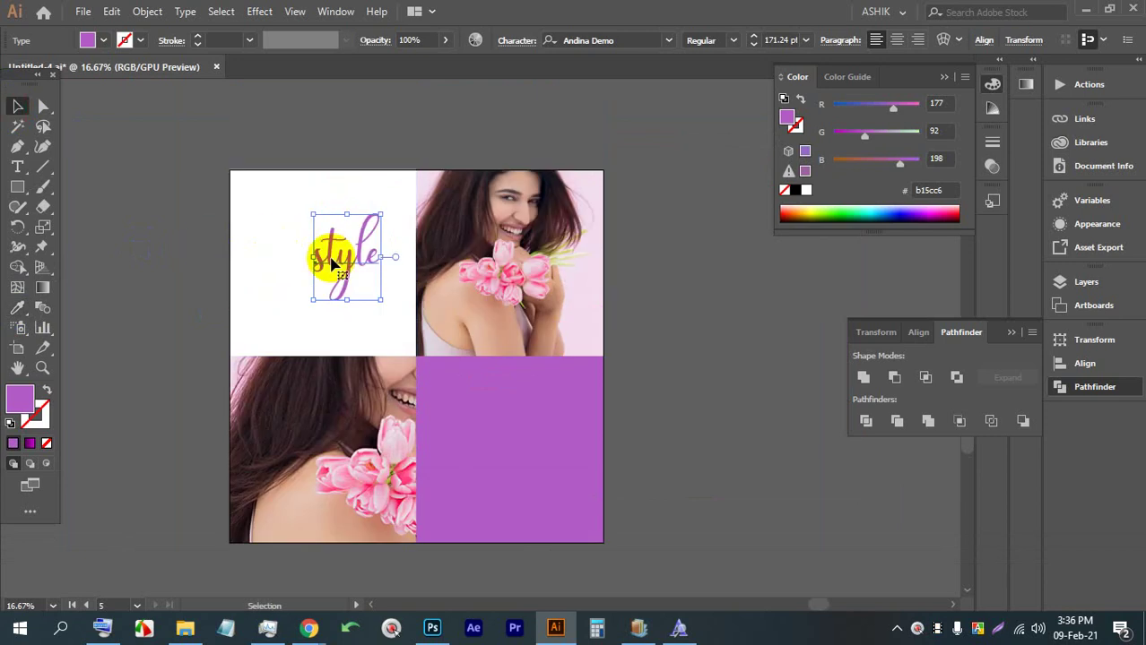
{"action": "left_click_drag", "start_coordinate": [343, 300], "coordinate": [341, 385]}
{"action": "left_click_drag", "start_coordinate": [325, 299], "coordinate": [327, 264]}
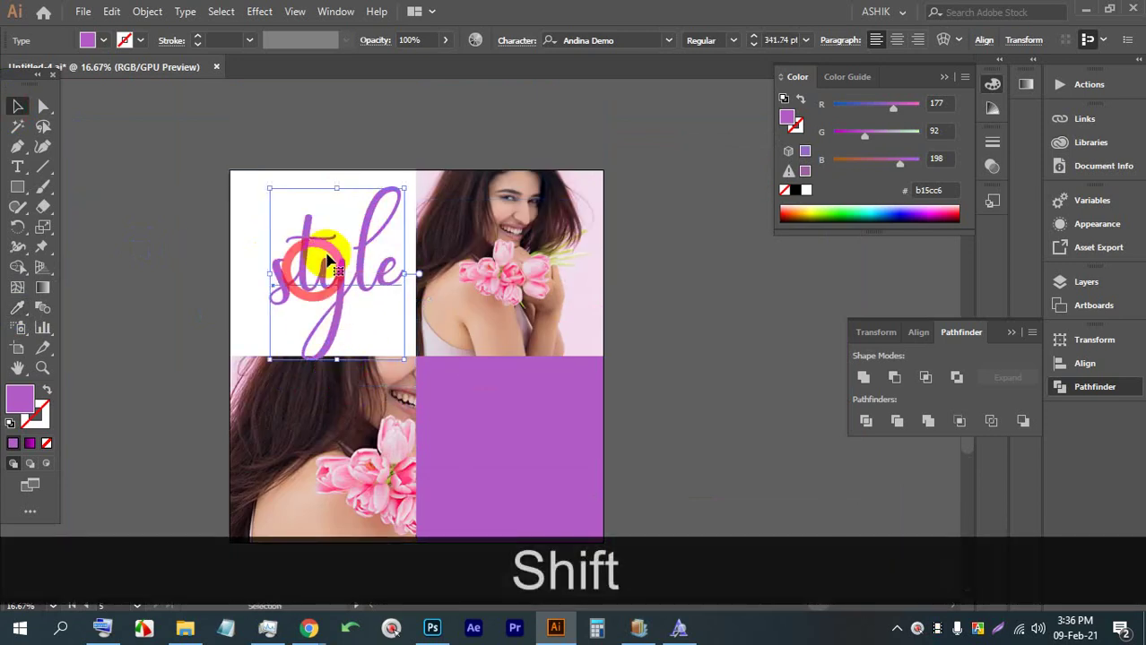
{"action": "left_click_drag", "start_coordinate": [335, 192], "coordinate": [316, 229]}
{"action": "left_click", "coordinate": [697, 283]}
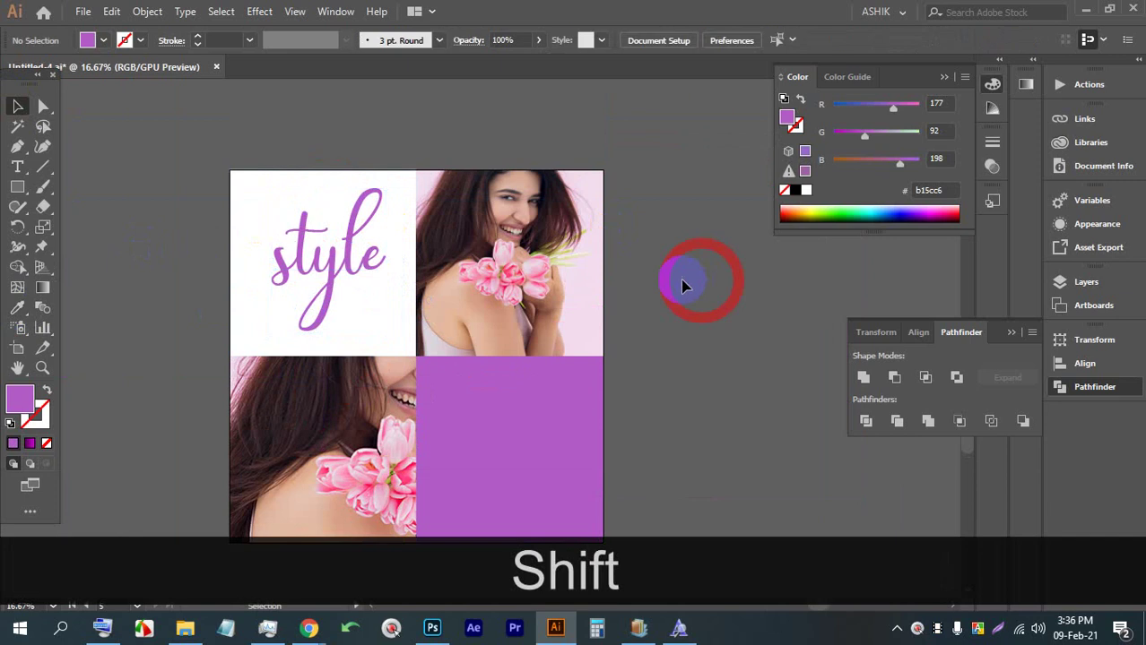
{"action": "left_click", "coordinate": [614, 226]}
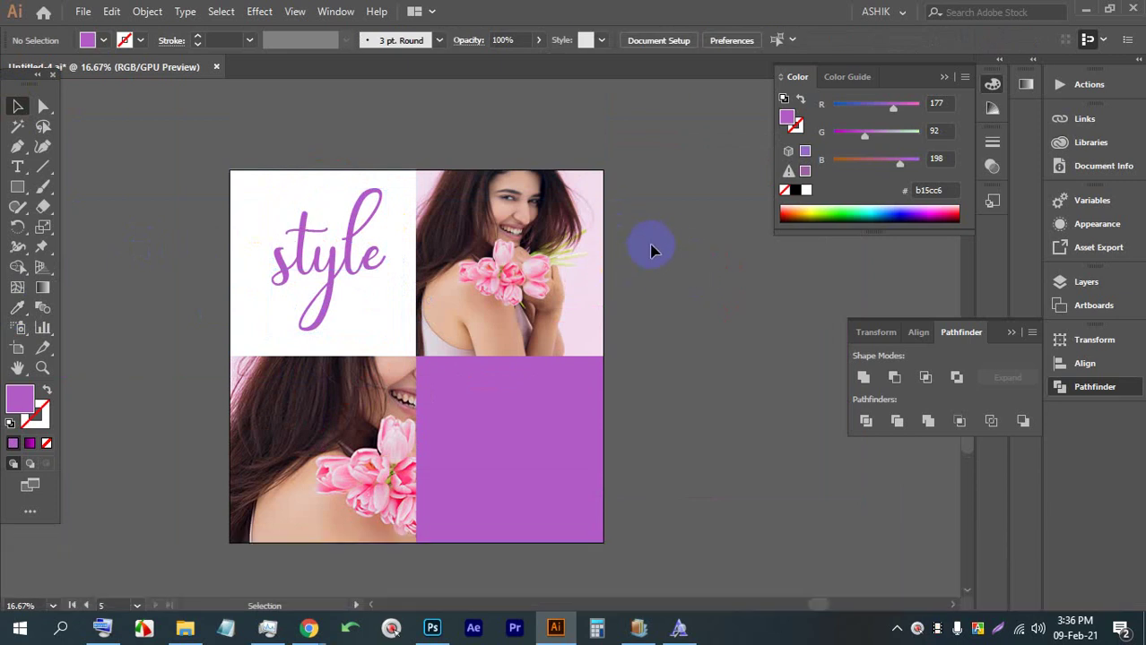
Add a text line reading 'Use the new' near the top of the purple panel
{"action": "scroll", "coordinate": [628, 296], "scroll_direction": "up", "scroll_amount": 3}
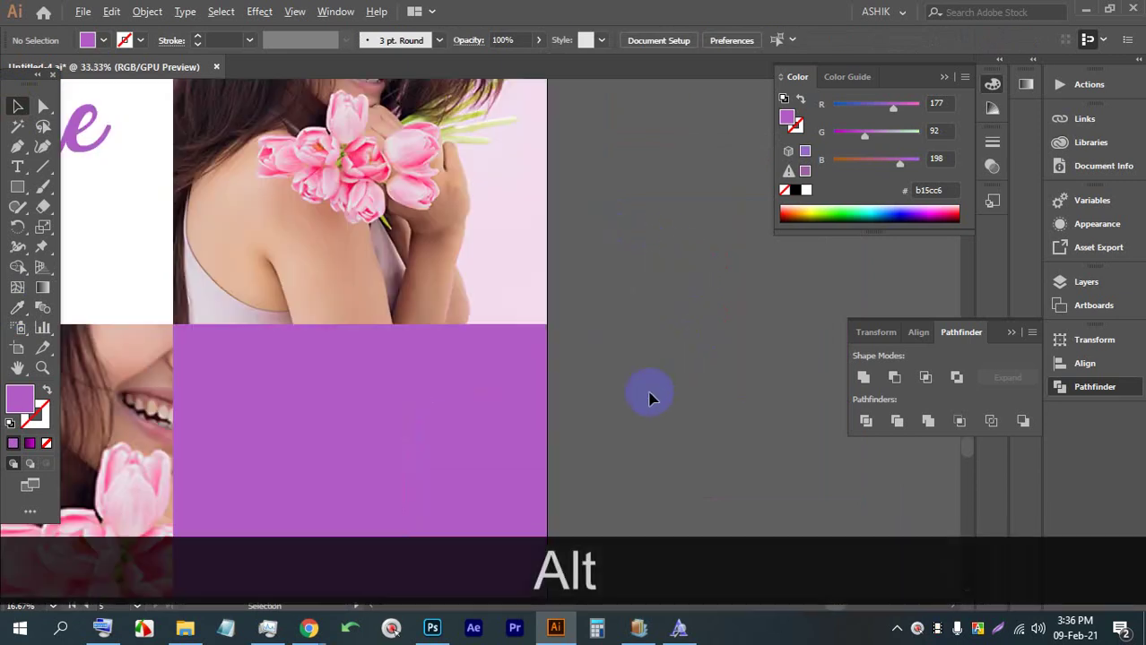
{"action": "left_click_drag", "start_coordinate": [509, 225], "coordinate": [522, 206]}
{"action": "left_click", "coordinate": [16, 171]}
{"action": "left_click", "coordinate": [303, 238]}
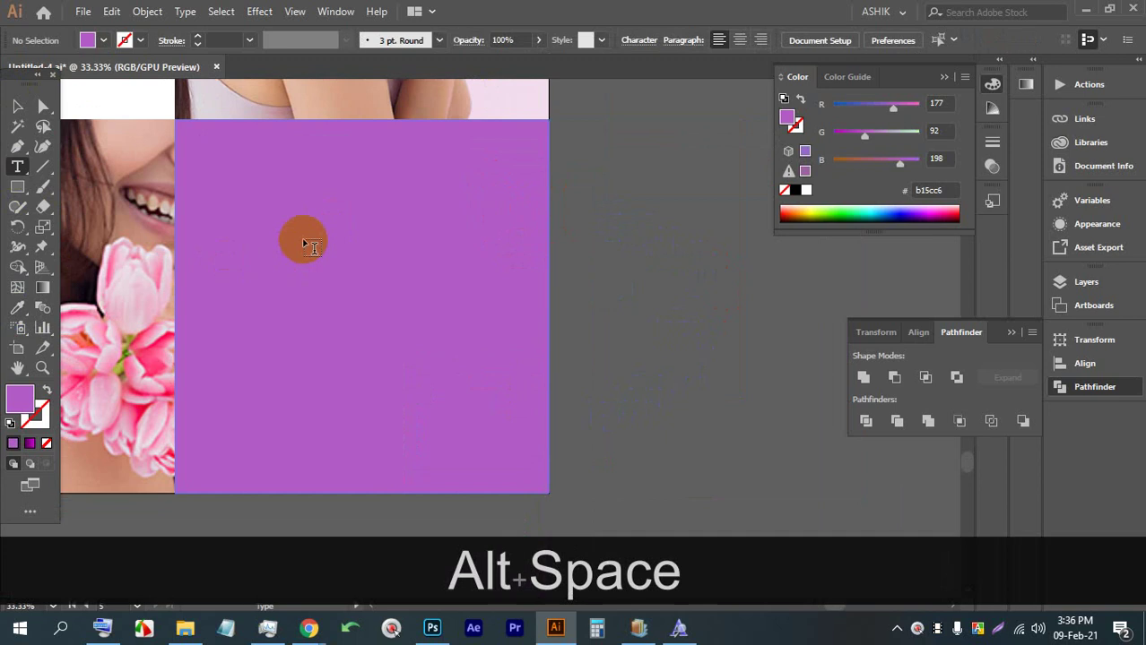
{"action": "left_click", "coordinate": [15, 108]}
{"action": "left_click_drag", "start_coordinate": [428, 232], "coordinate": [335, 232]}
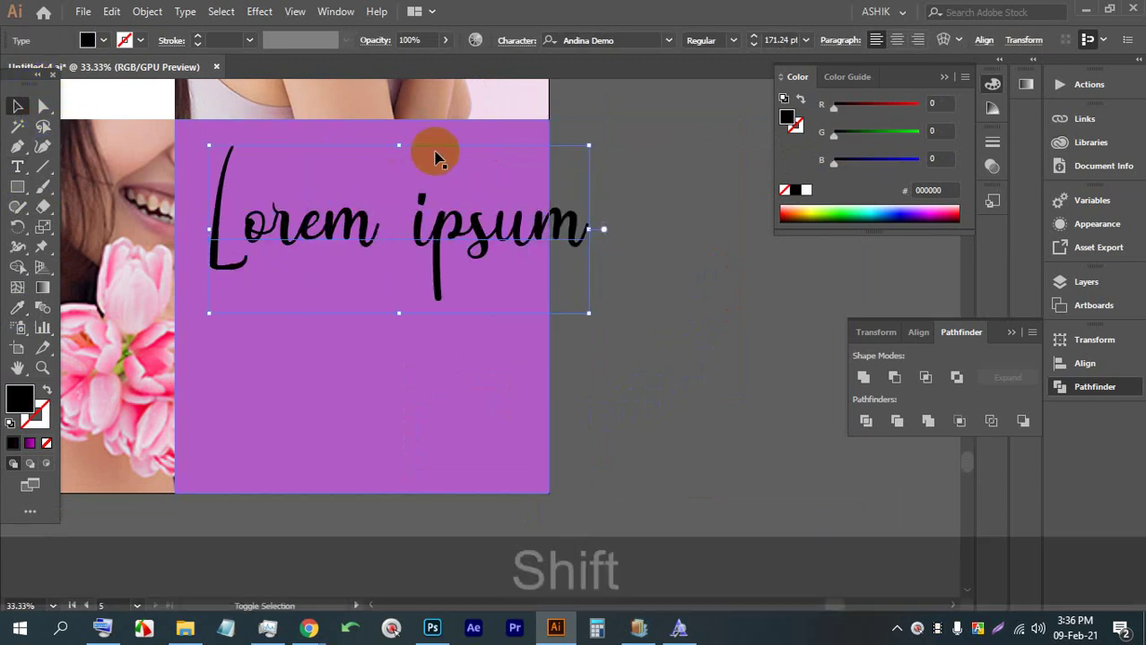
{"action": "left_click_drag", "start_coordinate": [399, 146], "coordinate": [399, 183]}
{"action": "left_click_drag", "start_coordinate": [370, 254], "coordinate": [320, 238]}
{"action": "triple_click", "coordinate": [331, 240]}
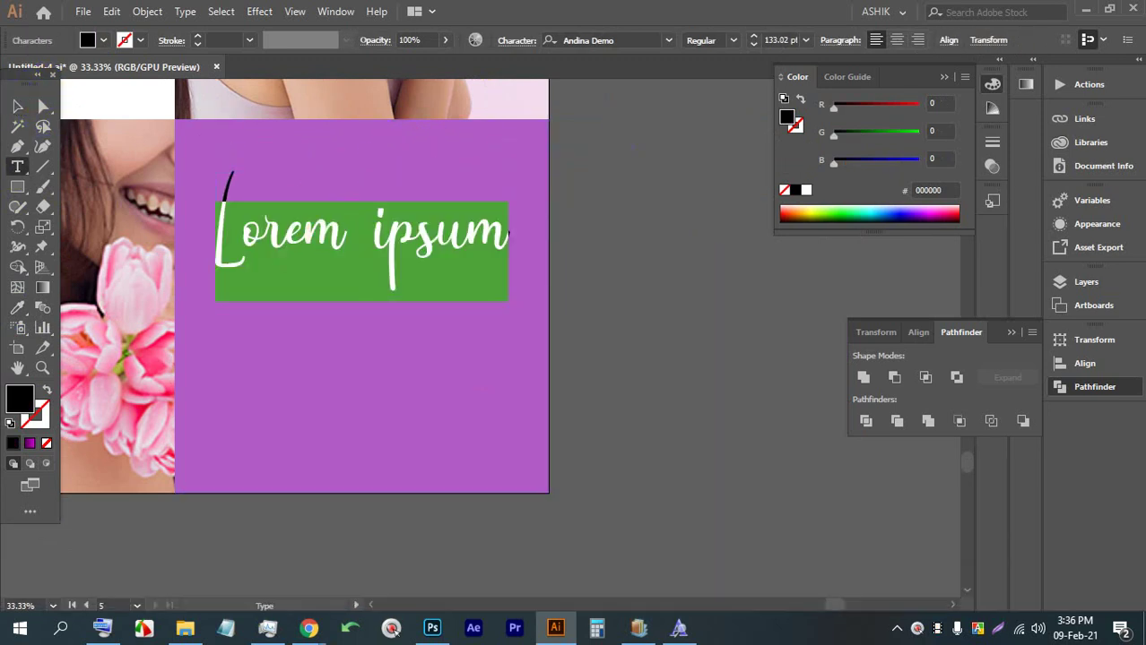
{"action": "key", "text": "Caps_Lock"}
{"action": "key", "text": "shift"}
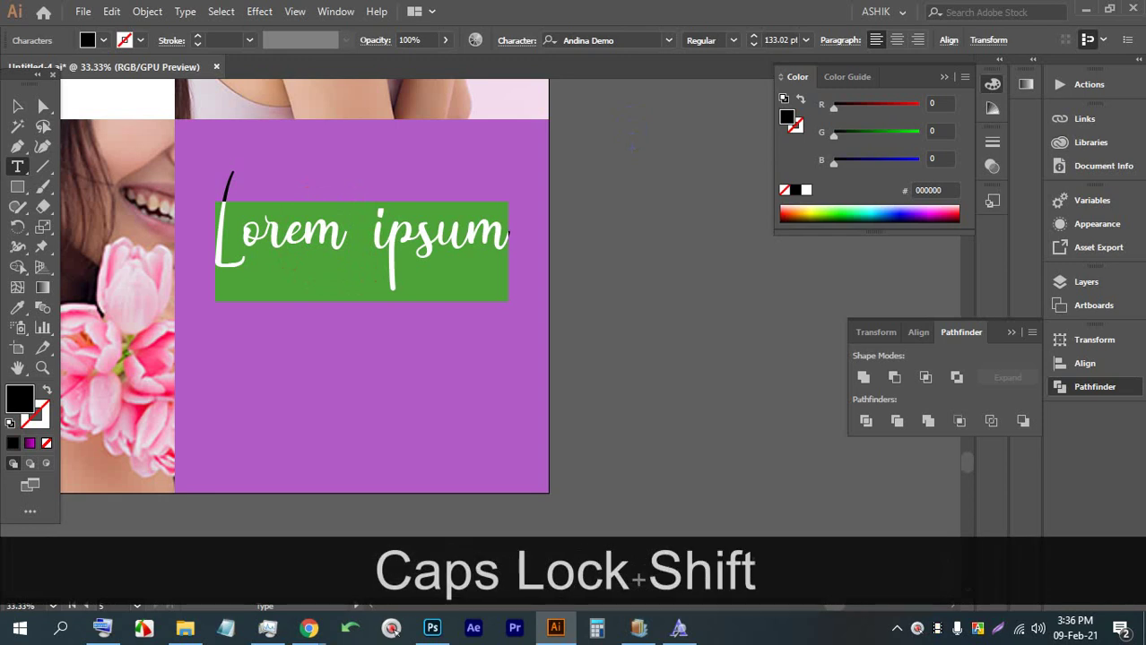
{"action": "type", "text": "Use "}
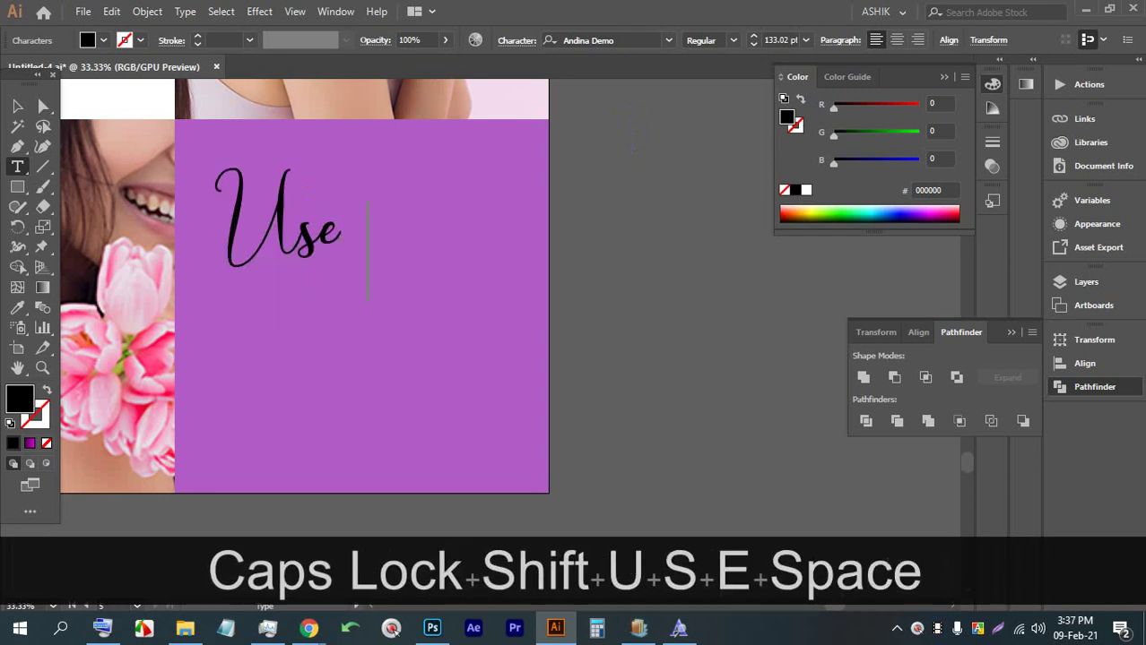
{"action": "type", "text": "the new"}
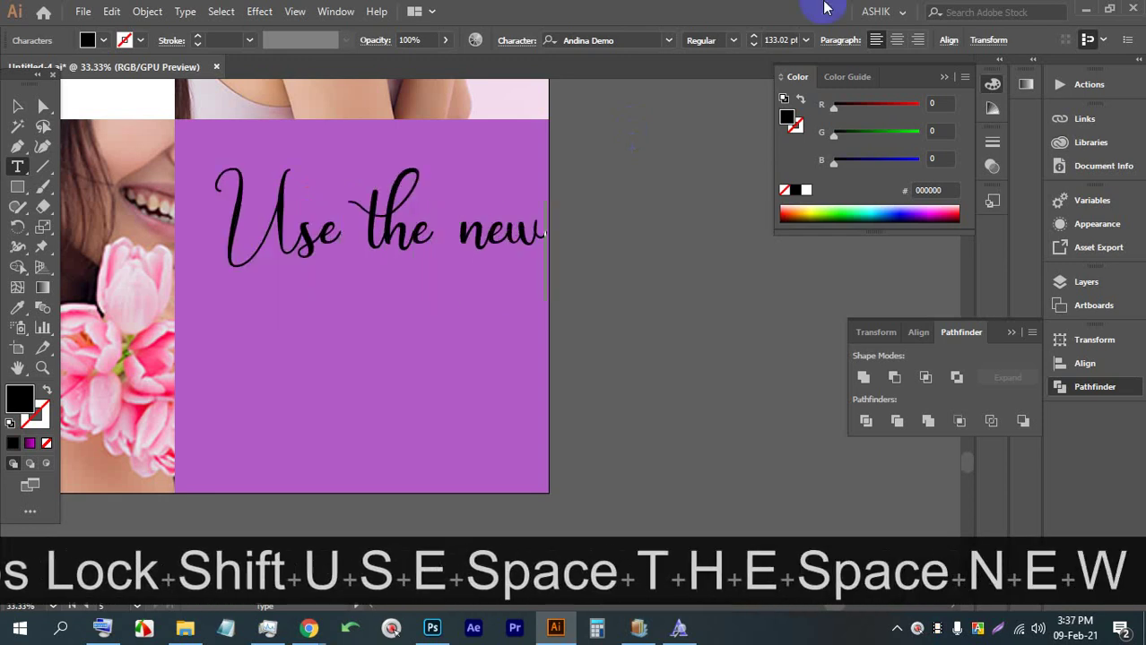
Set the heading to Nexa Heavy, scale it down, and fill it white
{"action": "left_click", "coordinate": [17, 104]}
{"action": "left_click", "coordinate": [583, 40]}
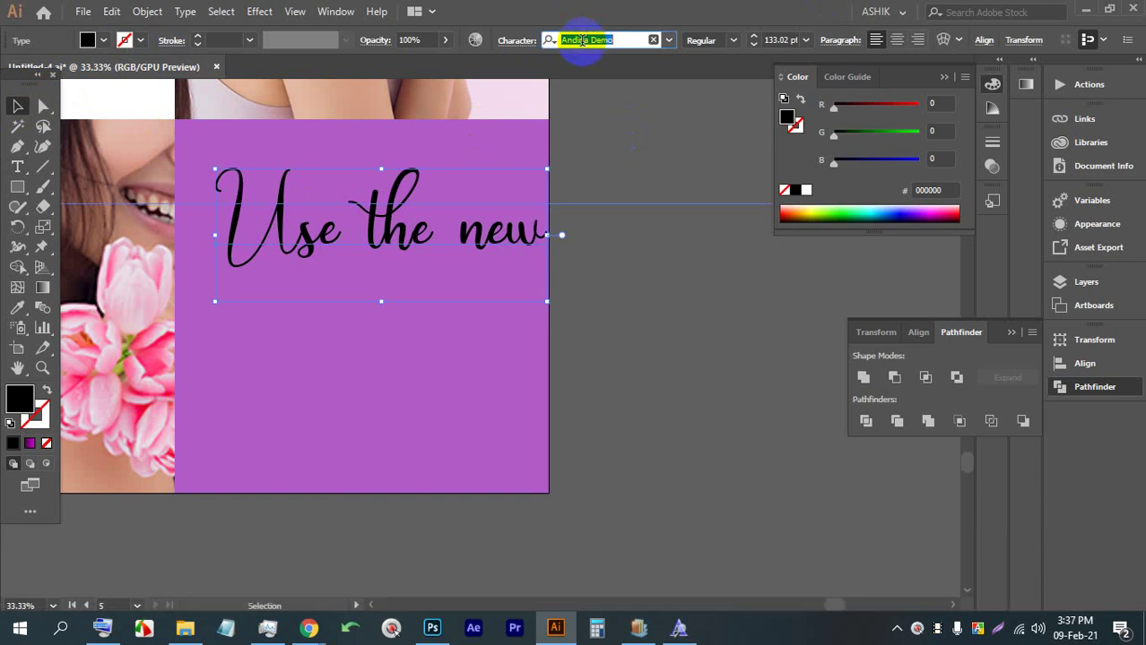
{"action": "type", "text": "nex"}
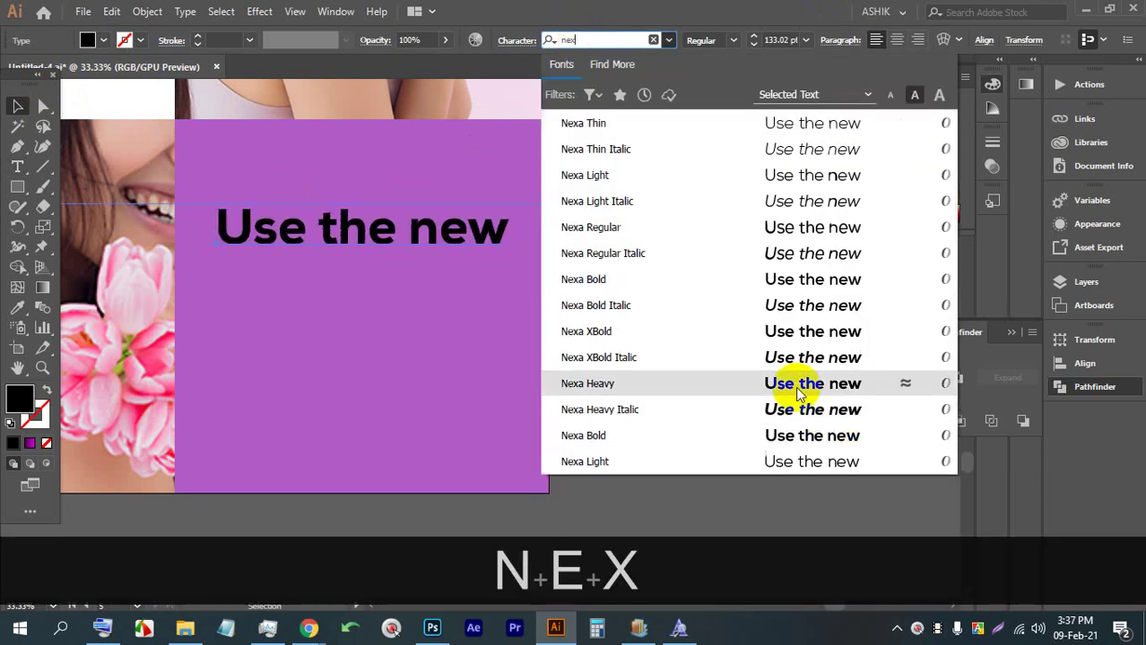
{"action": "left_click", "coordinate": [801, 384]}
{"action": "left_click", "coordinate": [382, 219], "text": "shift"}
{"action": "left_click_drag", "start_coordinate": [362, 204], "coordinate": [375, 253]}
{"action": "left_click", "coordinate": [108, 40]}
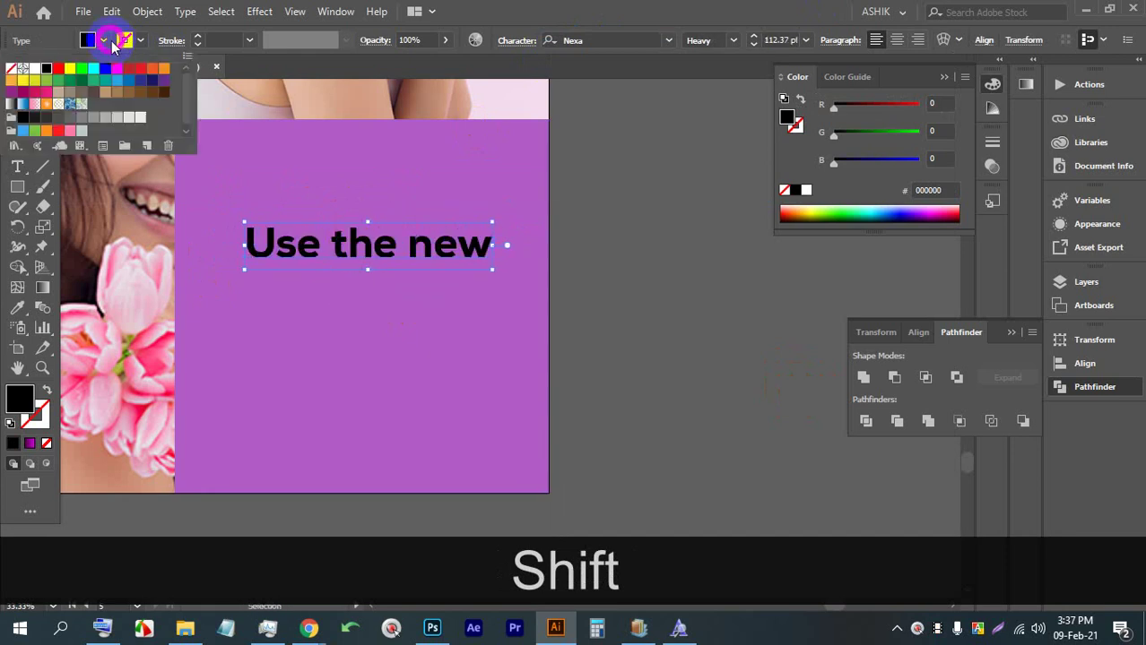
{"action": "left_click", "coordinate": [41, 67]}
{"action": "left_click", "coordinate": [596, 7]}
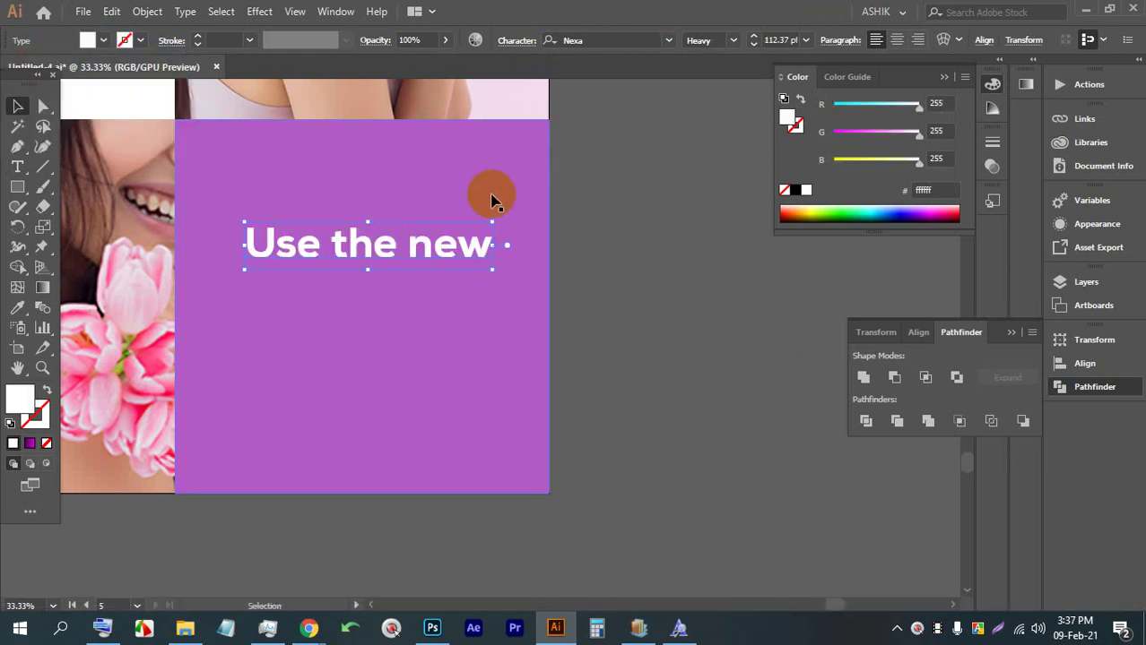
Duplicate the heading below, retype the copy as 'Color', and centre it under the first line
{"action": "left_click_drag", "start_coordinate": [378, 243], "coordinate": [372, 285]}
{"action": "double_click", "coordinate": [372, 285]}
{"action": "triple_click", "coordinate": [367, 285]}
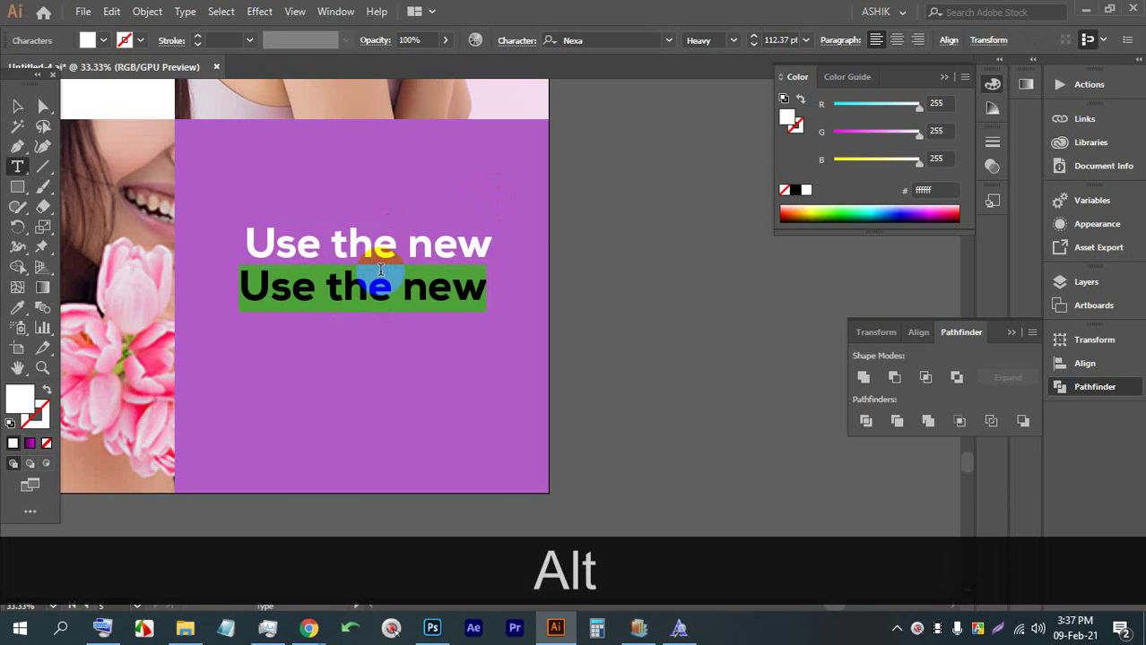
{"action": "type", "text": "Color"}
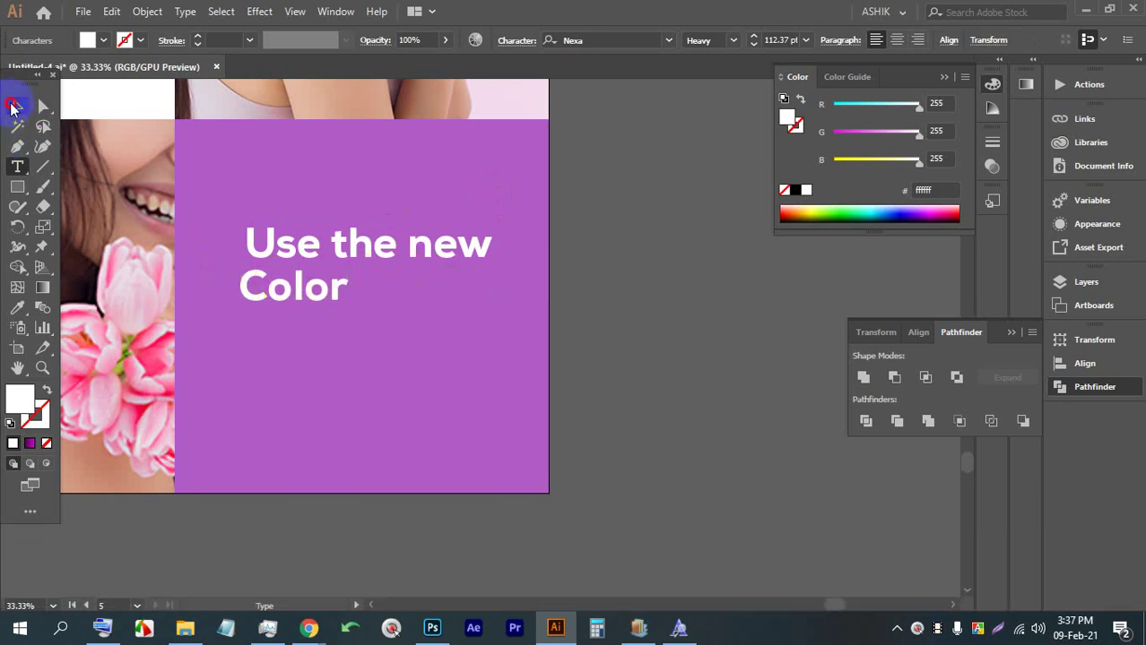
{"action": "left_click", "coordinate": [17, 106]}
{"action": "left_click", "coordinate": [283, 305]}
{"action": "left_click_drag", "start_coordinate": [283, 305], "coordinate": [363, 296]}
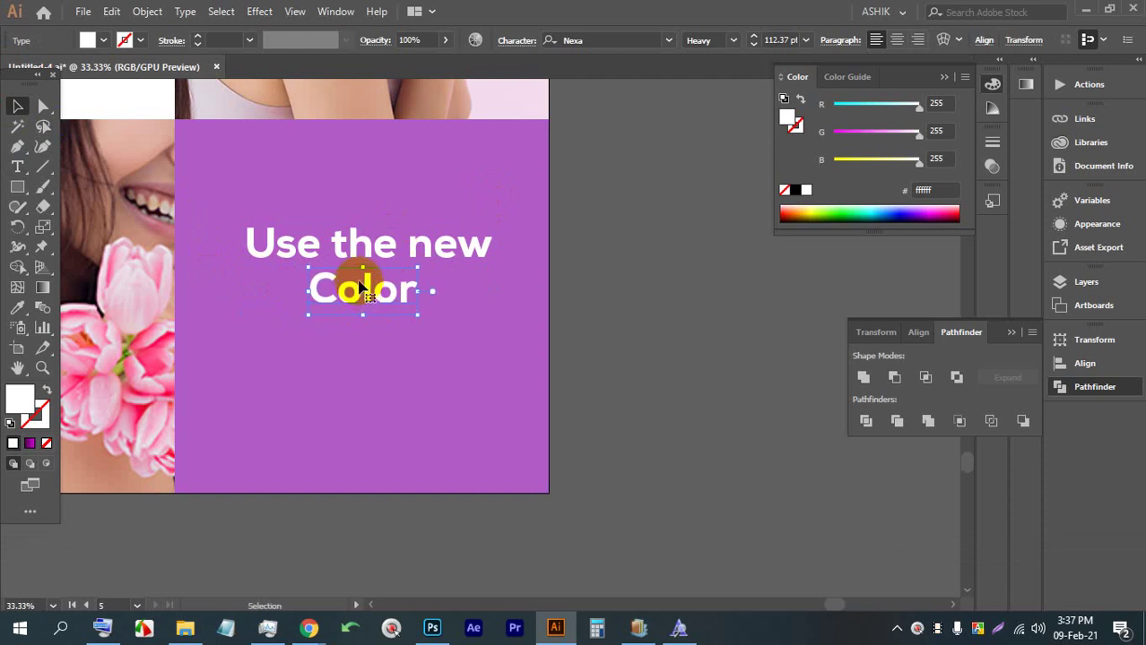
{"action": "left_click", "coordinate": [18, 185]}
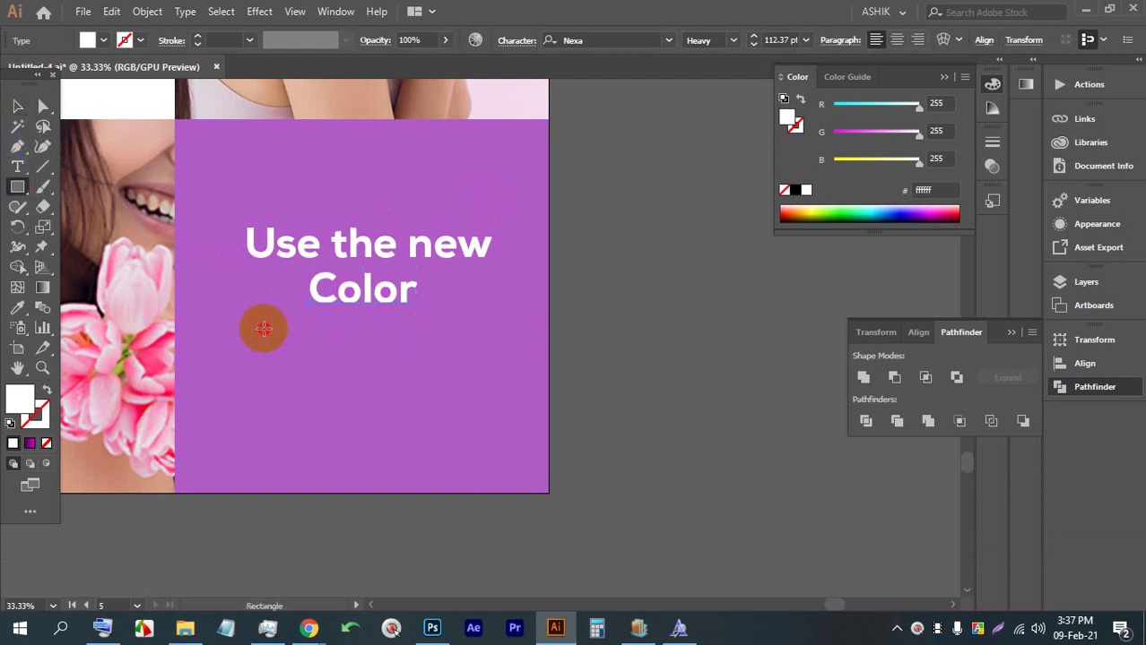
Draw a wide button rectangle below the heading with no fill and a white outline
{"action": "mouse_move", "coordinate": [264, 330]}
{"action": "left_mouse_down"}
{"action": "mouse_move", "coordinate": [461, 360]}
{"action": "mouse_move", "coordinate": [475, 373]}
{"action": "left_mouse_up"}
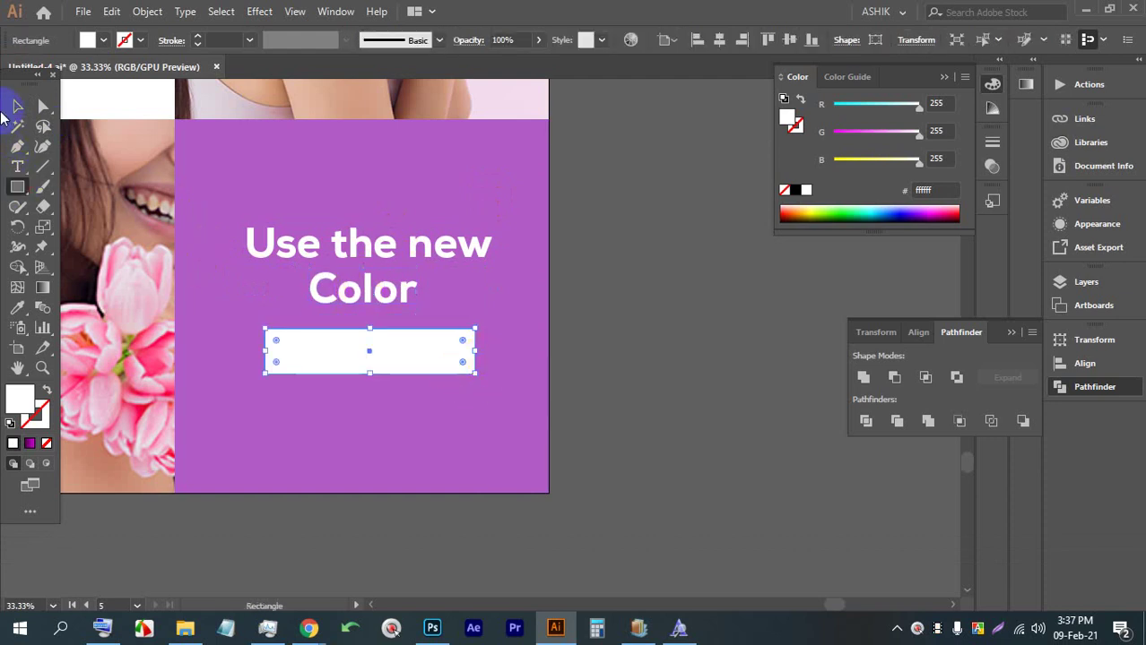
{"action": "left_click", "coordinate": [20, 106]}
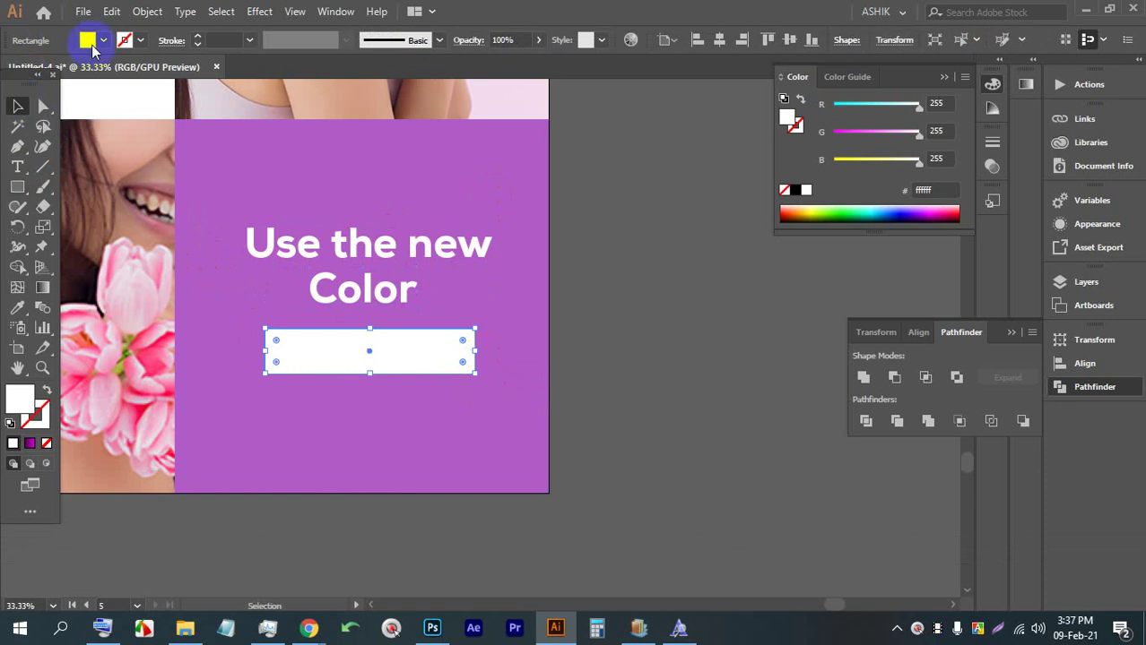
{"action": "left_click", "coordinate": [98, 40]}
{"action": "left_click", "coordinate": [11, 69]}
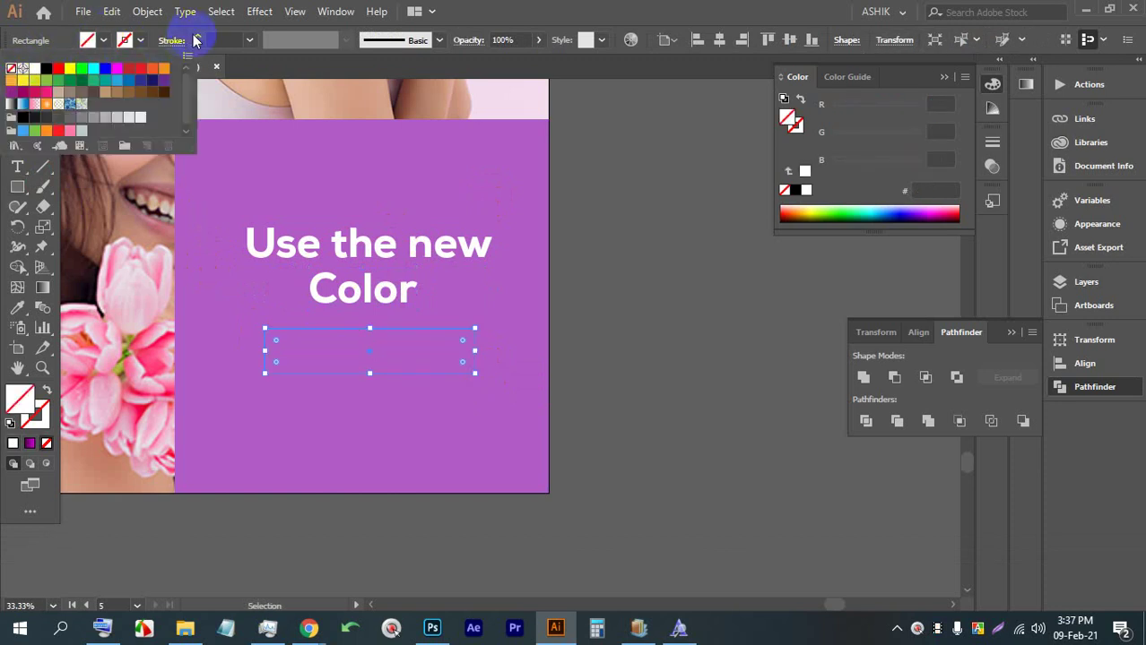
{"action": "left_click", "coordinate": [195, 40]}
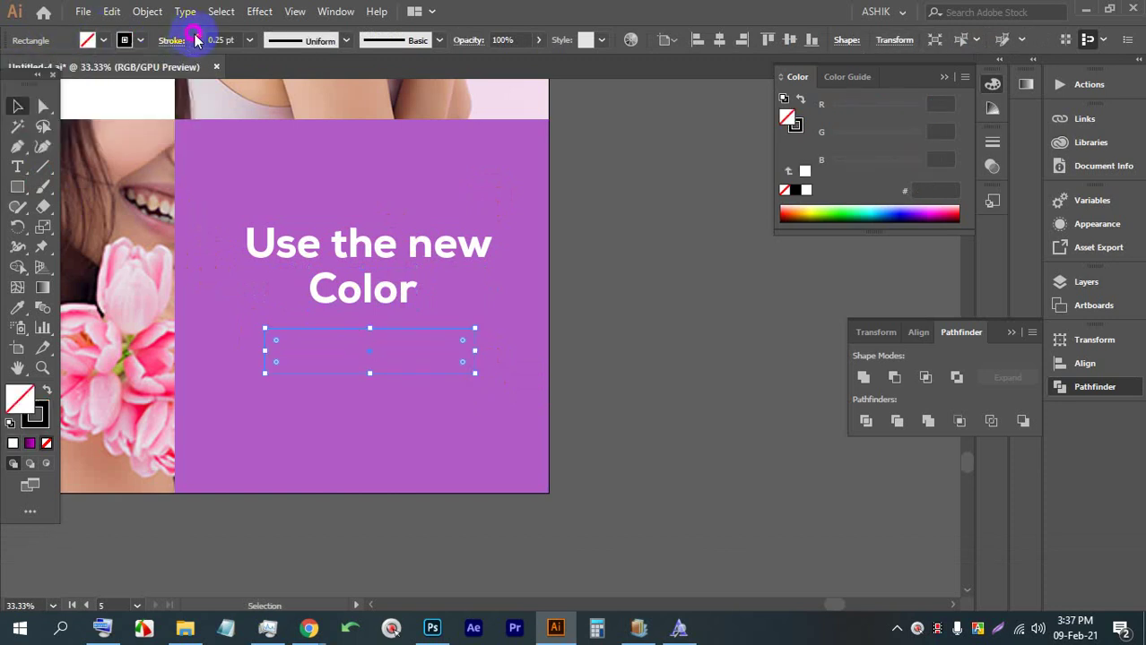
{"action": "left_click", "coordinate": [140, 40]}
{"action": "left_click", "coordinate": [37, 70]}
{"action": "key", "text": "Escape"}
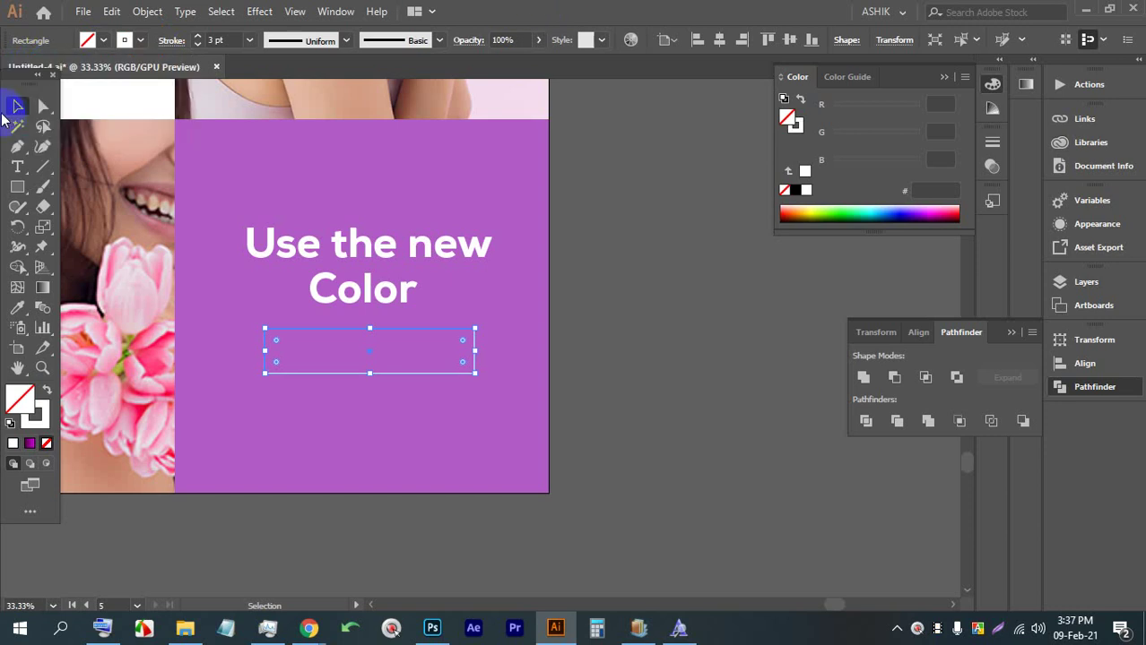
{"action": "left_click", "coordinate": [636, 250]}
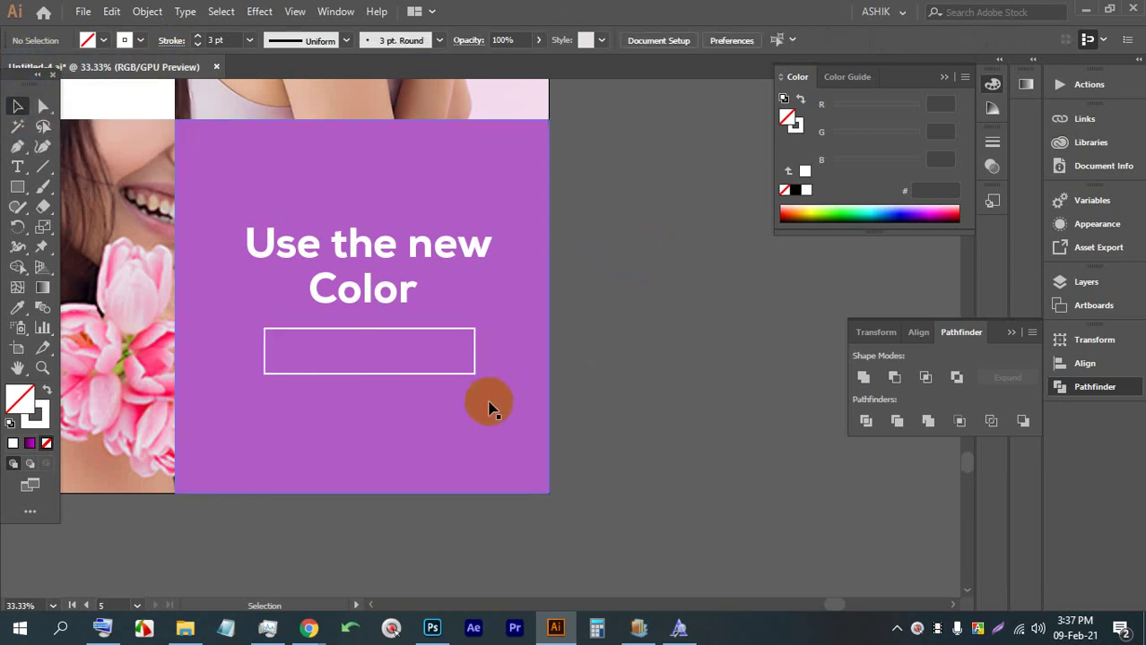
Add the button label 'Click Here' inside the rectangle, sized slightly larger
{"action": "scroll", "coordinate": [397, 355], "scroll_direction": "up", "scroll_amount": 1}
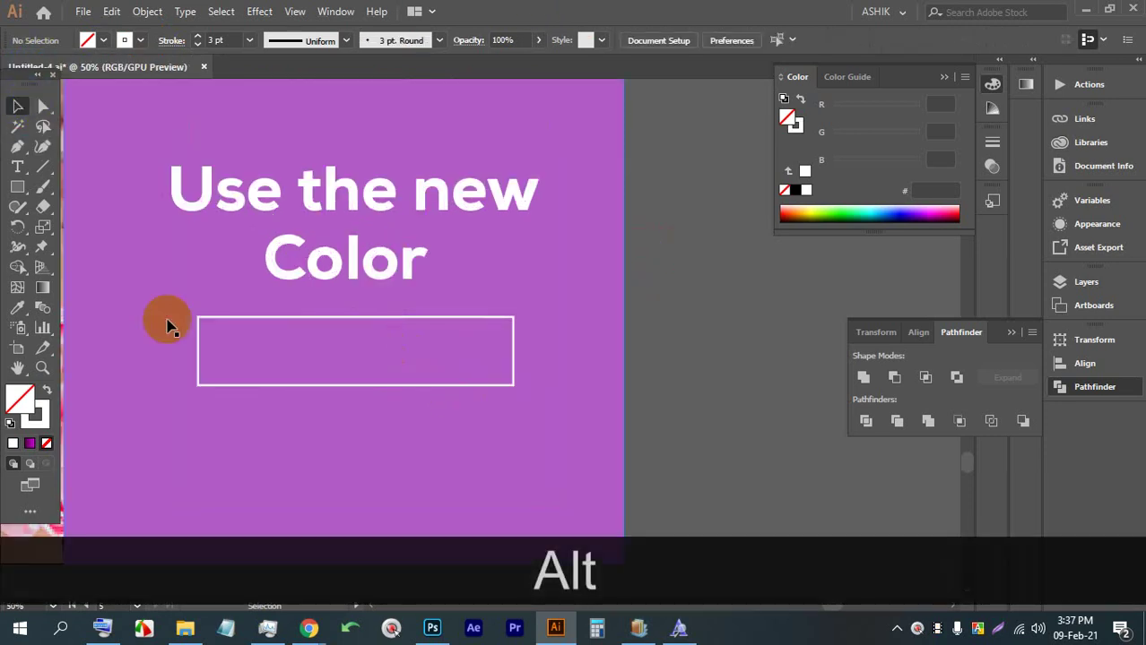
{"action": "left_click", "coordinate": [17, 166]}
{"action": "left_click", "coordinate": [296, 352]}
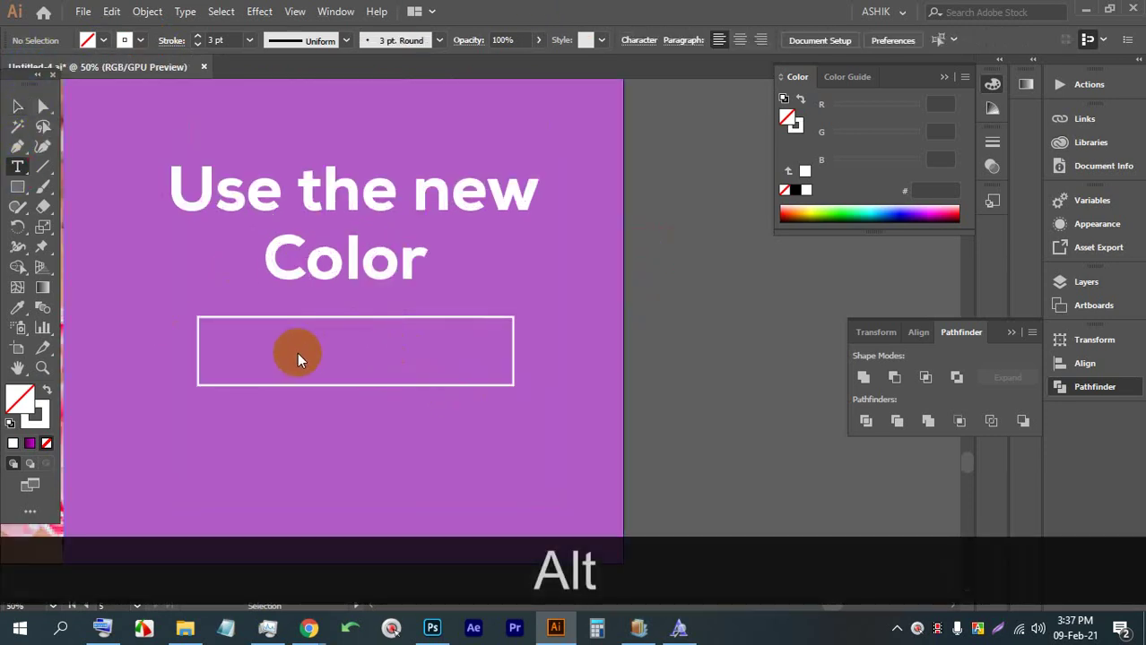
{"action": "left_click", "coordinate": [13, 100]}
{"action": "left_click_drag", "start_coordinate": [583, 258], "coordinate": [354, 356]}
{"action": "triple_click", "coordinate": [343, 351]}
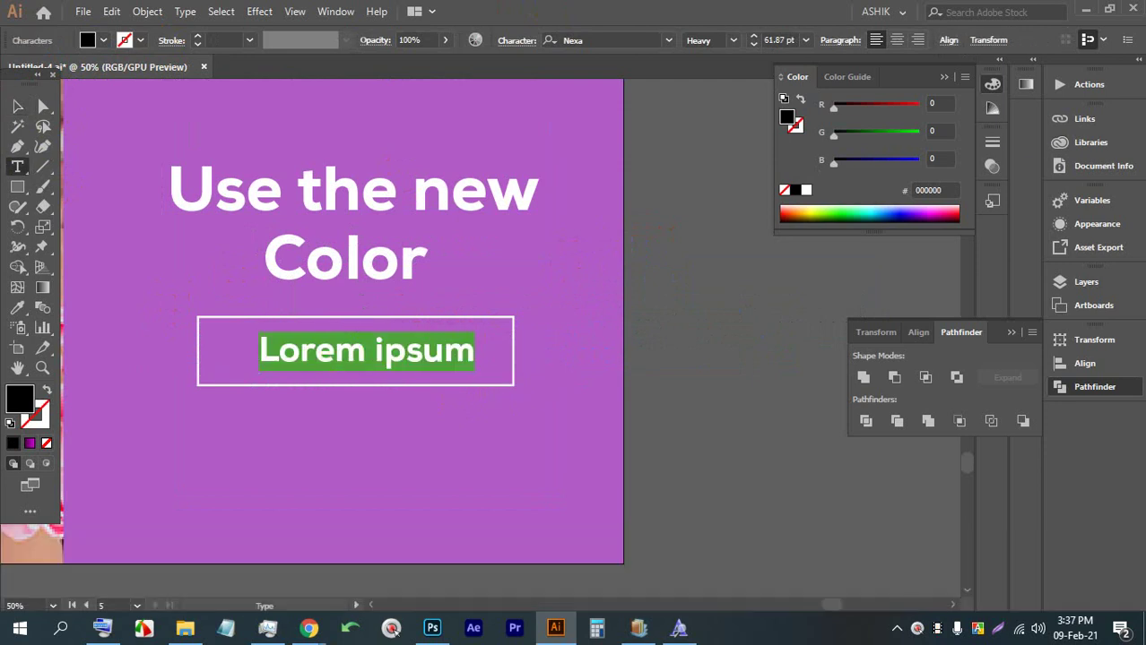
{"action": "key", "text": "Caps_Lock"}
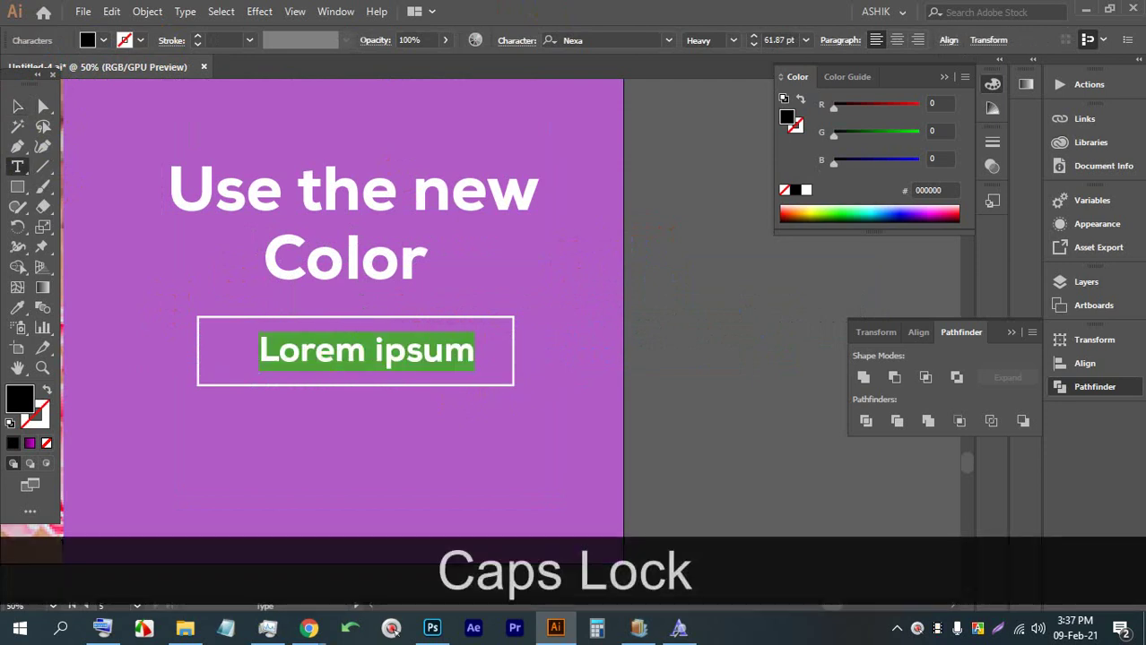
{"action": "type", "text": "C"}
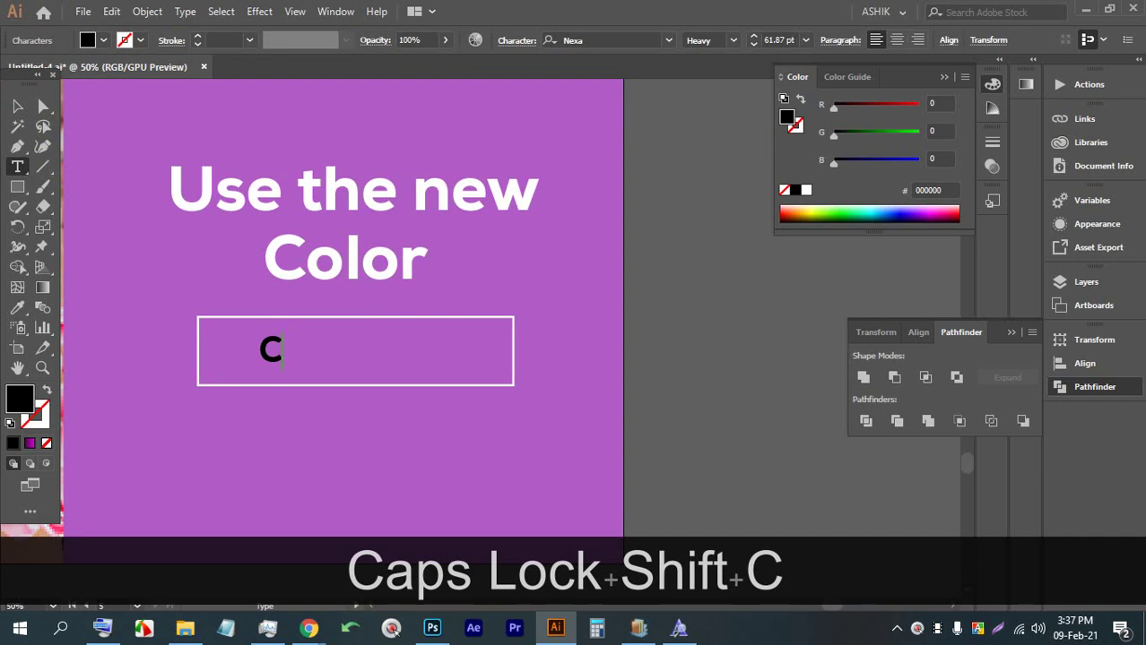
{"action": "type", "text": "lo"}
{"action": "key", "text": "BackSpace"}
{"action": "key", "text": "BackSpace"}
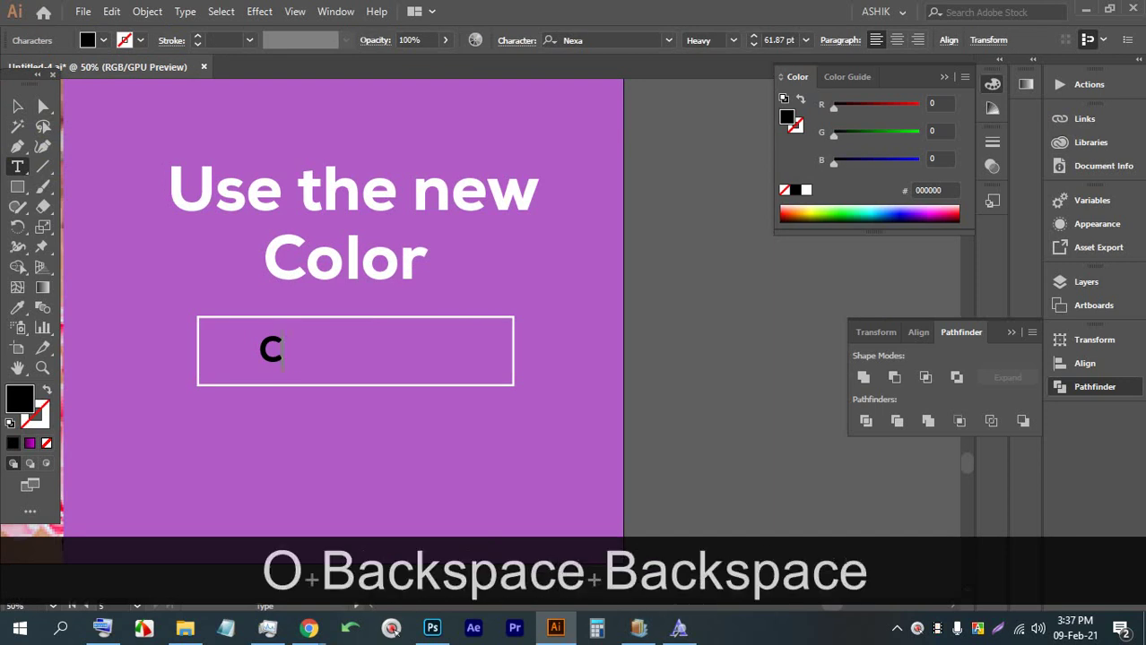
{"action": "type", "text": "lick Here"}
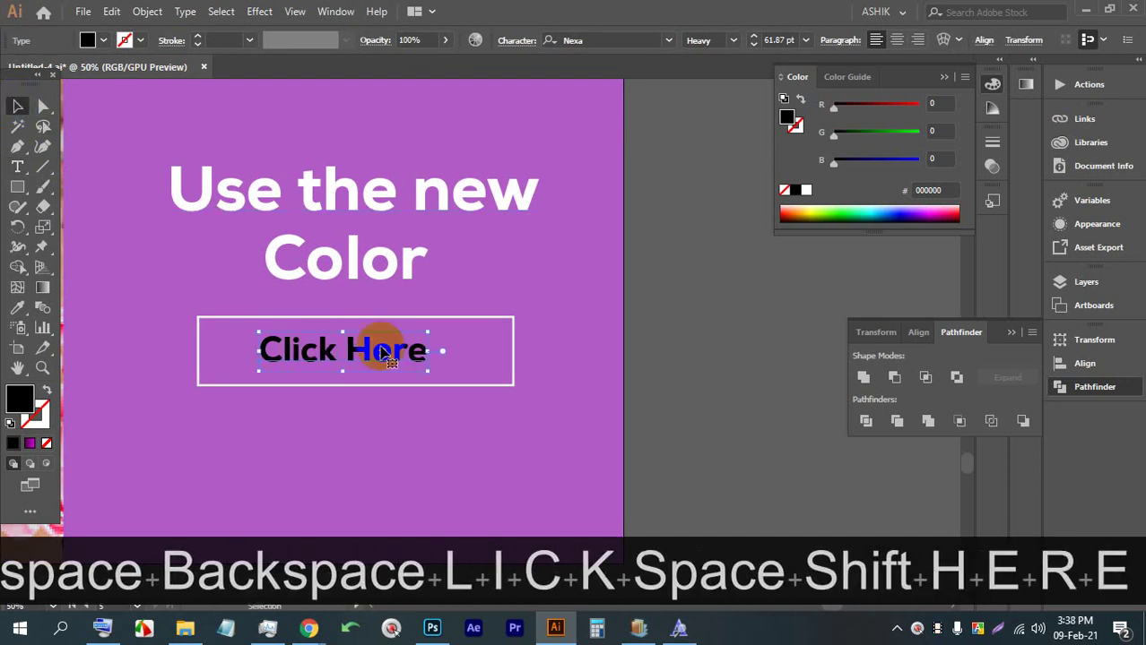
{"action": "mouse_move", "coordinate": [416, 366]}
{"action": "left_mouse_down"}
{"action": "mouse_move", "coordinate": [428, 370]}
{"action": "mouse_move", "coordinate": [420, 357]}
{"action": "left_mouse_up"}
{"action": "key", "text": "Up"}
{"action": "key", "text": "Up"}
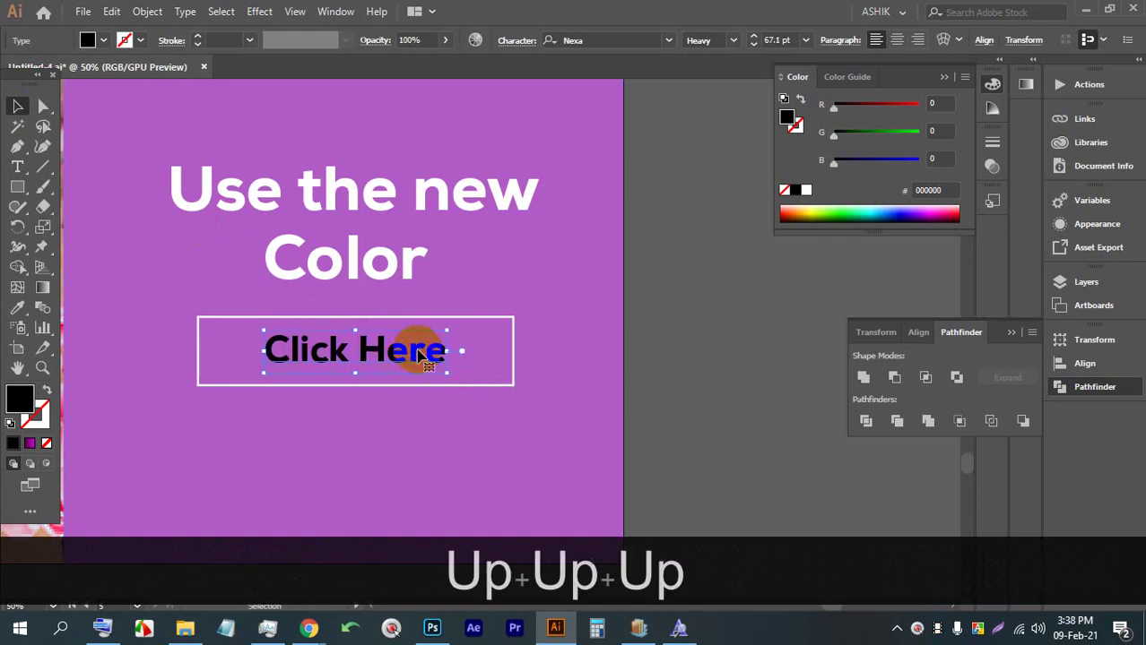
Make the 'Click Here' label white and set it to Nexa Light weight
{"action": "left_click", "coordinate": [699, 378]}
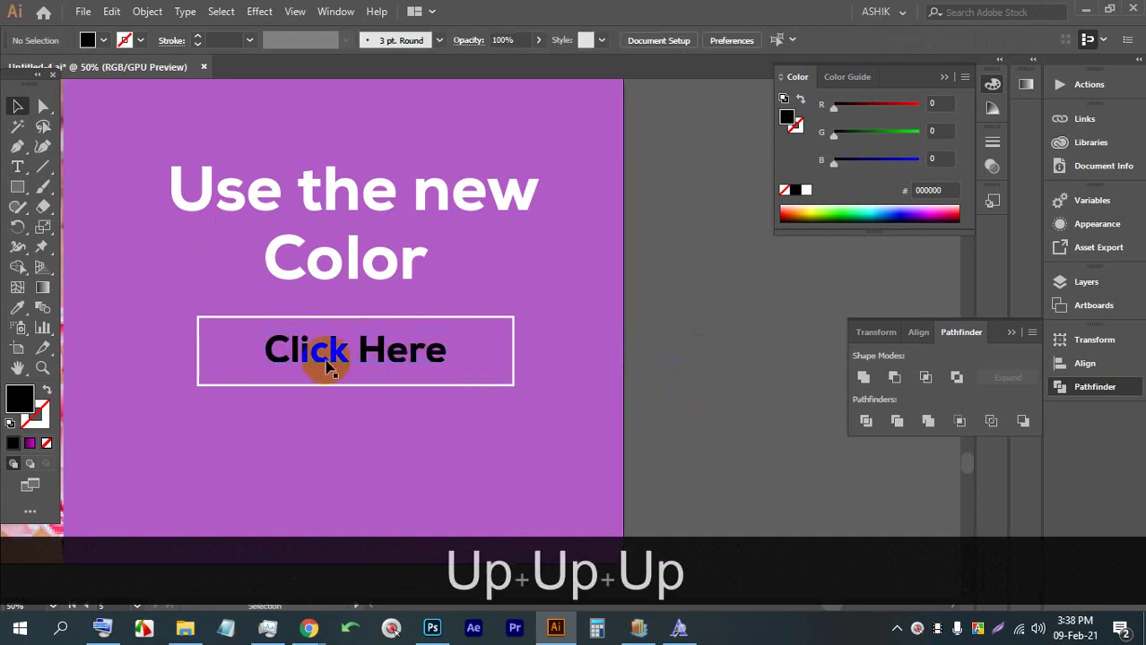
{"action": "left_click", "coordinate": [345, 349]}
{"action": "left_click", "coordinate": [87, 41]}
{"action": "left_click", "coordinate": [34, 68]}
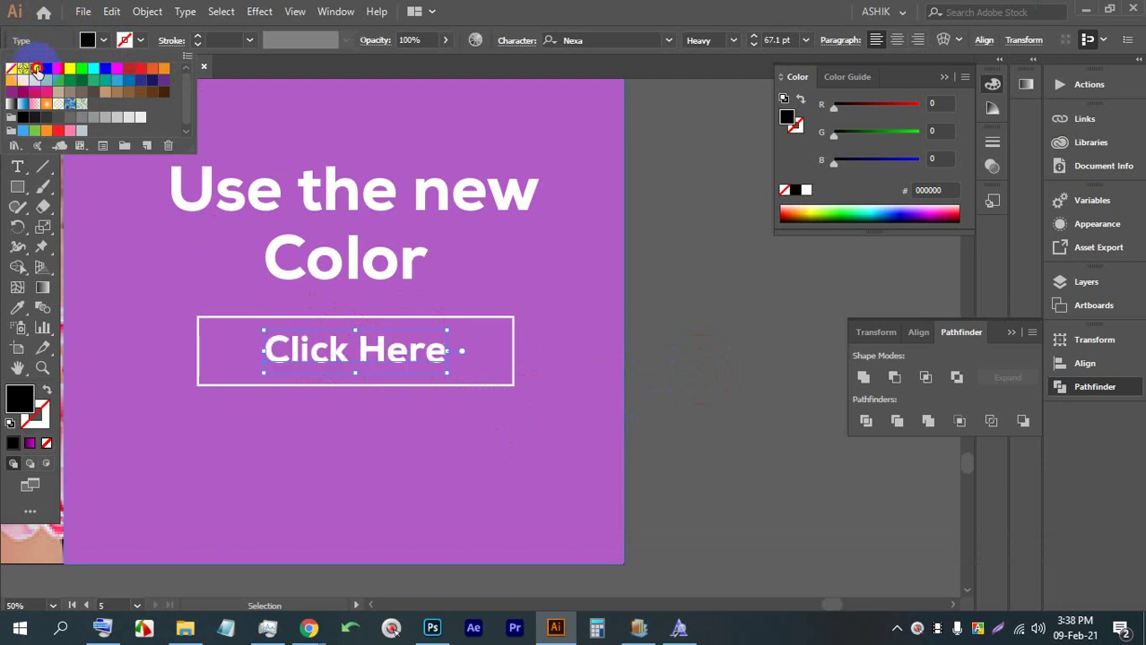
{"action": "left_click", "coordinate": [728, 363]}
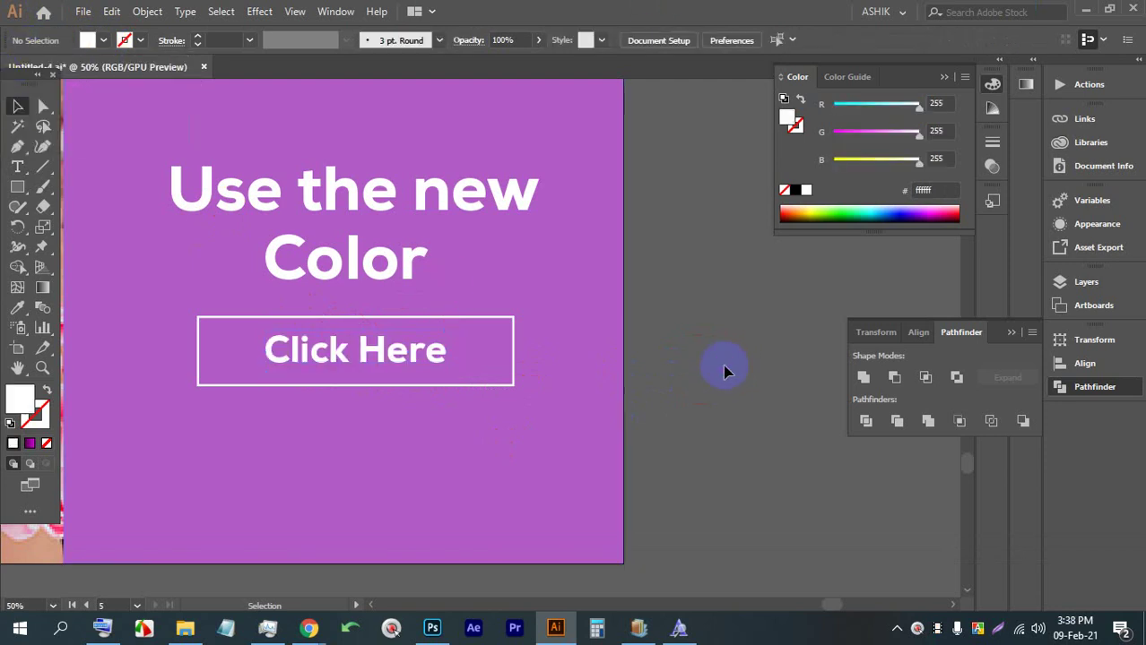
{"action": "left_click", "coordinate": [371, 348]}
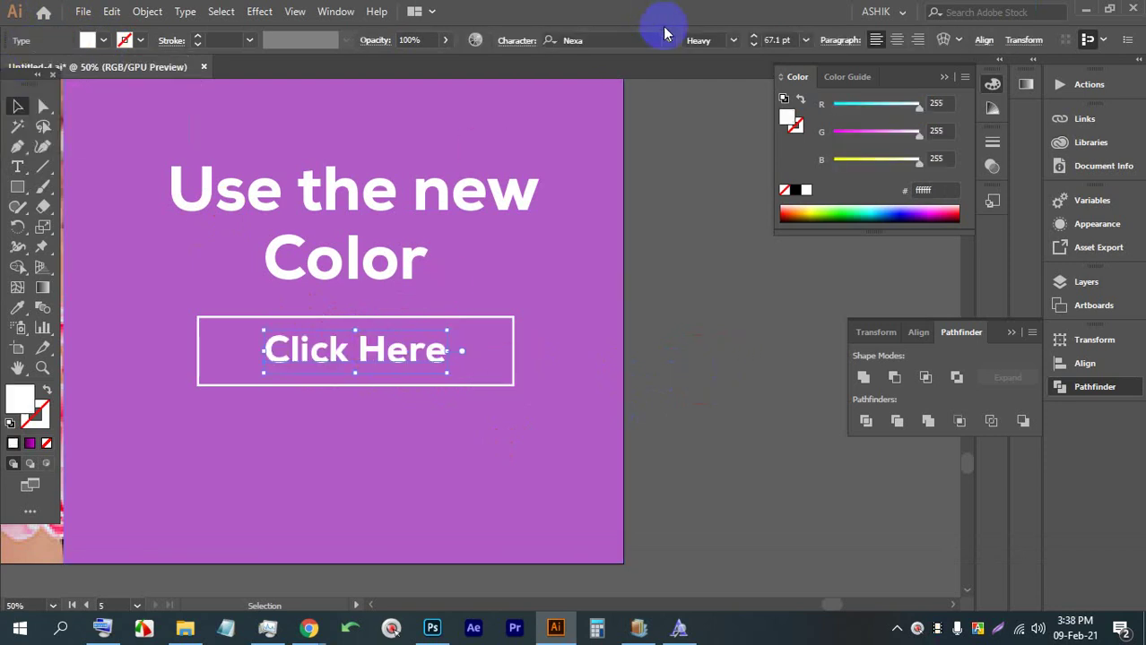
{"action": "left_click", "coordinate": [737, 46]}
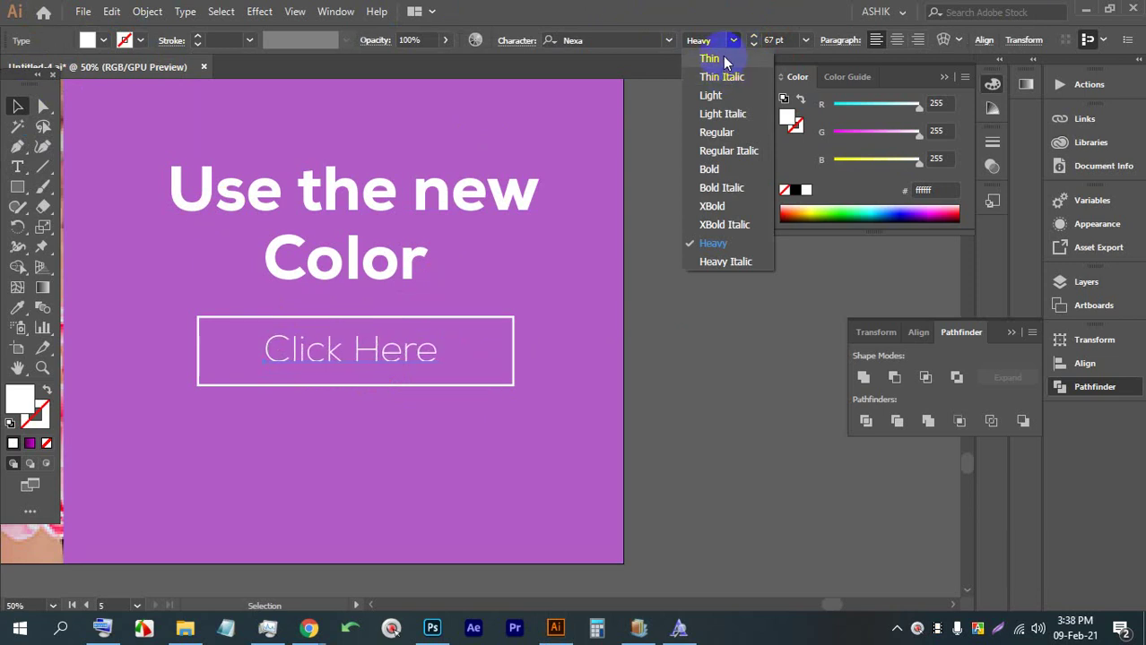
{"action": "left_click", "coordinate": [725, 97]}
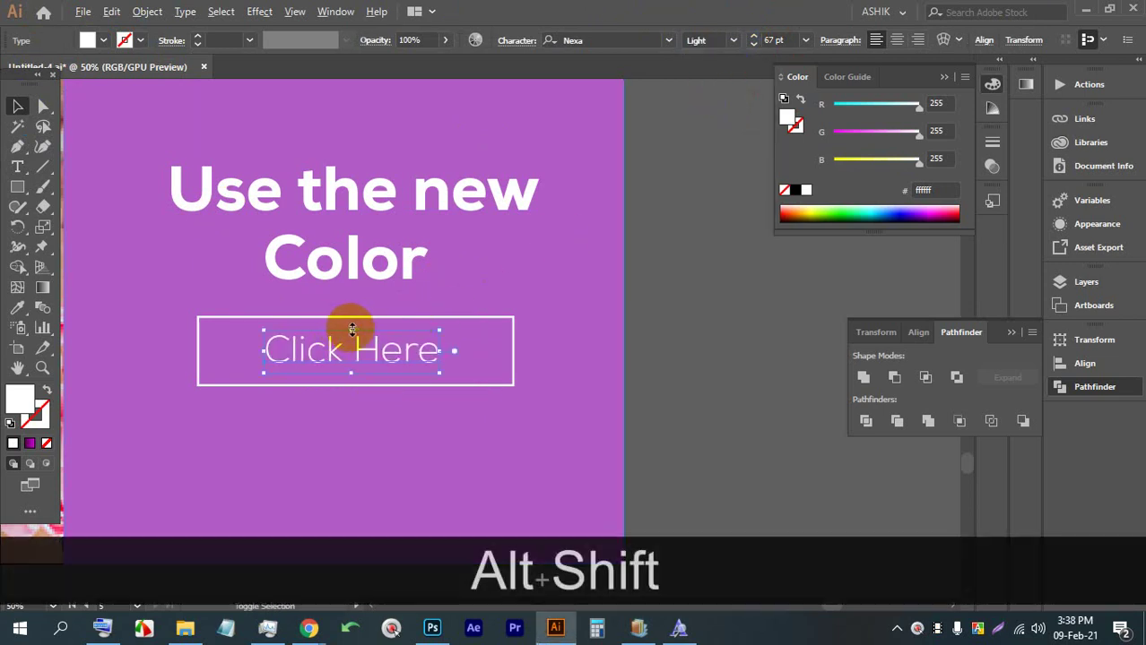
{"action": "left_click_drag", "start_coordinate": [353, 330], "coordinate": [355, 337]}
{"action": "left_click", "coordinate": [686, 341]}
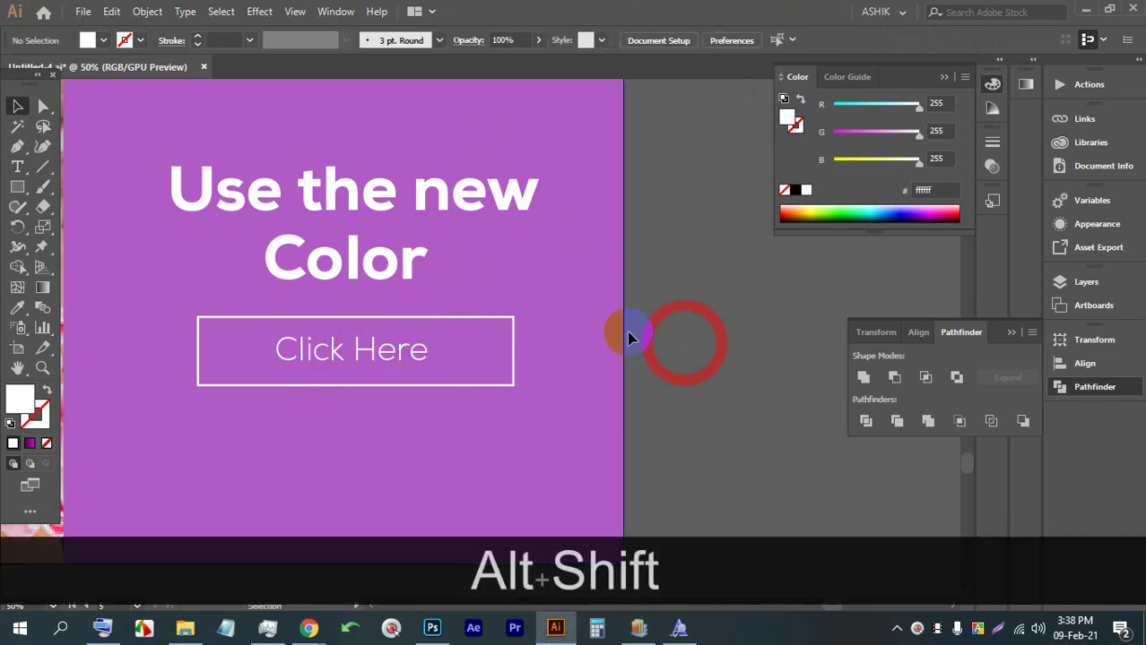
Zoom out and centre the view on the whole square post
{"action": "scroll", "coordinate": [516, 296], "scroll_direction": "down", "scroll_amount": 3}
{"action": "left_click_drag", "start_coordinate": [516, 301], "coordinate": [512, 324]}
{"action": "scroll", "coordinate": [521, 327], "scroll_direction": "down", "scroll_amount": 1}
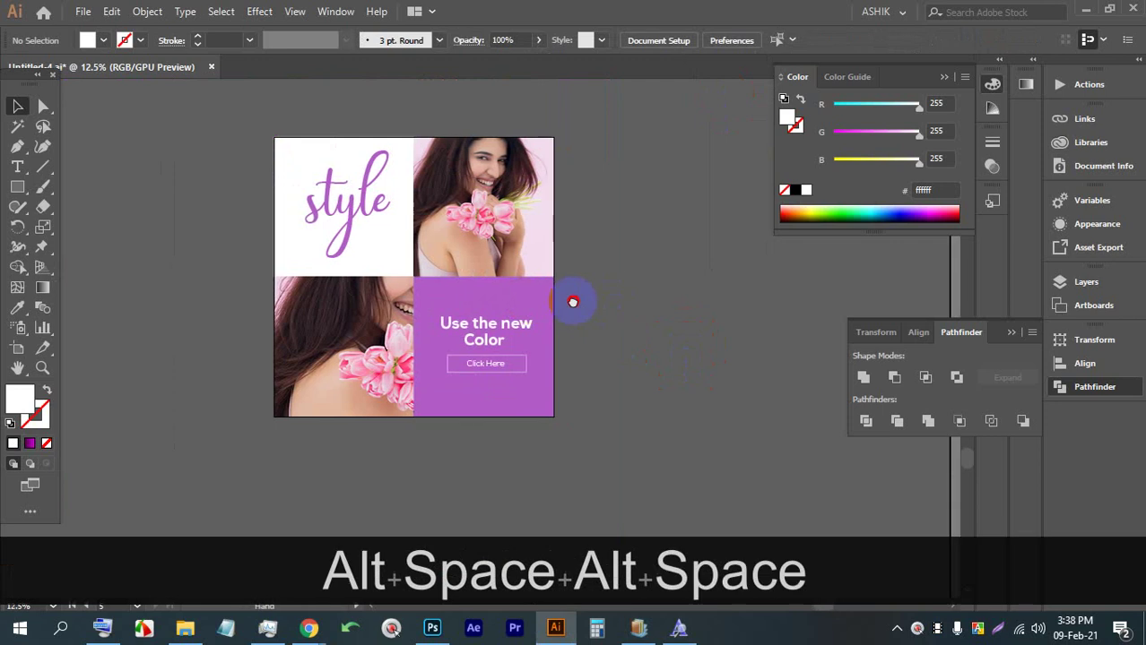
{"action": "left_click_drag", "start_coordinate": [575, 302], "coordinate": [515, 316]}
Save the post with Ctrl+S, accept the font-embedding warning, and zoom out to the other artboards
{"action": "key", "text": "ctrl+s"}
{"action": "key", "text": "ctrl+s"}
{"action": "key", "text": "ctrl+s"}
{"action": "key", "text": "ctrl+s"}
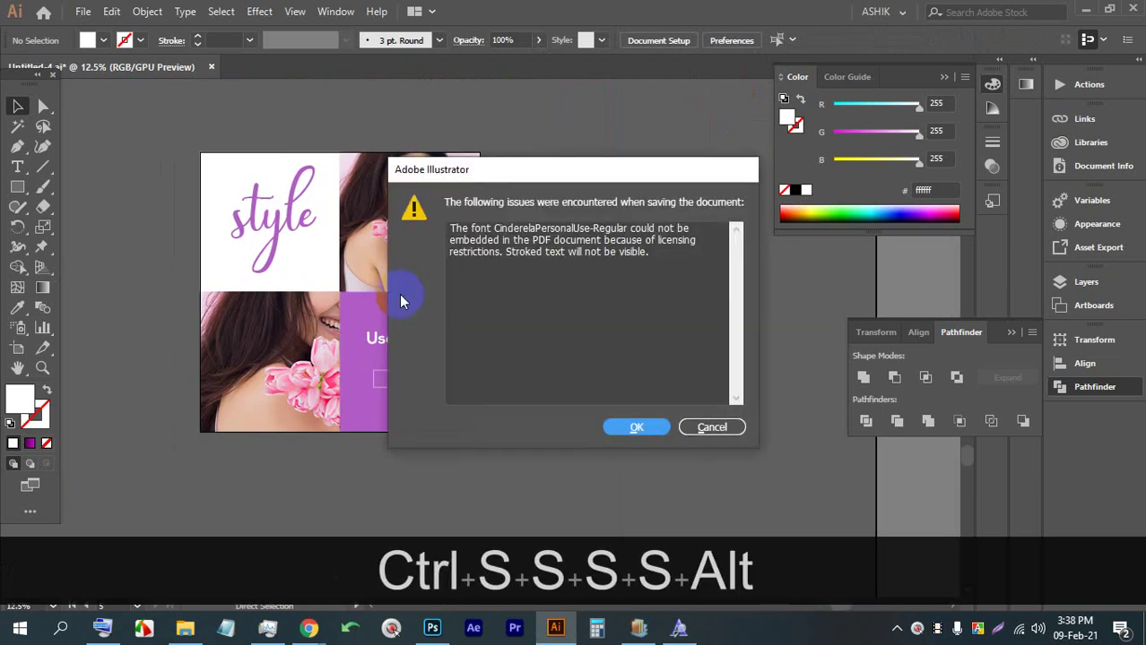
{"action": "left_click", "coordinate": [634, 425]}
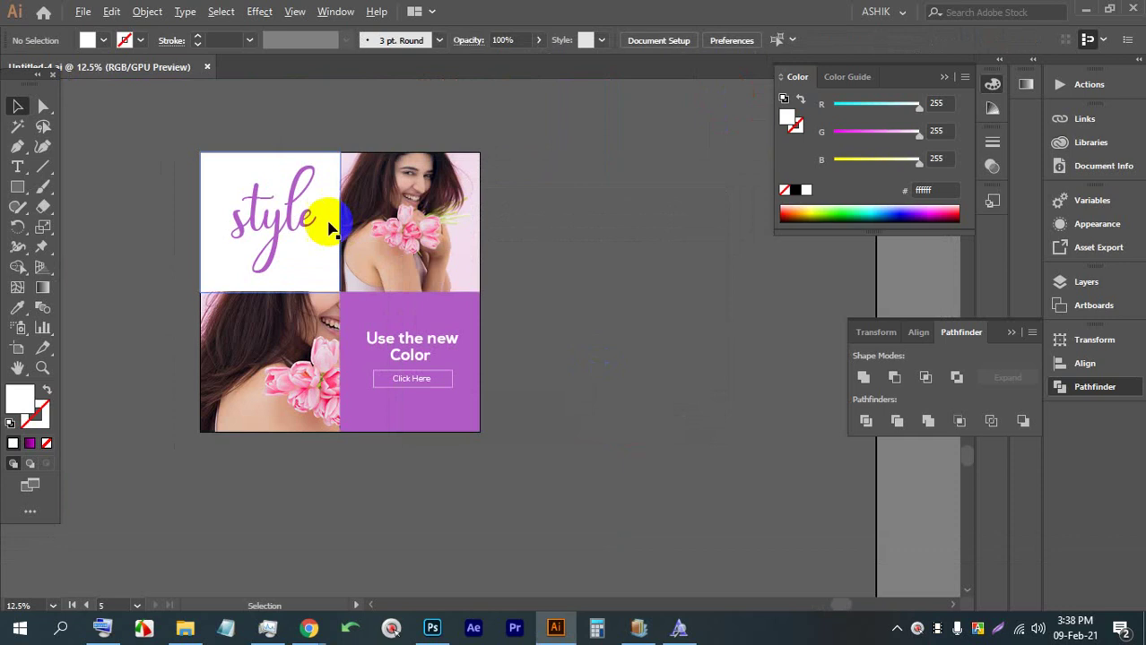
{"action": "scroll", "coordinate": [315, 225], "scroll_direction": "up", "scroll_amount": 2}
{"action": "scroll", "coordinate": [314, 217], "scroll_direction": "down", "scroll_amount": 1}
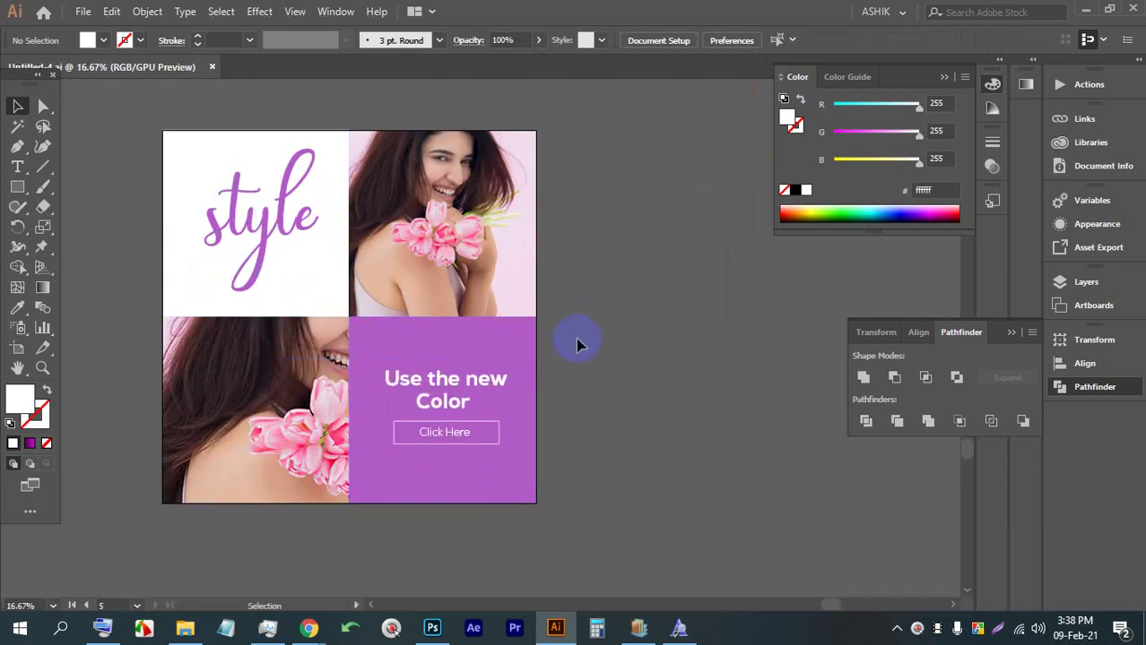
{"action": "left_click", "coordinate": [538, 316], "text": "alt"}
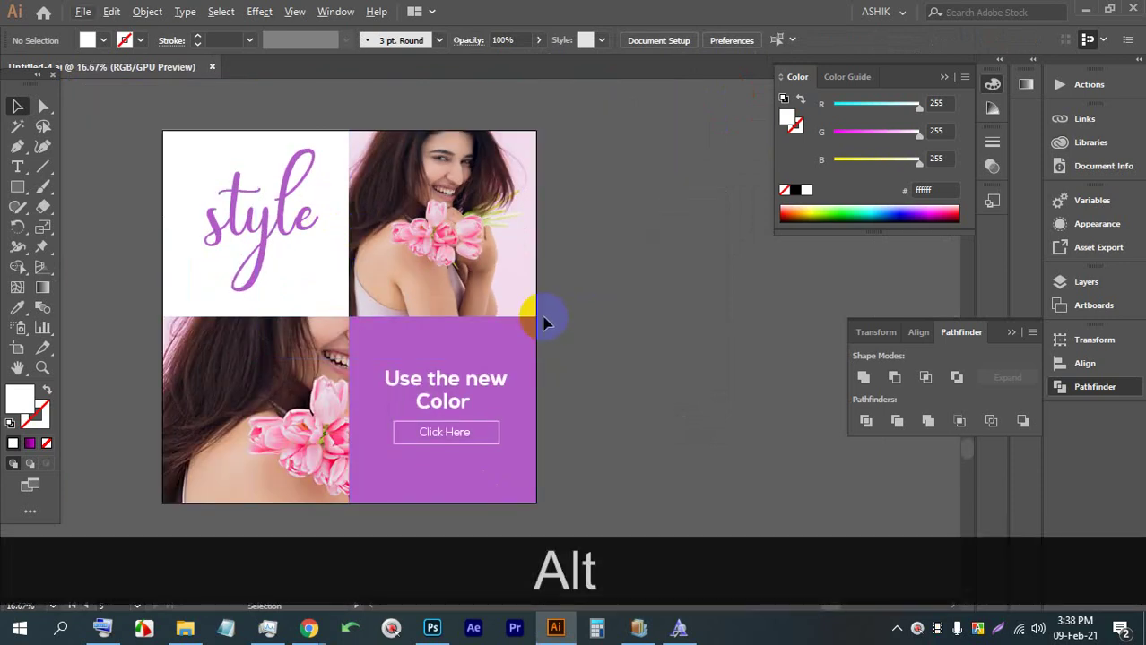
{"action": "scroll", "coordinate": [544, 323], "scroll_direction": "down", "scroll_amount": 4}
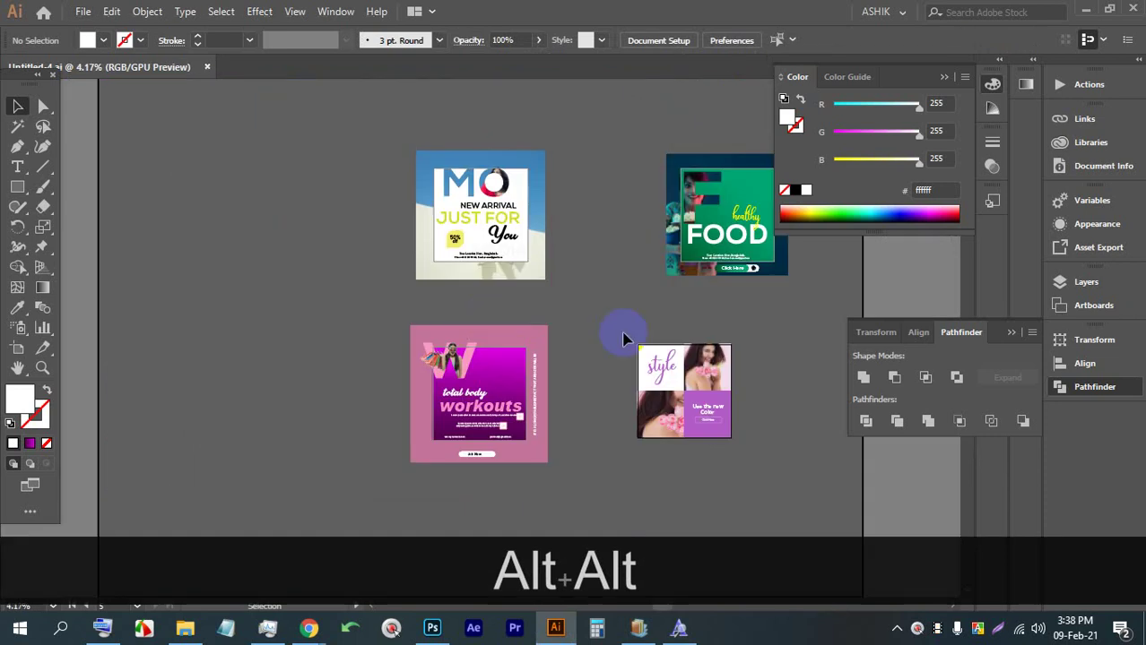
{"action": "scroll", "coordinate": [780, 301], "scroll_direction": "up", "scroll_amount": 1}
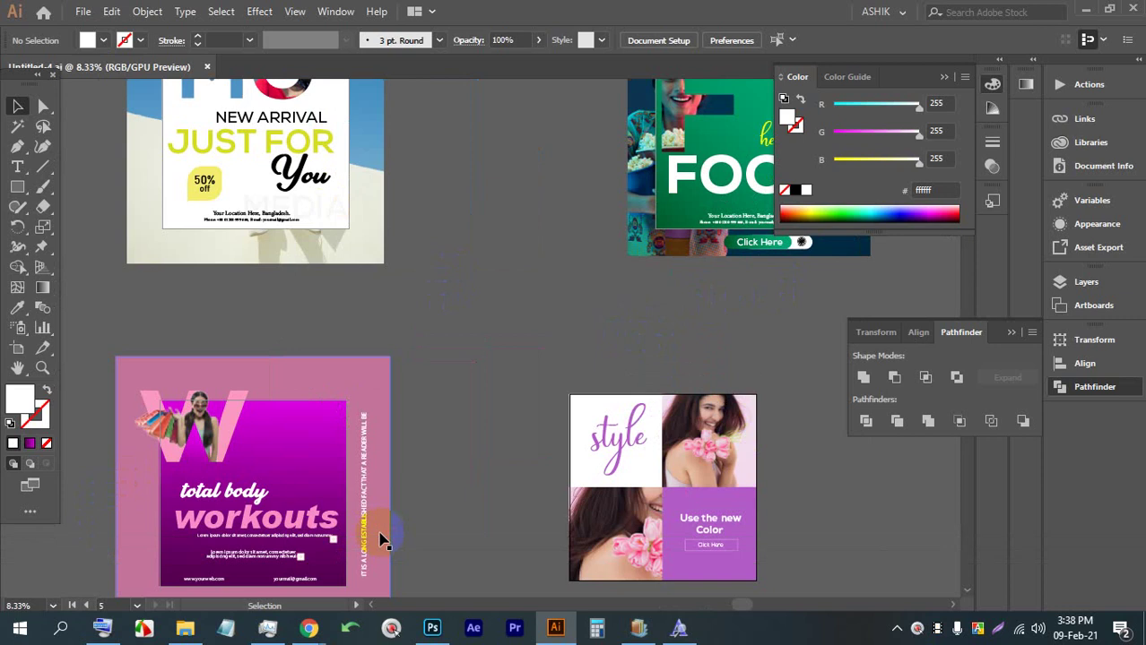
Switch to the Google Meet call and stop presenting
{"action": "mouse_move", "coordinate": [309, 628]}
{"action": "left_click", "coordinate": [255, 529]}
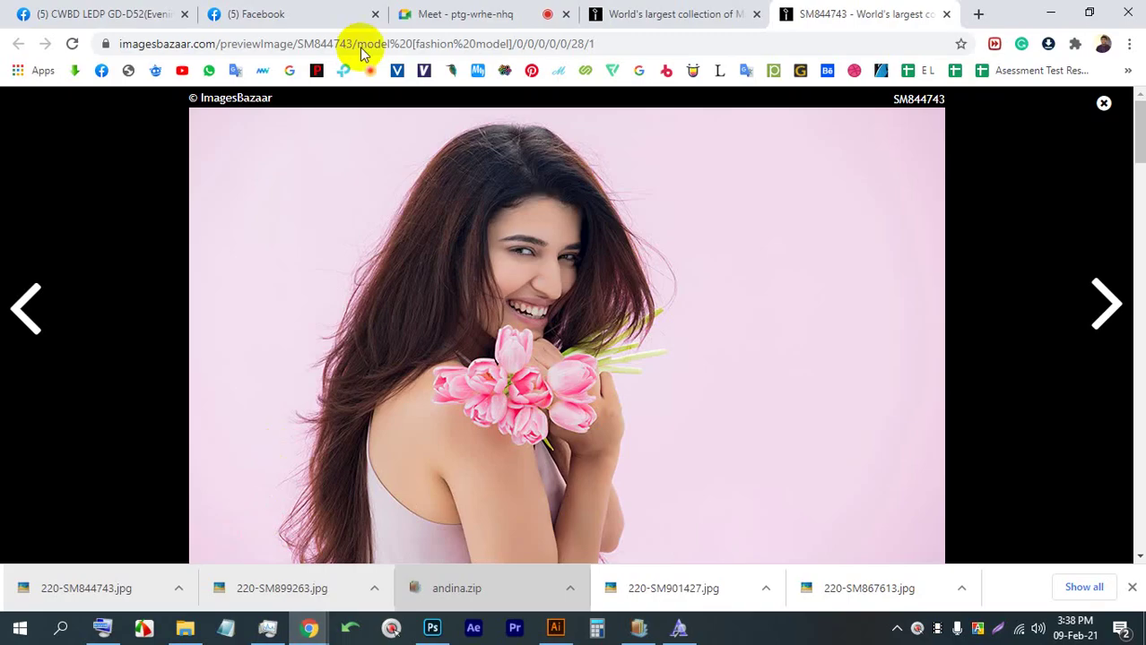
{"action": "left_click", "coordinate": [467, 14]}
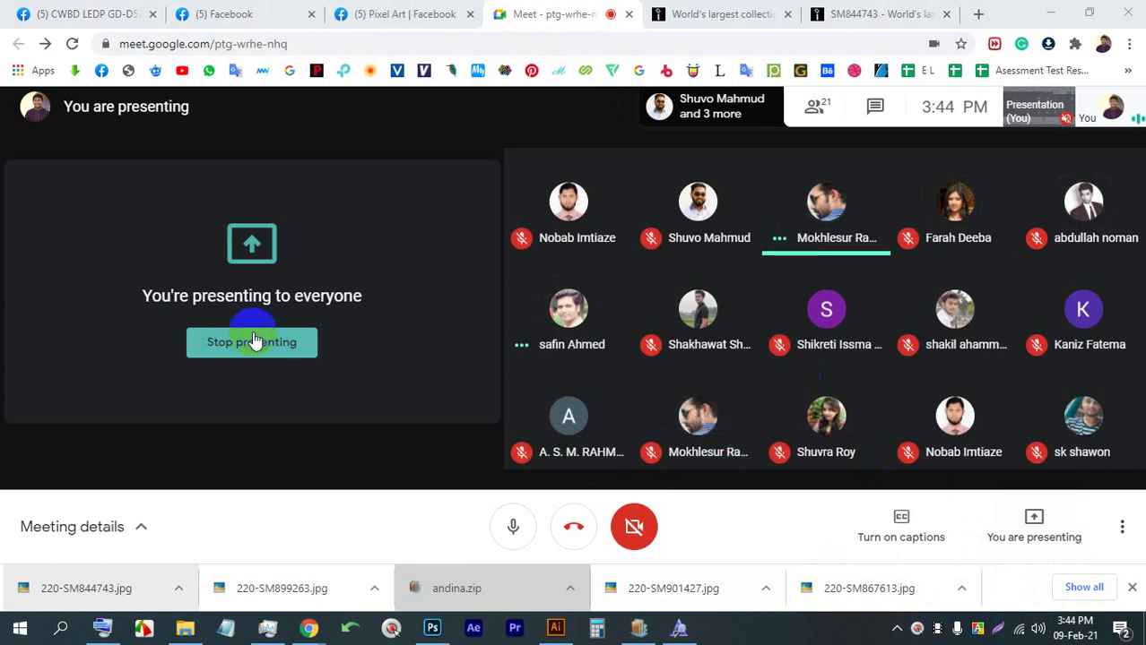
{"action": "left_click", "coordinate": [251, 342]}
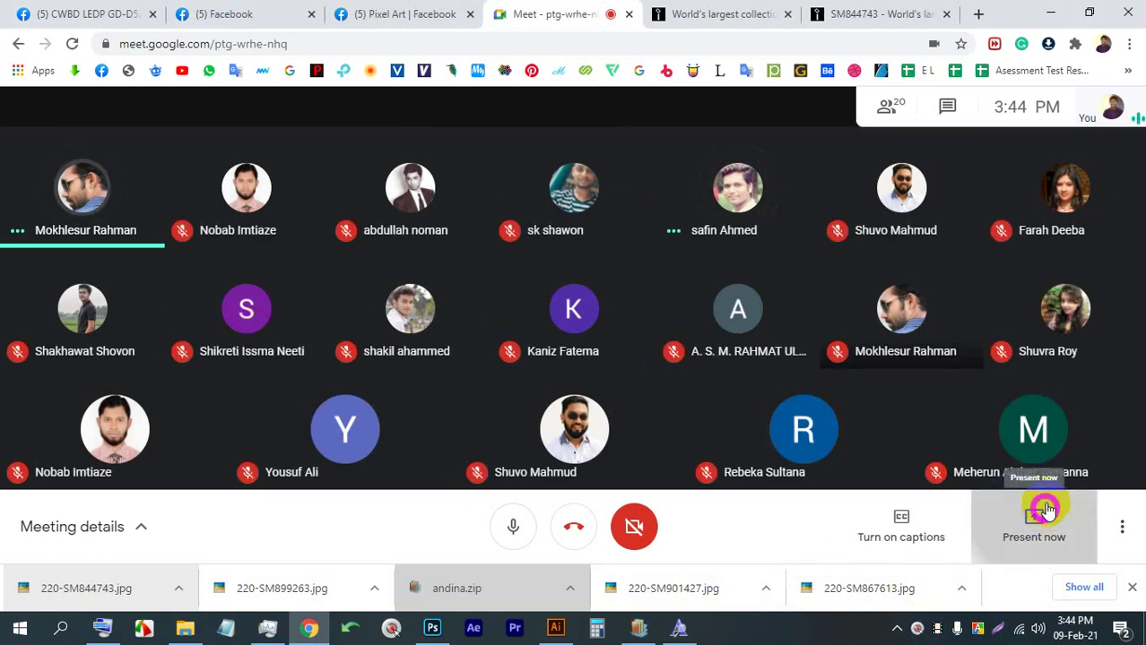
Present the entire screen again, hide the sharing notice, and return to Illustrator
{"action": "left_click", "coordinate": [1026, 521]}
{"action": "left_click", "coordinate": [999, 381]}
{"action": "left_click", "coordinate": [619, 269]}
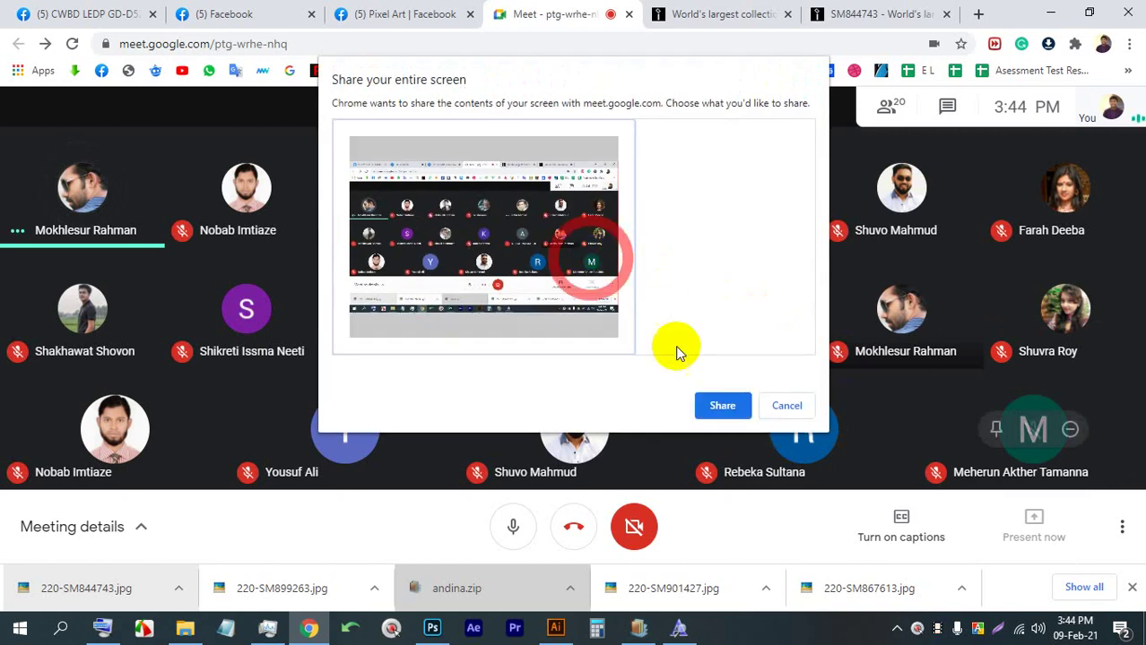
{"action": "left_click", "coordinate": [723, 404]}
{"action": "left_click", "coordinate": [725, 587]}
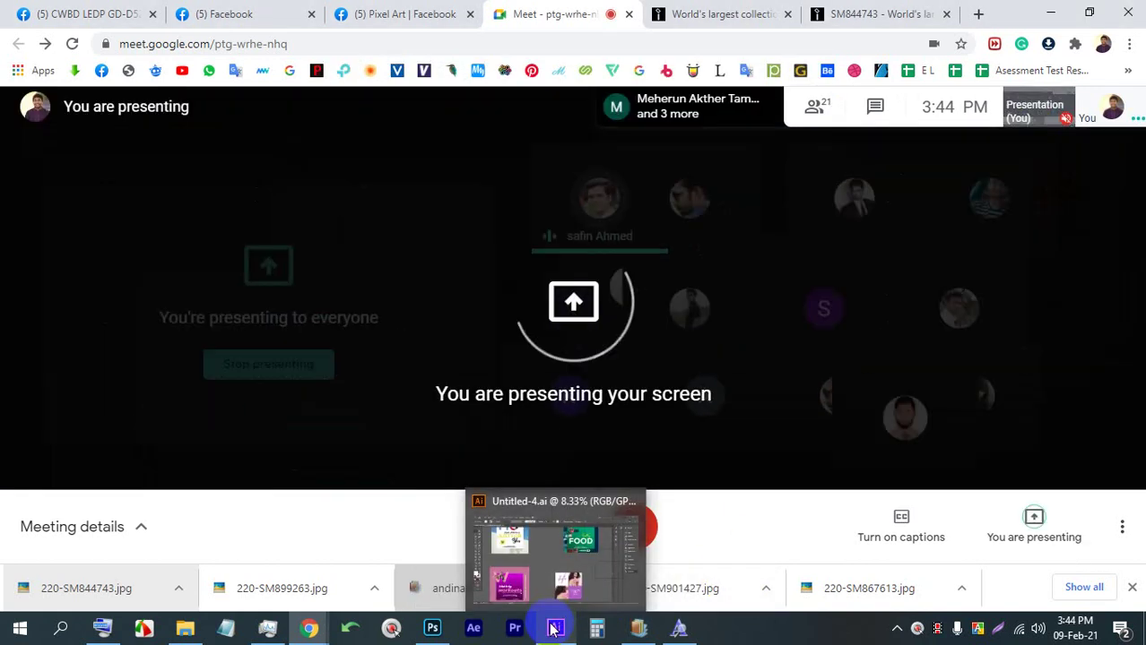
{"action": "left_click", "coordinate": [555, 628]}
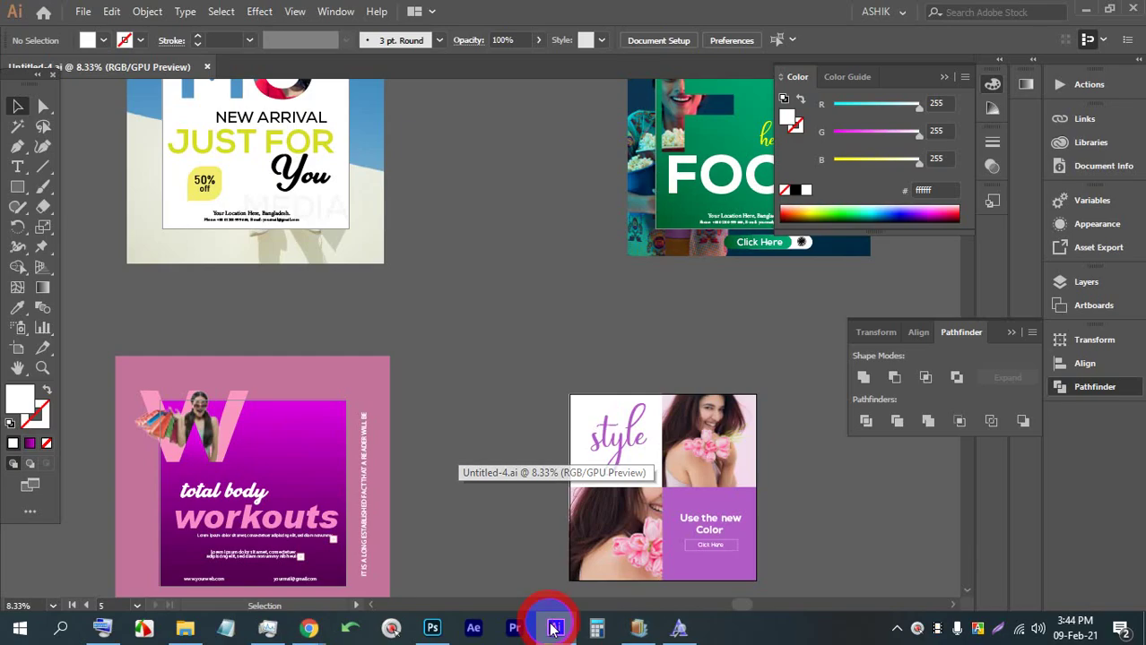
{"action": "scroll", "coordinate": [484, 398], "scroll_direction": "down", "scroll_amount": 1}
{"action": "scroll", "coordinate": [621, 461], "scroll_direction": "up", "scroll_amount": 1}
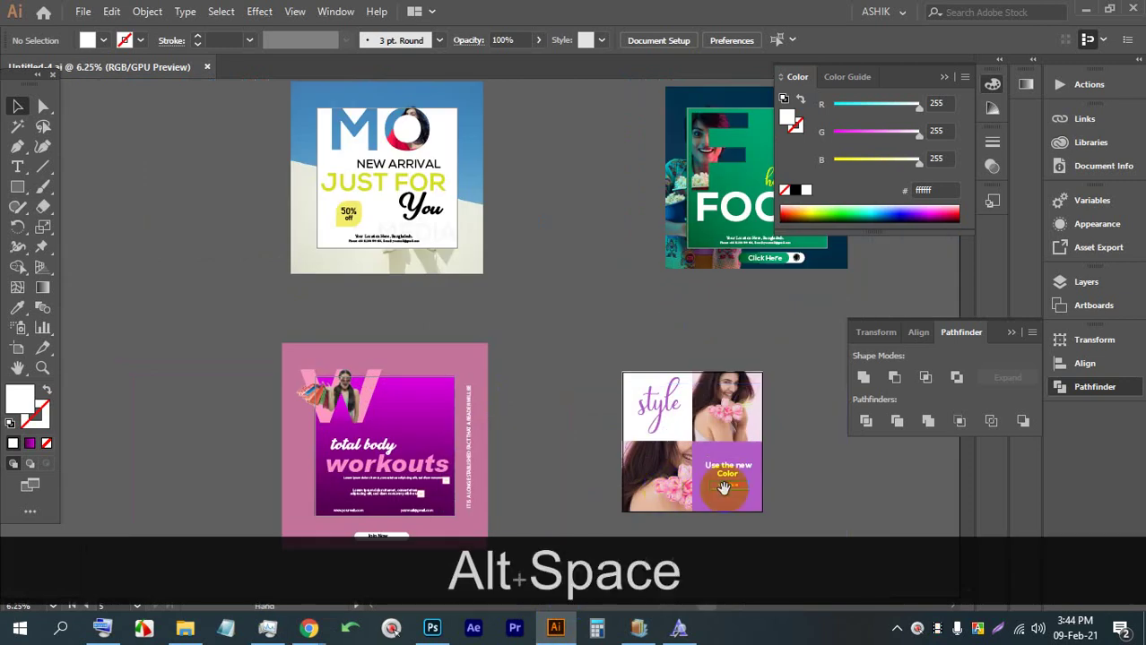
{"action": "left_click_drag", "start_coordinate": [720, 506], "coordinate": [627, 243]}
{"action": "scroll", "coordinate": [465, 287], "scroll_direction": "up", "scroll_amount": 3}
{"action": "left_click", "coordinate": [16, 179]}
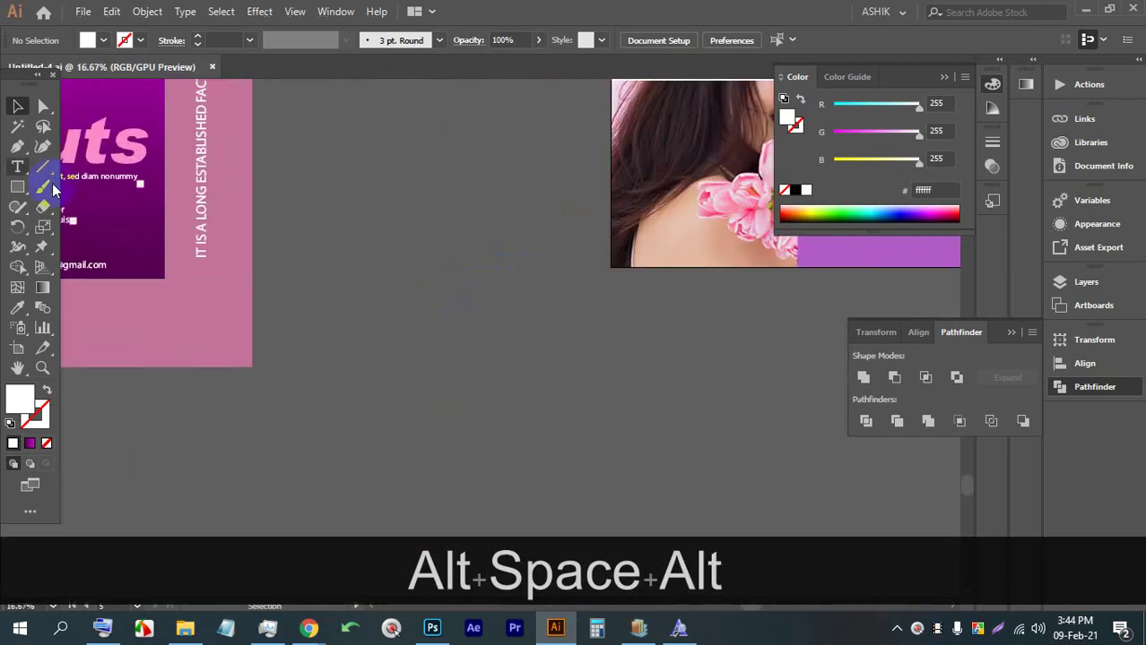
{"action": "left_click_drag", "start_coordinate": [352, 163], "coordinate": [448, 445]}
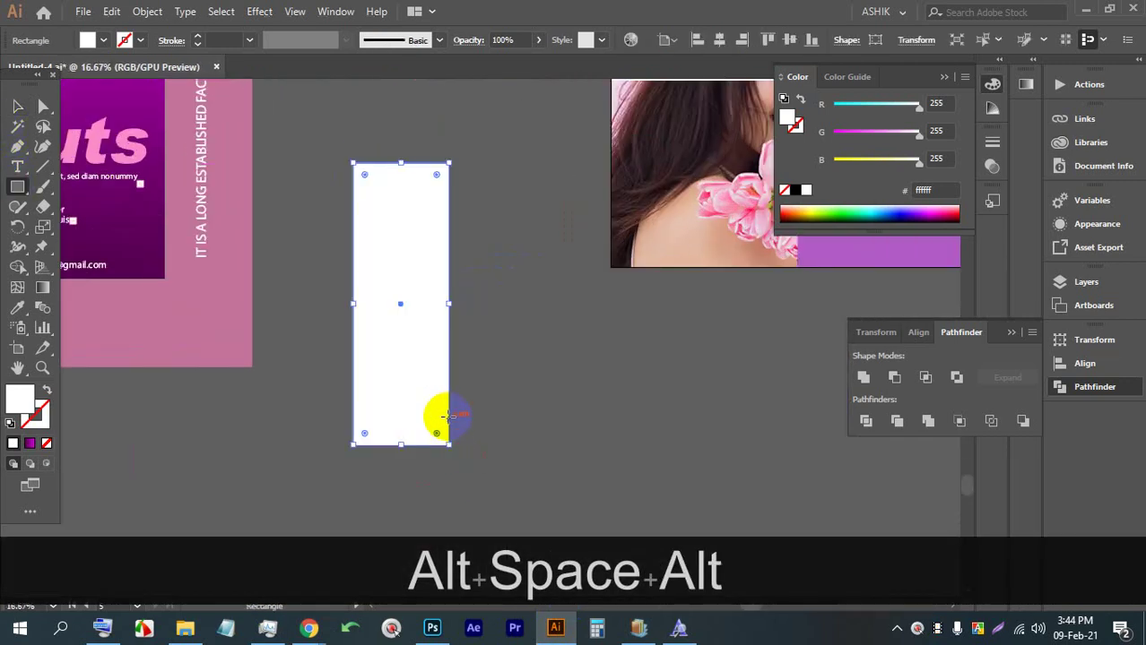
{"action": "left_click", "coordinate": [536, 40]}
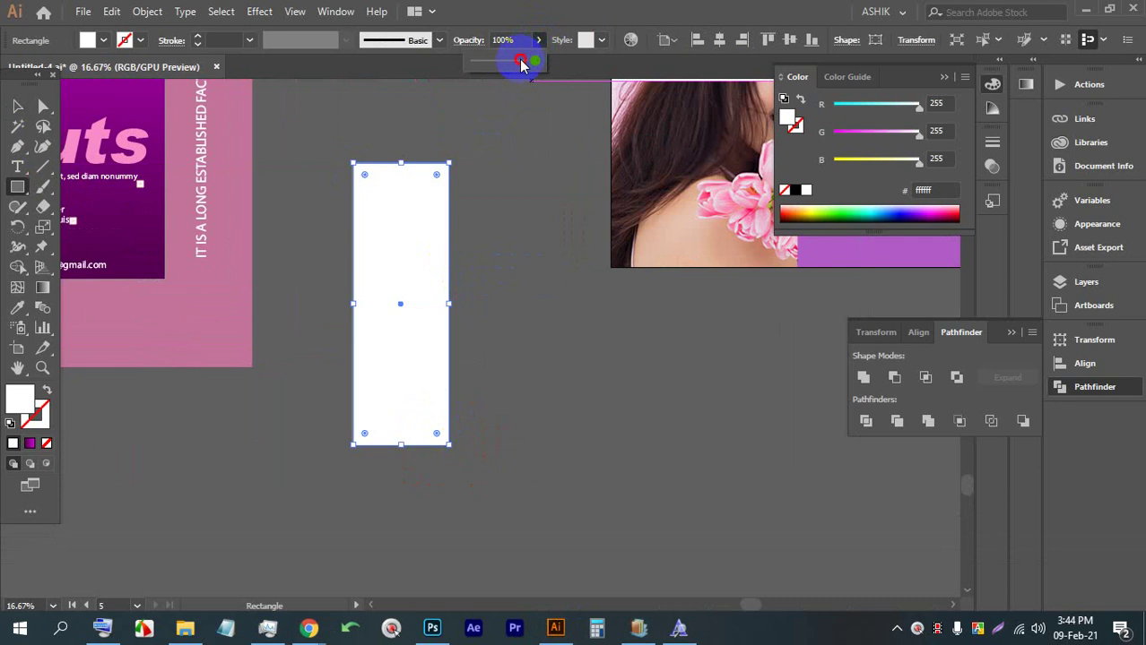
{"action": "left_click_drag", "start_coordinate": [522, 63], "coordinate": [485, 61]}
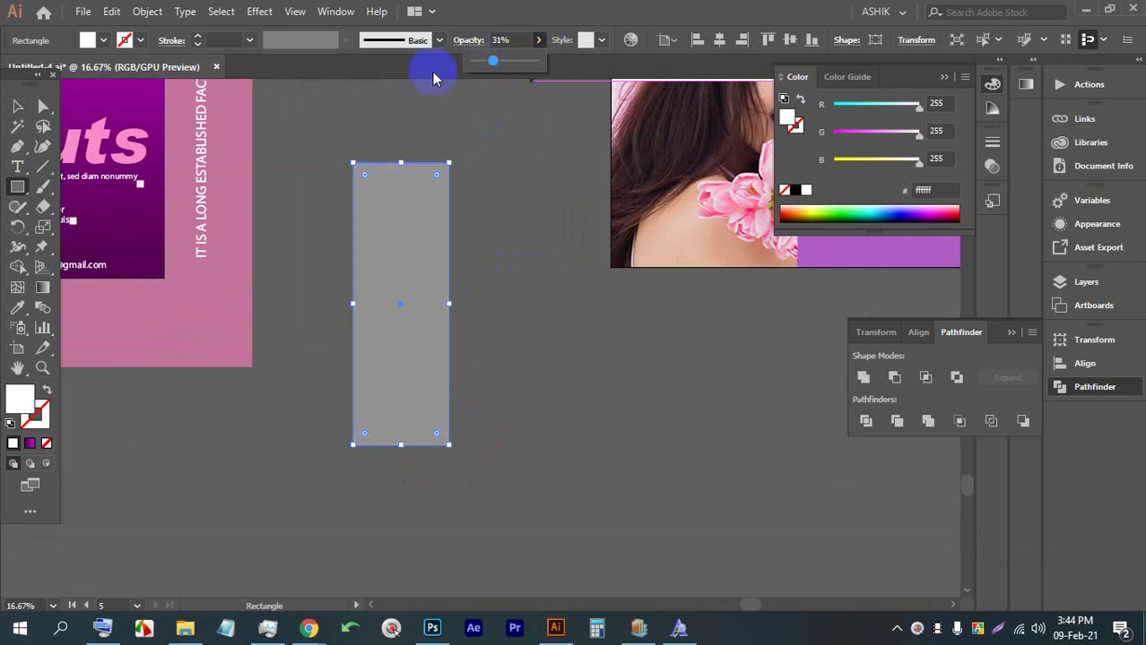
{"action": "left_click", "coordinate": [17, 106]}
{"action": "left_click", "coordinate": [103, 41]}
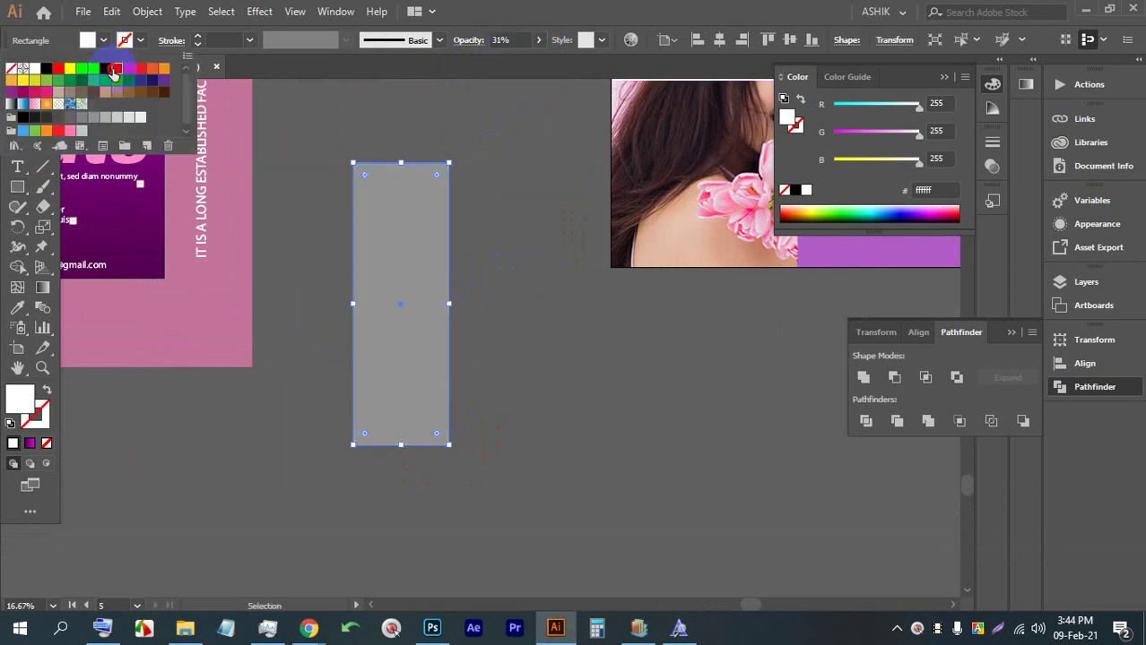
{"action": "left_click", "coordinate": [115, 69]}
{"action": "left_click", "coordinate": [104, 70]}
{"action": "left_click", "coordinate": [81, 69]}
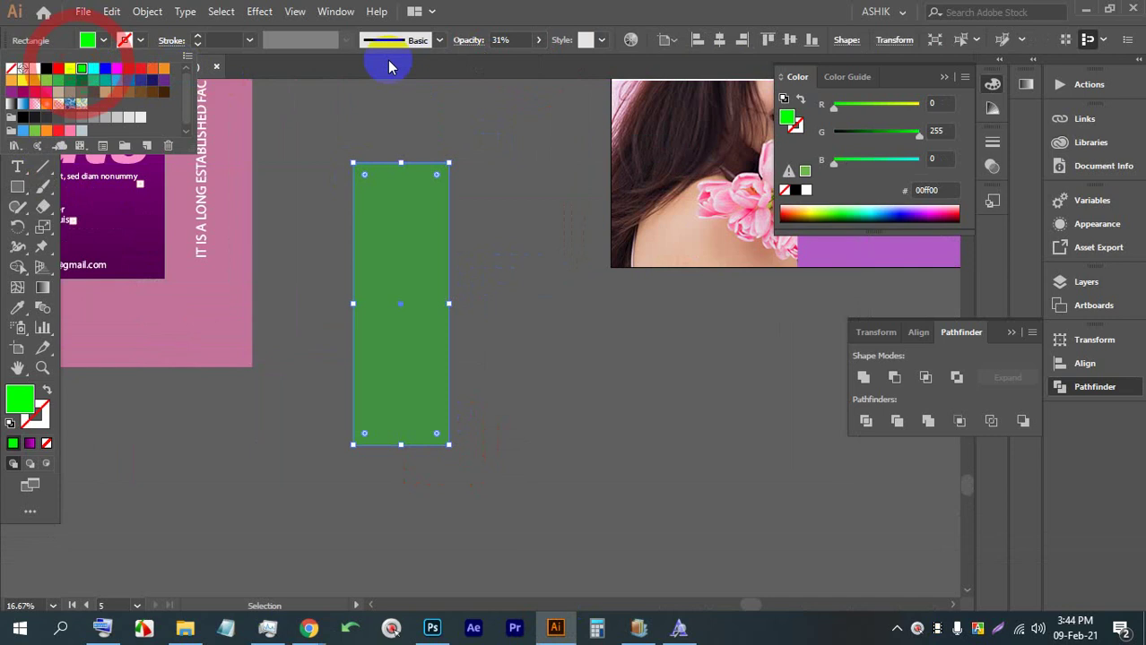
{"action": "left_click", "coordinate": [531, 43]}
{"action": "left_click", "coordinate": [519, 63]}
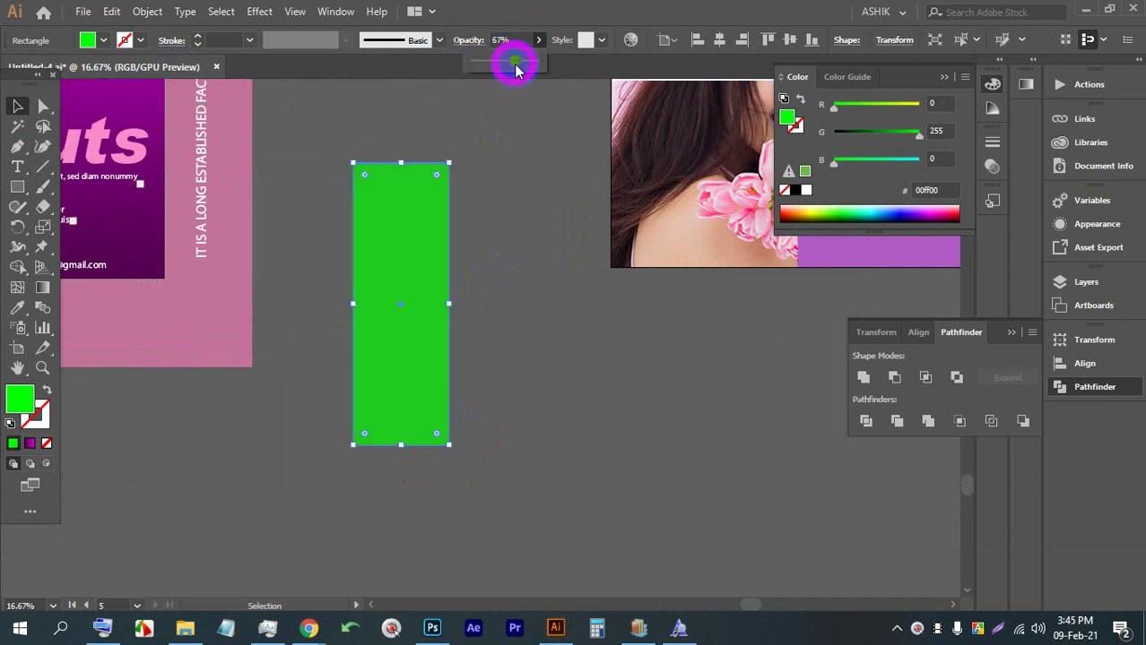
{"action": "left_click_drag", "start_coordinate": [524, 63], "coordinate": [534, 60]}
{"action": "left_click", "coordinate": [17, 106]}
{"action": "left_click", "coordinate": [414, 128]}
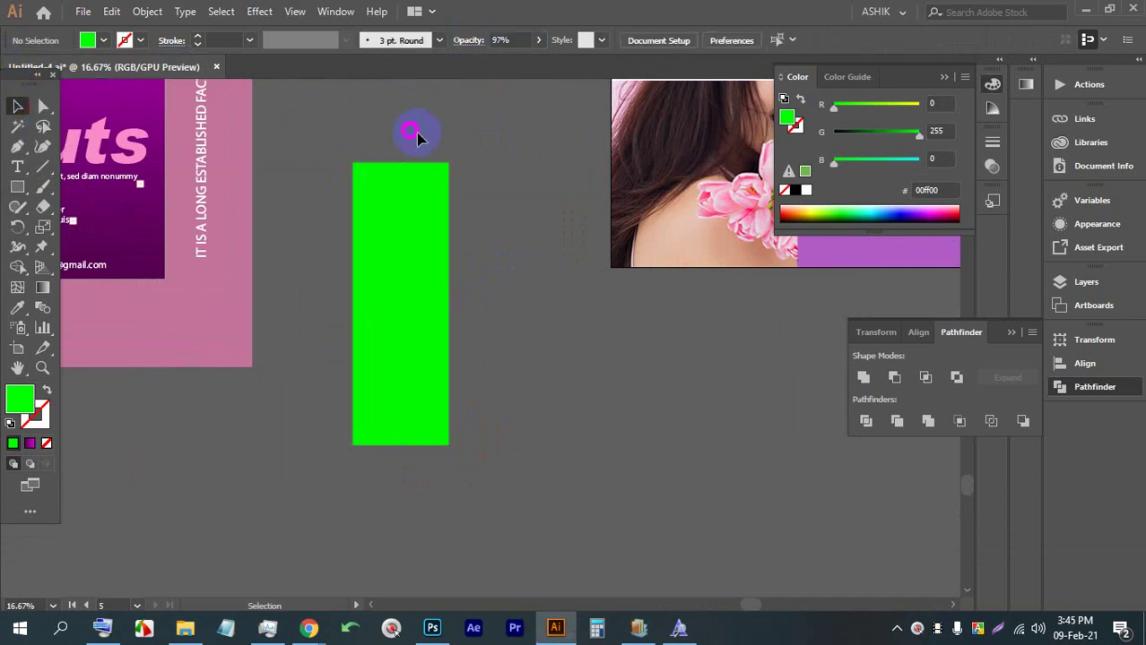
{"action": "left_click", "coordinate": [427, 237]}
{"action": "key", "text": "shift"}
{"action": "left_click_drag", "start_coordinate": [459, 161], "coordinate": [545, 288]}
{"action": "left_click", "coordinate": [545, 288]}
{"action": "left_click", "coordinate": [103, 40]}
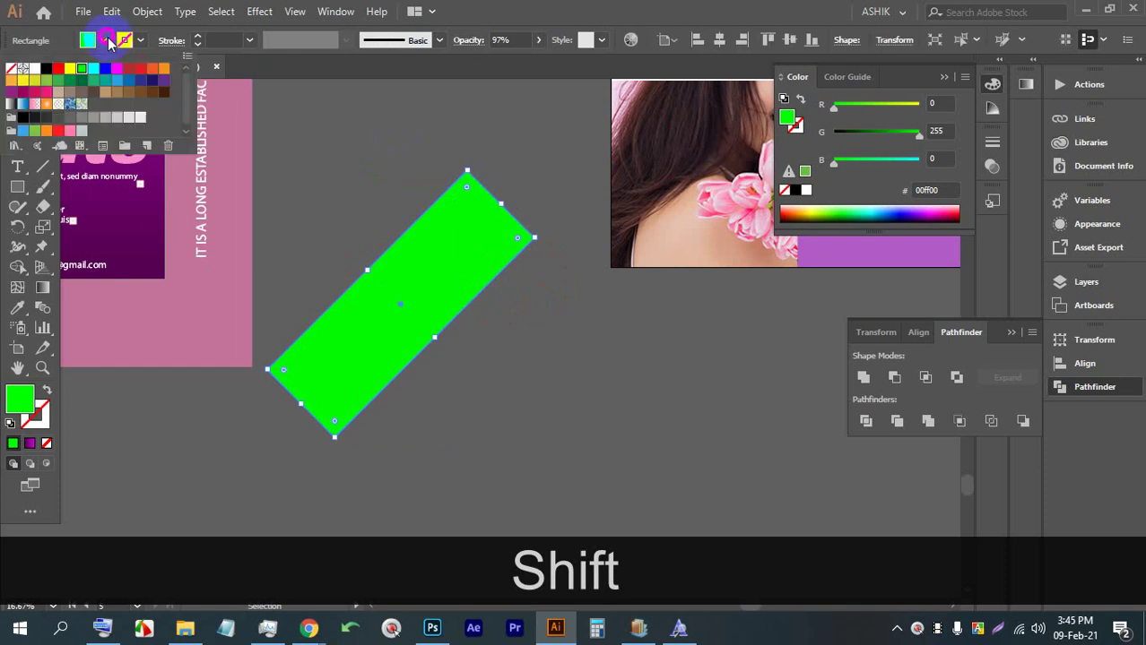
{"action": "left_click", "coordinate": [138, 71]}
{"action": "left_click", "coordinate": [466, 234]}
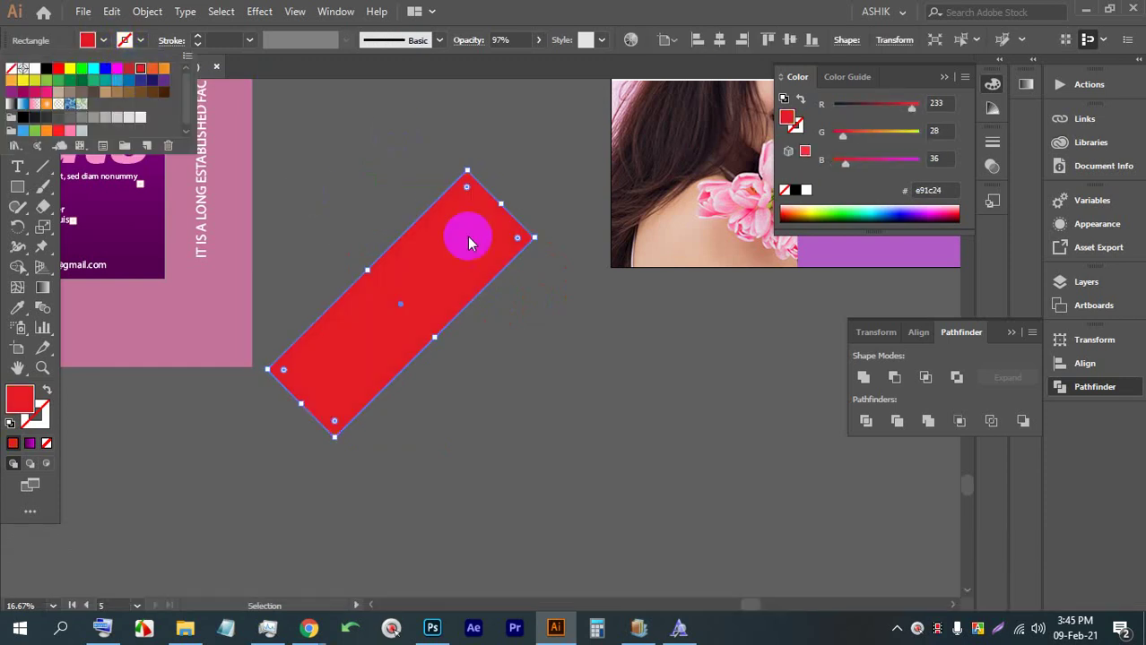
{"action": "left_click", "coordinate": [565, 335]}
{"action": "left_click", "coordinate": [422, 235]}
{"action": "left_click_drag", "start_coordinate": [466, 199], "coordinate": [440, 307]}
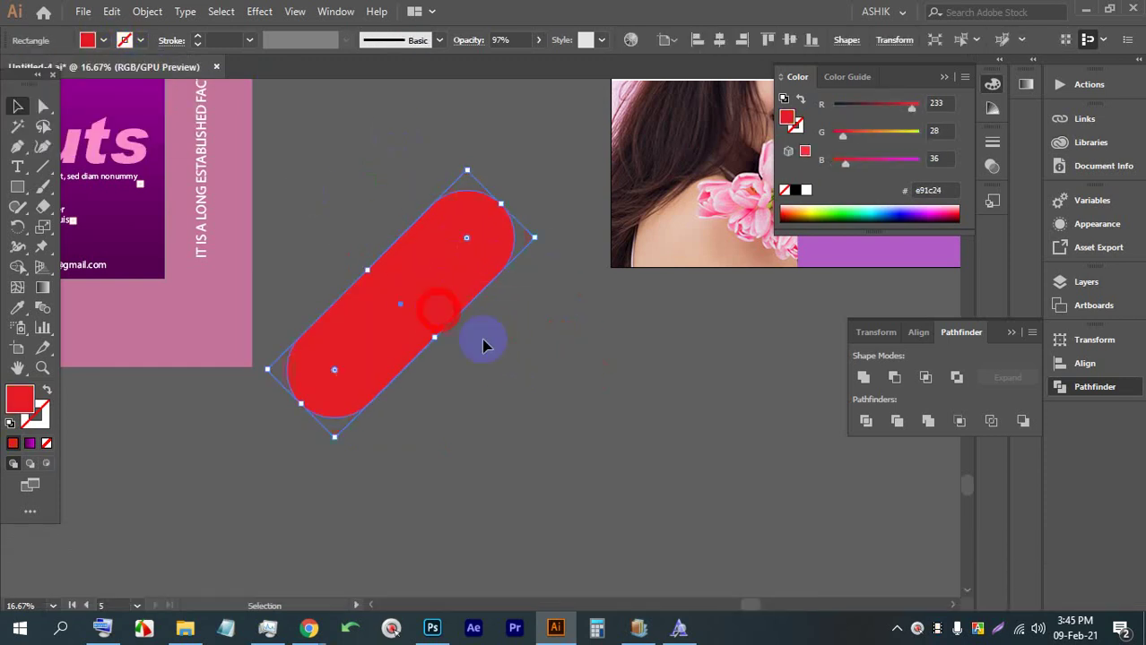
{"action": "left_click", "coordinate": [538, 40]}
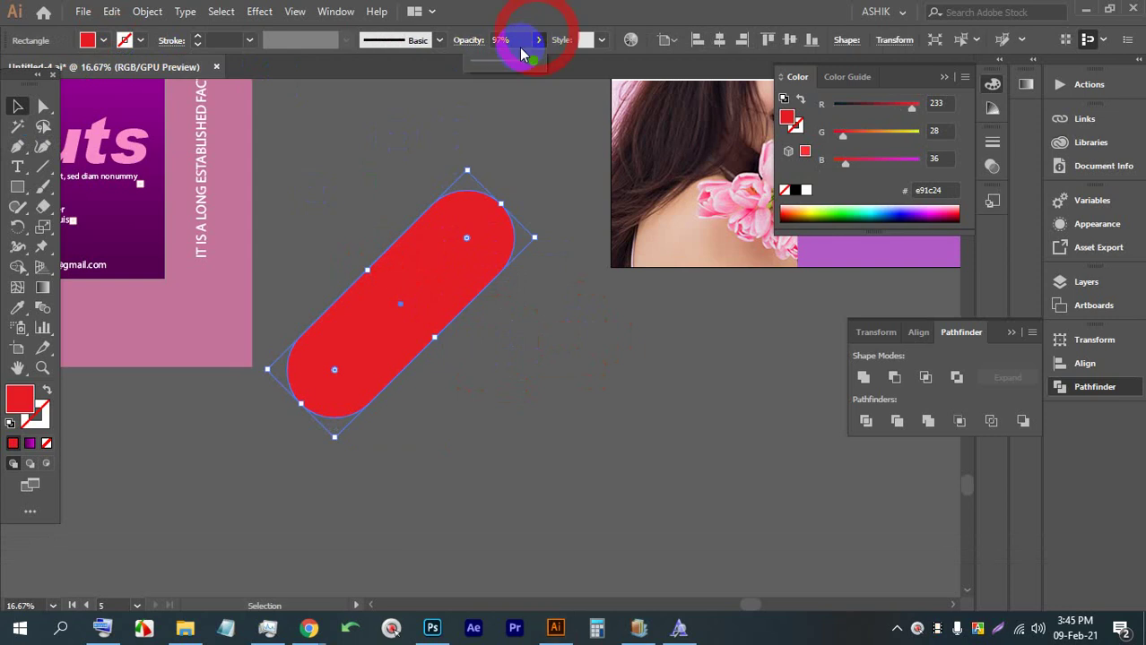
{"action": "left_click_drag", "start_coordinate": [535, 63], "coordinate": [511, 70]}
{"action": "left_click", "coordinate": [510, 341]}
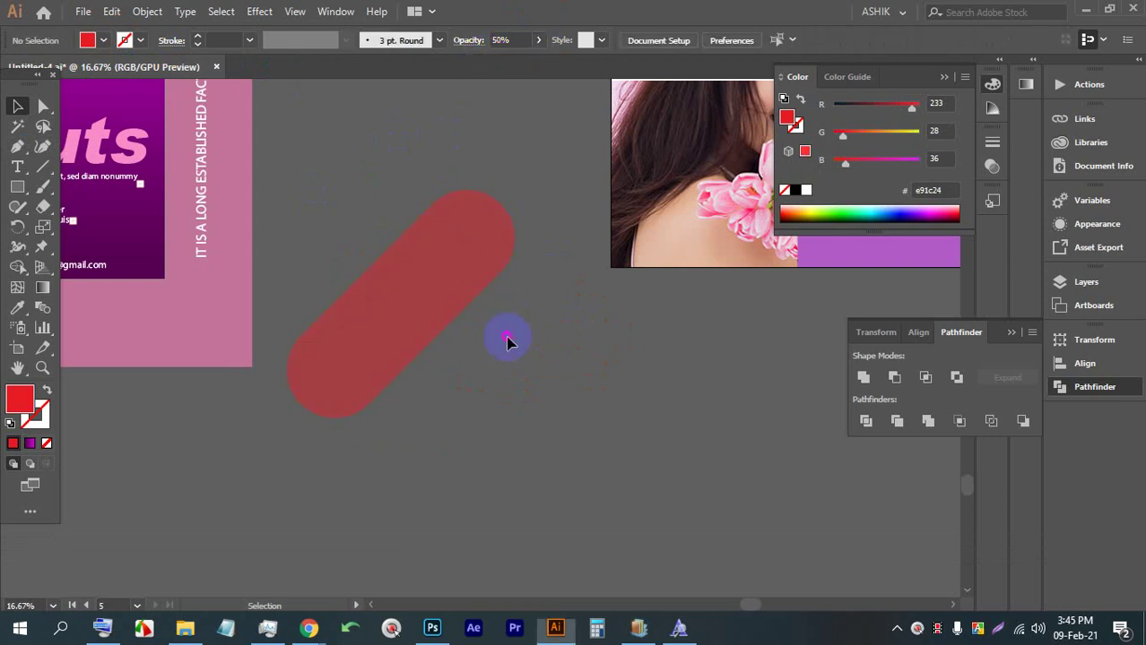
{"action": "left_click", "coordinate": [415, 296]}
{"action": "key", "text": "BackSpace"}
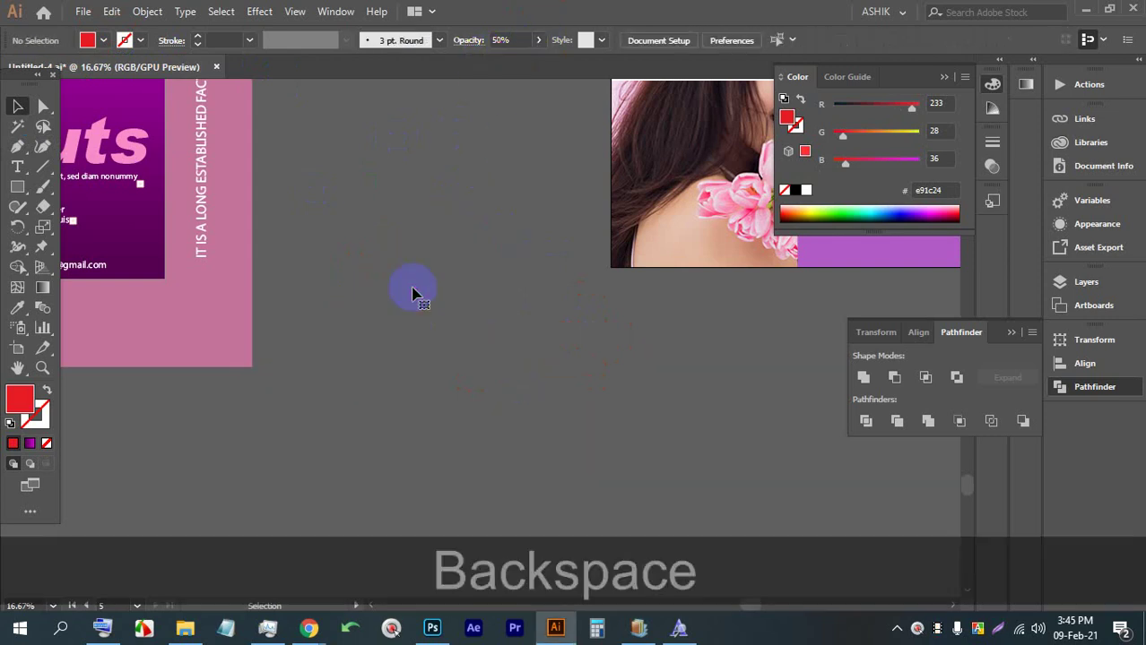
{"action": "left_click", "coordinate": [475, 329]}
{"action": "scroll", "coordinate": [437, 275], "scroll_direction": "down", "scroll_amount": 1}
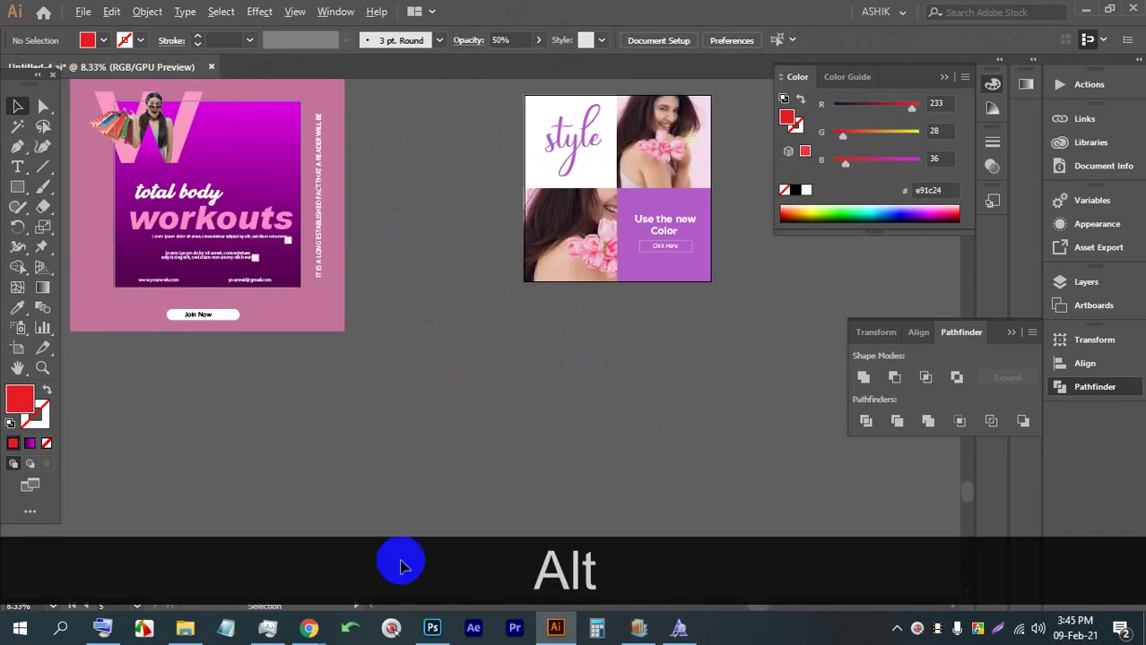
{"action": "mouse_move", "coordinate": [309, 627]}
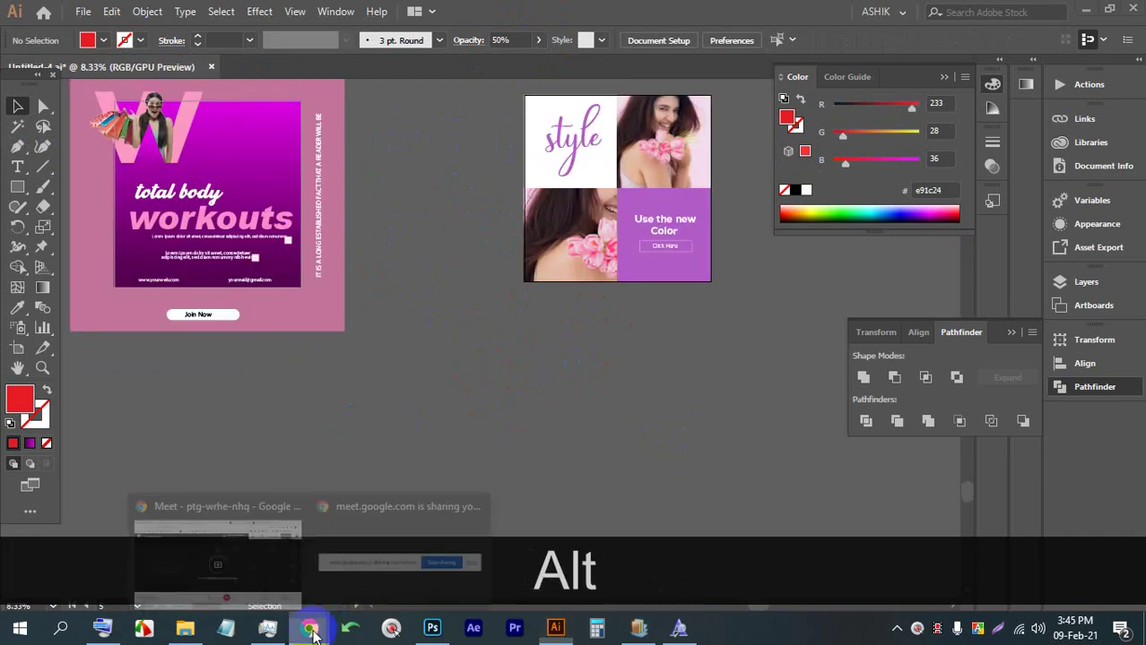
Stop presenting in Meet, admit the join request, and view the other presentation full screen
{"action": "left_click", "coordinate": [244, 557]}
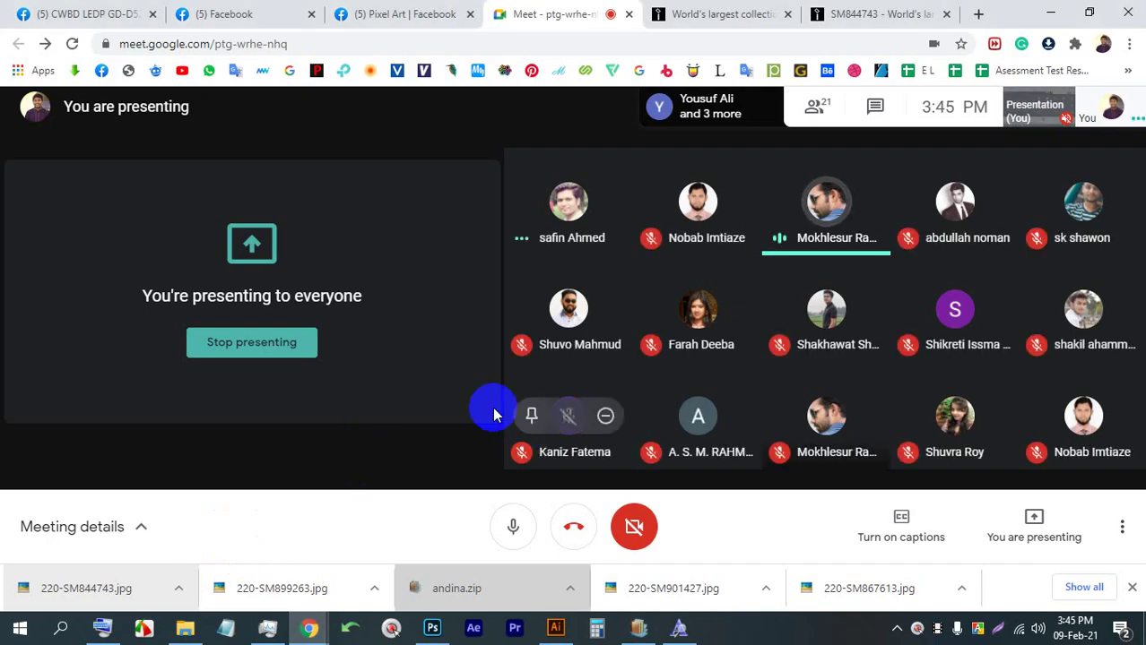
{"action": "left_click", "coordinate": [285, 355]}
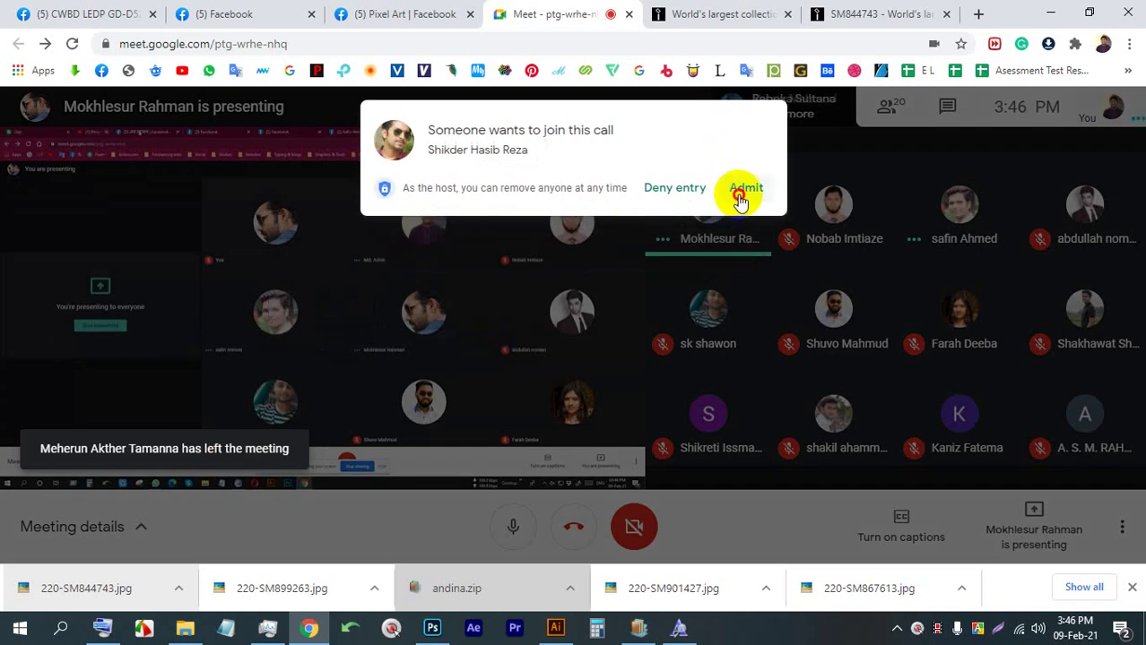
{"action": "left_click", "coordinate": [740, 187]}
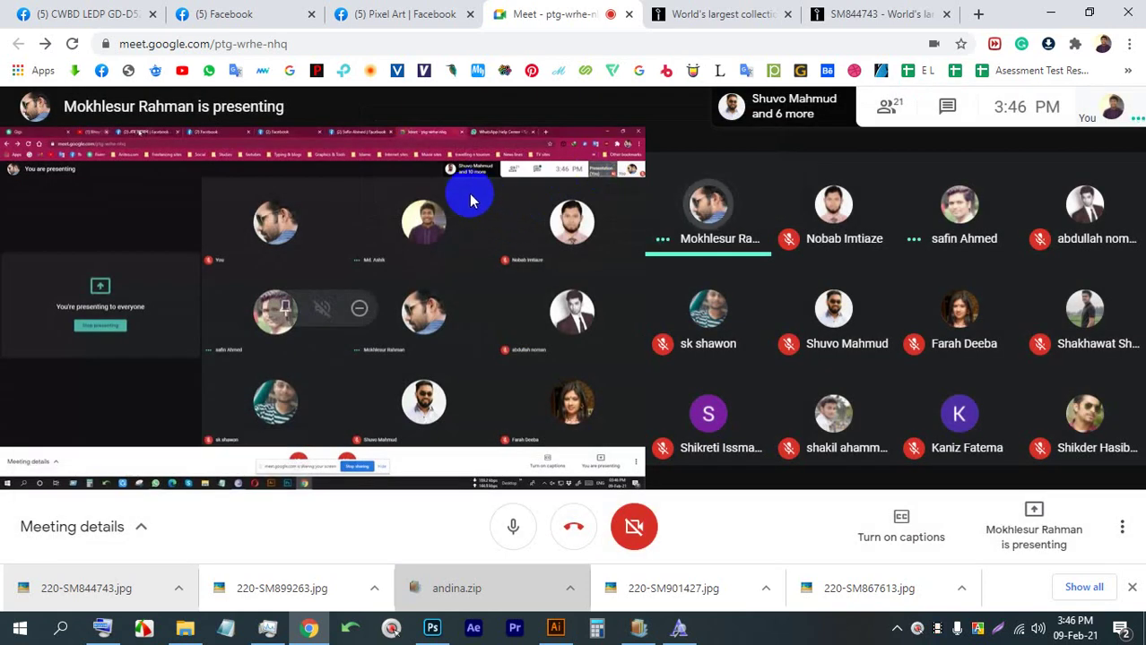
{"action": "double_click", "coordinate": [543, 187]}
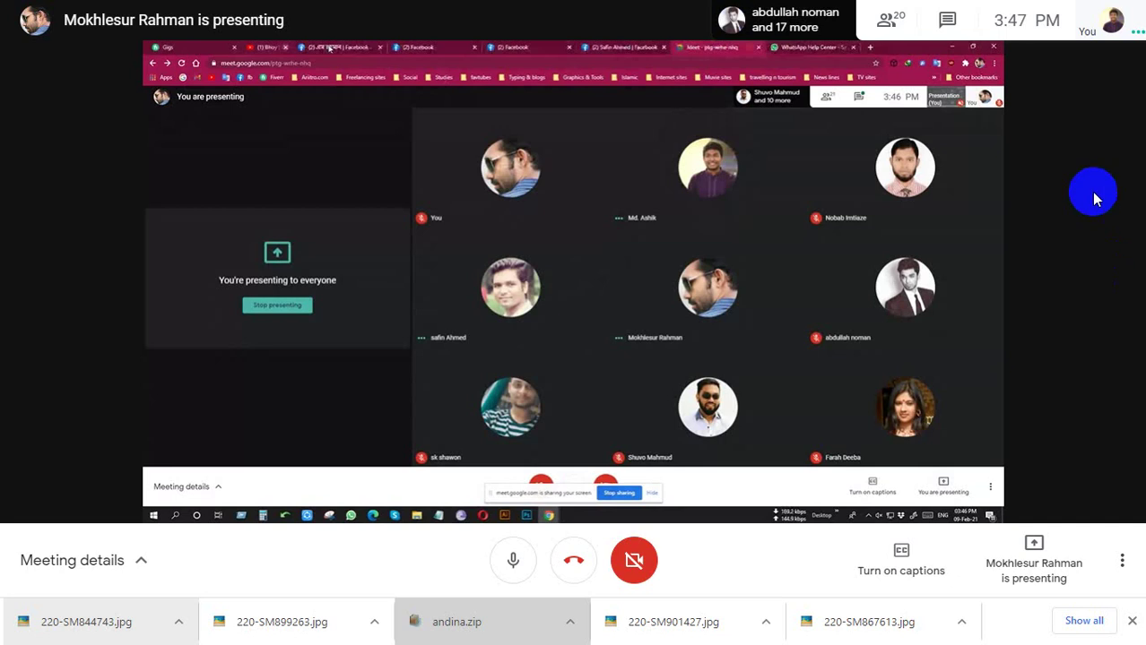
Exit full screen, browse the 19-person participant list, and close the '(5) Pixel Art | Facebook' tab
{"action": "left_click", "coordinate": [562, 54]}
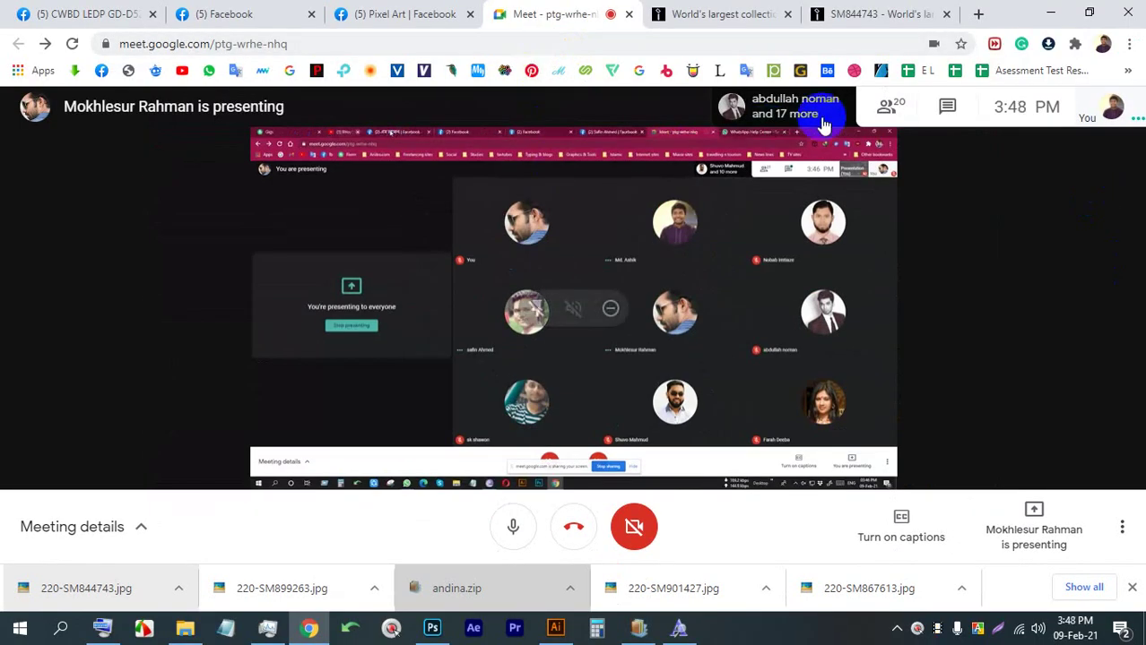
{"action": "left_click", "coordinate": [884, 106]}
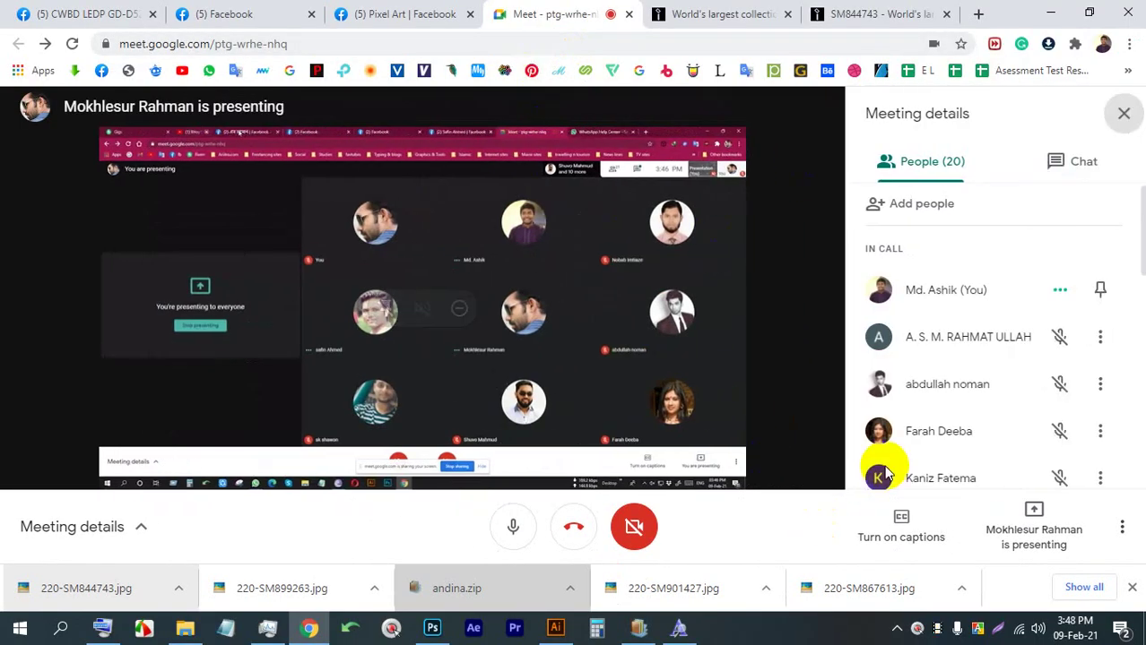
{"action": "left_click", "coordinate": [1132, 588]}
{"action": "scroll", "coordinate": [922, 482], "scroll_direction": "down", "scroll_amount": 6}
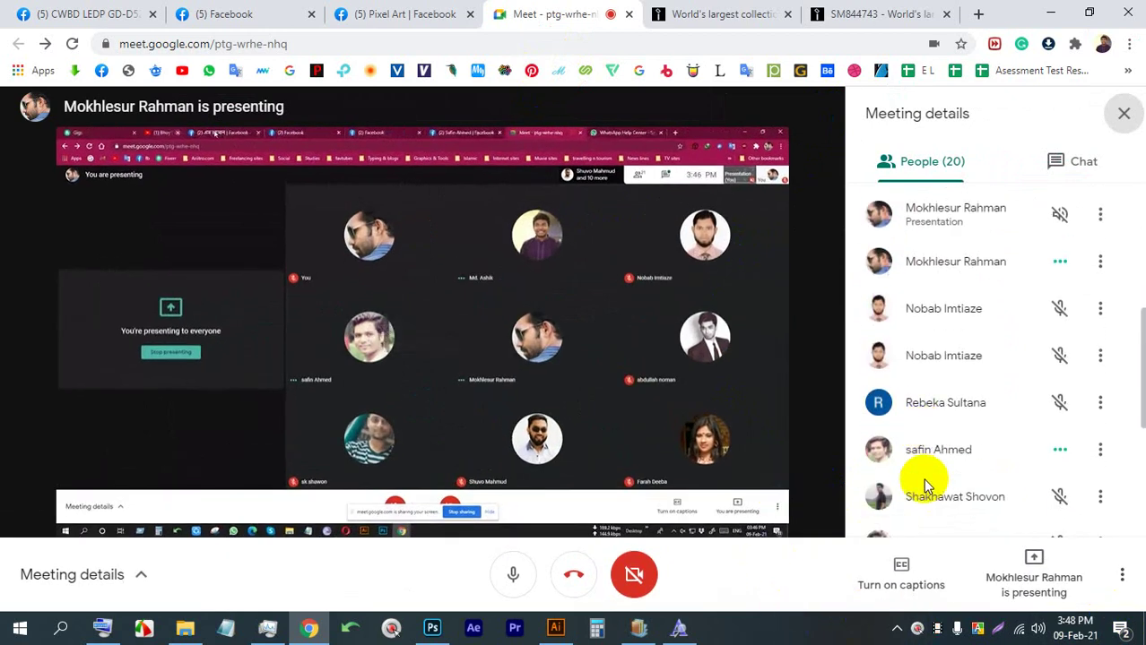
{"action": "scroll", "coordinate": [941, 461], "scroll_direction": "up", "scroll_amount": 2}
{"action": "scroll", "coordinate": [943, 462], "scroll_direction": "up", "scroll_amount": 5}
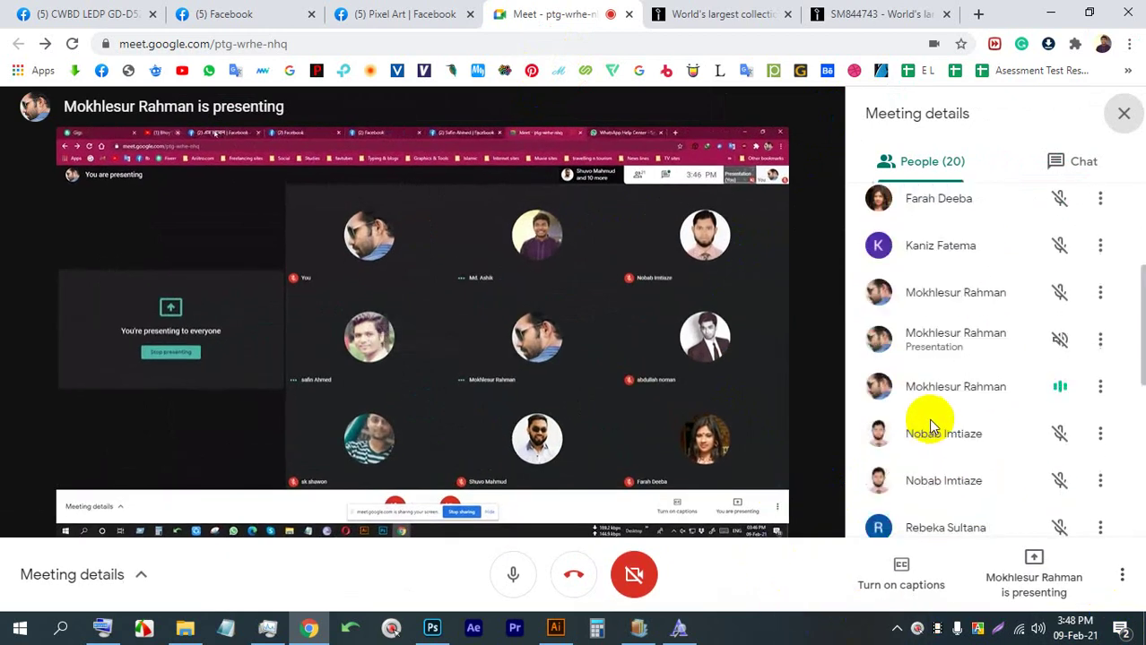
{"action": "scroll", "coordinate": [924, 409], "scroll_direction": "down", "scroll_amount": 4}
{"action": "scroll", "coordinate": [926, 417], "scroll_direction": "down", "scroll_amount": 1}
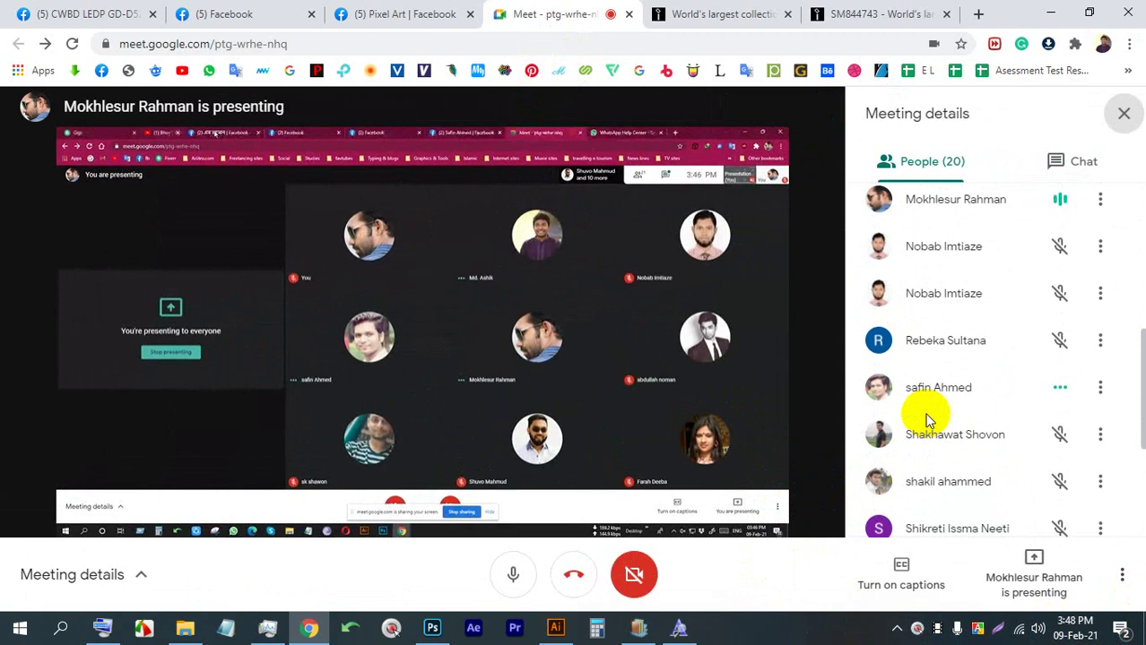
{"action": "scroll", "coordinate": [920, 419], "scroll_direction": "down", "scroll_amount": 3}
{"action": "scroll", "coordinate": [915, 432], "scroll_direction": "down", "scroll_amount": 2}
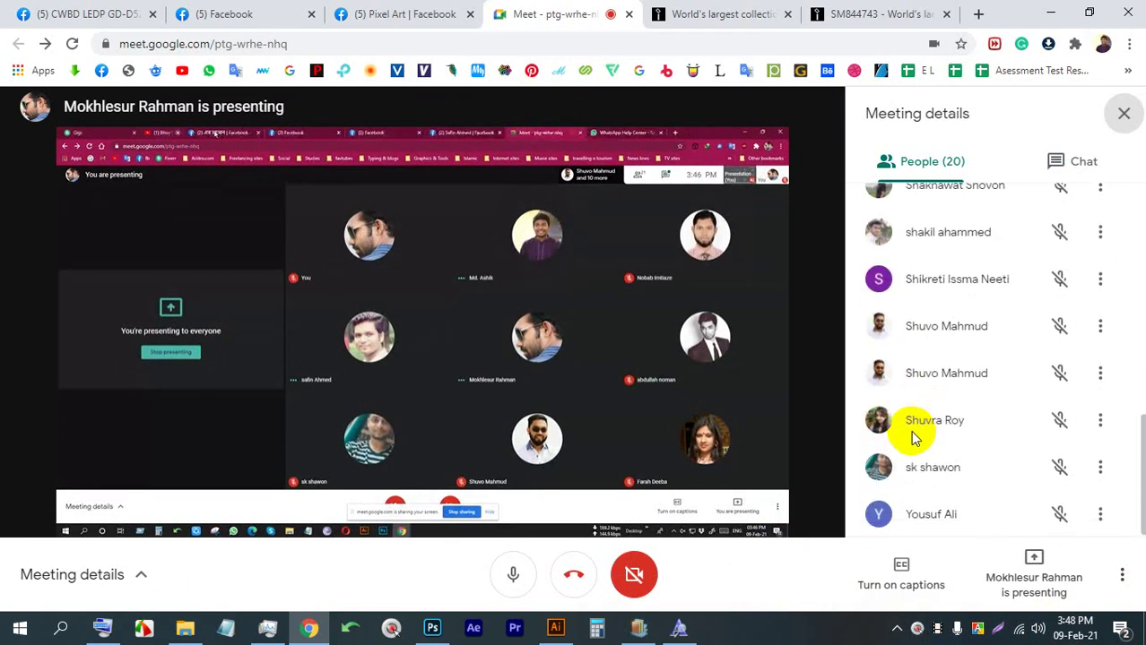
{"action": "scroll", "coordinate": [884, 460], "scroll_direction": "up", "scroll_amount": 10}
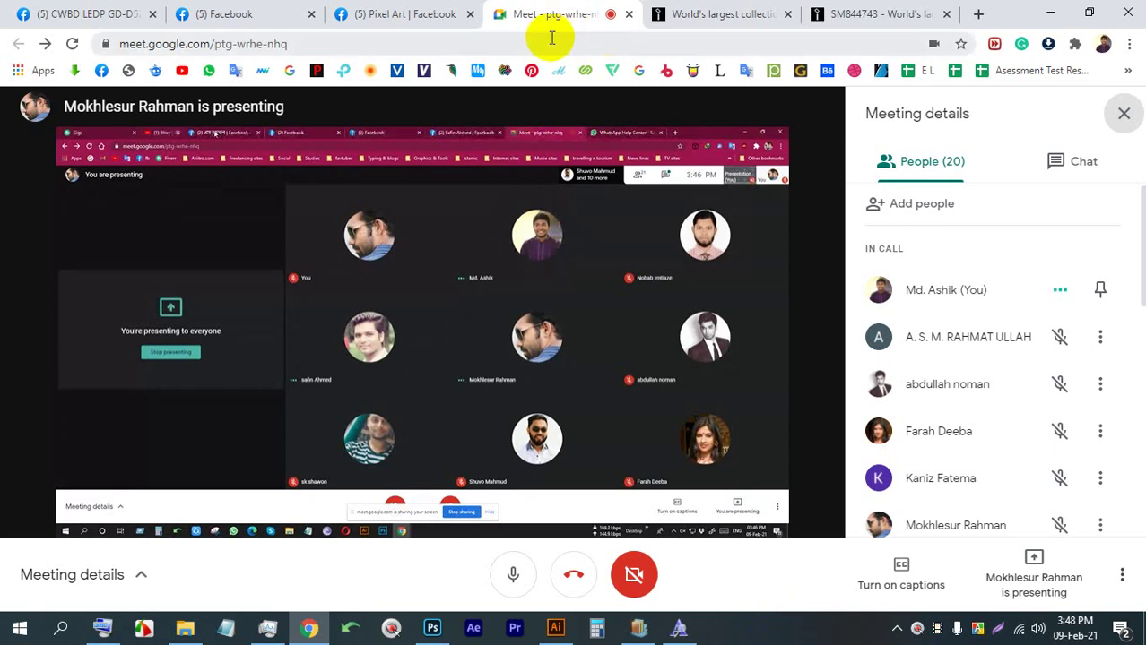
{"action": "left_click", "coordinate": [456, 13]}
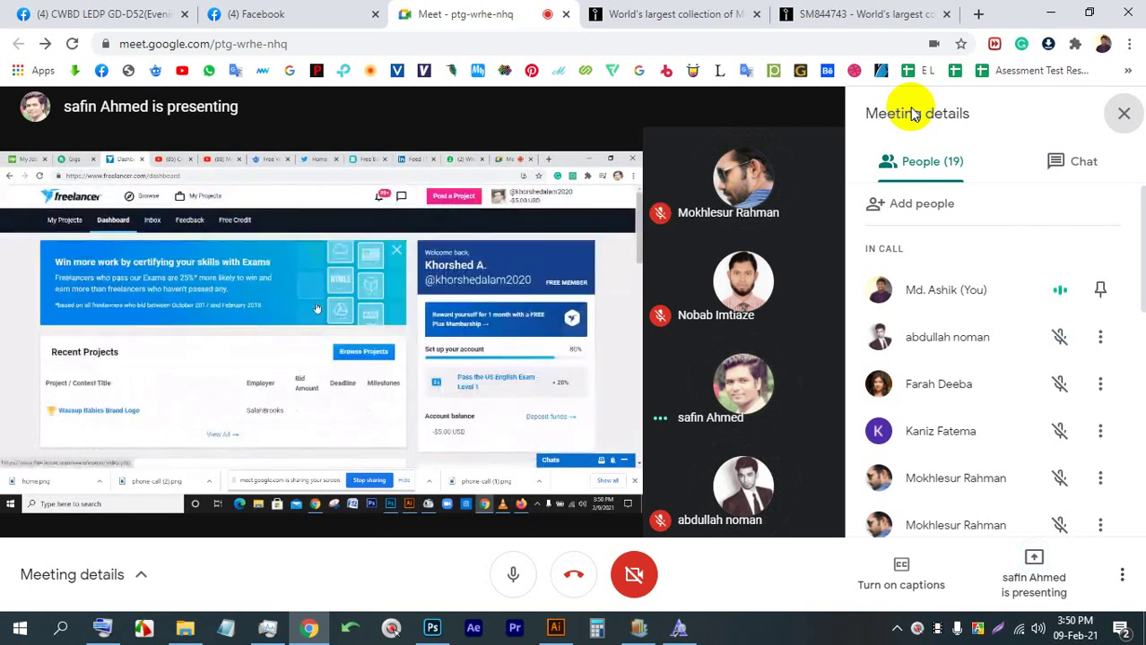
Close the Meeting details side panel
{"action": "left_click", "coordinate": [1122, 113]}
Go full screen with F11, check the People list, and pin the shared Freelancer presentation
{"action": "key", "text": "F11"}
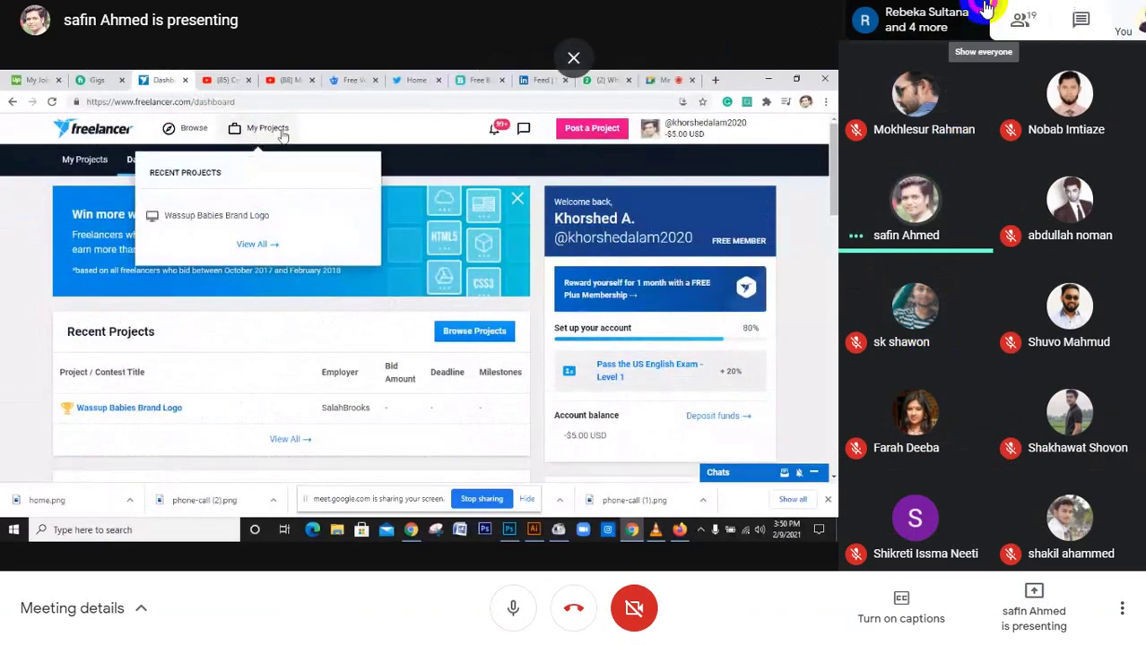
{"action": "left_click", "coordinate": [984, 20]}
{"action": "scroll", "coordinate": [1010, 441], "scroll_direction": "down", "scroll_amount": 10}
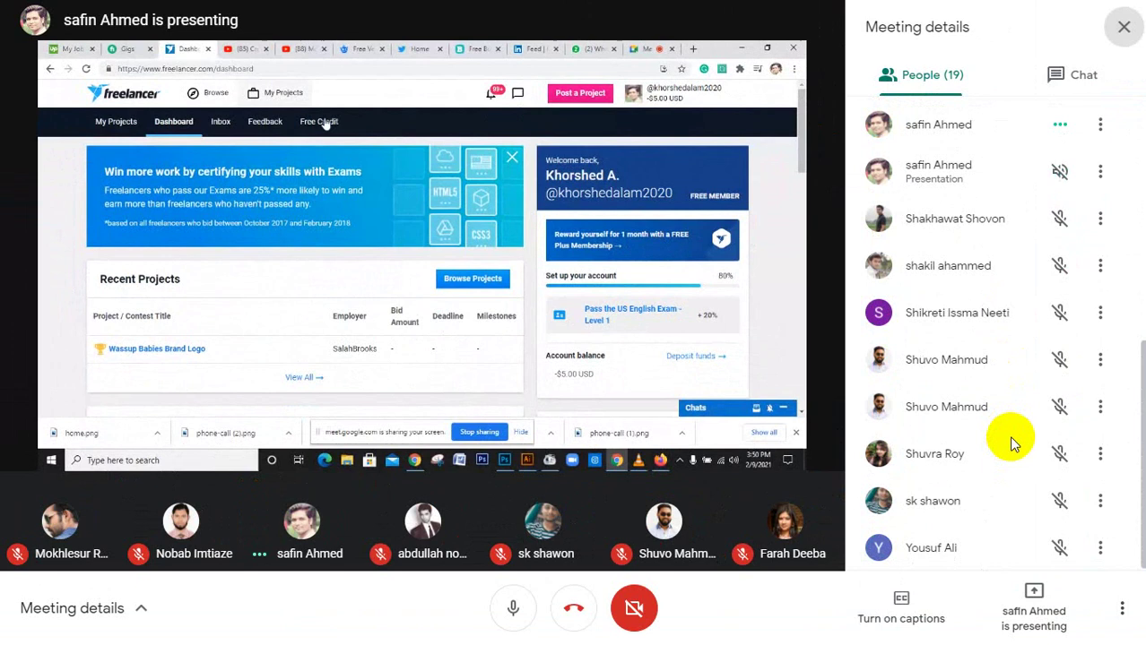
{"action": "scroll", "coordinate": [1010, 440], "scroll_direction": "up", "scroll_amount": 2}
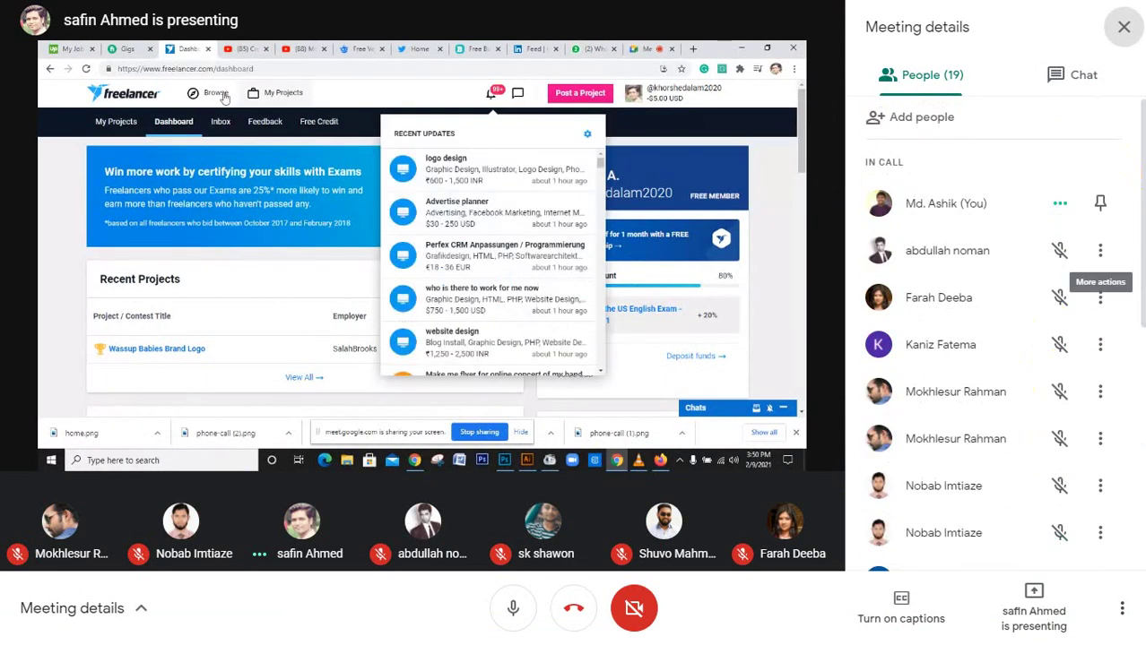
{"action": "left_click", "coordinate": [1124, 26]}
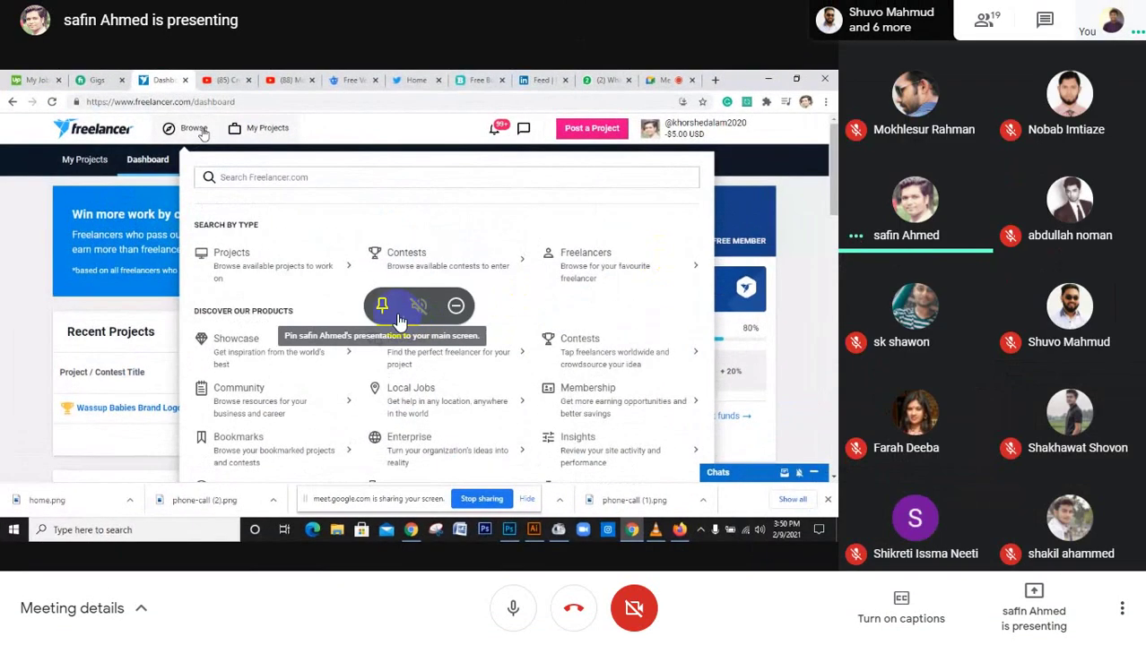
{"action": "left_click", "coordinate": [381, 379]}
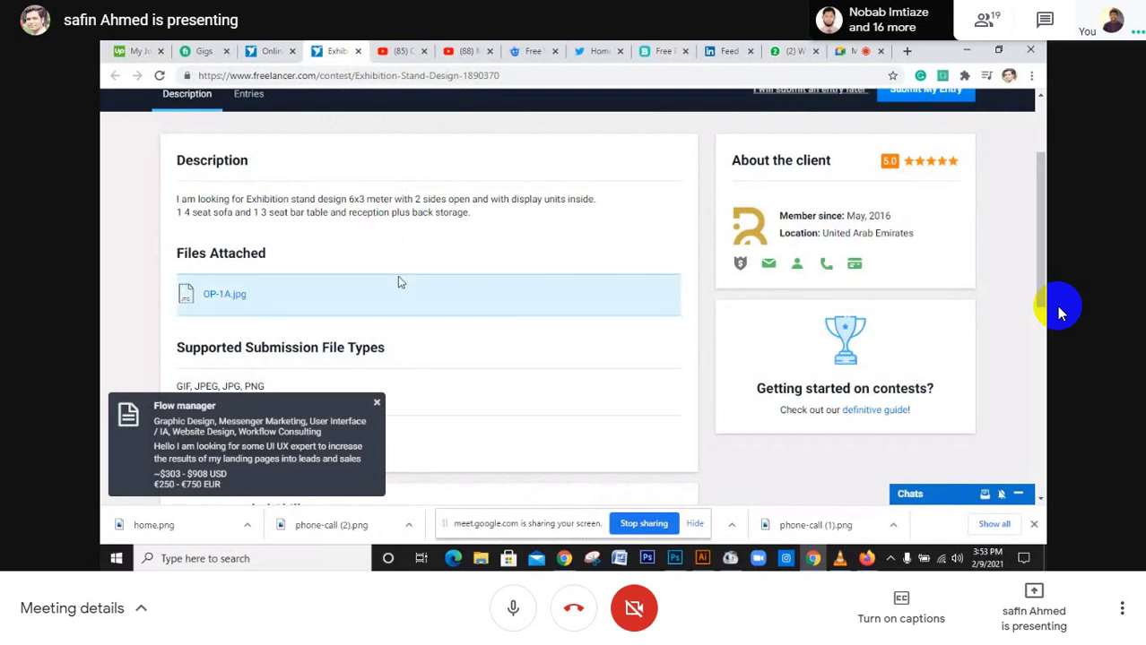
{"action": "scroll", "coordinate": [400, 282], "scroll_direction": "down", "scroll_amount": 1}
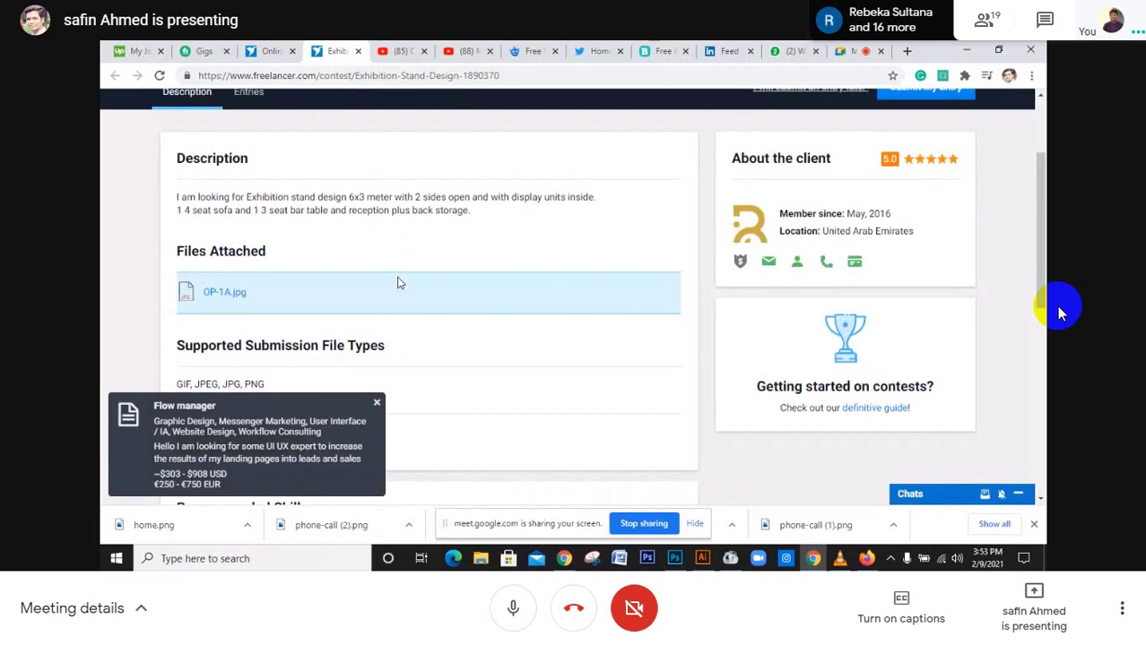
{"action": "scroll", "coordinate": [397, 281], "scroll_direction": "down", "scroll_amount": 3}
{"action": "scroll", "coordinate": [394, 280], "scroll_direction": "up", "scroll_amount": 1}
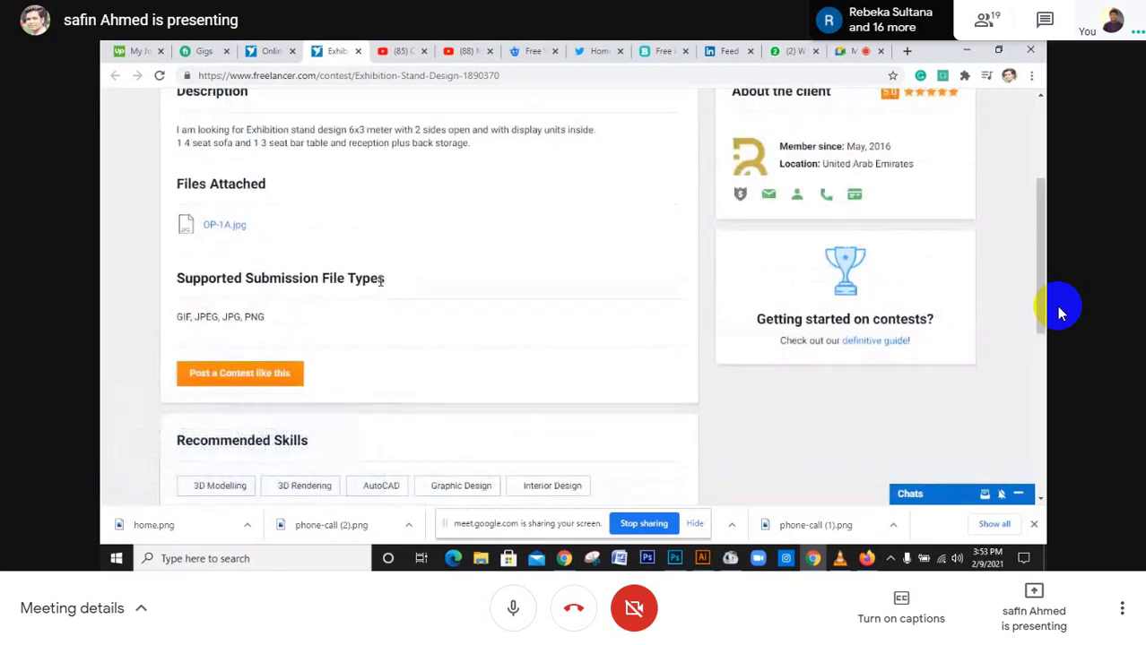
{"action": "scroll", "coordinate": [381, 281], "scroll_direction": "up", "scroll_amount": 1}
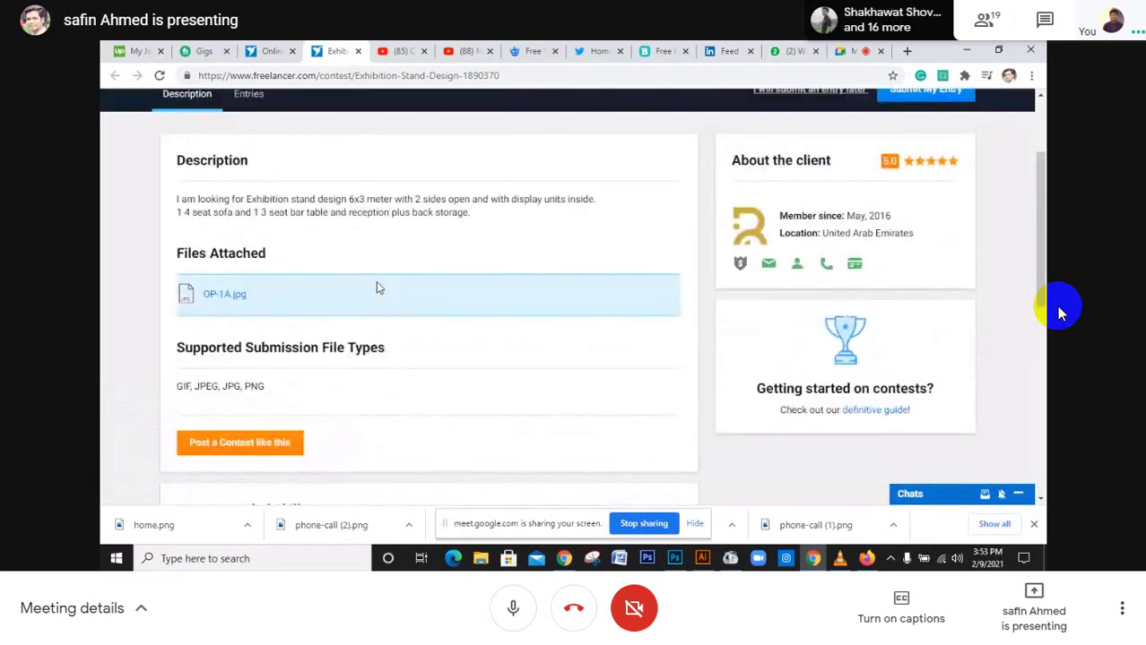
{"action": "left_click", "coordinate": [240, 299]}
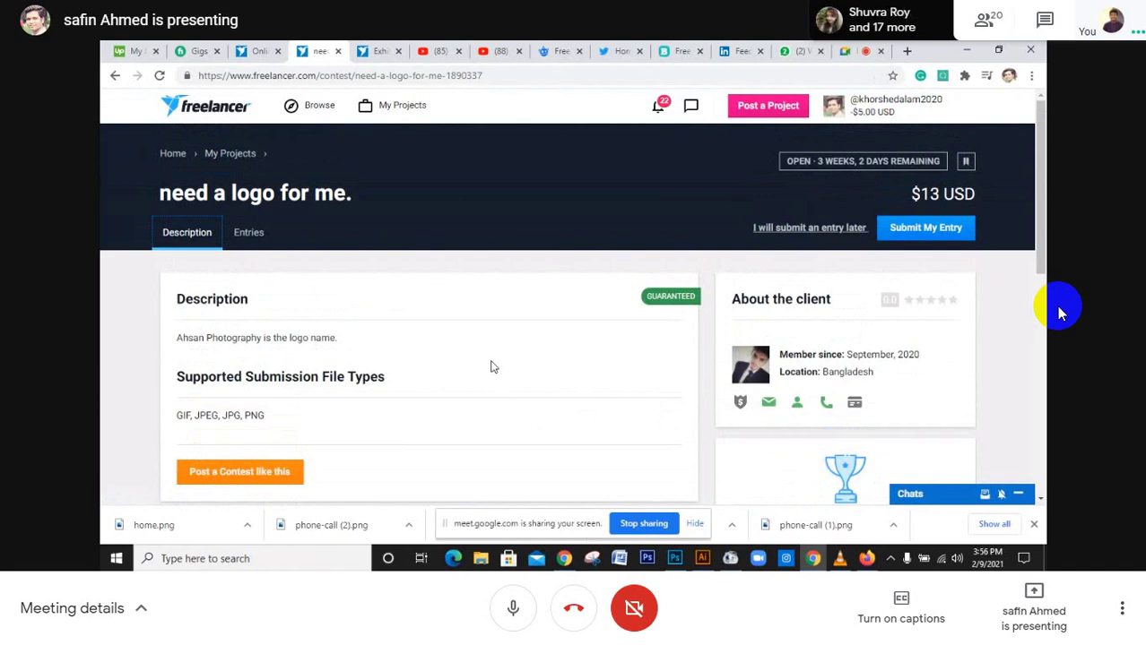
Return to the contest search results, load the next page, and switch back to the Meet tab
{"action": "scroll", "coordinate": [547, 360], "scroll_direction": "down", "scroll_amount": 2}
{"action": "scroll", "coordinate": [547, 360], "scroll_direction": "down", "scroll_amount": 2}
{"action": "scroll", "coordinate": [545, 361], "scroll_direction": "up", "scroll_amount": 5}
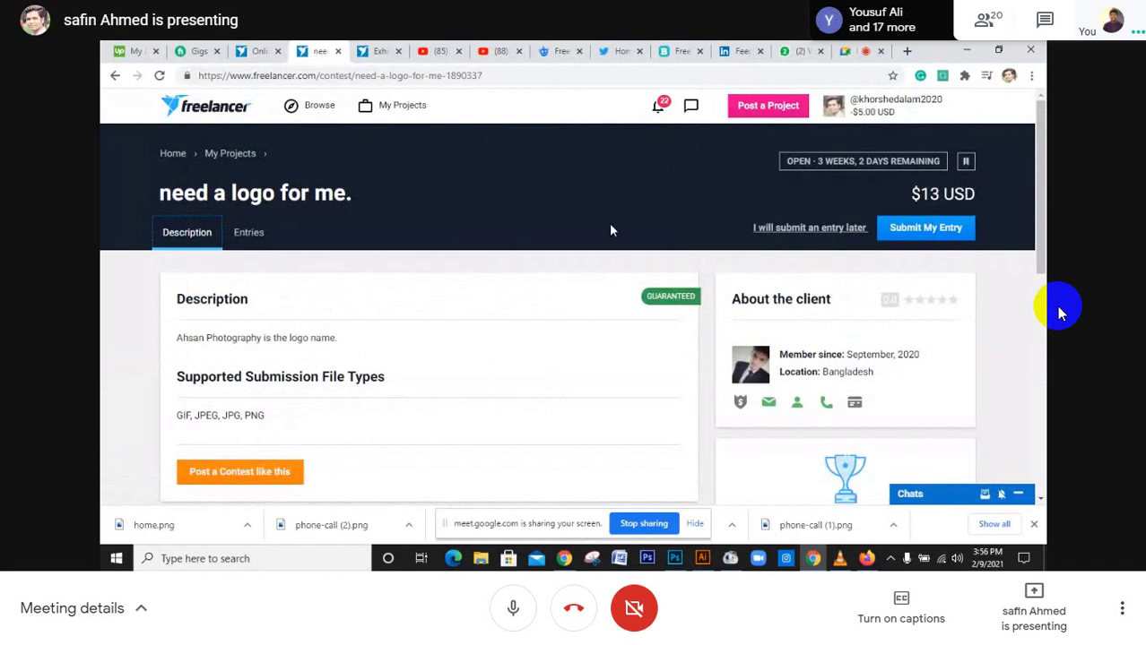
{"action": "mouse_move", "coordinate": [829, 404]}
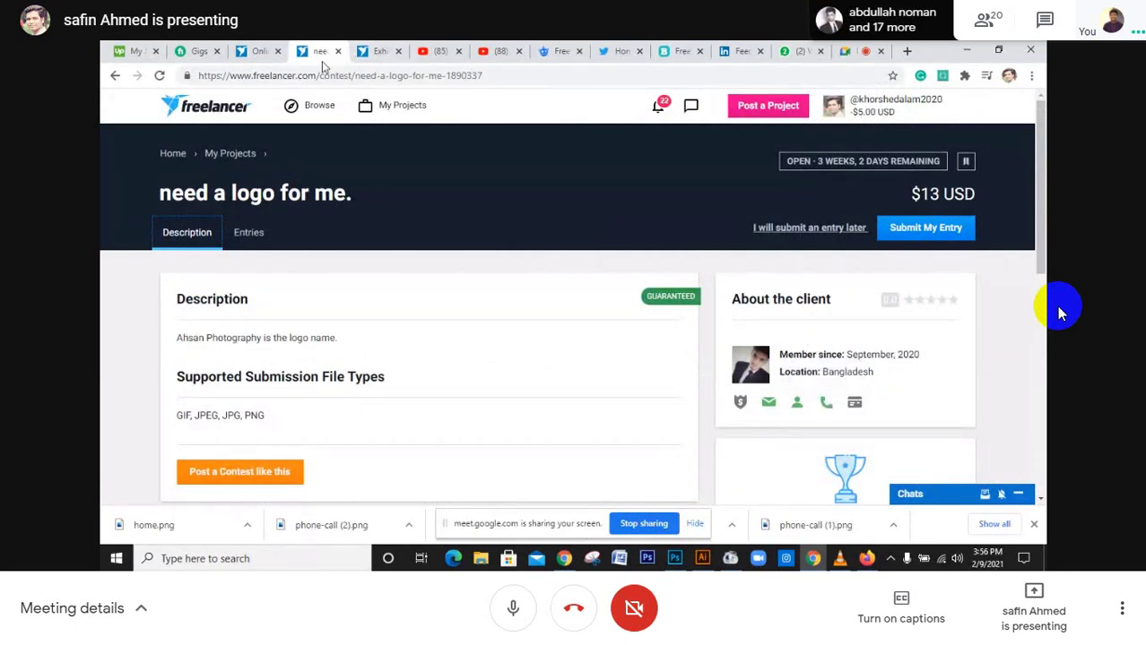
{"action": "left_click", "coordinate": [259, 52]}
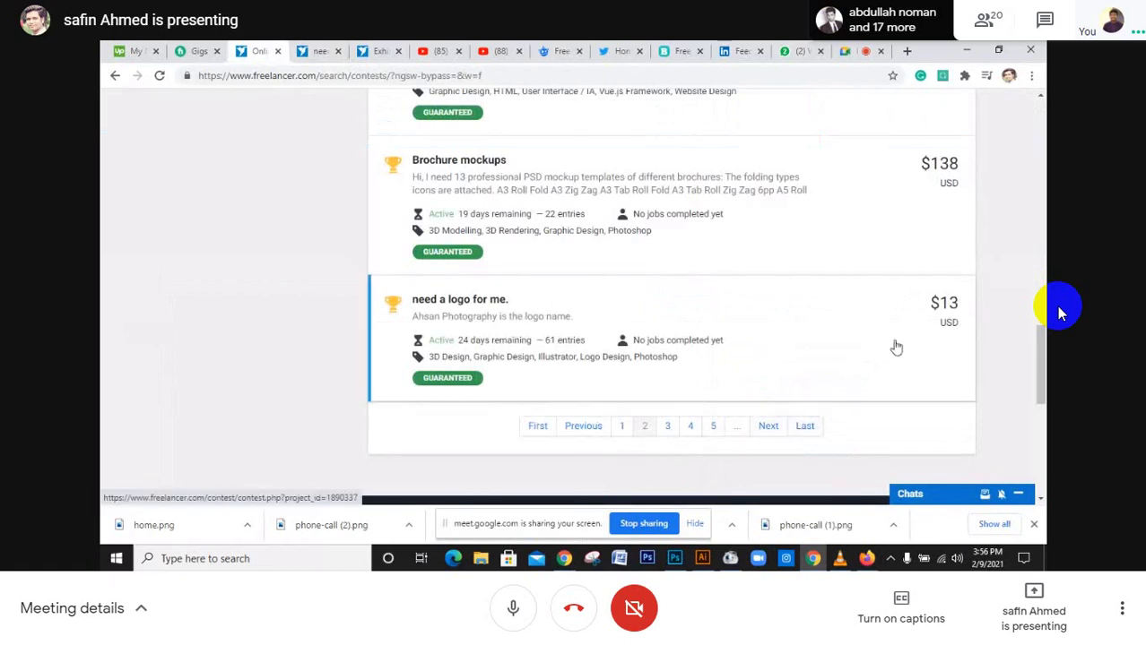
{"action": "left_click", "coordinate": [776, 434]}
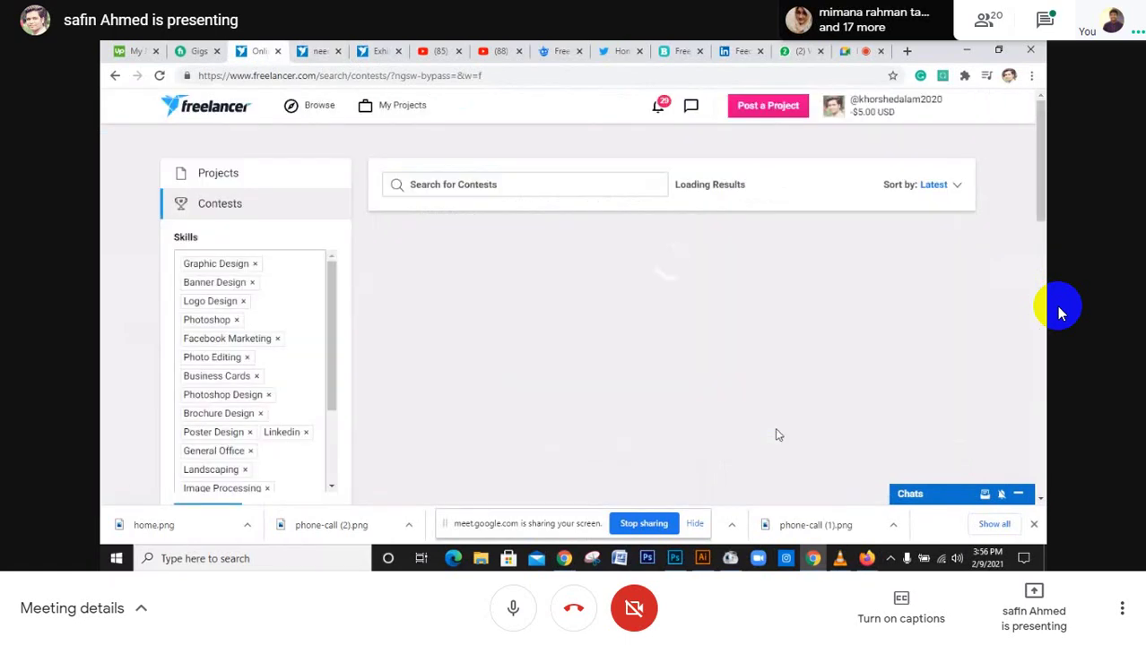
{"action": "left_click", "coordinate": [846, 51]}
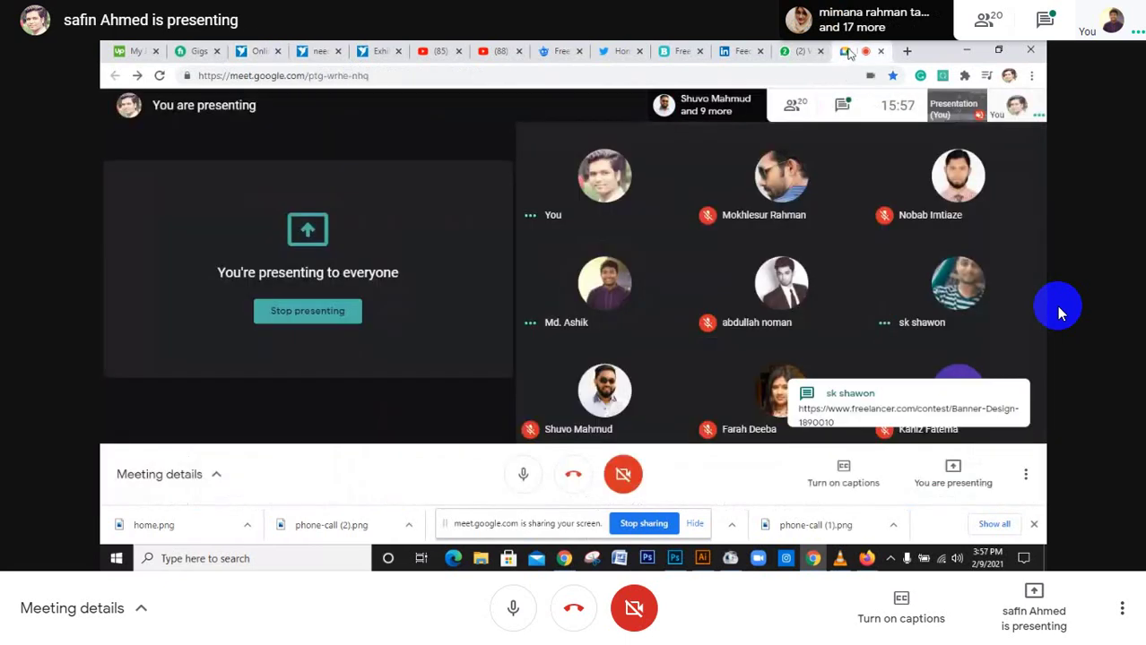
Open the Freelancer Banner Design contest link from the 'Chat with everyone' panel
{"action": "left_click", "coordinate": [841, 106]}
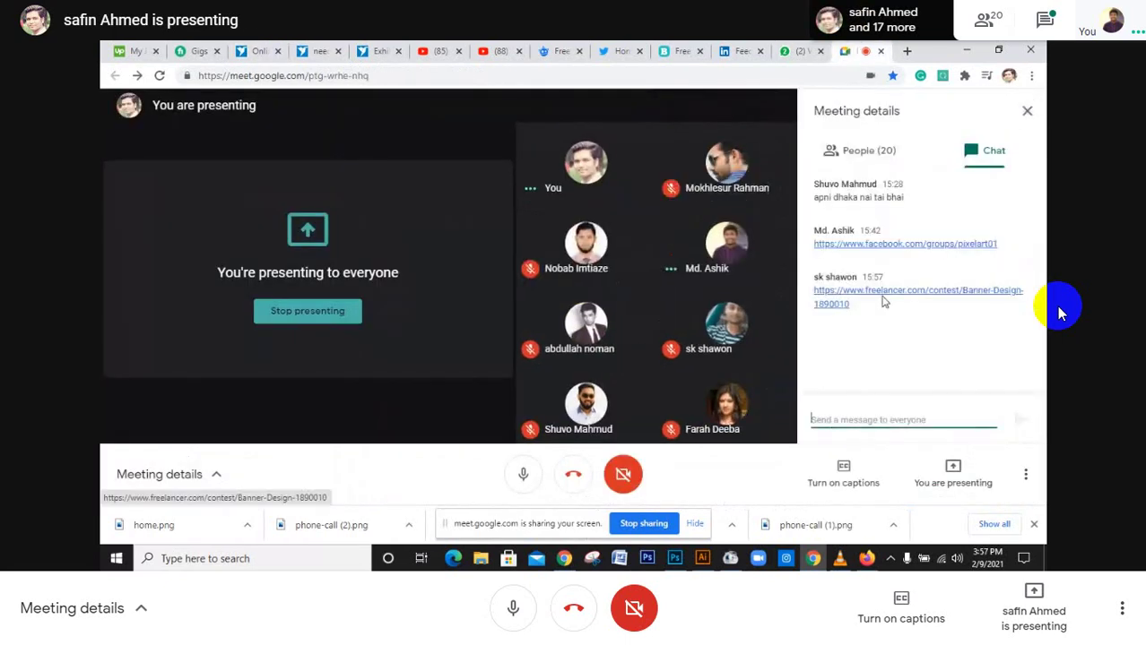
{"action": "left_click", "coordinate": [882, 299]}
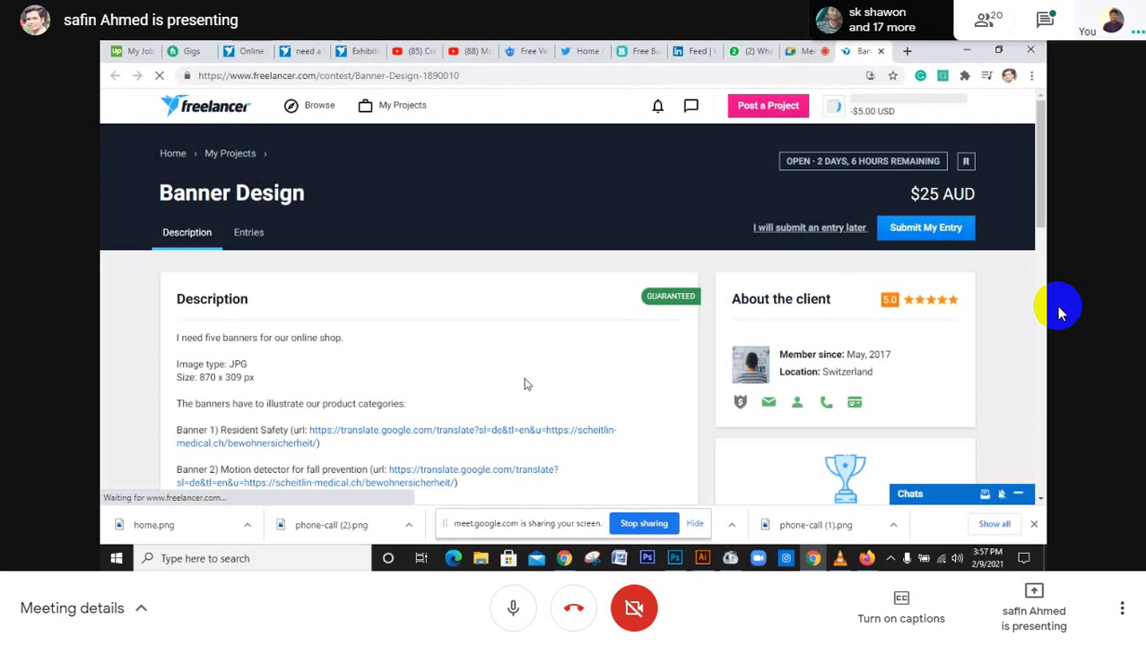
Scroll through the Banner Design contest description on Freelancer to read the brief
{"action": "scroll", "coordinate": [529, 383], "scroll_direction": "down", "scroll_amount": 1}
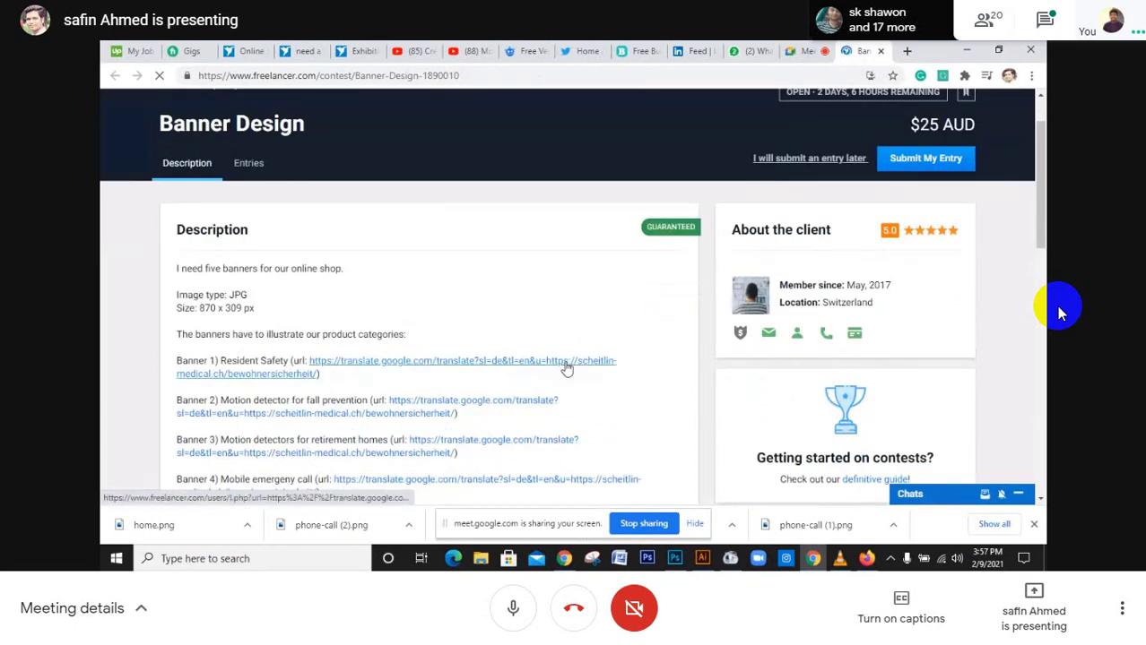
{"action": "scroll", "coordinate": [578, 366], "scroll_direction": "down", "scroll_amount": 1}
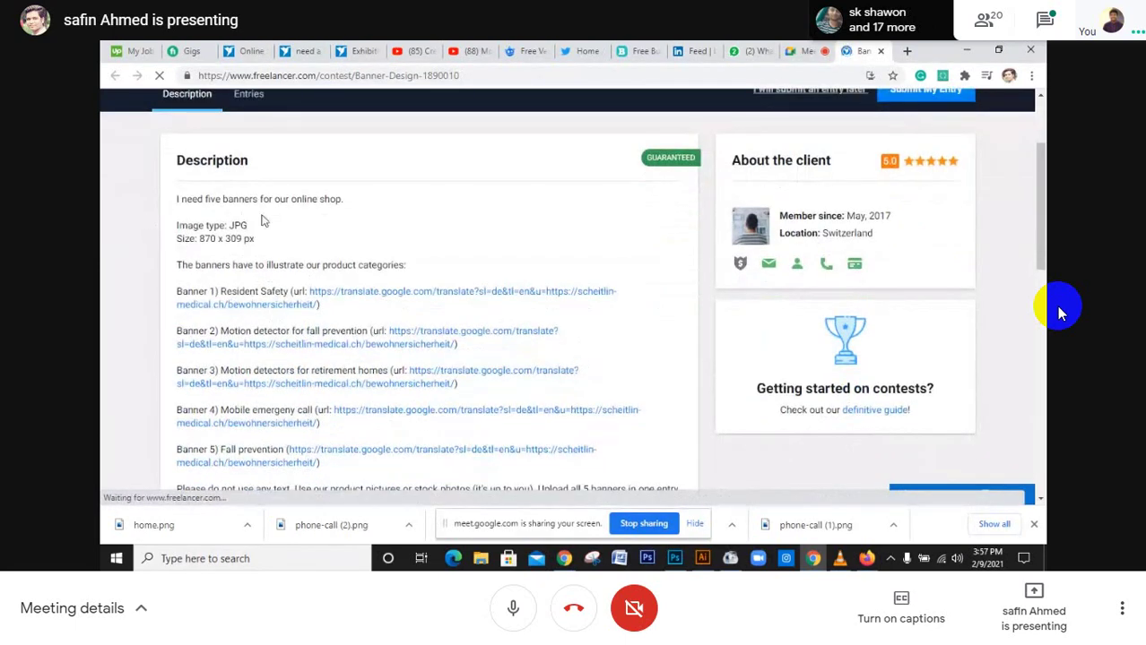
{"action": "scroll", "coordinate": [525, 254], "scroll_direction": "up", "scroll_amount": 1}
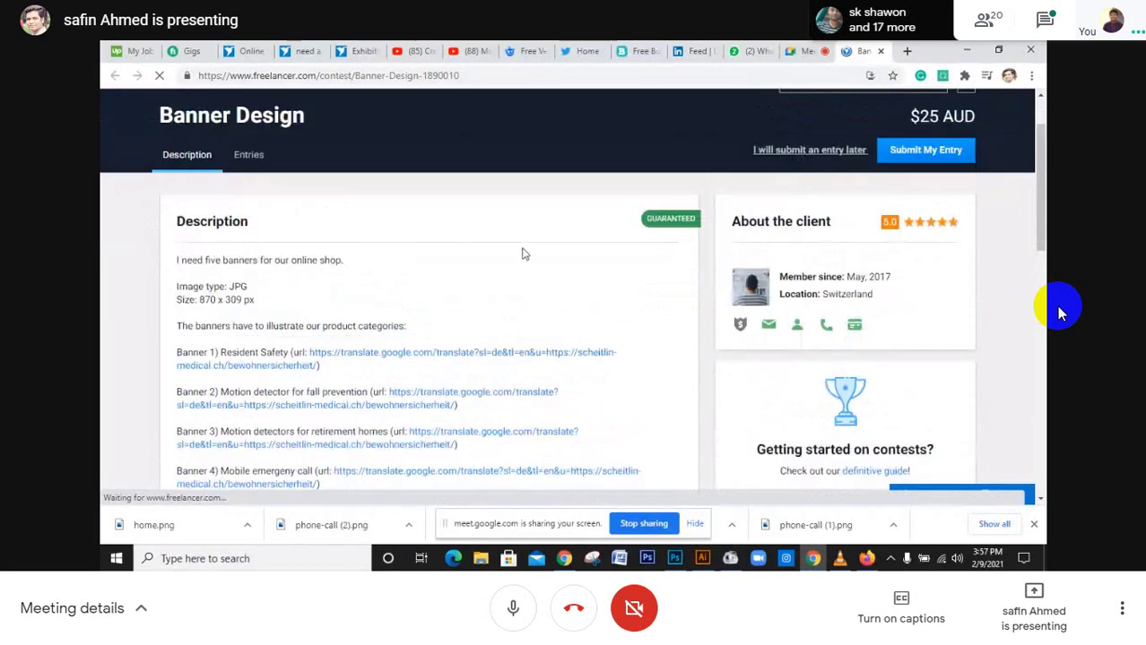
{"action": "scroll", "coordinate": [268, 325], "scroll_direction": "down", "scroll_amount": 1}
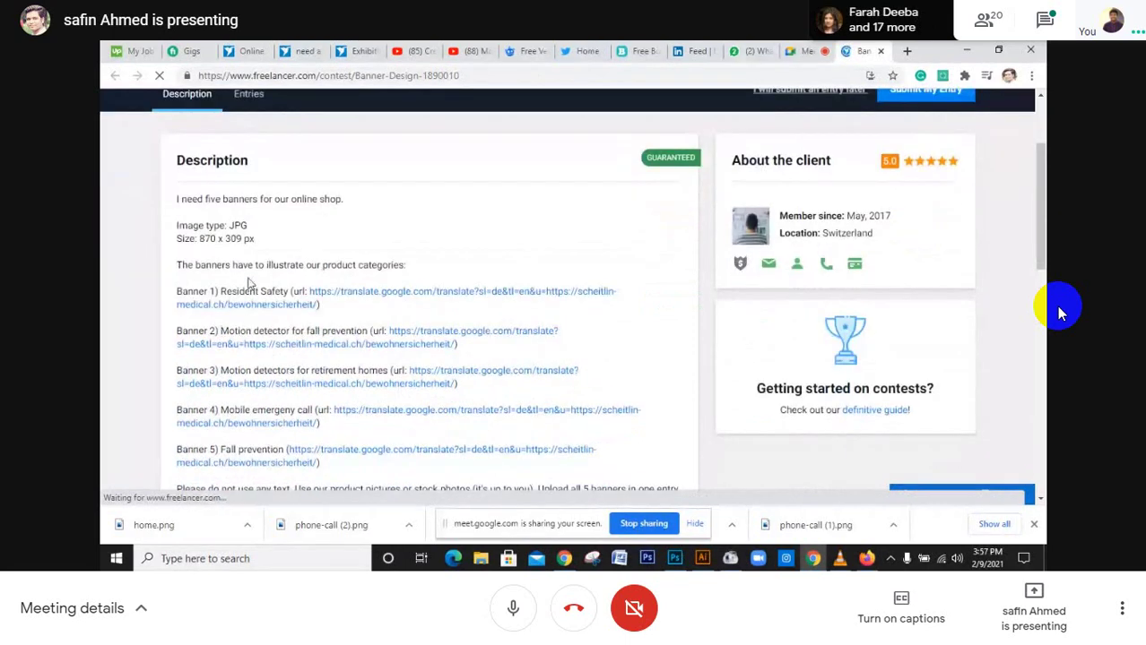
{"action": "scroll", "coordinate": [269, 327], "scroll_direction": "down", "scroll_amount": 1}
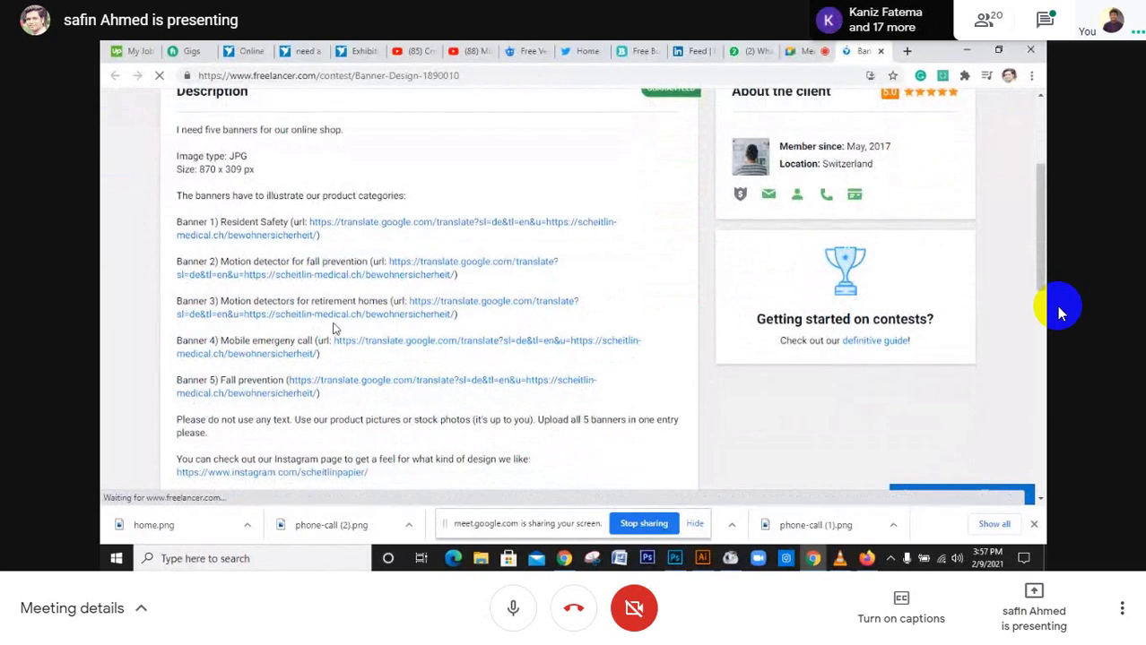
{"action": "scroll", "coordinate": [333, 328], "scroll_direction": "down", "scroll_amount": 1}
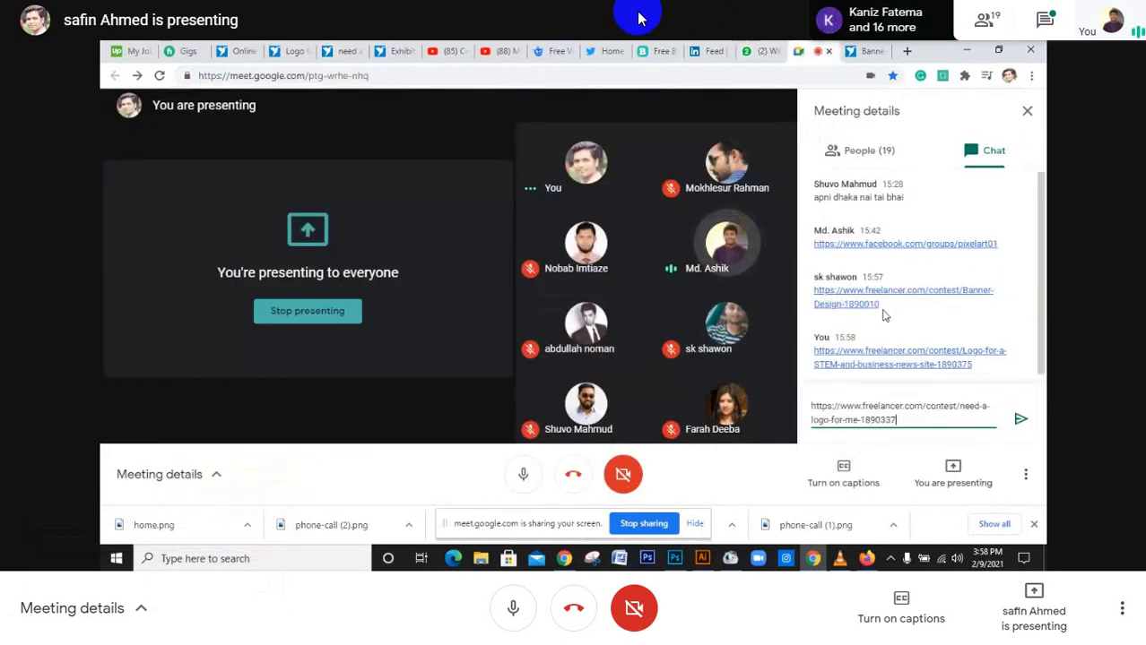
Exit browser full screen and show the presenter's Illustrator share full screen in Meet
{"action": "left_click", "coordinate": [574, 57]}
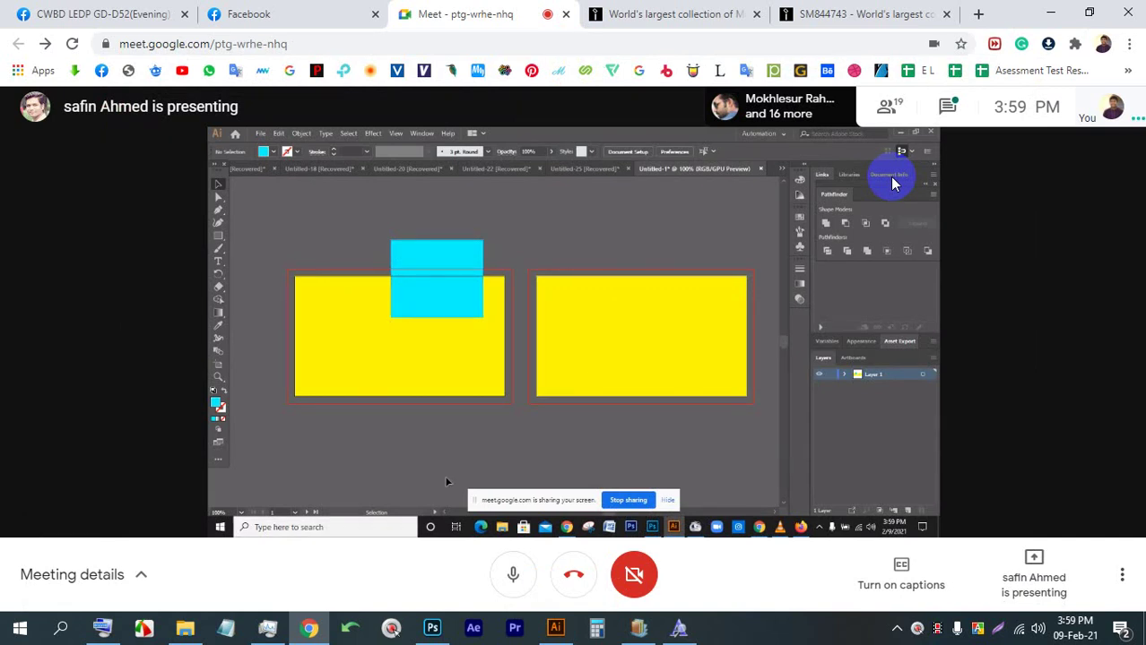
{"action": "double_click", "coordinate": [686, 204]}
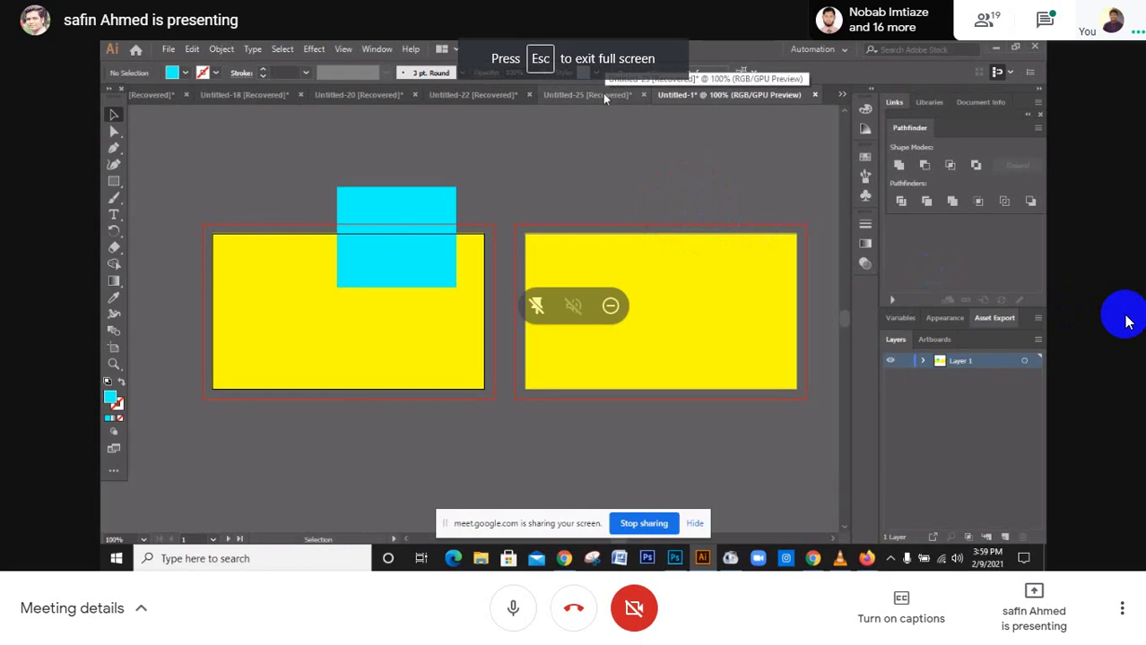